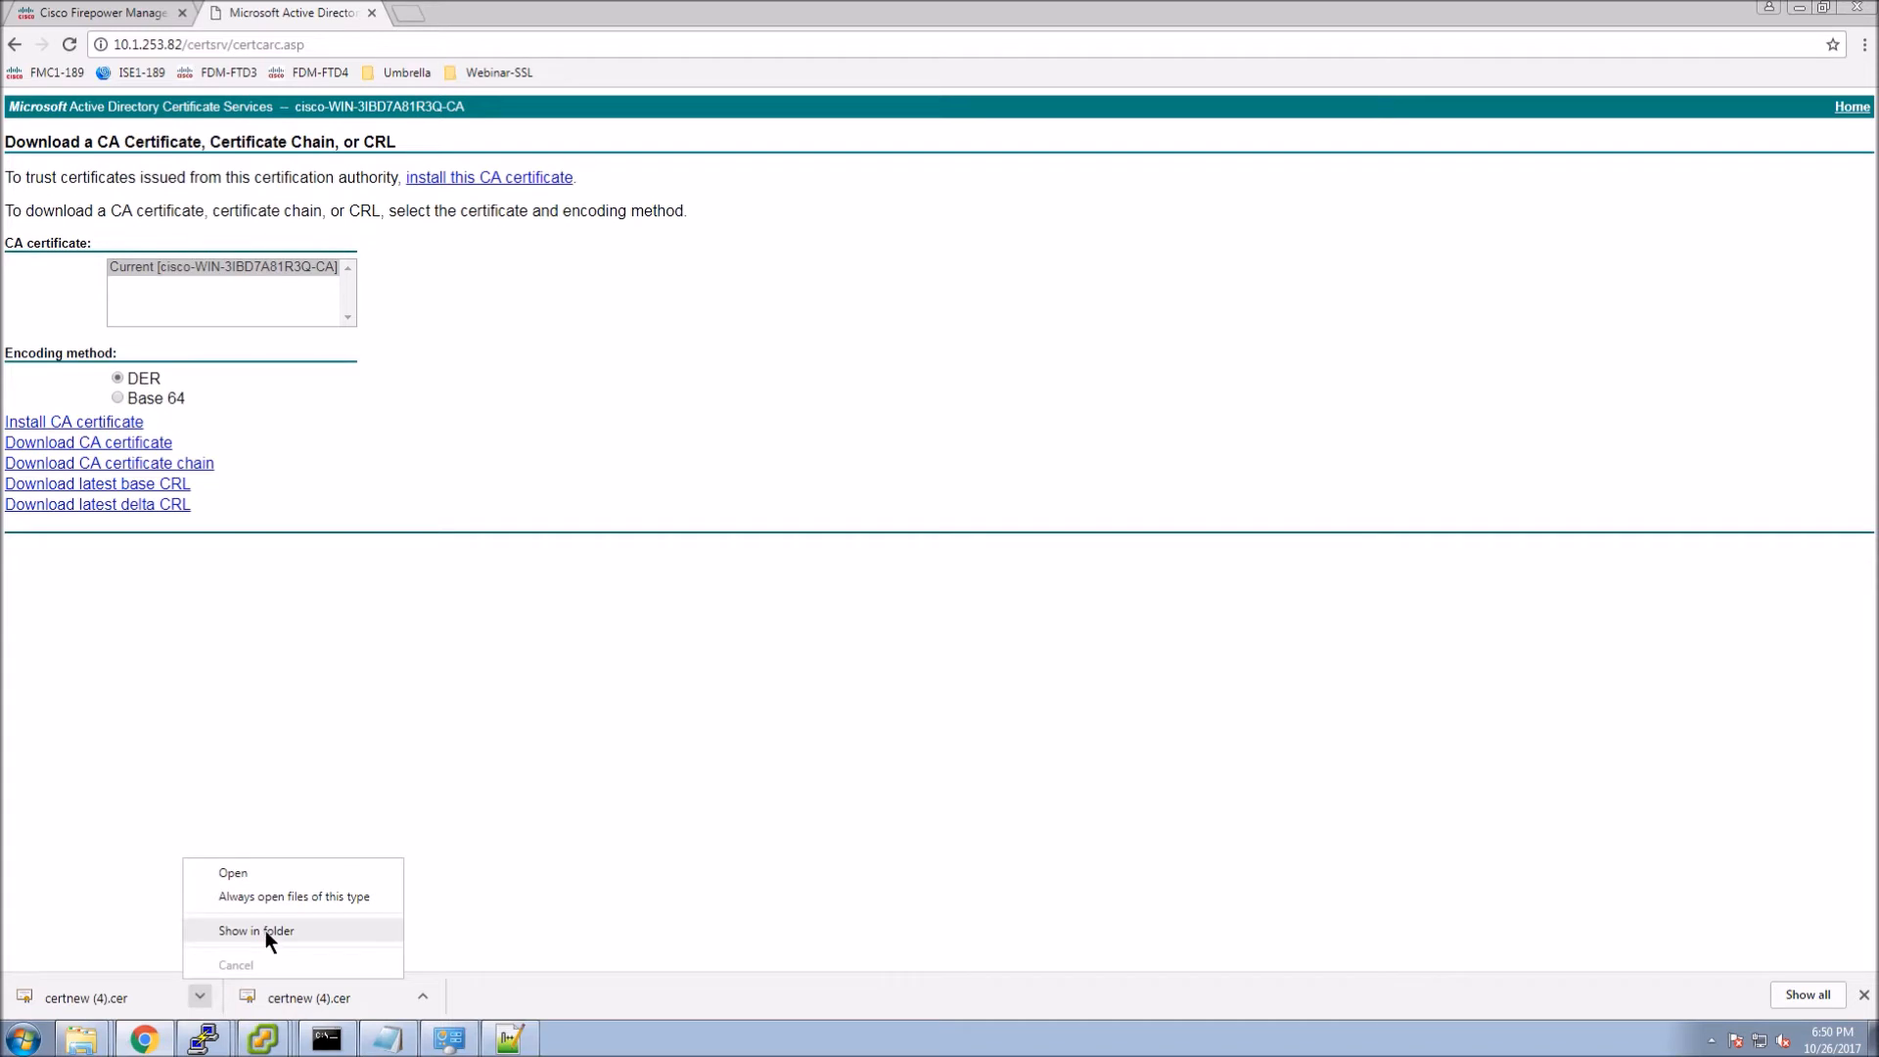
# Rename the downloaded certificate certnew (4).cer to ADTLS-CA.cer and return to Firepower.
pyautogui.press('F2')
pyautogui.write('ADTLS')
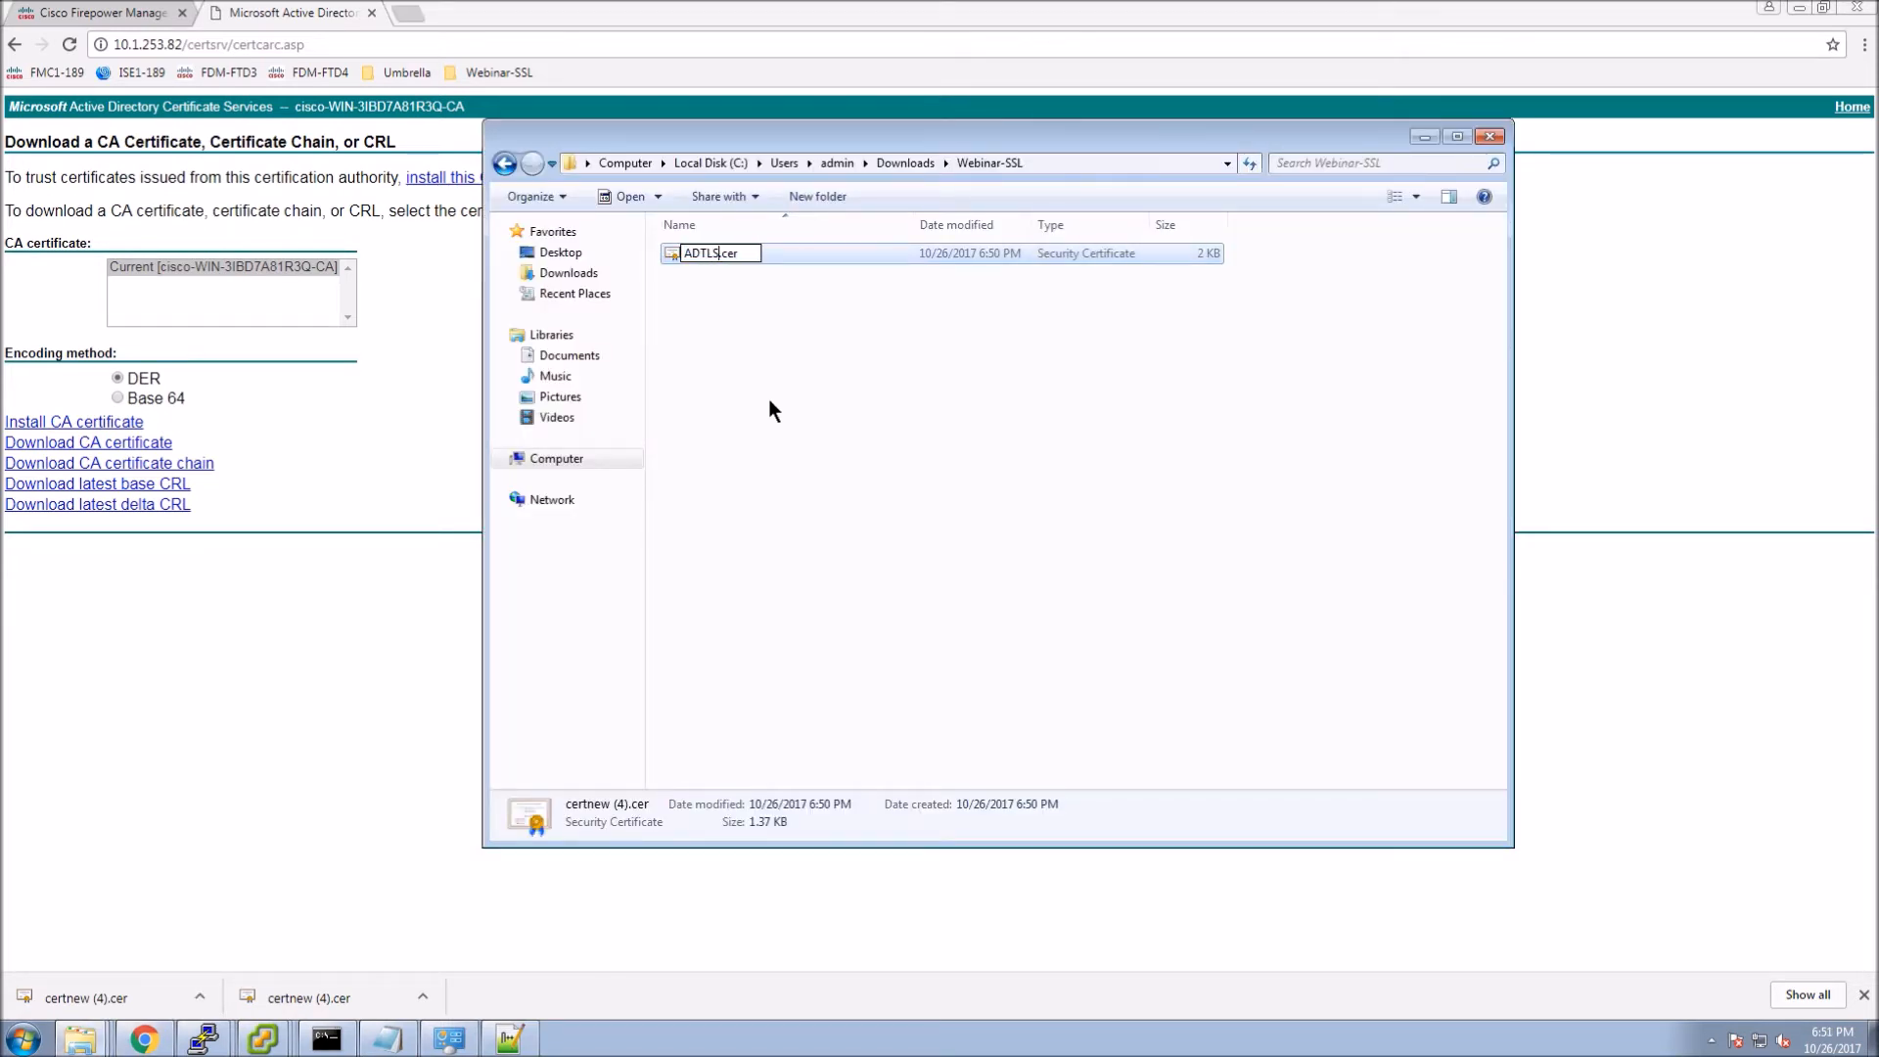
pyautogui.write('-CA')
pyautogui.press('Return')
pyautogui.click(771, 404)
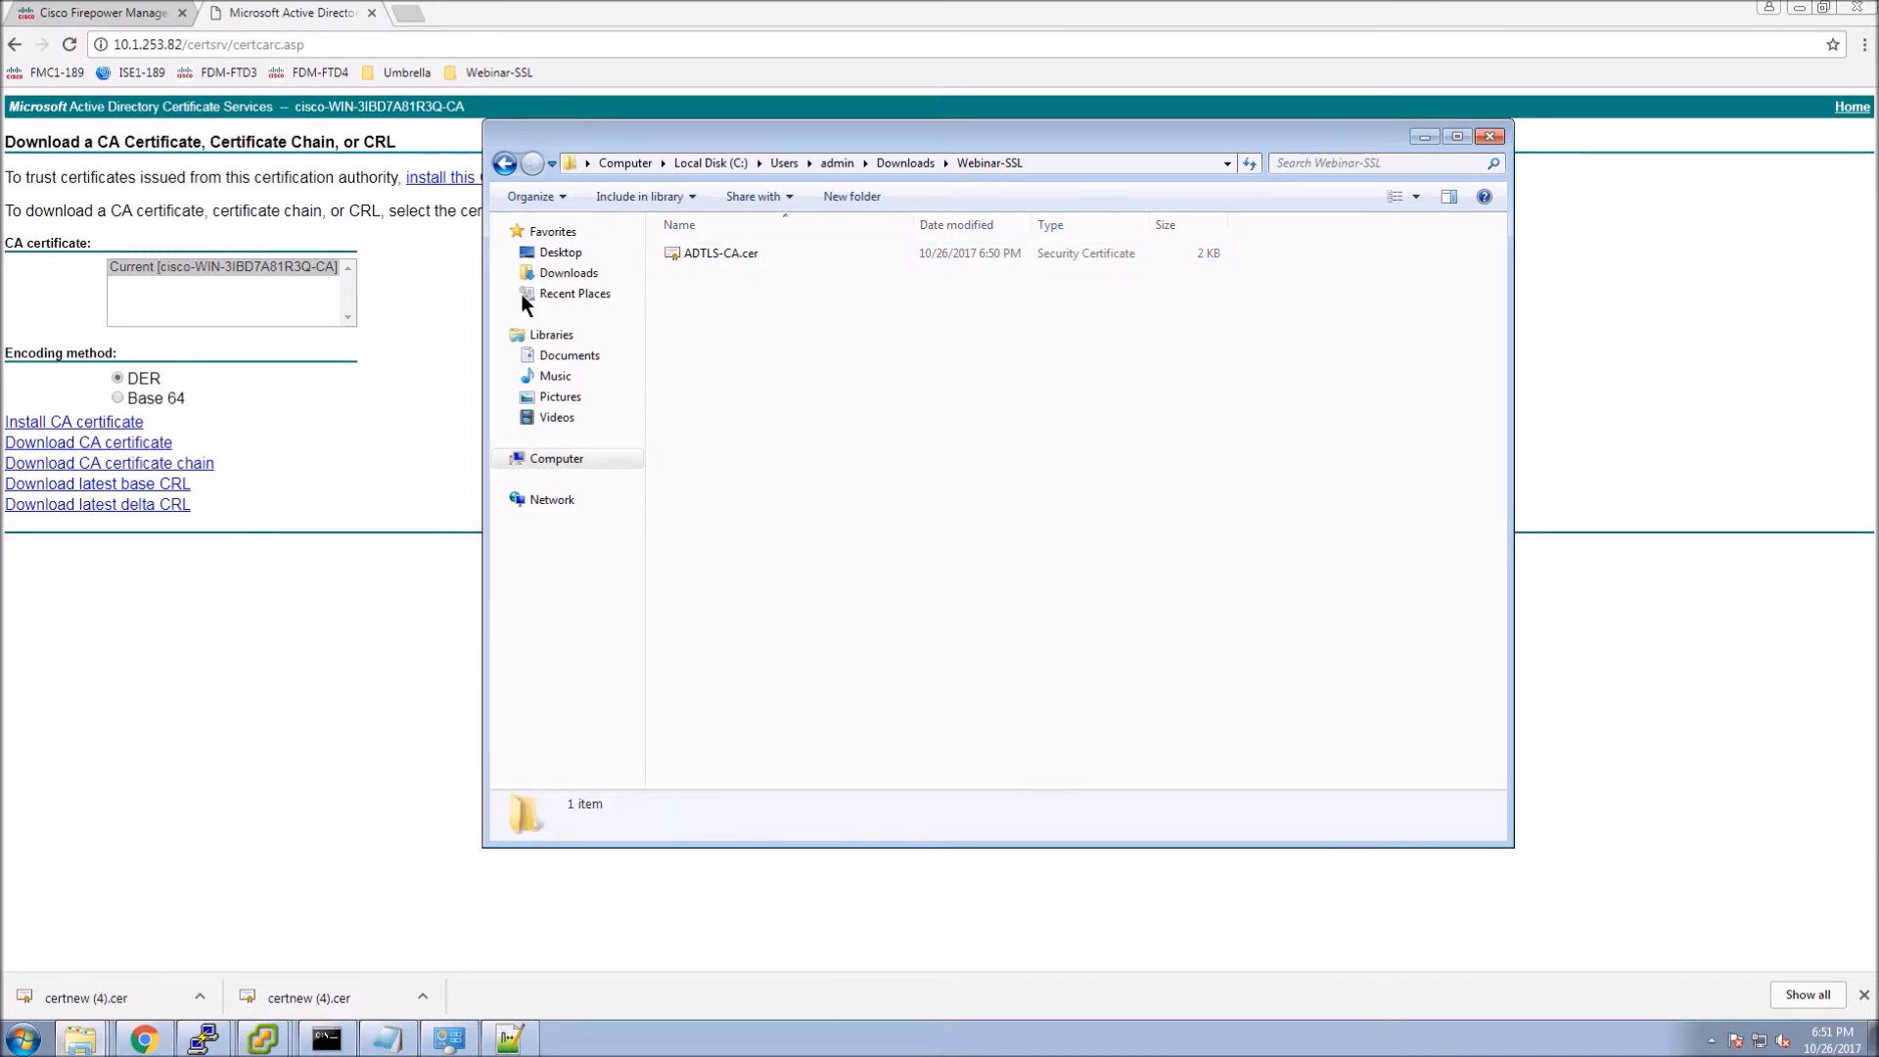
pyautogui.click(68, 12)
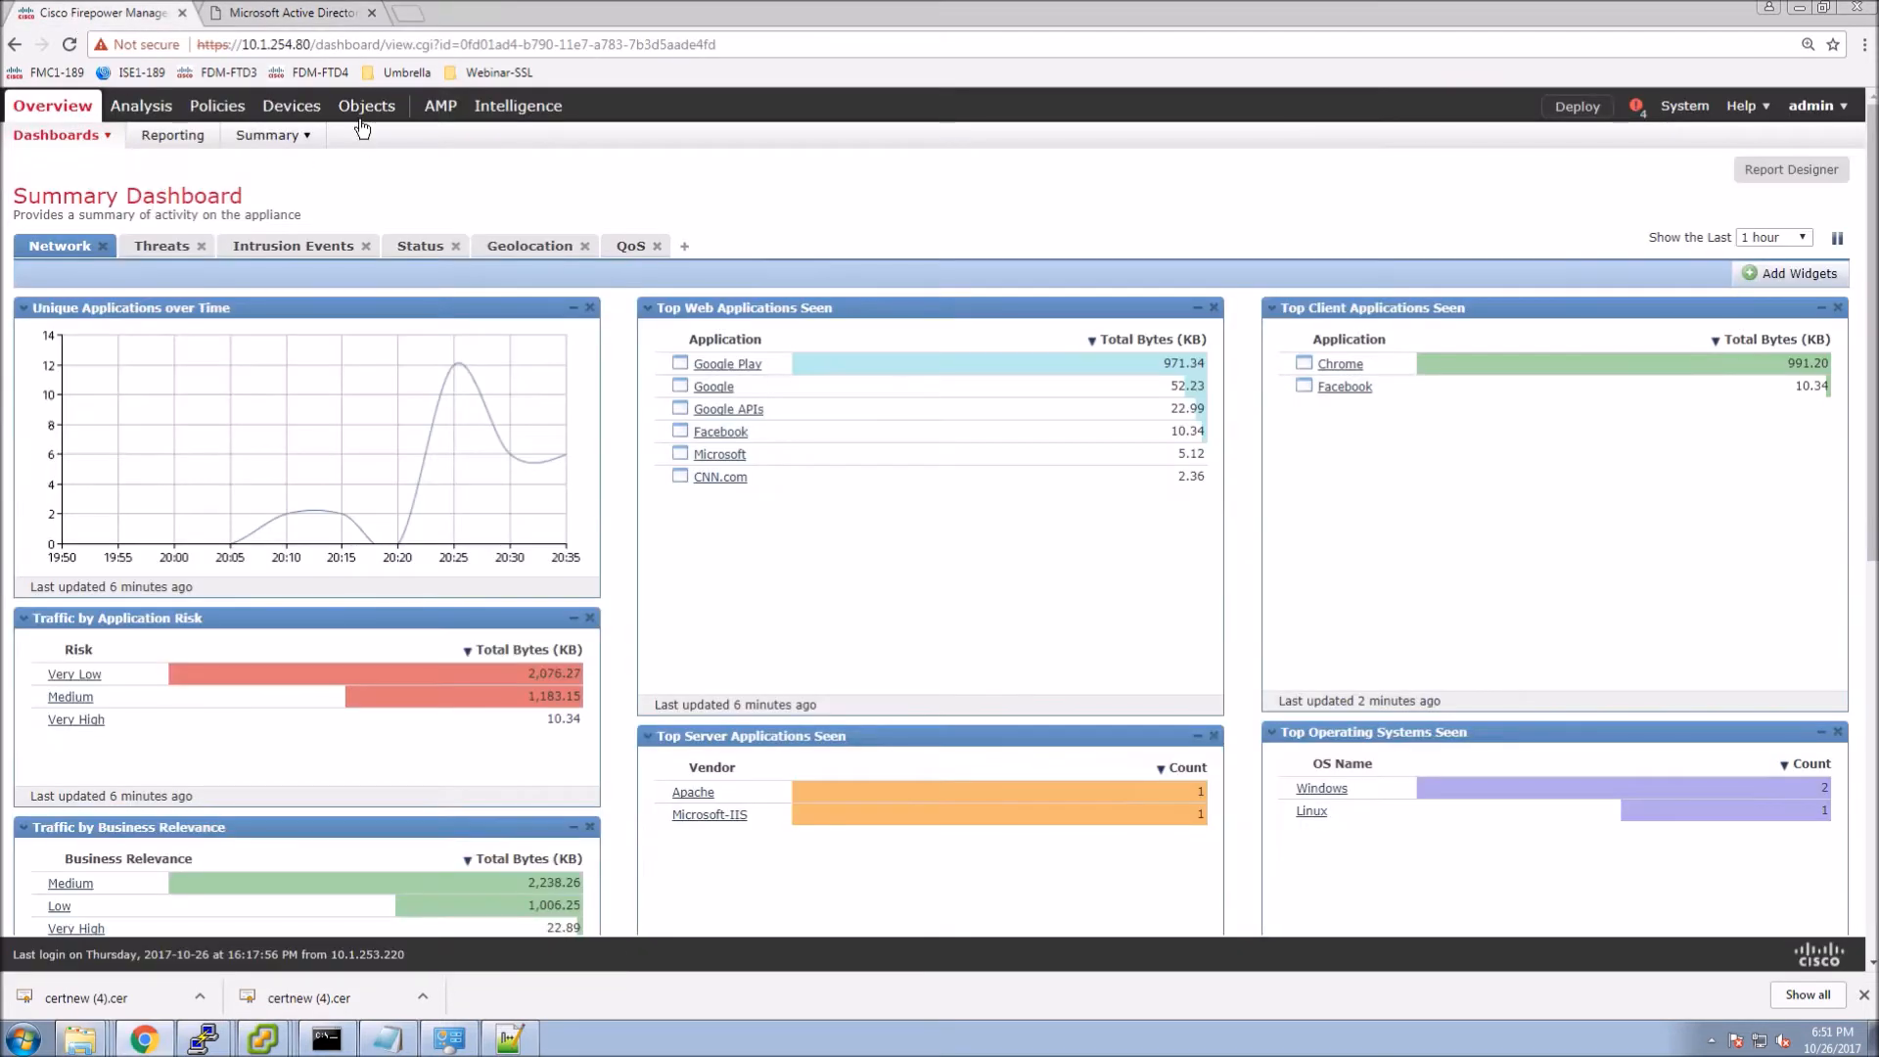
# Go to Object Management > PKI > Trusted CAs (207 entries) and begin adding a trusted CA.
pyautogui.moveTo(364, 116)
pyautogui.click(91, 144)
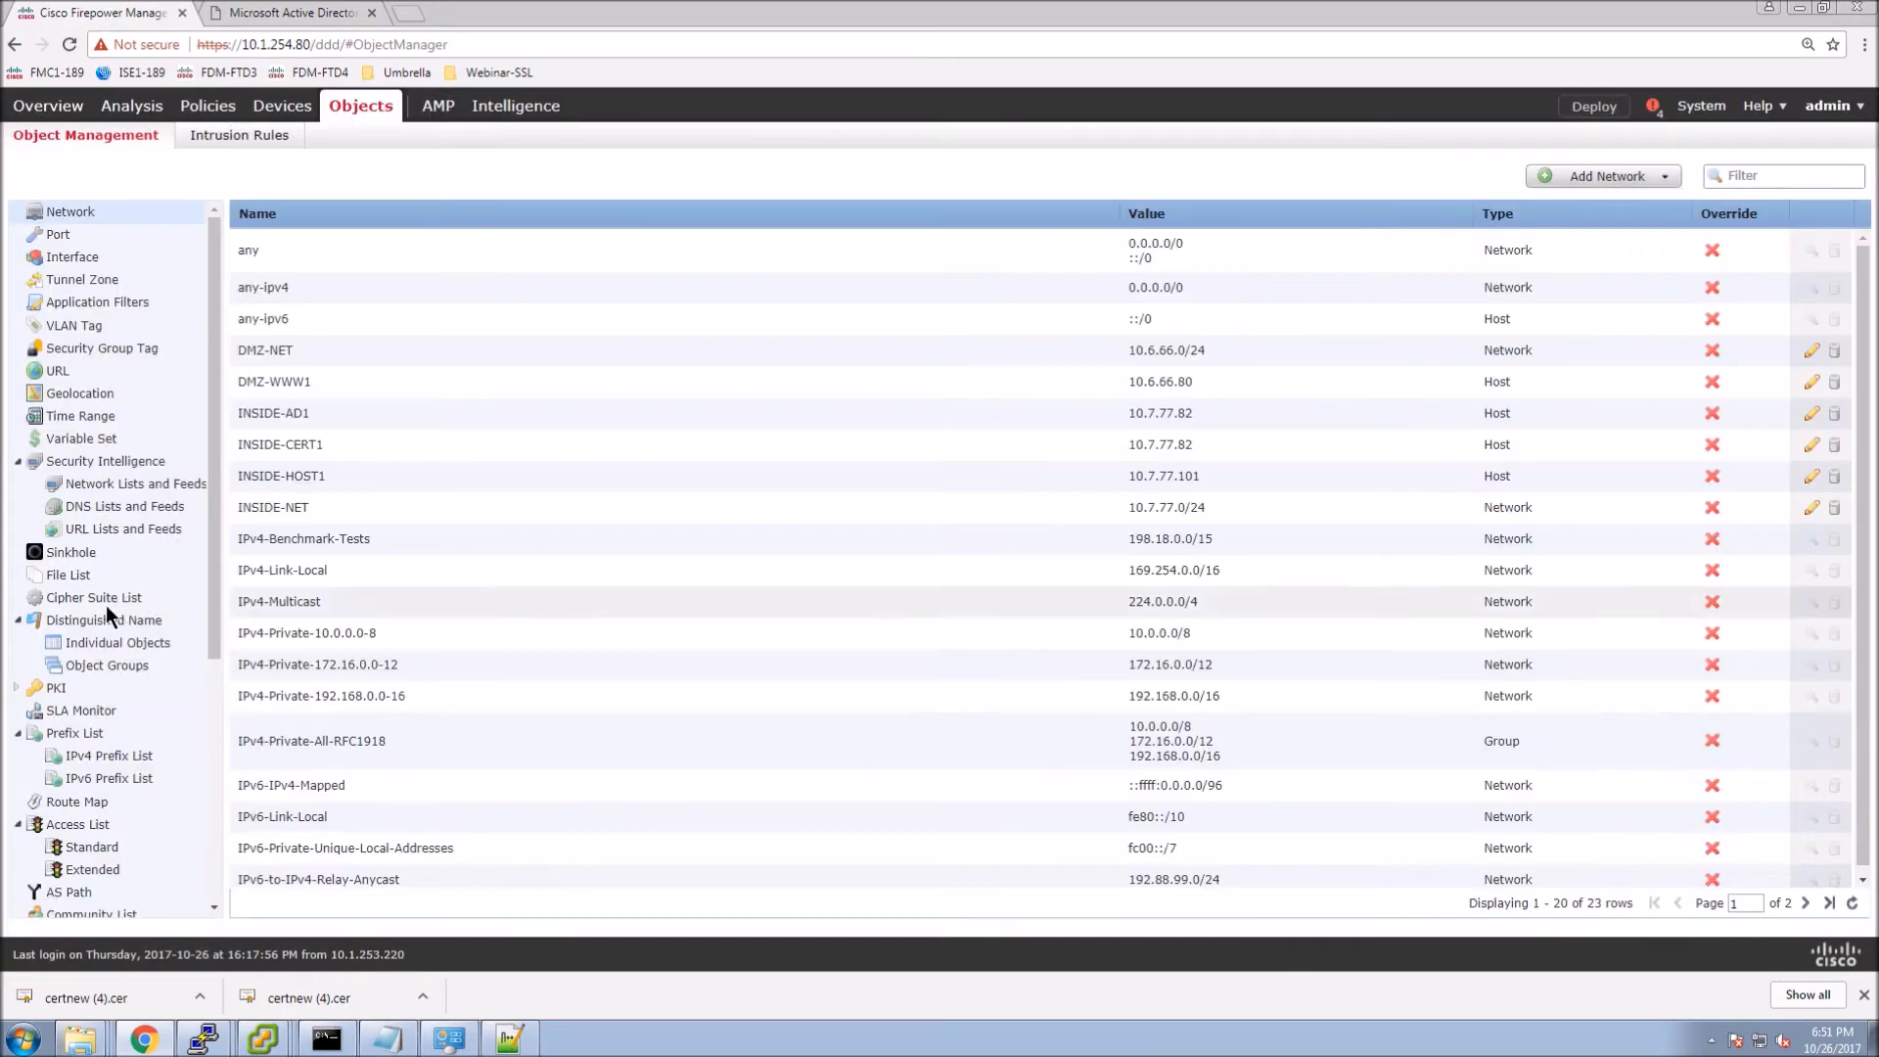
pyautogui.moveTo(213, 608); pyautogui.dragTo(227, 795)
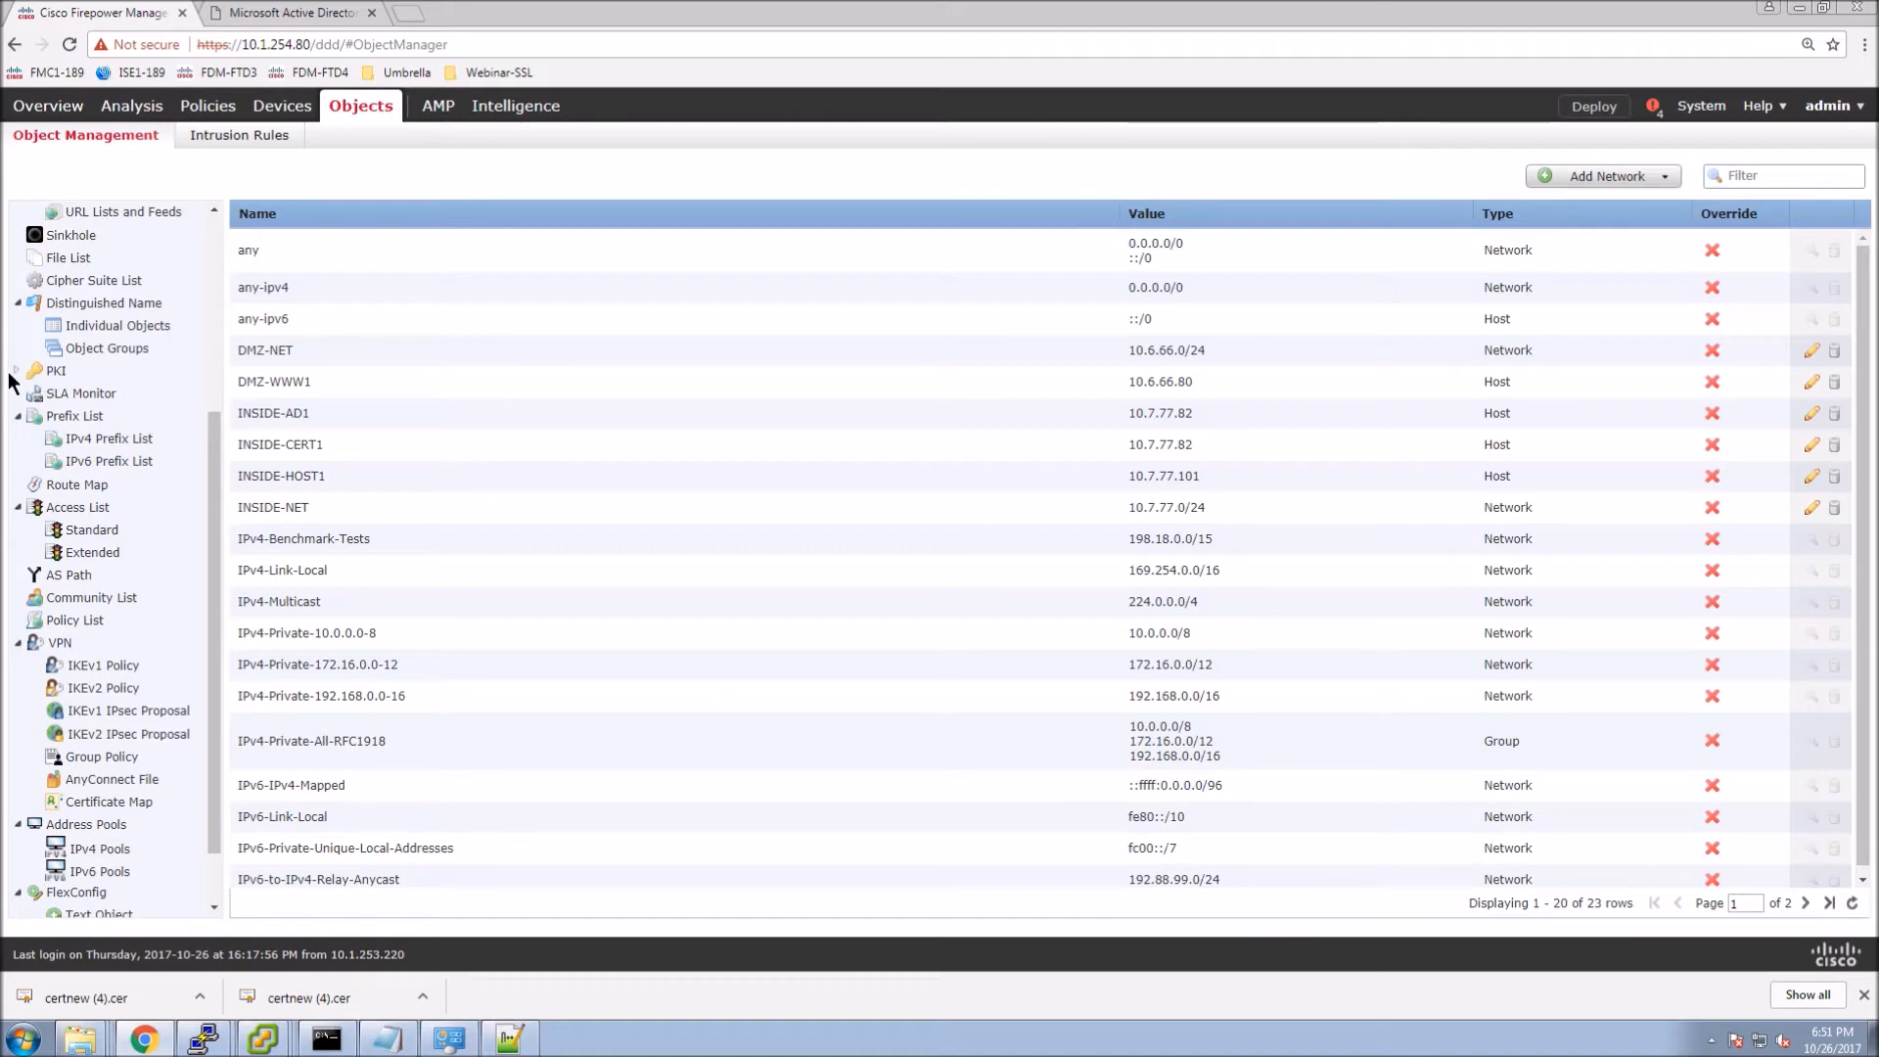
pyautogui.click(19, 371)
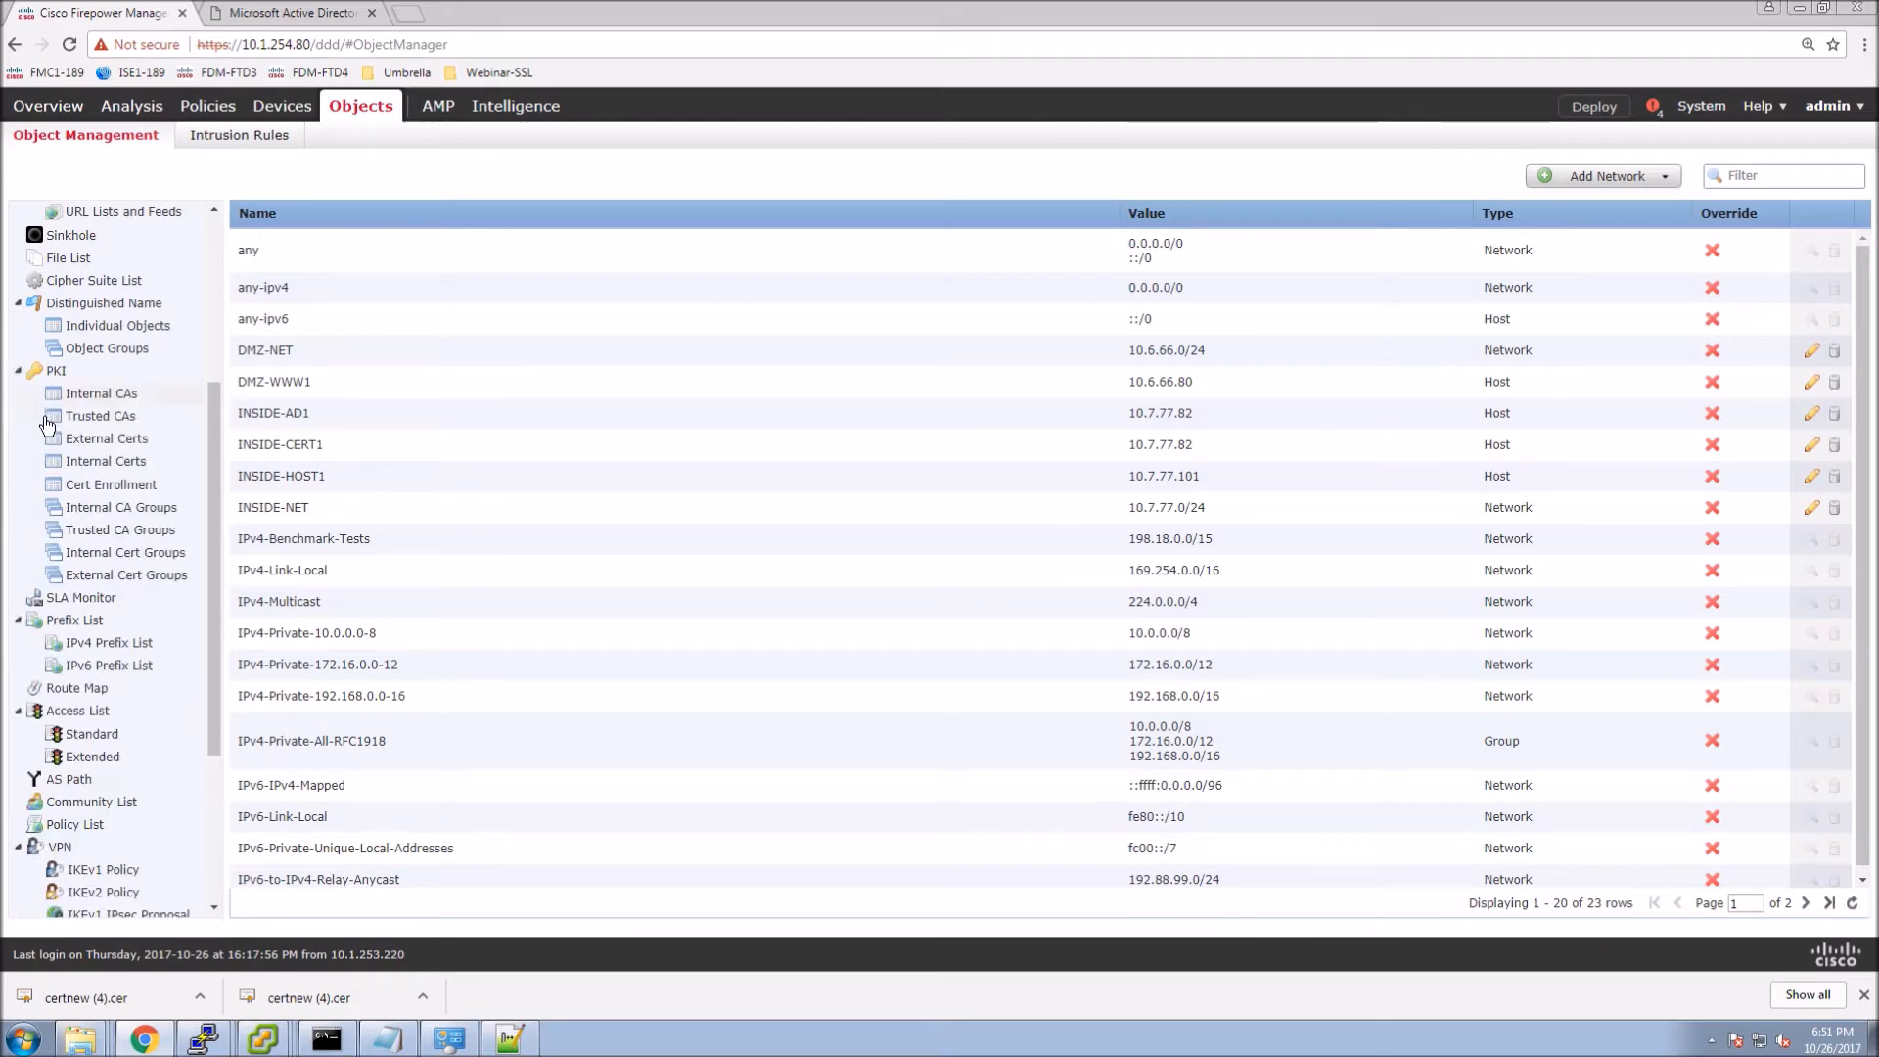
pyautogui.click(102, 416)
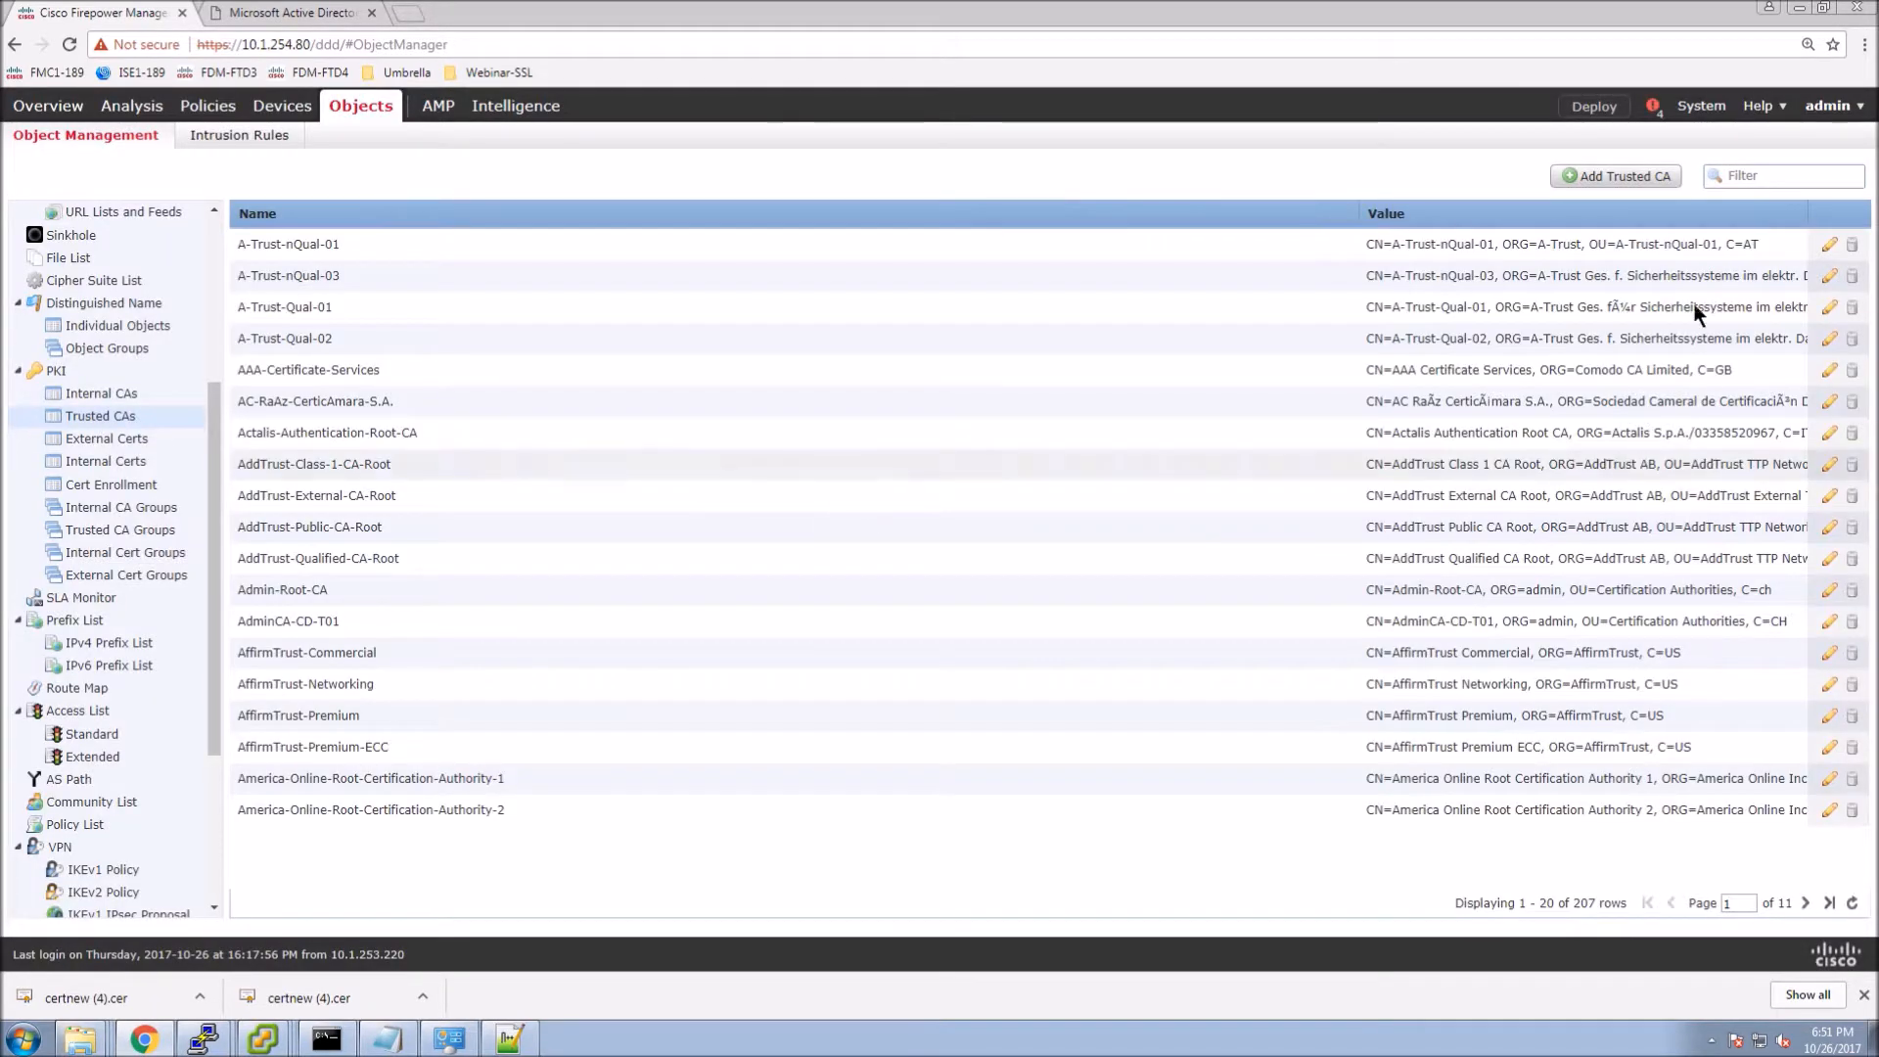
pyautogui.click(1611, 178)
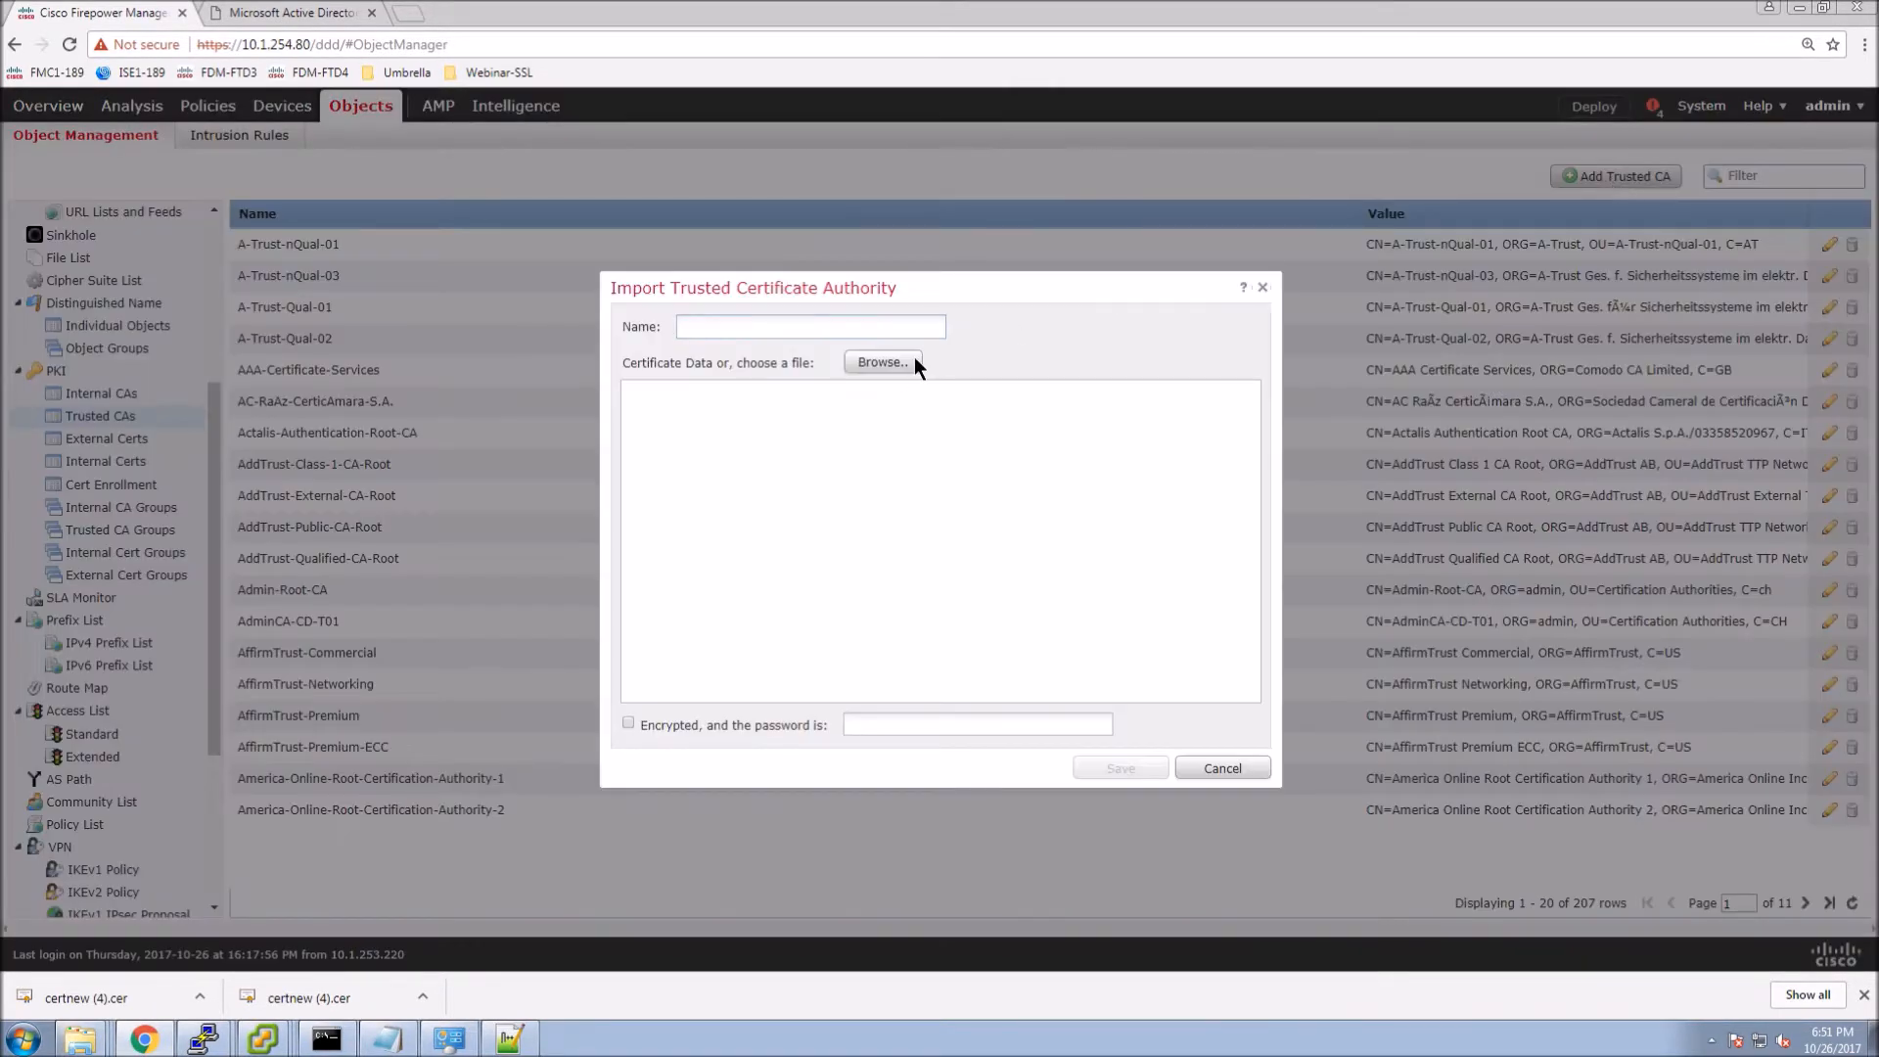
# Import ADTLS-CA.cer as a trusted CA named ADTLS-CA and save it.
pyautogui.click(884, 363)
pyautogui.doubleClick(224, 139)
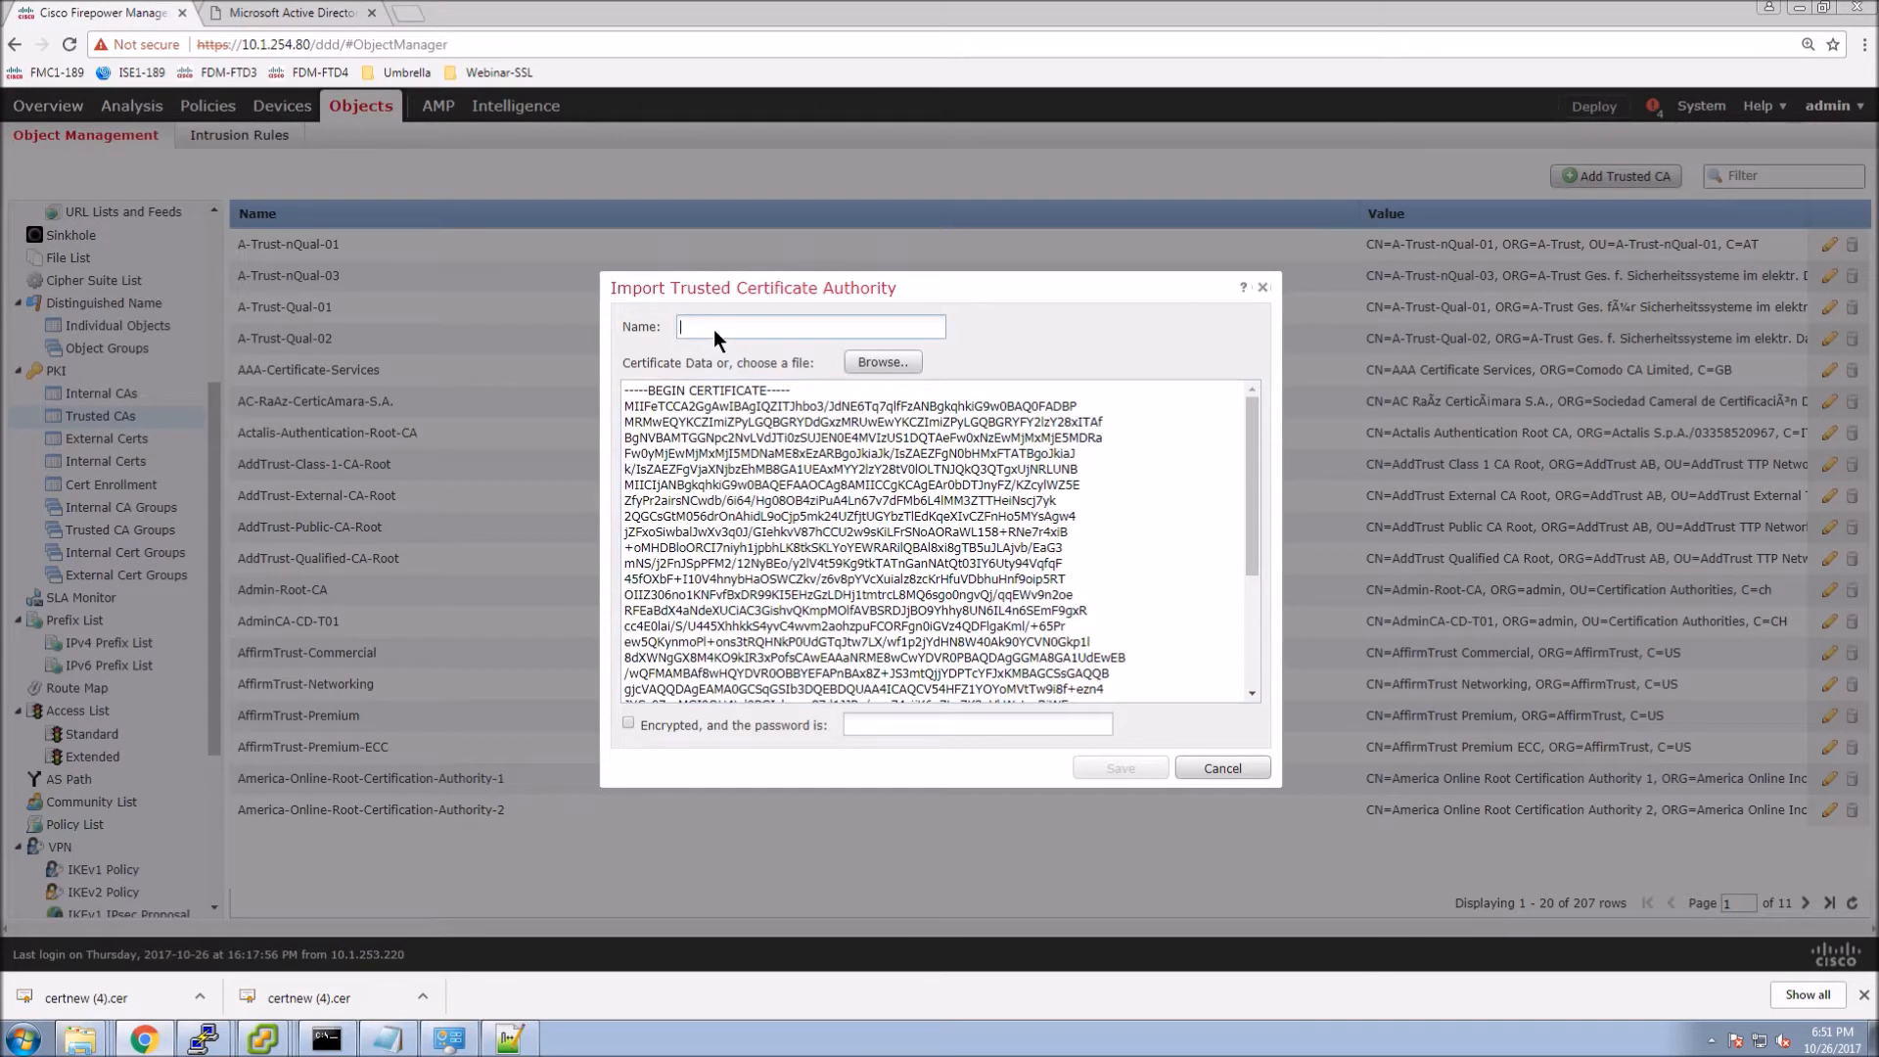
pyautogui.write('AD')
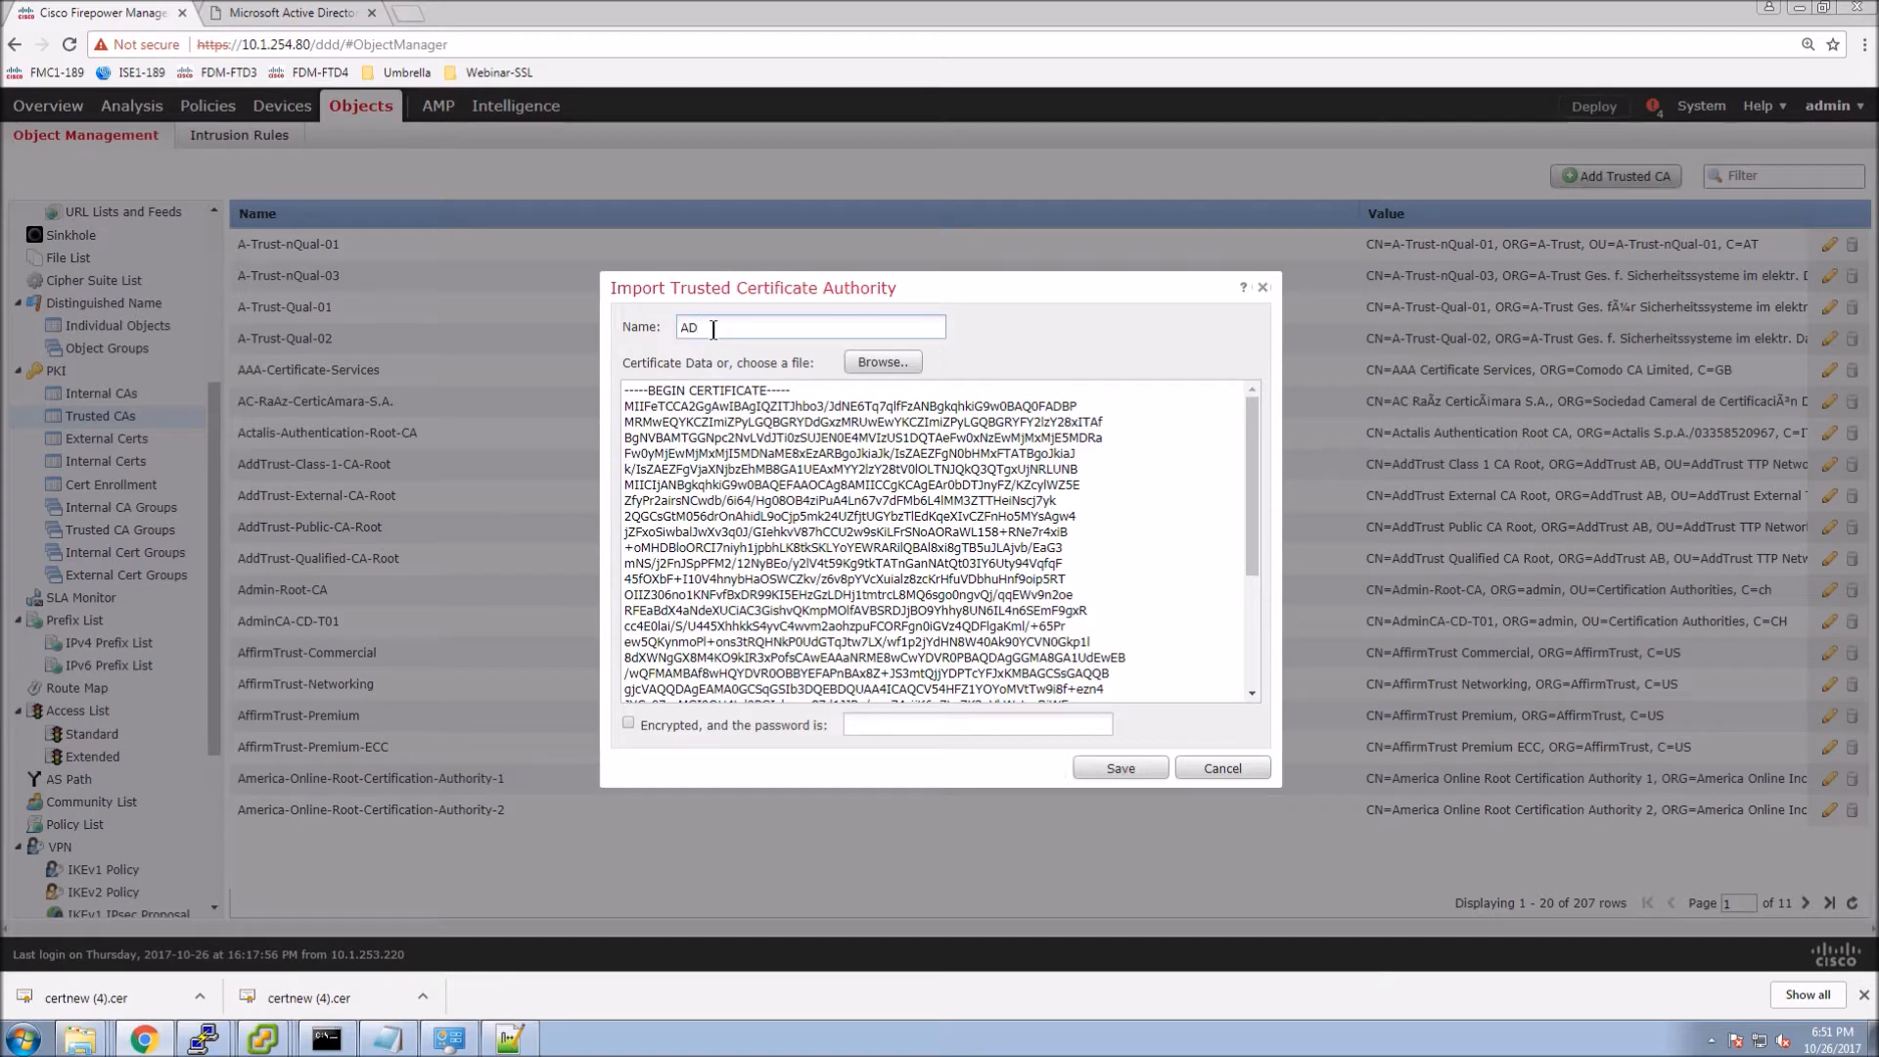
pyautogui.write('TLS-CA')
pyautogui.click(1107, 772)
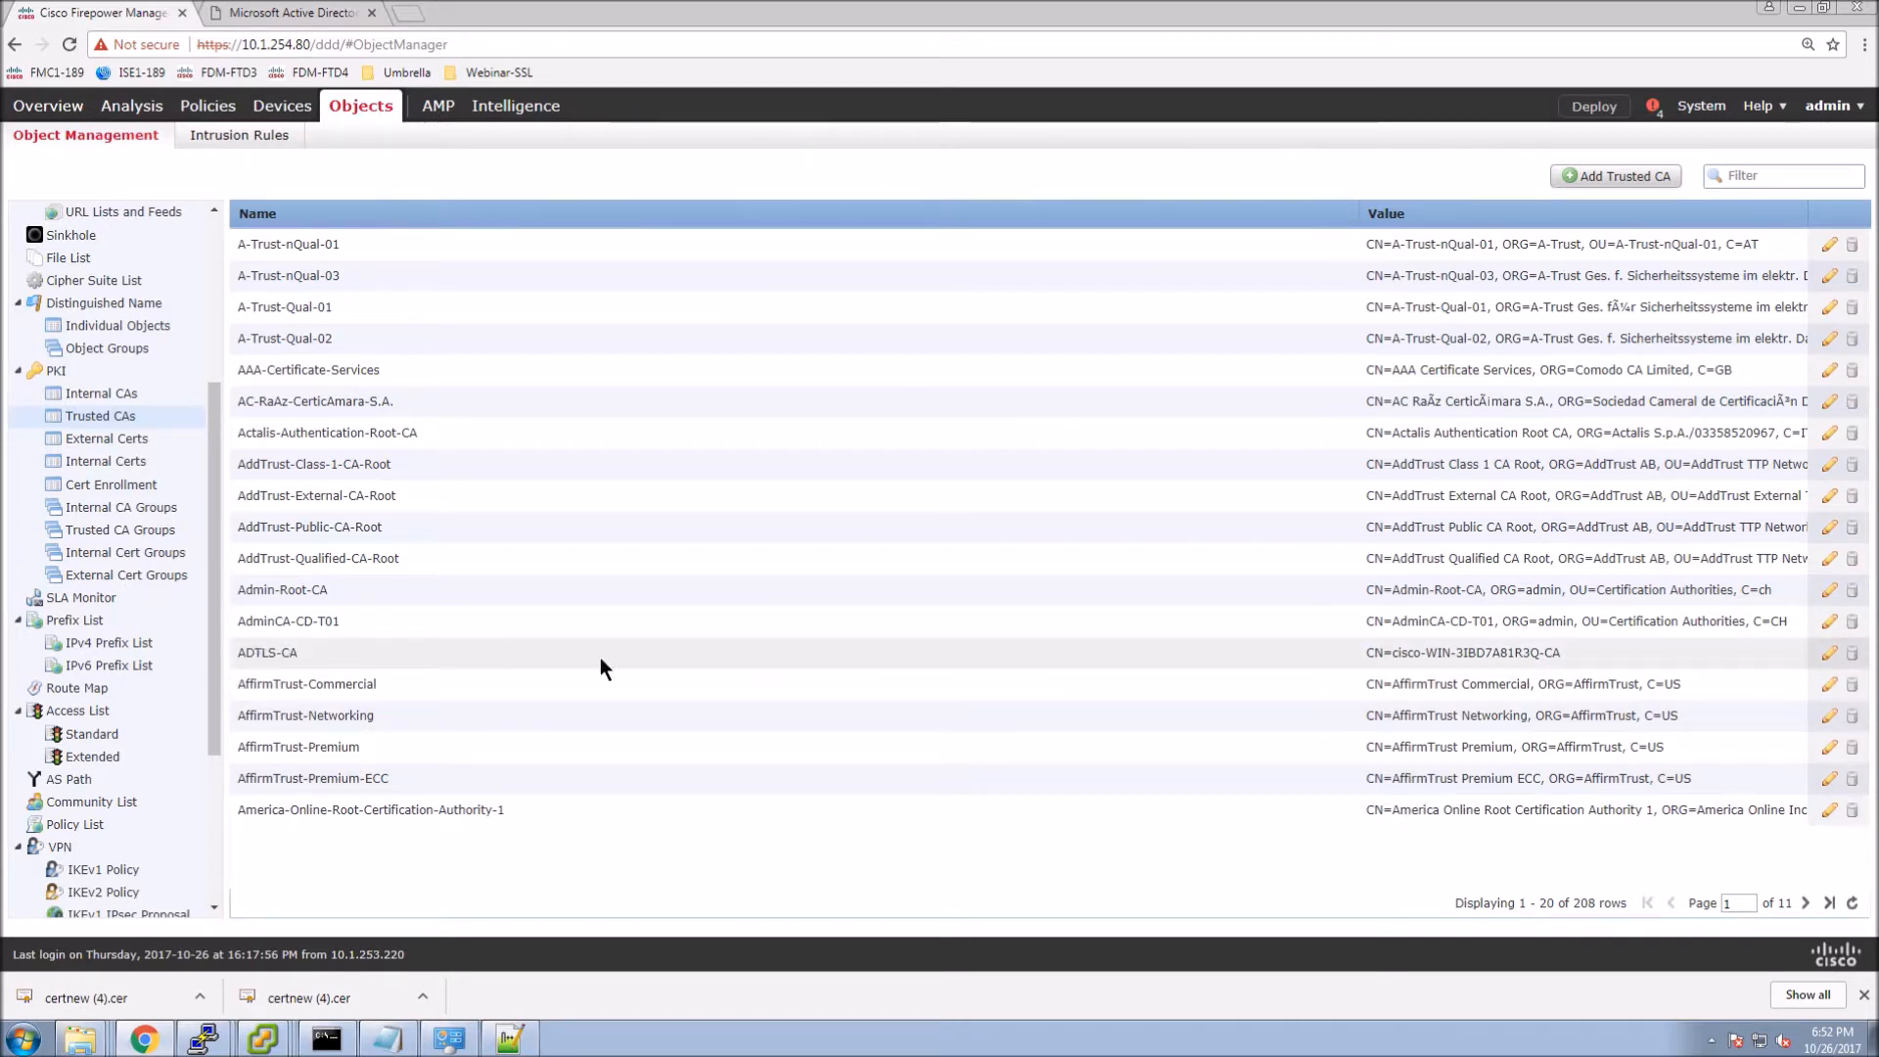
# Review the new ADTLS-CA entry's details and close it without changes.
pyautogui.click(267, 653)
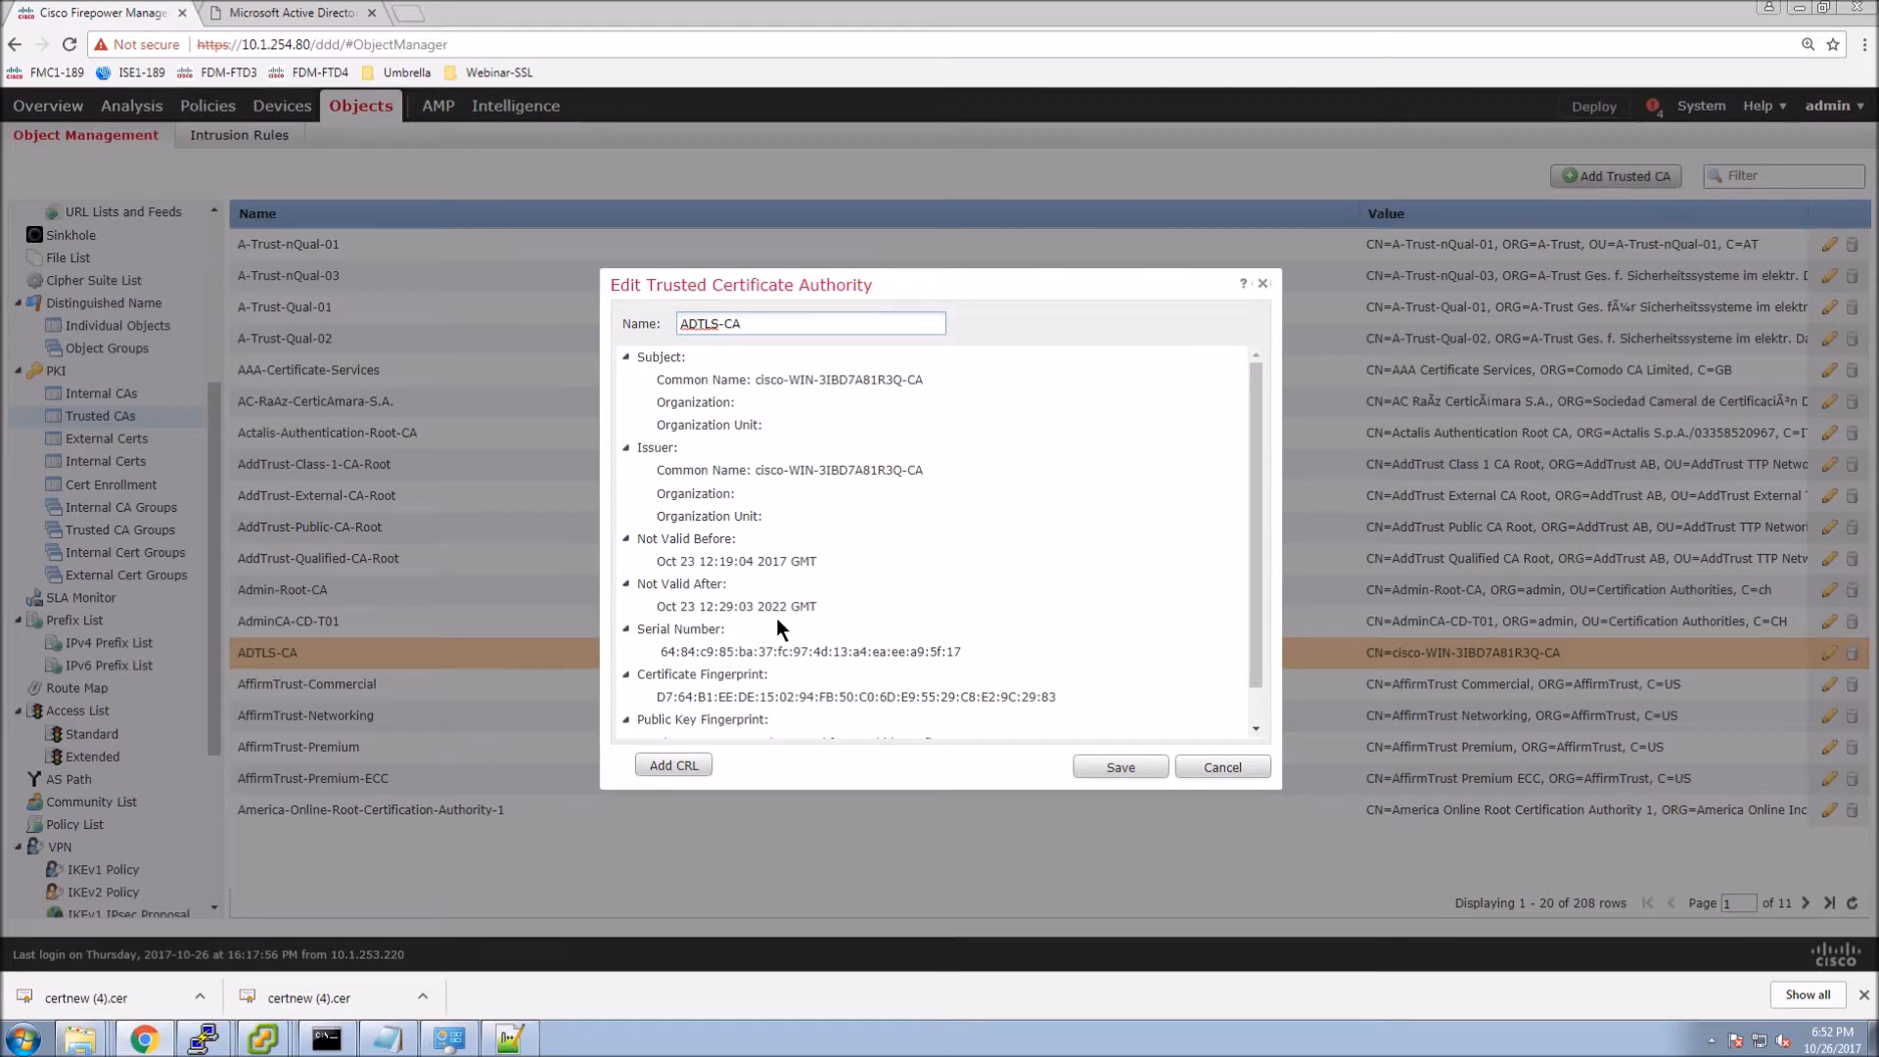
pyautogui.scroll(-1, 778, 714)
pyautogui.scroll(1, 759, 720)
pyautogui.scroll(-1, 771, 731)
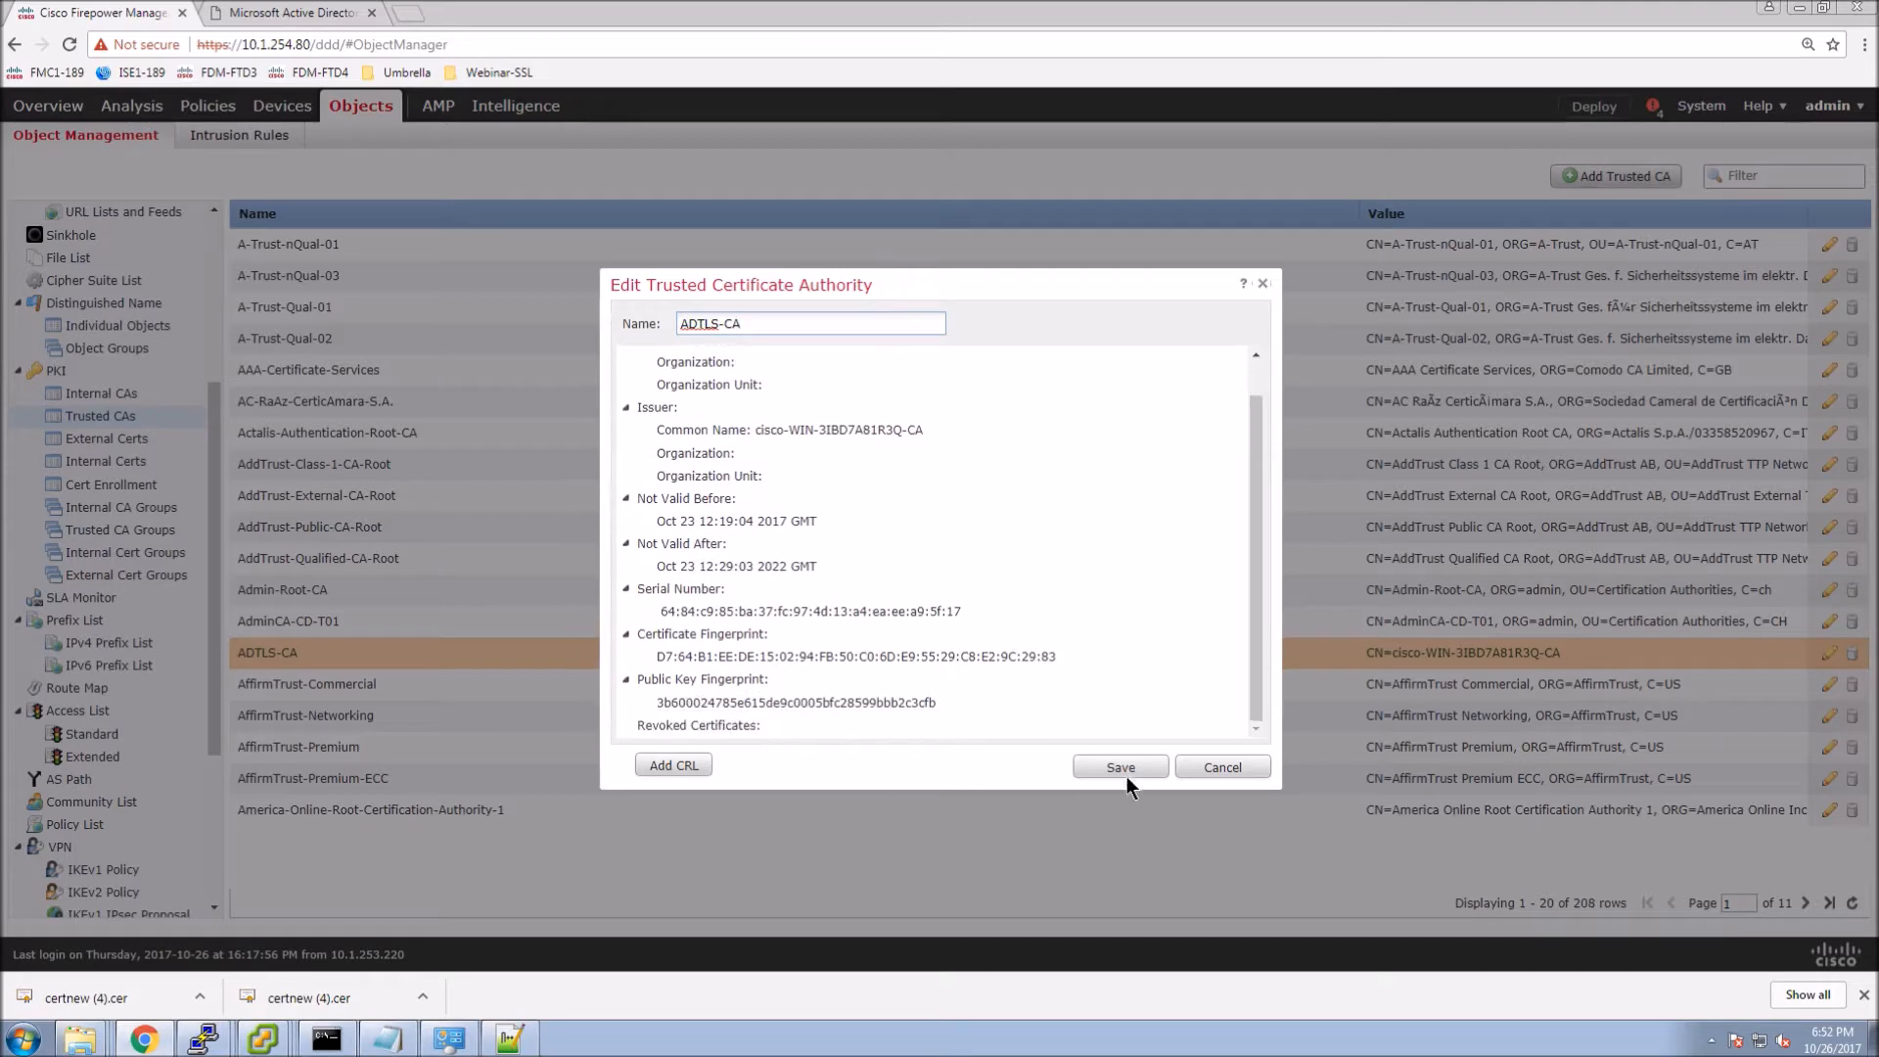
pyautogui.click(1216, 767)
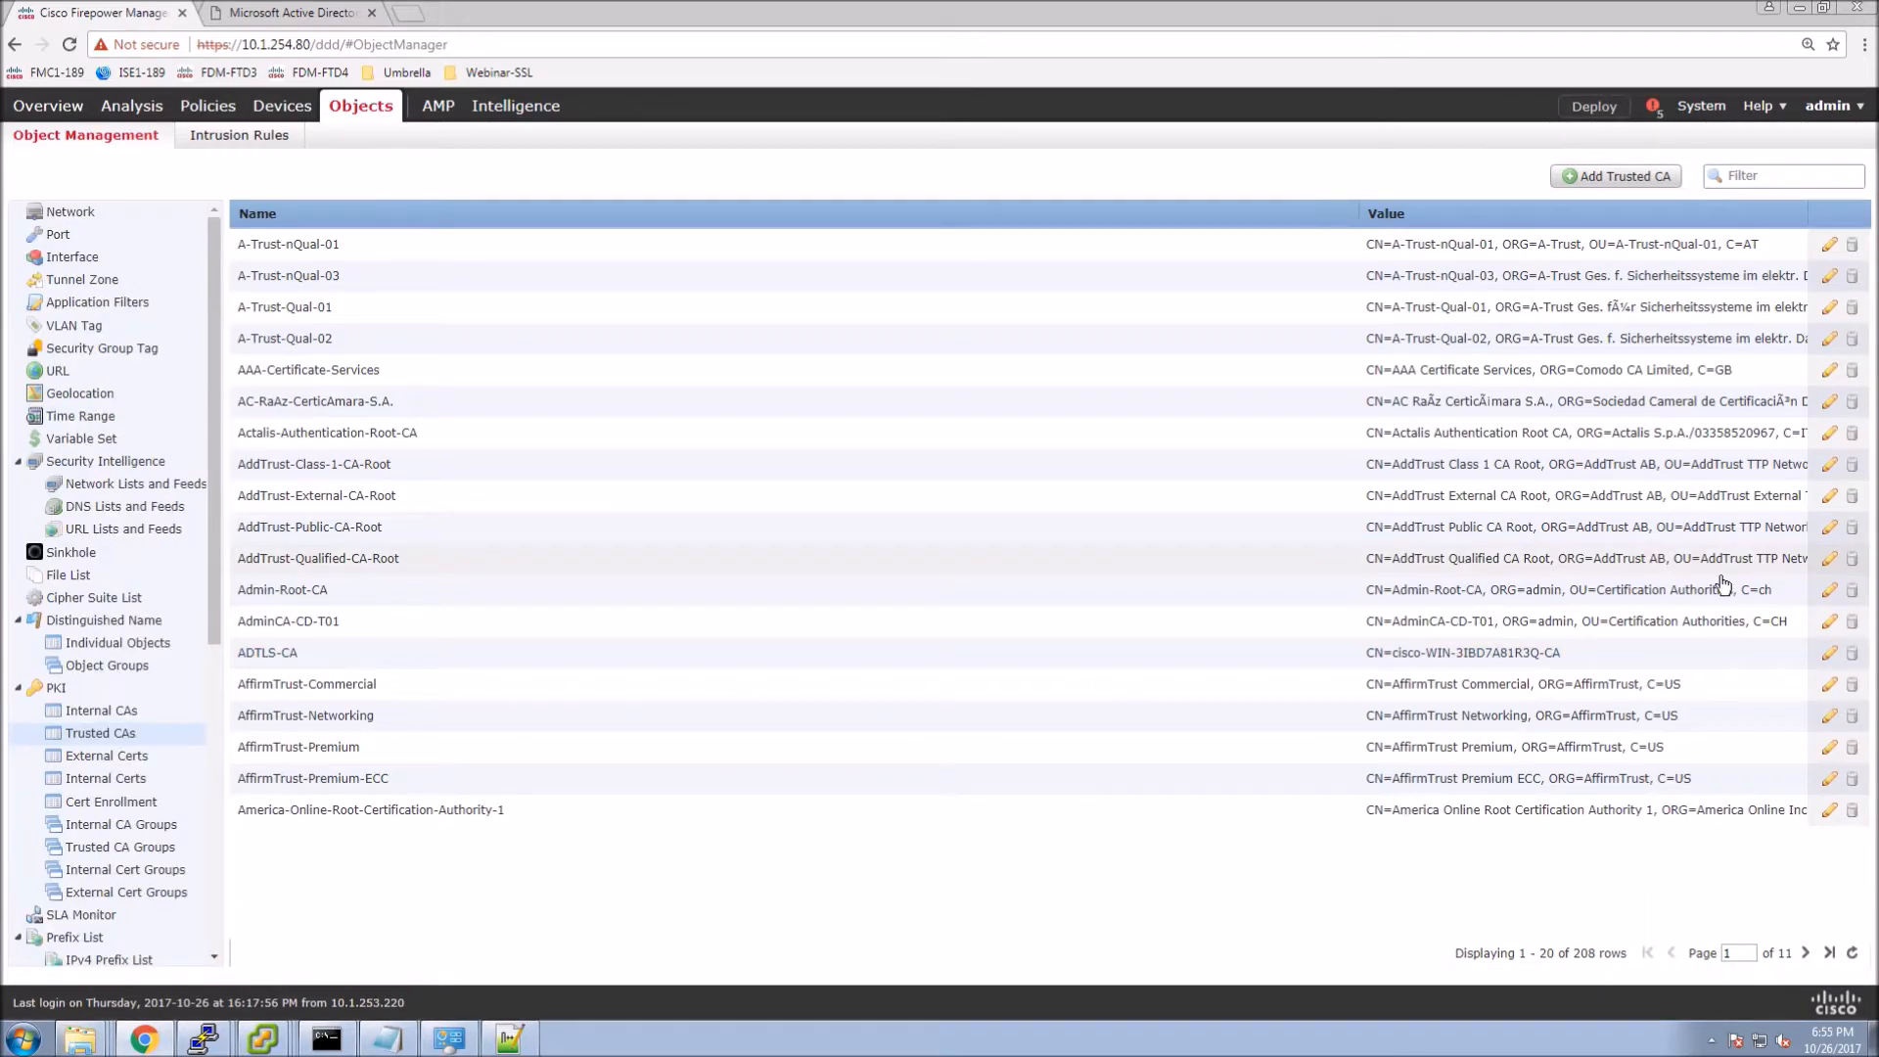
# Start a new internal CA named Webinar-SSL-FMC1 with country code CA.
pyautogui.click(84, 717)
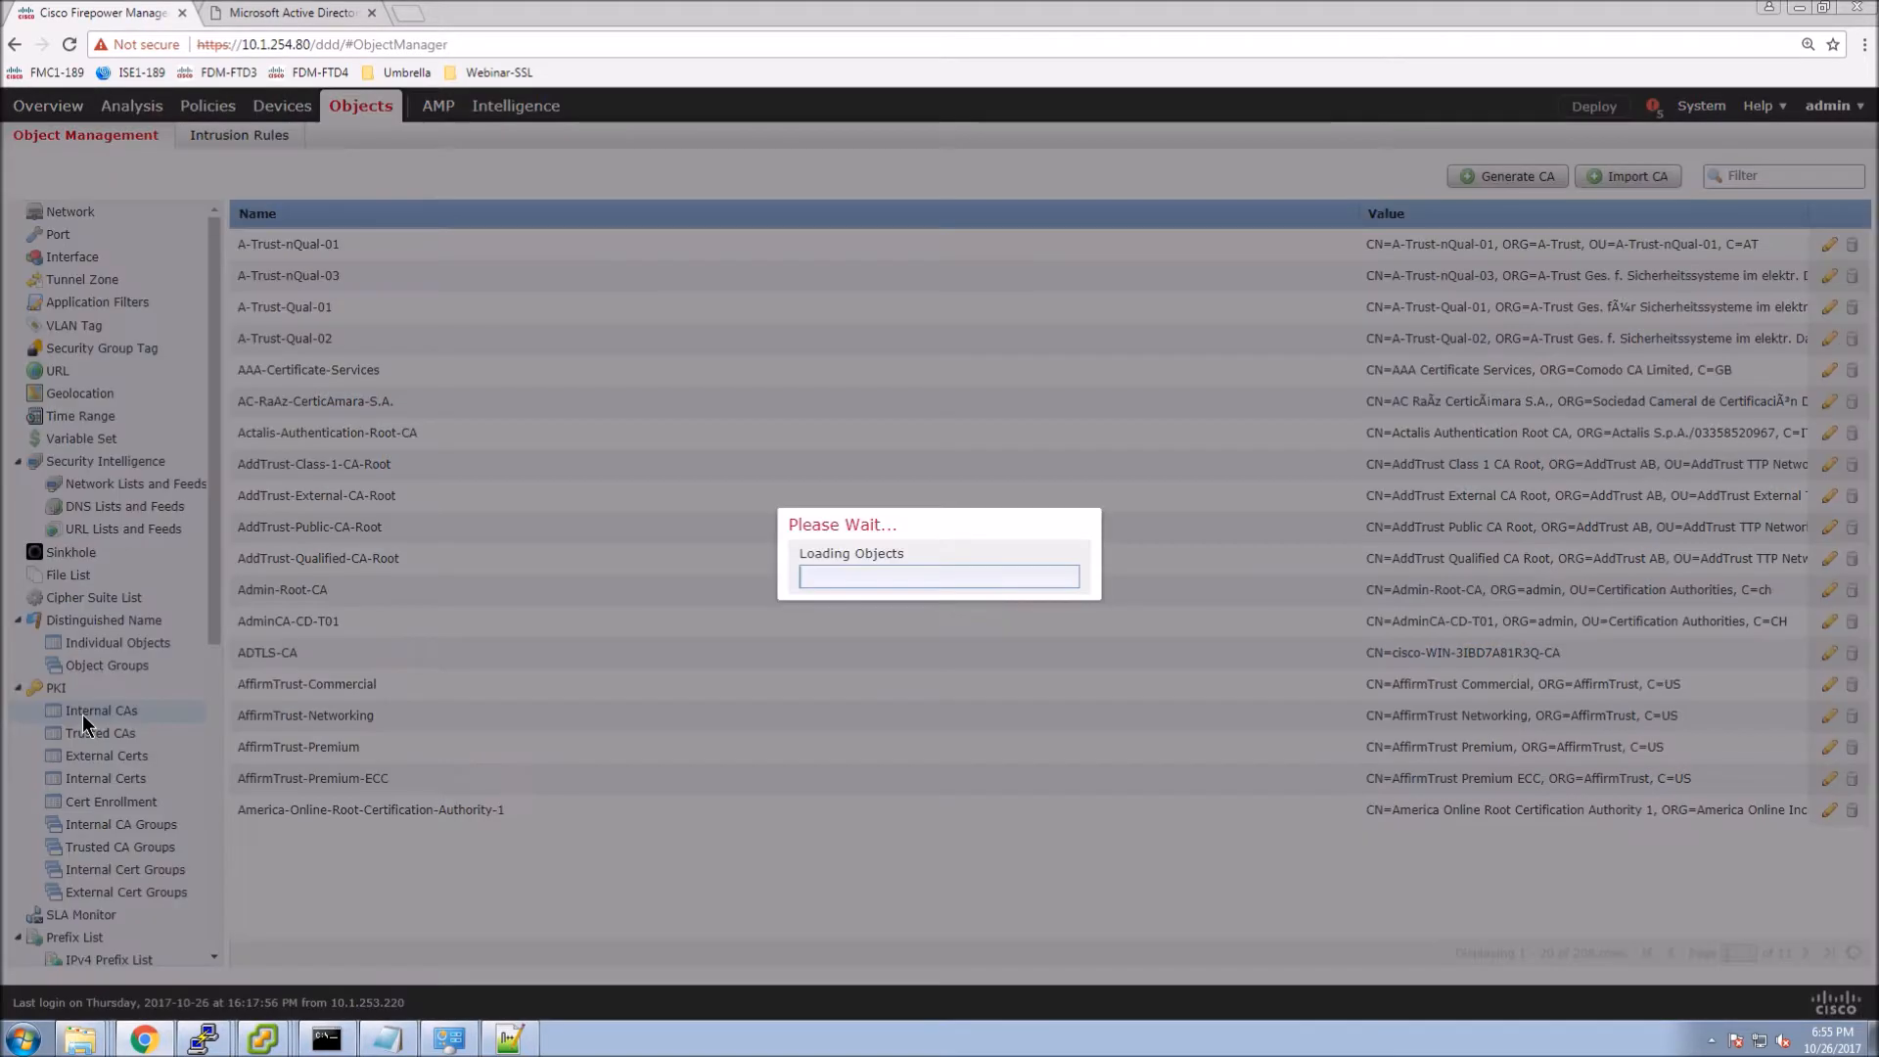
pyautogui.click(1507, 178)
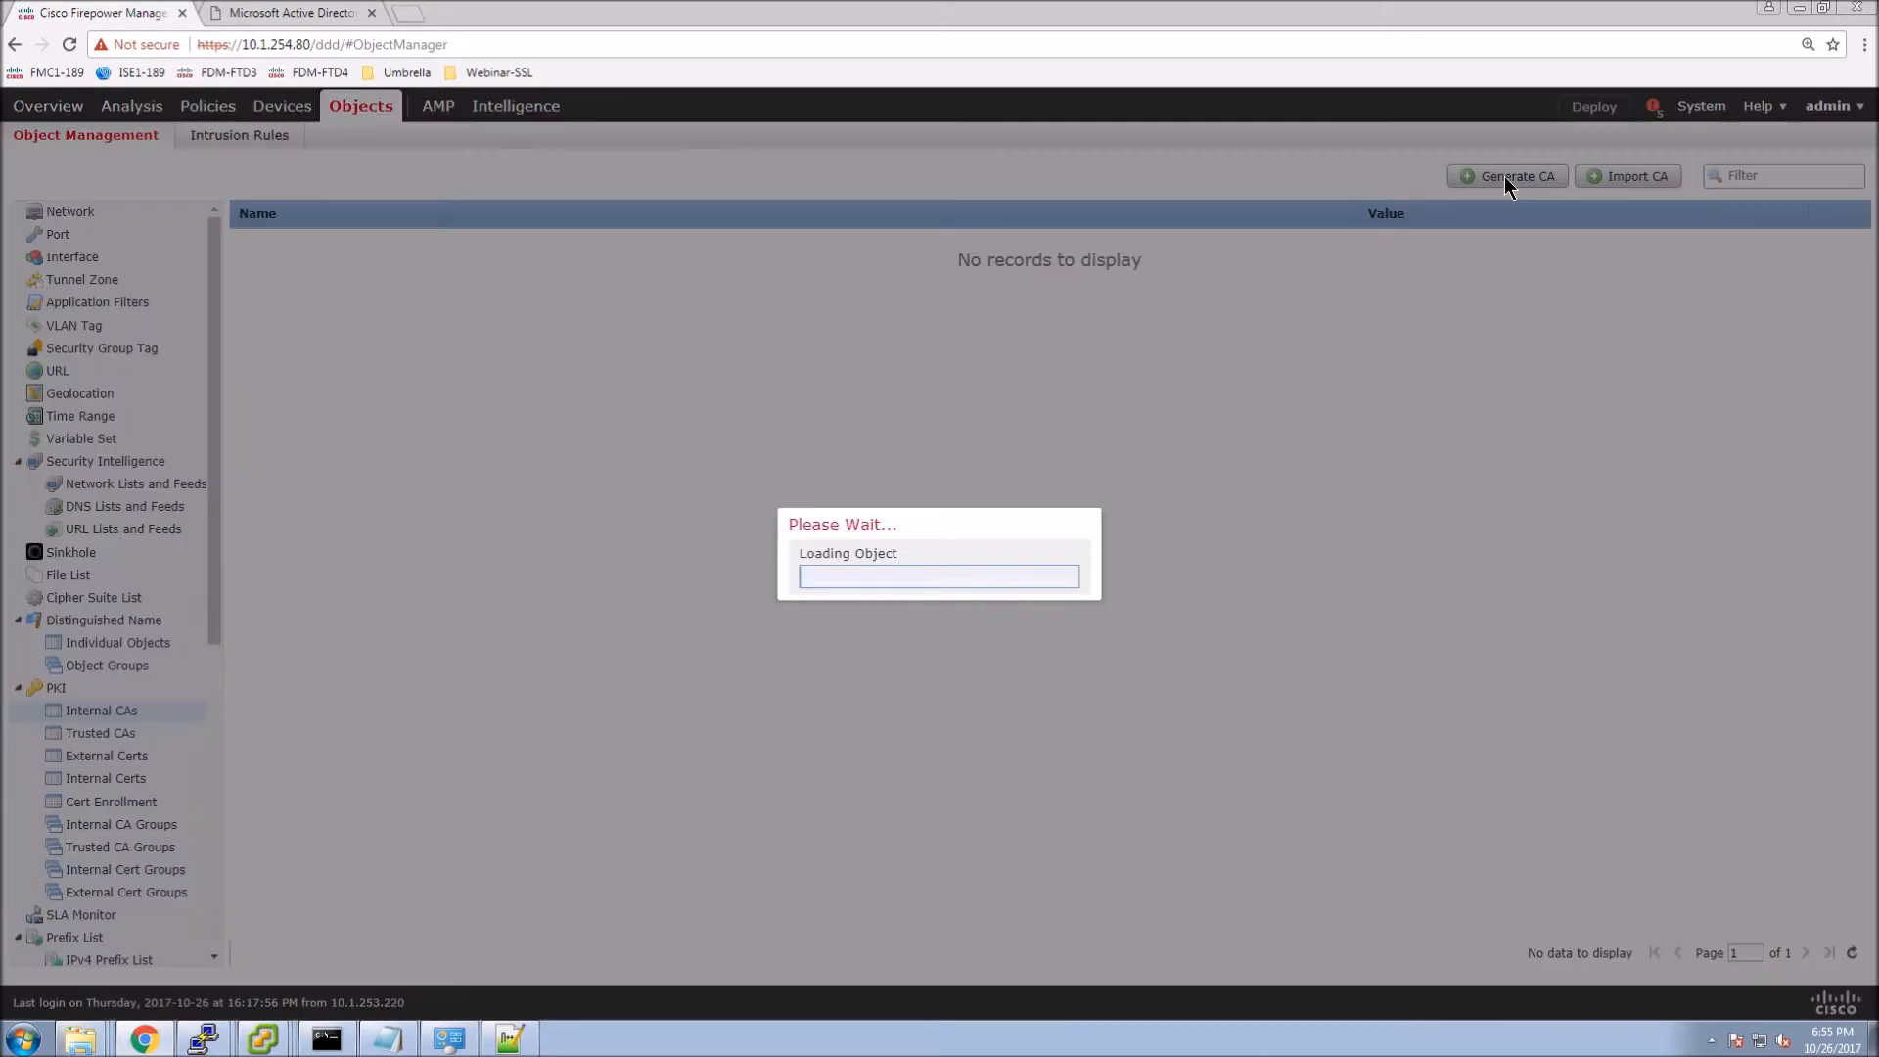
pyautogui.click(912, 412)
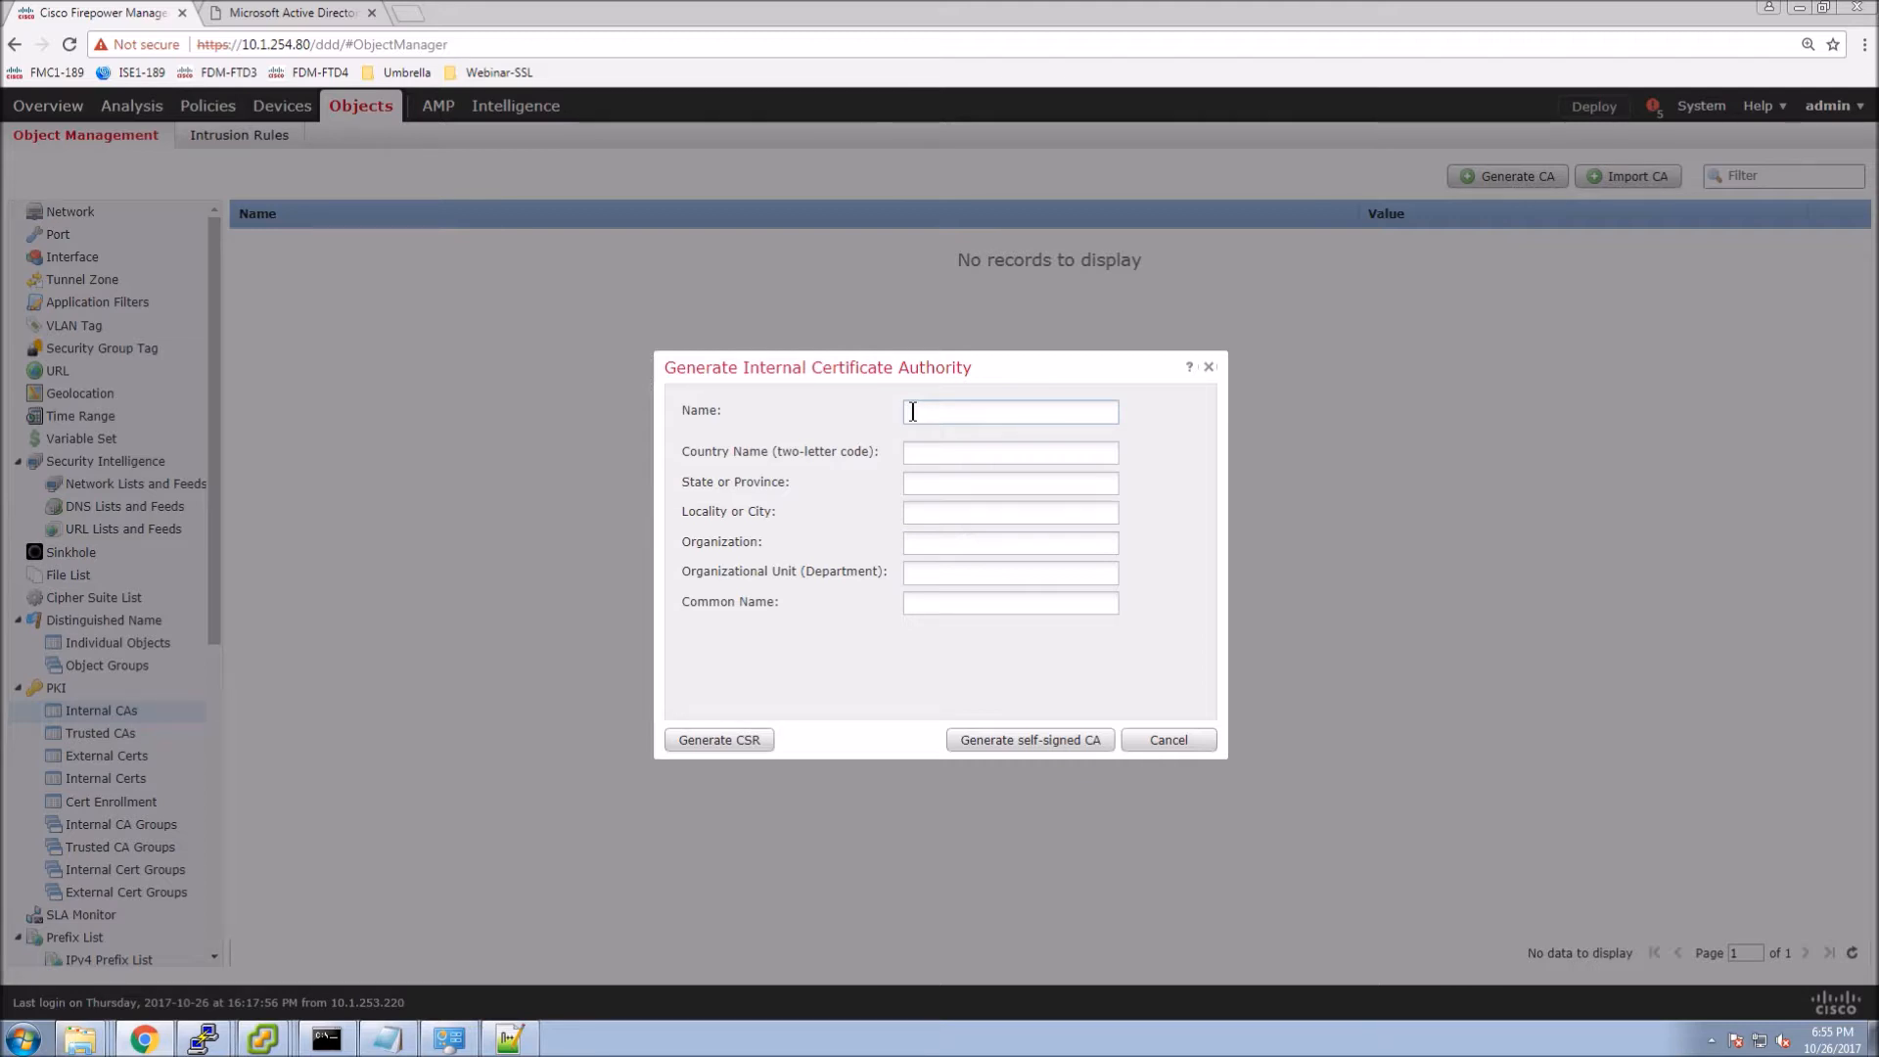
pyautogui.write('Webinar-SSL-FMC1')
pyautogui.click(930, 457)
pyautogui.write('CA')
# Enter state Alberta, city Edmonton, organization IT and common name Webinar-SSL-FMC.cisco.tls.
pyautogui.click(928, 486)
pyautogui.write('Edmonton')
pyautogui.click(932, 510)
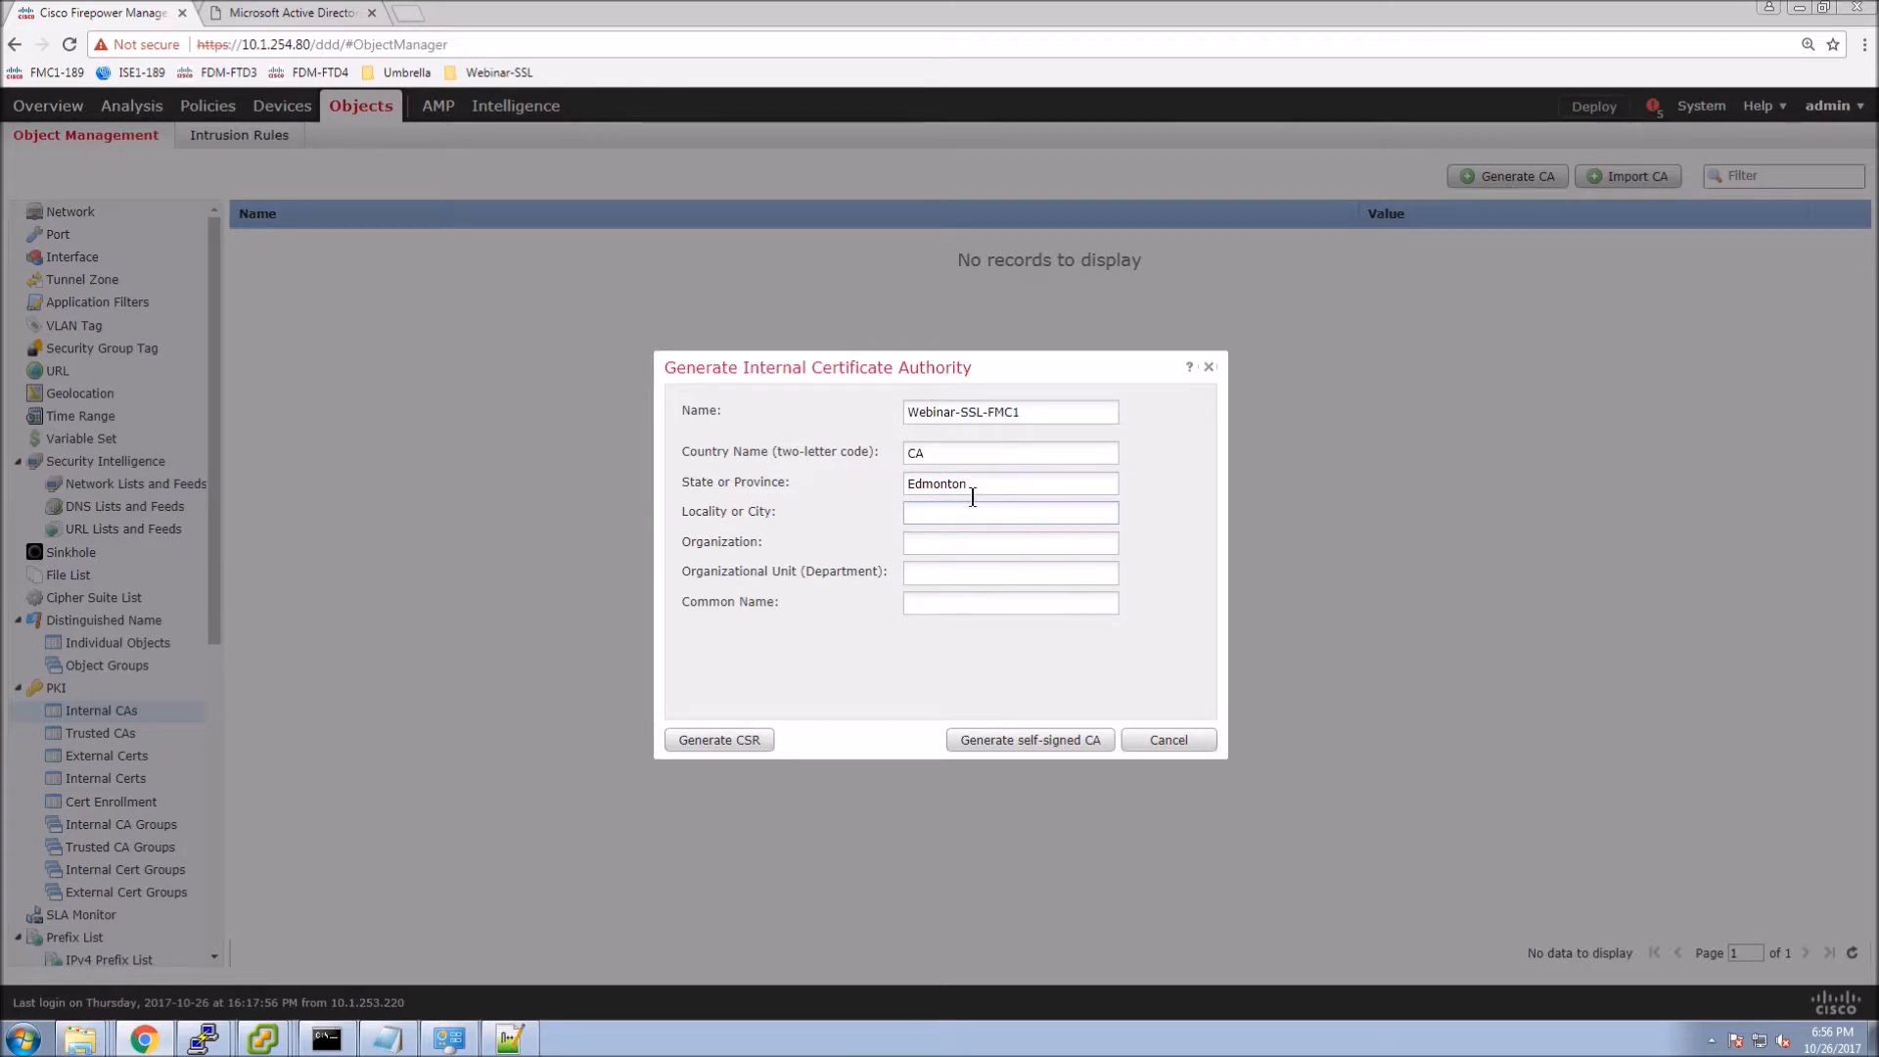
pyautogui.moveTo(986, 482); pyautogui.dragTo(797, 484)
pyautogui.press('BackSpace')
pyautogui.write('Alberta')
pyautogui.click(925, 513)
pyautogui.write('Edmonton')
pyautogui.write('IT')
pyautogui.click(938, 606)
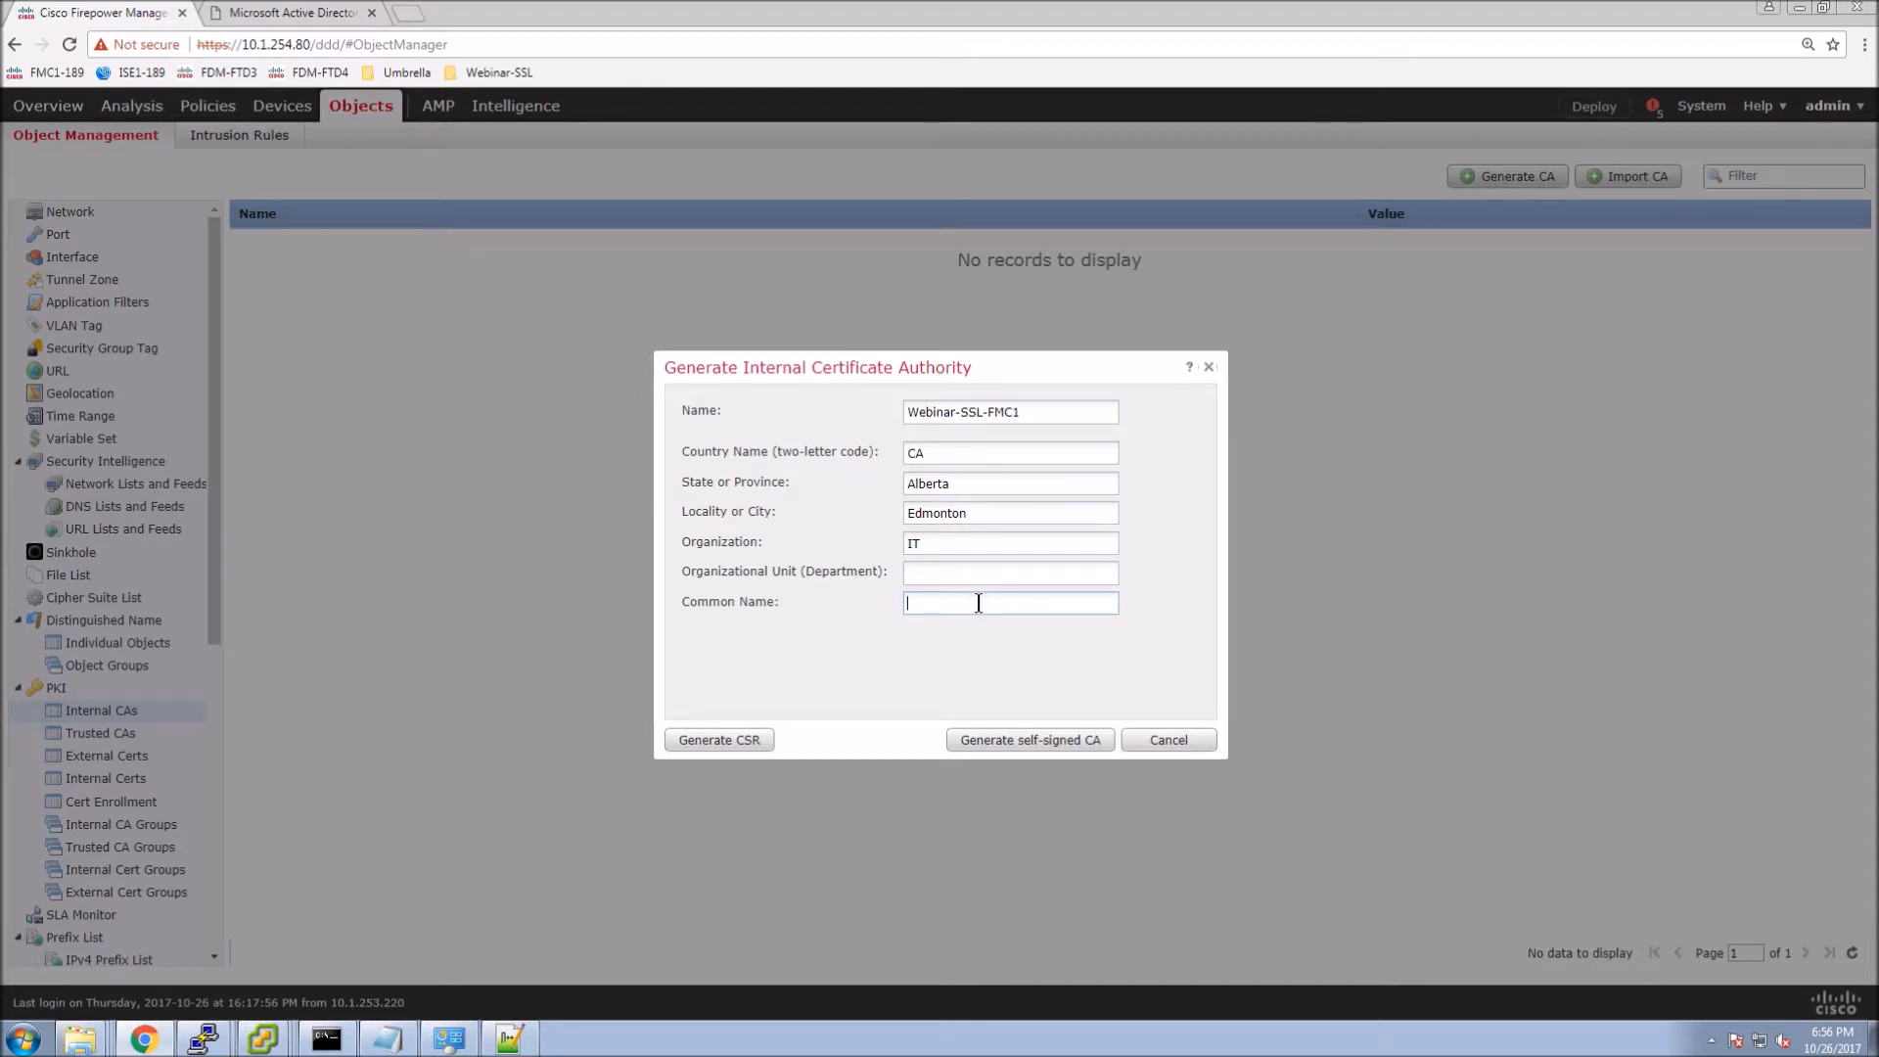
pyautogui.write('Webinar-SSL-FMC.cisco.tls')
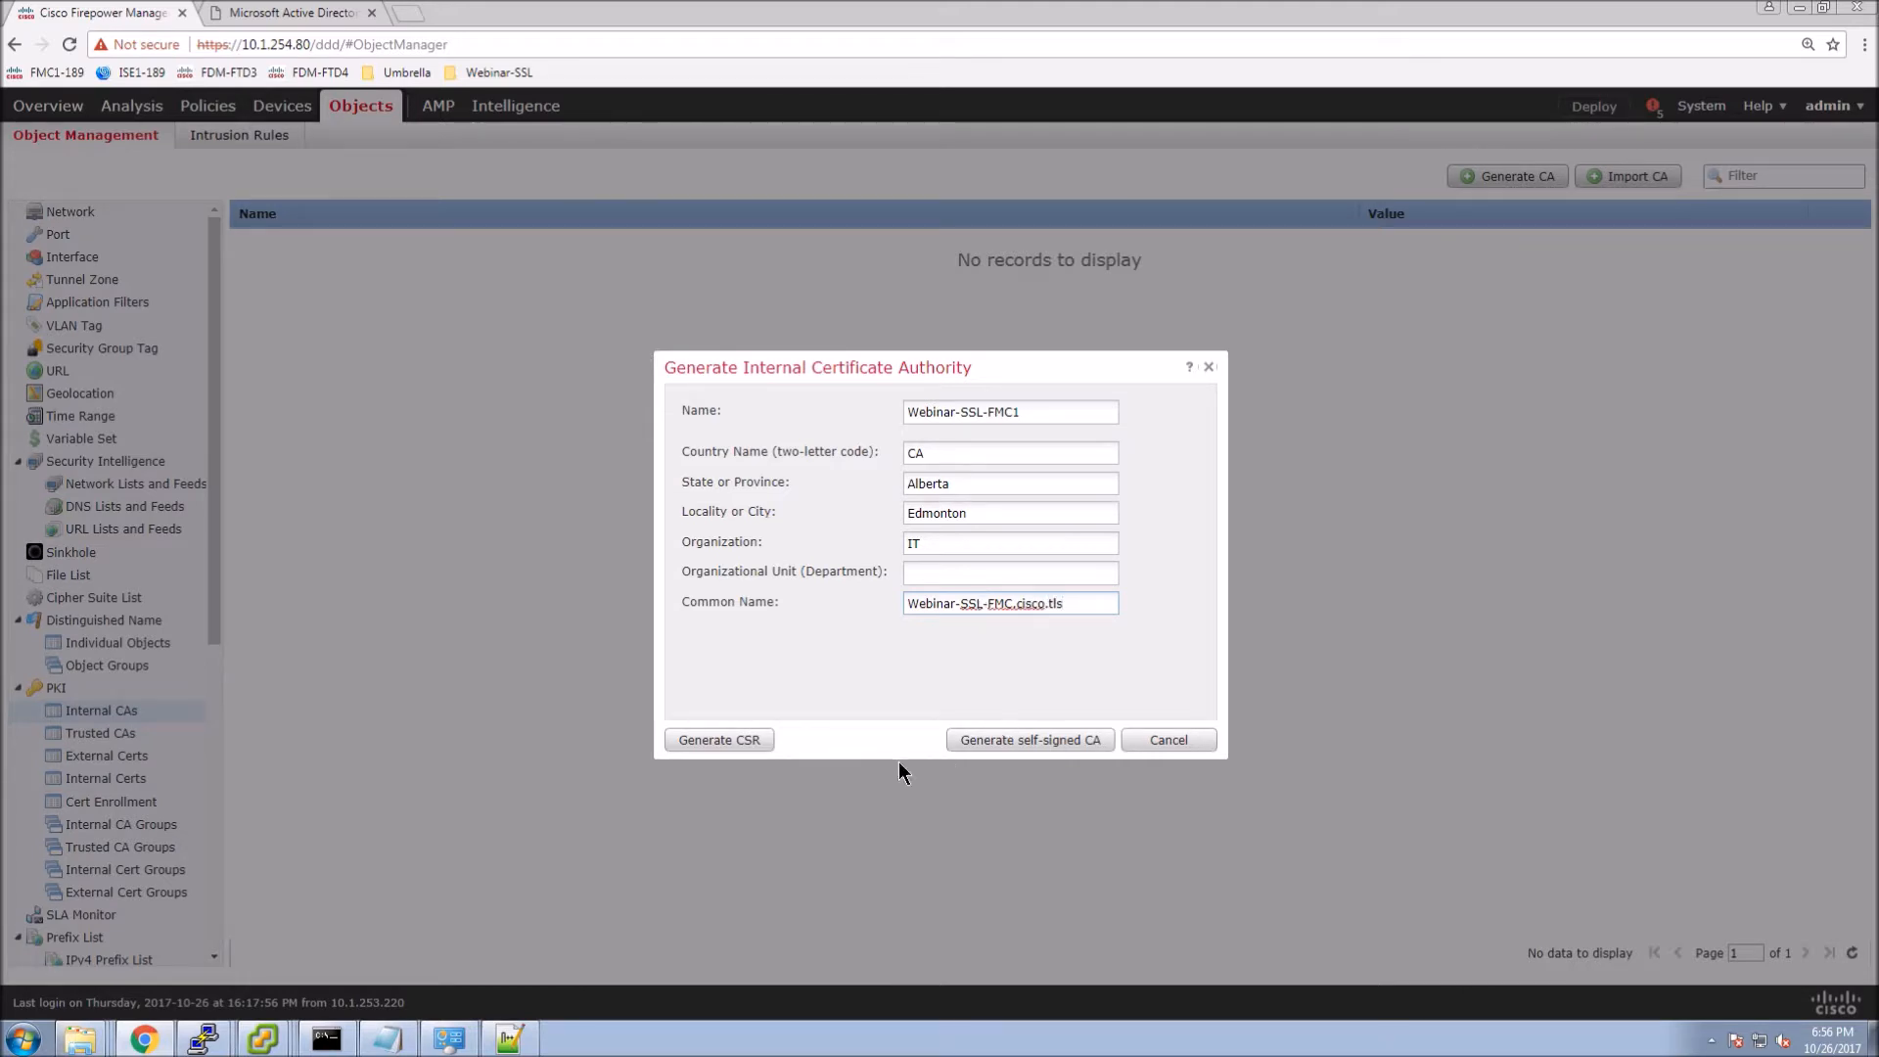
# Generate the CSR for Webinar-SSL-FMC1, select its text, and close the dialog.
pyautogui.click(732, 741)
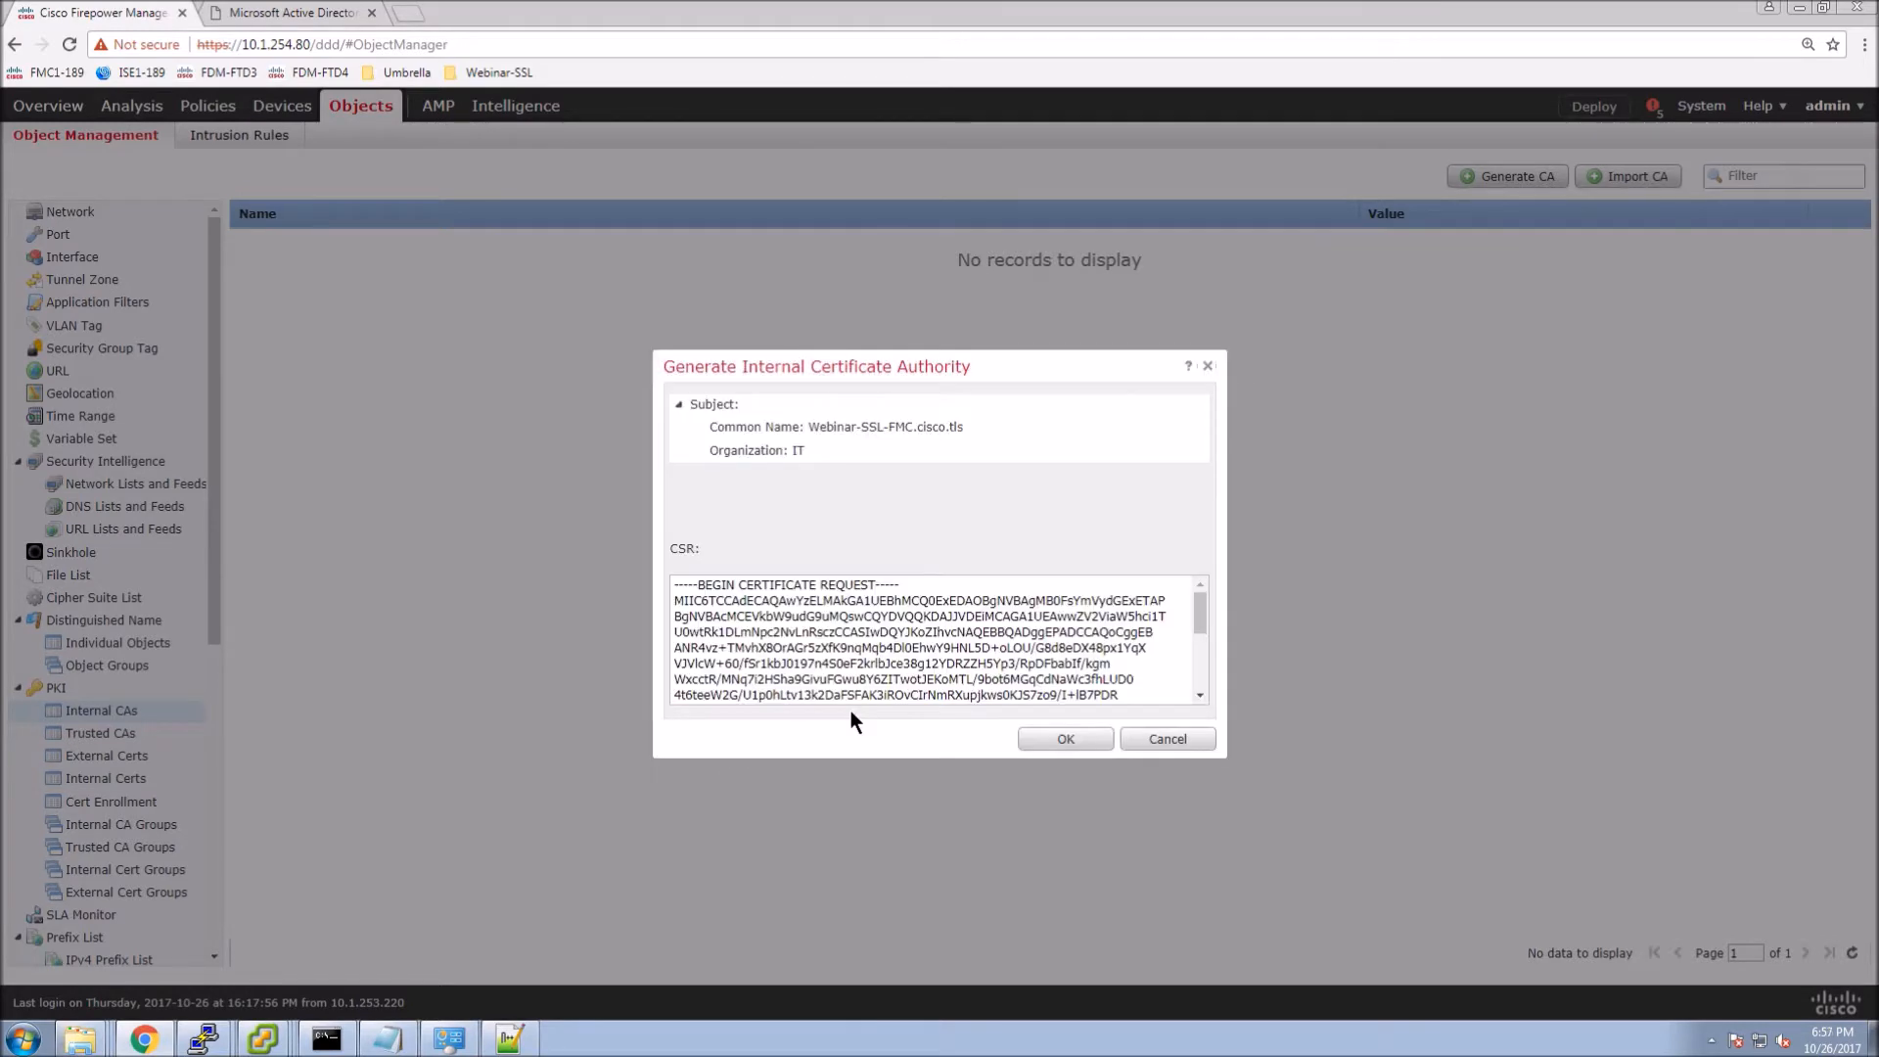
pyautogui.click(901, 661)
pyautogui.hotkey('ctrl', 'a')
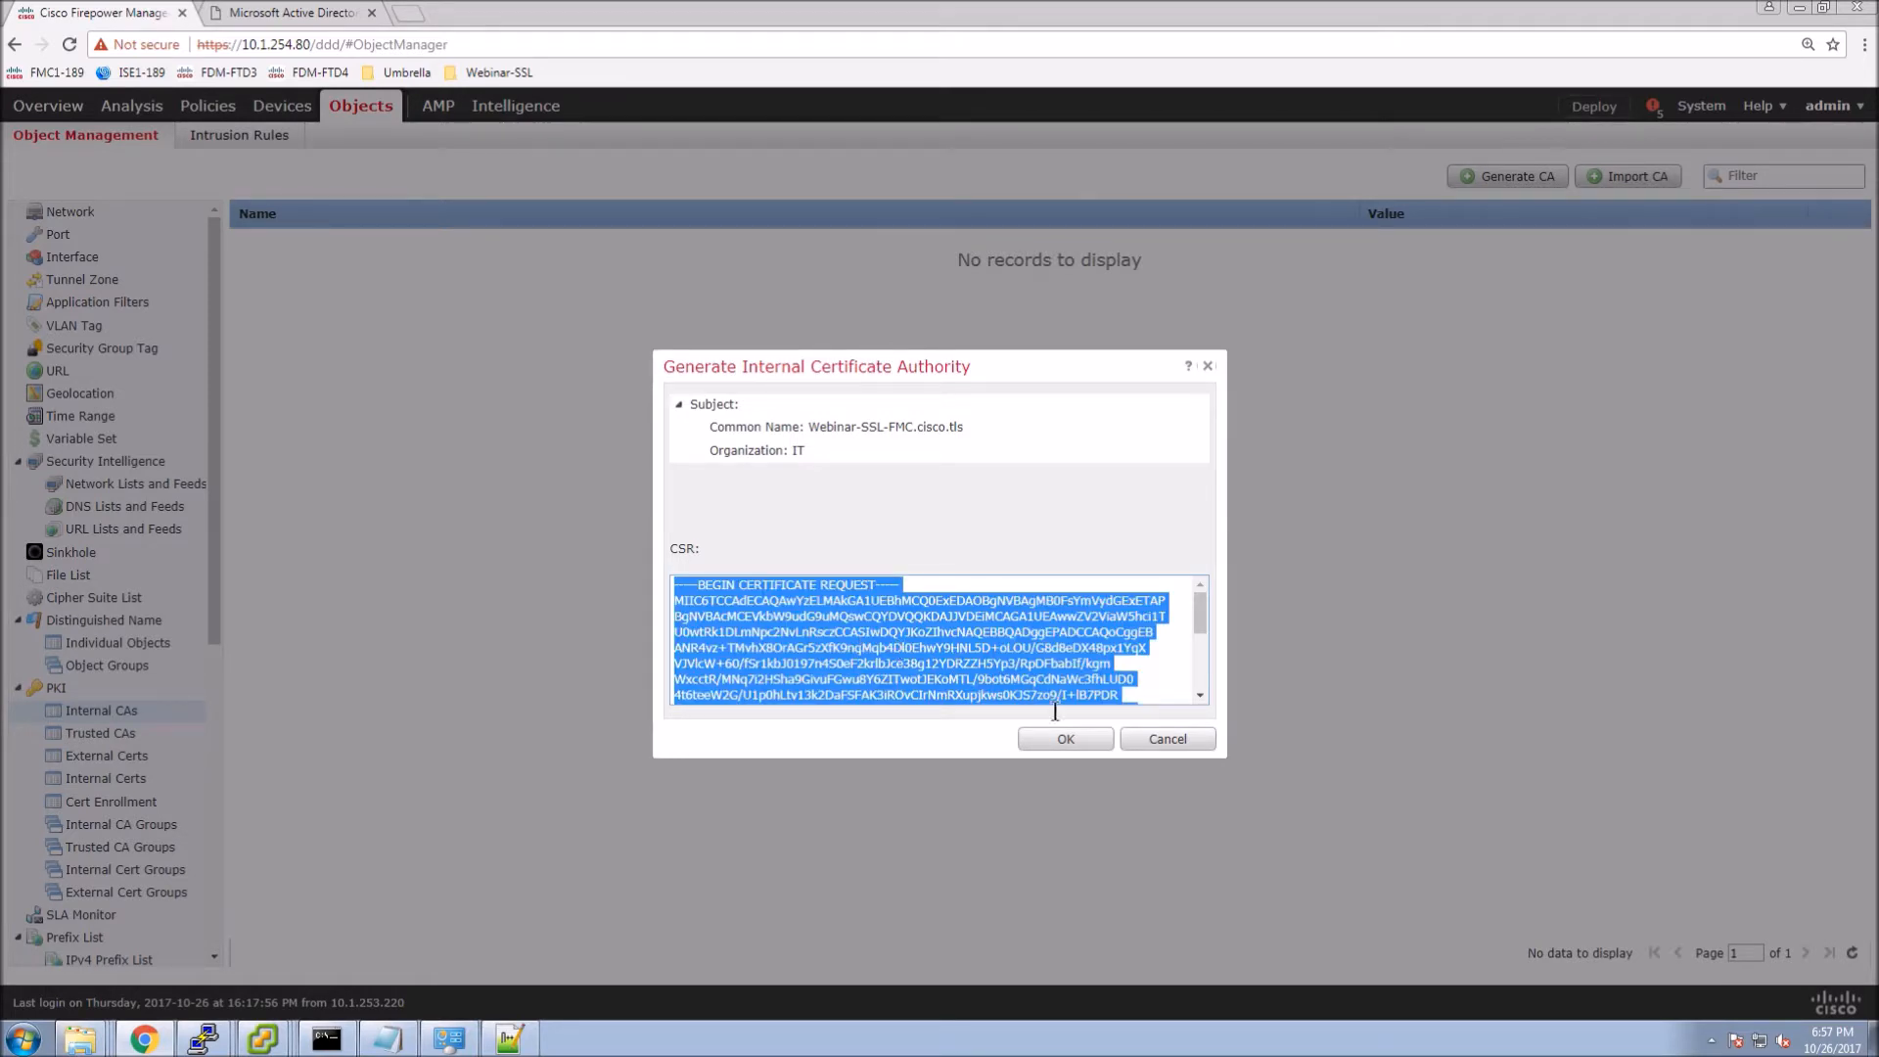
pyautogui.click(1068, 740)
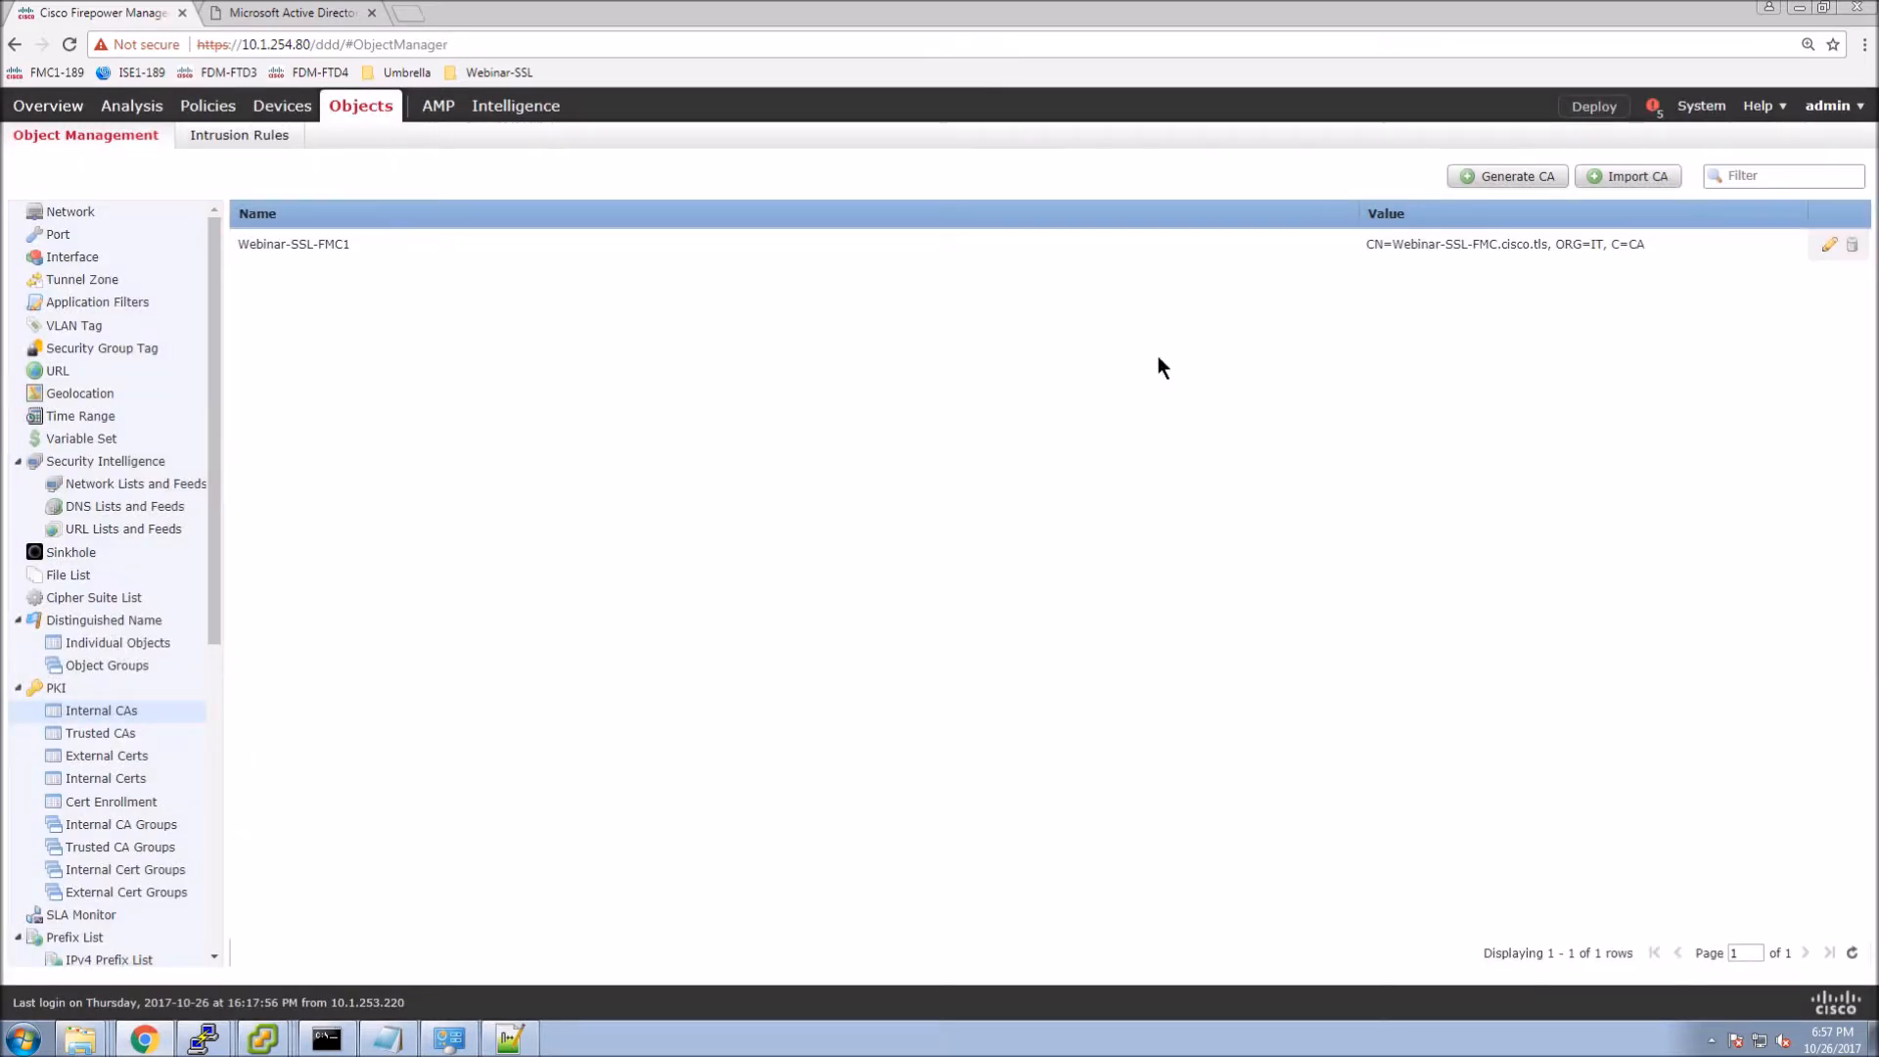
pyautogui.click(323, 13)
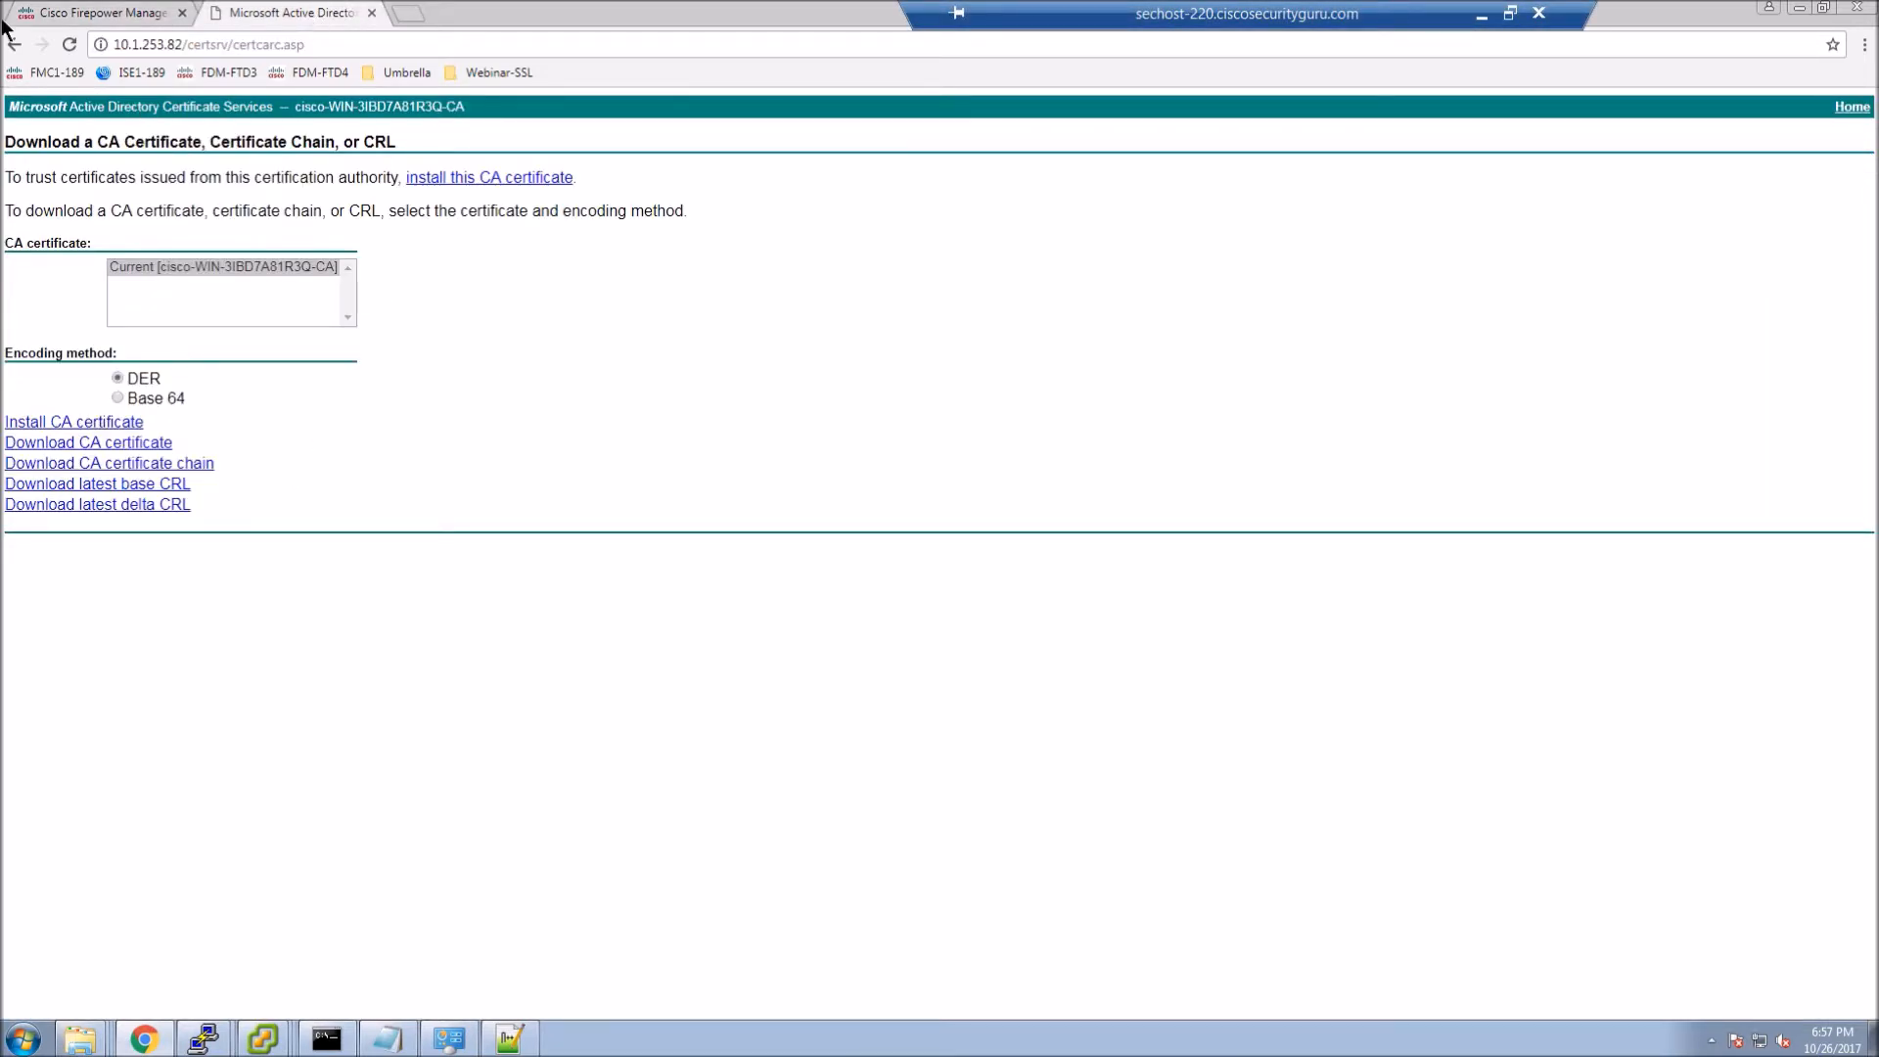
# Navigate from the Certificate Services home page to the advanced certificate request form.
pyautogui.moveTo(227, 45); pyautogui.dragTo(464, 63)
pyautogui.press('BackSpace')
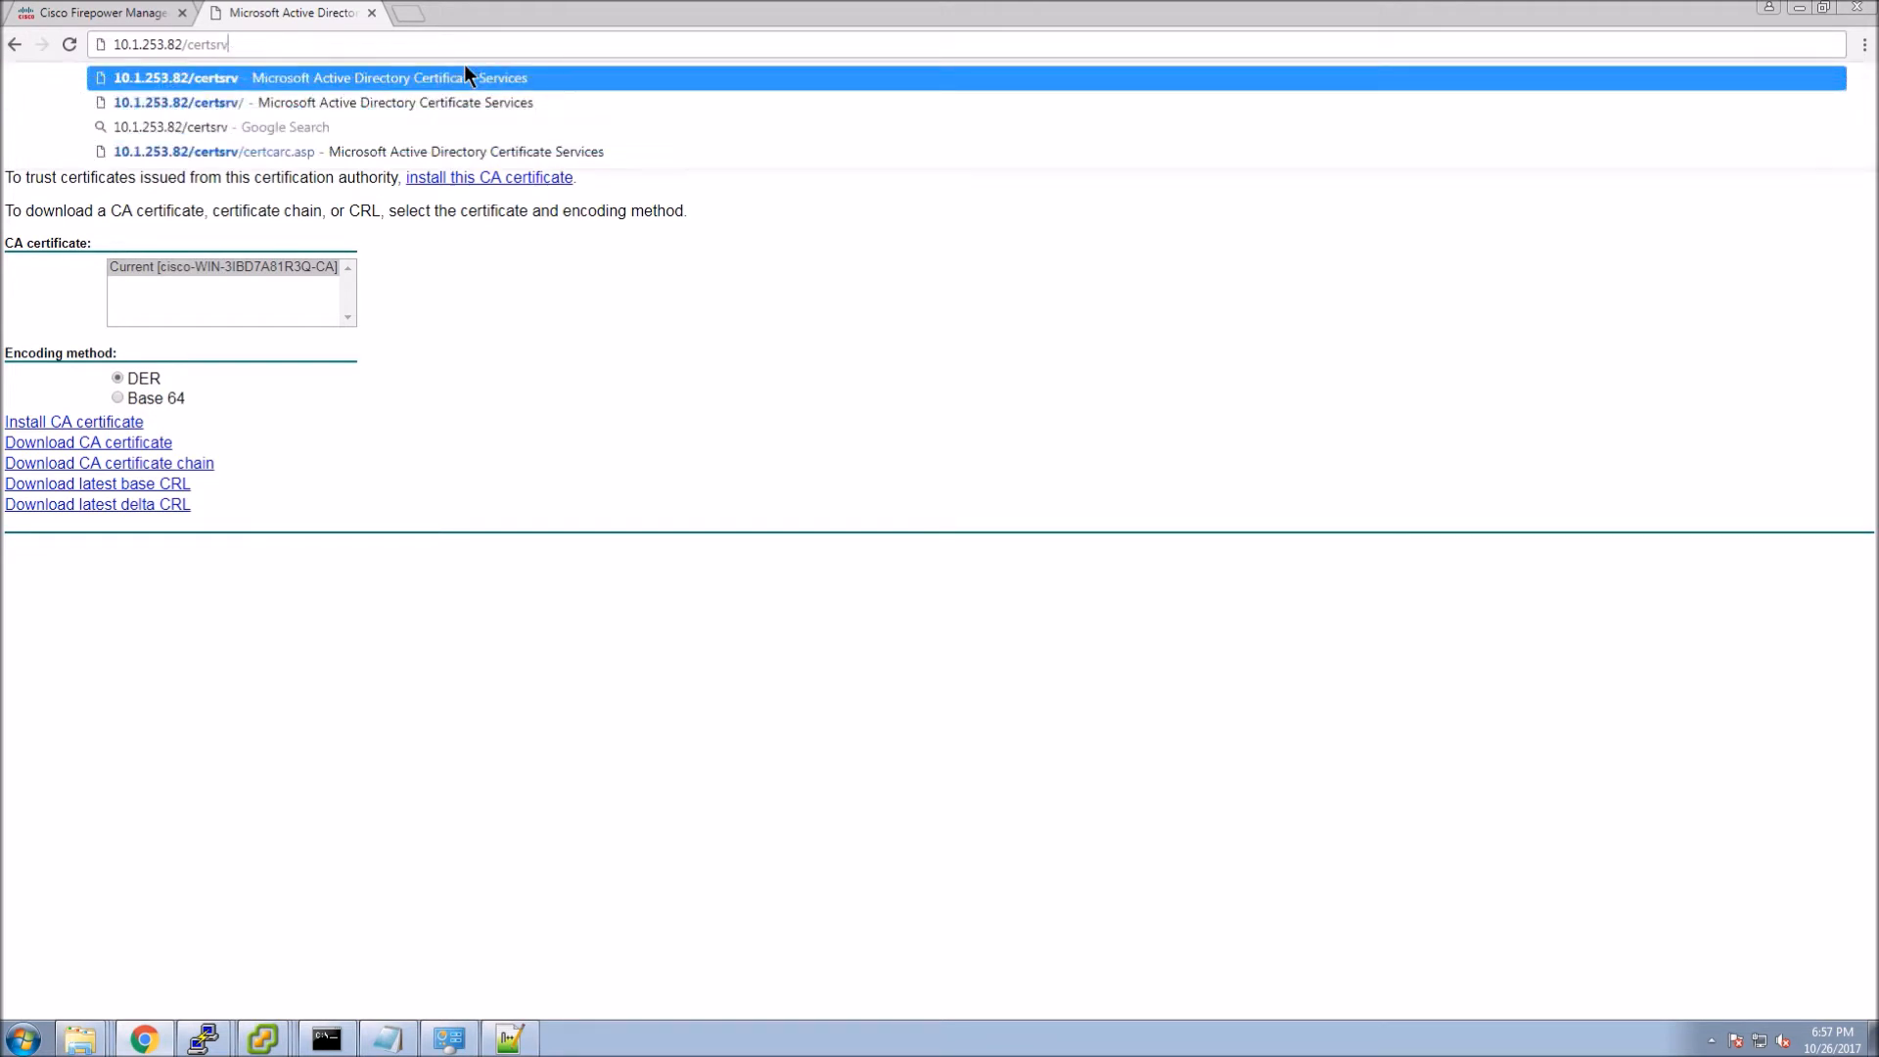
pyautogui.press('Return')
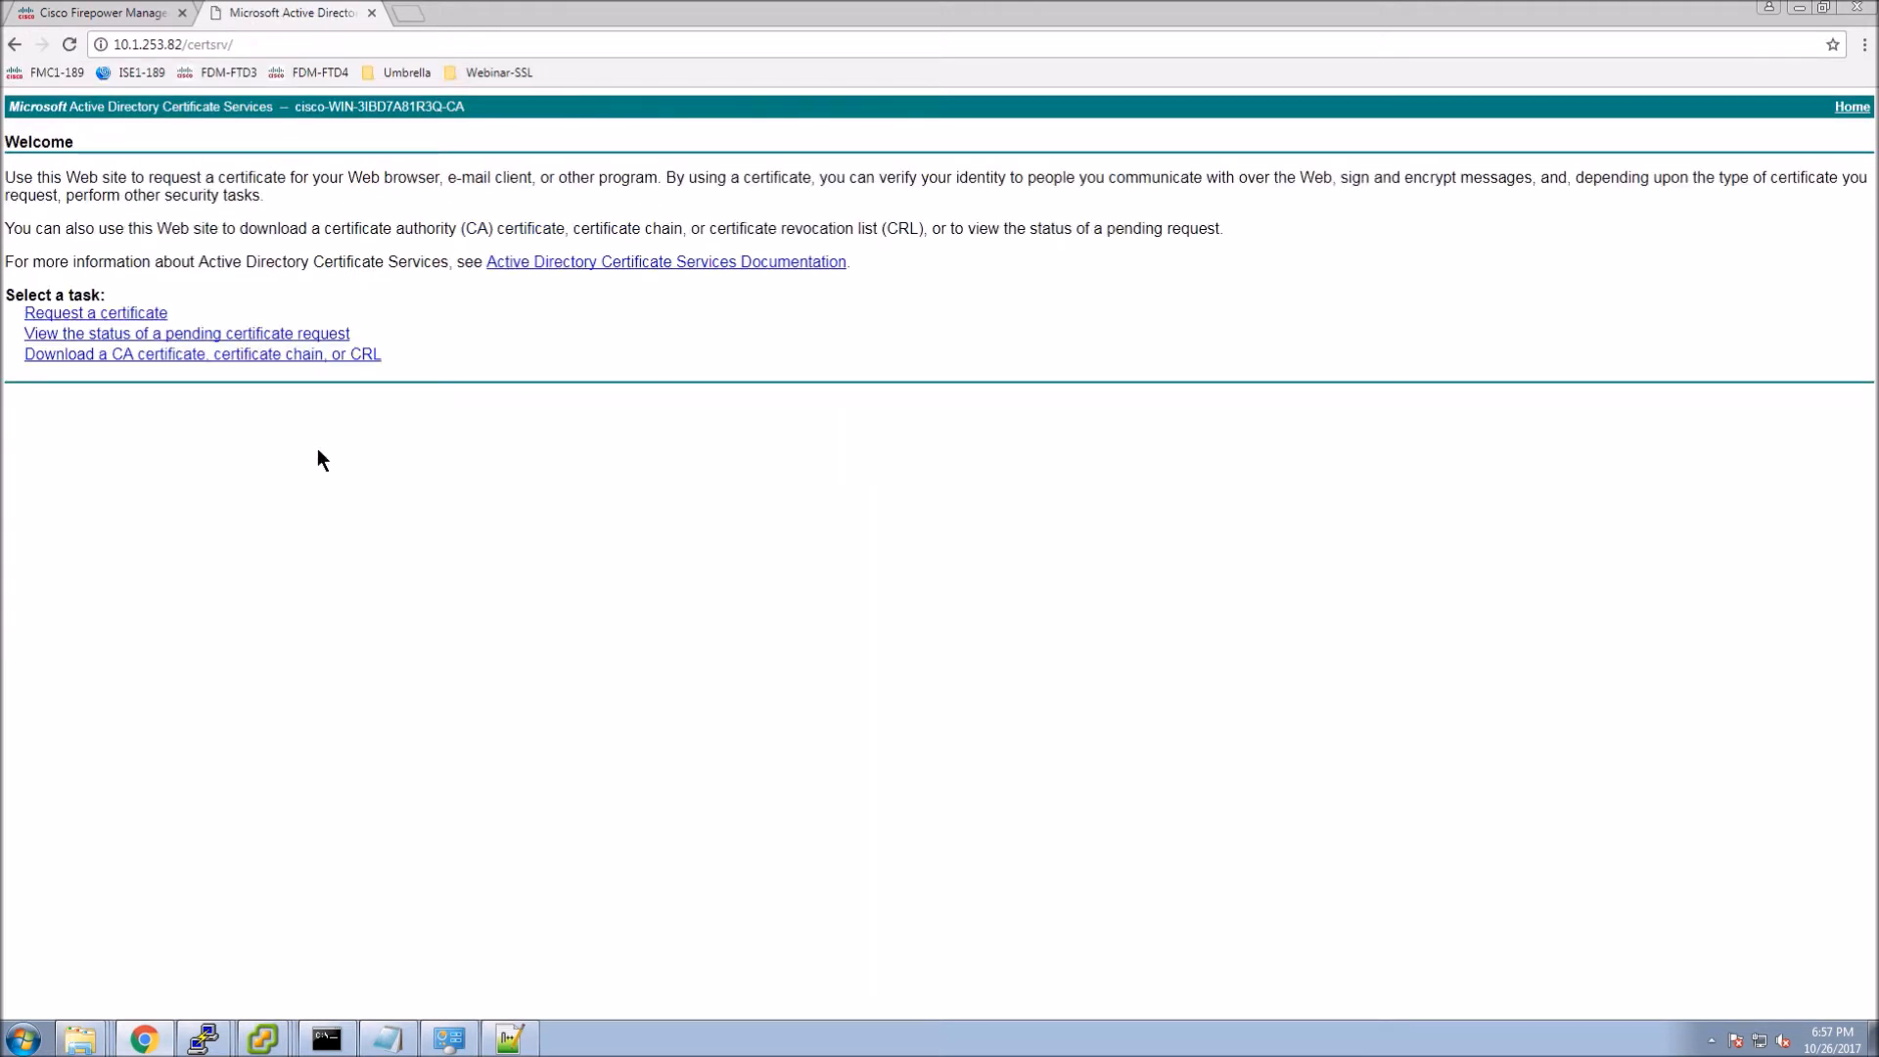
pyautogui.click(118, 313)
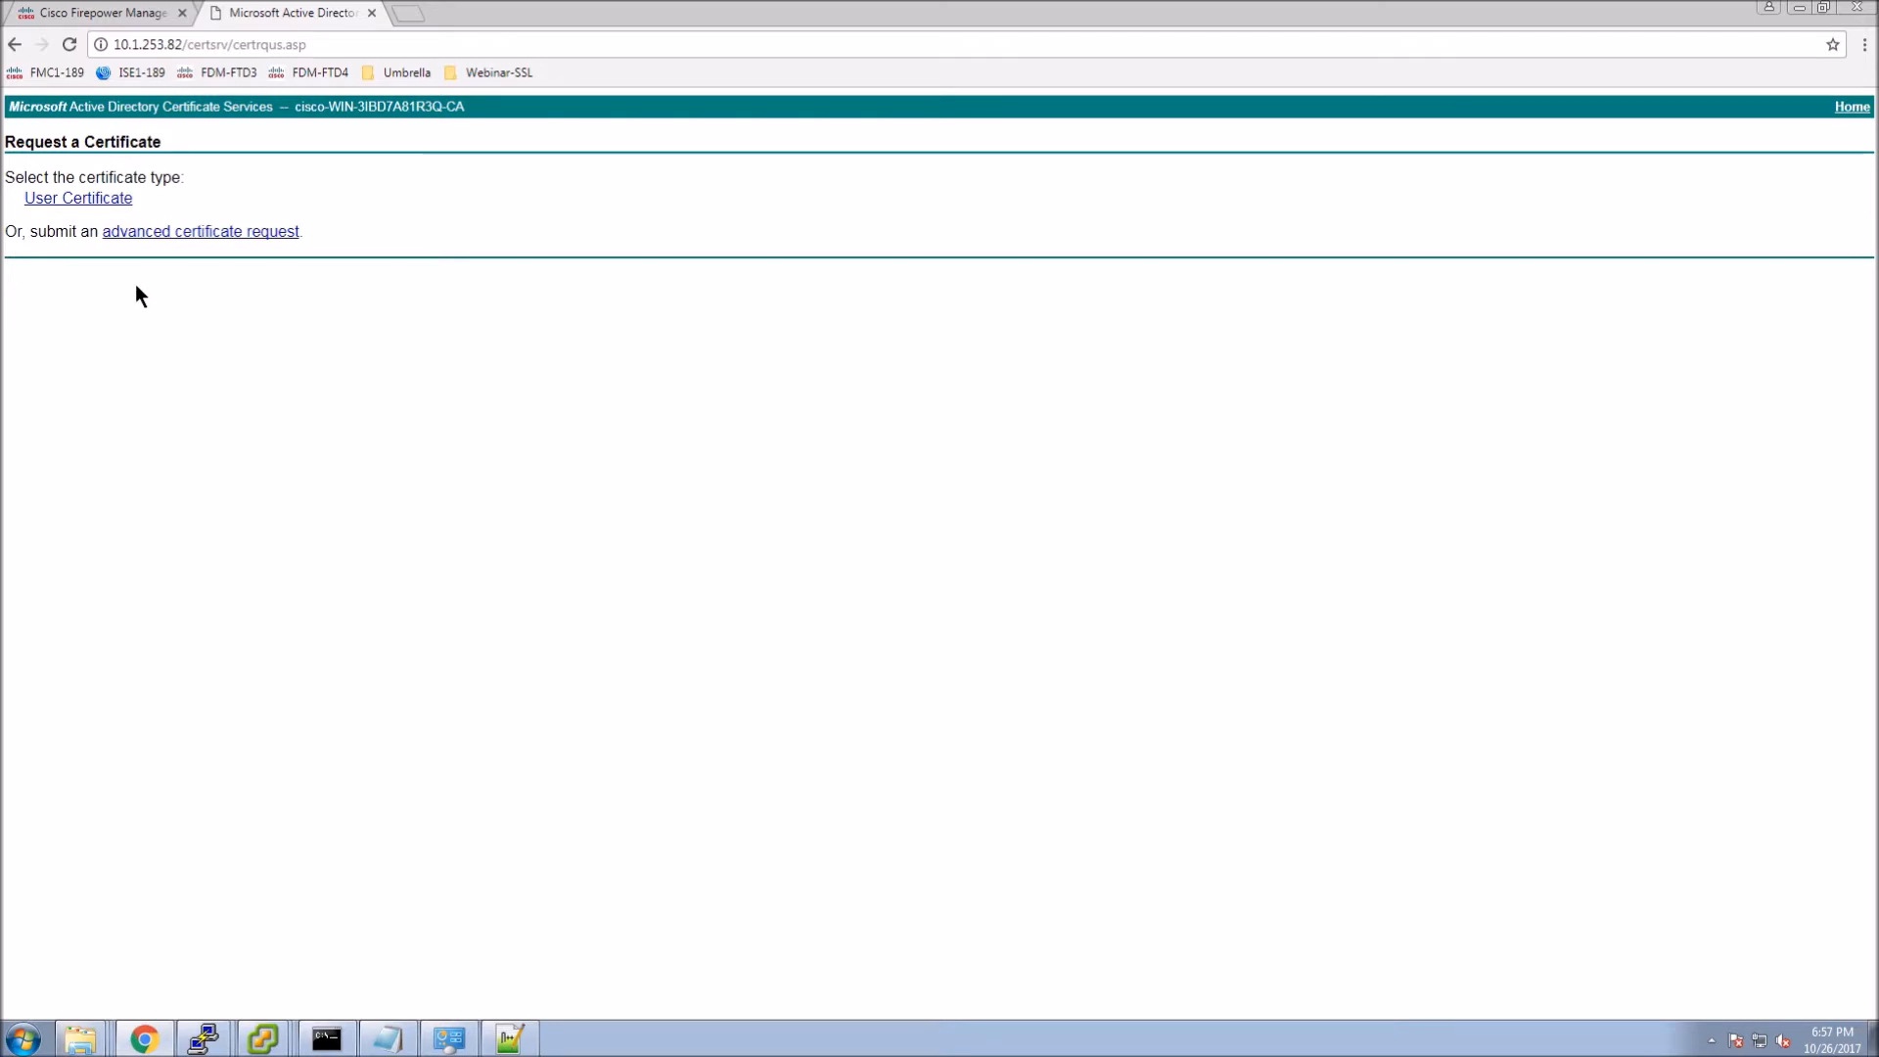
pyautogui.click(182, 235)
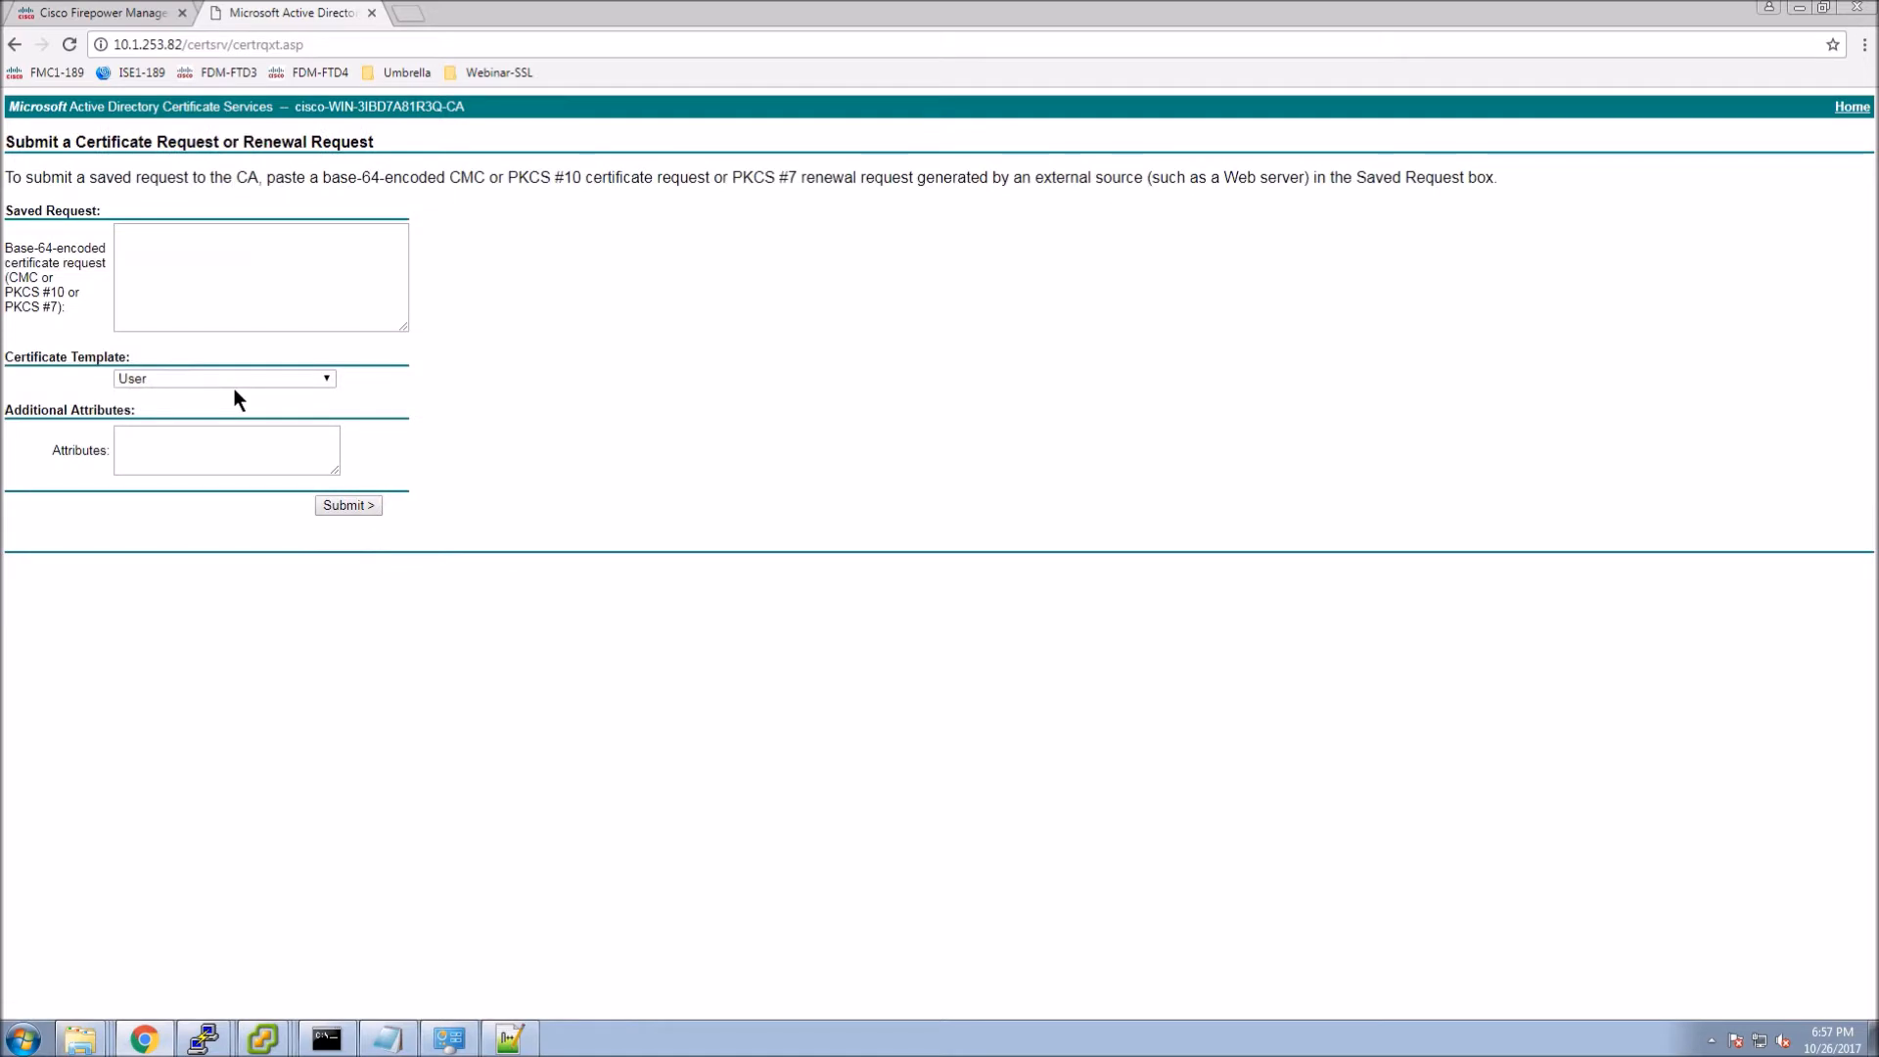
# Submit the pasted CSR with the Subordinate Certification Authority template and download the certificate.
pyautogui.click(268, 378)
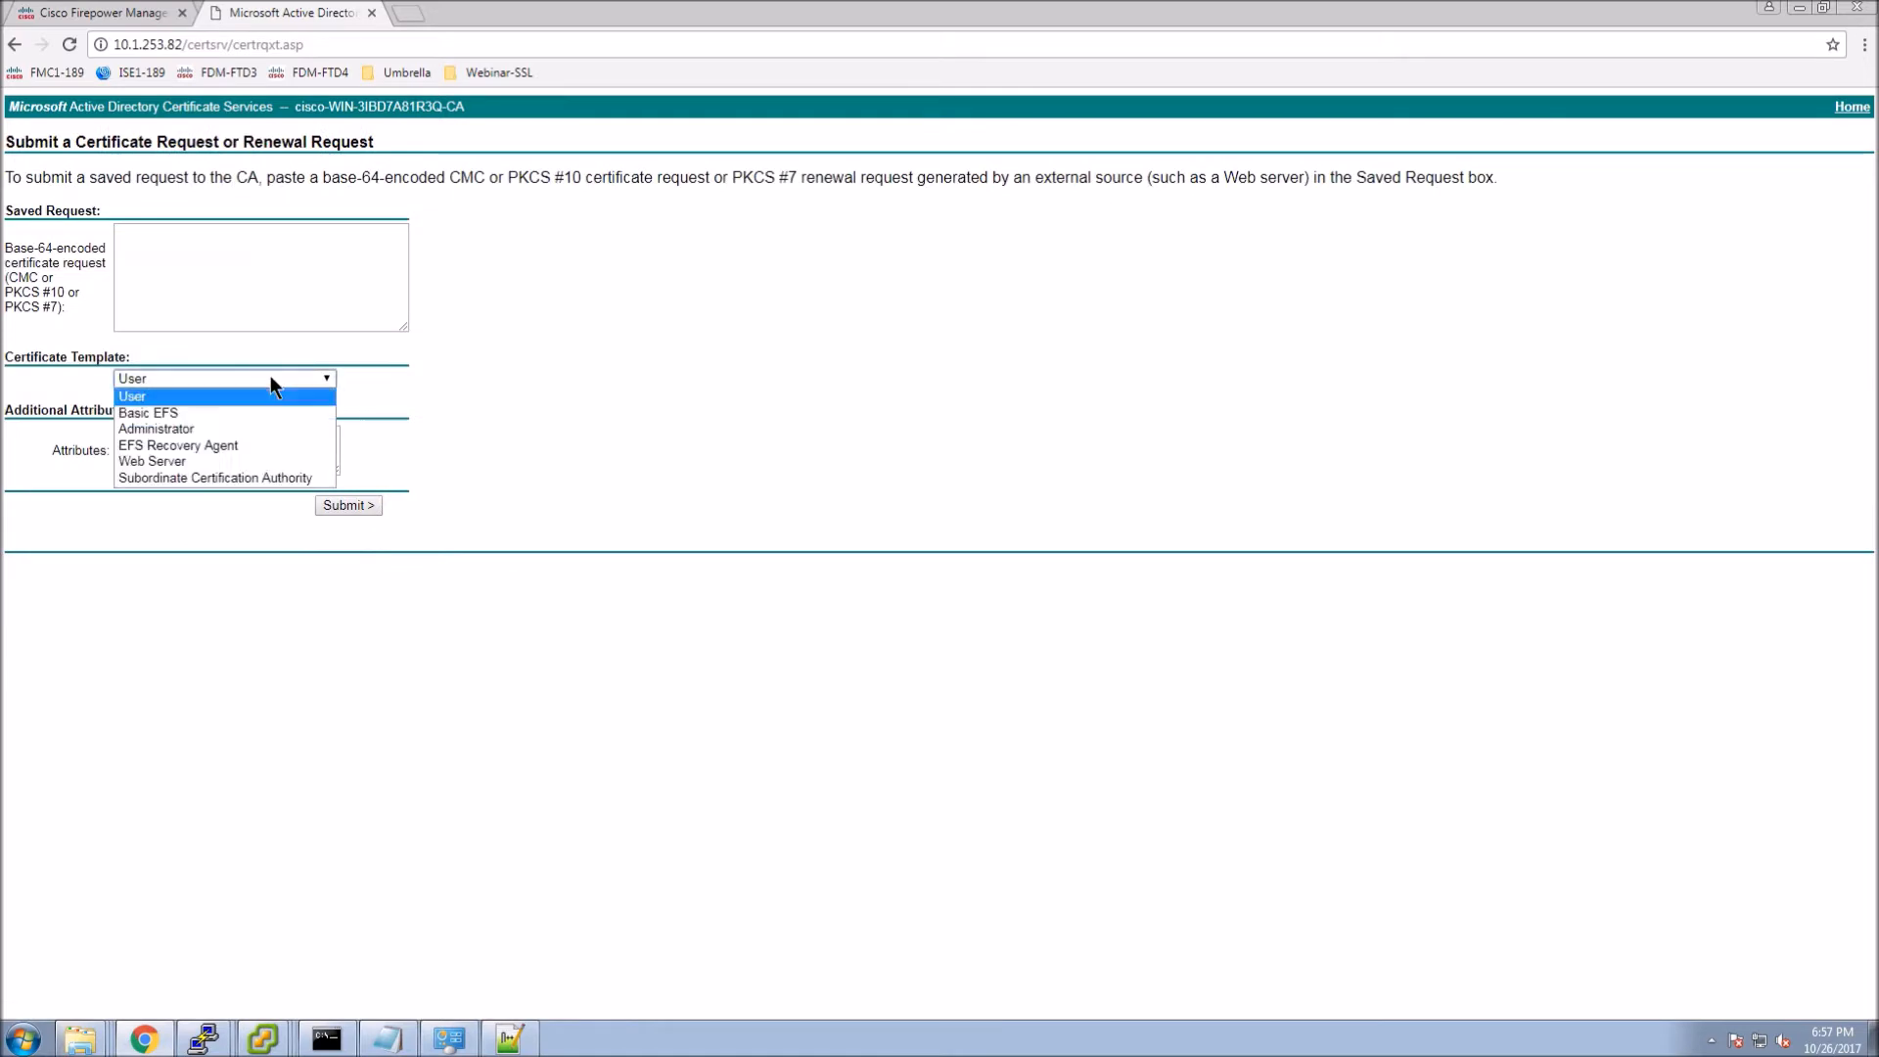
pyautogui.click(199, 478)
pyautogui.click(222, 254)
pyautogui.hotkey('ctrl', 'v')
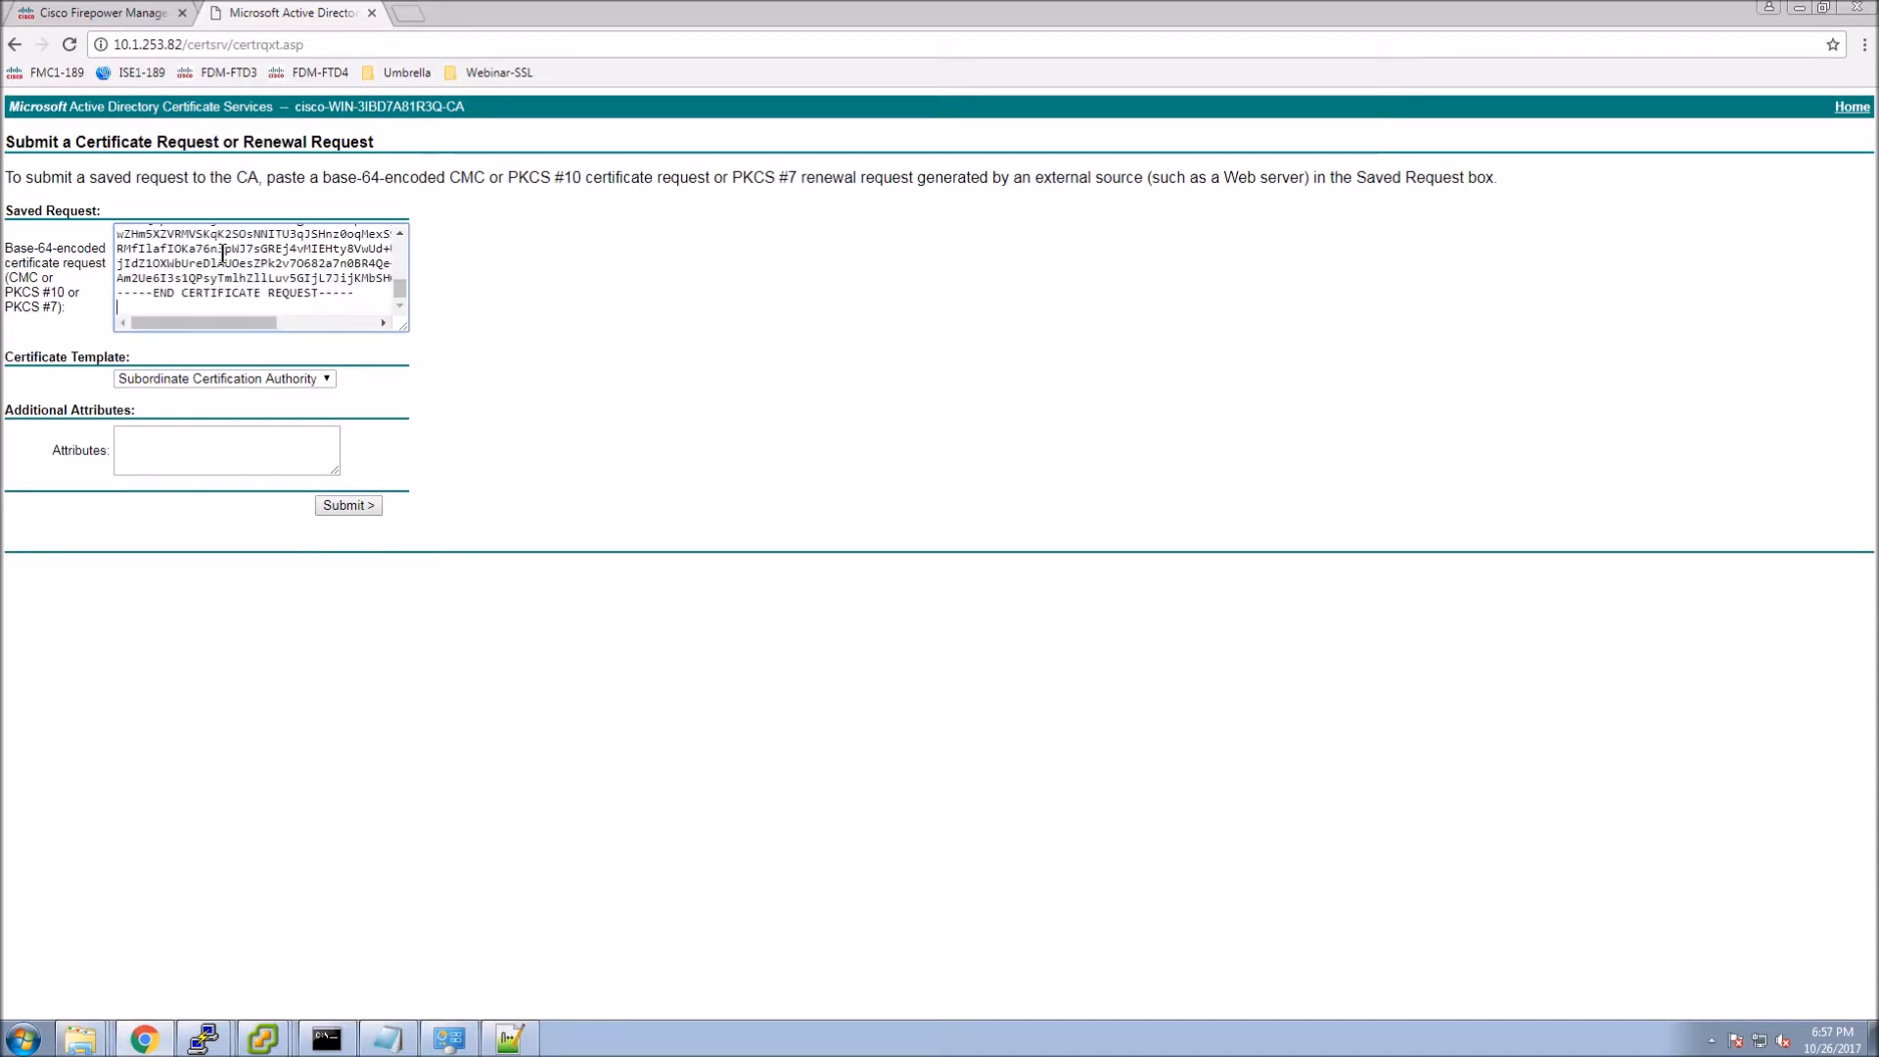
pyautogui.click(344, 506)
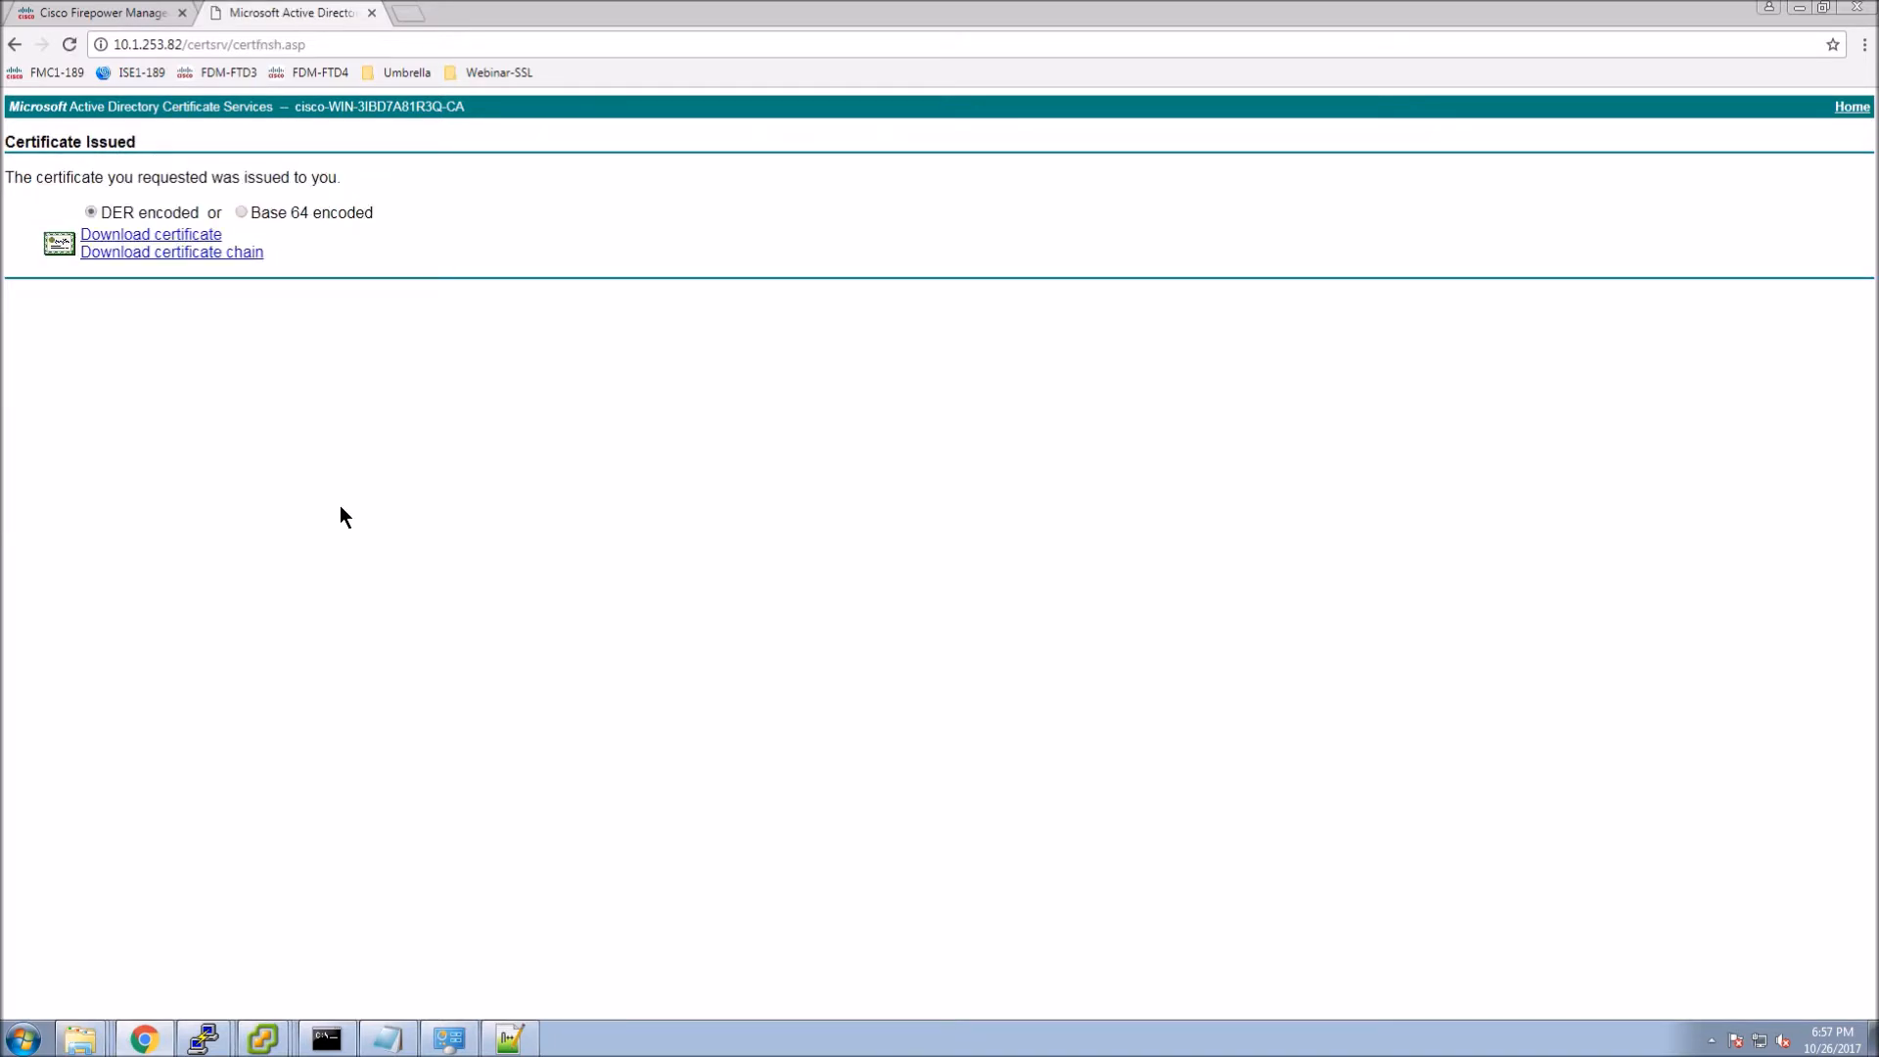
pyautogui.click(140, 243)
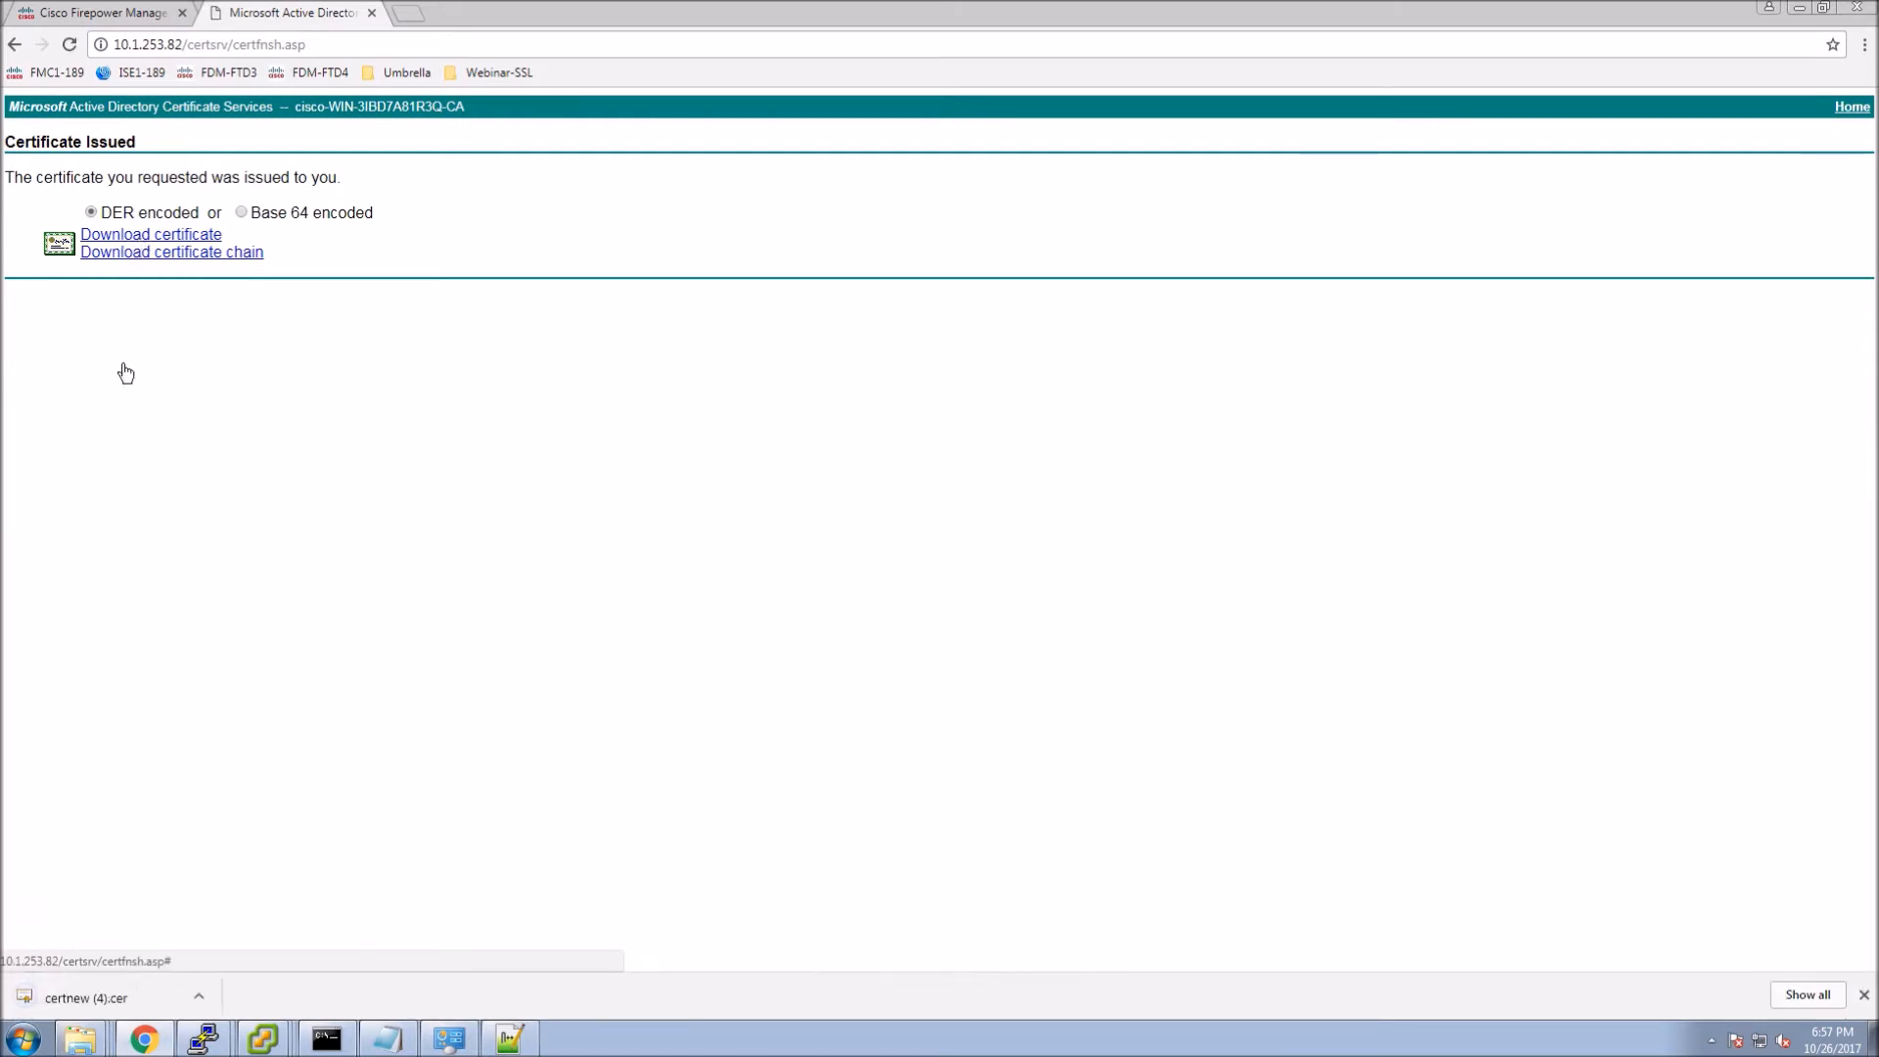
# Rename the downloaded certnew (4).cer to FMC.cer in the Webinar-SSL folder and return to Firepower.
pyautogui.click(208, 995)
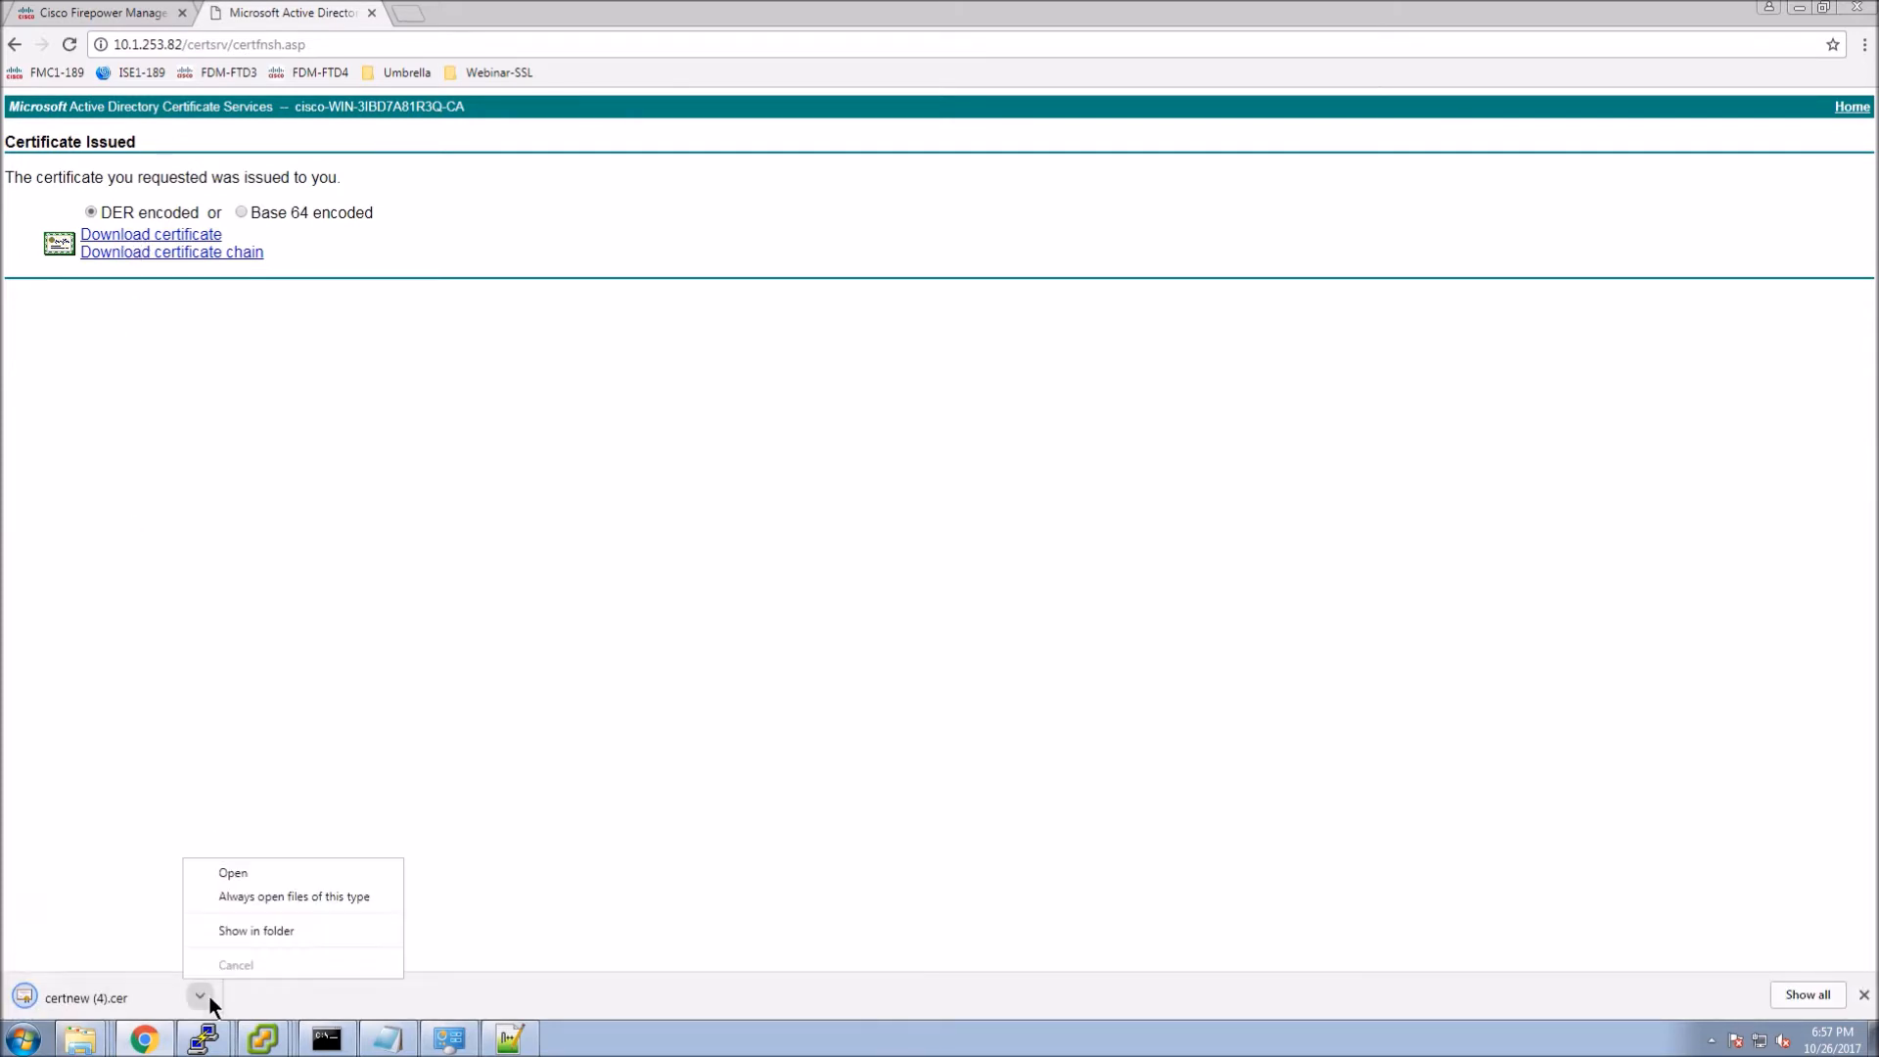
pyautogui.click(278, 928)
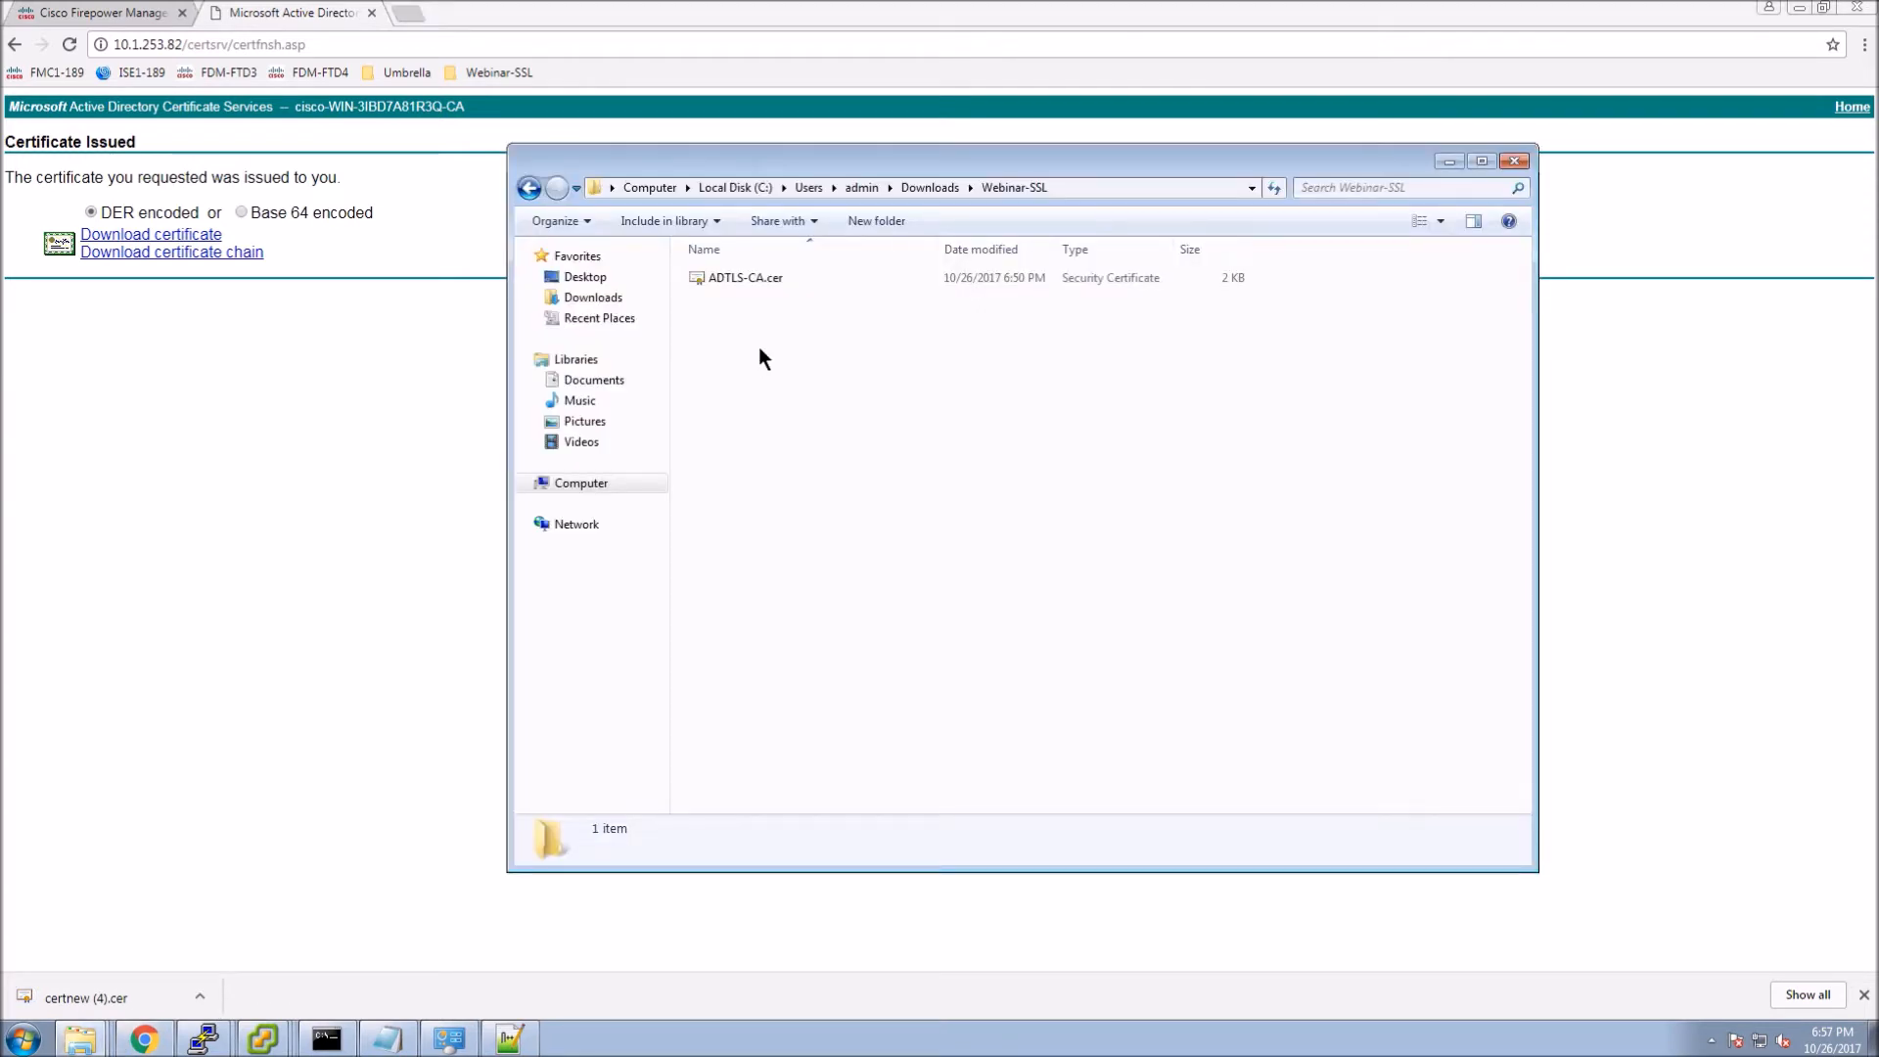
pyautogui.click(756, 302)
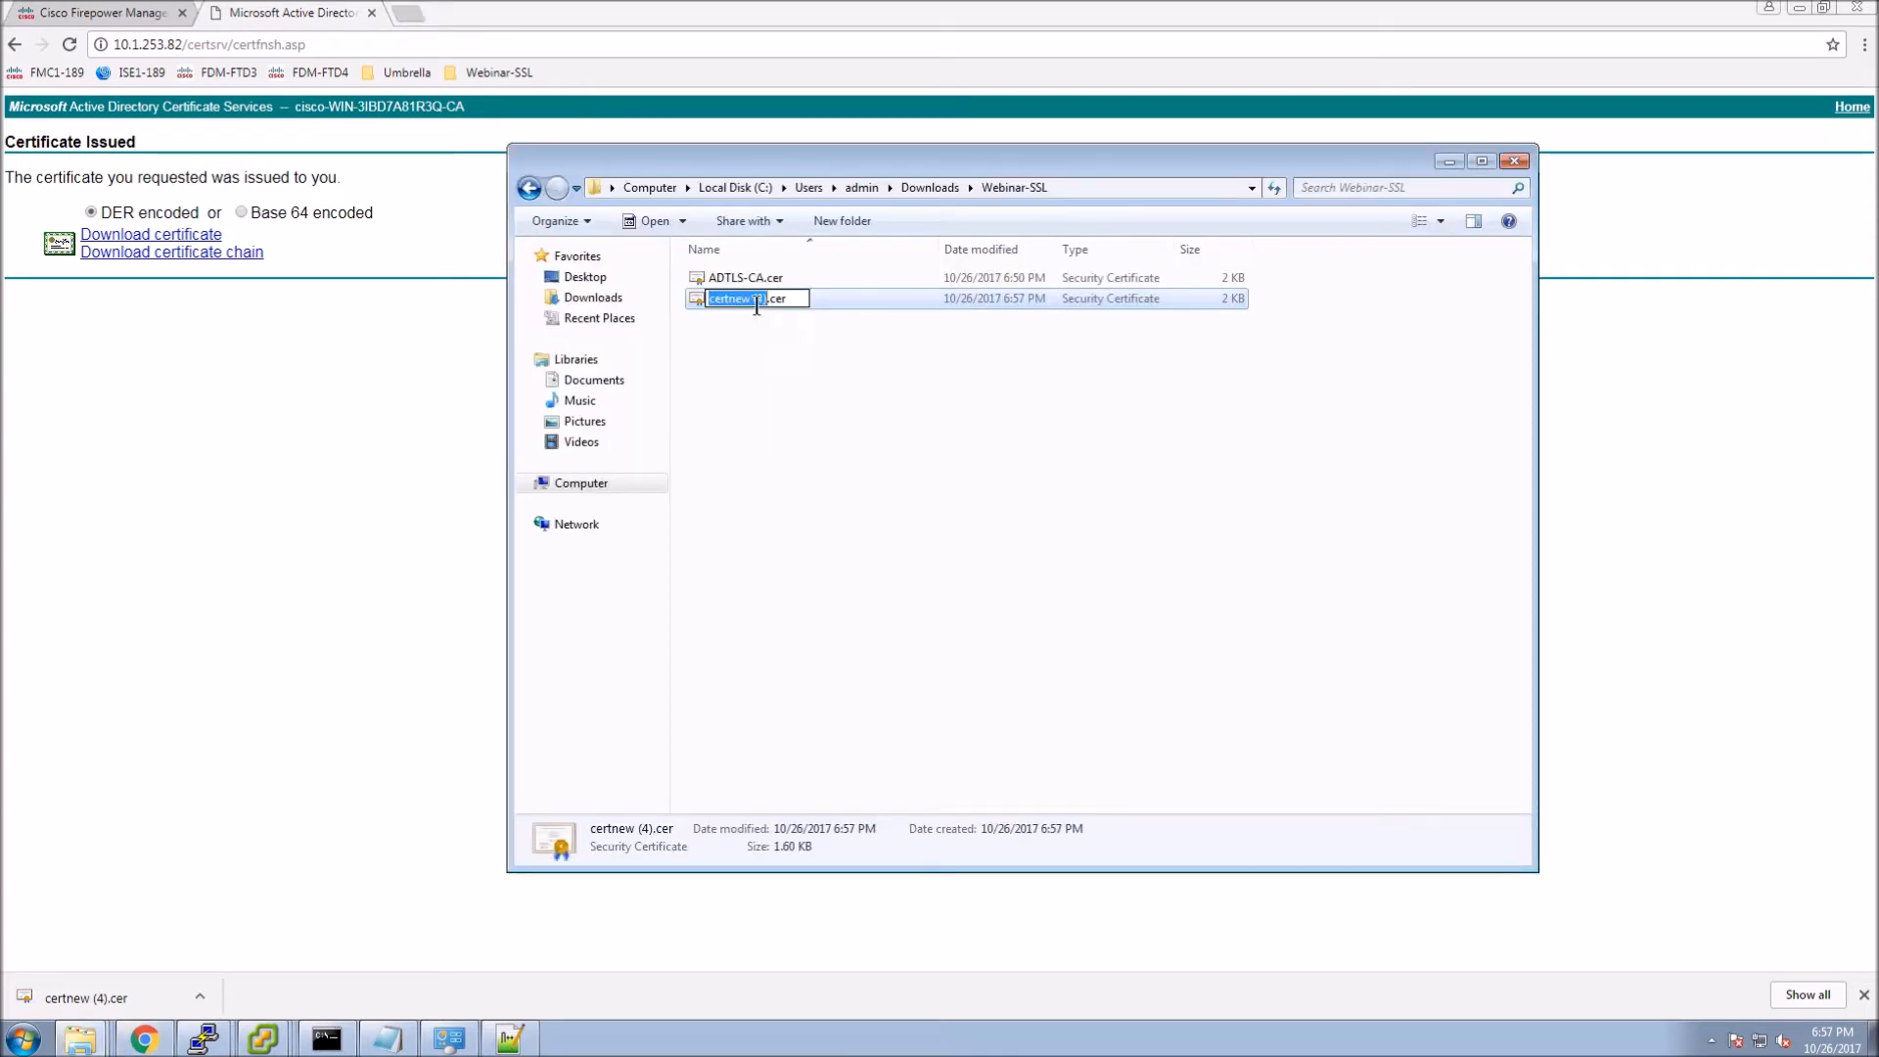
pyautogui.write('FMC')
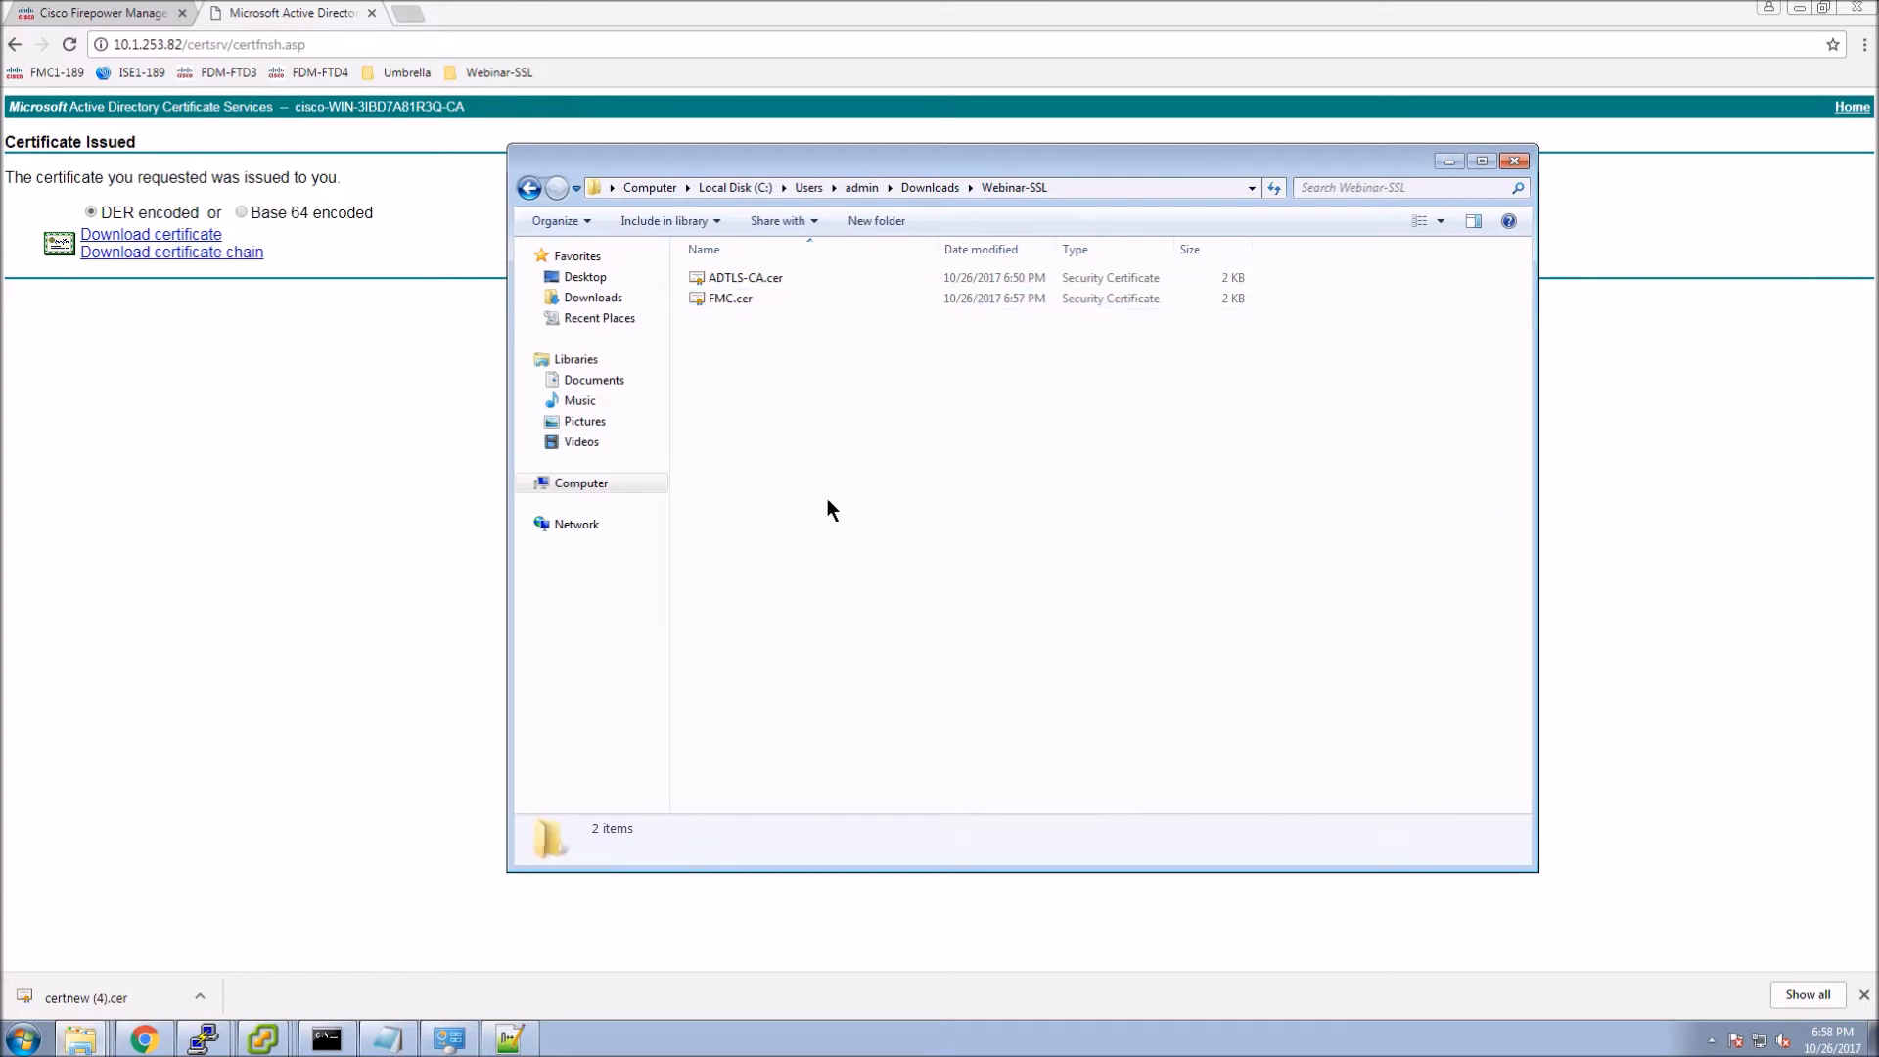
pyautogui.click(84, 13)
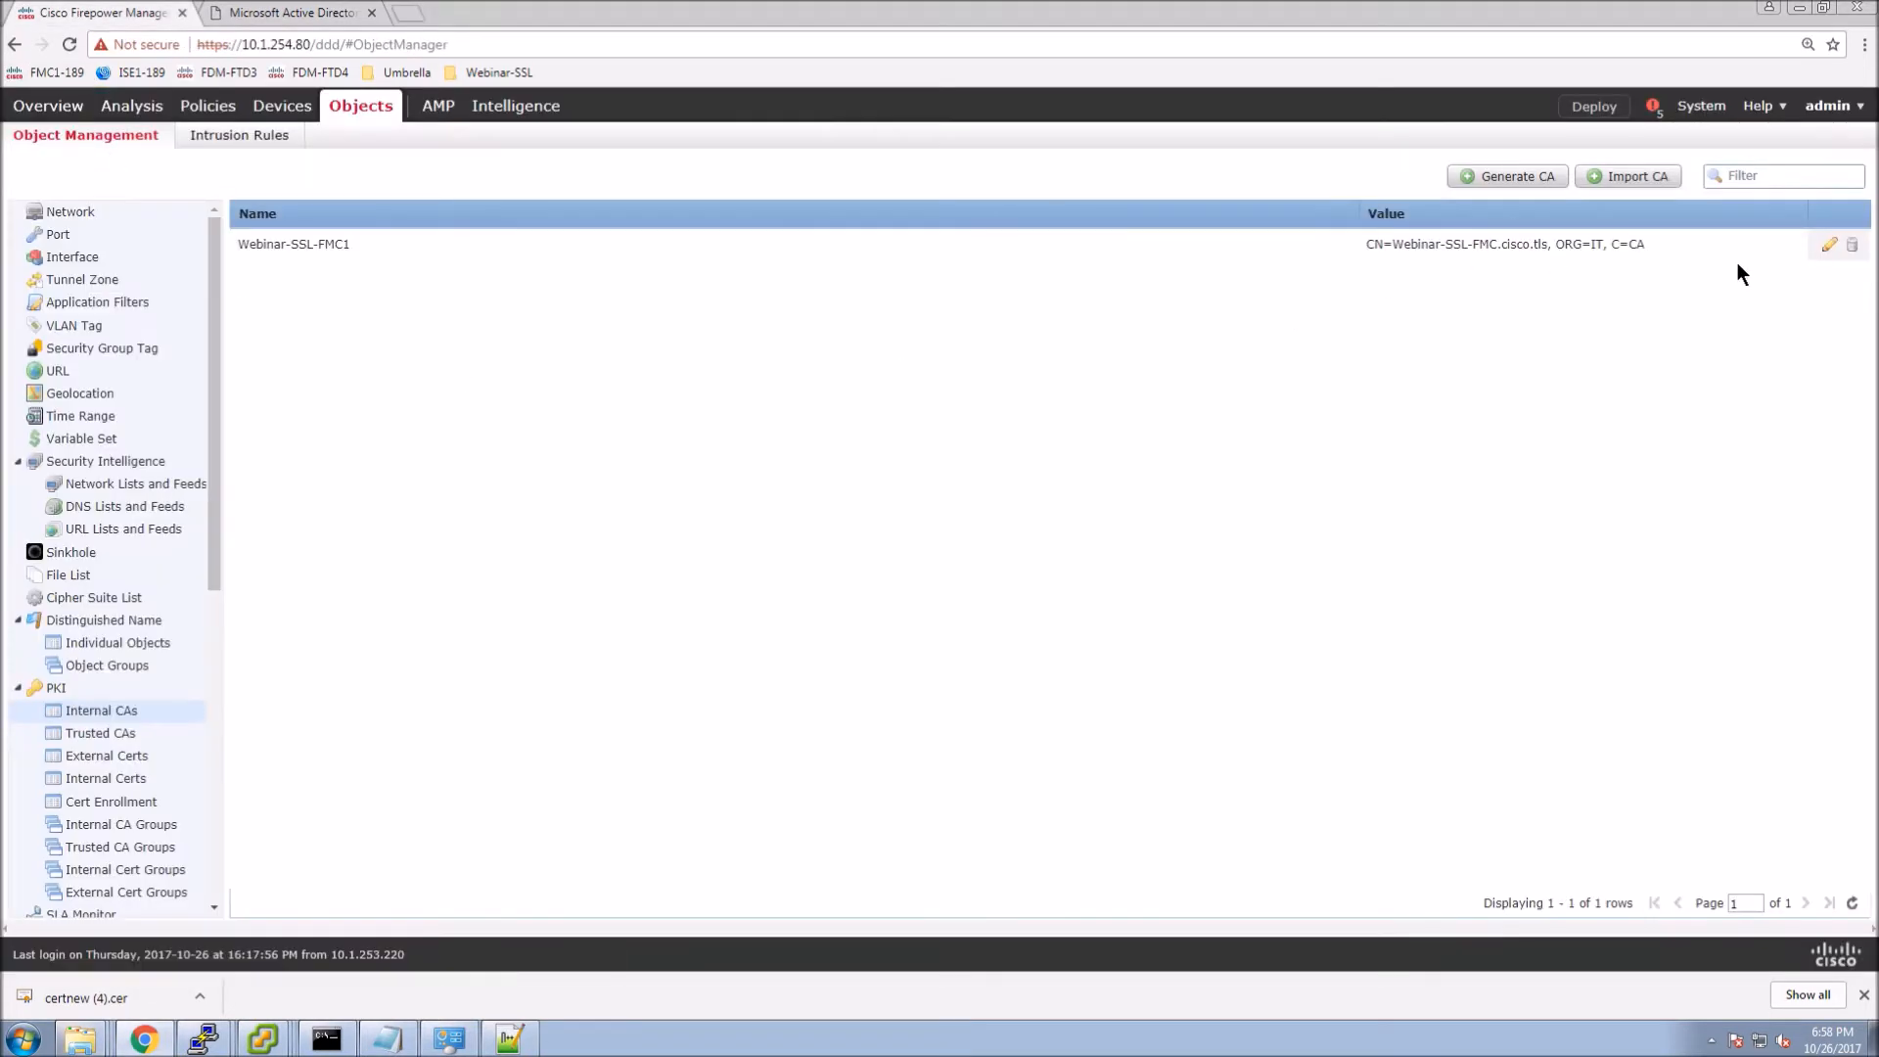
# Install the signed FMC.cer certificate on internal CA Webinar-SSL-FMC1 and save it.
pyautogui.click(1827, 245)
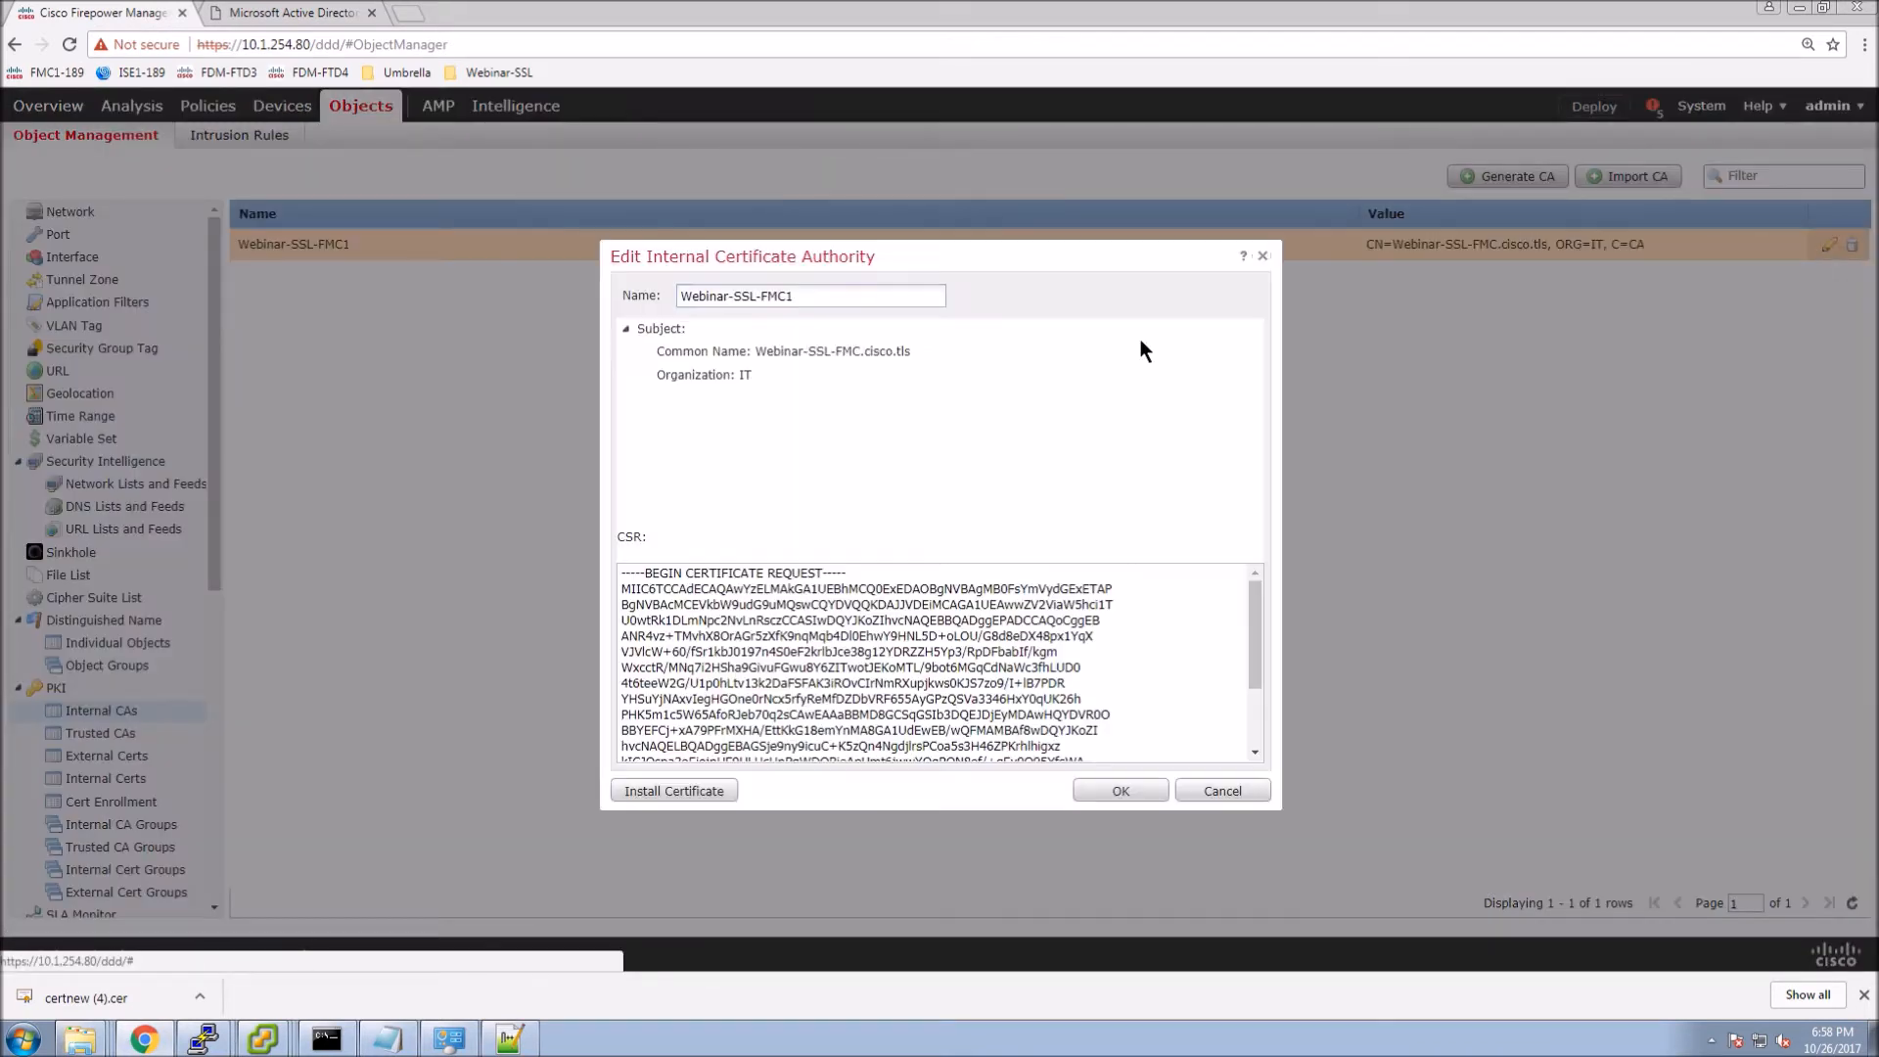
pyautogui.click(689, 797)
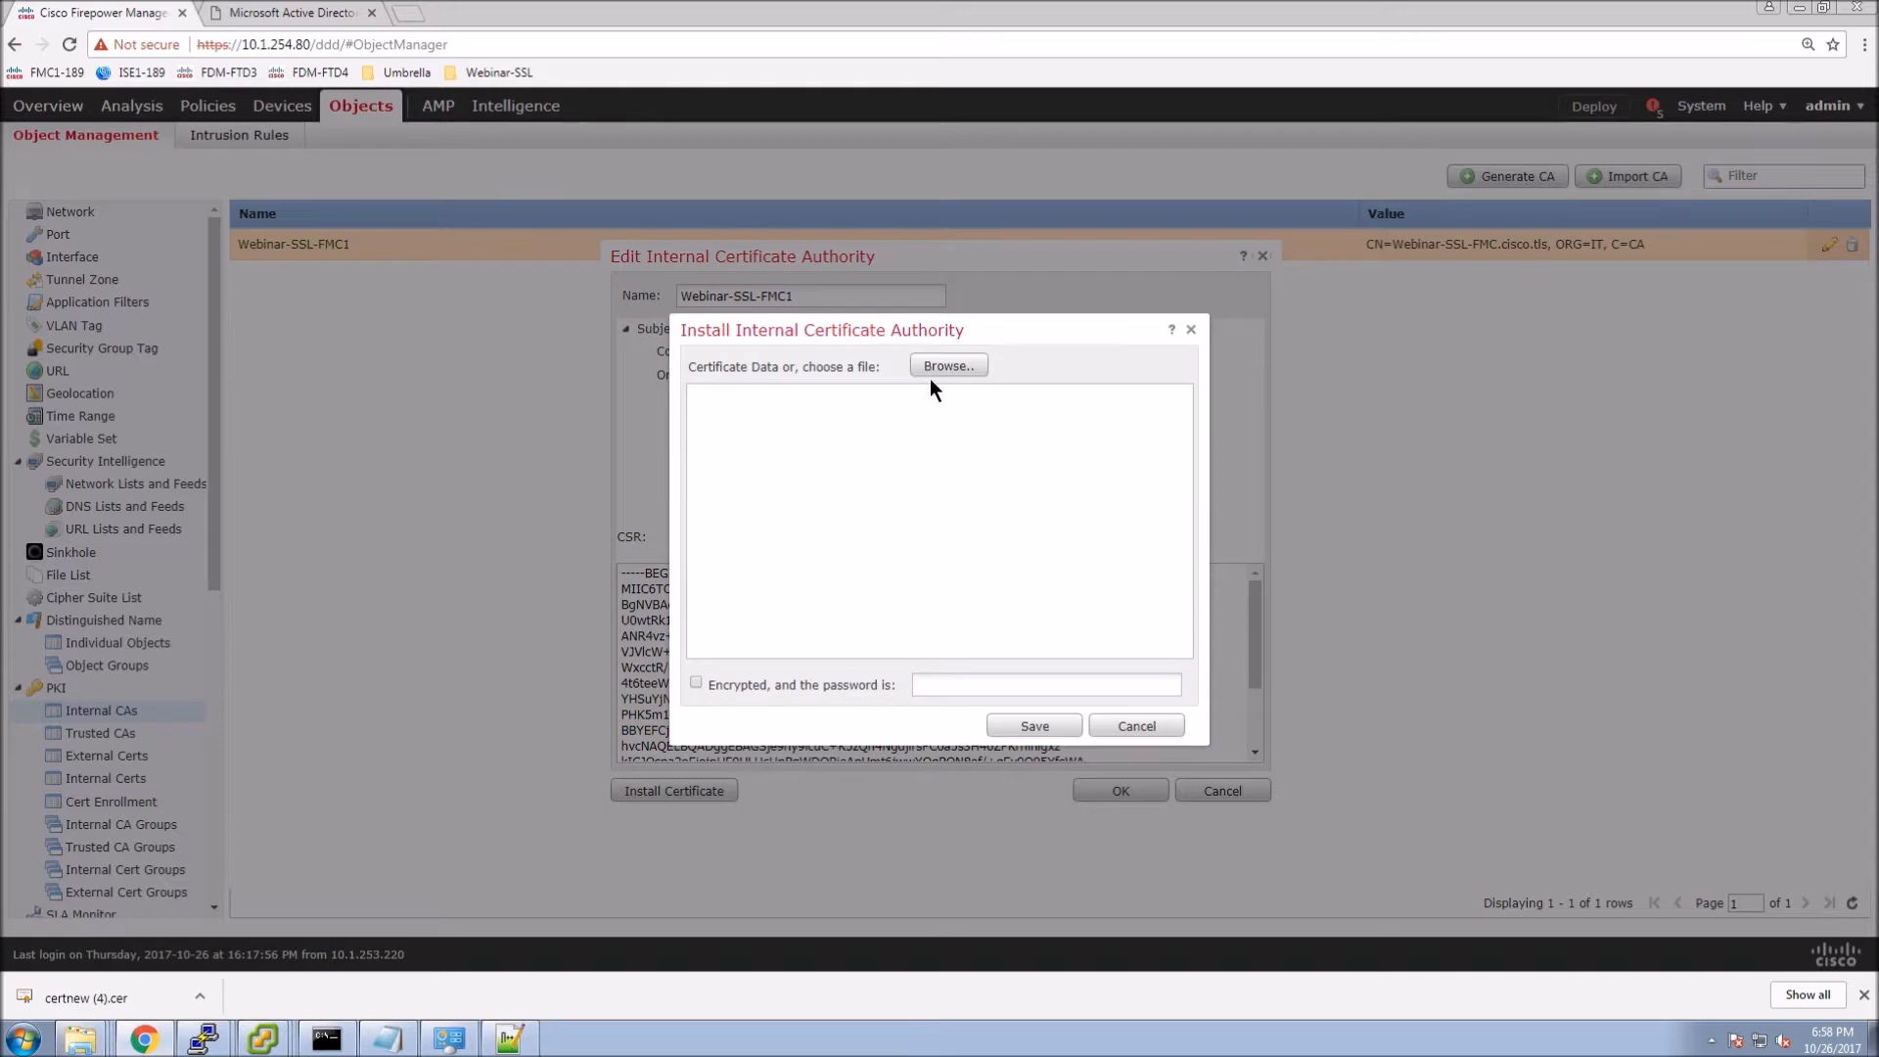
pyautogui.click(940, 368)
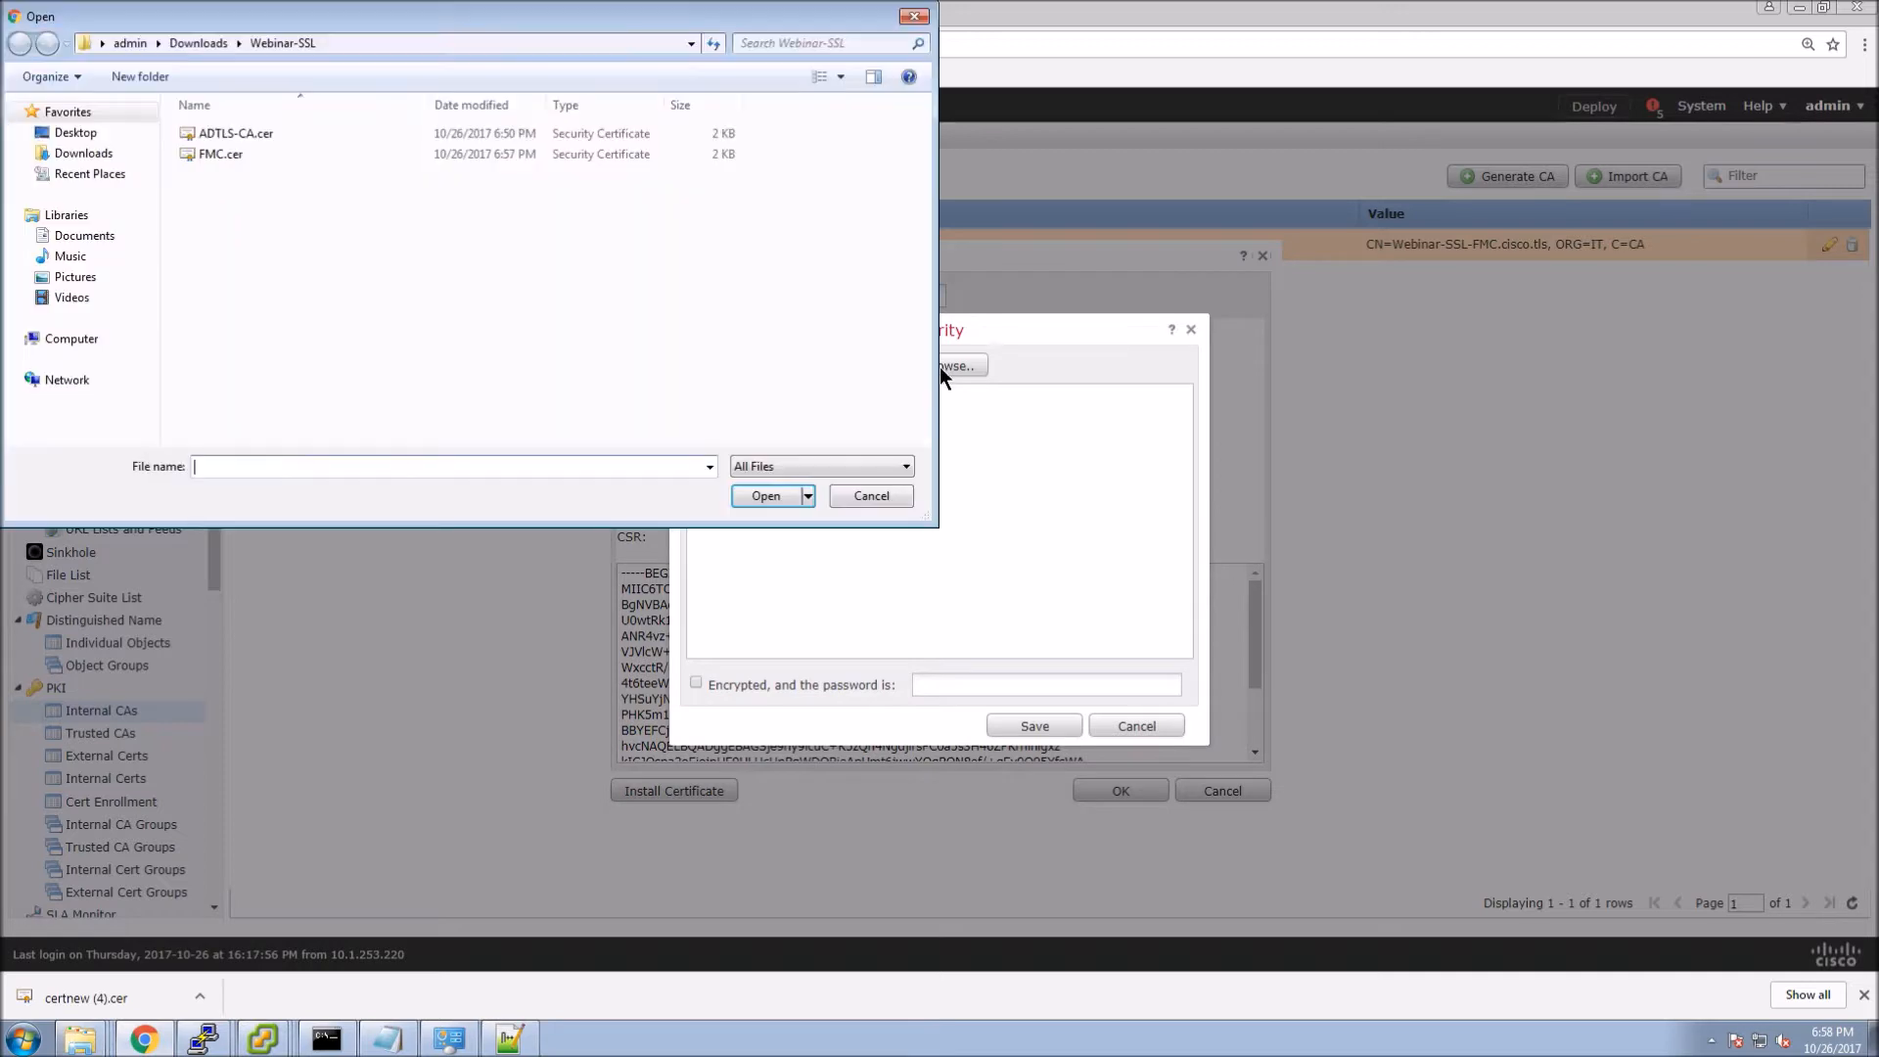
pyautogui.click(209, 155)
pyautogui.click(769, 497)
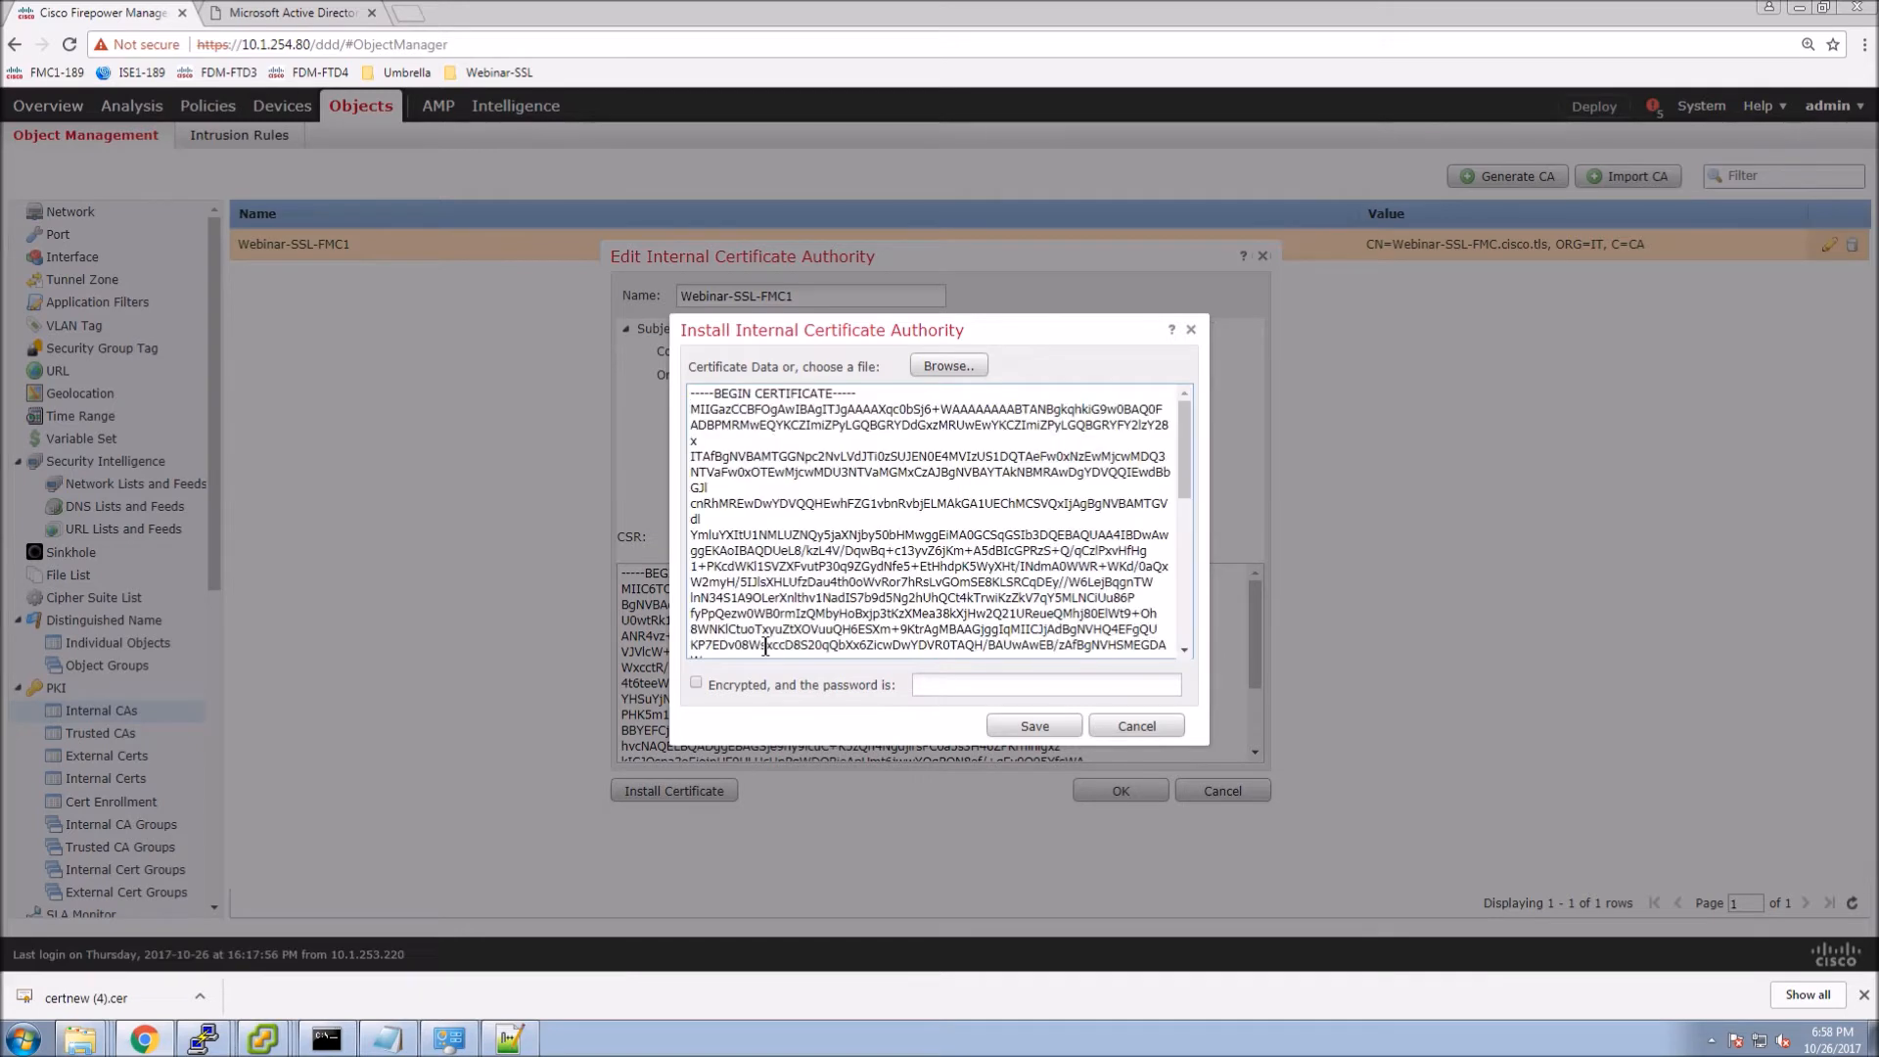
pyautogui.click(1038, 724)
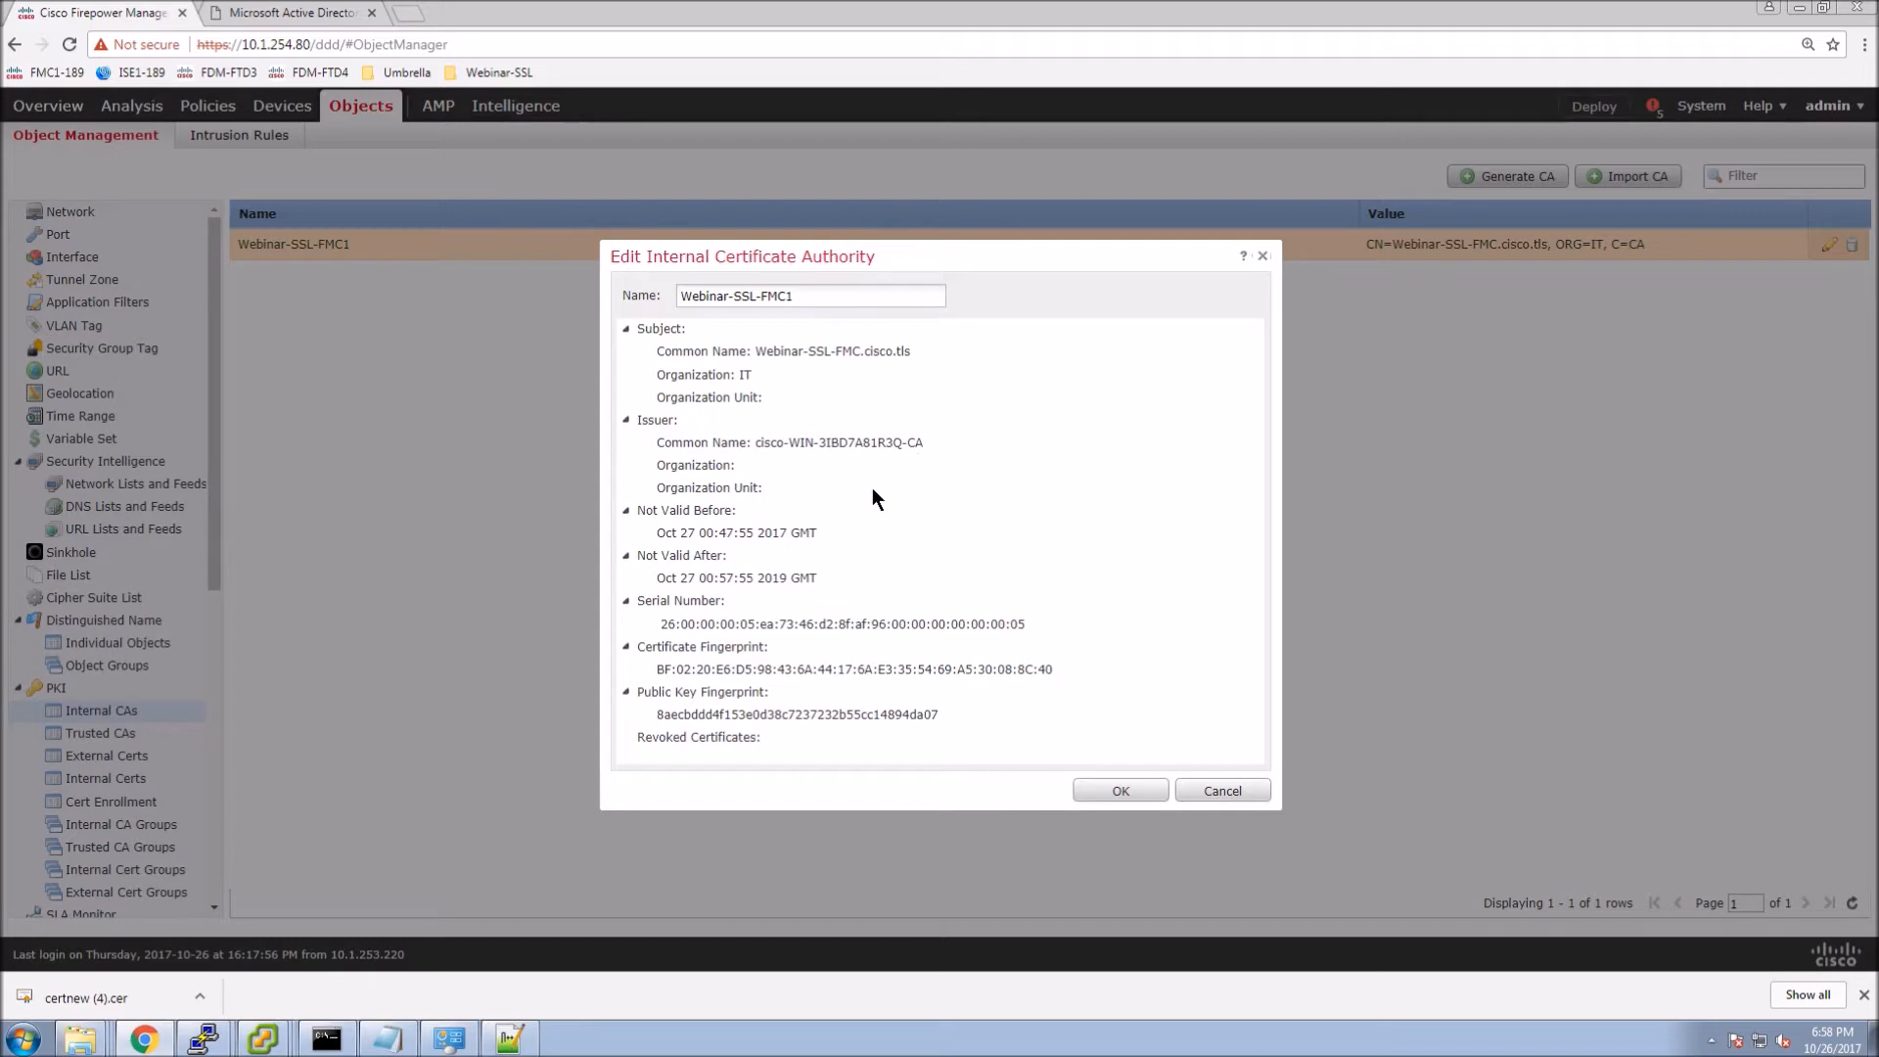
pyautogui.click(1115, 790)
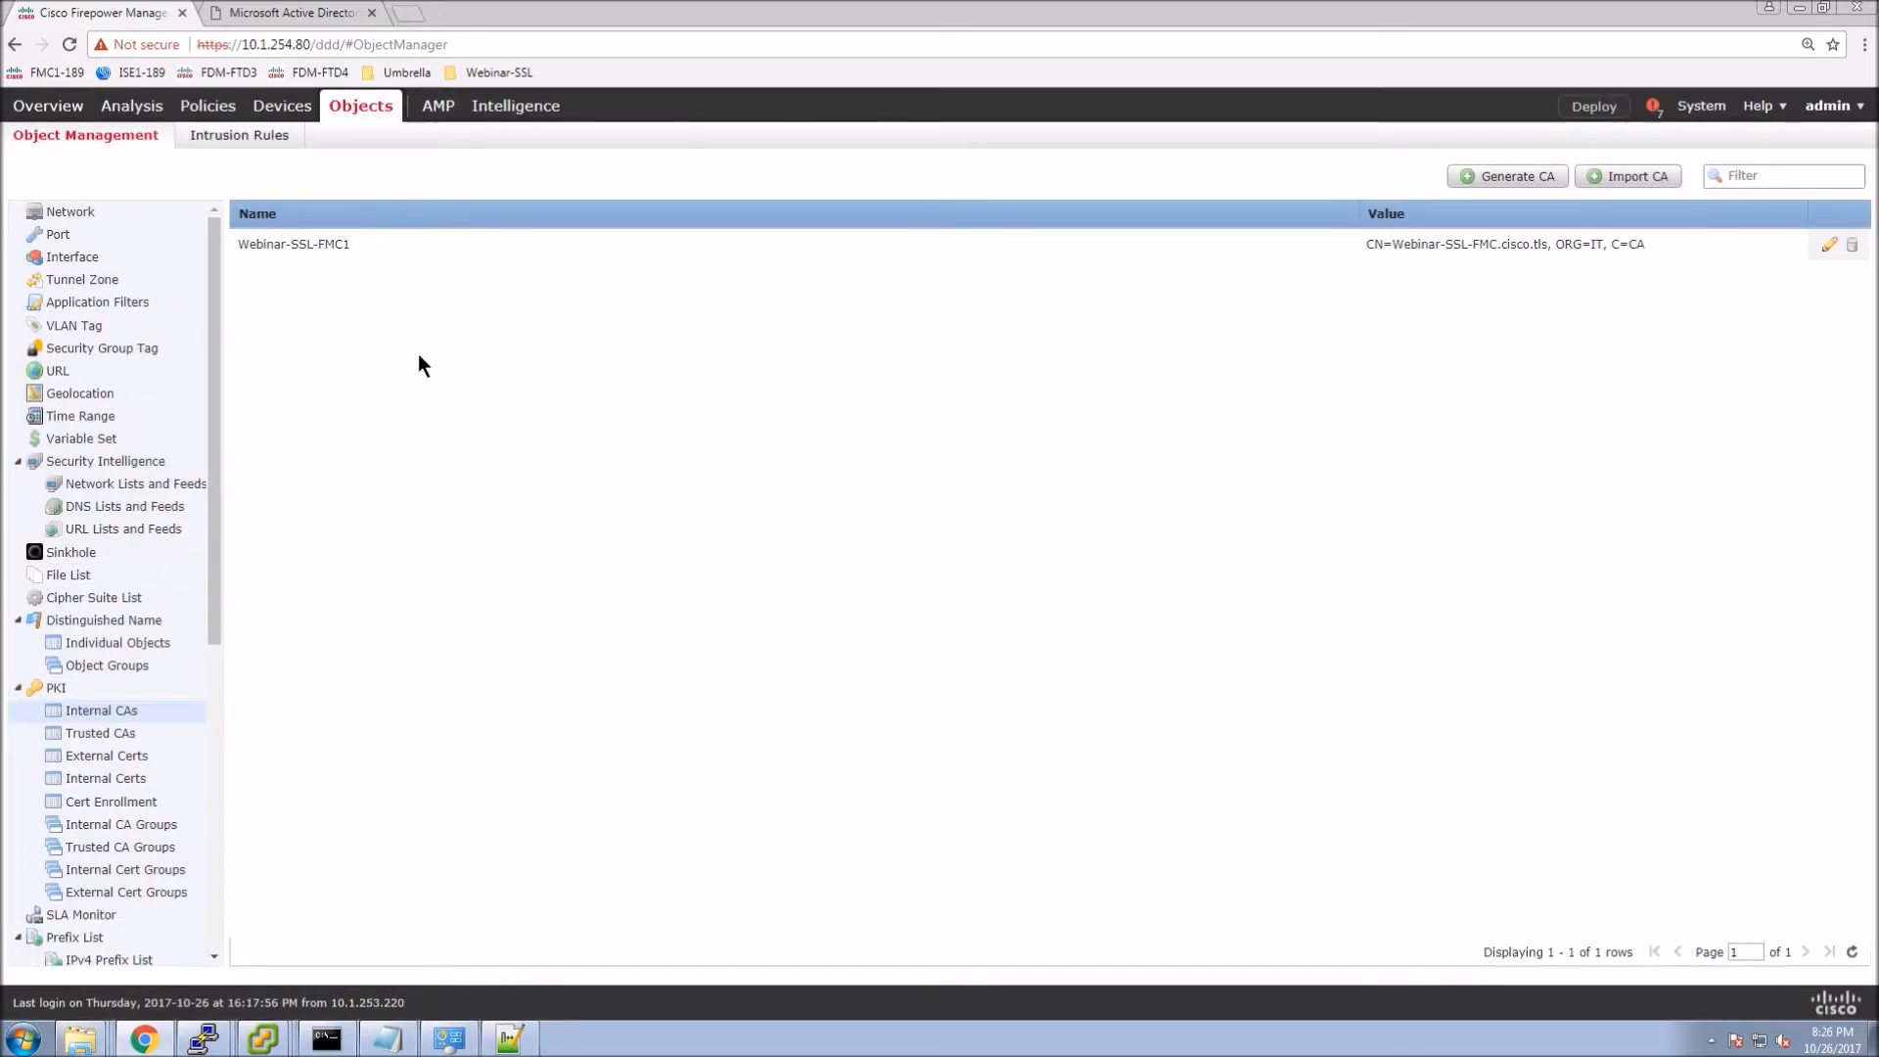
# Create the SSL policy SSL-Decryption-Policy under Policies > Access Control > SSL.
pyautogui.moveTo(208, 108)
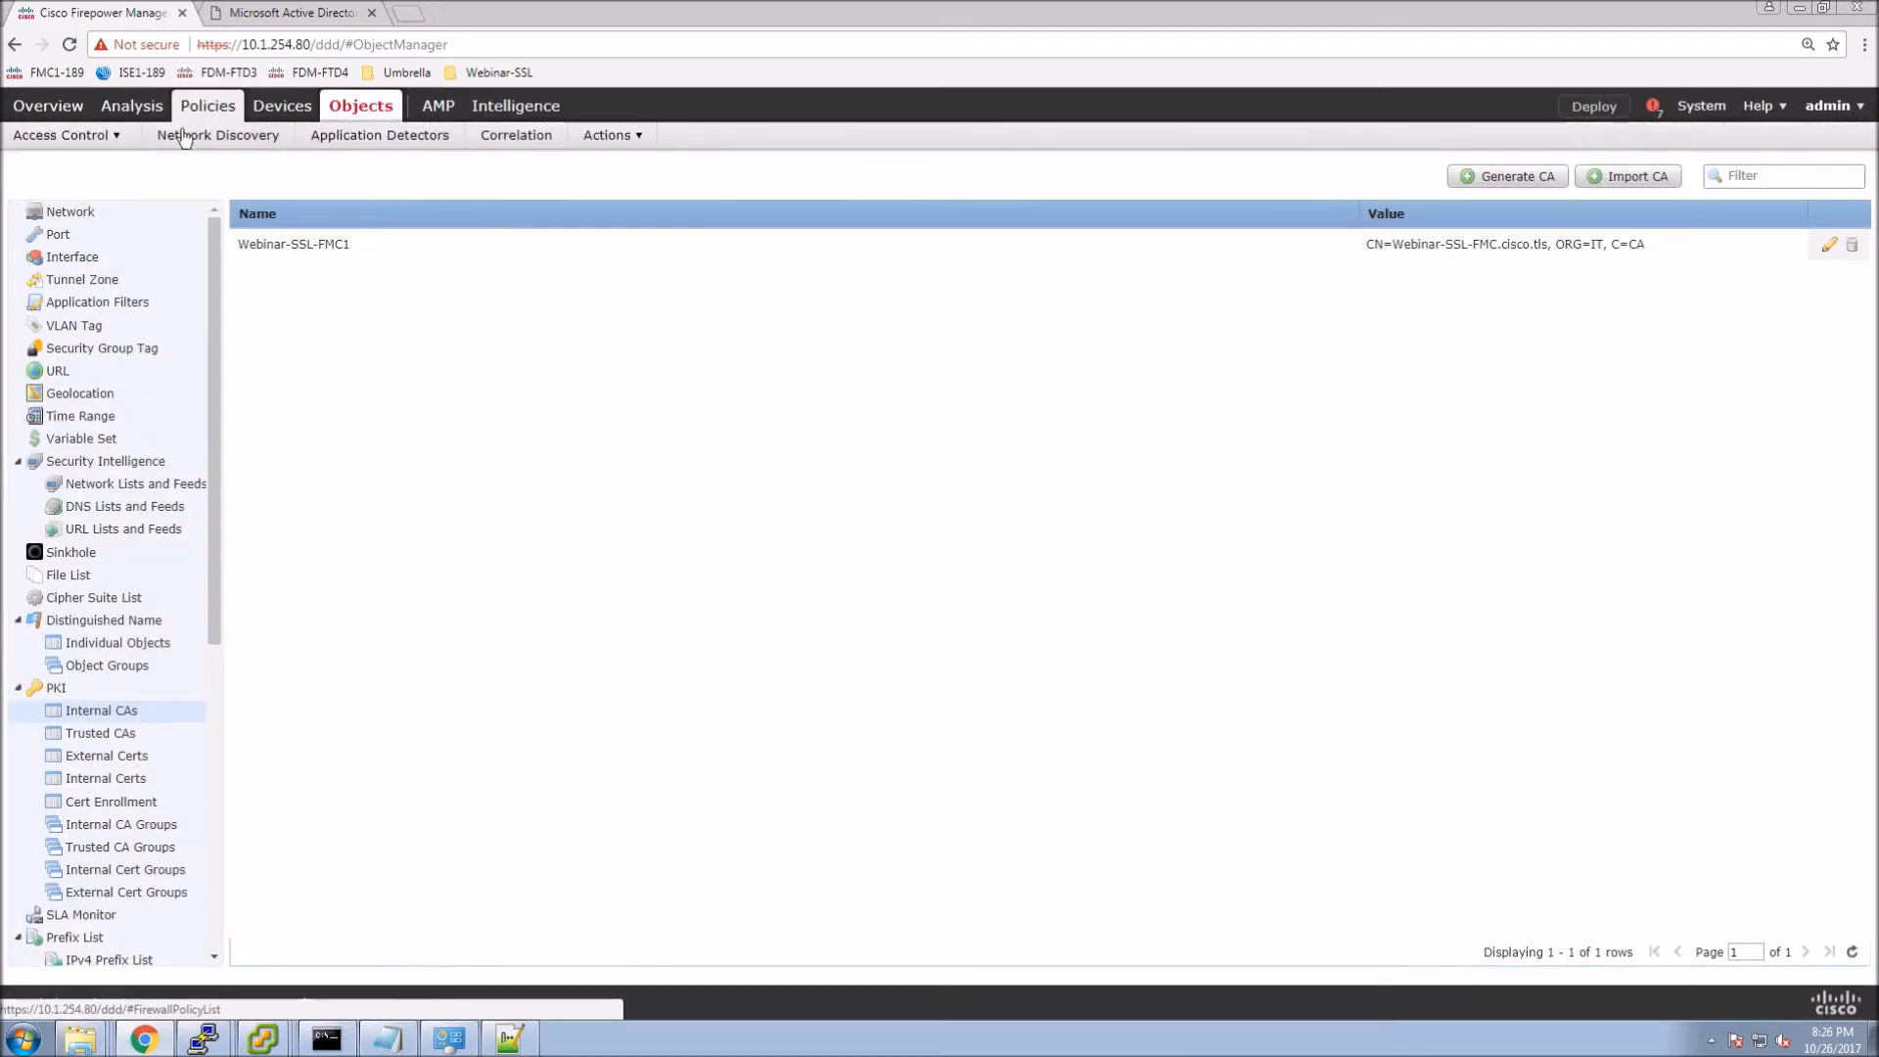
pyautogui.moveTo(92, 144)
pyautogui.click(25, 295)
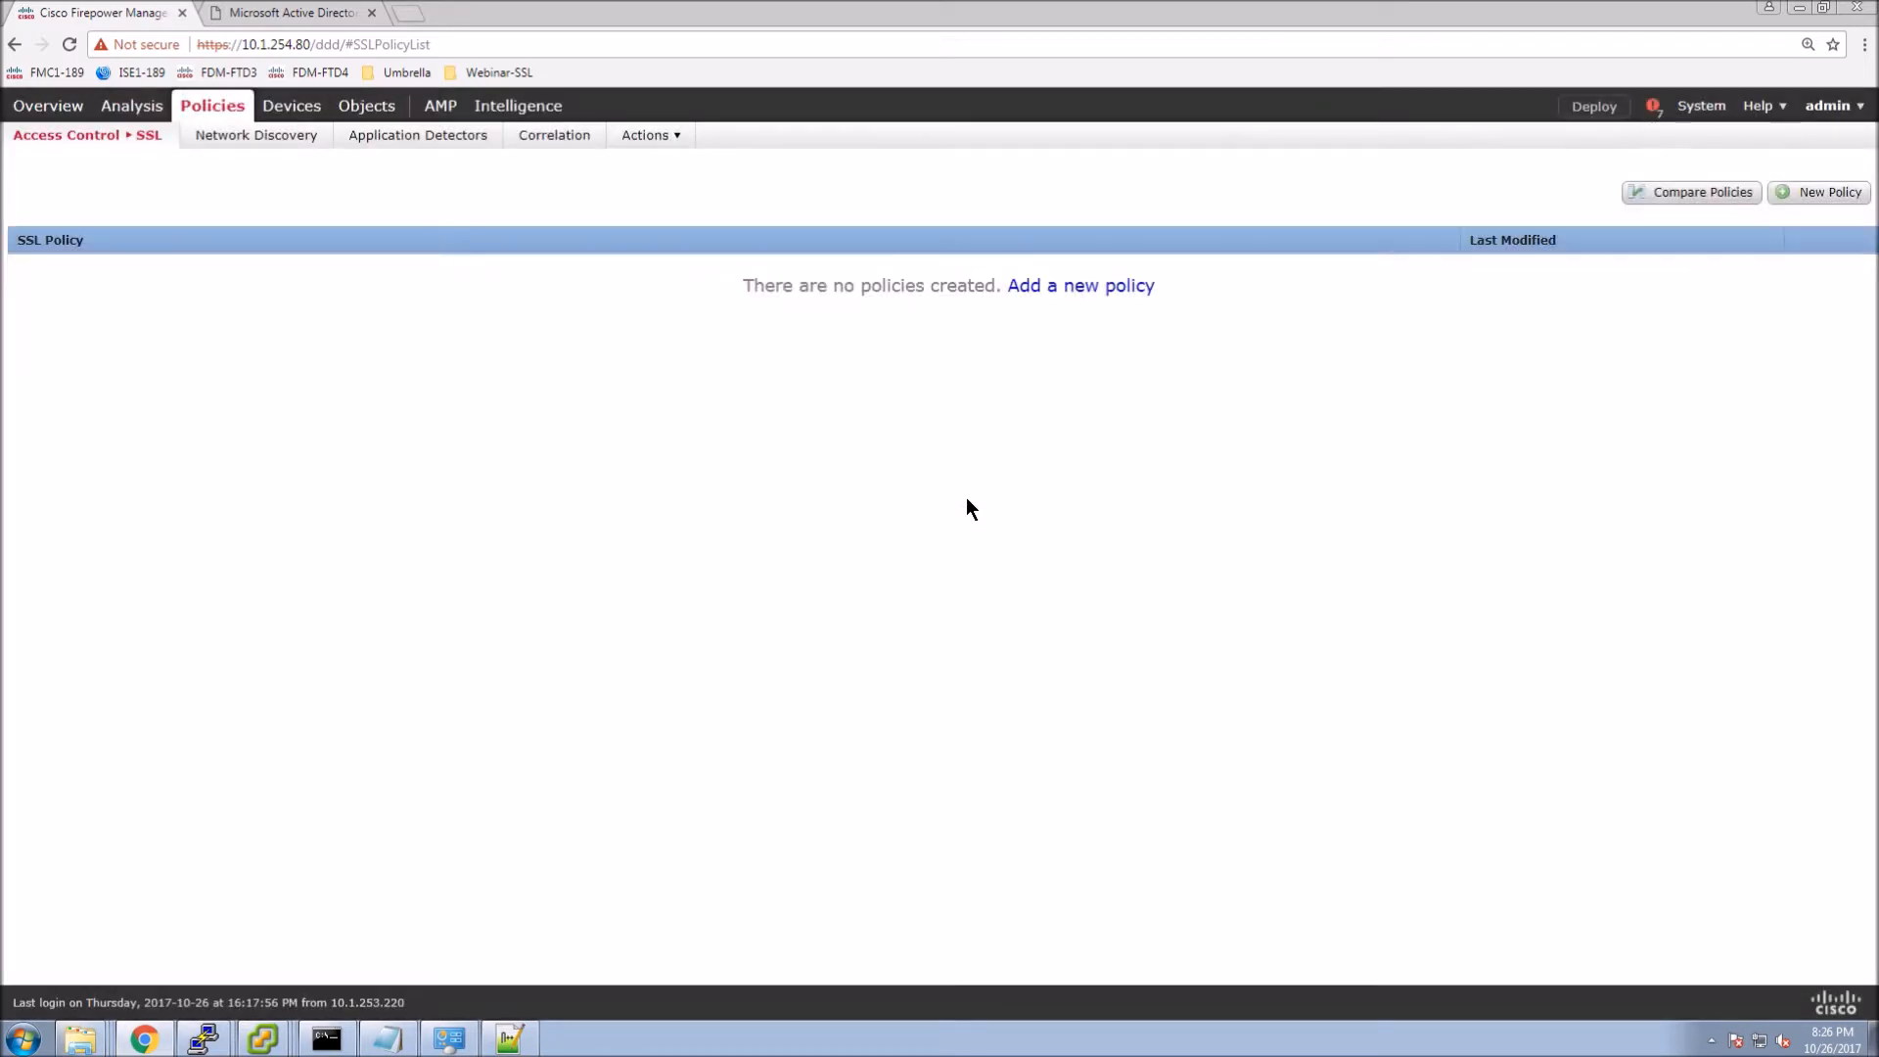
pyautogui.click(1078, 286)
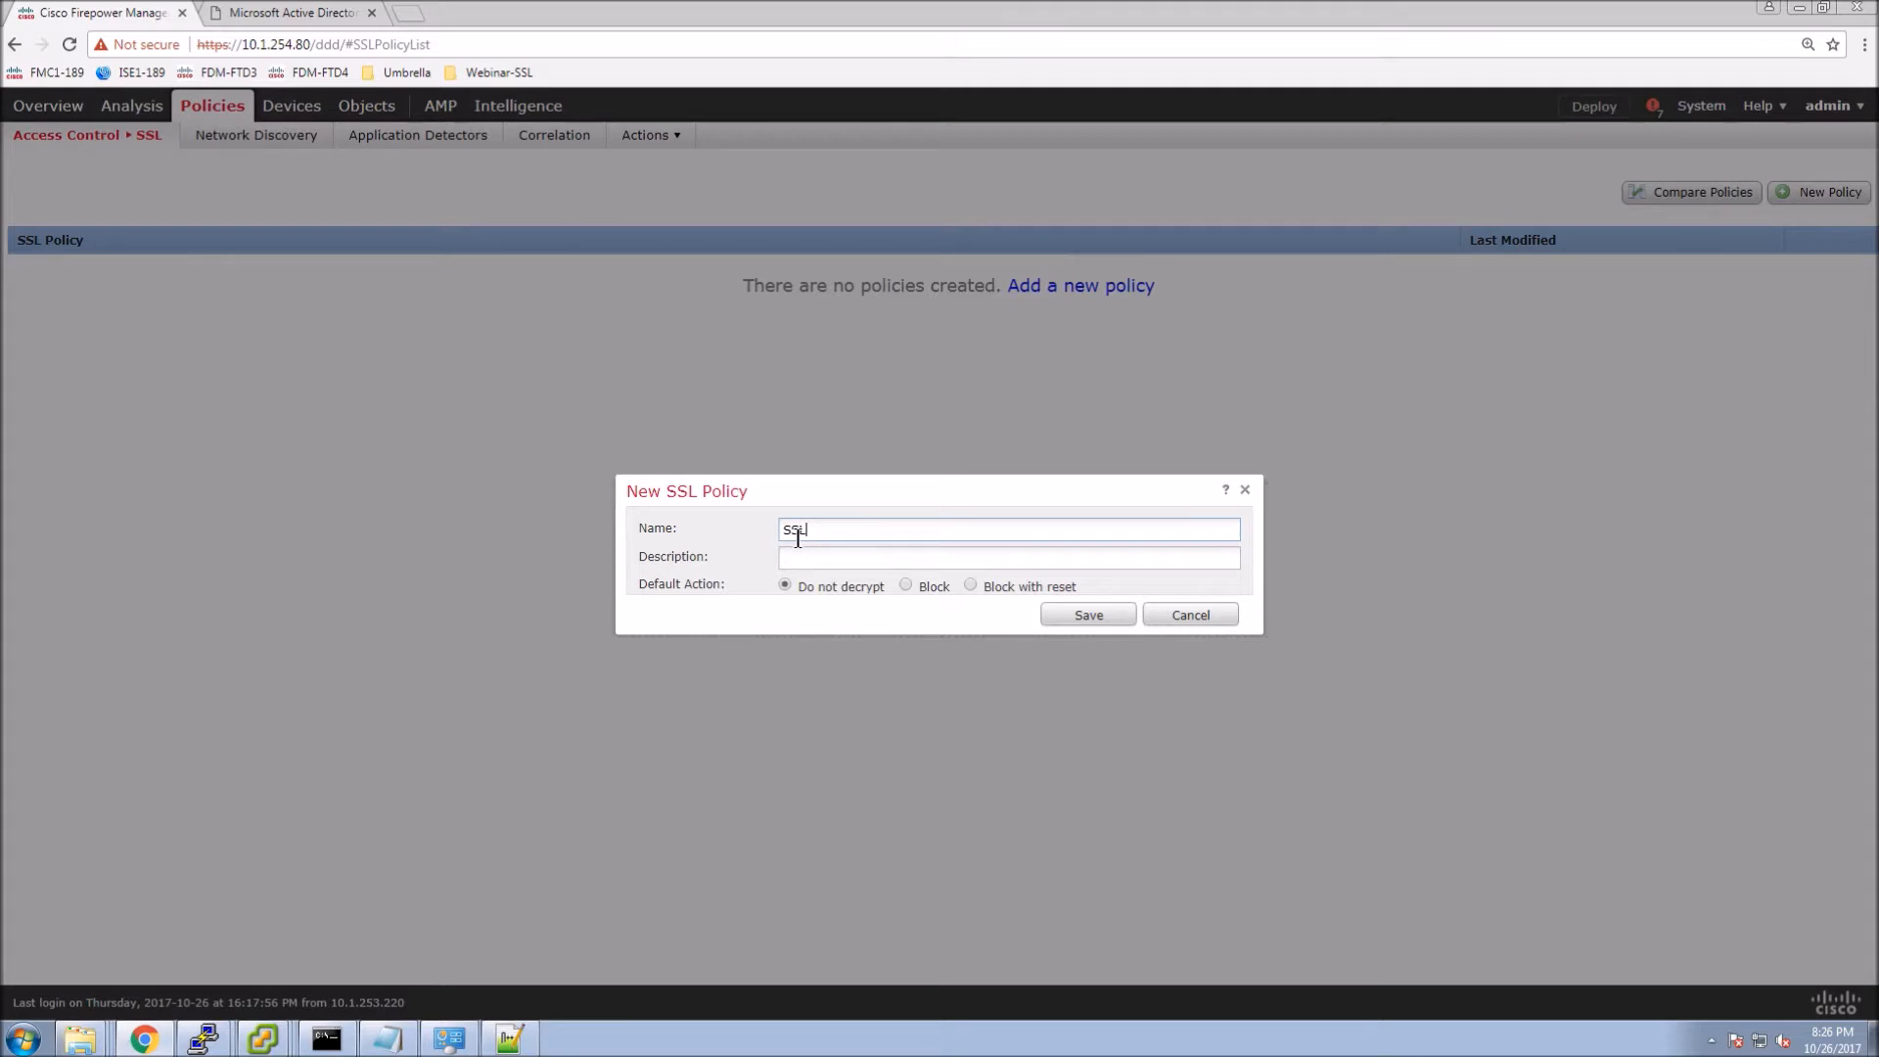
pyautogui.write('SSL-Decryption-Policy')
pyautogui.click(1080, 617)
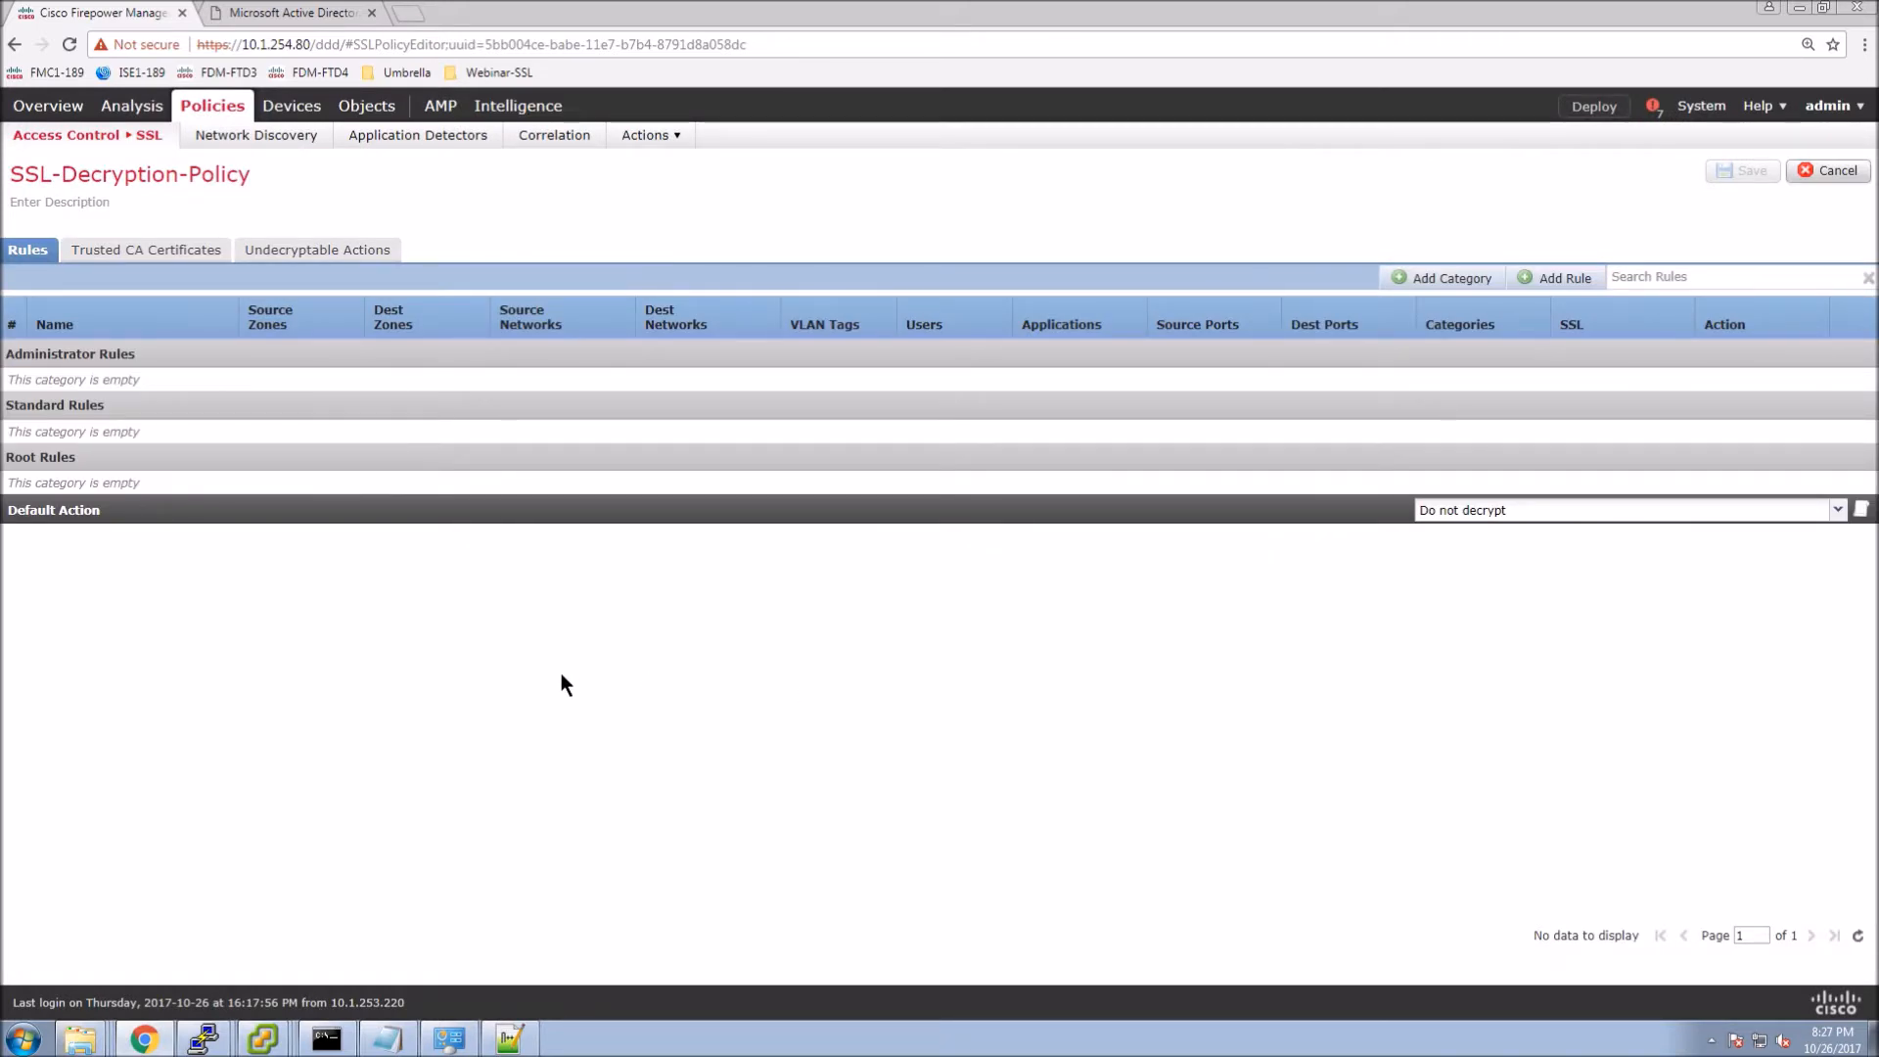
# Add ADTLS-CA to the policy's trusted CA certificates and save.
pyautogui.click(171, 252)
pyautogui.click(56, 674)
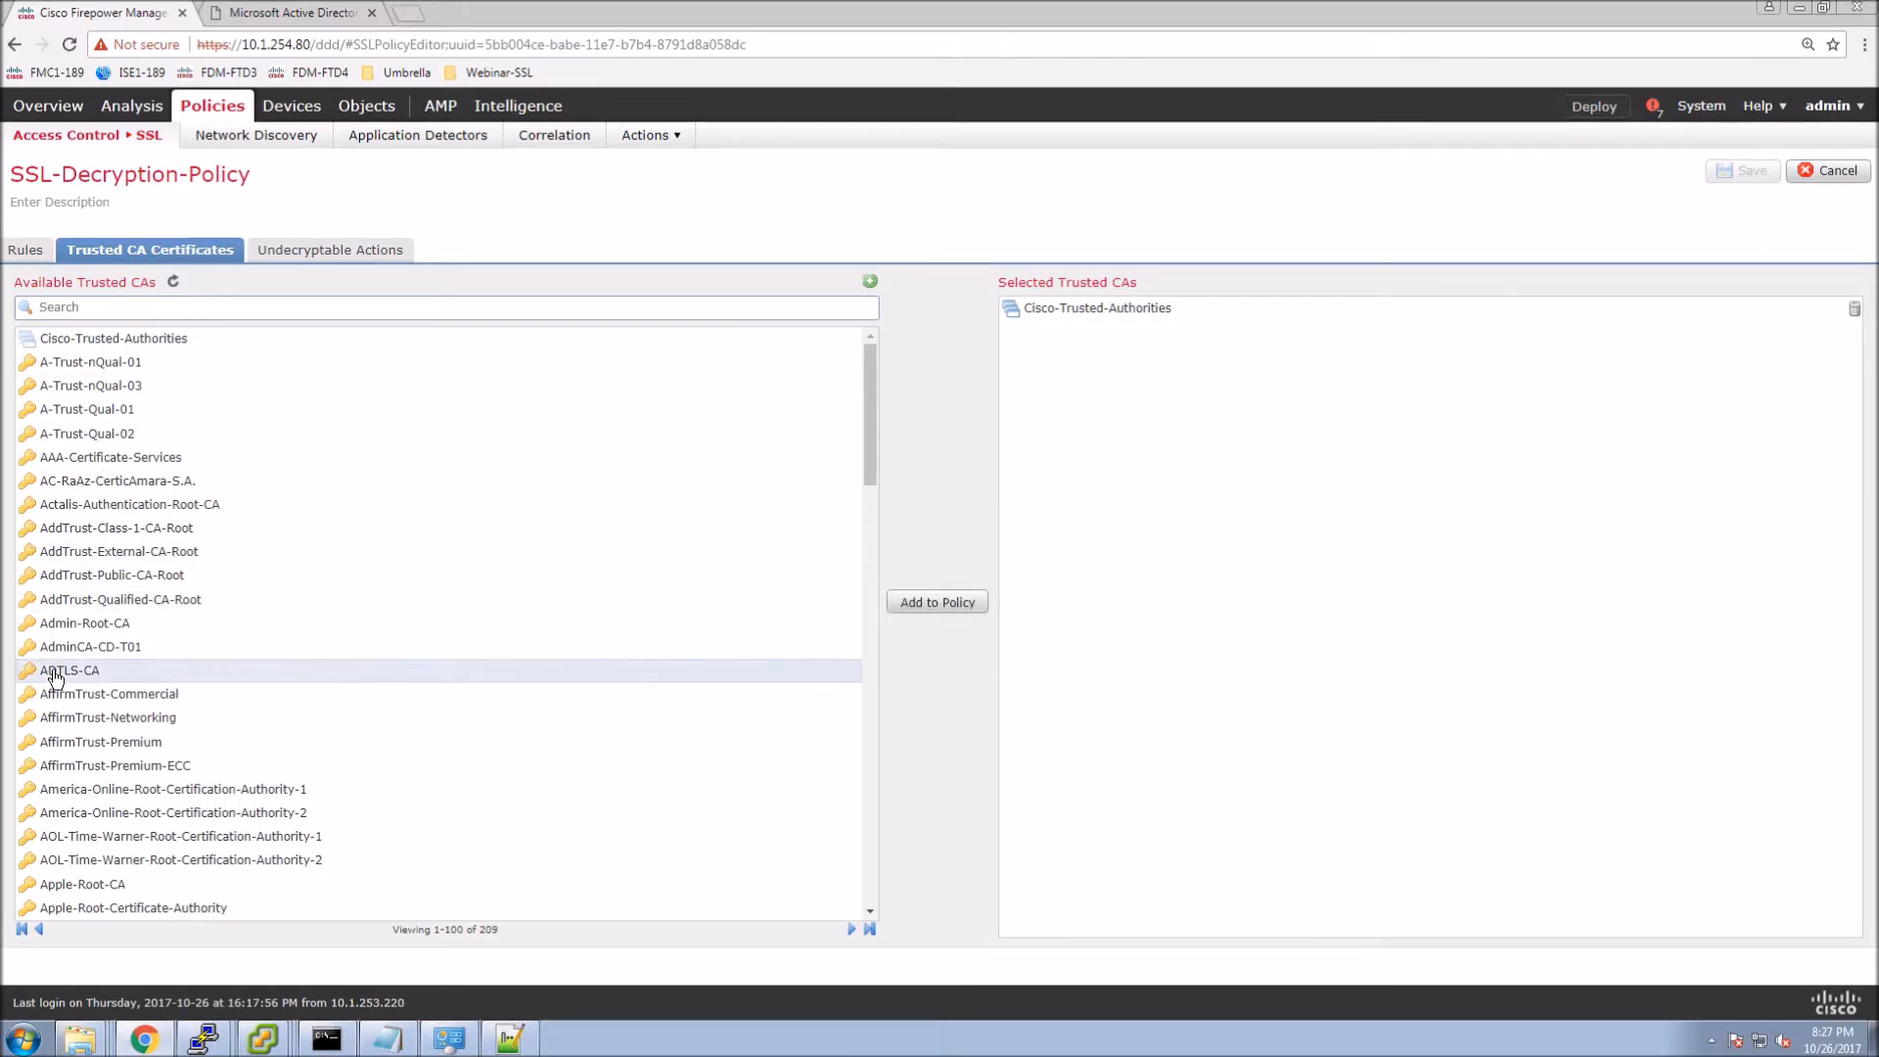
pyautogui.click(923, 603)
pyautogui.click(1744, 170)
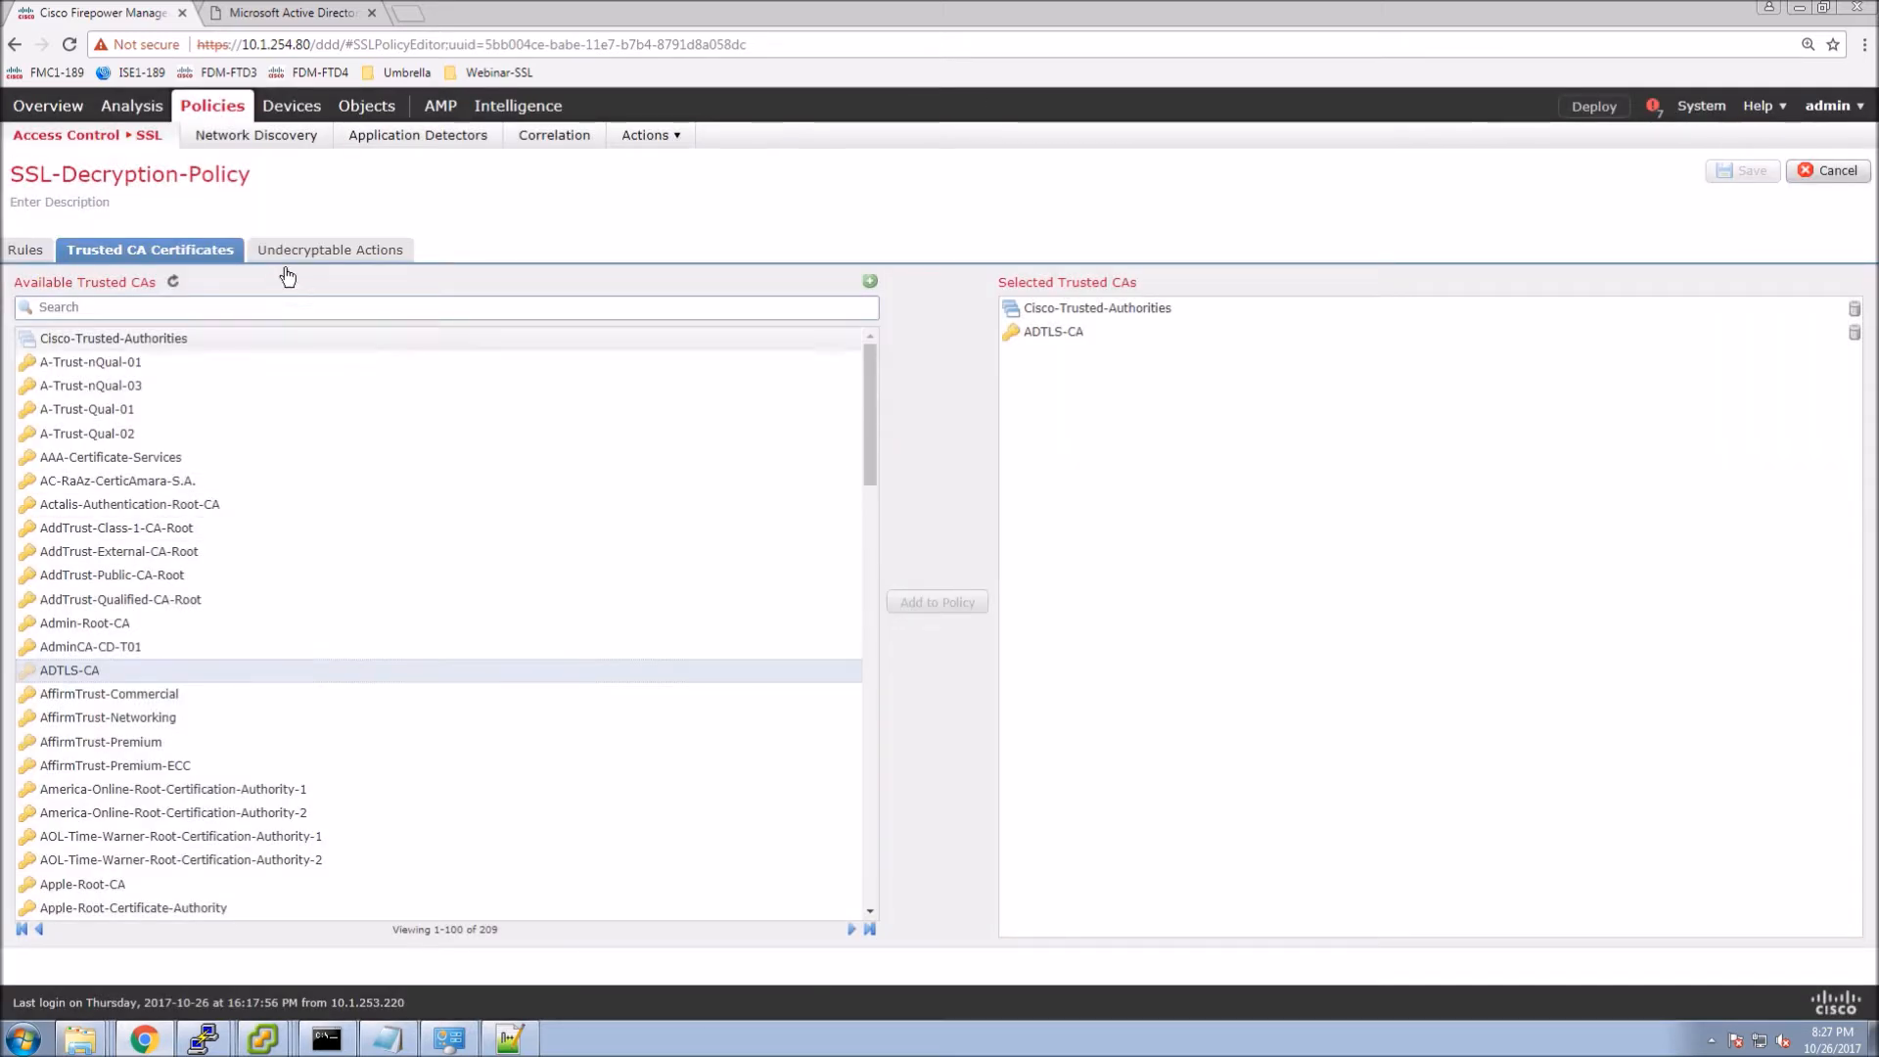
# Set the Unknown Cipher Suite undecryptable action to Block with reset and save.
pyautogui.click(313, 252)
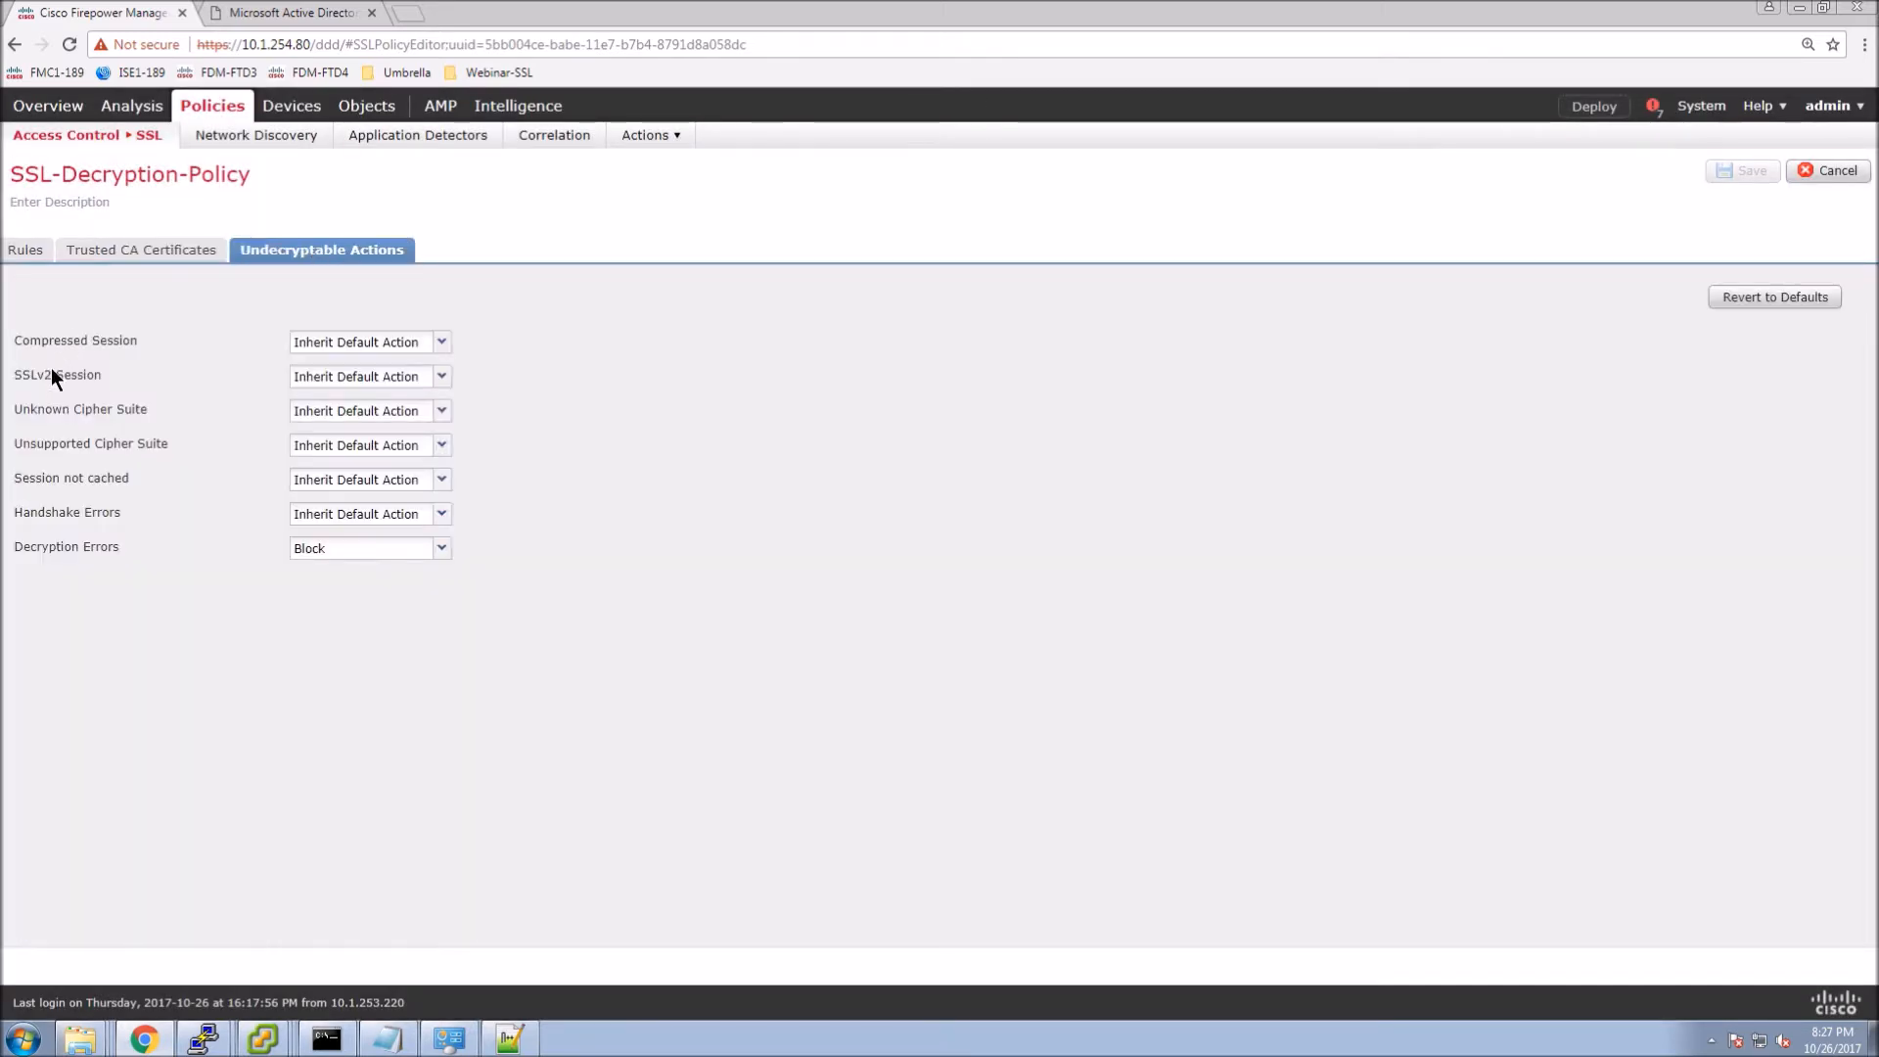
pyautogui.click(325, 411)
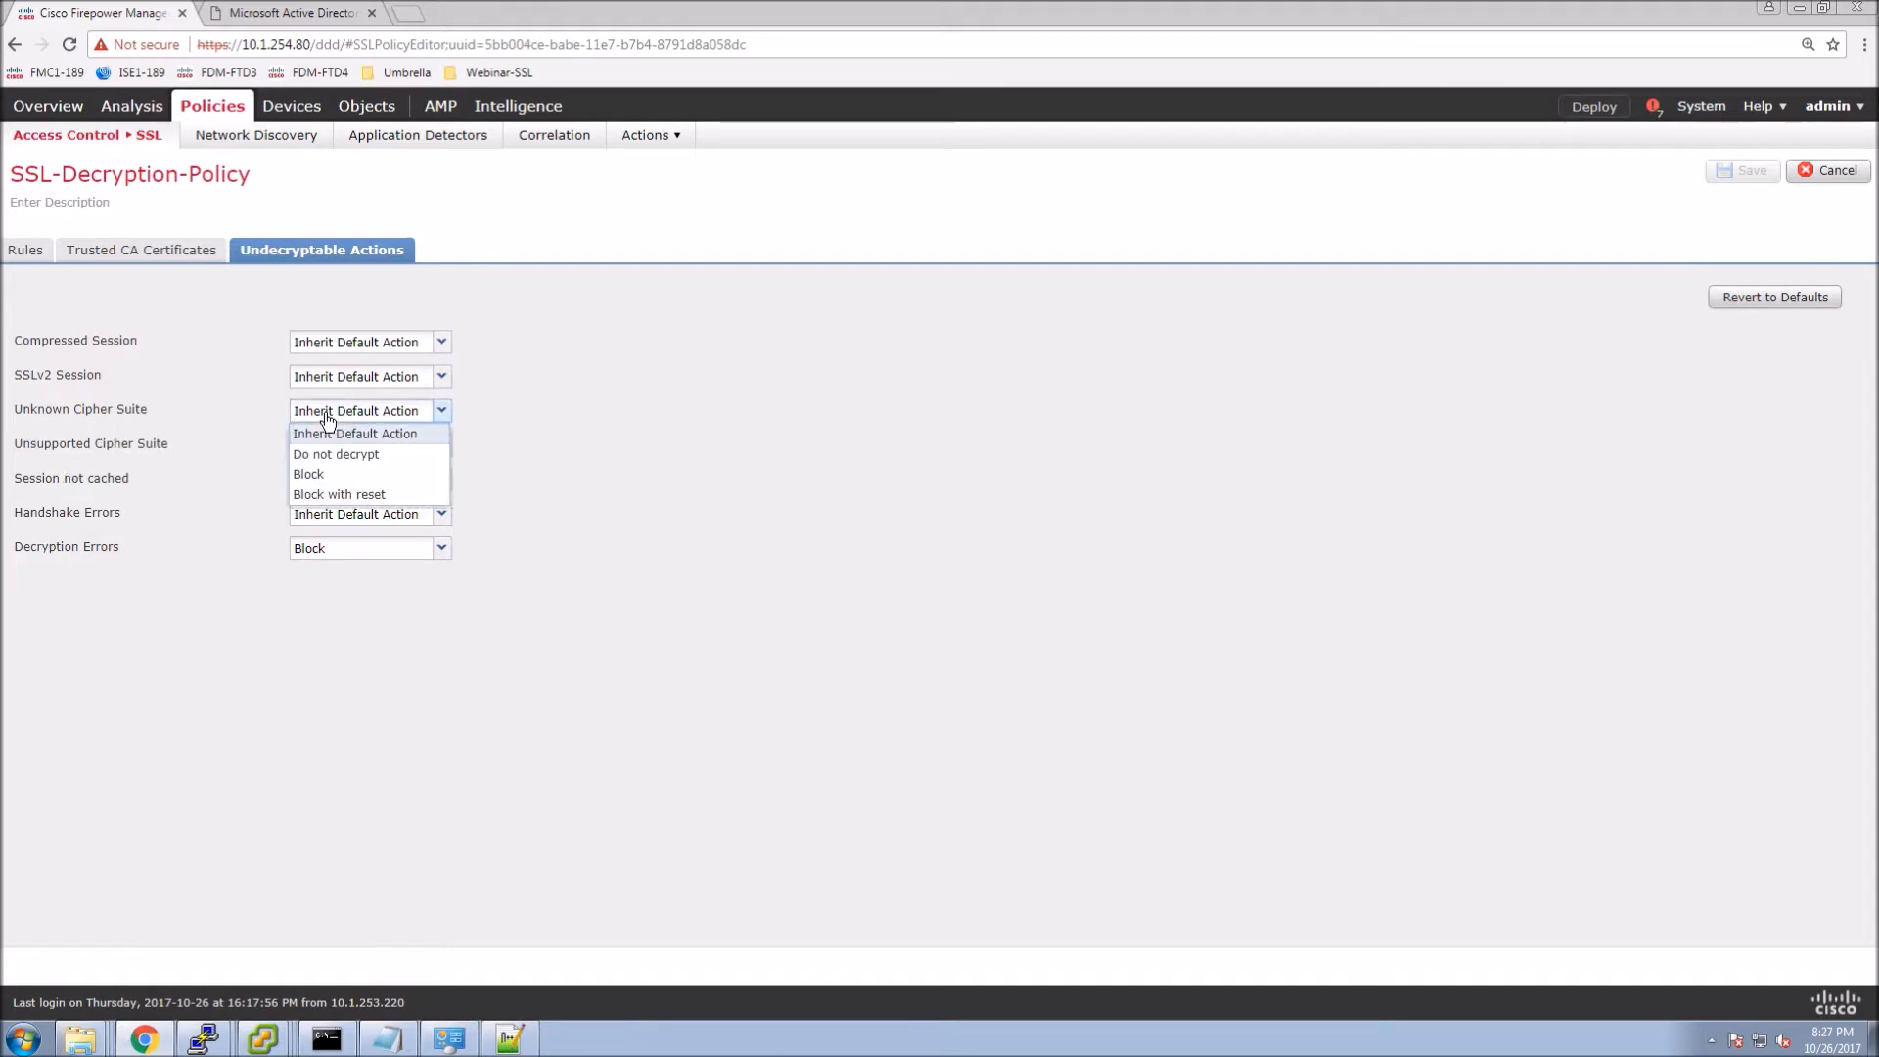
pyautogui.click(317, 494)
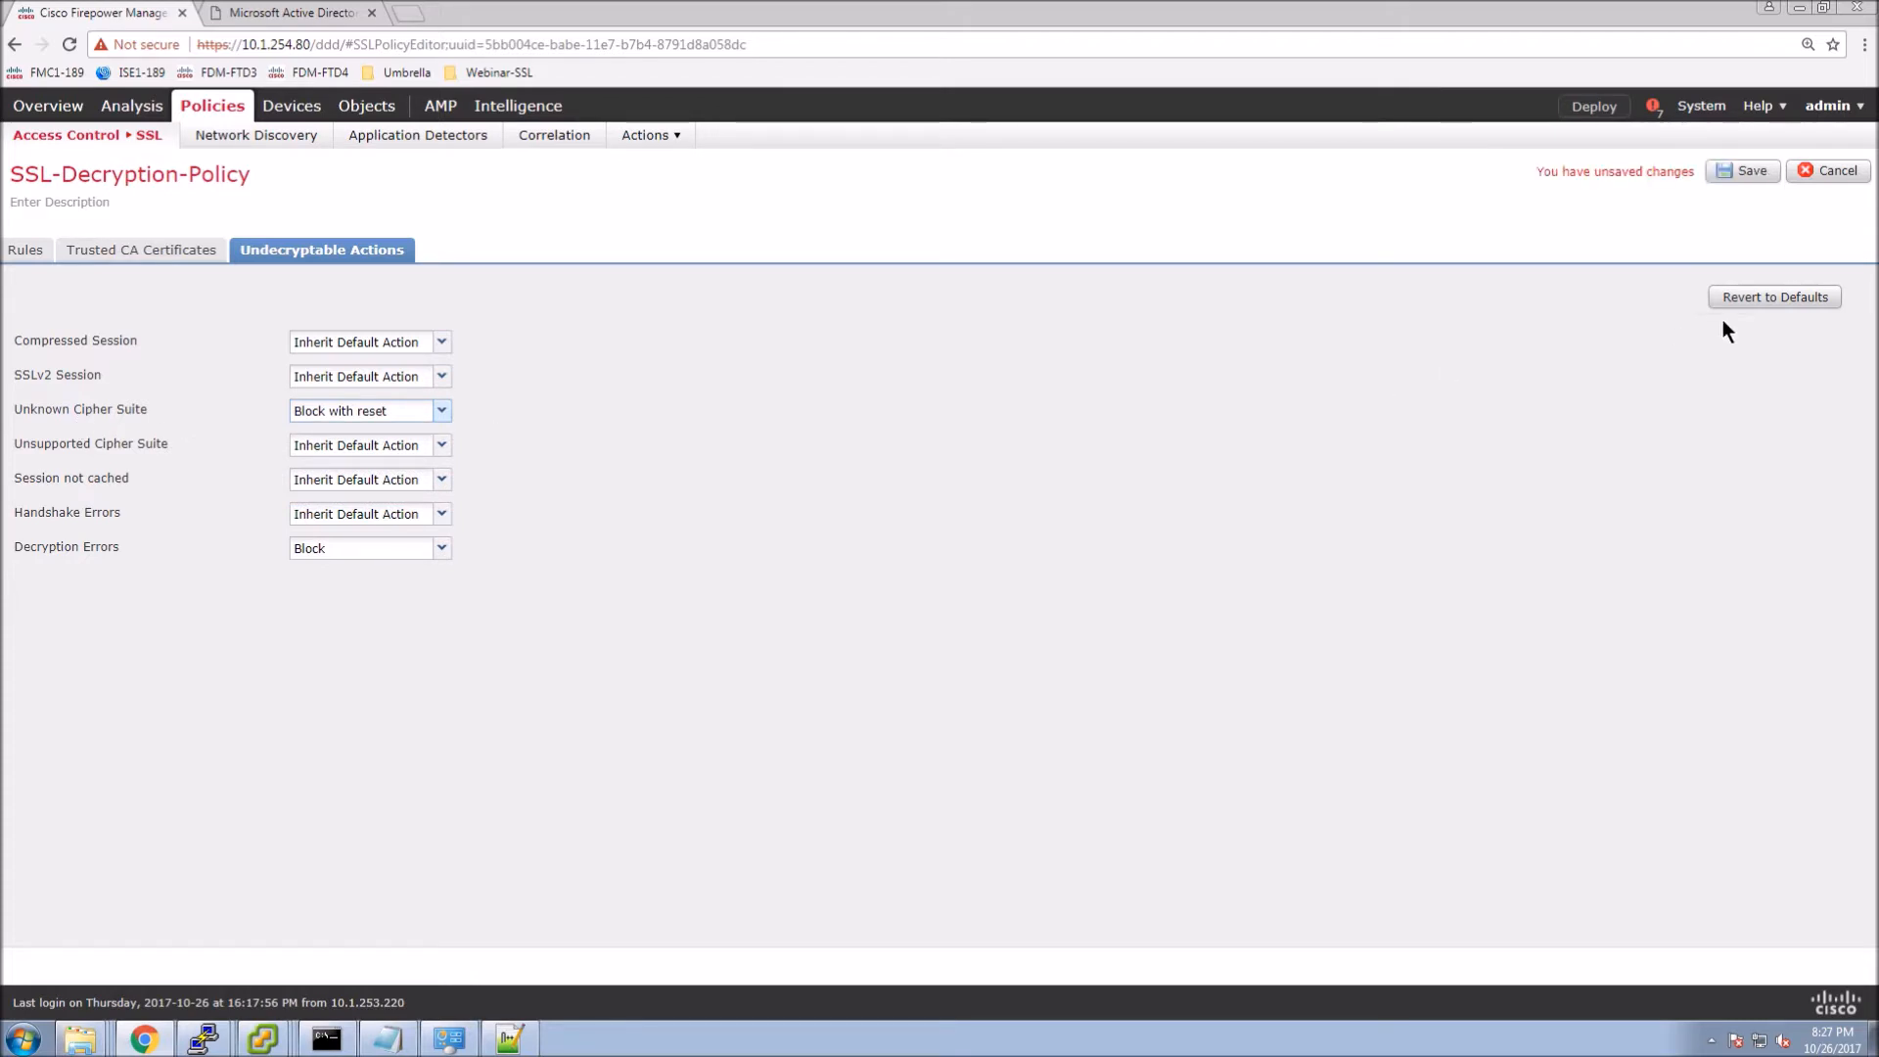
pyautogui.click(1738, 172)
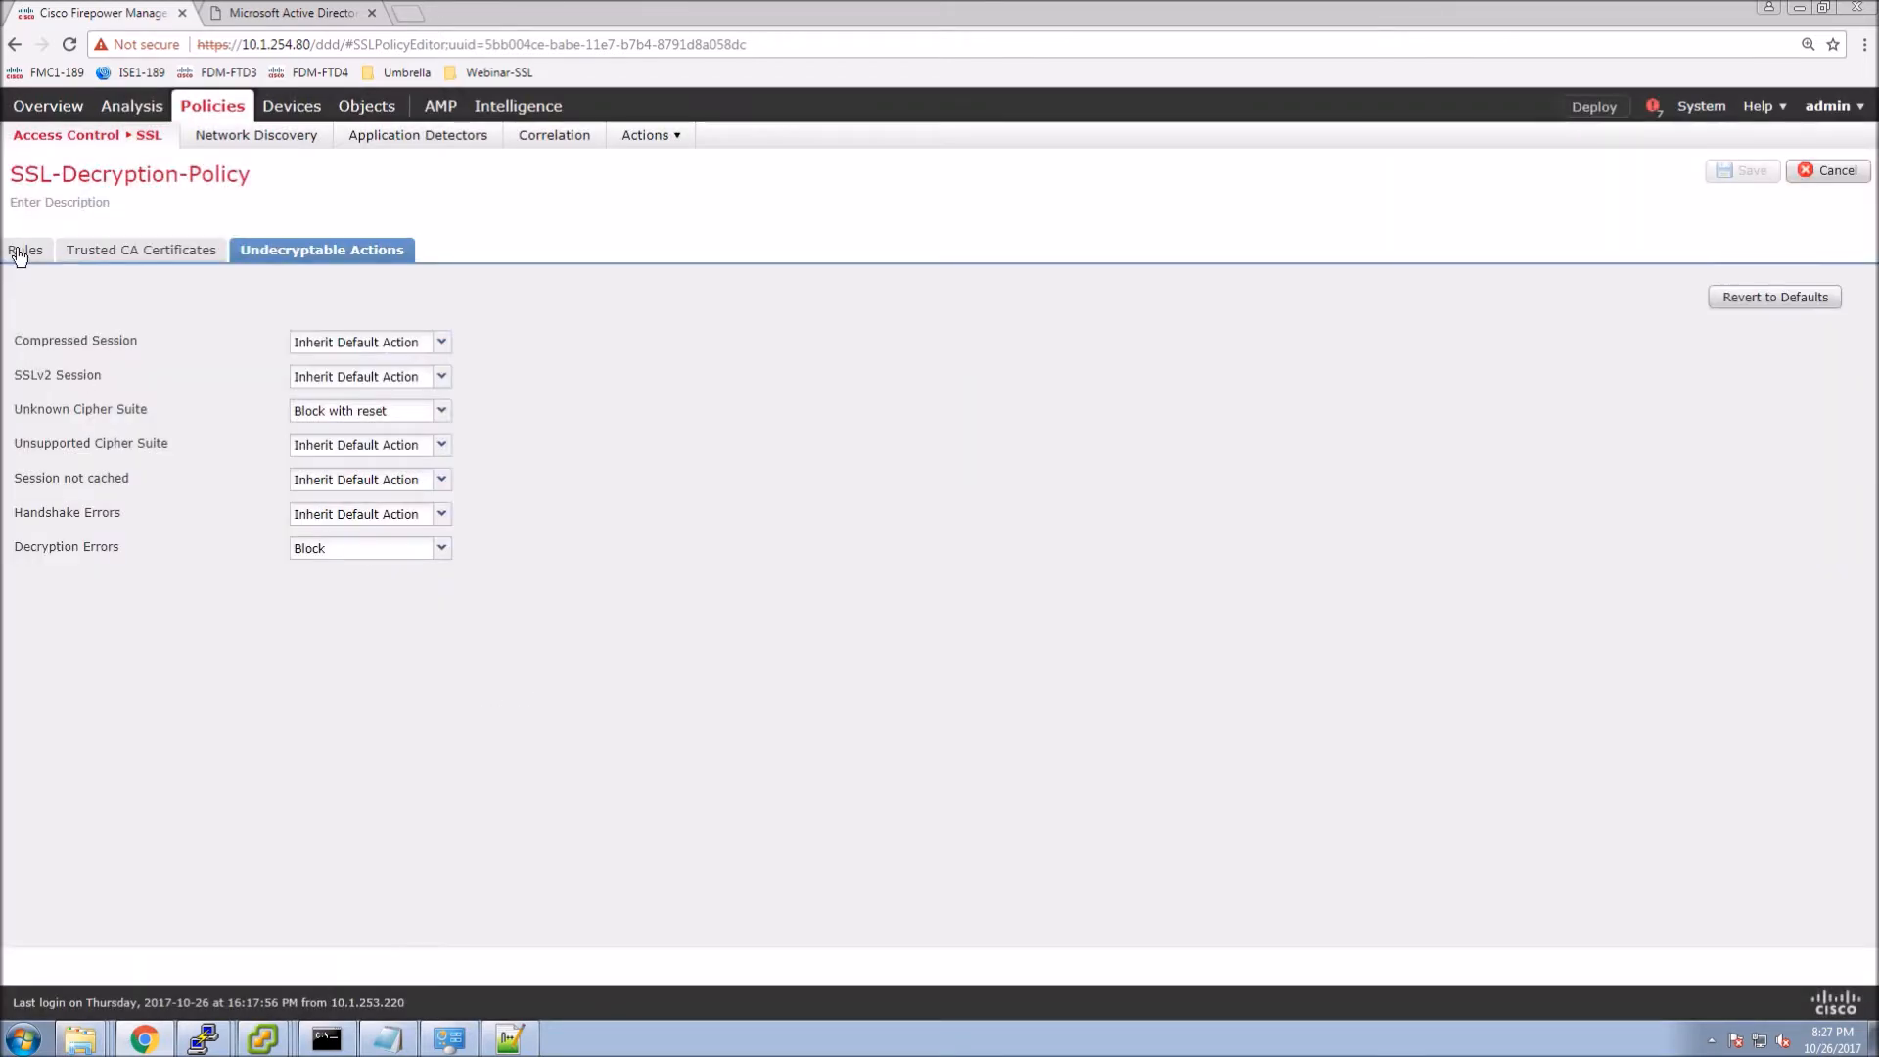
pyautogui.click(20, 250)
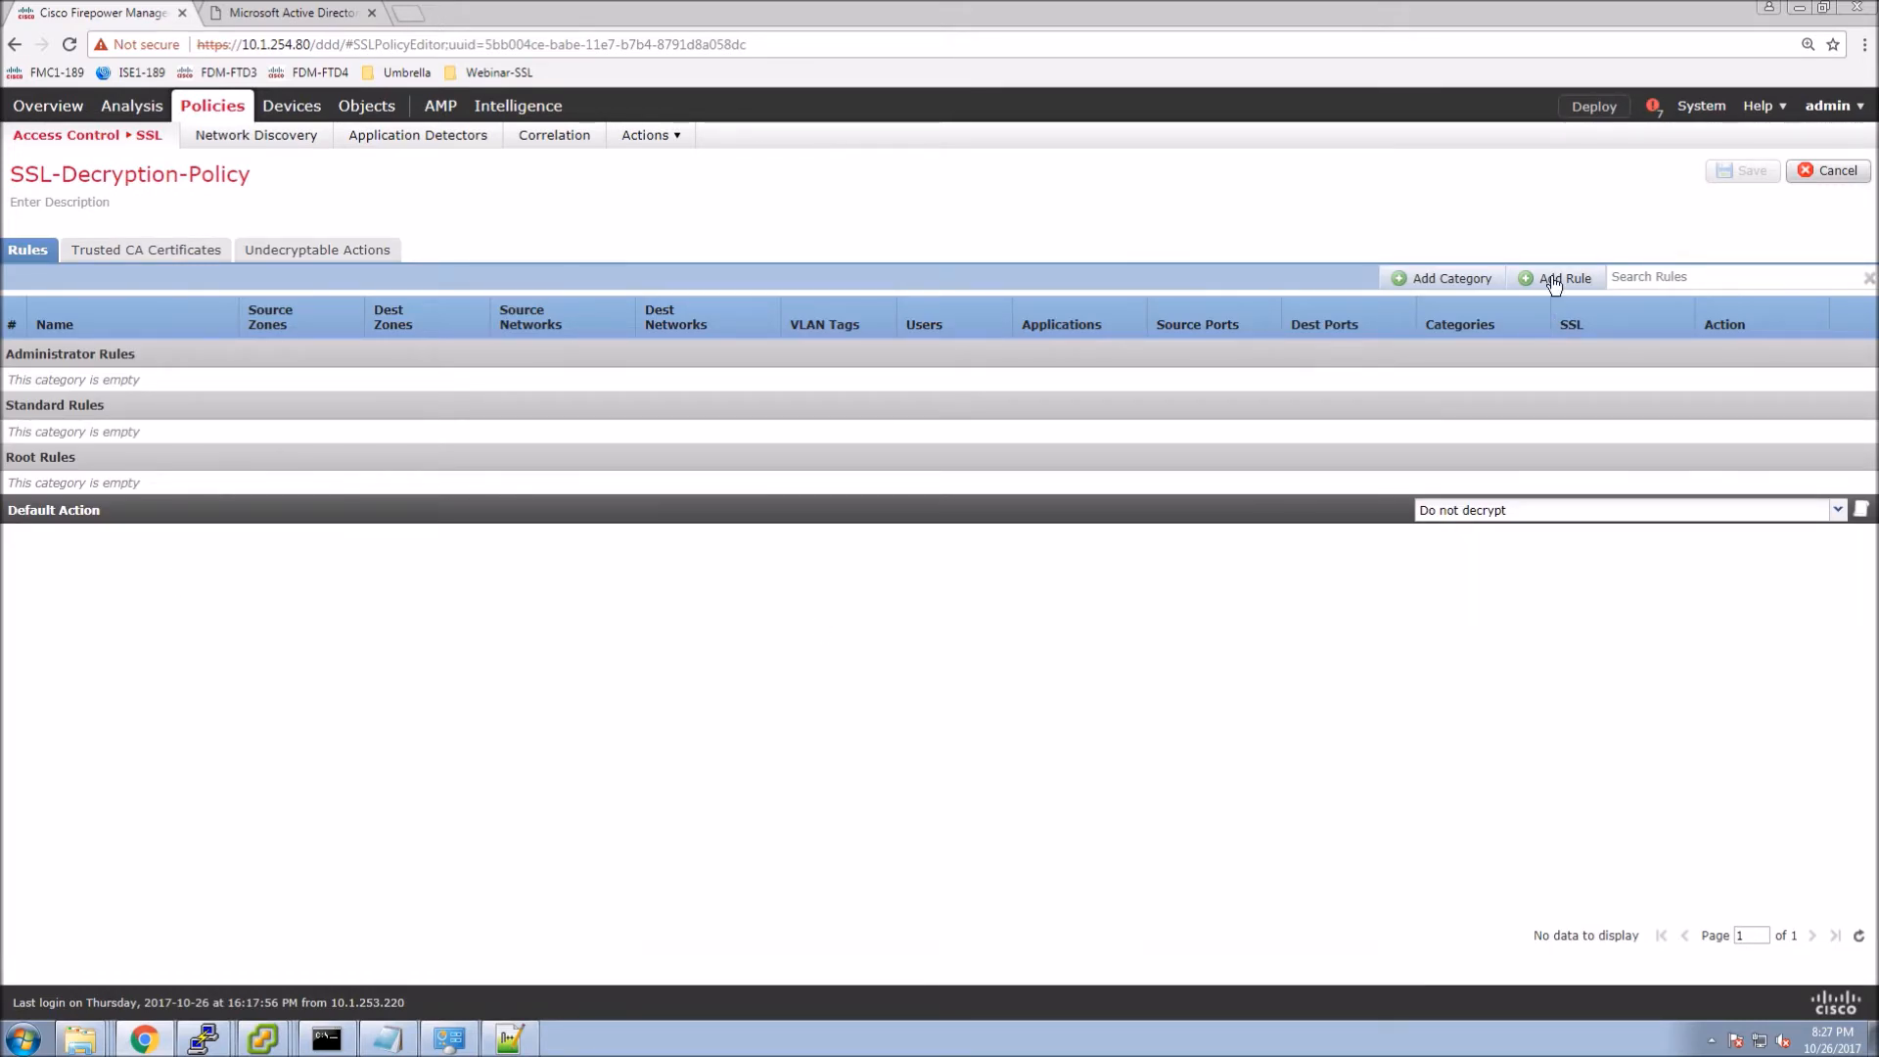
pyautogui.click(1860, 511)
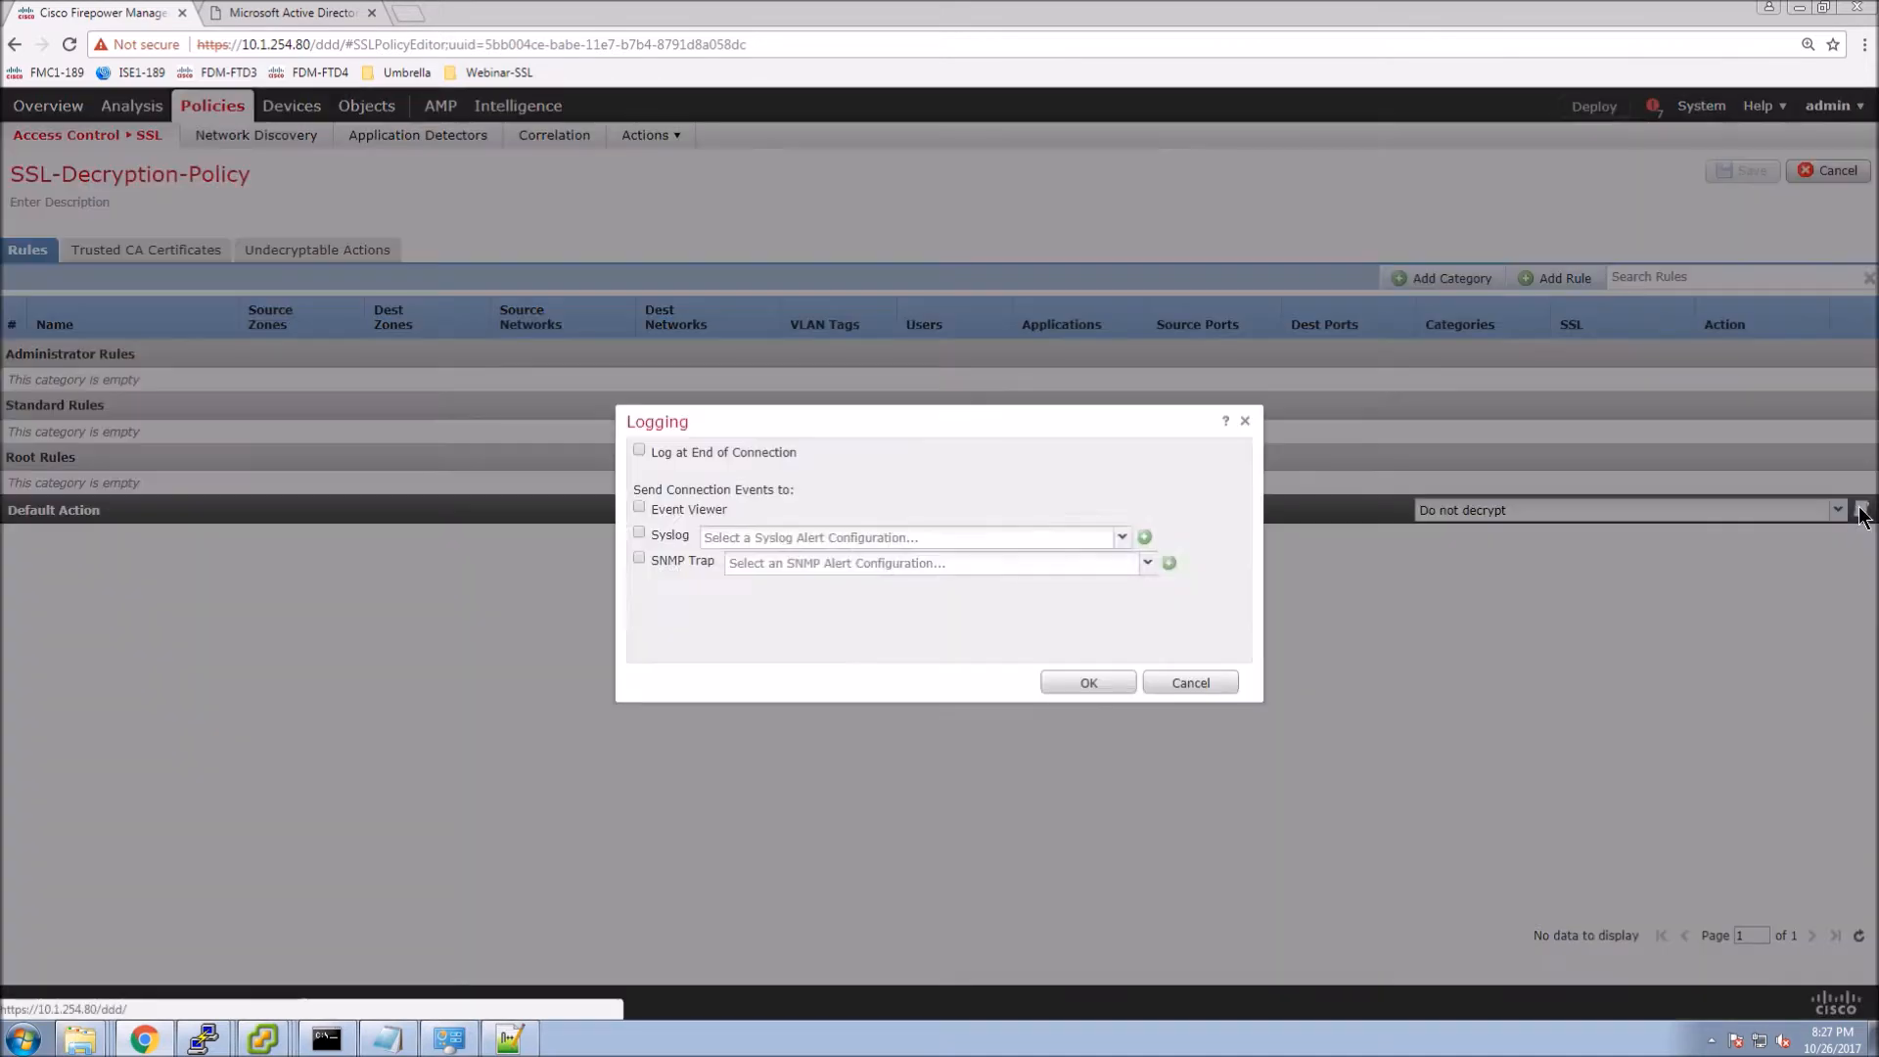
pyautogui.click(704, 456)
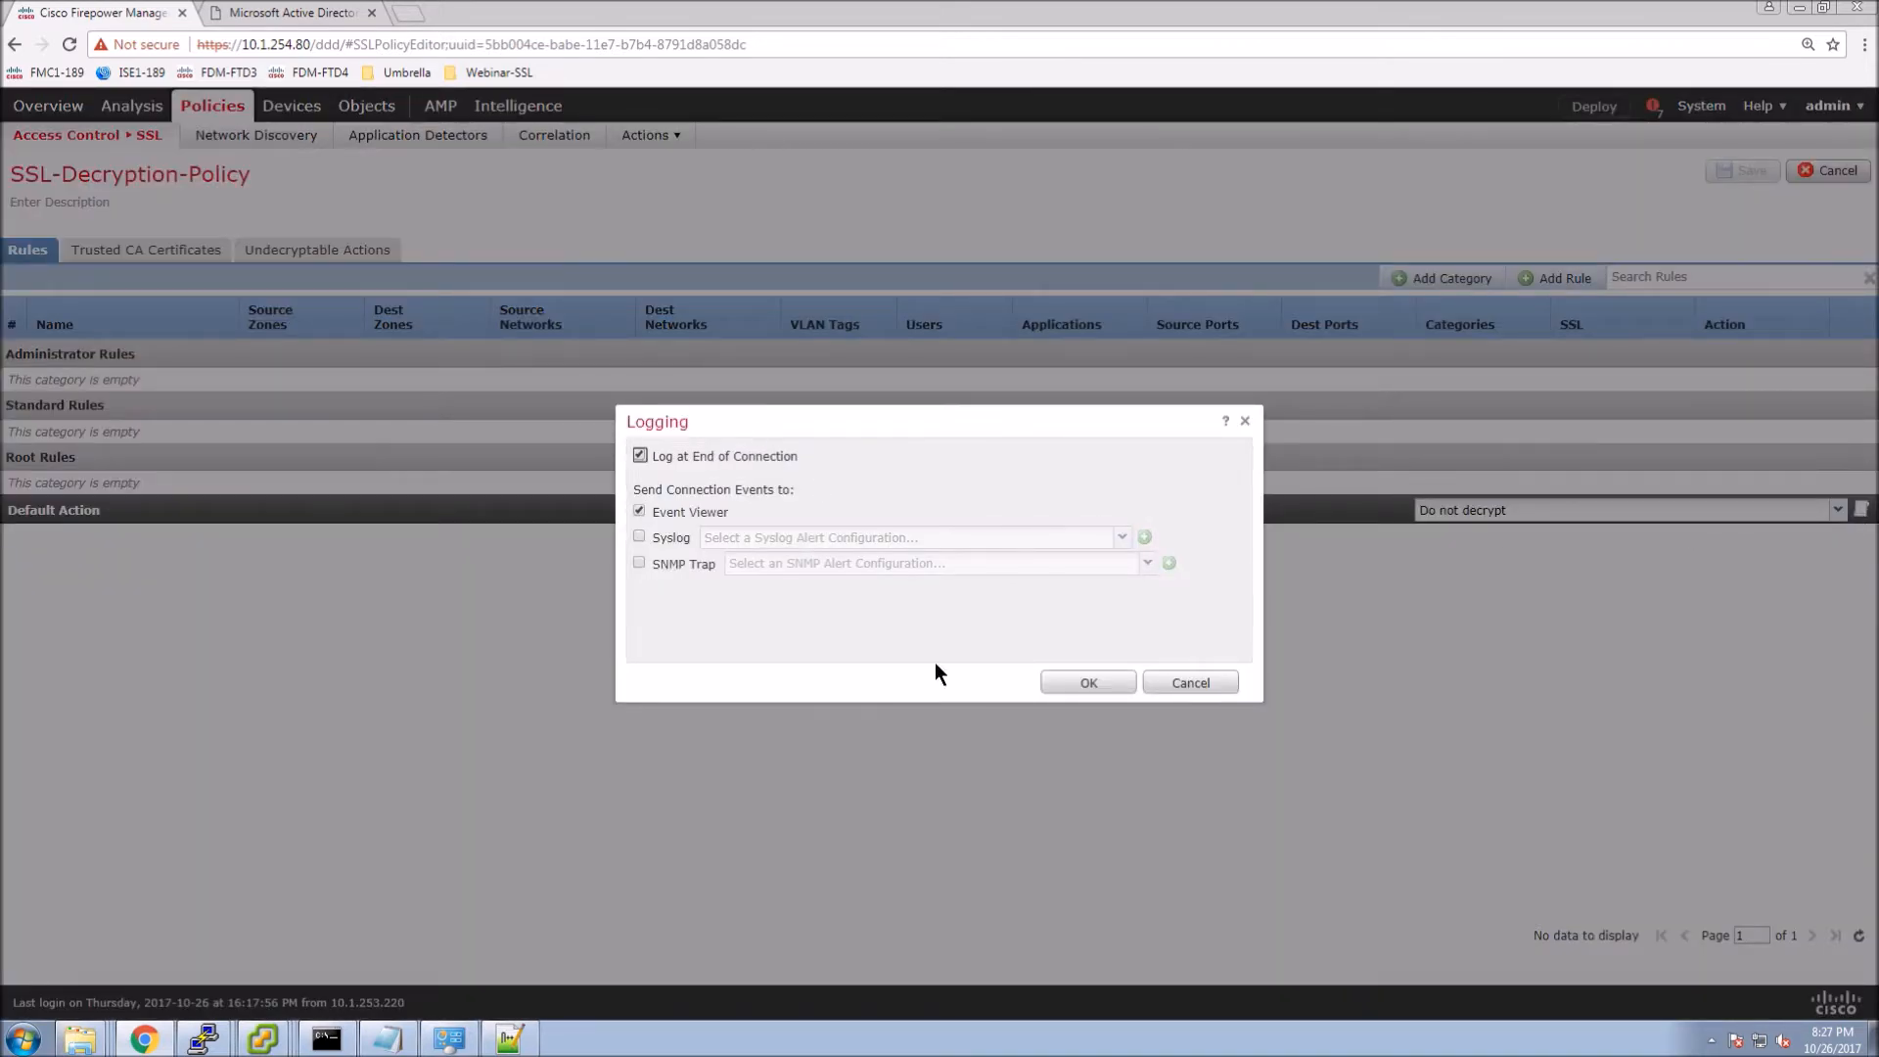
pyautogui.click(1078, 685)
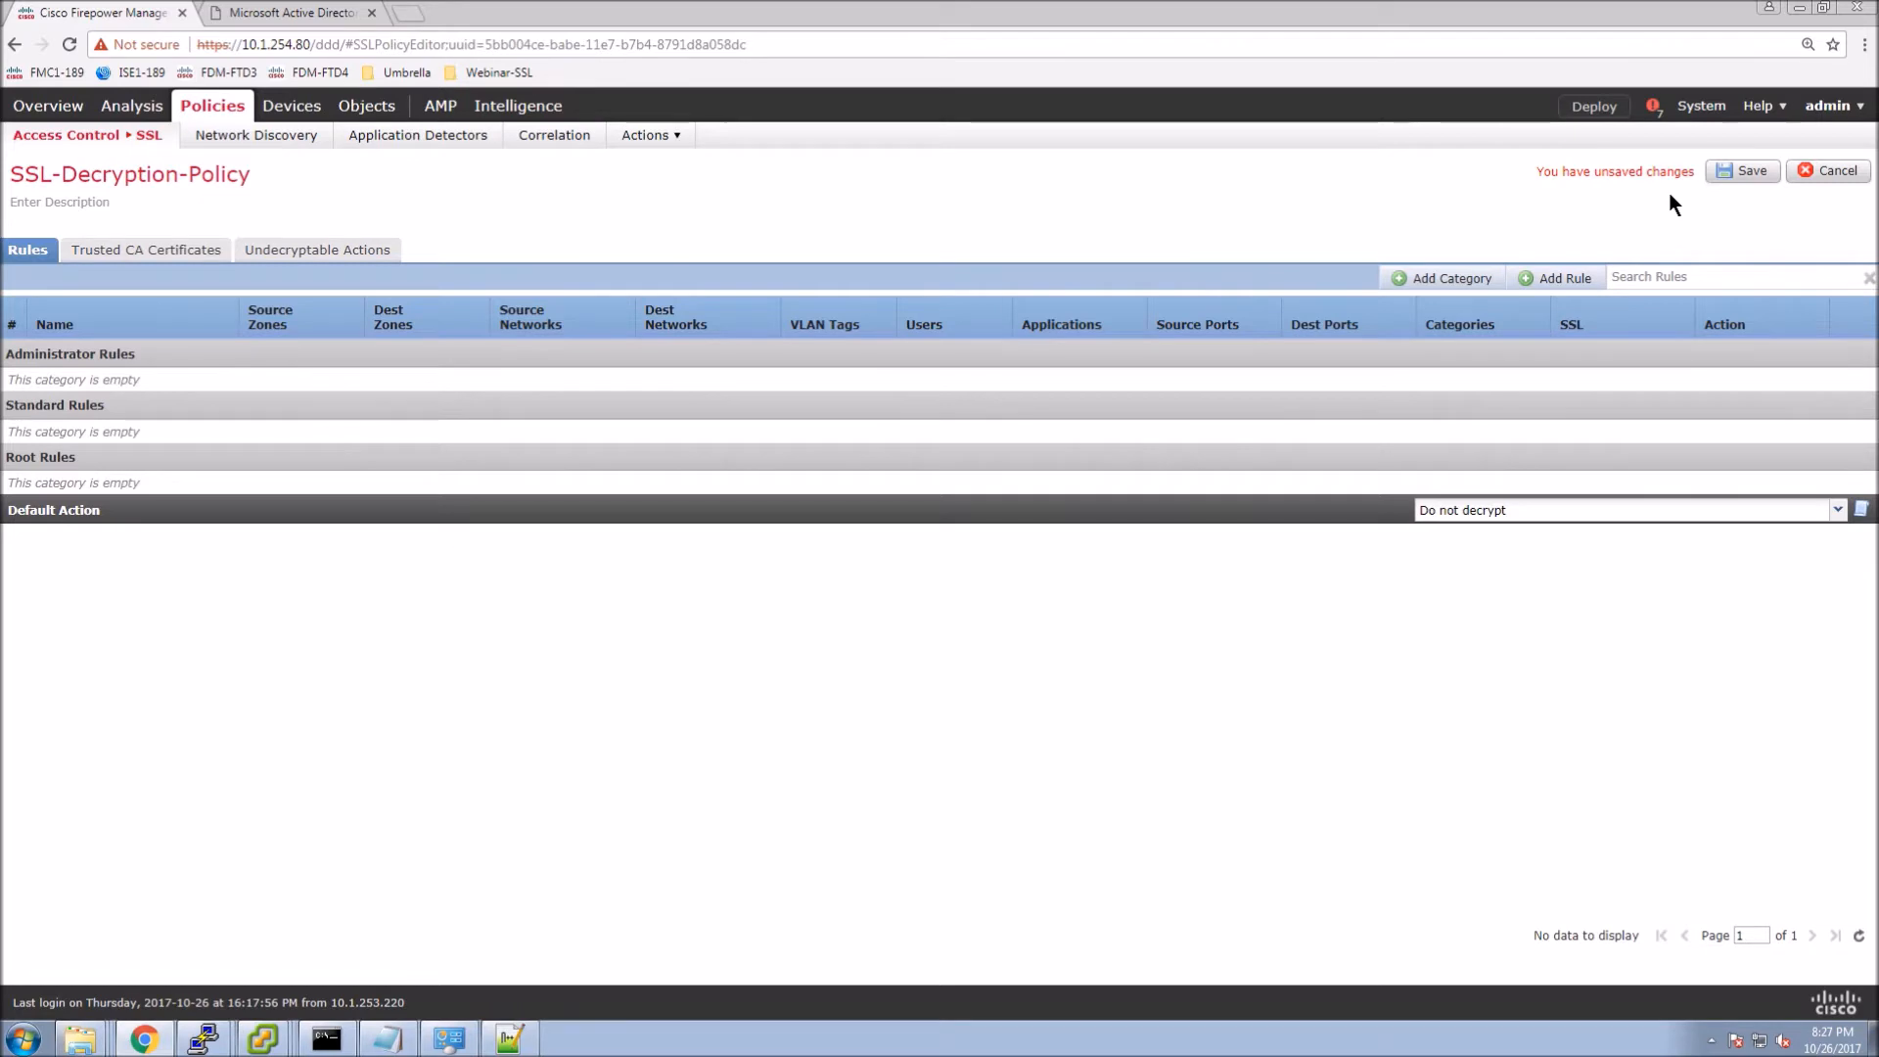
pyautogui.click(1717, 171)
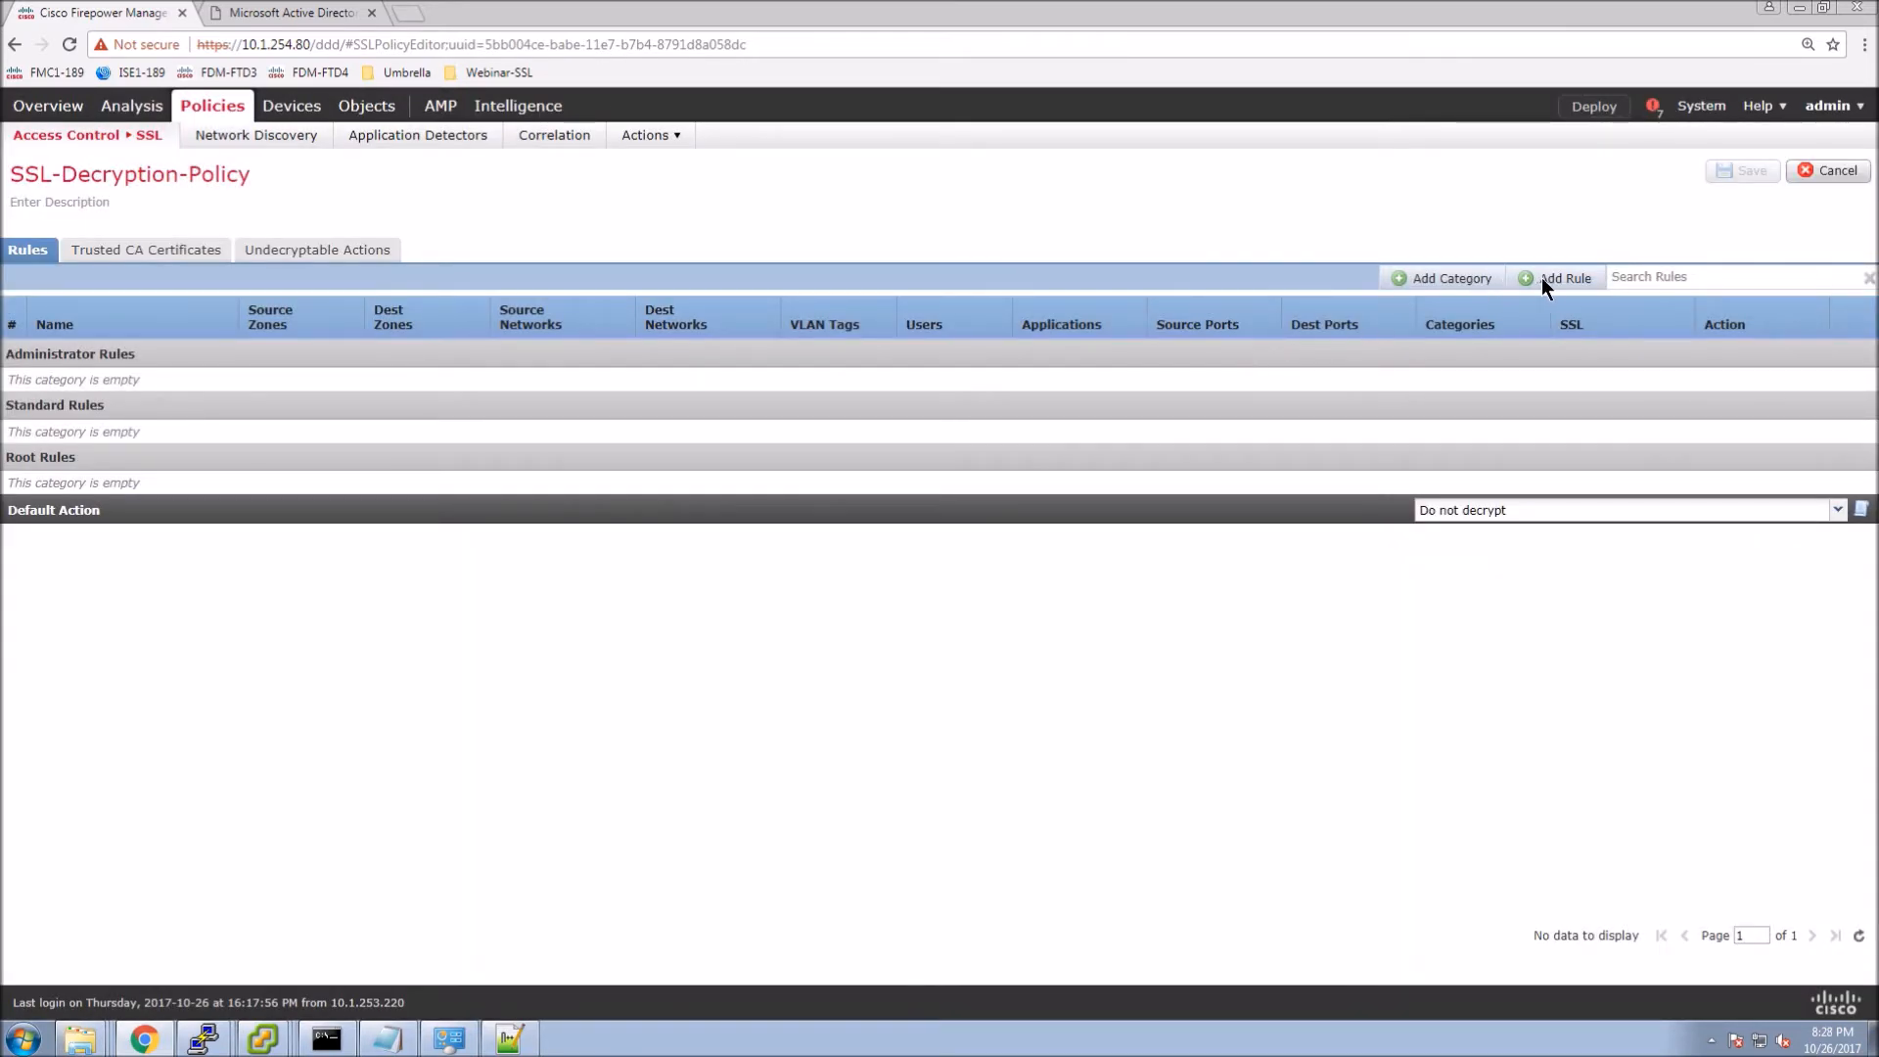
# Start a new rule named All-Health-Finance-NoDecrypt.
pyautogui.click(1554, 281)
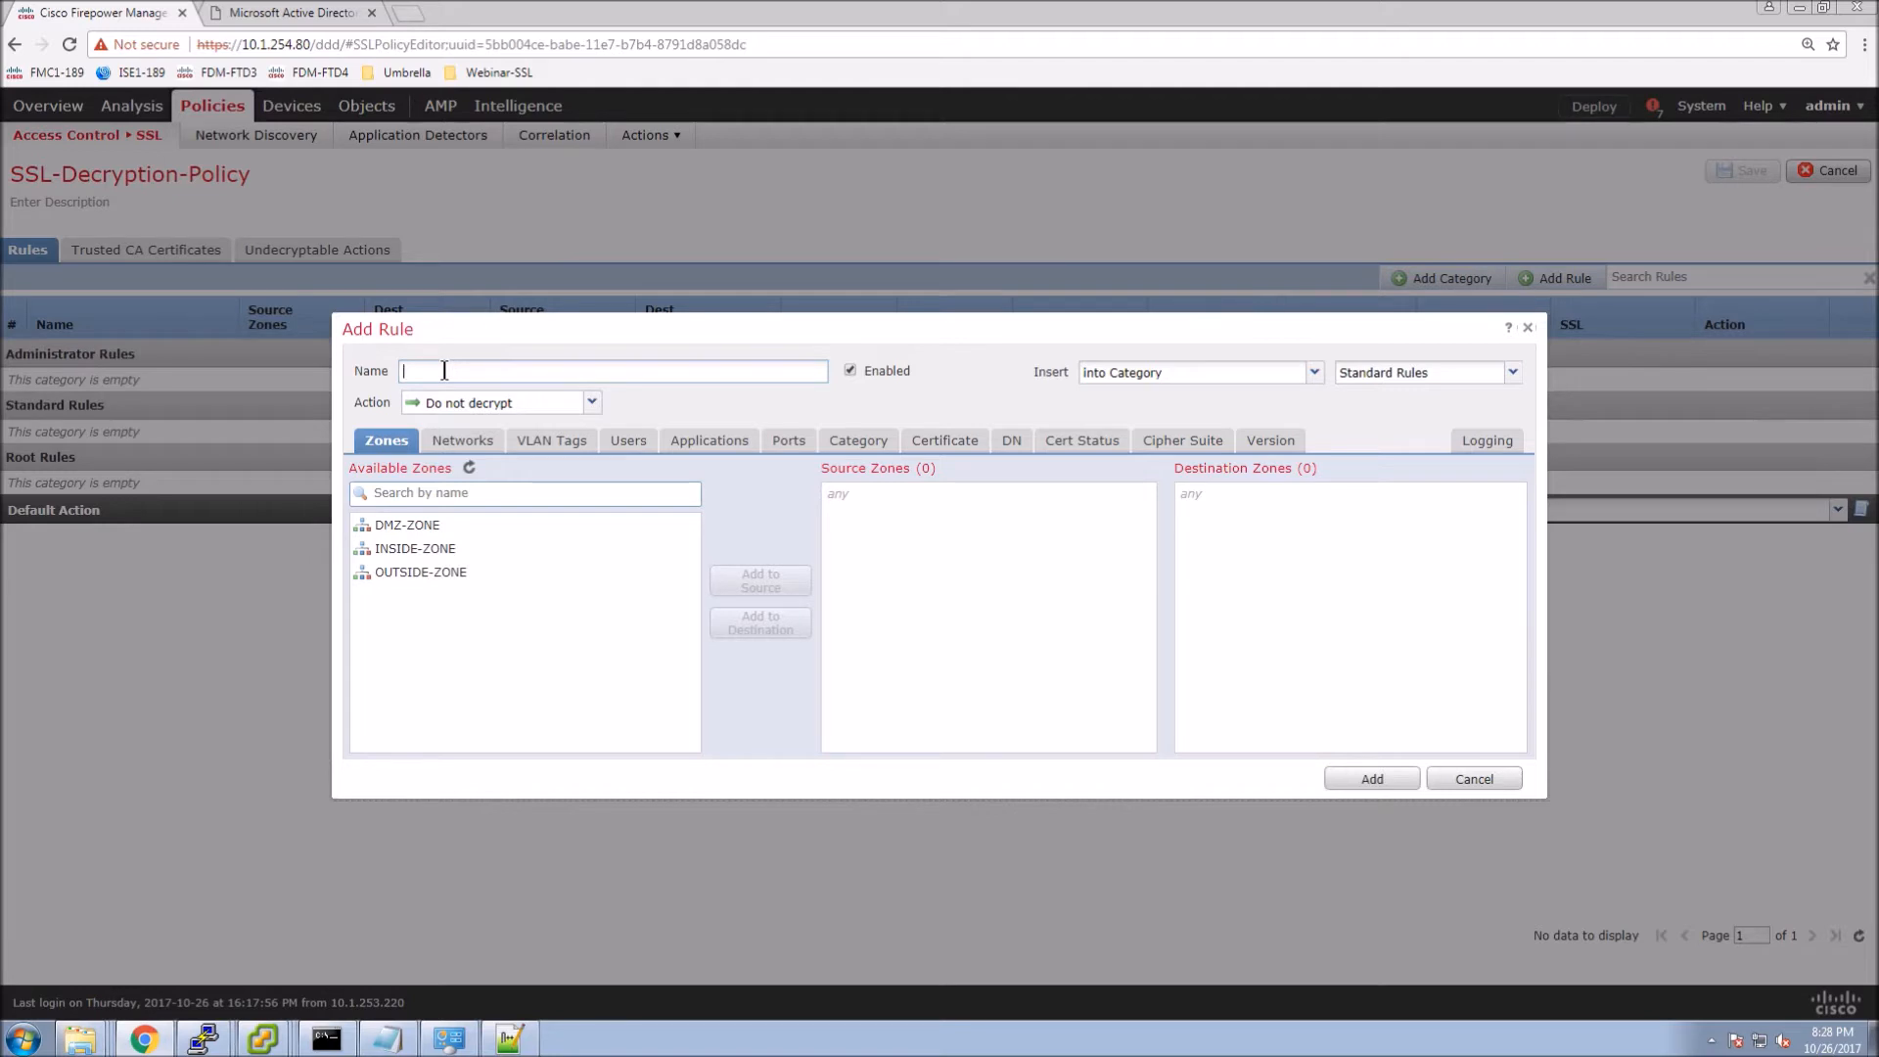
pyautogui.write('A')
pyautogui.write('ll0')
pyautogui.write('Health')
pyautogui.press('BackSpace')
pyautogui.press('BackSpace')
pyautogui.press('BackSpace')
pyautogui.press('BackSpace')
pyautogui.press('BackSpace')
pyautogui.press('BackSpace')
pyautogui.press('BackSpace')
pyautogui.write('-Health')
pyautogui.write('-Finance')
pyautogui.write('-NoDecrypt')
# Set INSIDE-ZONE as the rule's source zone and OUTSIDE-ZONE as its destination zone.
pyautogui.click(436, 549)
pyautogui.click(710, 585)
pyautogui.click(418, 573)
pyautogui.click(759, 627)
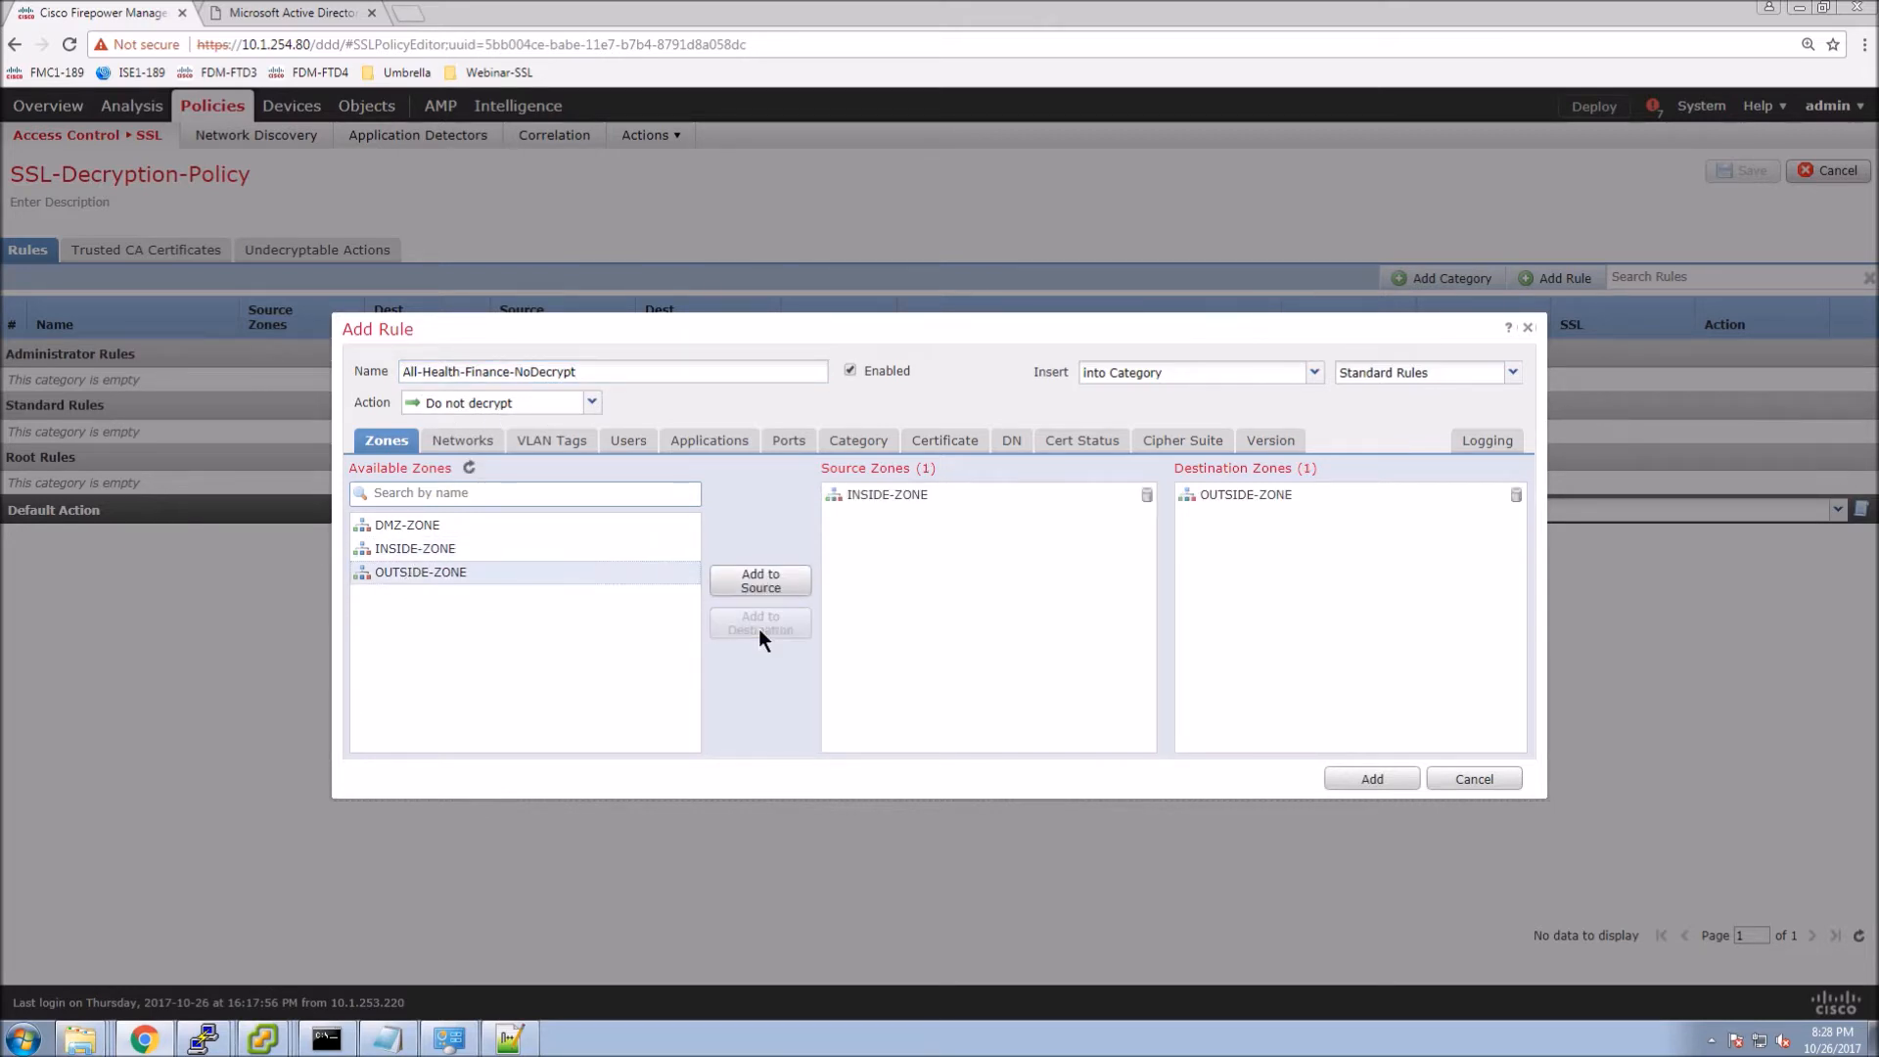
pyautogui.click(464, 442)
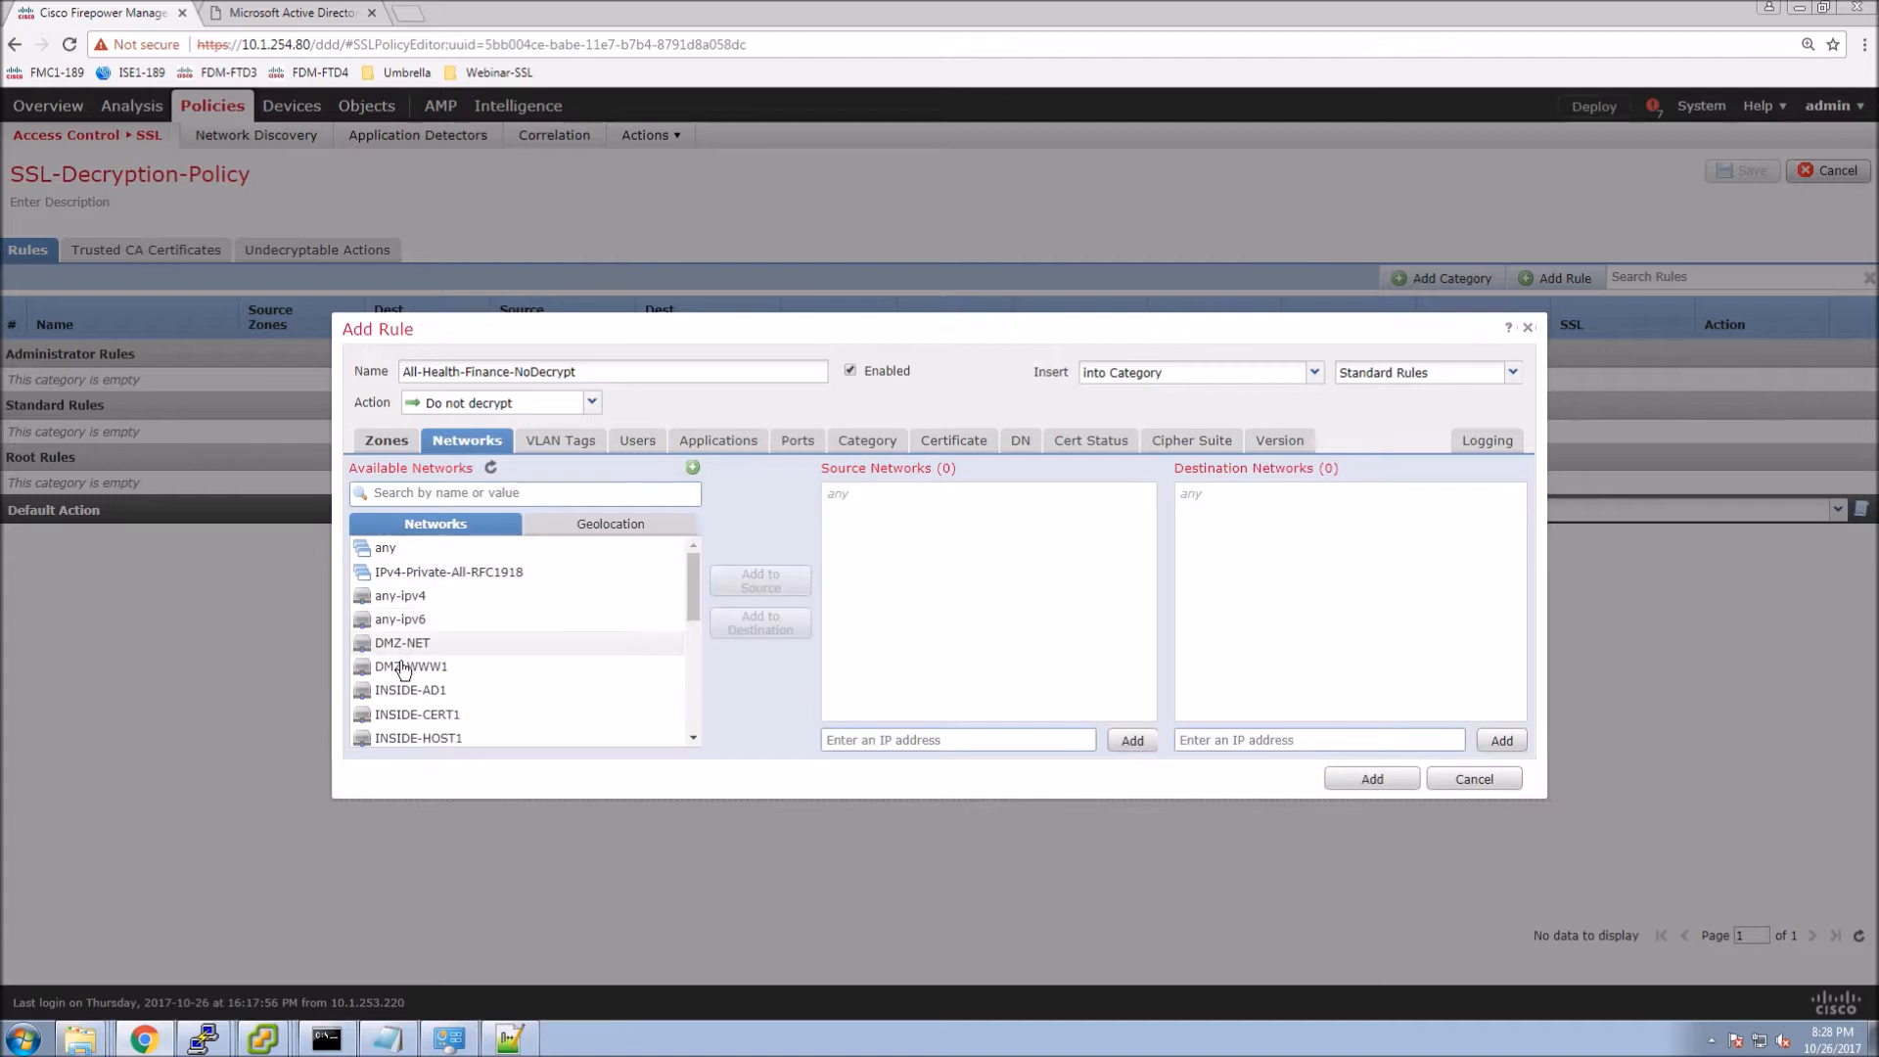
# Add INSIDE-NET as the draft rule's source network.
pyautogui.scroll(-1, 404, 668)
pyautogui.click(406, 665)
pyautogui.click(761, 584)
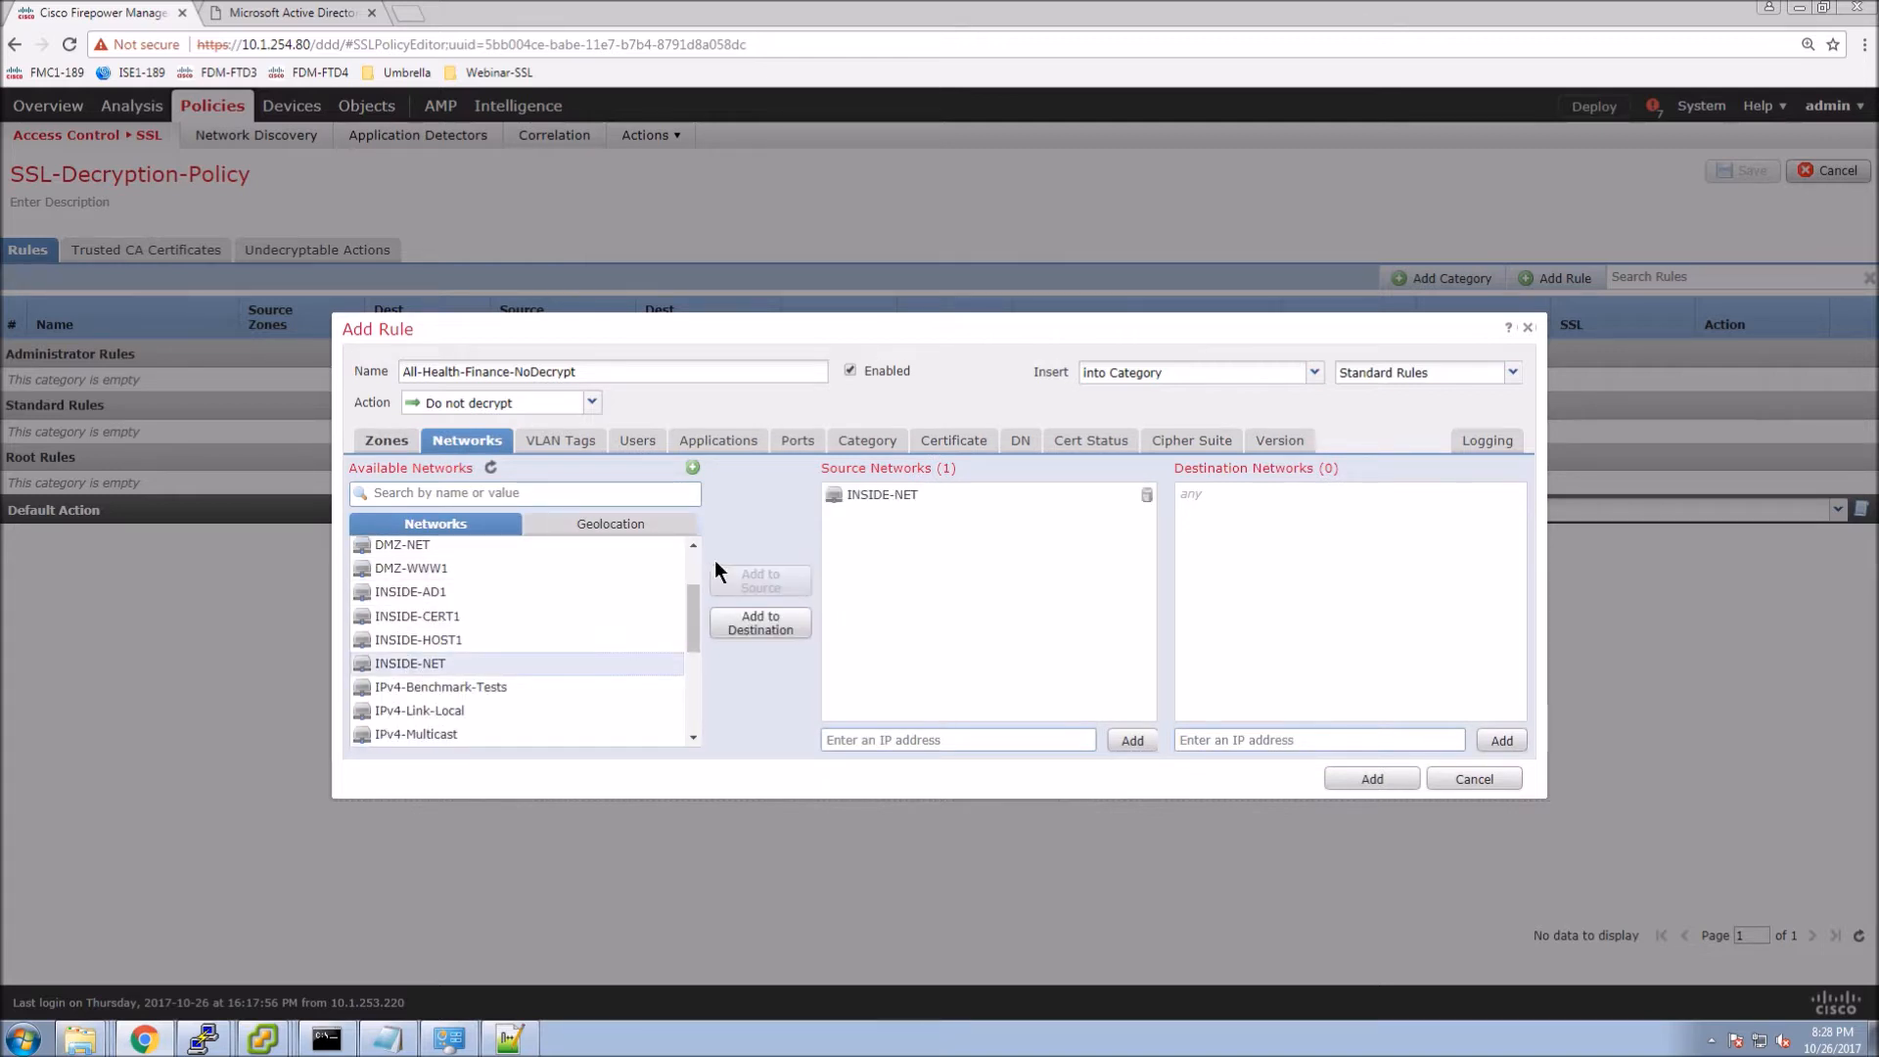
pyautogui.click(637, 445)
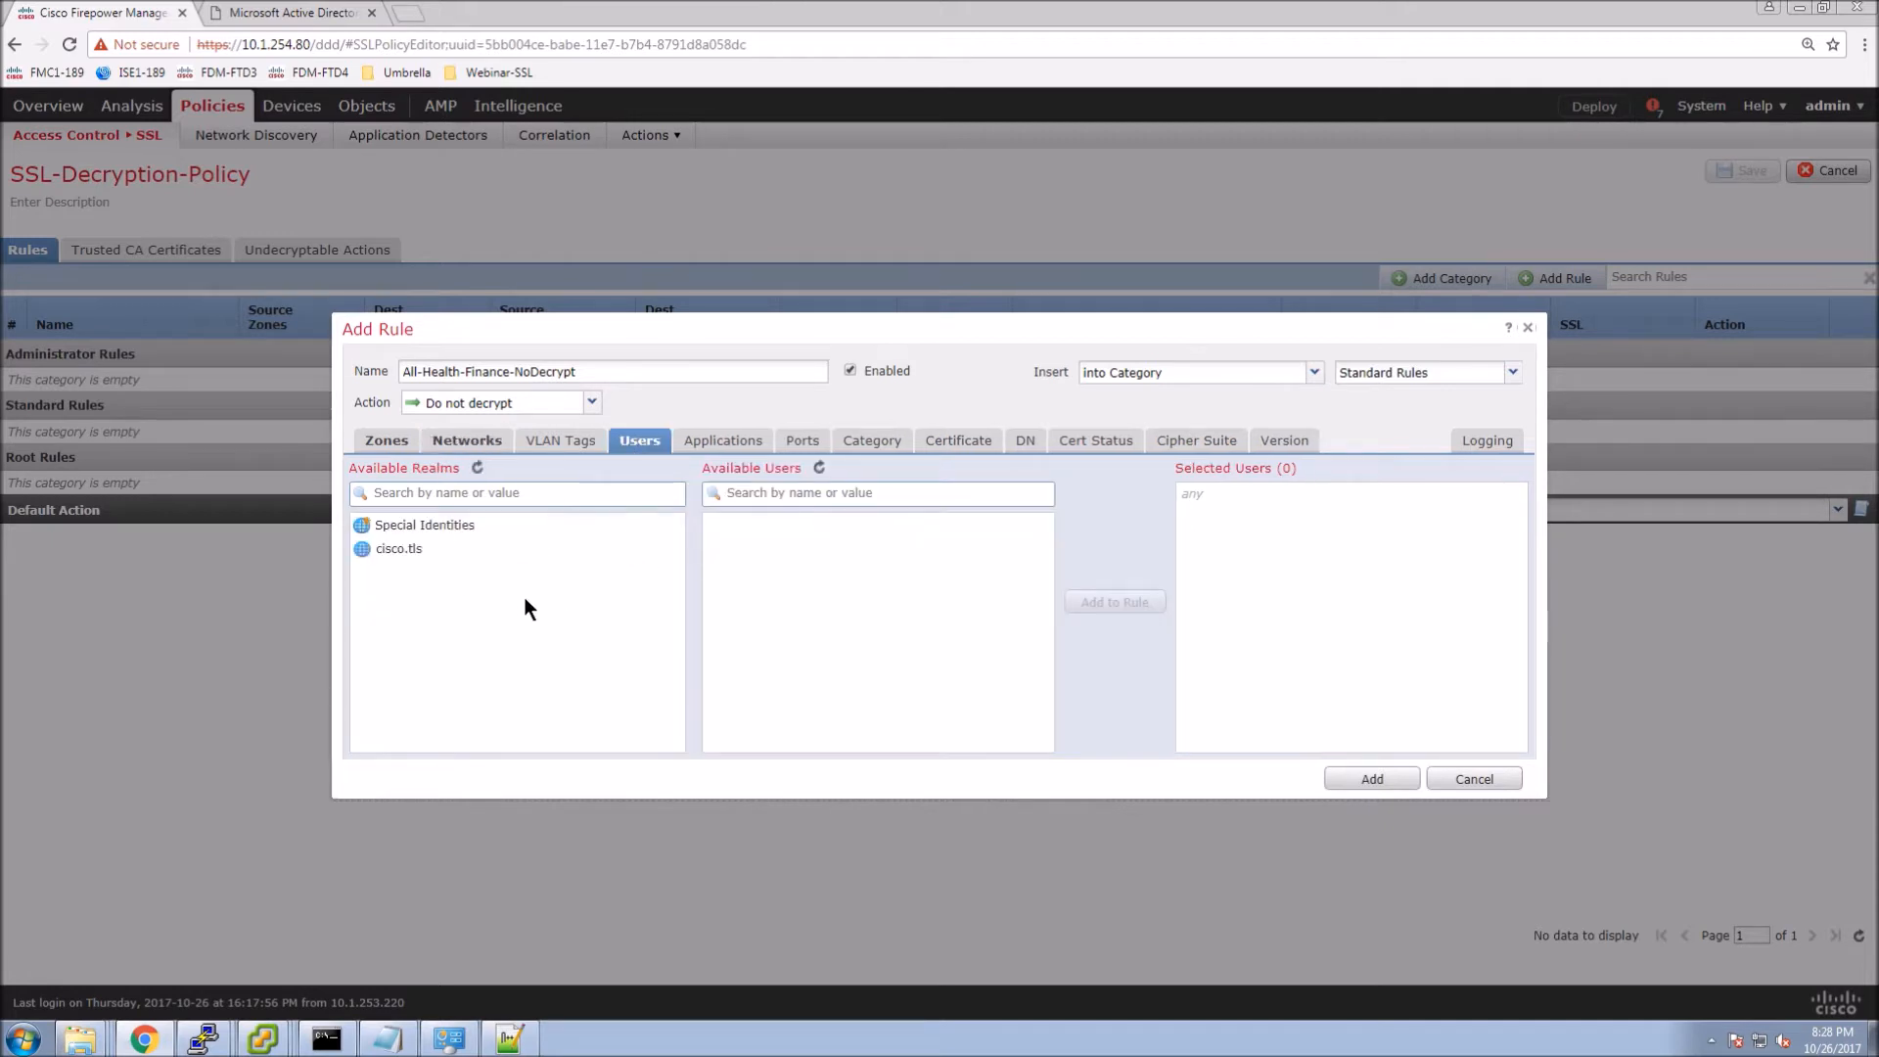
pyautogui.click(739, 444)
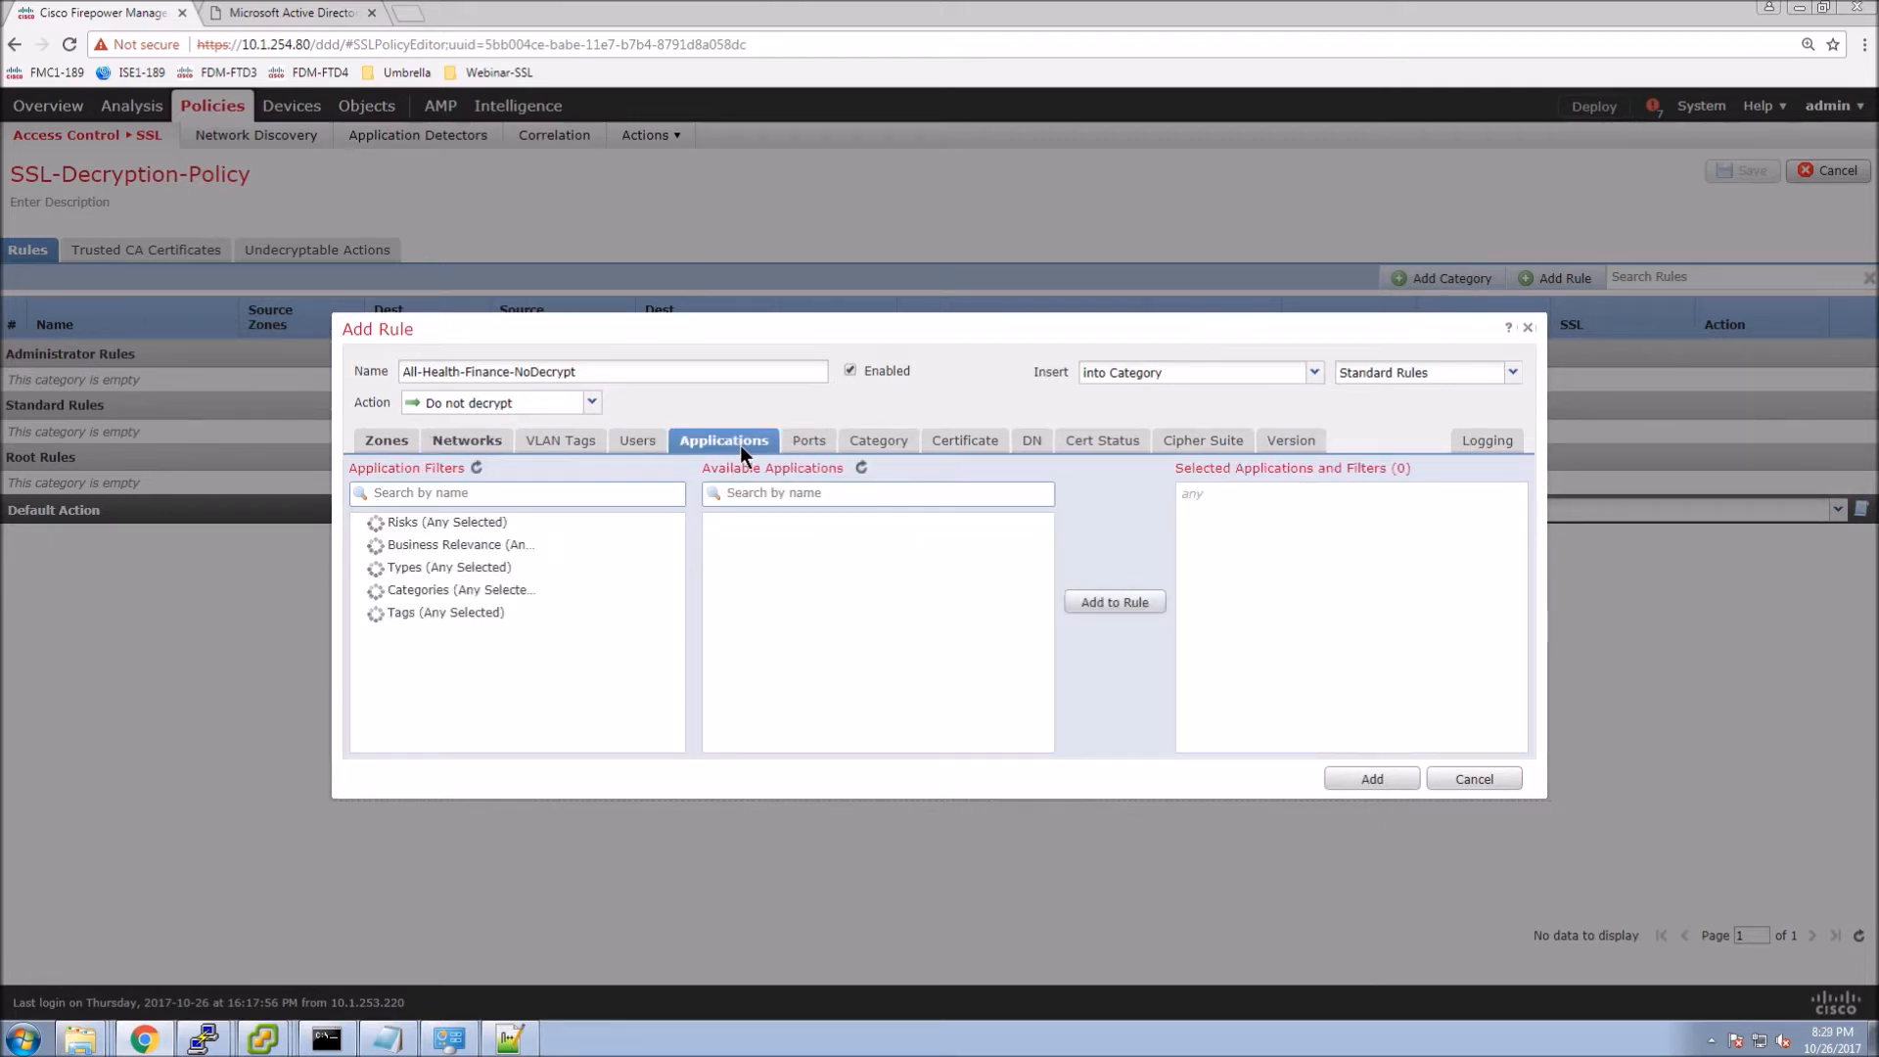
pyautogui.click(878, 442)
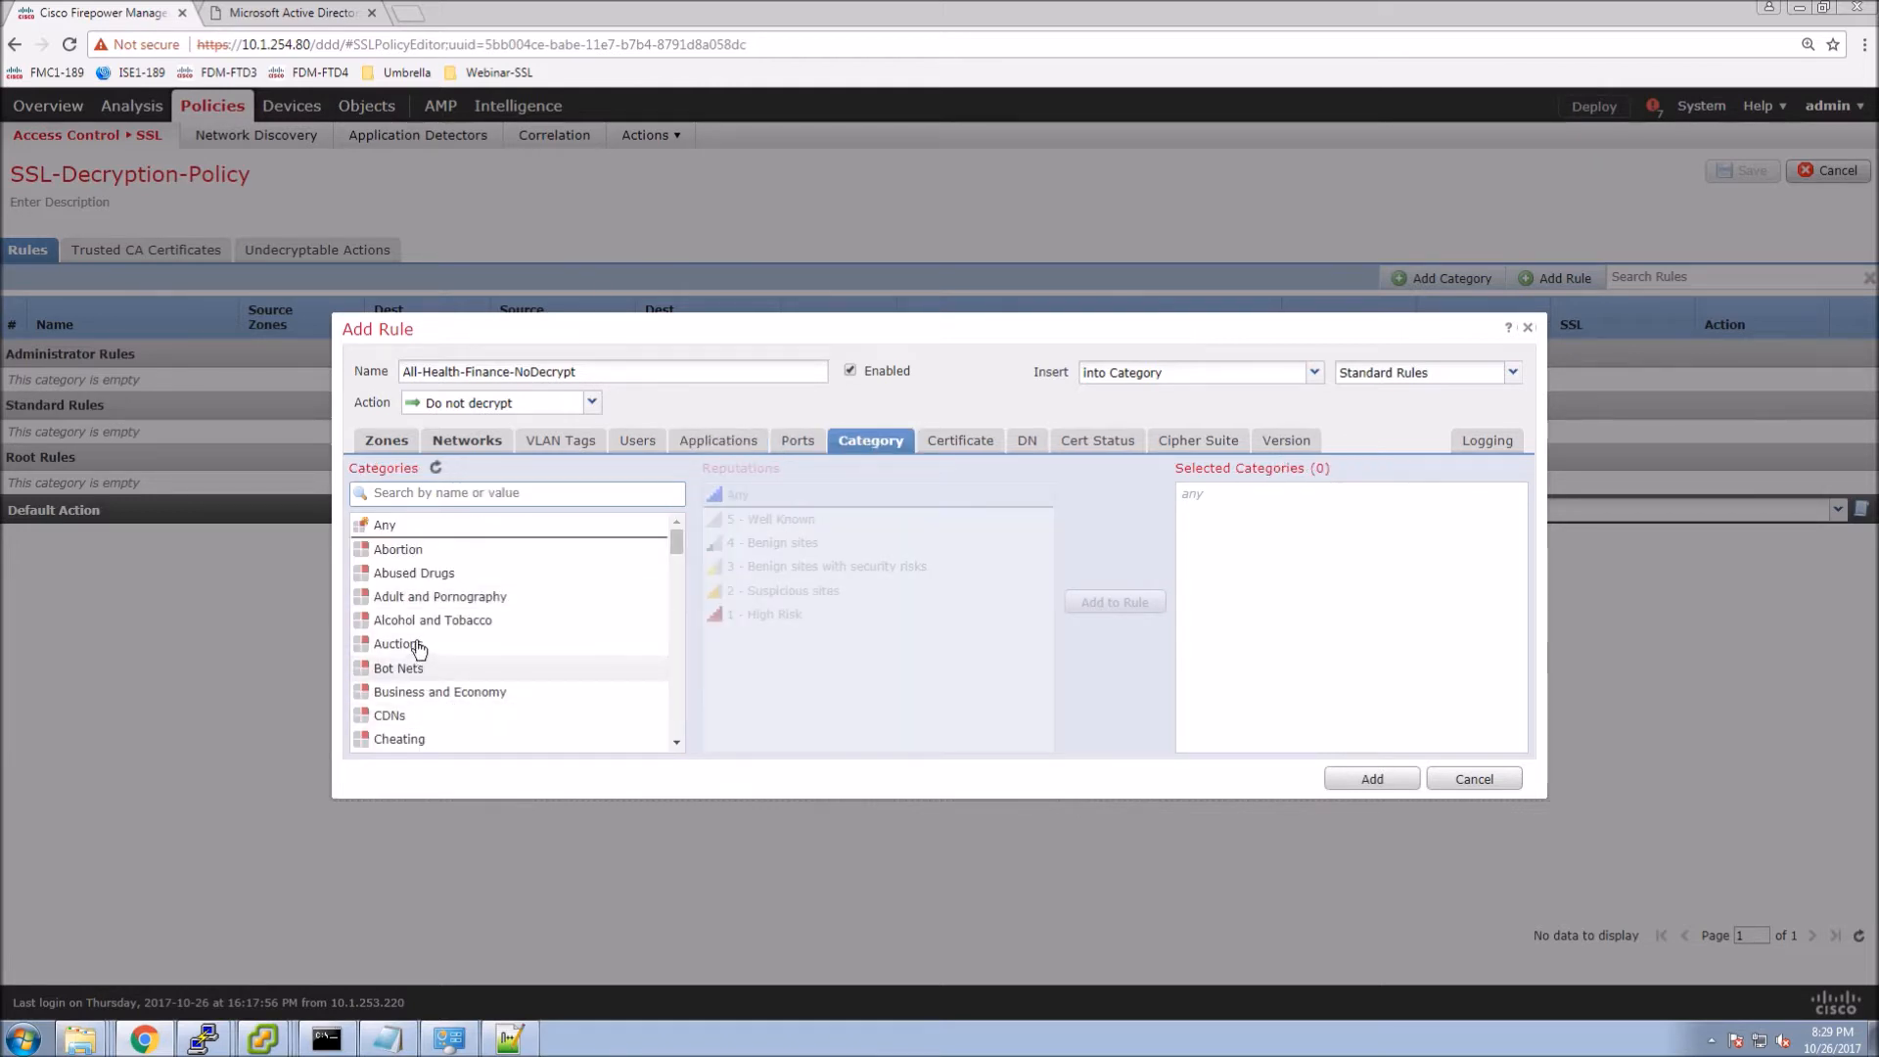
# Add the Financial Services and Health and Medicine URL categories to the rule.
pyautogui.scroll(-1, 405, 726)
pyautogui.scroll(-1, 404, 725)
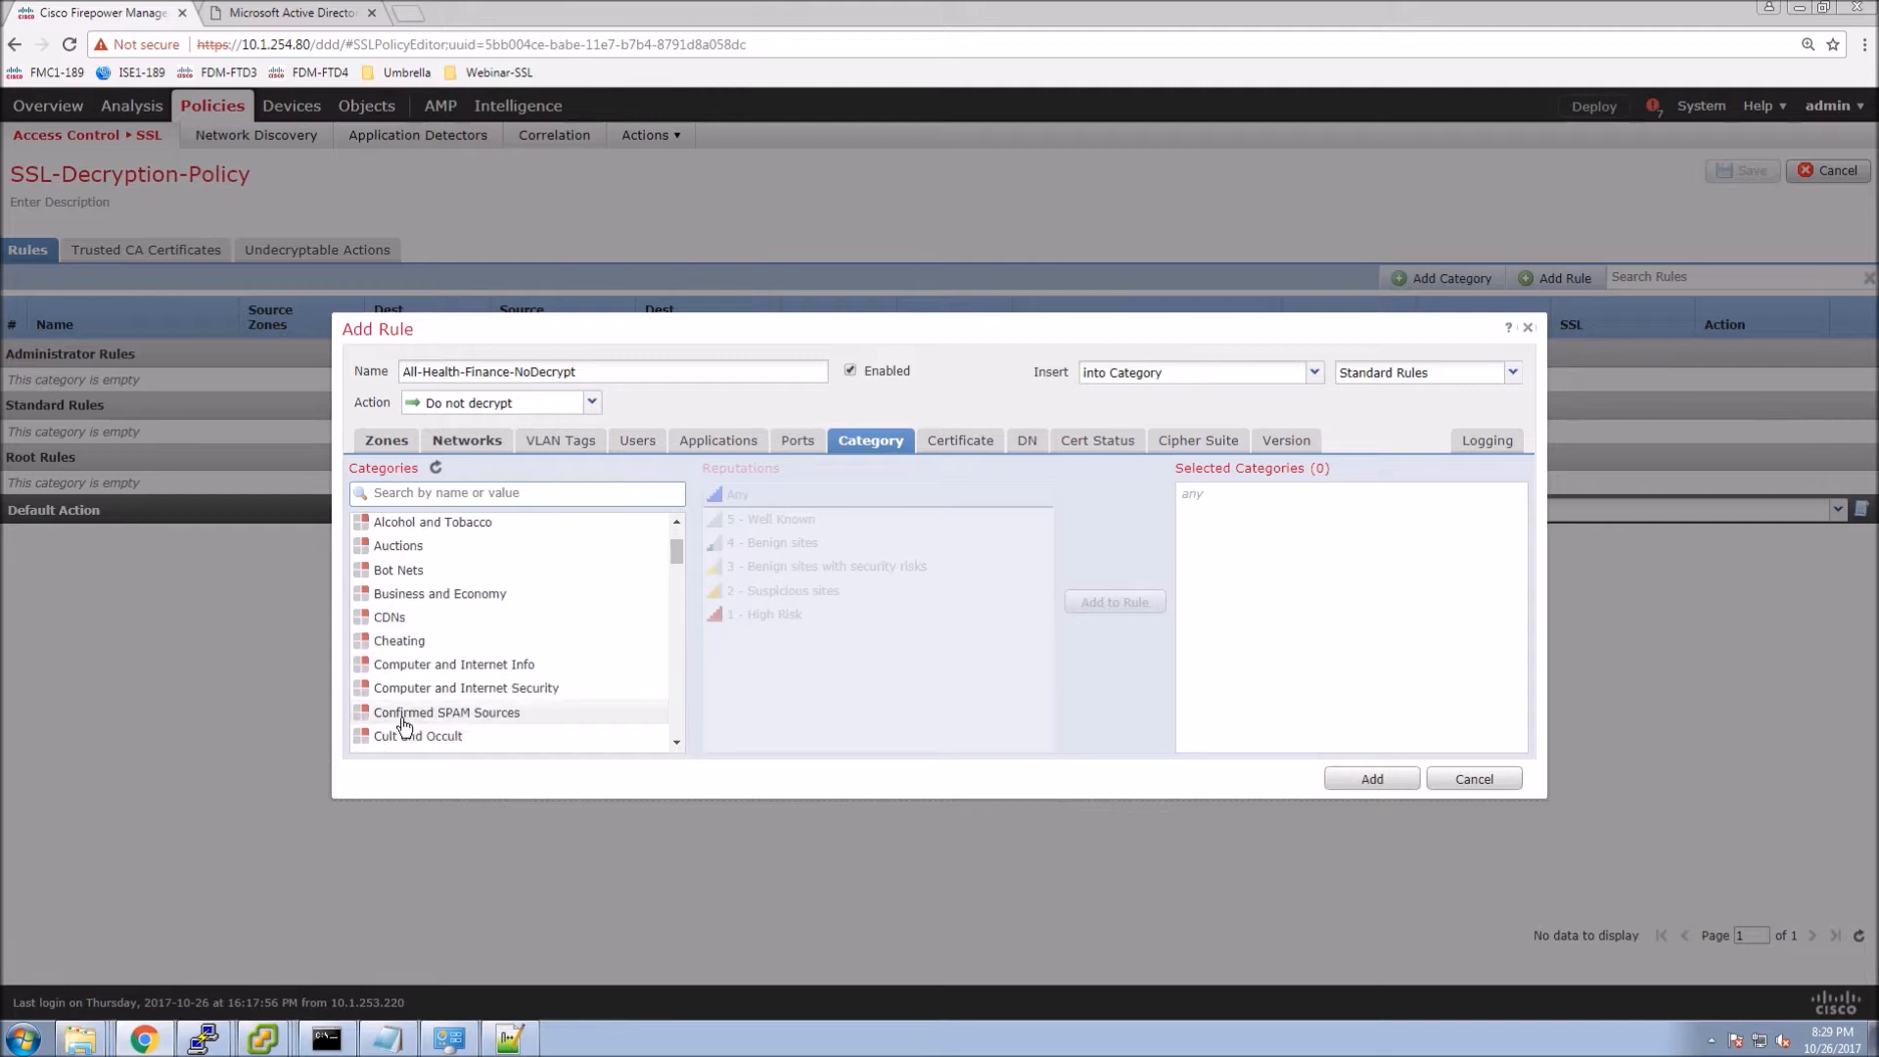
pyautogui.scroll(-1, 404, 725)
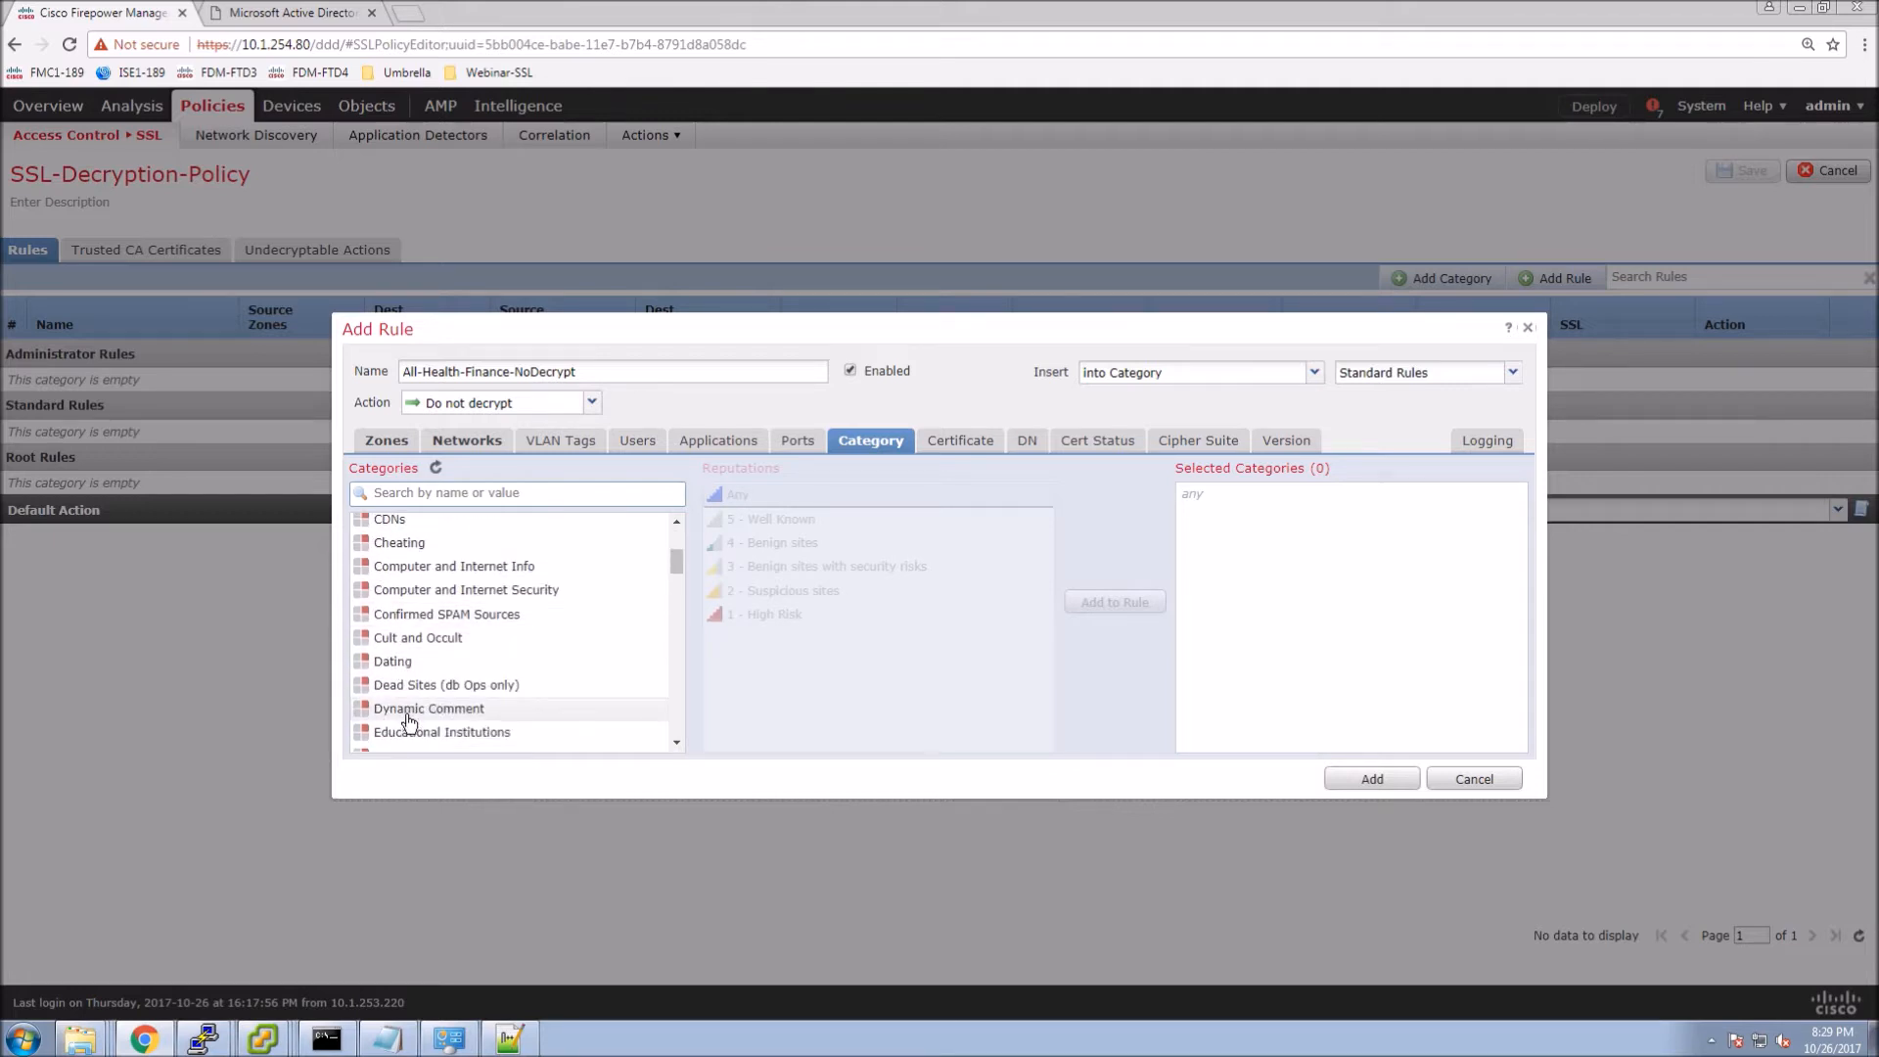
pyautogui.scroll(-1, 410, 721)
pyautogui.click(415, 706)
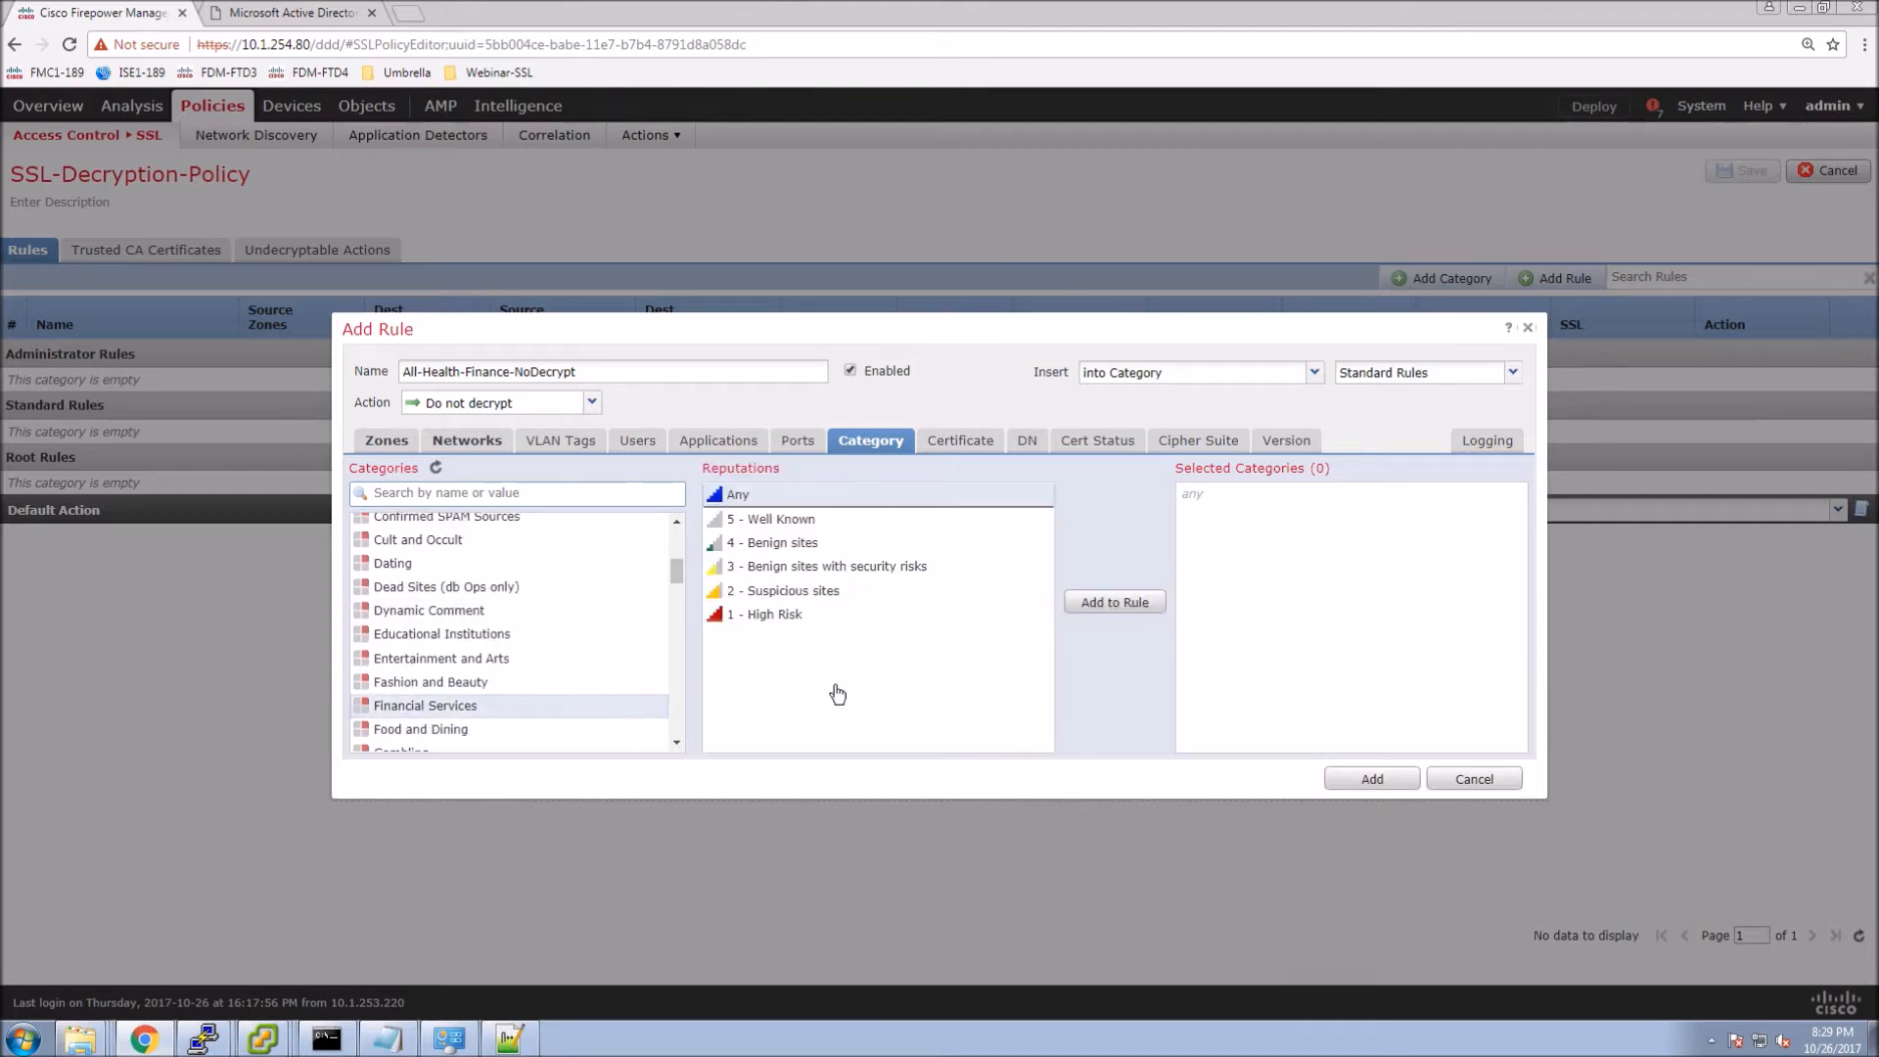
pyautogui.click(1106, 606)
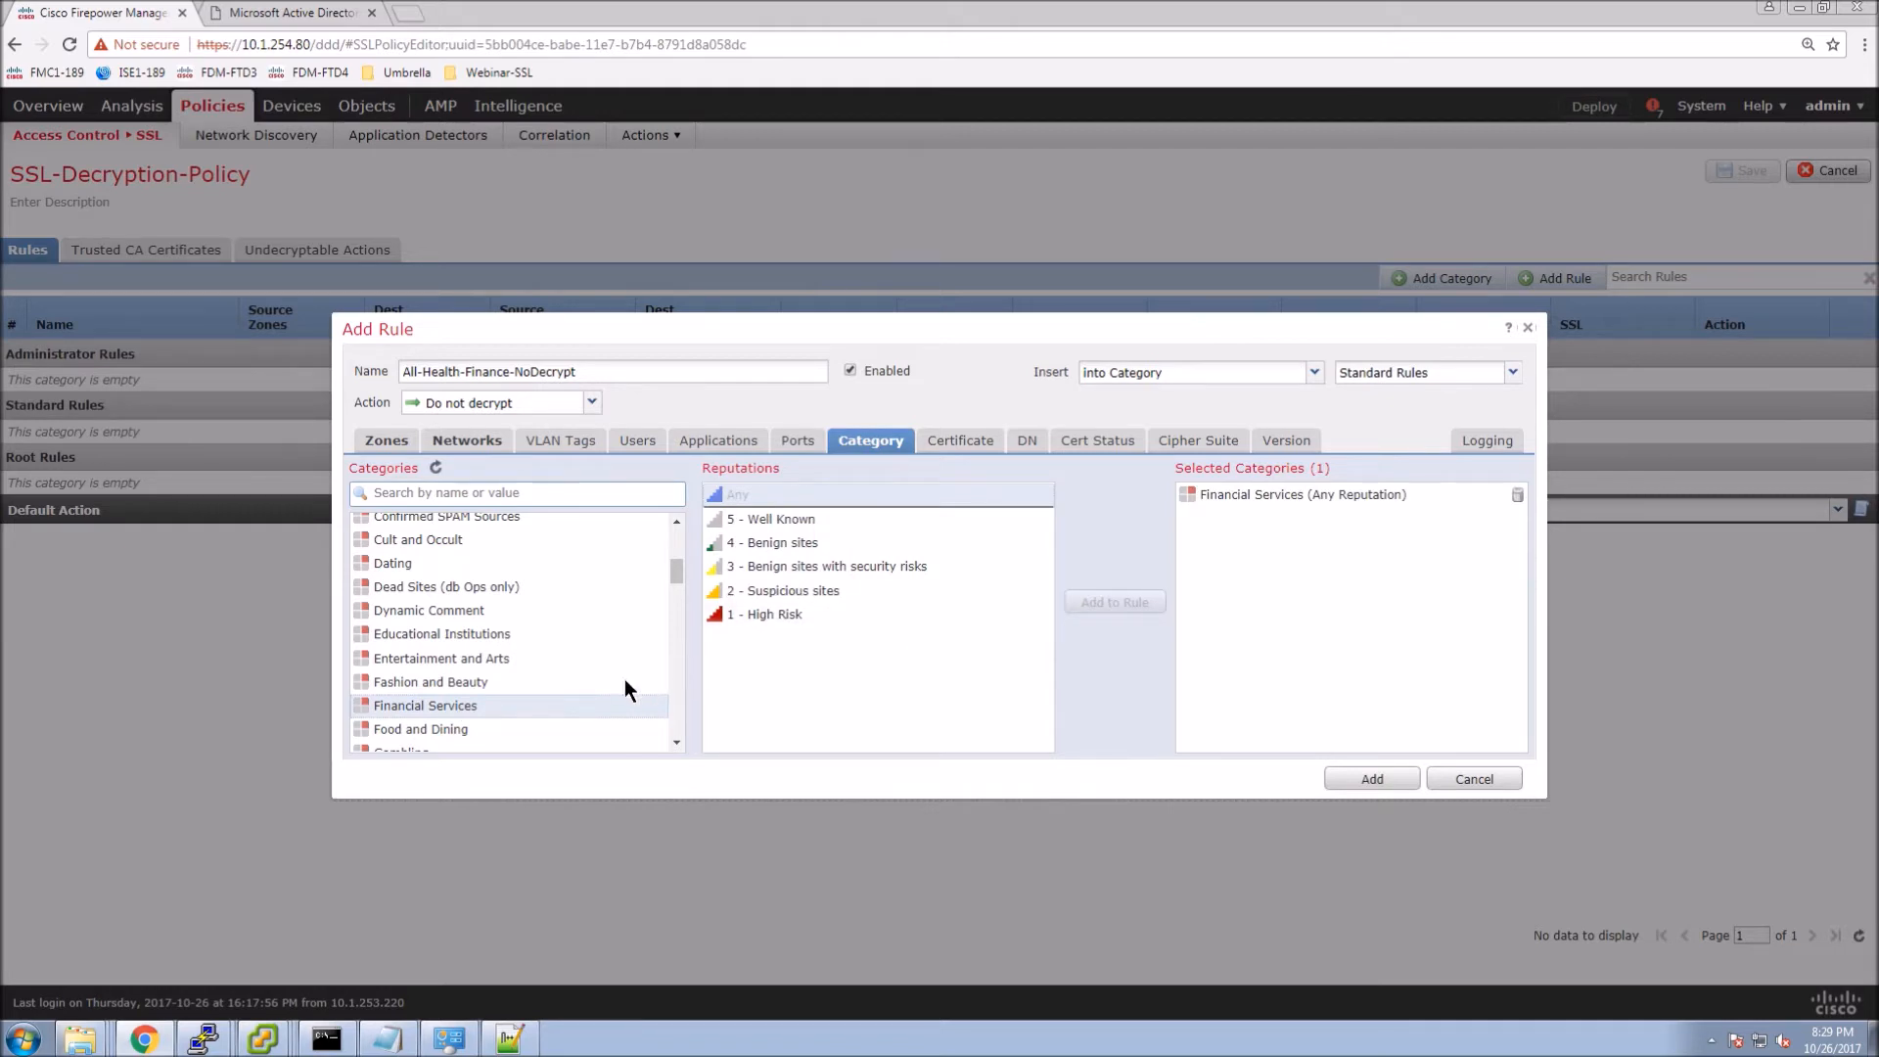
pyautogui.scroll(-1, 548, 690)
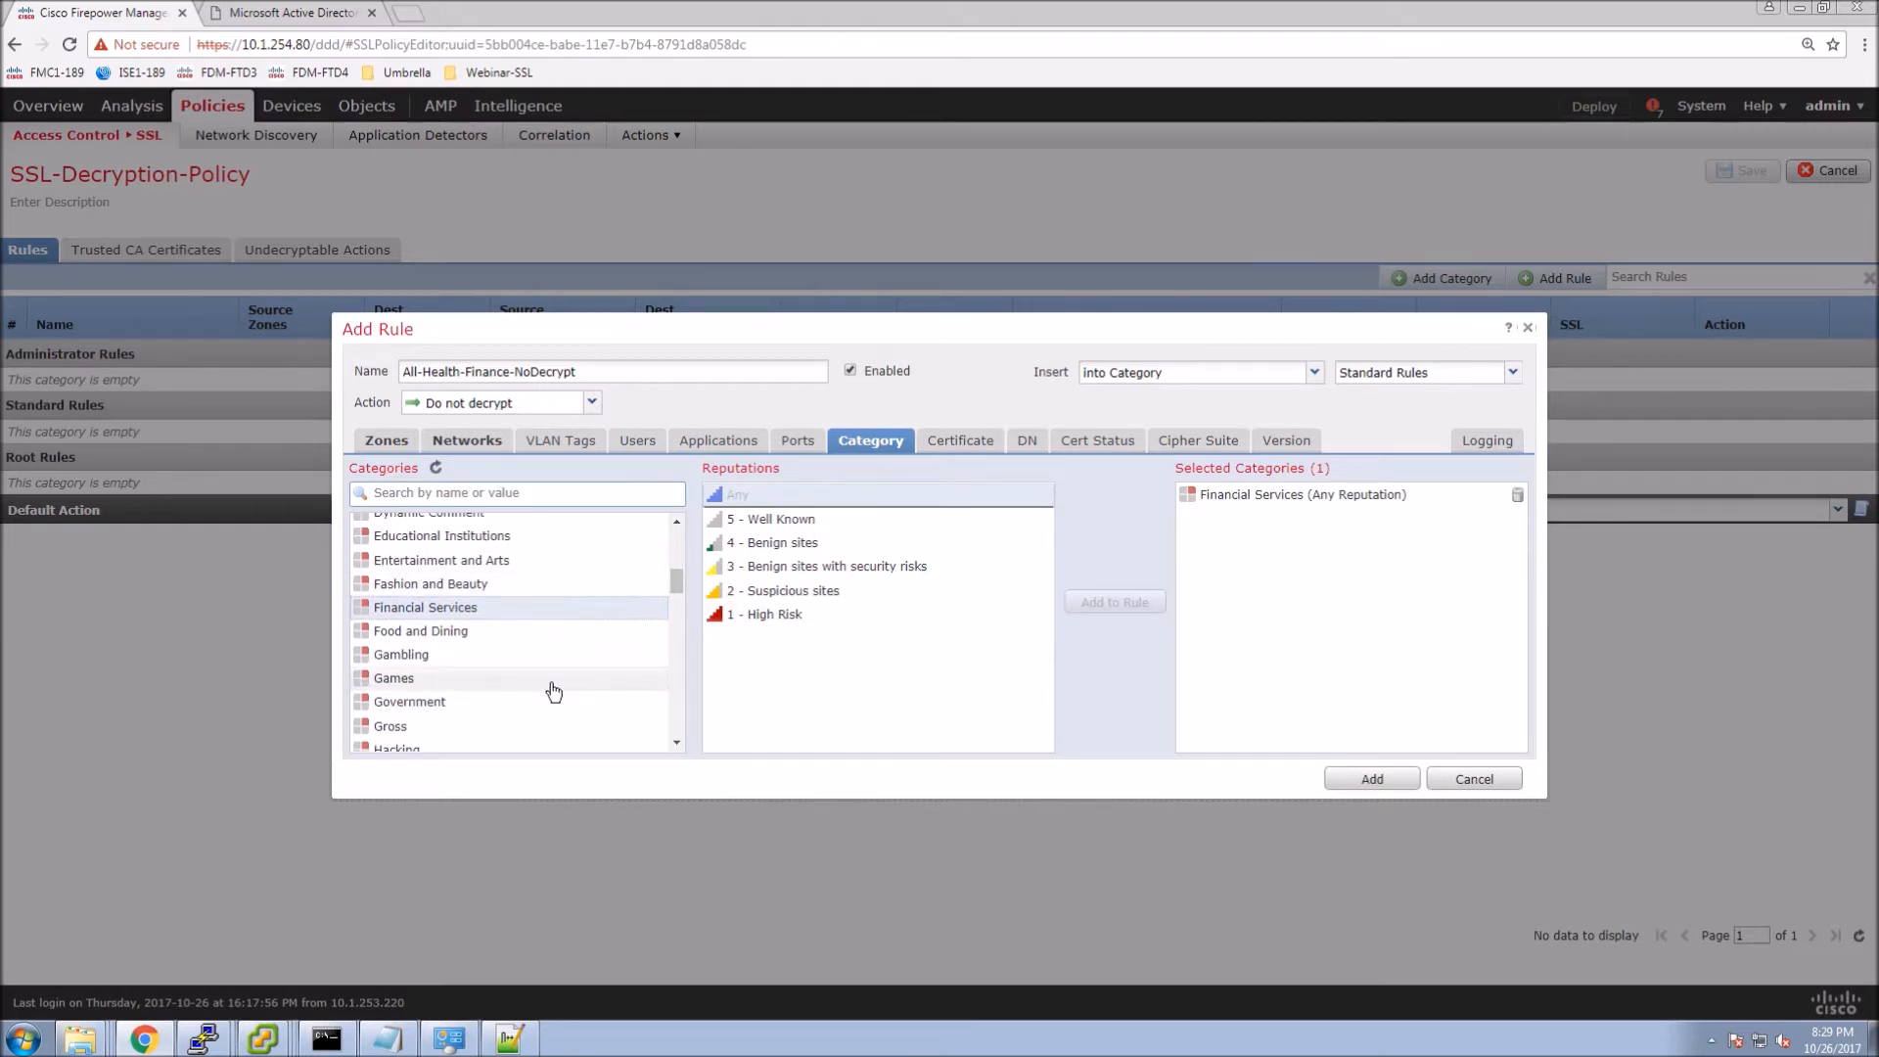
pyautogui.scroll(-1, 552, 691)
pyautogui.click(466, 700)
pyautogui.click(1103, 607)
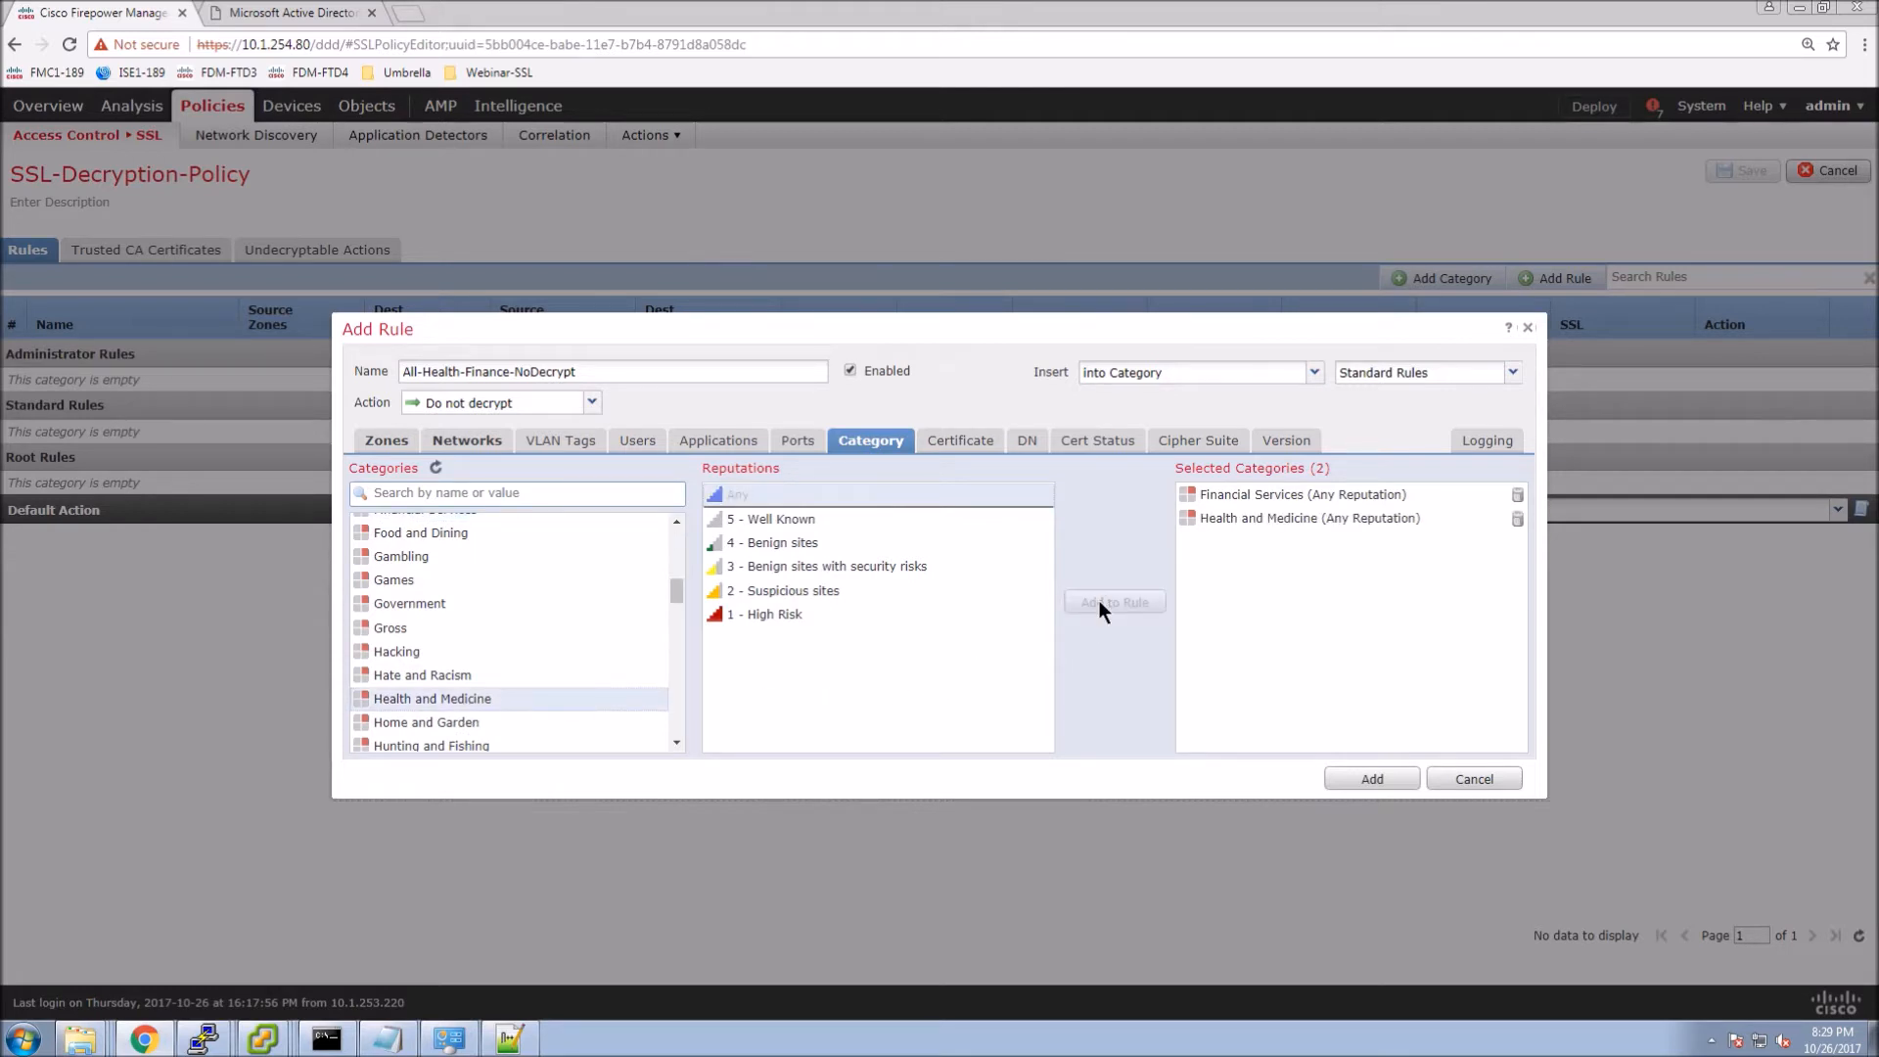
pyautogui.click(964, 449)
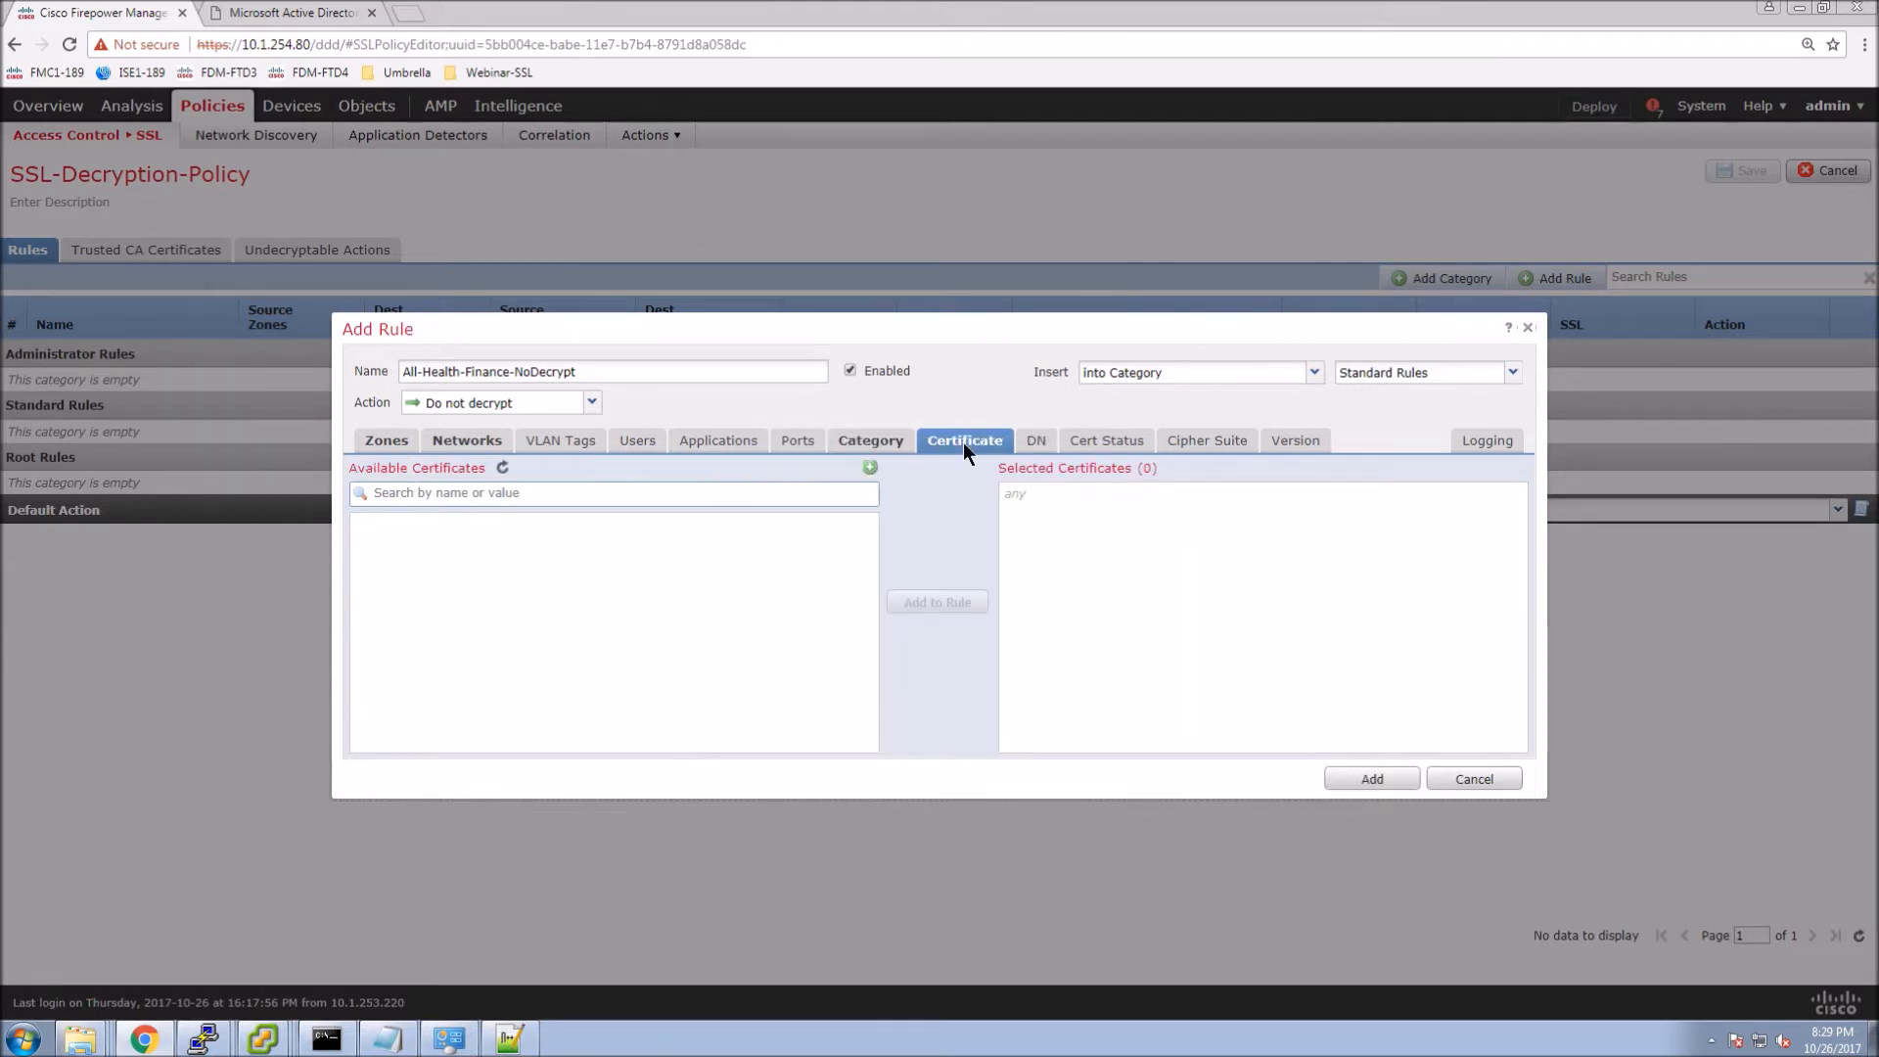
# Review the DN, certificate status, cipher suite and version conditions, leaving them unchanged.
pyautogui.click(1036, 442)
pyautogui.scroll(-3, 436, 719)
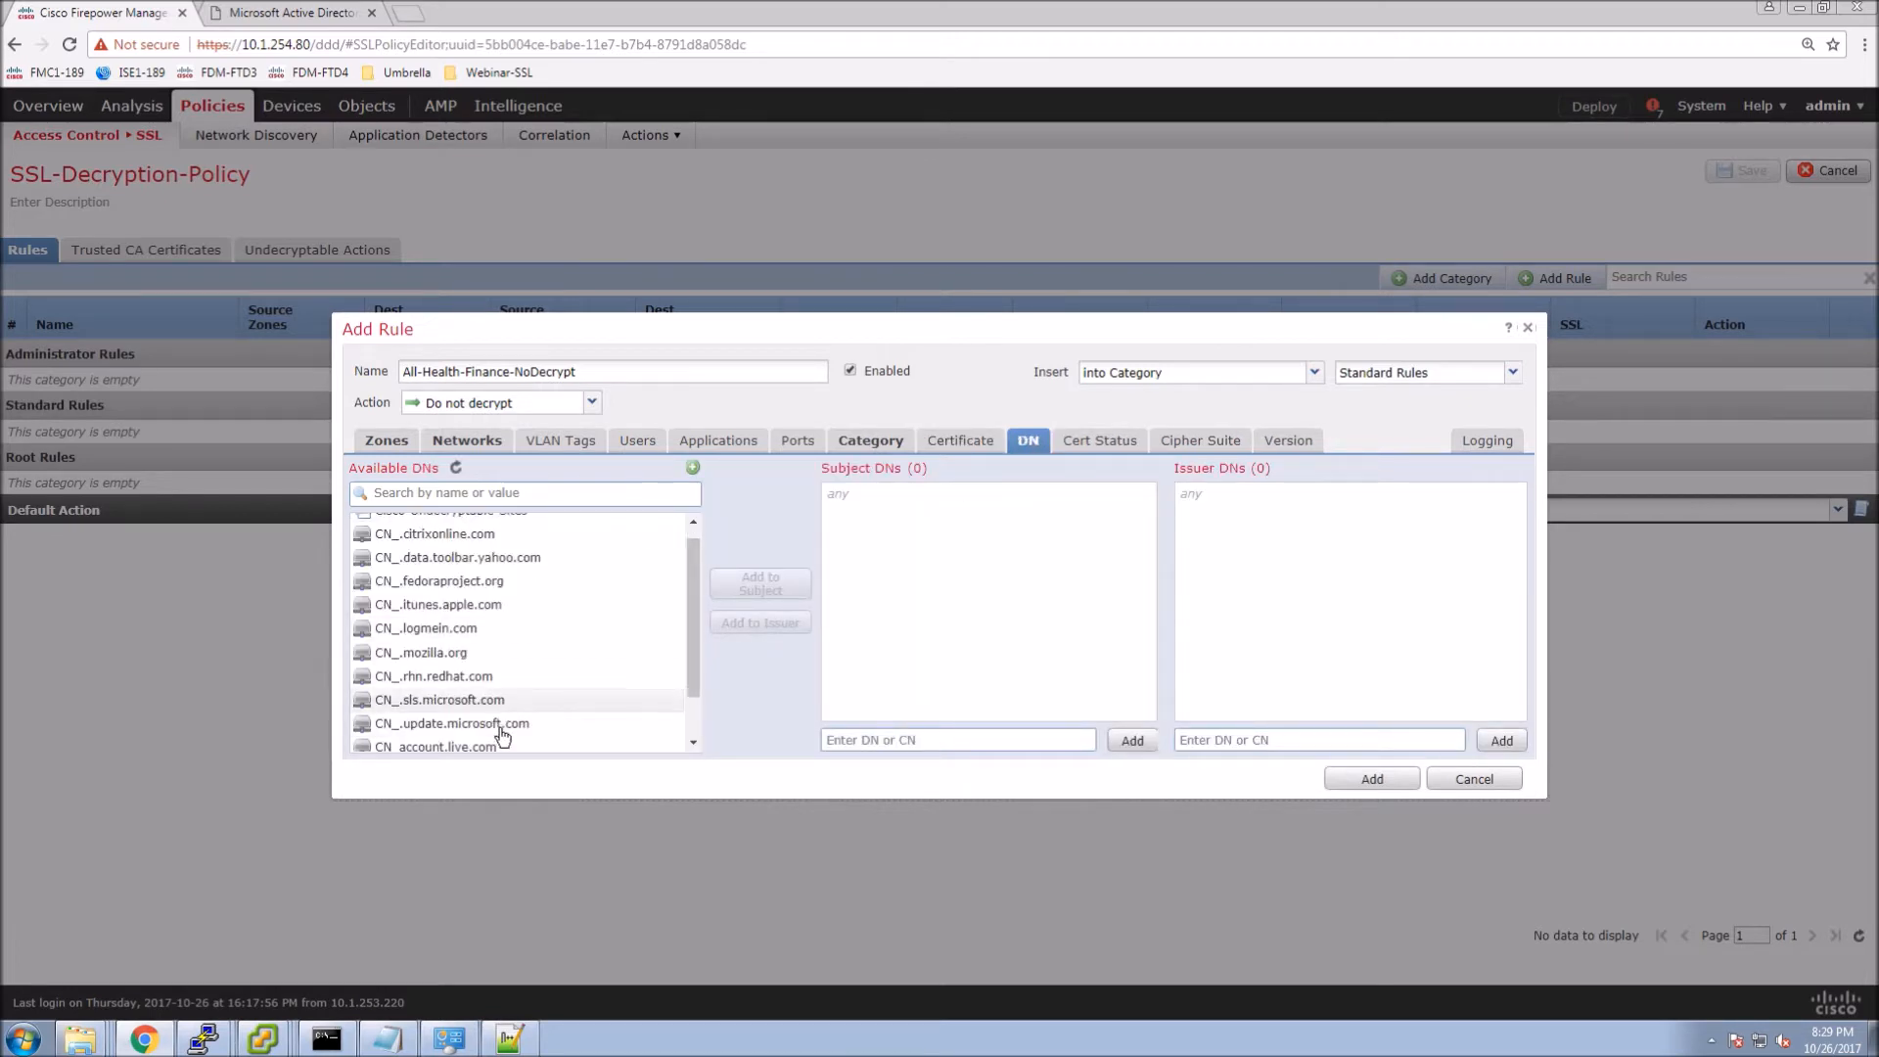
pyautogui.click(1087, 445)
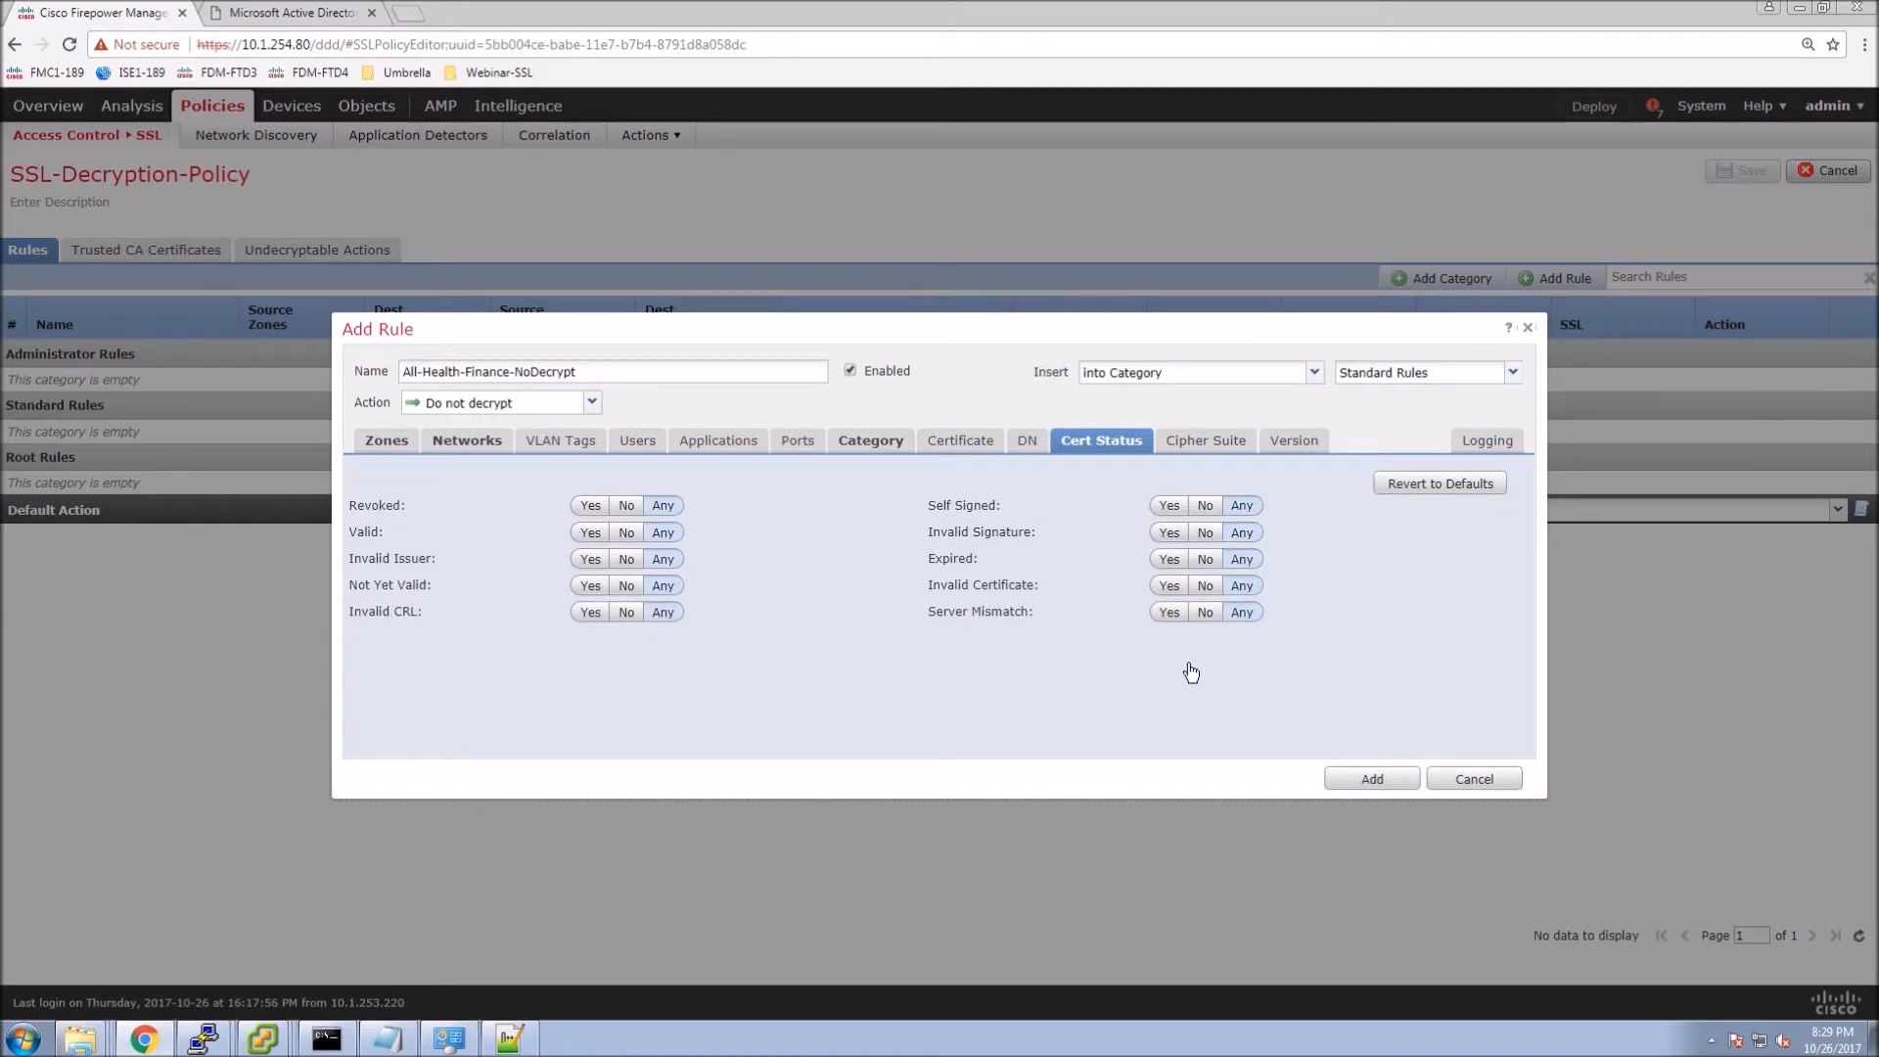
pyautogui.click(1204, 443)
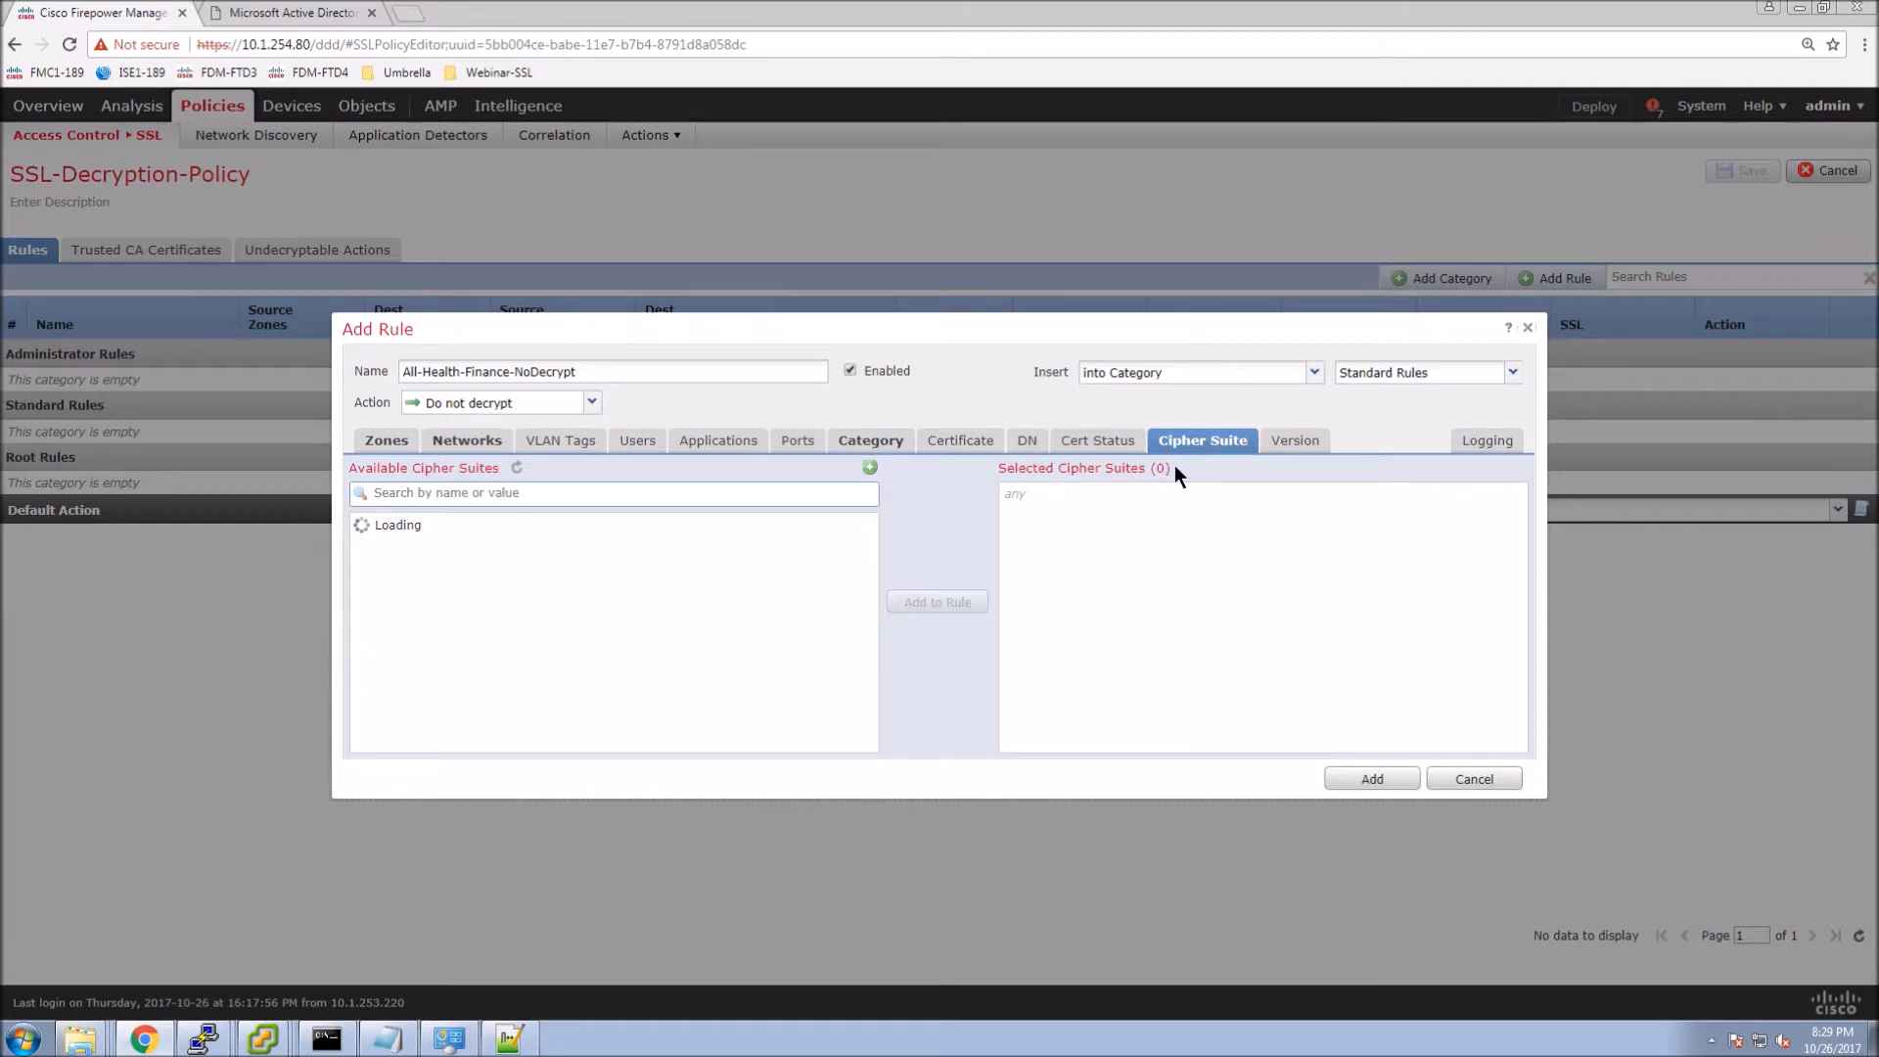
pyautogui.scroll(-10, 562, 575)
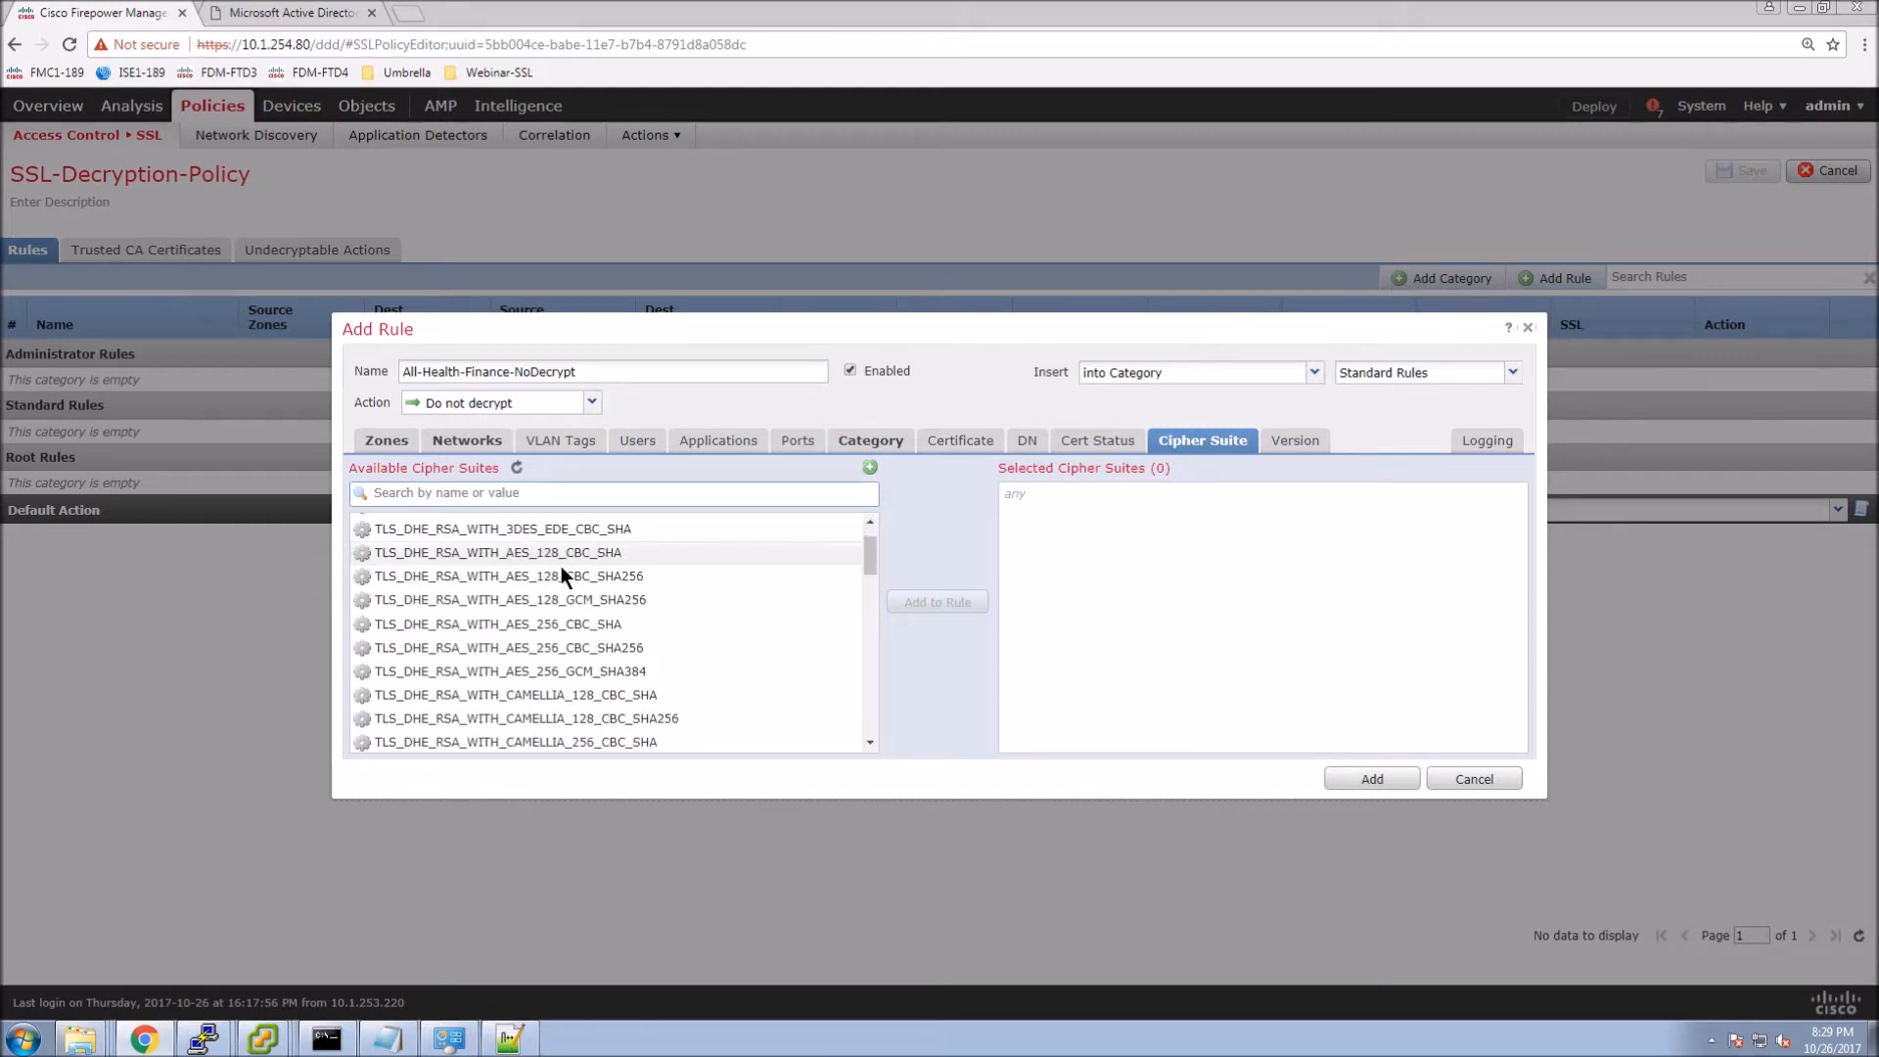
pyautogui.scroll(-8, 566, 582)
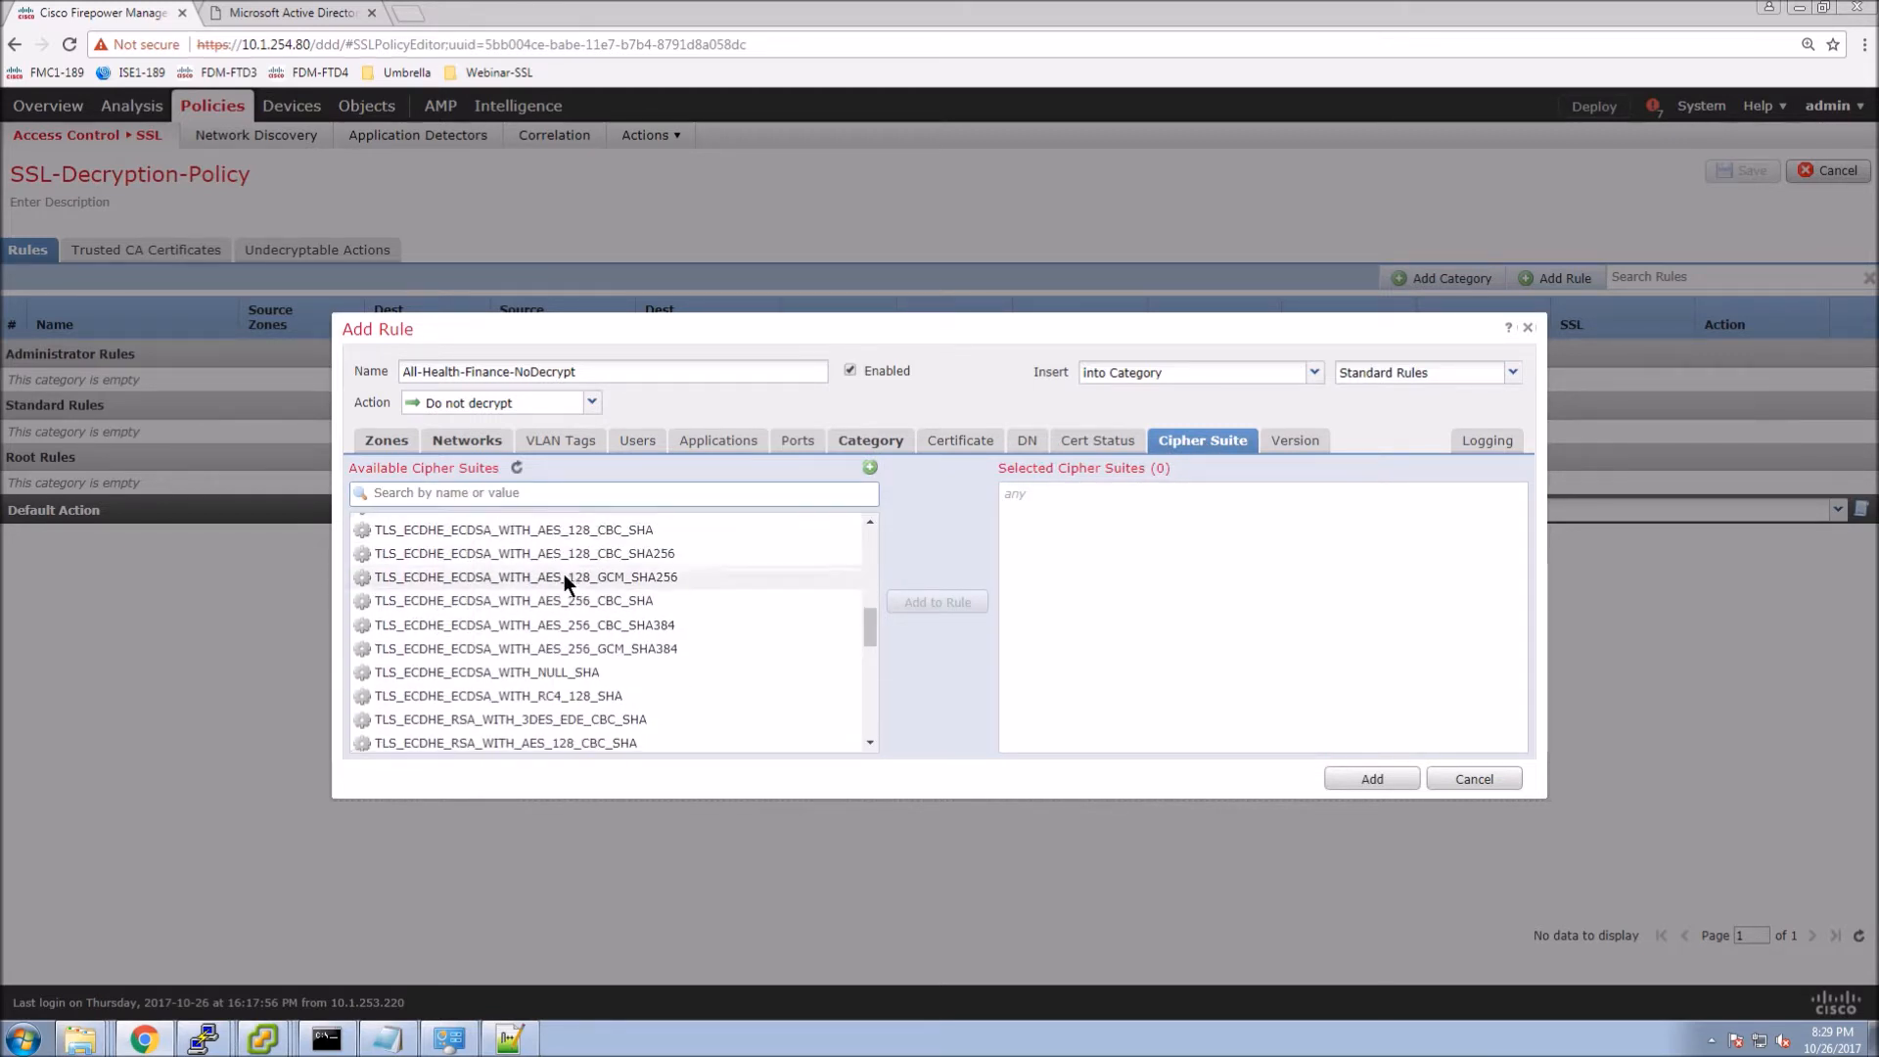
pyautogui.scroll(-4, 565, 578)
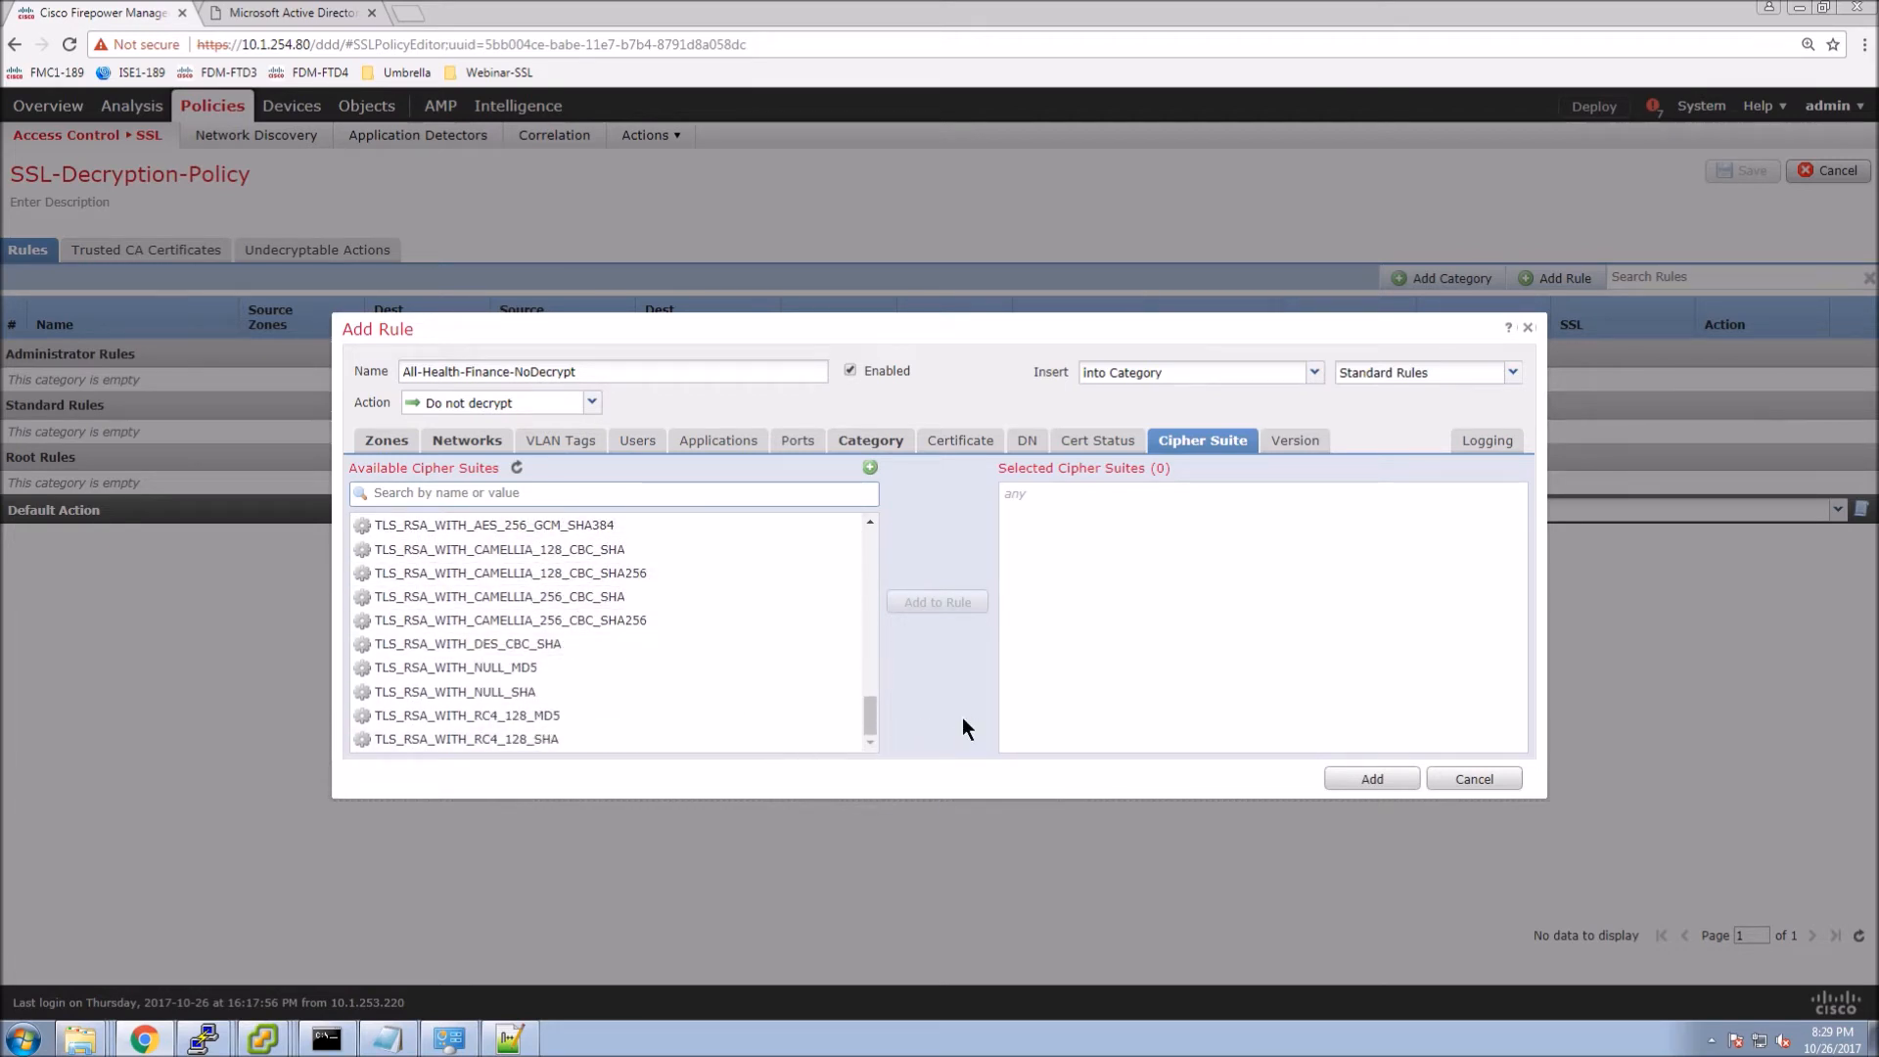
pyautogui.click(870, 469)
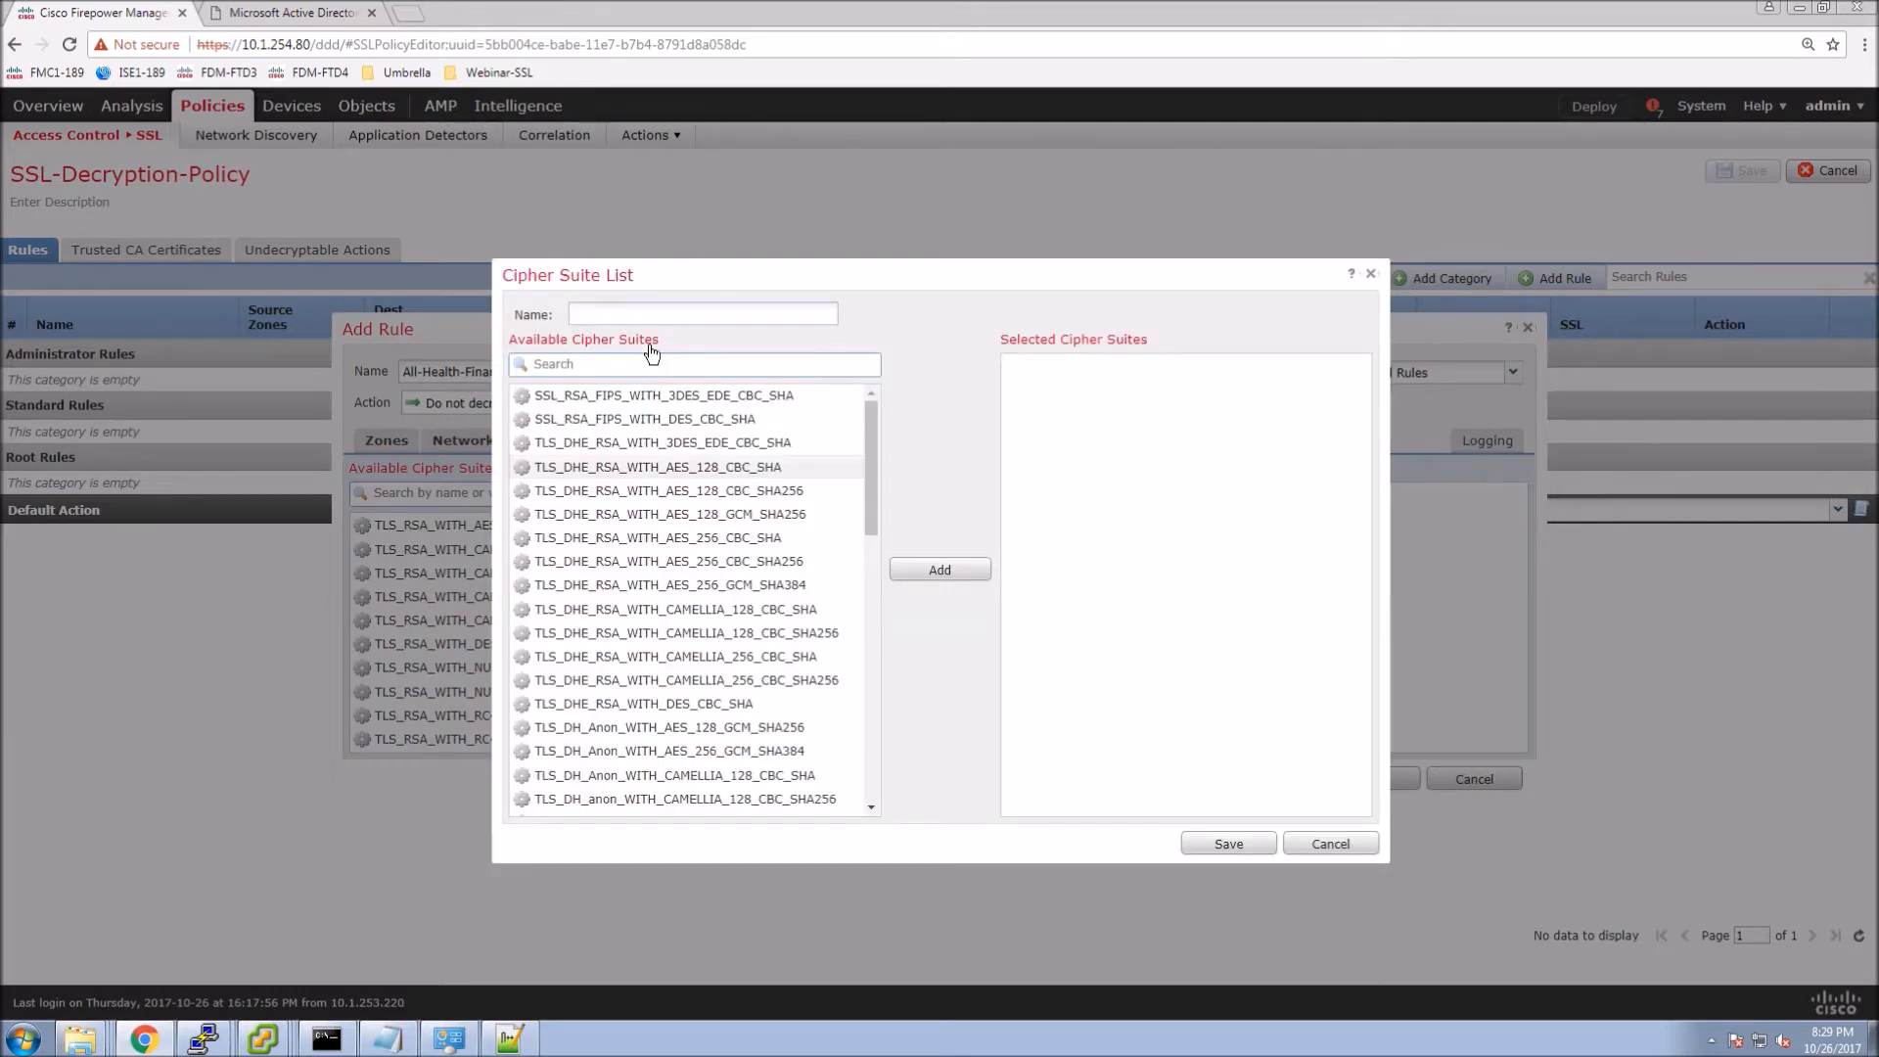
pyautogui.click(1319, 839)
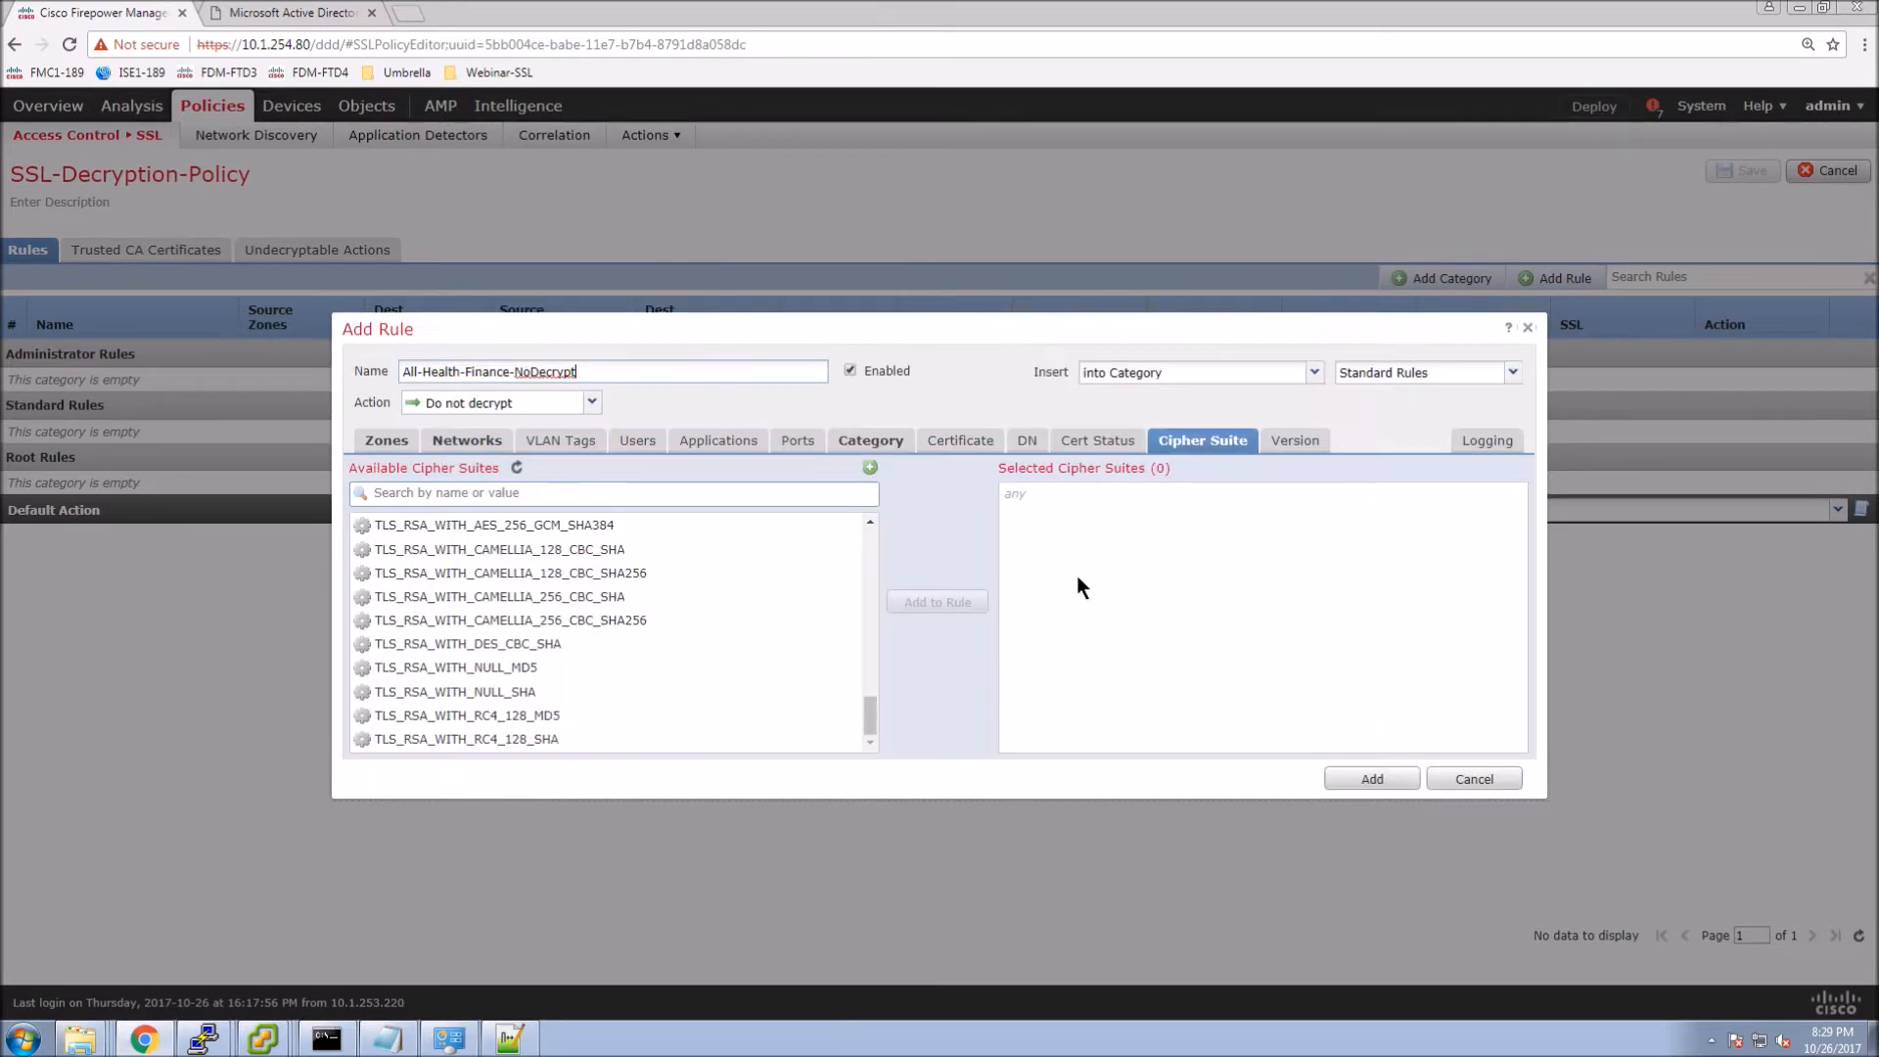
pyautogui.click(1300, 440)
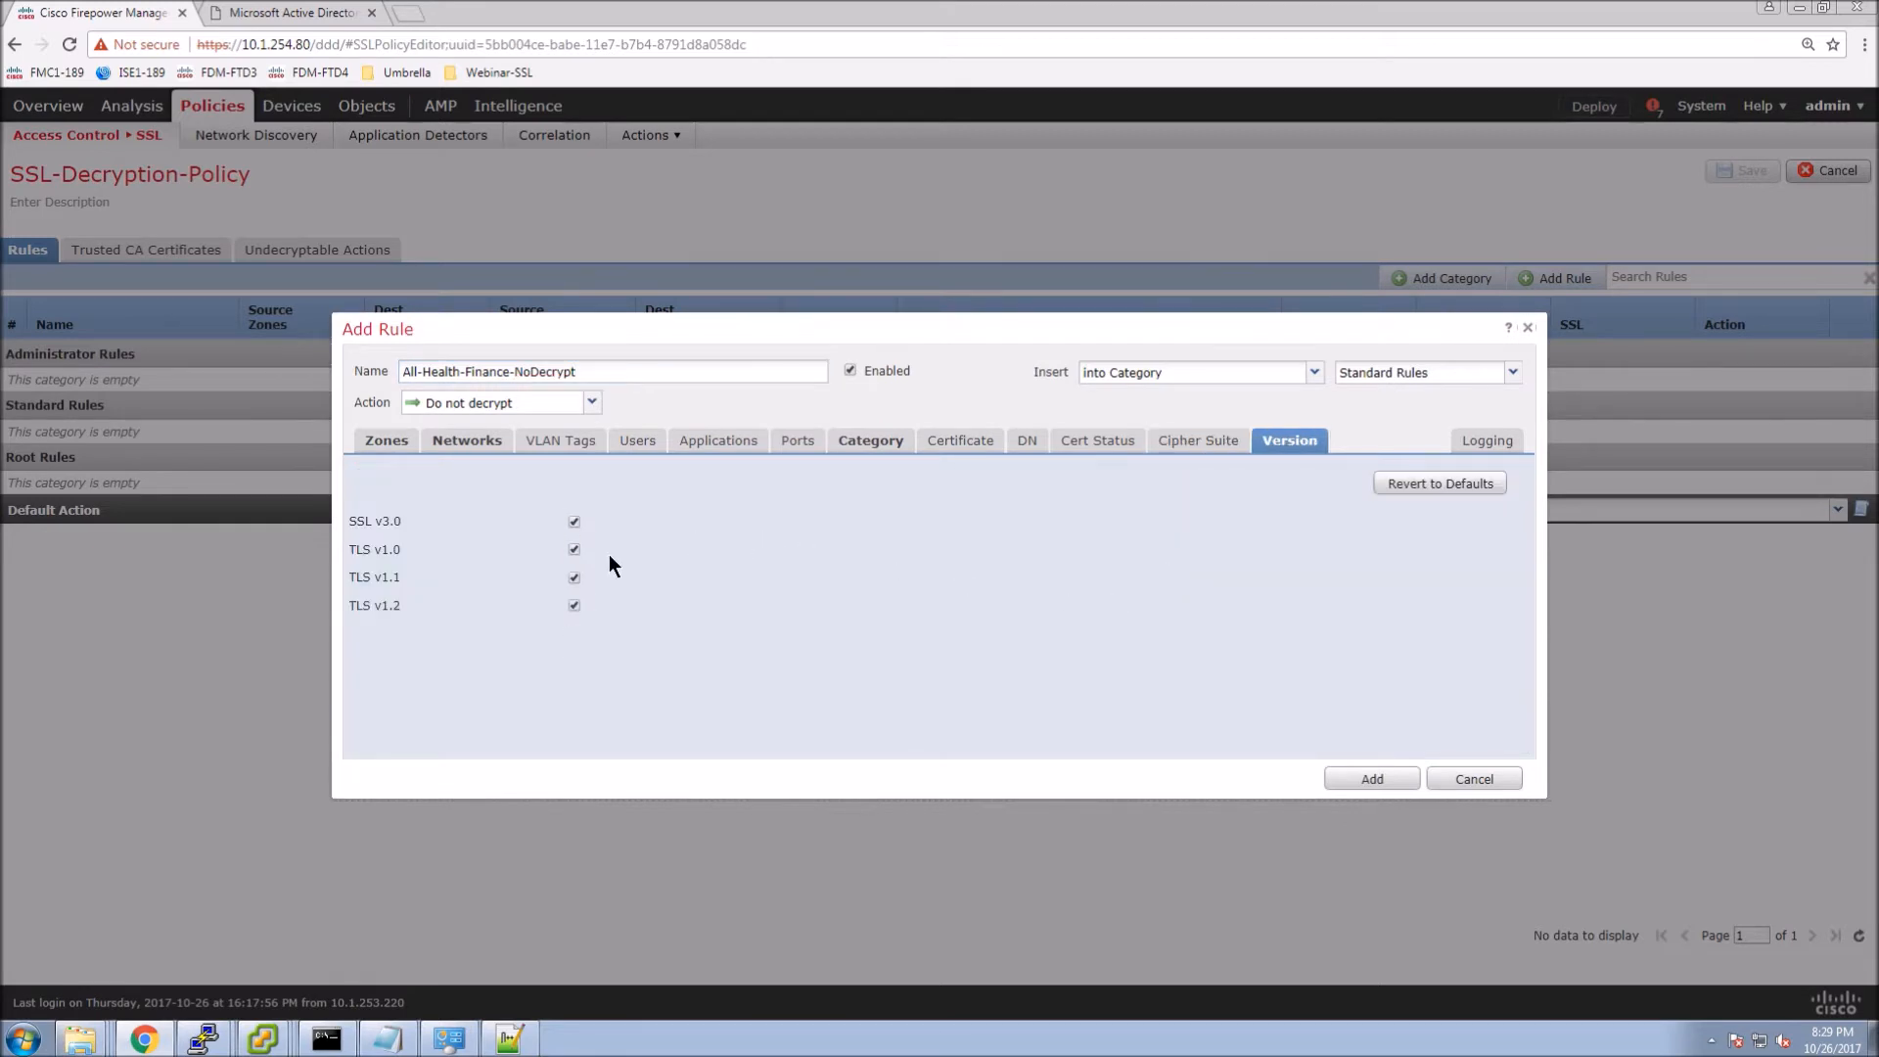
# Enable logging at end of connection and add All-Health-Finance-NoDecrypt to the policy.
pyautogui.click(1493, 441)
pyautogui.click(384, 475)
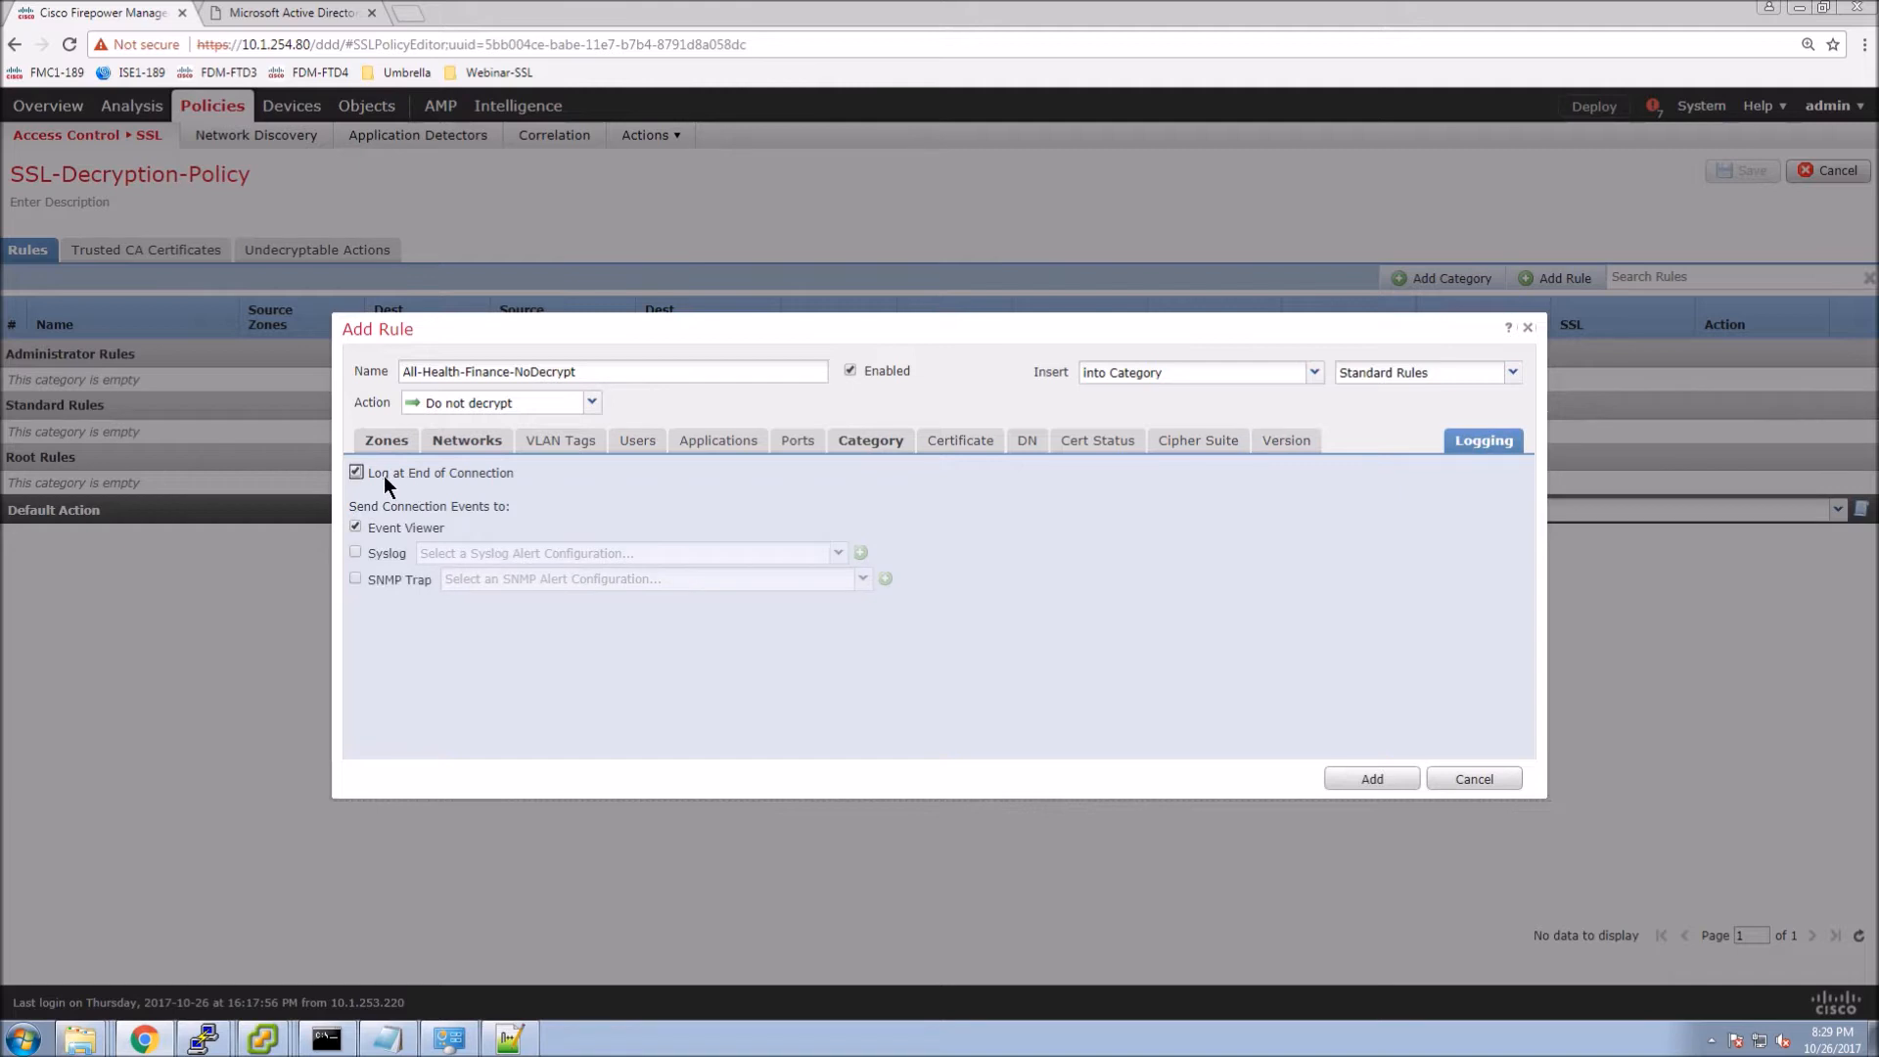
pyautogui.click(1381, 780)
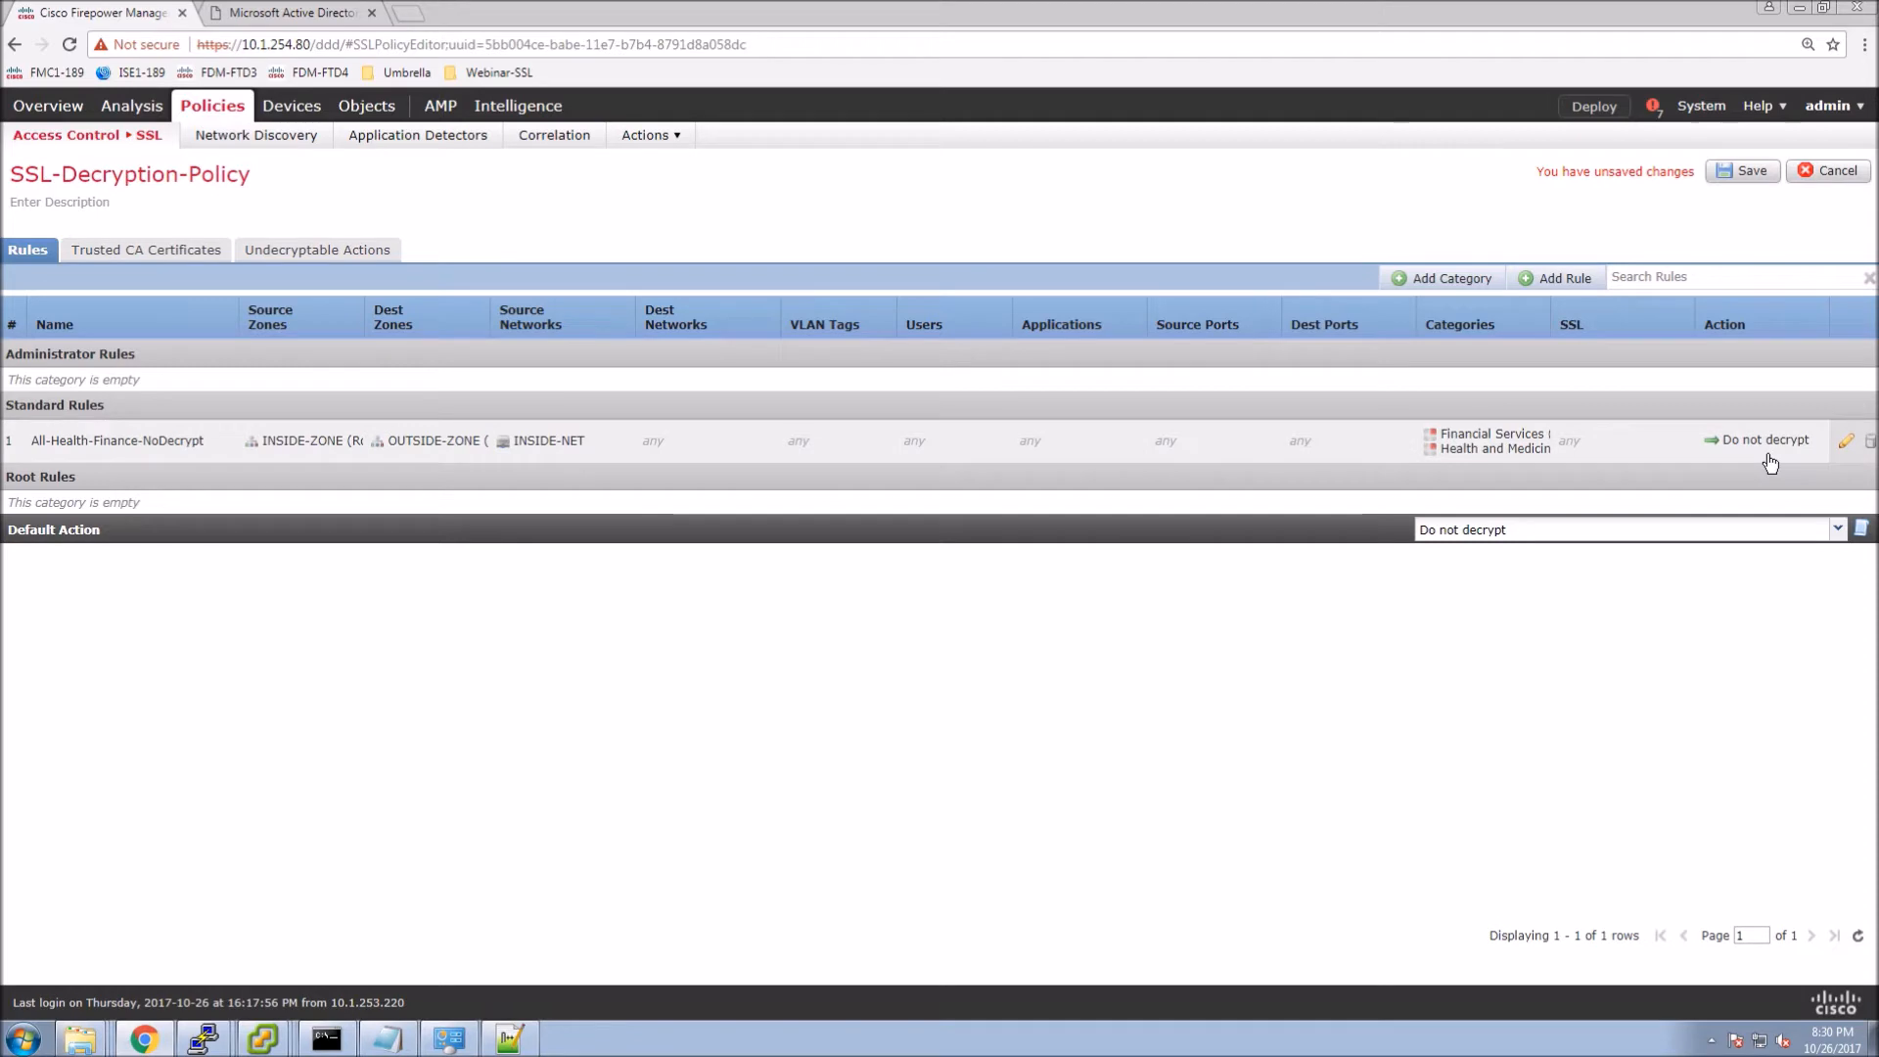
# Create rule Sales-Job-Posting-Decrypt with action Decrypt - Resign using Webinar-SSL-FMC1.
pyautogui.click(1546, 283)
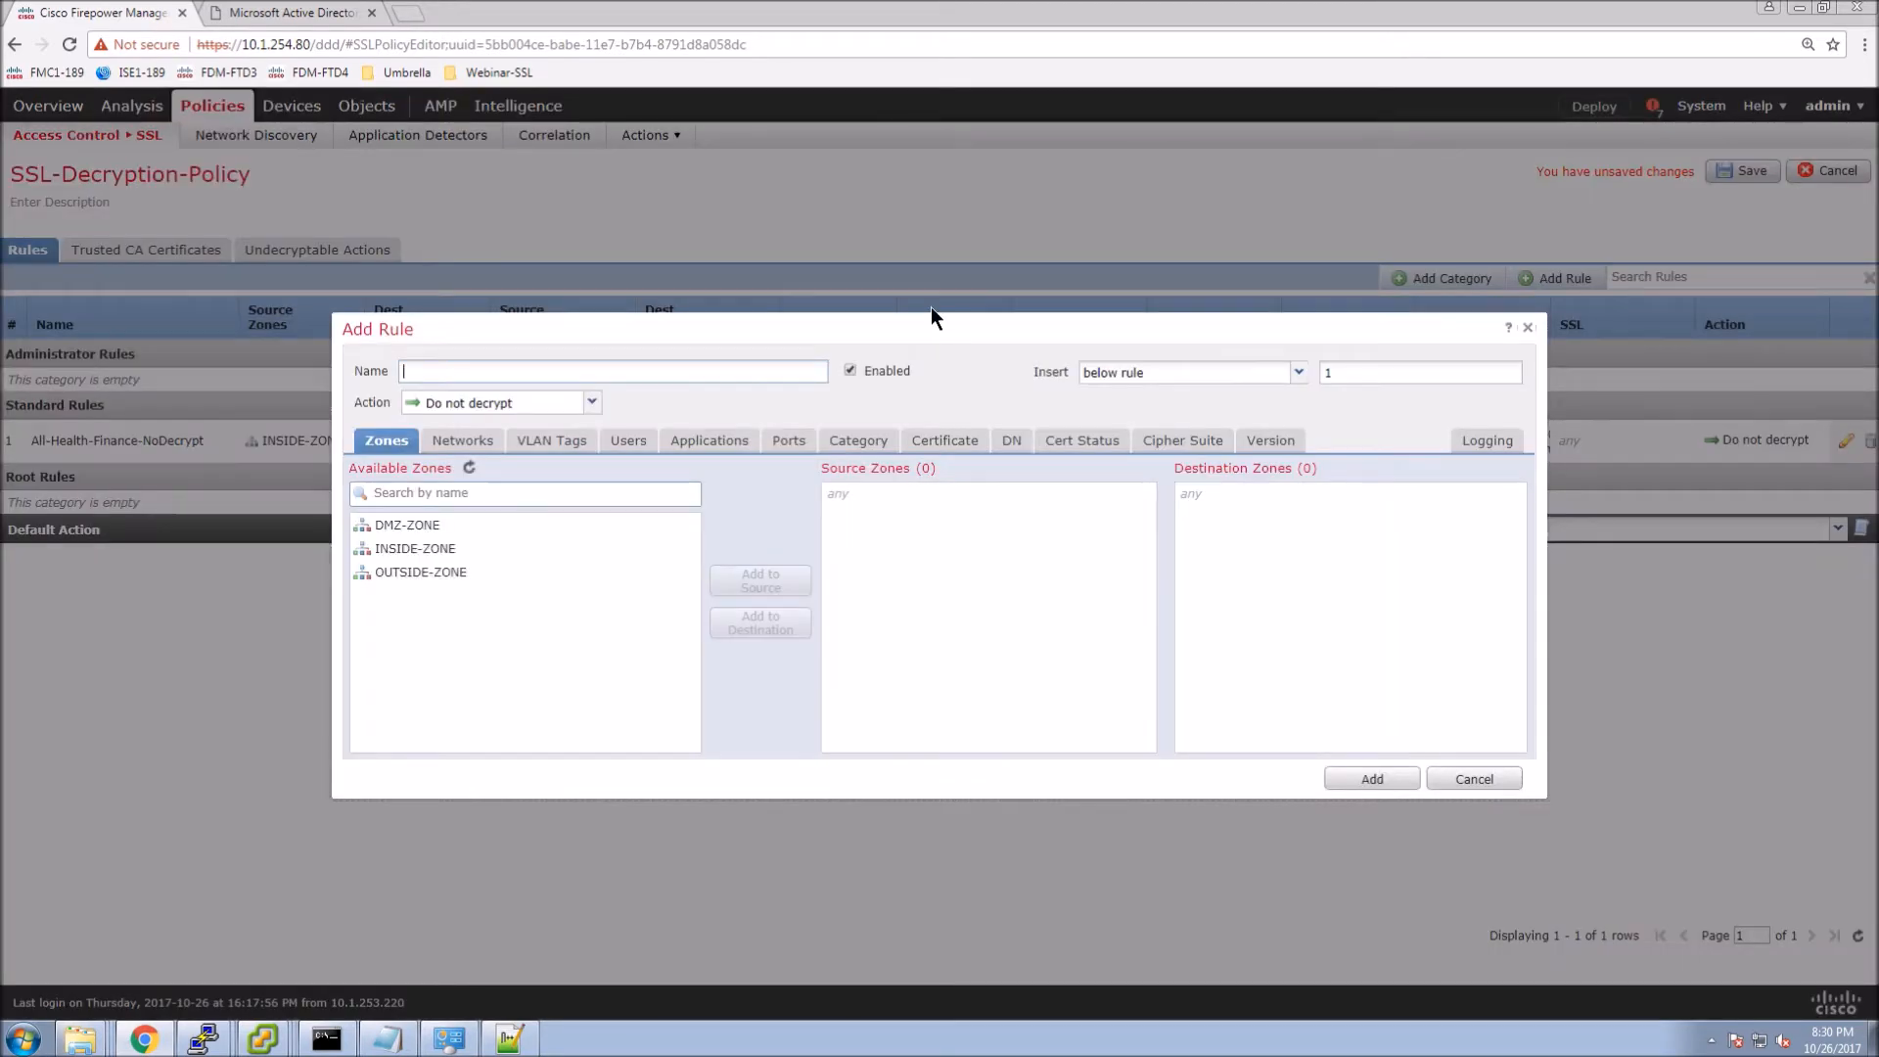
pyautogui.write('Sales-Job-Posting-Decrypt')
pyautogui.click(591, 405)
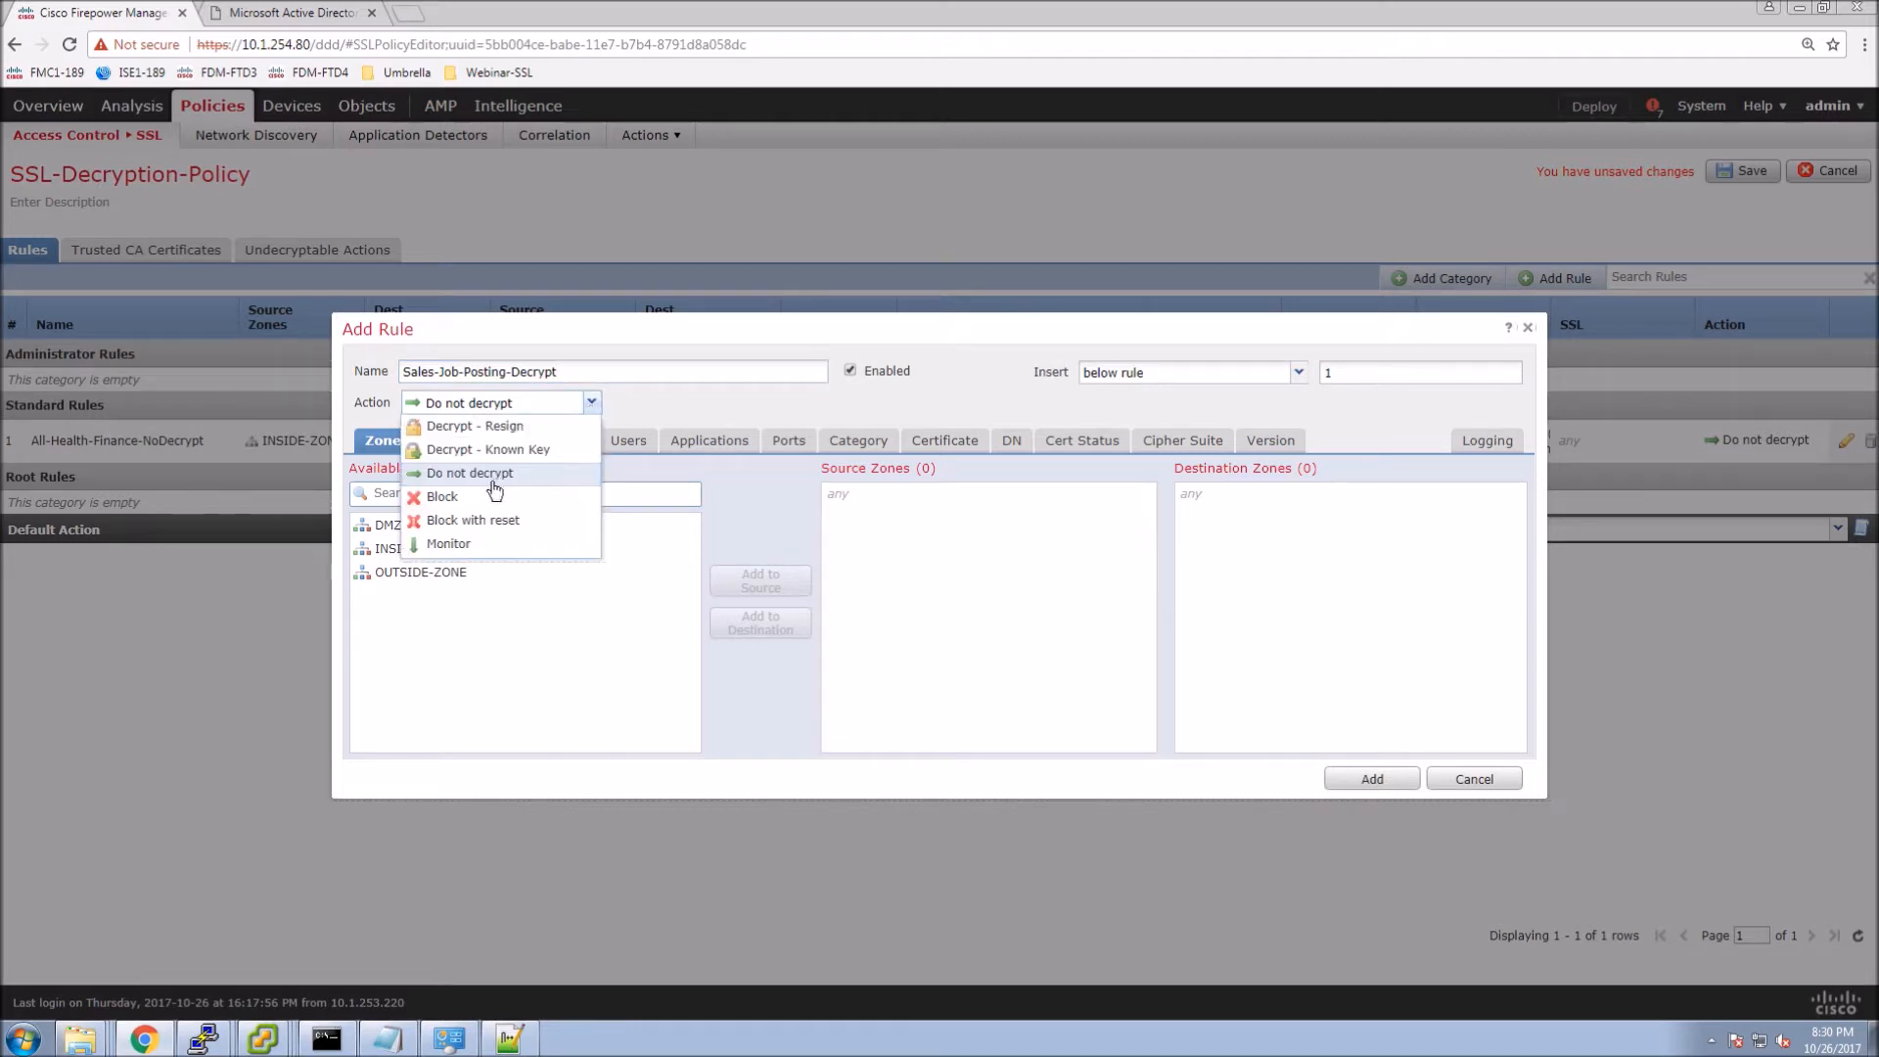
pyautogui.click(481, 435)
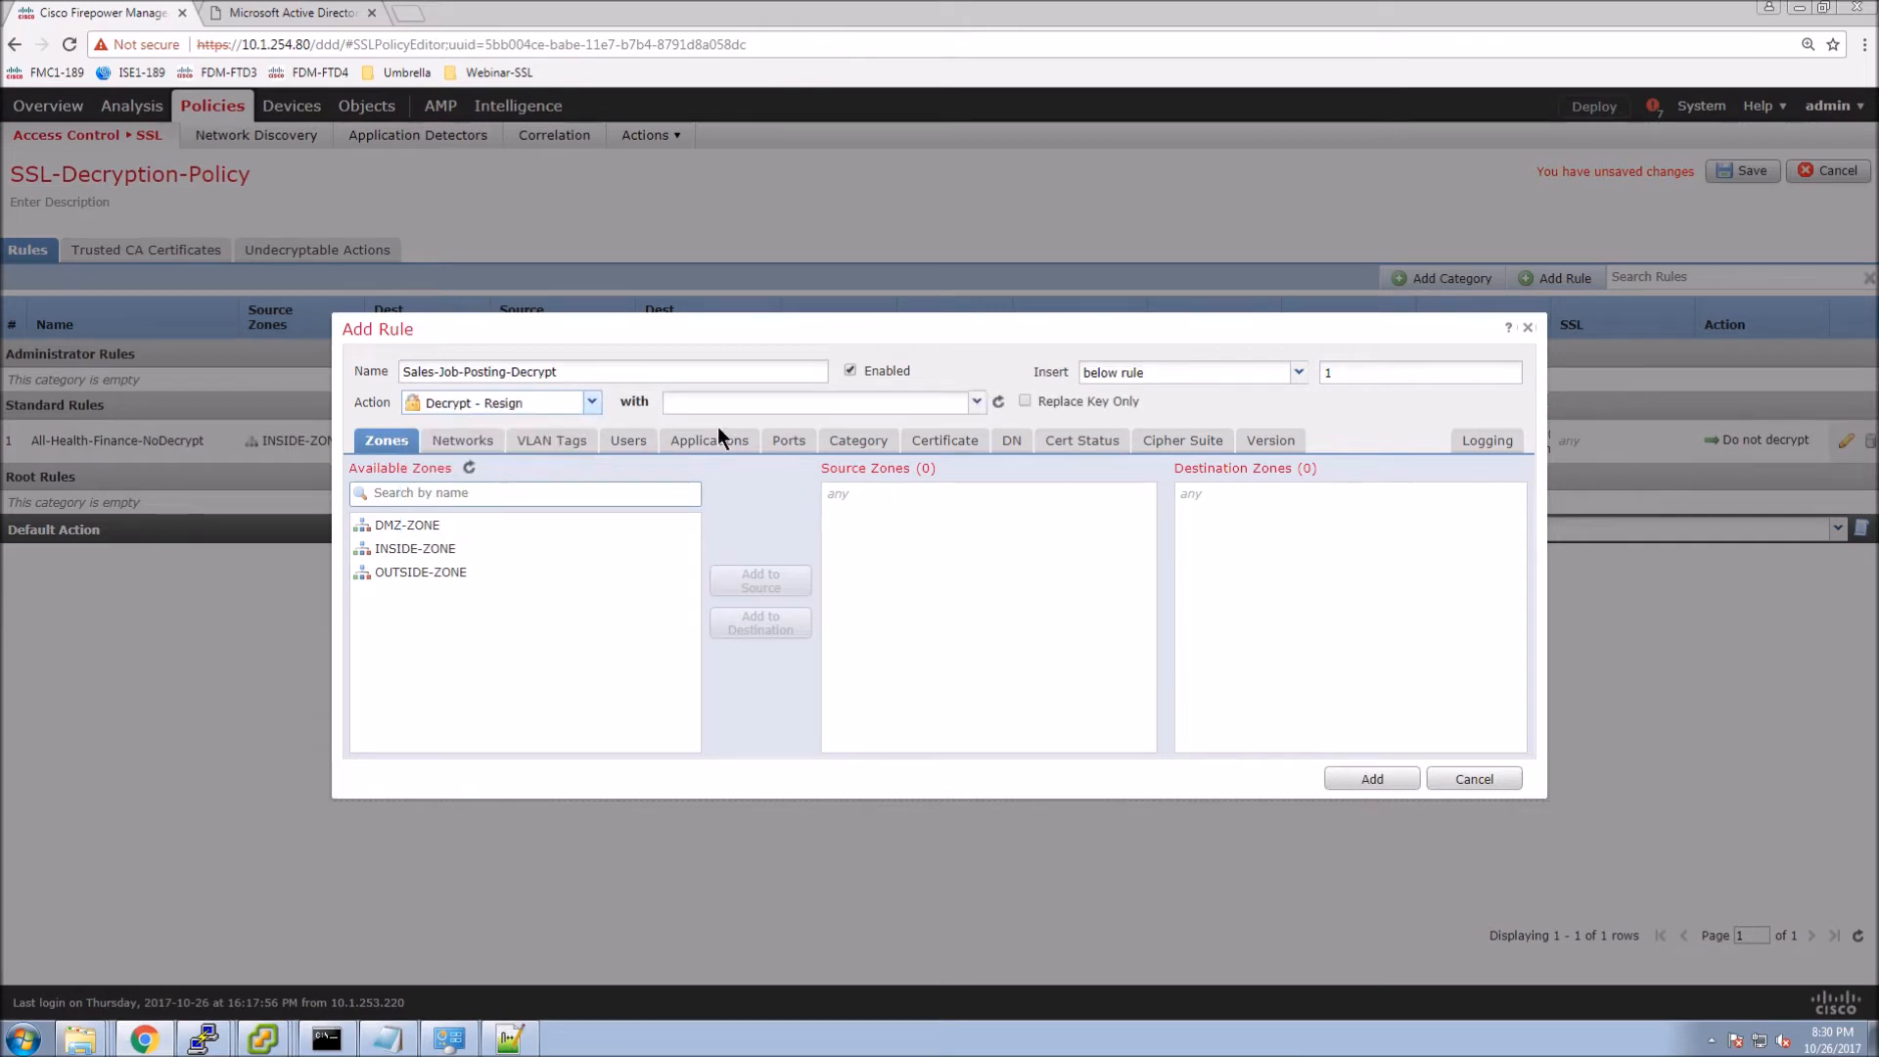
pyautogui.click(977, 404)
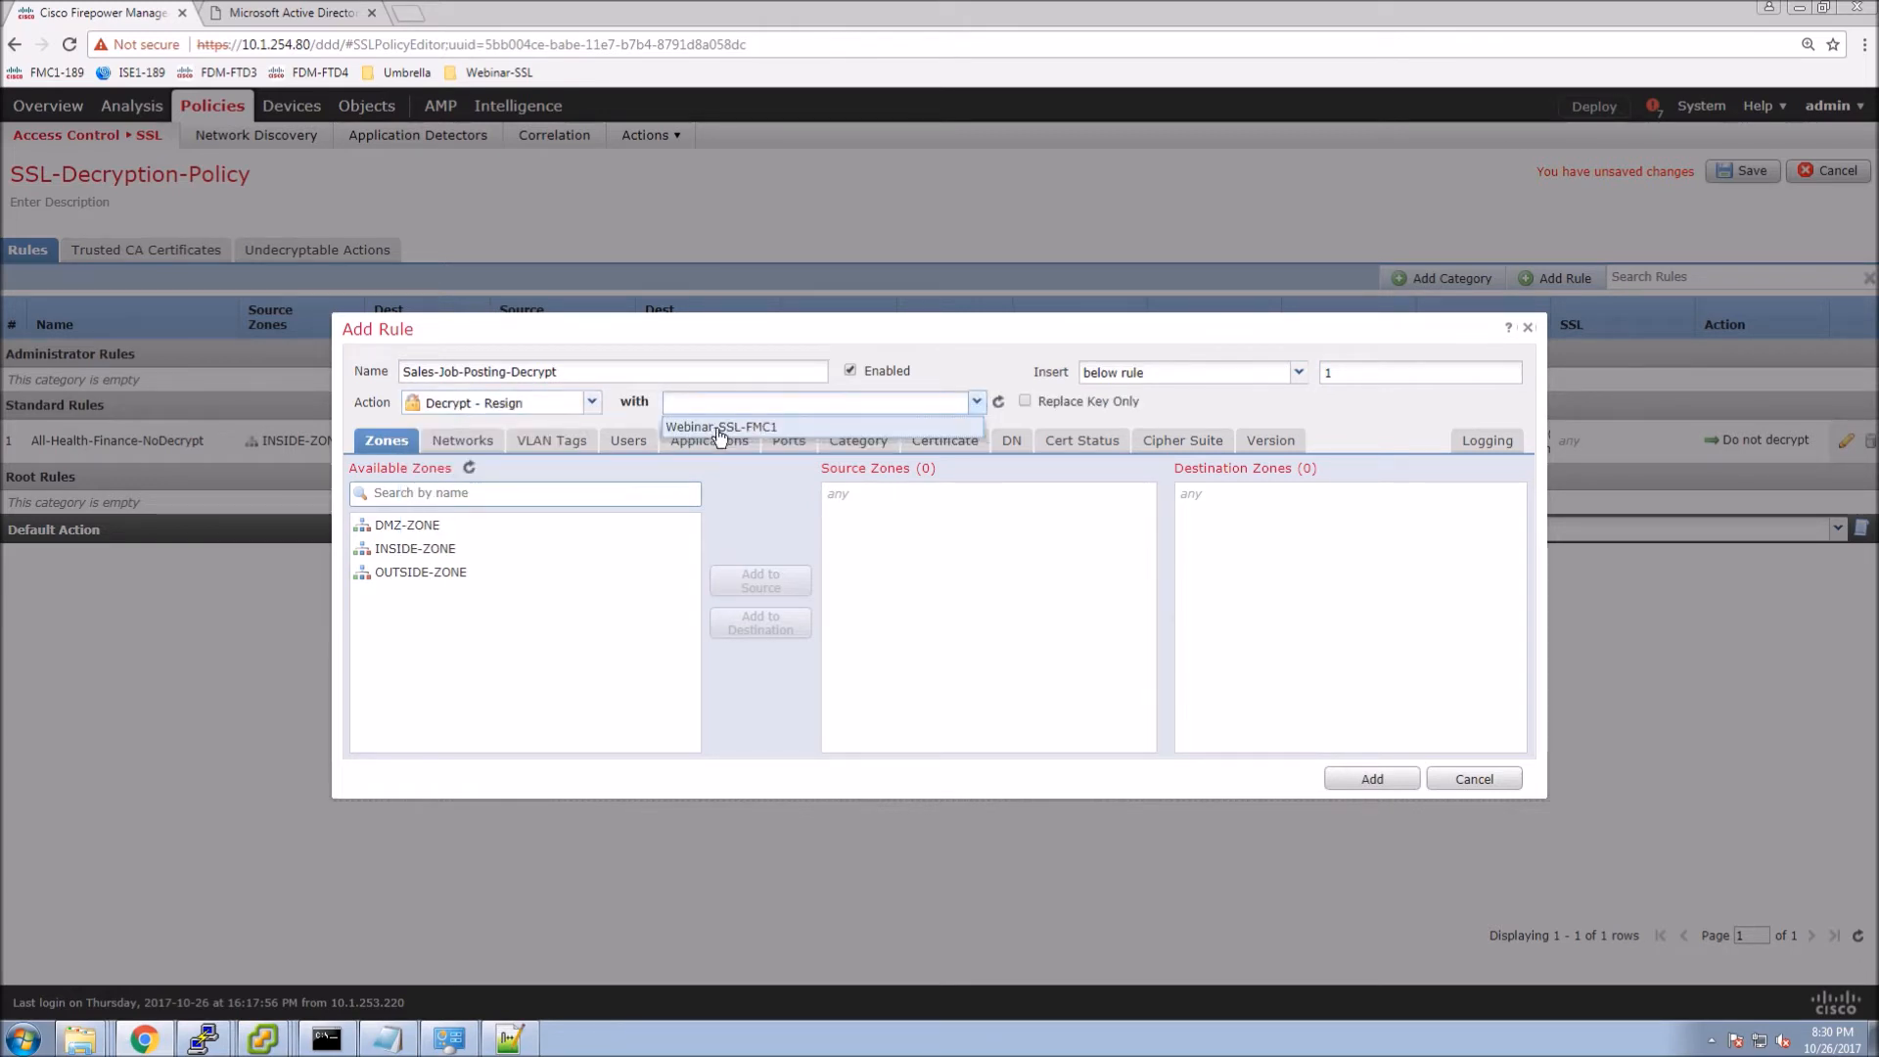
pyautogui.click(719, 428)
# Match INSIDE-ZONE to OUTSIDE-ZONE traffic with INSIDE-NET as the source network.
pyautogui.click(407, 551)
pyautogui.click(760, 580)
pyautogui.click(489, 573)
pyautogui.click(757, 624)
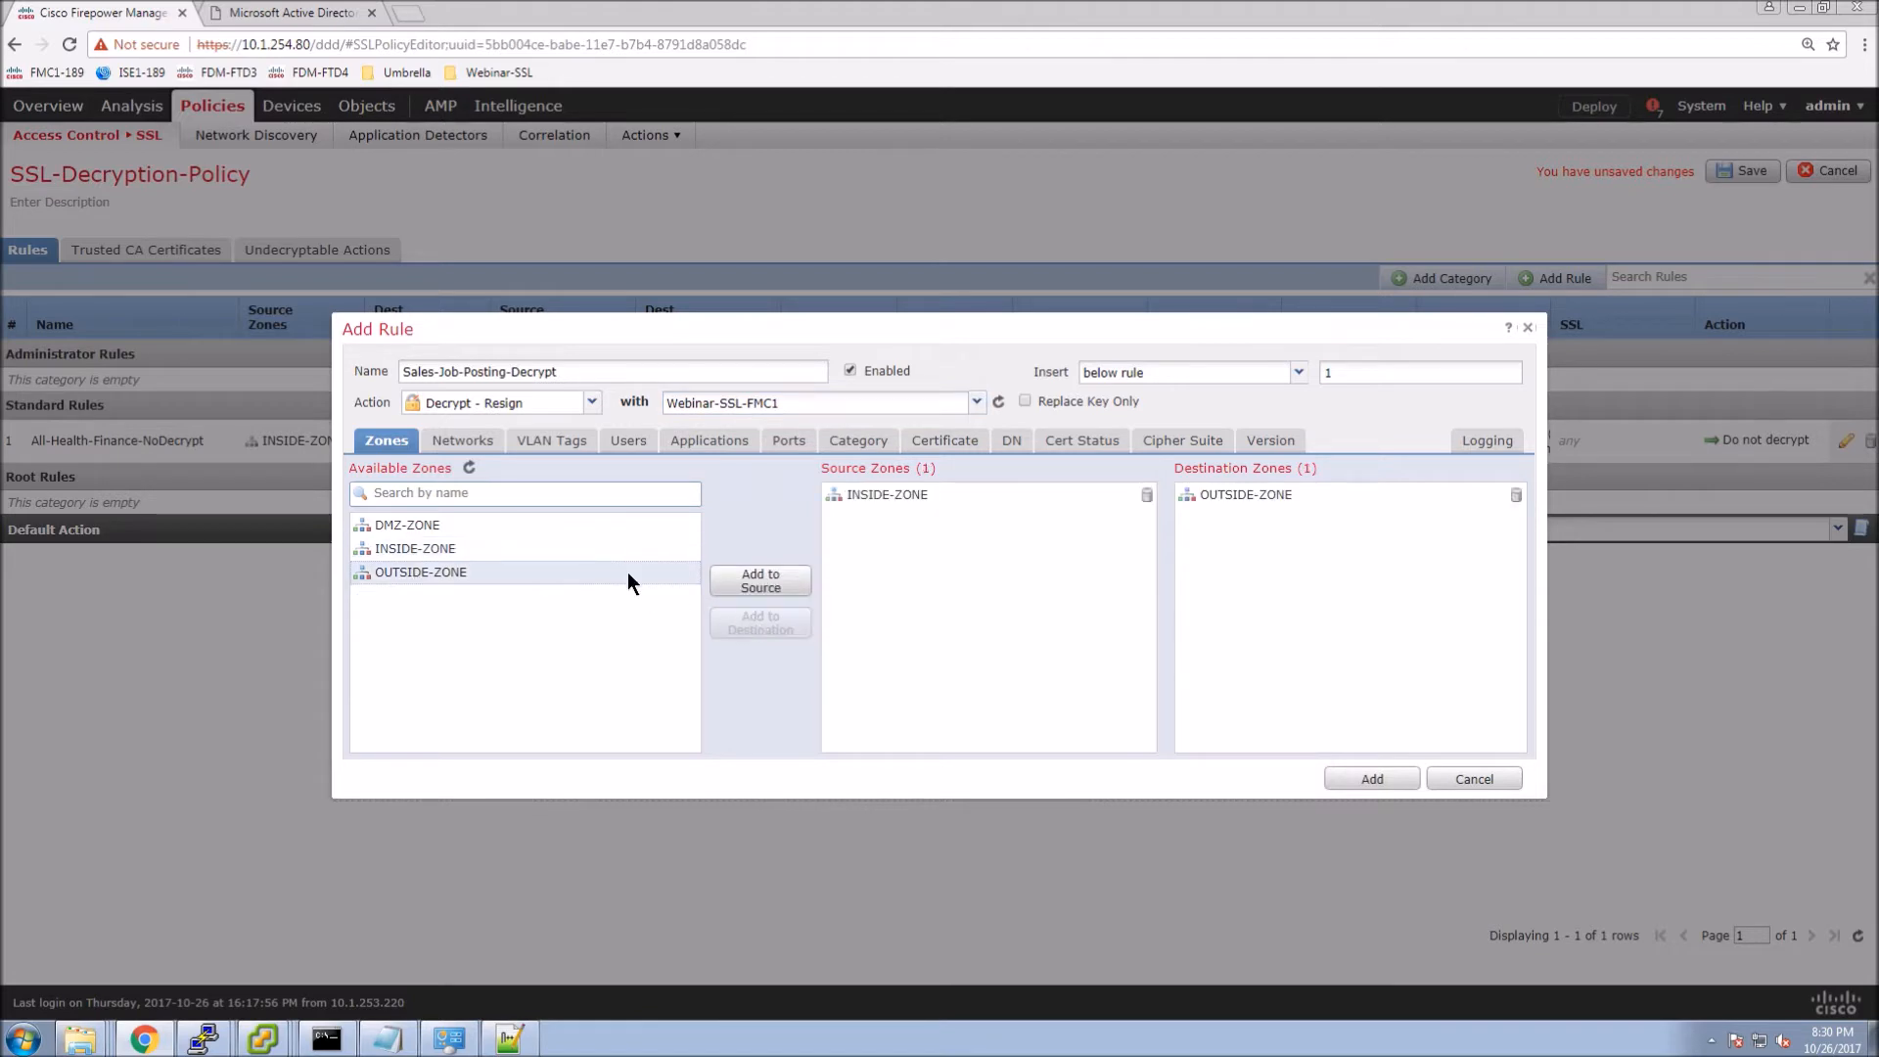
pyautogui.click(477, 443)
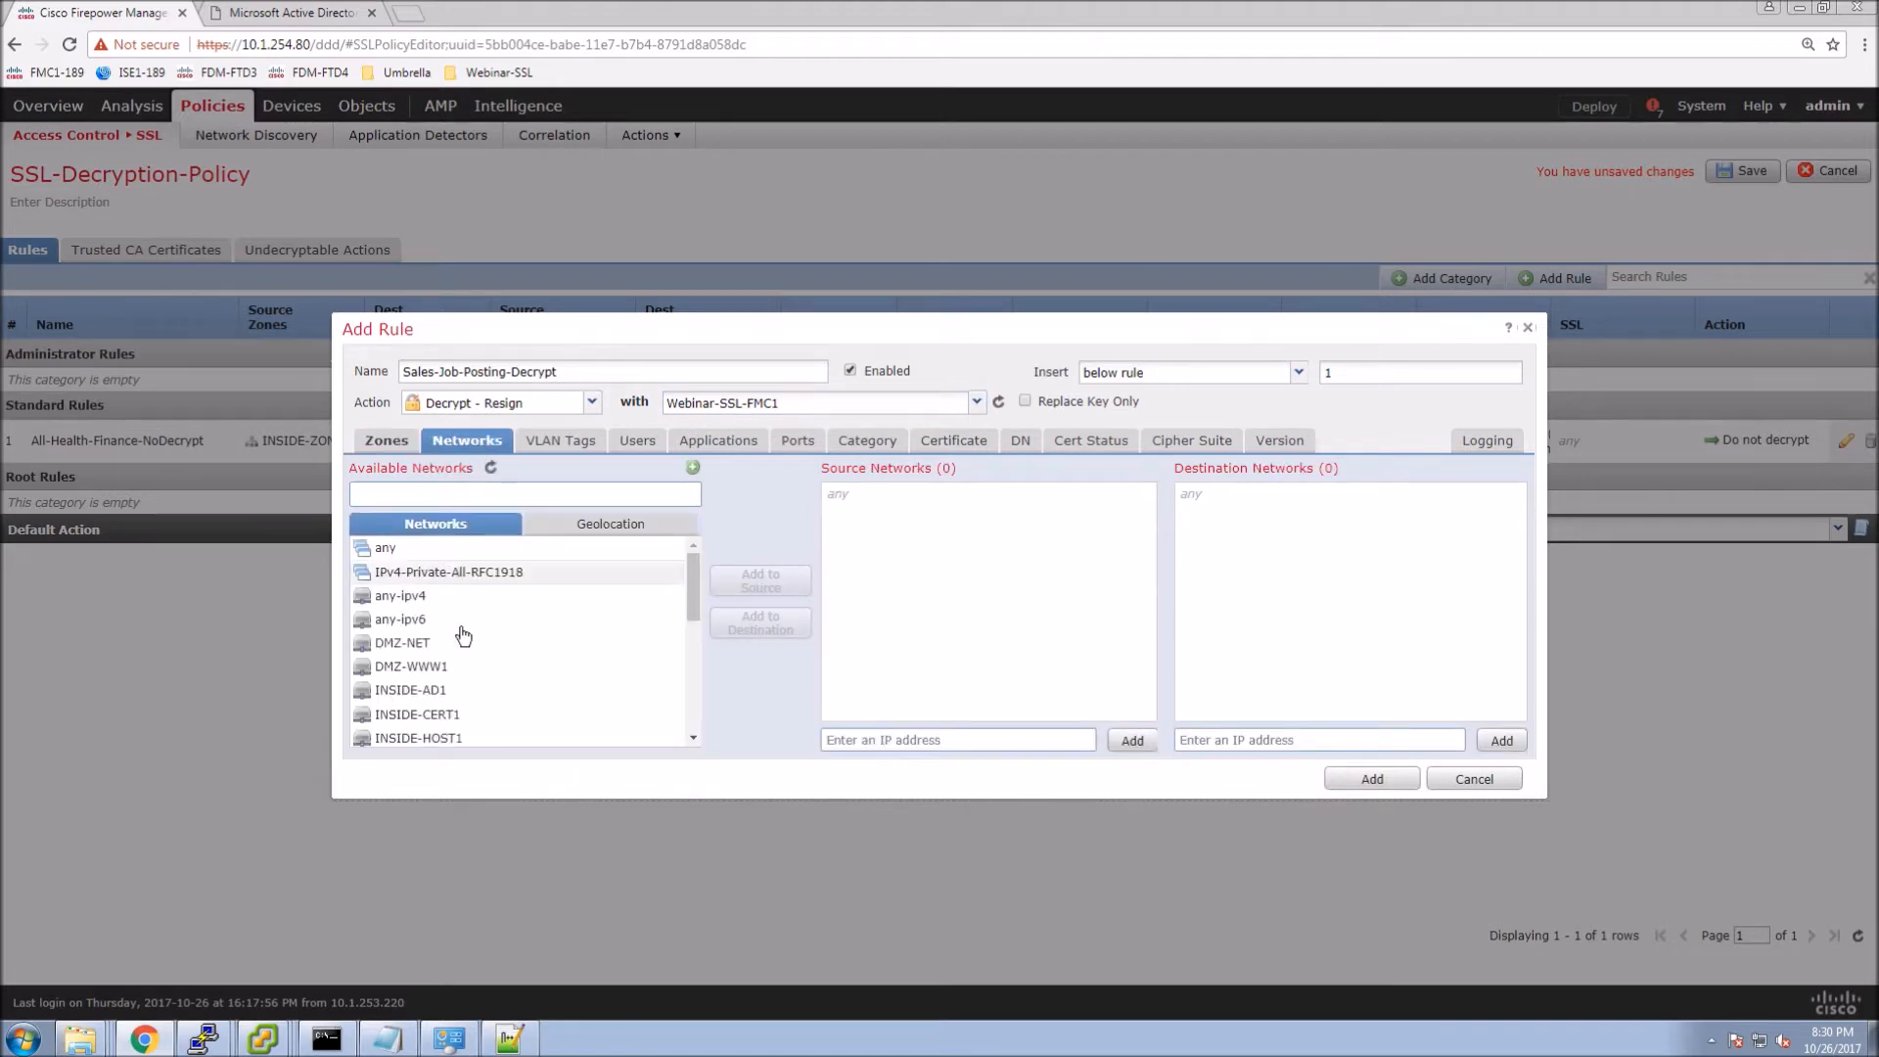
pyautogui.scroll(-3, 427, 696)
pyautogui.scroll(-1, 421, 607)
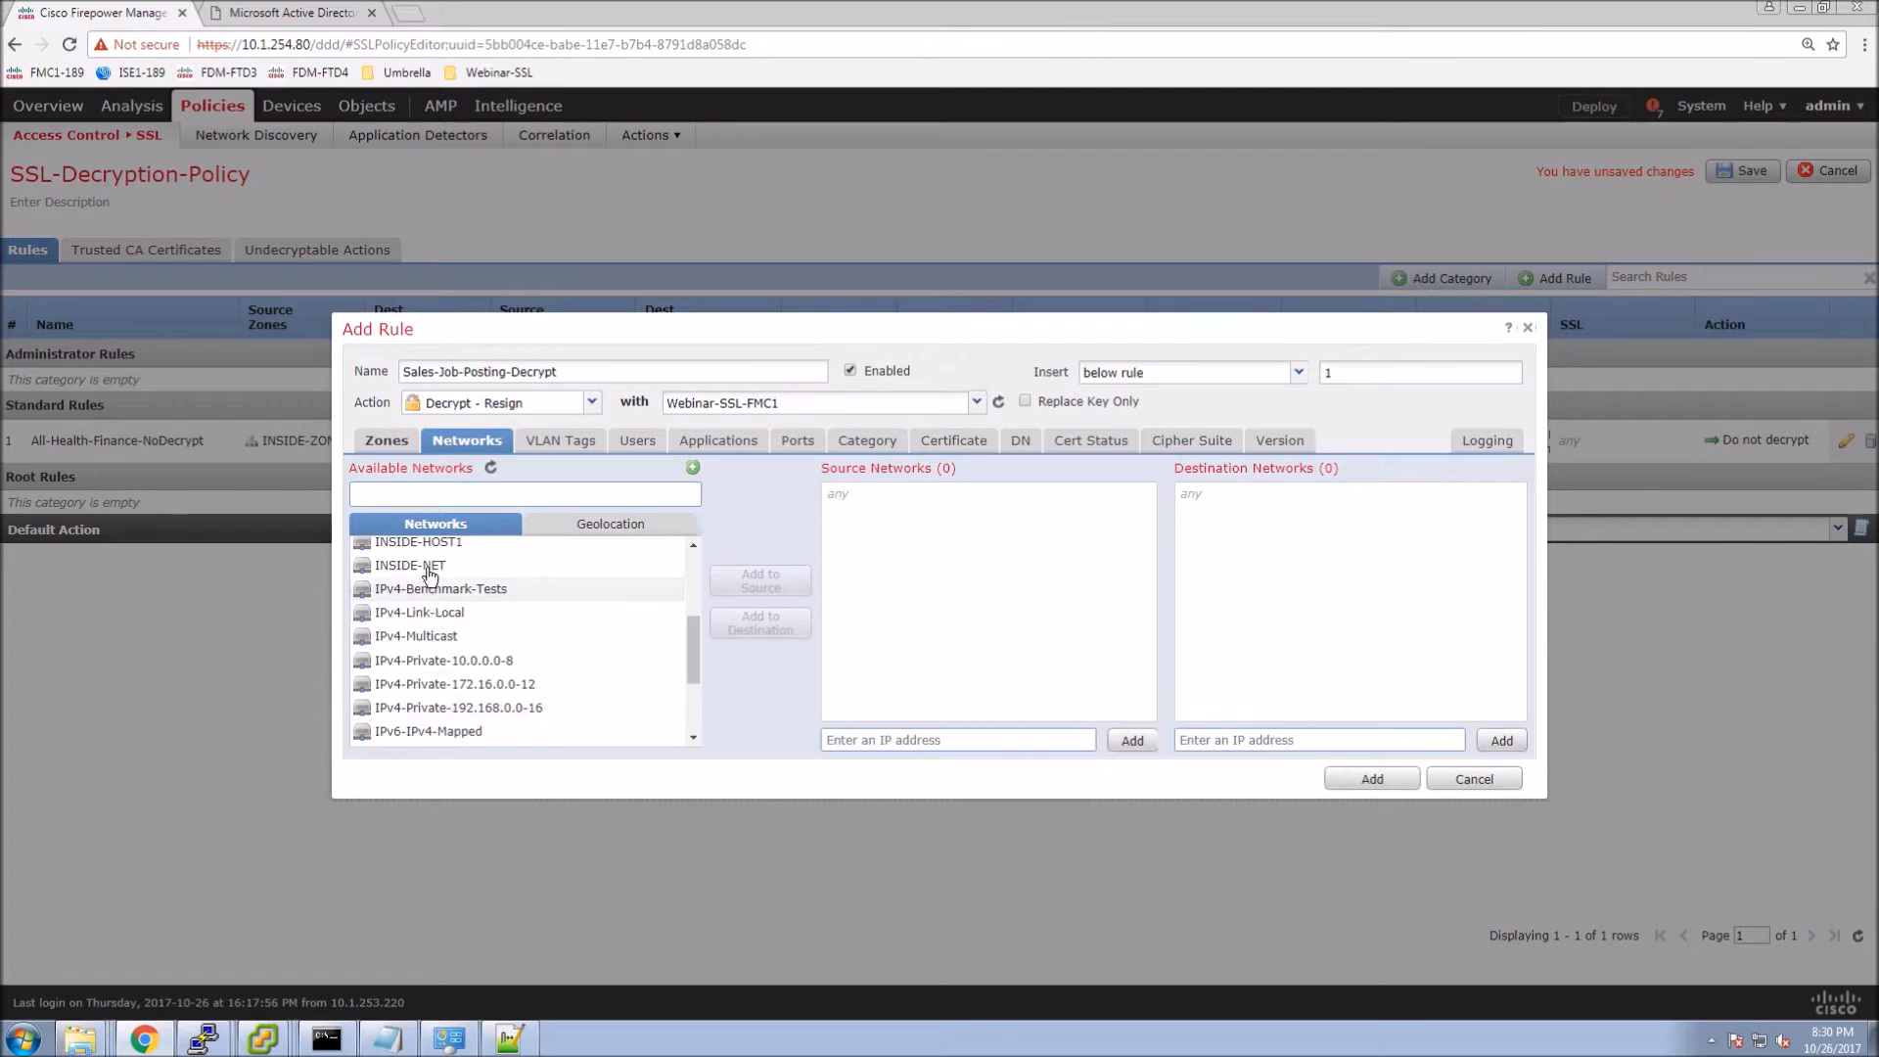
pyautogui.click(411, 566)
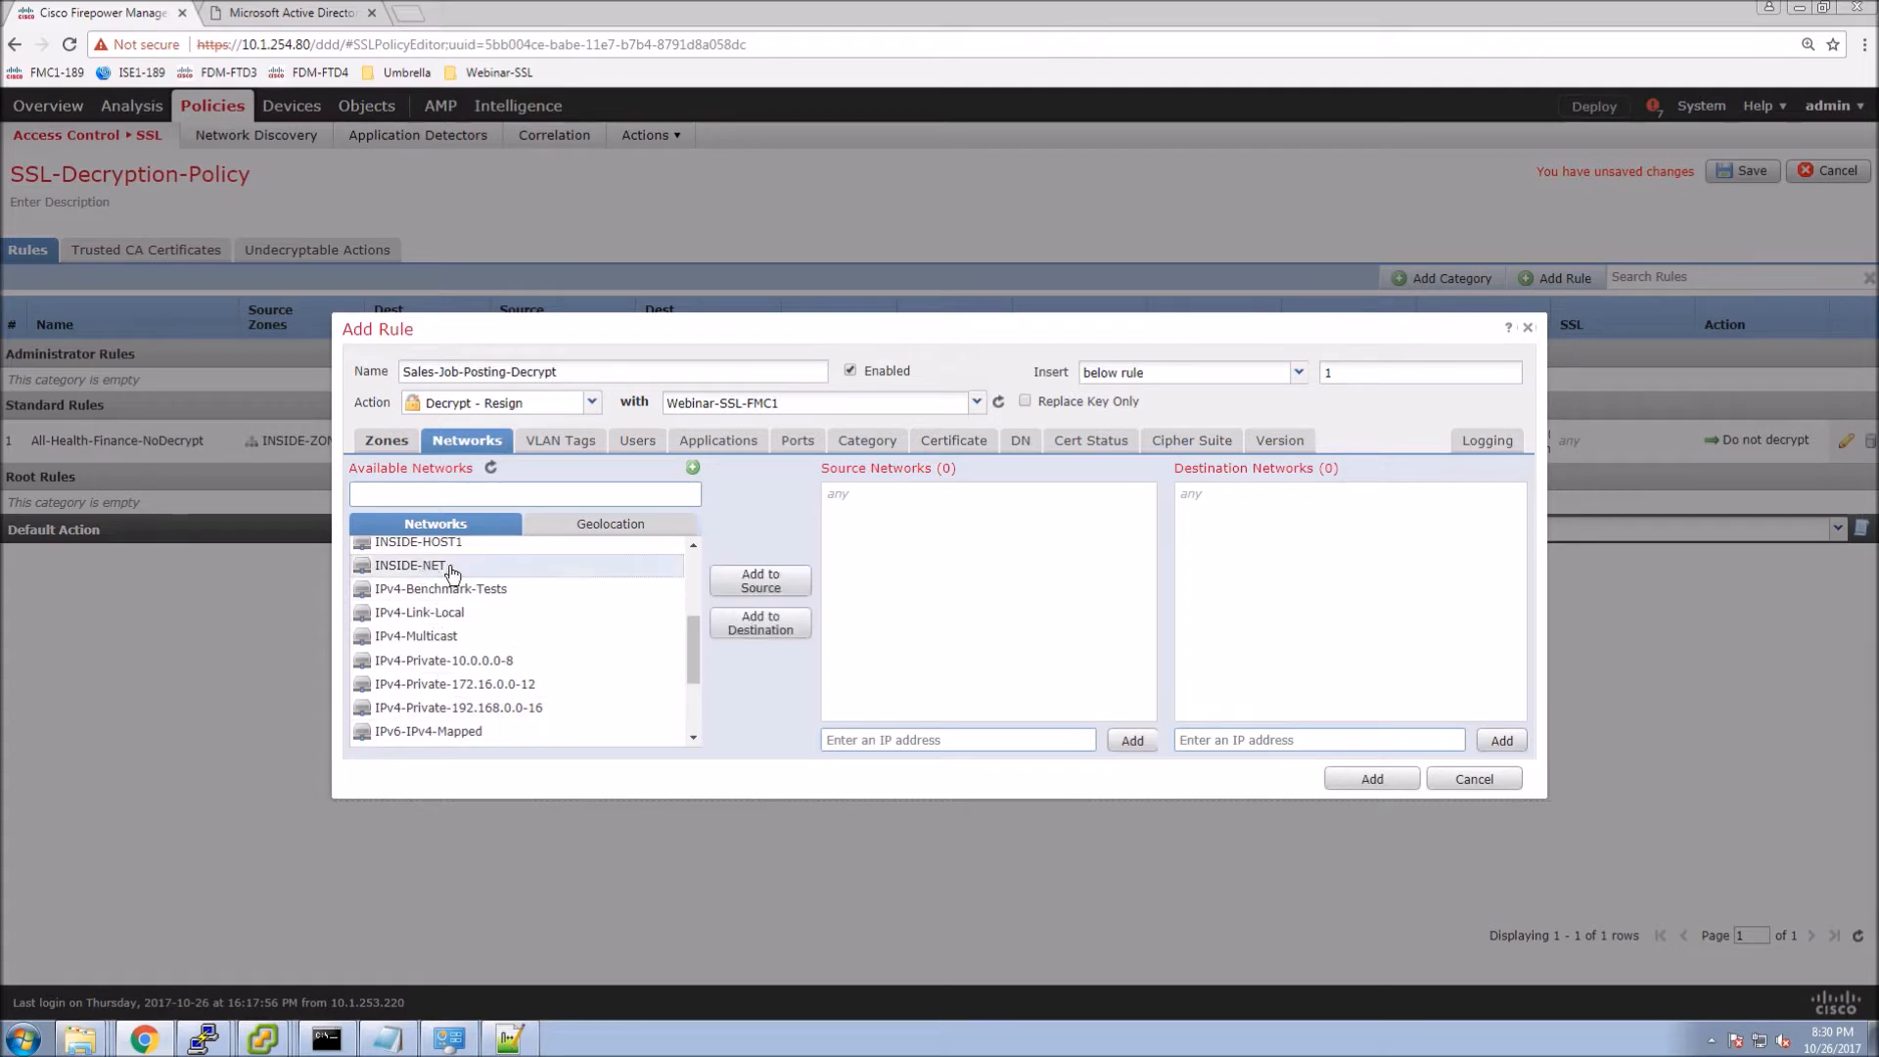
pyautogui.click(759, 582)
# Add the cisco.tls/sales group to the rule's users.
pyautogui.click(635, 445)
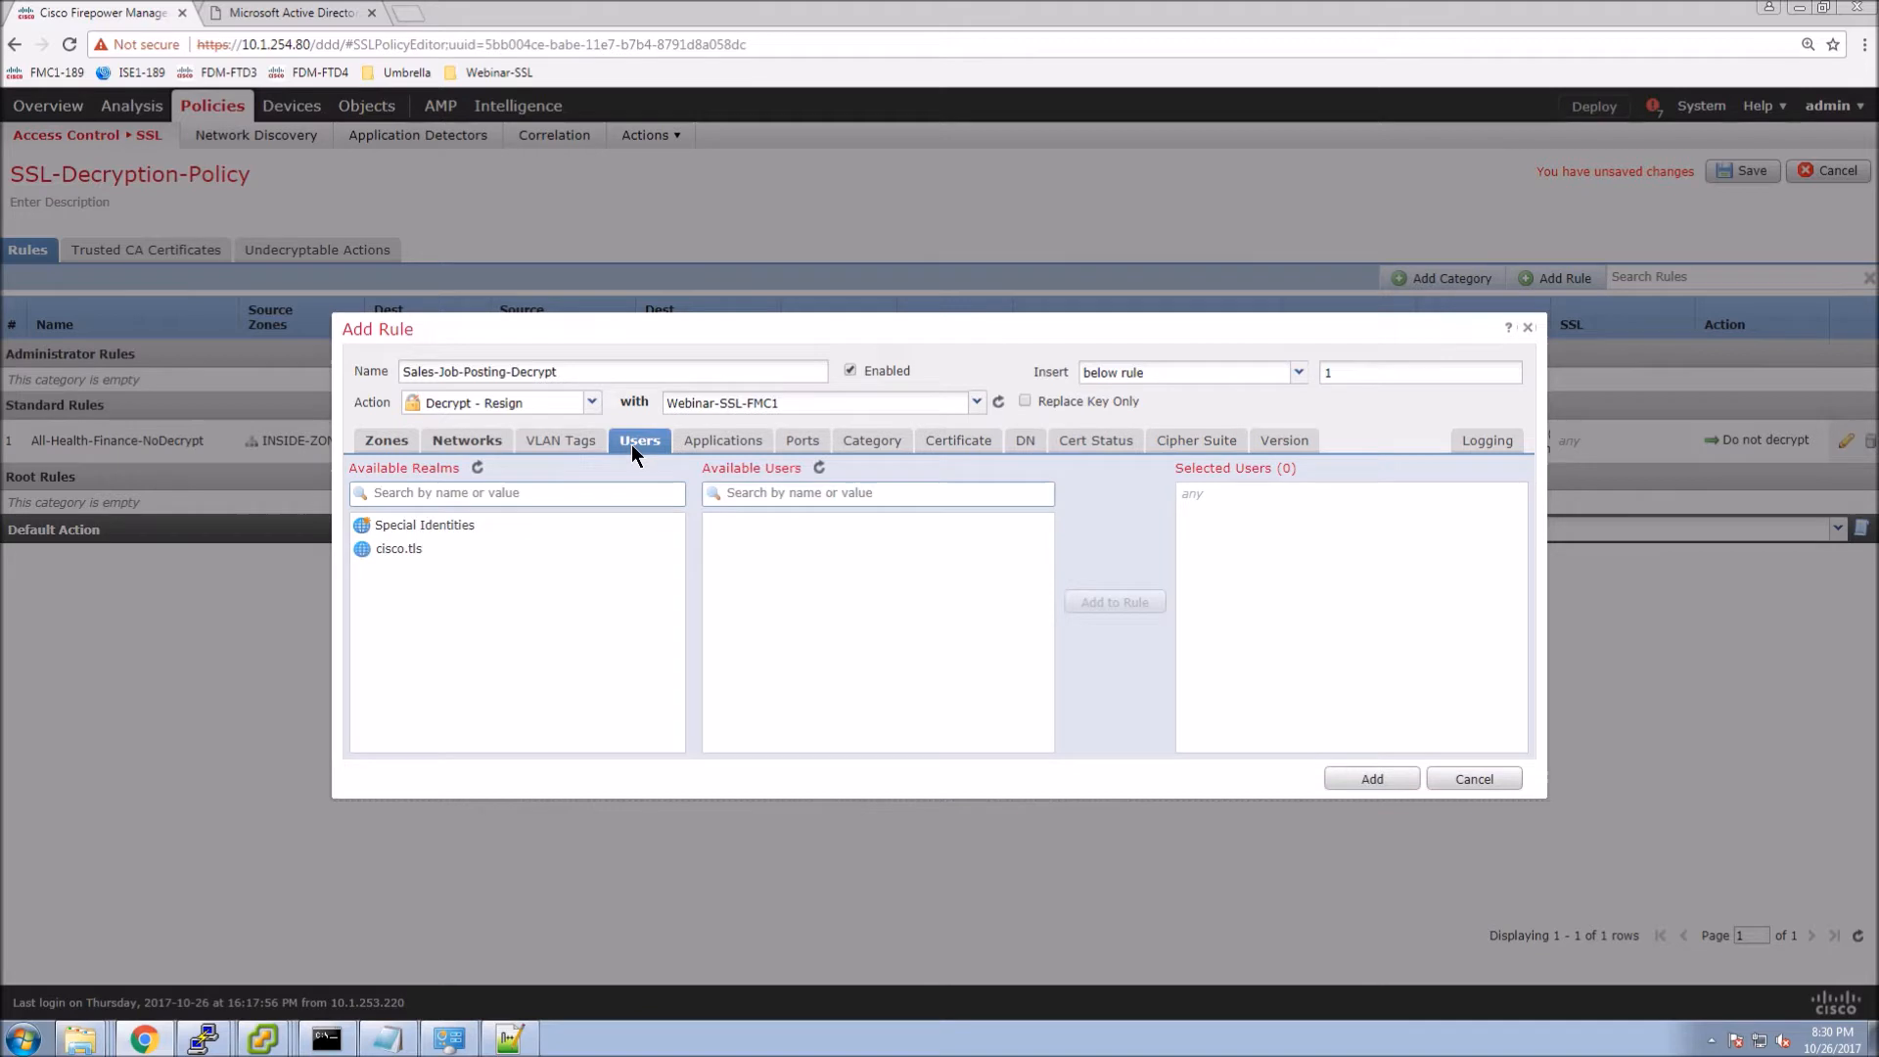
pyautogui.click(396, 549)
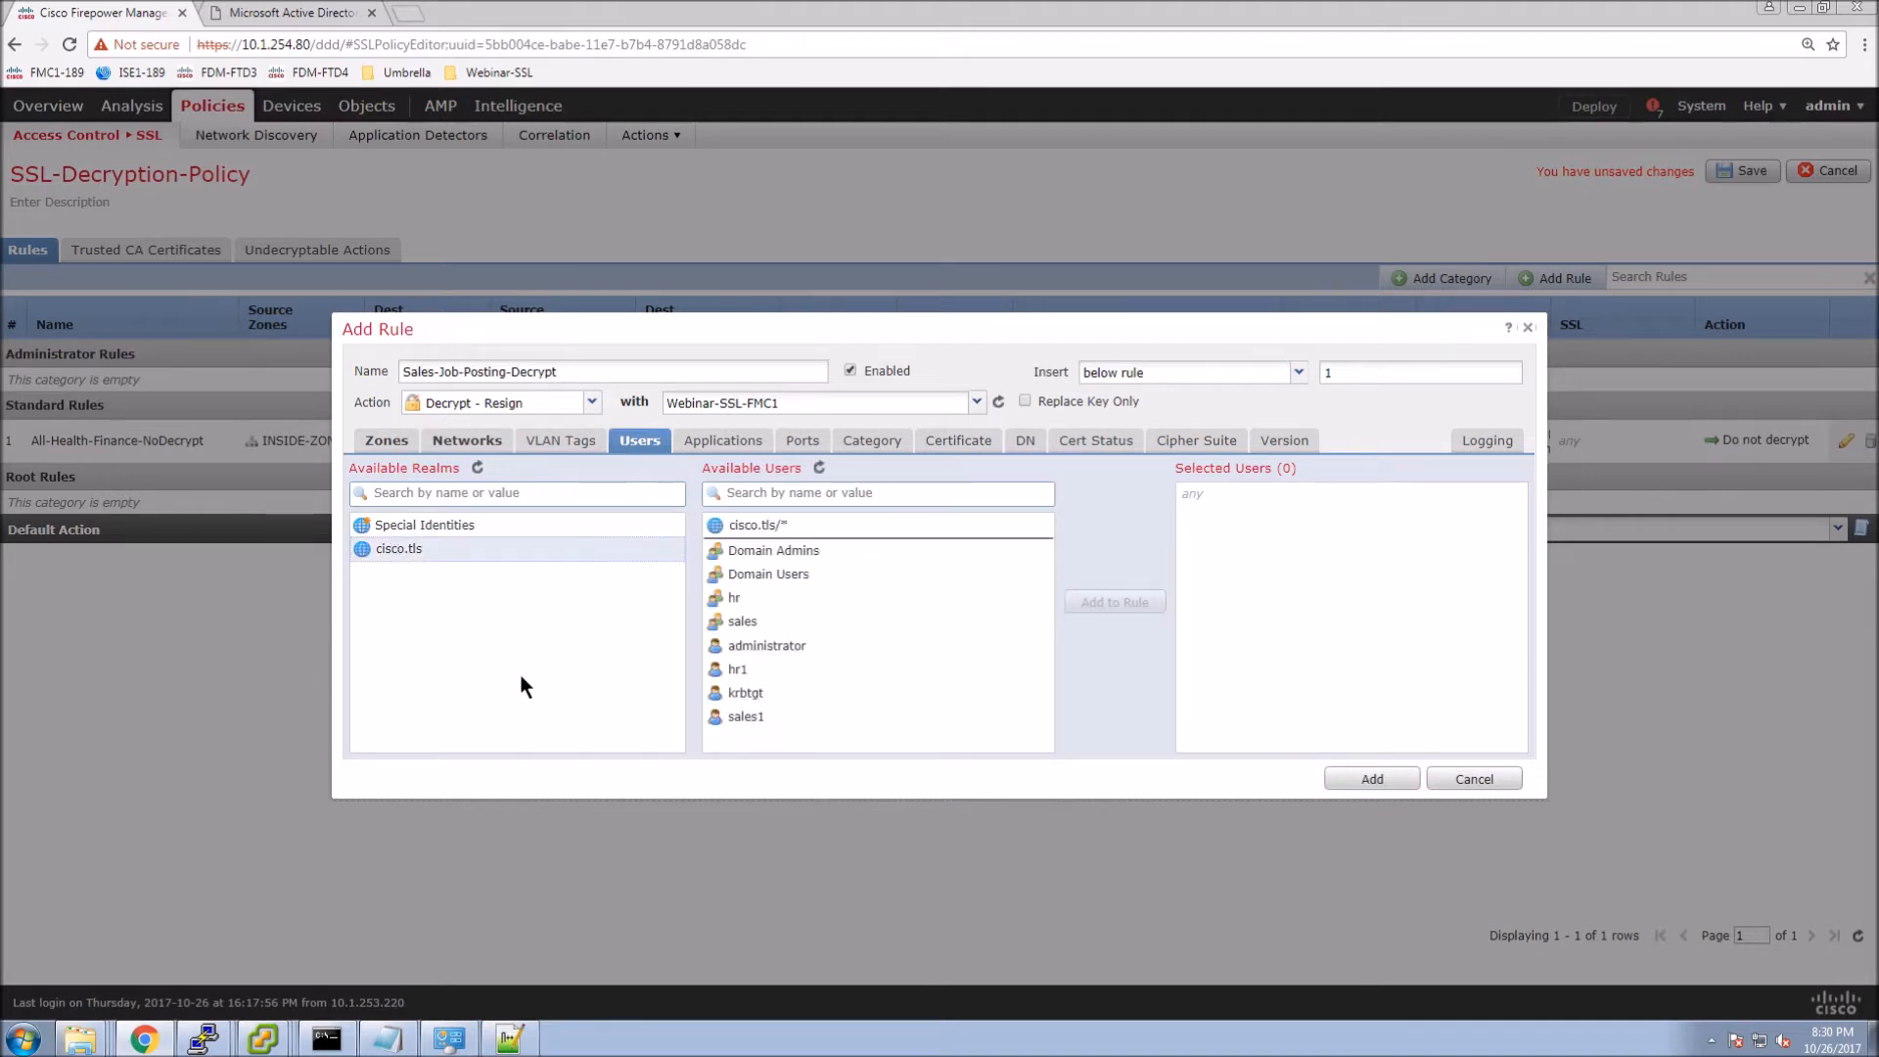
pyautogui.click(736, 622)
pyautogui.click(1123, 601)
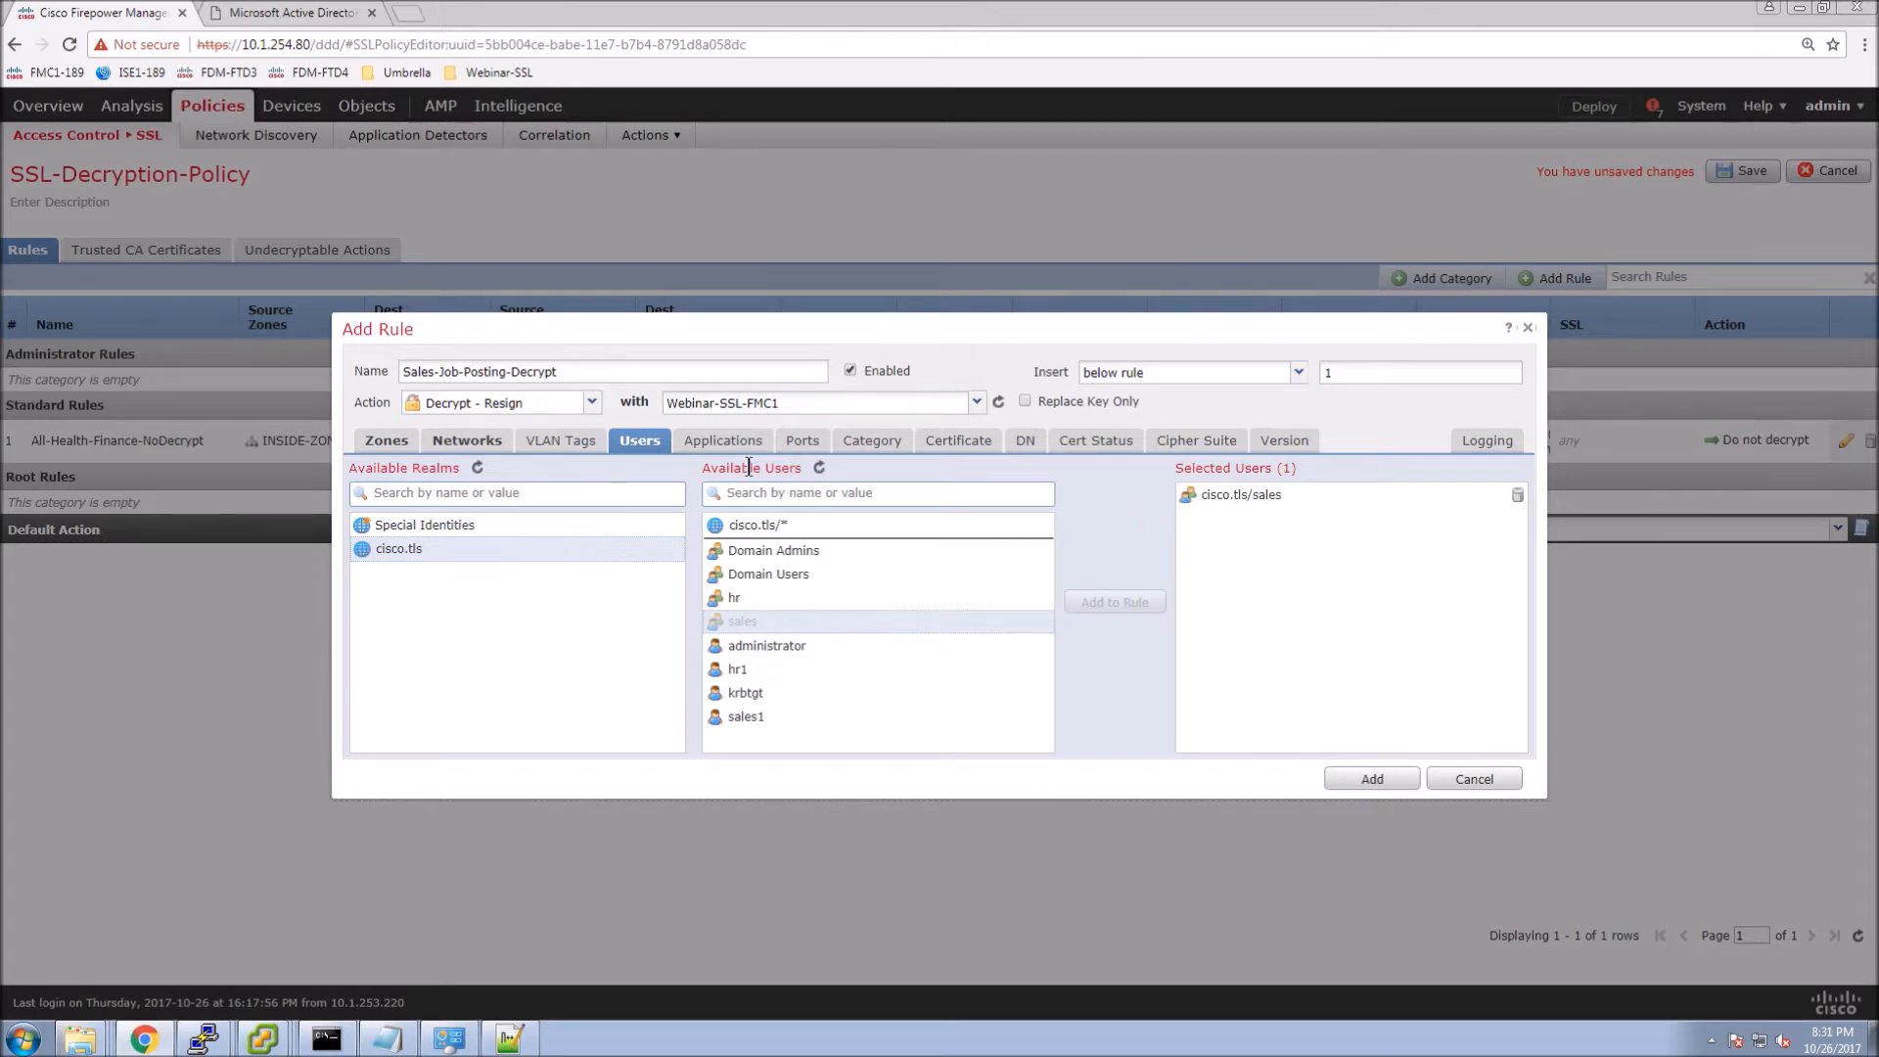
# Add the Job Search category with any reputation to the rule.
pyautogui.click(868, 448)
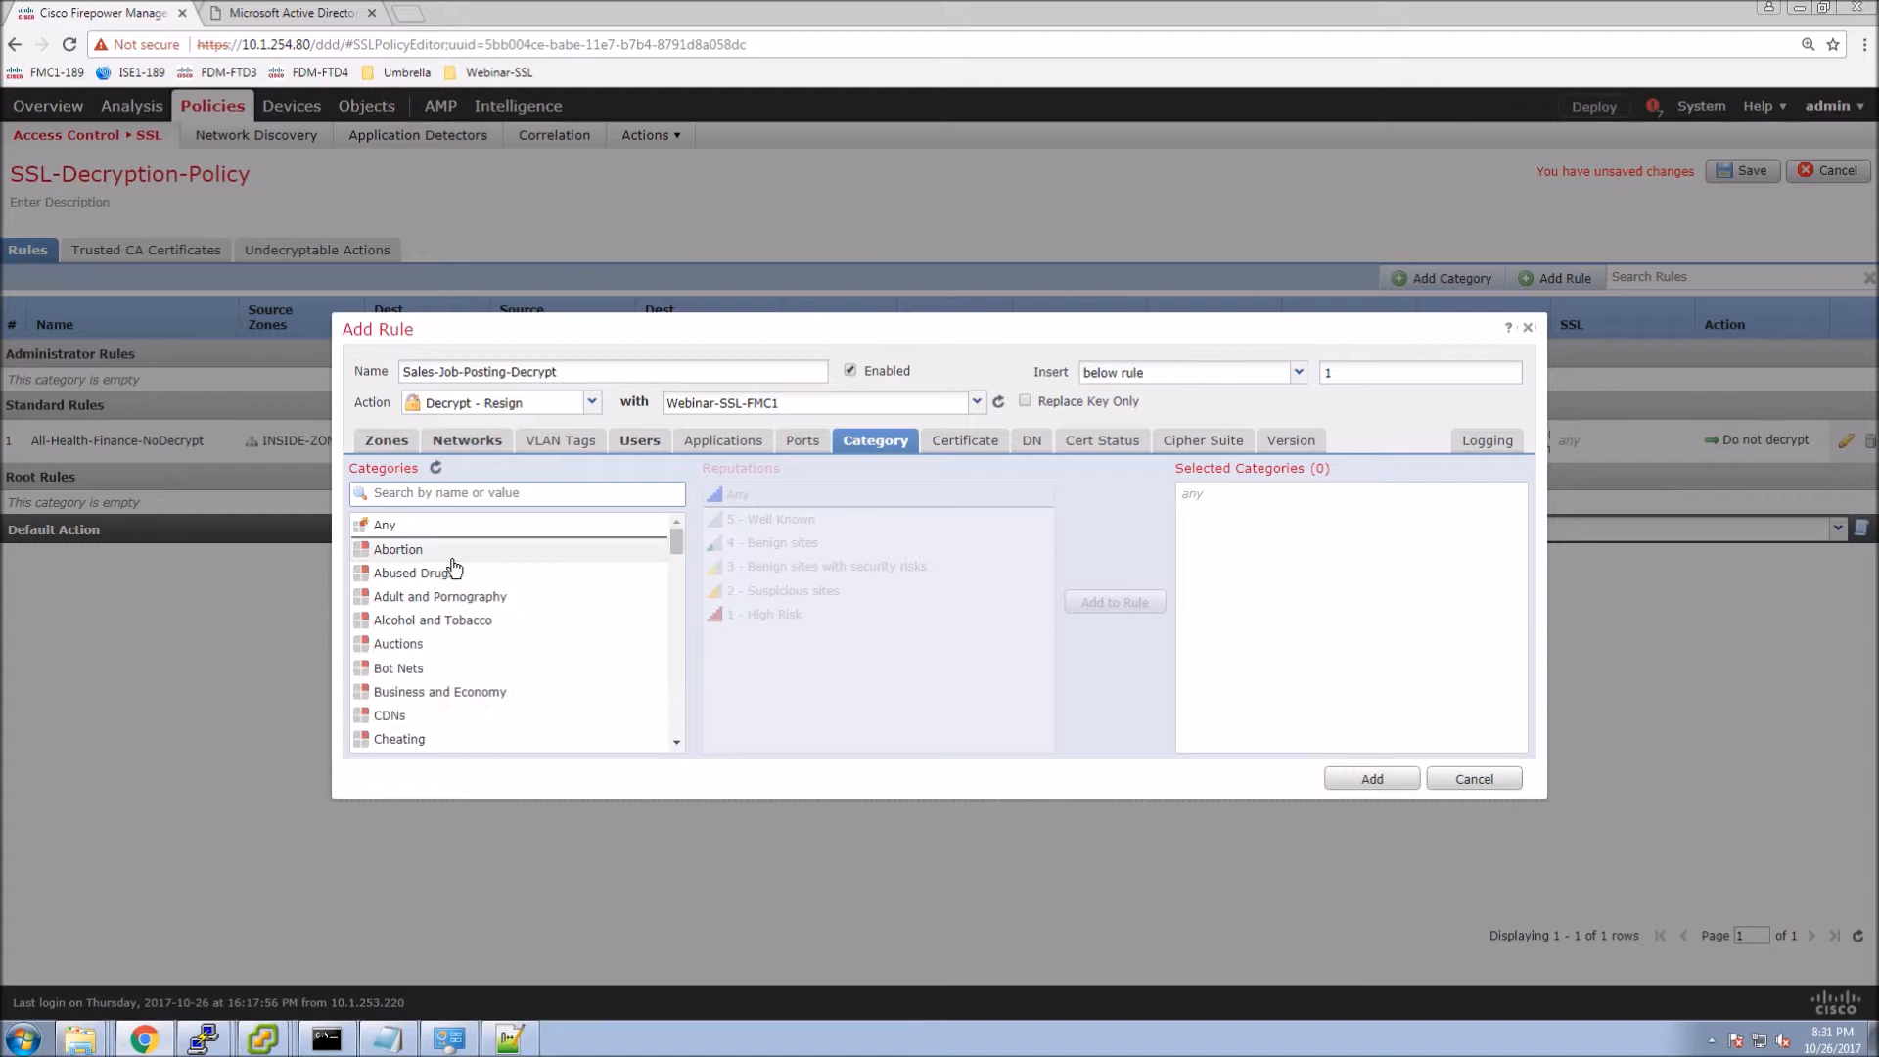
pyautogui.scroll(-1, 431, 608)
pyautogui.scroll(-5, 431, 608)
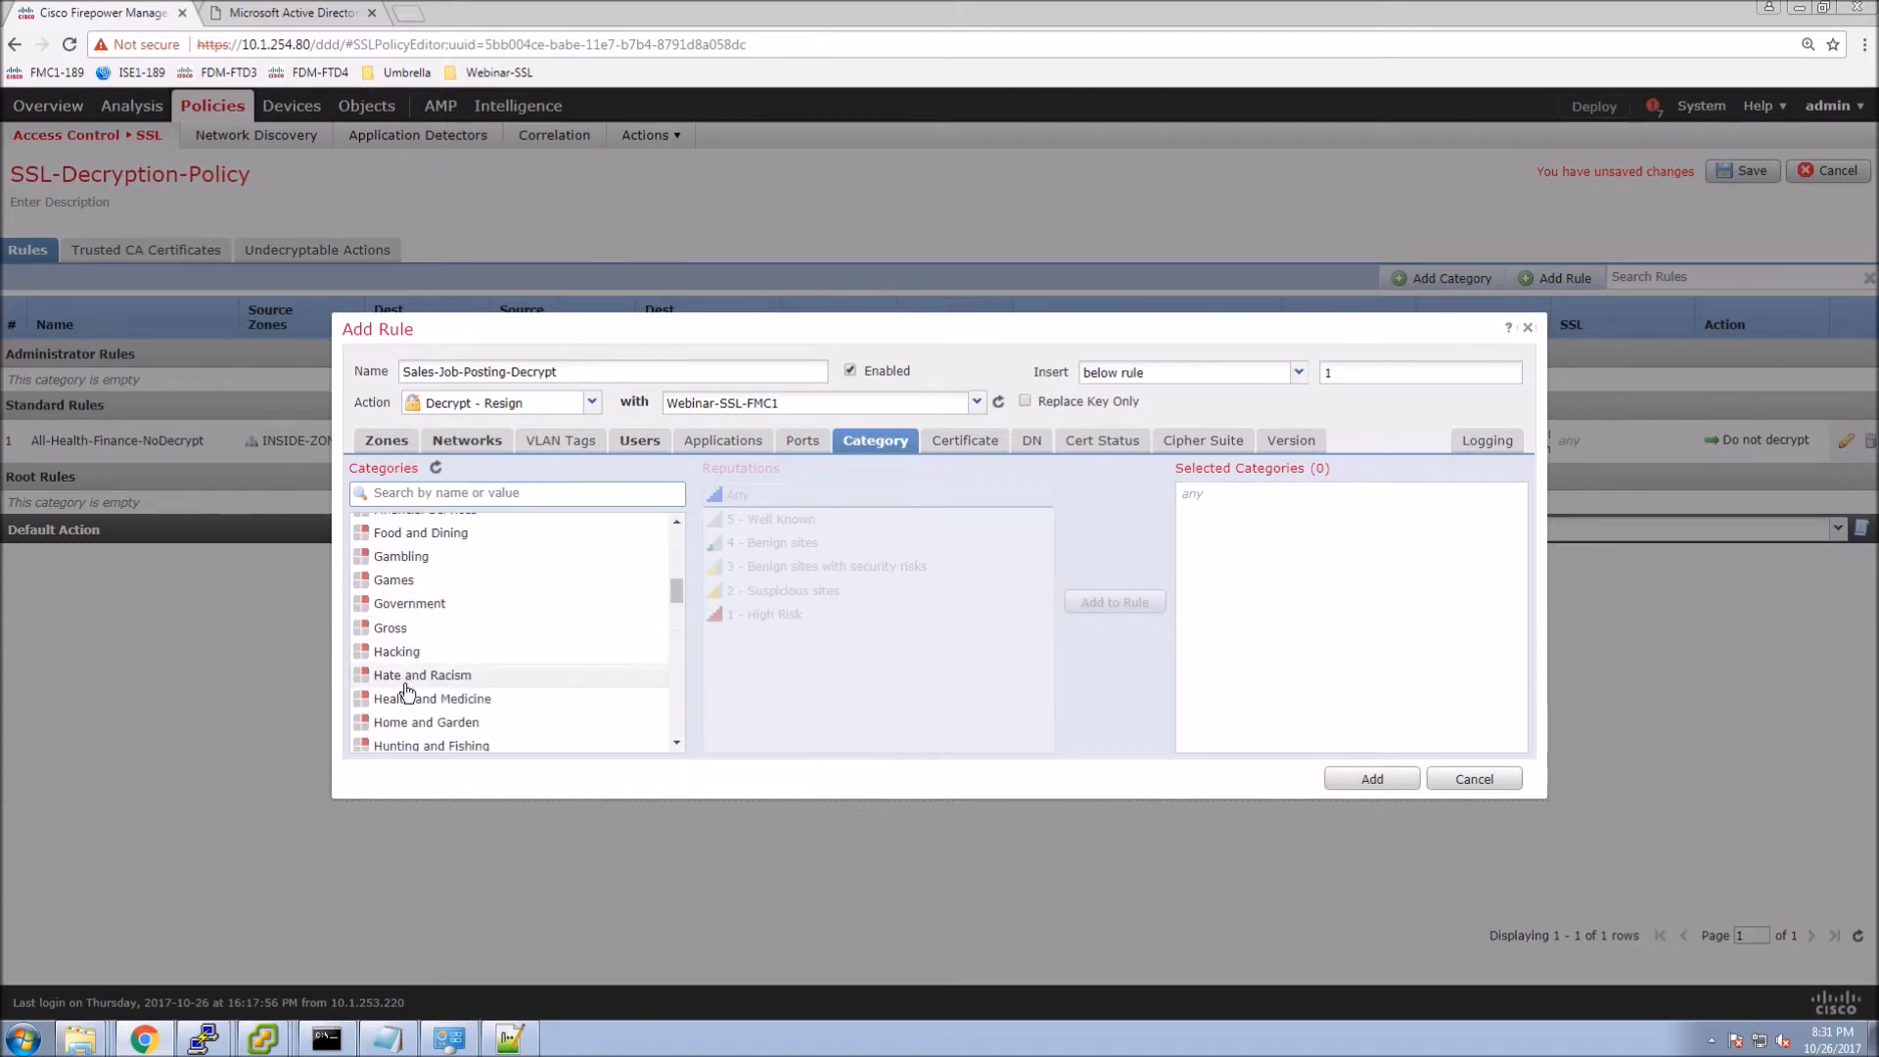
pyautogui.scroll(-3, 406, 690)
pyautogui.click(407, 570)
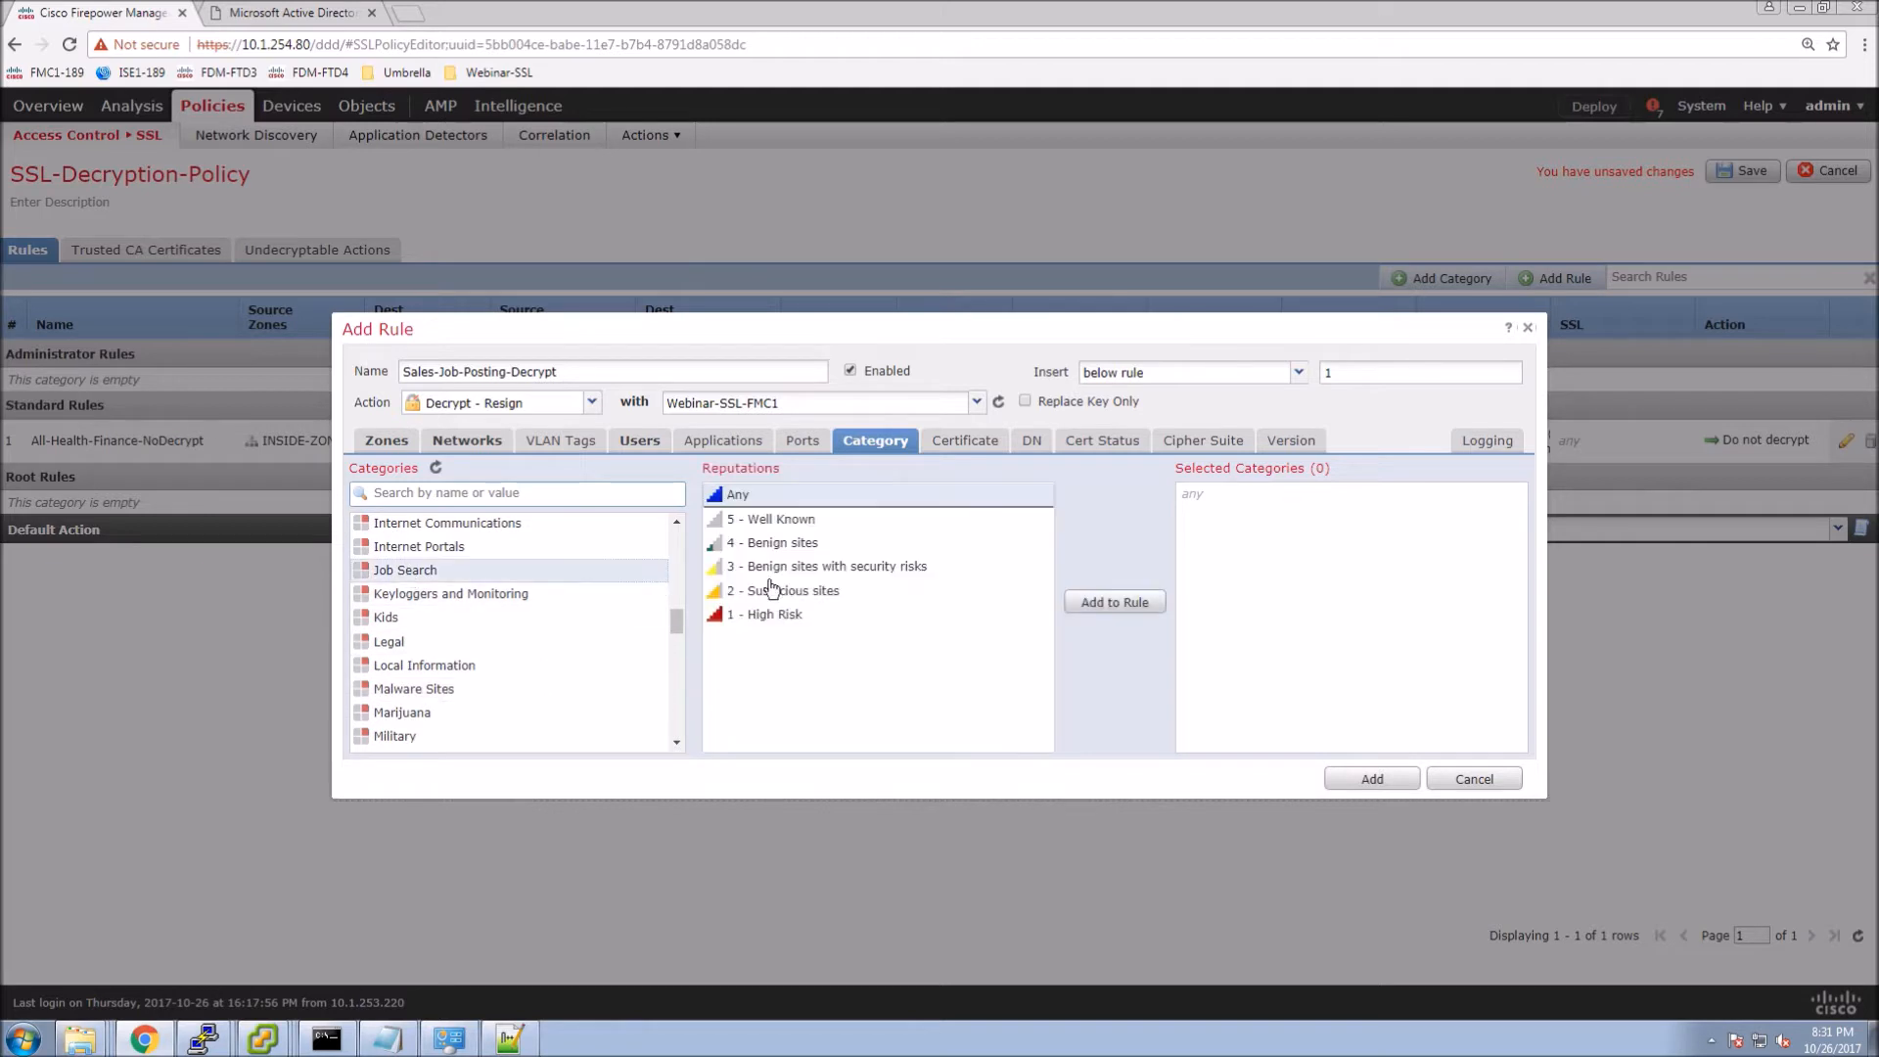
pyautogui.click(1092, 604)
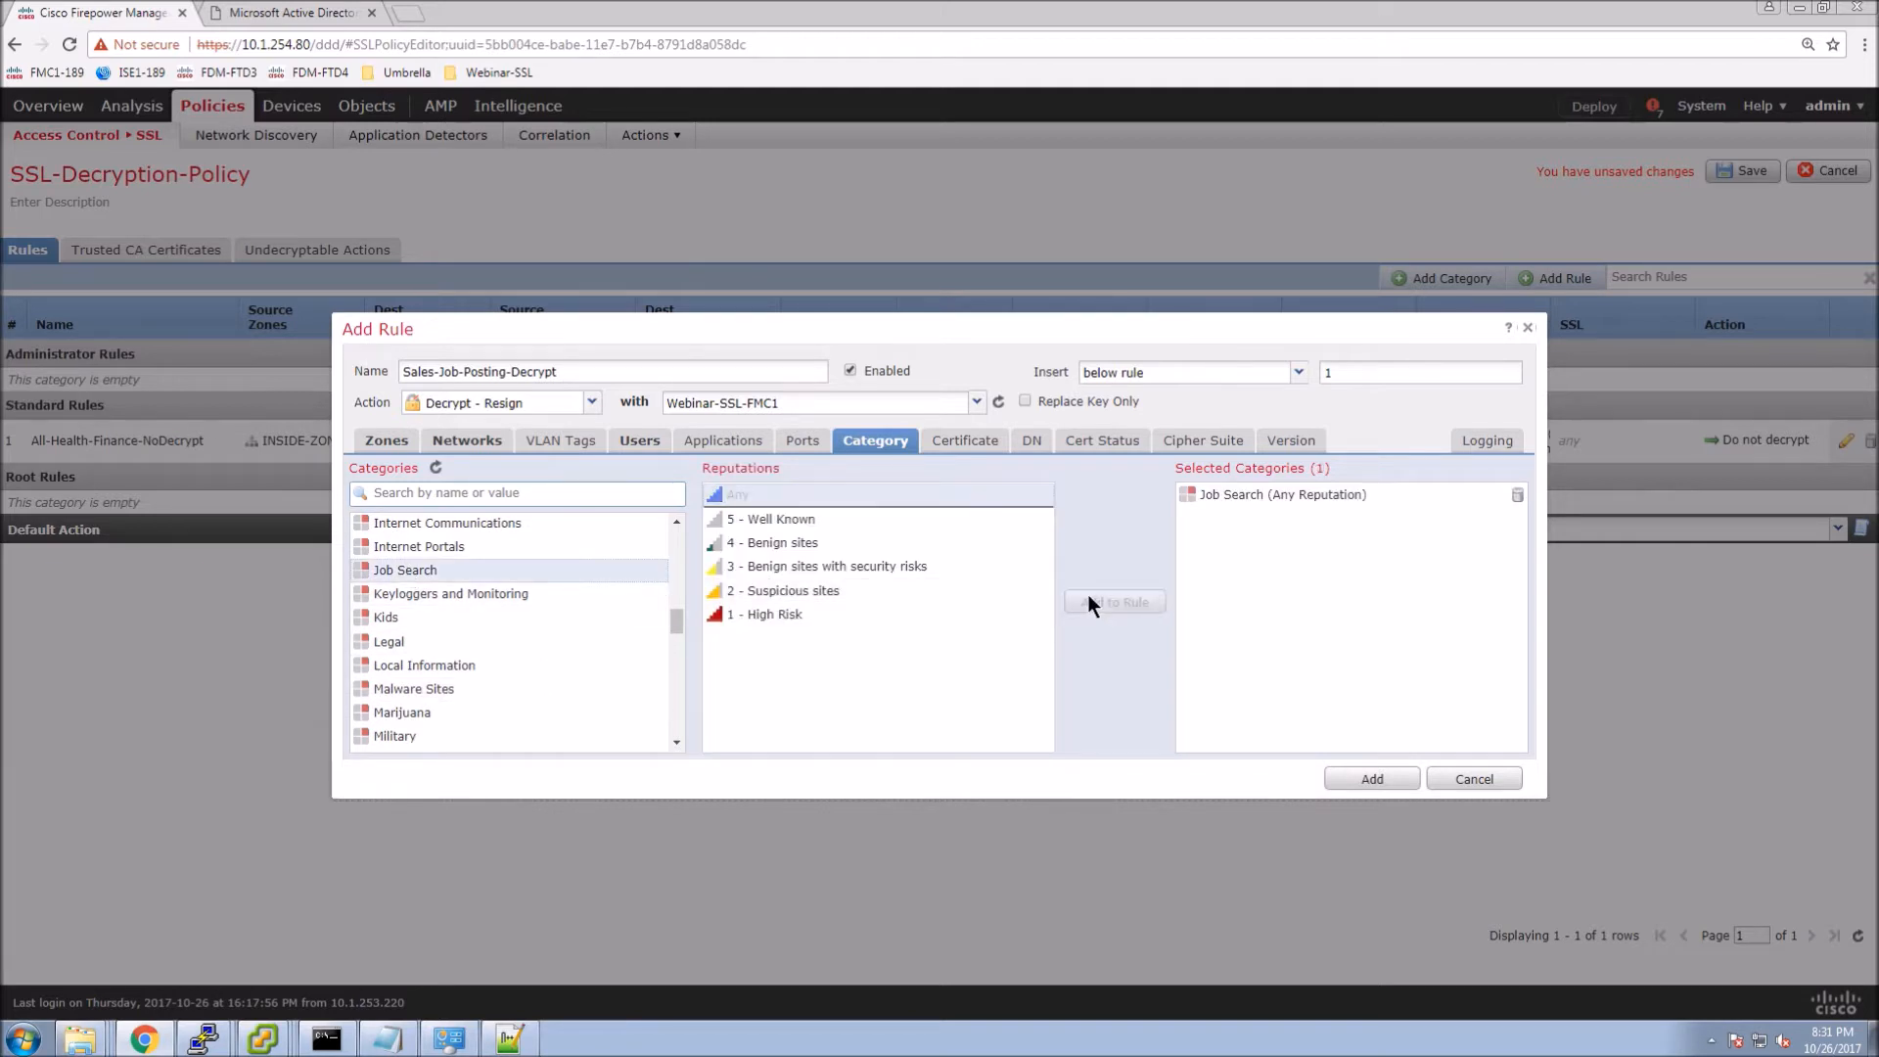
# Log at end of connection, place the rule above rule 1, and add it to the policy.
pyautogui.click(1480, 448)
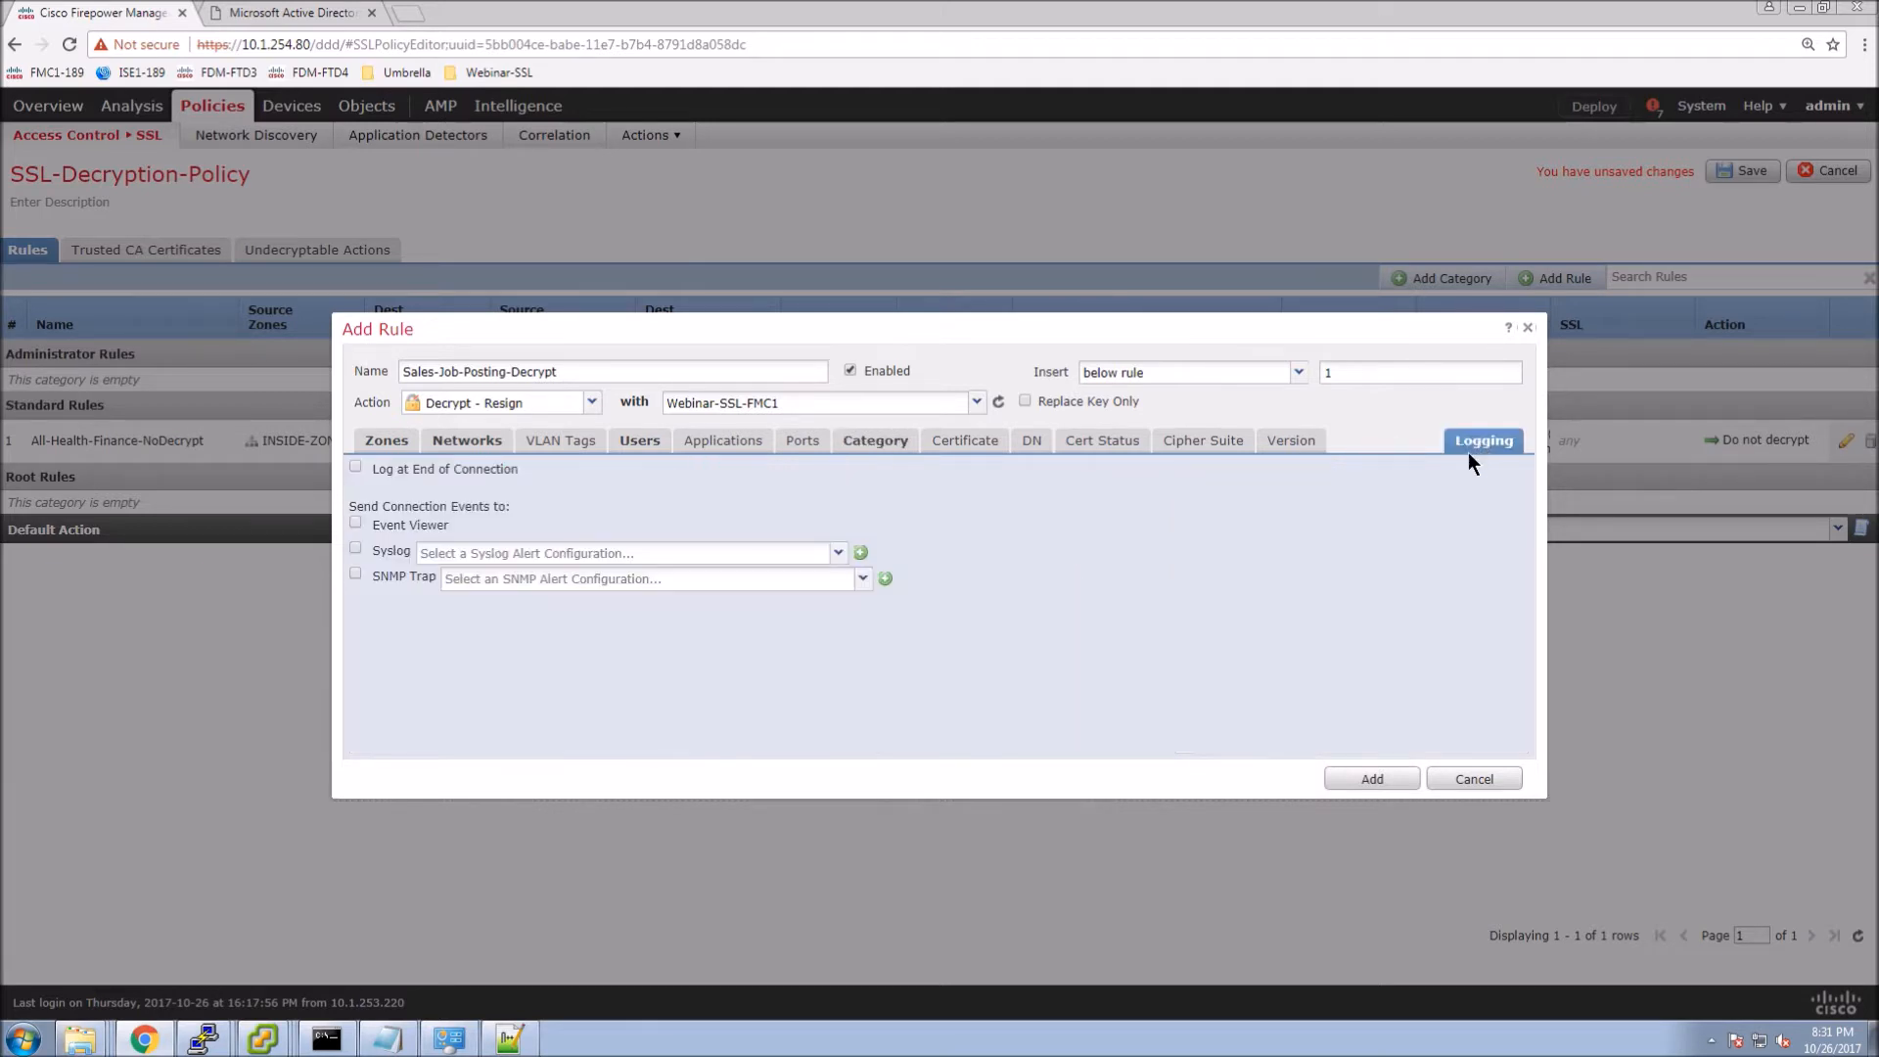
pyautogui.click(355, 468)
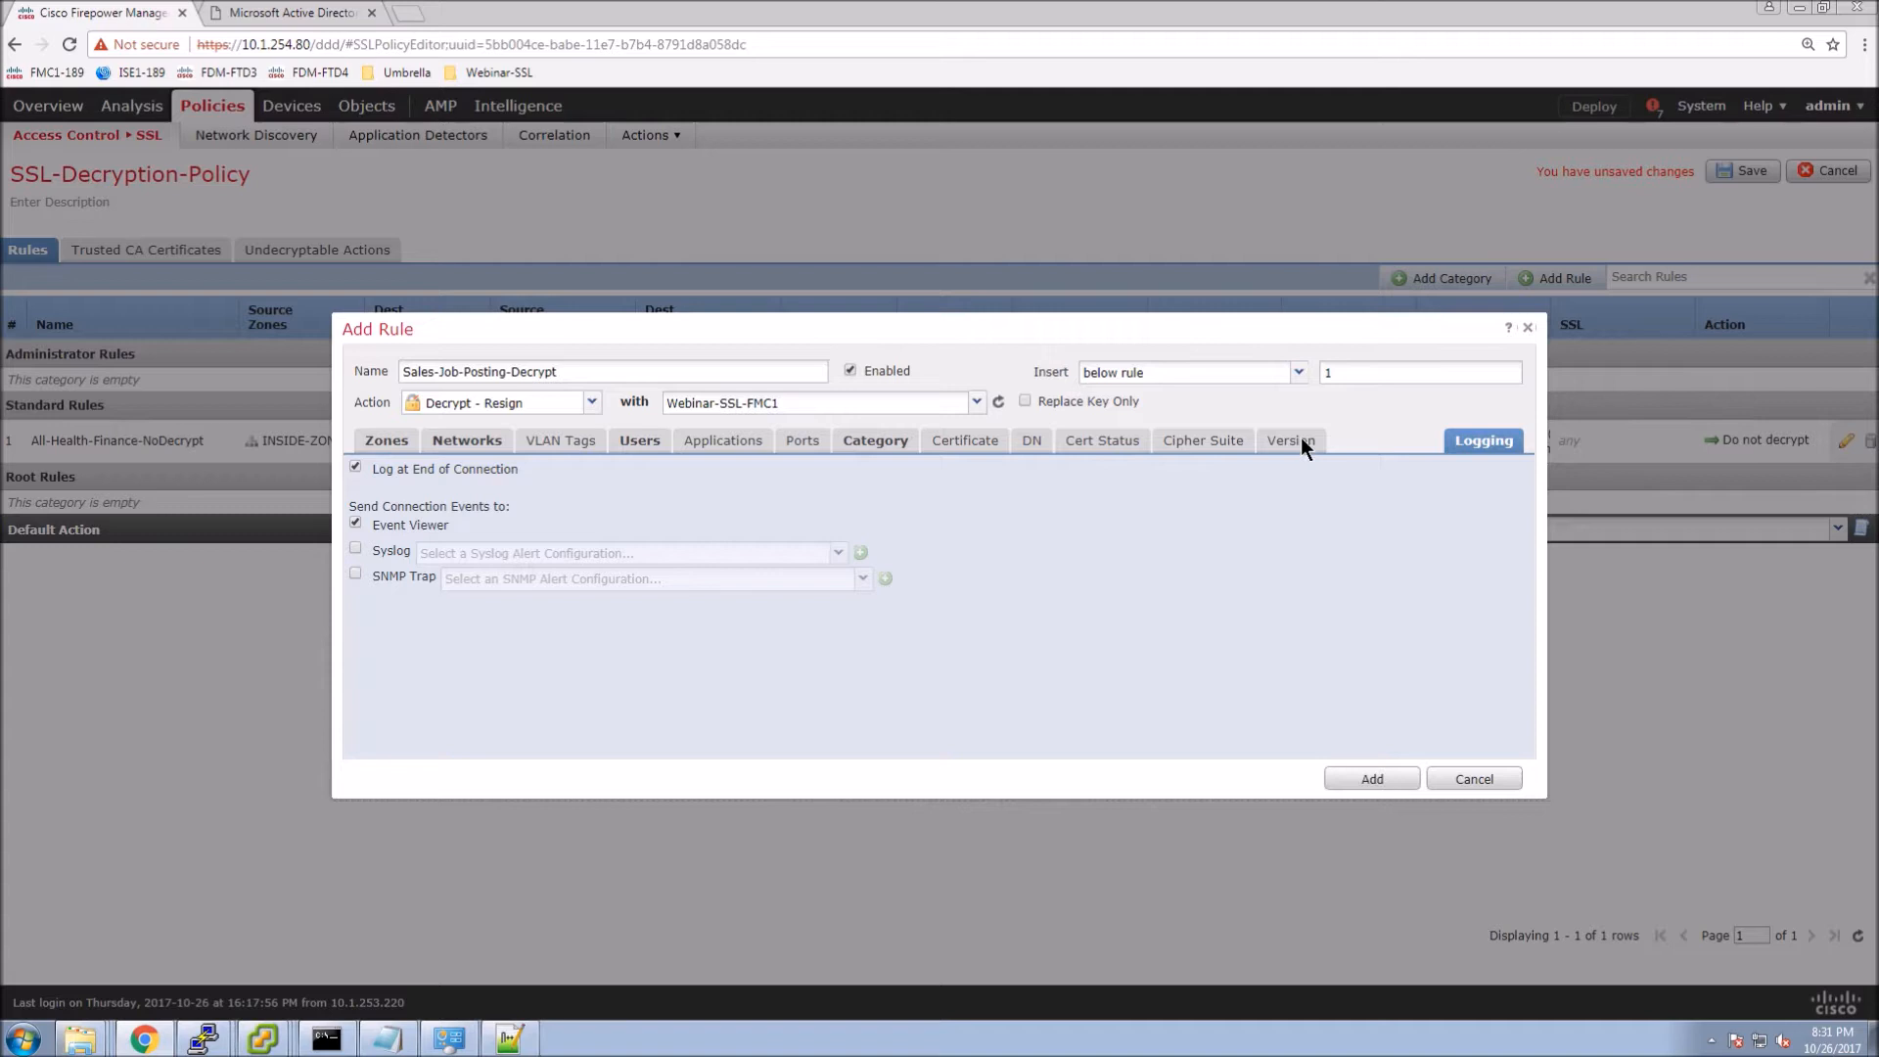
pyautogui.click(1297, 380)
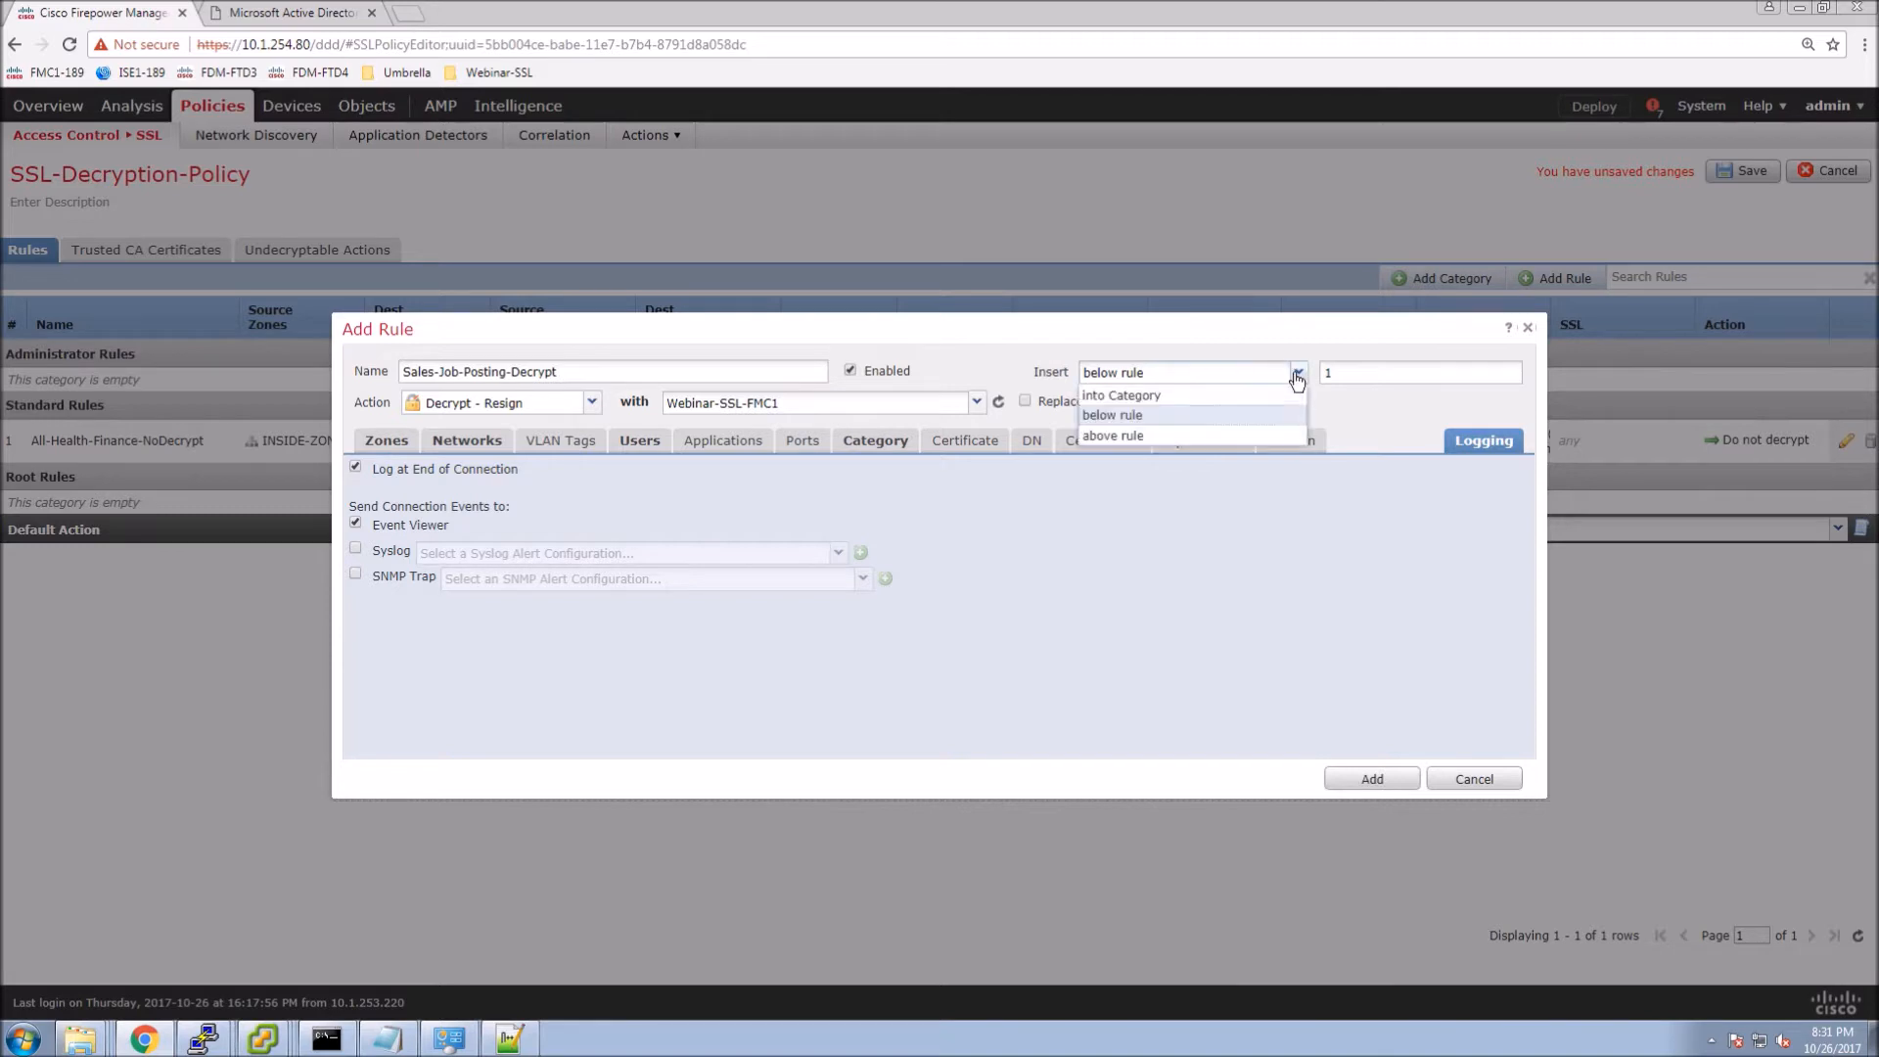
pyautogui.click(1111, 439)
pyautogui.click(1371, 779)
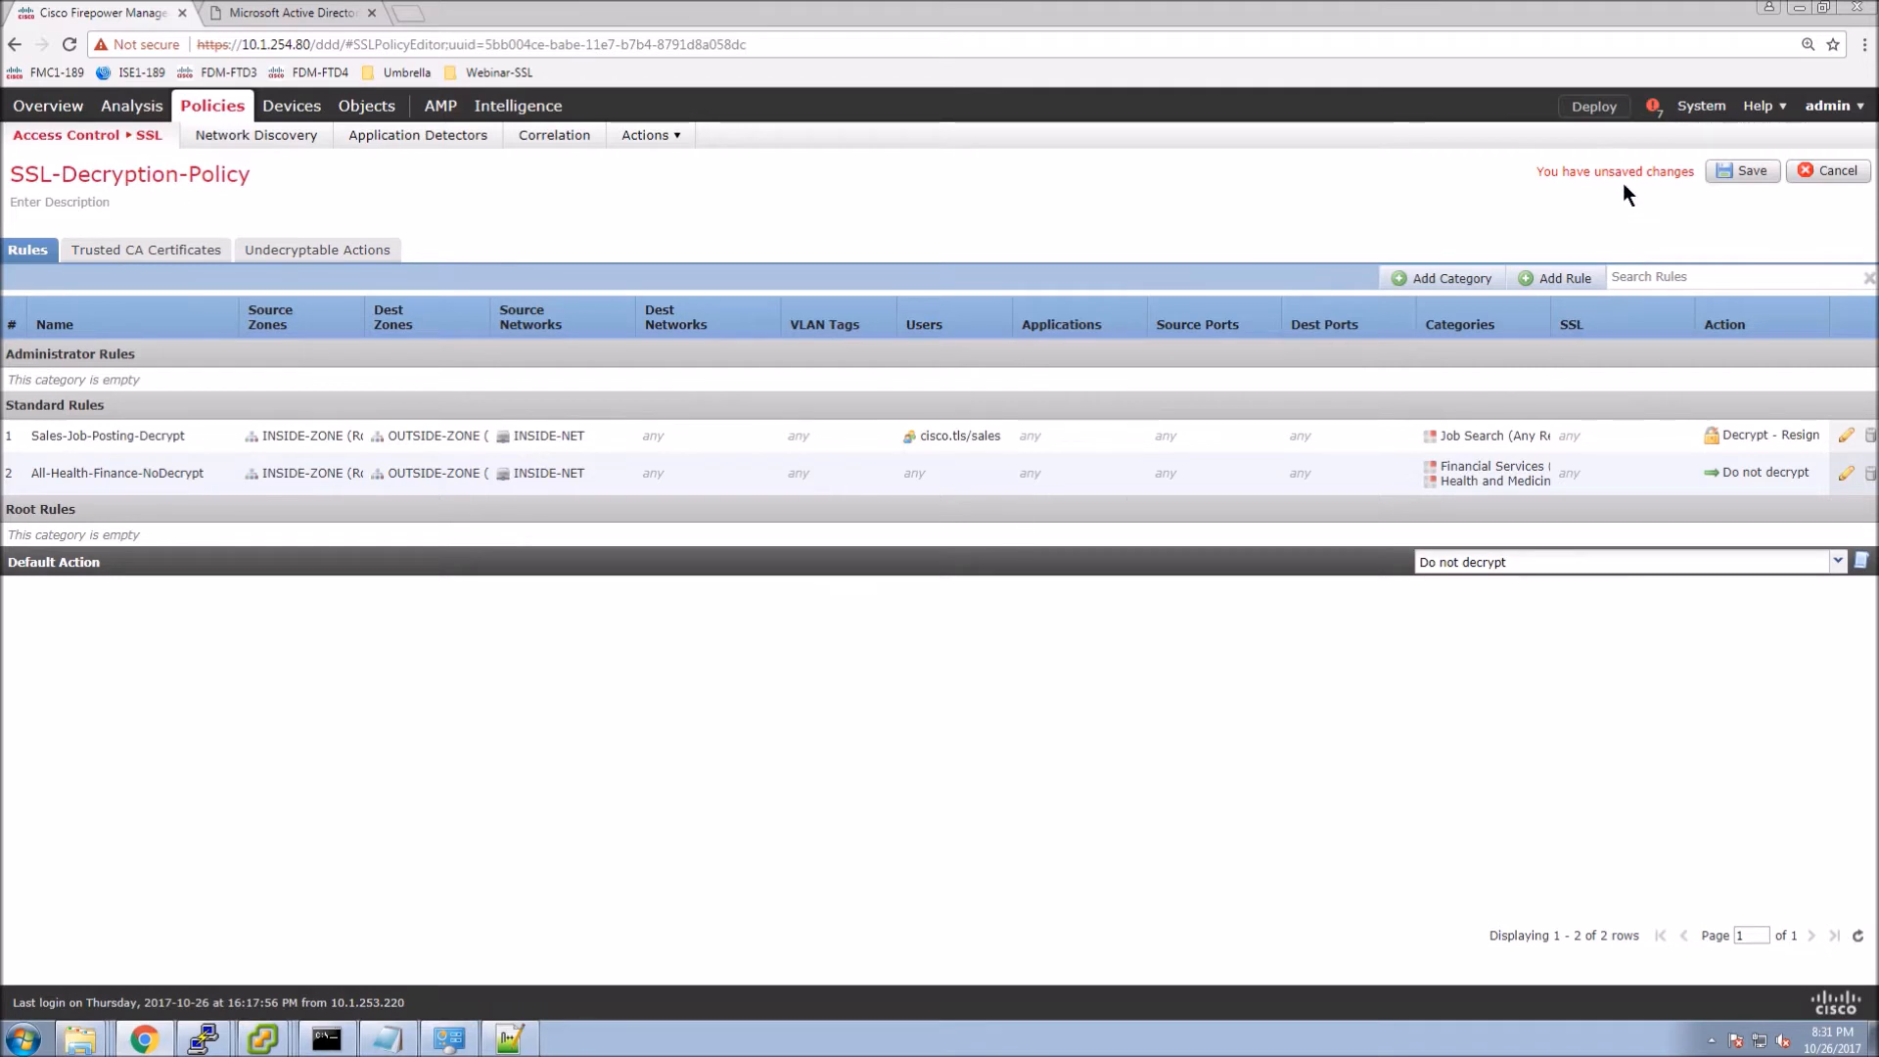
# Create rule HR-Social-Decrypt with action Decrypt - Resign using Webinar-SSL-FMC1.
pyautogui.click(1558, 279)
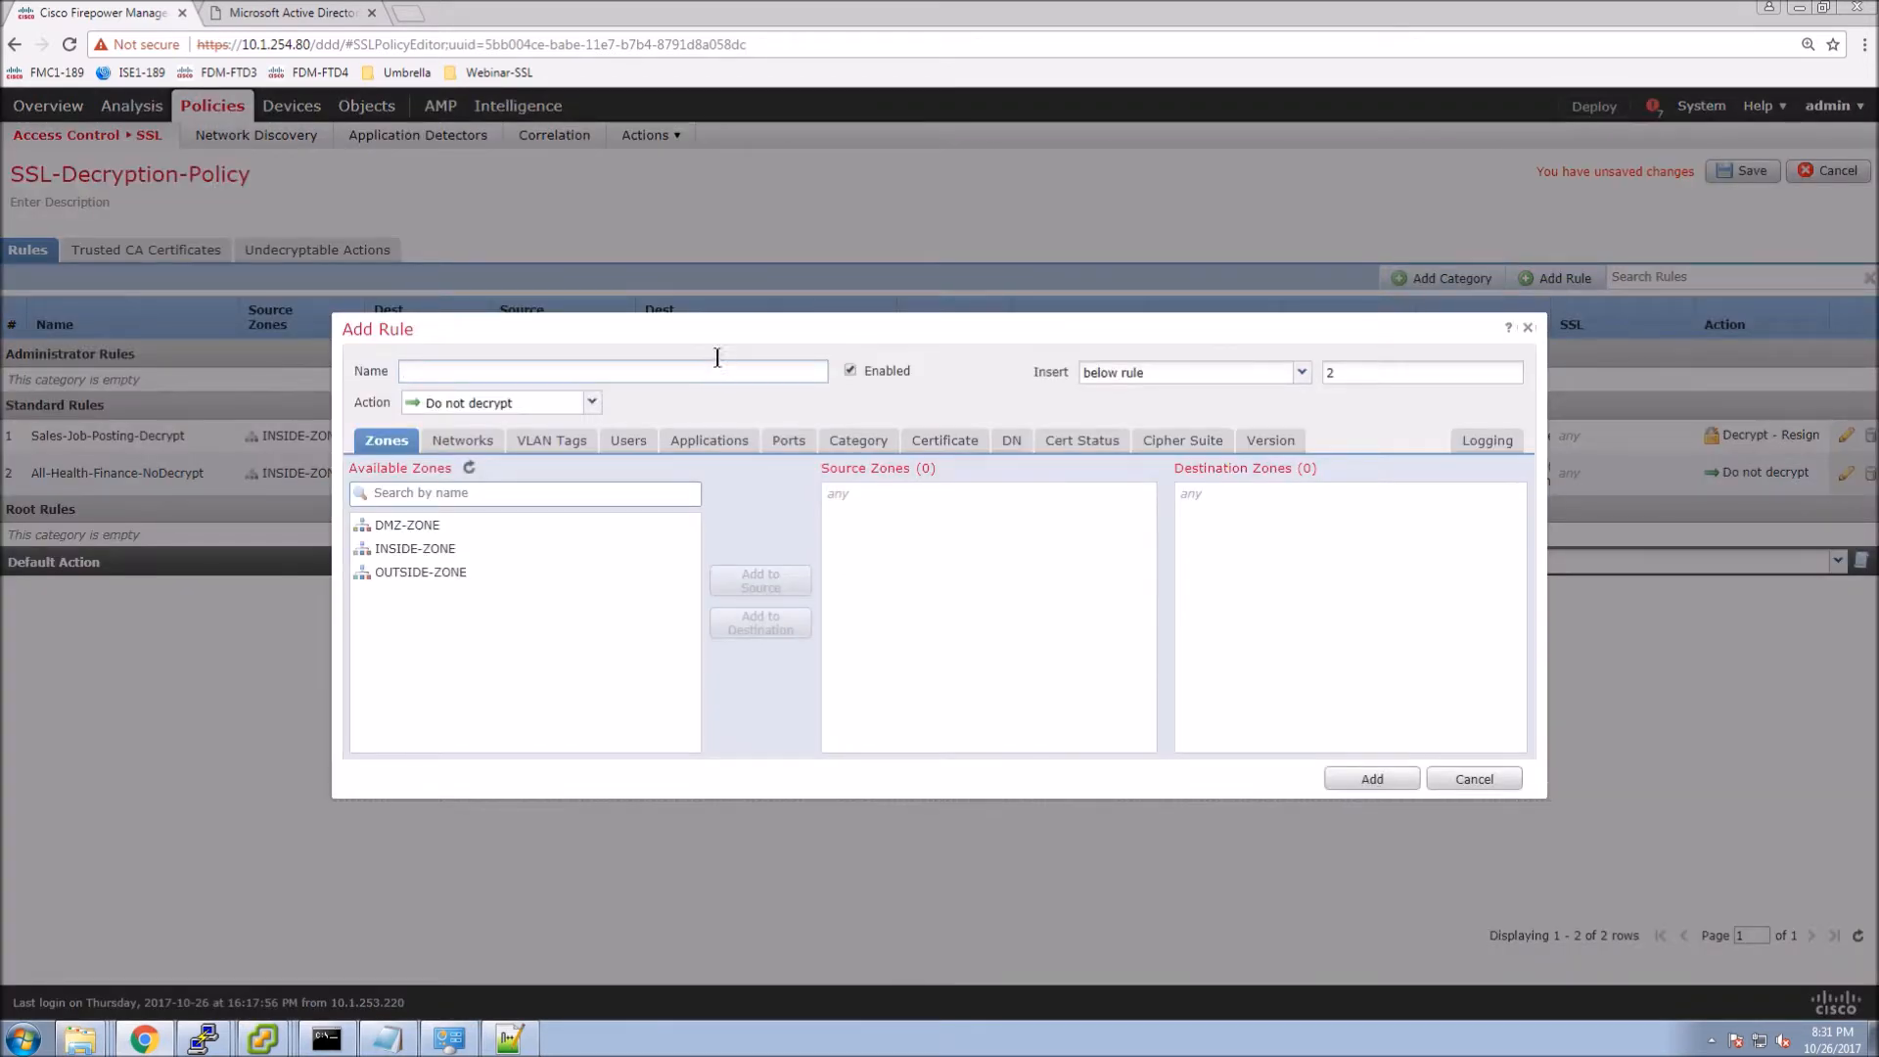
pyautogui.write('HR-Social-Decrypt')
pyautogui.click(592, 403)
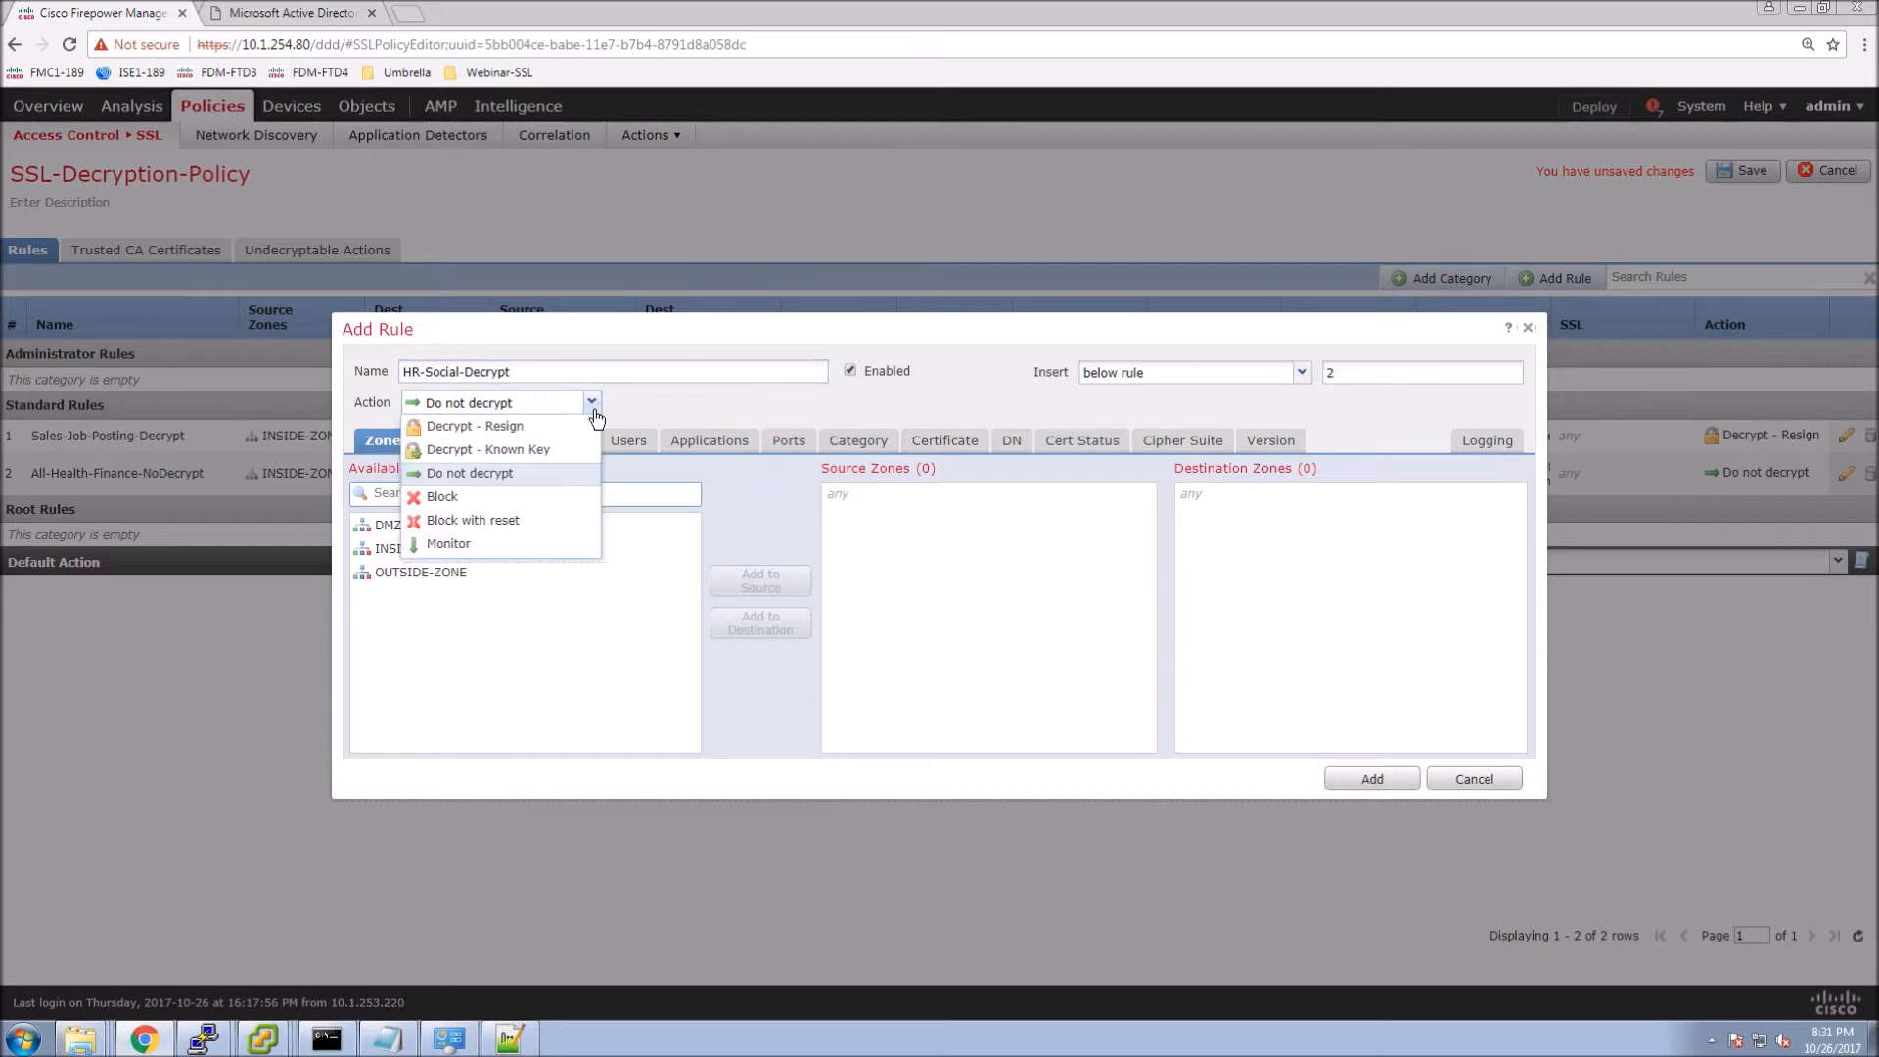
pyautogui.click(525, 430)
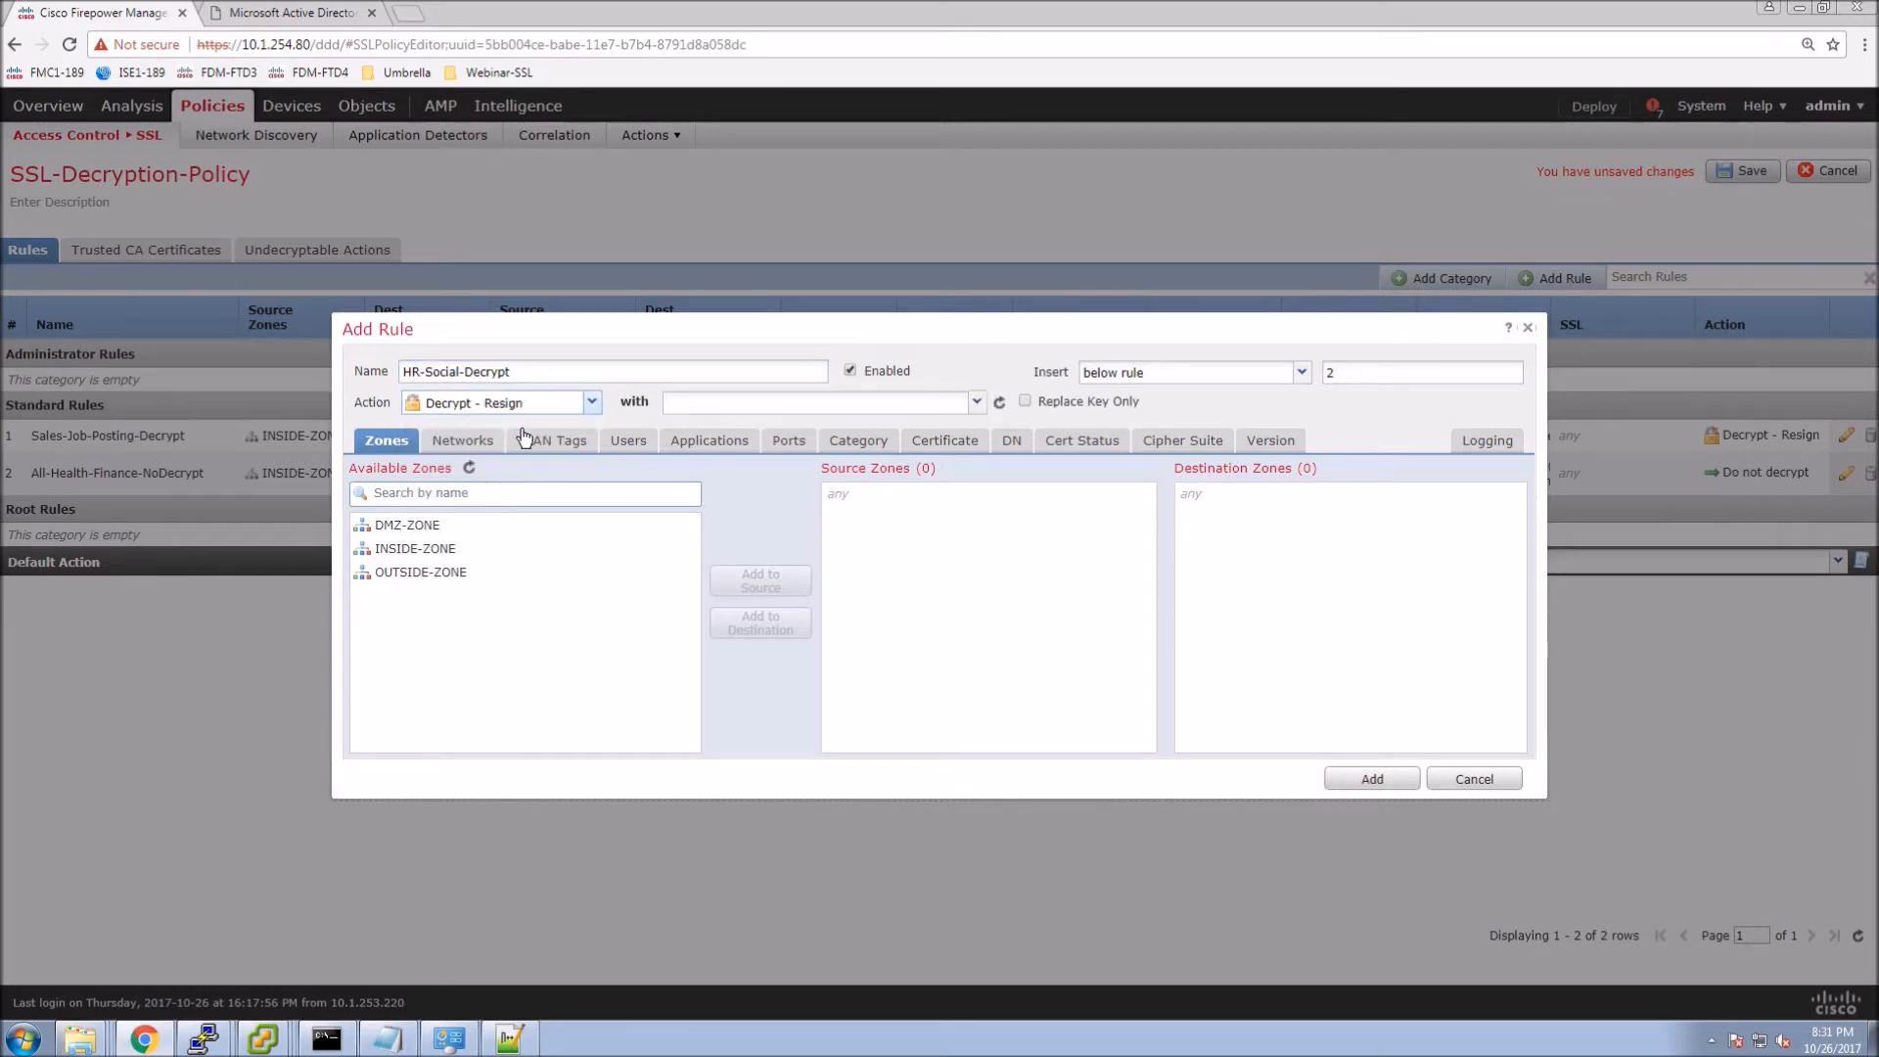
pyautogui.click(976, 403)
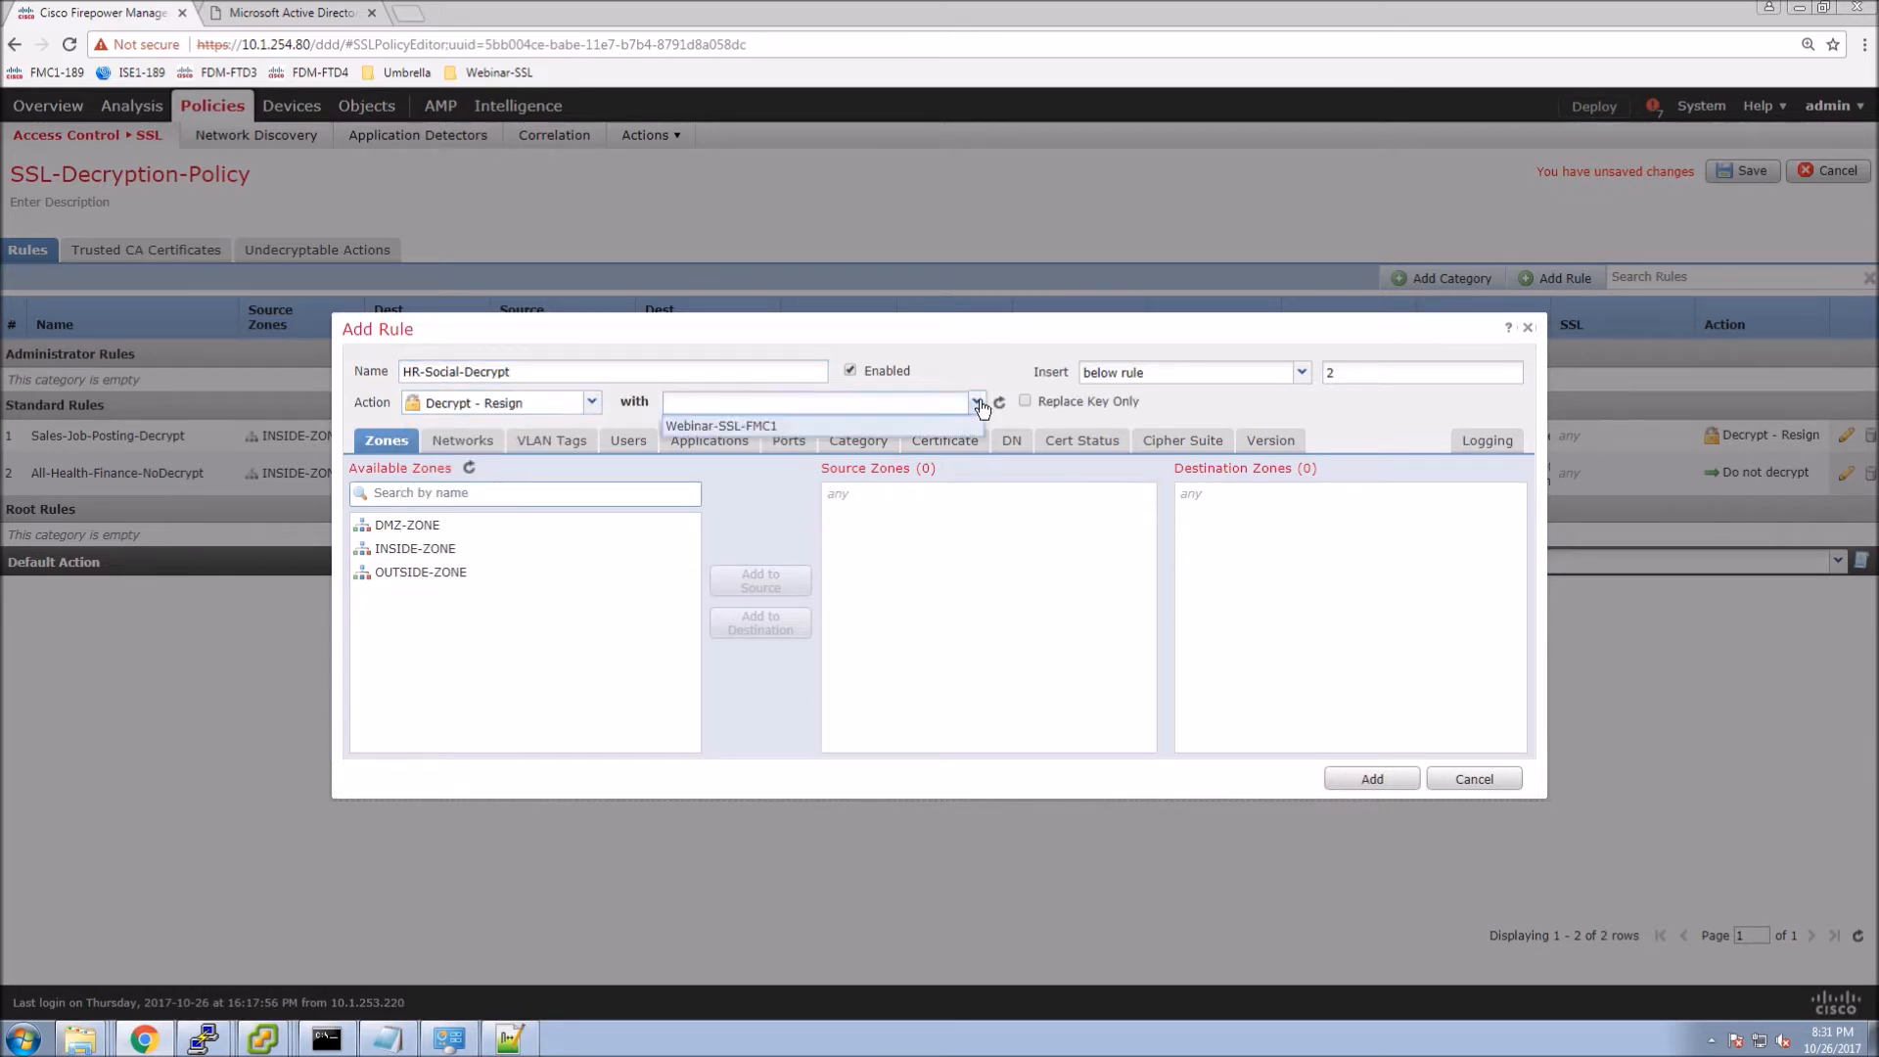
pyautogui.click(750, 426)
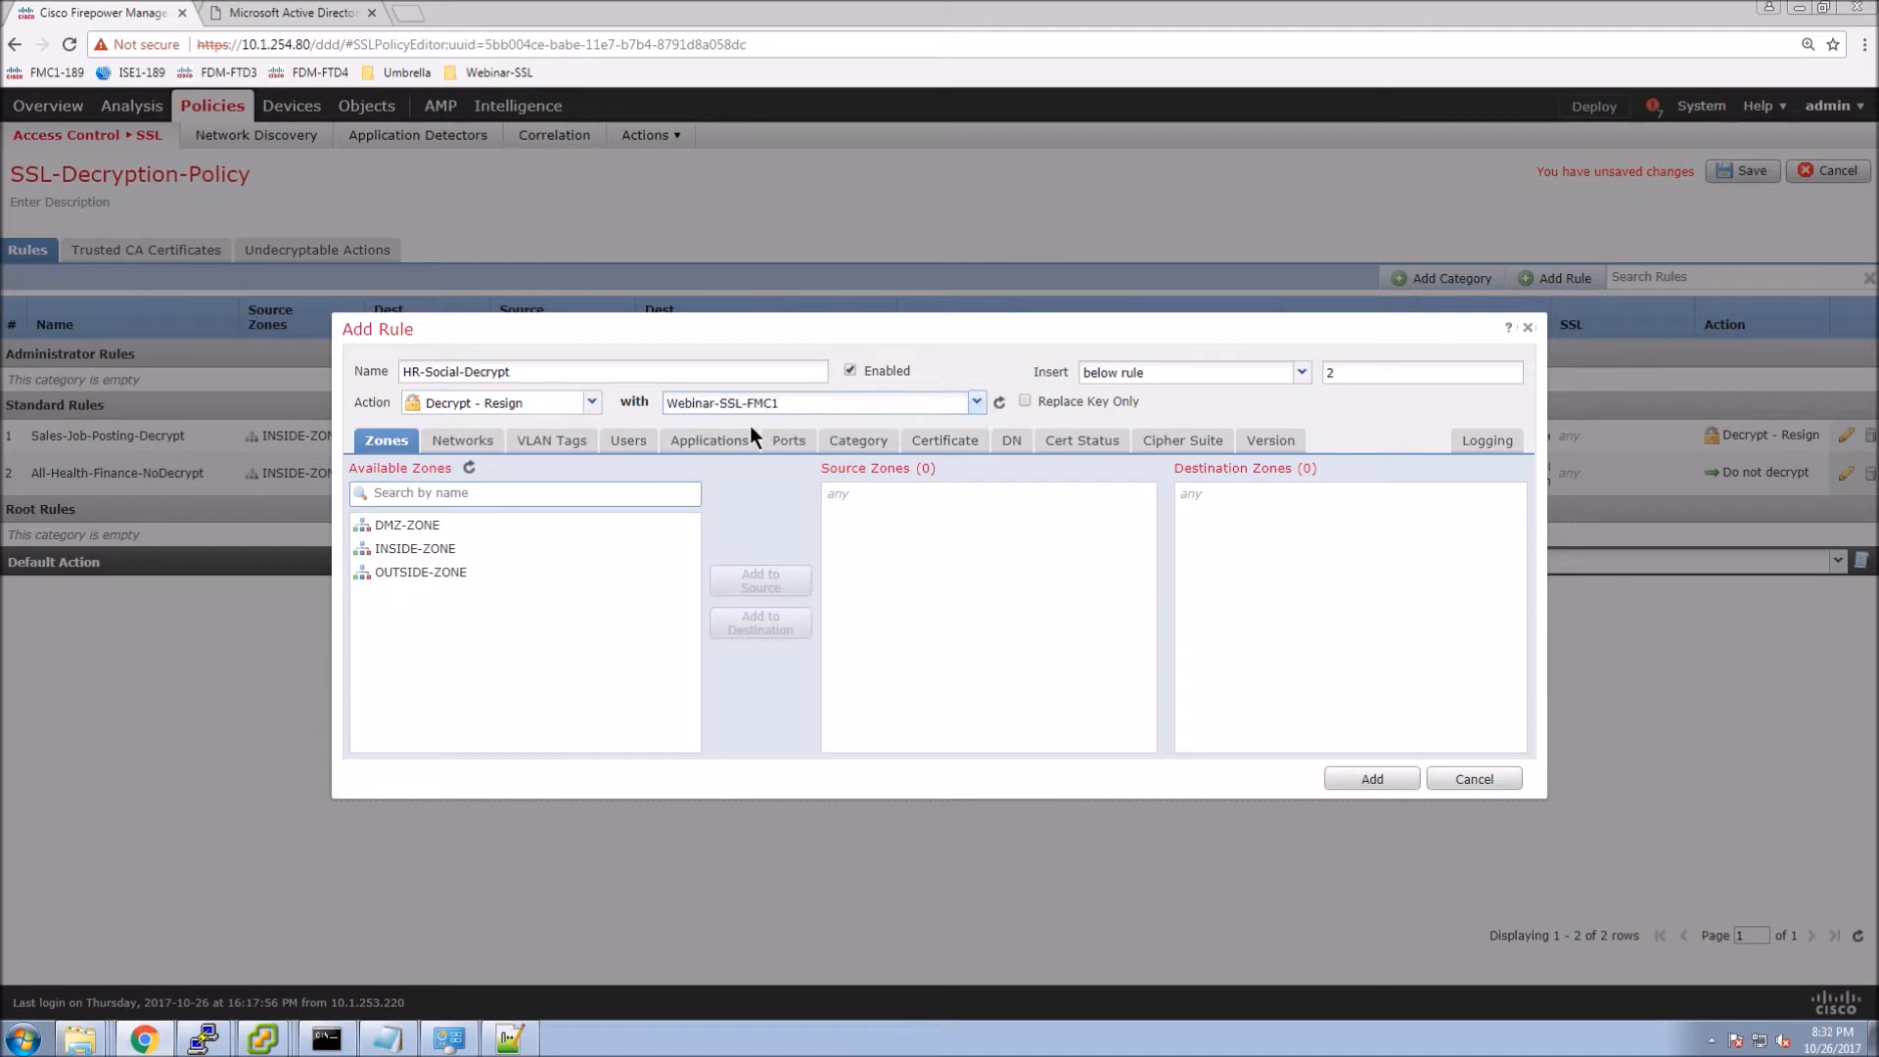
# Match INSIDE-ZONE to OUTSIDE-ZONE traffic with INSIDE-NET as the source network.
pyautogui.click(440, 549)
pyautogui.click(760, 580)
pyautogui.click(442, 577)
pyautogui.click(780, 631)
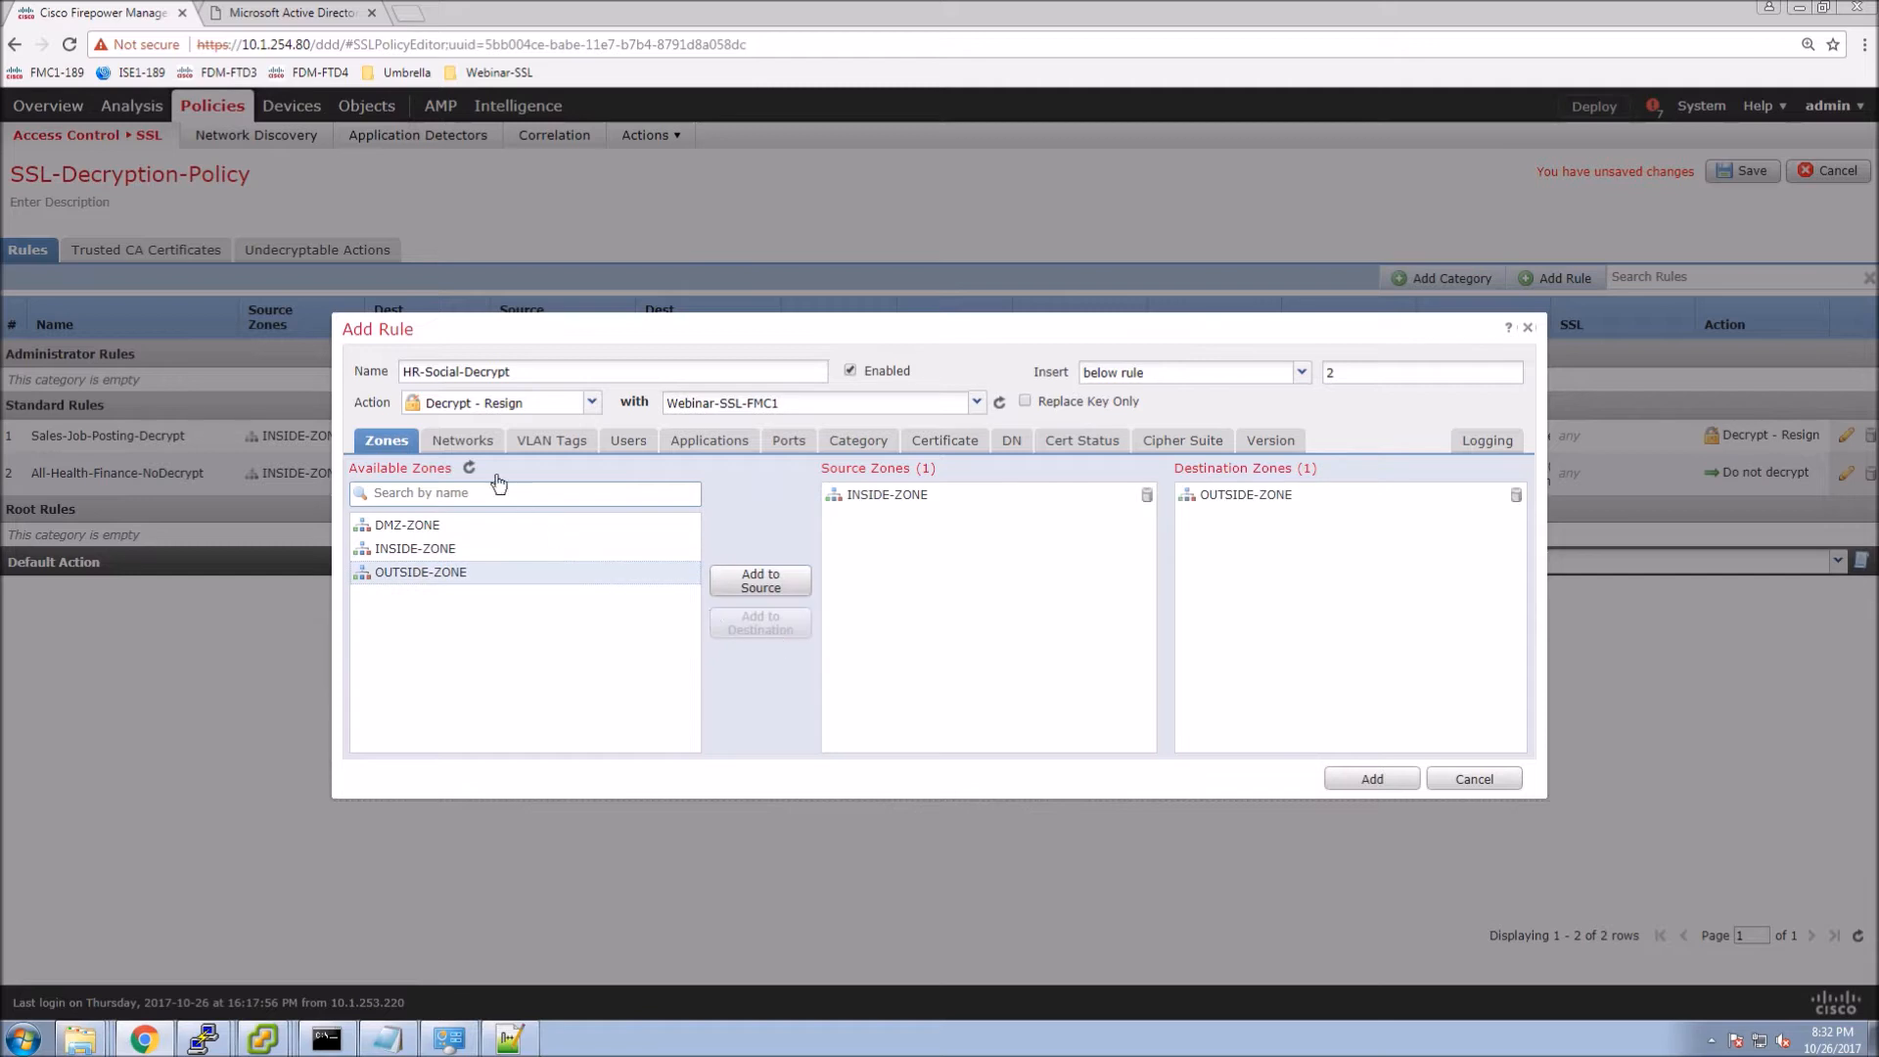
pyautogui.click(458, 446)
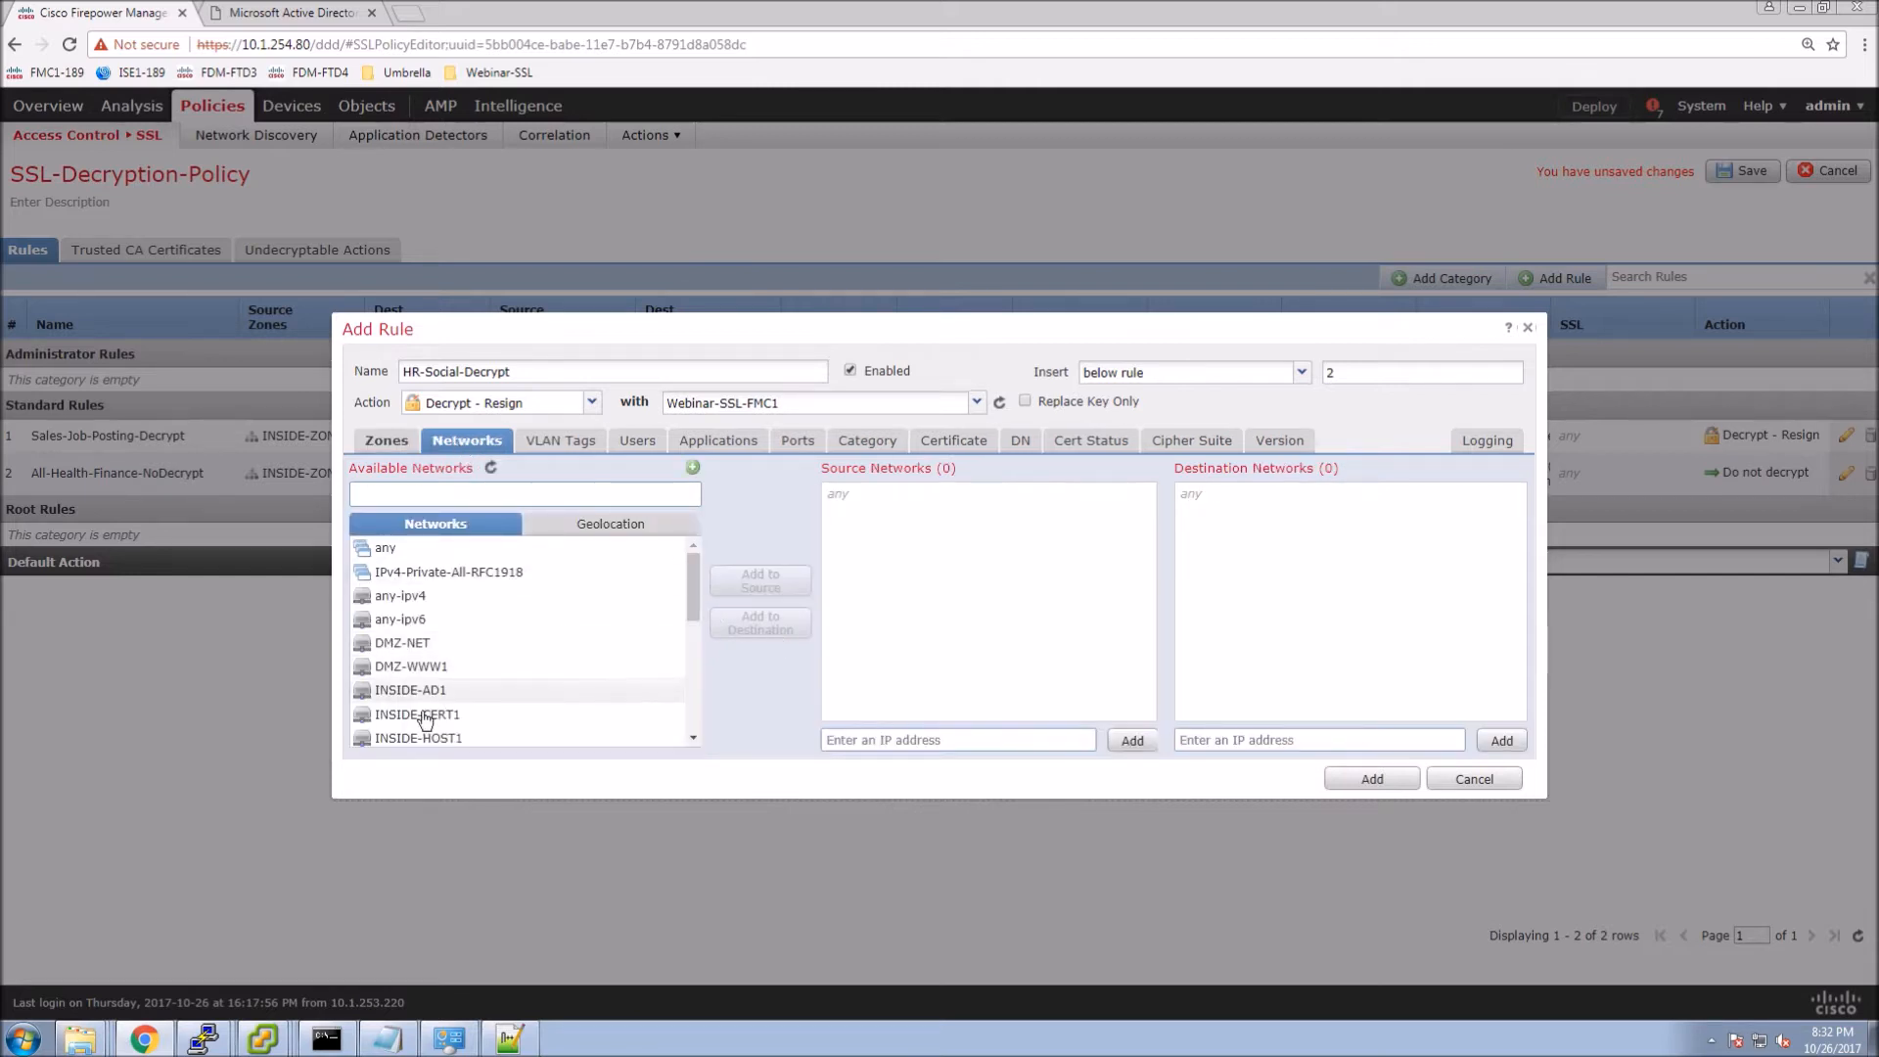
pyautogui.scroll(-1, 420, 712)
pyautogui.click(401, 663)
pyautogui.click(762, 586)
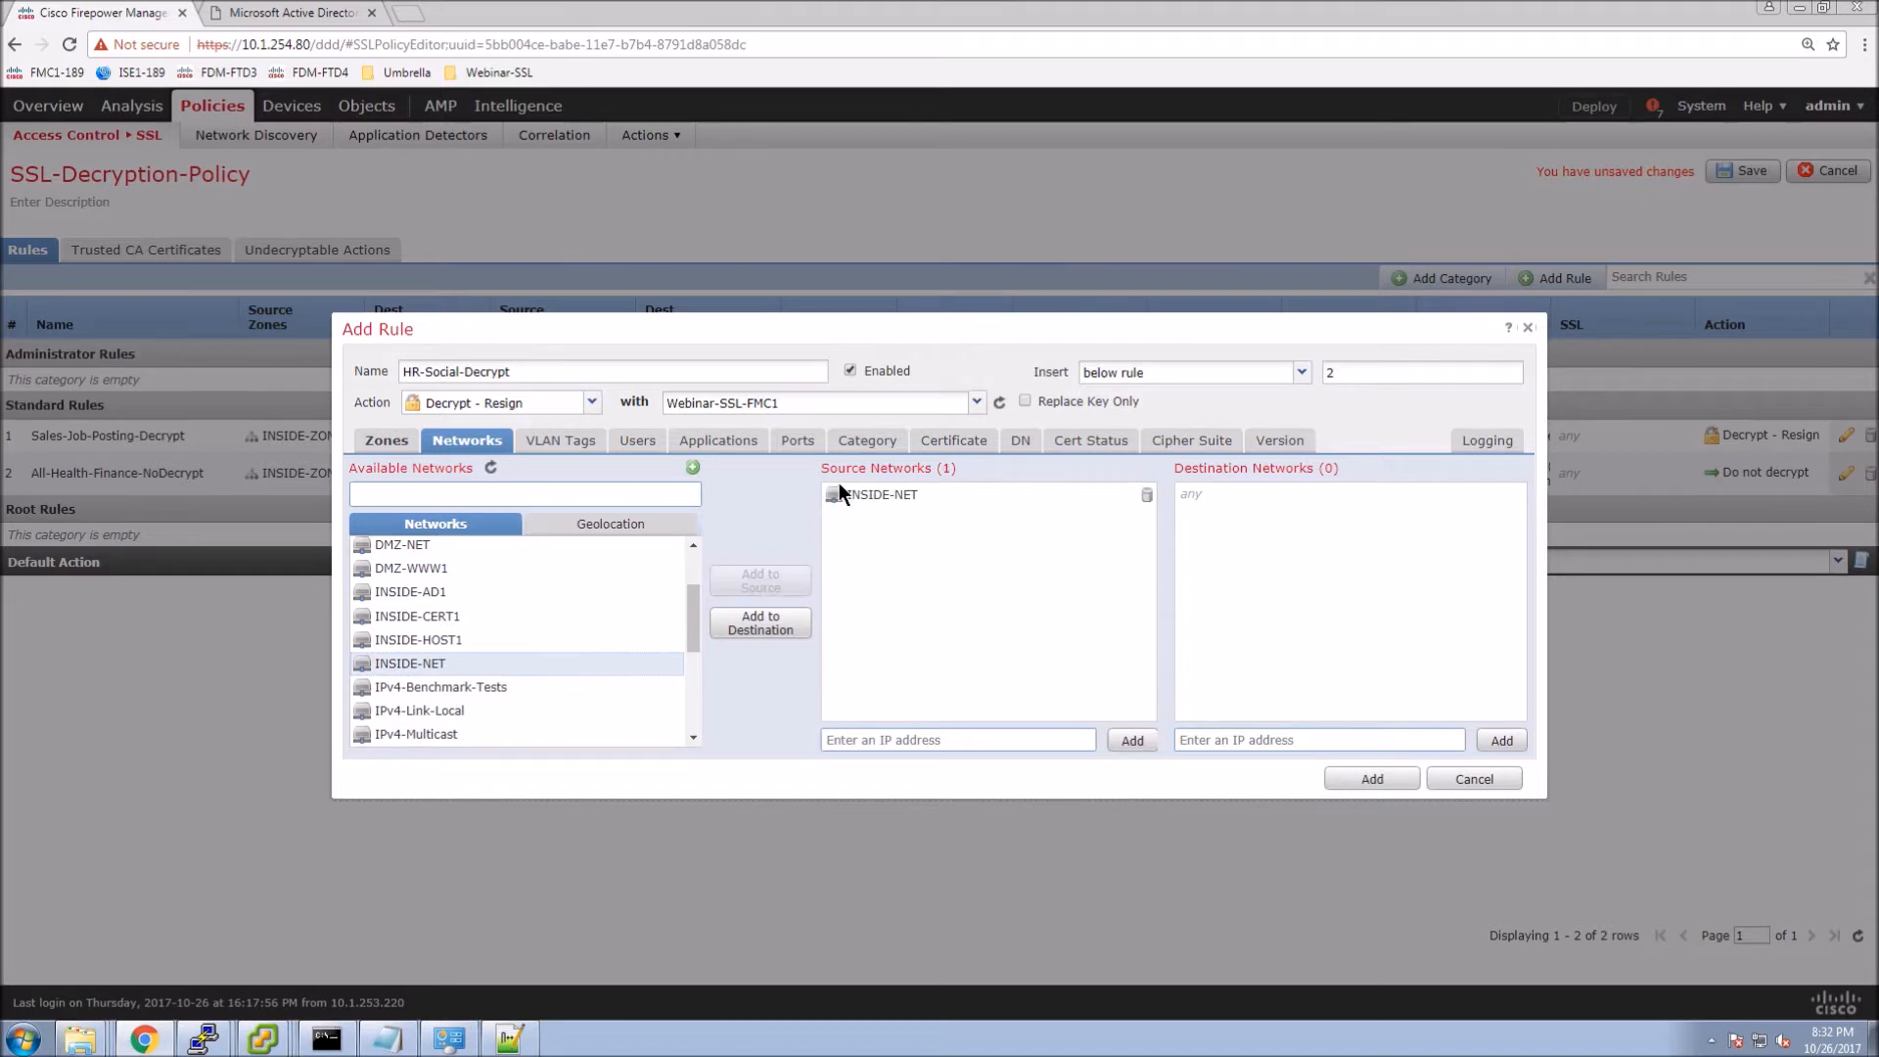
pyautogui.click(720, 446)
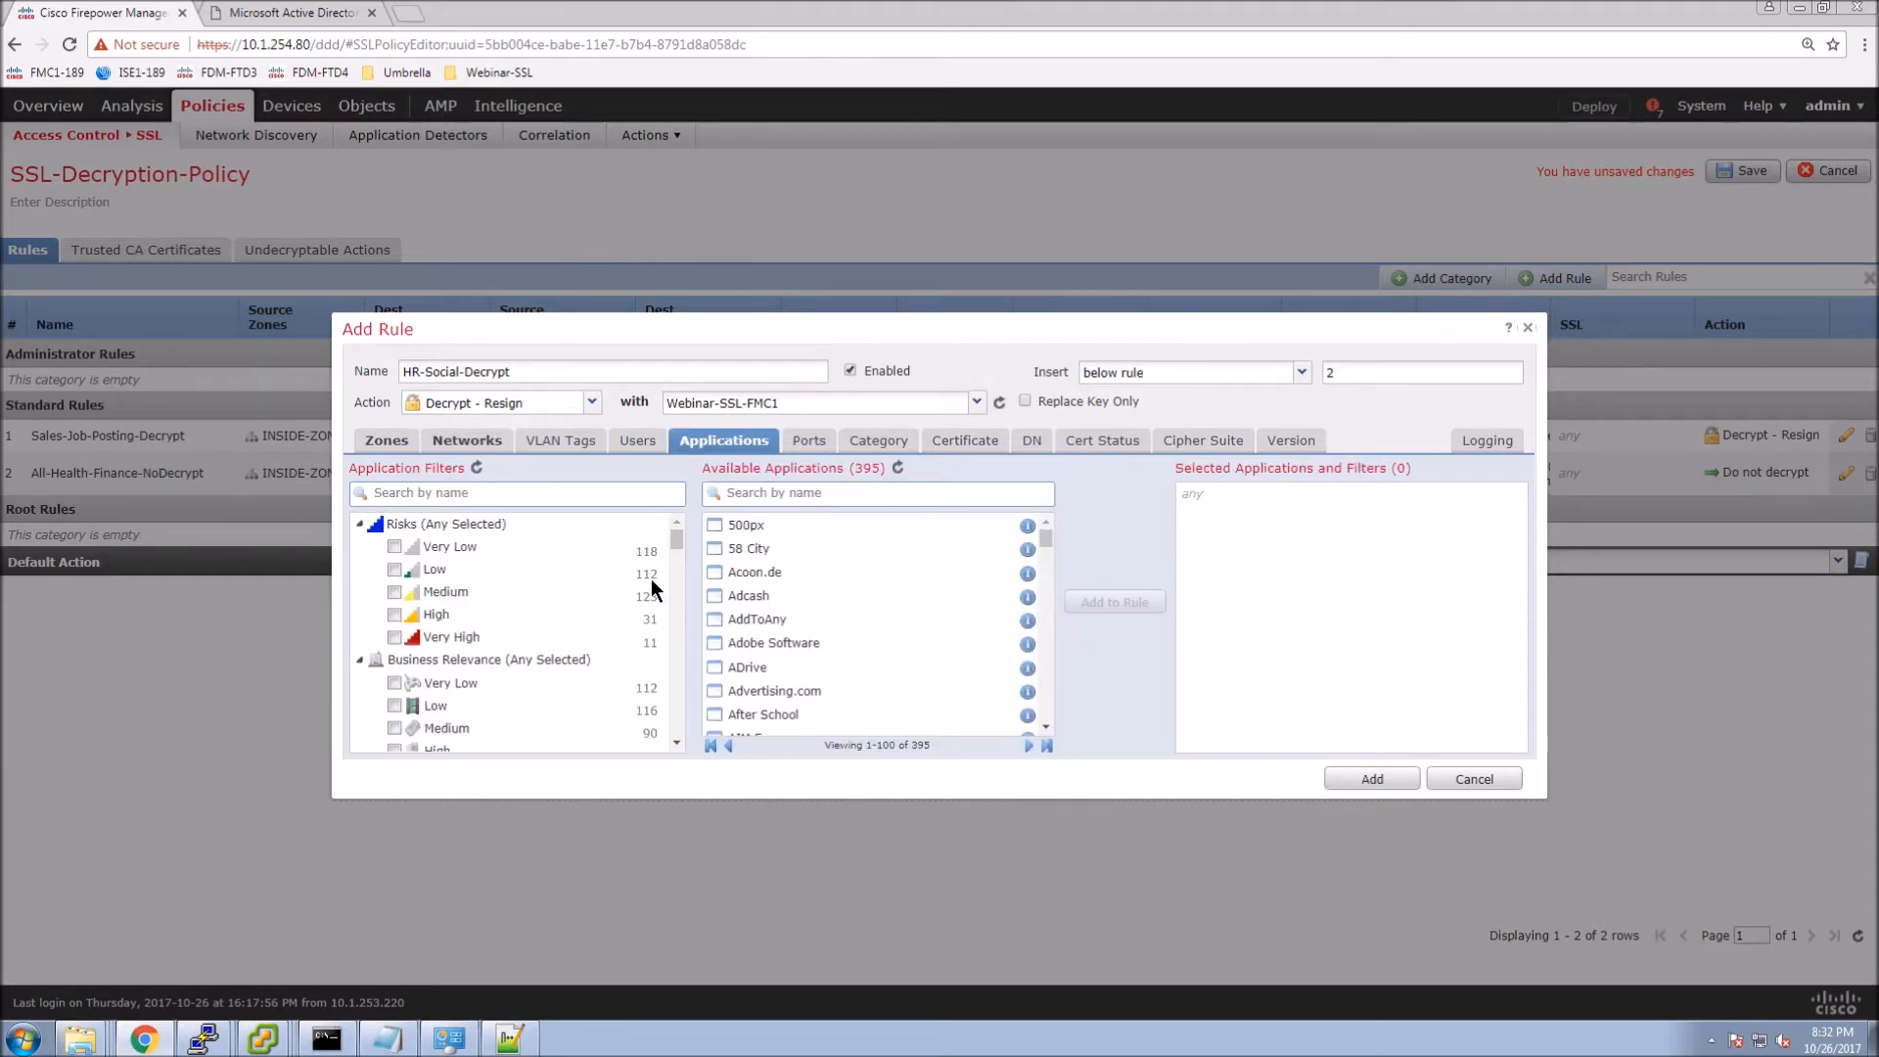
# Add the social networking application category to the HR-Social-Decrypt rule.
pyautogui.scroll(-1, 456, 635)
pyautogui.scroll(-3, 456, 634)
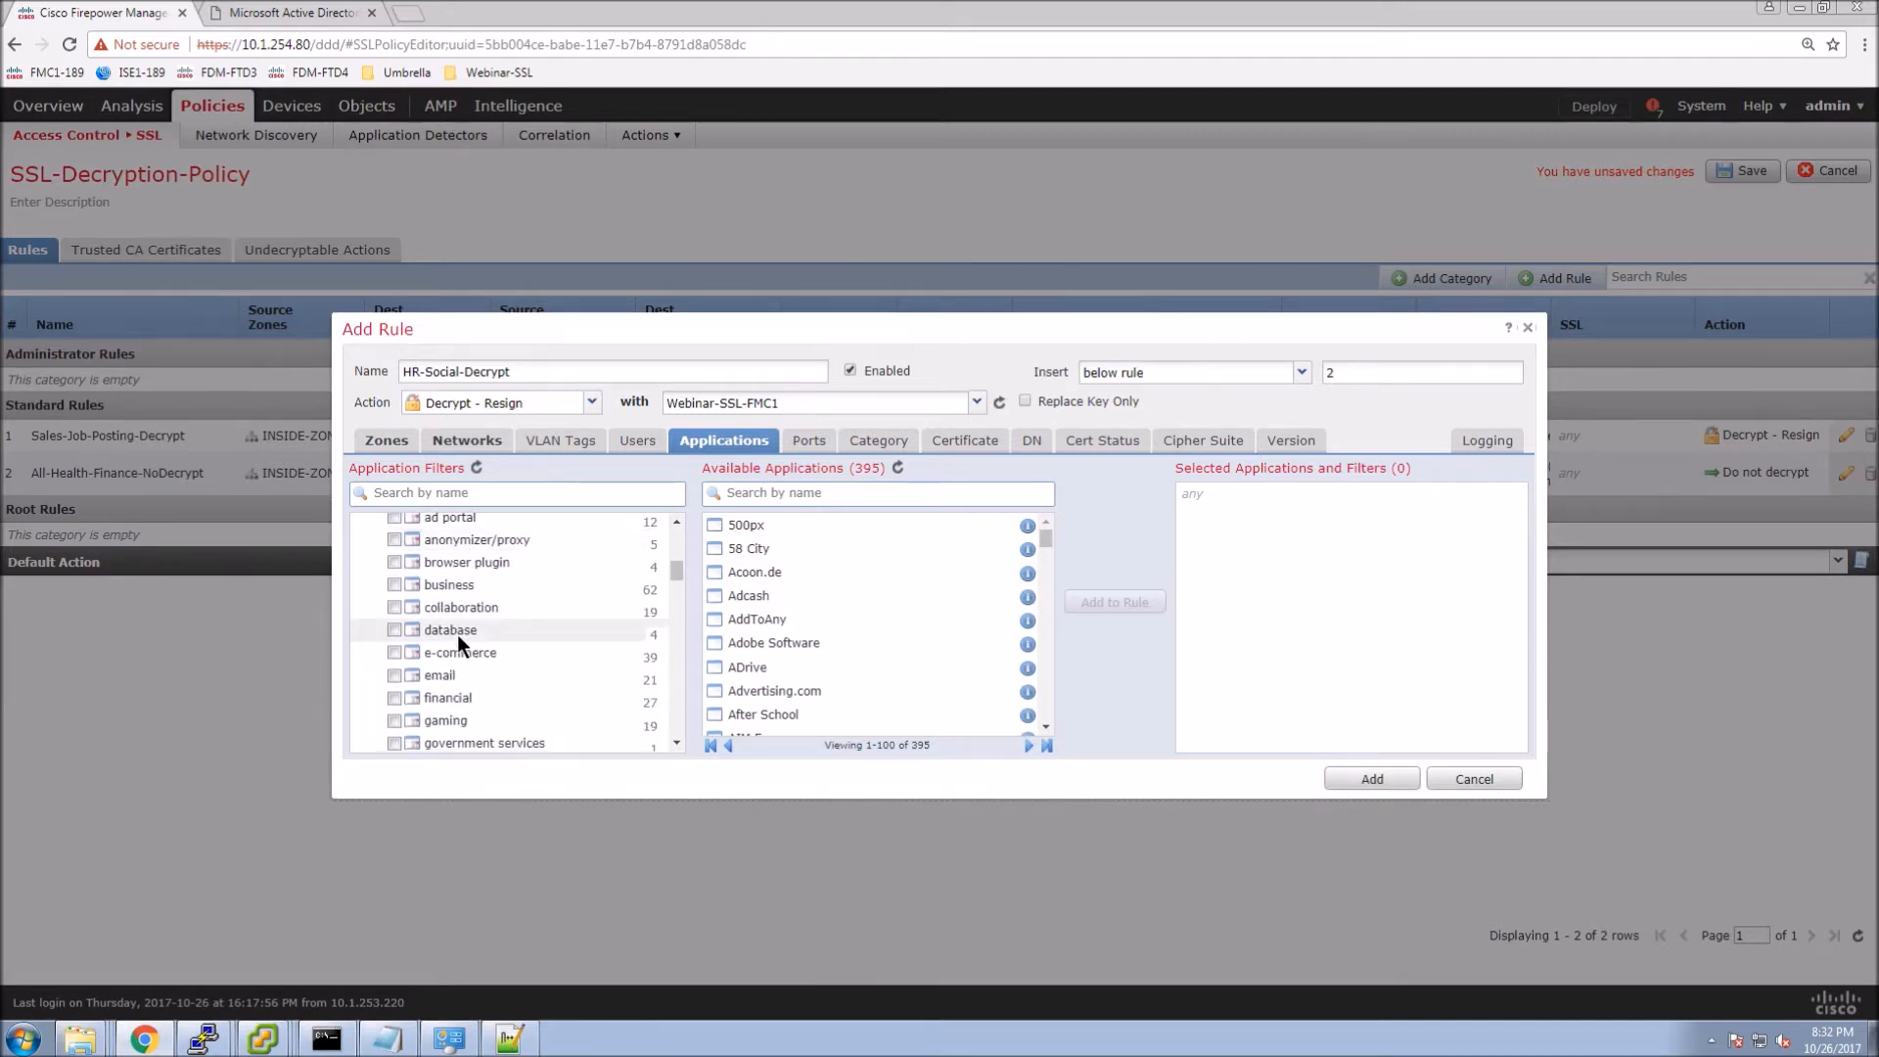
pyautogui.scroll(-1, 456, 636)
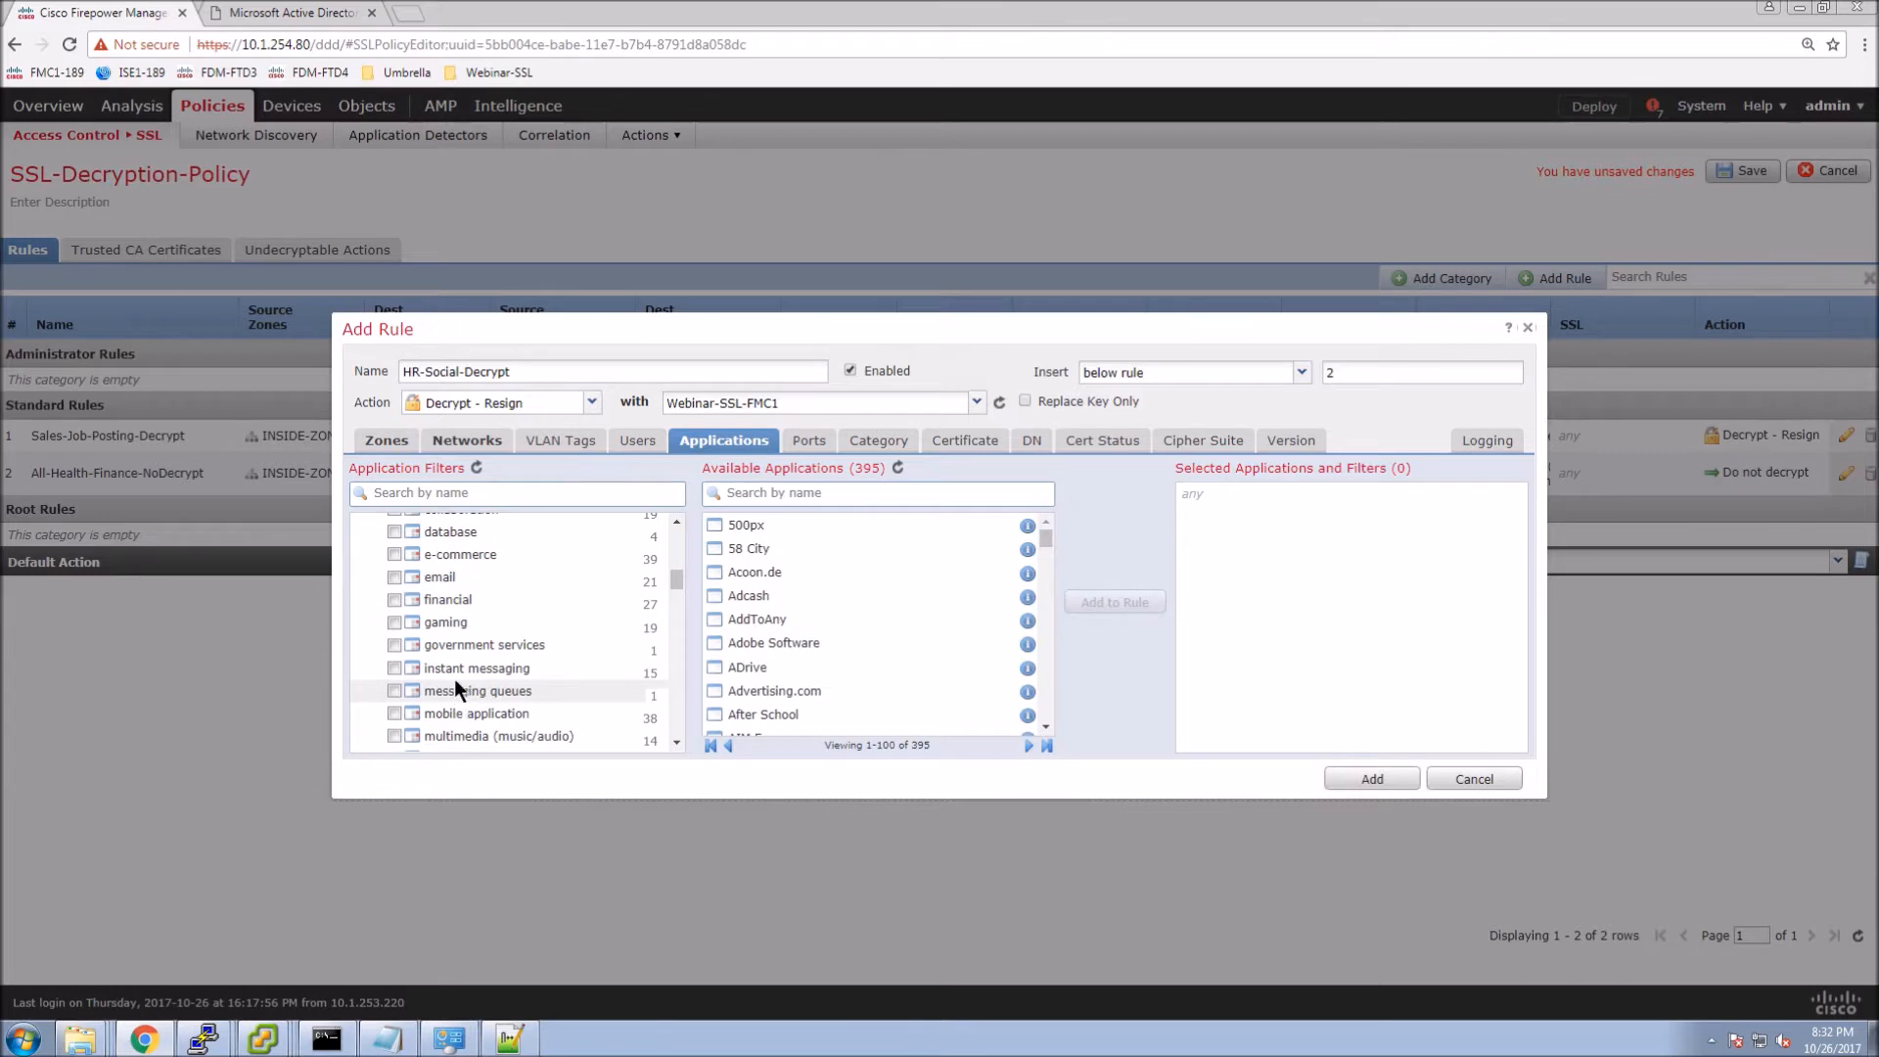
pyautogui.scroll(-1, 456, 699)
pyautogui.scroll(-1, 456, 699)
pyautogui.scroll(-3, 456, 699)
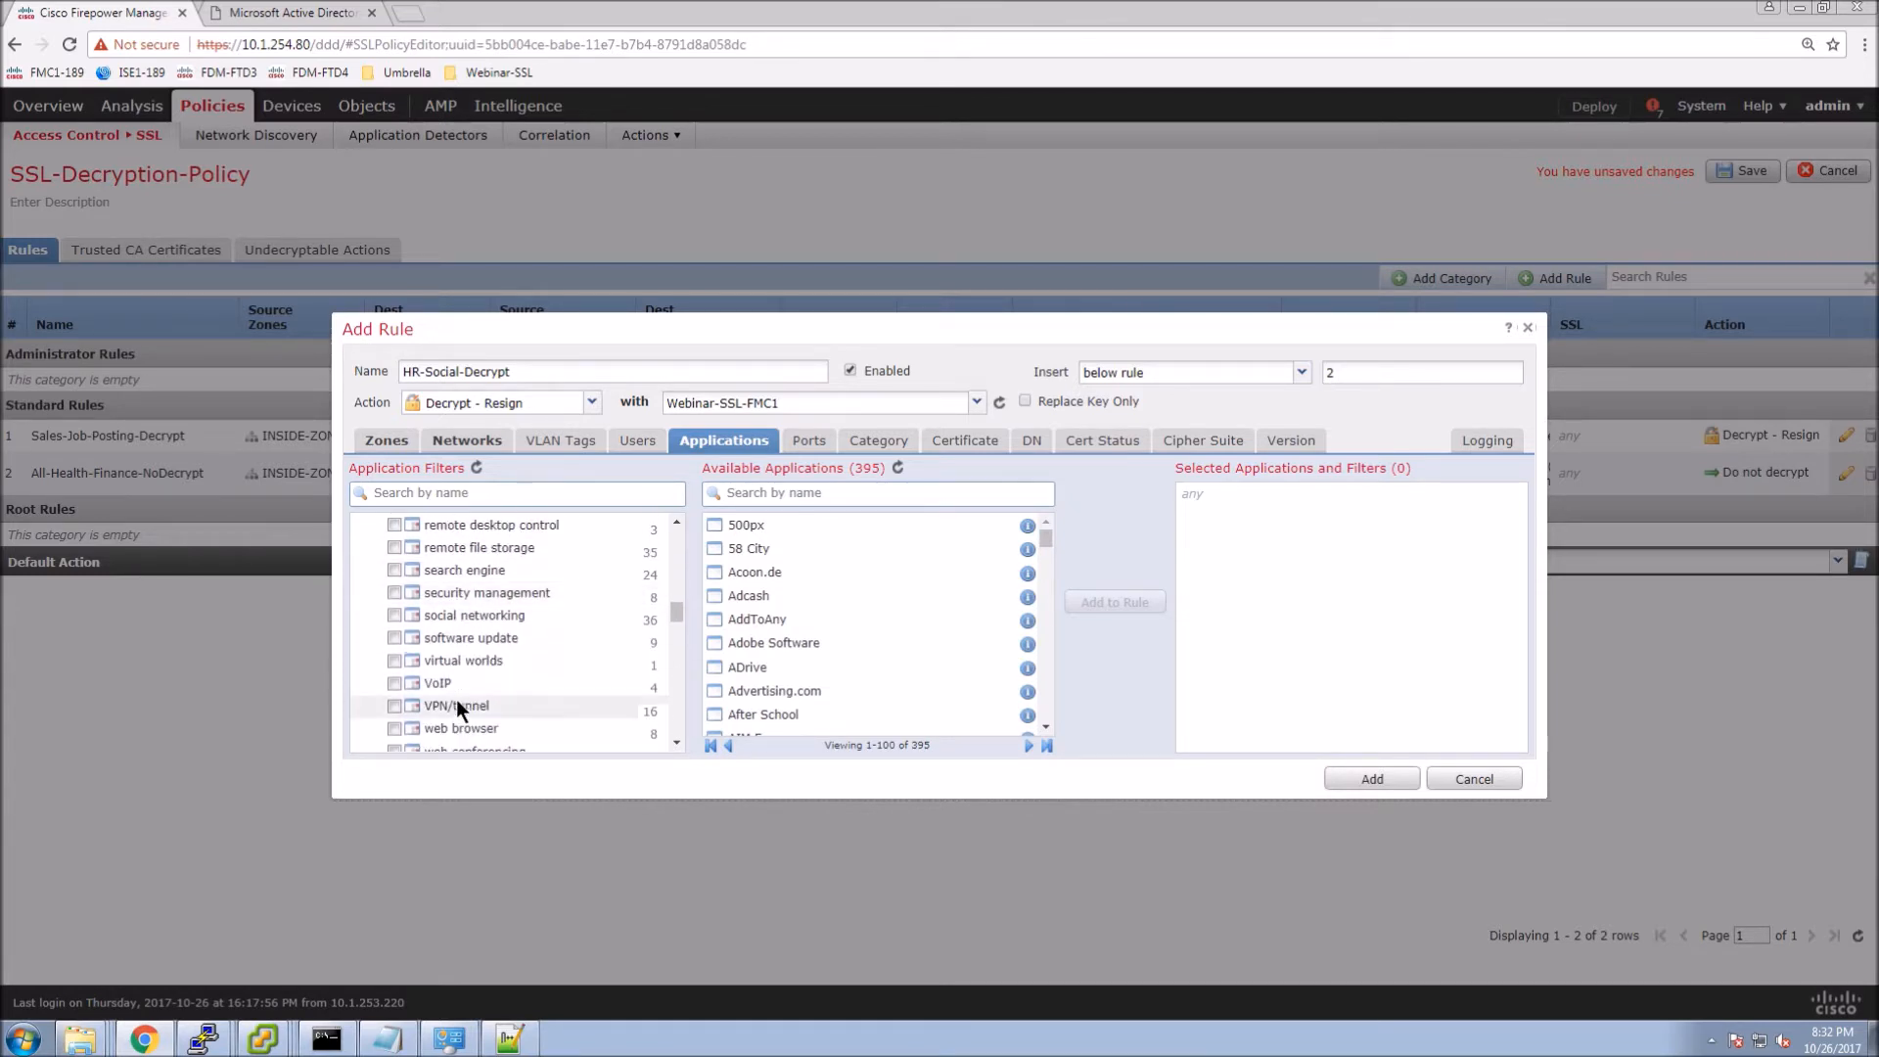
pyautogui.click(392, 614)
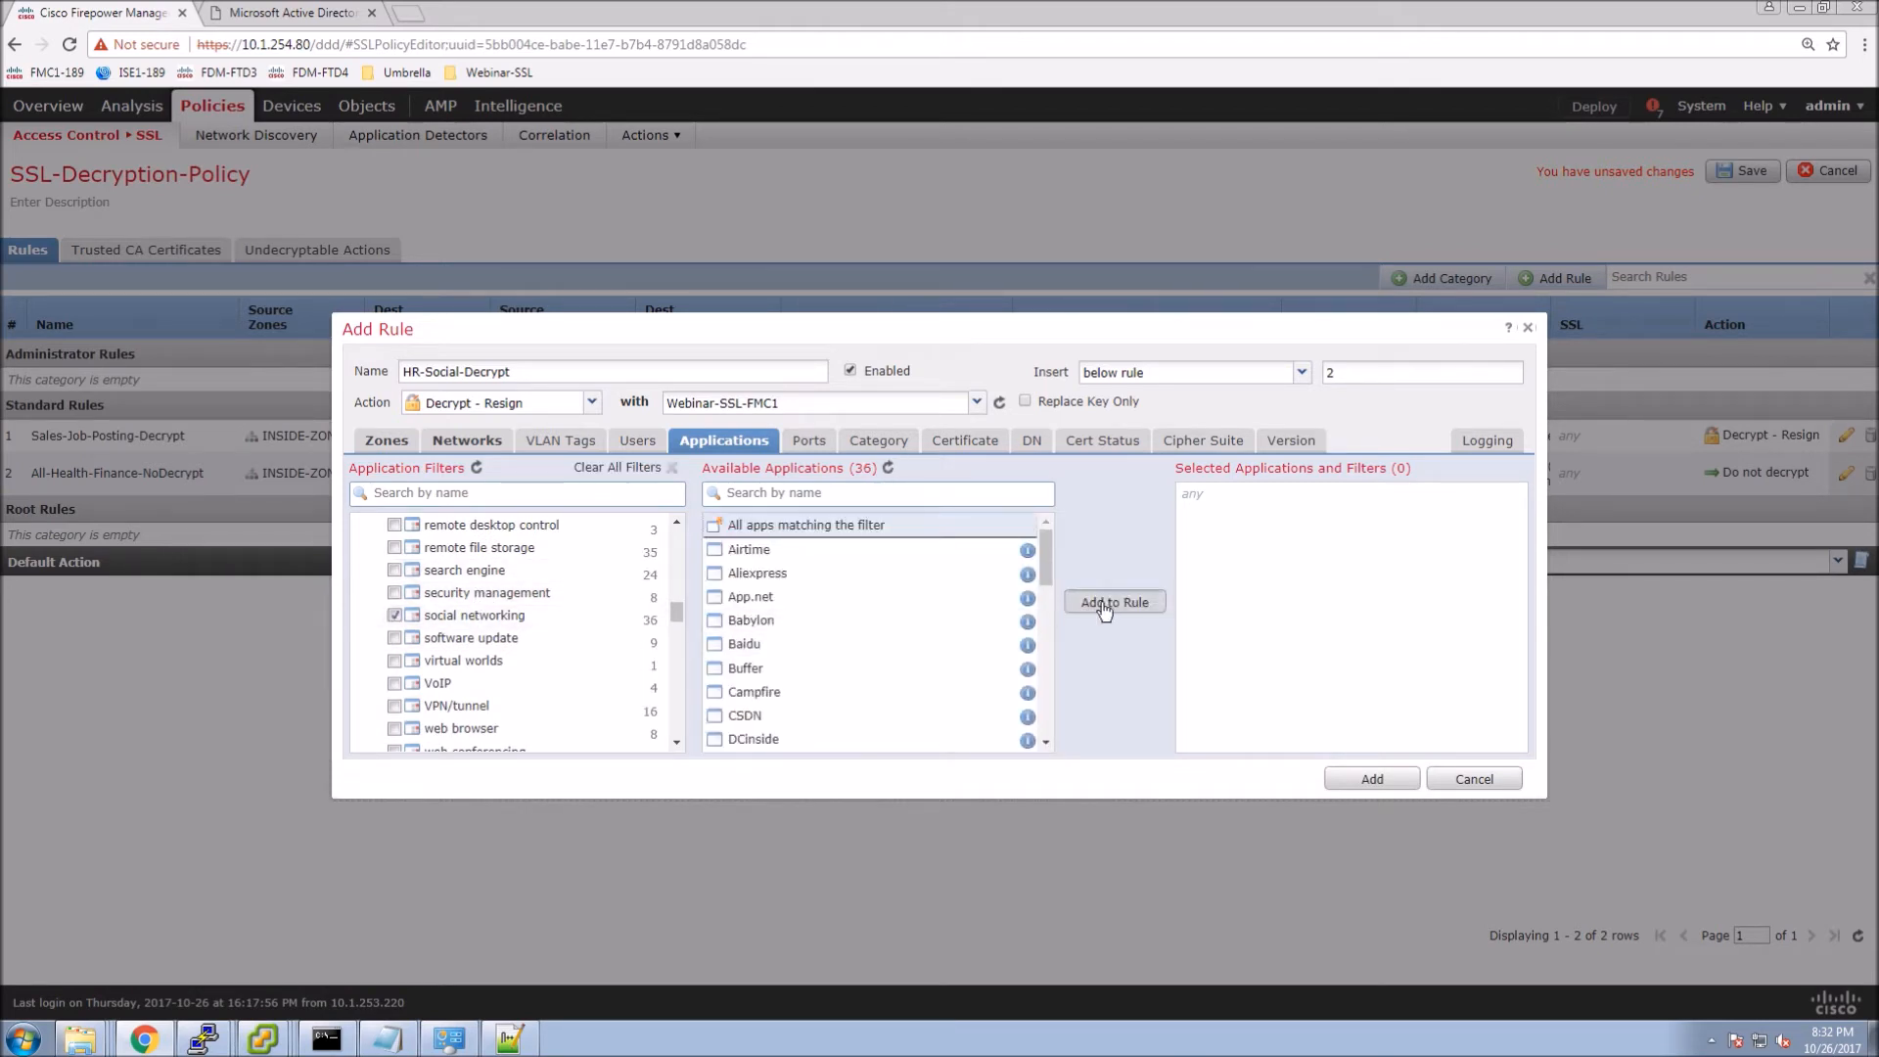
pyautogui.click(1103, 602)
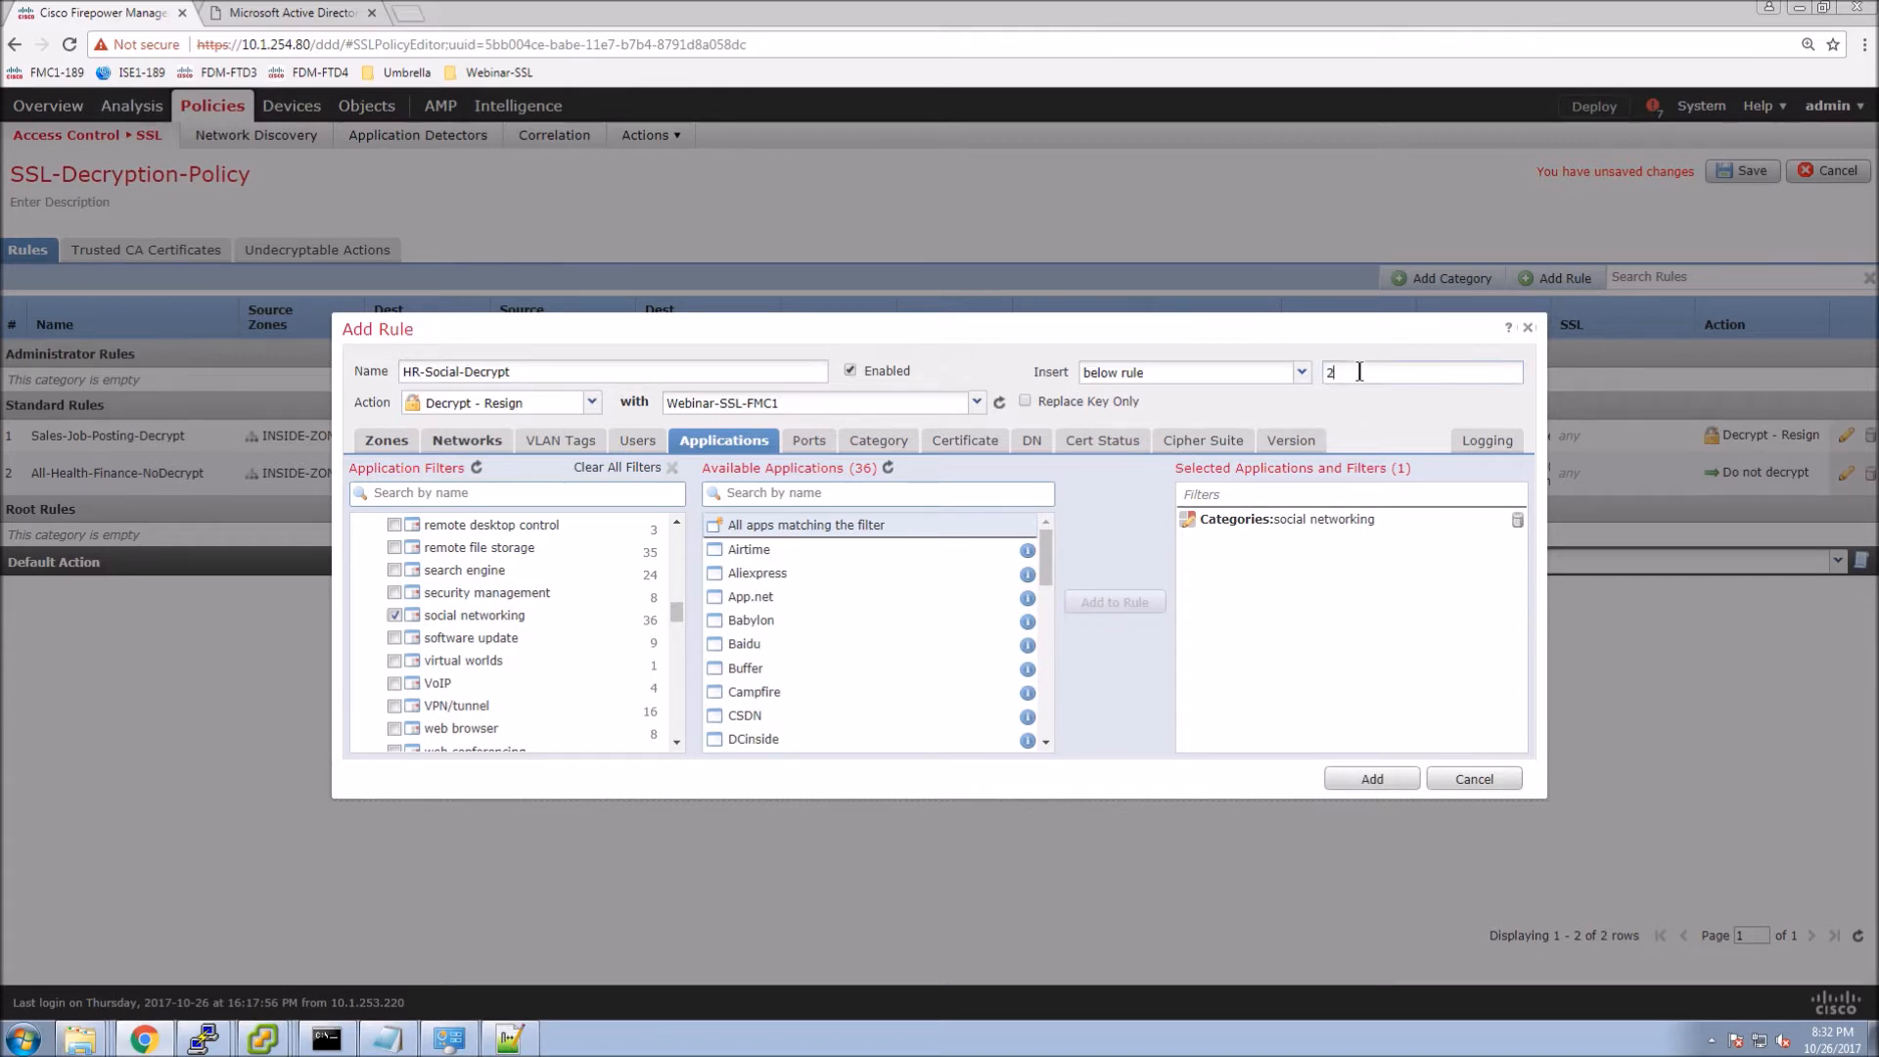
# Set the rule to insert below rule 1 and log at end of connection.
pyautogui.press('BackSpace')
pyautogui.write('1')
pyautogui.click(1479, 456)
pyautogui.click(357, 467)
# Add the cisco.tls/hr group to the rule's users and add HR-Social-Decrypt to the policy.
pyautogui.click(654, 446)
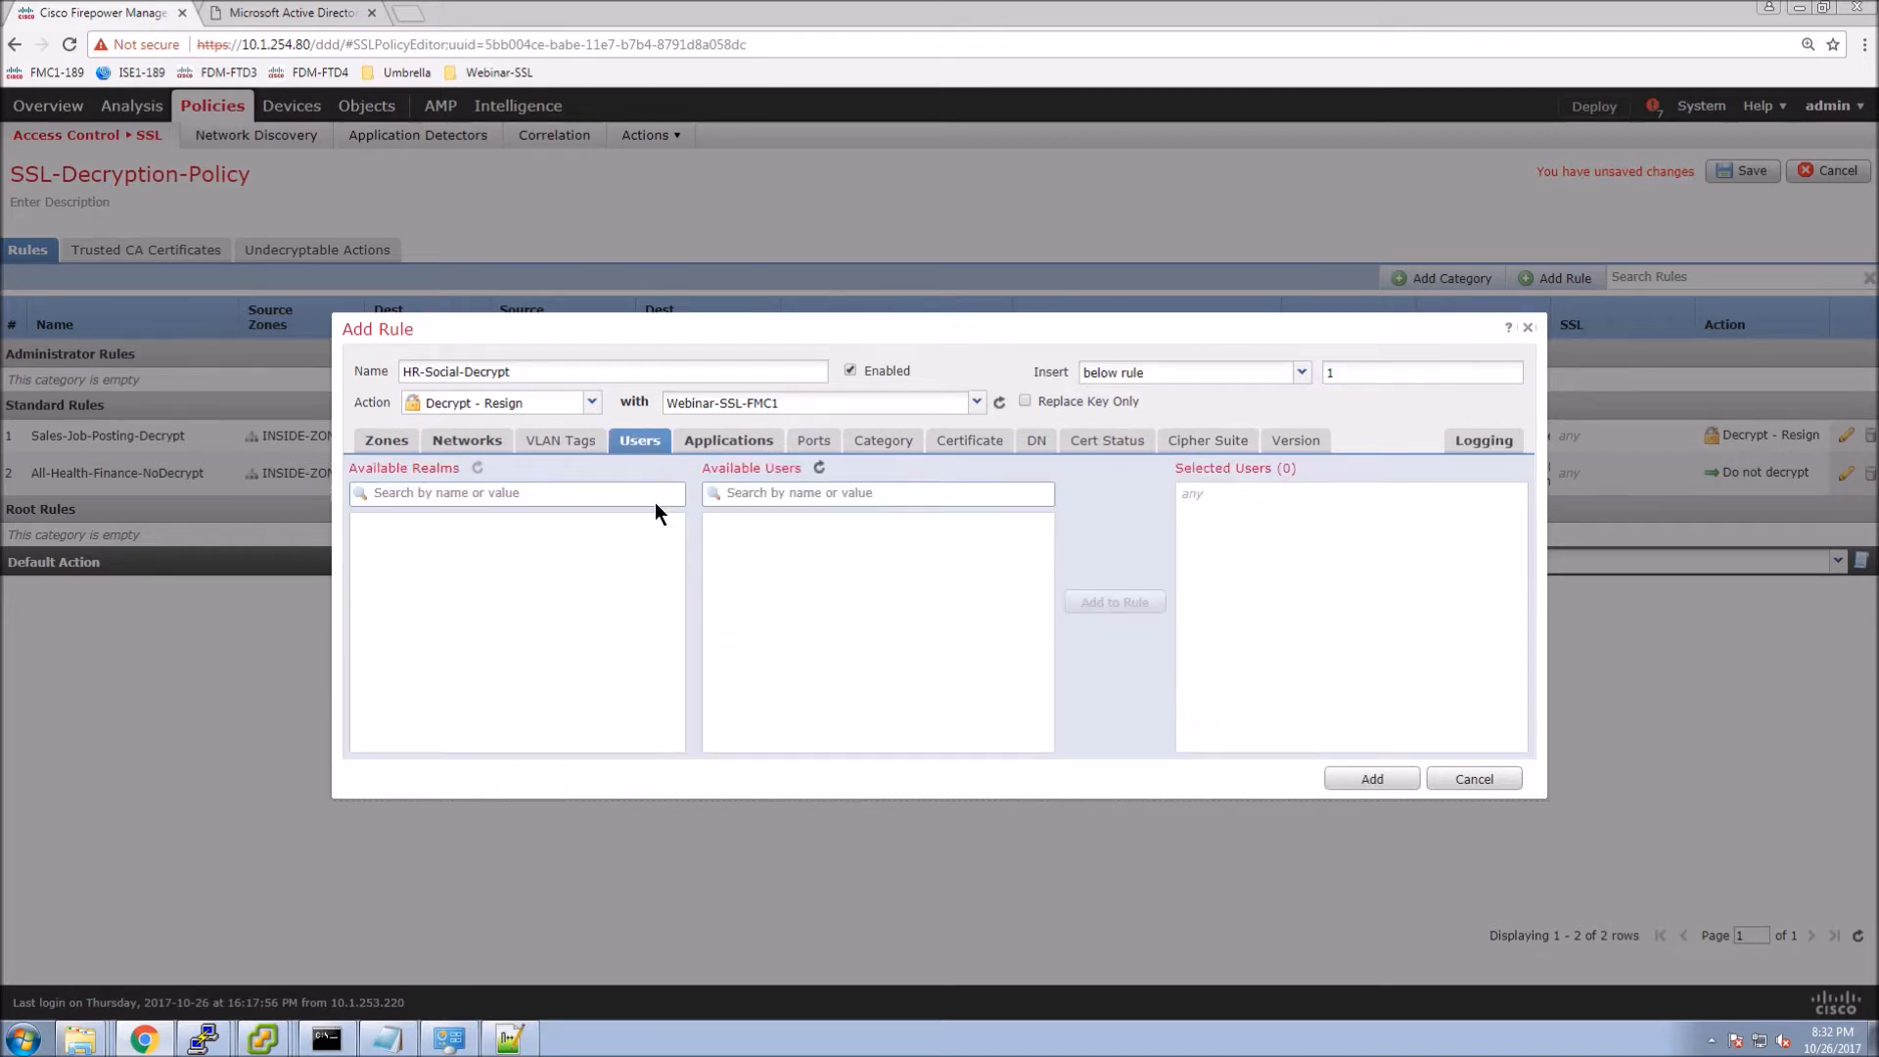
pyautogui.click(519, 556)
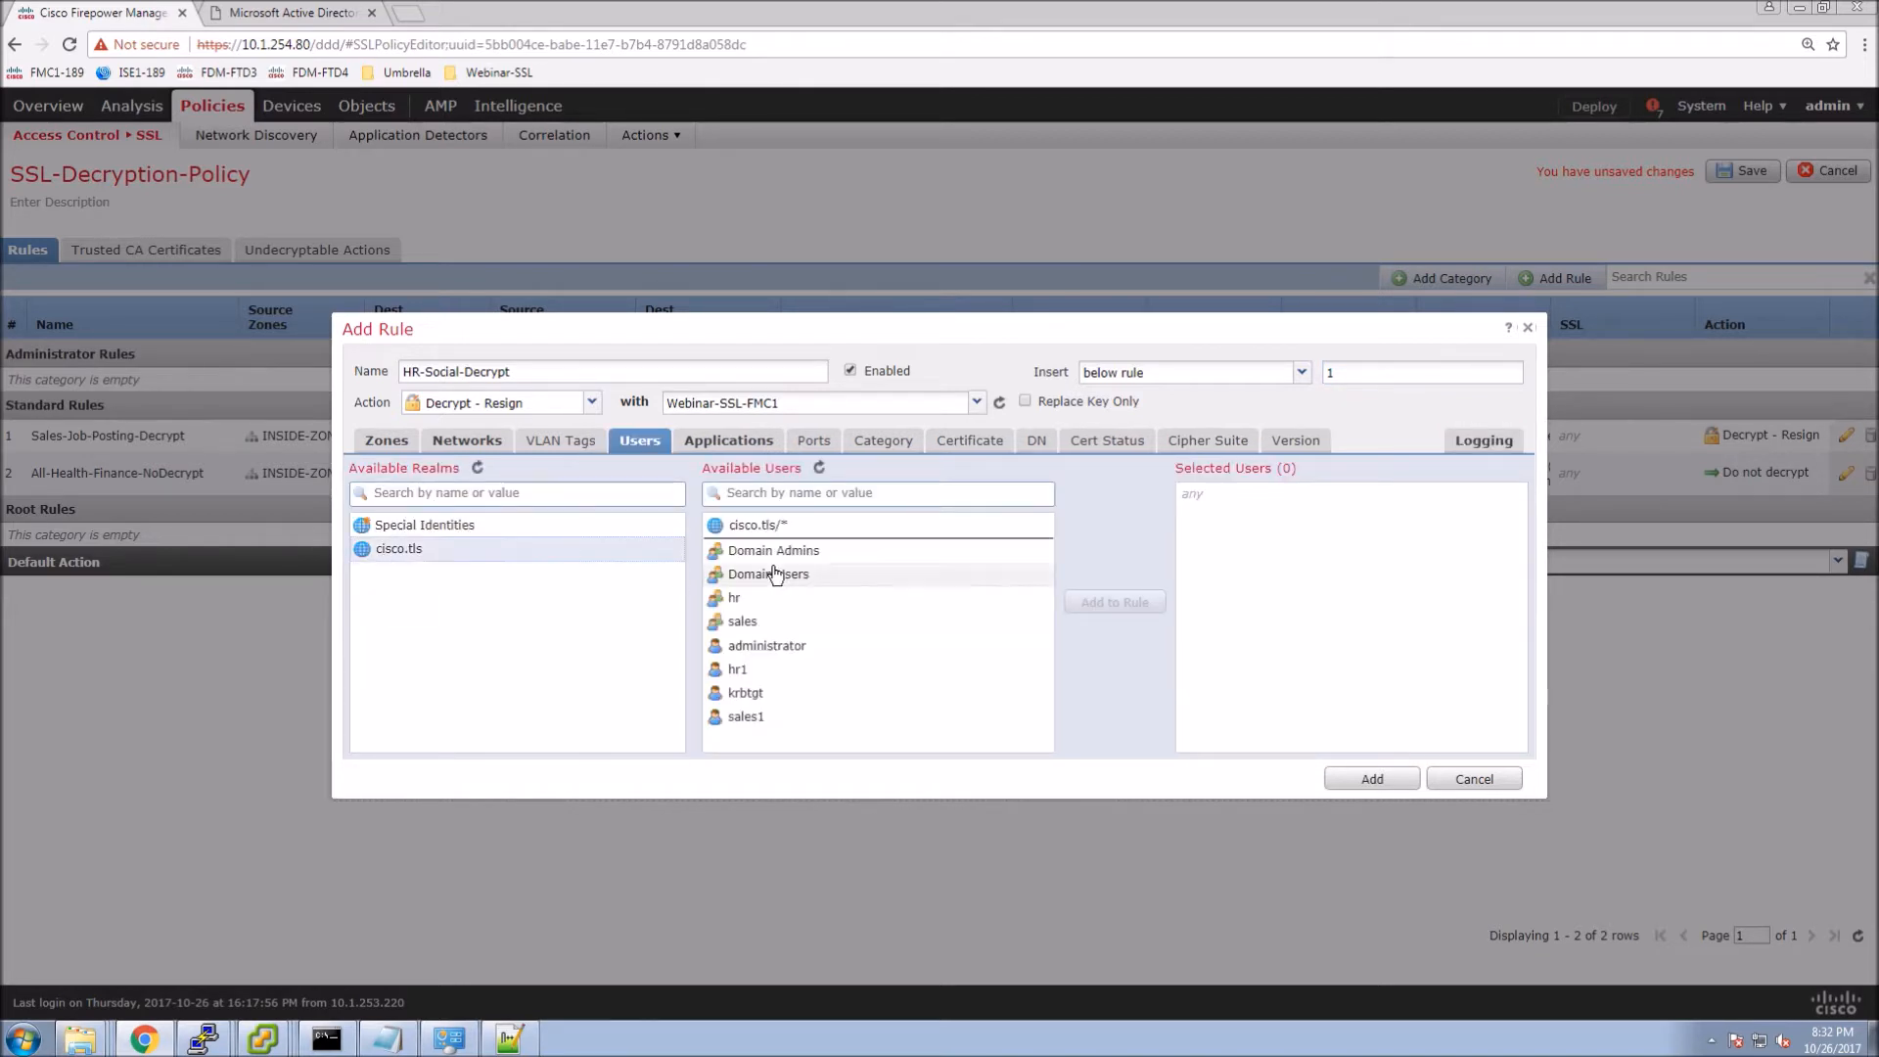
pyautogui.click(736, 599)
pyautogui.click(1107, 601)
pyautogui.click(1369, 782)
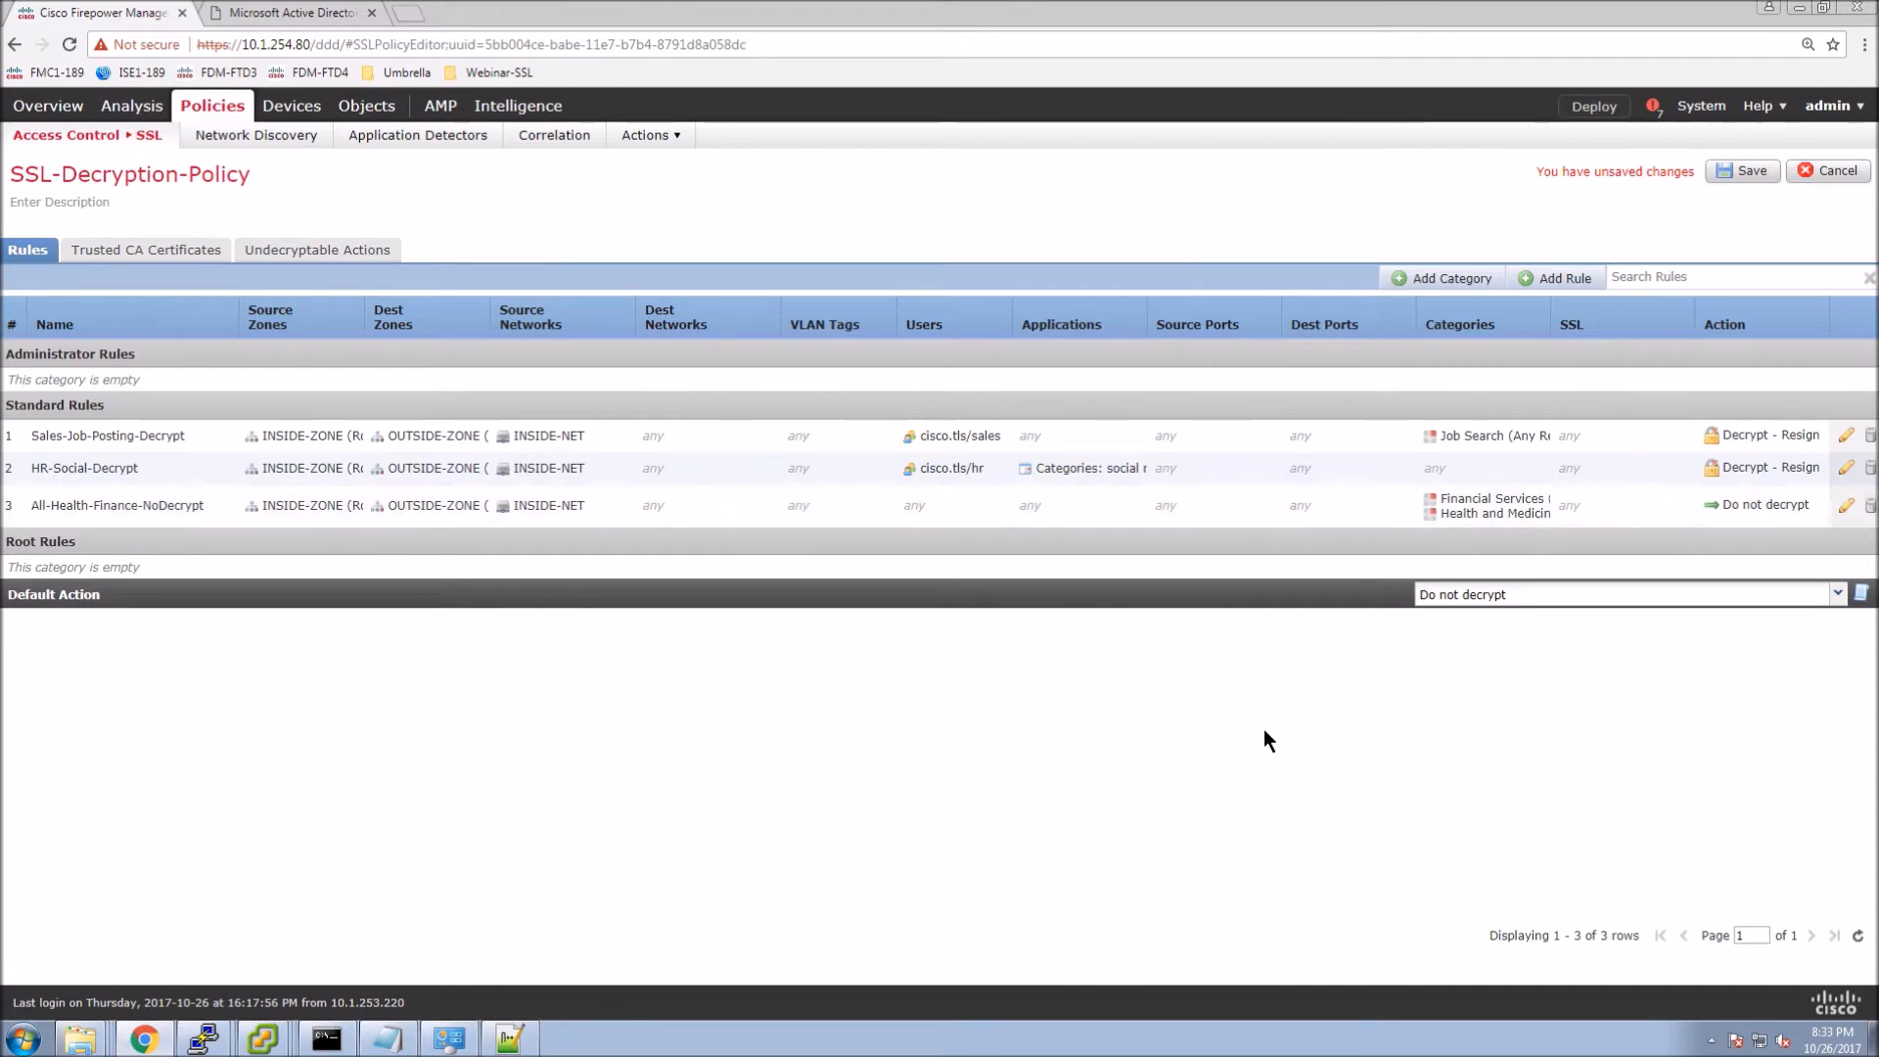
# Save SSL-Decryption-Policy and go to the Access Control policies list.
pyautogui.click(1752, 170)
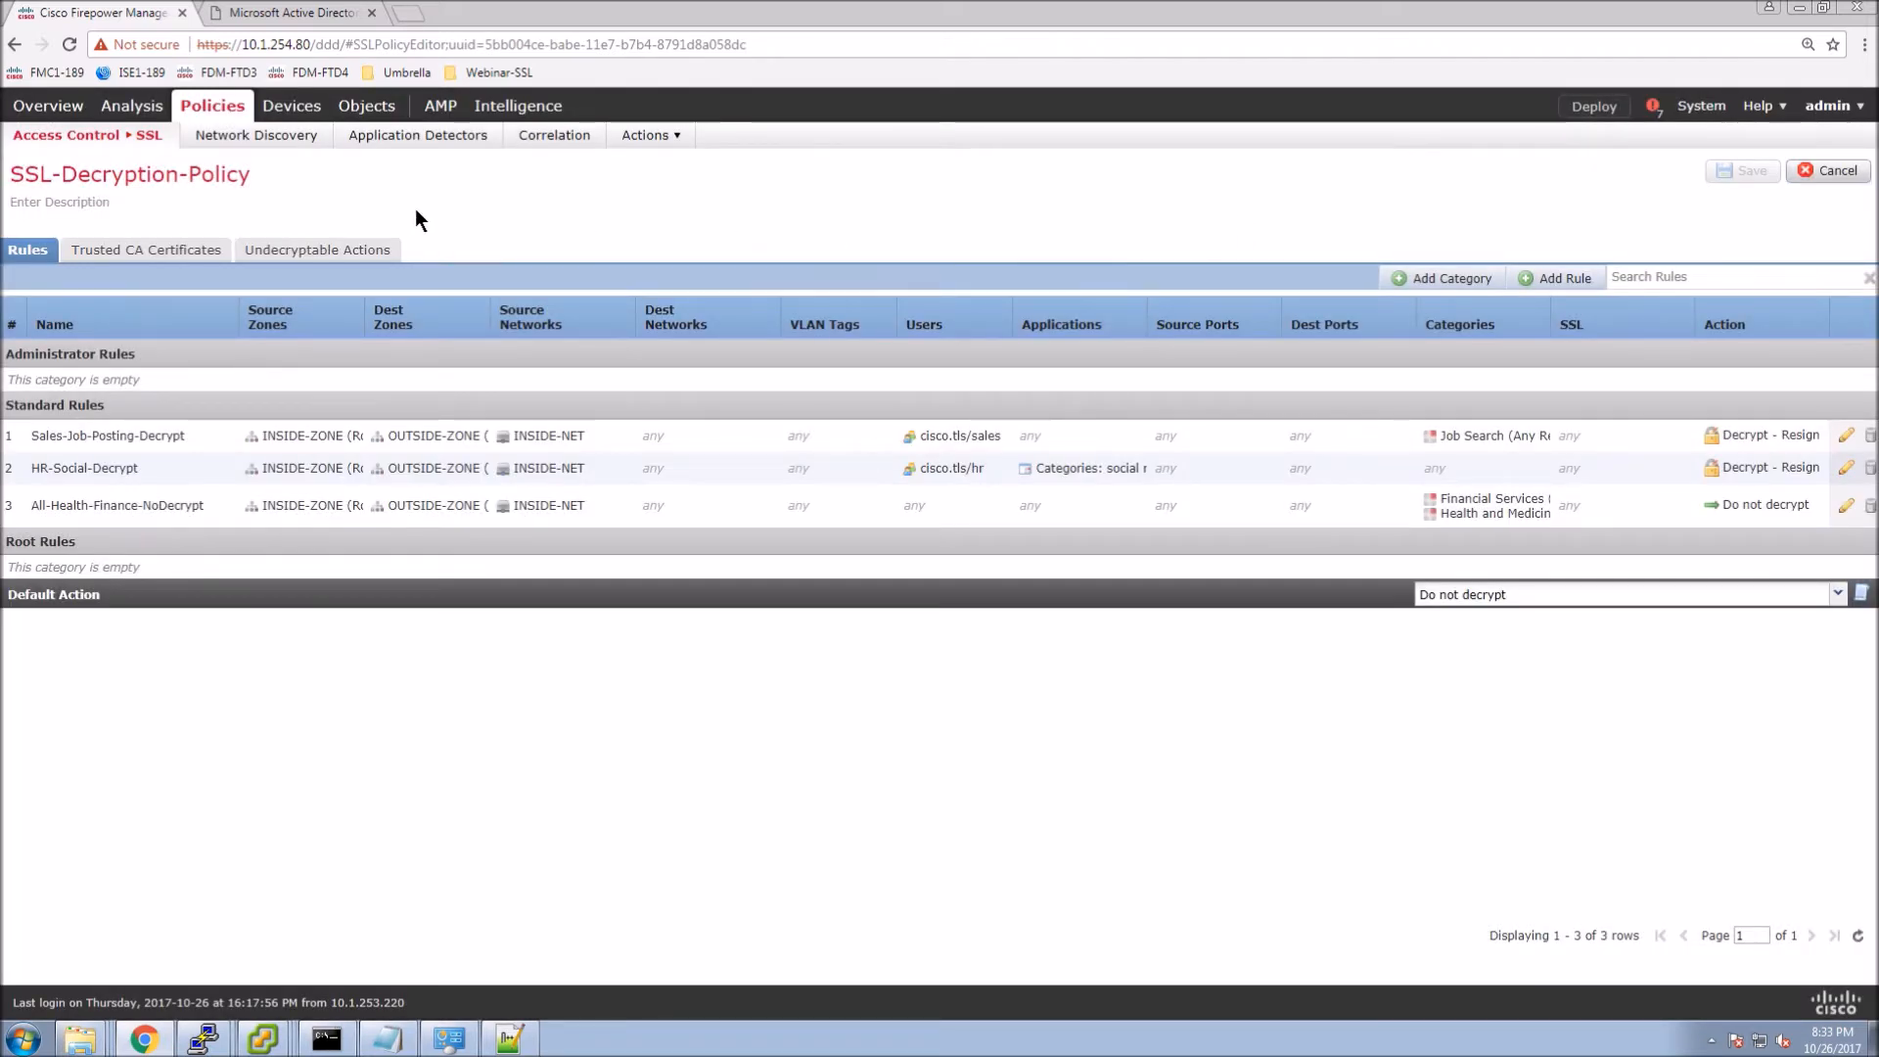
pyautogui.click(138, 134)
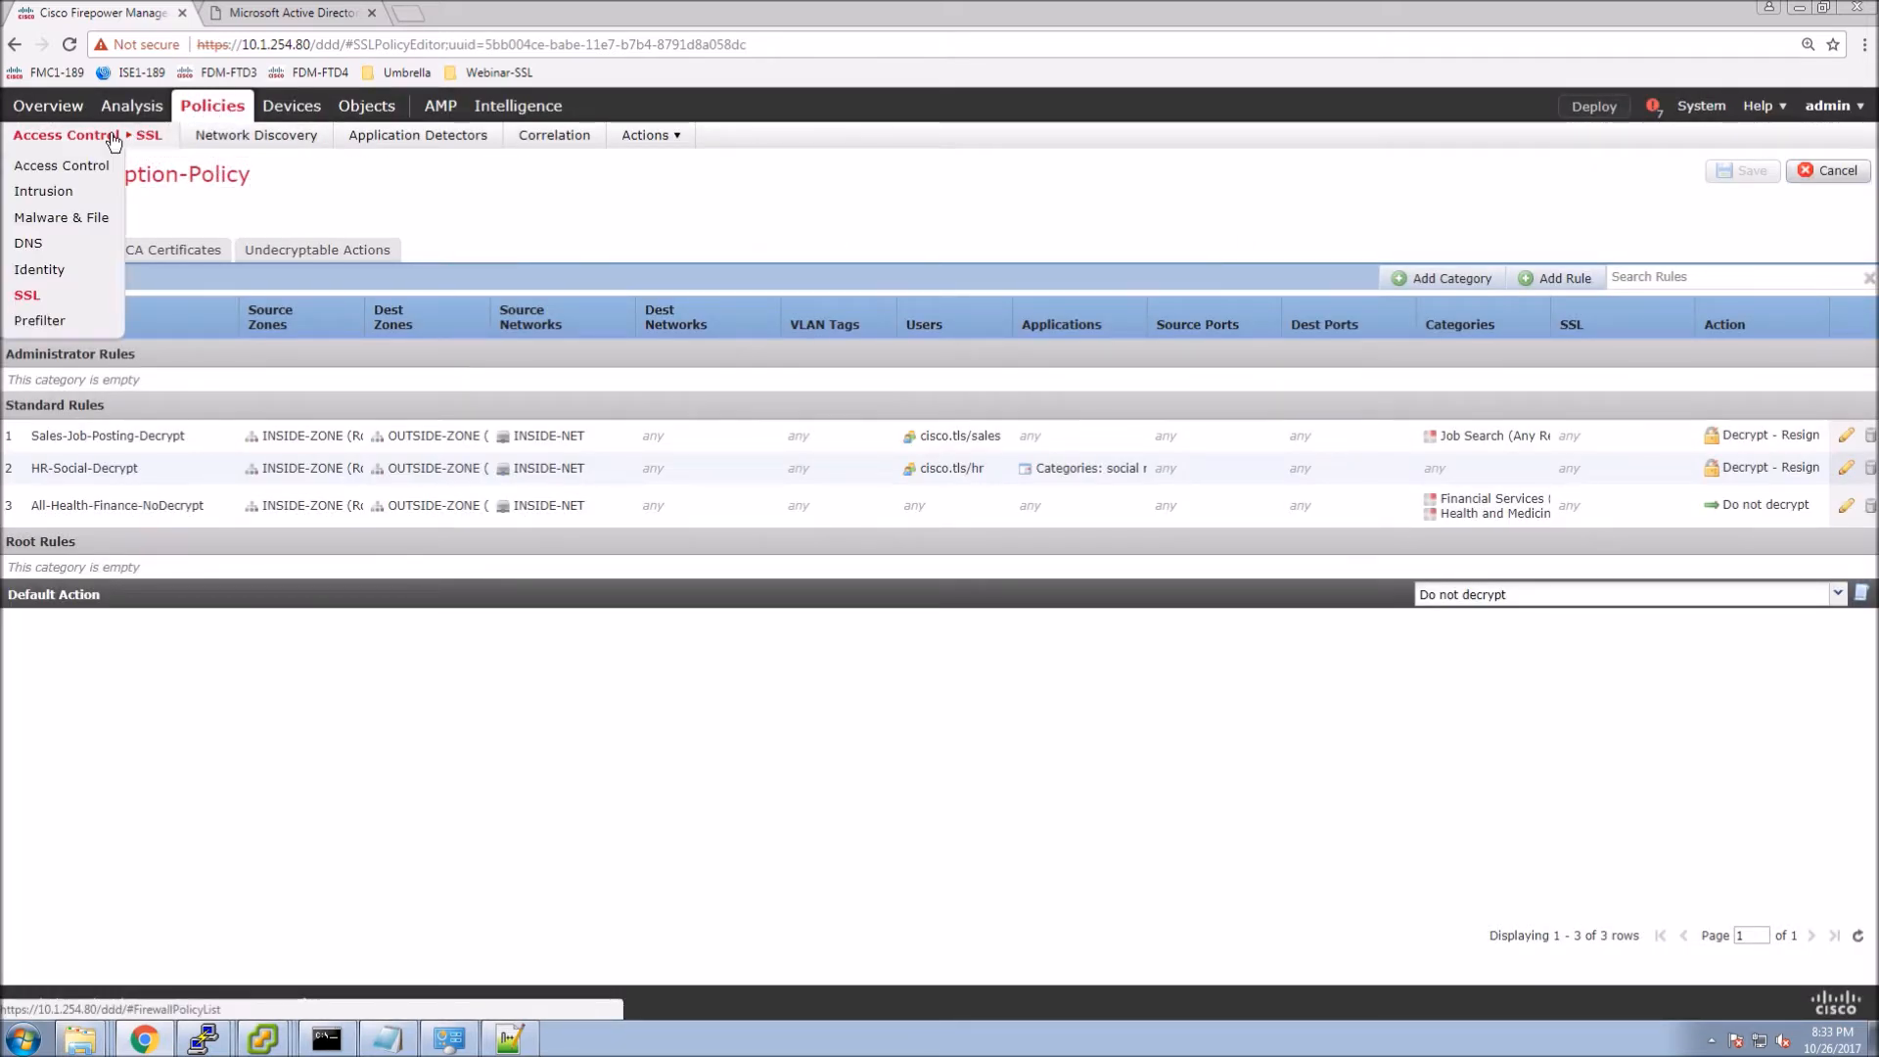
pyautogui.click(46, 166)
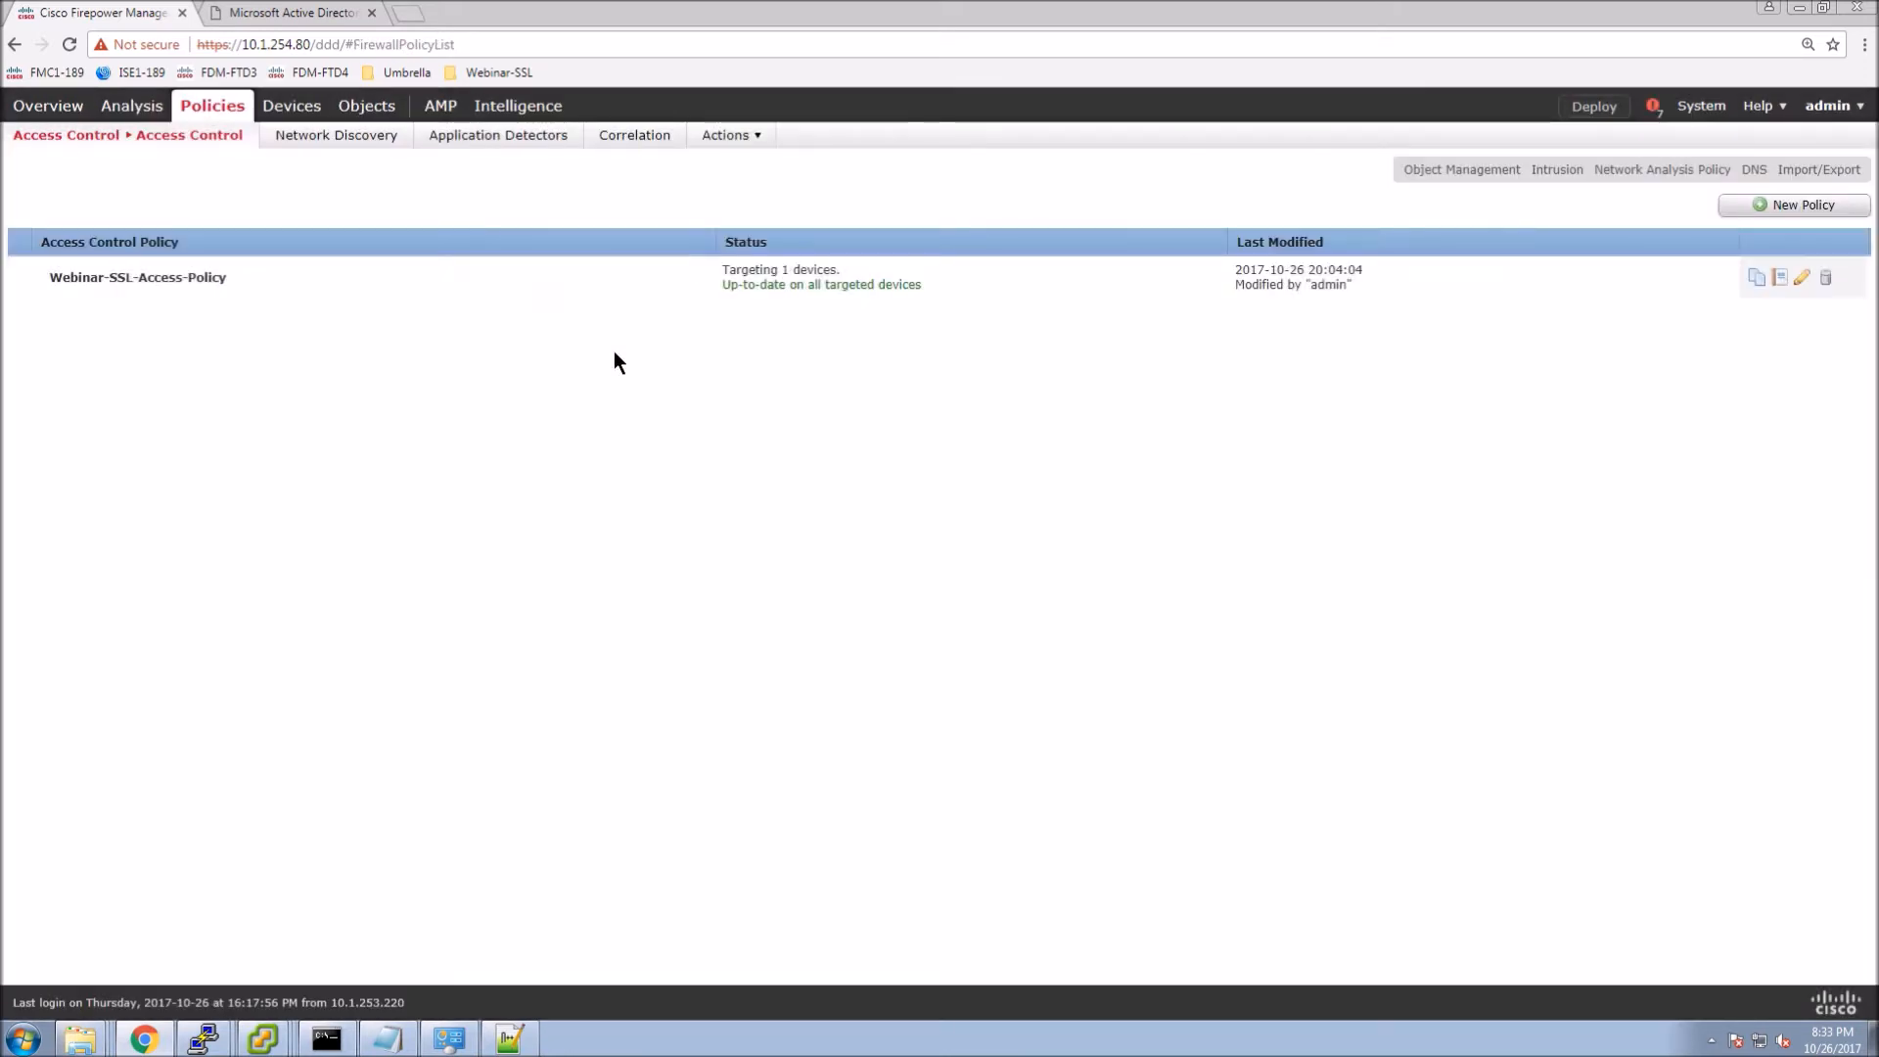
# Assign SSL-Decryption-Policy as Webinar-SSL-Access-Policy's SSL policy and save the access policy.
pyautogui.click(1802, 278)
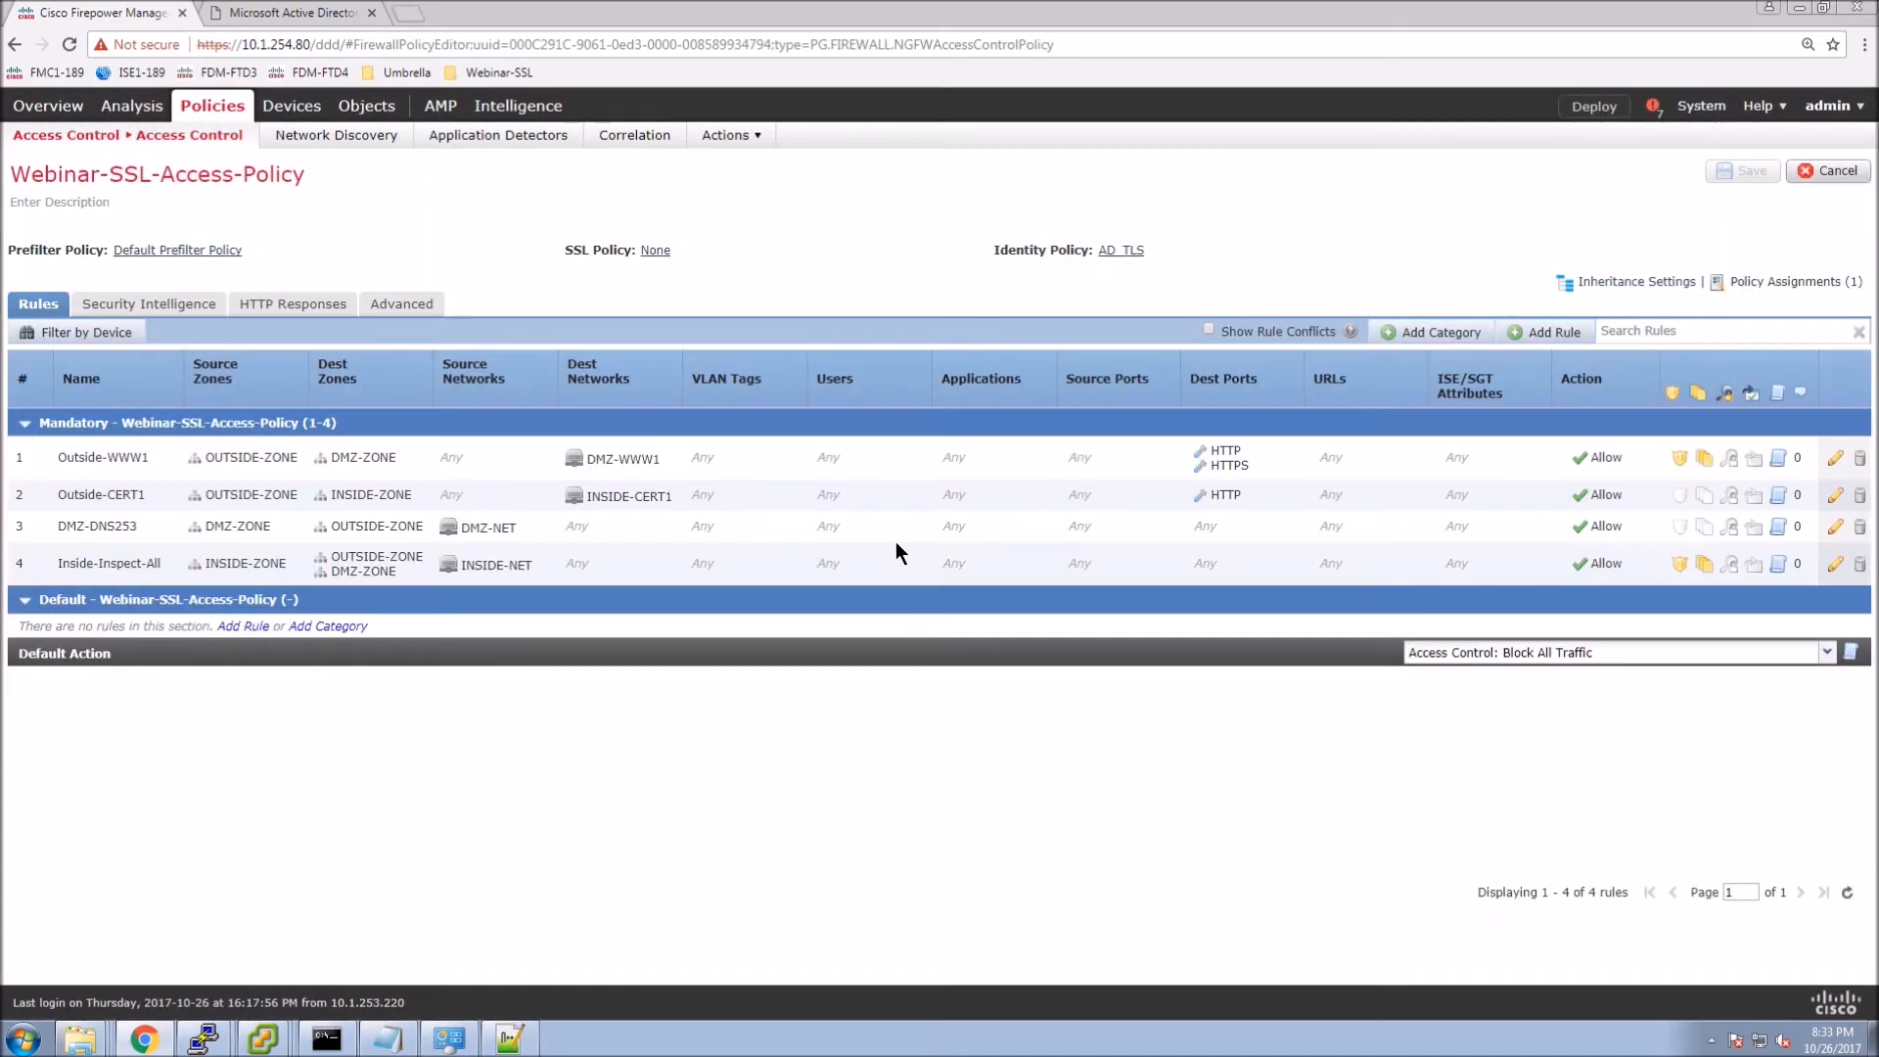
pyautogui.click(653, 252)
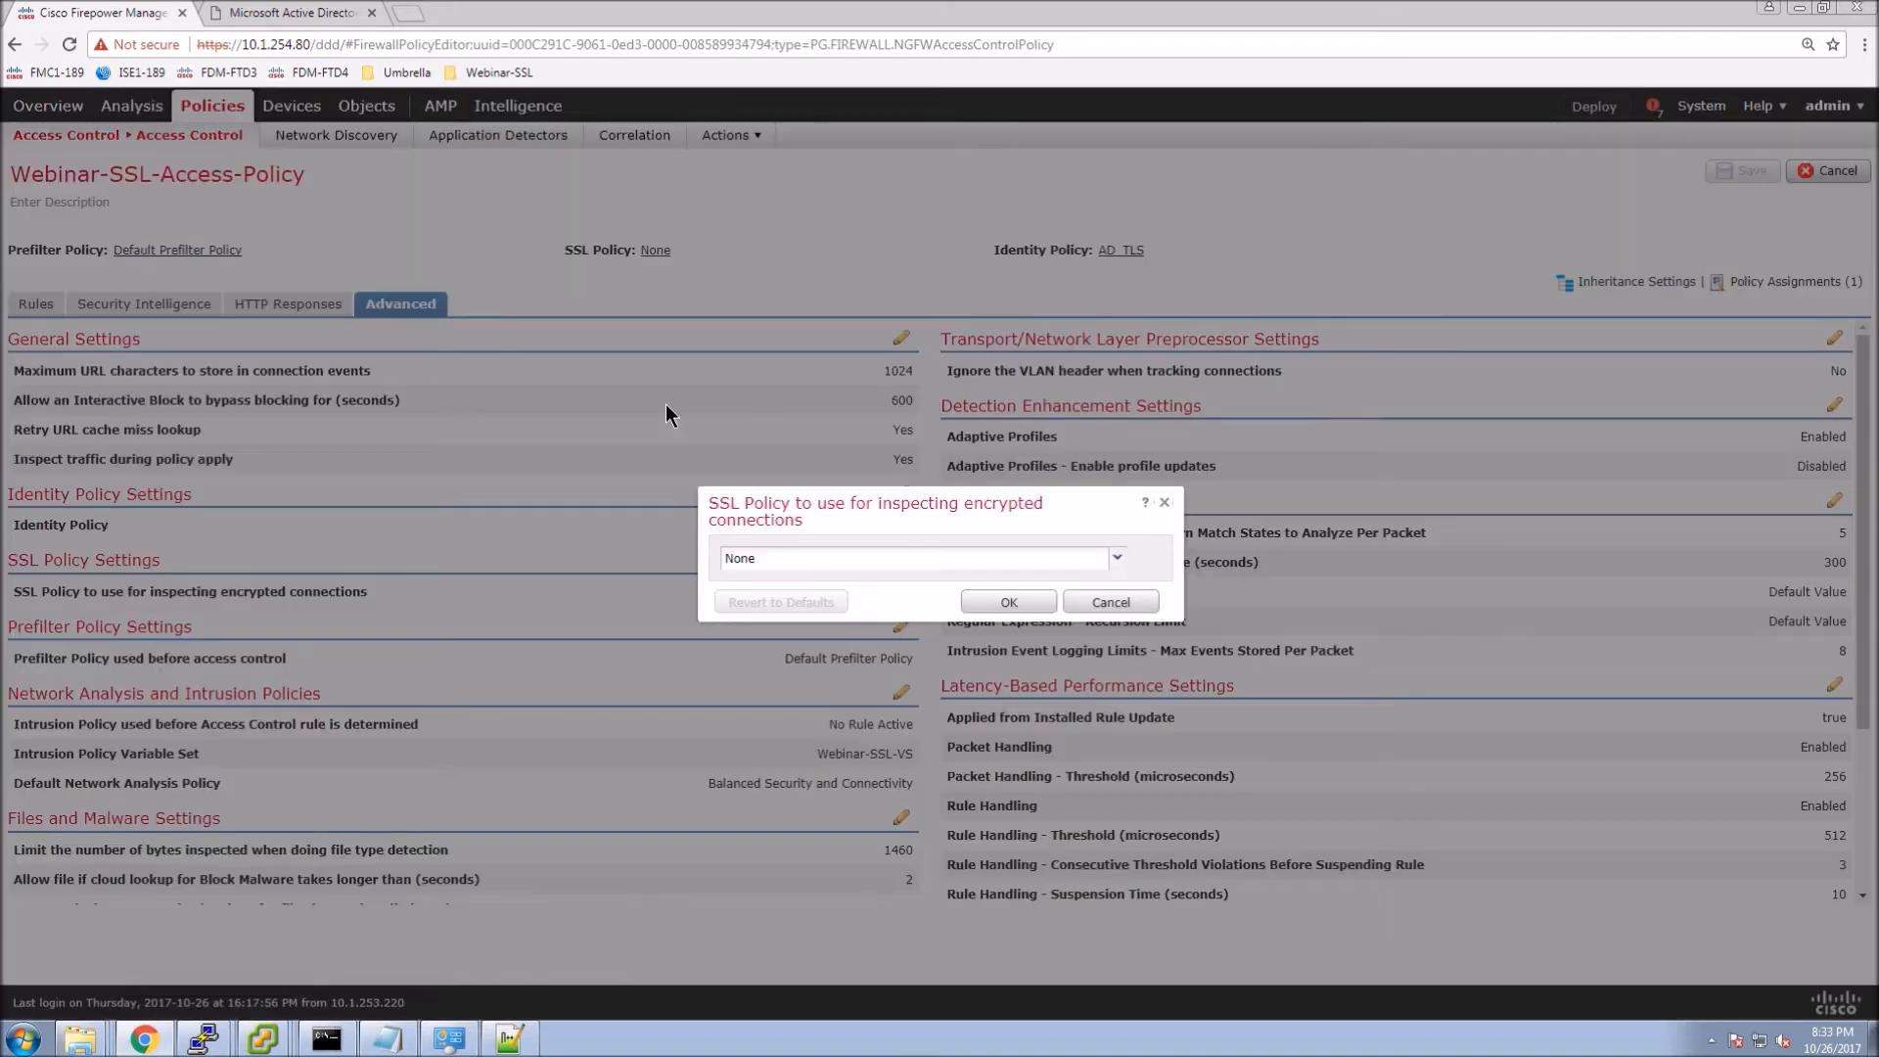
pyautogui.click(1115, 566)
pyautogui.click(794, 603)
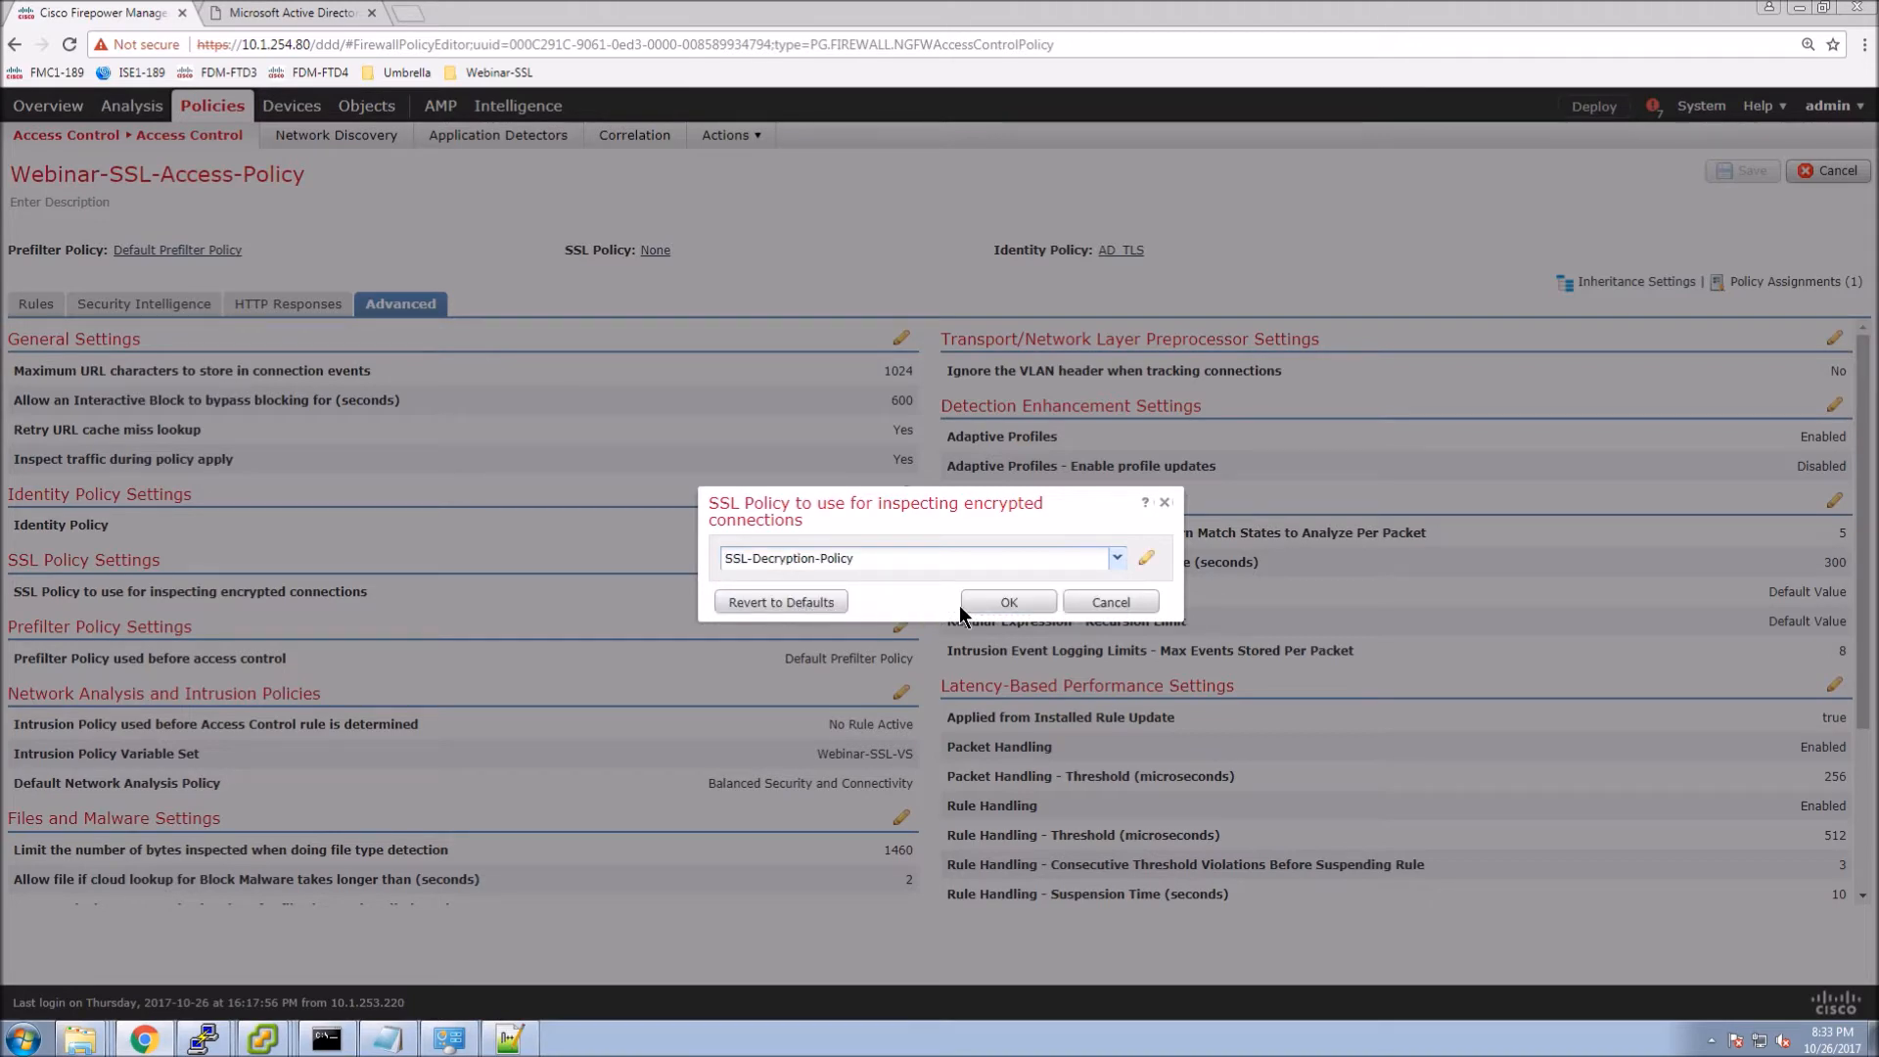
pyautogui.click(994, 599)
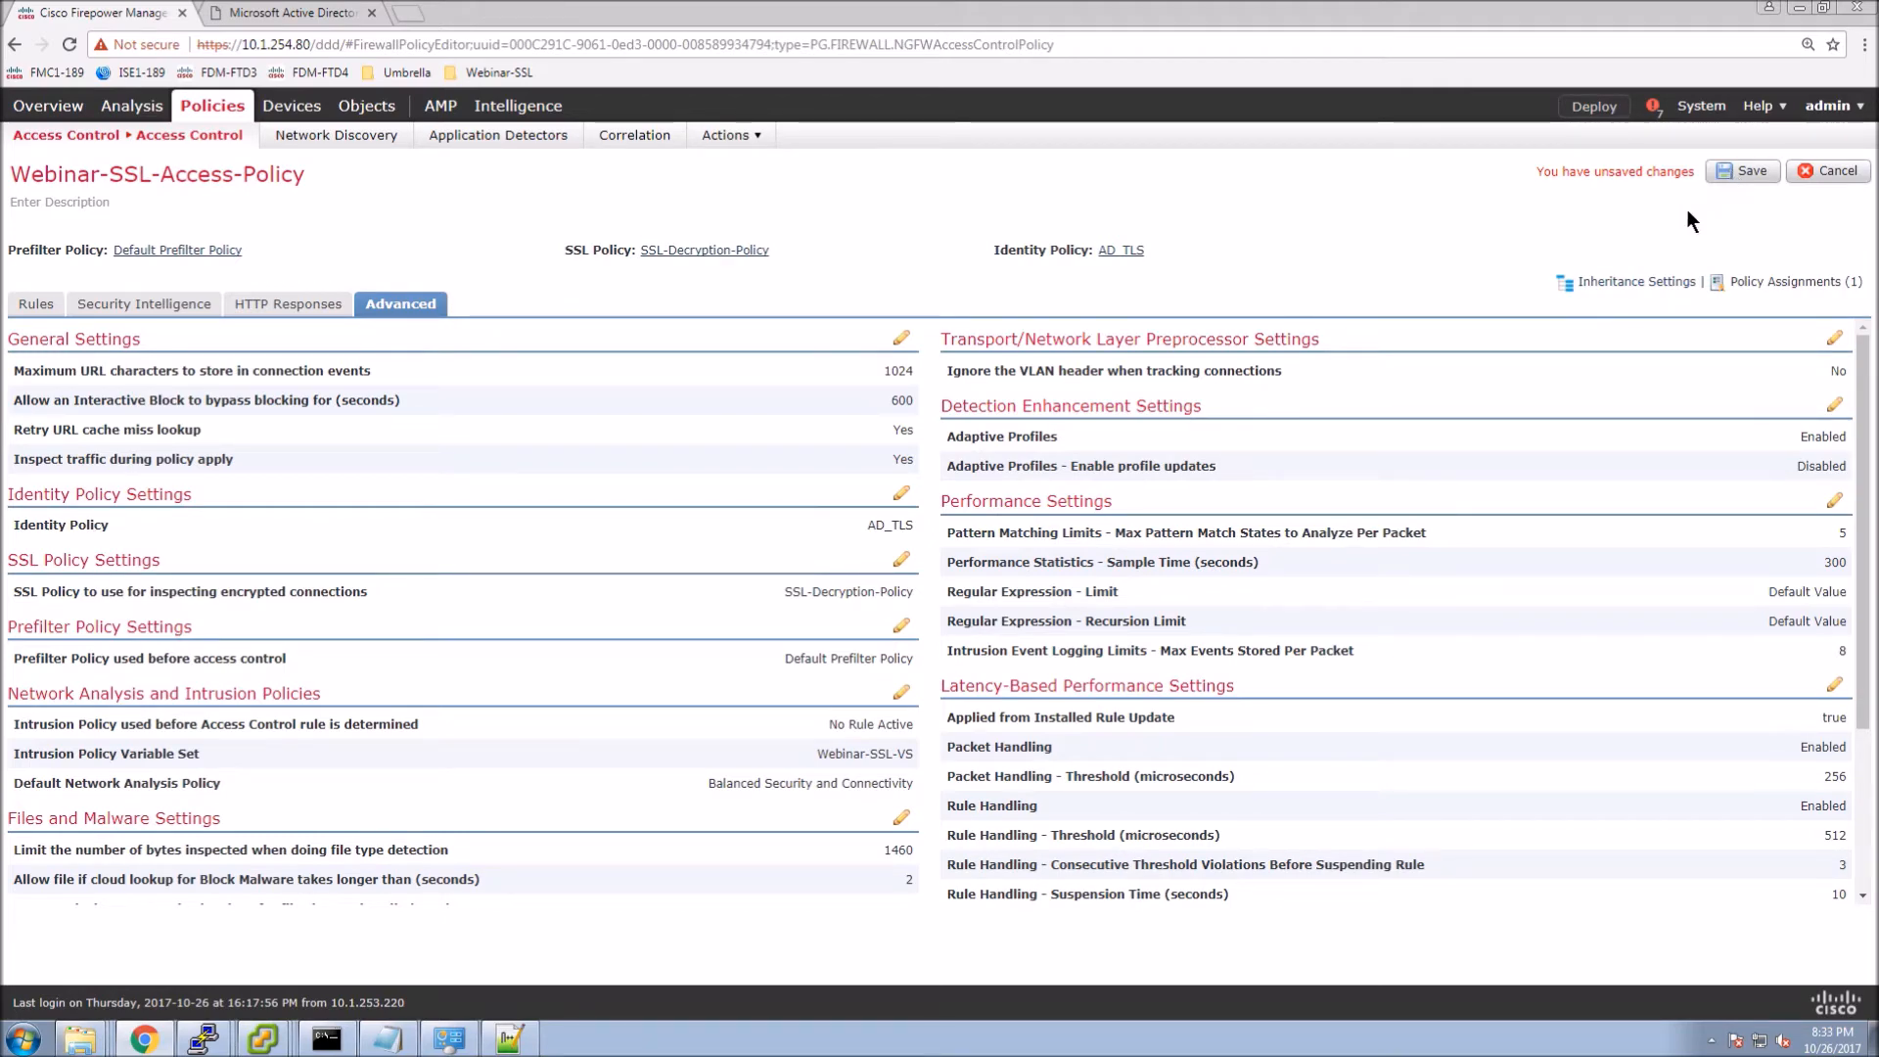
pyautogui.click(1752, 170)
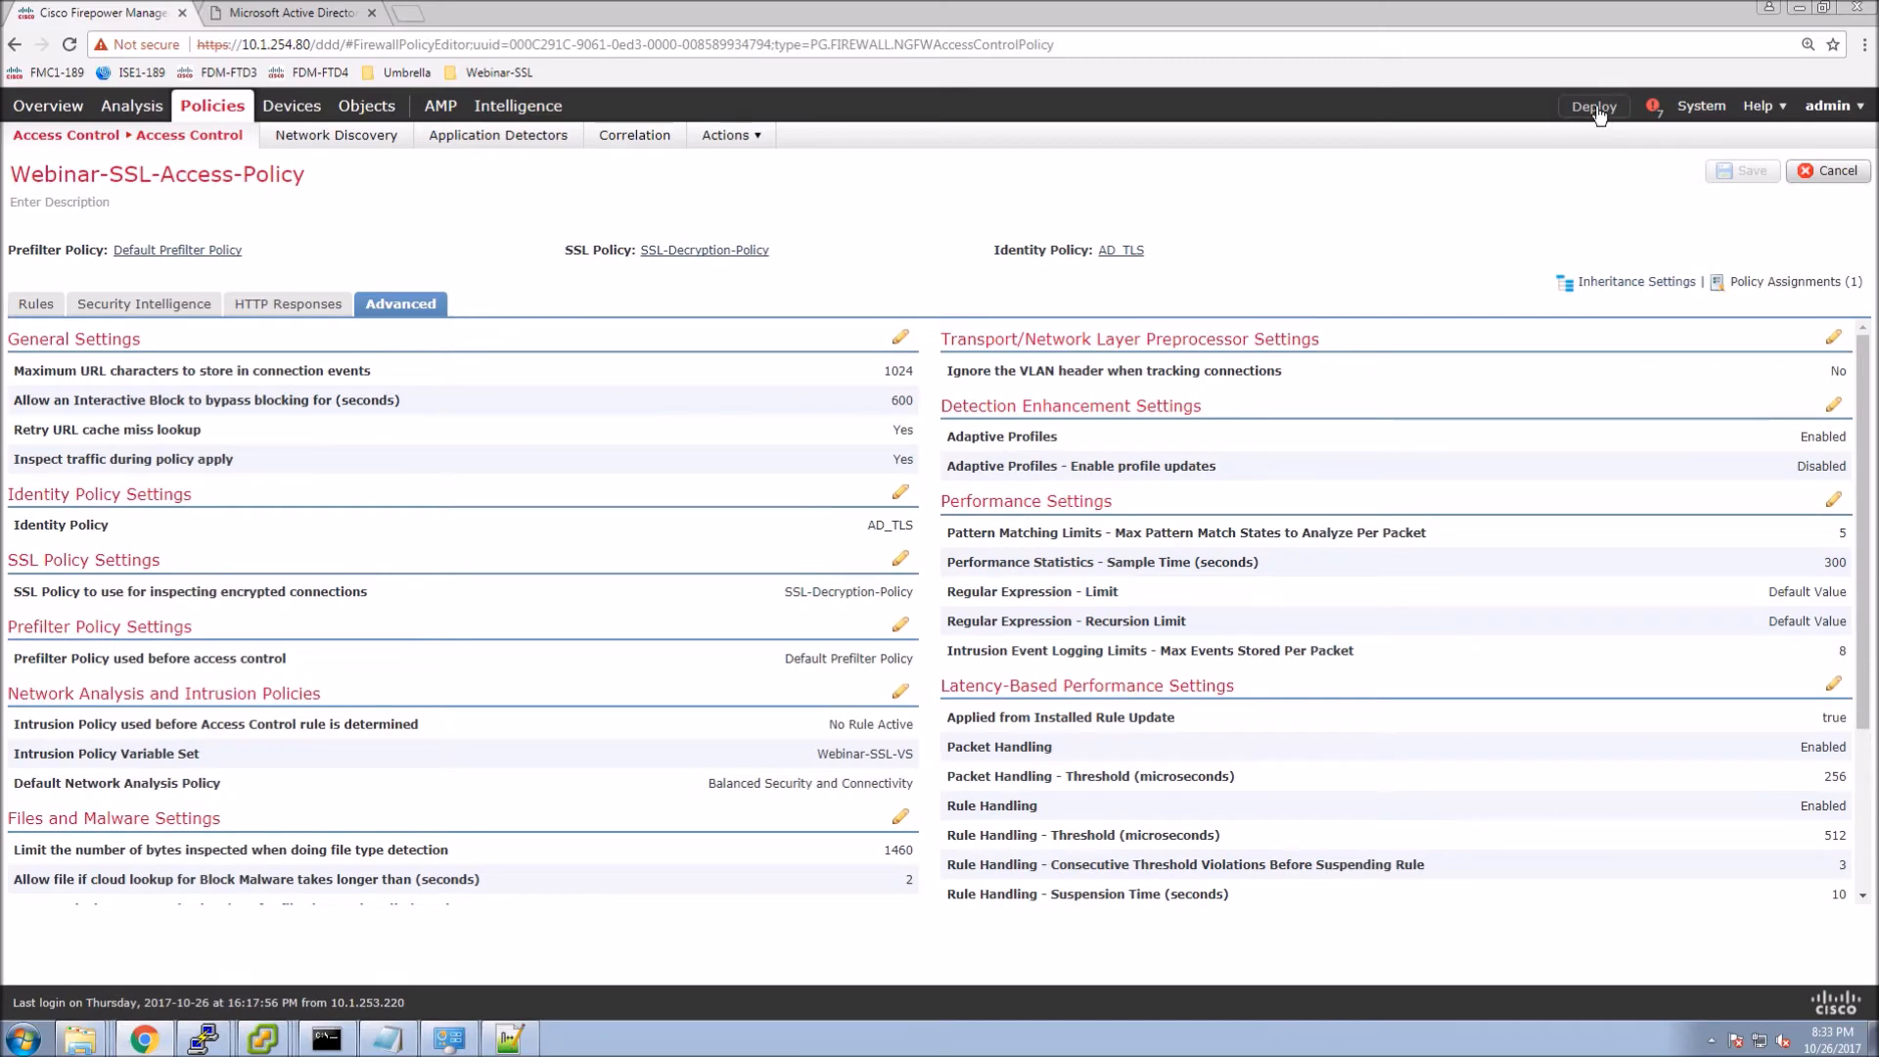
# Deploy the policy changes to Webinar-SSL-FTD1 and return to the access control rules.
pyautogui.click(1596, 113)
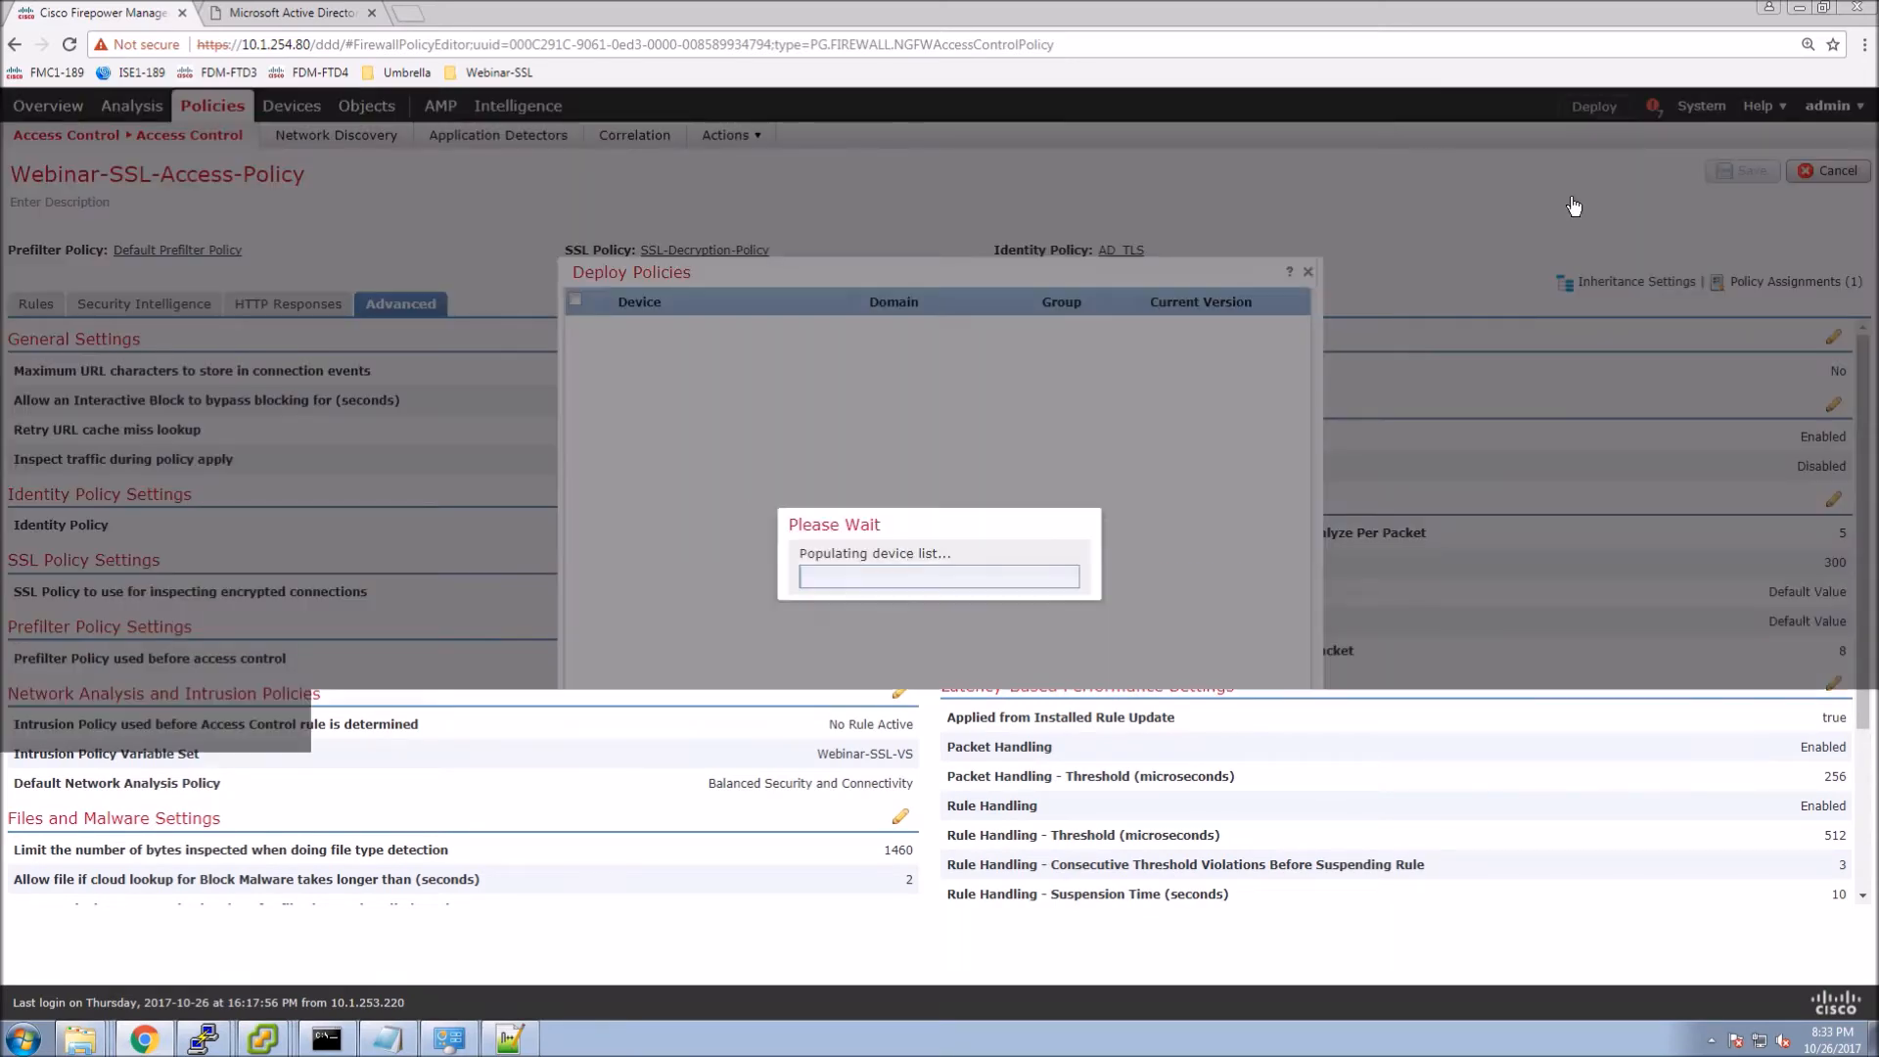
pyautogui.click(574, 300)
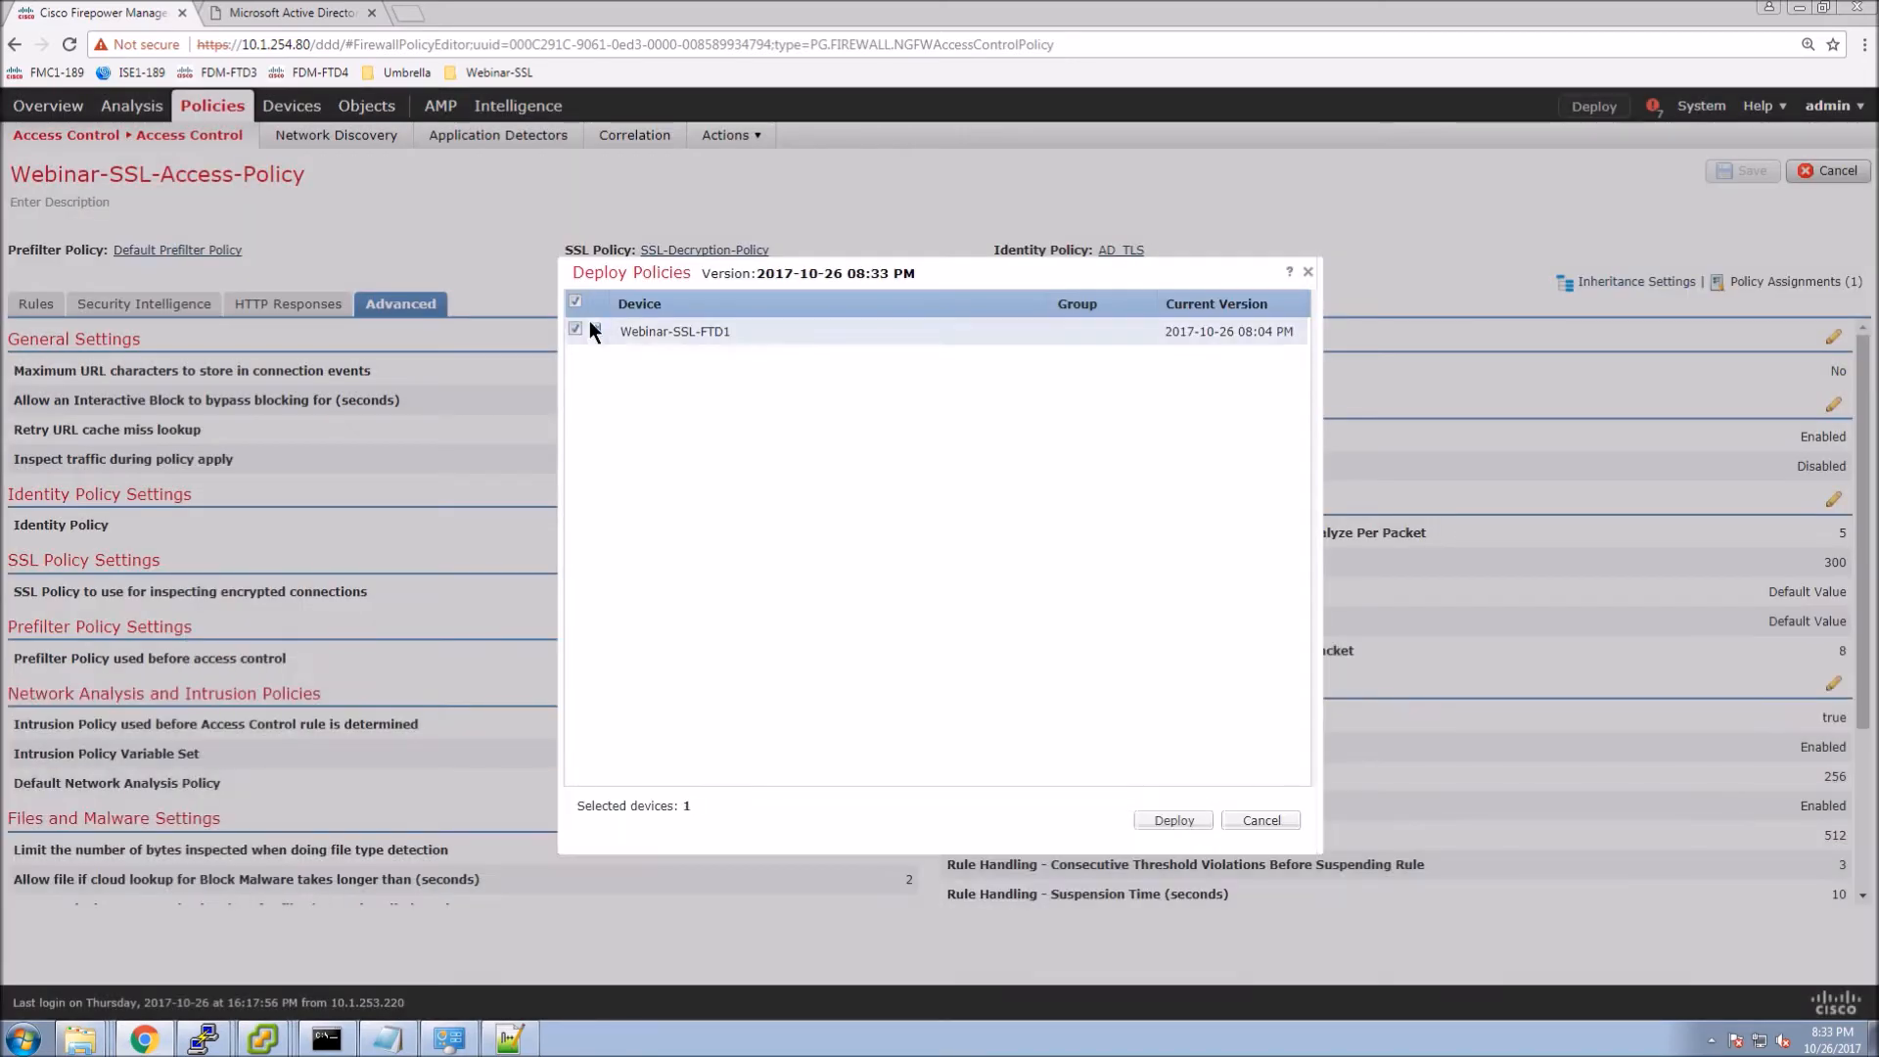
pyautogui.click(596, 328)
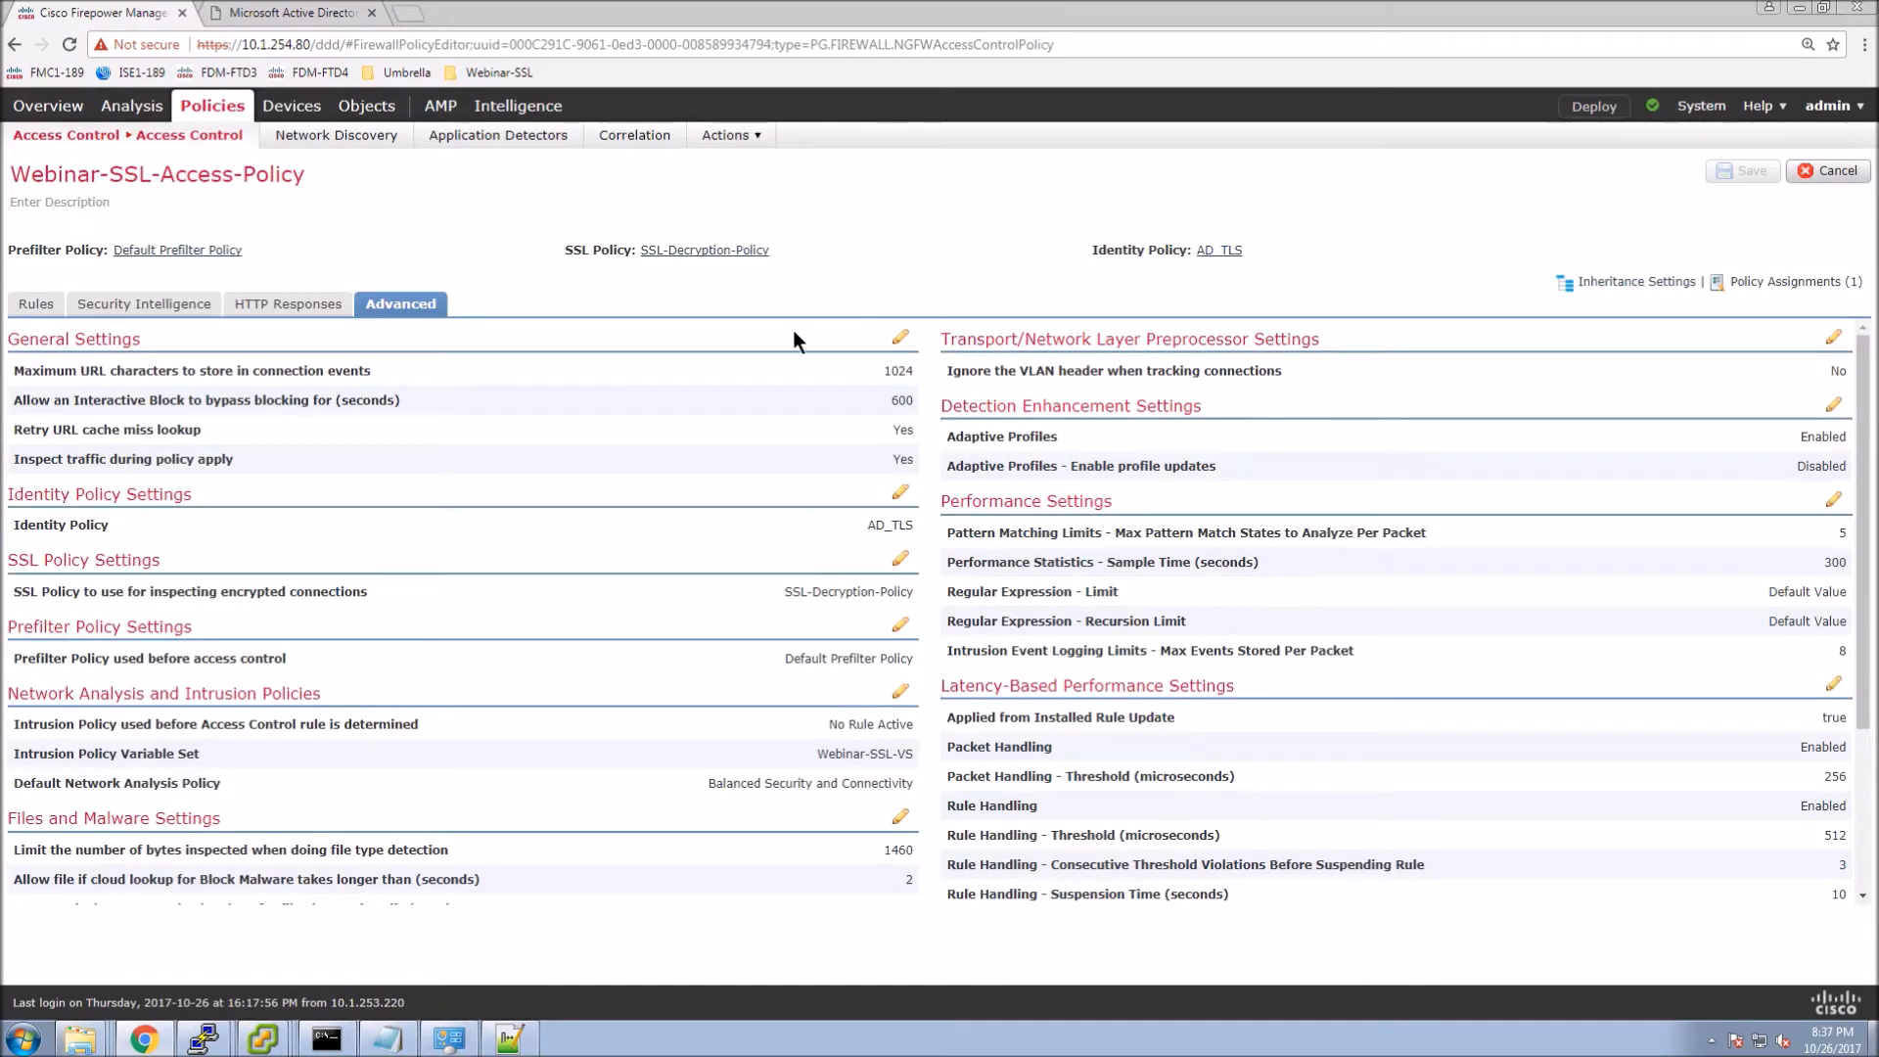
pyautogui.click(37, 305)
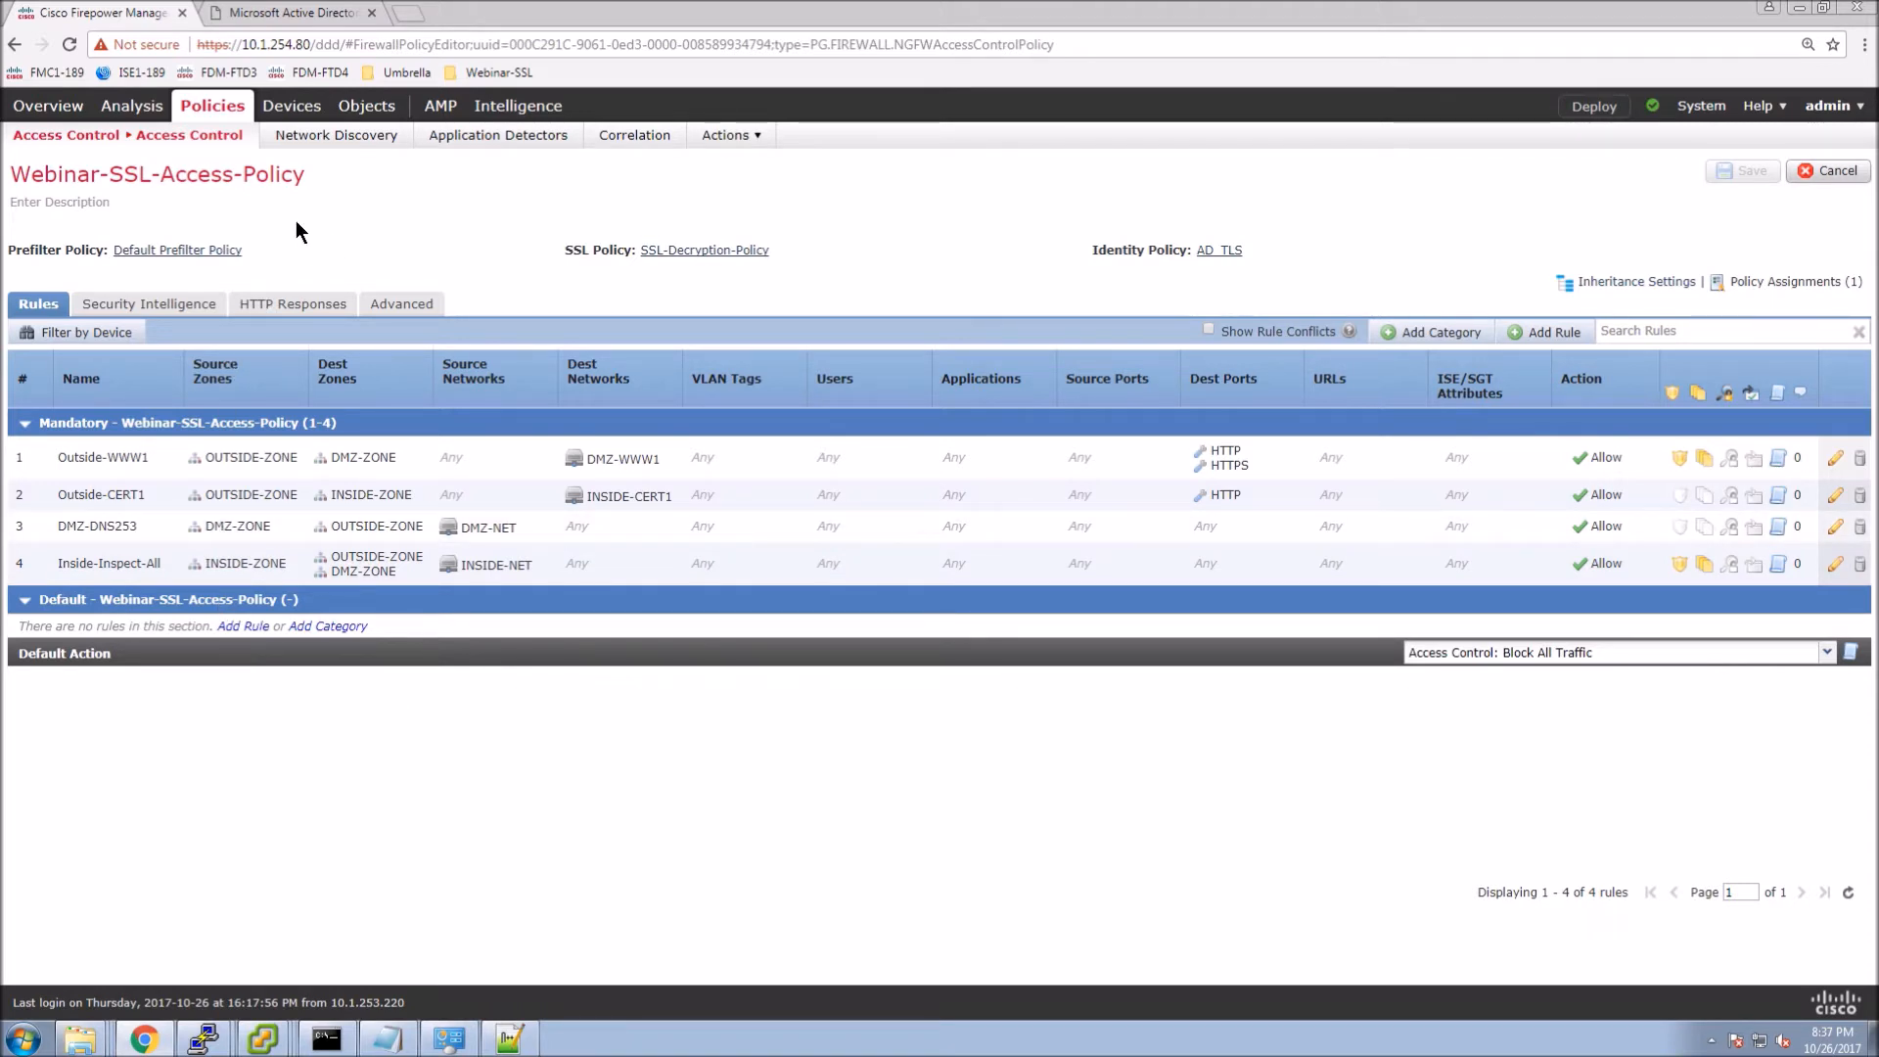
# Open Analysis > Connections > Events and show the Connection Events table view with 1142 events.
pyautogui.click(131, 106)
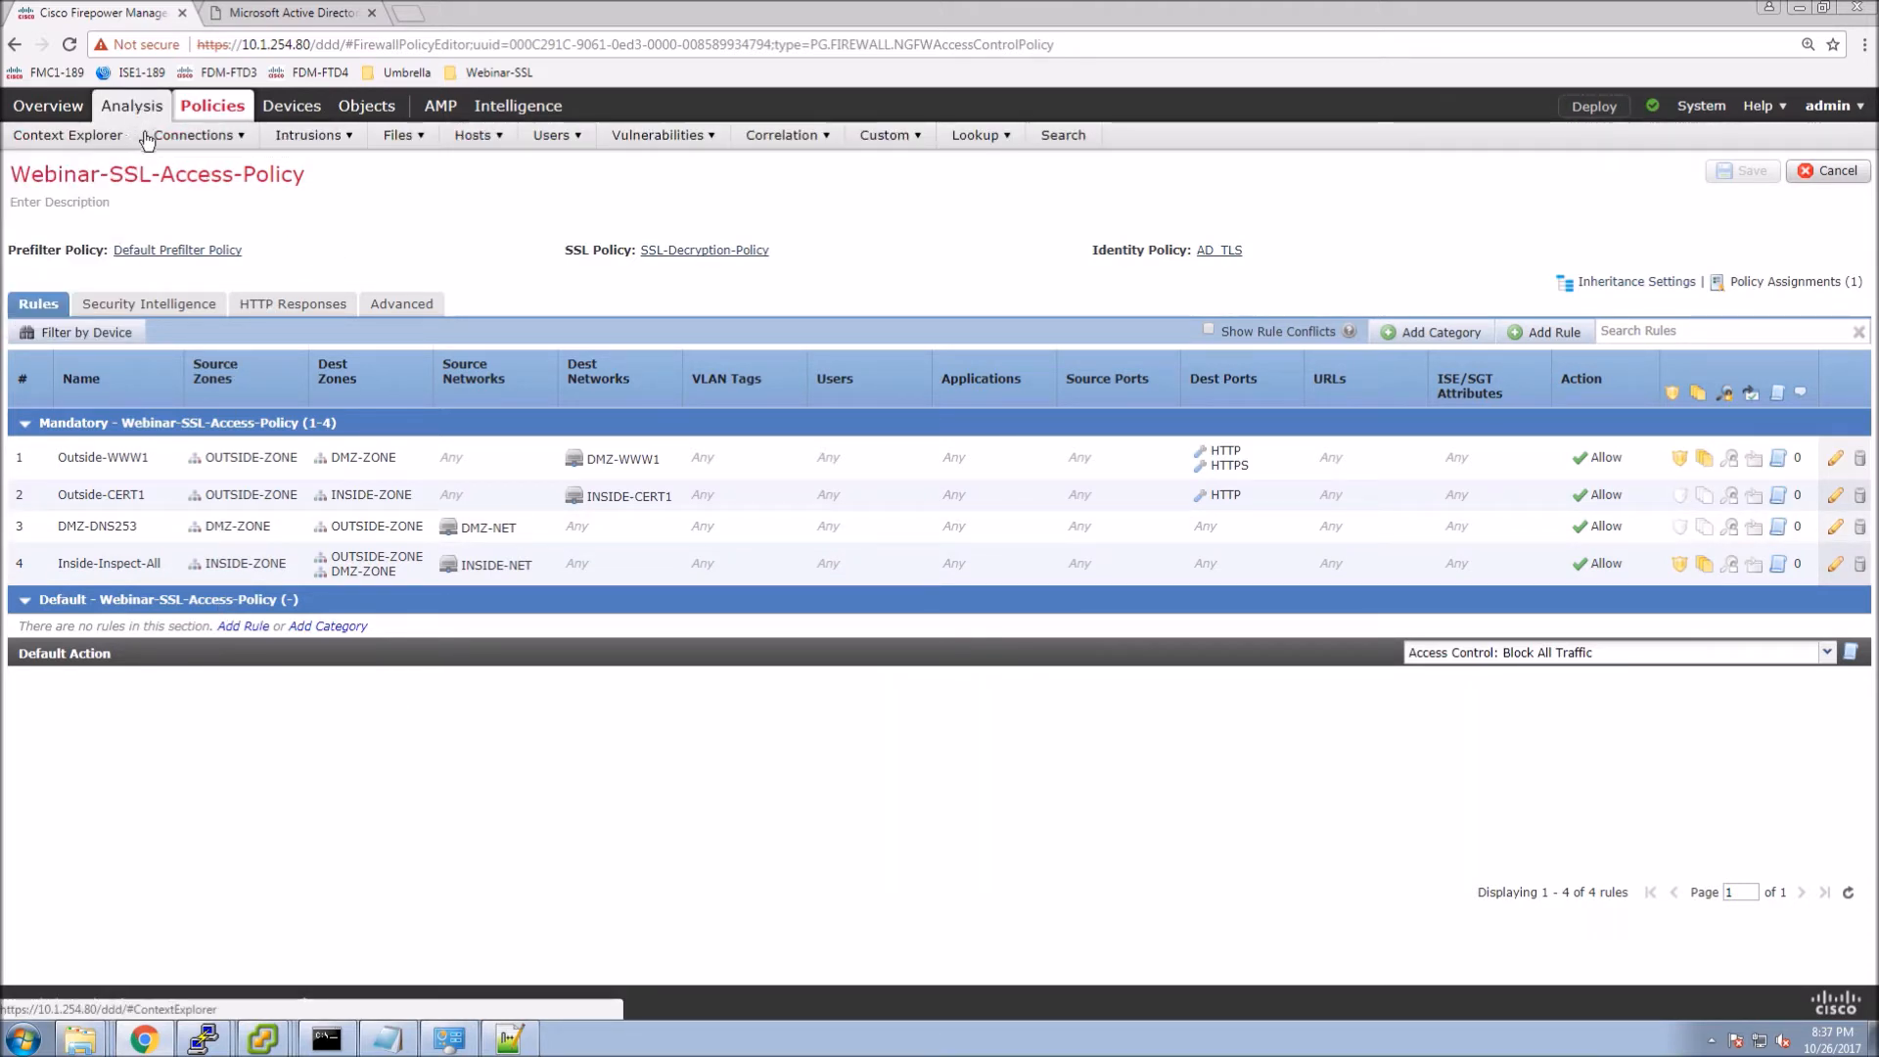
pyautogui.moveTo(185, 139)
pyautogui.click(202, 167)
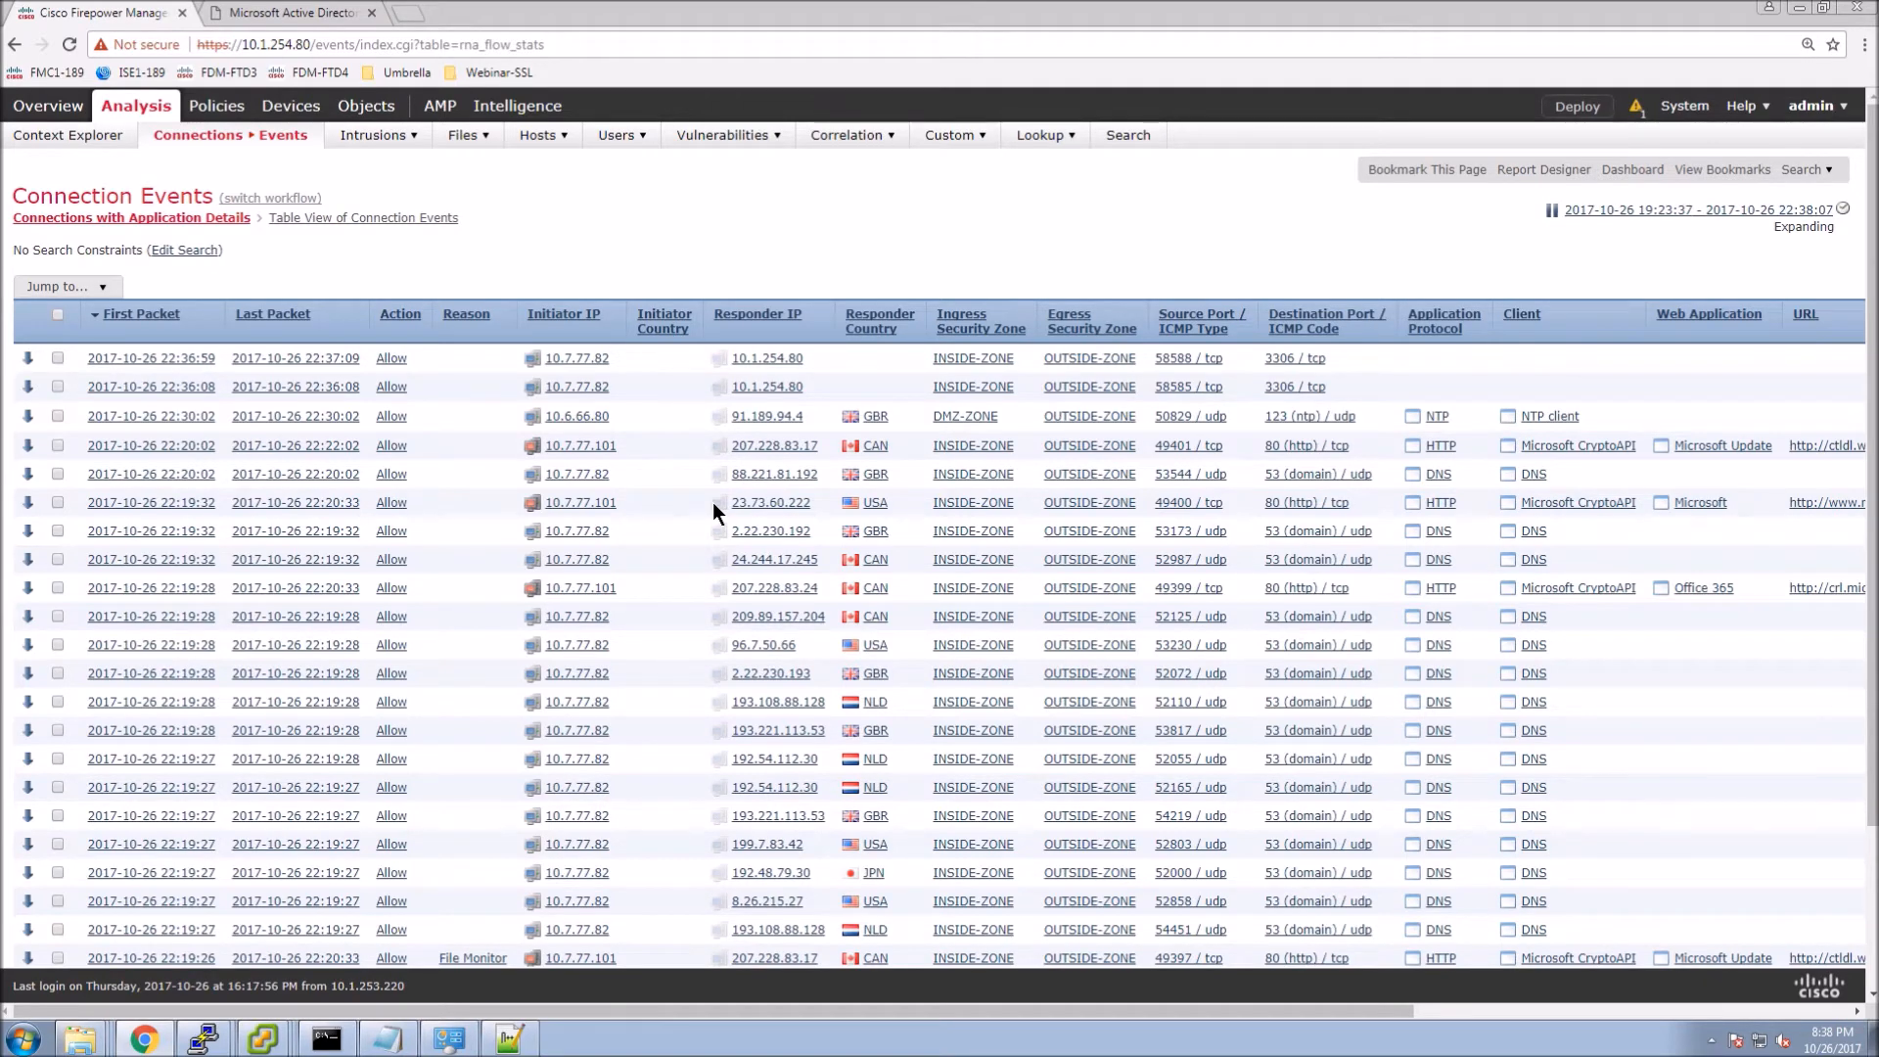
pyautogui.click(362, 224)
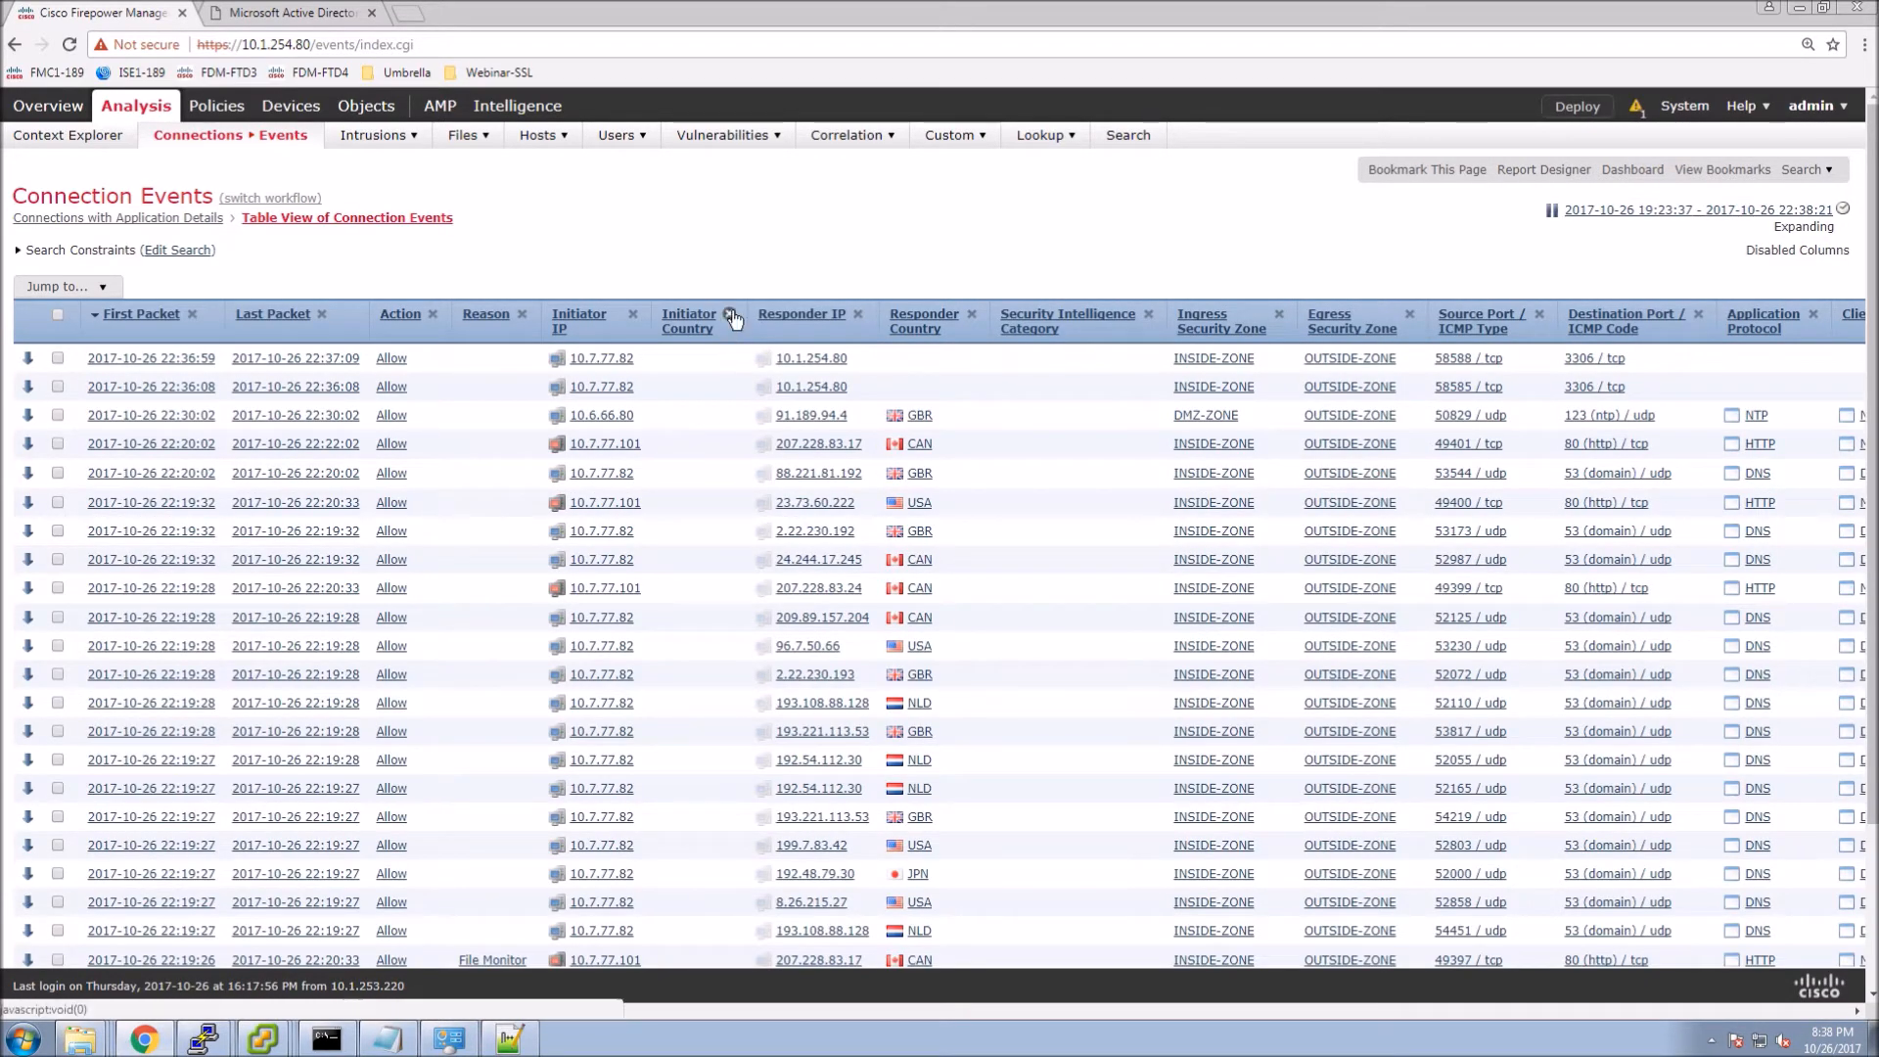
# Add Initiator Country, SSL Certificate Status, SSL Flow Error, SSL Status and SSL Version columns to the table.
pyautogui.click(730, 313)
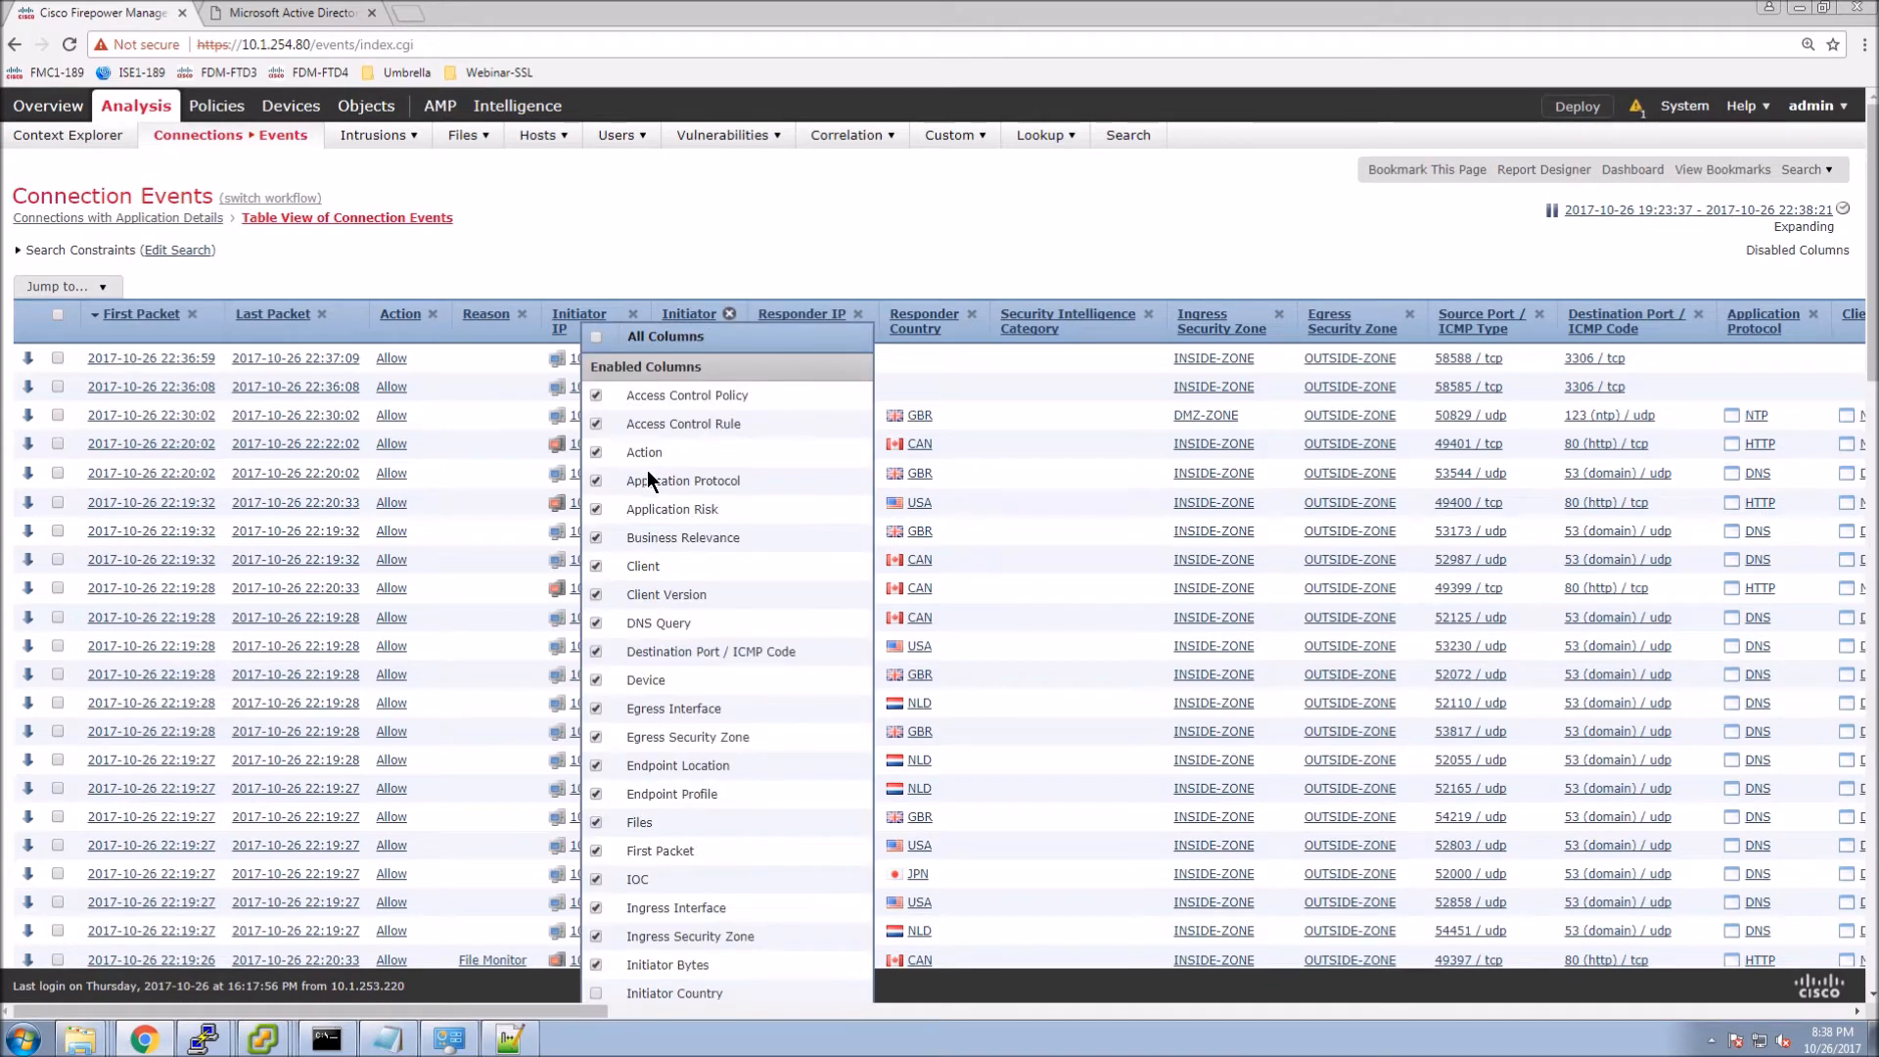
pyautogui.scroll(-1, 659, 607)
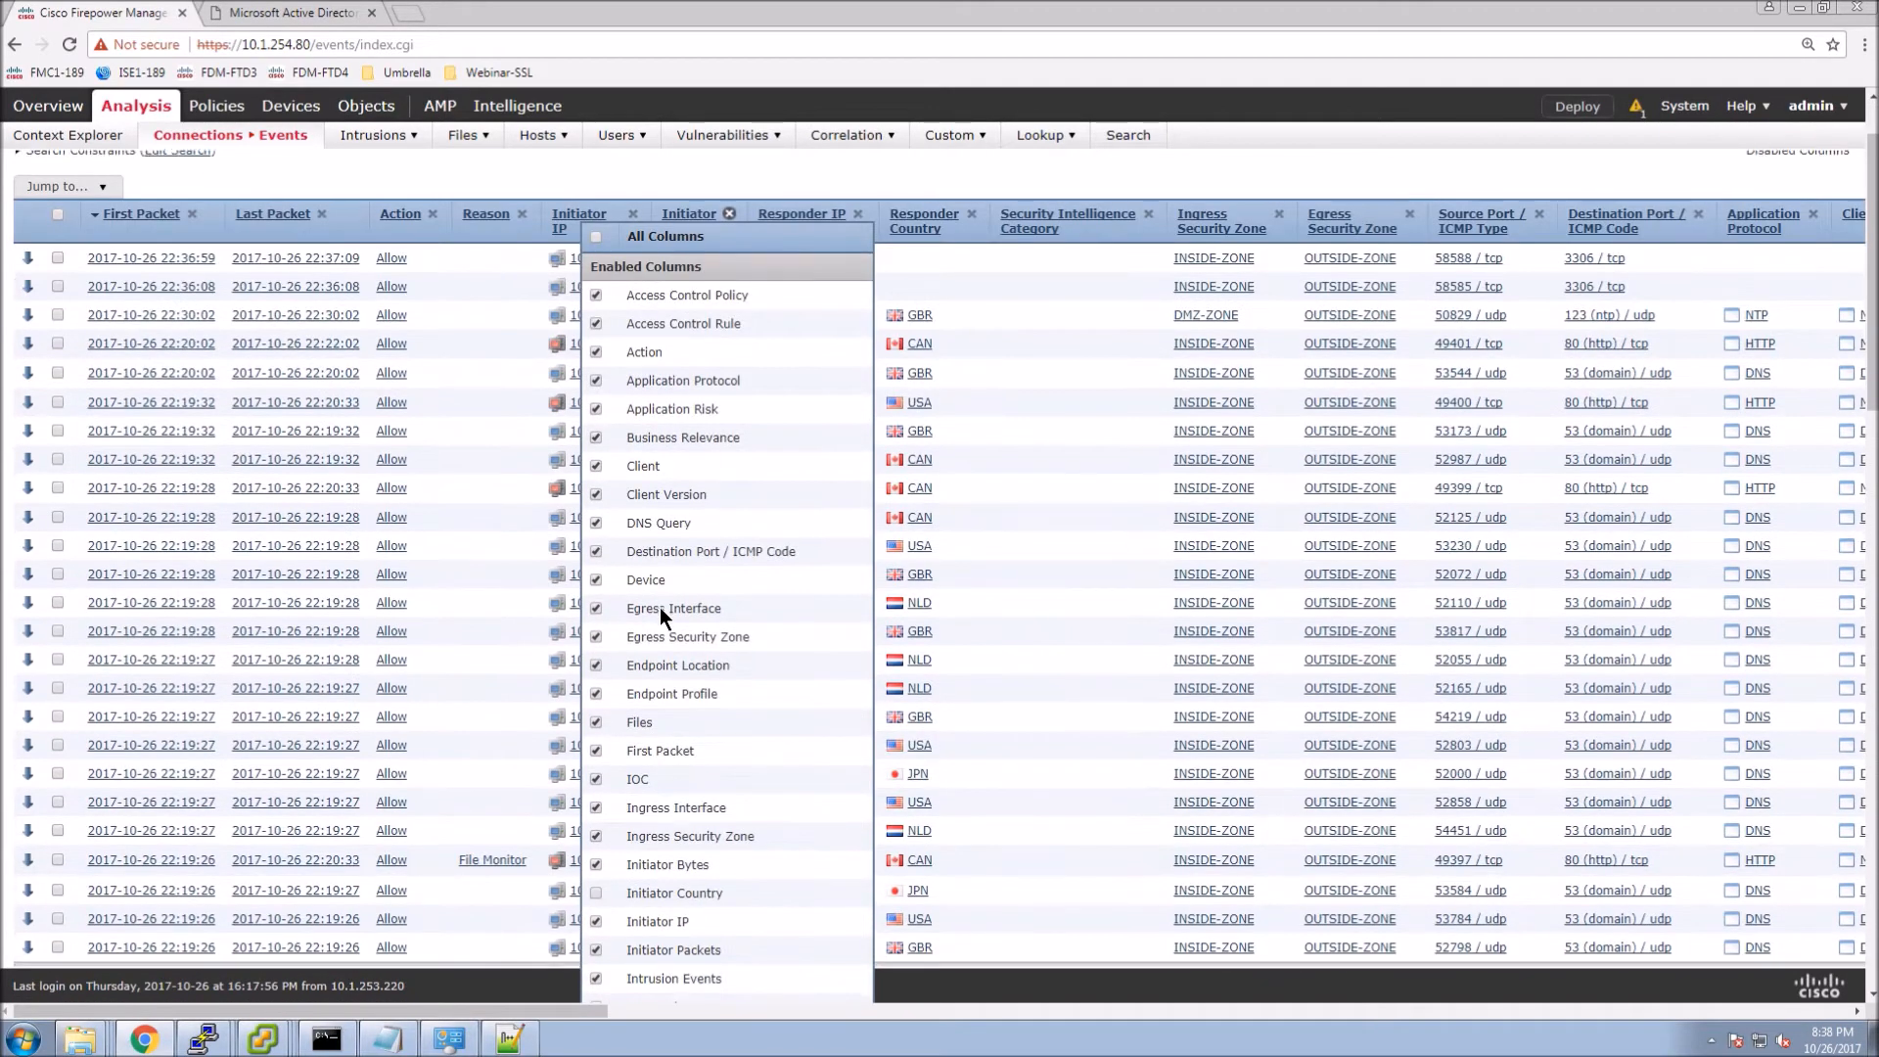
pyautogui.scroll(-2, 659, 606)
pyautogui.click(596, 699)
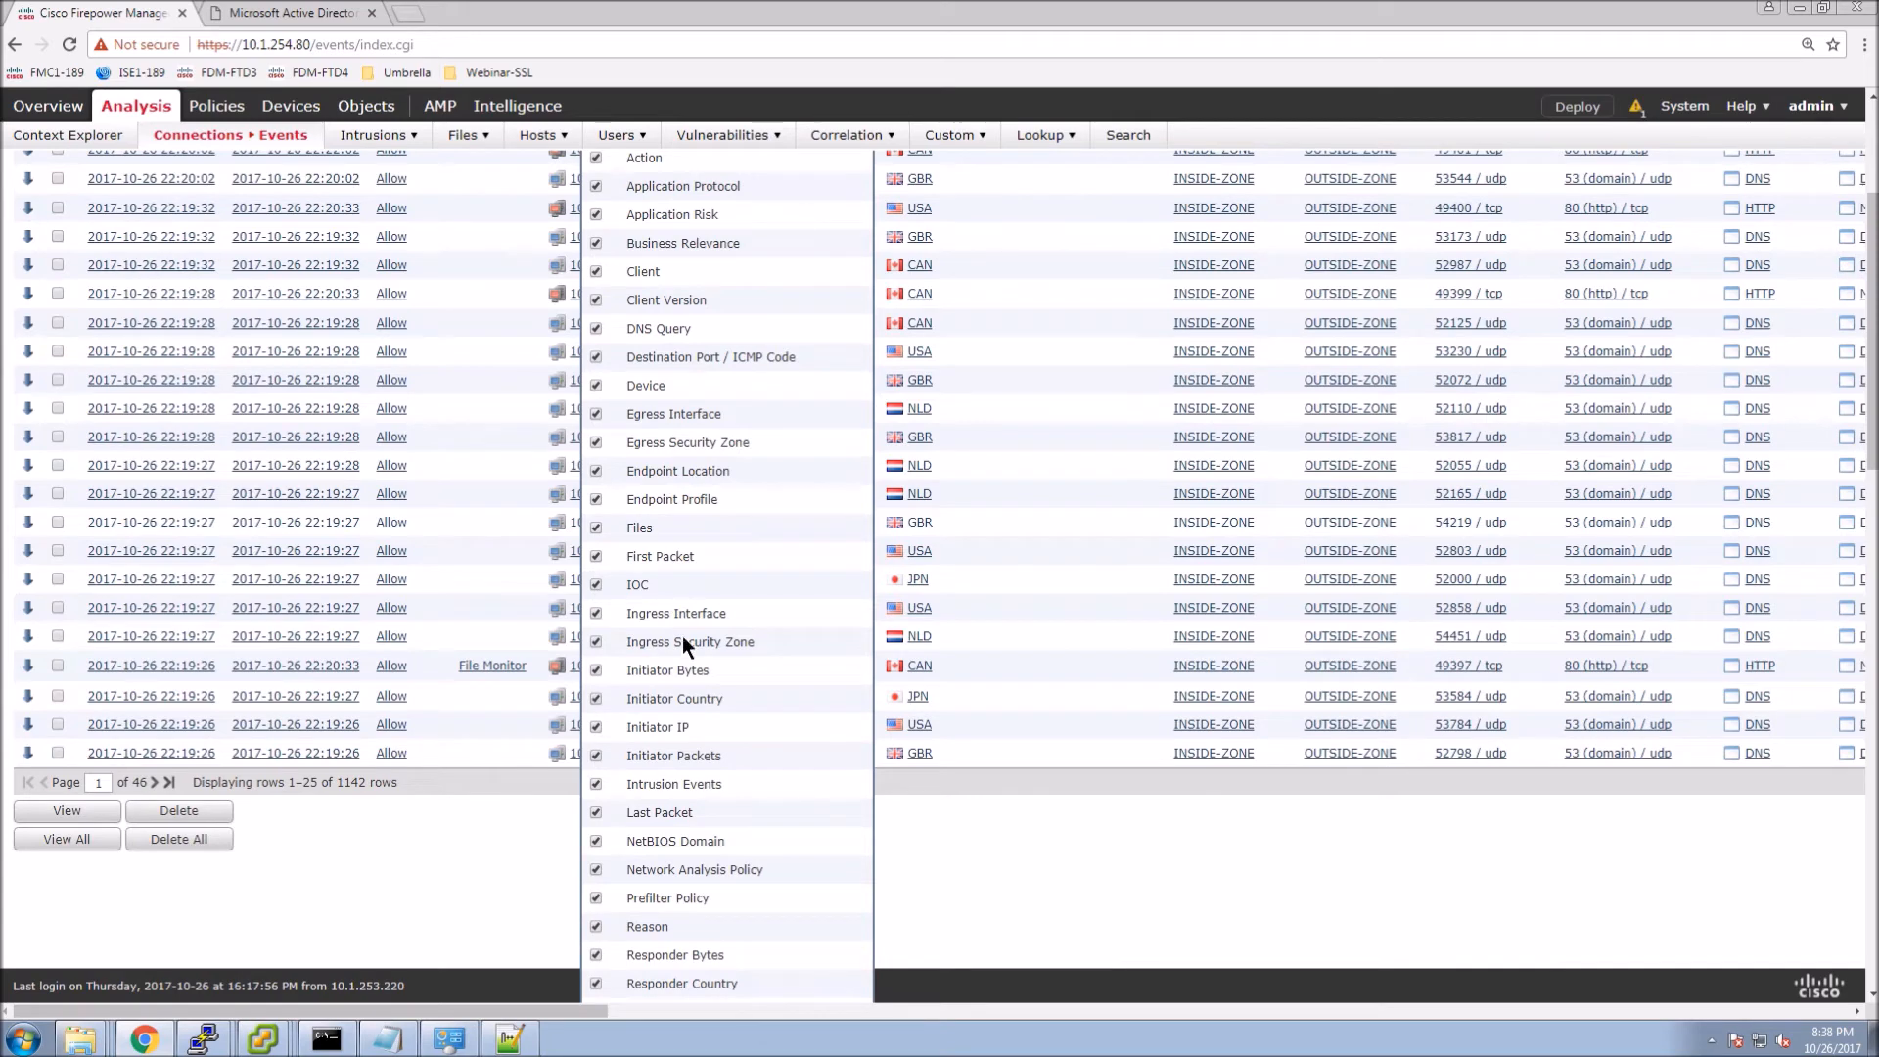
pyautogui.scroll(-8, 684, 628)
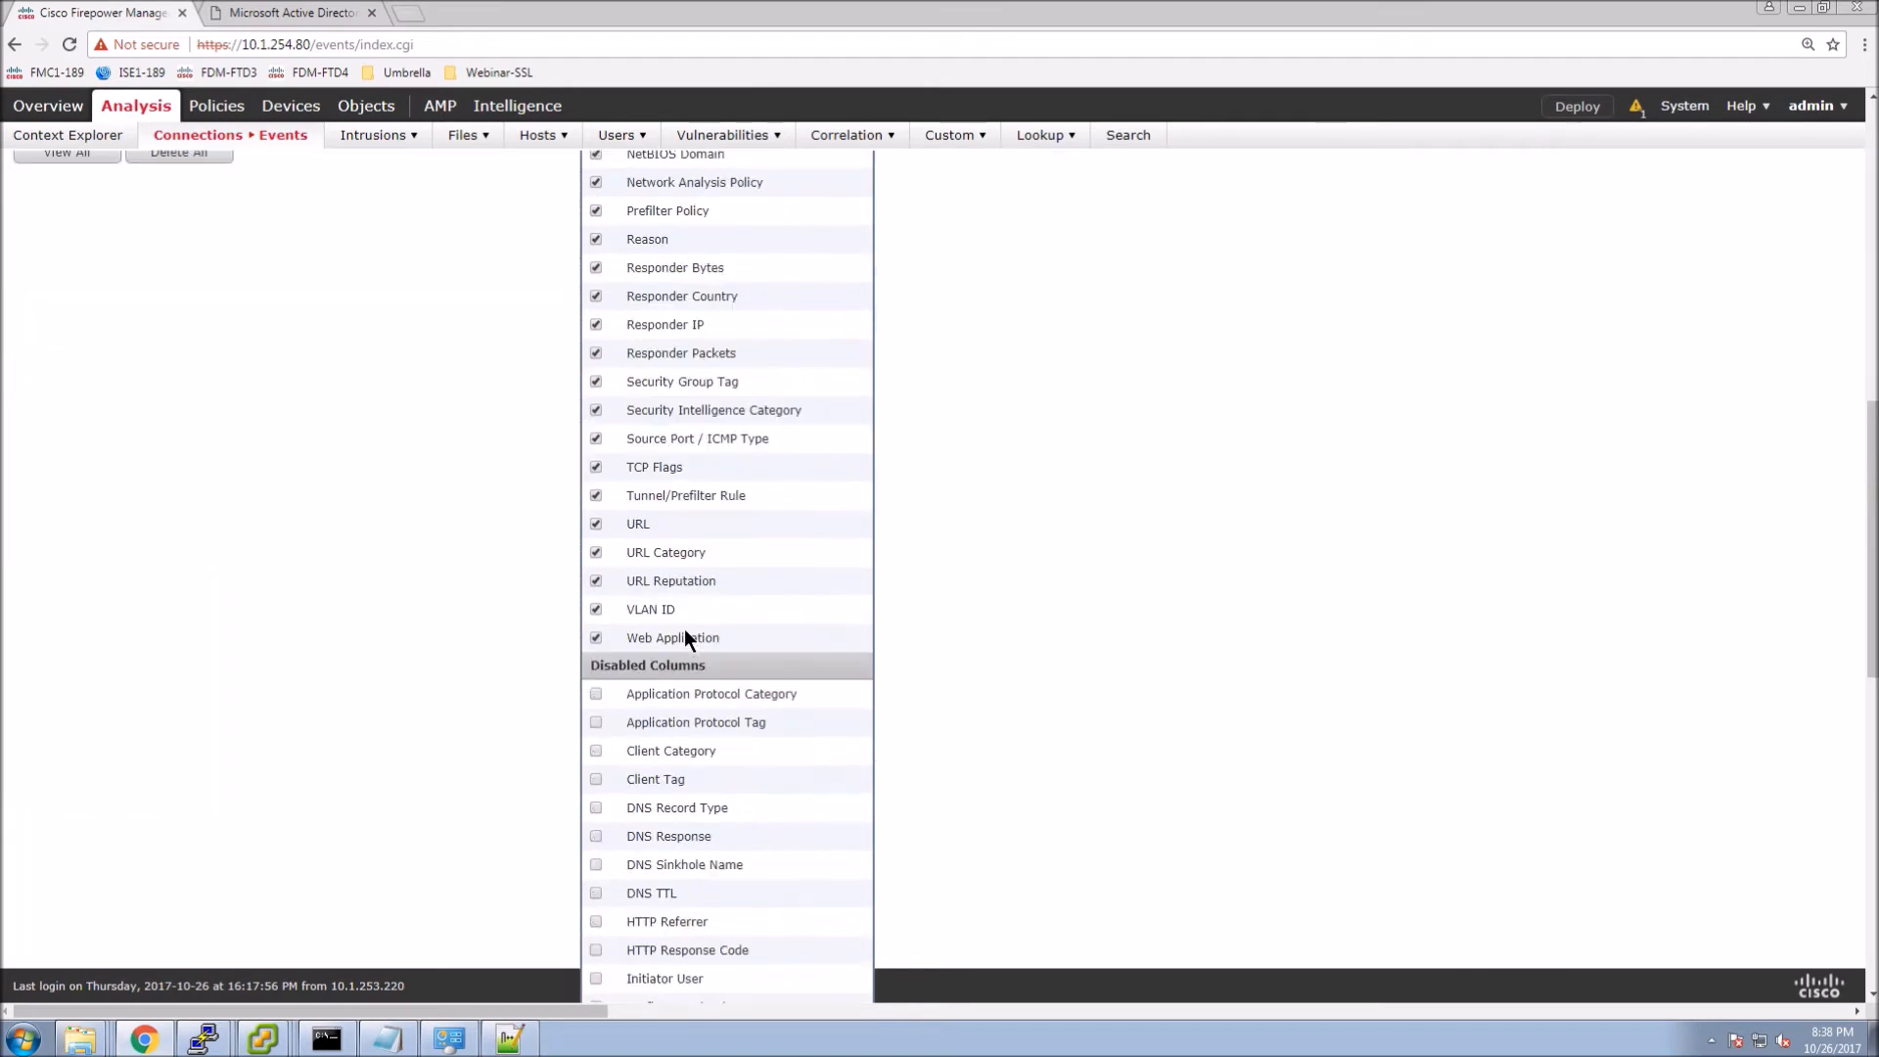
pyautogui.scroll(-5, 684, 634)
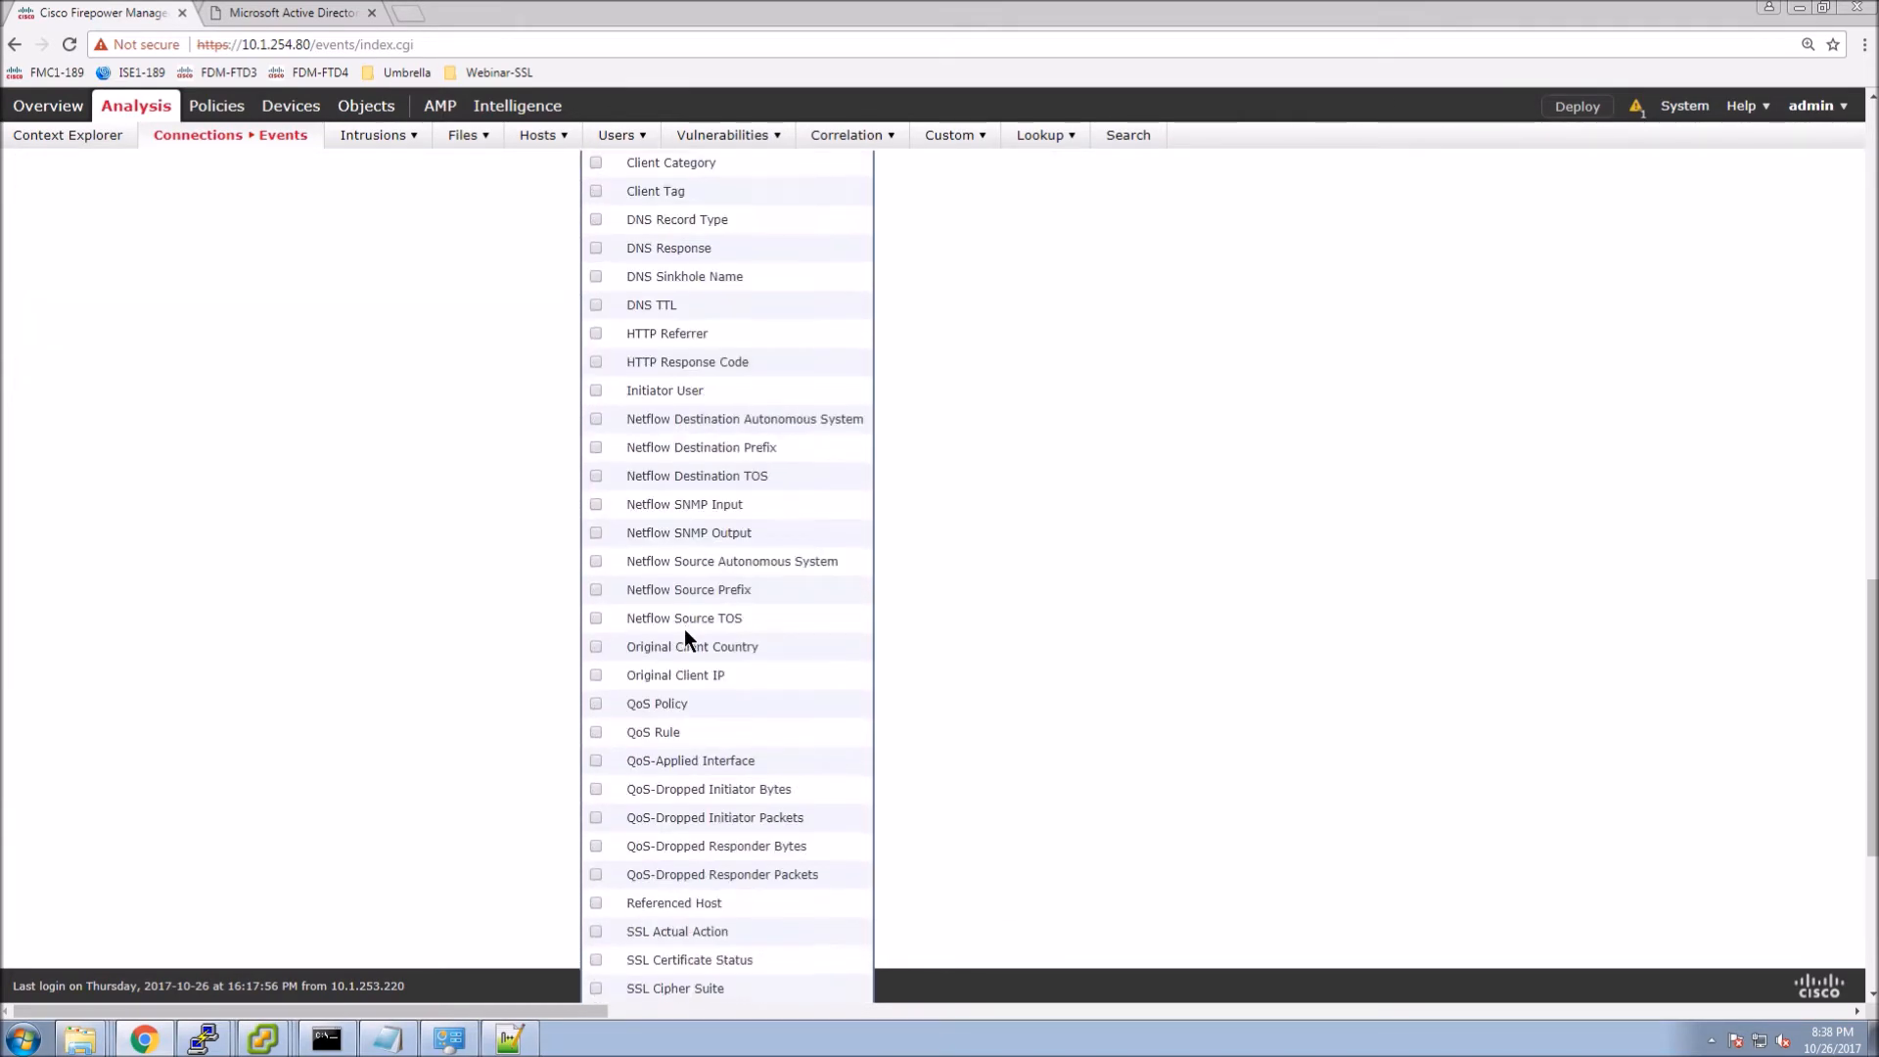
pyautogui.scroll(-4, 685, 628)
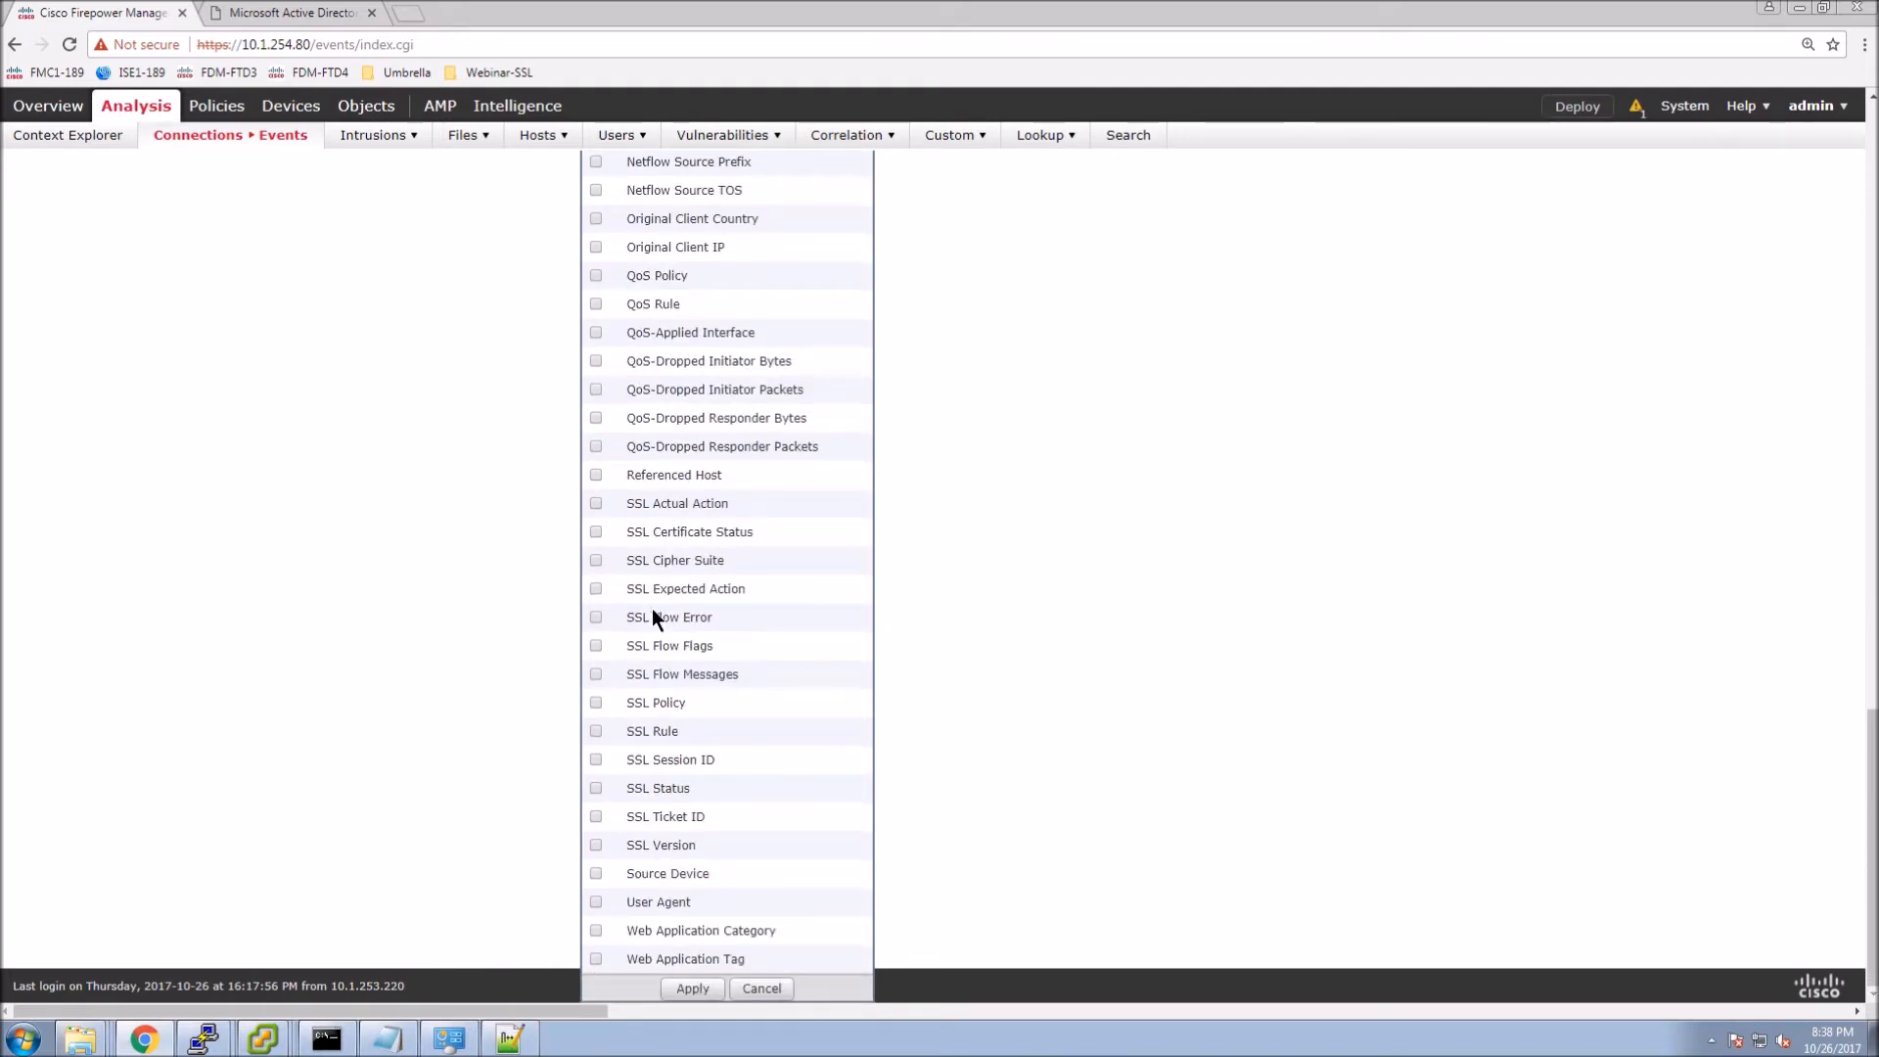
pyautogui.click(596, 534)
pyautogui.click(595, 618)
pyautogui.click(596, 787)
pyautogui.click(596, 844)
pyautogui.click(689, 988)
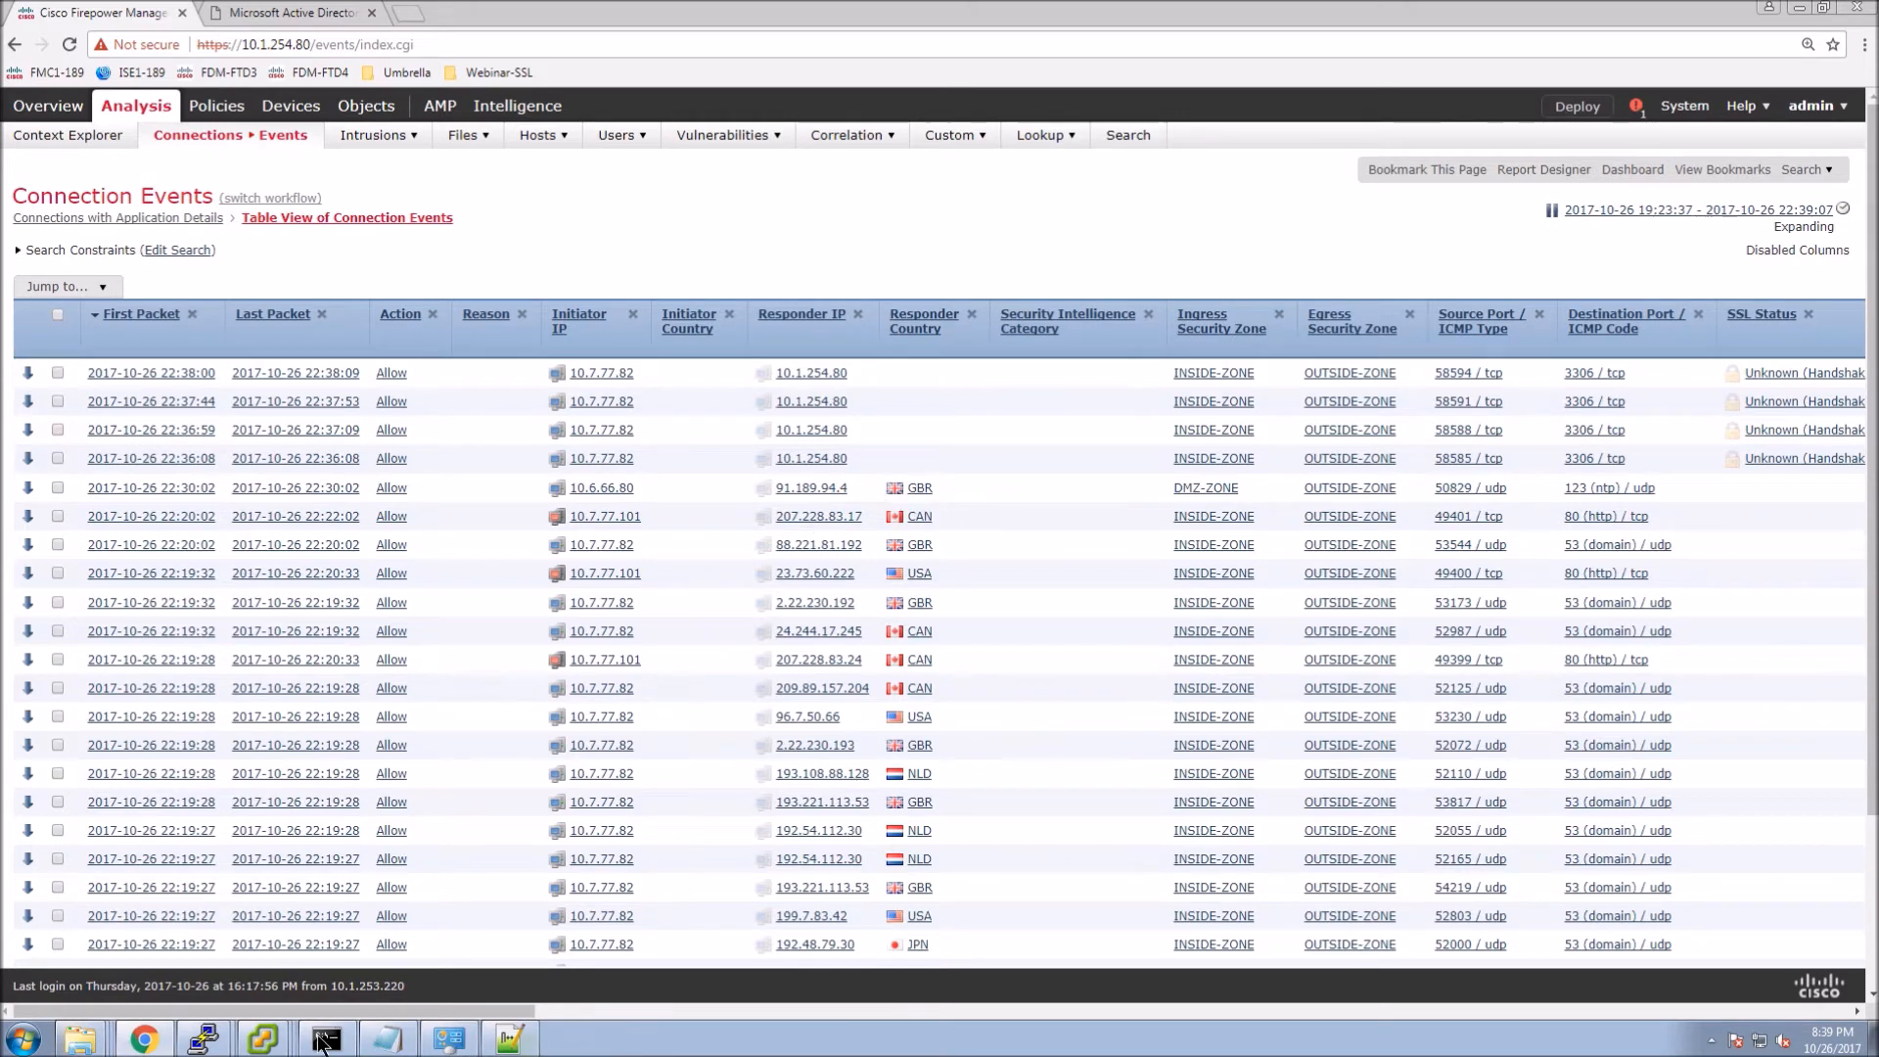
pyautogui.moveTo(263, 1047)
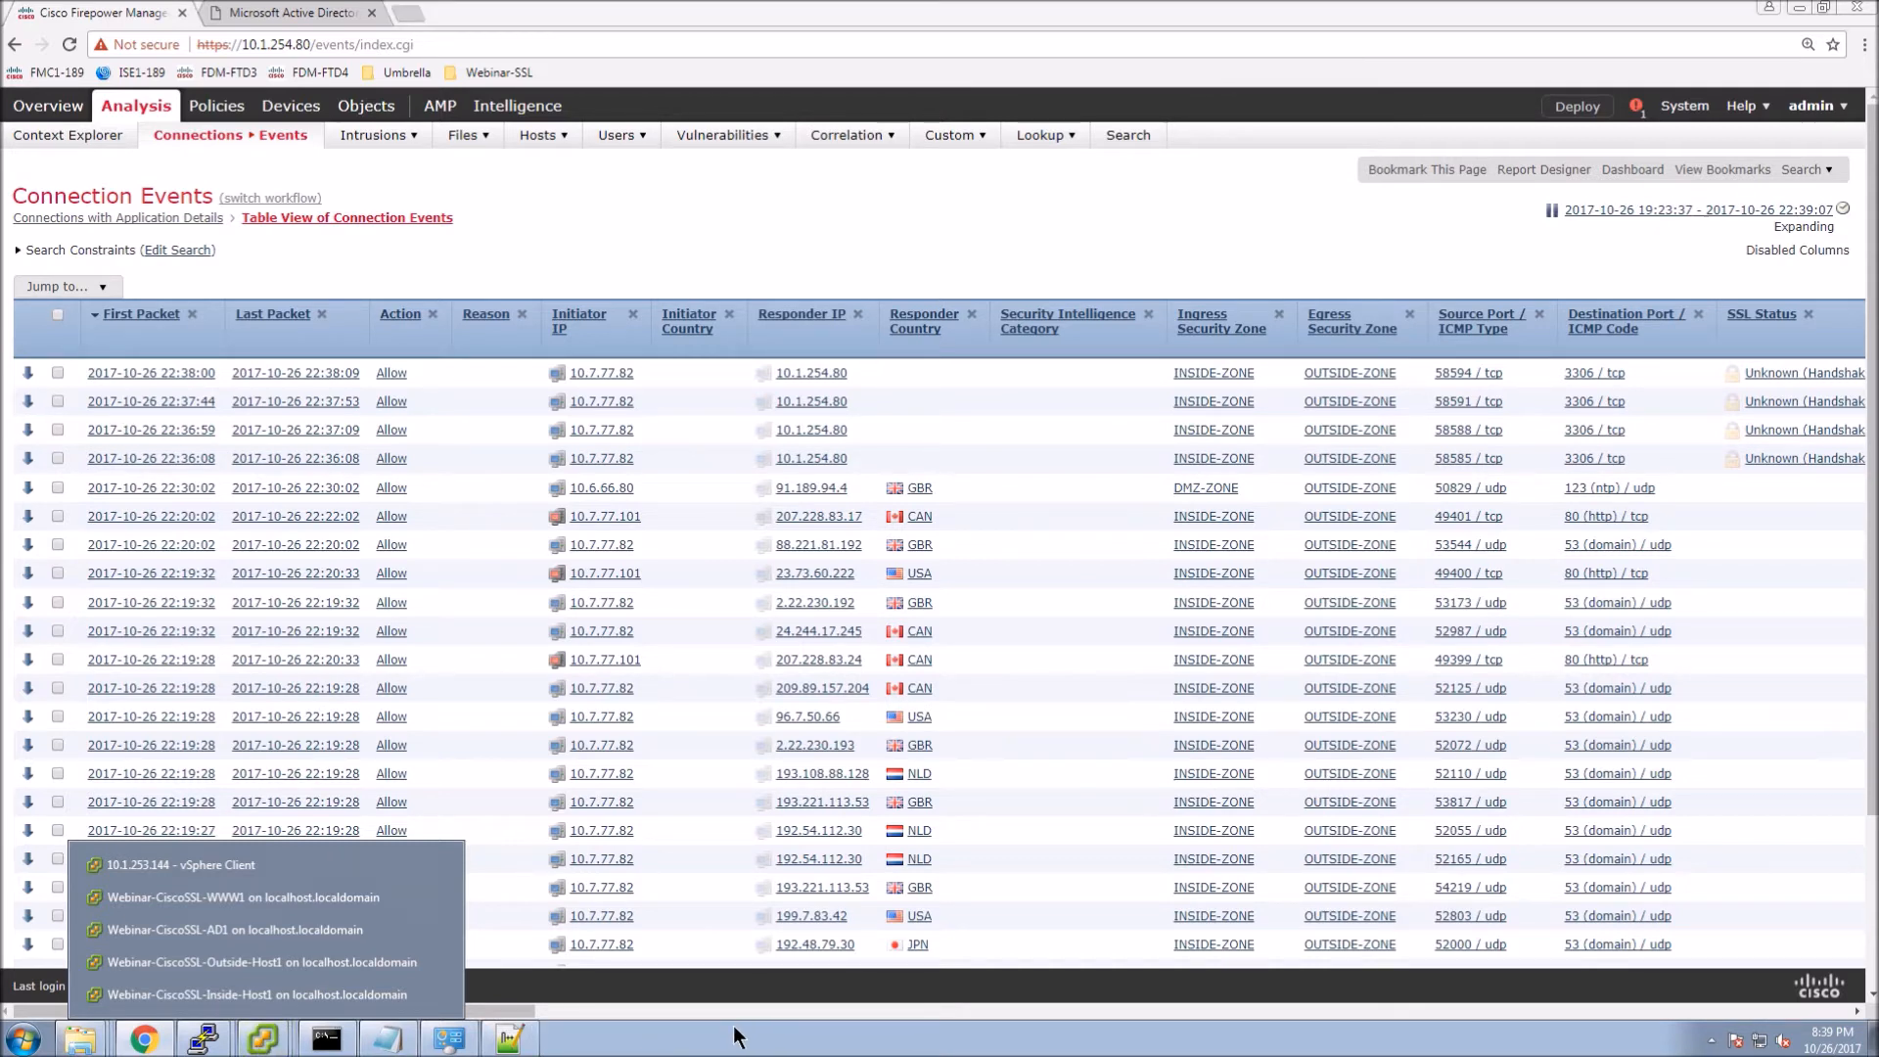
# Bring up the Inside-Host1 VM console and unlock Windows 7 with the sales user's password.
pyautogui.click(249, 994)
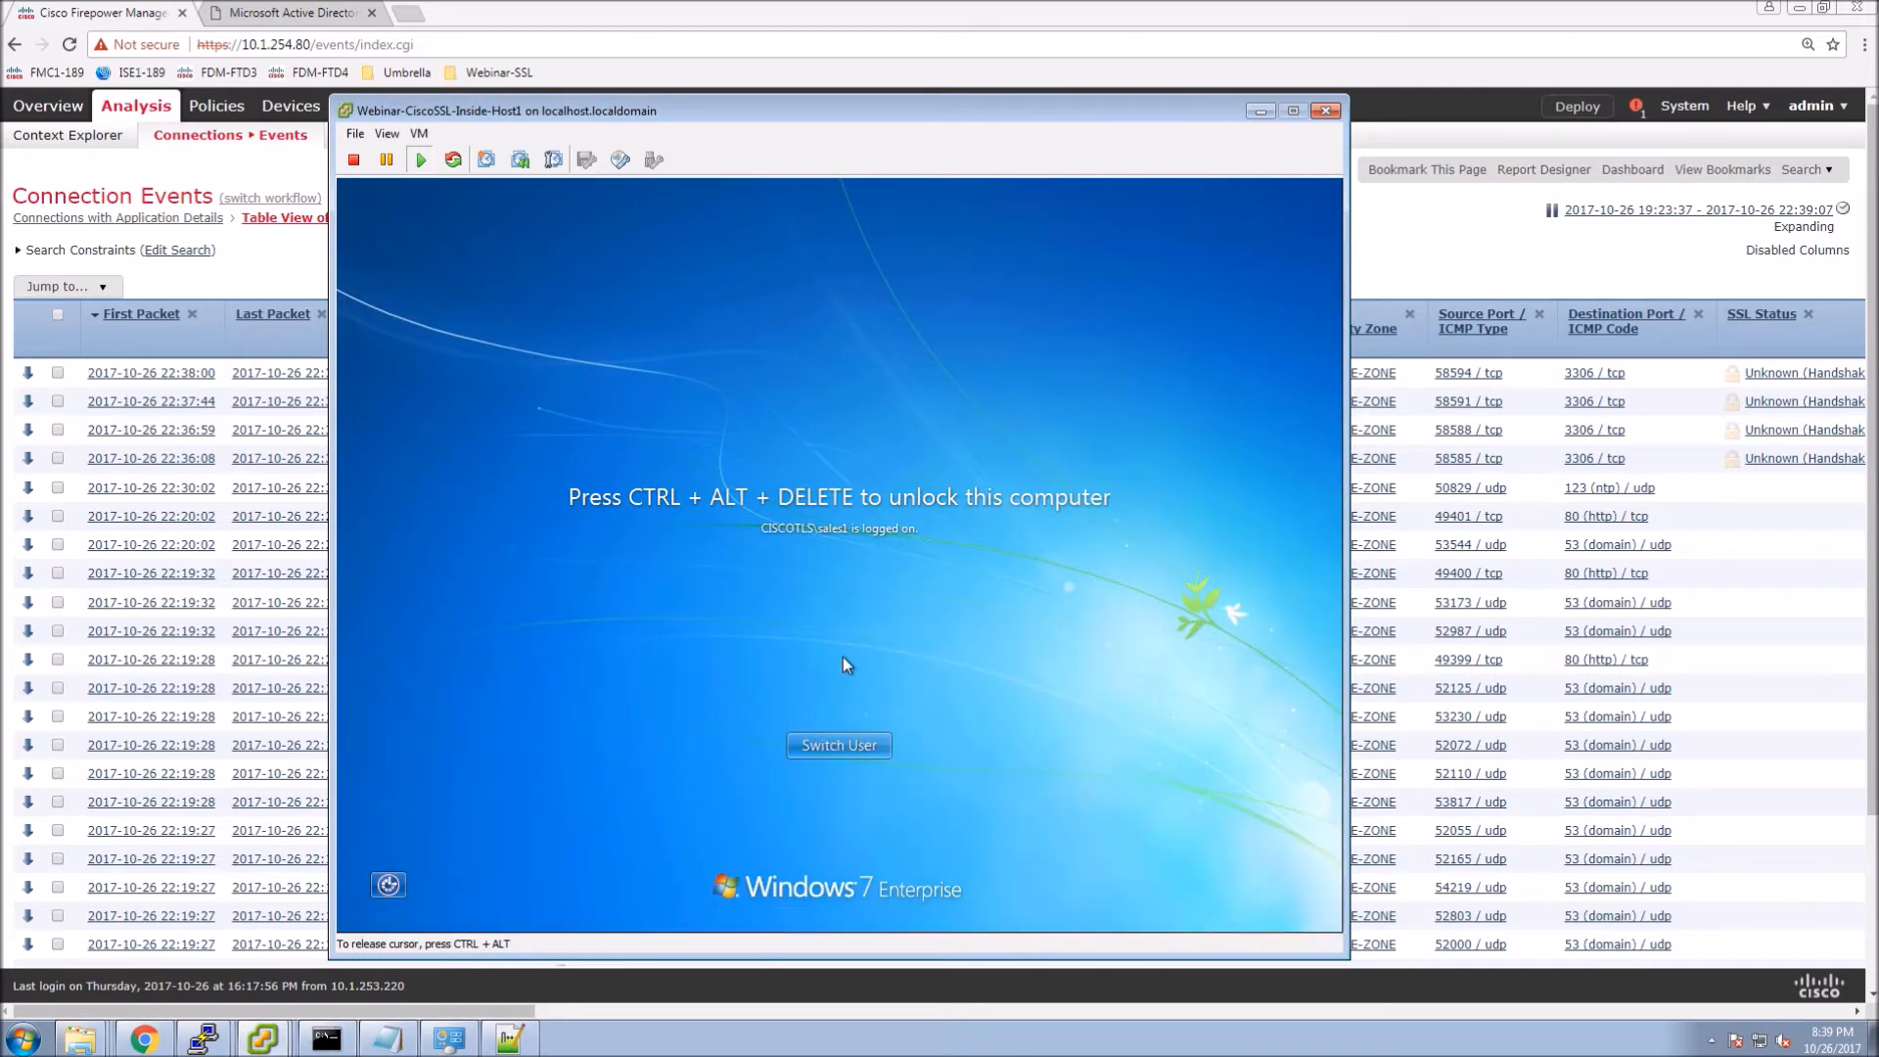
pyautogui.press('ctrl+alt+Insert')
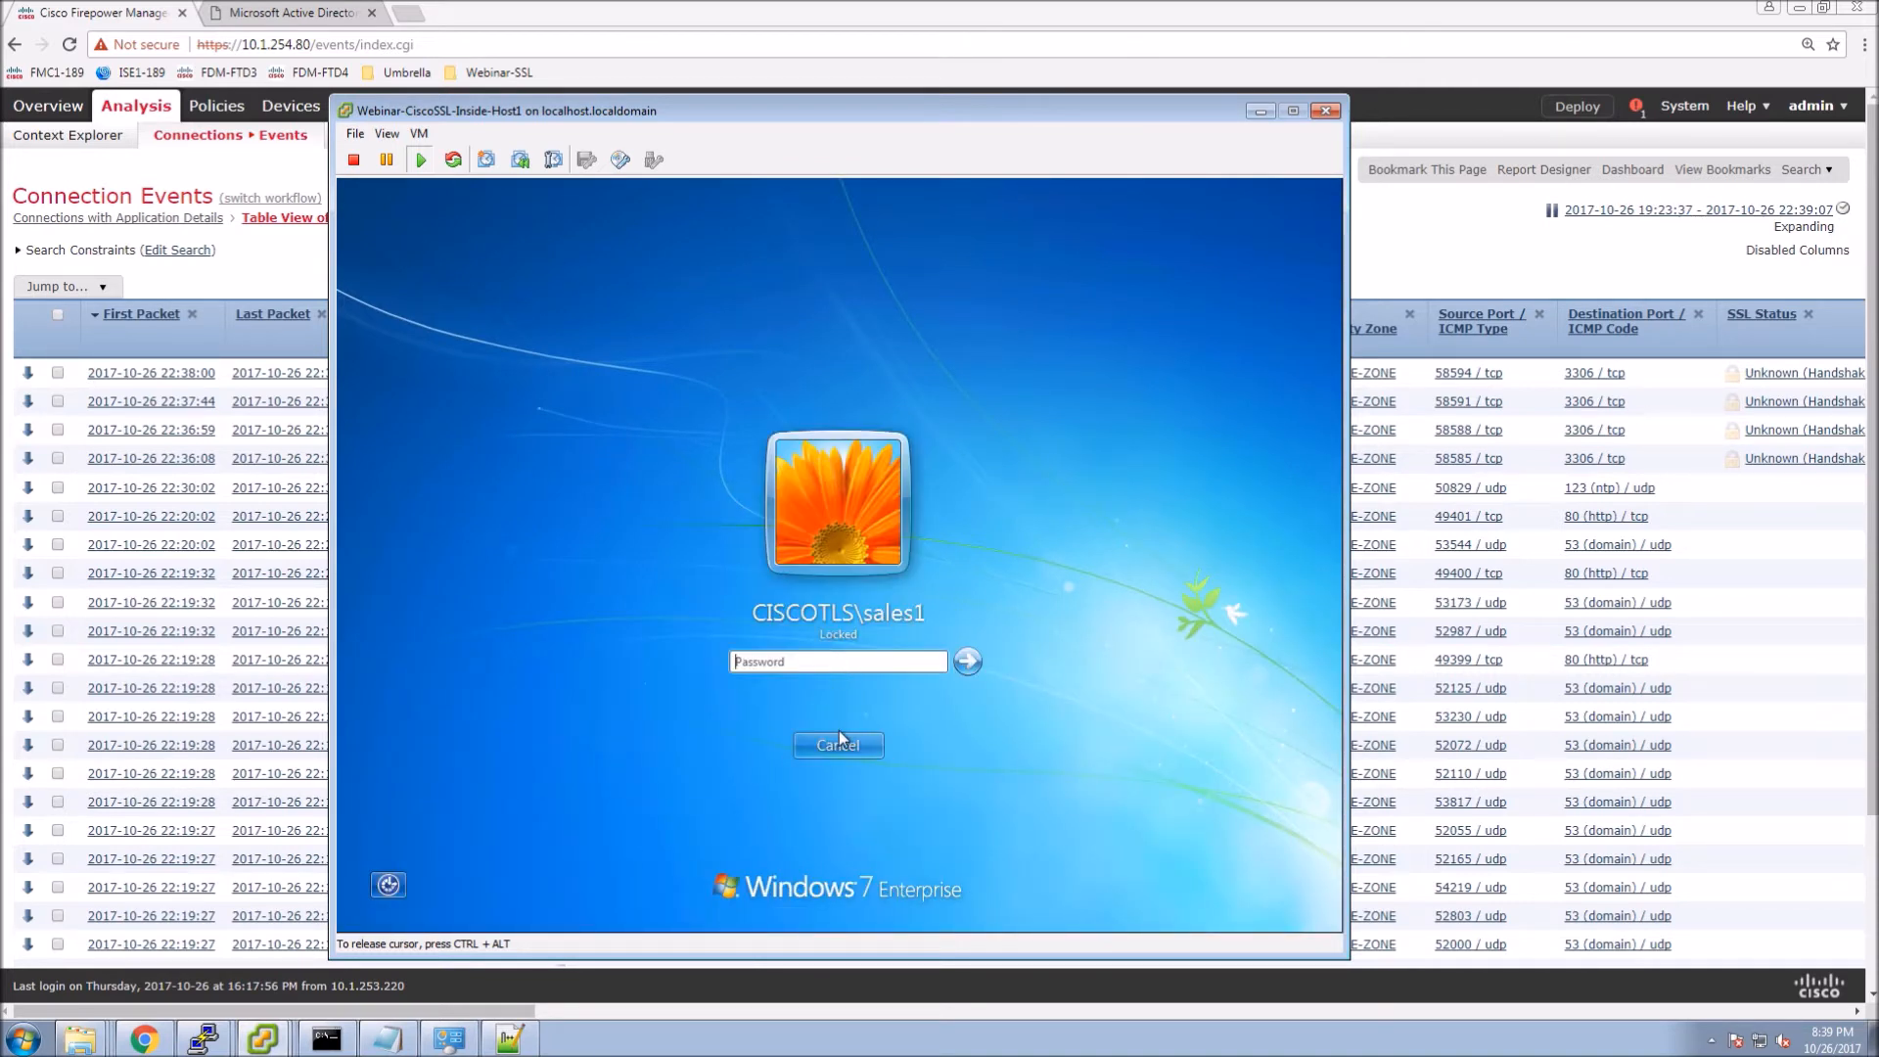
pyautogui.click(802, 658)
pyautogui.write('•••••••••')
pyautogui.press('Return')
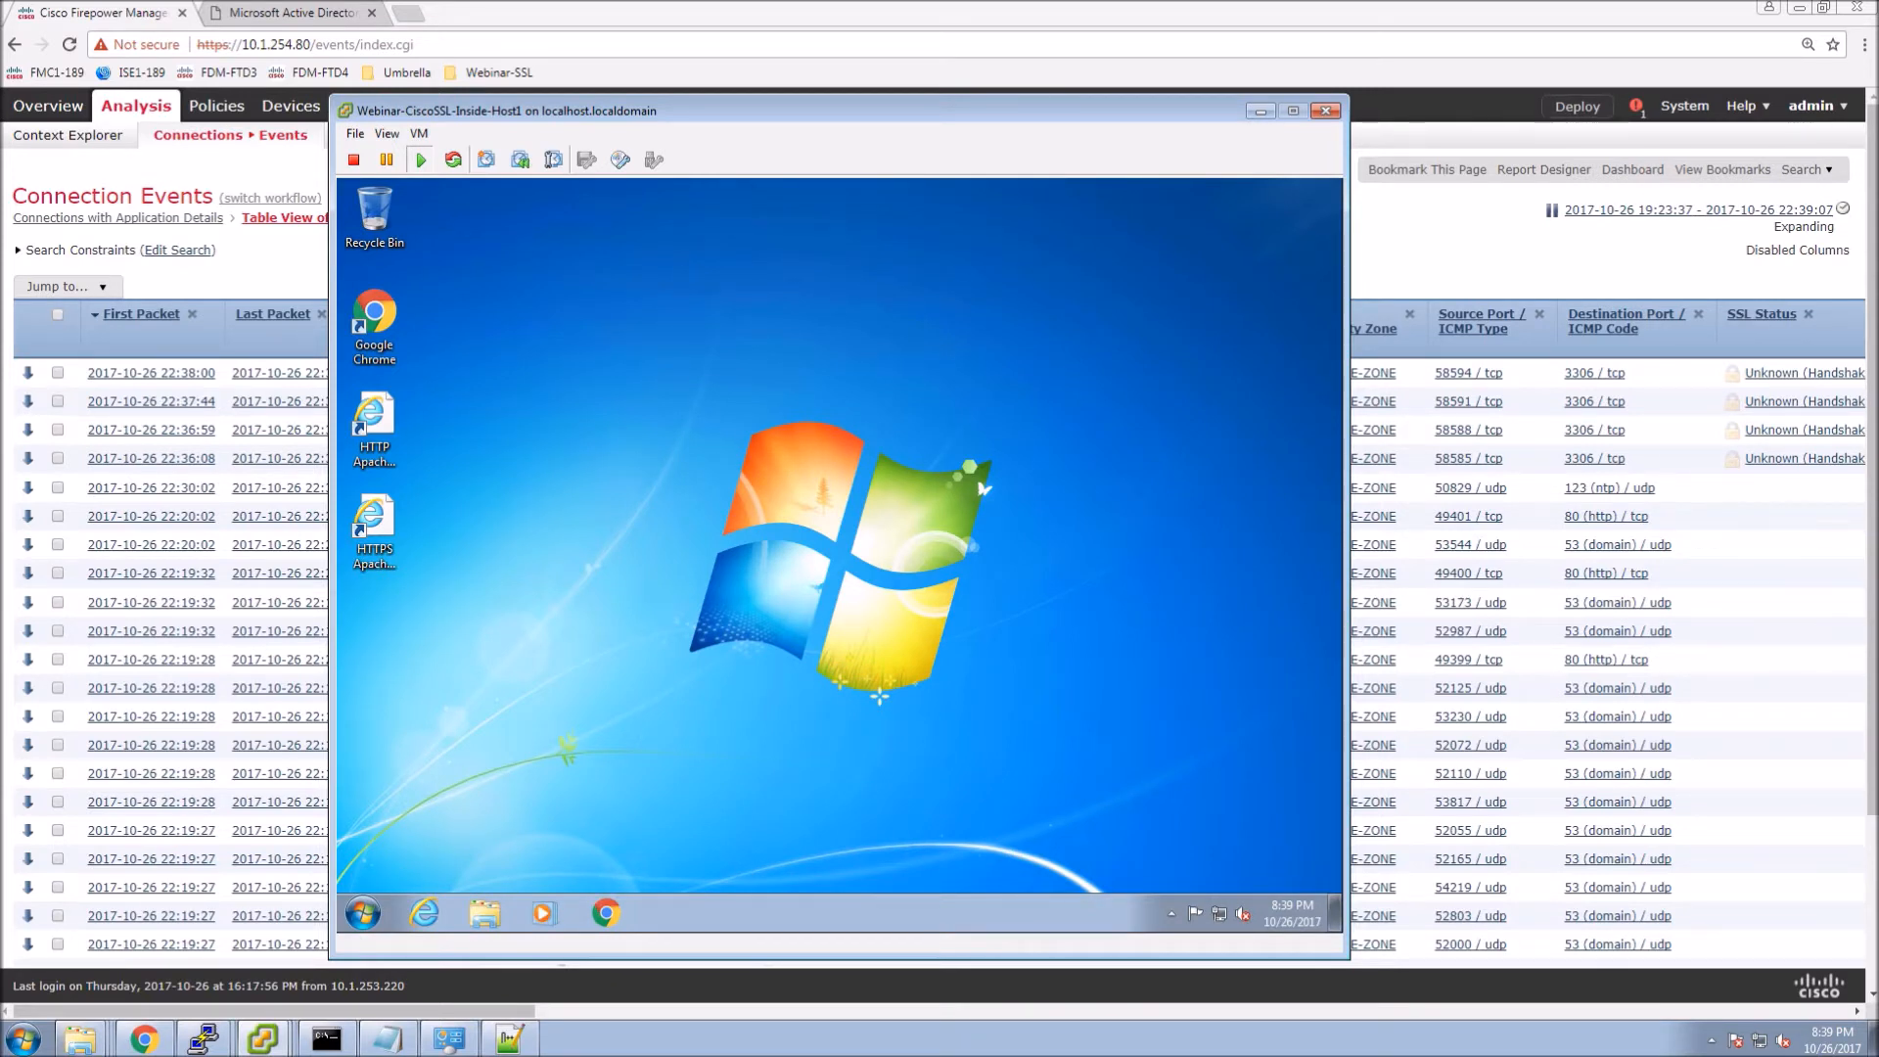
# Open the Apache test page in Internet Explorer, then browse to cnn.com.
pyautogui.click(907, 620)
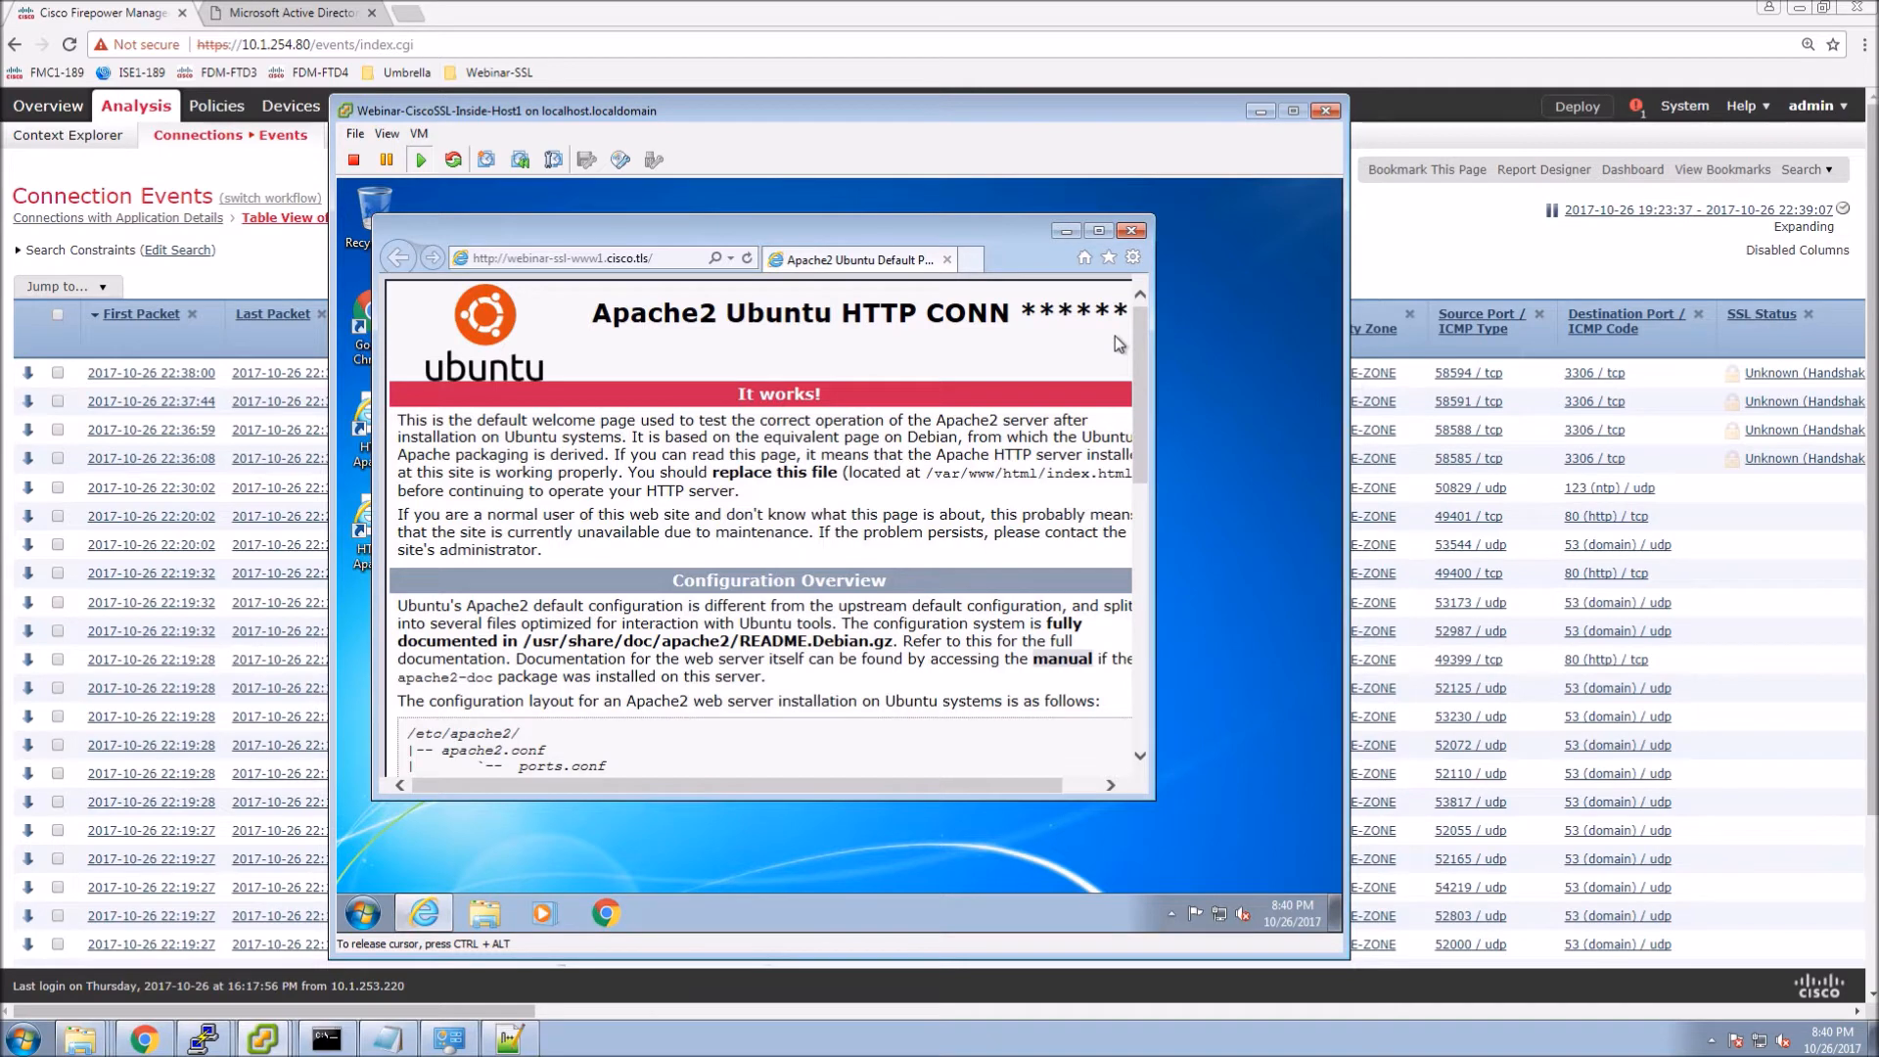
pyautogui.click(661, 264)
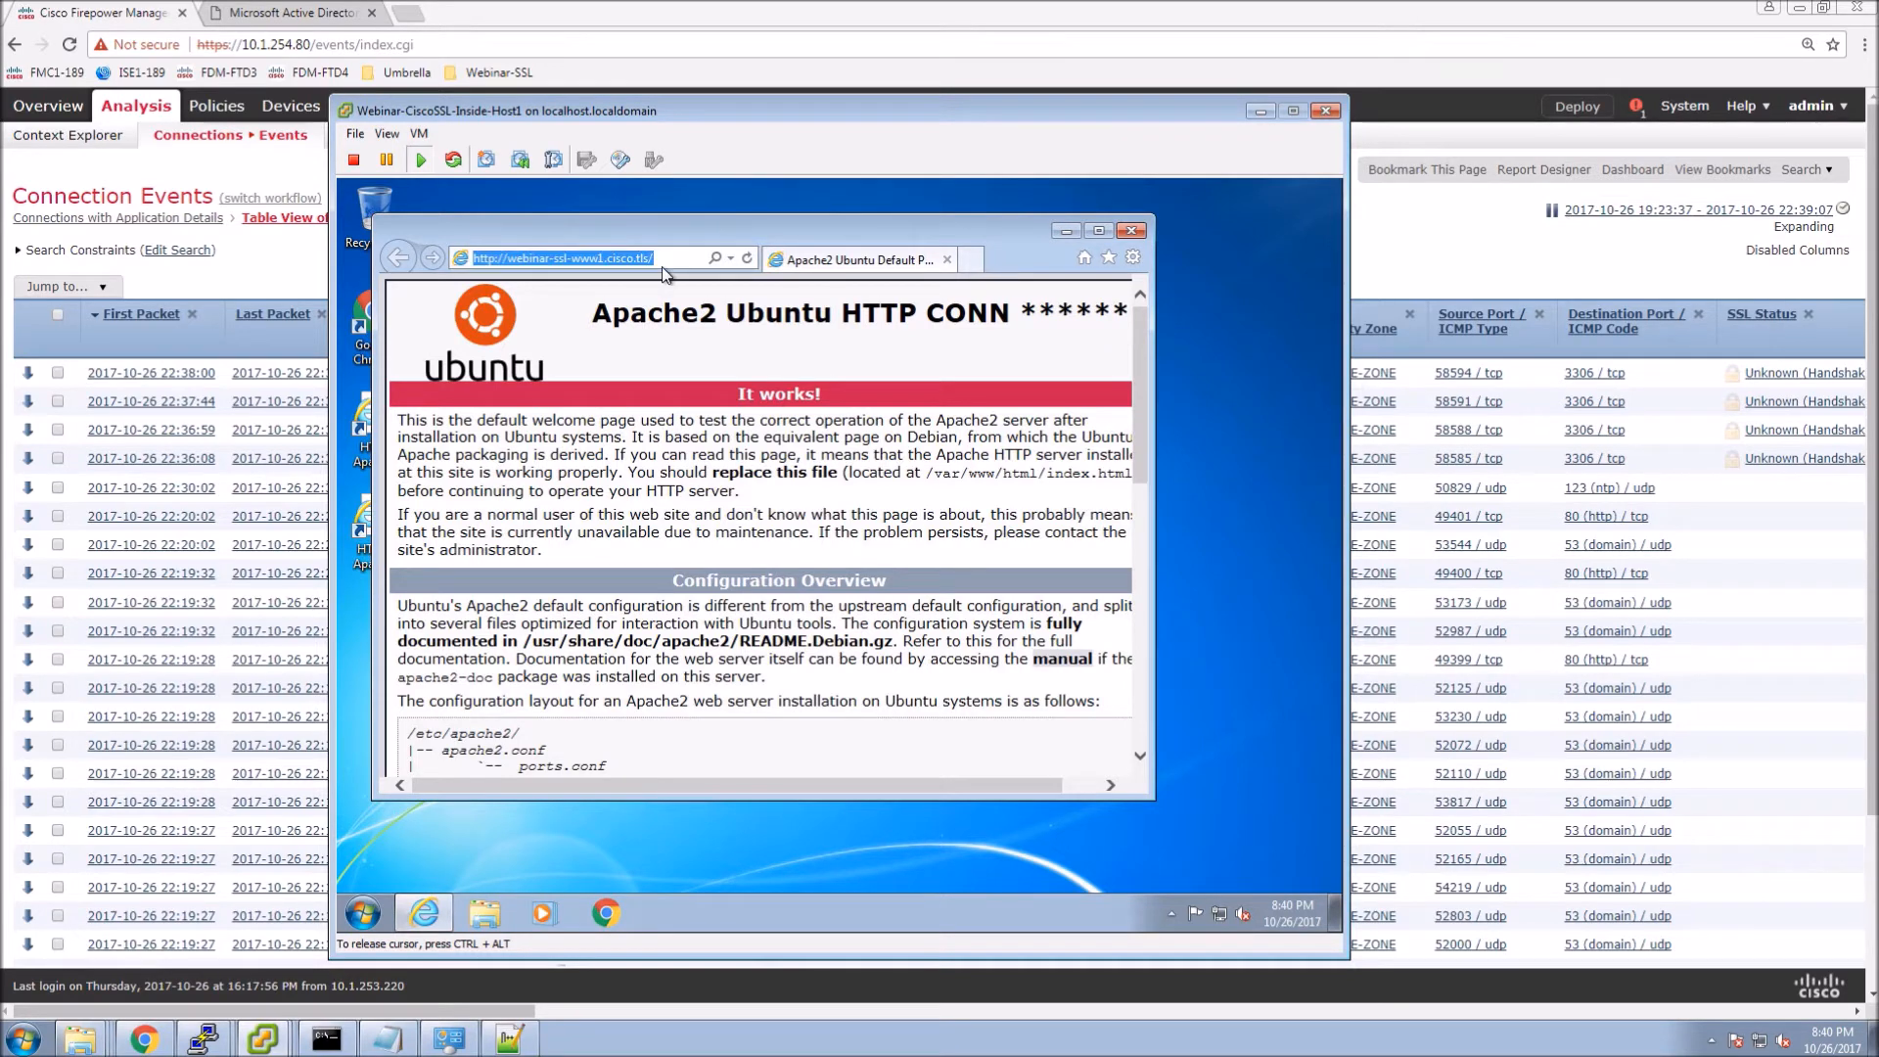
pyautogui.write('cnn.com')
pyautogui.press('Return')
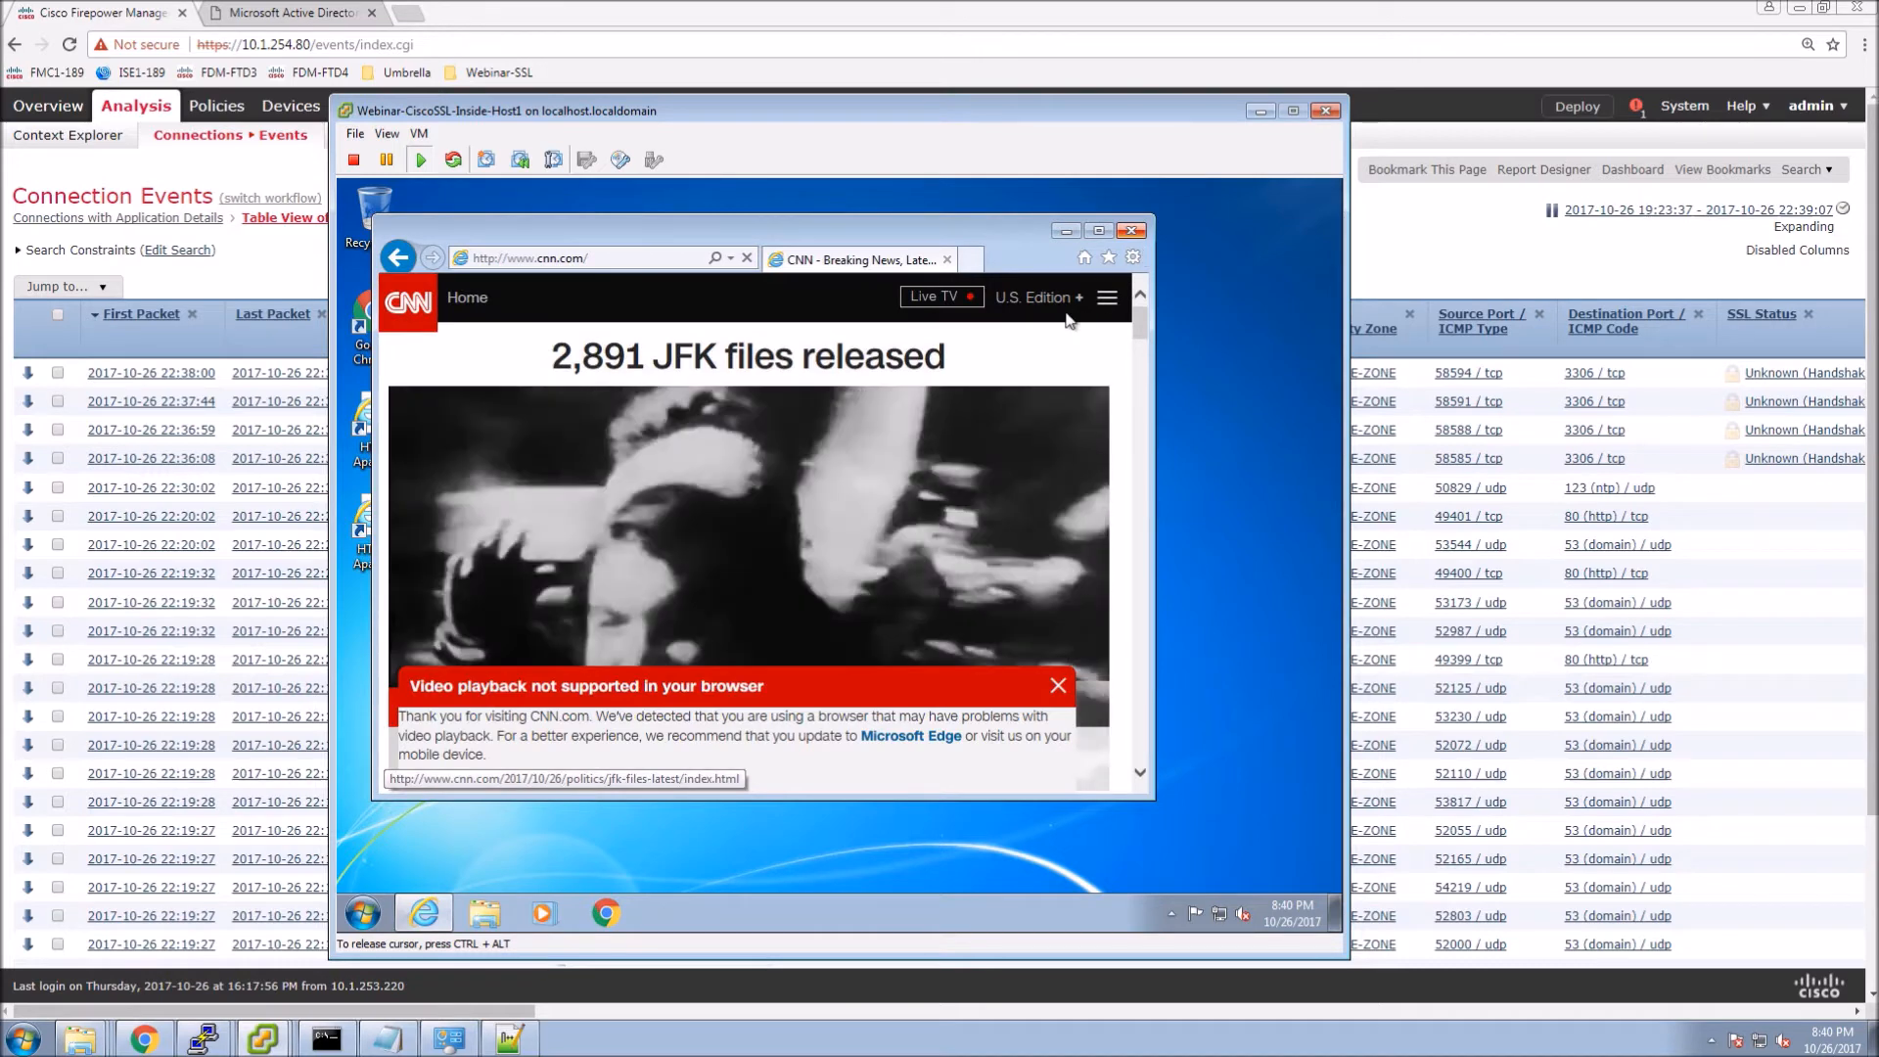
# Close Internet Explorer, launch Chrome and load google.ca.
pyautogui.click(1131, 232)
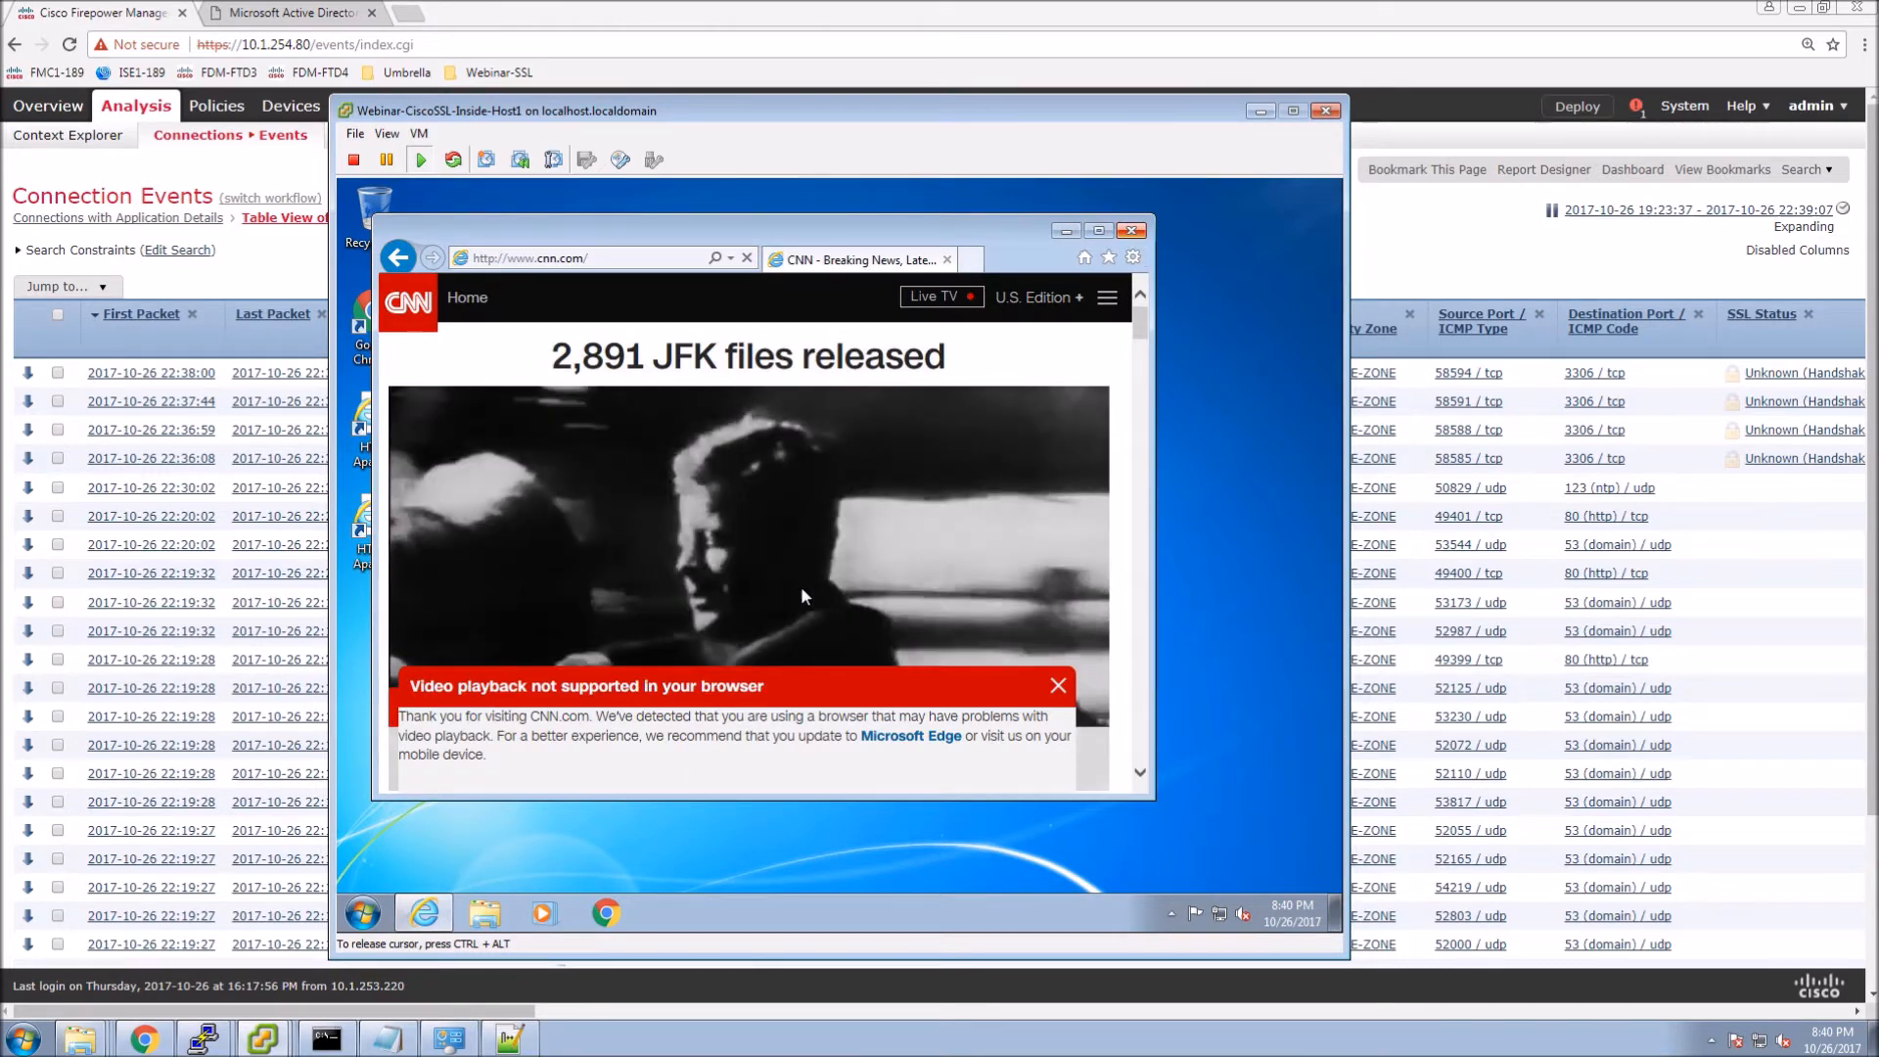
pyautogui.click(612, 921)
pyautogui.click(734, 253)
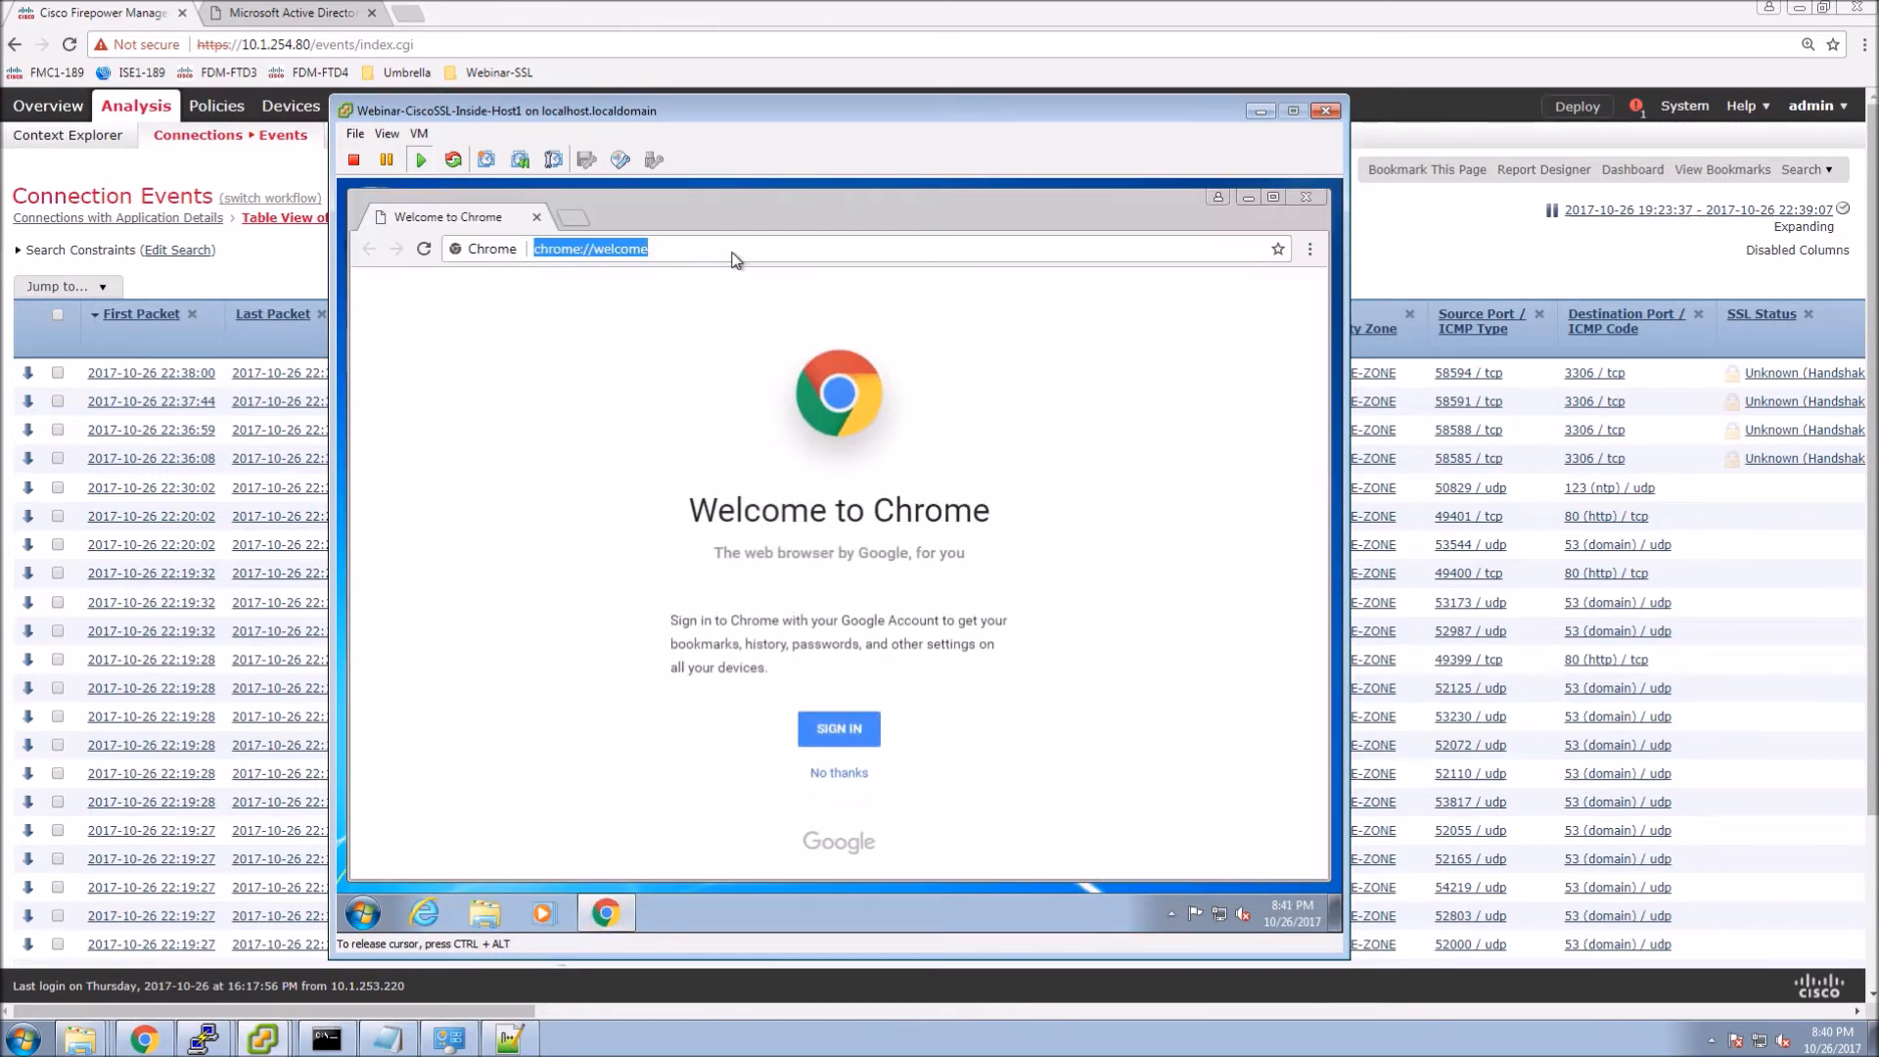
pyautogui.write('google.c')
pyautogui.press('Return')
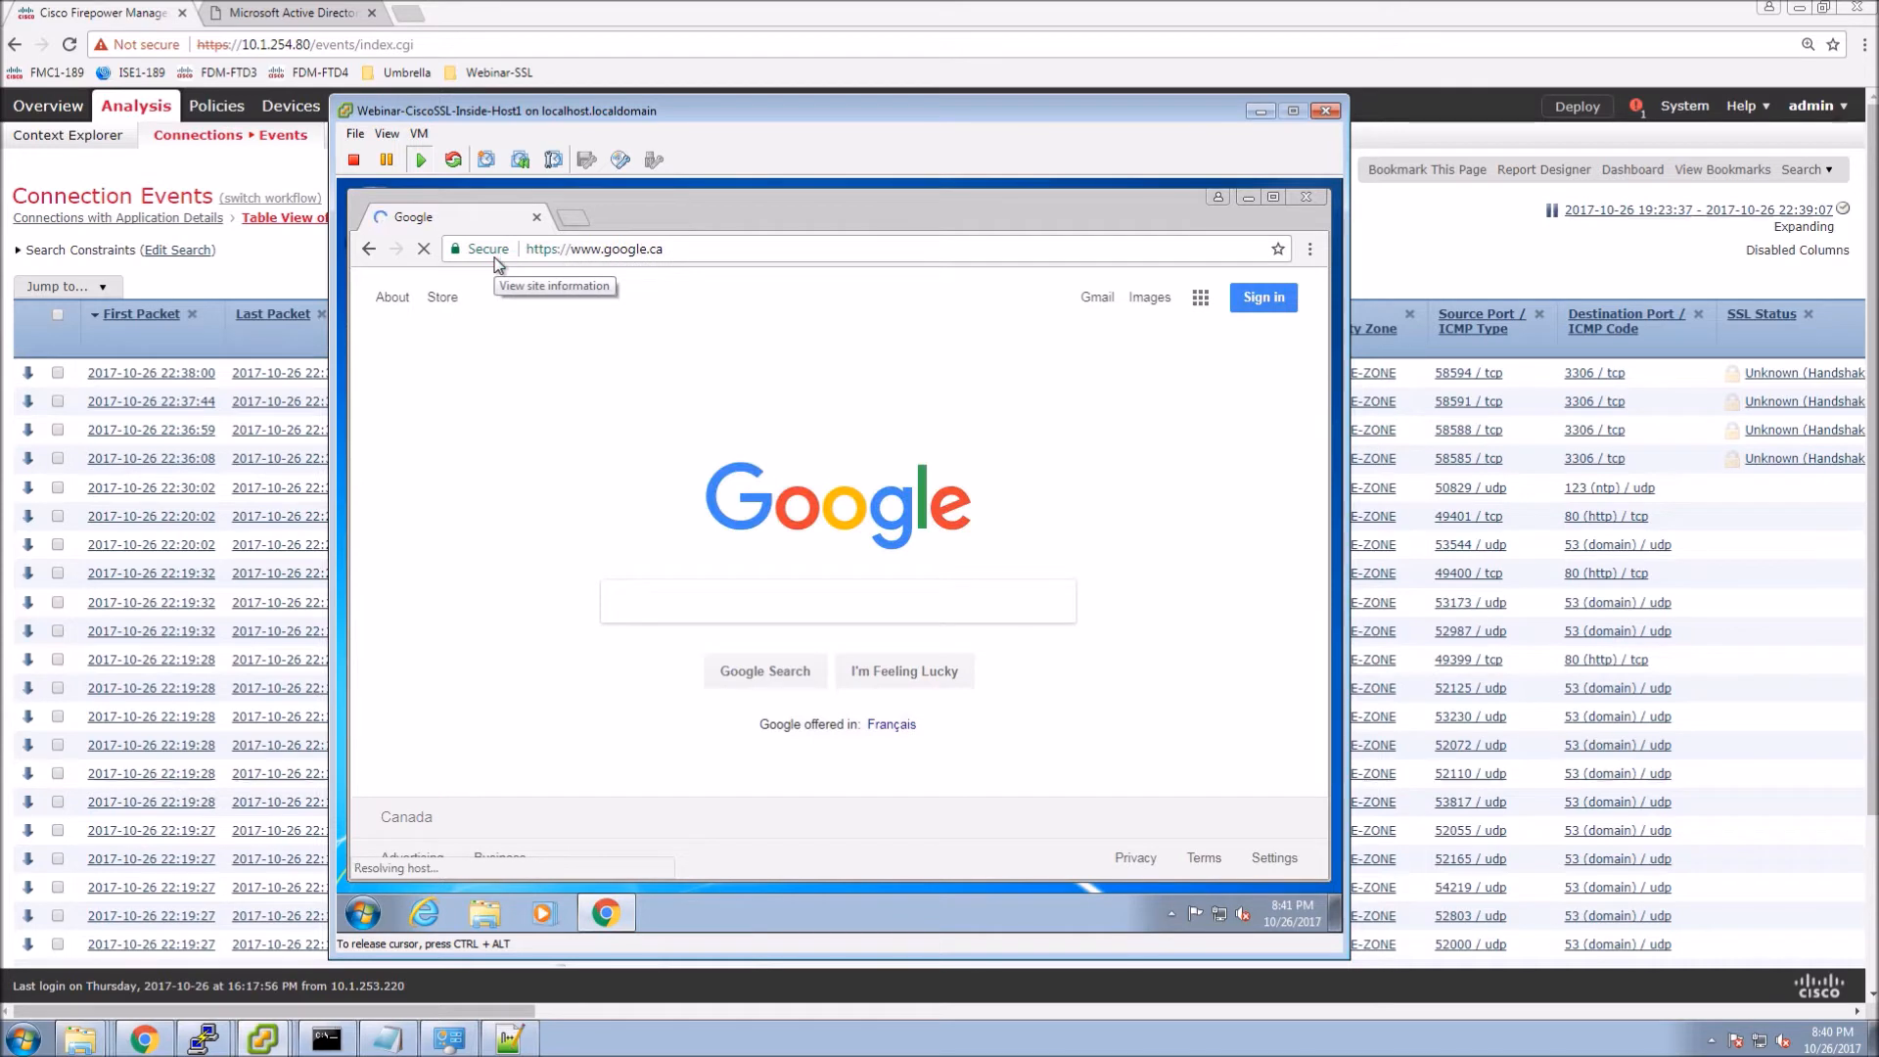
# Inspect google.ca's certificate in DevTools Security: *.google.com, issued by Google Internet Authority G2.
pyautogui.click(1310, 249)
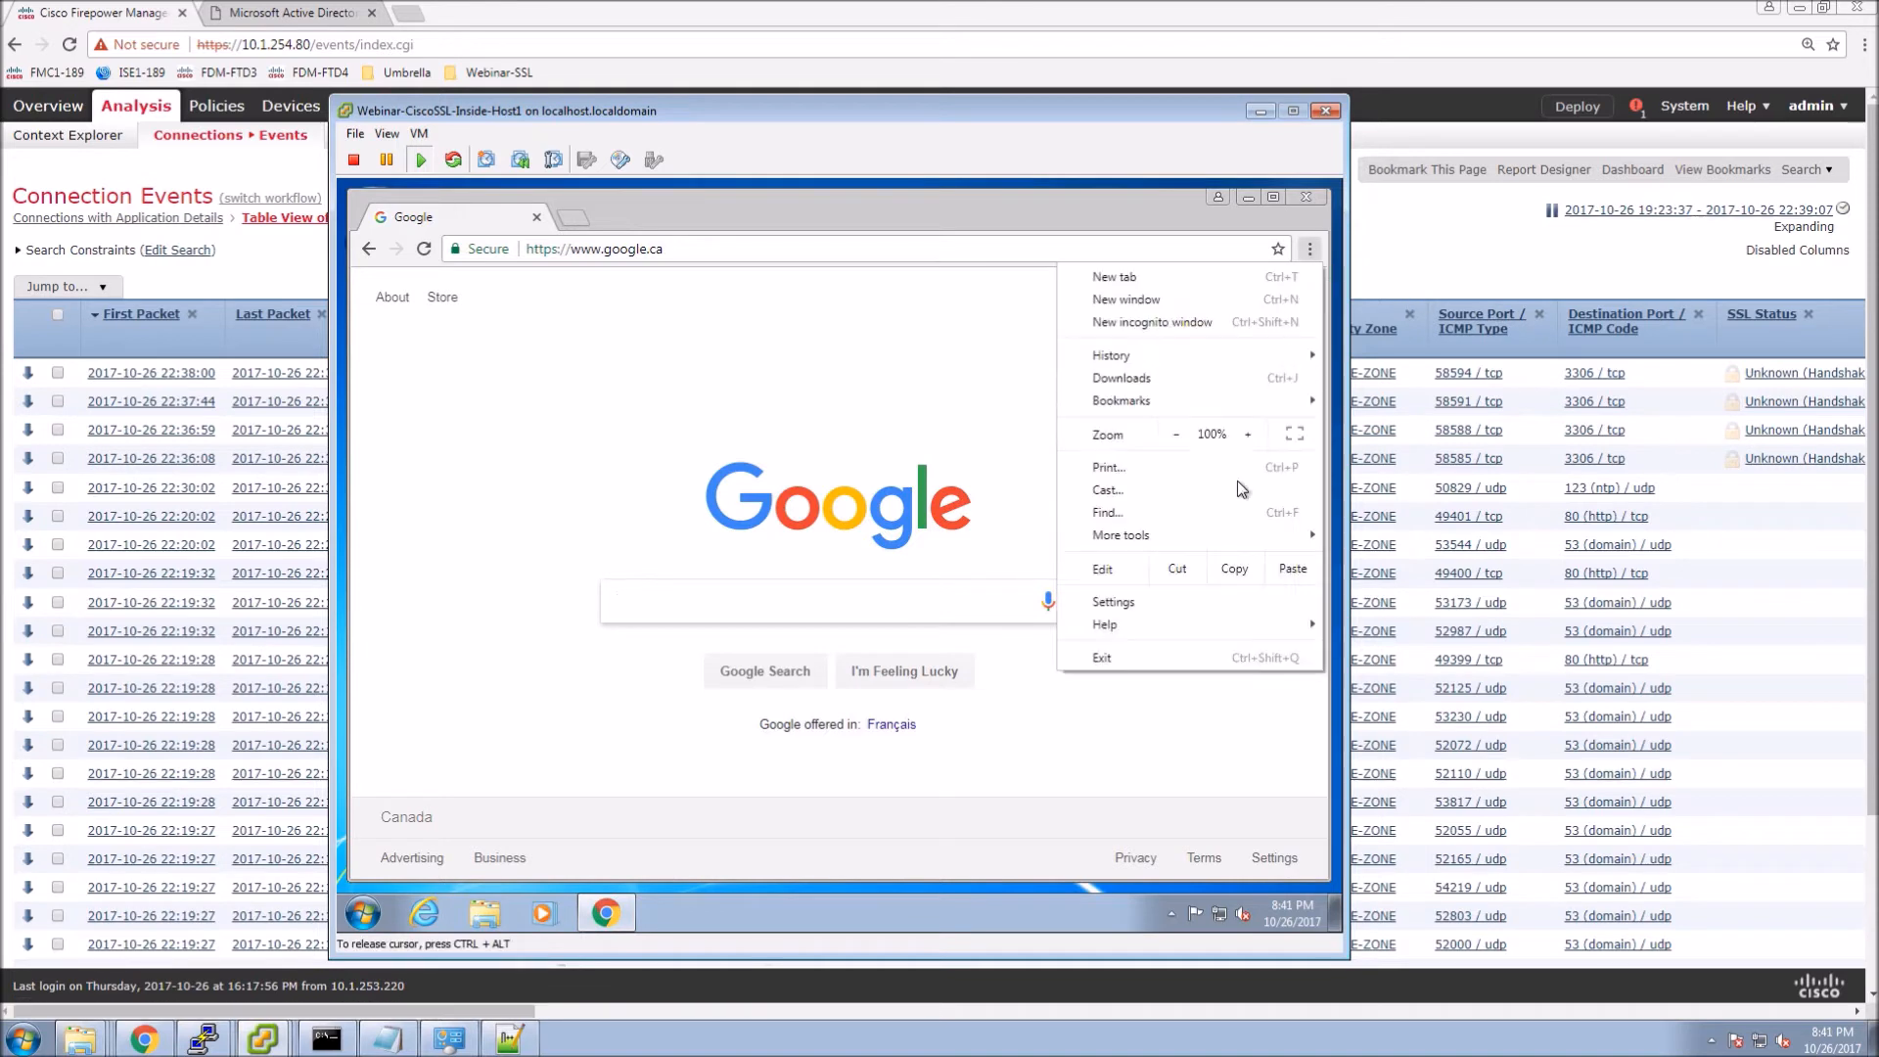
pyautogui.moveTo(1147, 541)
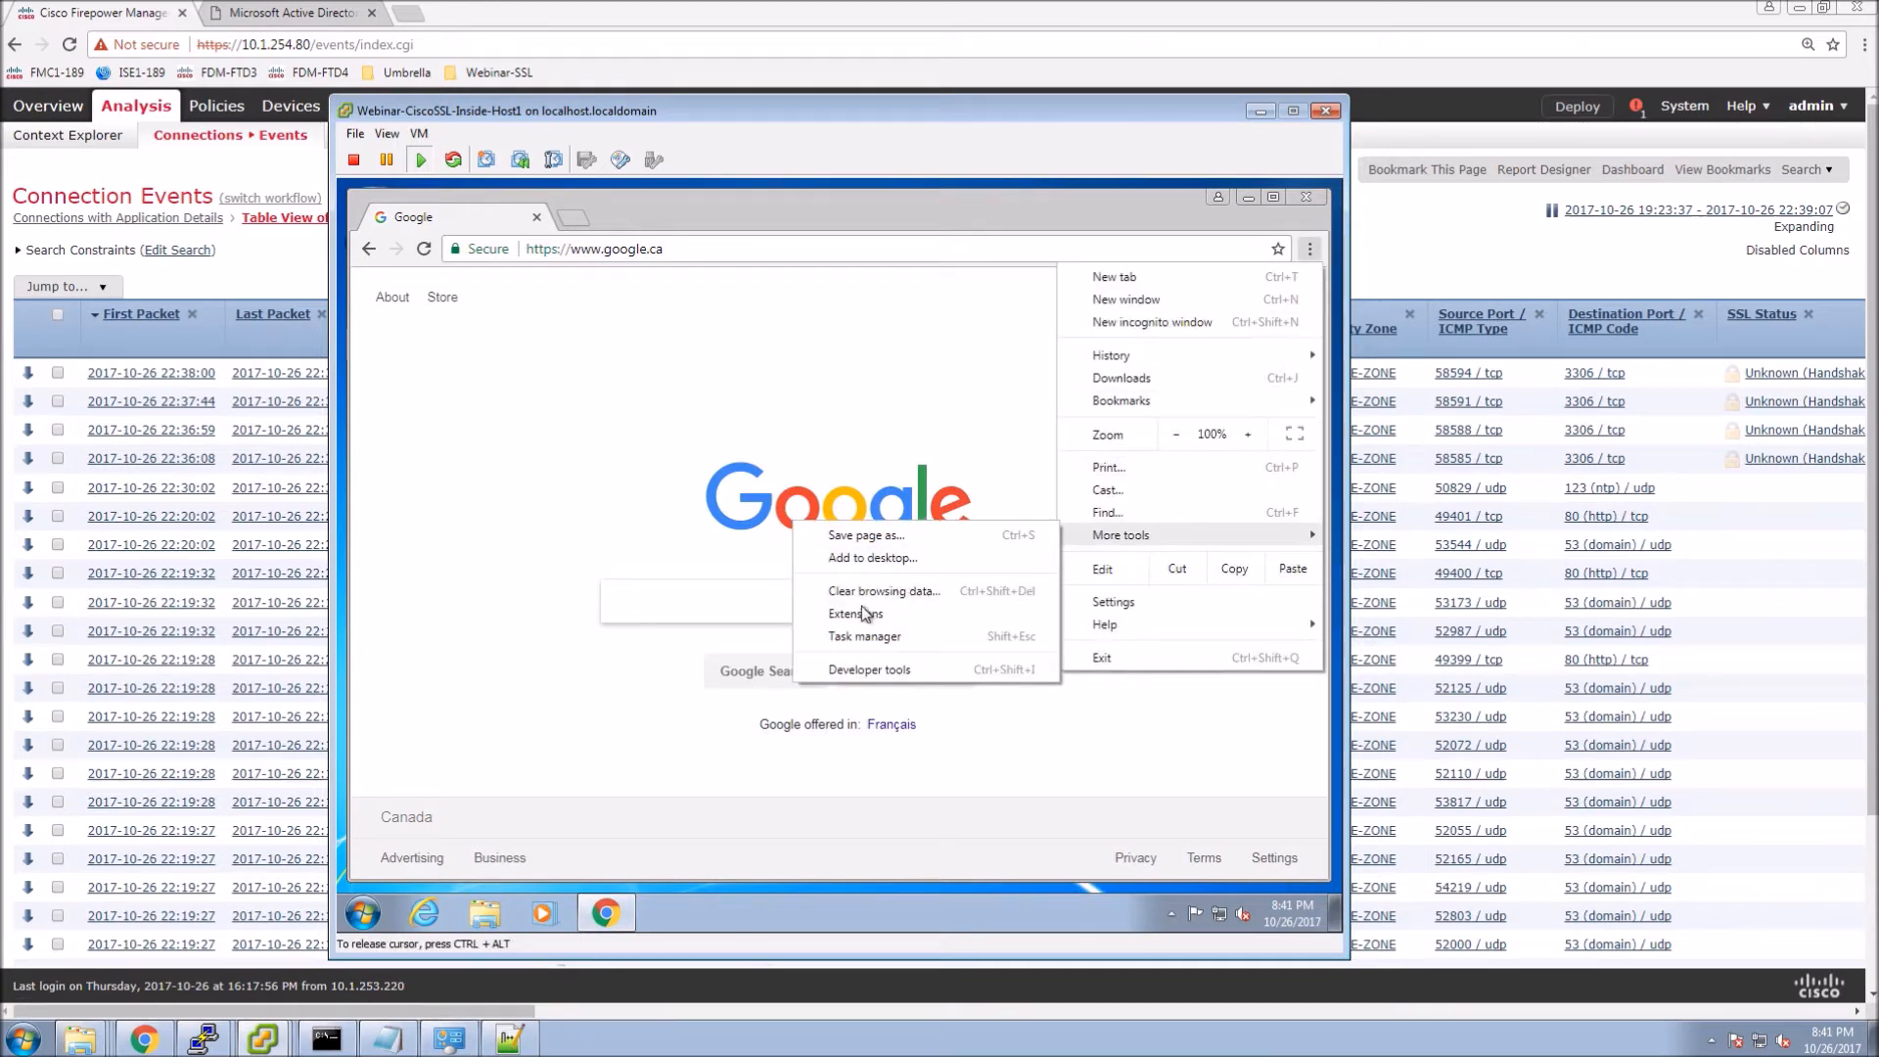
pyautogui.click(869, 670)
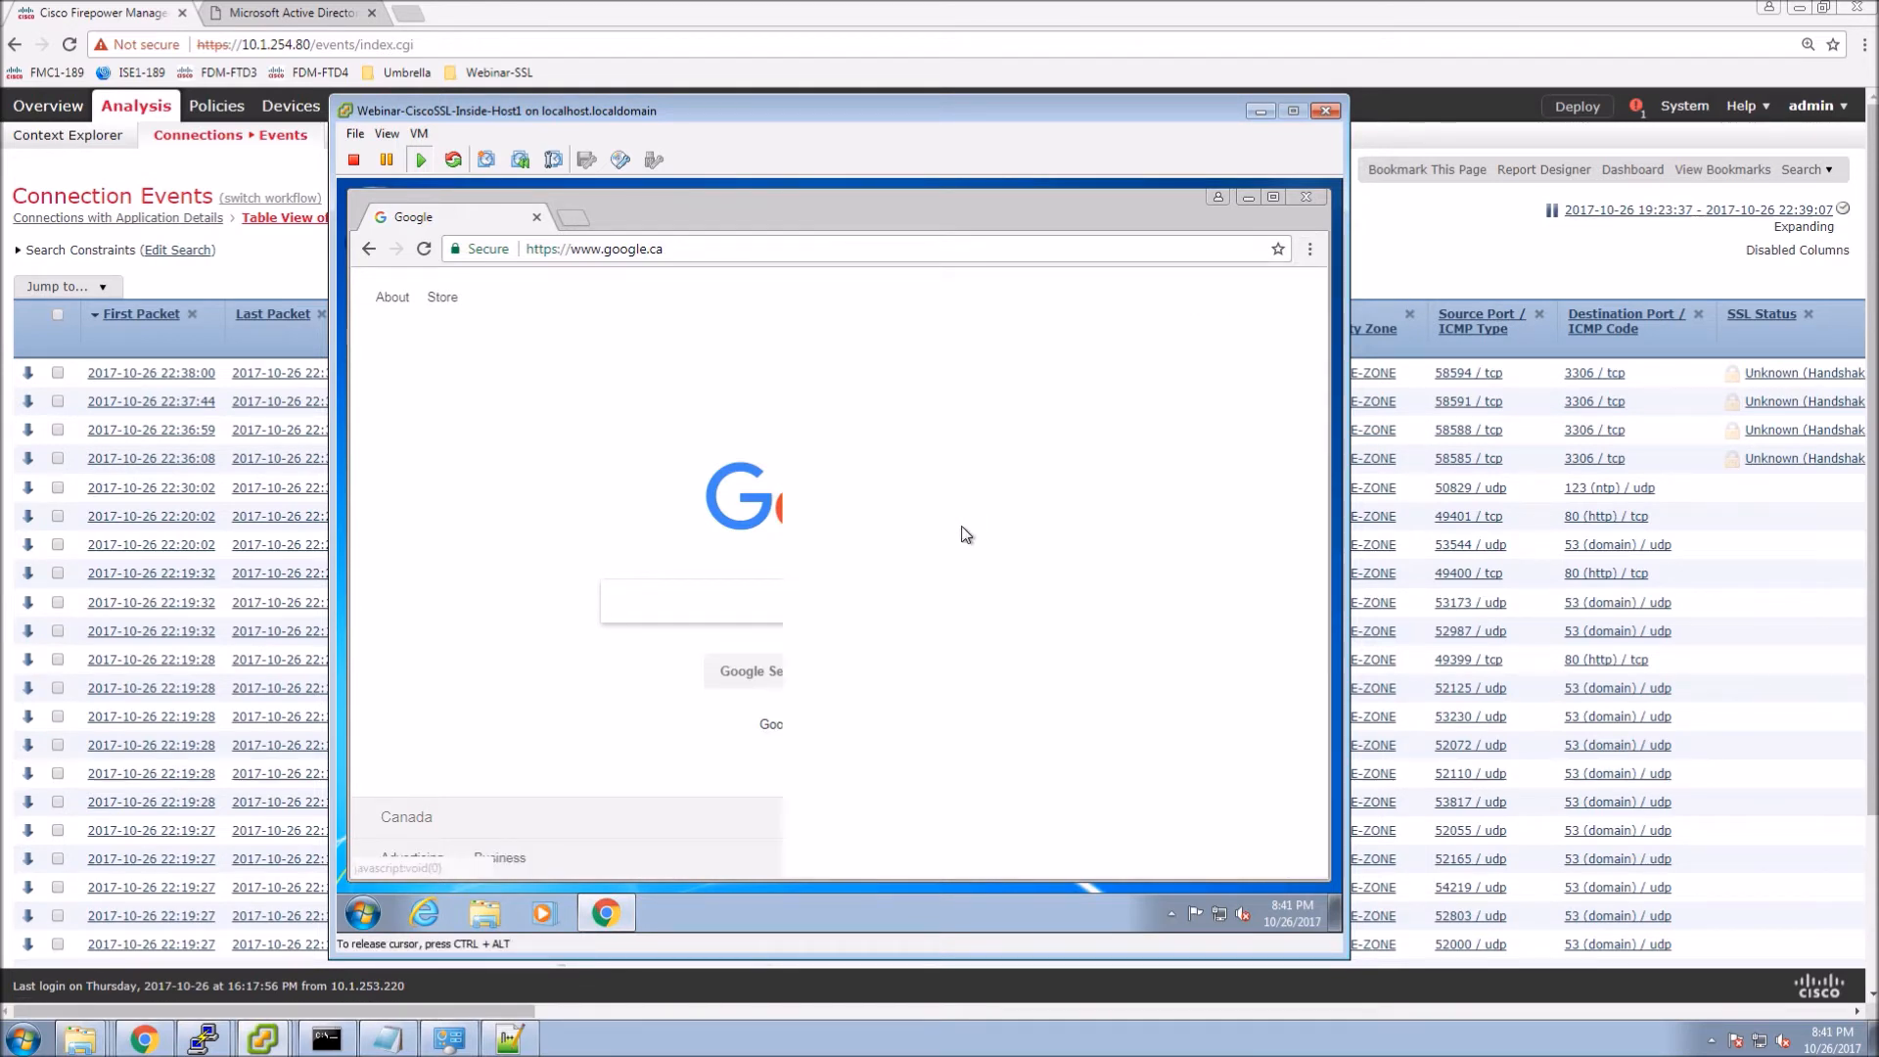
pyautogui.click(1199, 281)
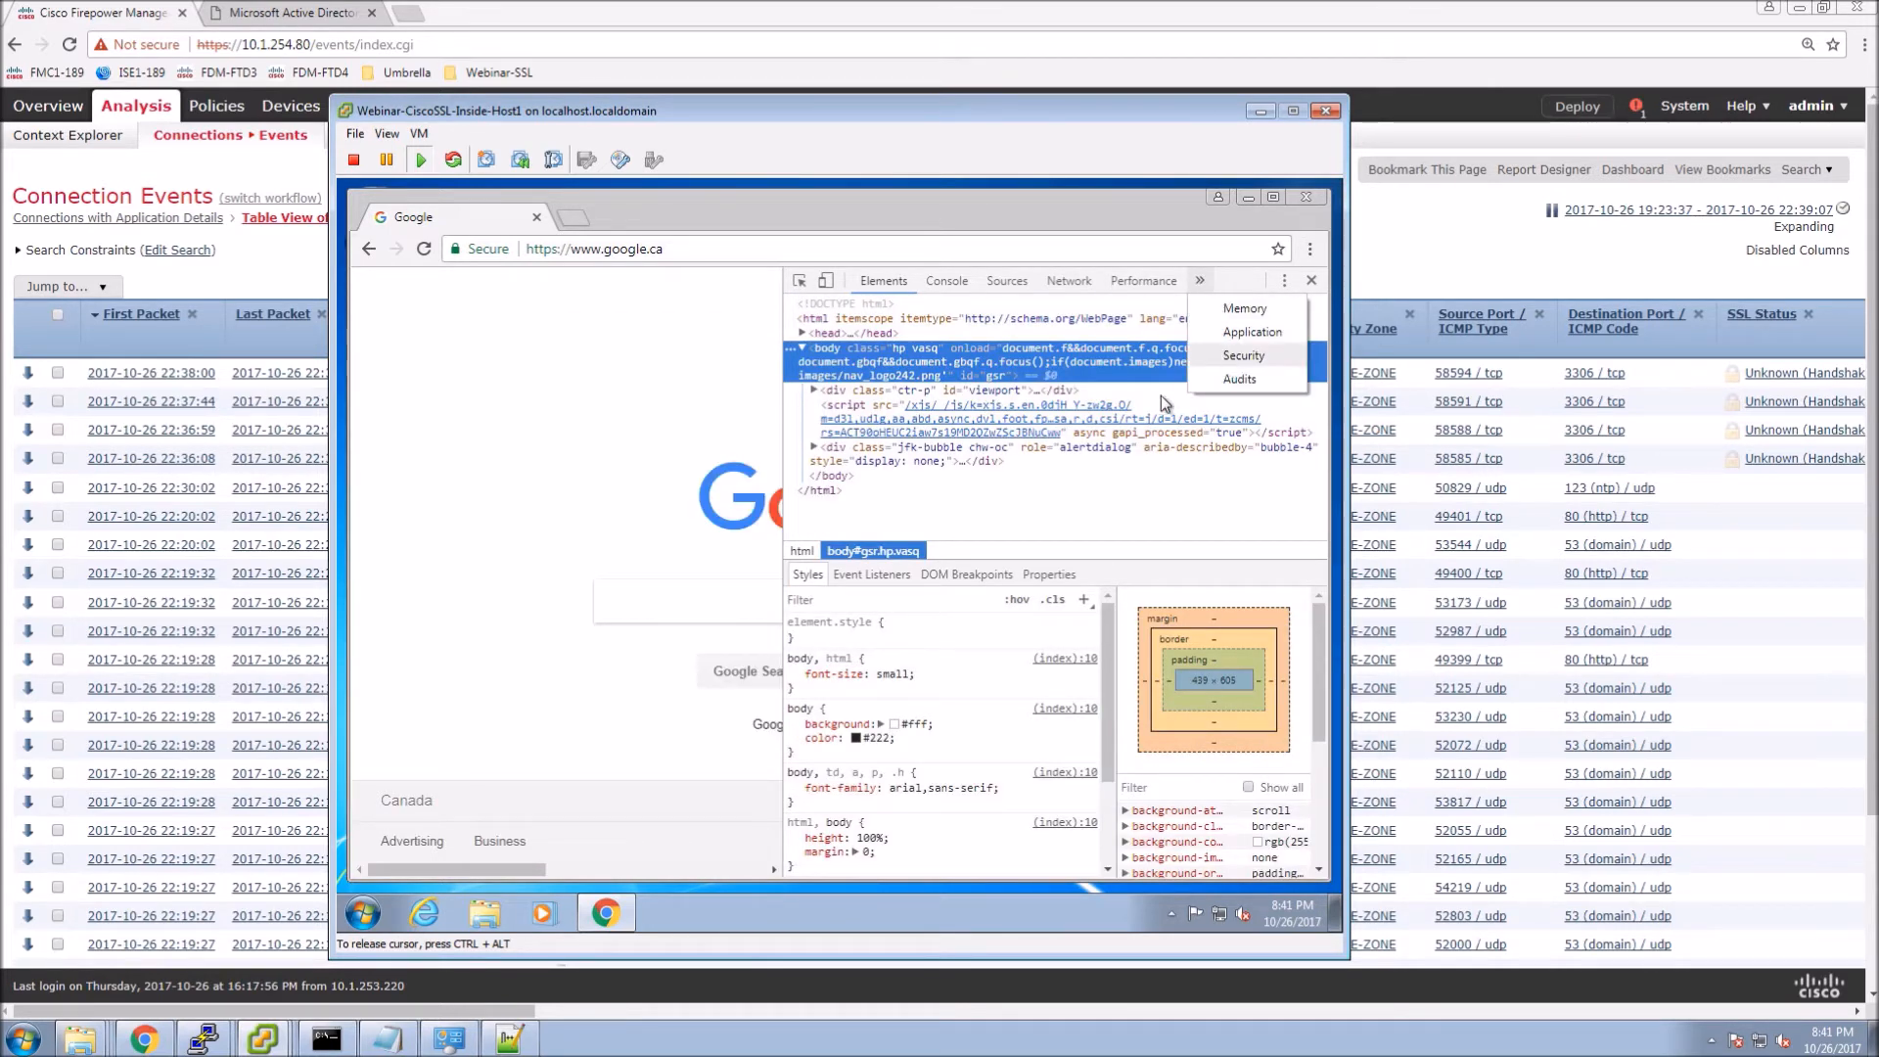
pyautogui.click(1235, 356)
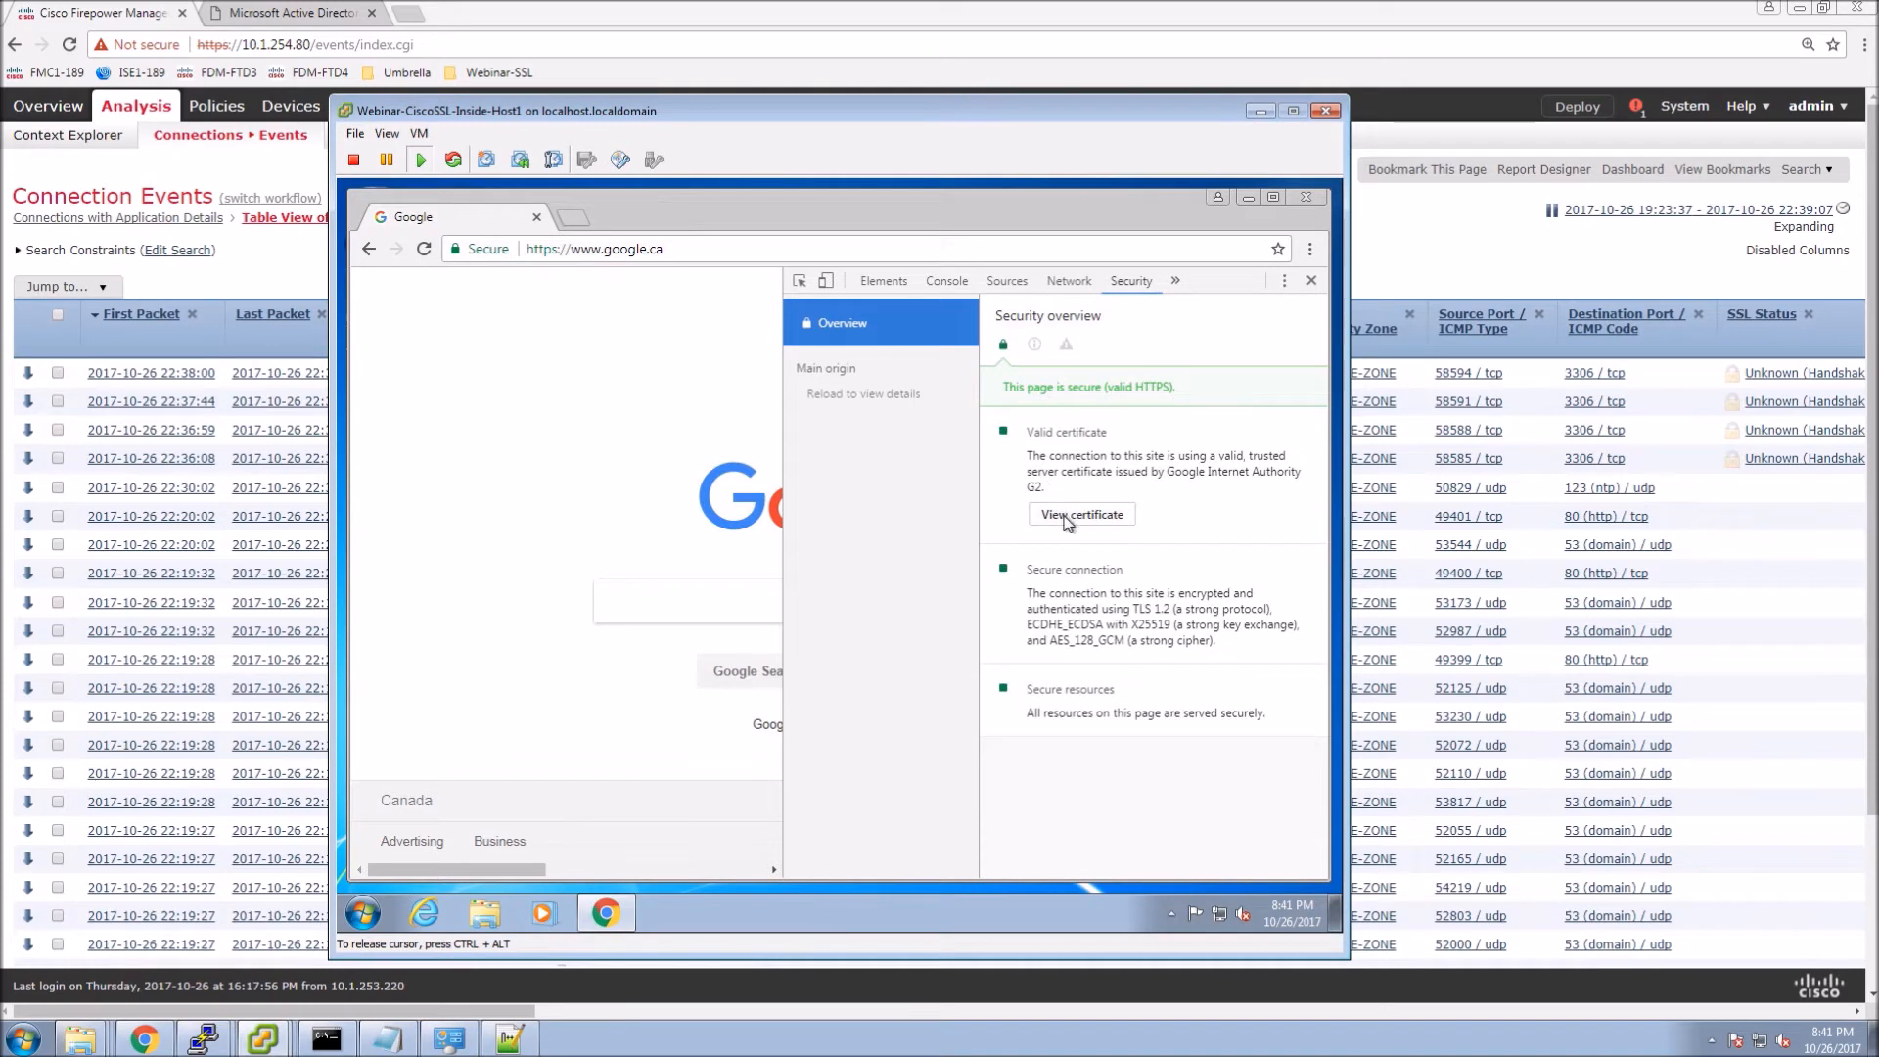
pyautogui.click(1066, 517)
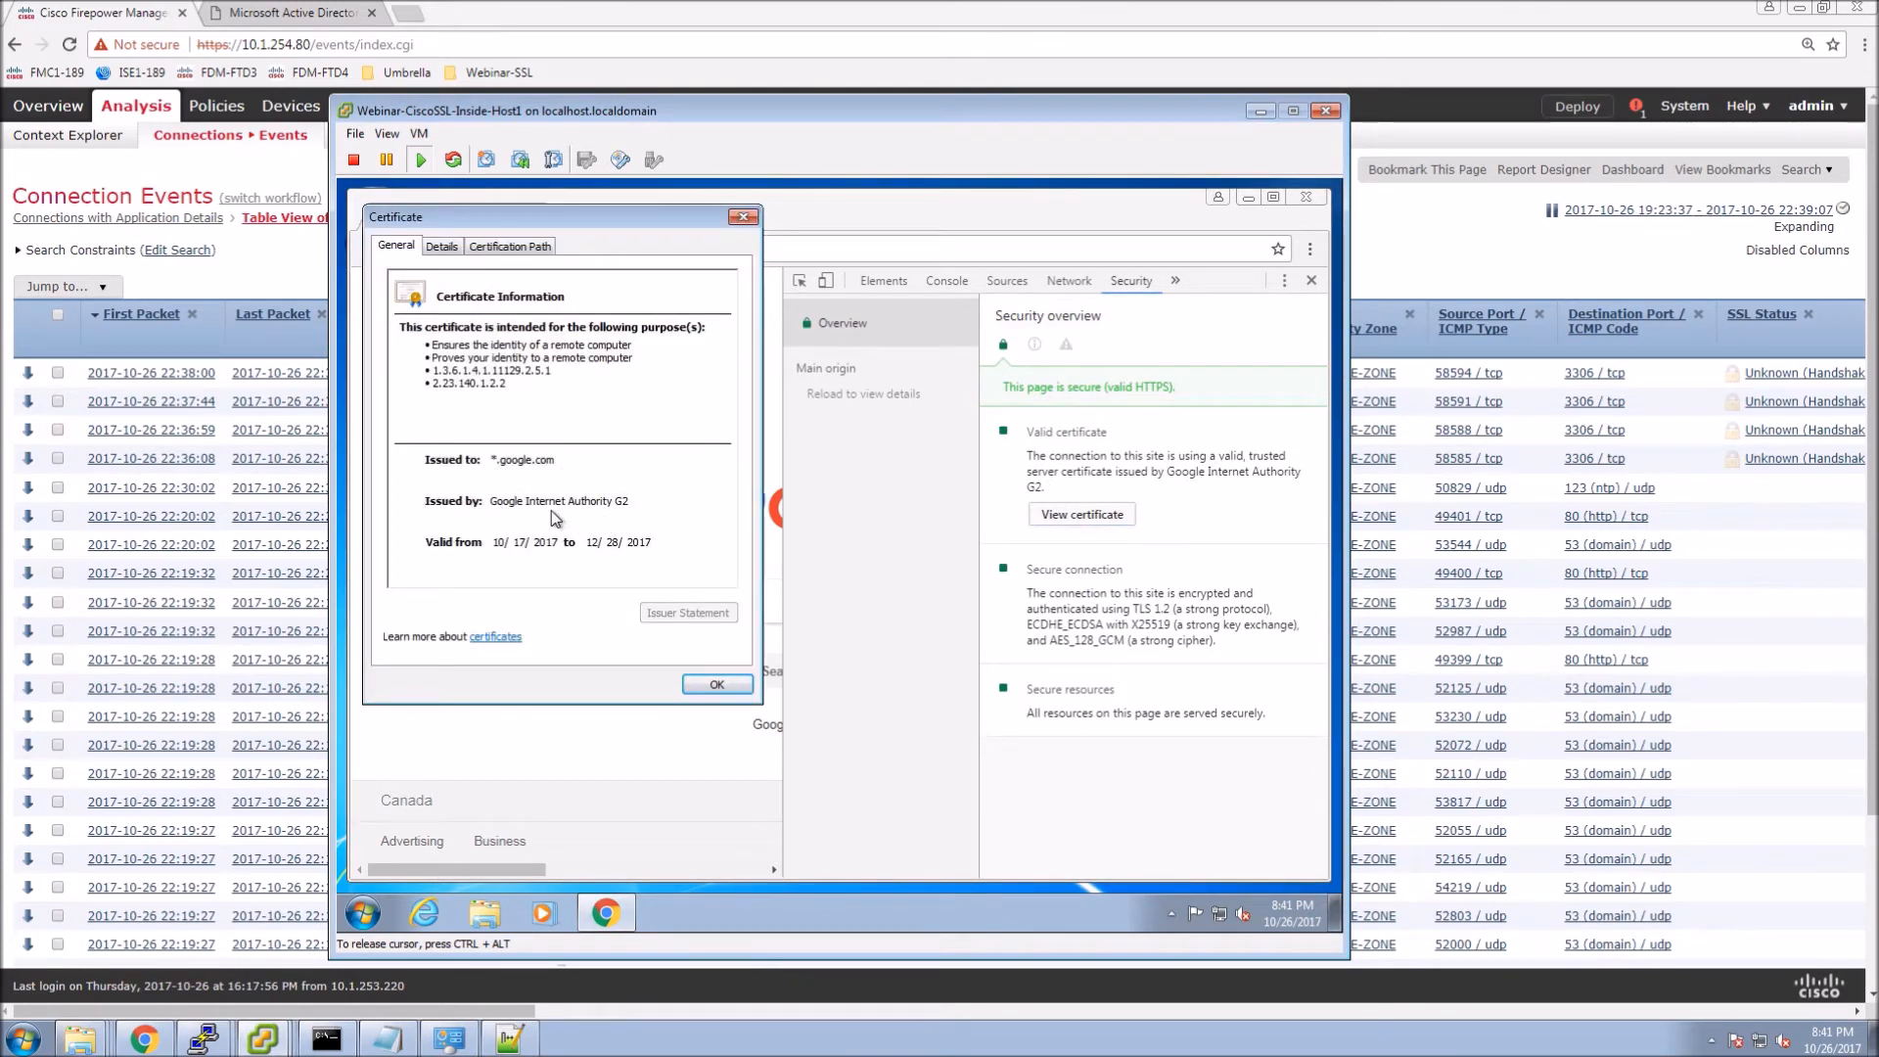
pyautogui.click(718, 685)
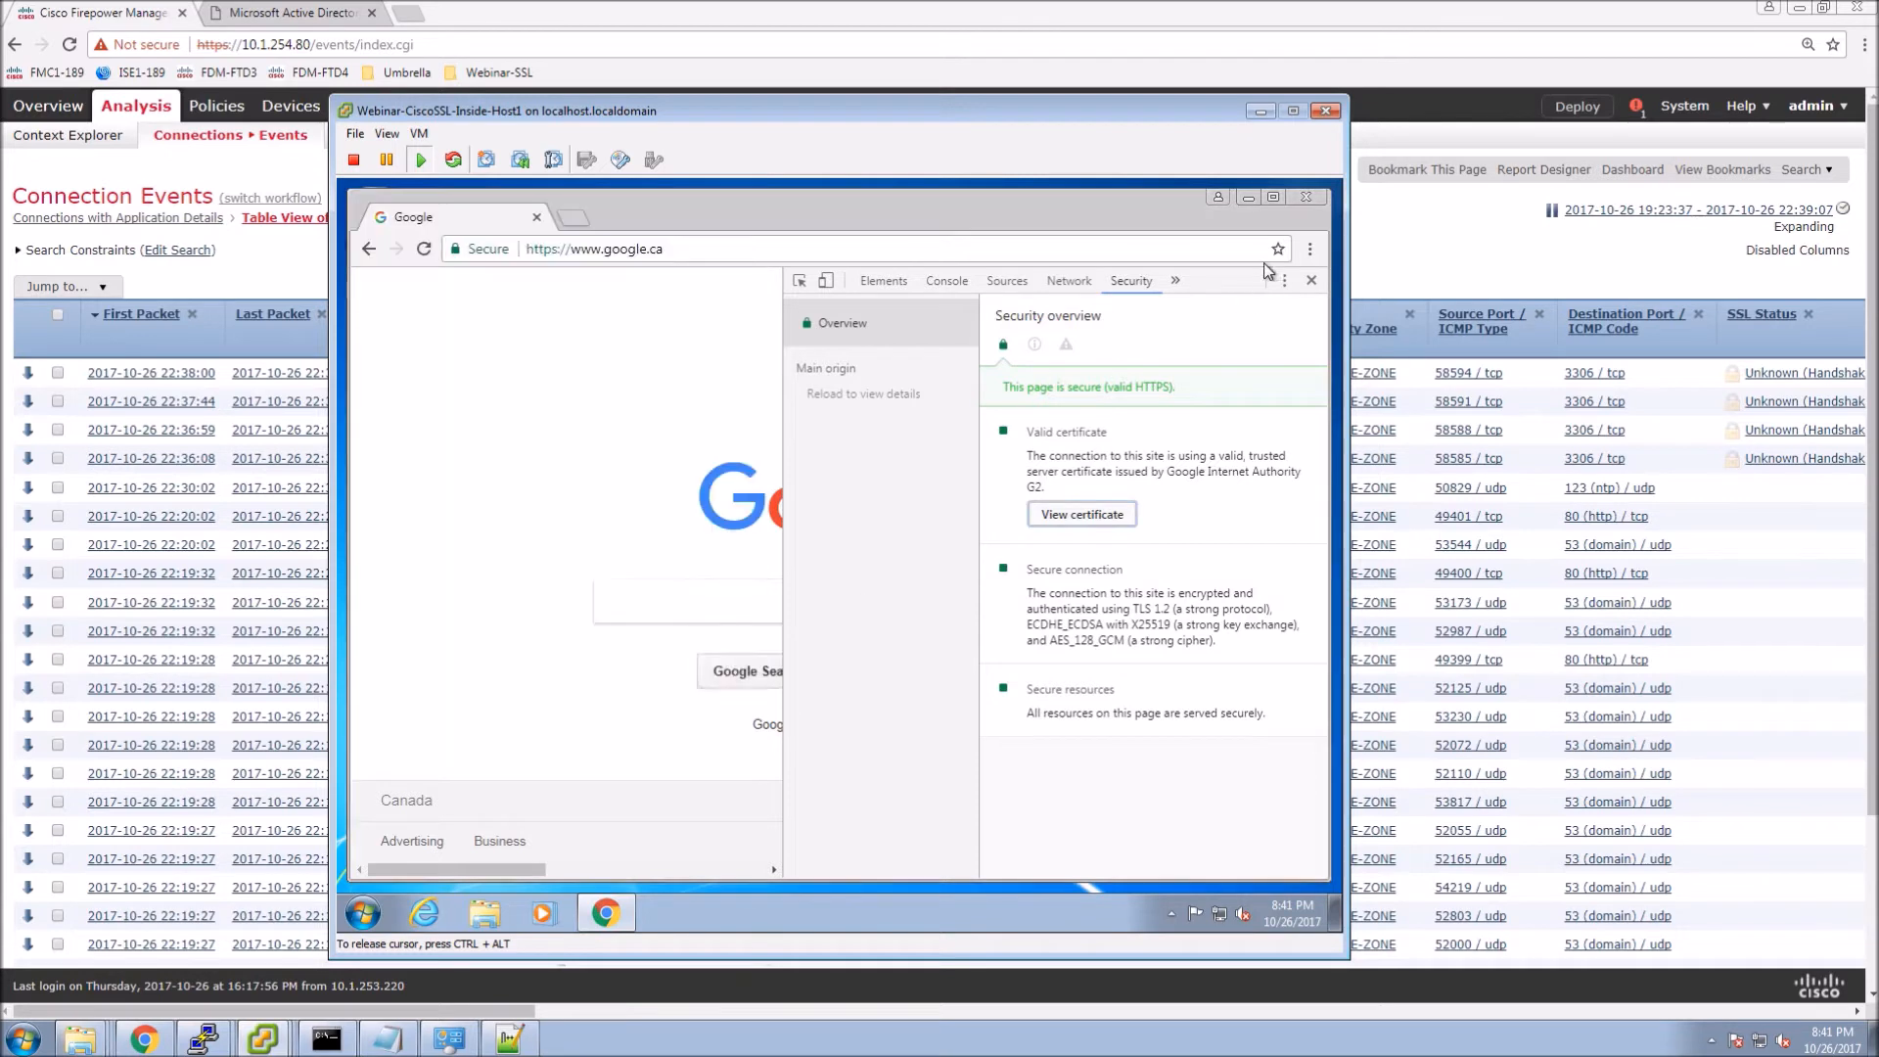
pyautogui.press('F12')
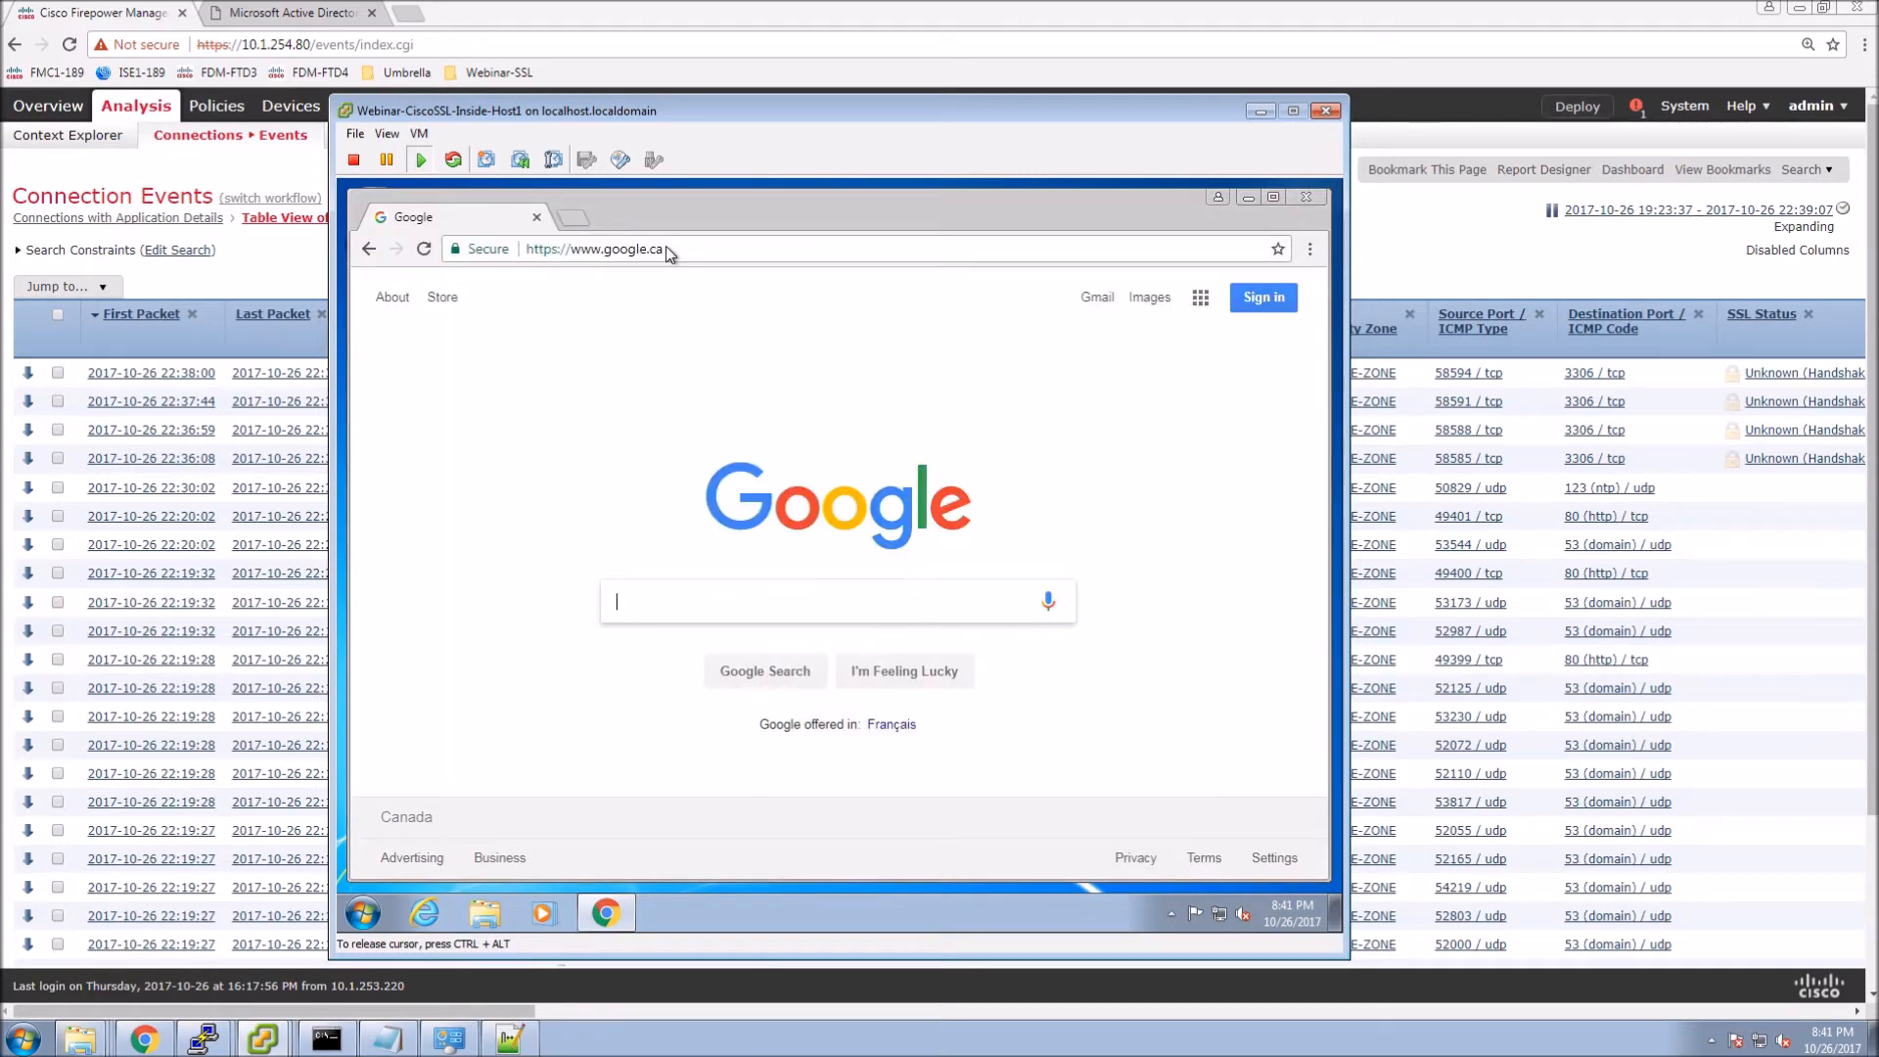
pyautogui.click(704, 248)
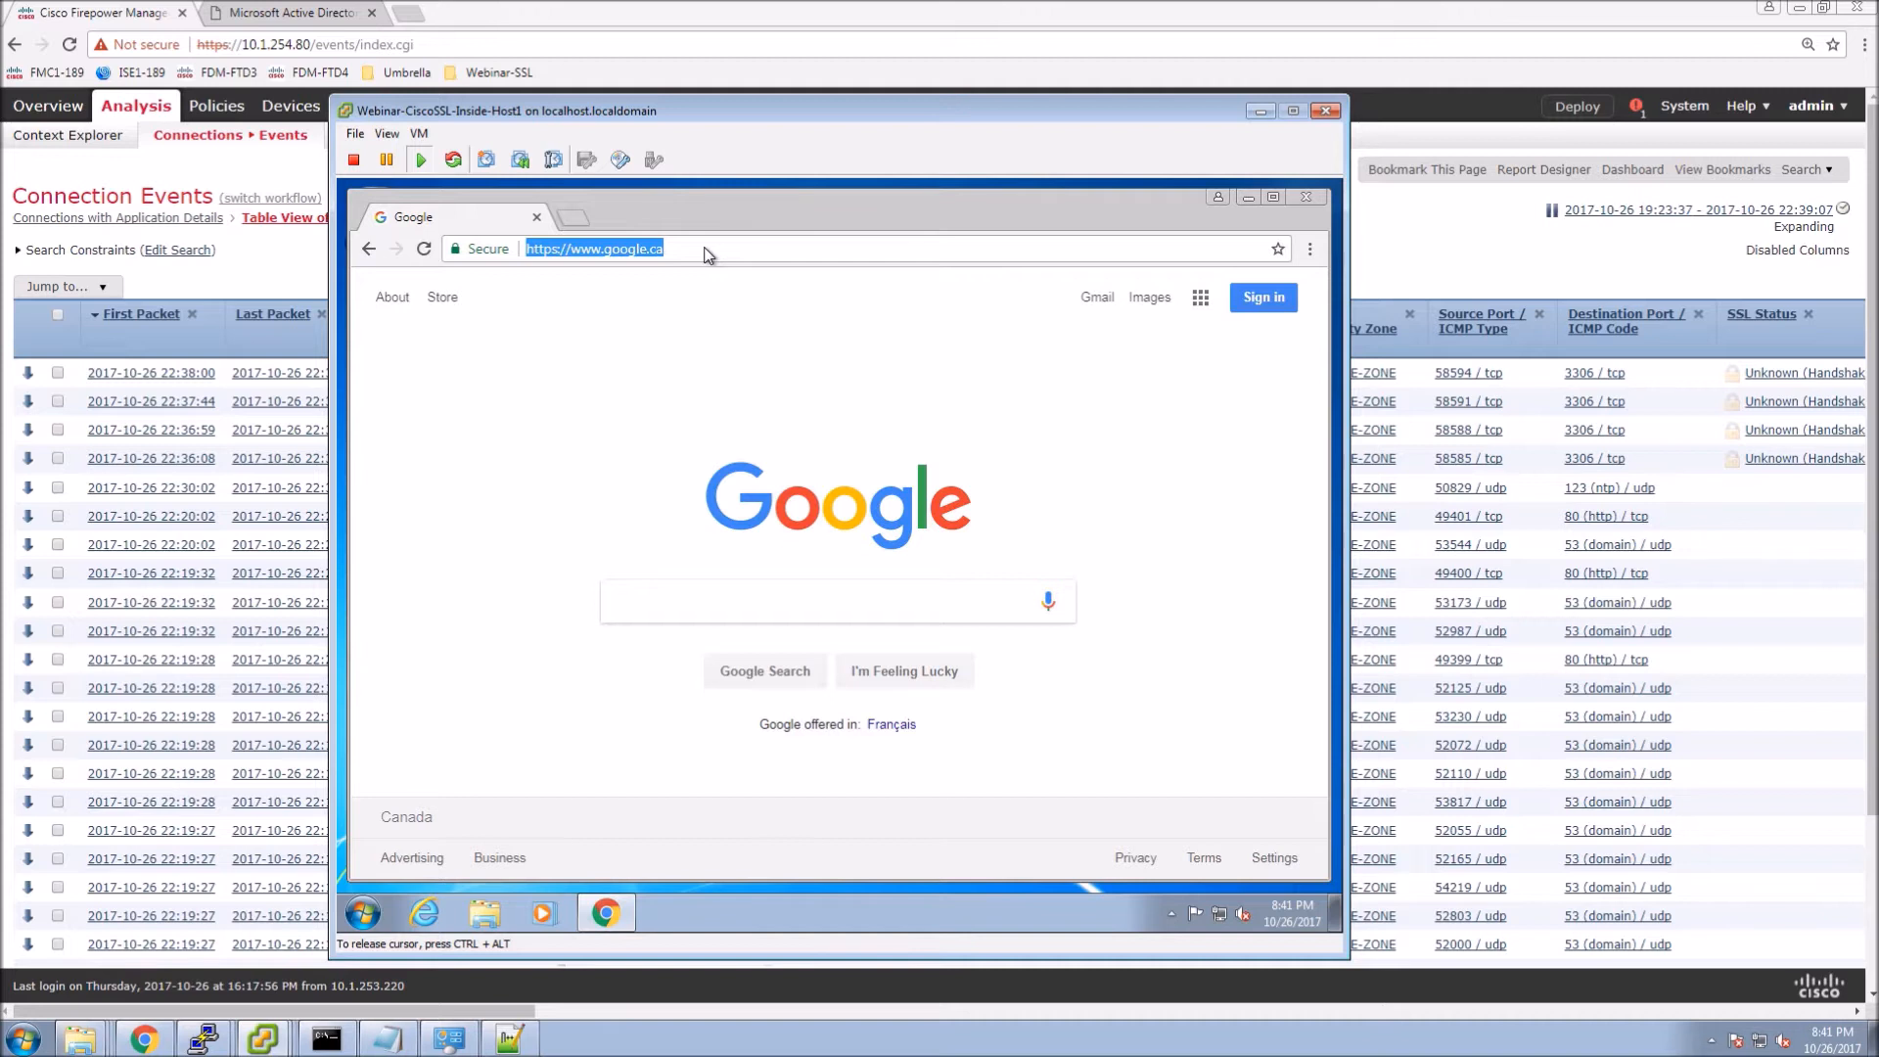
# Browse to linkedin.com in Chrome.
pyautogui.write('linke')
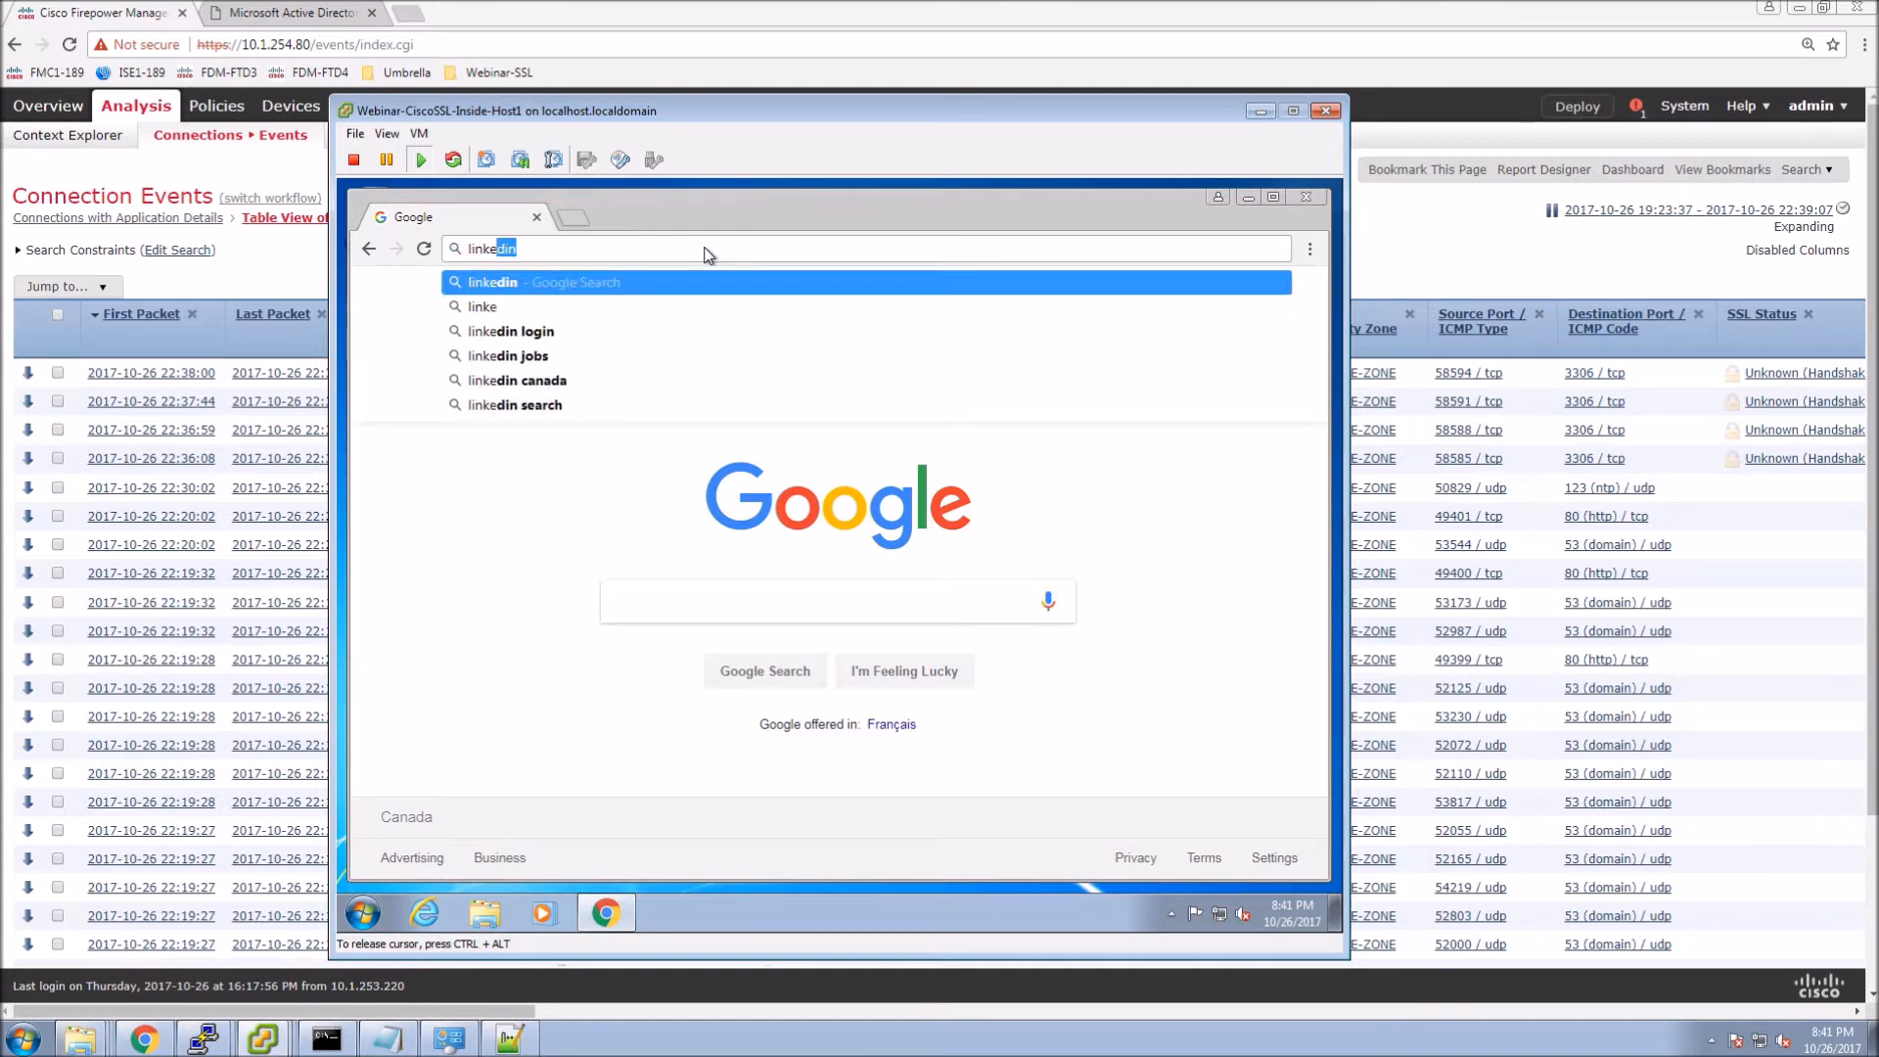
pyautogui.write('din.com')
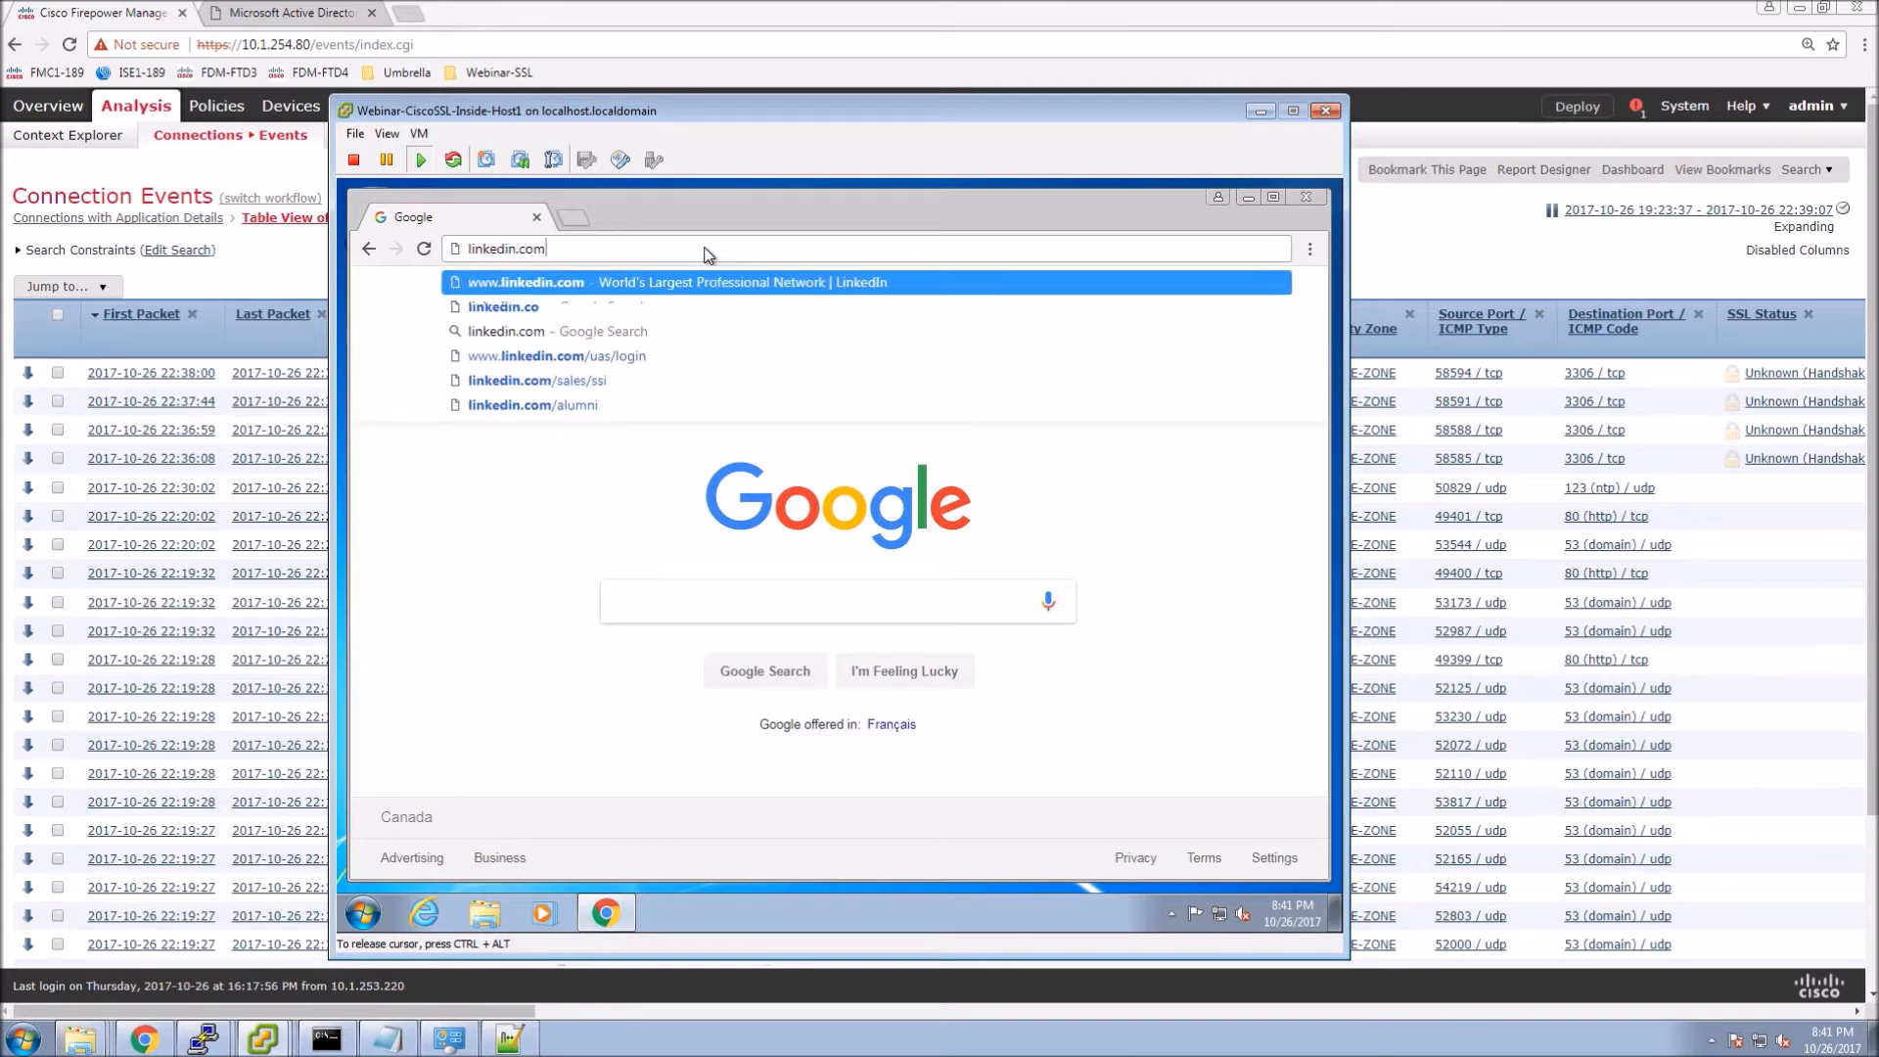
pyautogui.press('Return')
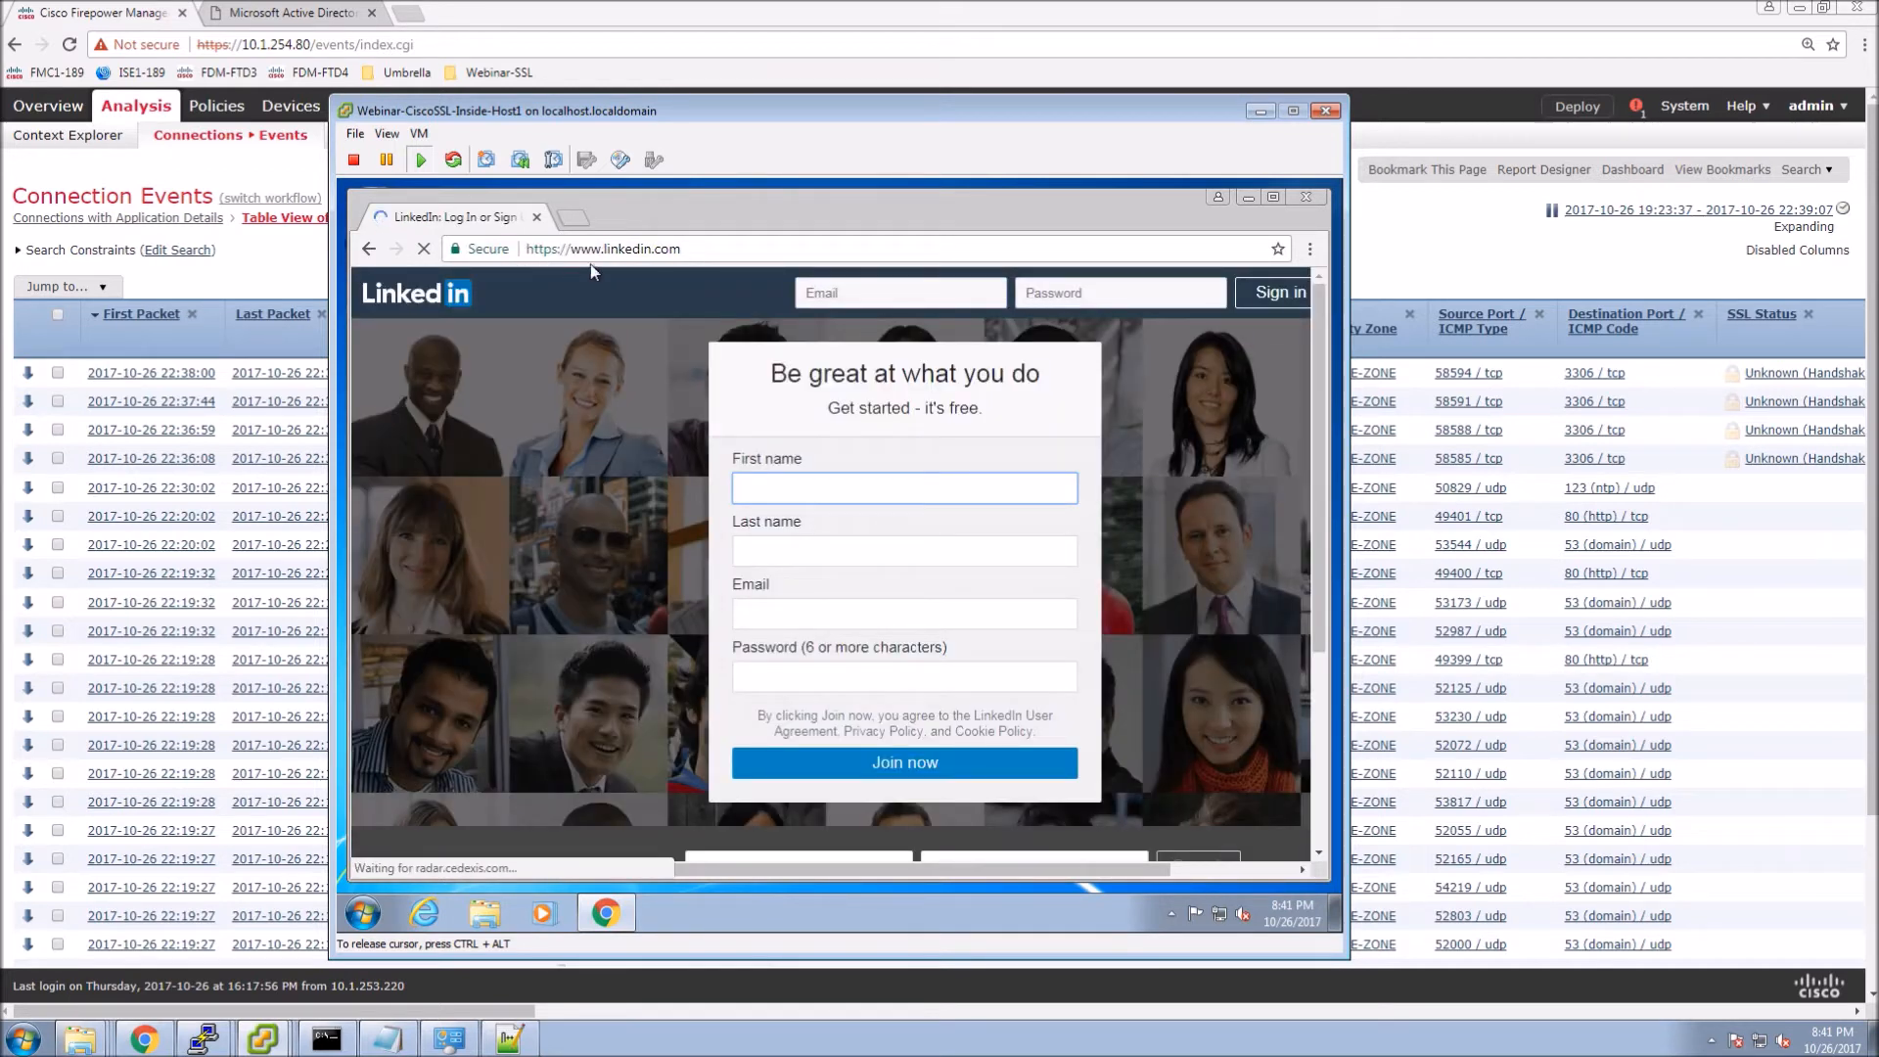
pyautogui.click(1310, 250)
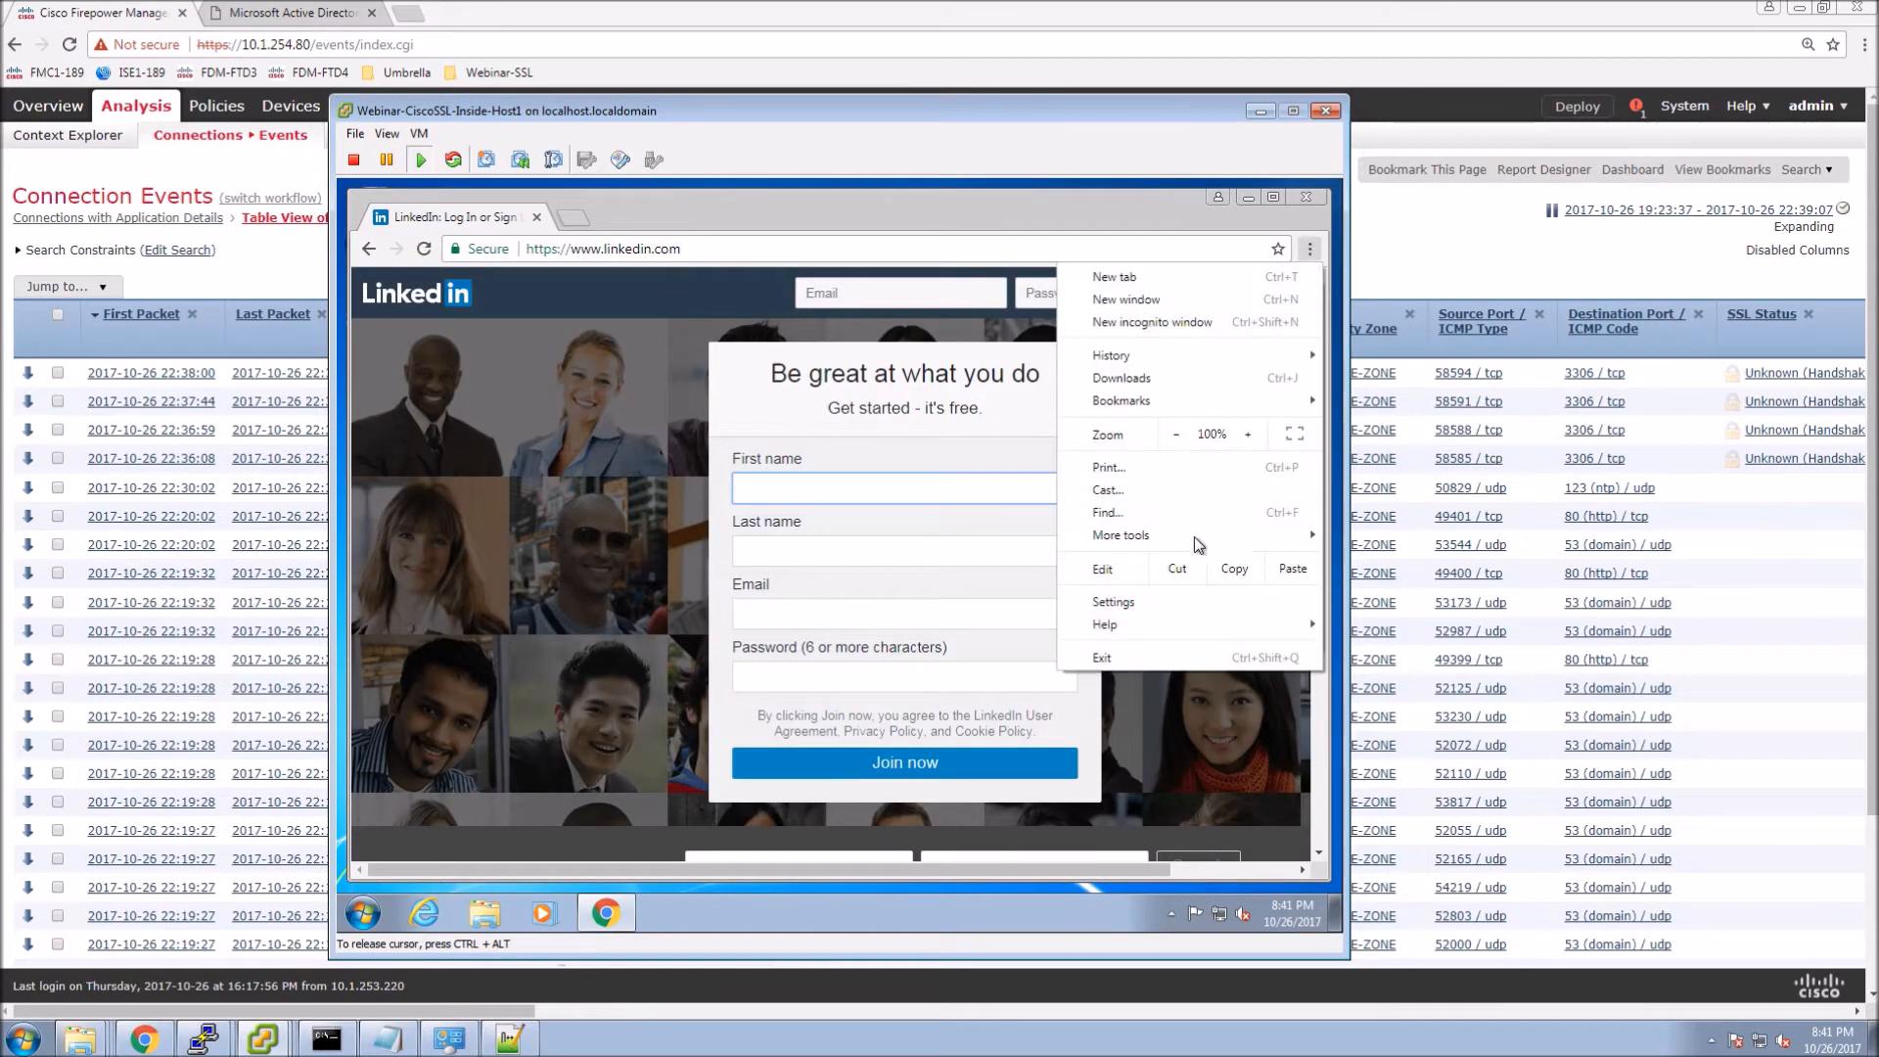
pyautogui.moveTo(1168, 539)
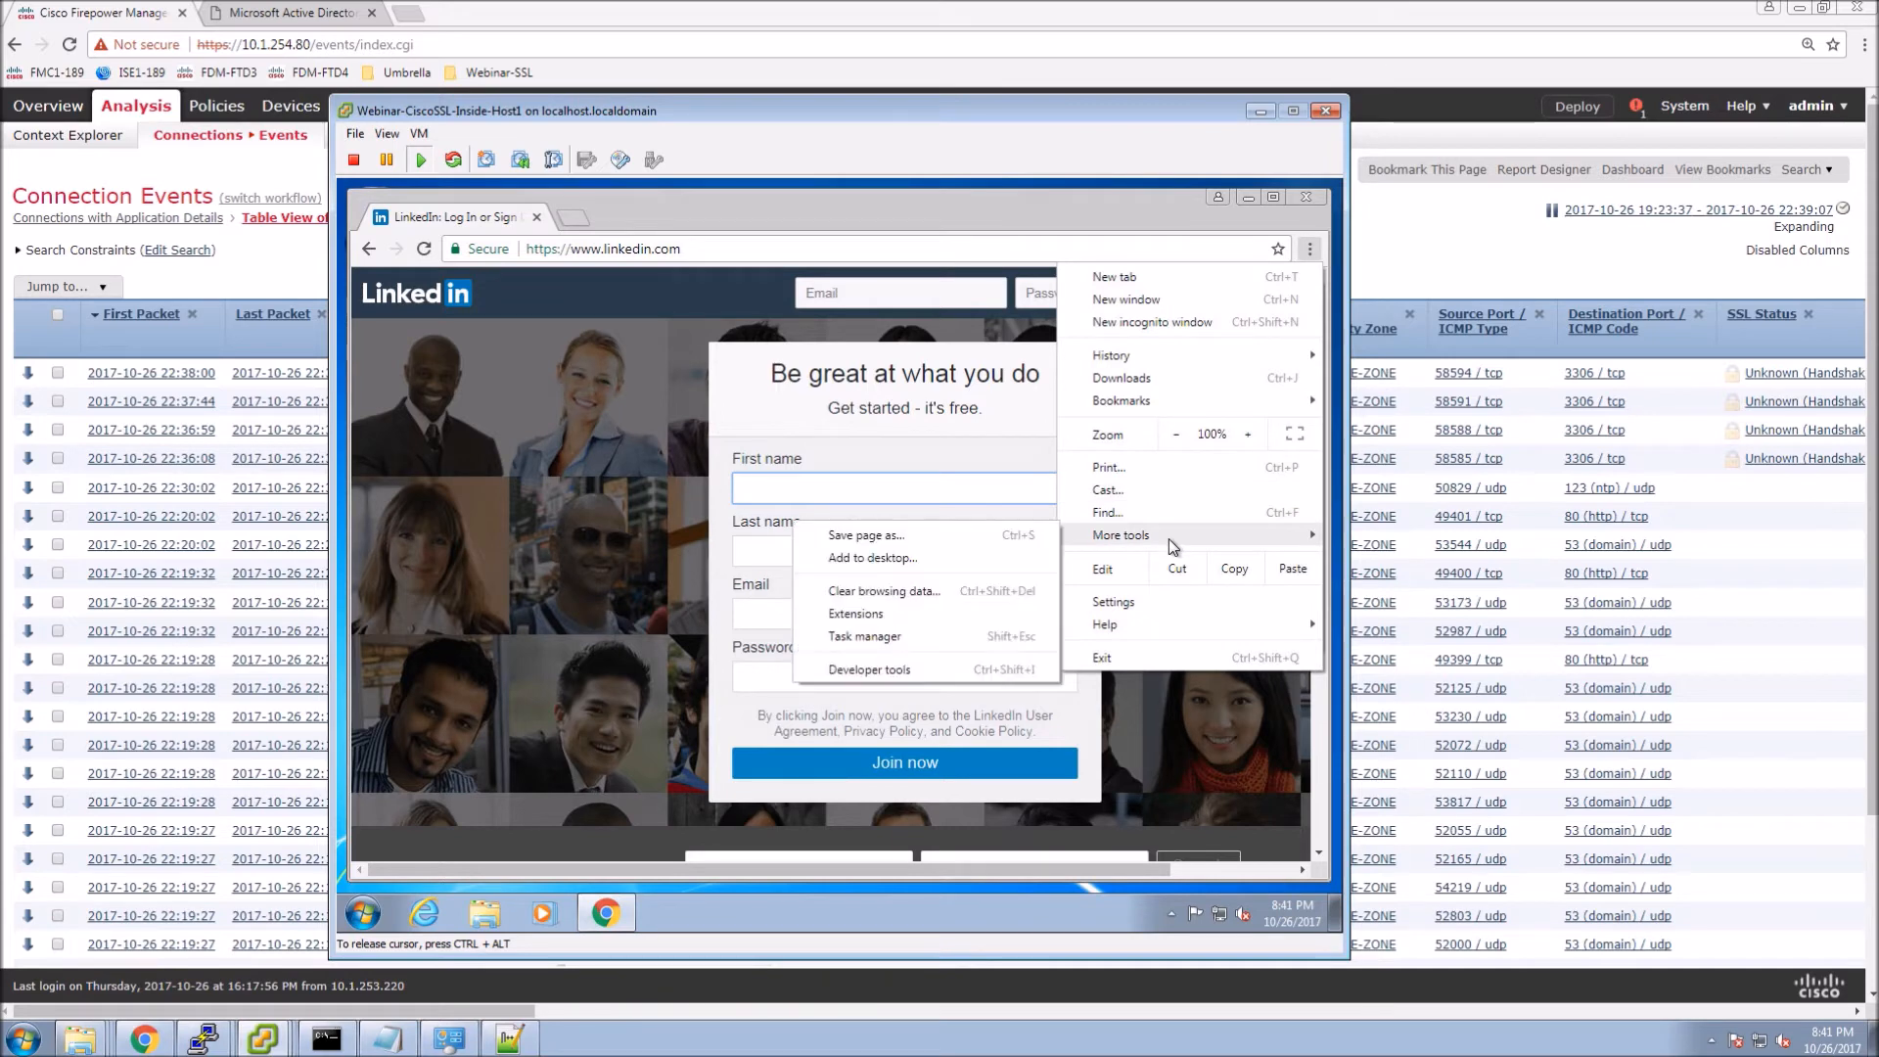
pyautogui.click(863, 669)
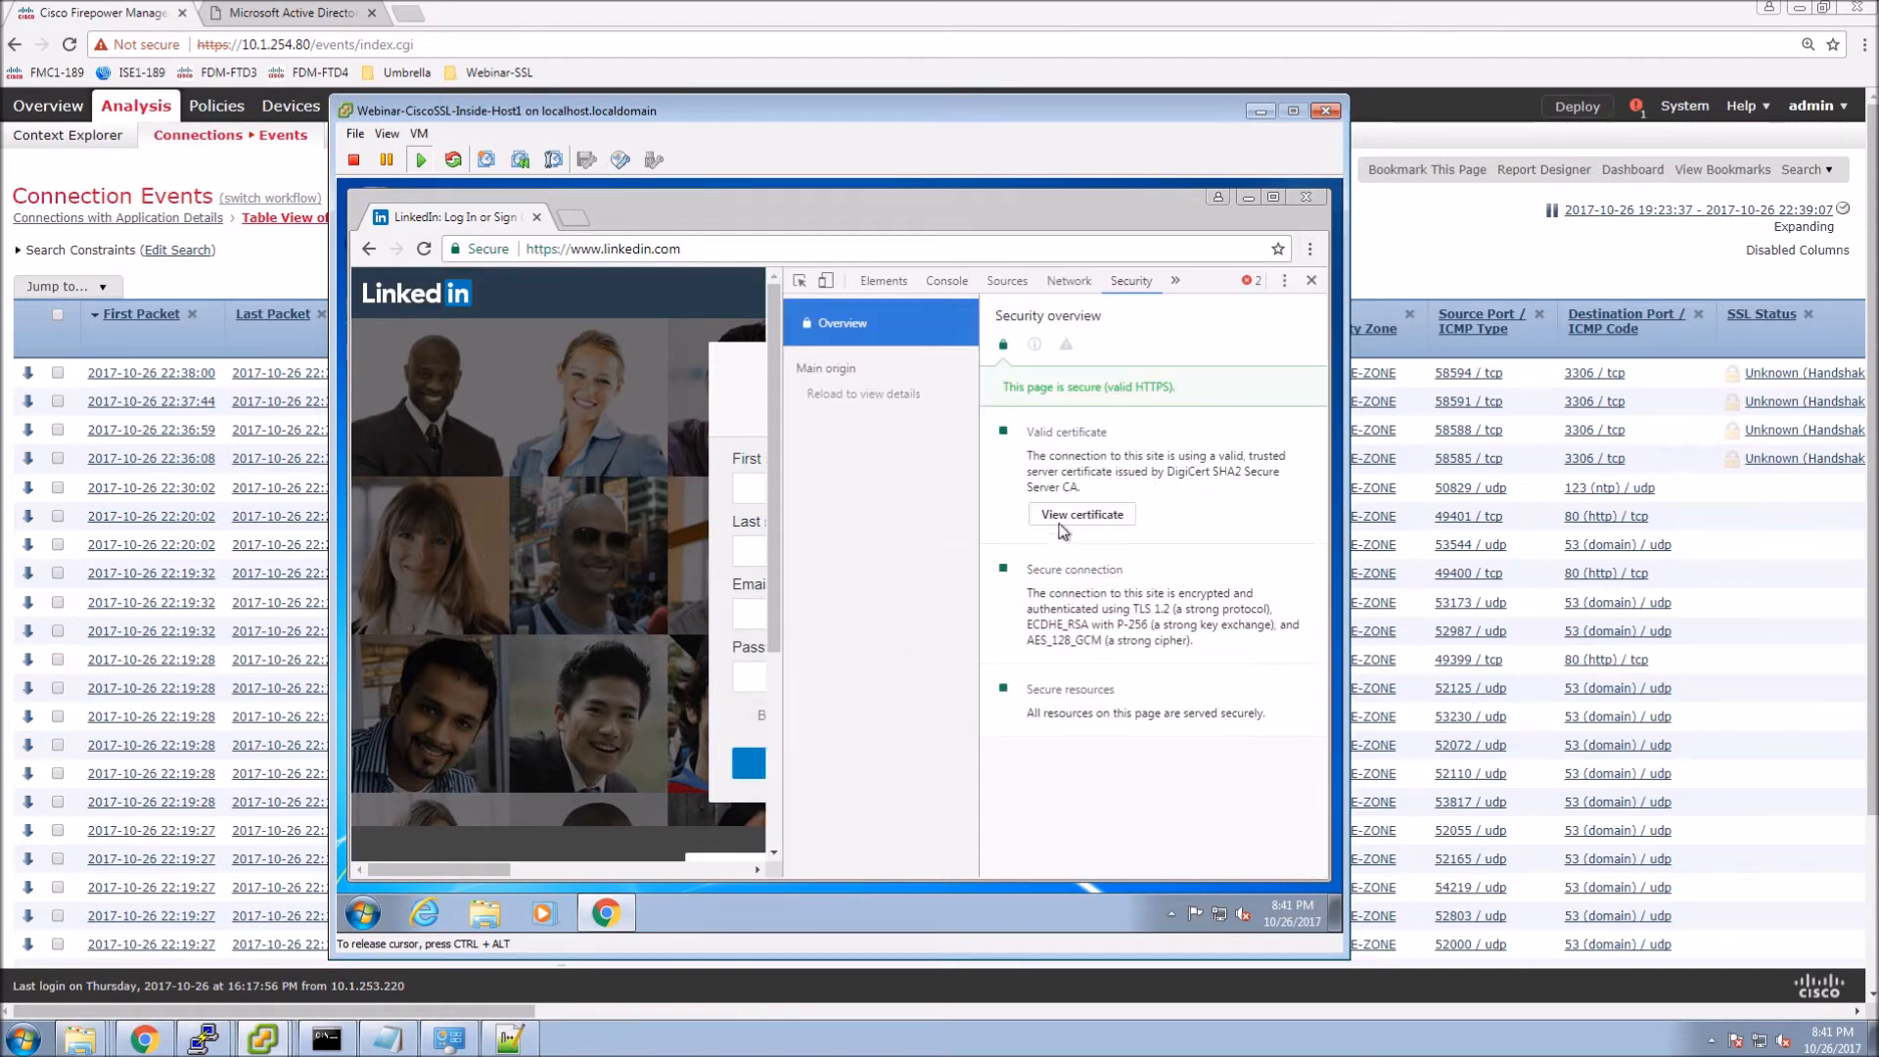
pyautogui.click(1084, 525)
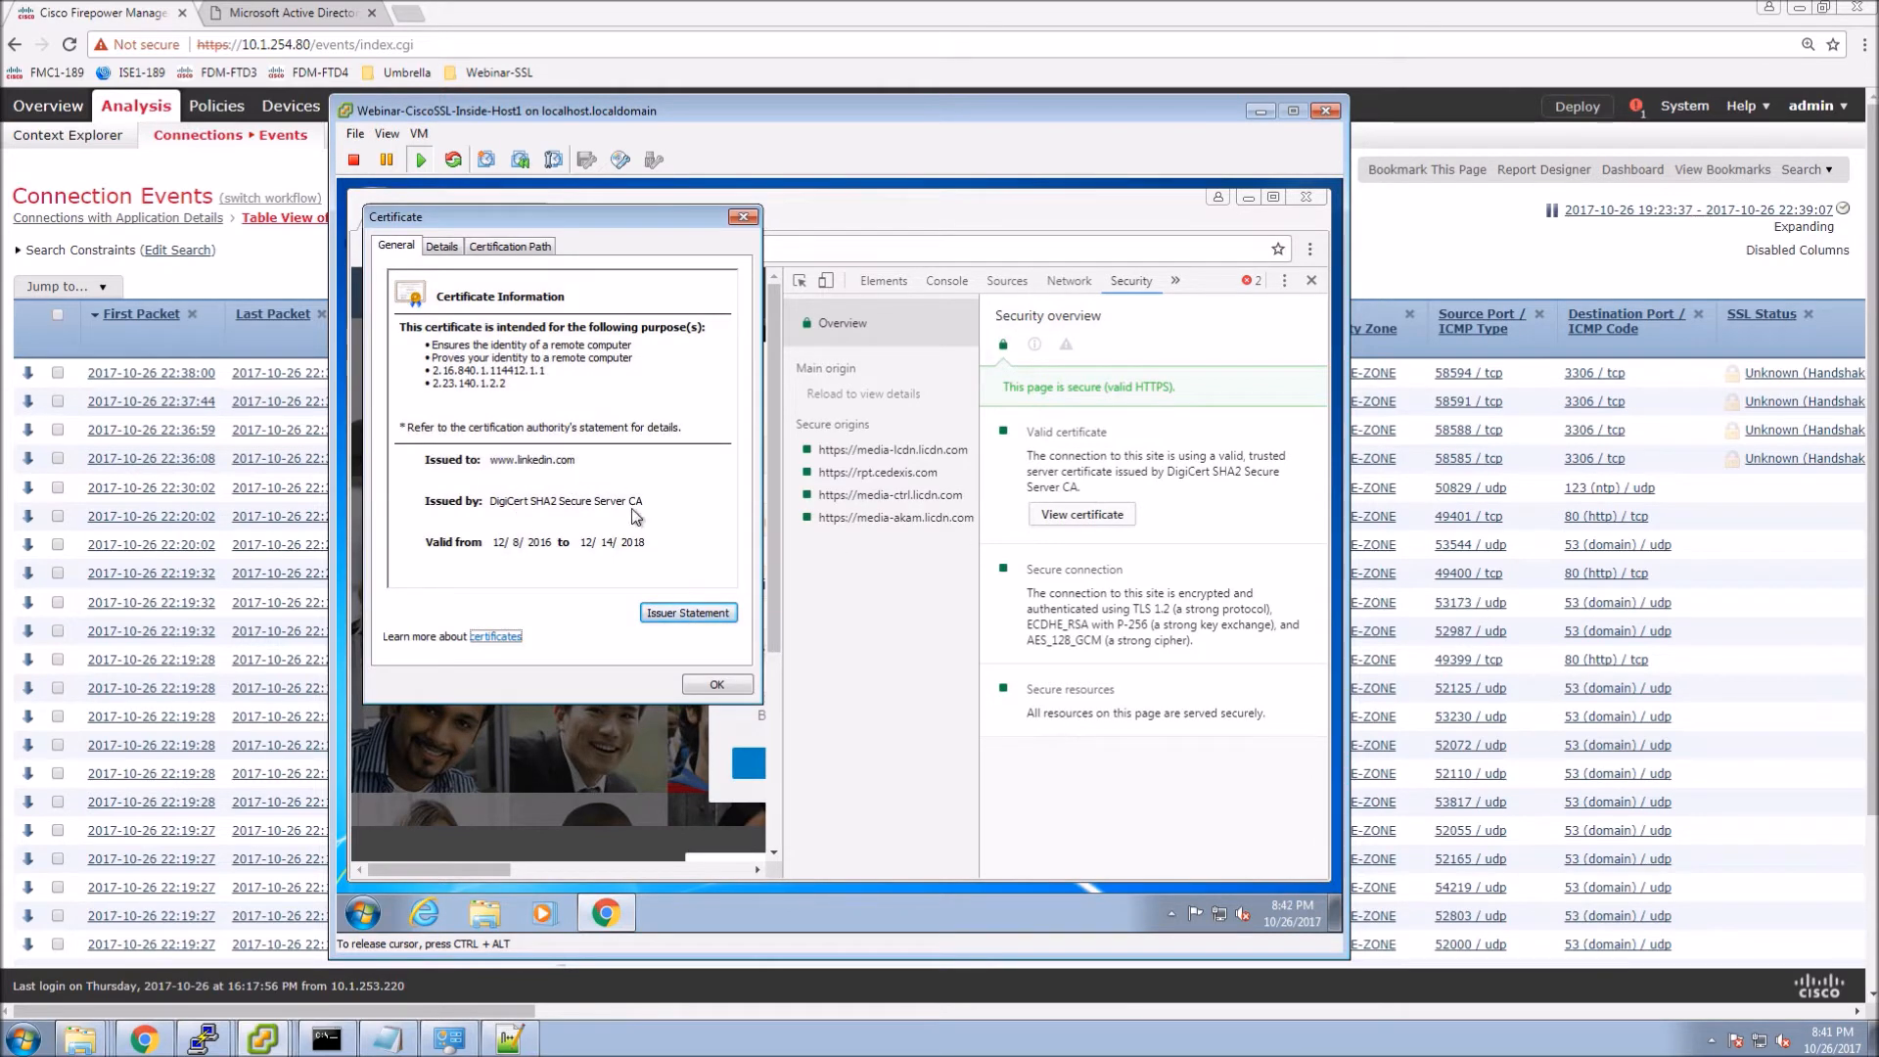
pyautogui.click(714, 685)
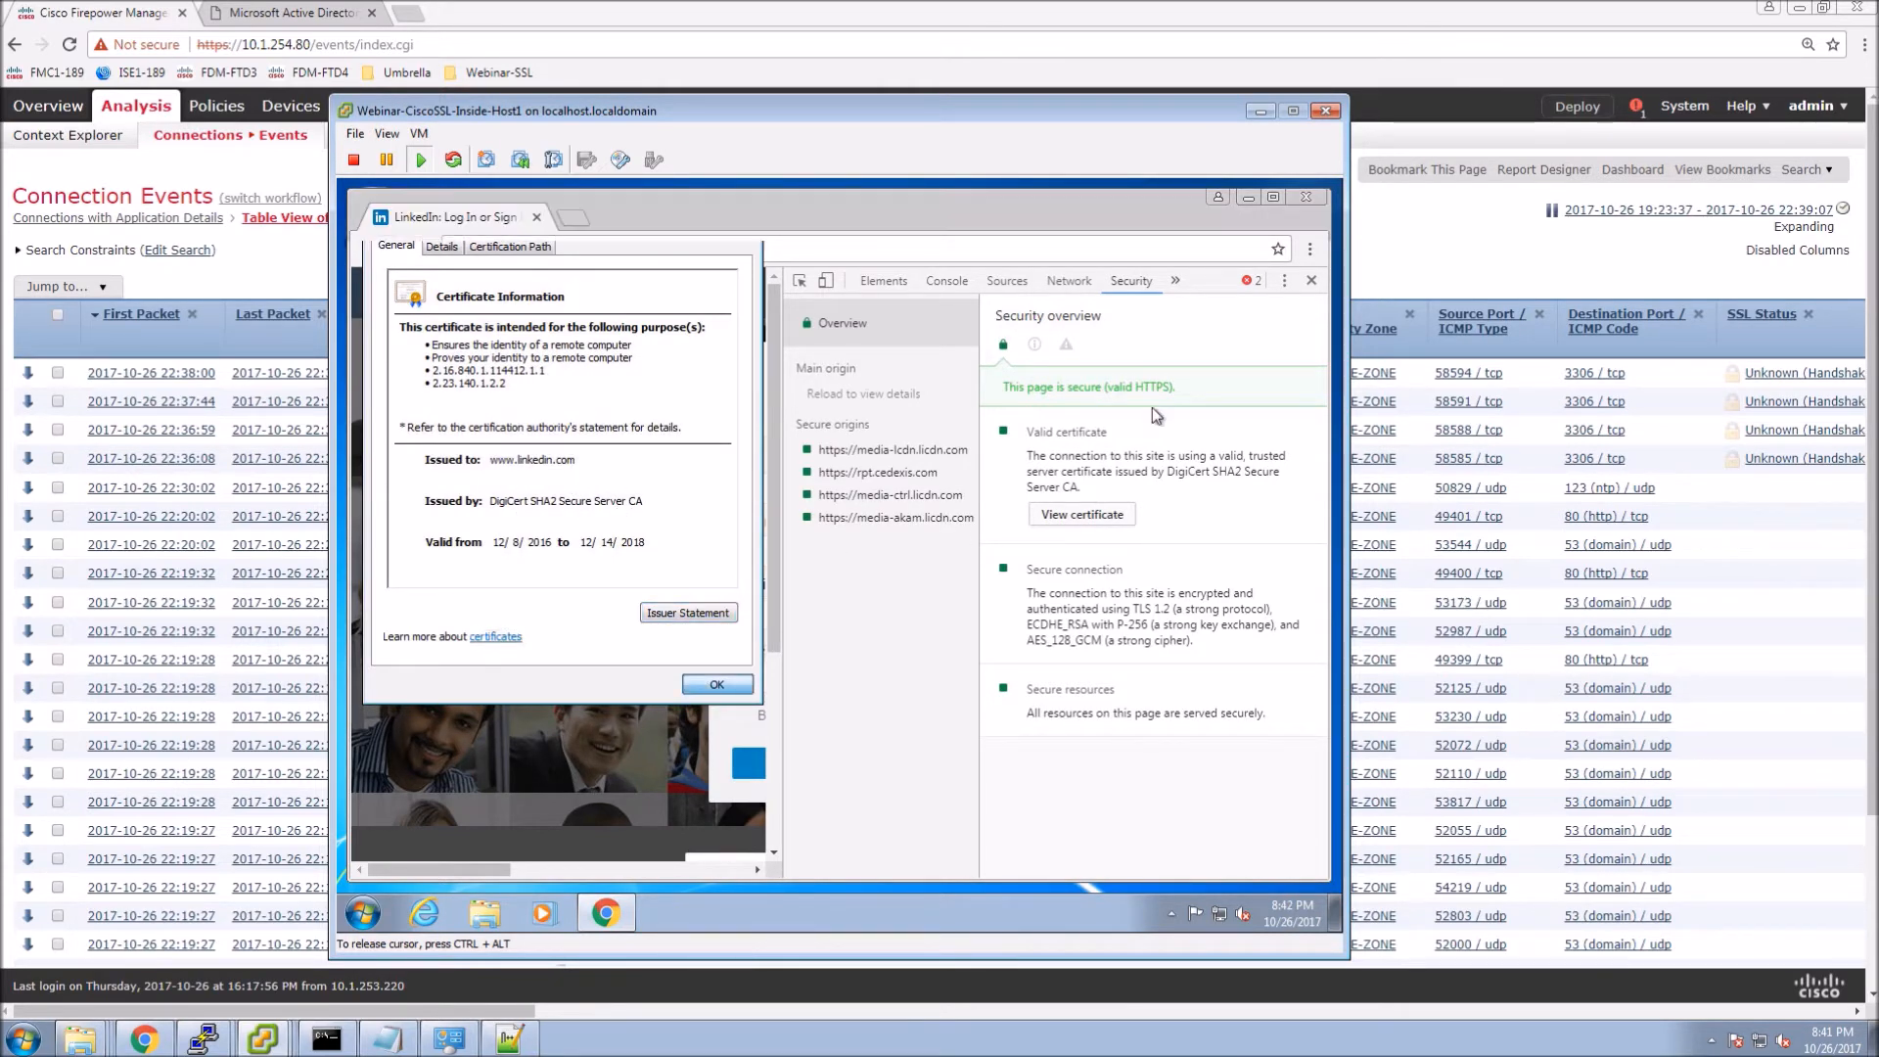
pyautogui.click(1310, 282)
pyautogui.click(716, 257)
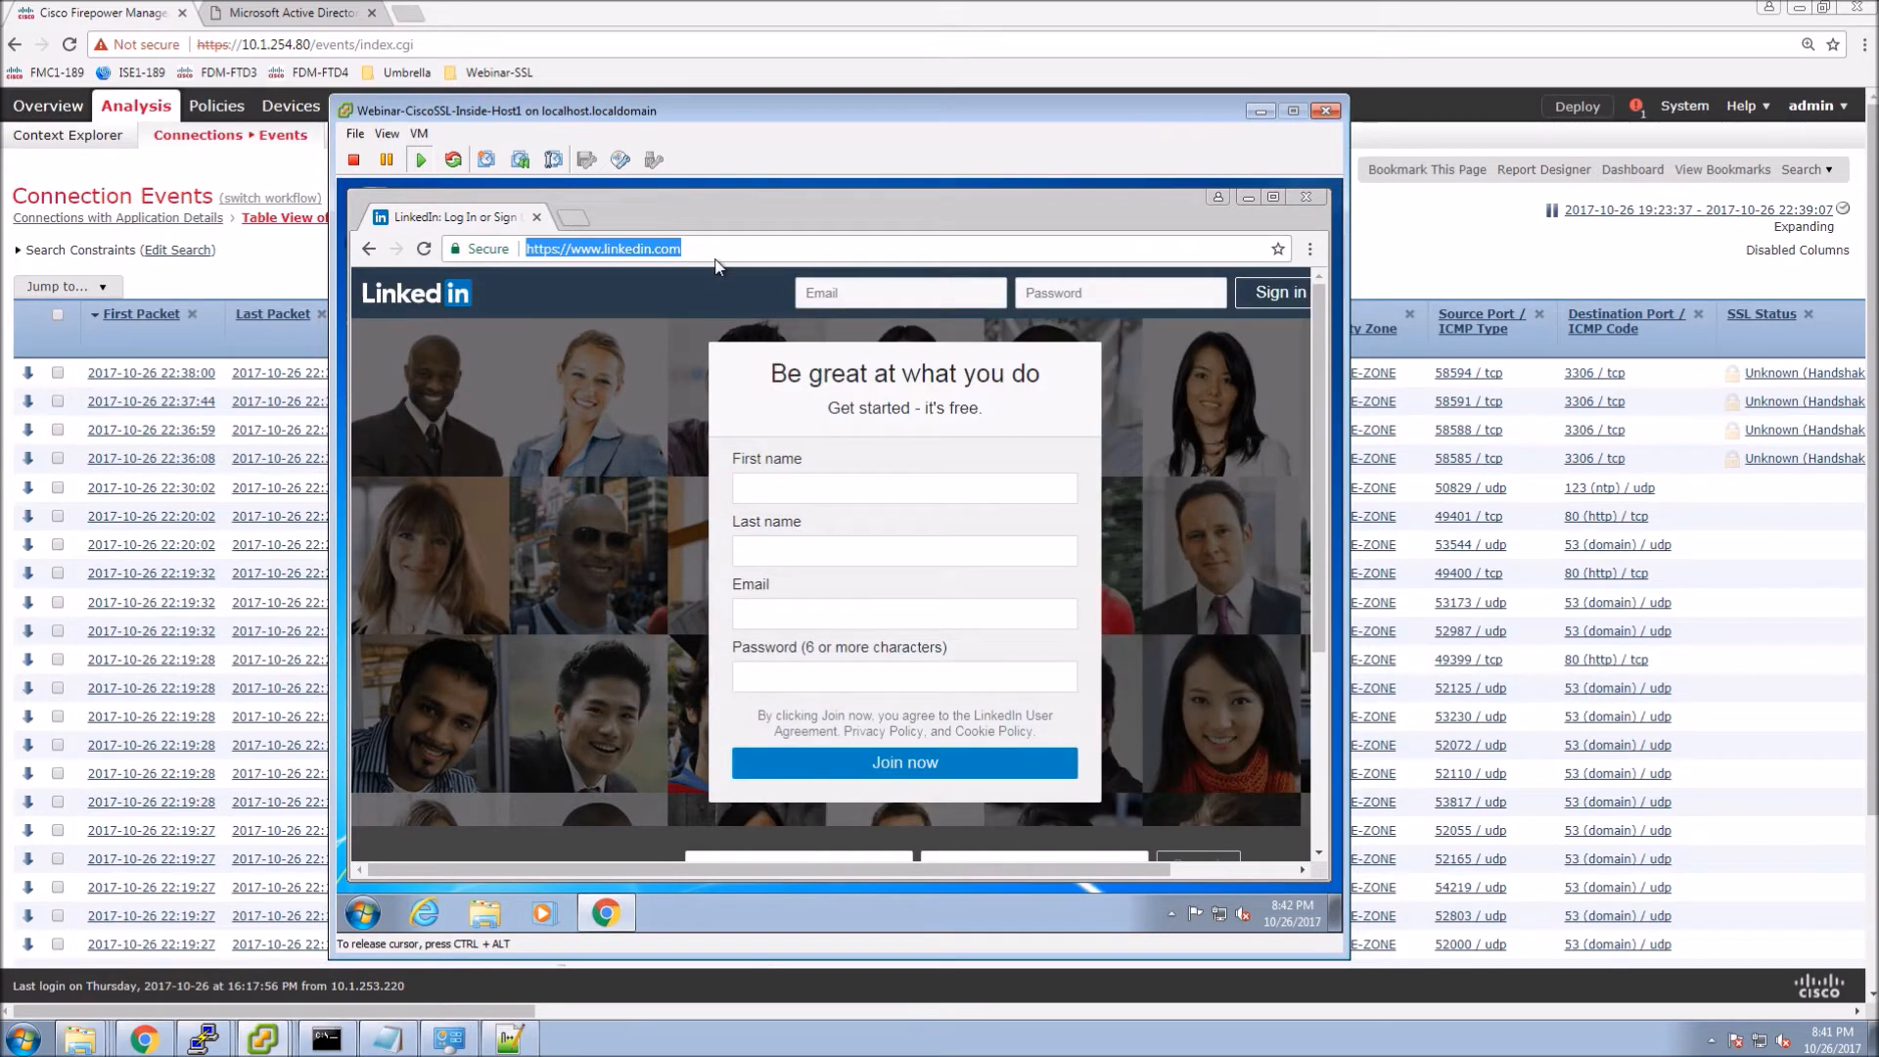
# Browse to monster.ca in Chrome.
pyautogui.write('monist')
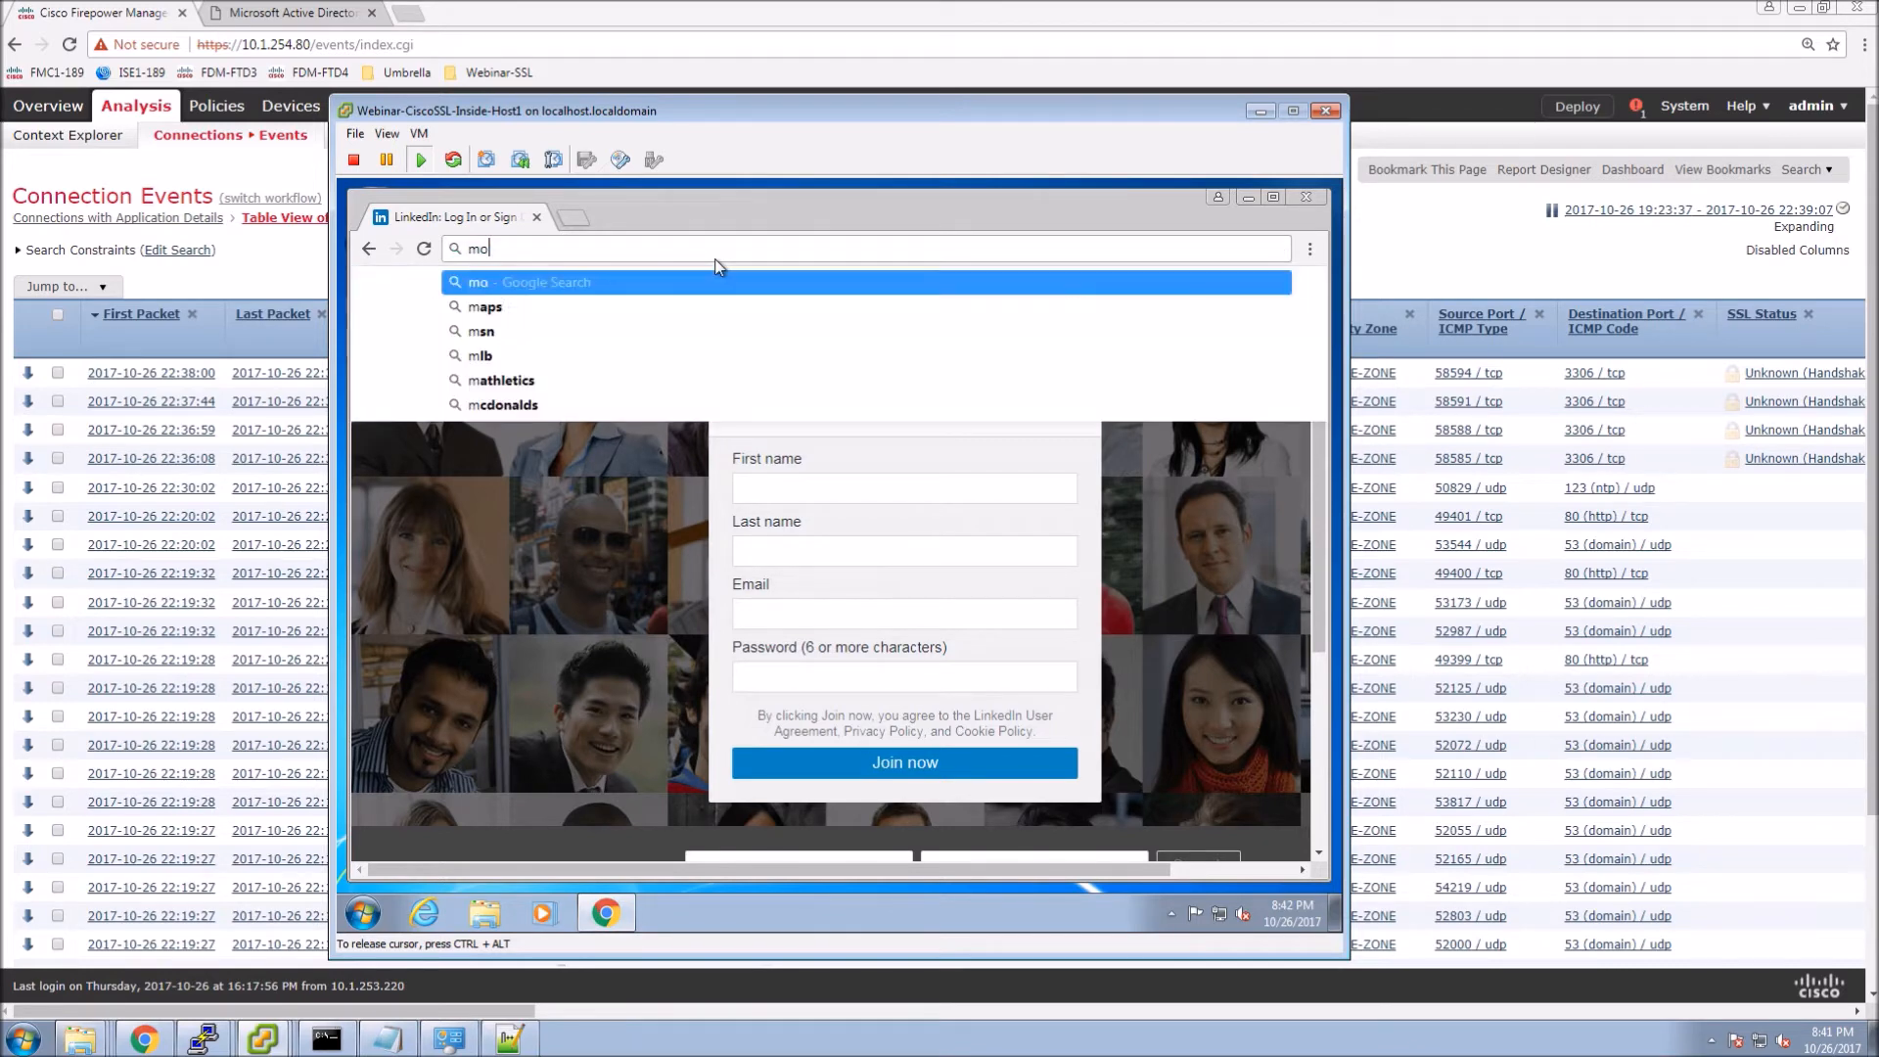
pyautogui.press('BackSpace')
pyautogui.press('BackSpace')
pyautogui.press('BackSpace')
pyautogui.write('ster.ca')
pyautogui.press('Return')
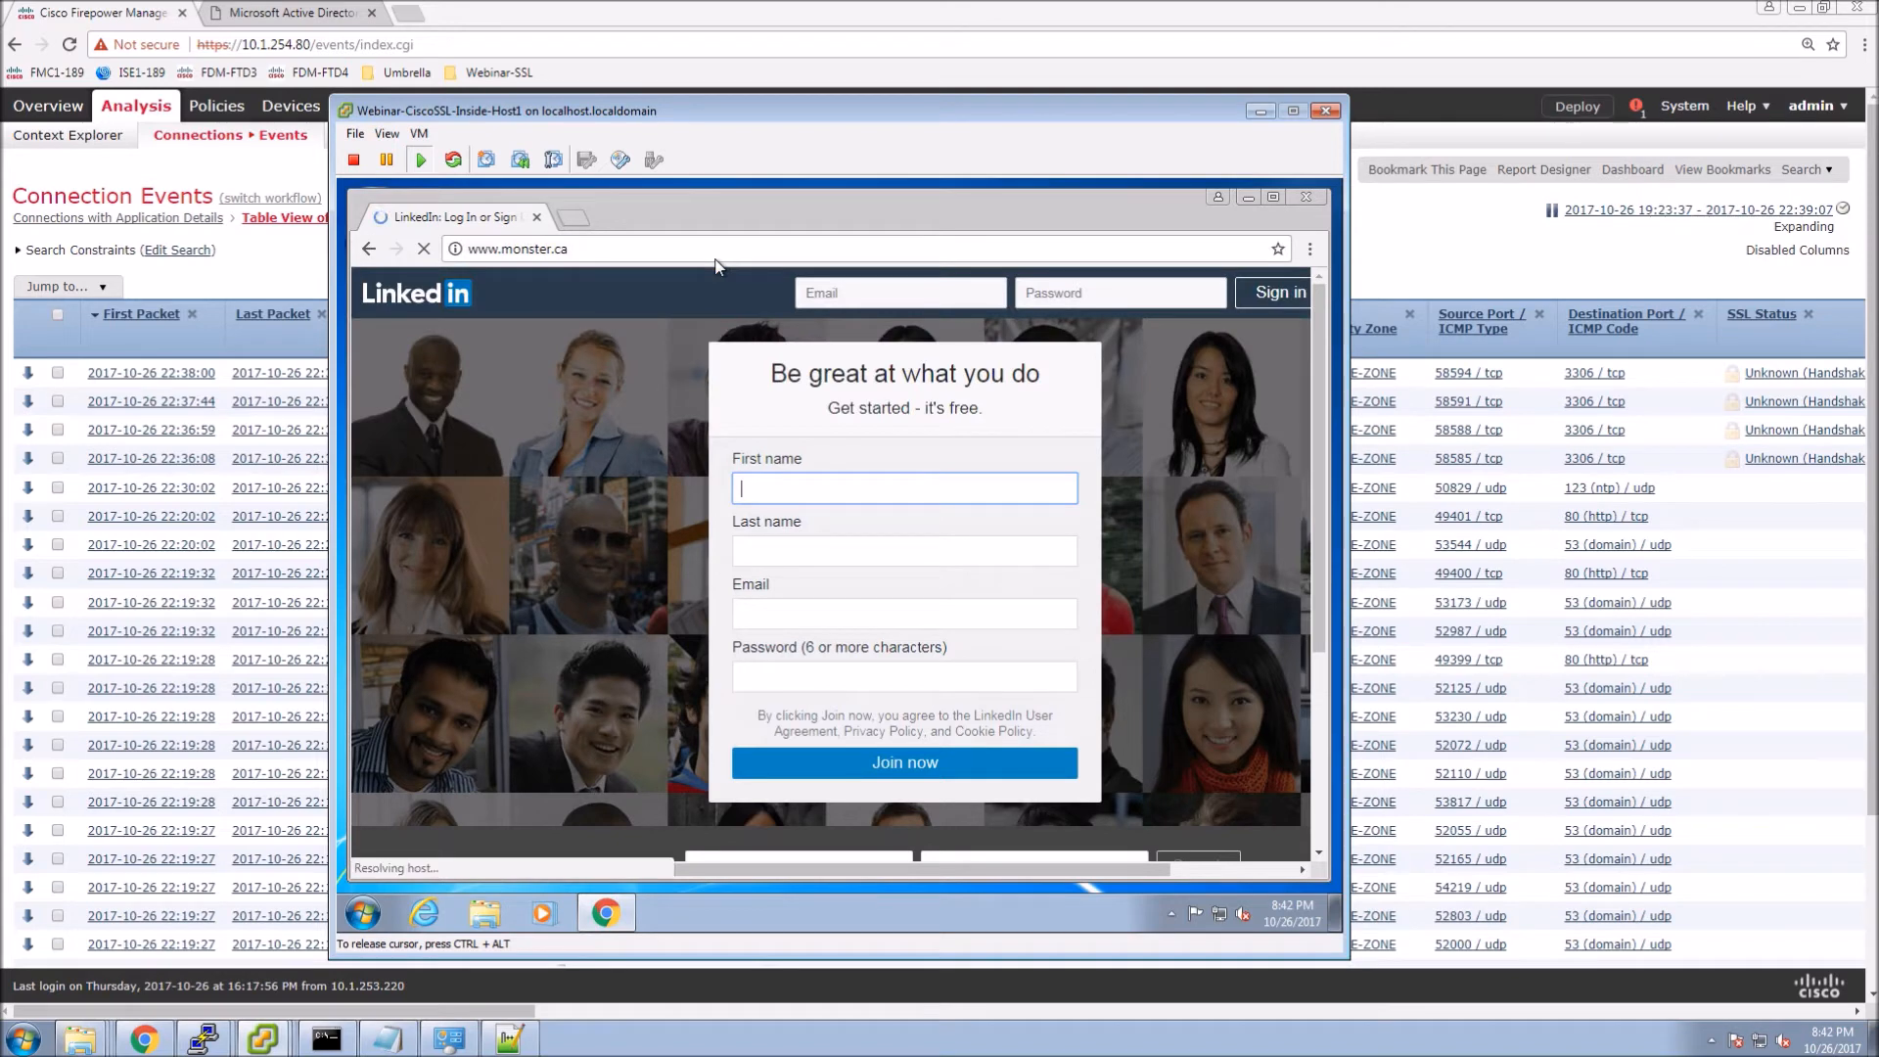
# Inspect monster.ca's certificate path and issuer, confirming it is Webinar-SSL-FMC.cisco.tls, then close DevTools.
pyautogui.click(1310, 250)
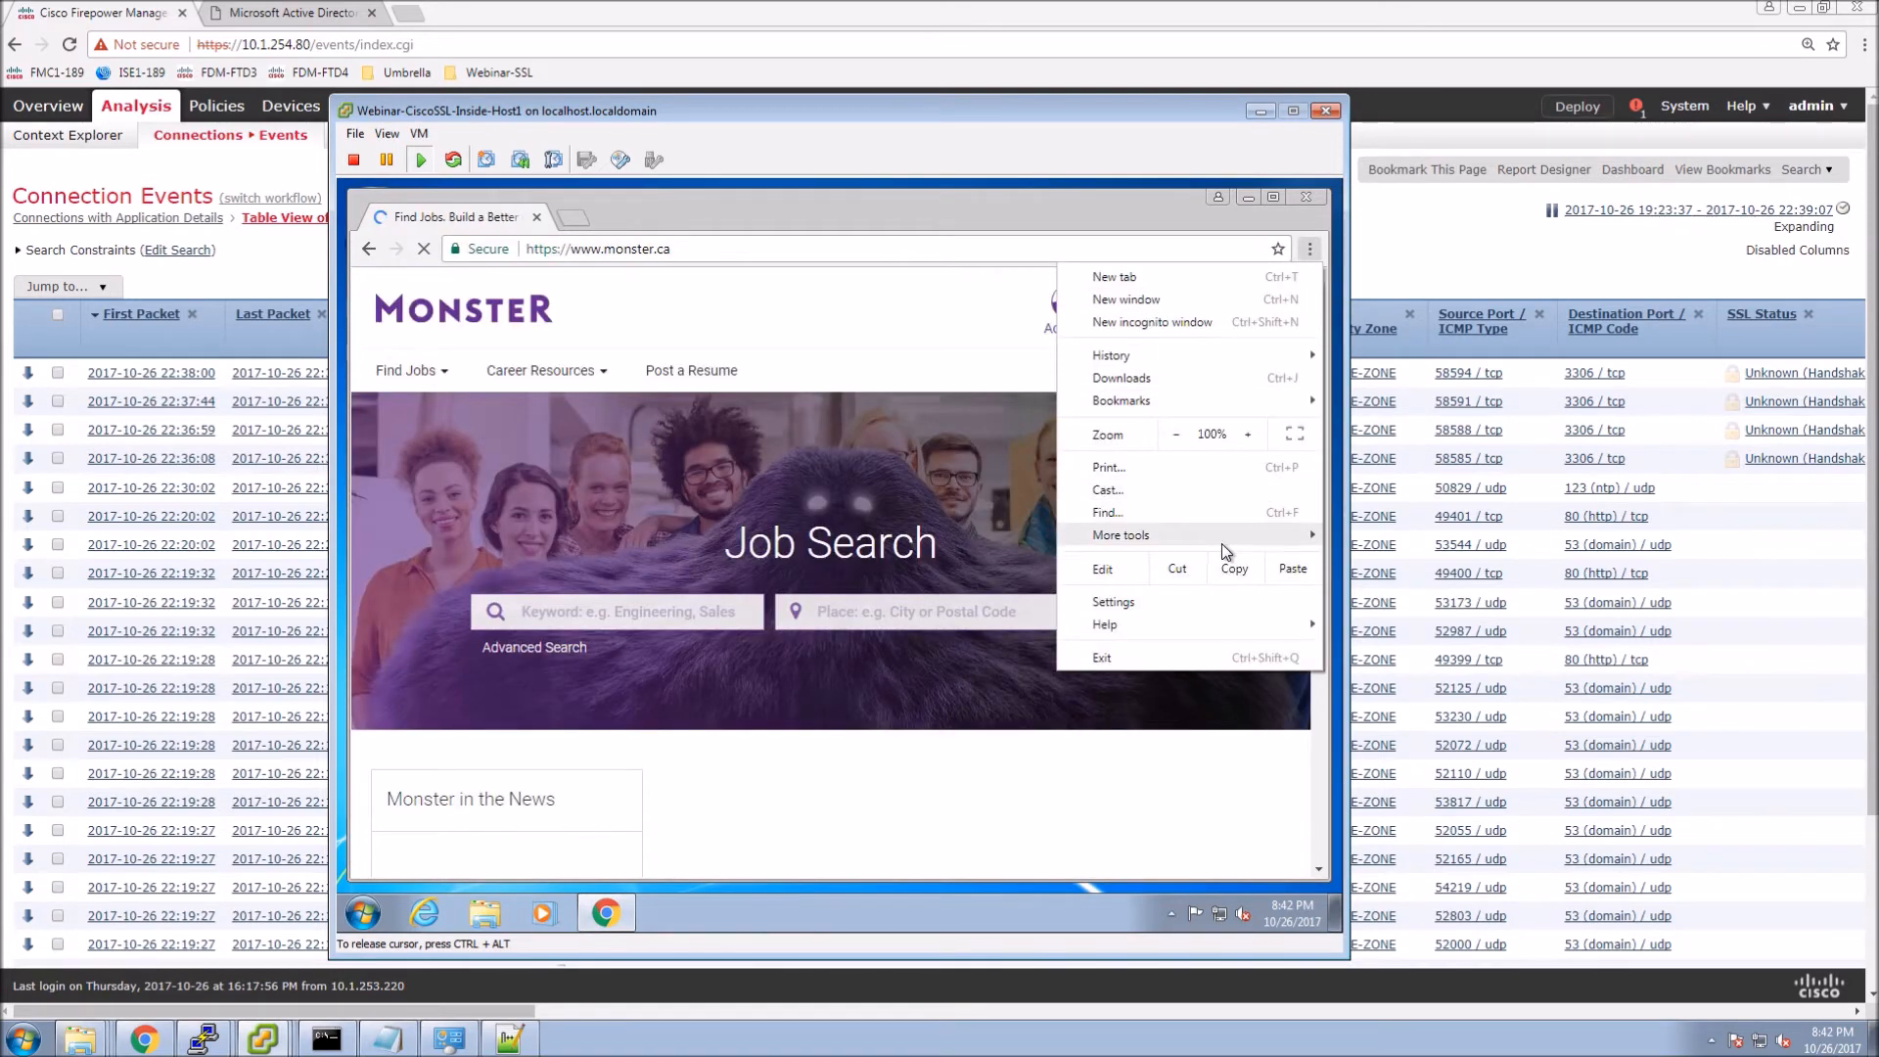
pyautogui.moveTo(1221, 543)
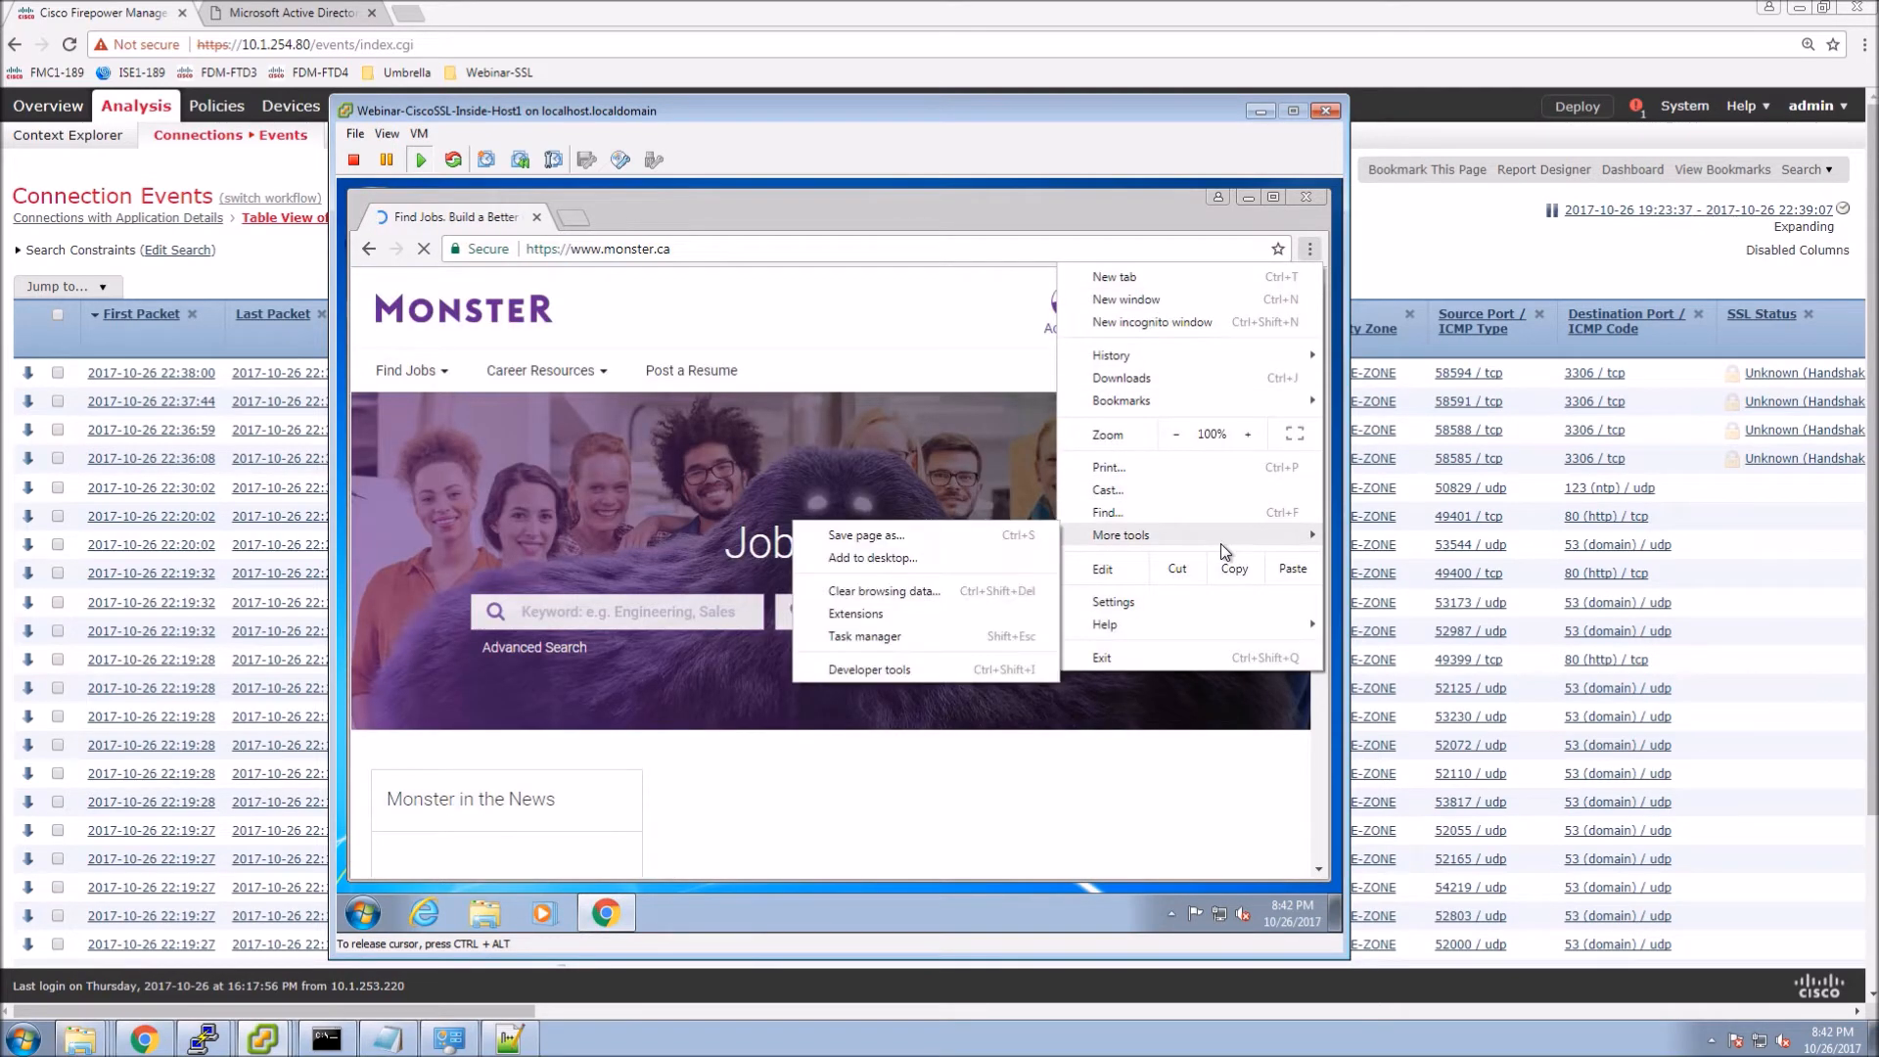
pyautogui.click(875, 670)
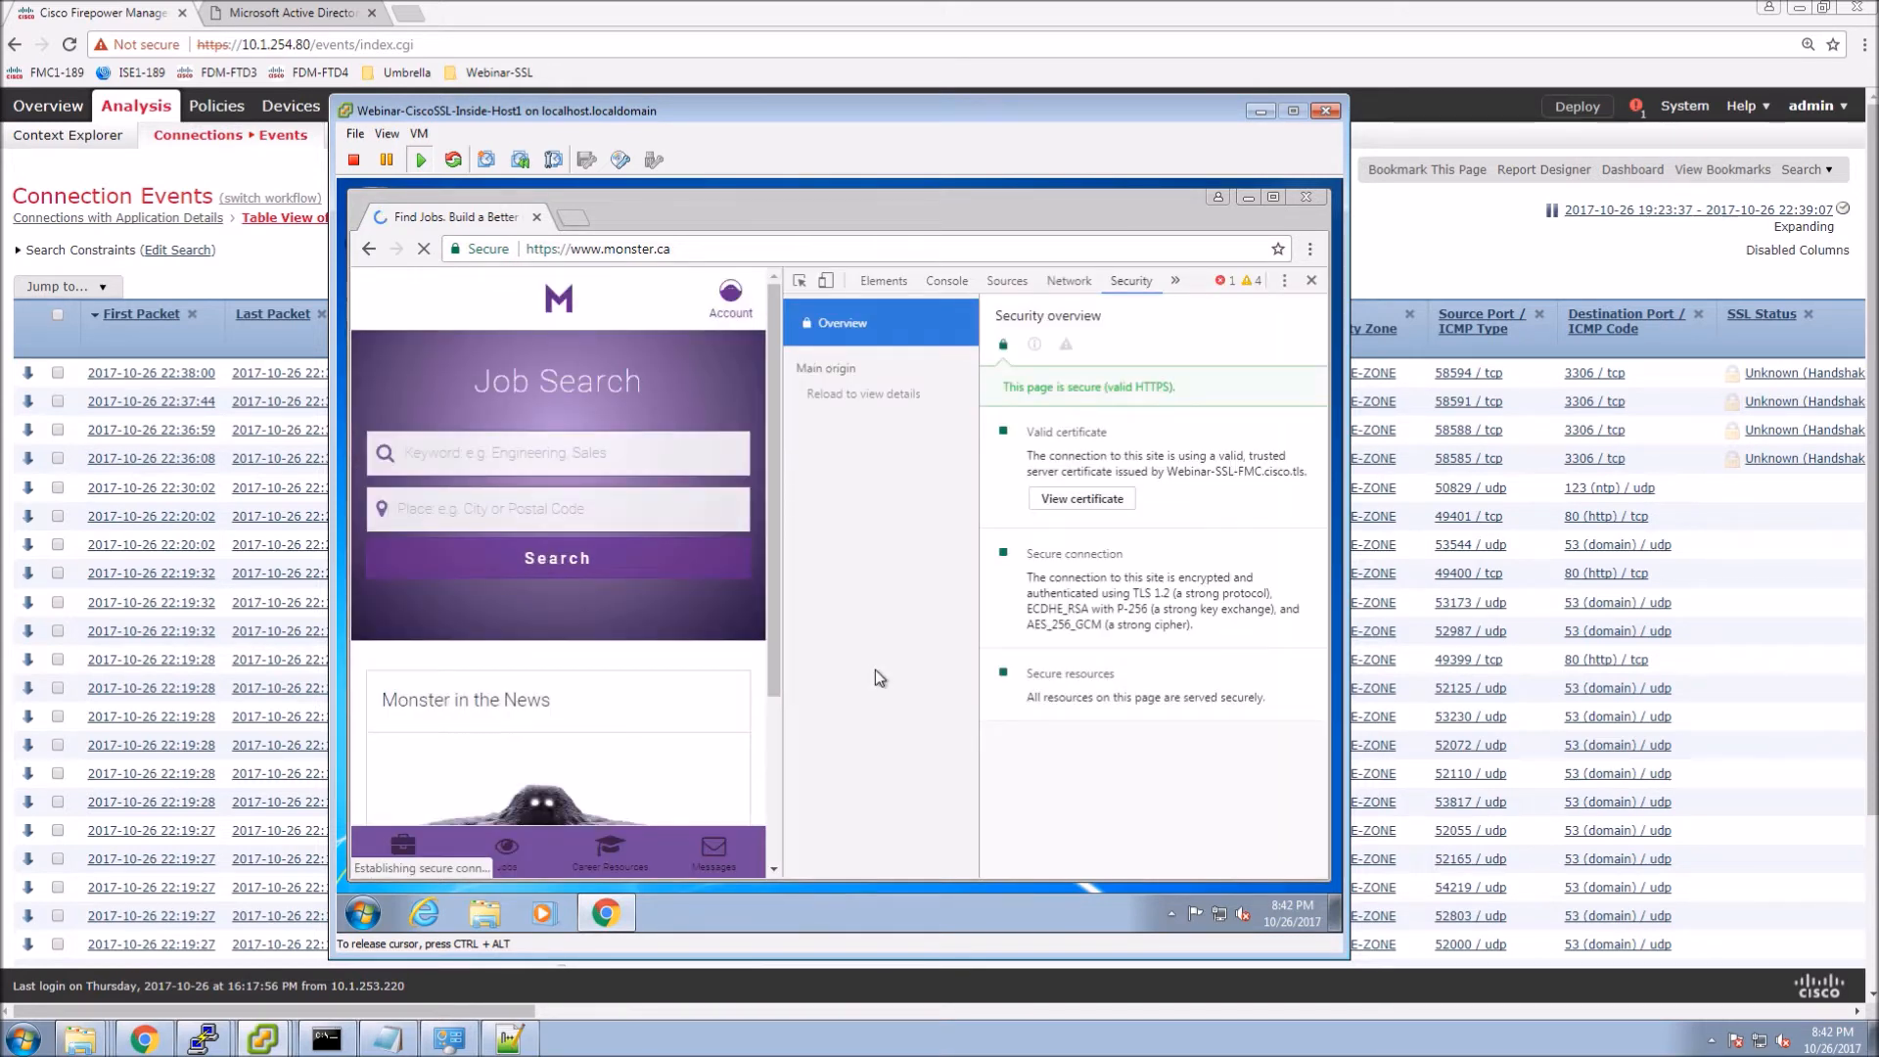
pyautogui.click(1080, 500)
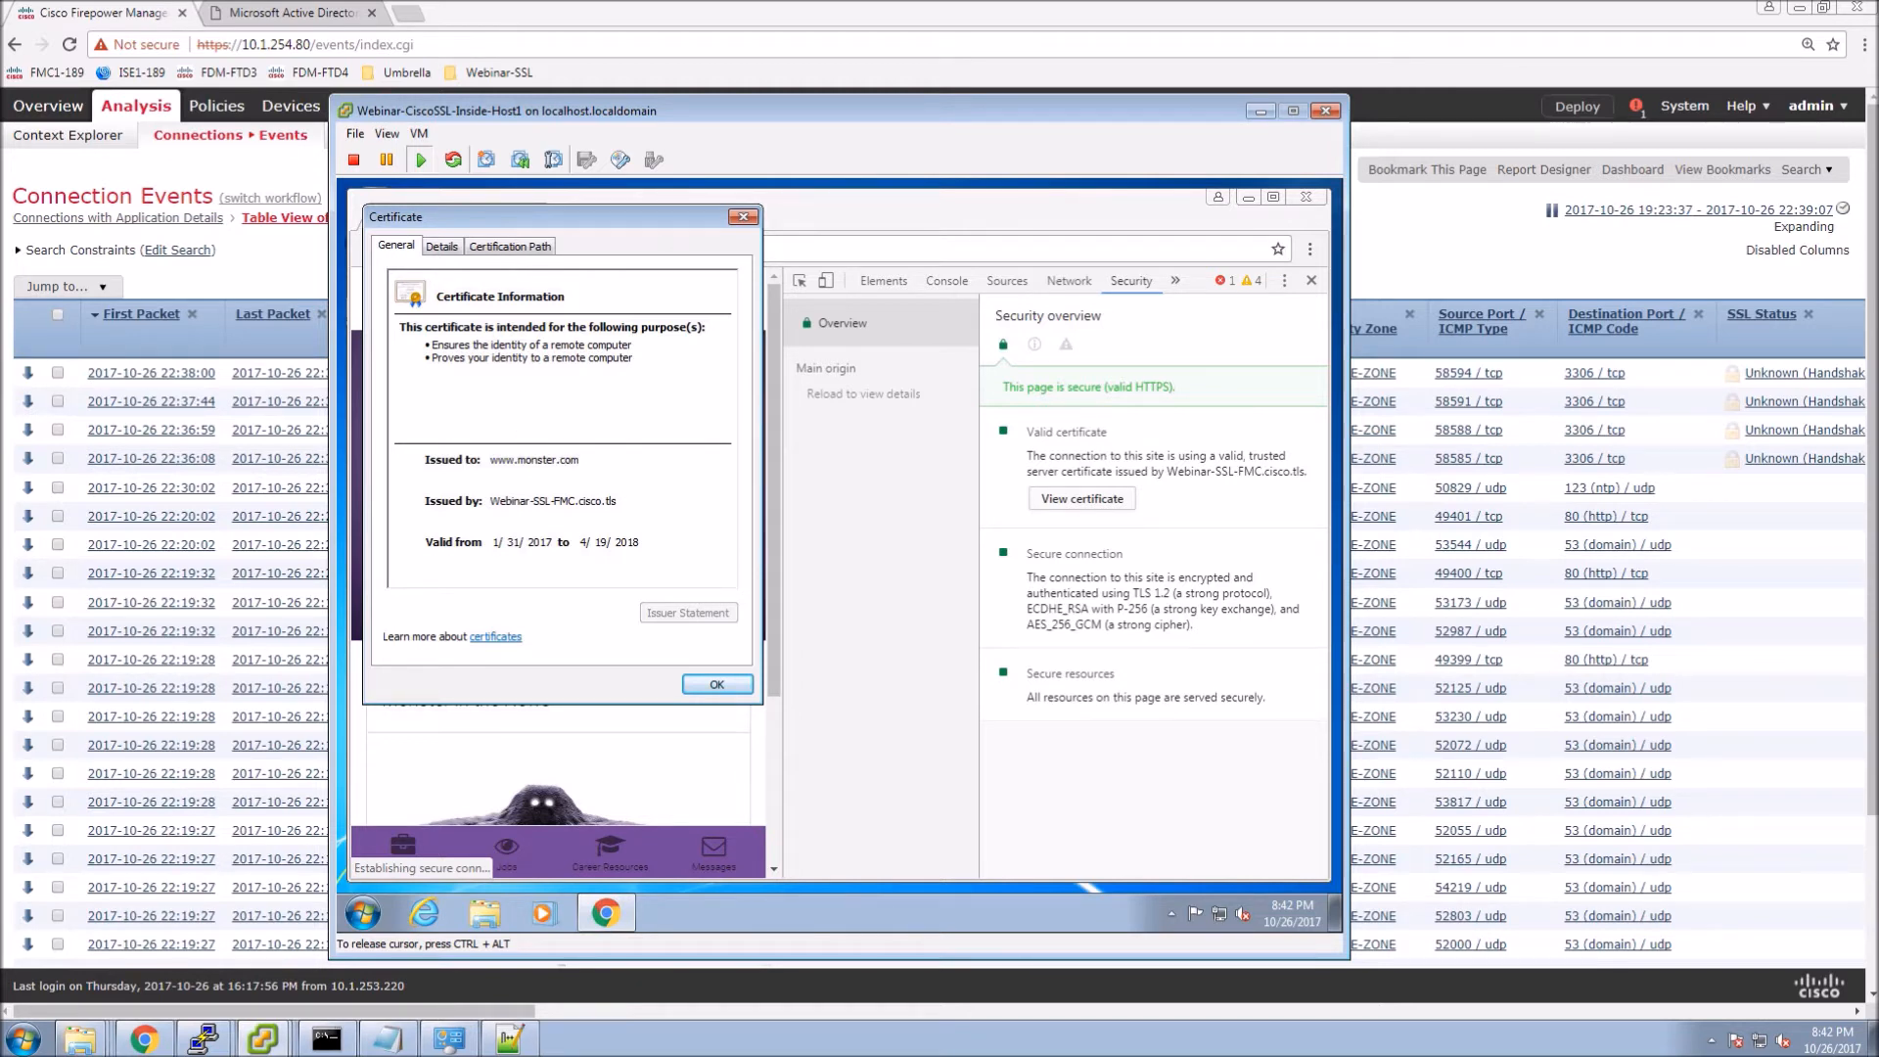
pyautogui.click(509, 253)
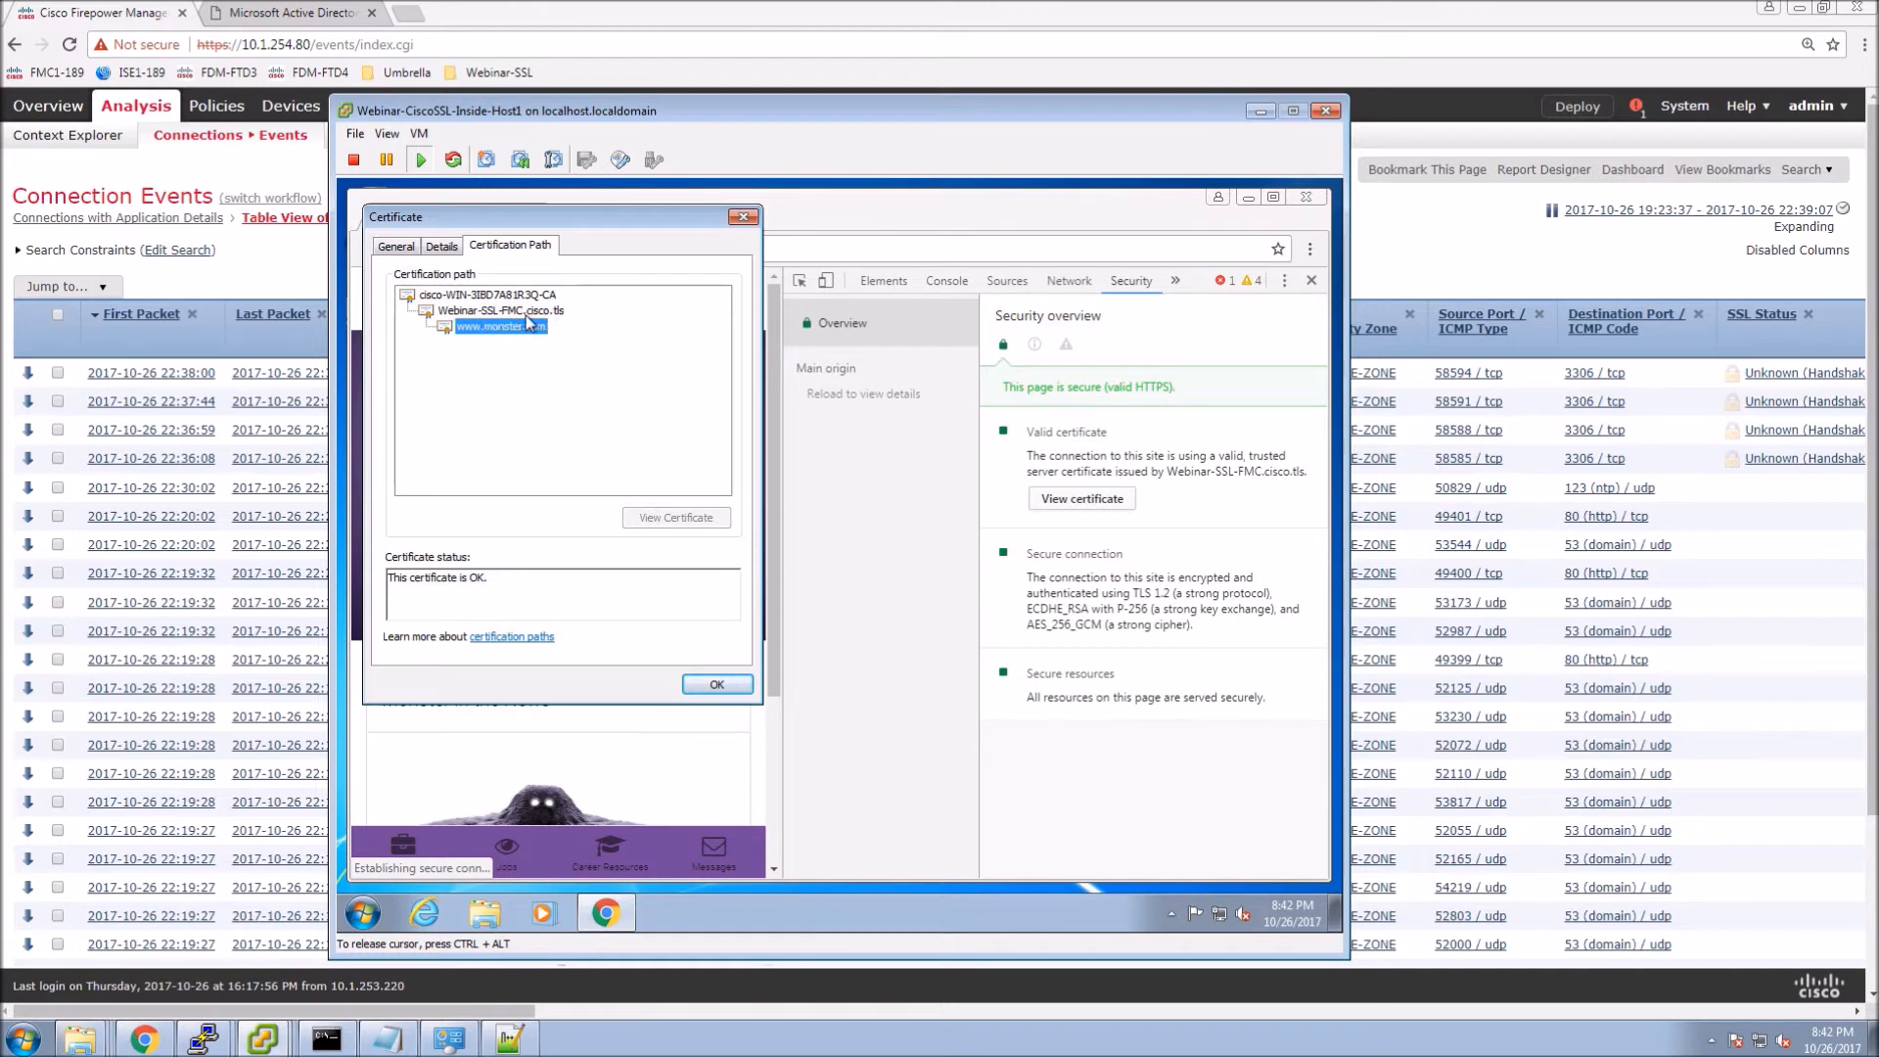
pyautogui.click(441, 246)
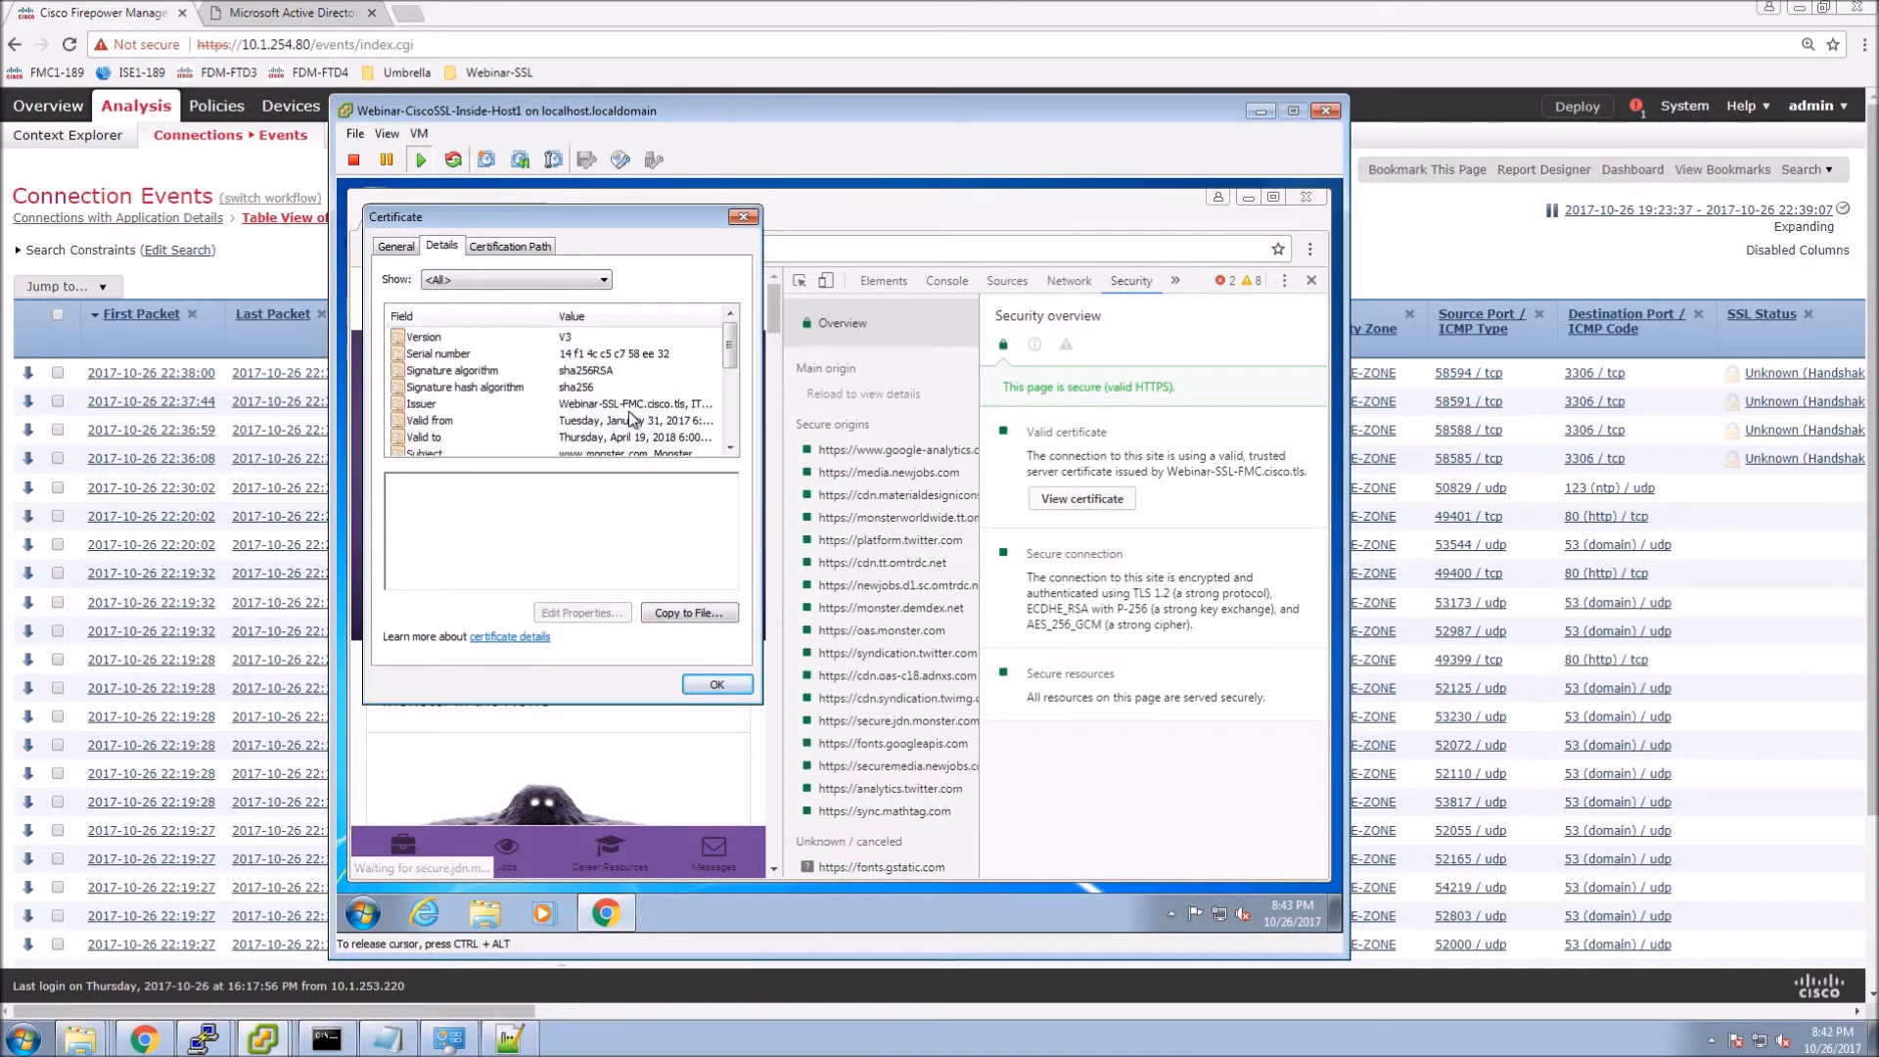
pyautogui.click(630, 407)
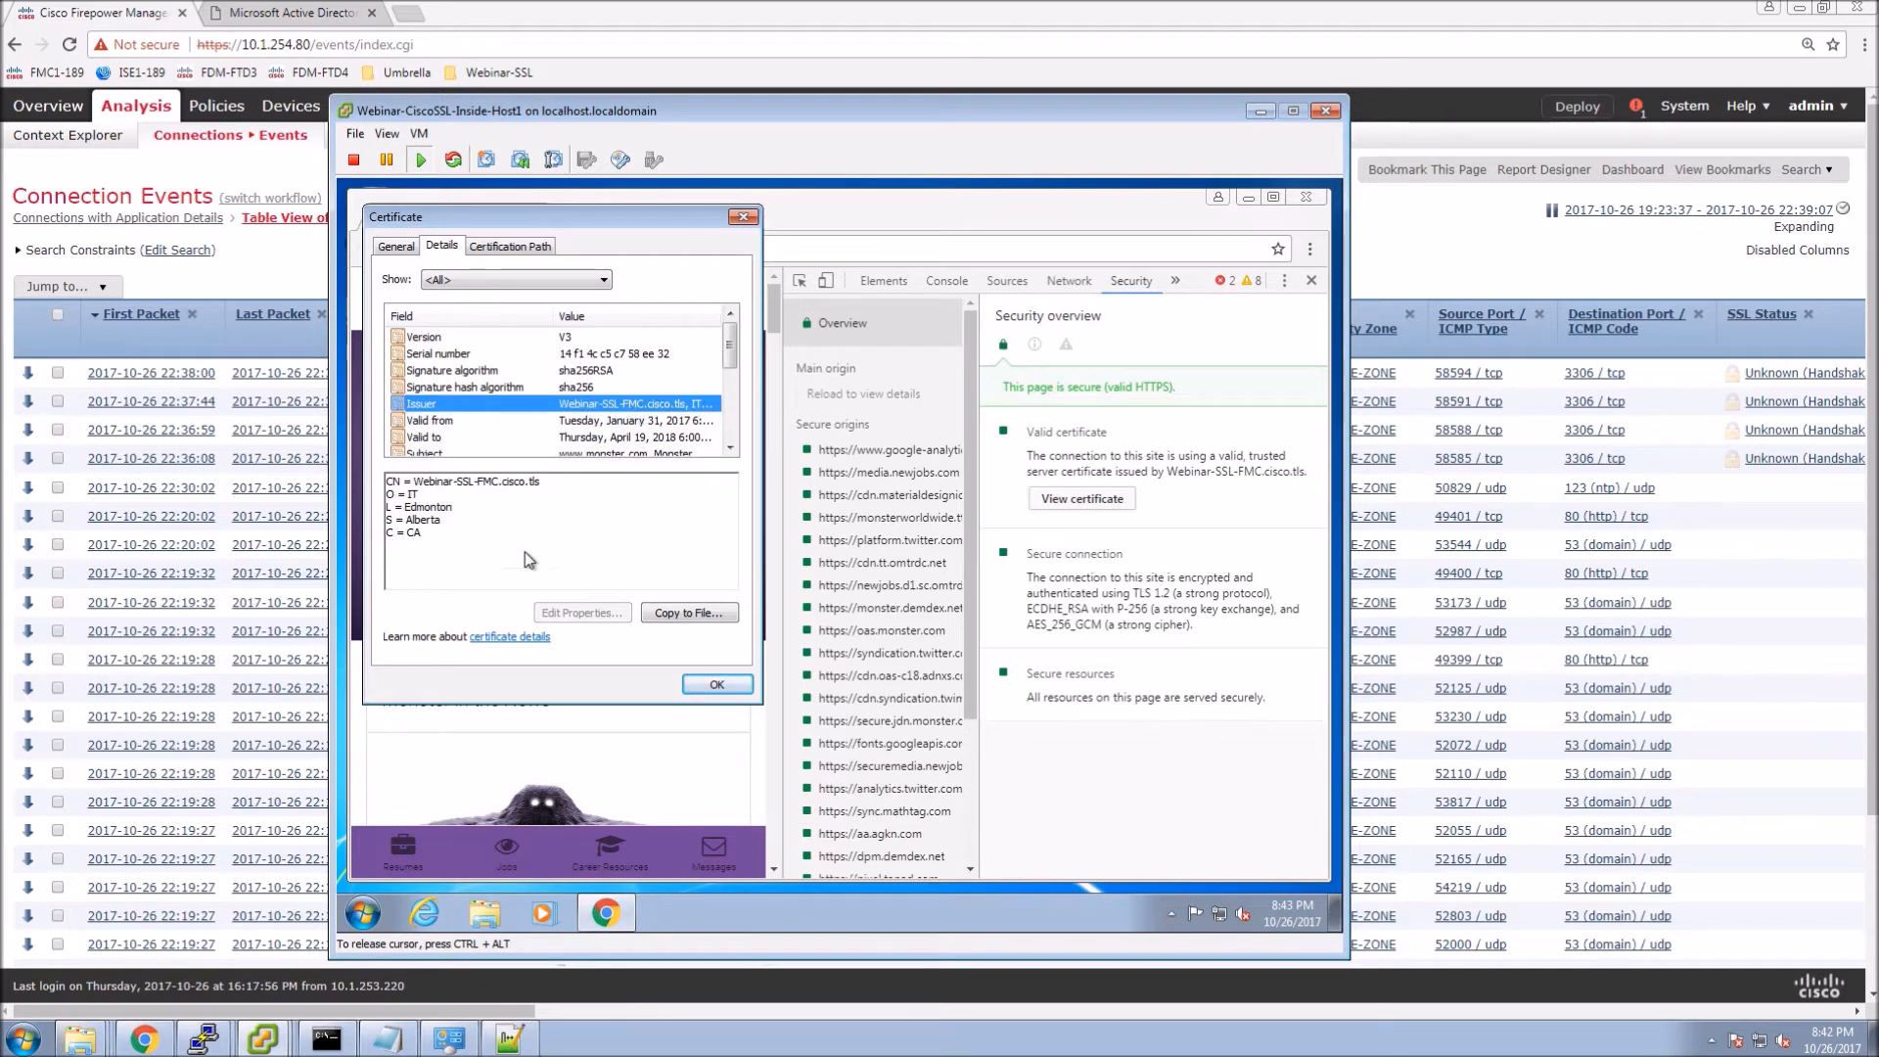
pyautogui.click(716, 684)
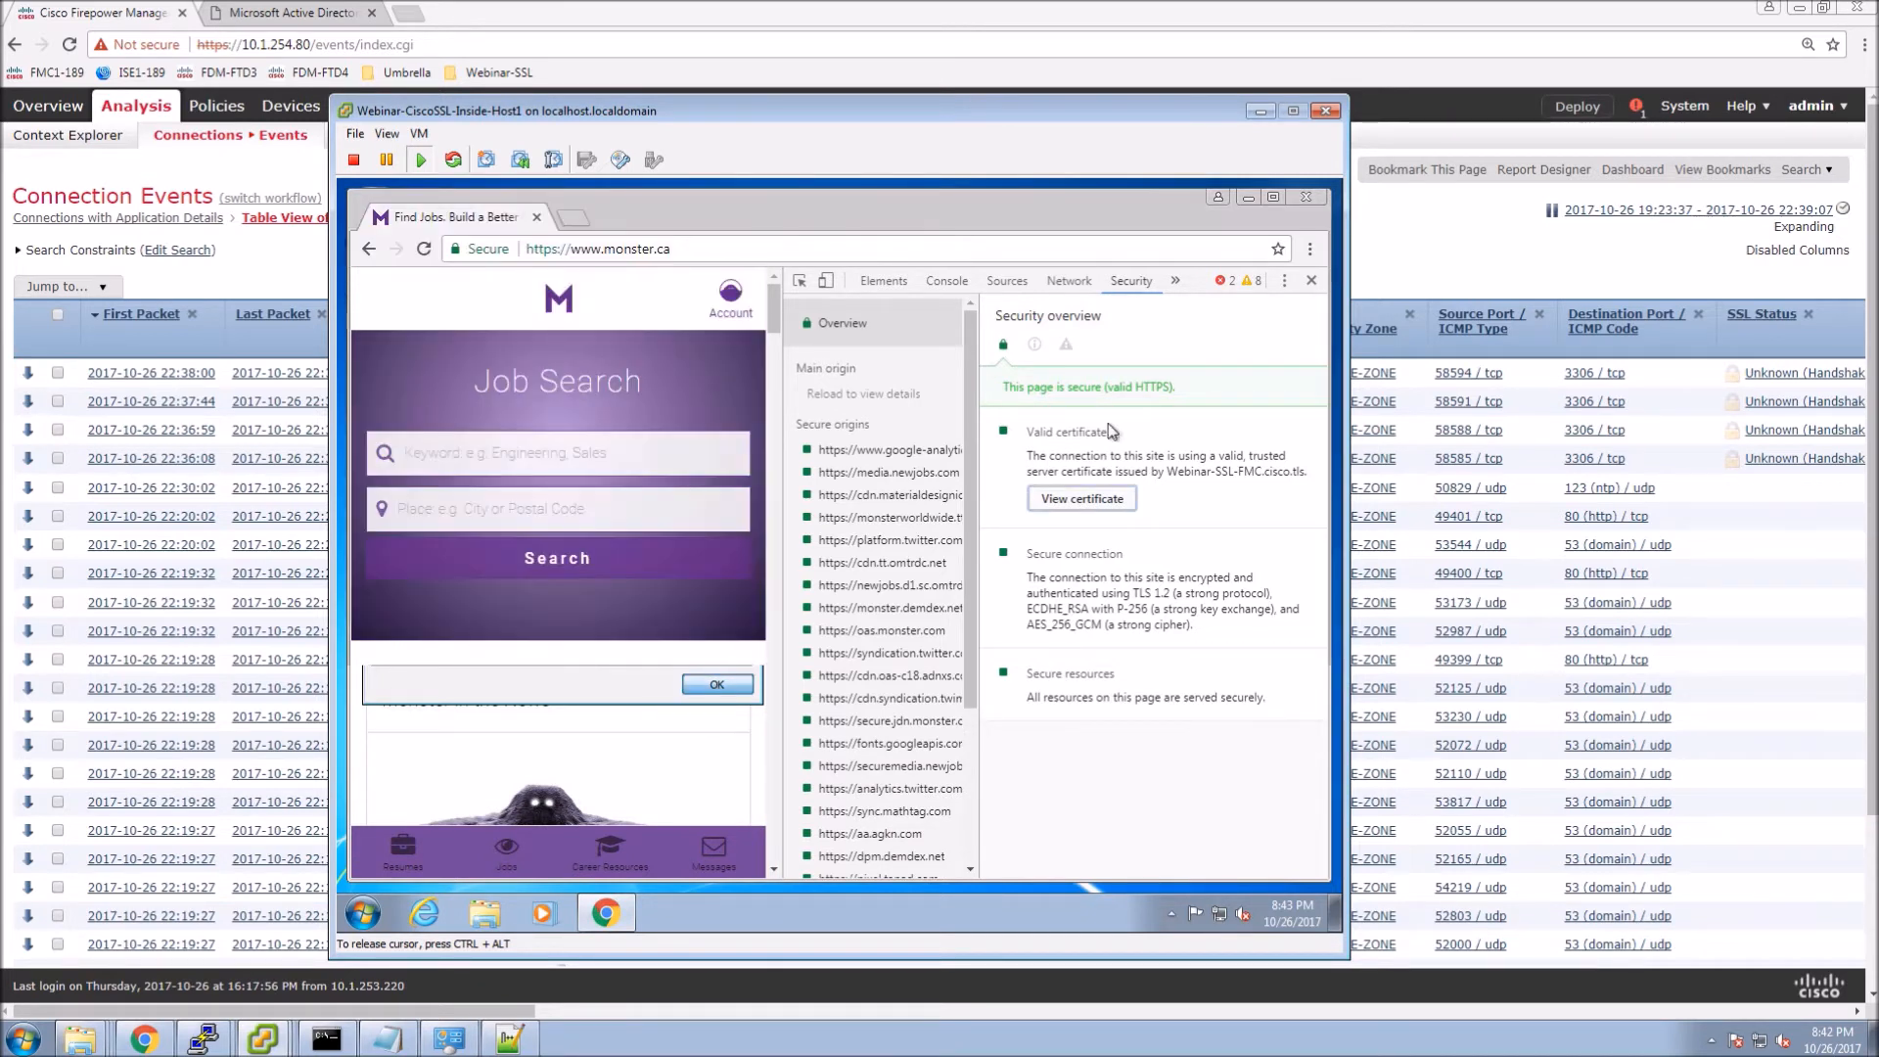
pyautogui.click(1312, 281)
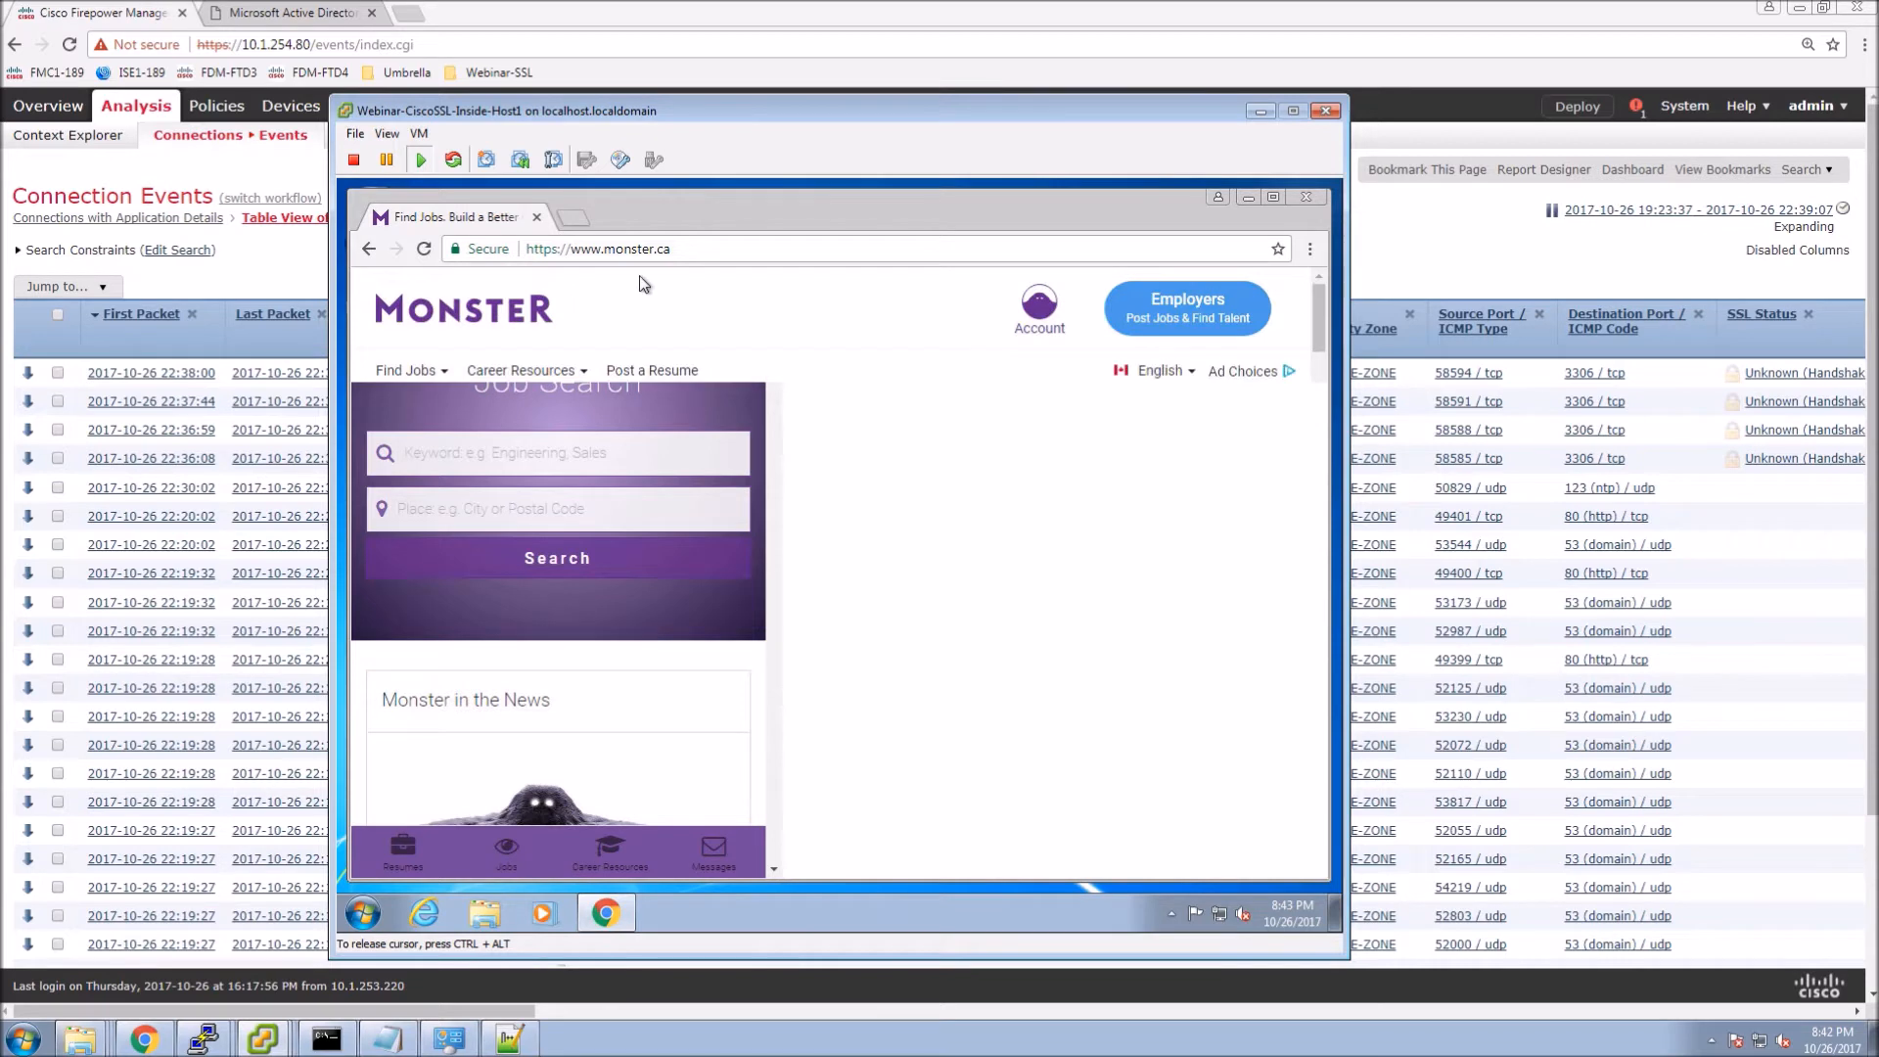
pyautogui.click(729, 251)
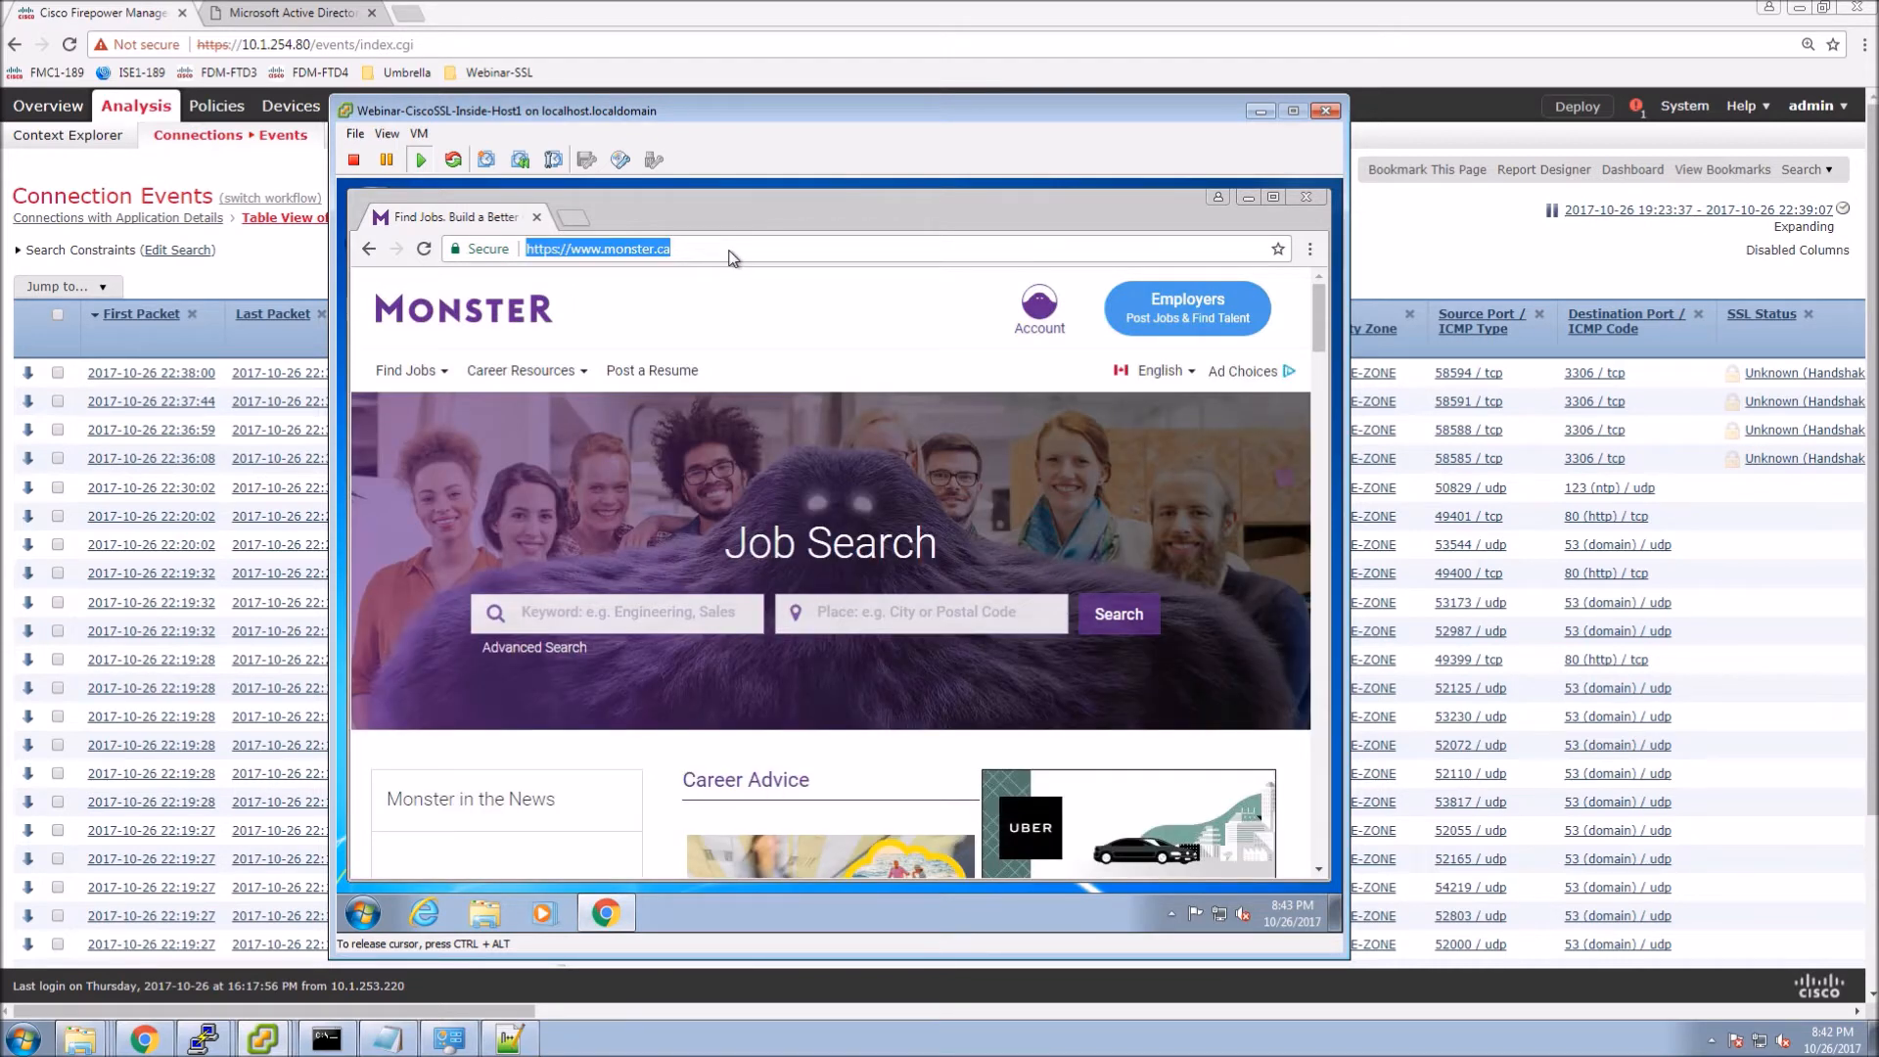
# Load workopolis.ca in Chrome.
pyautogui.write('worko')
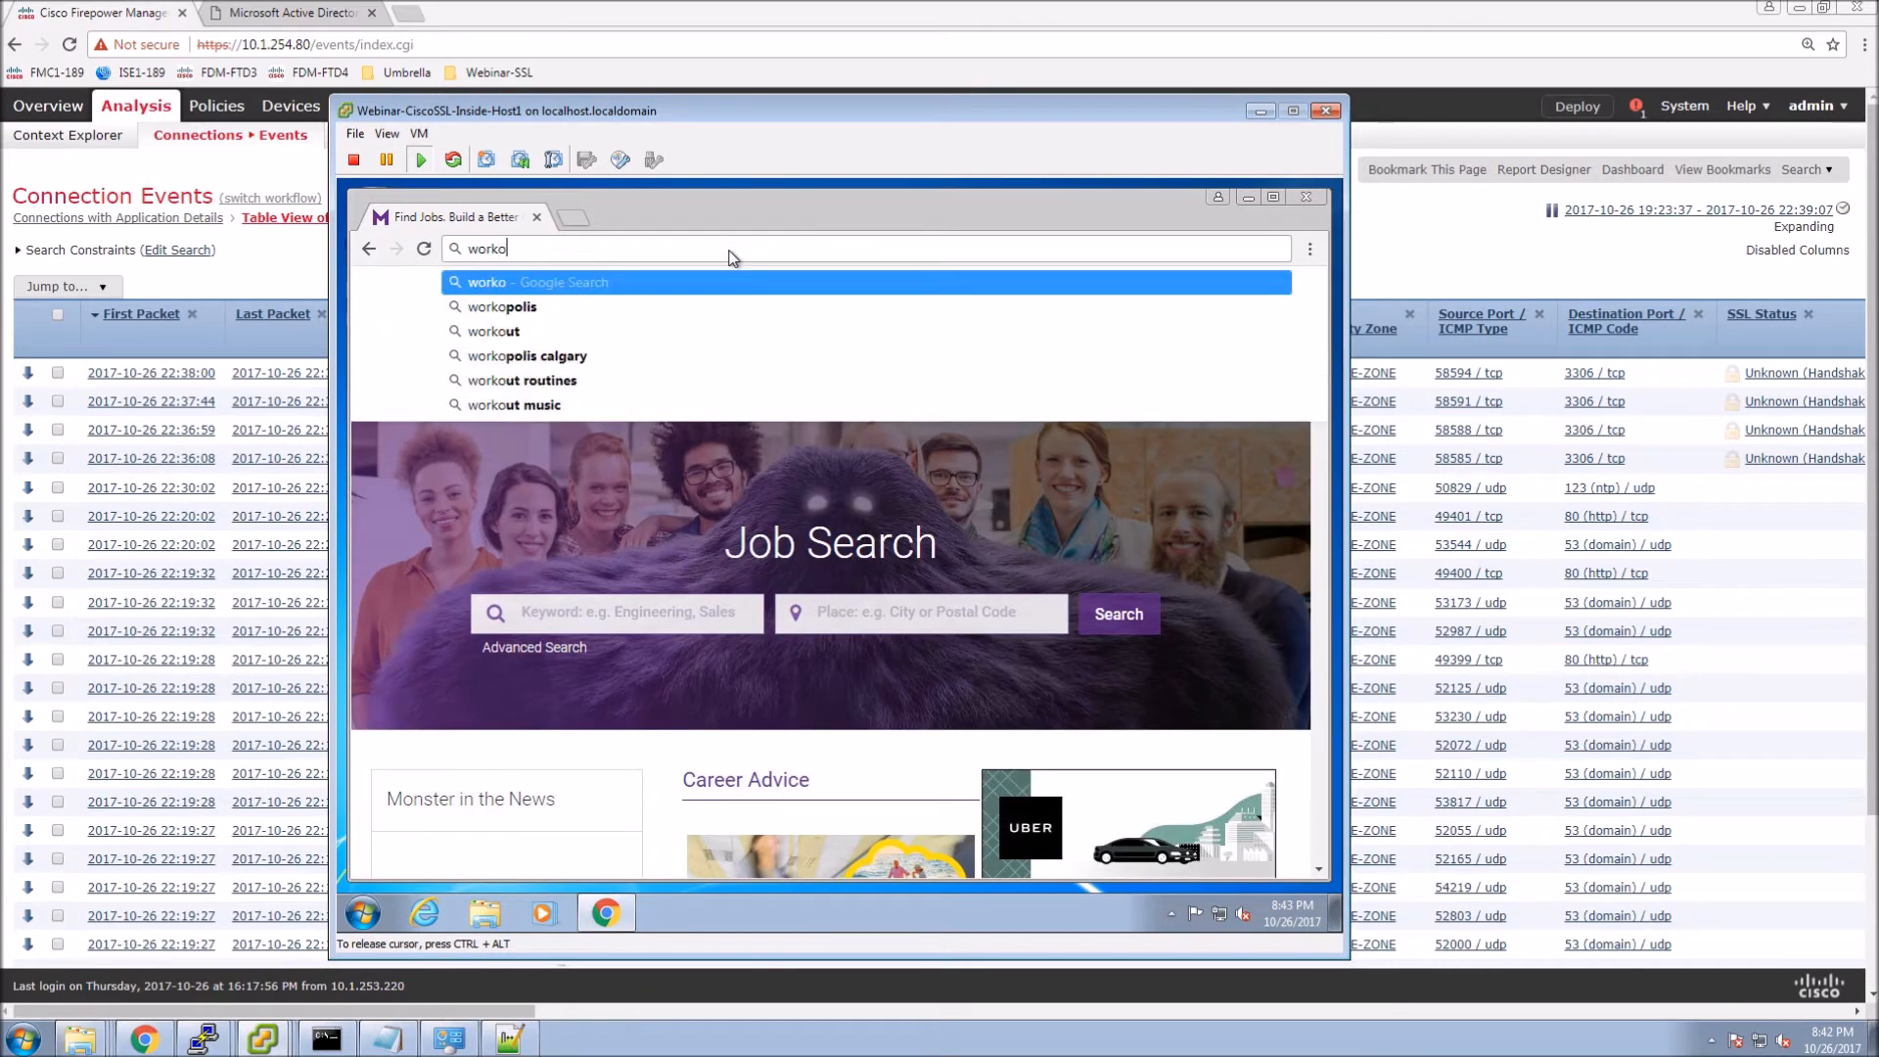
pyautogui.write('poll')
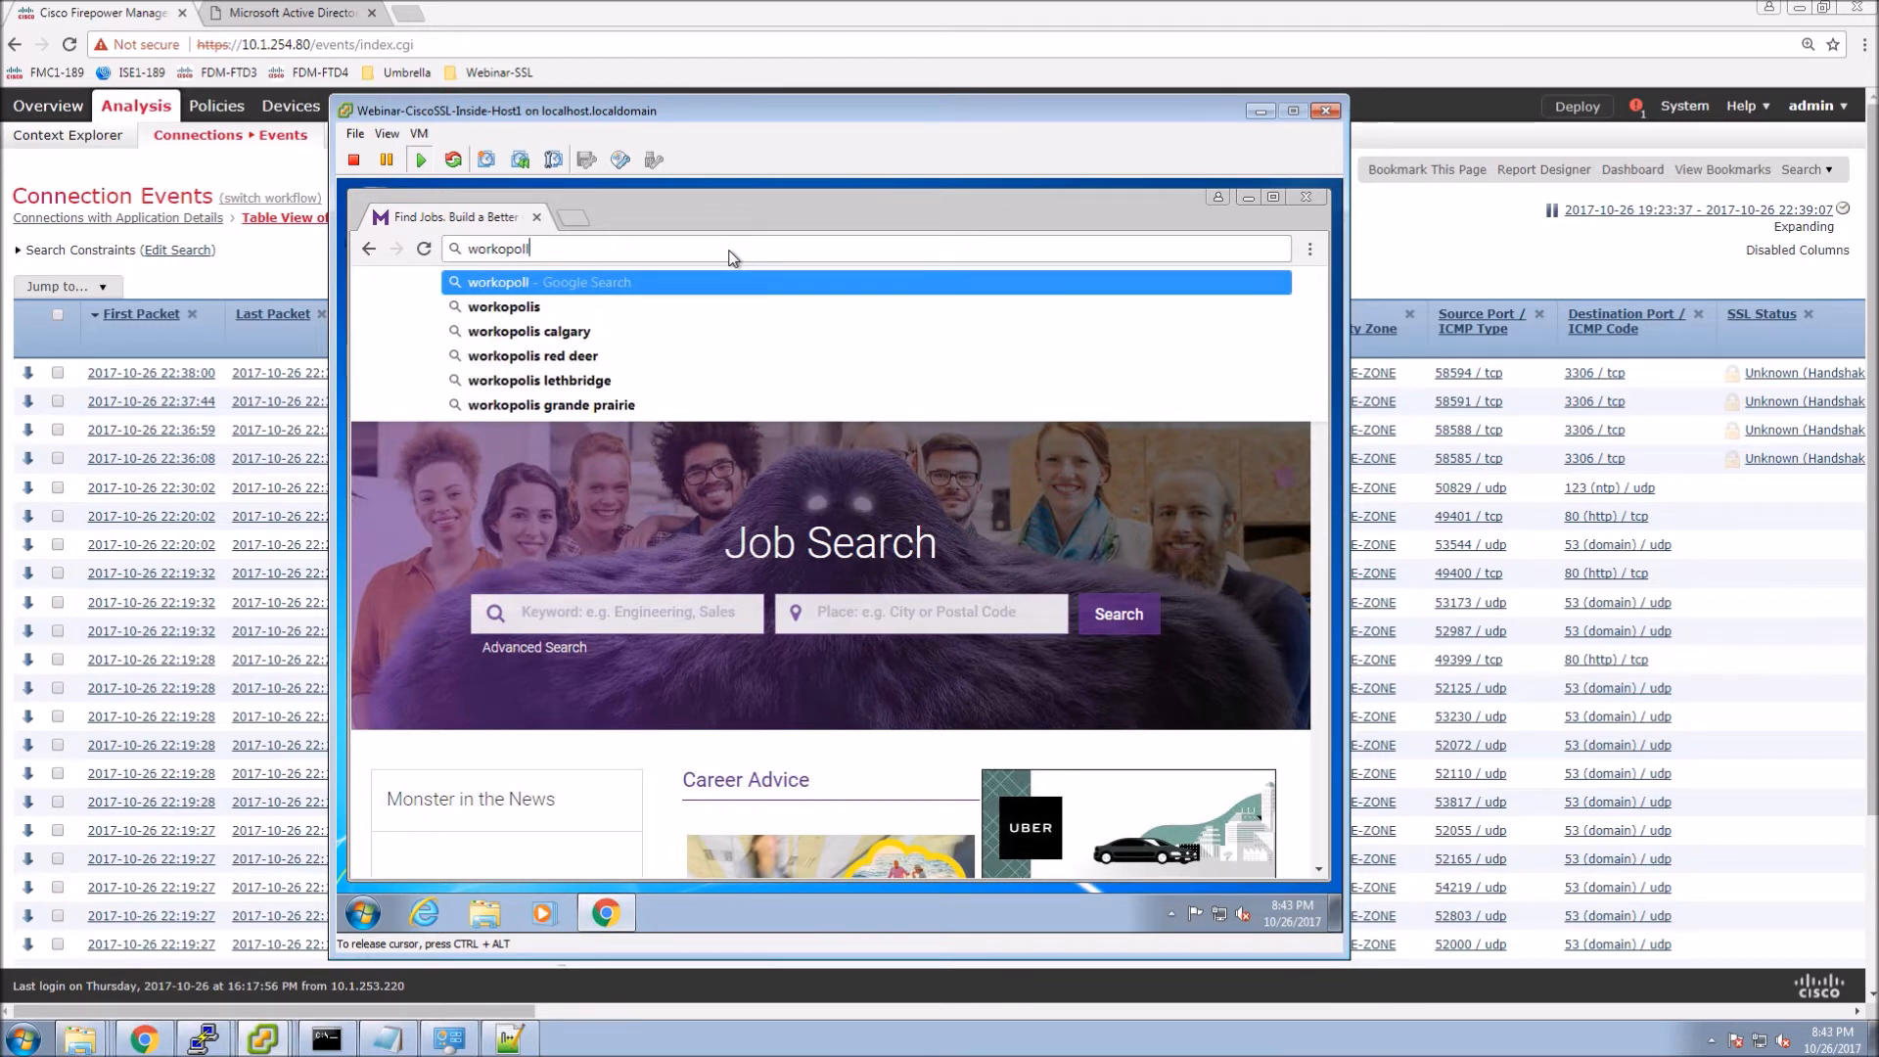
pyautogui.press('Down')
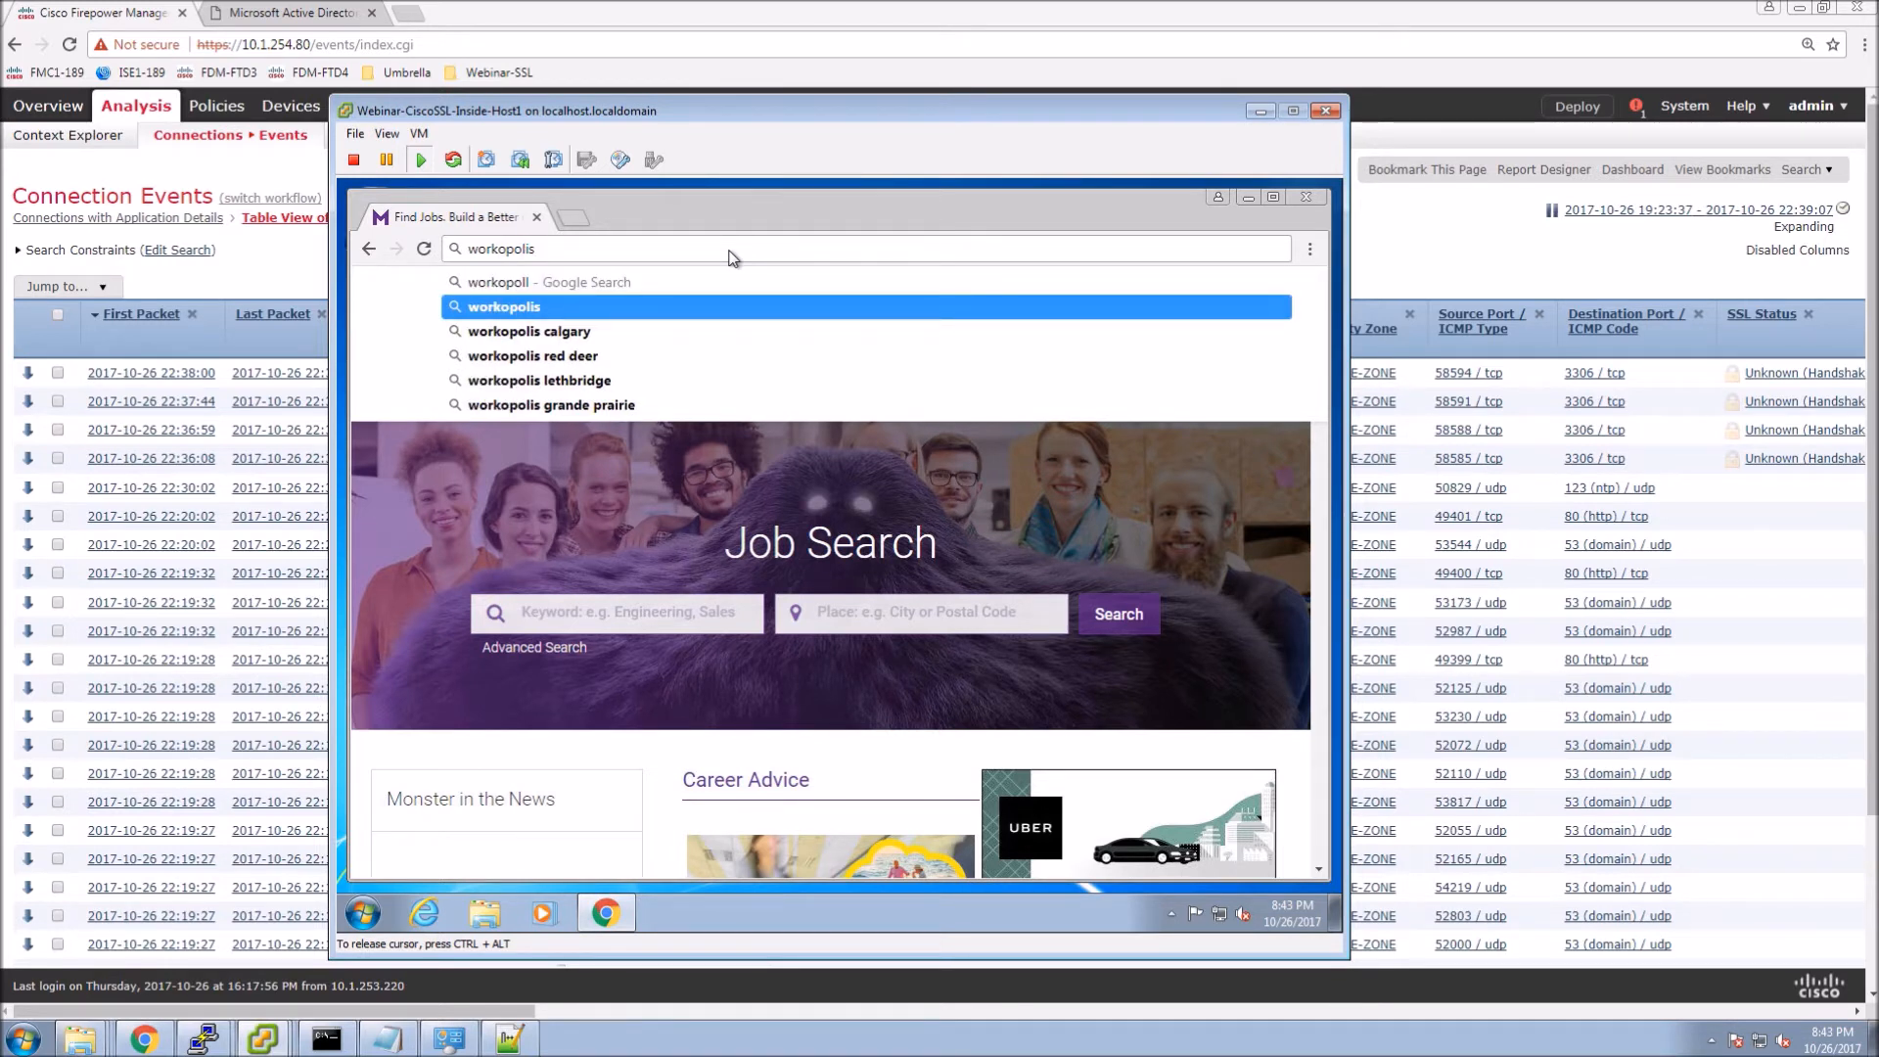
pyautogui.write('.ca')
pyautogui.press('Return')
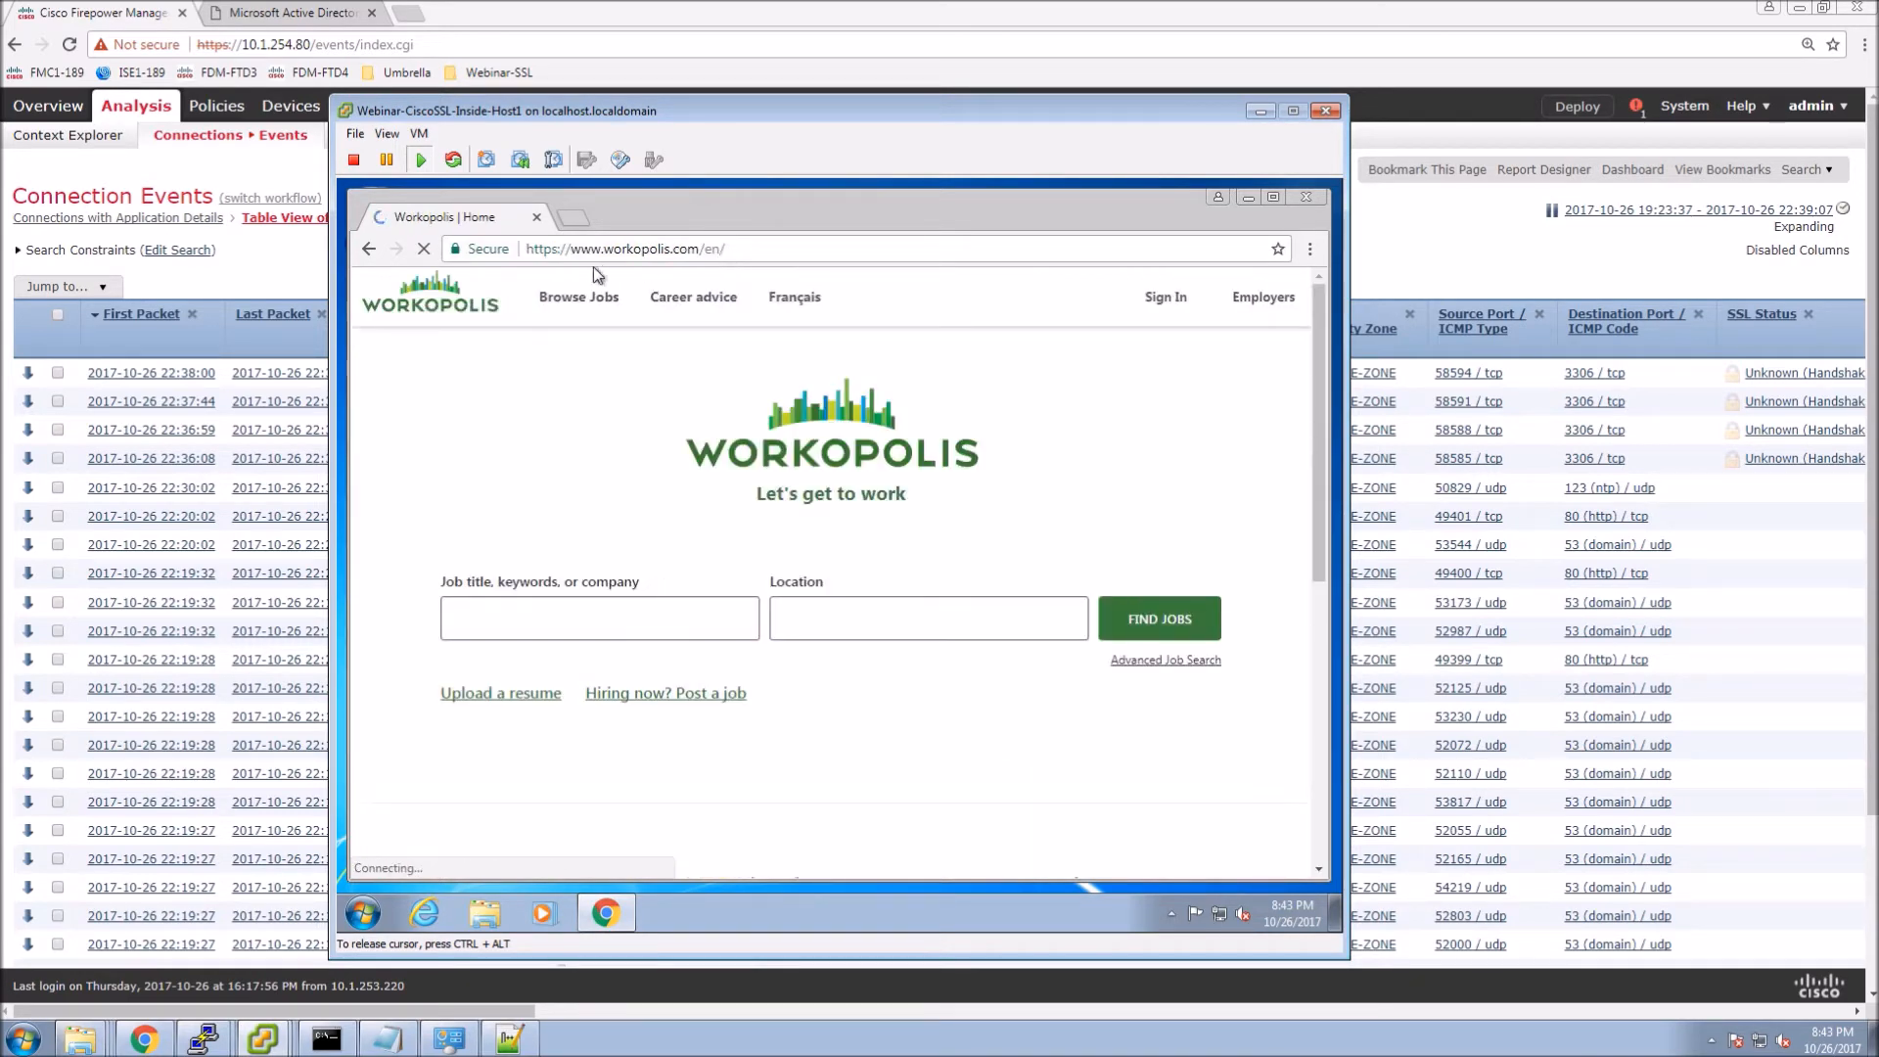
# Confirm Workopolis's certificate is issued by Webinar-SSL-FMC.cisco.tls, then close Chrome.
pyautogui.click(1310, 250)
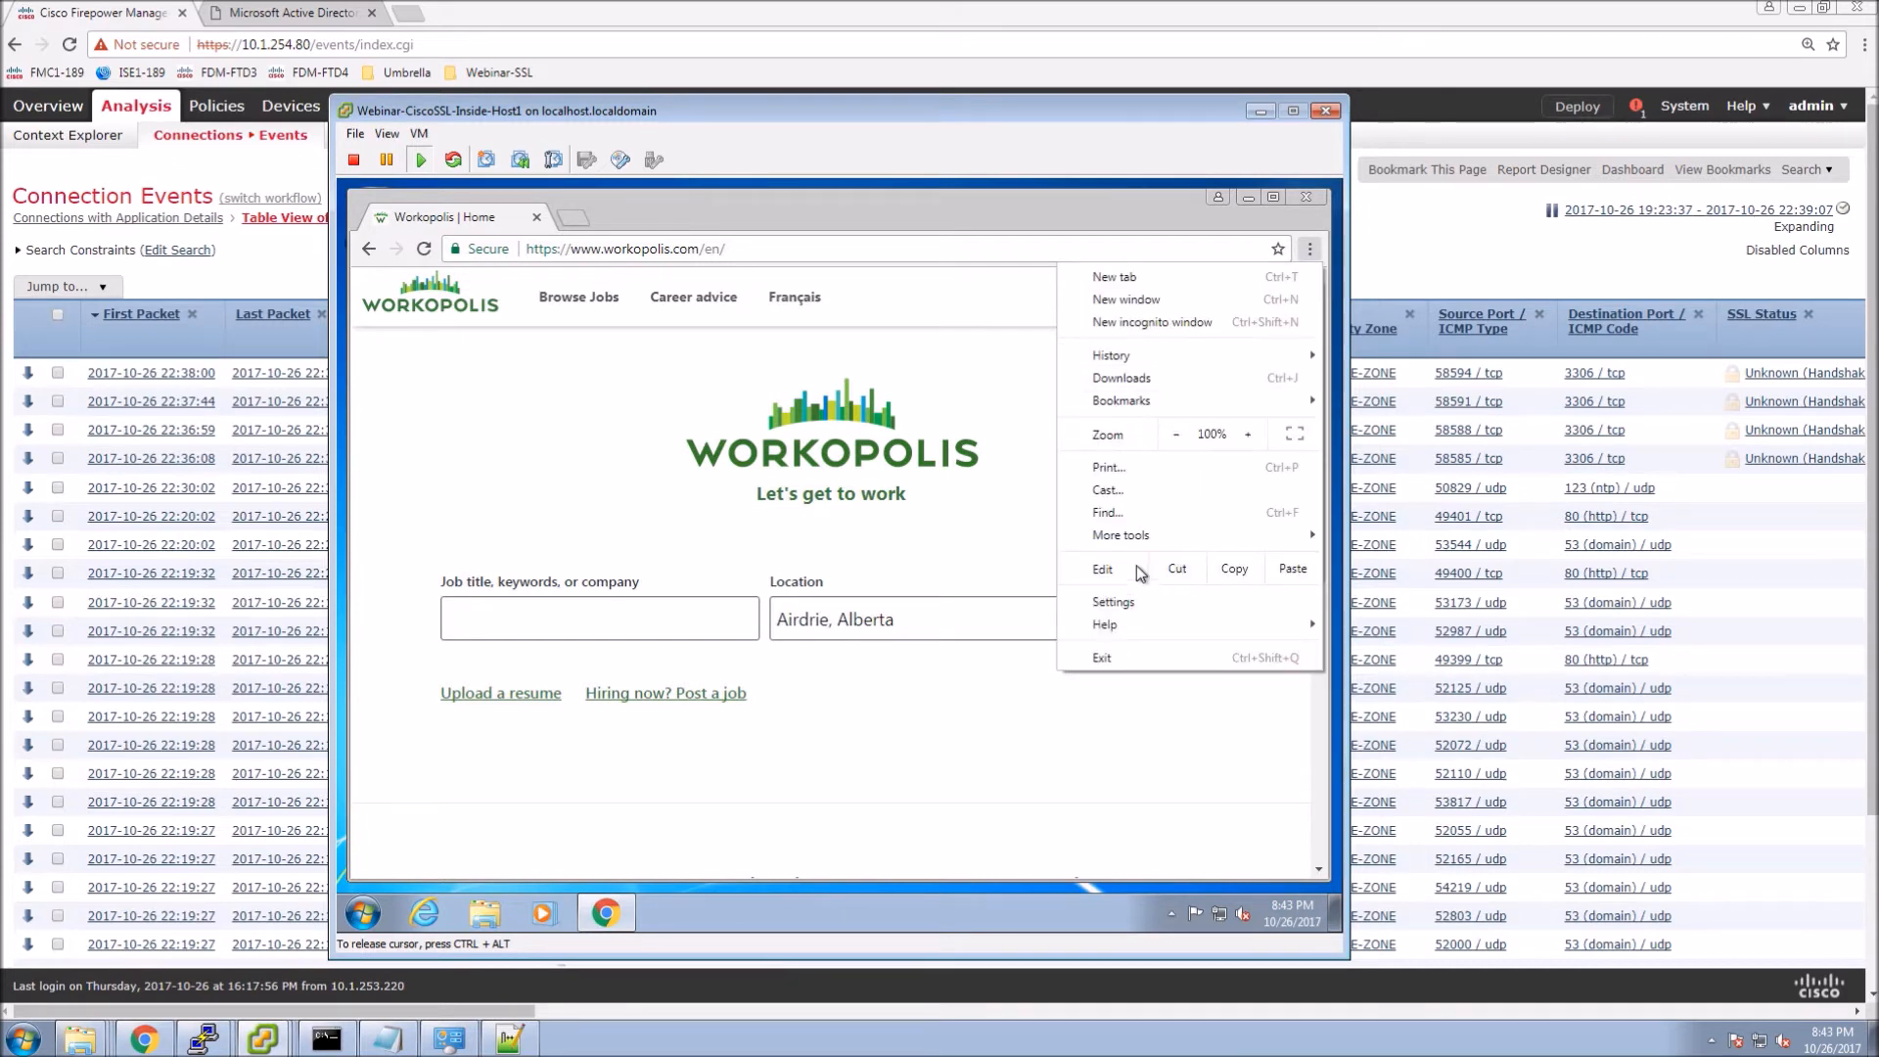
pyautogui.moveTo(1119, 540)
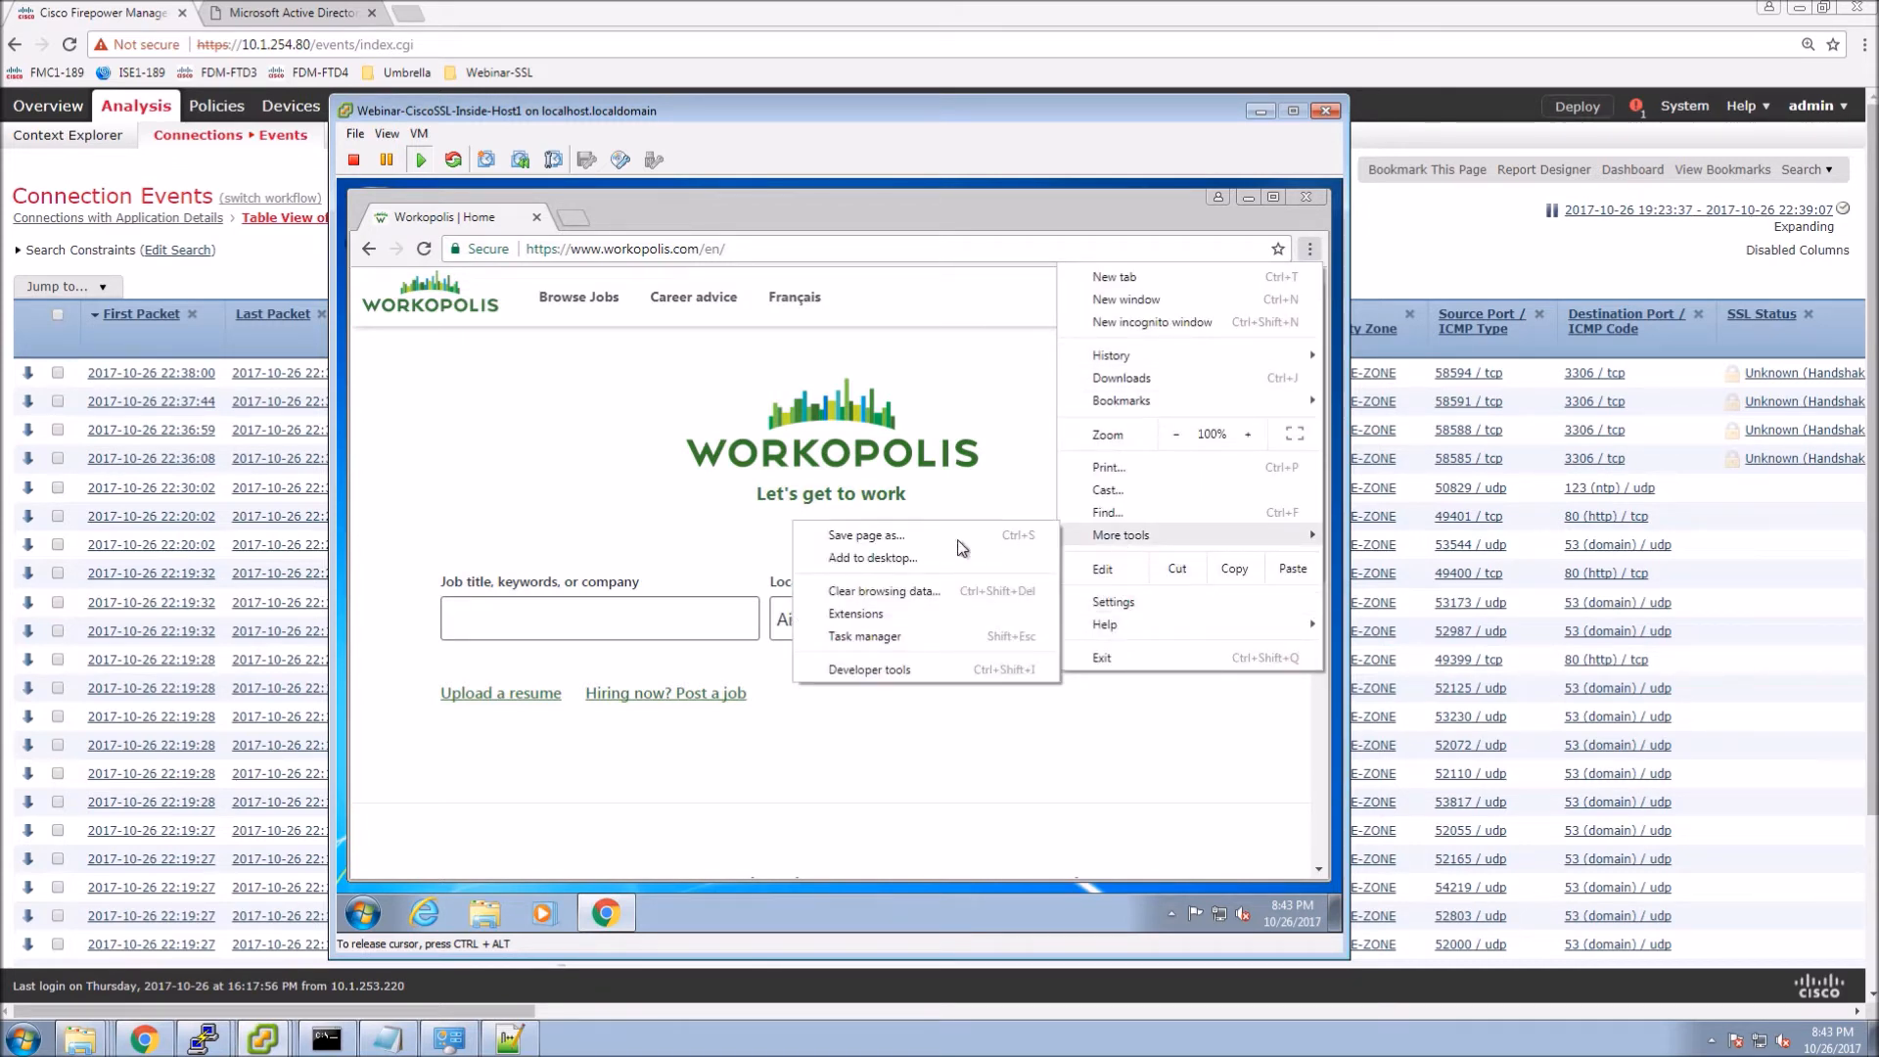
pyautogui.click(853, 669)
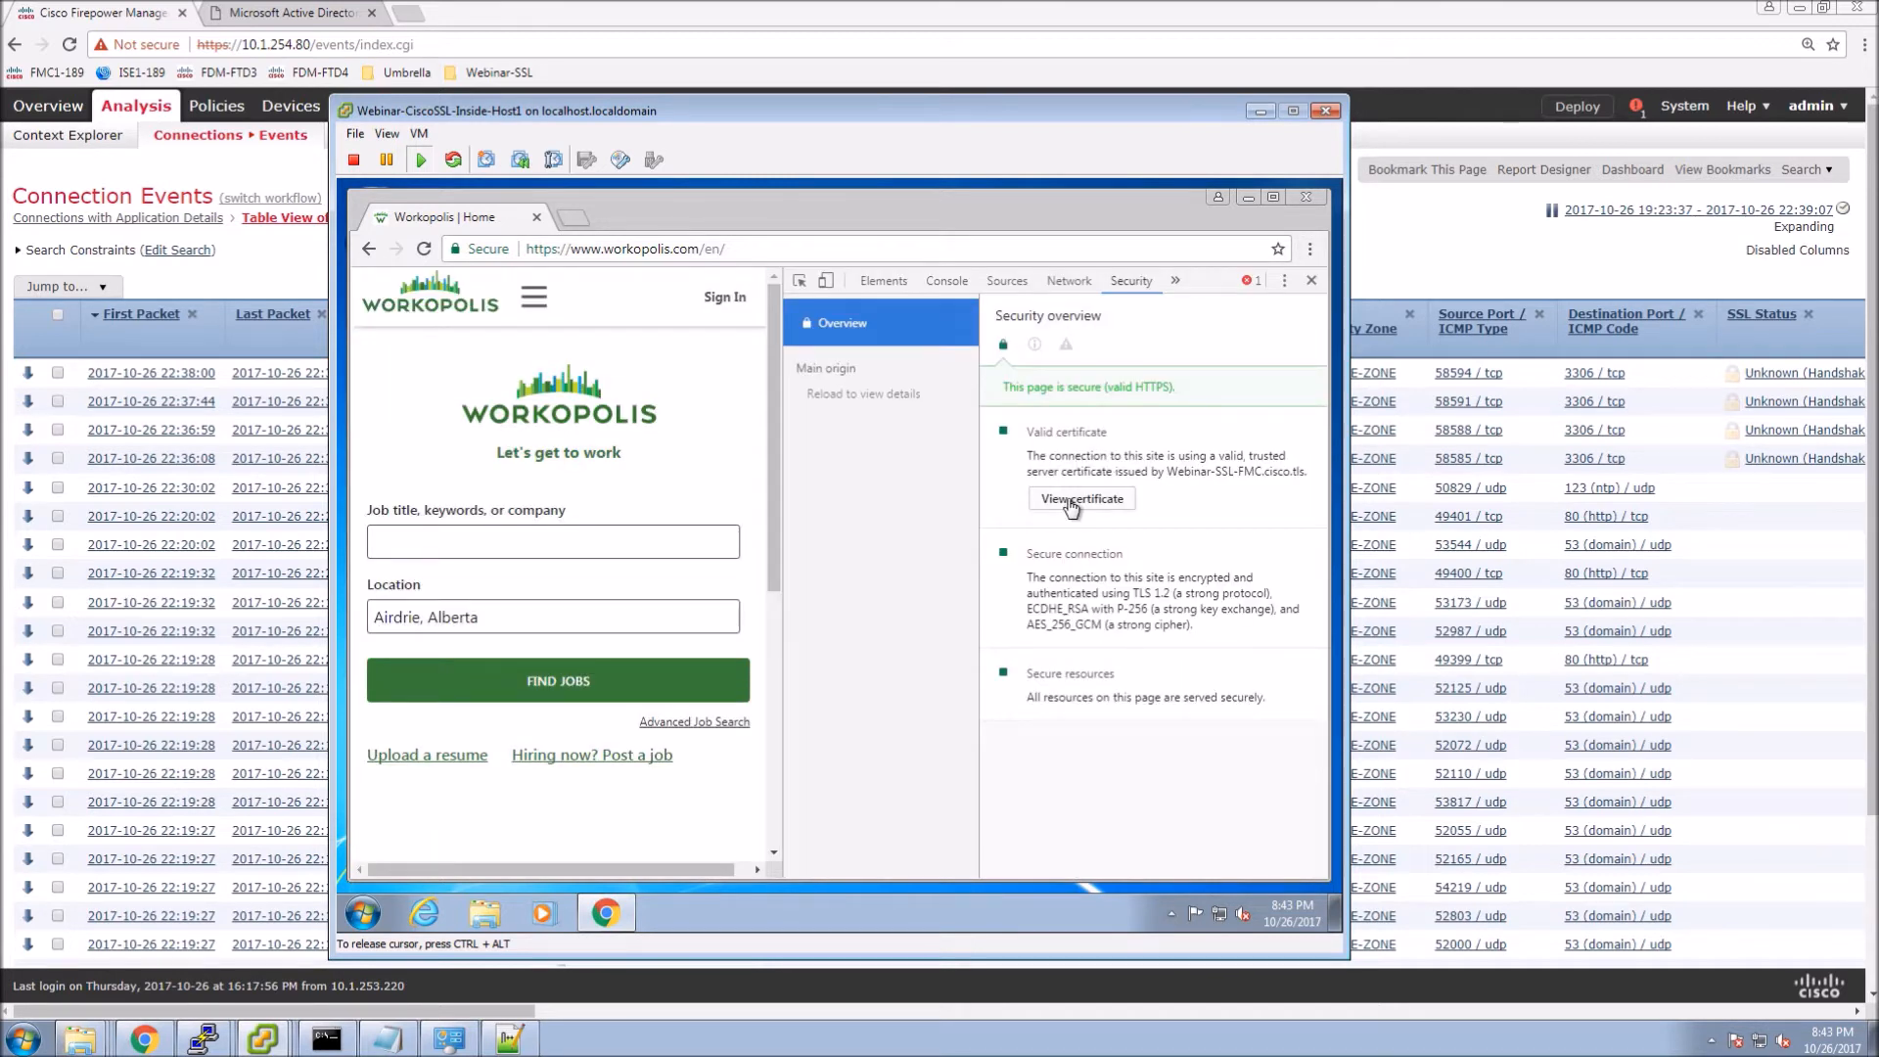
pyautogui.click(1073, 501)
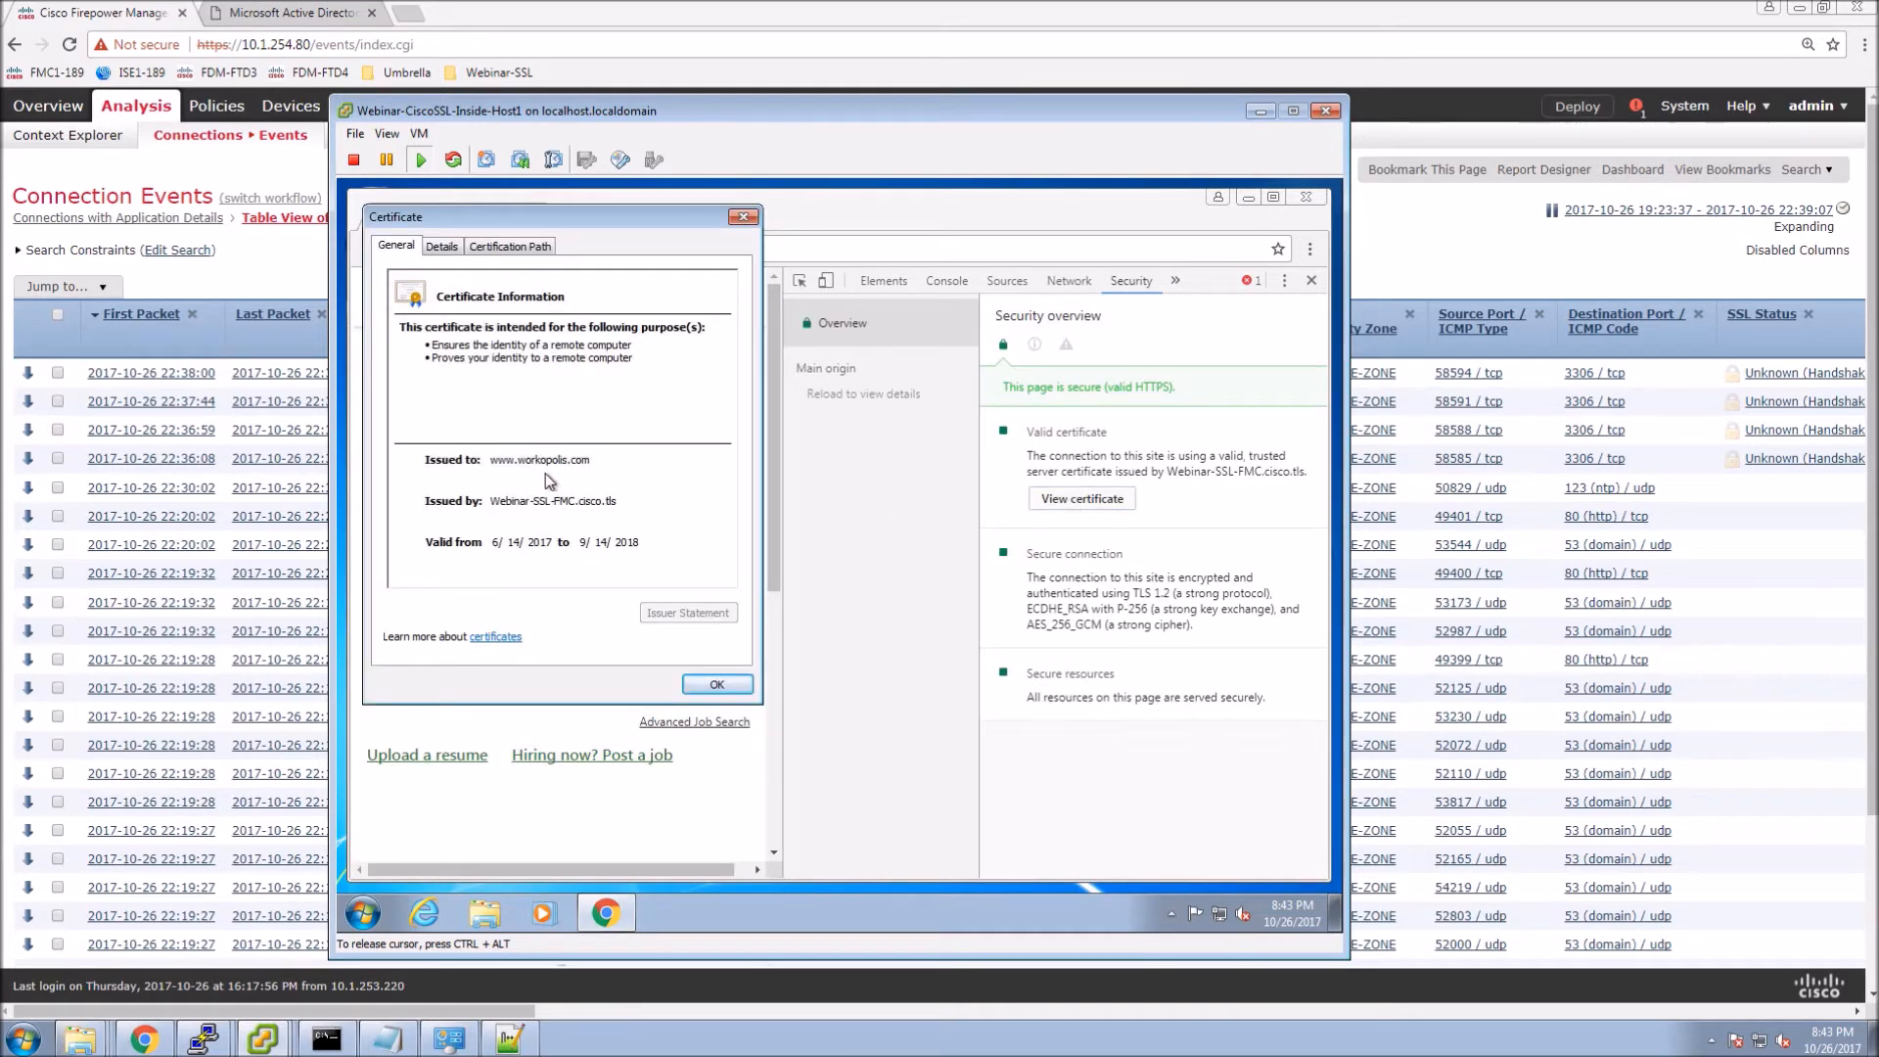
pyautogui.click(509, 250)
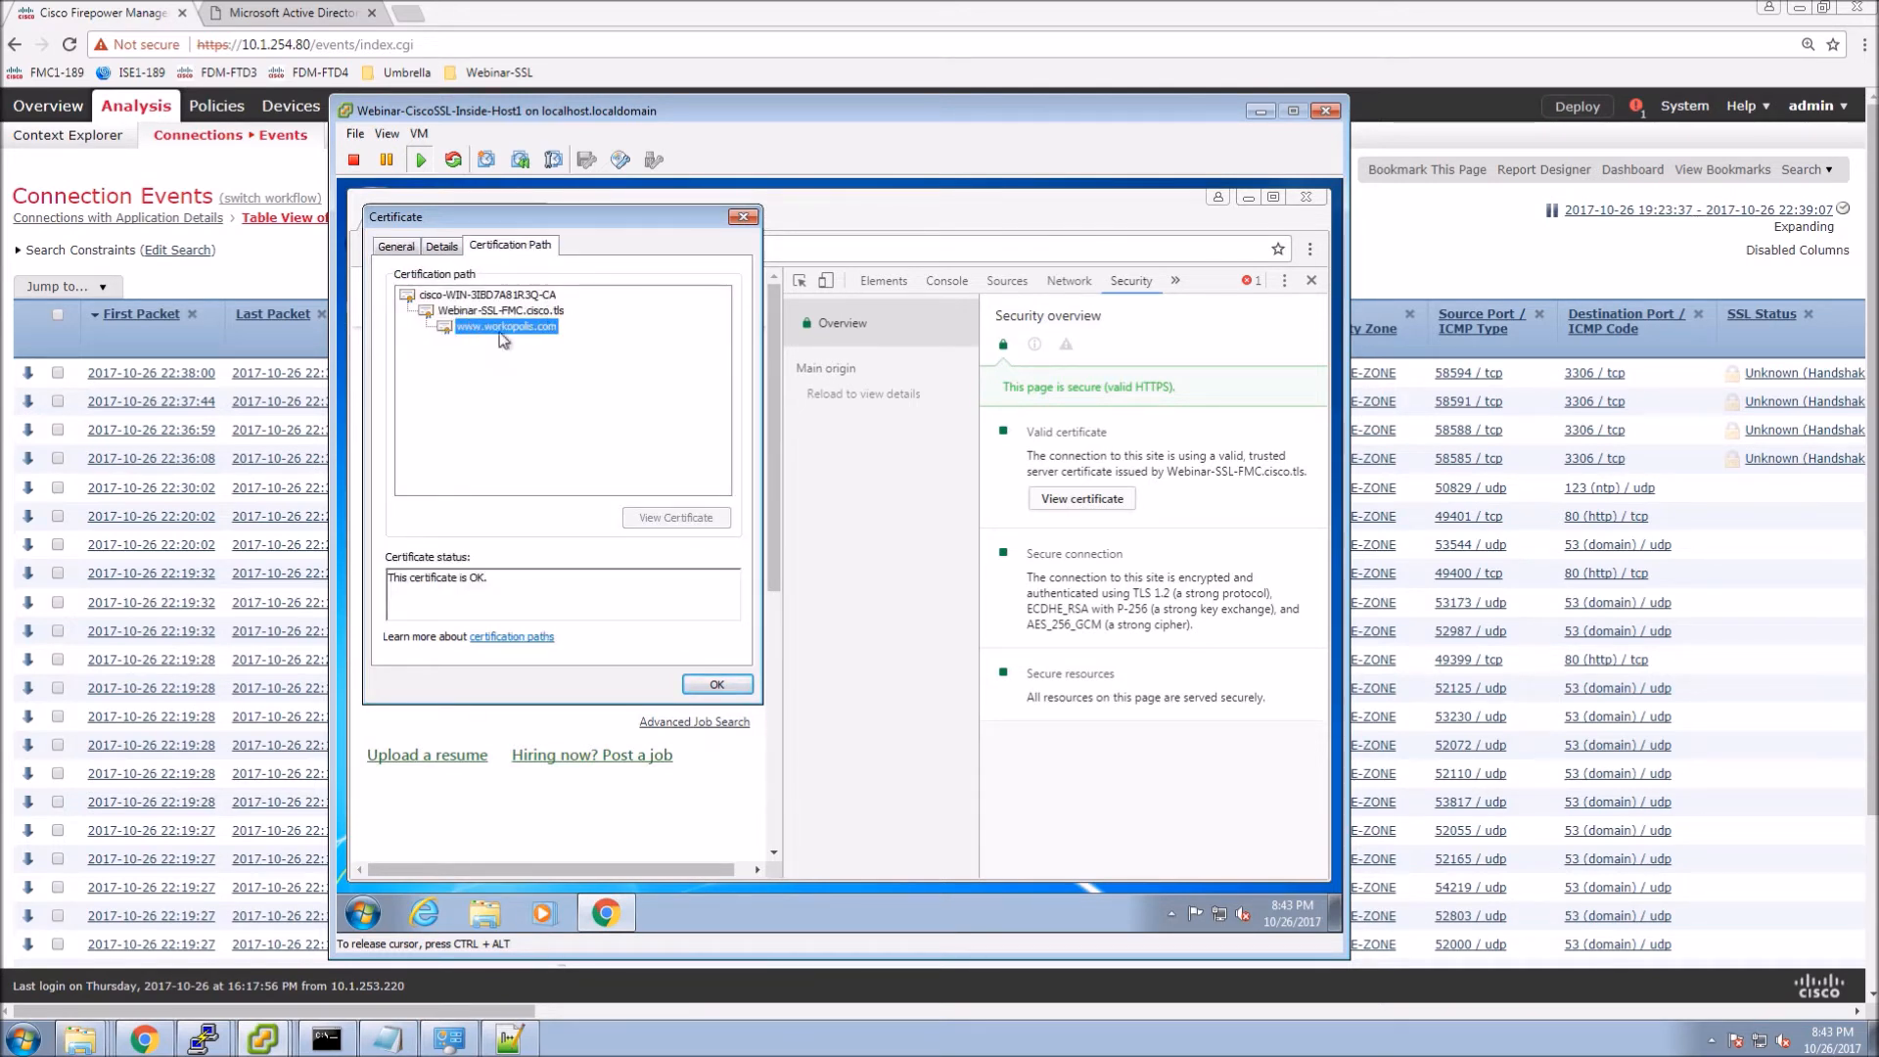
pyautogui.click(717, 684)
pyautogui.click(1307, 198)
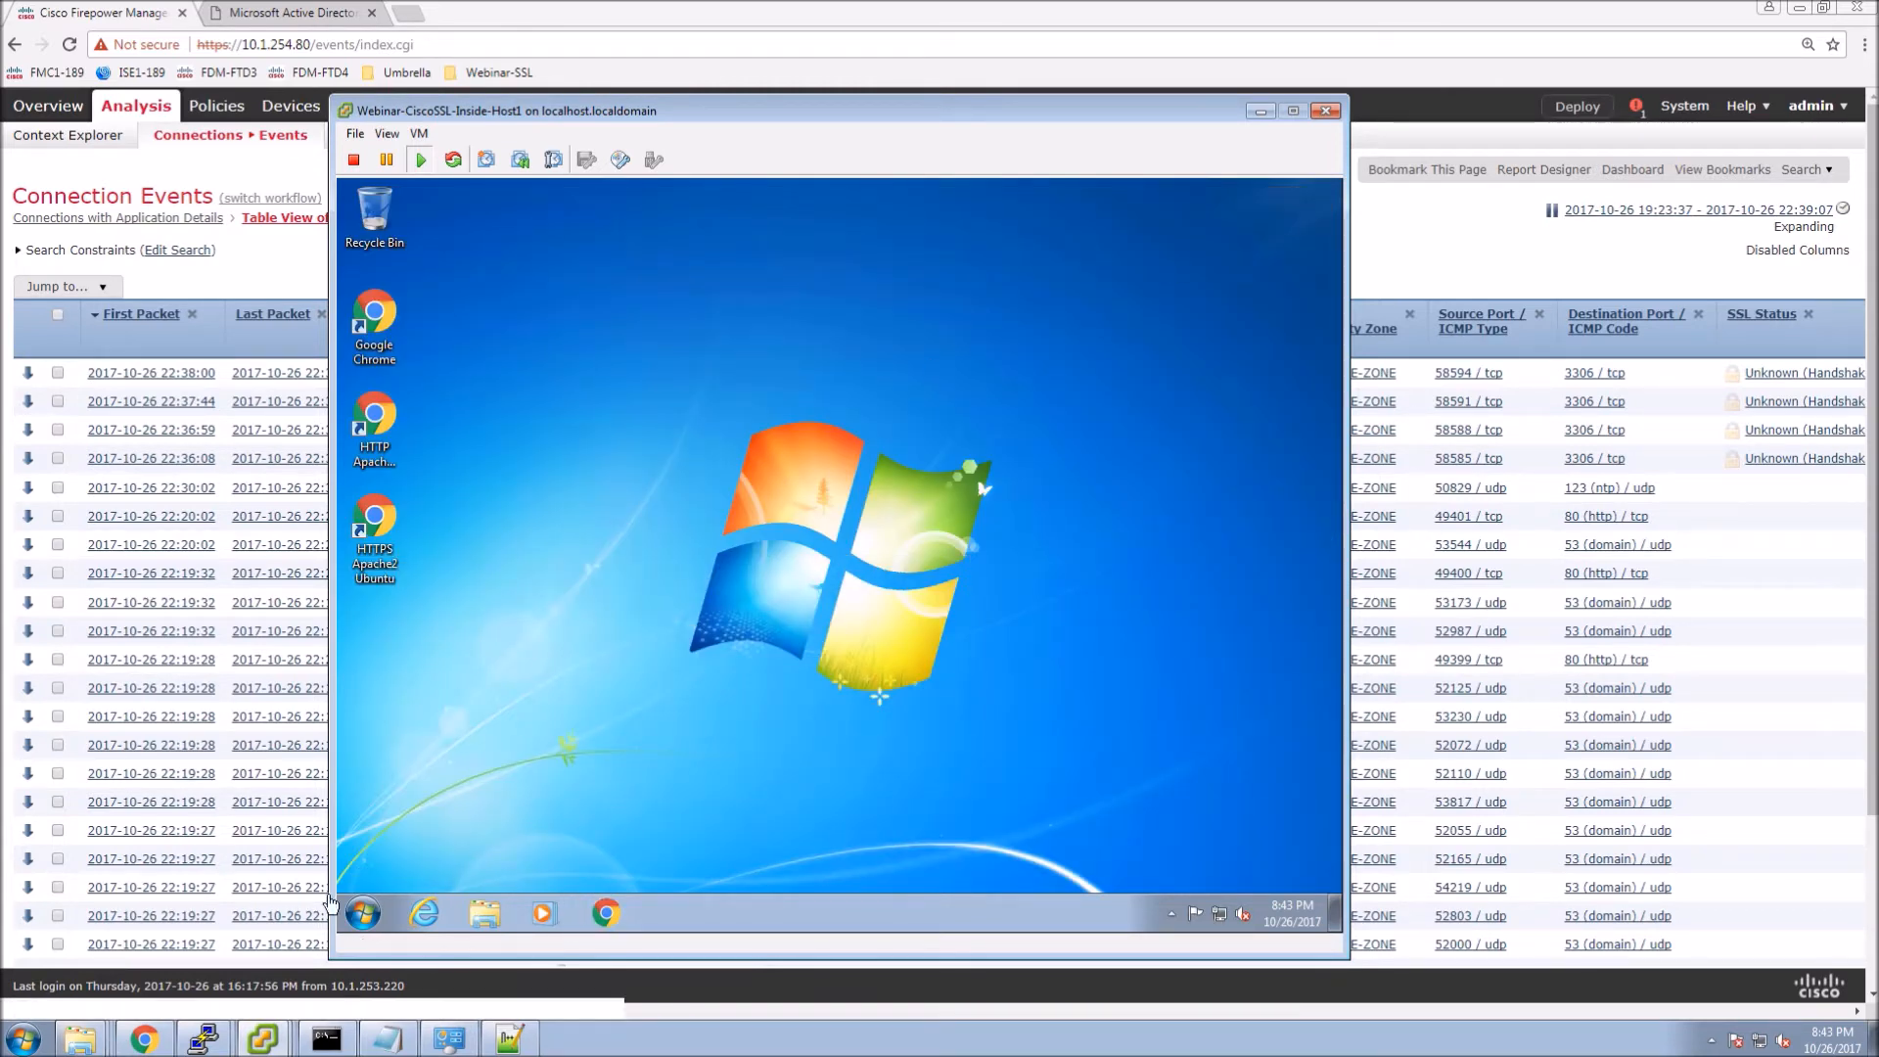
# Log the test user off Windows 7 and minimize the VMware console window.
pyautogui.click(365, 913)
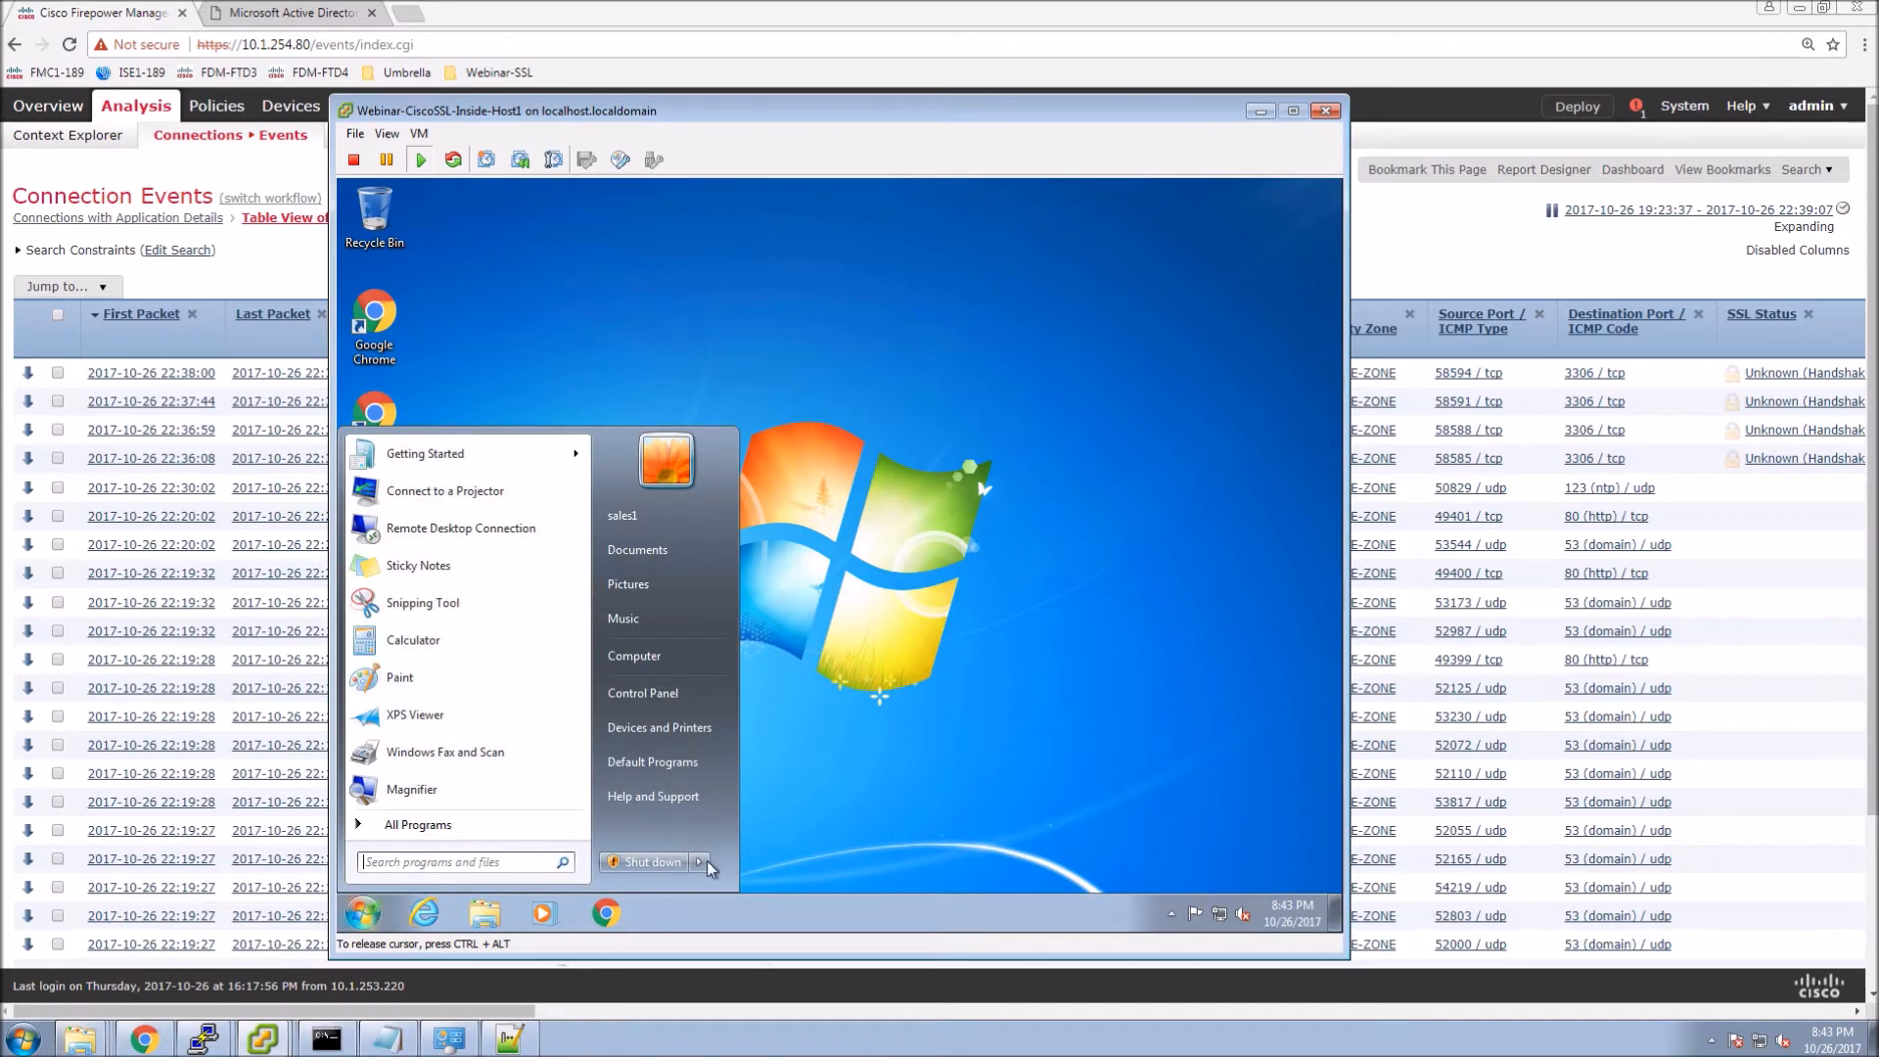
pyautogui.moveTo(697, 861)
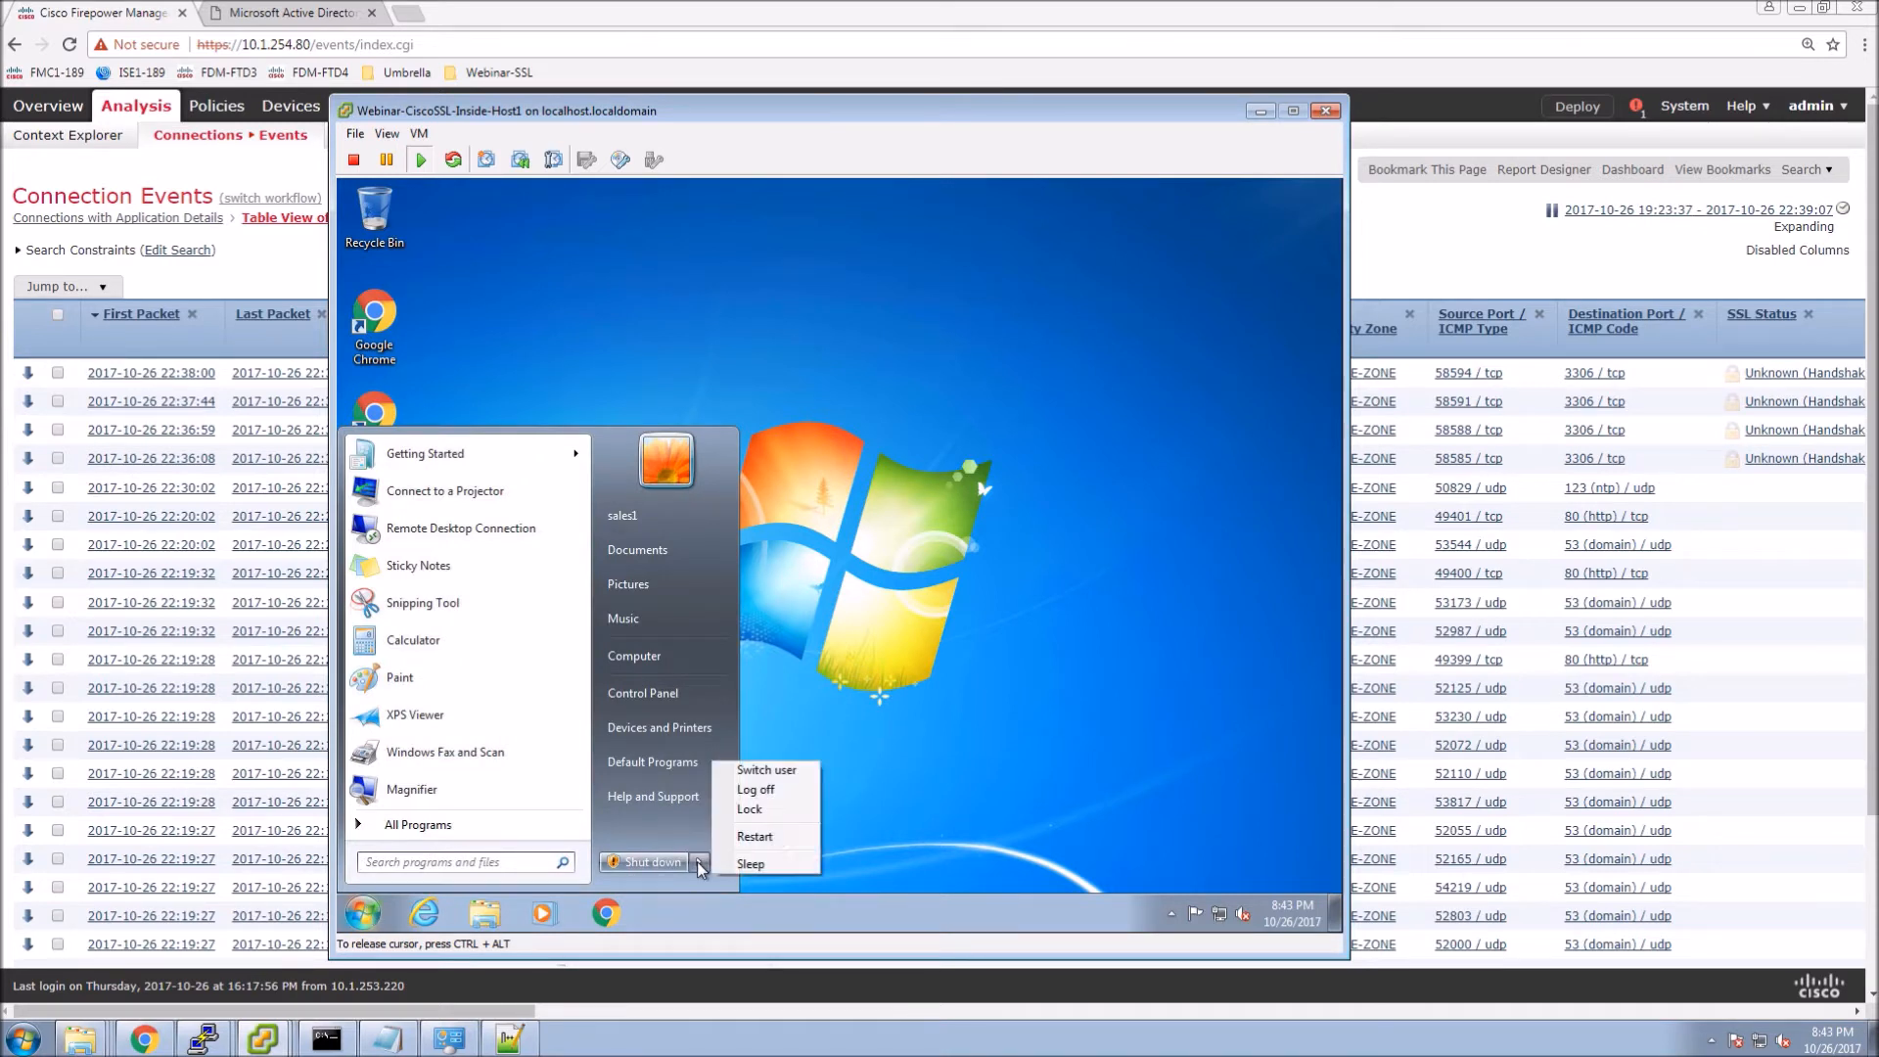
pyautogui.click(758, 791)
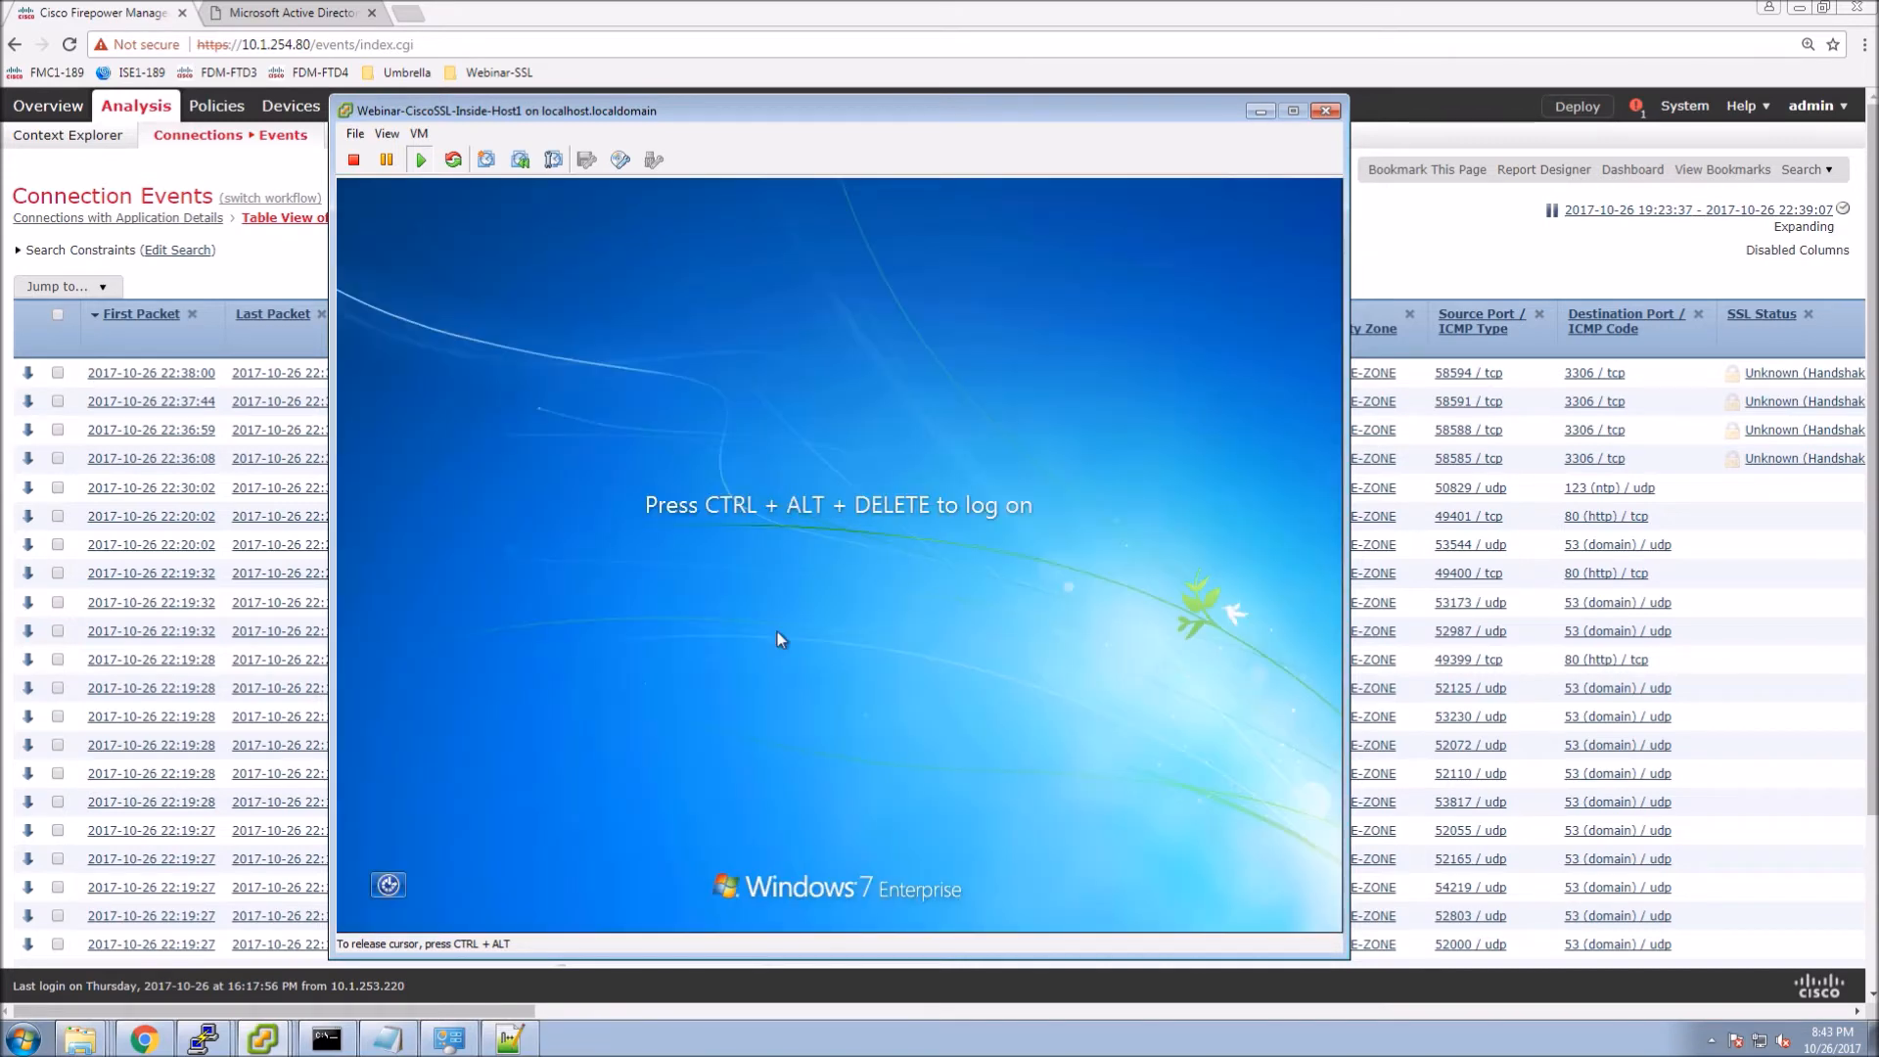
pyautogui.click(1261, 112)
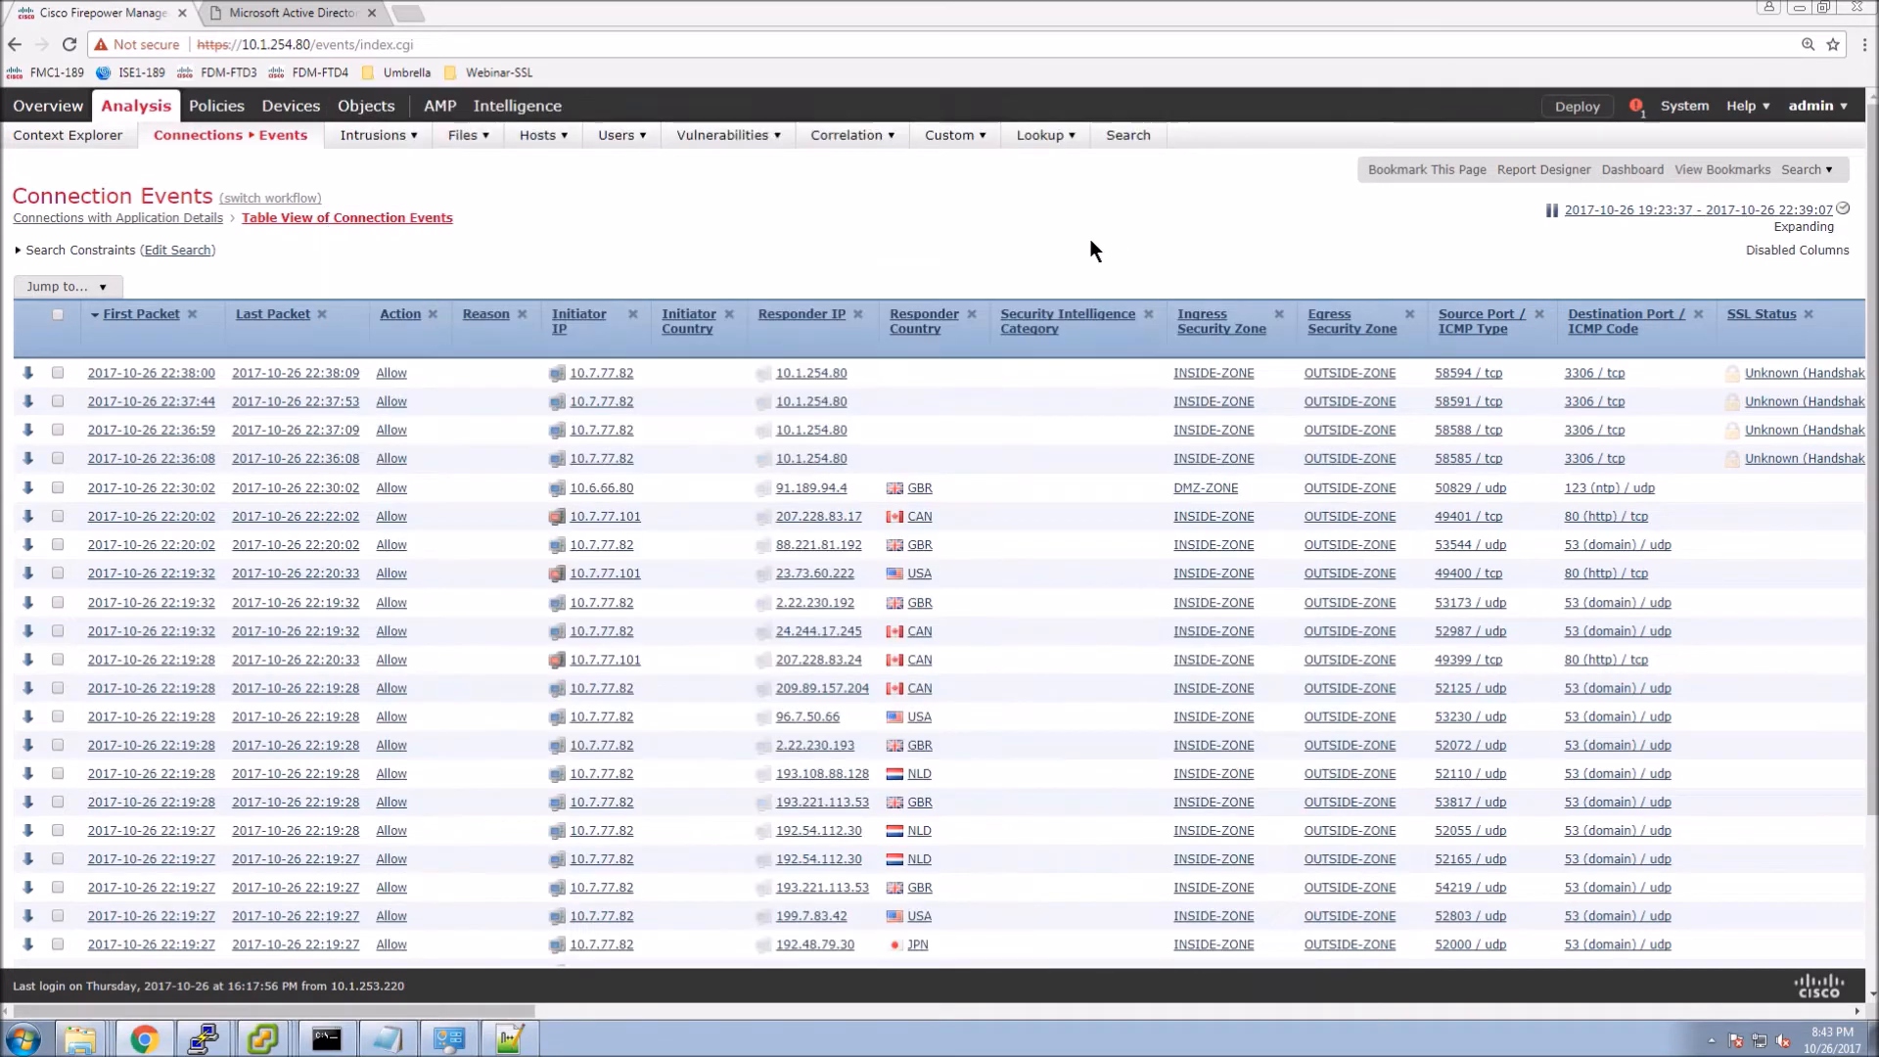
# Reload Connection Events and scroll to the SSL columns showing Decrypt (Resign) by Sales-Job-Posting-Decrypt.
pyautogui.rightClick(843, 225)
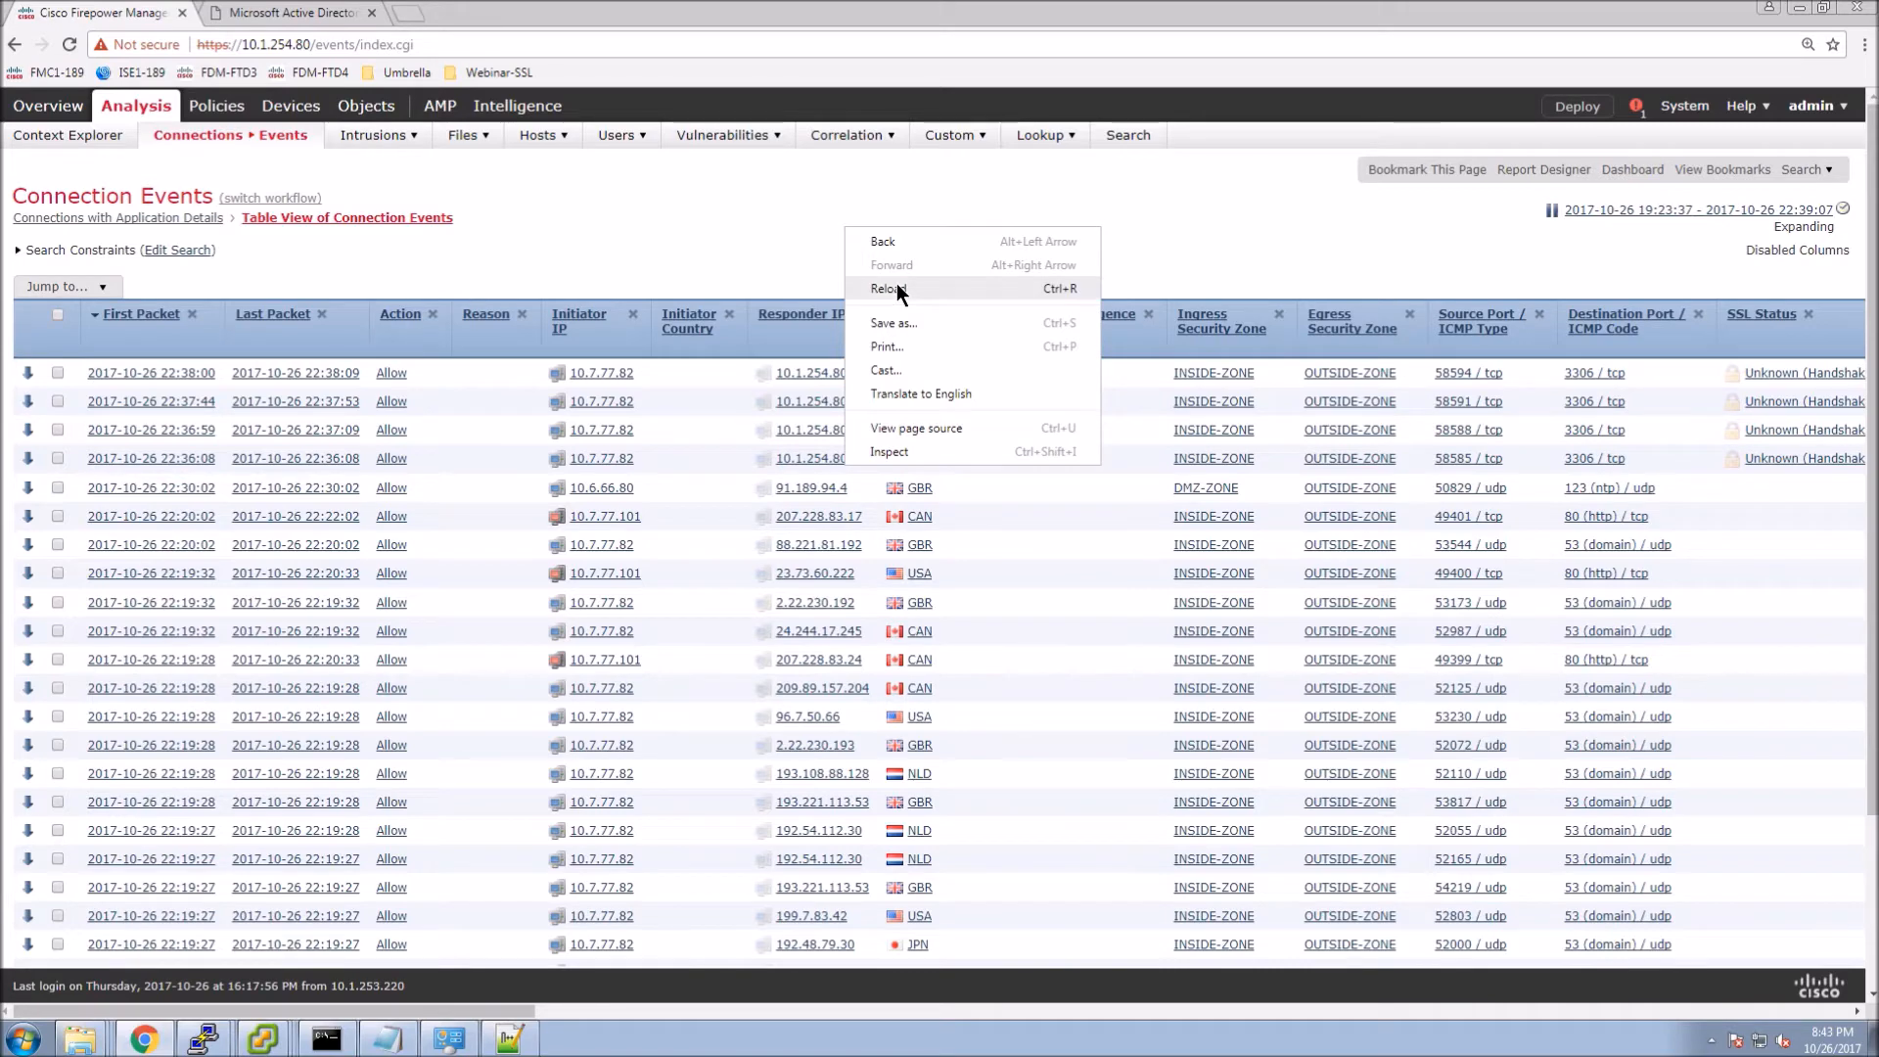
pyautogui.click(896, 283)
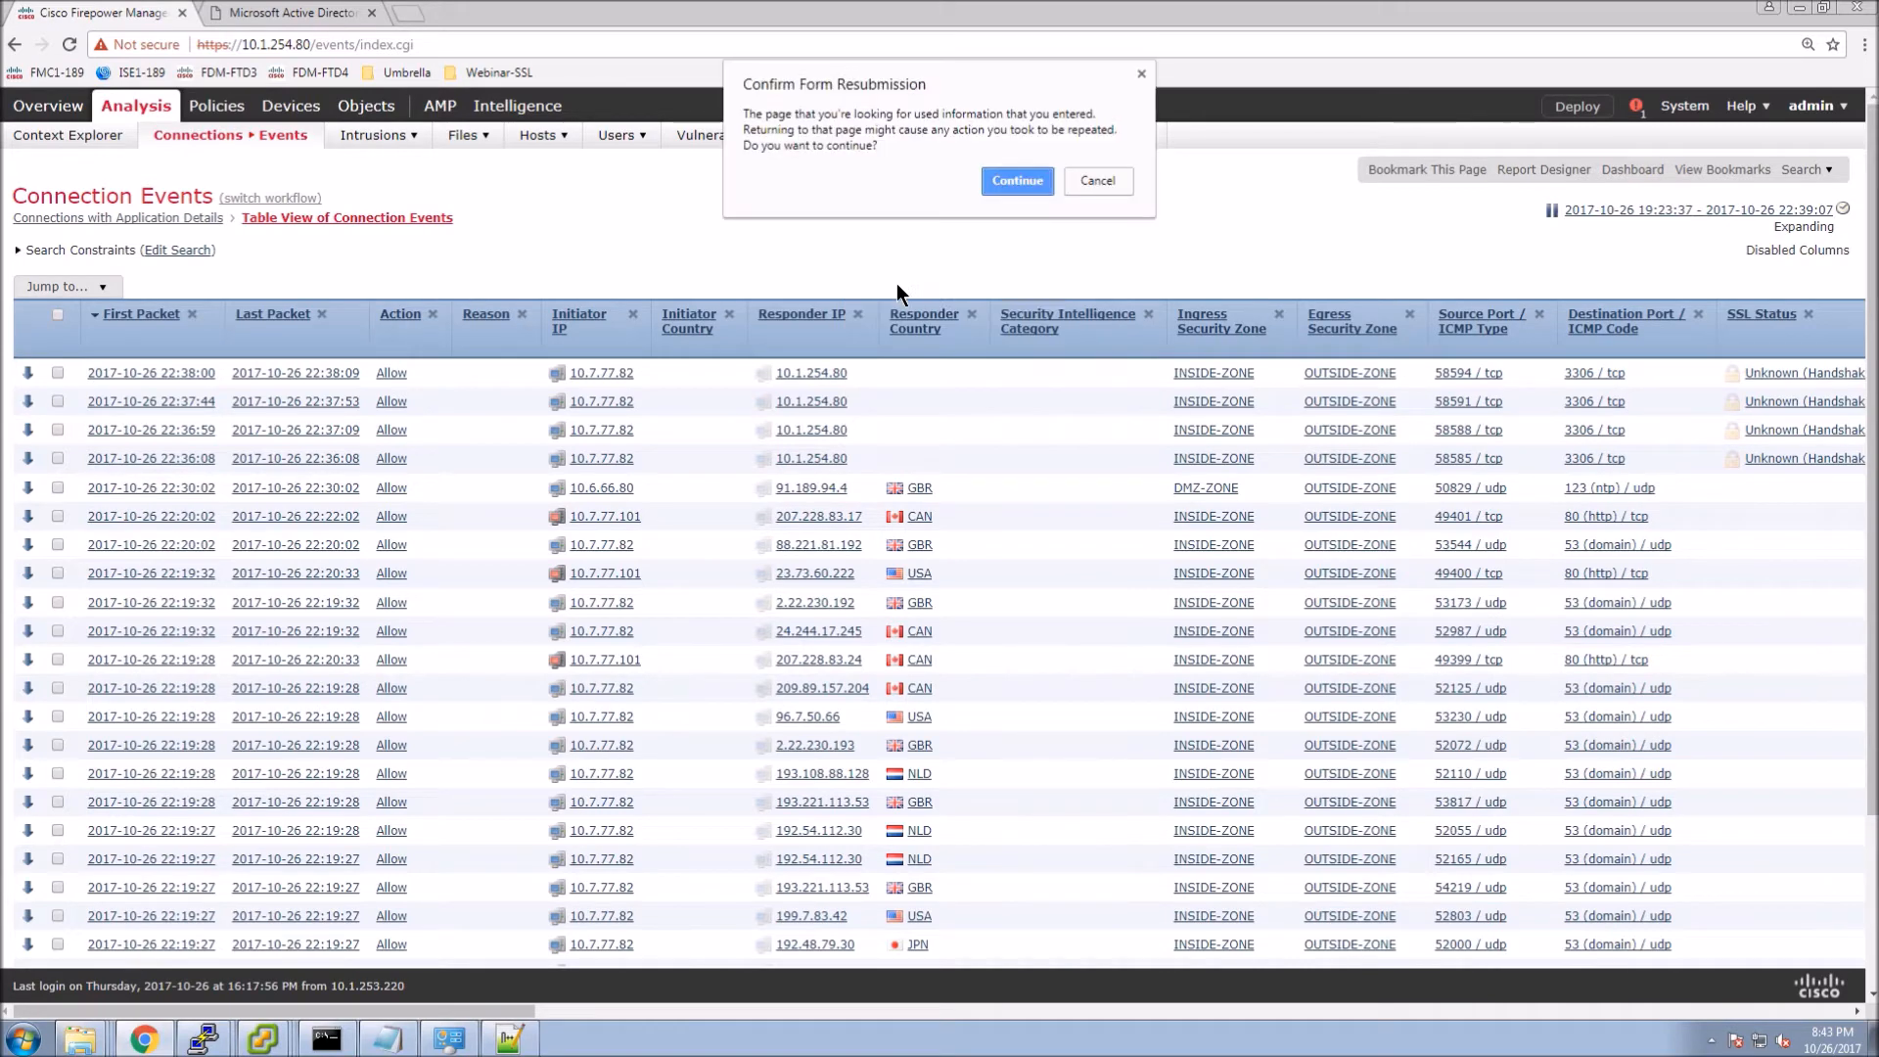
pyautogui.click(1028, 190)
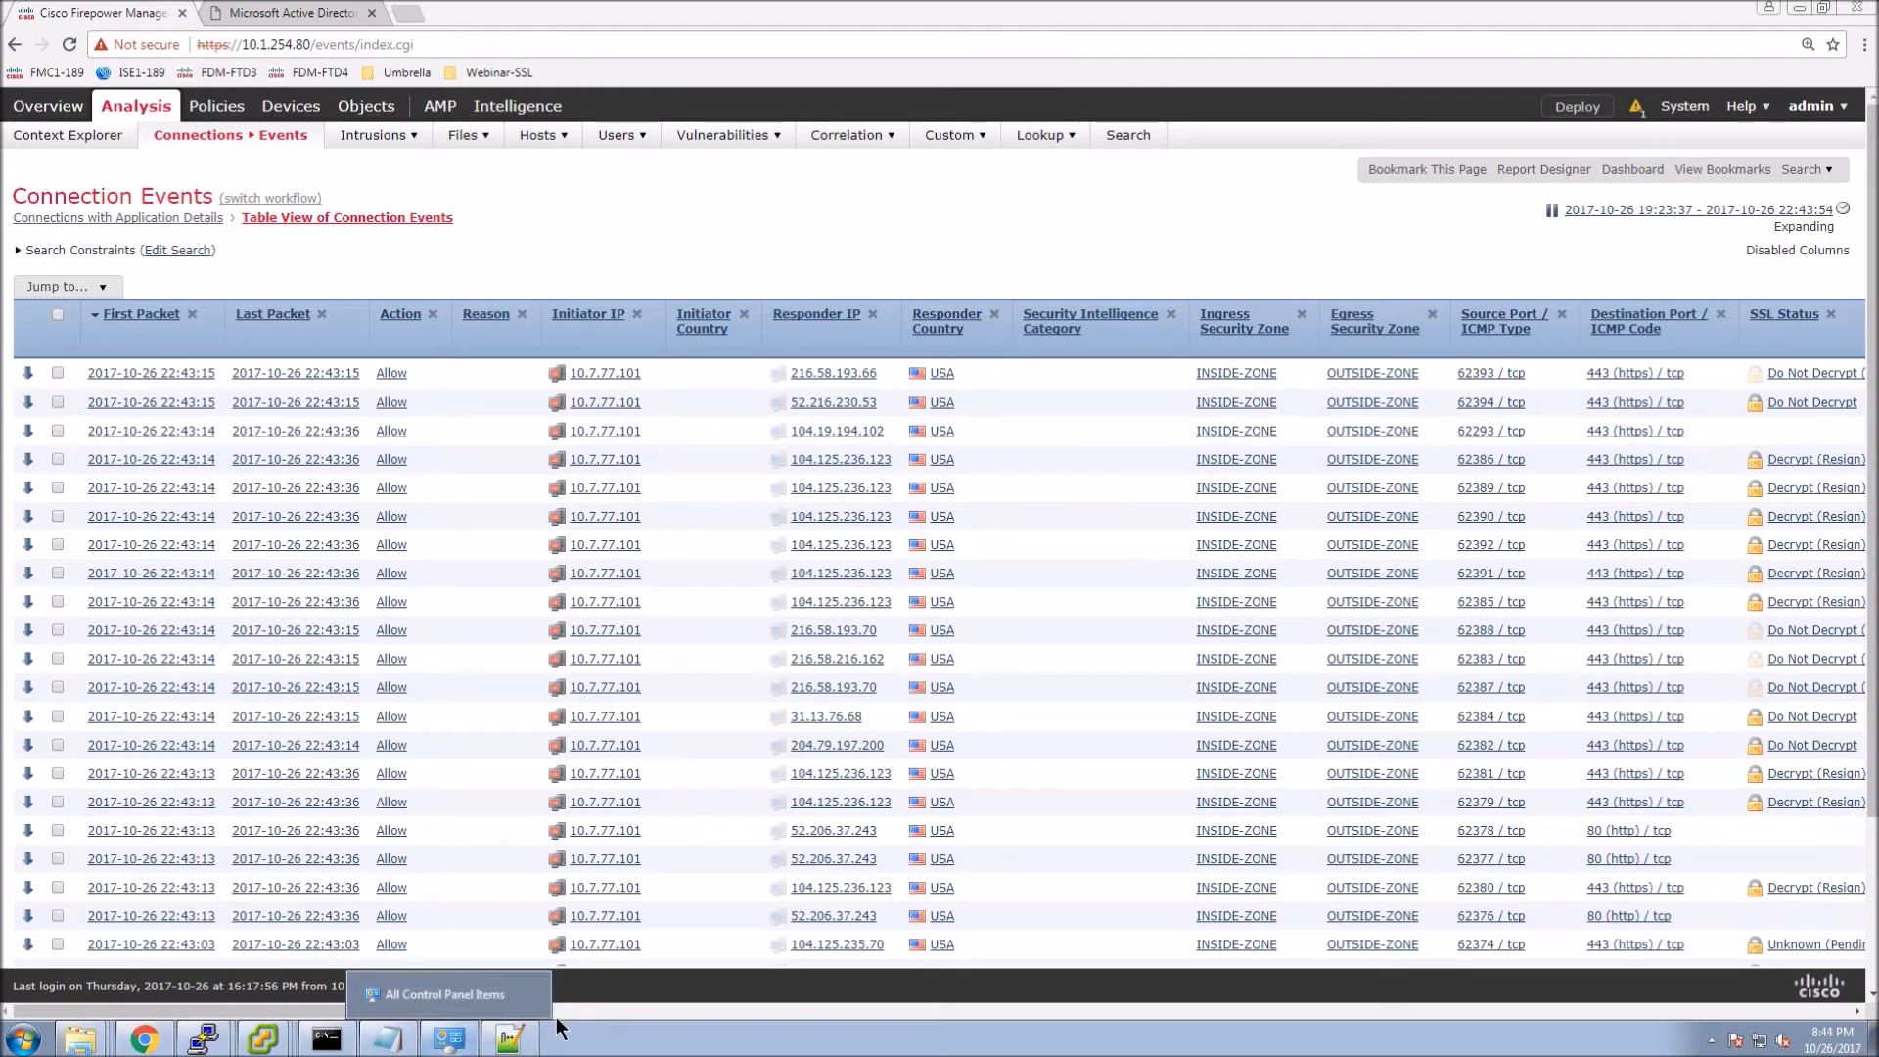
pyautogui.click(669, 1010)
pyautogui.click(669, 1010)
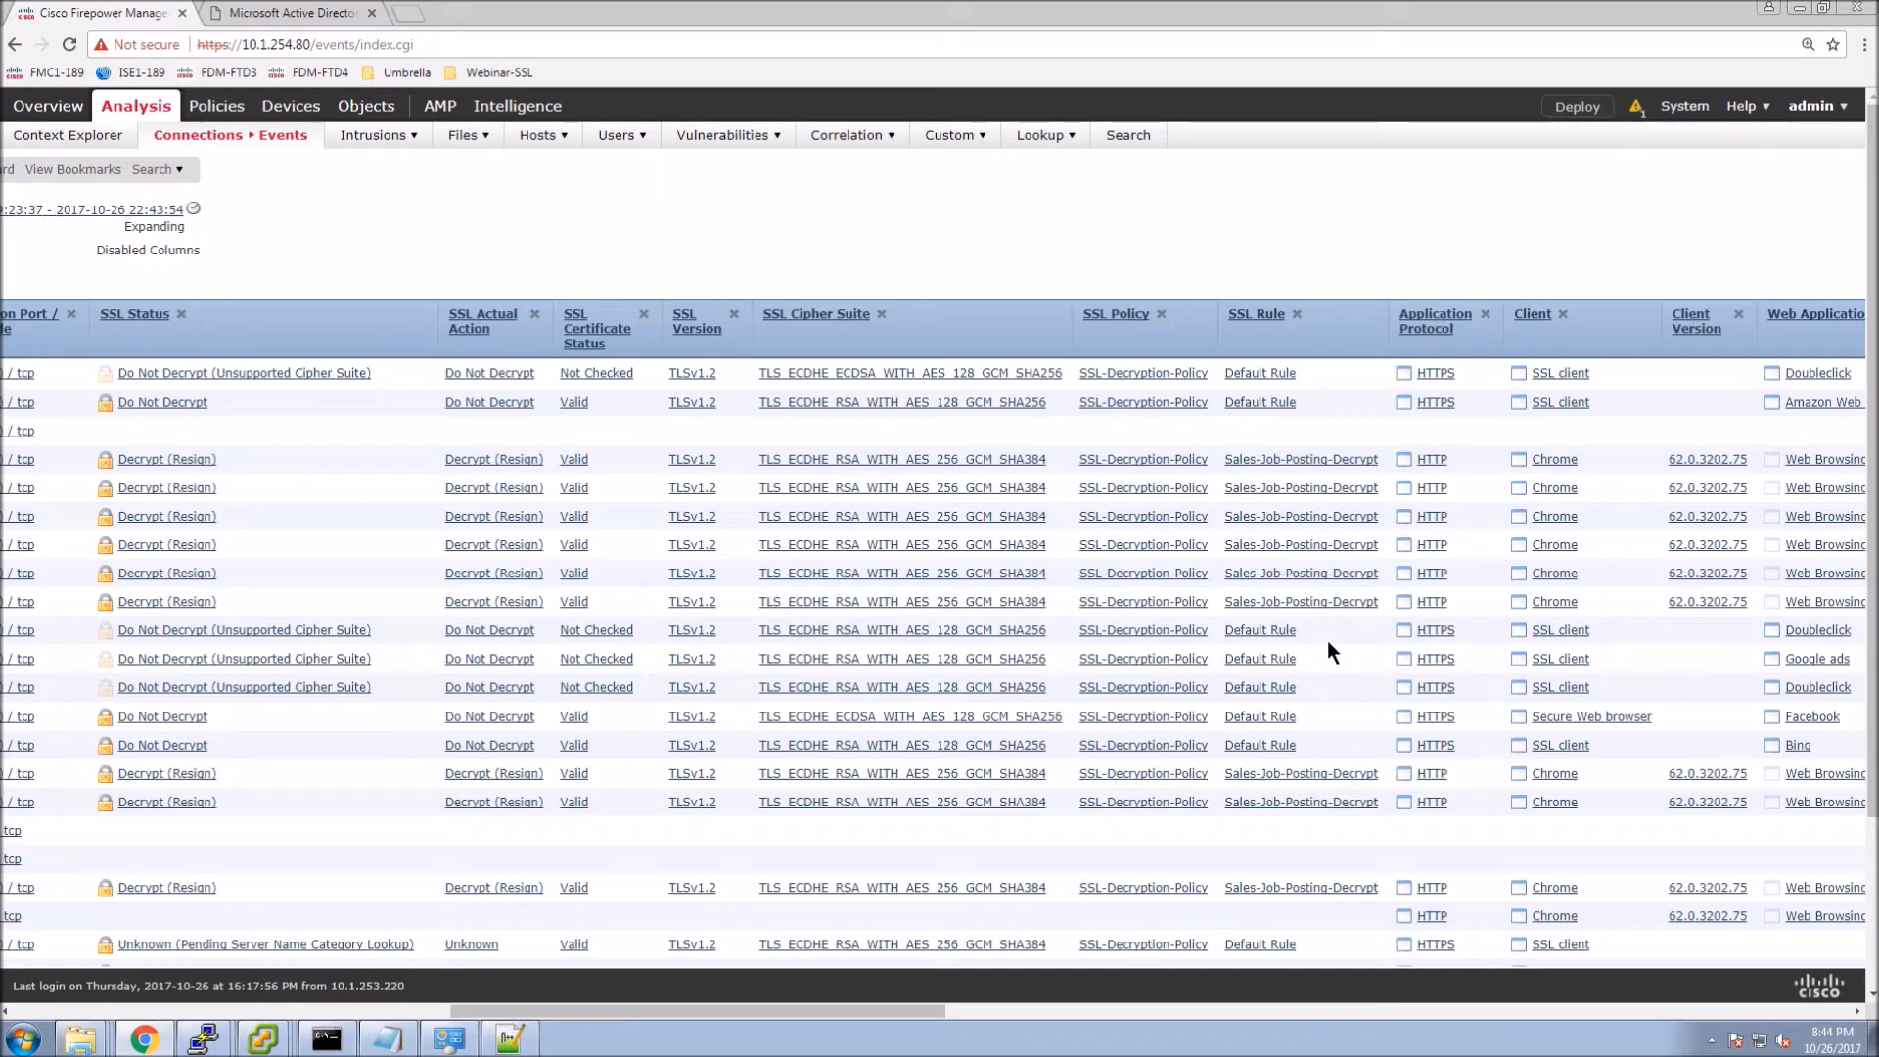
# Enable the disabled Initiator User column in the Connection Events table and apply it.
pyautogui.scroll(-1, 1327, 640)
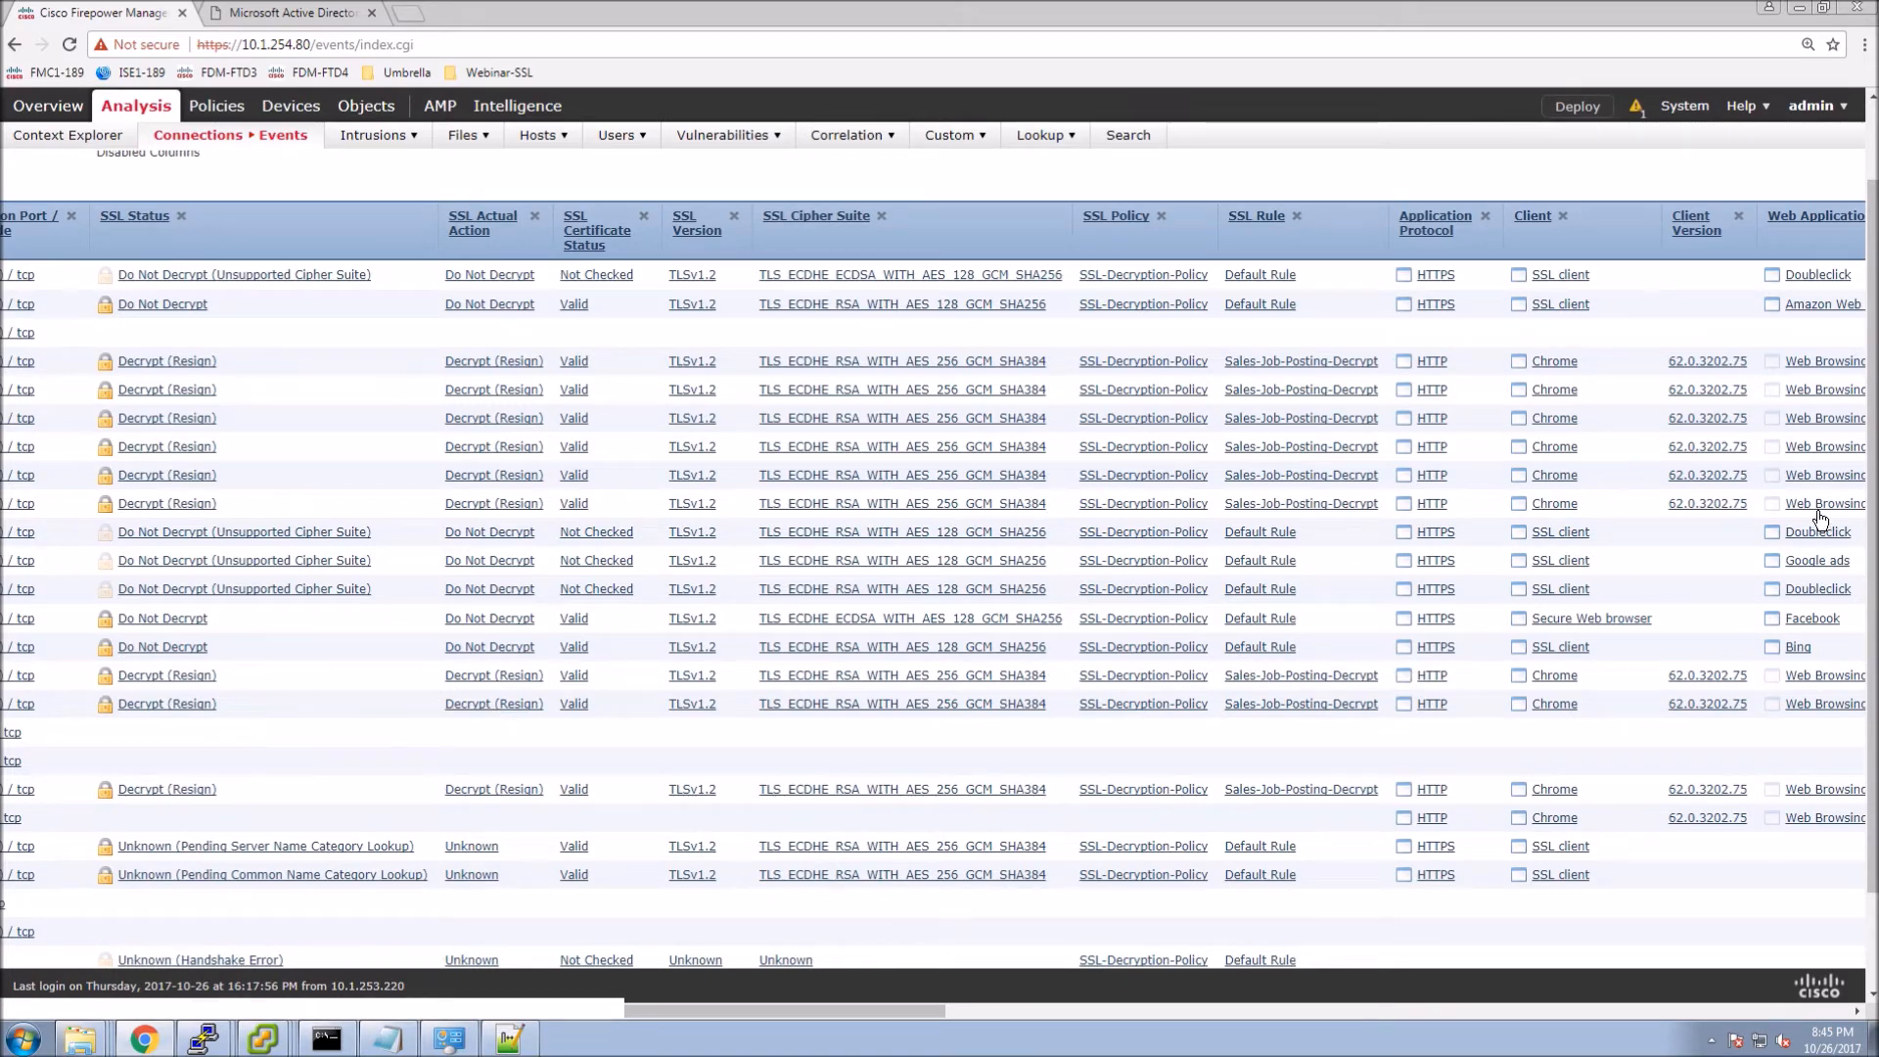
pyautogui.scroll(1, 1844, 323)
pyautogui.scroll(2, 587, 900)
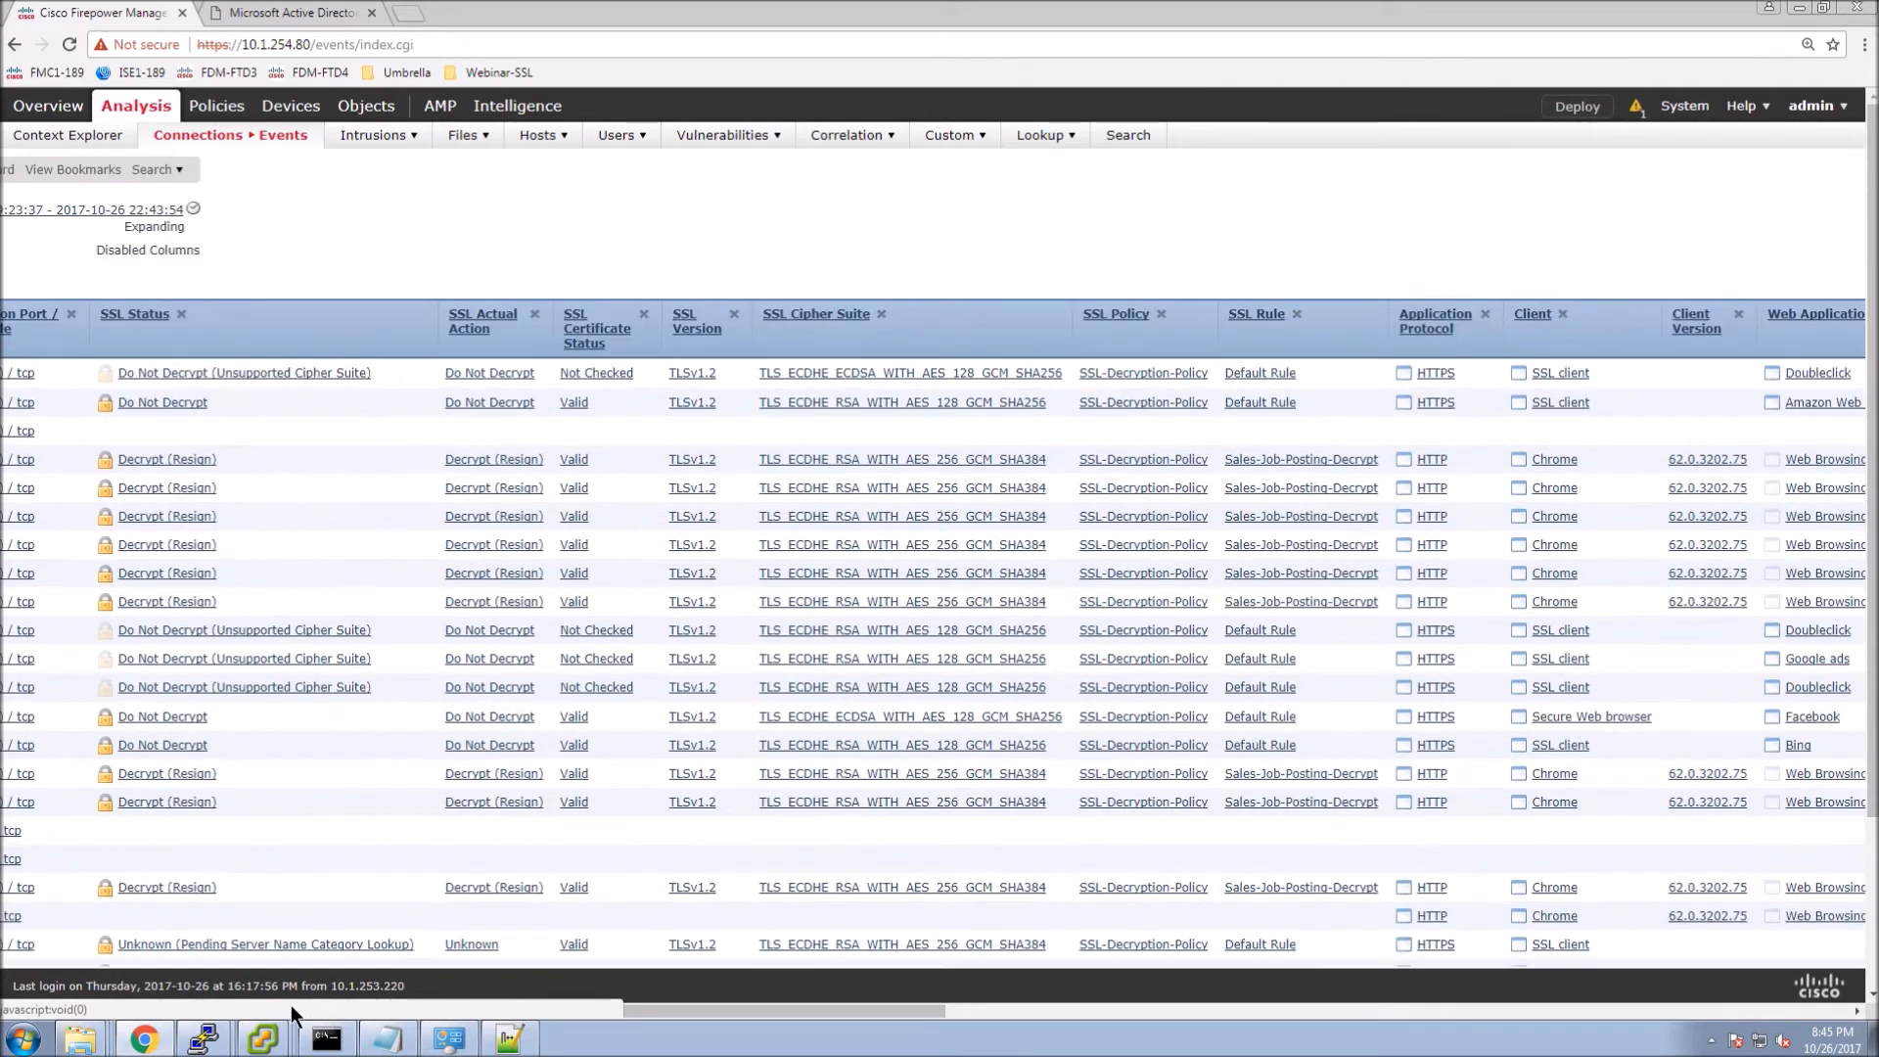
pyautogui.hscroll(-5, 29, 1014)
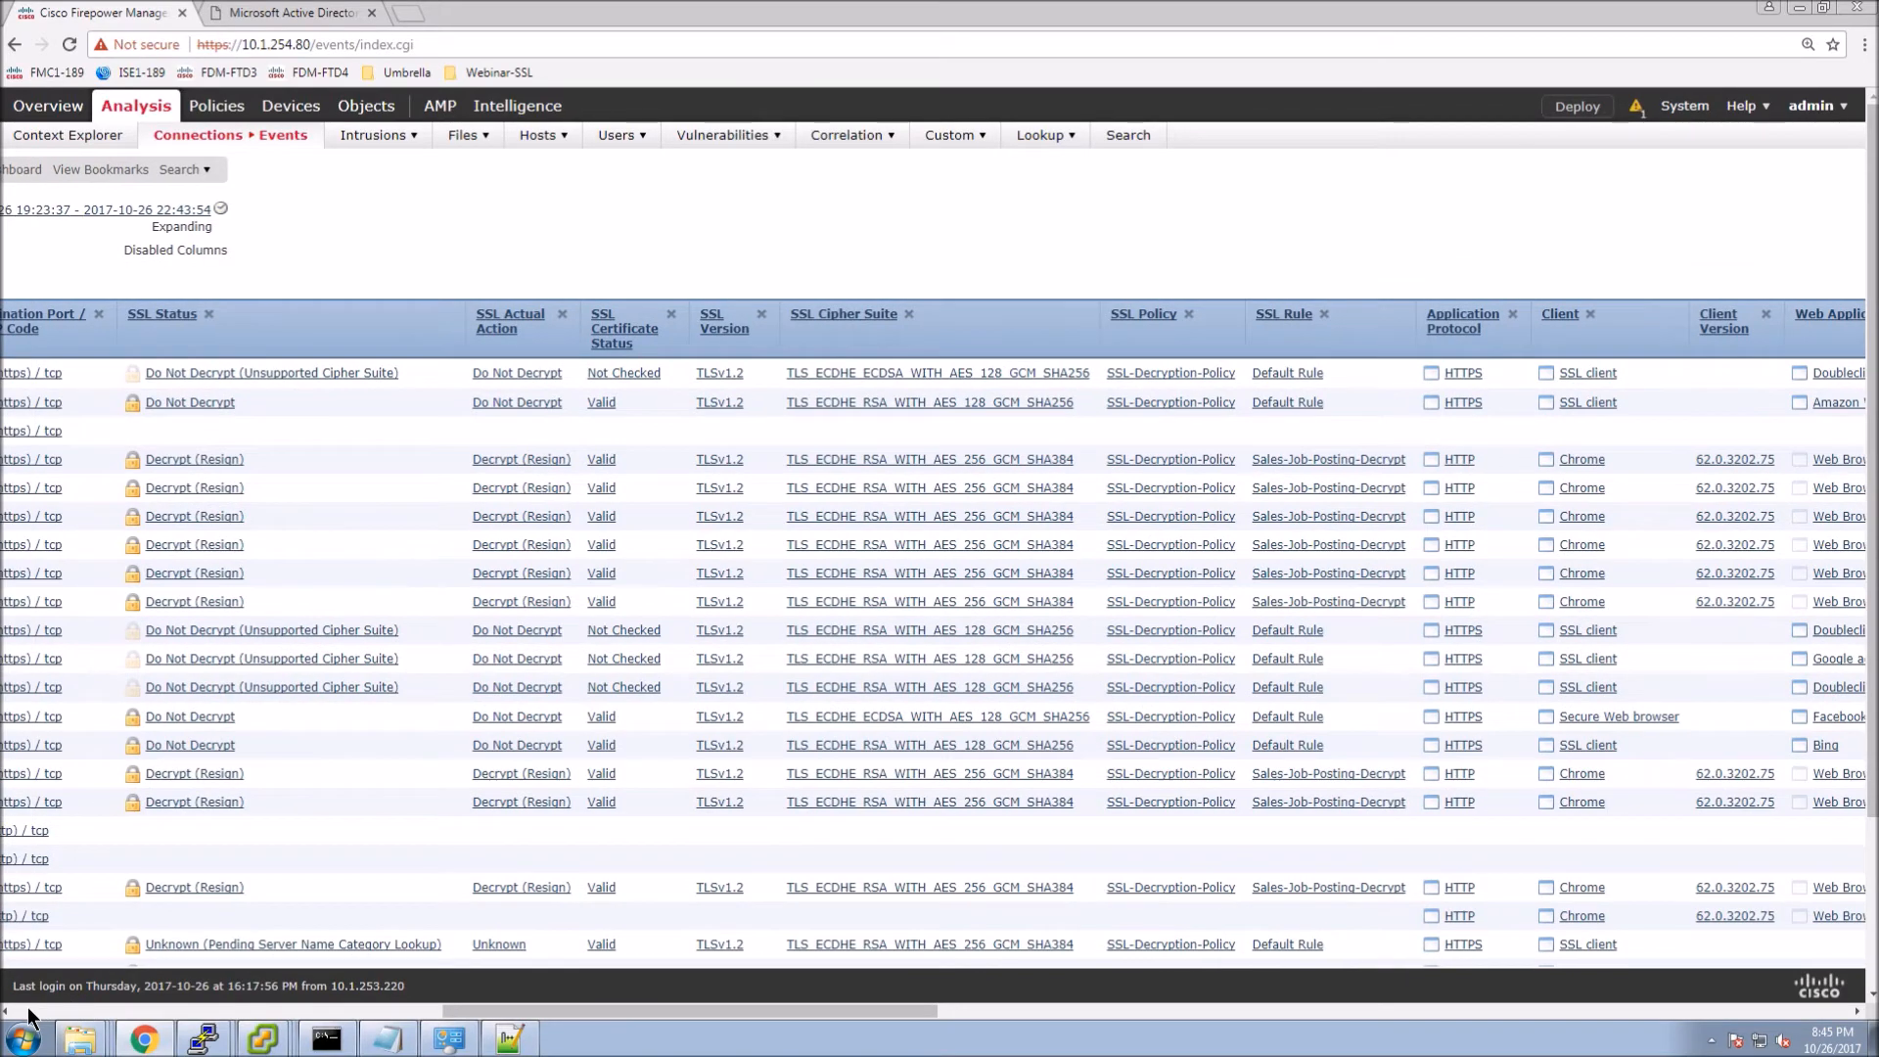
pyautogui.hscroll(-10, 29, 1014)
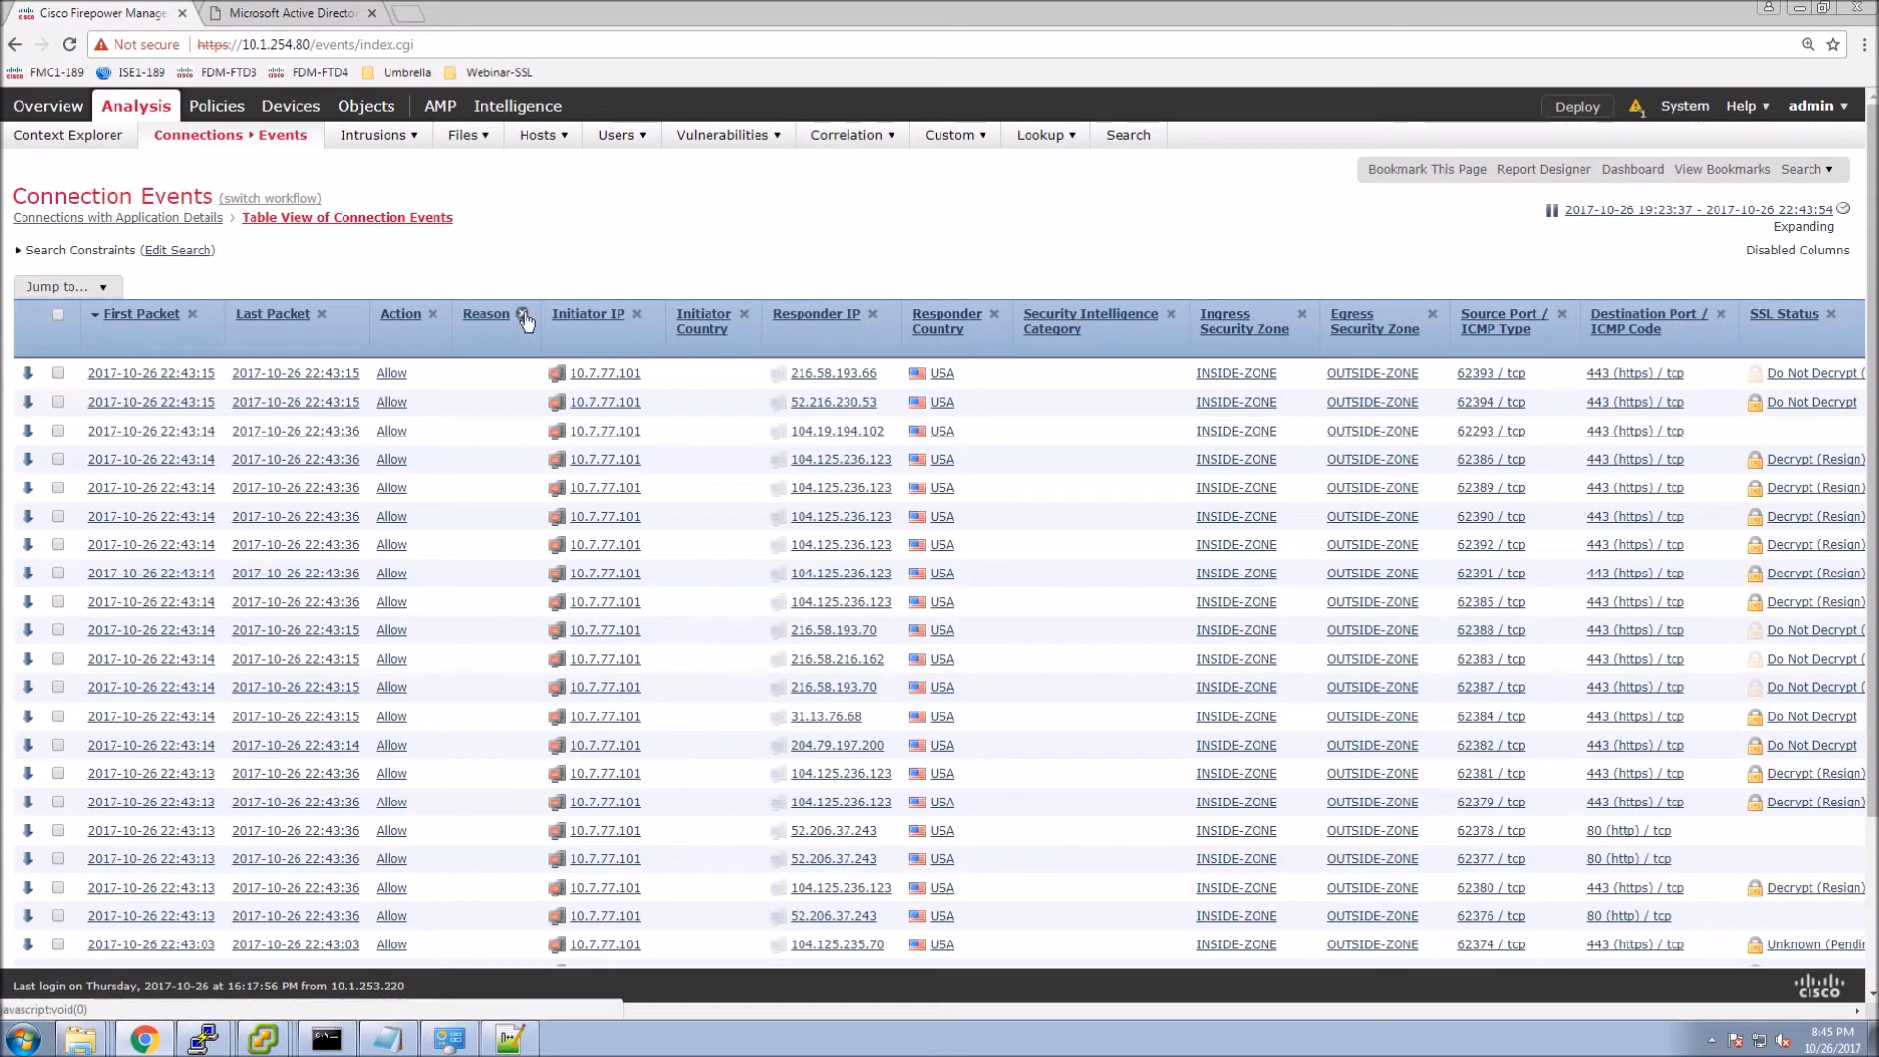
pyautogui.moveTo(534, 326)
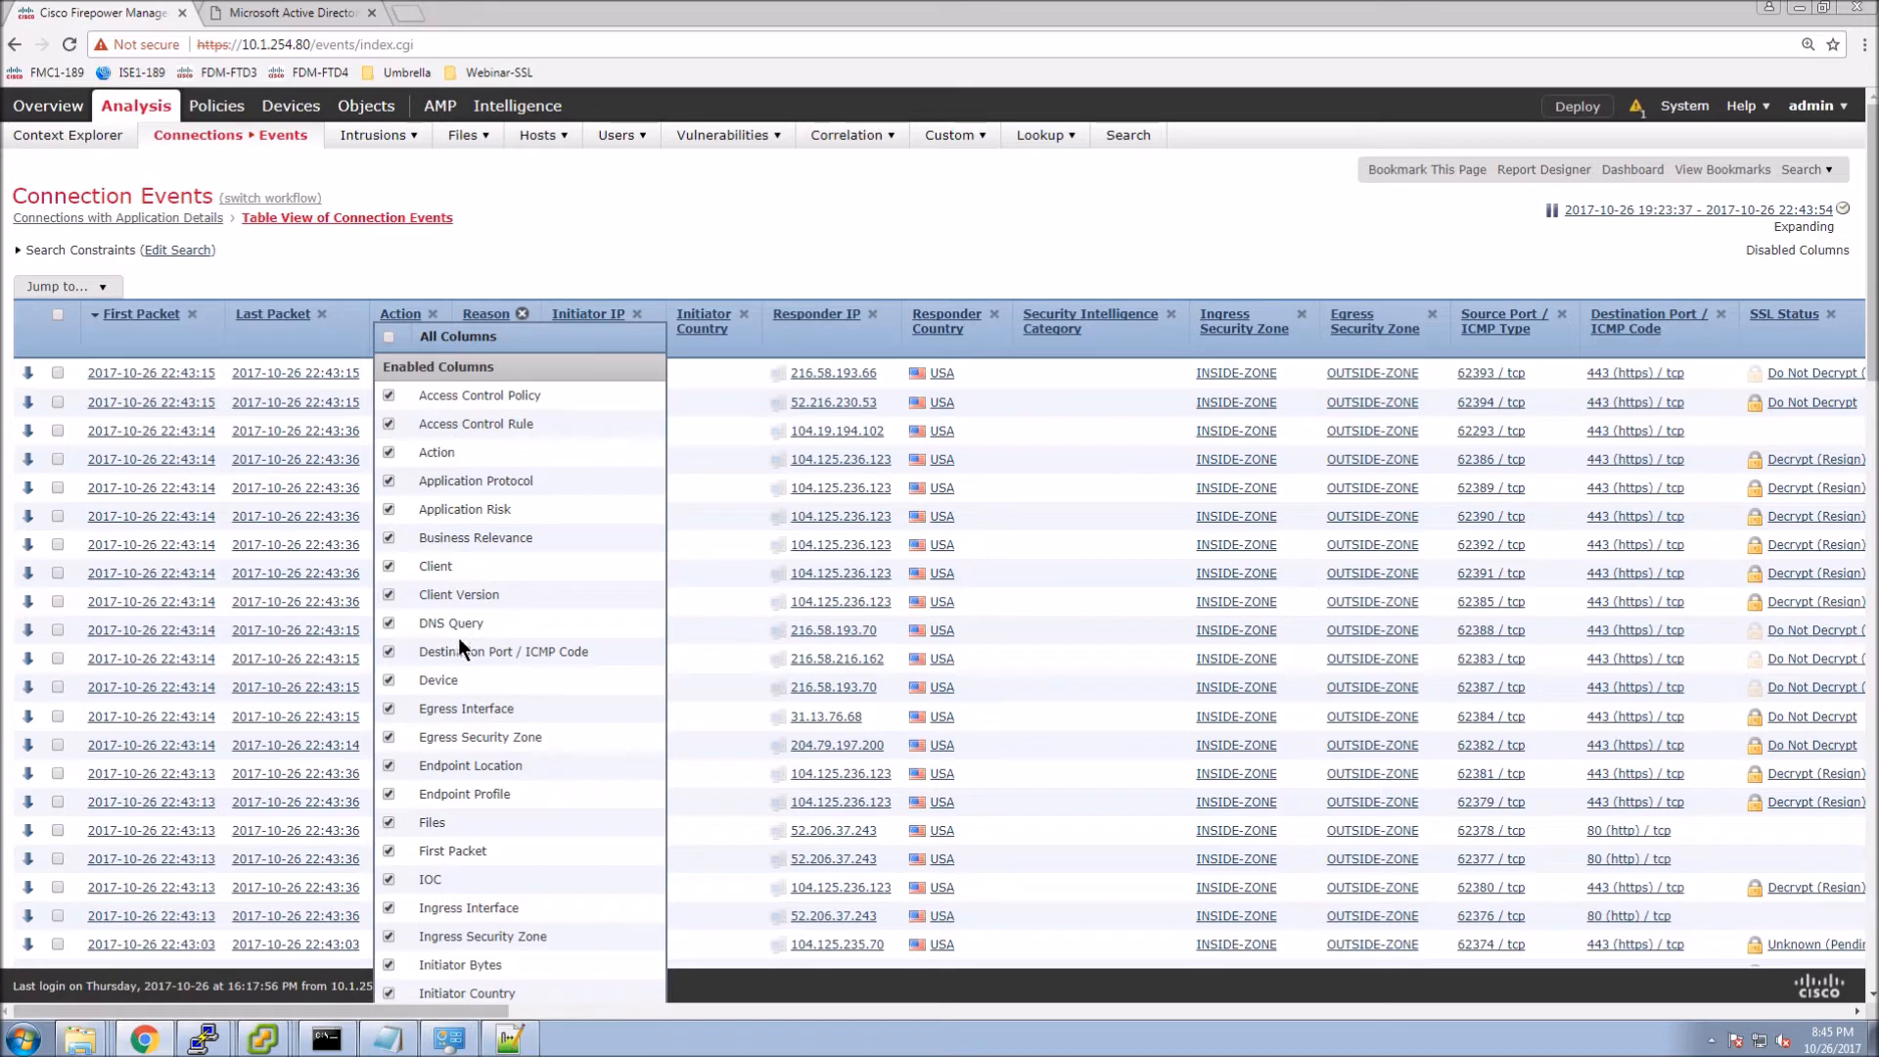
pyautogui.scroll(-3, 452, 648)
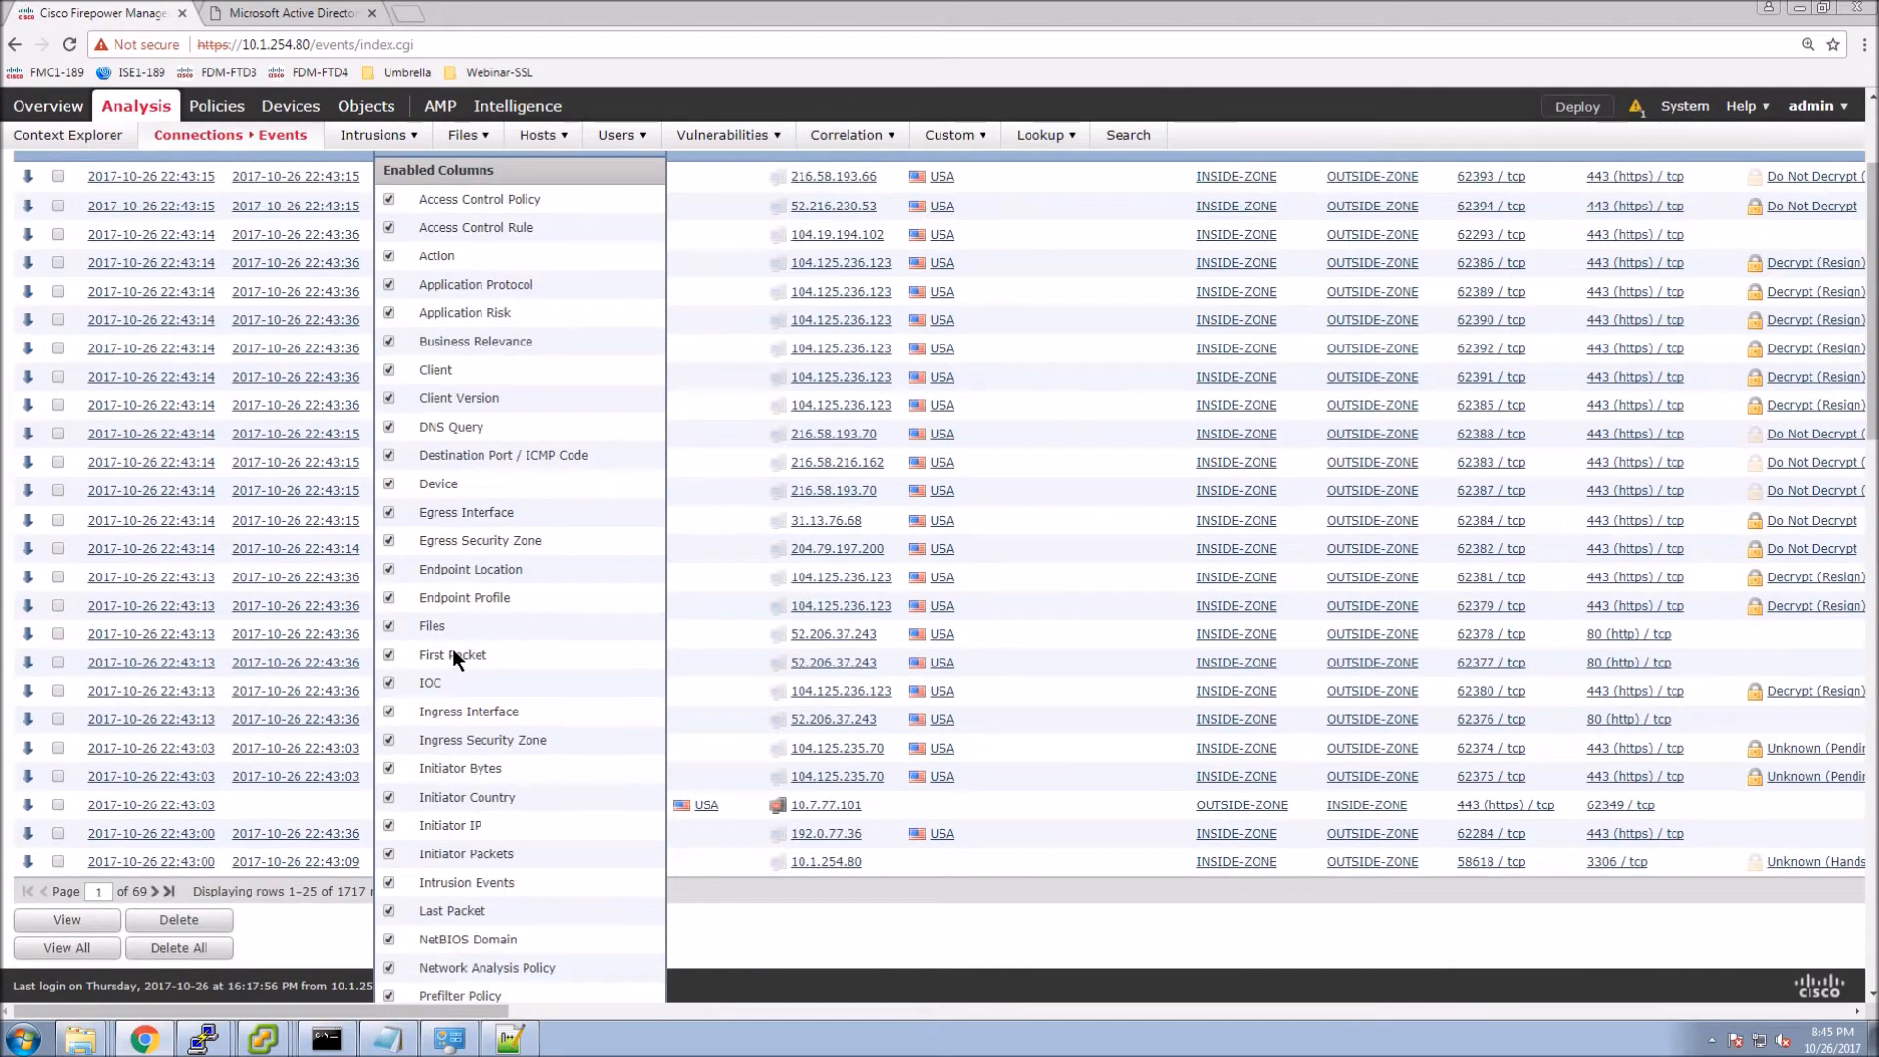
pyautogui.scroll(-1, 452, 648)
pyautogui.scroll(-5, 453, 648)
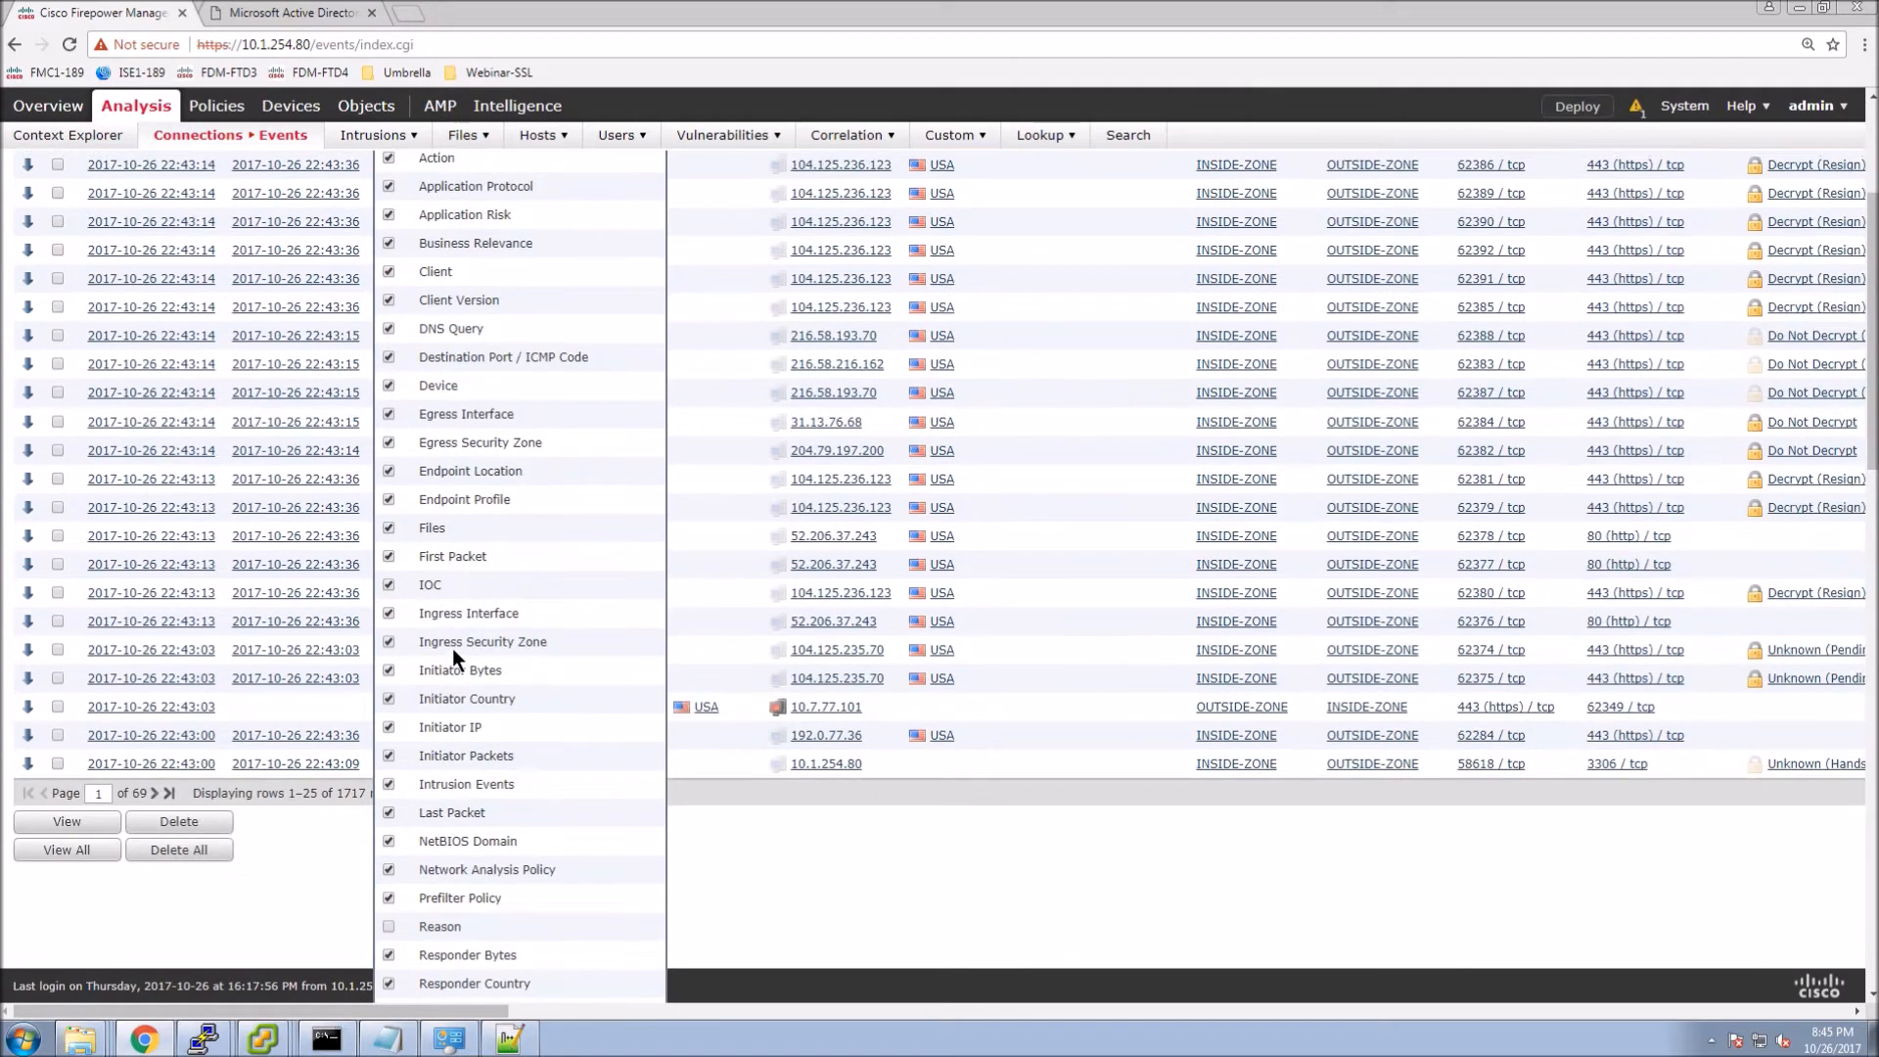
pyautogui.scroll(-3, 430, 734)
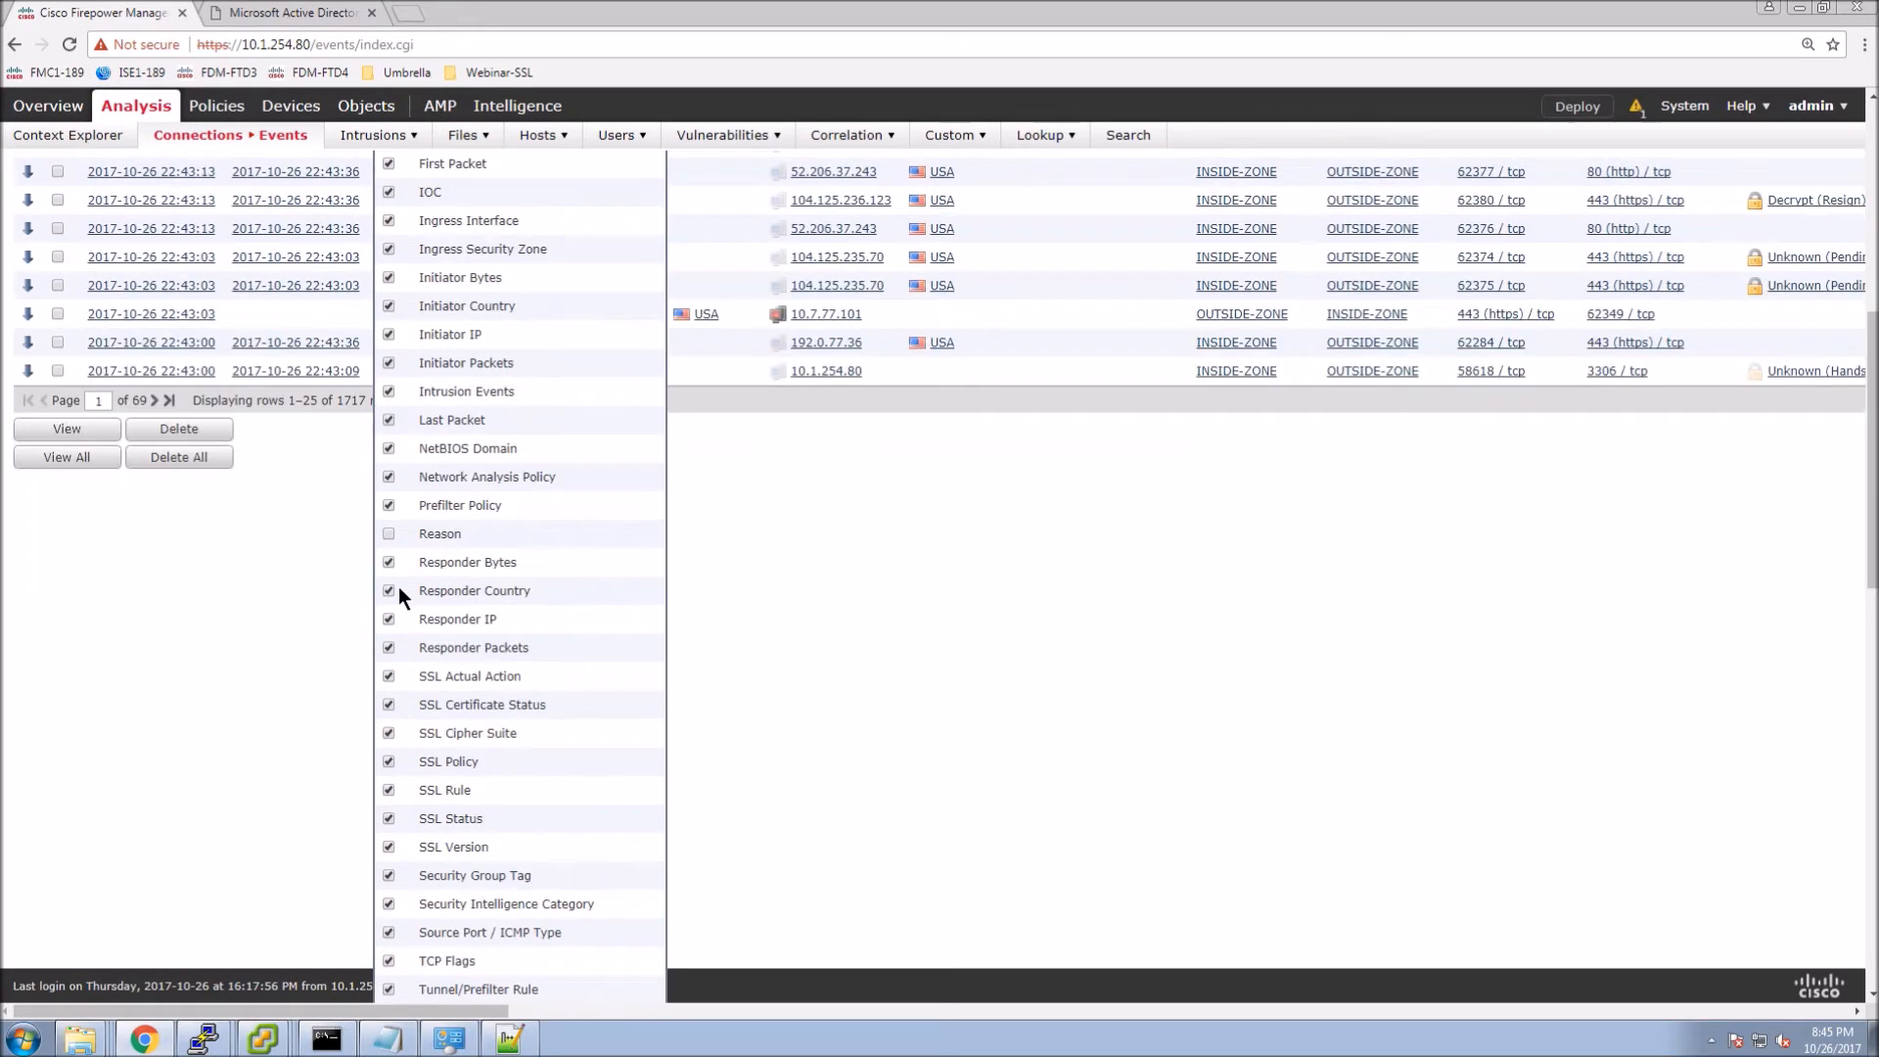
pyautogui.scroll(-10, 507, 629)
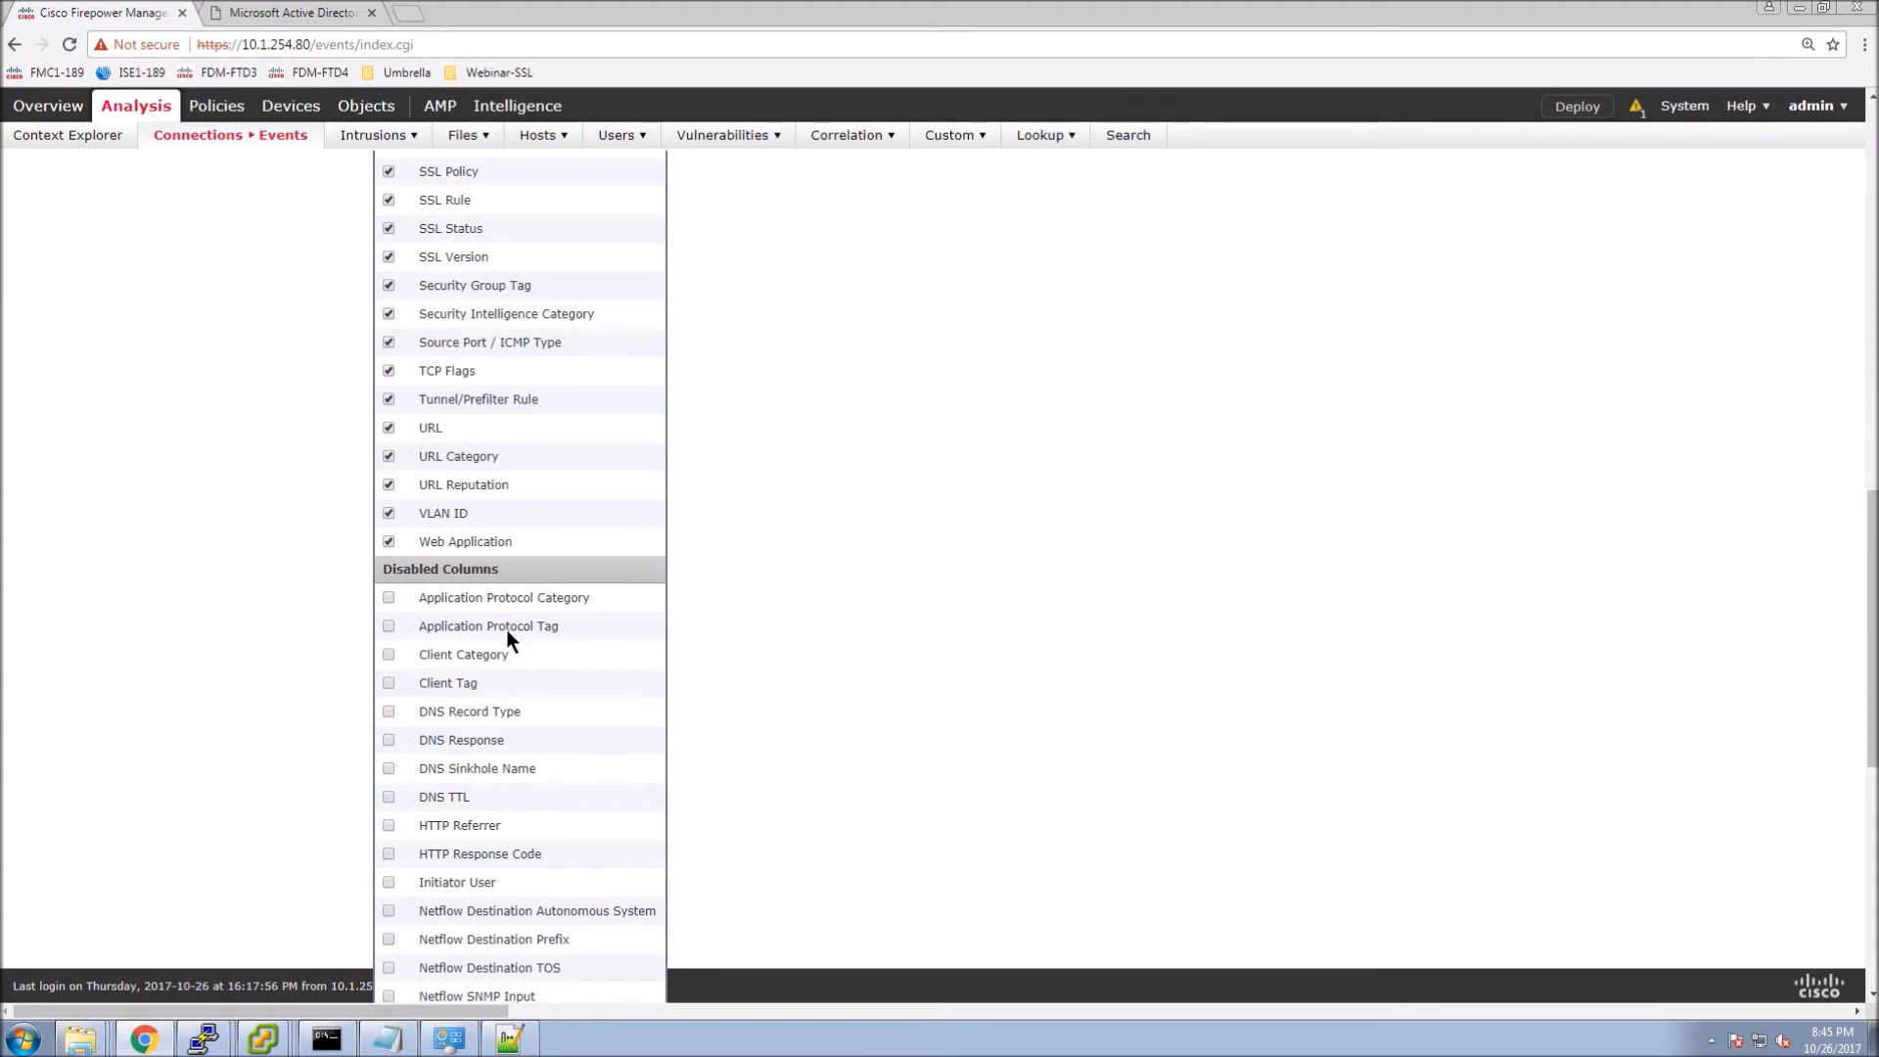
pyautogui.scroll(-3, 507, 629)
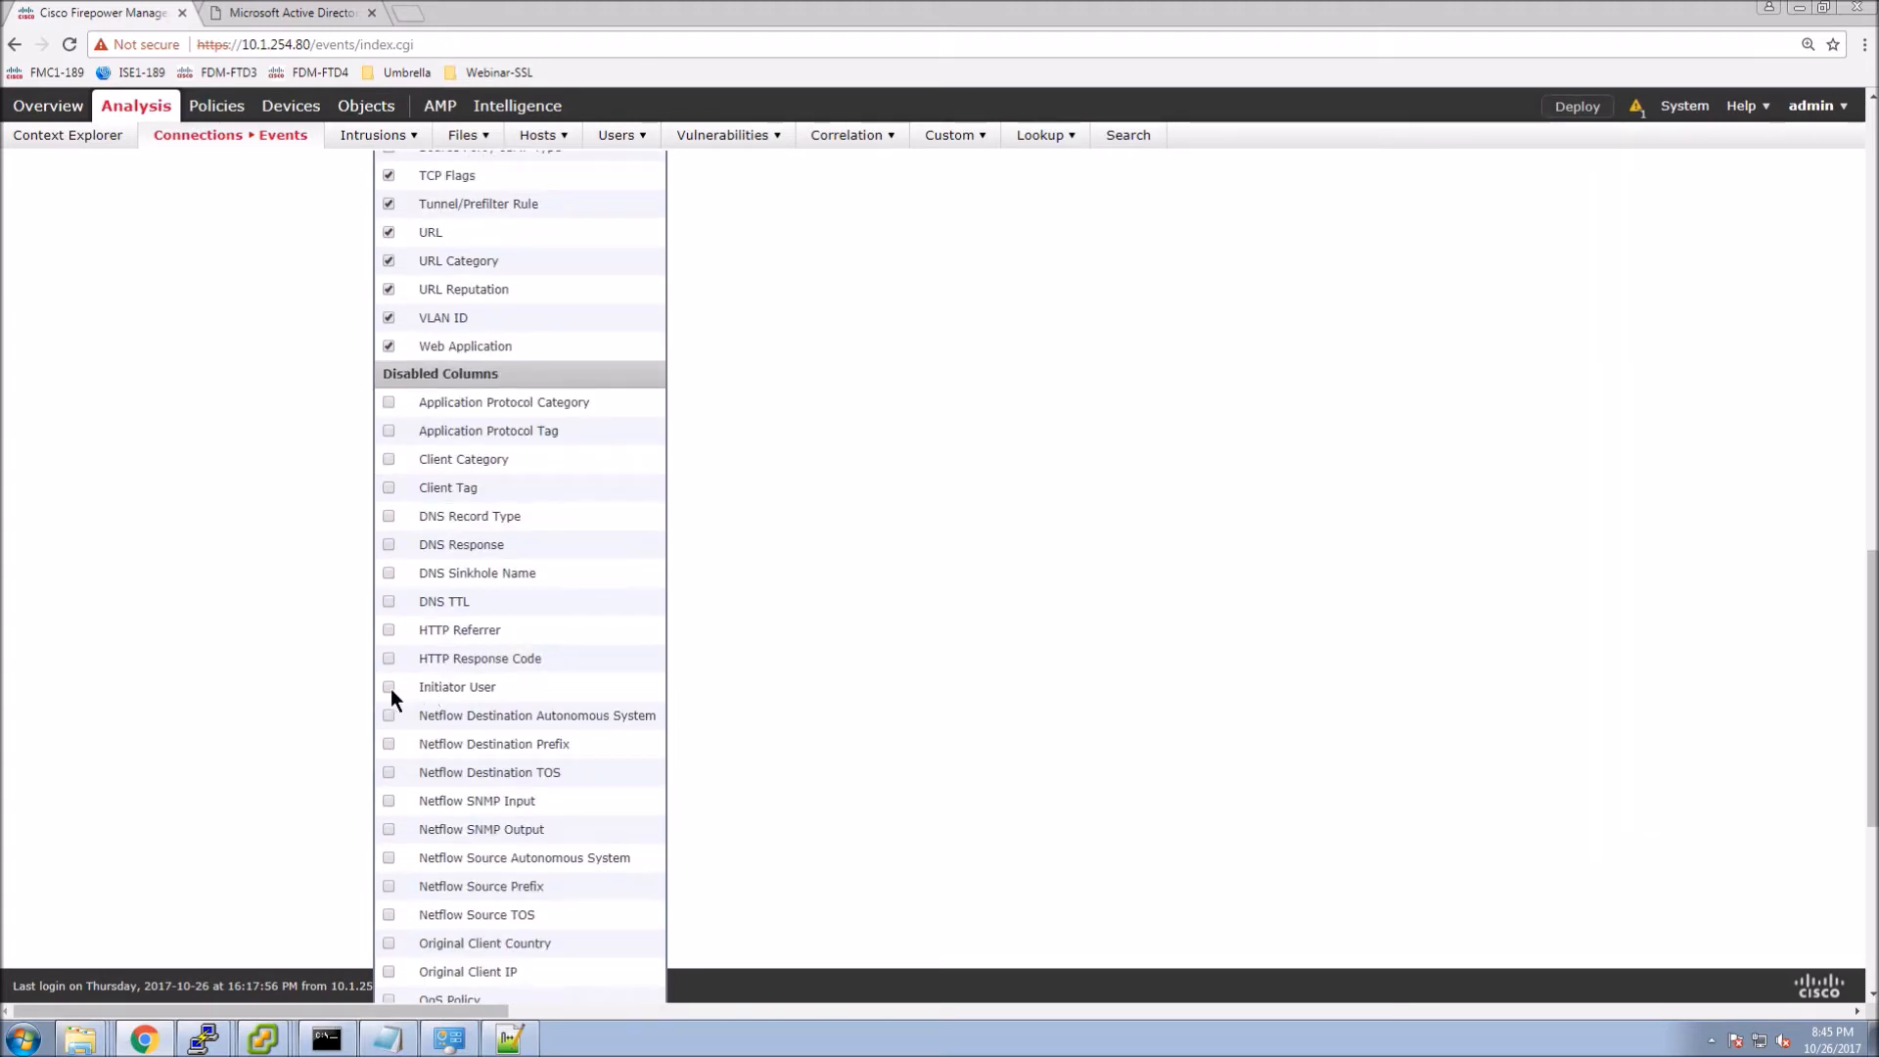
pyautogui.click(390, 688)
pyautogui.scroll(-3, 591, 656)
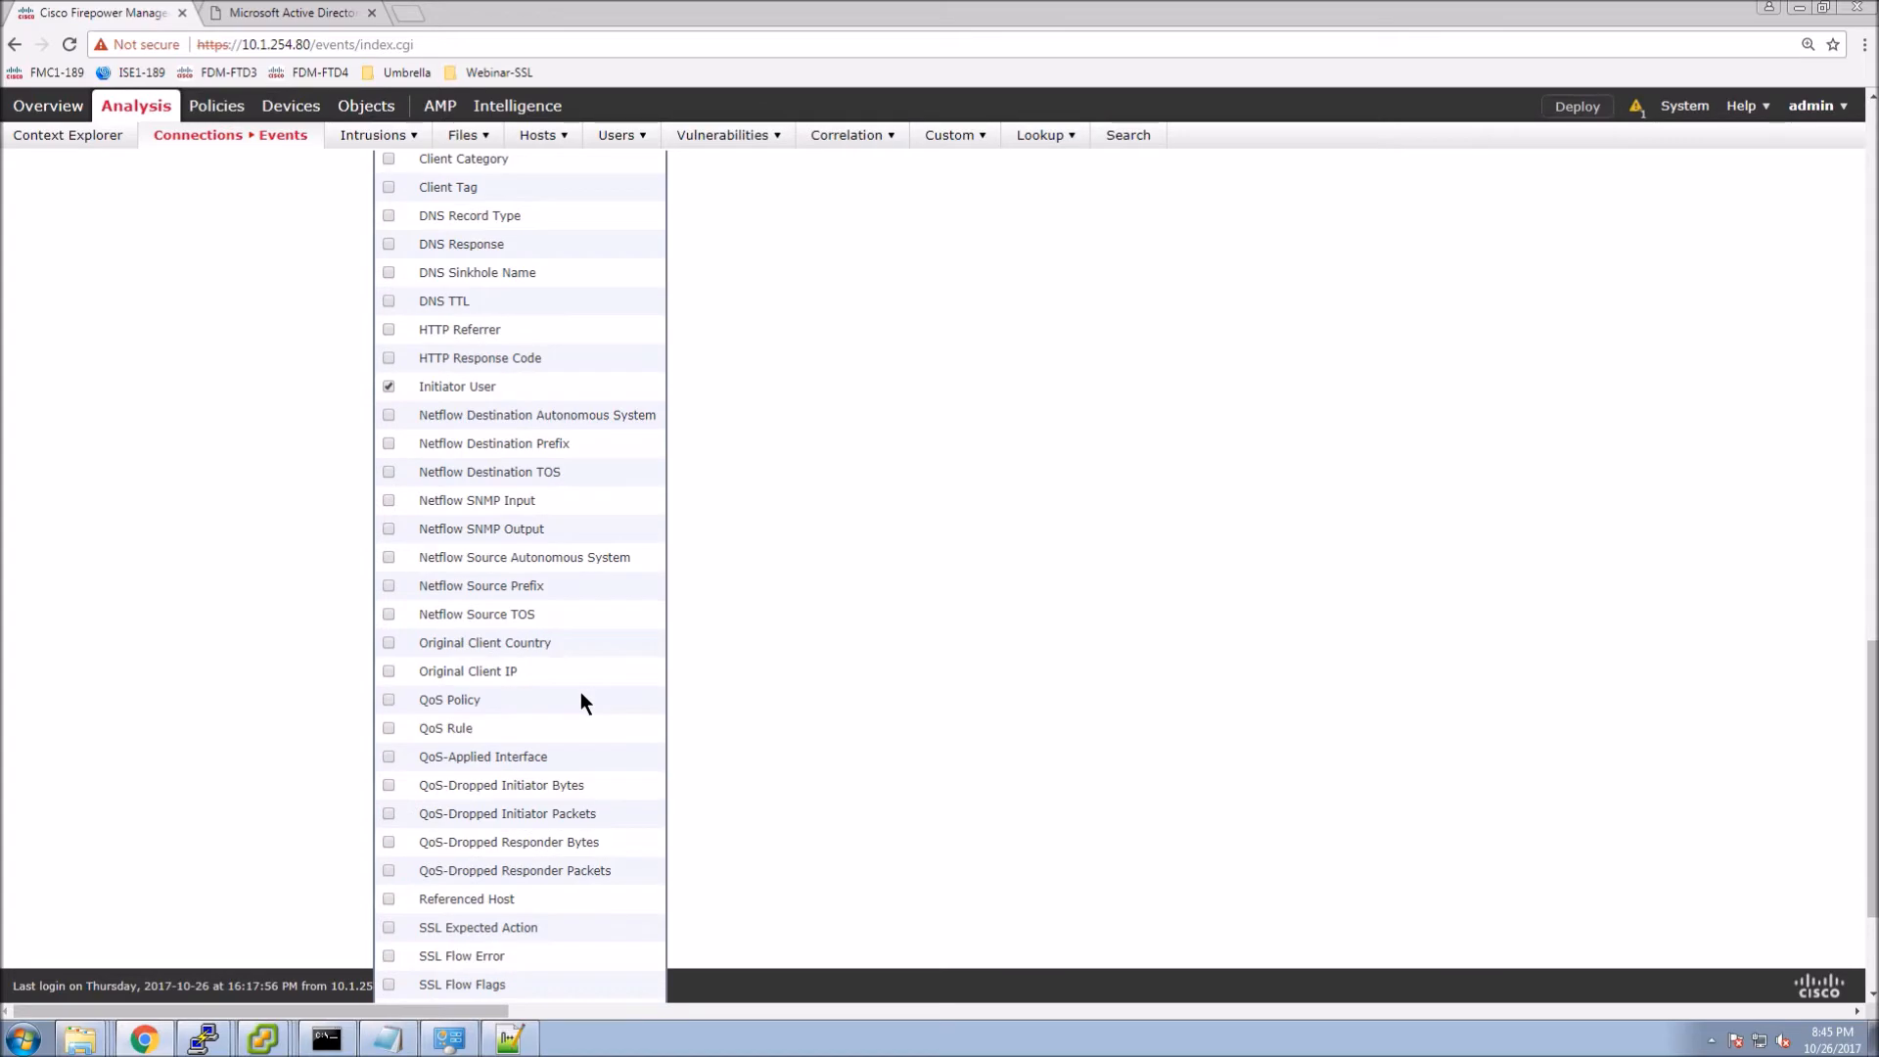
pyautogui.scroll(-3, 580, 701)
pyautogui.click(483, 989)
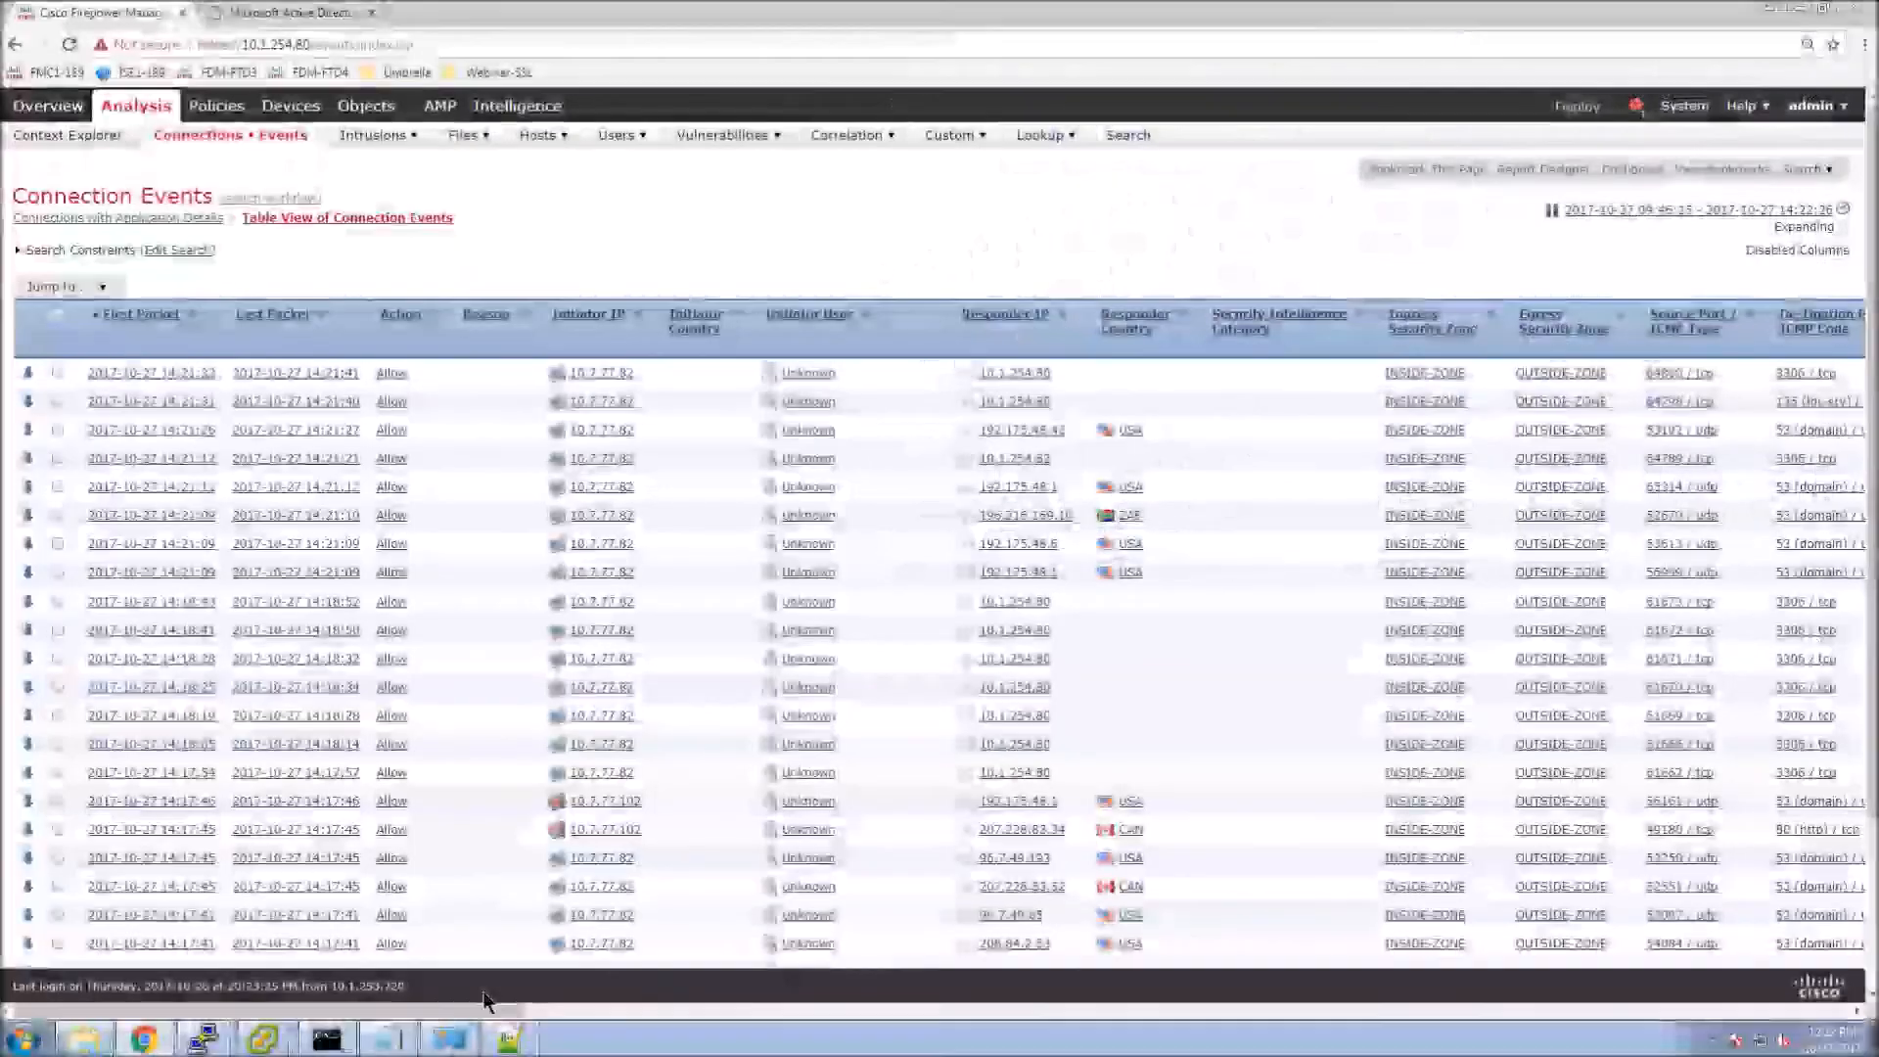
# Bring up the Inside-Host1 VM console and log in to Windows 7 with the user's password.
pyautogui.moveTo(273, 1039)
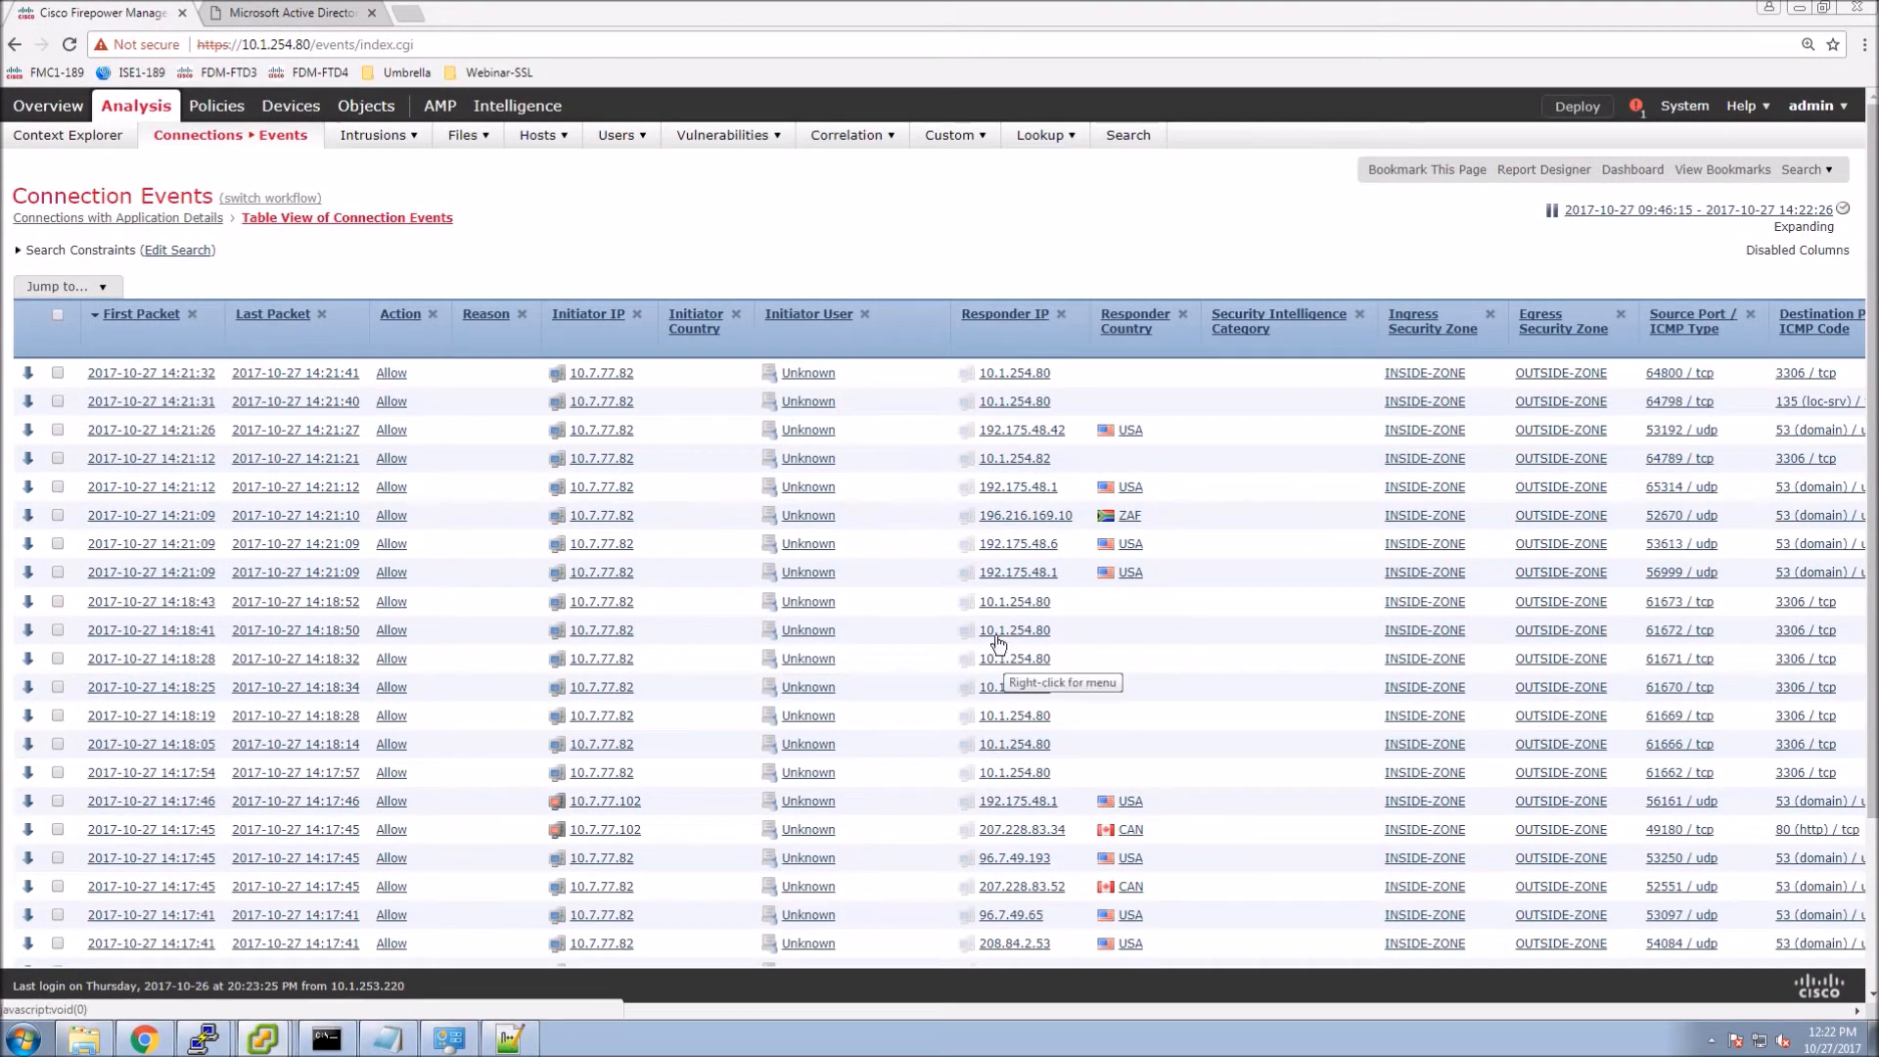
pyautogui.click(262, 996)
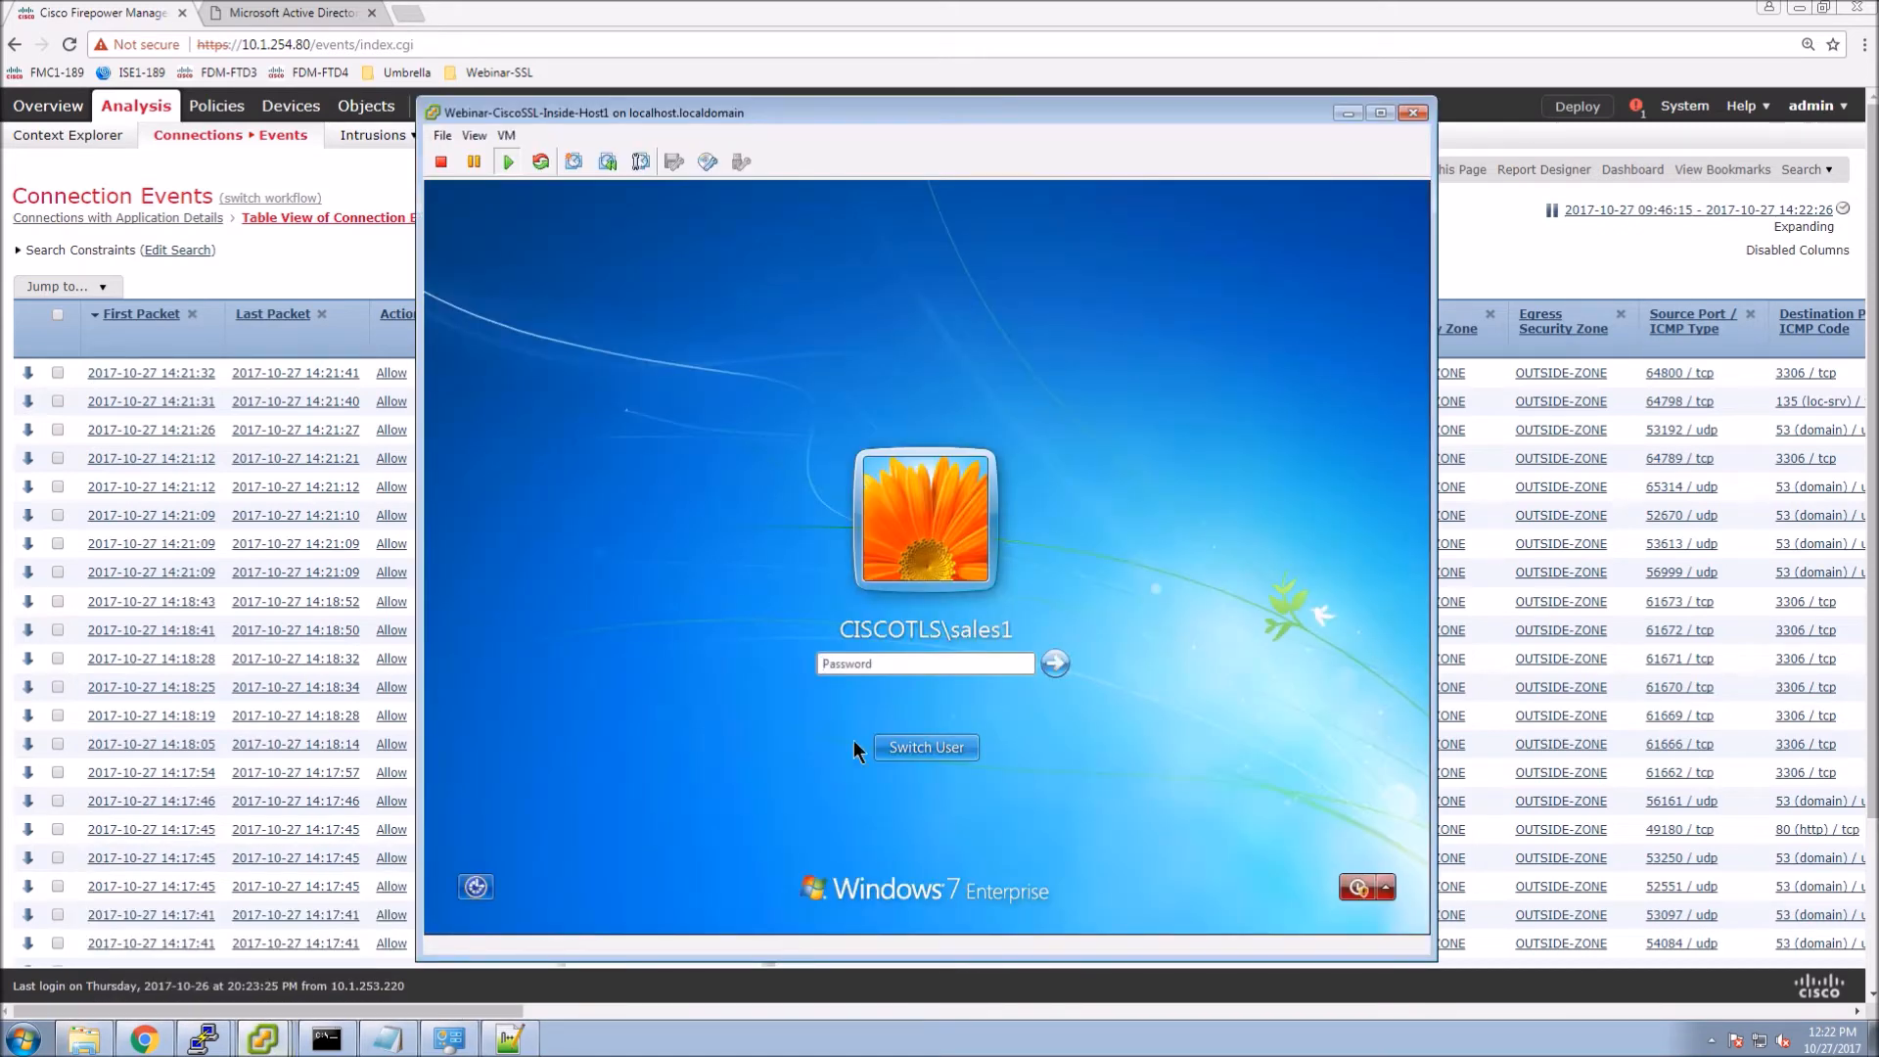
pyautogui.click(878, 658)
pyautogui.write('*****')
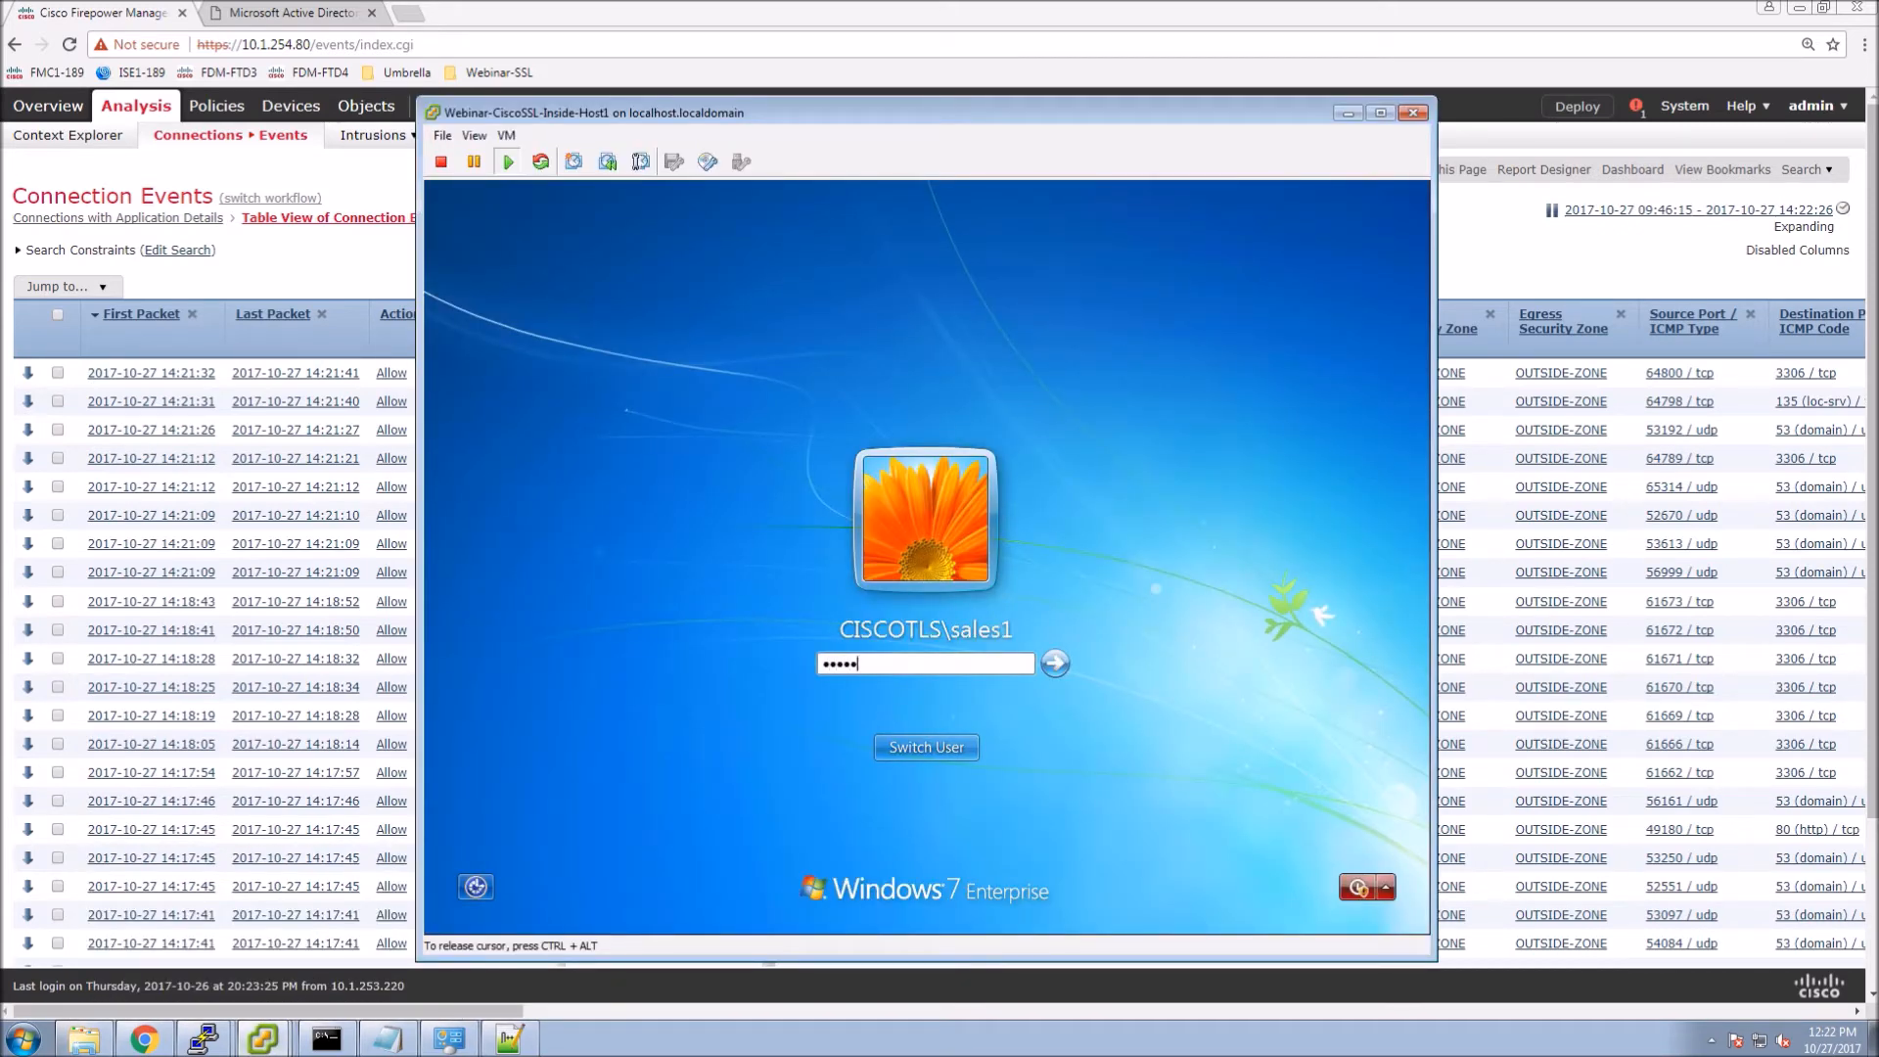
pyautogui.write('*****')
pyautogui.press('Return')
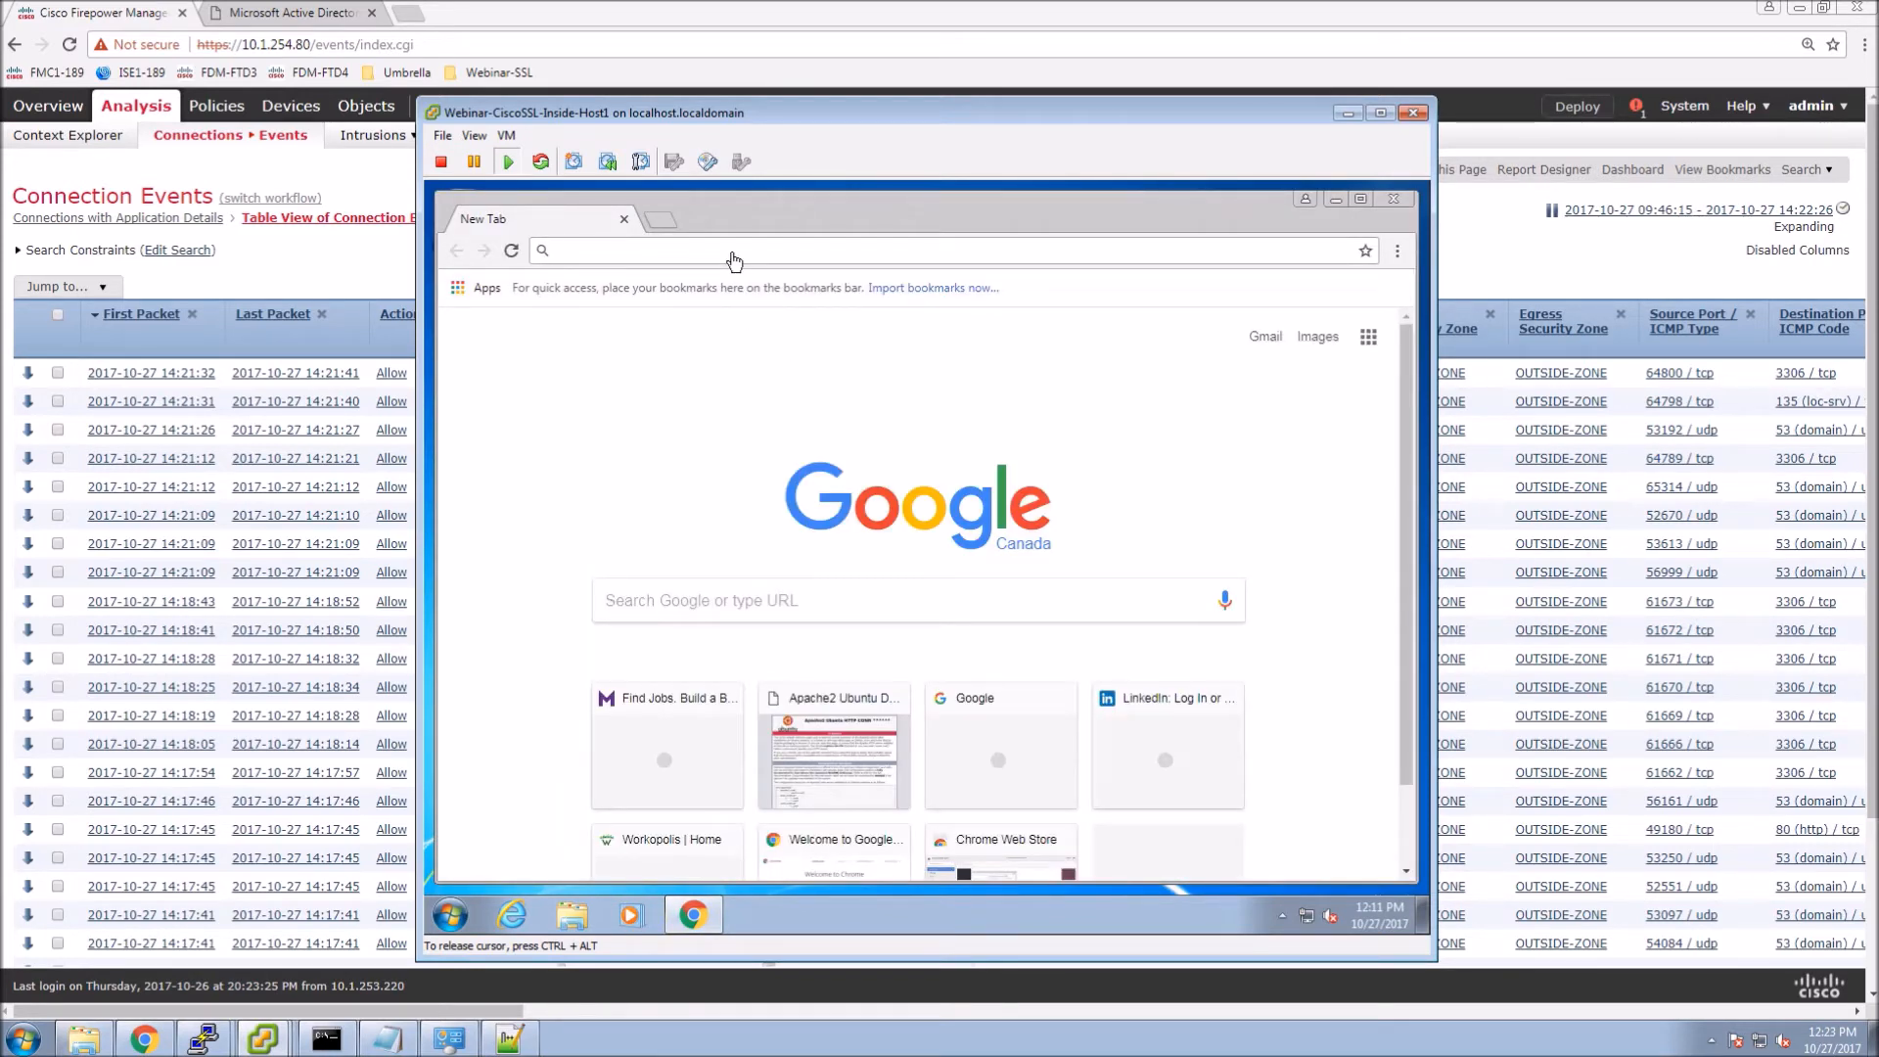
pyautogui.write('www.bmo.com')
pyautogui.press('Return')
pyautogui.click(660, 221)
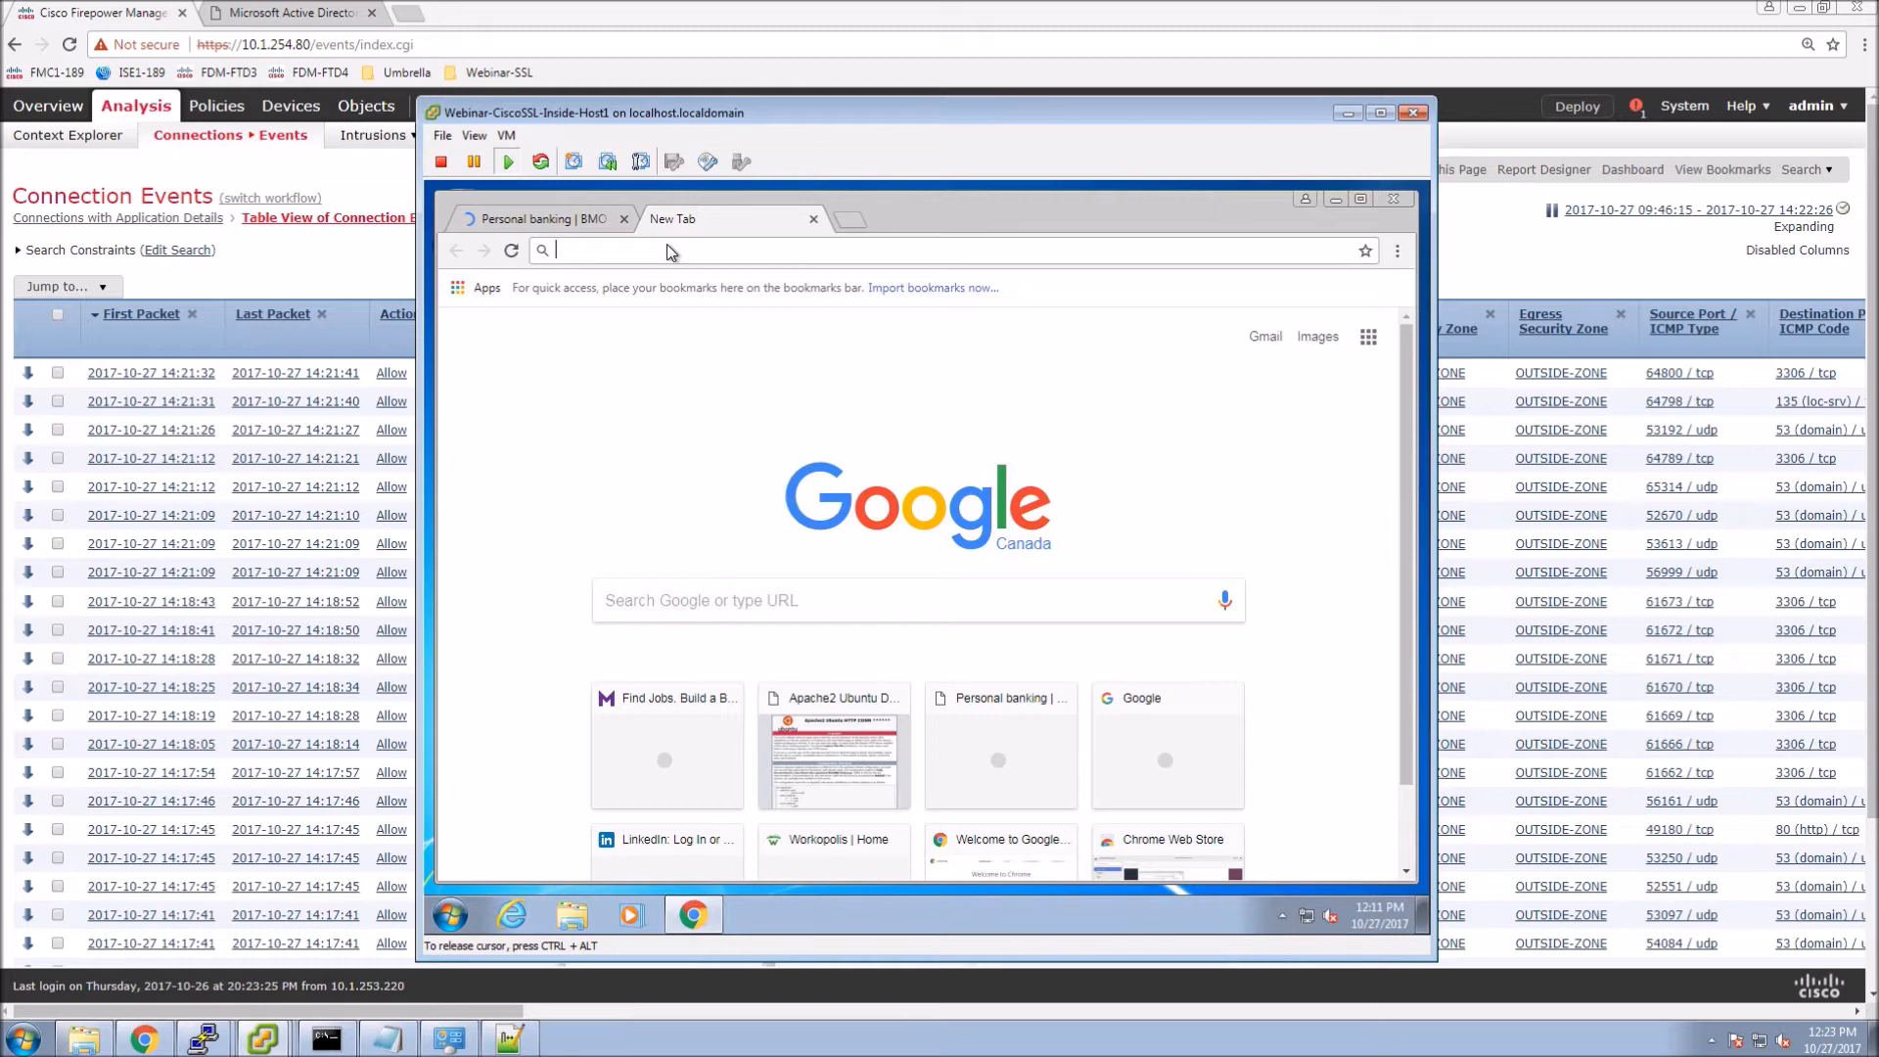
pyautogui.write('td.')
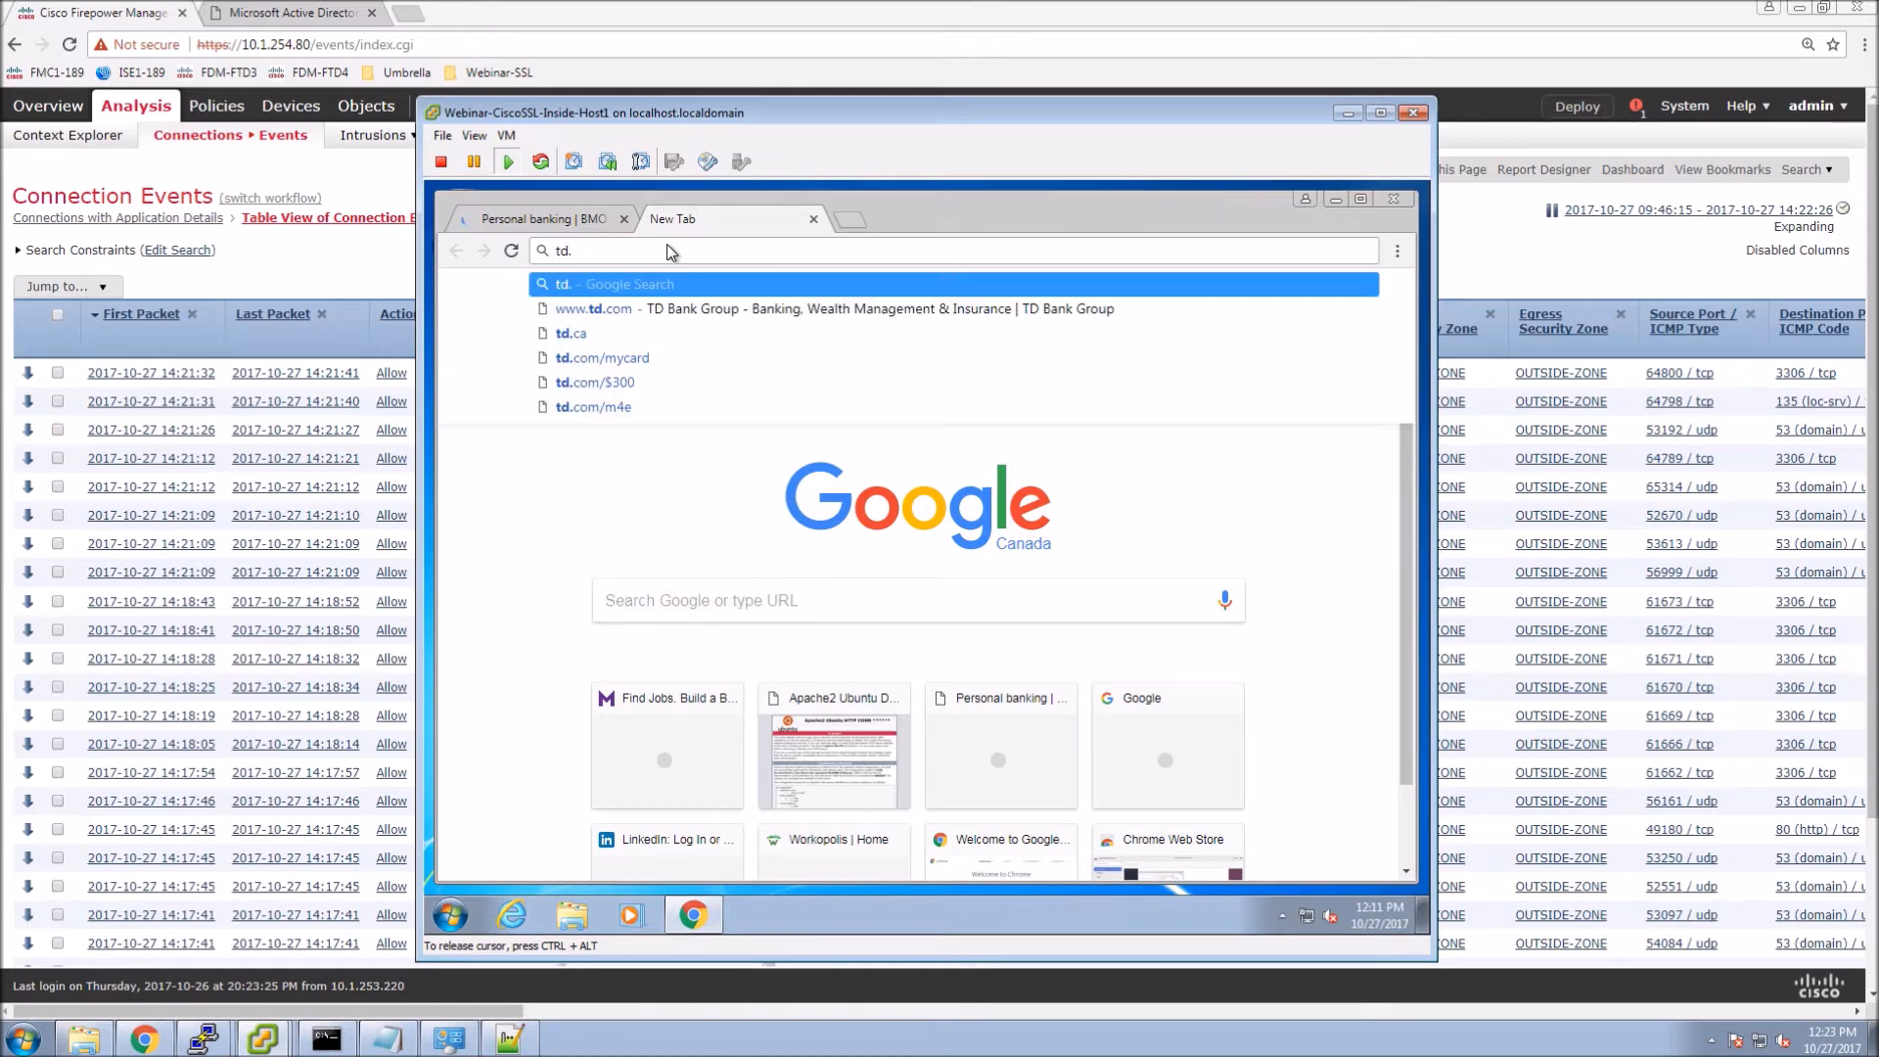
pyautogui.press('Down')
pyautogui.press('Return')
pyautogui.click(552, 229)
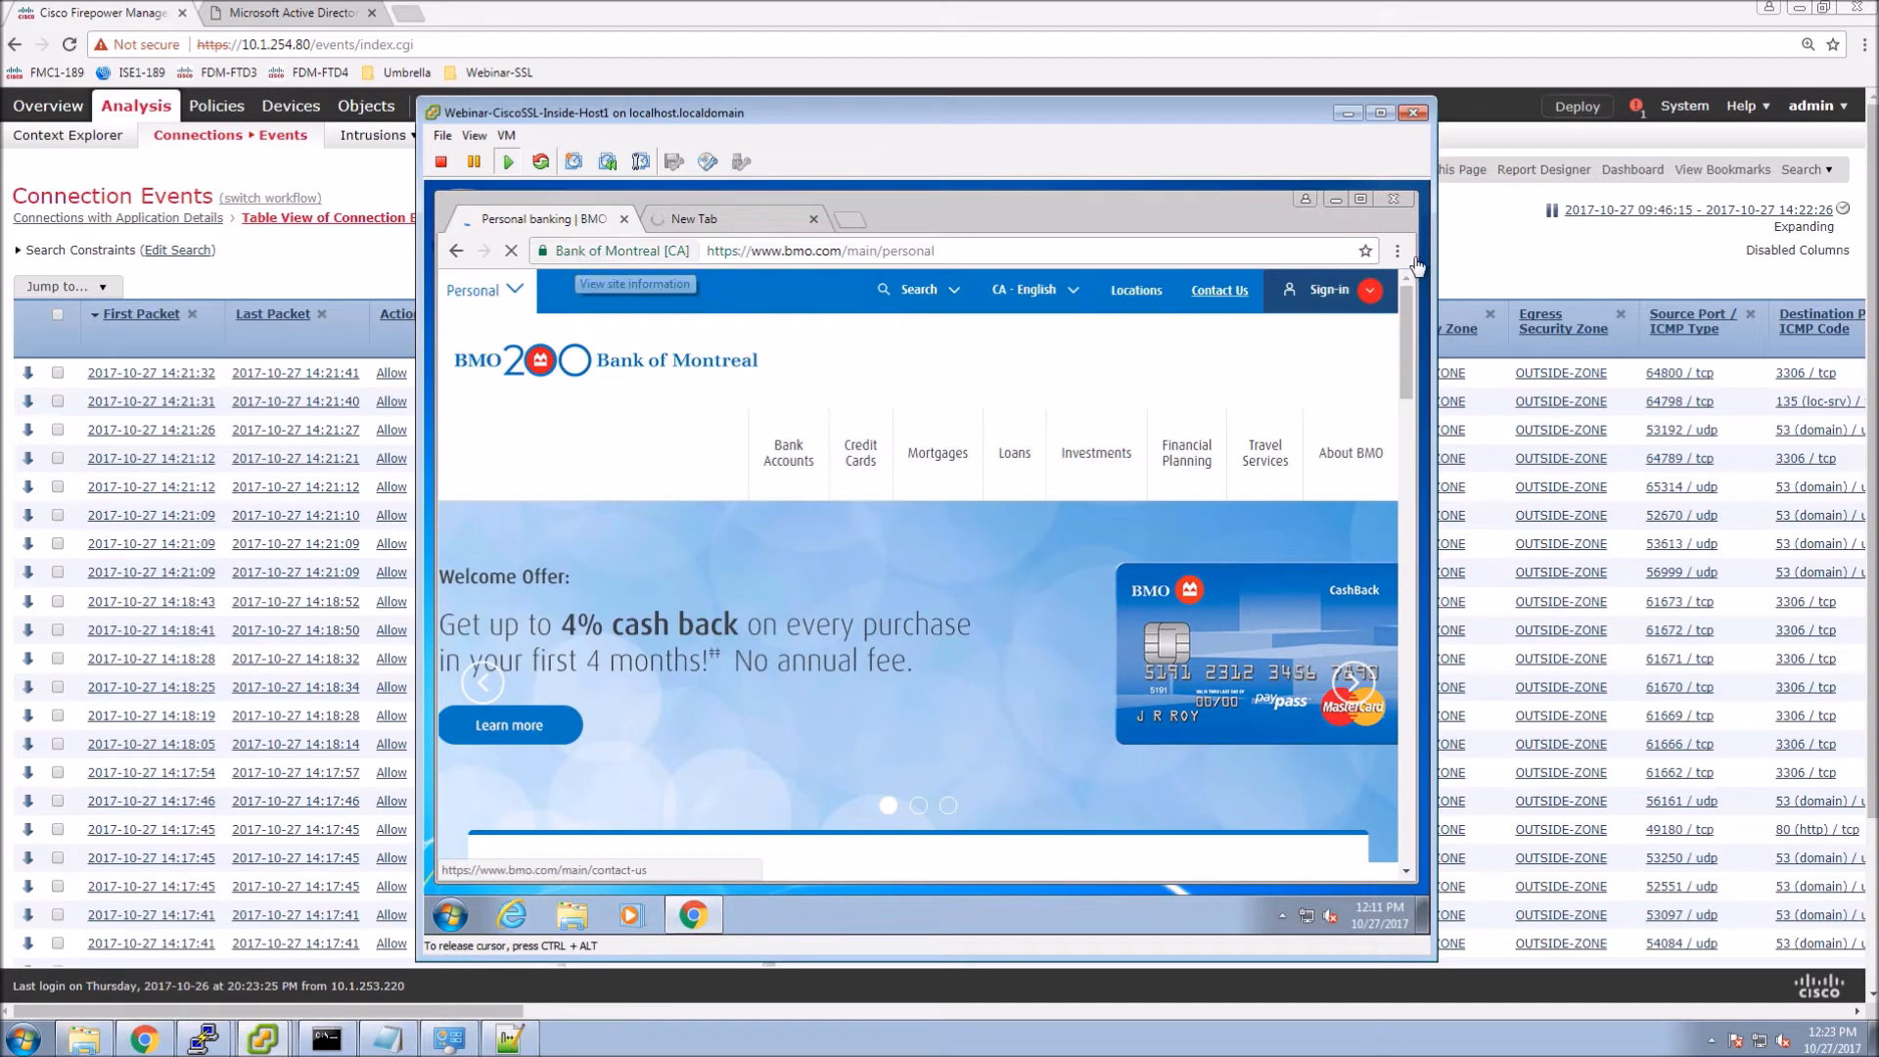
# Check BMO's certificate in DevTools Security: issued by Entrust Certification Authority - L1M.
pyautogui.click(1398, 251)
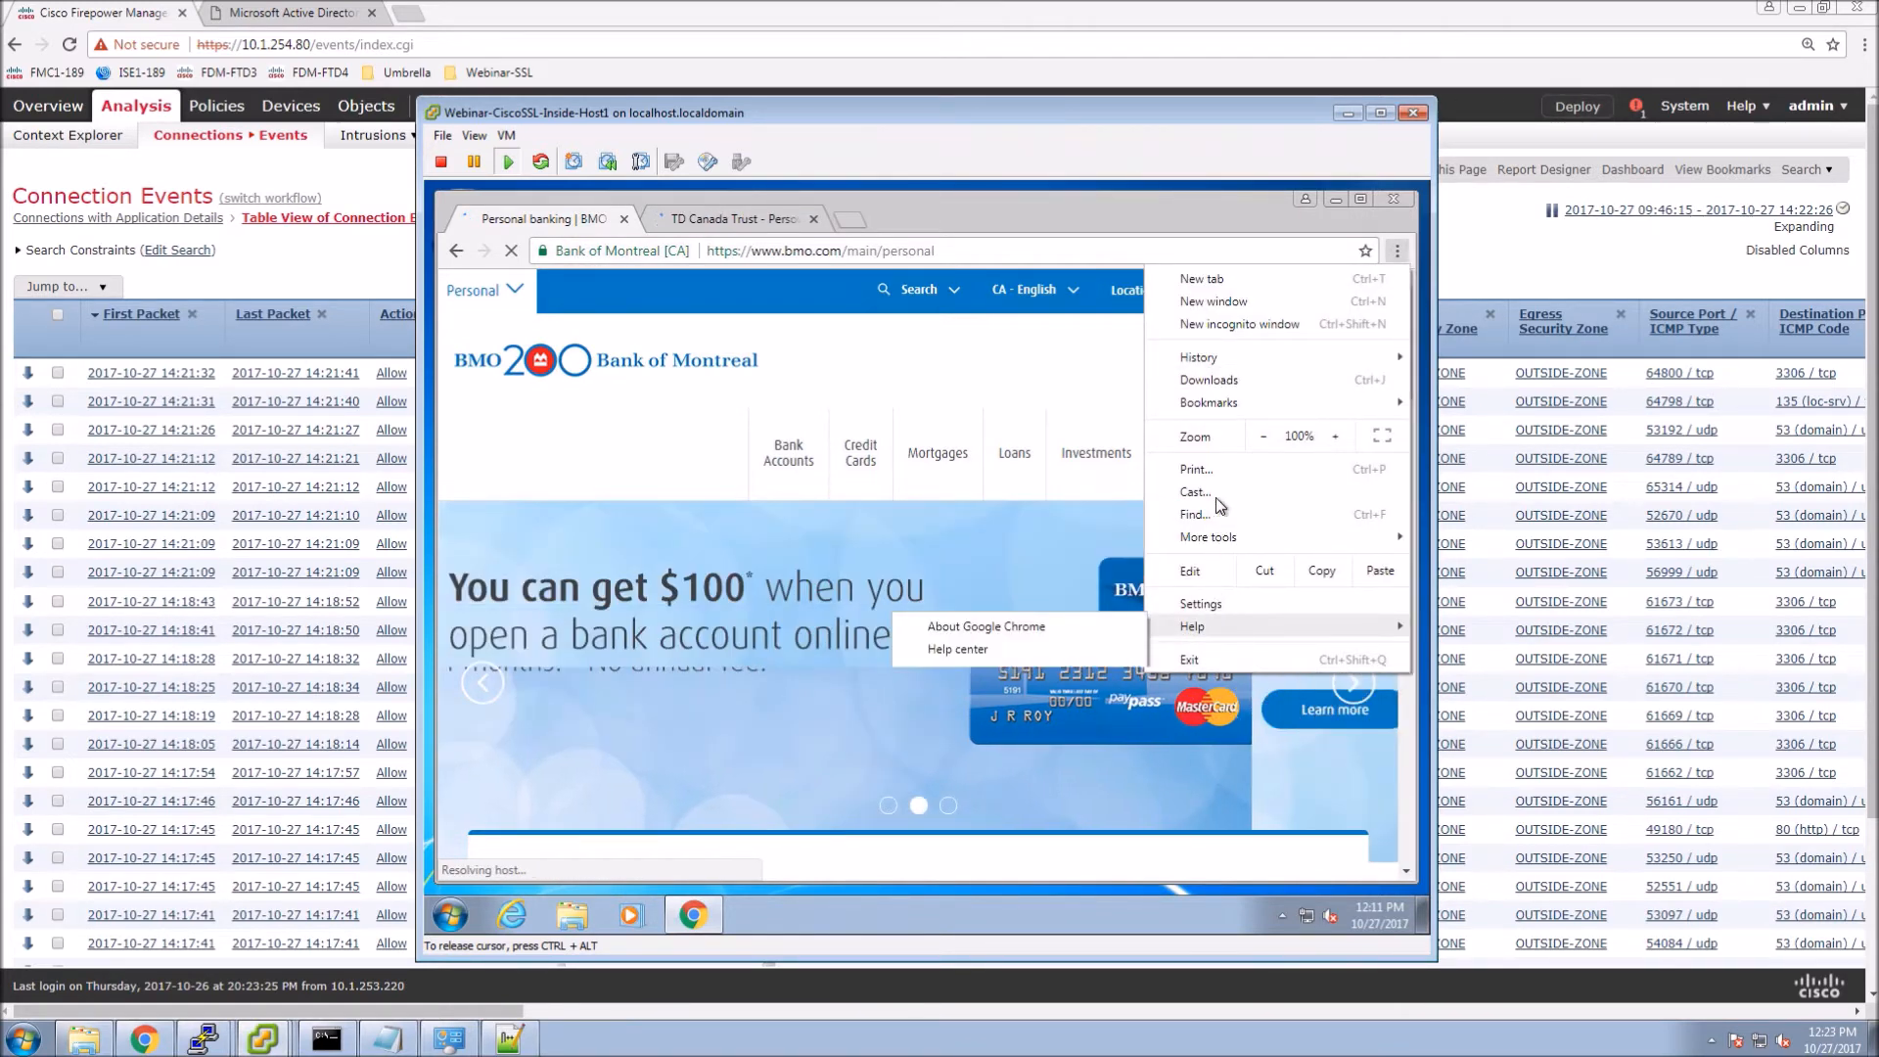
pyautogui.moveTo(1201, 536)
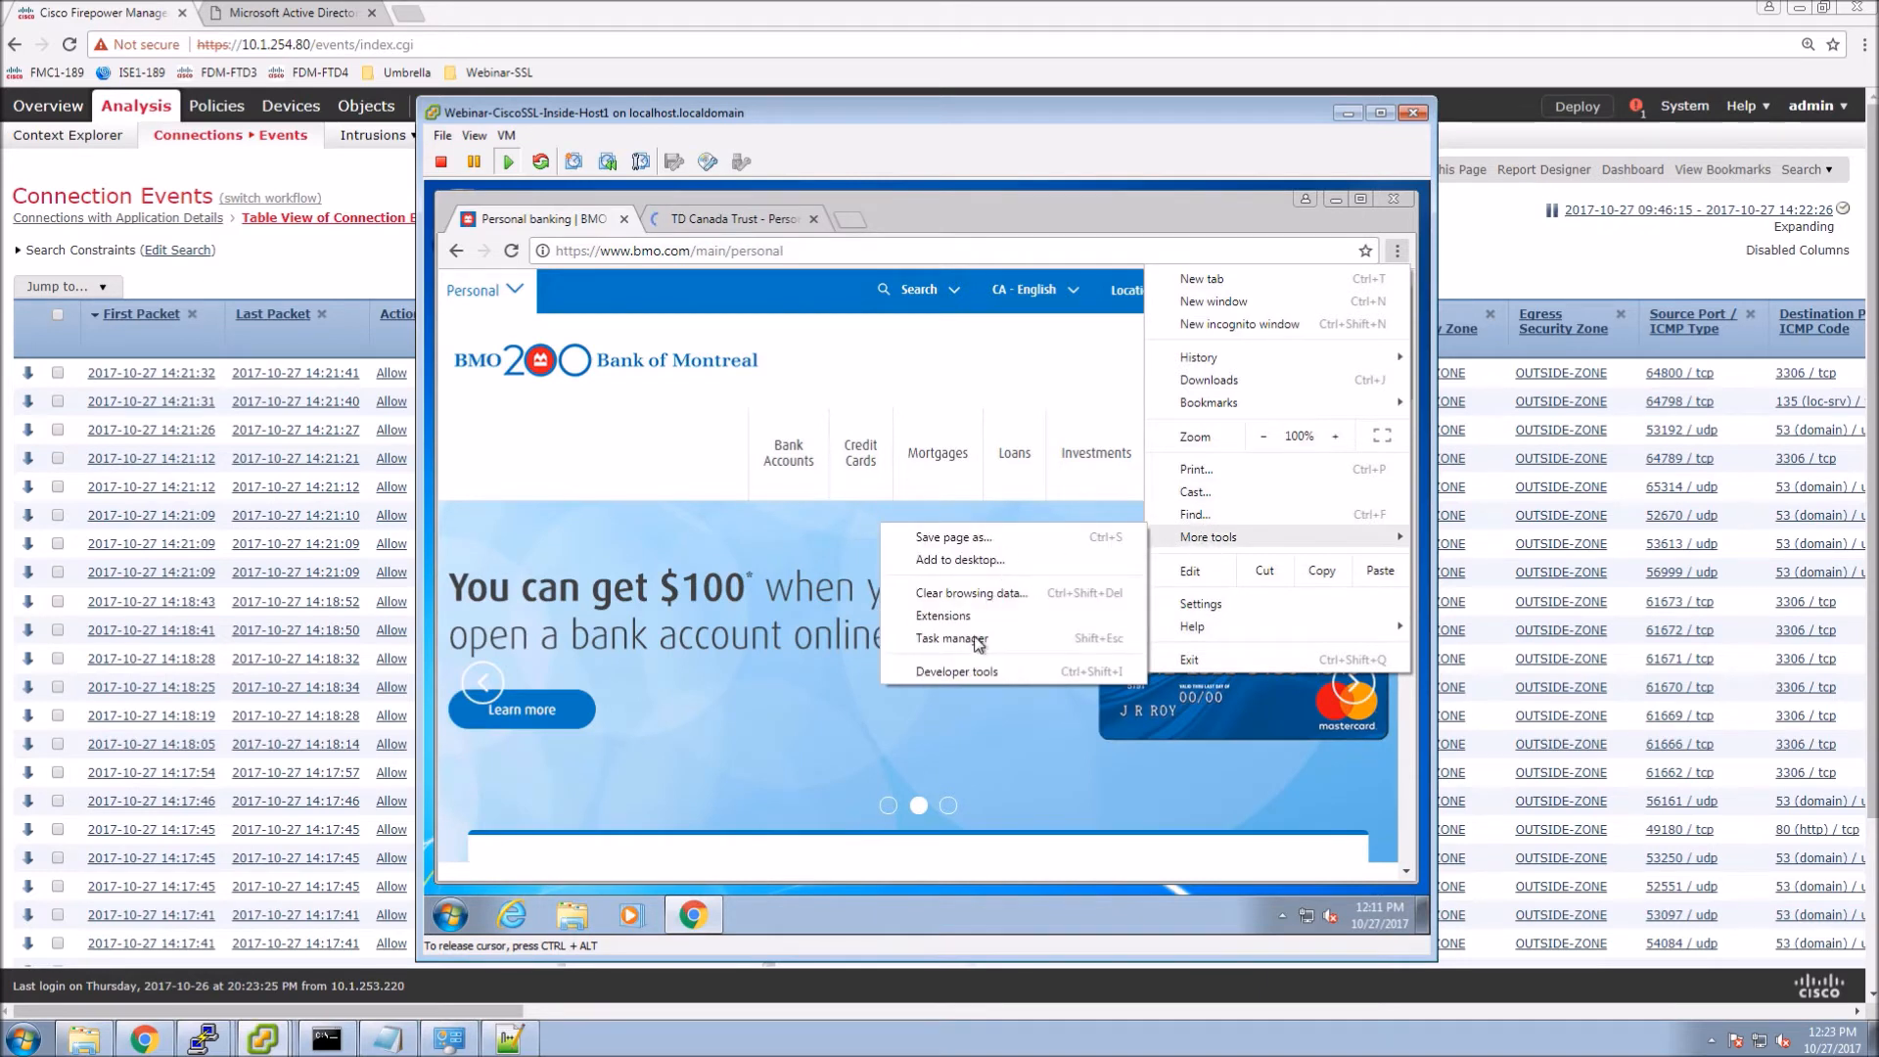
pyautogui.click(953, 671)
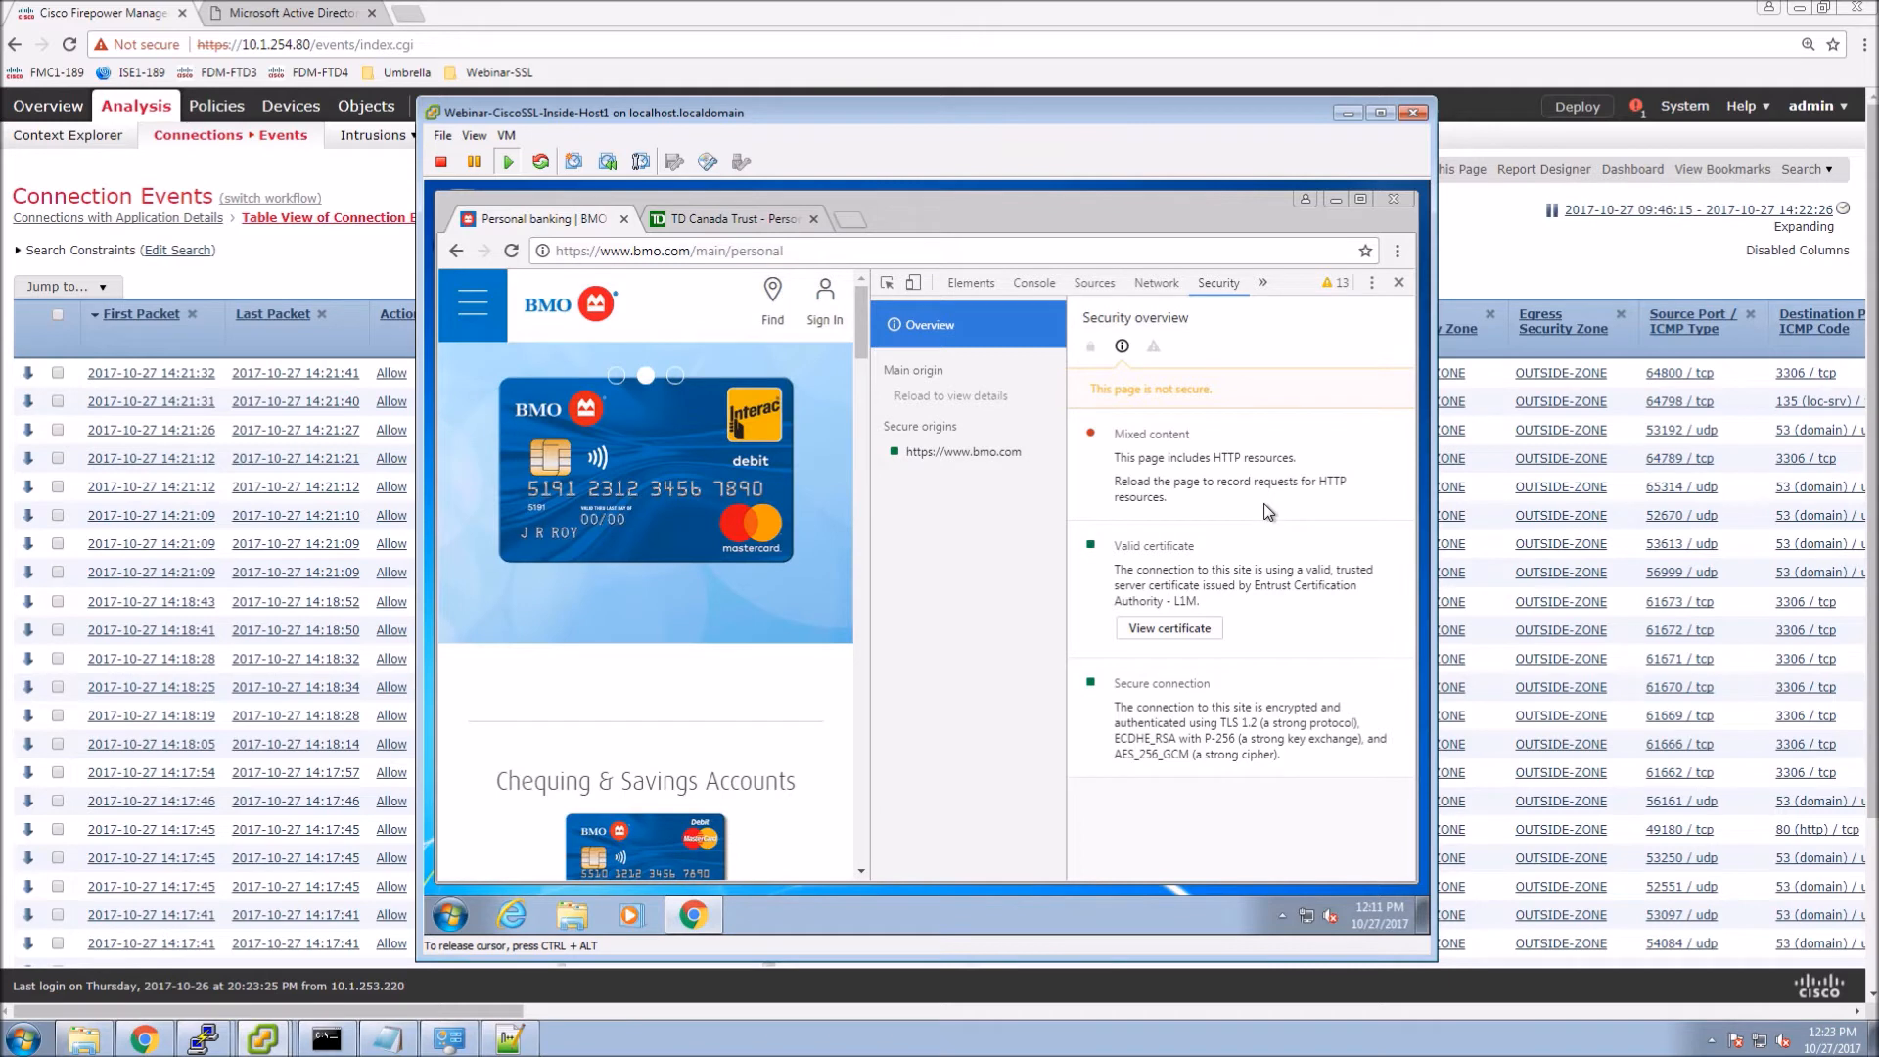
pyautogui.click(1170, 631)
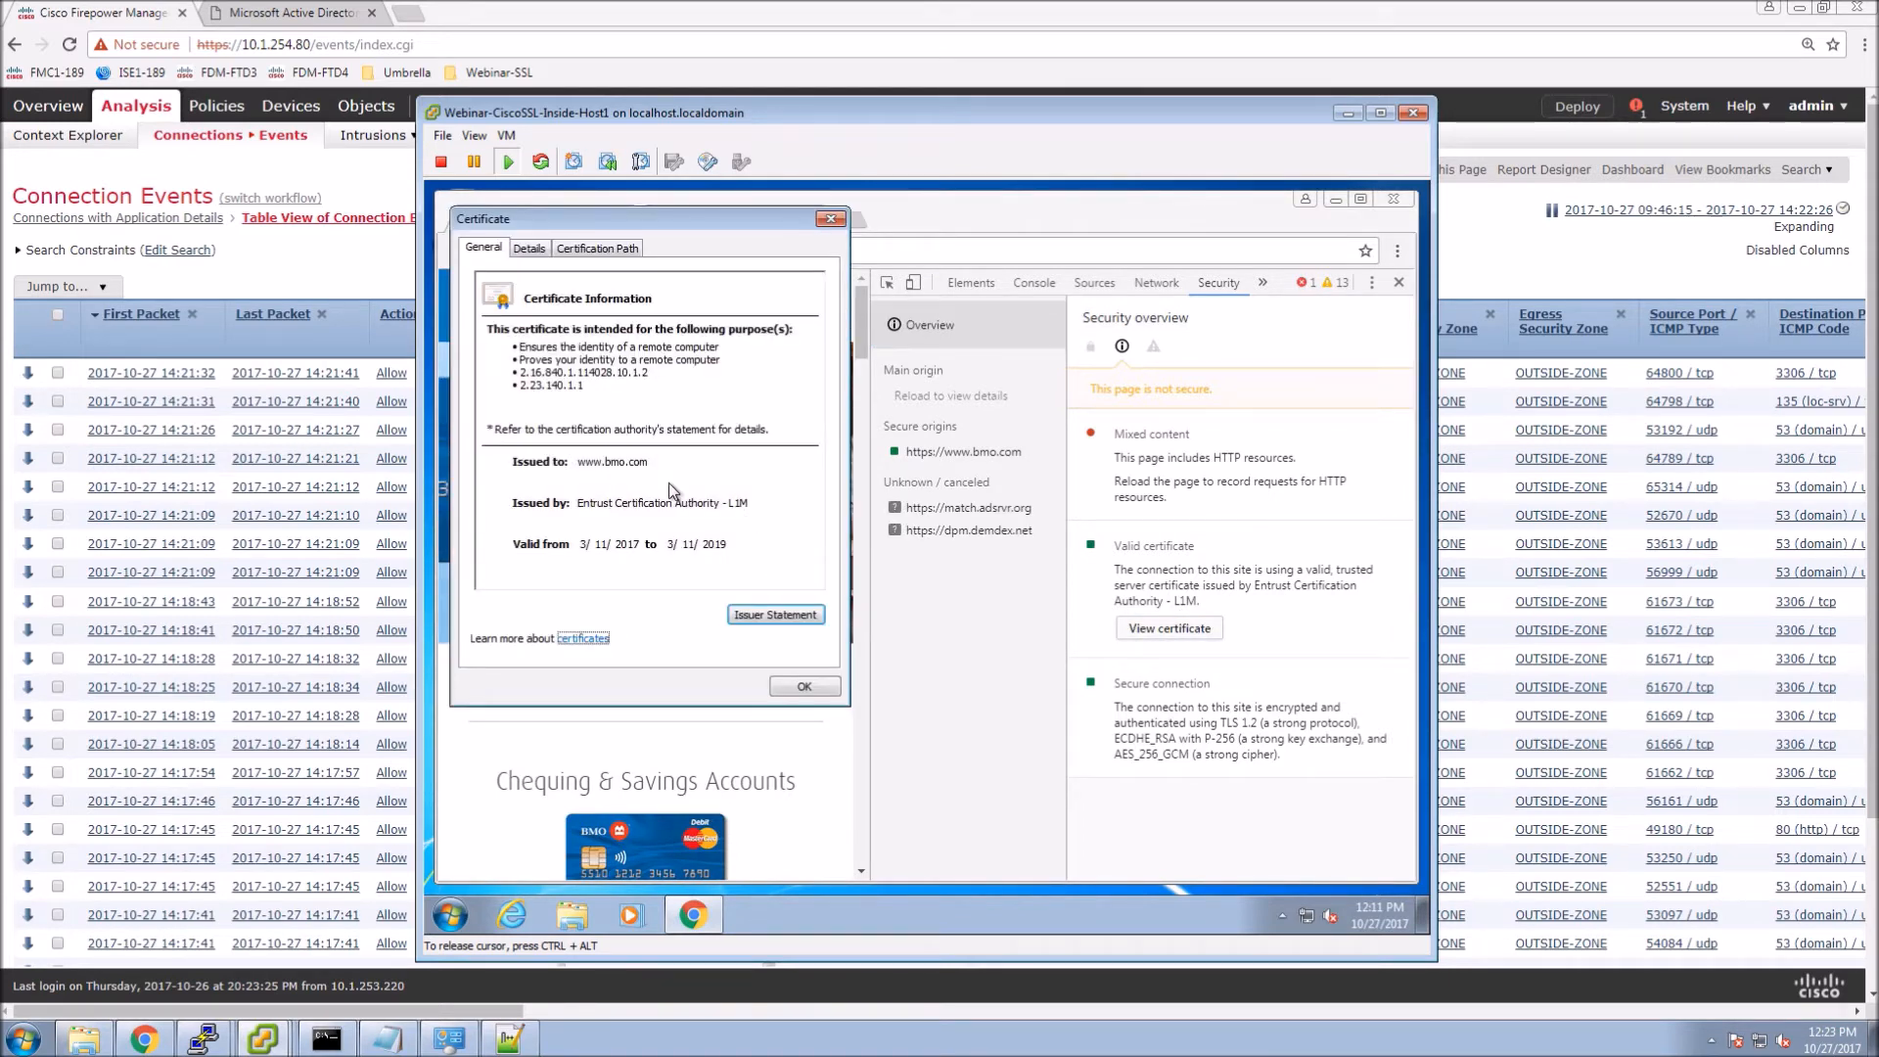
pyautogui.click(804, 688)
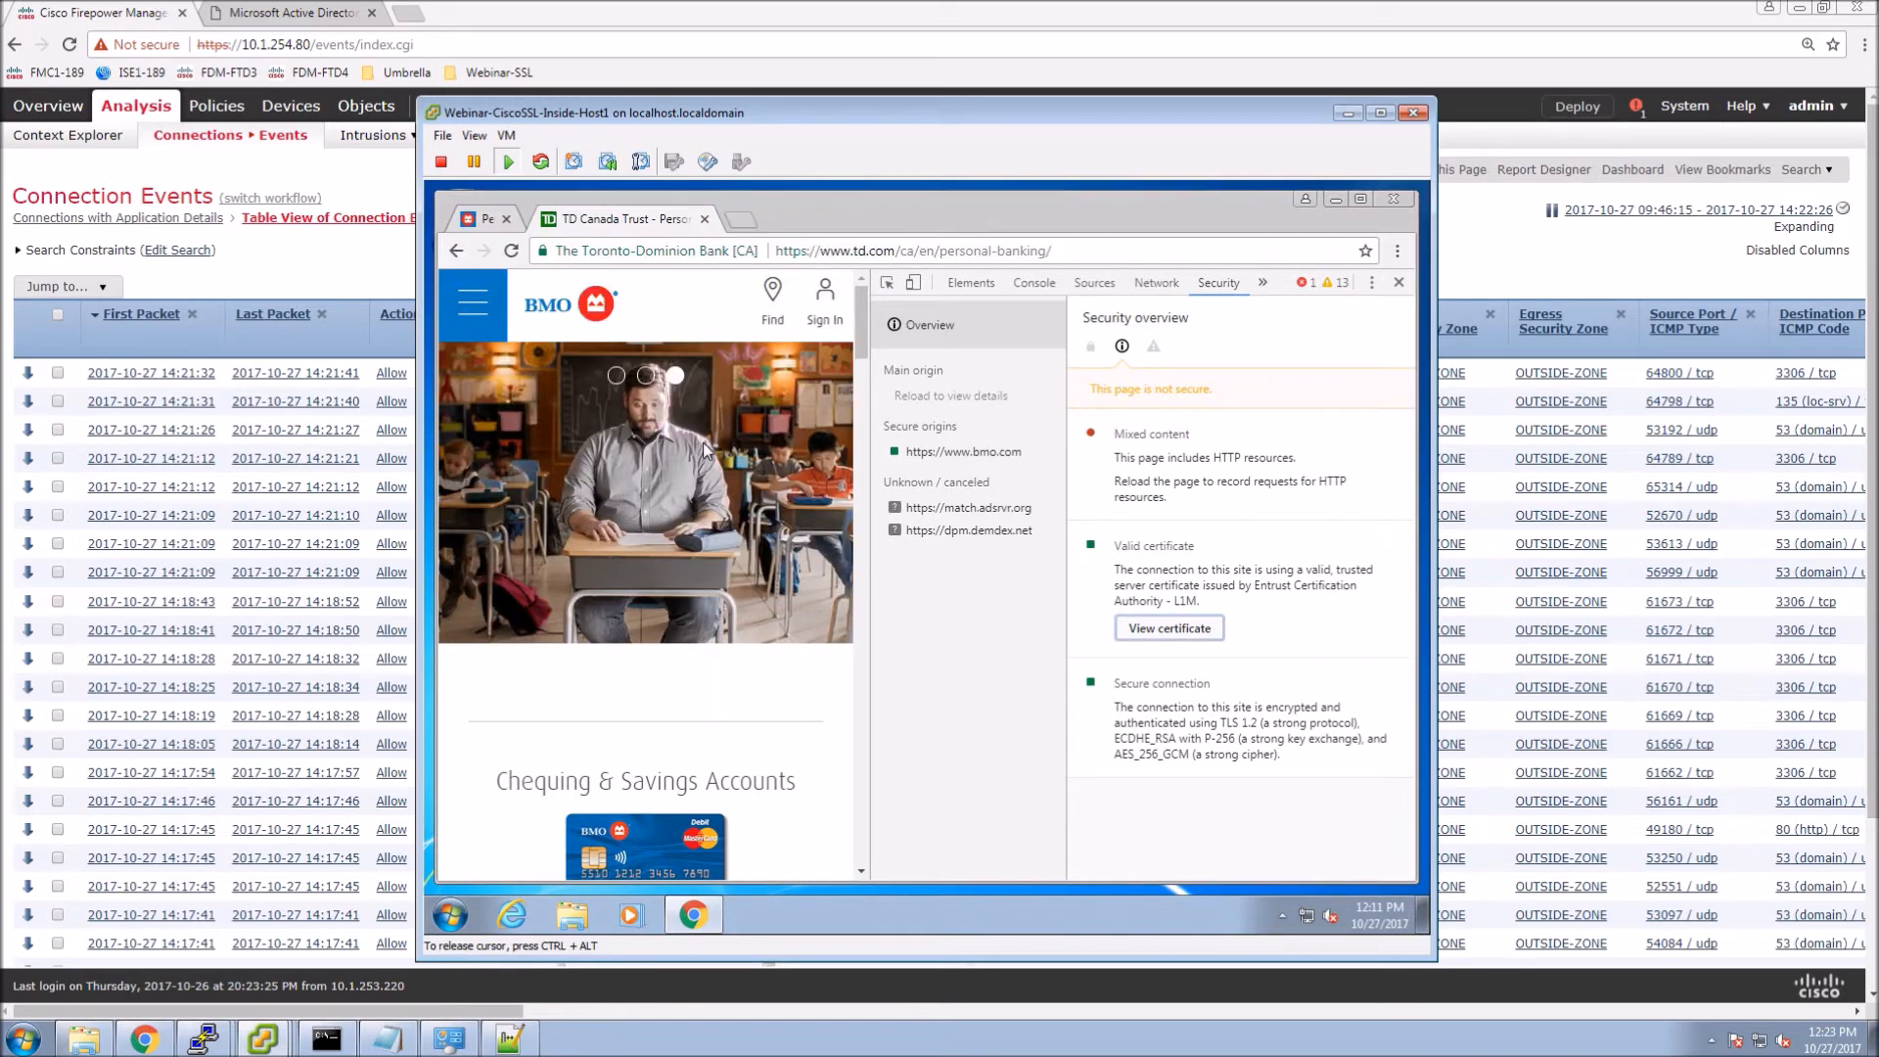
pyautogui.hotkey('ctrl', 'w')
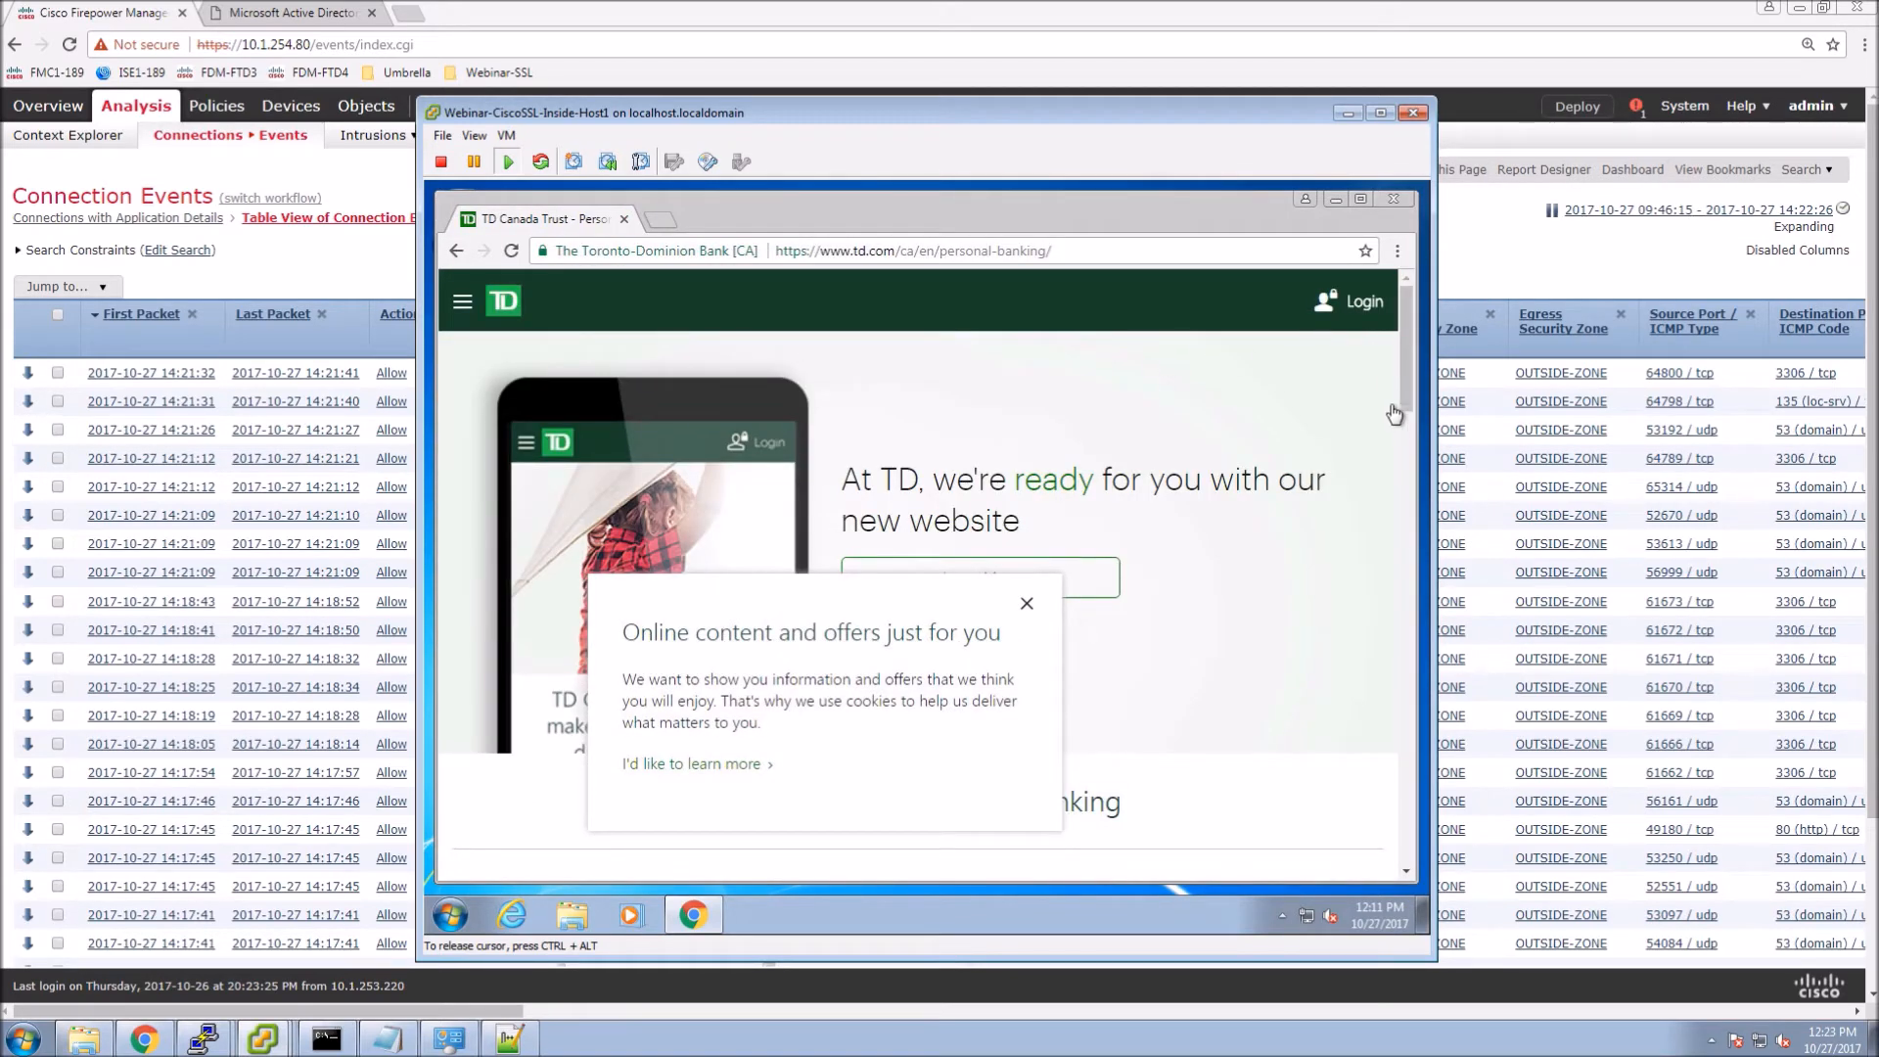
pyautogui.click(1398, 252)
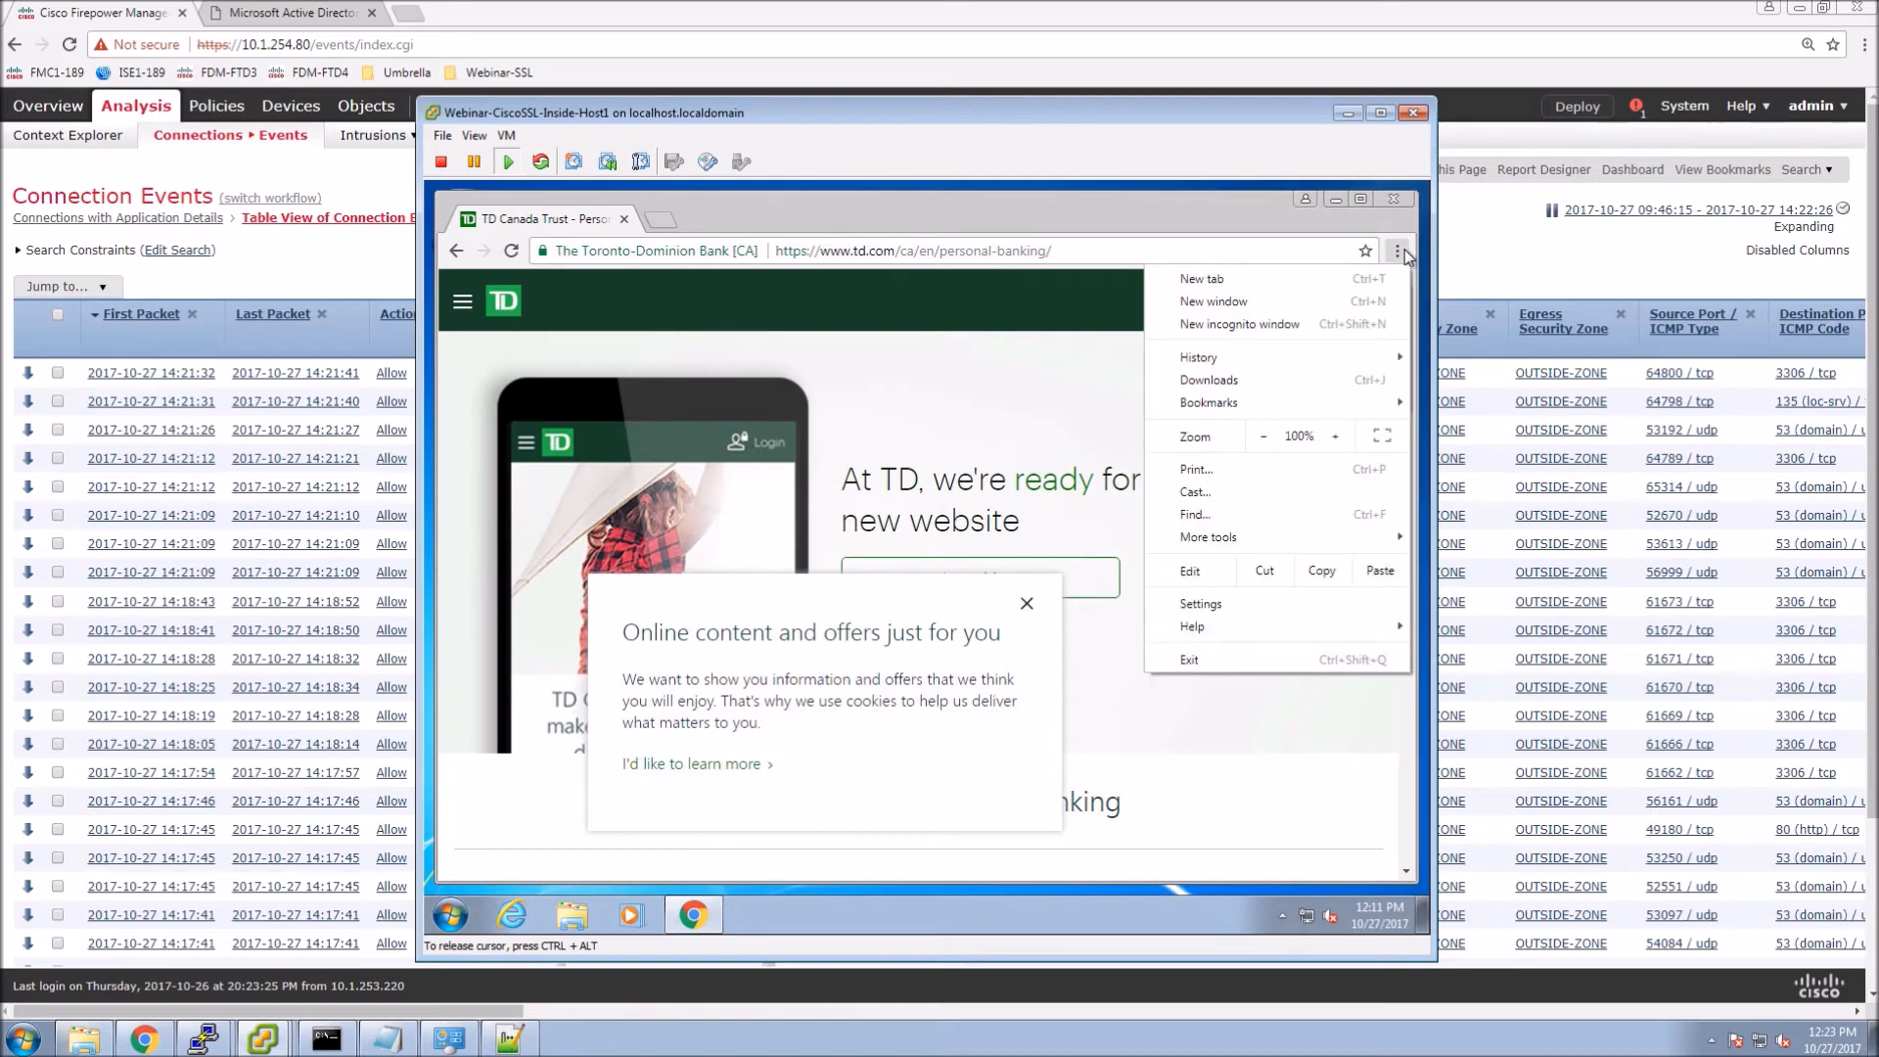
pyautogui.moveTo(1213, 542)
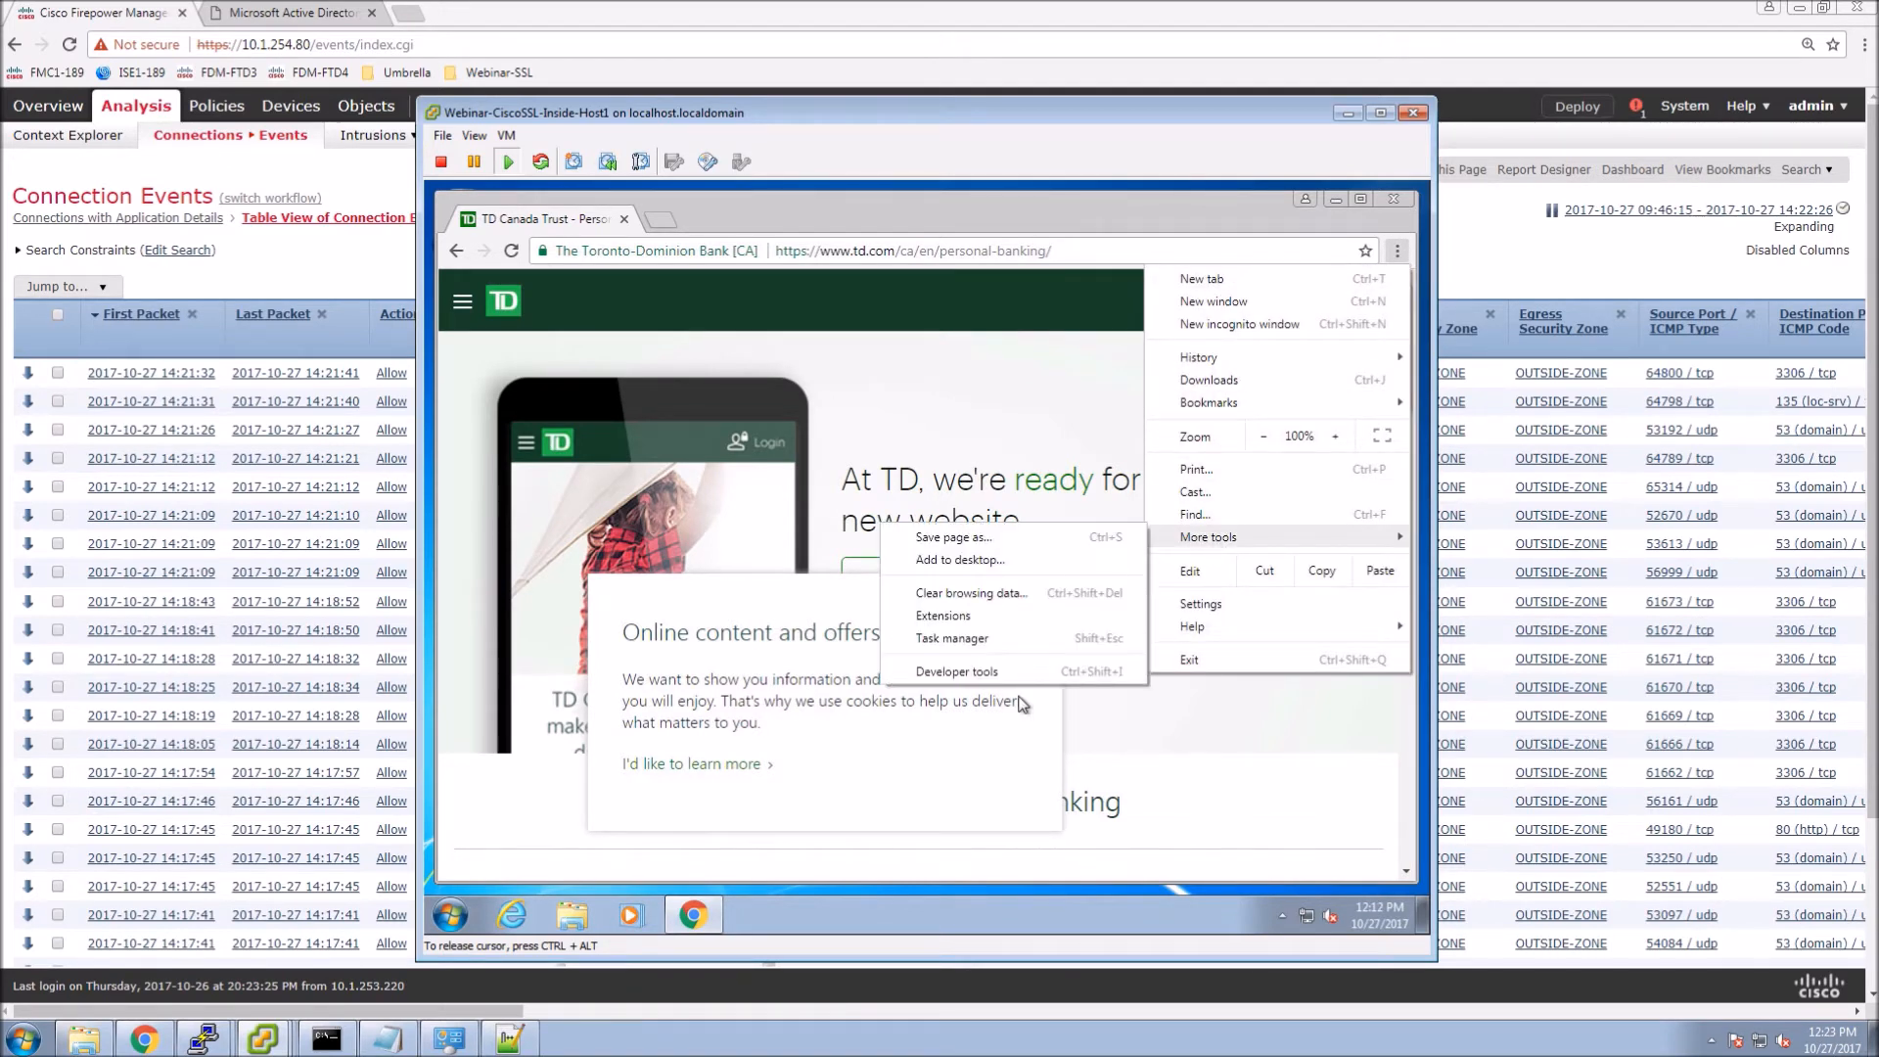
pyautogui.click(969, 672)
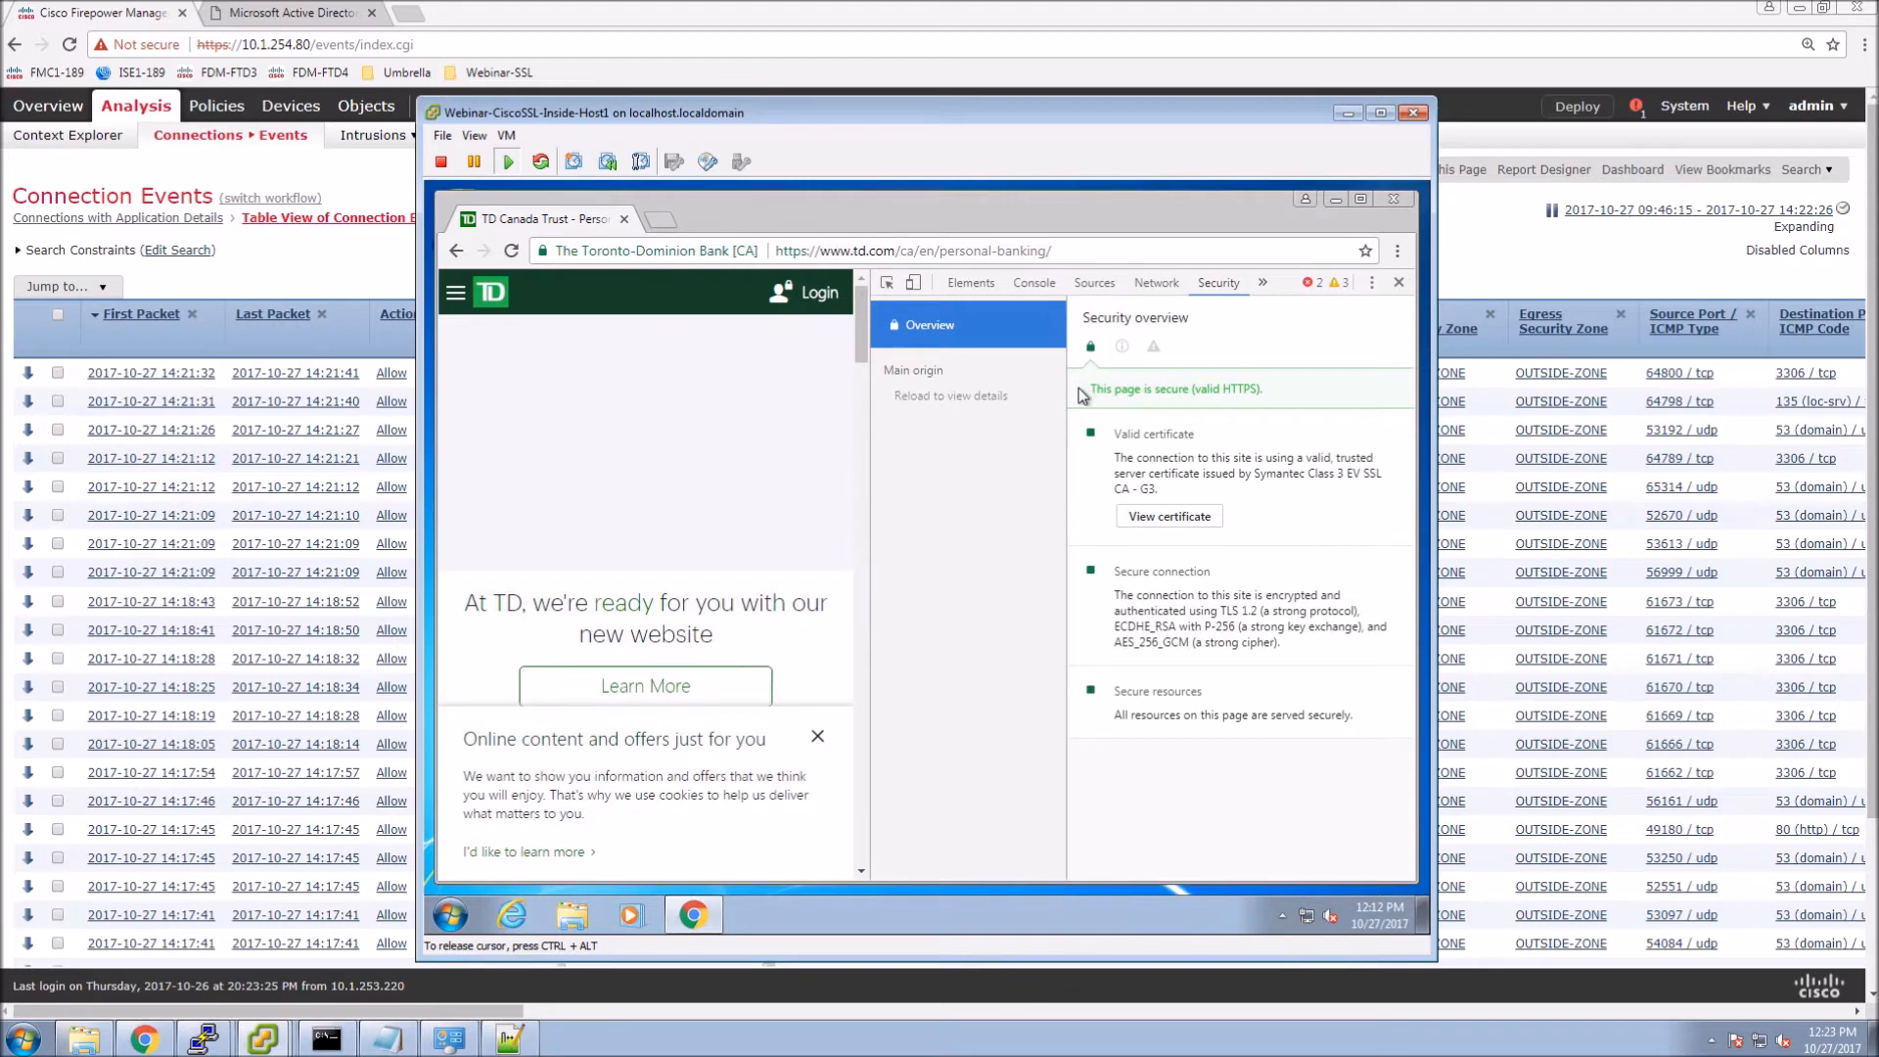
pyautogui.click(1167, 518)
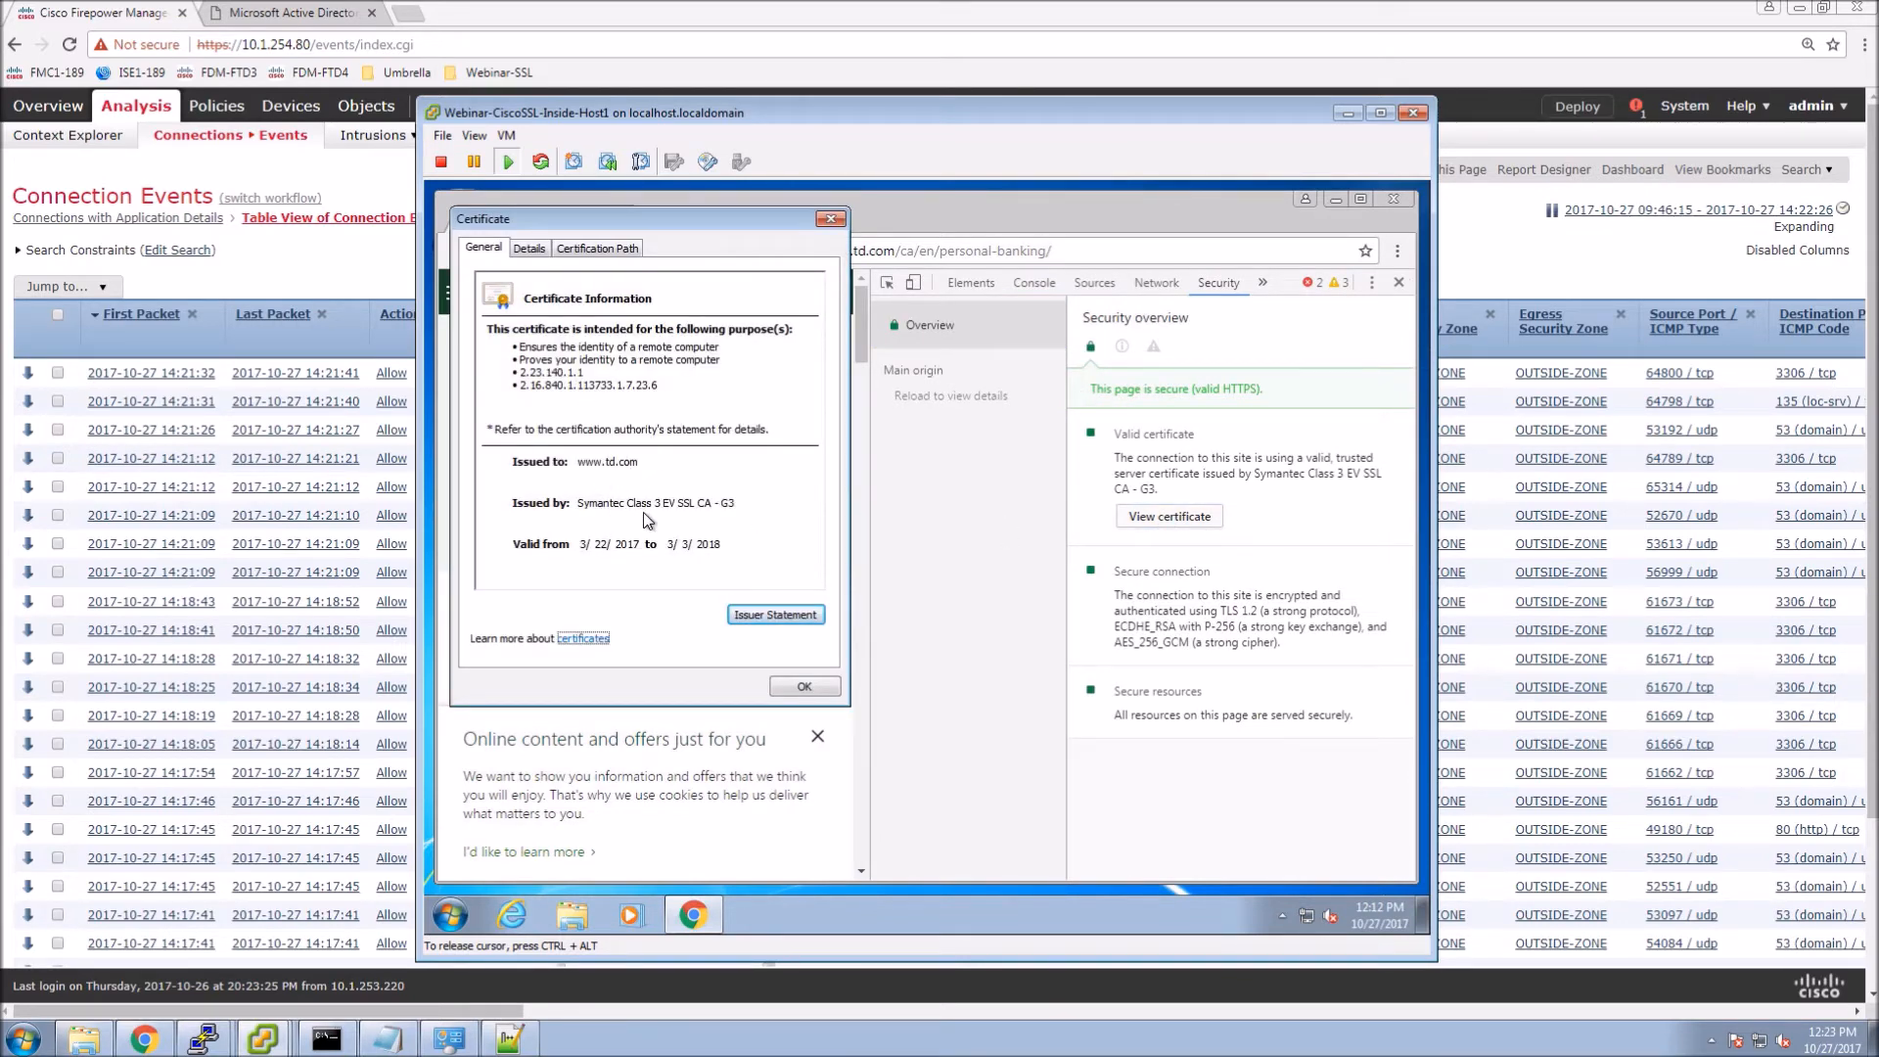
pyautogui.click(805, 686)
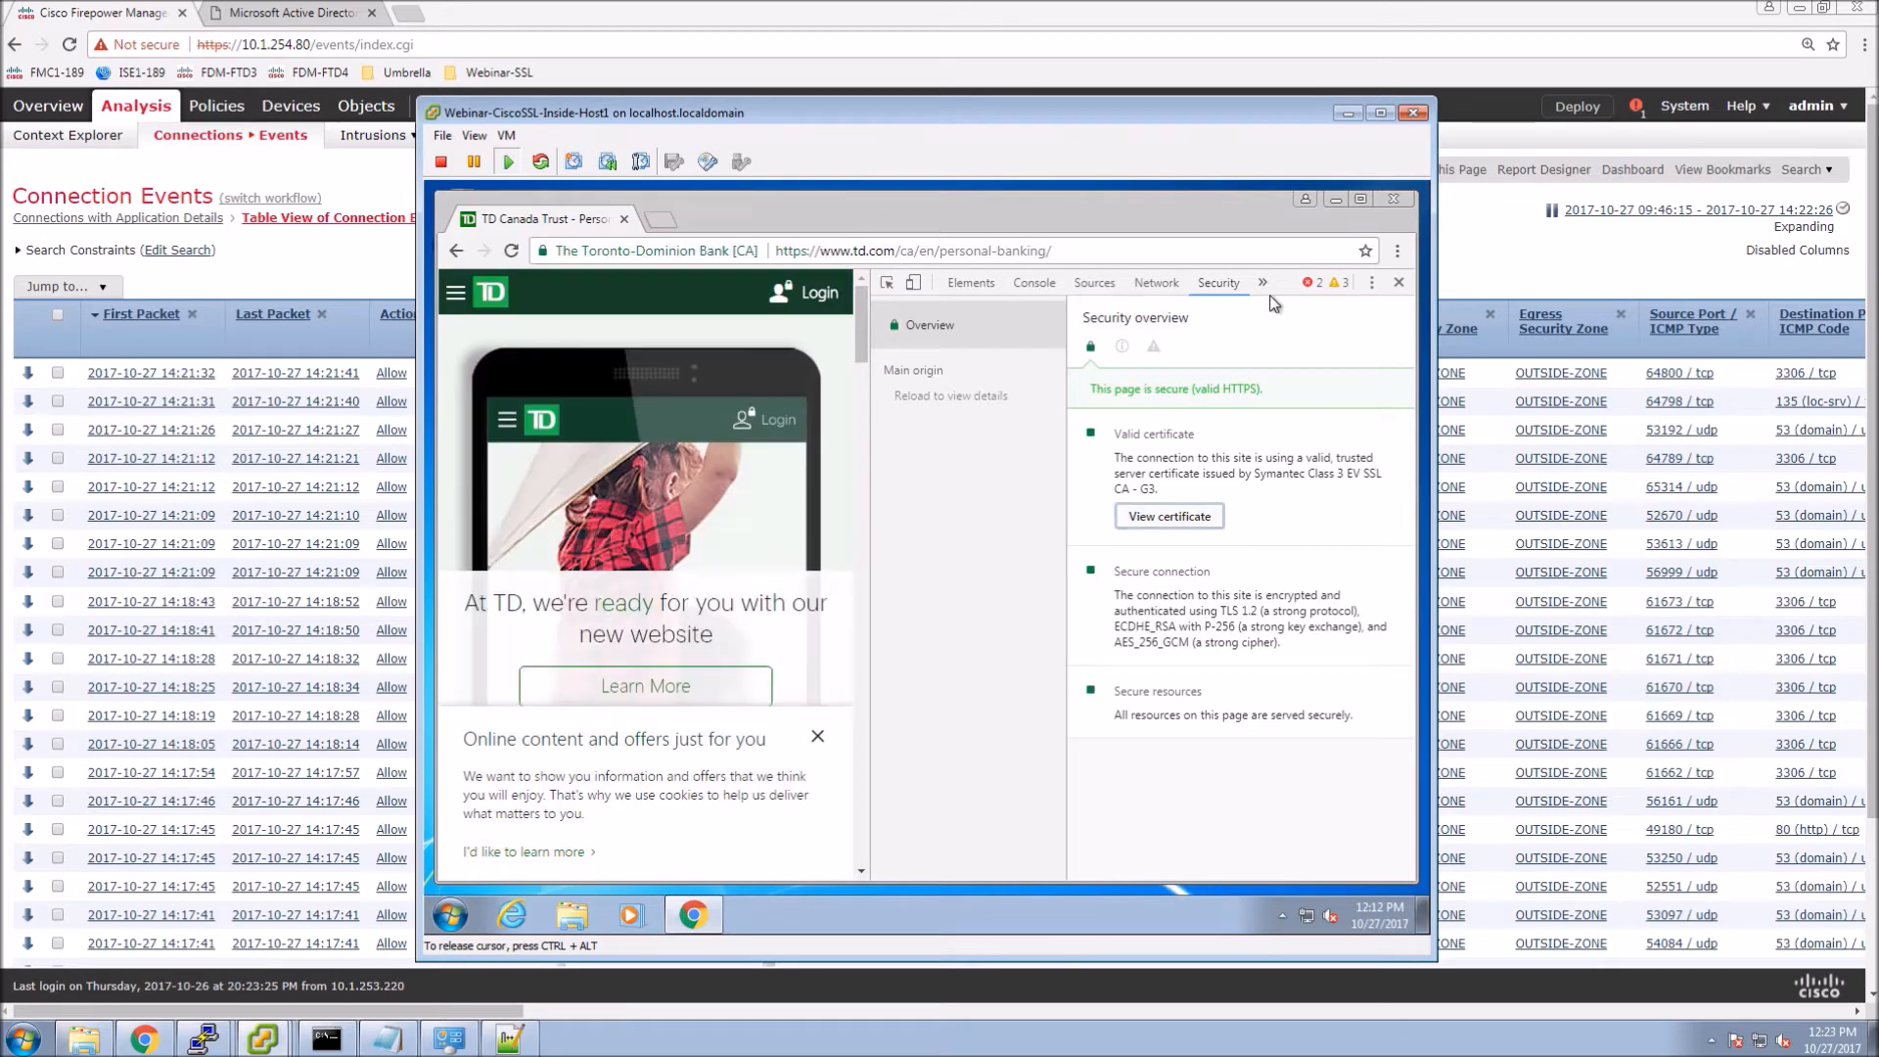
# Load cibc.com and confirm its original Symantec-issued certificate.
pyautogui.click(1097, 256)
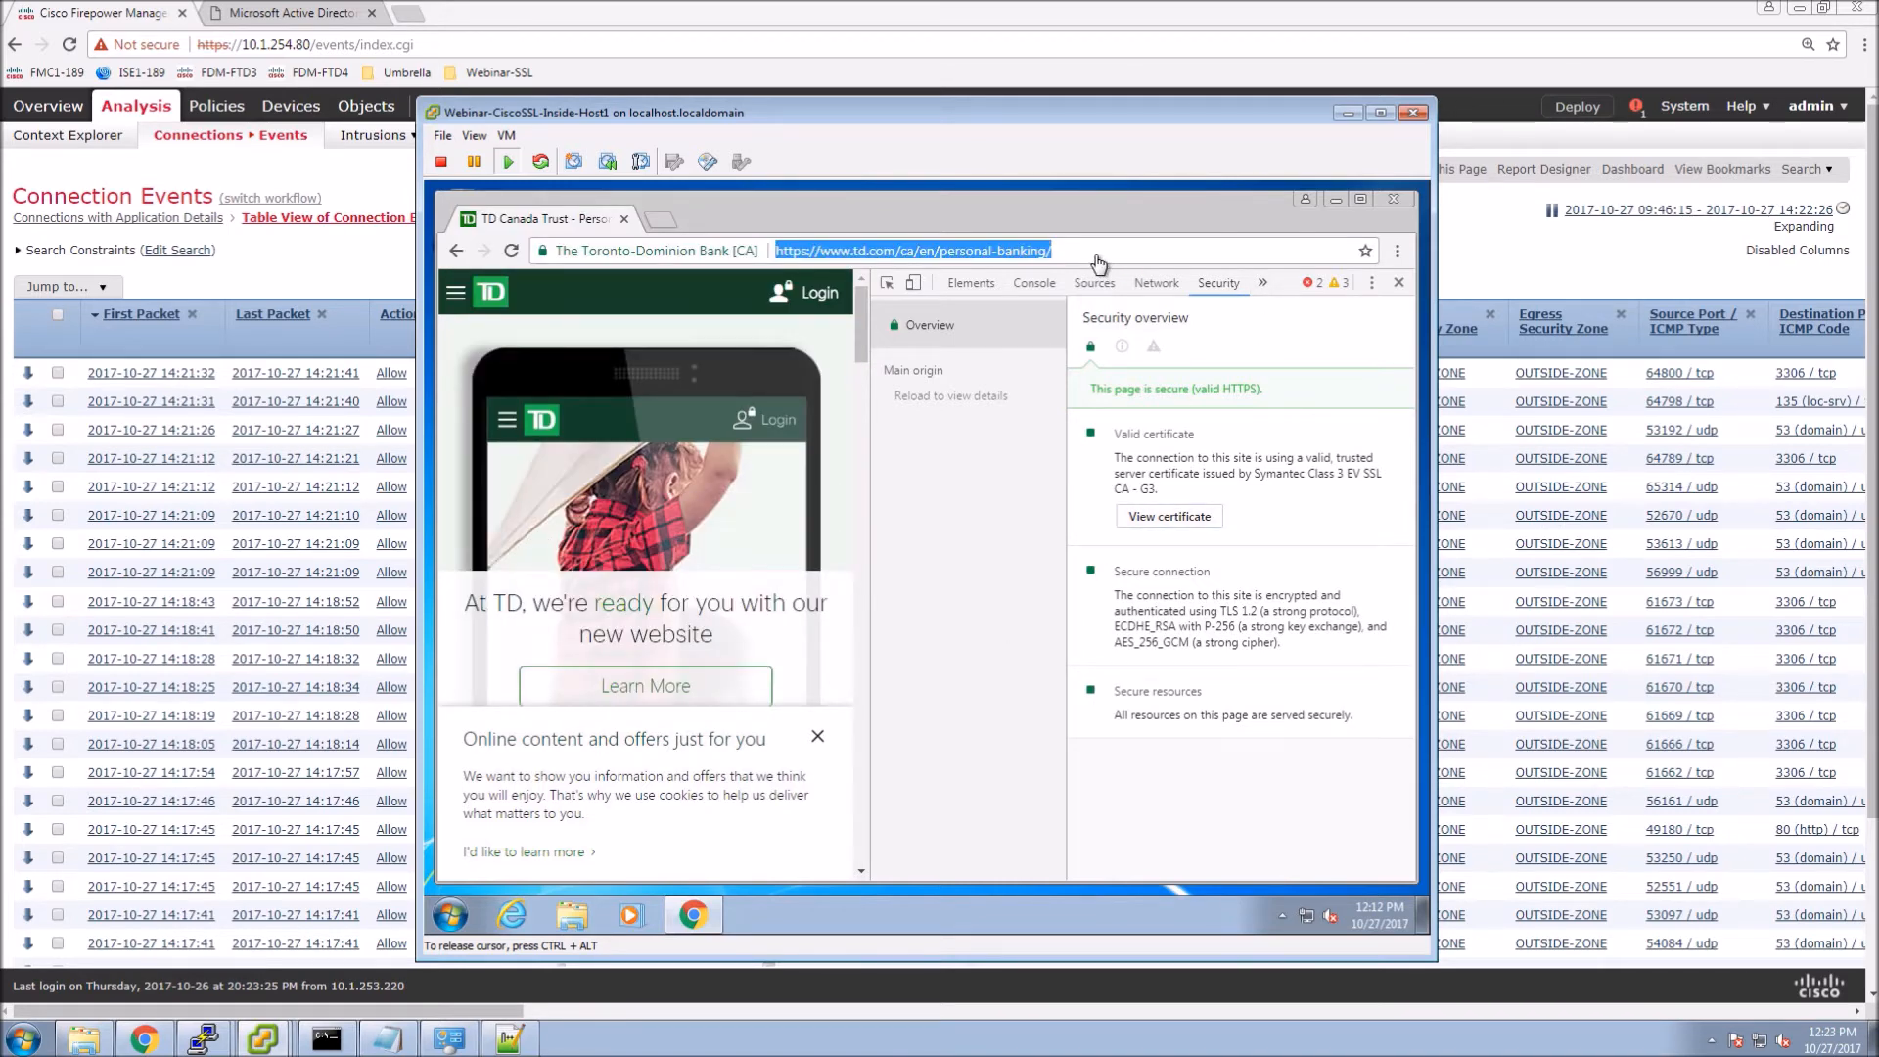
pyautogui.write('cibc.com')
pyautogui.press('Return')
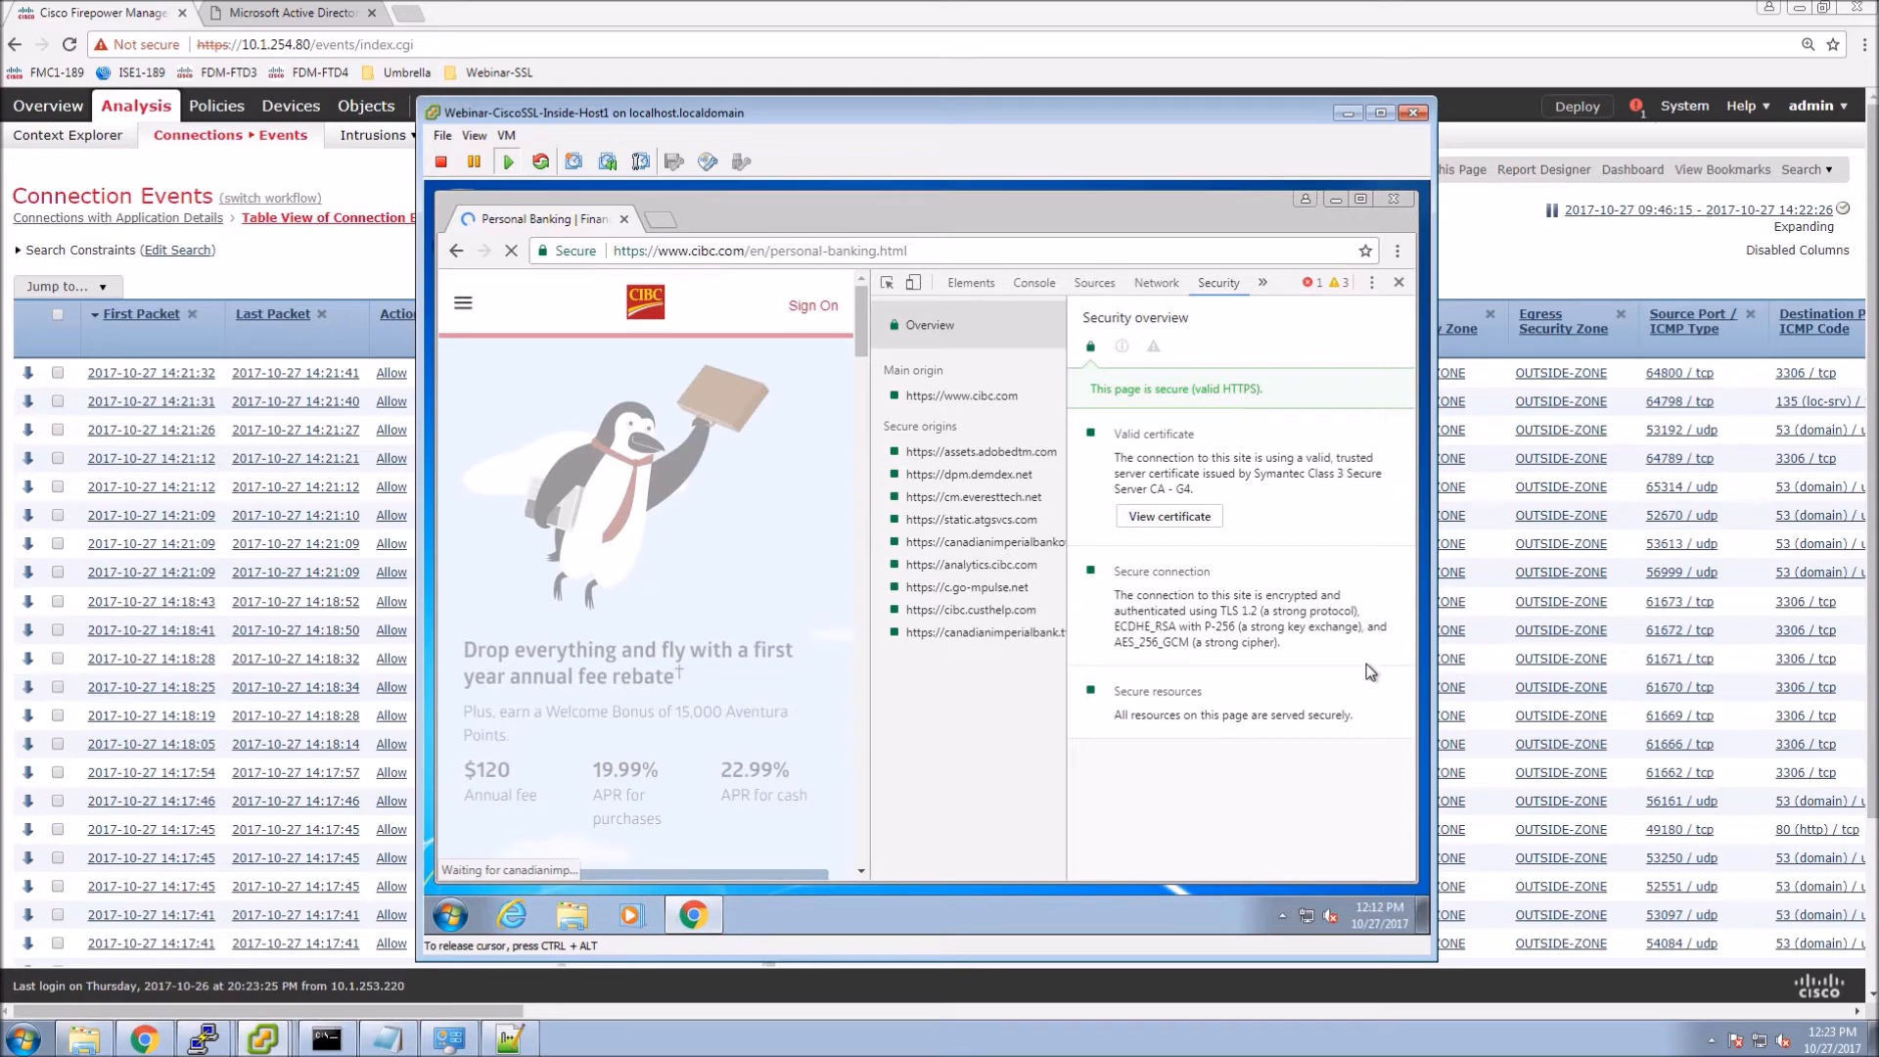
pyautogui.click(1171, 516)
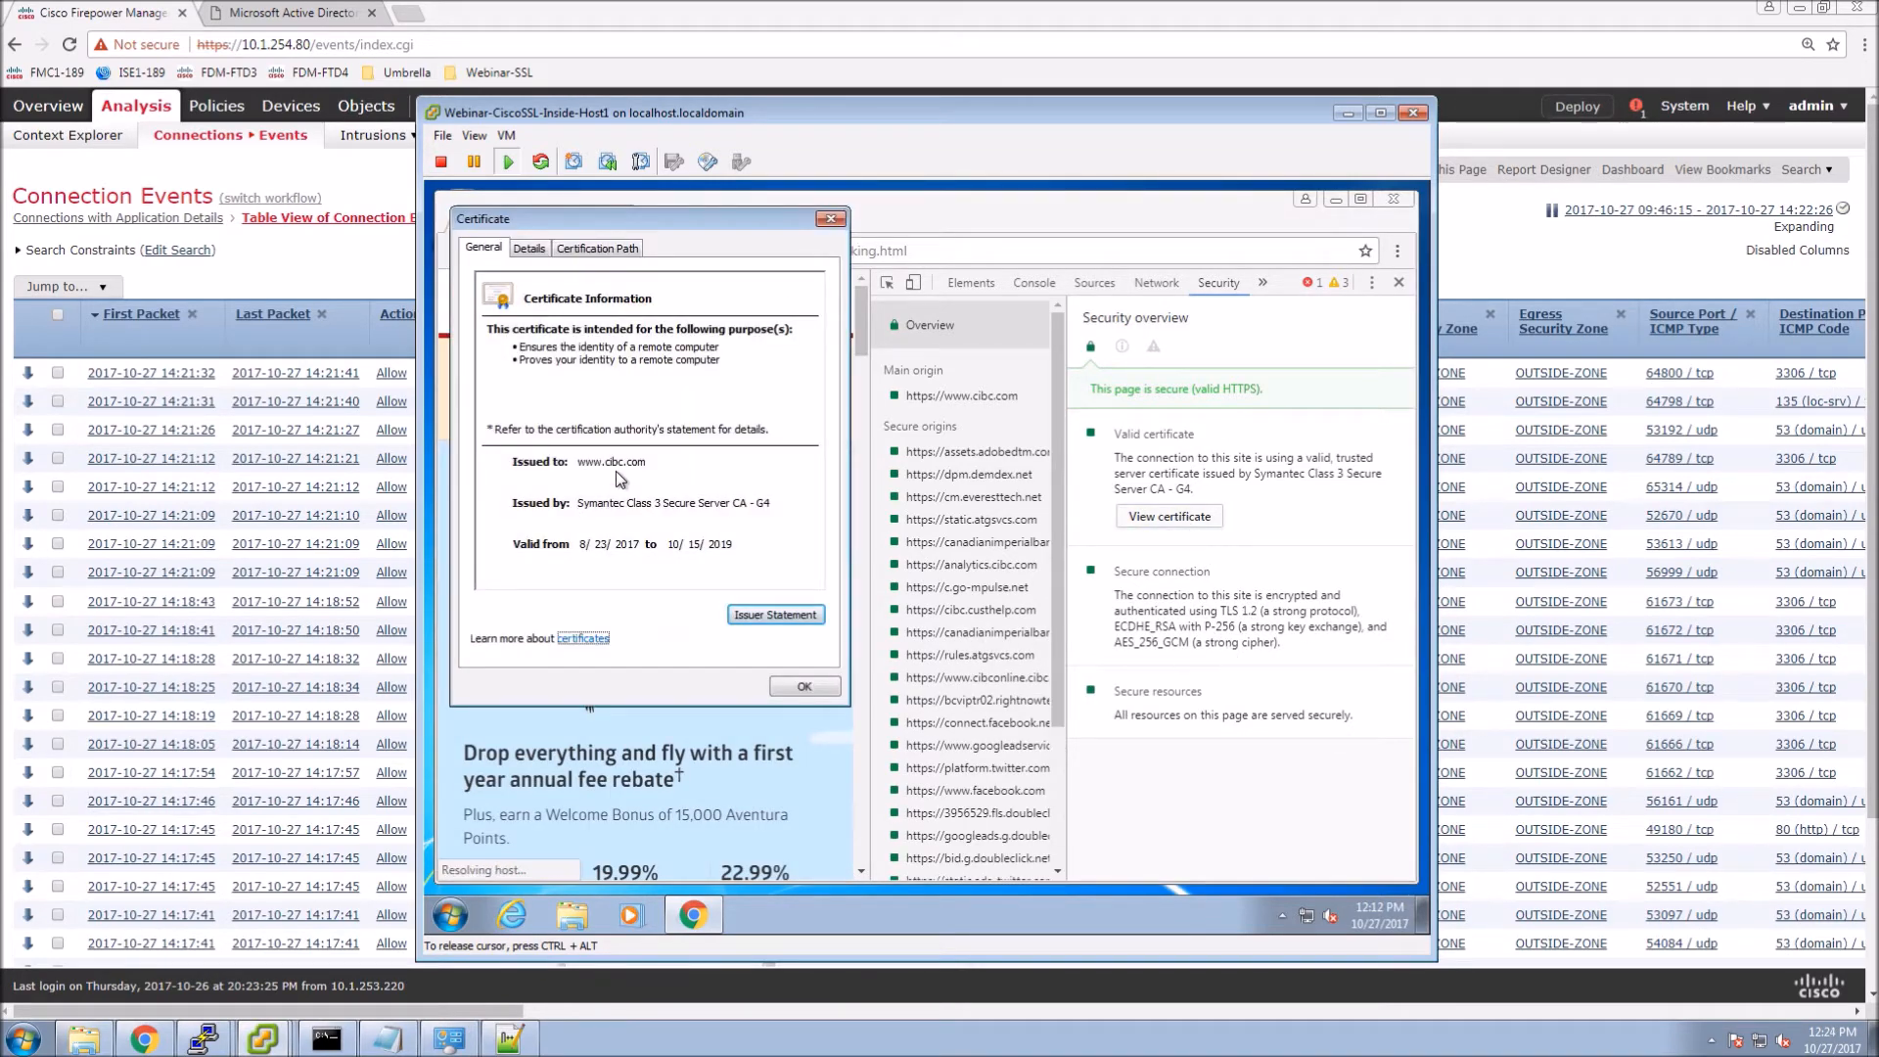
pyautogui.click(802, 687)
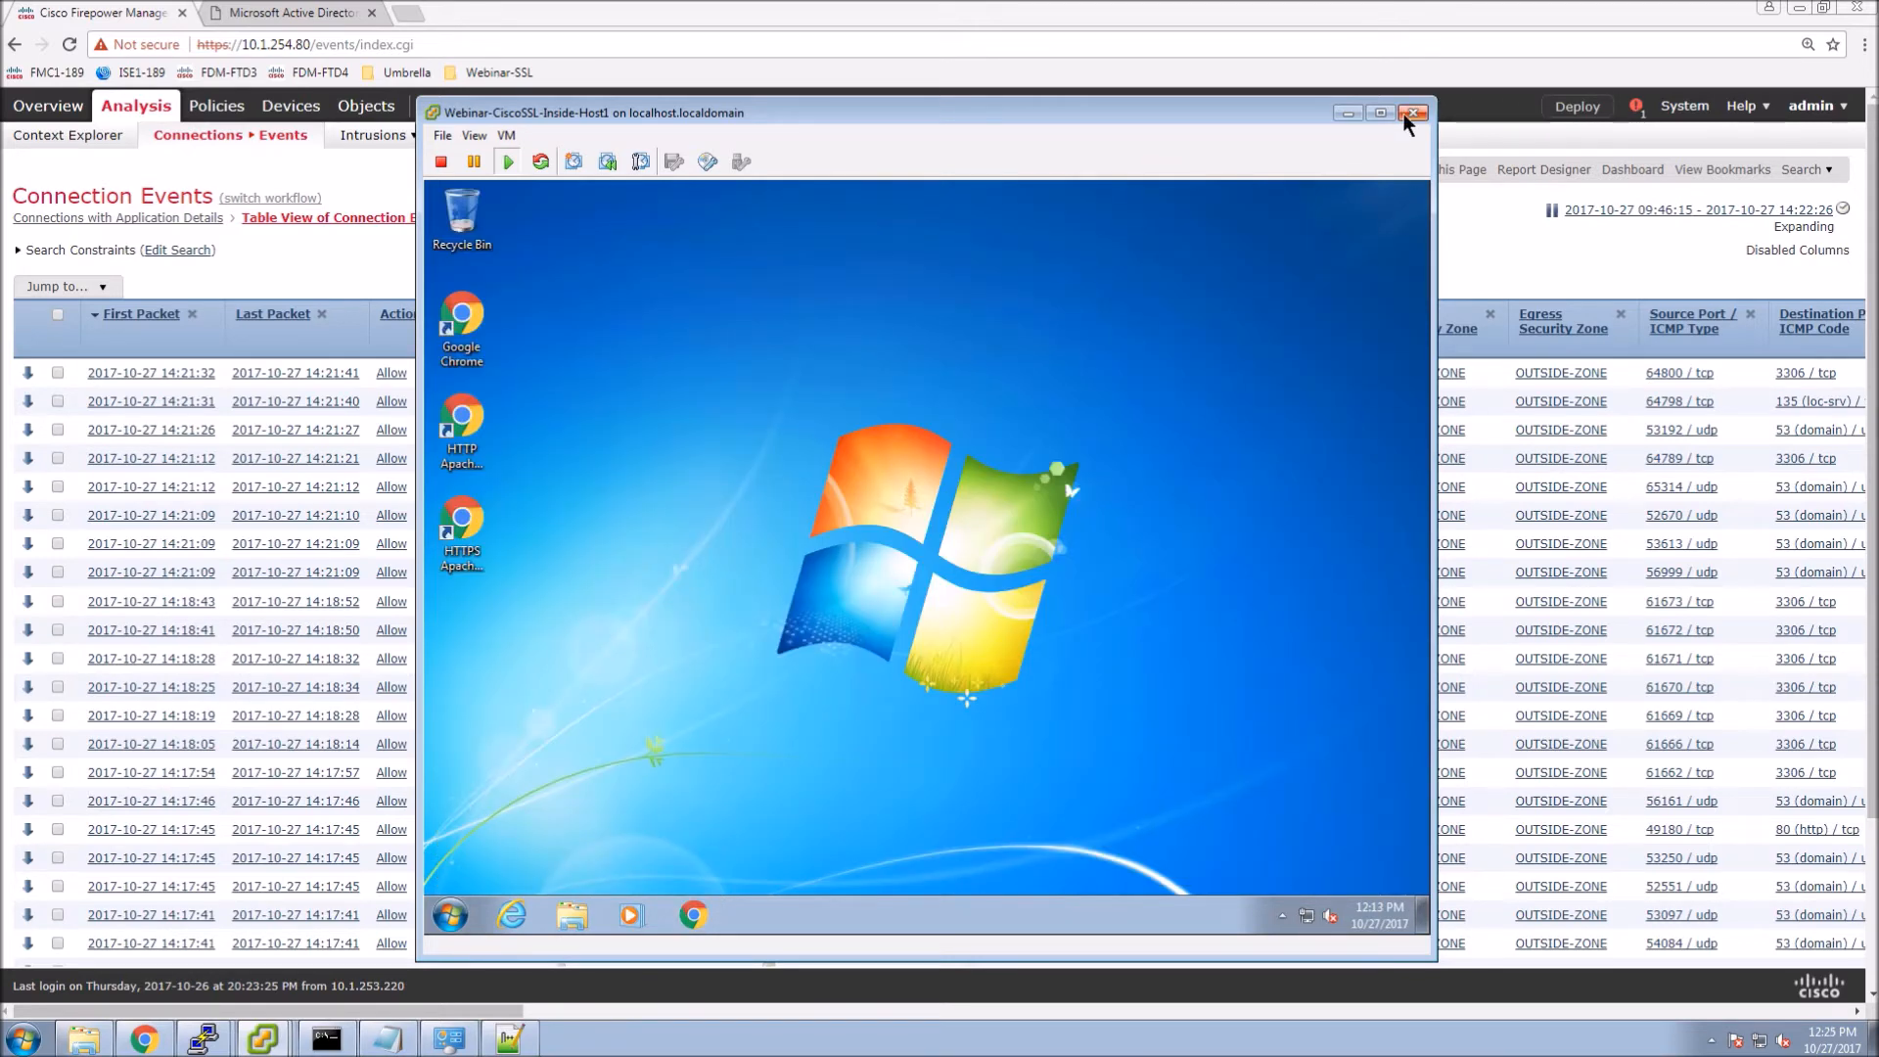
# Close the VM console, reload Connection Events with resubmit, and open the event search form.
pyautogui.click(1406, 113)
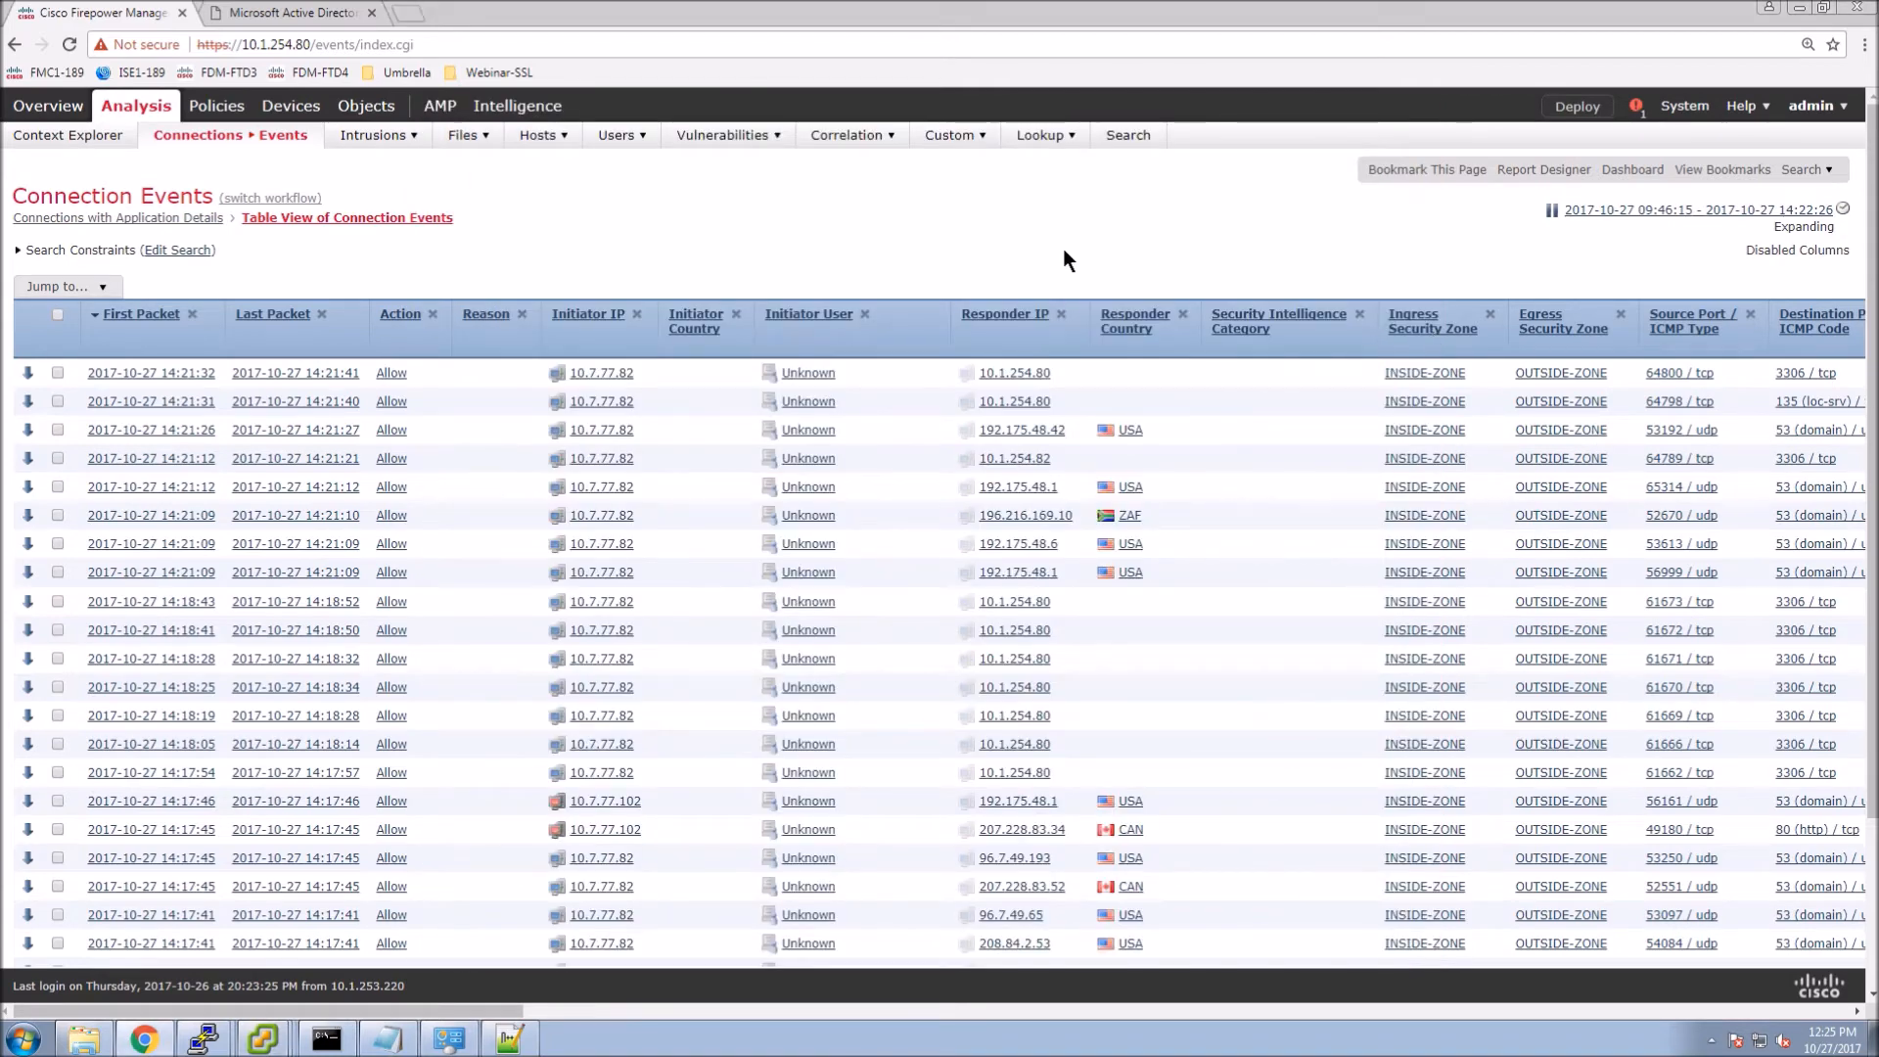
pyautogui.press('F5')
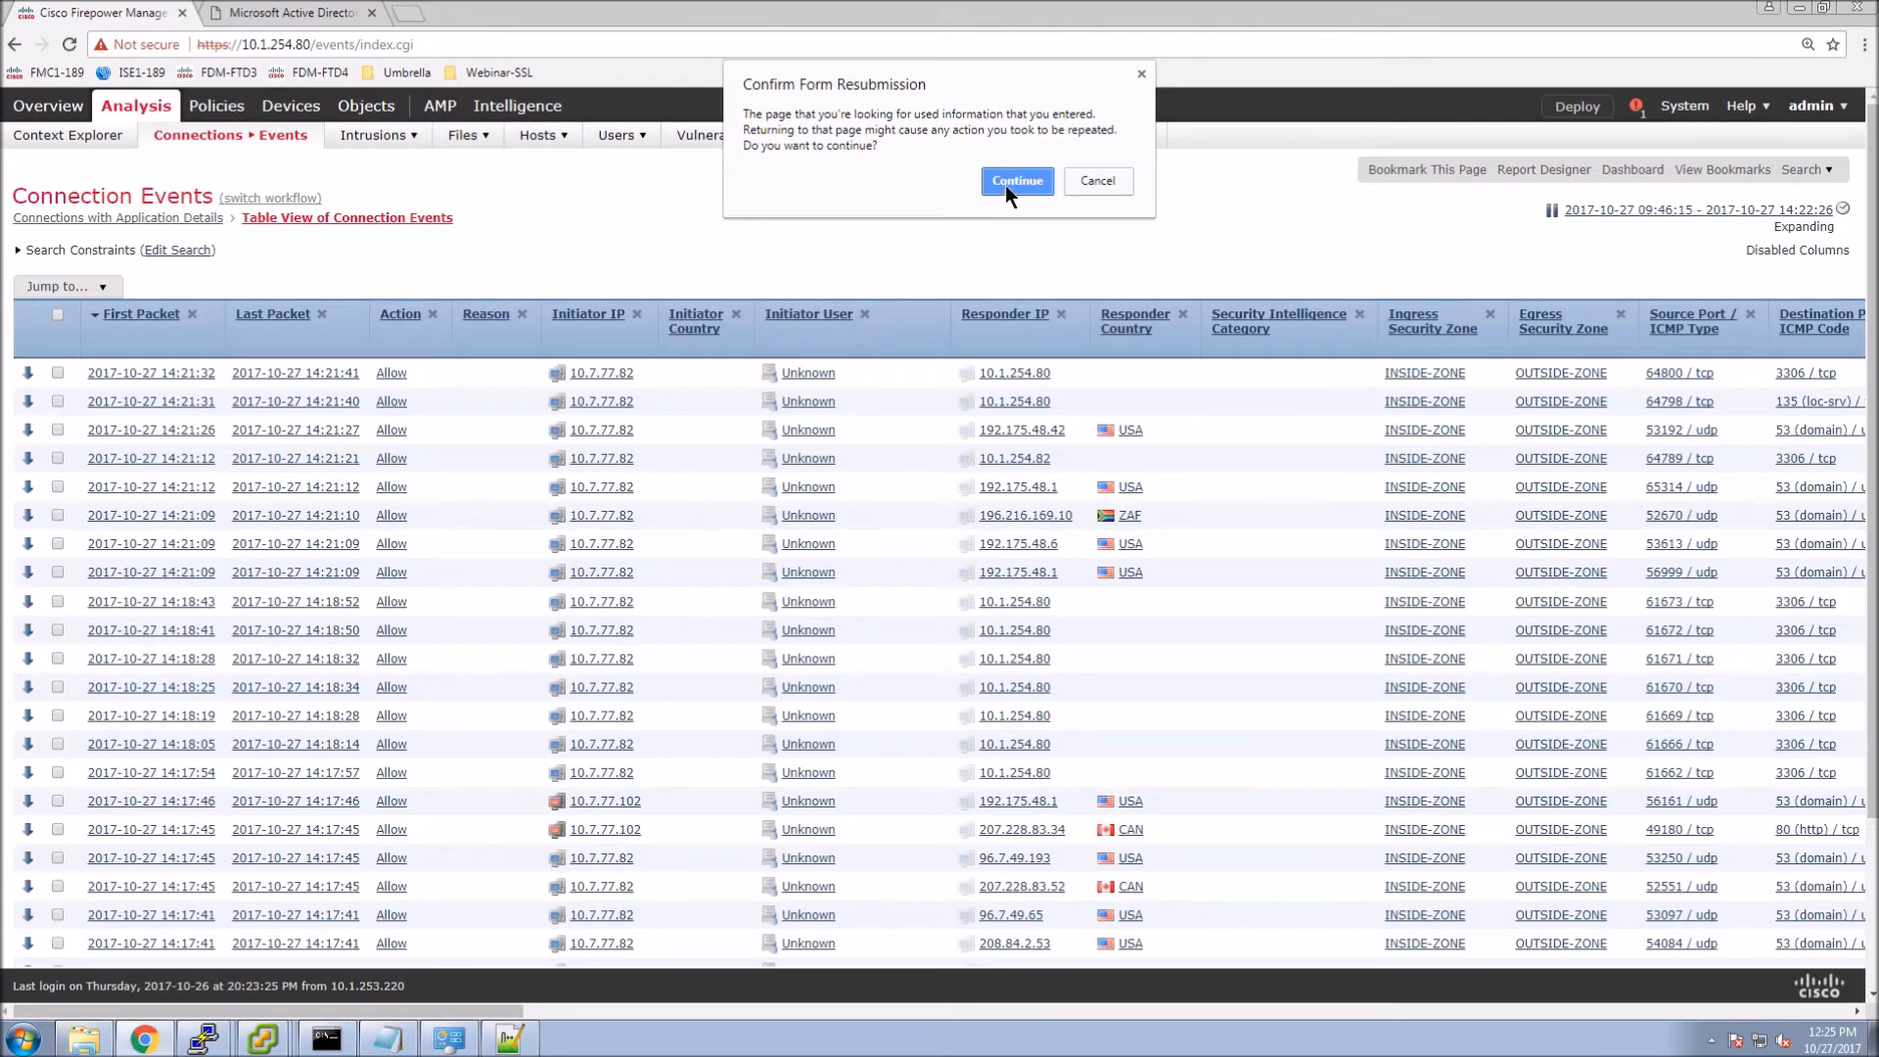
pyautogui.press('Return')
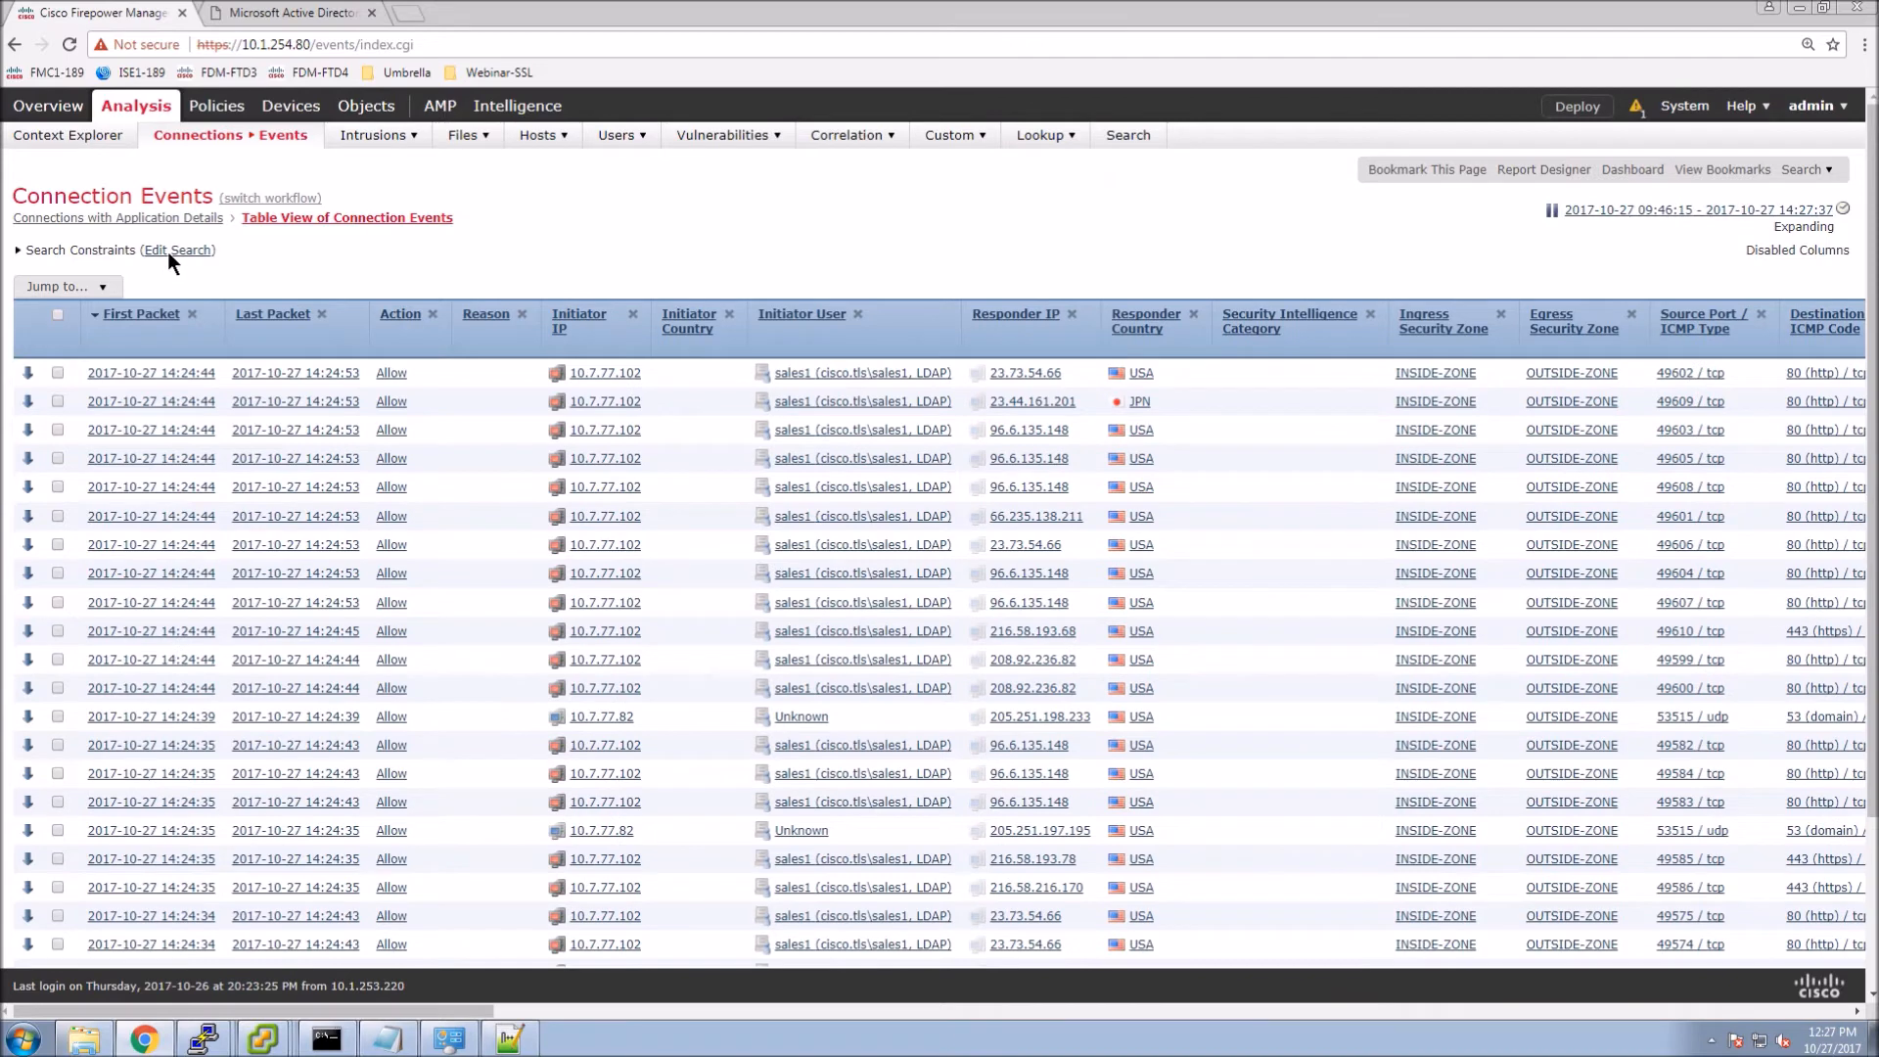
pyautogui.click(168, 250)
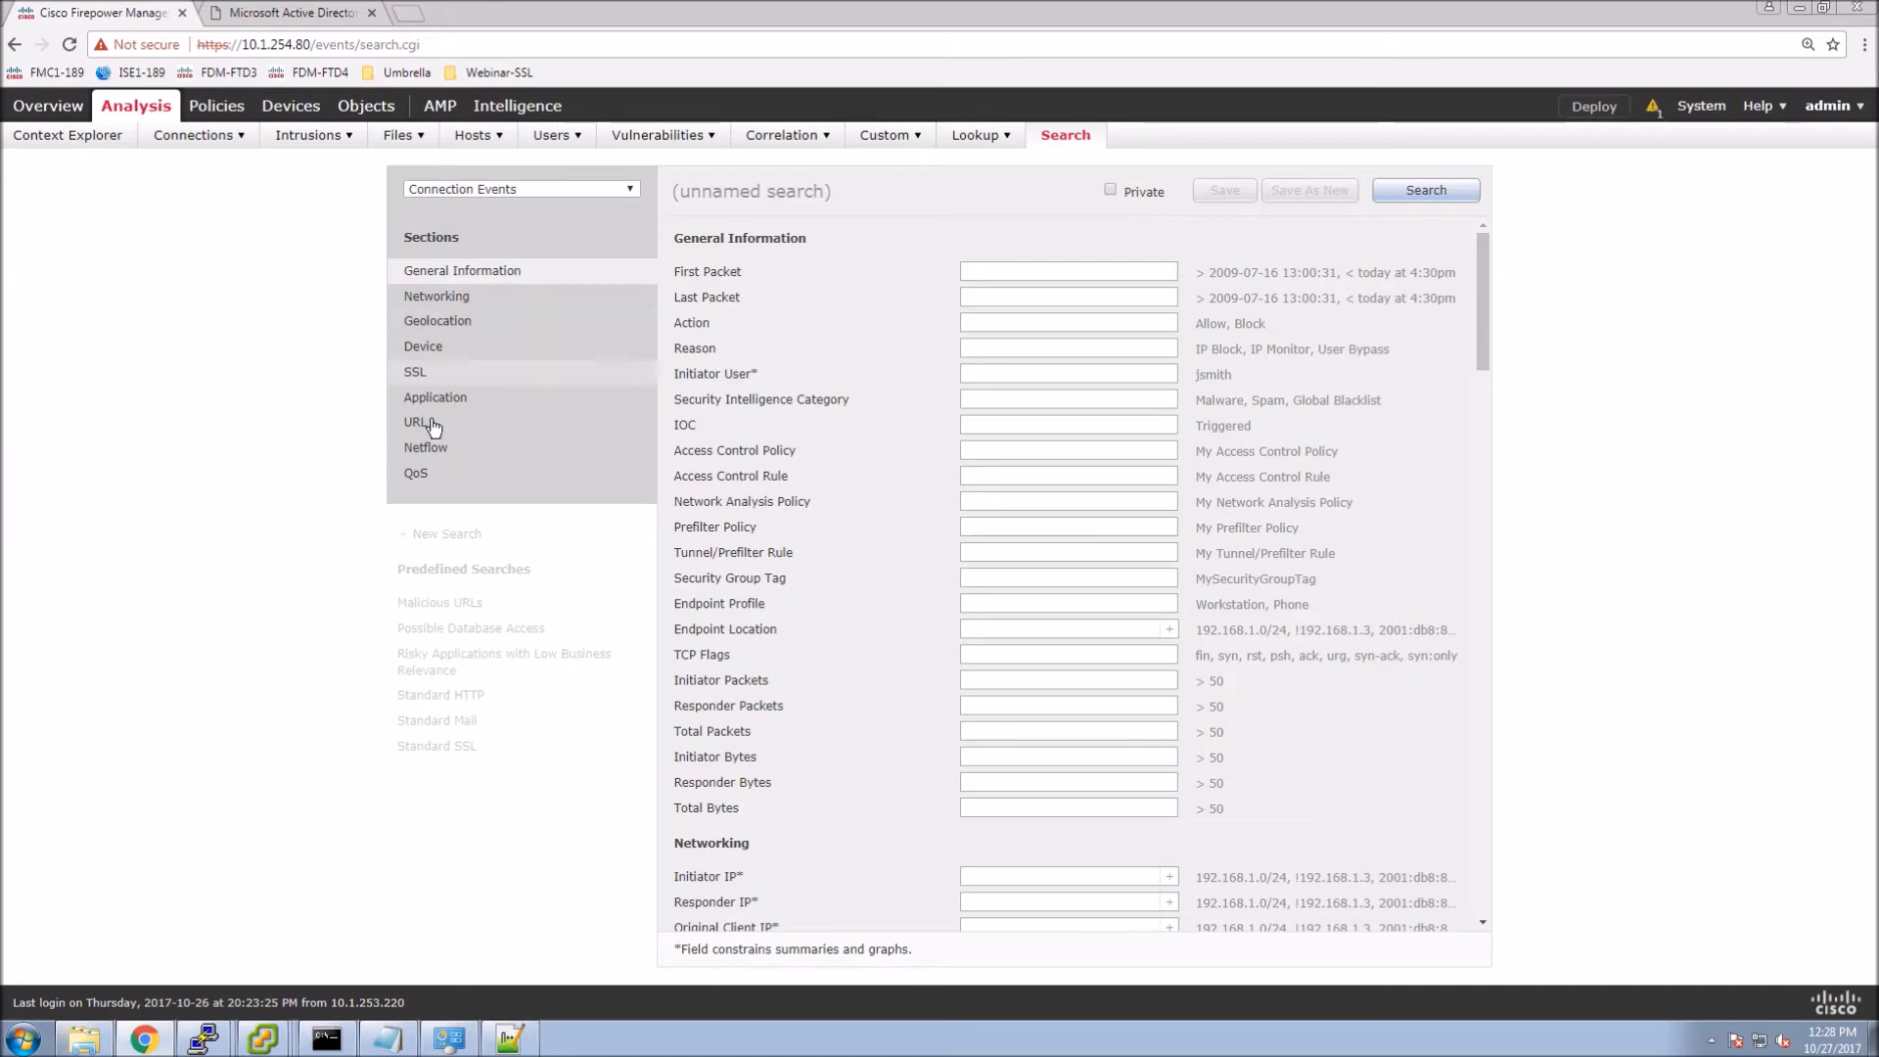
# Search connection events with the URL criterion set to cibc.com.
pyautogui.click(425, 424)
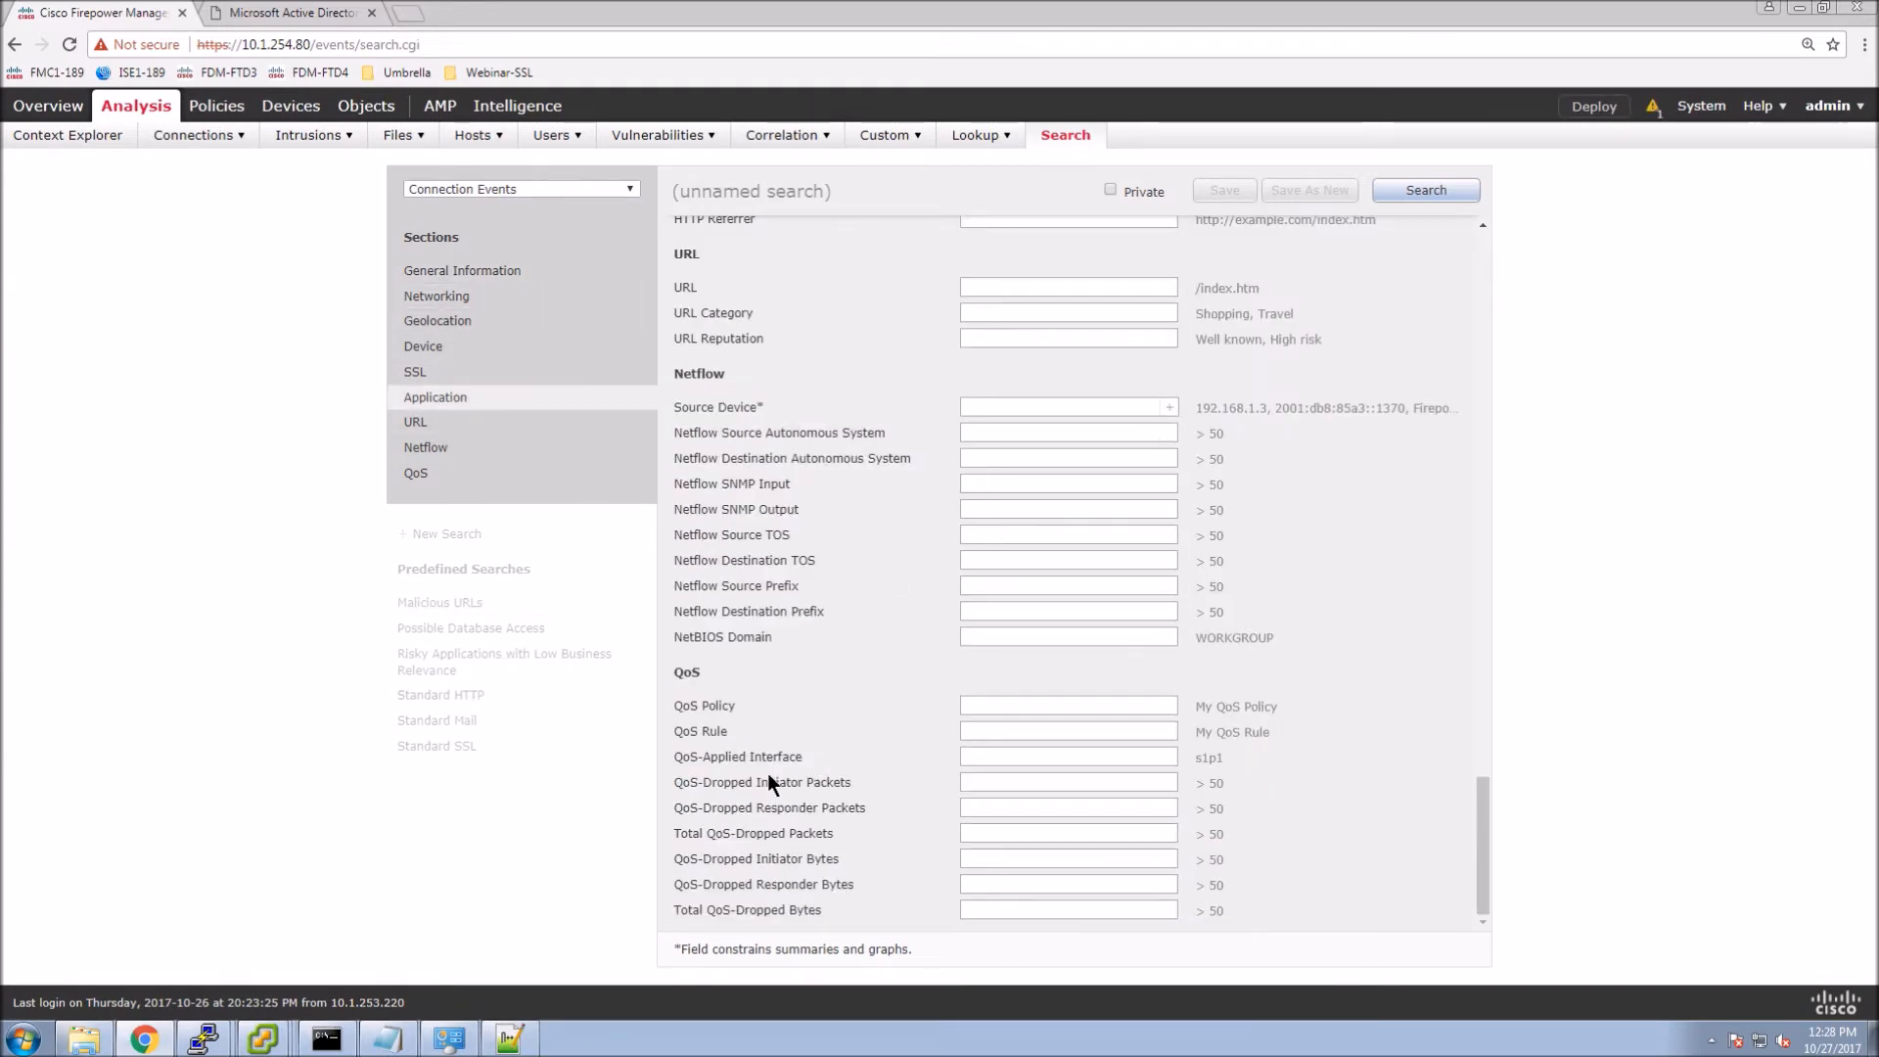
pyautogui.click(998, 287)
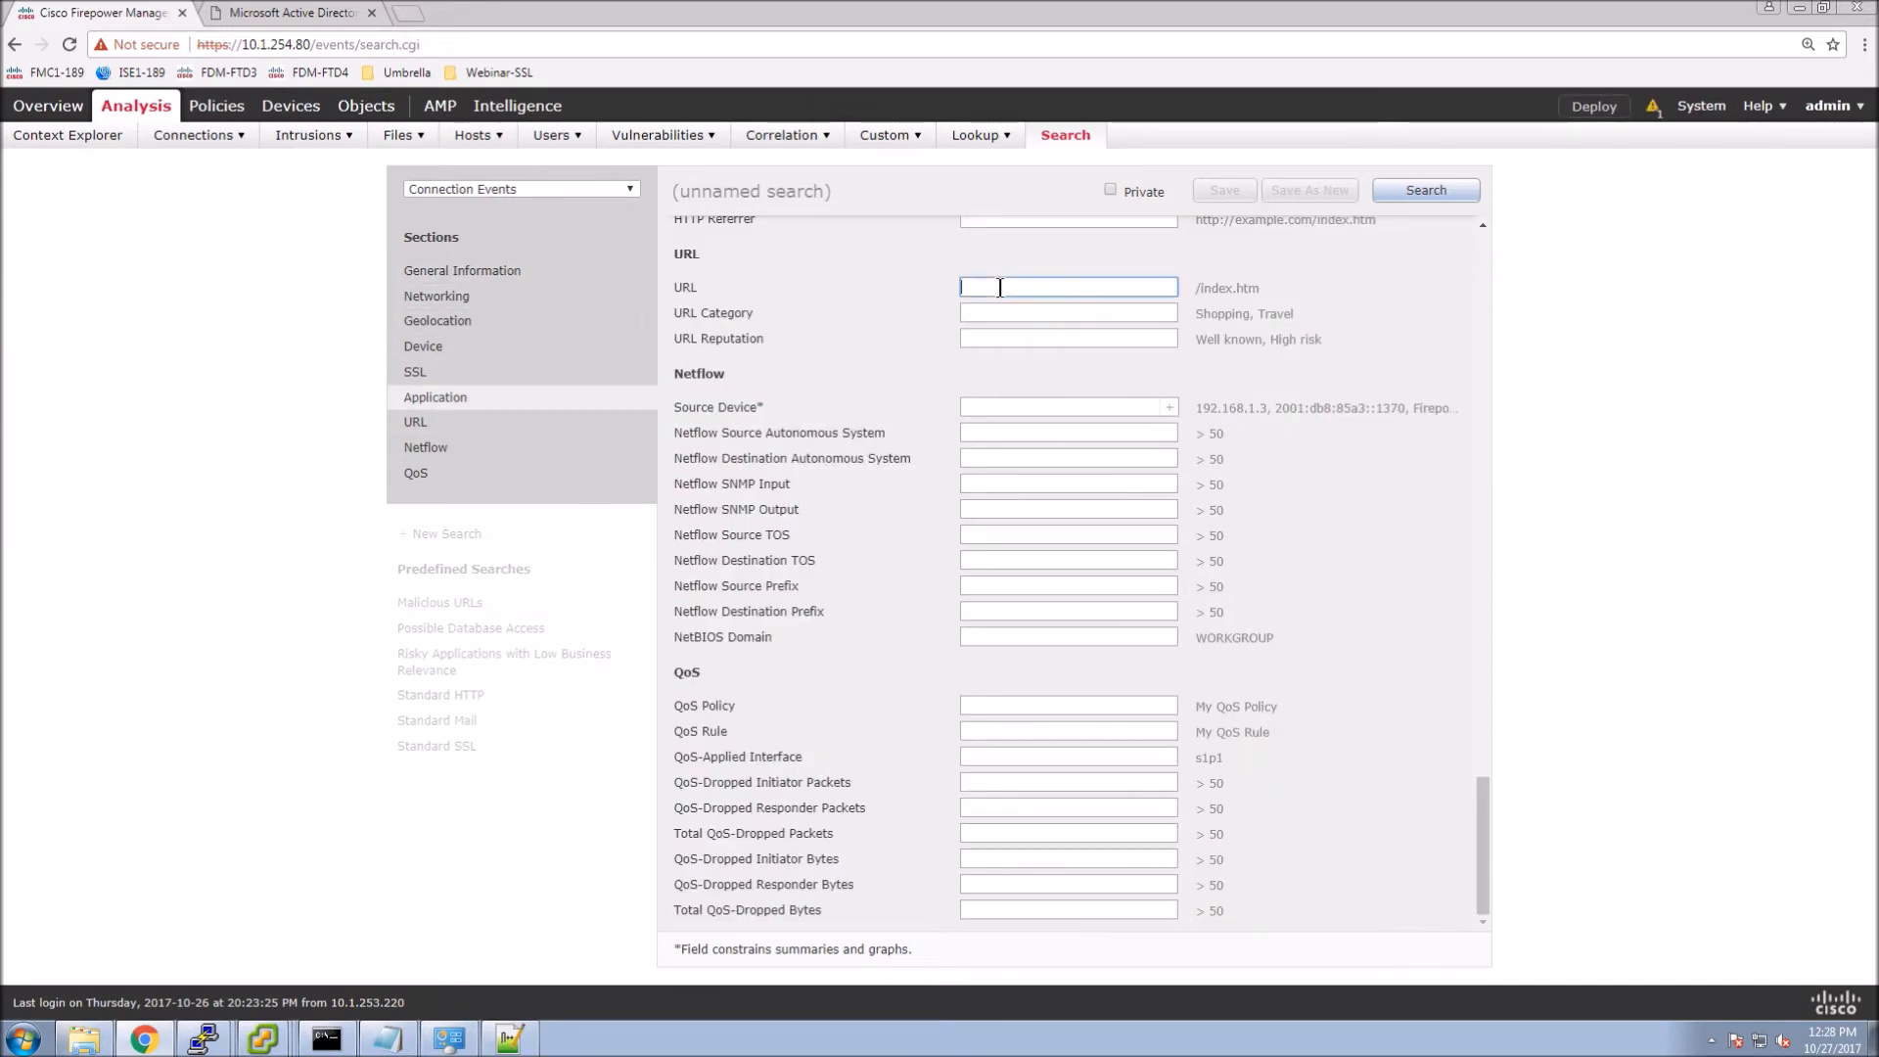
pyautogui.write('cibc.com')
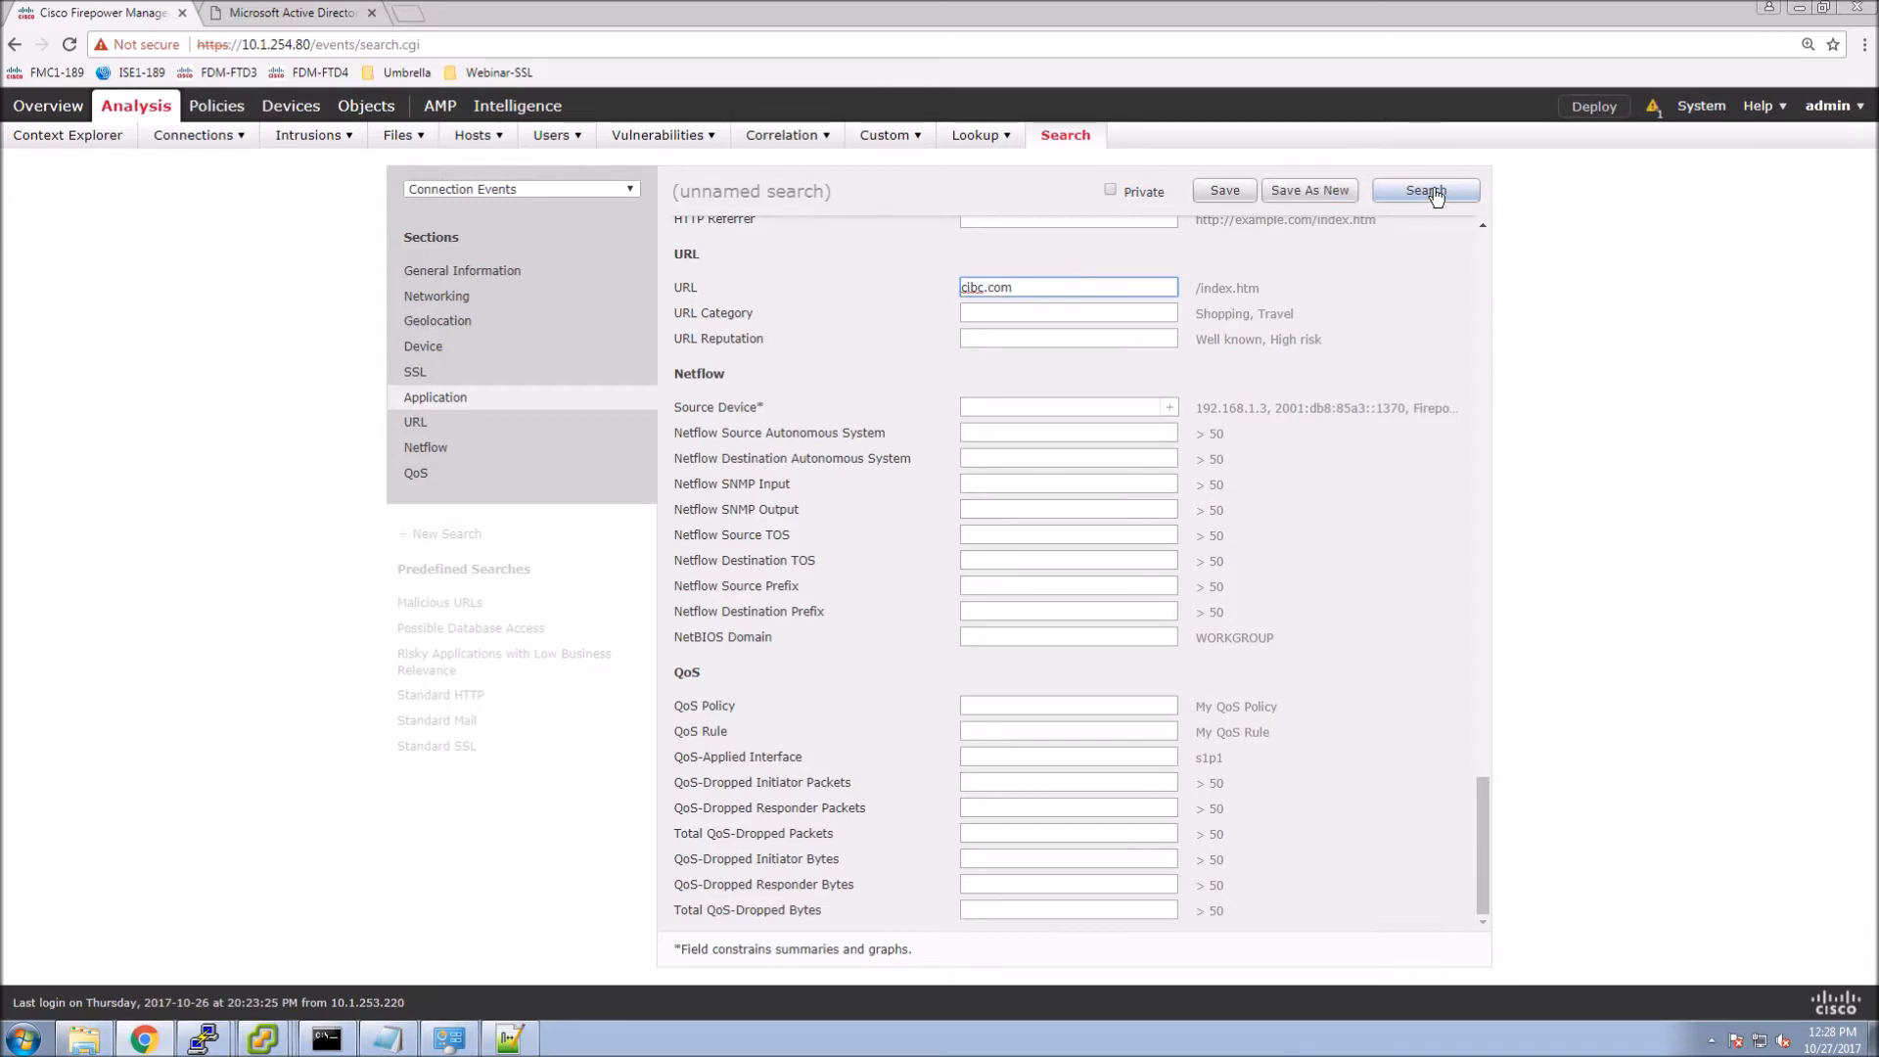
pyautogui.click(1433, 192)
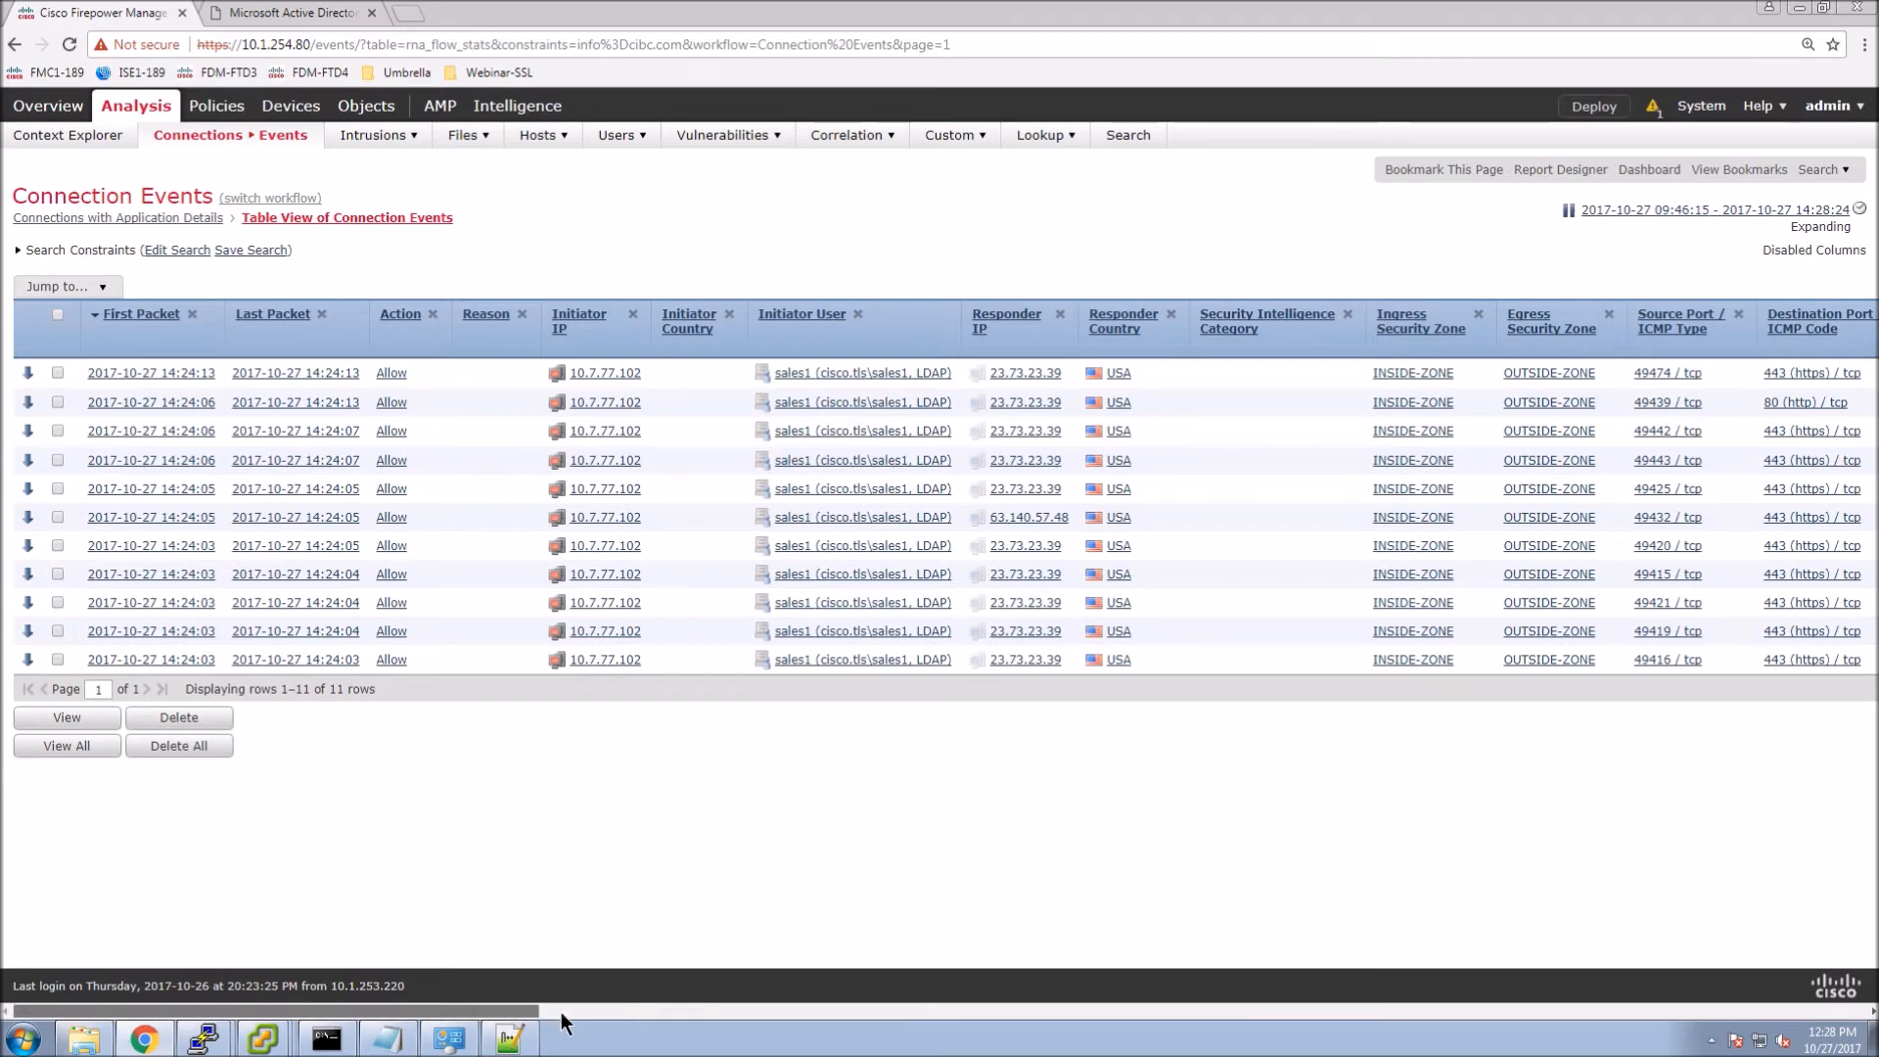
# Review the cibc.com events' SSL columns: Do Not Decrypt by rule All-Health-Finance-NoDecrypt.
pyautogui.click(842, 1012)
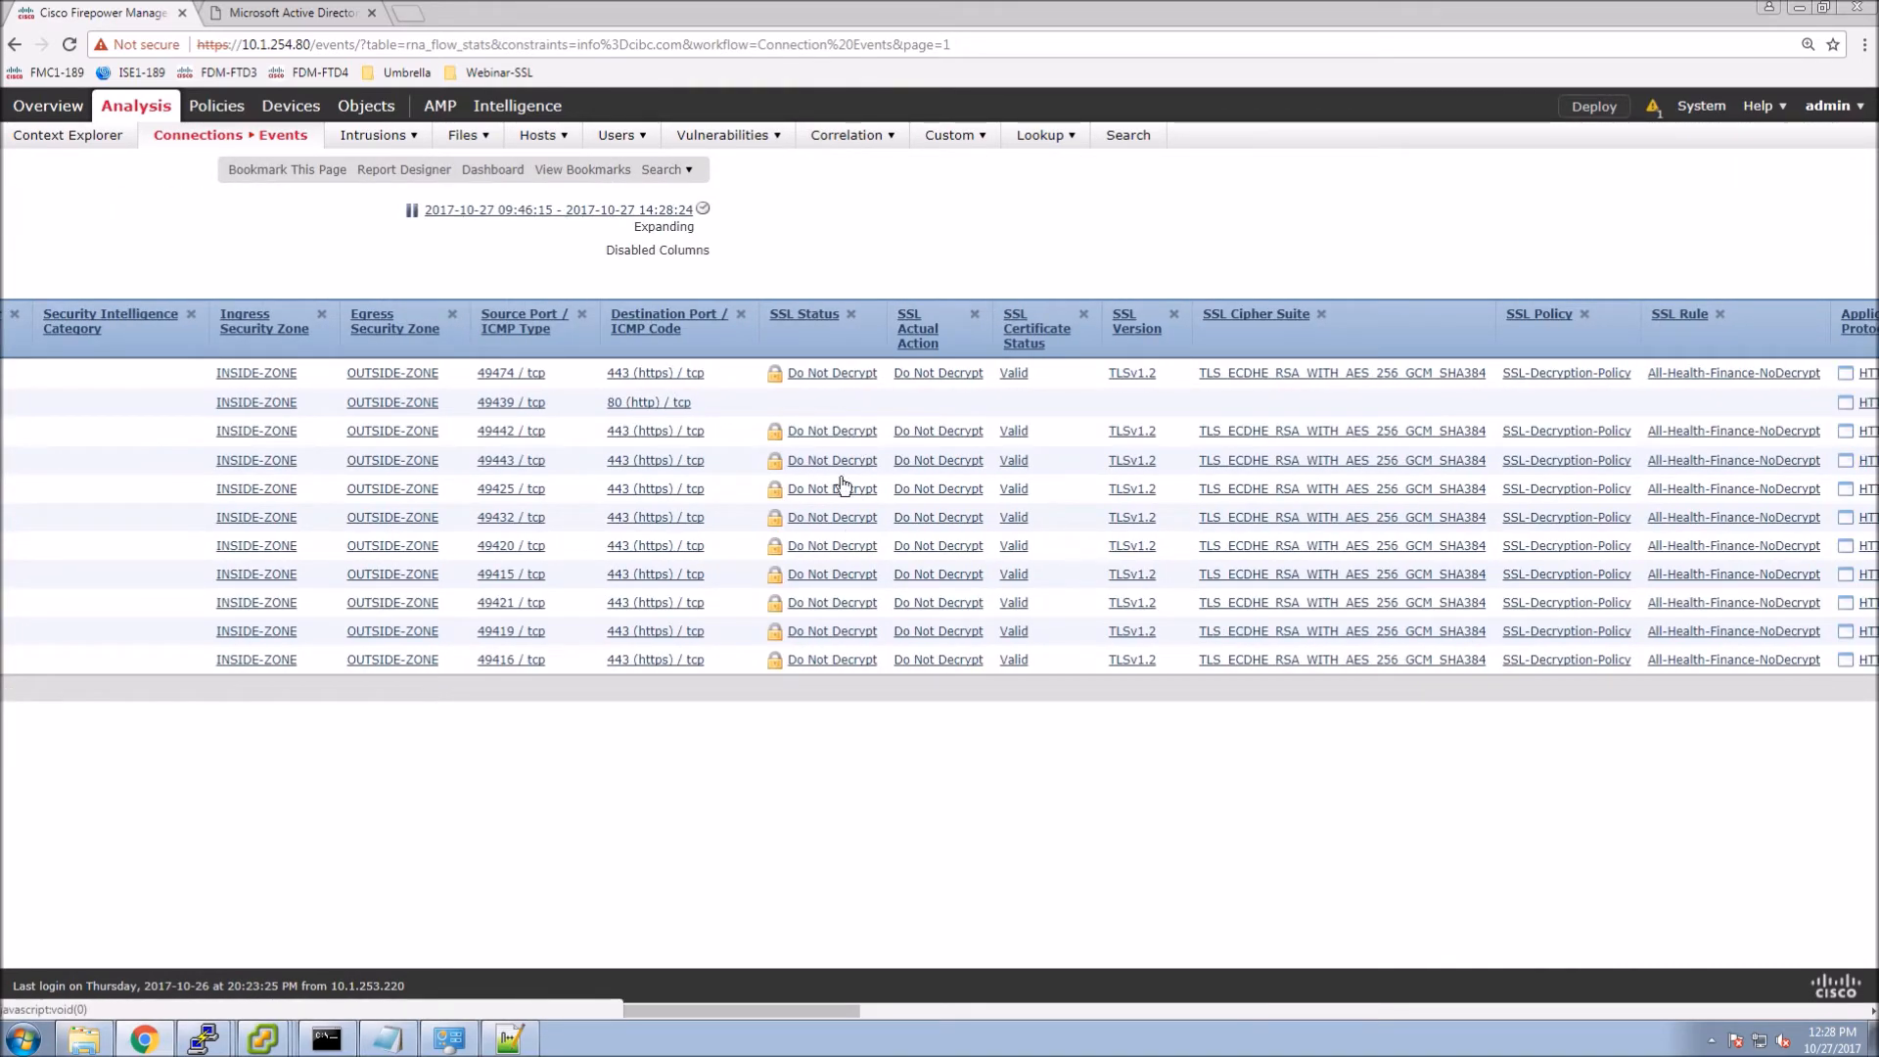
pyautogui.moveTo(824, 1012); pyautogui.dragTo(970, 744)
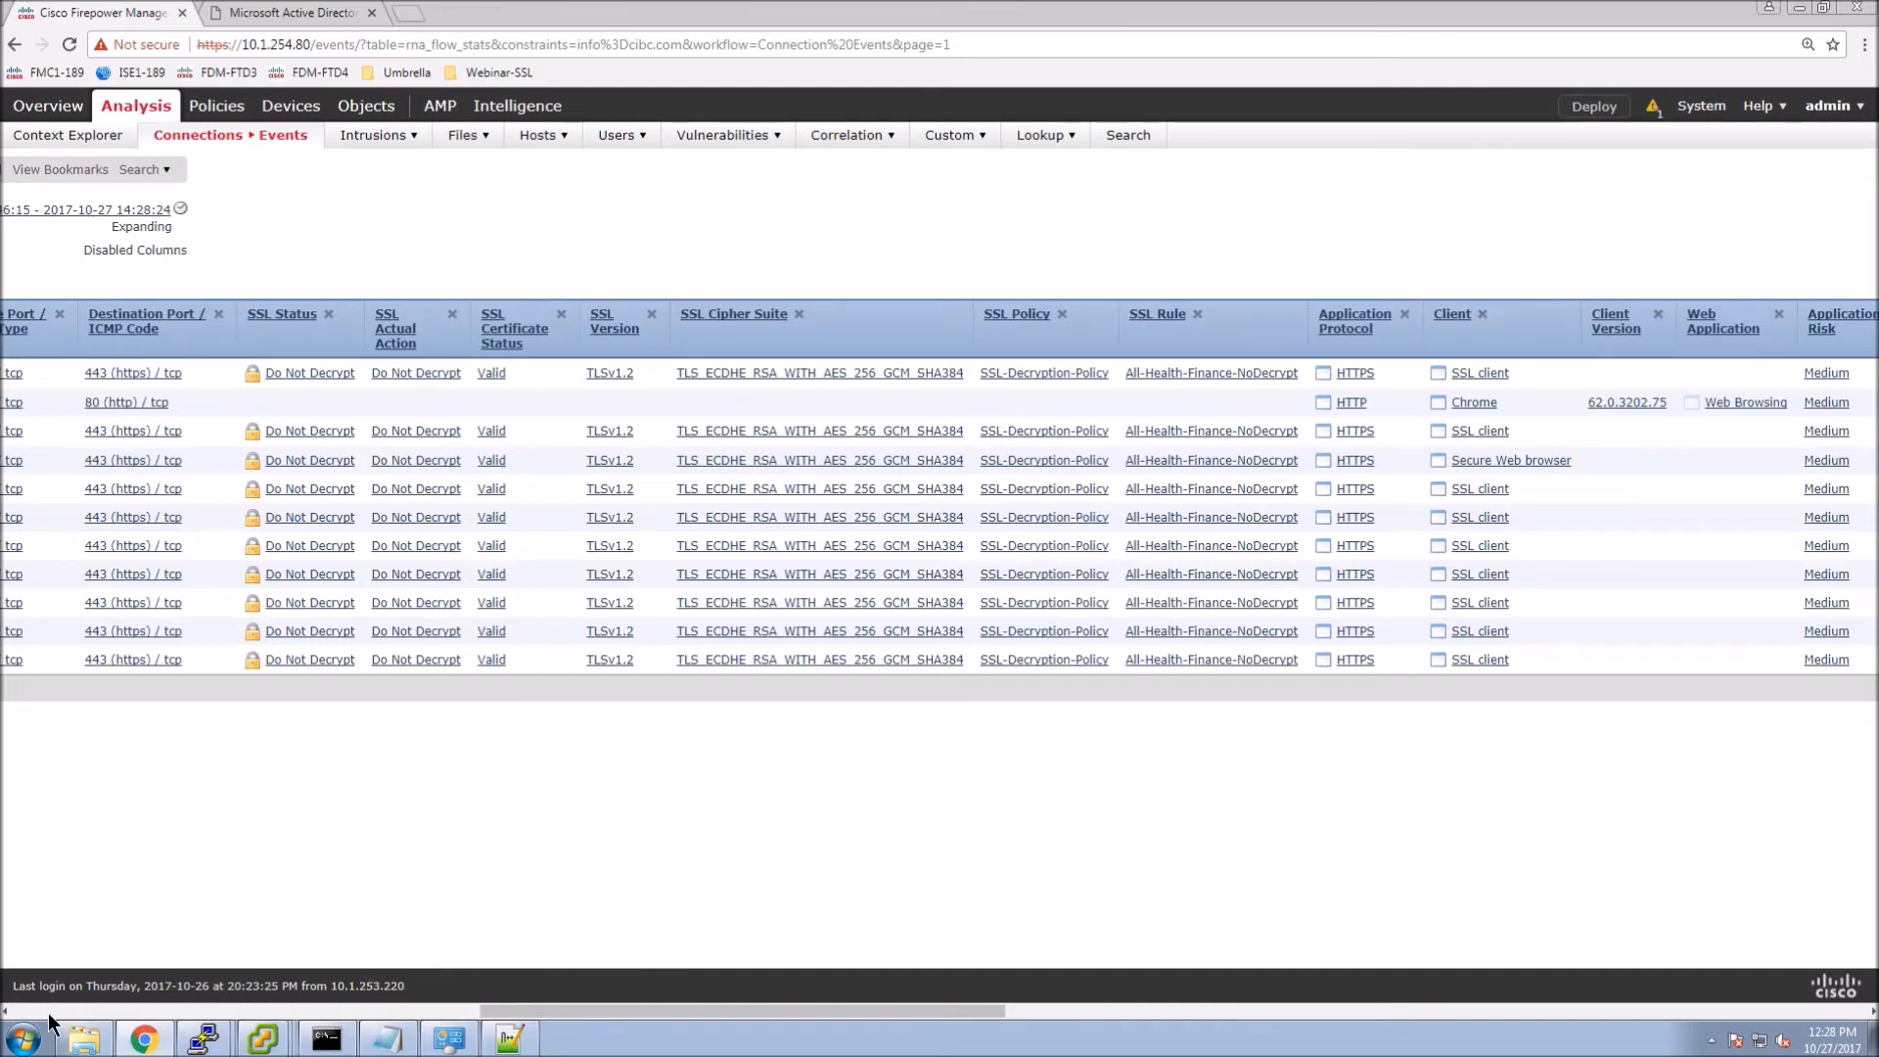
pyautogui.click(49, 1015)
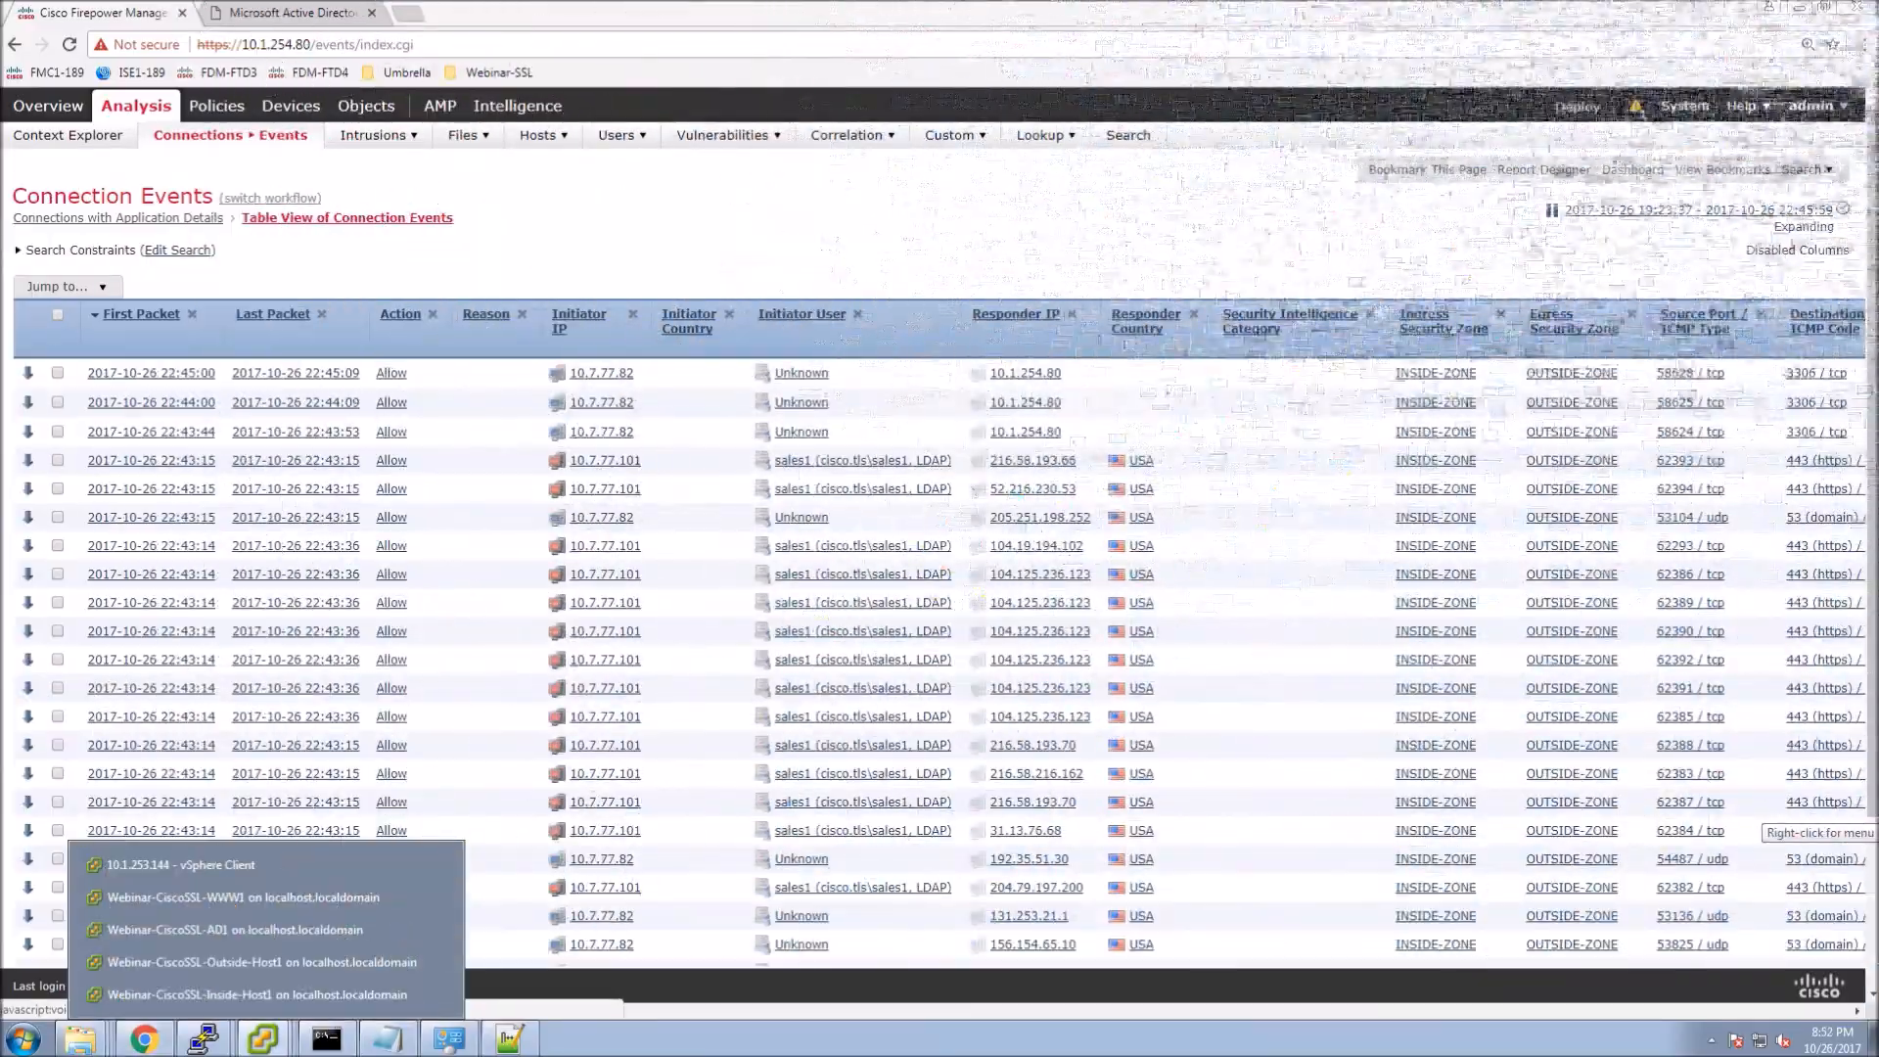
# Log in to Inside-Host1 and launch the HTTPS Apache shortcut showing the Apache2 Ubuntu page.
pyautogui.click(257, 994)
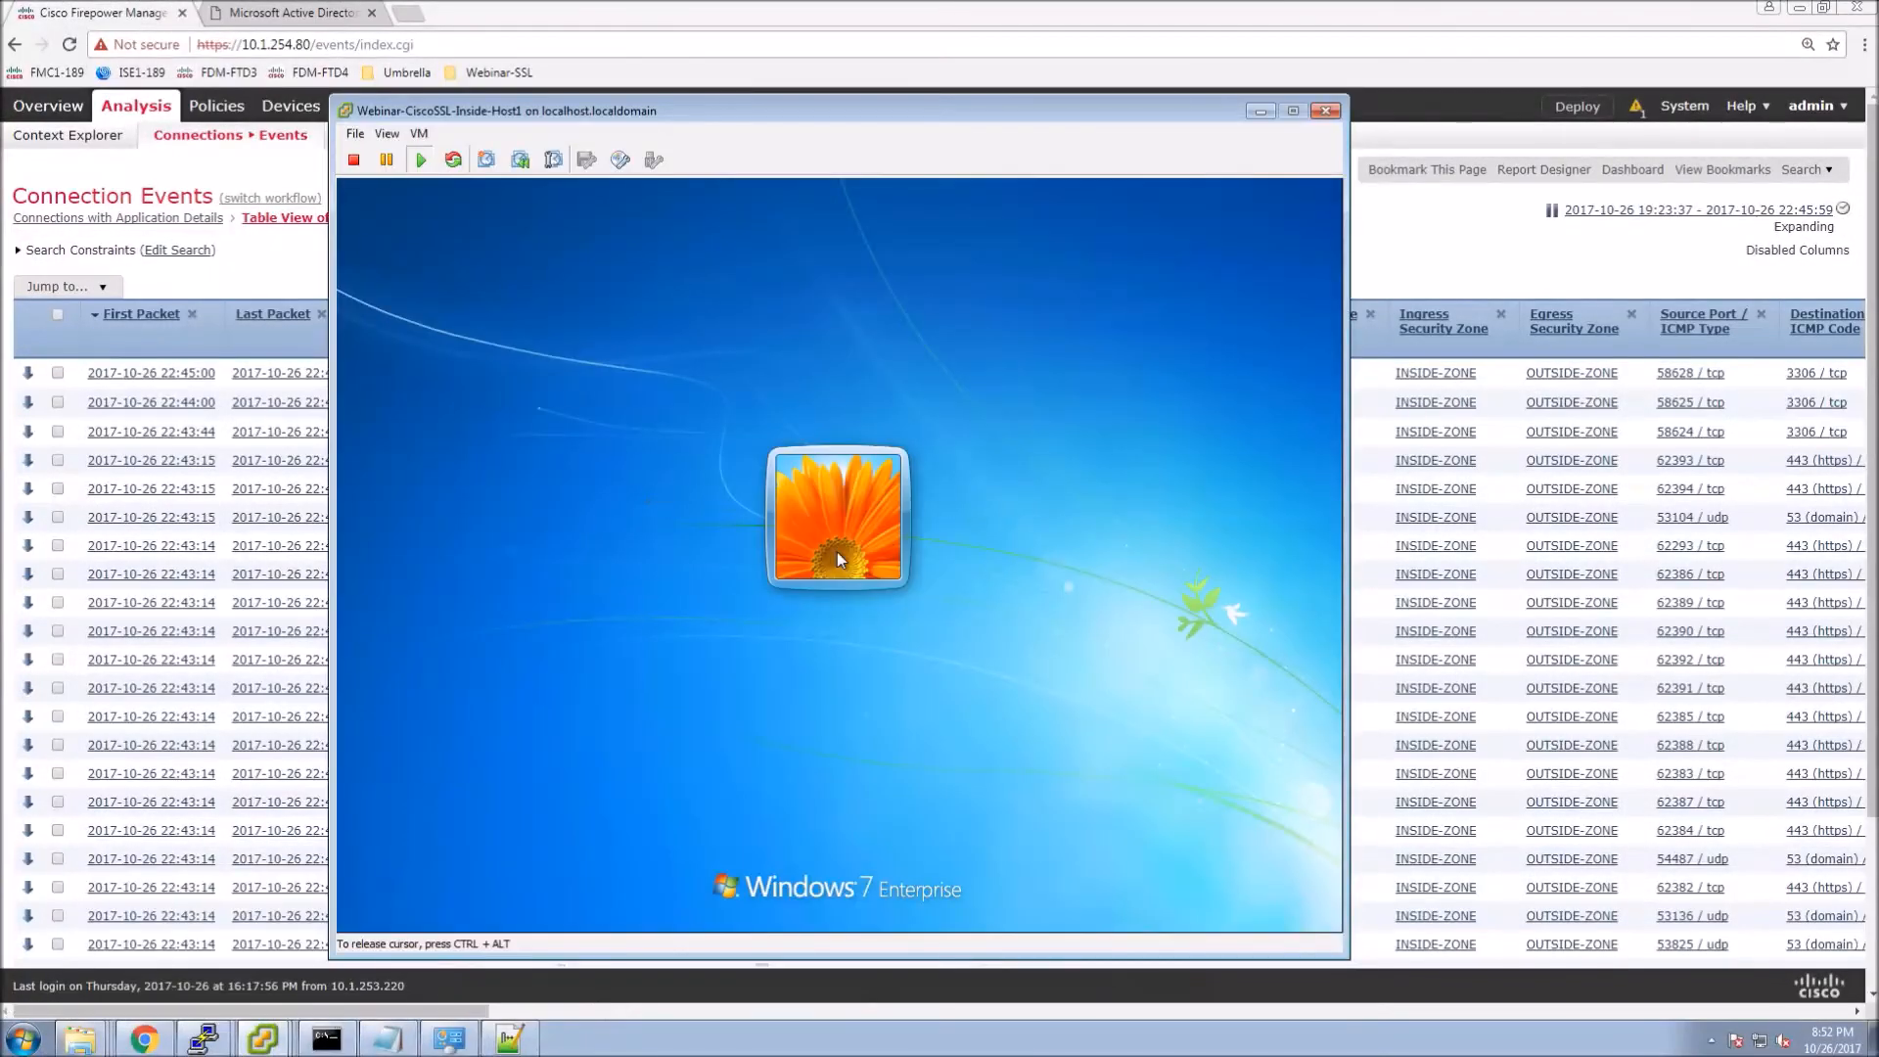
pyautogui.write('*******')
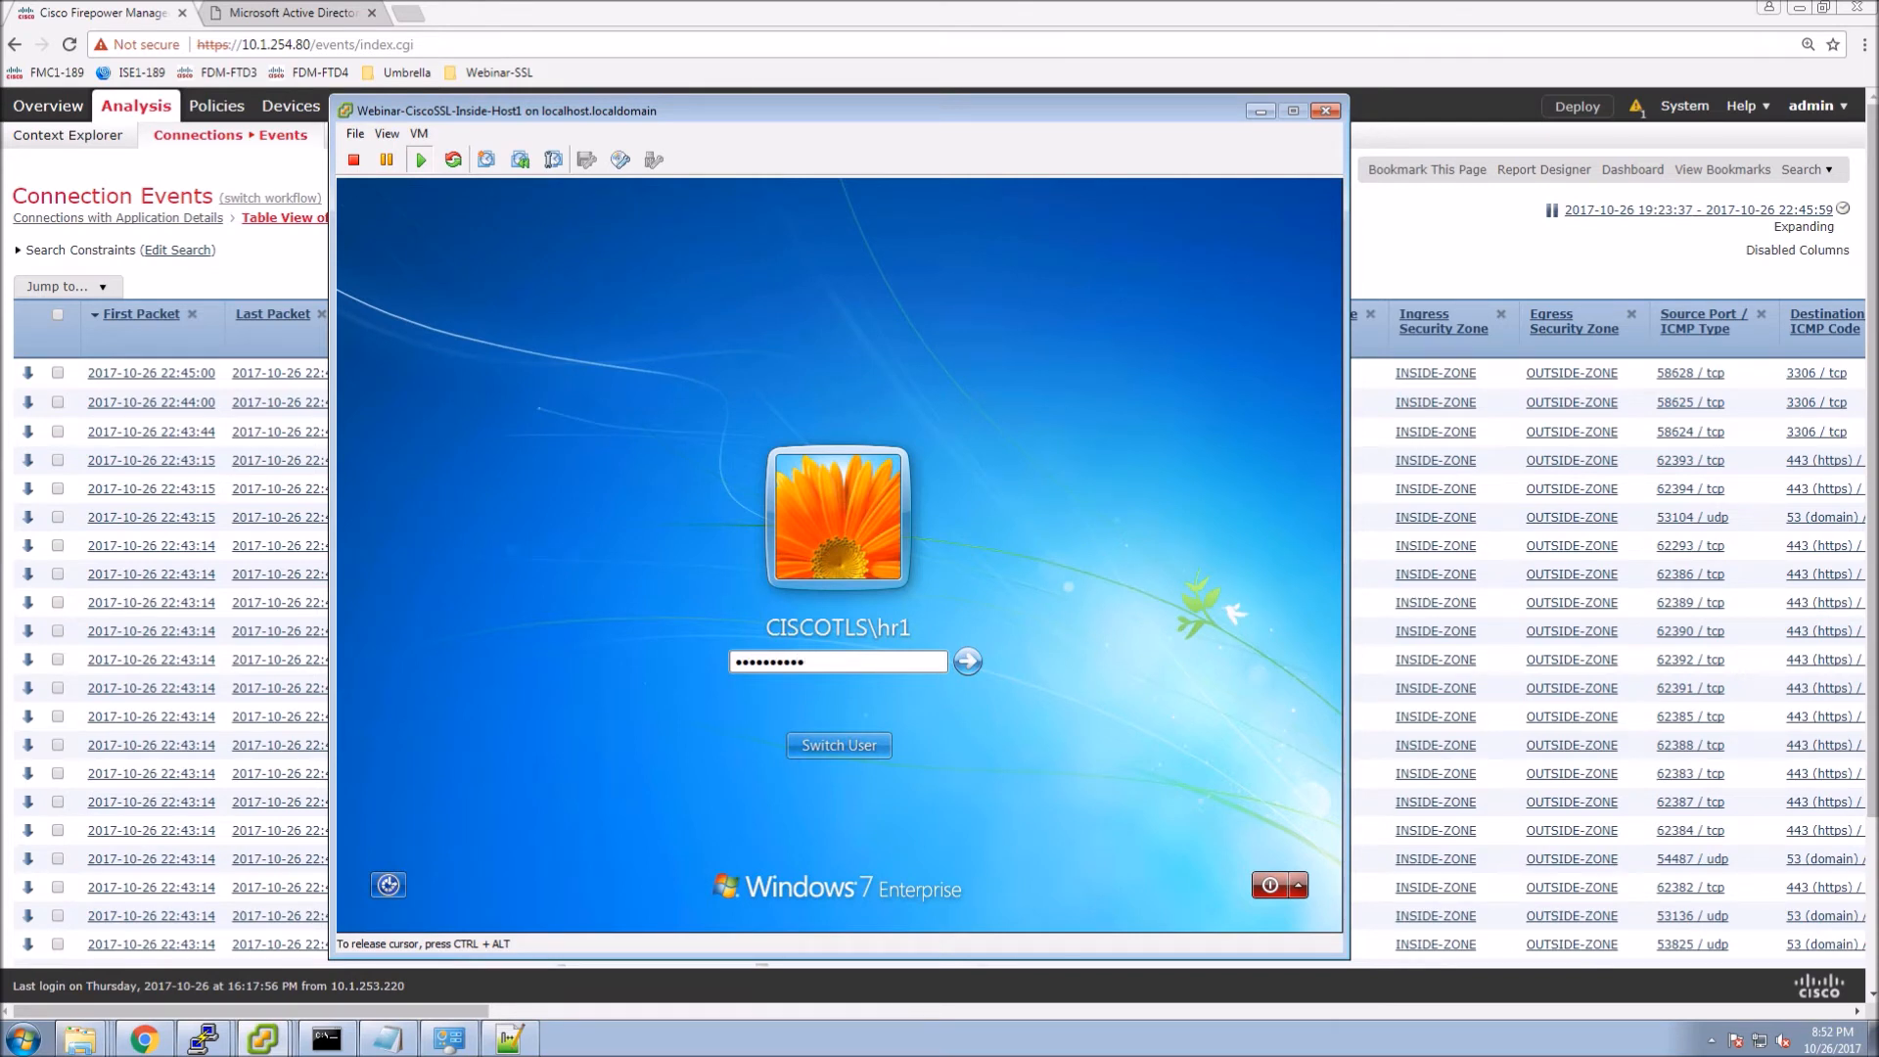
pyautogui.press('Return')
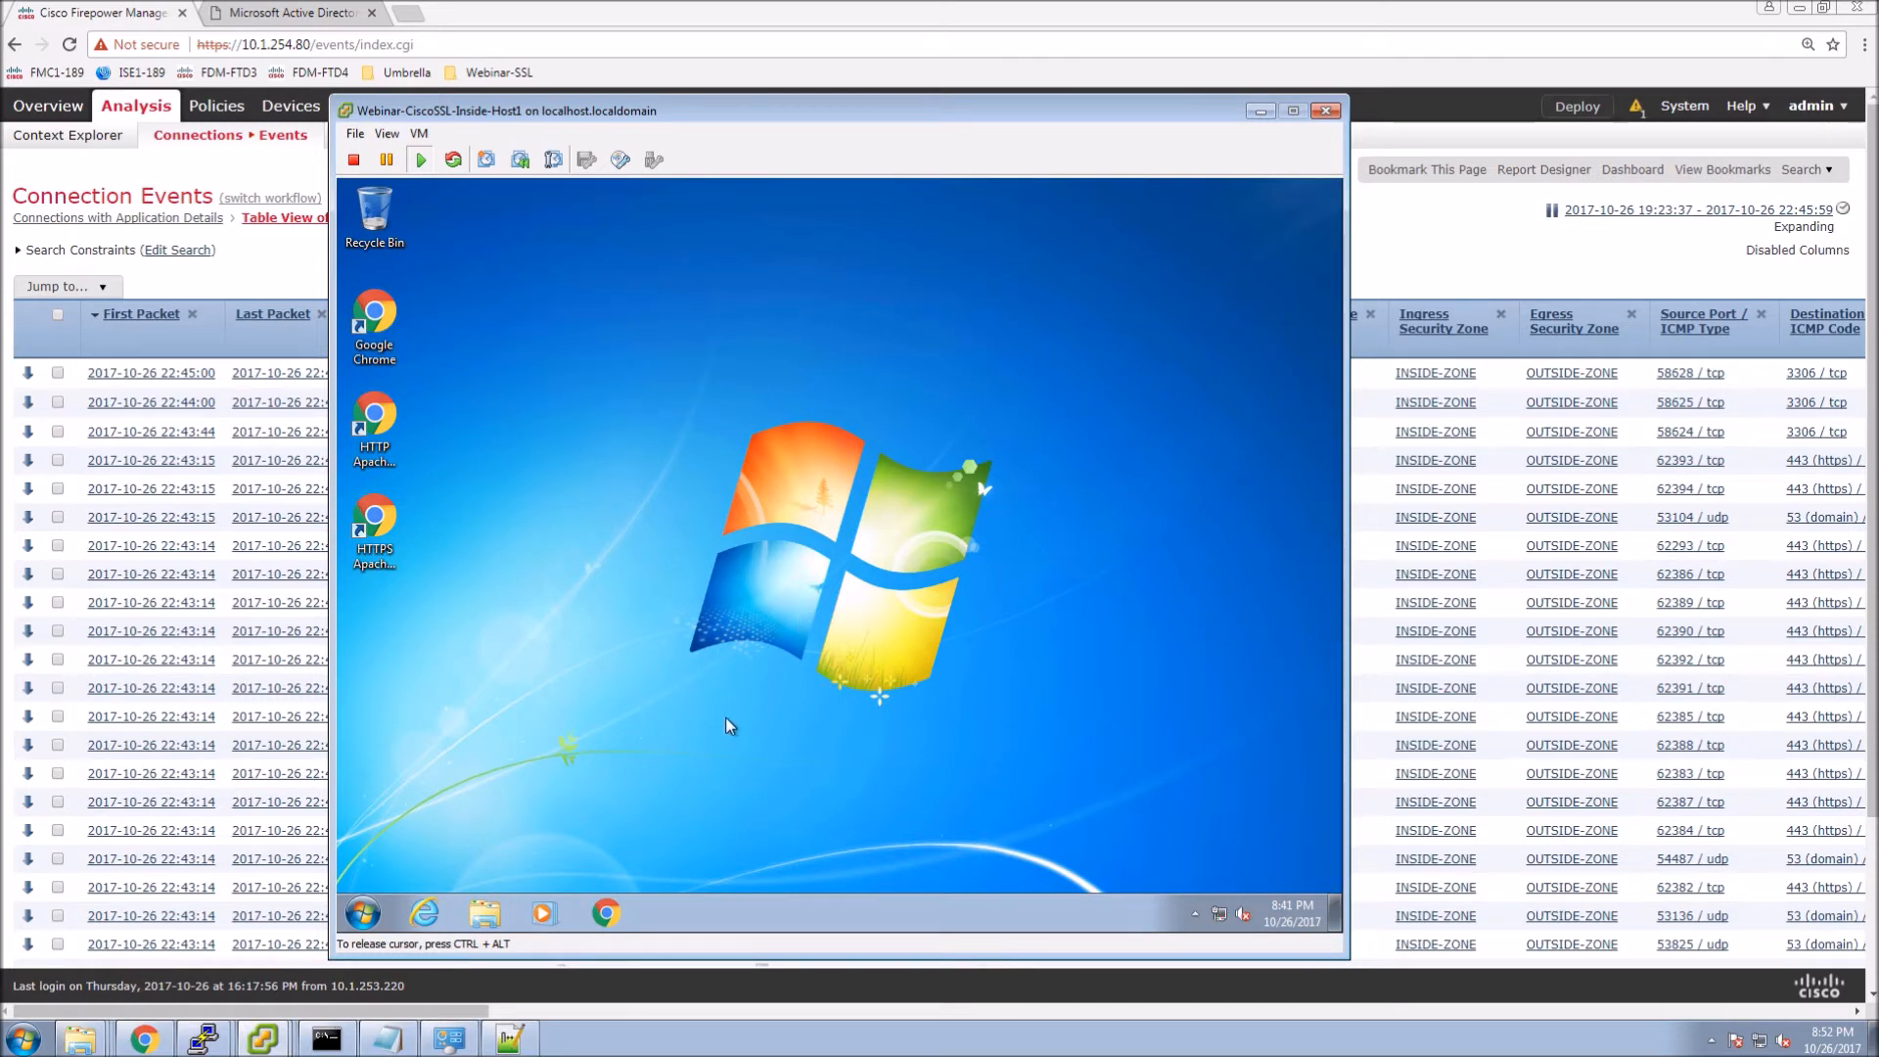
pyautogui.doubleClick(376, 525)
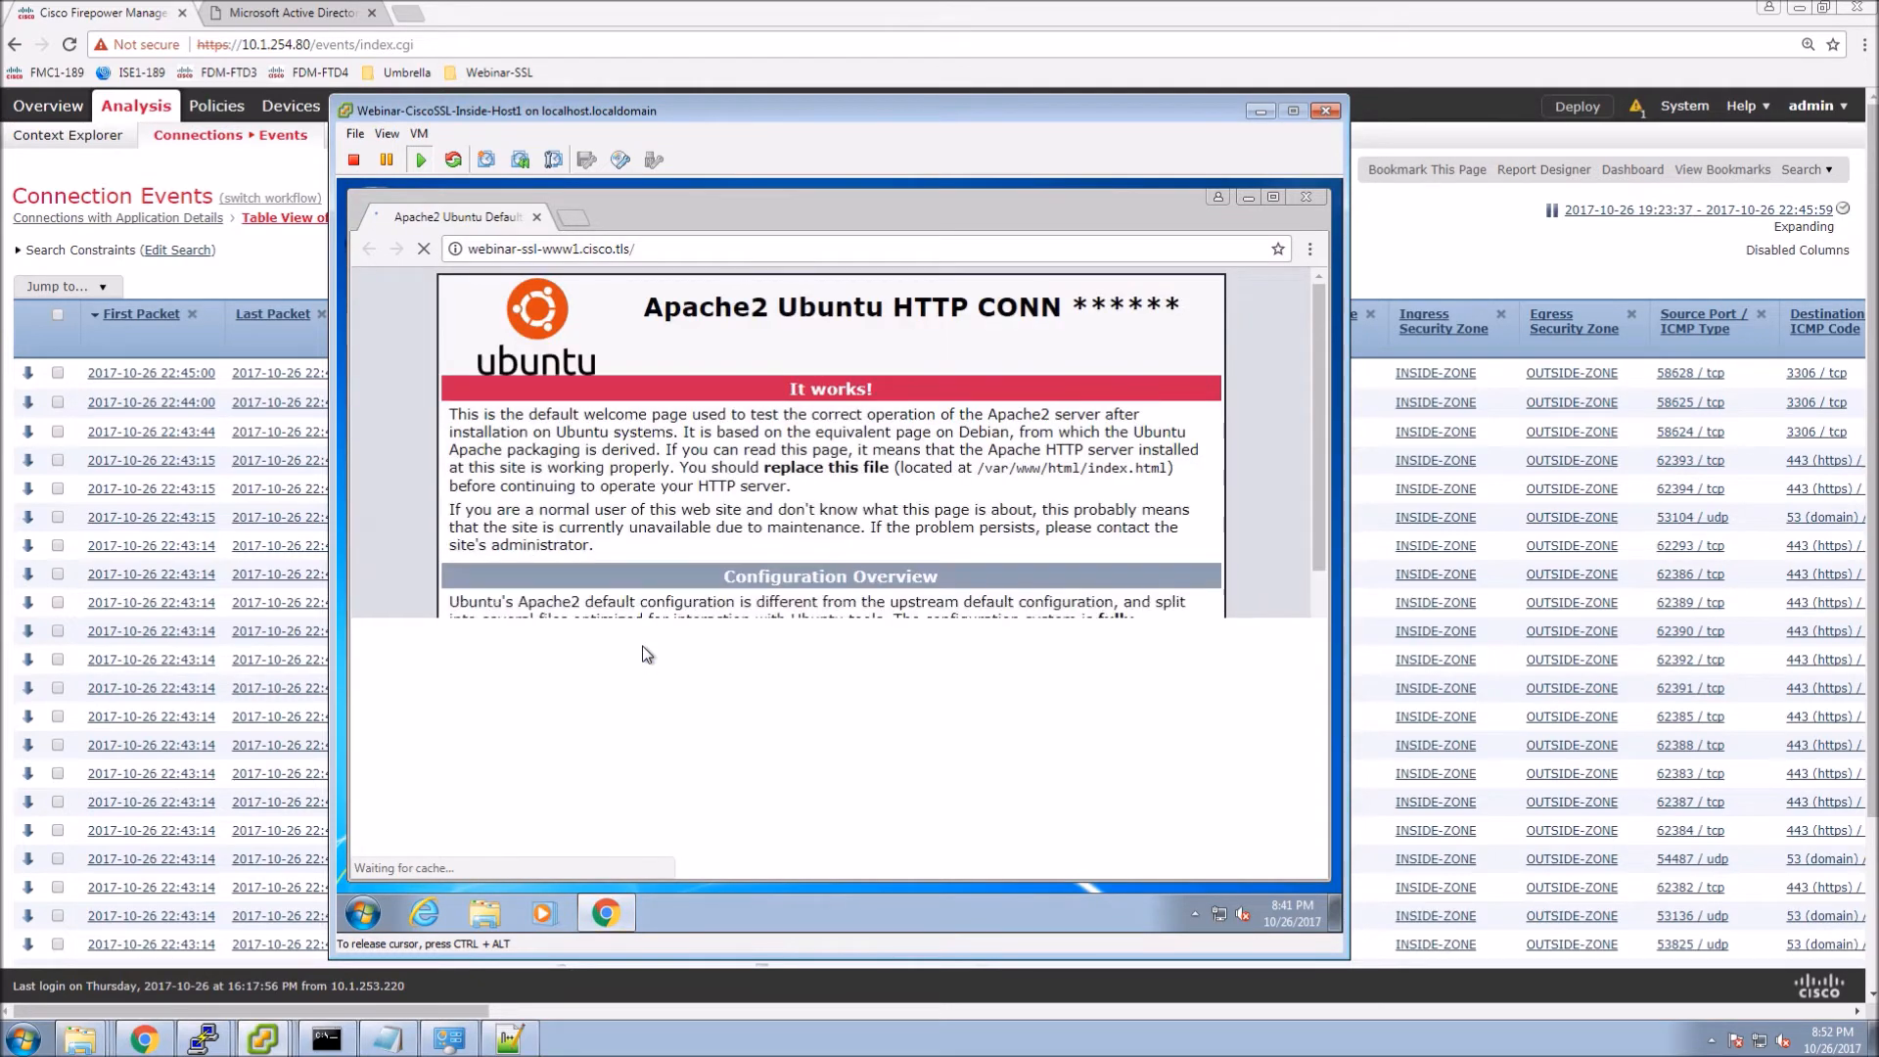
pyautogui.click(576, 223)
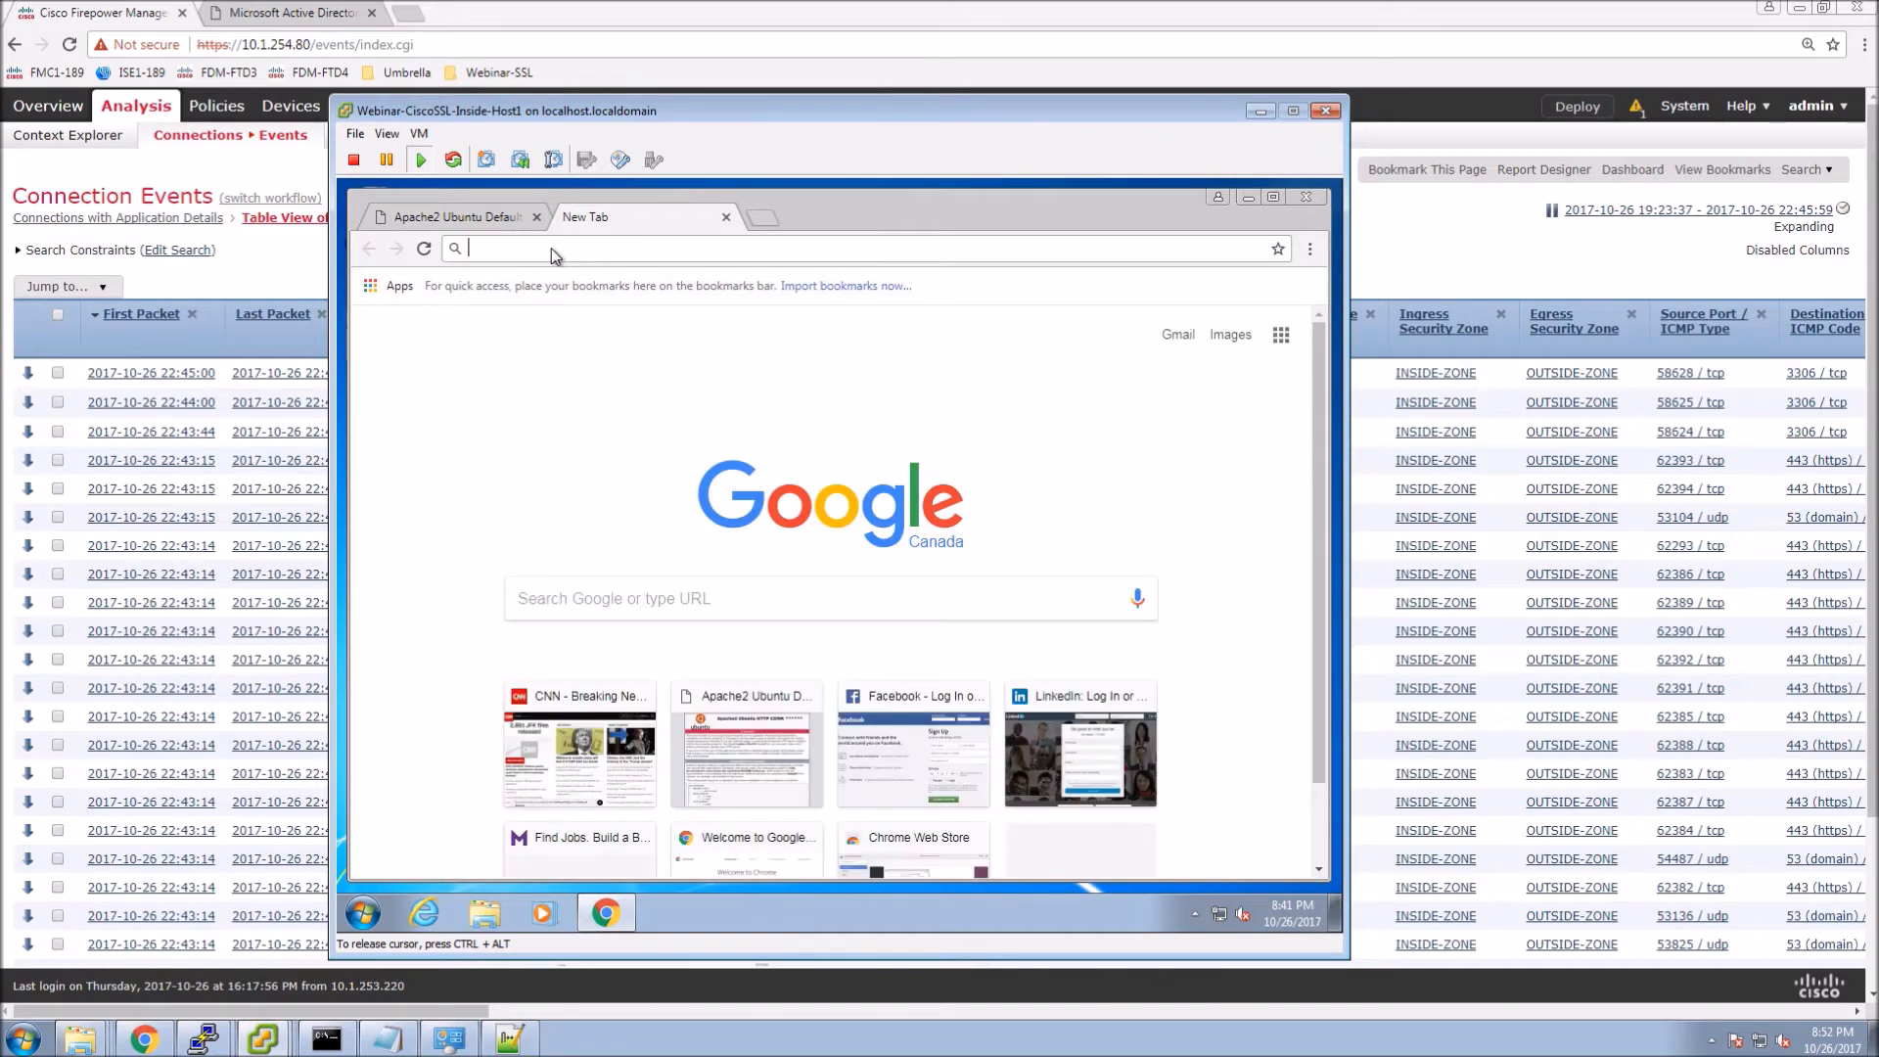
pyautogui.write('cnn.com')
pyautogui.press('Return')
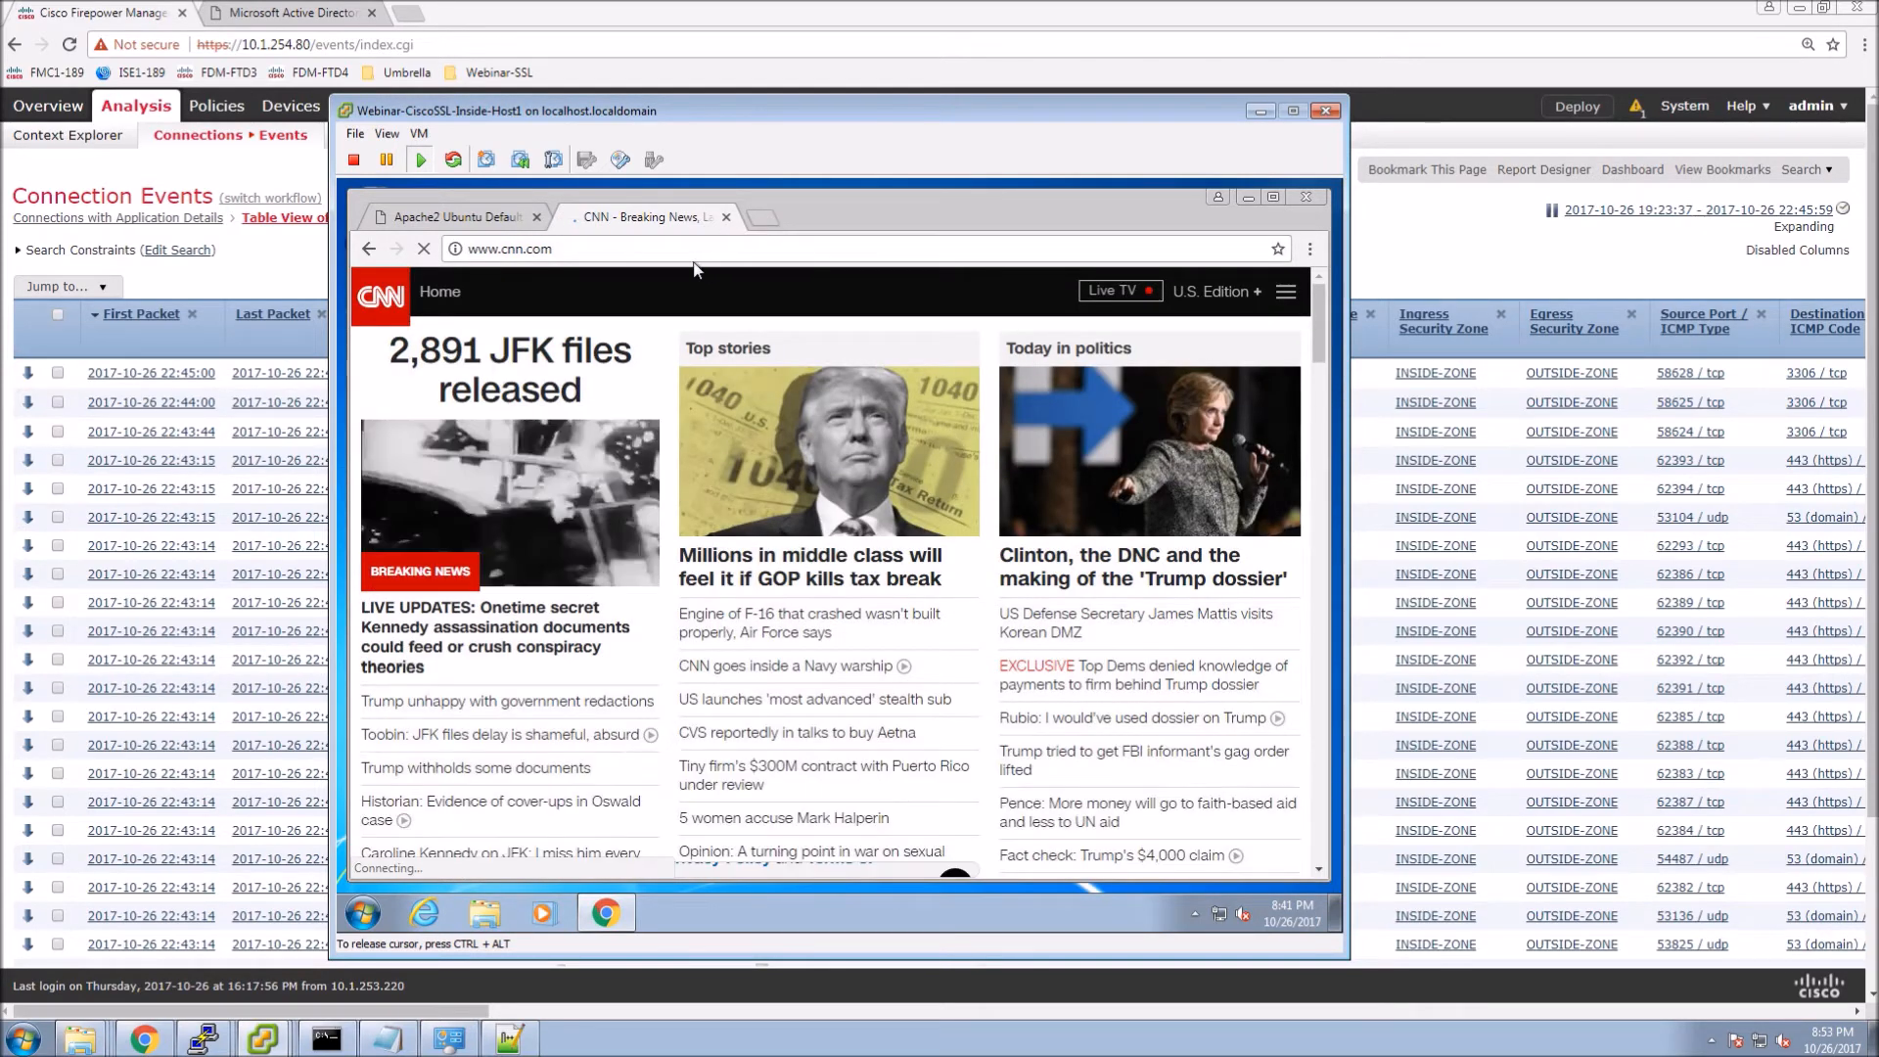
pyautogui.hotkey('ctrl', 't')
pyautogui.write('www.monster.ca')
pyautogui.press('Return')
pyautogui.click(655, 215)
pyautogui.click(726, 217)
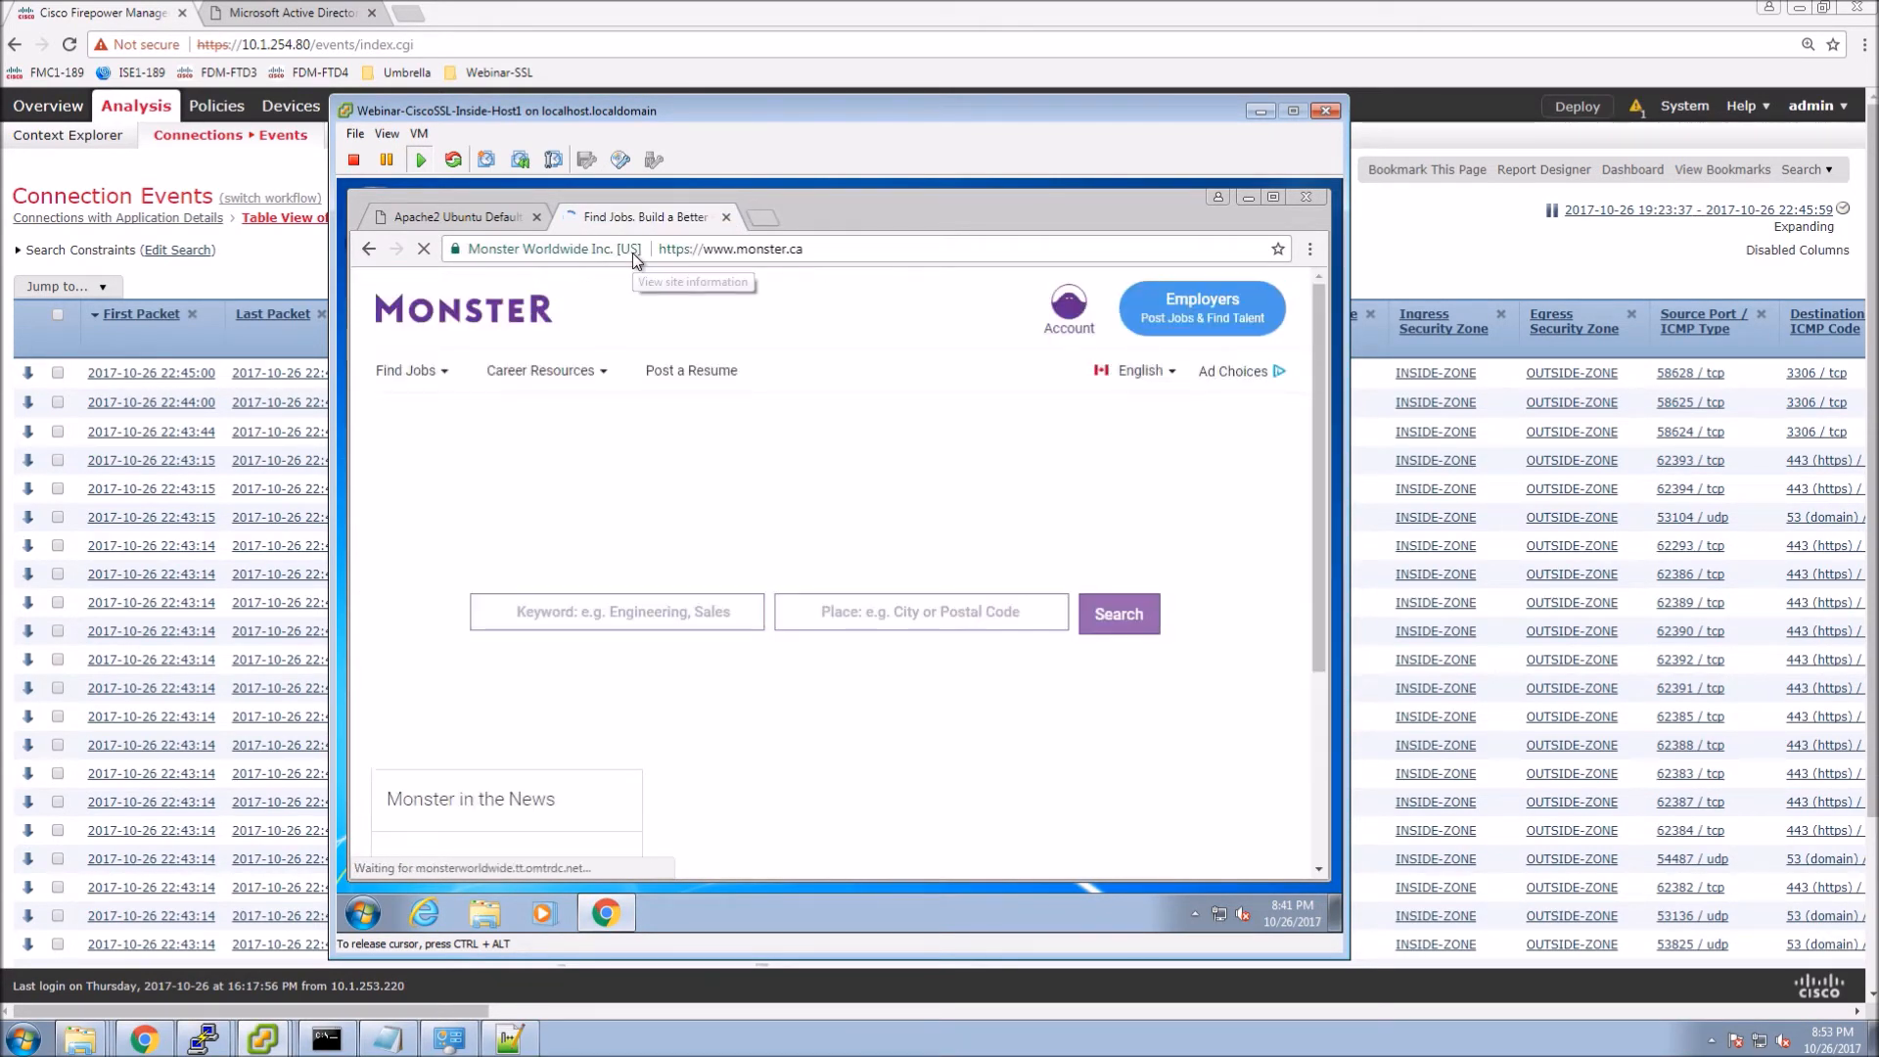
# Confirm monster.ca's certificate is from DigiCert SHA2 Extended Validation Server CA, then close DevTools.
pyautogui.click(1310, 251)
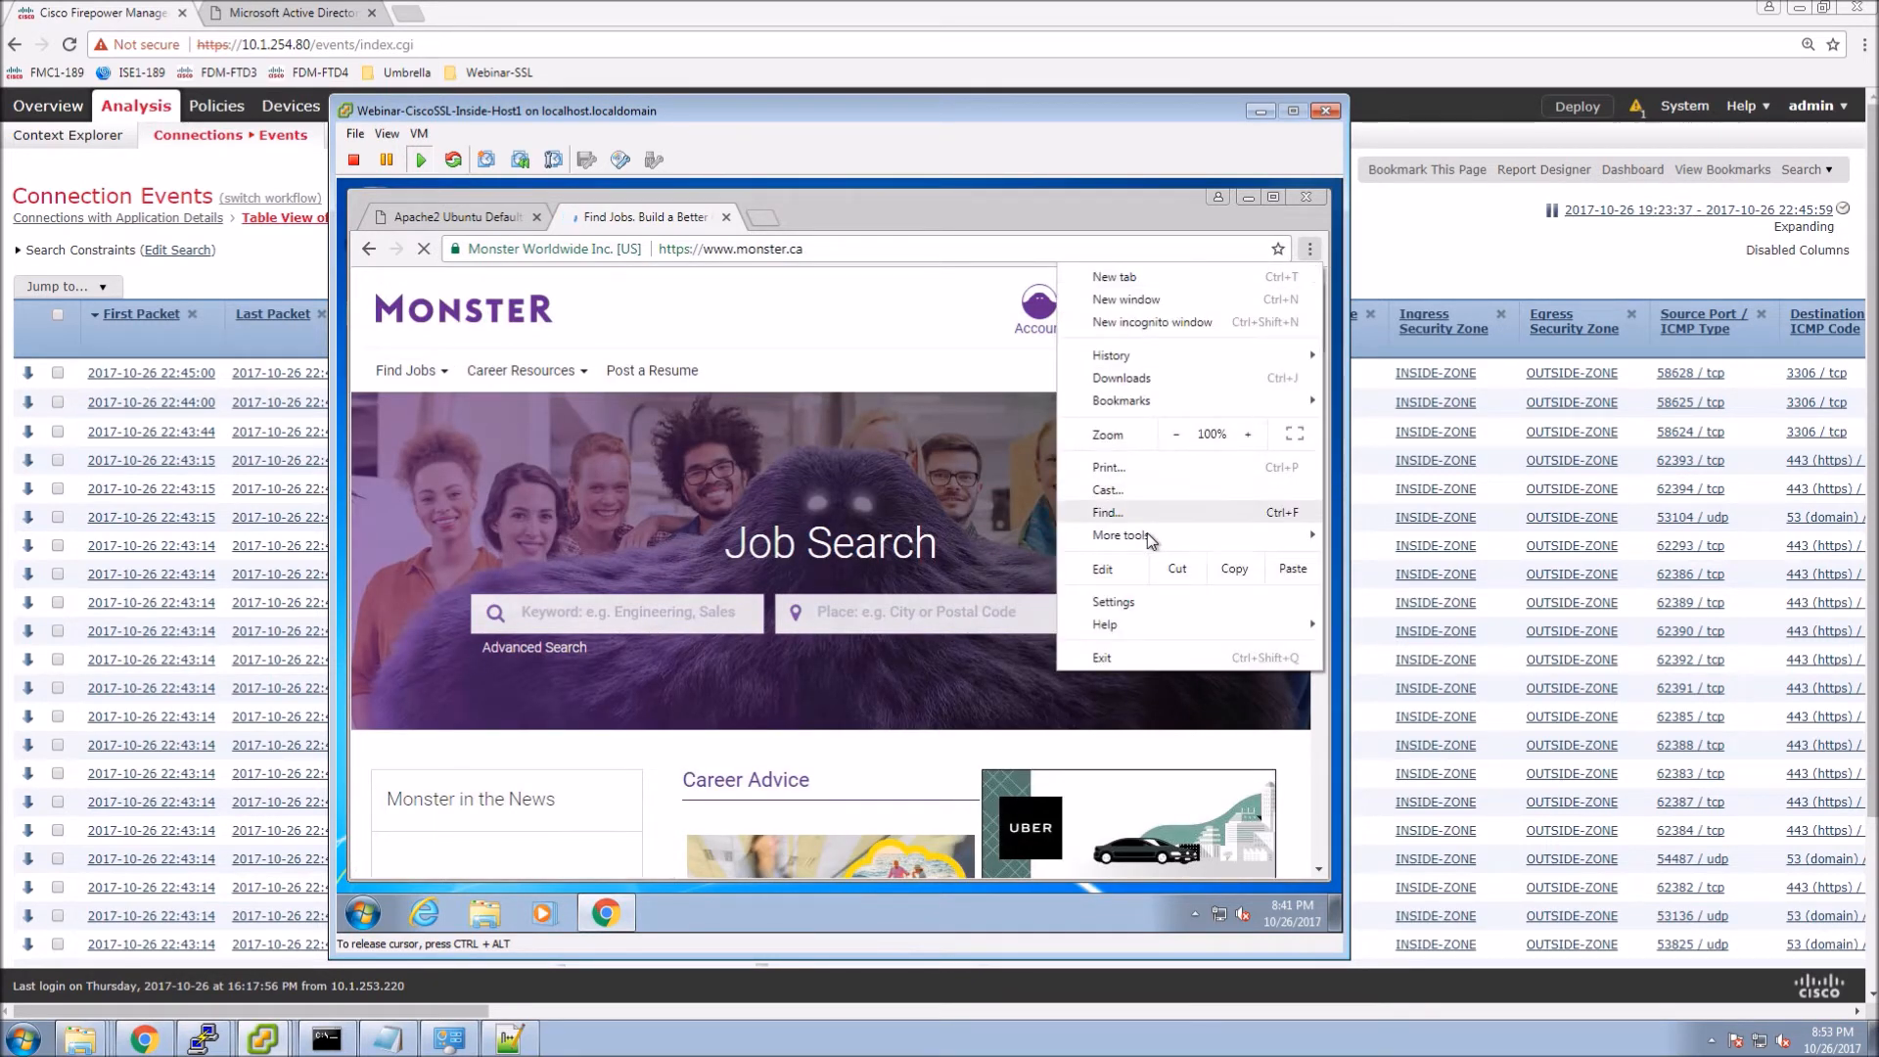
pyautogui.moveTo(1147, 532)
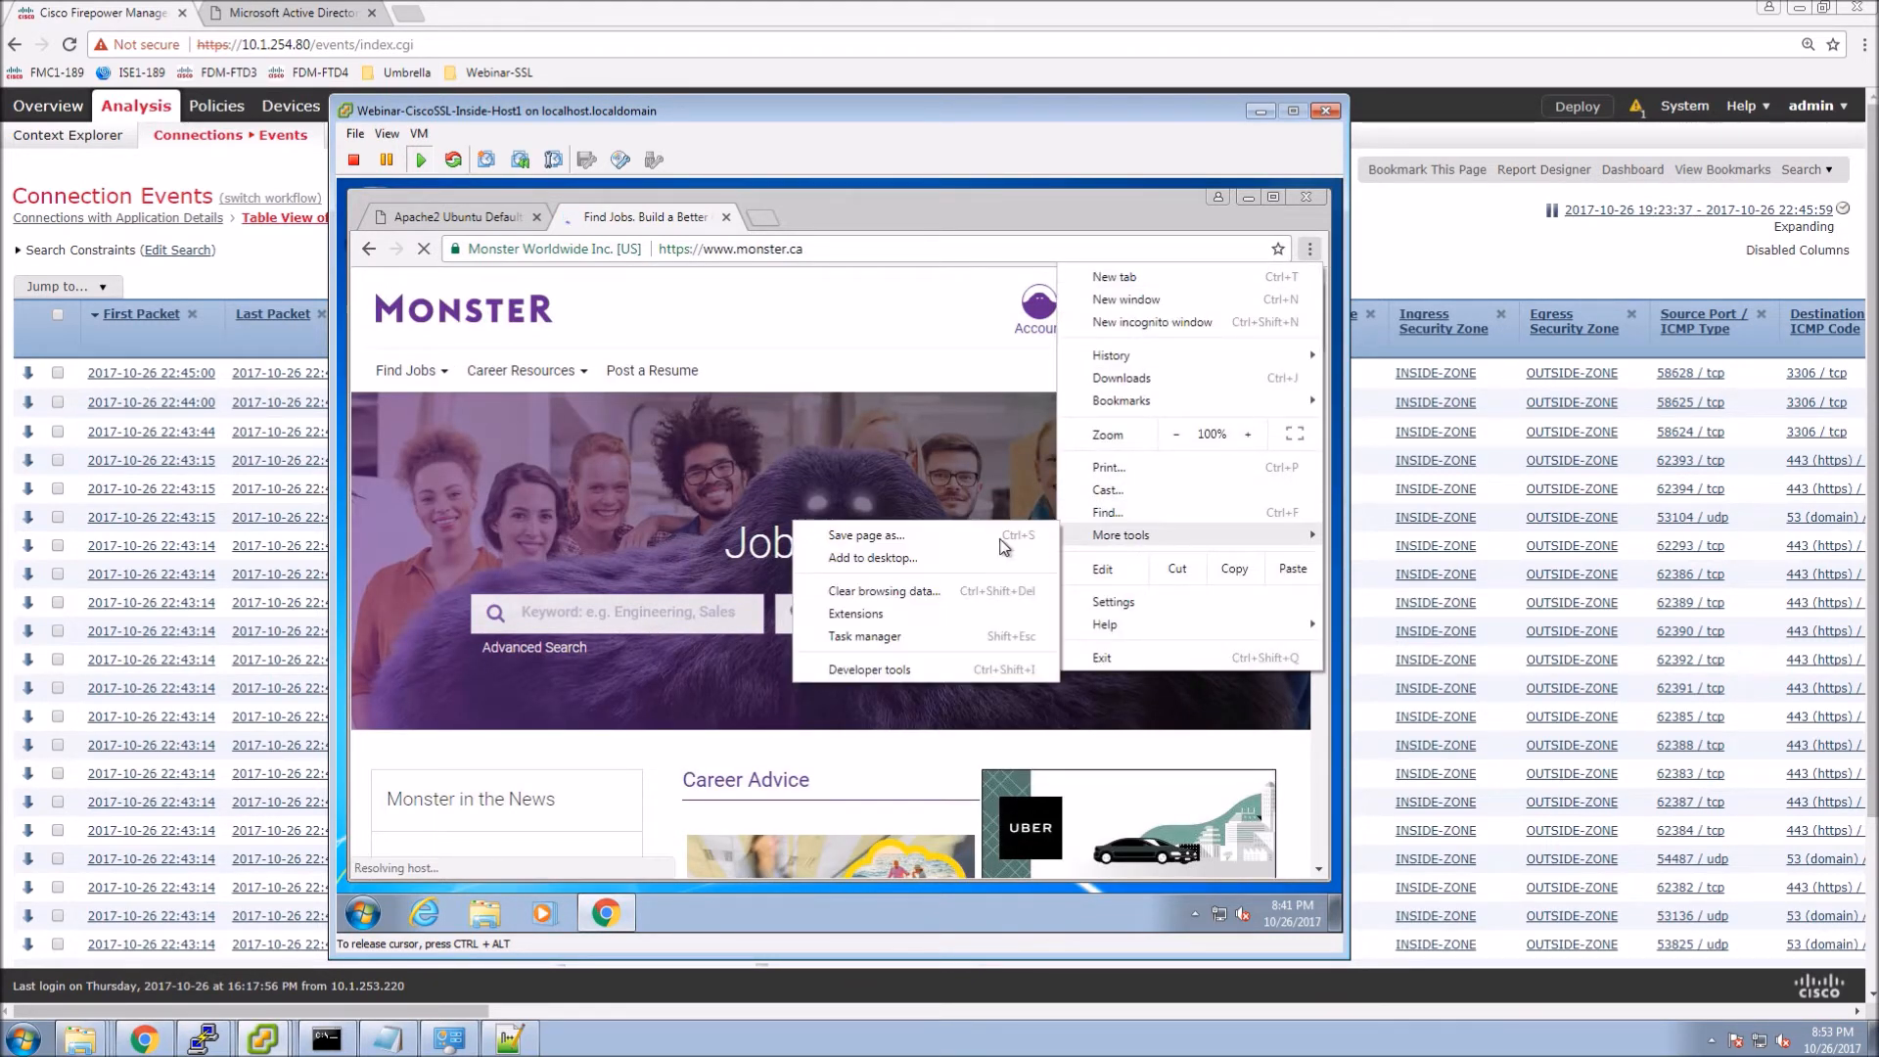
pyautogui.click(867, 670)
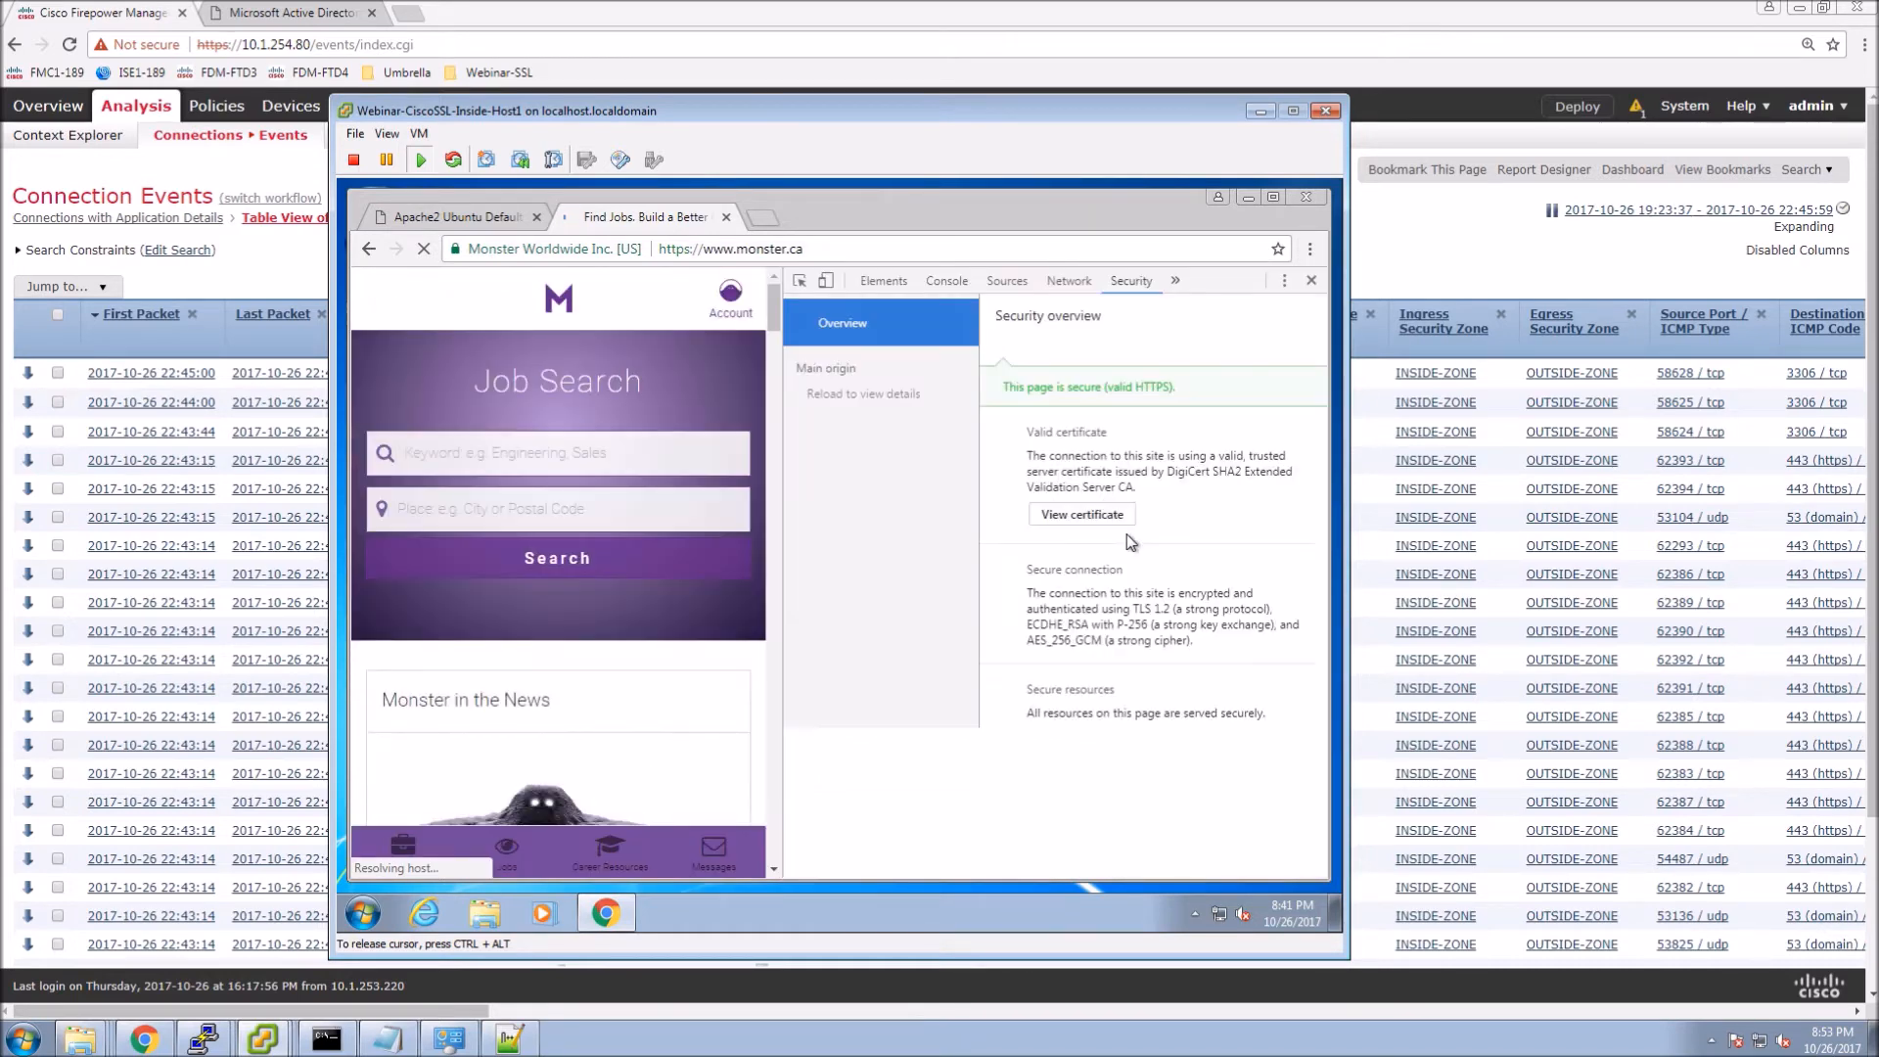
pyautogui.click(1061, 516)
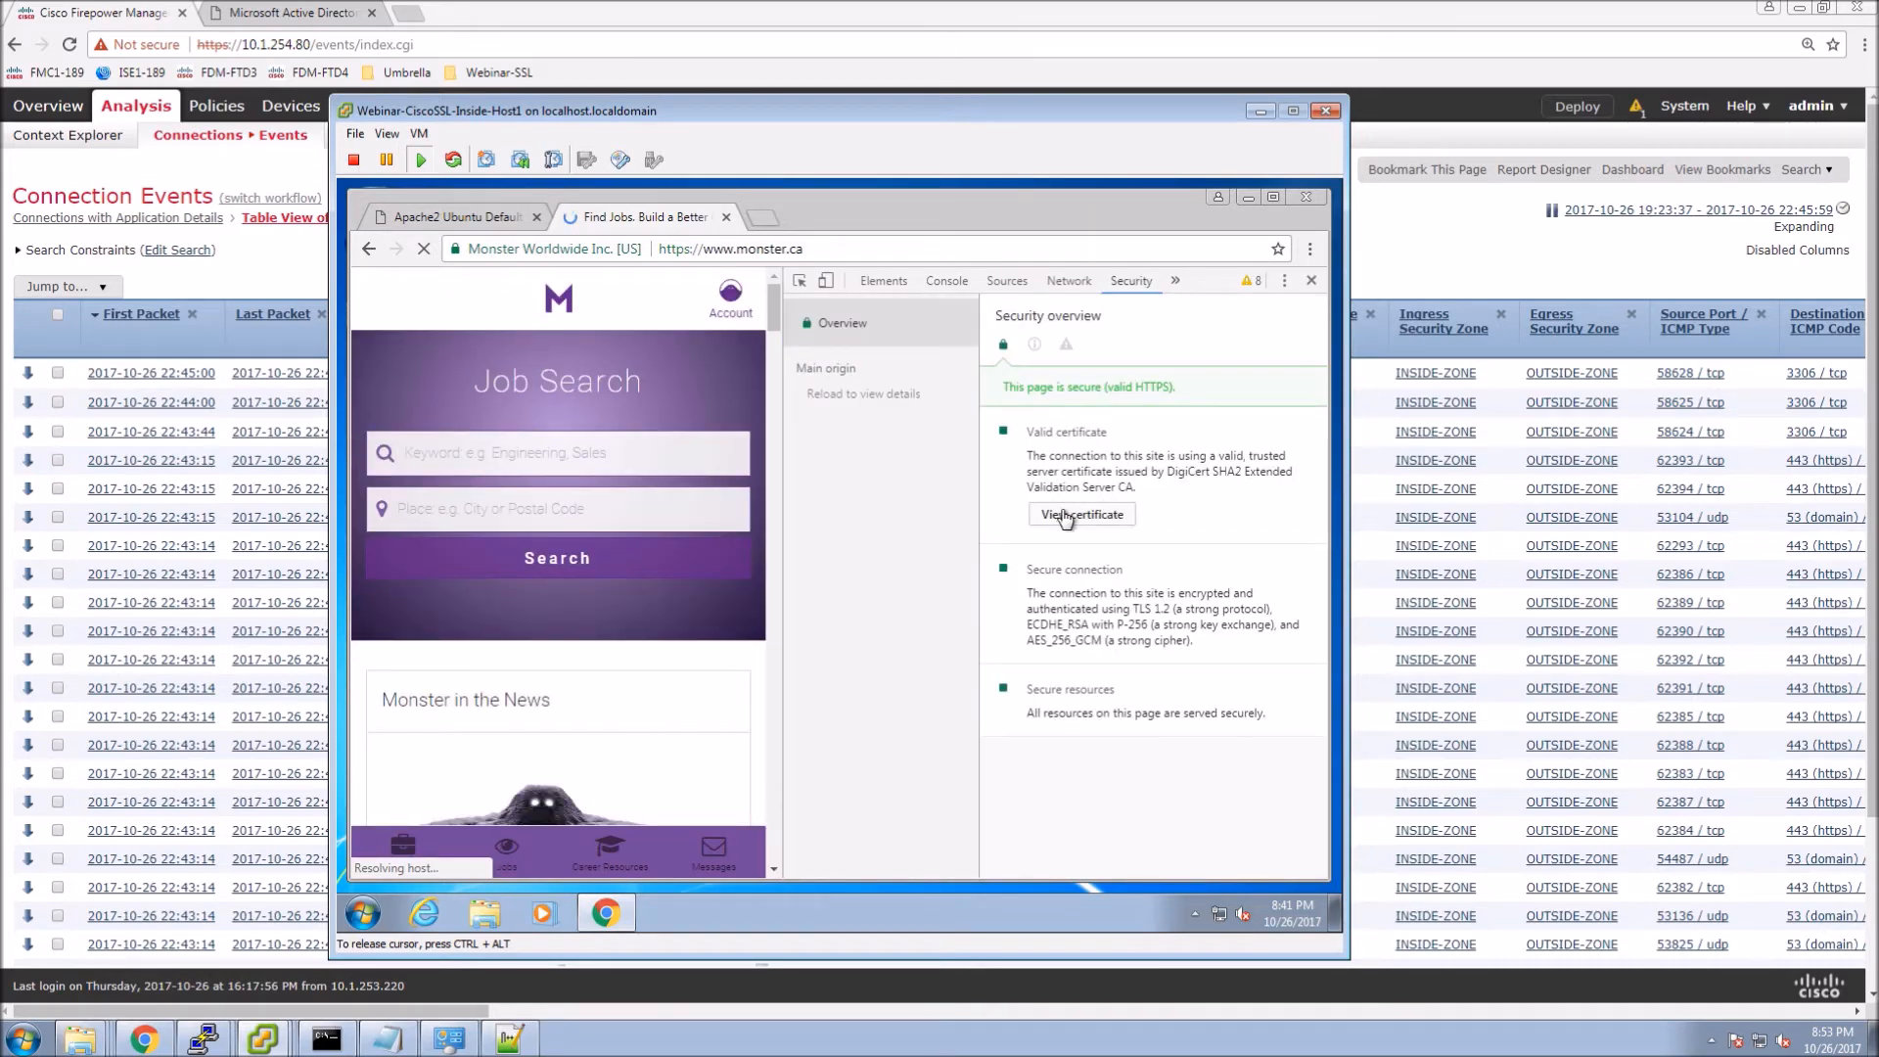
pyautogui.click(1064, 516)
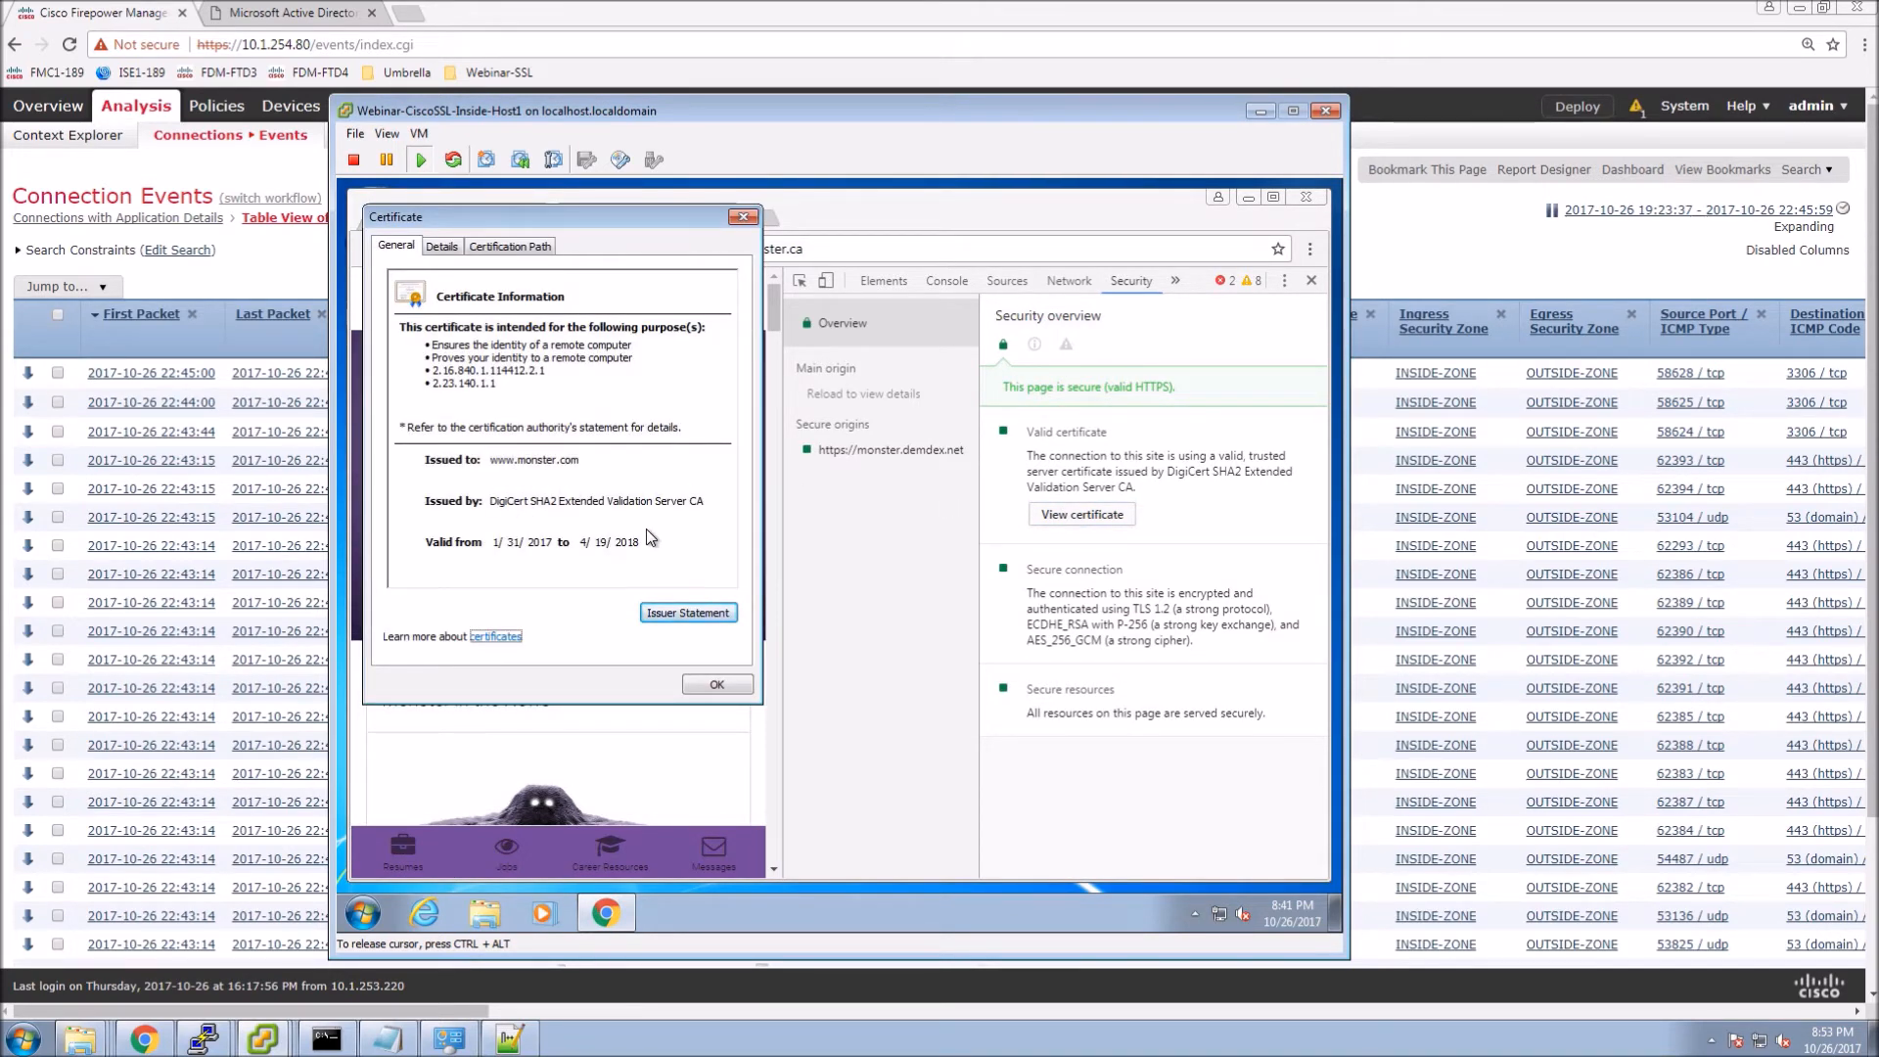
pyautogui.click(716, 685)
pyautogui.click(1311, 282)
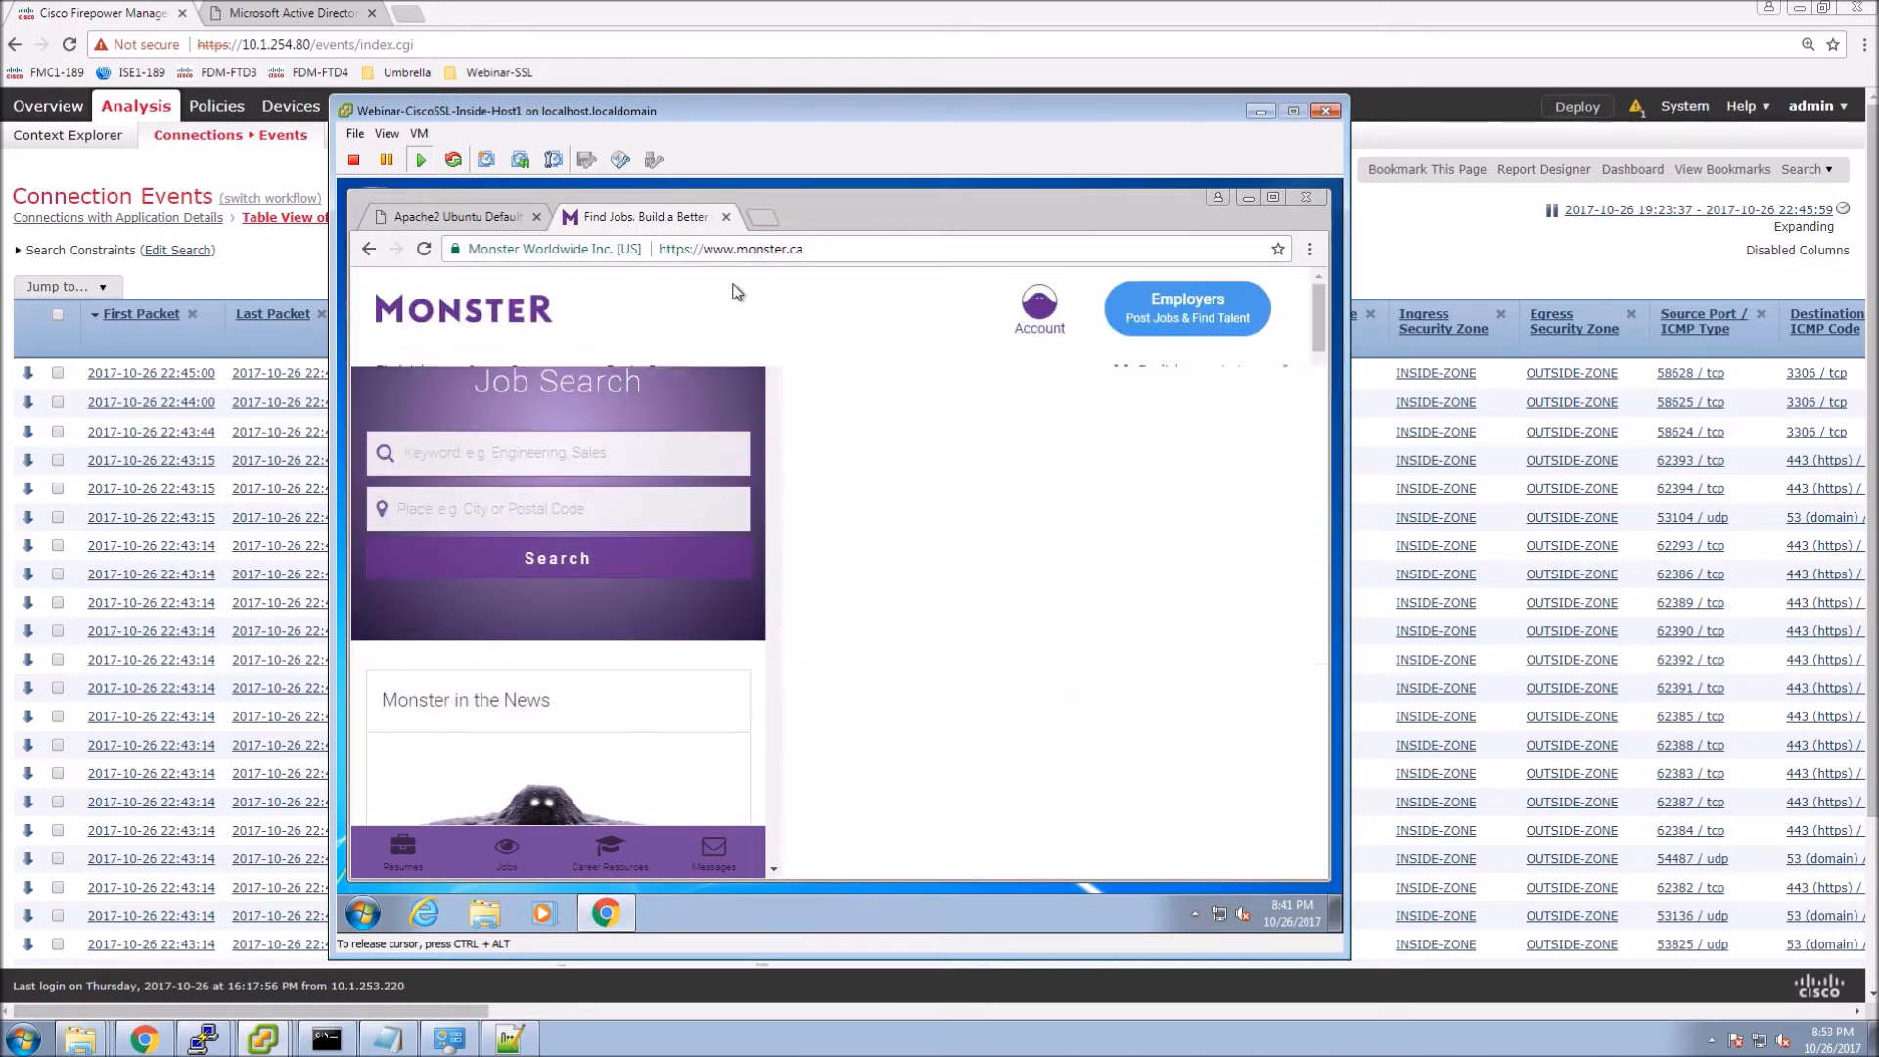
pyautogui.click(735, 253)
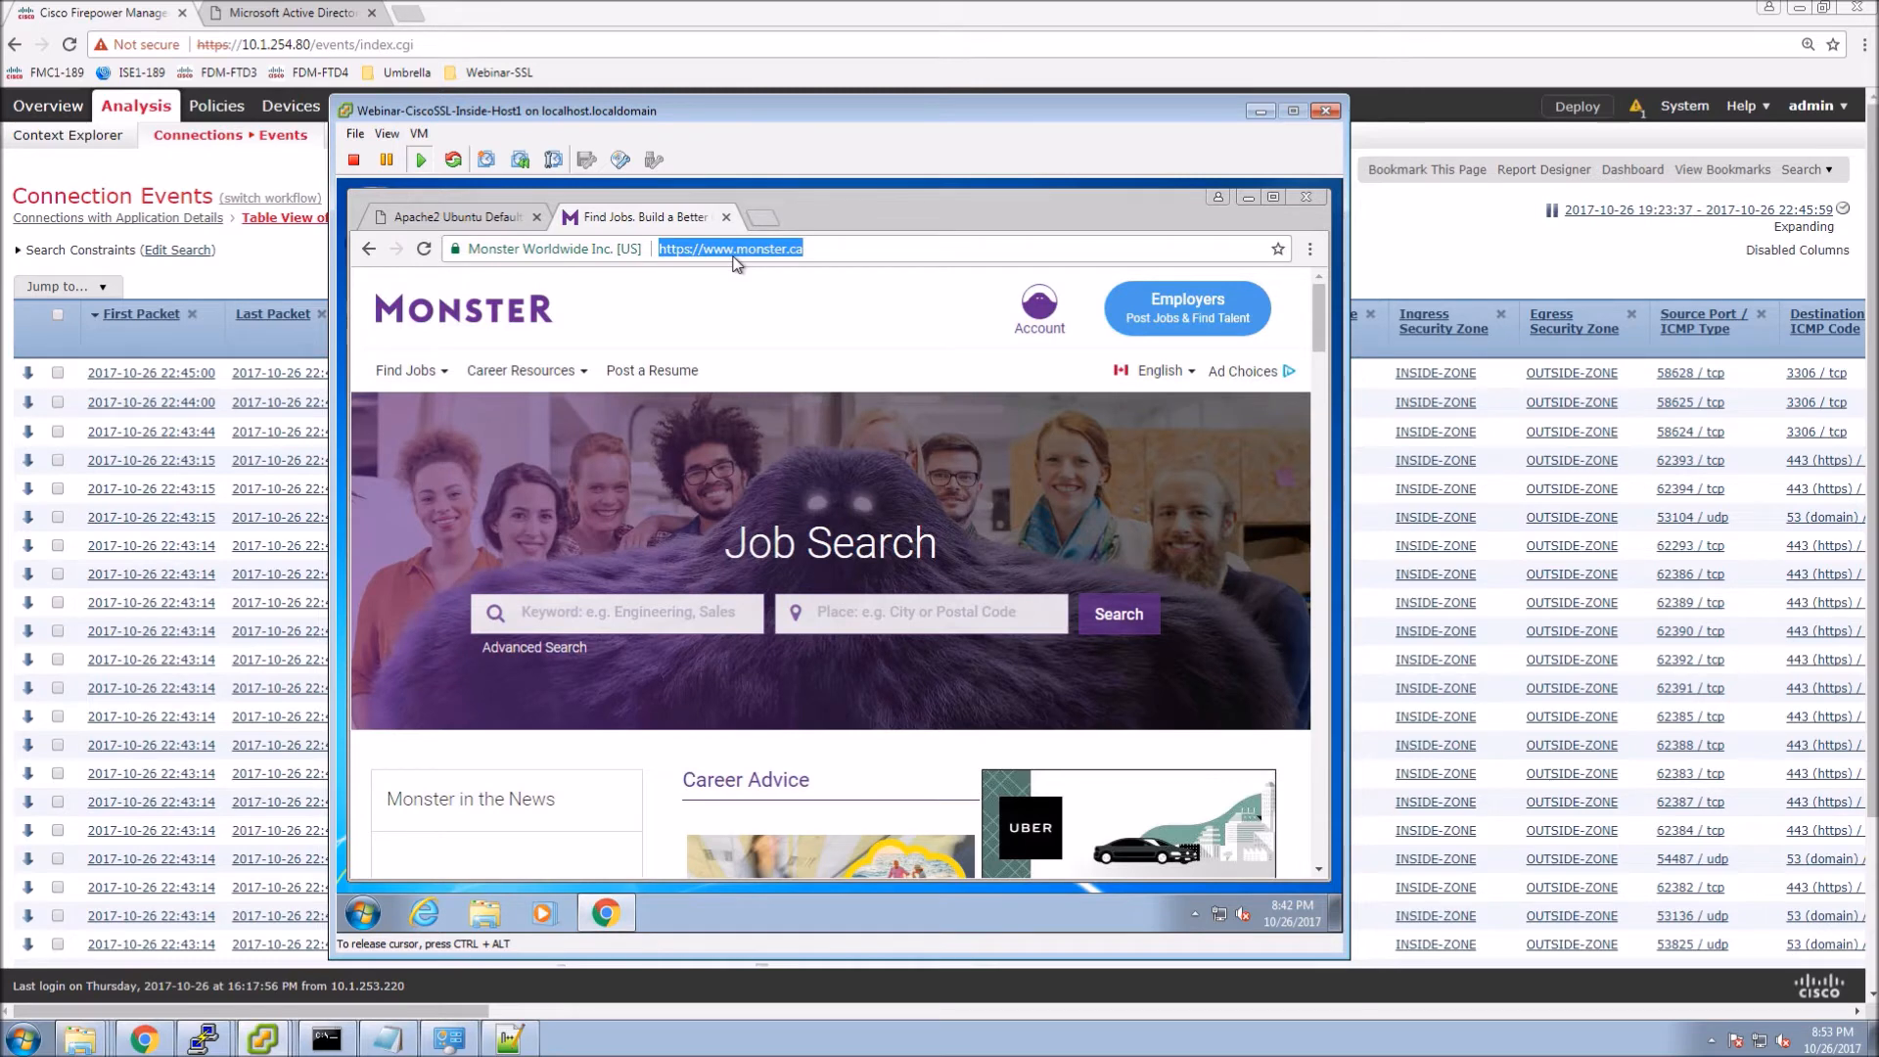
# Load facebook.com and verify its certificate is resigned by Webinar-SSL-FMC.cisco.tls.
pyautogui.write('facebook.com')
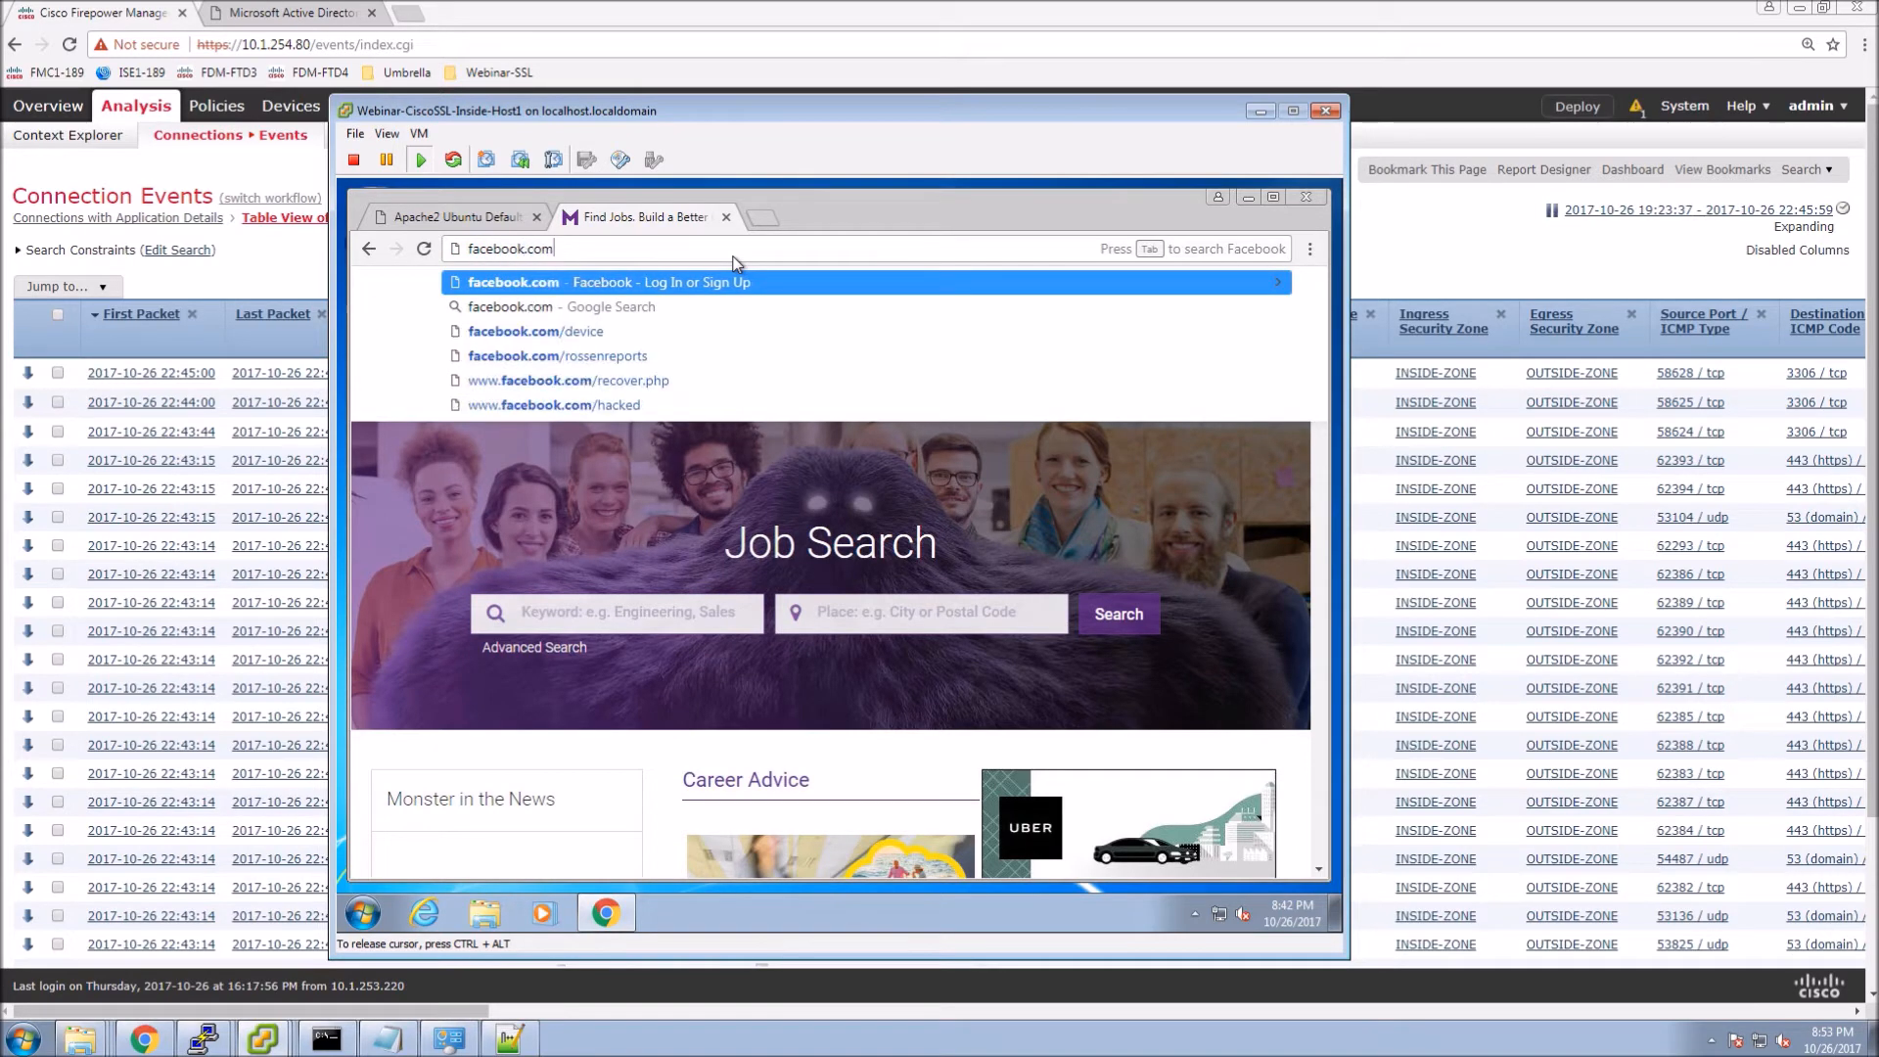
pyautogui.press('Return')
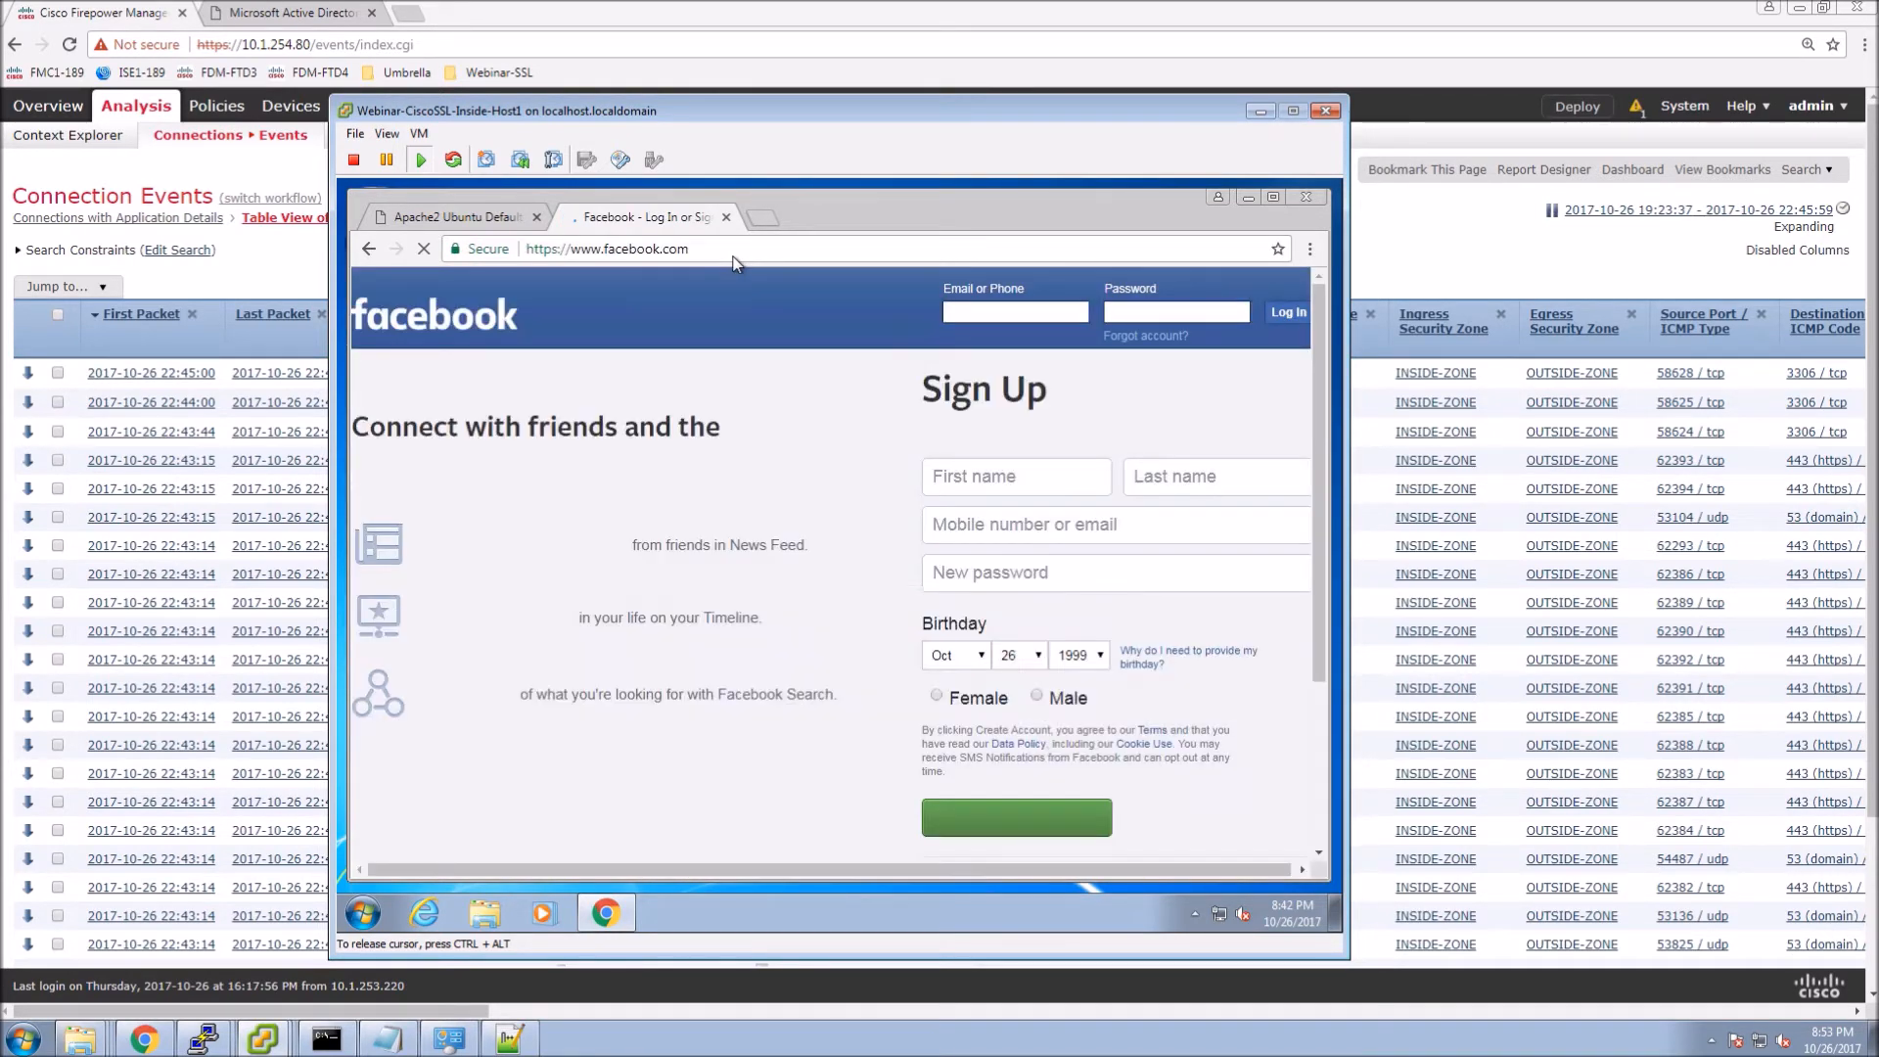
pyautogui.click(1310, 248)
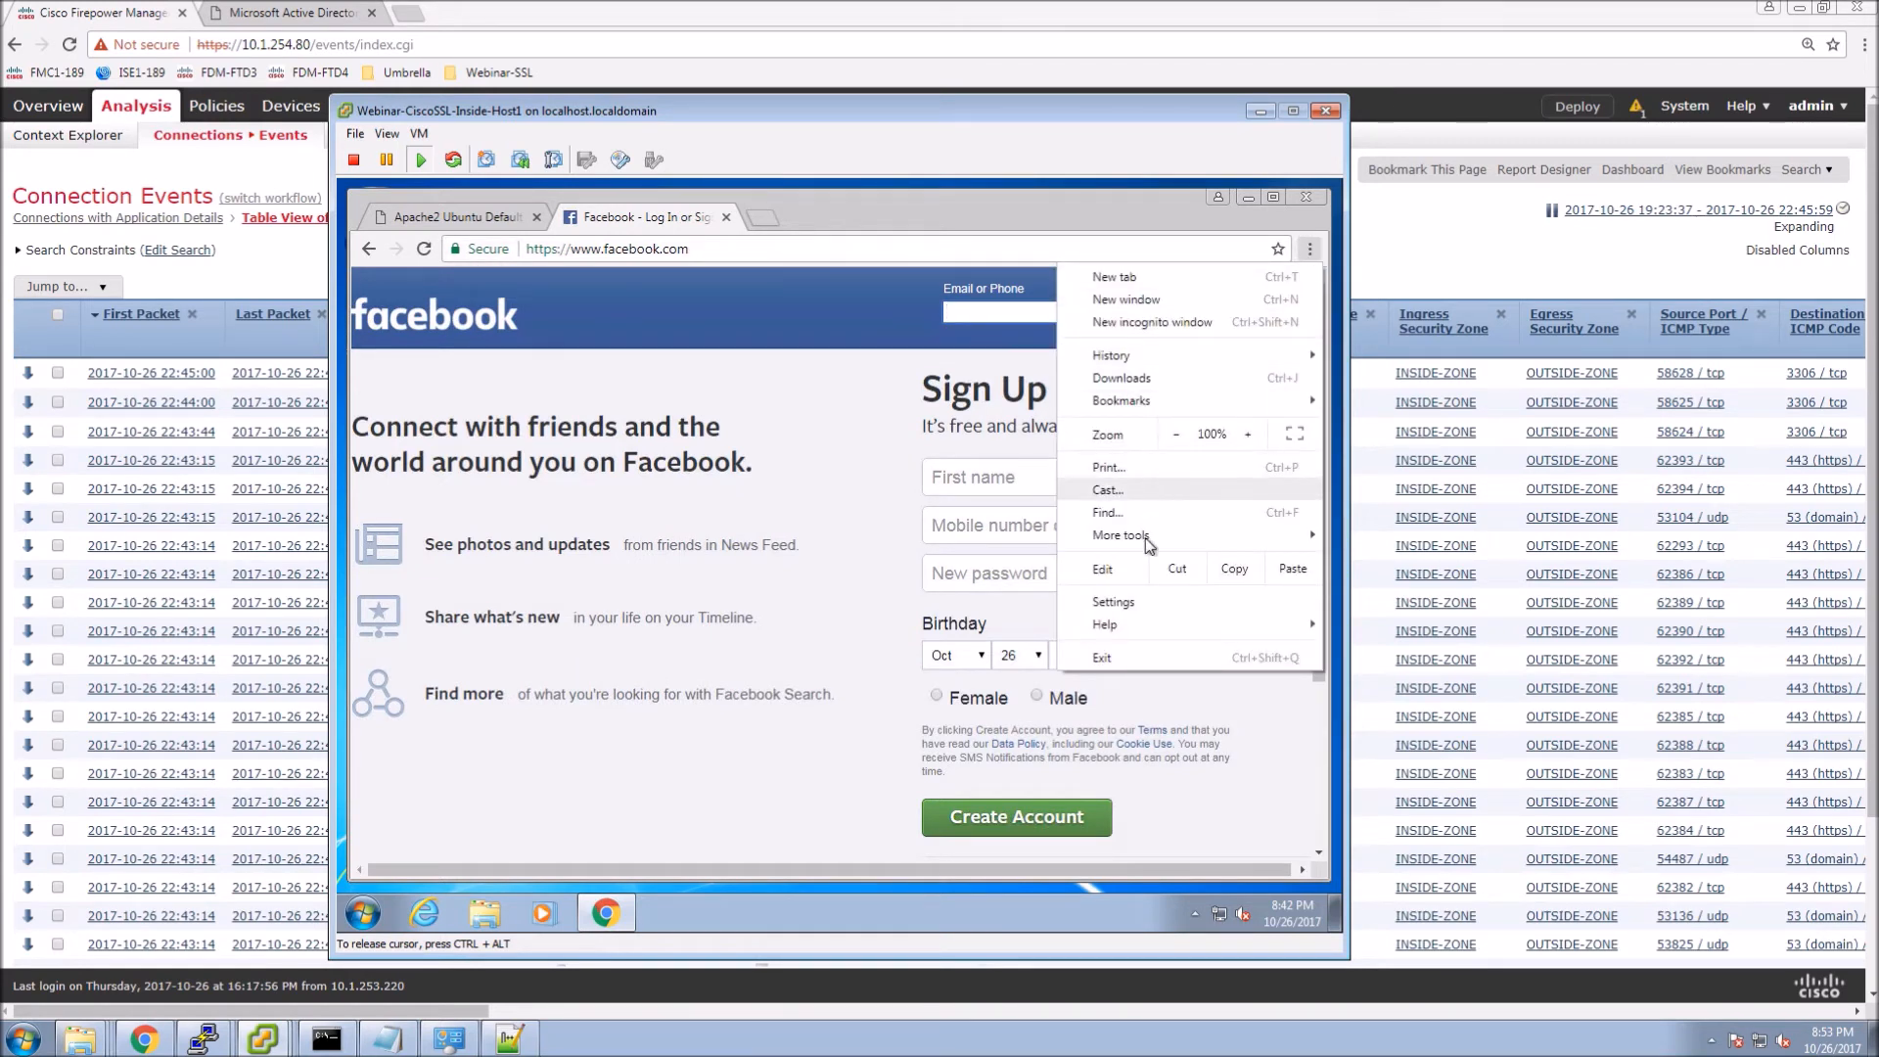
pyautogui.moveTo(1102, 537)
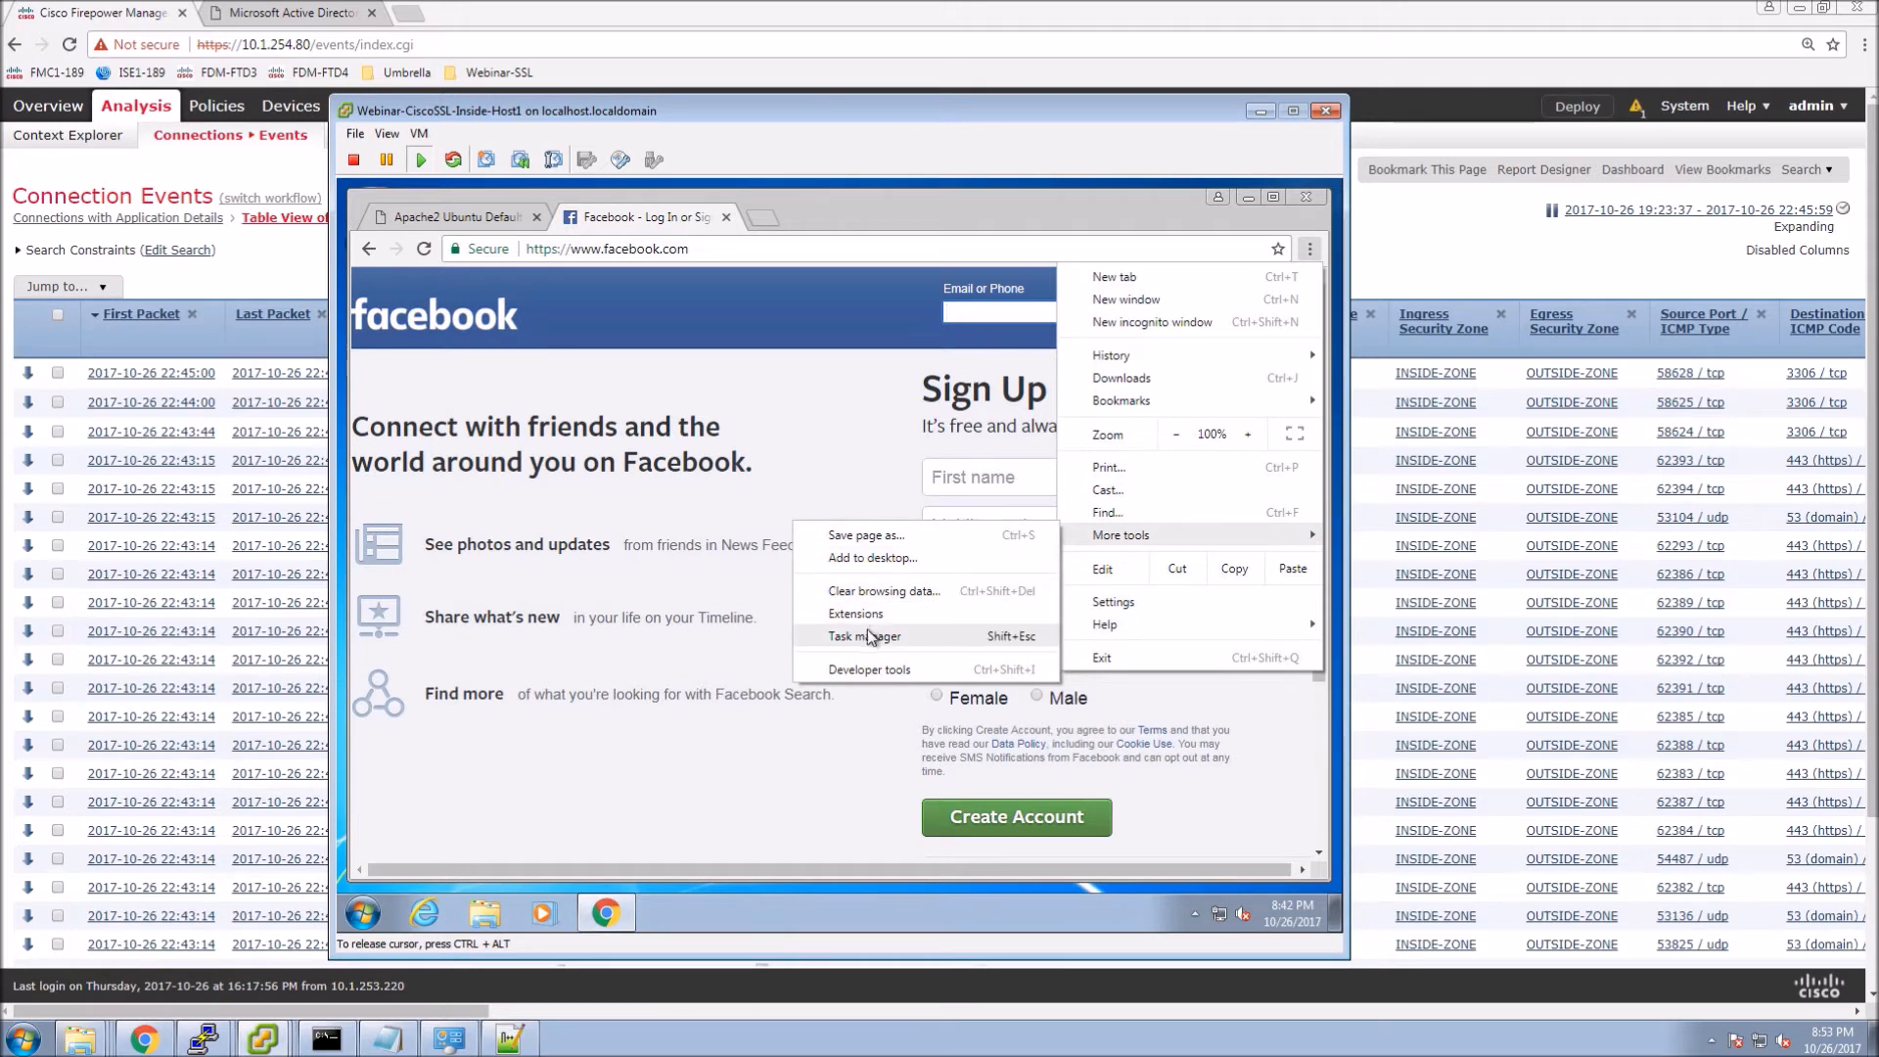
pyautogui.click(866, 670)
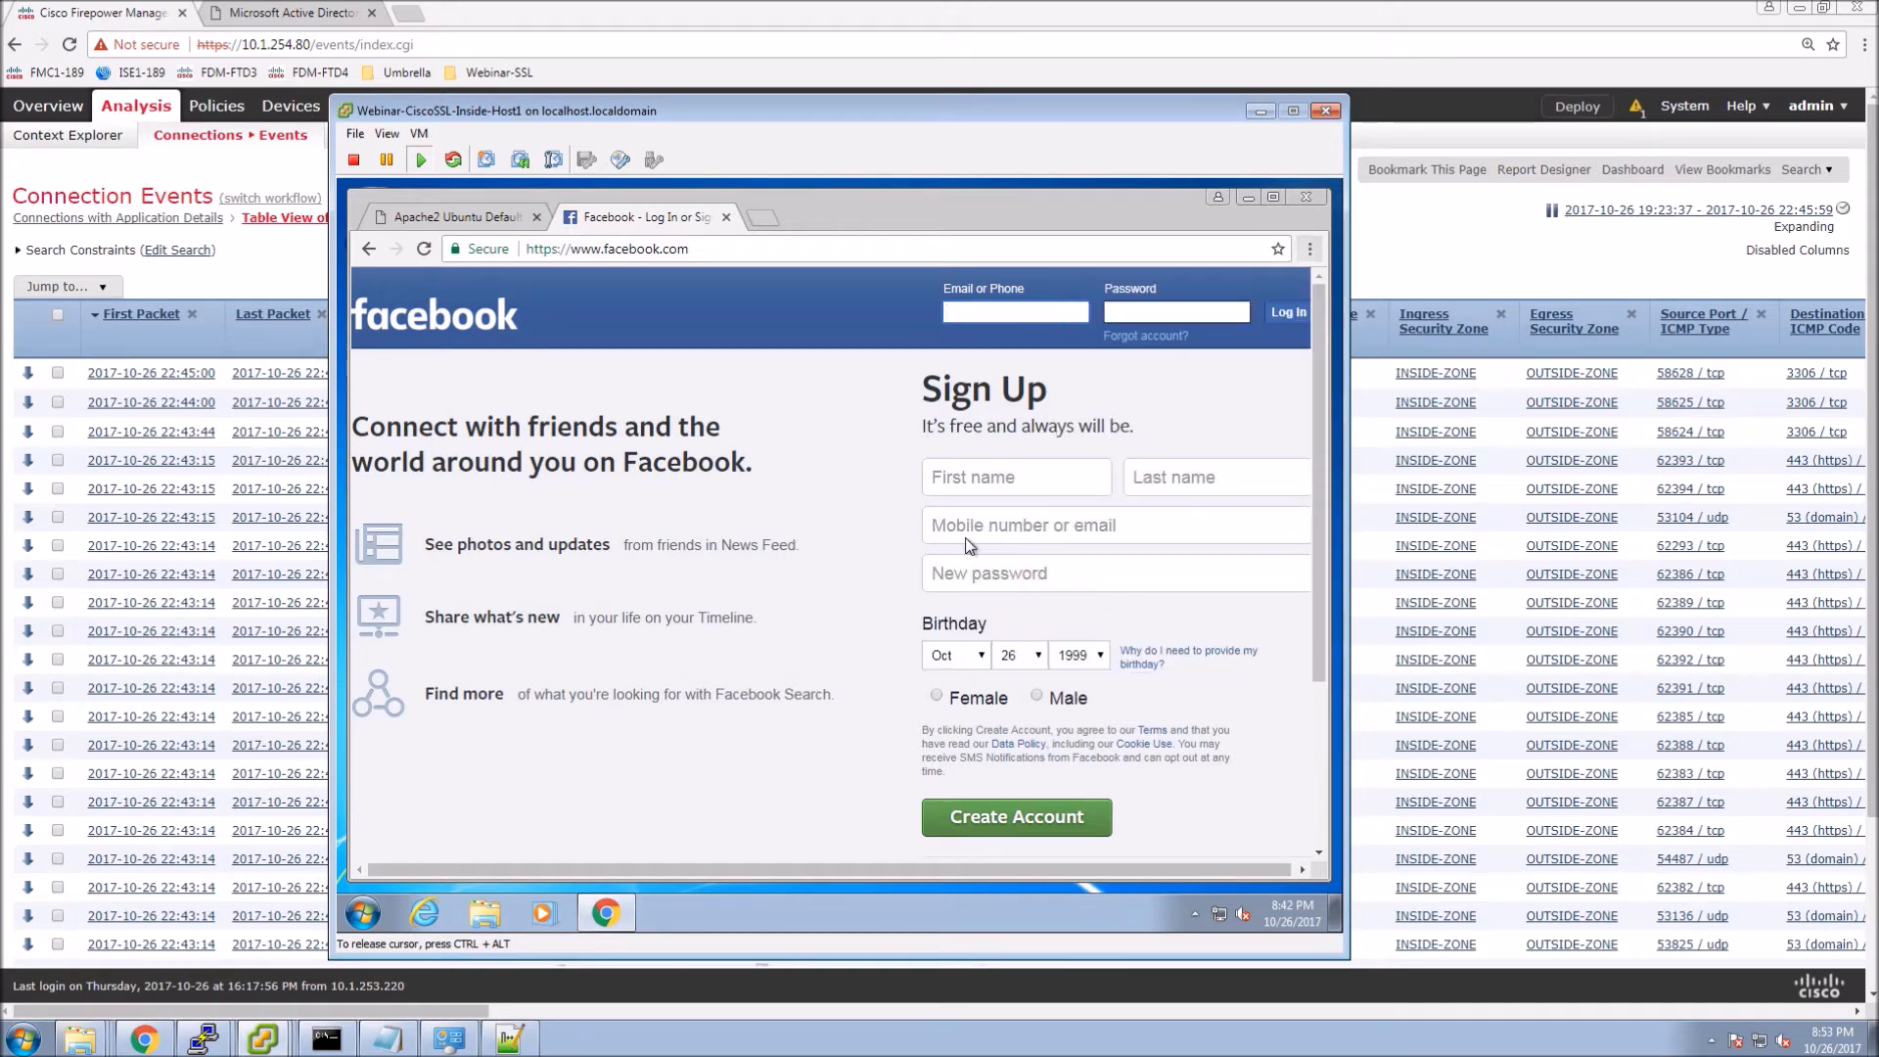
pyautogui.click(1081, 500)
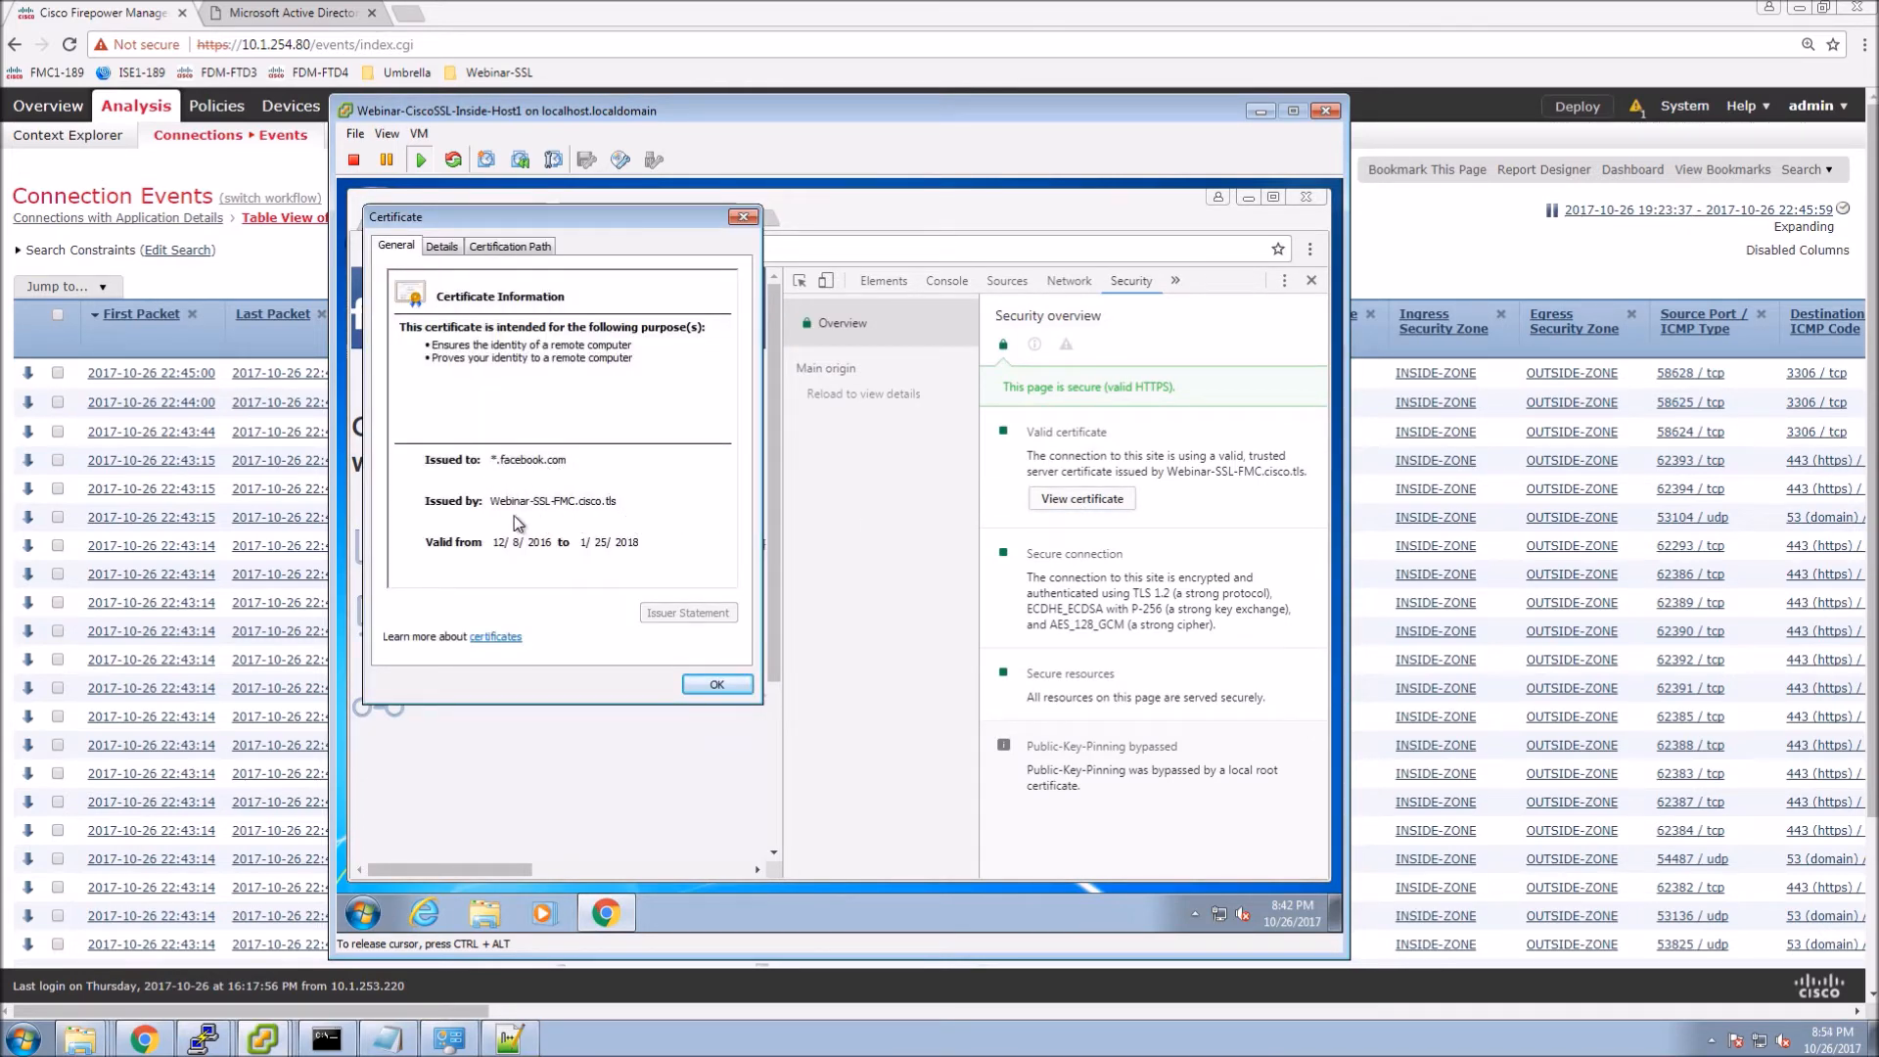
pyautogui.click(715, 684)
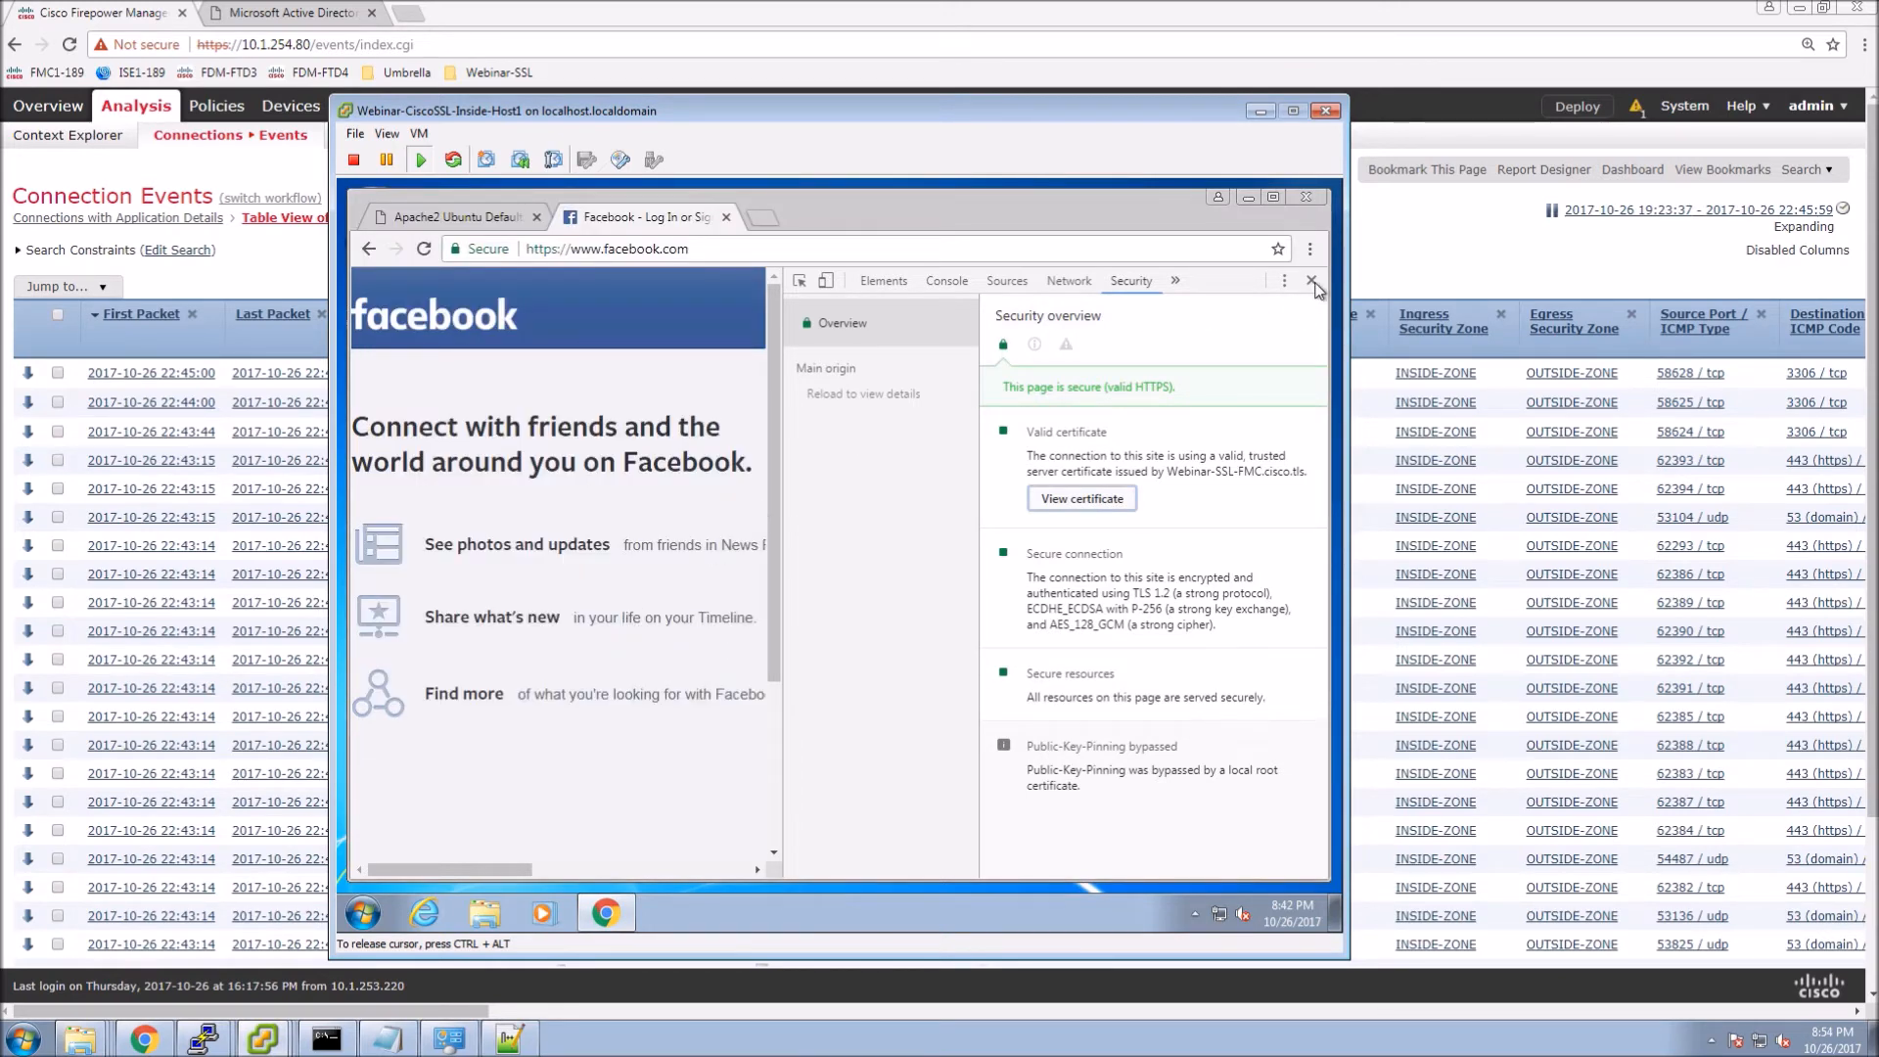
pyautogui.click(1311, 282)
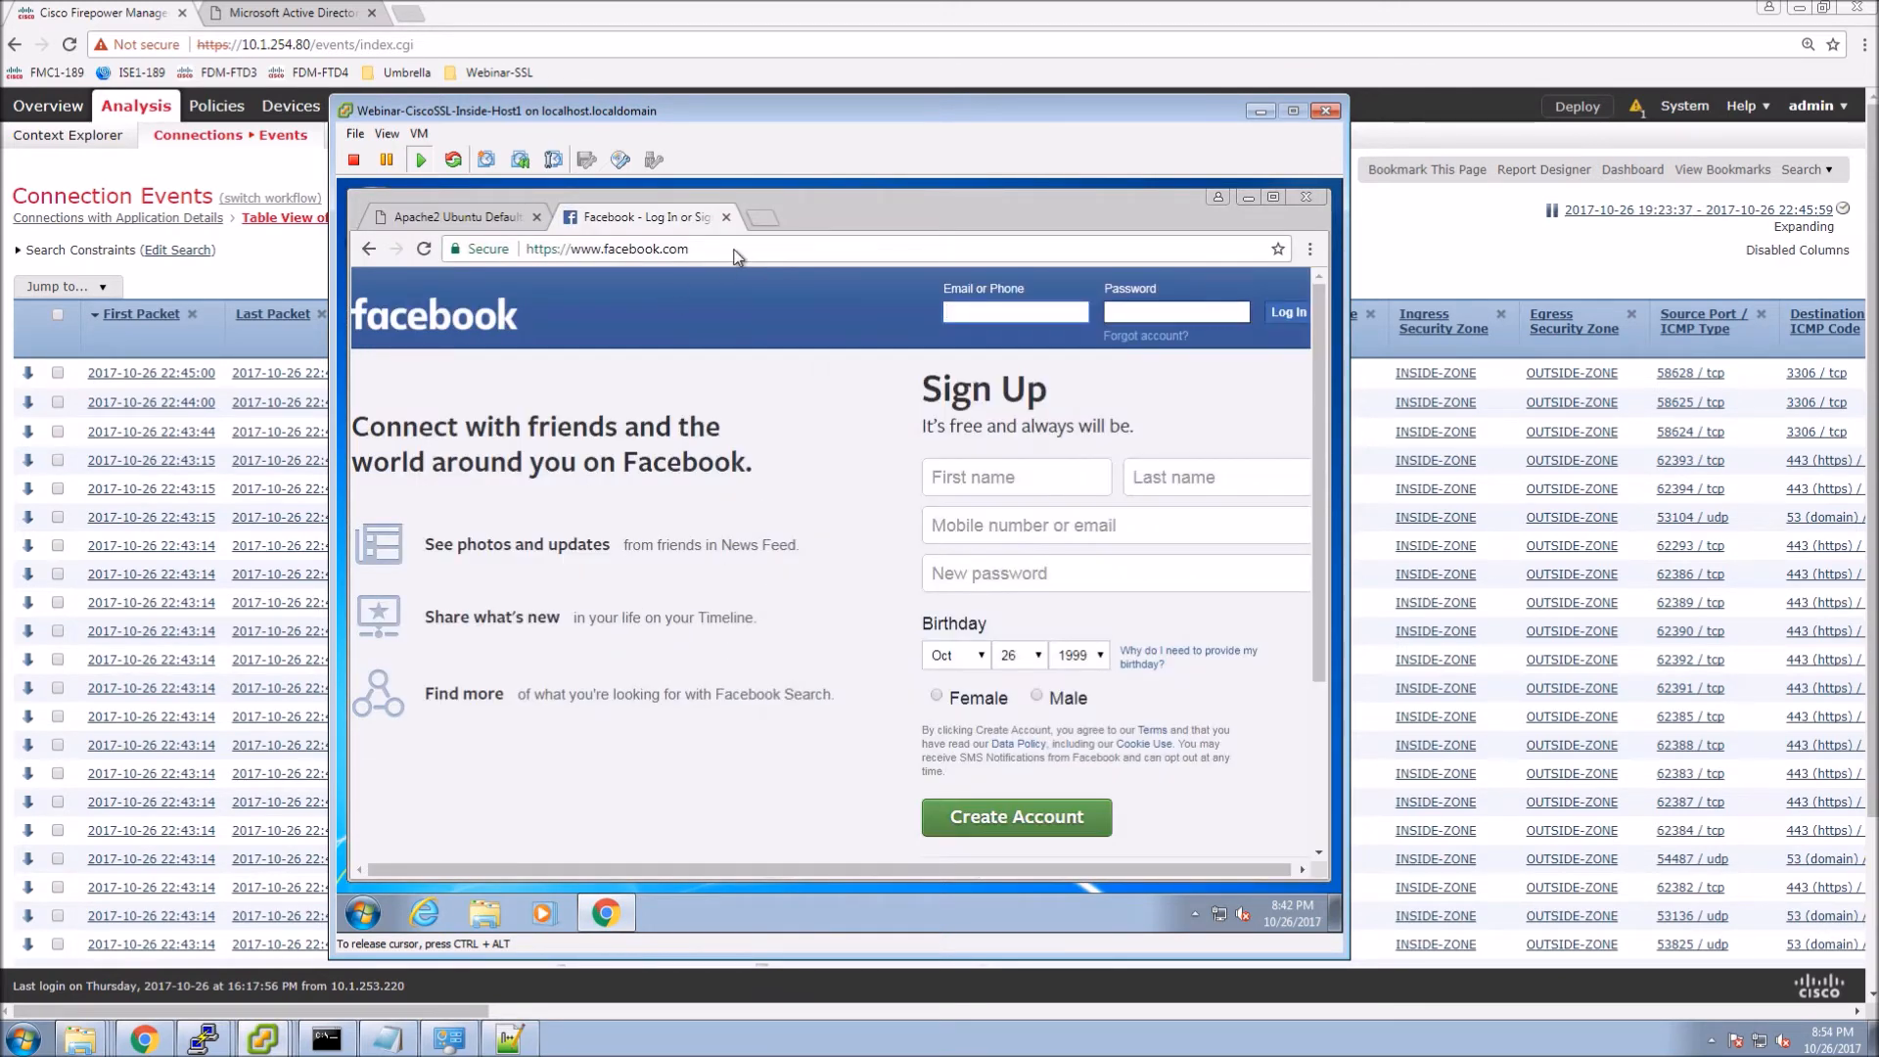
pyautogui.click(737, 255)
# Load linkedin.com and open its certificate from the DevTools Security panel.
pyautogui.write('linkedin')
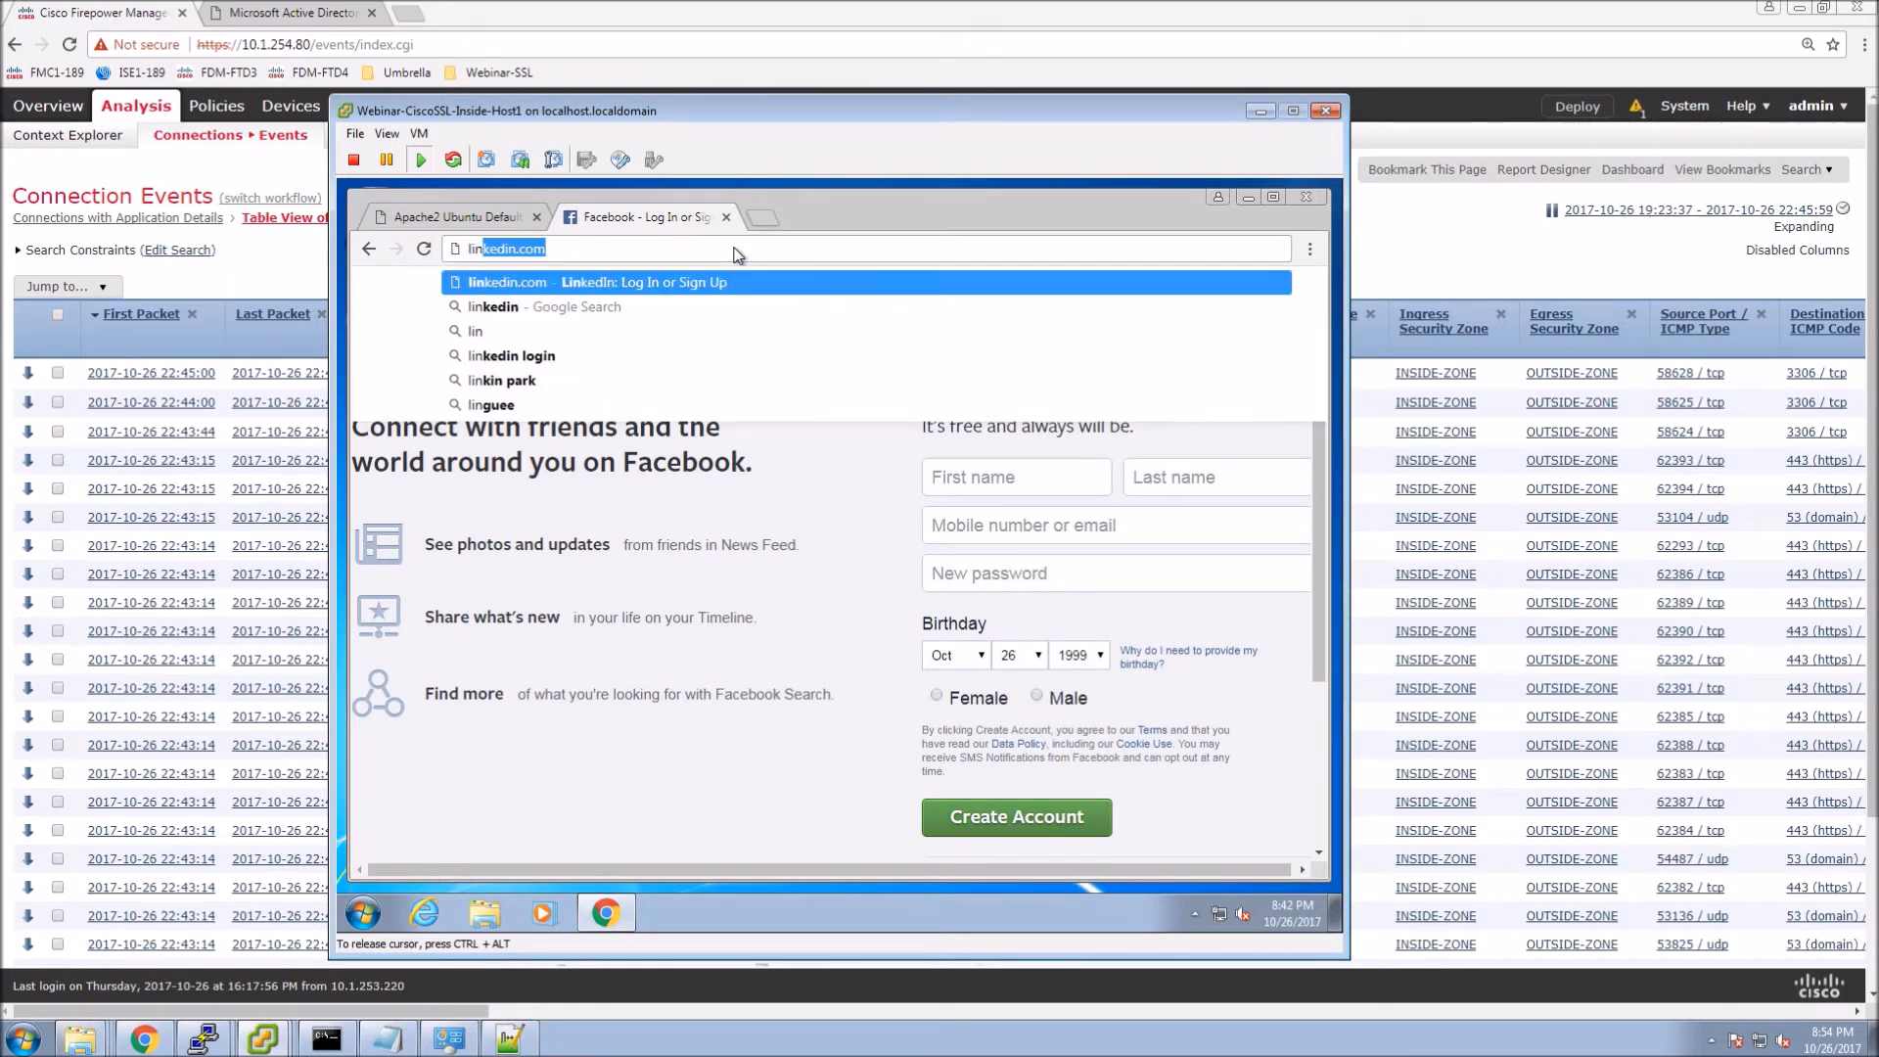
pyautogui.press('Return')
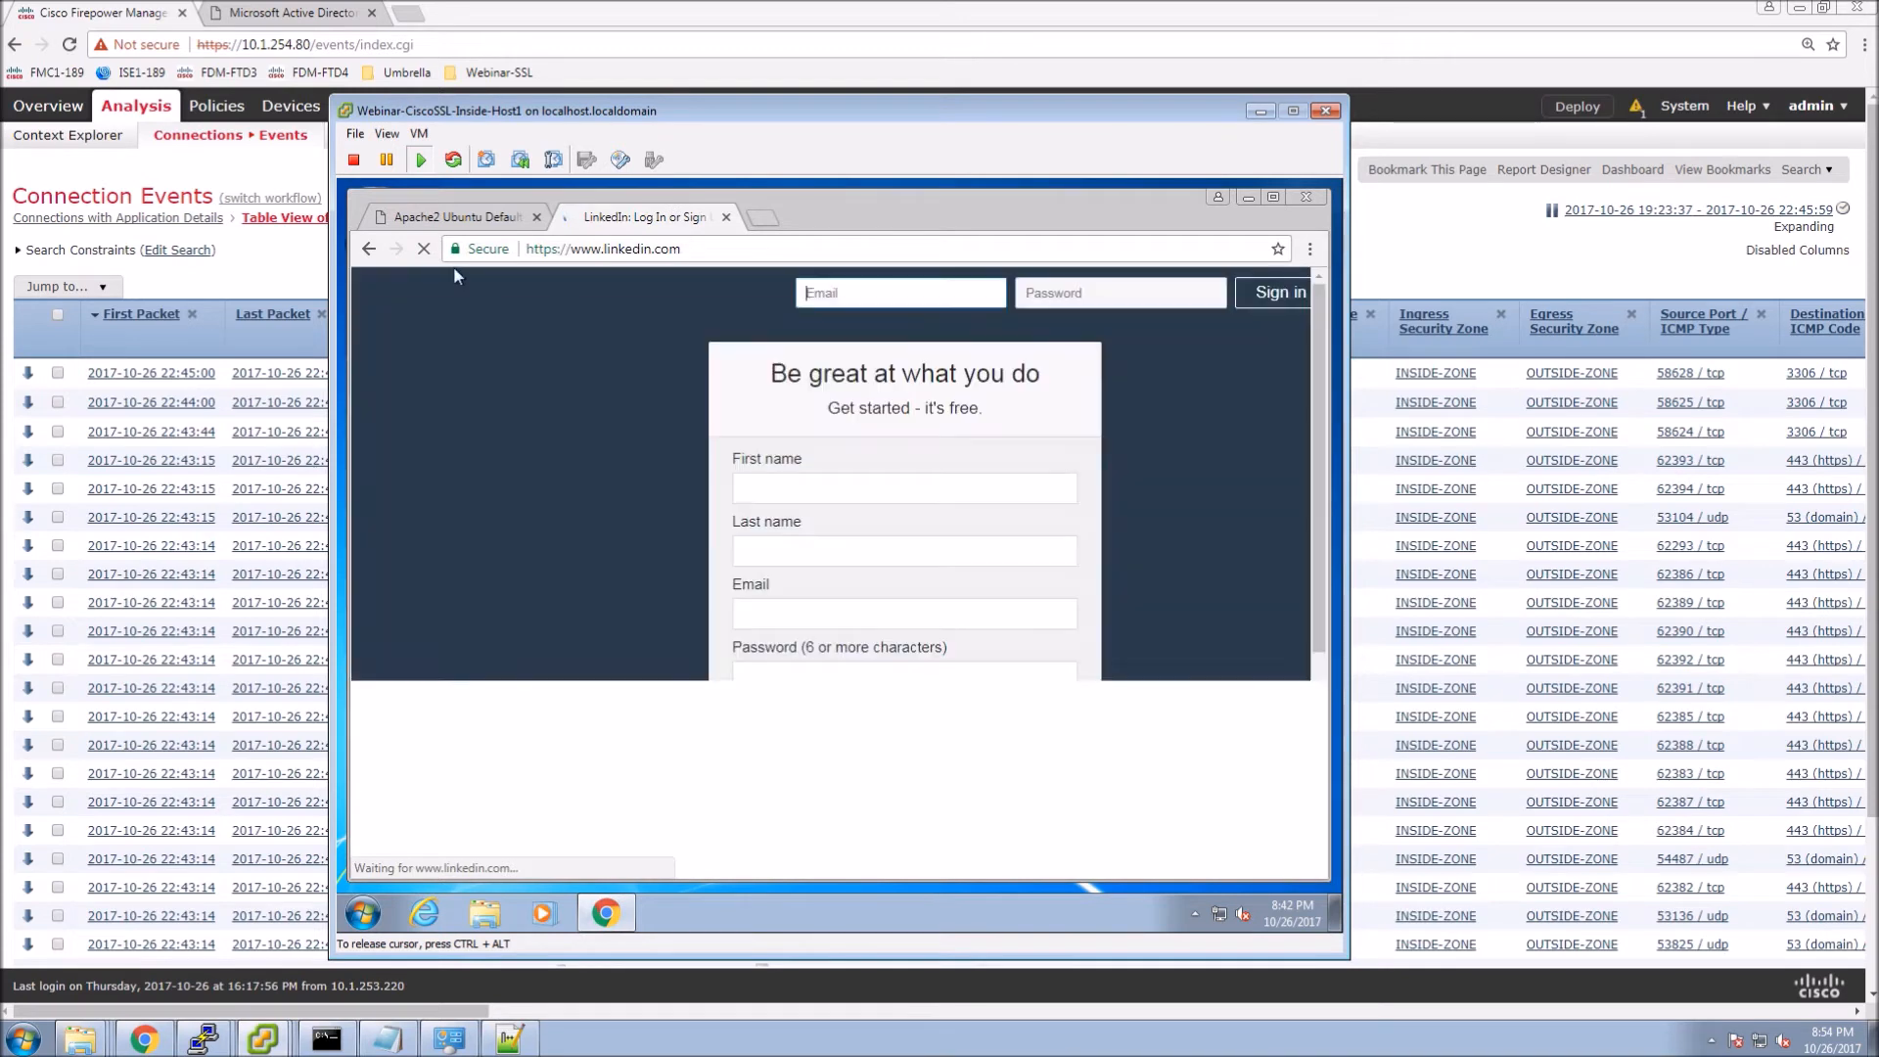
pyautogui.click(1310, 250)
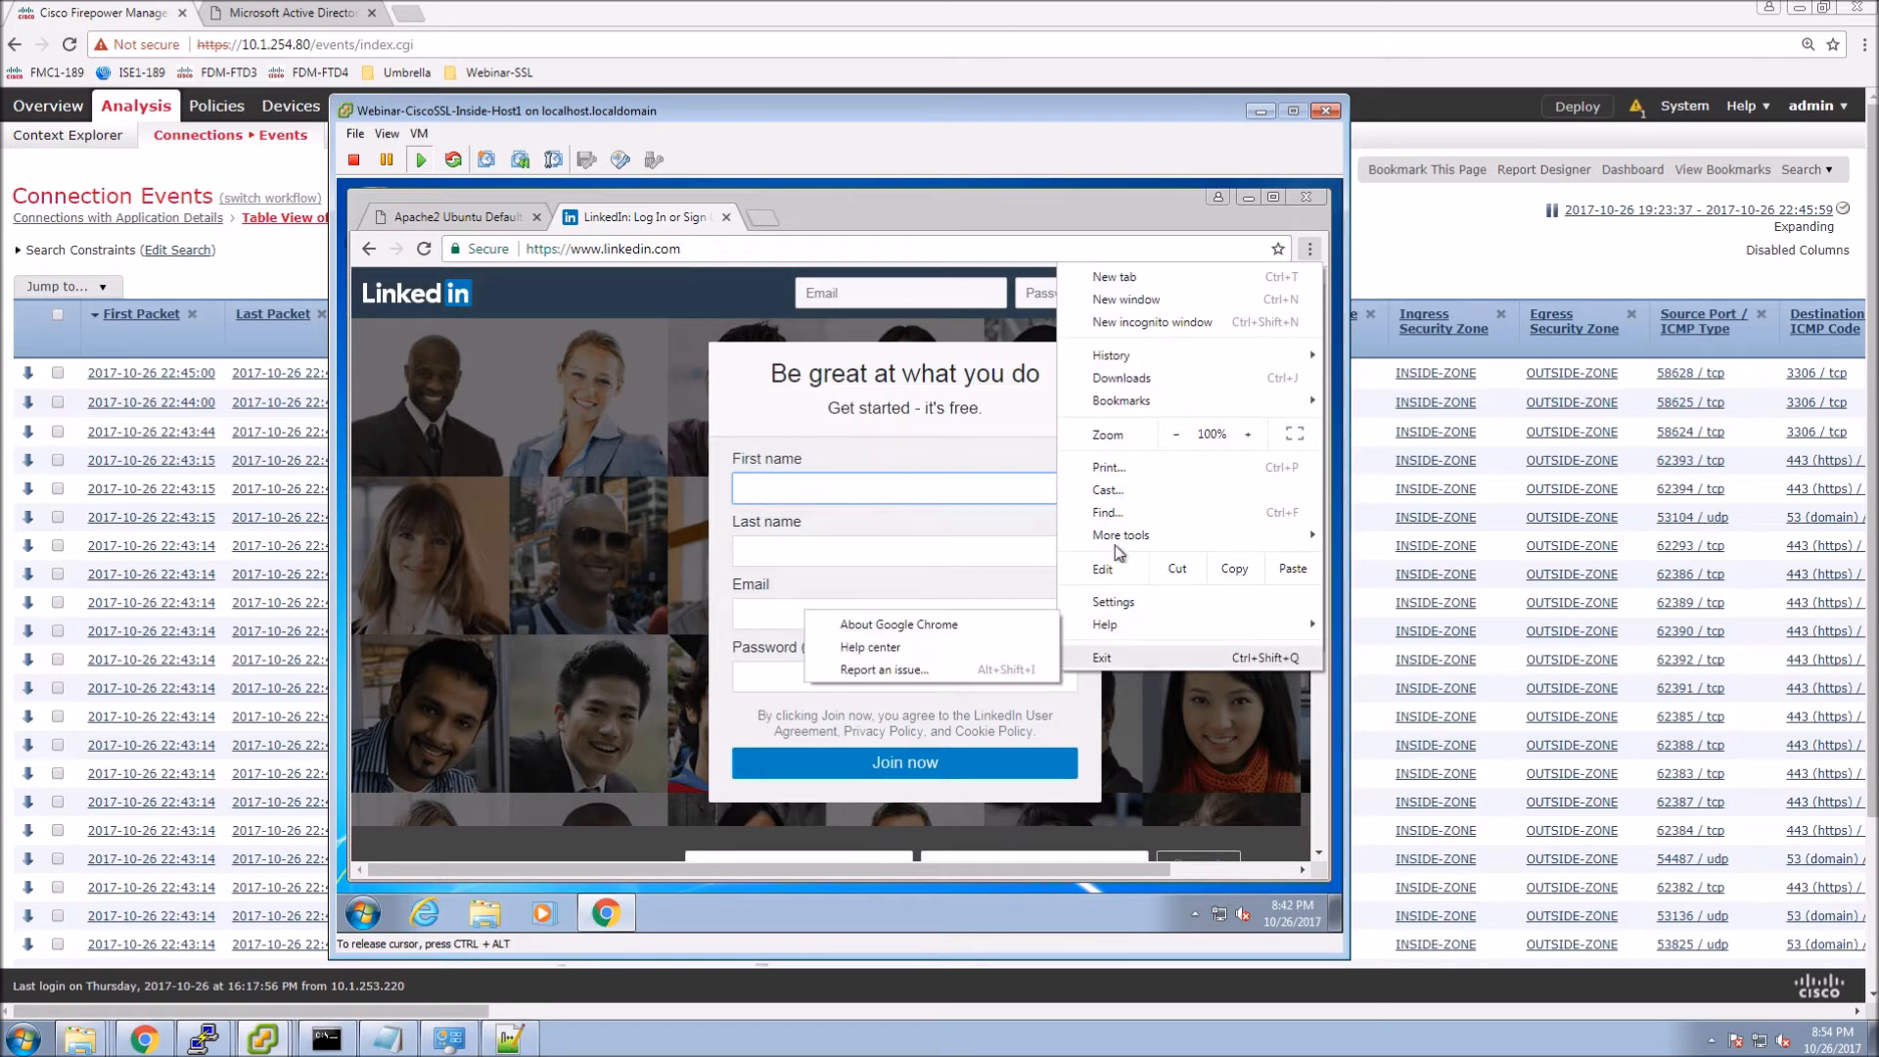
pyautogui.moveTo(1108, 534)
pyautogui.click(875, 672)
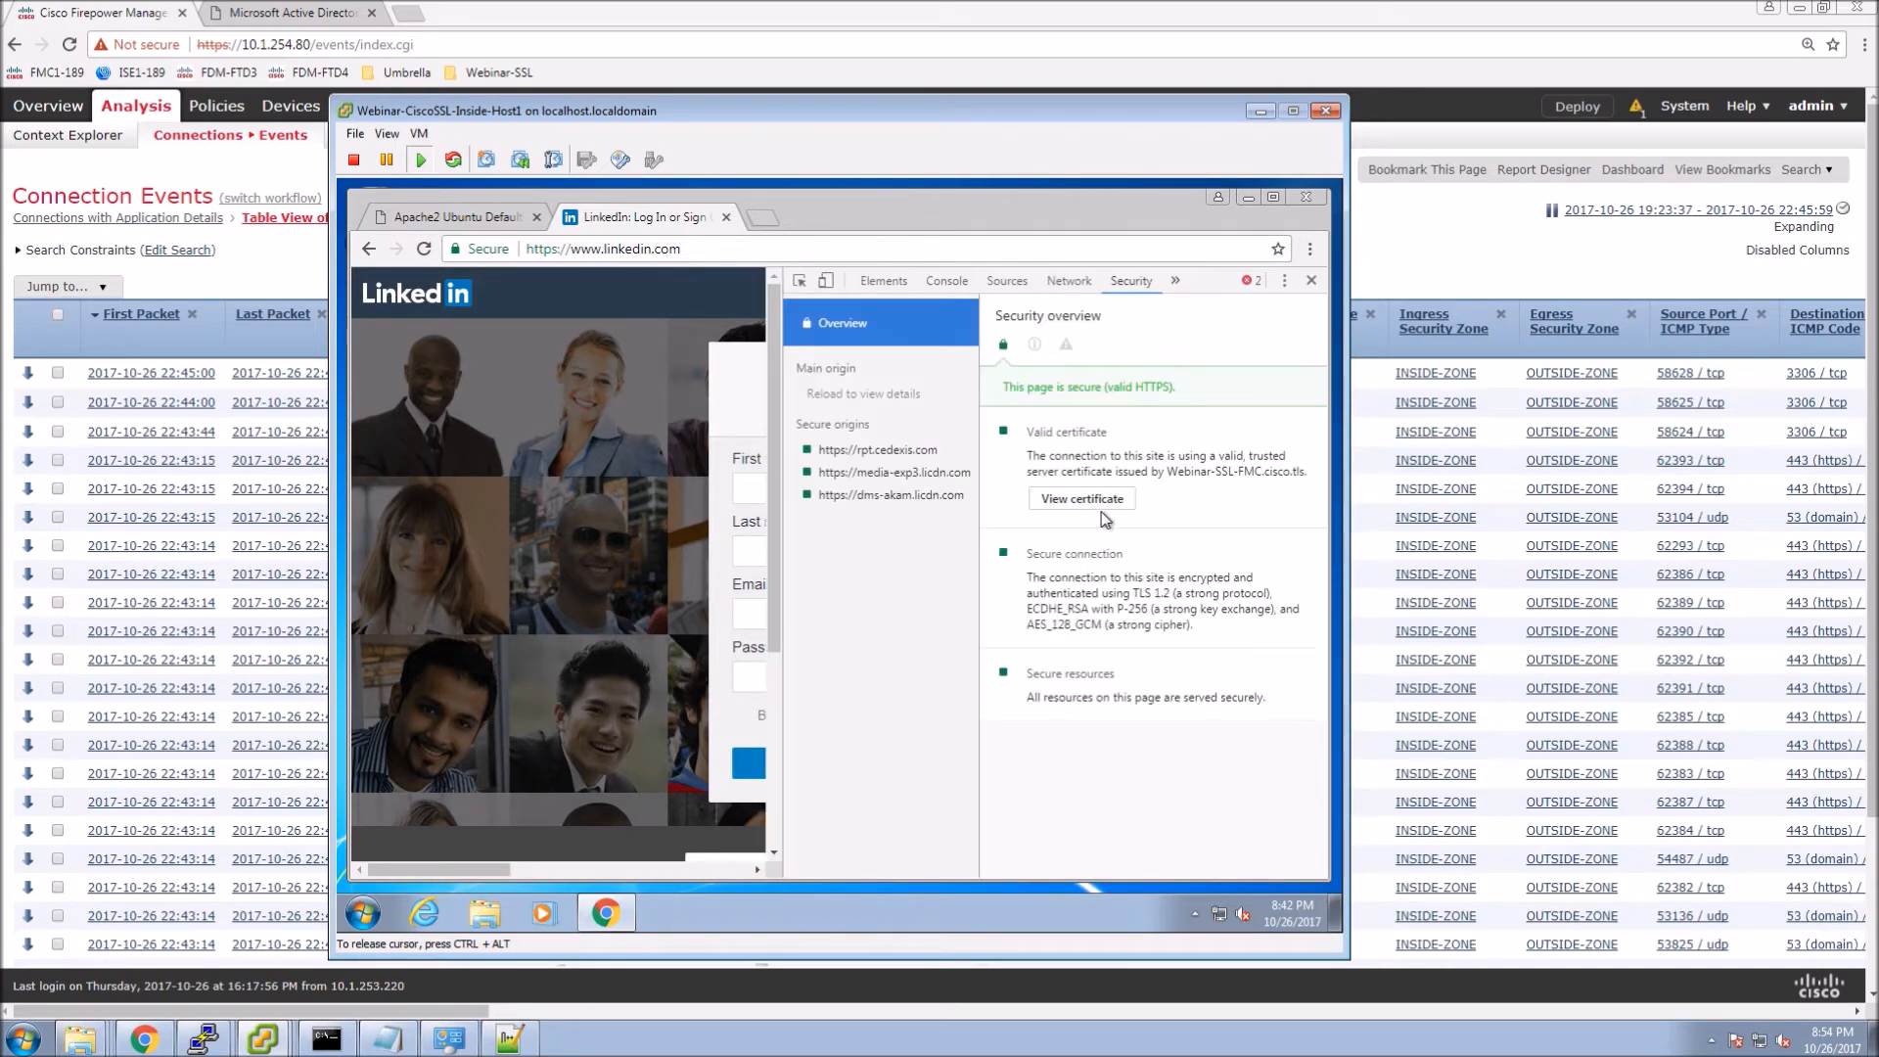
pyautogui.click(1101, 500)
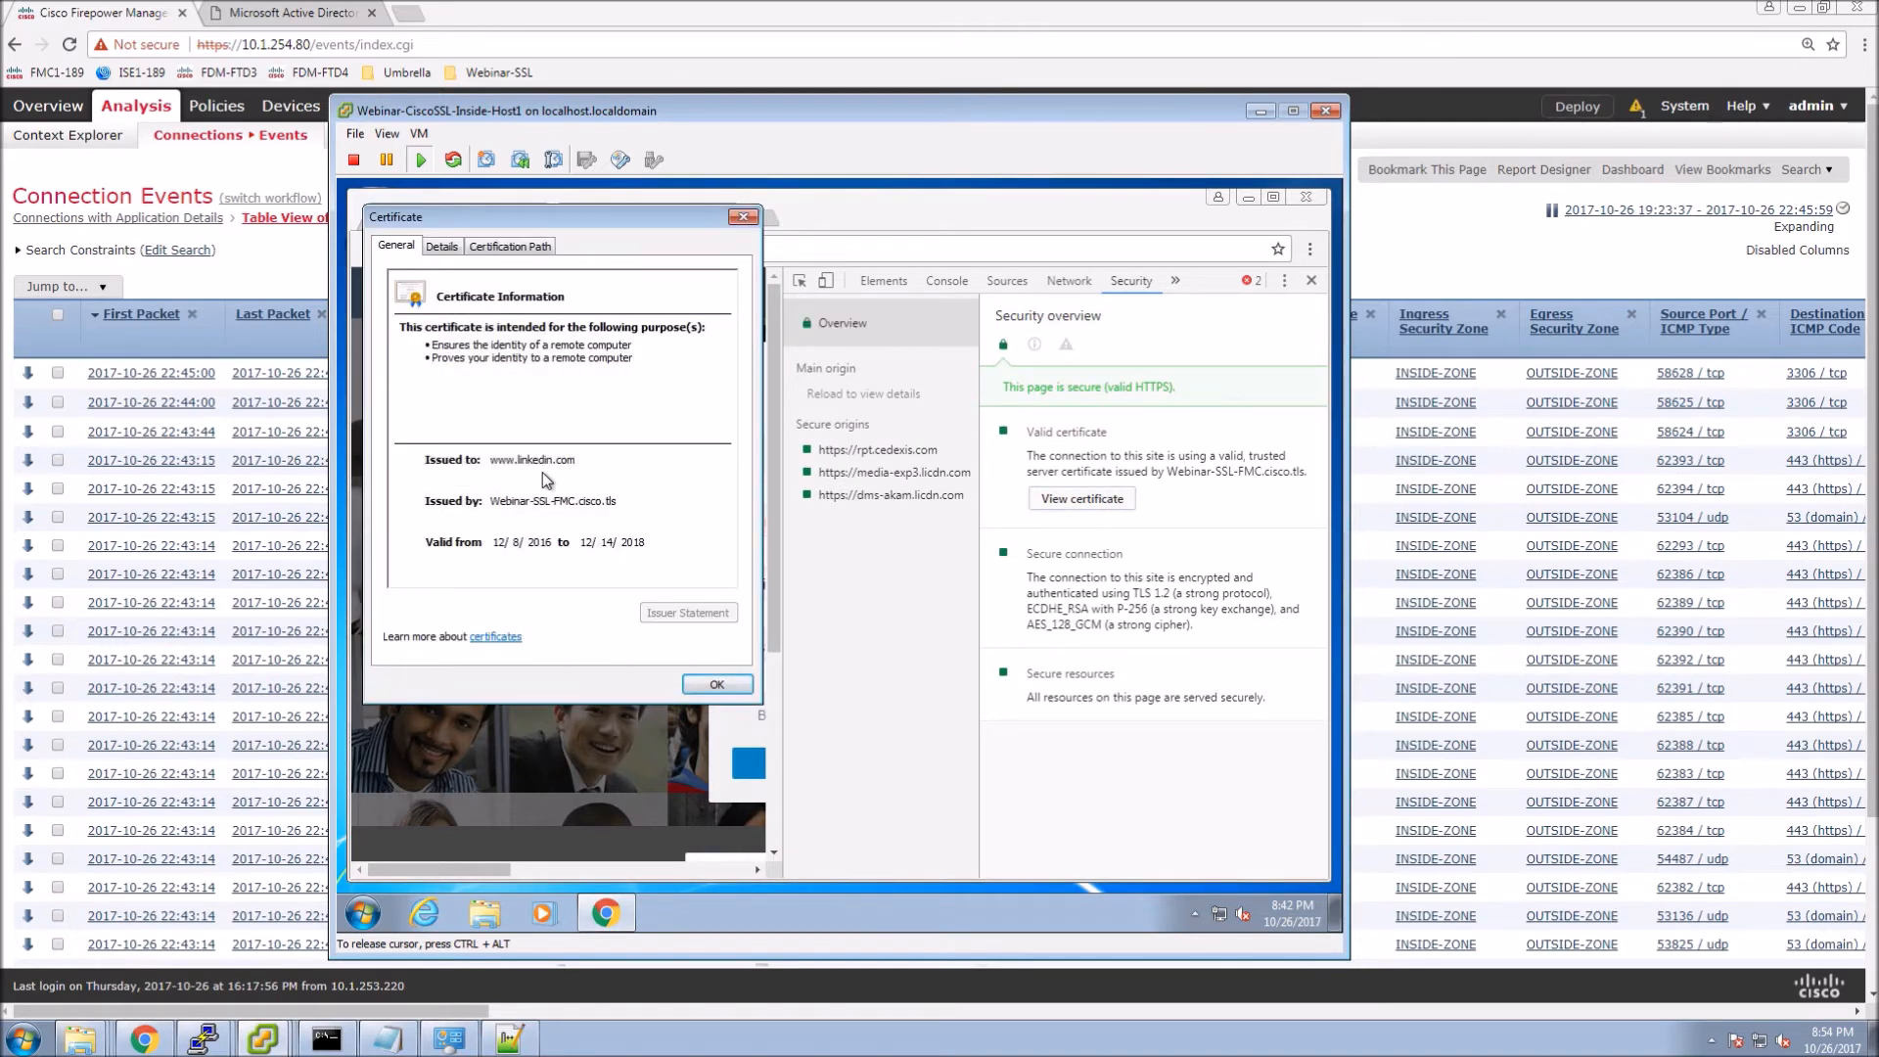
# Confirm the certificate's issuer is Webinar-SSL-FMC.cisco.tls under the cisco-WIN-3IBD7A81R3Q-CA root.
pyautogui.click(442, 245)
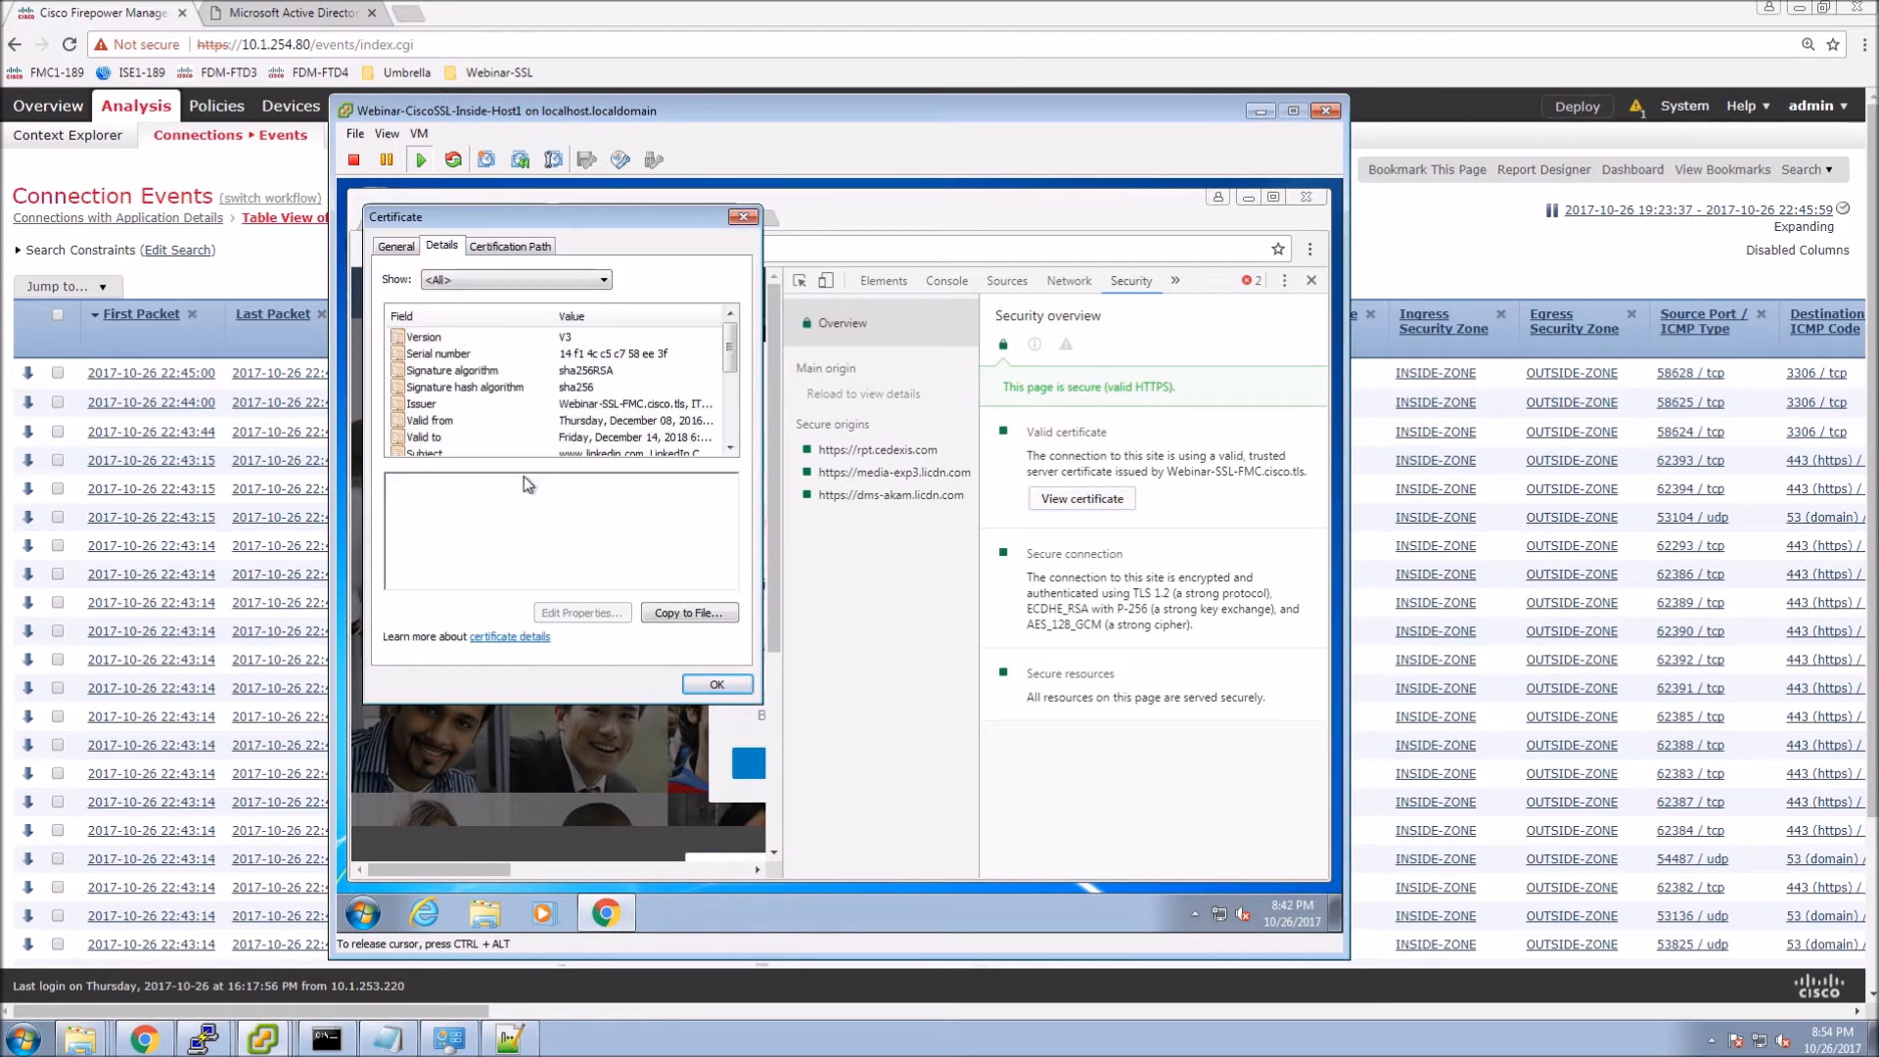
pyautogui.click(489, 404)
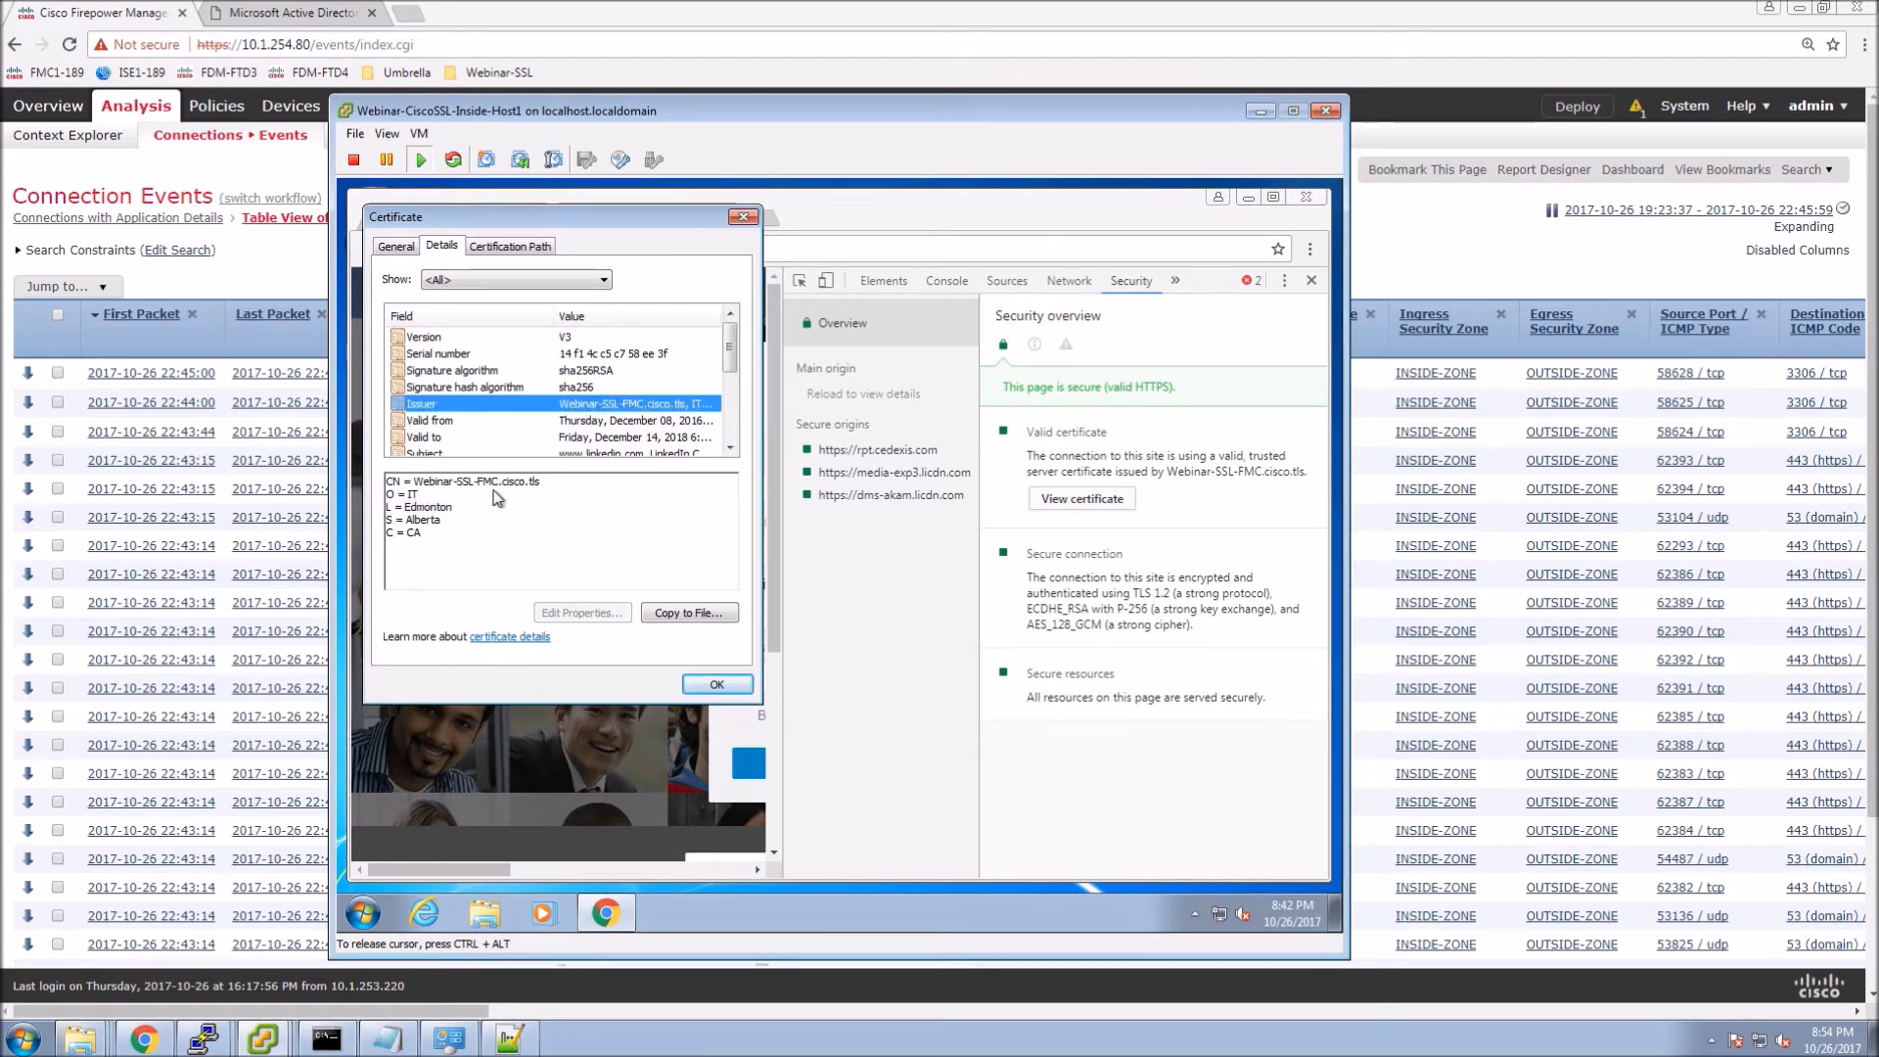
pyautogui.click(509, 246)
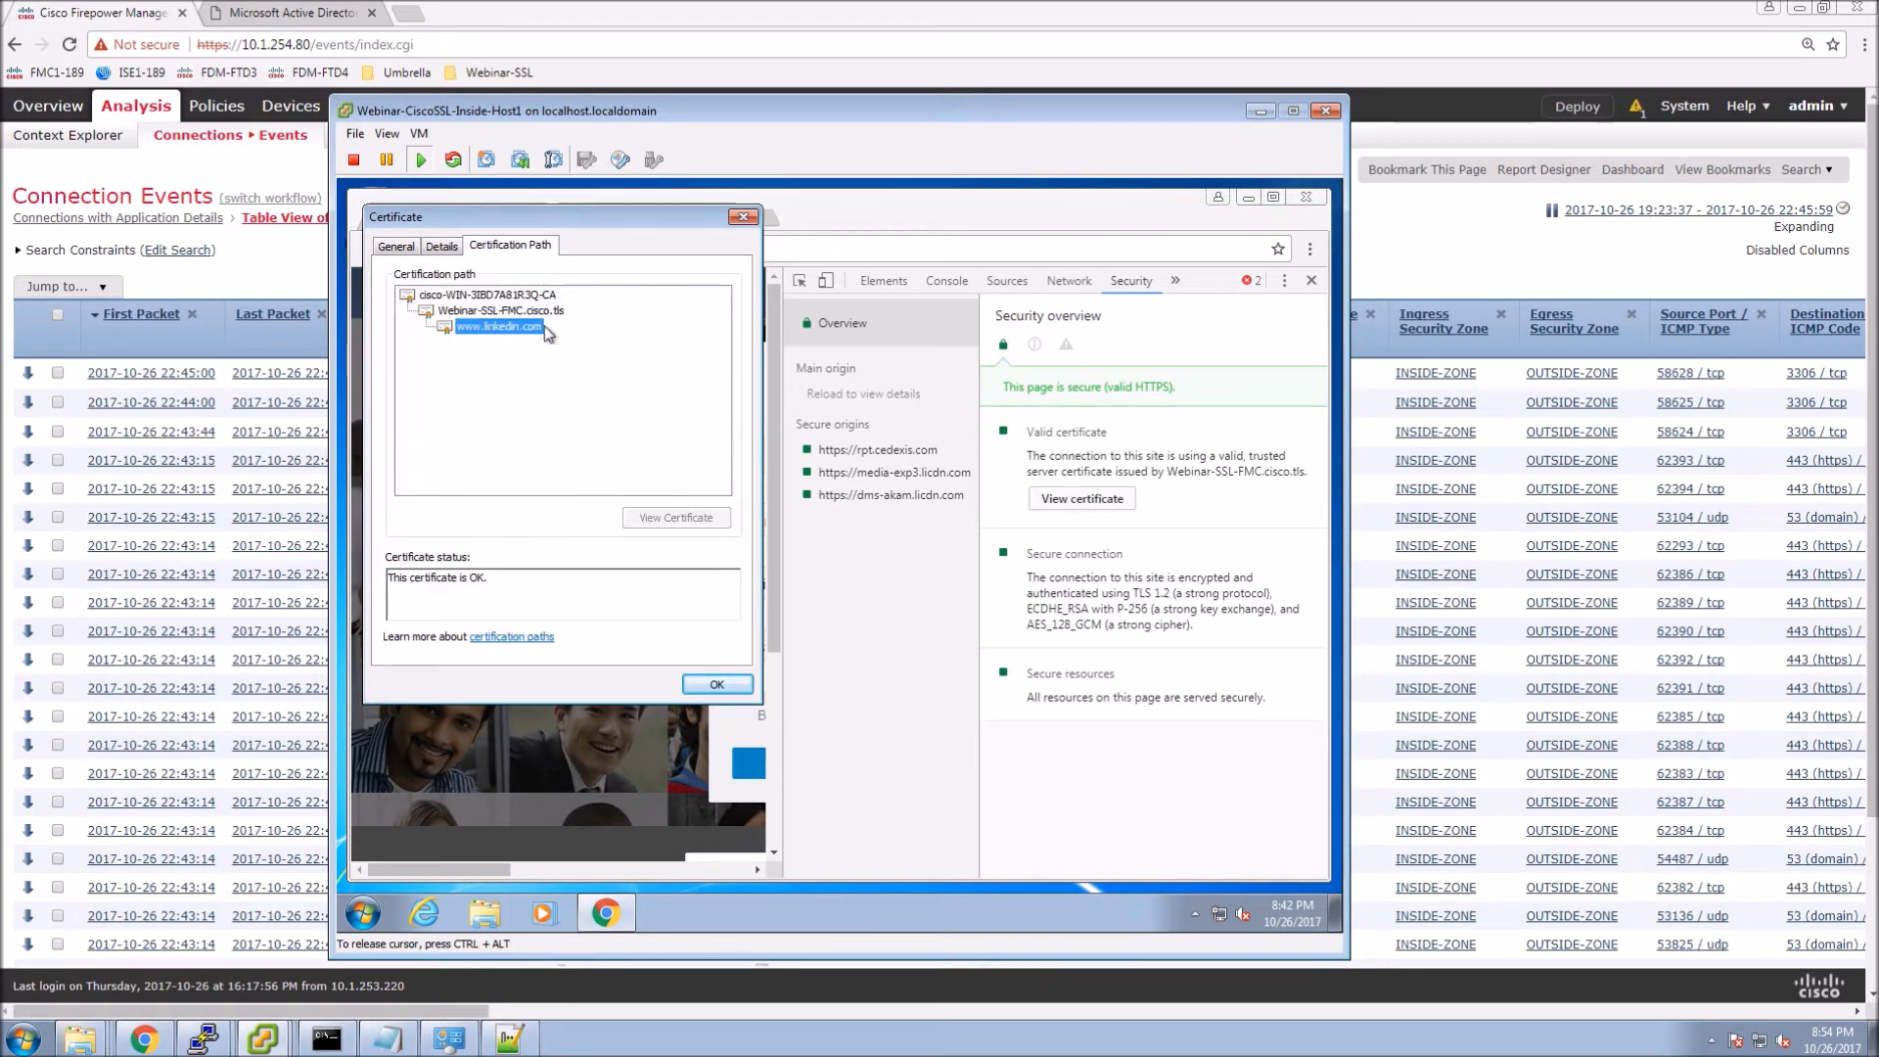
pyautogui.click(470, 313)
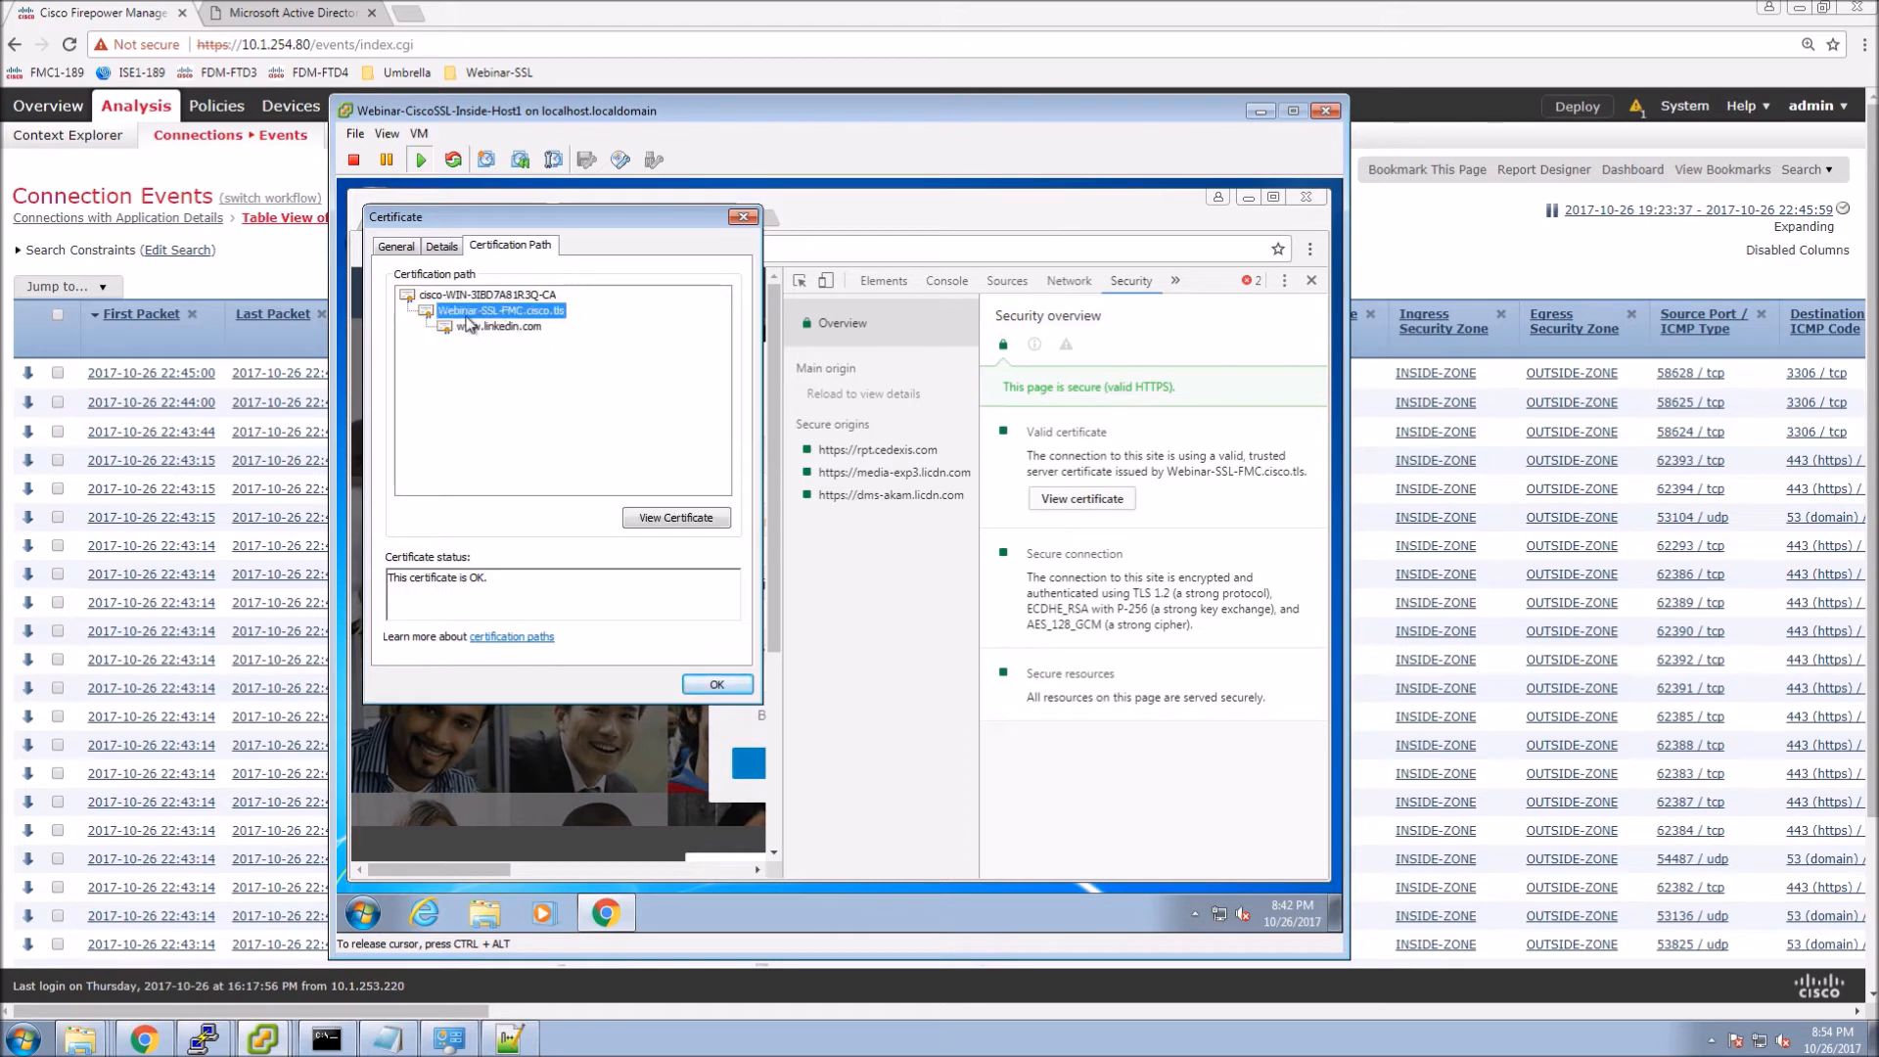
pyautogui.click(481, 295)
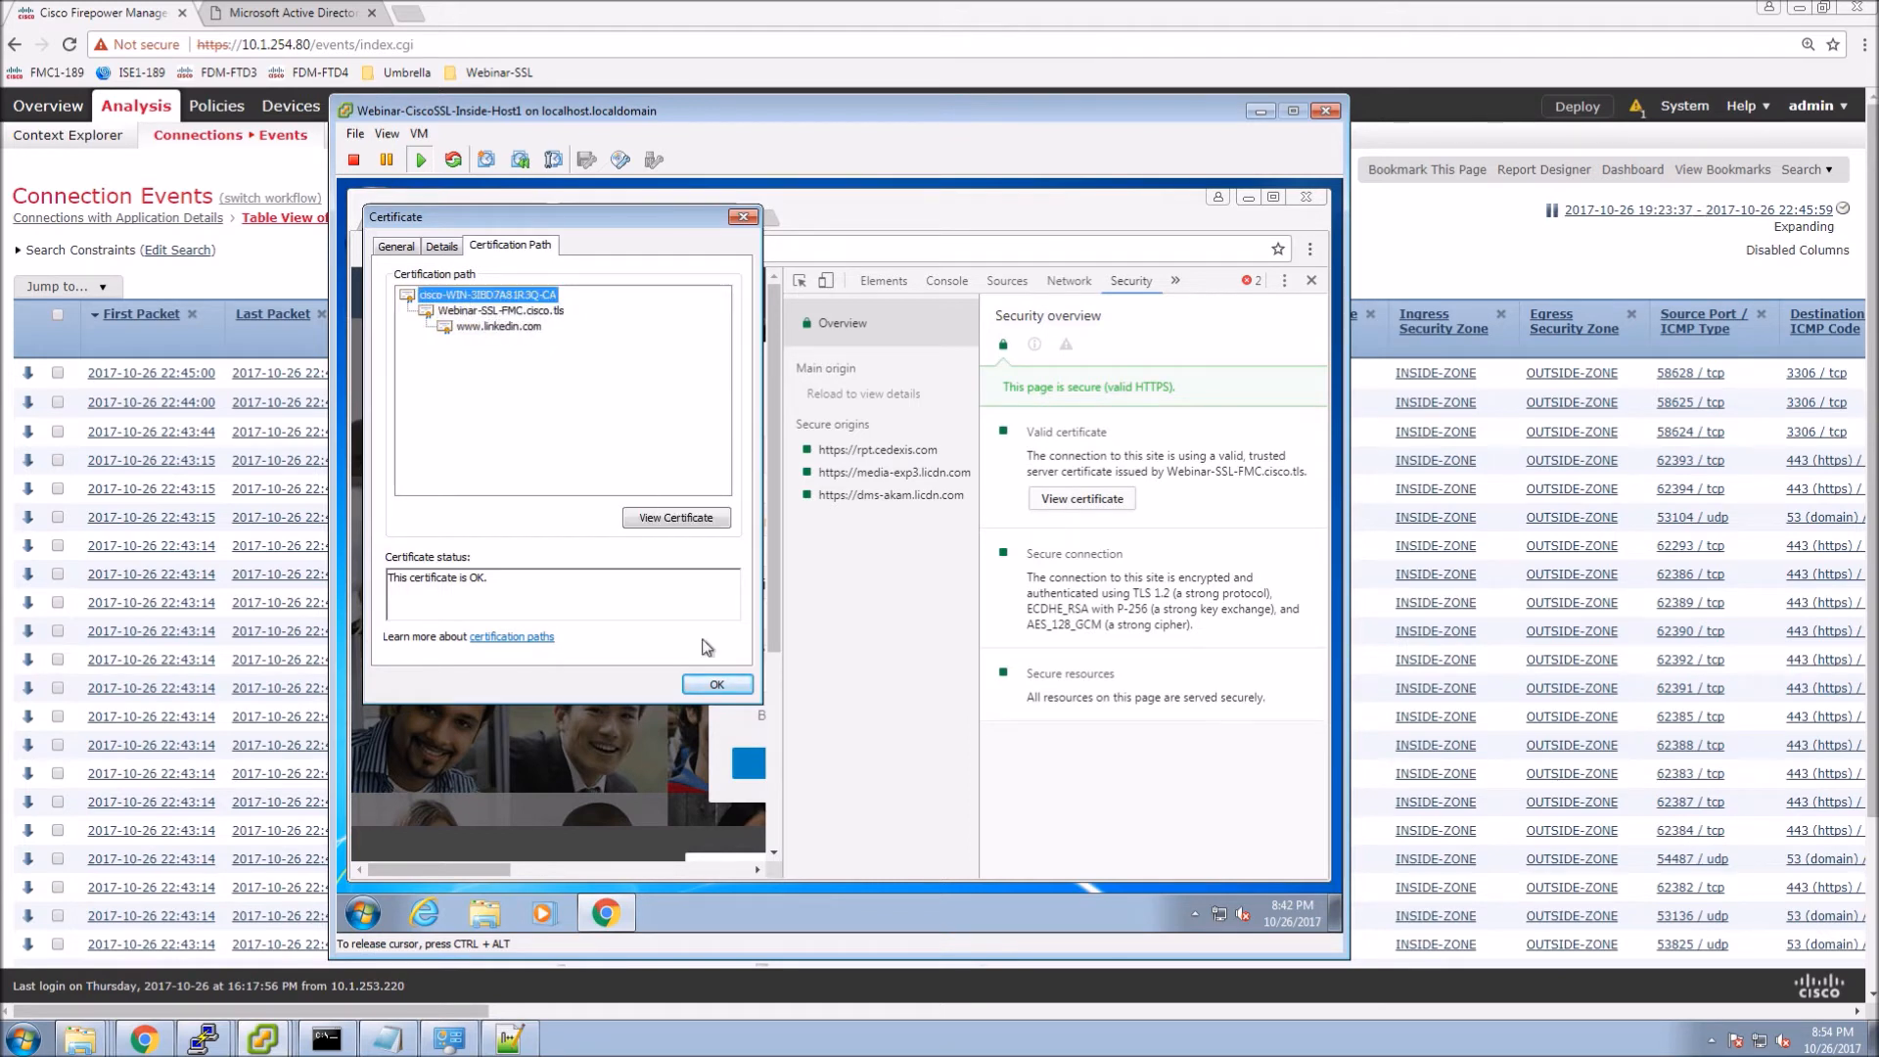
pyautogui.click(717, 684)
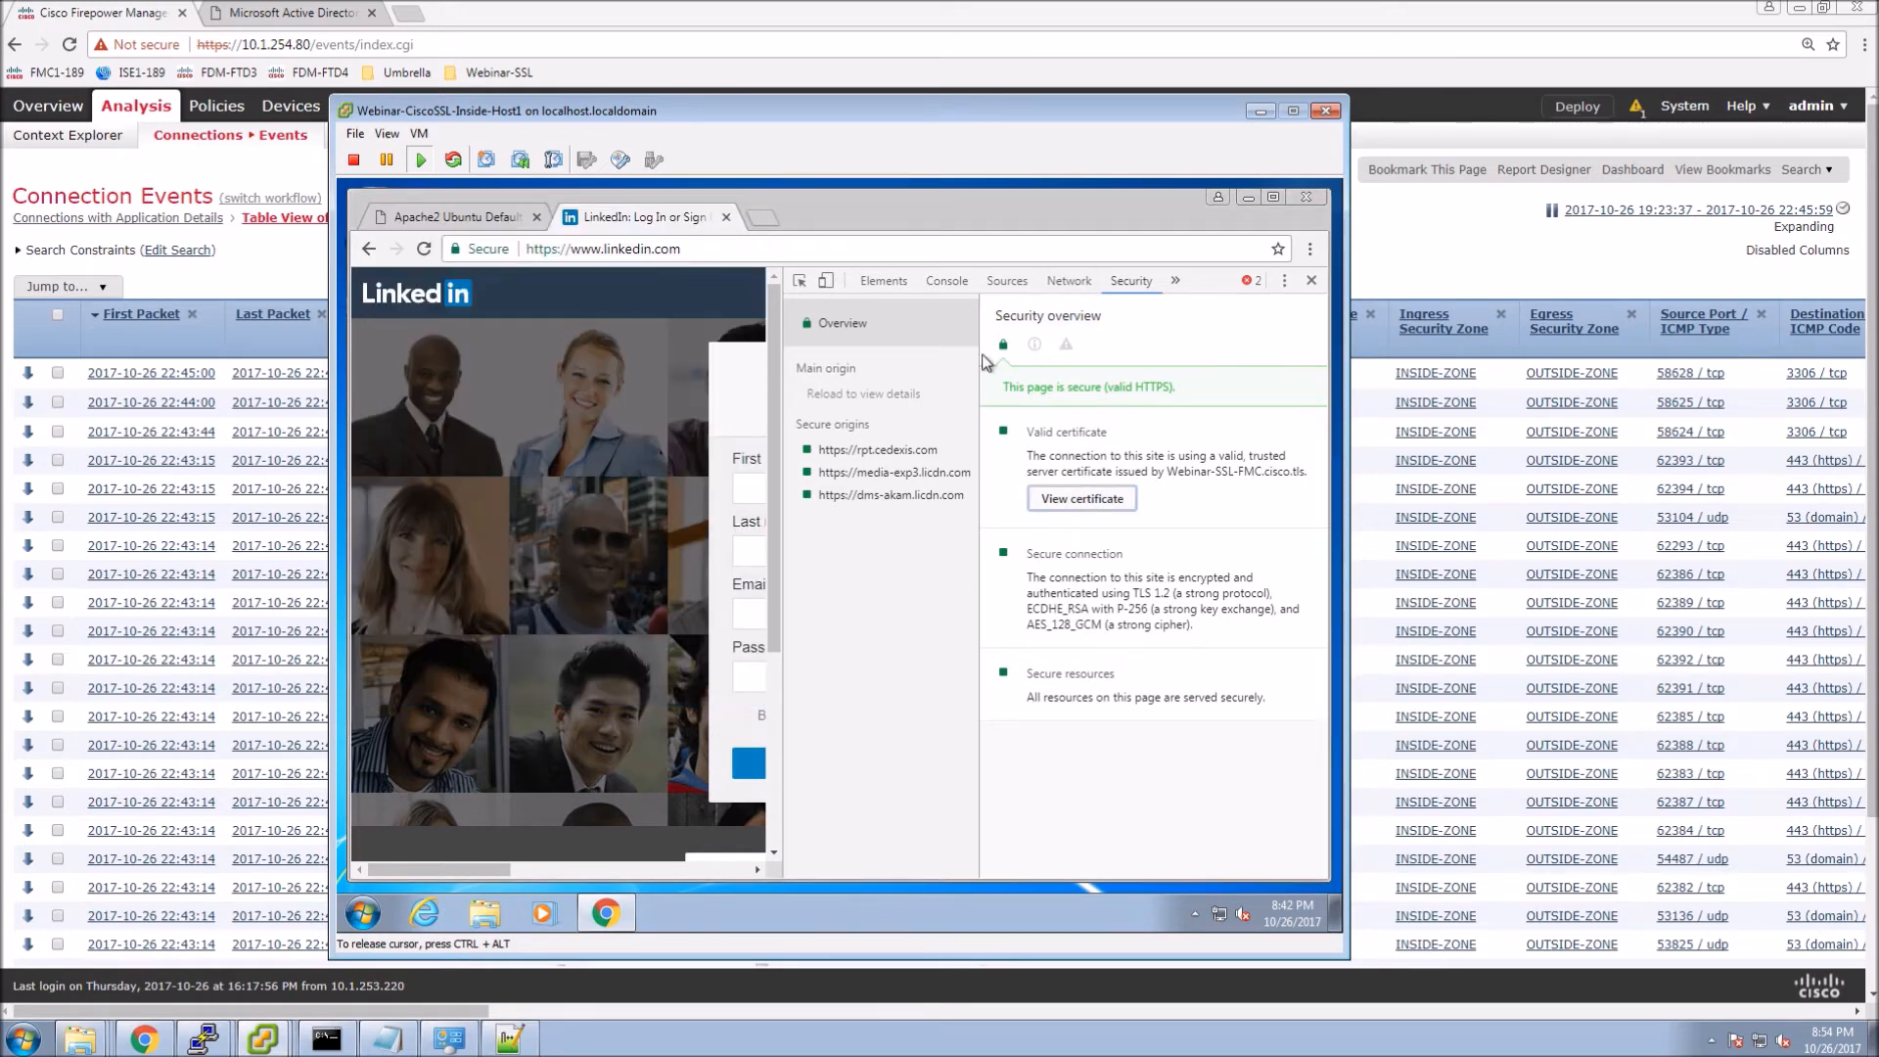
pyautogui.click(1311, 281)
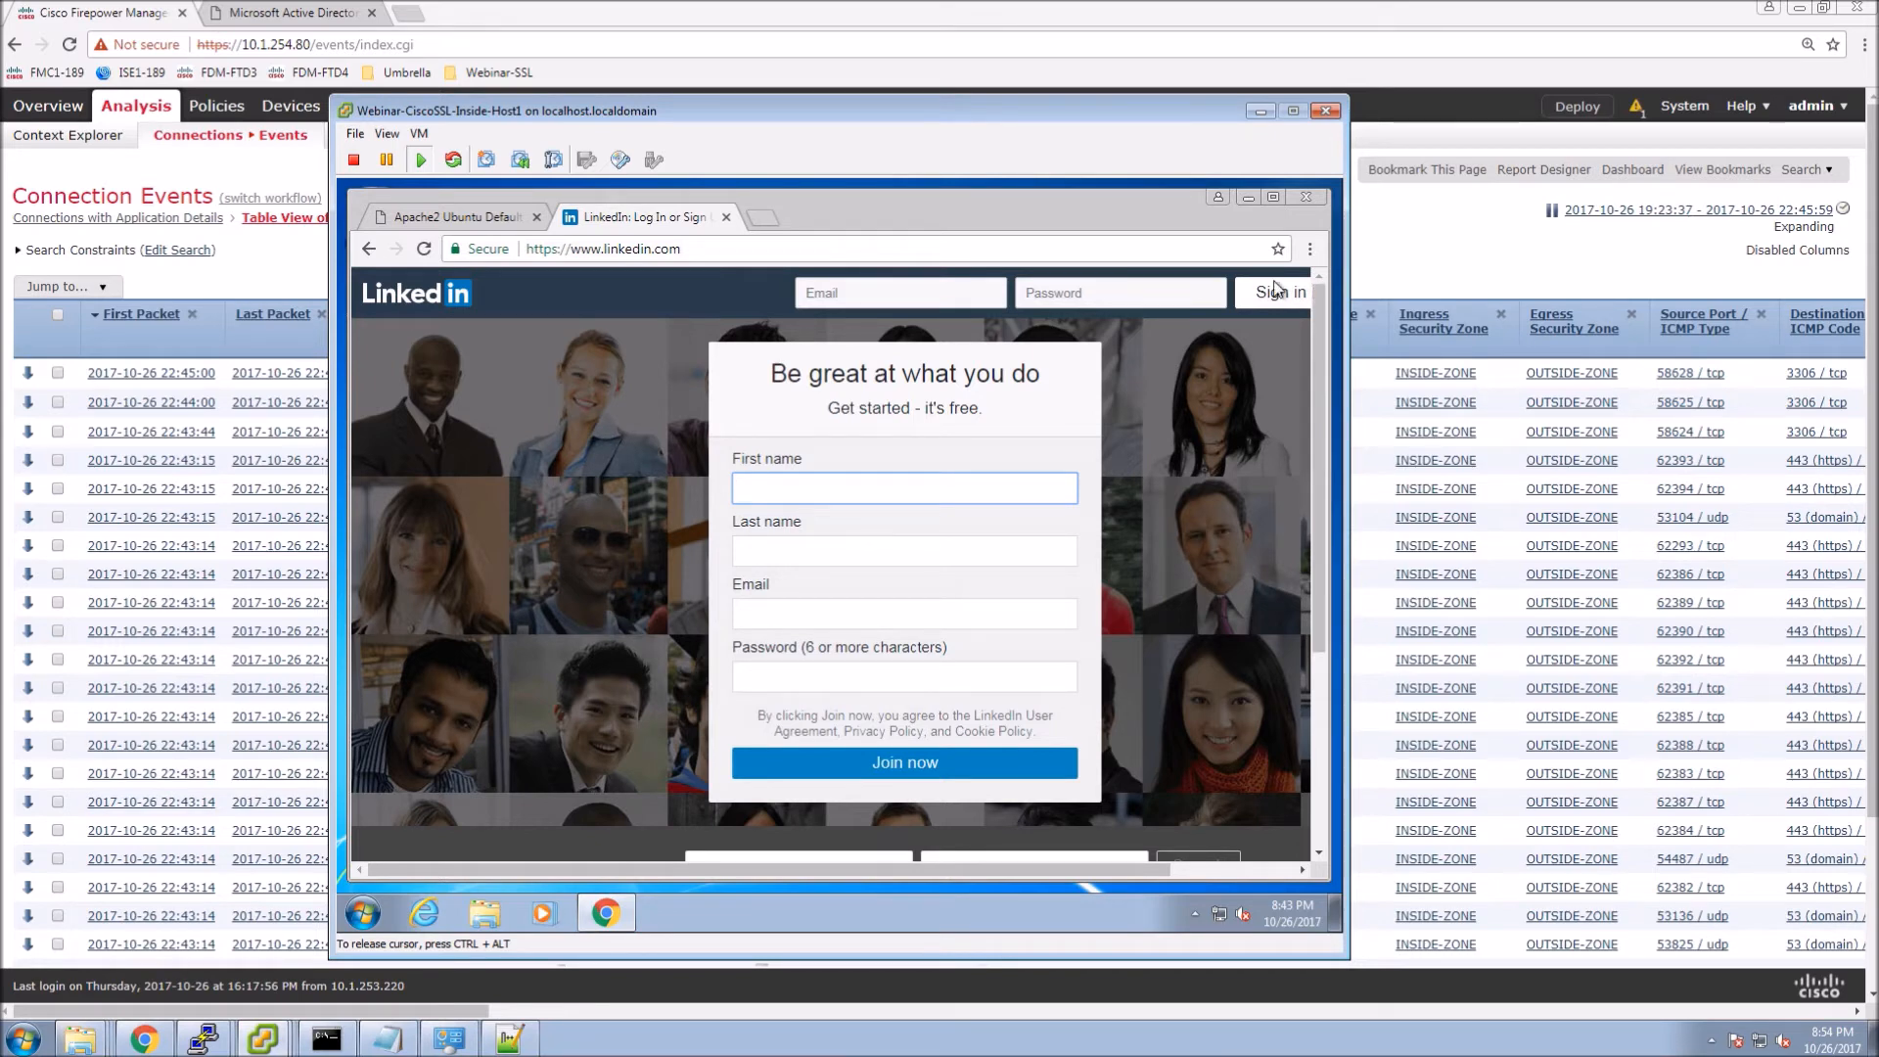
pyautogui.click(708, 251)
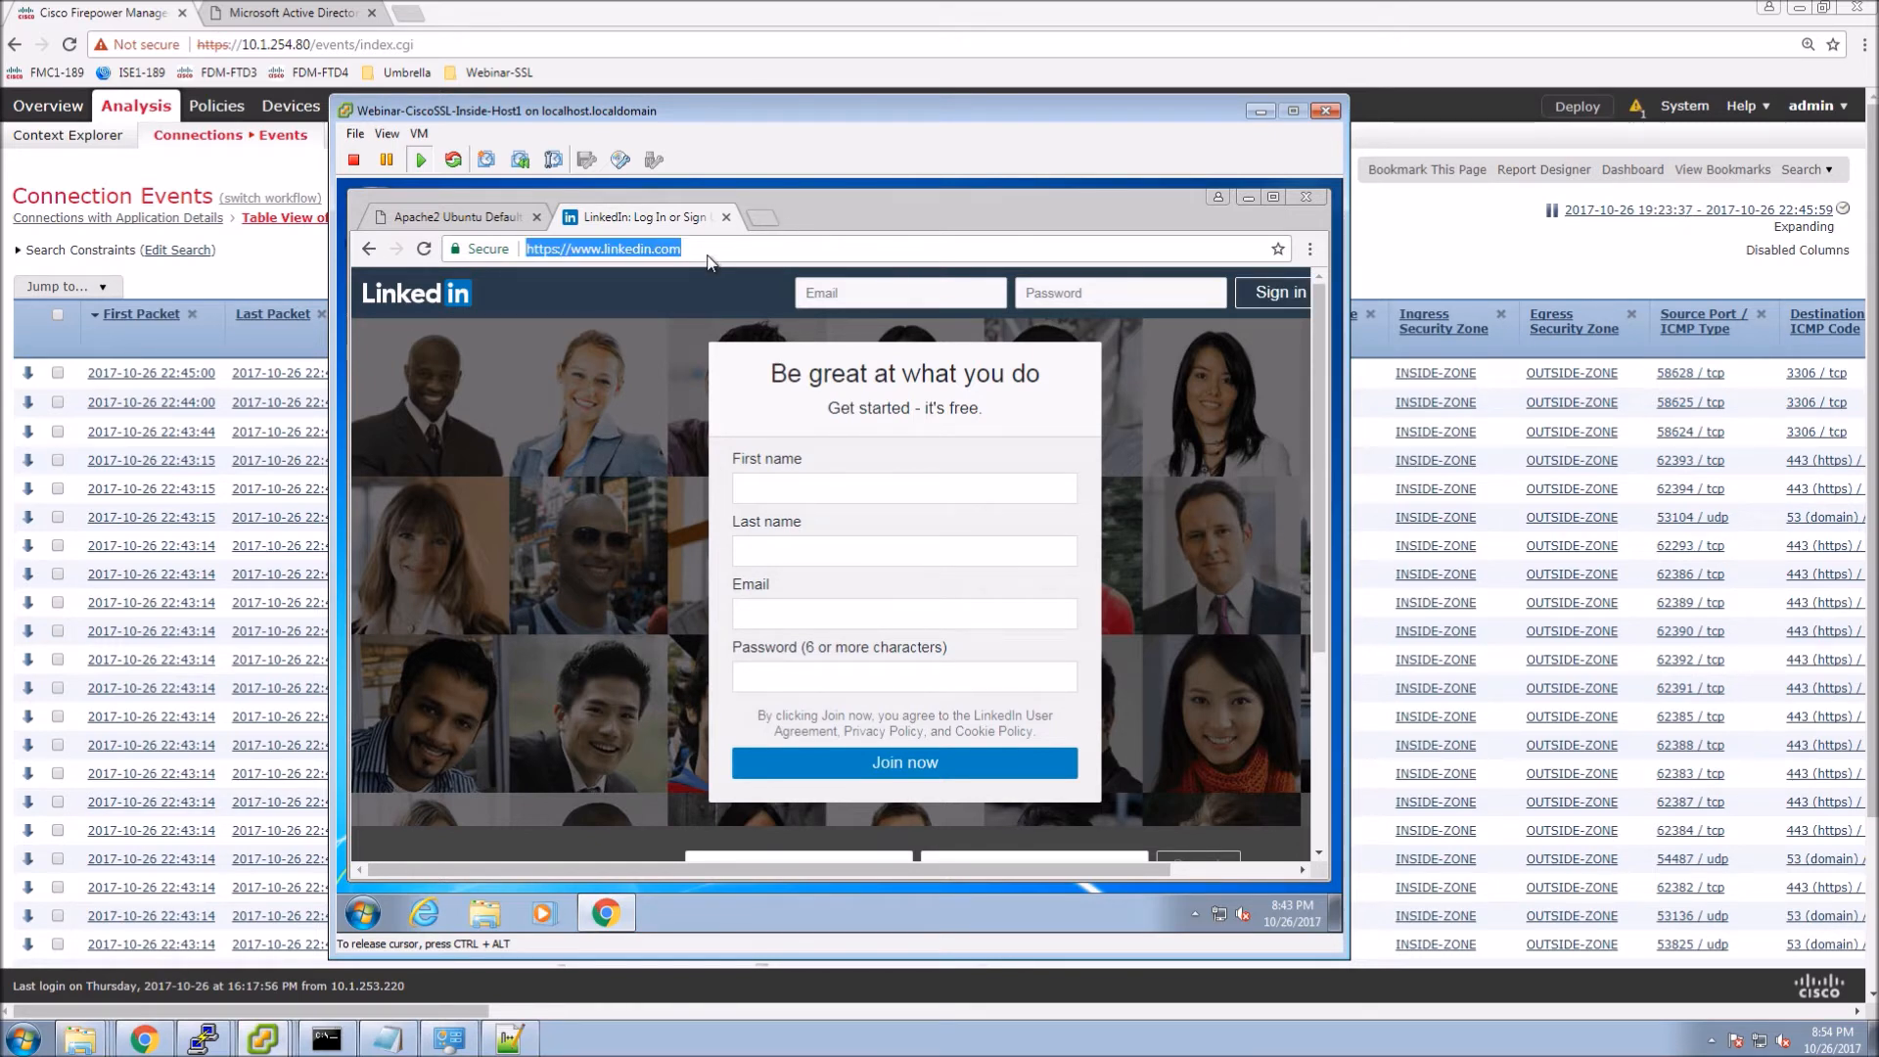
# Load netflix.ca and view its original Symantec Class 3 Secure Server CA - G4 certificate.
pyautogui.write('netflix.c')
pyautogui.press('Return')
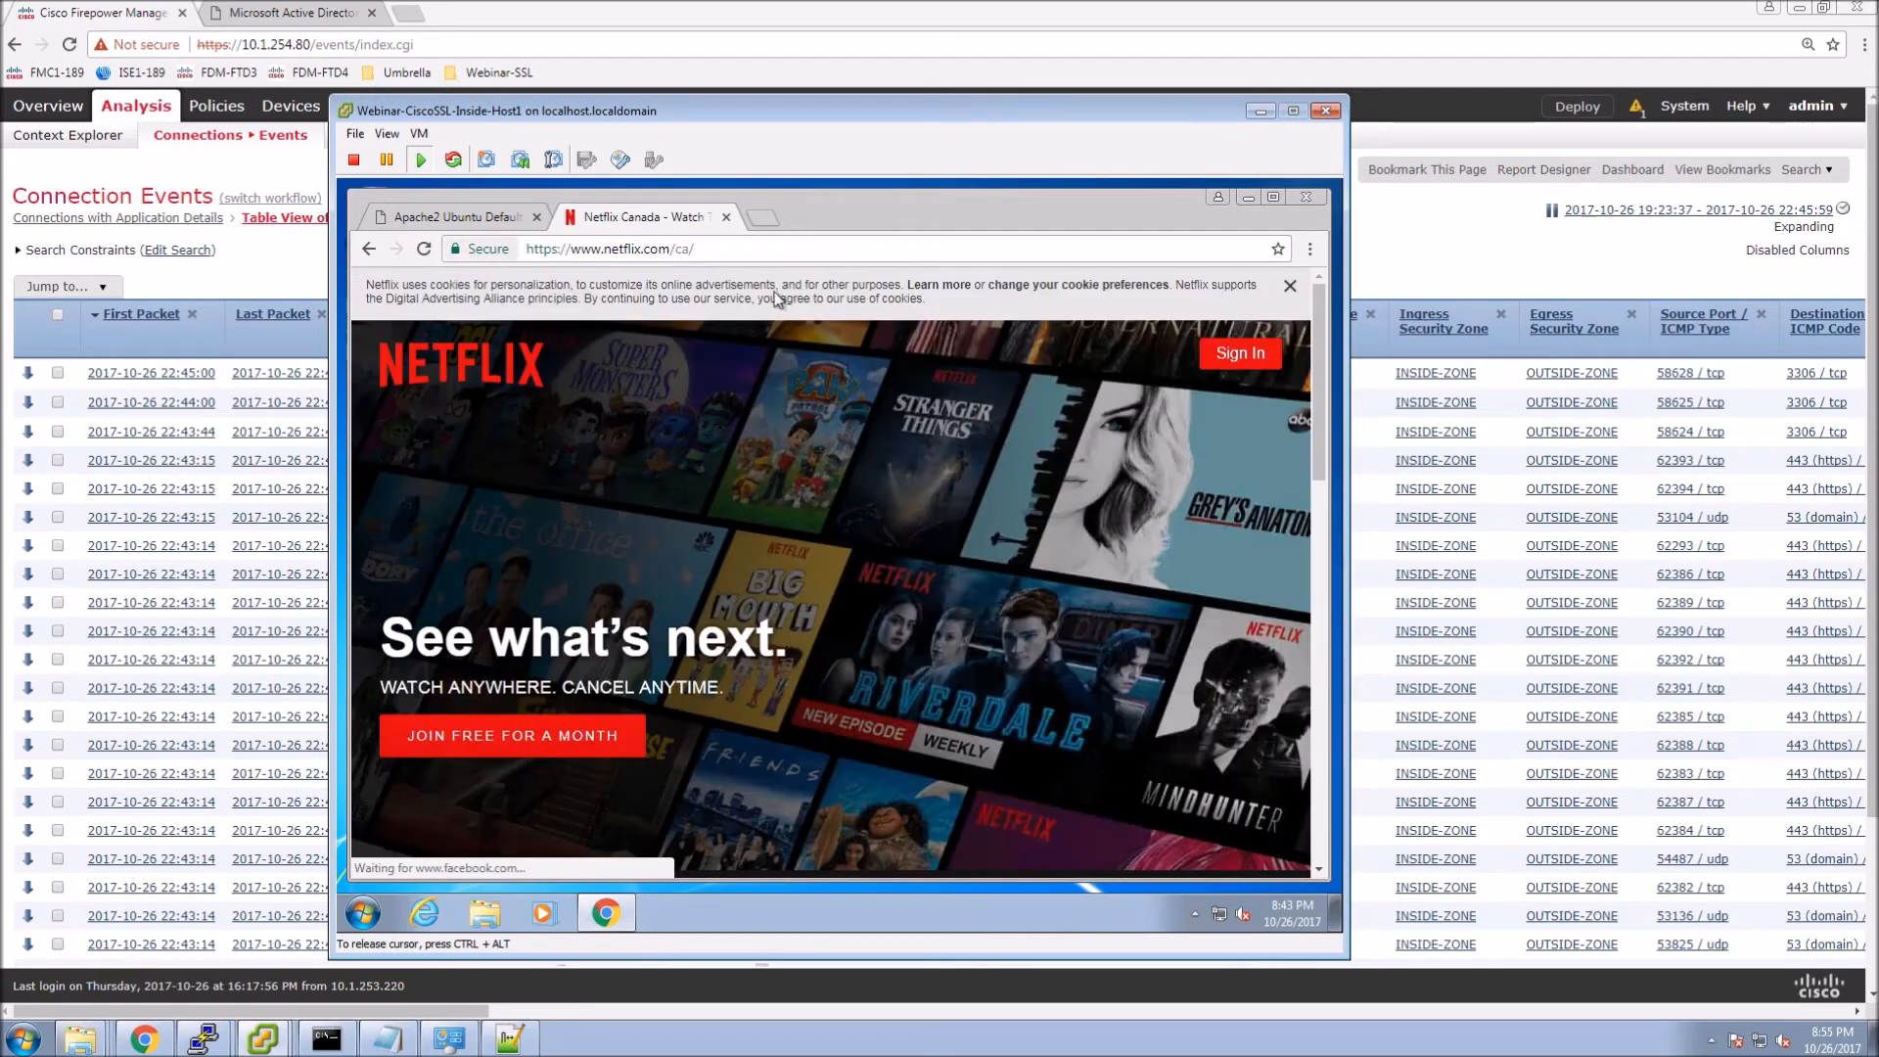
pyautogui.click(1309, 252)
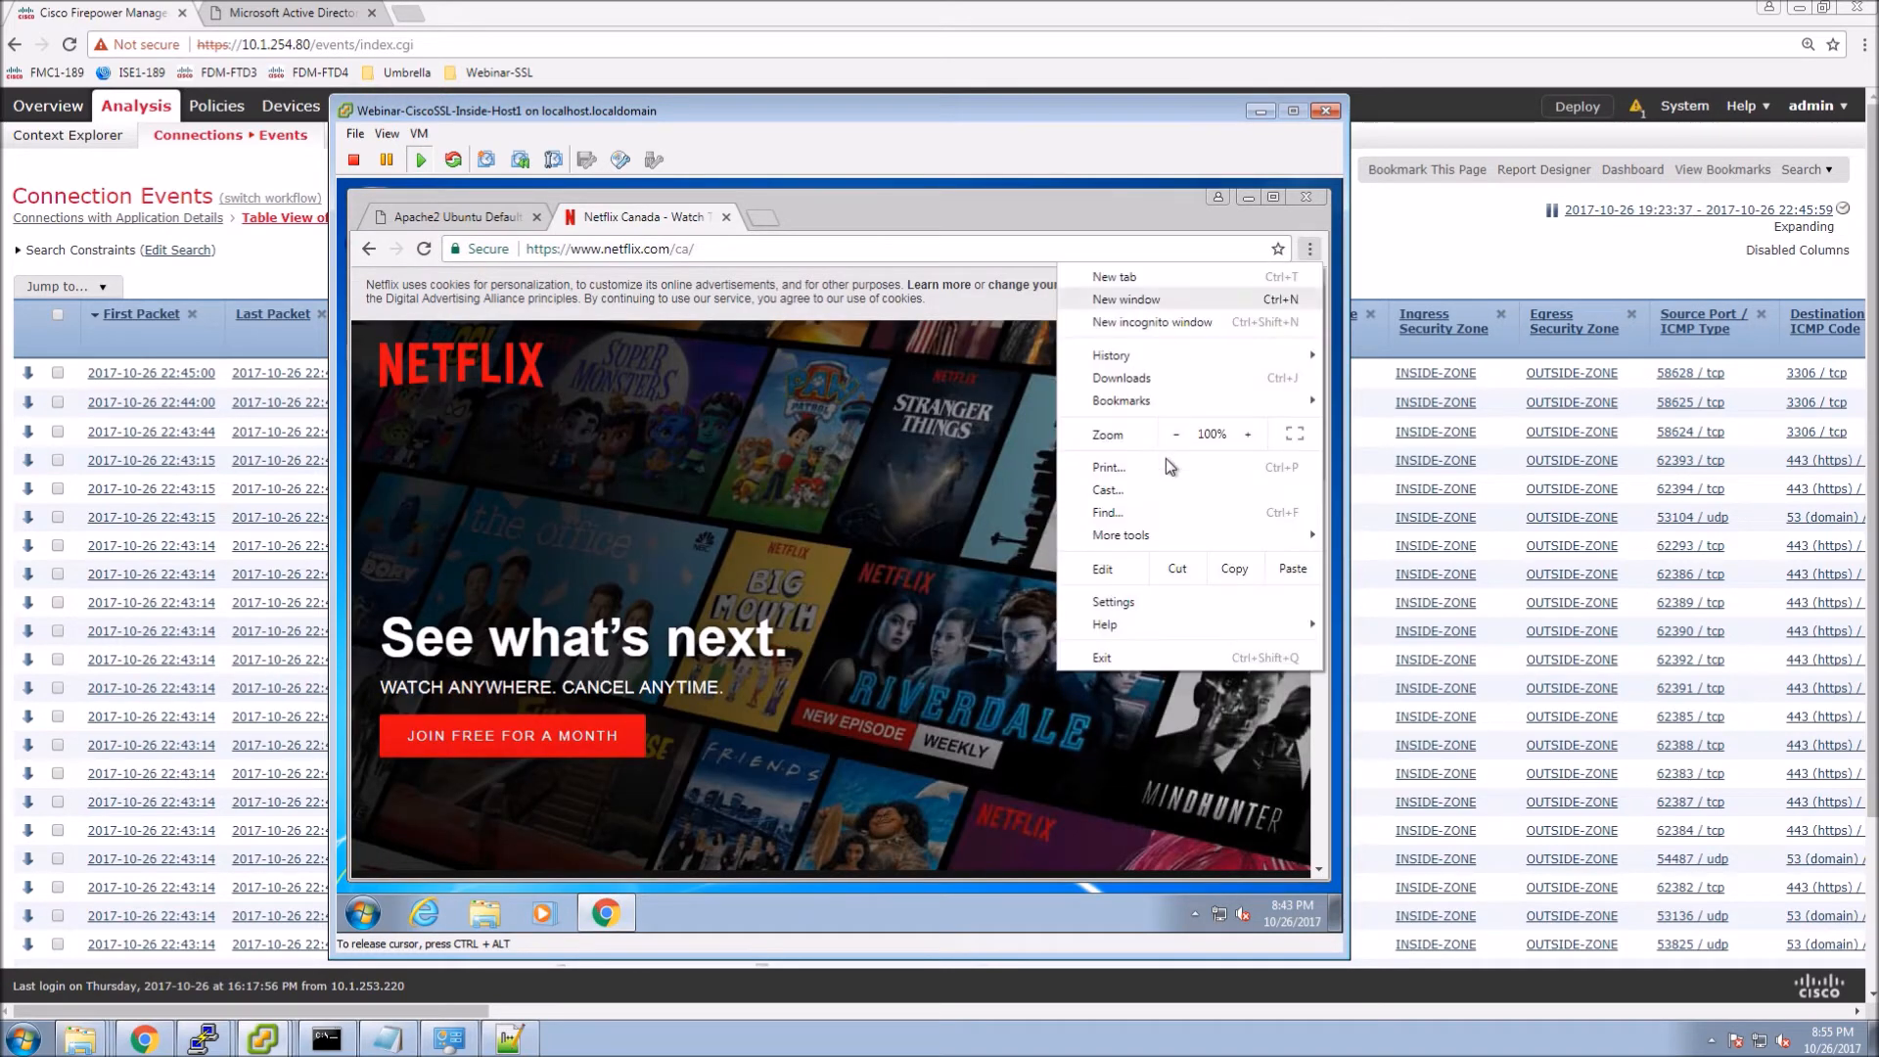
pyautogui.moveTo(1159, 540)
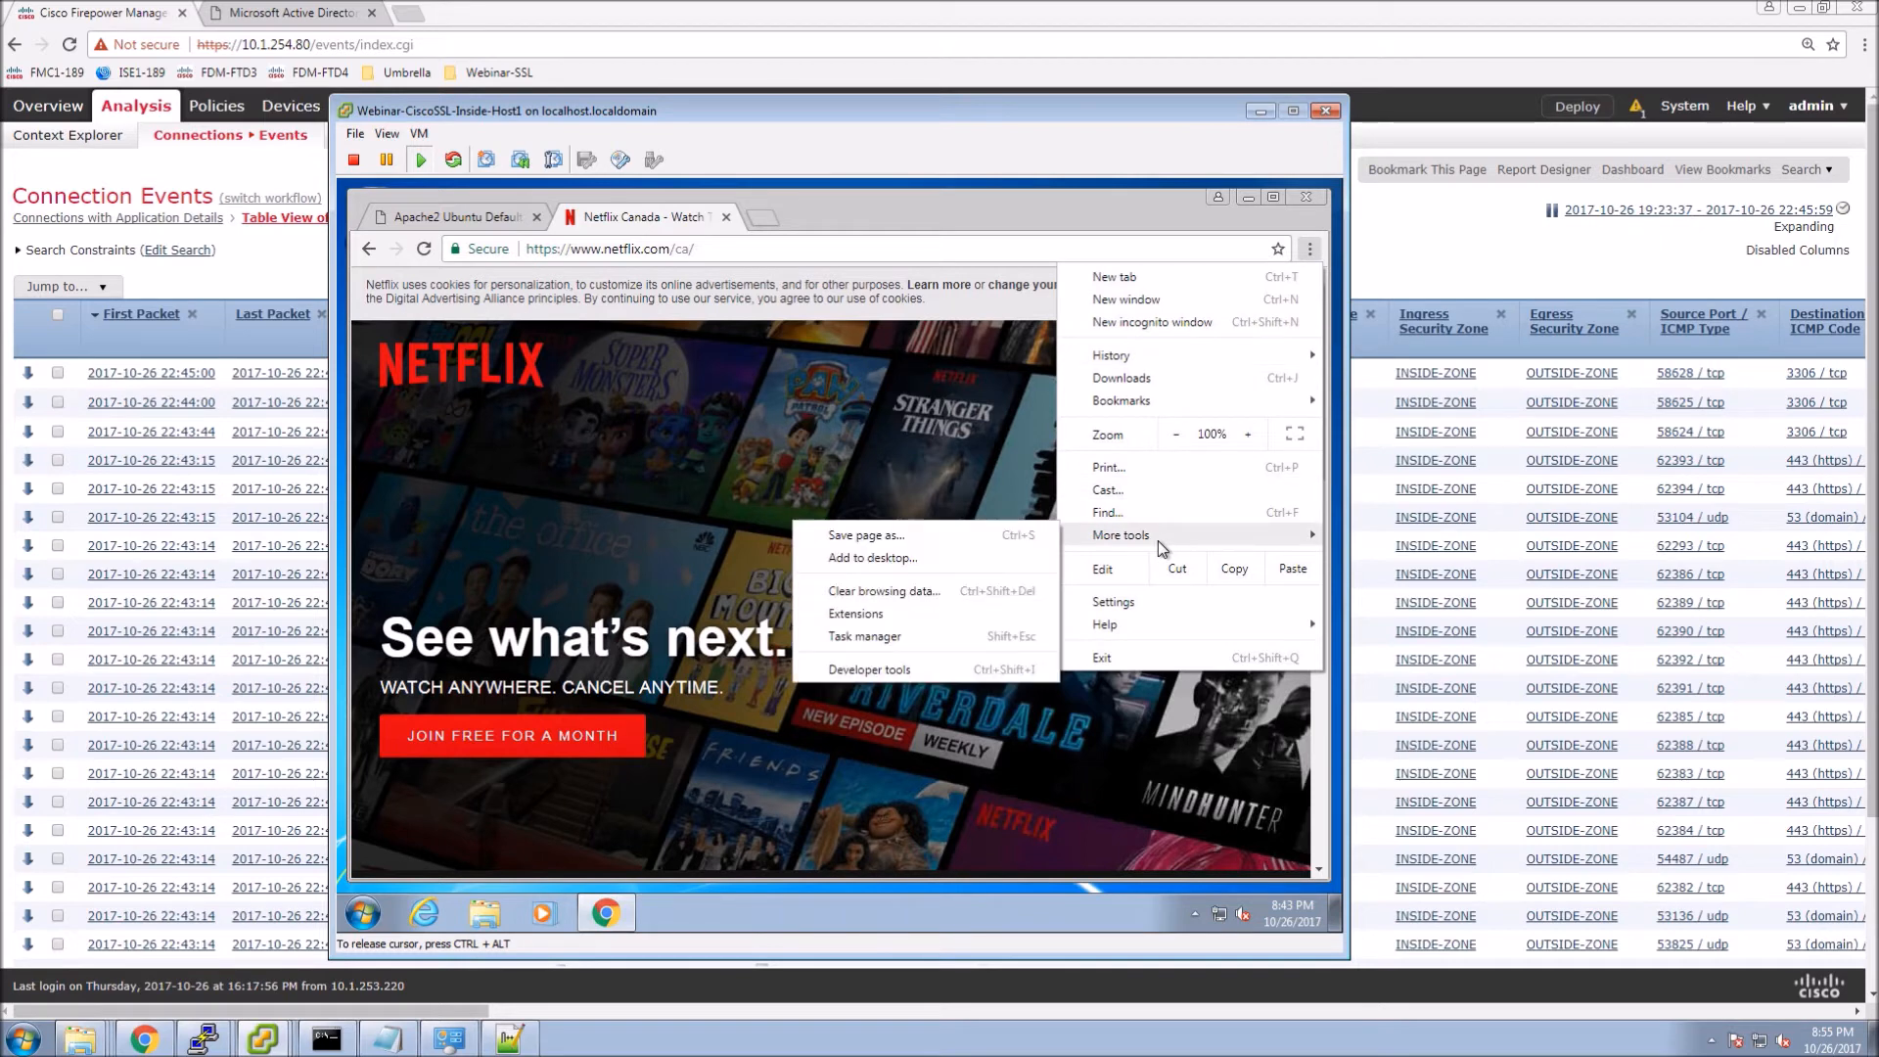
pyautogui.click(865, 671)
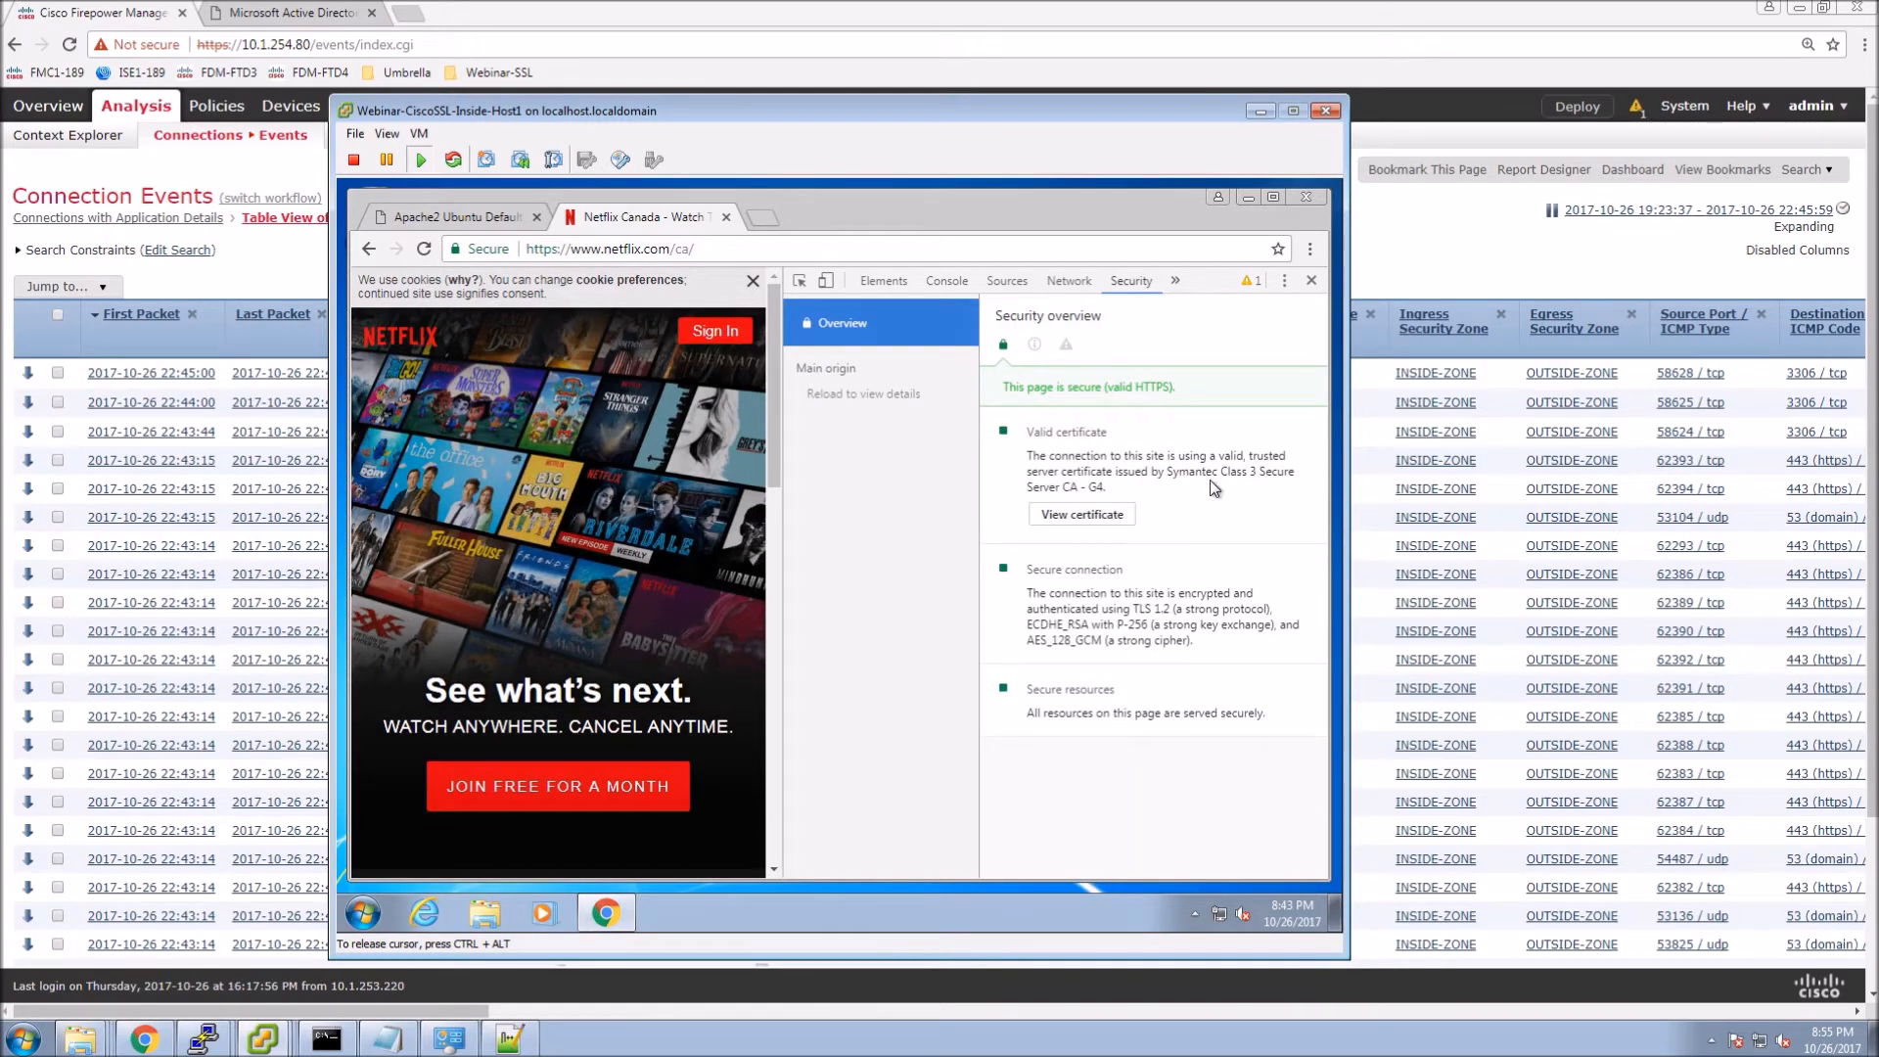
pyautogui.click(1098, 514)
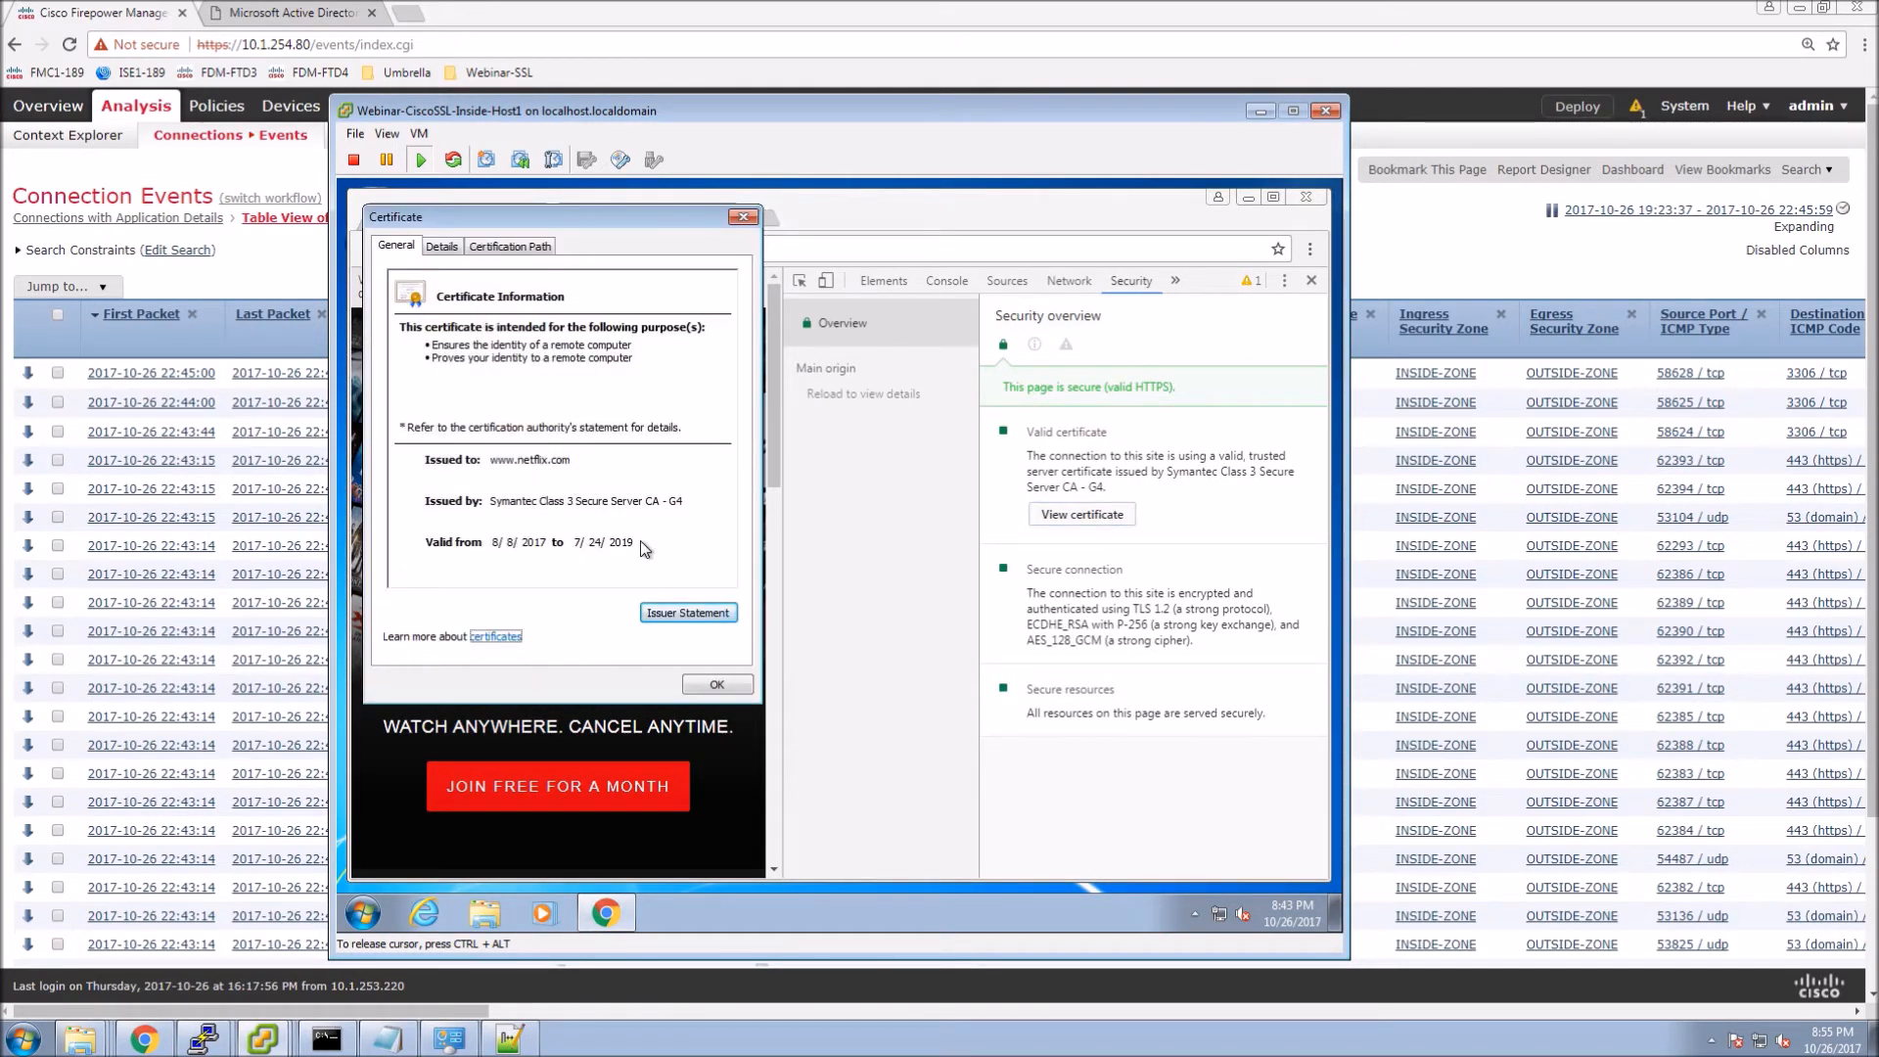
# Close the certificate and DevTools, and minimize the VM console to reveal Connection Events.
pyautogui.click(714, 682)
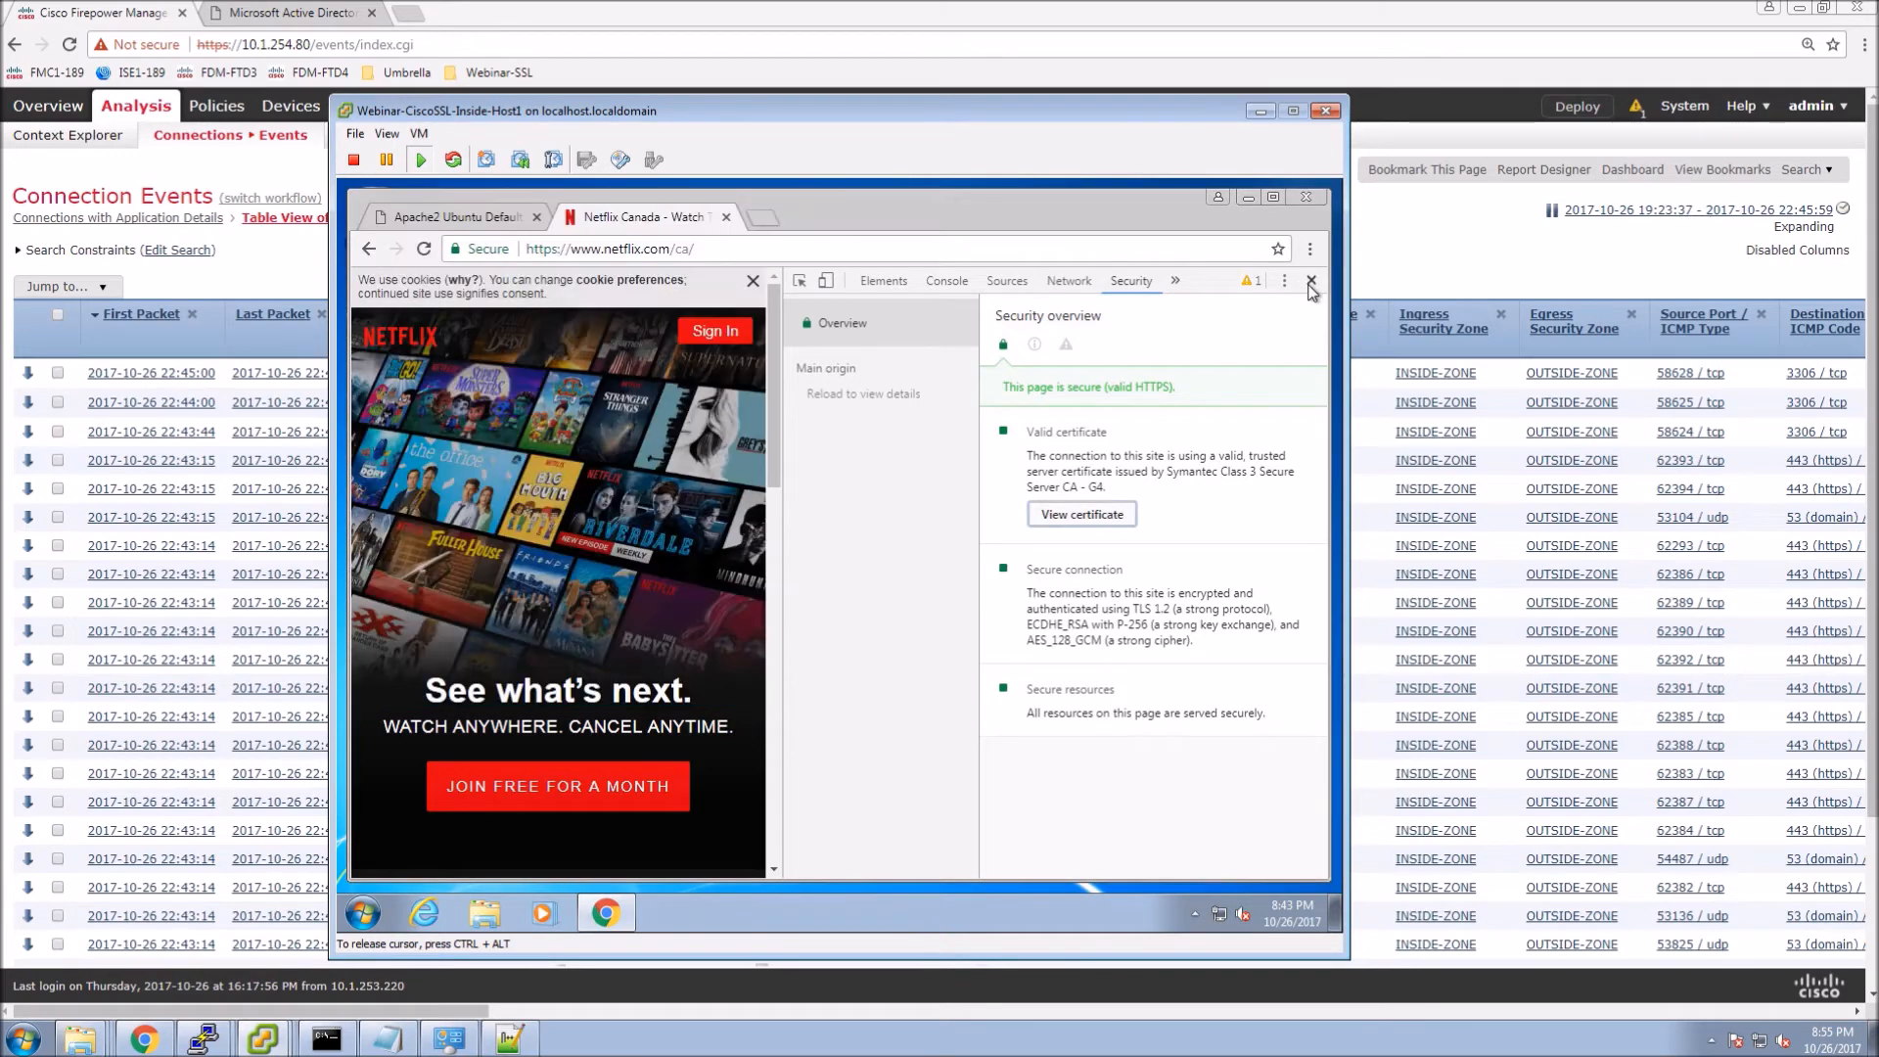
pyautogui.click(1311, 282)
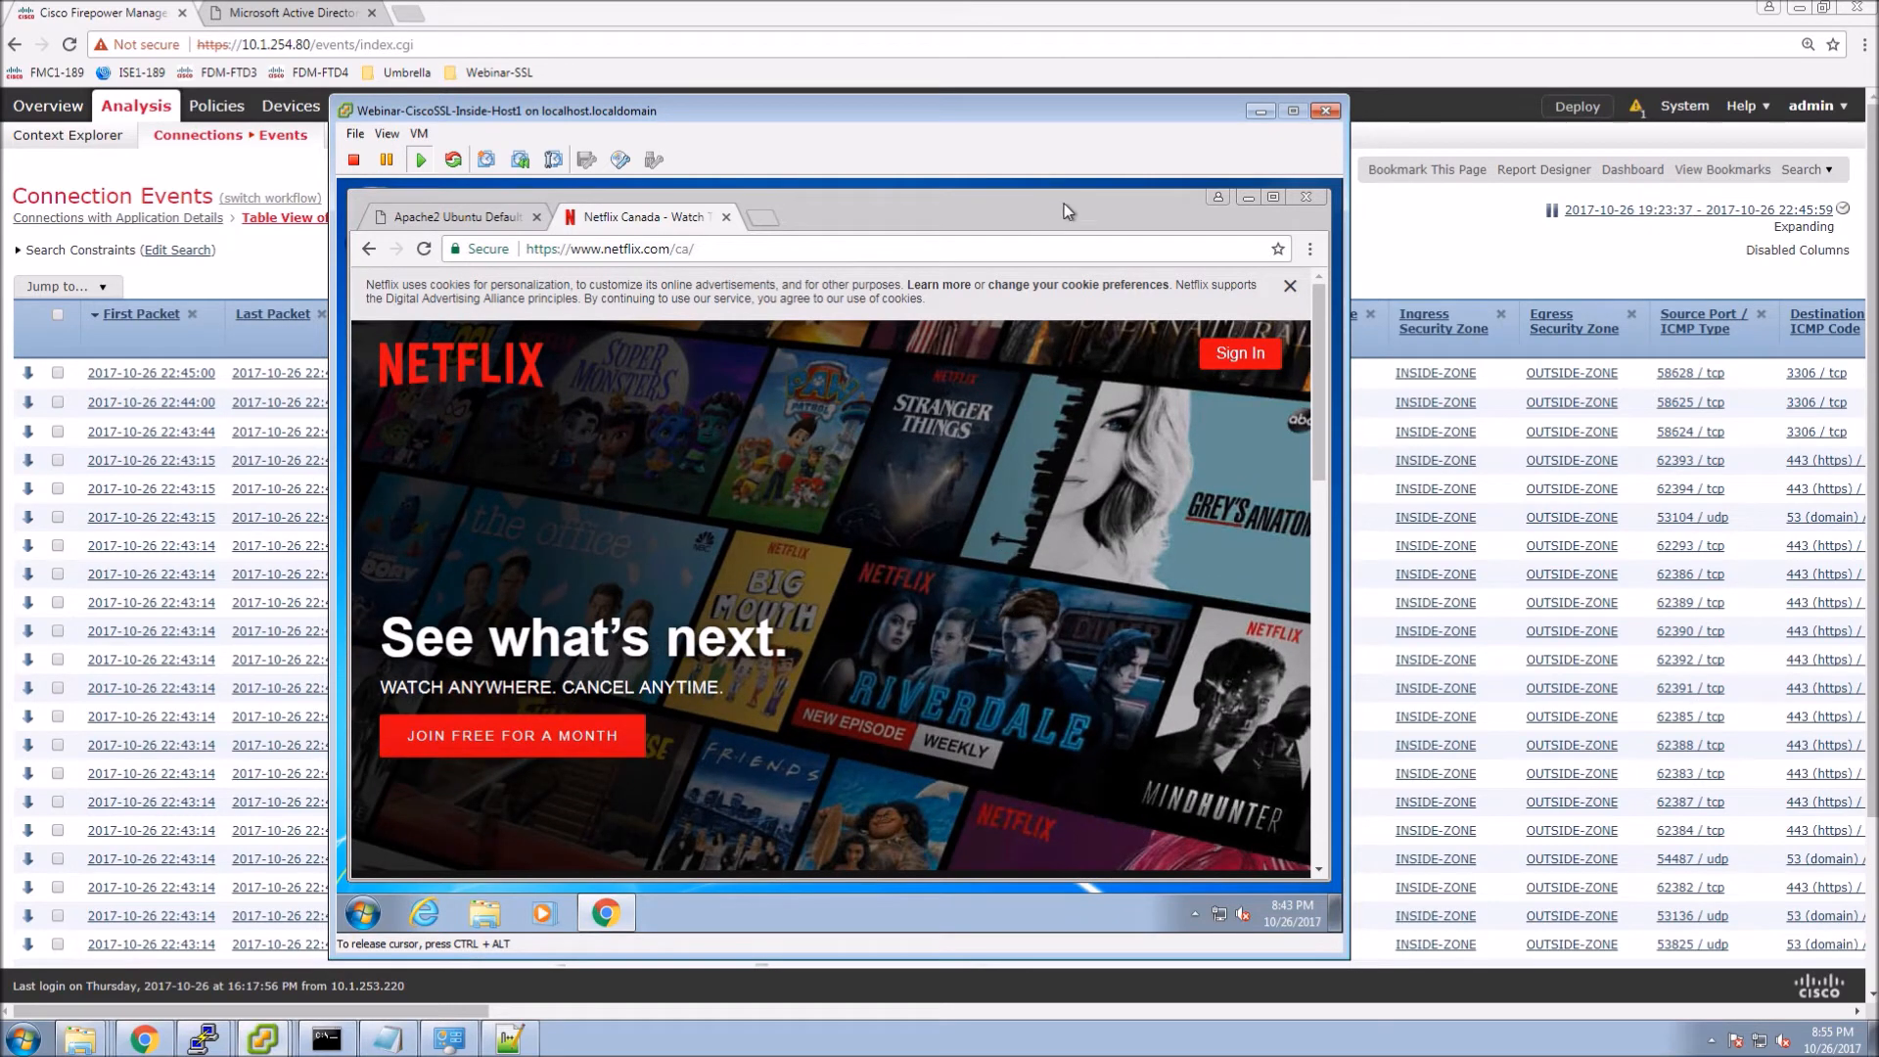
pyautogui.click(1262, 110)
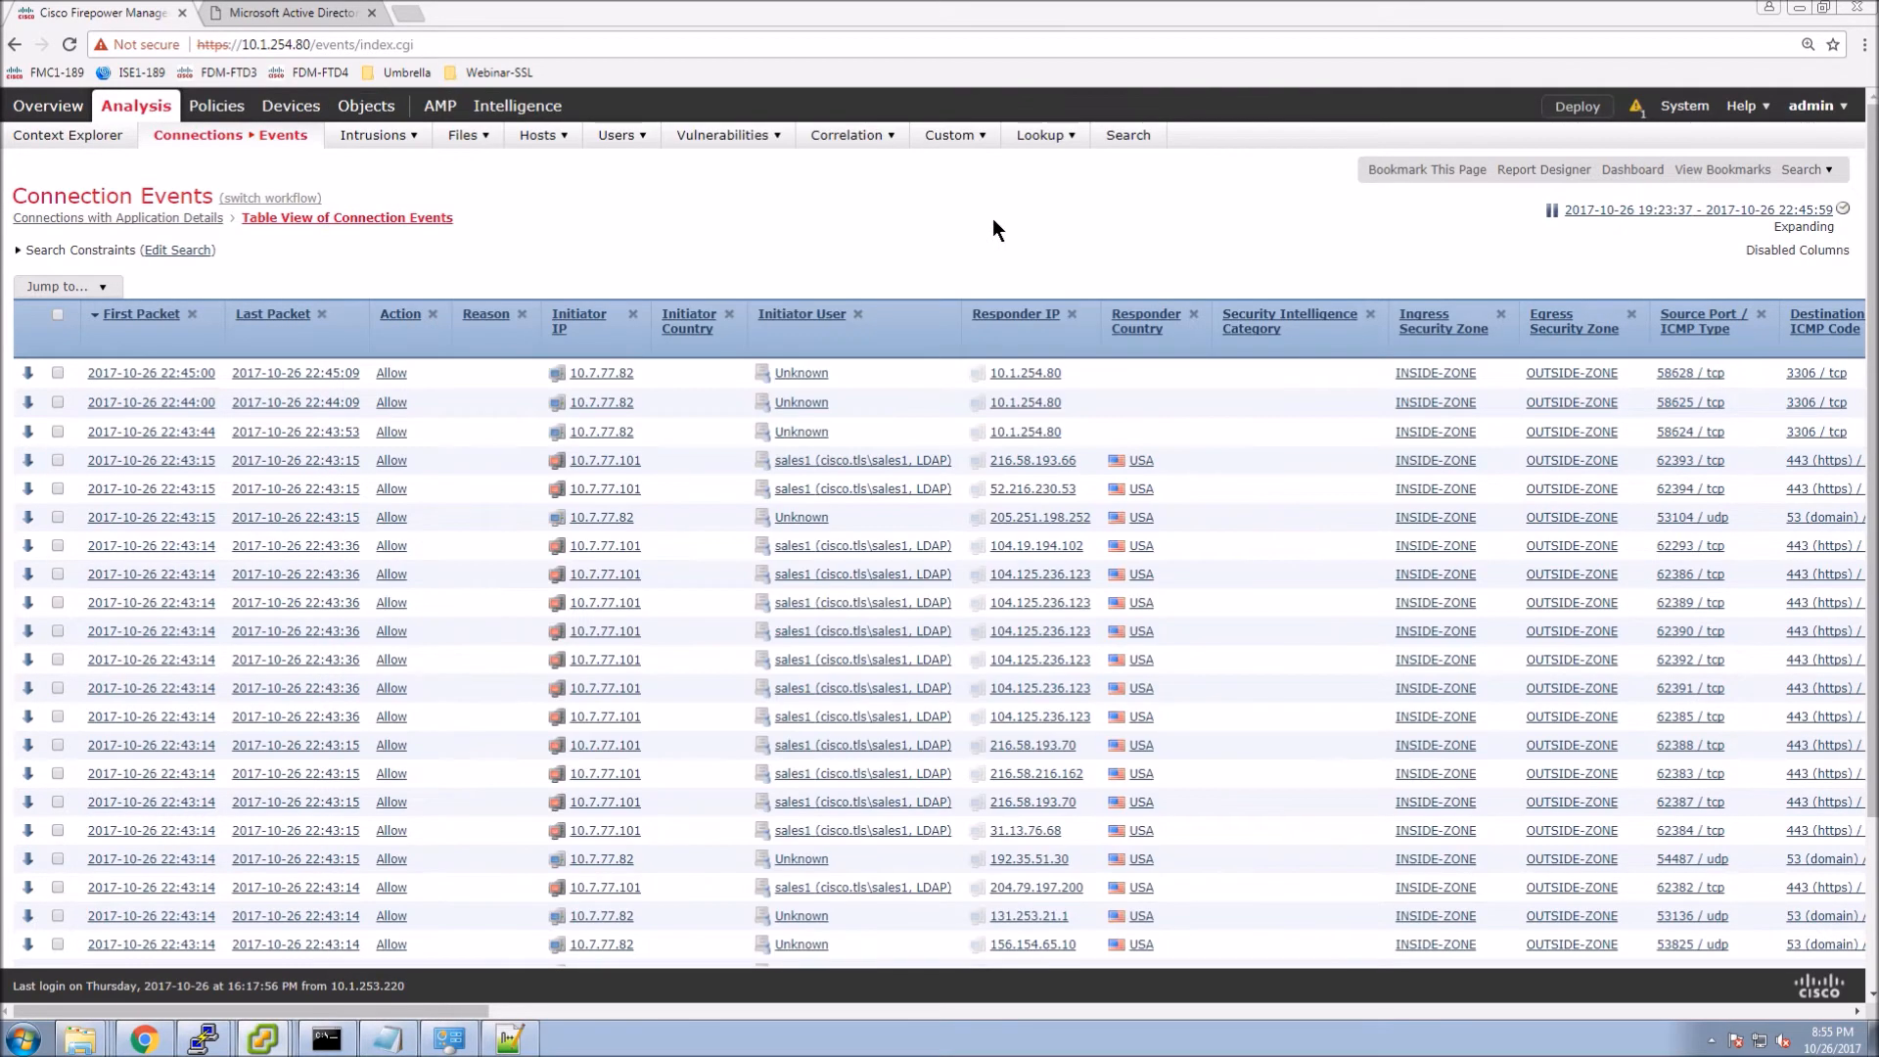
# Reload the Connection Events page, resubmitting the form to fetch newer events.
pyautogui.rightClick(847, 200)
pyautogui.click(873, 258)
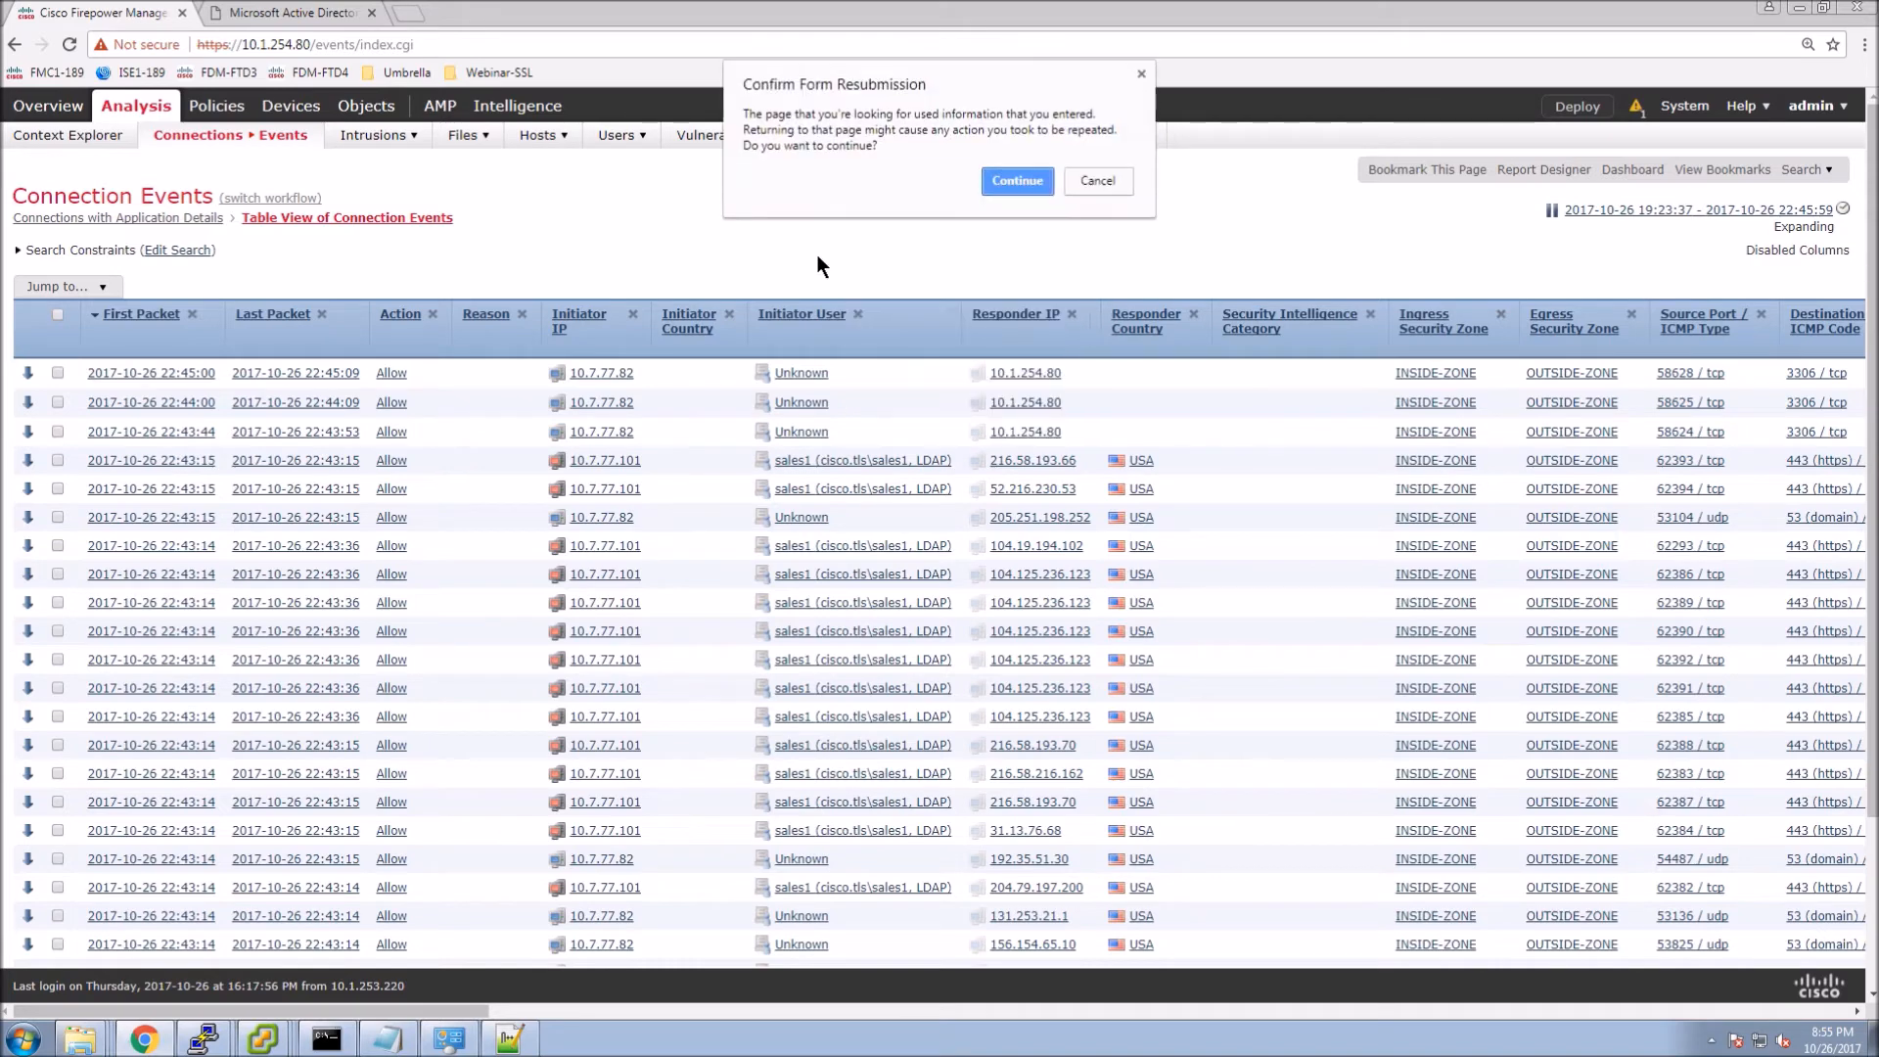
pyautogui.click(996, 180)
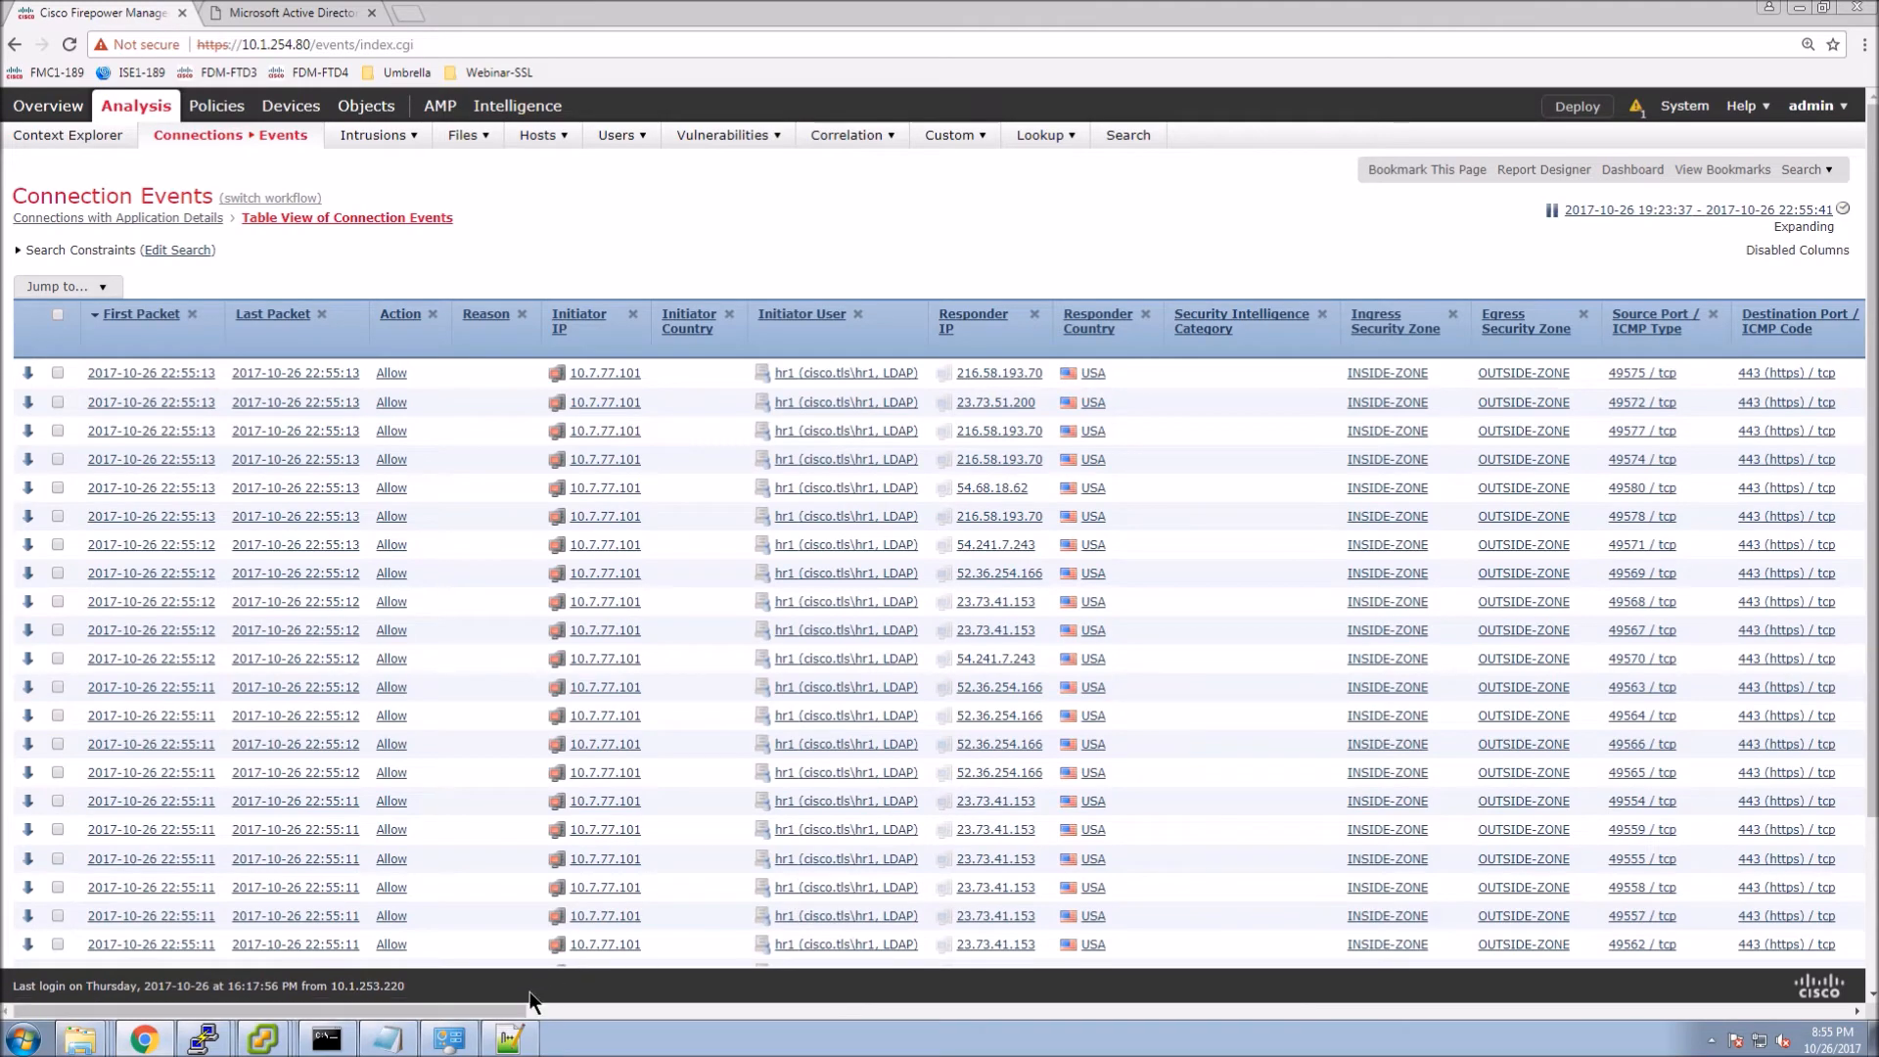
# Review the SSL status columns for the Netflix sessions, then advance to the next page of events.
pyautogui.moveTo(501, 1007); pyautogui.dragTo(992, 1013)
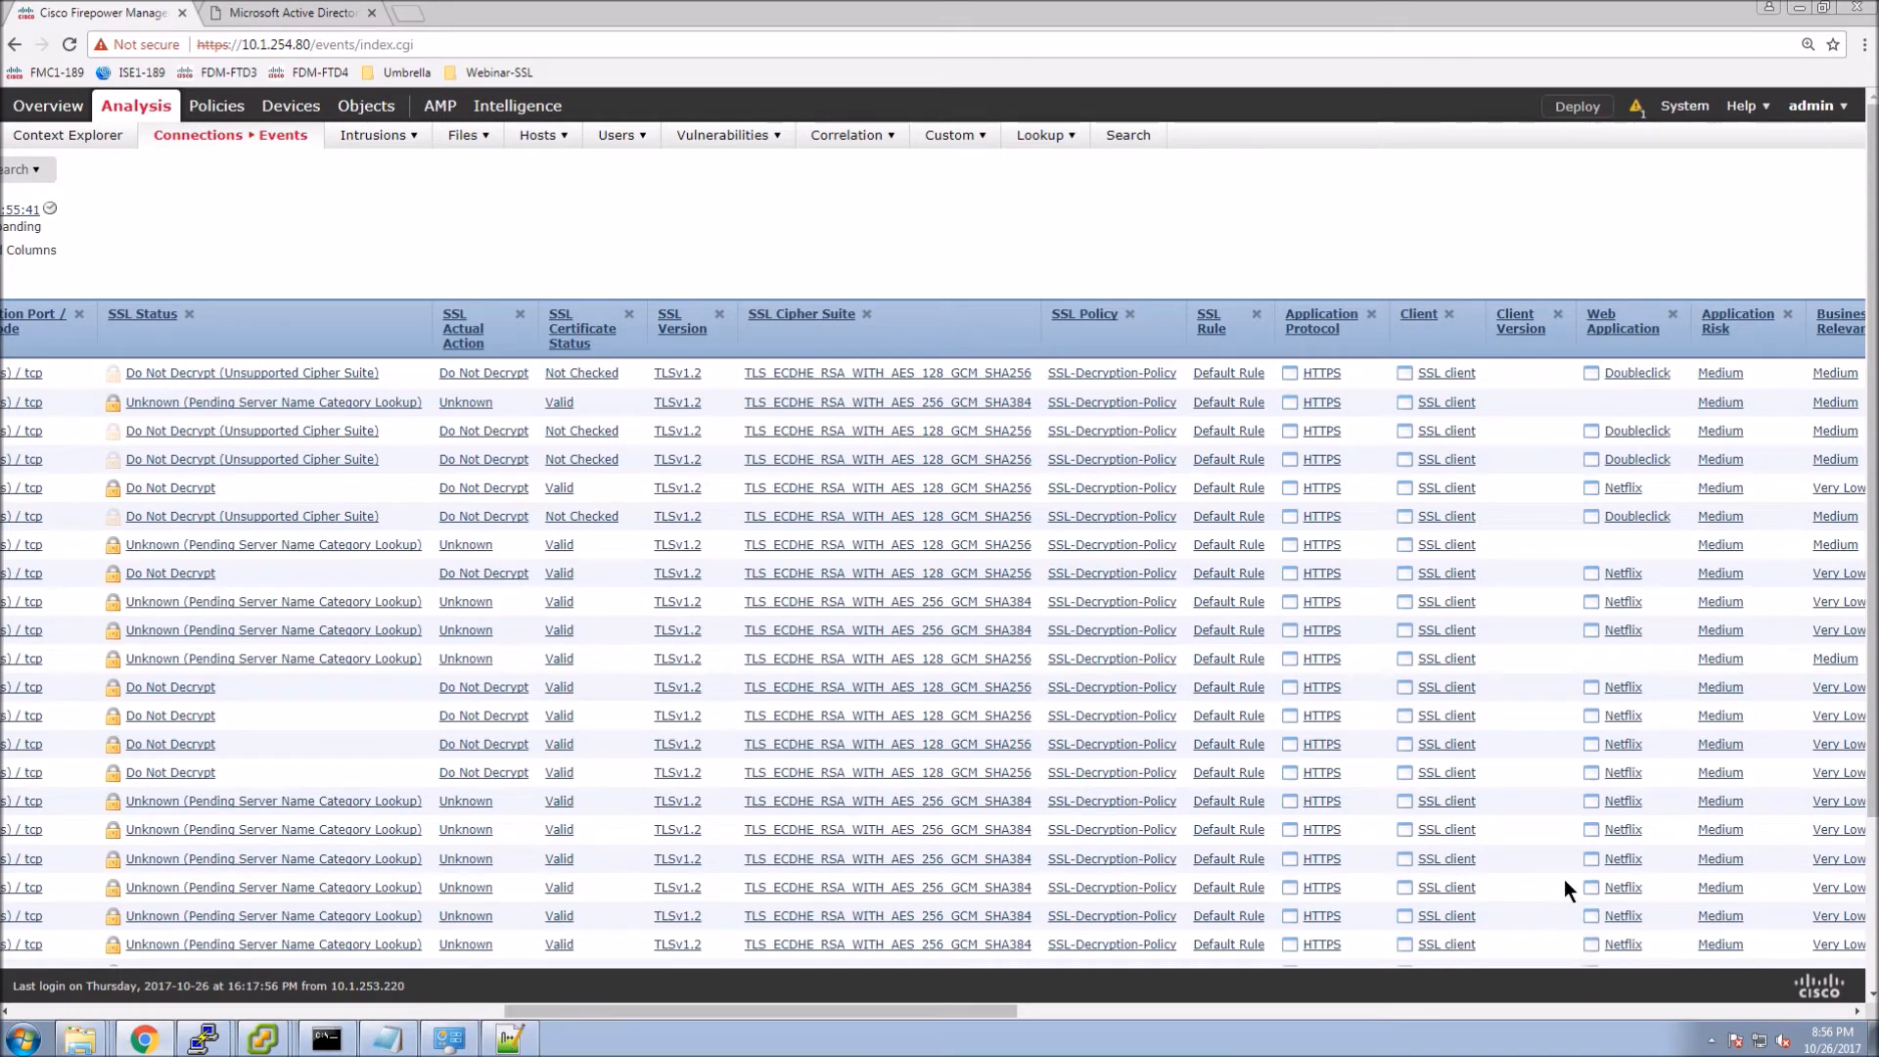
pyautogui.scroll(-1, 1564, 887)
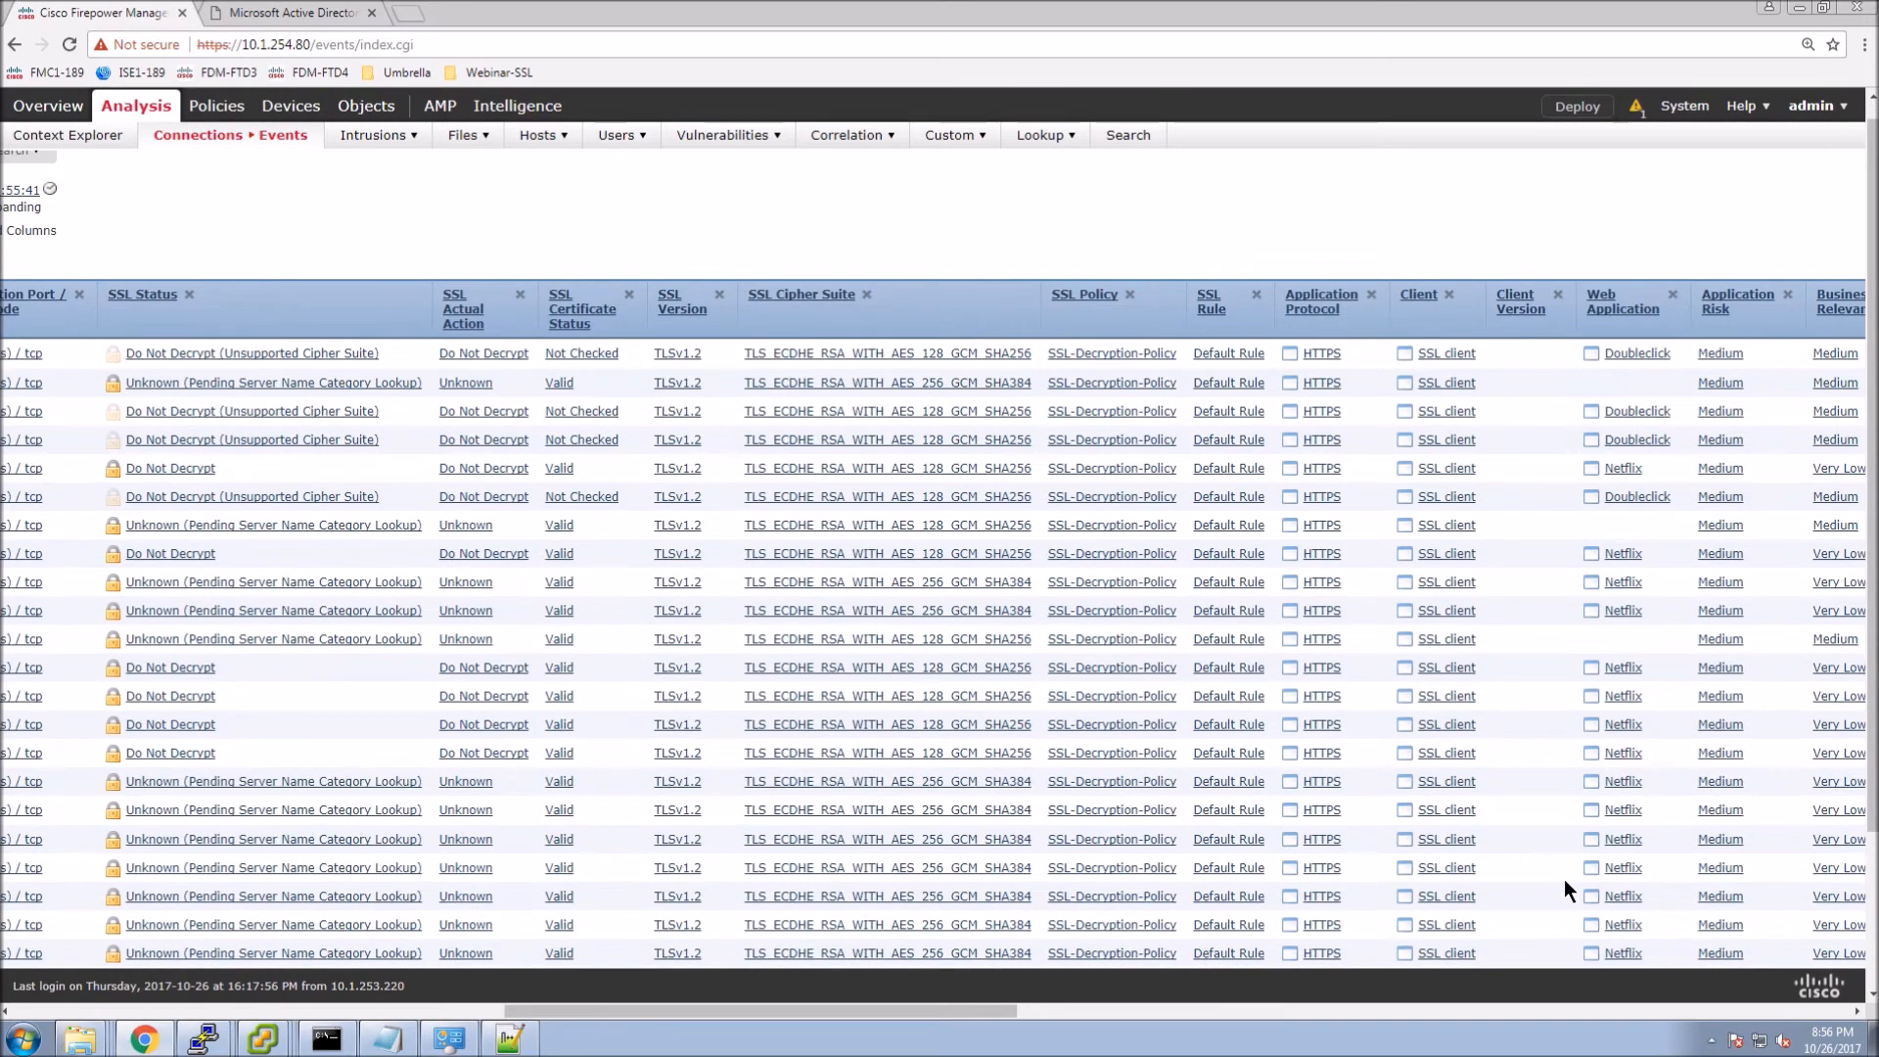
pyautogui.scroll(-3, 1563, 892)
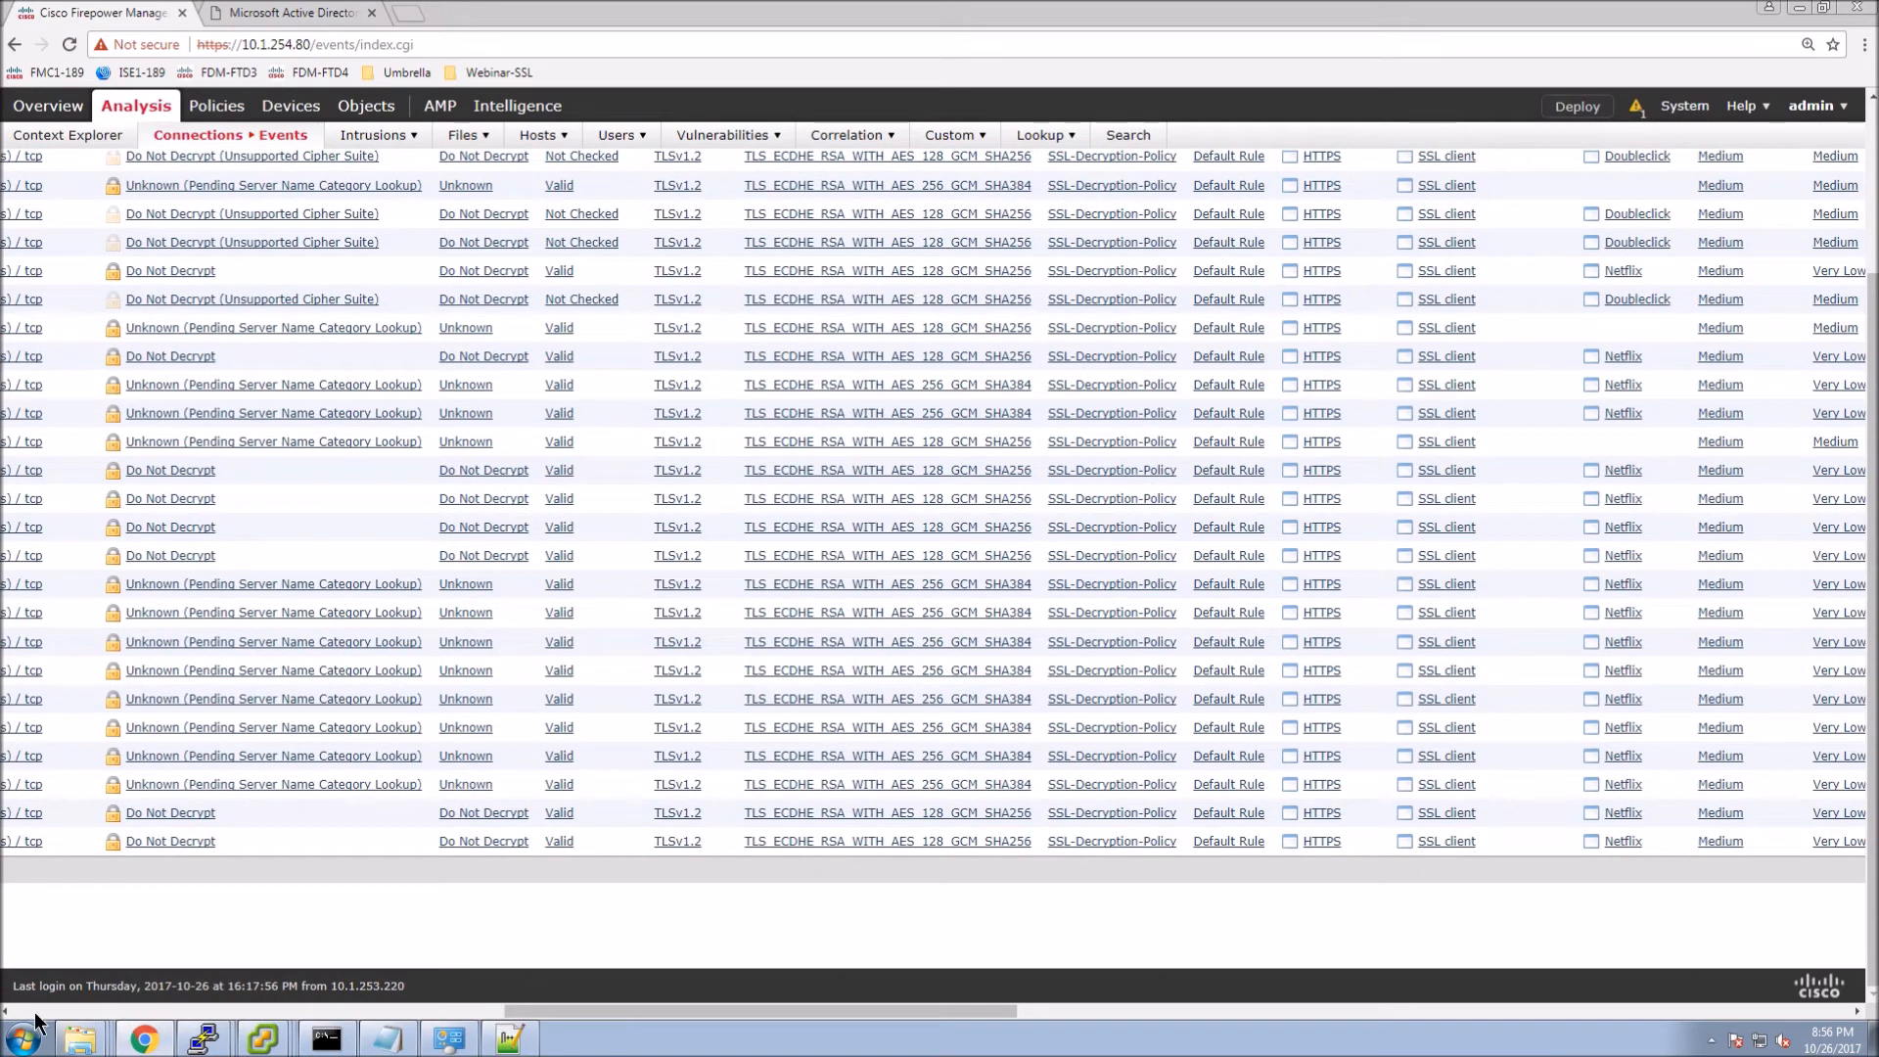
pyautogui.hscroll(-5, 35, 1012)
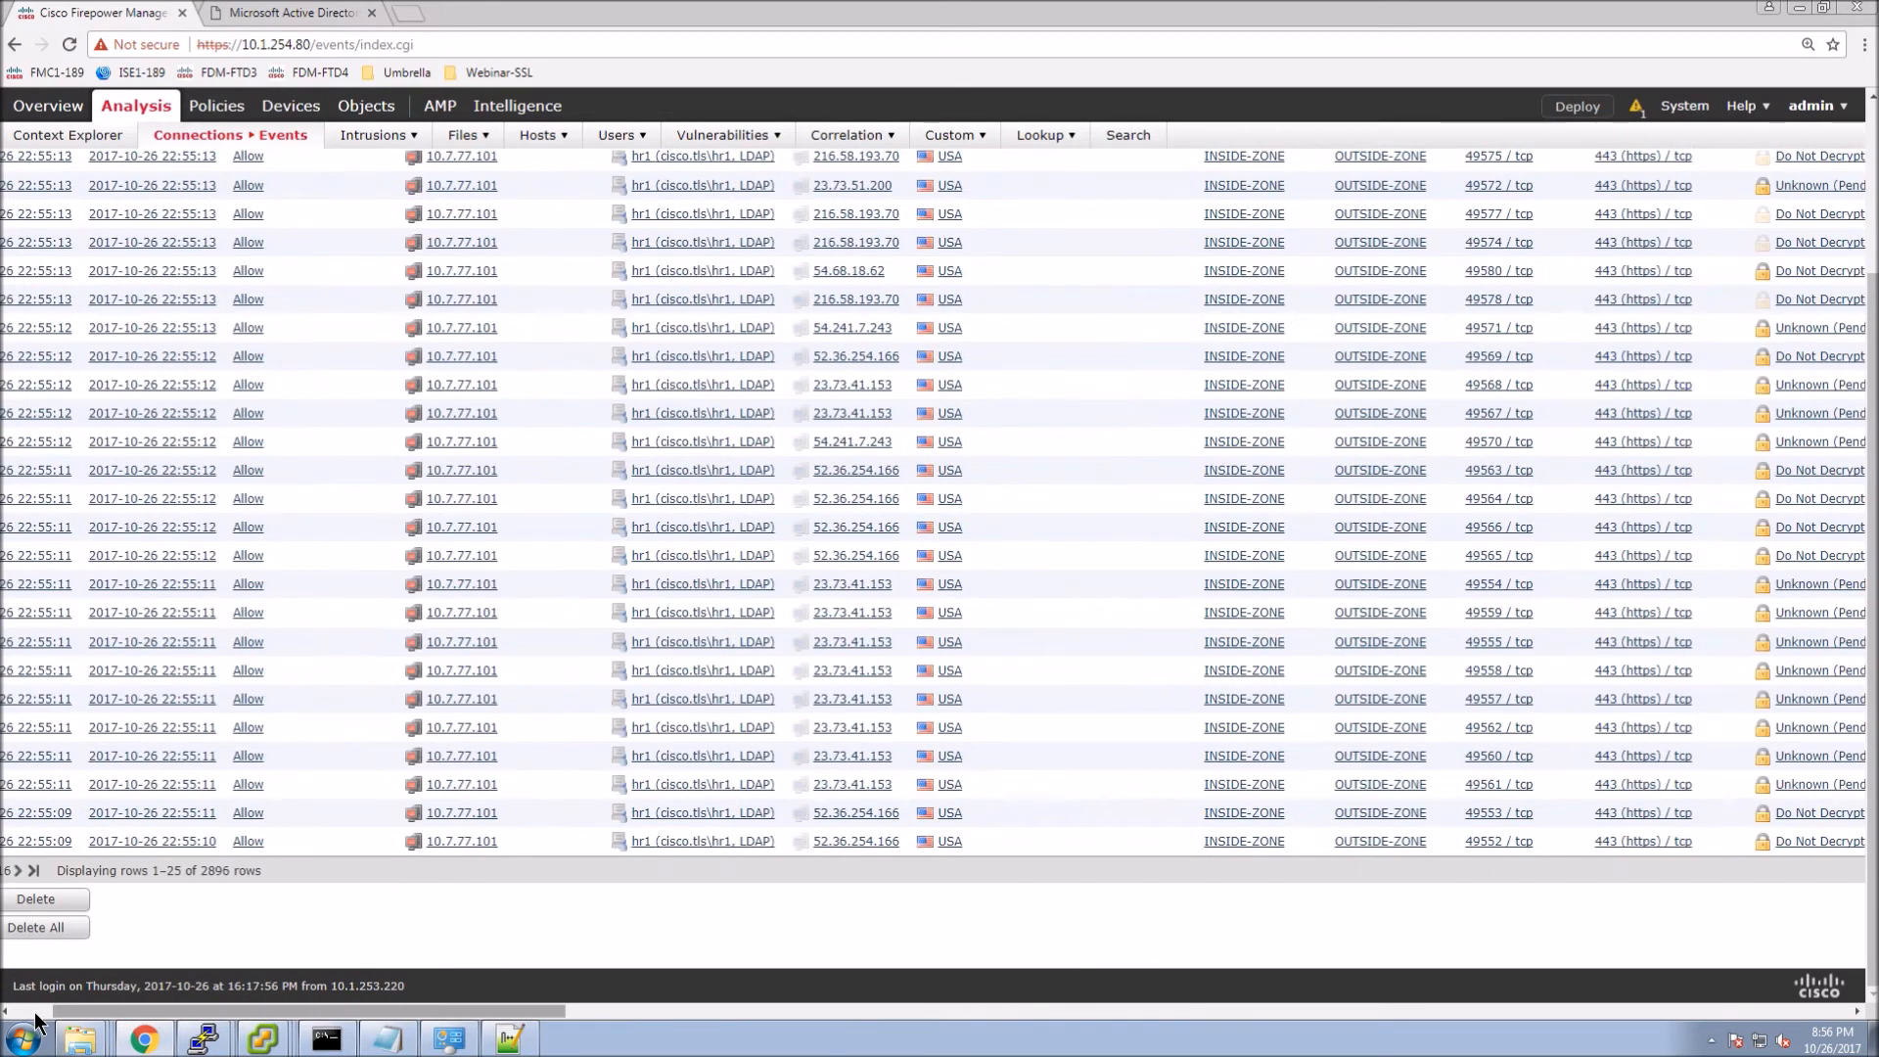
pyautogui.click(161, 870)
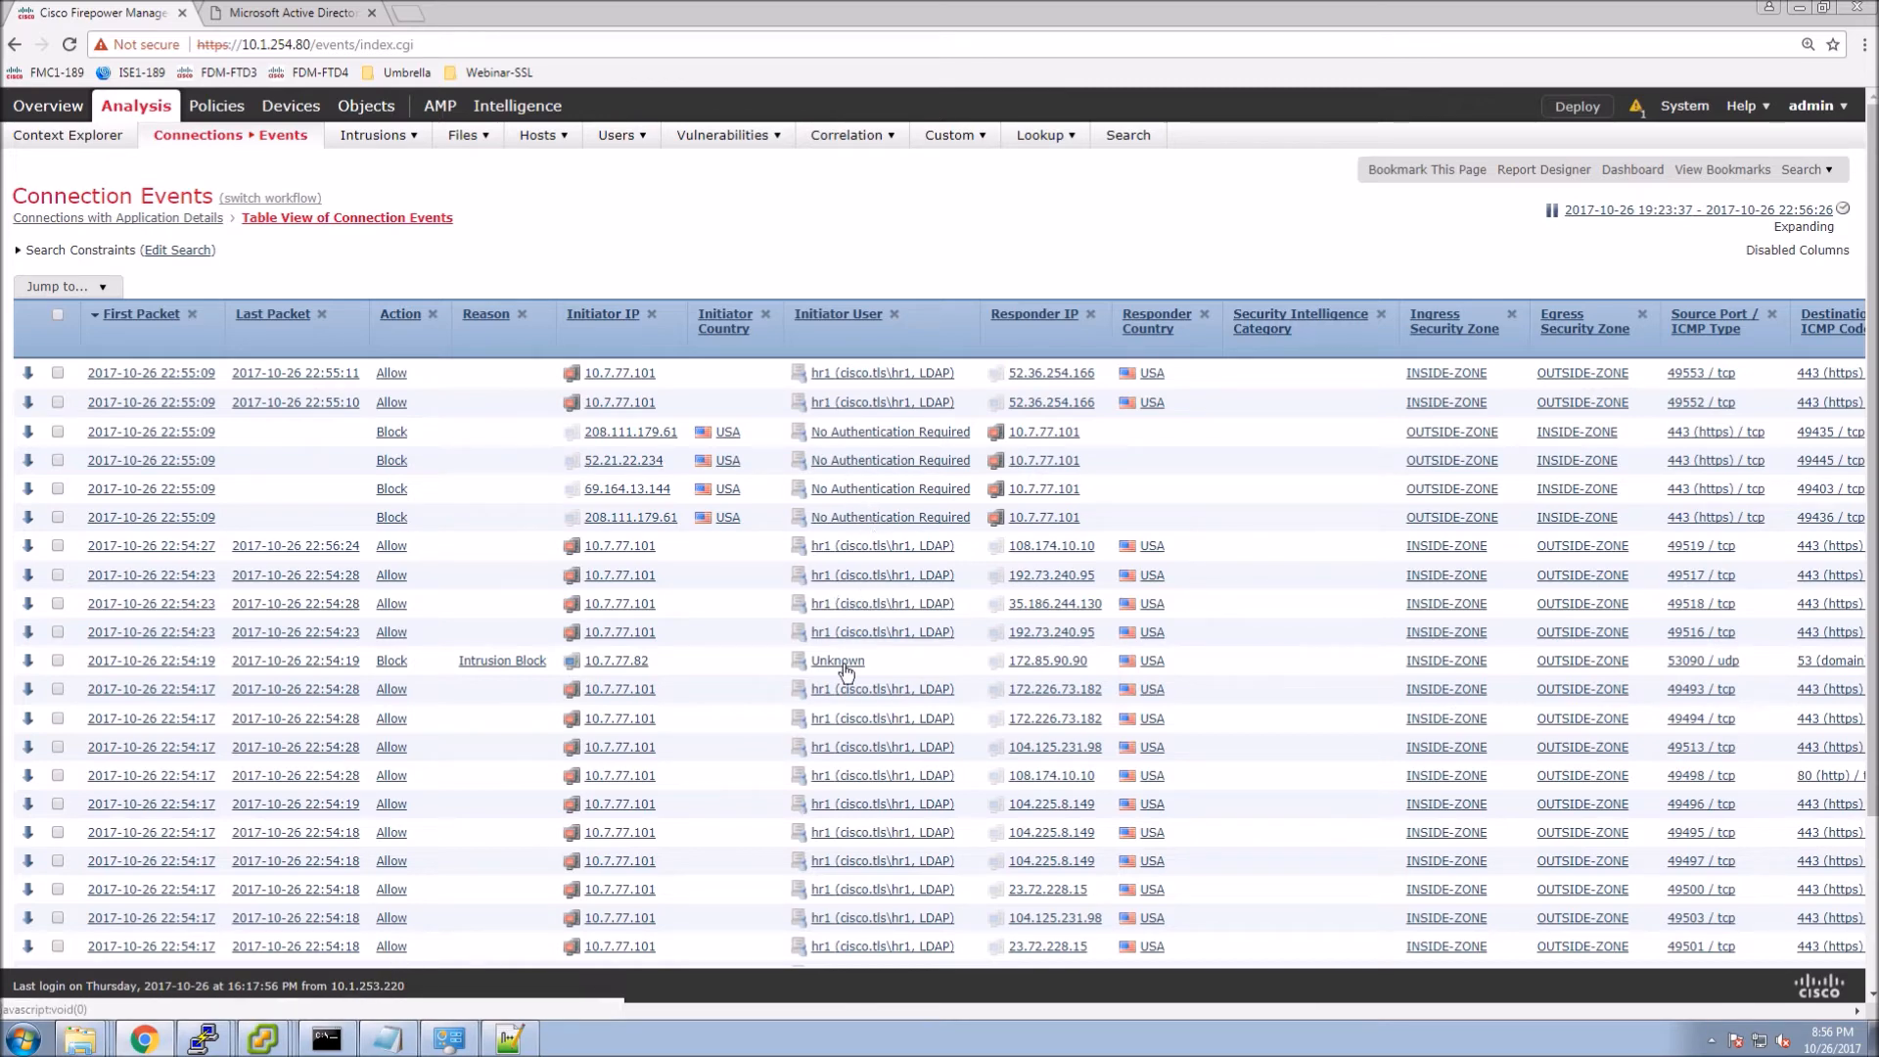
# Check the SSL Actual Action and SSL Rule columns for HR-Social-Decrypt resign entries, then page onward.
pyautogui.moveTo(403, 1010); pyautogui.dragTo(920, 1008)
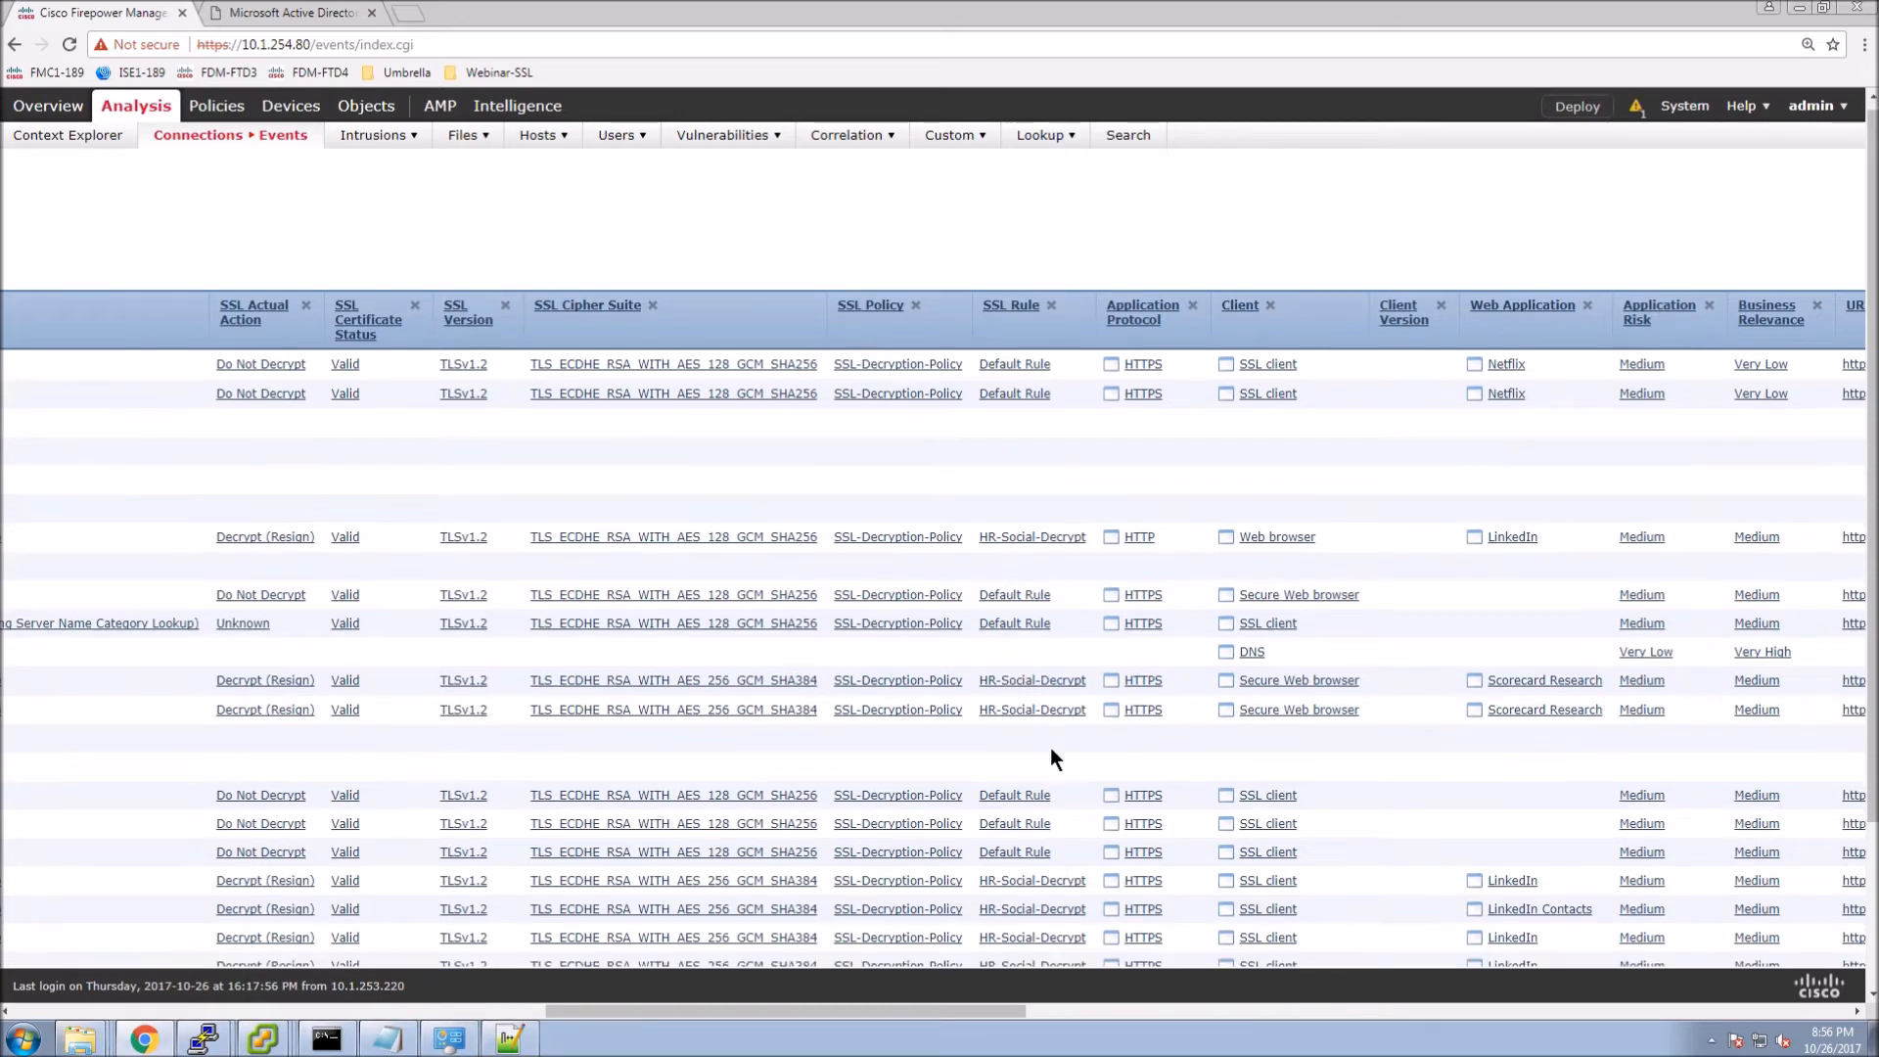
pyautogui.scroll(-1, 1049, 748)
pyautogui.scroll(-1, 1049, 871)
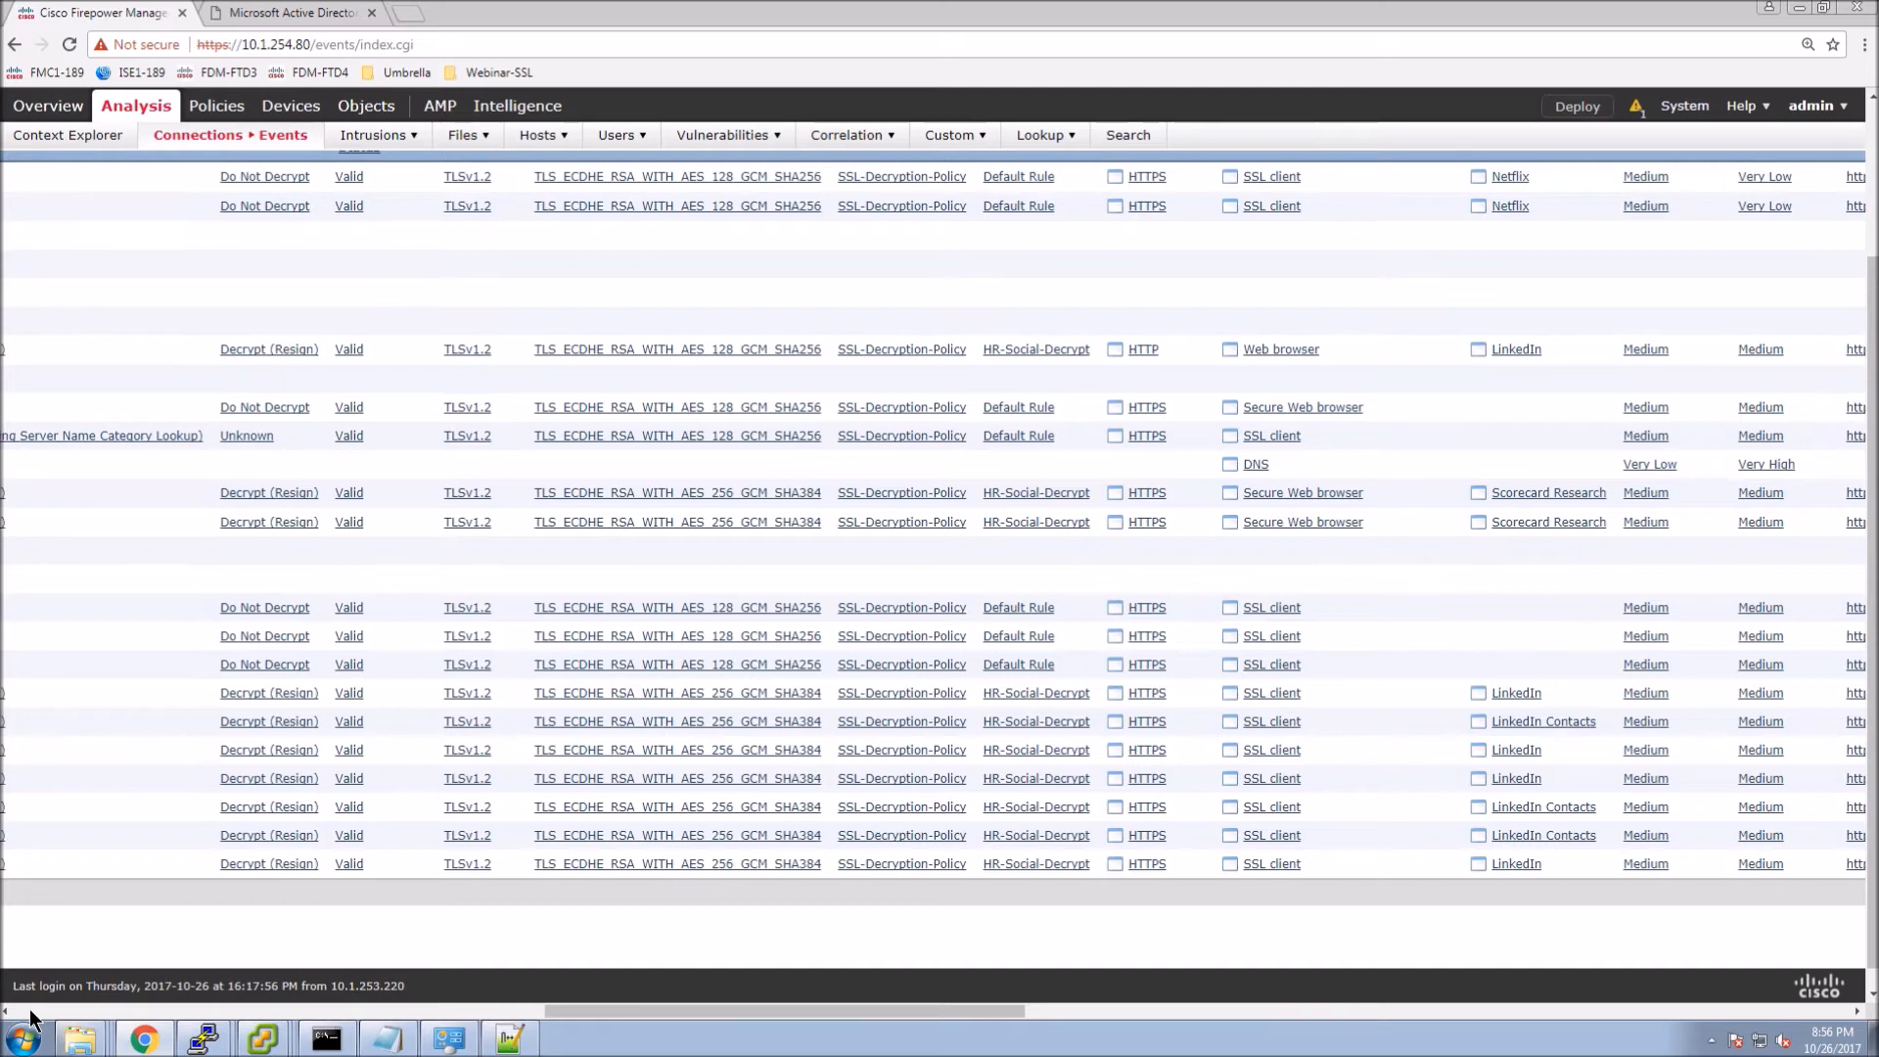
pyautogui.click(29, 1012)
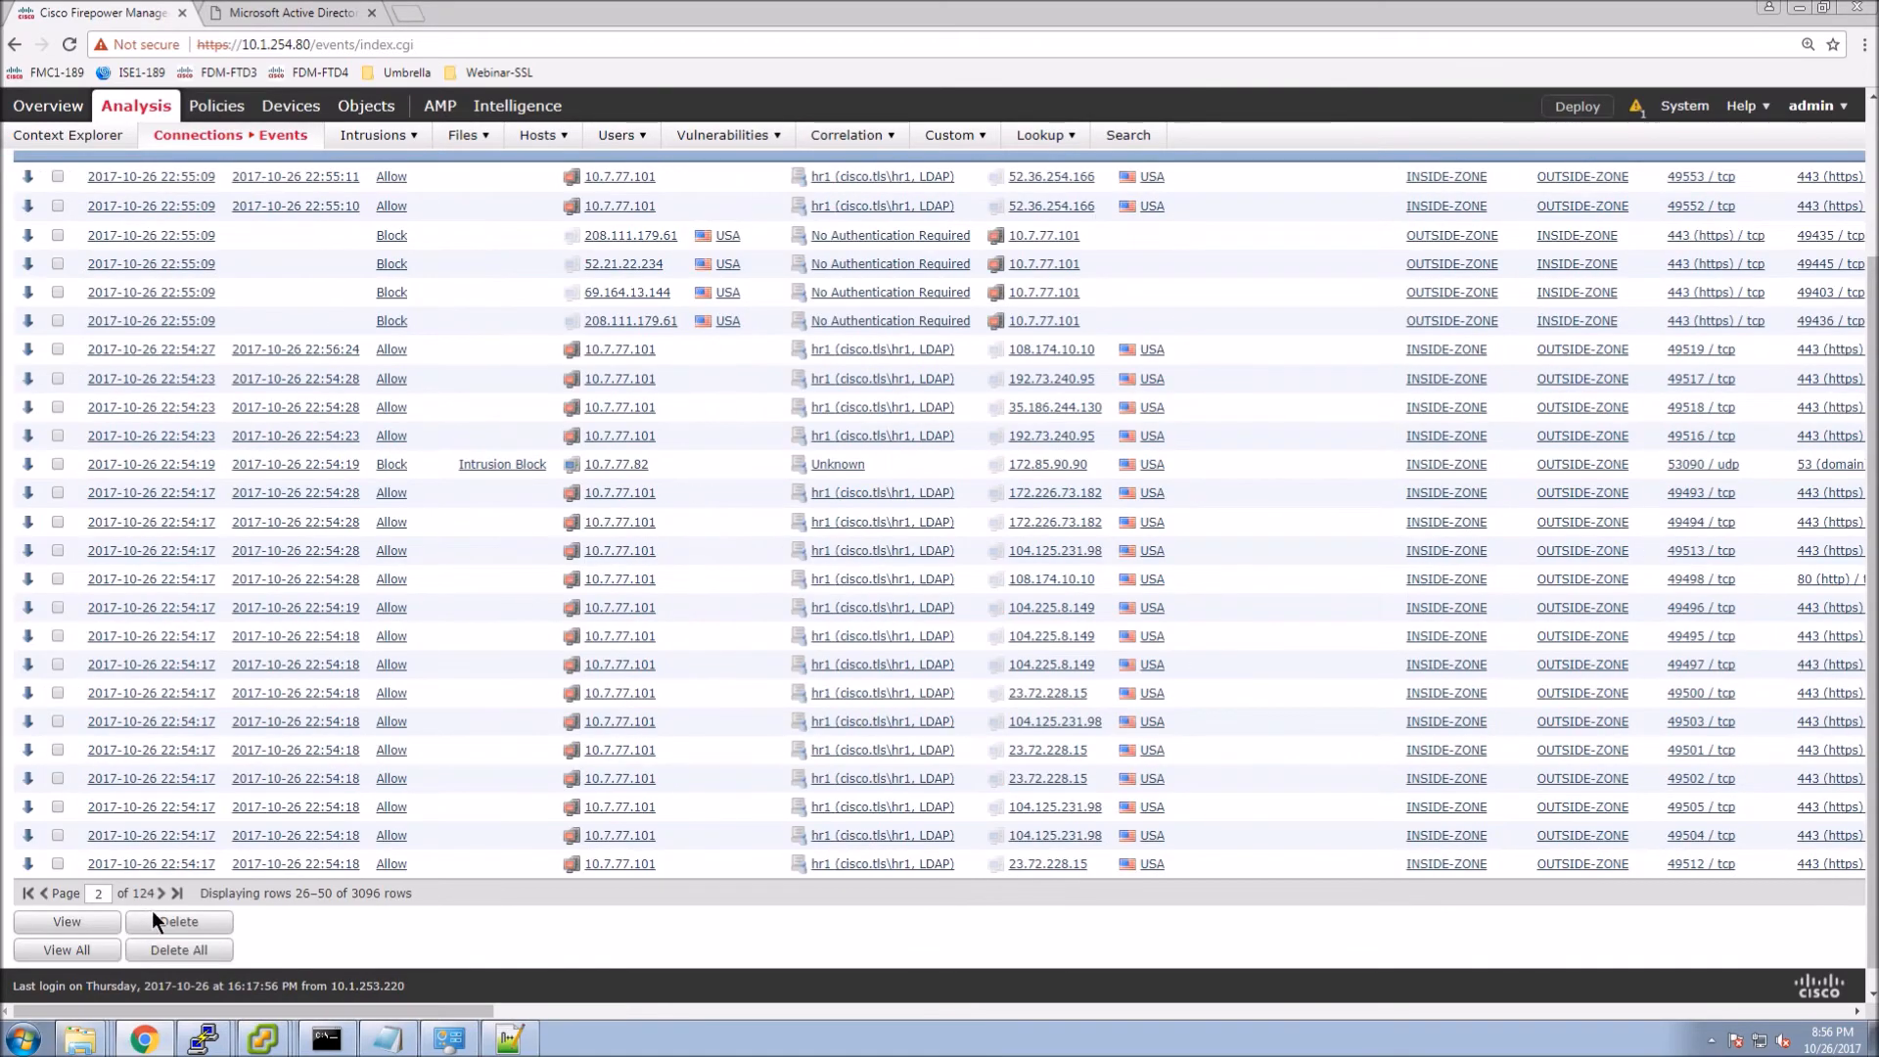
pyautogui.click(163, 894)
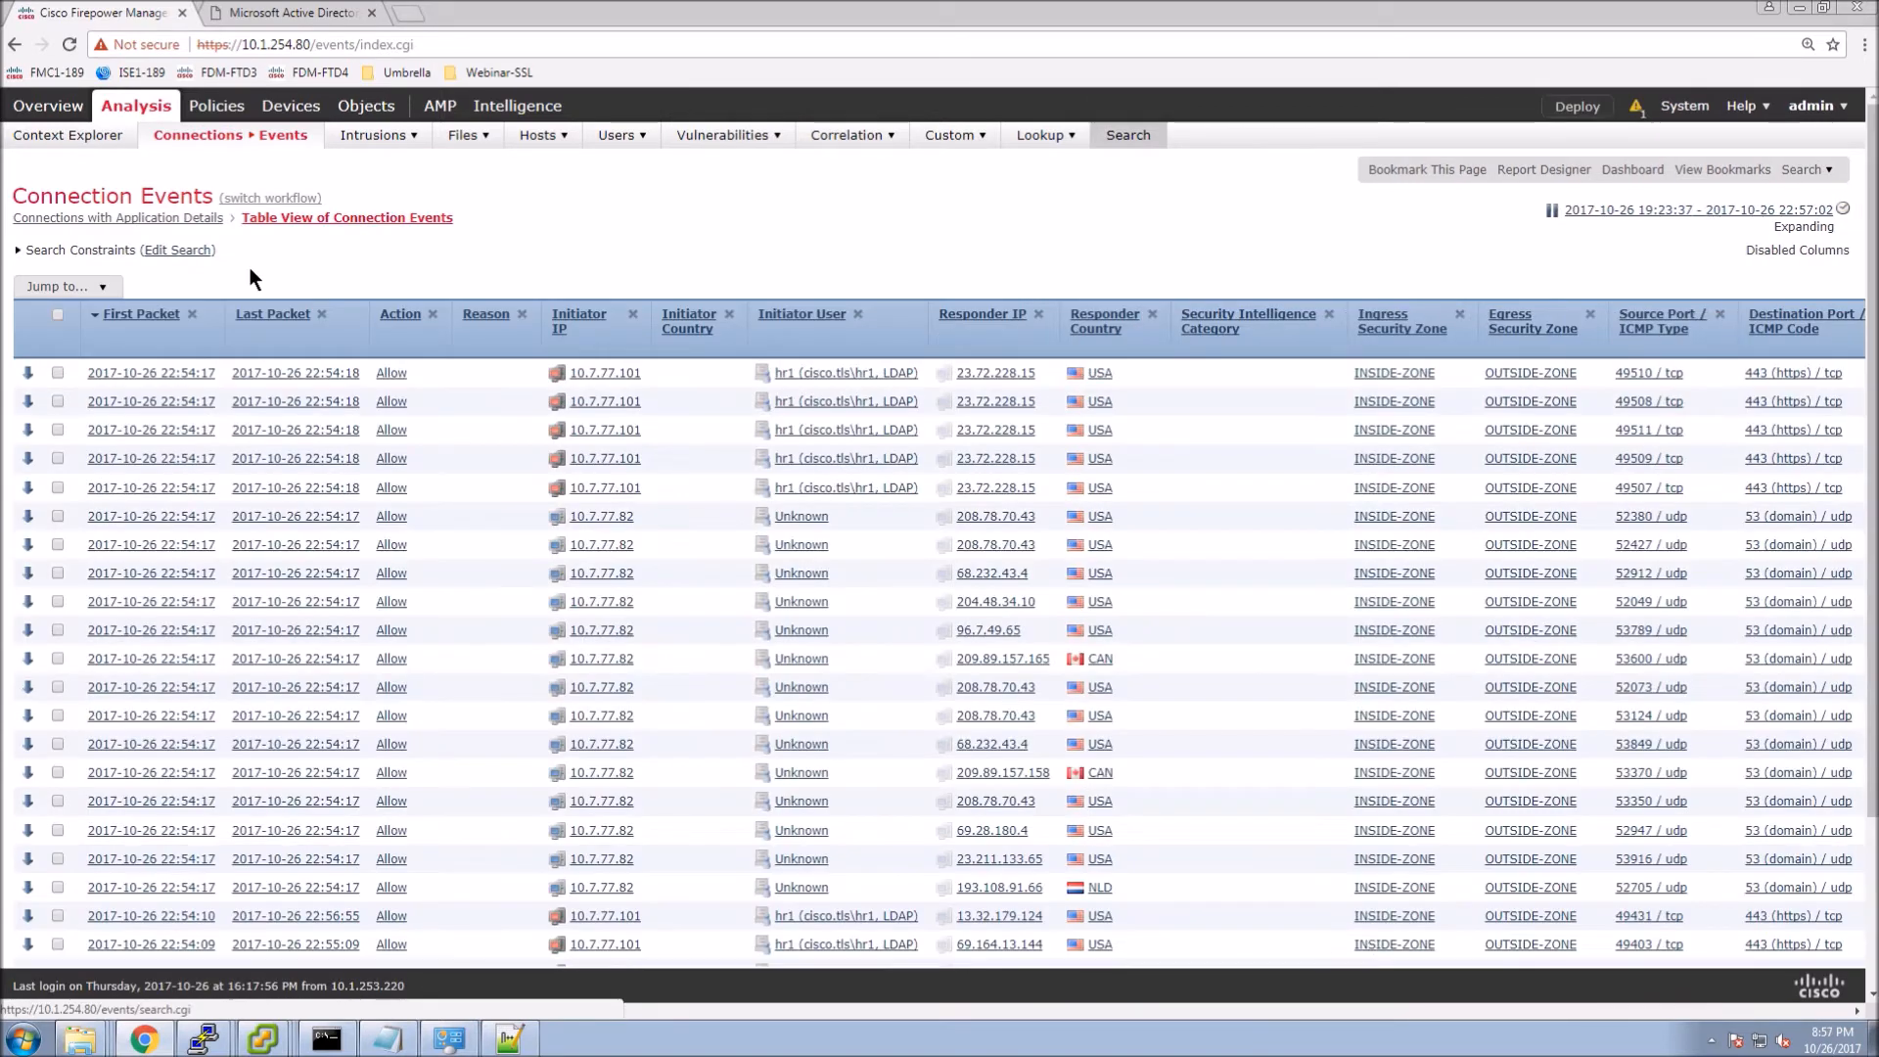
pyautogui.click(164, 251)
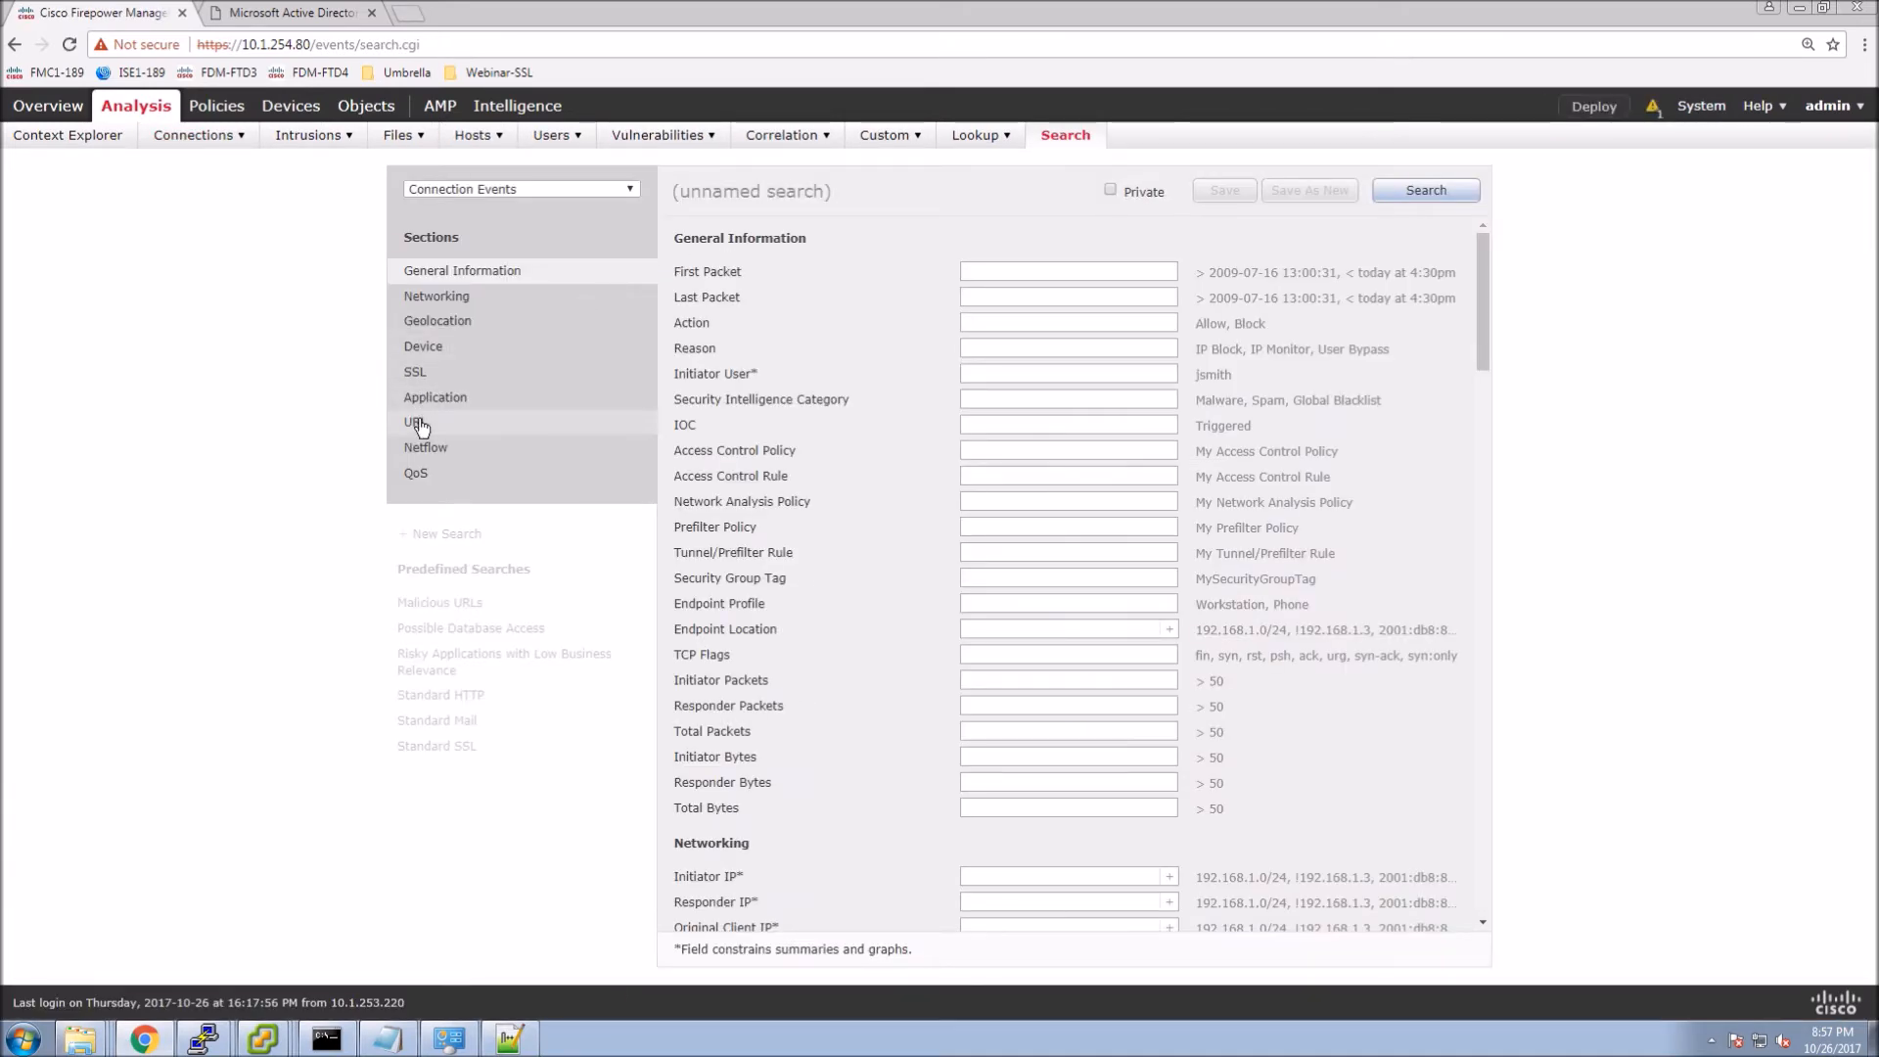
# Search connection events for URL *.facebook, returning 8 sessions including two SSL Block entries.
pyautogui.click(417, 422)
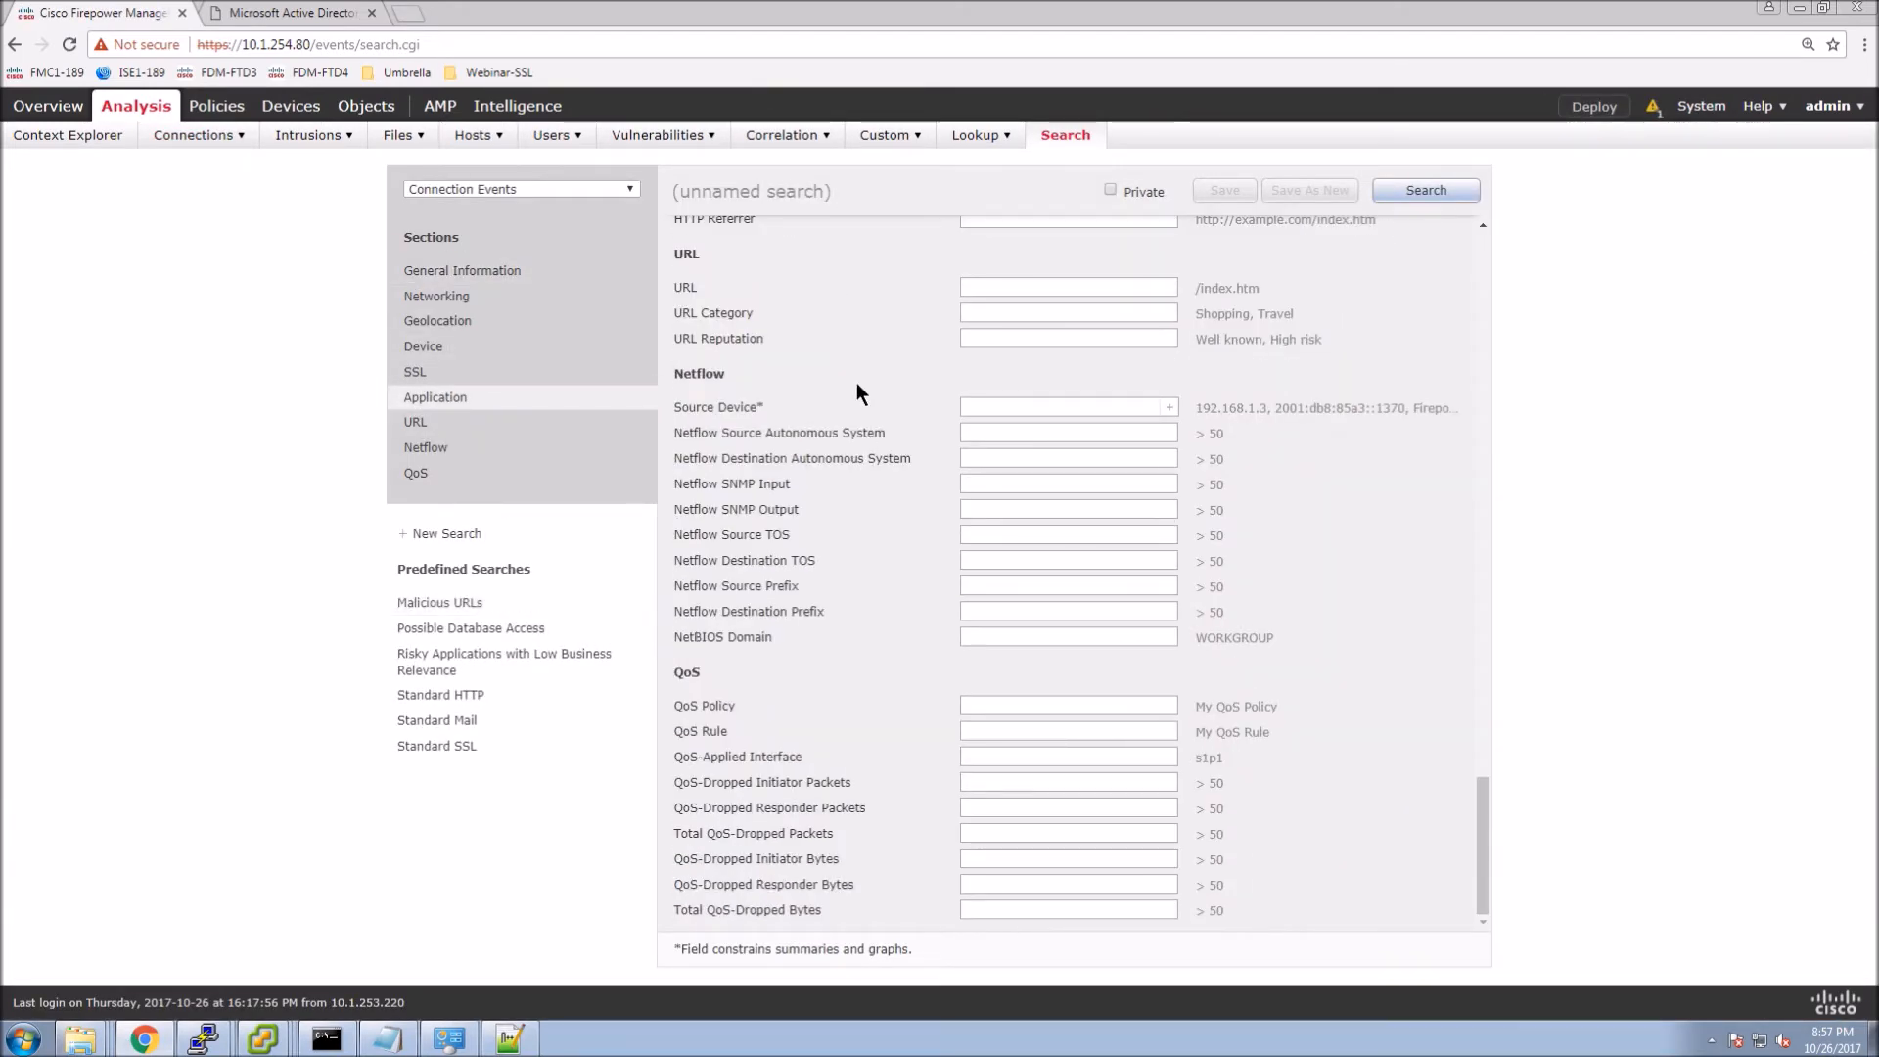
pyautogui.click(992, 285)
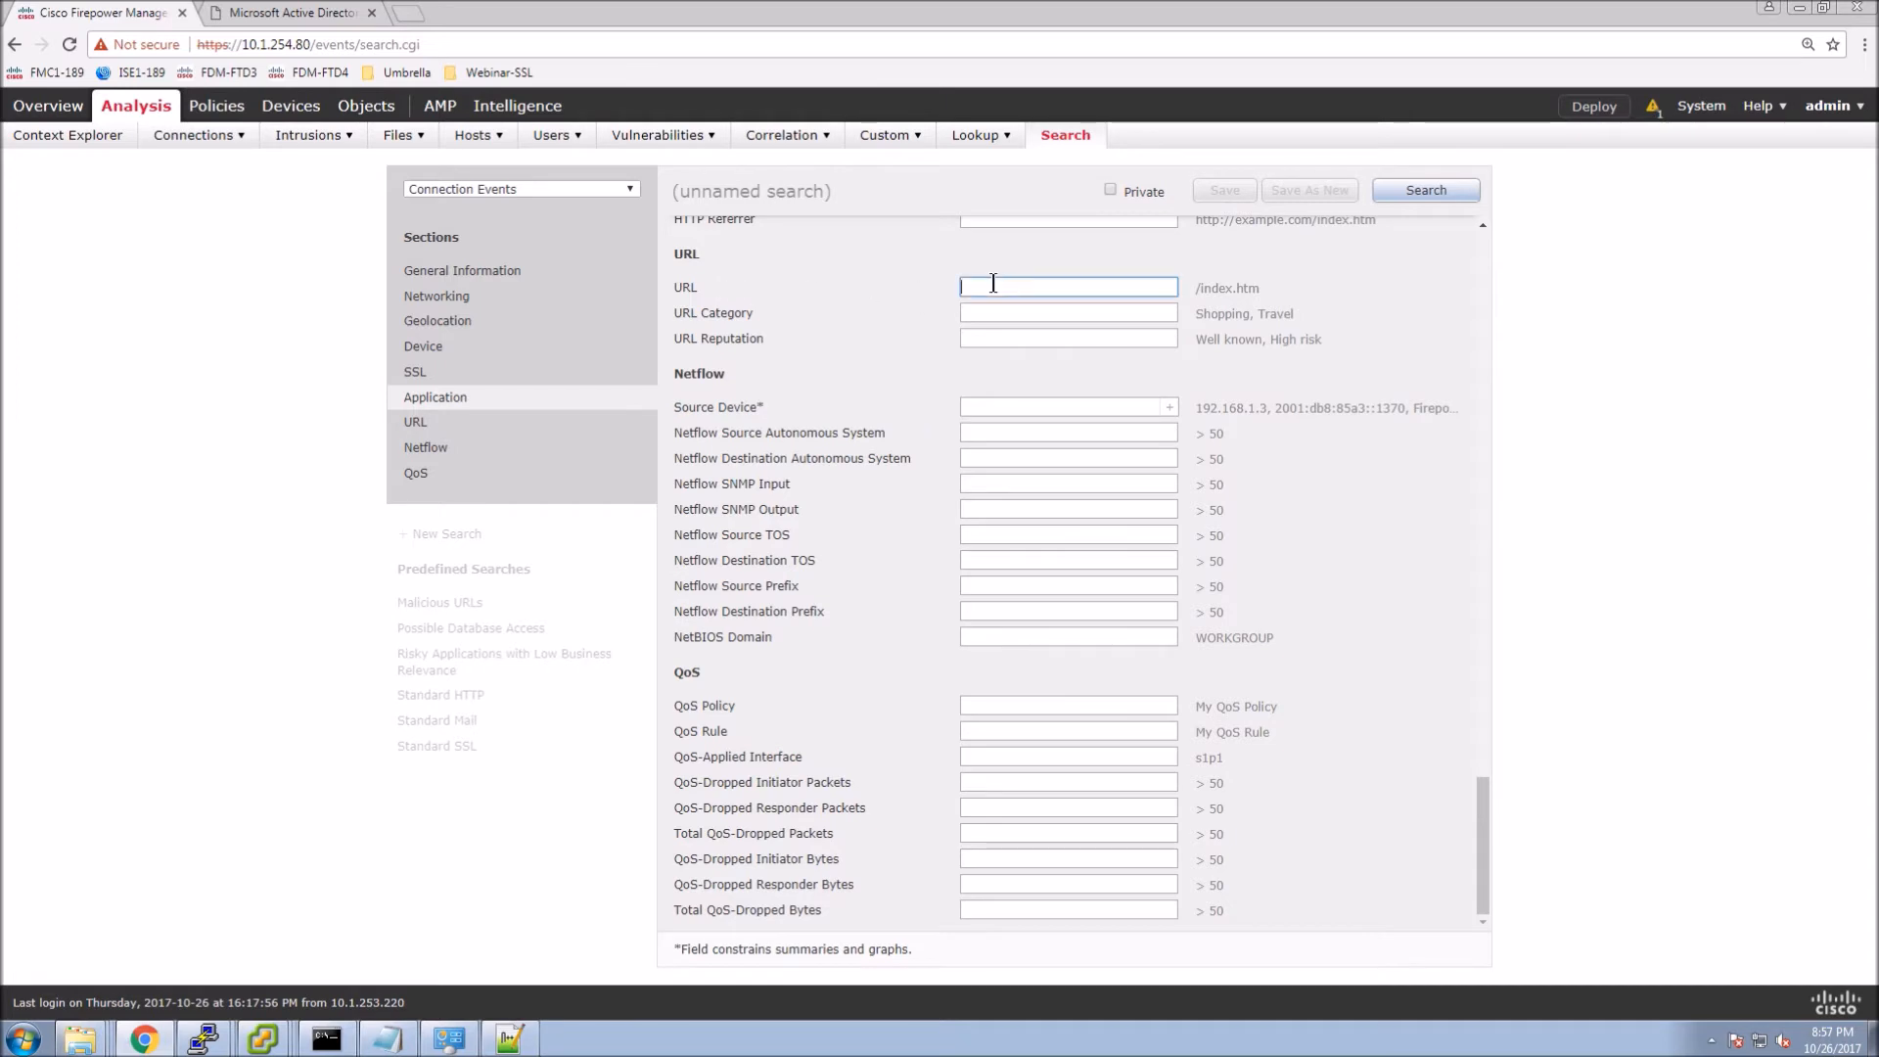
pyautogui.write('*.facebook')
pyautogui.click(1426, 190)
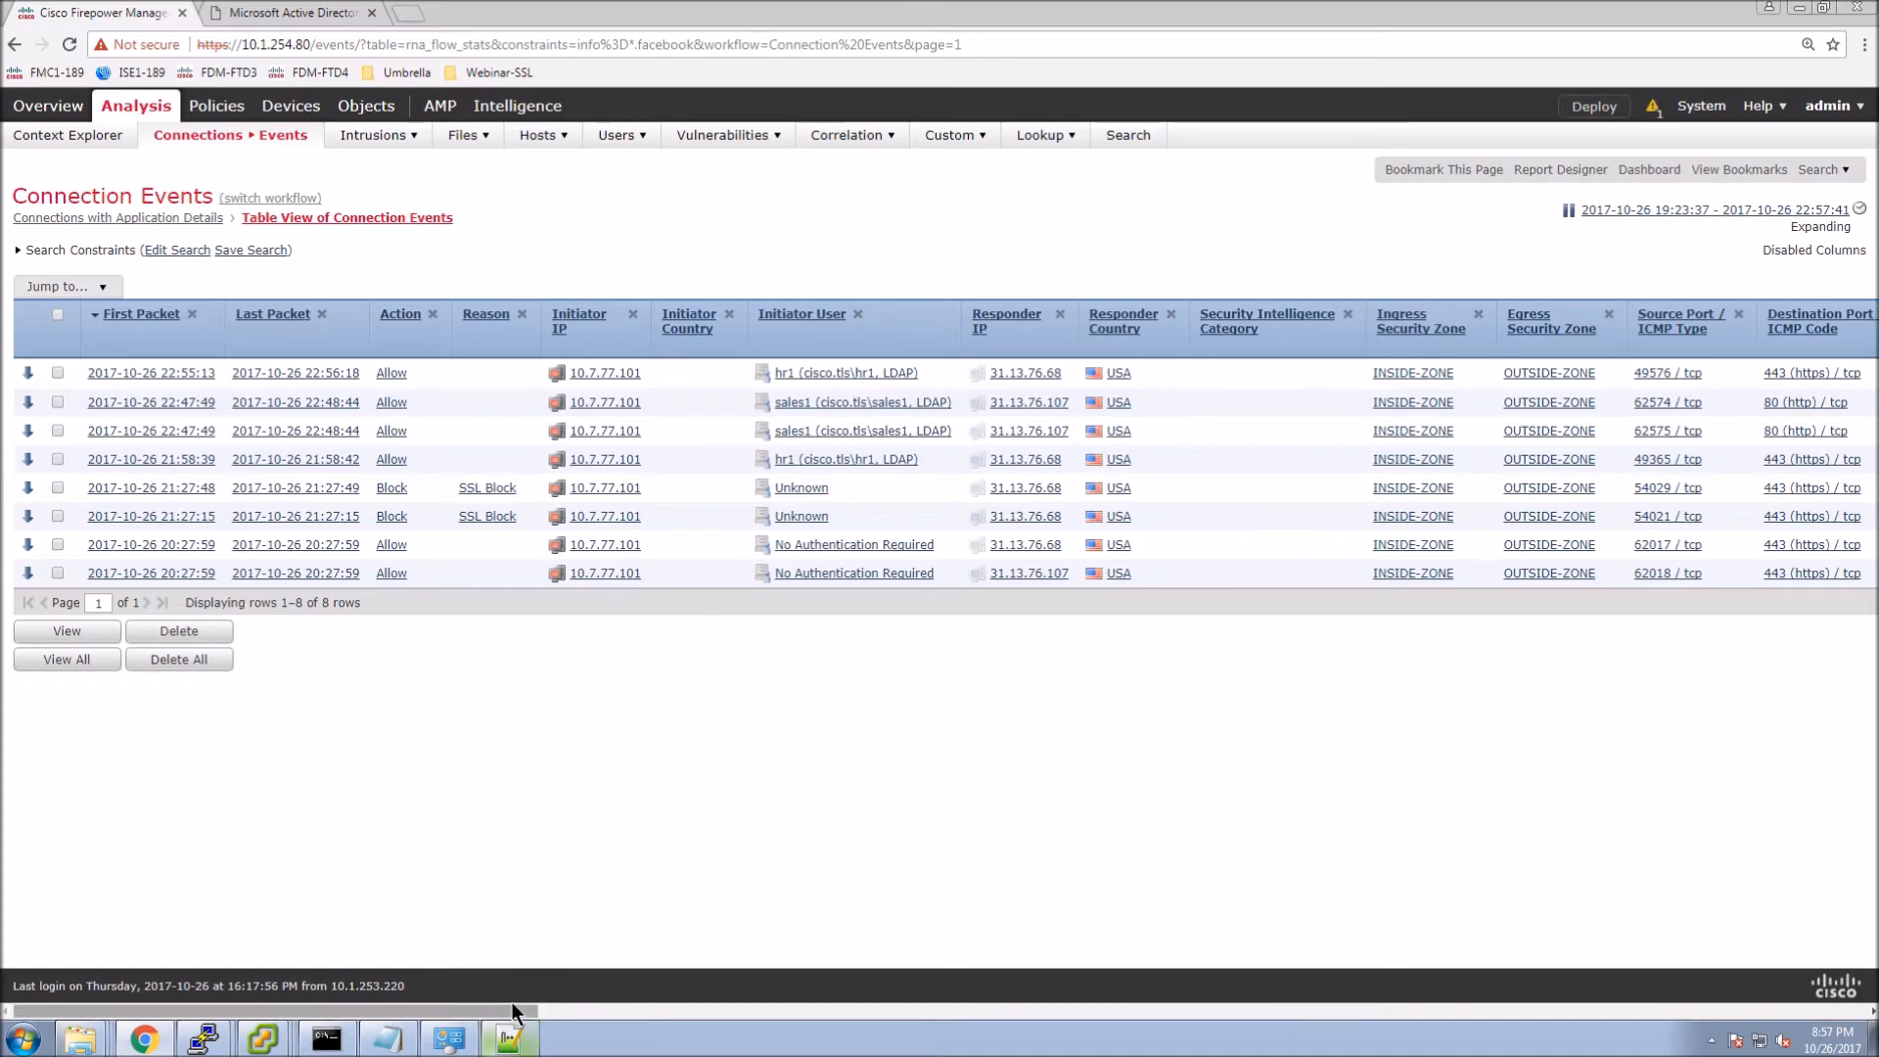
pyautogui.moveTo(522, 1001); pyautogui.dragTo(973, 1024)
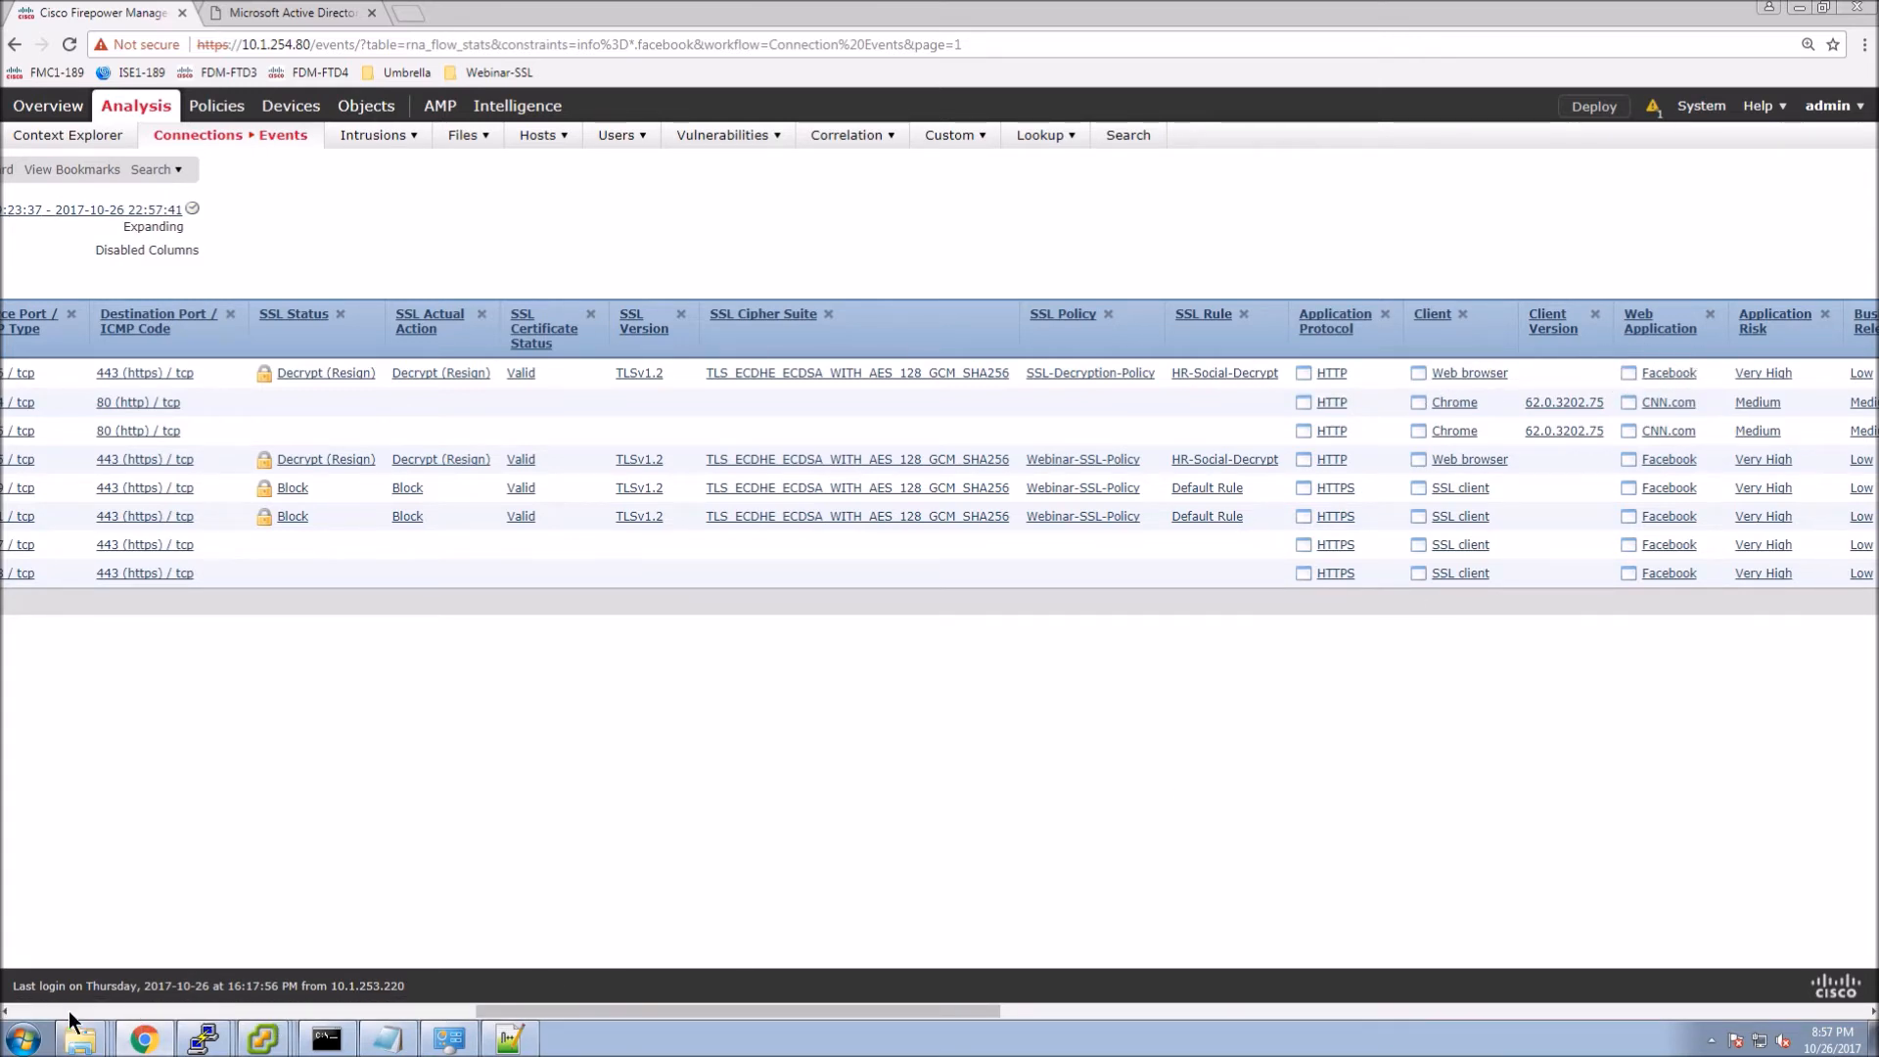
pyautogui.hscroll(-10, 69, 1011)
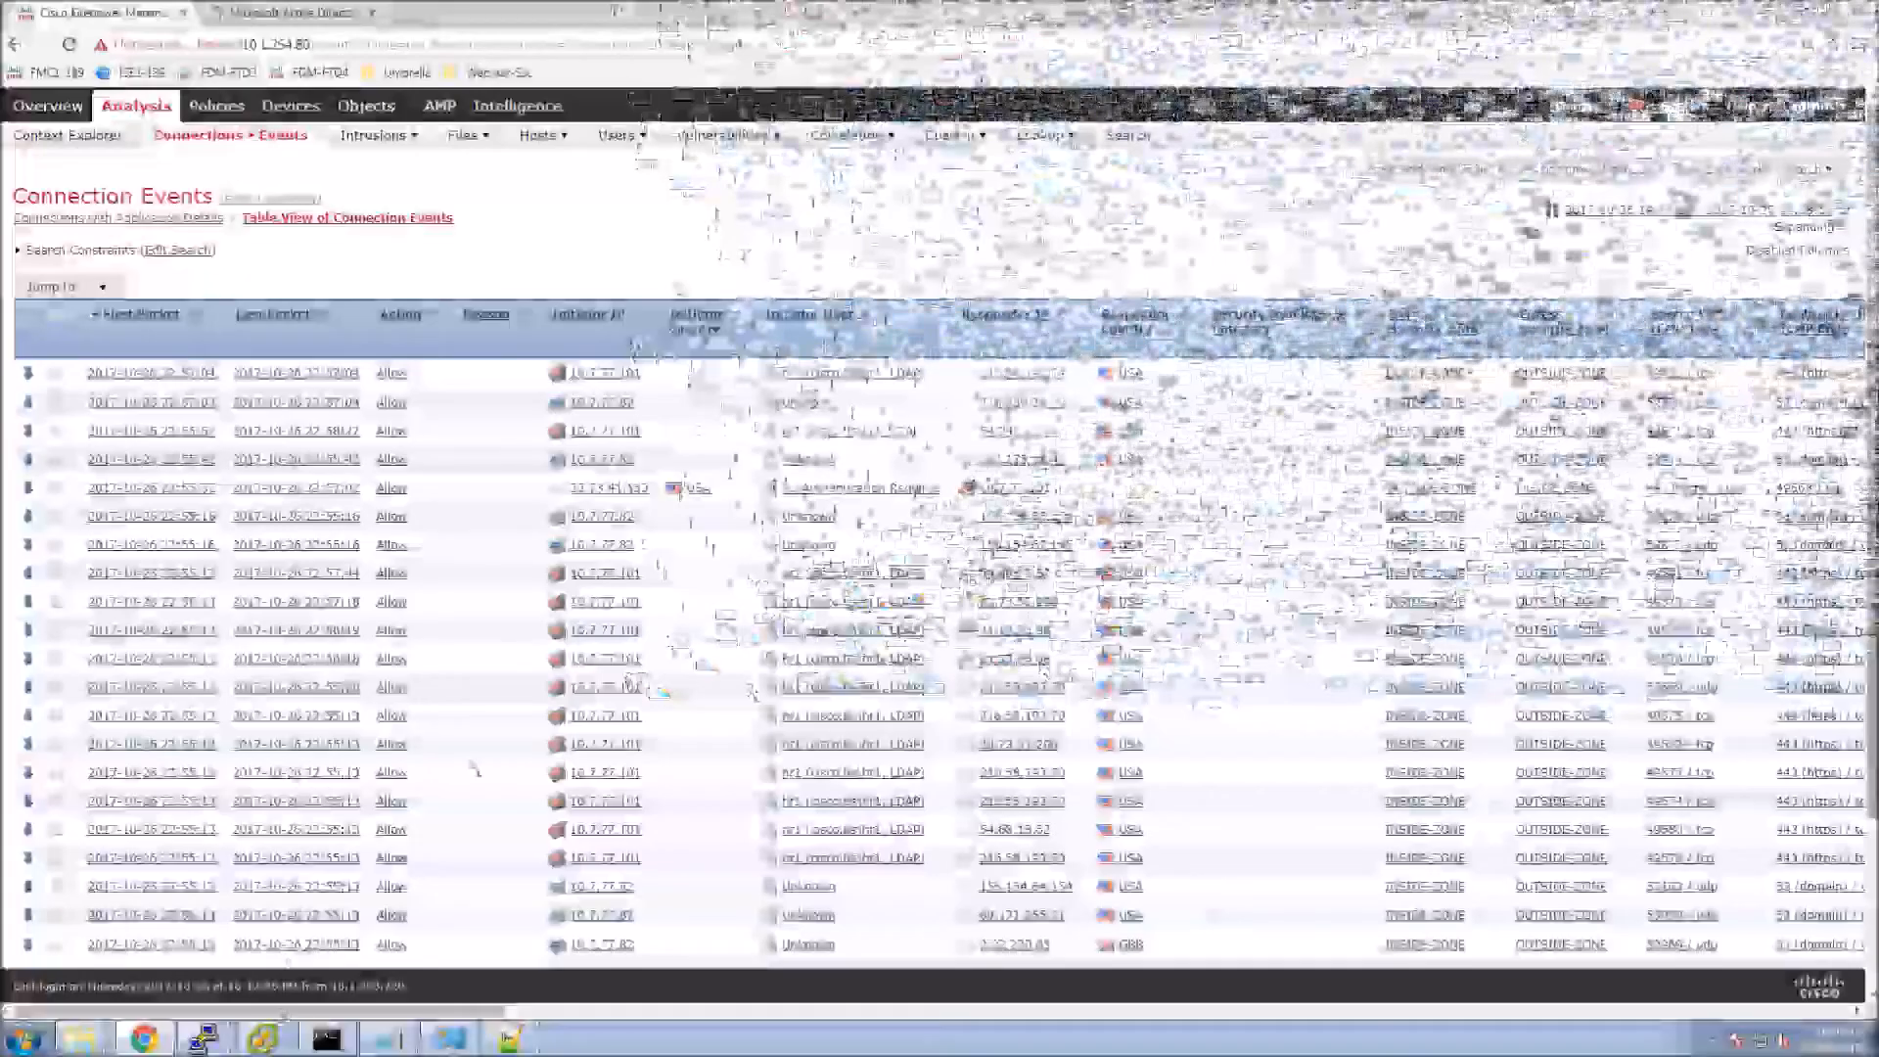
# Open the Inside-Host1 console, log in to Windows 7 with the account password, and launch Chrome.
pyautogui.moveTo(265, 1041)
pyautogui.click(267, 996)
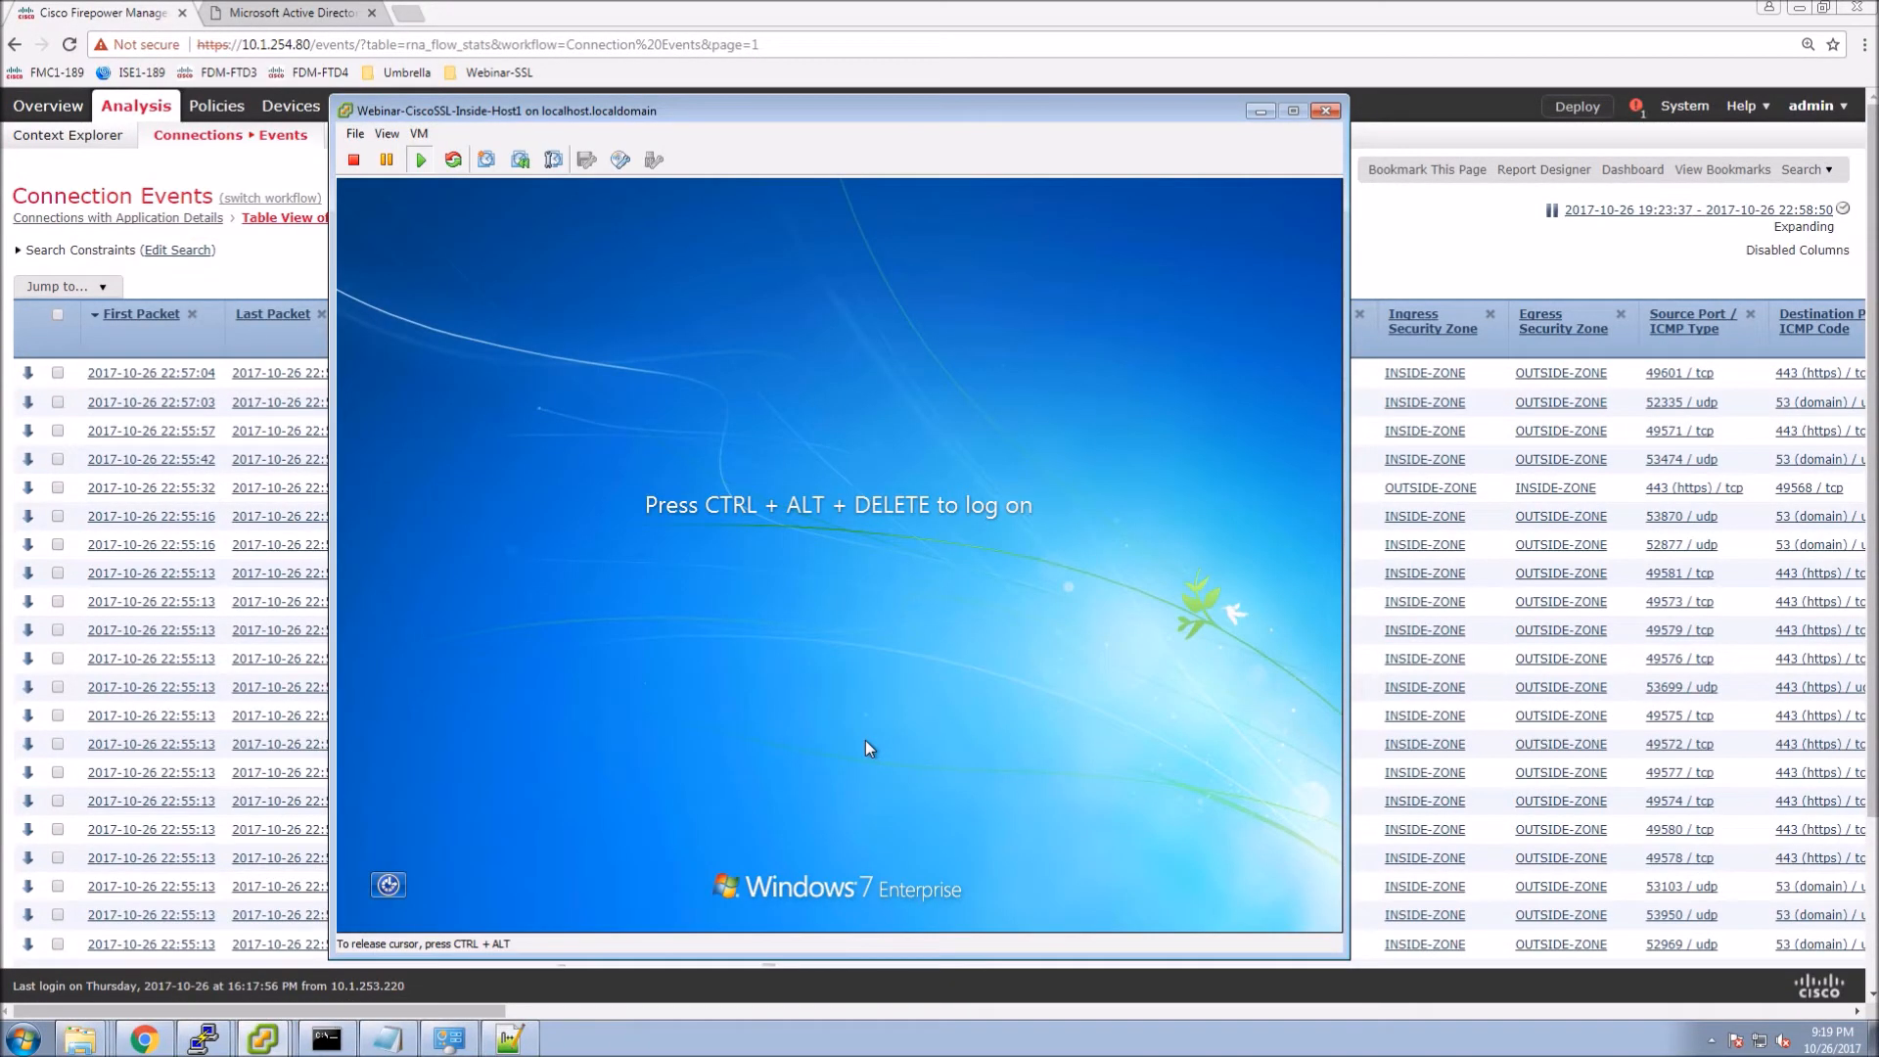
pyautogui.press('ctrl+alt+Insert')
pyautogui.write('*****')
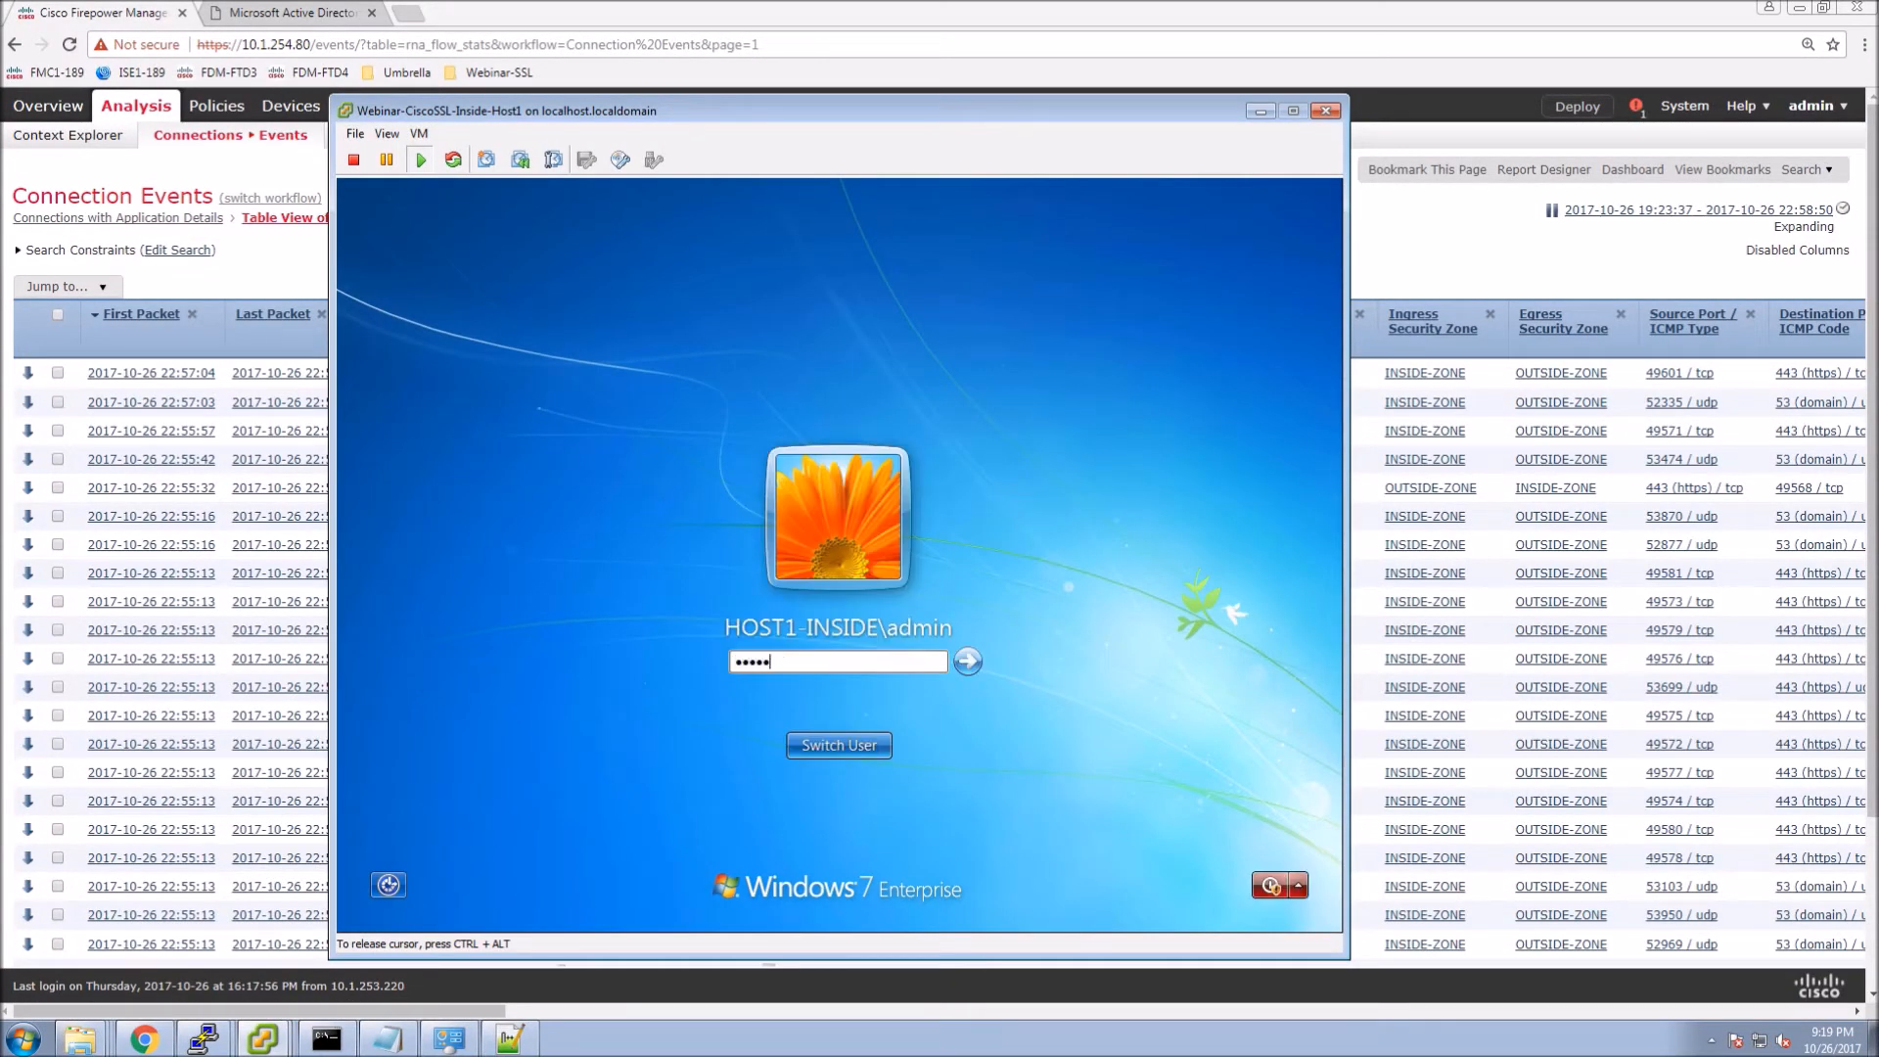
pyautogui.press('Return')
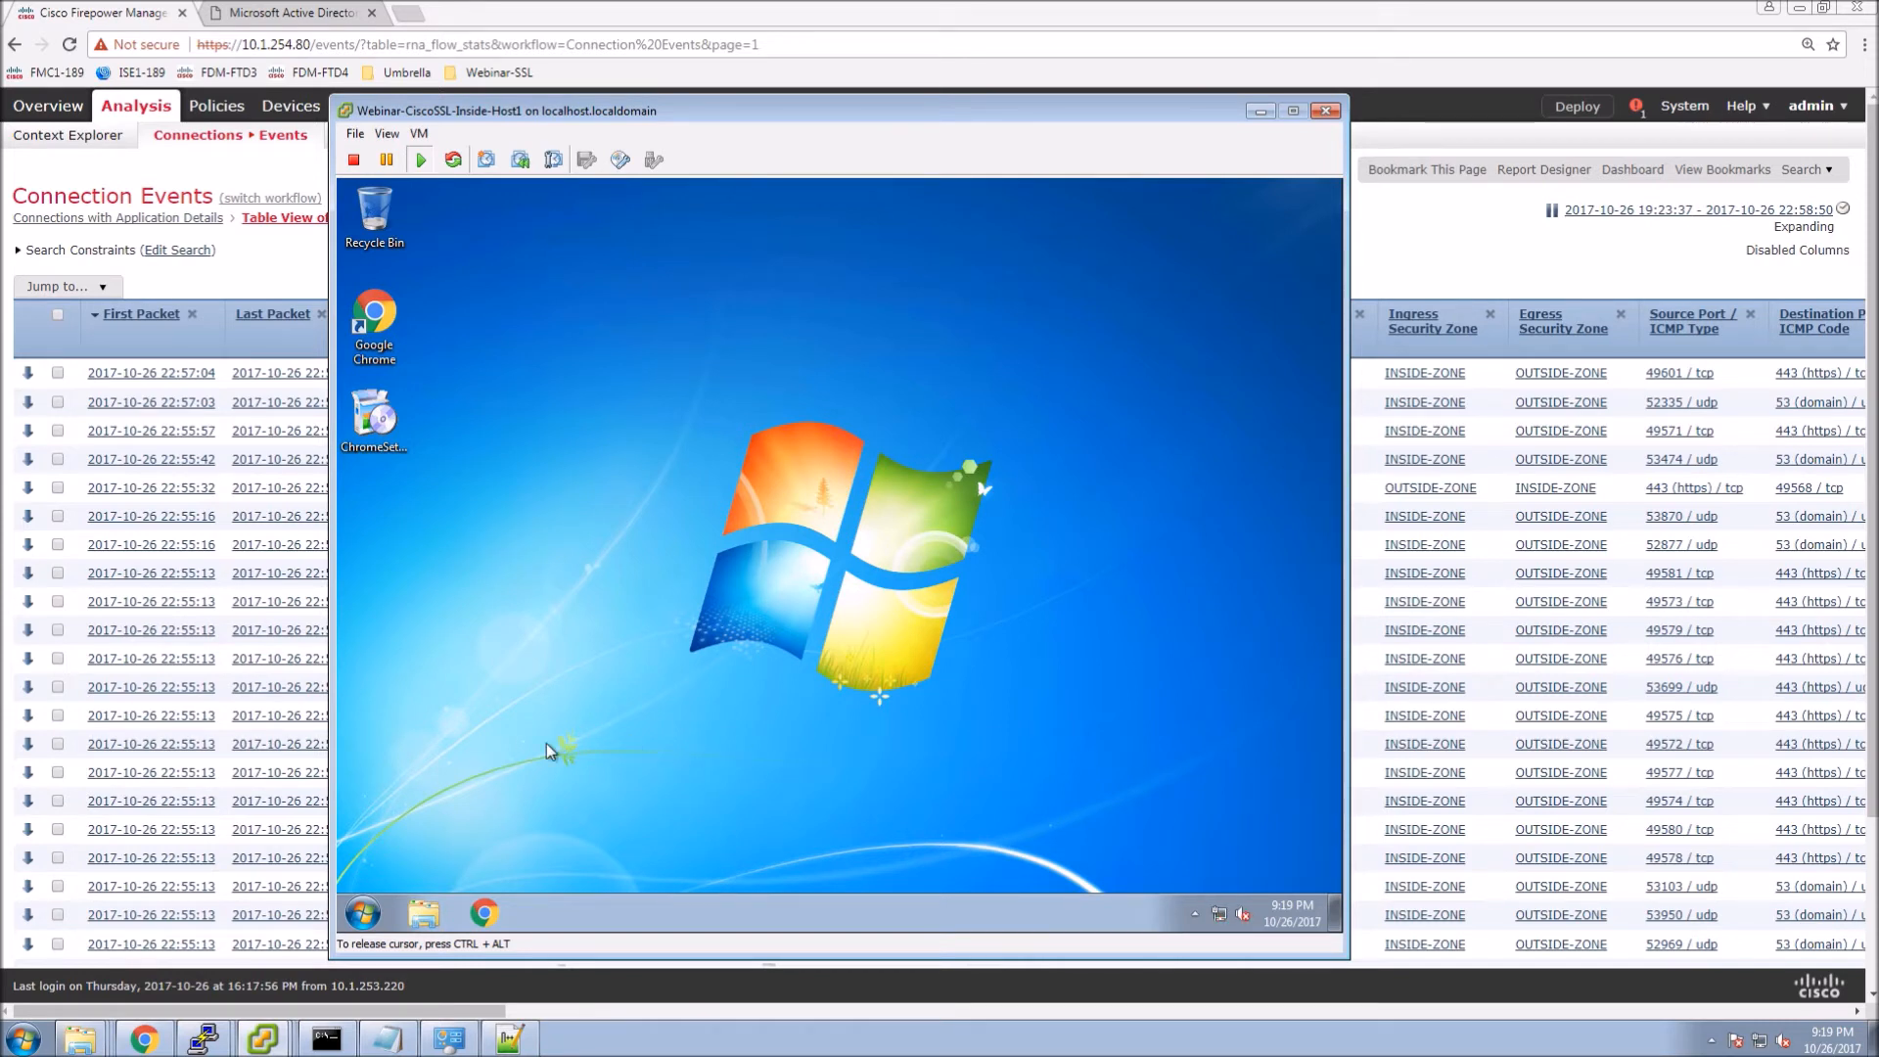
pyautogui.click(486, 912)
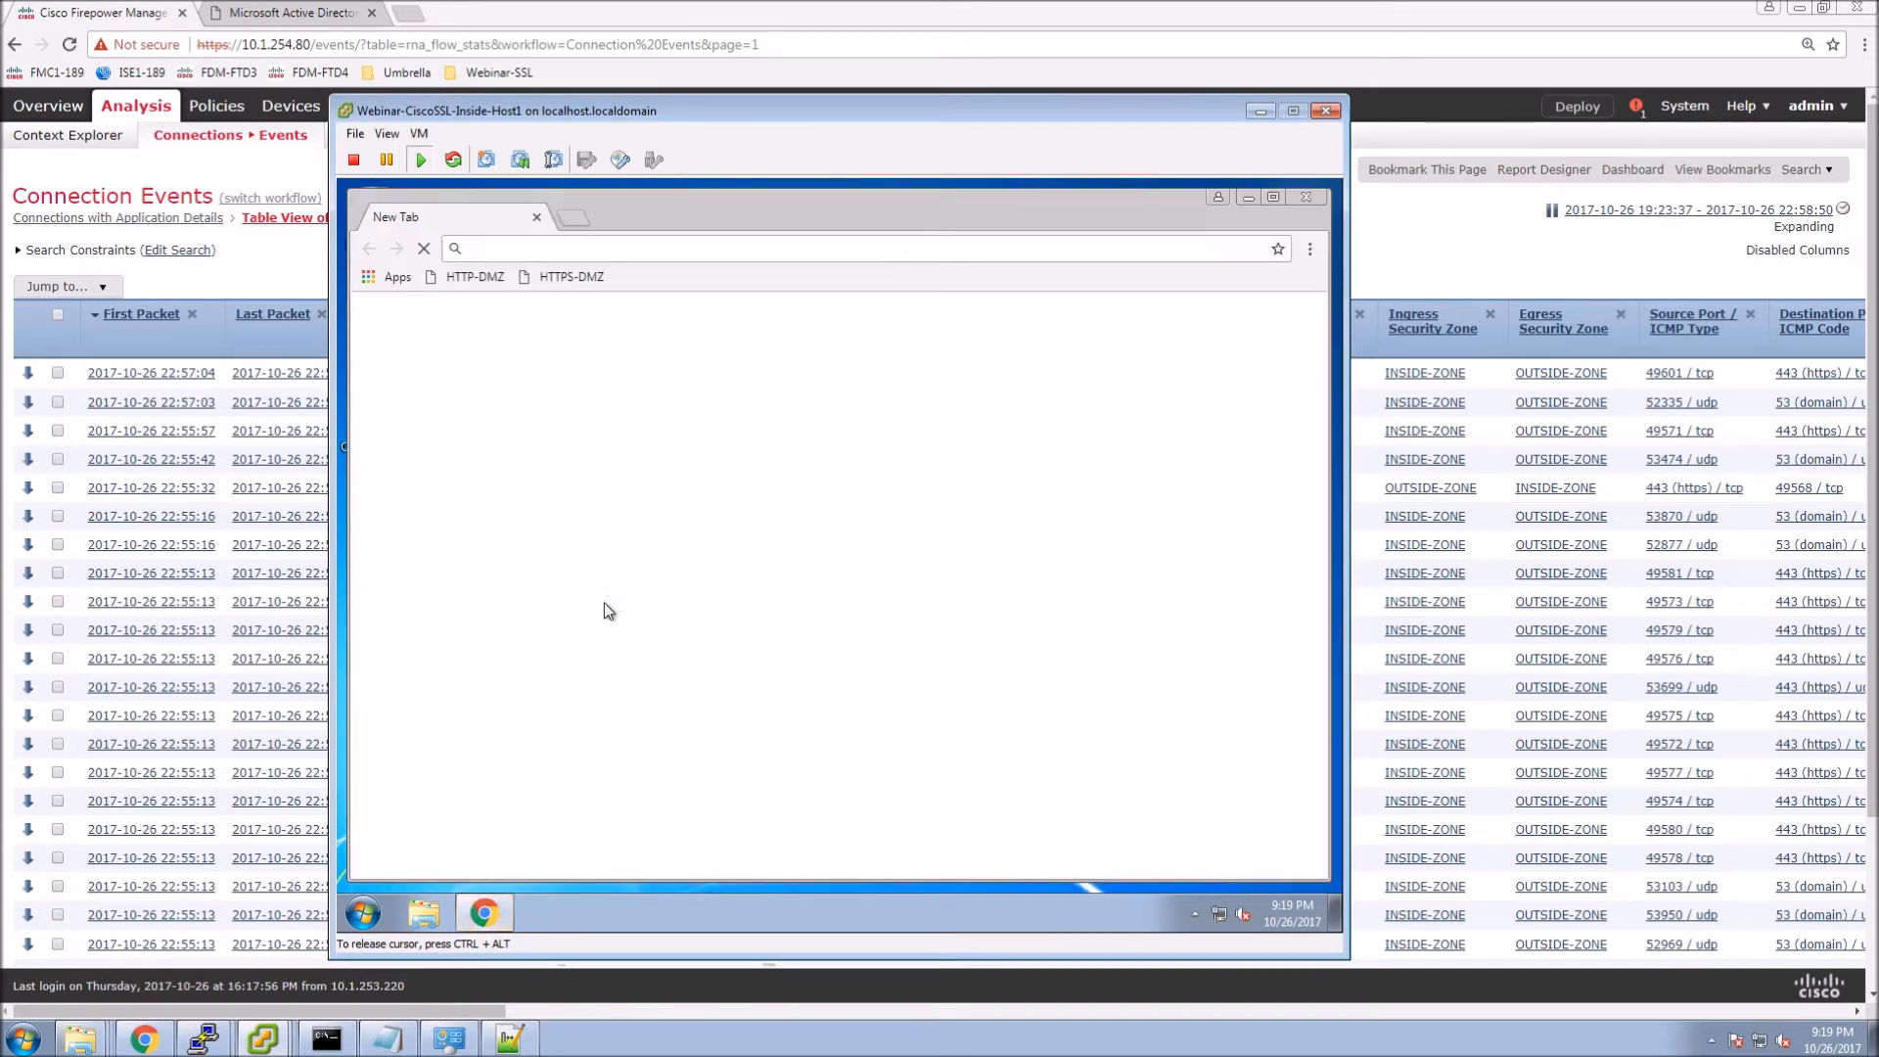
pyautogui.click(475, 276)
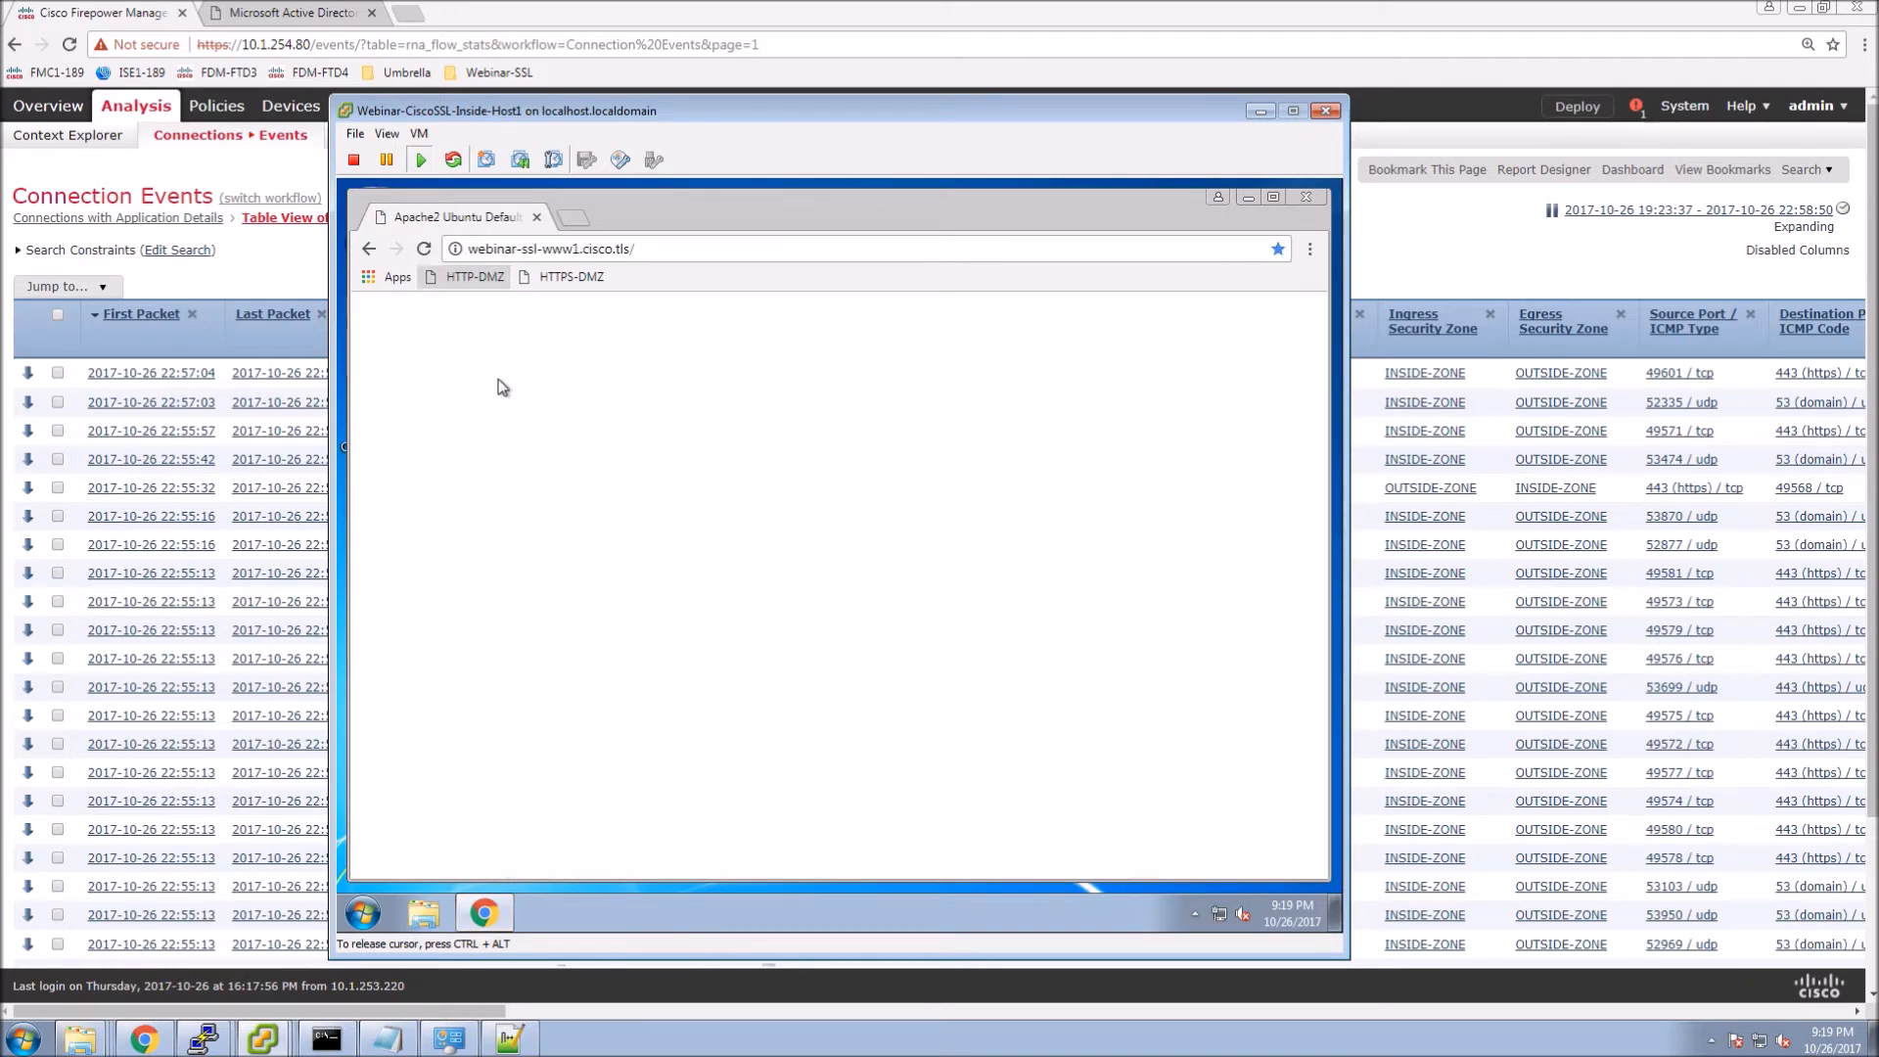
pyautogui.click(644, 249)
pyautogui.write('www.cnn.com')
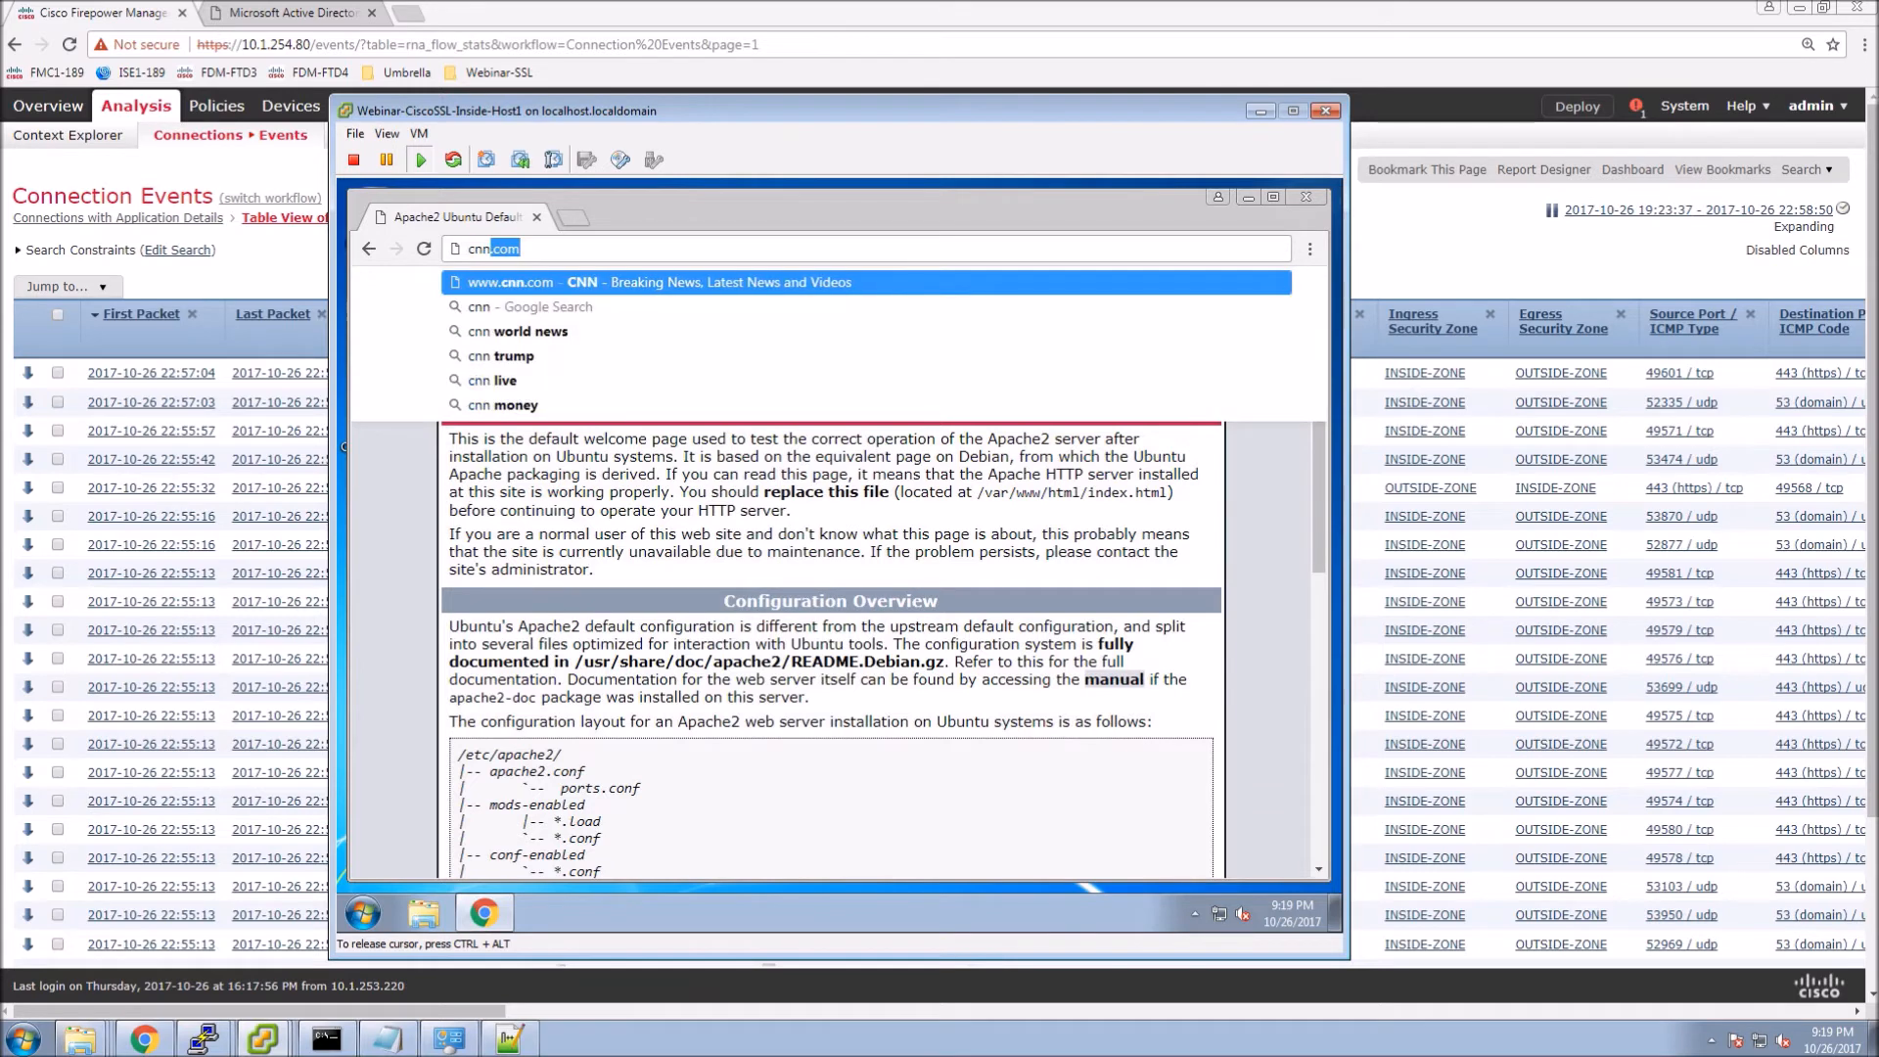
pyautogui.press('Return')
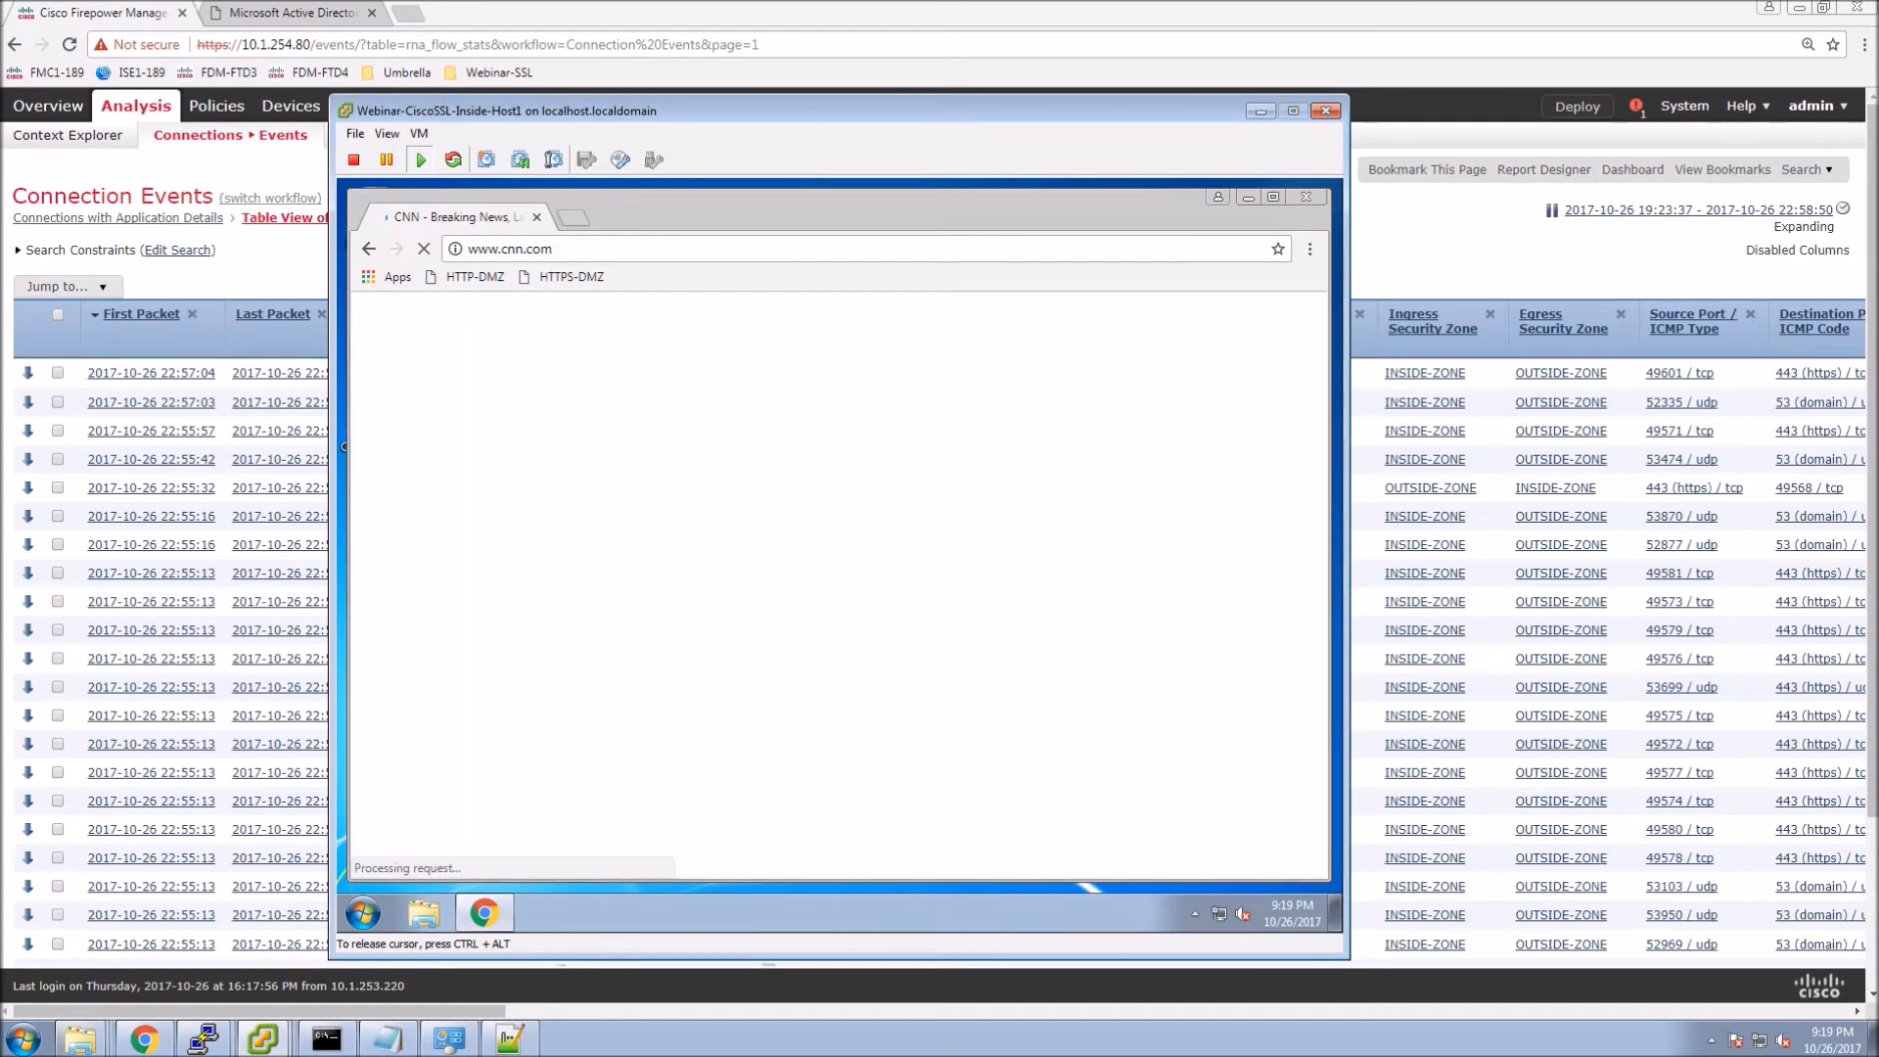
# Browse to monster.ca in the guest's Chrome.
pyautogui.click(575, 250)
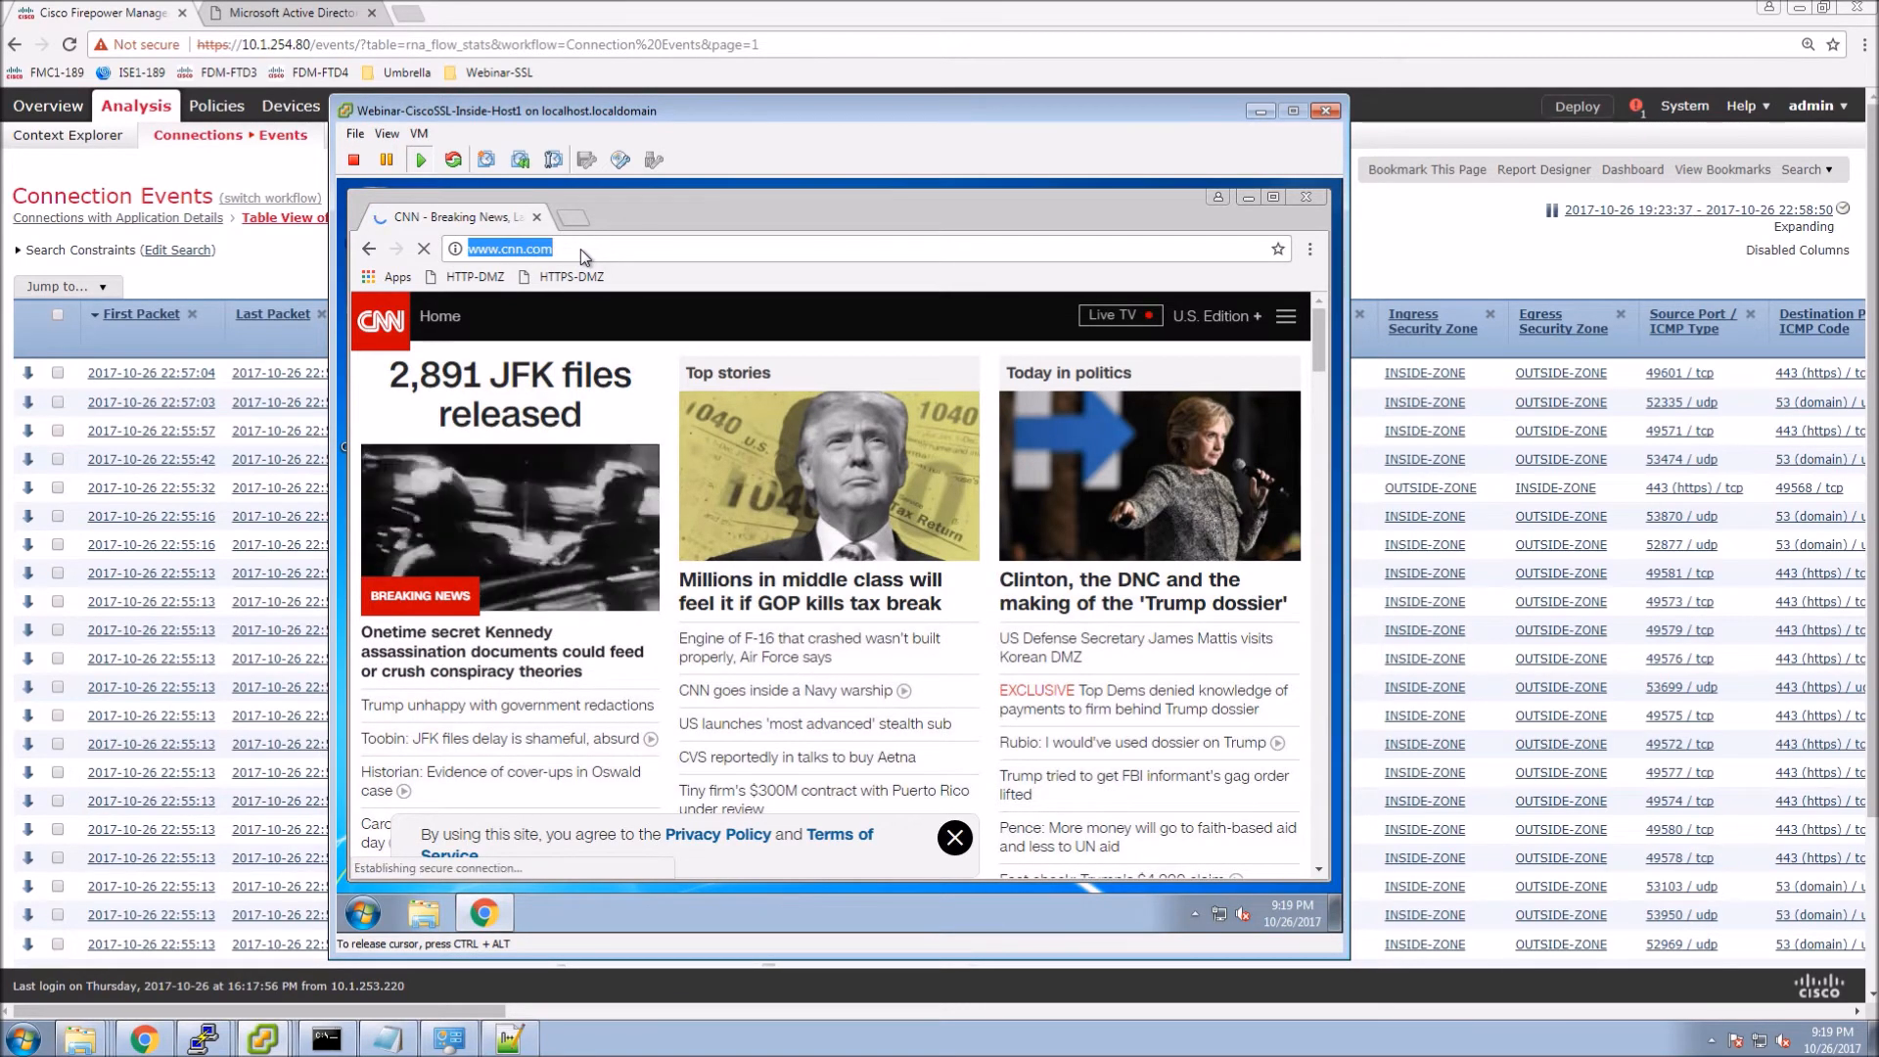
pyautogui.write('monster.ca')
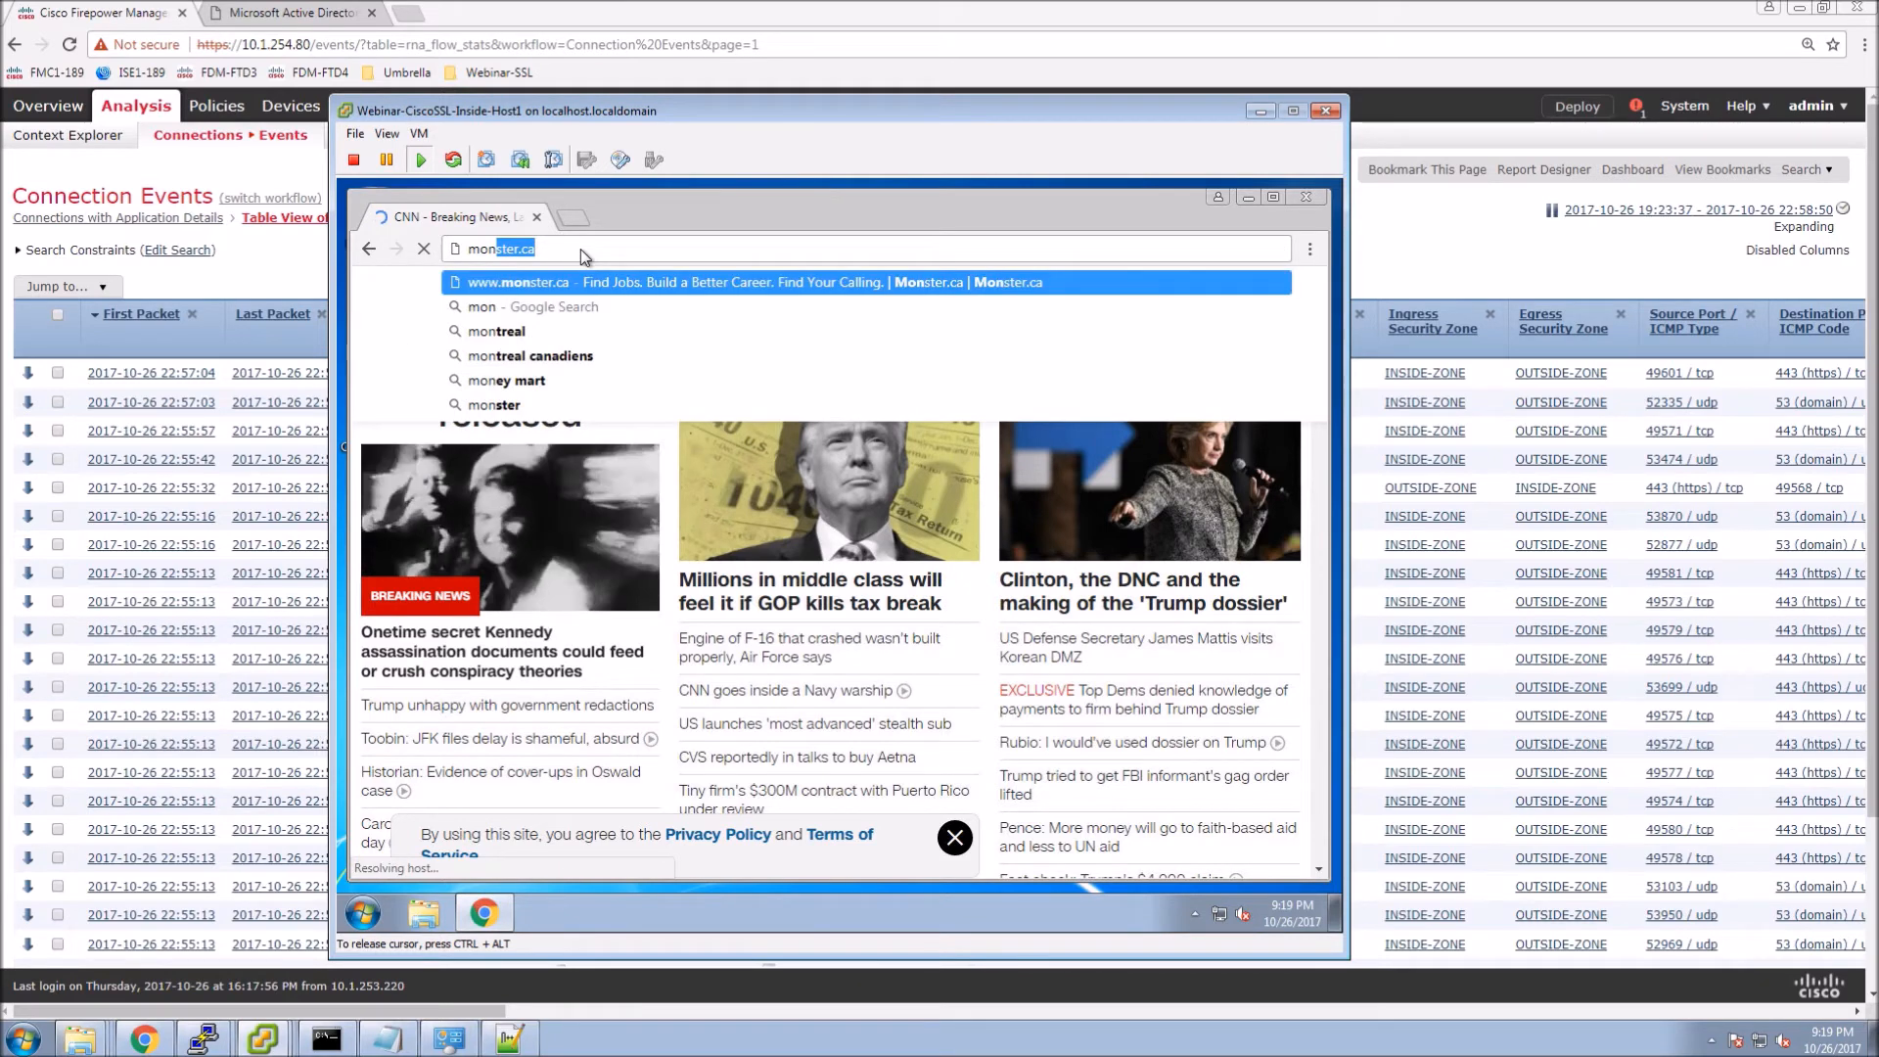
pyautogui.press('Return')
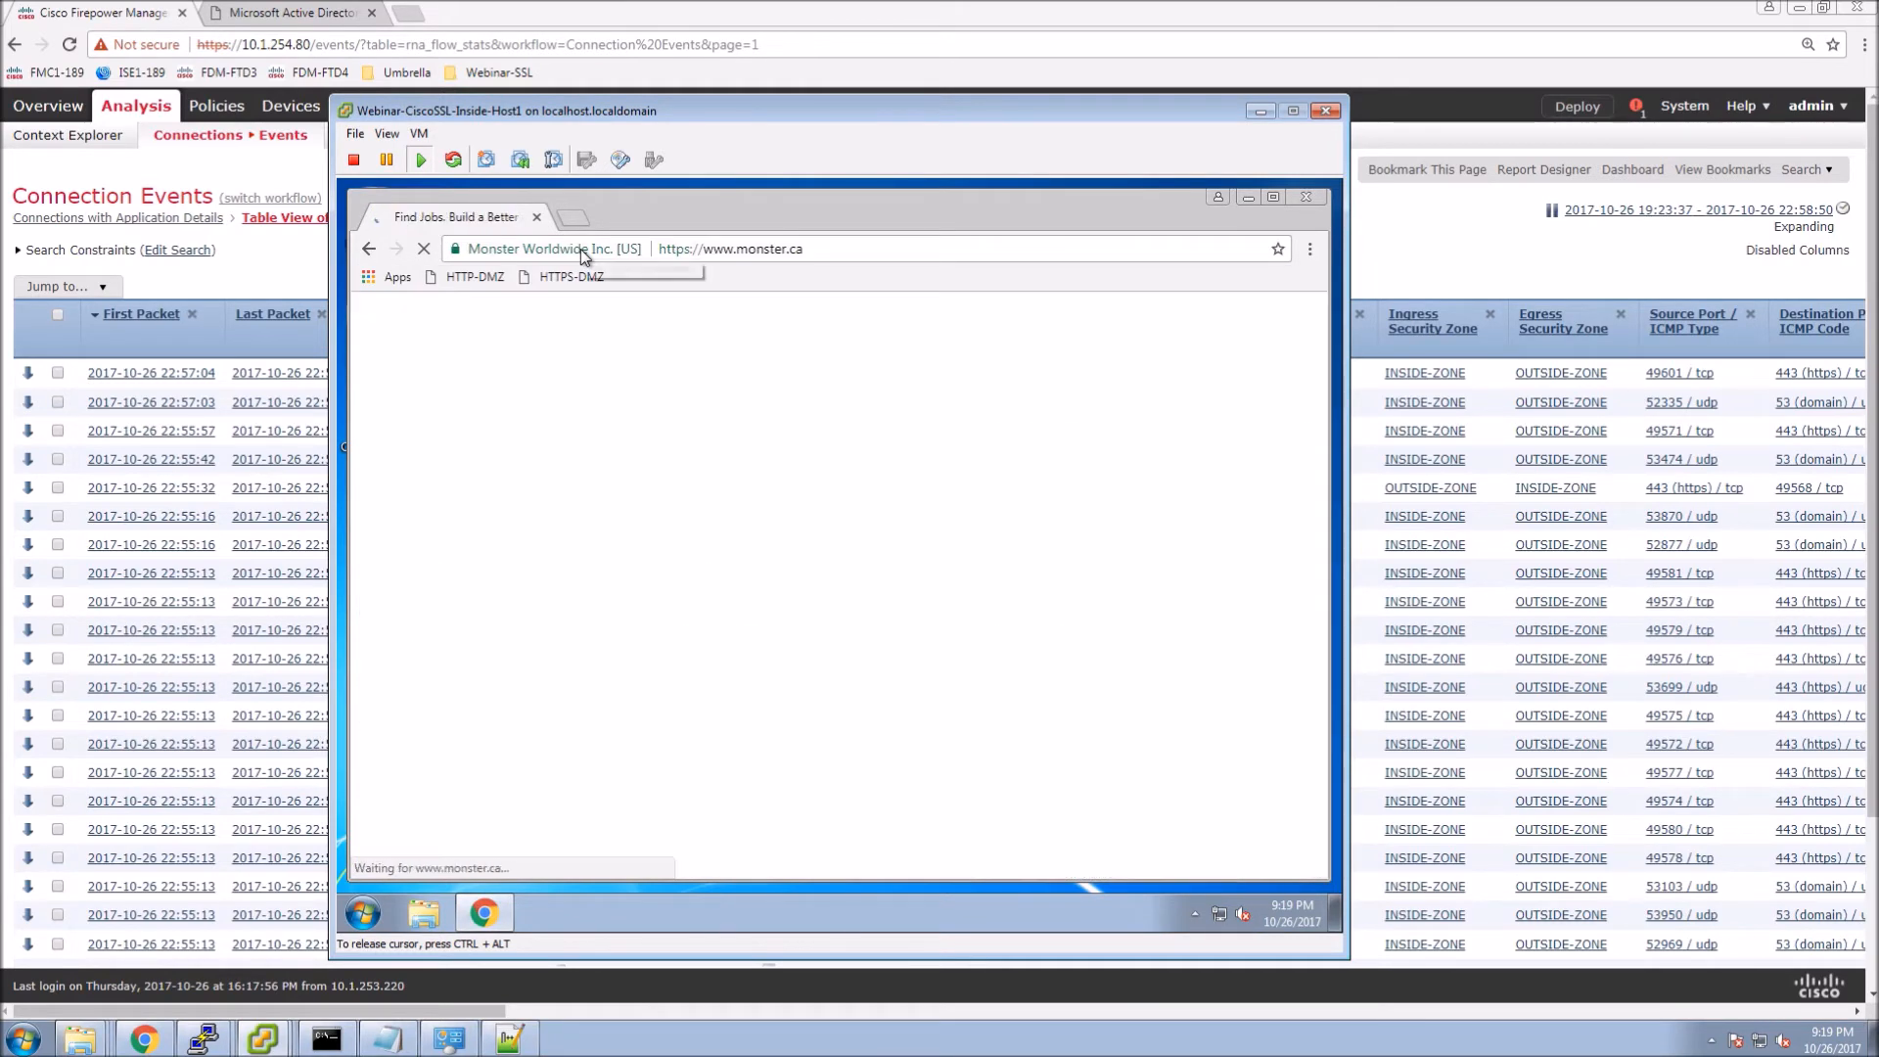
pyautogui.click(1309, 248)
pyautogui.moveTo(1175, 536)
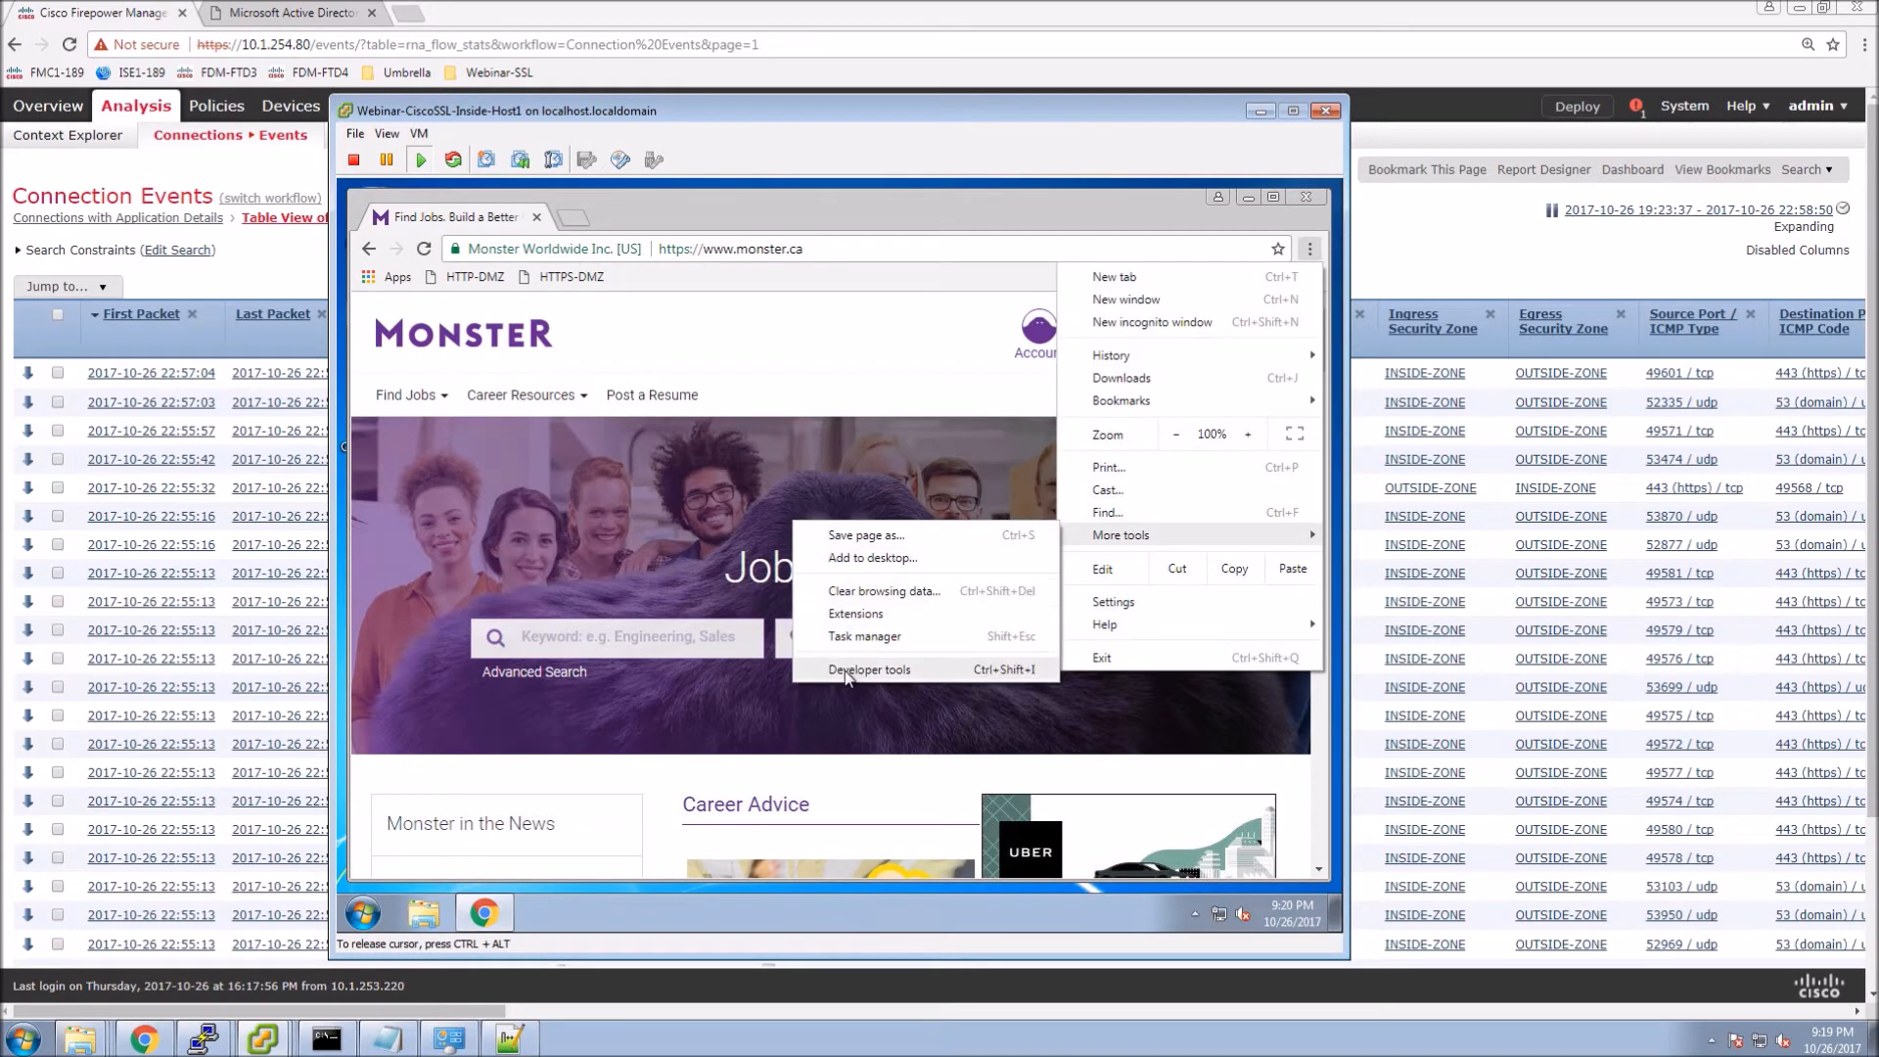
# Verify Monster.ca's certificate chains to DigiCert SHA2 Extended Validation Server CA, not resigned.
pyautogui.click(993, 484)
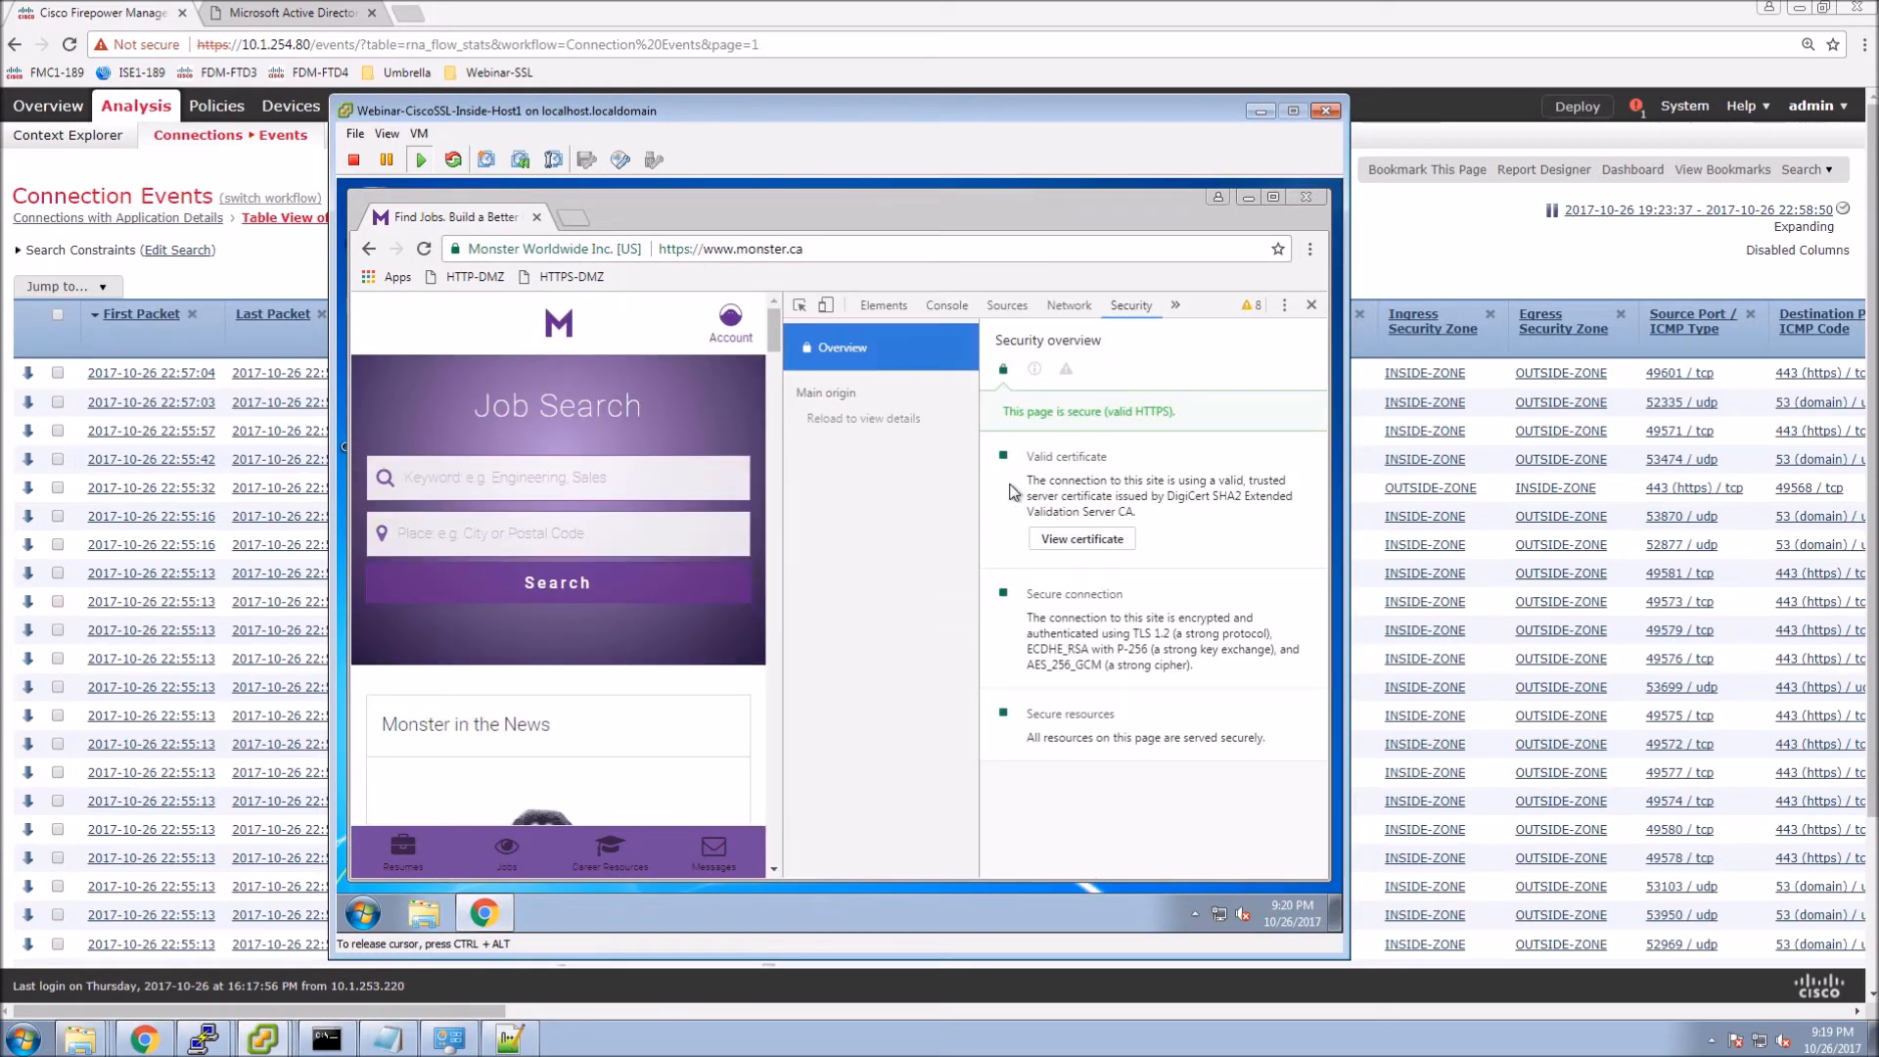
pyautogui.click(1093, 546)
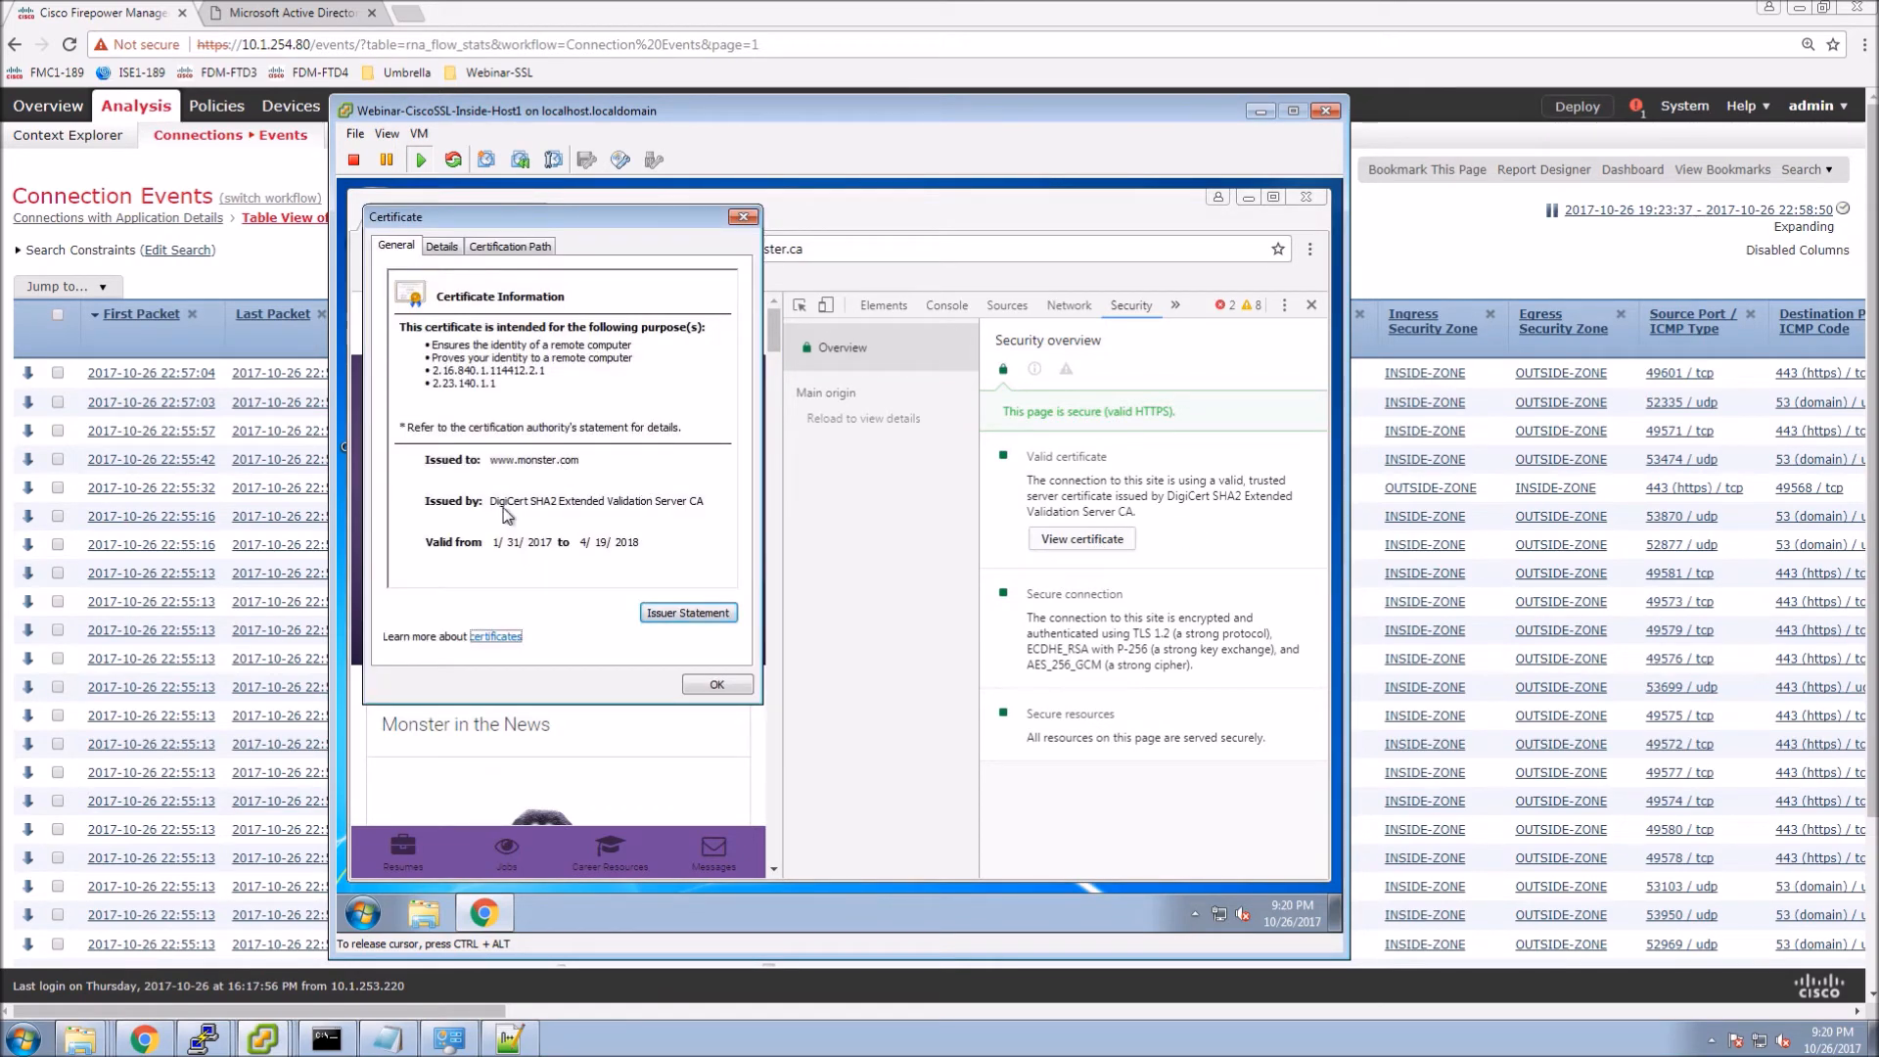
pyautogui.click(506, 246)
pyautogui.click(430, 295)
pyautogui.click(494, 310)
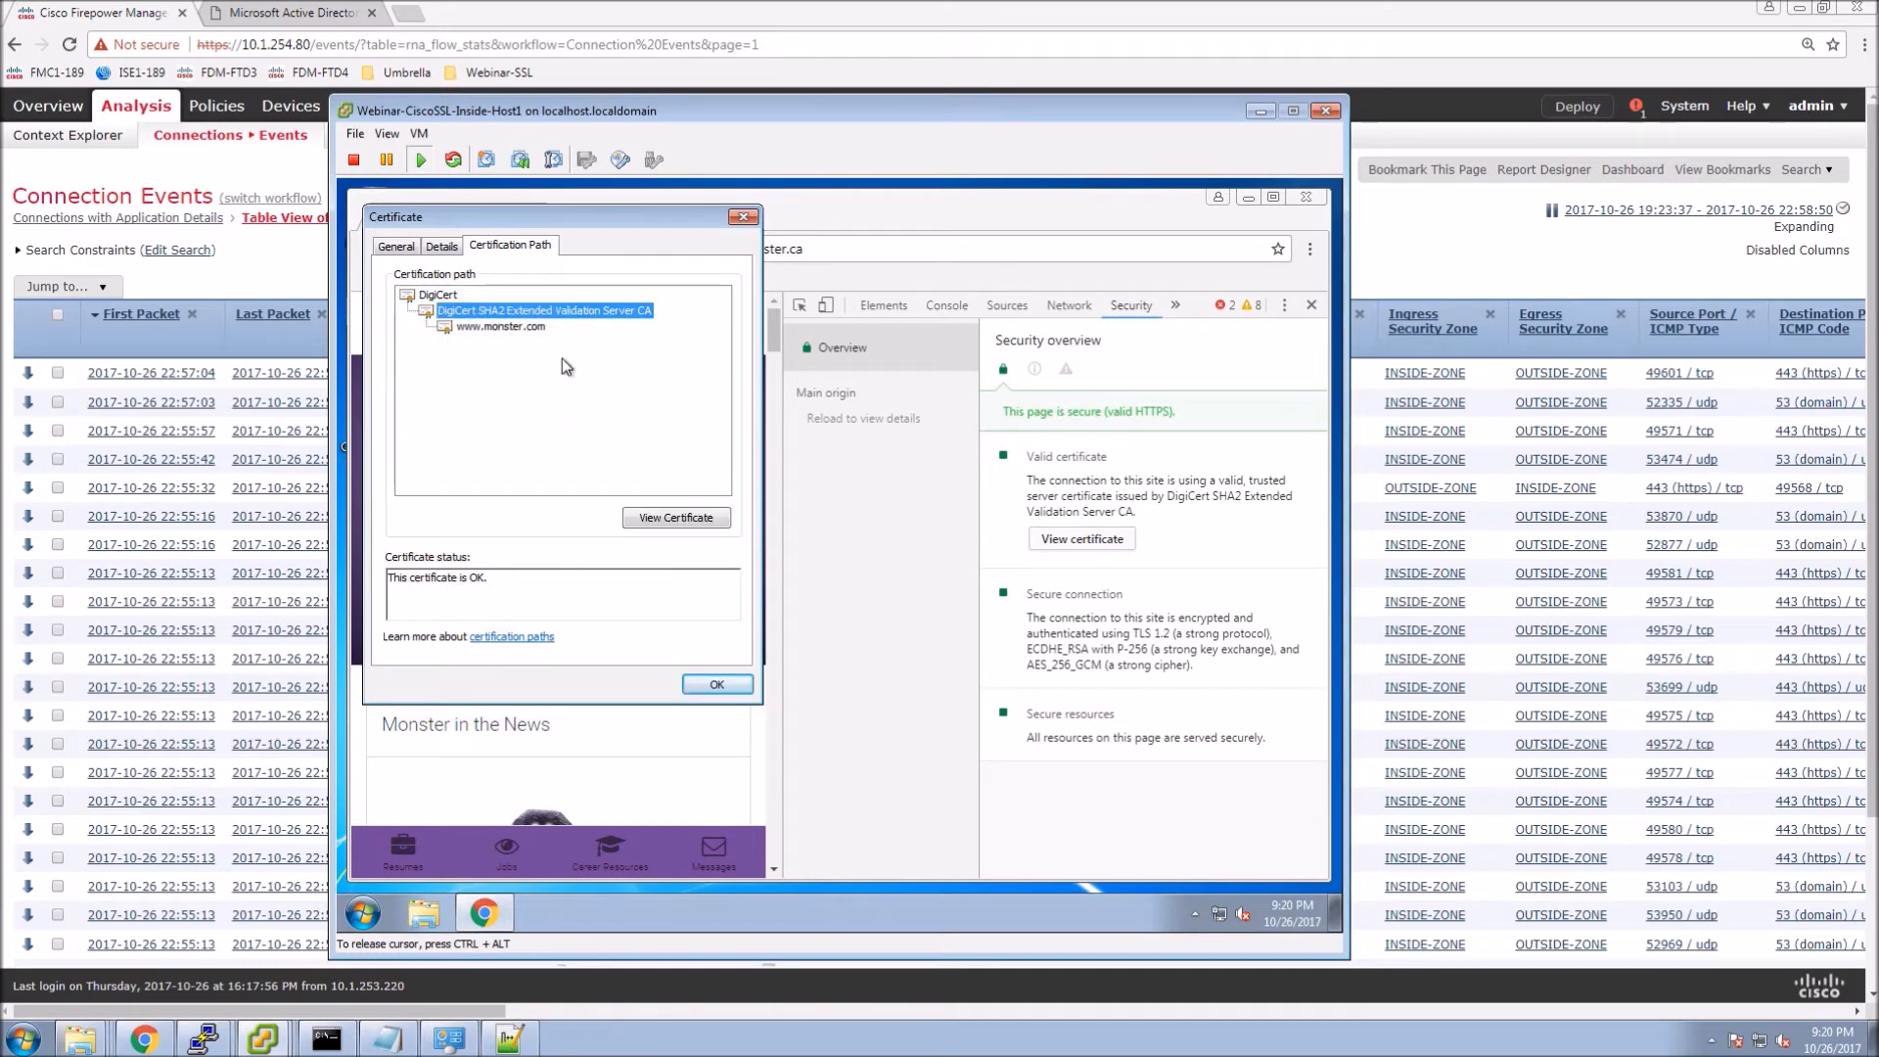
pyautogui.click(719, 684)
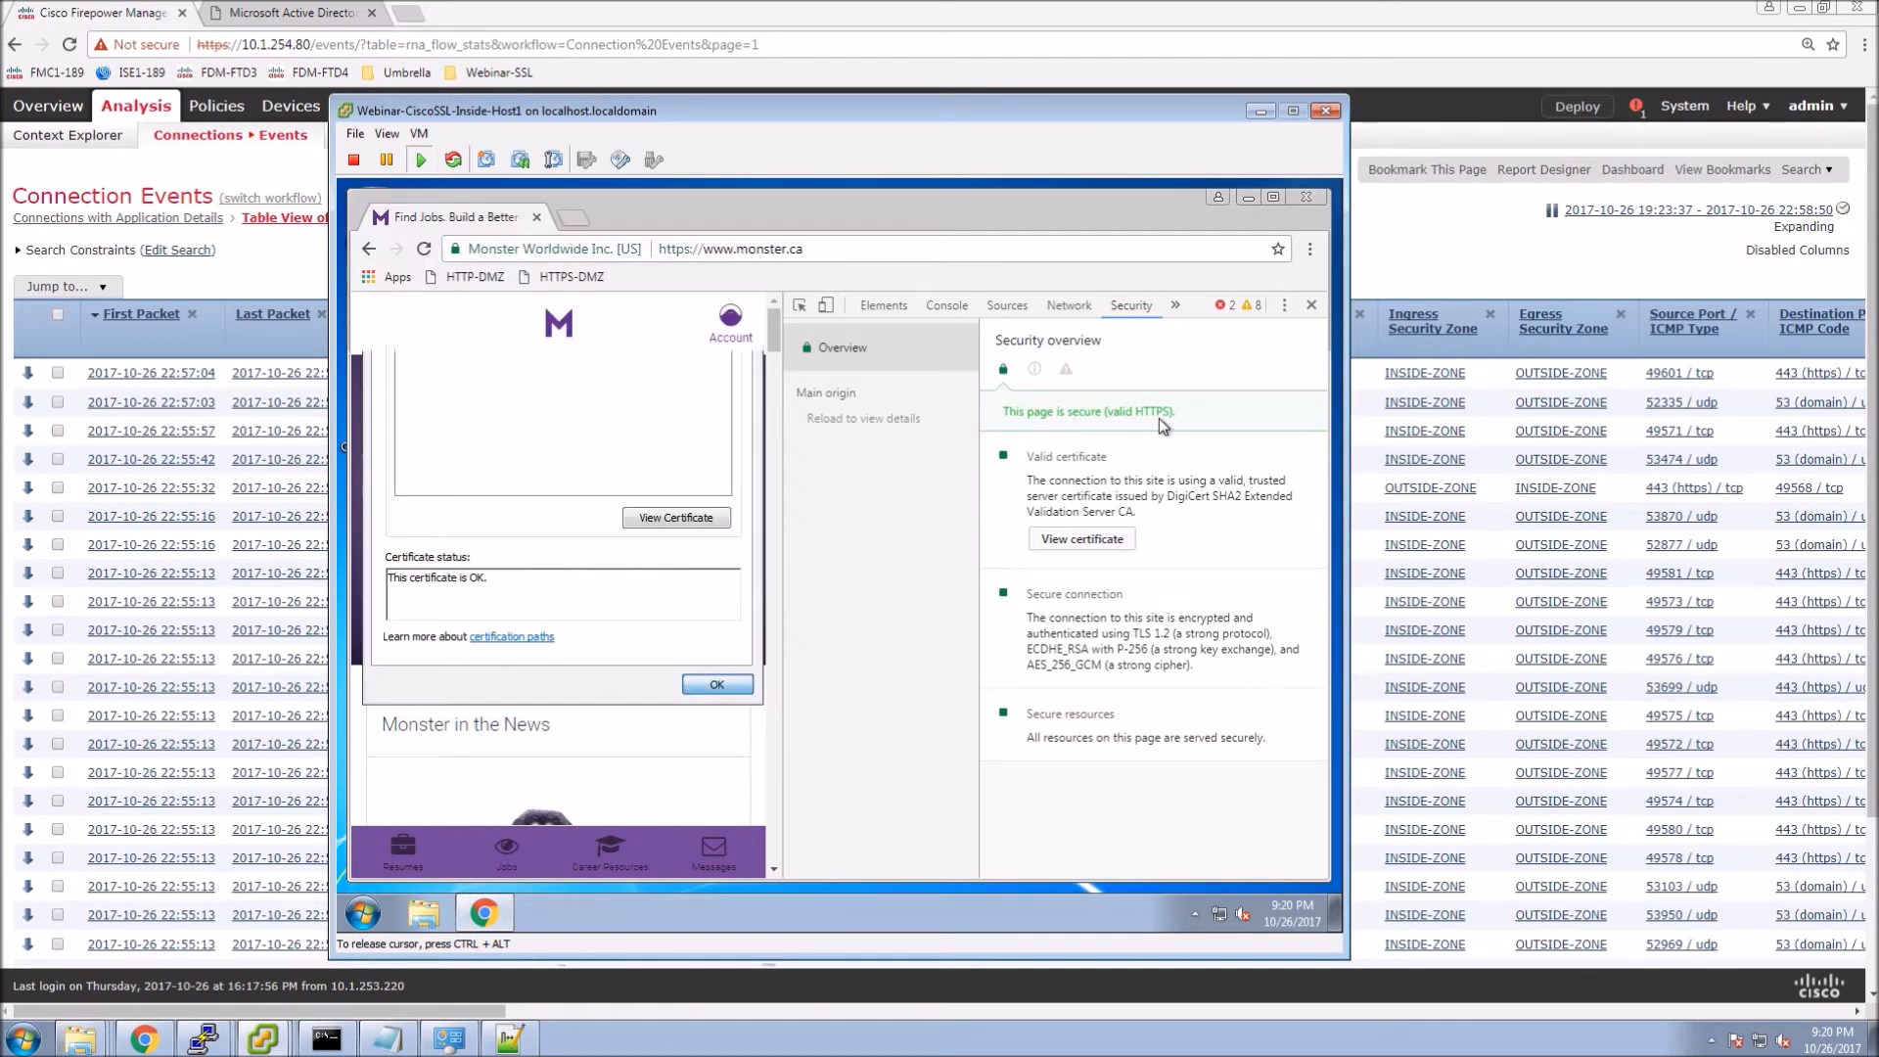
pyautogui.click(1311, 306)
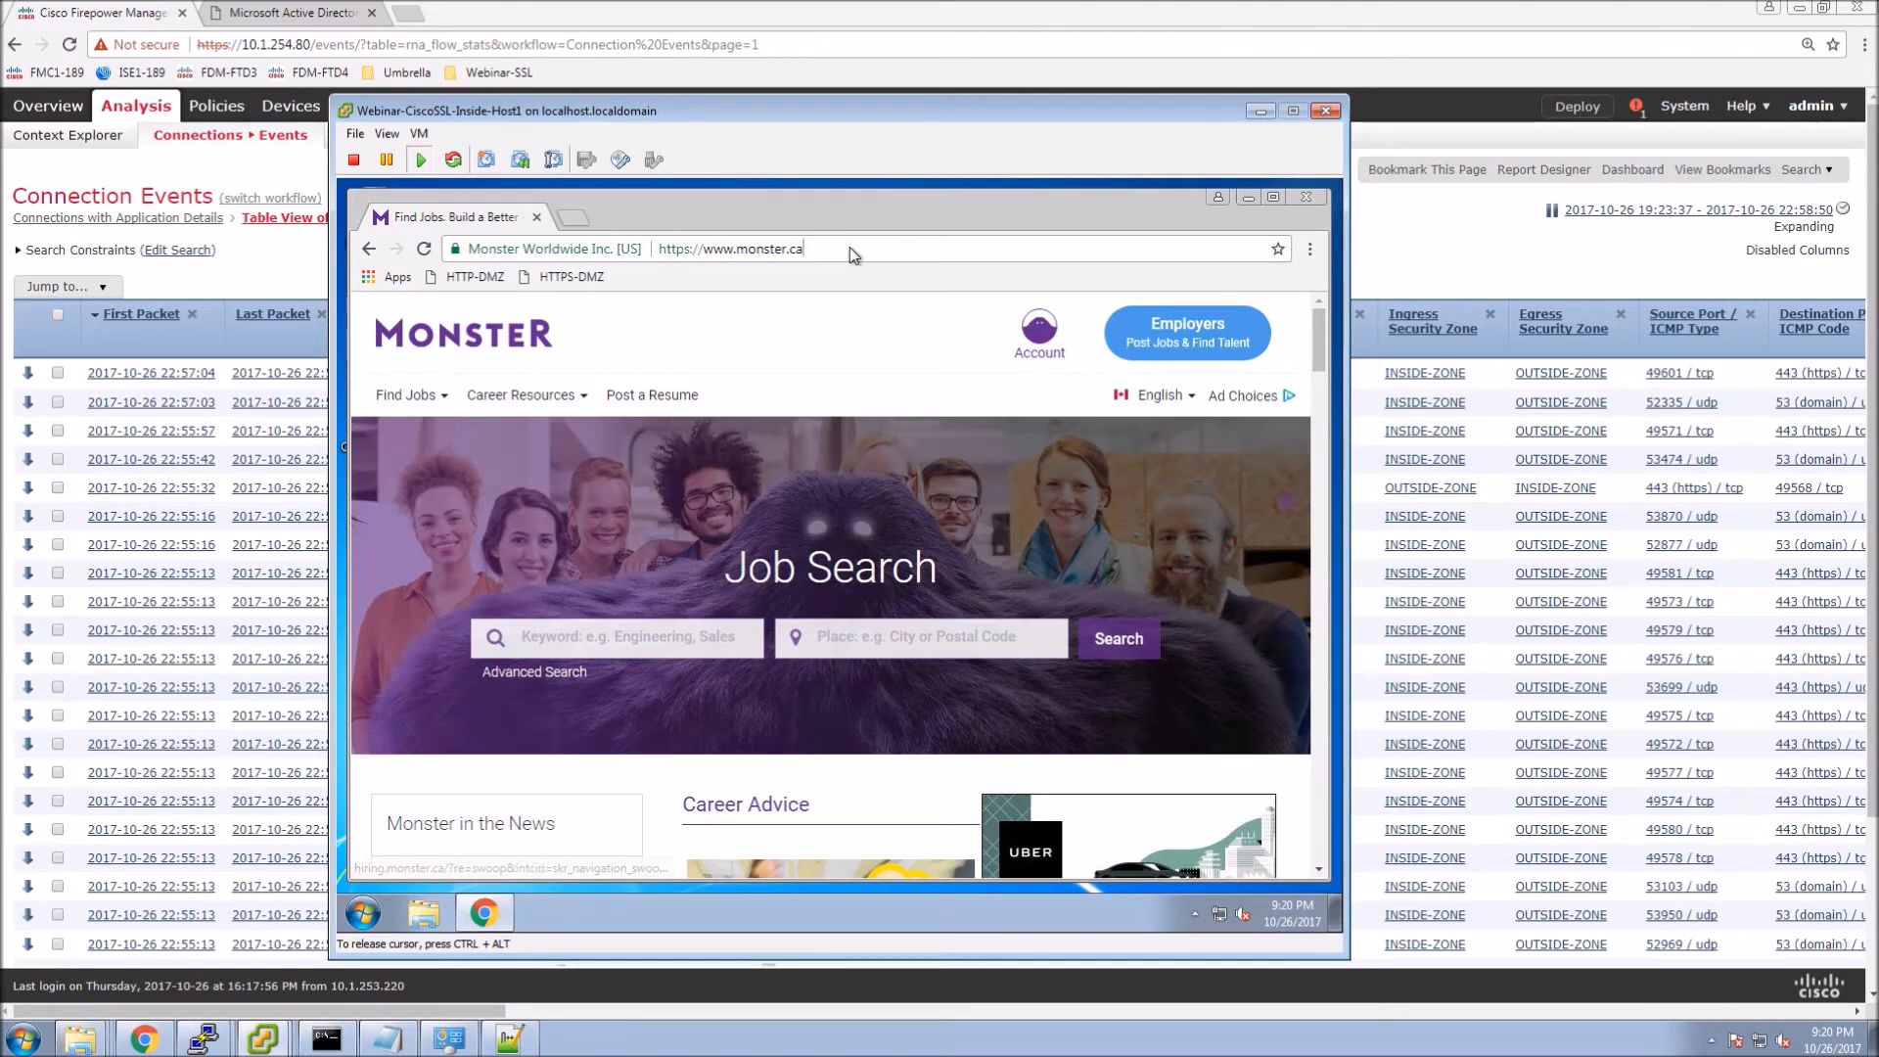
pyautogui.click(849, 249)
# Load linkedin.com and confirm its certificate comes from DigiCert SHA2 Secure Server CA.
pyautogui.write('linkedin.com')
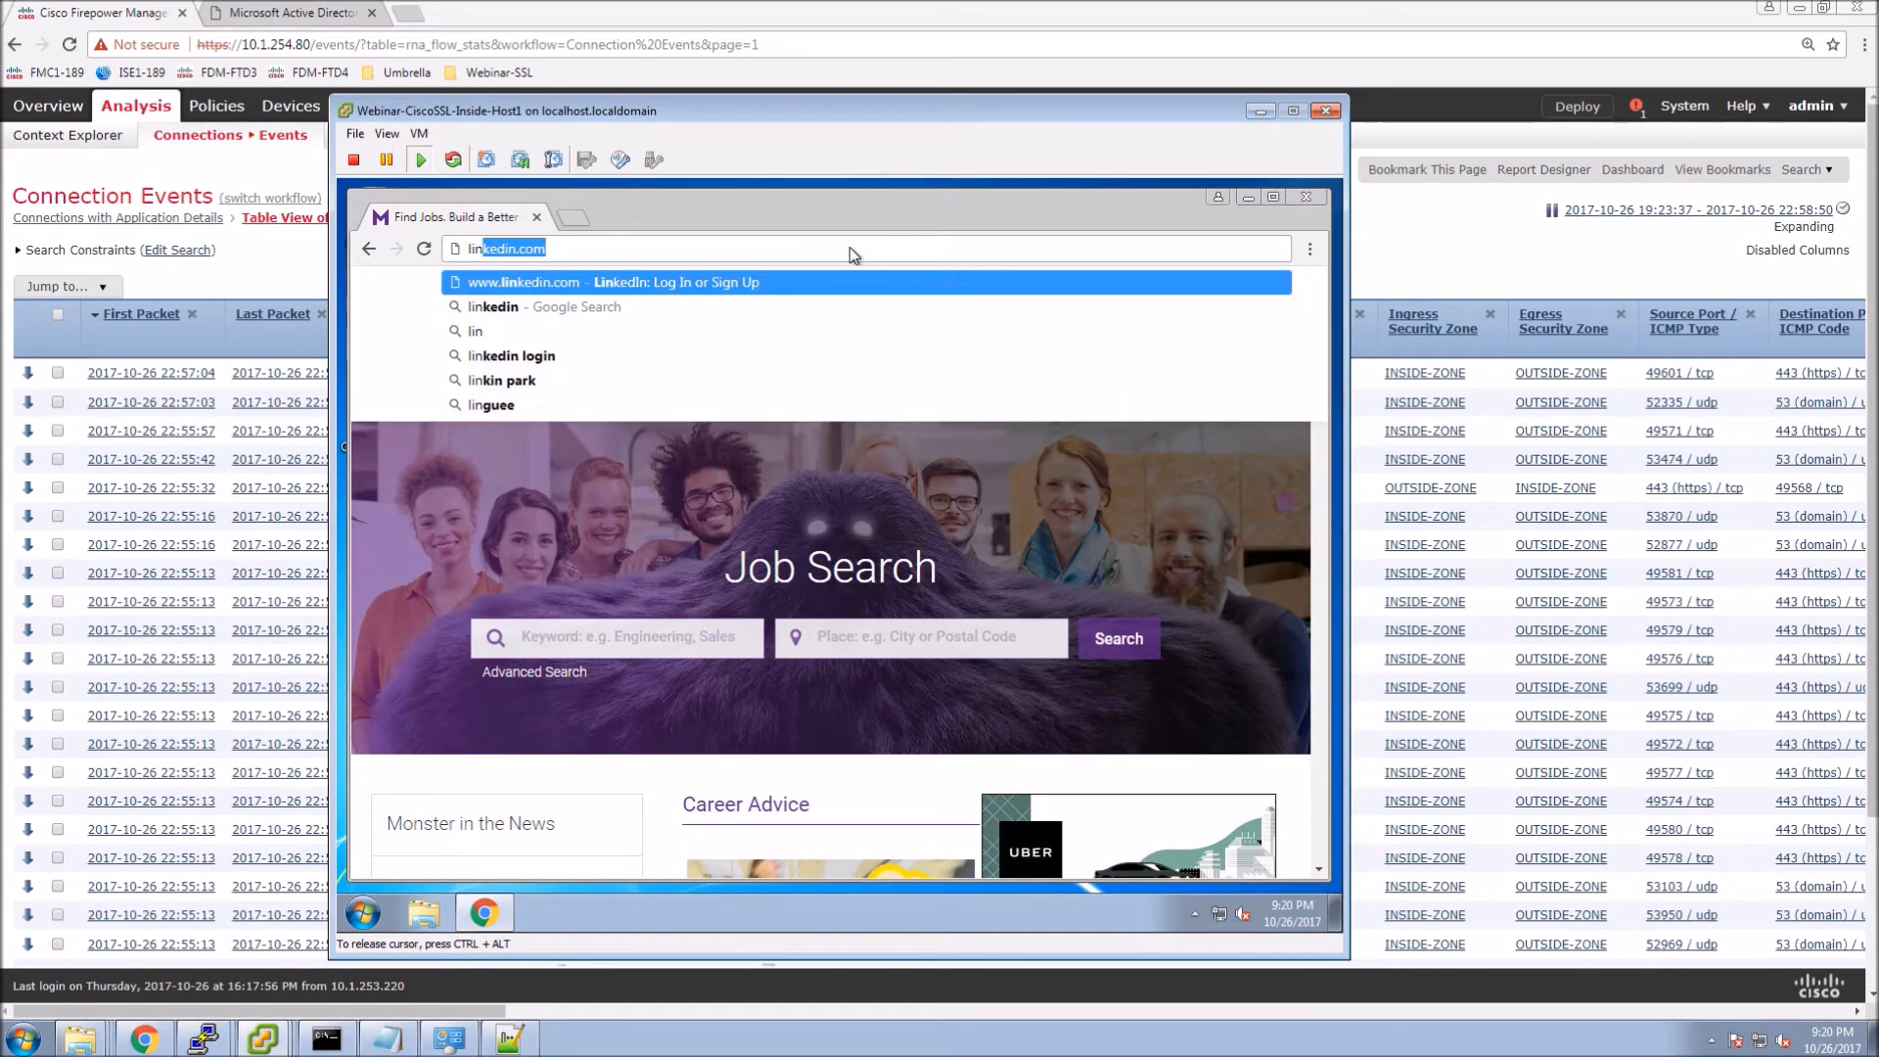
pyautogui.press('Return')
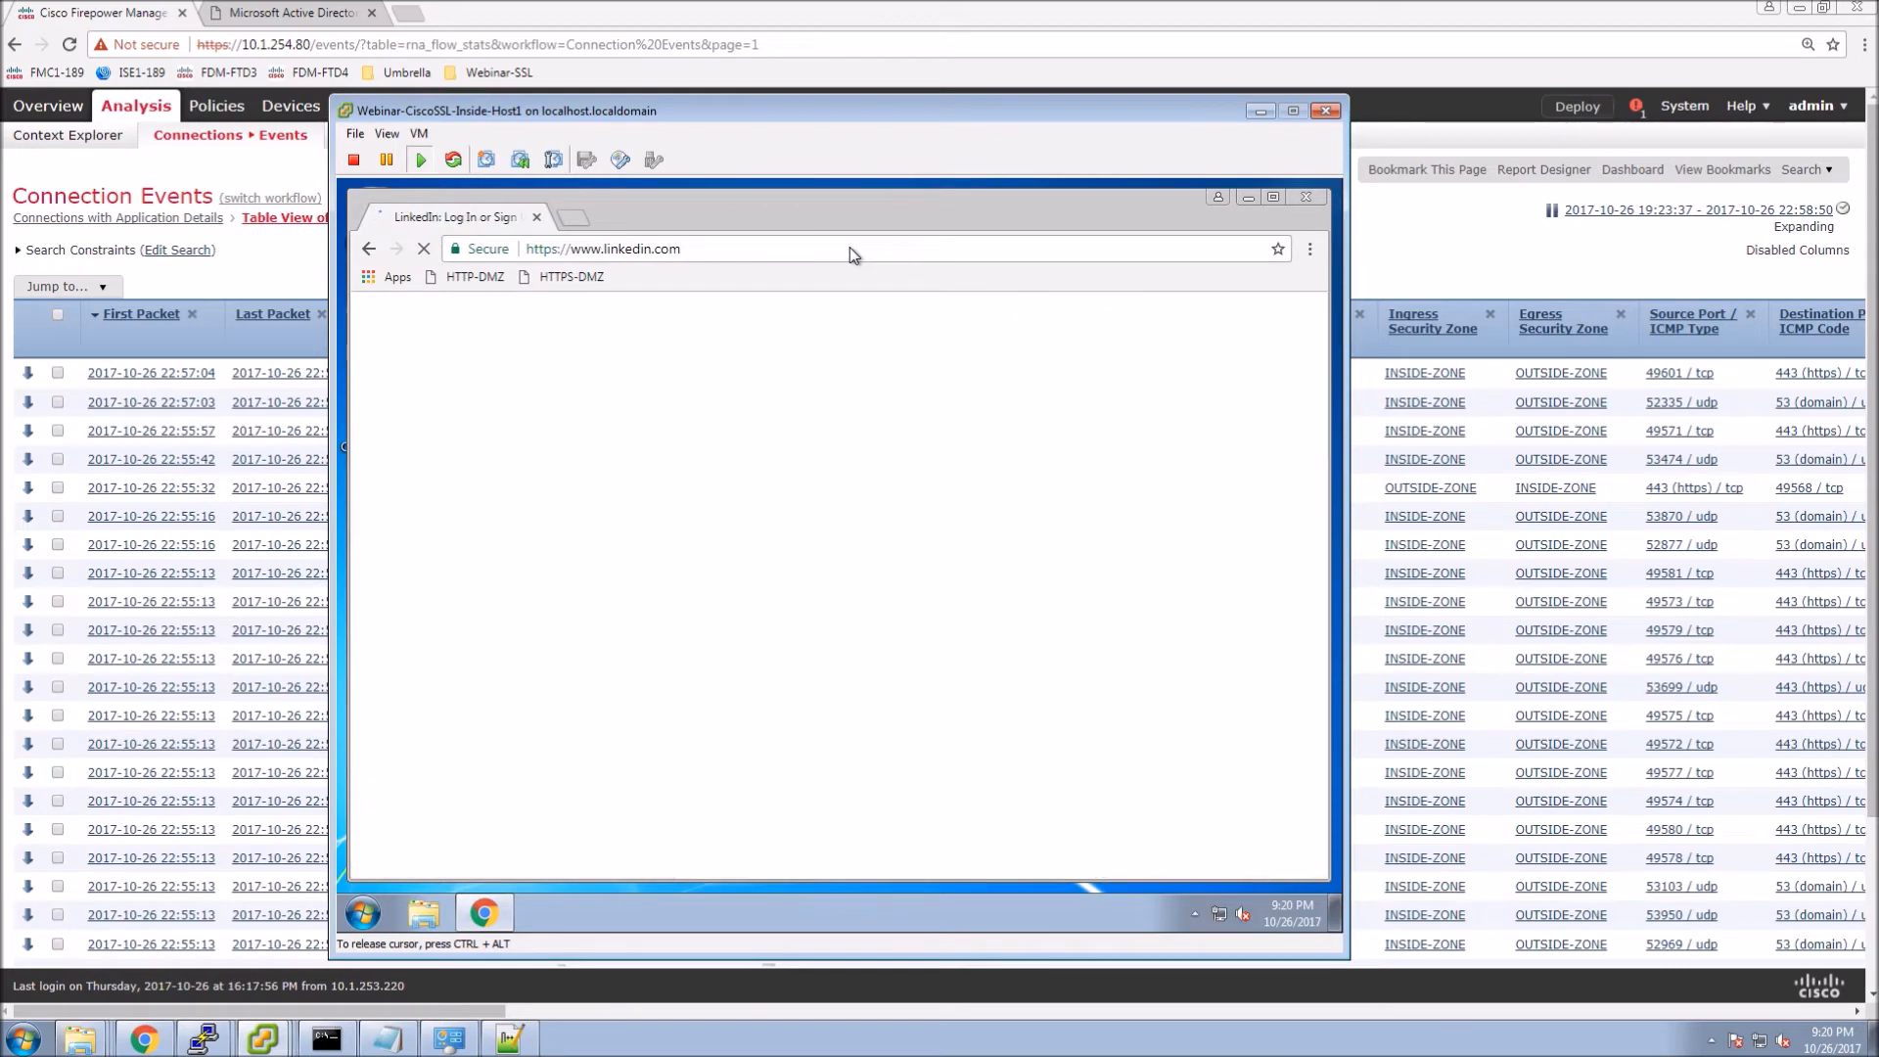
pyautogui.click(1310, 251)
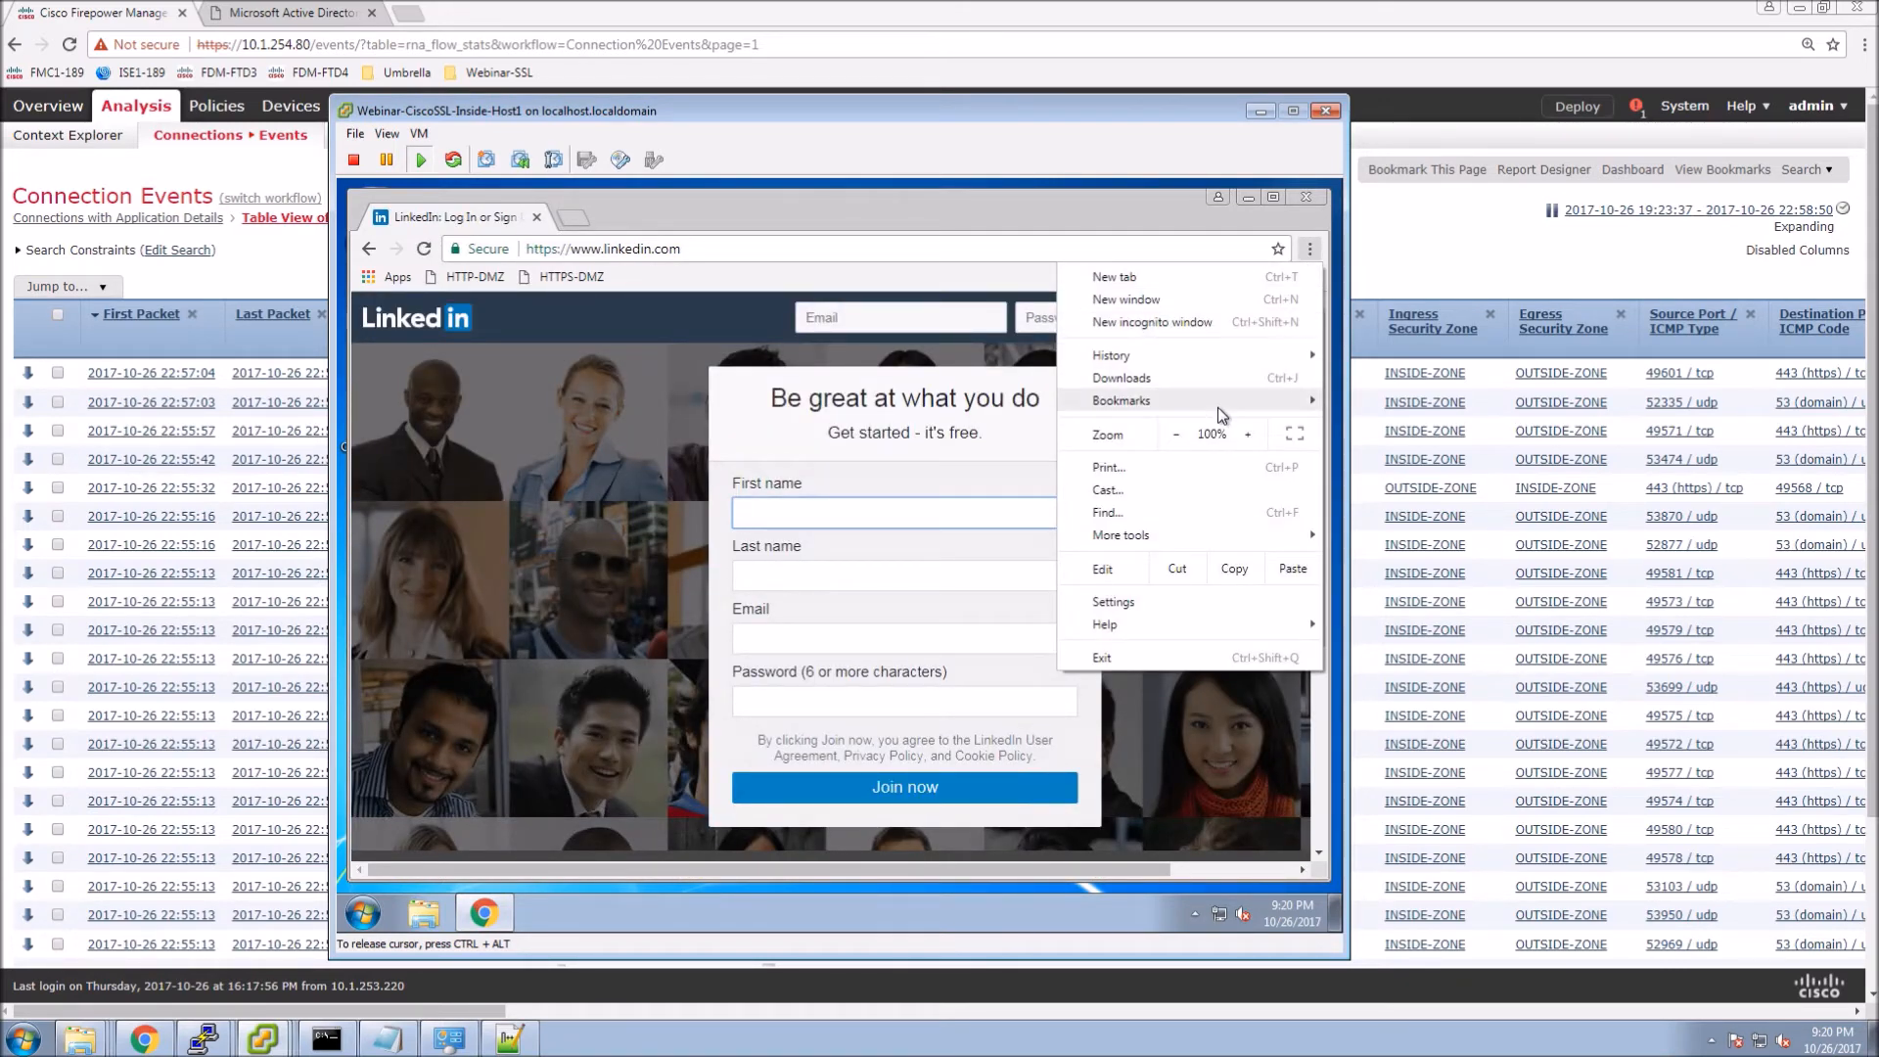
pyautogui.moveTo(1221, 415)
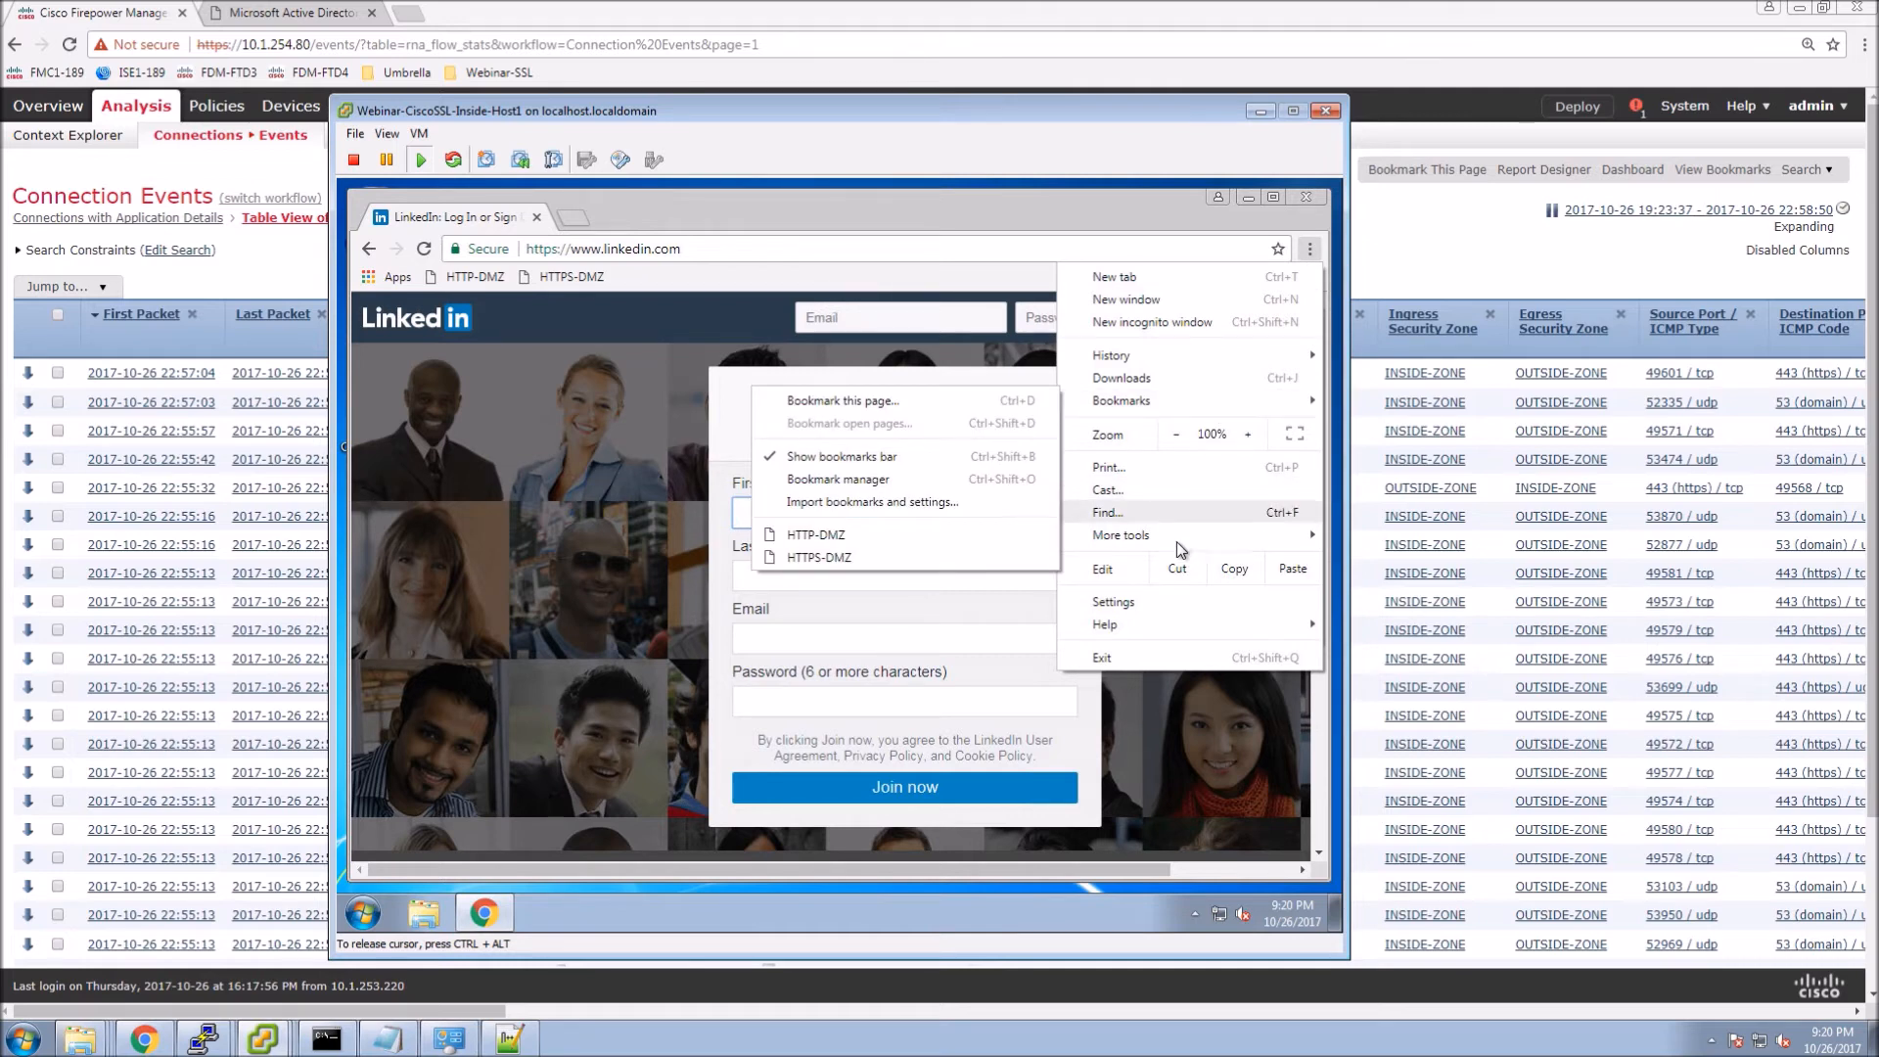
pyautogui.moveTo(1181, 536)
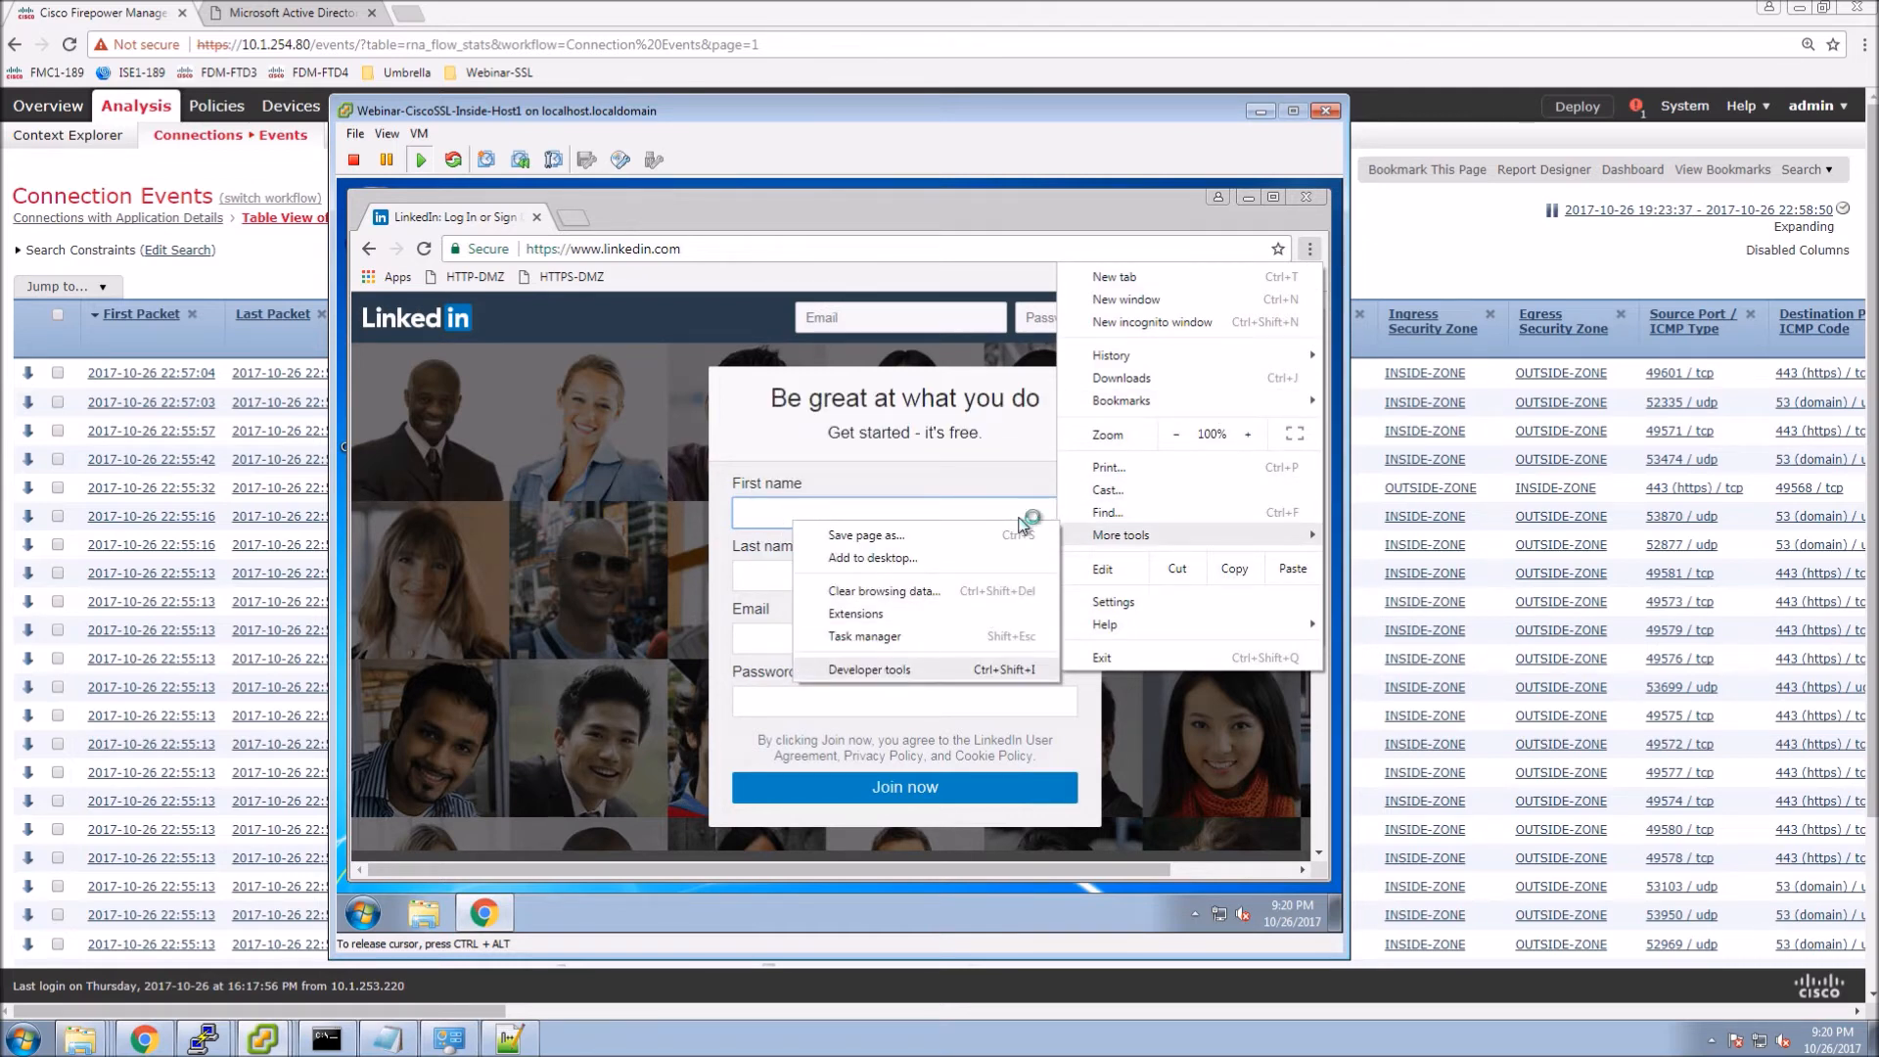
pyautogui.click(884, 670)
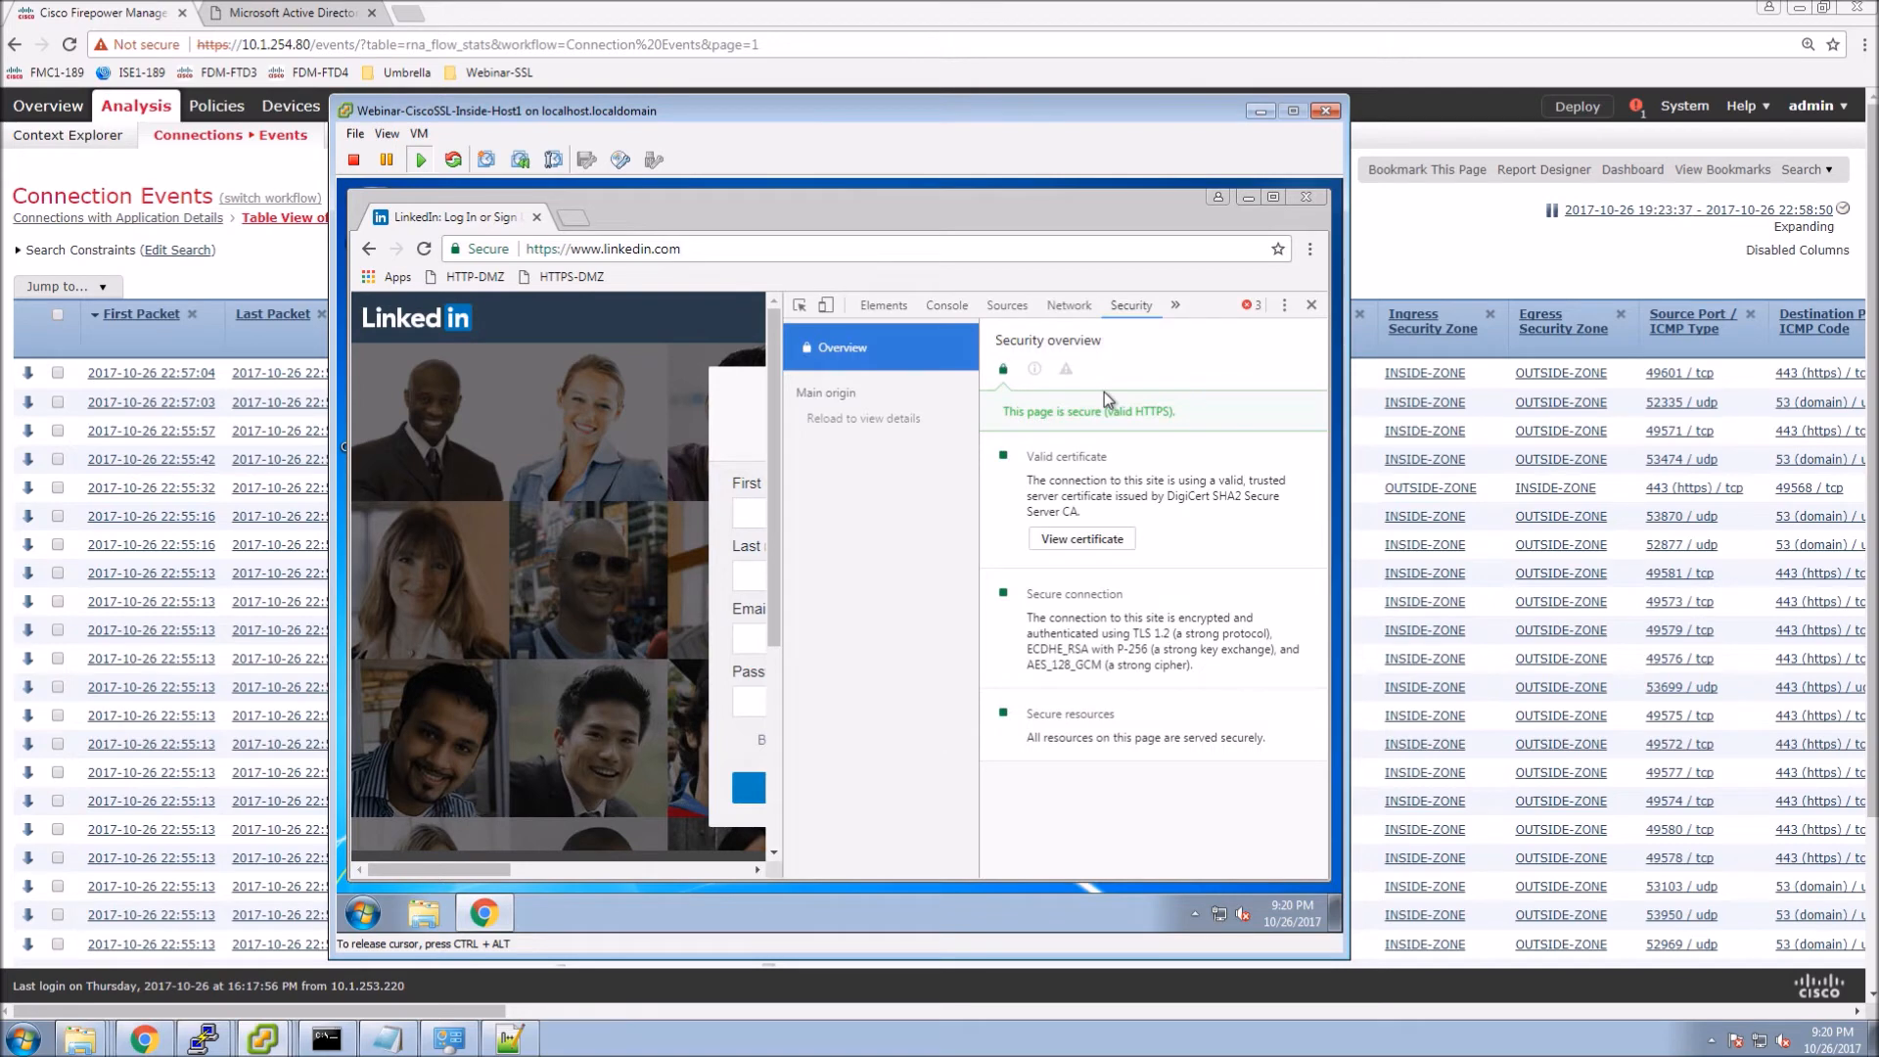
pyautogui.click(1081, 544)
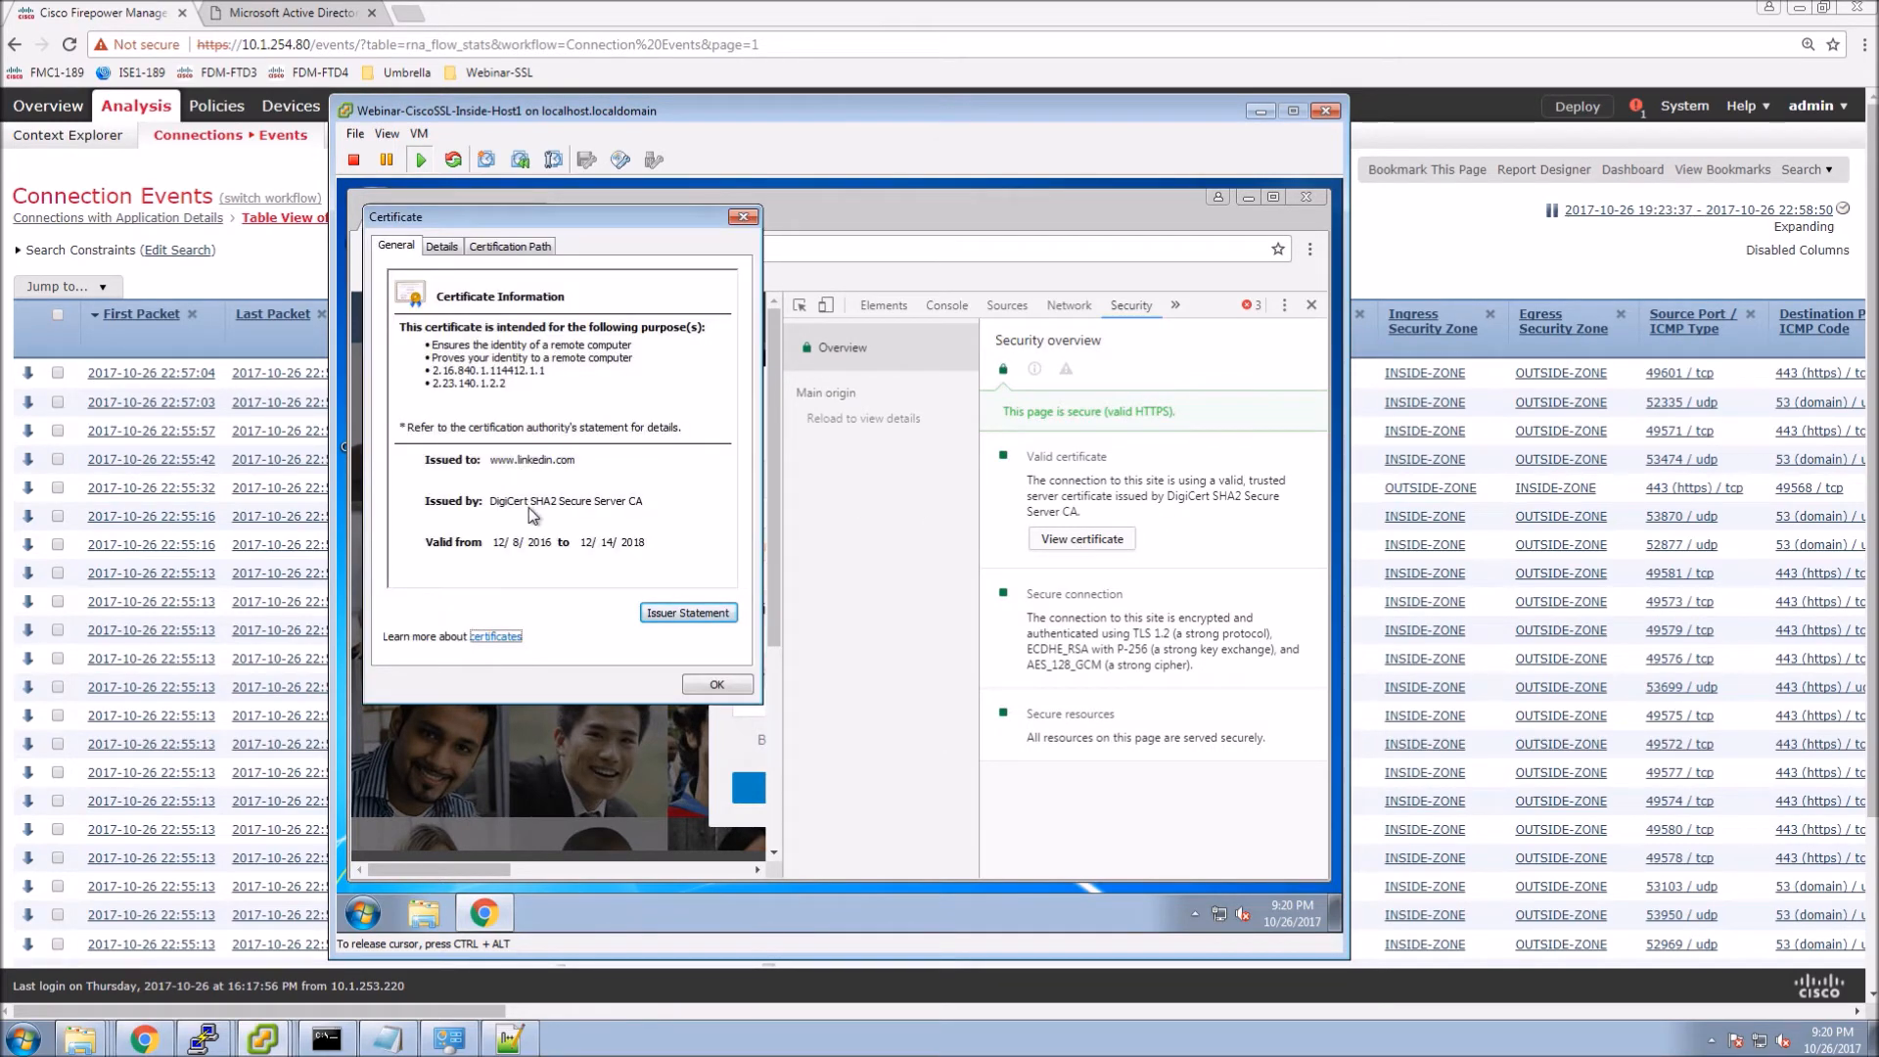
pyautogui.click(519, 257)
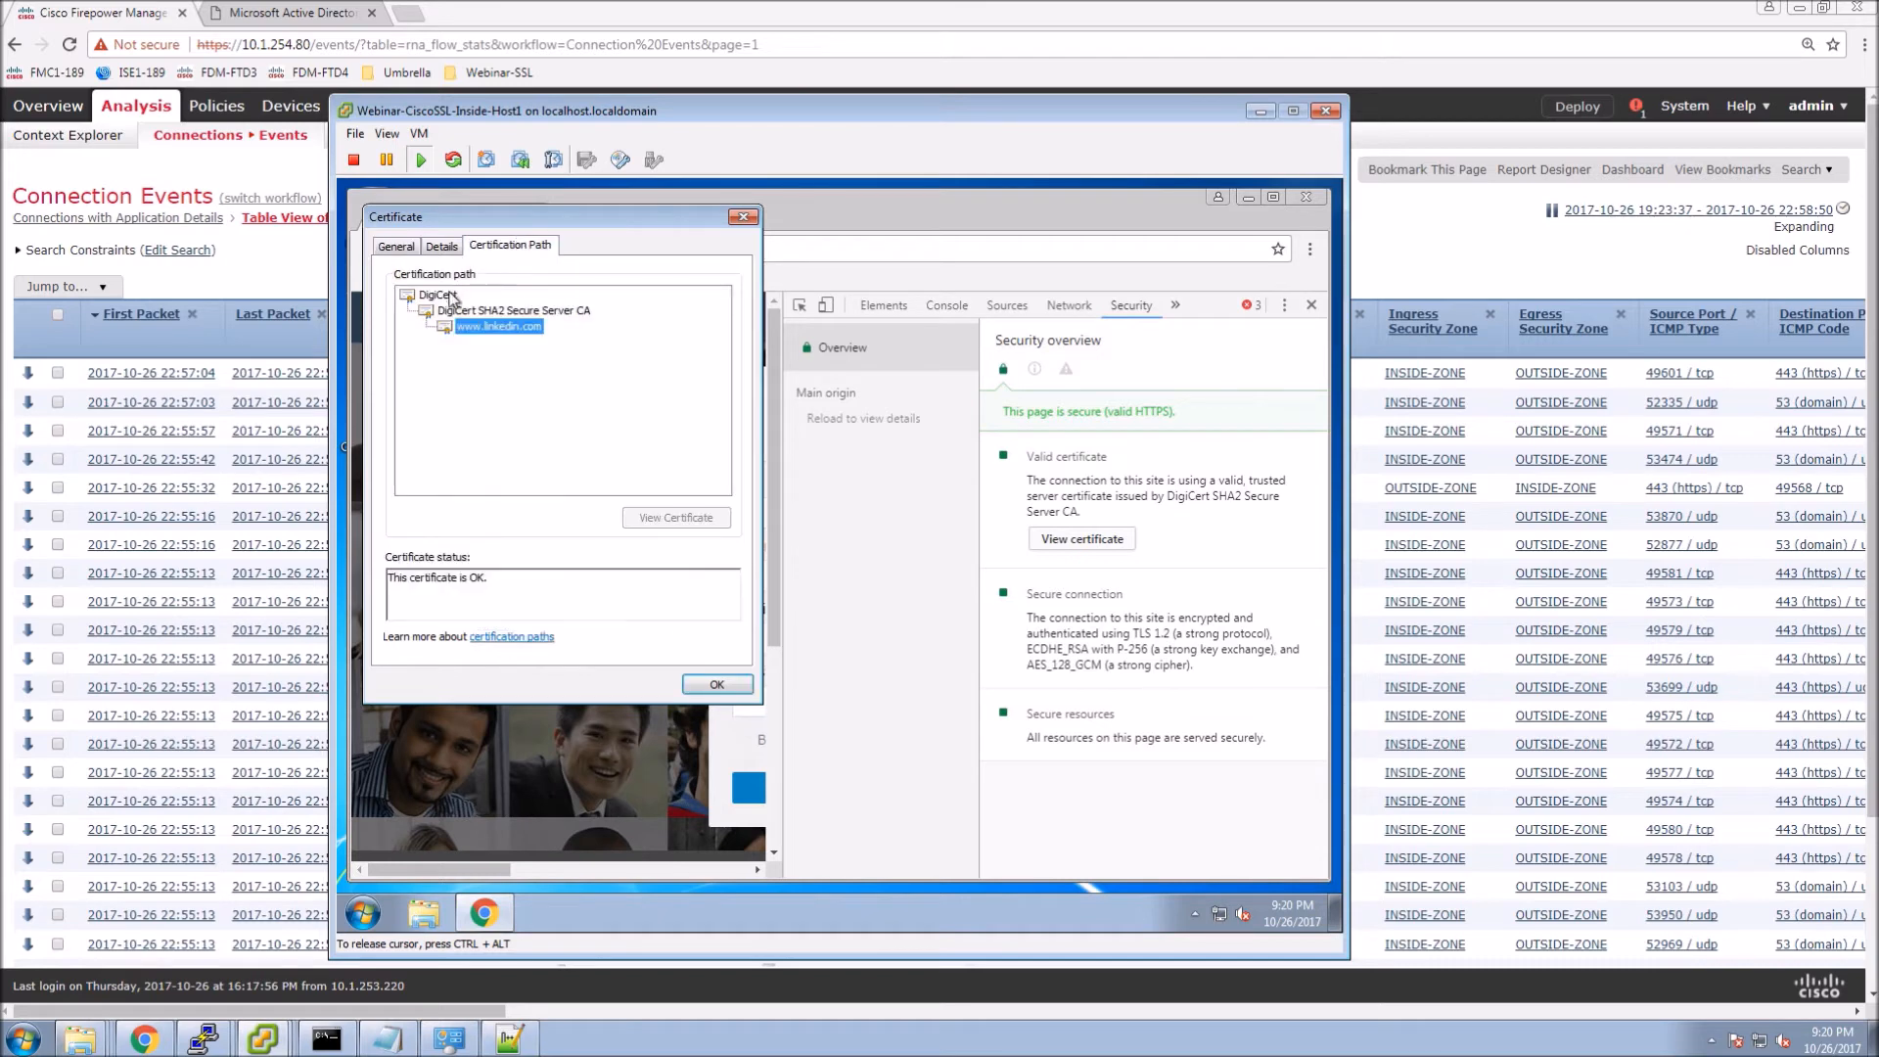
pyautogui.click(492, 313)
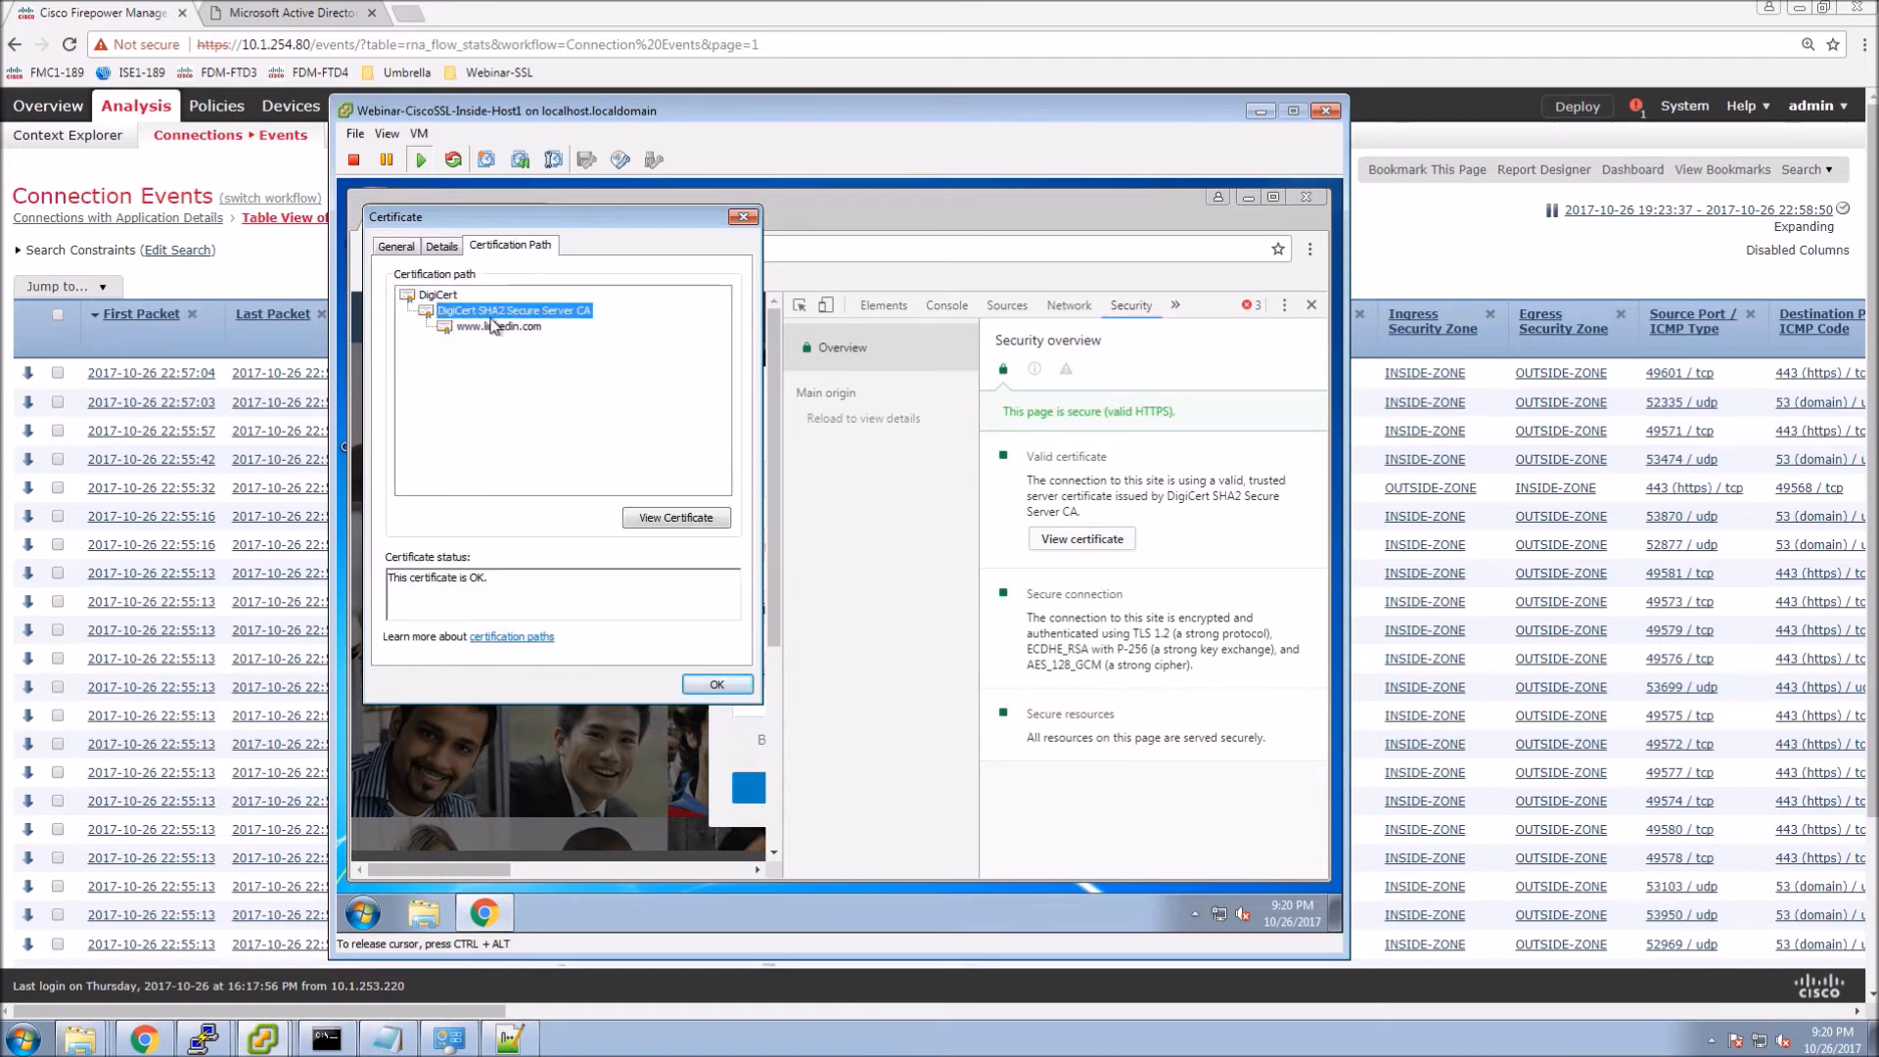
pyautogui.click(717, 684)
# Confirm facebook.com's certificate is from DigiCert SHA2 High Assurance Server CA, then close Chrome.
pyautogui.click(759, 257)
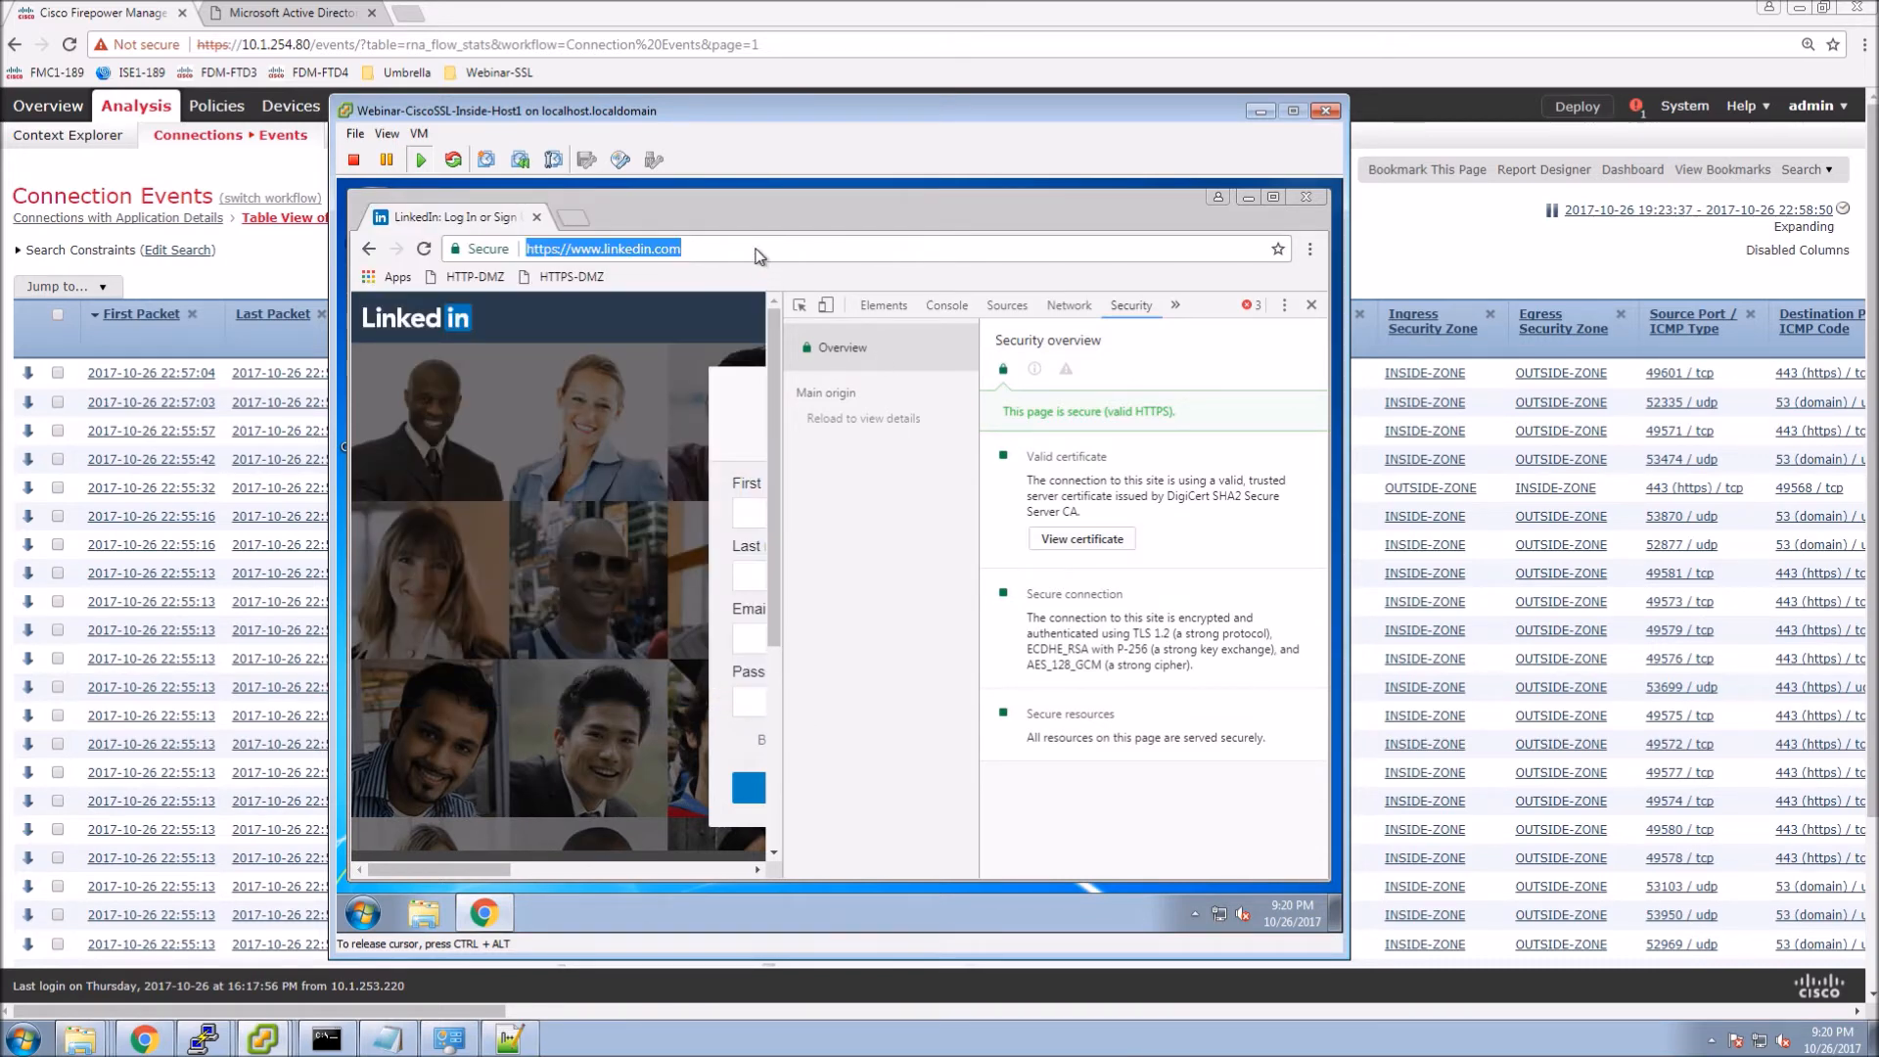
pyautogui.write('facebook.ca')
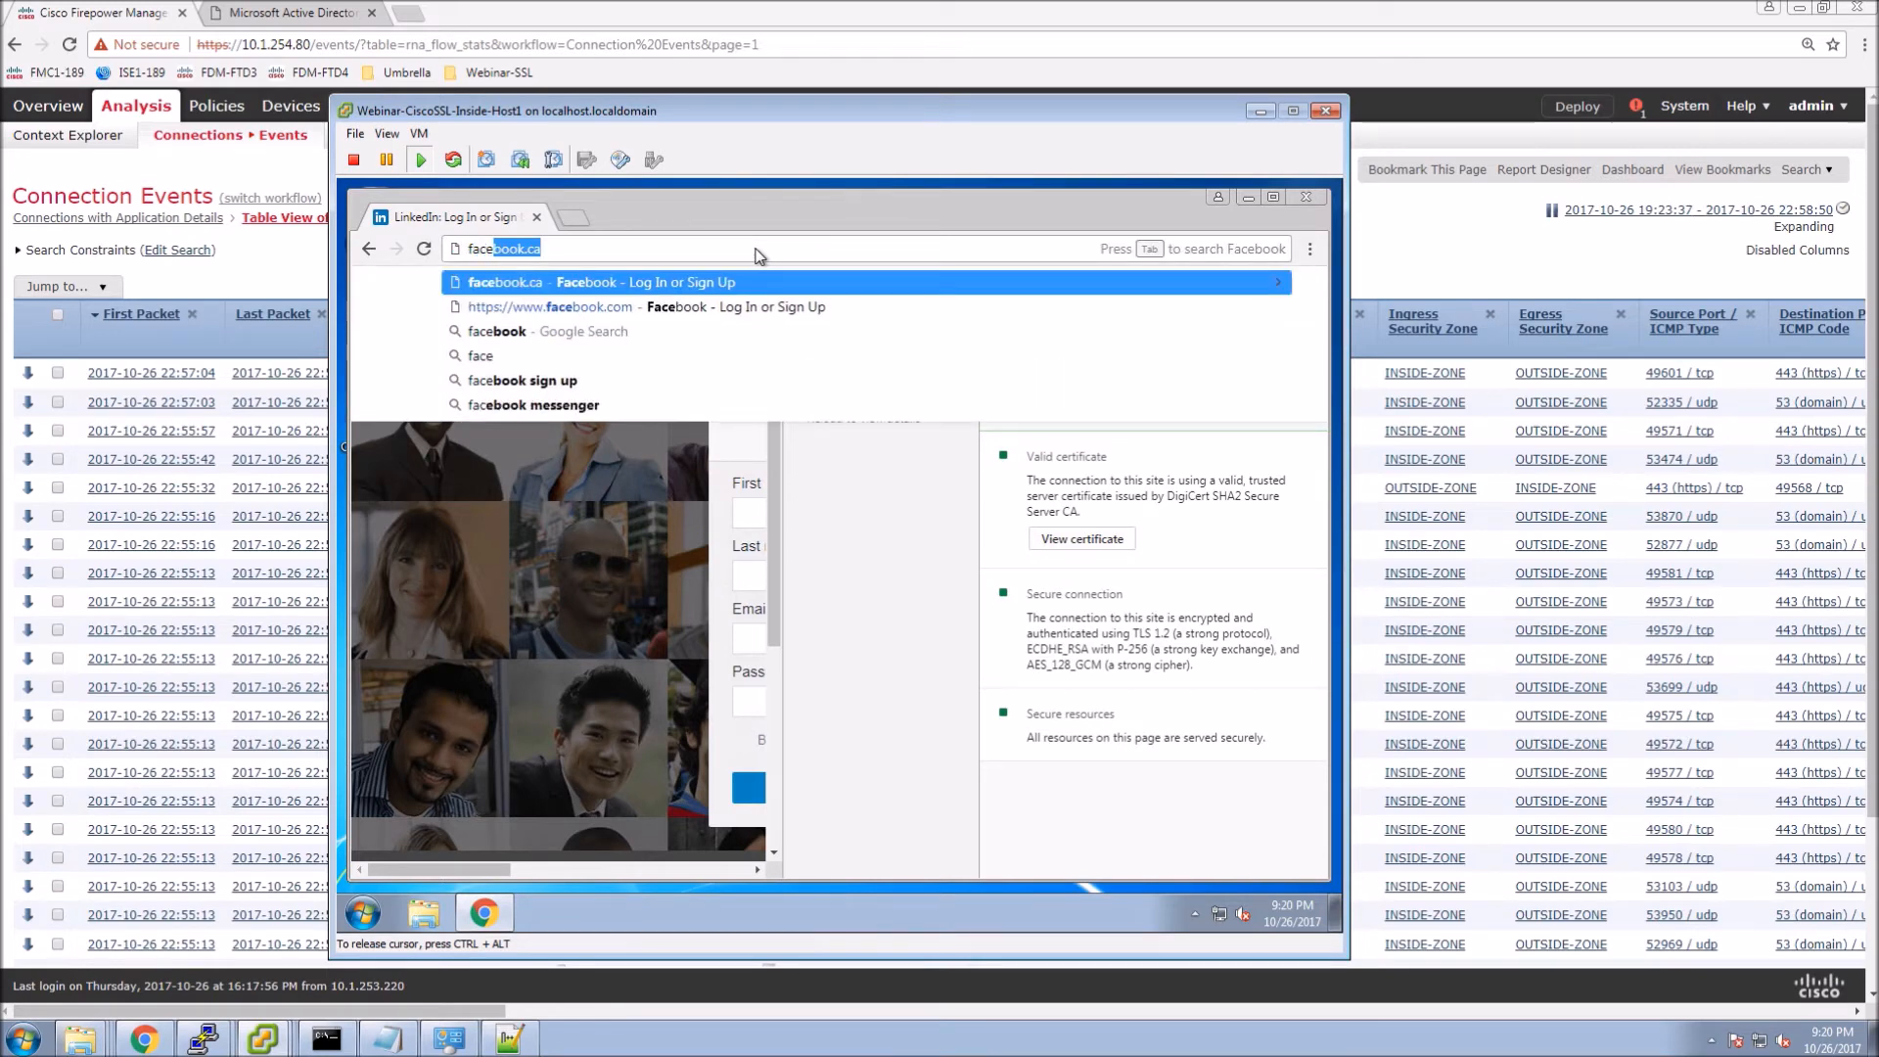
pyautogui.press('Return')
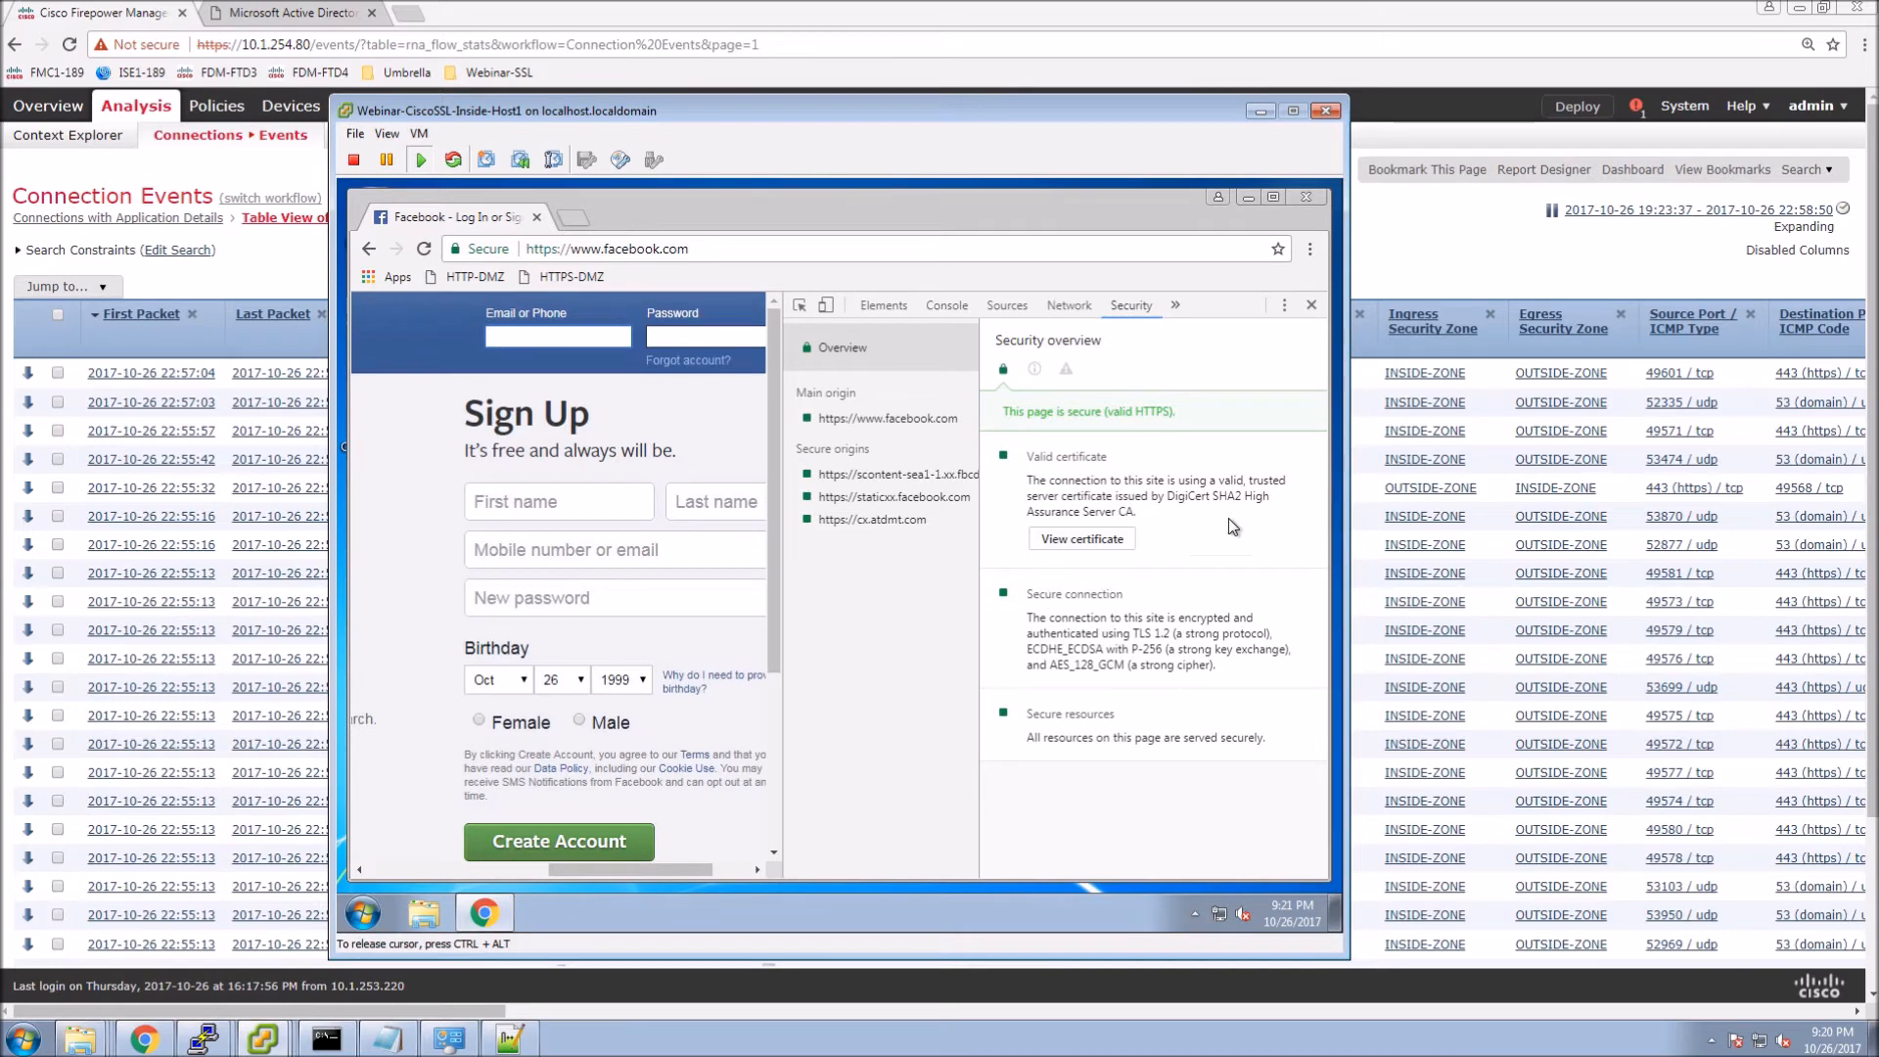
pyautogui.click(1081, 539)
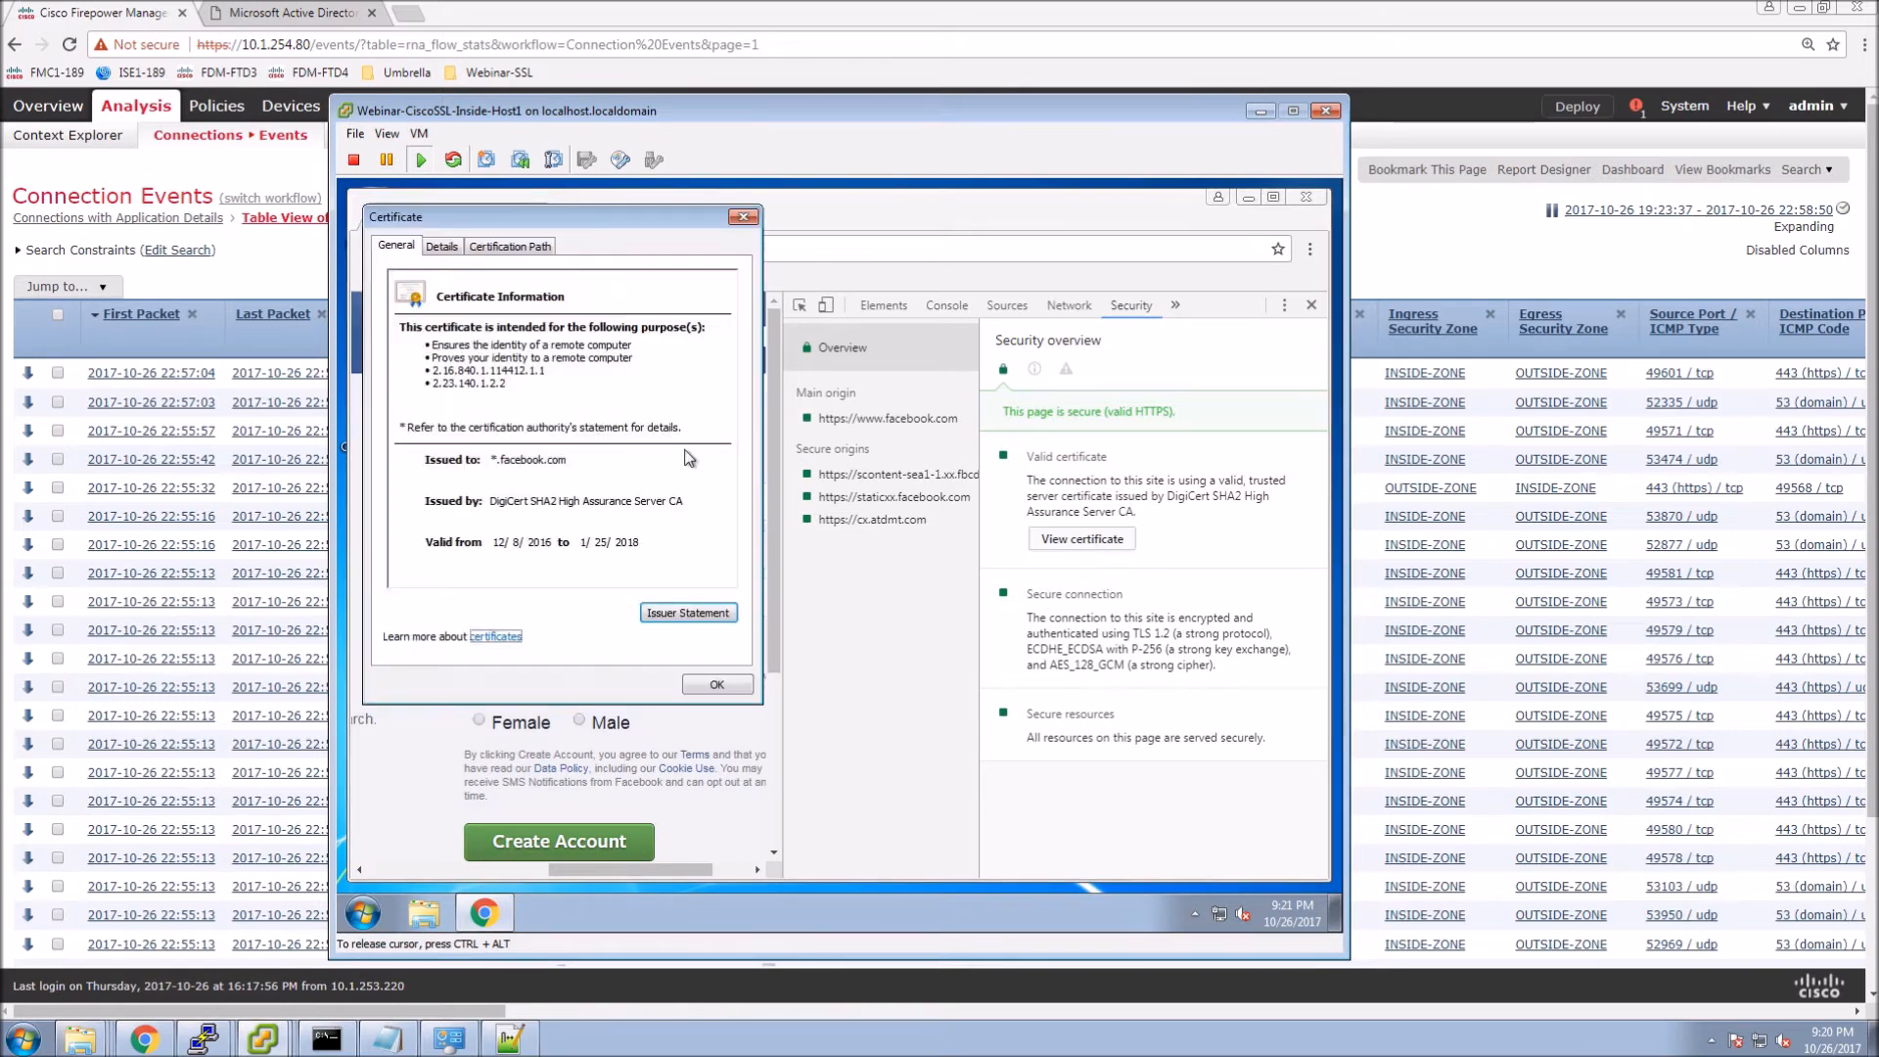
pyautogui.click(505, 256)
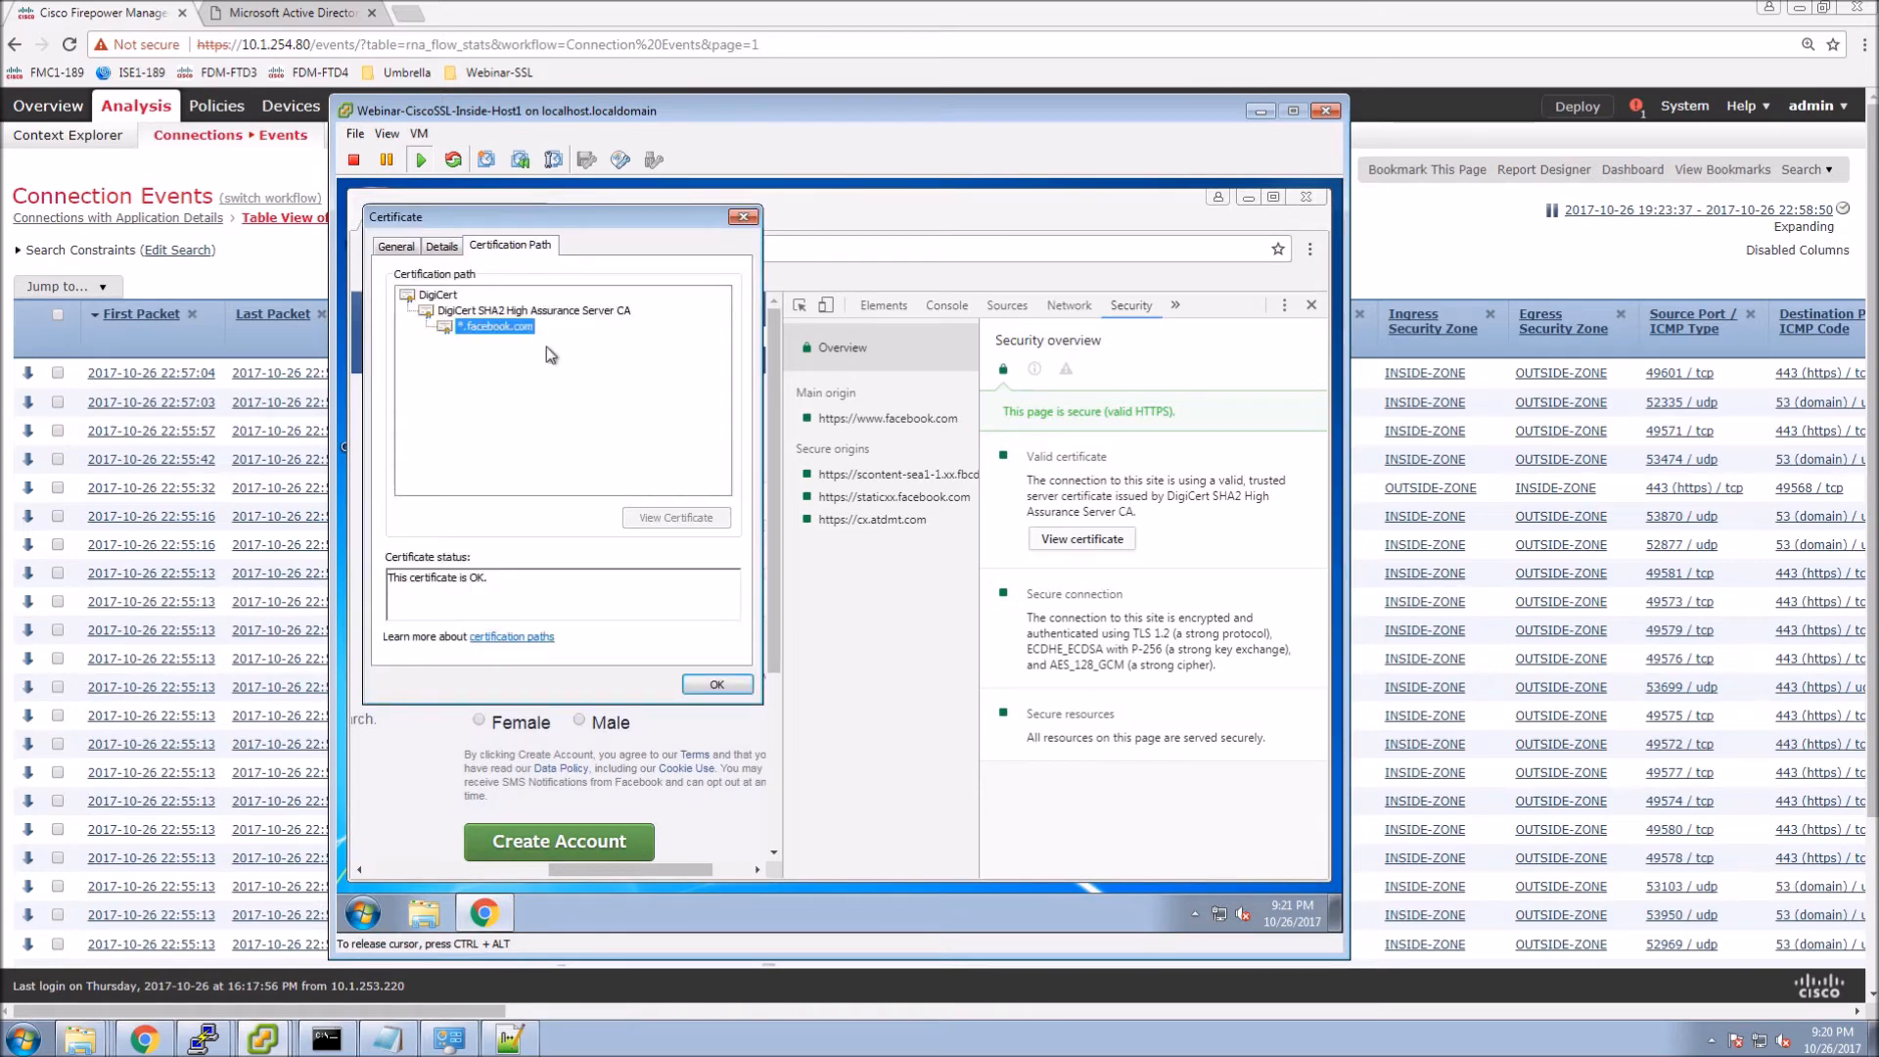
pyautogui.click(715, 684)
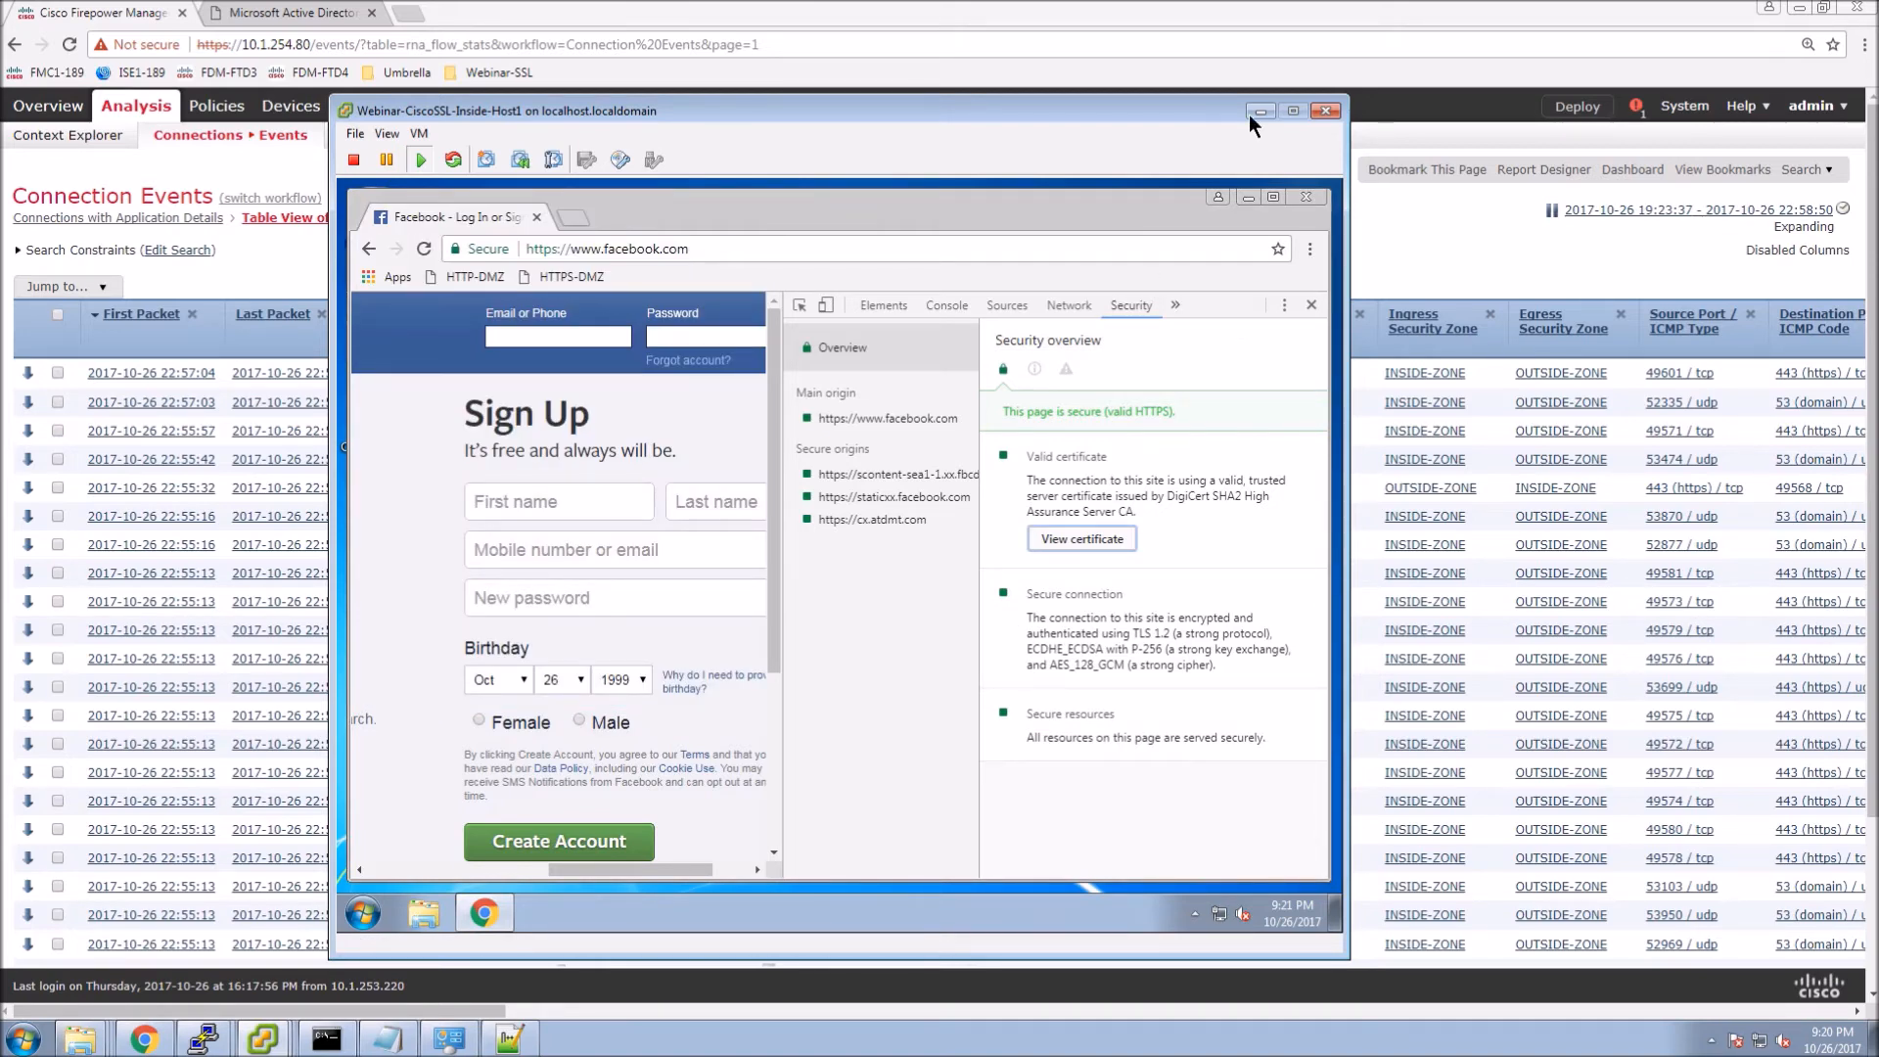
pyautogui.click(1312, 199)
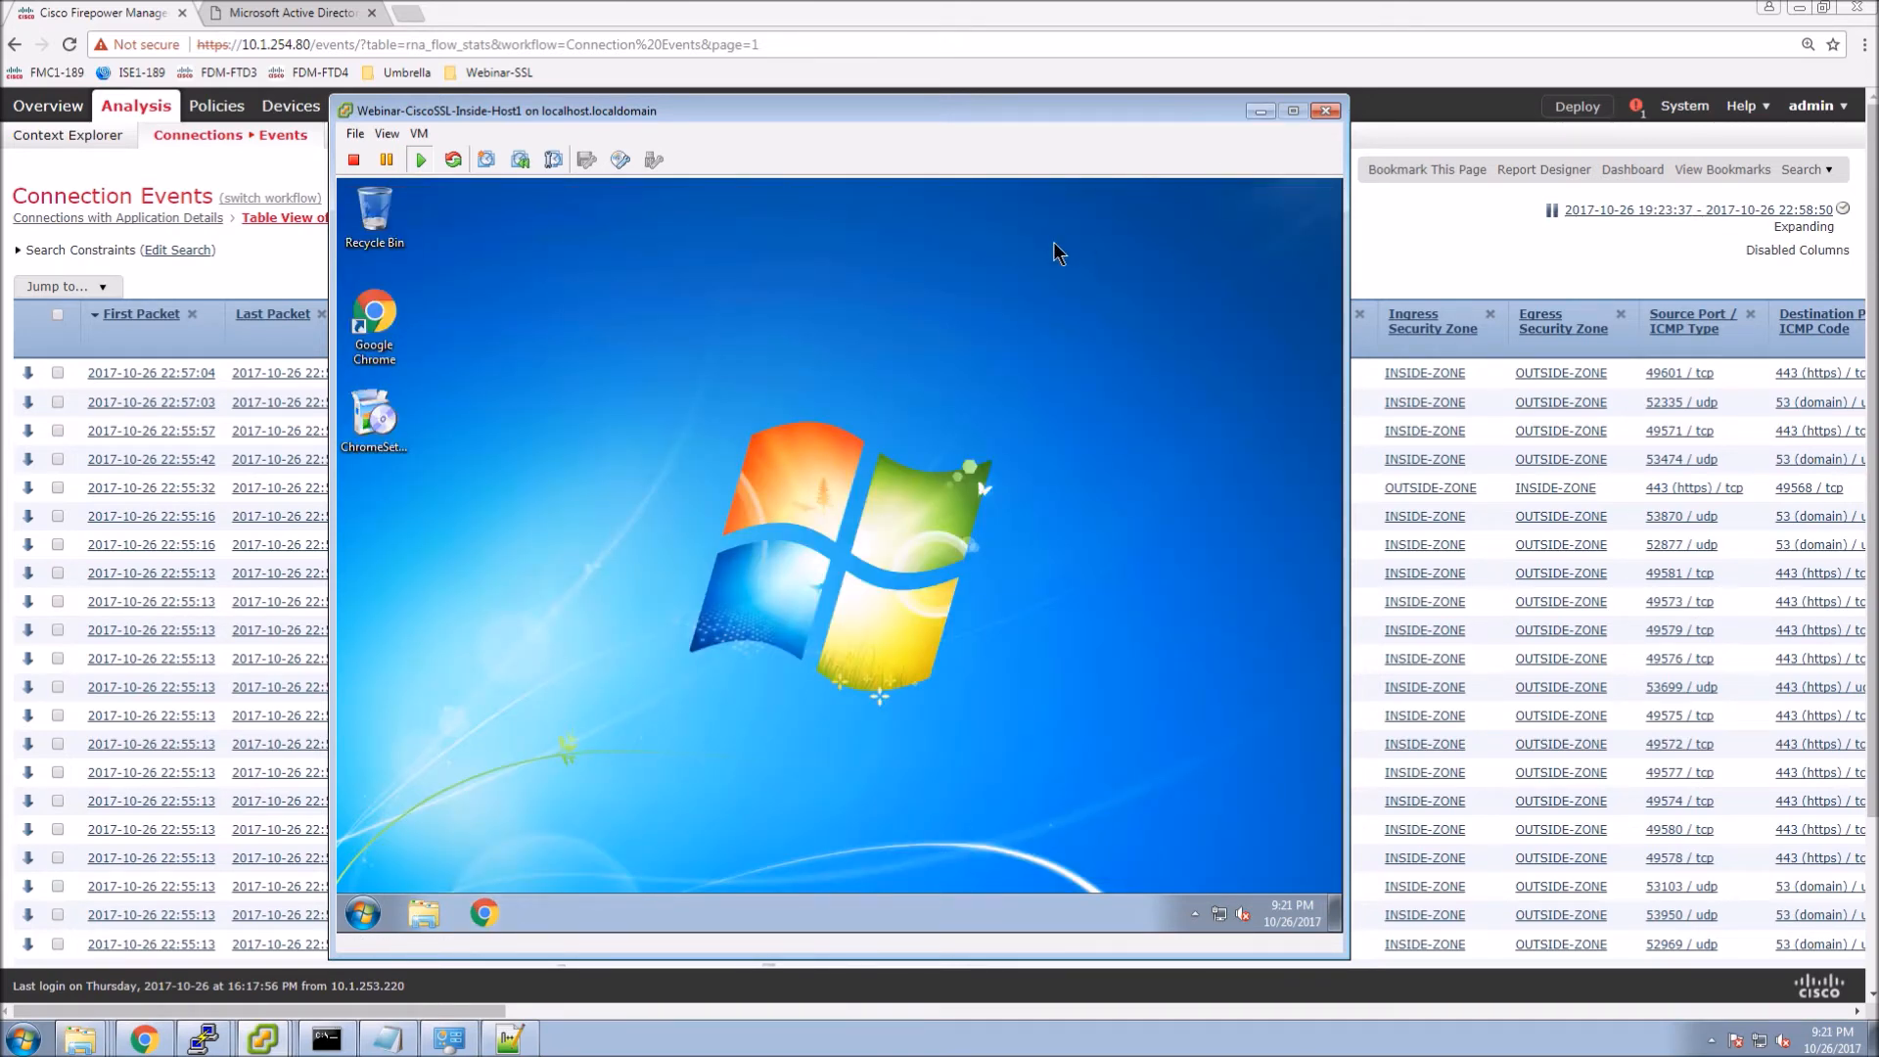
pyautogui.hotkey('alt', 'Tab')
# Refresh Connection Events and review the new Facebook and LinkedIn sessions marked Do Not Decrypt by Default Rule.
pyautogui.press('F5')
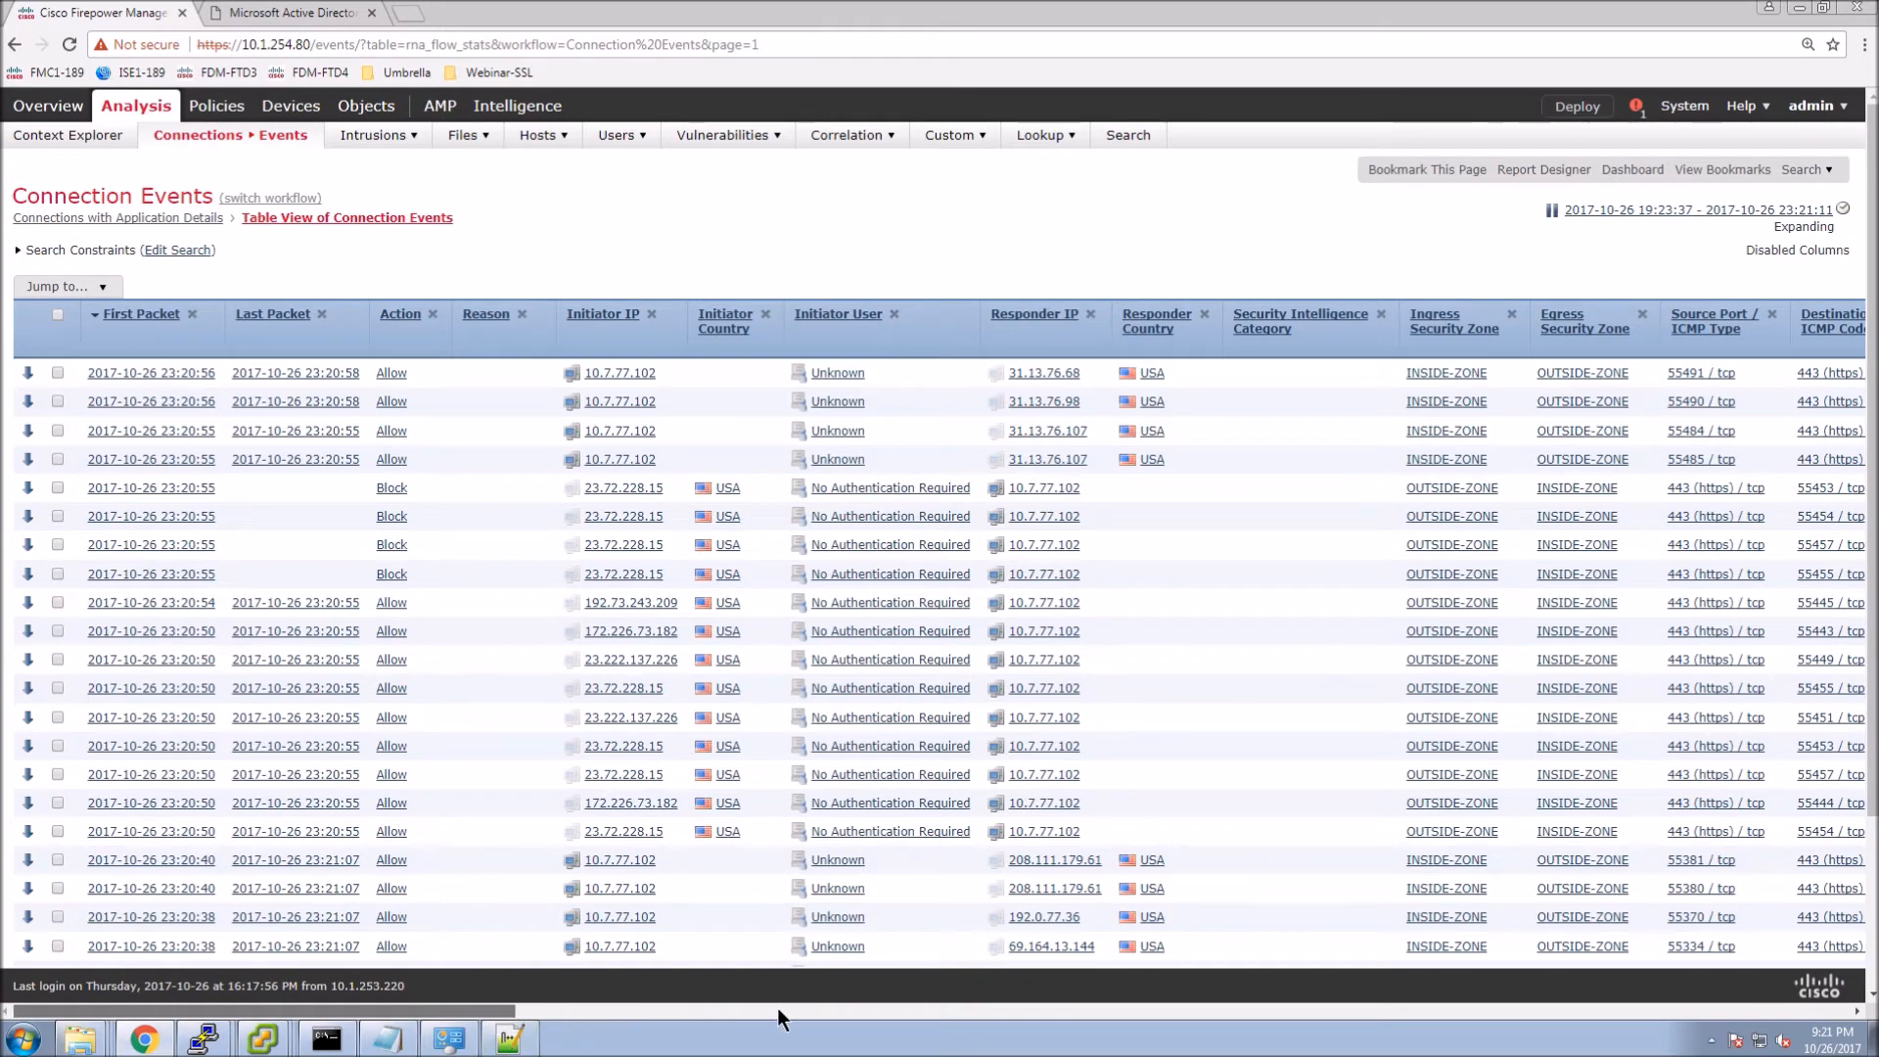
pyautogui.click(866, 1012)
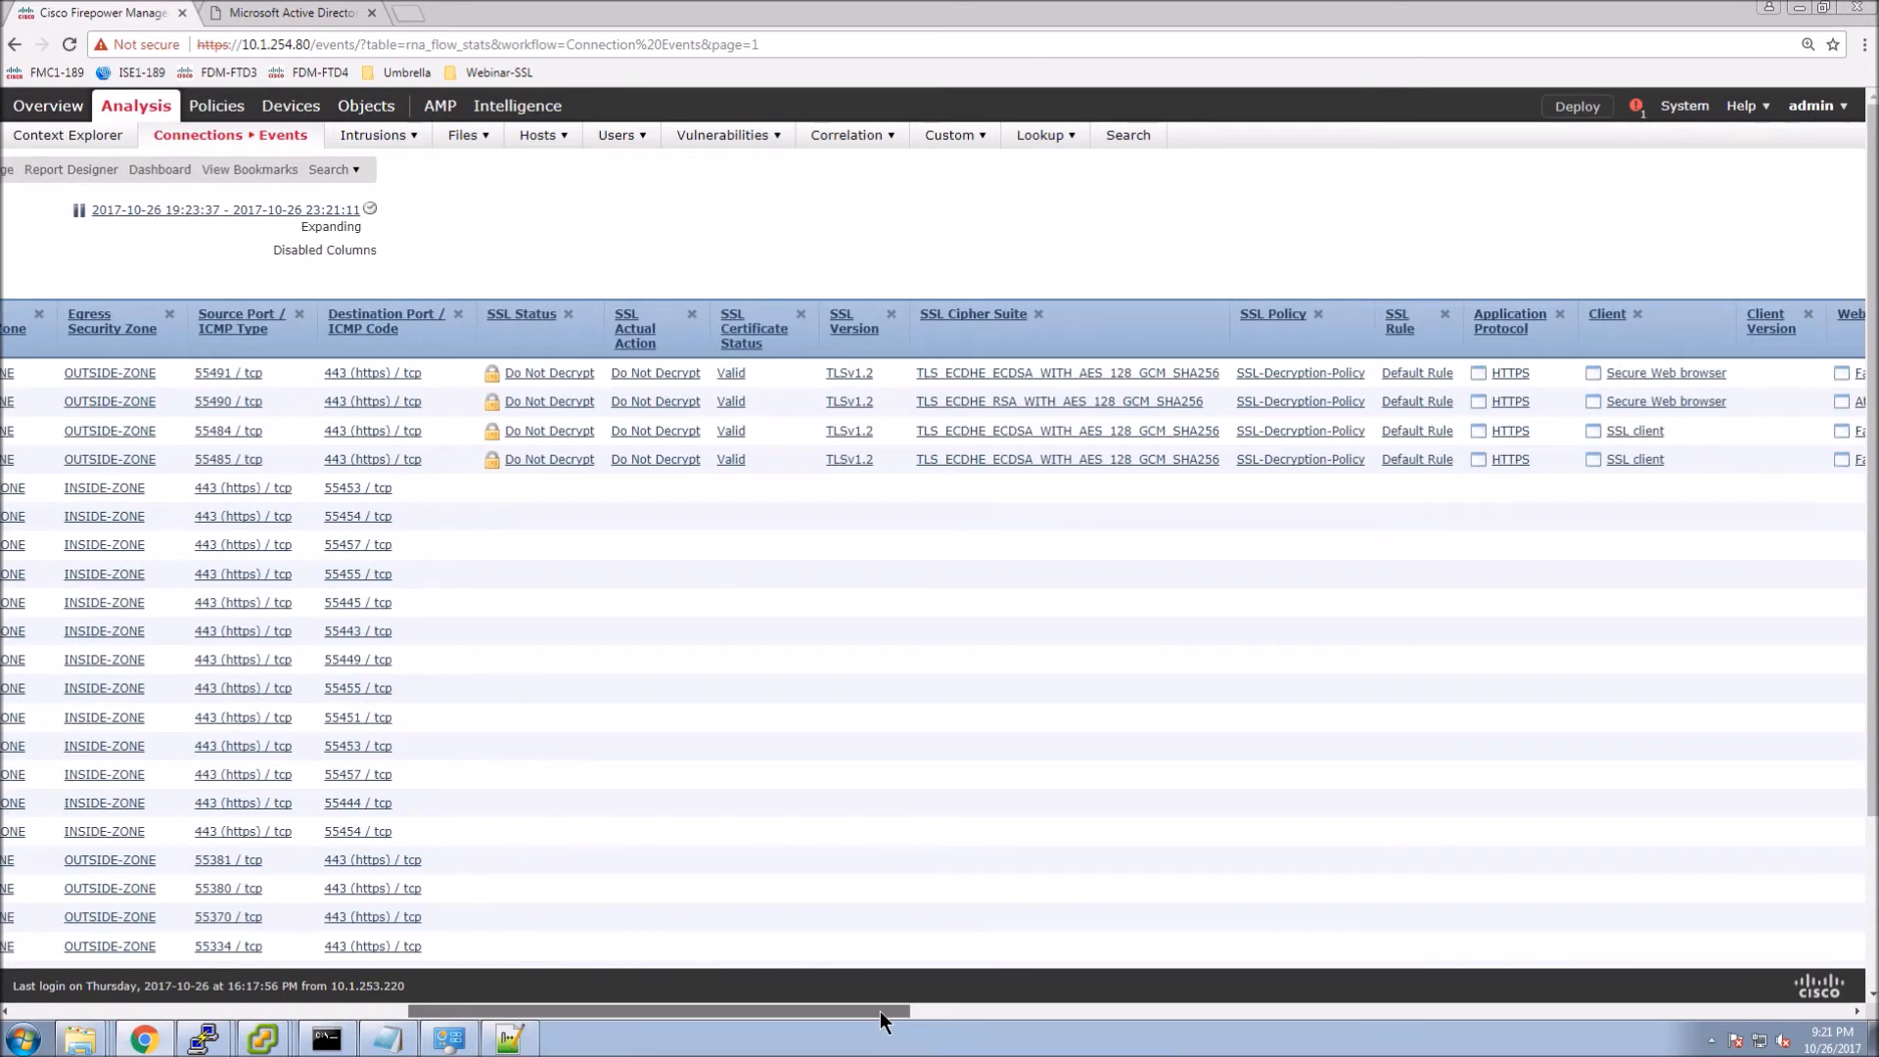
pyautogui.moveTo(879, 1012); pyautogui.dragTo(1043, 1012)
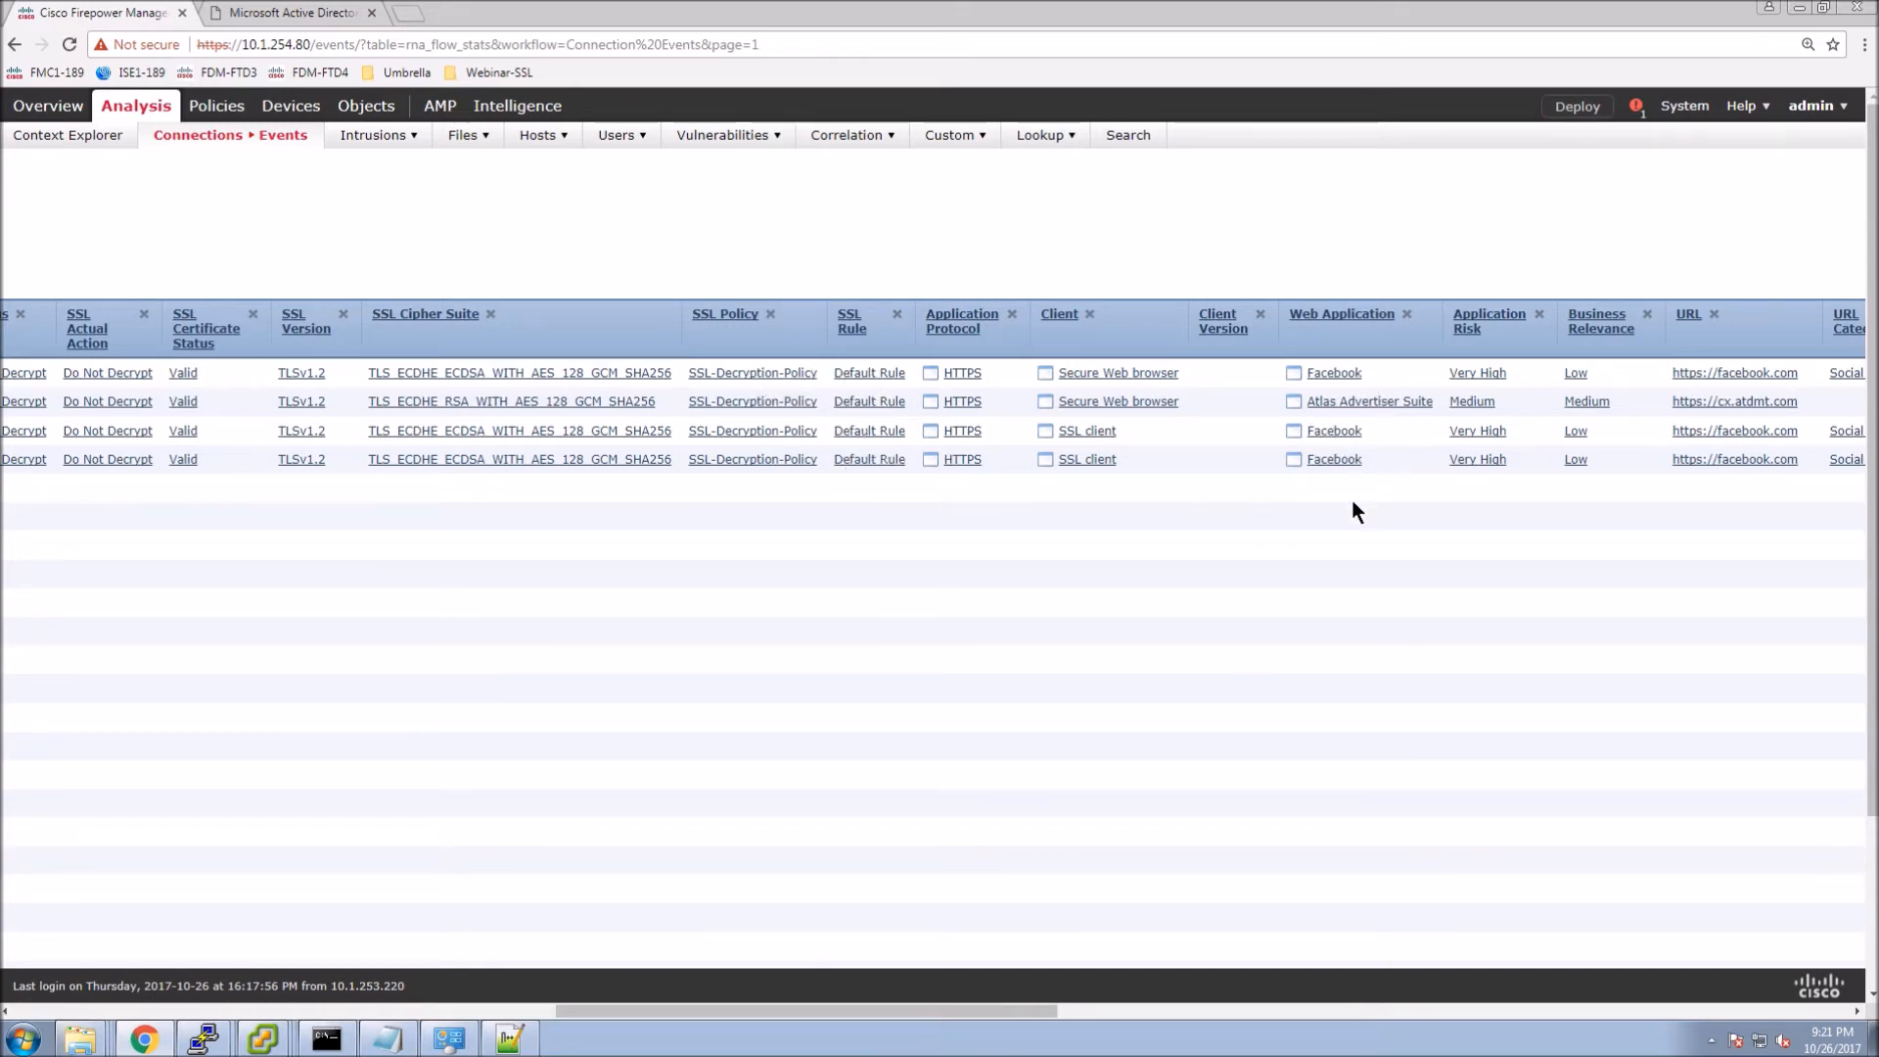
pyautogui.scroll(-2, 1096, 828)
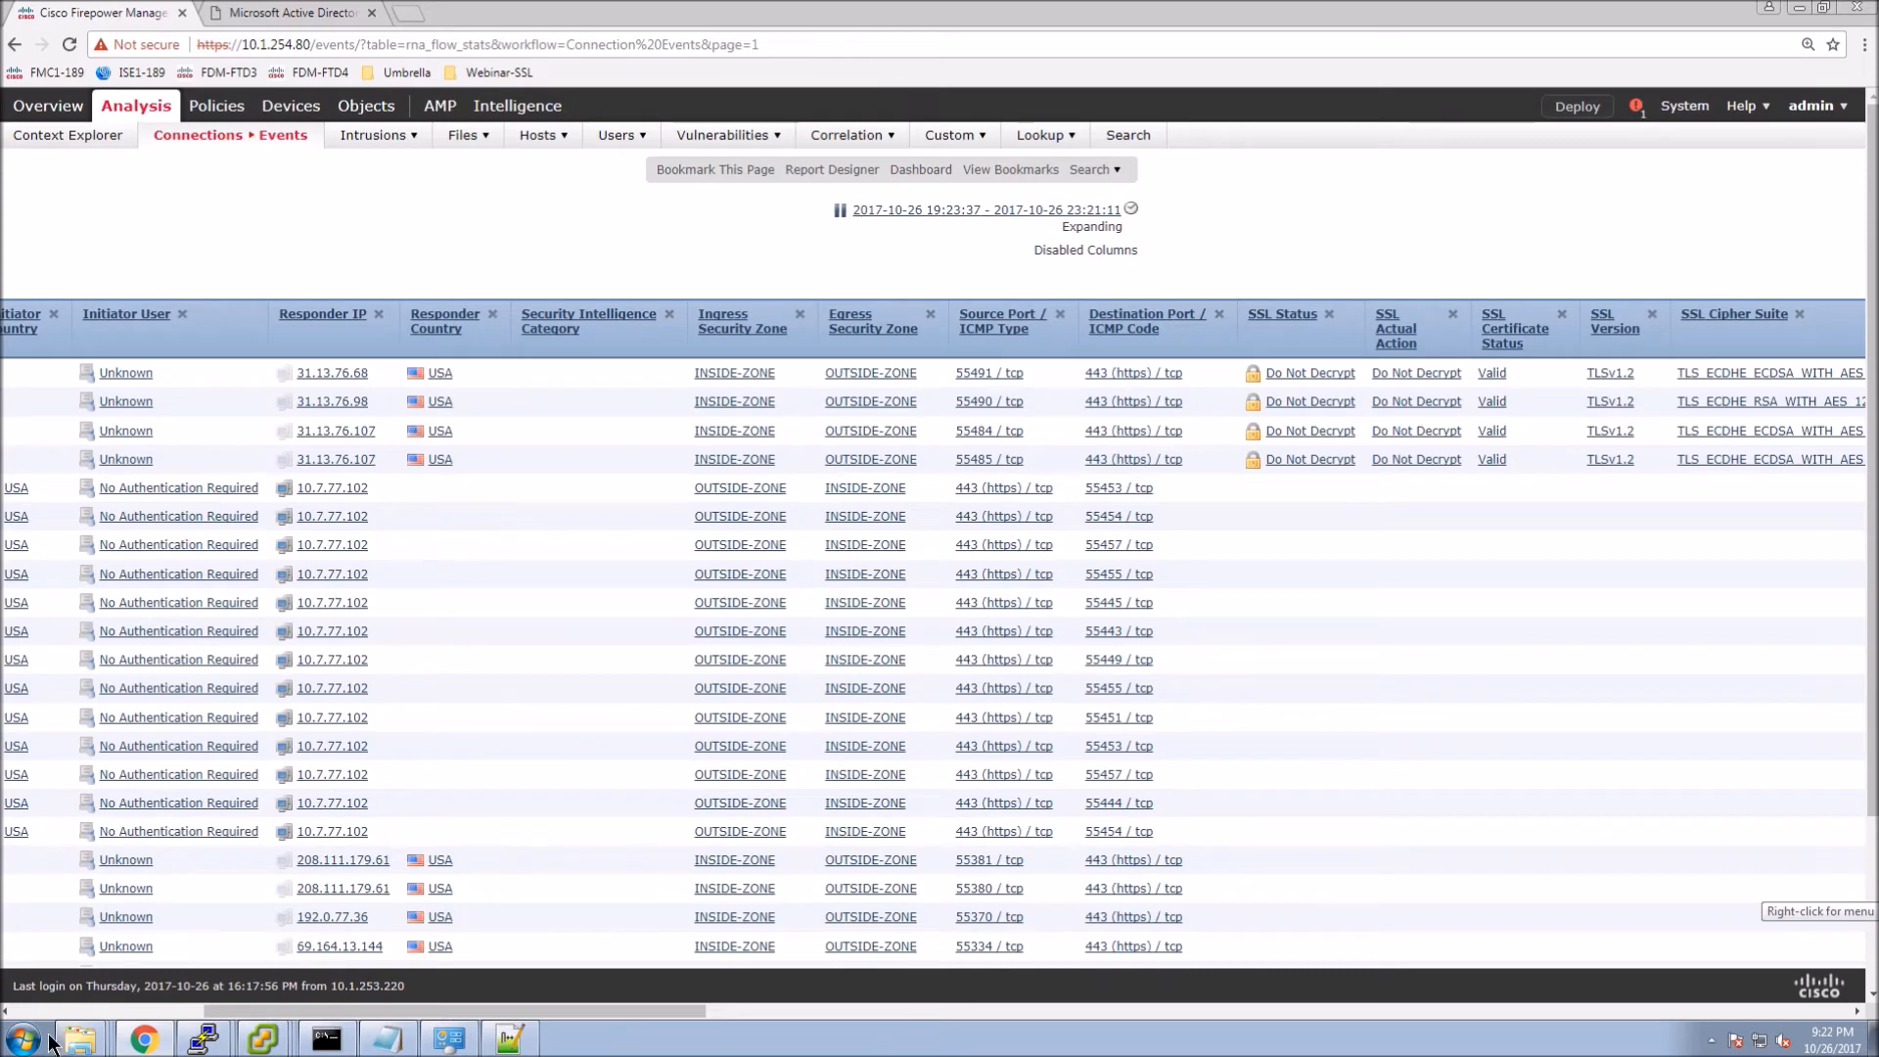
pyautogui.hscroll(-7, 272, 221)
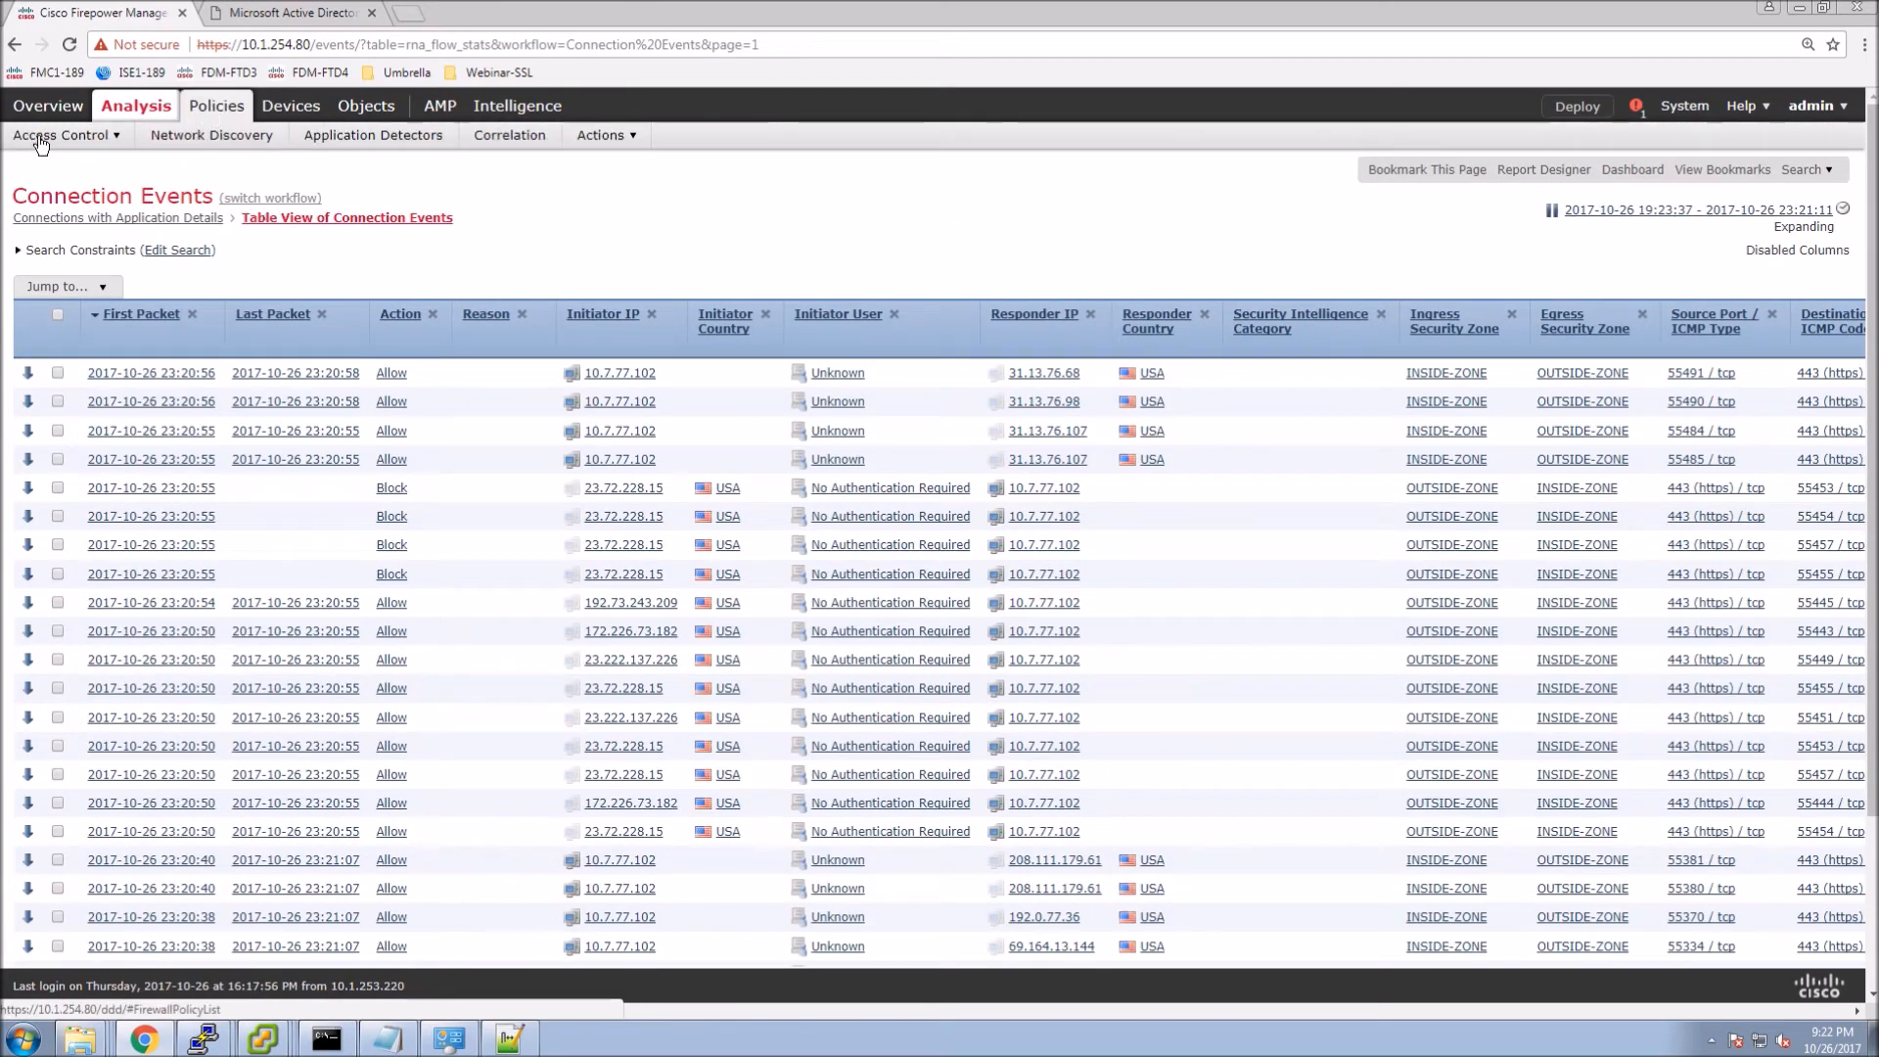
# Start a new SSL-Decryption-Policy rule with source INSIDE-ZONE and destination OUTSIDE-ZONE.
pyautogui.moveTo(53, 137)
pyautogui.click(28, 295)
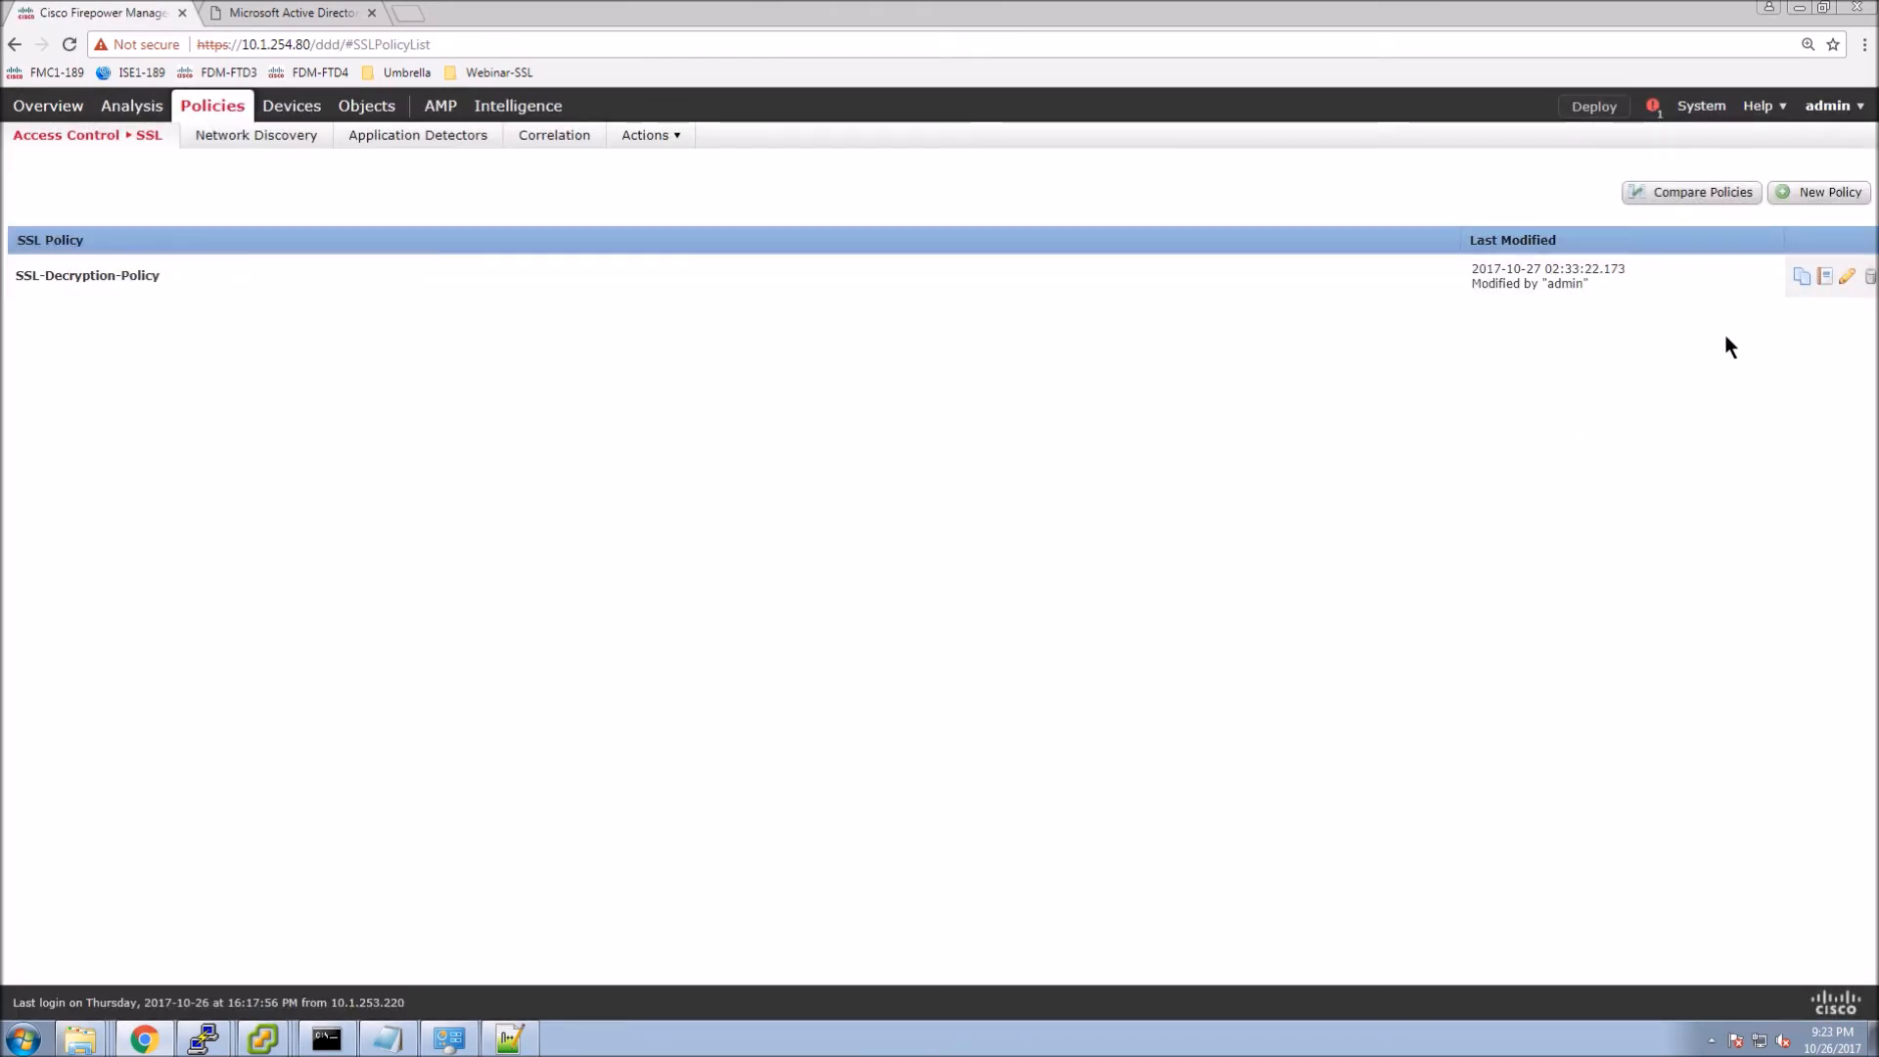
pyautogui.click(1846, 277)
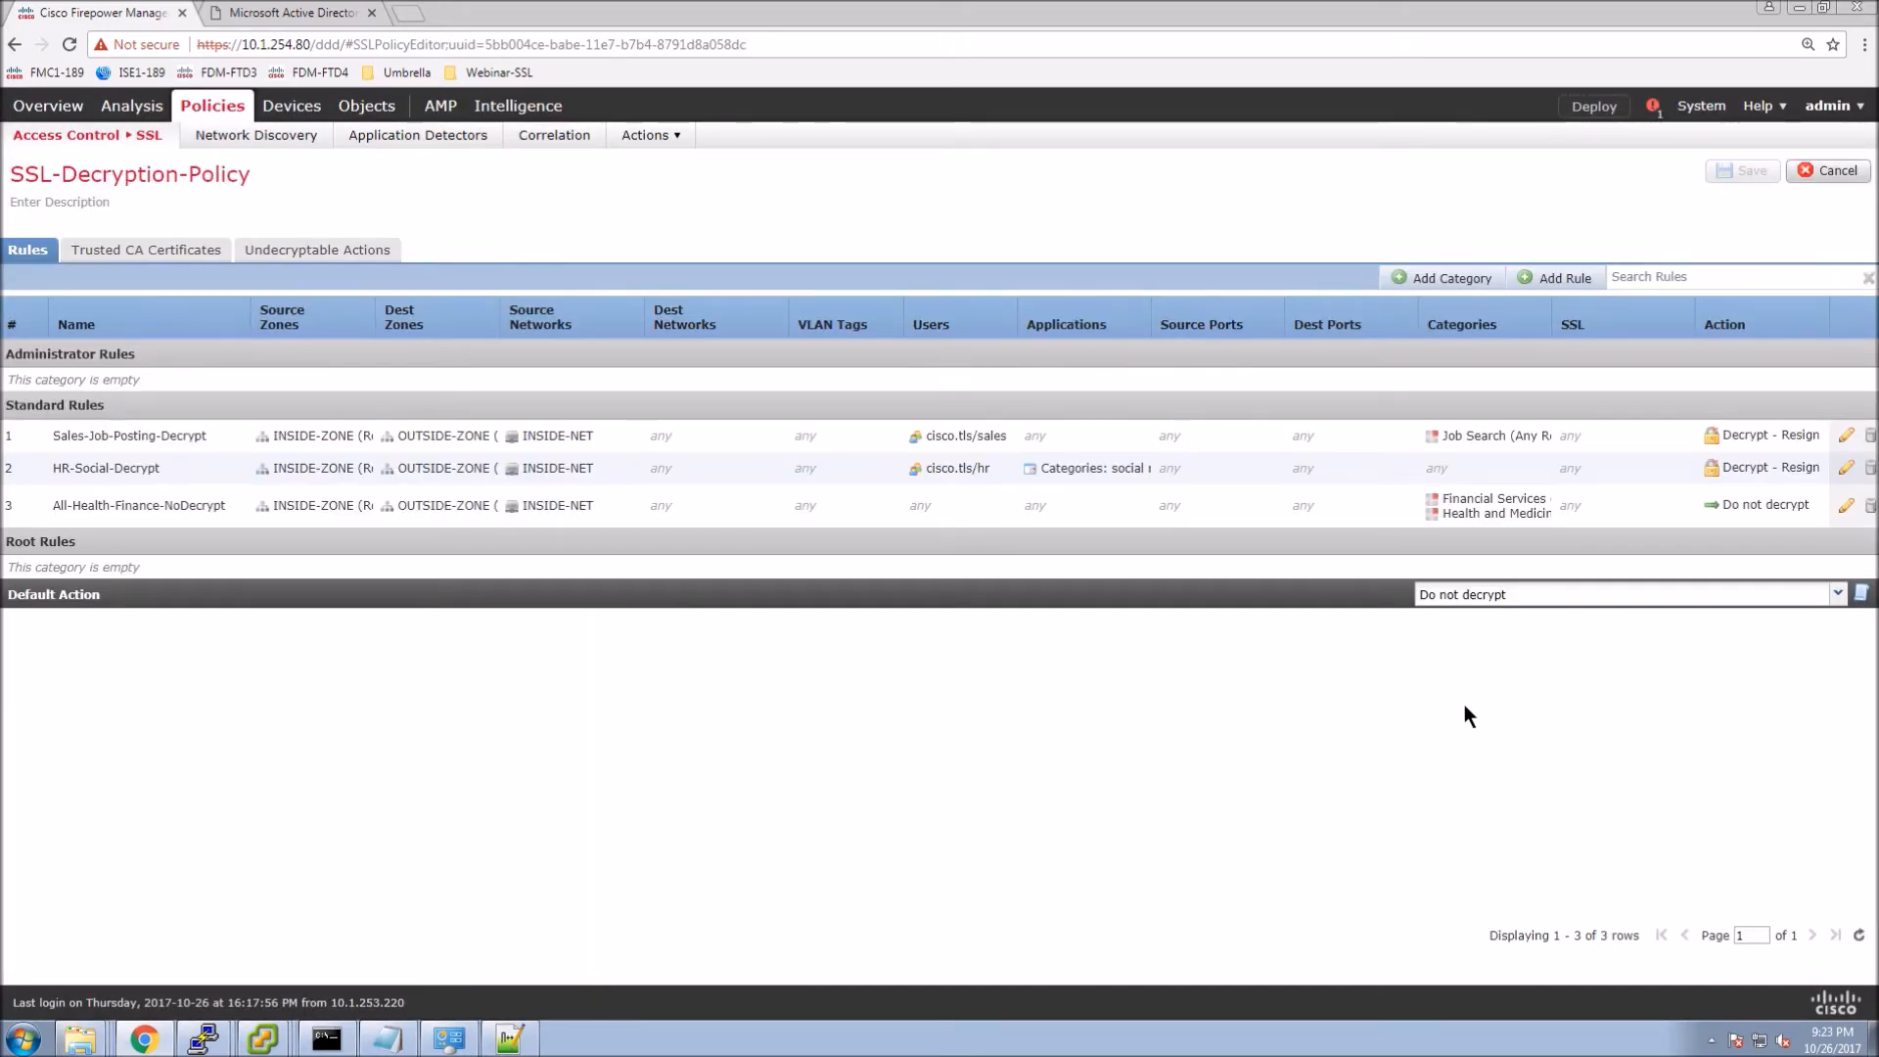
pyautogui.click(1561, 278)
pyautogui.click(420, 548)
pyautogui.click(749, 583)
pyautogui.click(460, 572)
pyautogui.click(763, 624)
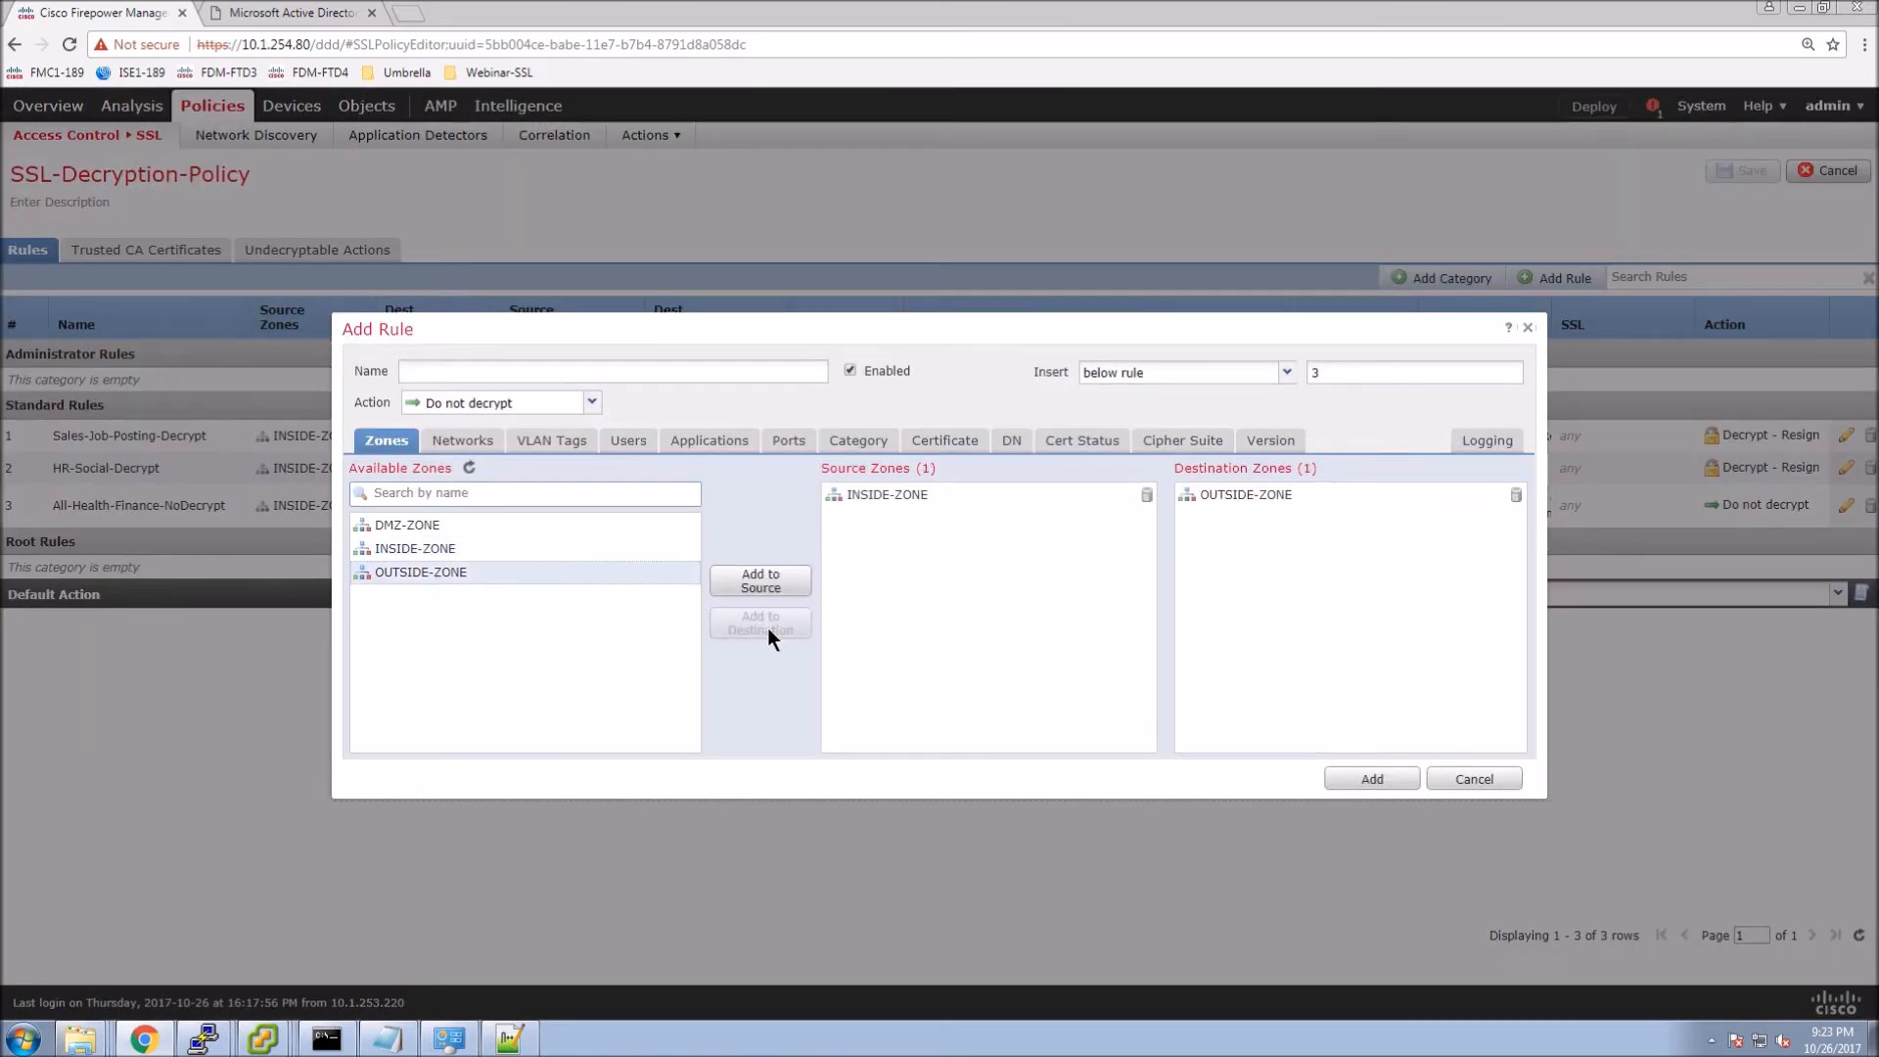
# Set the action to Decrypt - Resign with Webinar-SSL-FMC1 and name the rule All-Netflix-Decrypt.
pyautogui.click(555, 409)
pyautogui.click(466, 429)
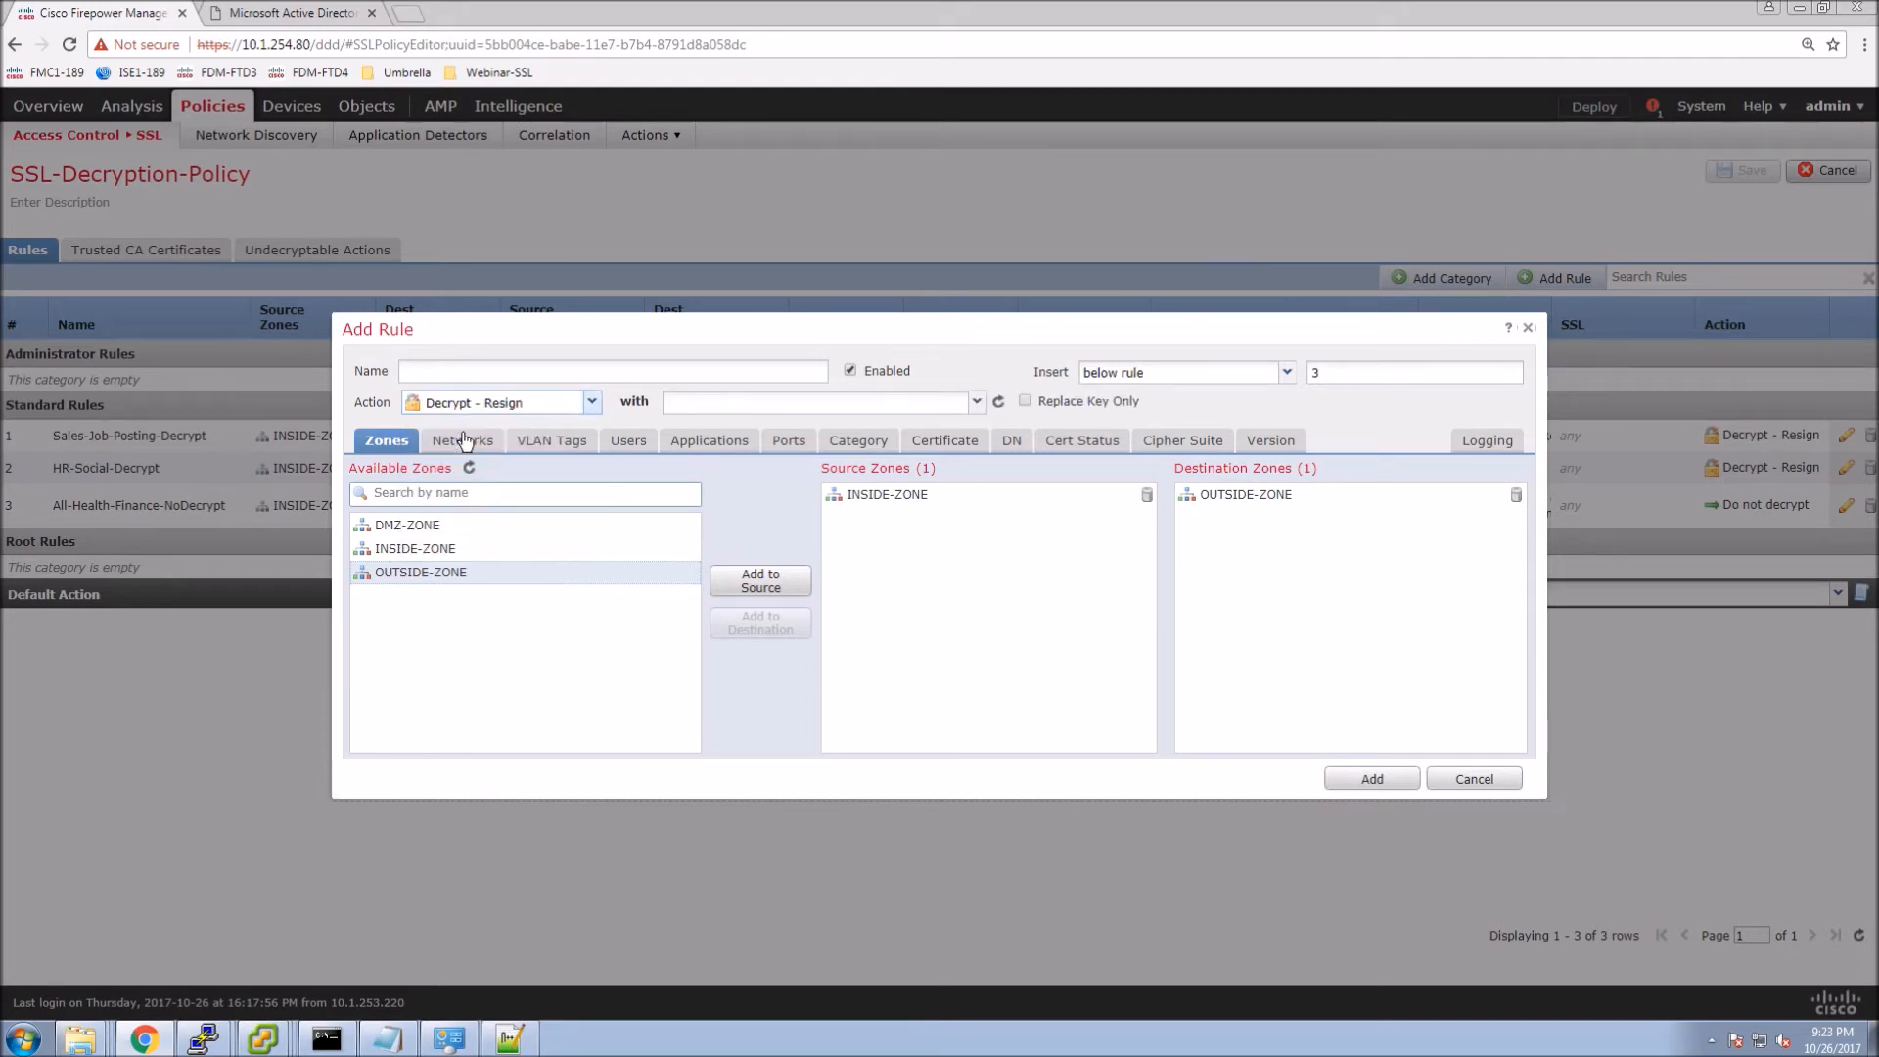
pyautogui.click(977, 403)
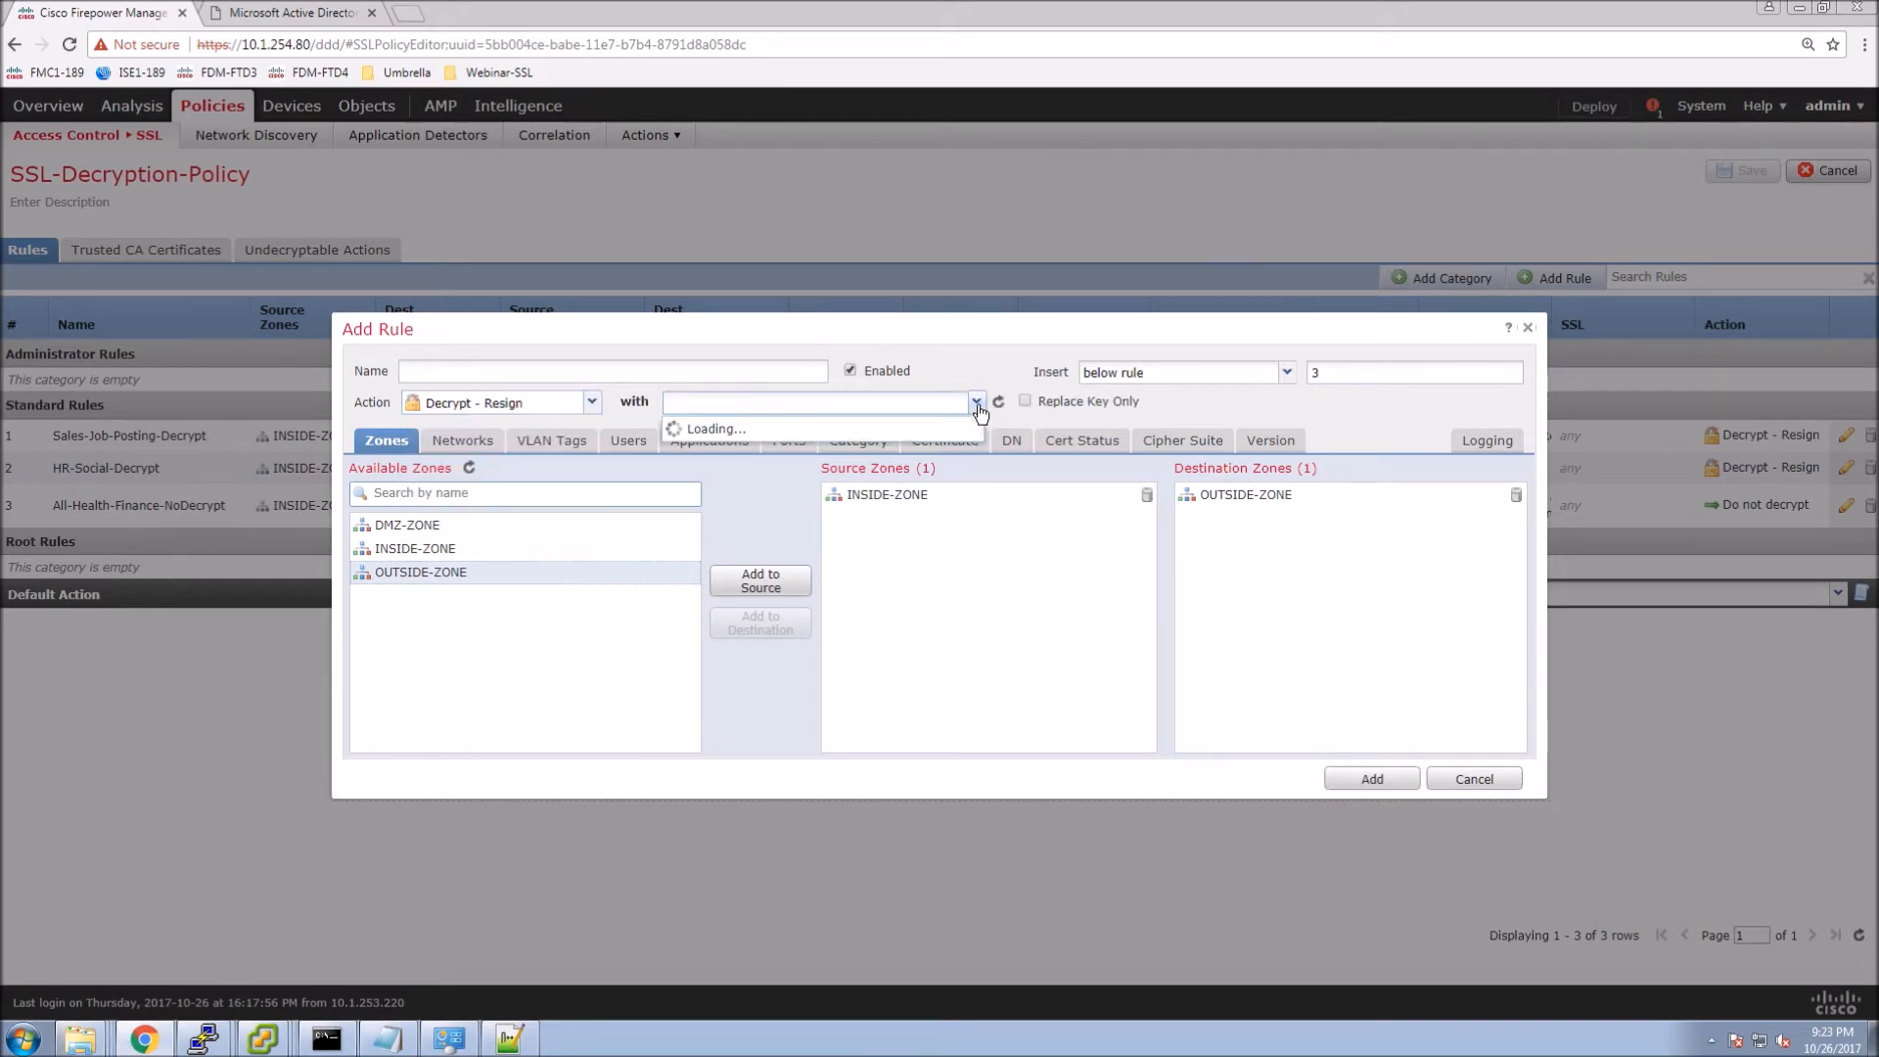
pyautogui.click(715, 427)
pyautogui.click(484, 372)
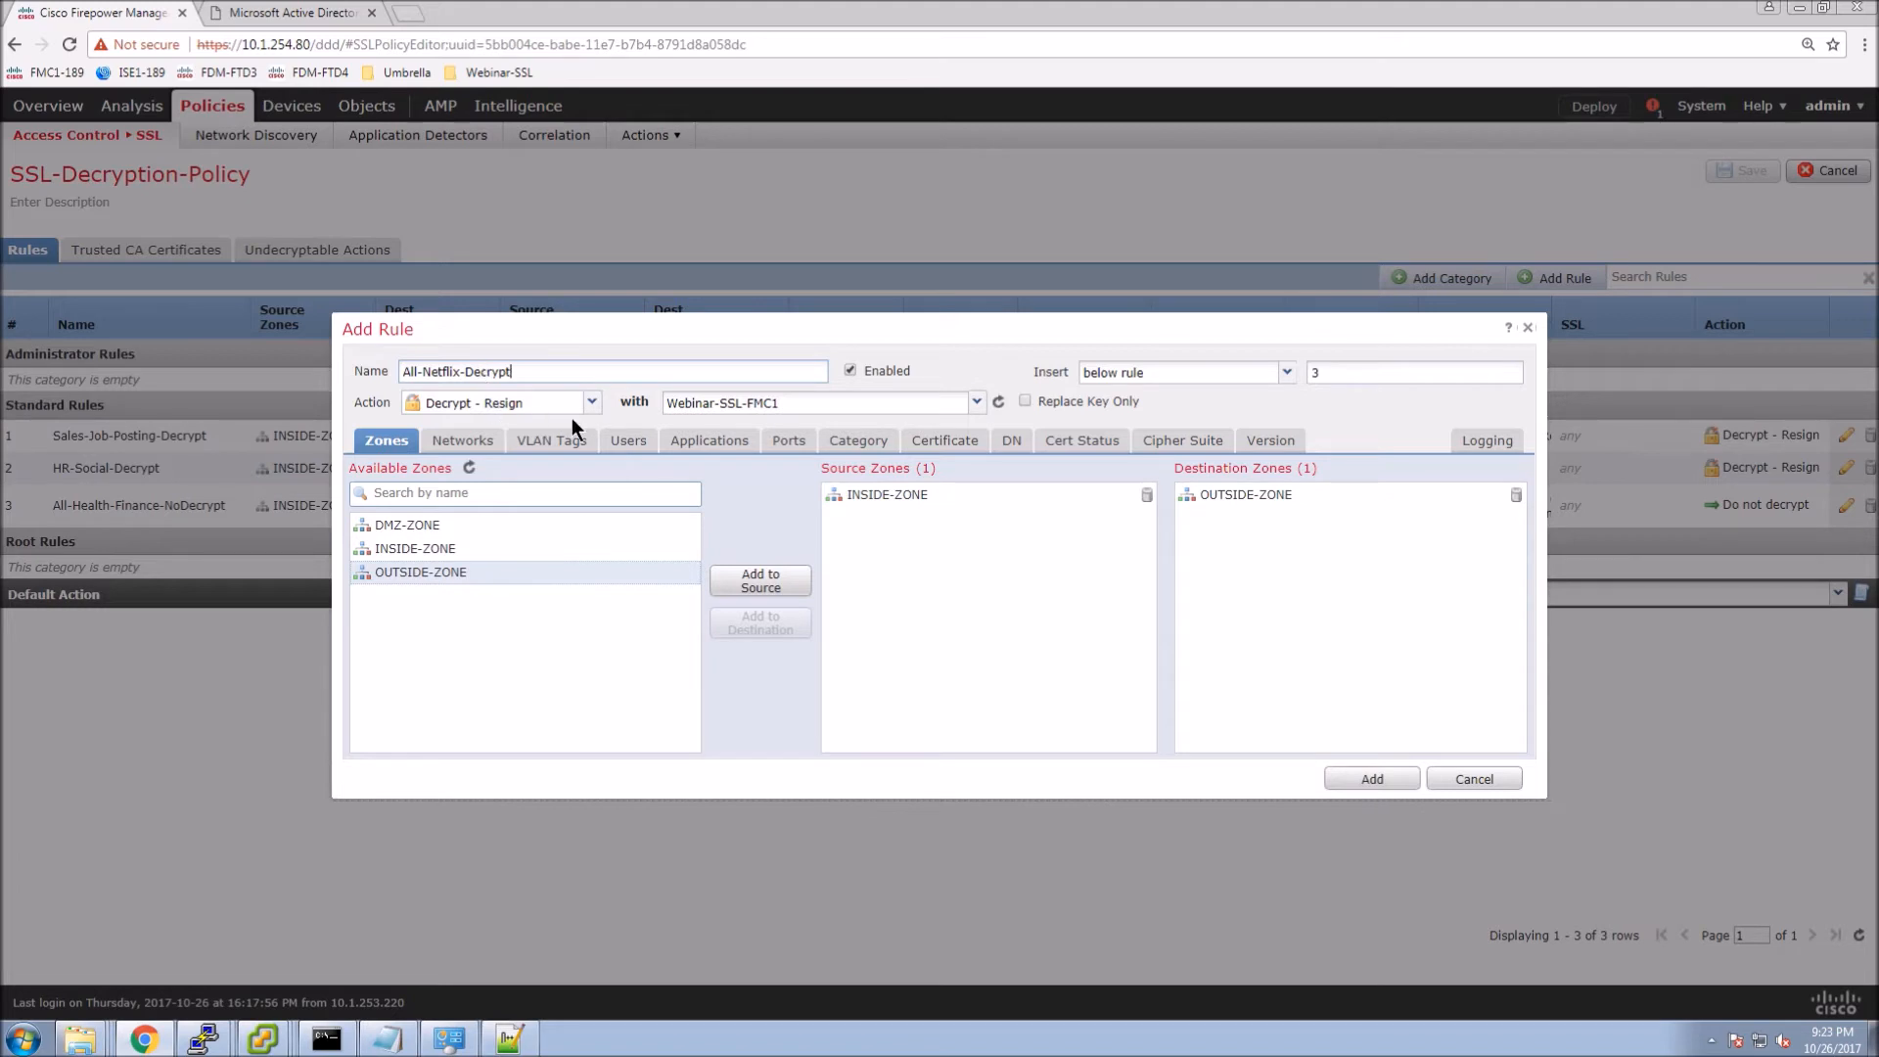
# Add INSIDE-NET as the source network and Netflix as the rule's application.
pyautogui.click(461, 446)
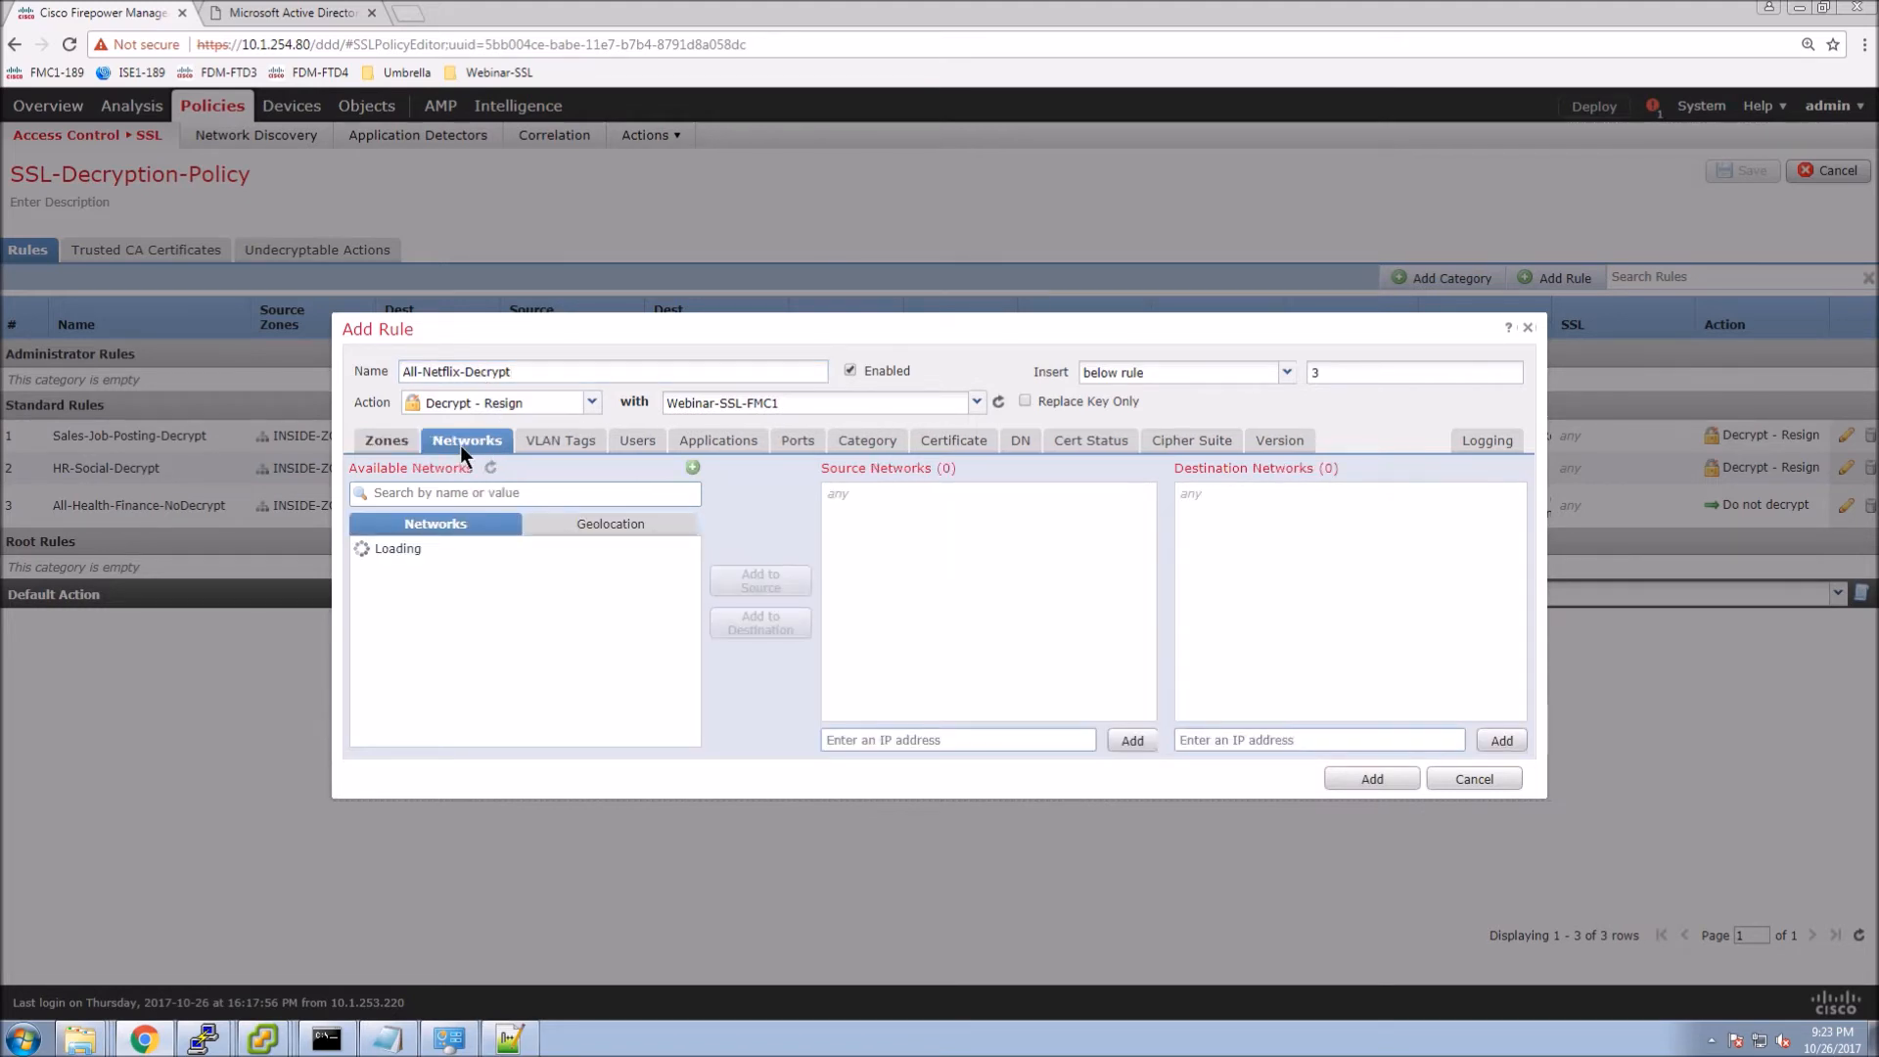
pyautogui.scroll(-2, 415, 675)
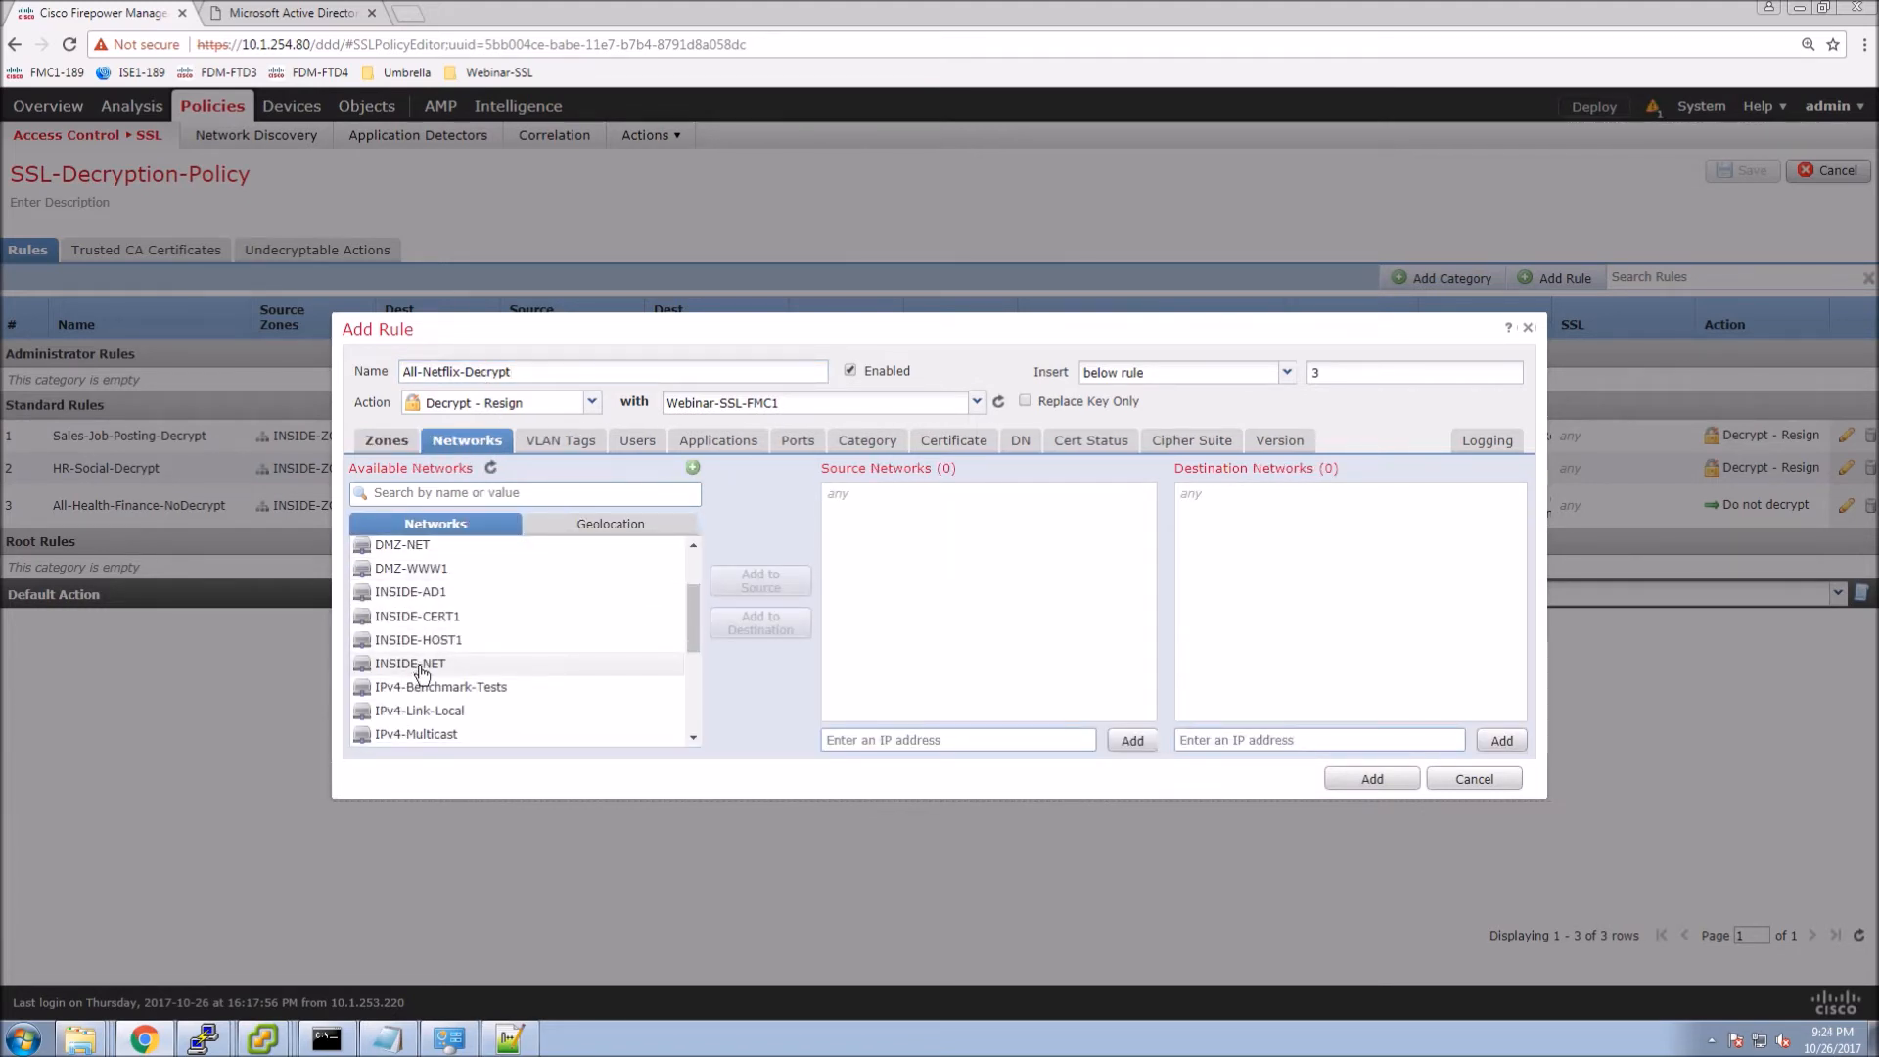
pyautogui.click(415, 669)
pyautogui.click(765, 582)
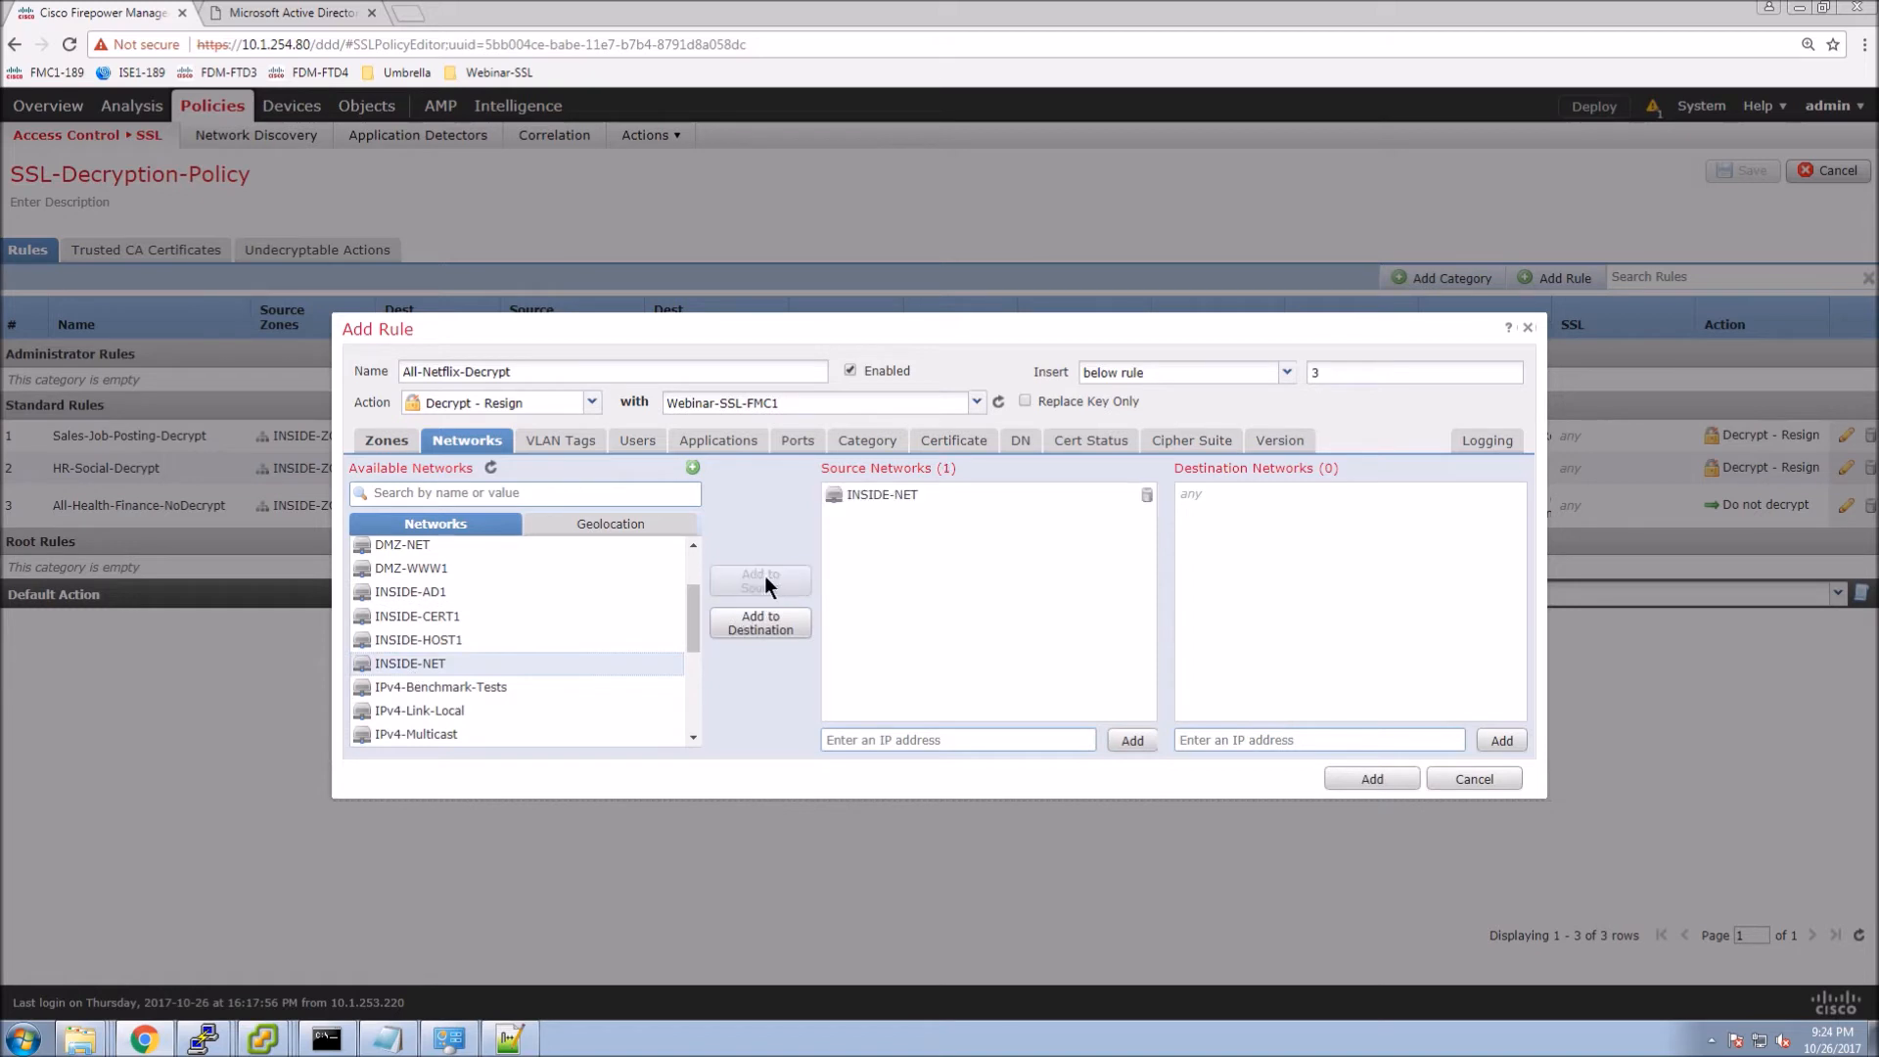
pyautogui.click(710, 442)
pyautogui.click(739, 493)
pyautogui.write('netflix')
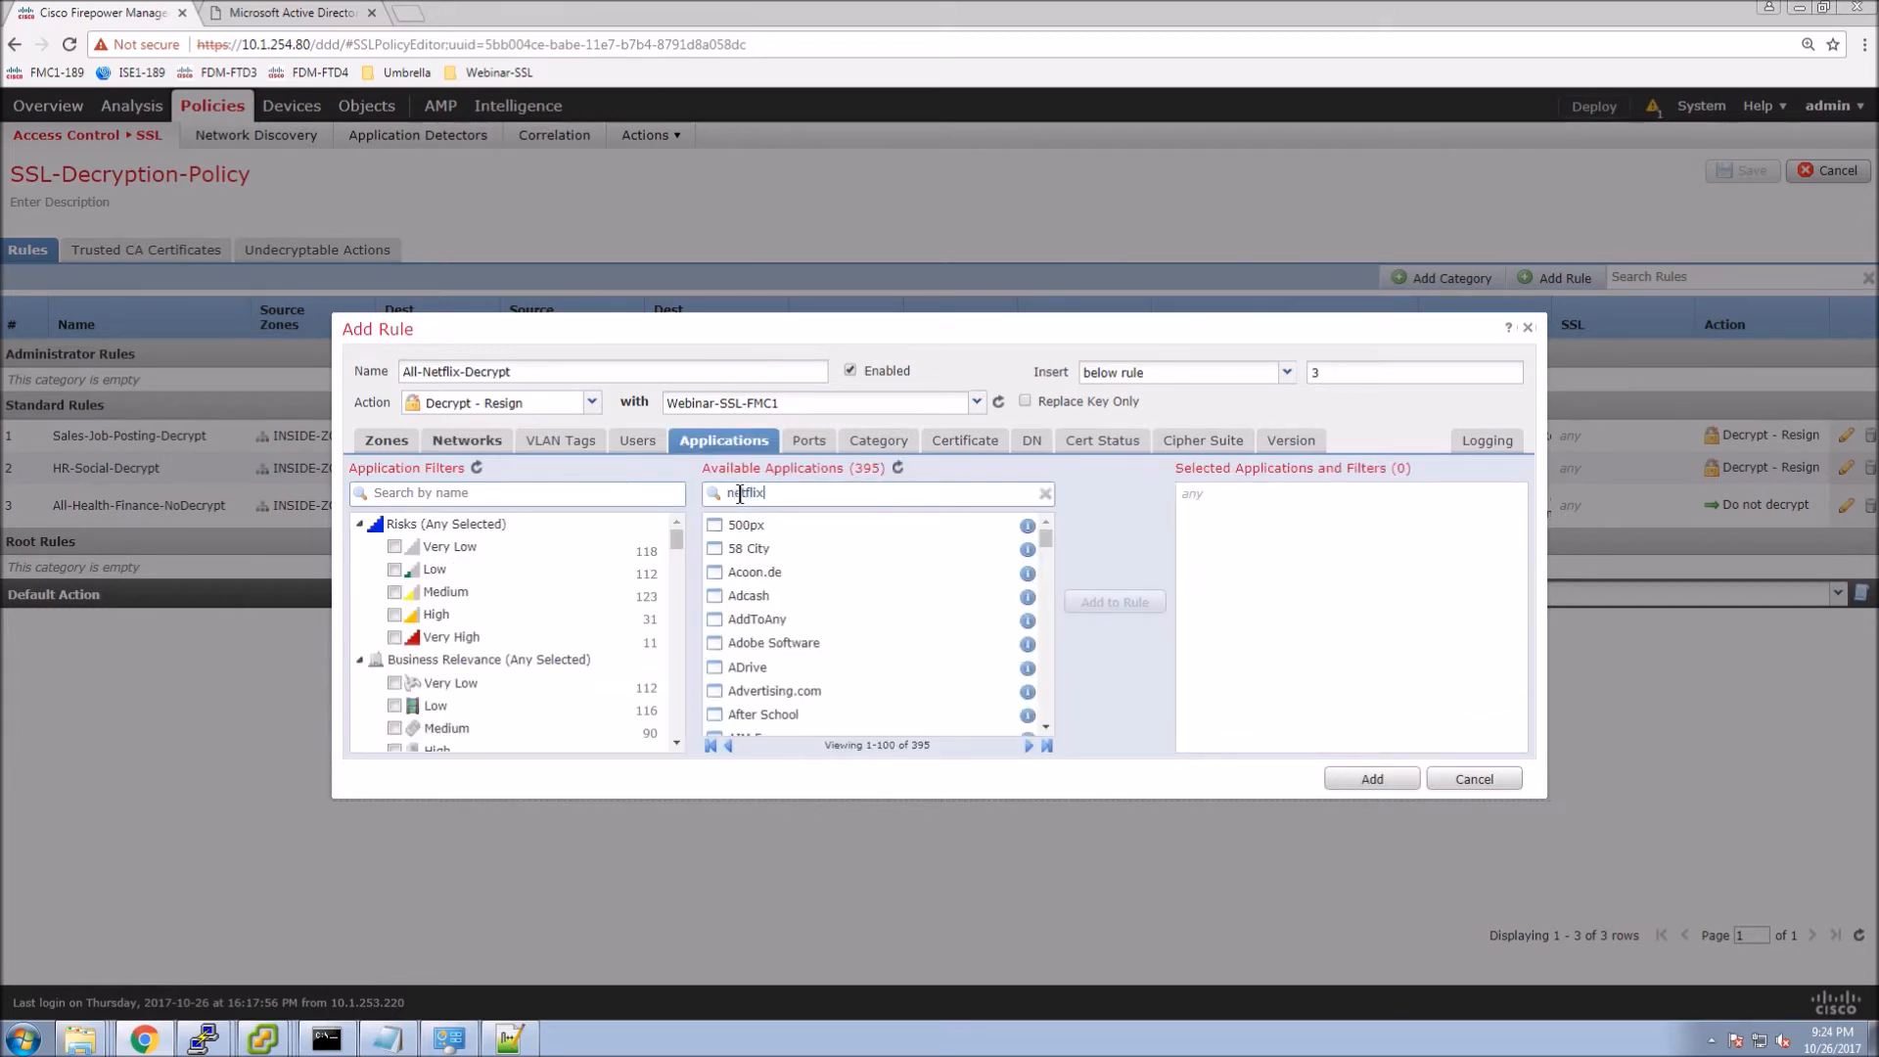
pyautogui.click(773, 550)
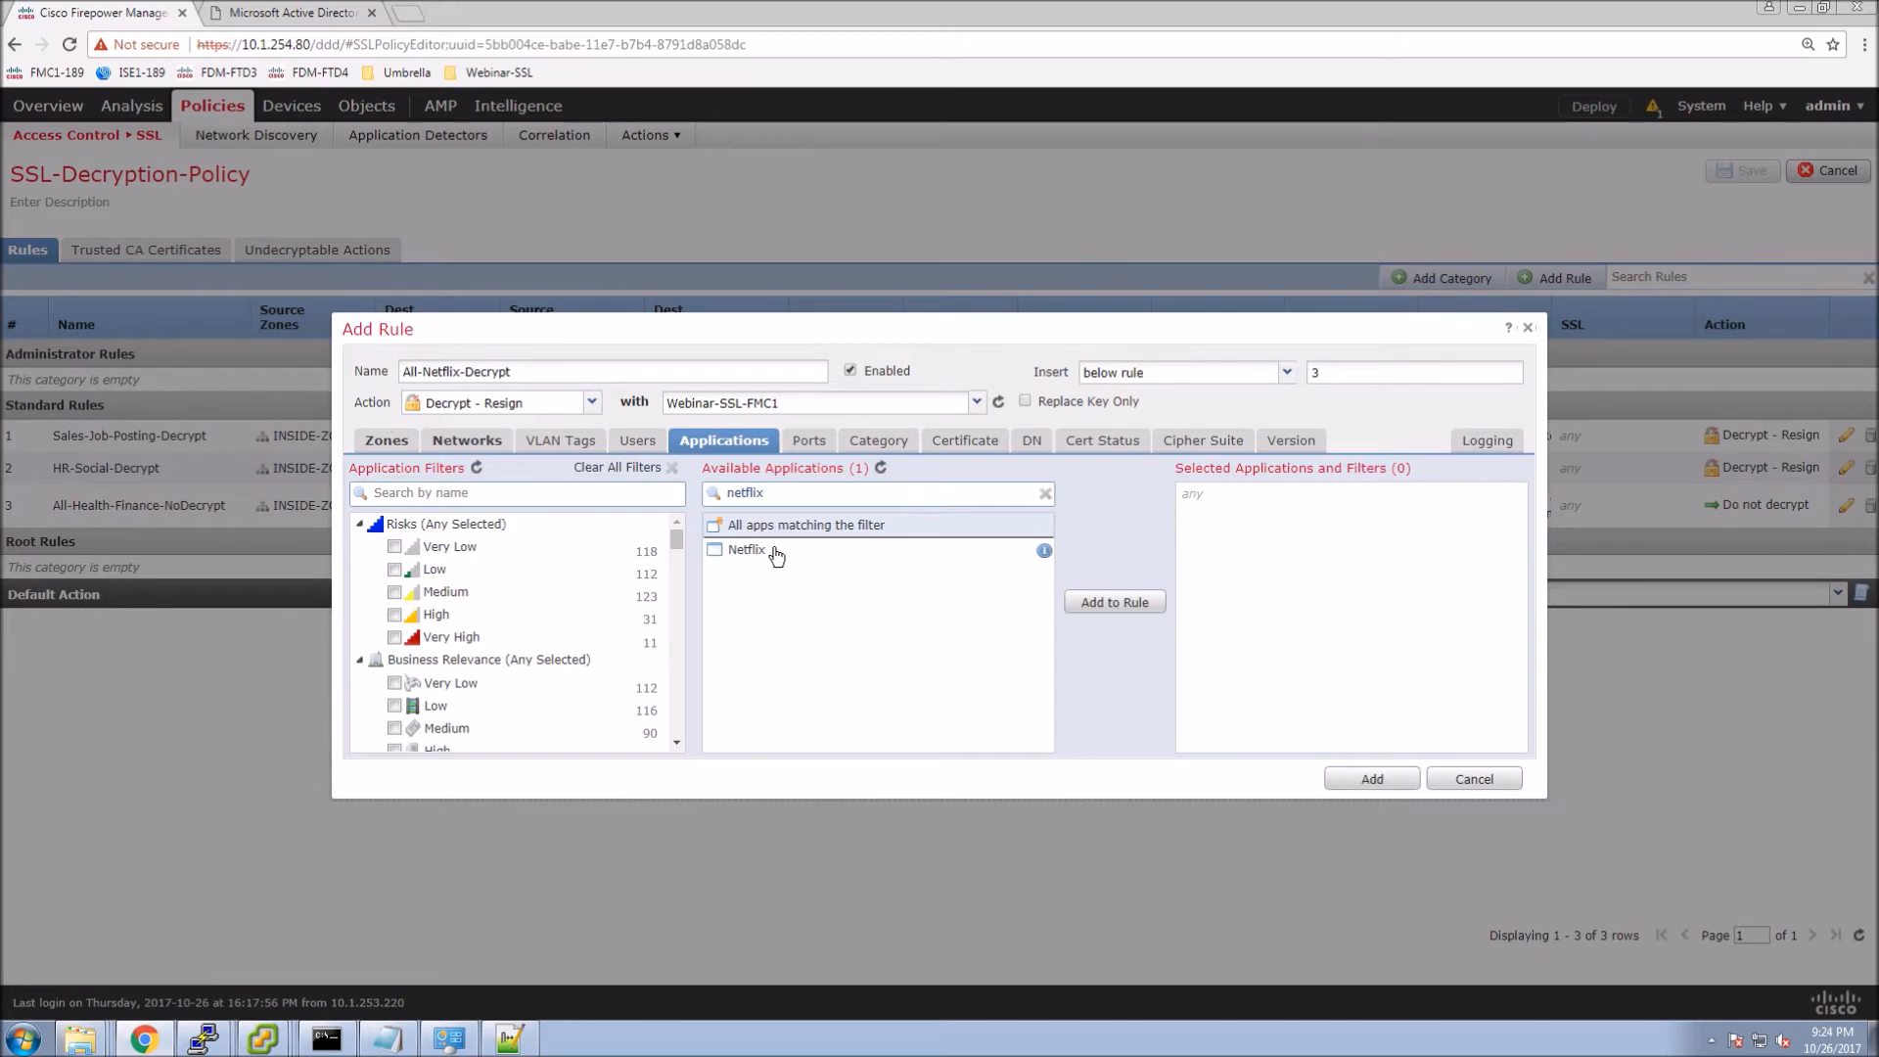
pyautogui.click(1111, 606)
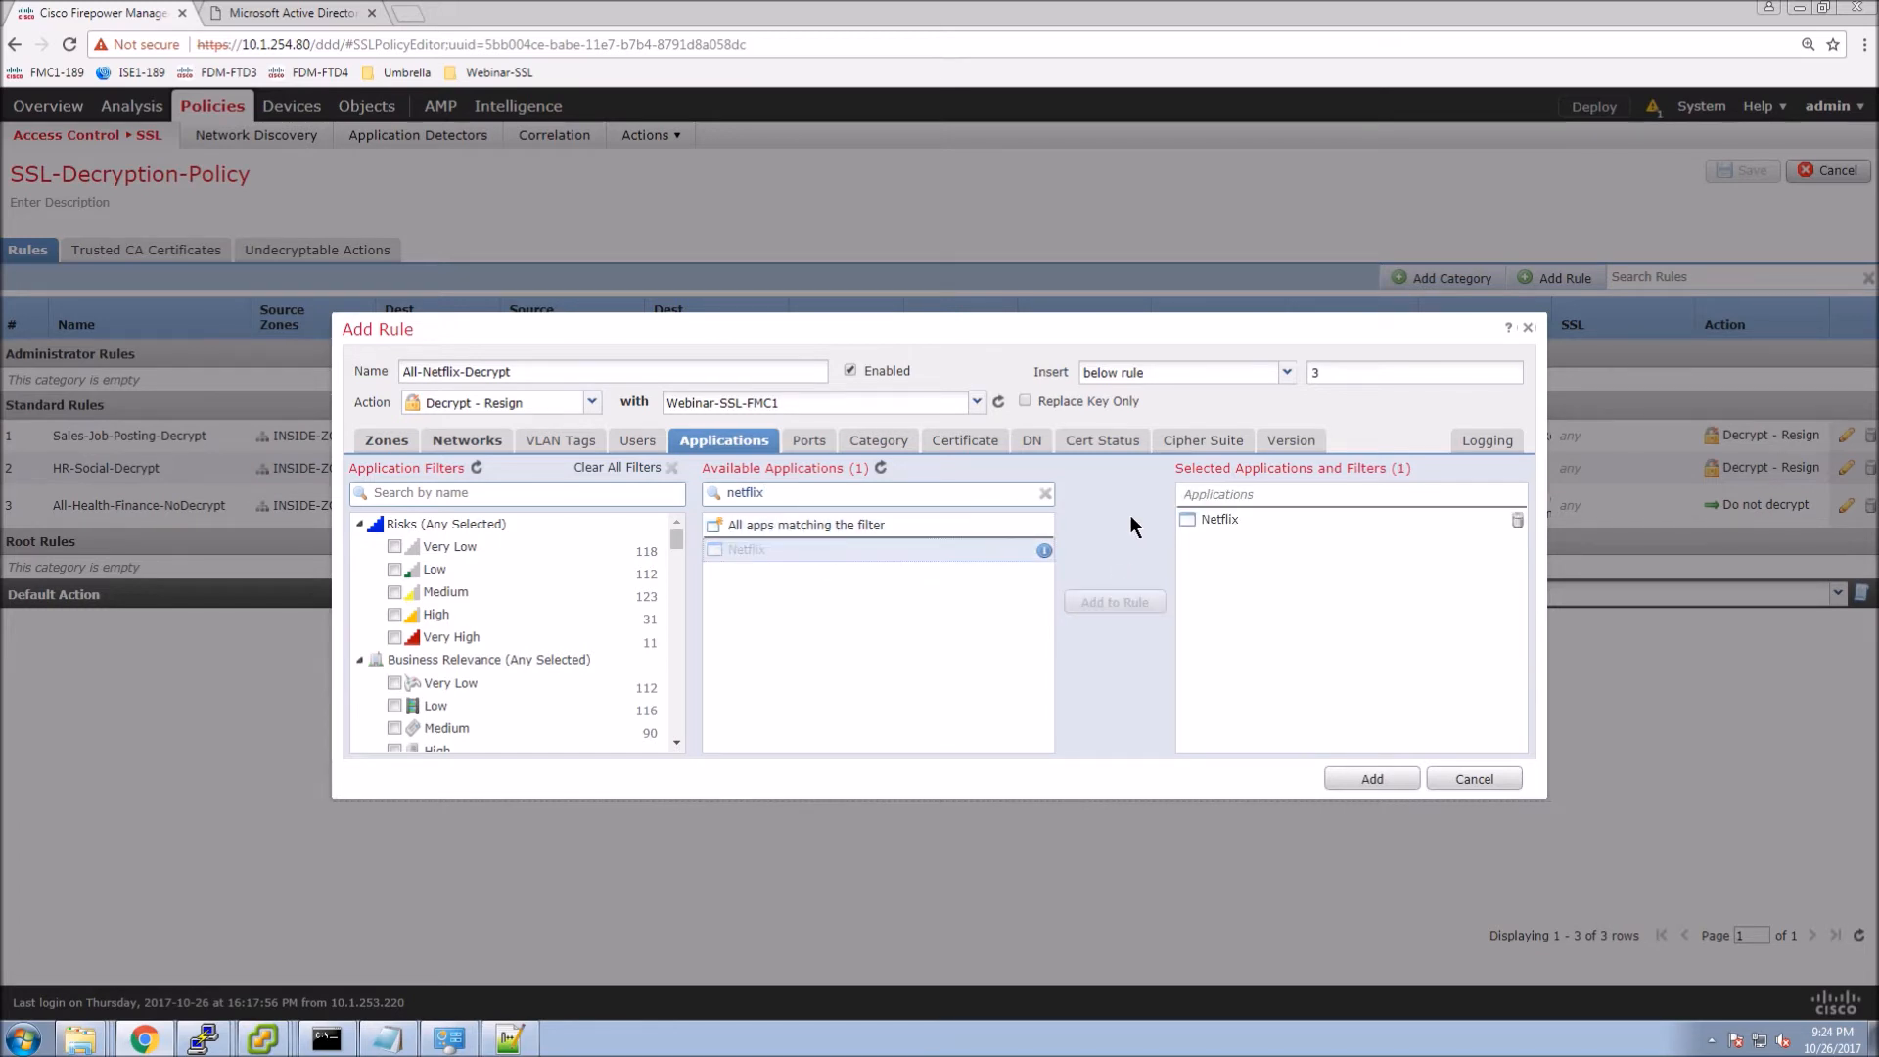
# Enable Log at End of Connection and add the All-Netflix-Decrypt rule.
pyautogui.click(1486, 443)
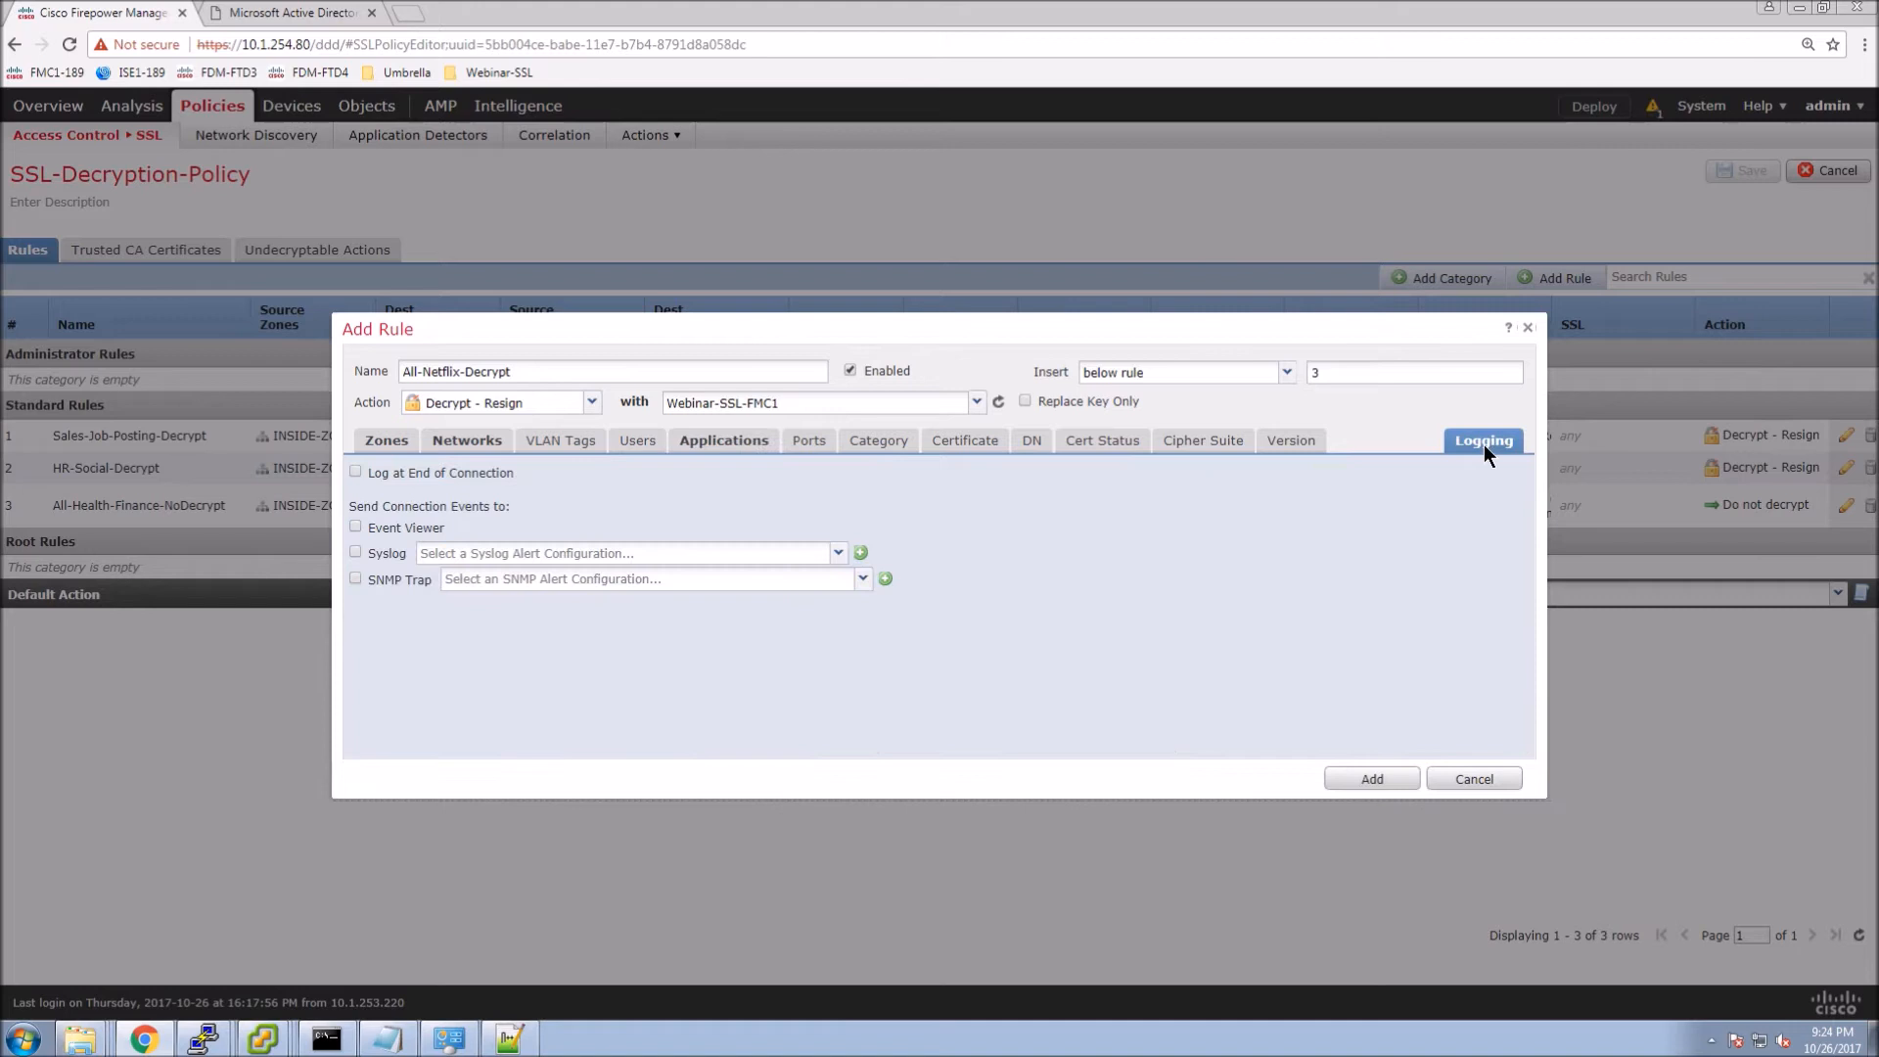
pyautogui.click(356, 474)
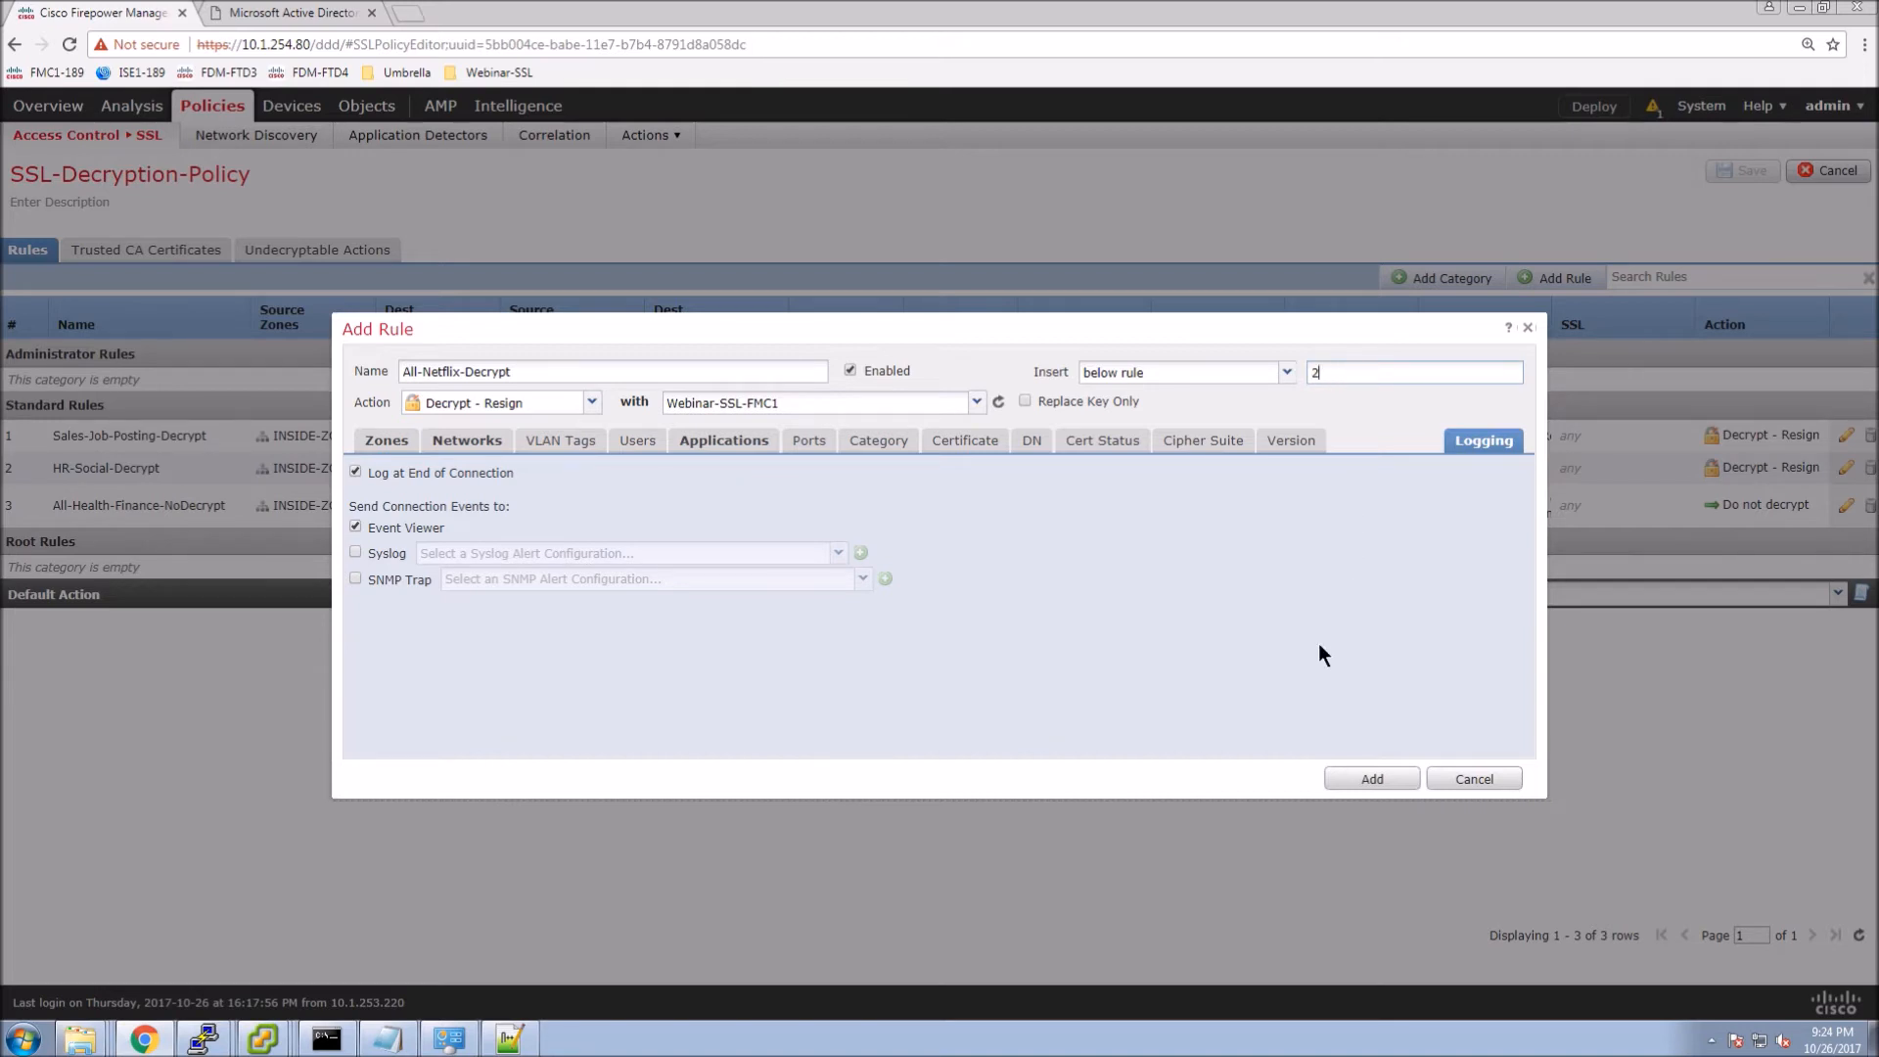
pyautogui.click(1371, 781)
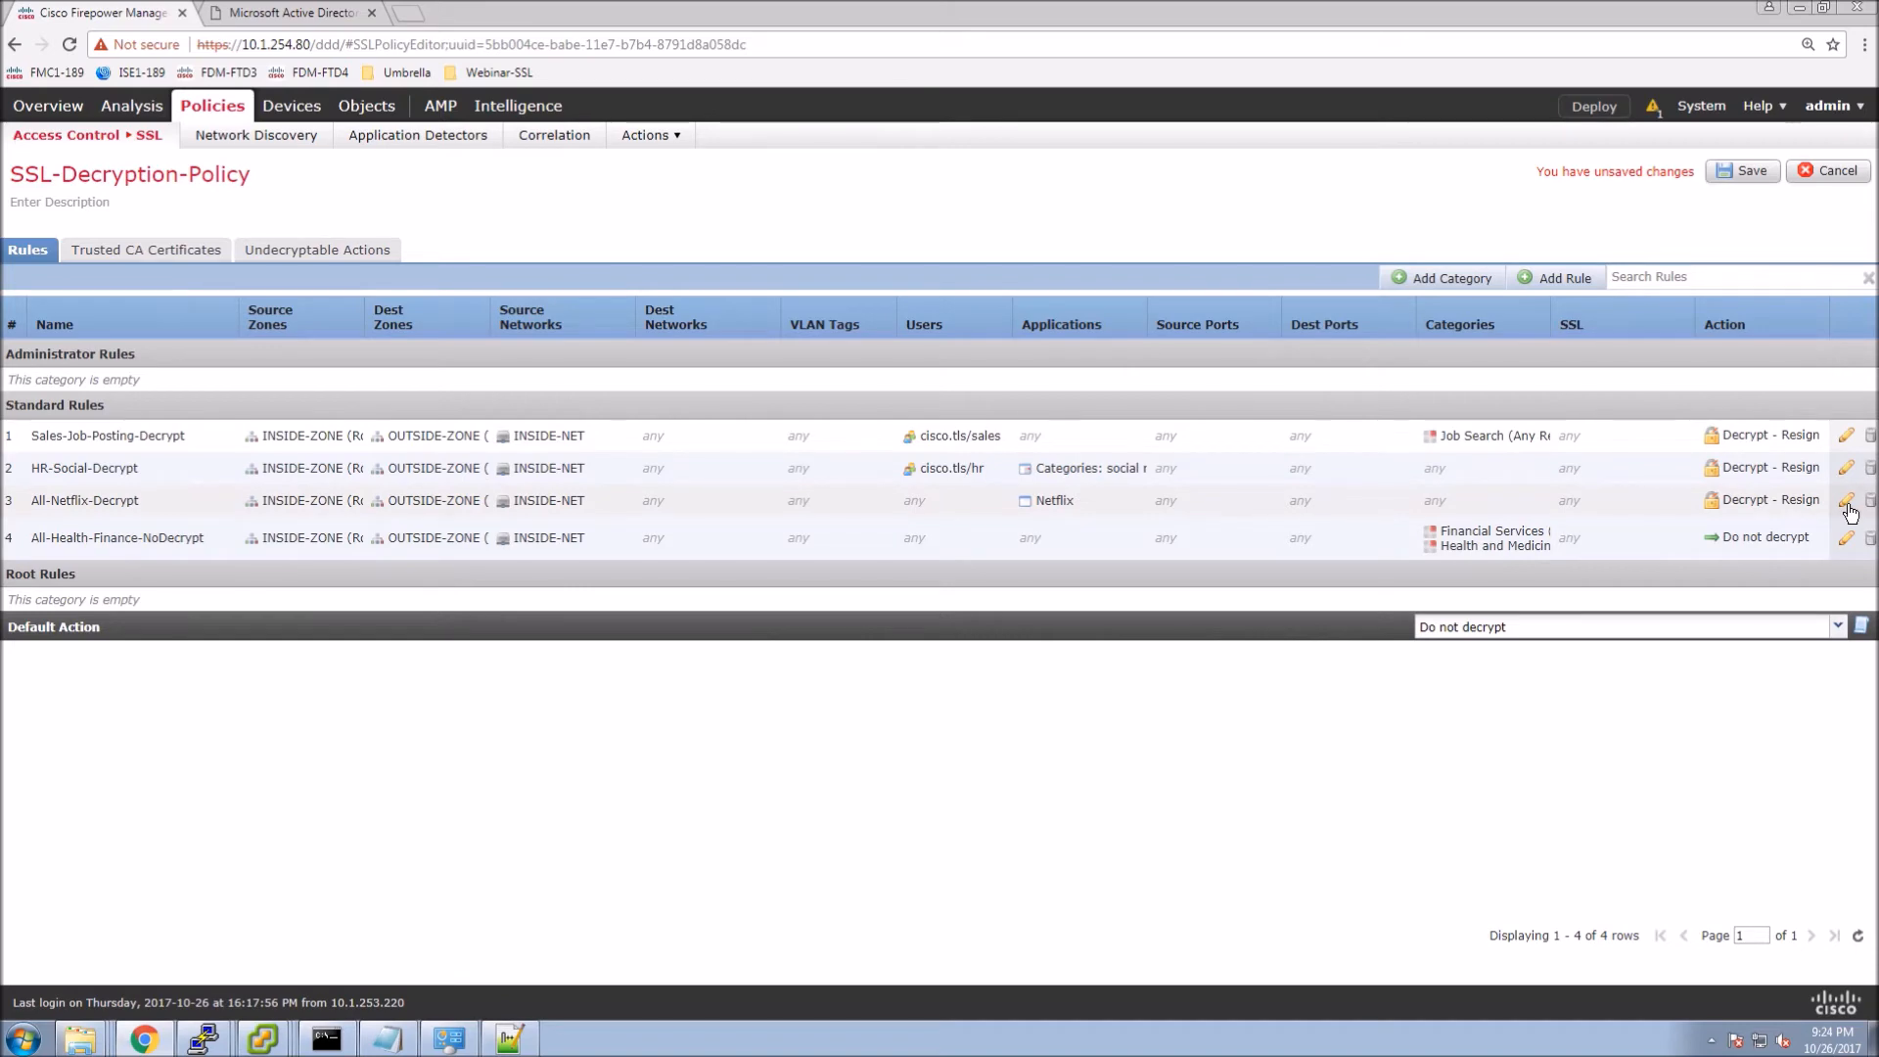
# Save SSL-Decryption-Policy and deploy the pending policies to Webinar-SSL-FTD1.
pyautogui.click(1735, 168)
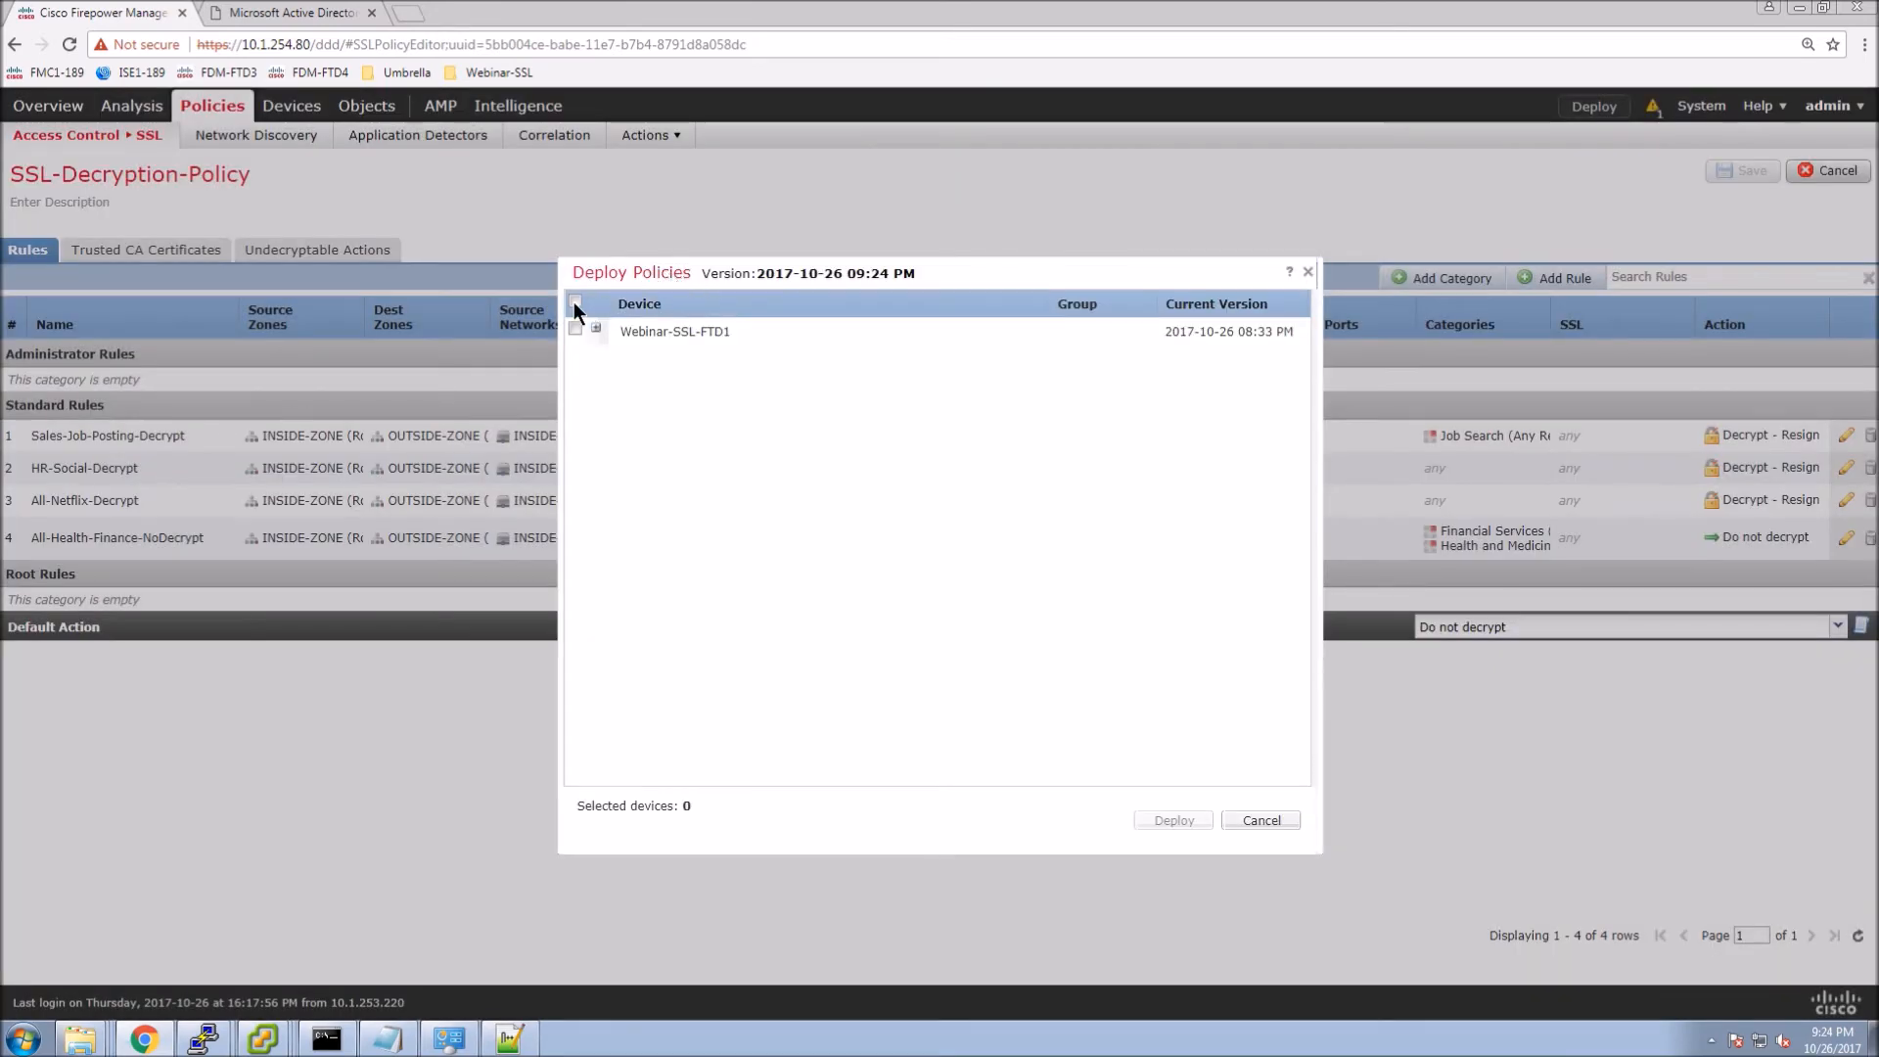
pyautogui.click(576, 329)
pyautogui.click(595, 328)
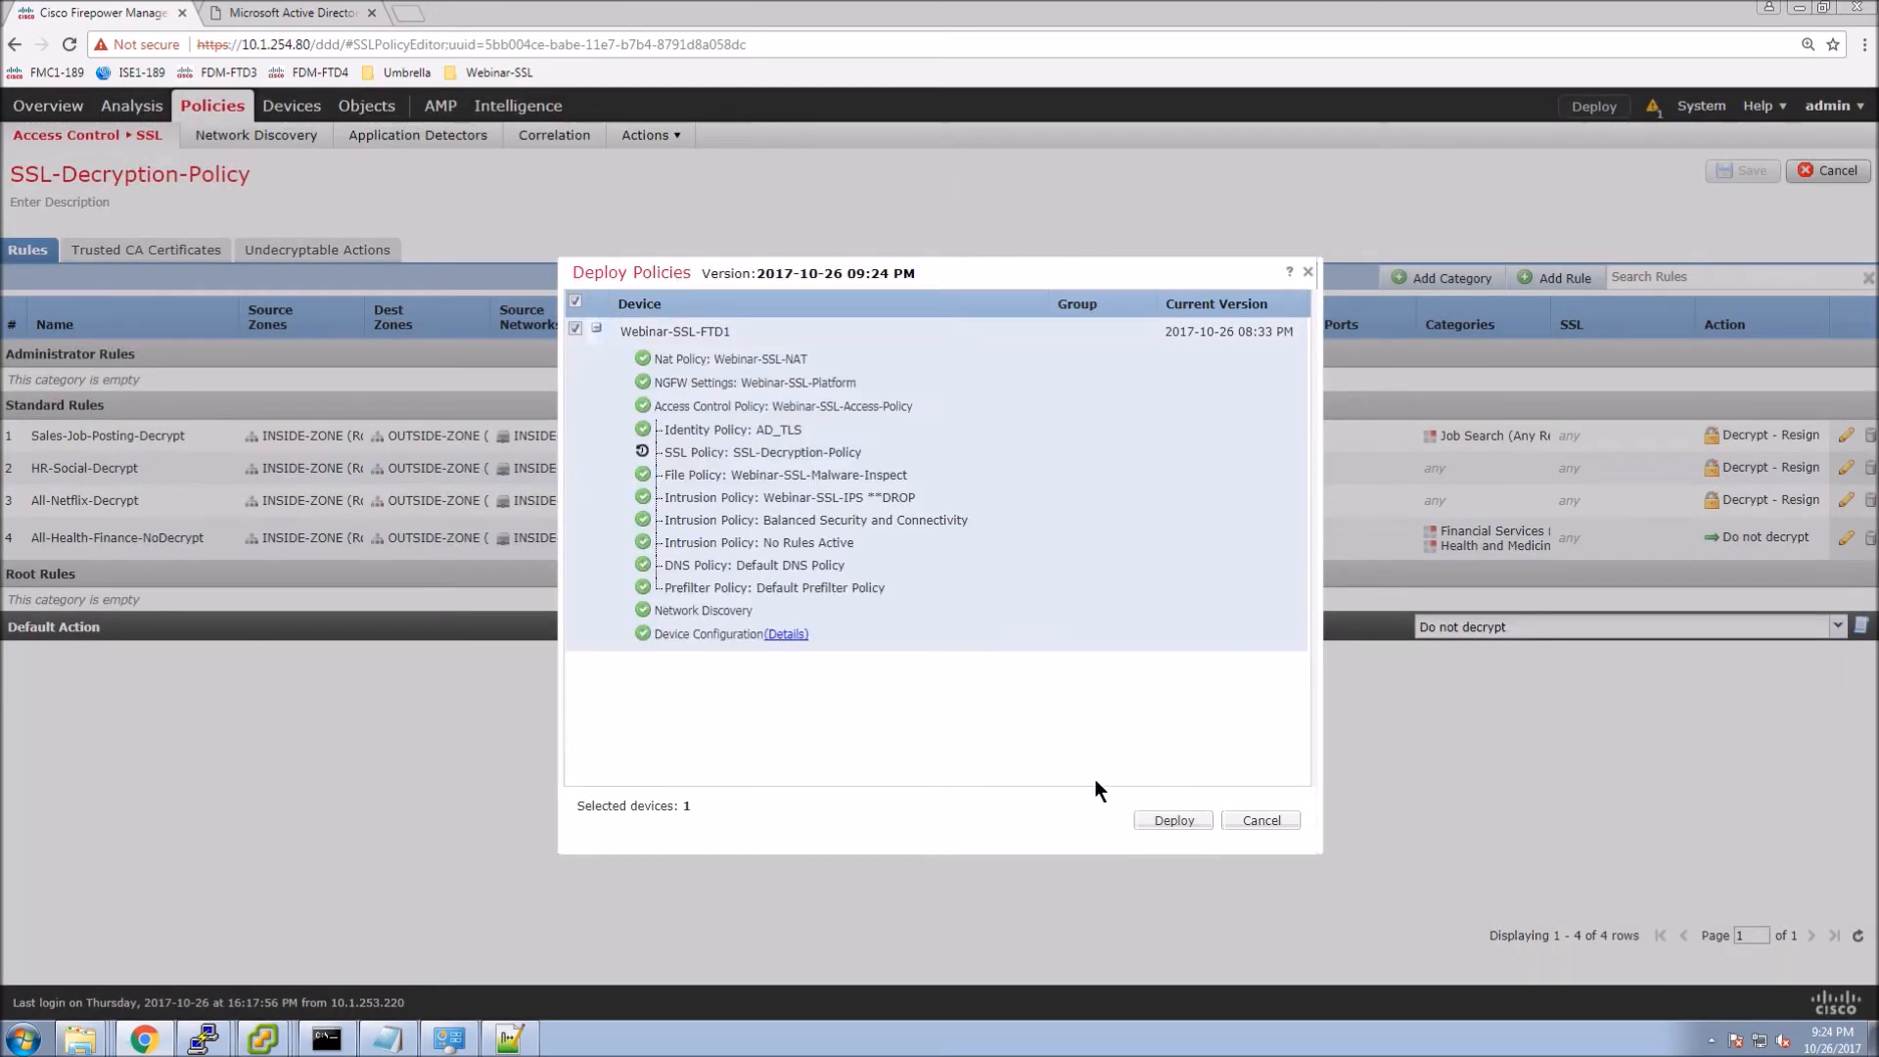
pyautogui.click(1160, 819)
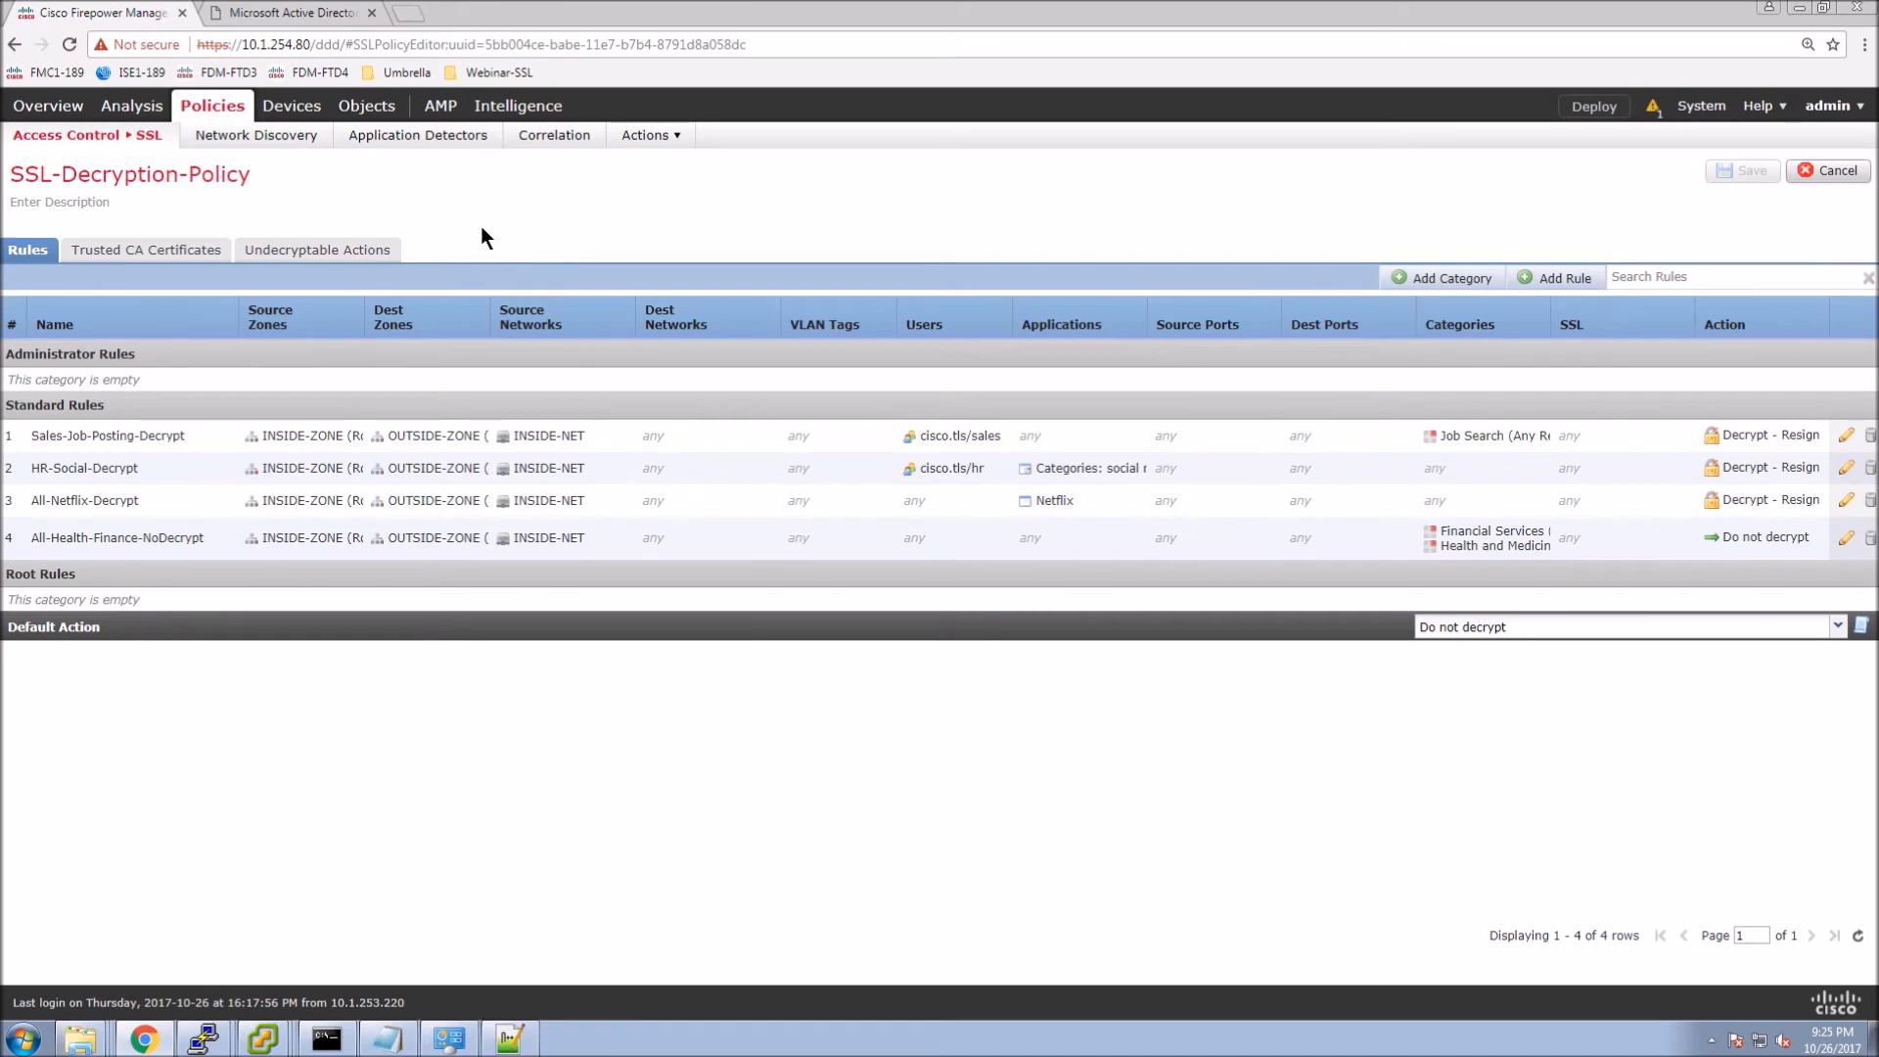
# Open Connection Events, then load netflix.ca in Chrome on the Inside-Host1 VM.
pyautogui.moveTo(132, 108)
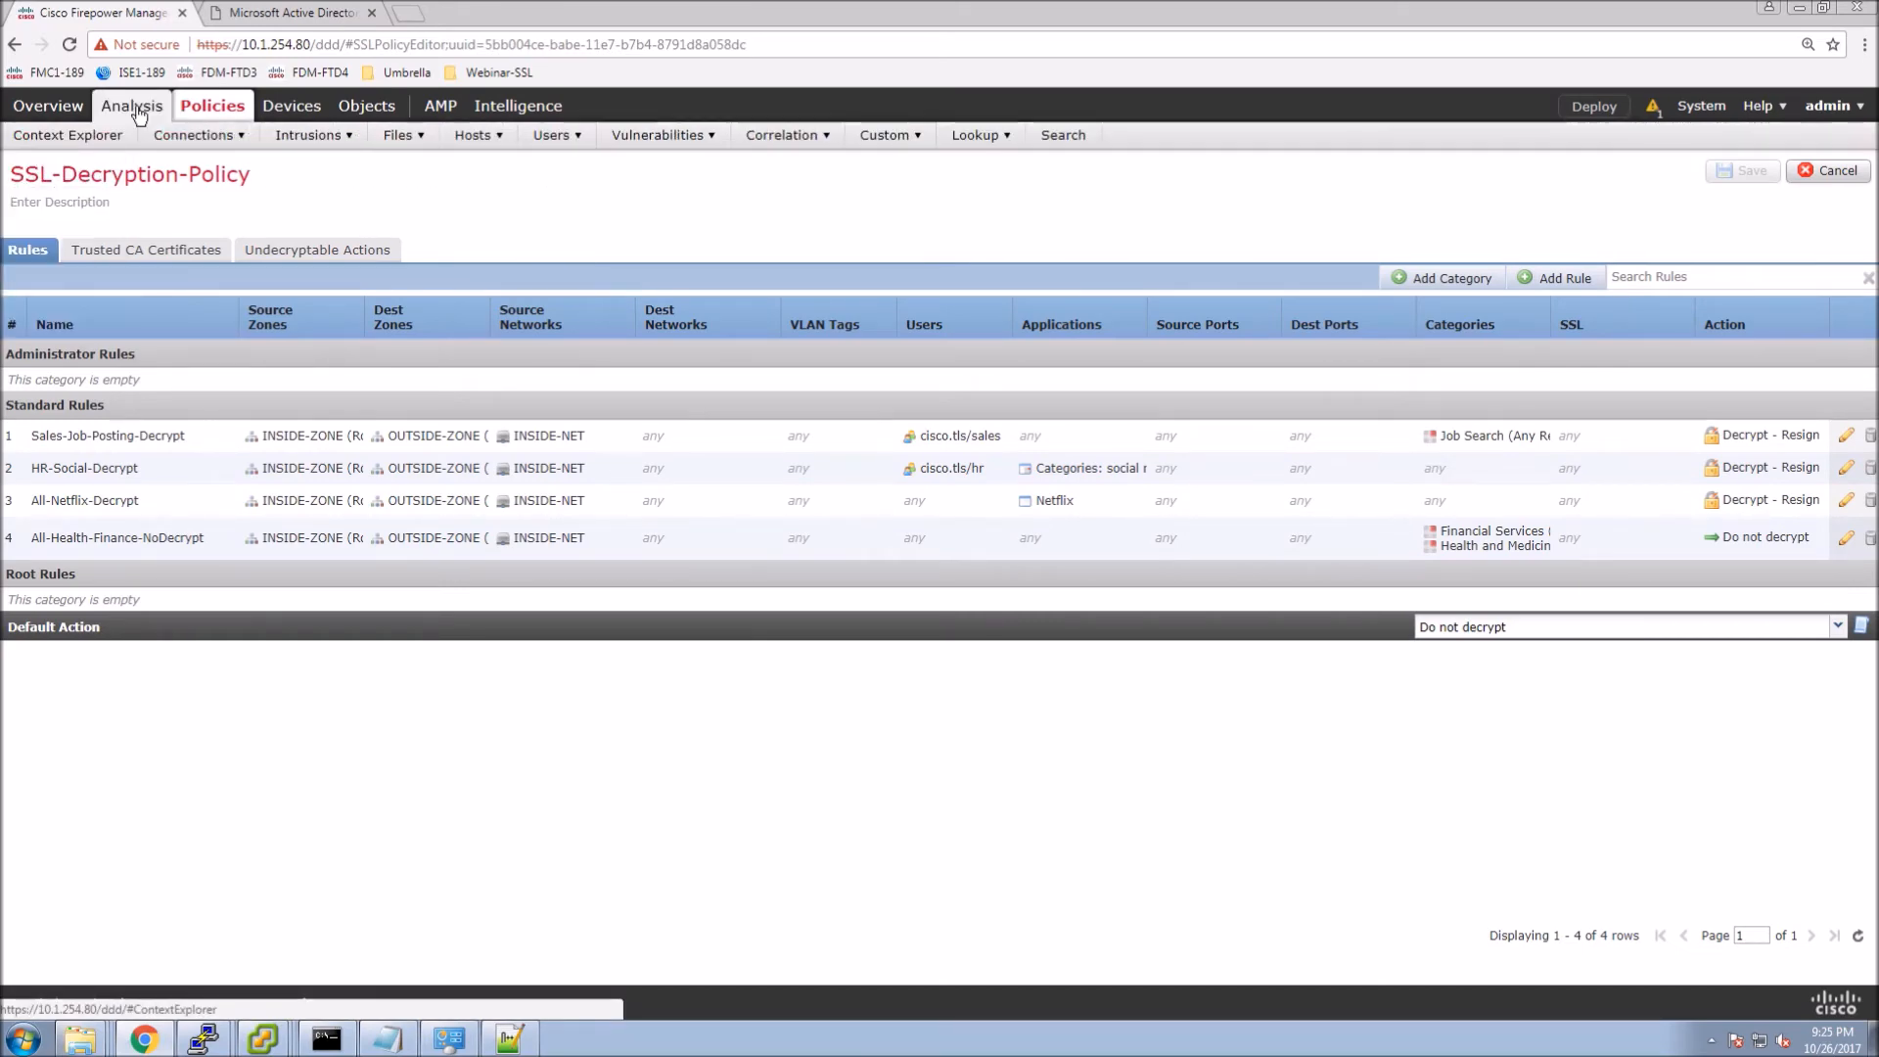
pyautogui.click(179, 166)
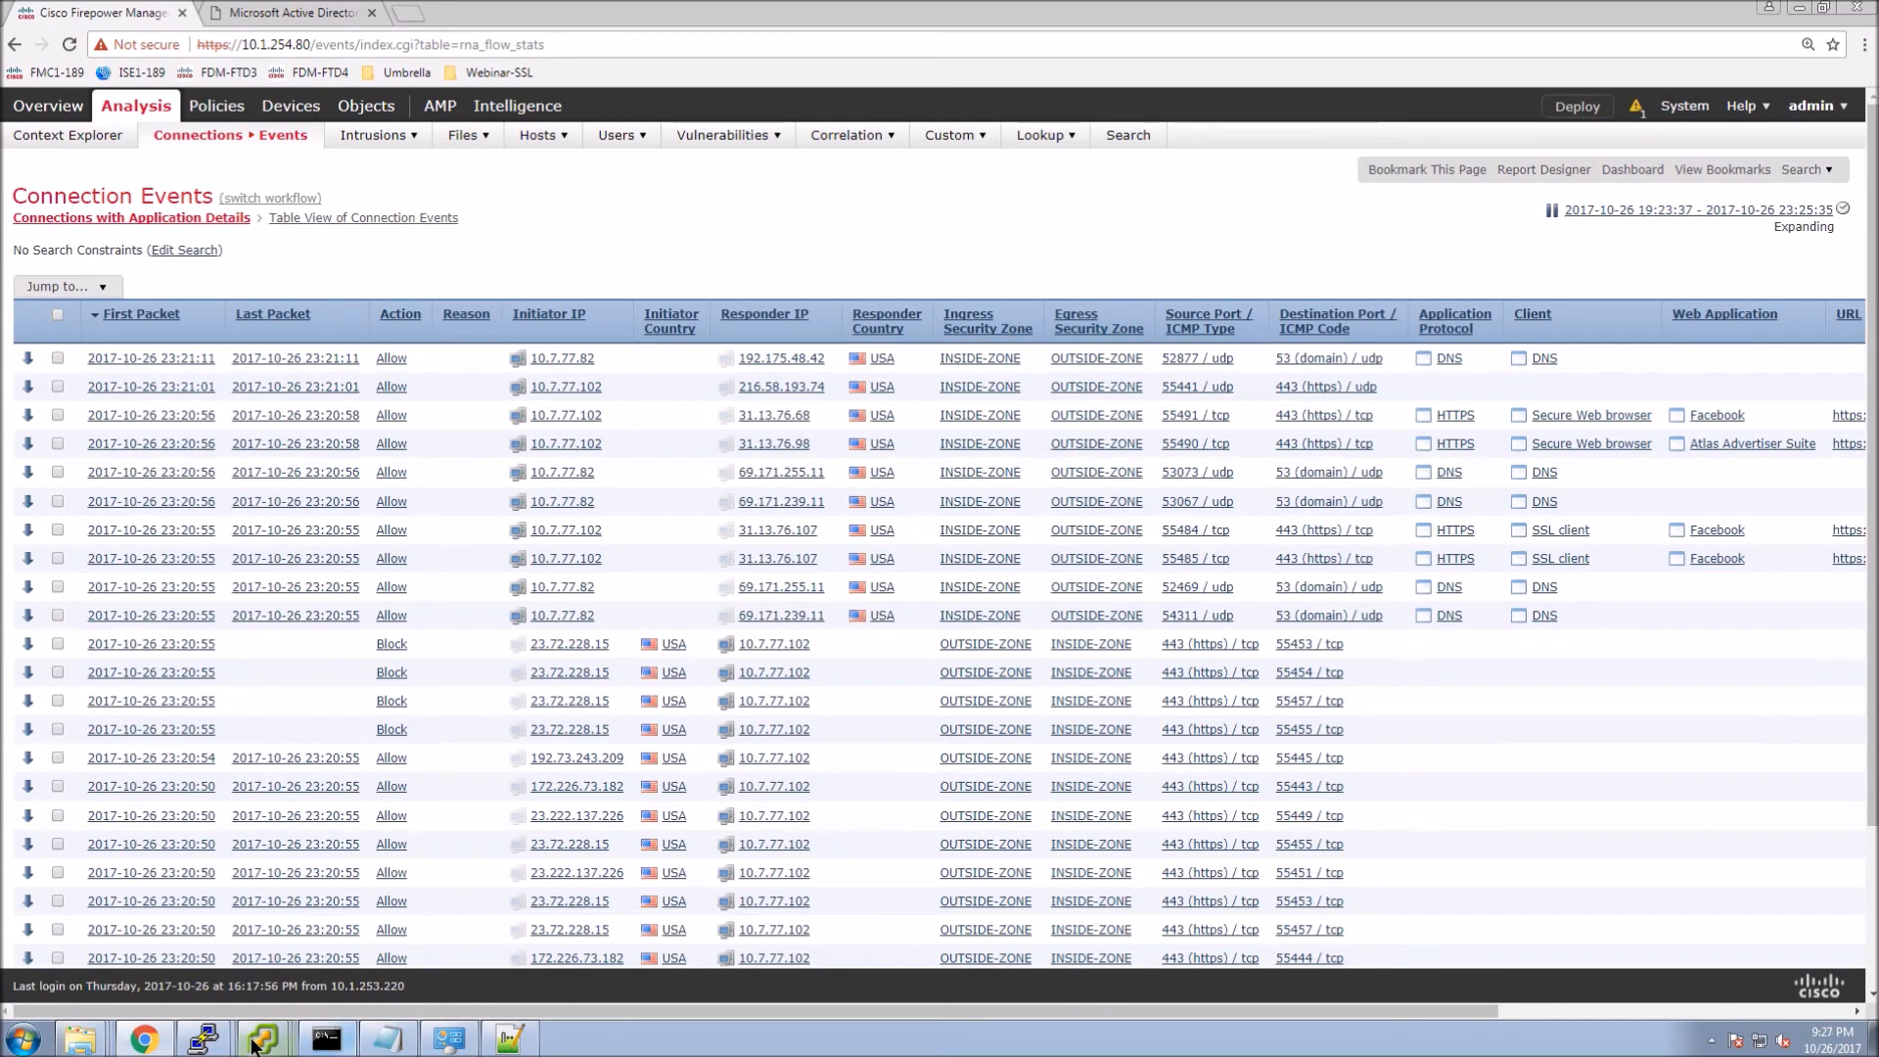
pyautogui.moveTo(255, 1043)
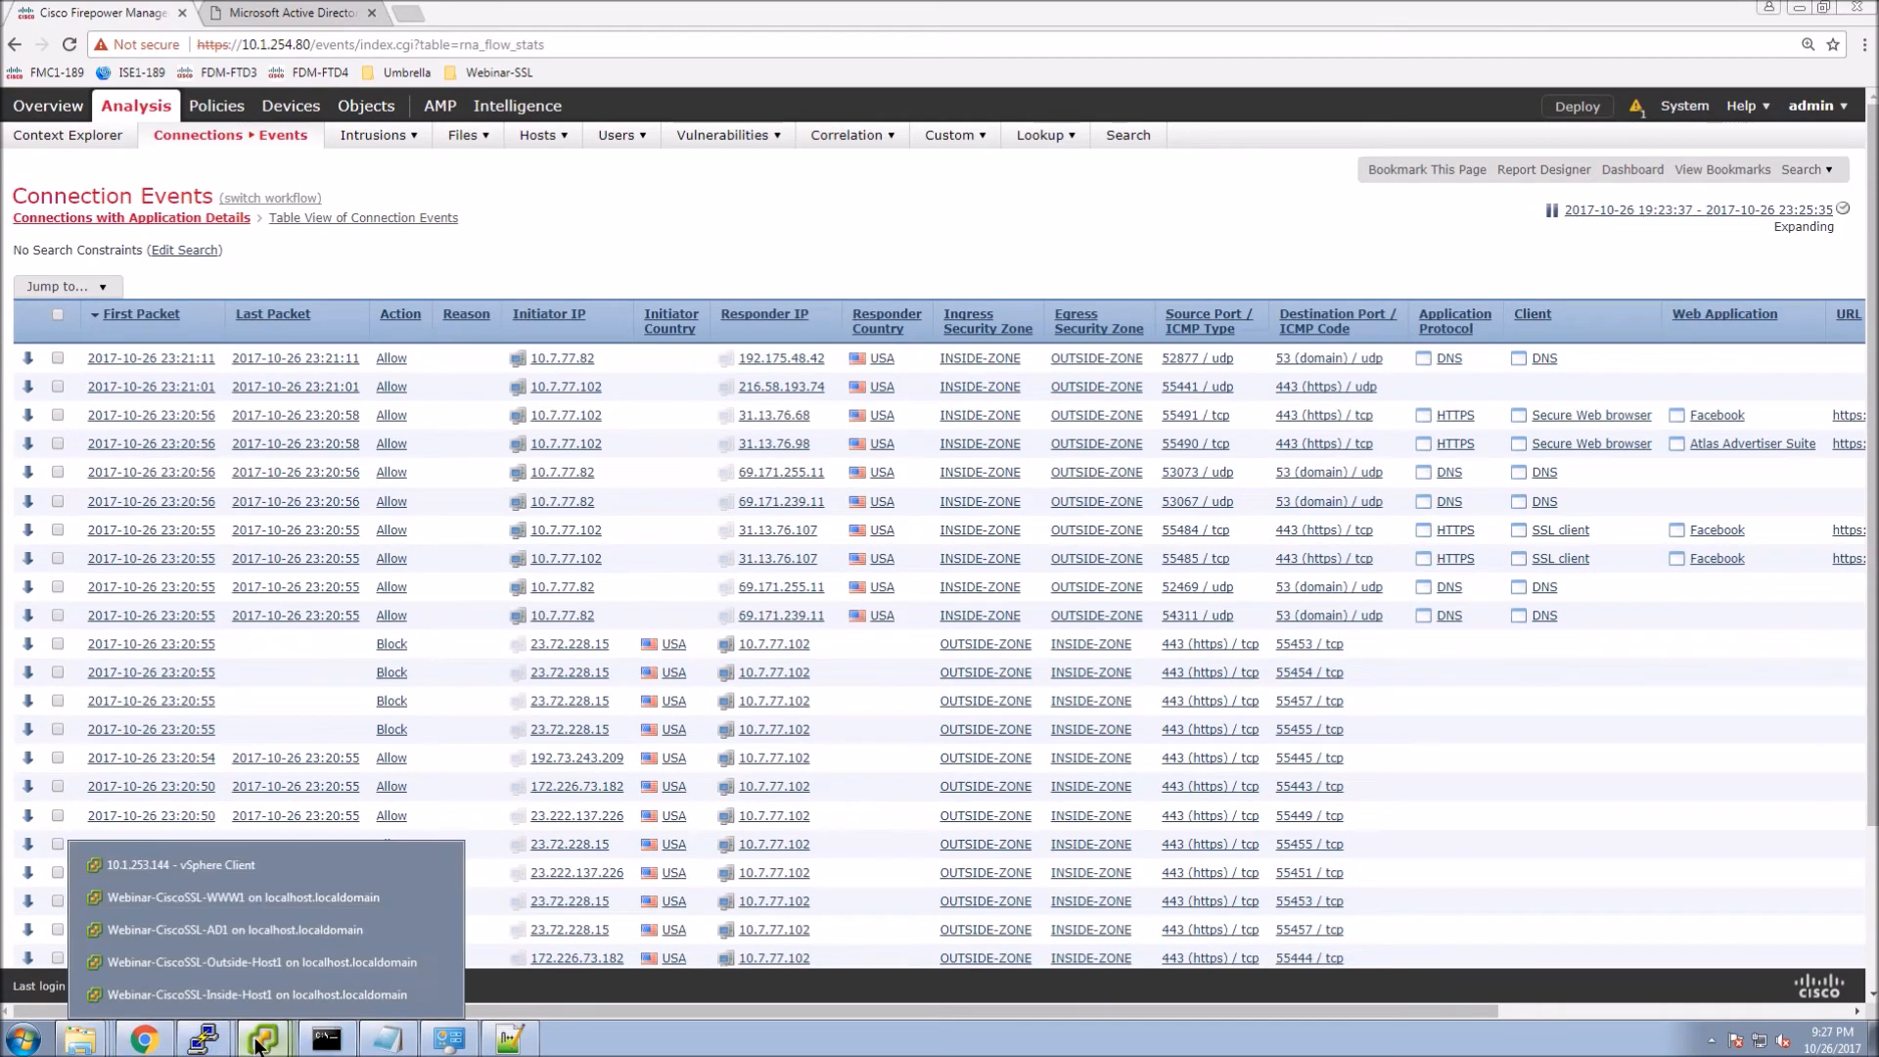
pyautogui.click(254, 996)
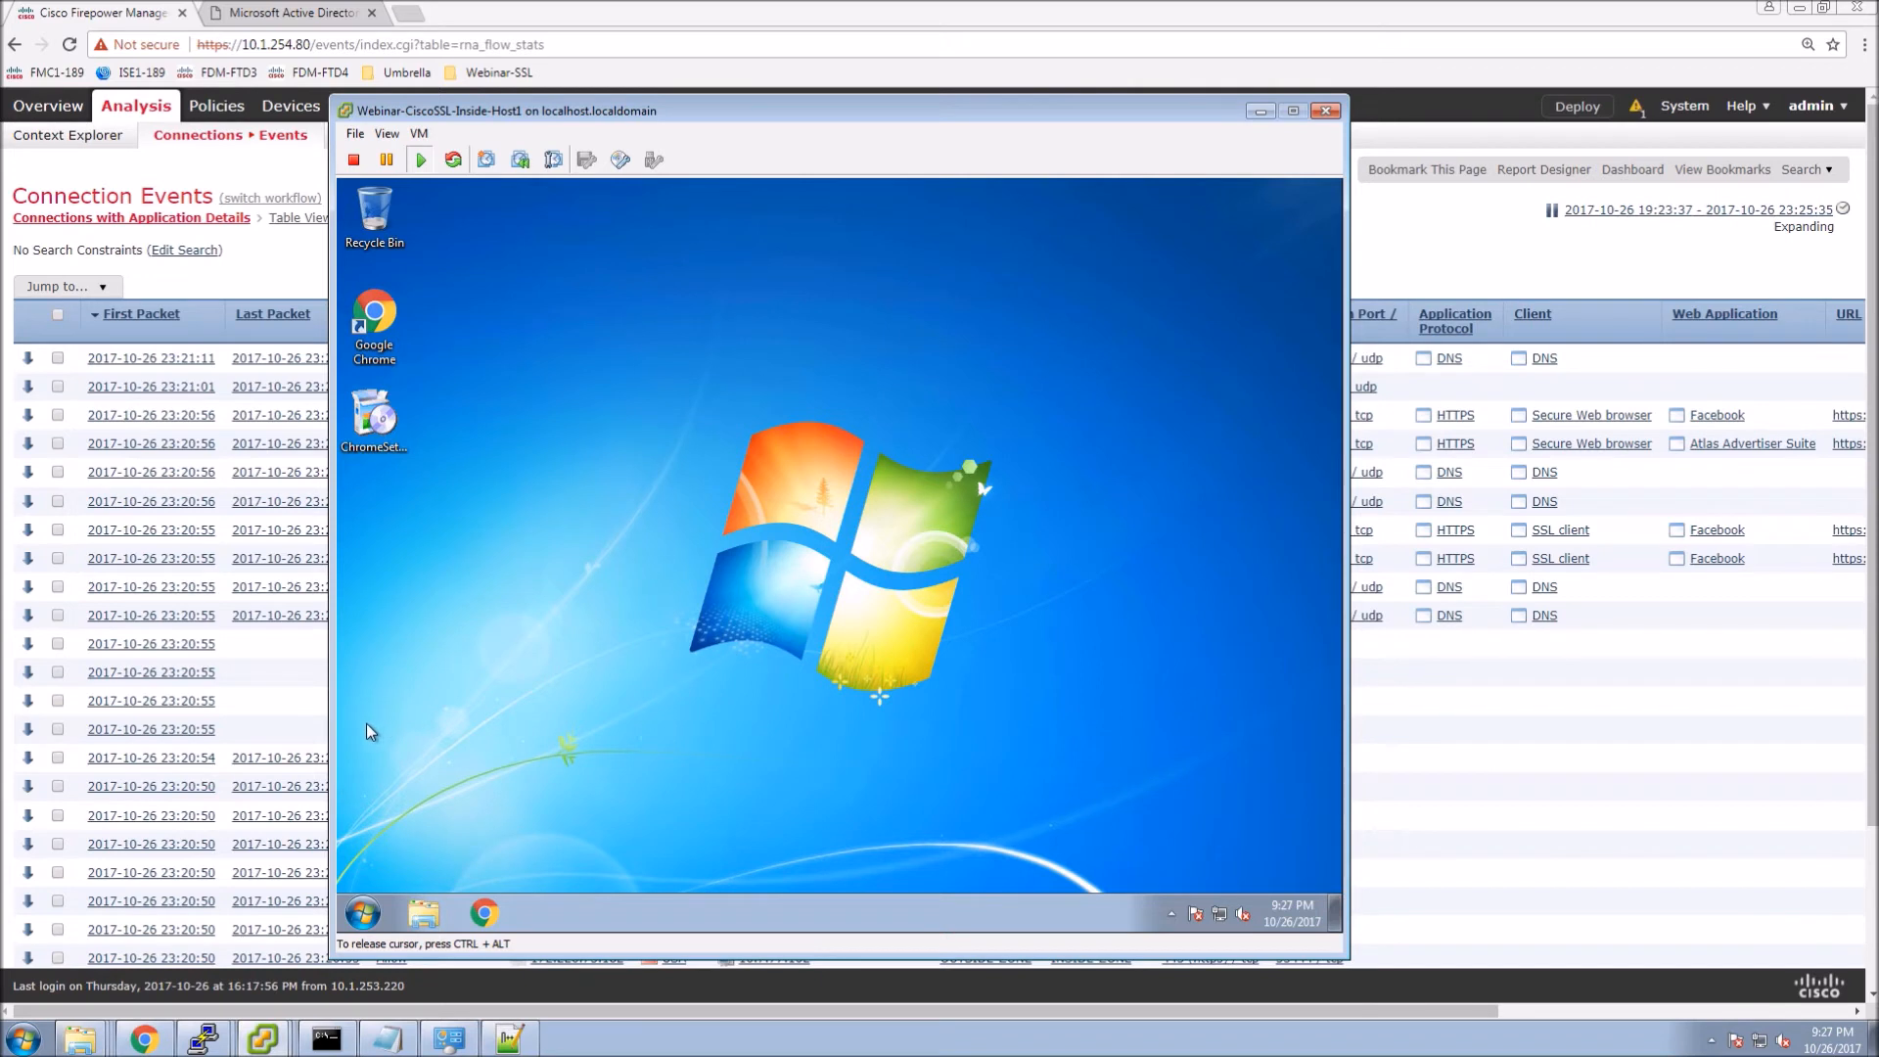
pyautogui.click(471, 915)
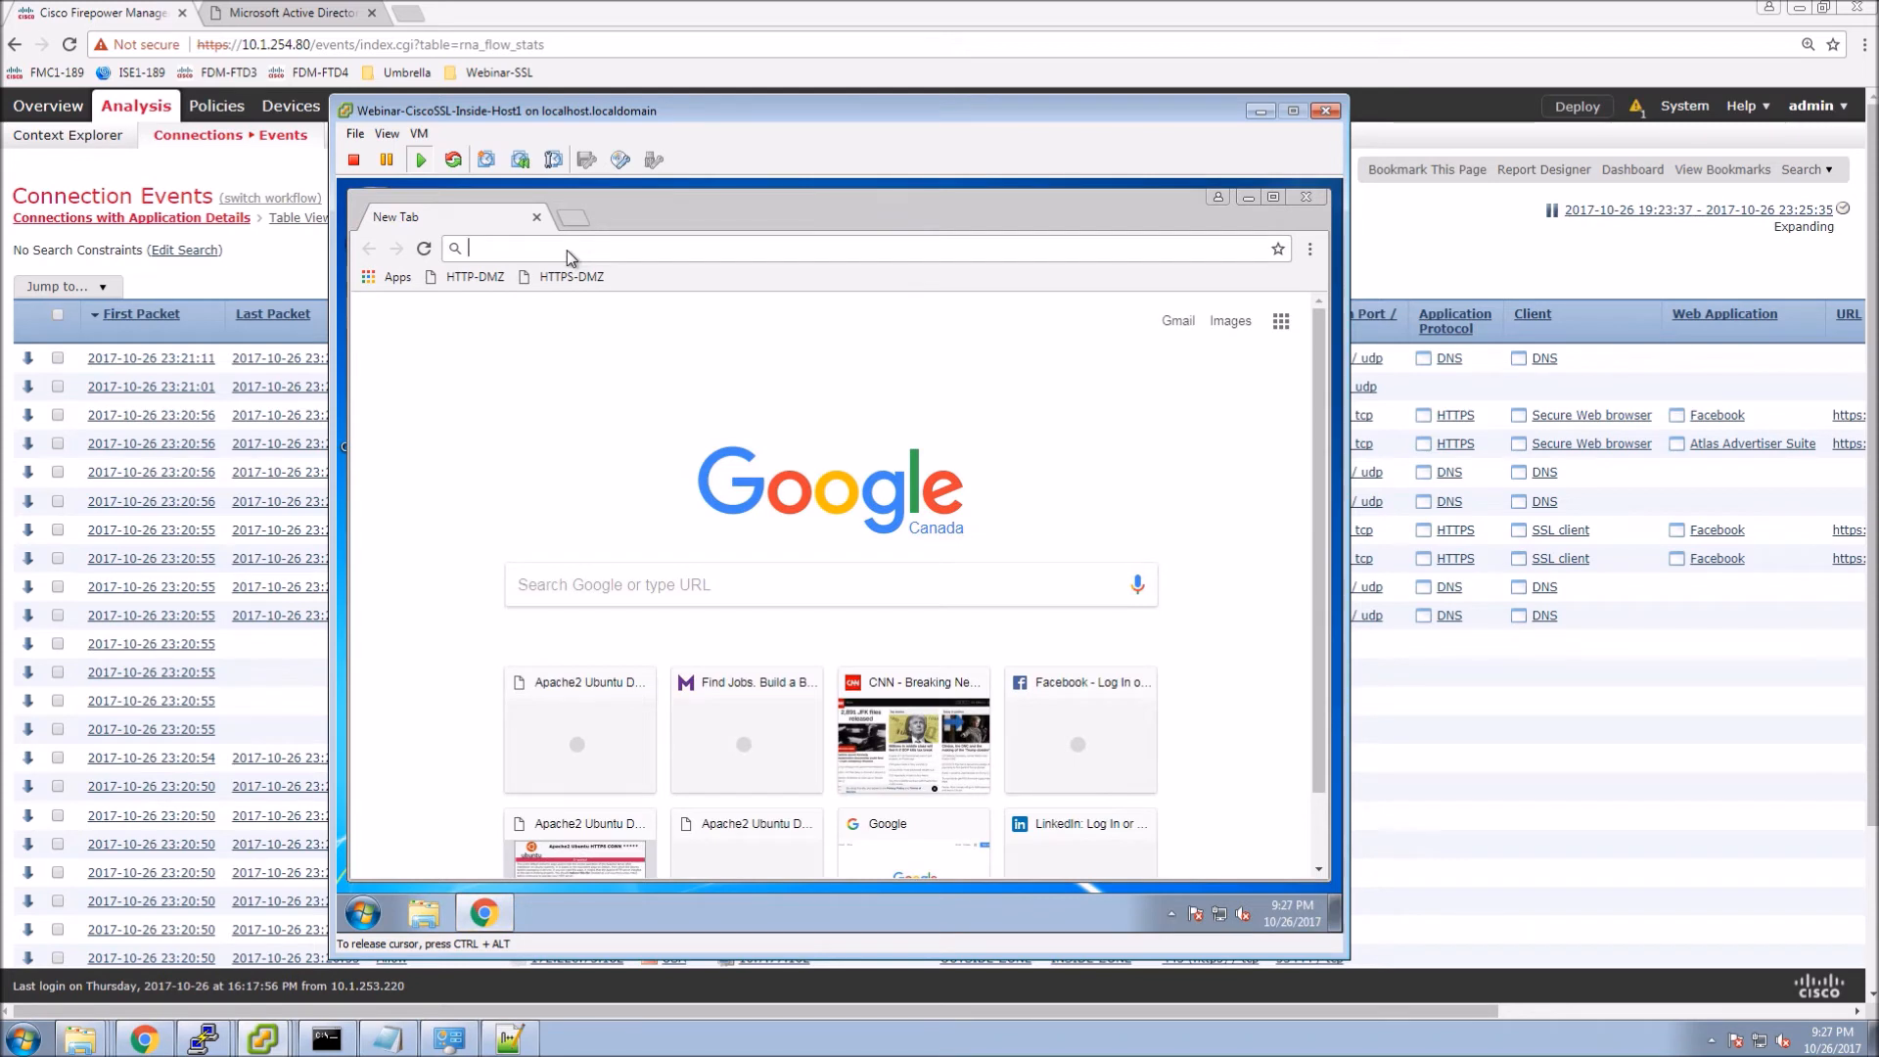
pyautogui.write('netflix')
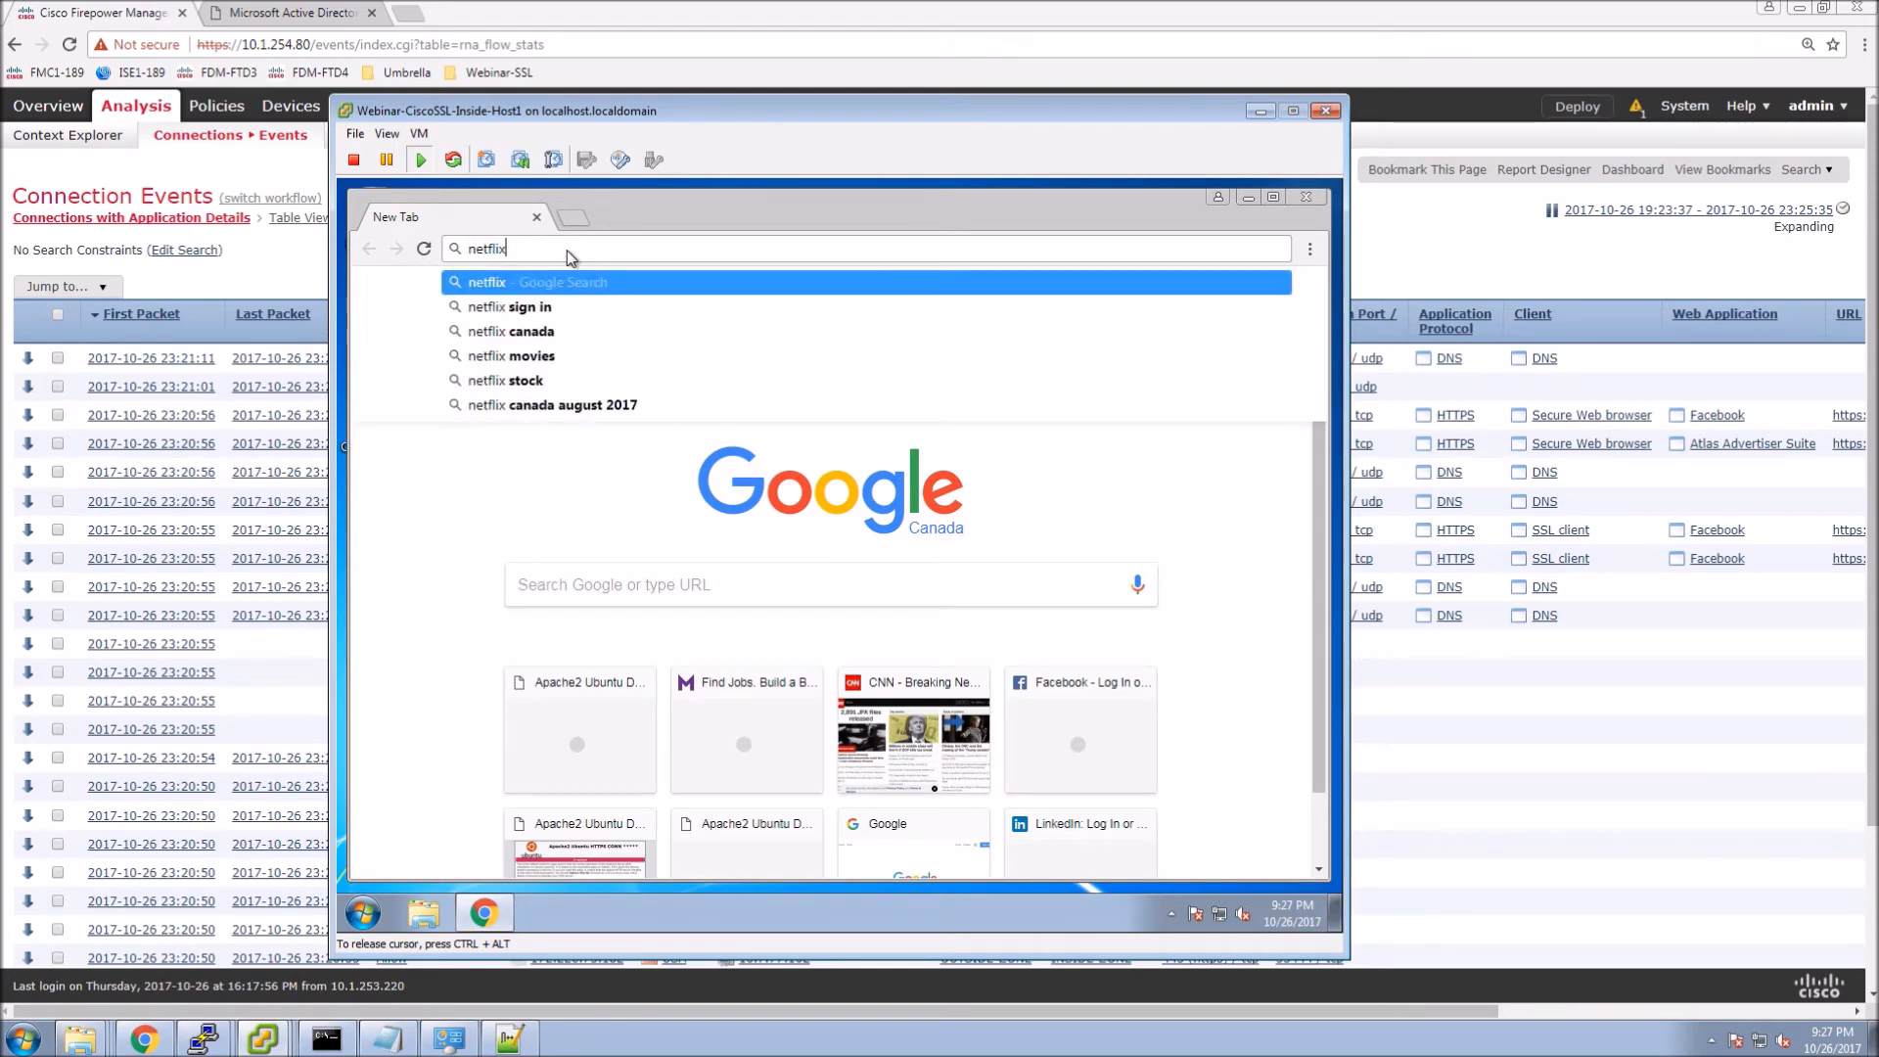
pyautogui.write('.ca')
pyautogui.press('Return')
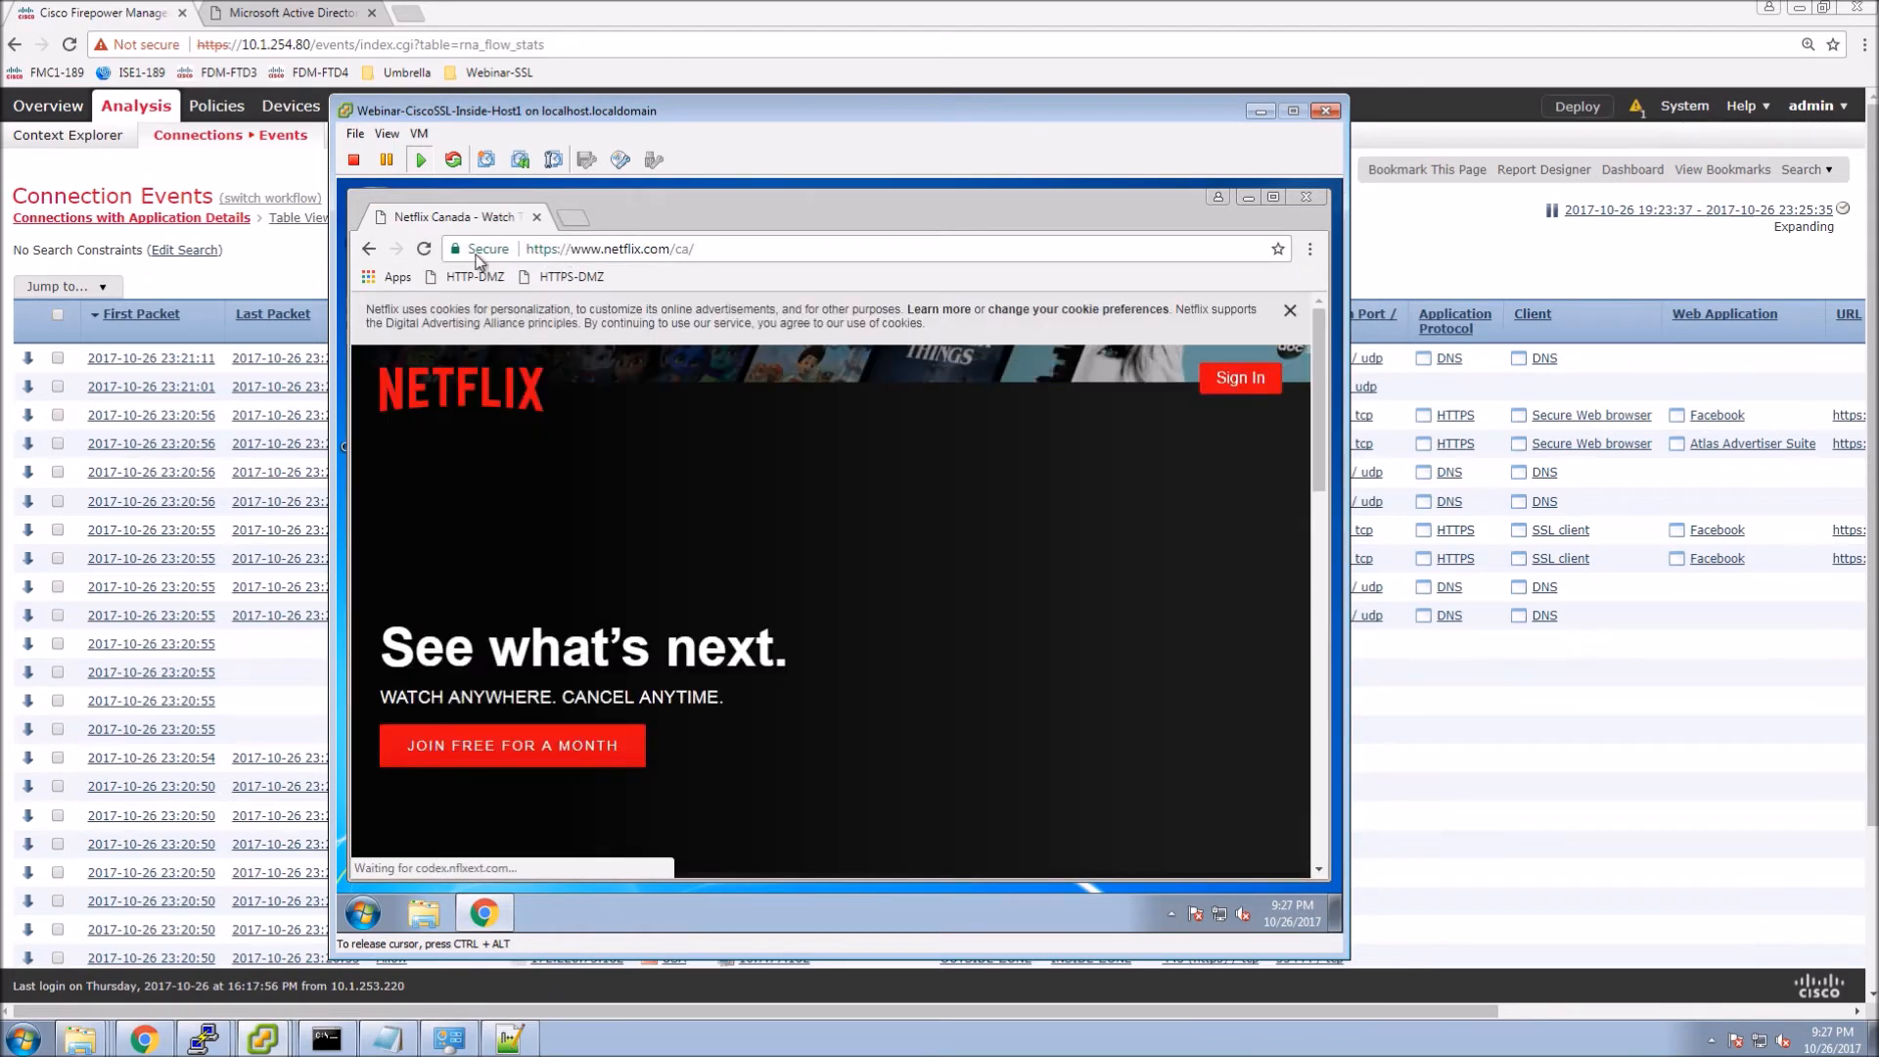
pyautogui.click(1311, 250)
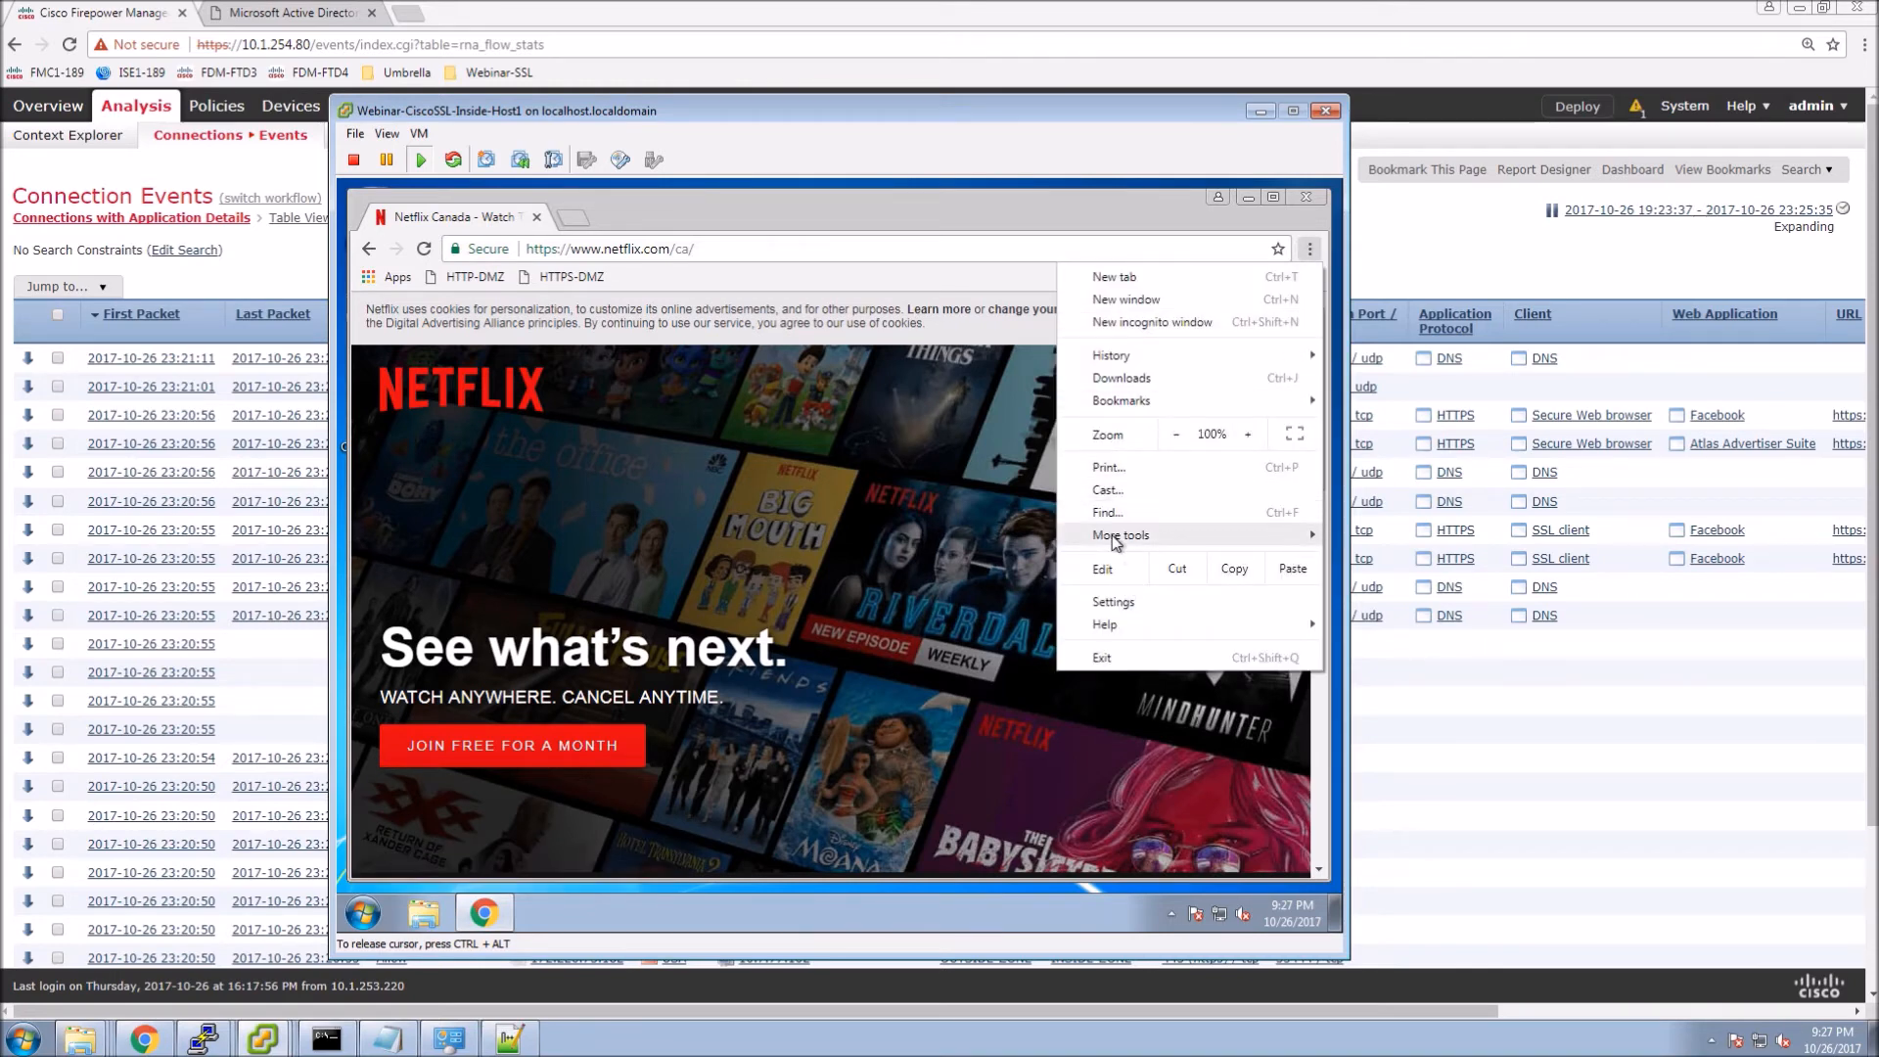
# Check in developer tools that Netflix's certificate chains to Webinar-SSL-FMC.cisco.tls.
pyautogui.moveTo(1116, 536)
pyautogui.click(867, 672)
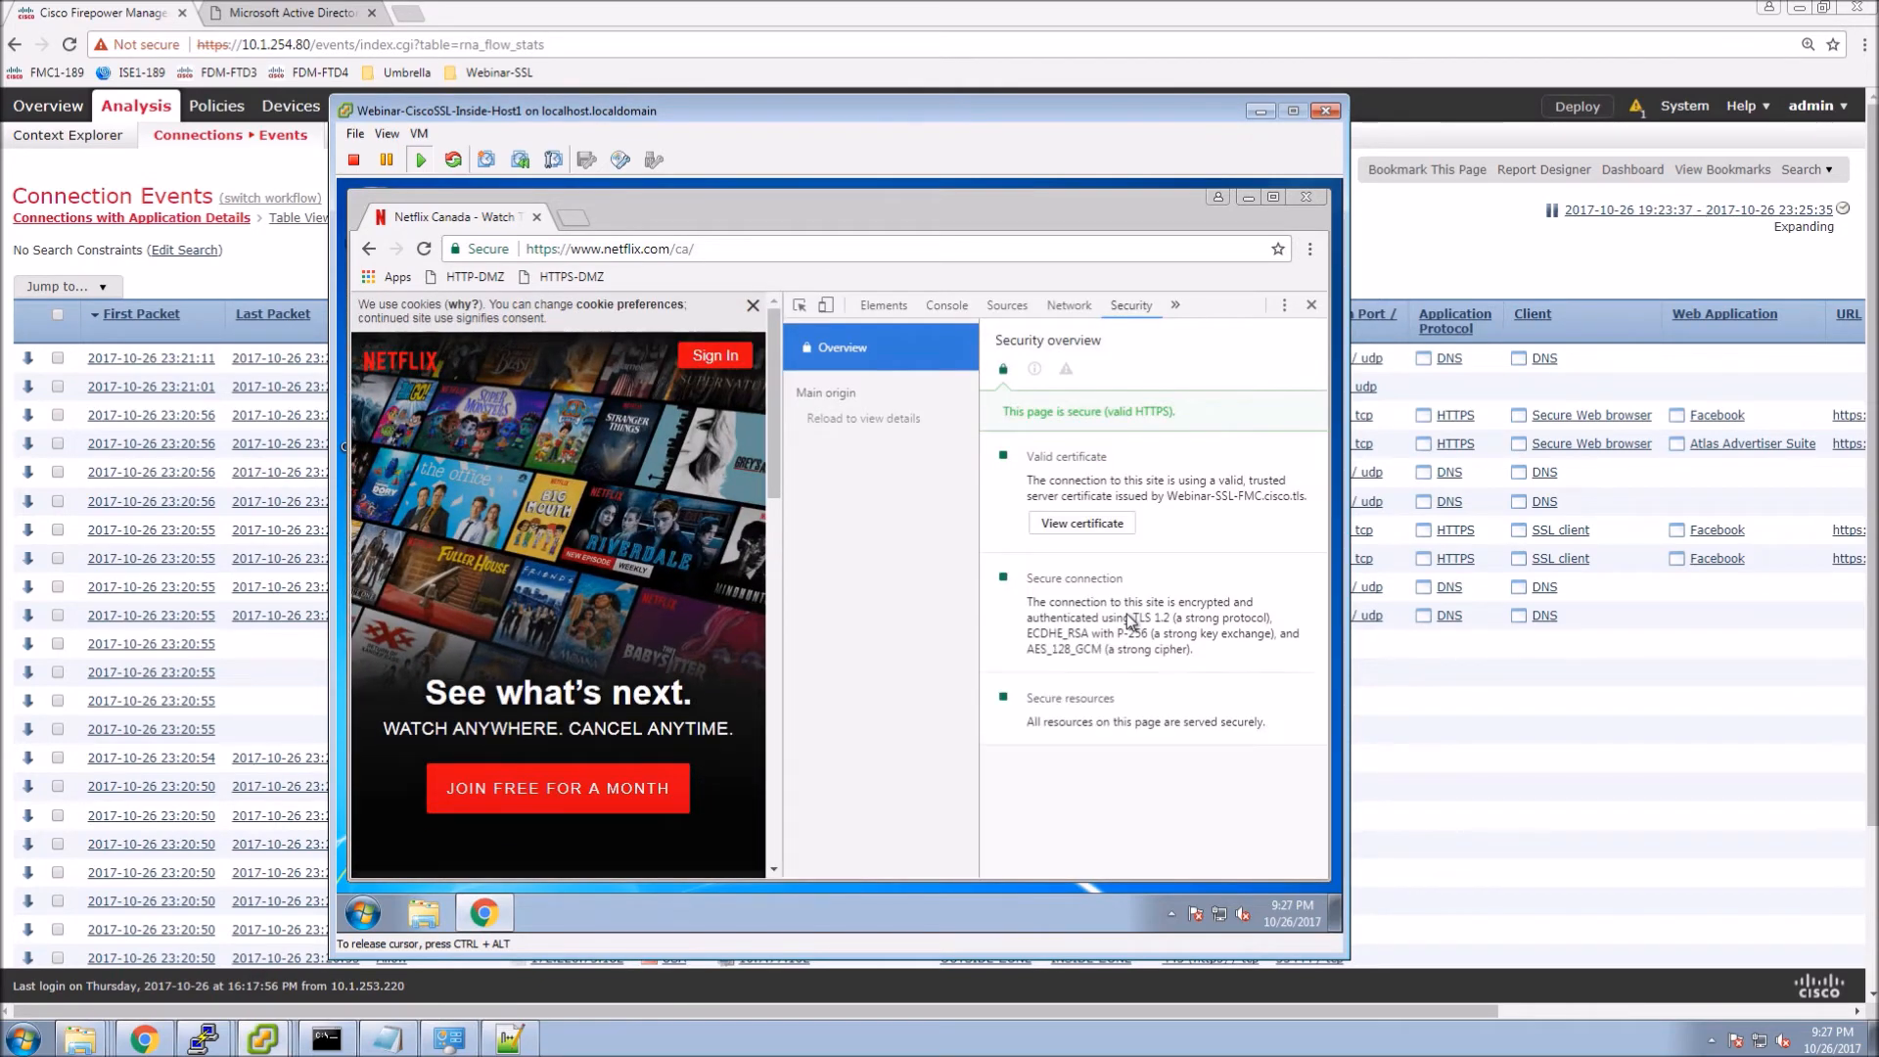
pyautogui.click(1077, 524)
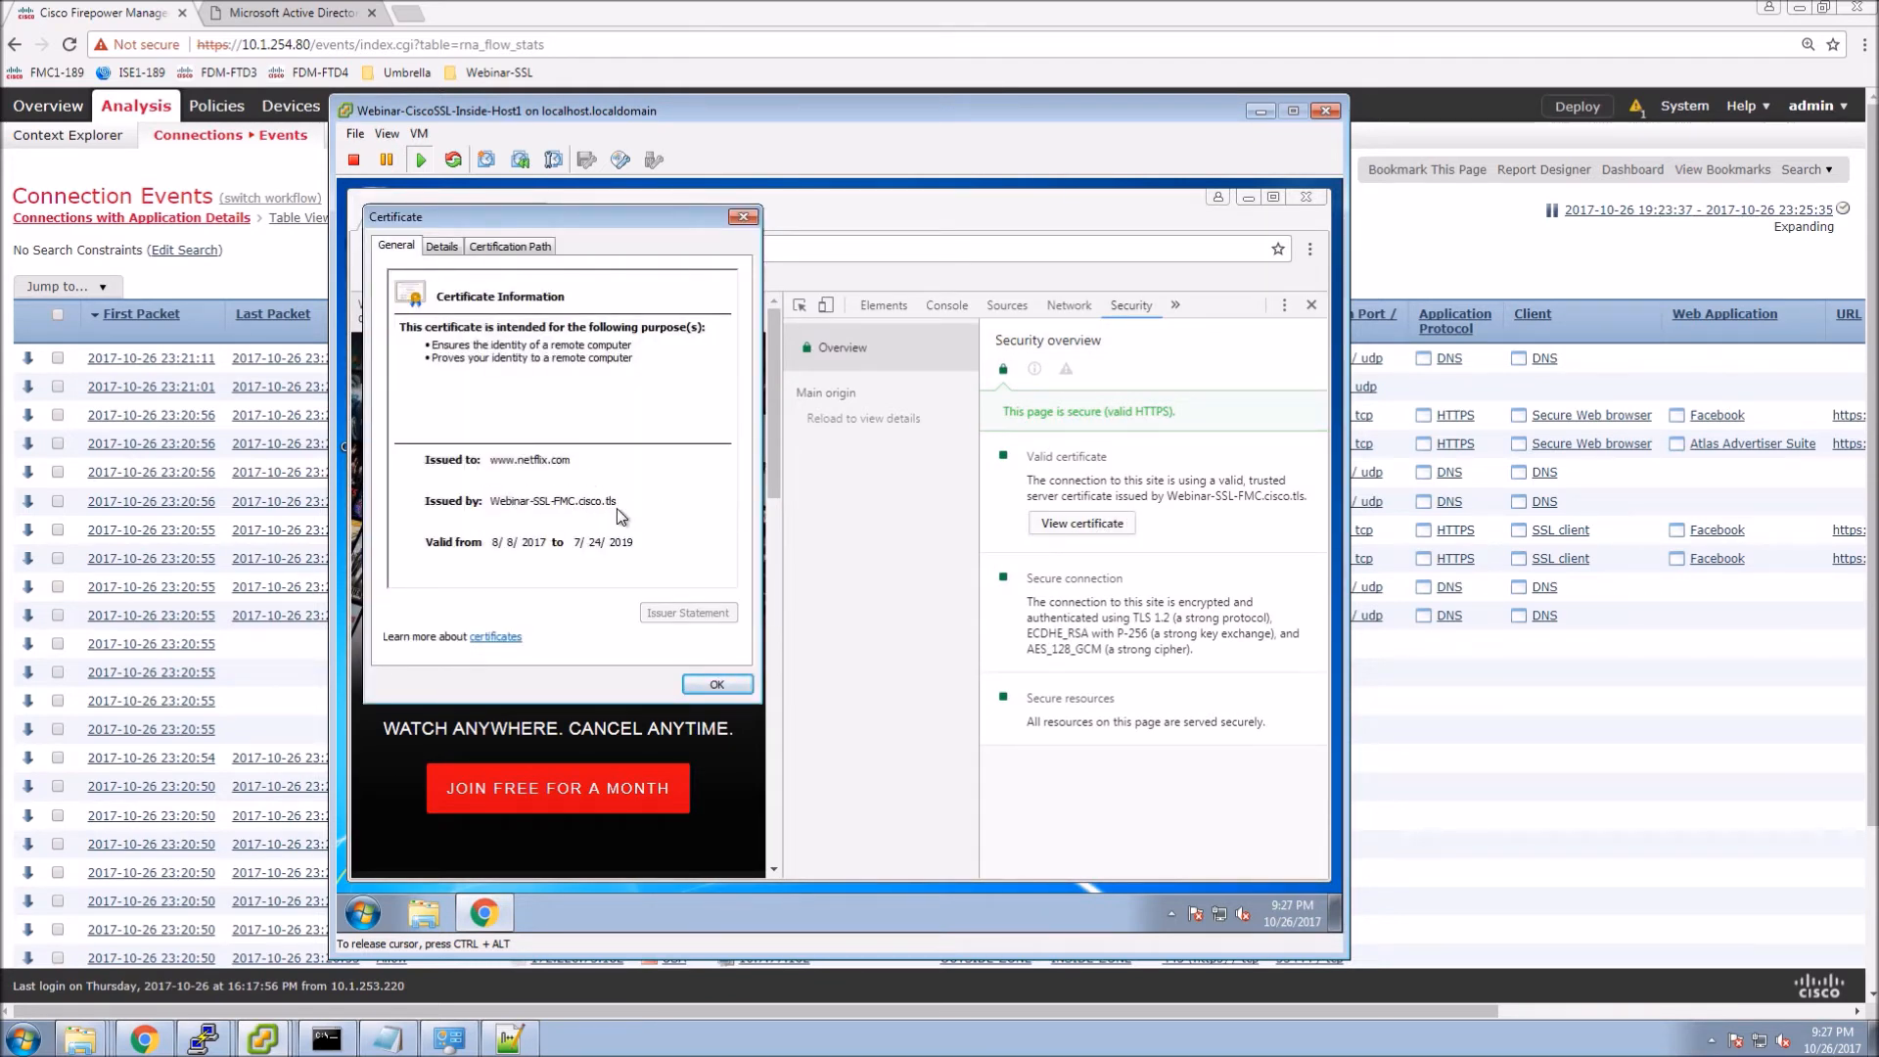
pyautogui.click(506, 246)
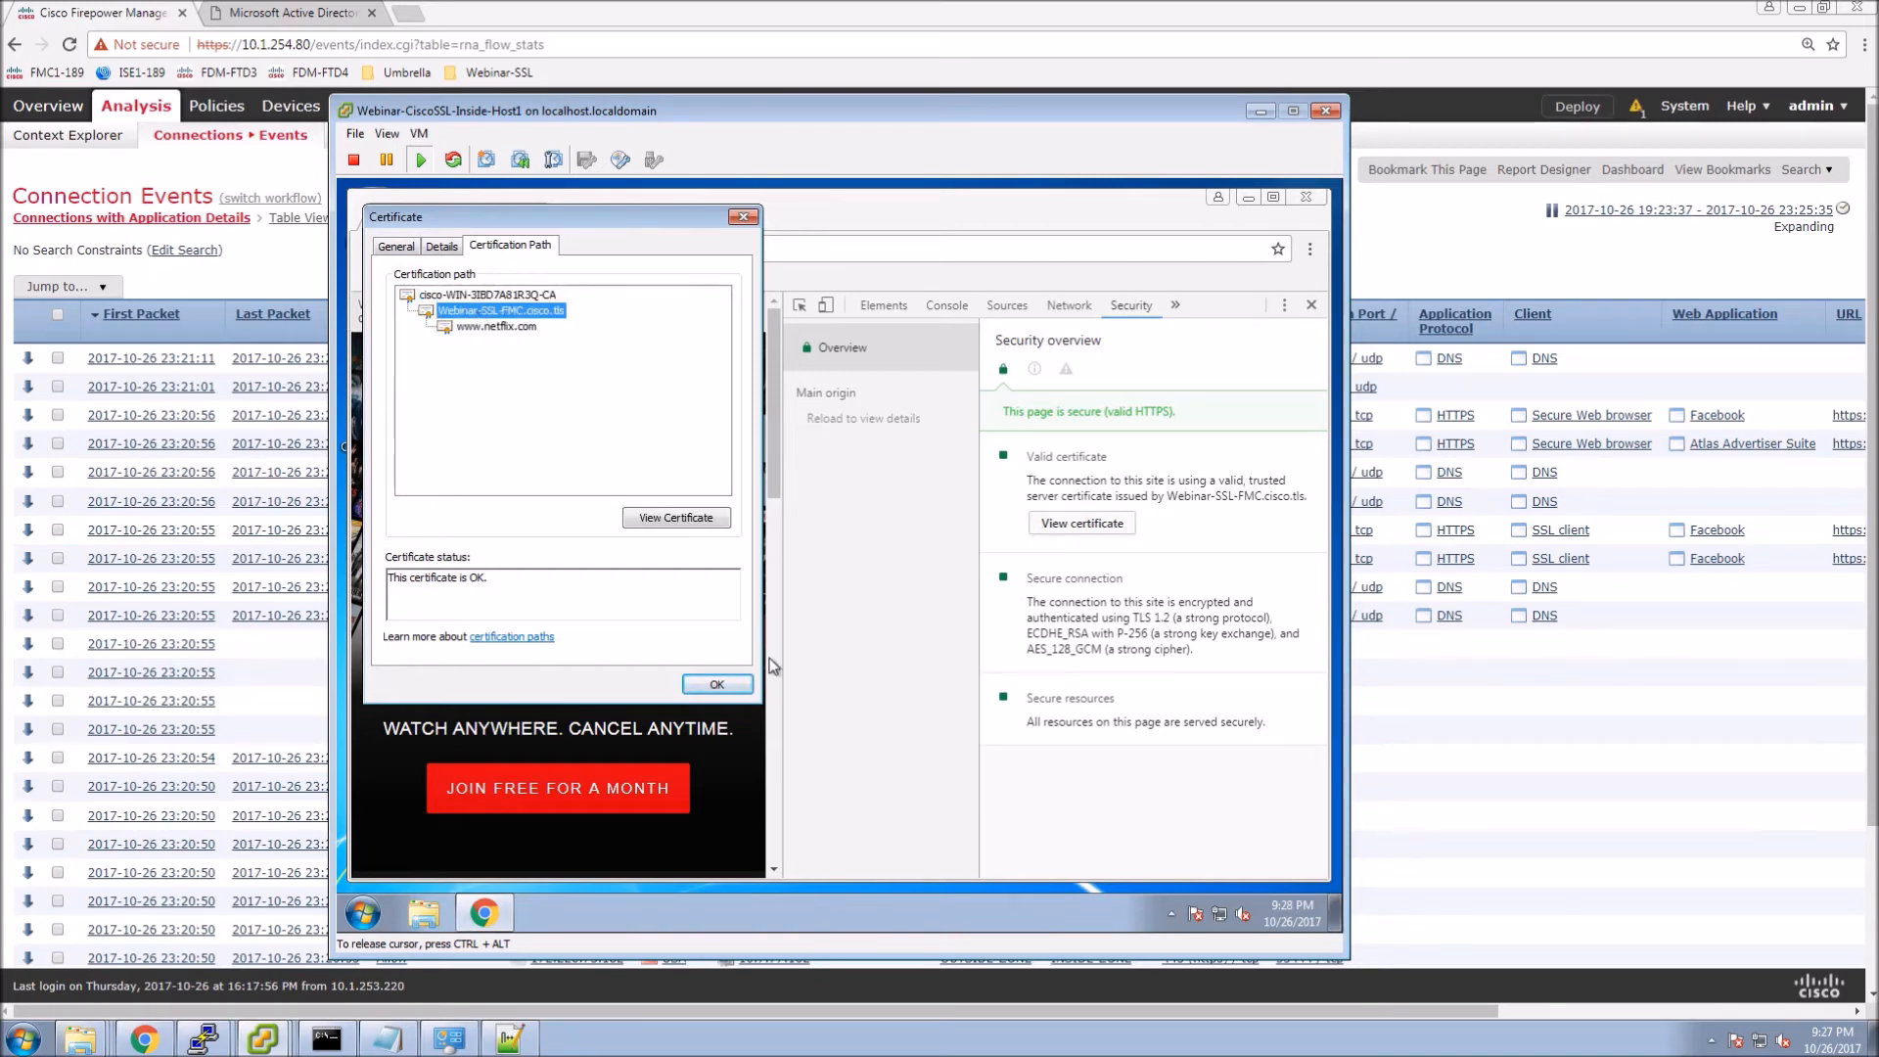
pyautogui.click(717, 684)
pyautogui.click(1311, 304)
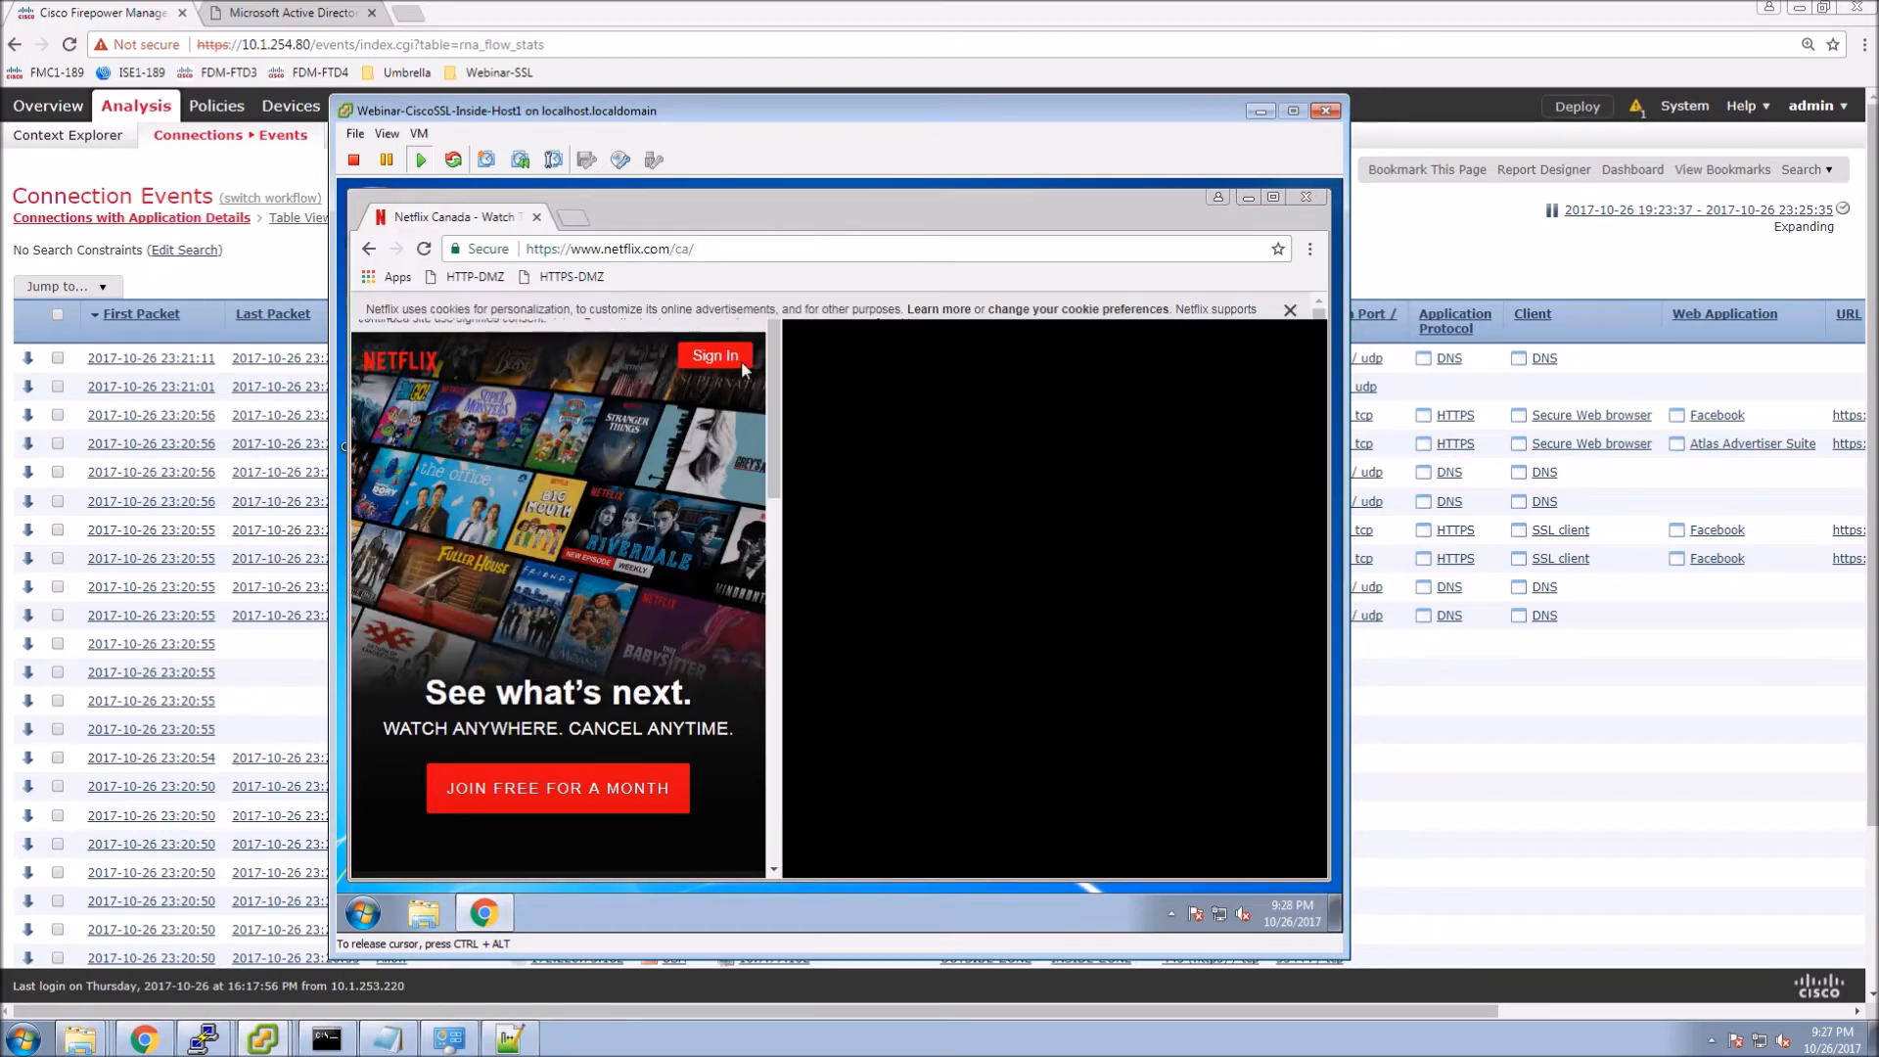
# Try a test Netflix sign-in with dummy credentials, then close Chrome and minimize the VM console.
pyautogui.click(1233, 378)
pyautogui.write('i am get')
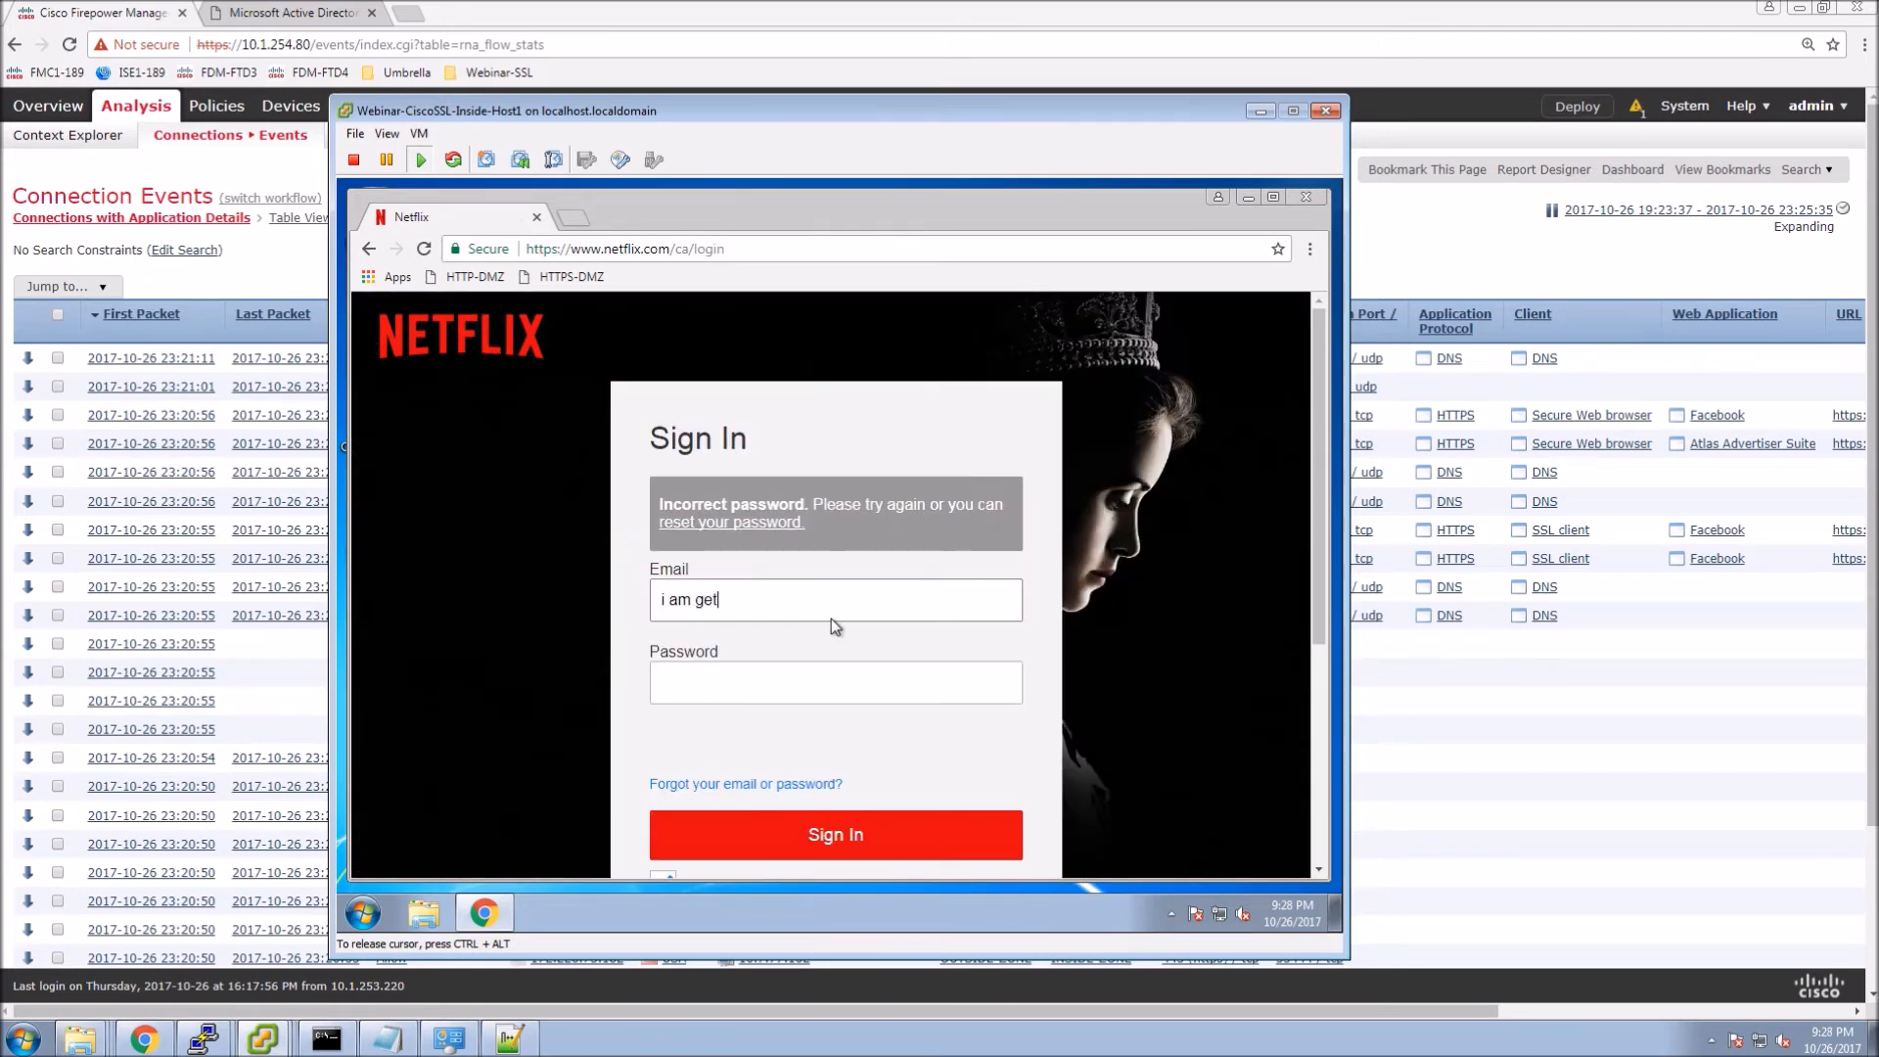
pyautogui.write('ting in dot.com')
pyautogui.press('Tab')
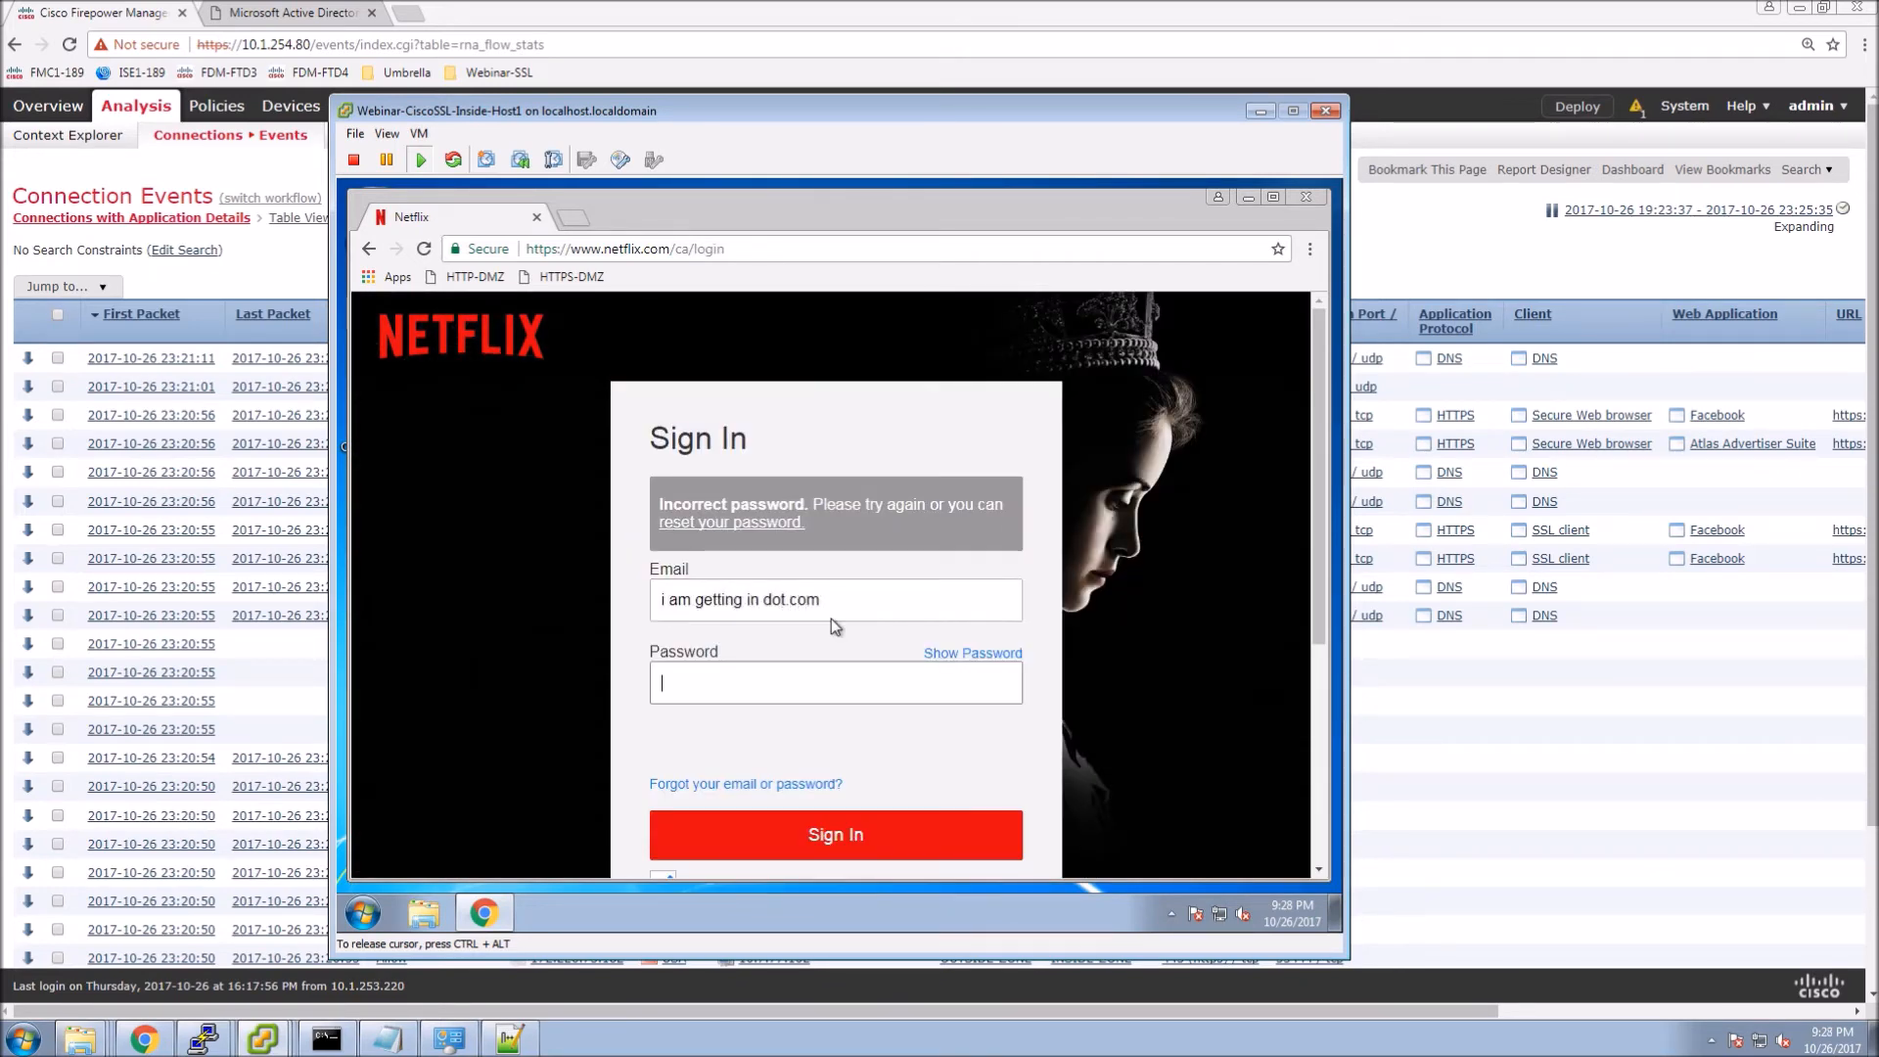
pyautogui.write('123456')
pyautogui.press('Return')
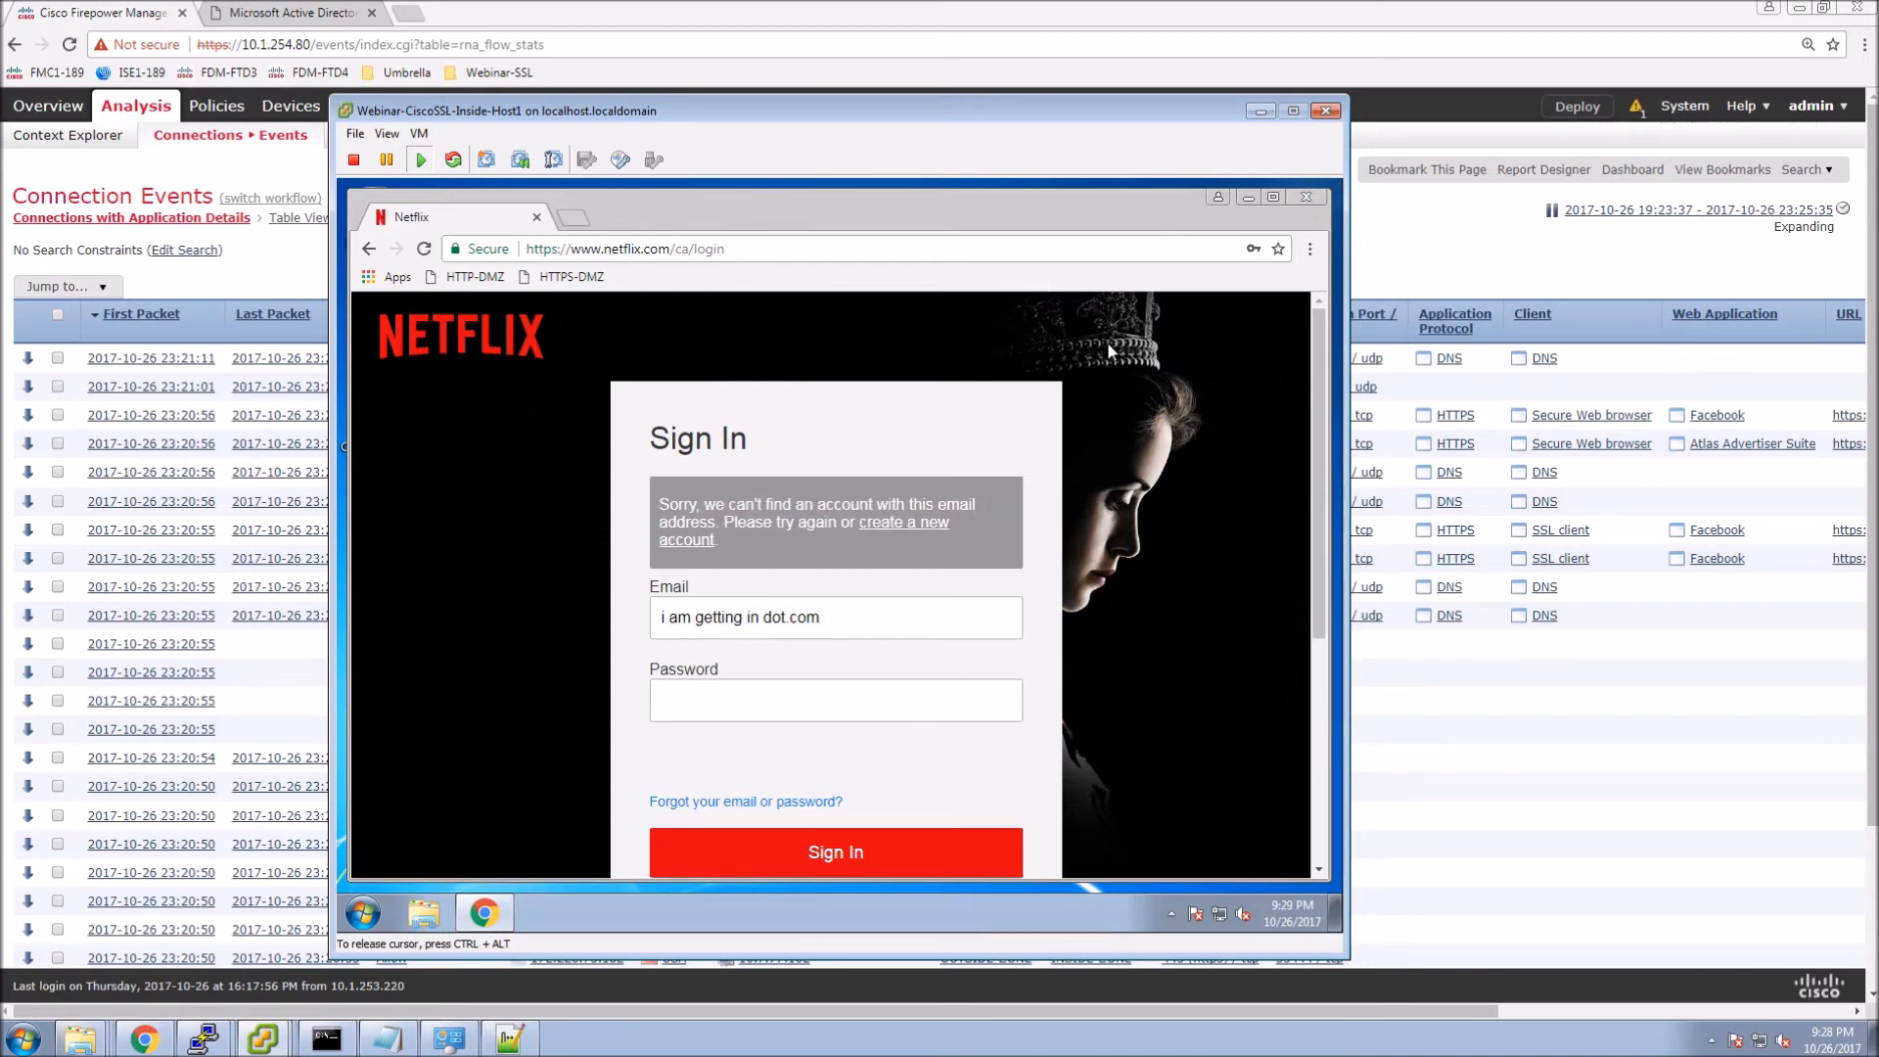
pyautogui.click(1305, 199)
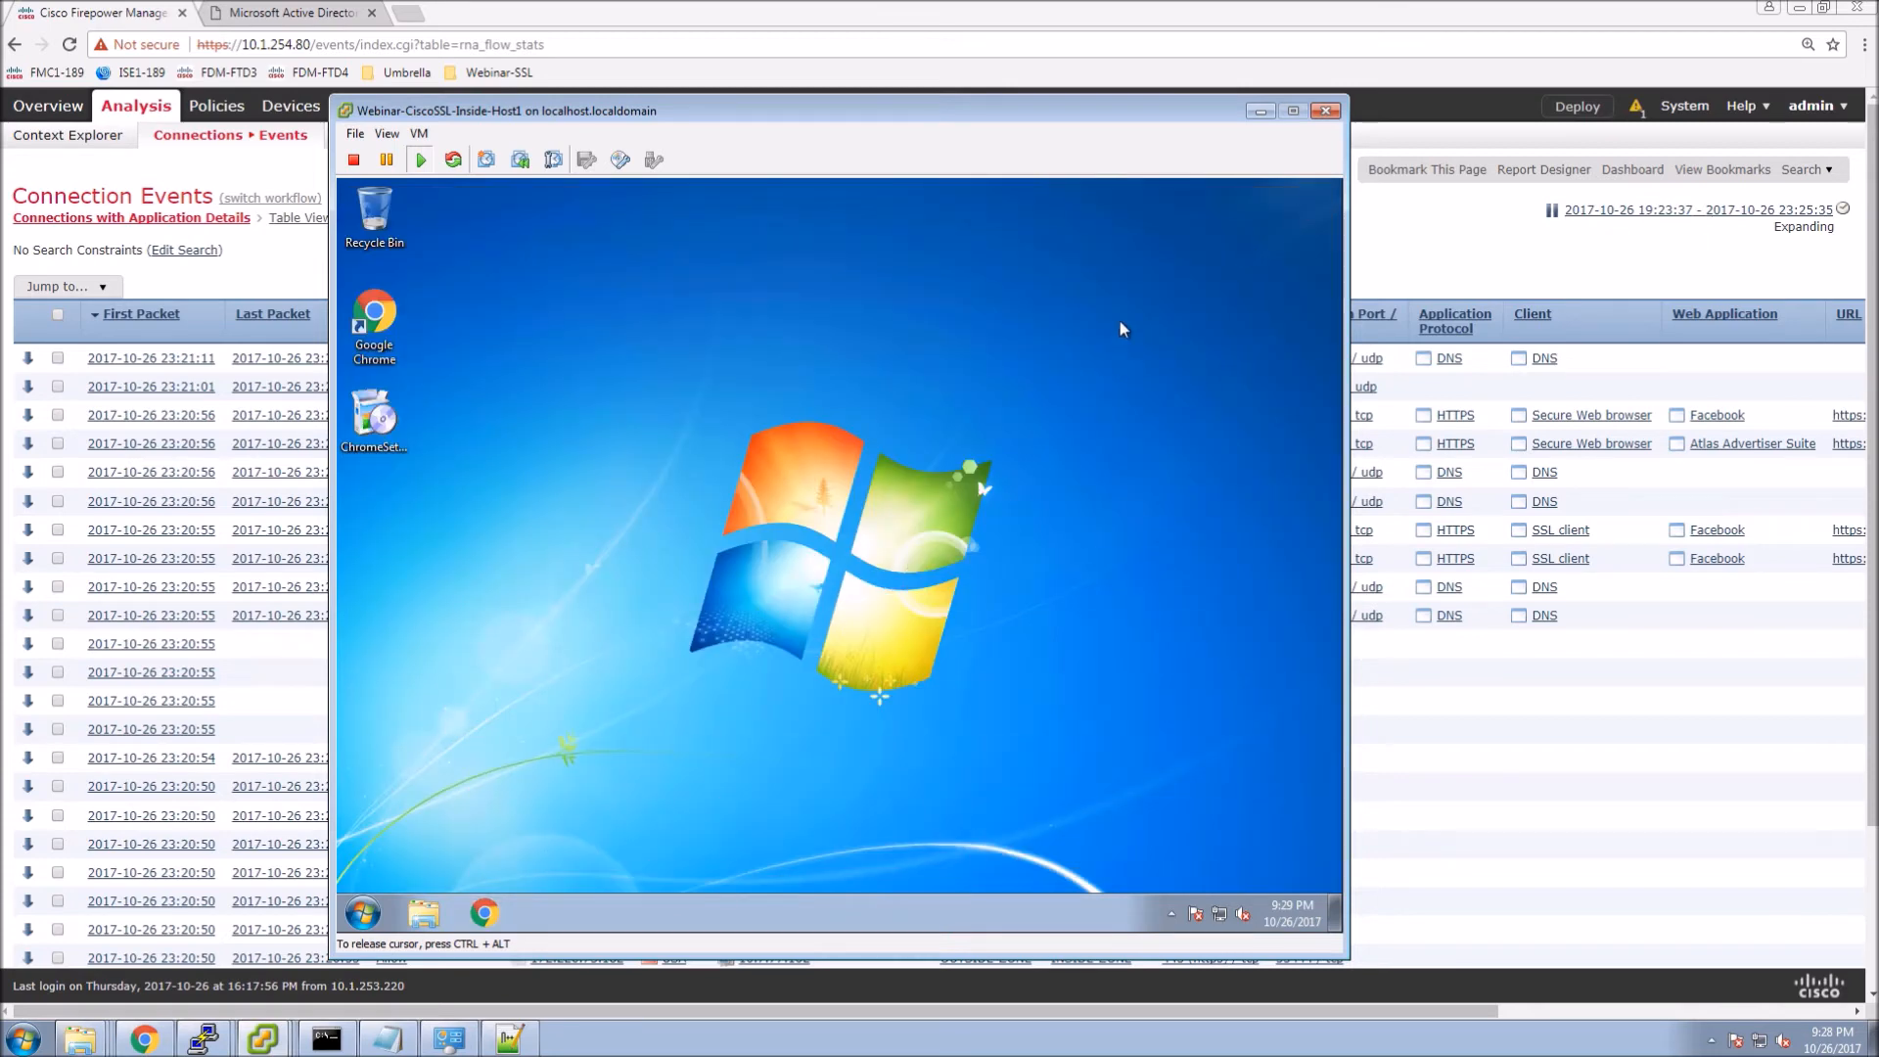
pyautogui.click(1261, 110)
# Reload Connection Events, scroll across to see Netflix sessions as Decrypt (Resign), then return to Inside-Host1.
pyautogui.rightClick(978, 233)
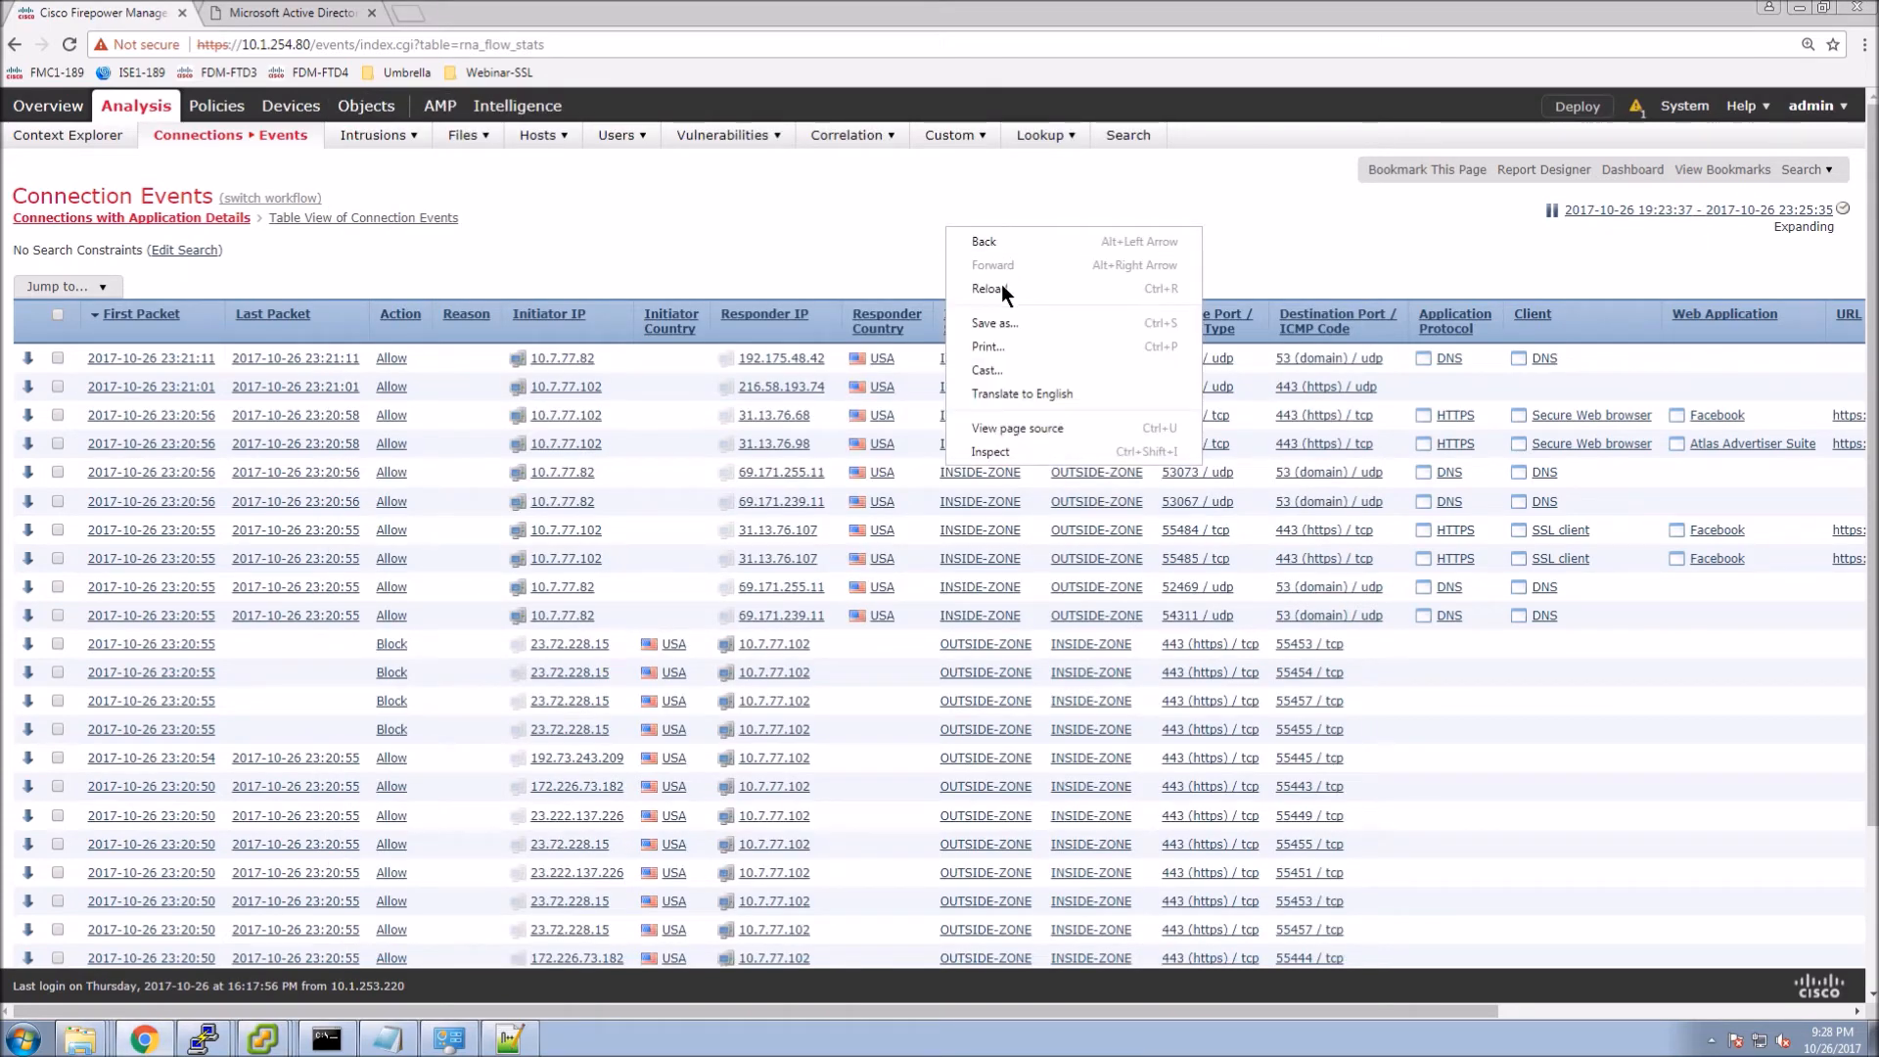
pyautogui.click(1001, 284)
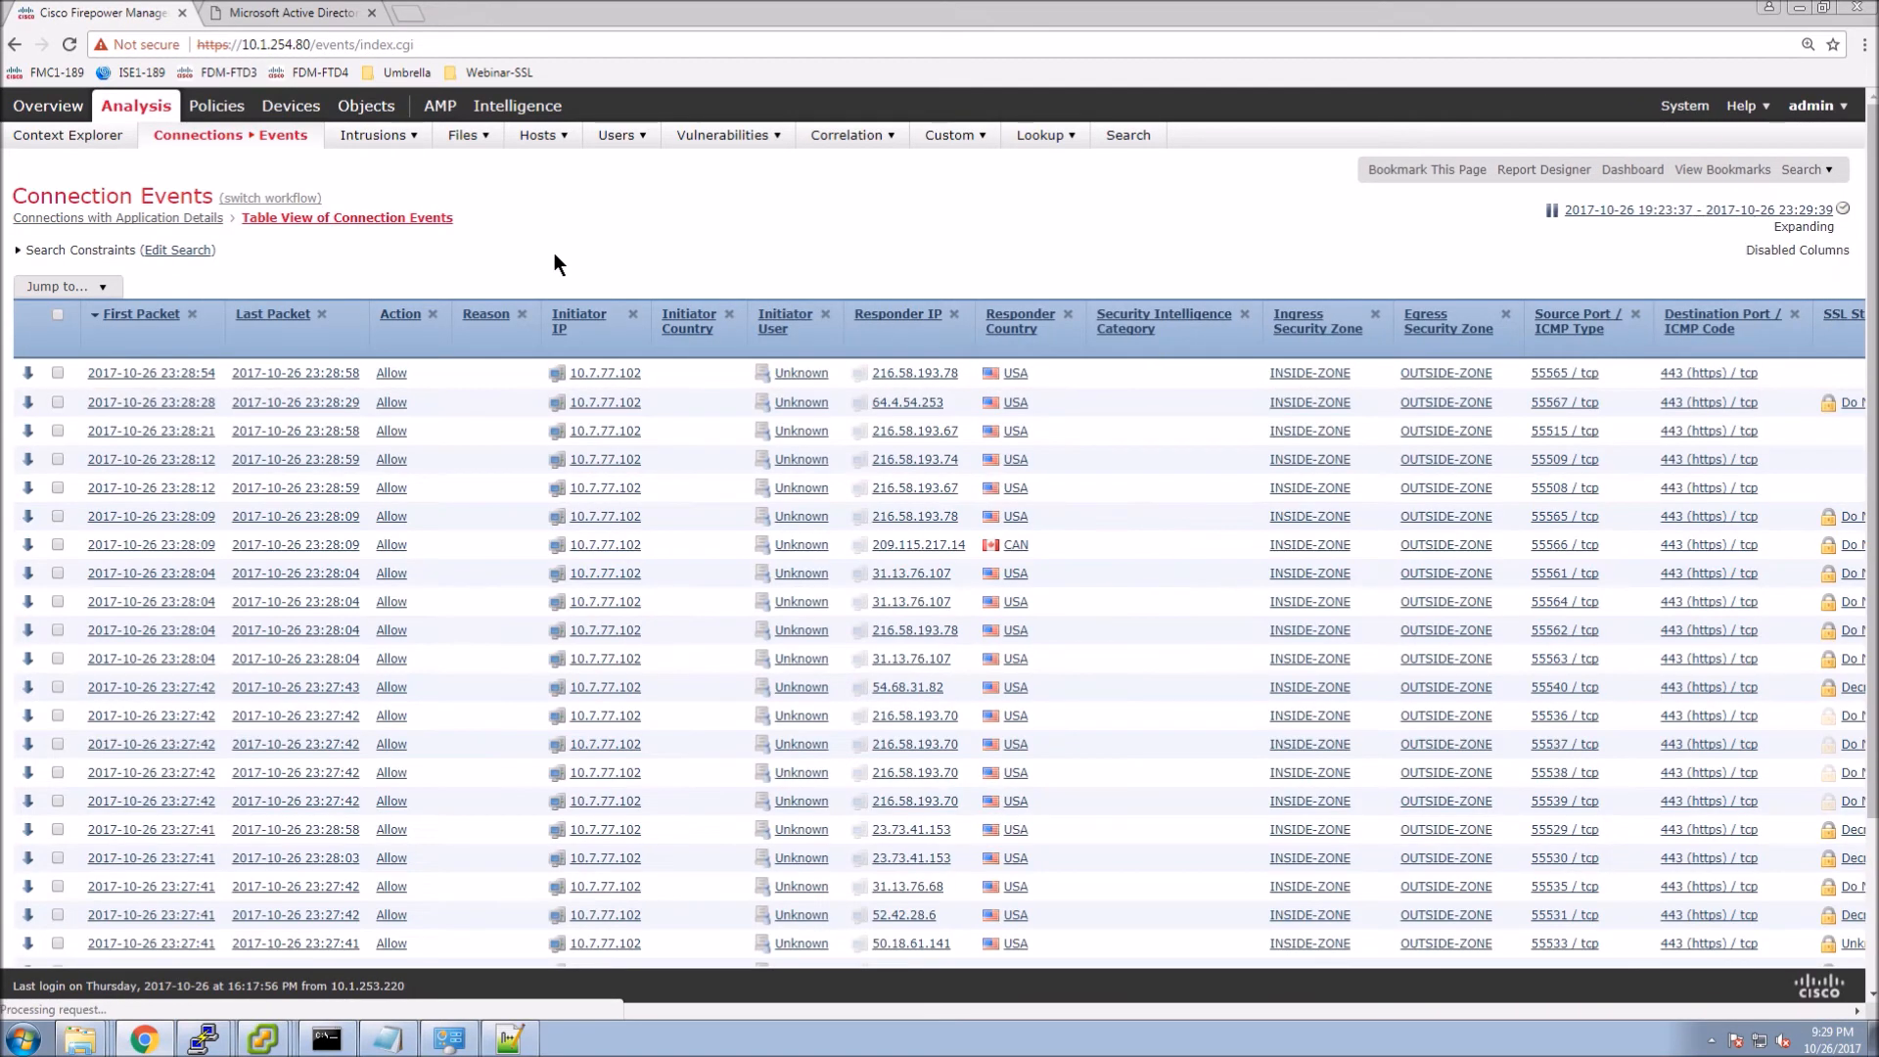
pyautogui.moveTo(486, 1008); pyautogui.dragTo(909, 1017)
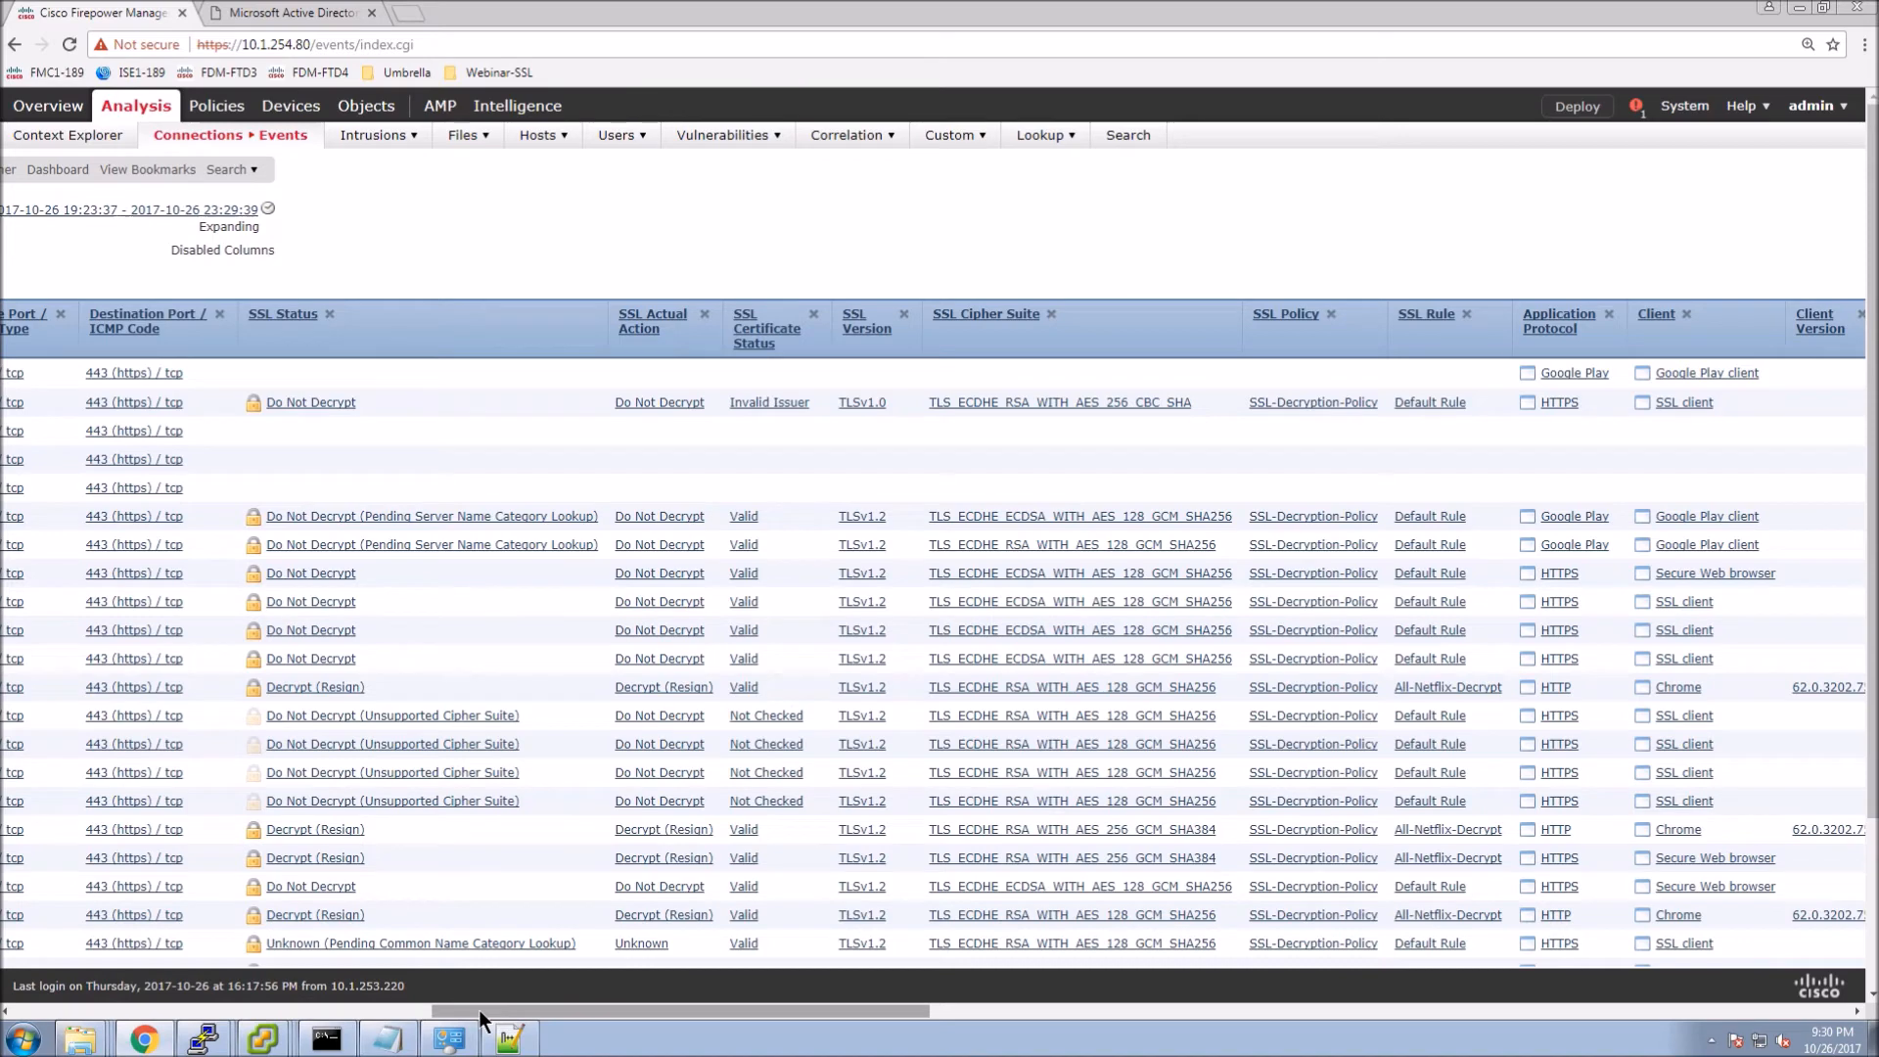
pyautogui.moveTo(556, 1008); pyautogui.dragTo(722, 1001)
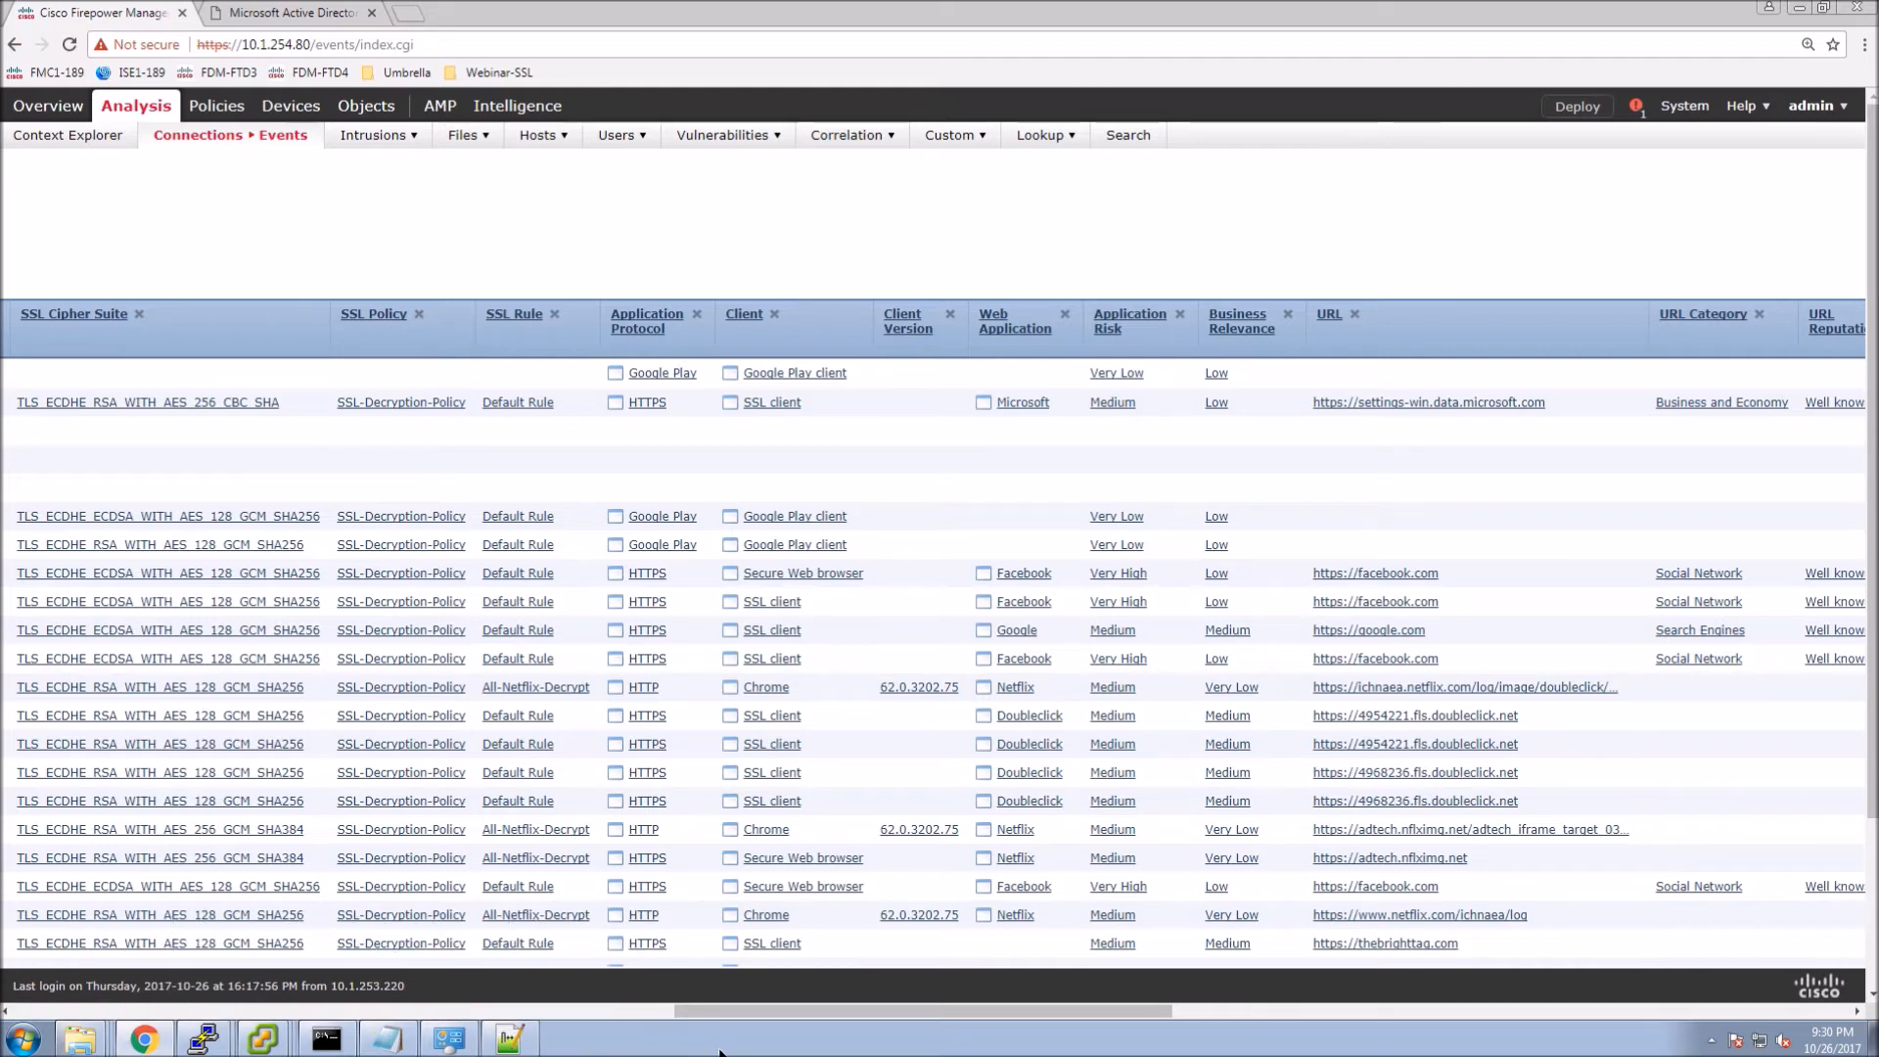
pyautogui.moveTo(734, 1010); pyautogui.dragTo(483, 1019)
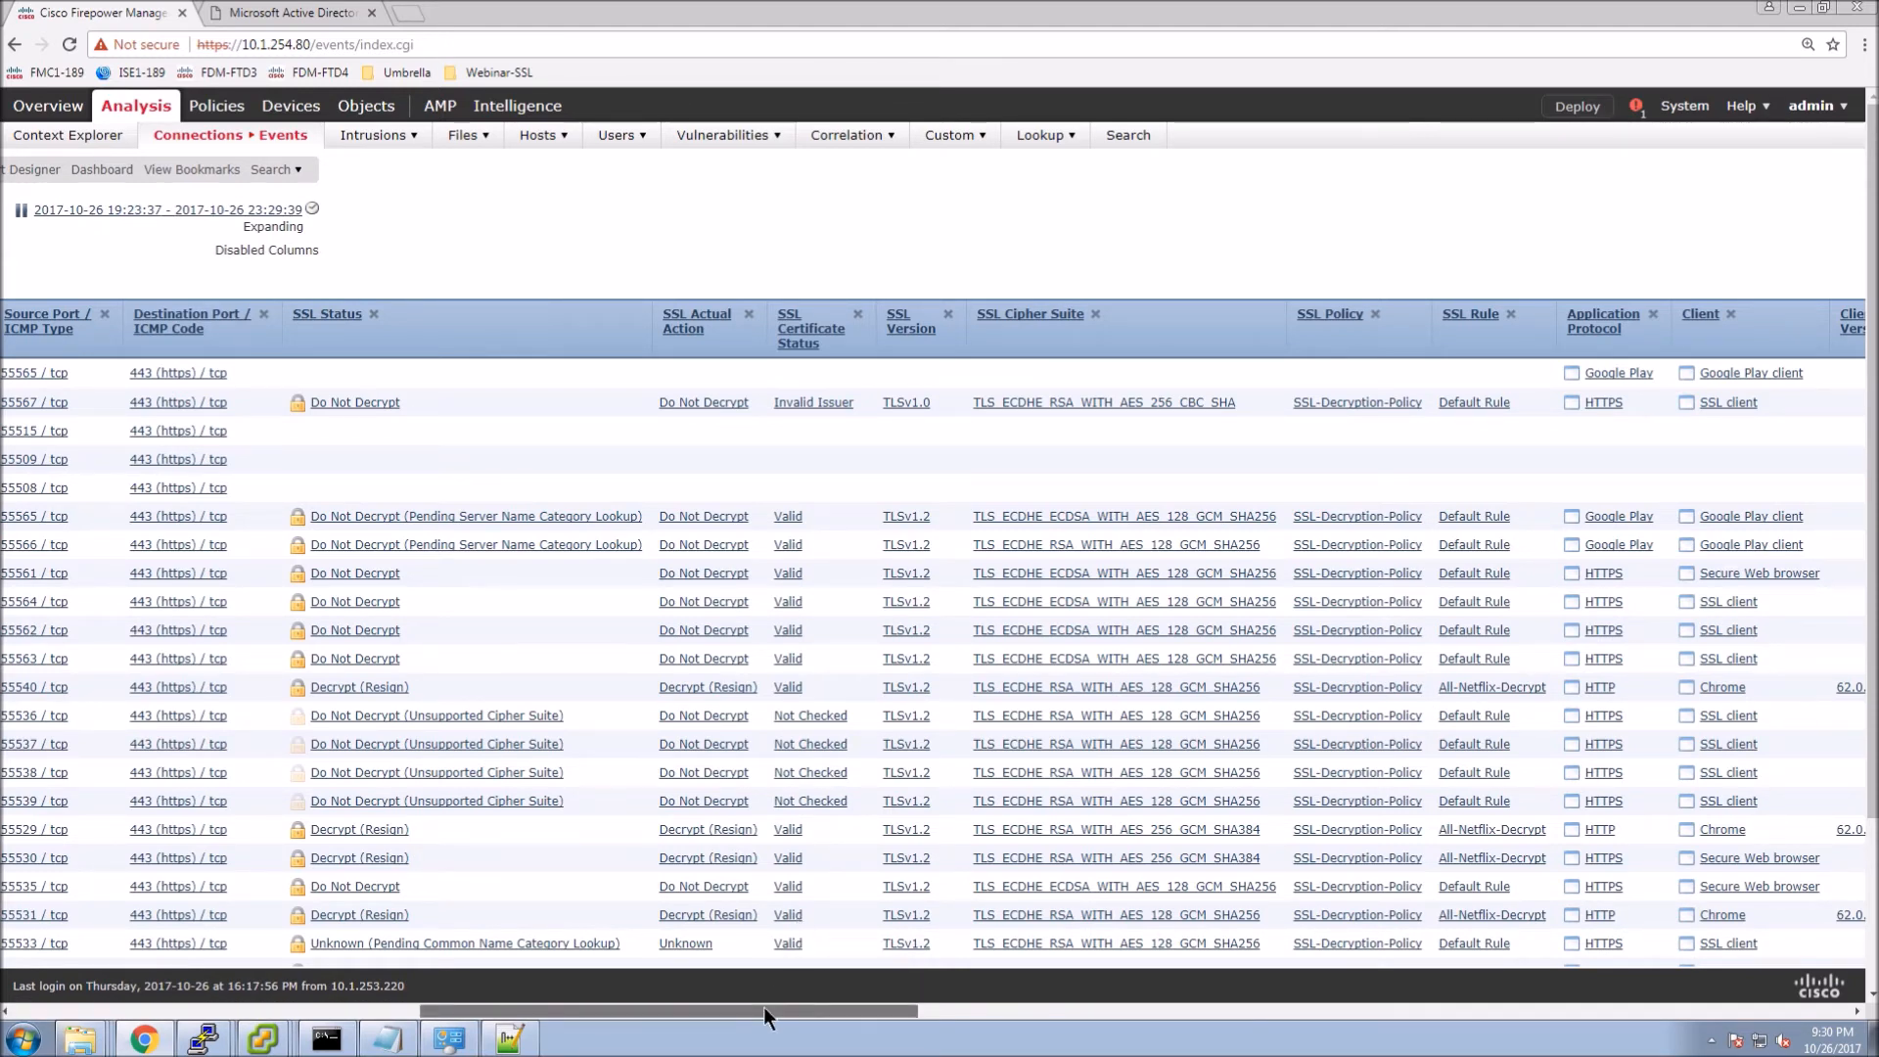
pyautogui.moveTo(763, 1006); pyautogui.dragTo(123, 1001)
pyautogui.moveTo(262, 1037)
pyautogui.click(327, 866)
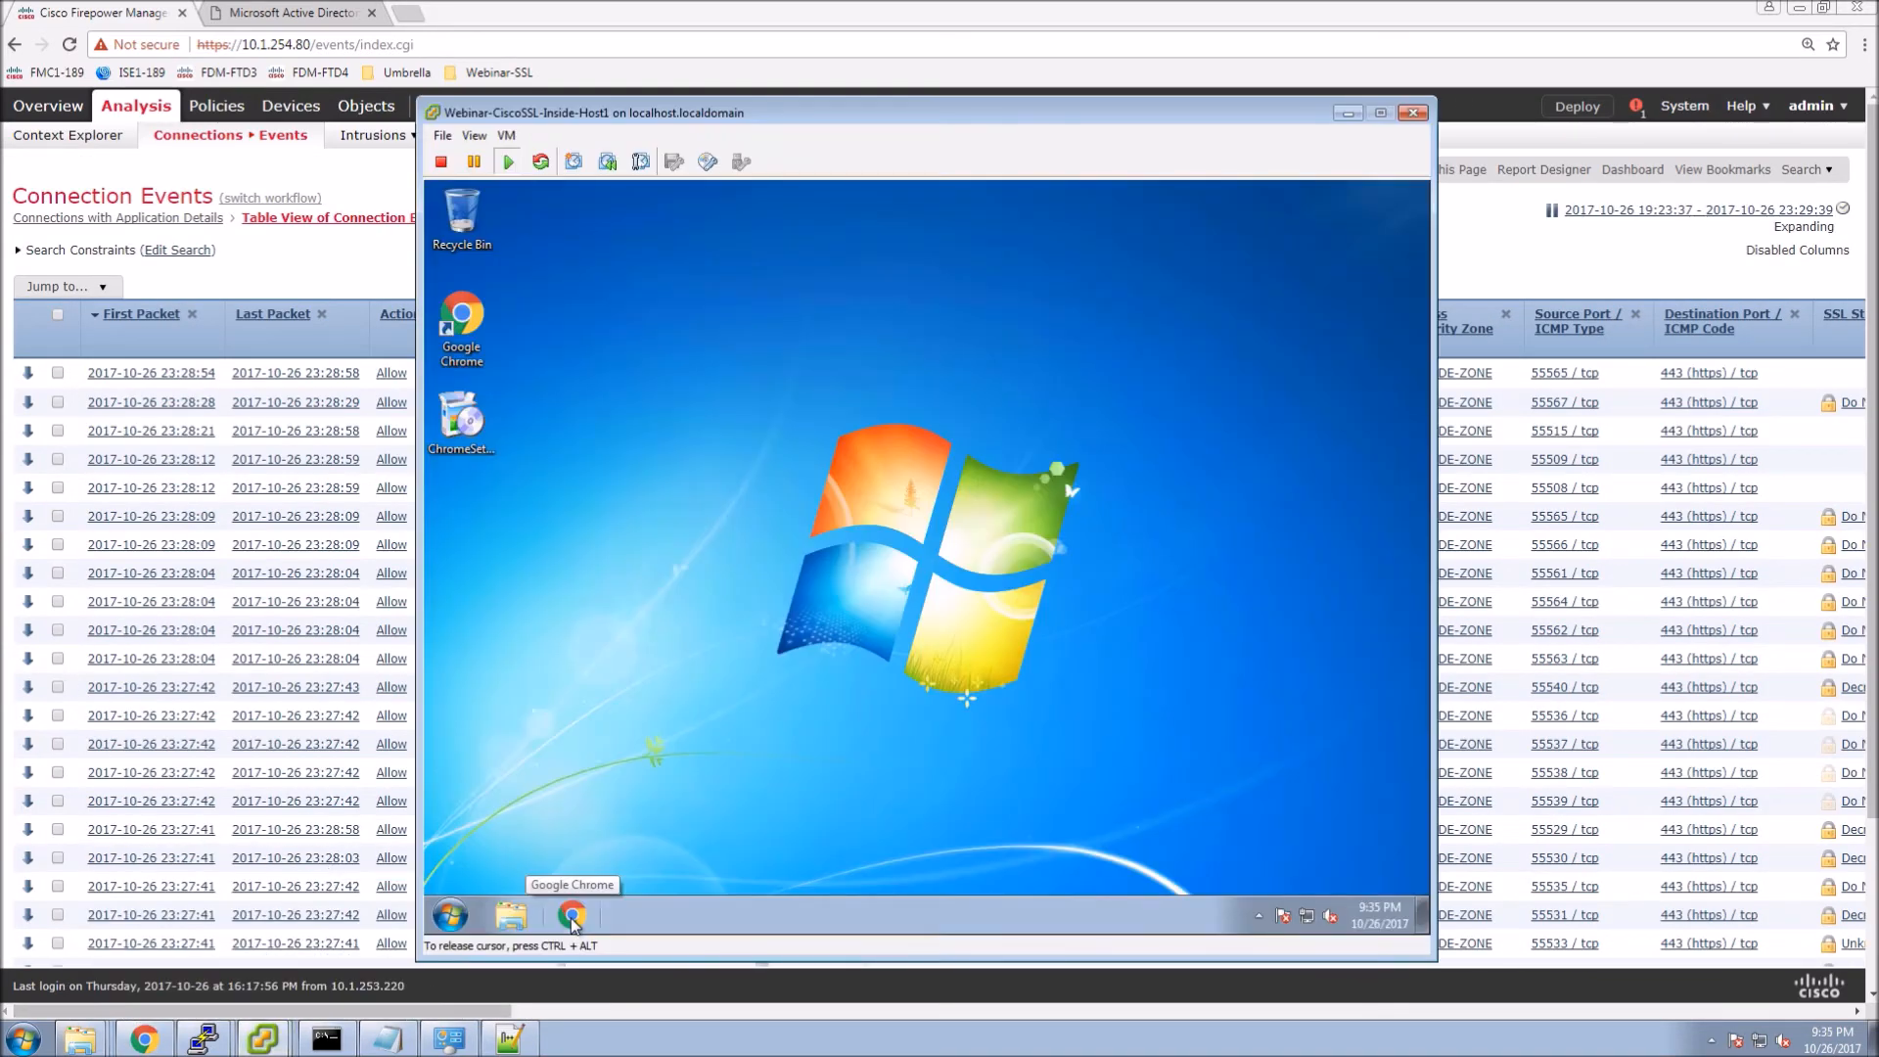
# Search 'eicar test' in Chrome and reach the EICAR Anti-Malware Testfile download page.
pyautogui.click(573, 915)
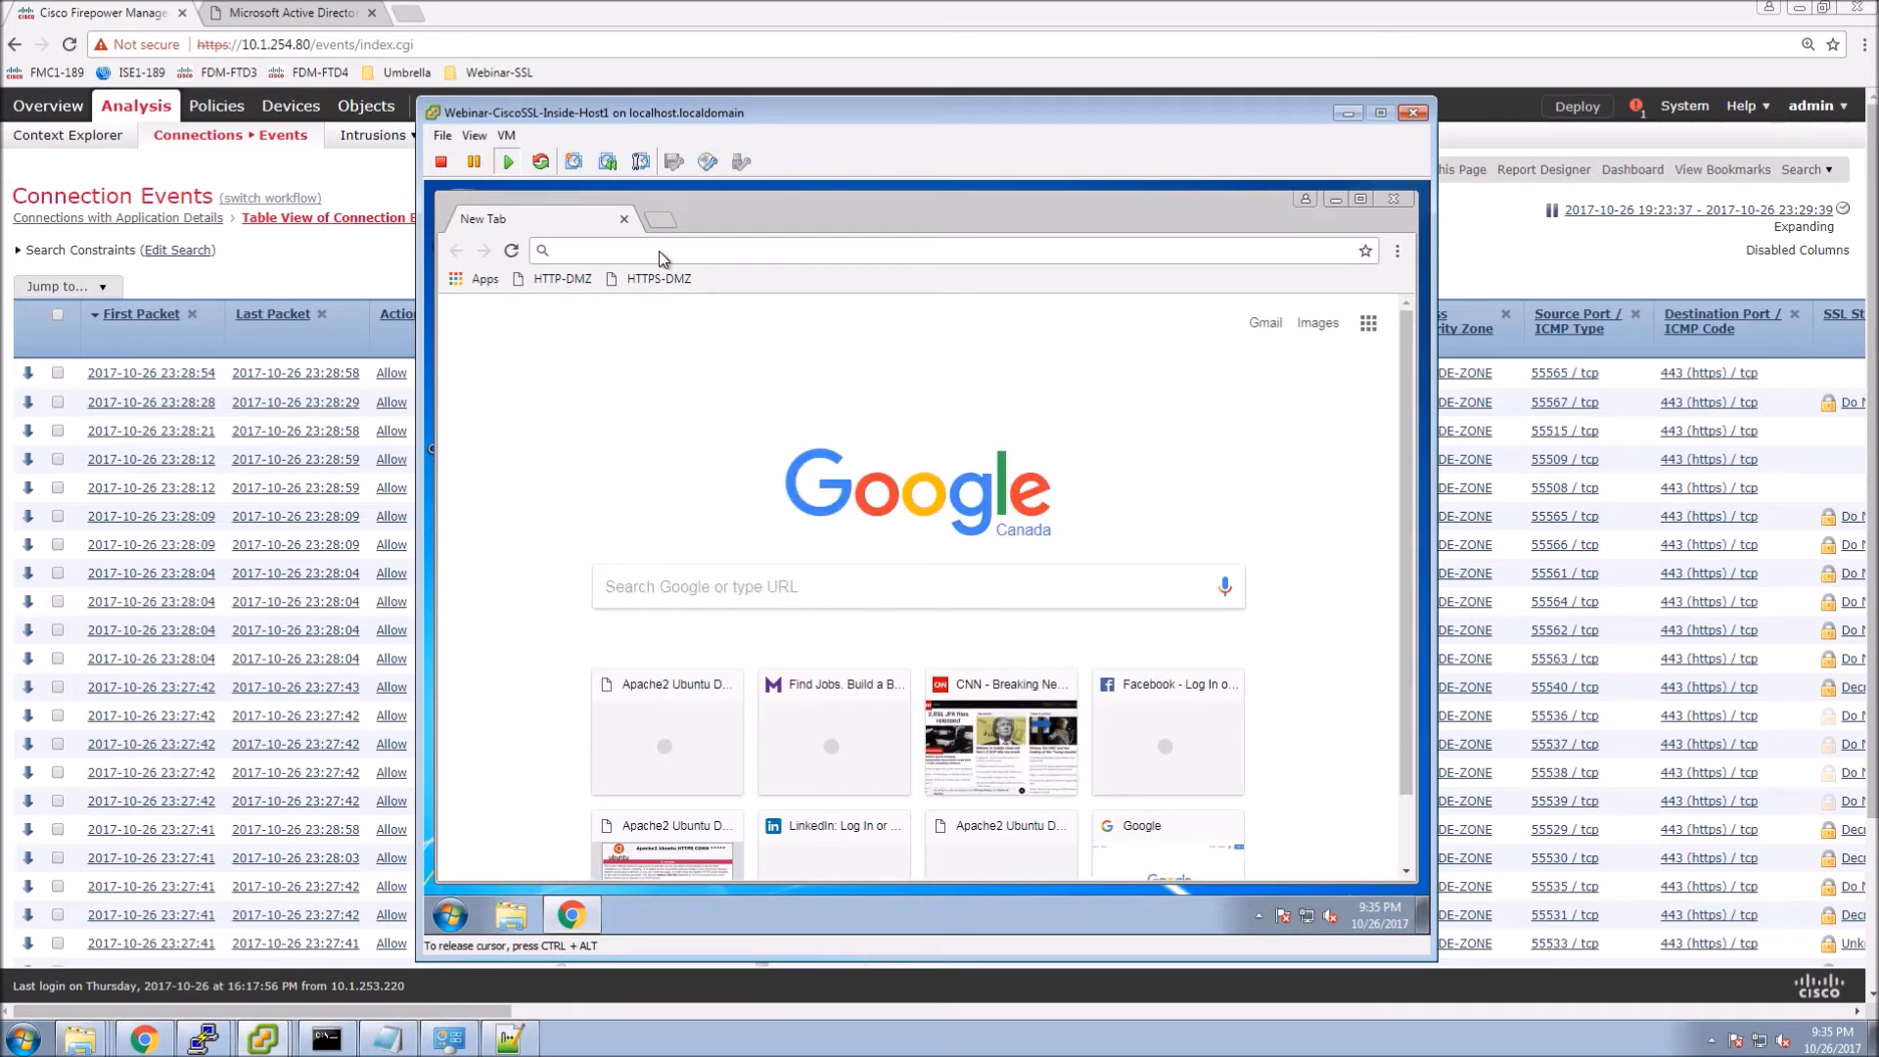
pyautogui.write('eicart')
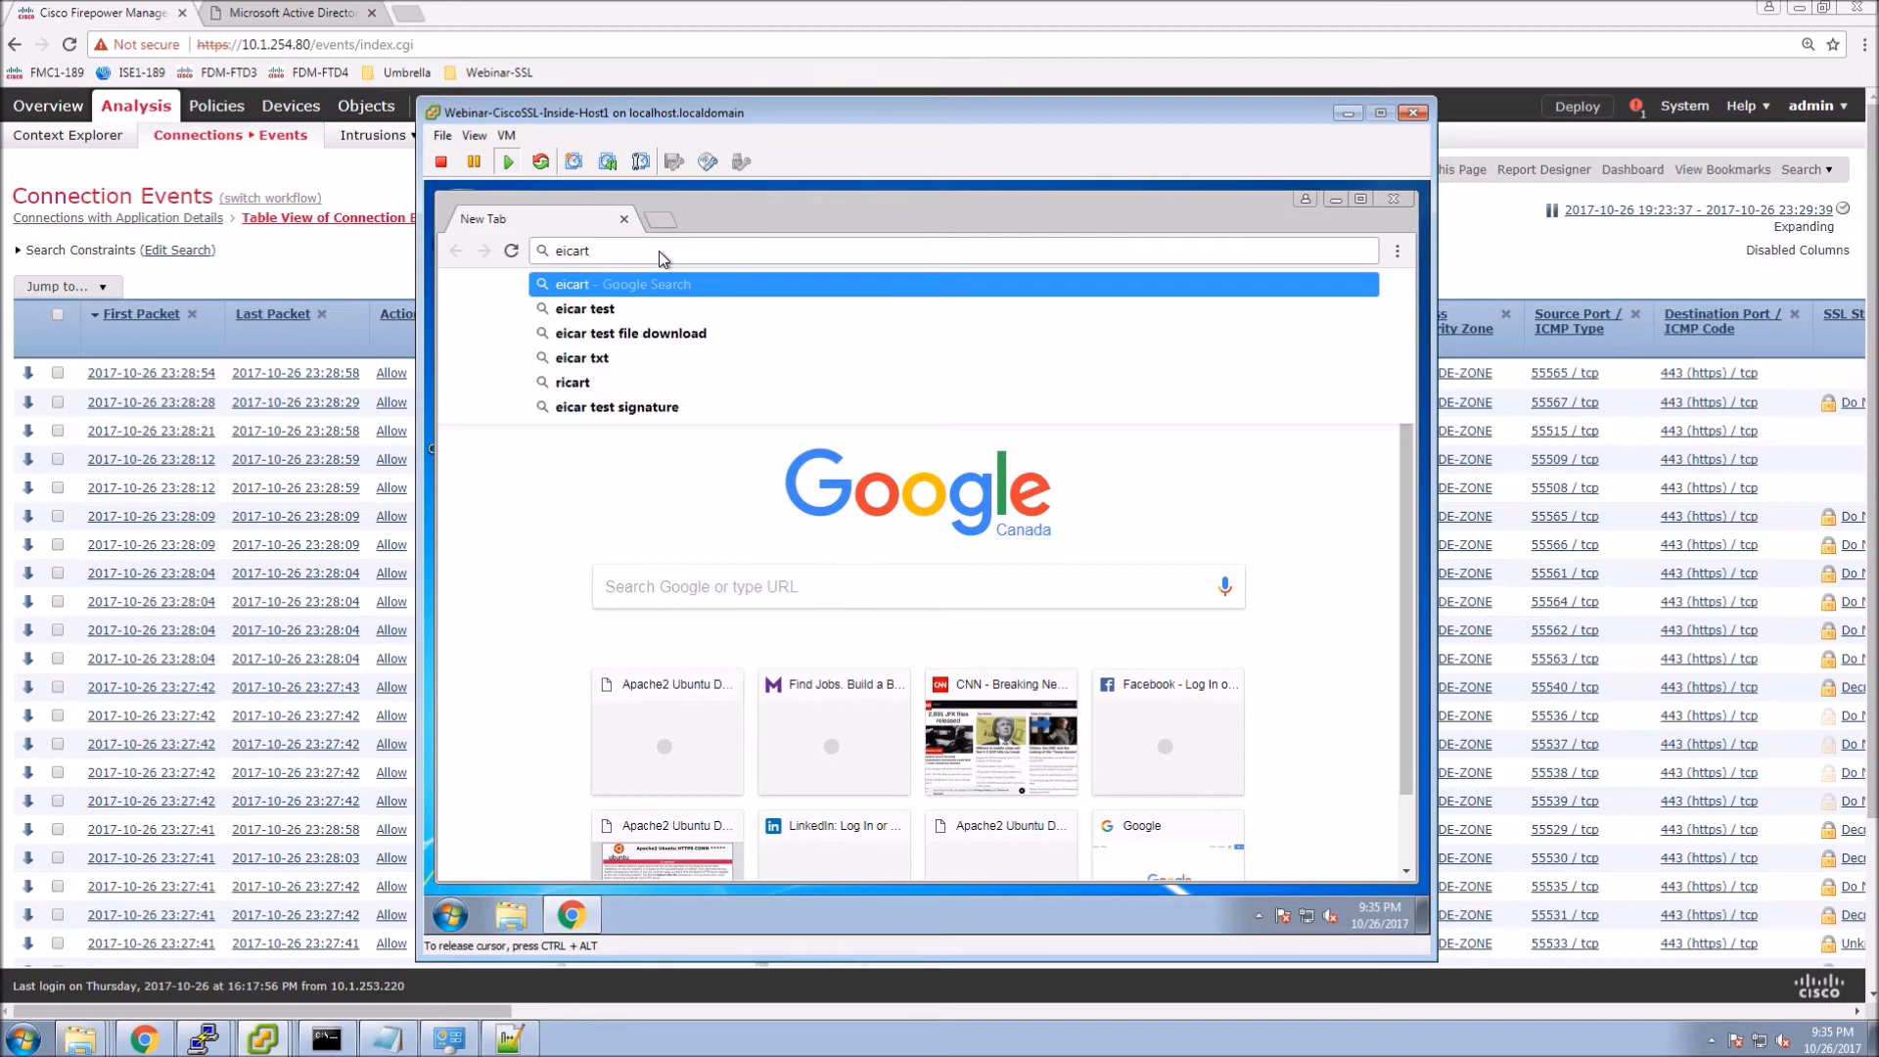
pyautogui.press('Down')
pyautogui.press('Down')
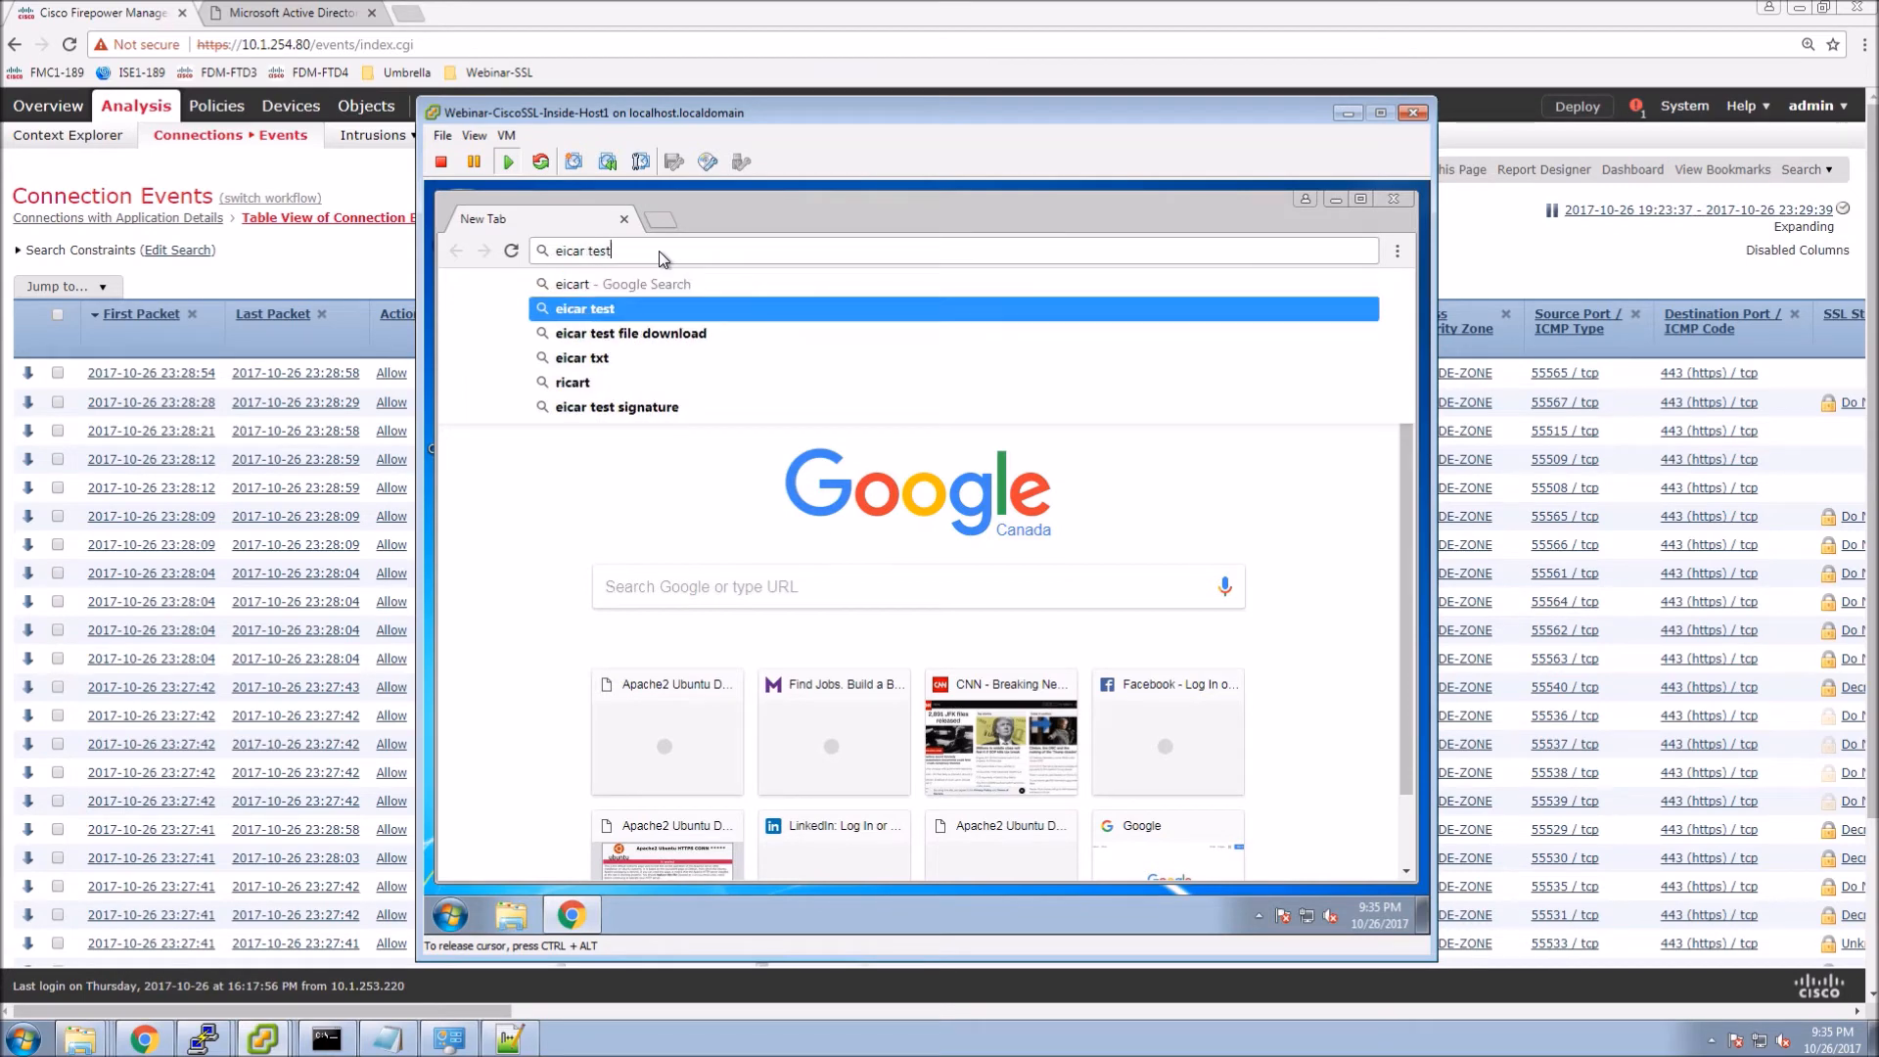
pyautogui.press('Return')
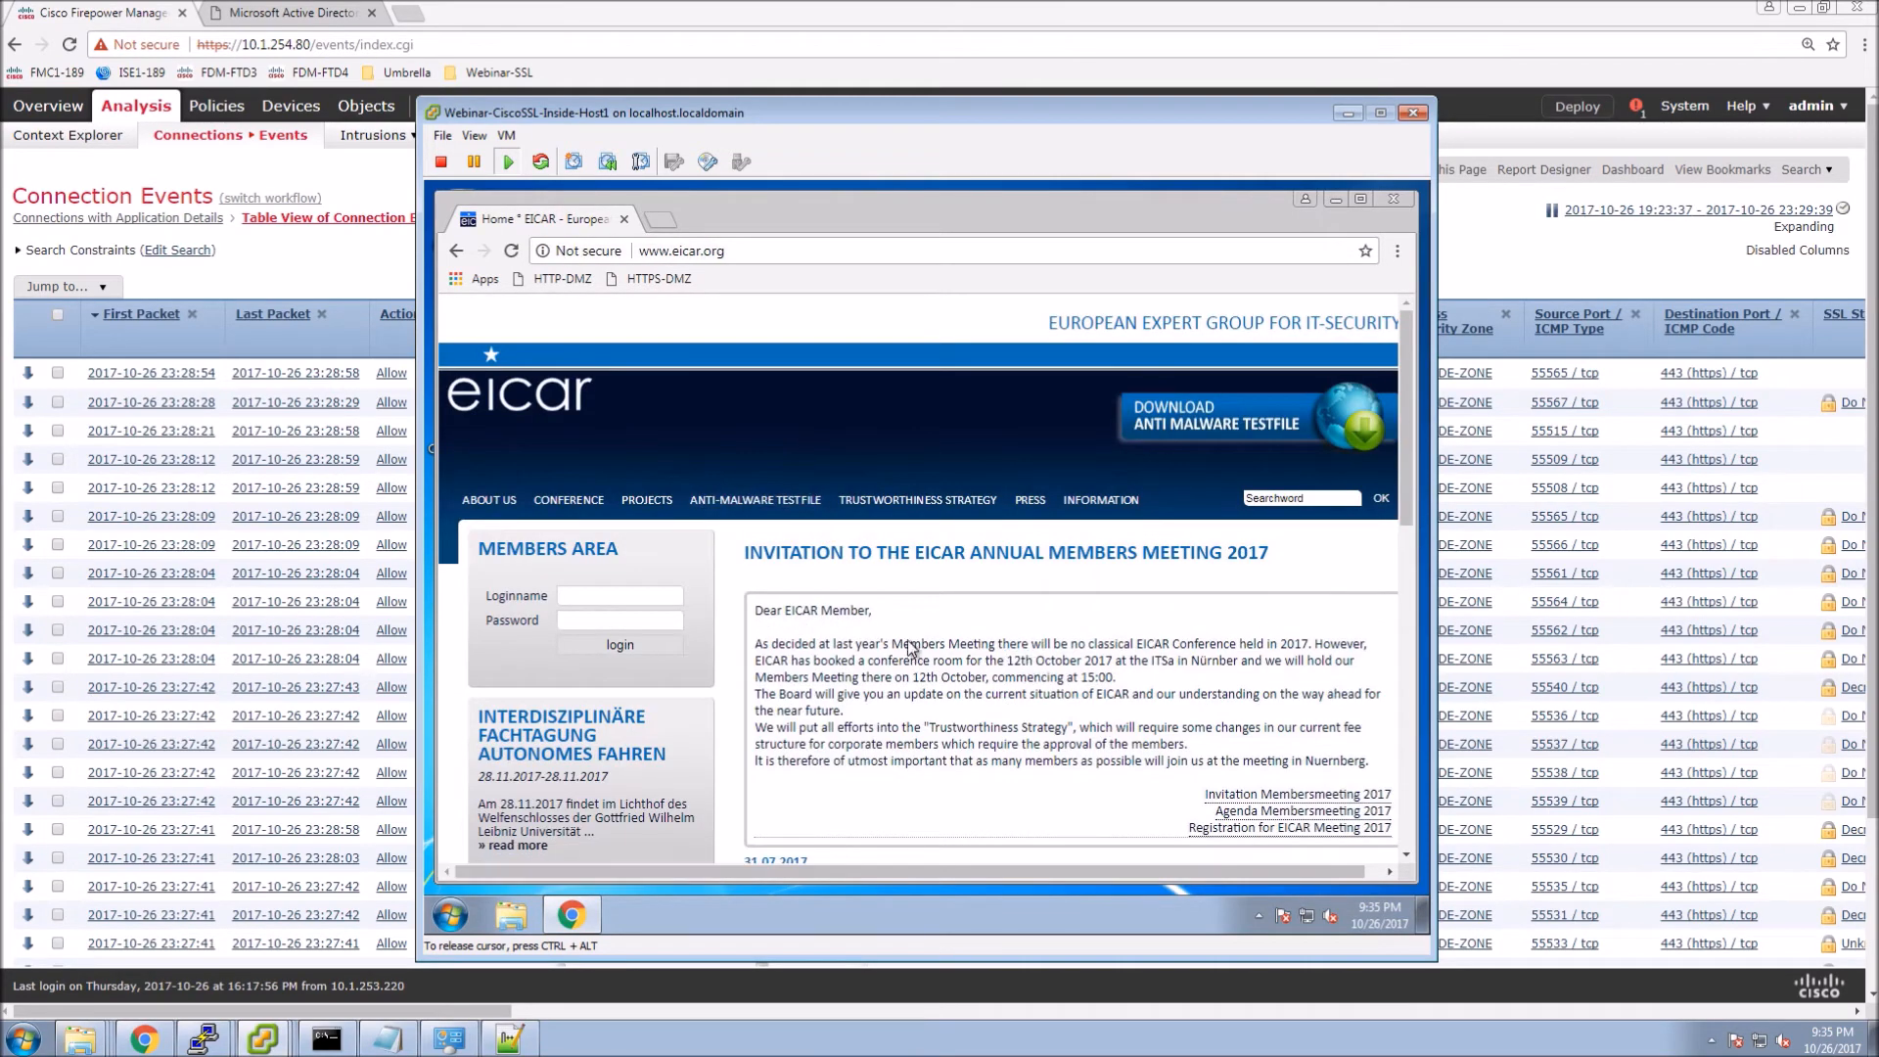
pyautogui.click(748, 501)
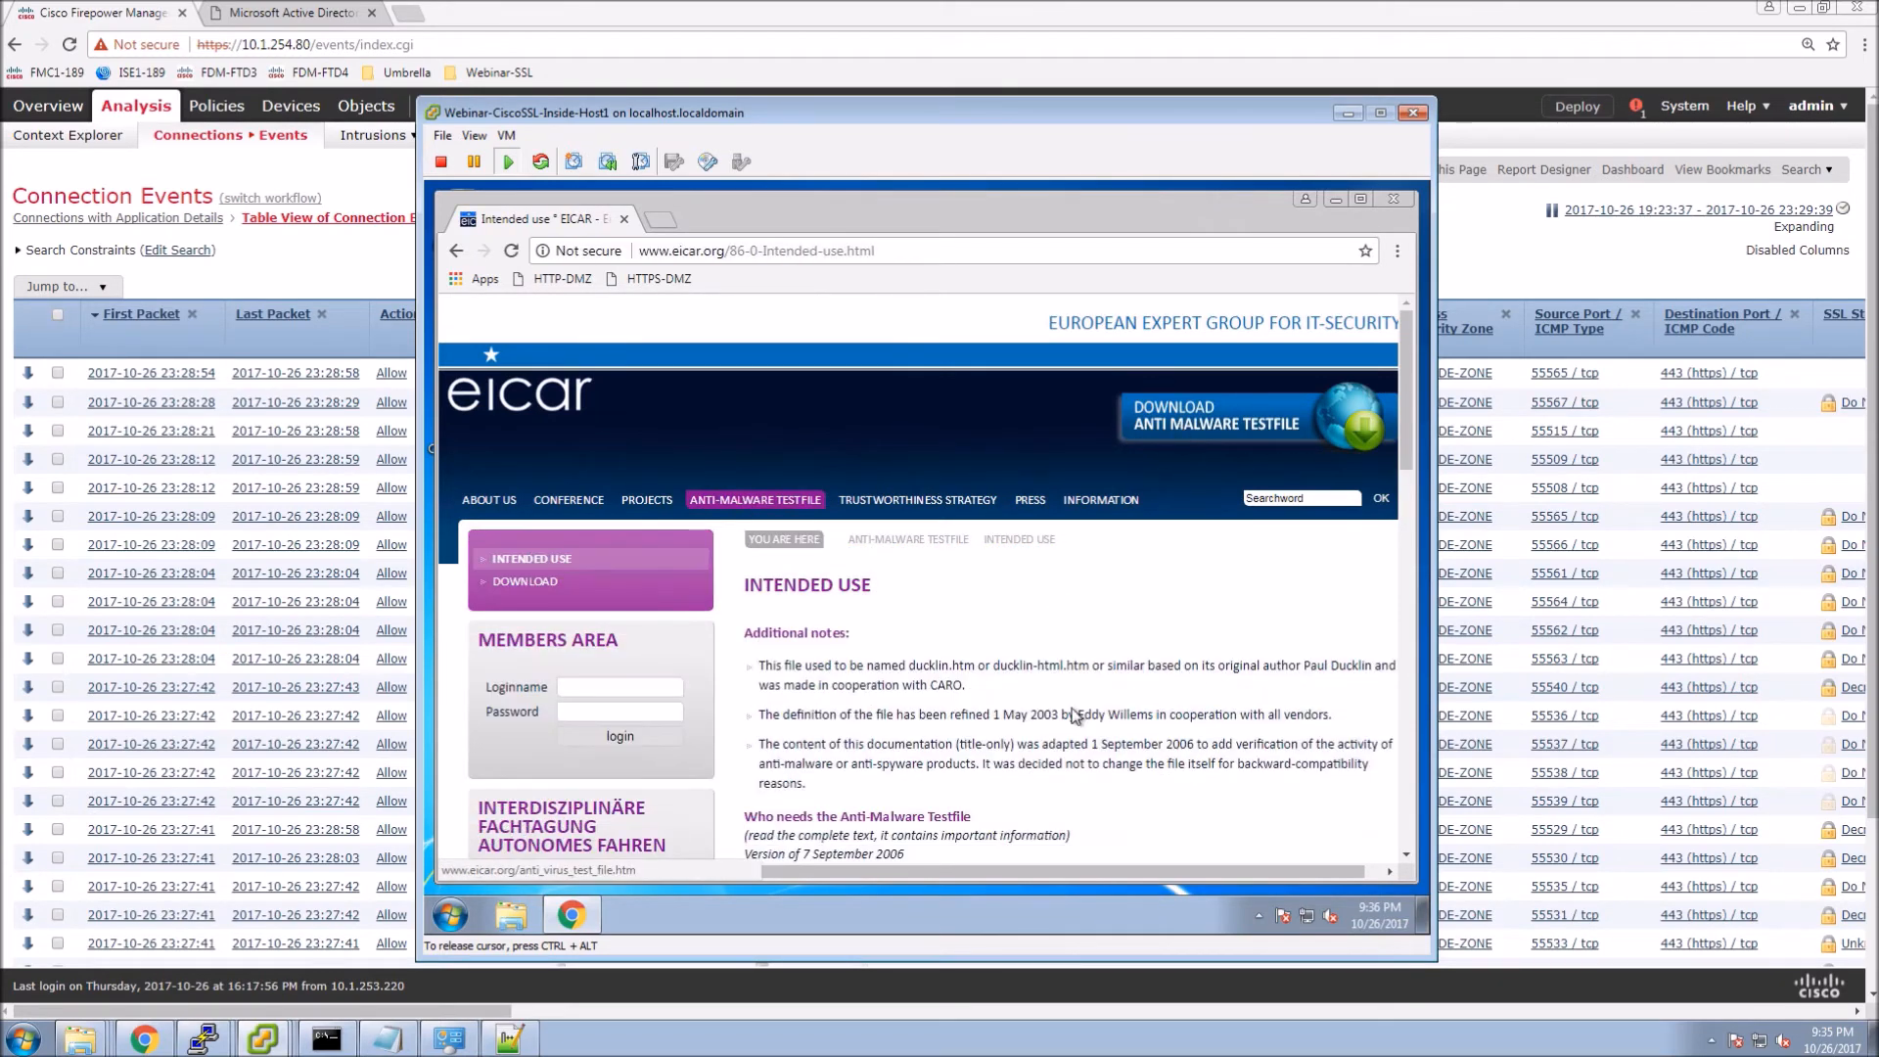
pyautogui.click(523, 581)
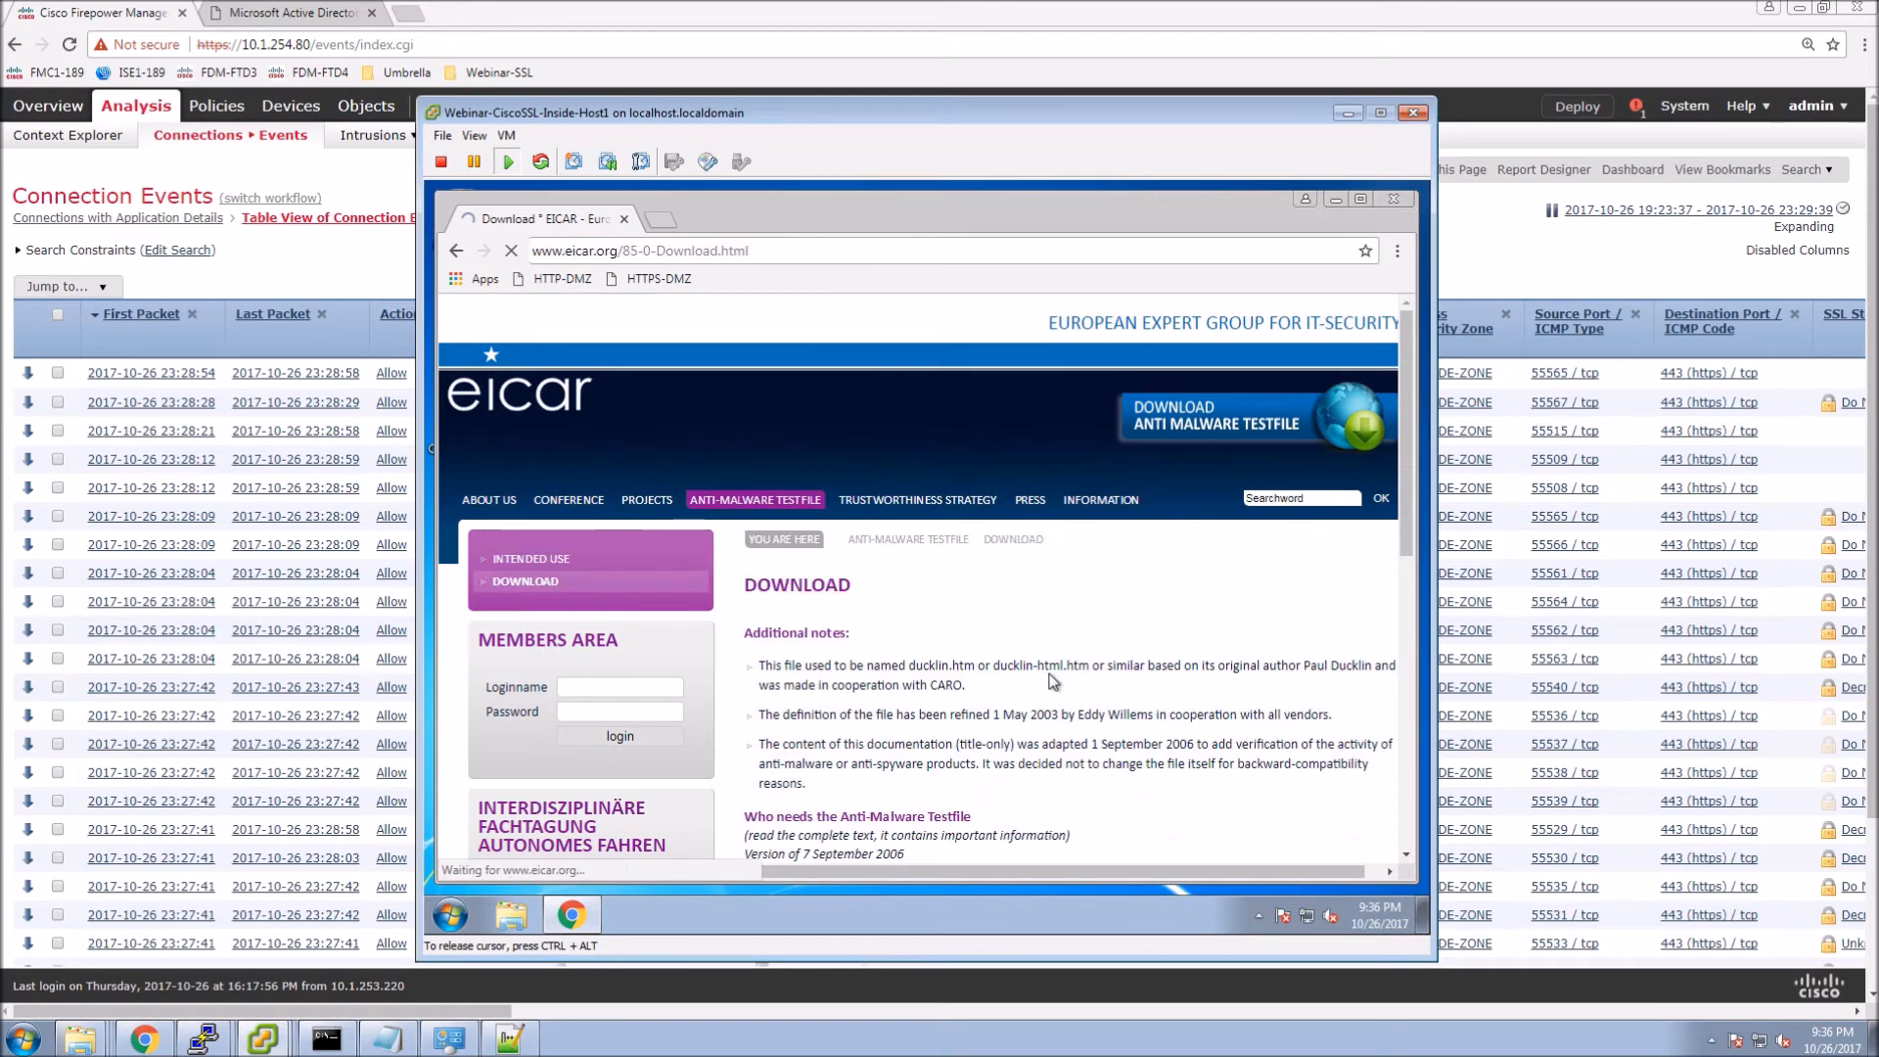
pyautogui.scroll(-3, 1005, 741)
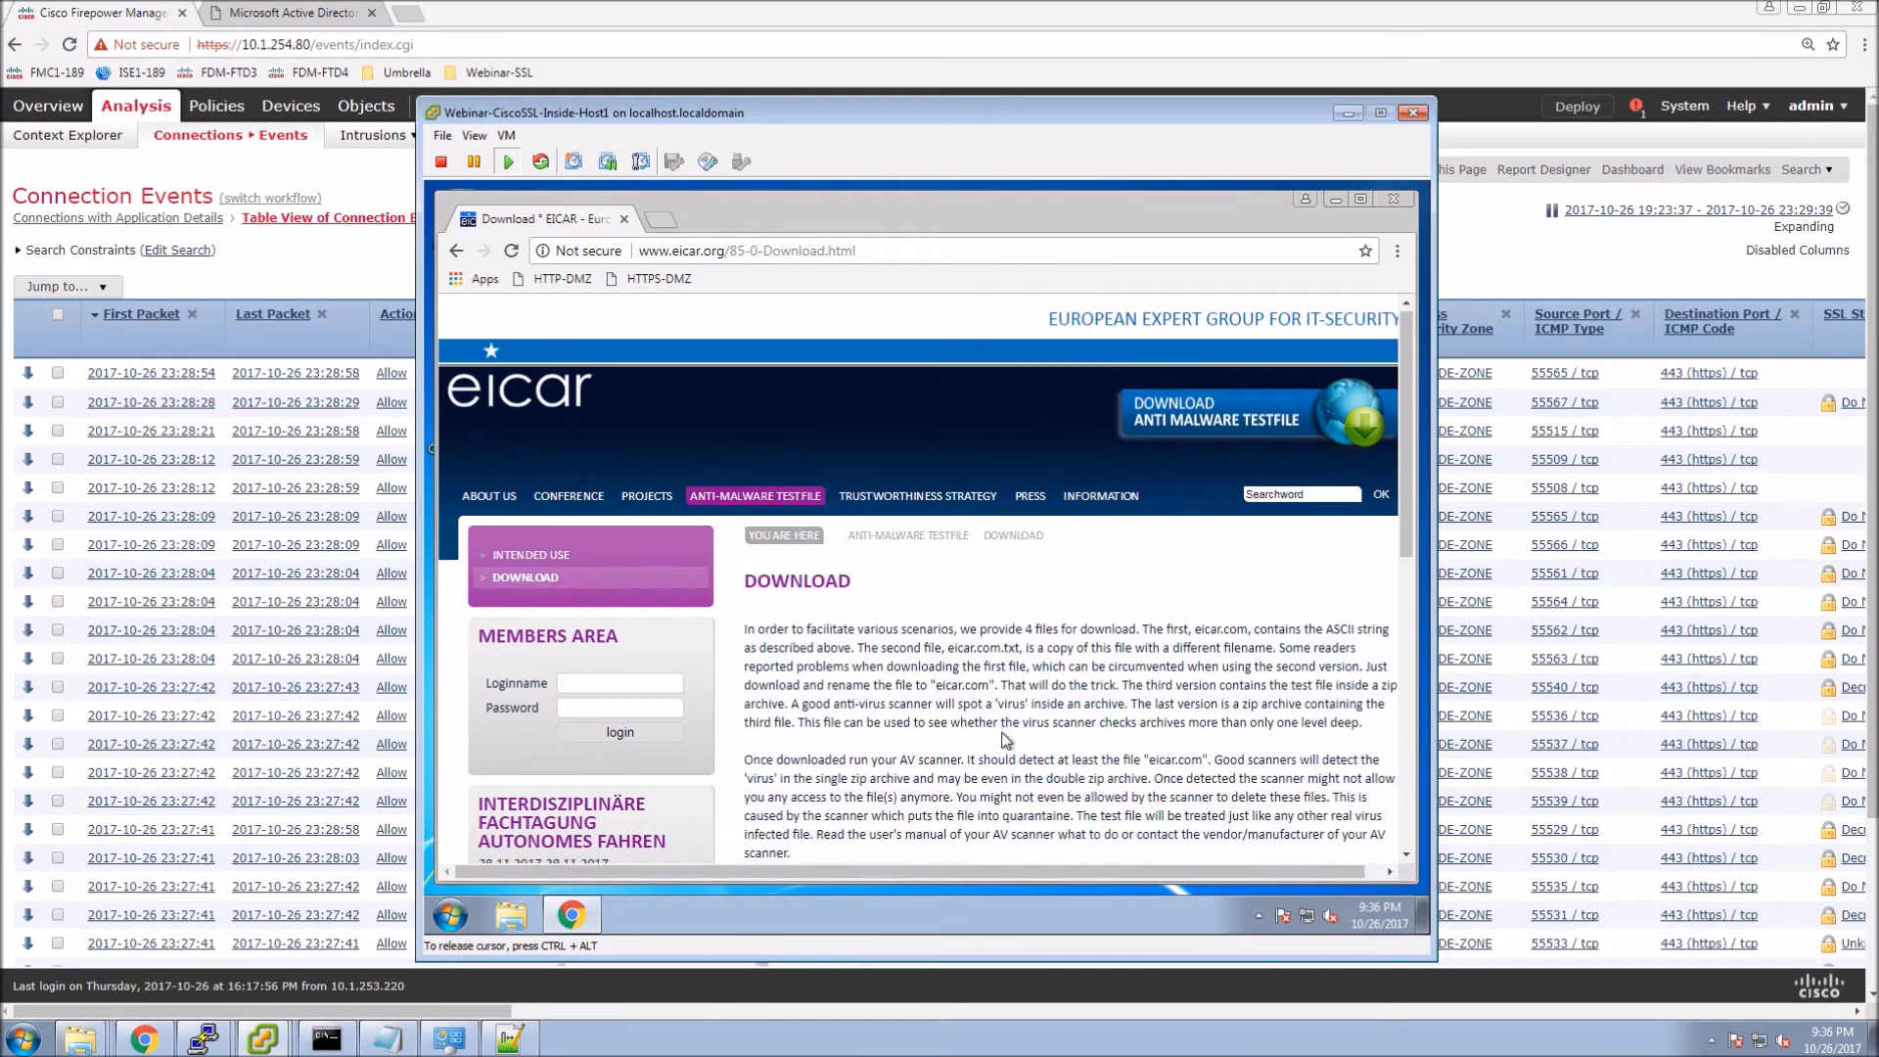
pyautogui.scroll(-5, 1005, 740)
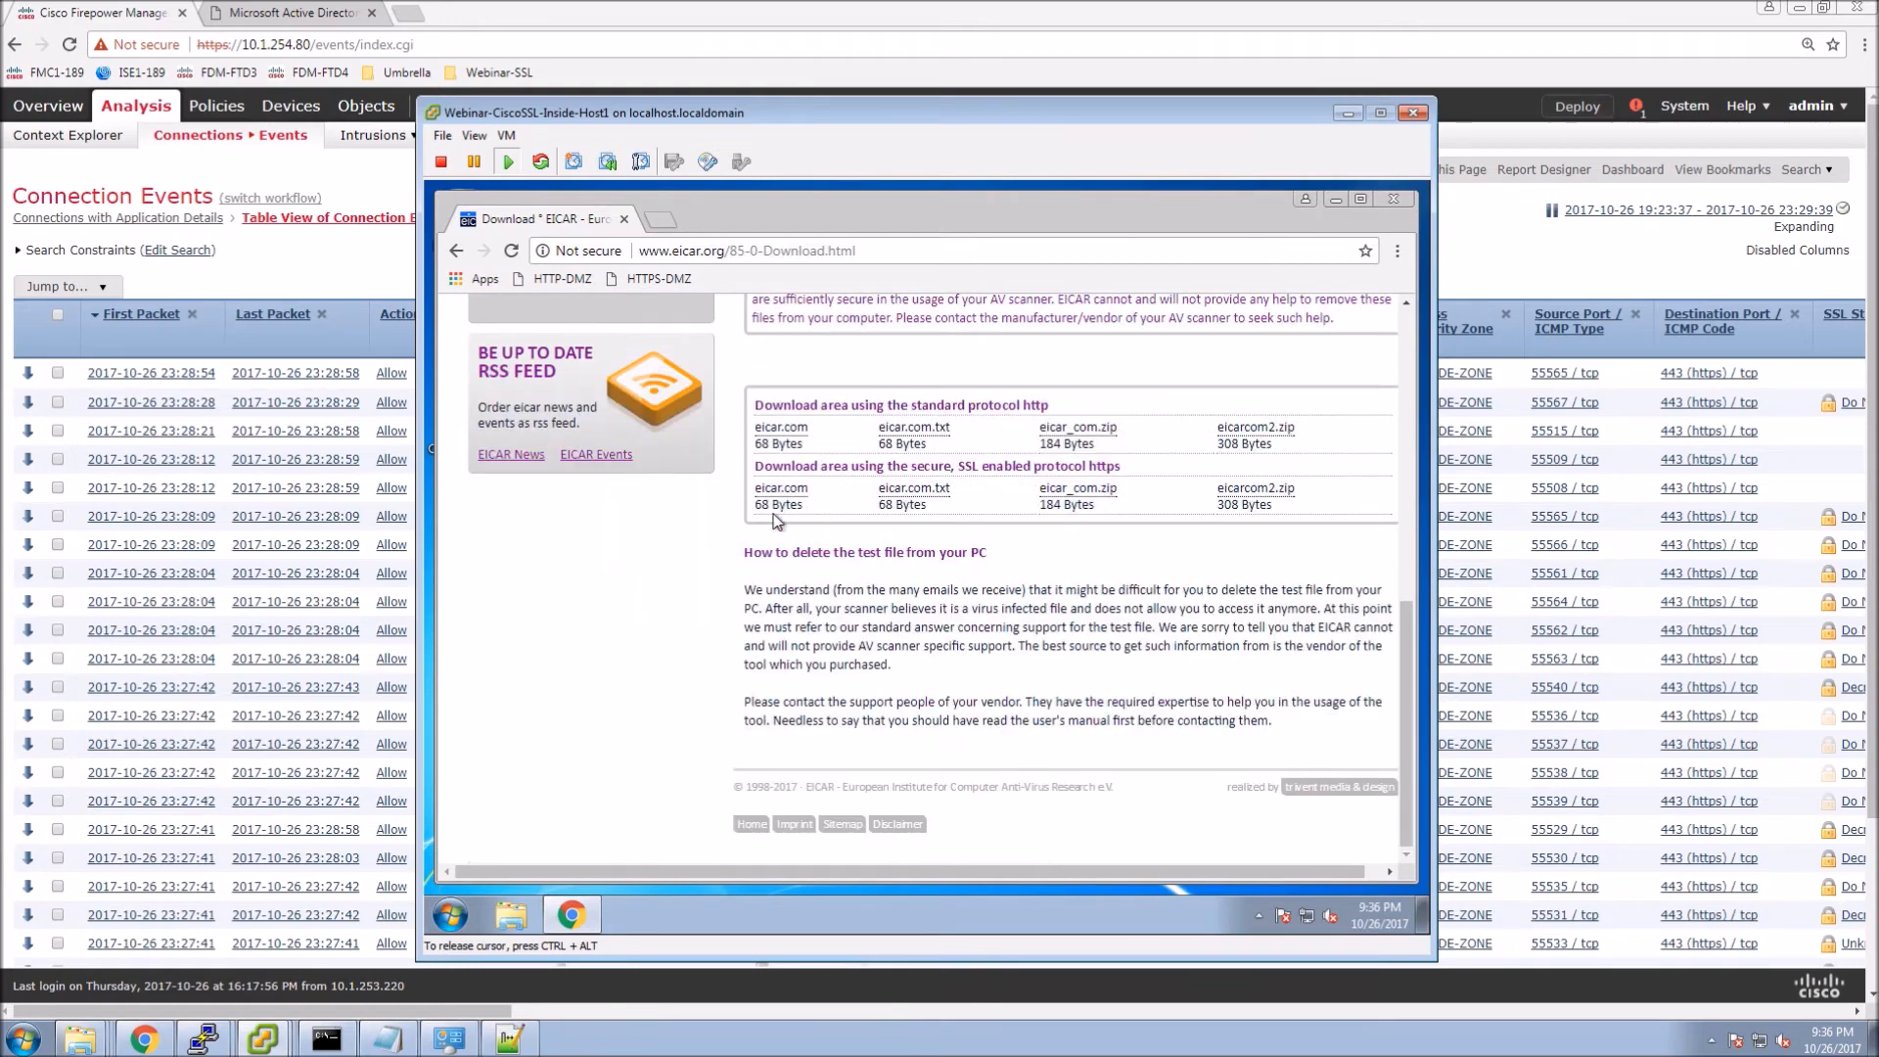
# Try downloading eicar.com over HTTP and HTTPS, dismiss the virus warning, and return to Firepower.
pyautogui.click(779, 436)
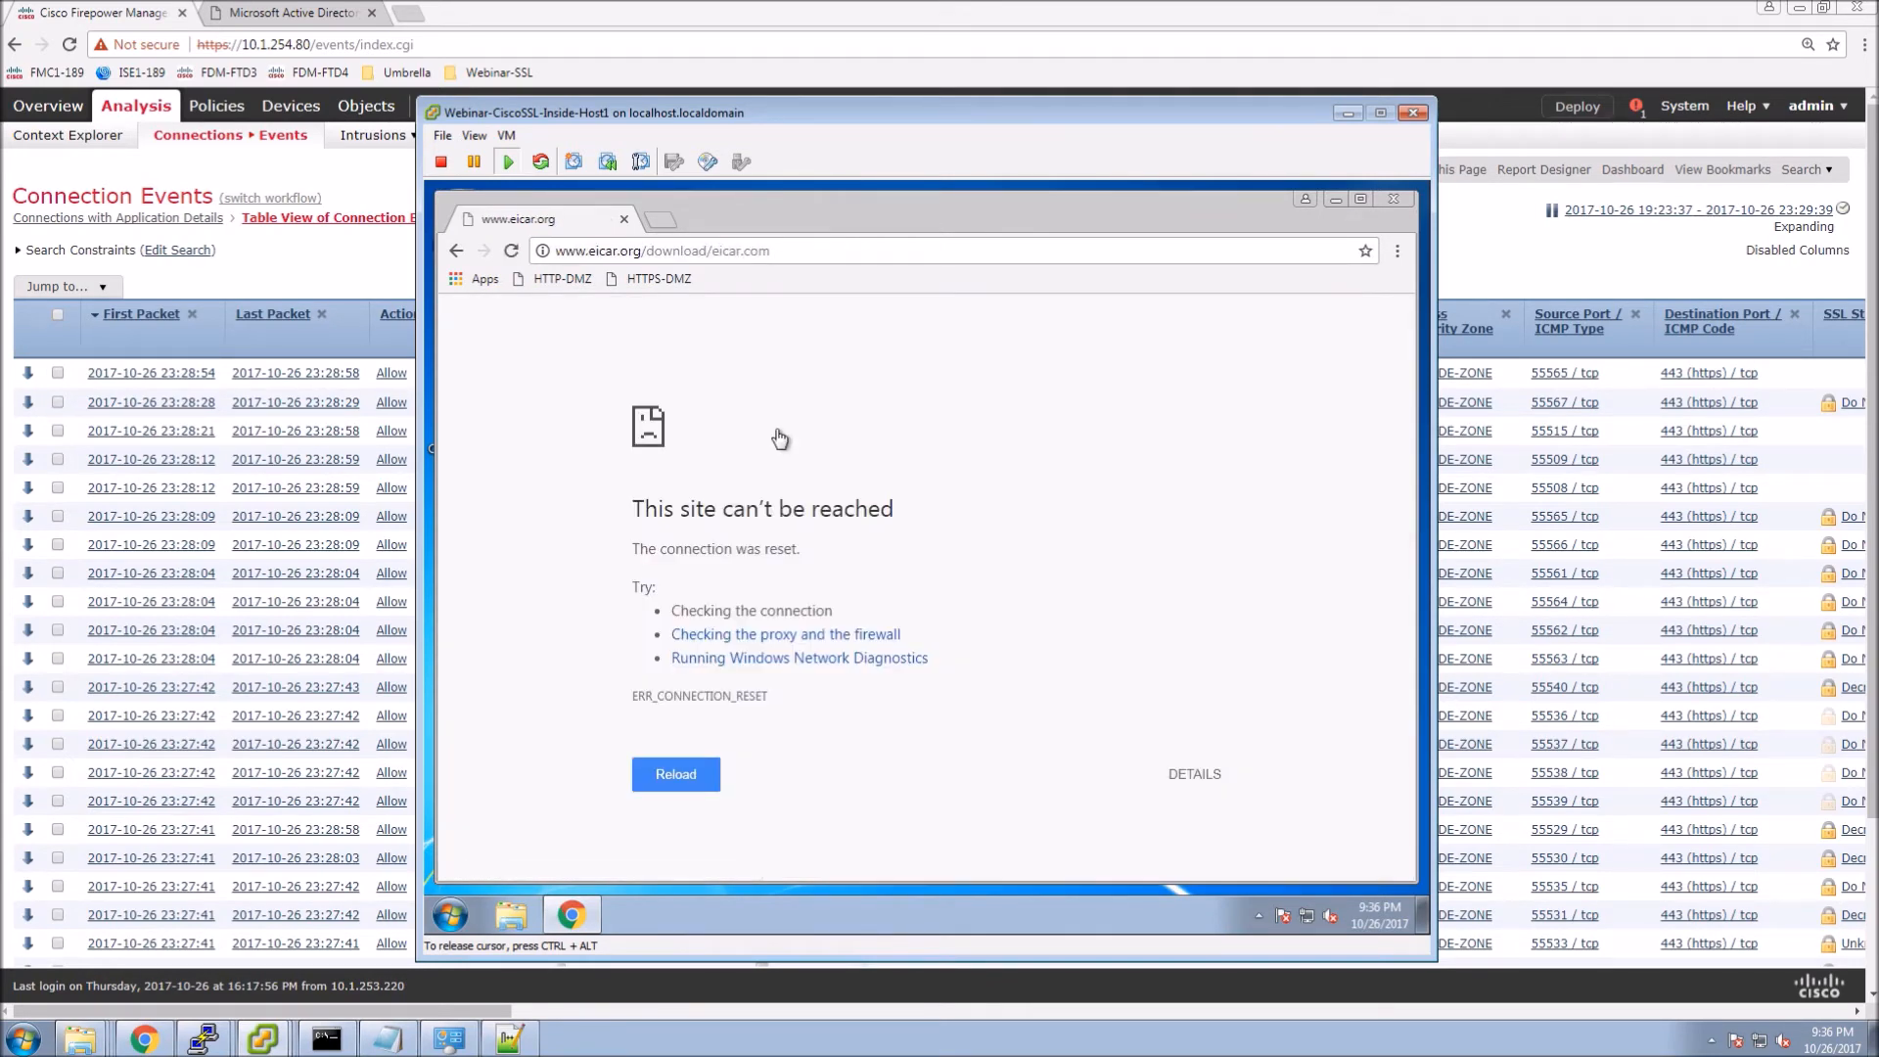
pyautogui.click(677, 774)
pyautogui.click(456, 251)
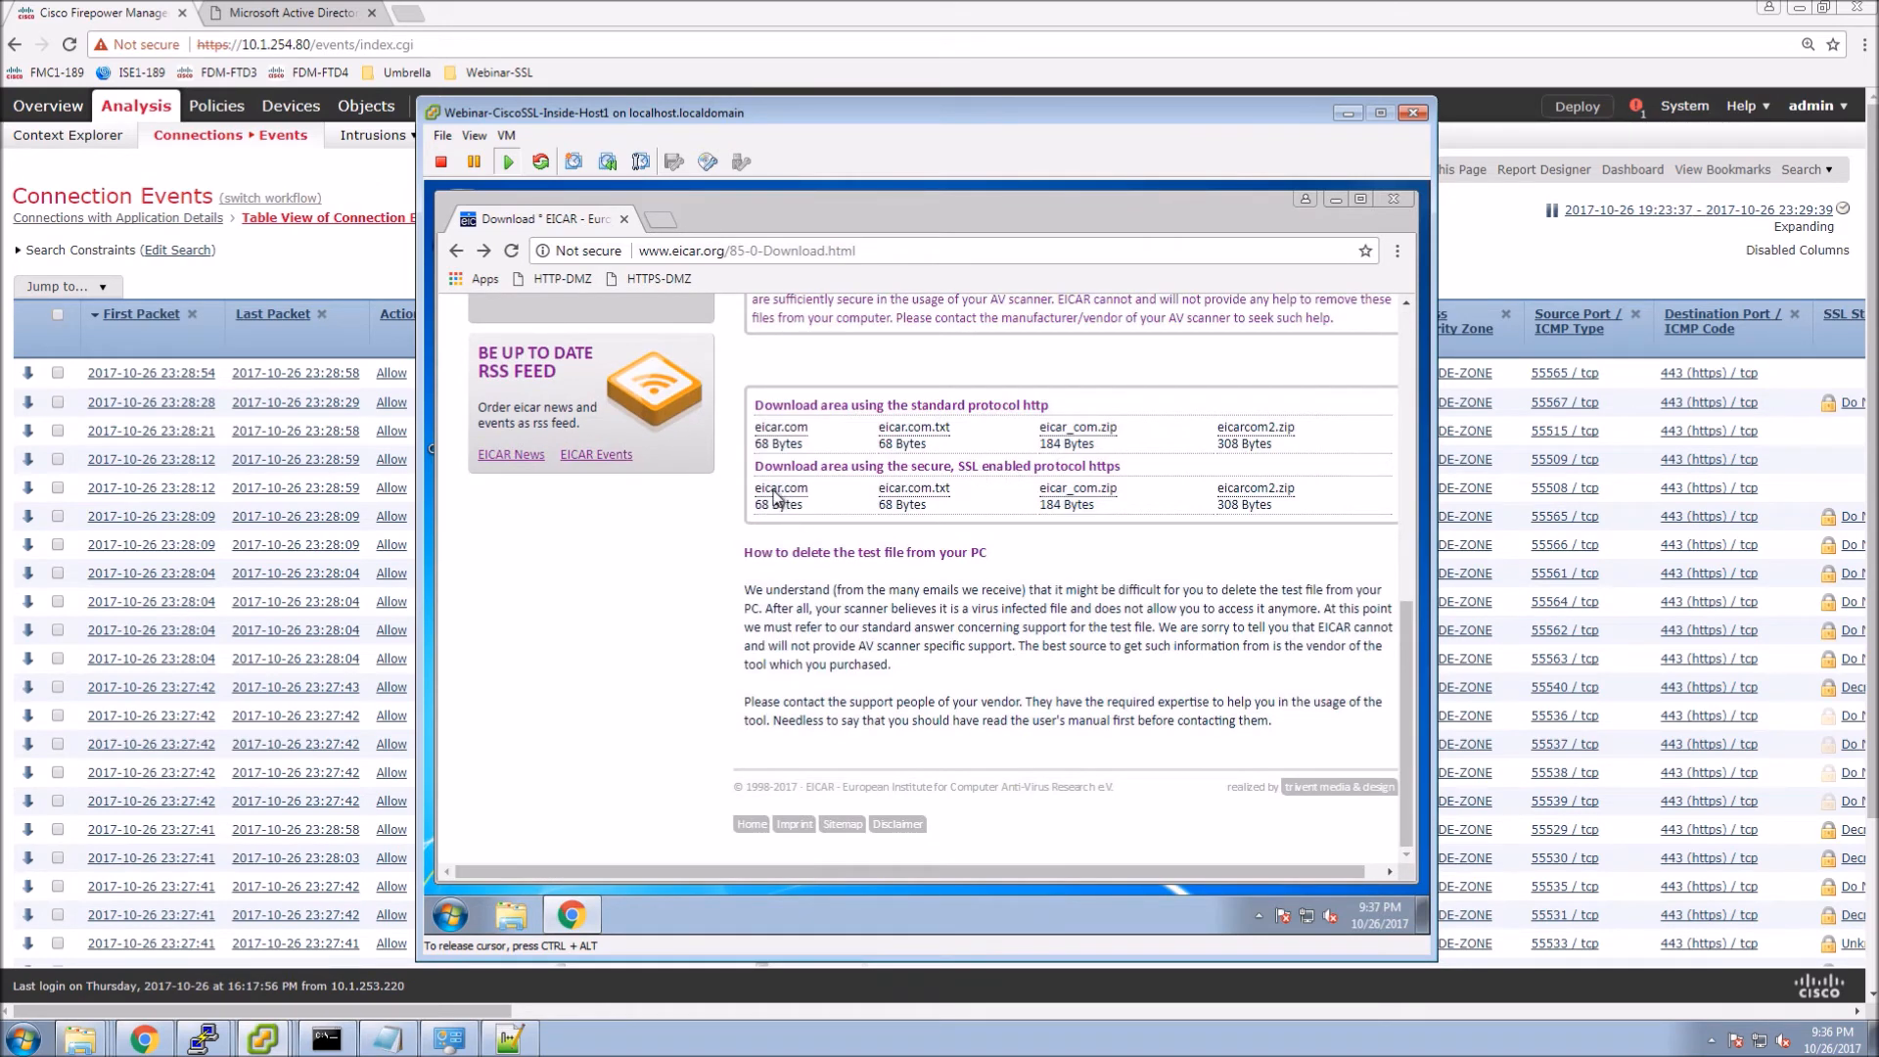
pyautogui.click(775, 492)
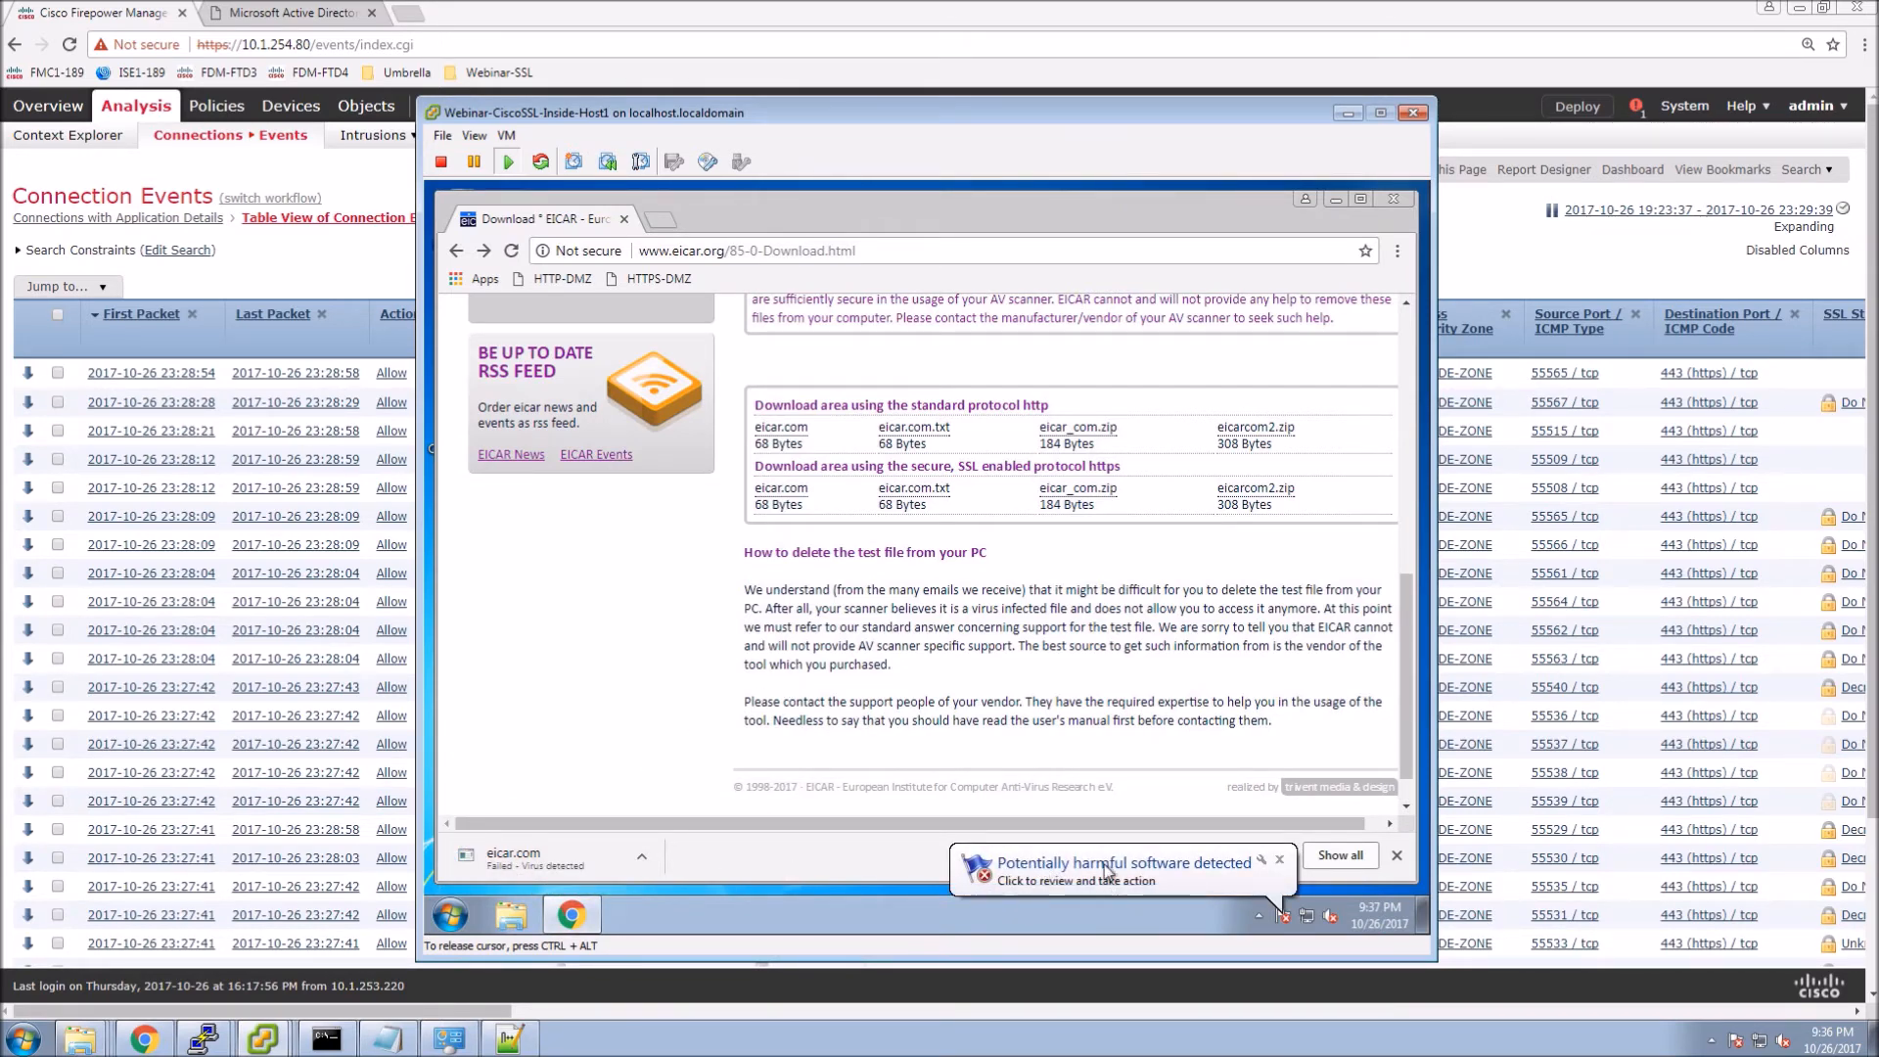
pyautogui.click(1278, 859)
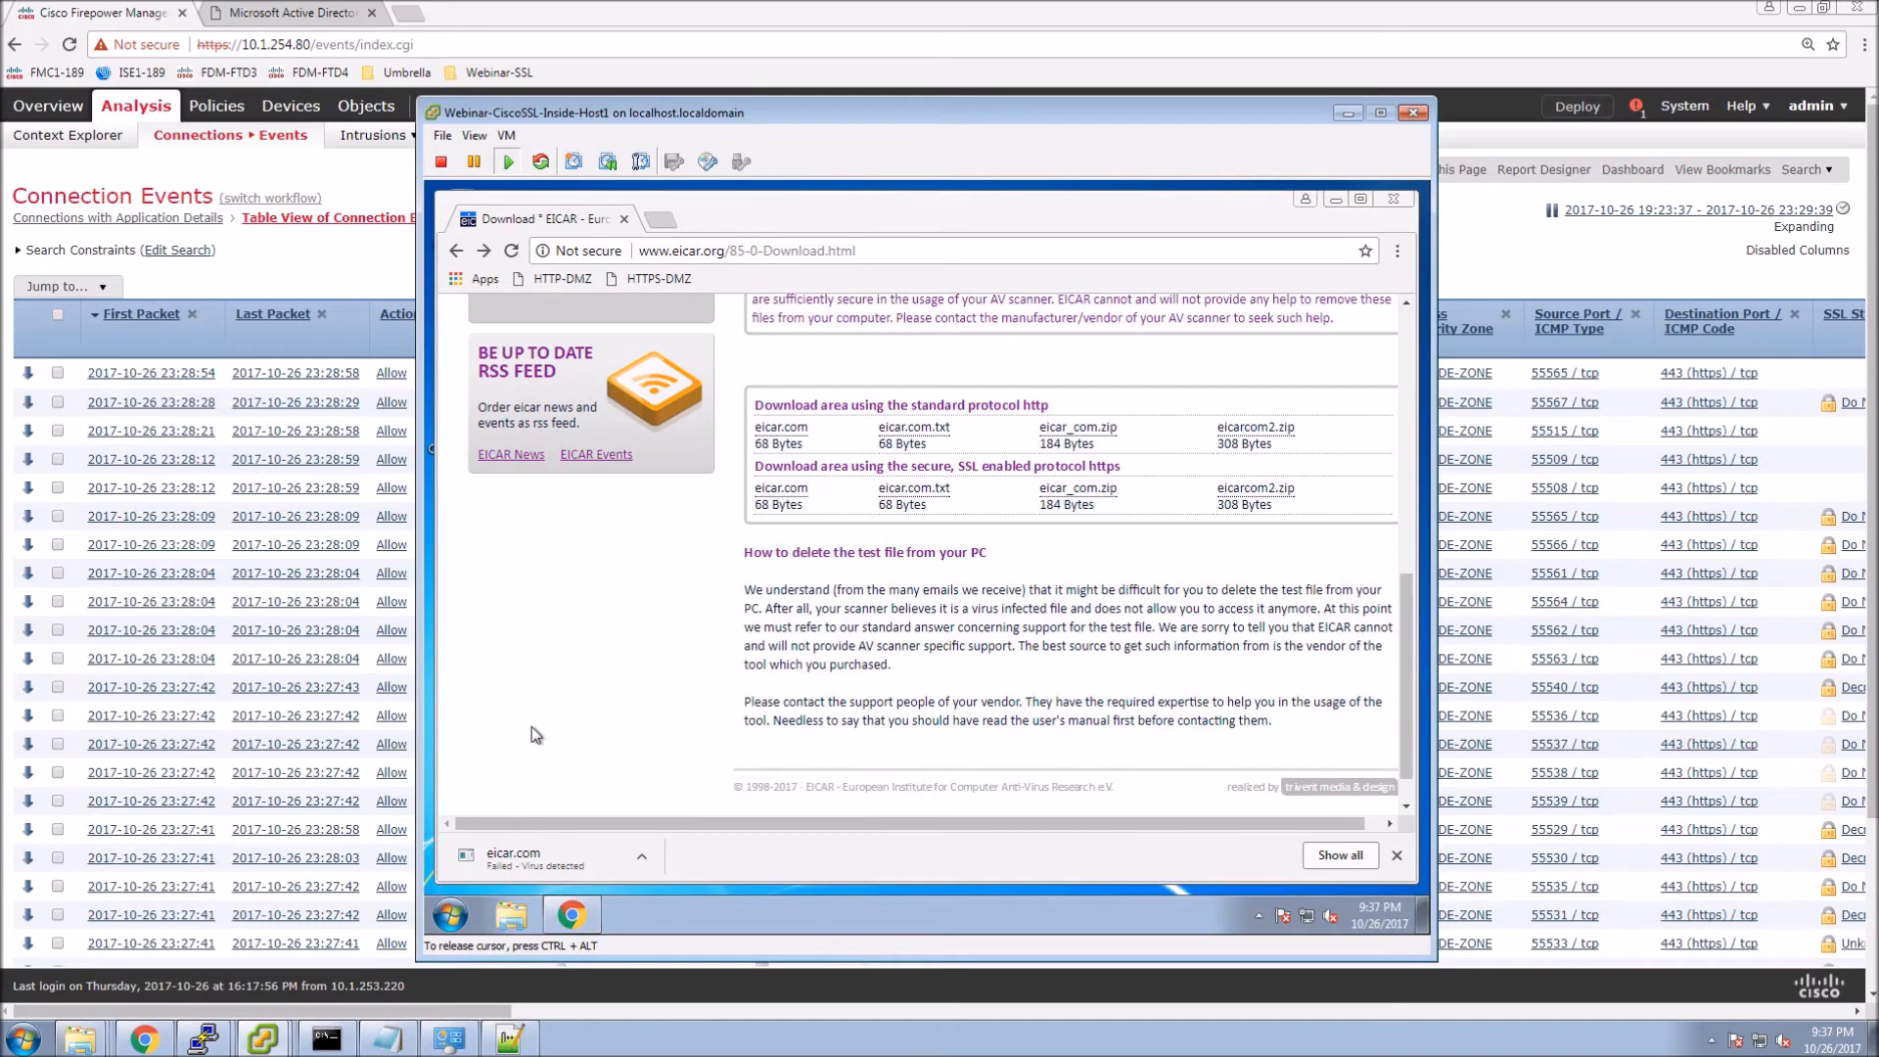
pyautogui.click(356, 250)
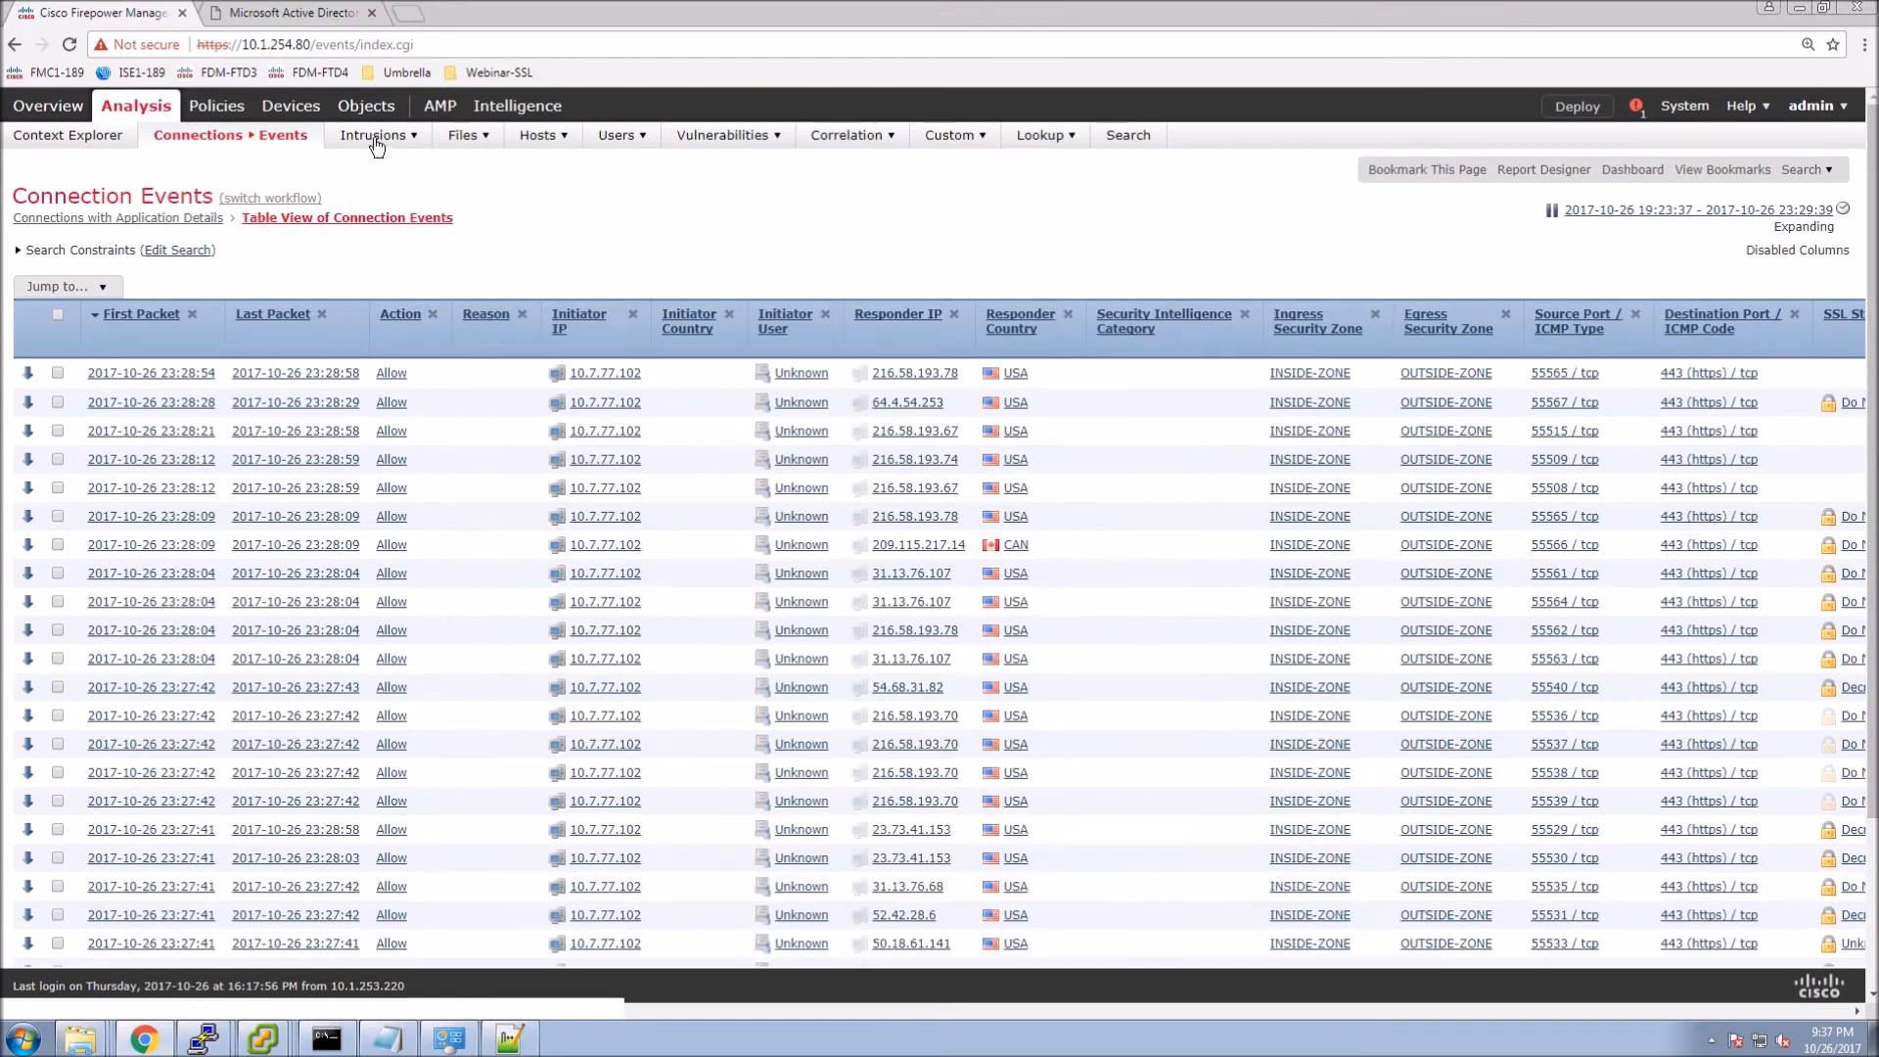
# Open Malware Events and view the eicar.com file trajectory showing four Malware Block transfers.
pyautogui.moveTo(467, 135)
pyautogui.click(500, 165)
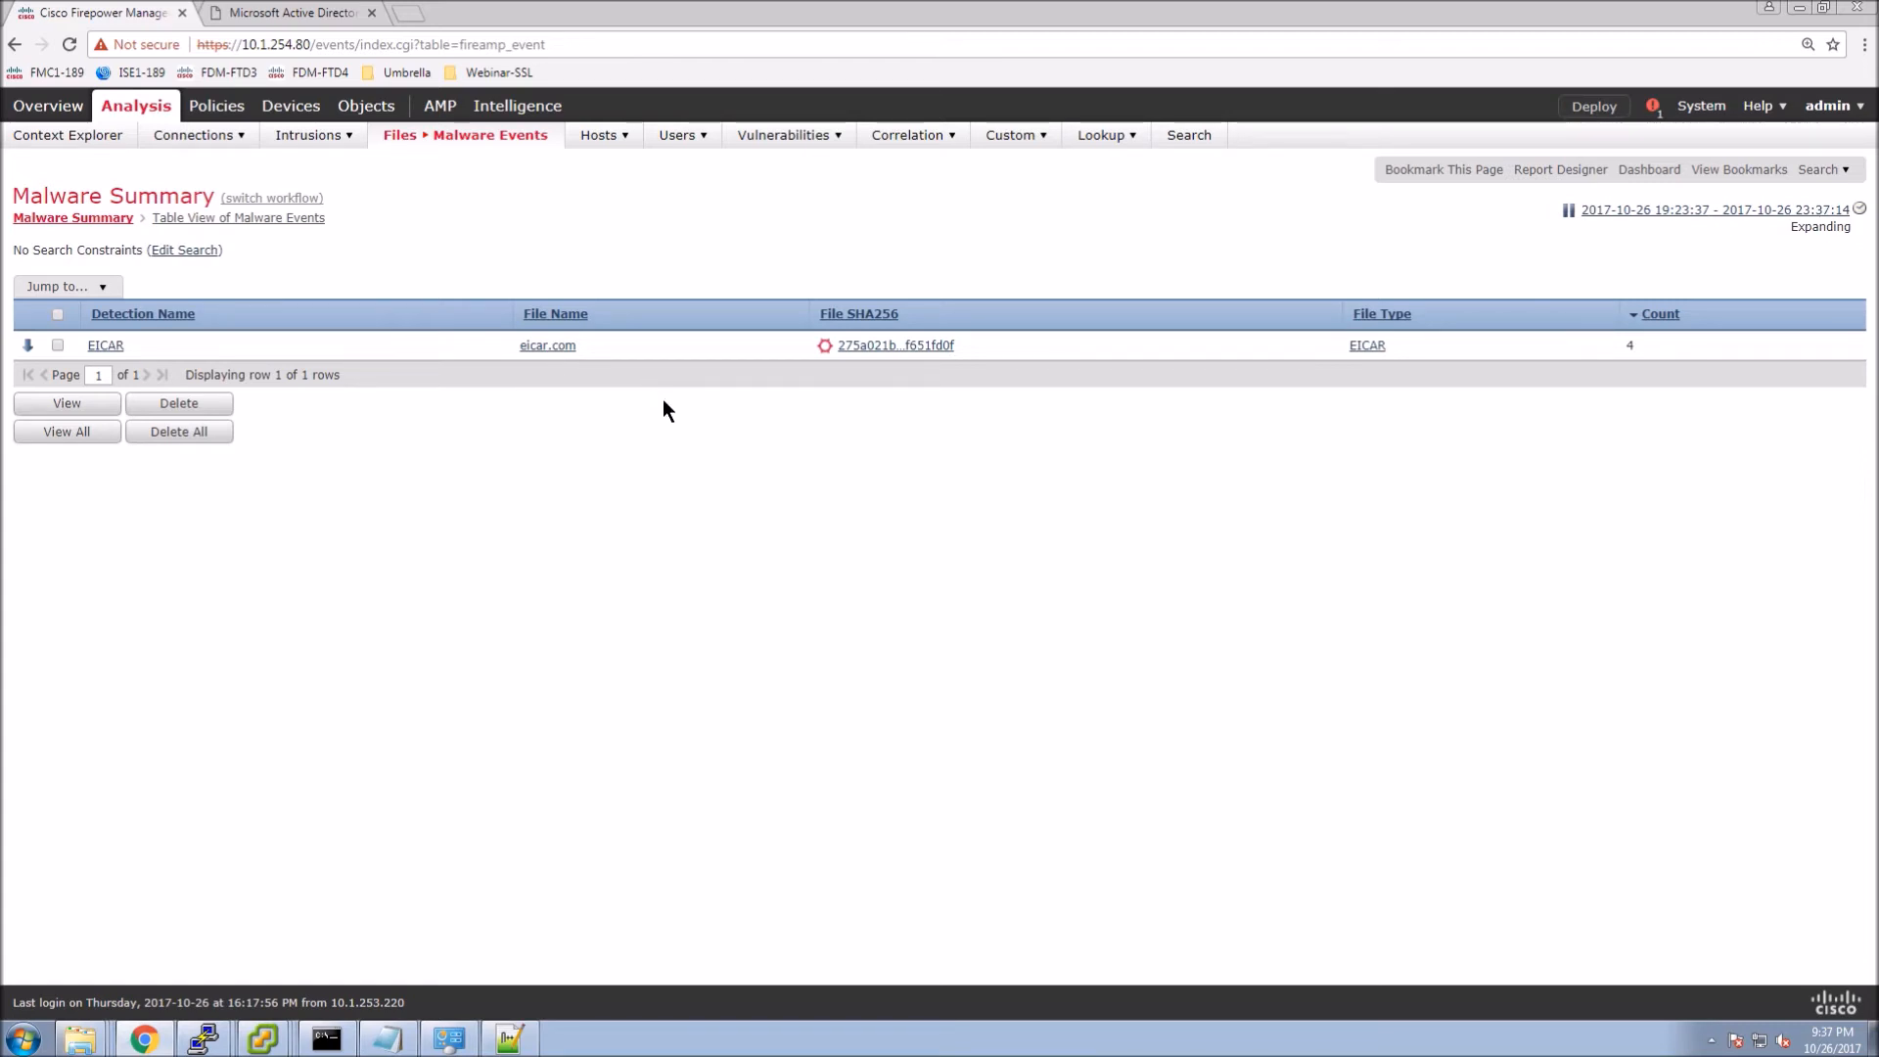
pyautogui.click(822, 344)
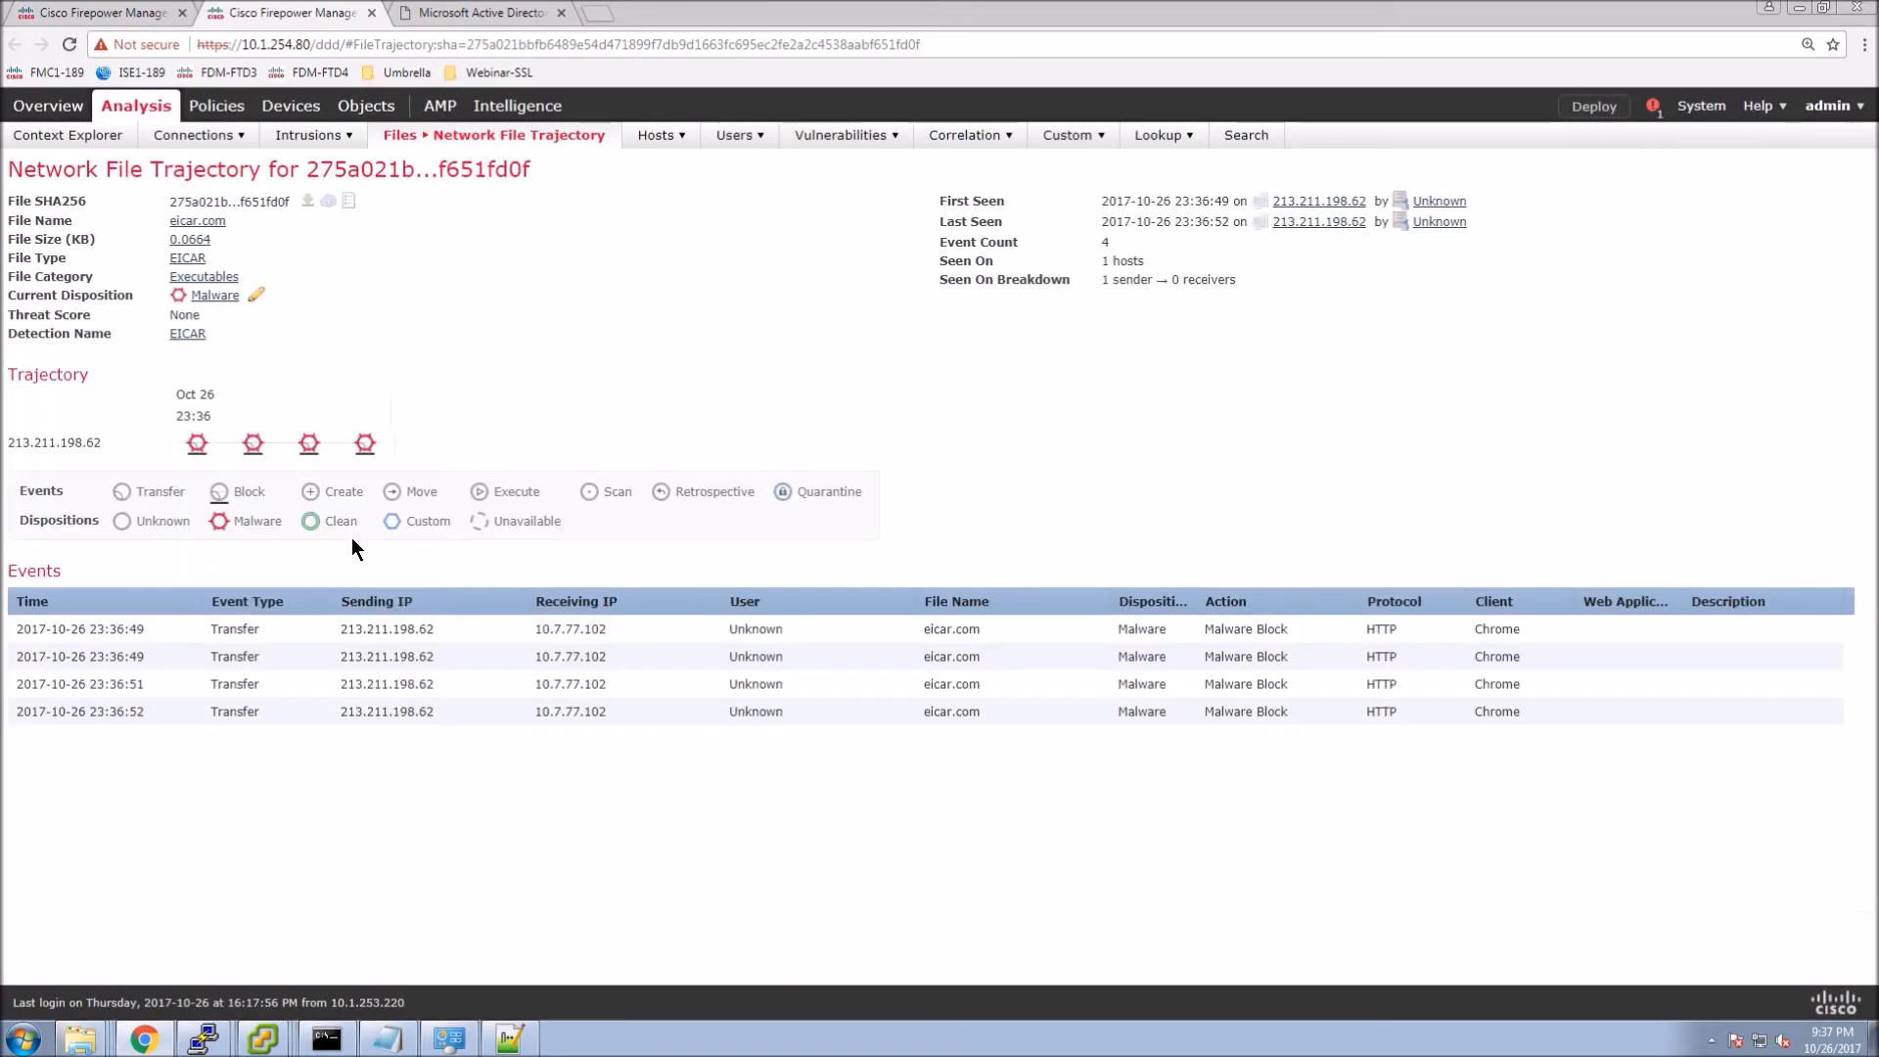
# Go to the SSL policies list under Policies > Access Control.
pyautogui.moveTo(216, 106)
pyautogui.moveTo(103, 136)
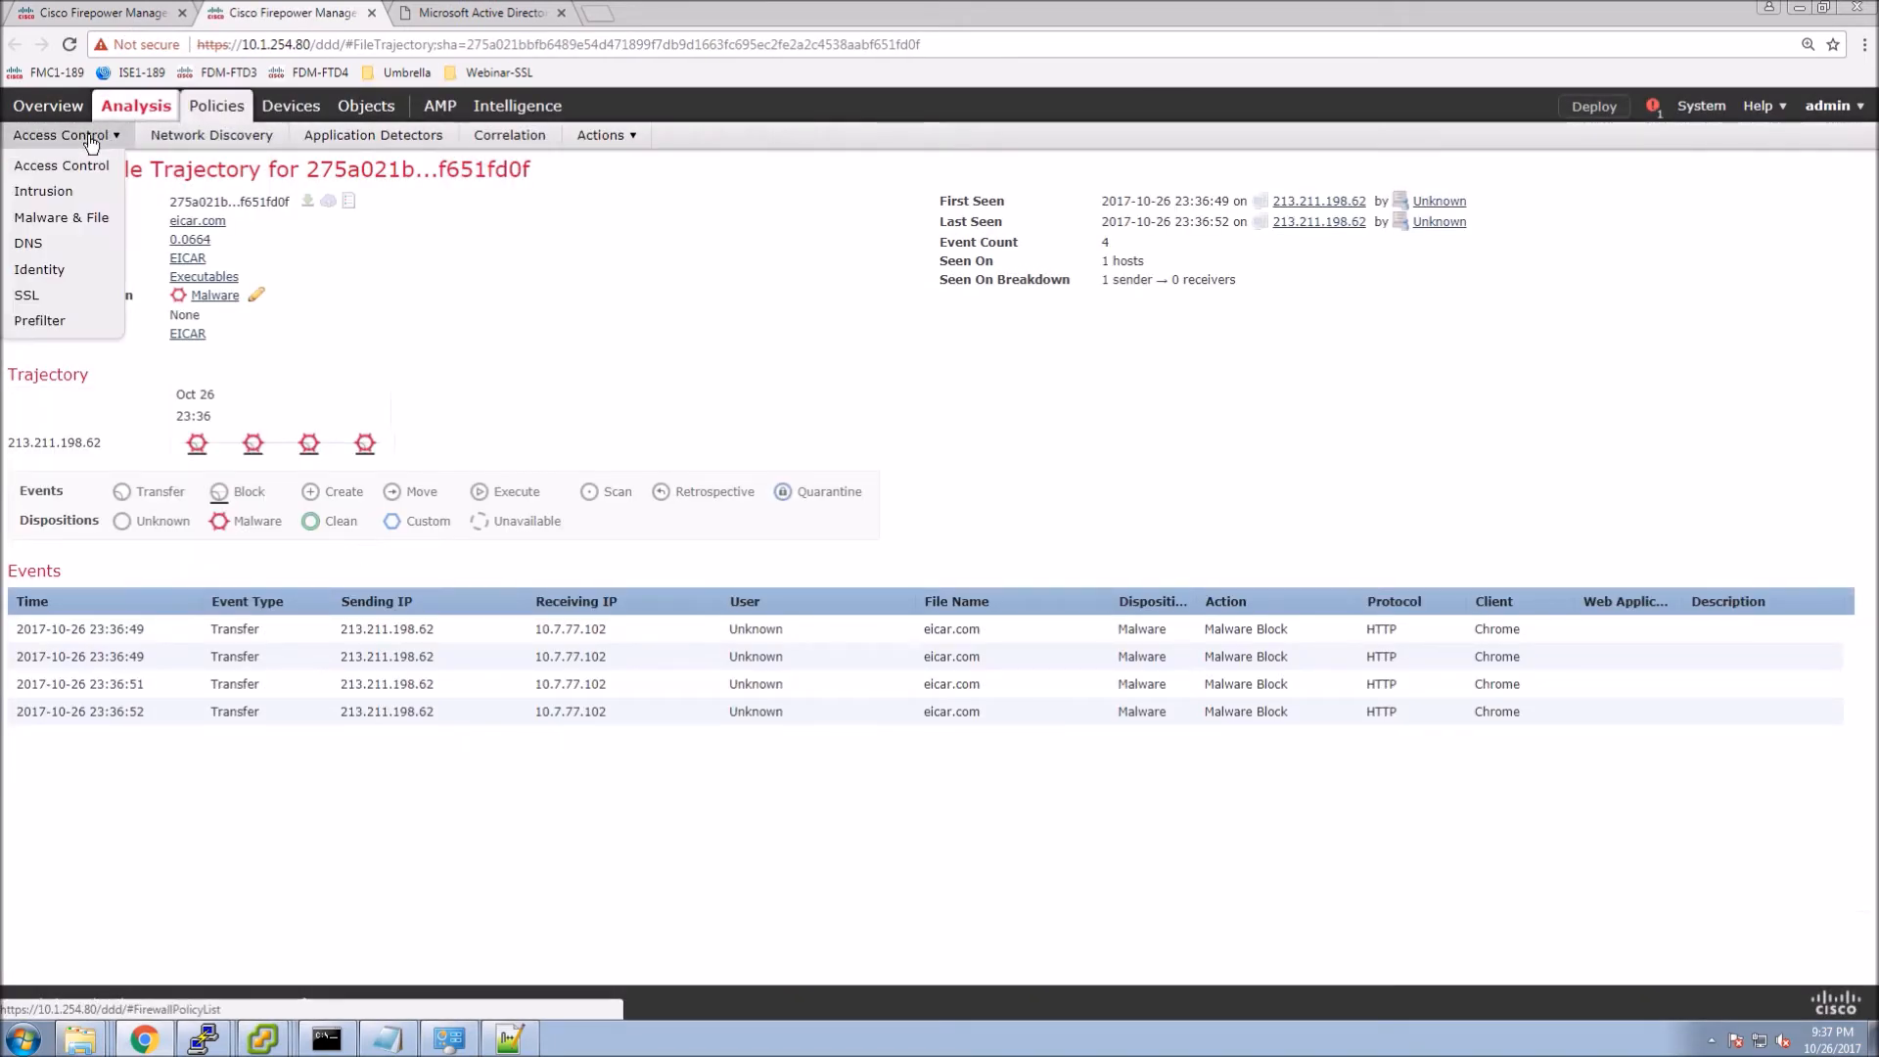
pyautogui.click(28, 296)
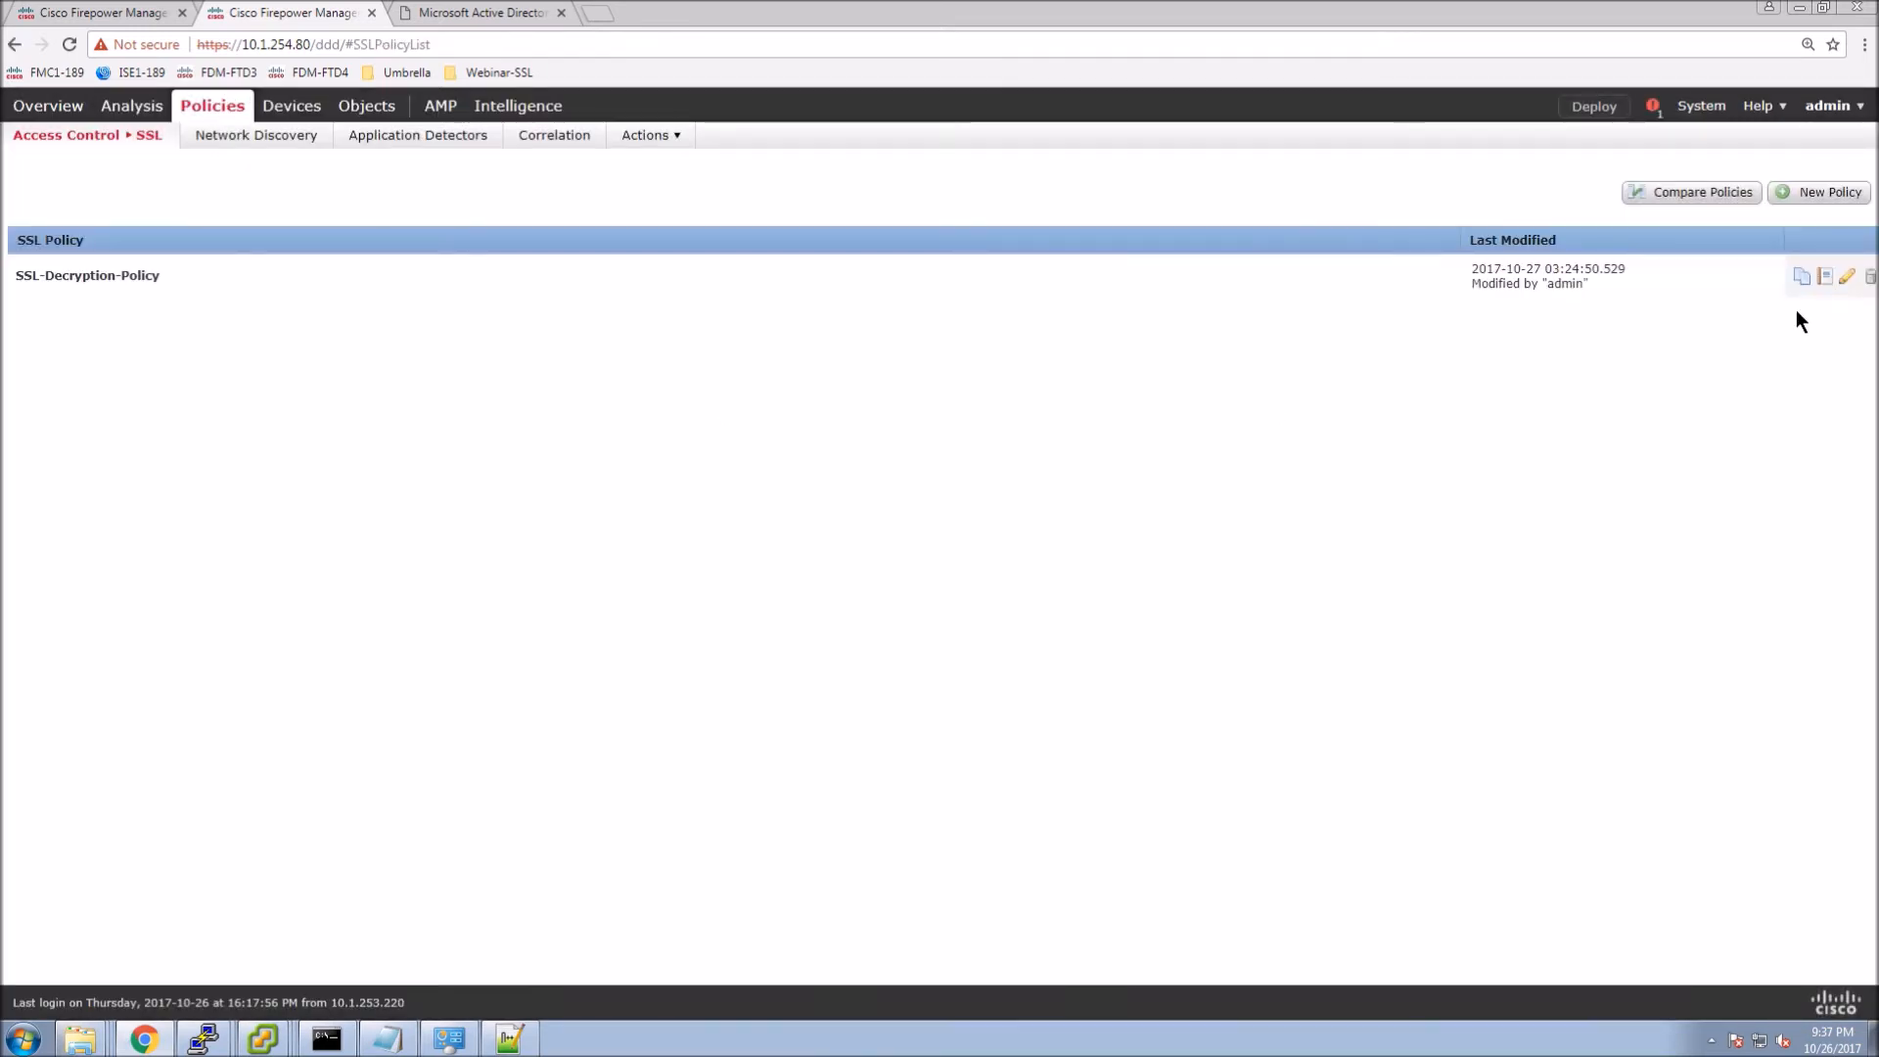
# Start a new rule in SSL-Decryption-Policy with source INSIDE-ZONE and destination OUTSIDE-ZONE.
pyautogui.click(1848, 281)
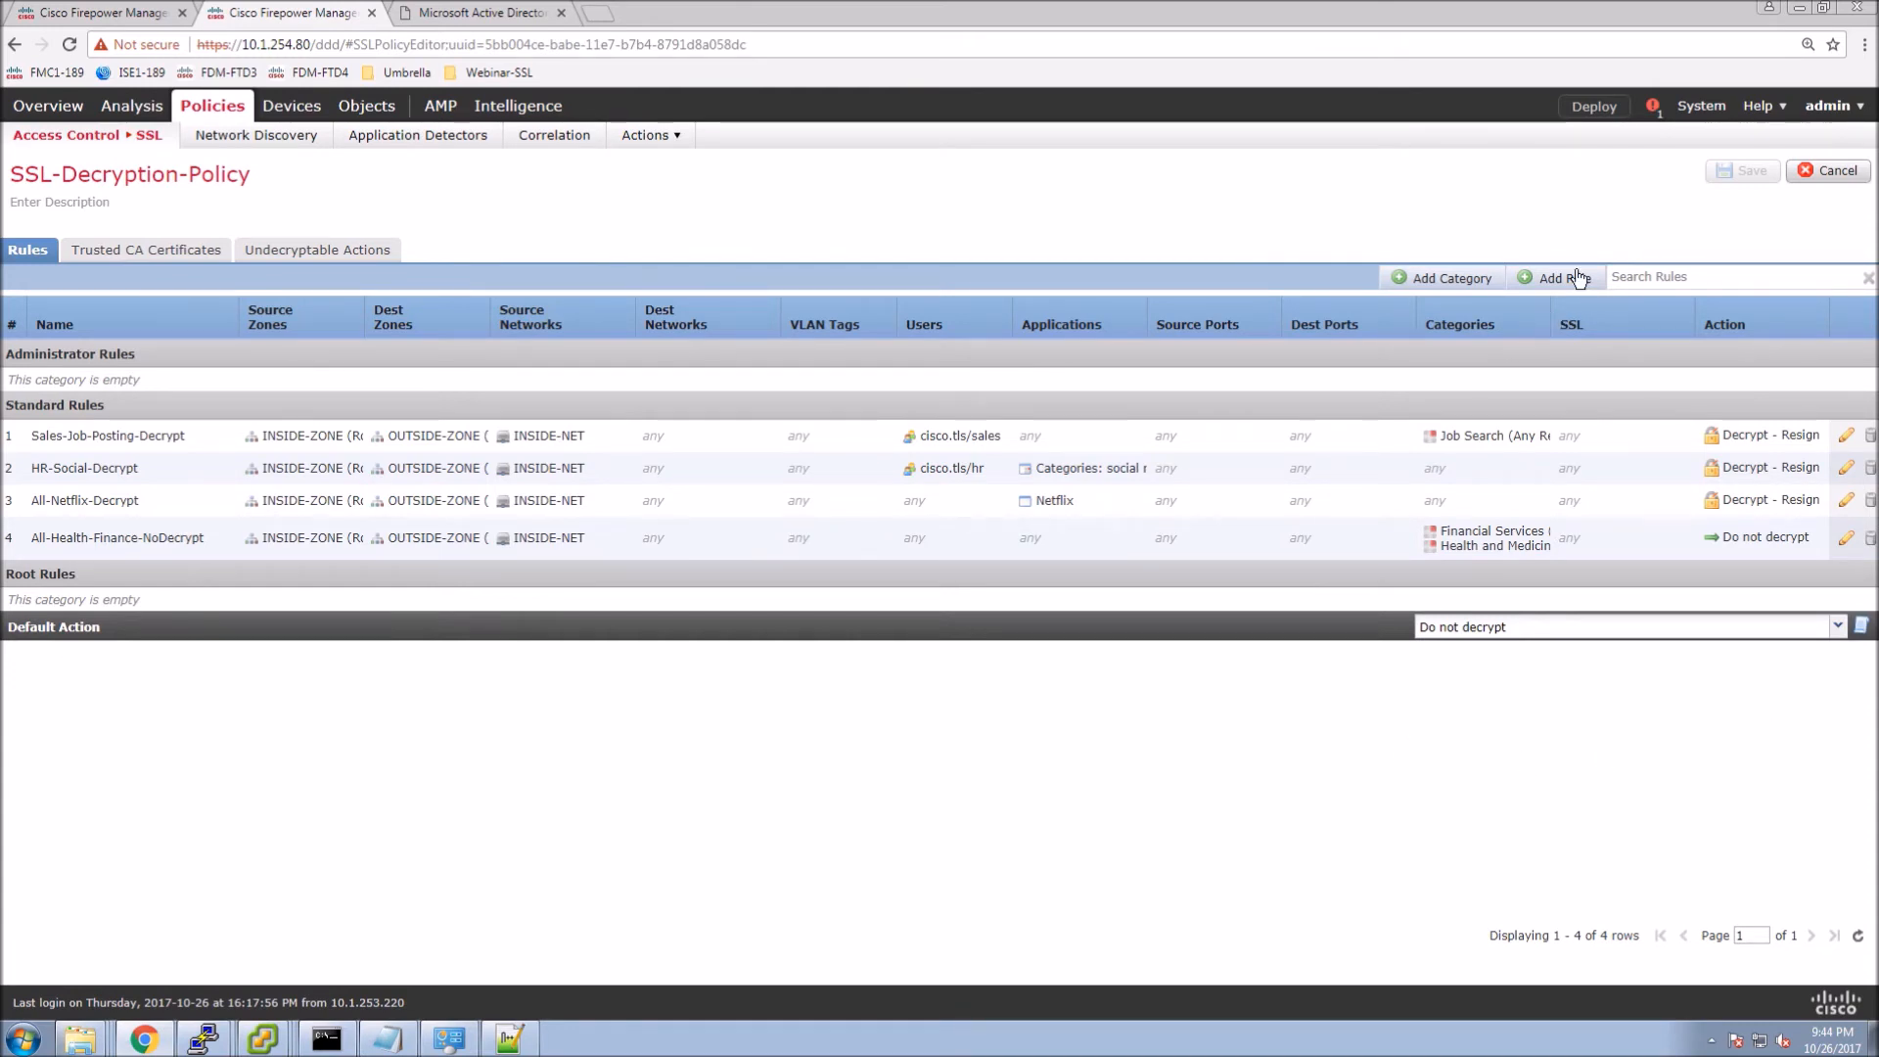
pyautogui.click(1578, 278)
pyautogui.click(415, 548)
pyautogui.click(760, 581)
pyautogui.click(419, 572)
pyautogui.click(724, 624)
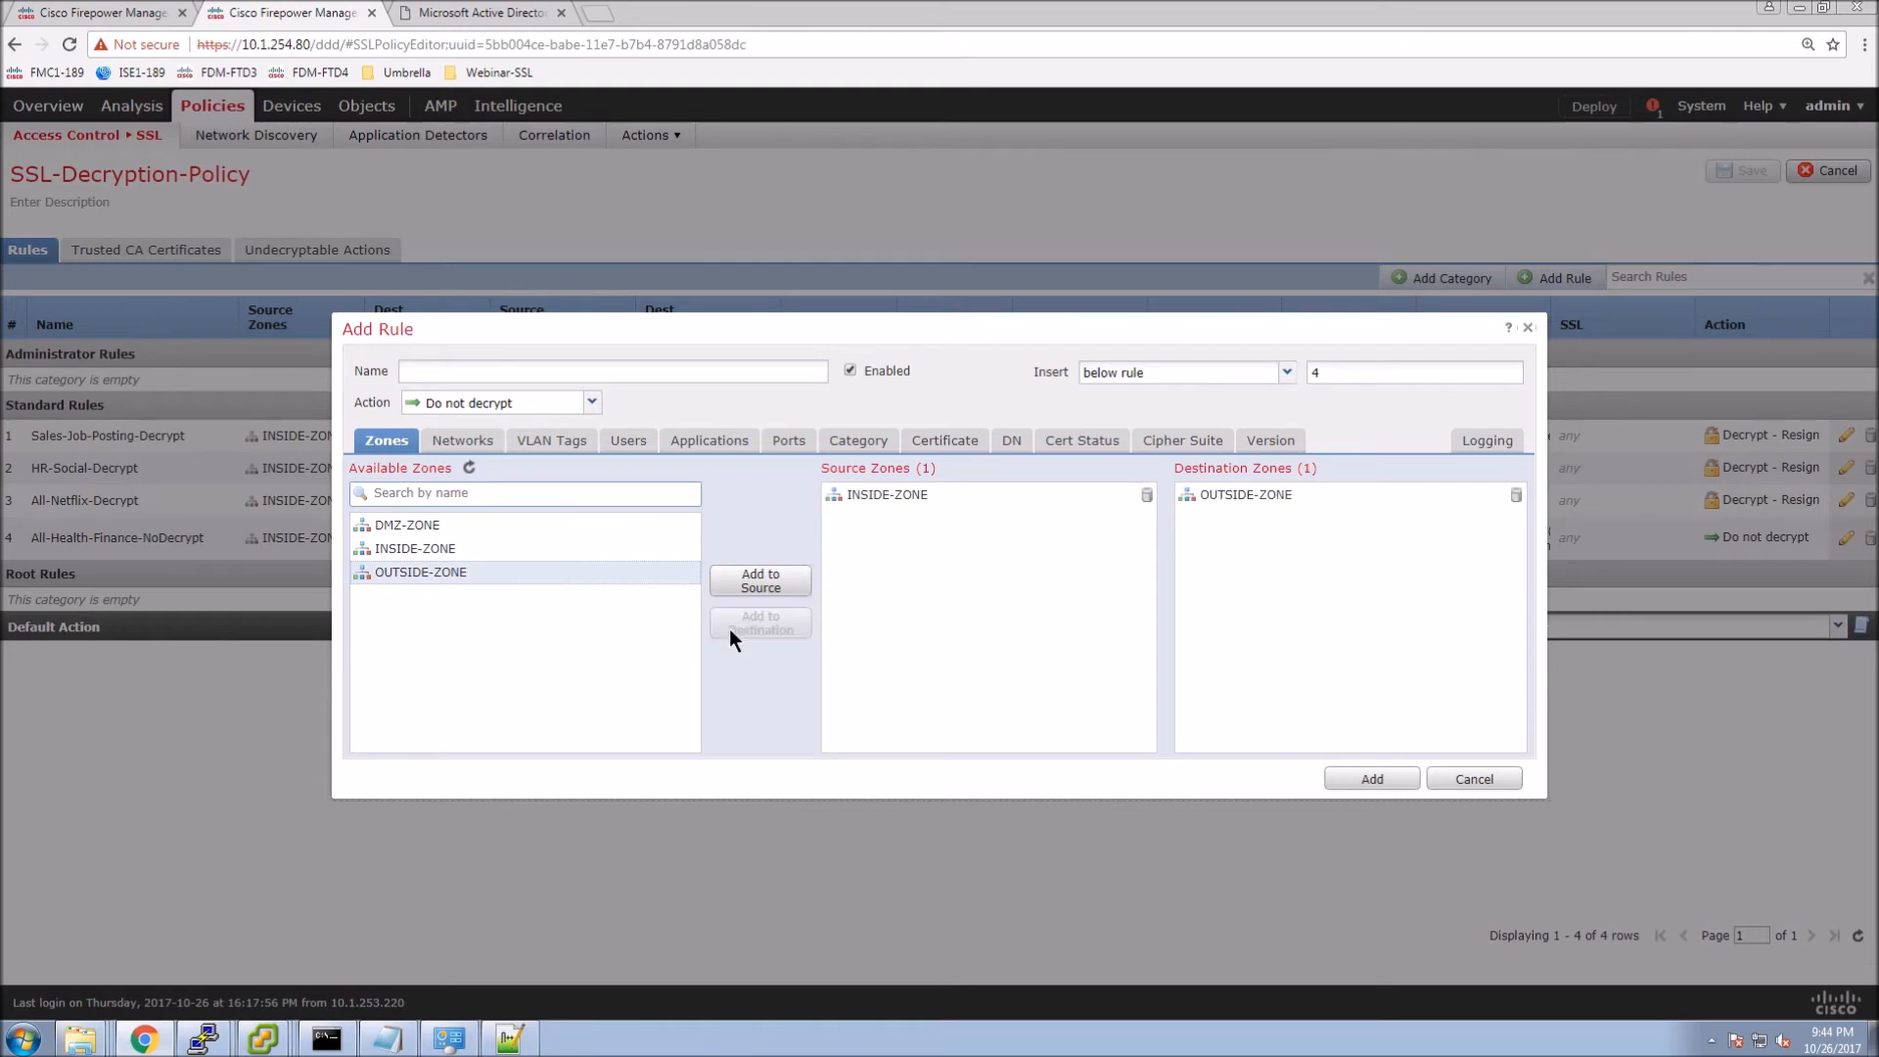
# Add INSIDE-HOST2 as the source network and HTTPS as the destination port.
pyautogui.click(464, 441)
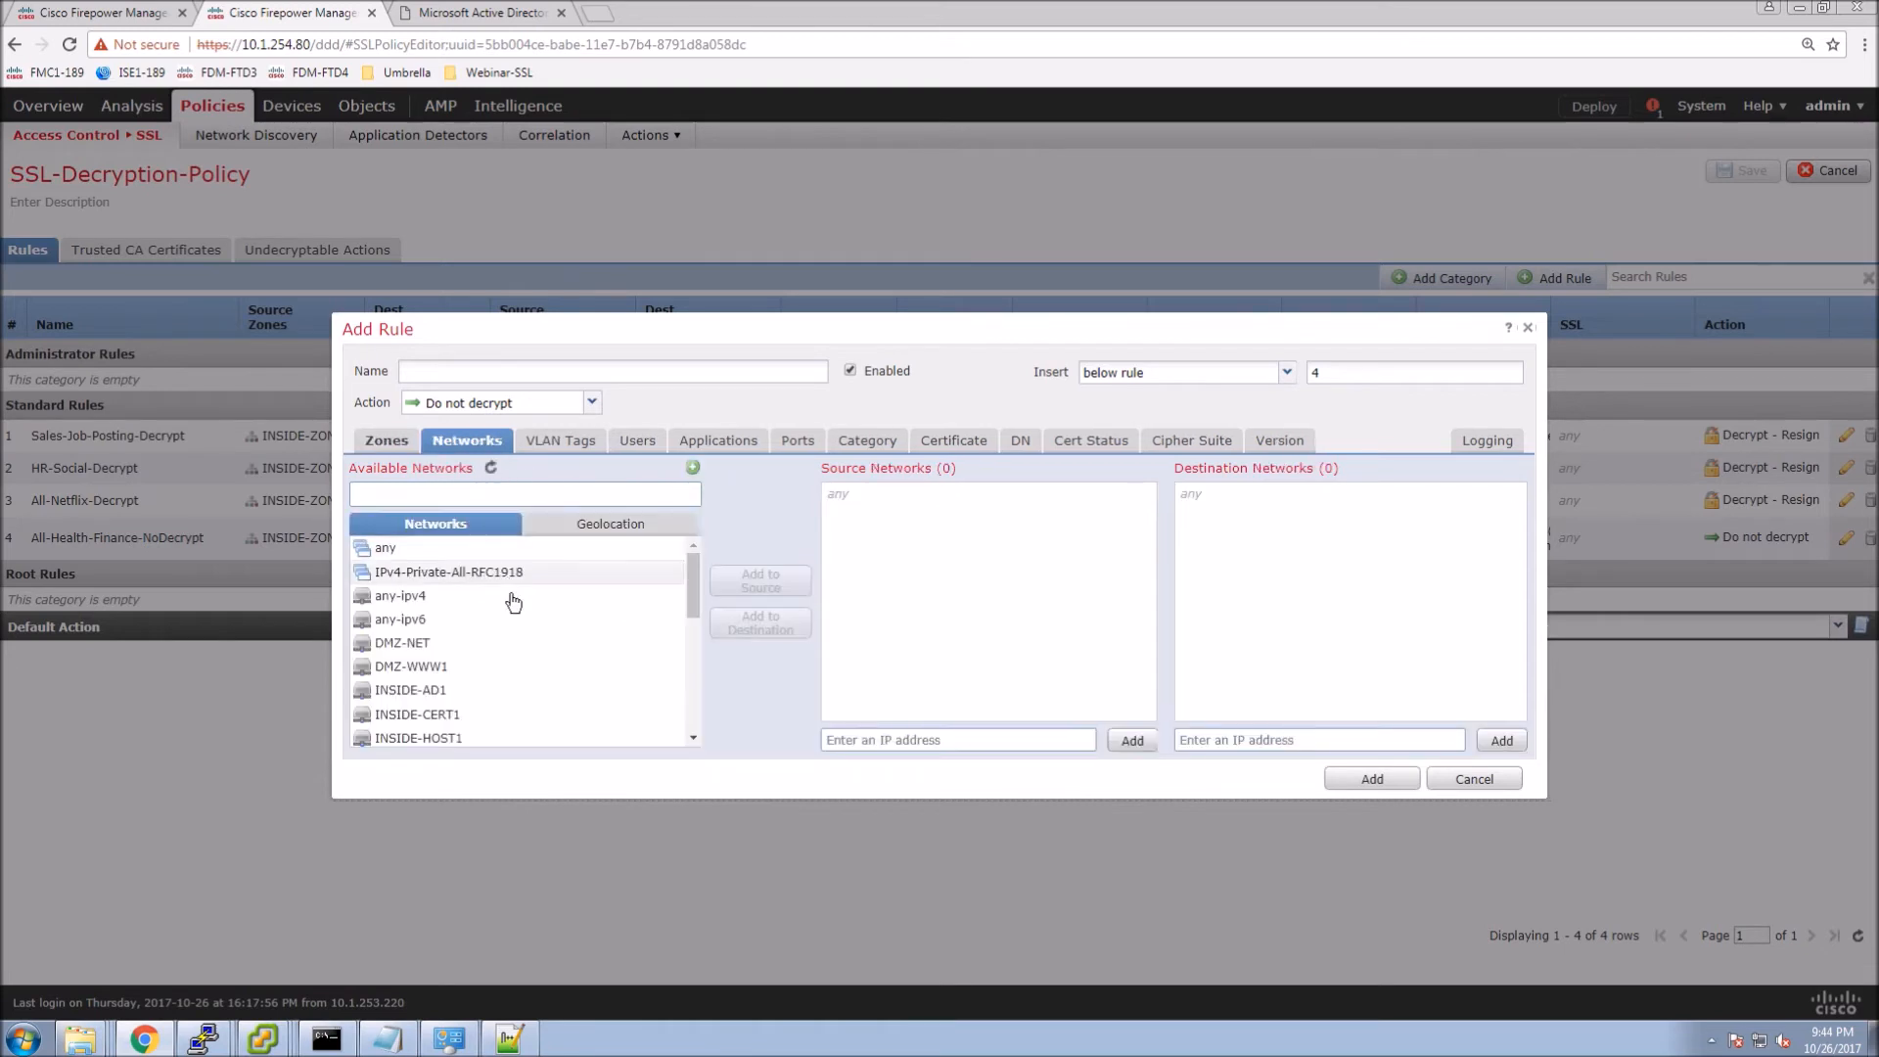
pyautogui.scroll(-3, 489, 681)
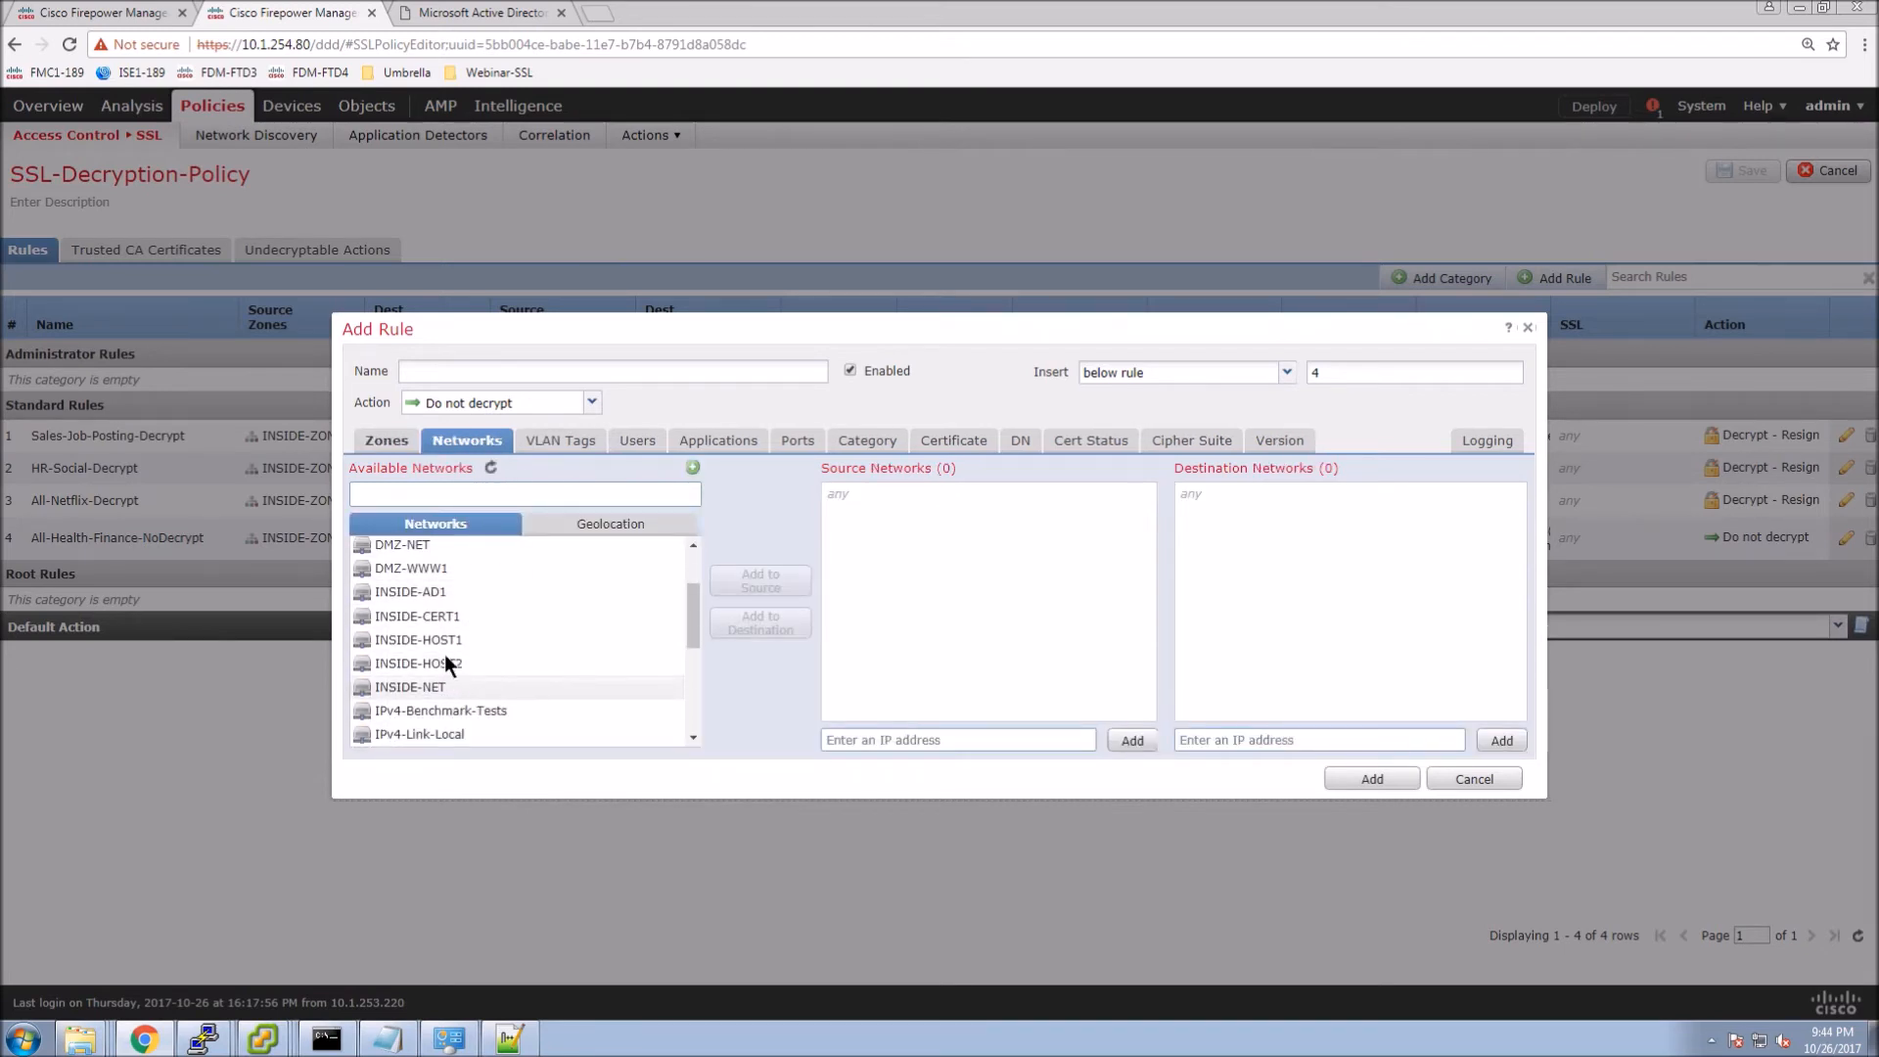
pyautogui.click(448, 664)
pyautogui.click(765, 581)
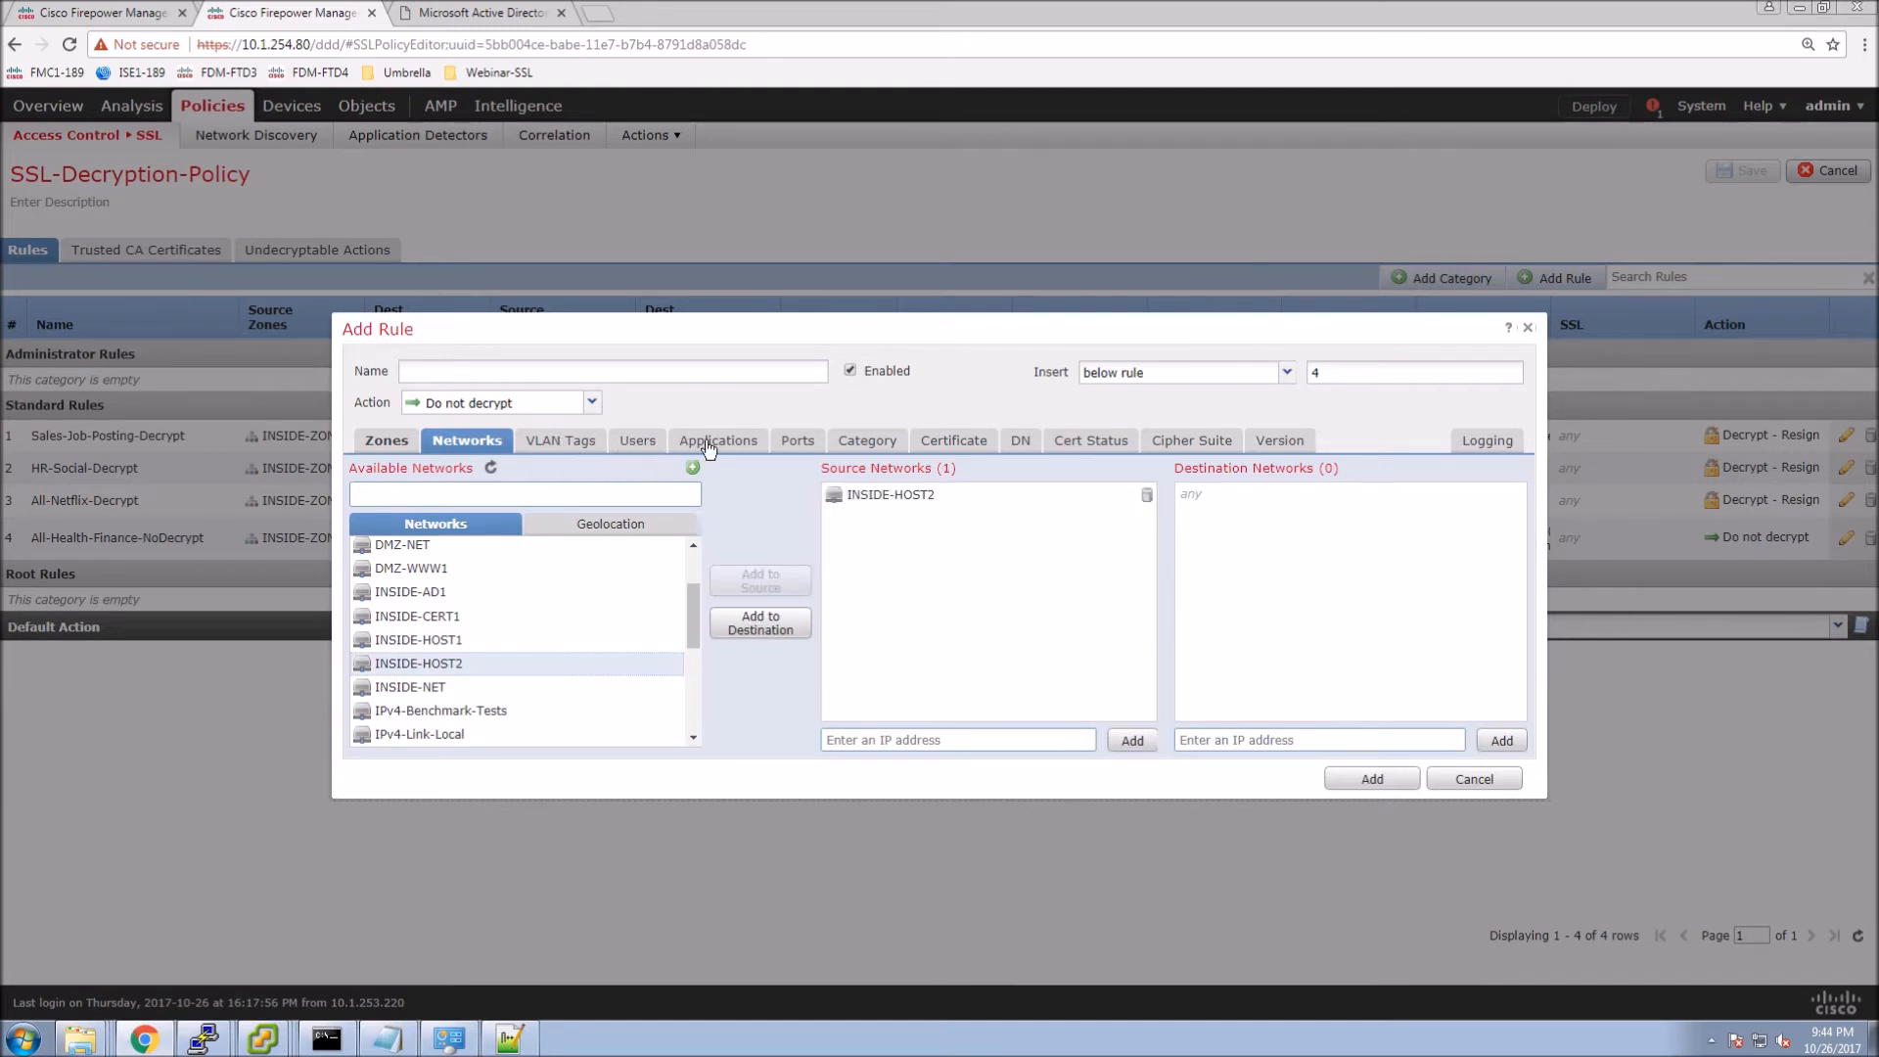
pyautogui.click(798, 443)
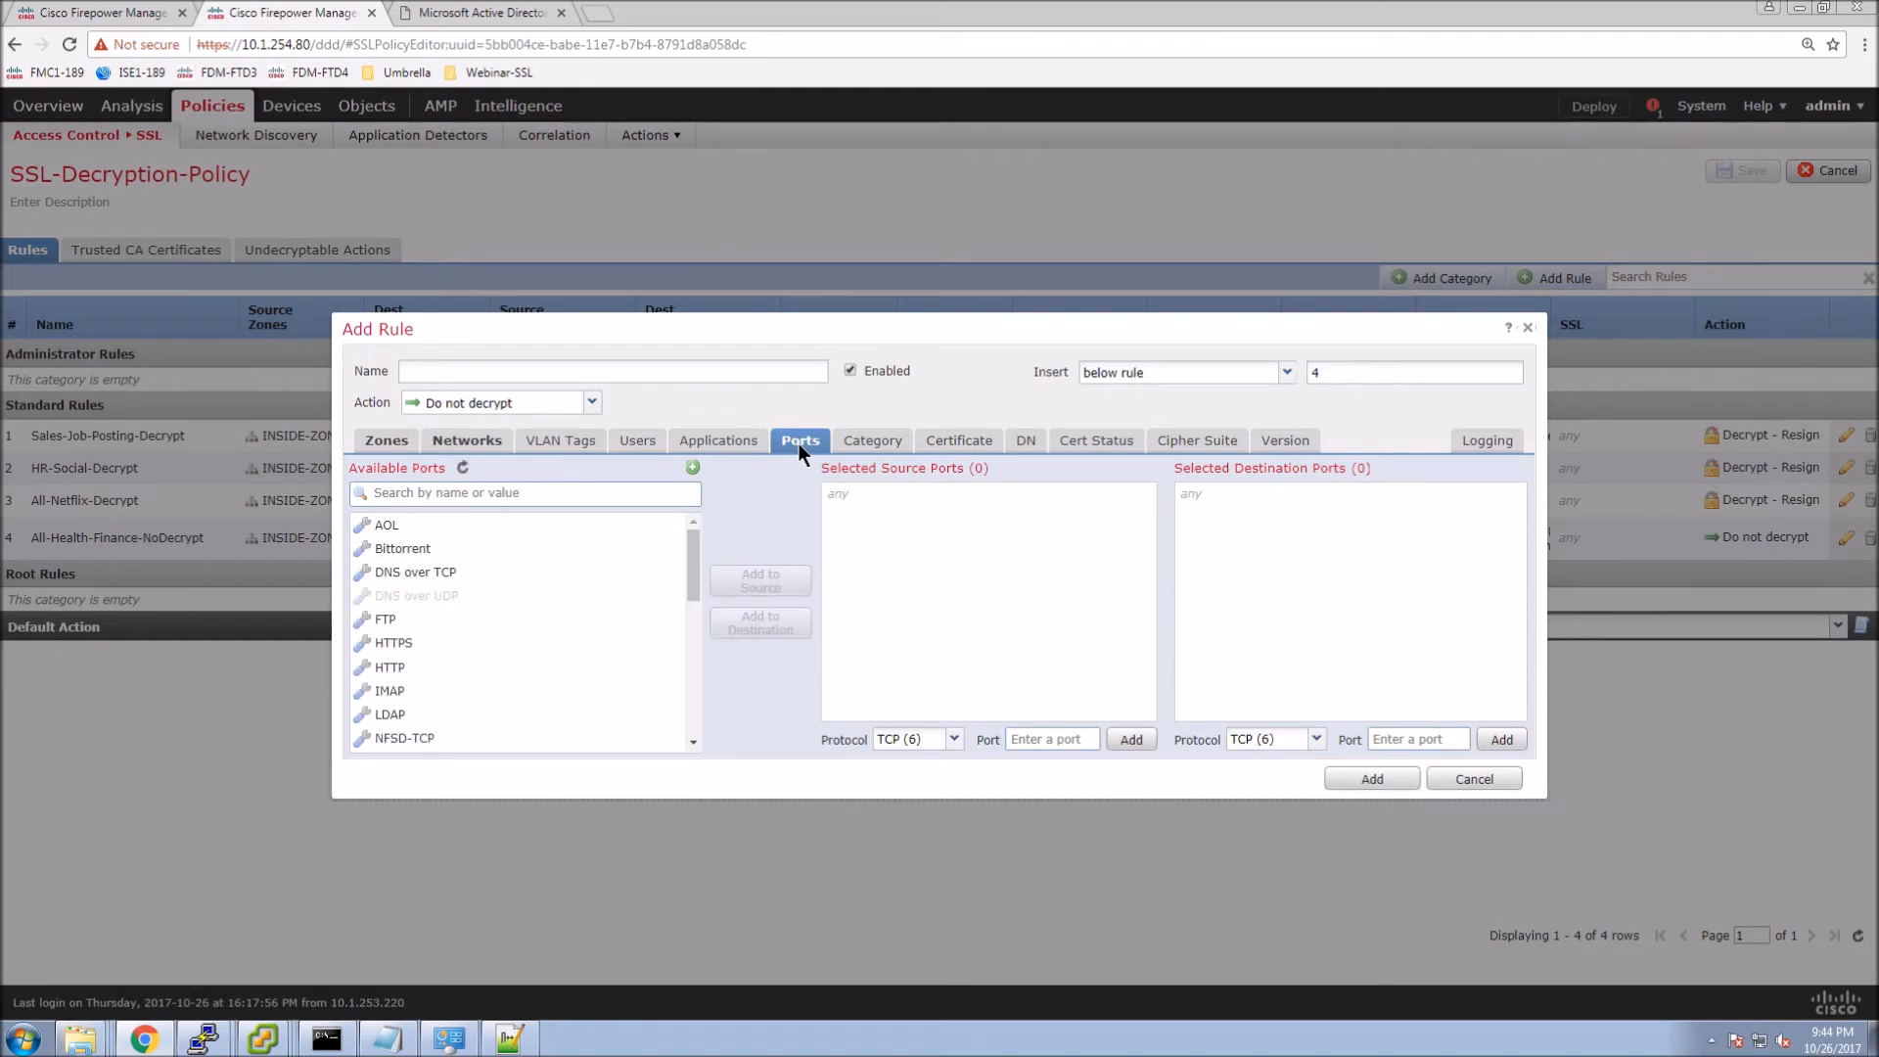
pyautogui.click(396, 643)
pyautogui.click(725, 638)
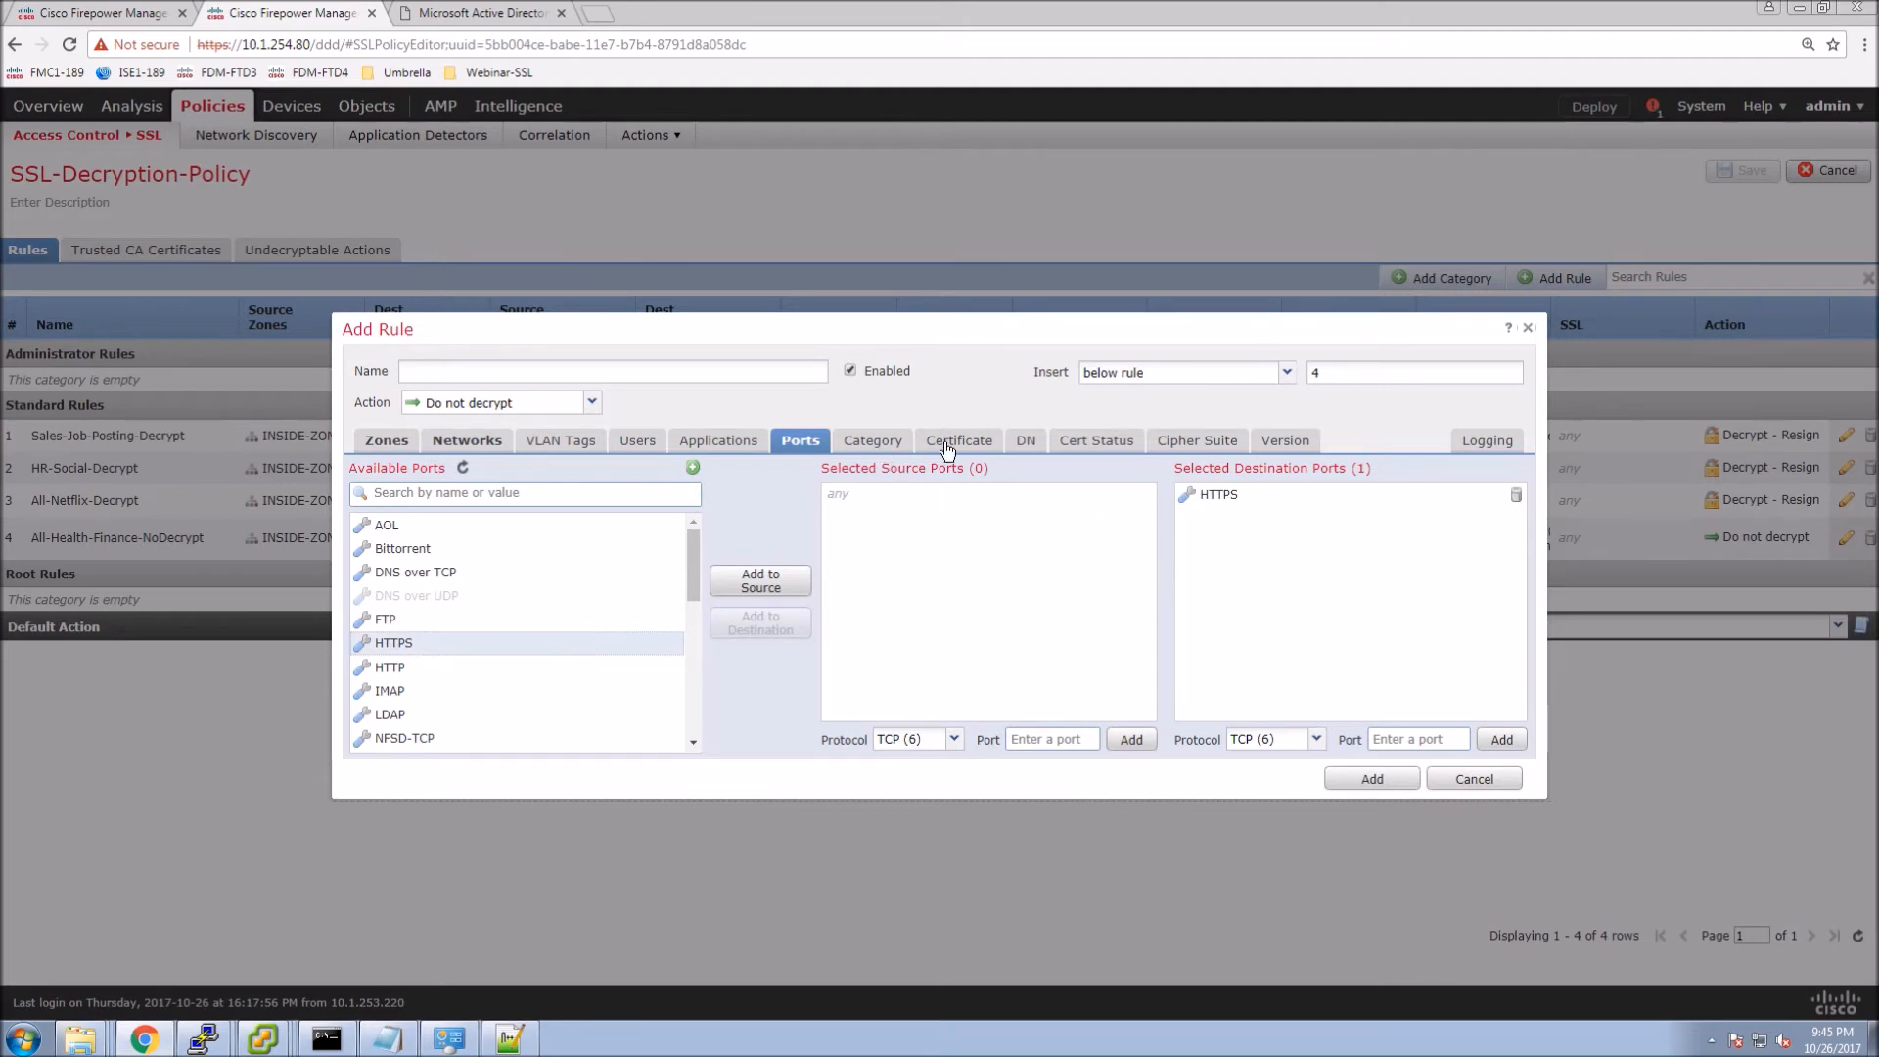
# Create a distinguished name object CN_secure.eicar.org with value CN=secure.eicar.org.
pyautogui.click(1027, 443)
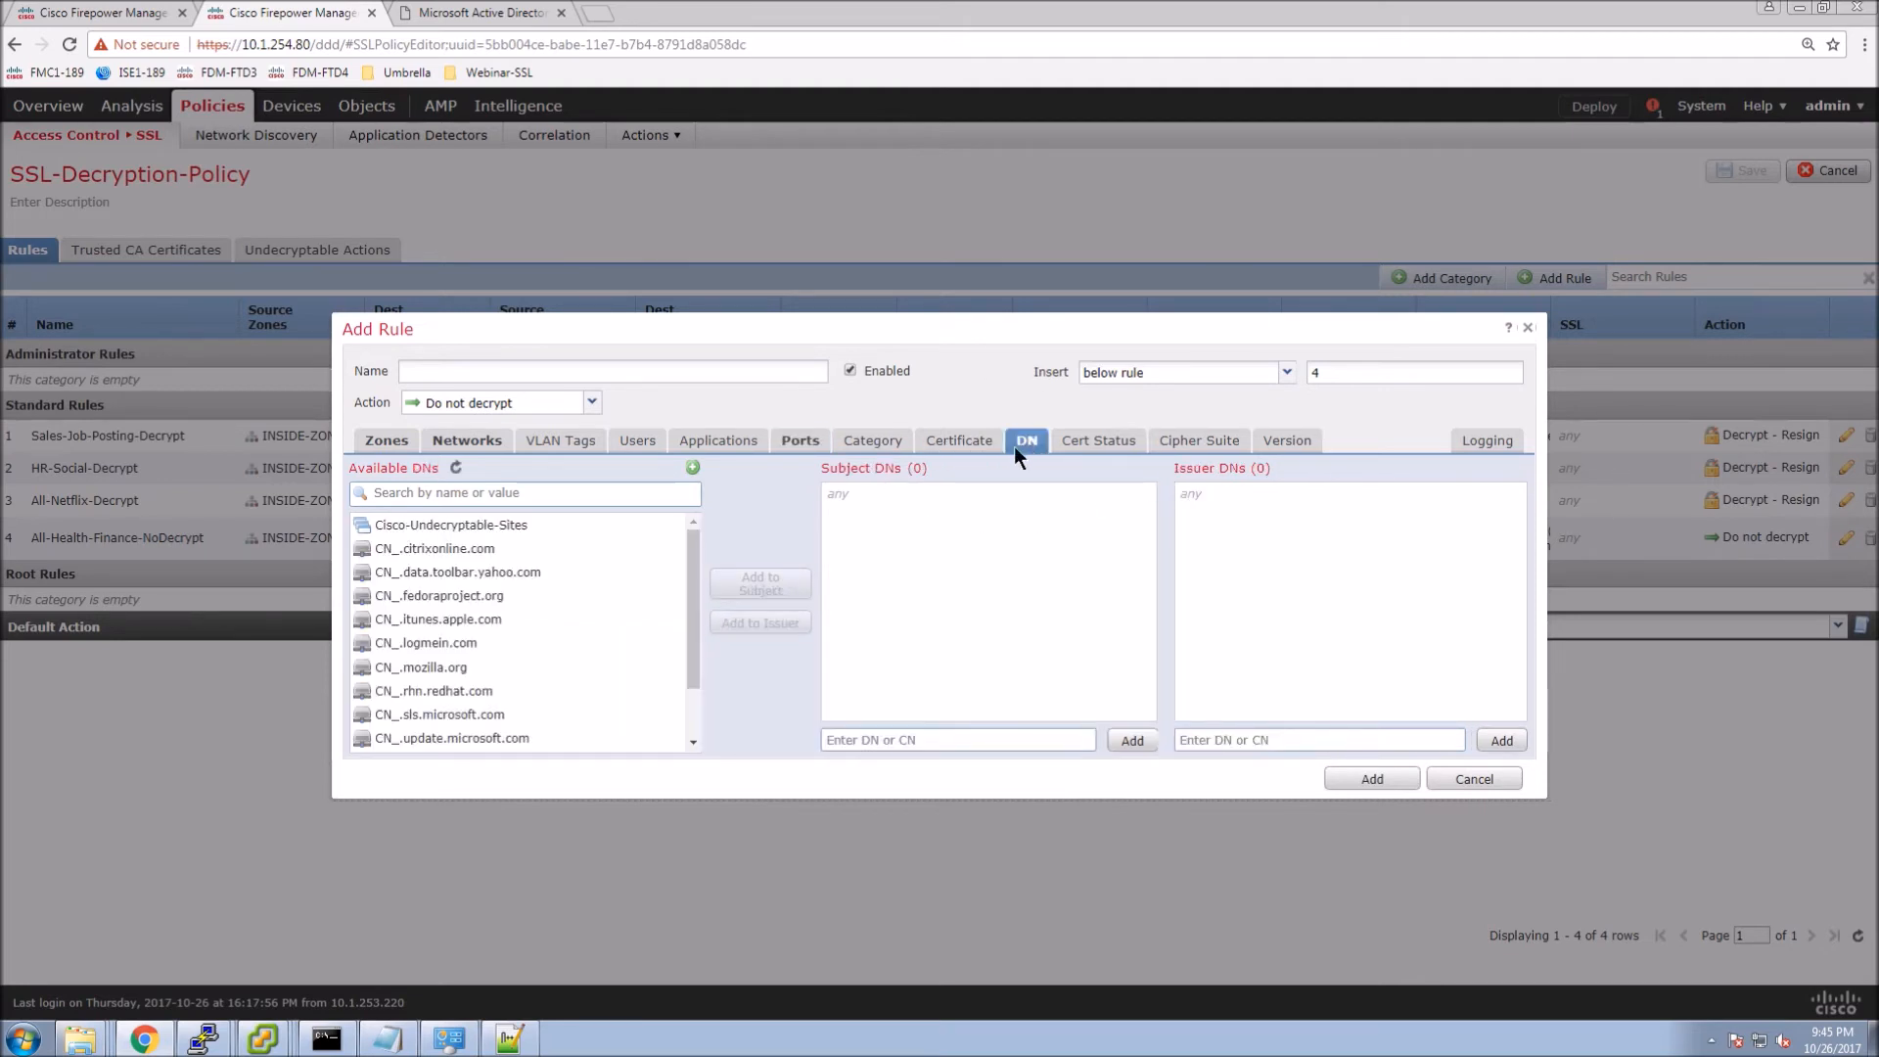
pyautogui.click(694, 468)
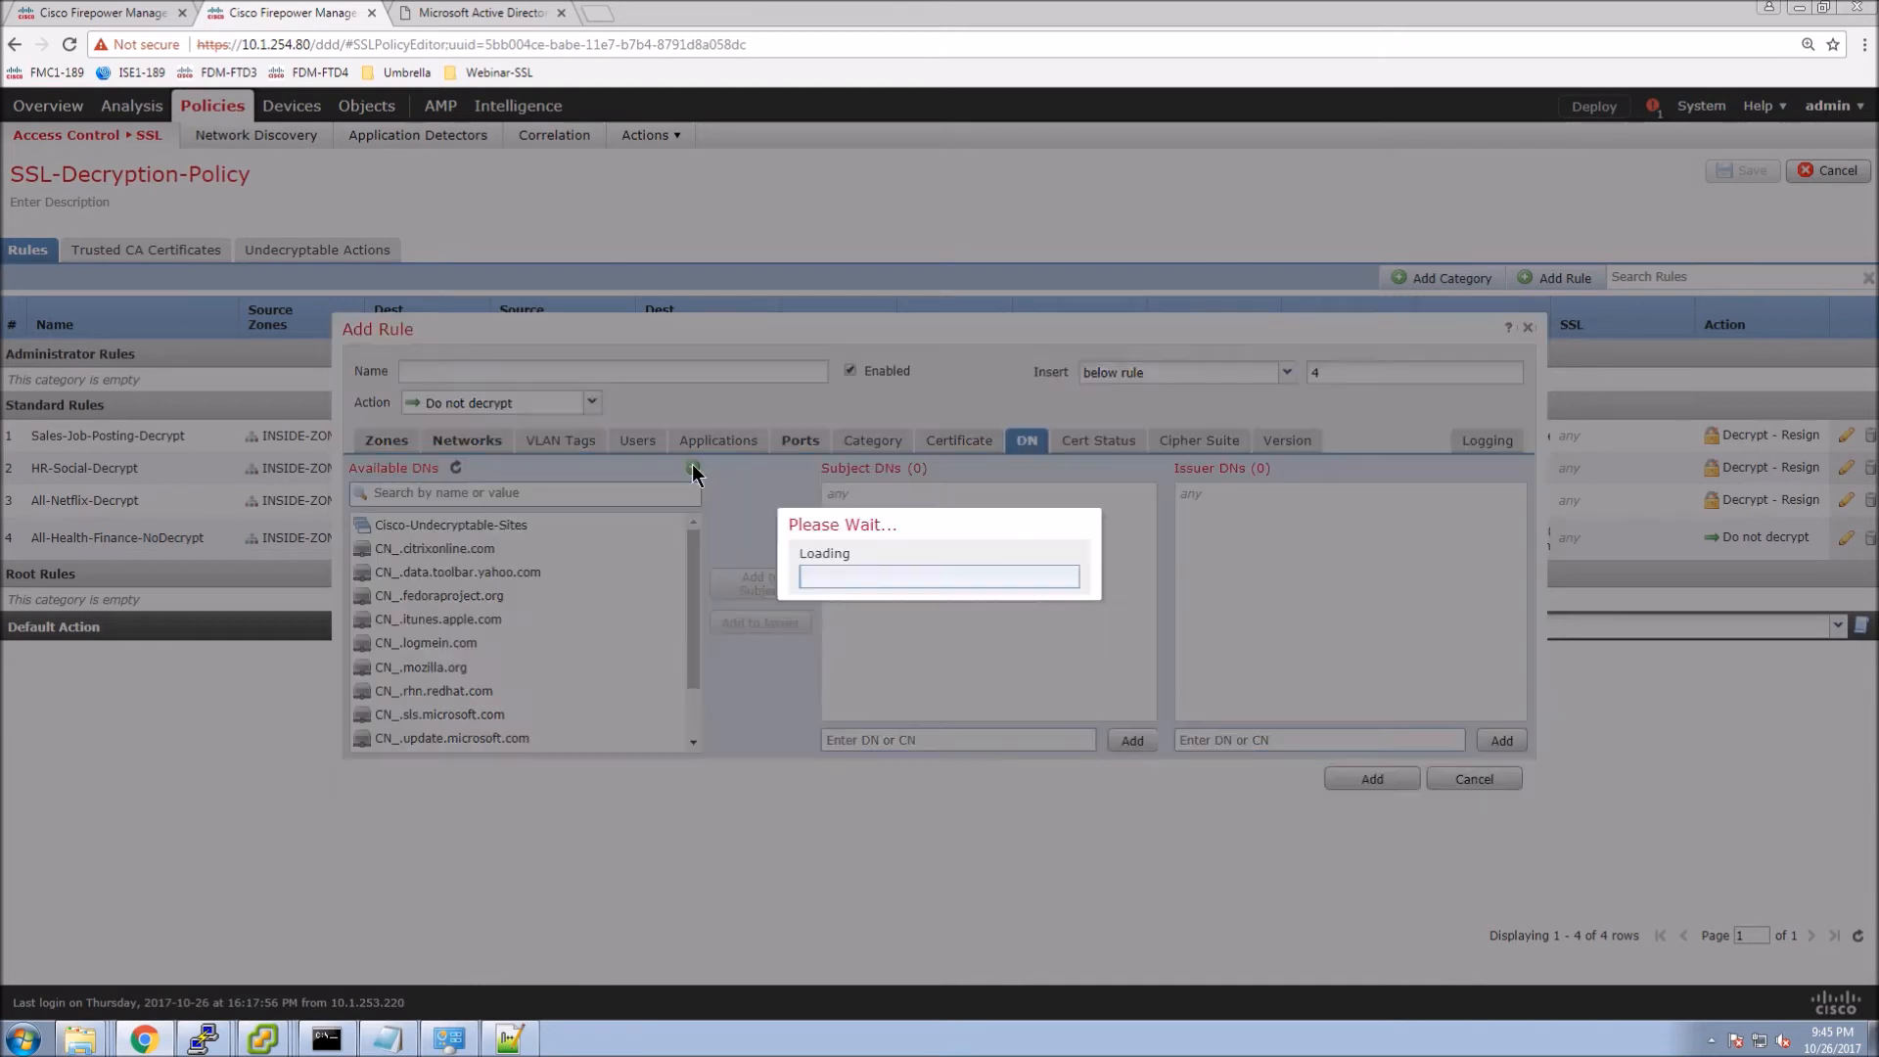
pyautogui.click(848, 516)
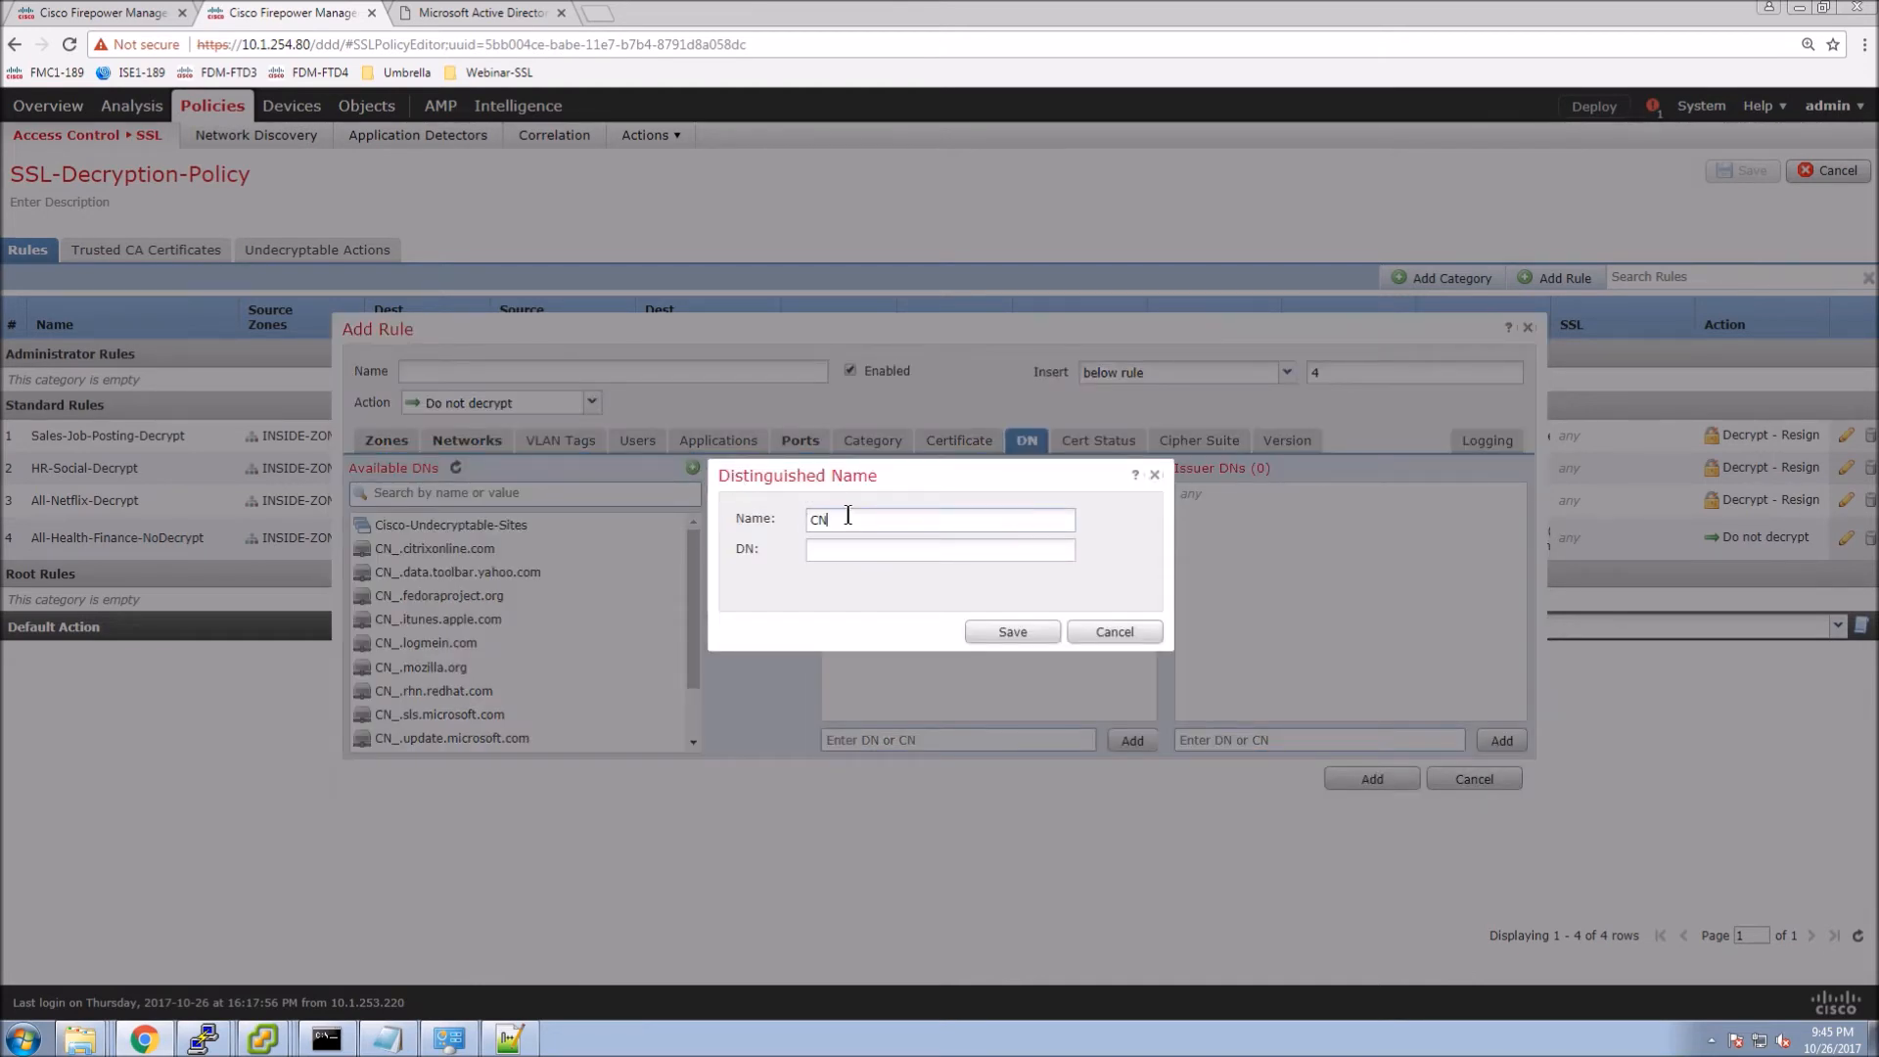
pyautogui.write('CN_secure.eicar.org')
pyautogui.moveTo(856, 529); pyautogui.dragTo(838, 528)
pyautogui.click(894, 551)
pyautogui.write('CN=')
pyautogui.write('secure.eicar.org')
pyautogui.click(1000, 627)
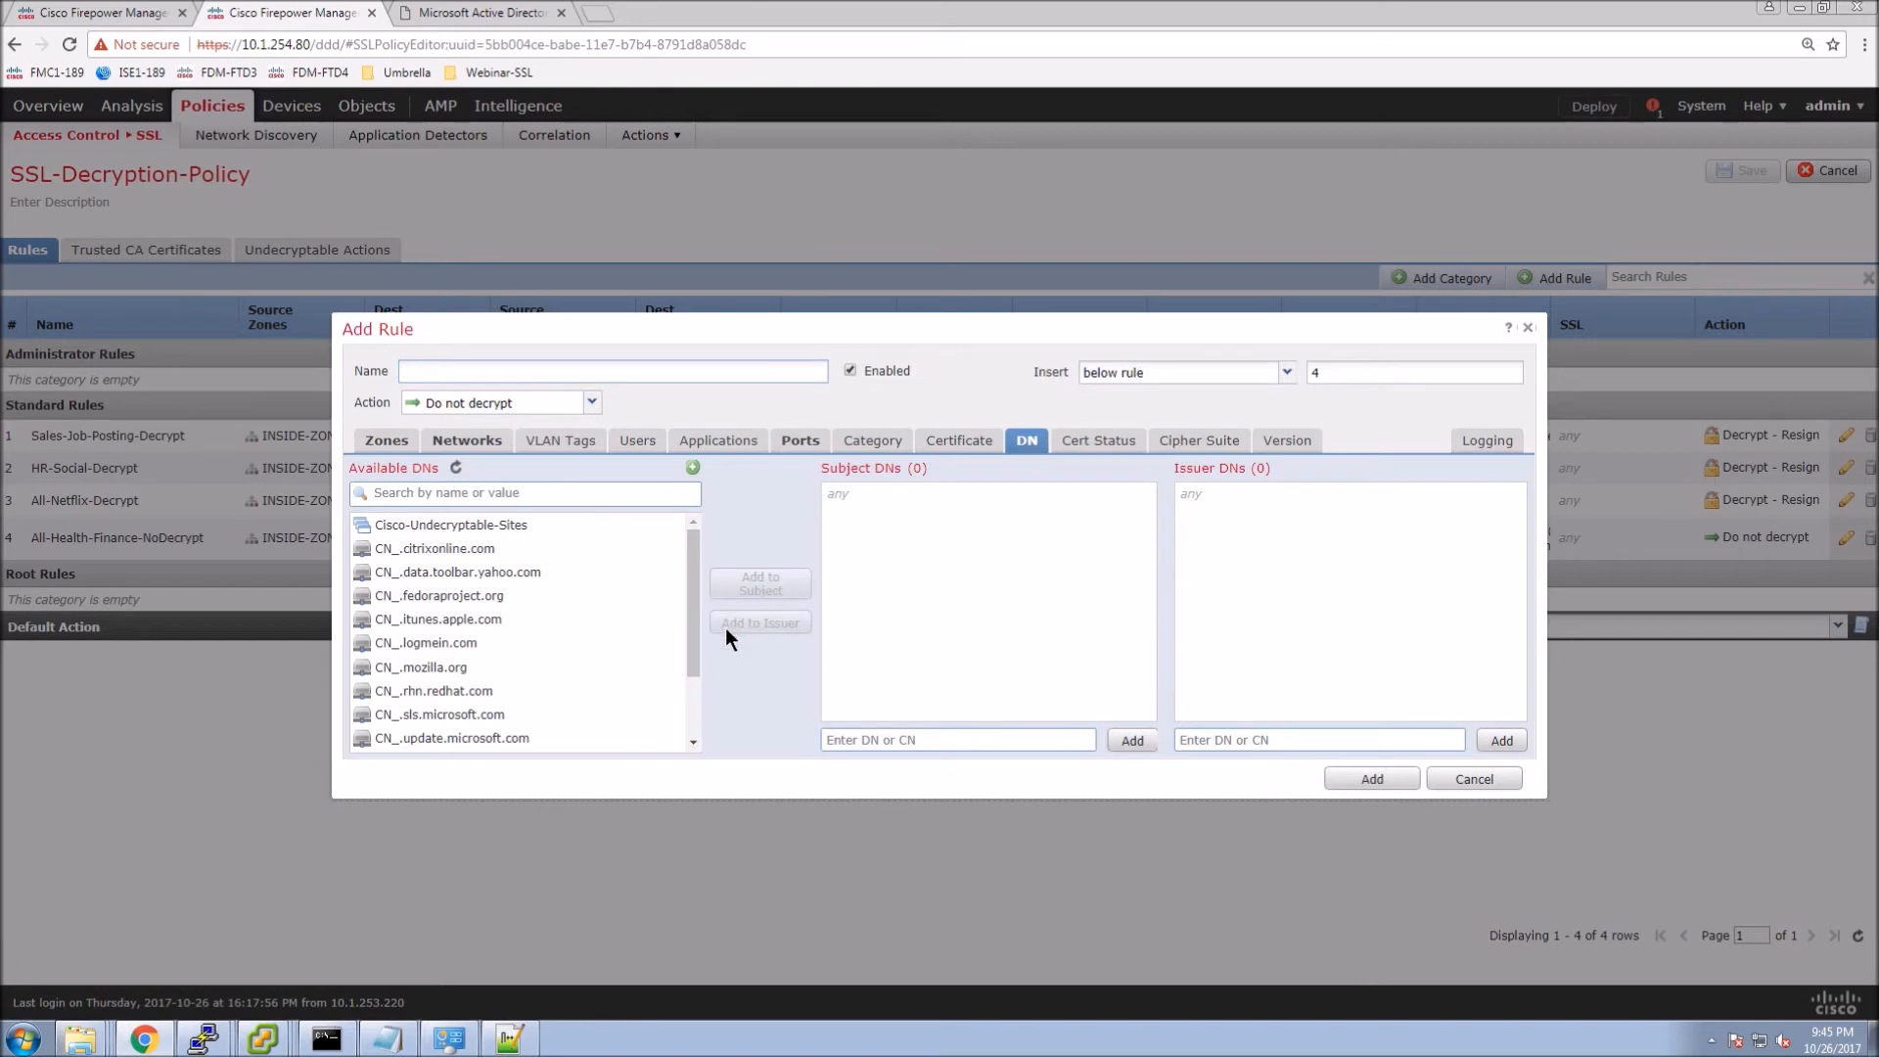
# Match the rule on subject CN_secure.eicar.org and log at end of connection.
pyautogui.moveTo(692, 668)
pyautogui.mouseDown()
pyautogui.moveTo(695, 738)
pyautogui.moveTo(679, 656)
pyautogui.mouseUp()
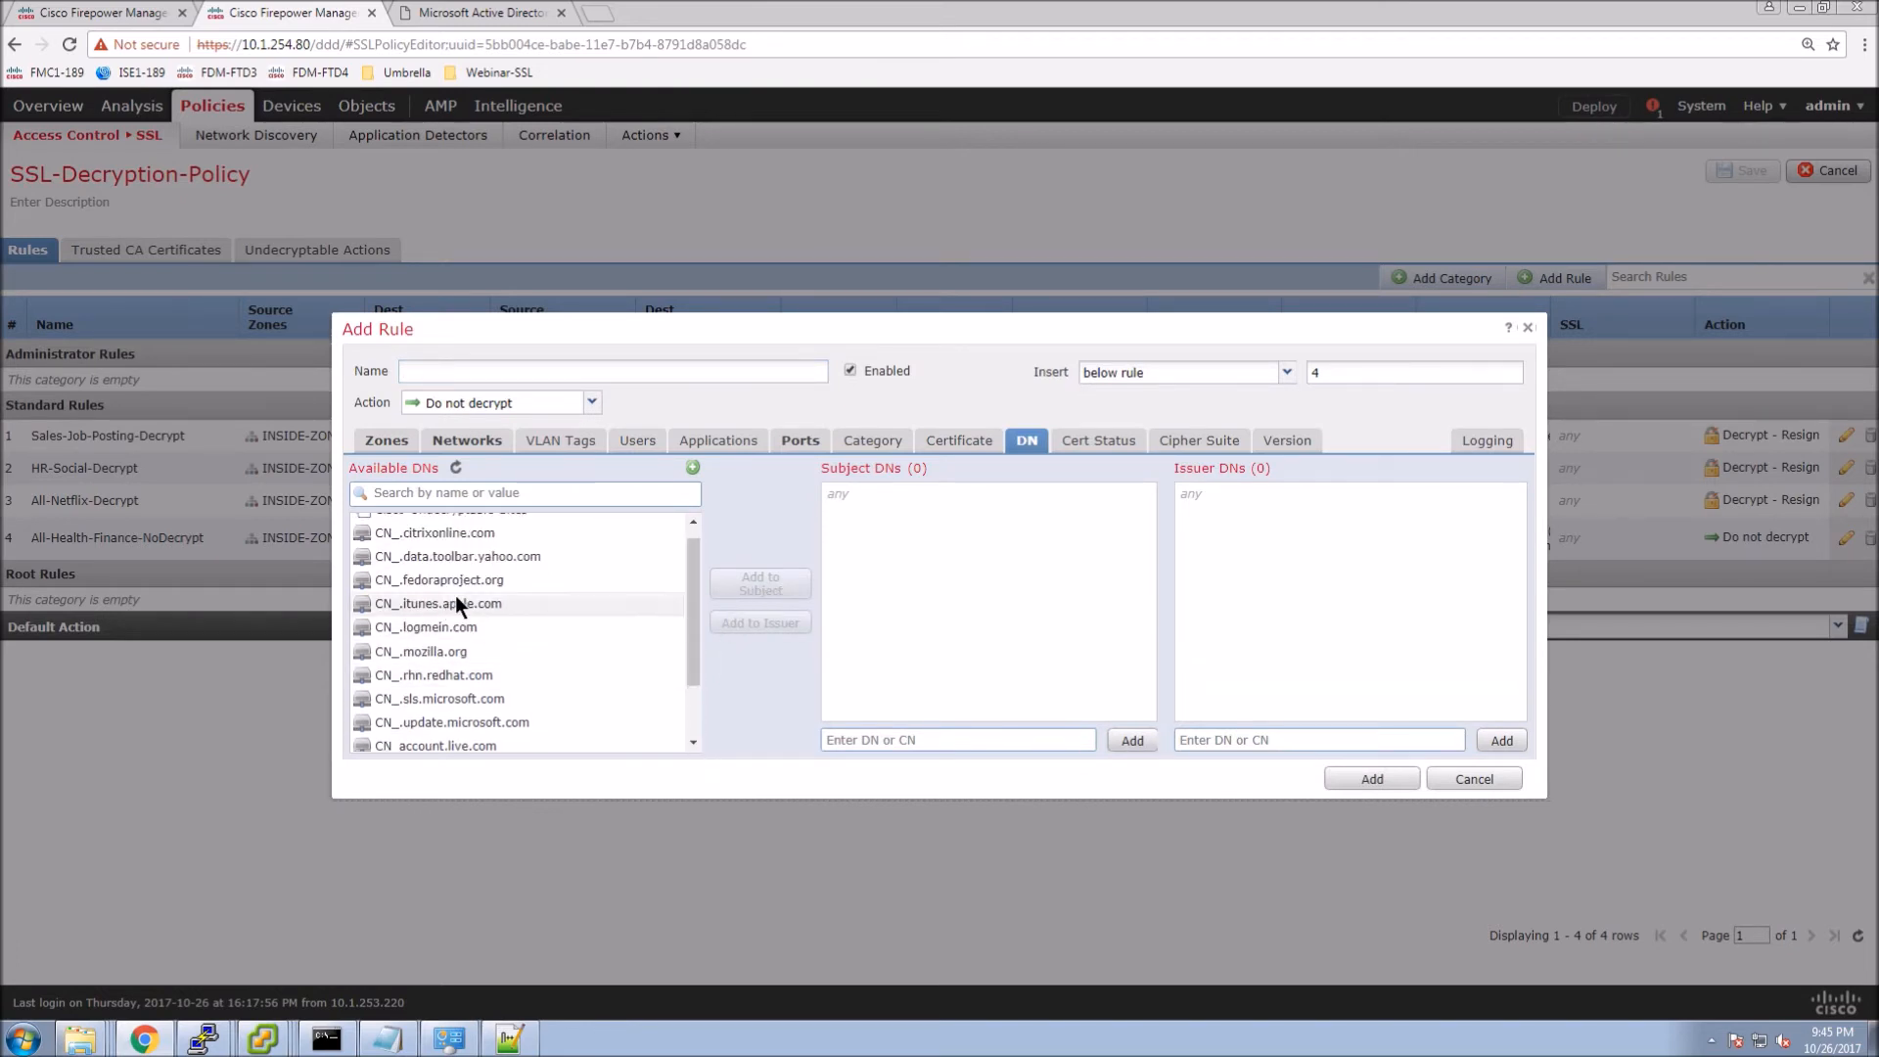
pyautogui.scroll(-3, 454, 636)
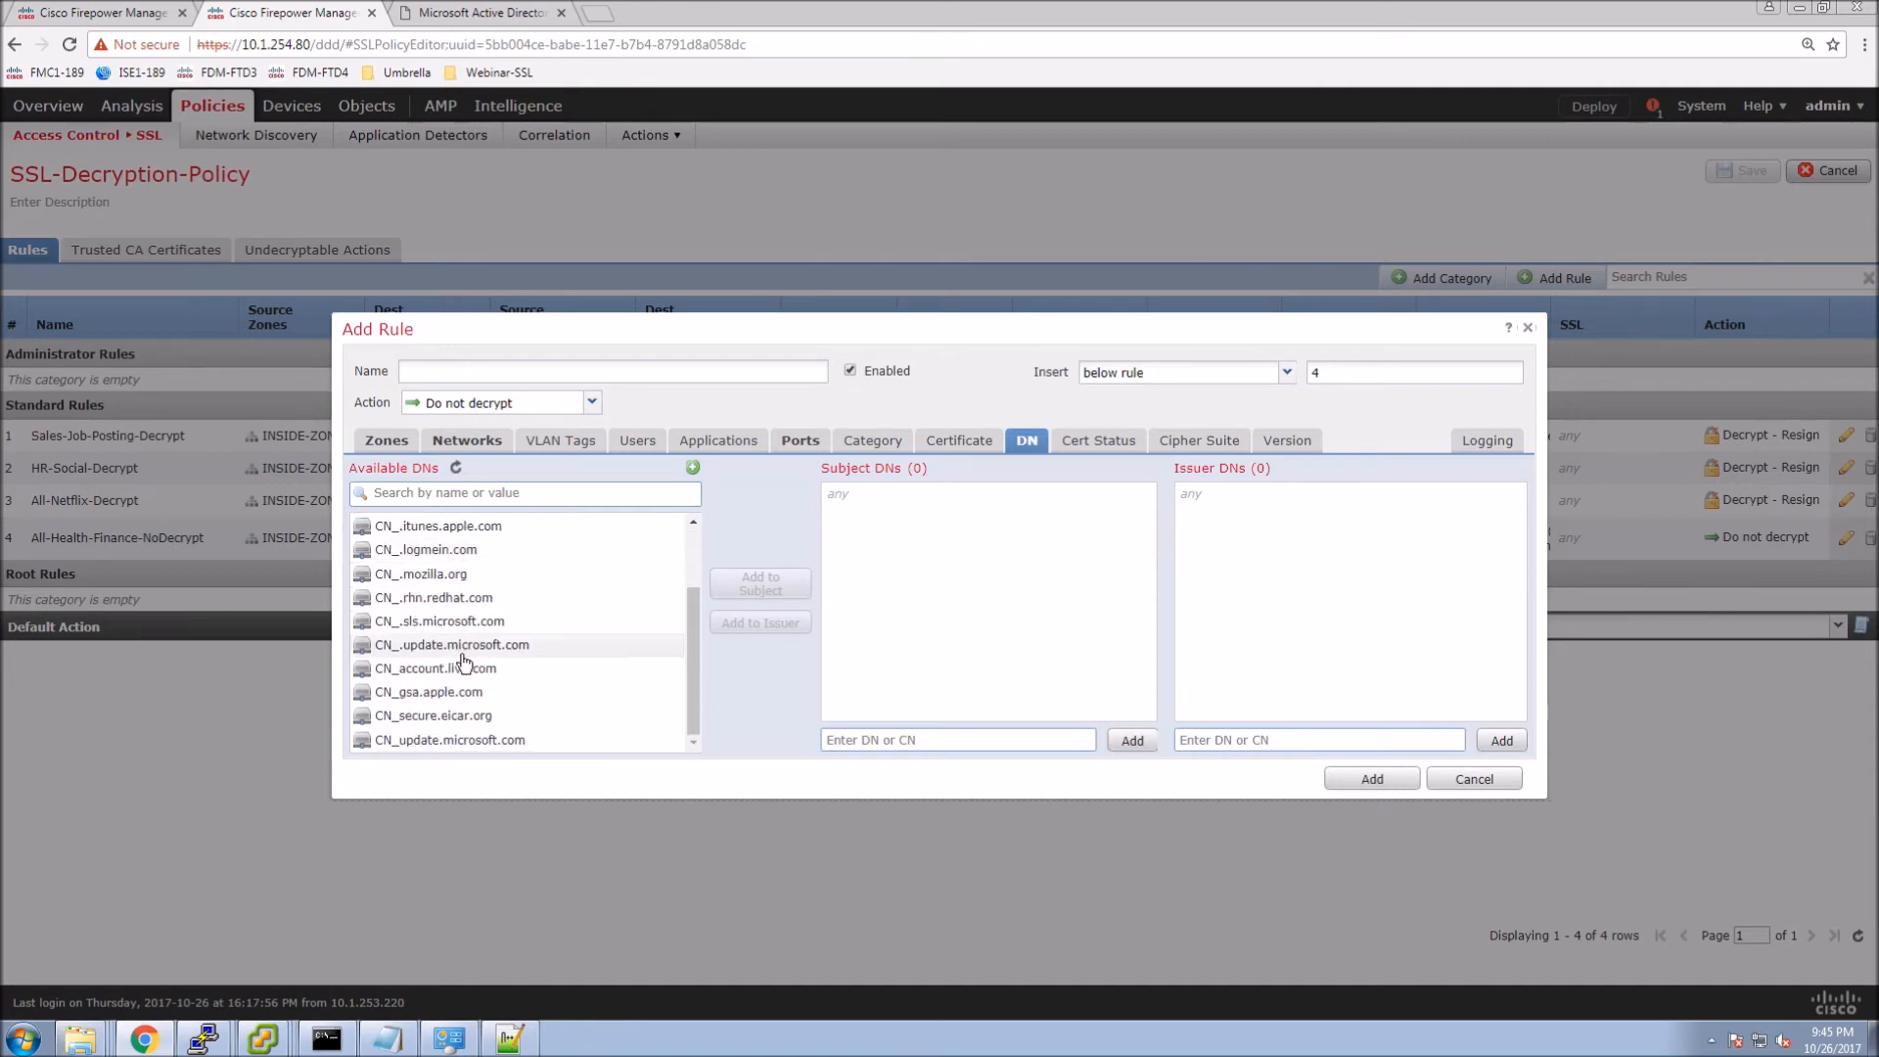
pyautogui.click(614, 715)
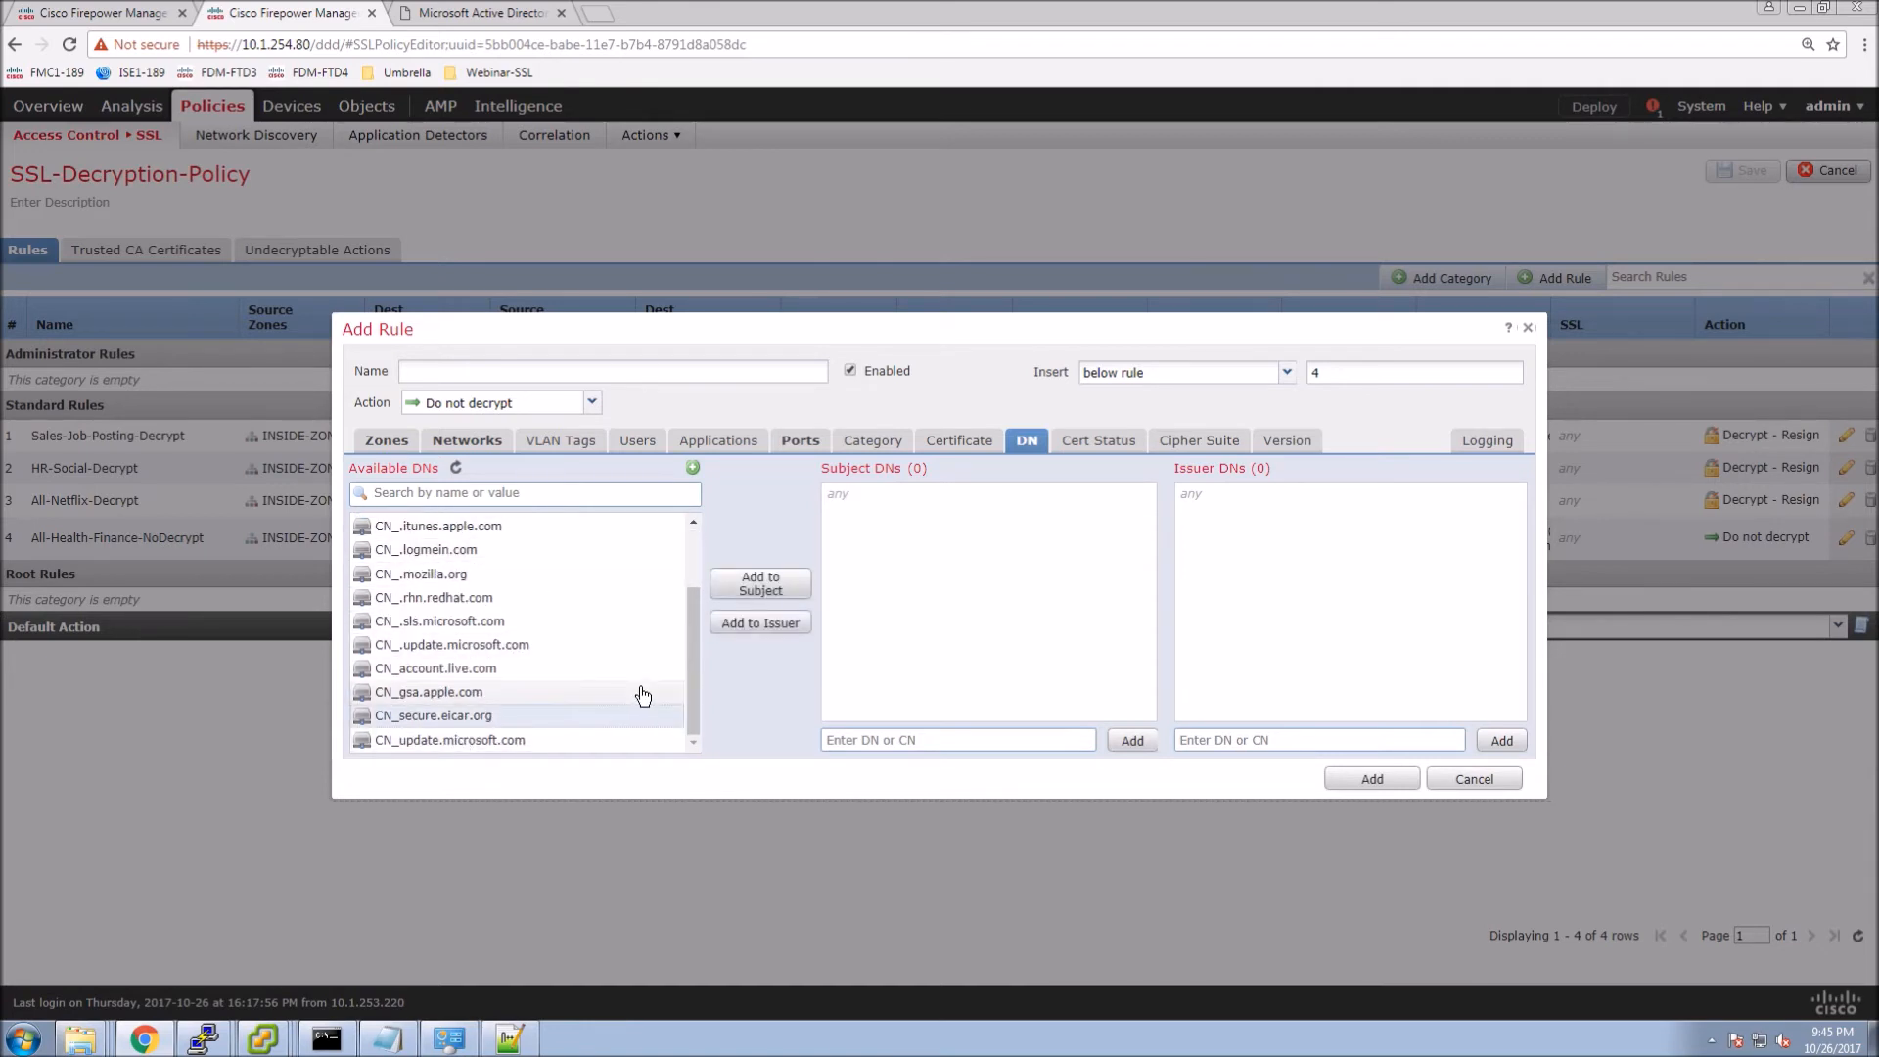
pyautogui.click(763, 585)
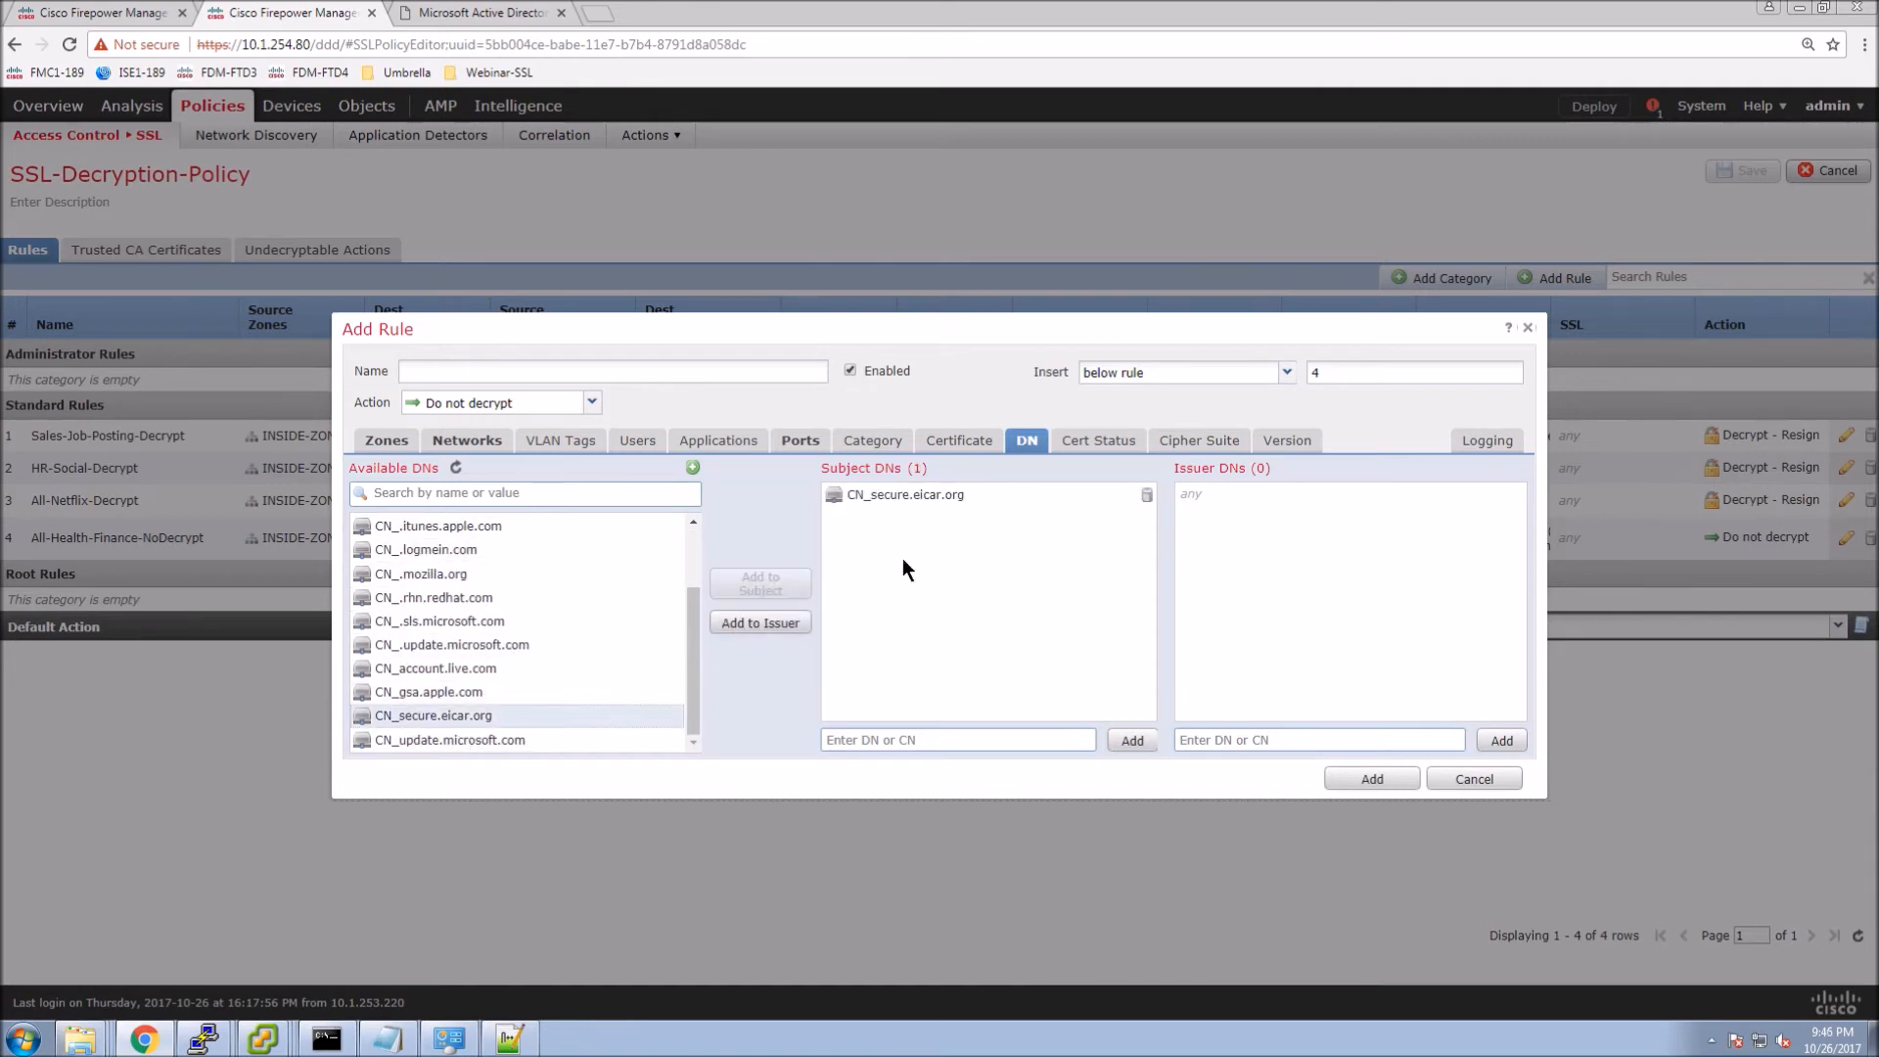
pyautogui.click(1482, 441)
pyautogui.click(357, 467)
# Name the rule Eicar-Decrypt, set Decrypt - Resign with Webinar-SSL-FMC1, and add it.
pyautogui.click(573, 369)
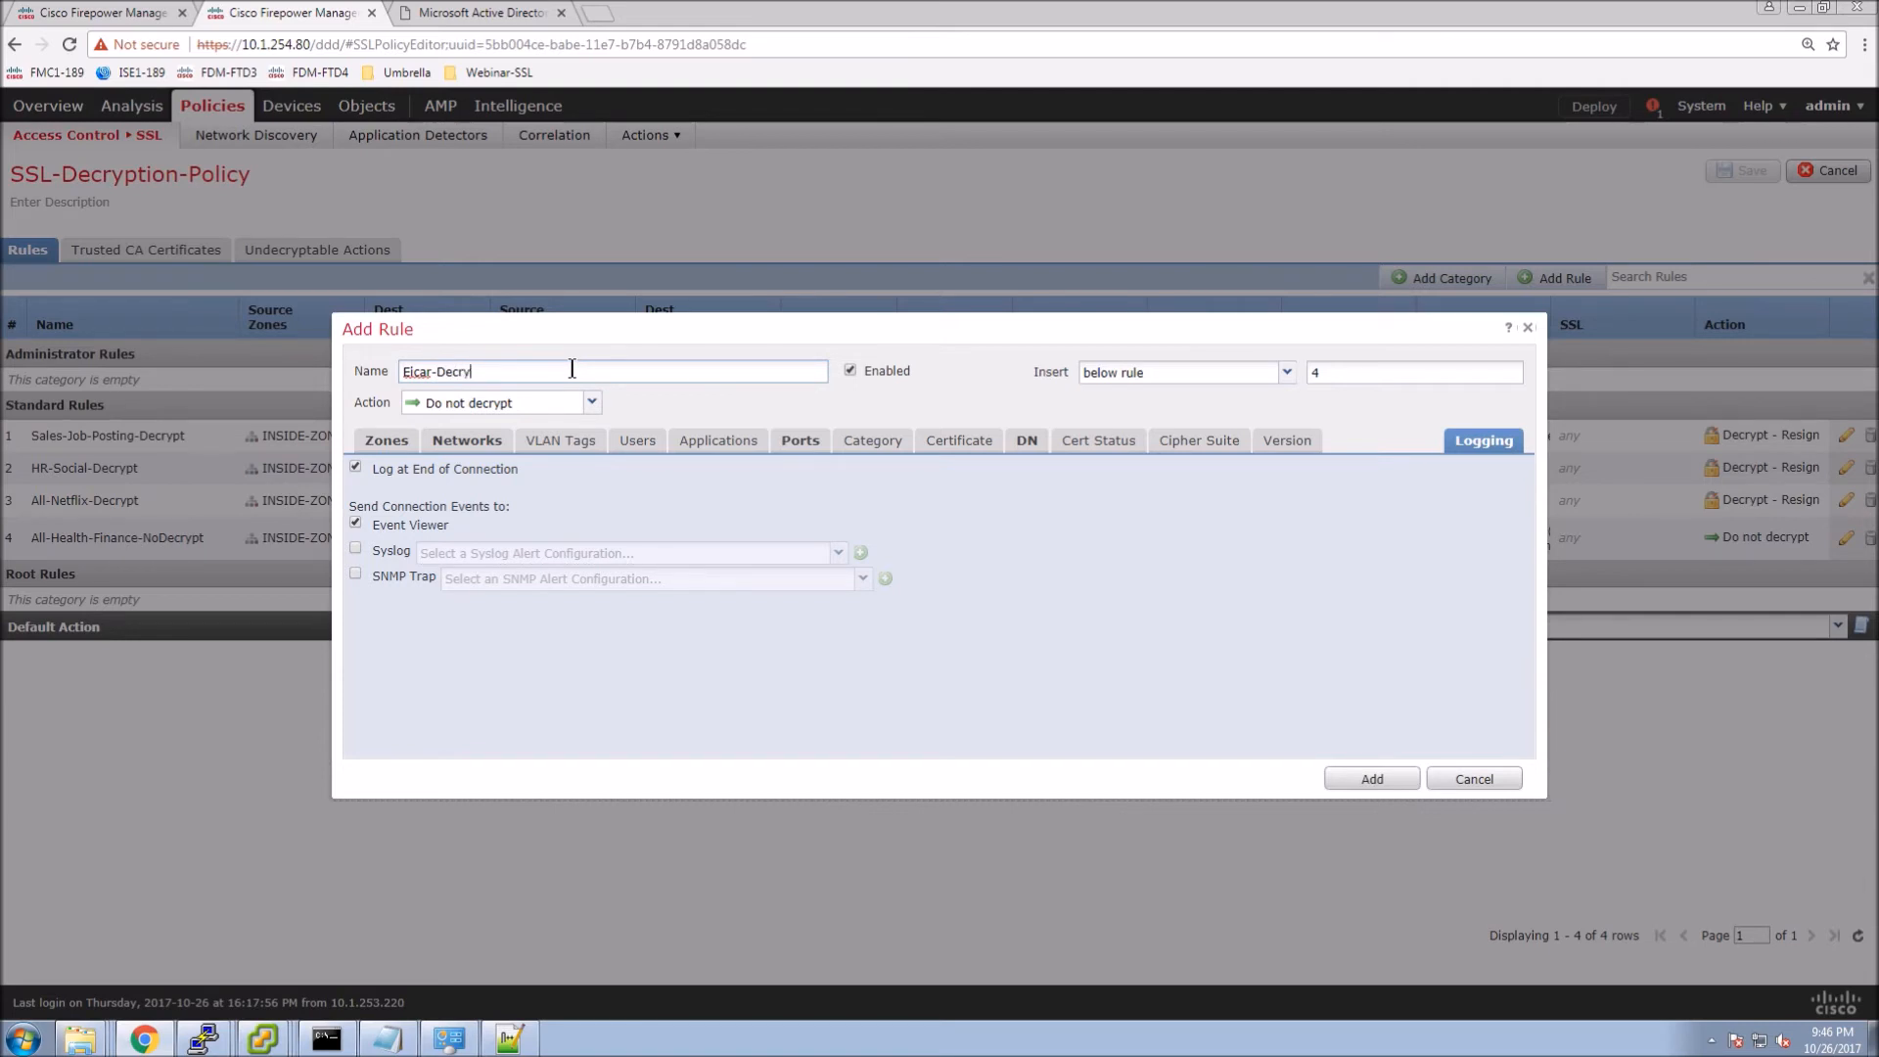
pyautogui.click(592, 402)
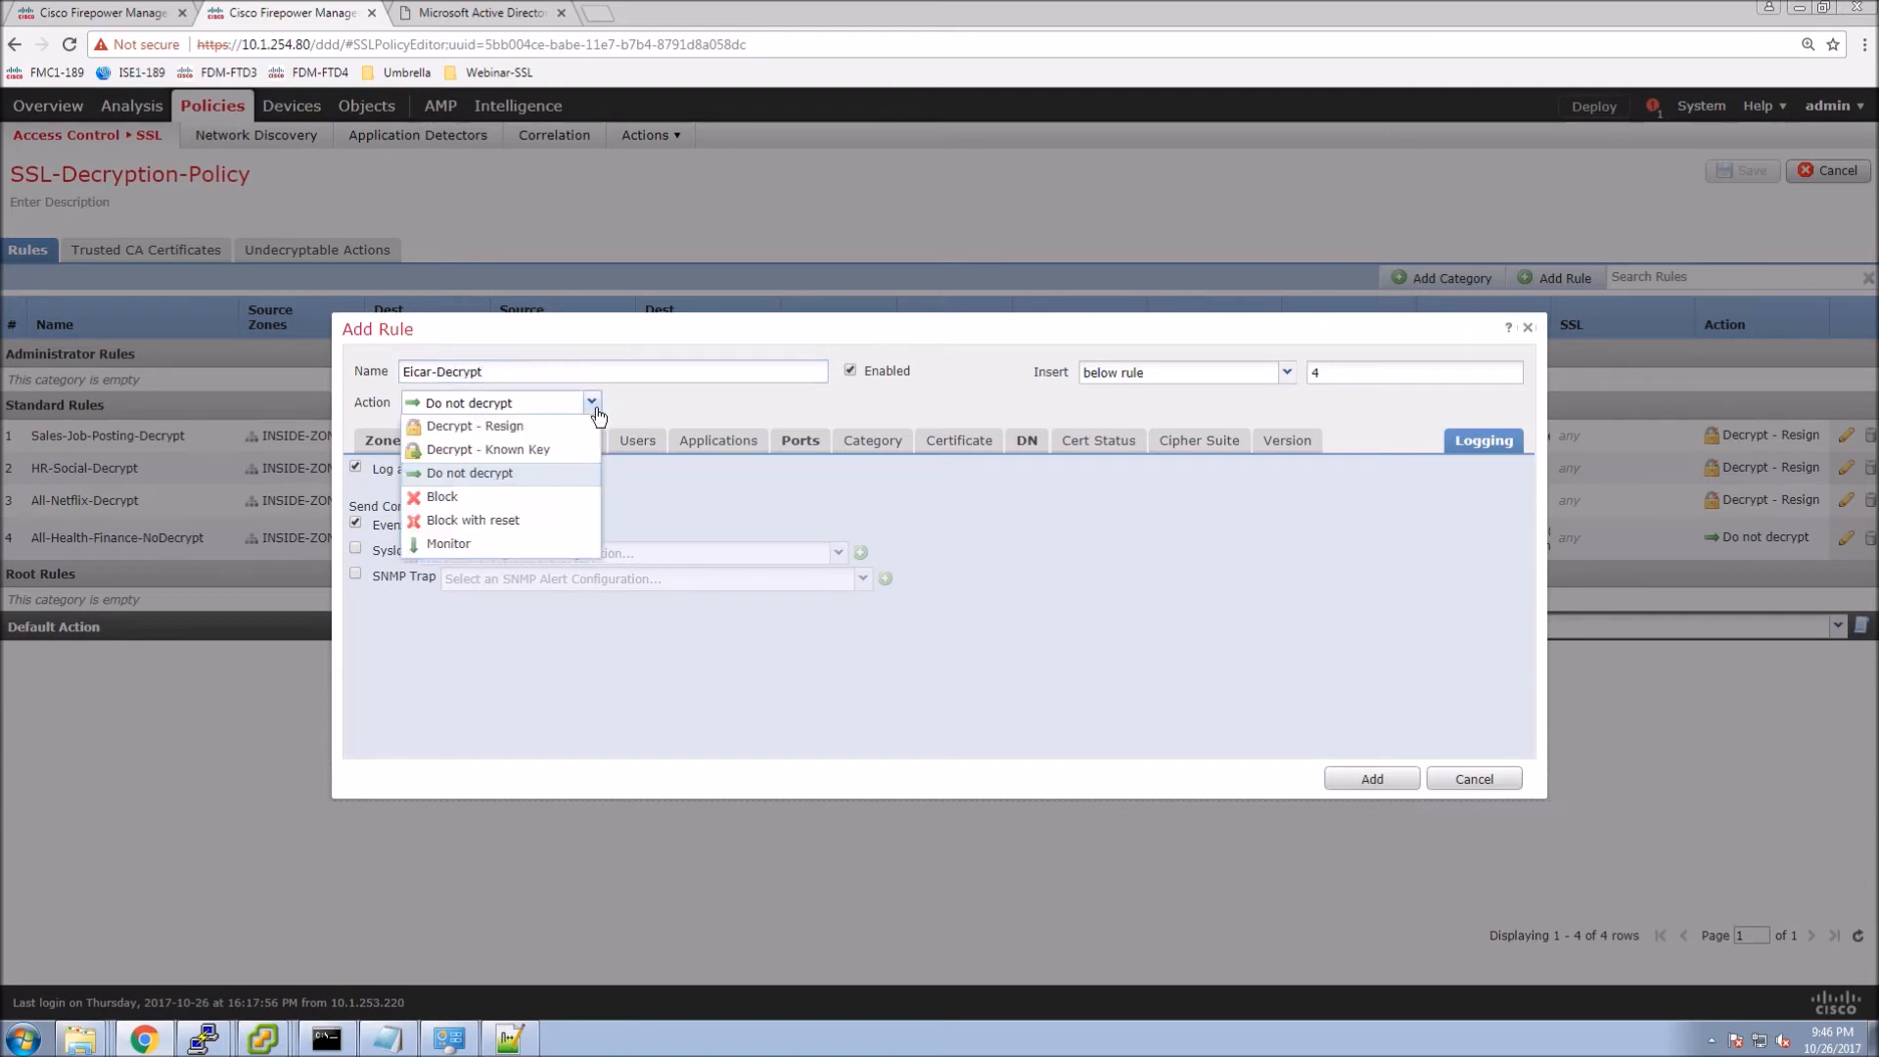
pyautogui.click(491, 430)
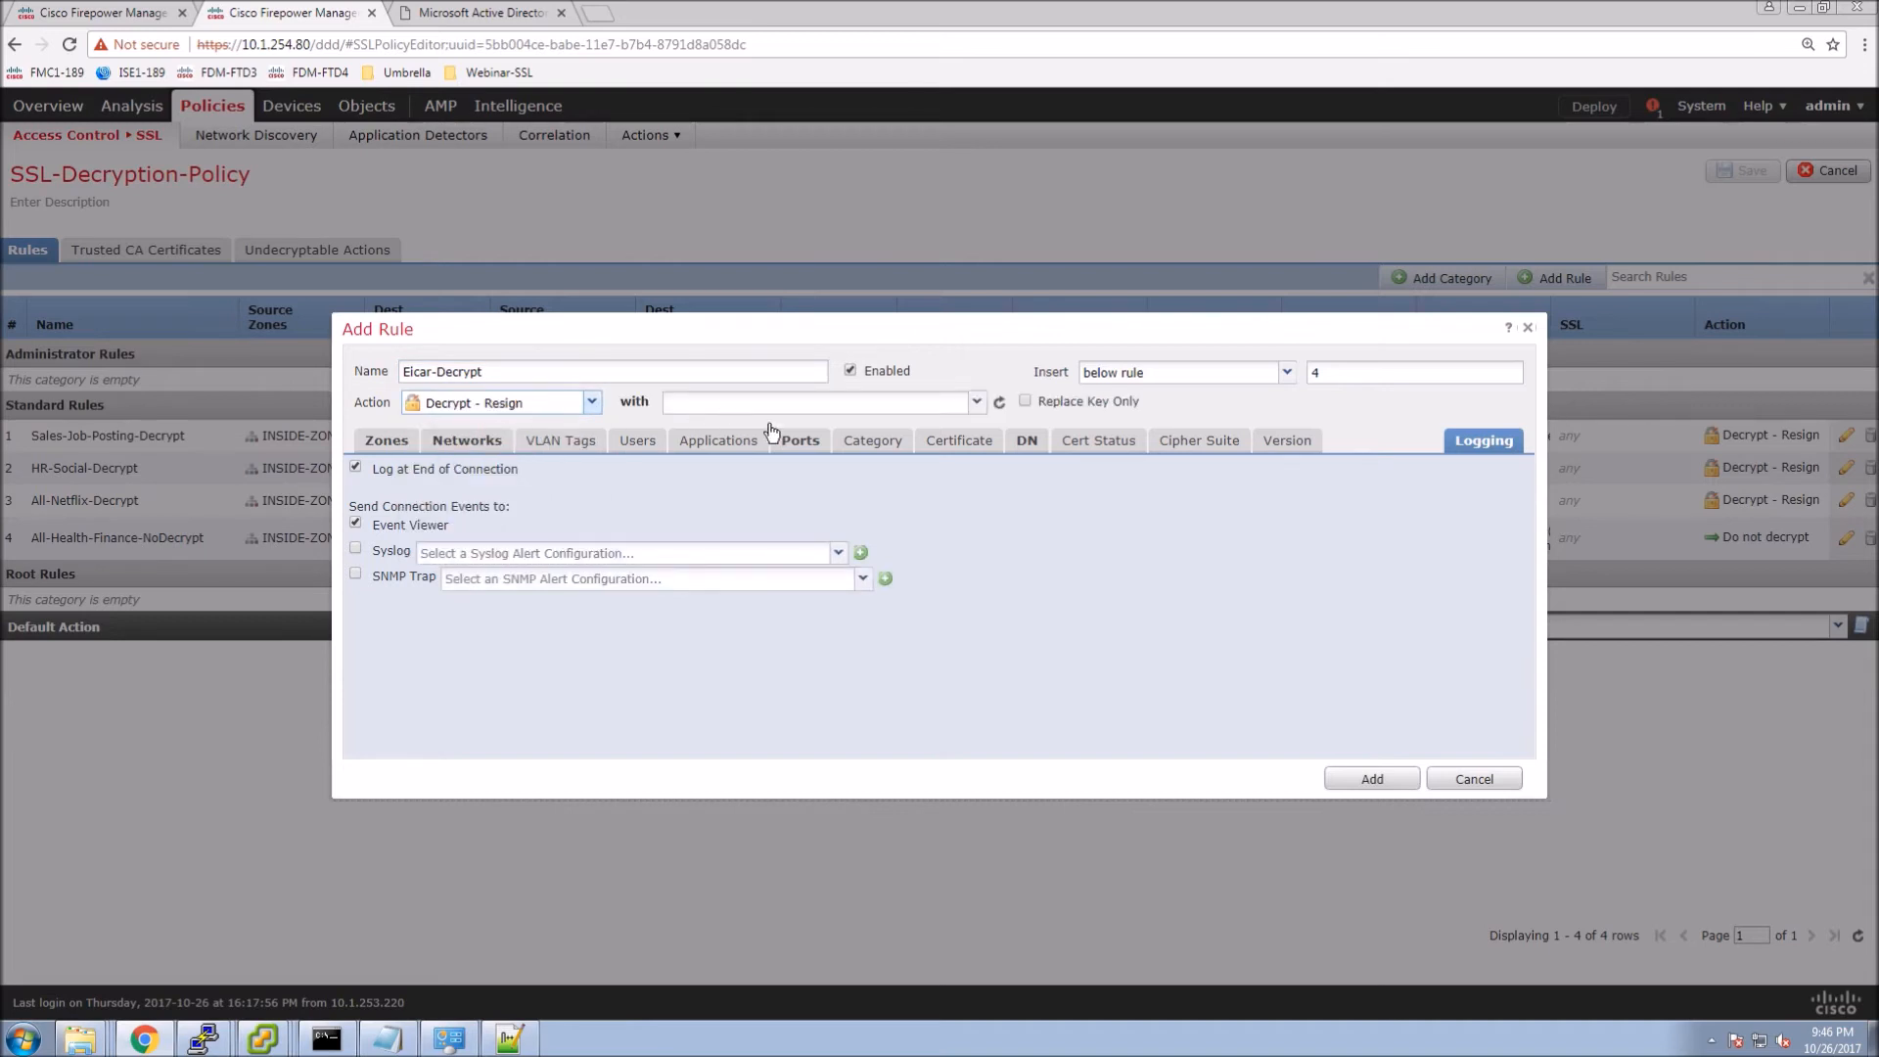
pyautogui.click(975, 404)
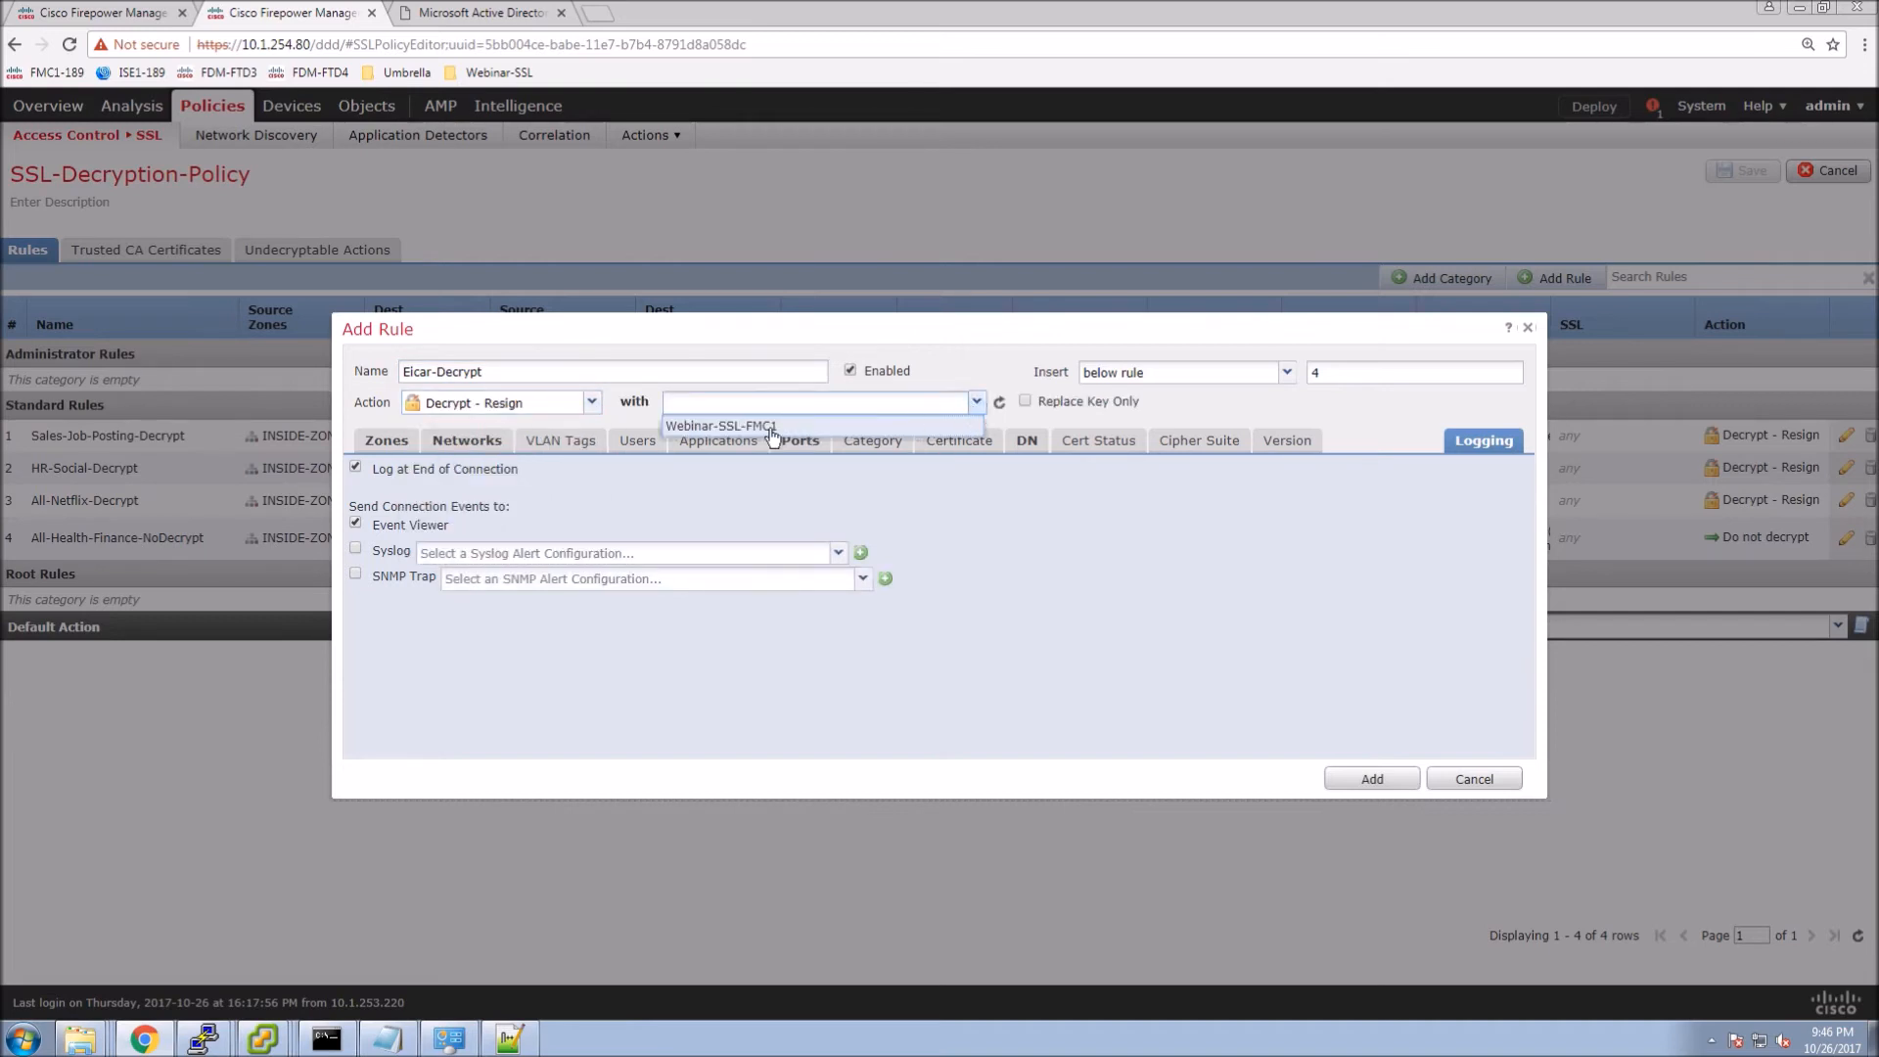
pyautogui.click(720, 425)
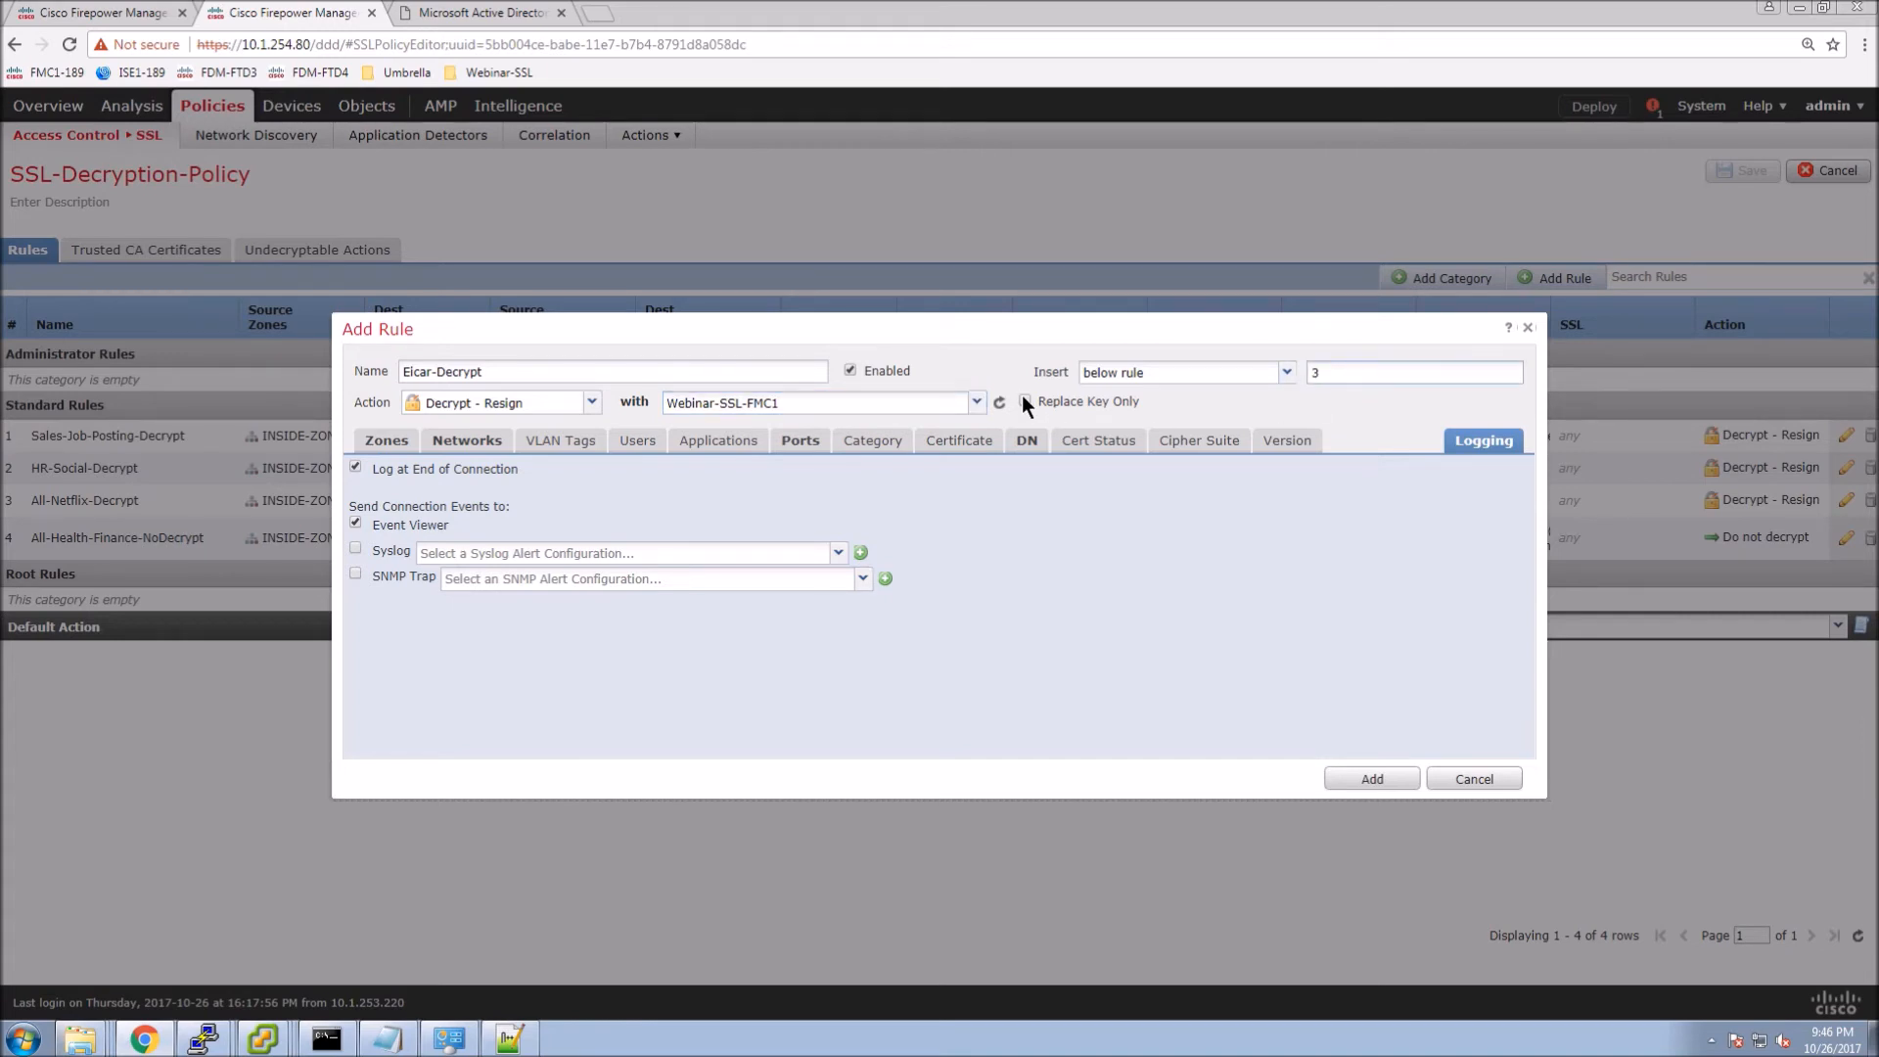
pyautogui.click(1372, 779)
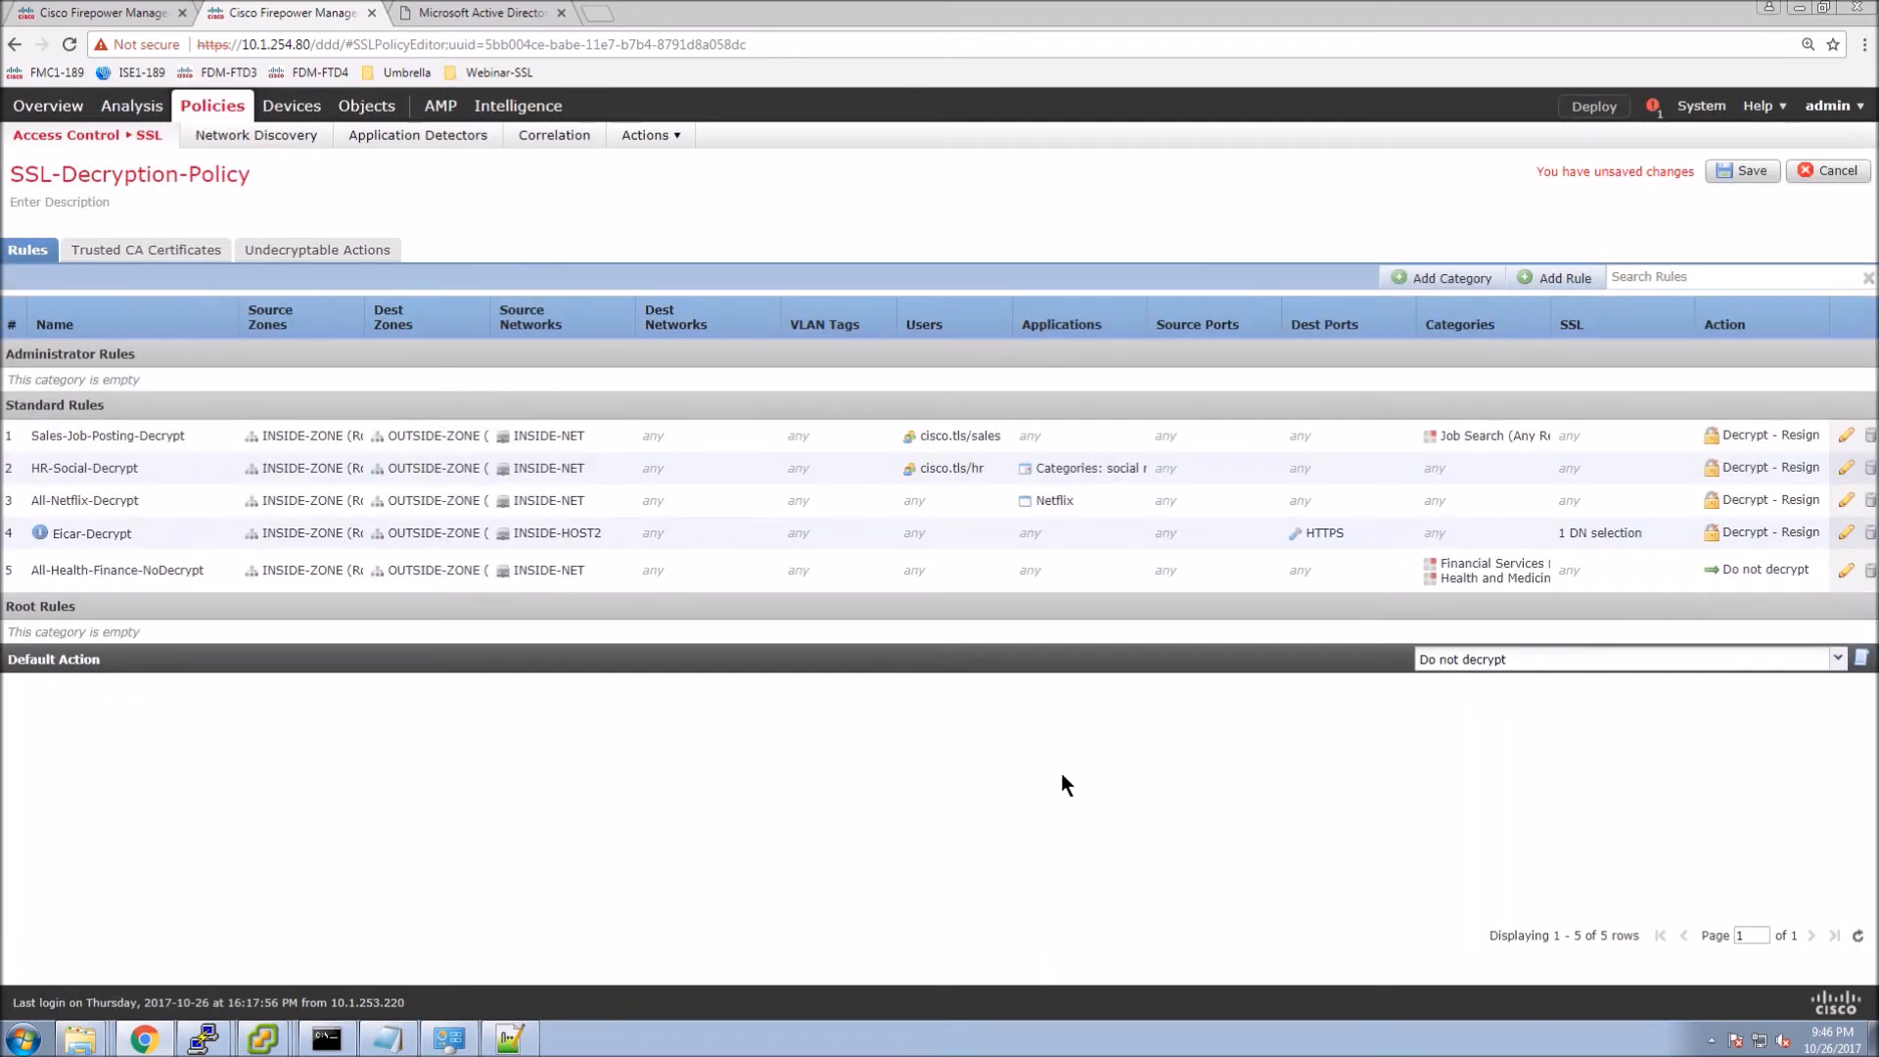
# Save the policy, drag Eicar-Decrypt to the top as rule 1, and save again.
pyautogui.click(1742, 172)
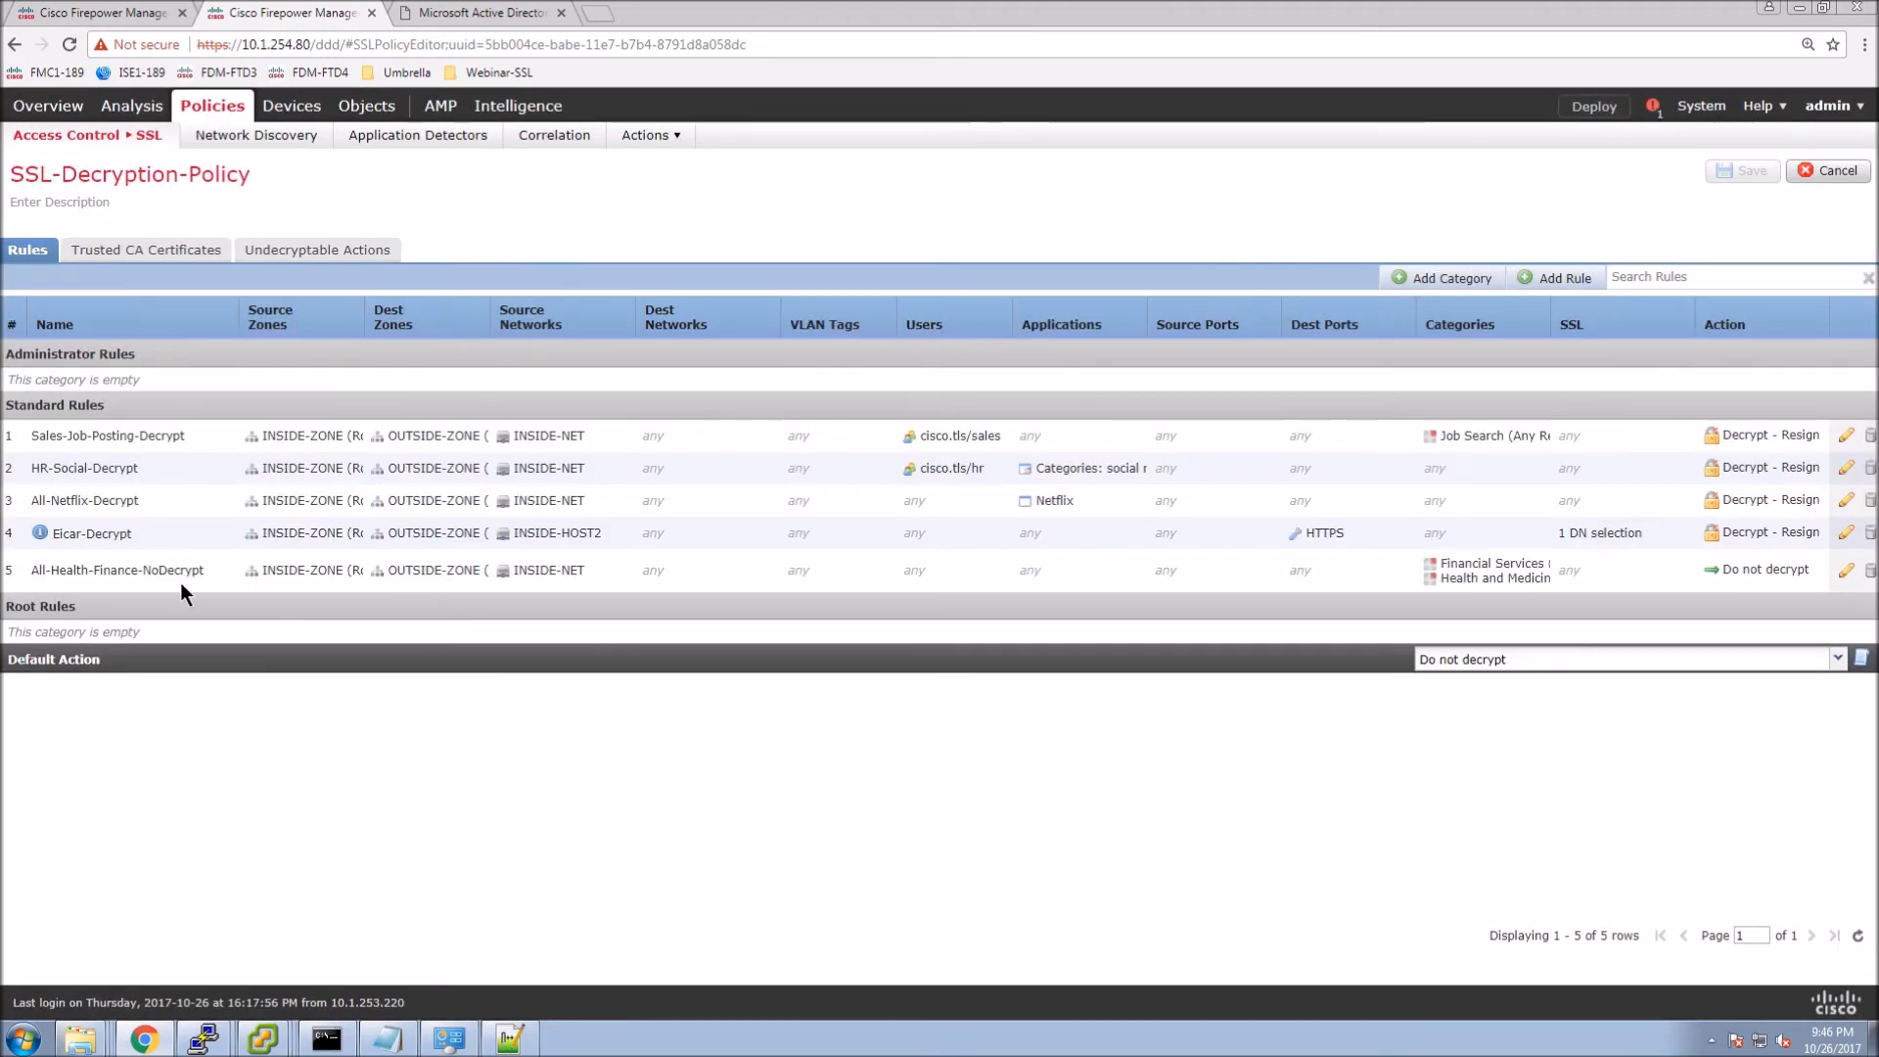
pyautogui.click(37, 534)
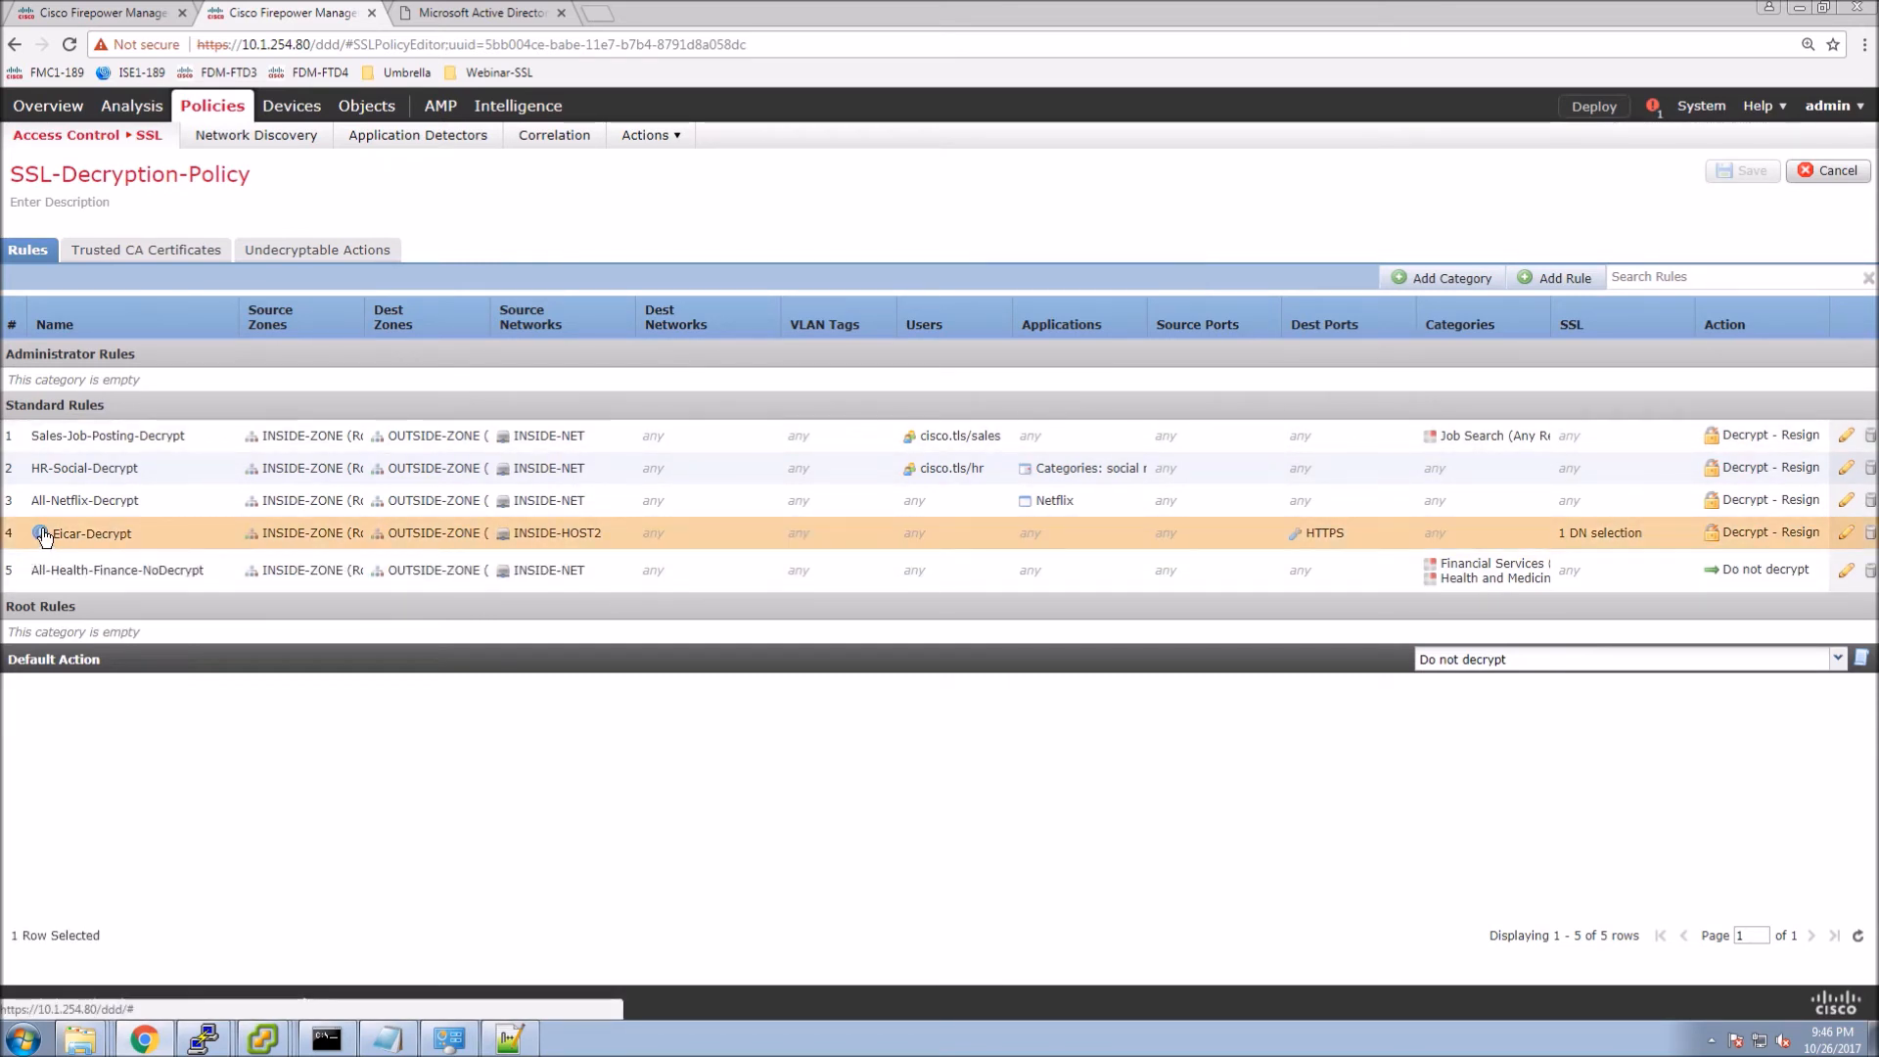
pyautogui.moveTo(42, 535)
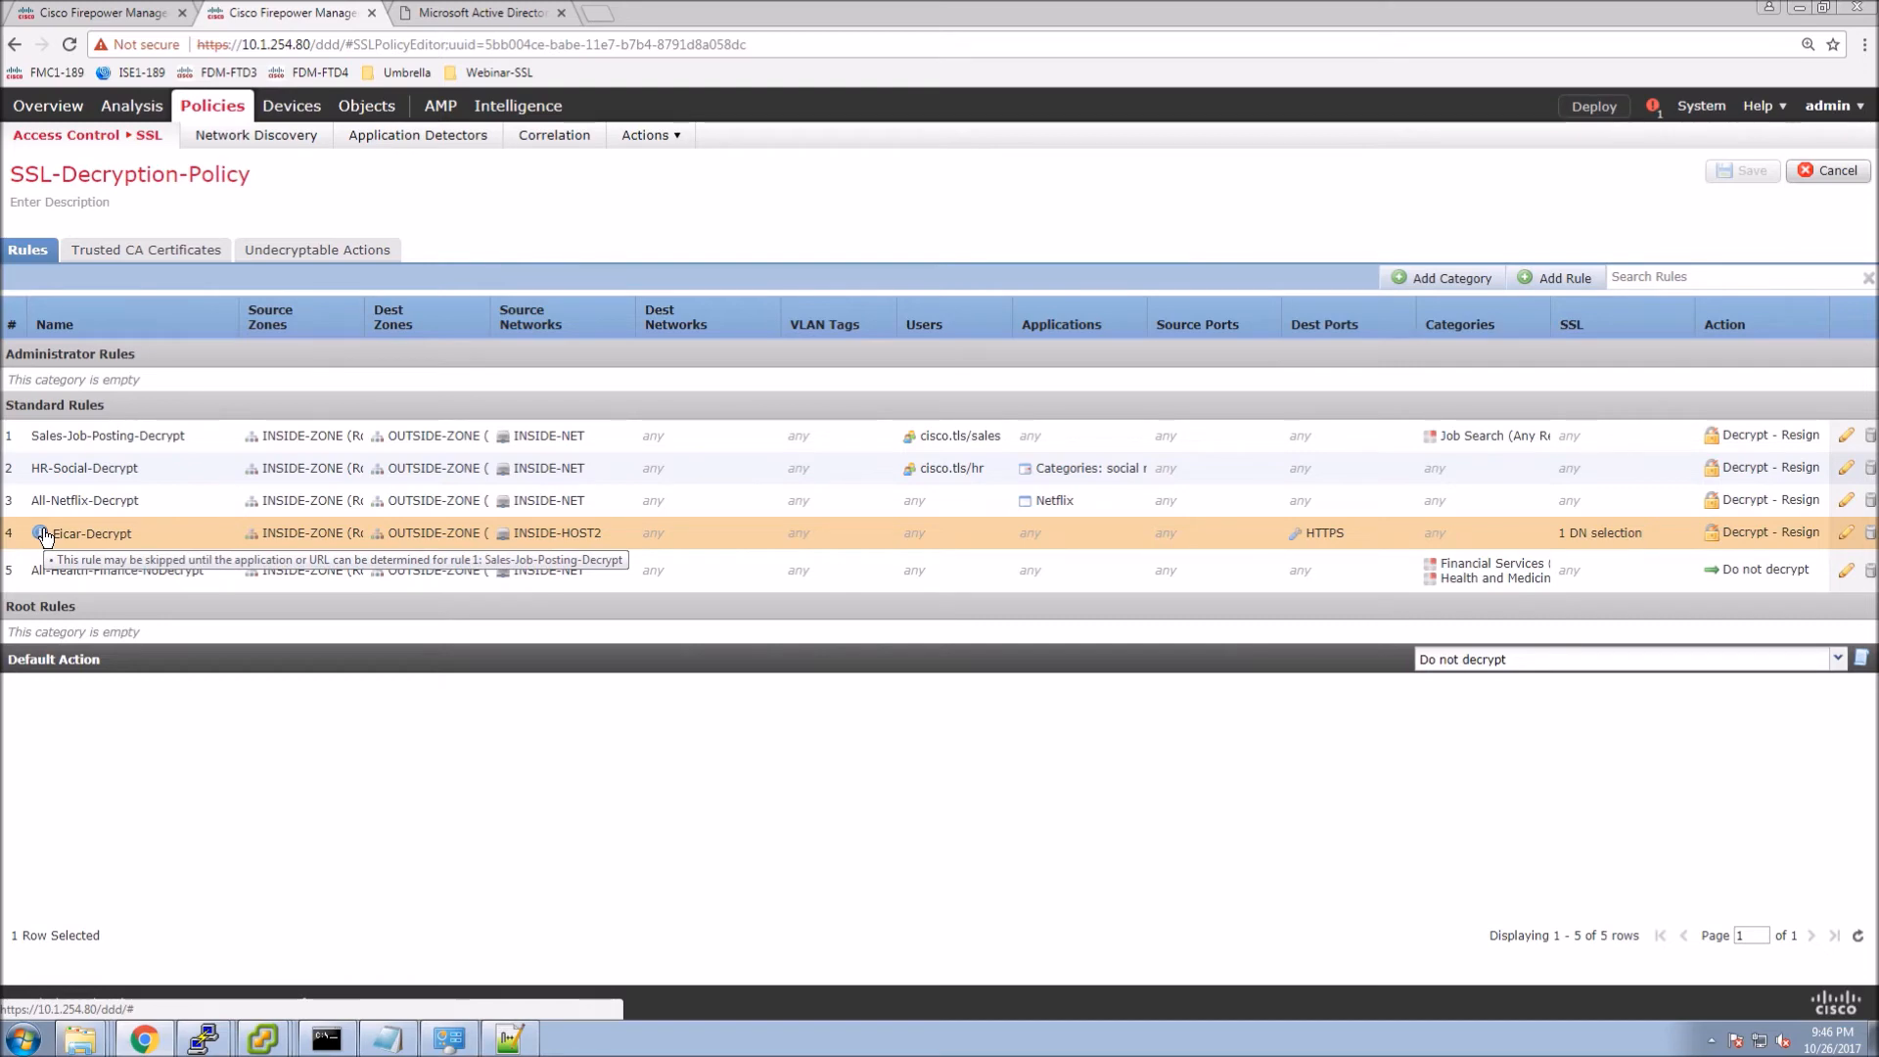
pyautogui.moveTo(43, 535); pyautogui.dragTo(32, 431)
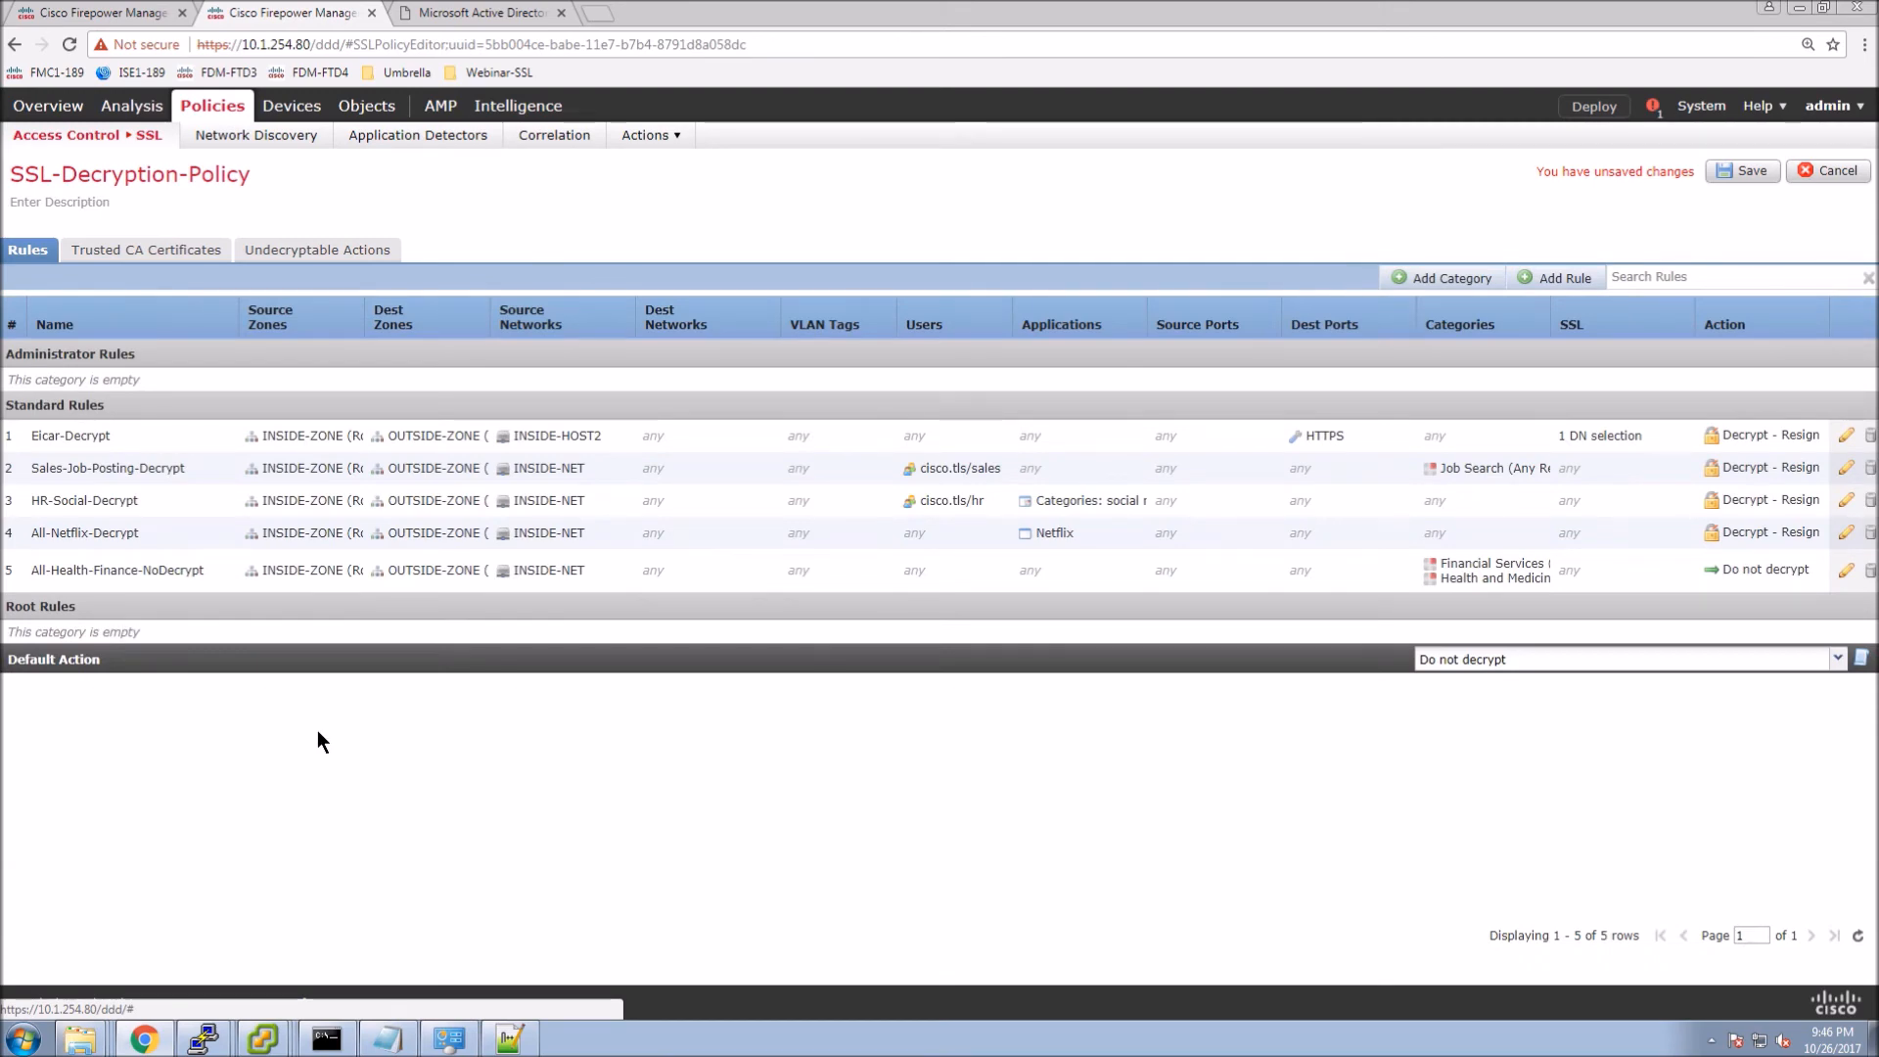
pyautogui.click(1741, 173)
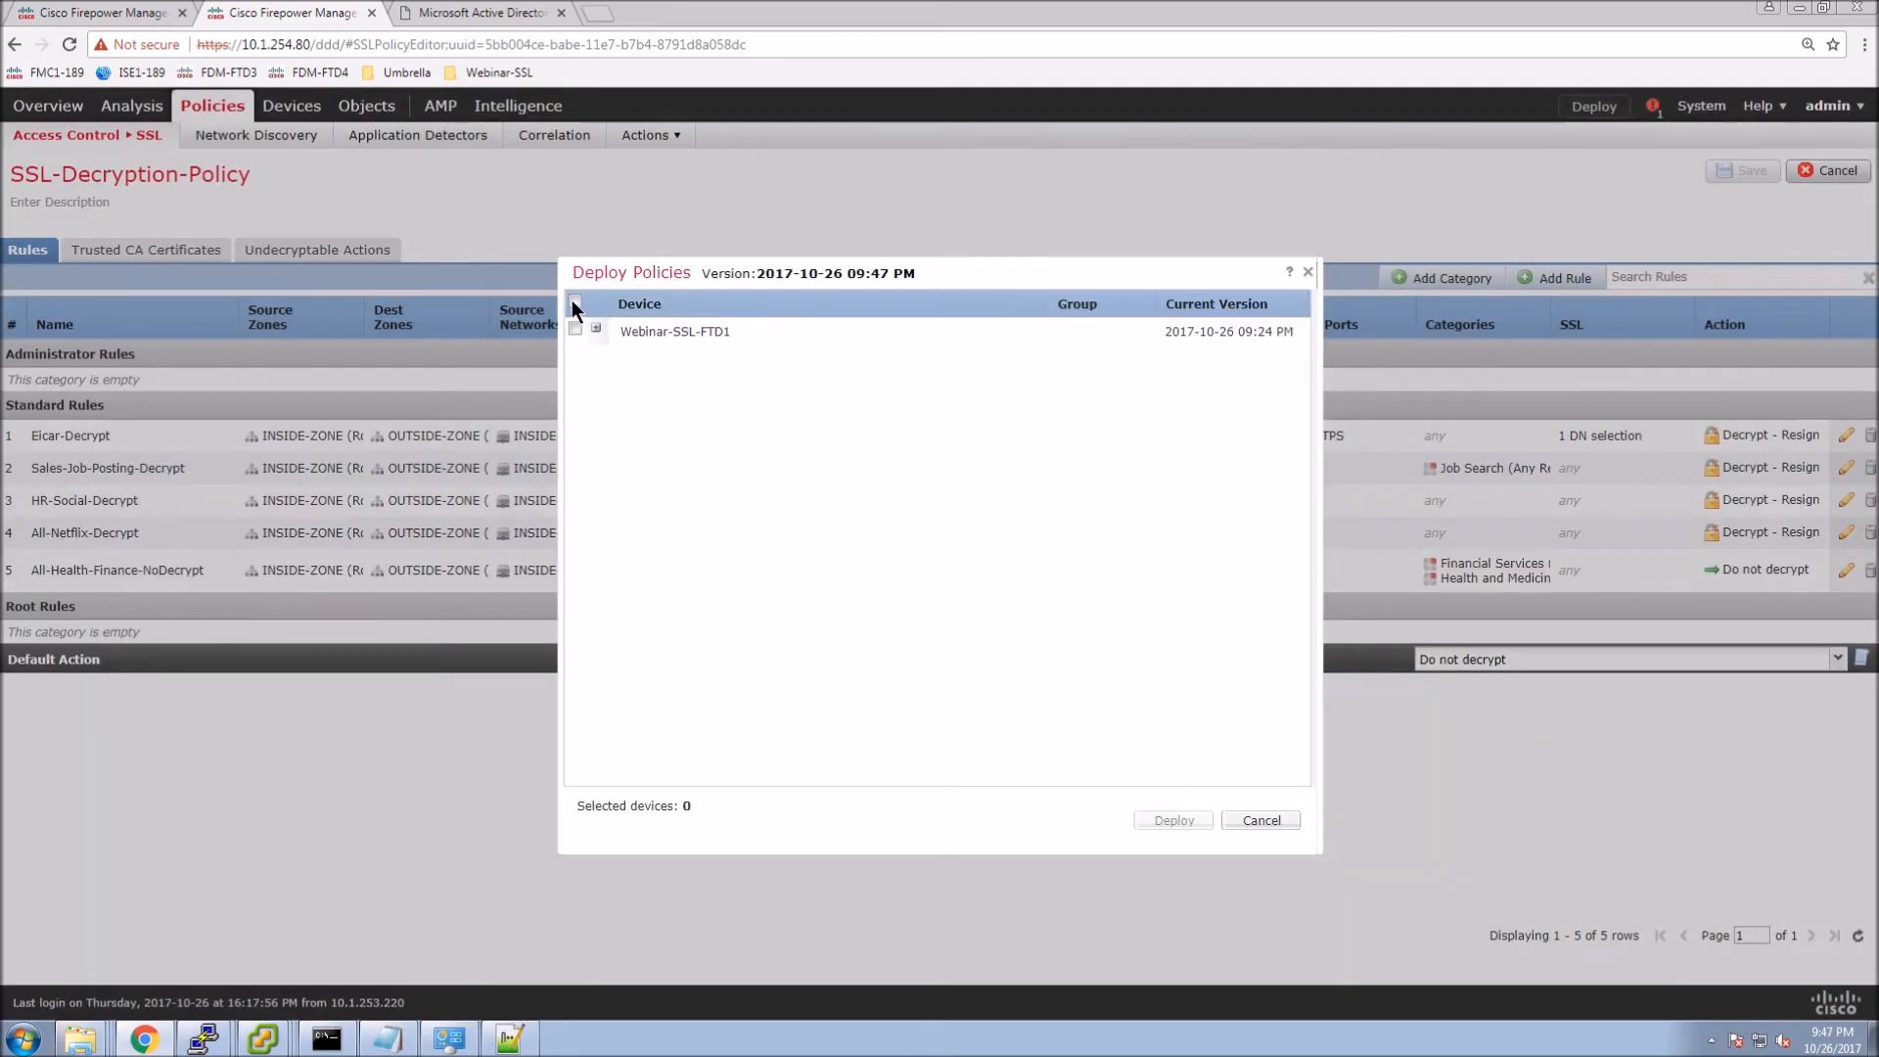
# Deploy the pending policies to Webinar-SSL-FTD1.
pyautogui.click(574, 301)
pyautogui.click(595, 328)
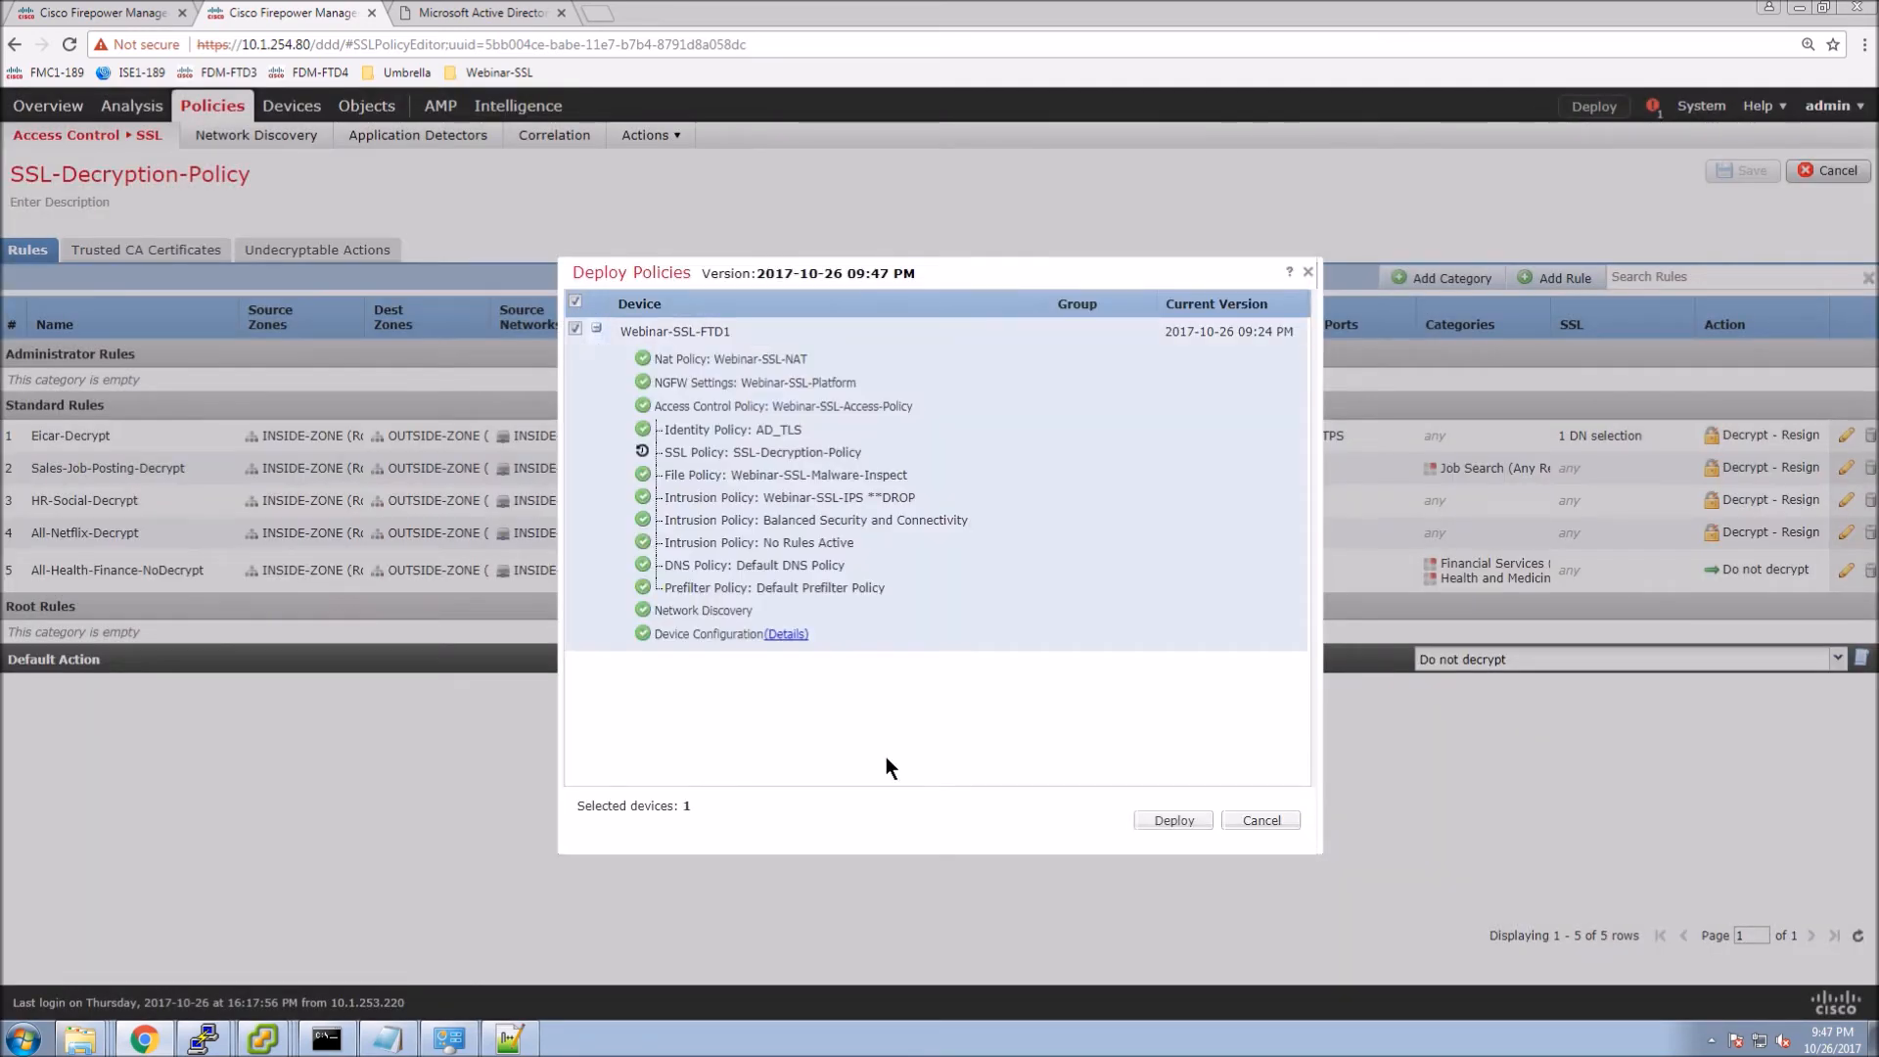
pyautogui.click(1179, 822)
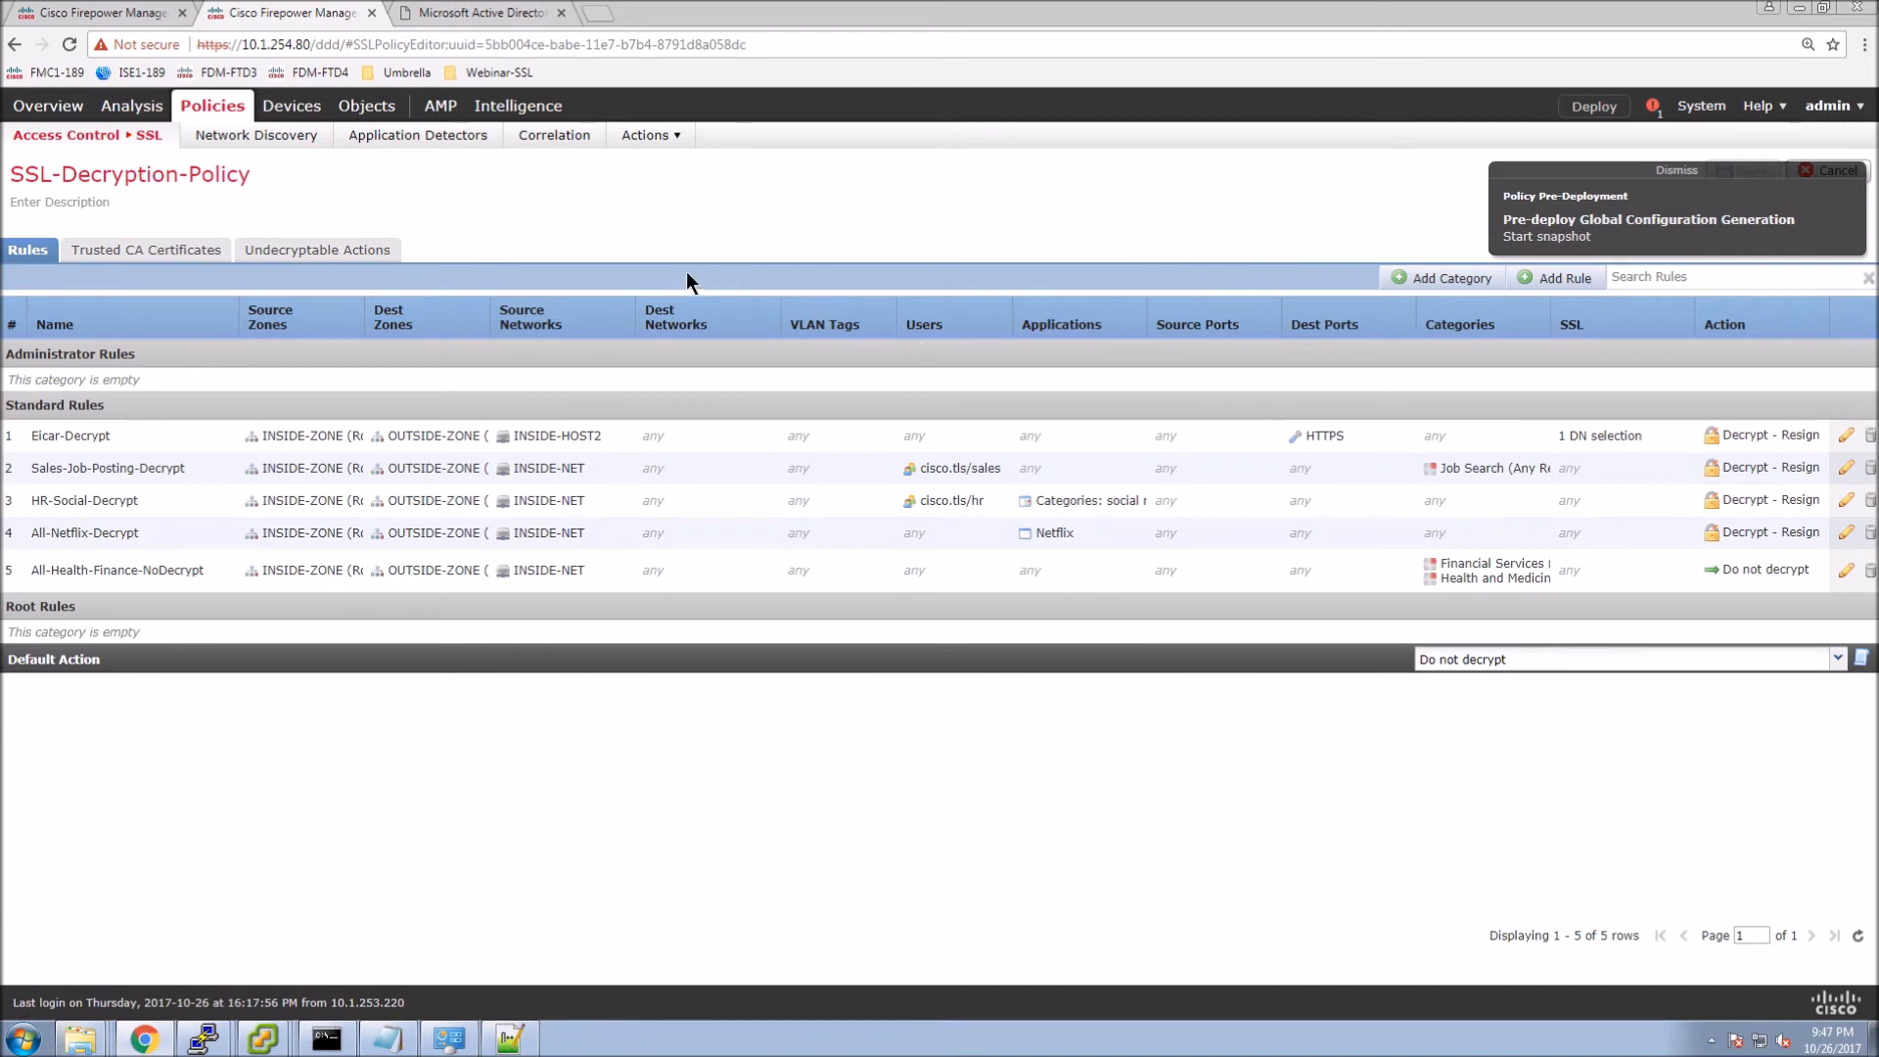
# Open Connection Events and bring the inside host's VM console forward.
pyautogui.moveTo(132, 105)
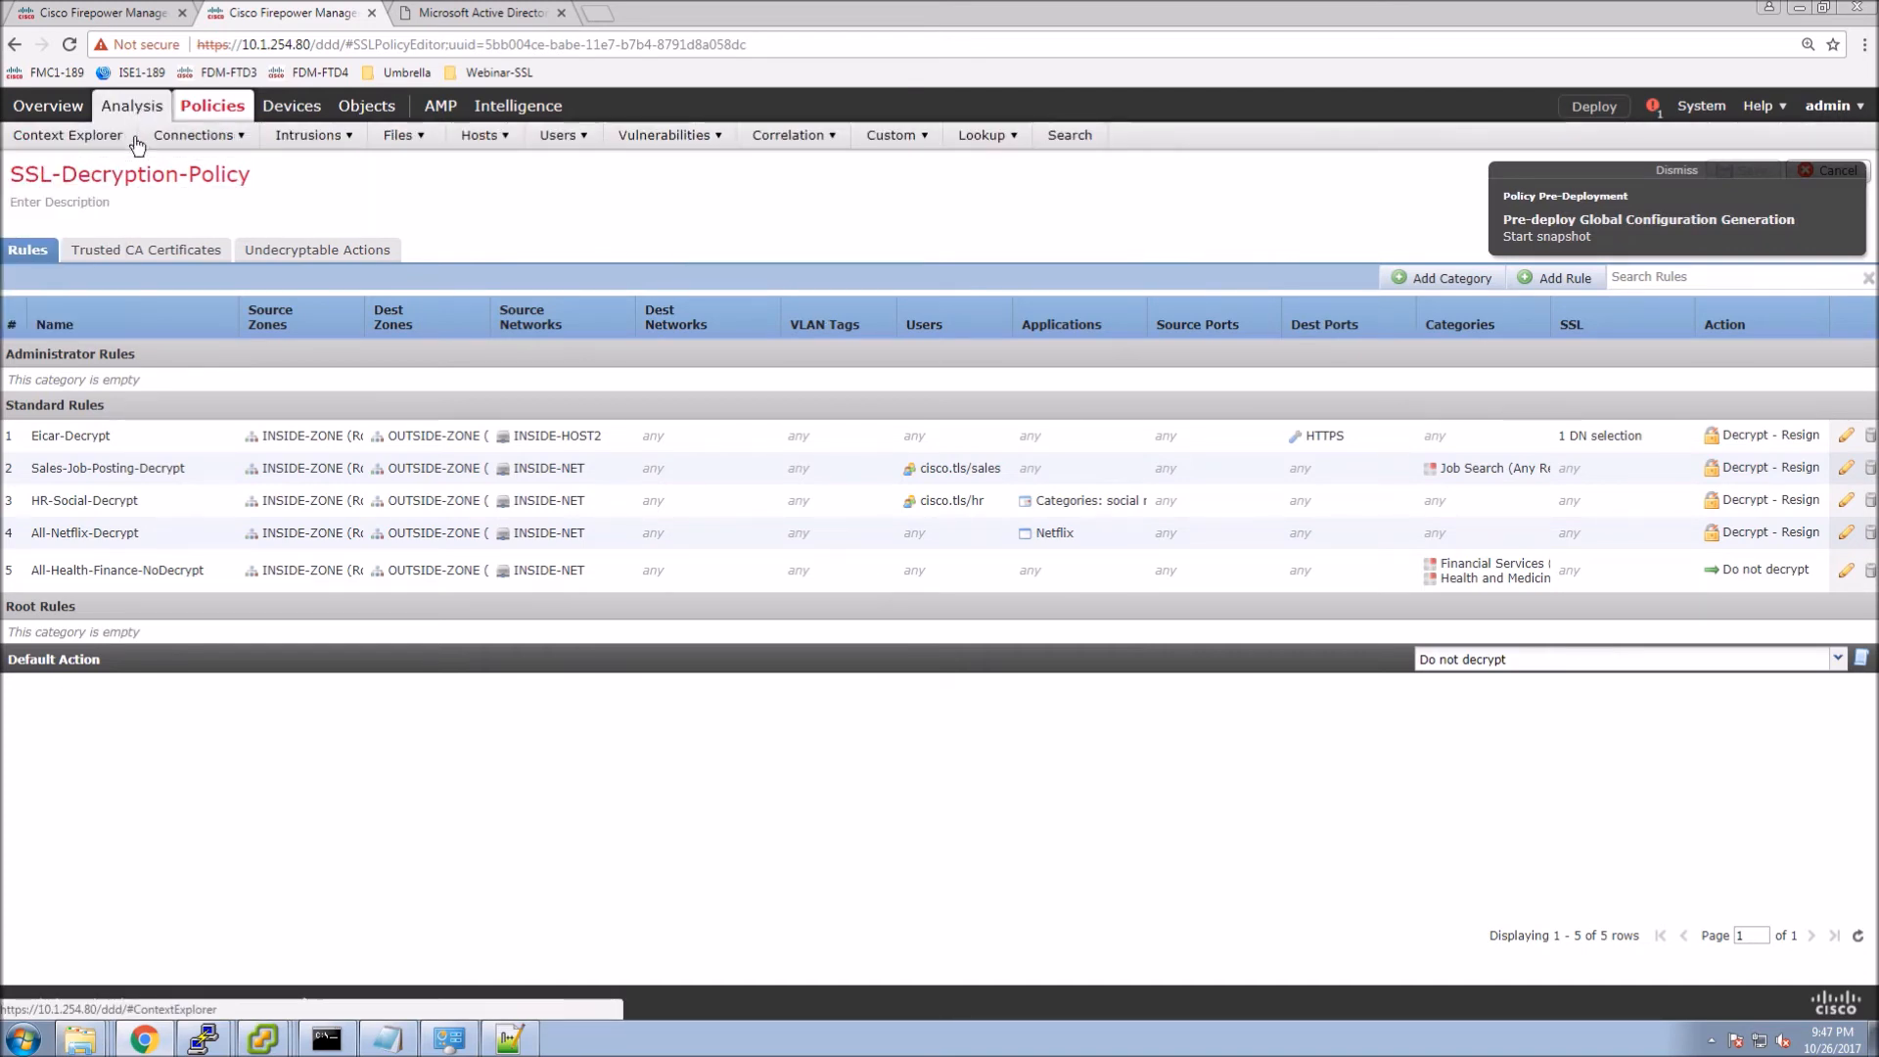
pyautogui.click(177, 167)
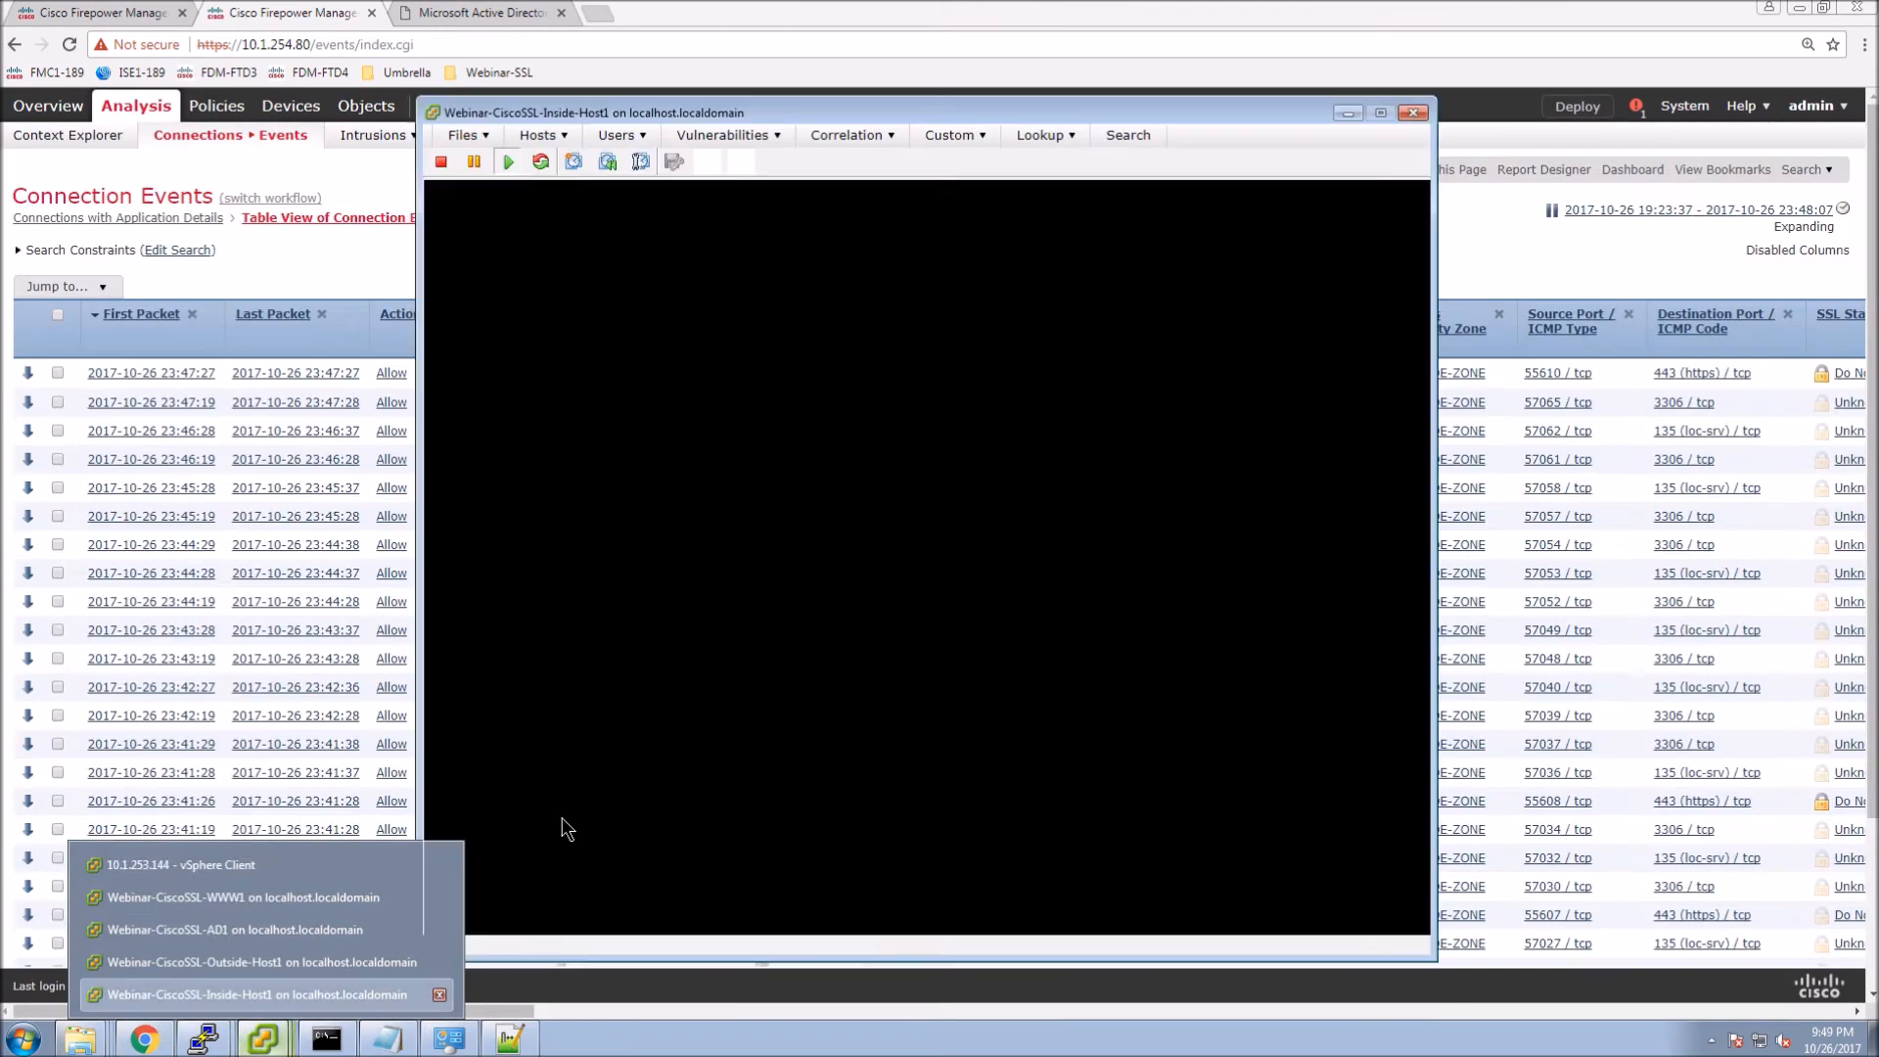
pyautogui.click(1004, 630)
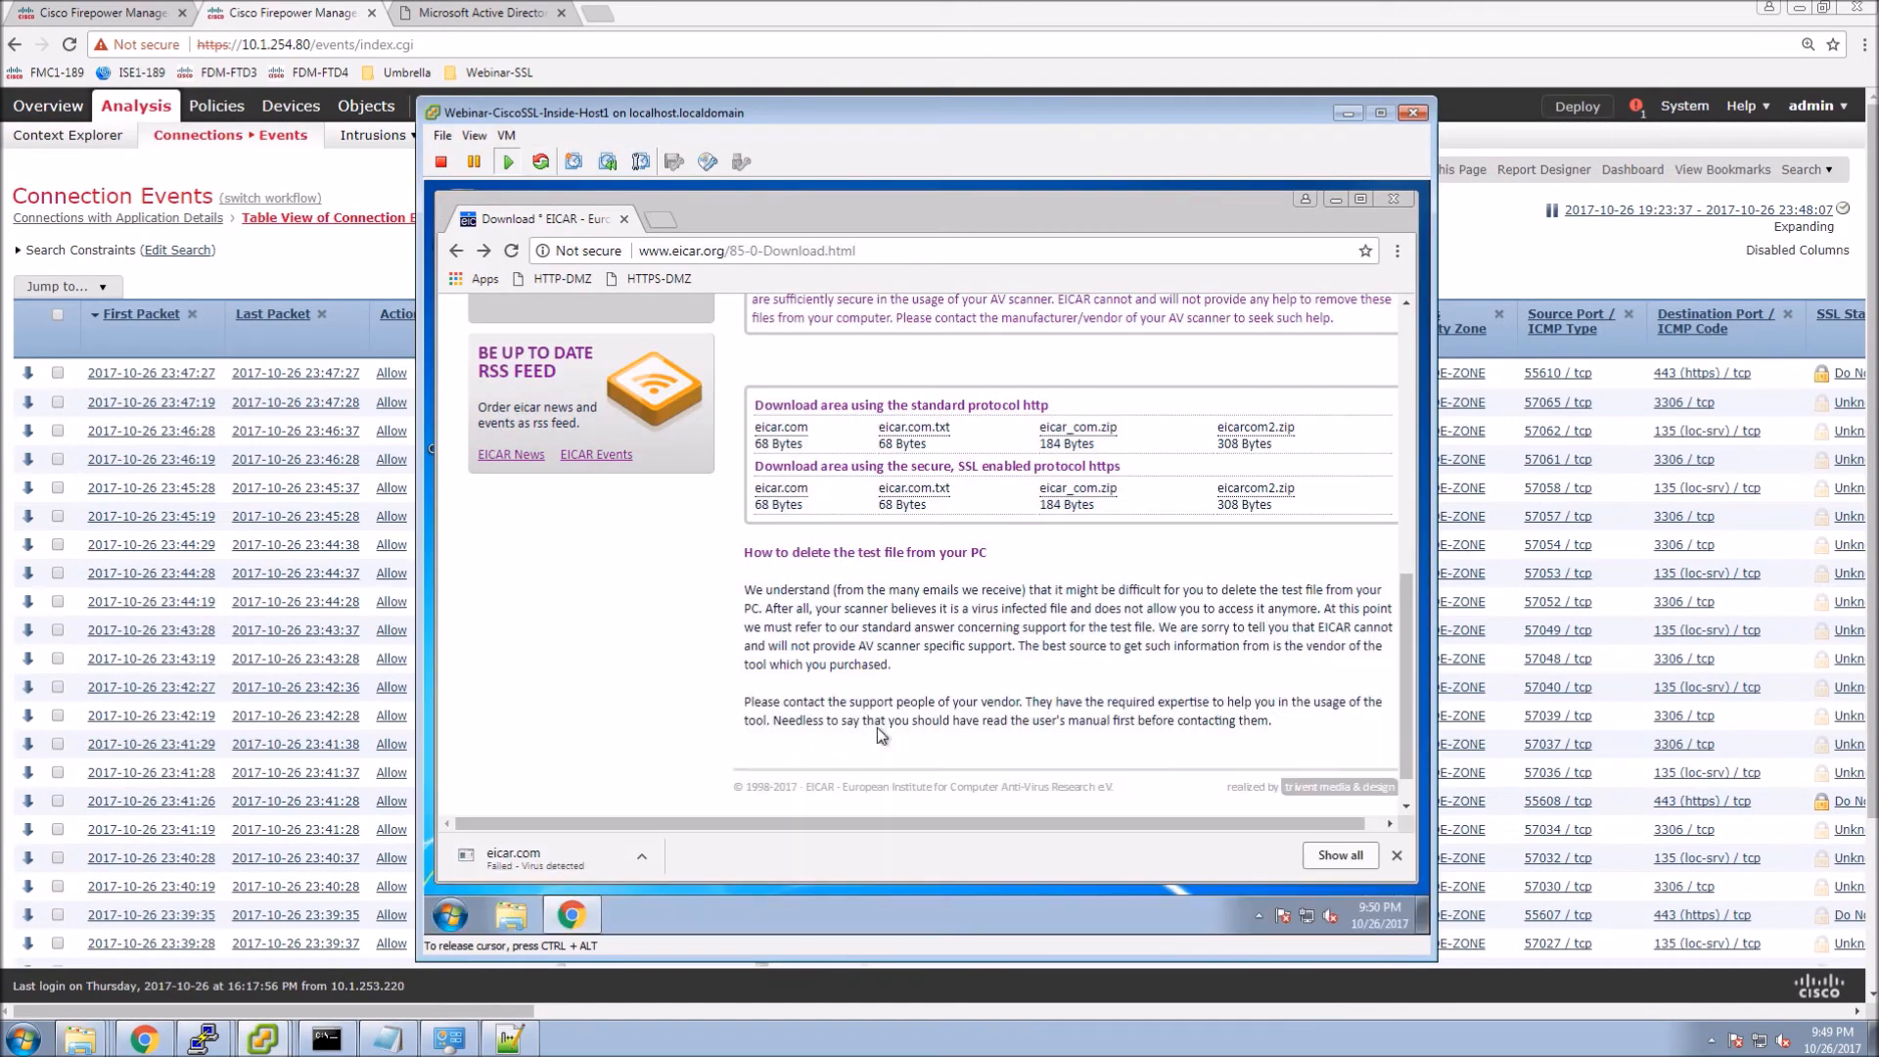
# In the Windows 7 guest, open Windows Defender's Tools > Options from Control Panel.
pyautogui.click(590, 744)
pyautogui.click(450, 915)
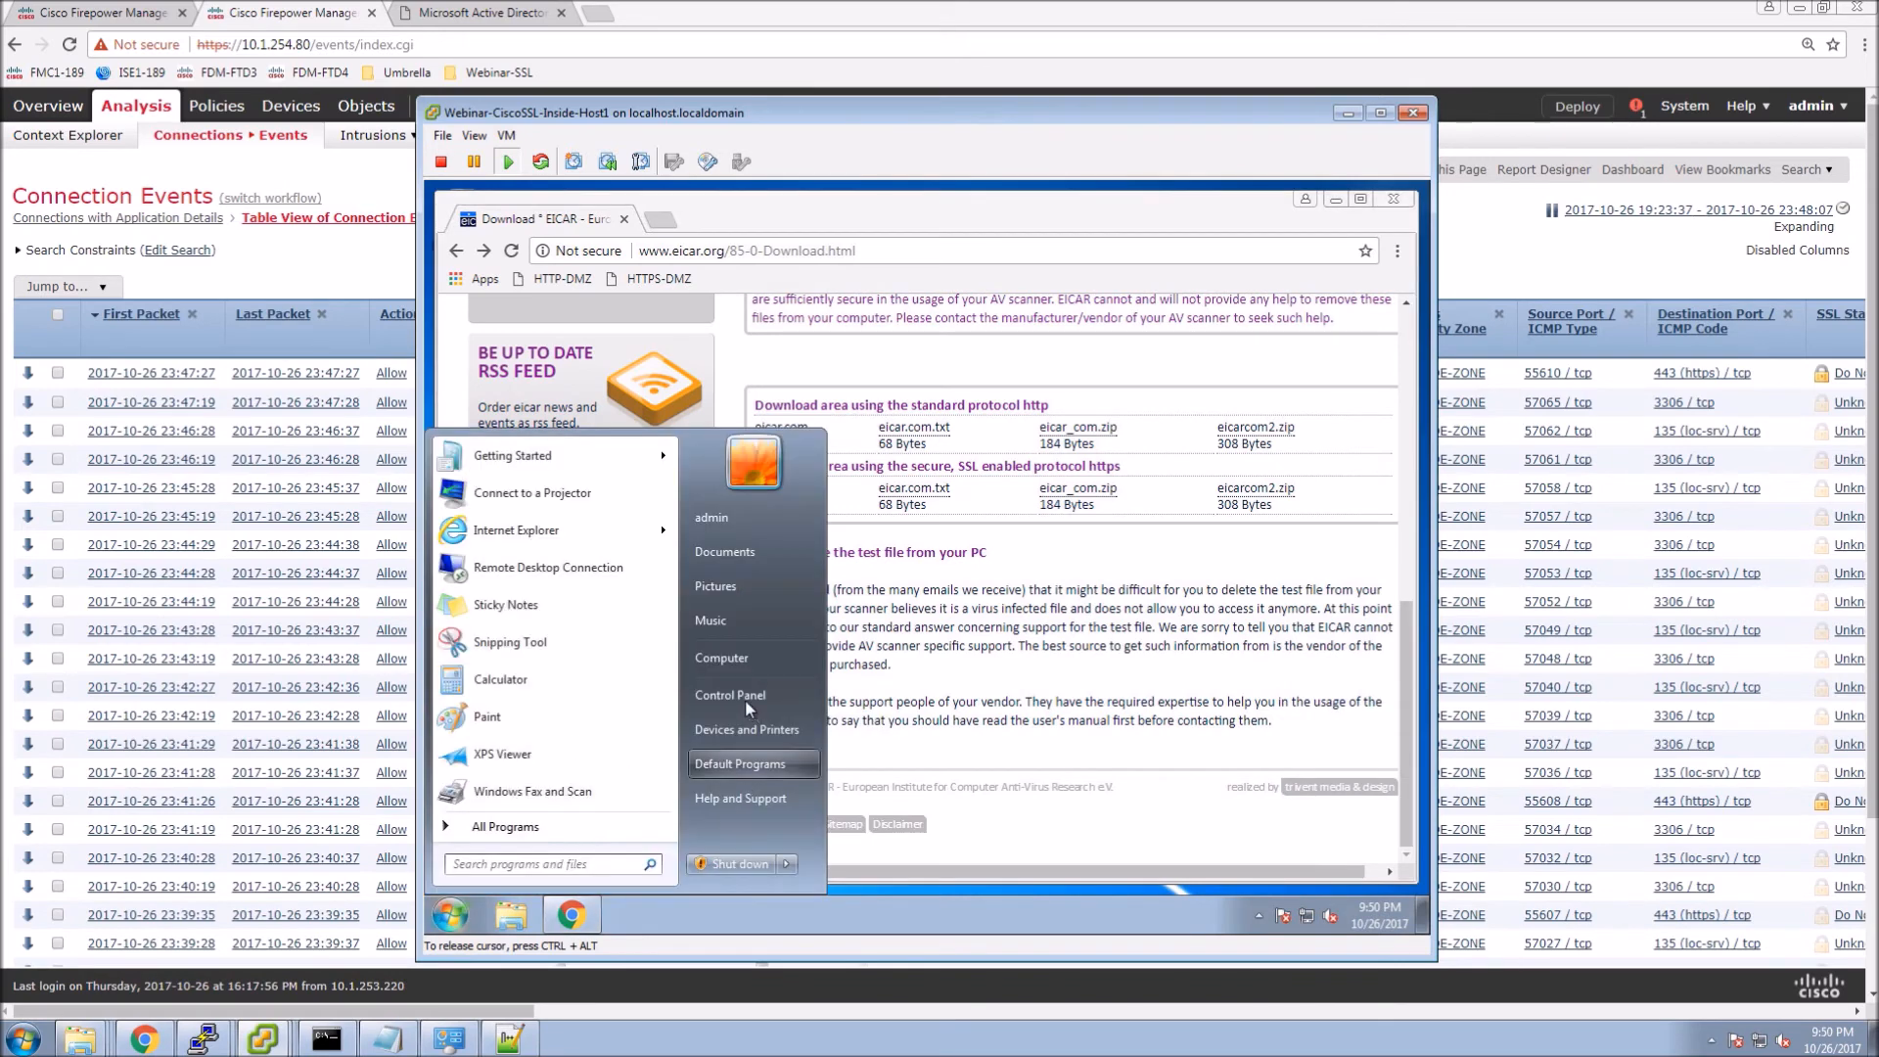
pyautogui.click(739, 695)
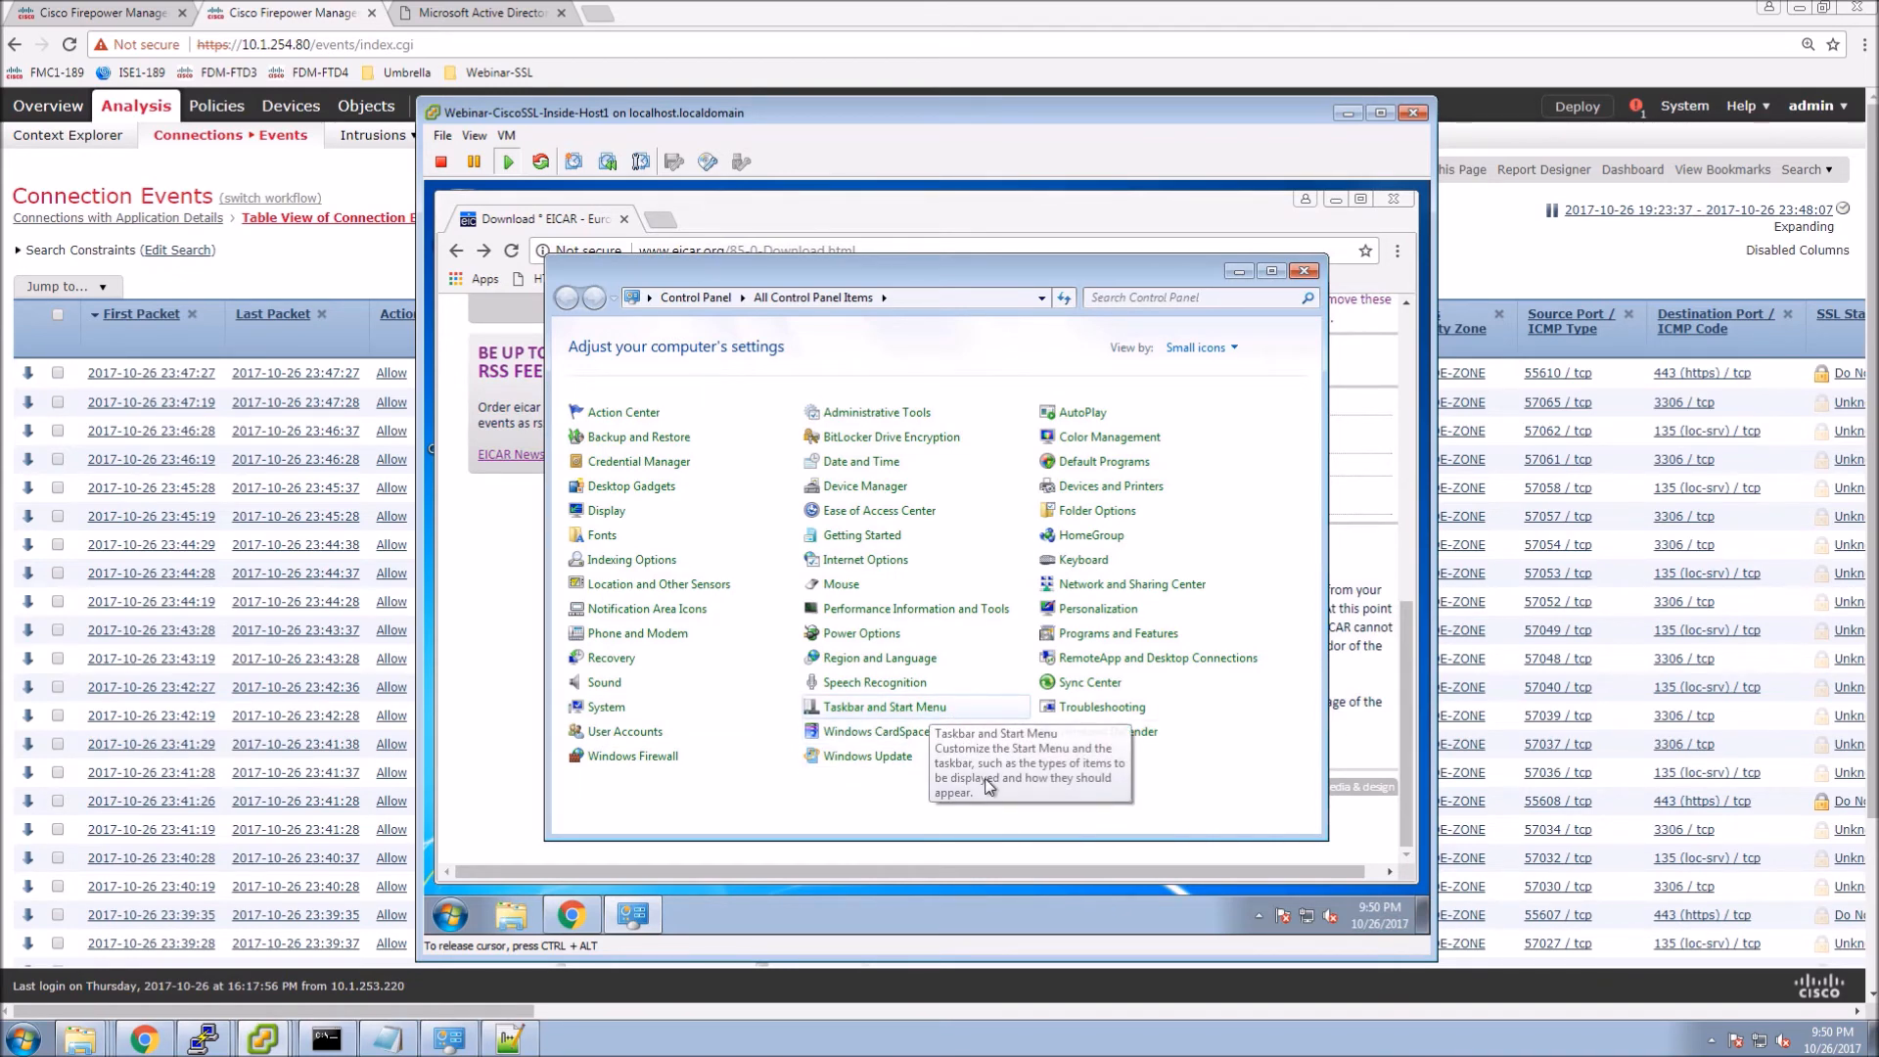
pyautogui.click(1096, 731)
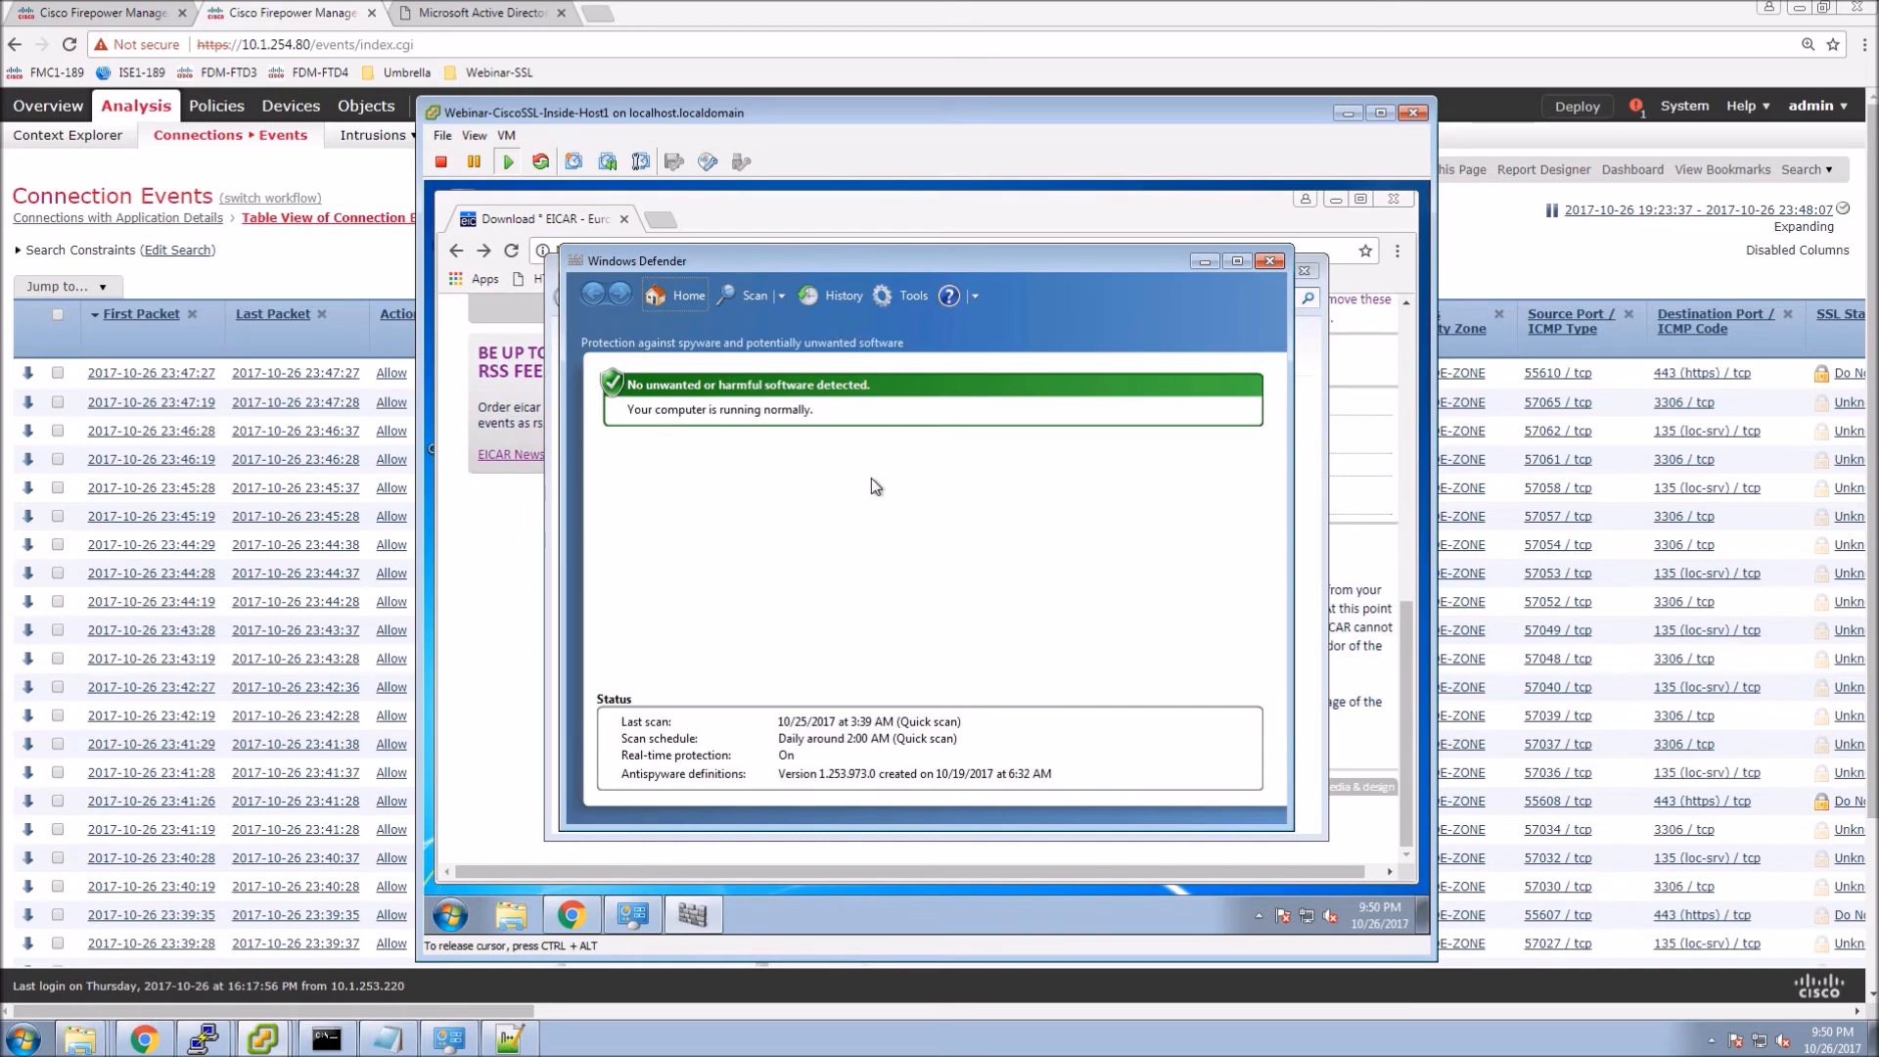
pyautogui.click(906, 294)
pyautogui.click(690, 442)
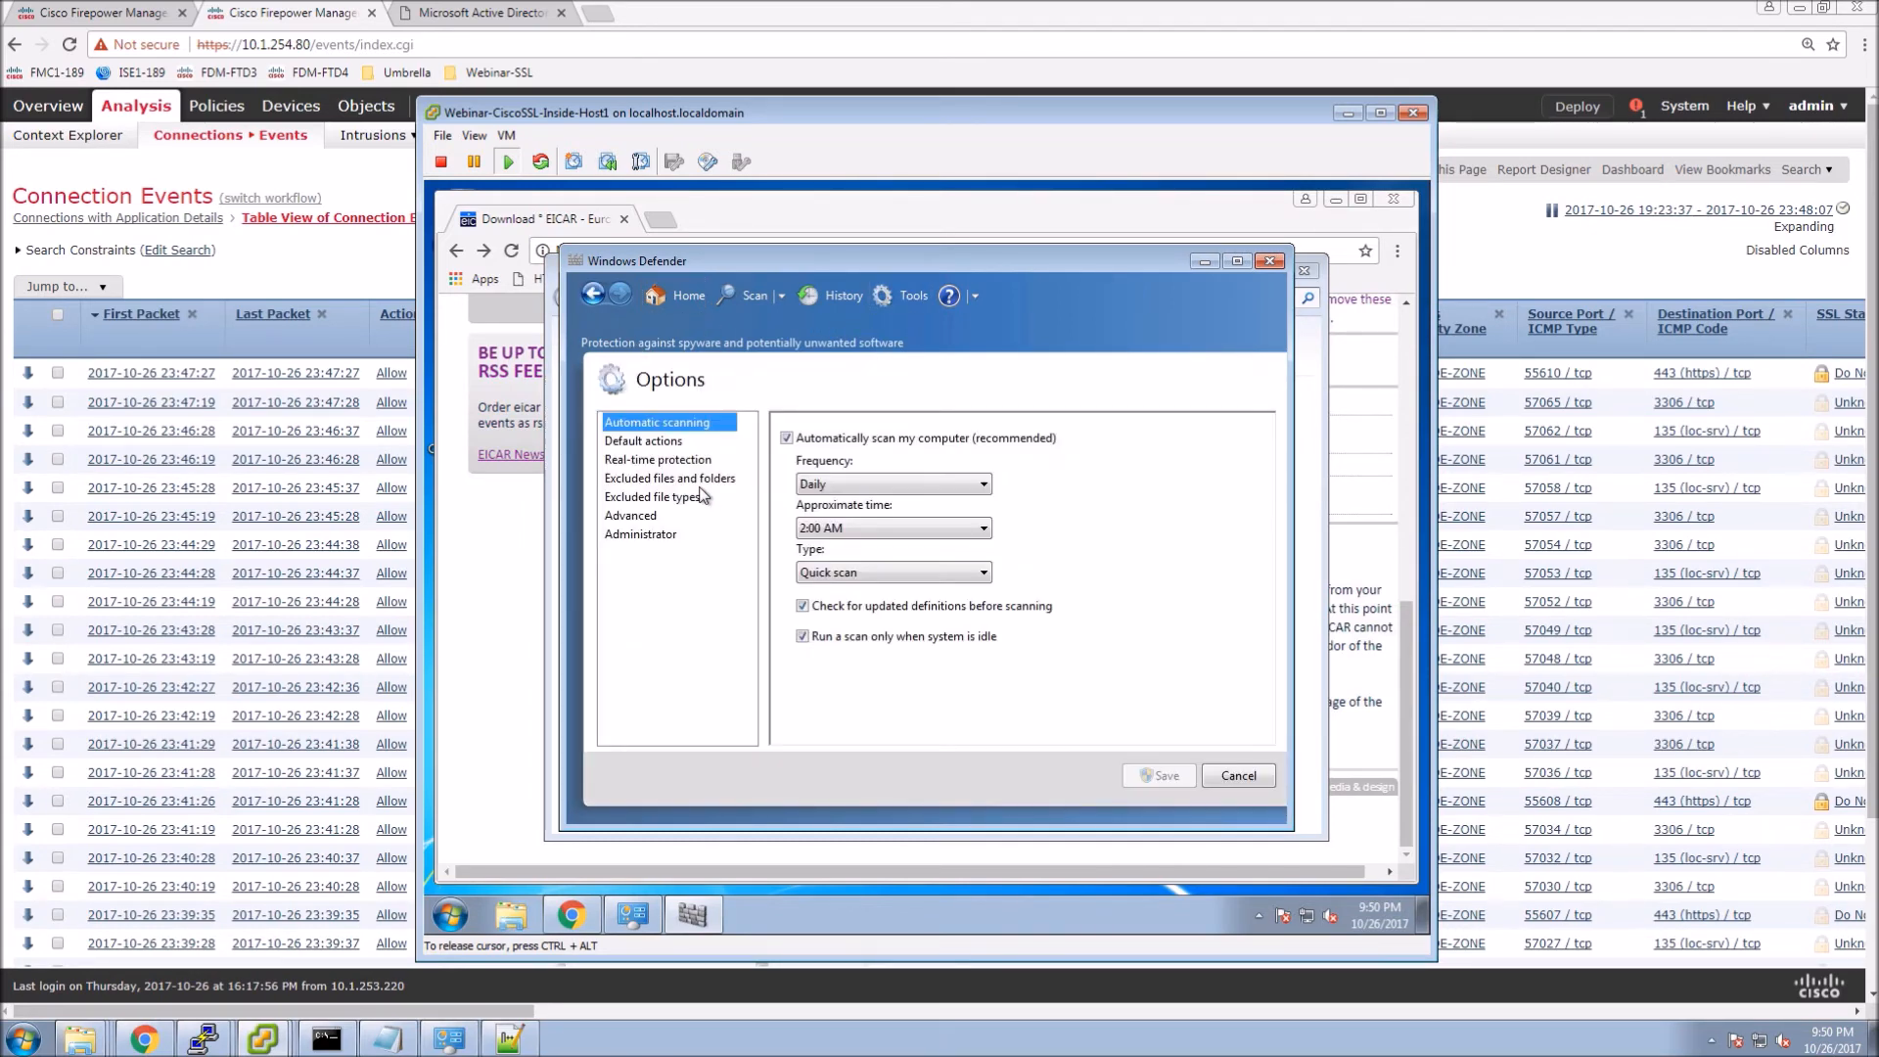
# Uncheck real-time protection and save, then close Defender, Control Panel and the notice balloon.
pyautogui.click(657, 460)
pyautogui.click(808, 443)
pyautogui.click(665, 445)
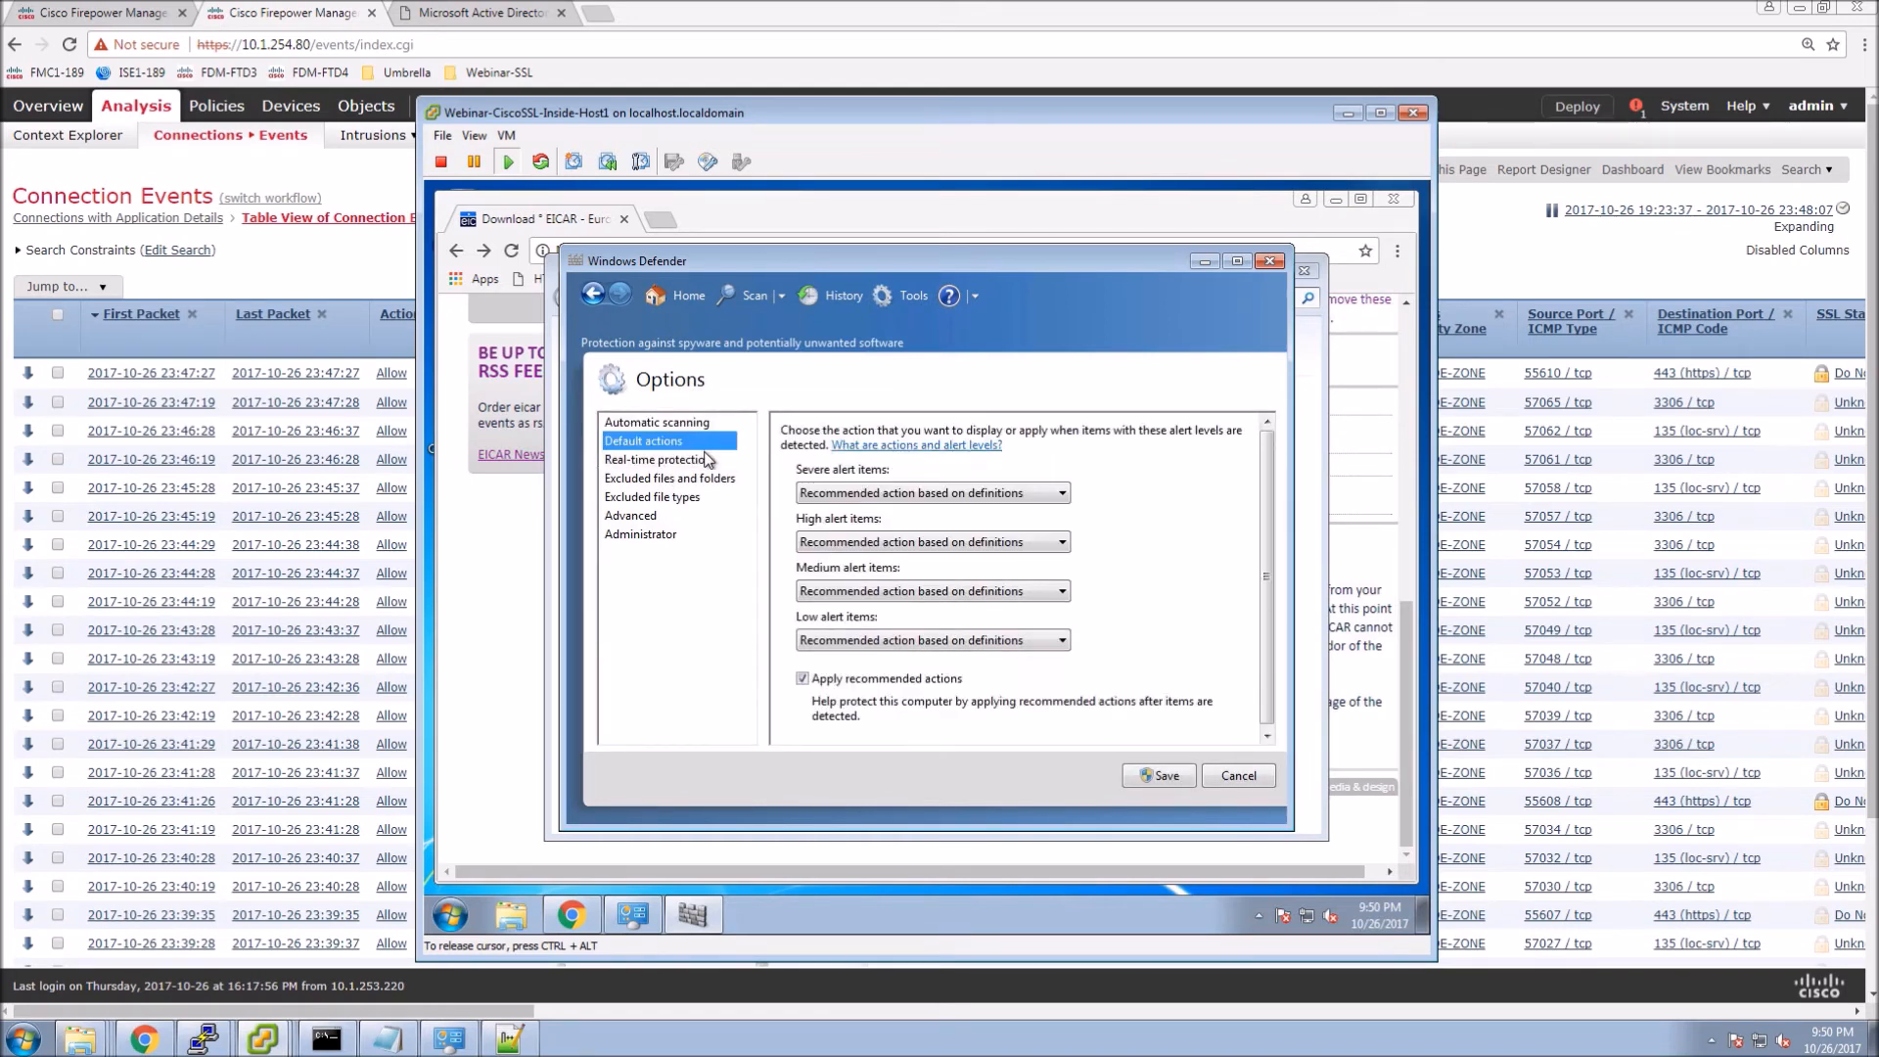
pyautogui.click(677, 460)
pyautogui.click(1163, 777)
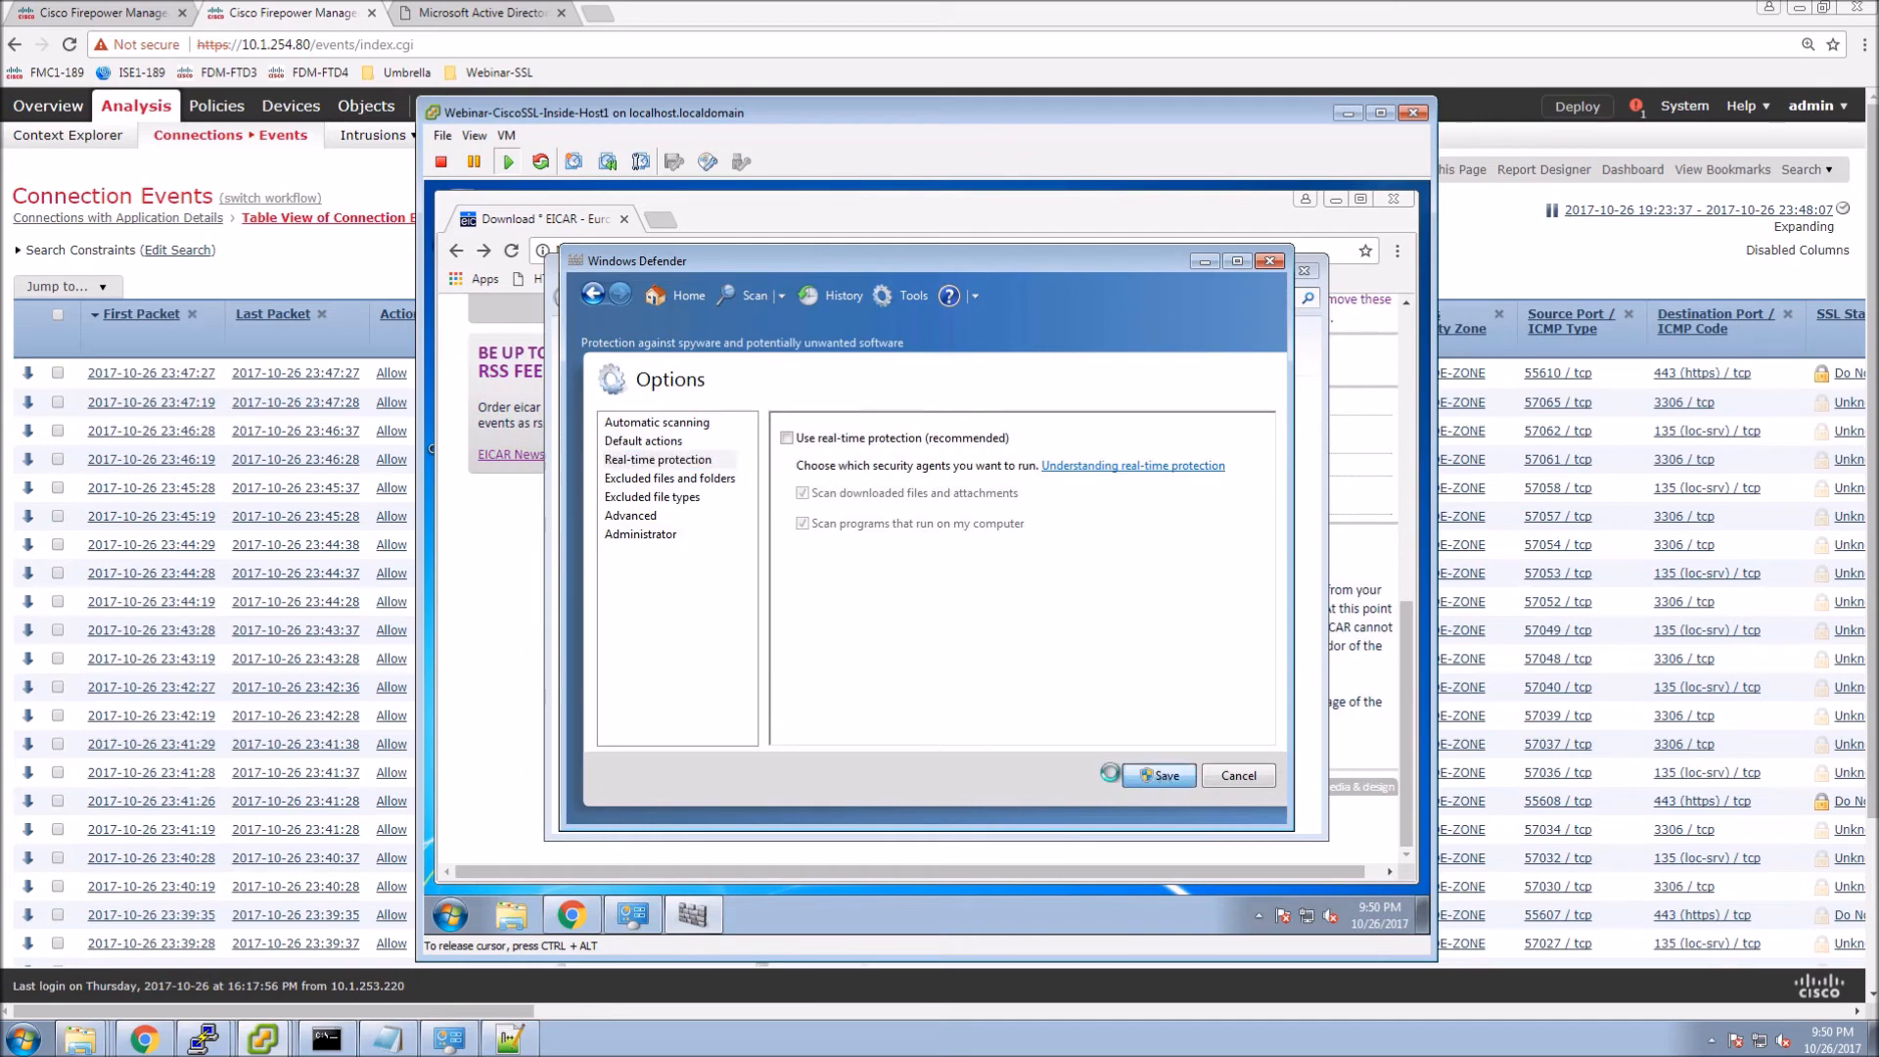
pyautogui.click(1269, 262)
pyautogui.click(1270, 276)
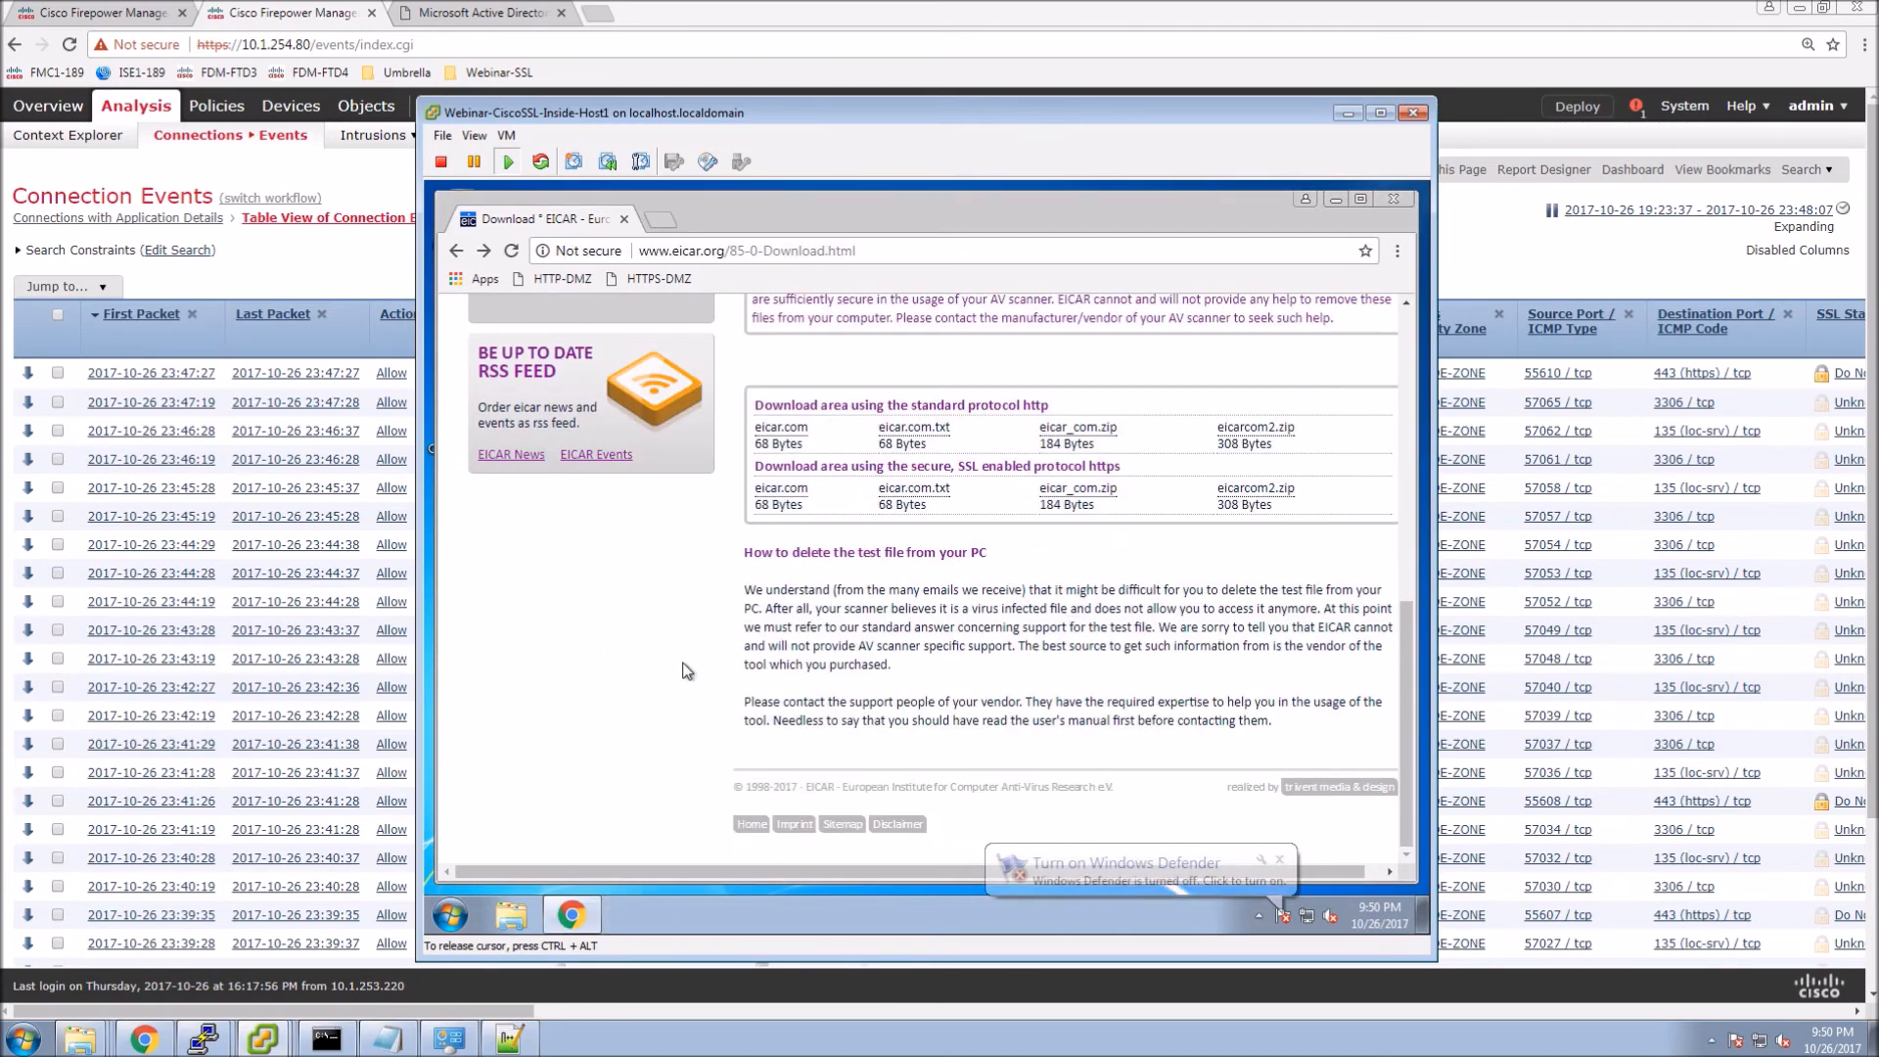
pyautogui.click(1279, 861)
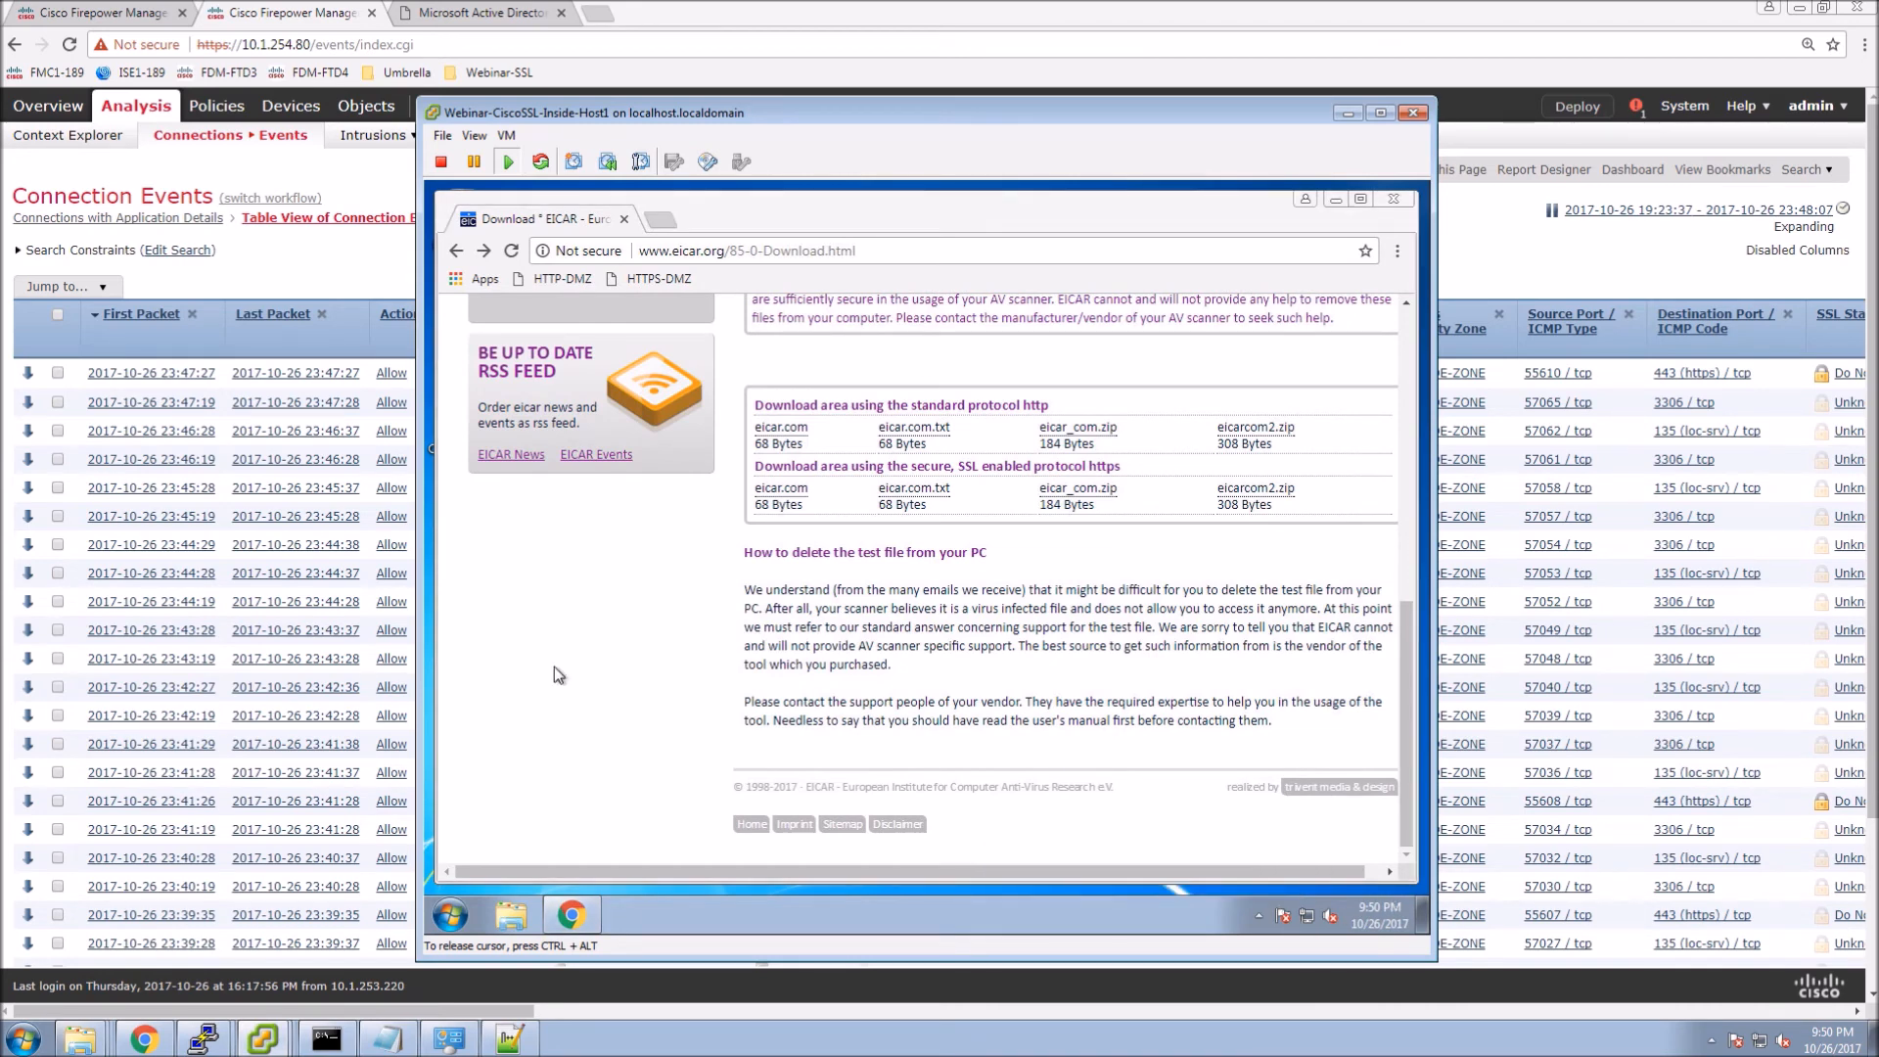
# Try downloading eicar.com from secure.eicar.org, then go back and retry the download.
pyautogui.click(774, 434)
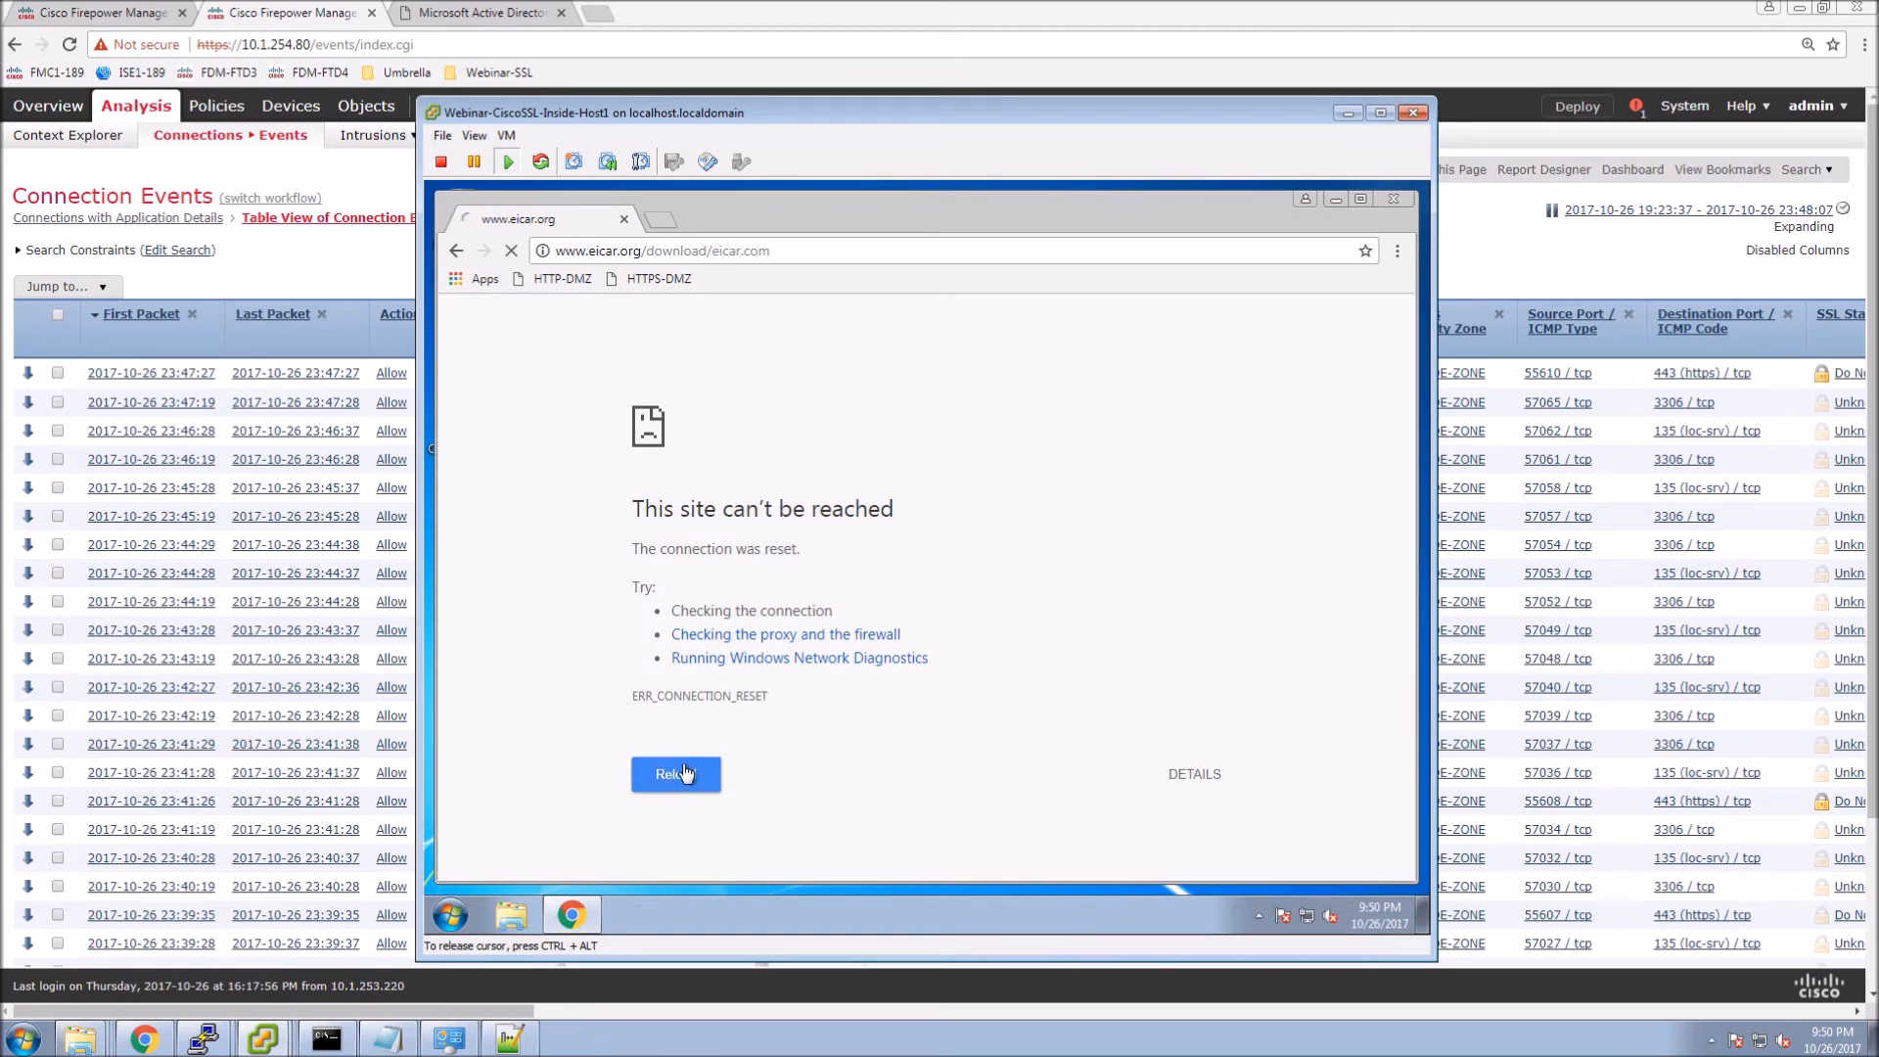
pyautogui.click(455, 253)
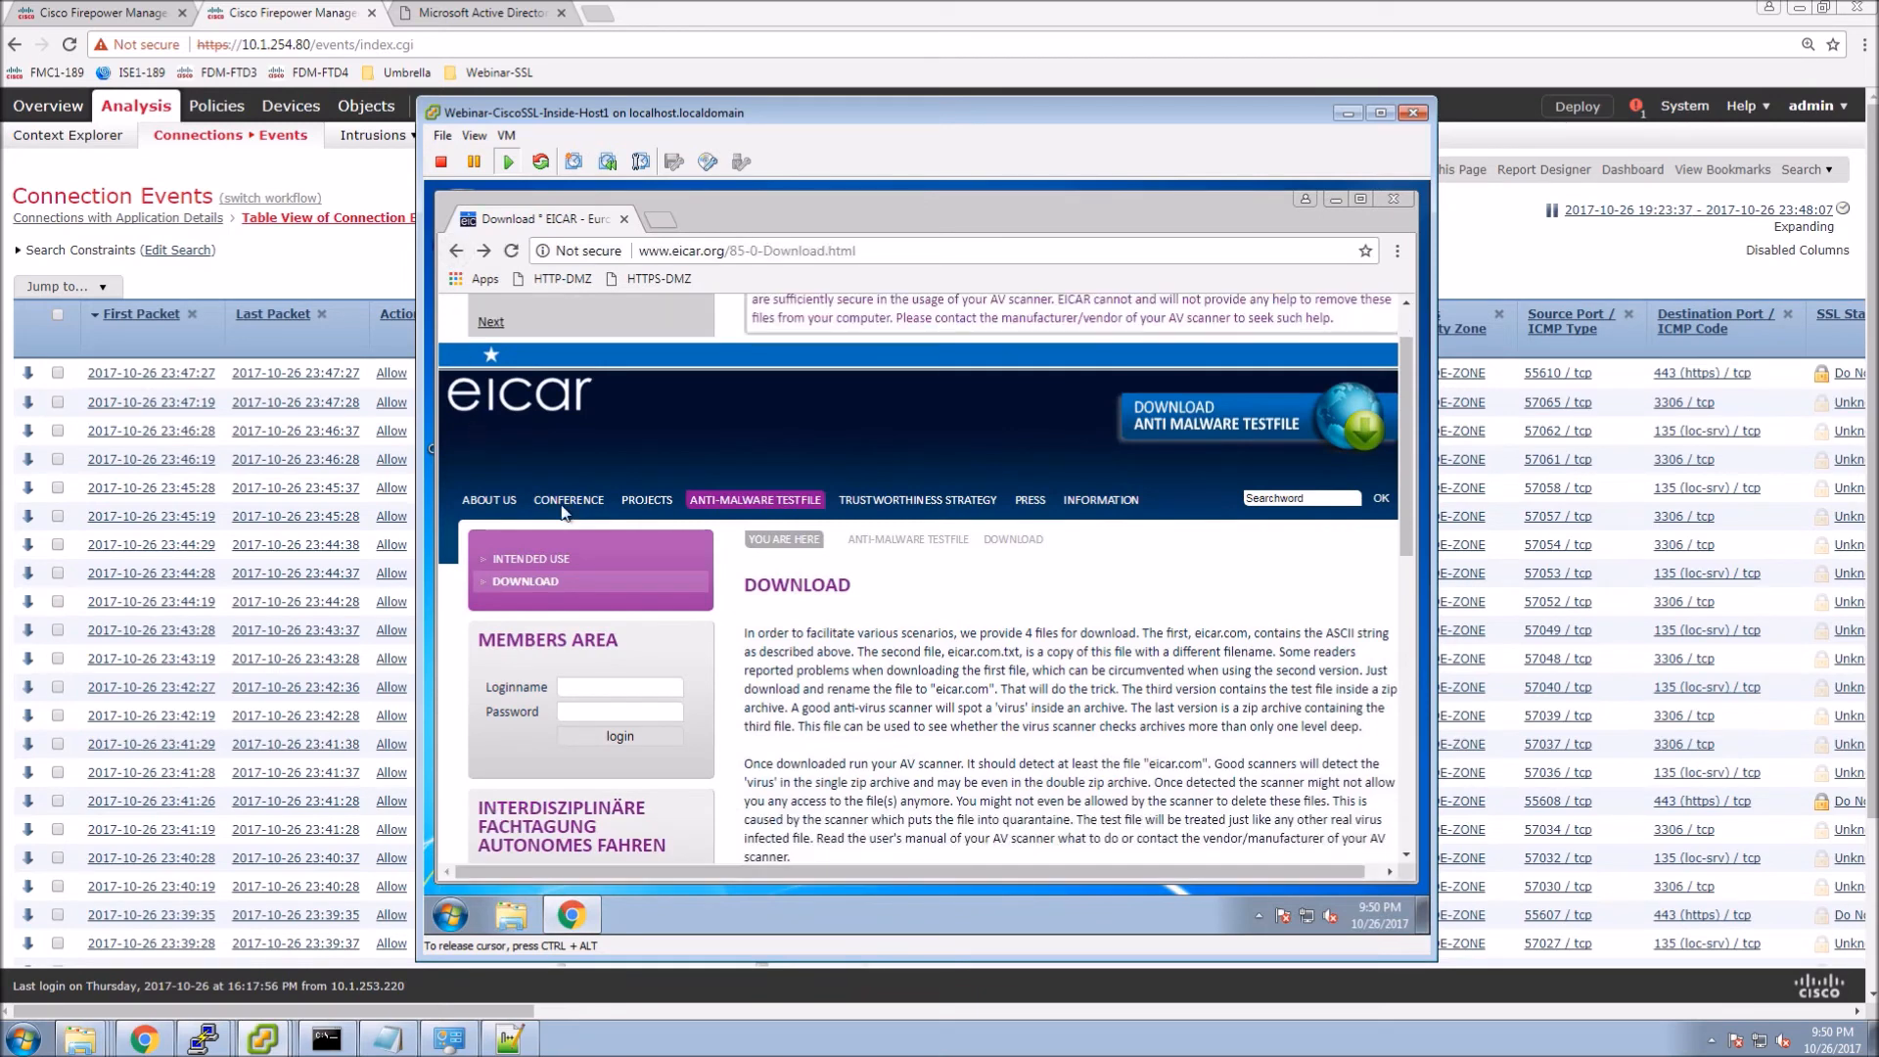
pyautogui.scroll(-10, 563, 510)
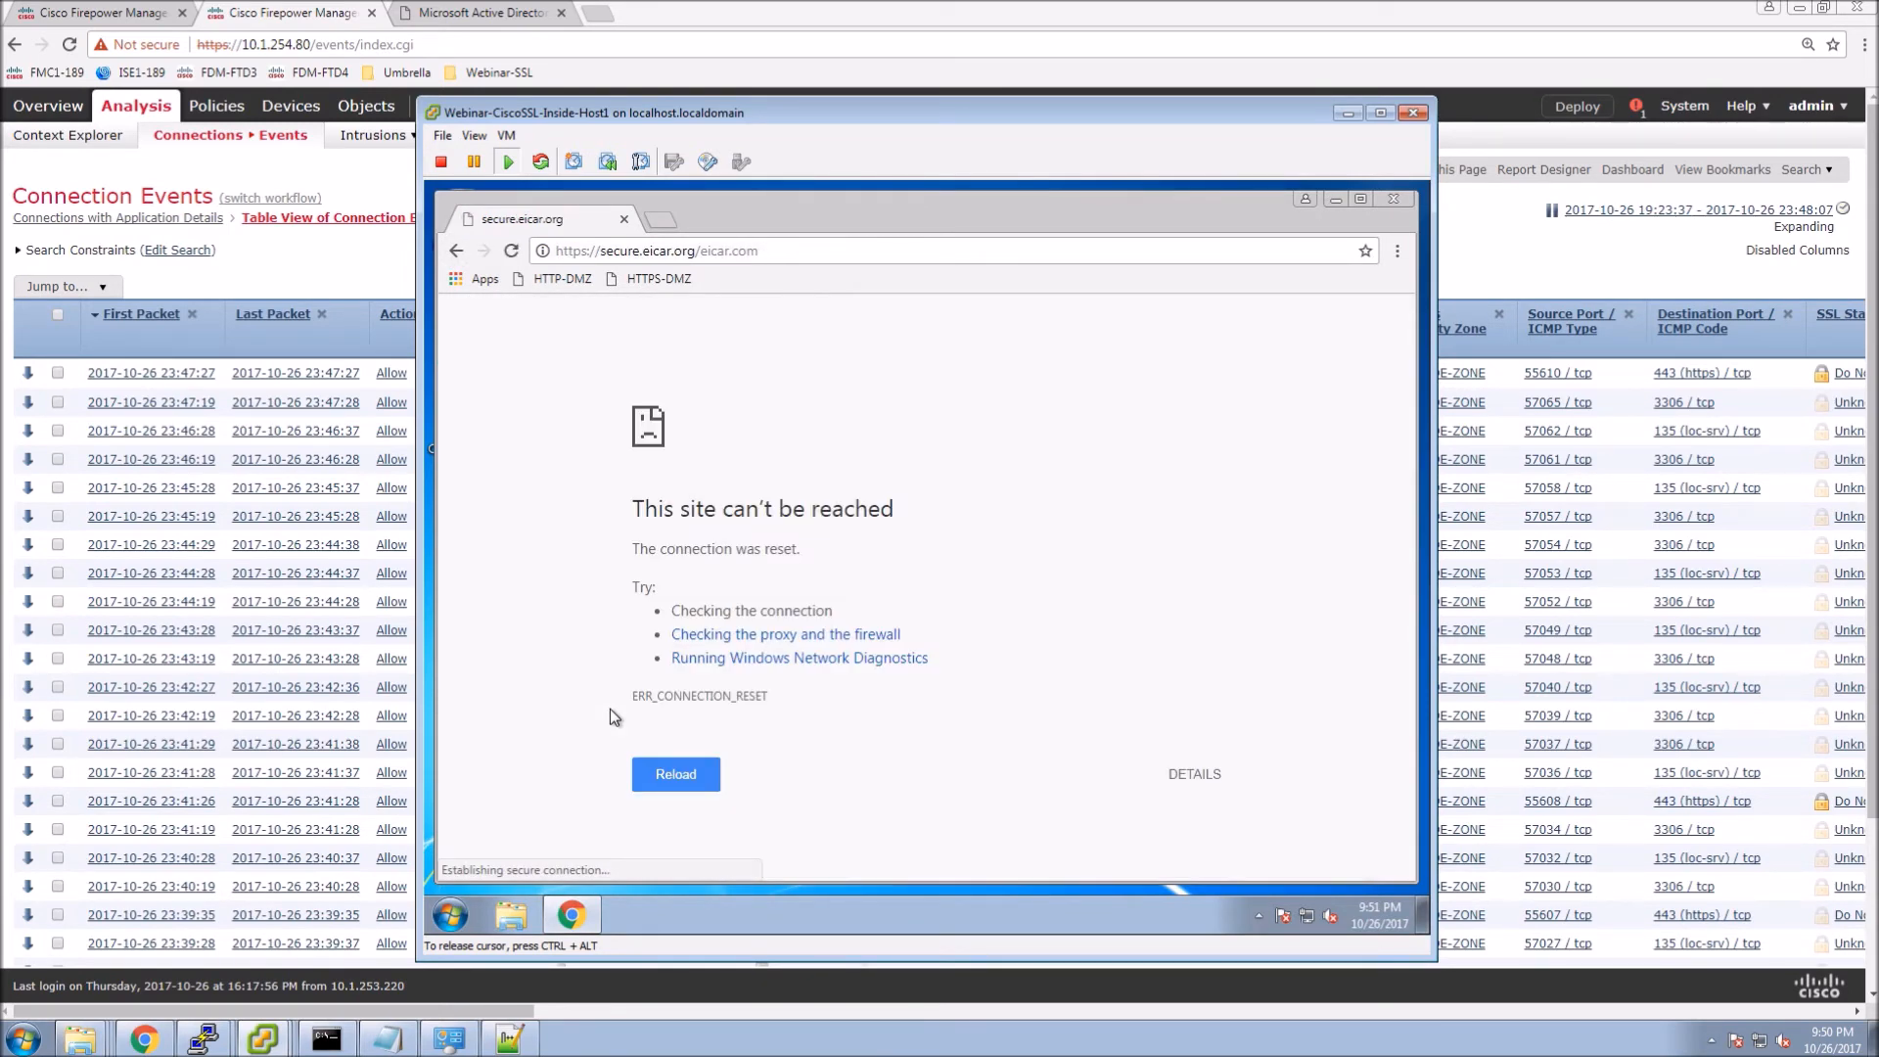
pyautogui.click(666, 768)
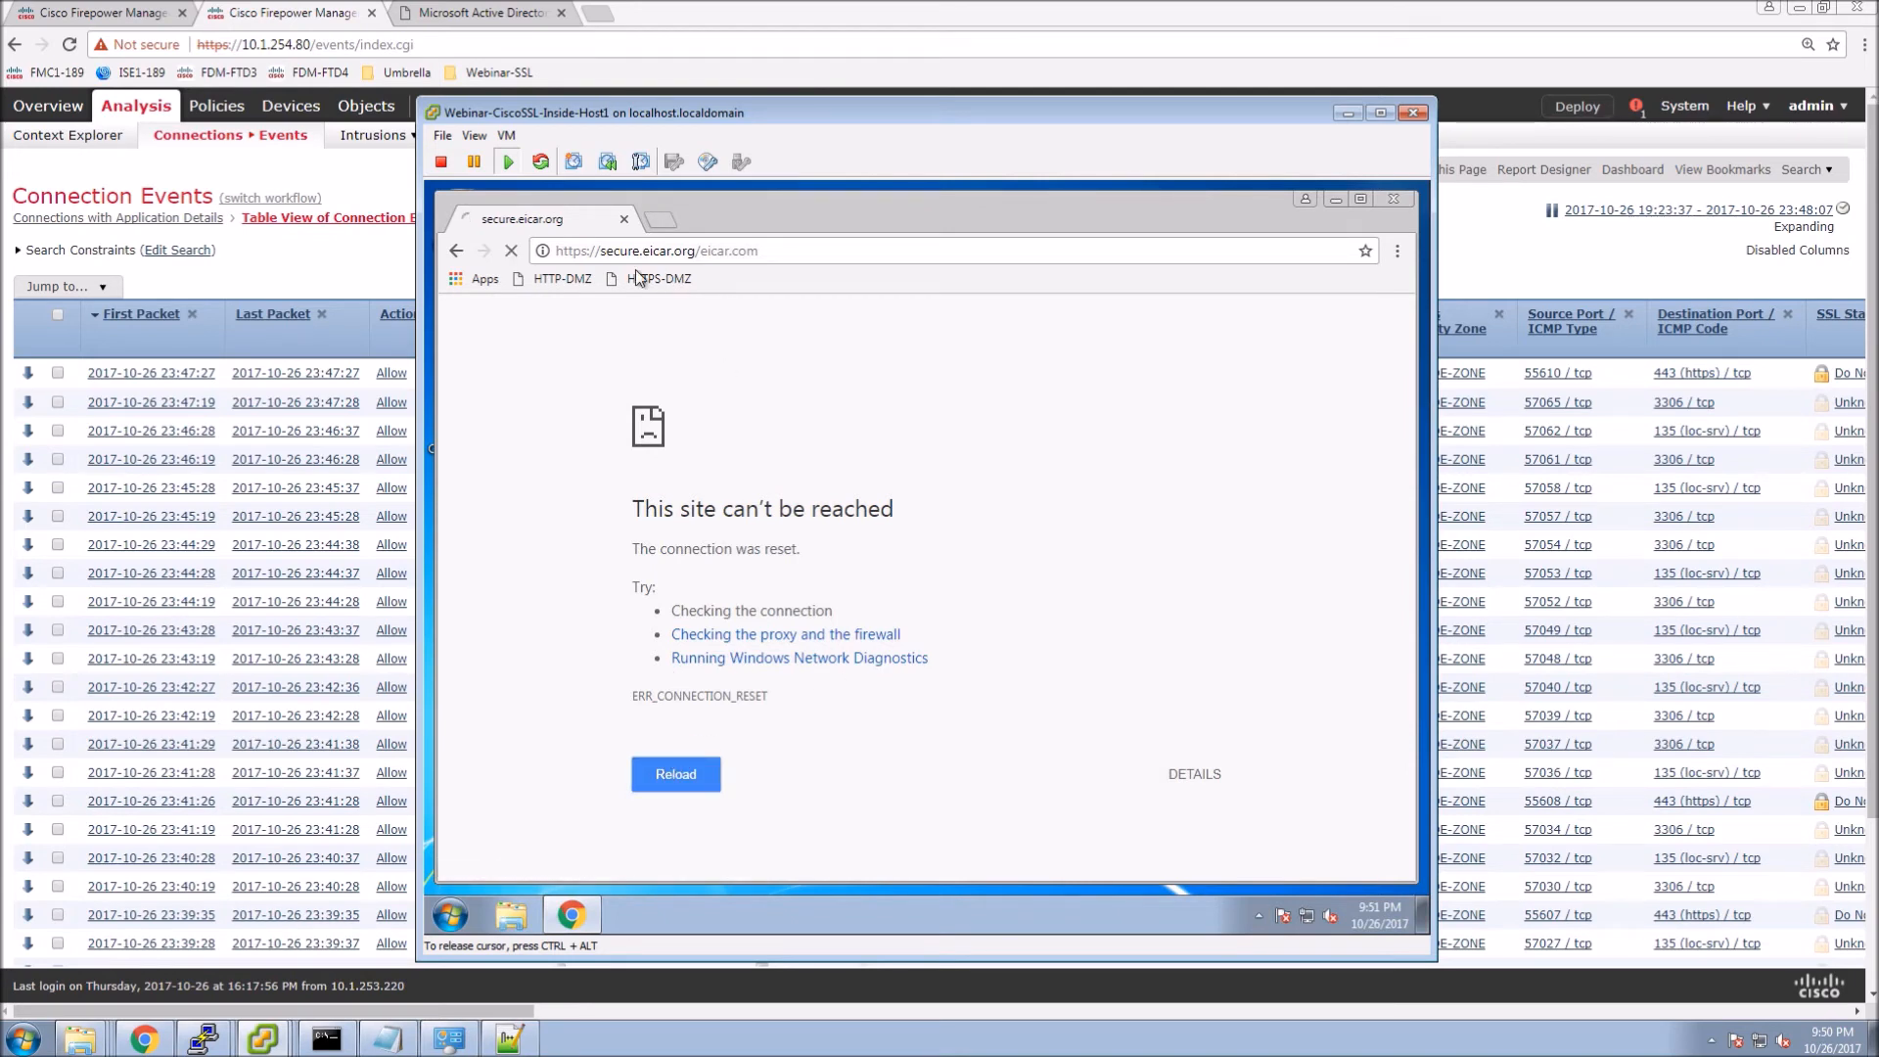
# Open Chrome's developer tools via the ⋮ menu's More tools.
pyautogui.click(1397, 251)
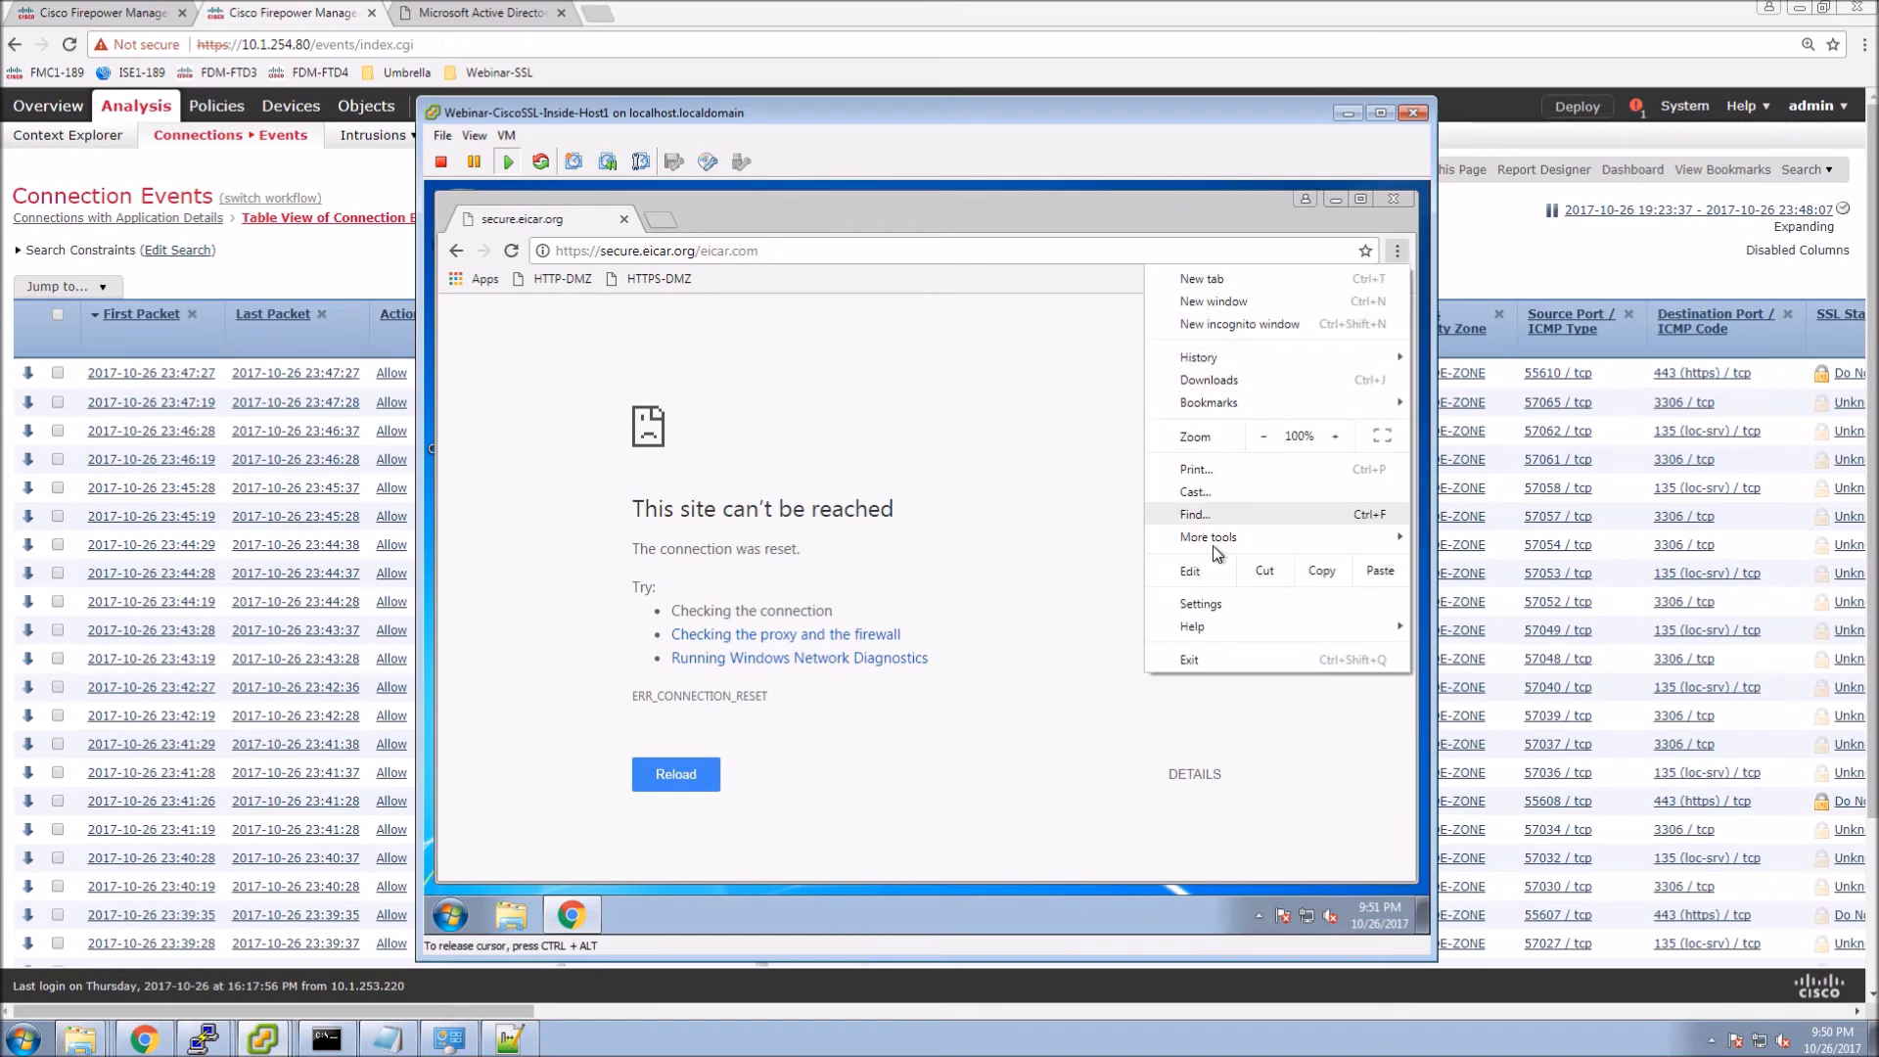
pyautogui.moveTo(1204, 542)
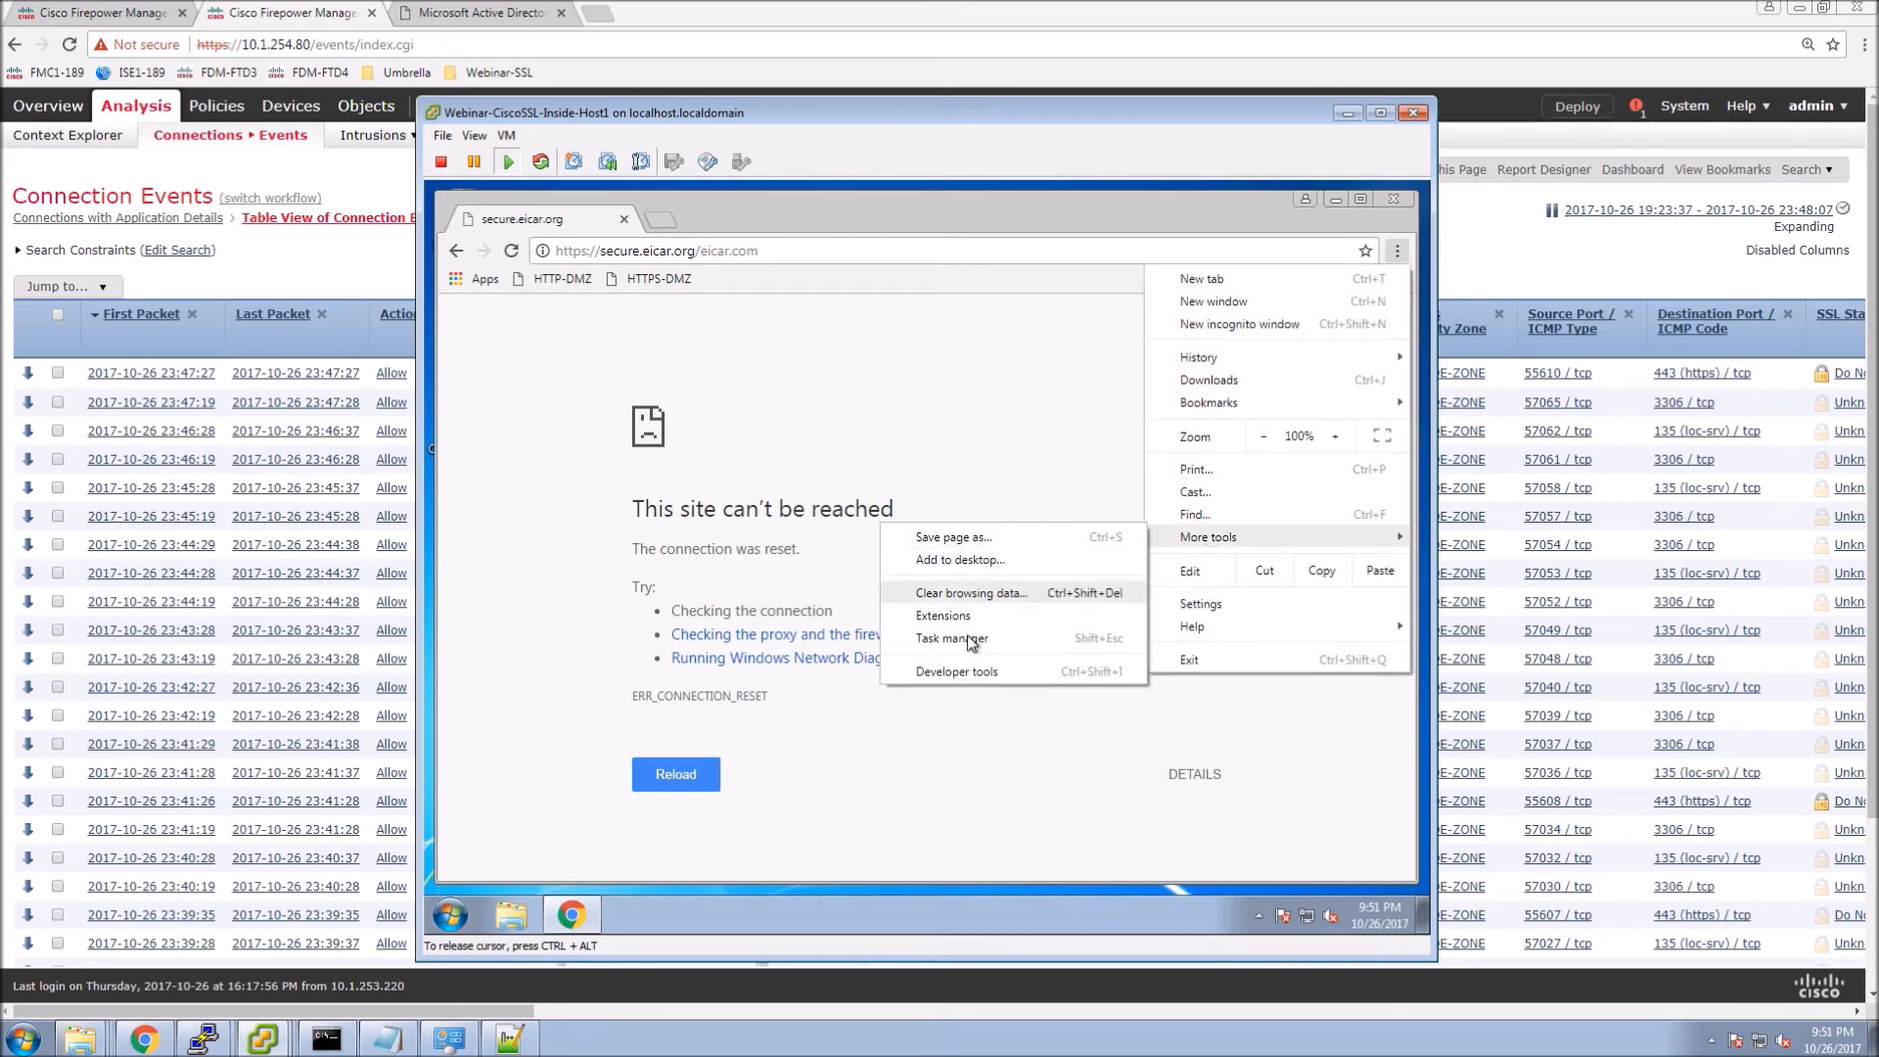
pyautogui.click(935, 671)
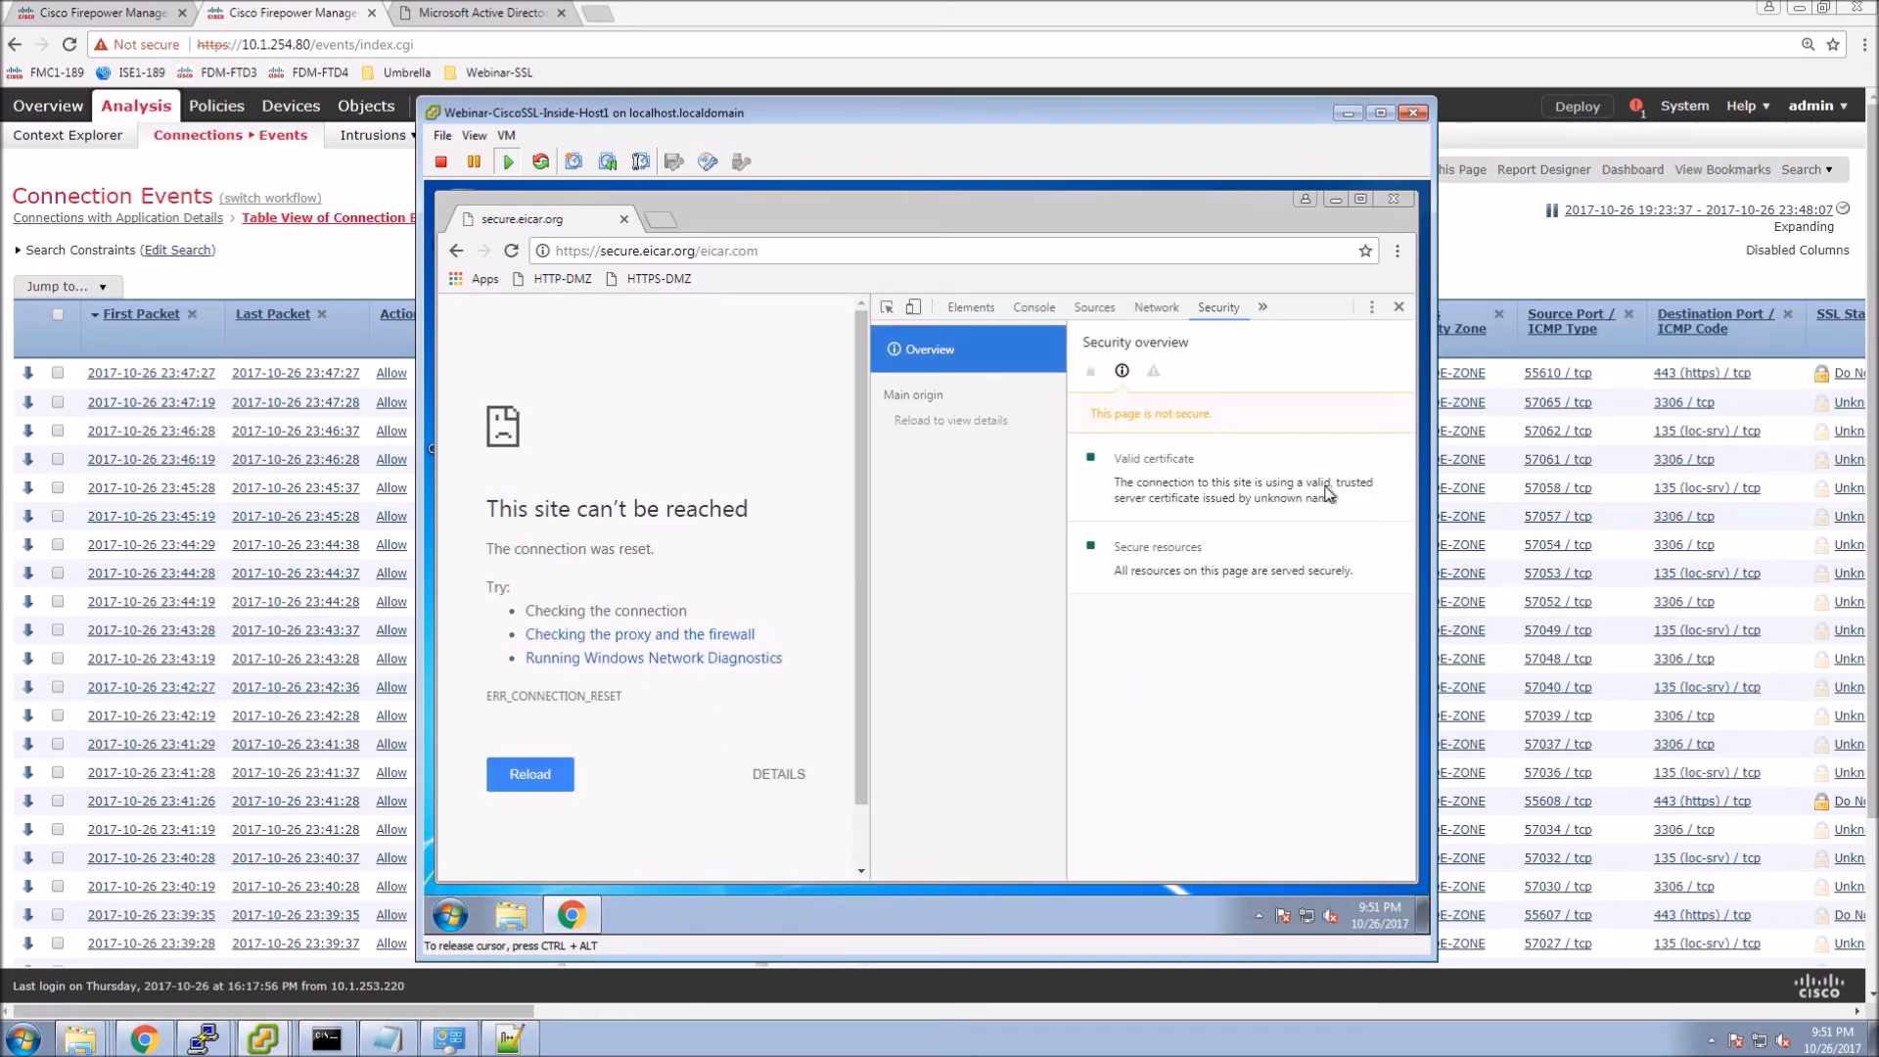
pyautogui.click(703, 253)
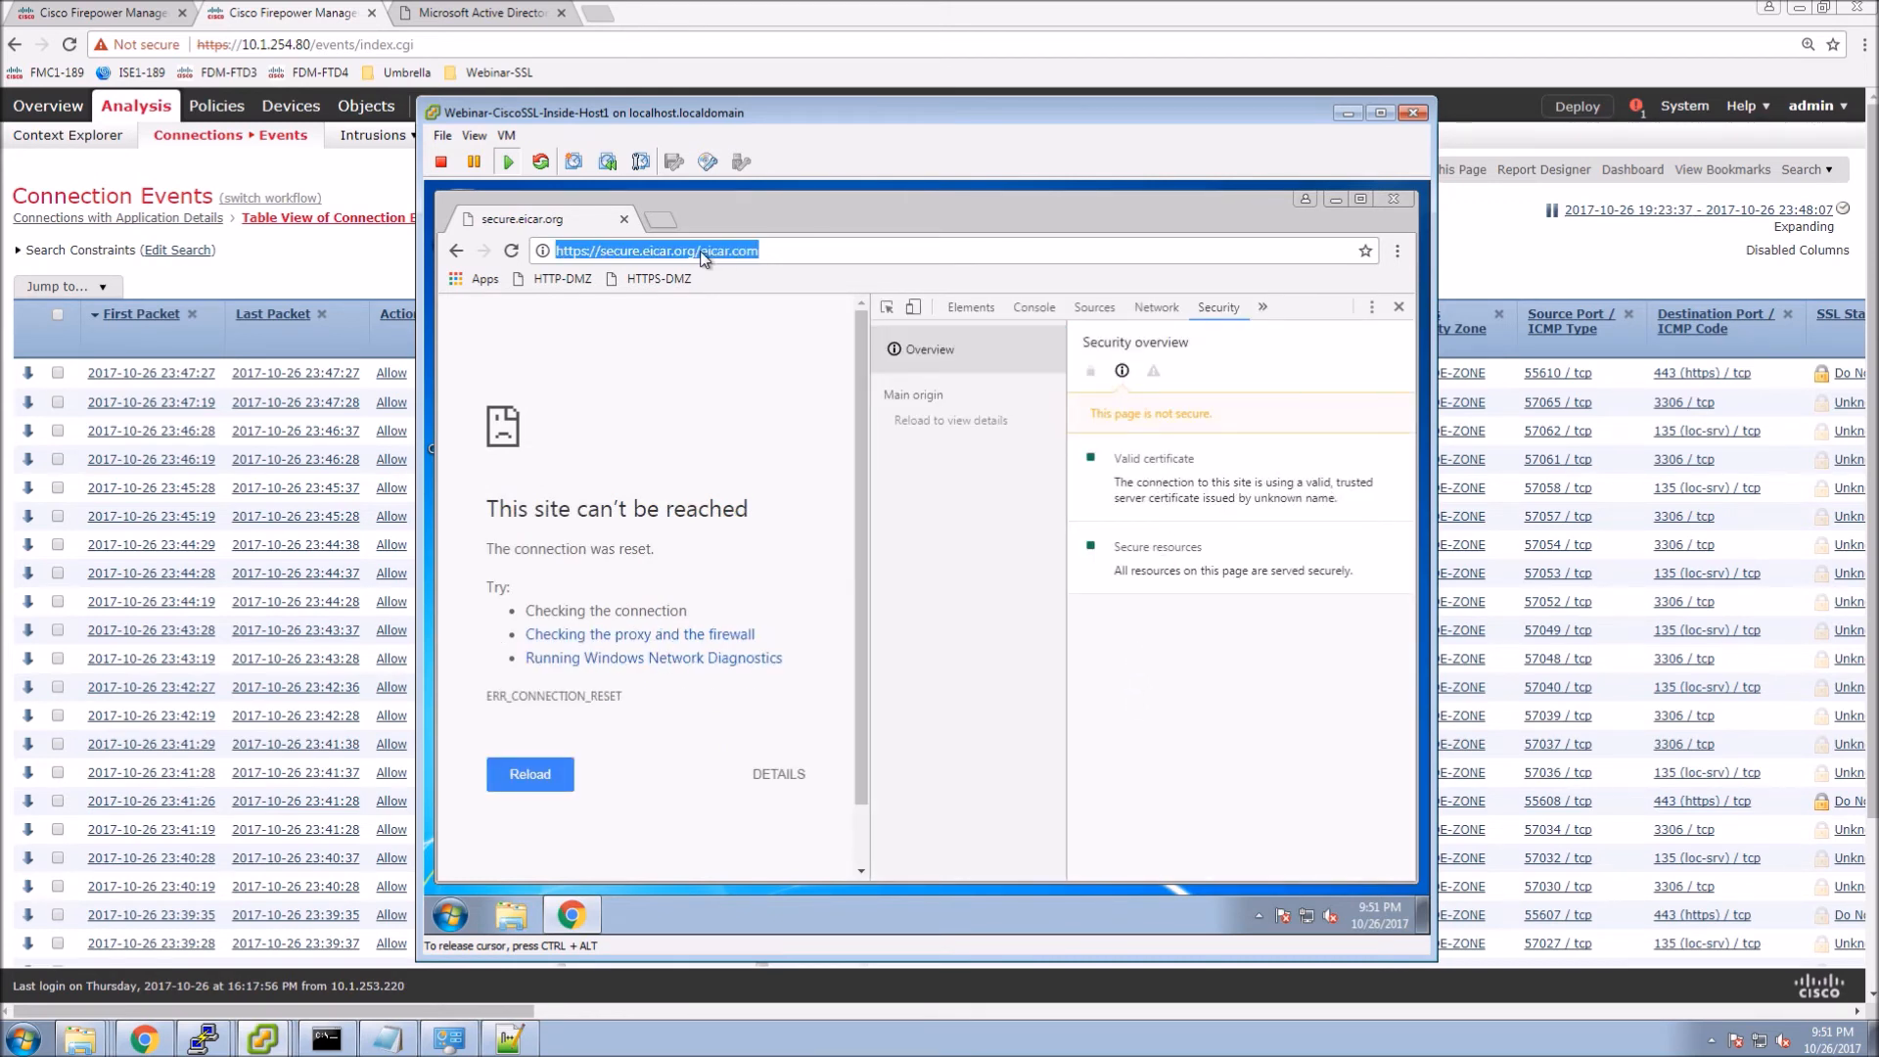
pyautogui.click(701, 252)
pyautogui.hotkey('shift', 'End')
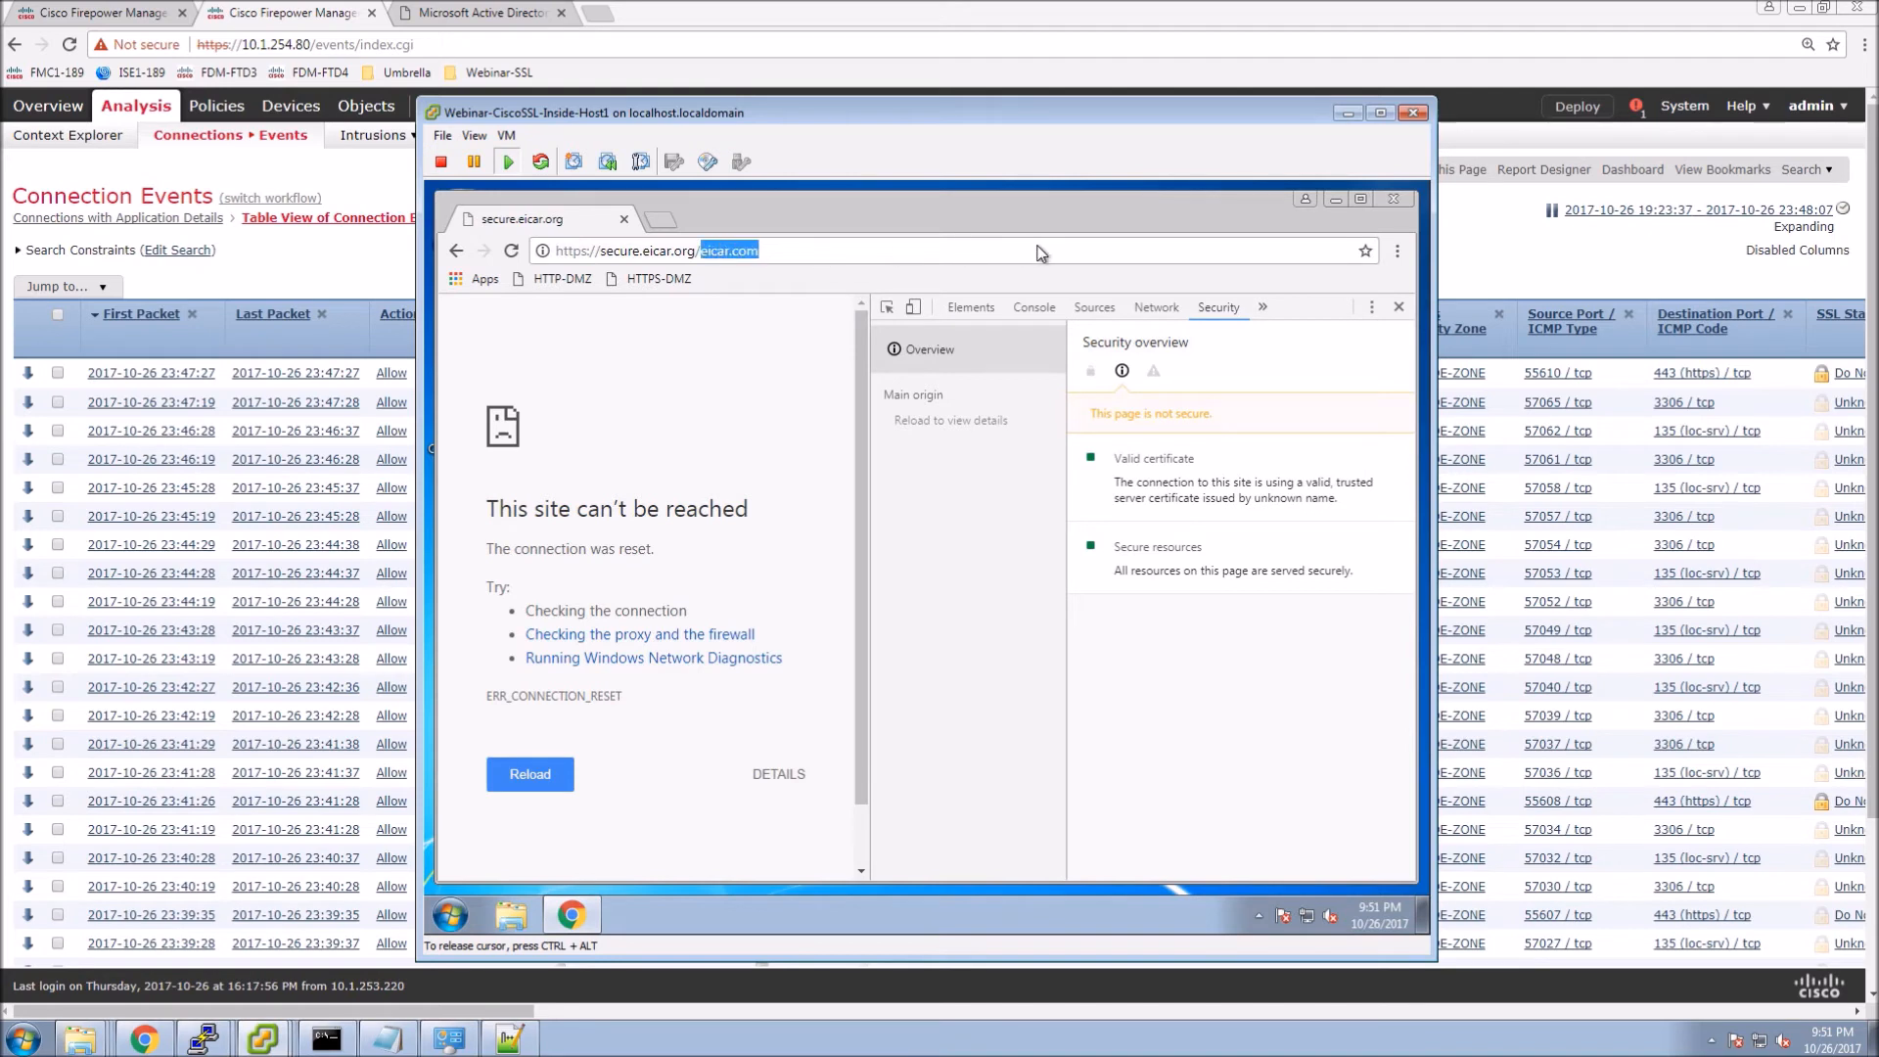
pyautogui.press('BackSpace')
pyautogui.press('BackSpace')
pyautogui.press('Return')
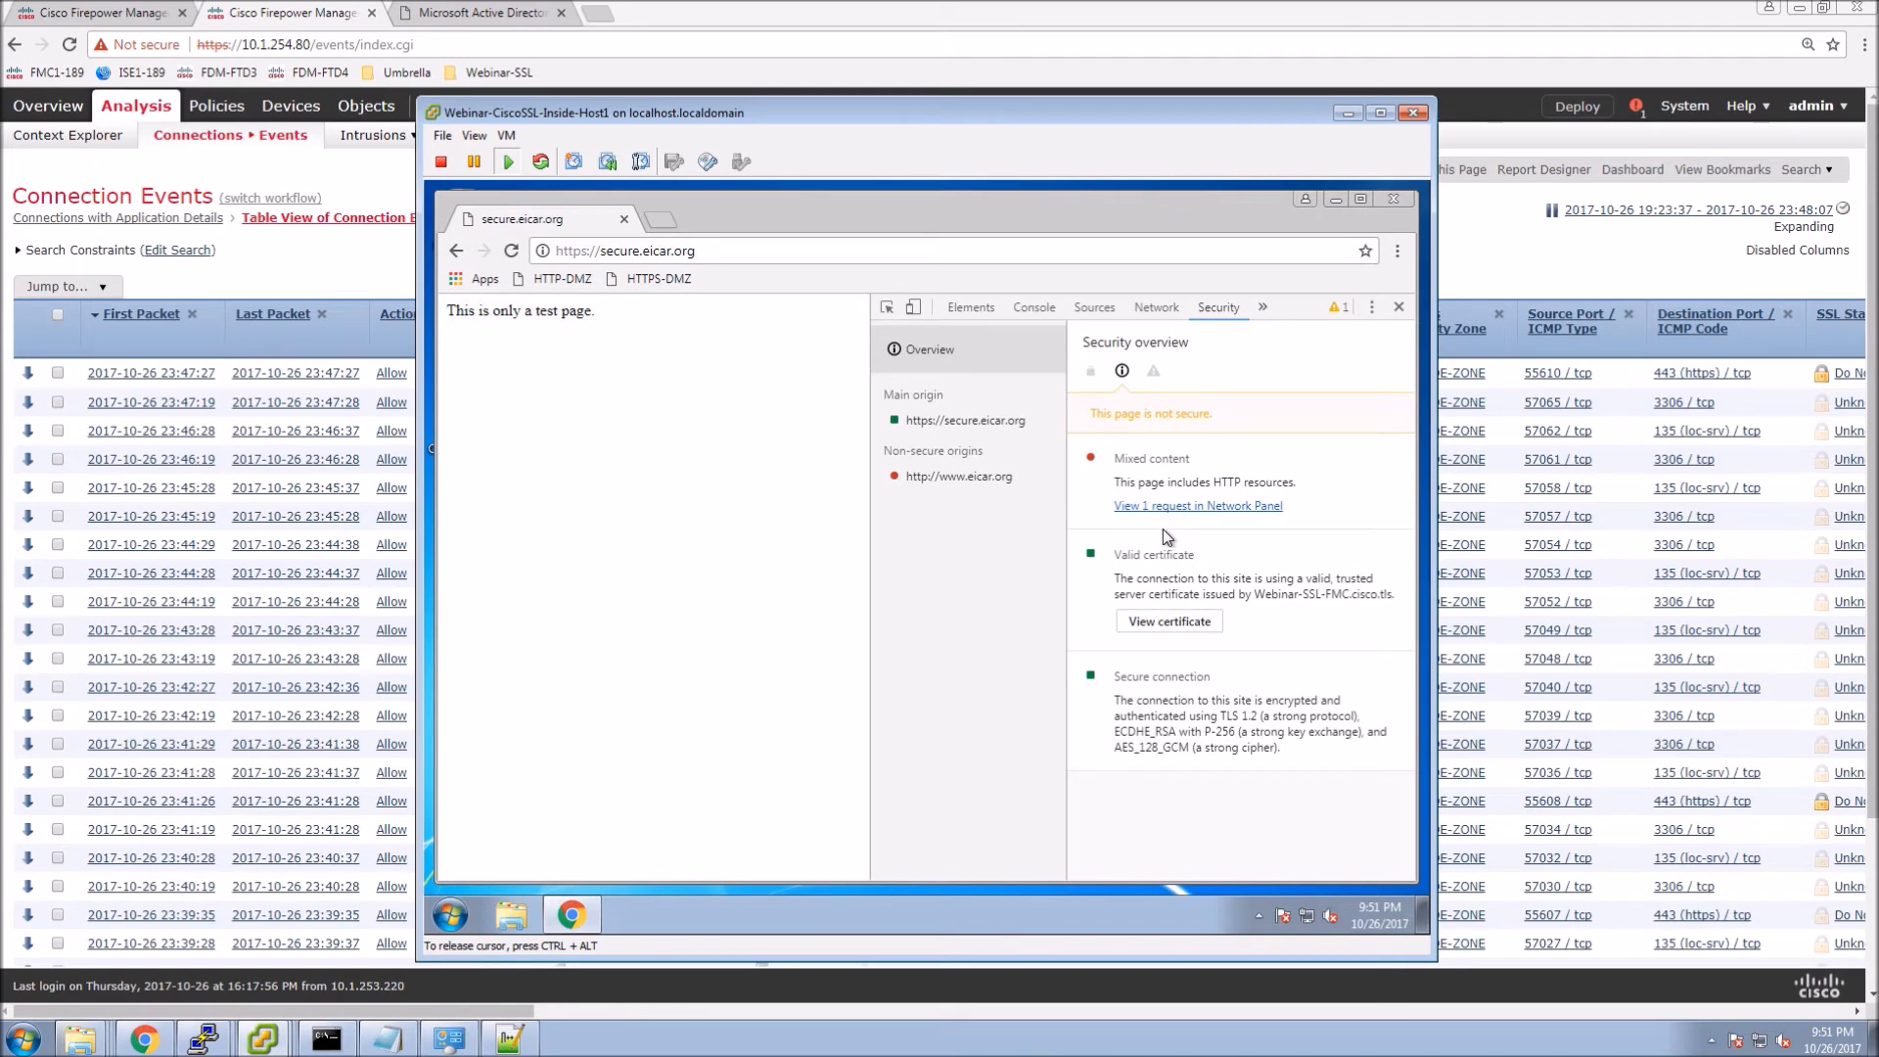
# Confirm the certificate path shows Webinar-SSL-FMC.cisco.tls as issuer, then return to FMC Connection Events.
pyautogui.click(1188, 621)
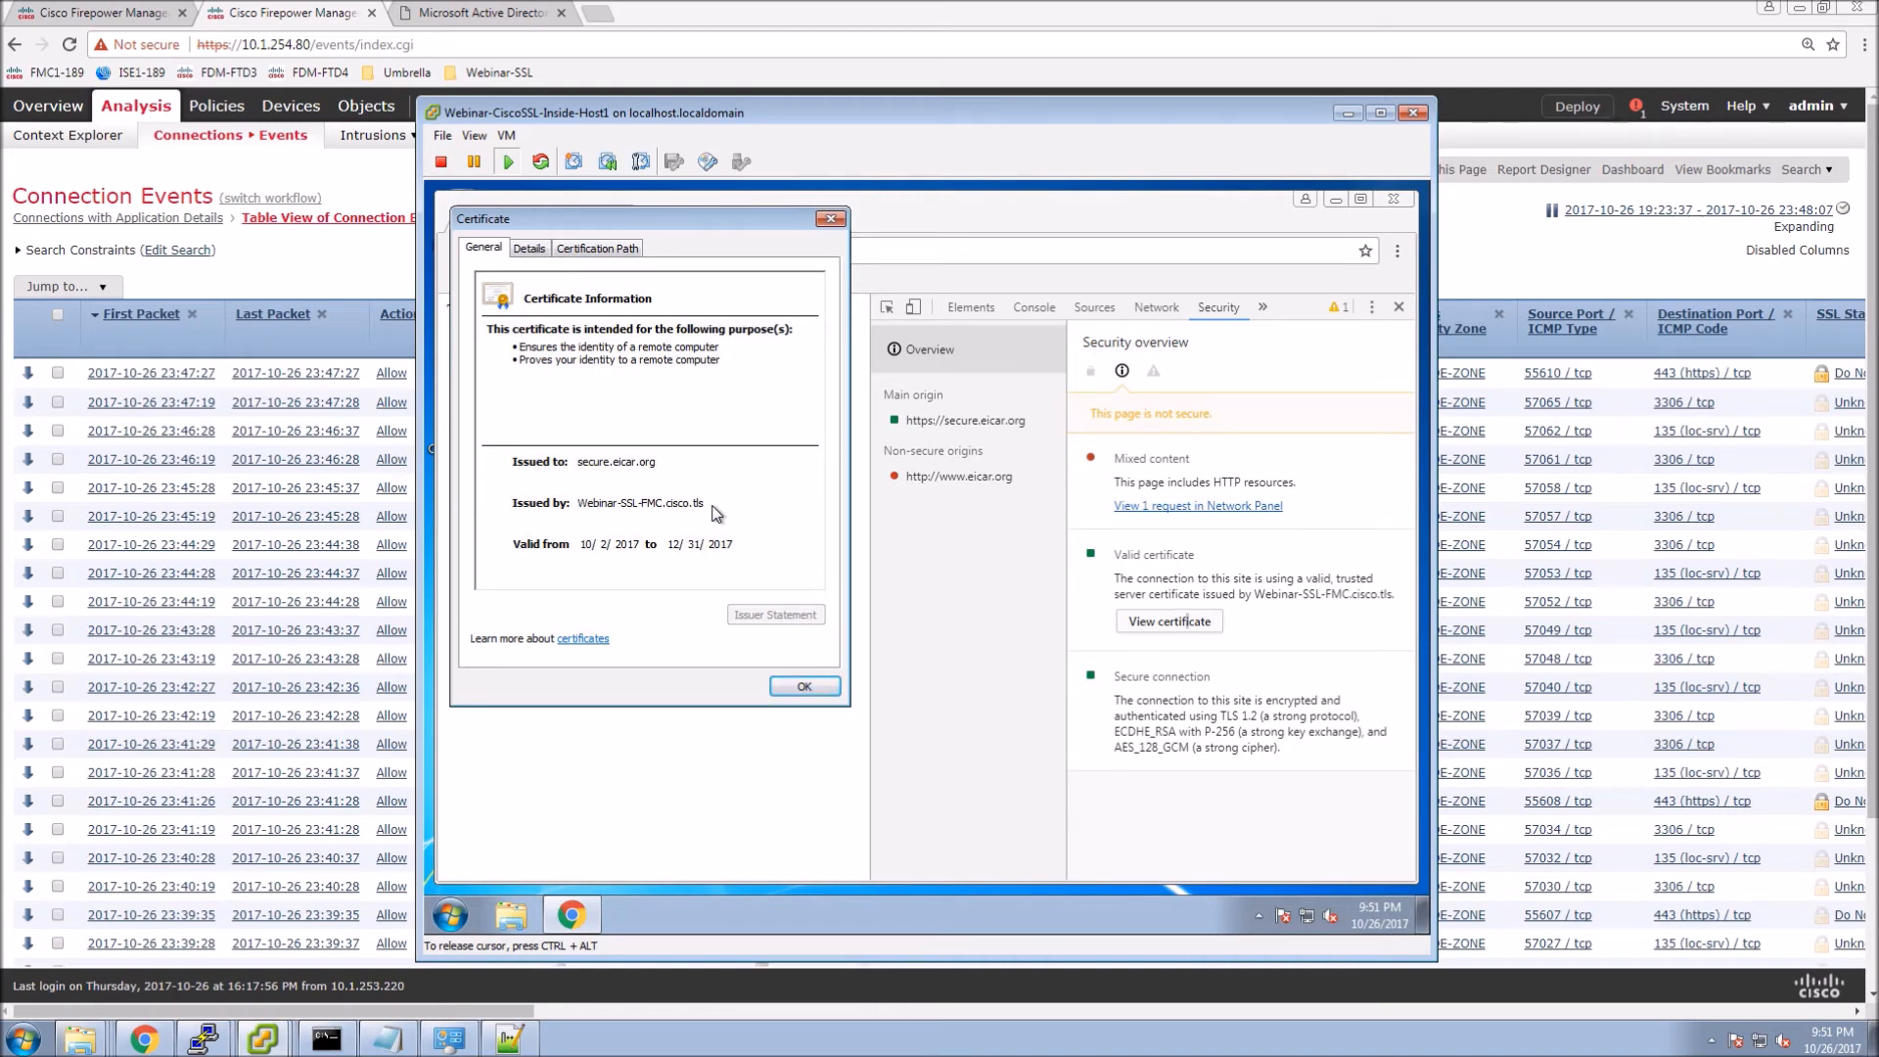
pyautogui.click(596, 248)
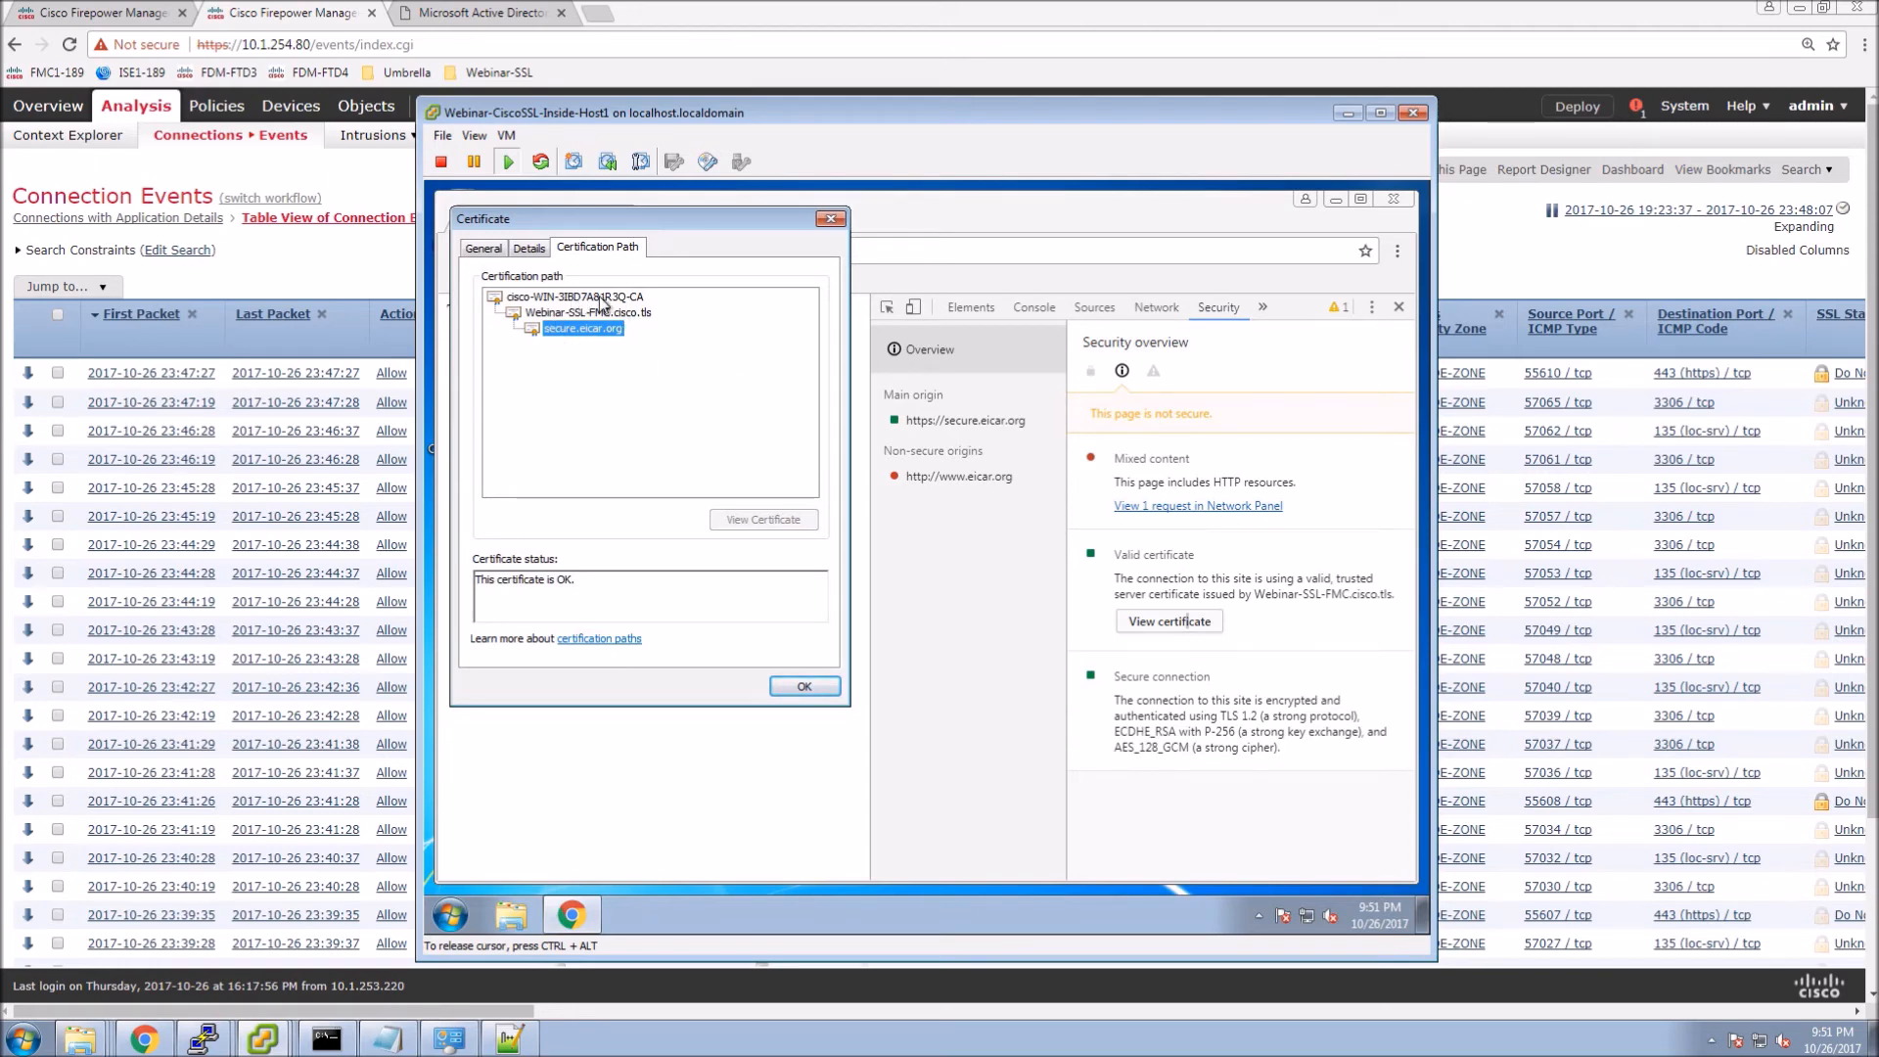
pyautogui.click(392, 266)
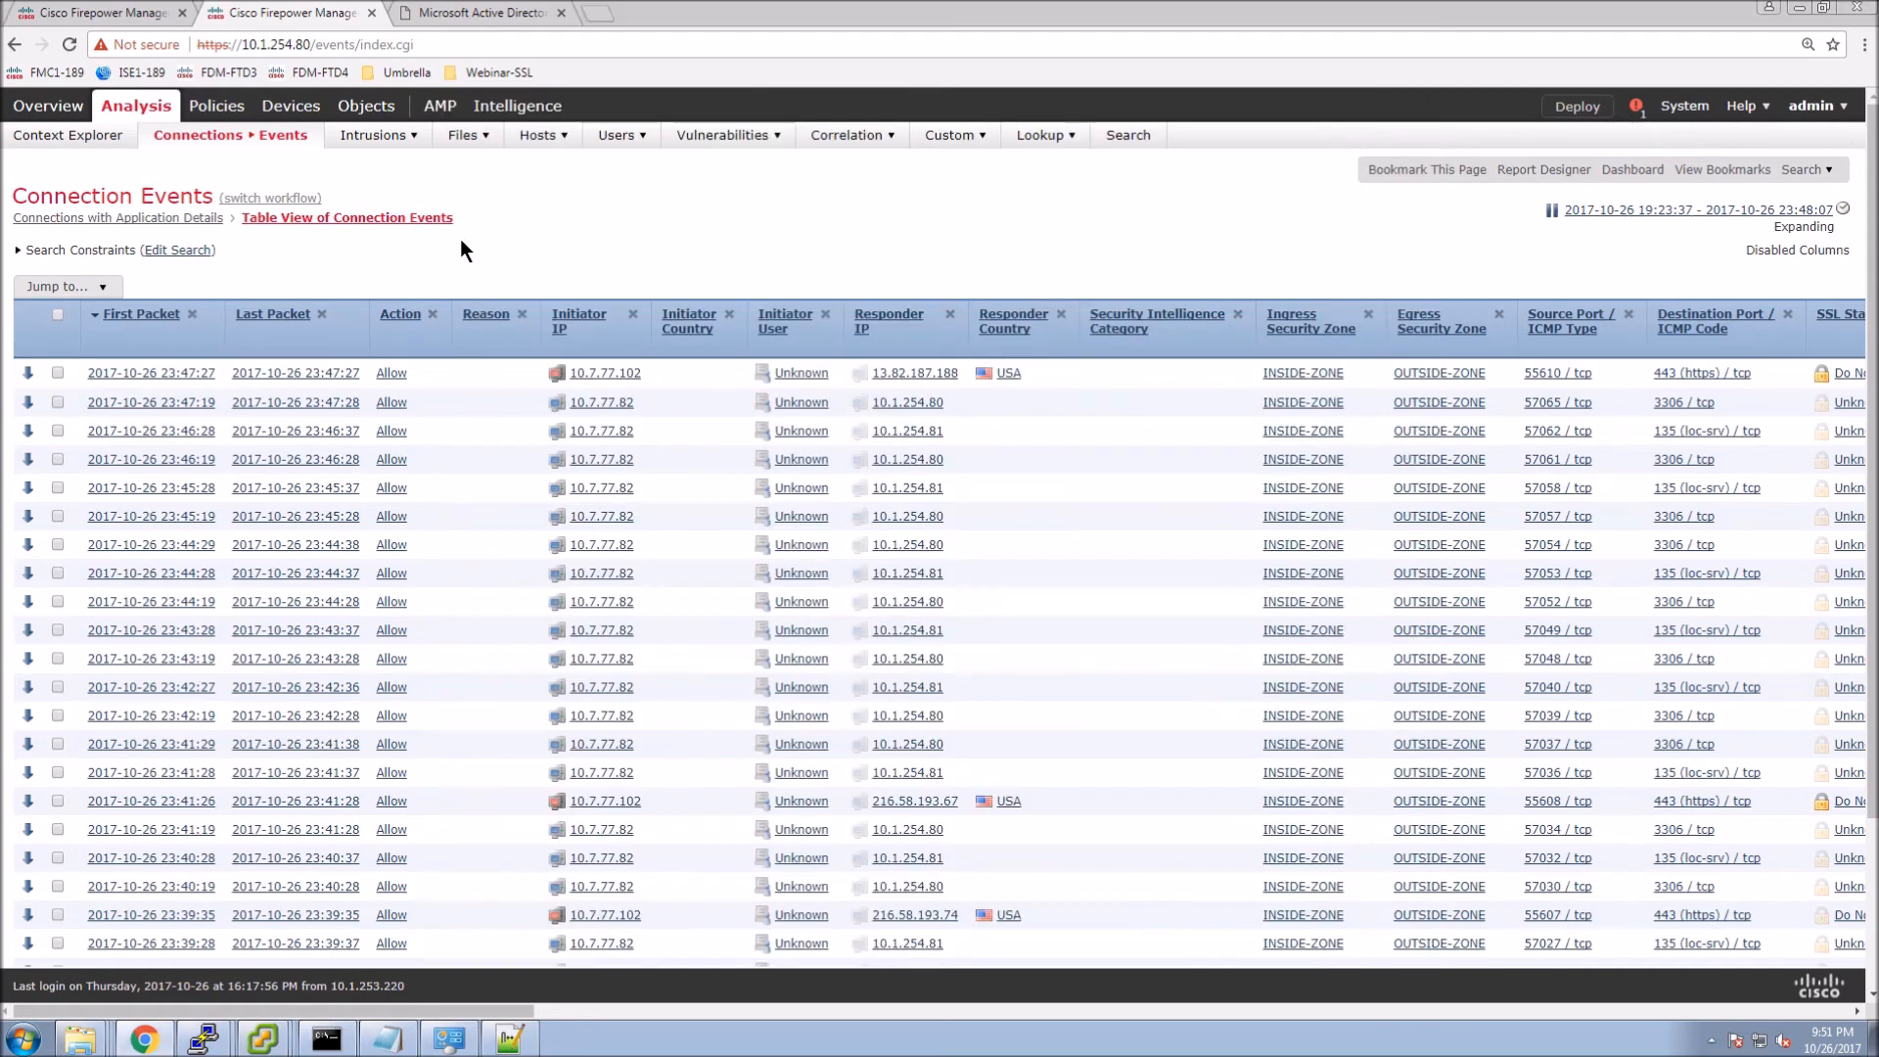
pyautogui.click(368, 144)
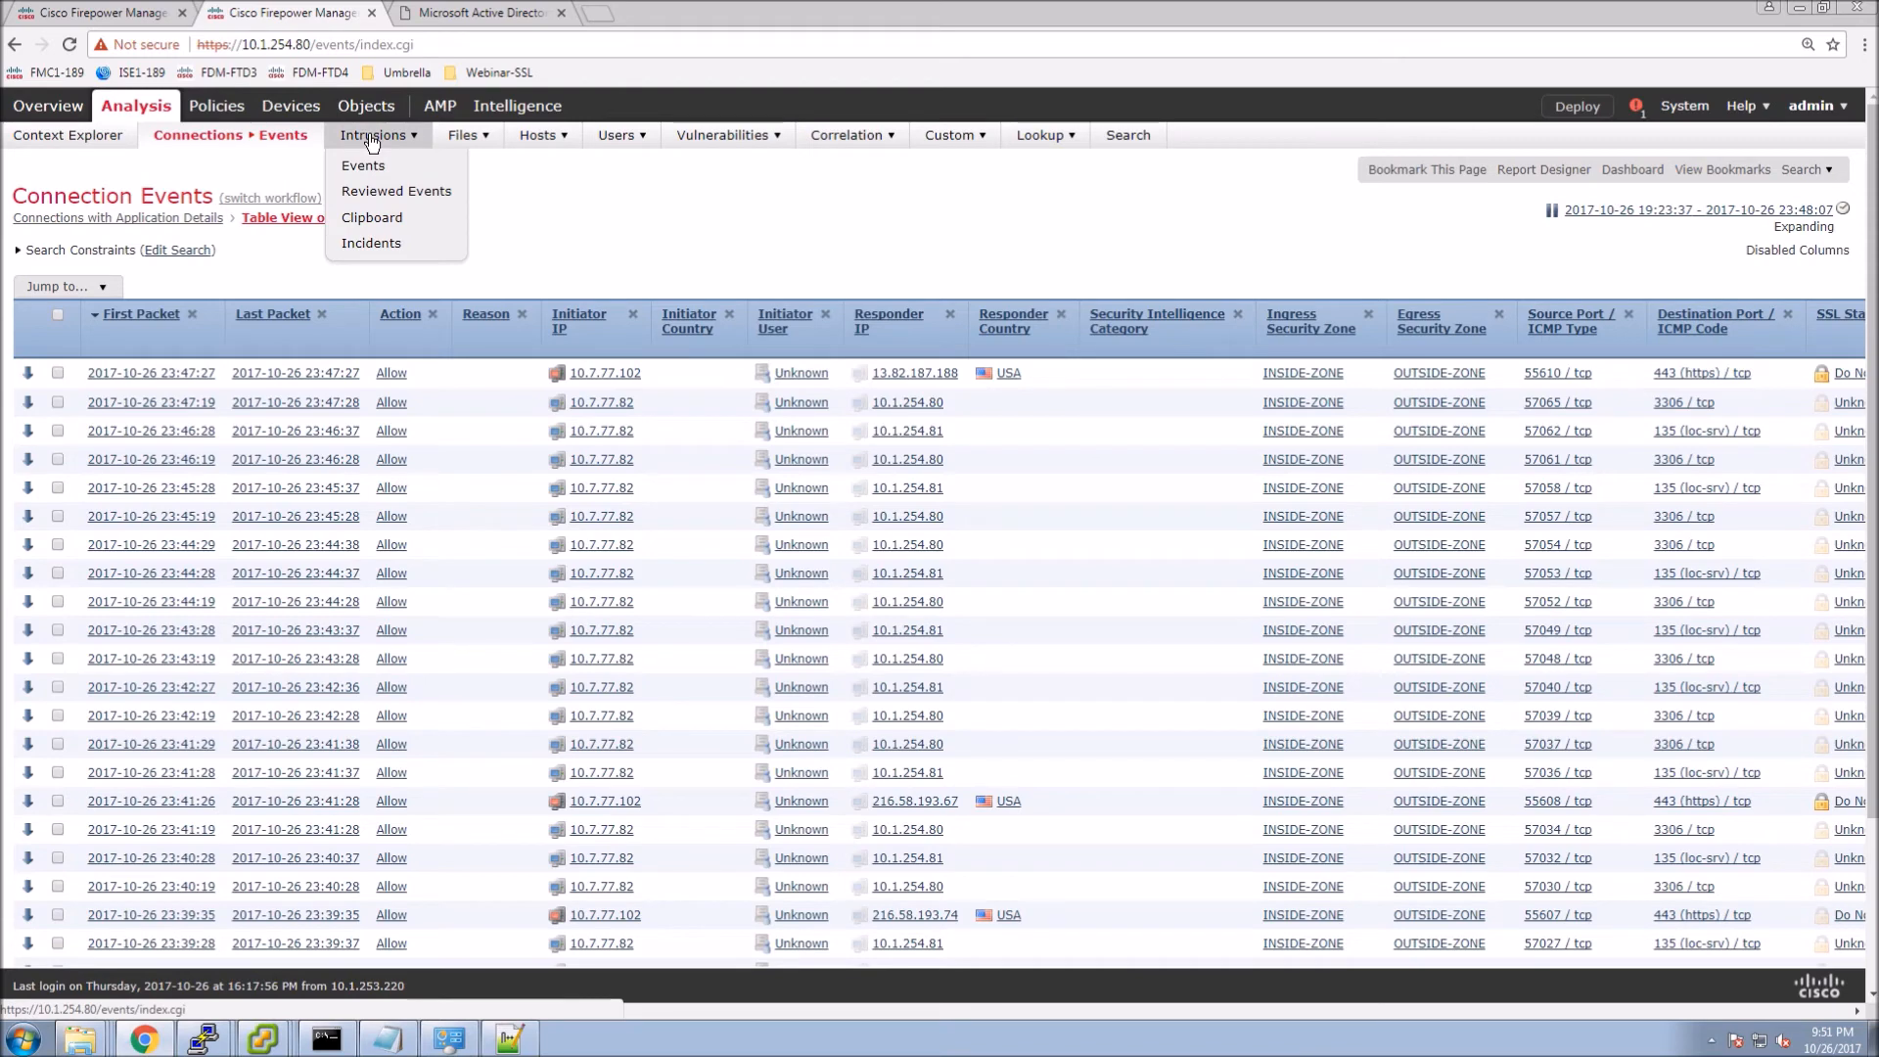
# Reload Connection Events and scroll right to see Eicar-Decrypt Resign sessions blocked by File Block.
pyautogui.rightClick(715, 223)
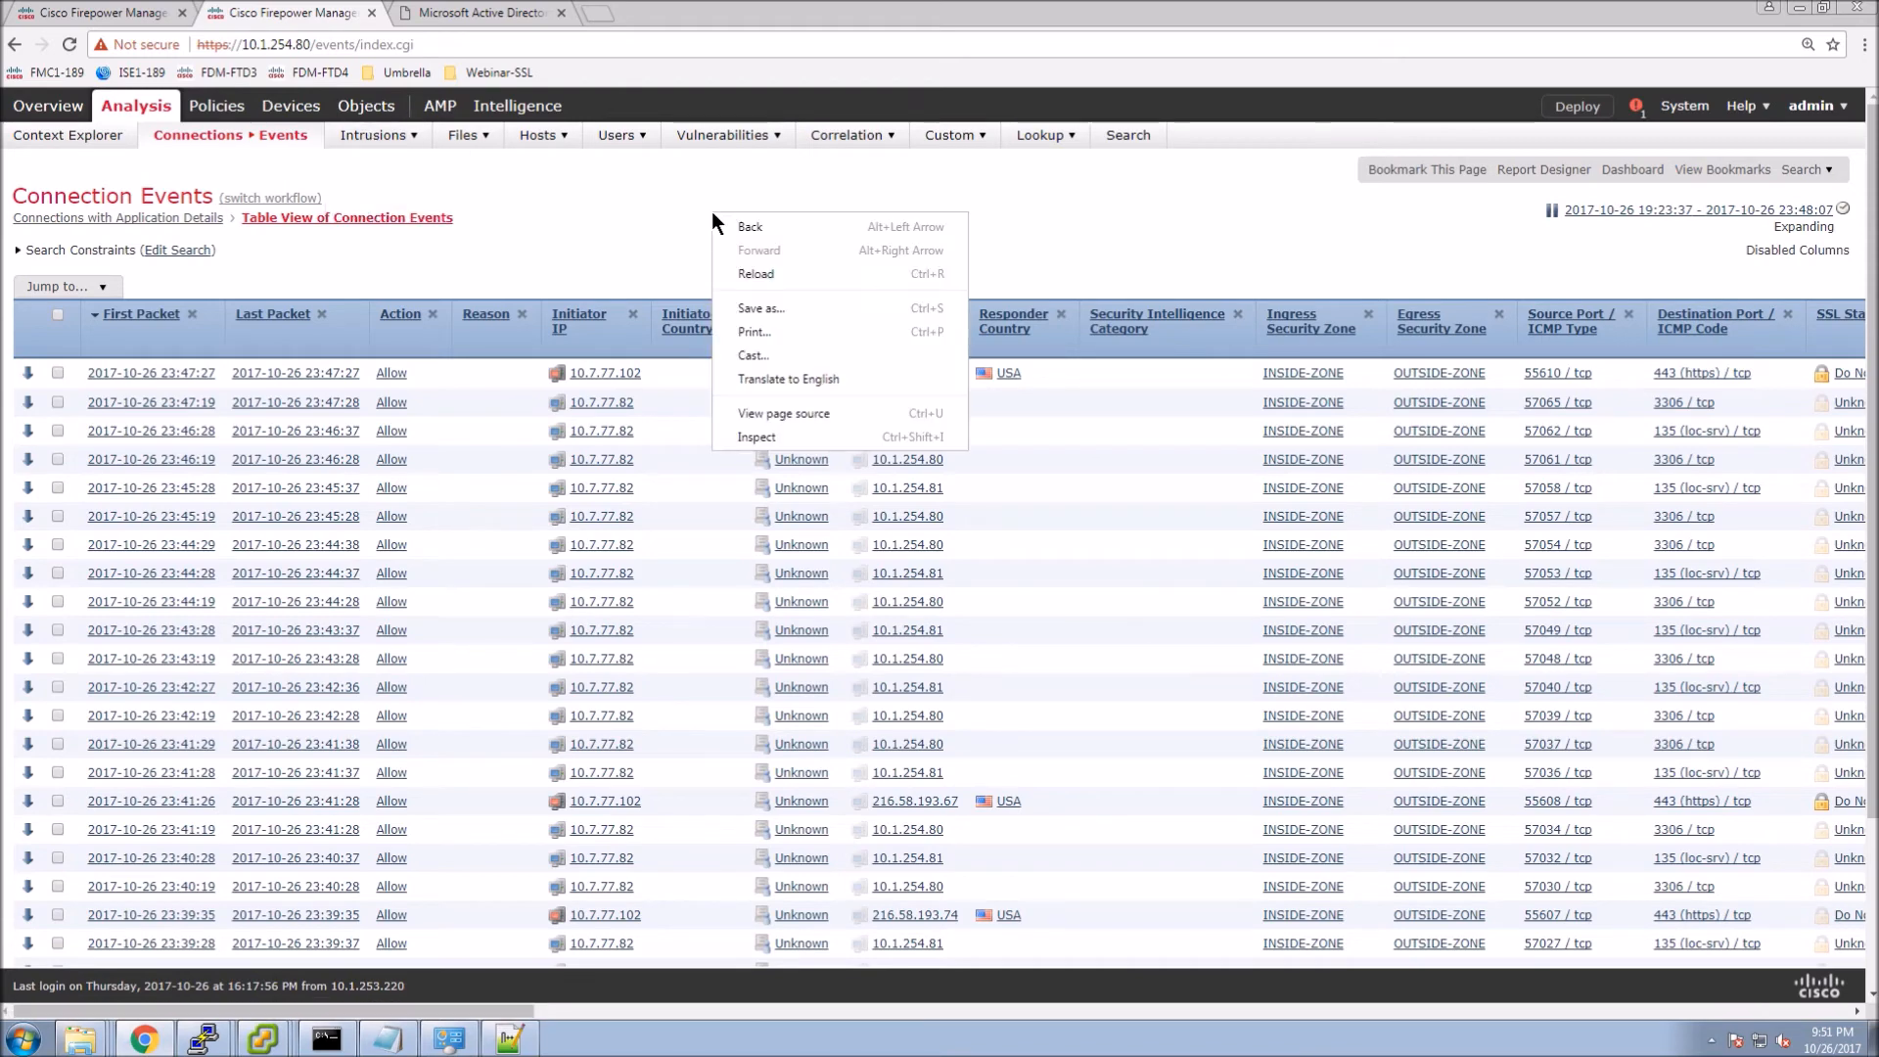
pyautogui.click(739, 273)
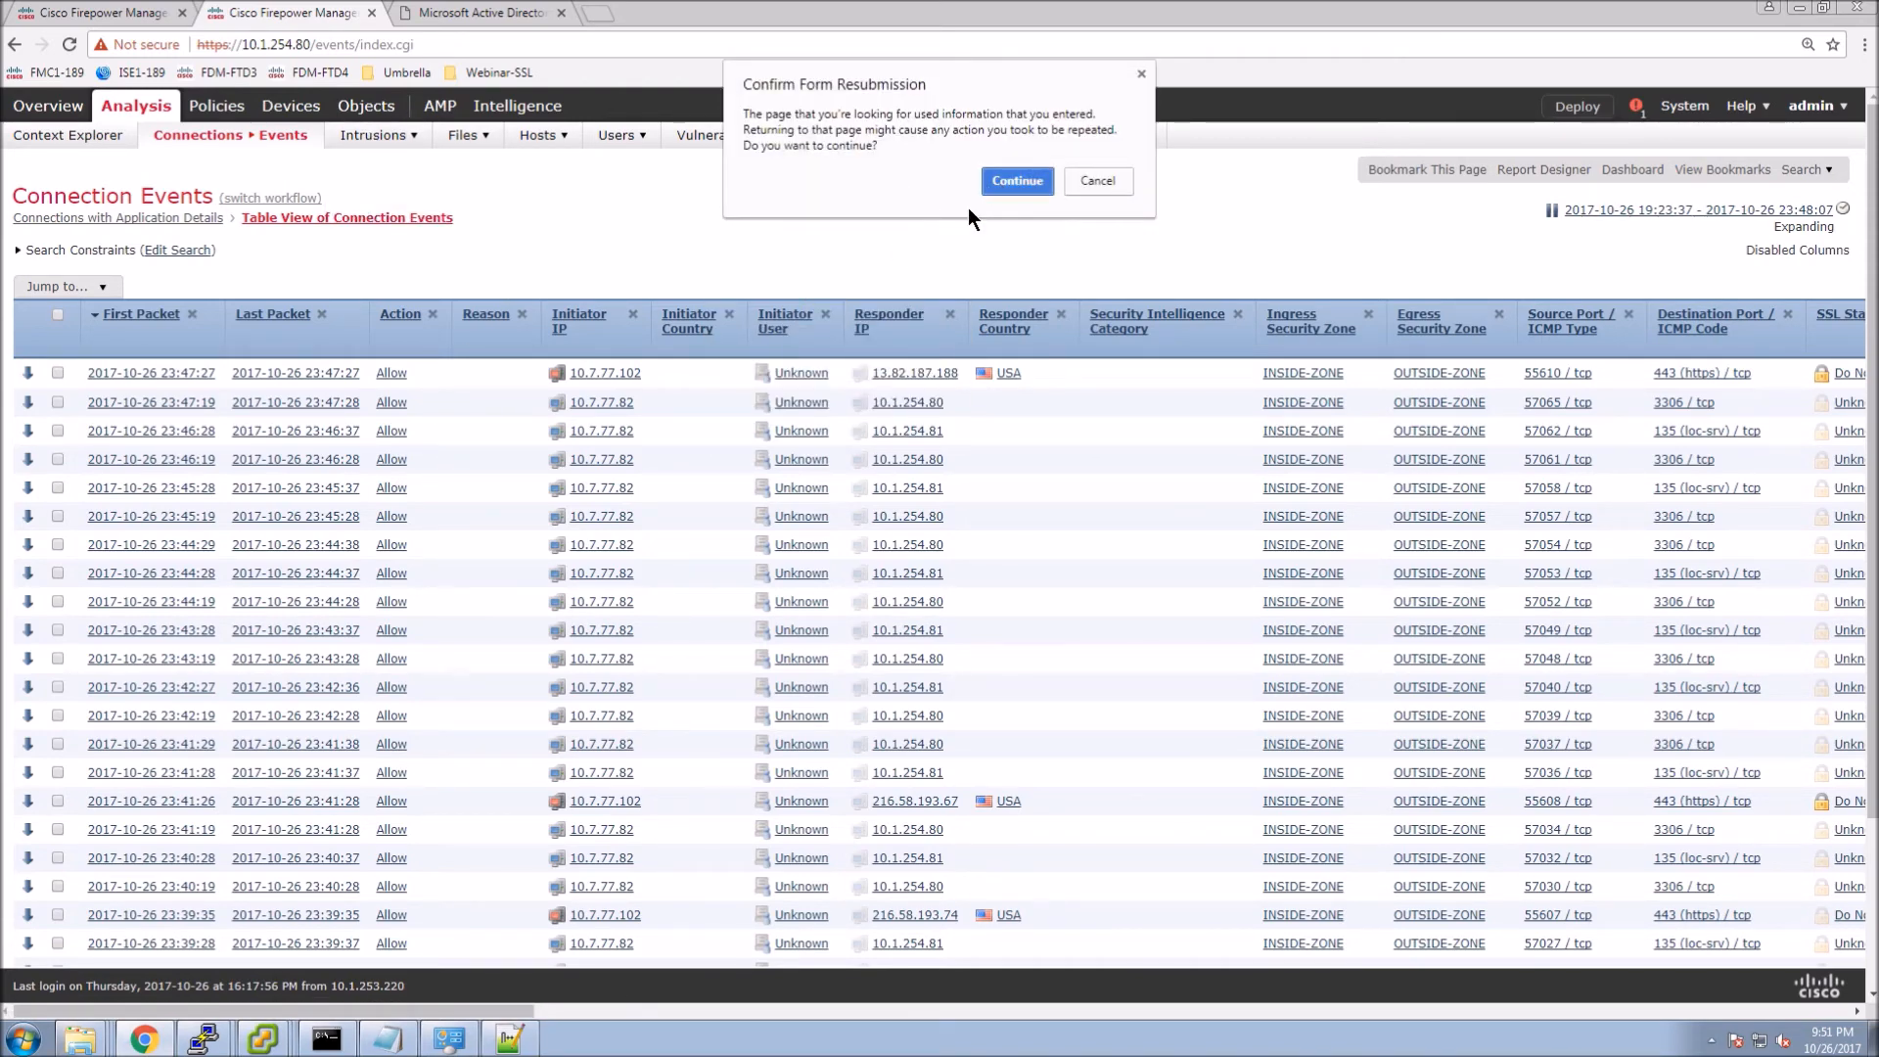
pyautogui.click(1016, 181)
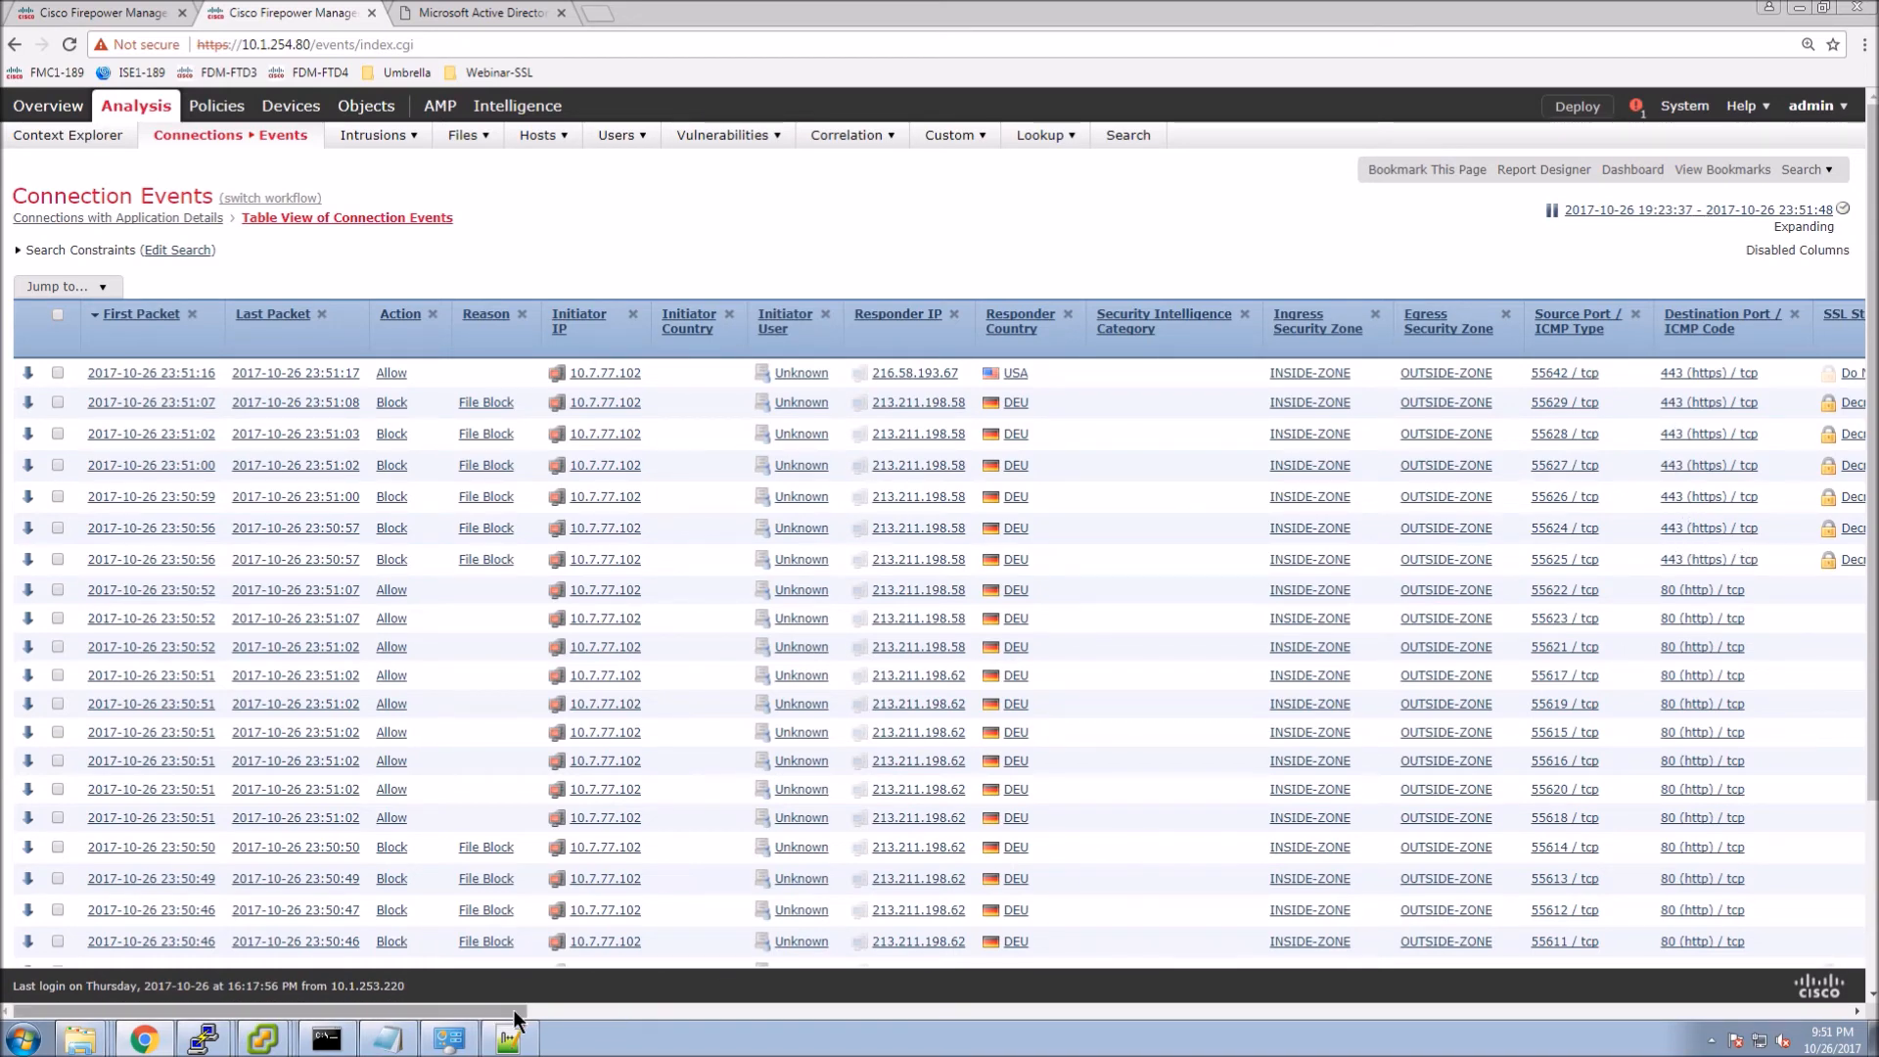
pyautogui.moveTo(542, 1008); pyautogui.dragTo(839, 1014)
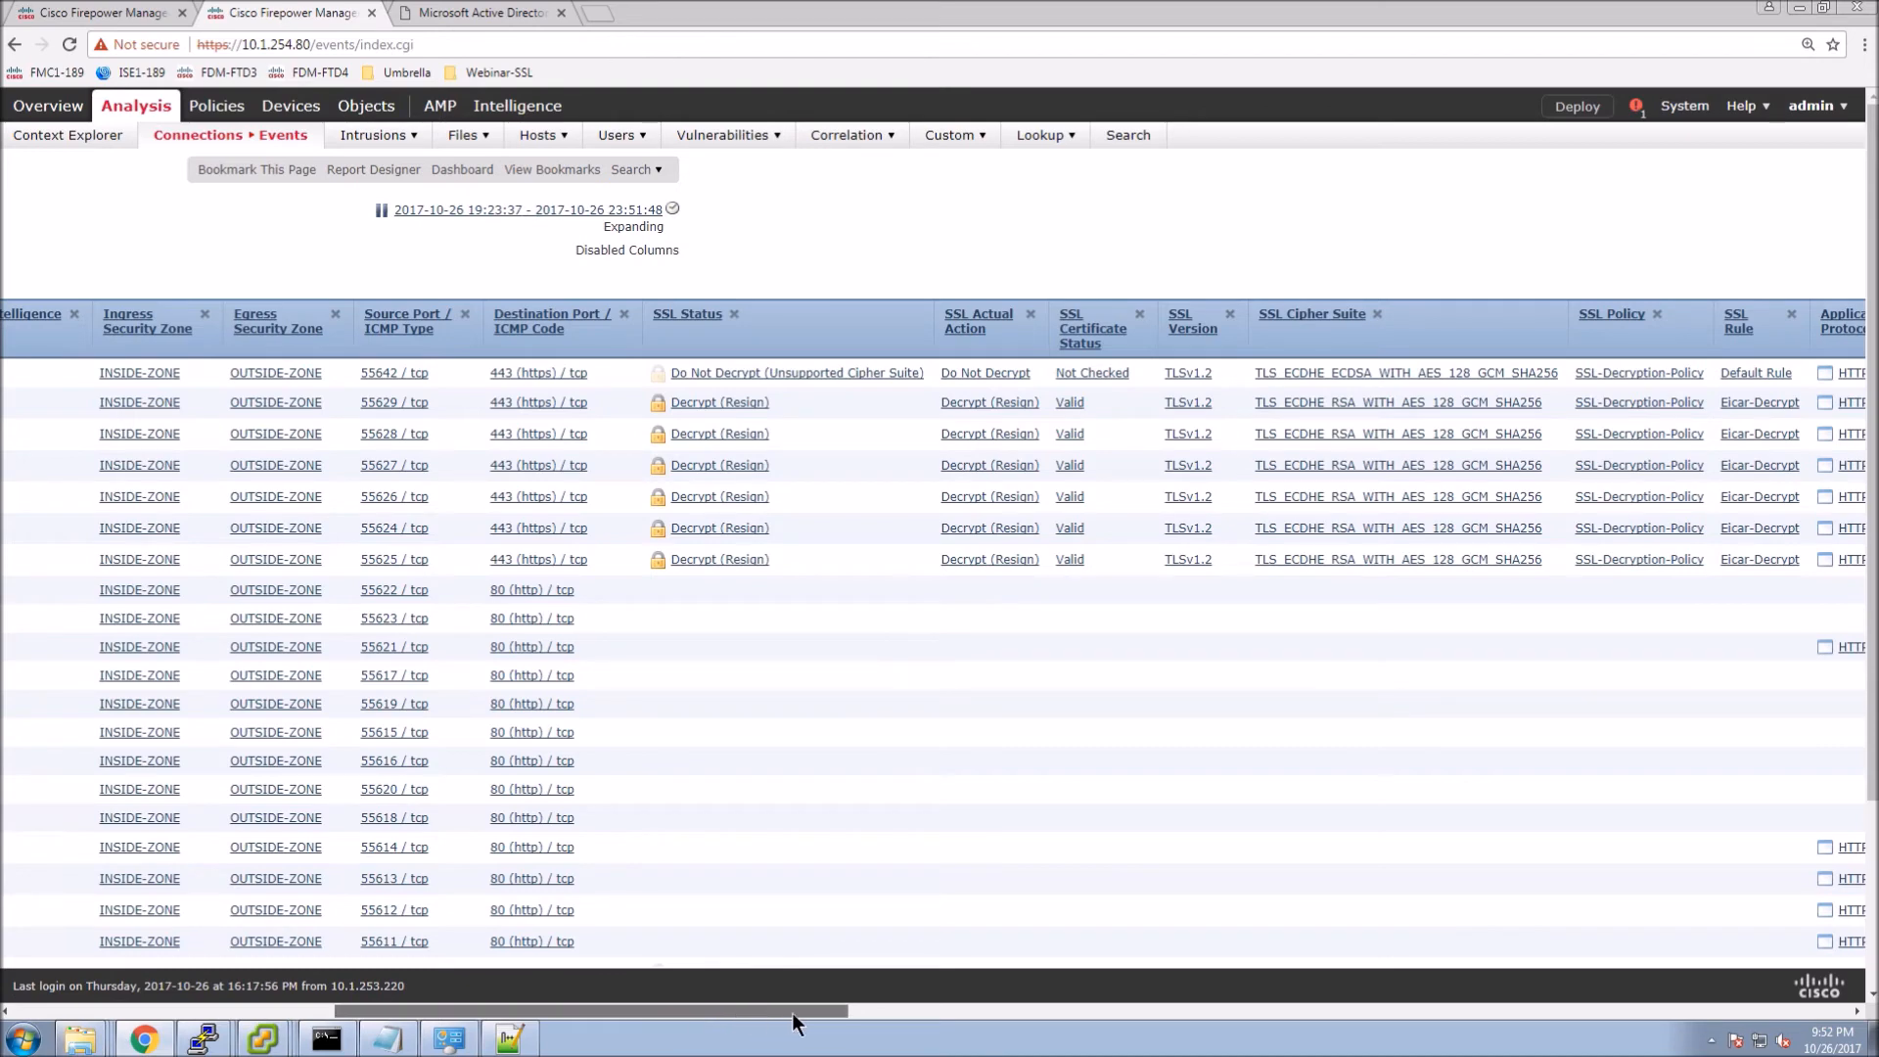
pyautogui.moveTo(796, 1012); pyautogui.dragTo(987, 881)
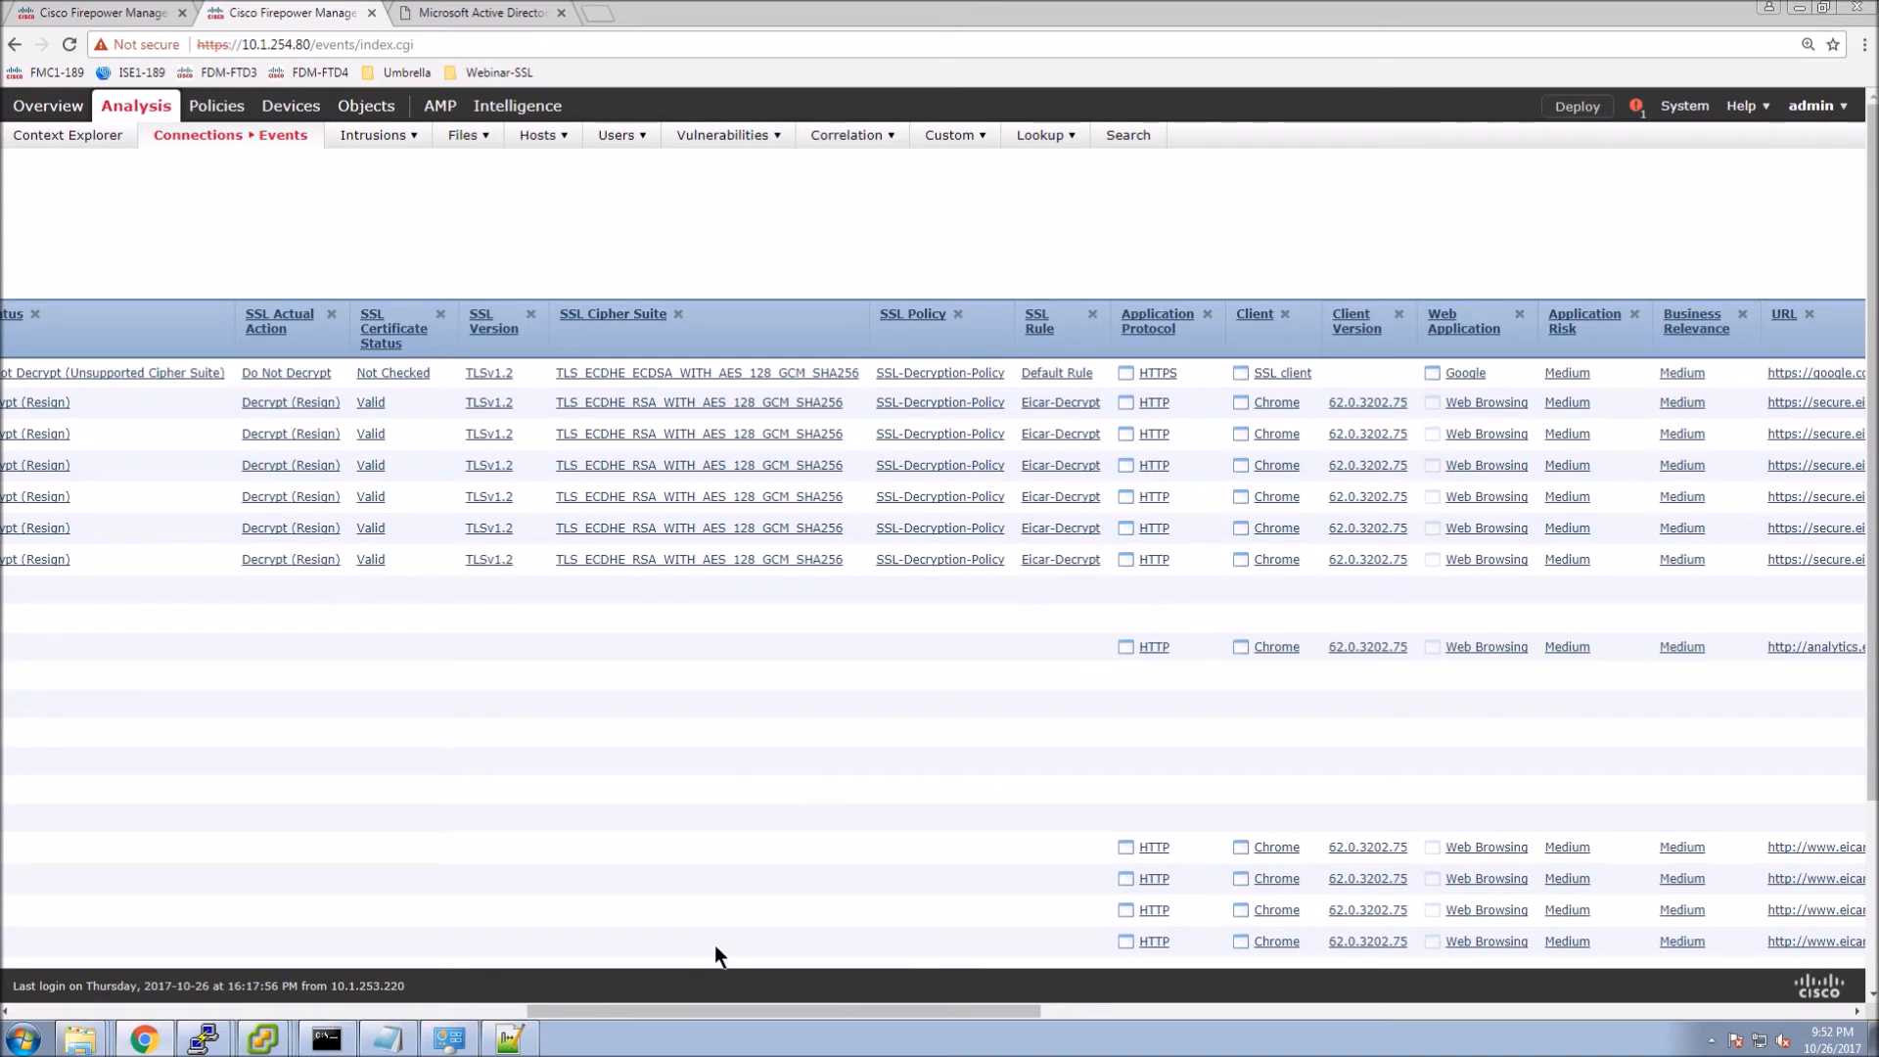
pyautogui.click(29, 1012)
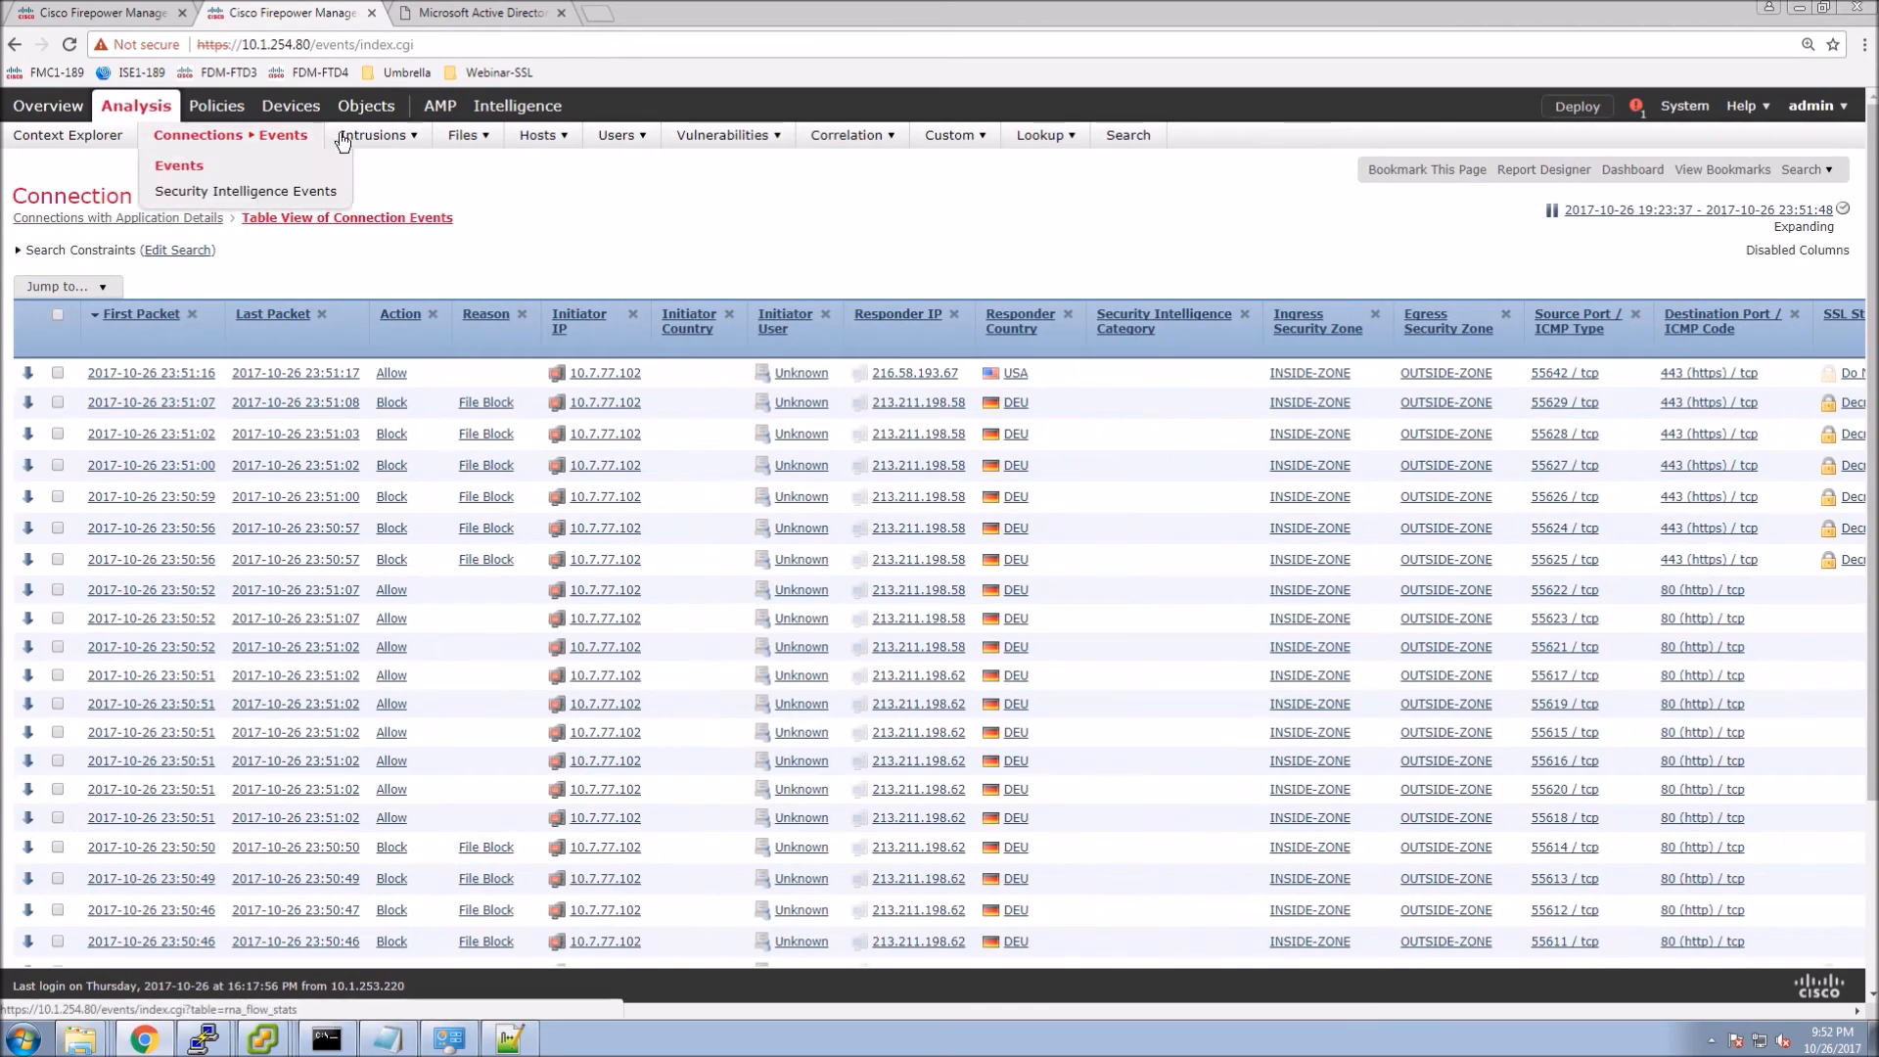
# Open Analysis > Files > Malware Events and open the eicar.com file trajectory in a new tab.
pyautogui.moveTo(464, 136)
pyautogui.click(468, 168)
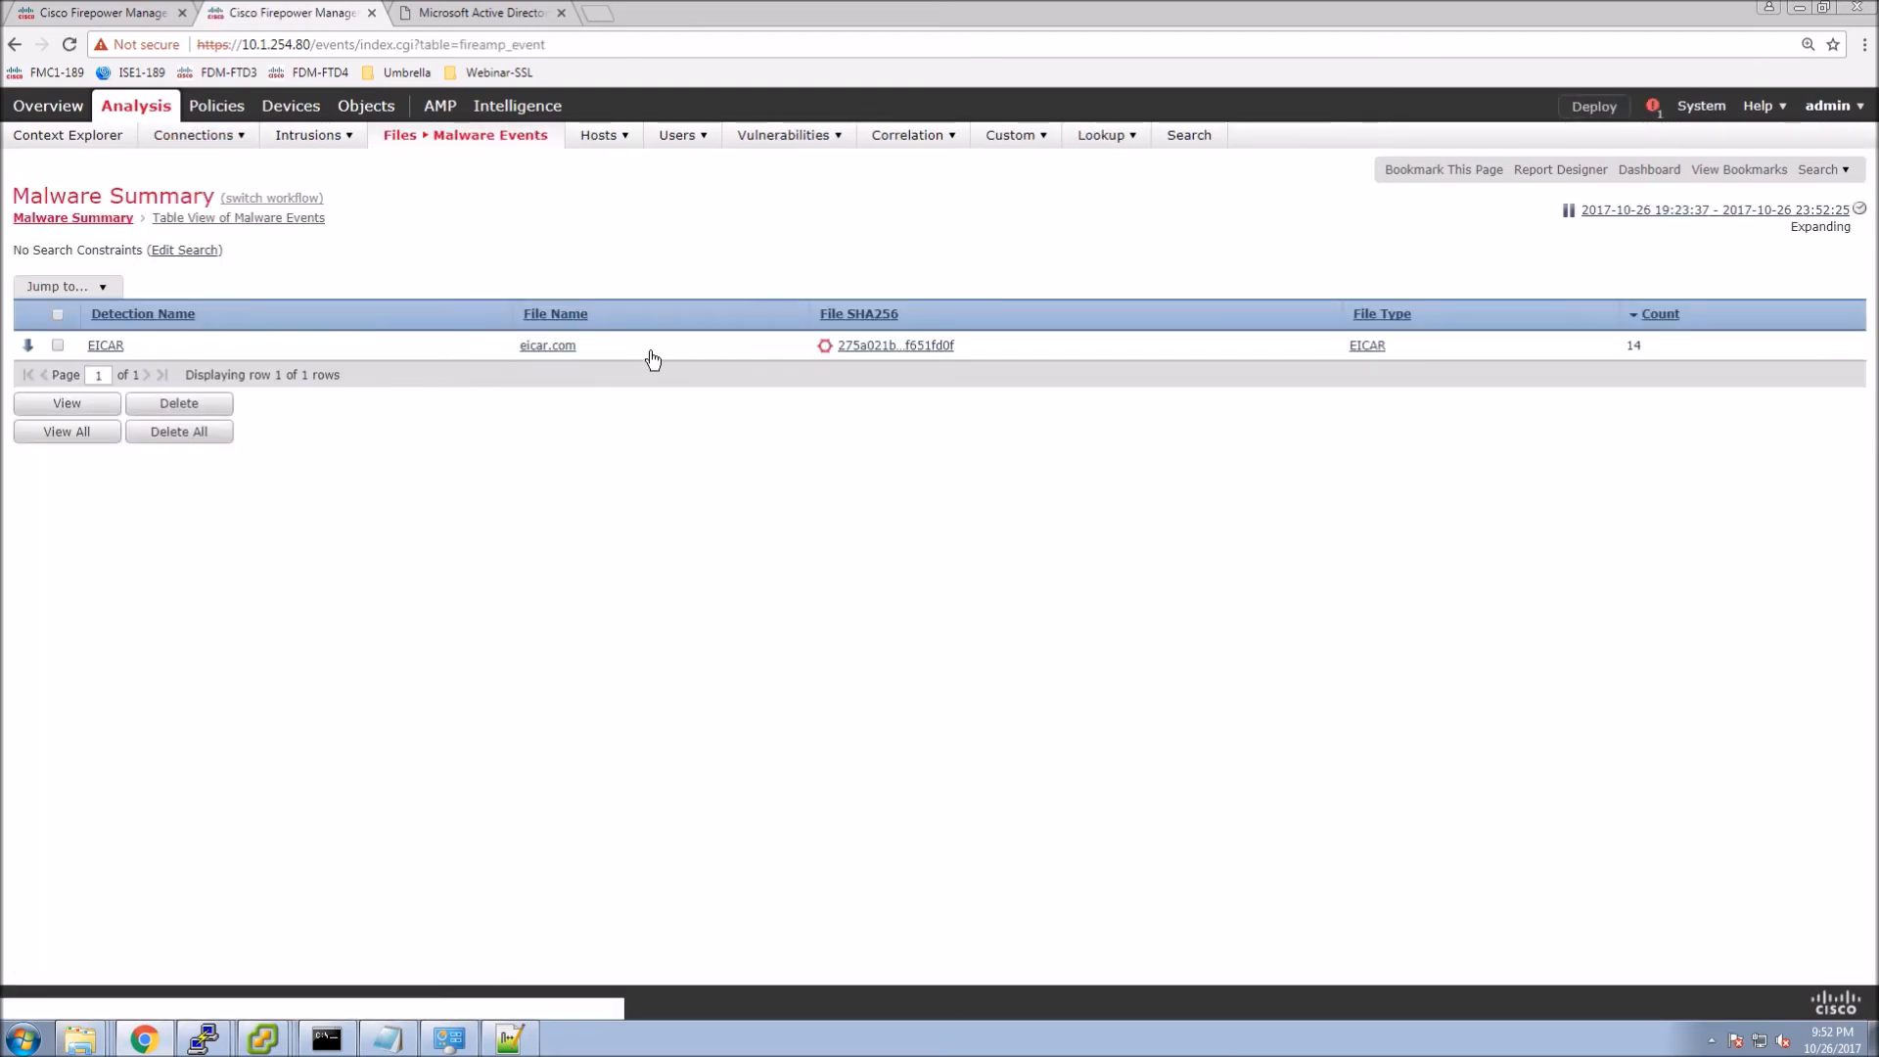
pyautogui.click(823, 347)
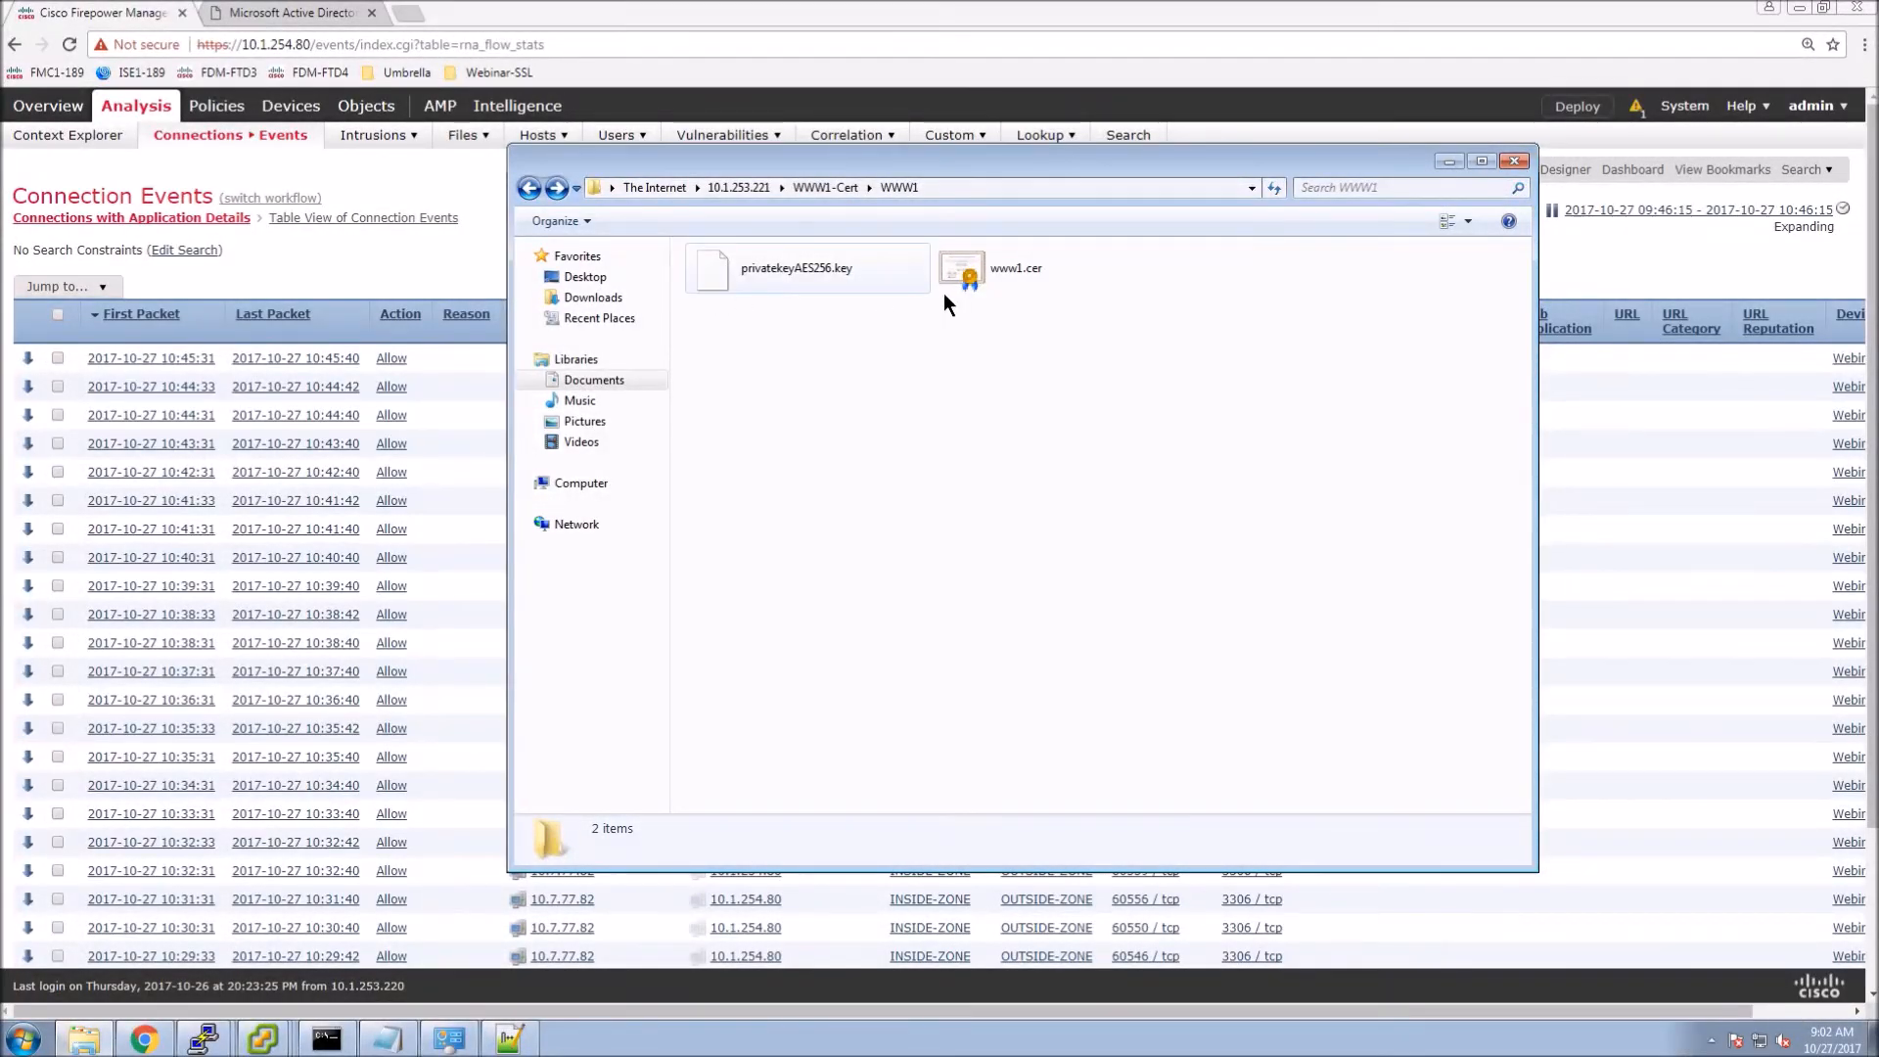
# Copy privatekeyAES256.key and www1.cer from the WWW1 share into Downloads\Webinar-SSL.
pyautogui.moveTo(707, 244); pyautogui.dragTo(708, 248)
pyautogui.rightClick(731, 272)
pyautogui.click(795, 373)
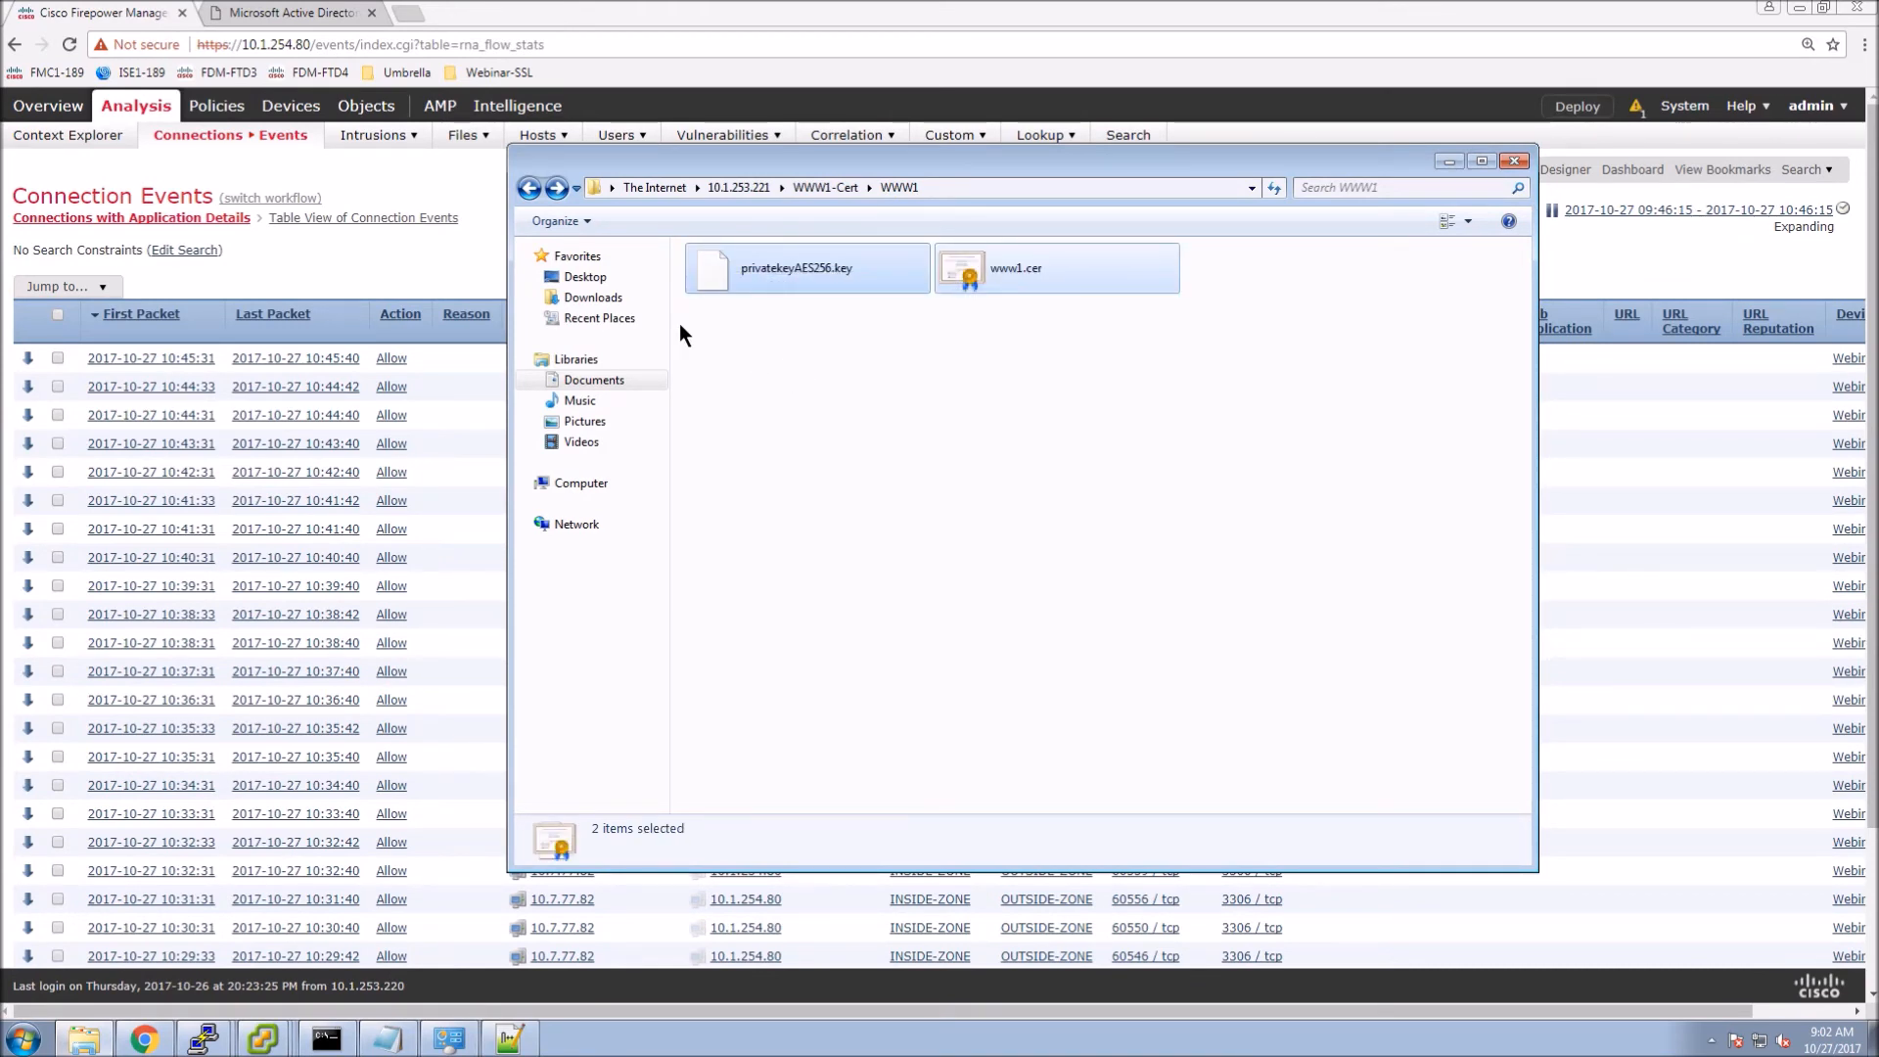
pyautogui.click(604, 299)
pyautogui.doubleClick(731, 324)
pyautogui.rightClick(743, 348)
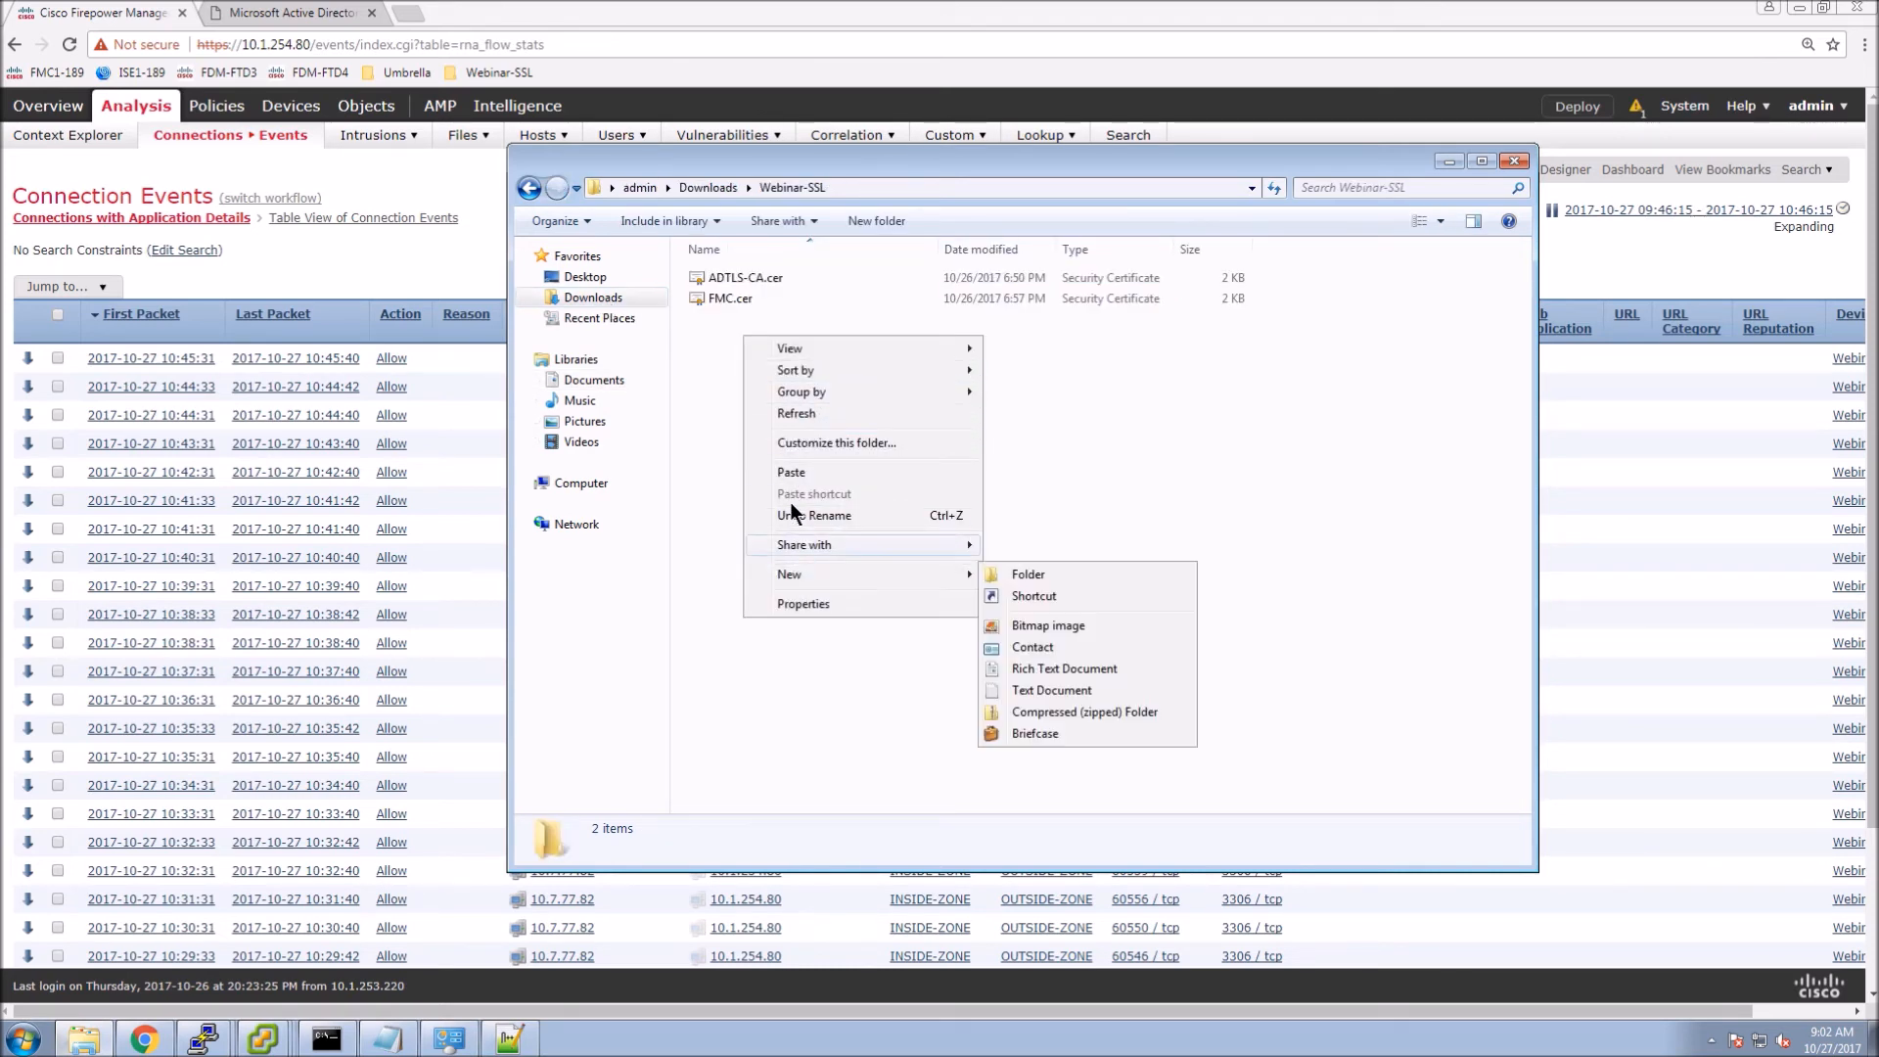
pyautogui.click(791, 474)
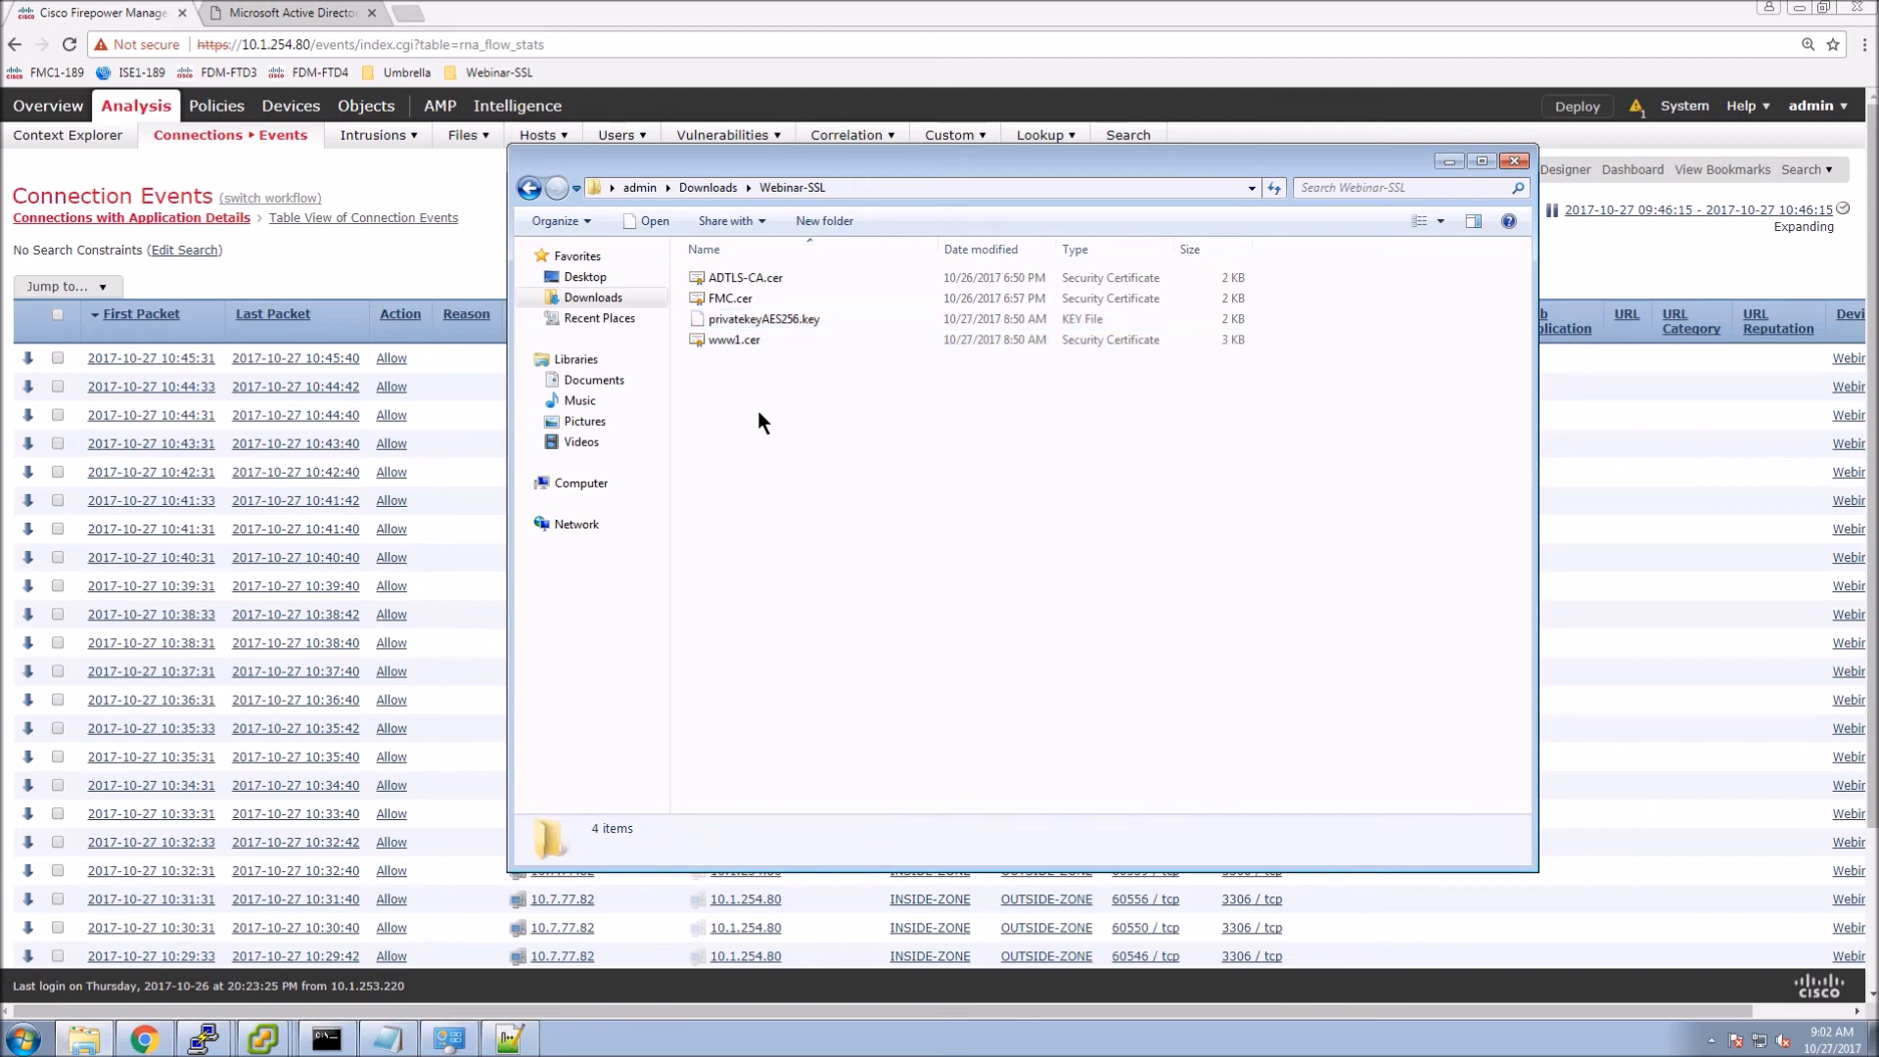
pyautogui.click(398, 214)
# Go to Object Management > PKI > Internal Certs and start adding a new internal certificate.
pyautogui.moveTo(364, 110)
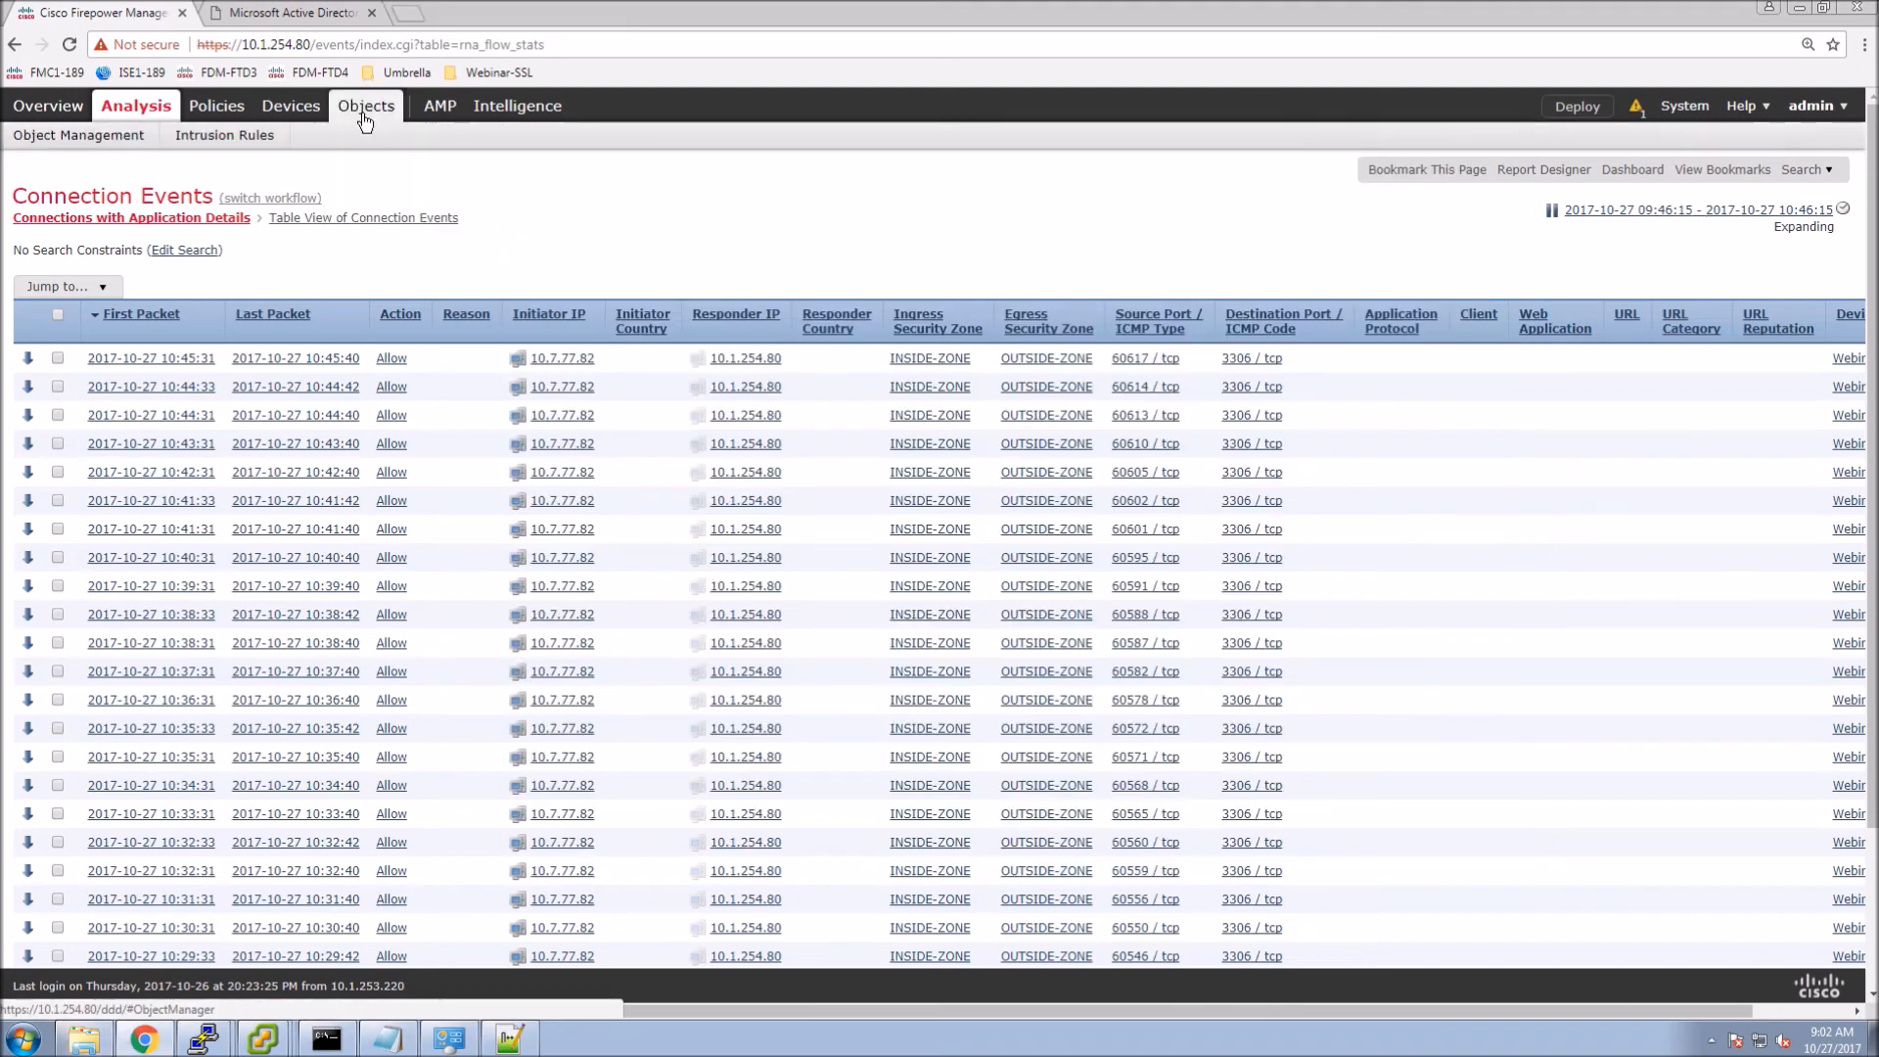
pyautogui.click(364, 109)
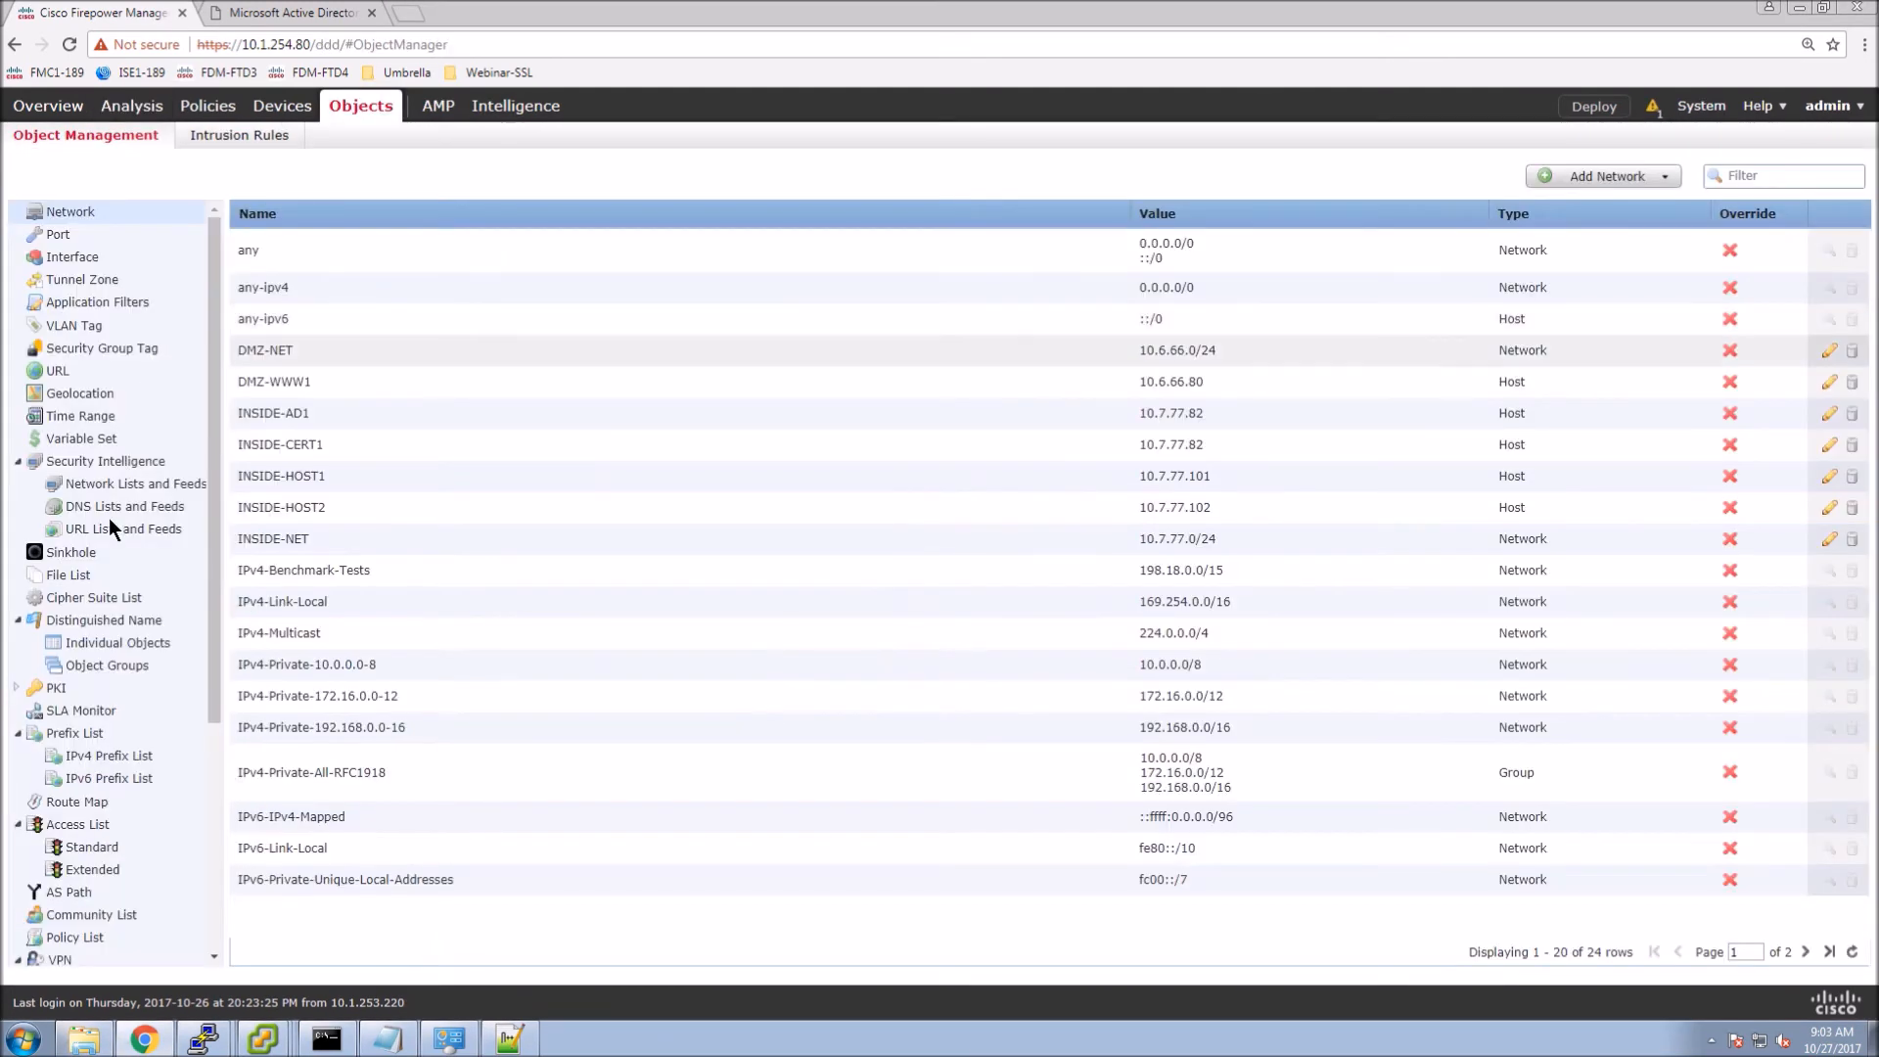
pyautogui.click(57, 689)
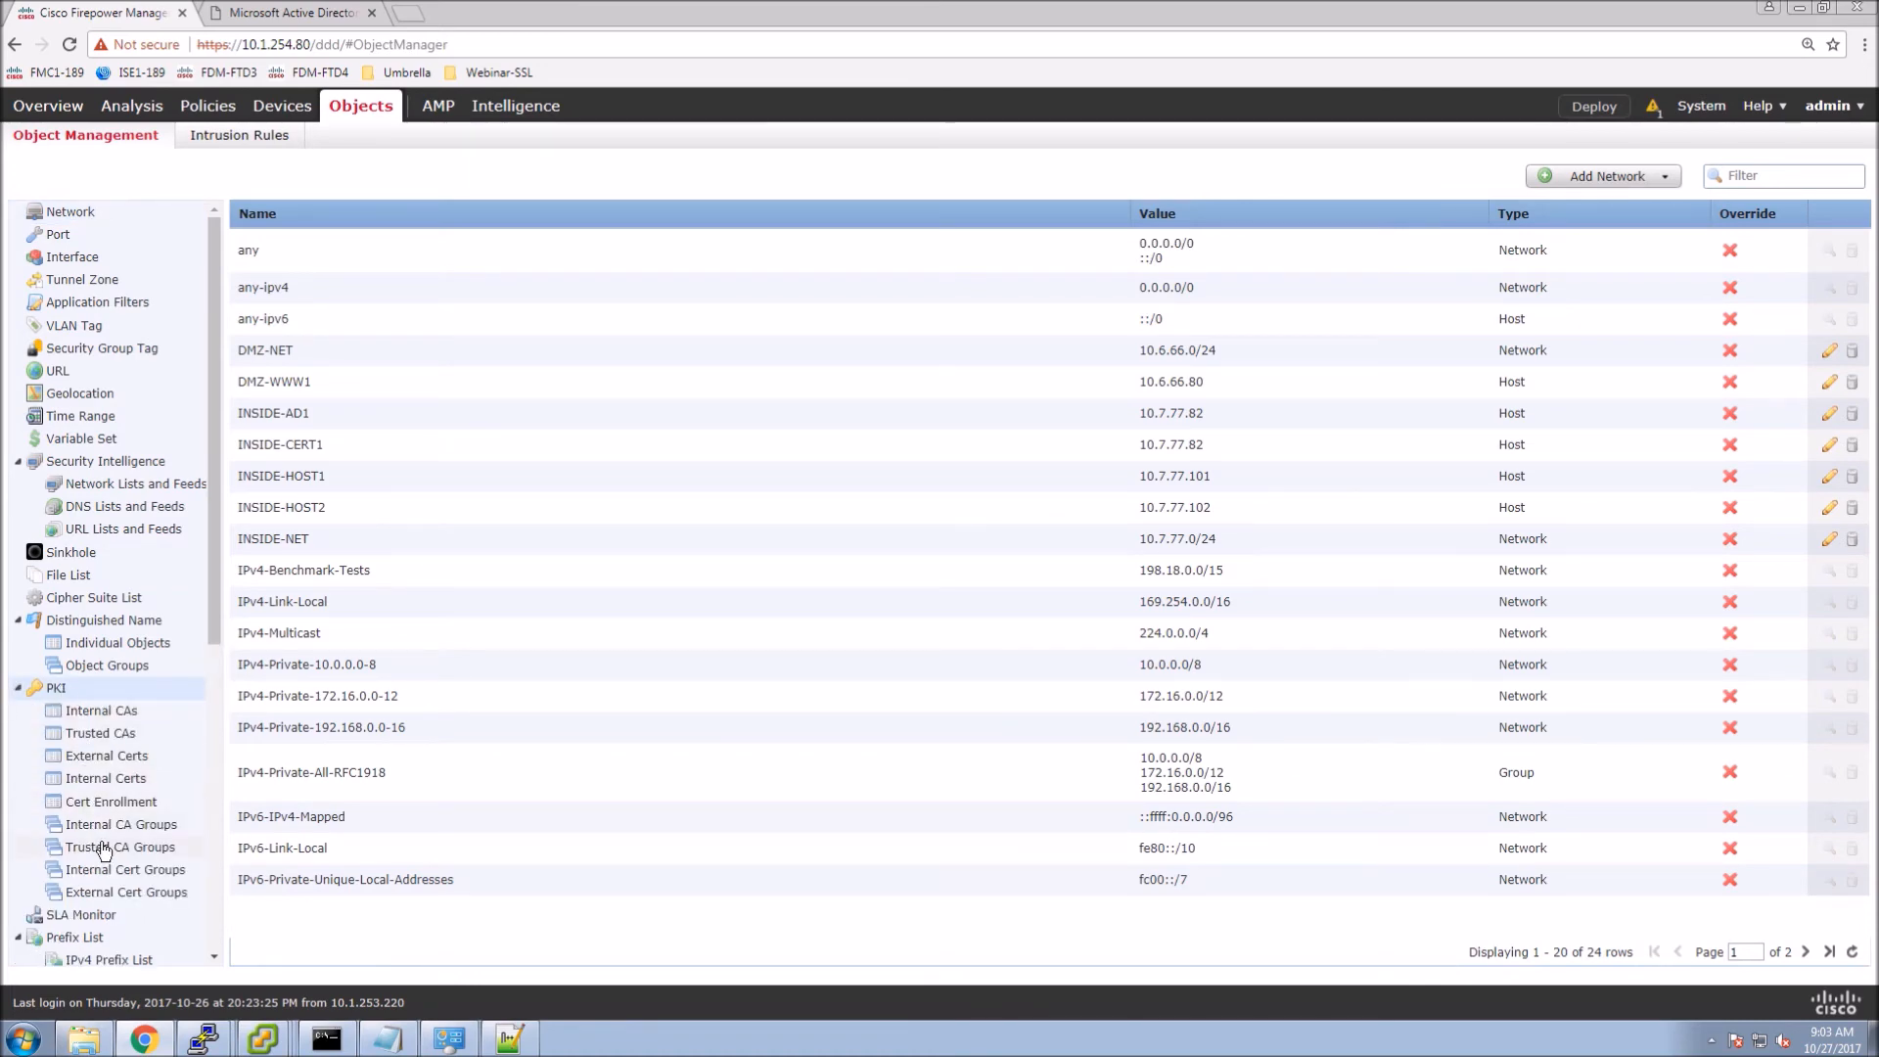
pyautogui.click(106, 778)
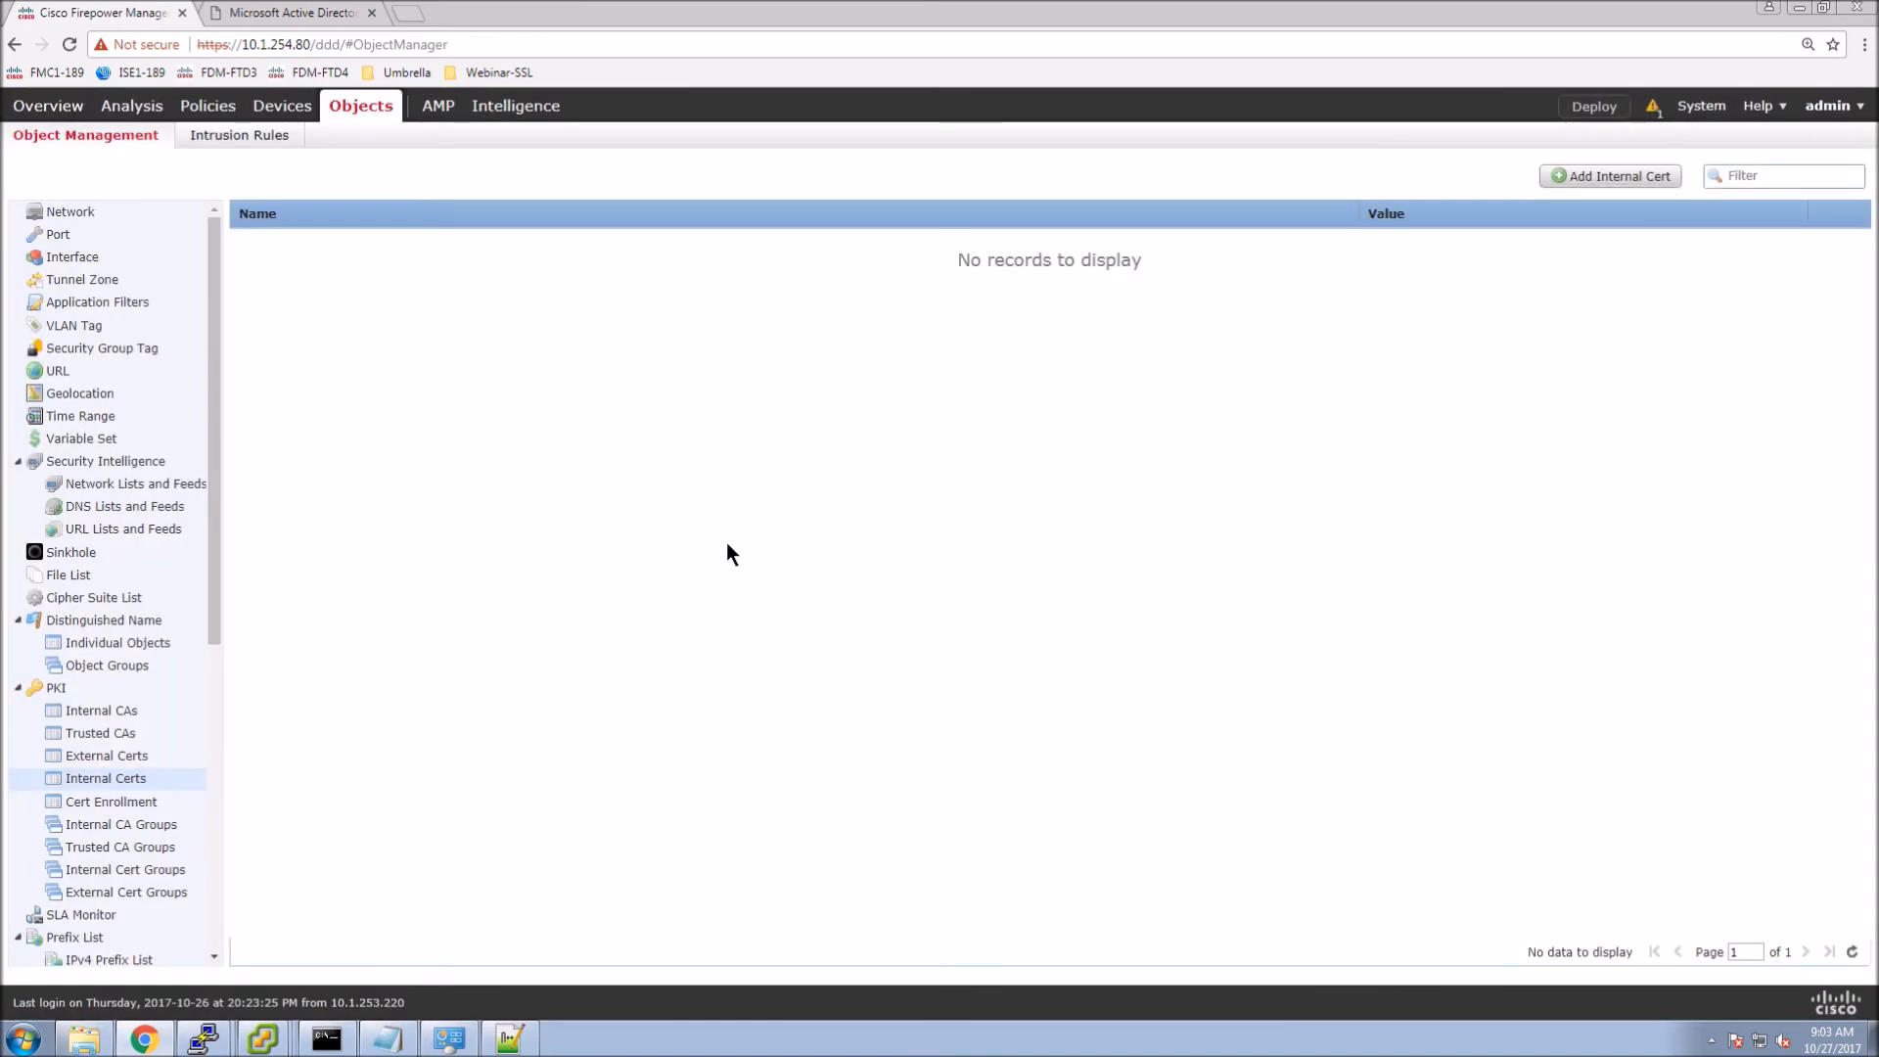
pyautogui.click(1612, 177)
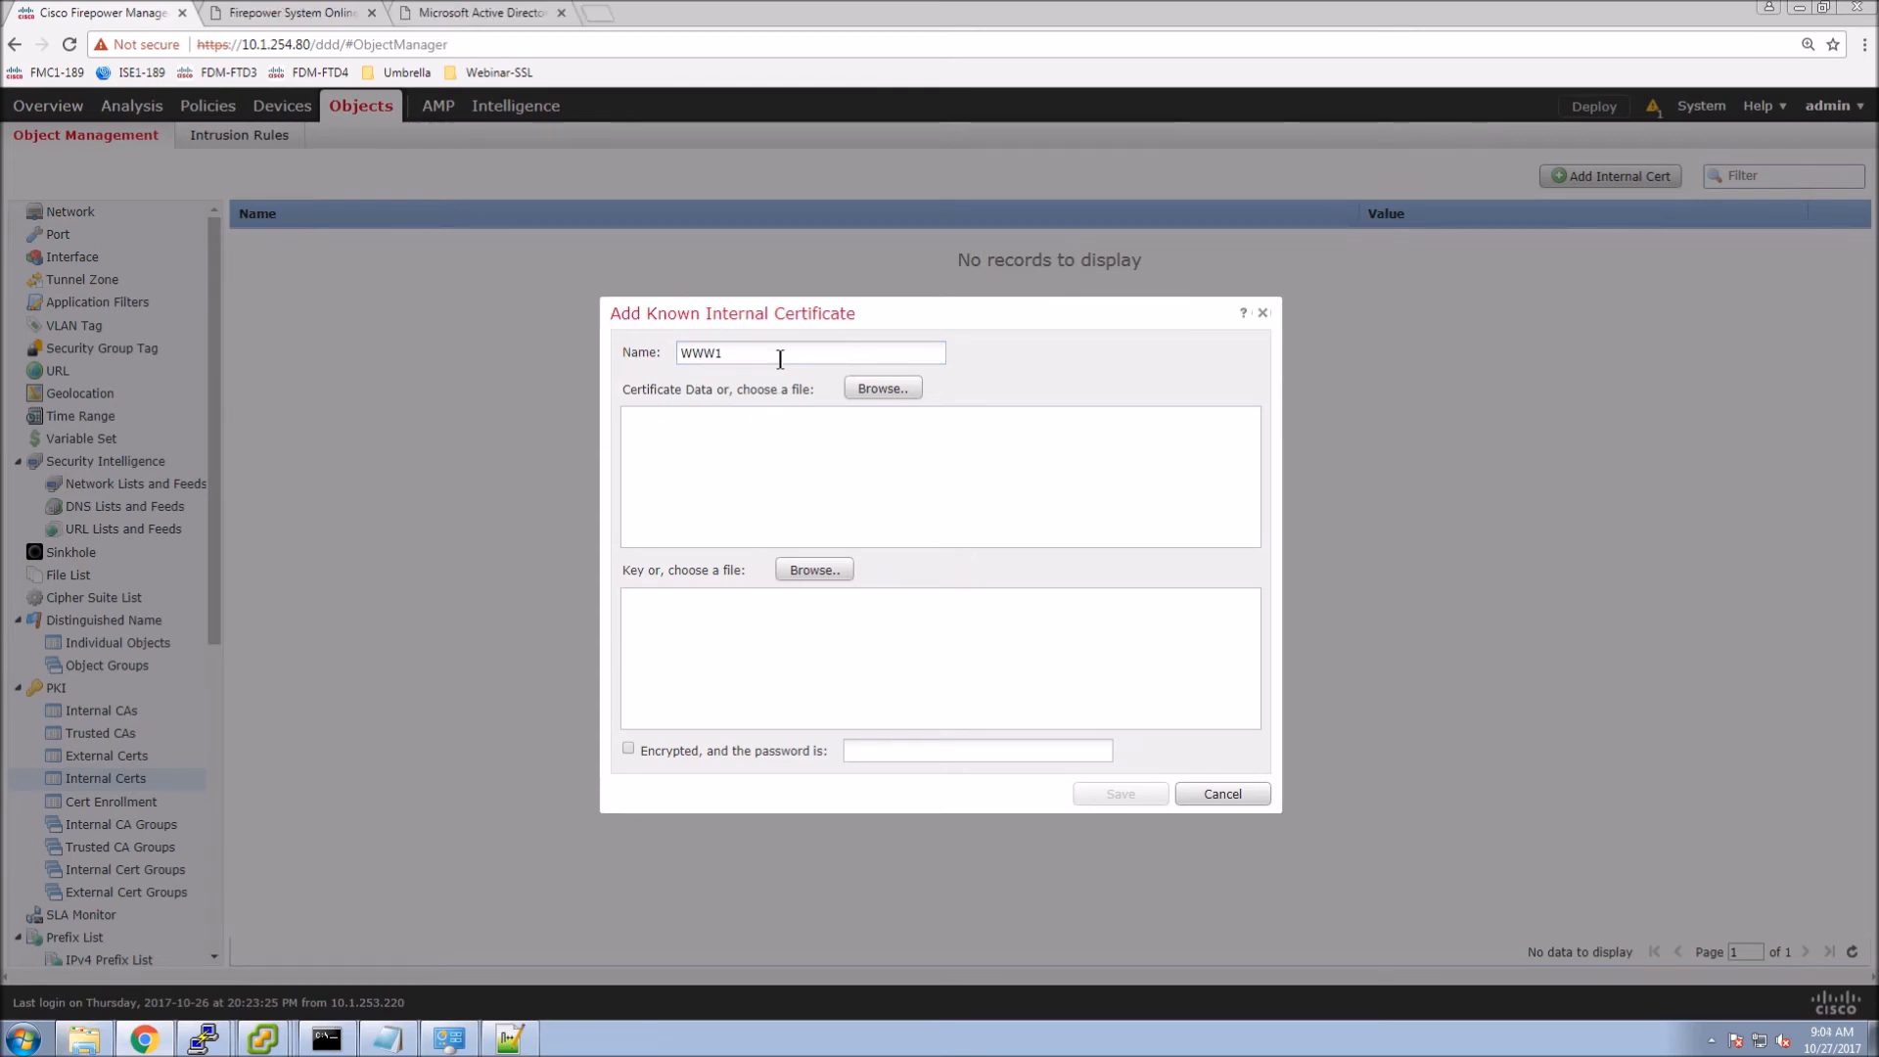
# Load www1.cer and privatekeyAES256.key, then save the WWW1 internal certificate.
pyautogui.click(884, 389)
pyautogui.doubleClick(233, 198)
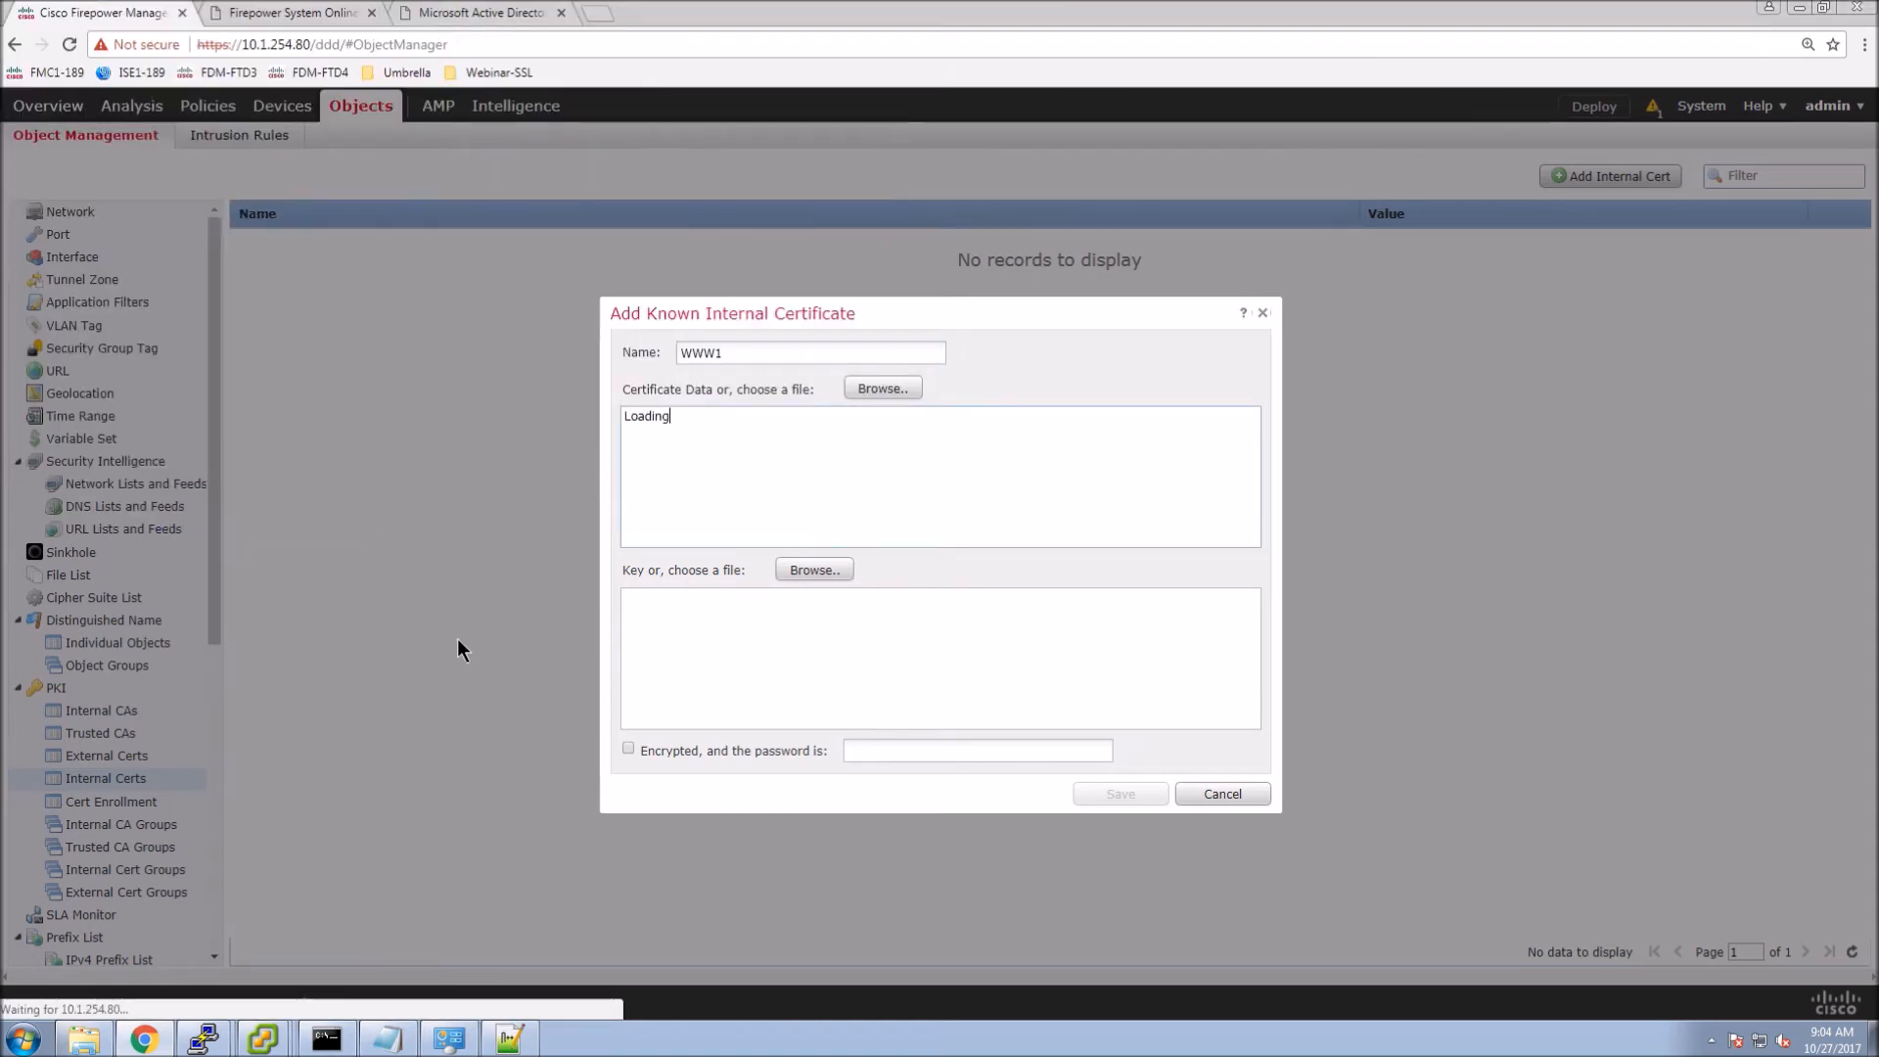
pyautogui.click(815, 571)
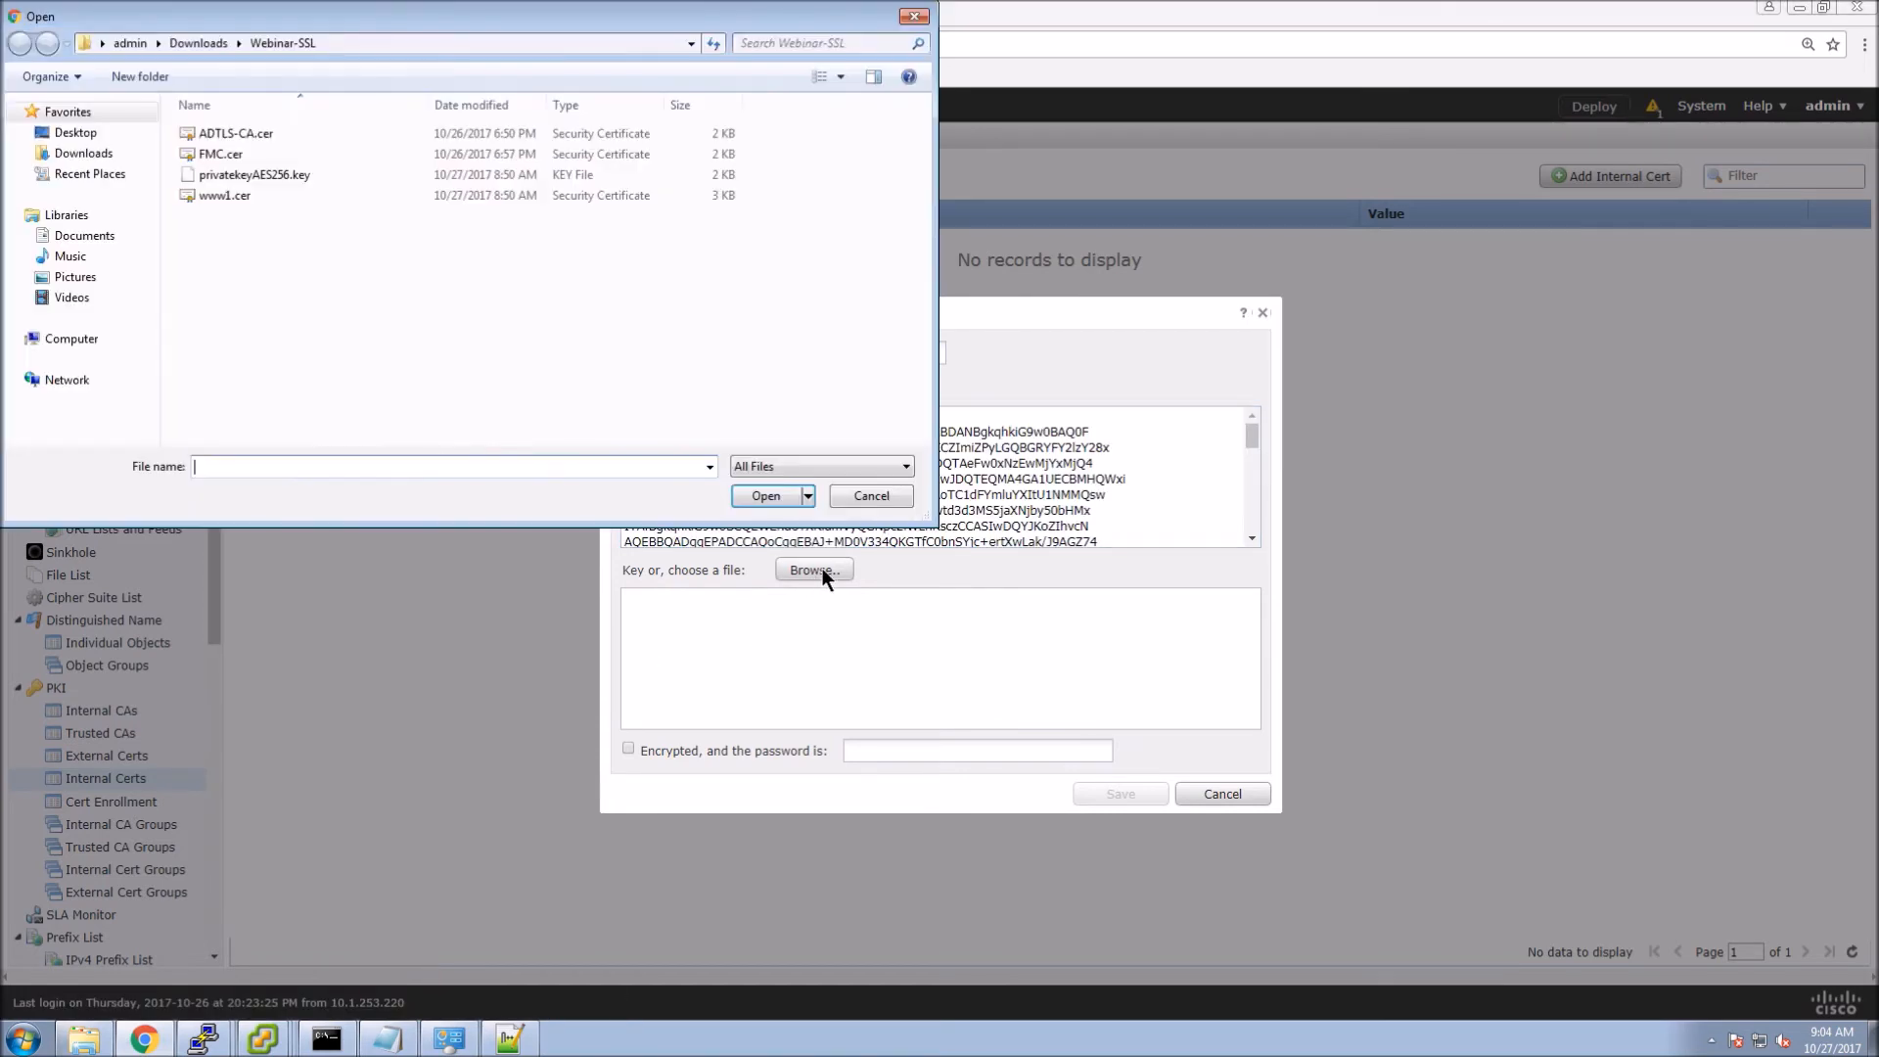
pyautogui.doubleClick(274, 173)
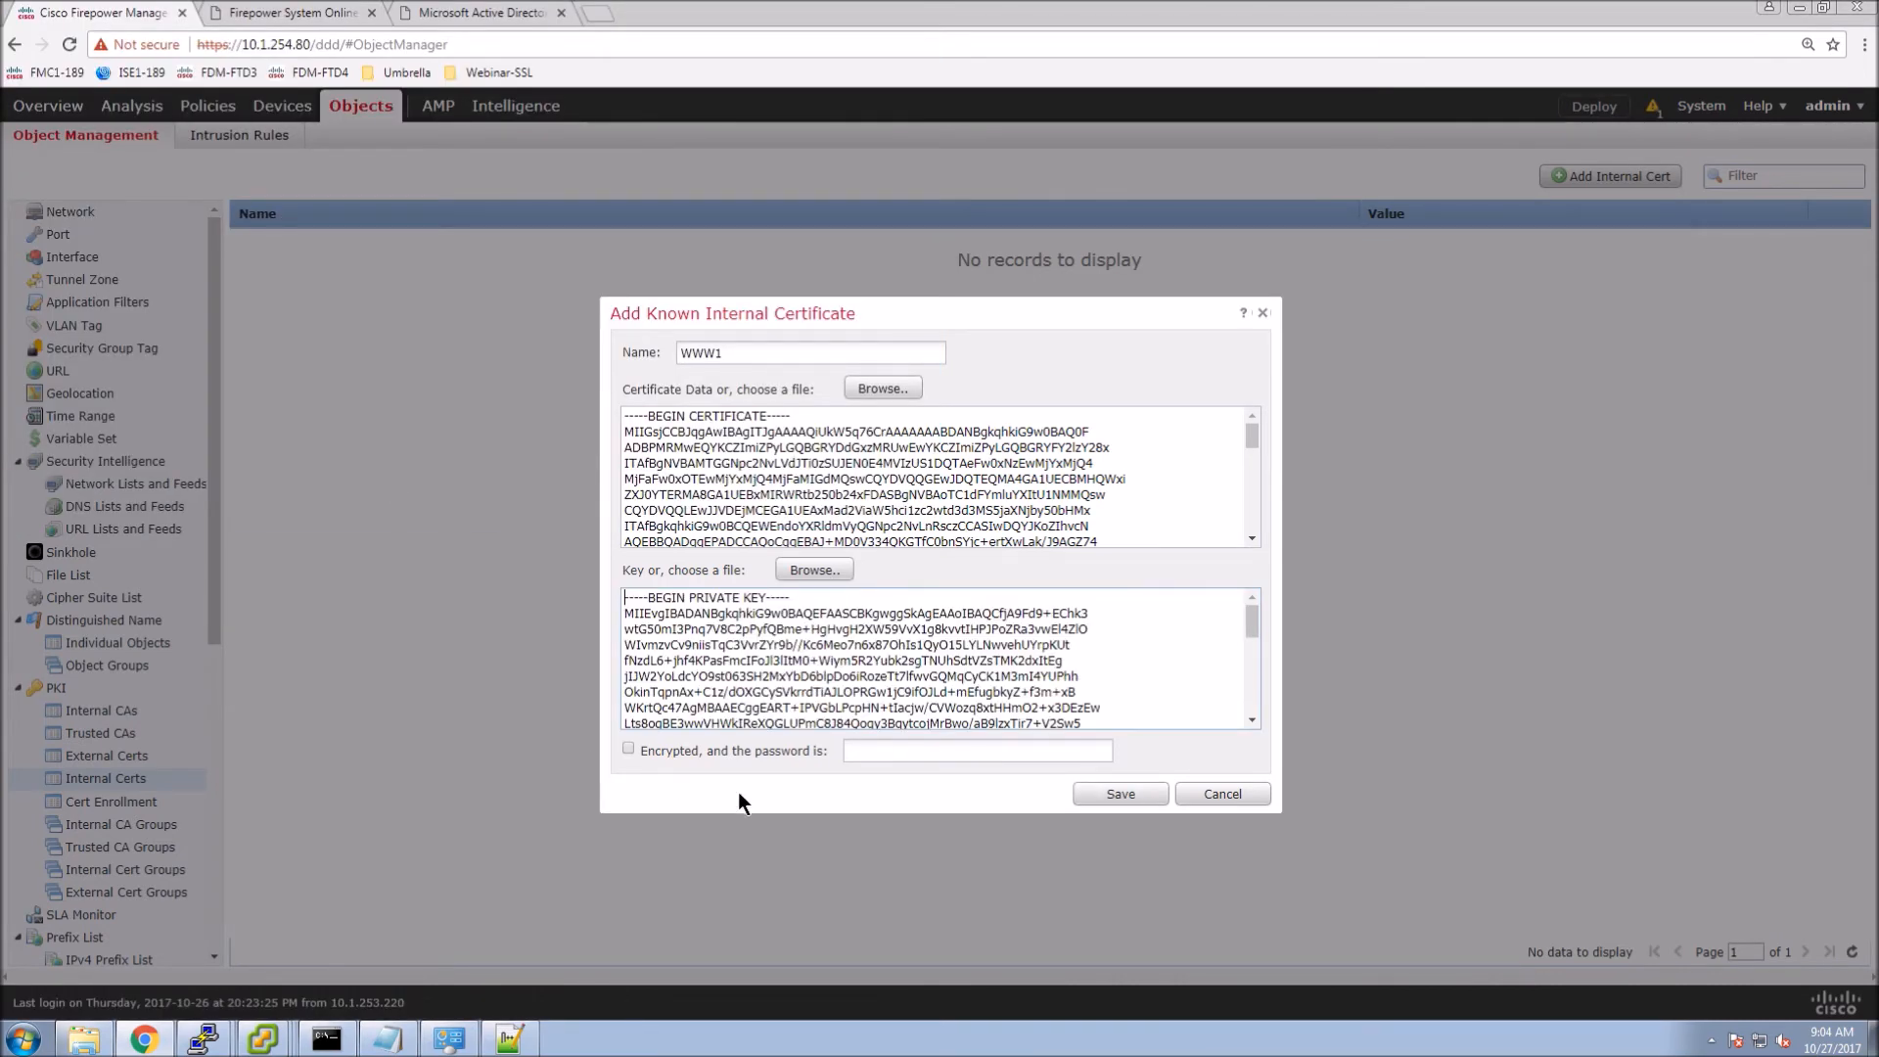
pyautogui.click(1126, 800)
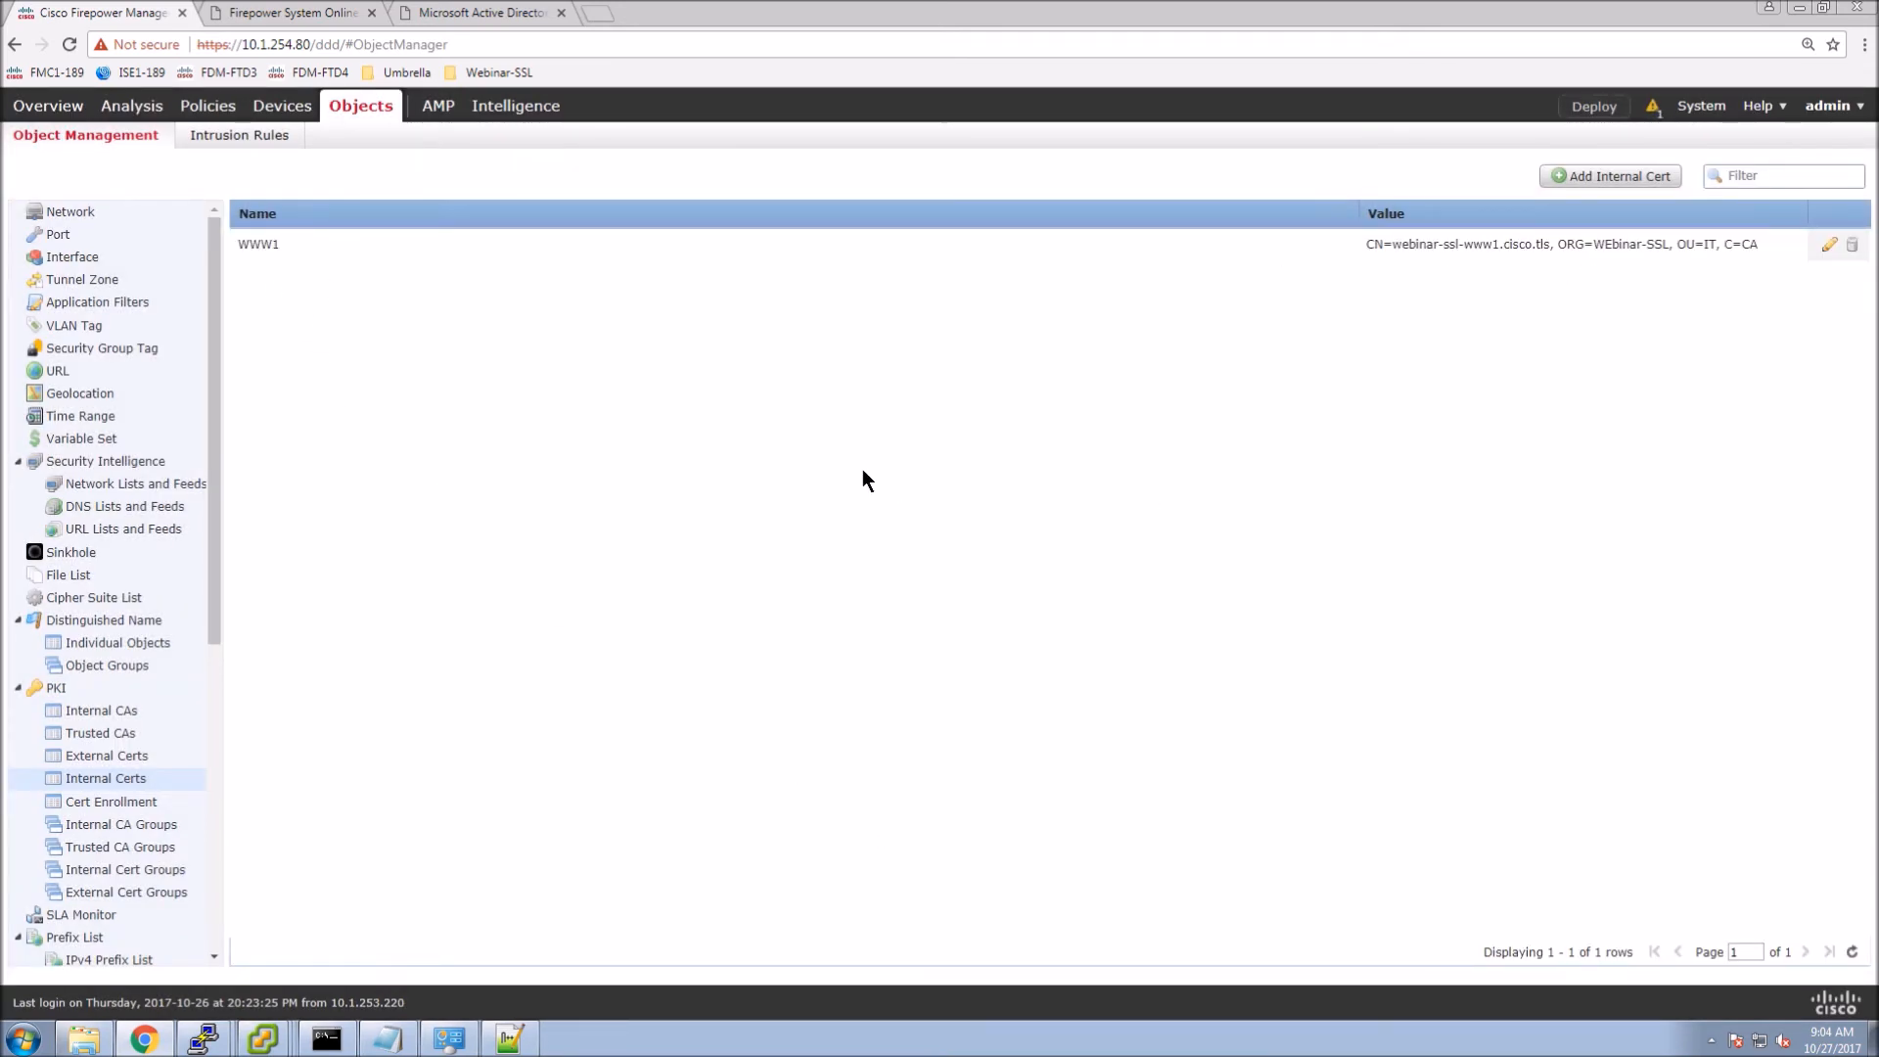
# Open Policies > Access Control > SSL and edit SSL-Decryption-Policy's rules.
pyautogui.moveTo(213, 114)
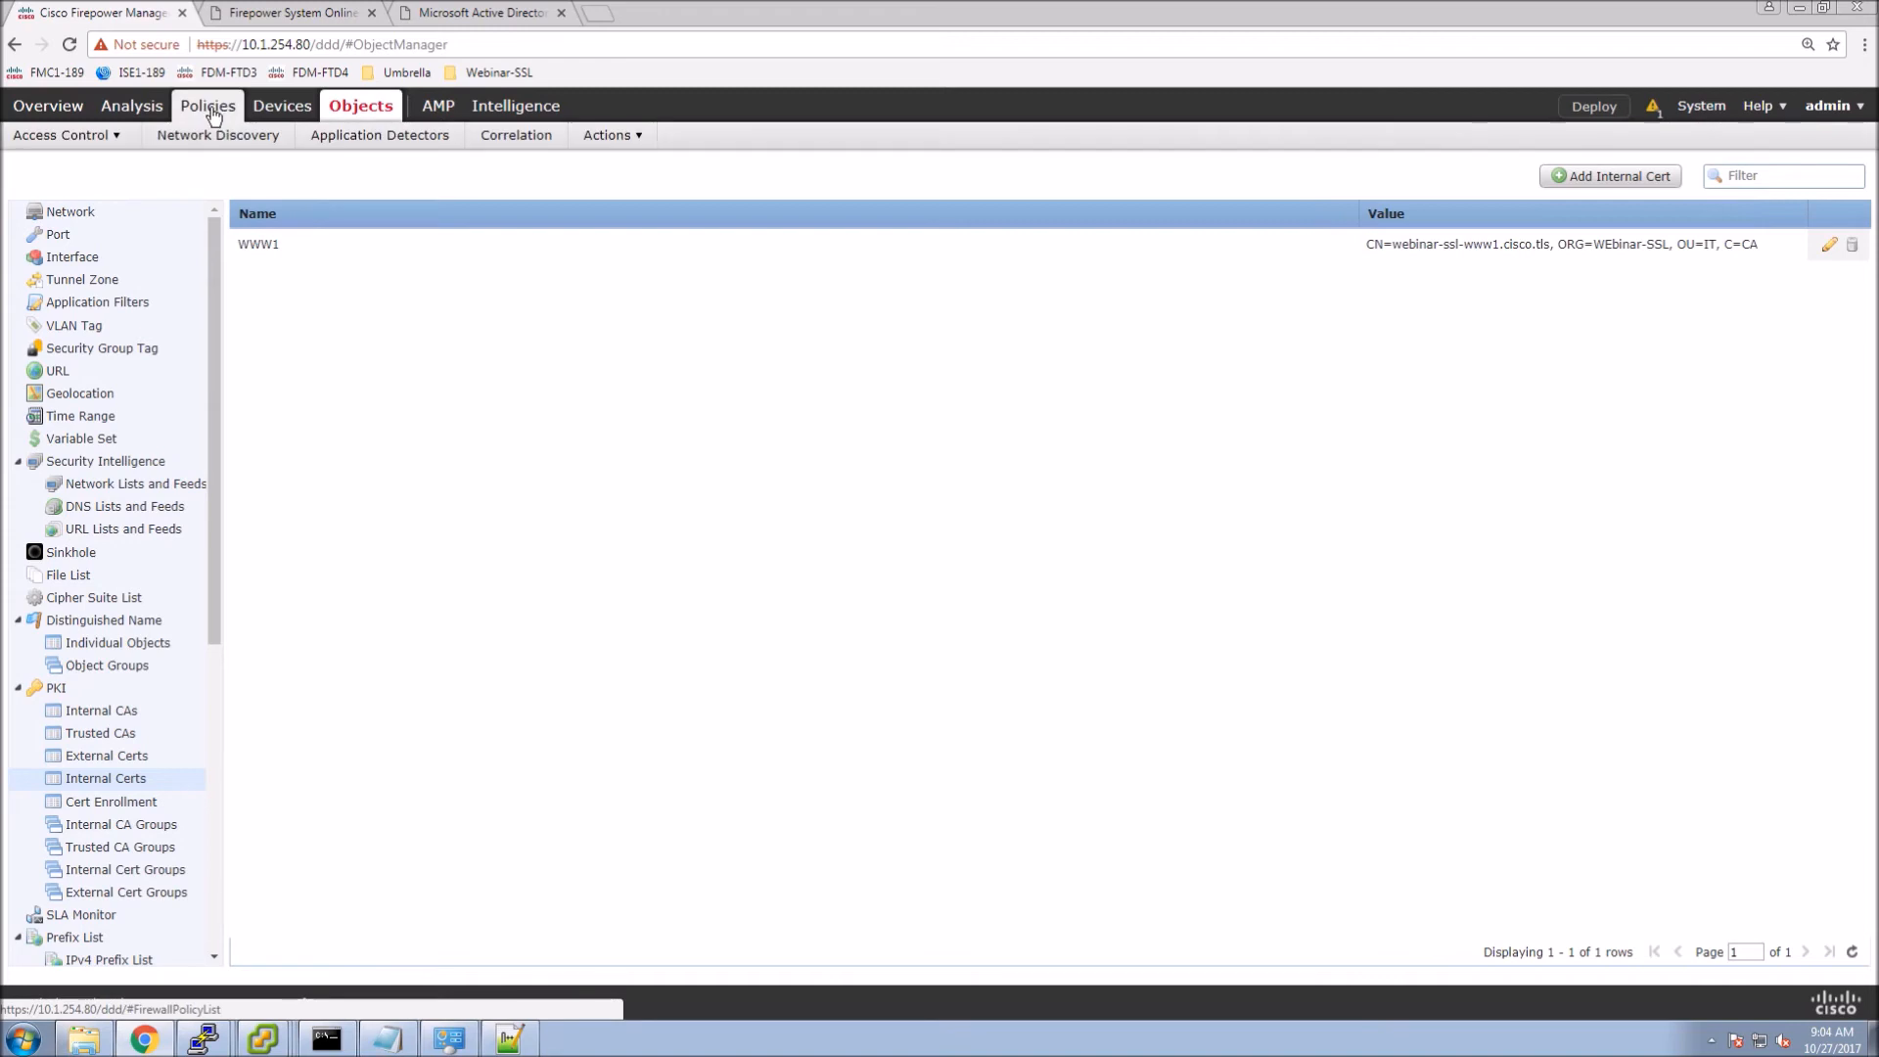
pyautogui.moveTo(103, 142)
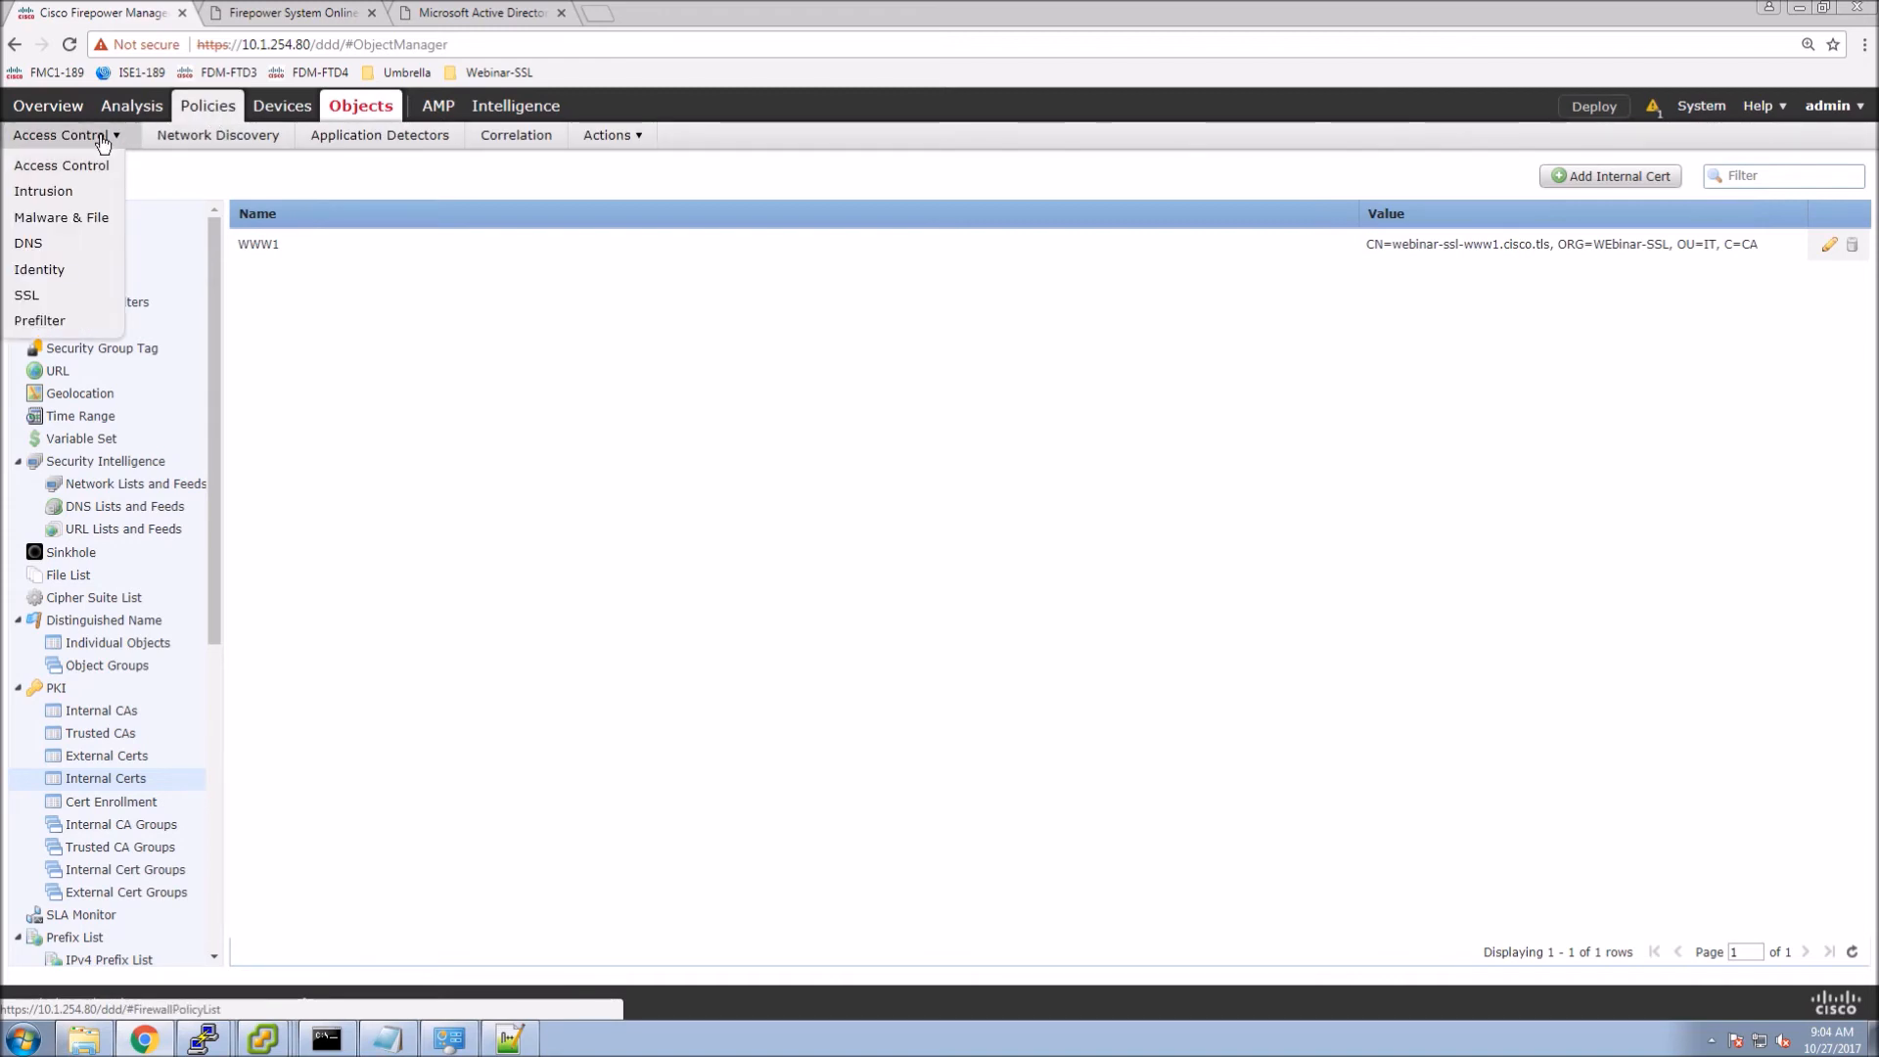
pyautogui.click(27, 294)
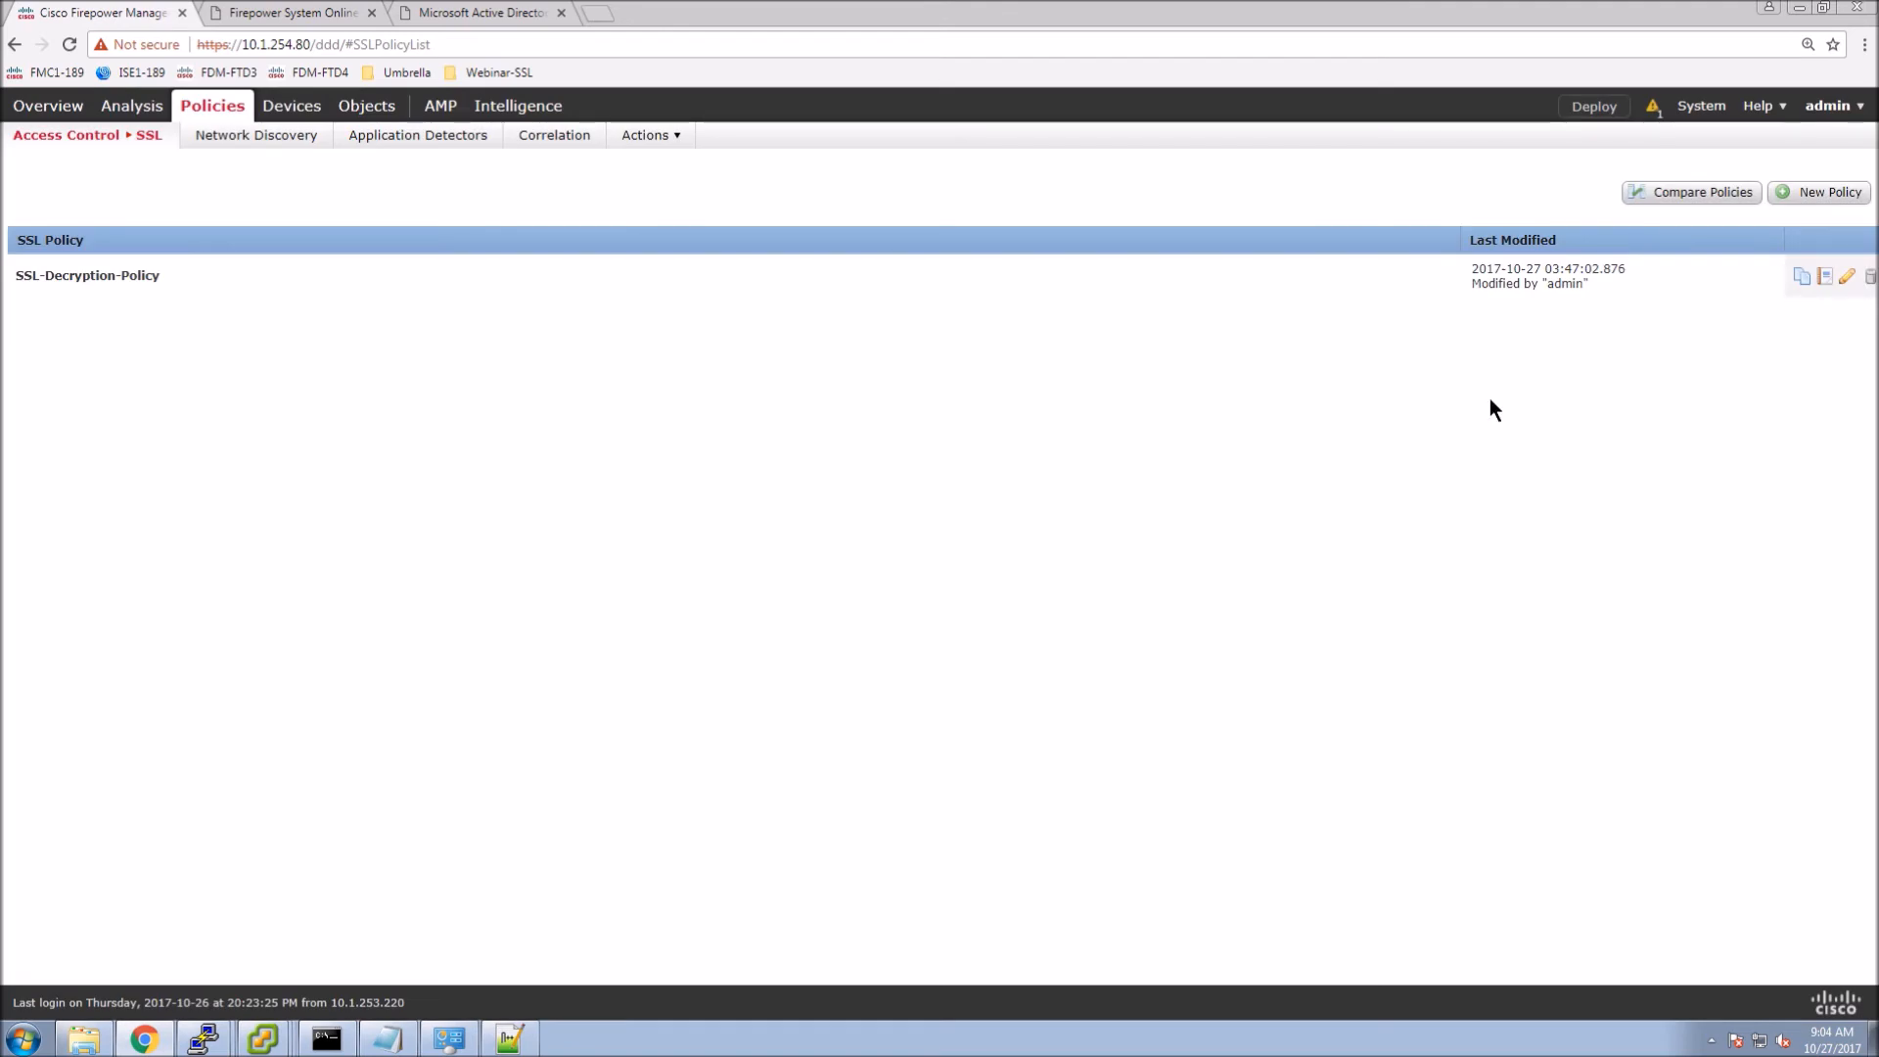
pyautogui.click(1843, 275)
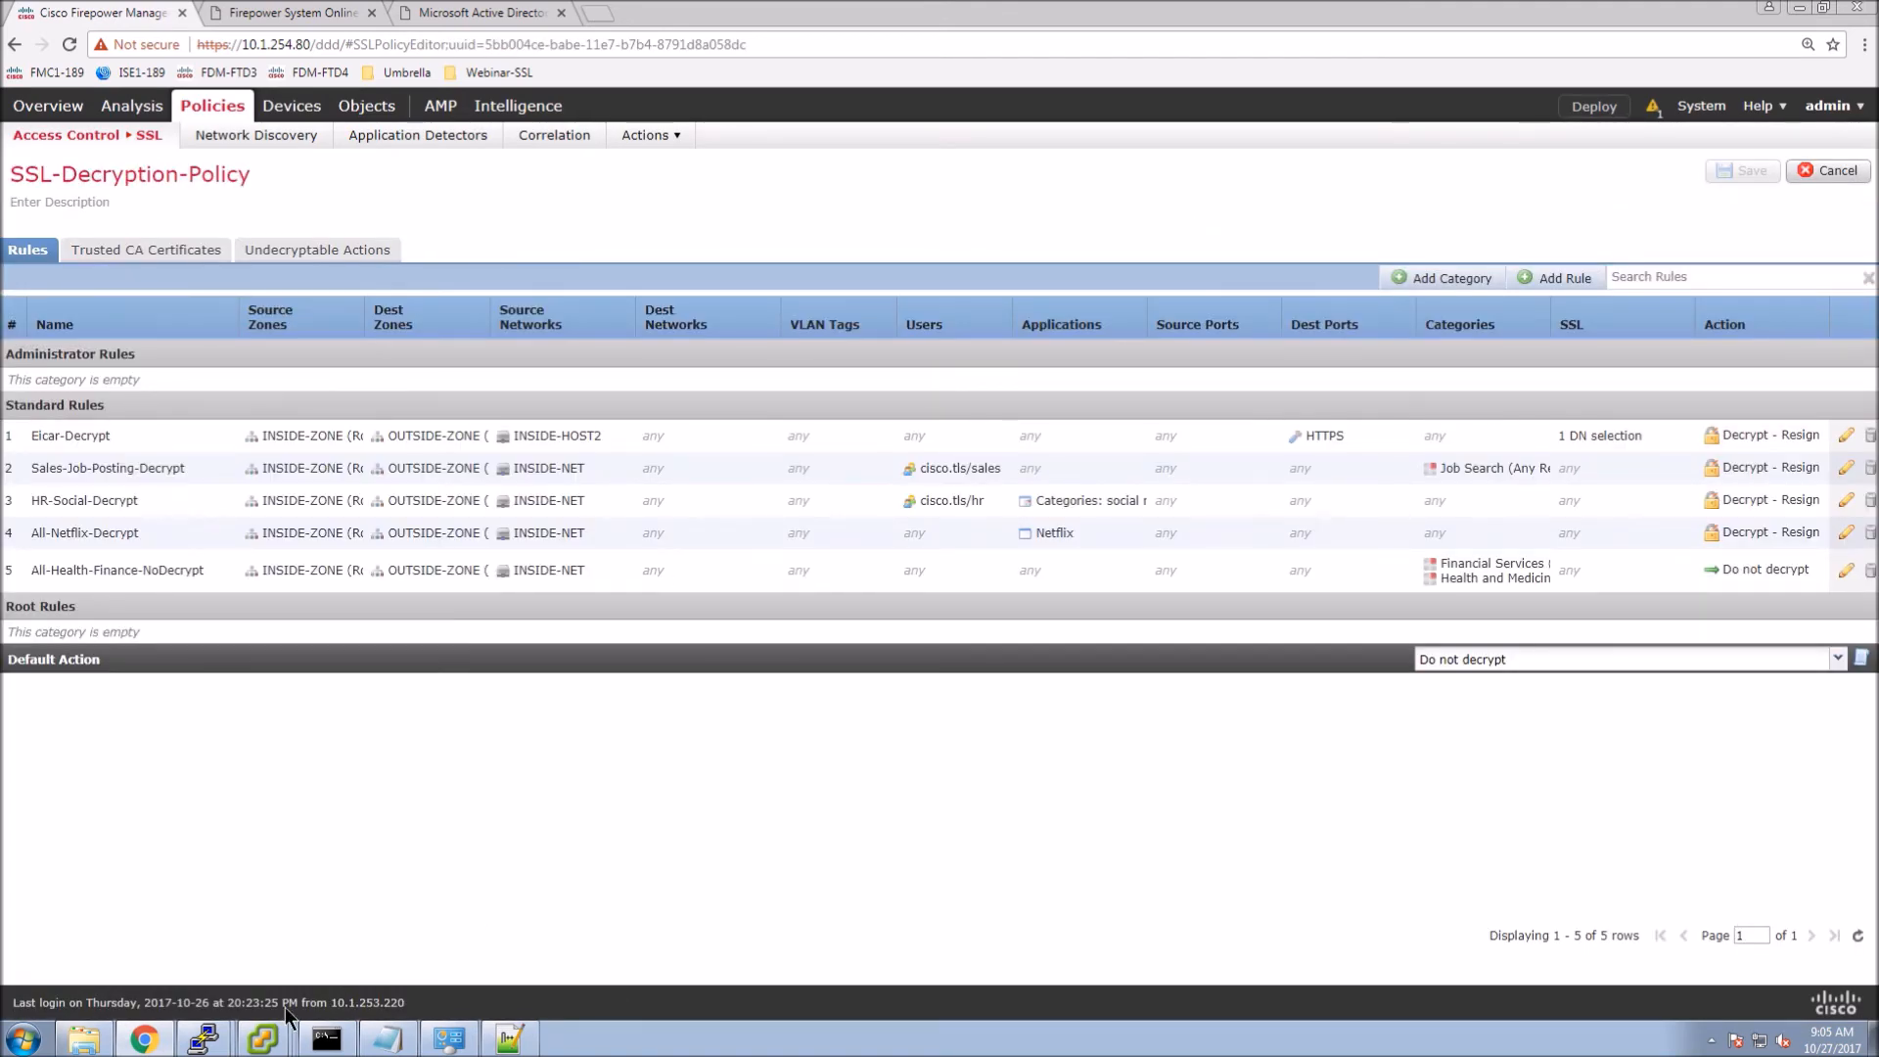
pyautogui.click(265, 1042)
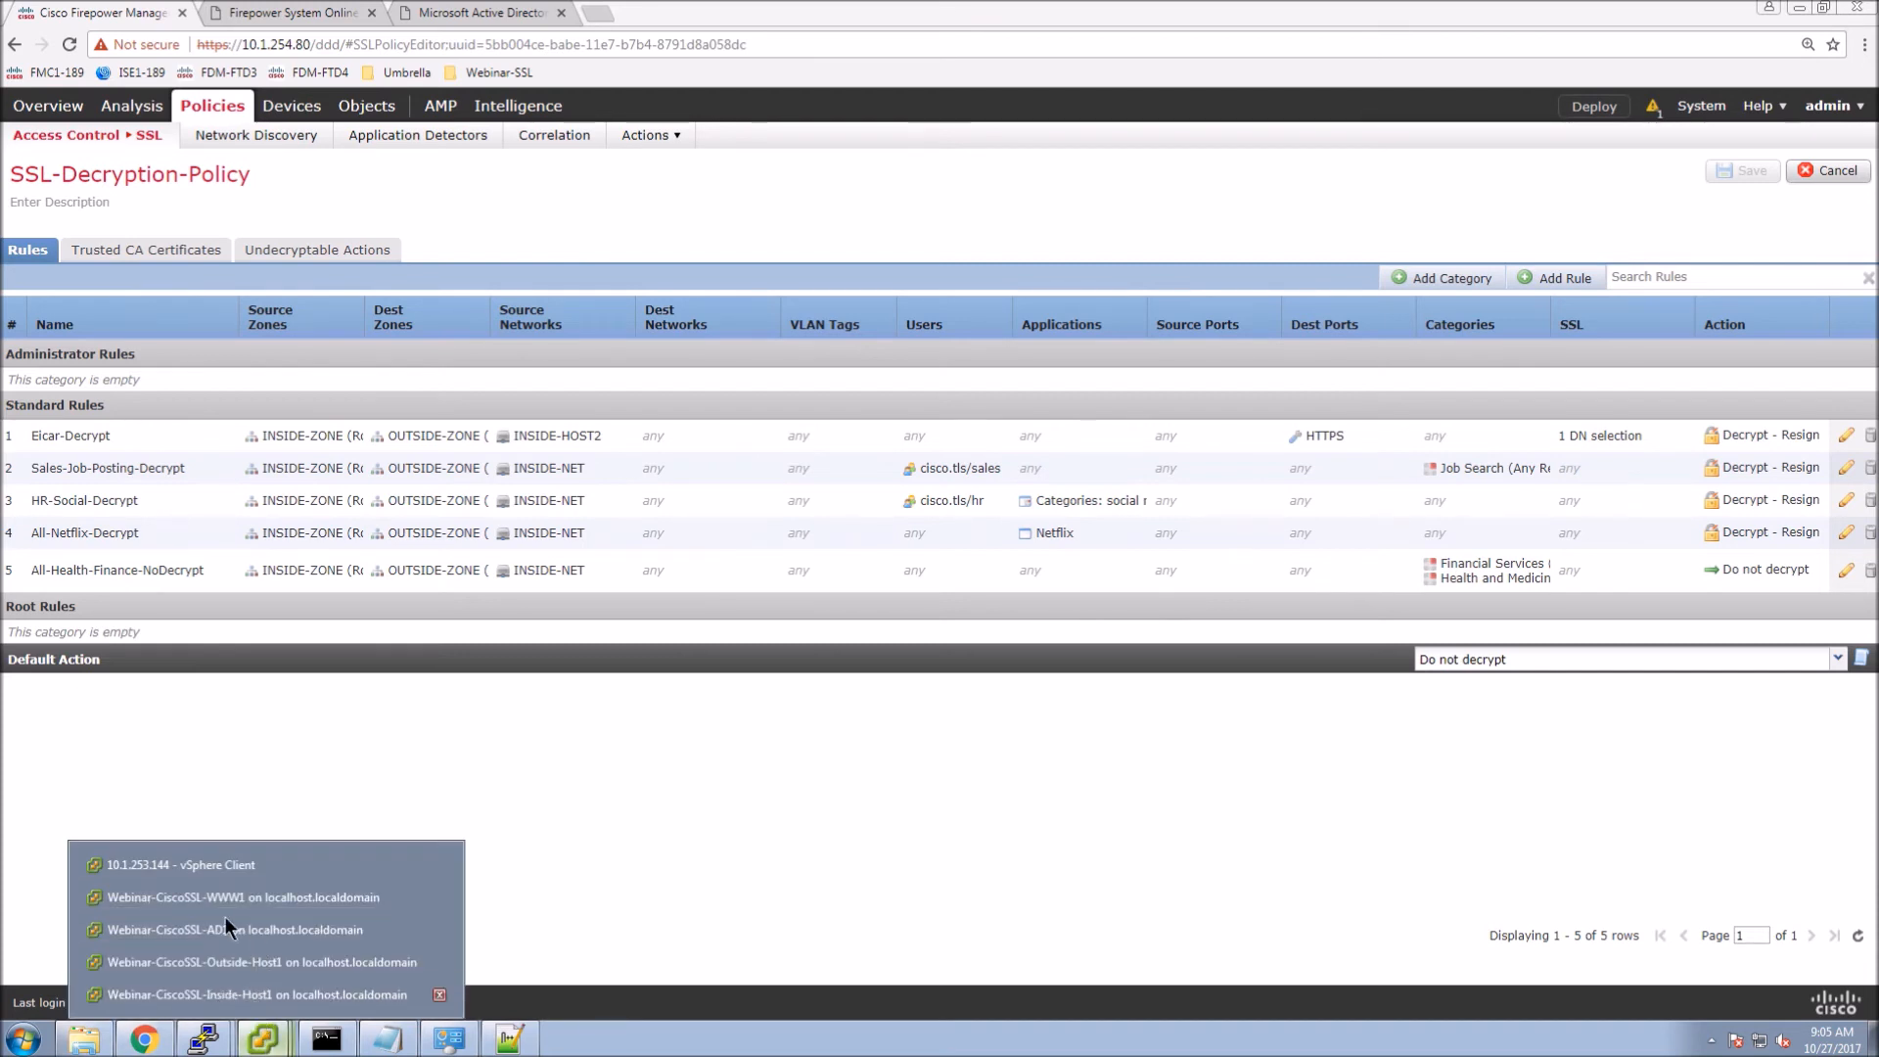
# Switch to the Outside-Host1 VM console and unlock it with the account password.
pyautogui.click(236, 963)
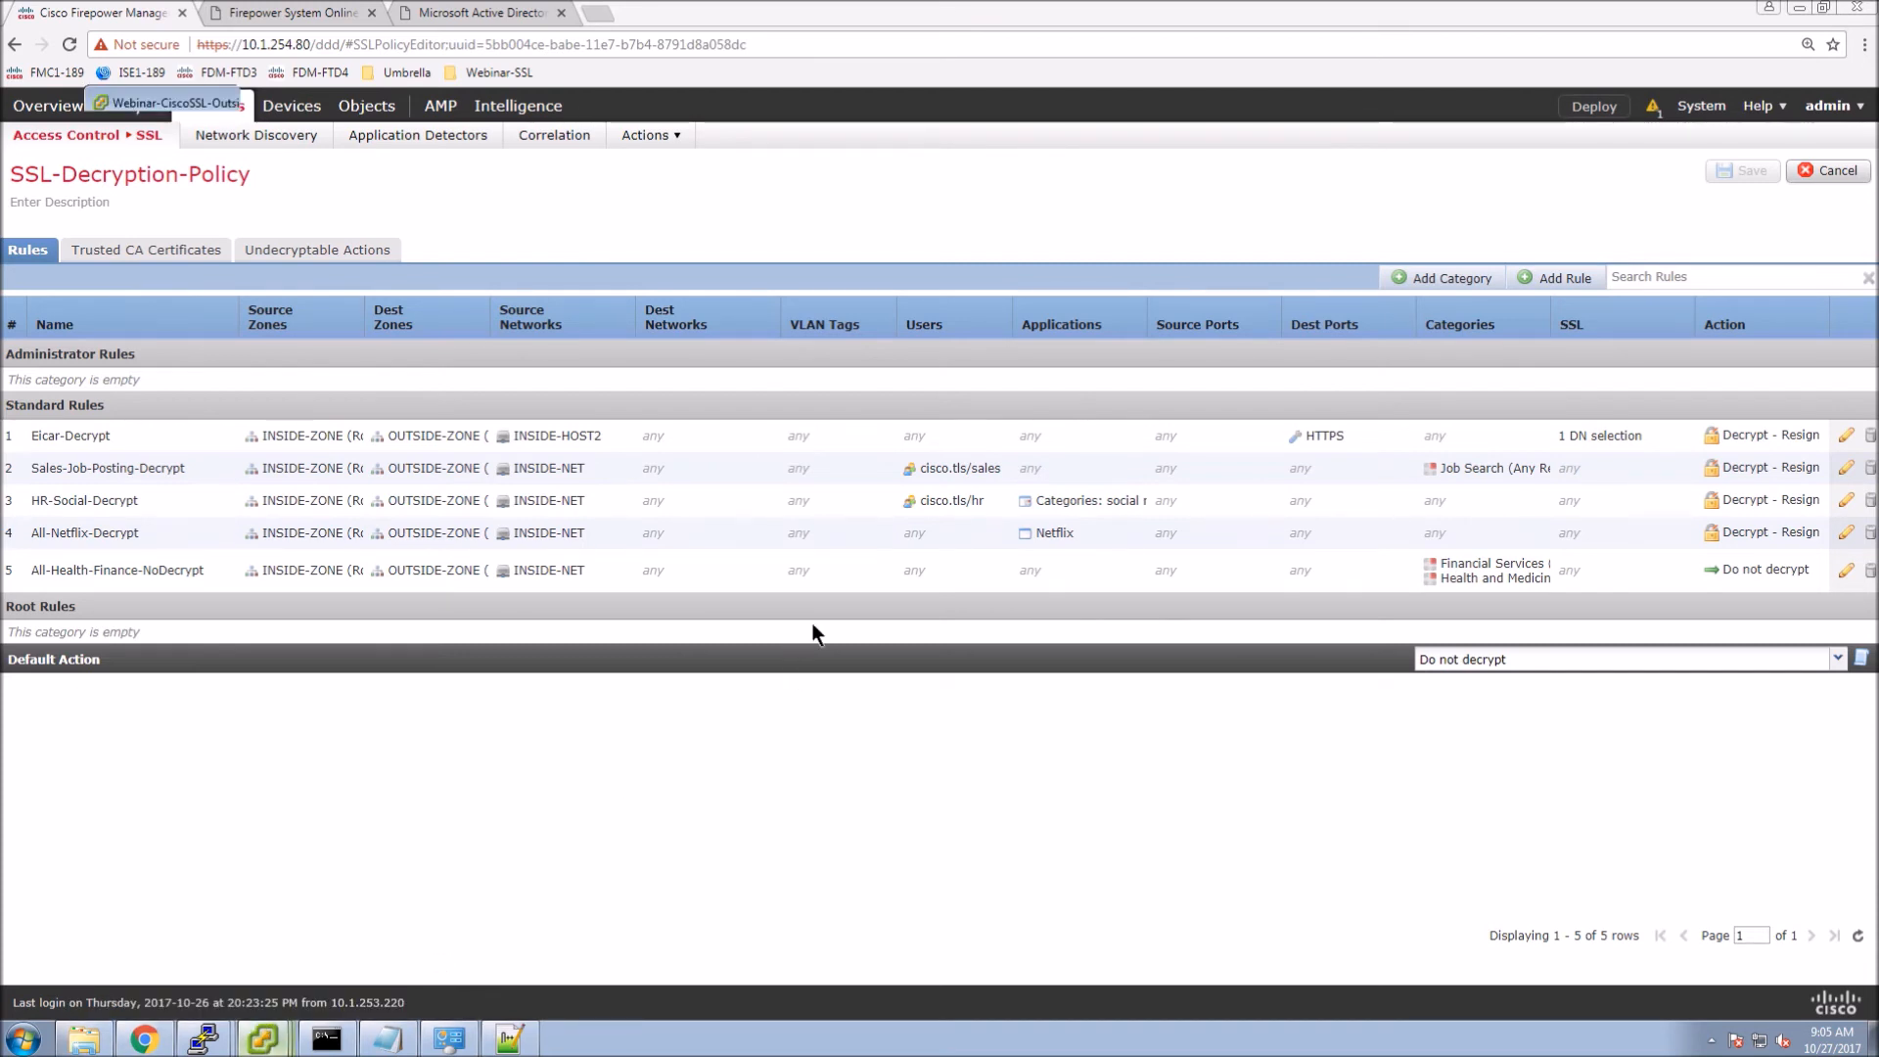
pyautogui.click(426, 578)
pyautogui.write('•••••••••')
pyautogui.press('Return')
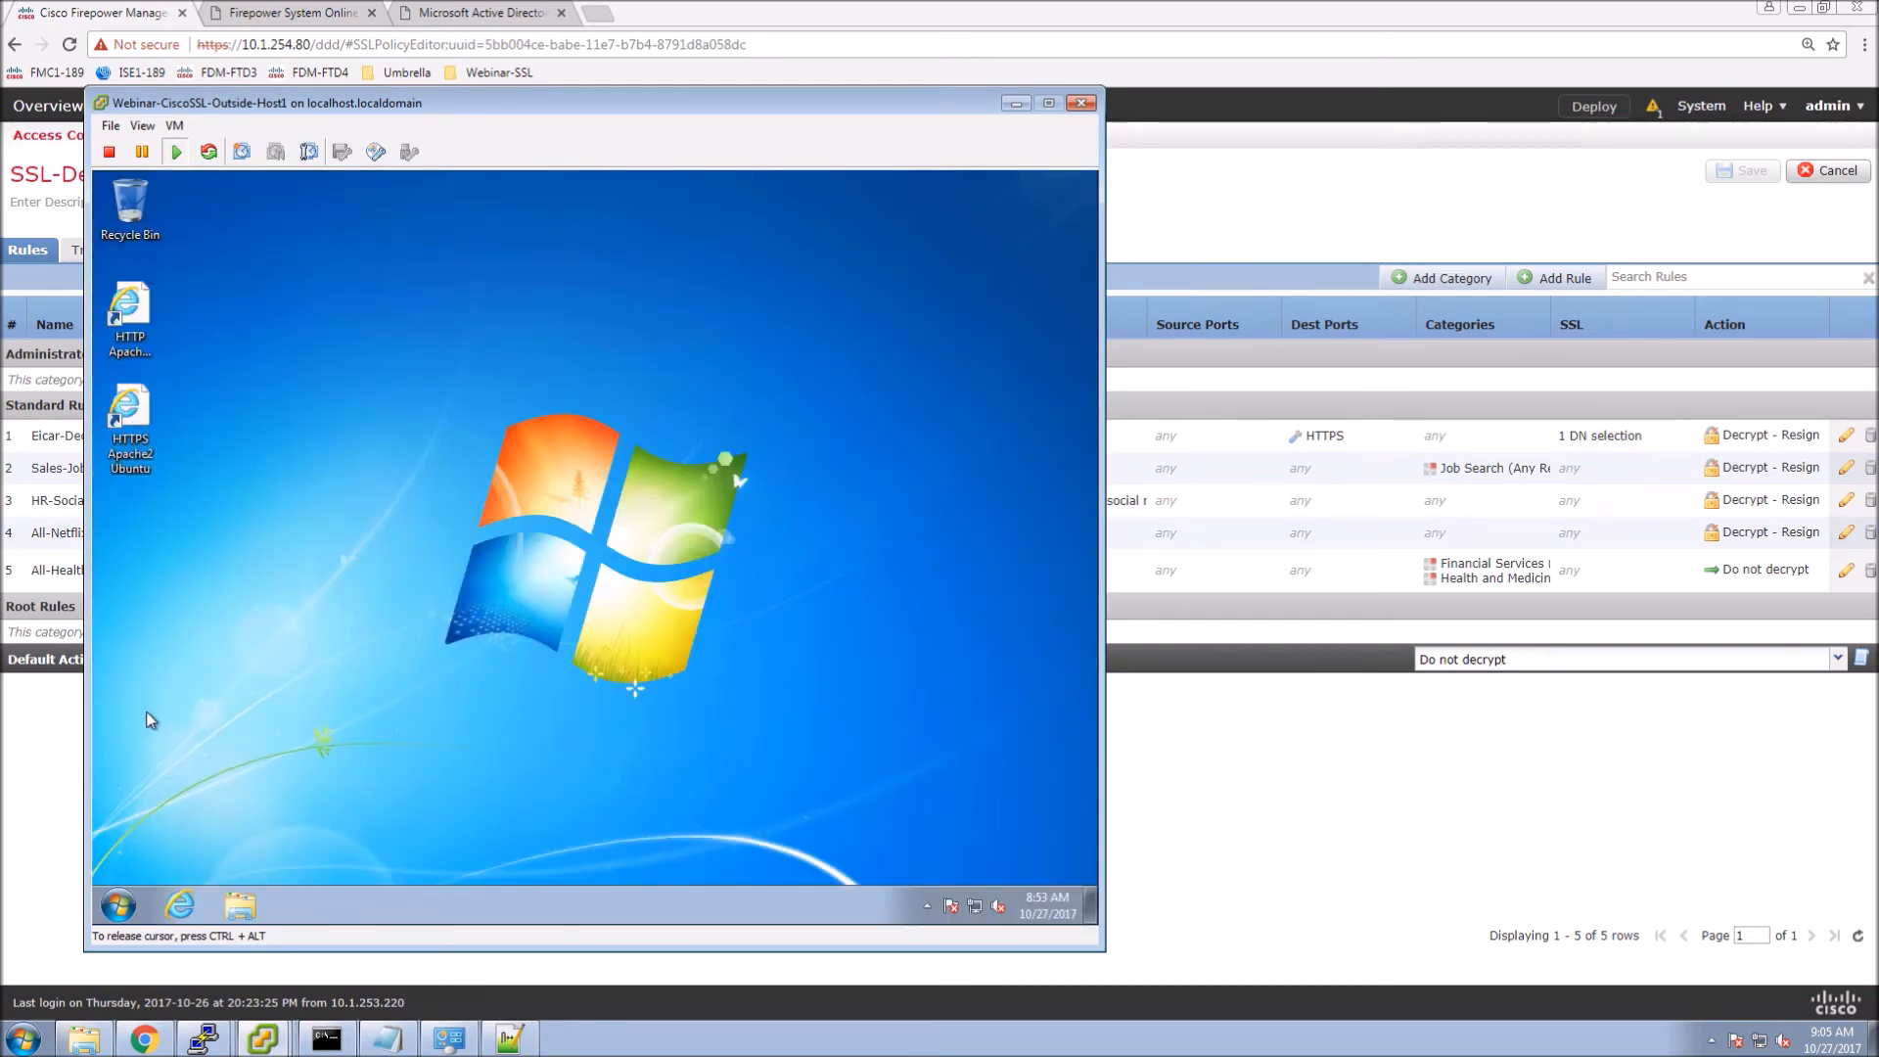
# Open the HTTPS Apache2 test site, confirm its certificate chains to cisco-WIN-3IBD7A81R3Q-CA, and close everything.
pyautogui.doubleClick(129, 416)
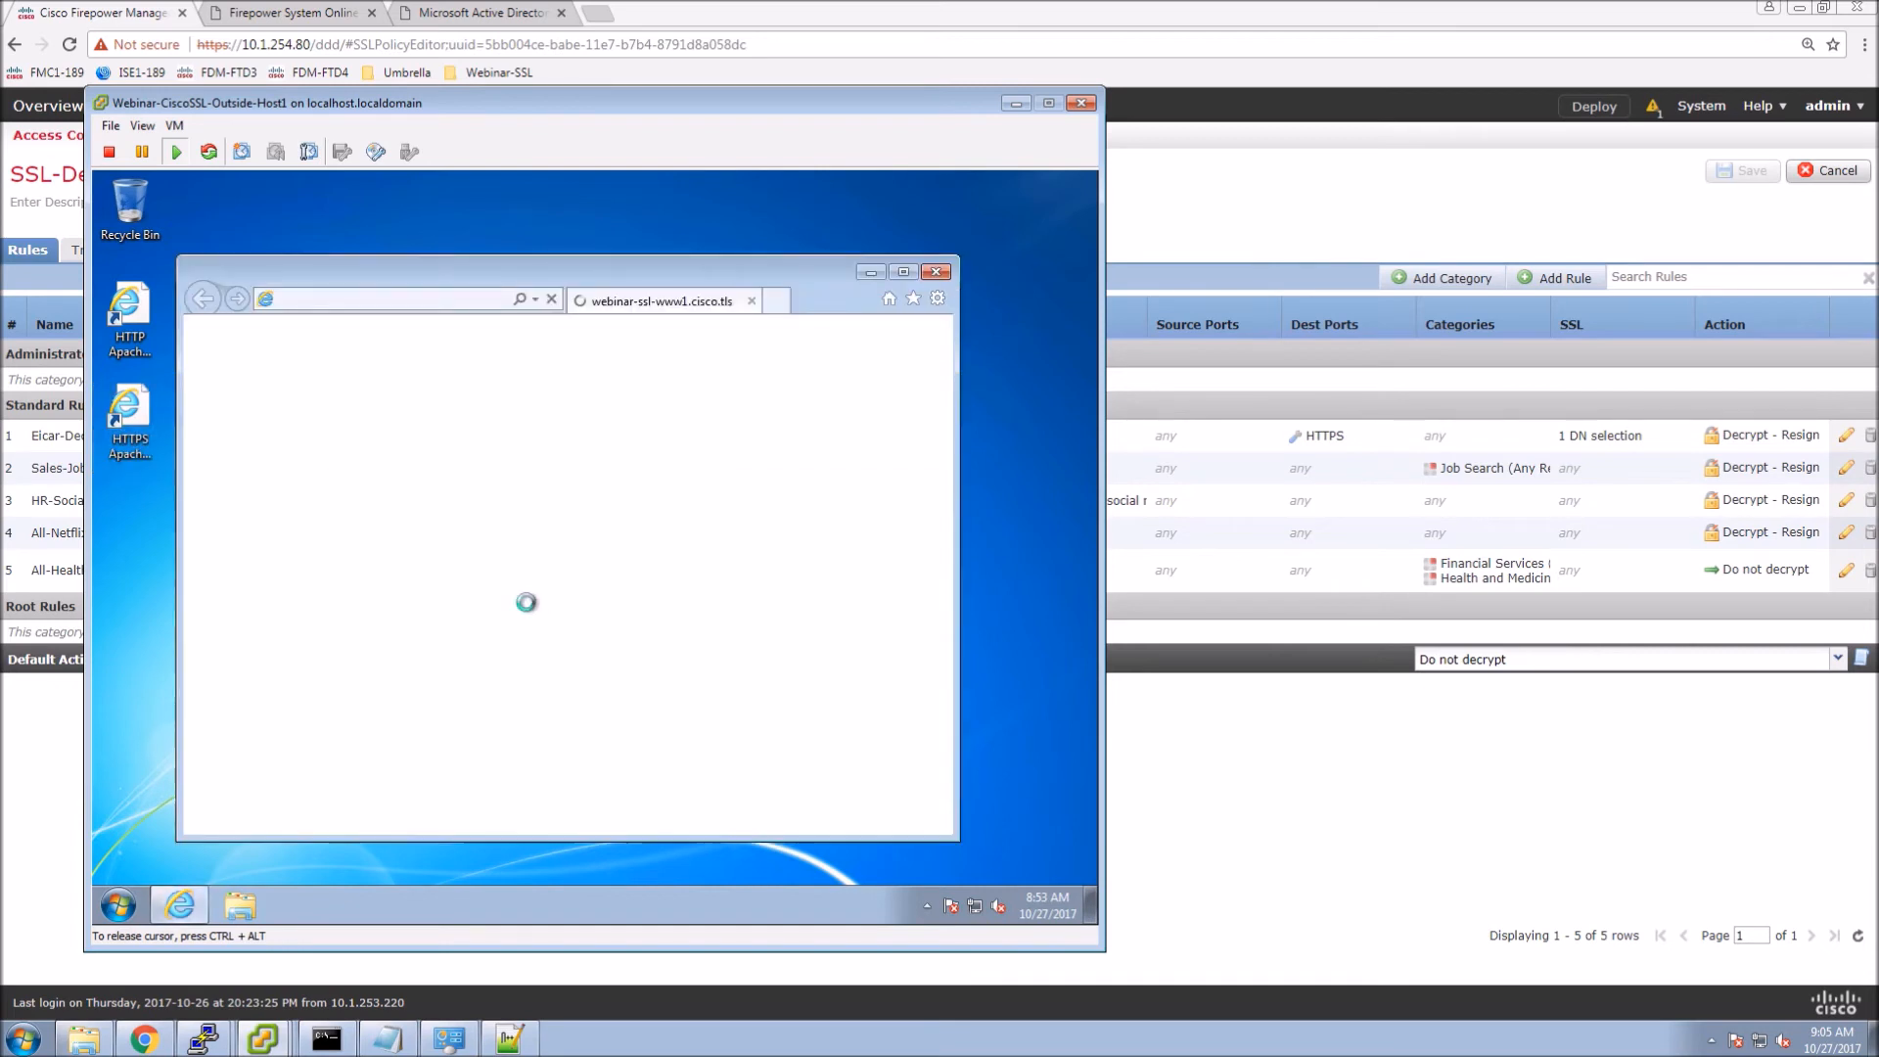
pyautogui.moveTo(647, 361); pyautogui.dragTo(818, 272)
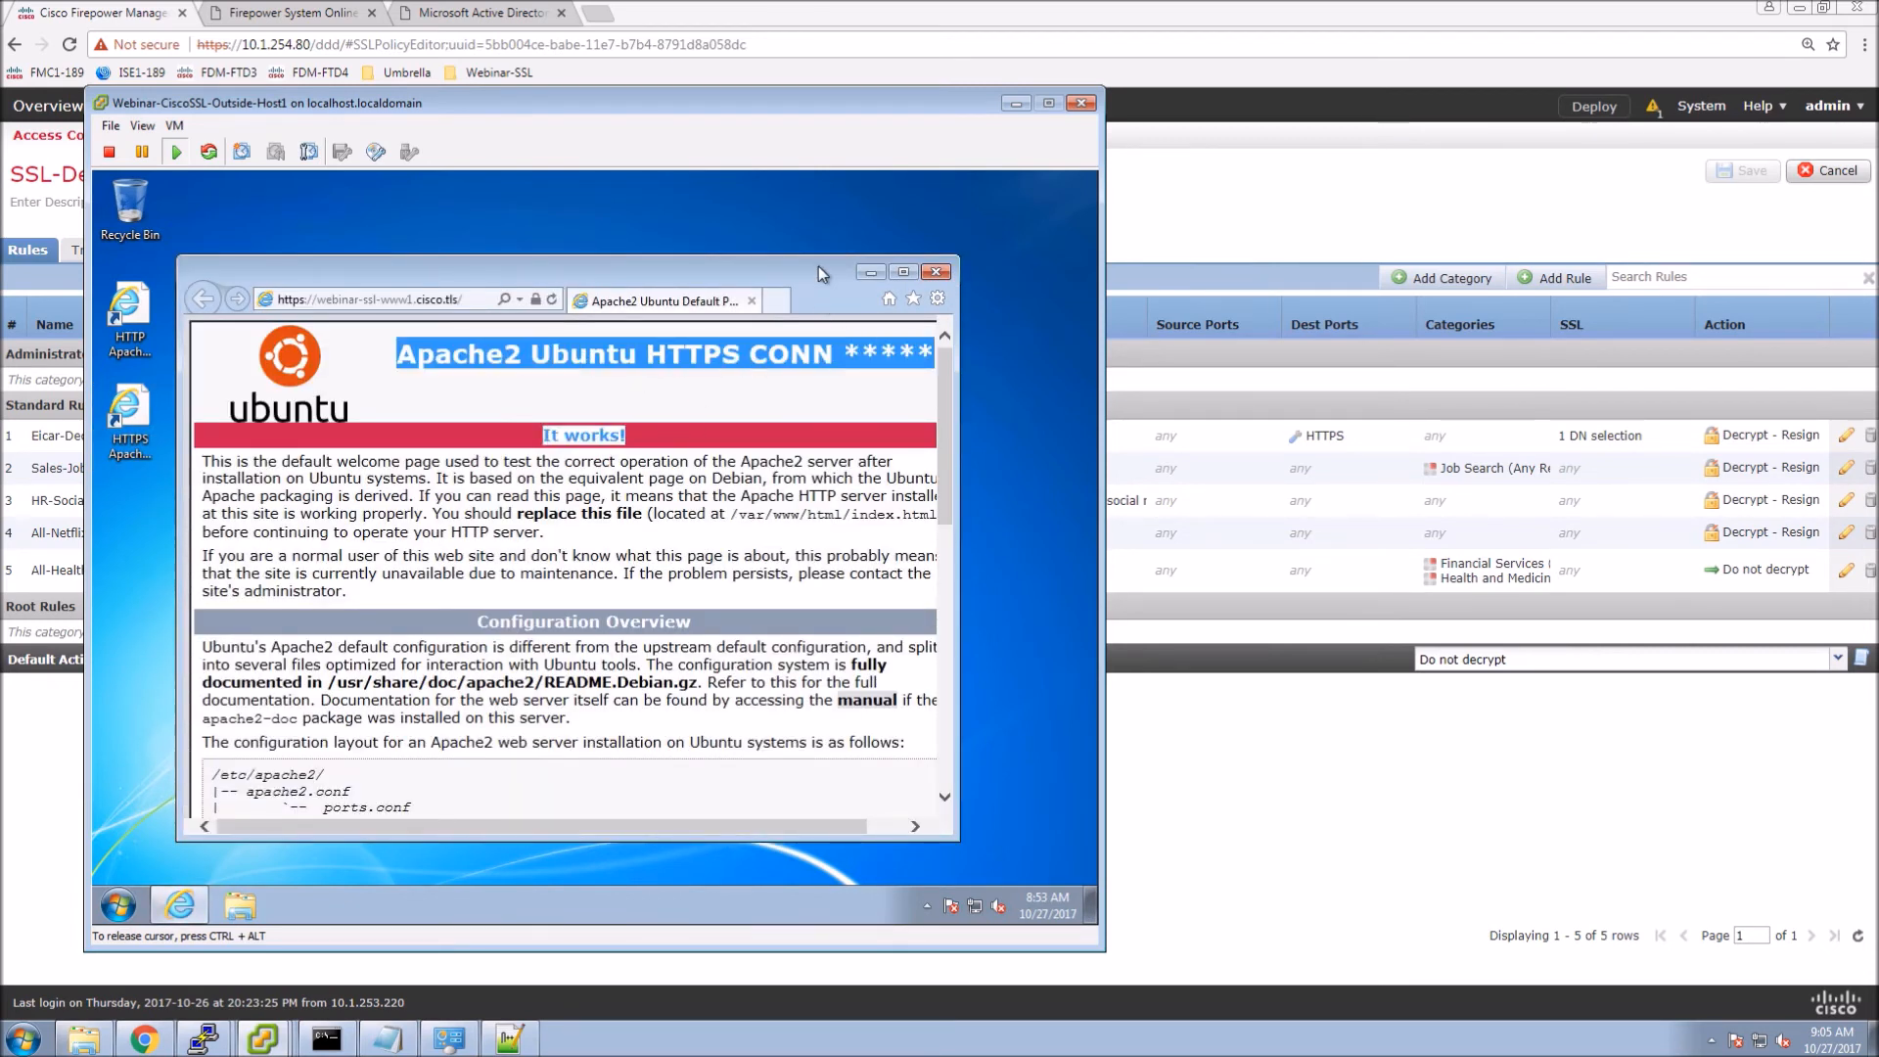
pyautogui.doubleClick(818, 266)
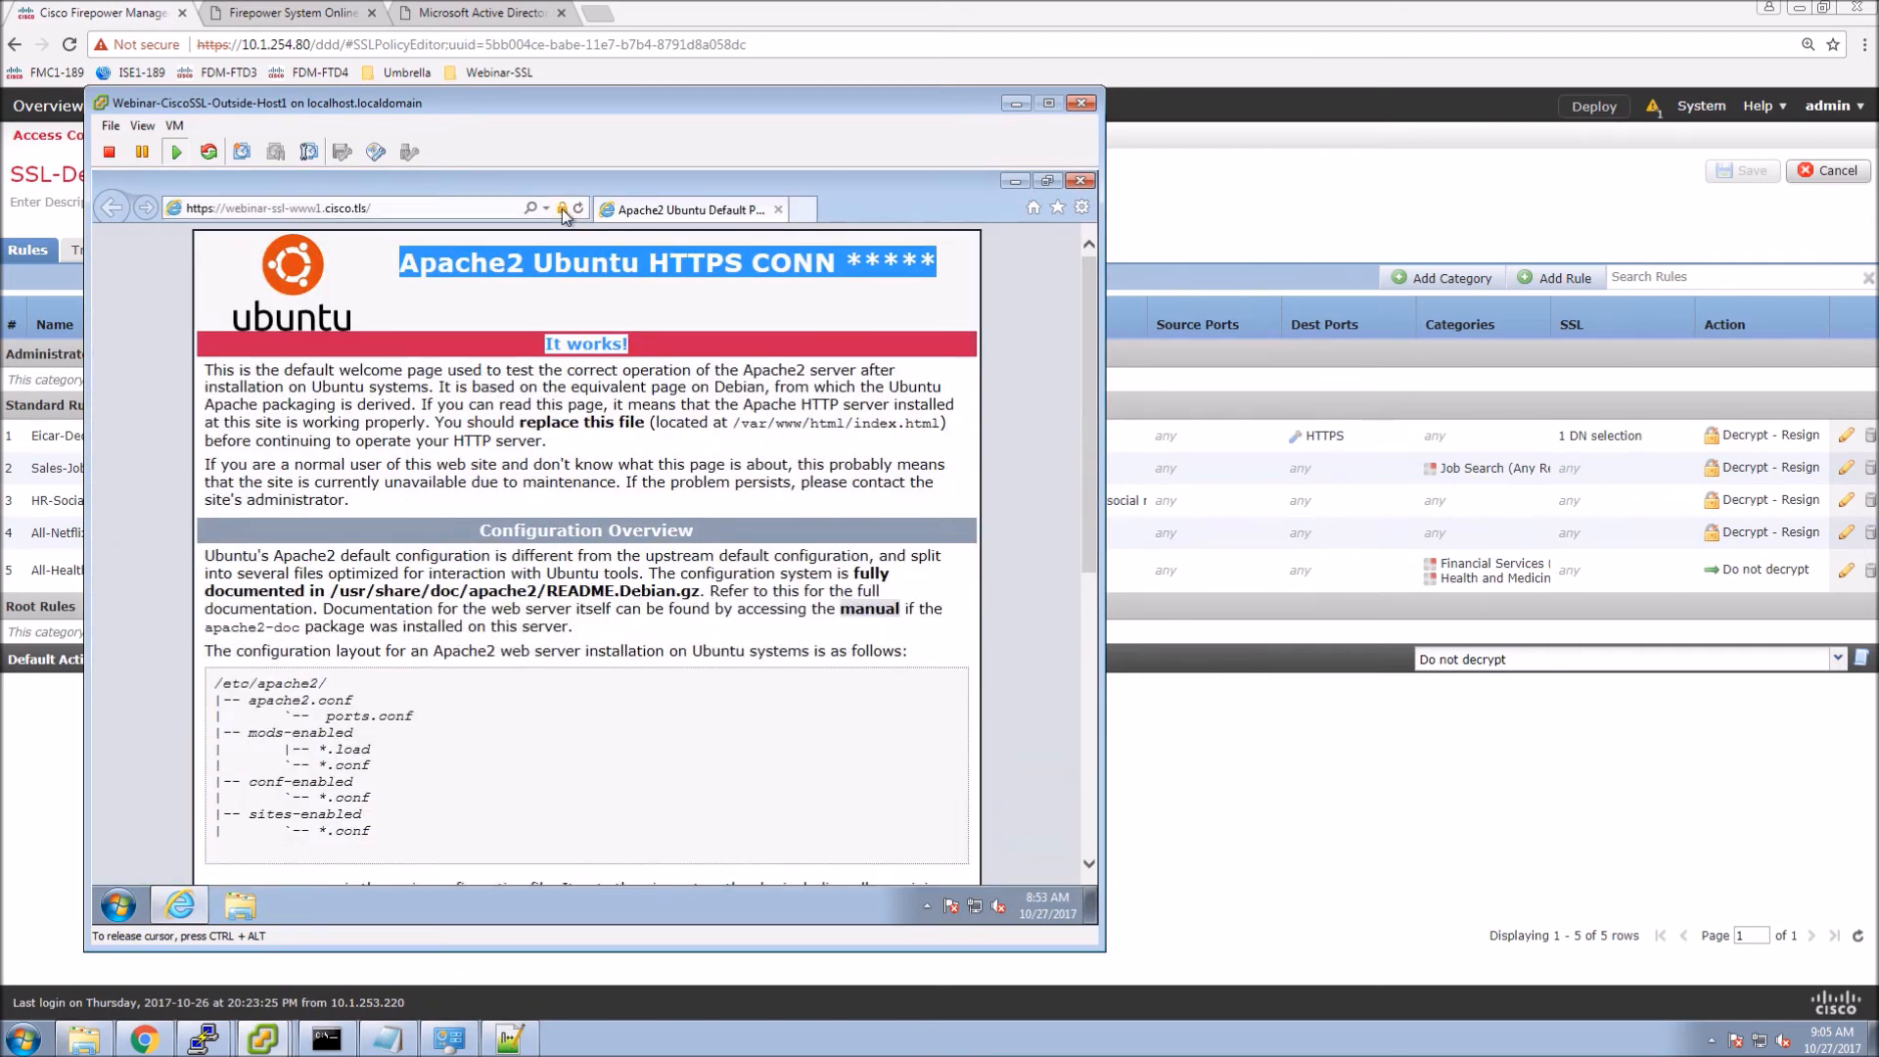
pyautogui.click(563, 209)
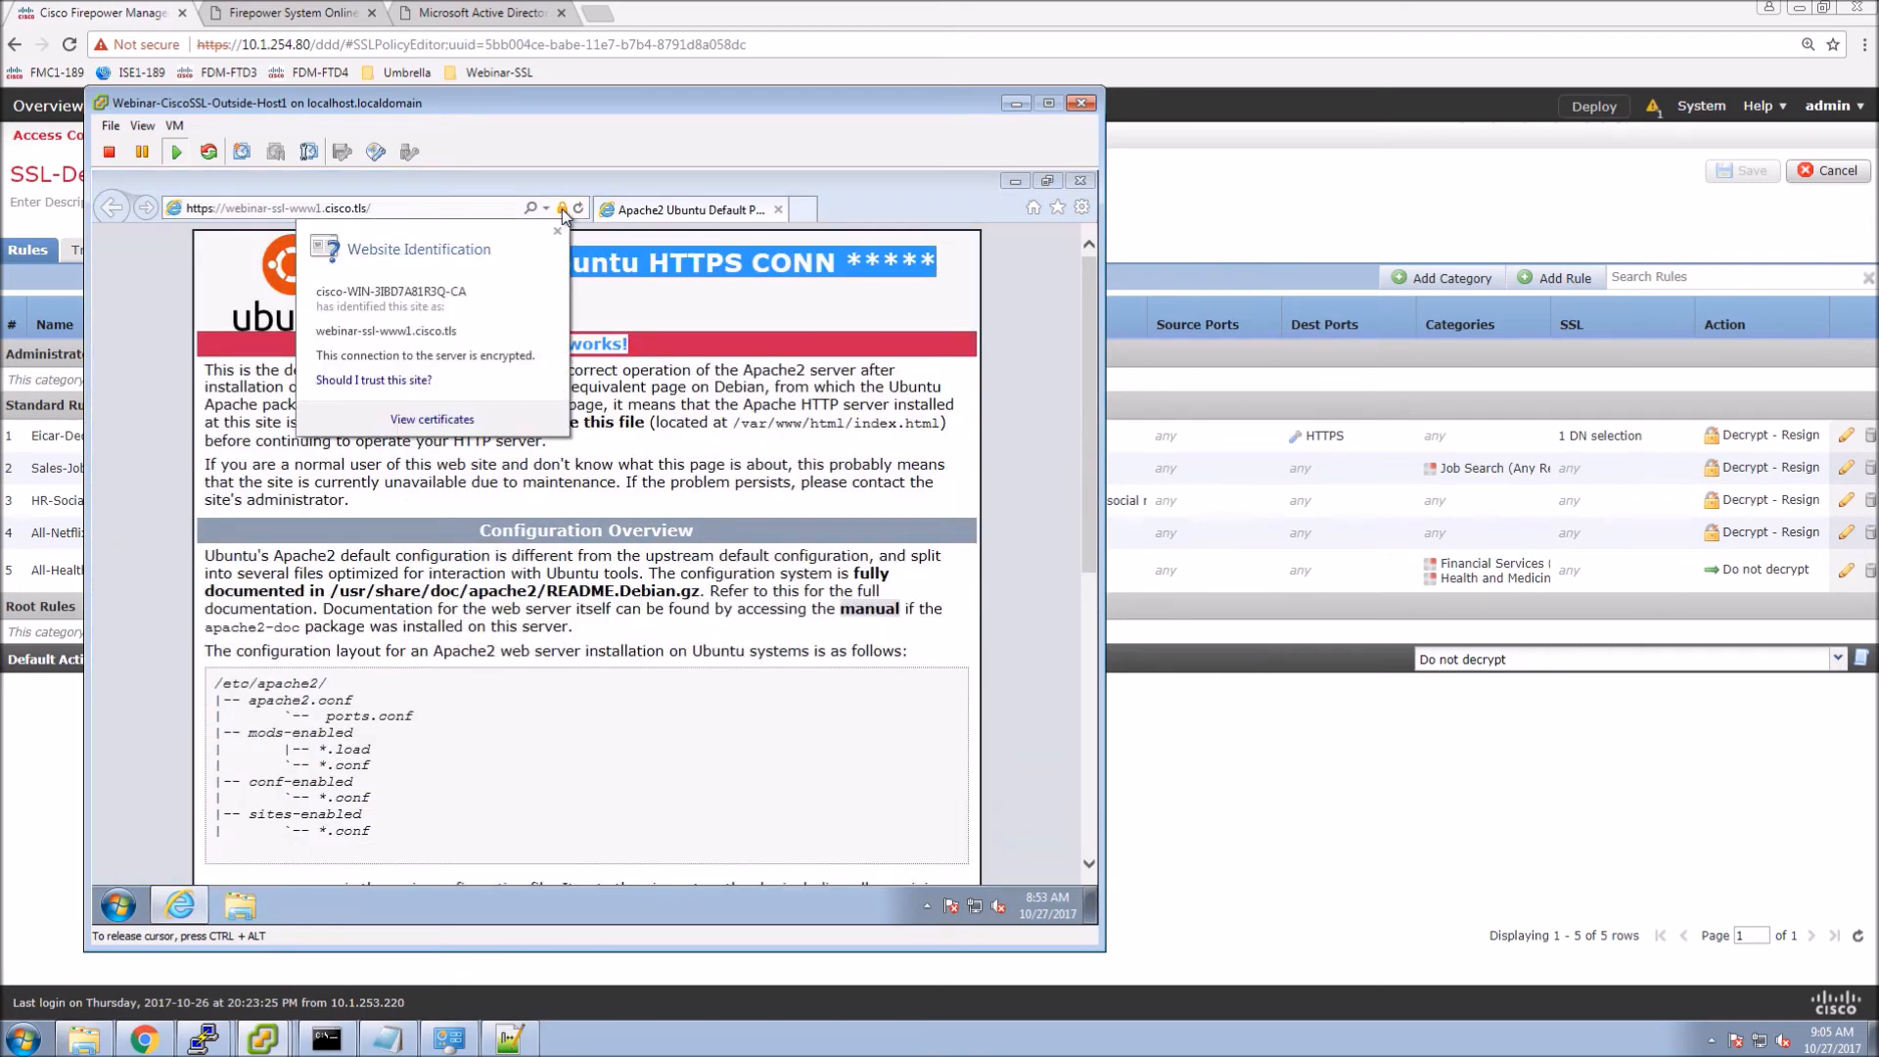
pyautogui.click(416, 421)
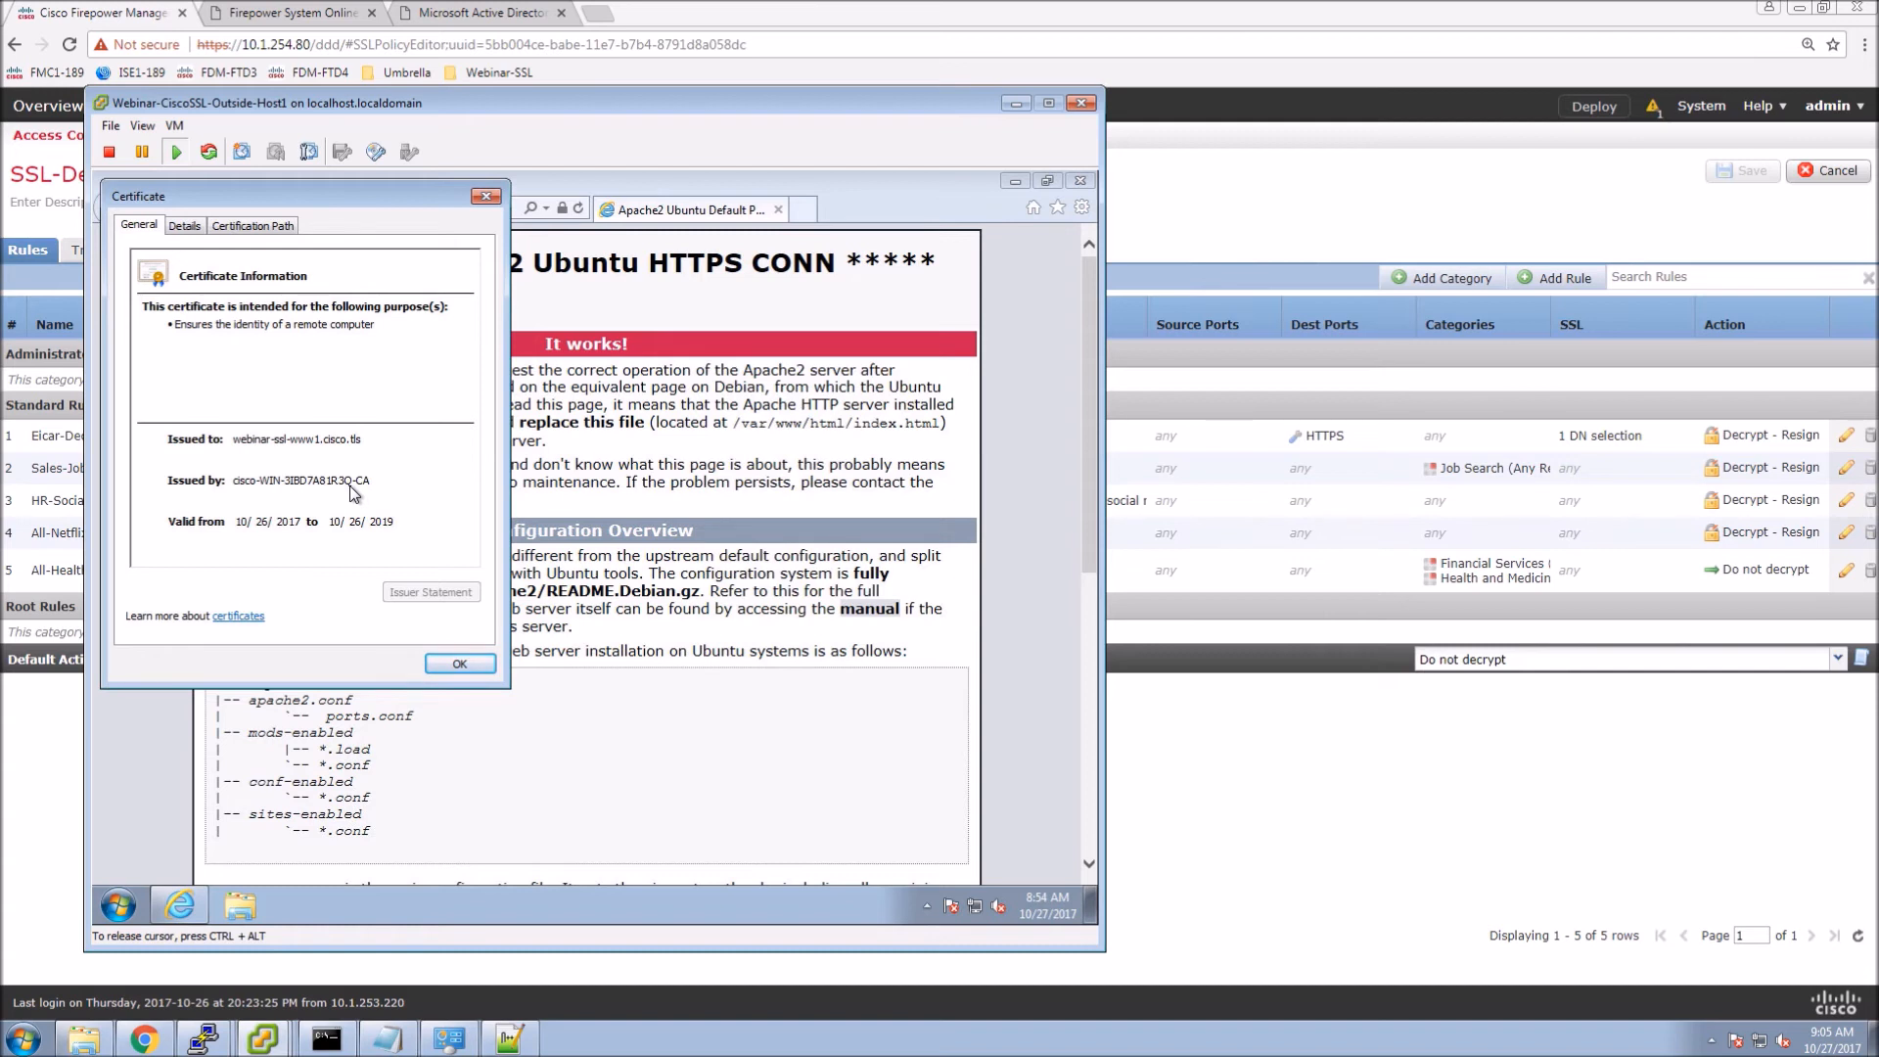
pyautogui.click(235, 227)
pyautogui.click(186, 275)
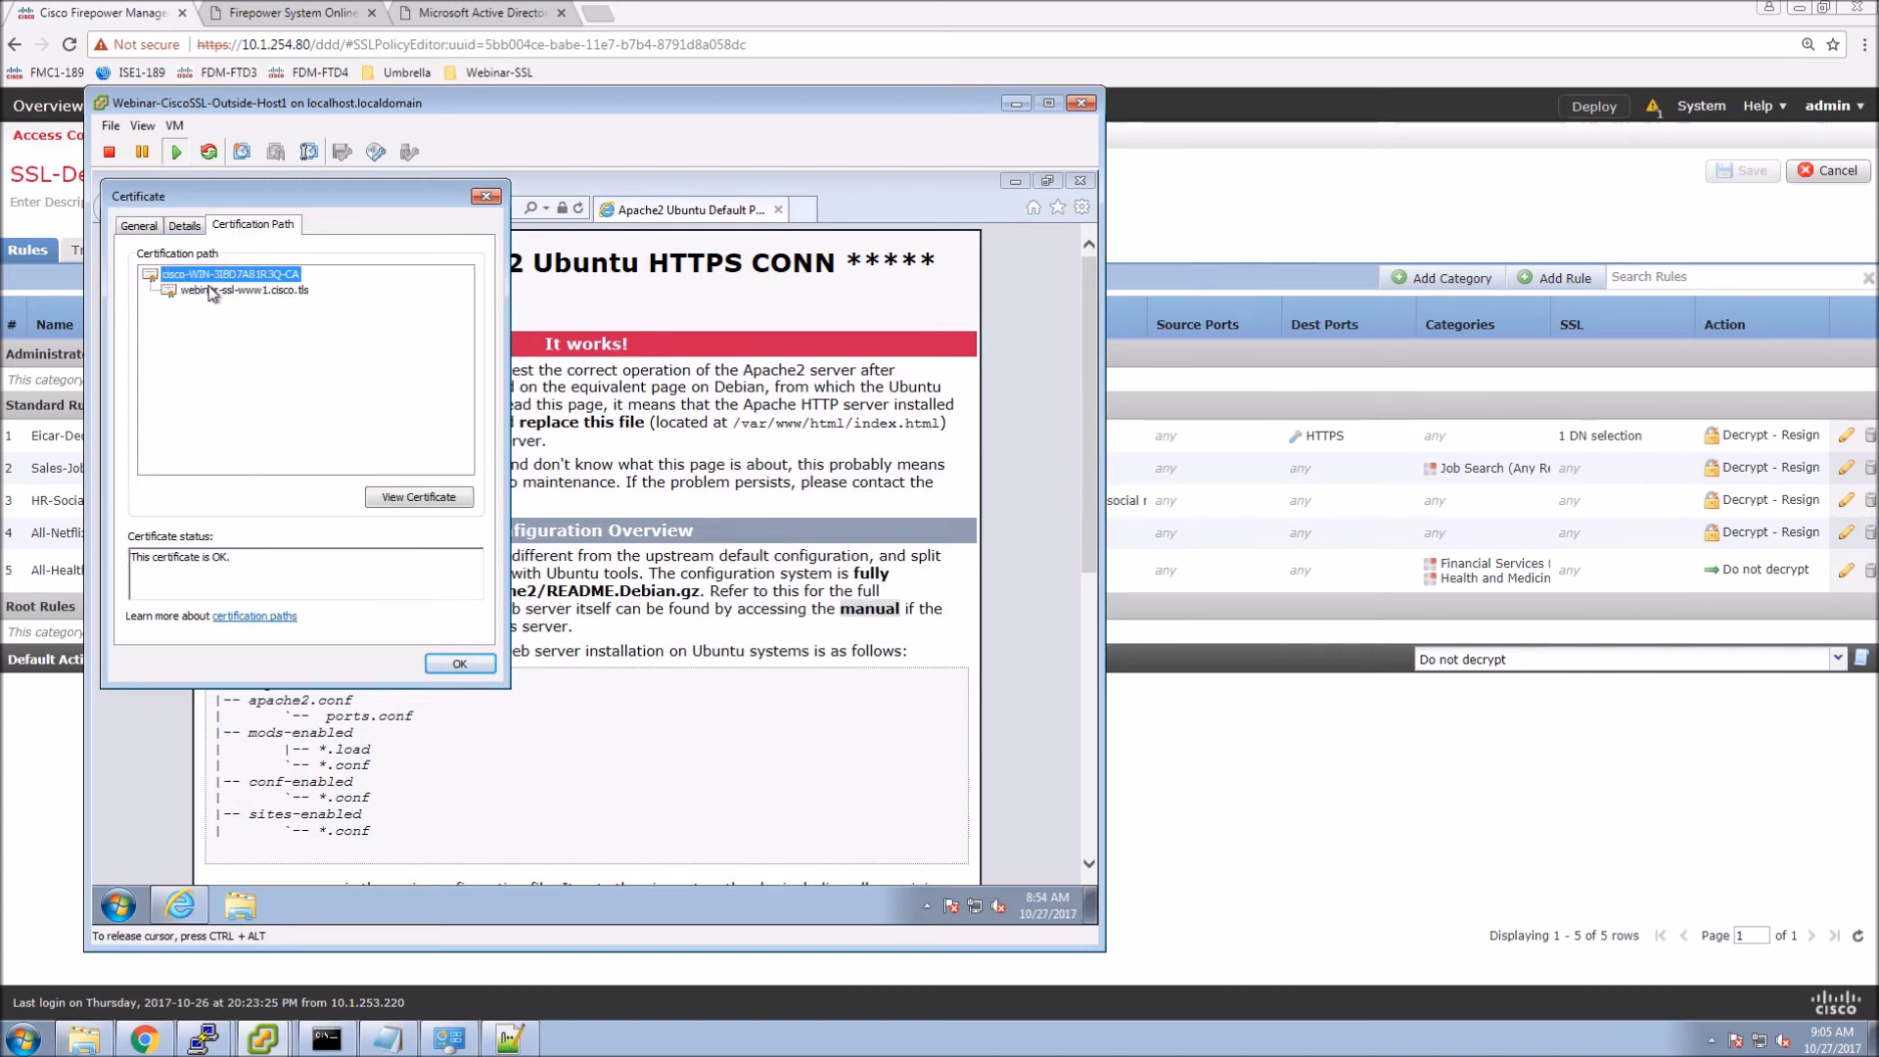
pyautogui.click(459, 663)
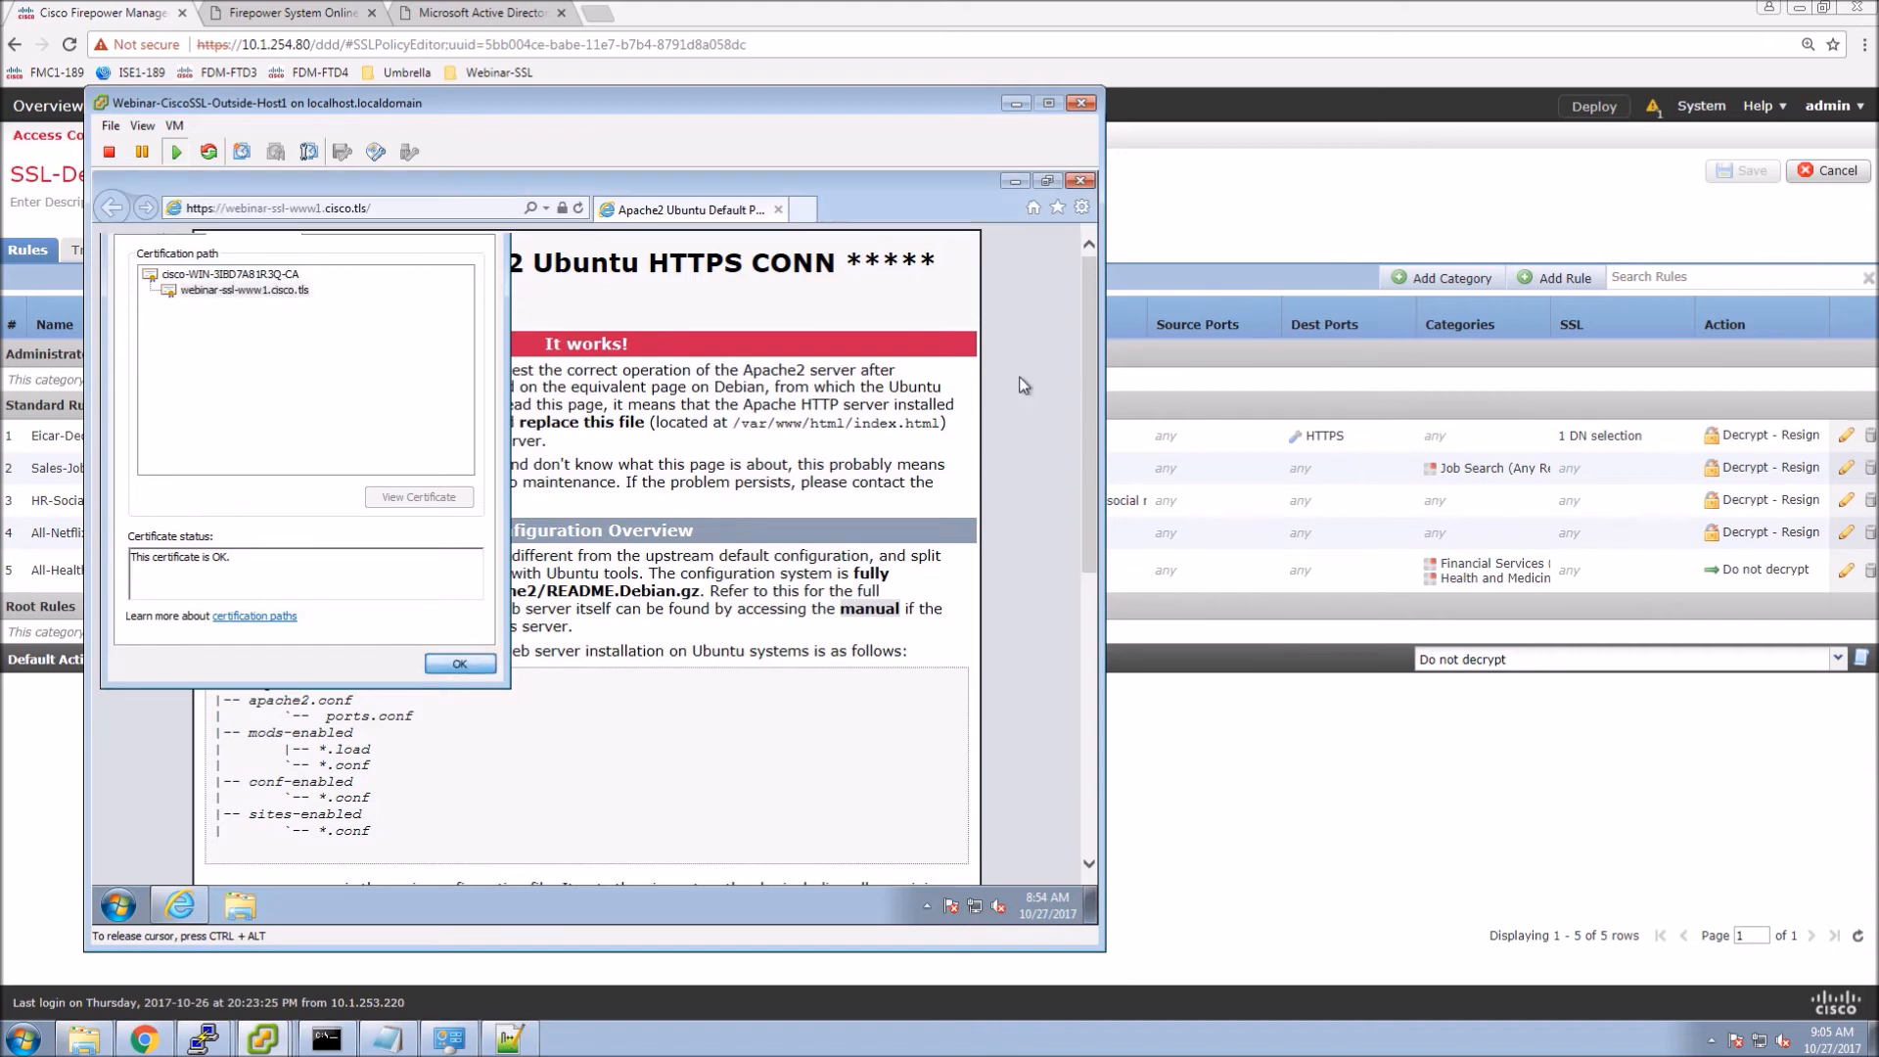
pyautogui.click(1081, 182)
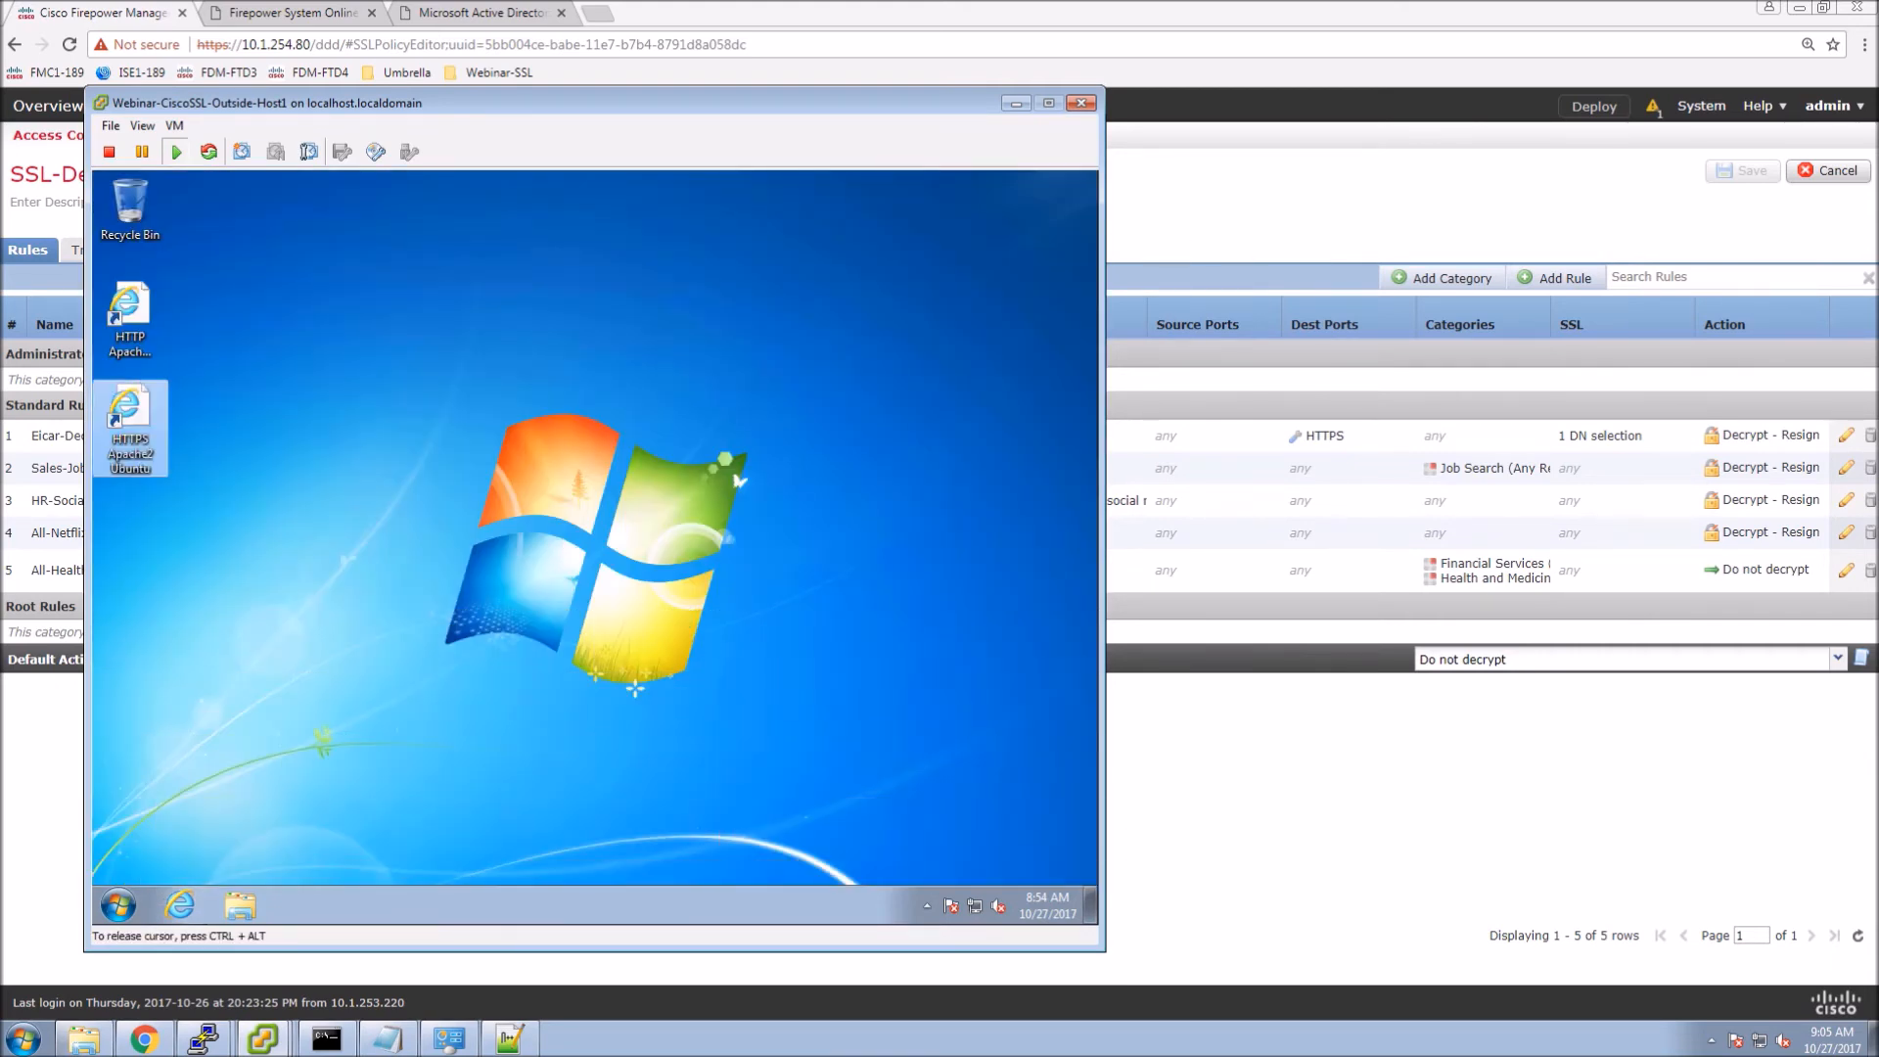
pyautogui.click(1188, 761)
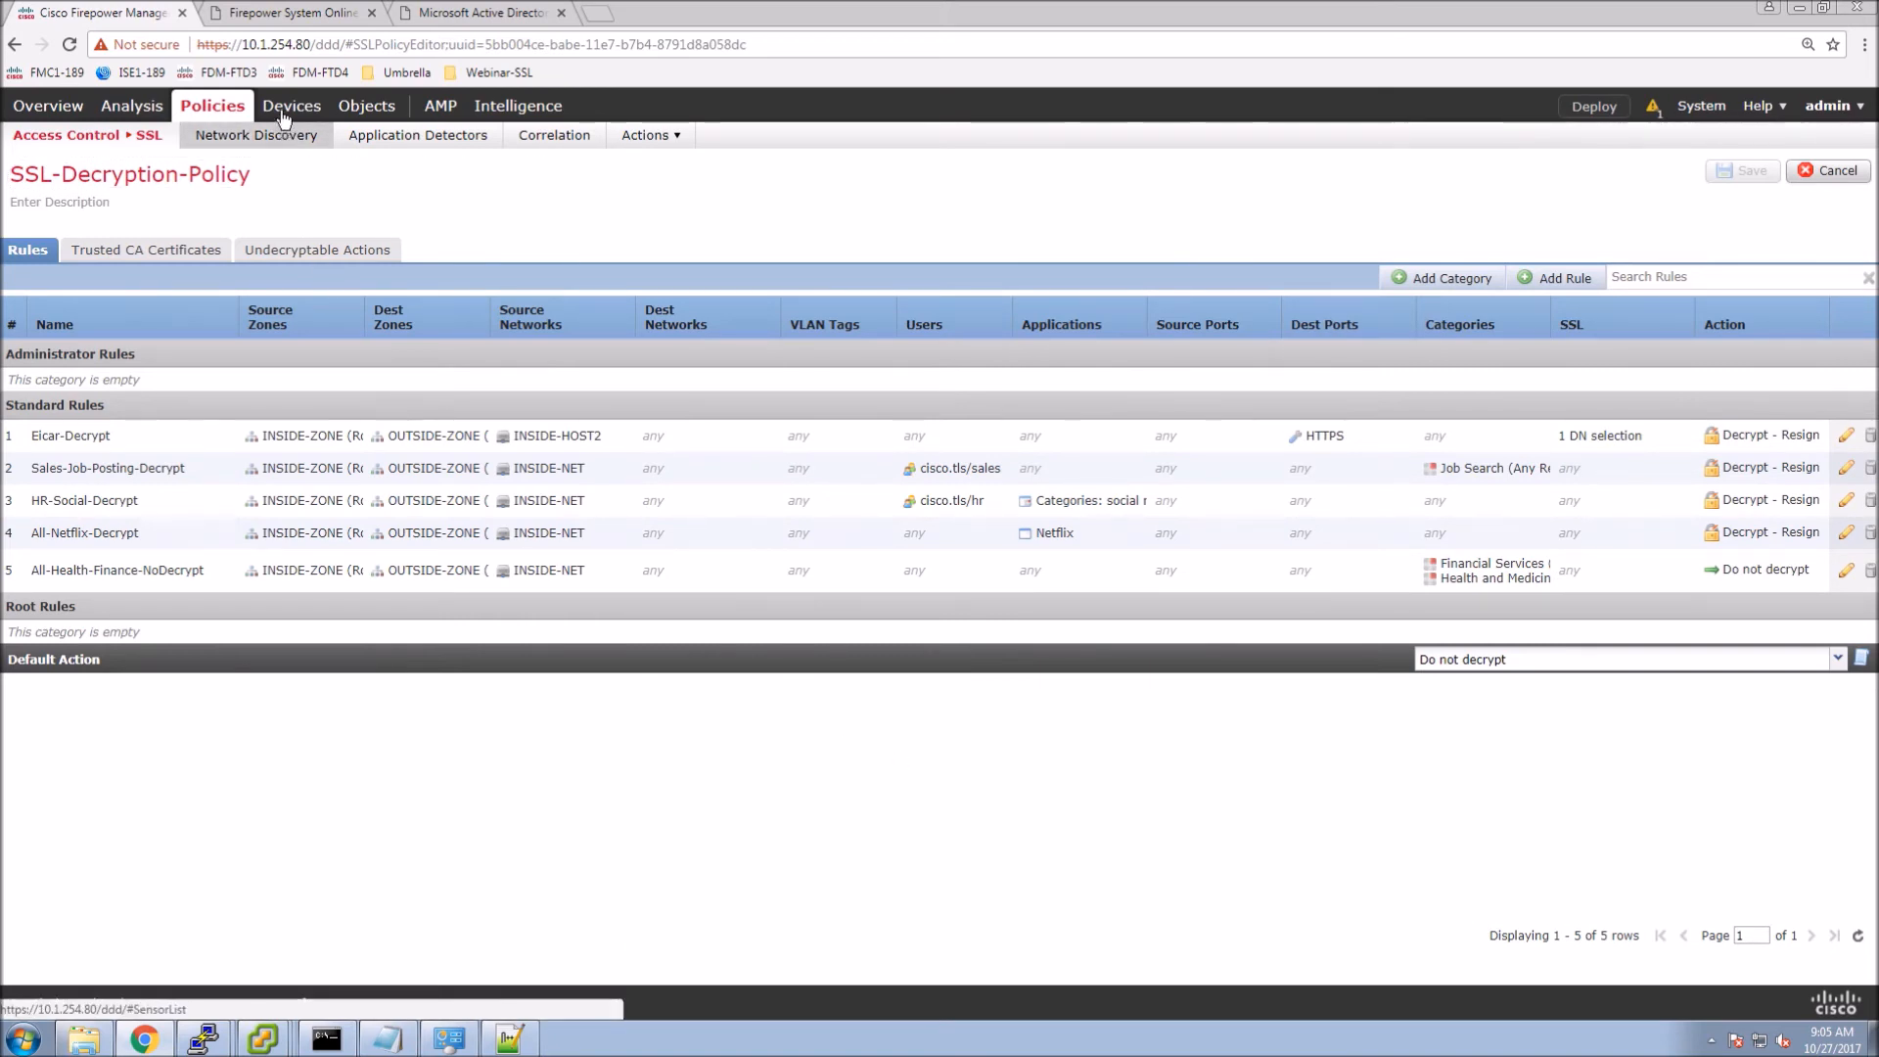
# Open Analysis > Connections > Events to show recent HTTPS sessions to 10.6.66.80.
pyautogui.moveTo(283, 115)
pyautogui.moveTo(128, 112)
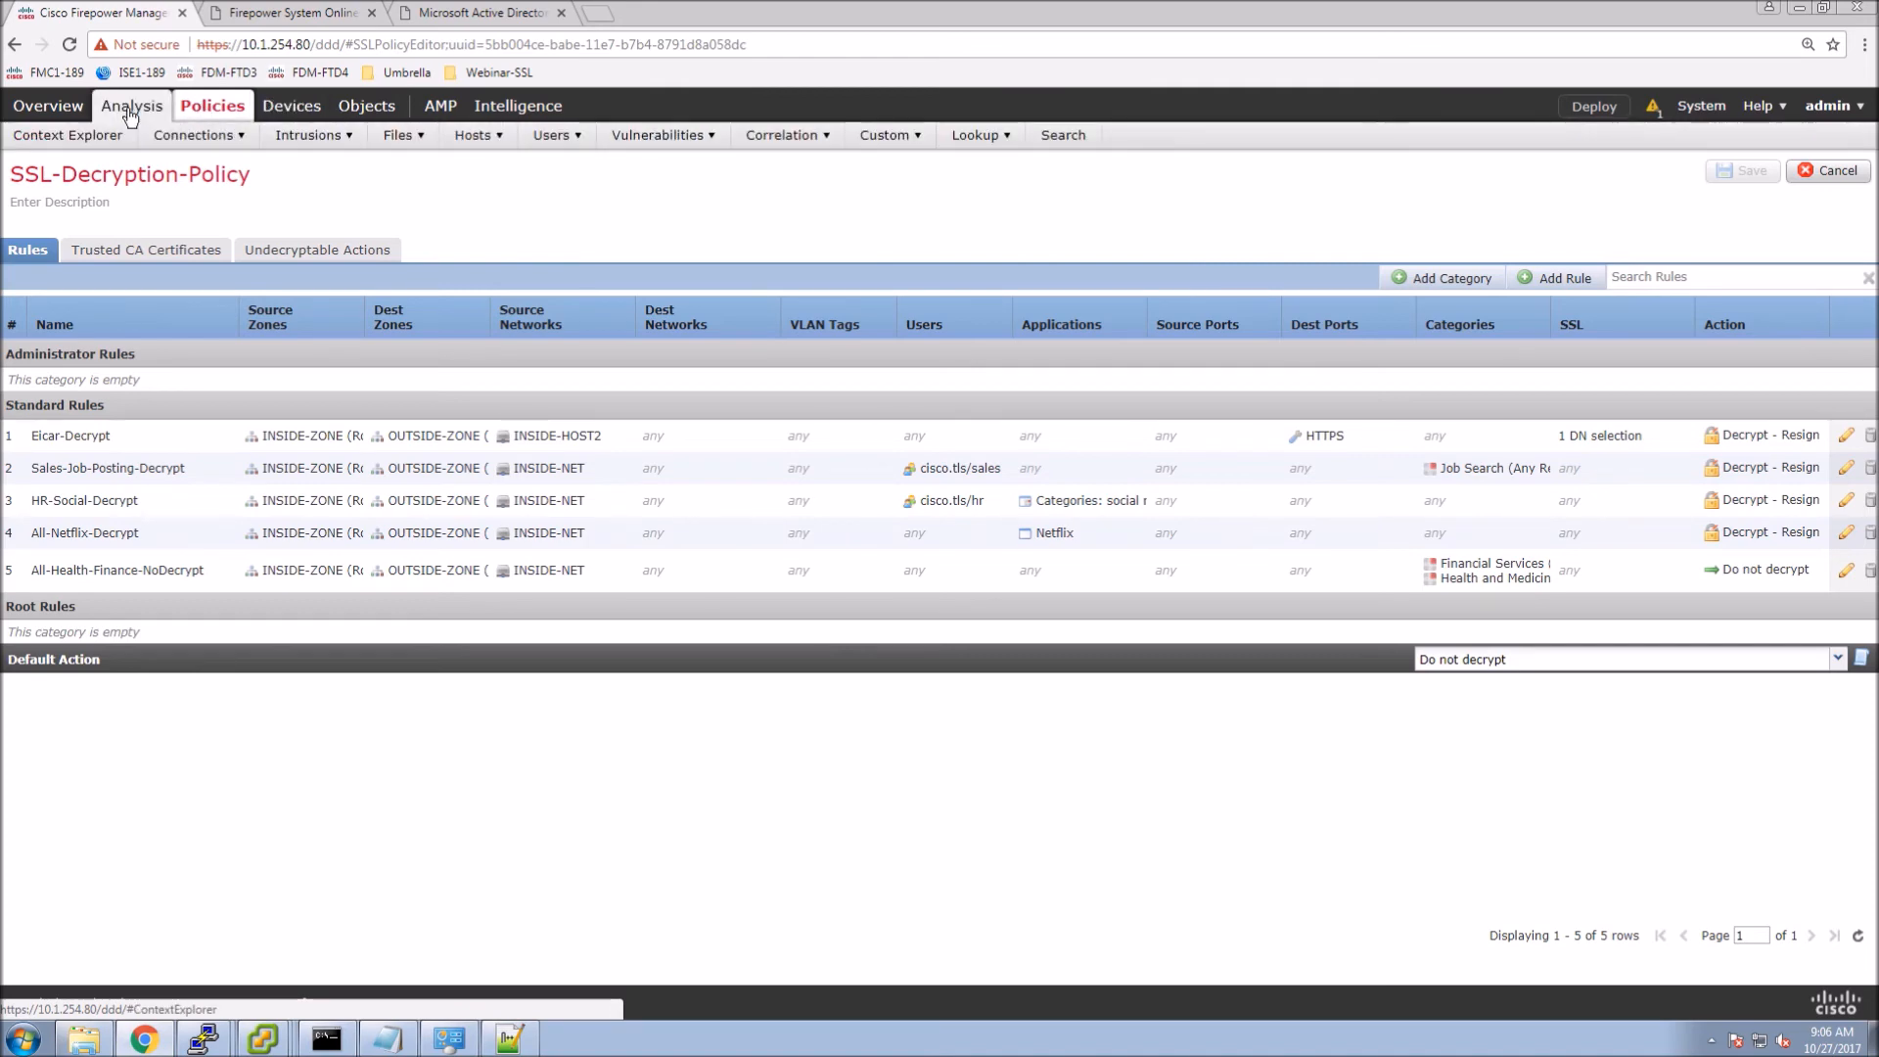
pyautogui.click(182, 161)
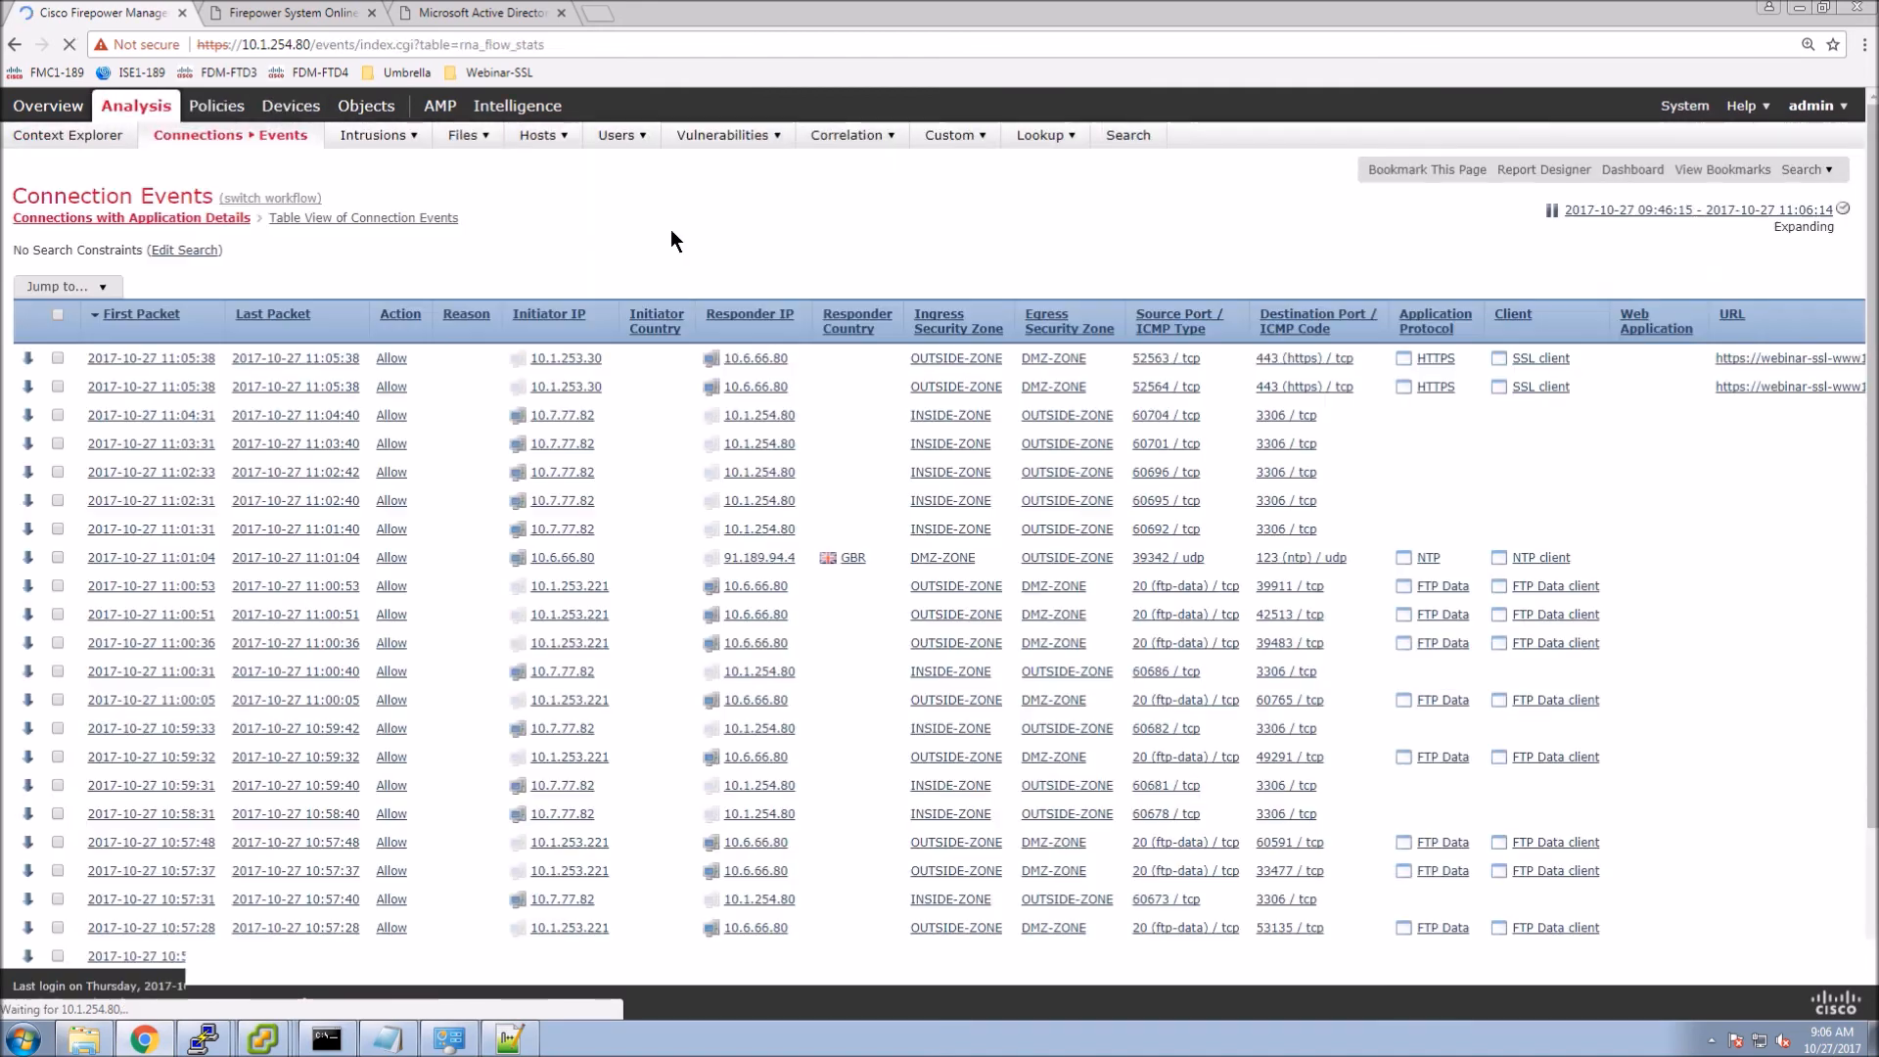
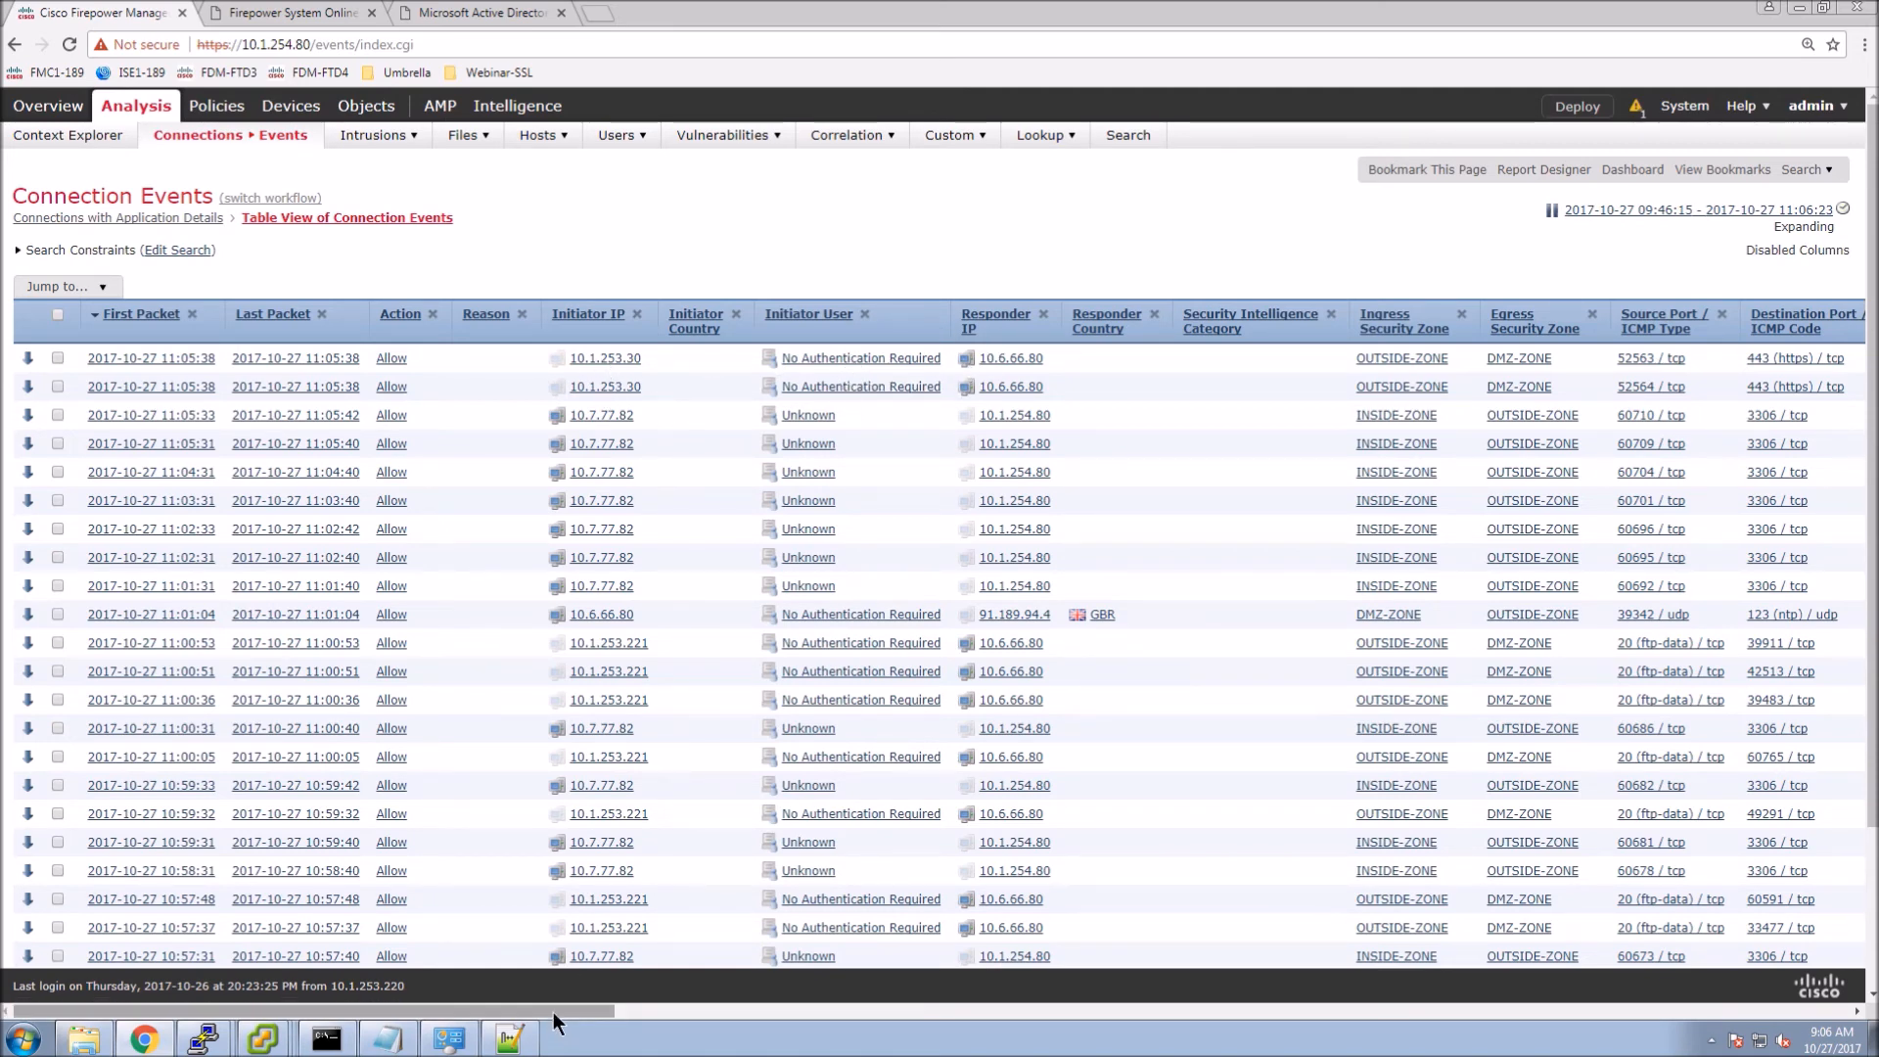
# Open SSL-Decryption-Policy for editing and start a new rule in the Add Rule dialog.
pyautogui.click(924, 1009)
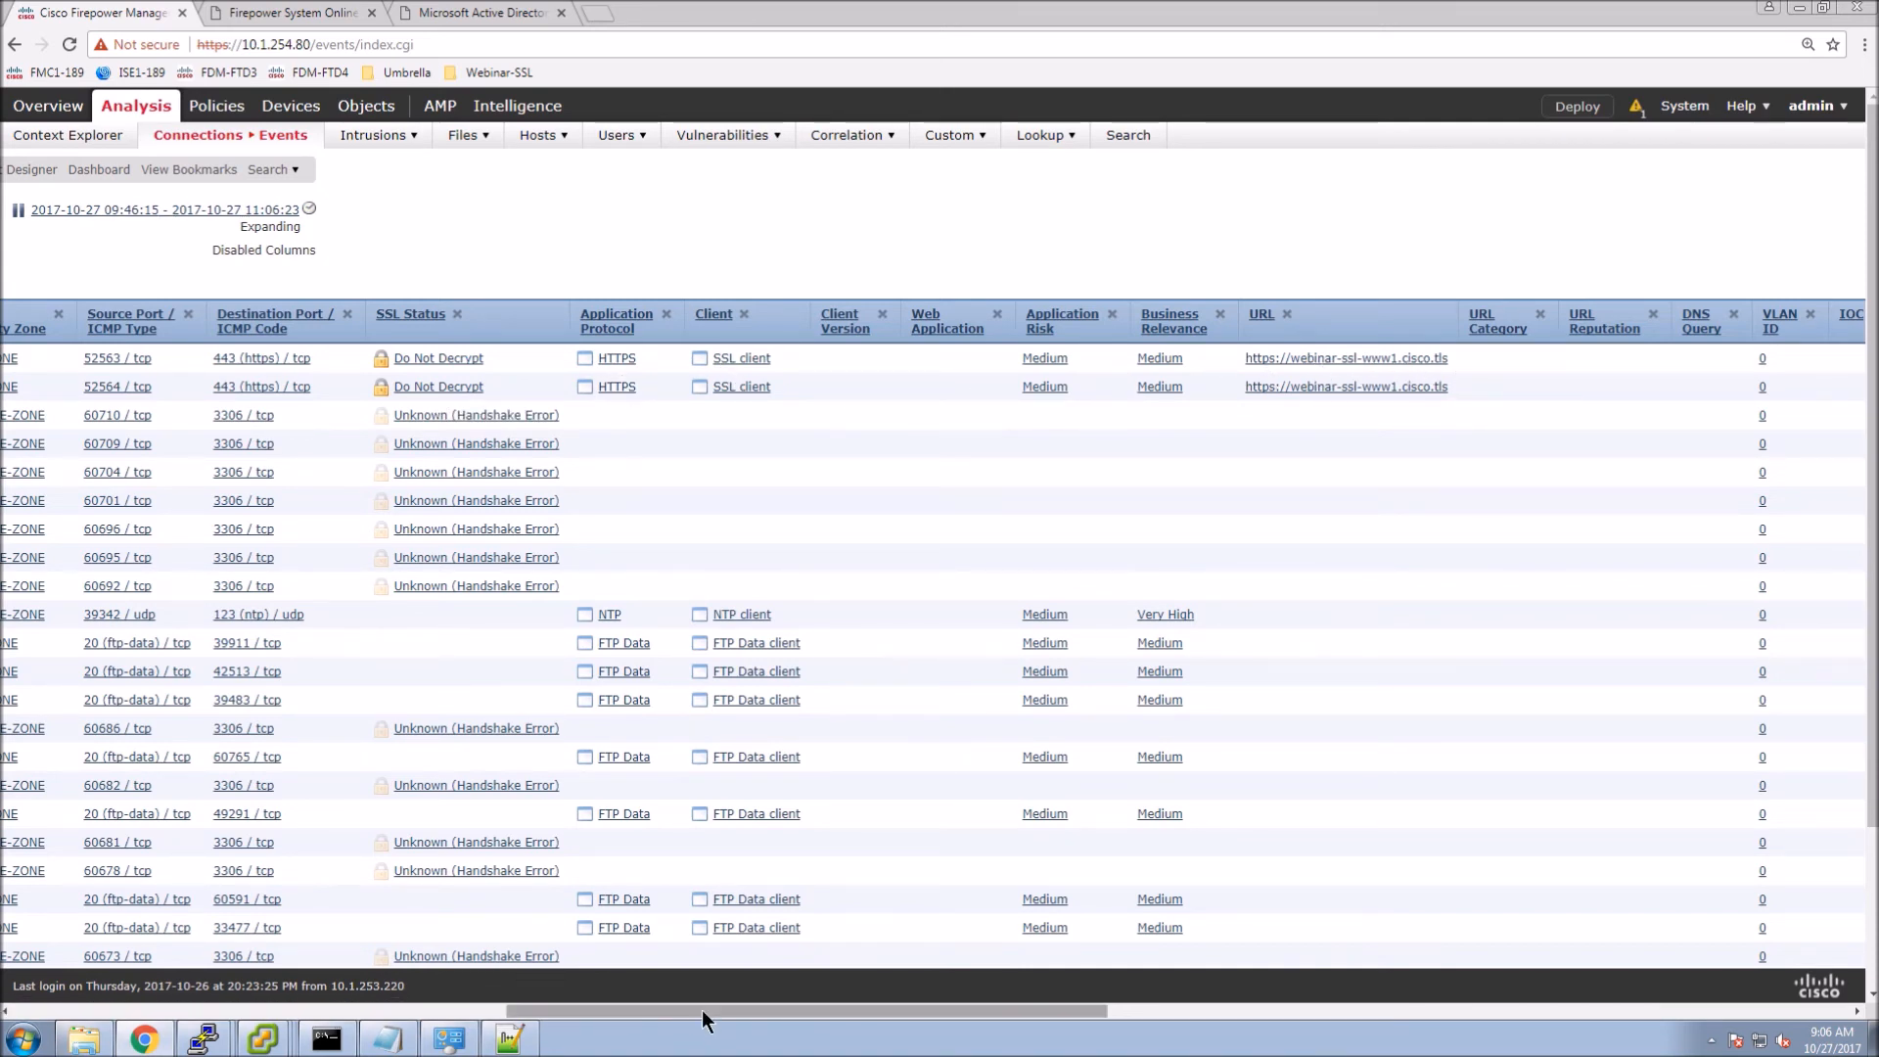
pyautogui.moveTo(499, 1008); pyautogui.dragTo(19, 1008)
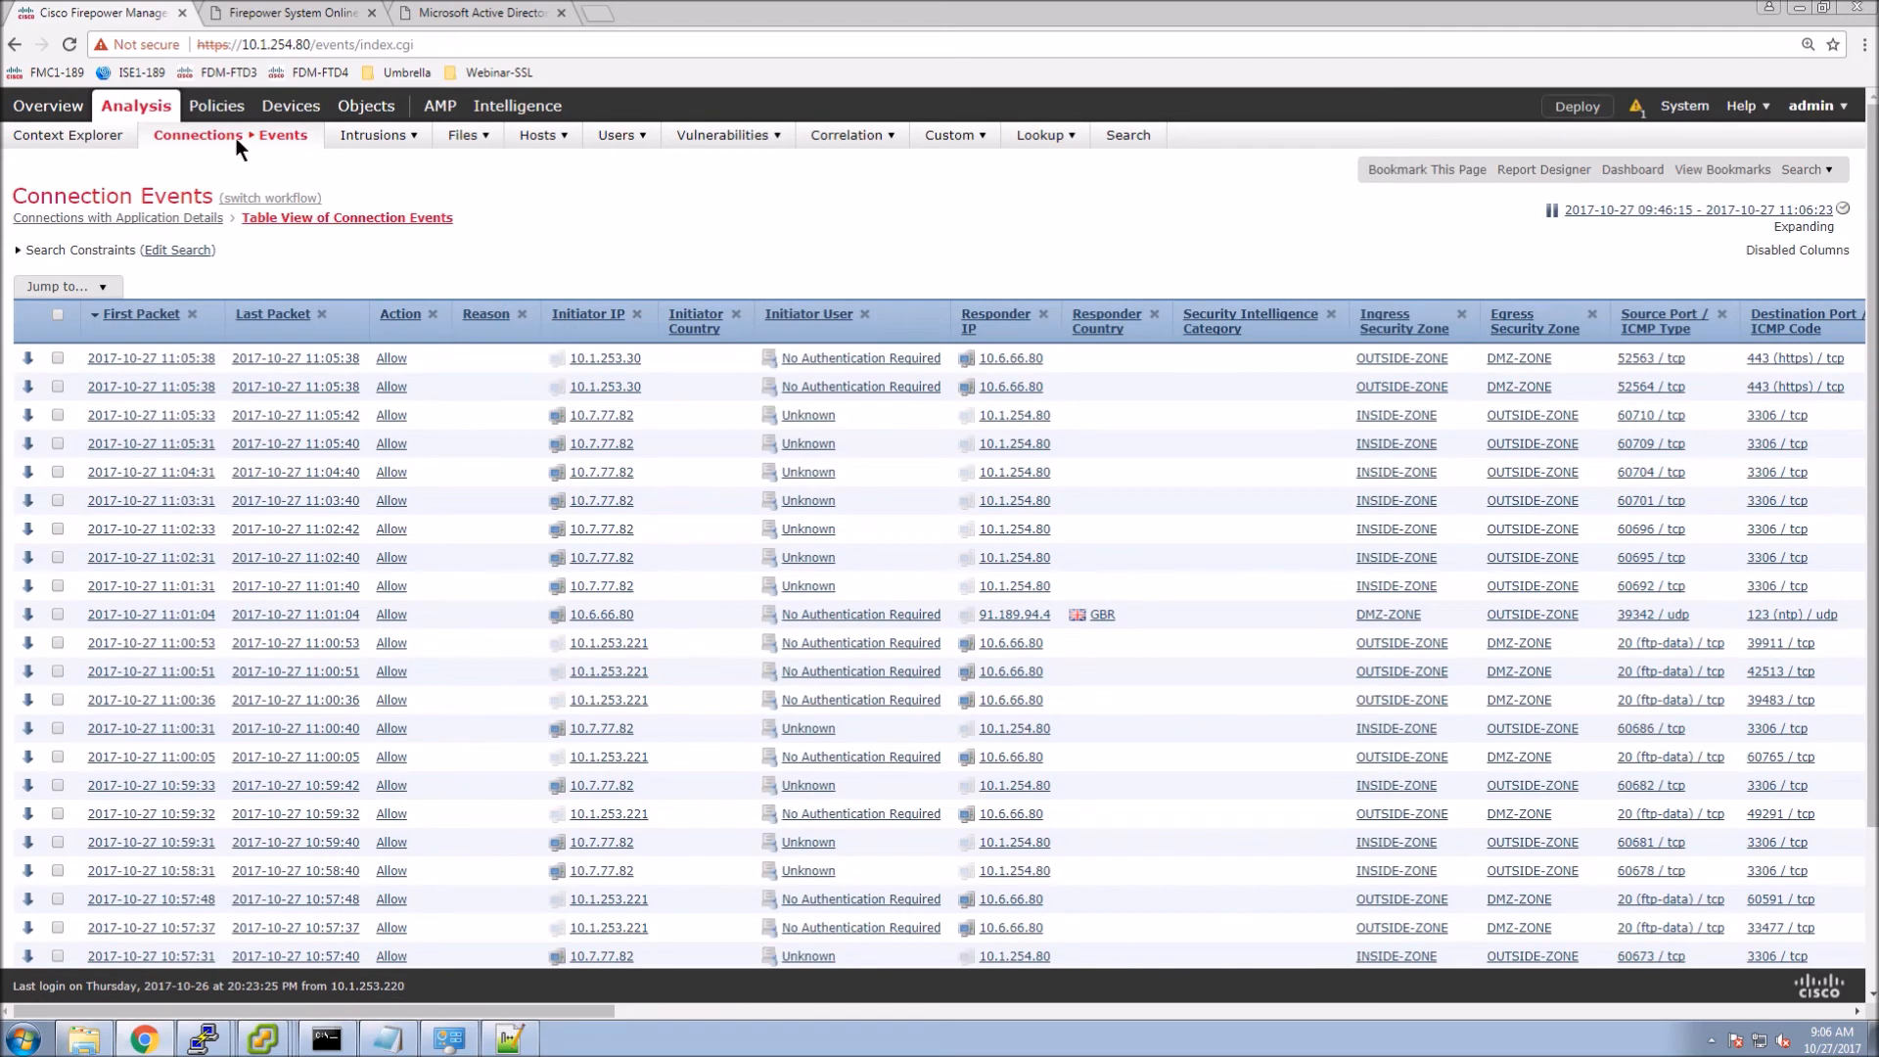
pyautogui.moveTo(216, 106)
pyautogui.moveTo(20, 138)
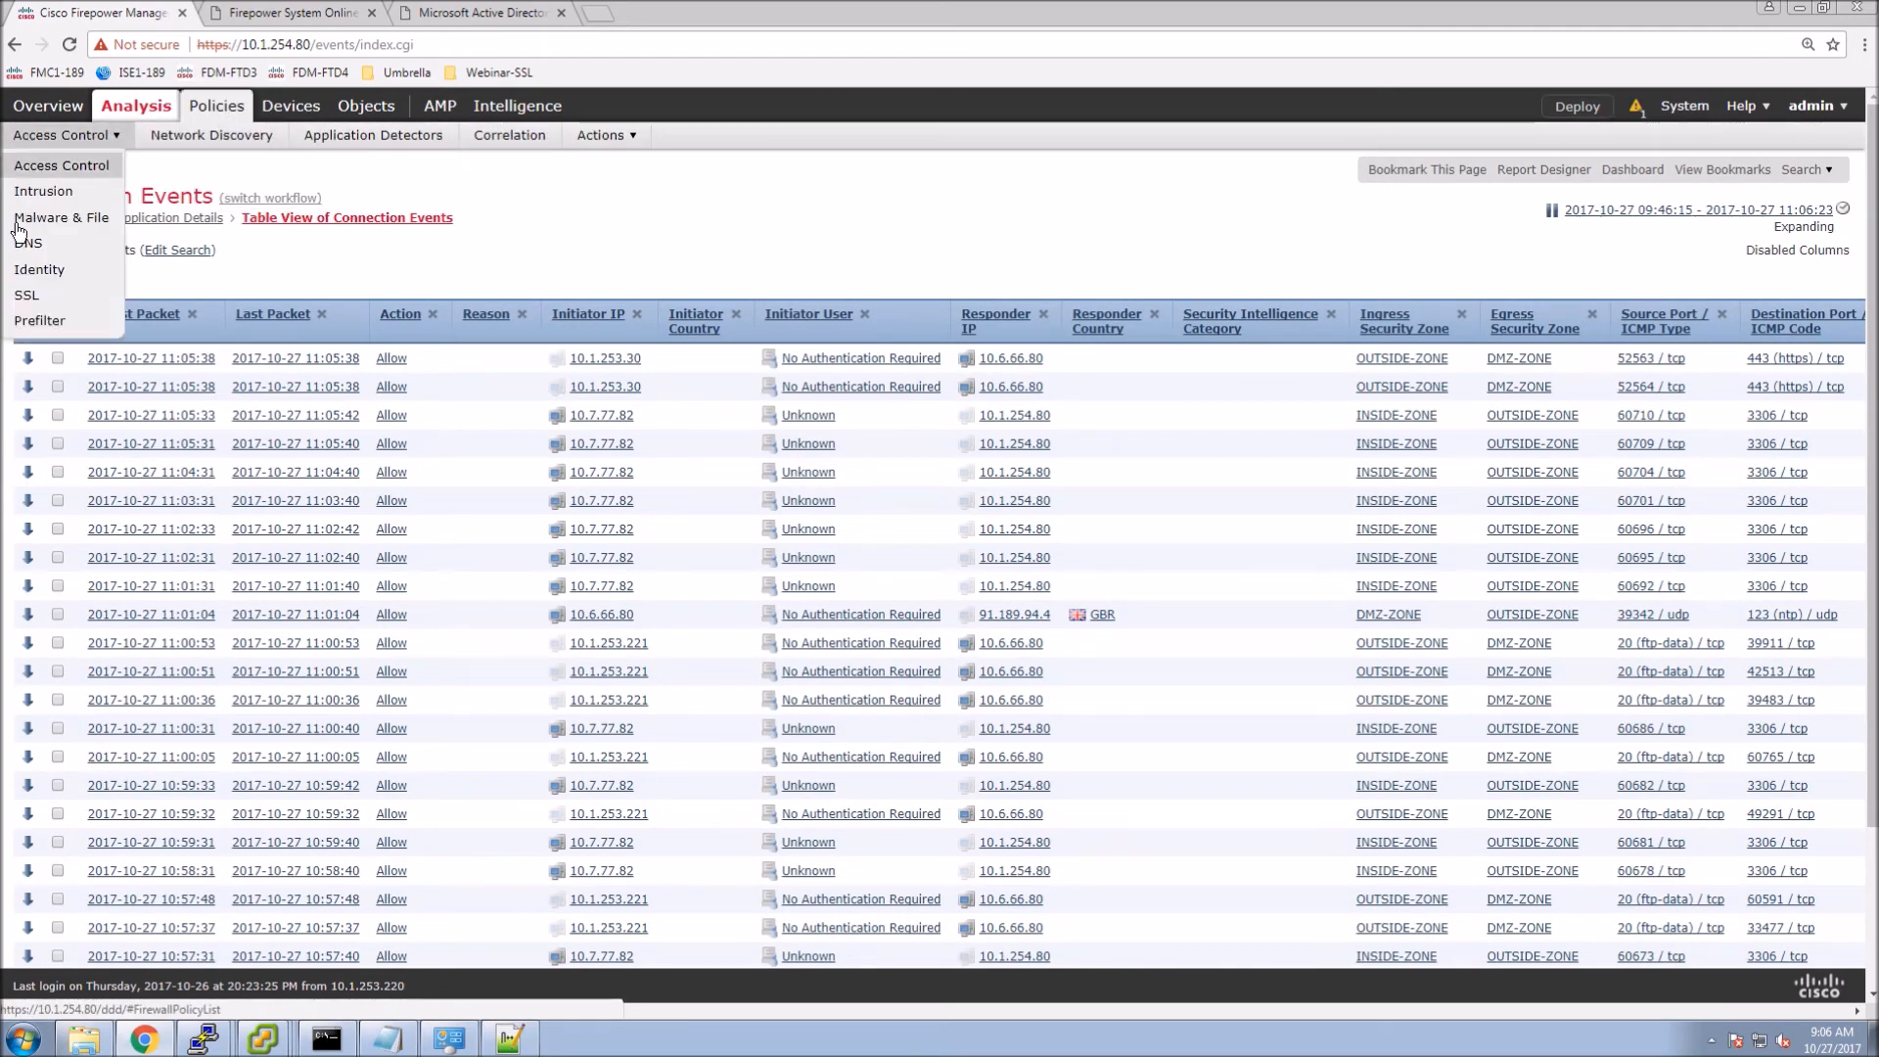
pyautogui.click(25, 295)
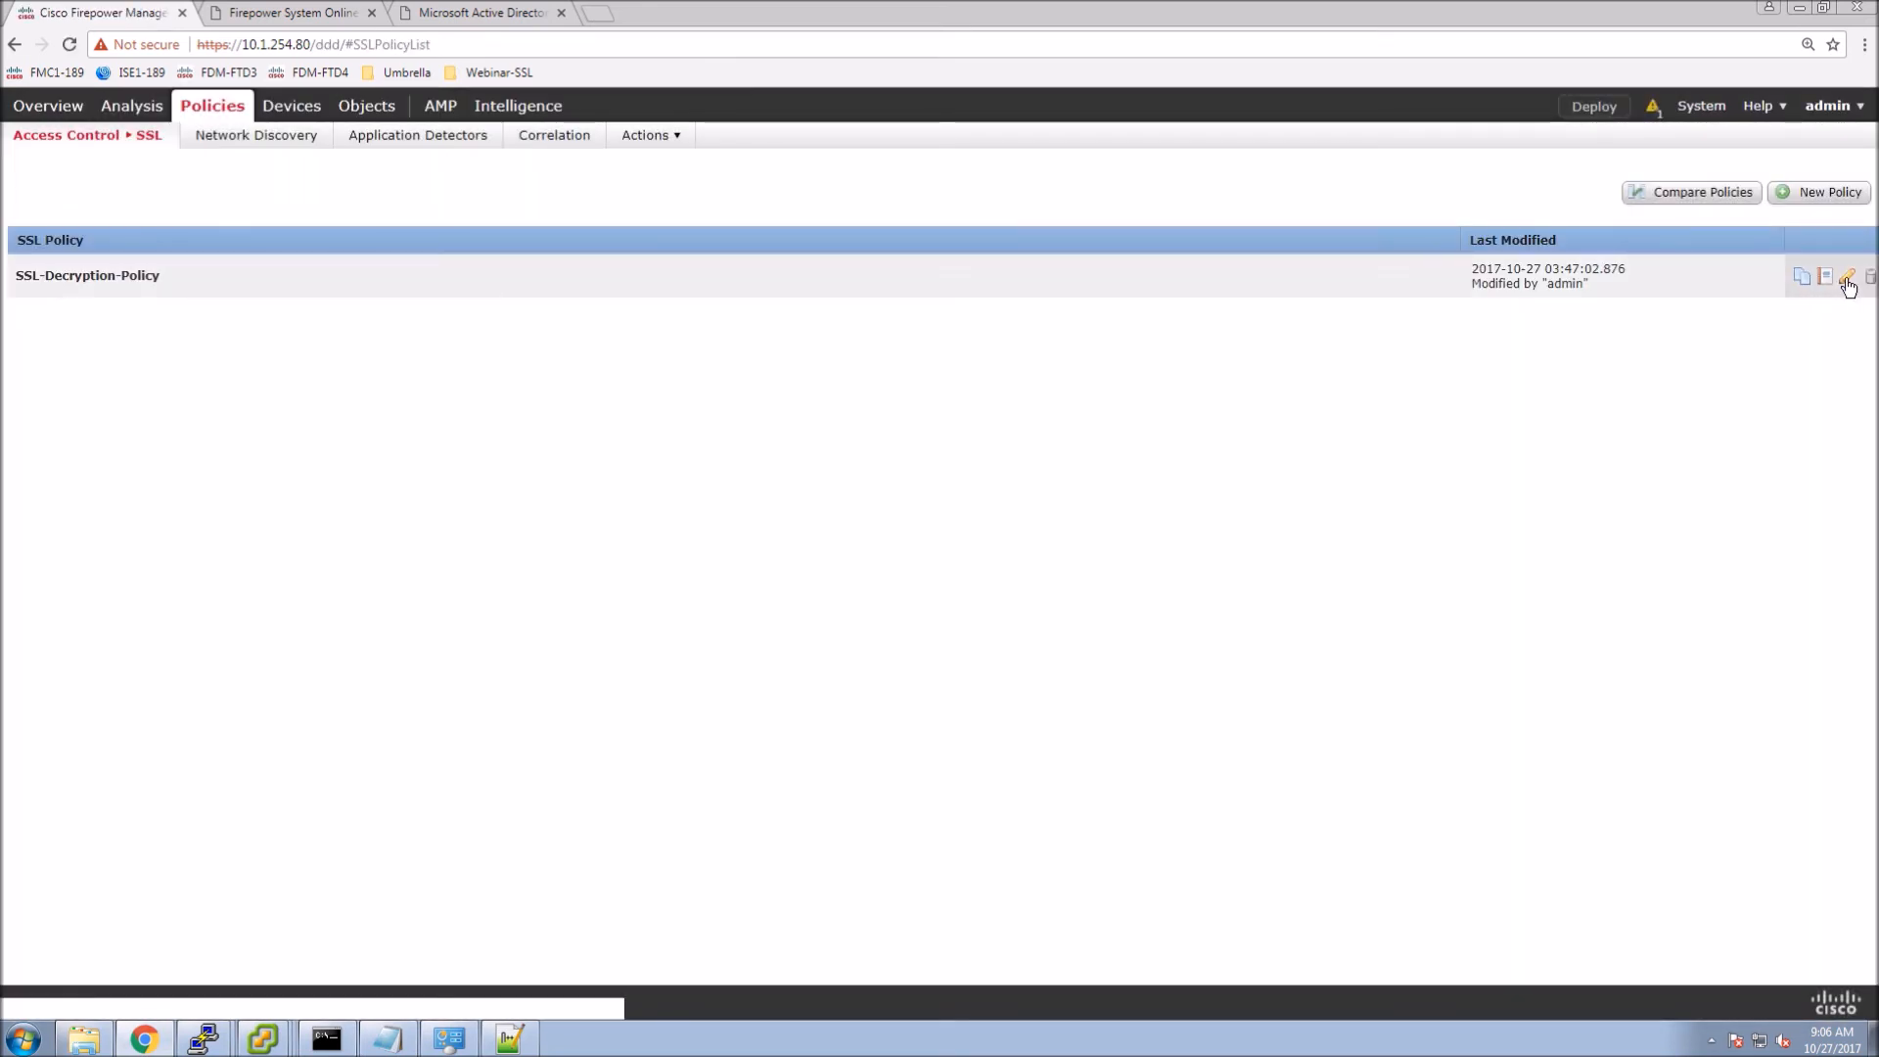
pyautogui.click(1846, 278)
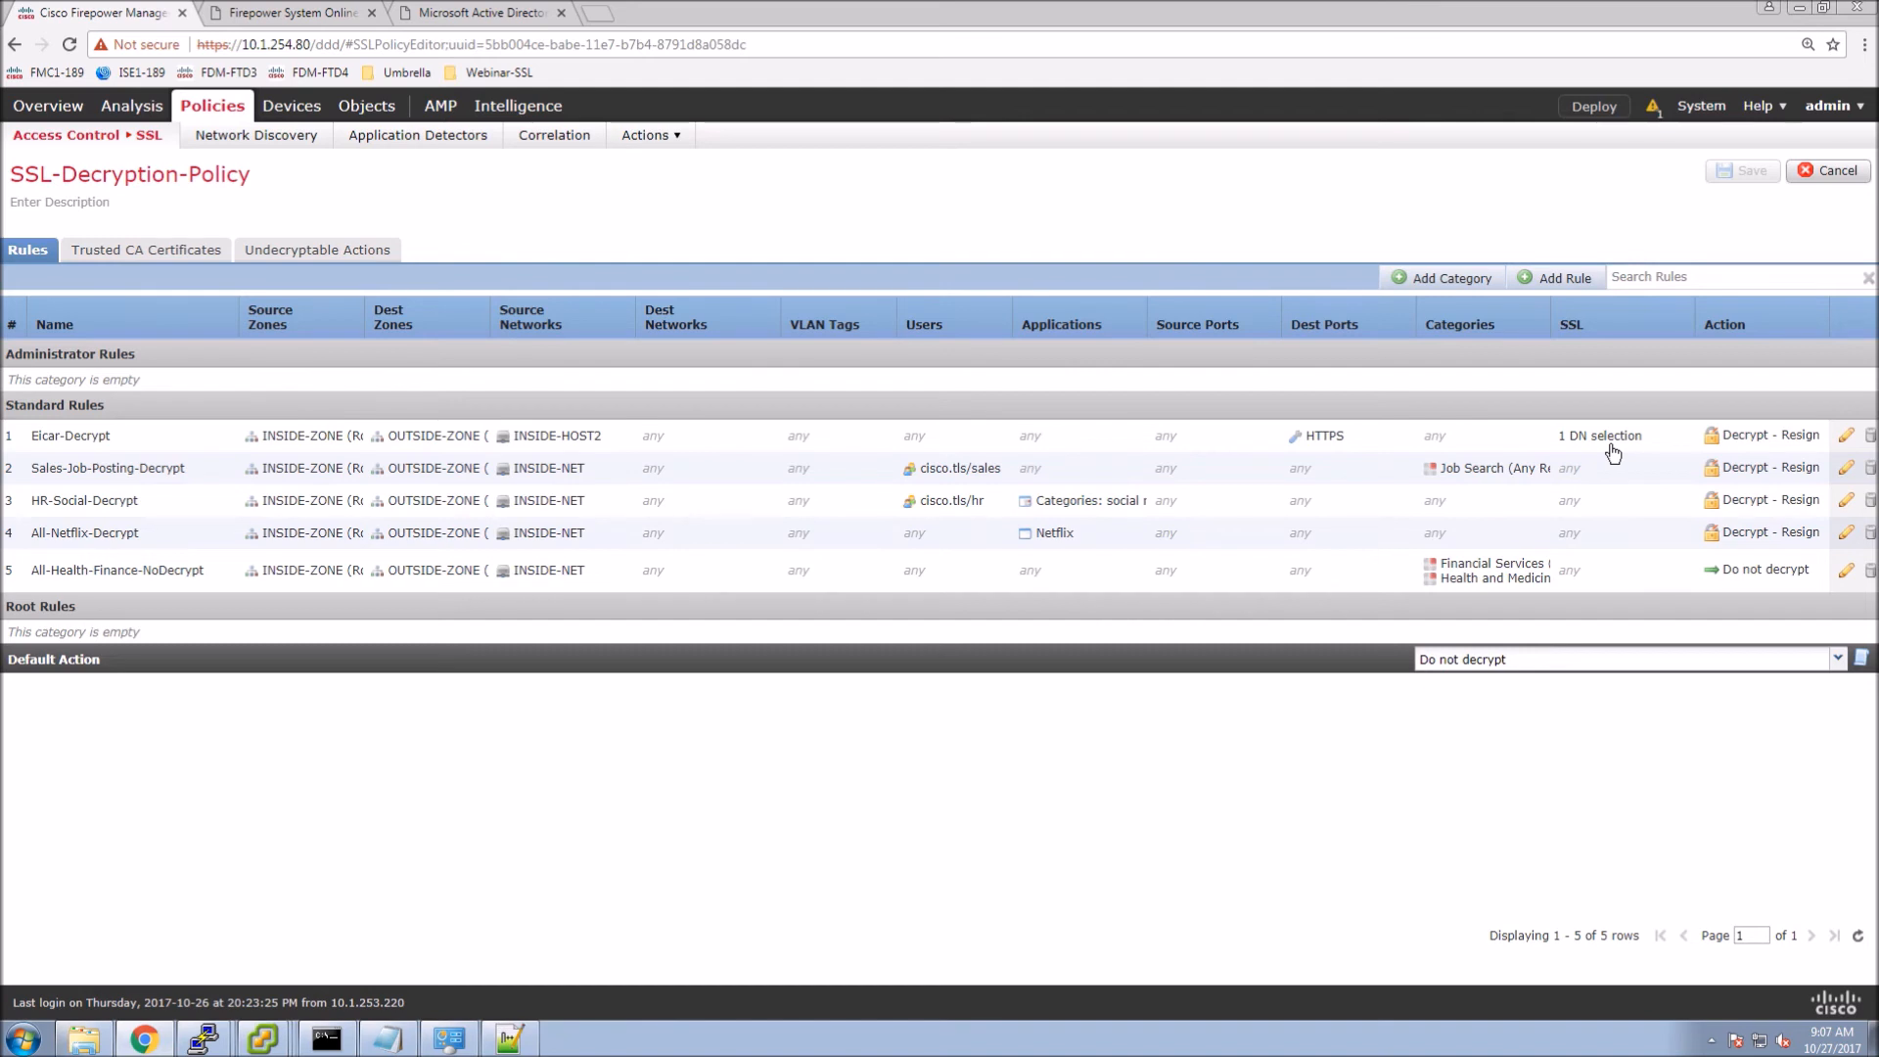
pyautogui.click(1556, 279)
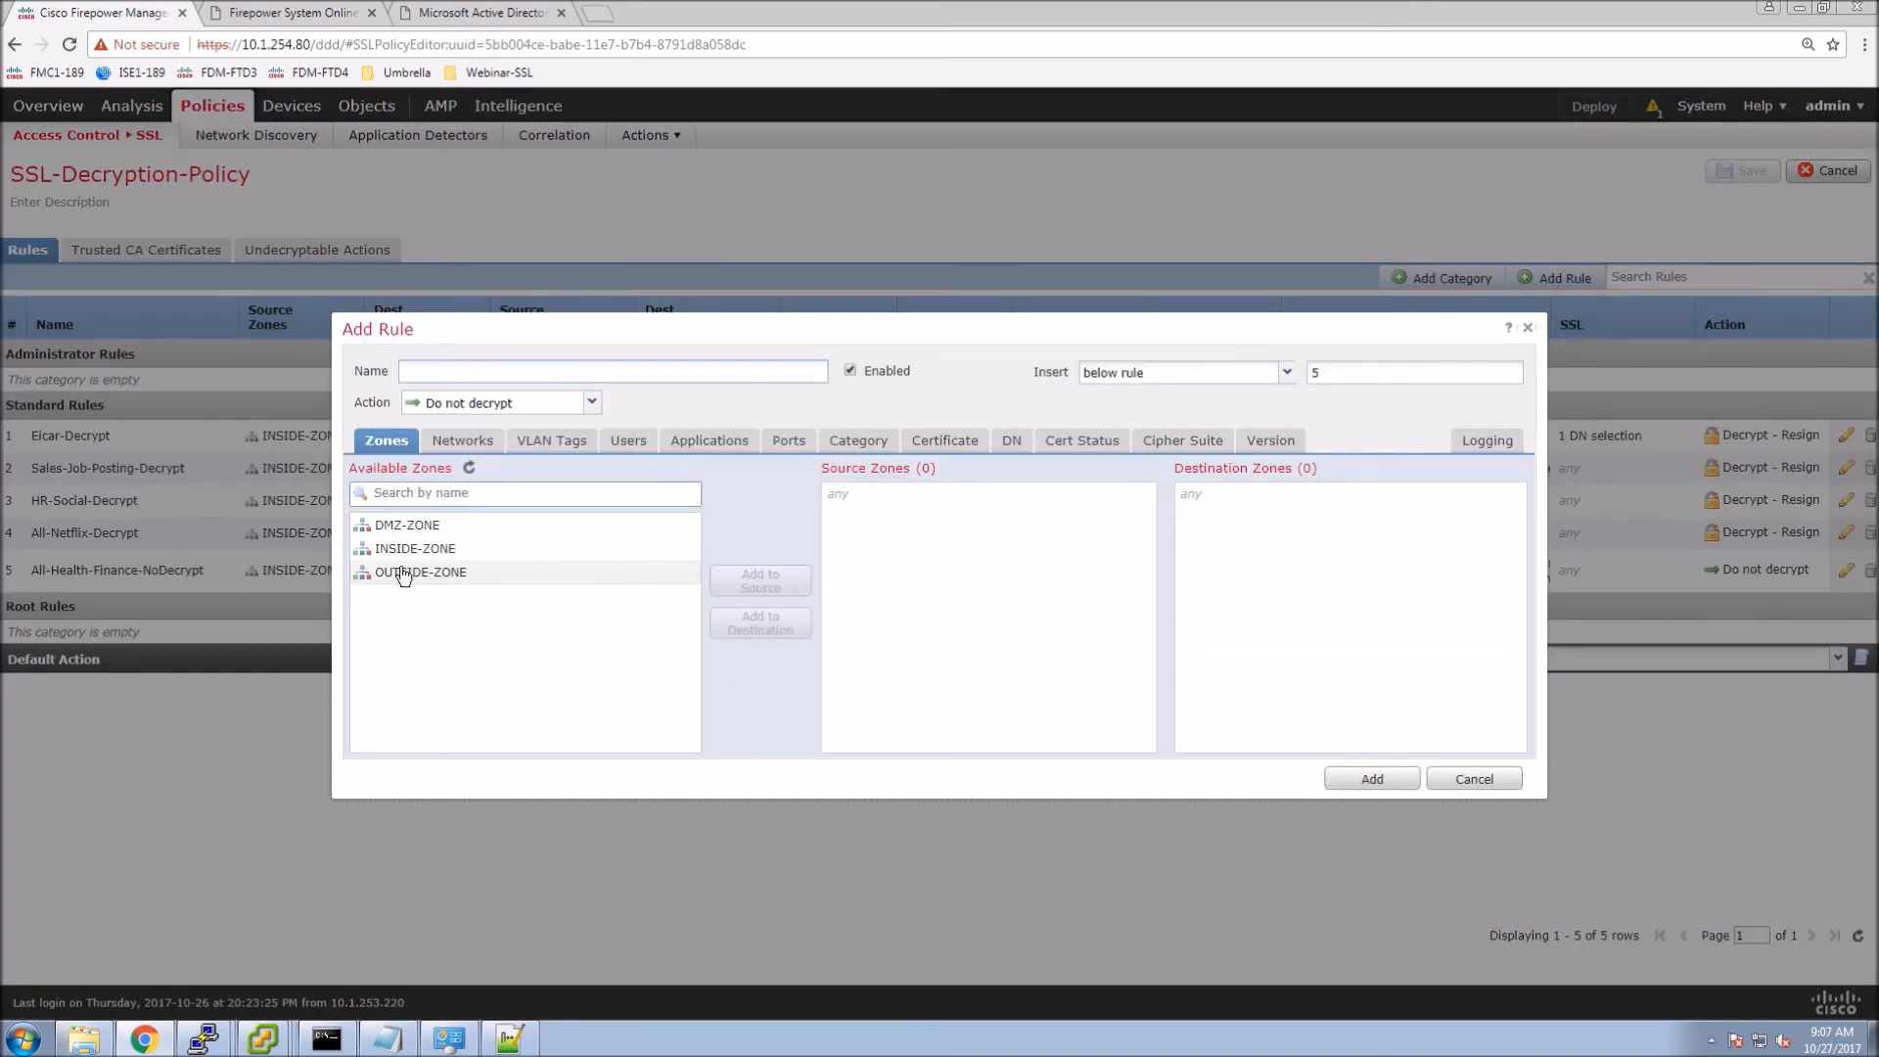
# Set source zone OUTSIDE-ZONE, destination zone INSIDE-ZONE and destination network DMZ-WWW1.
pyautogui.click(406, 572)
pyautogui.click(745, 585)
pyautogui.click(415, 549)
pyautogui.click(741, 626)
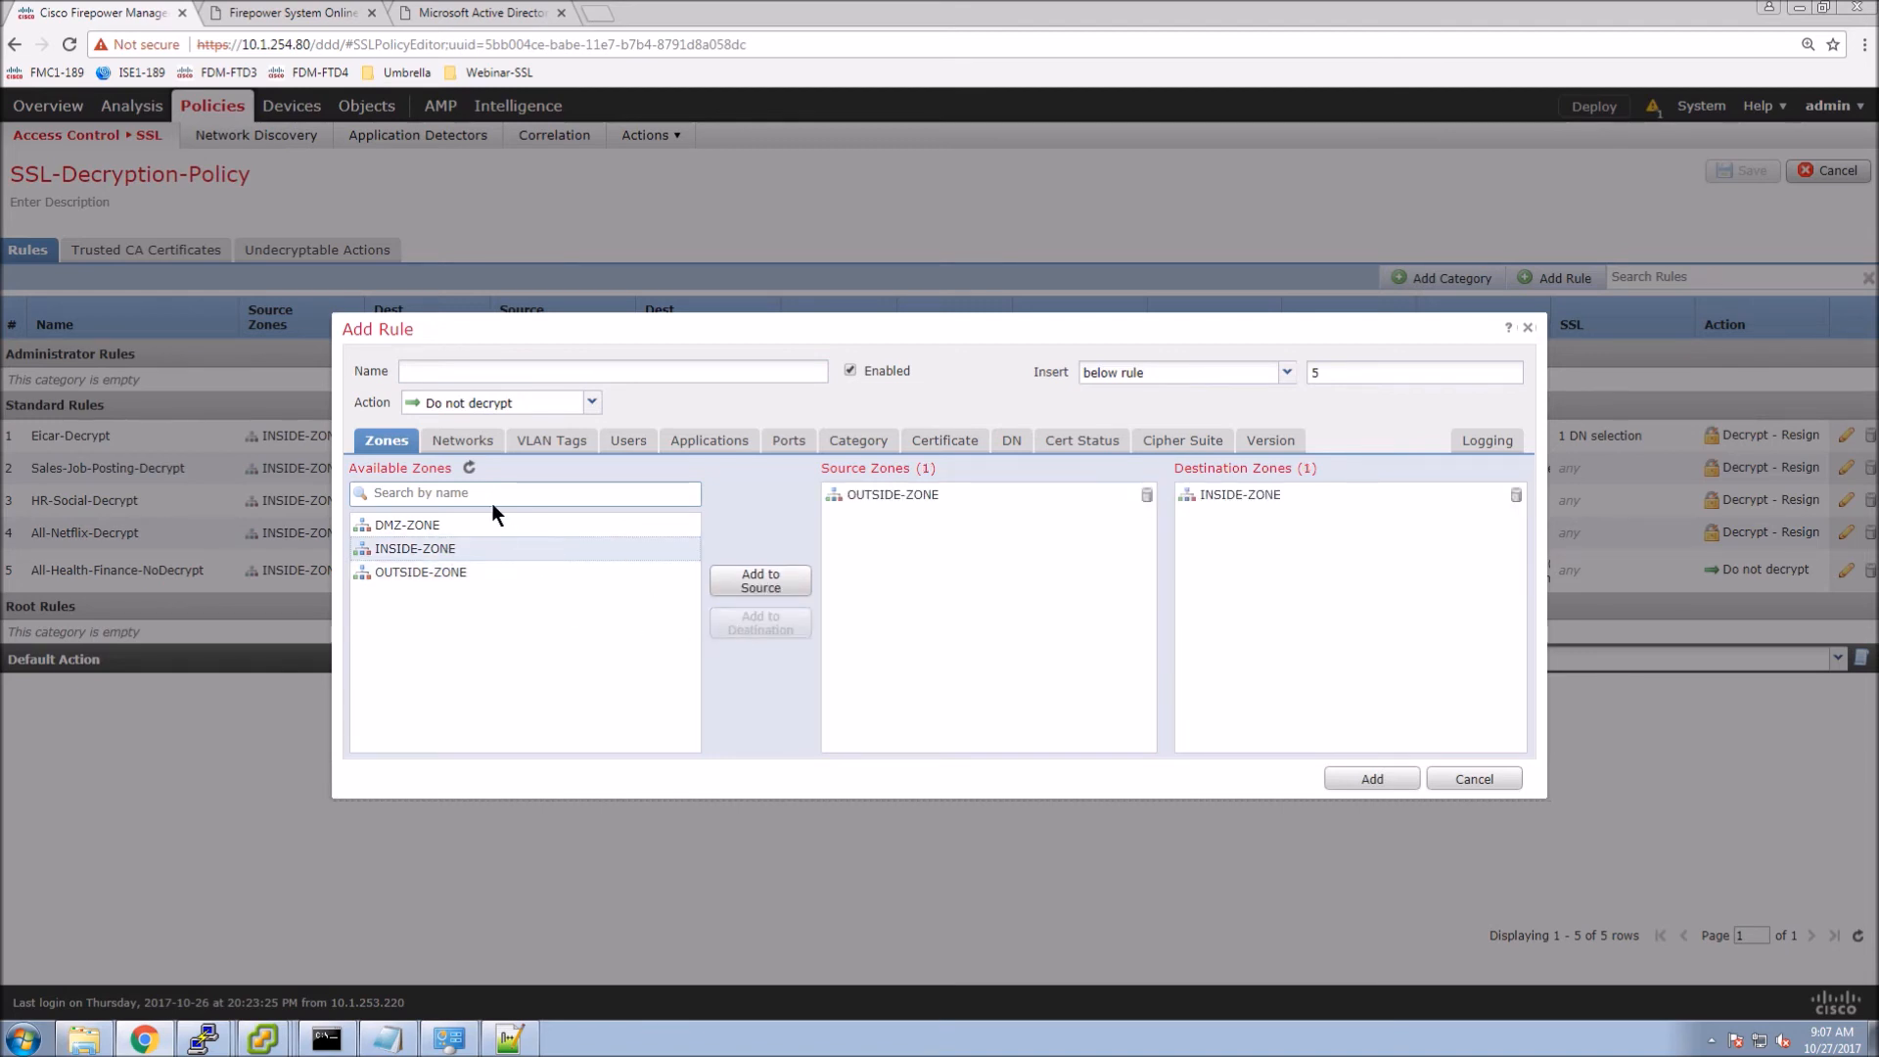
pyautogui.click(460, 448)
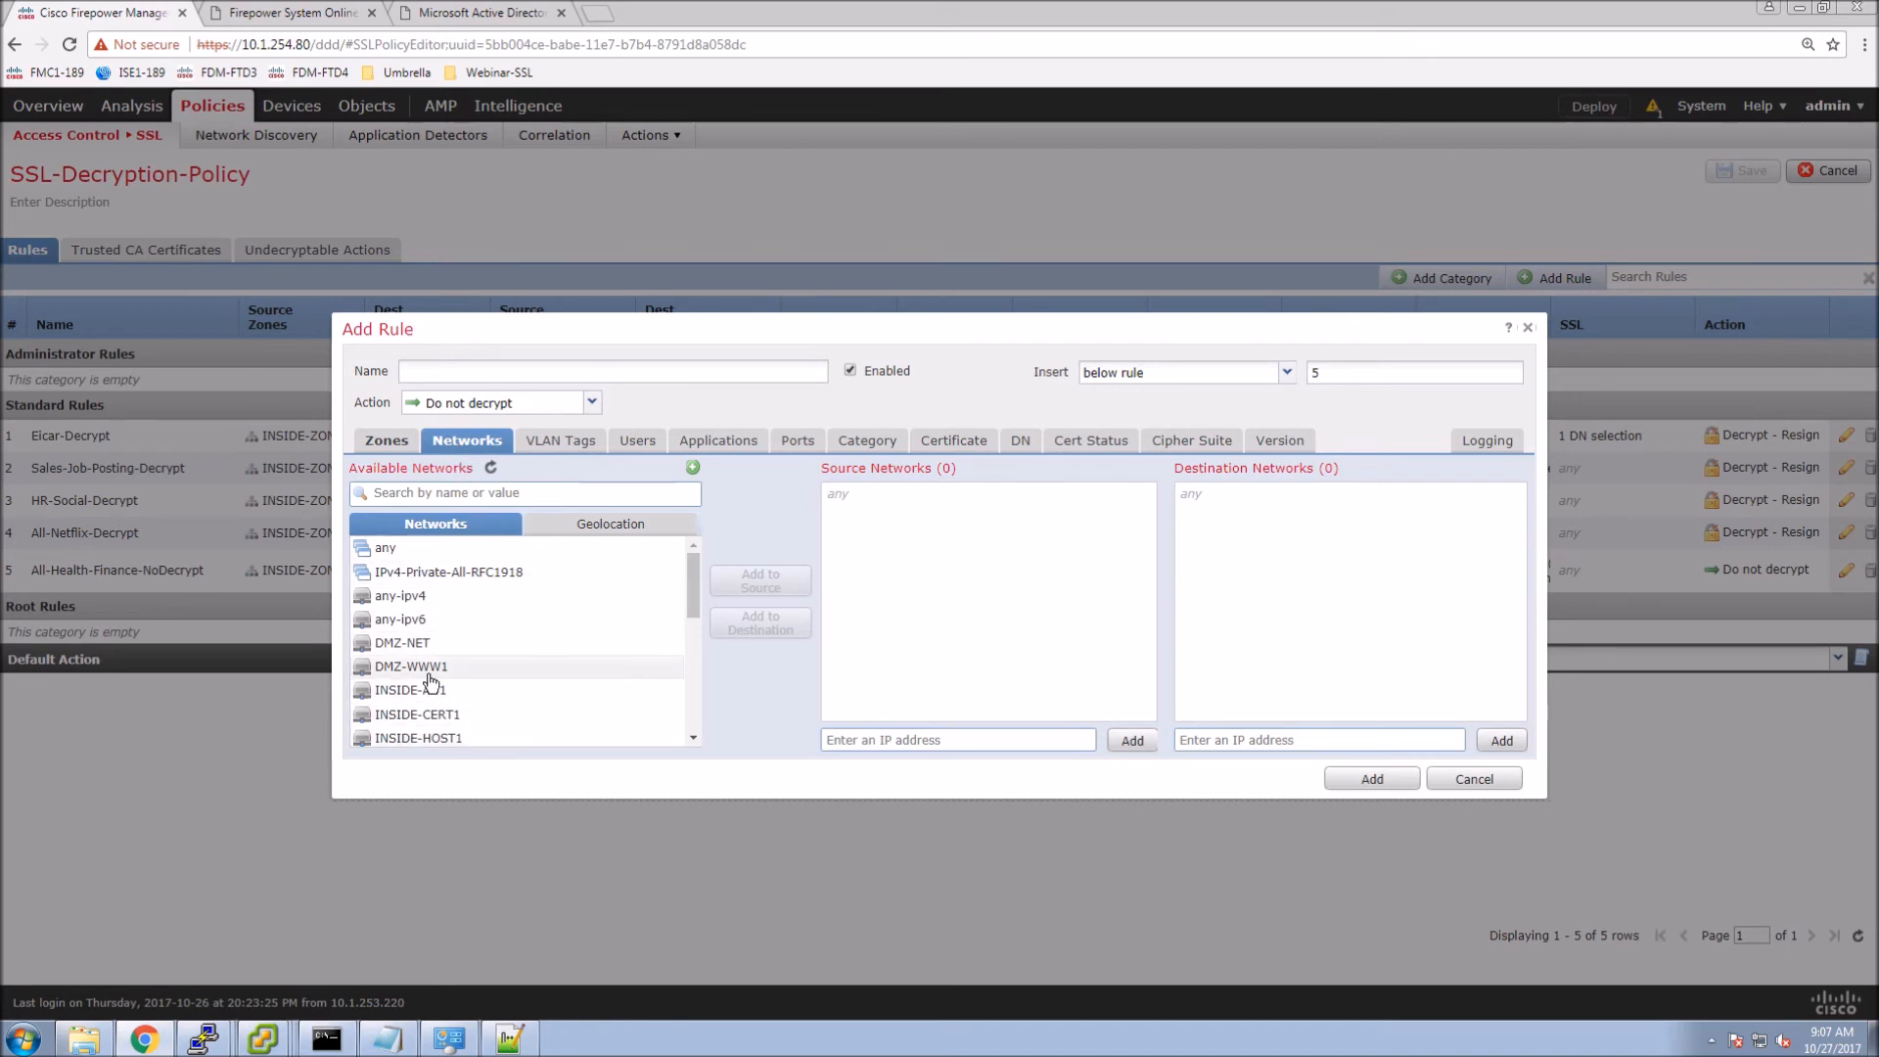
pyautogui.click(495, 667)
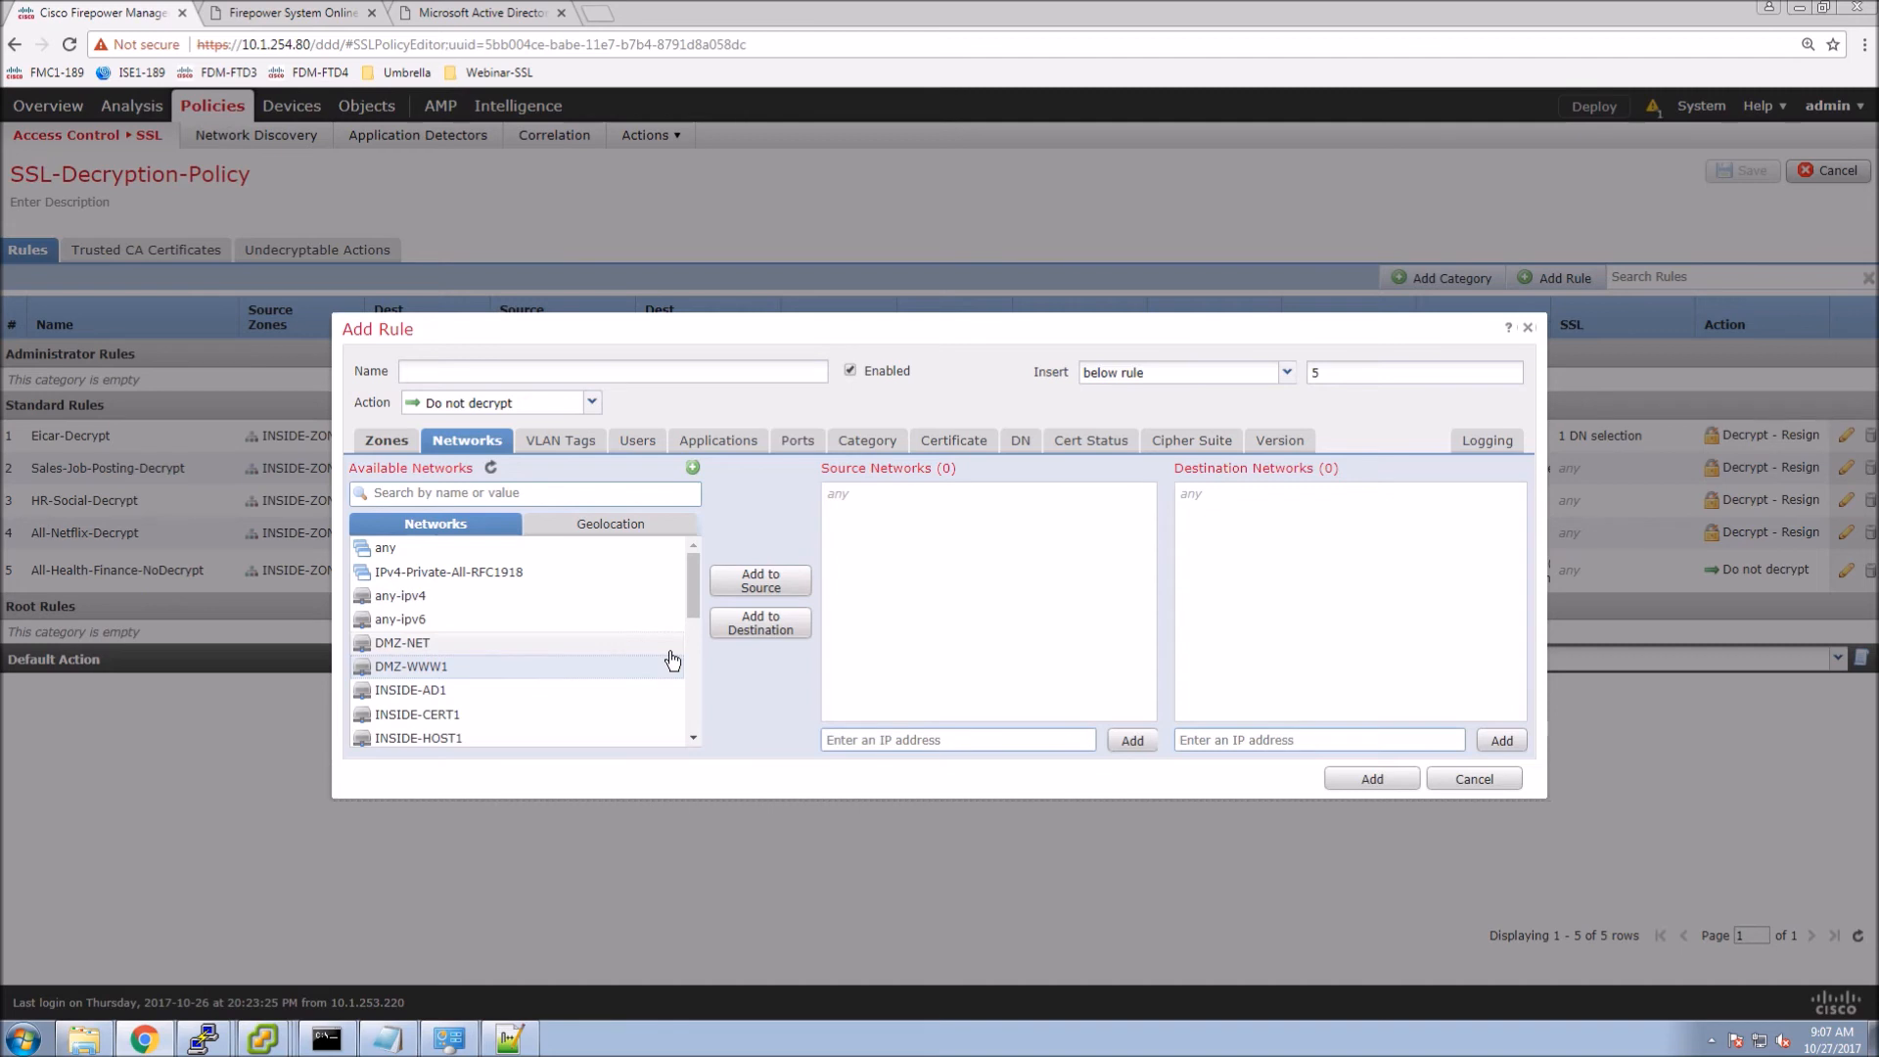
pyautogui.click(739, 627)
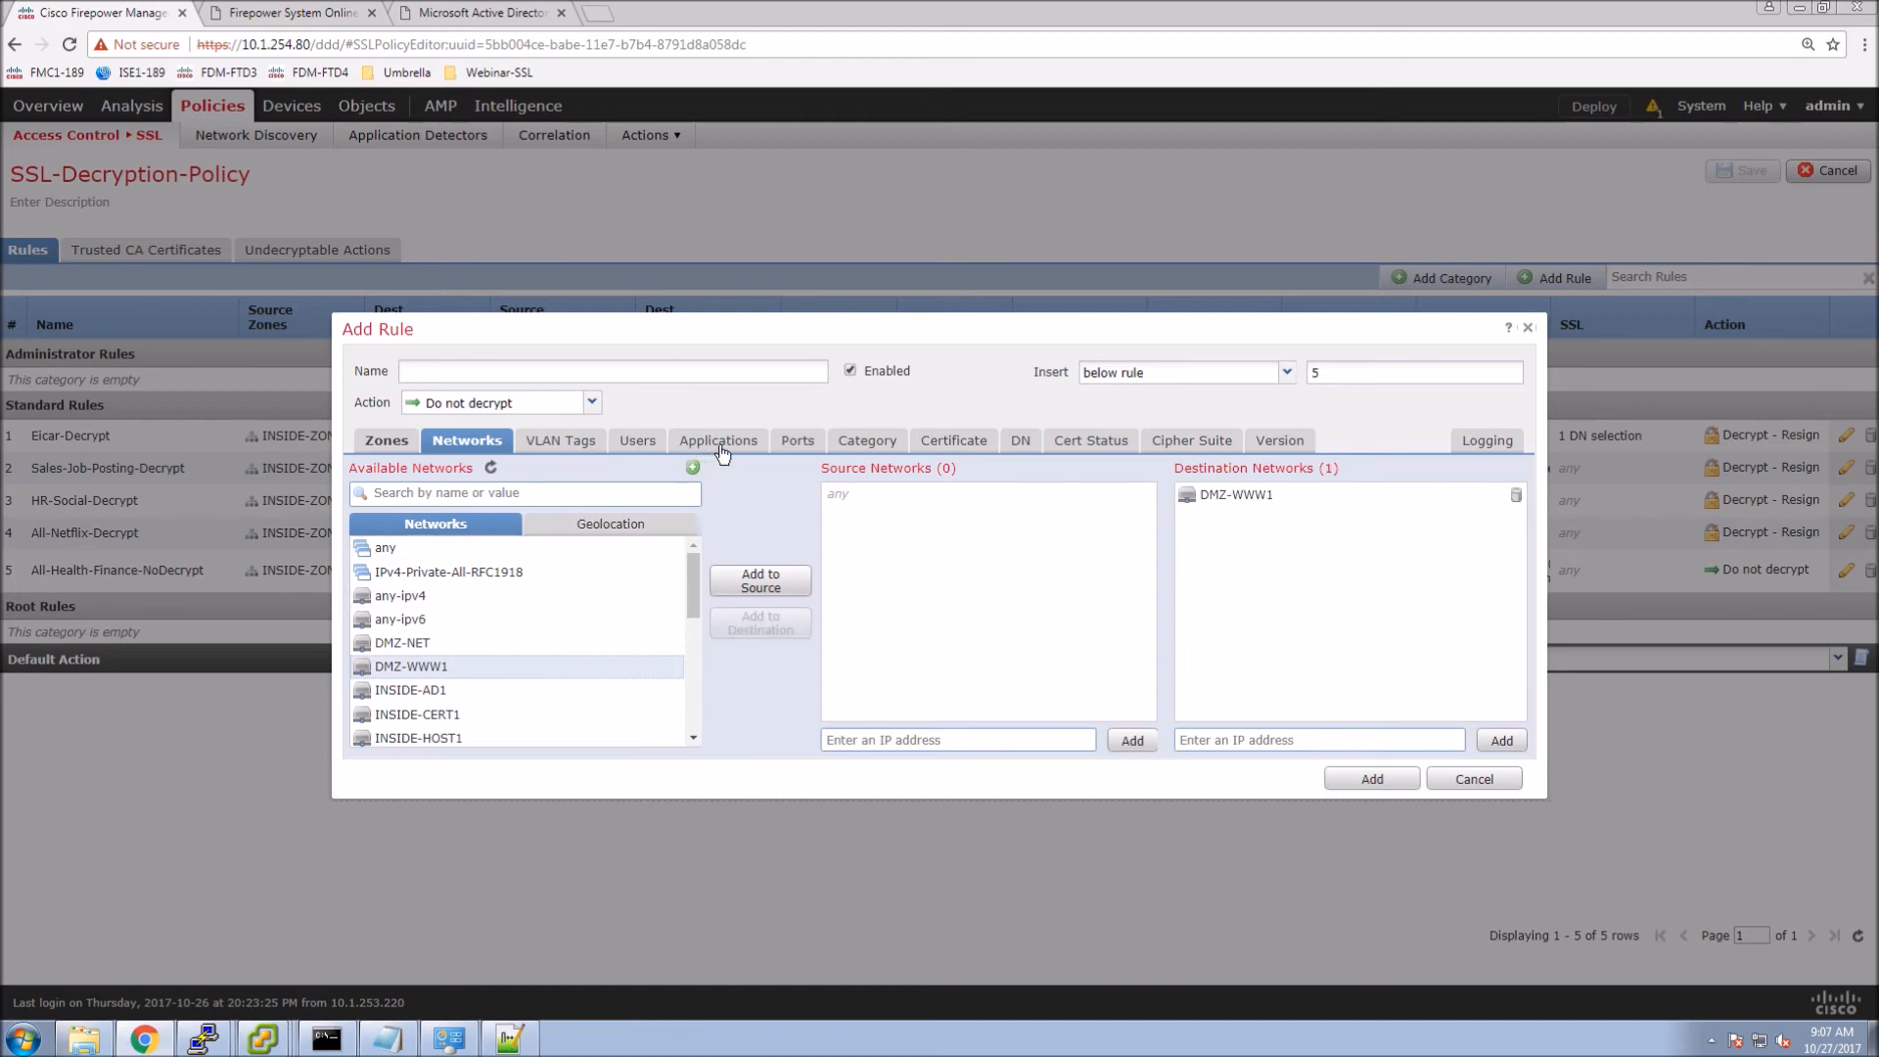
# Set the rule action to Decrypt - Known Key using the WWW1 certificate.
pyautogui.click(539, 373)
pyautogui.click(591, 403)
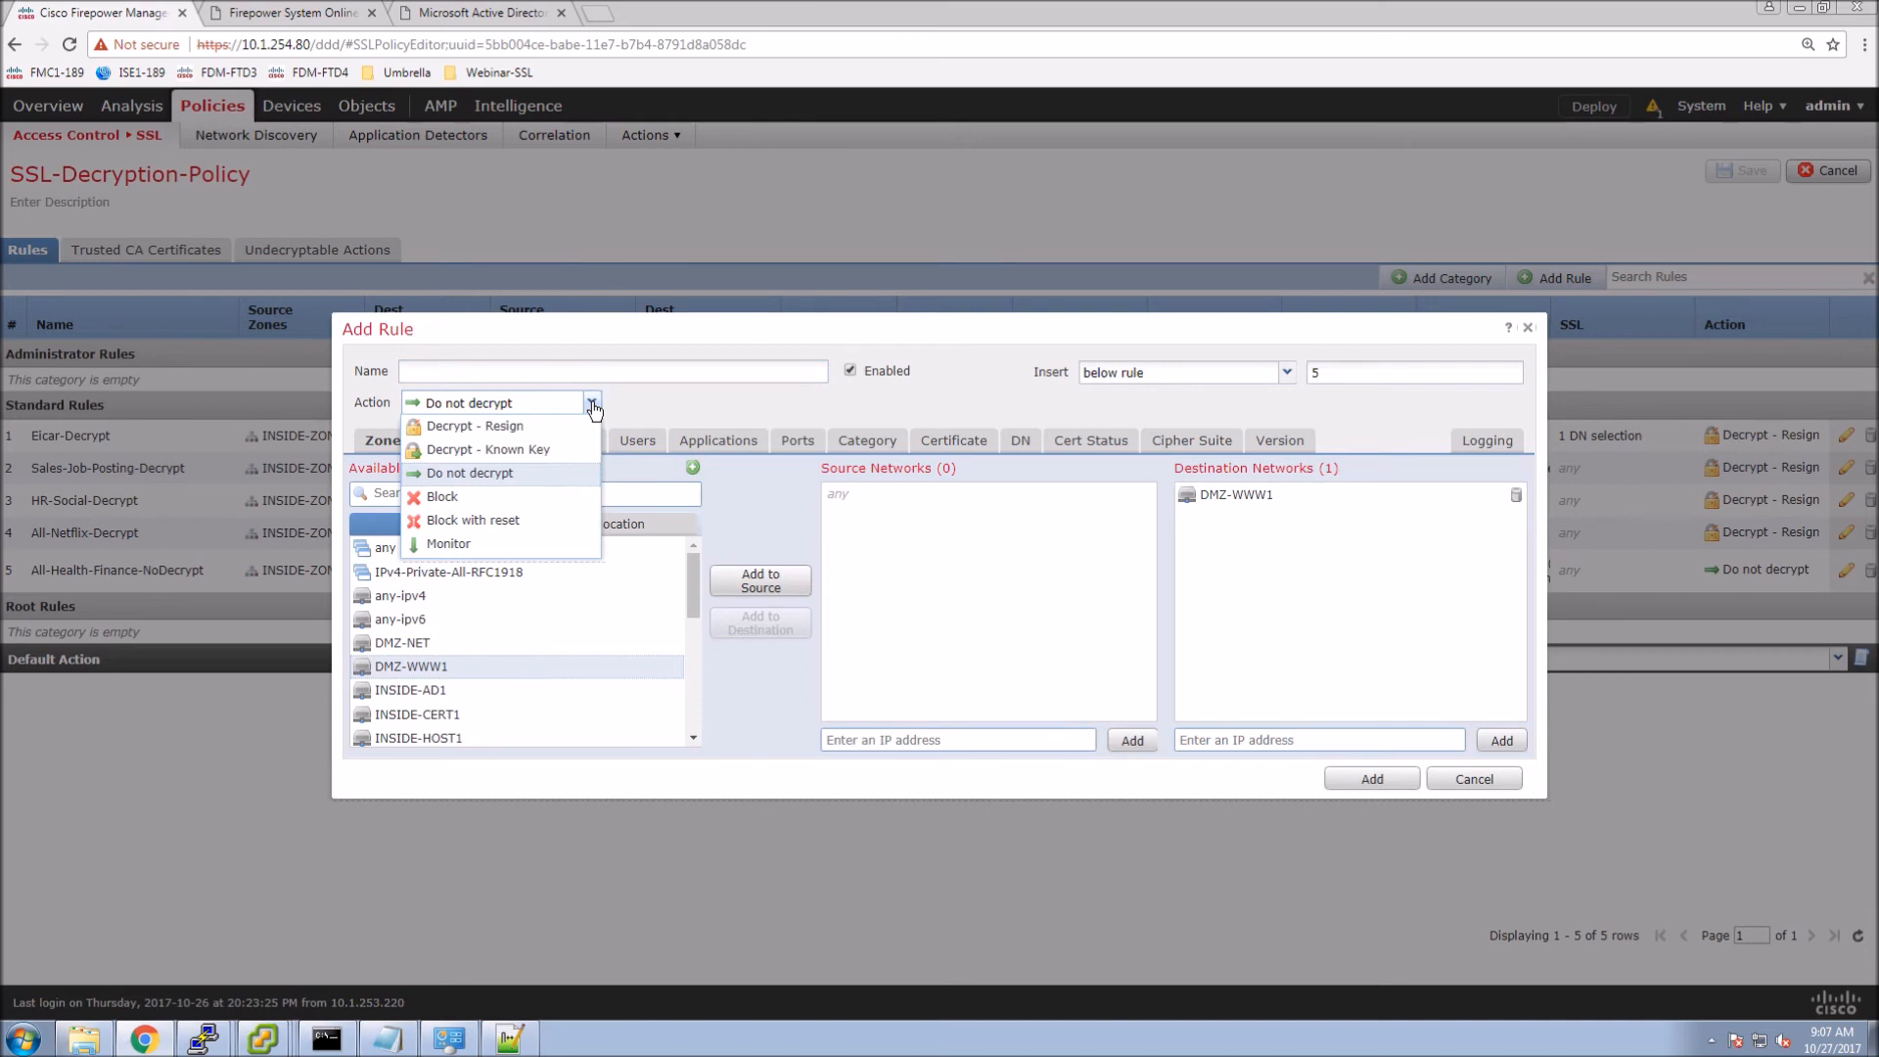
pyautogui.click(541, 449)
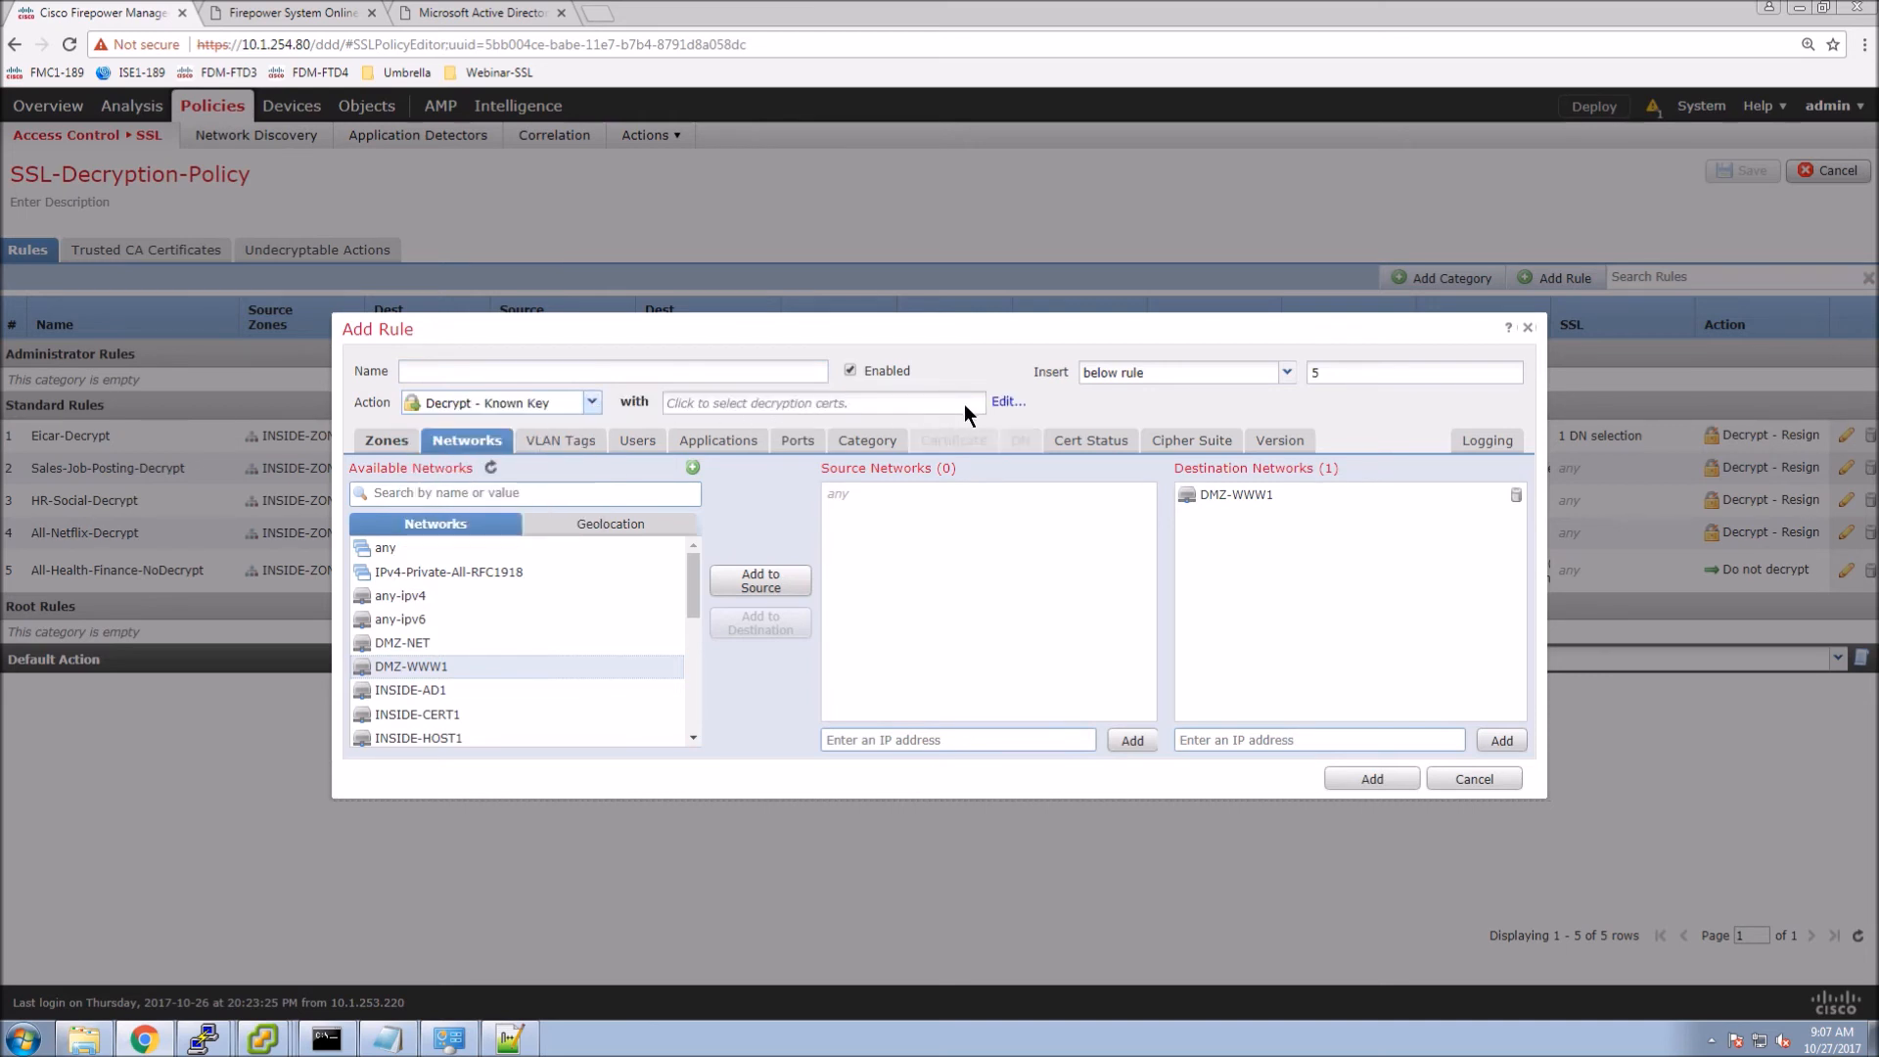
pyautogui.click(1002, 401)
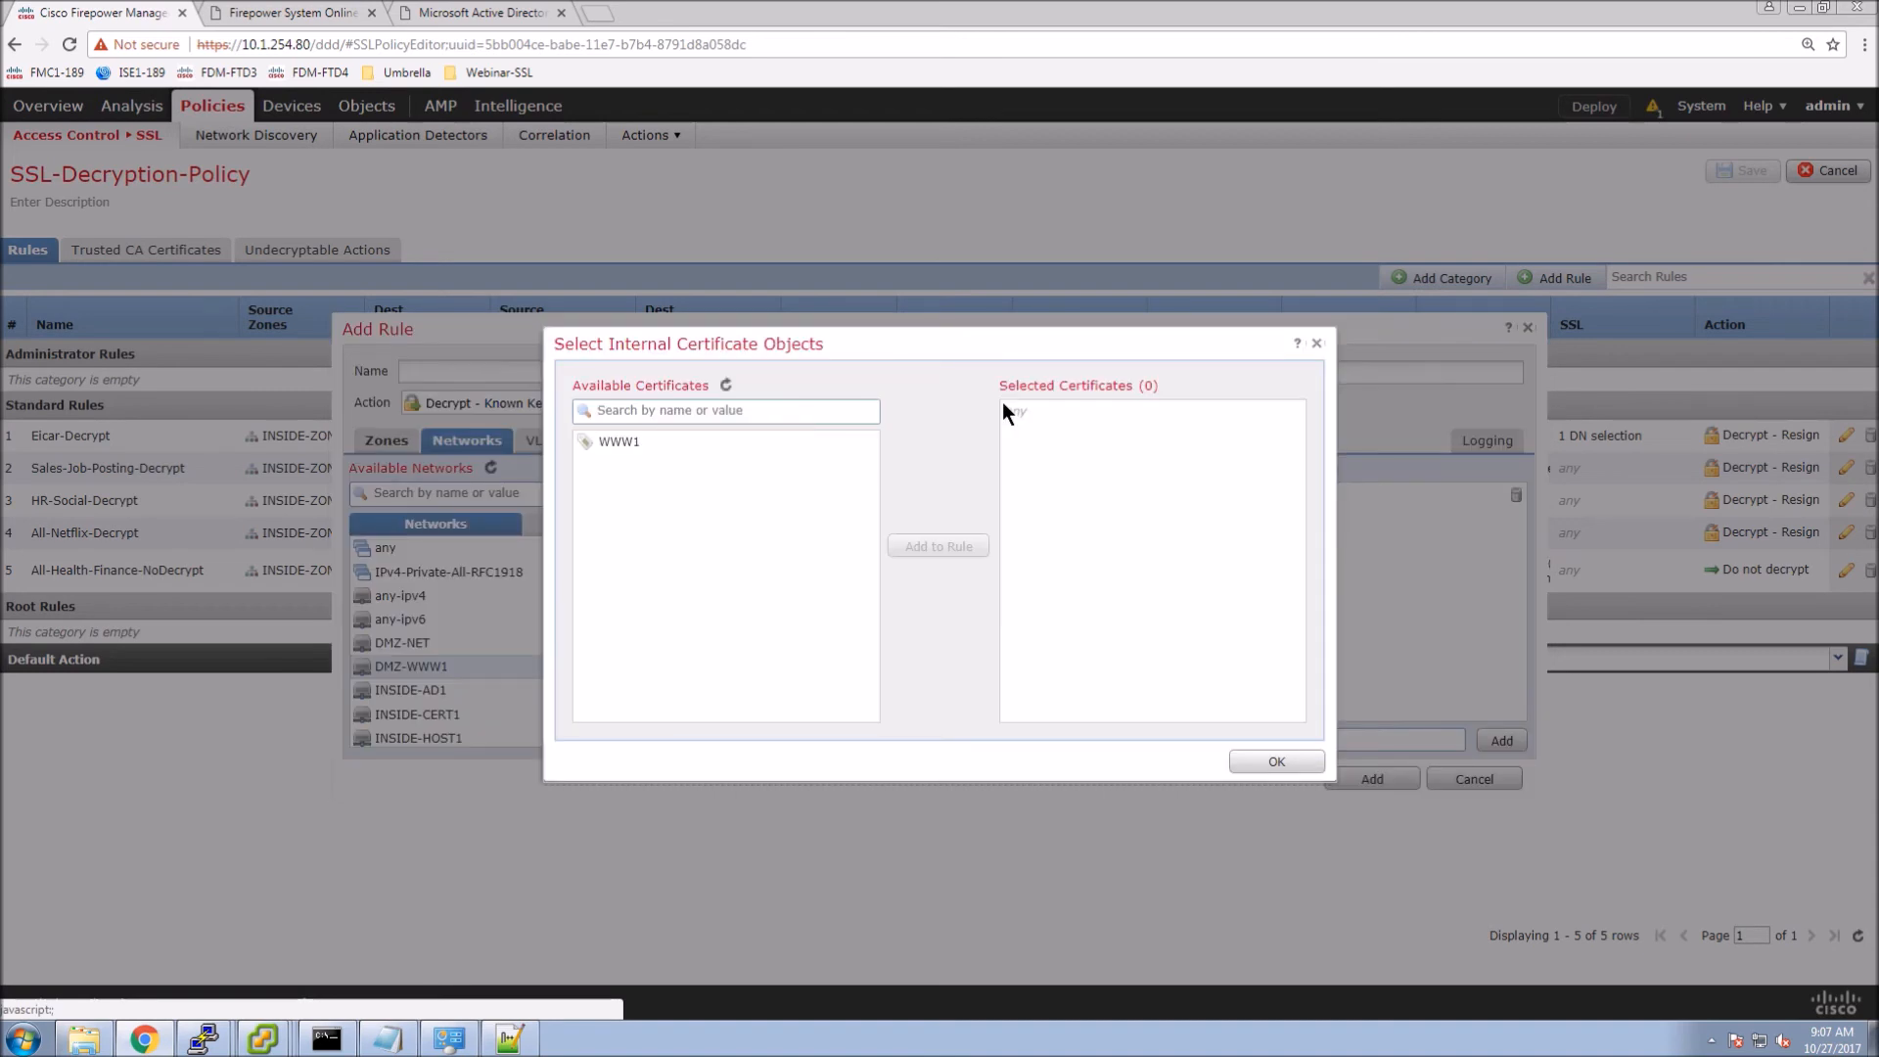
pyautogui.click(705, 442)
pyautogui.click(940, 546)
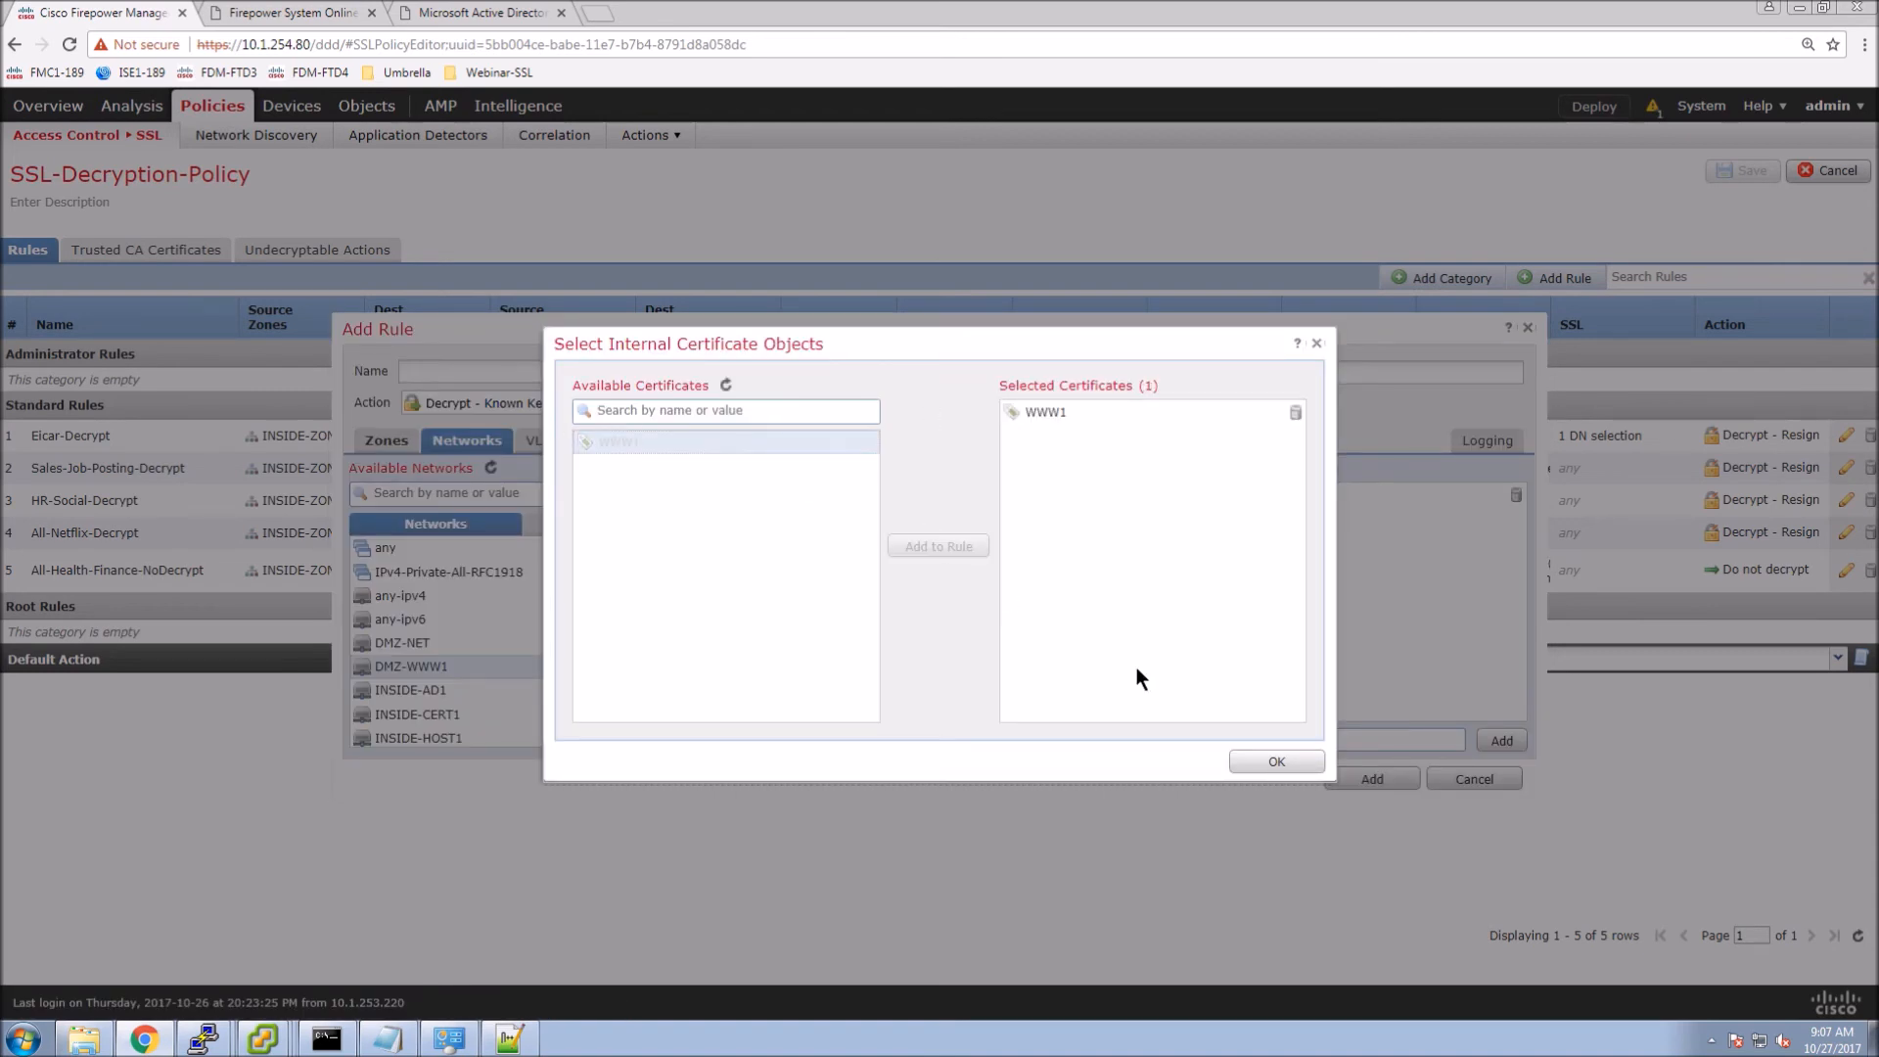
pyautogui.click(1277, 763)
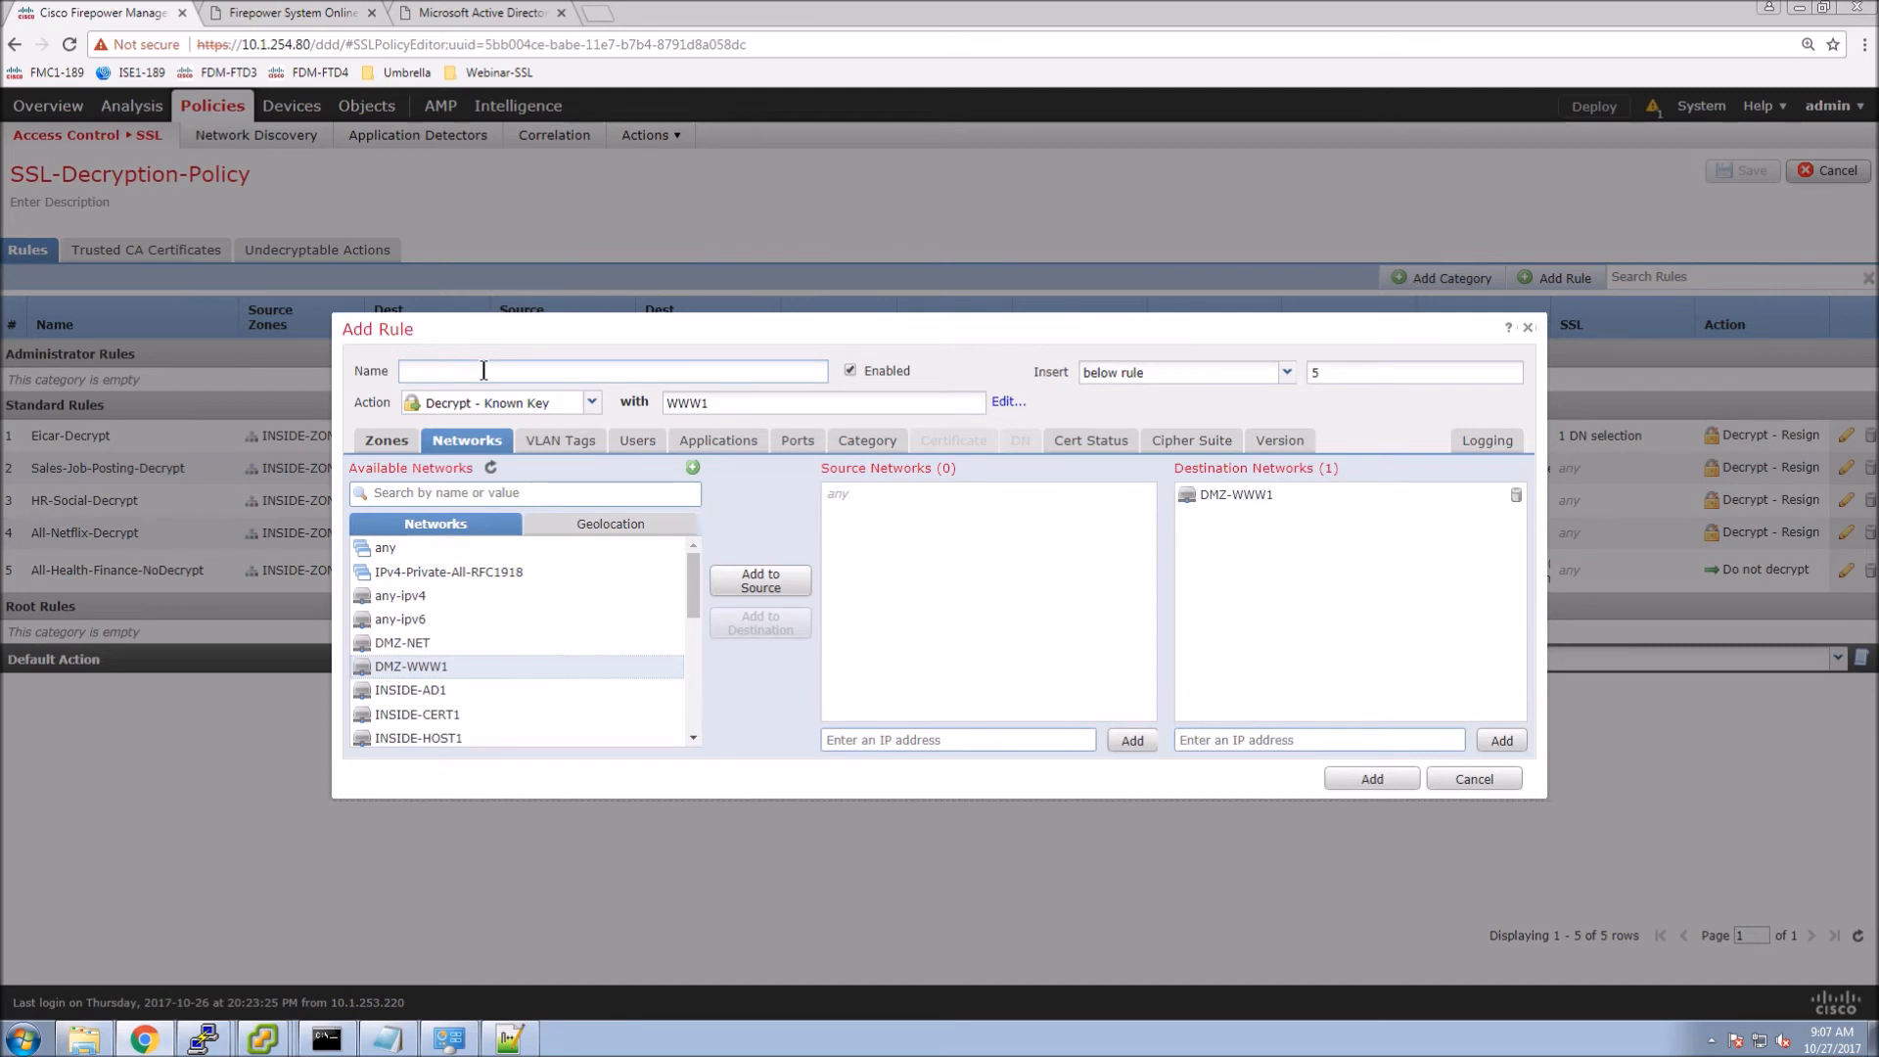
# Name the rule All-WWW1-DecryptKnownKey and insert it above rule 1.
pyautogui.write('W1-DecryptKnownKey')
pyautogui.click(1285, 376)
pyautogui.click(1113, 434)
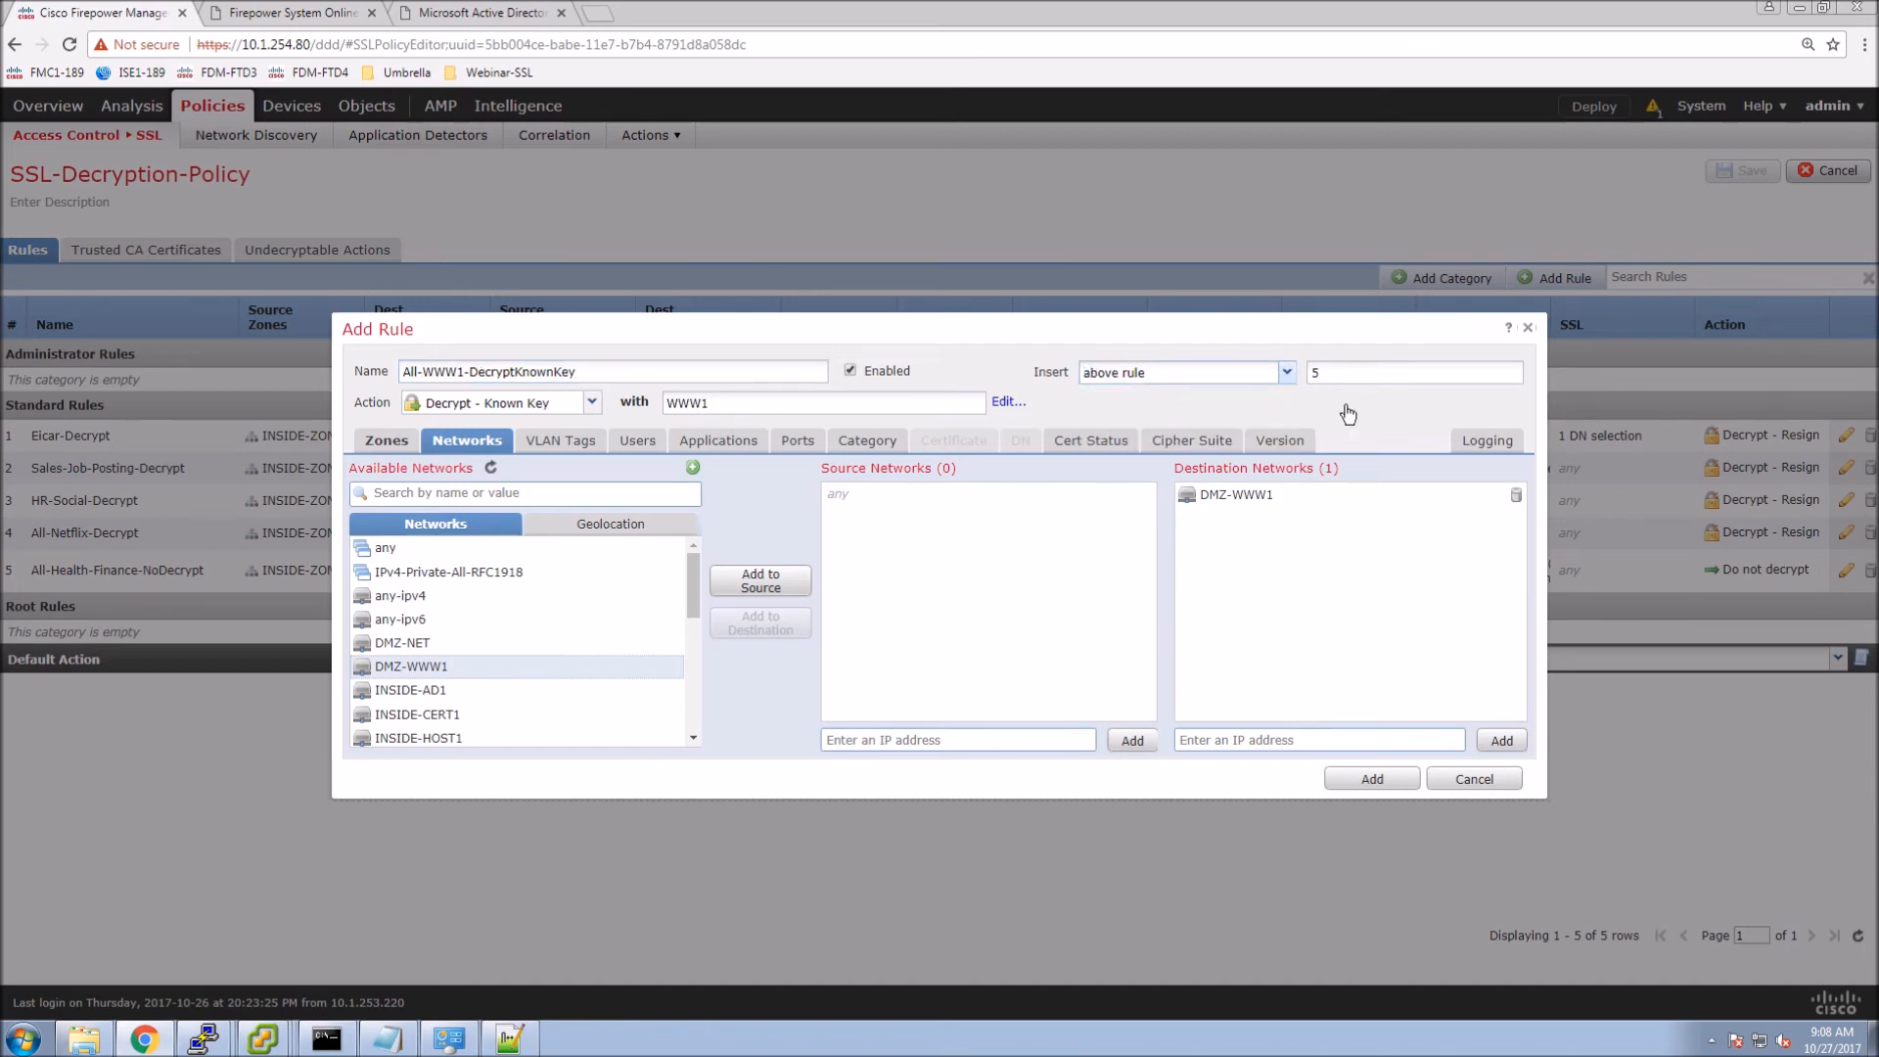
pyautogui.click(1339, 376)
# Enable Log at End of Connection, restrict destination port to HTTPS, and add the rule.
pyautogui.click(1094, 445)
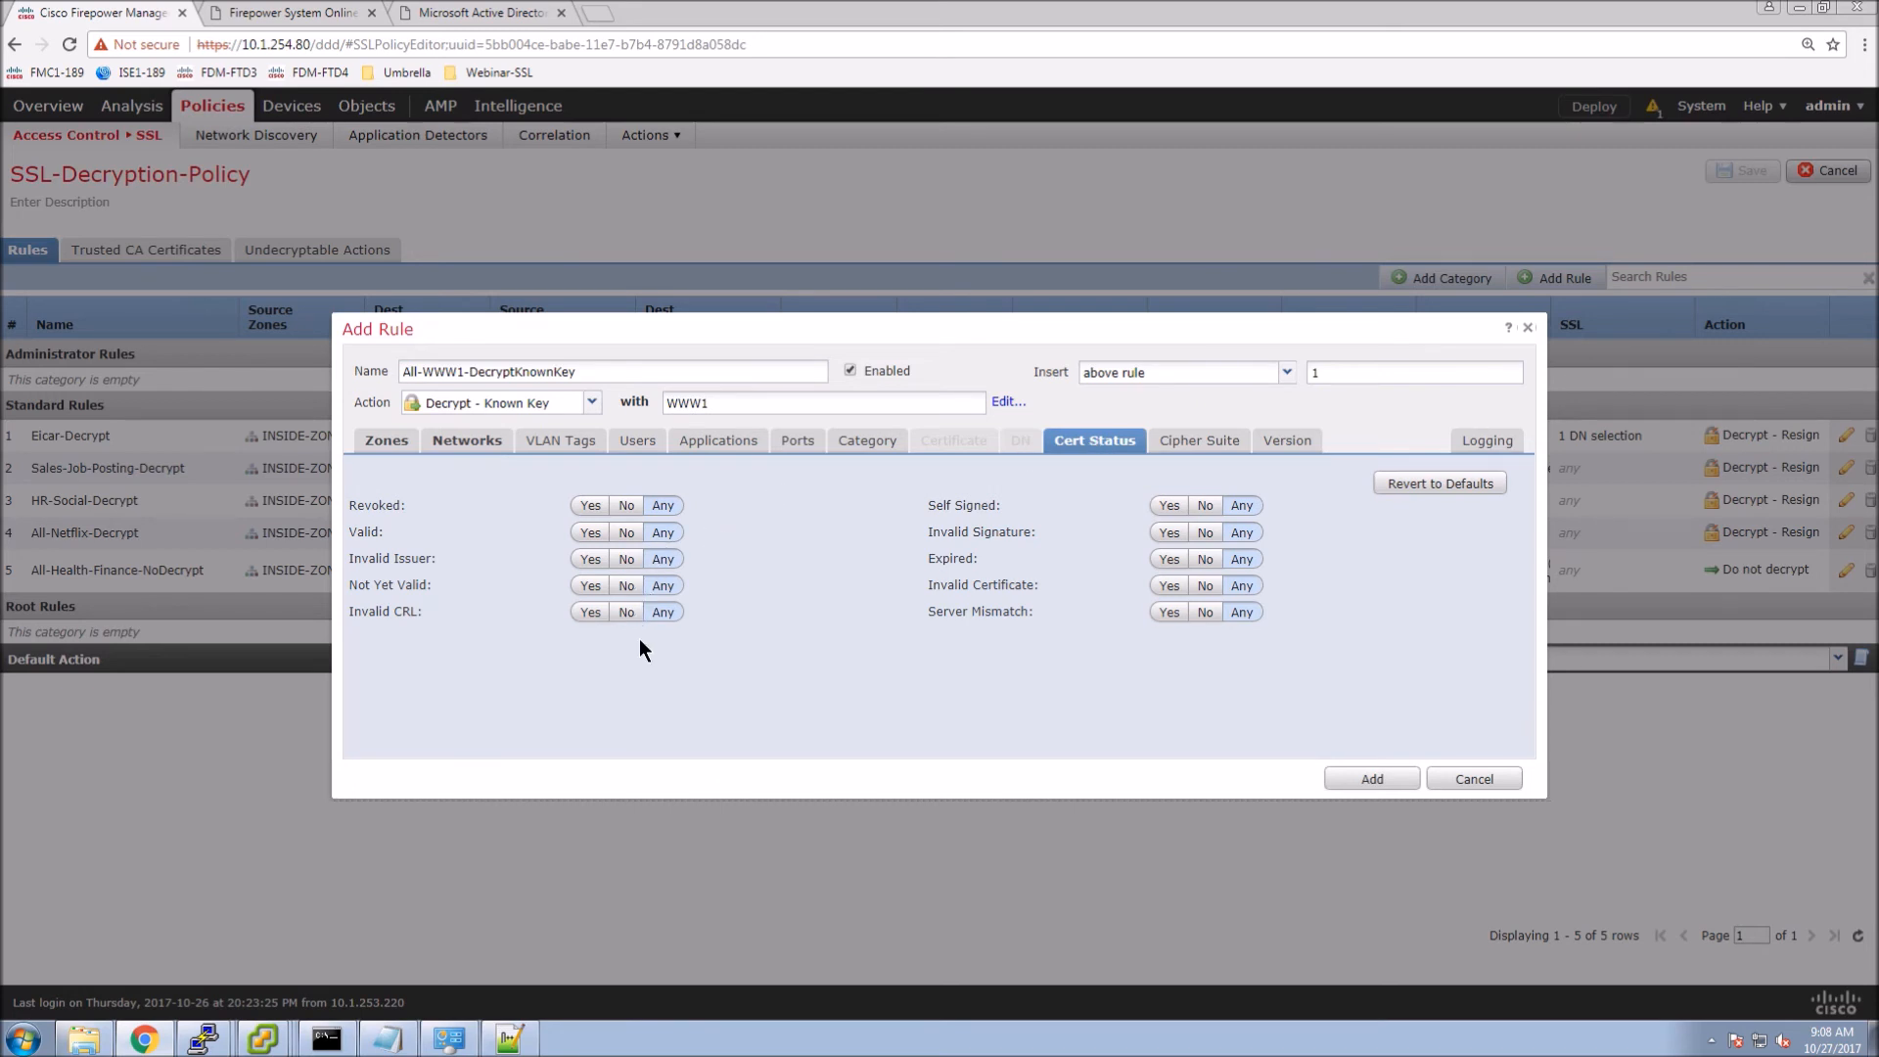
pyautogui.click(1198, 446)
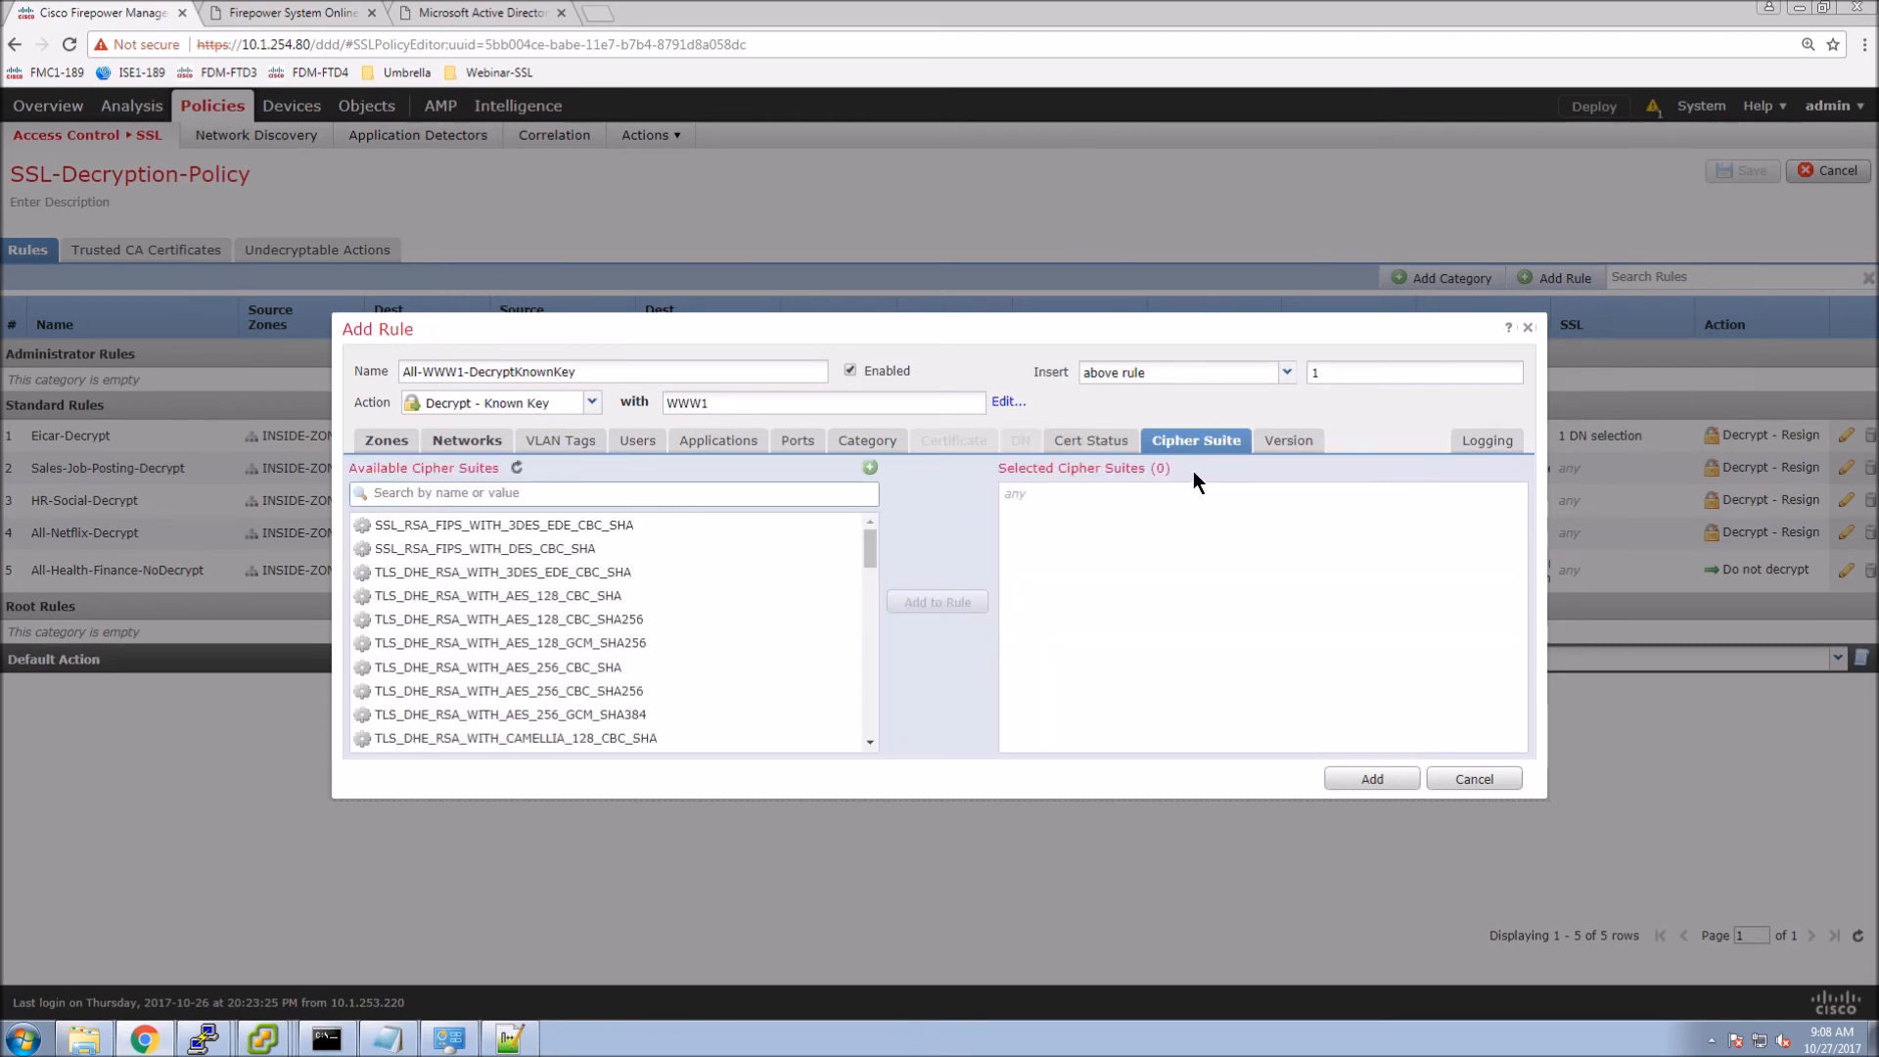
pyautogui.click(1489, 445)
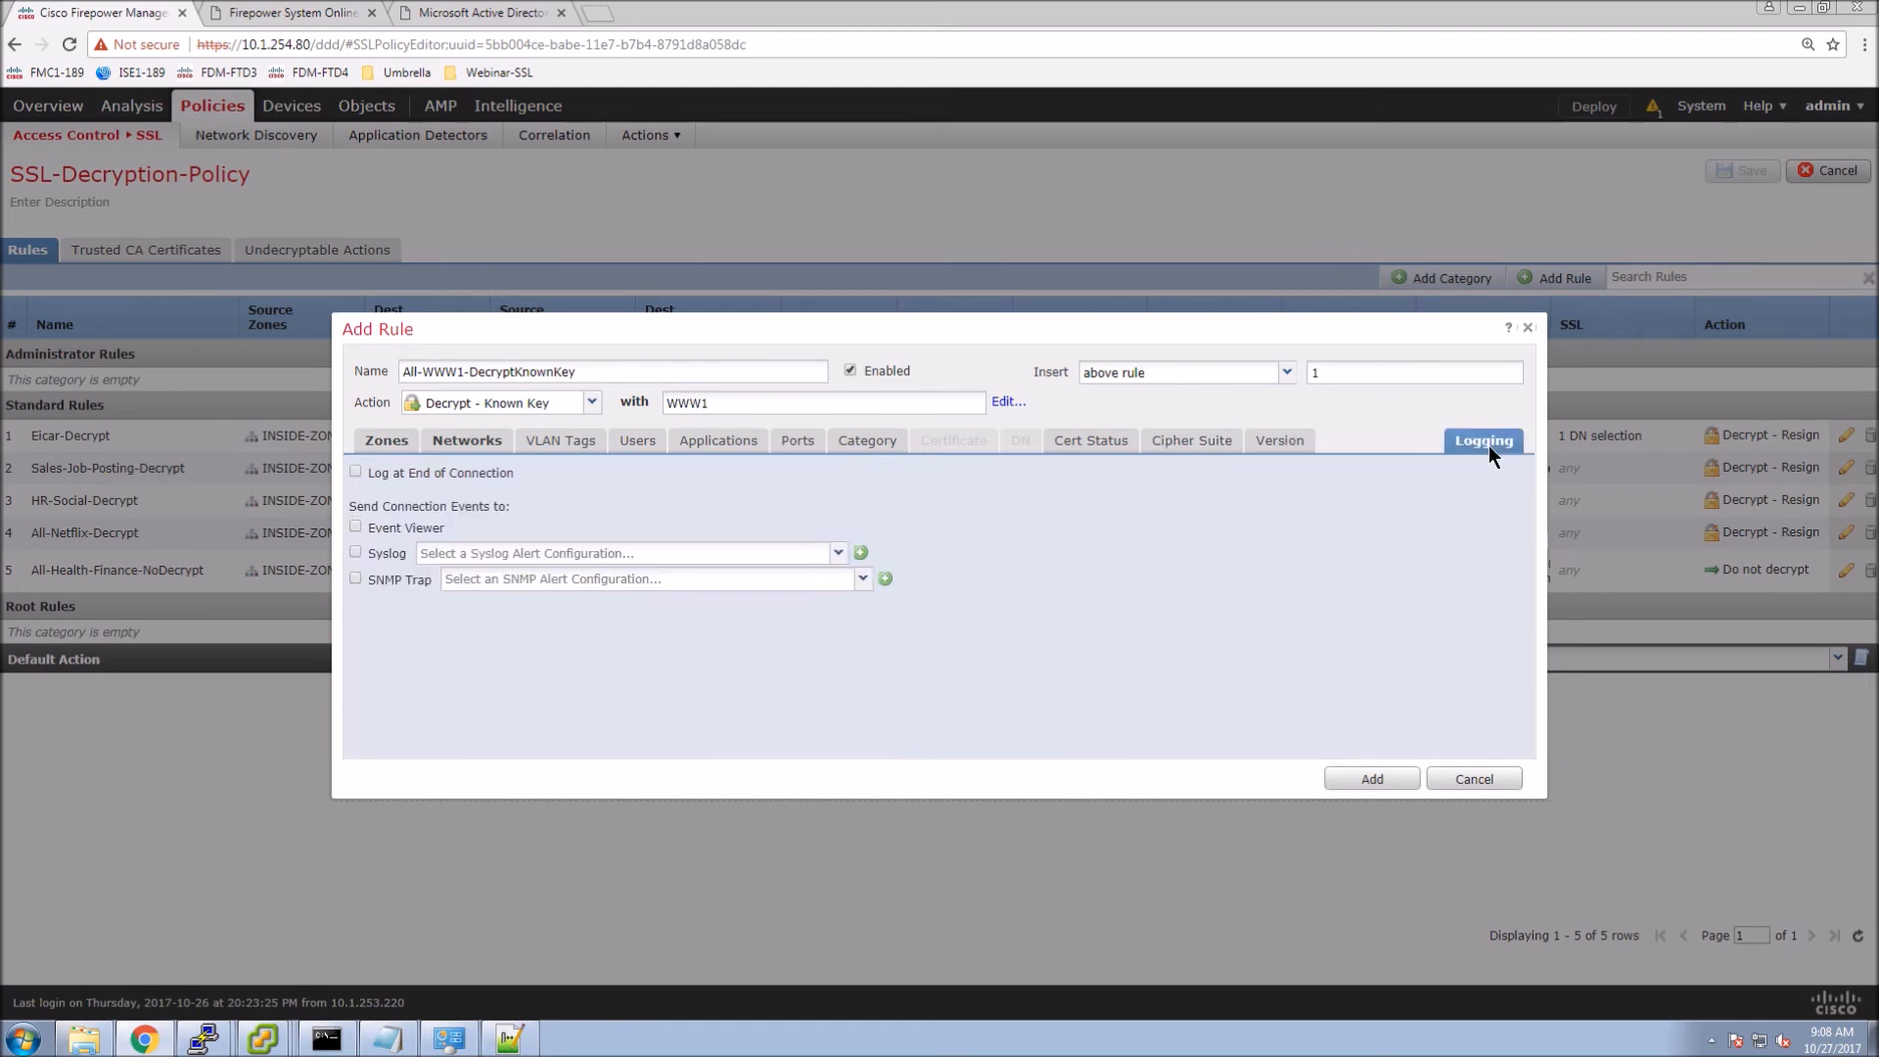
pyautogui.click(402, 475)
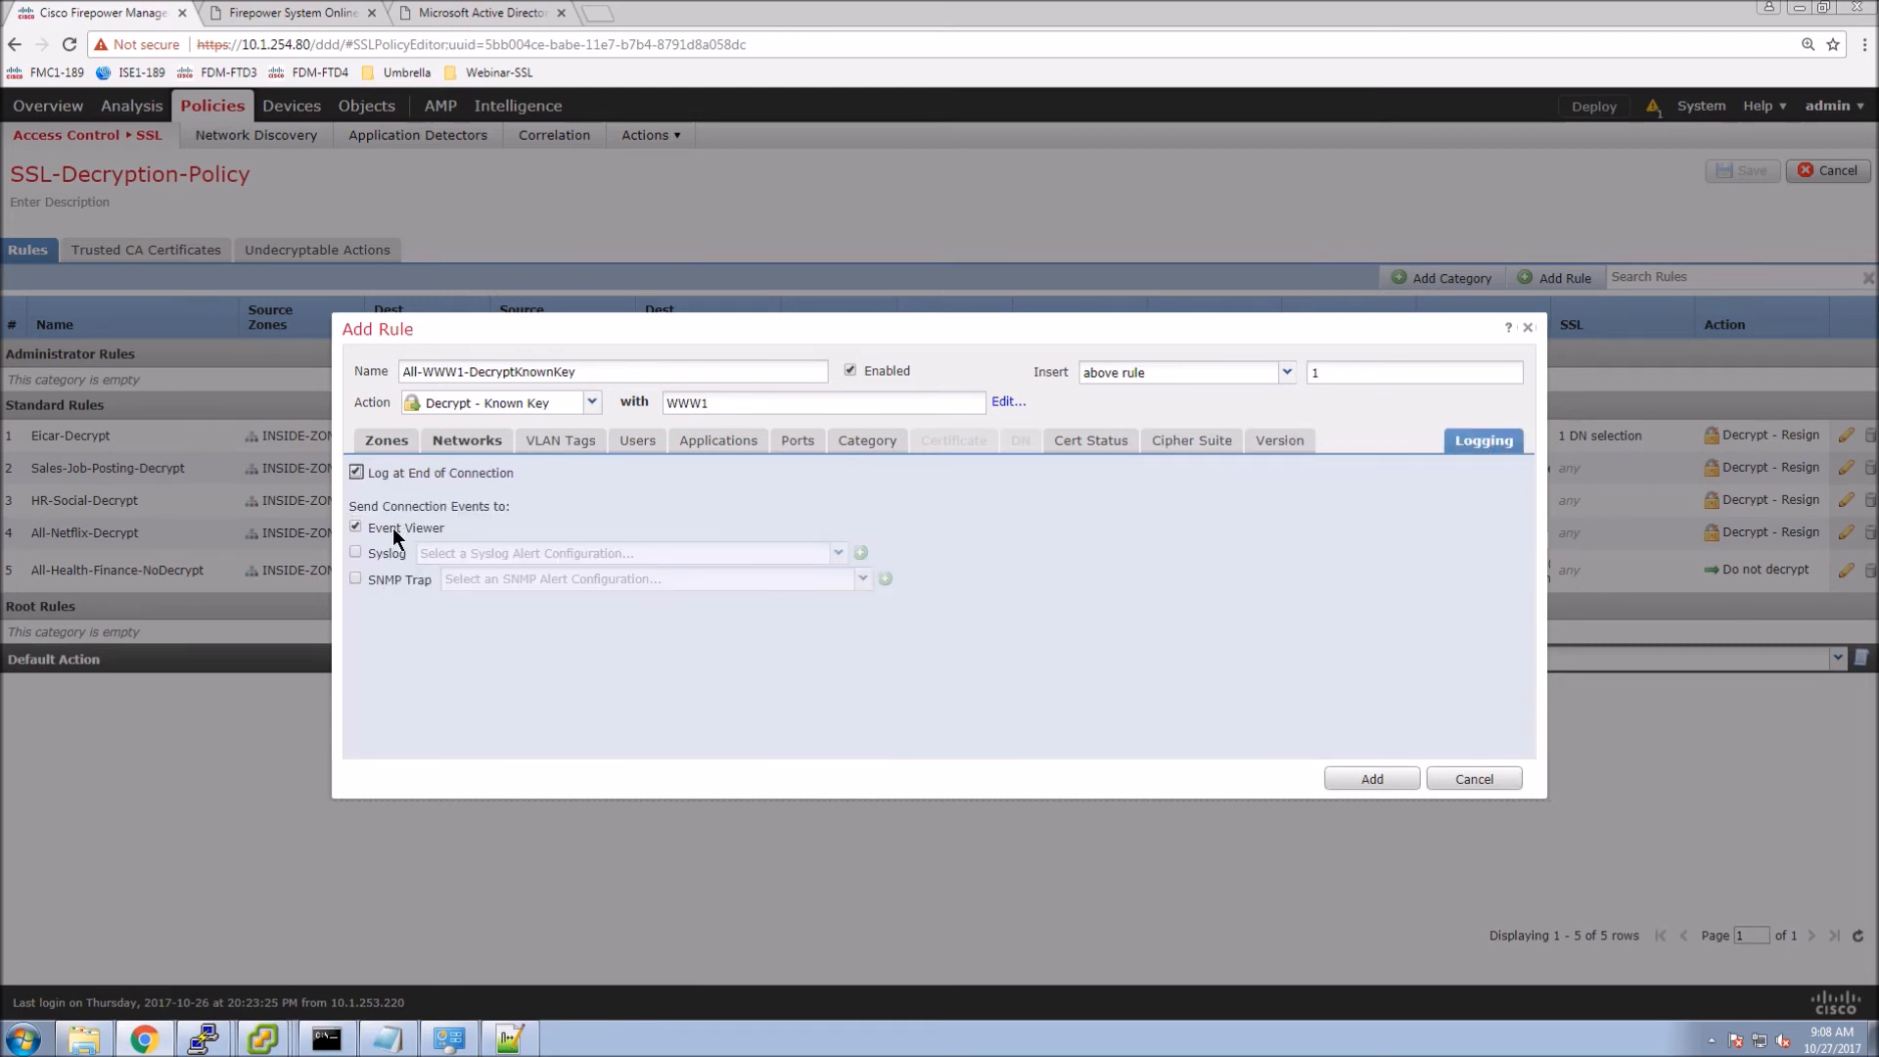
pyautogui.click(799, 444)
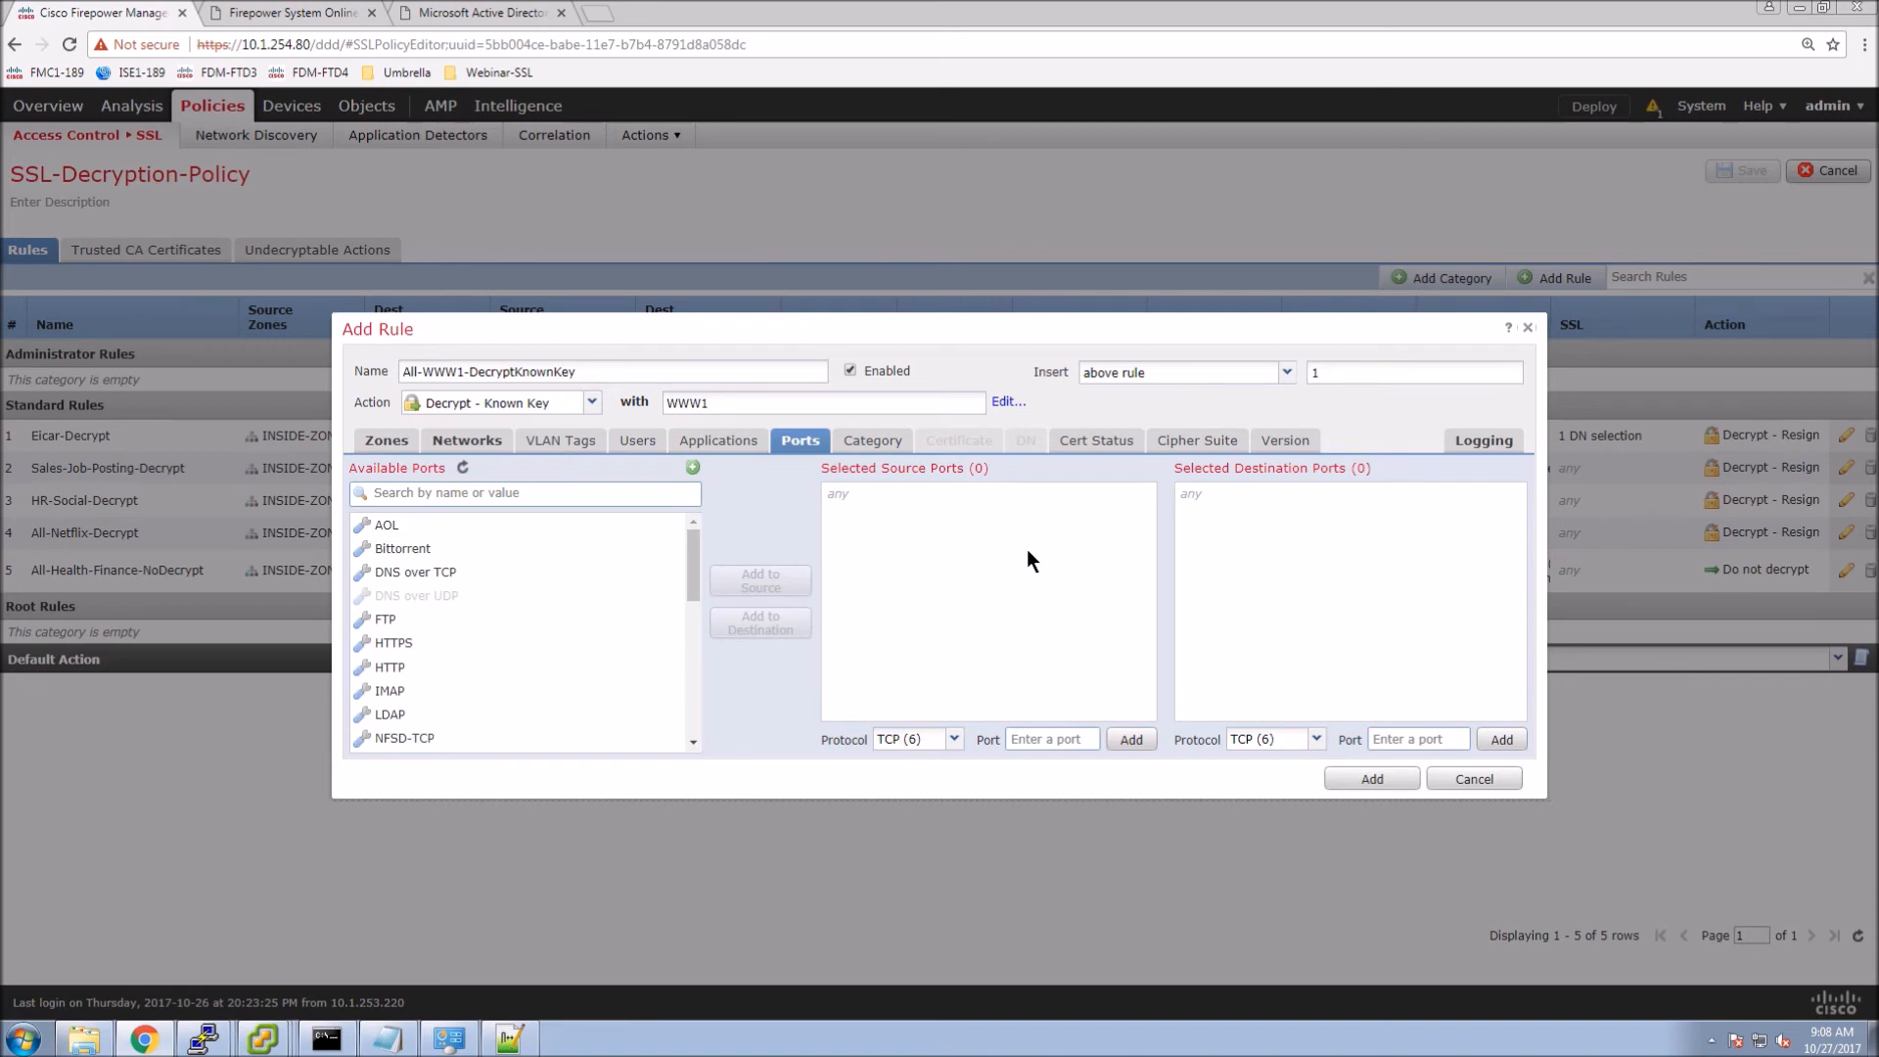
pyautogui.click(393, 643)
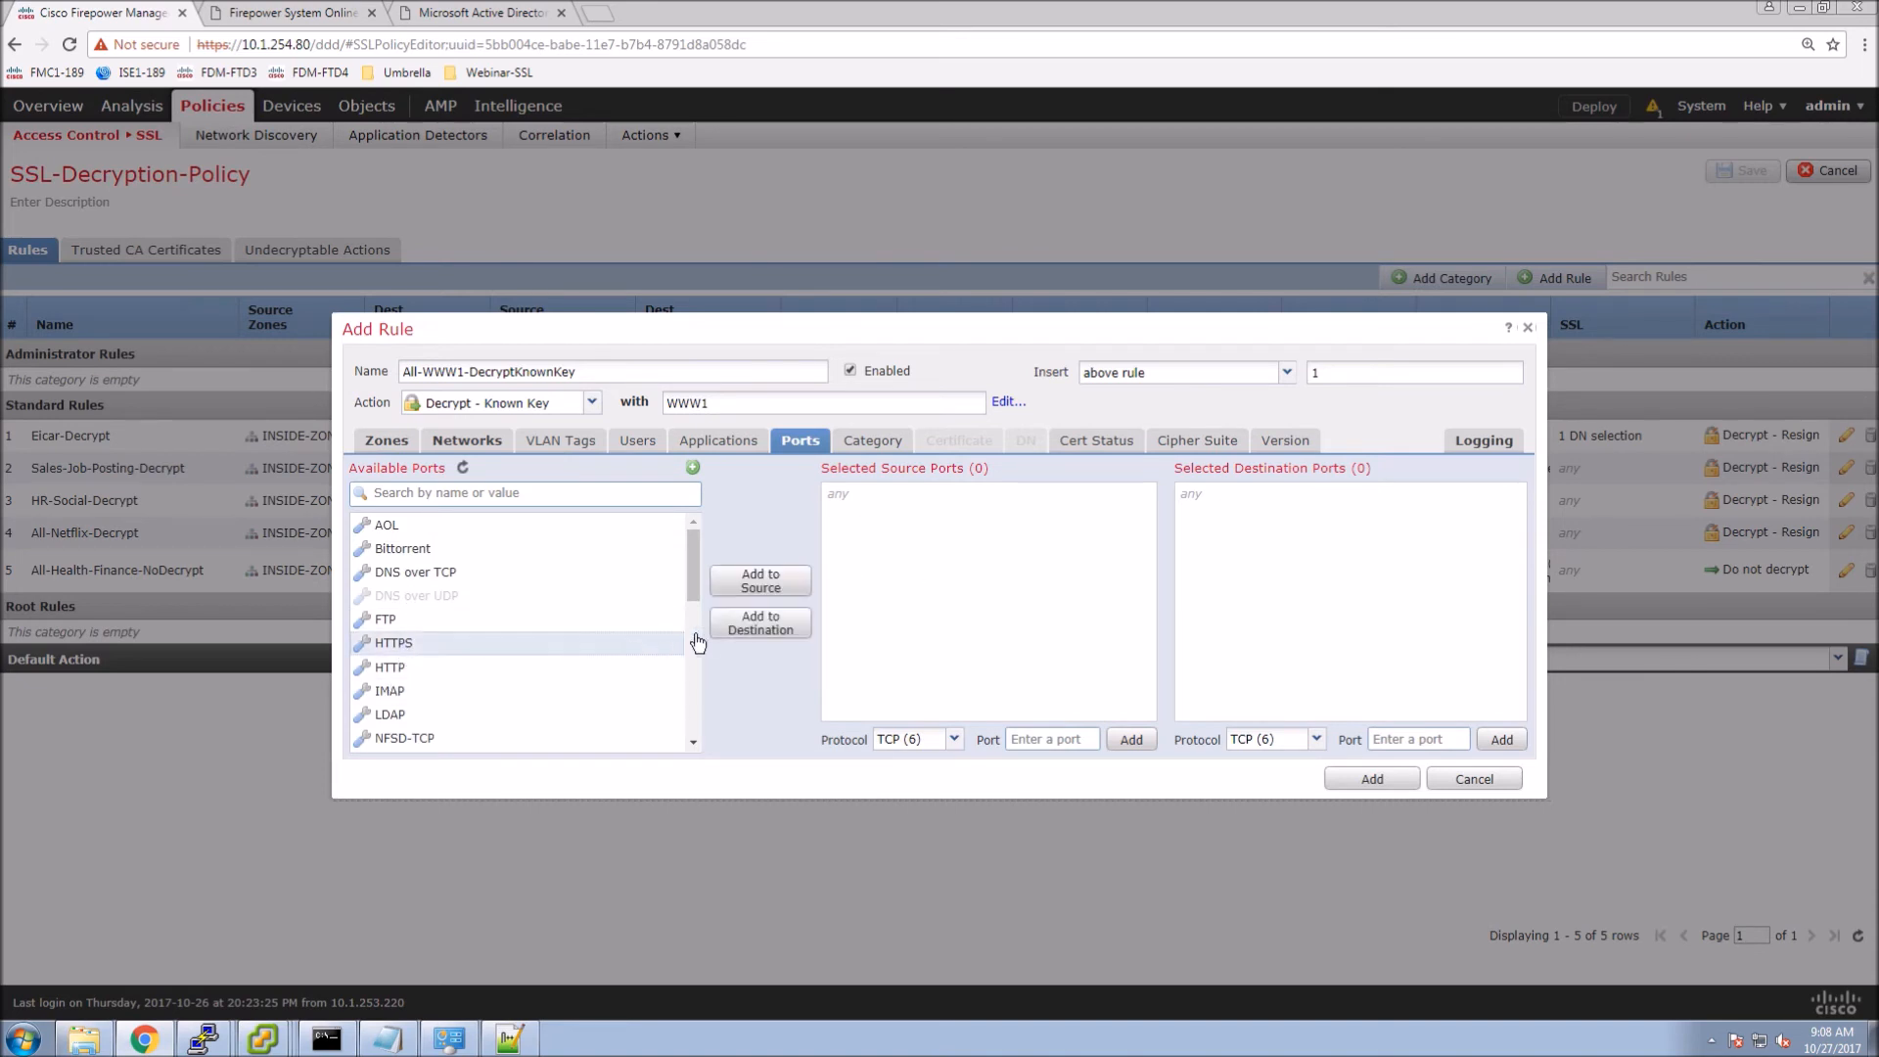
pyautogui.click(756, 632)
pyautogui.click(1374, 781)
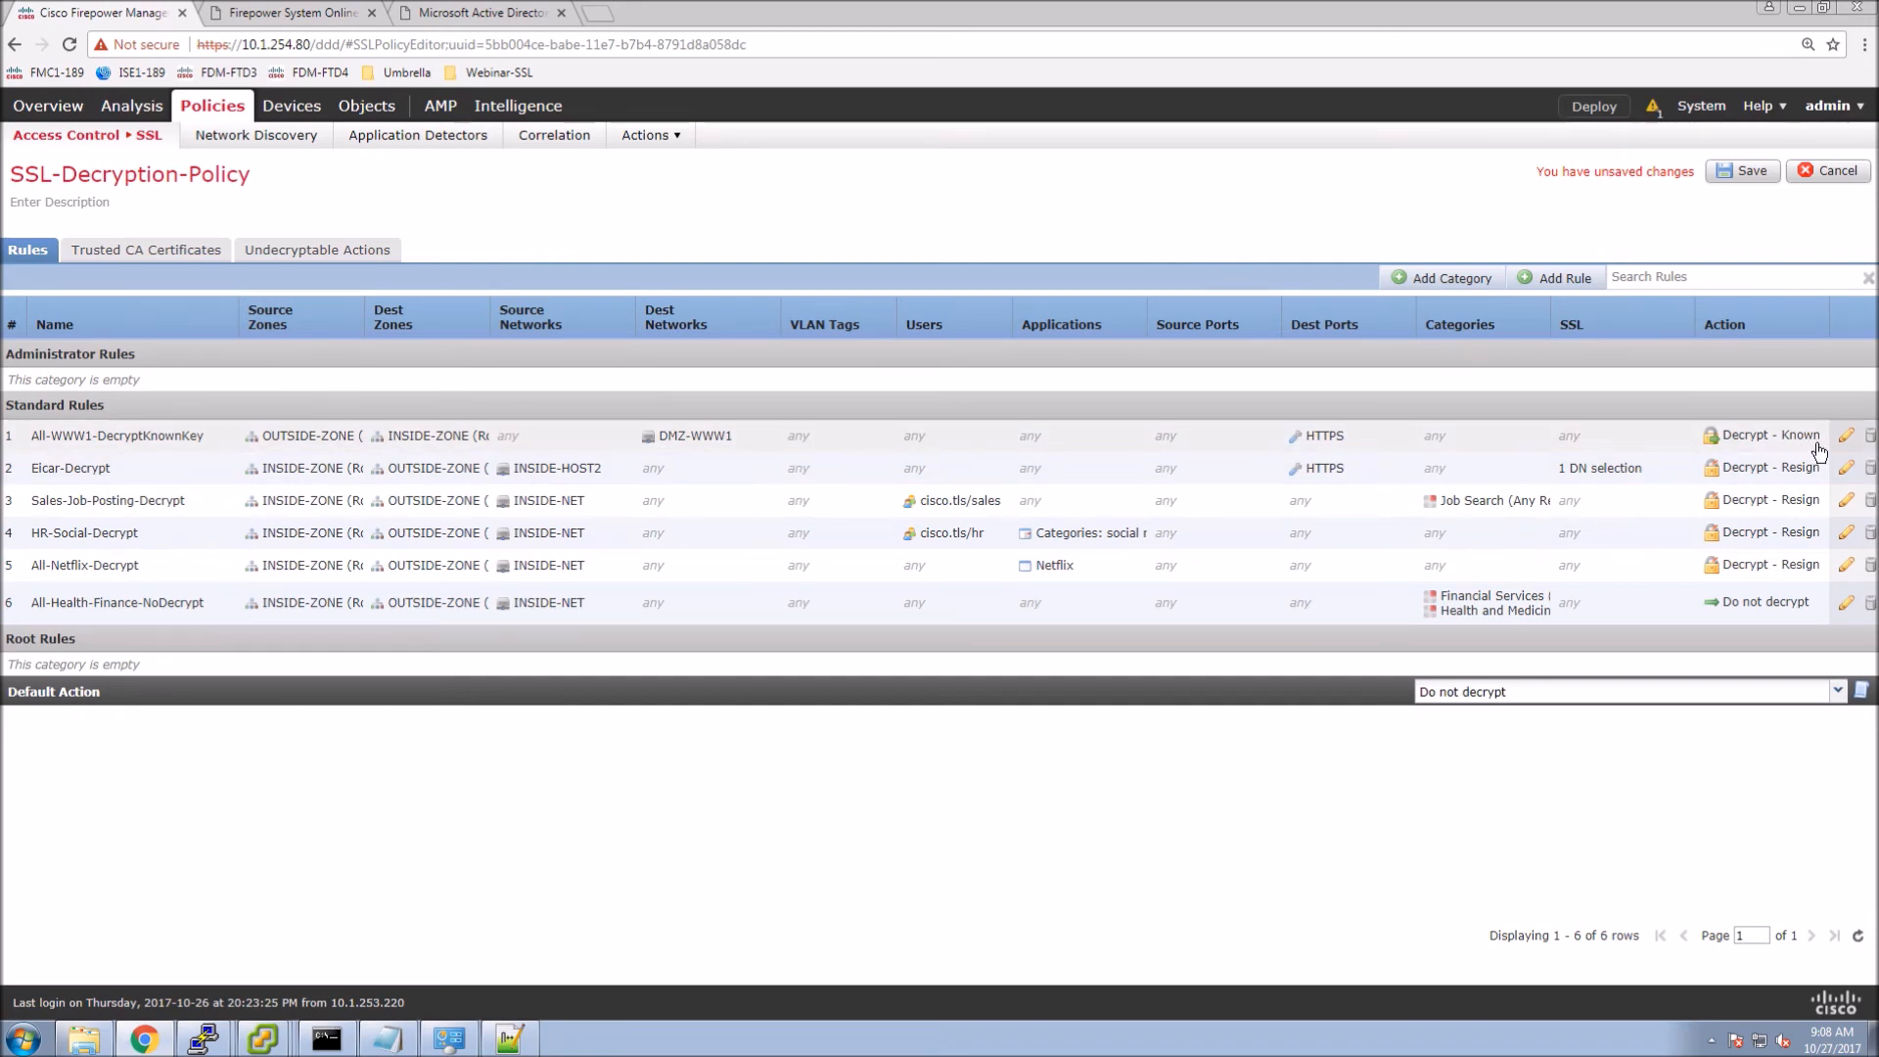
# Save the SSL policy, deploy it to Webinar-SSL-FTD1, and return to Connection Events.
pyautogui.click(1743, 172)
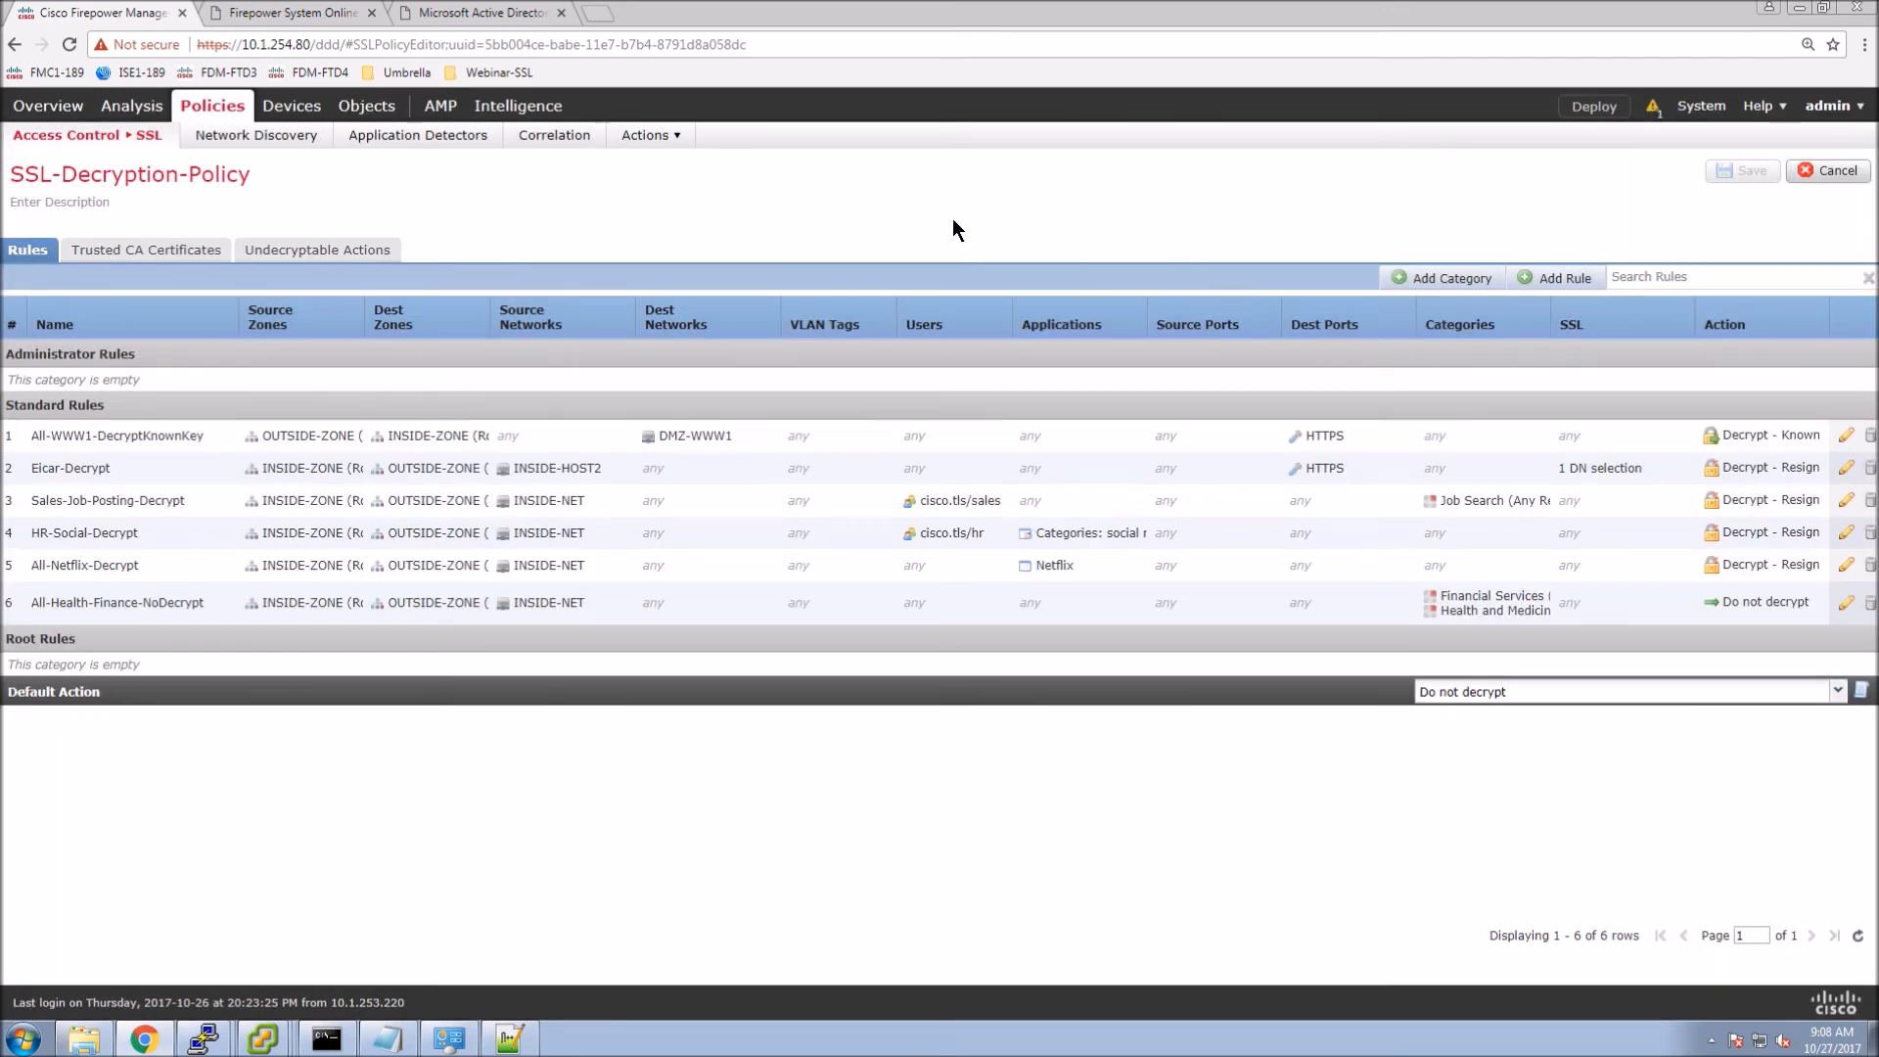
pyautogui.click(1576, 108)
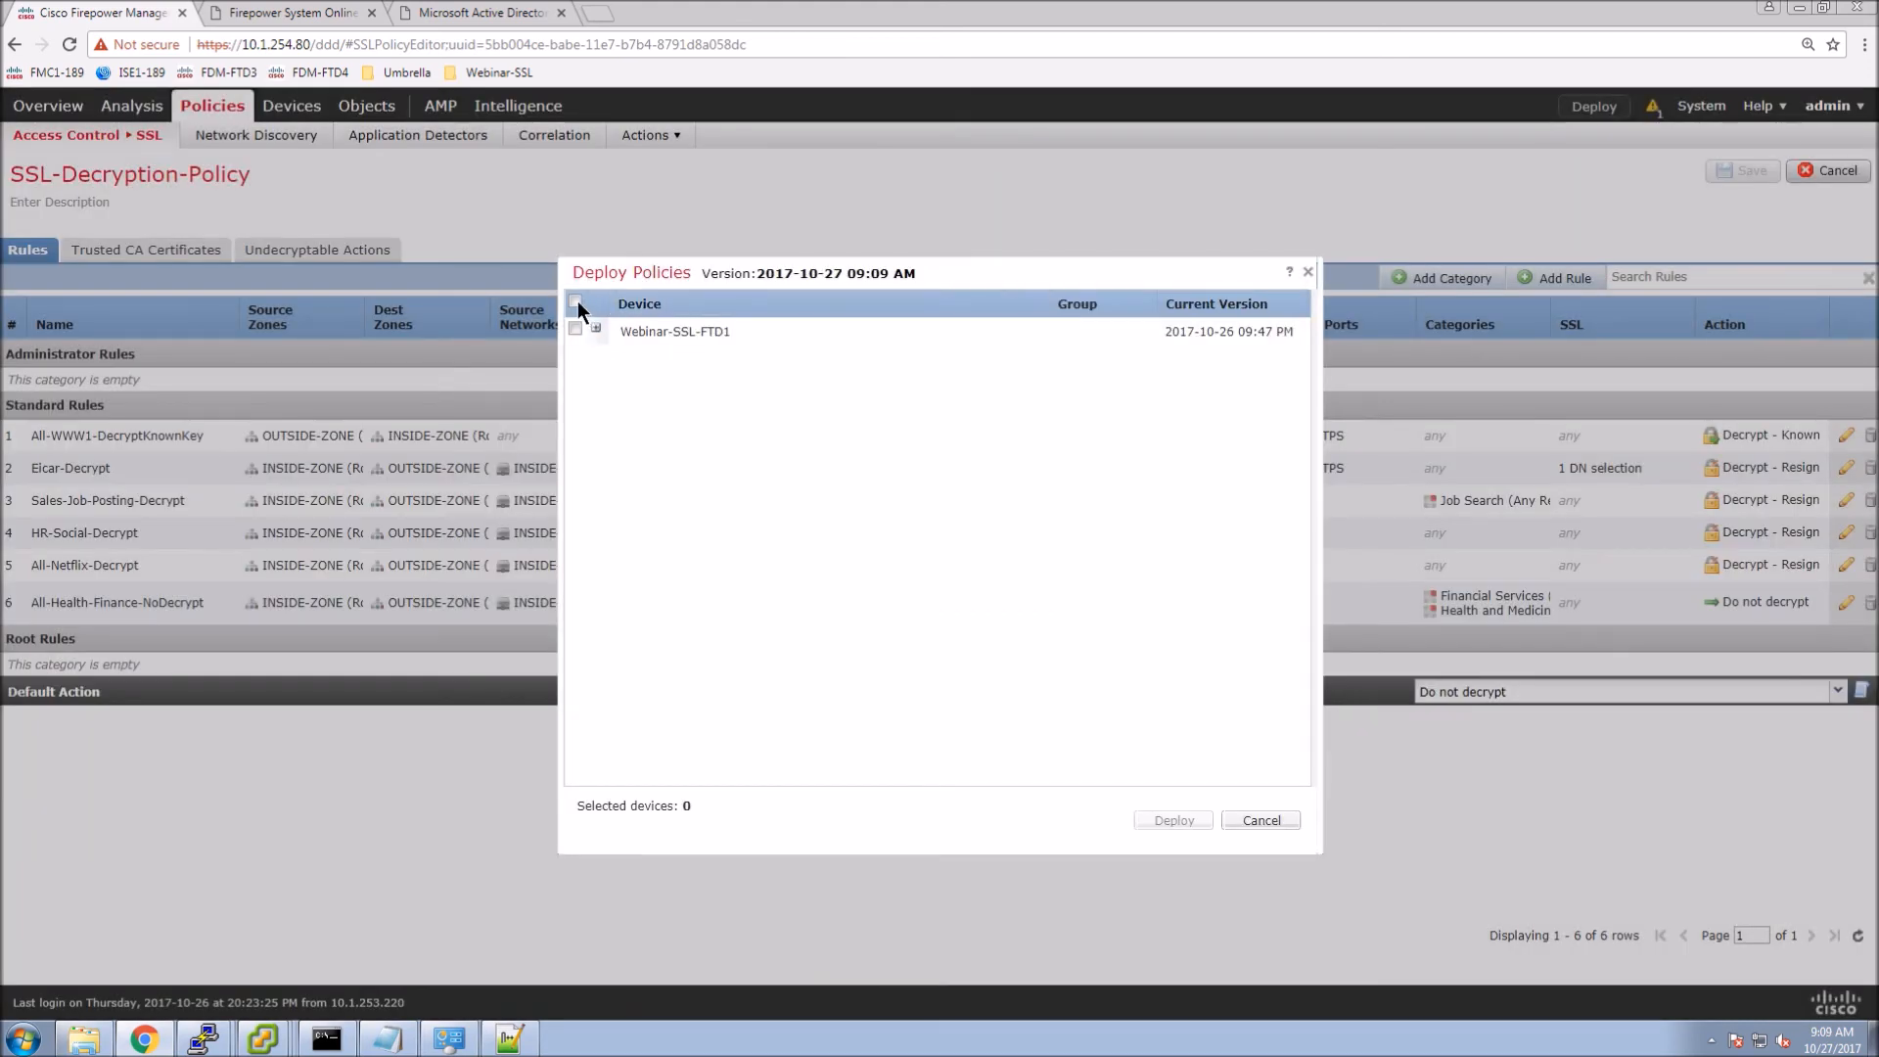
pyautogui.click(576, 302)
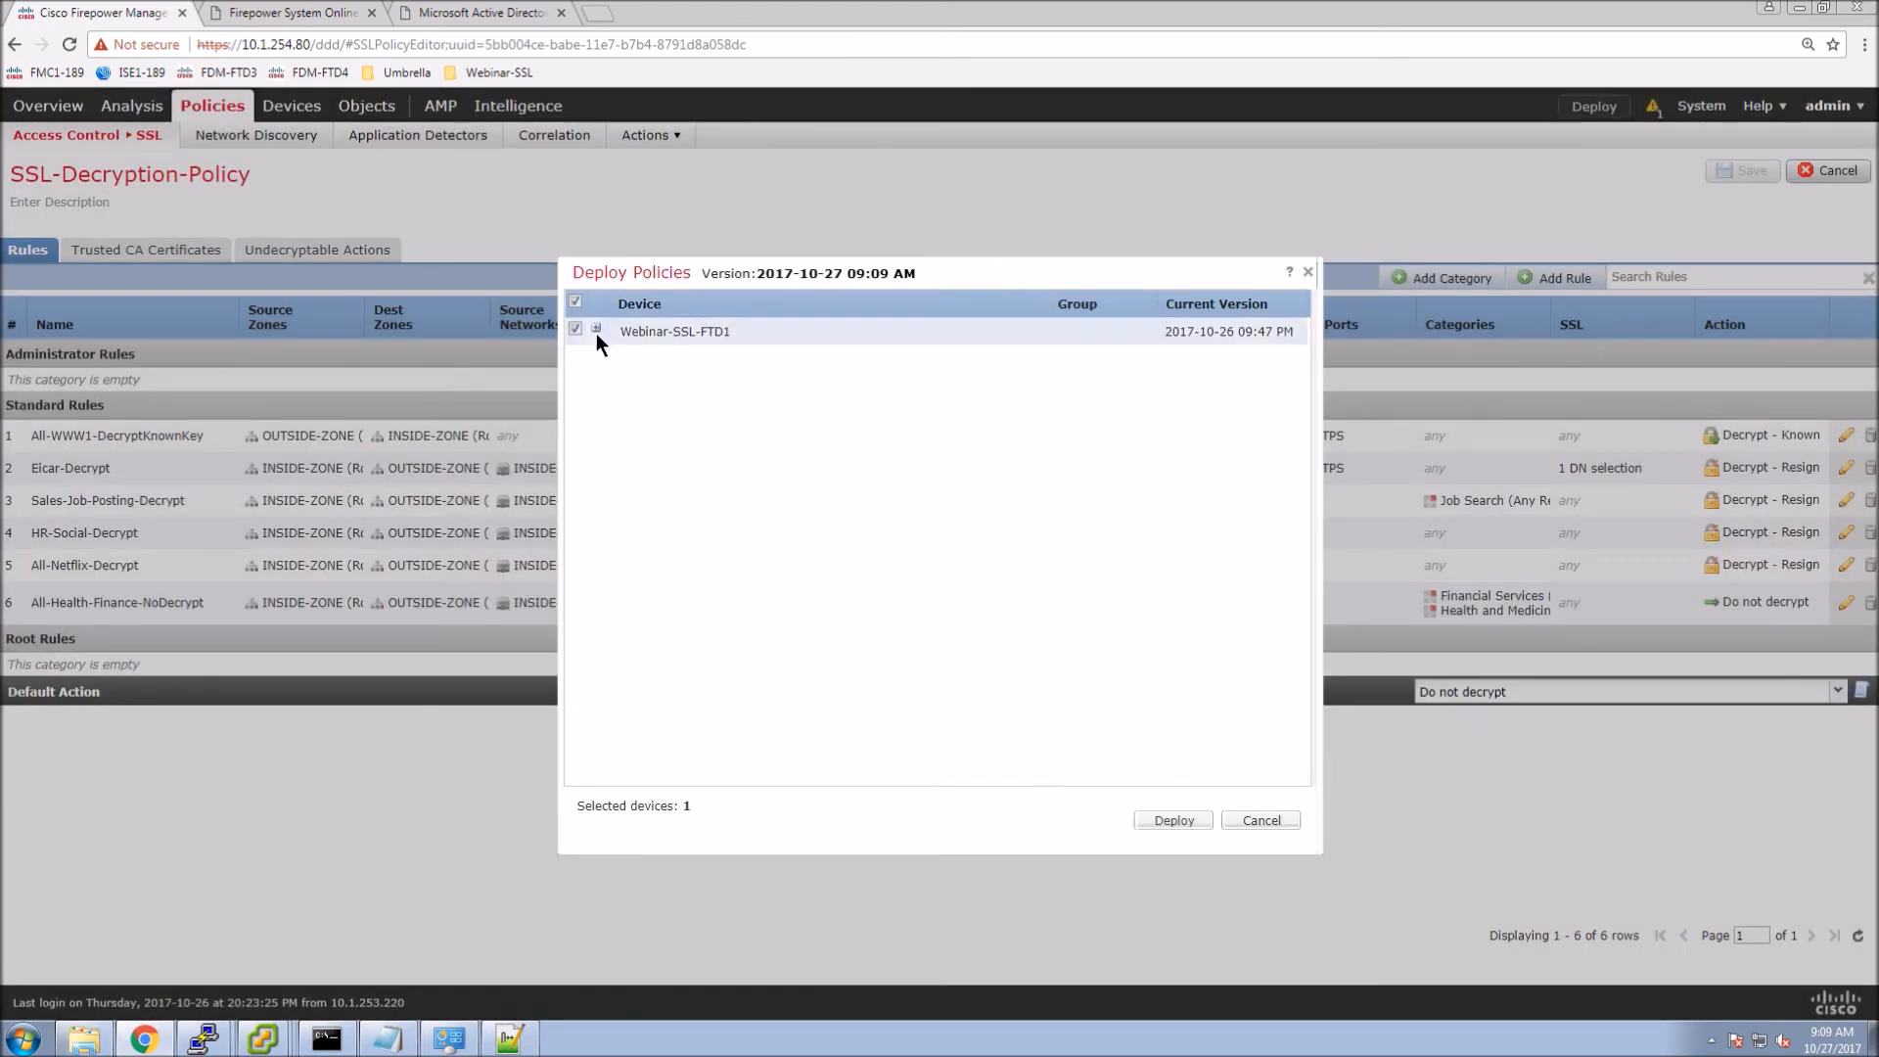
pyautogui.click(596, 328)
pyautogui.click(1180, 822)
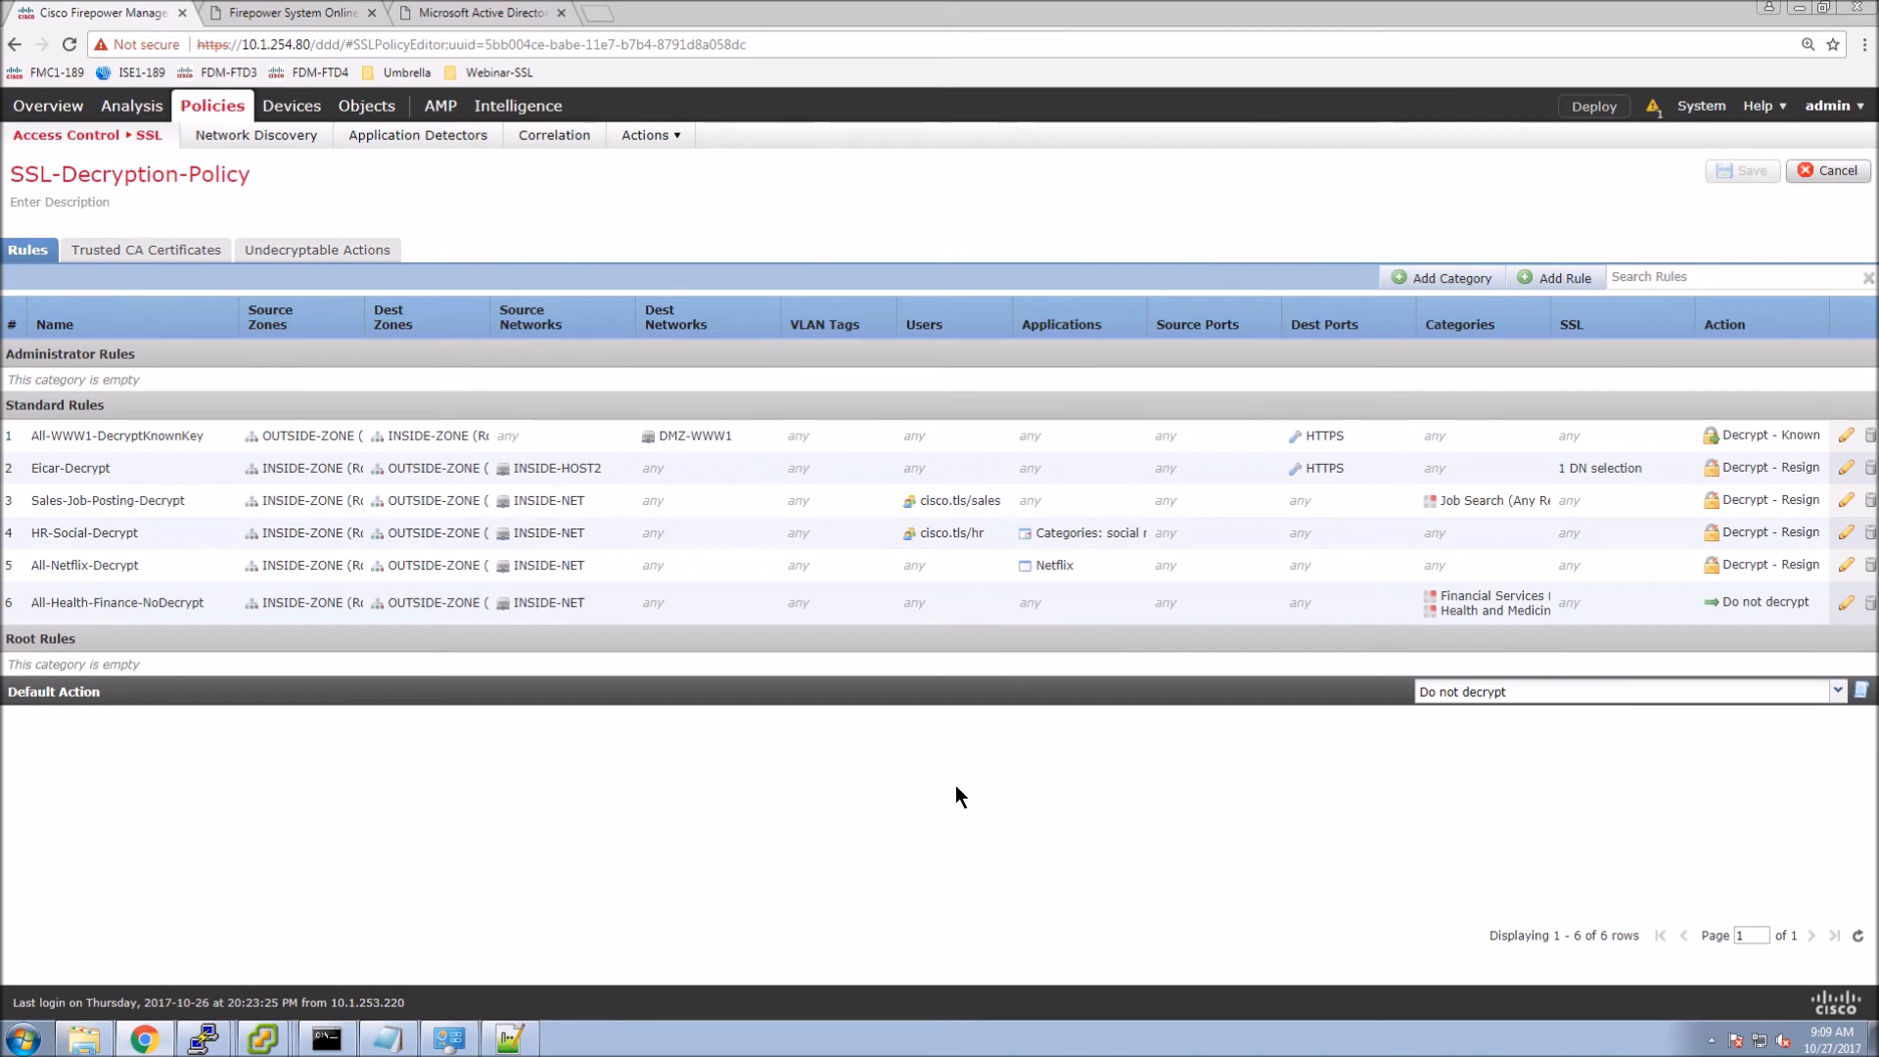
pyautogui.click(176, 166)
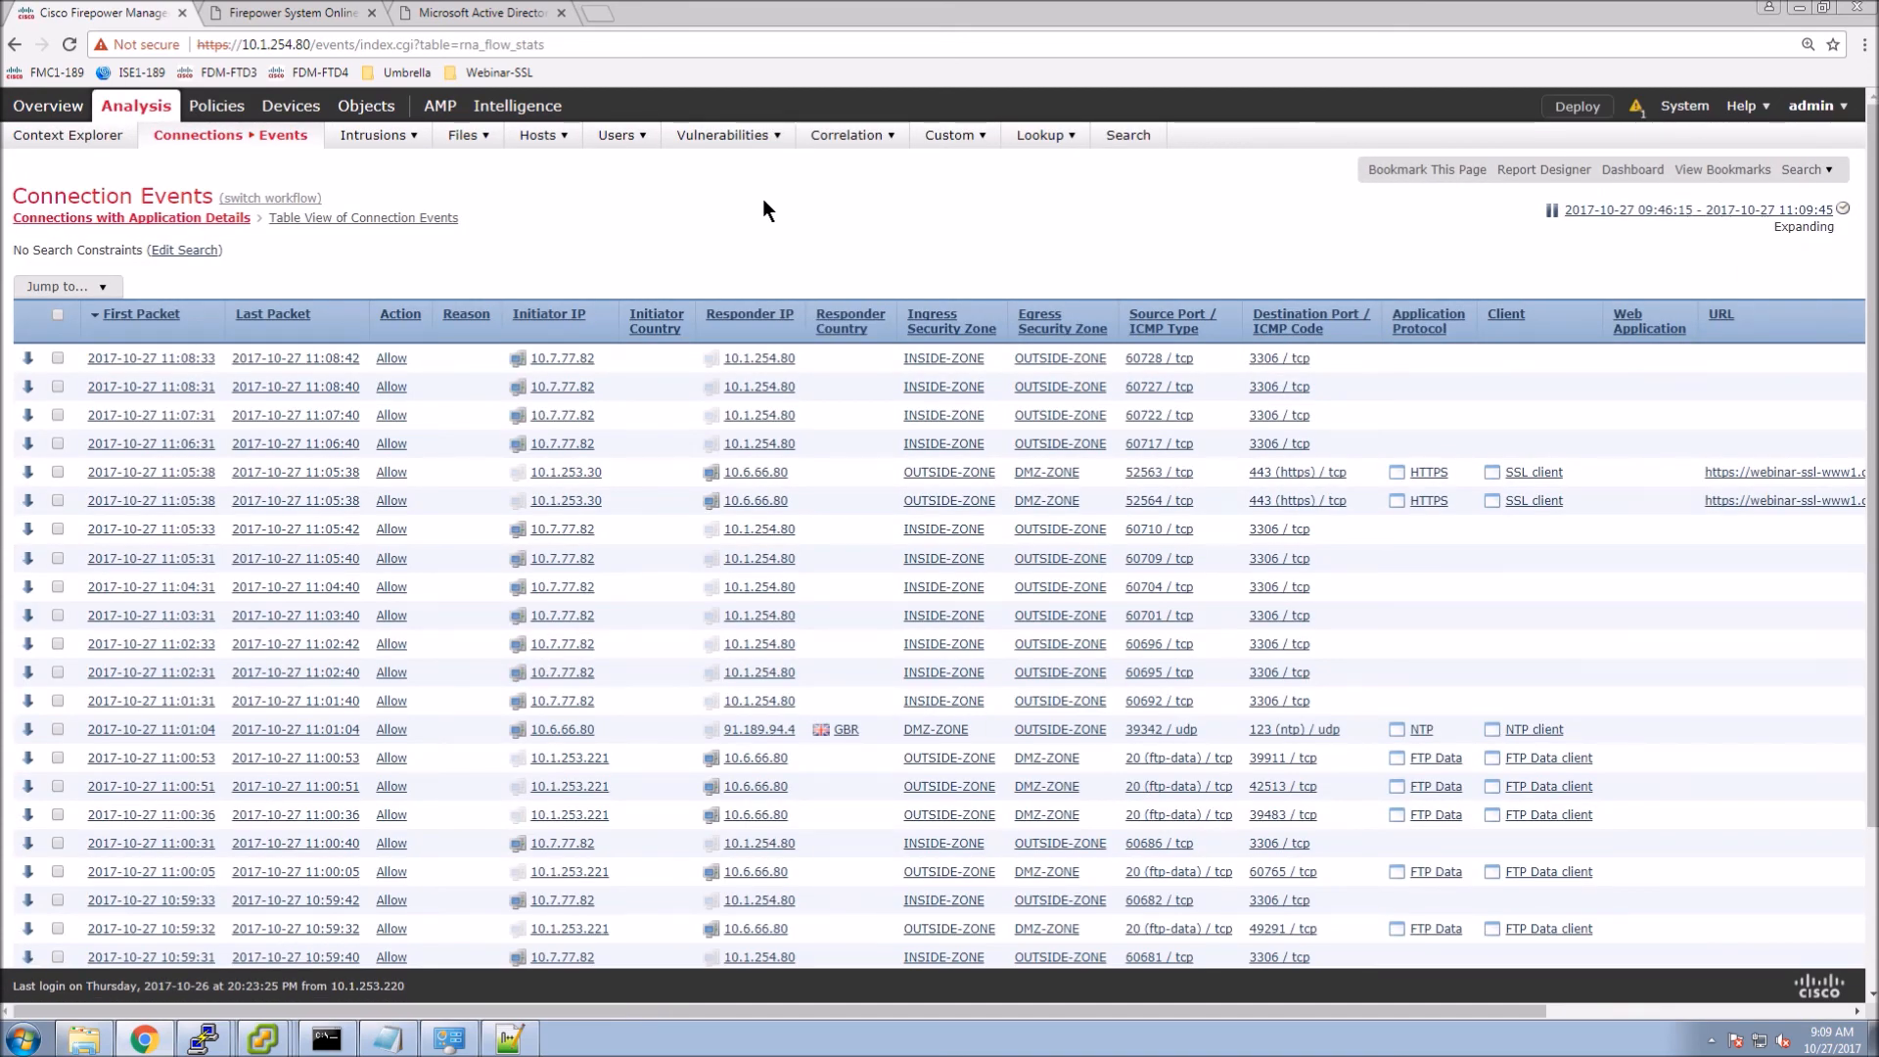
# Show connection events in table view and open the Edit Search form.
pyautogui.click(372, 220)
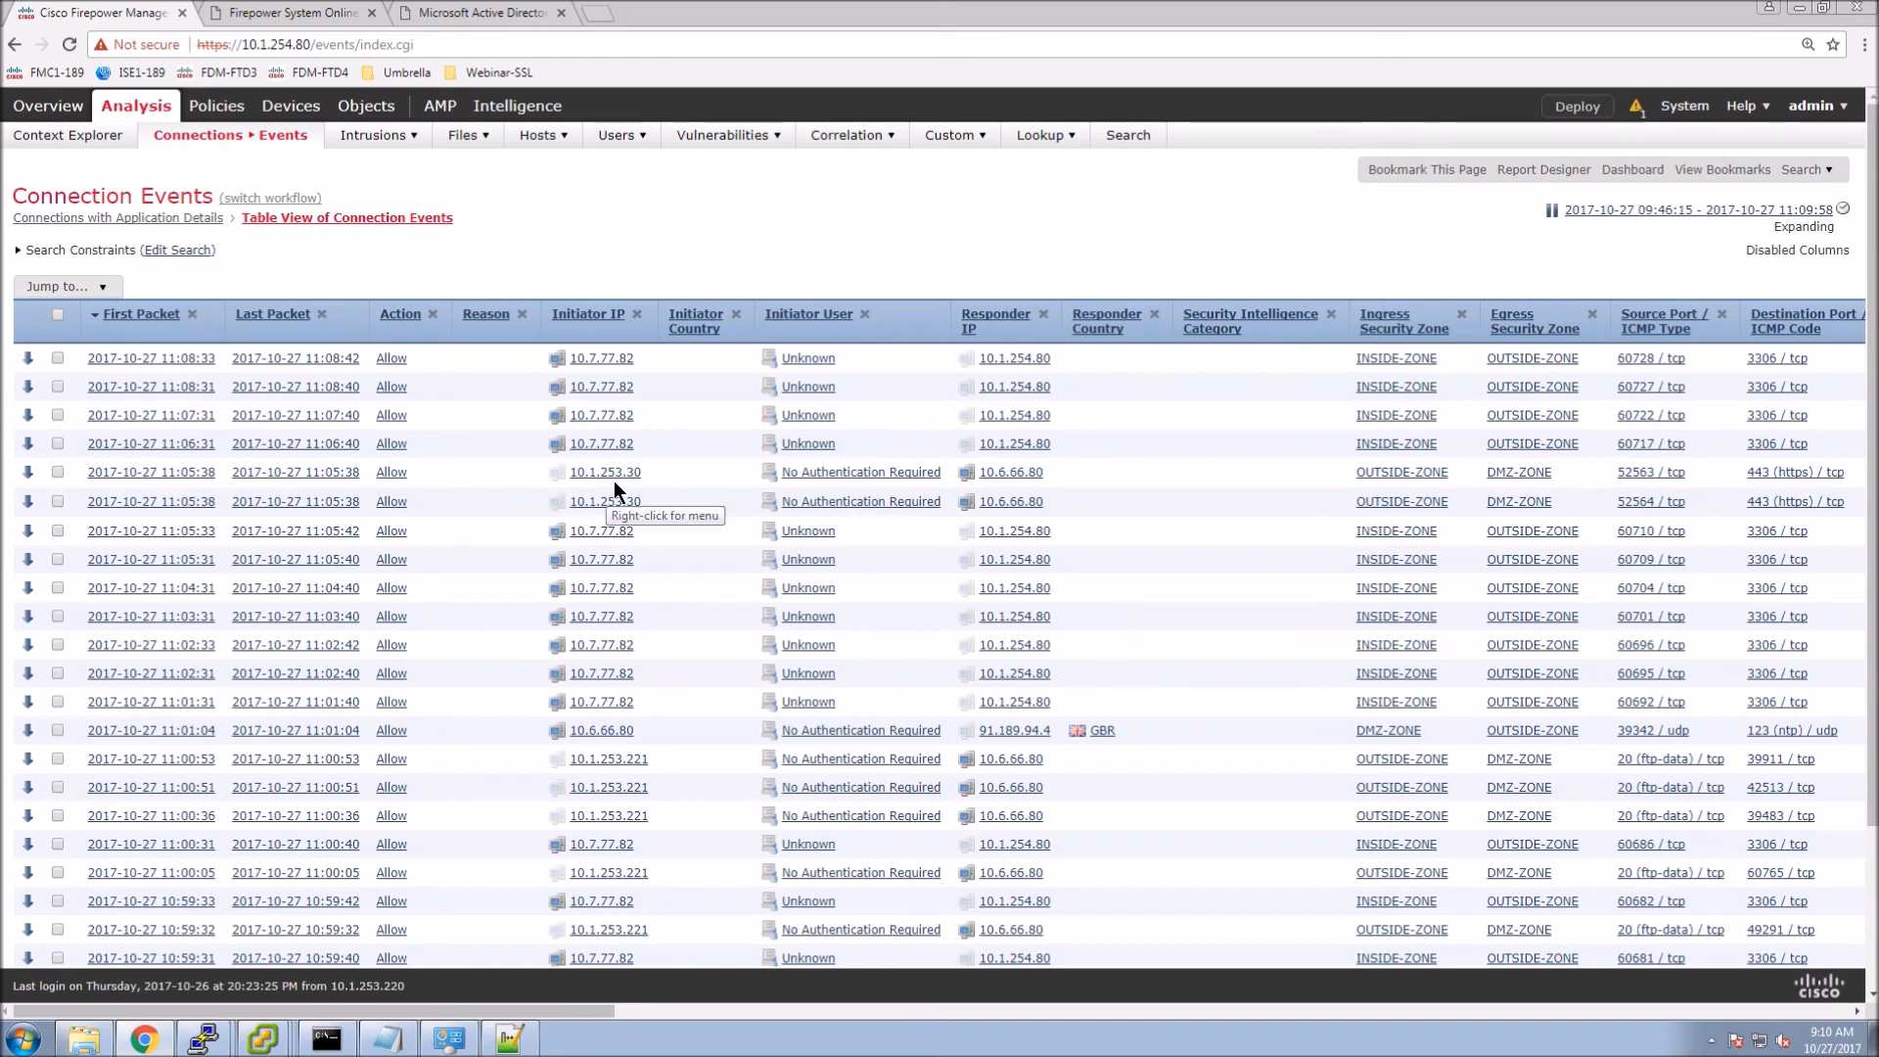
pyautogui.click(179, 251)
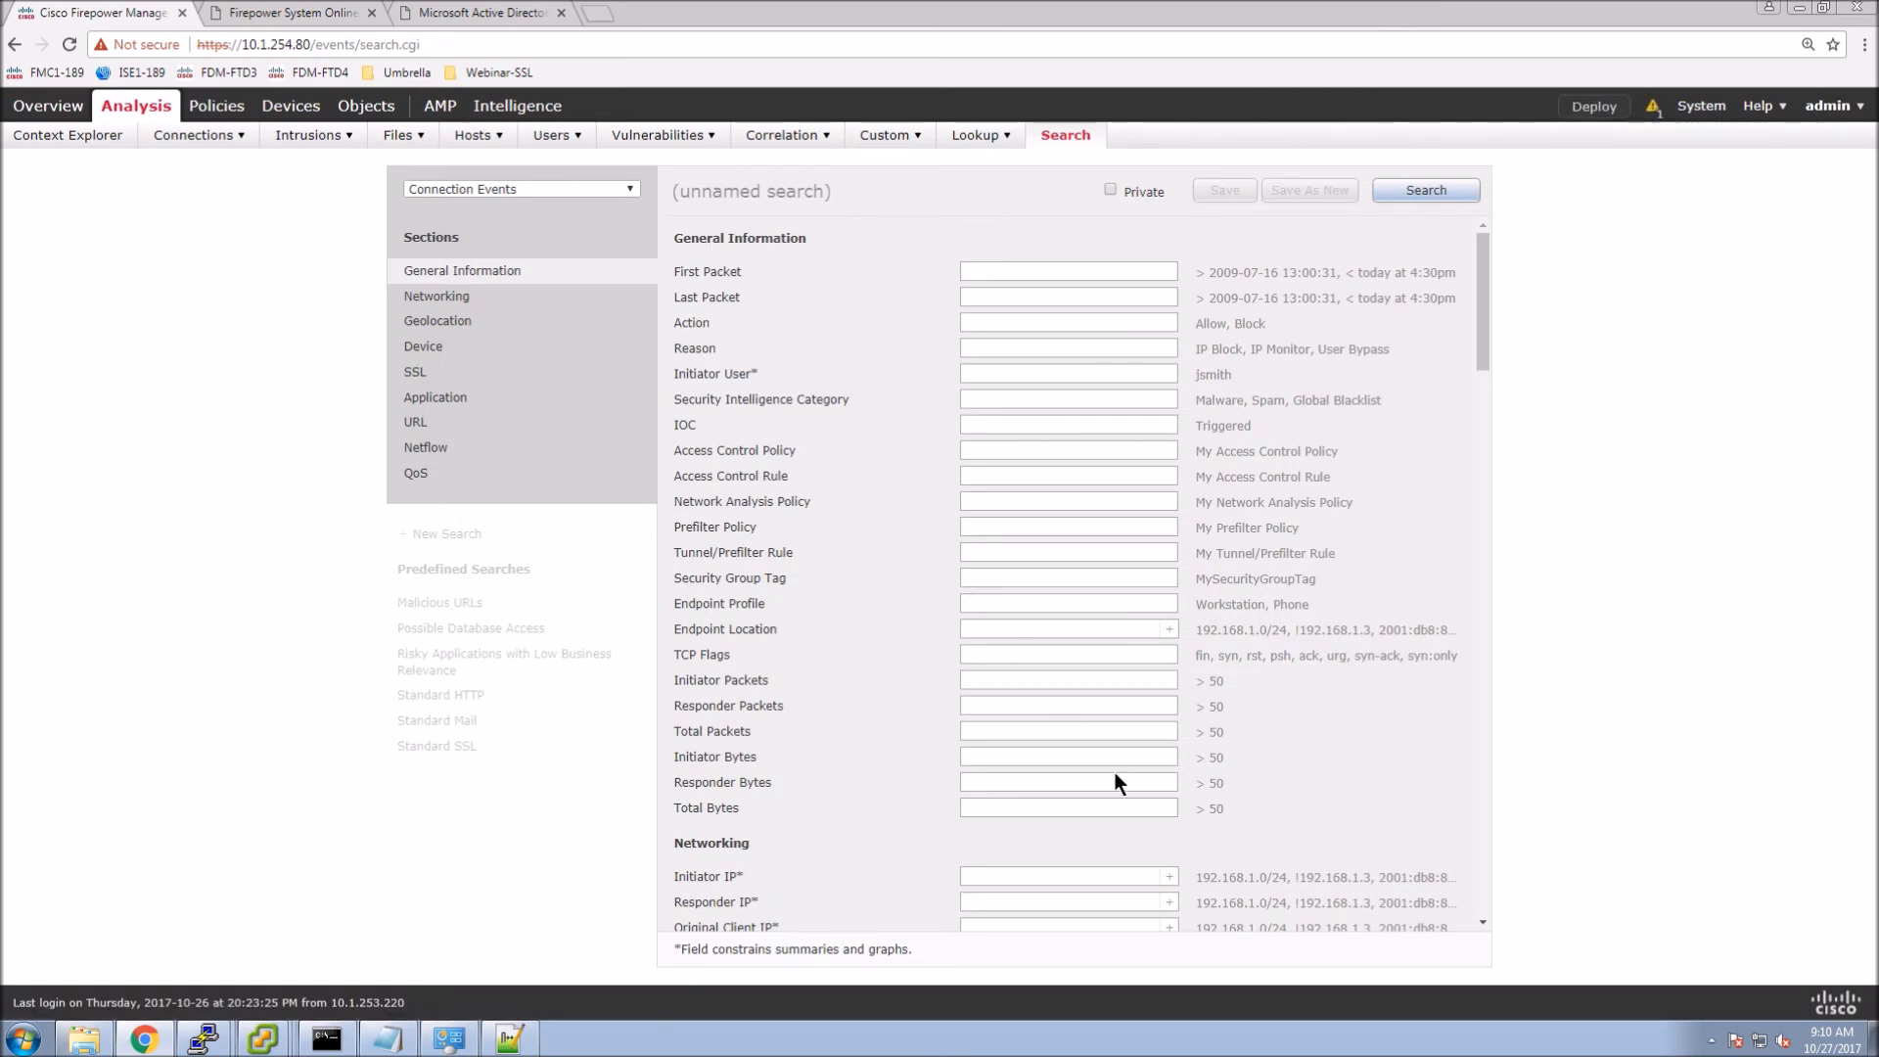
# Search connection events for initiator IP 10.1.253.30, showing two HTTPS connections to 10.6.66.80.
pyautogui.click(1037, 876)
pyautogui.write('10.1.253.30')
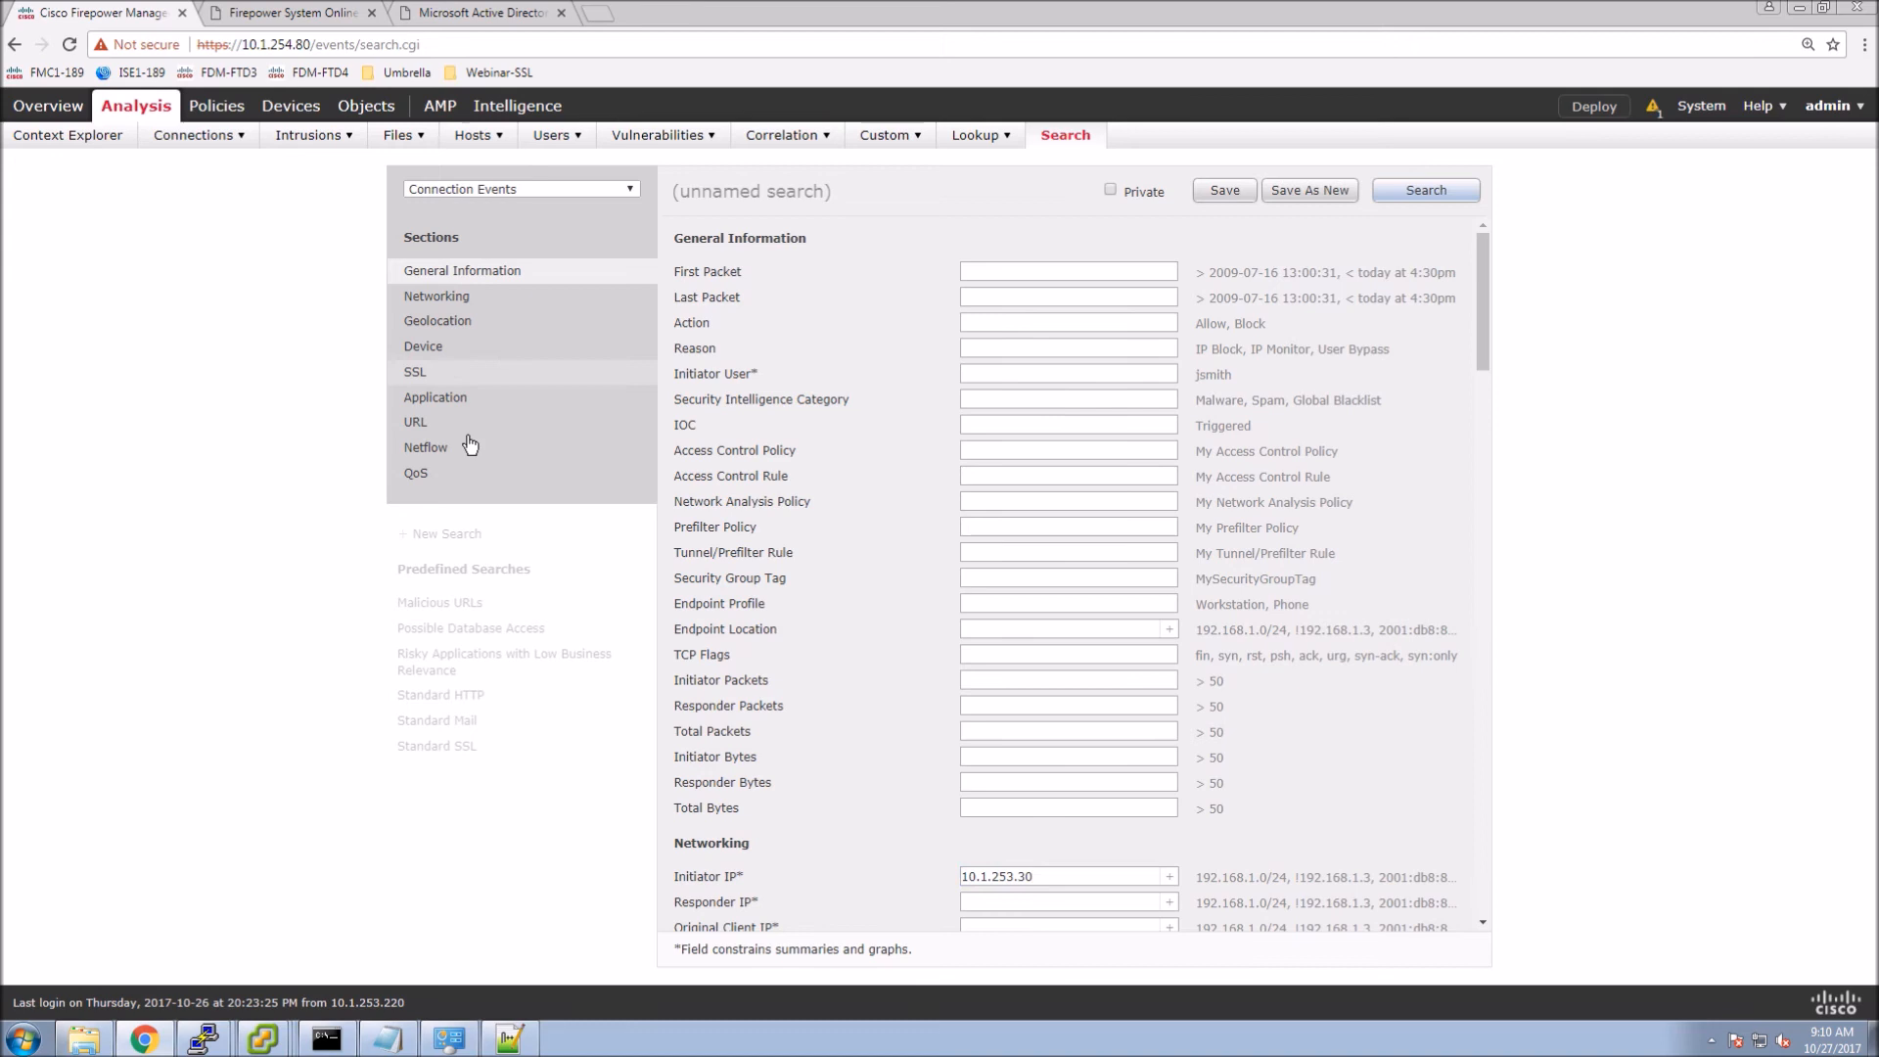
pyautogui.click(435, 379)
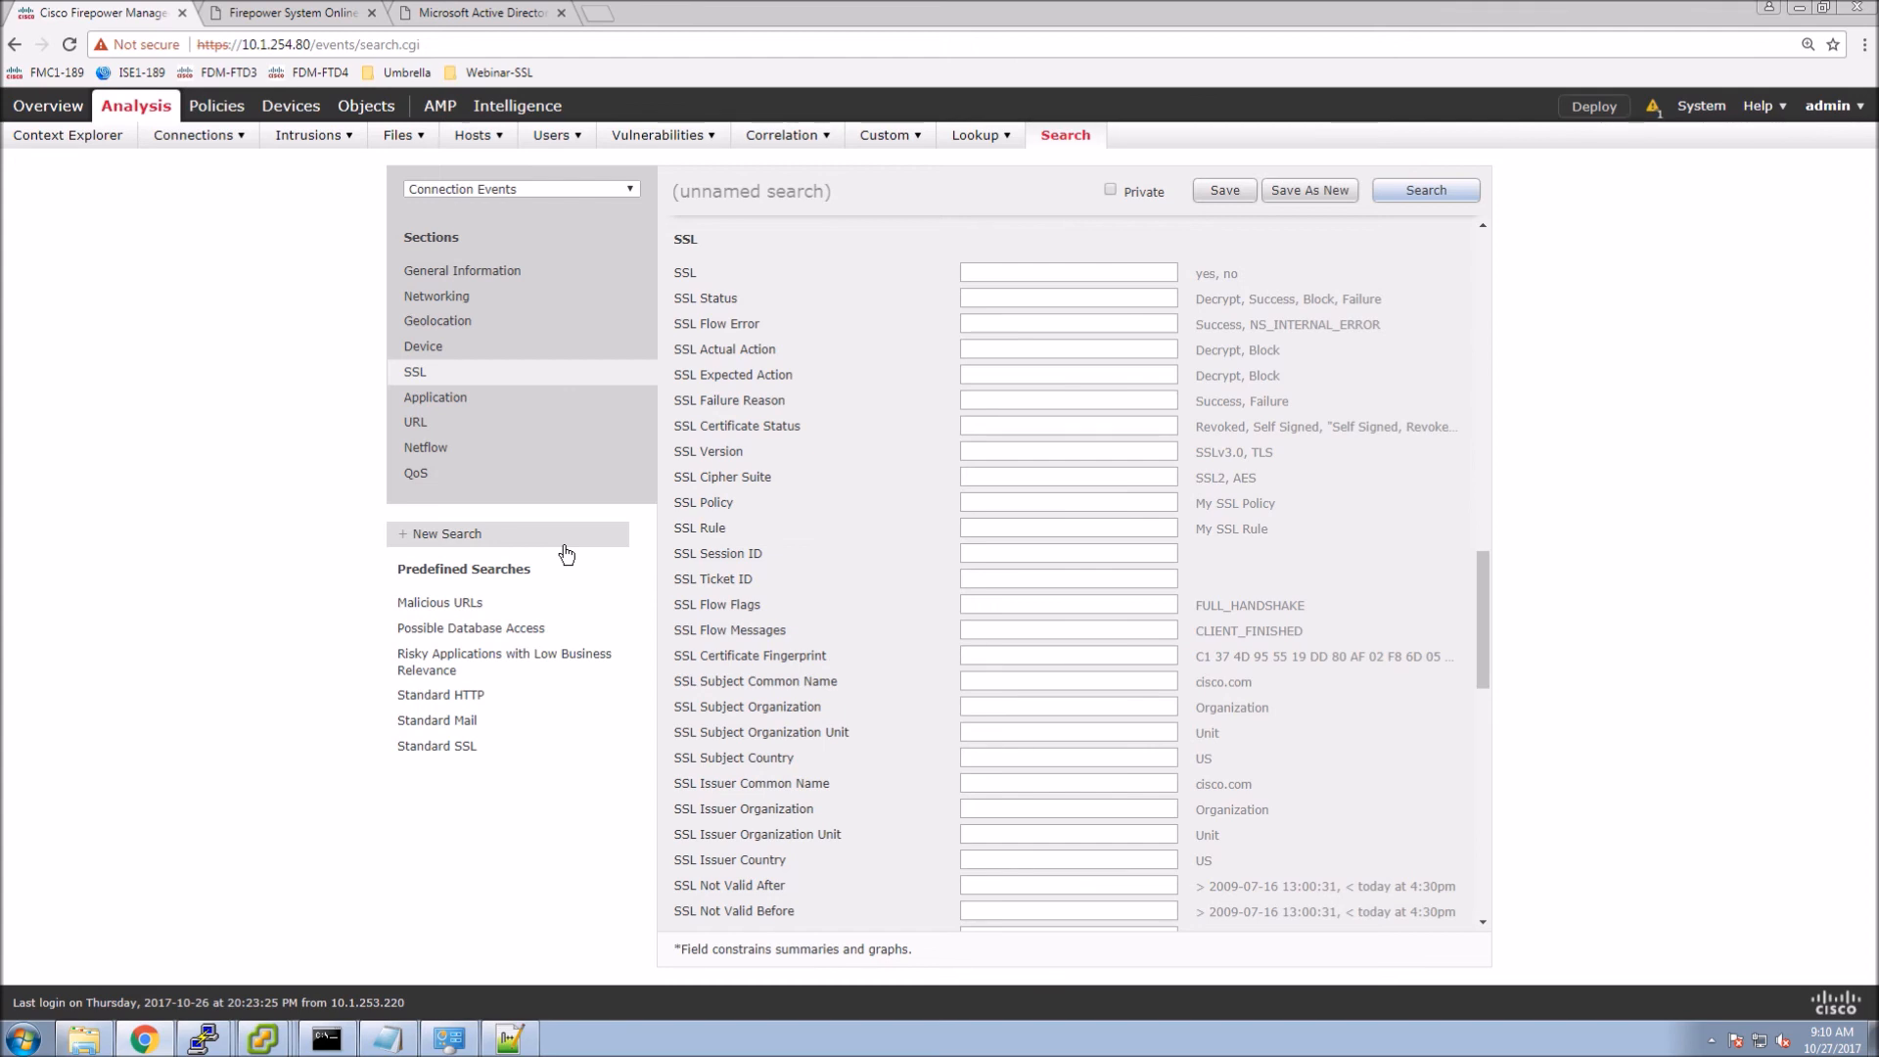
pyautogui.click(1429, 194)
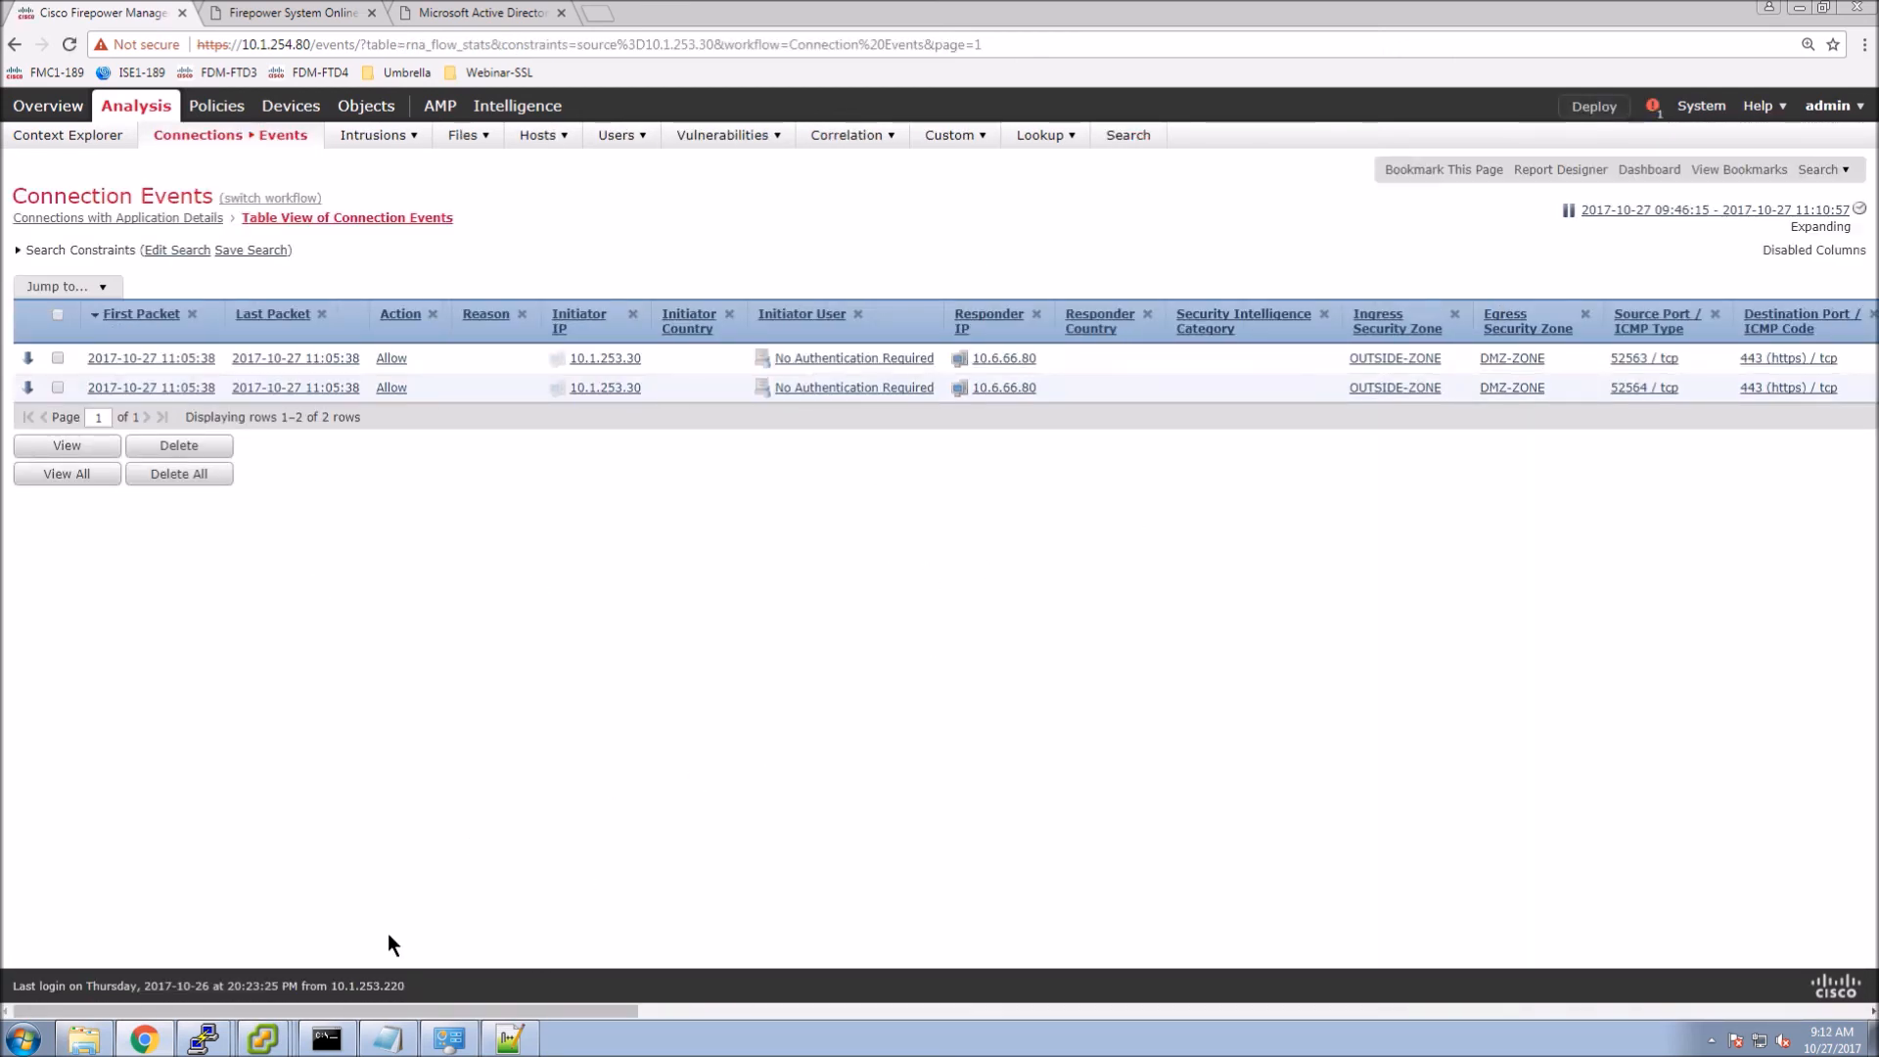
pyautogui.click(264, 1040)
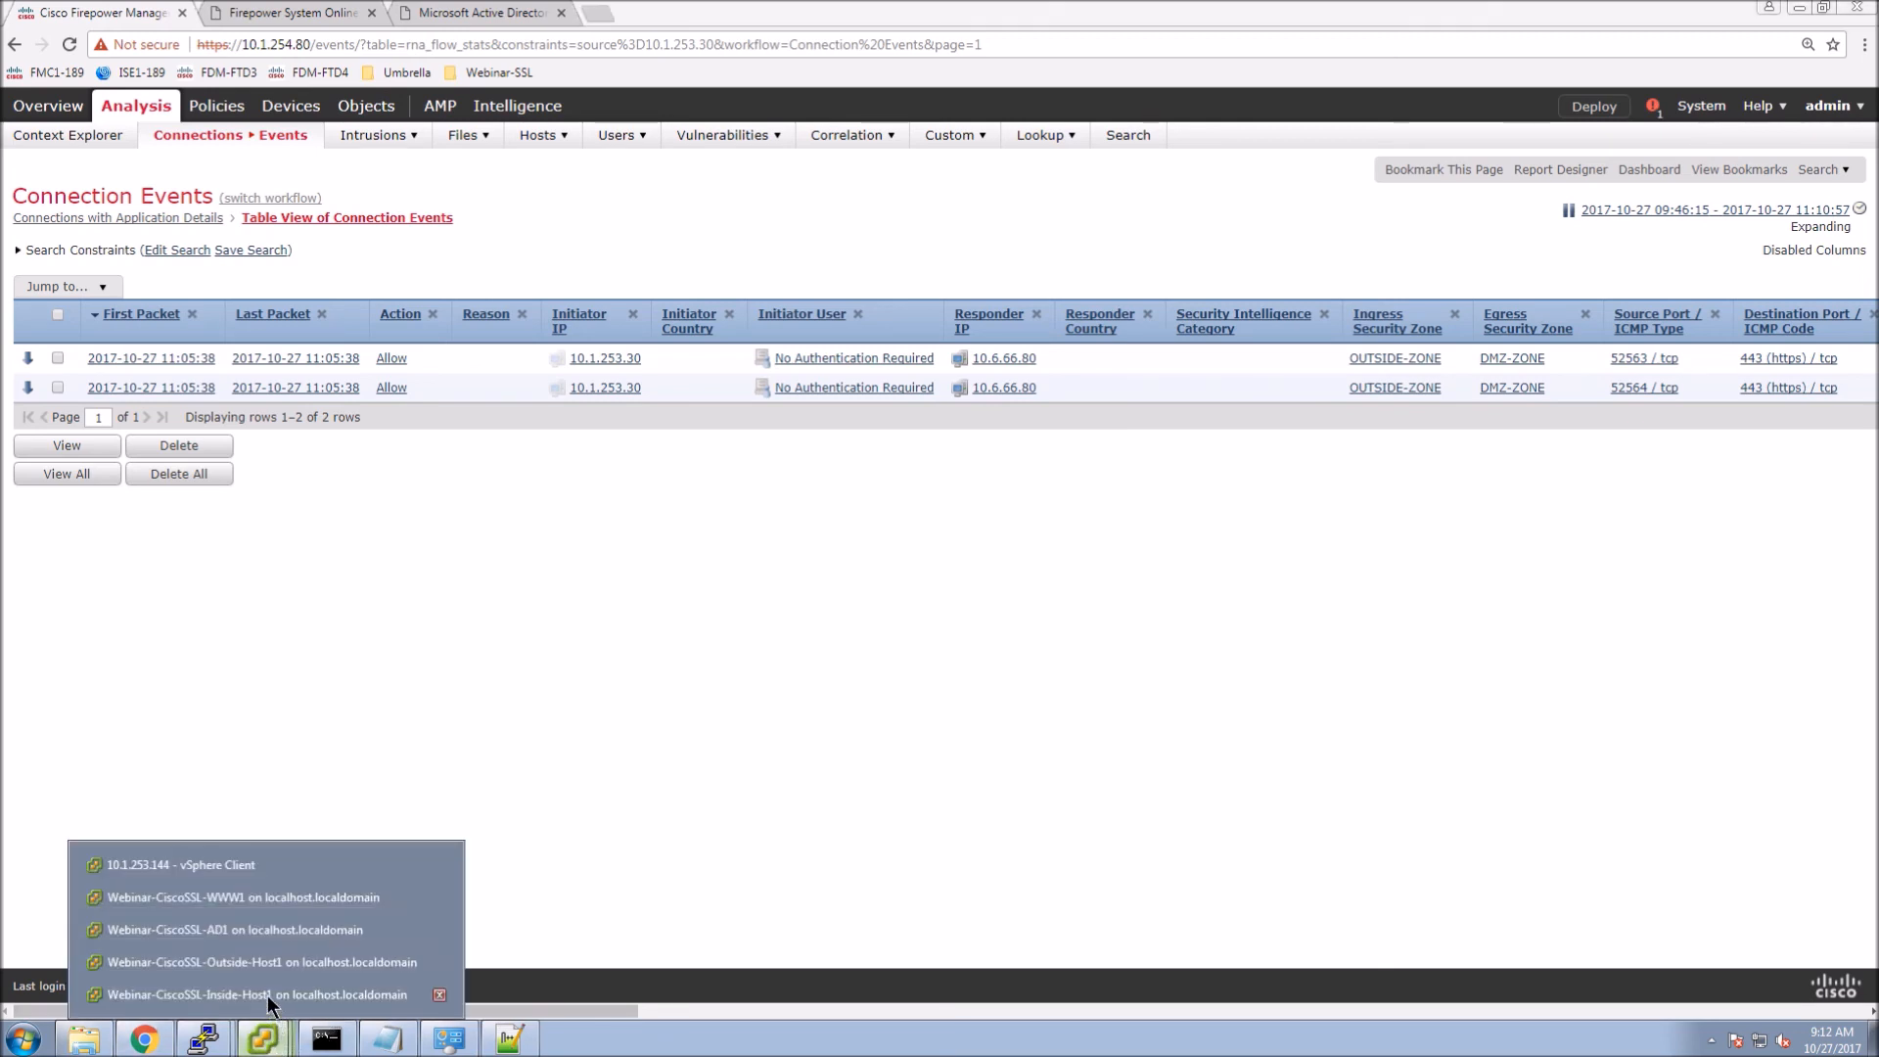
pyautogui.click(268, 962)
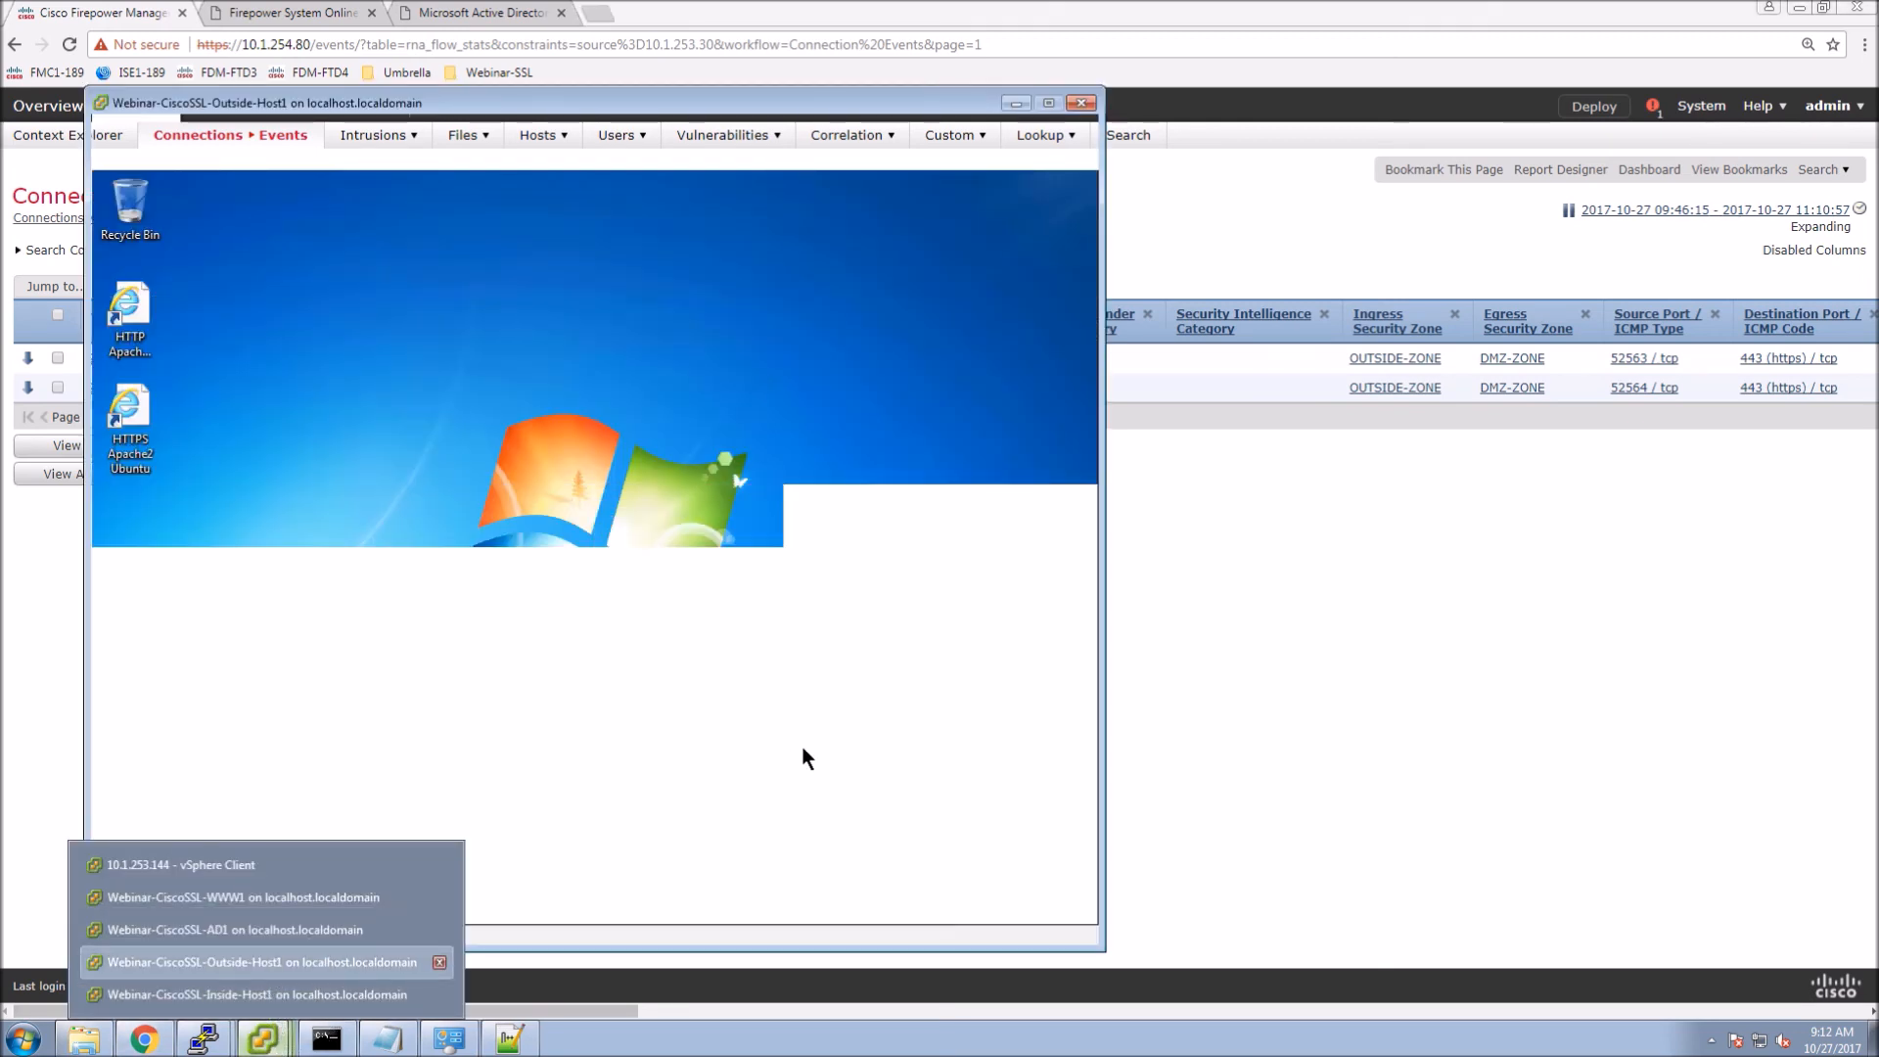
pyautogui.doubleClick(123, 423)
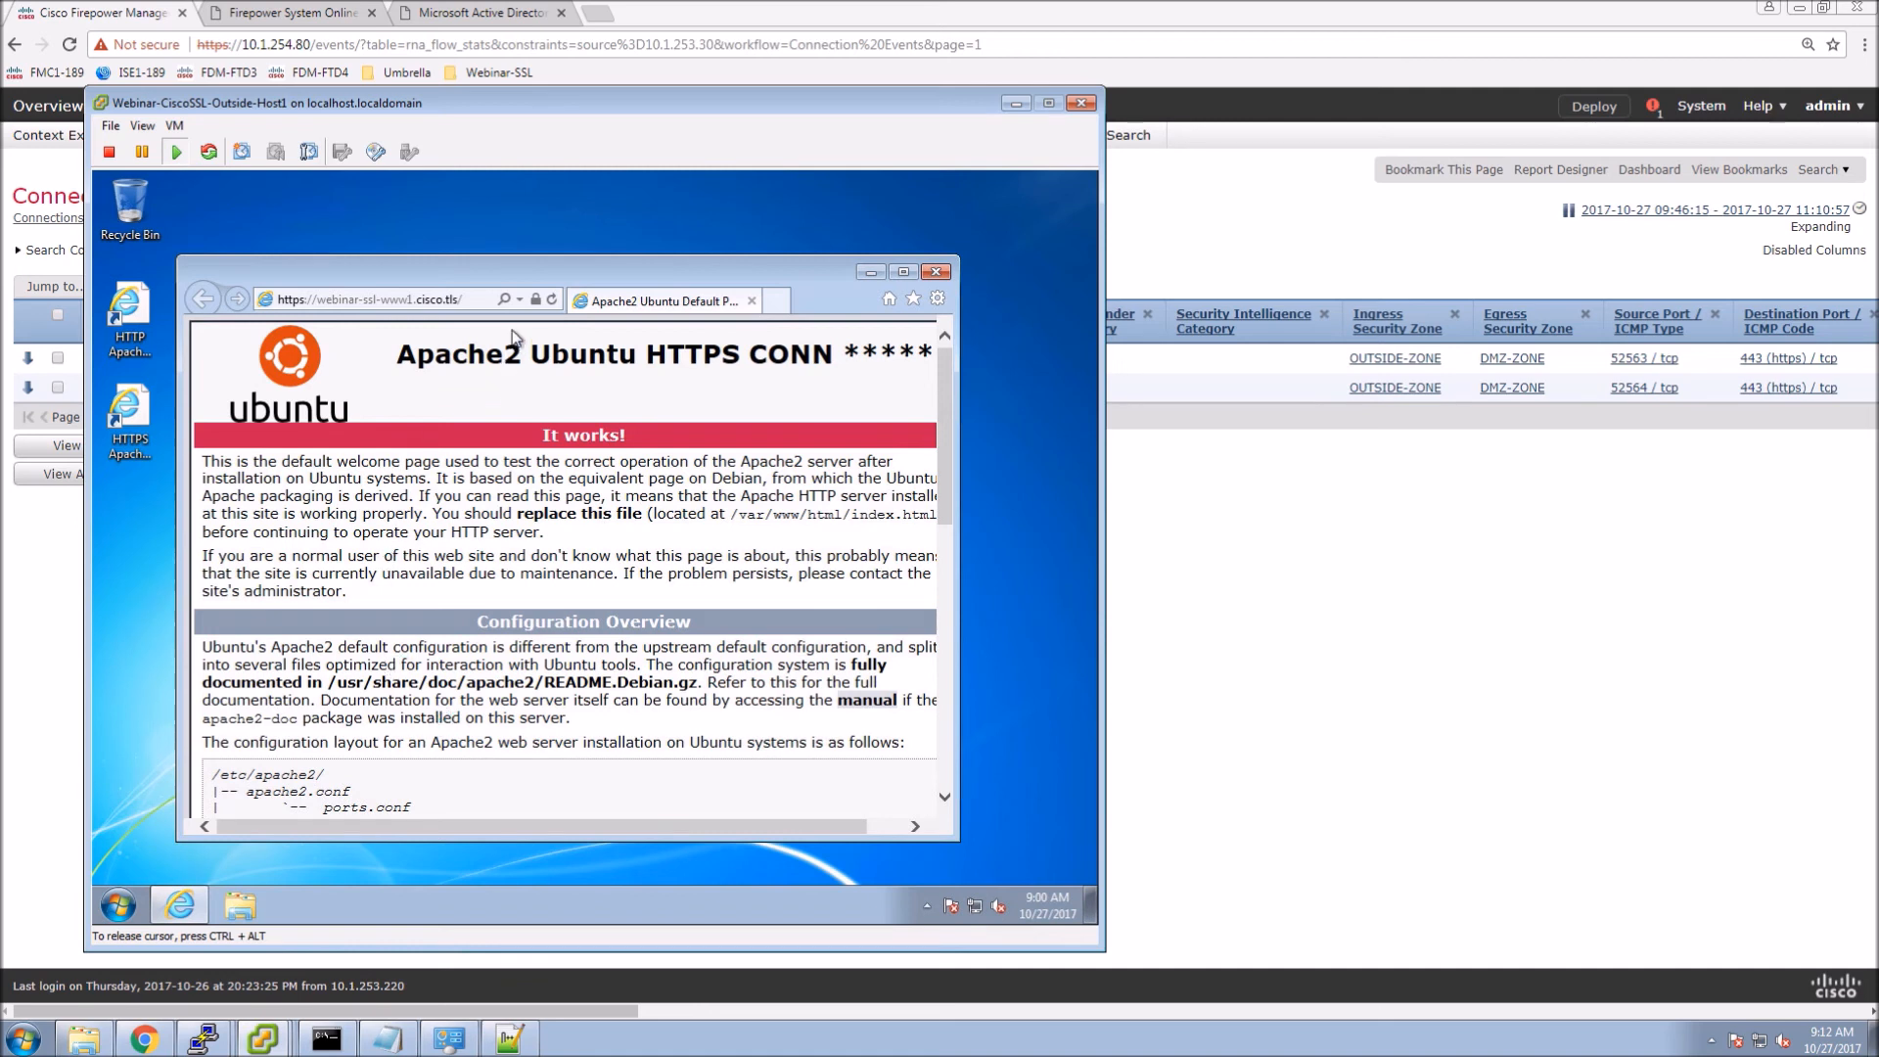
pyautogui.click(550, 301)
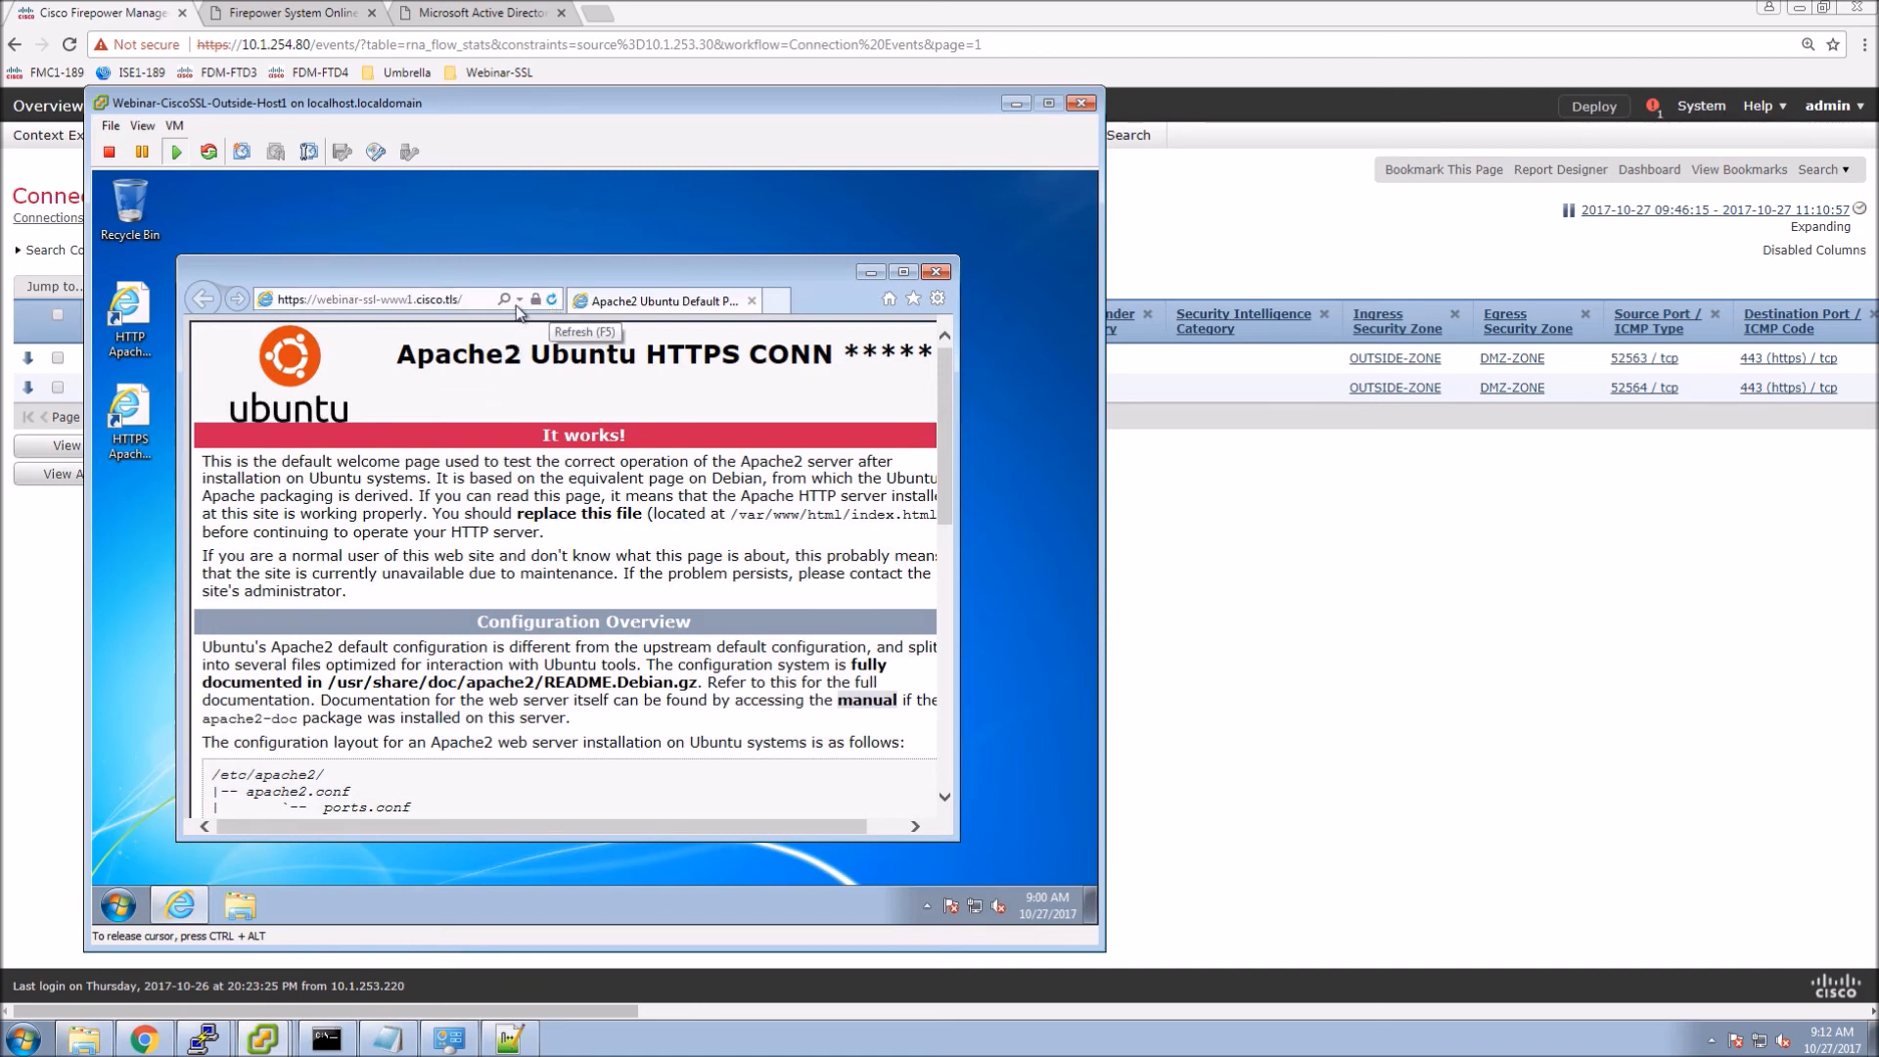
pyautogui.click(536, 301)
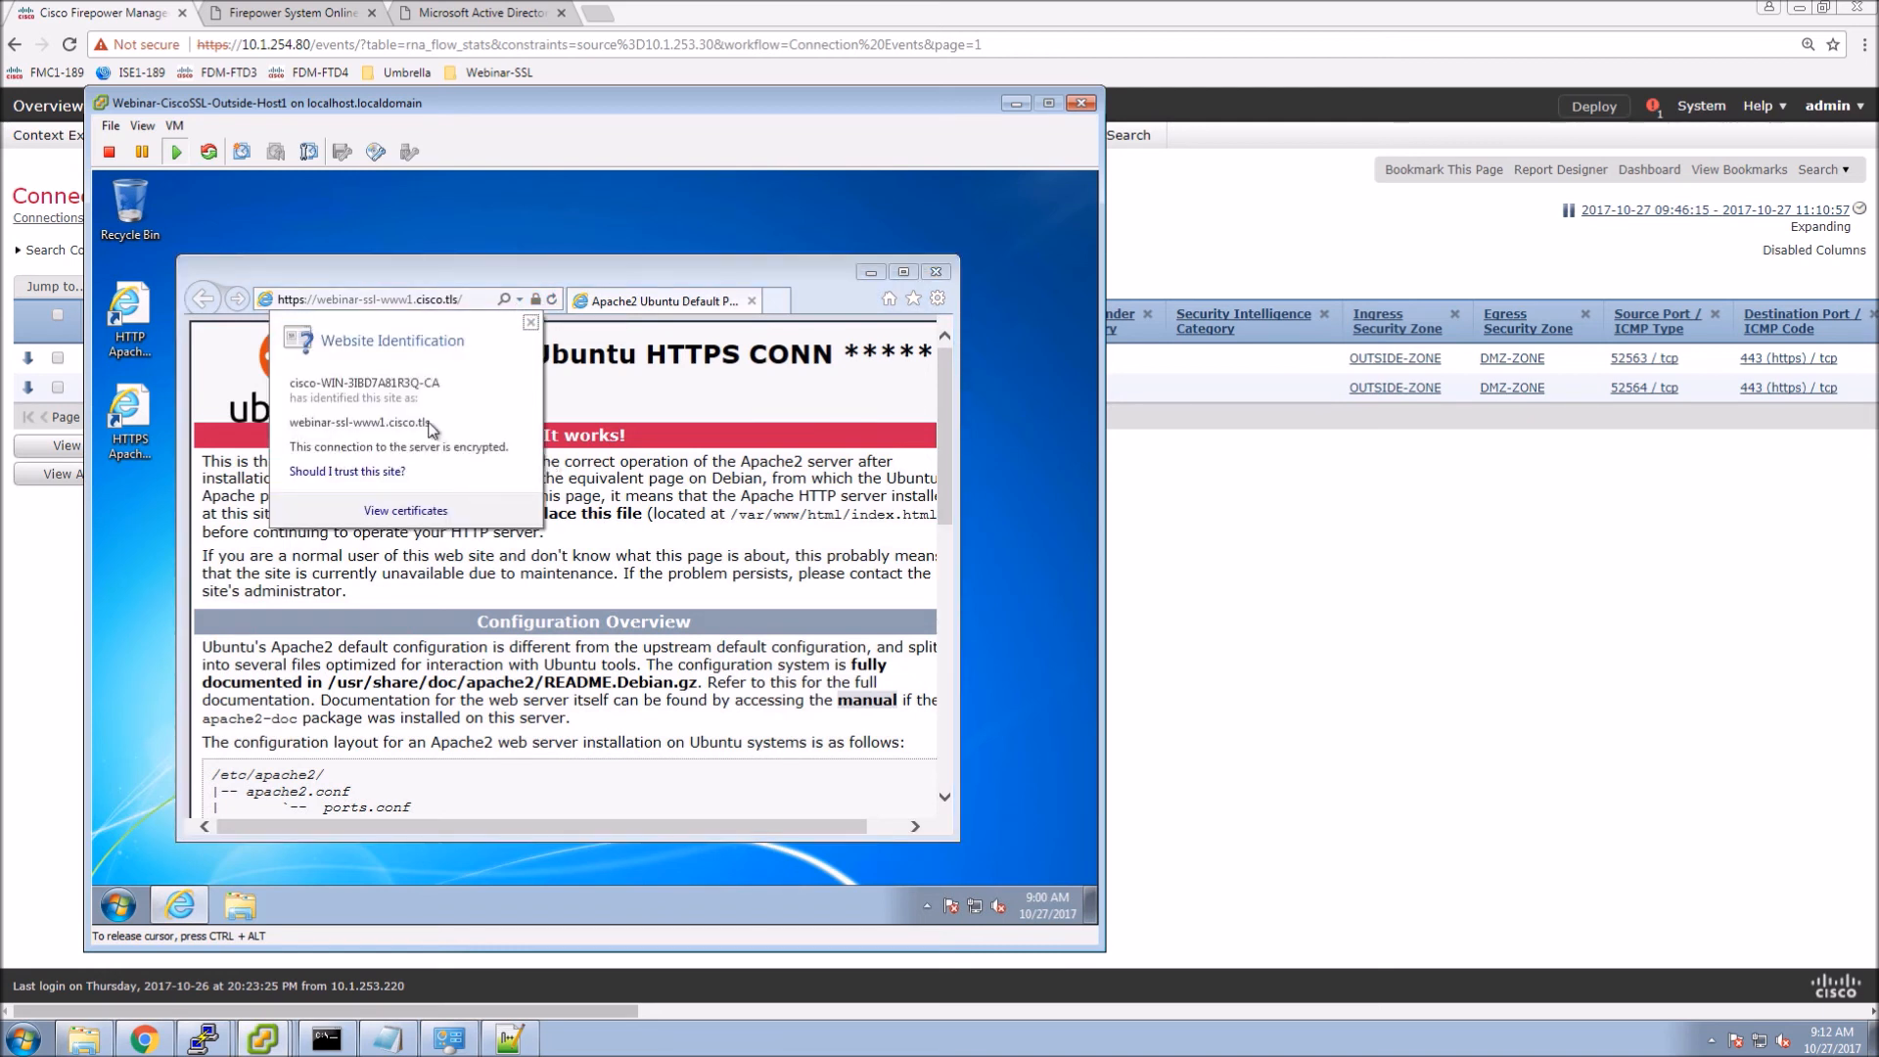
pyautogui.click(405, 510)
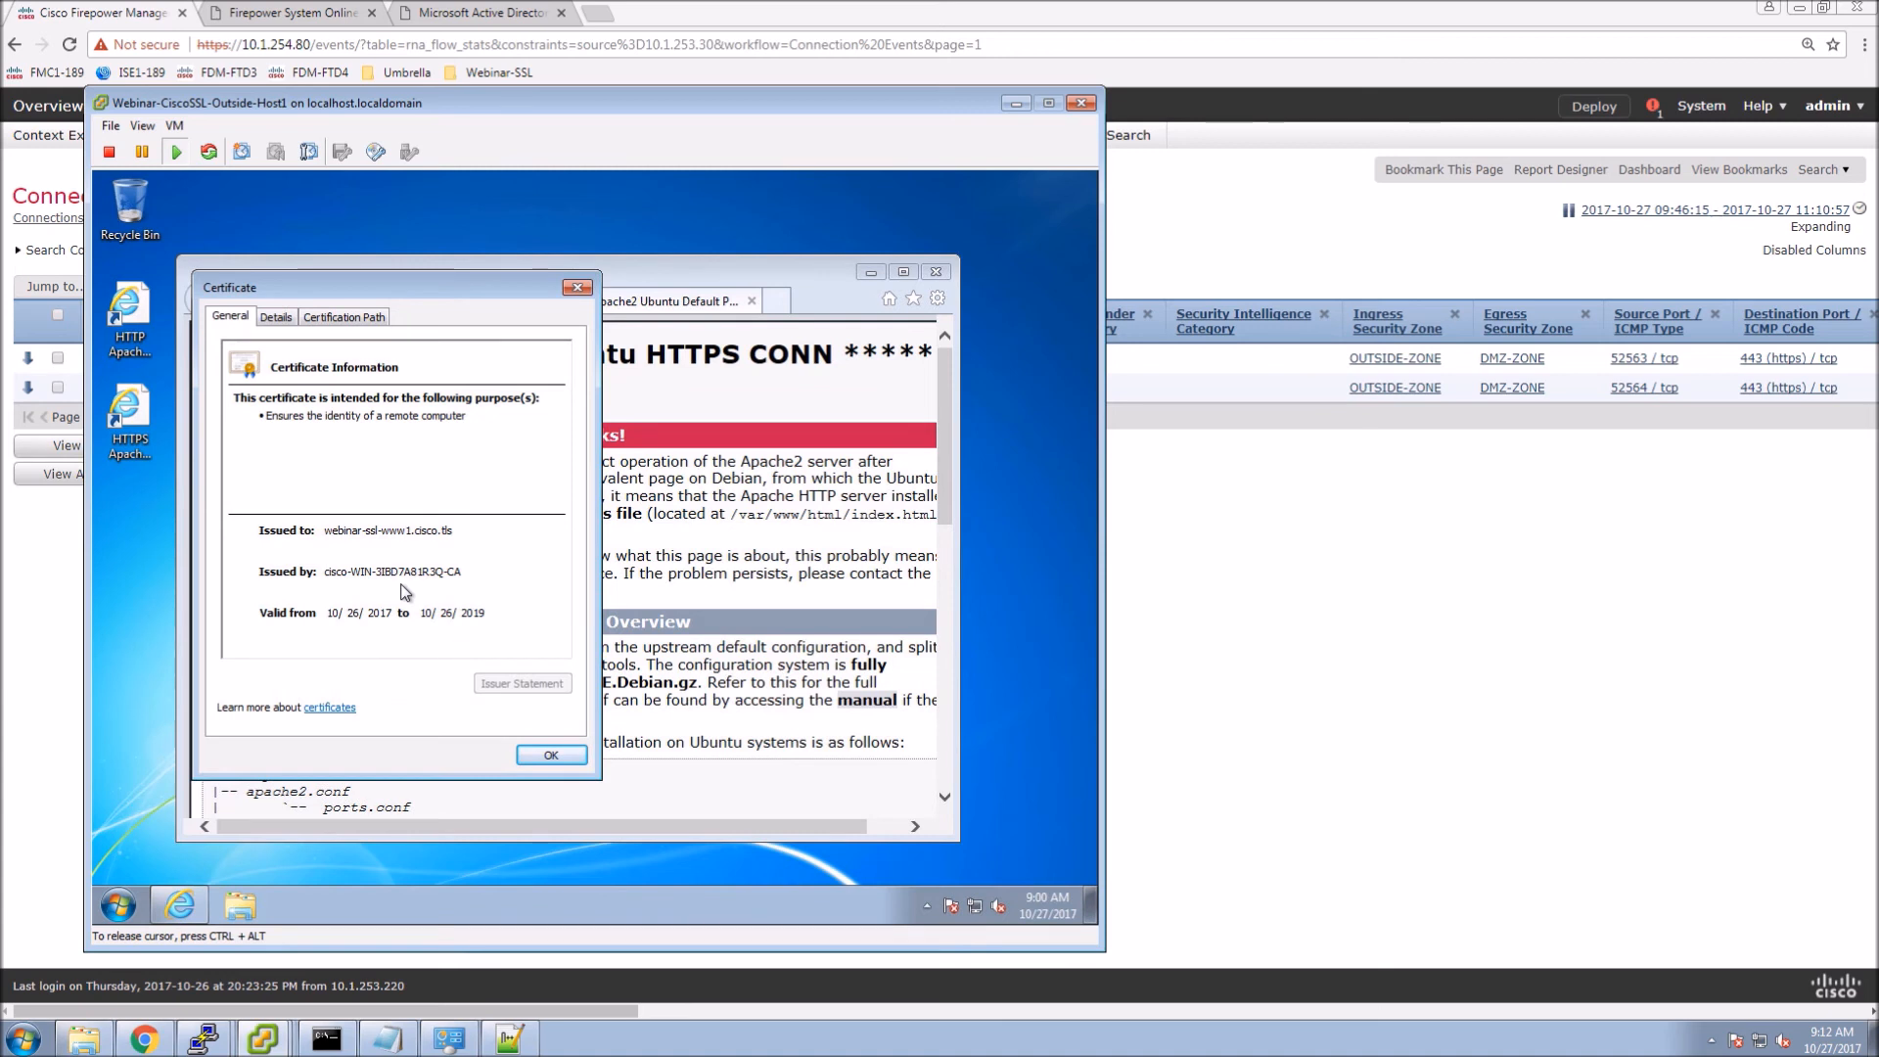
pyautogui.click(345, 316)
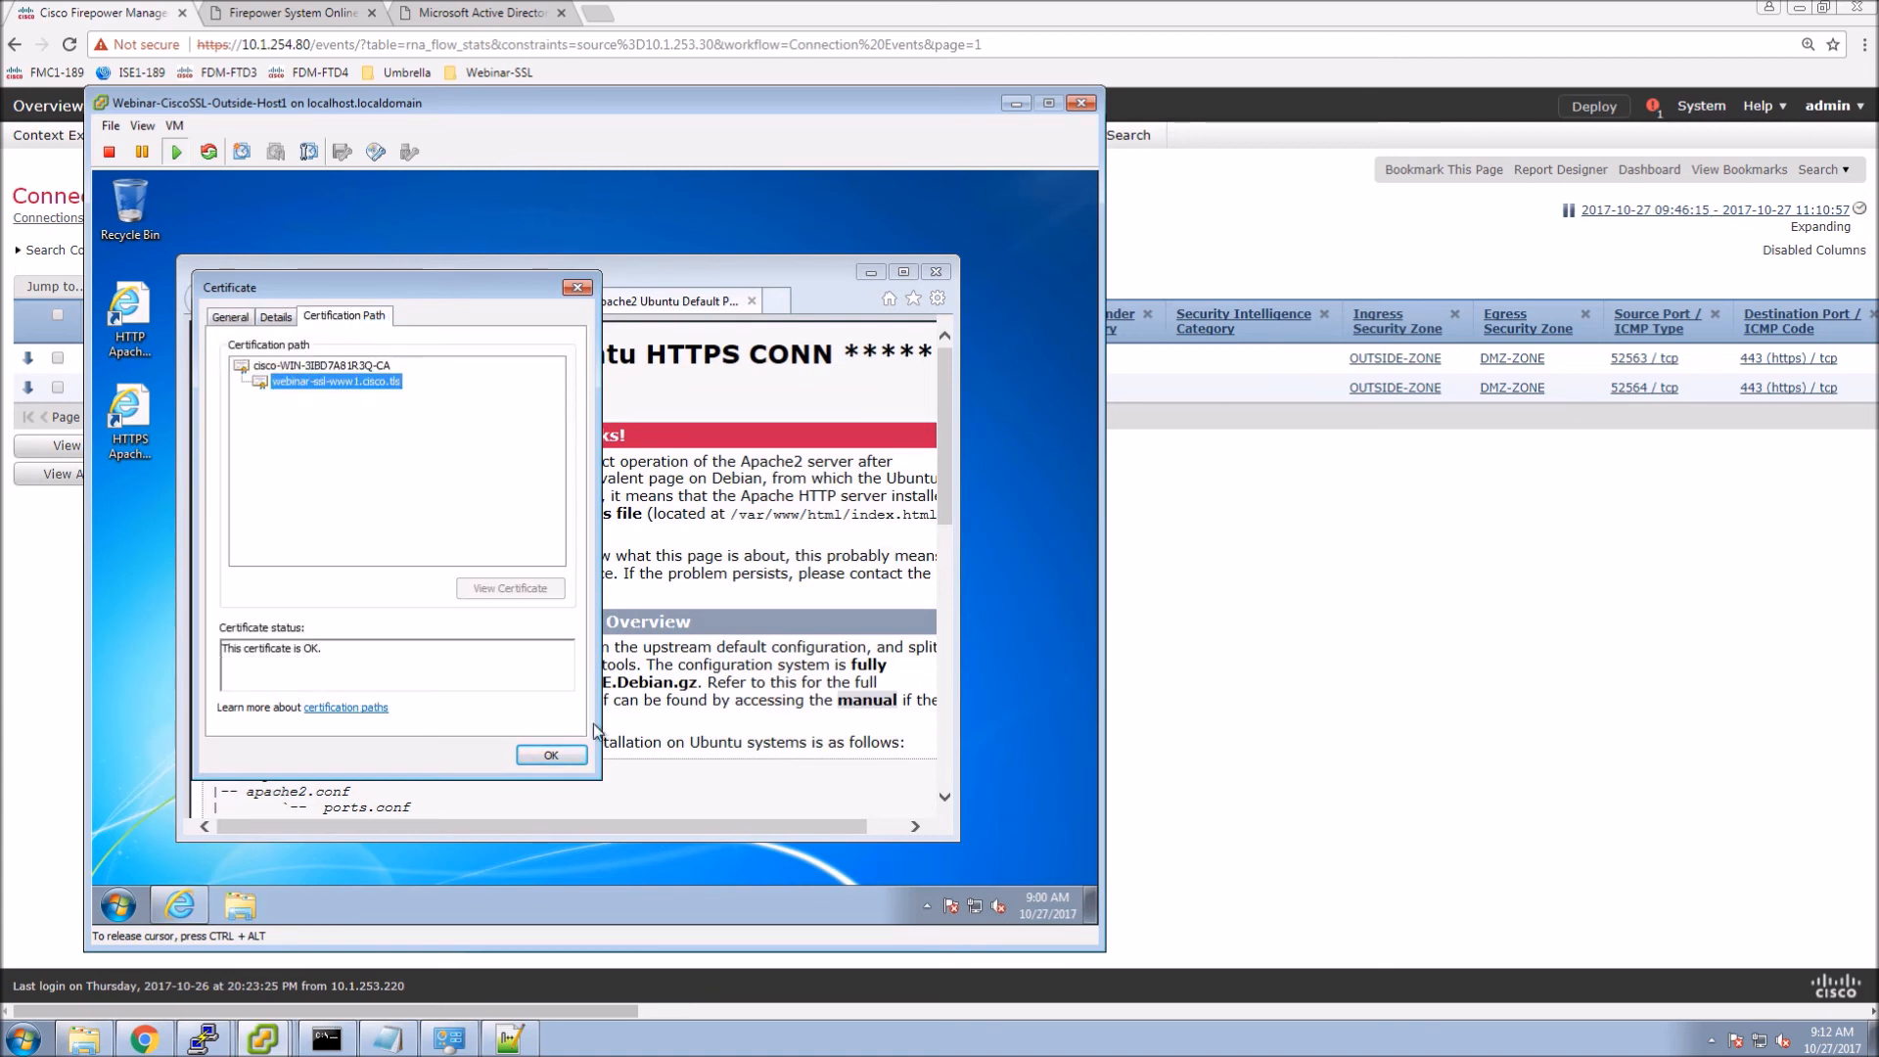
pyautogui.click(551, 754)
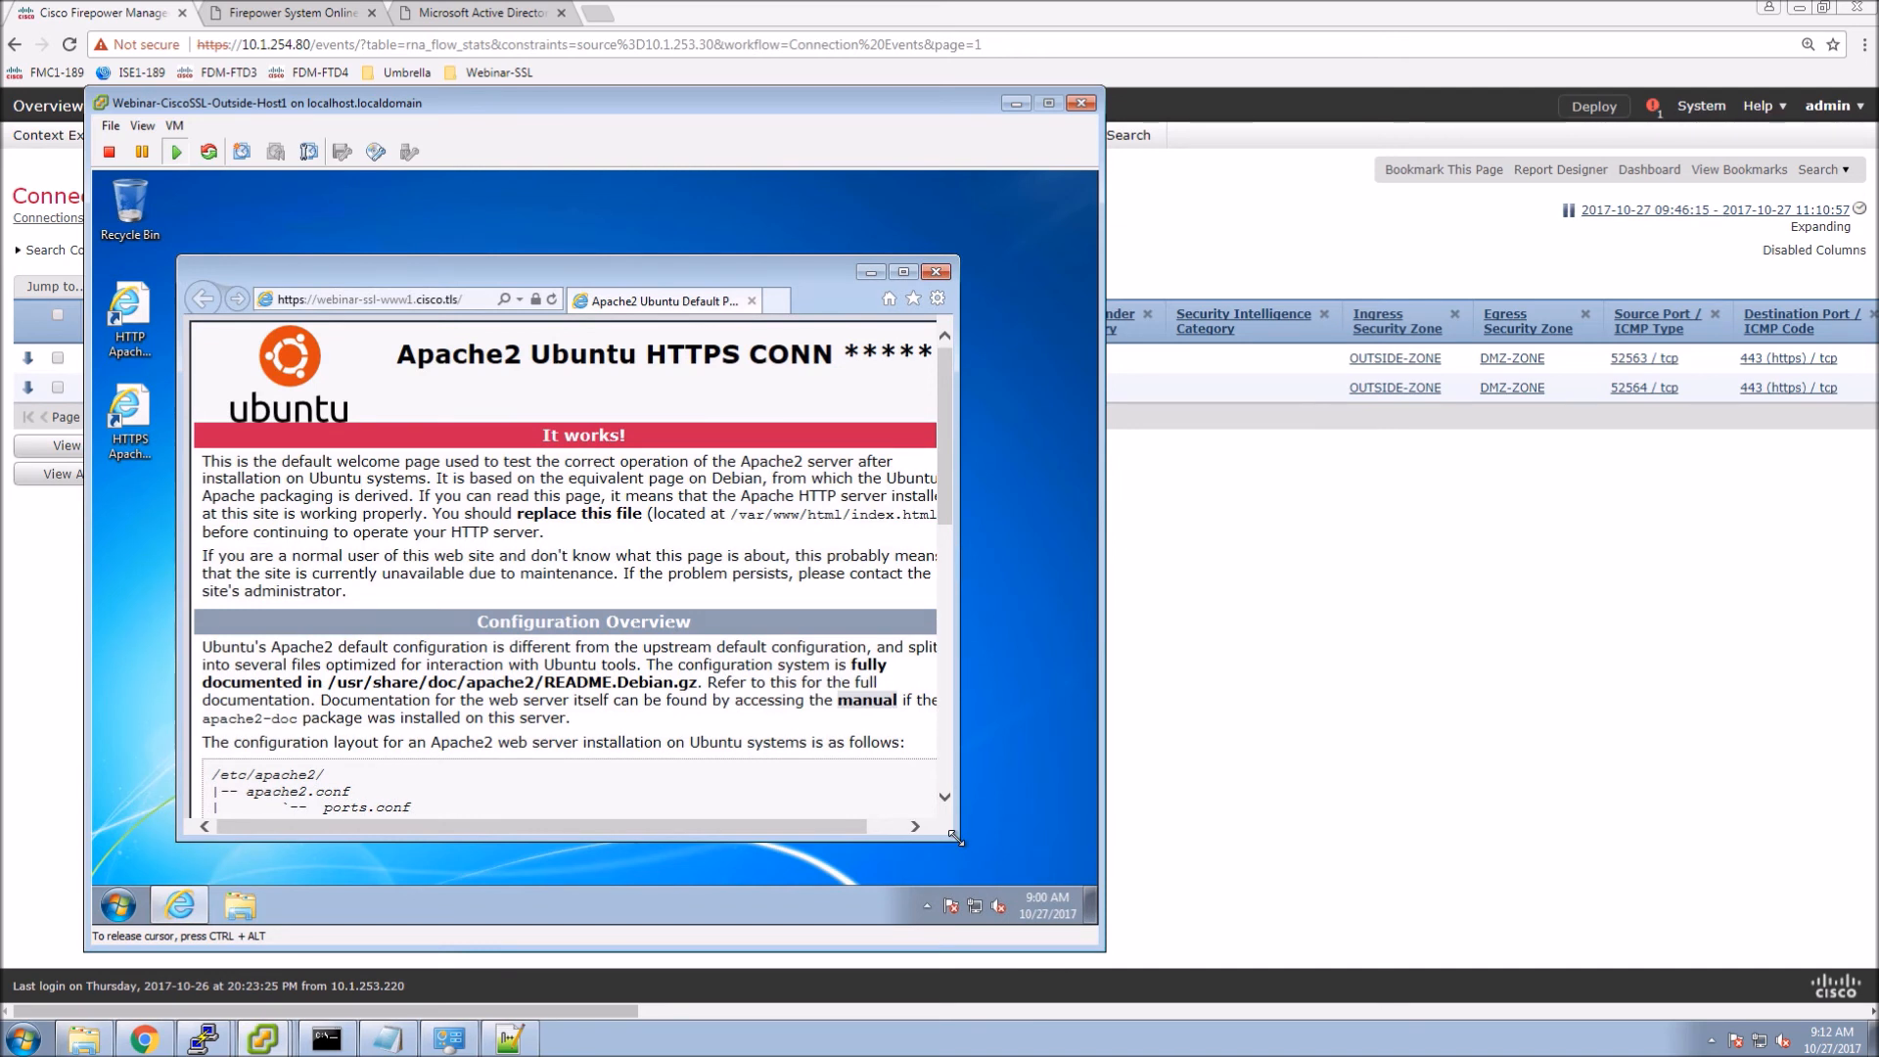
pyautogui.click(1113, 589)
# Reload the filtered events to show five HTTPS connections, all SSL Status Do Not Decrypt.
pyautogui.rightClick(1071, 550)
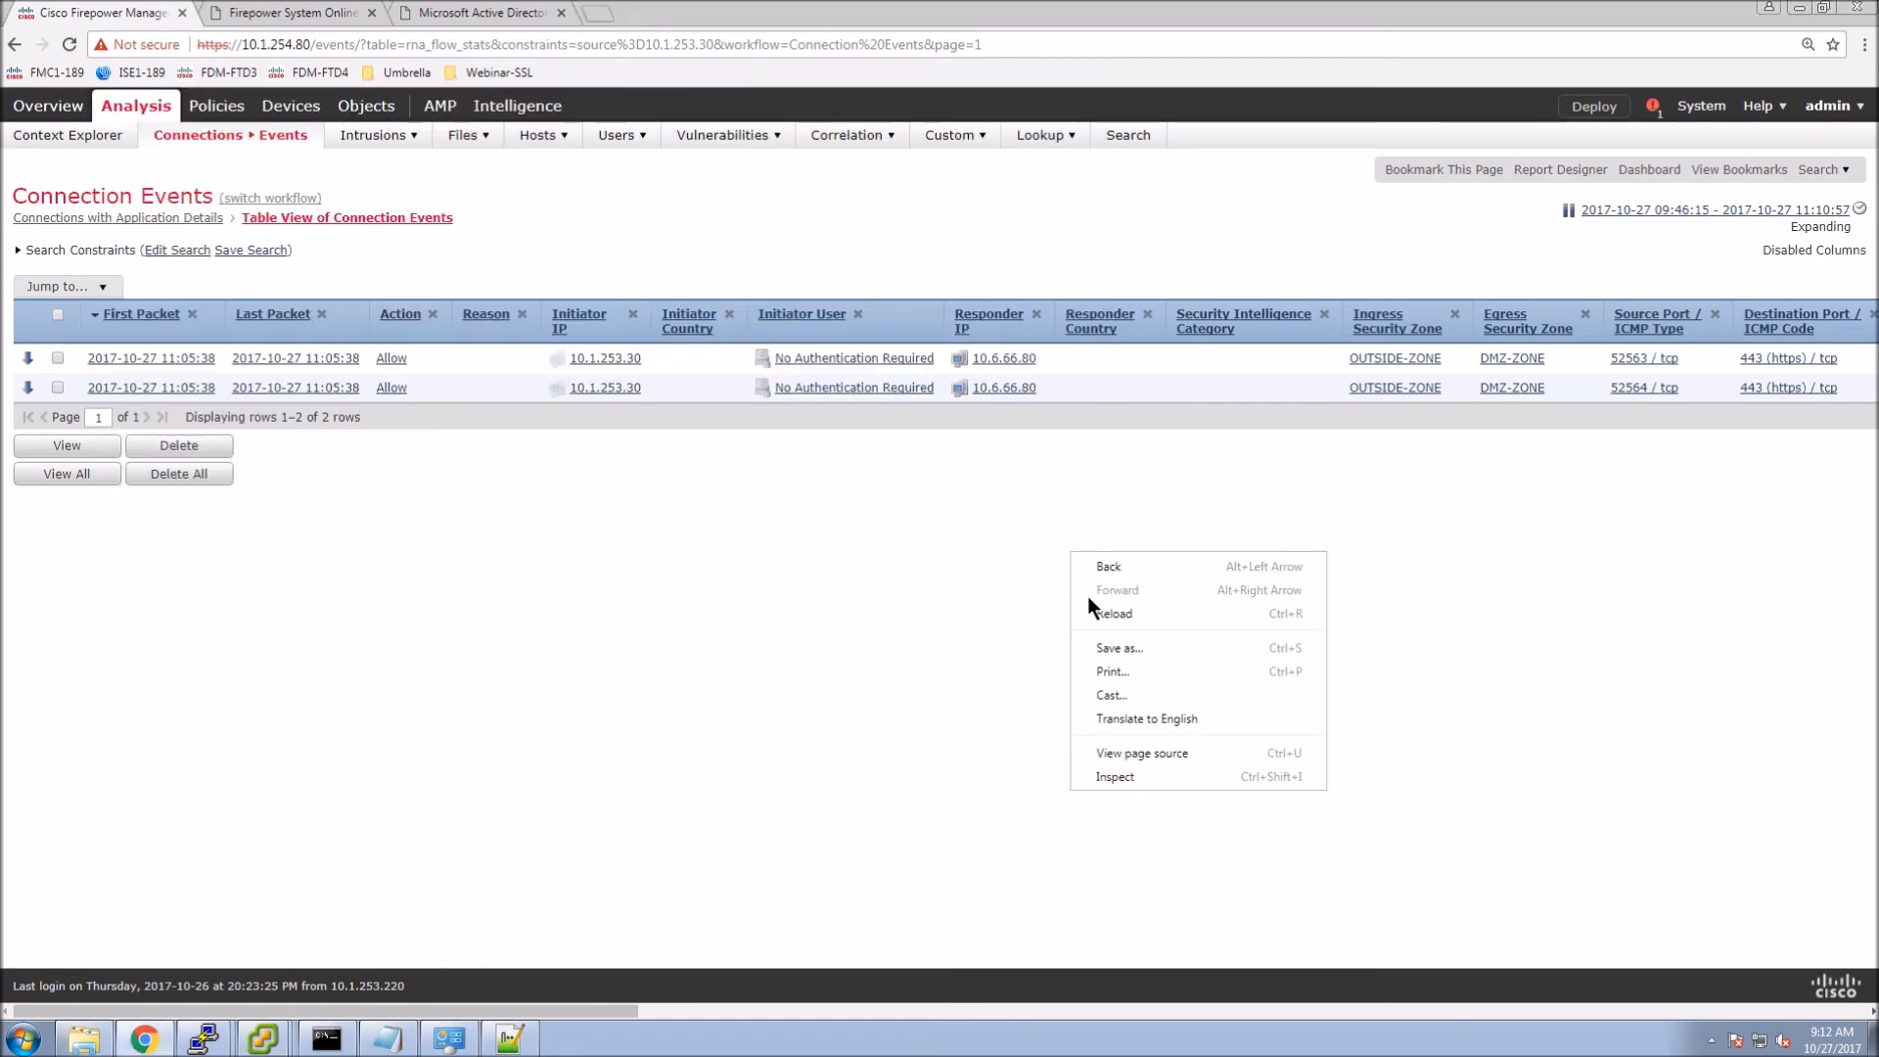
pyautogui.click(1096, 614)
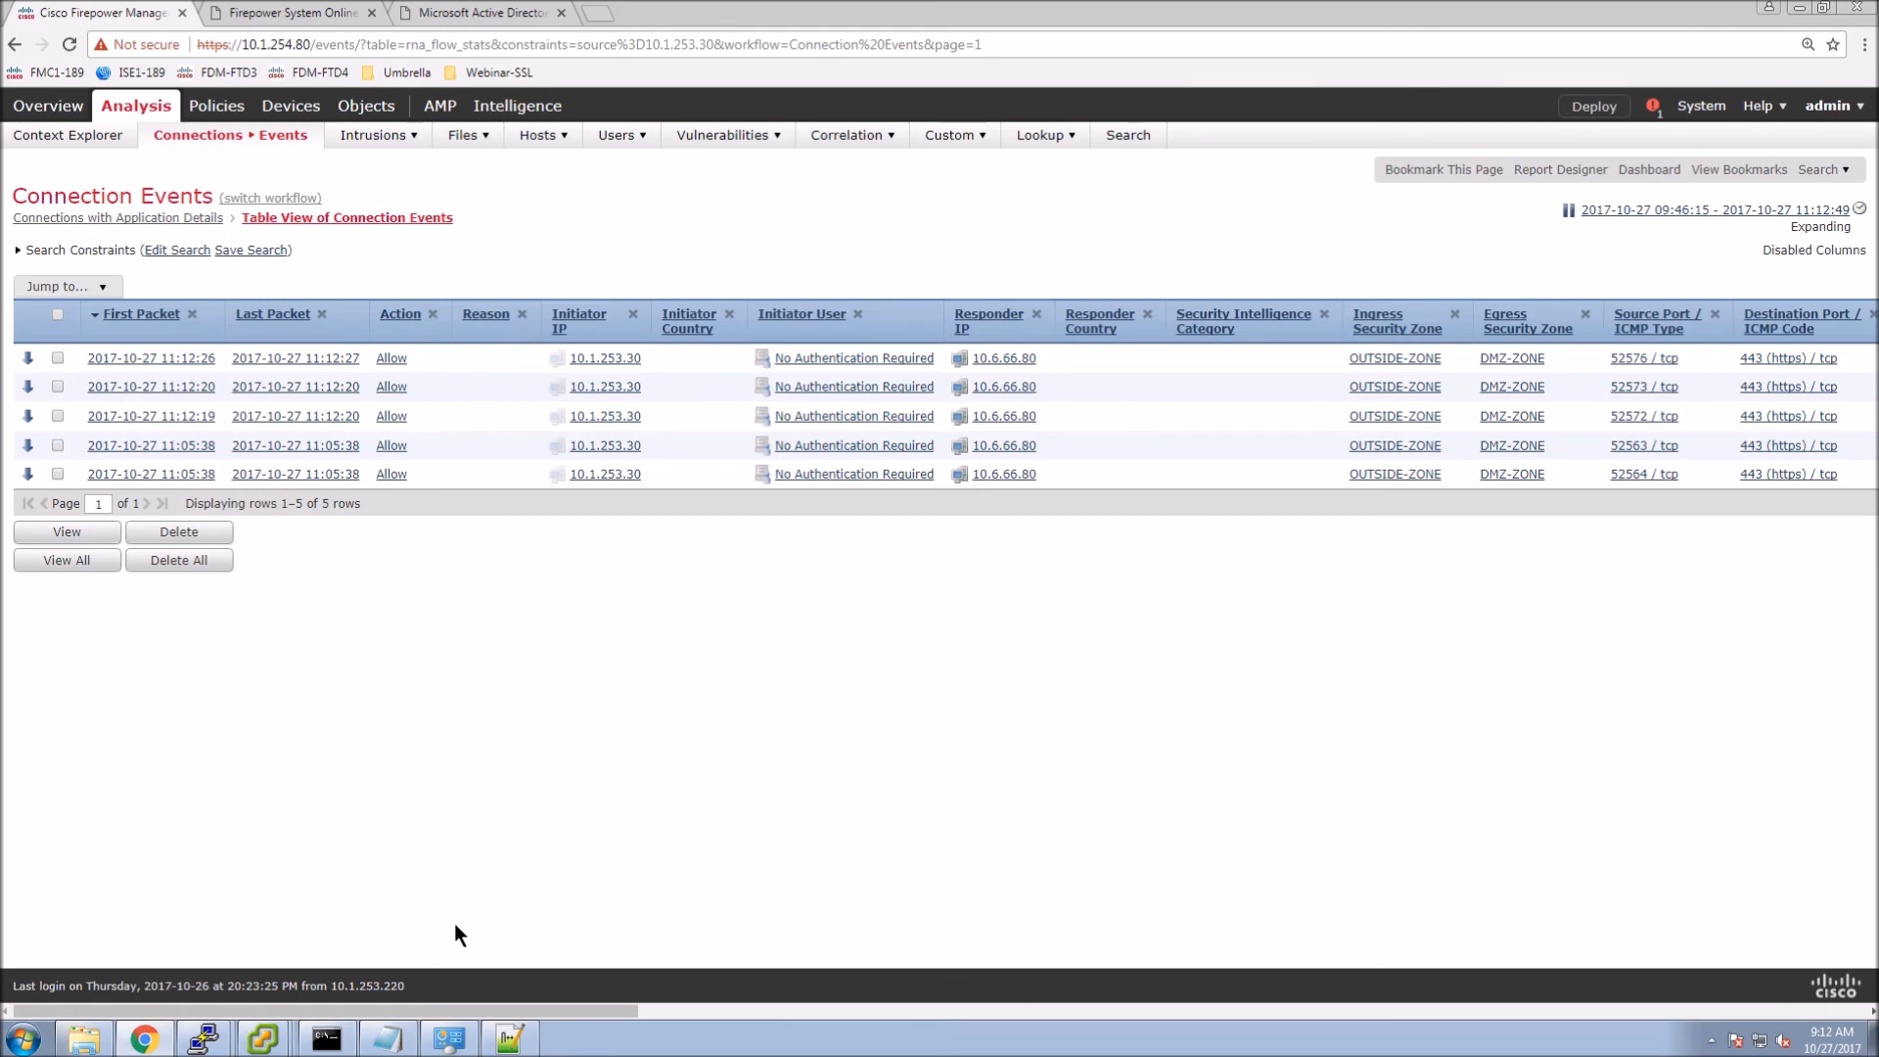
pyautogui.moveTo(420, 1001); pyautogui.dragTo(837, 994)
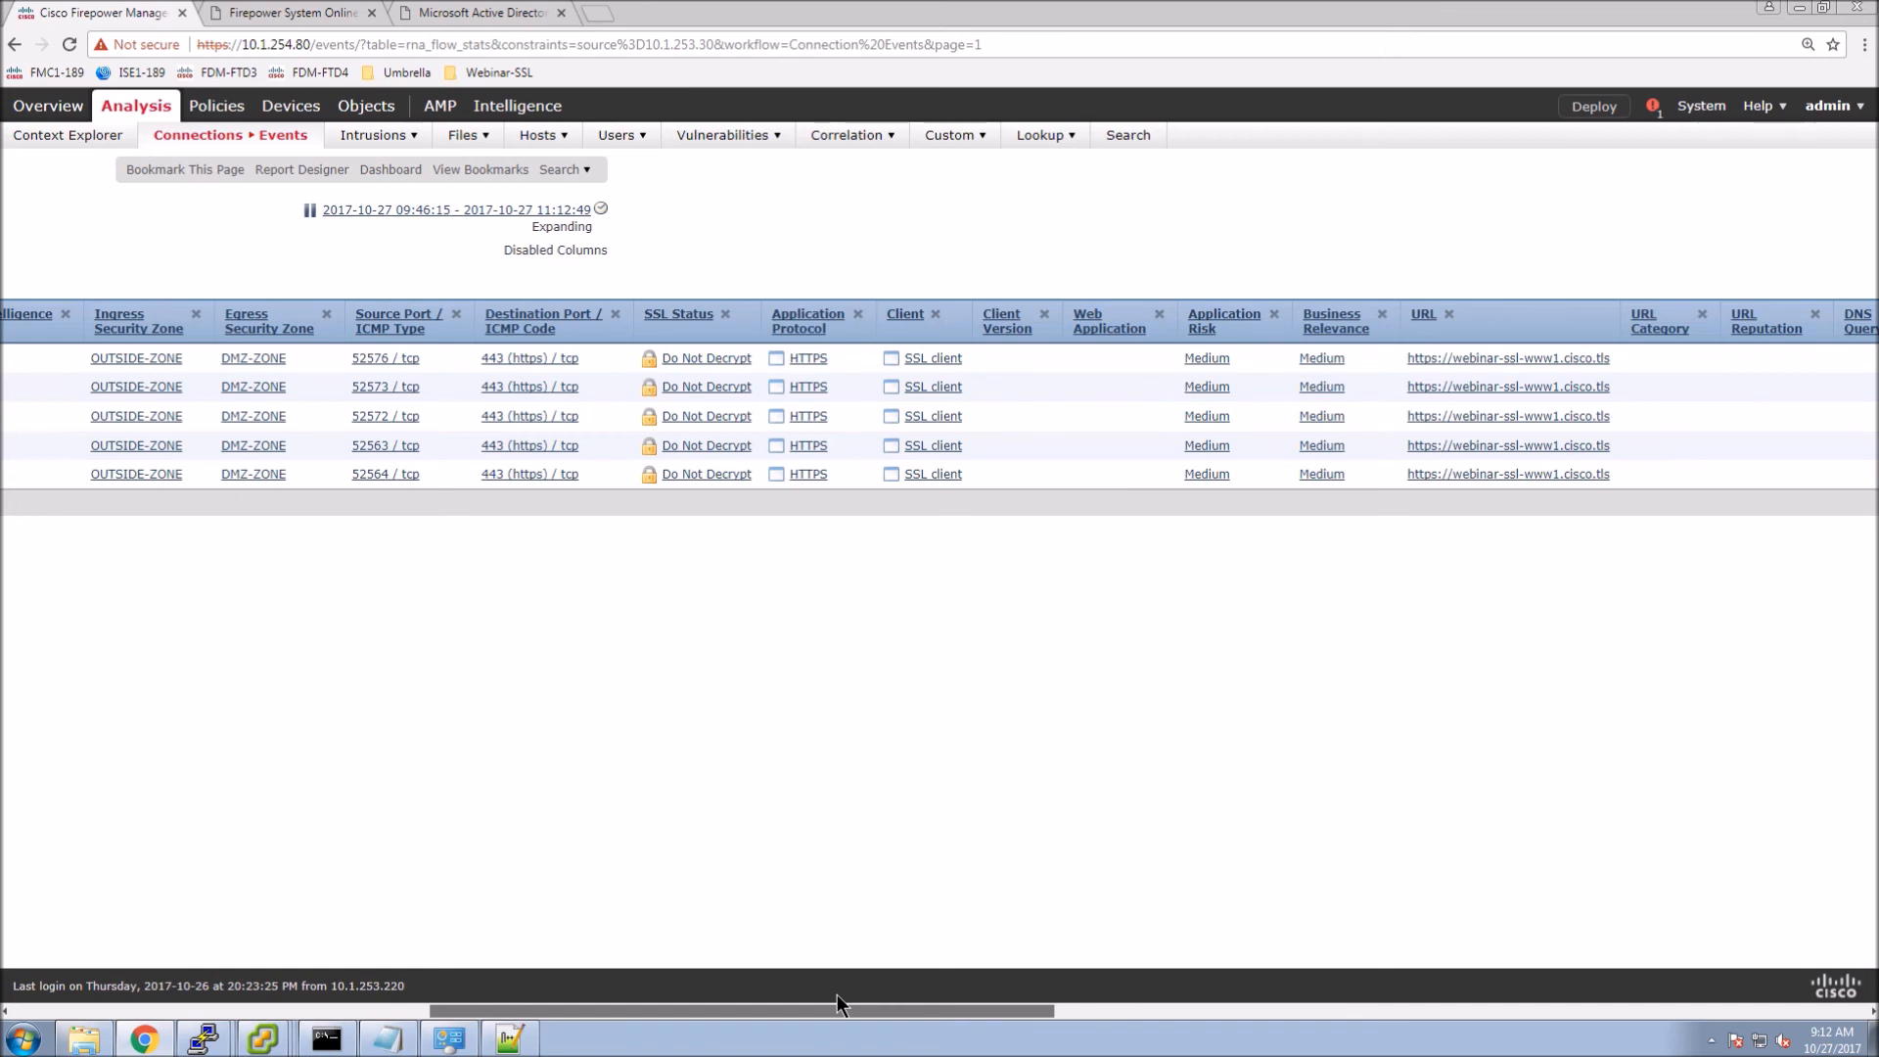
pyautogui.moveTo(836, 996); pyautogui.dragTo(1335, 996)
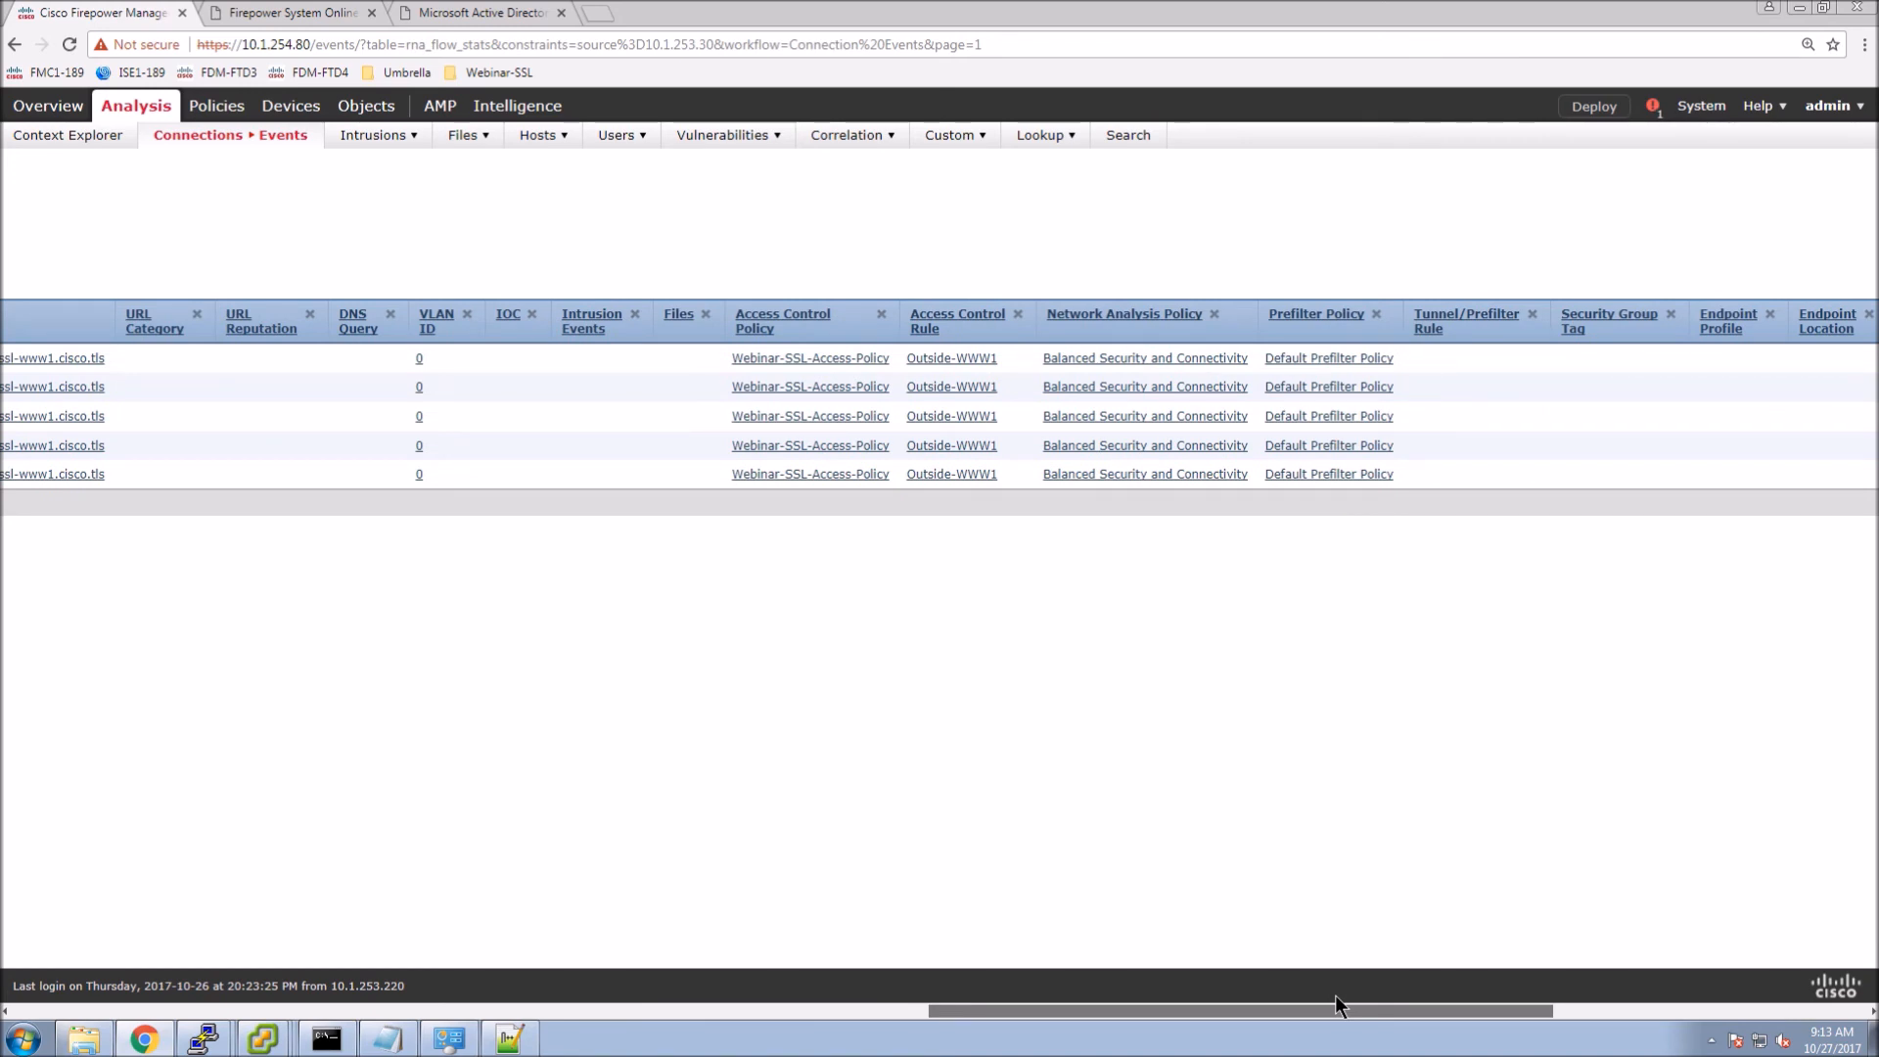
pyautogui.moveTo(1334, 997); pyautogui.dragTo(1290, 990)
pyautogui.click(654, 989)
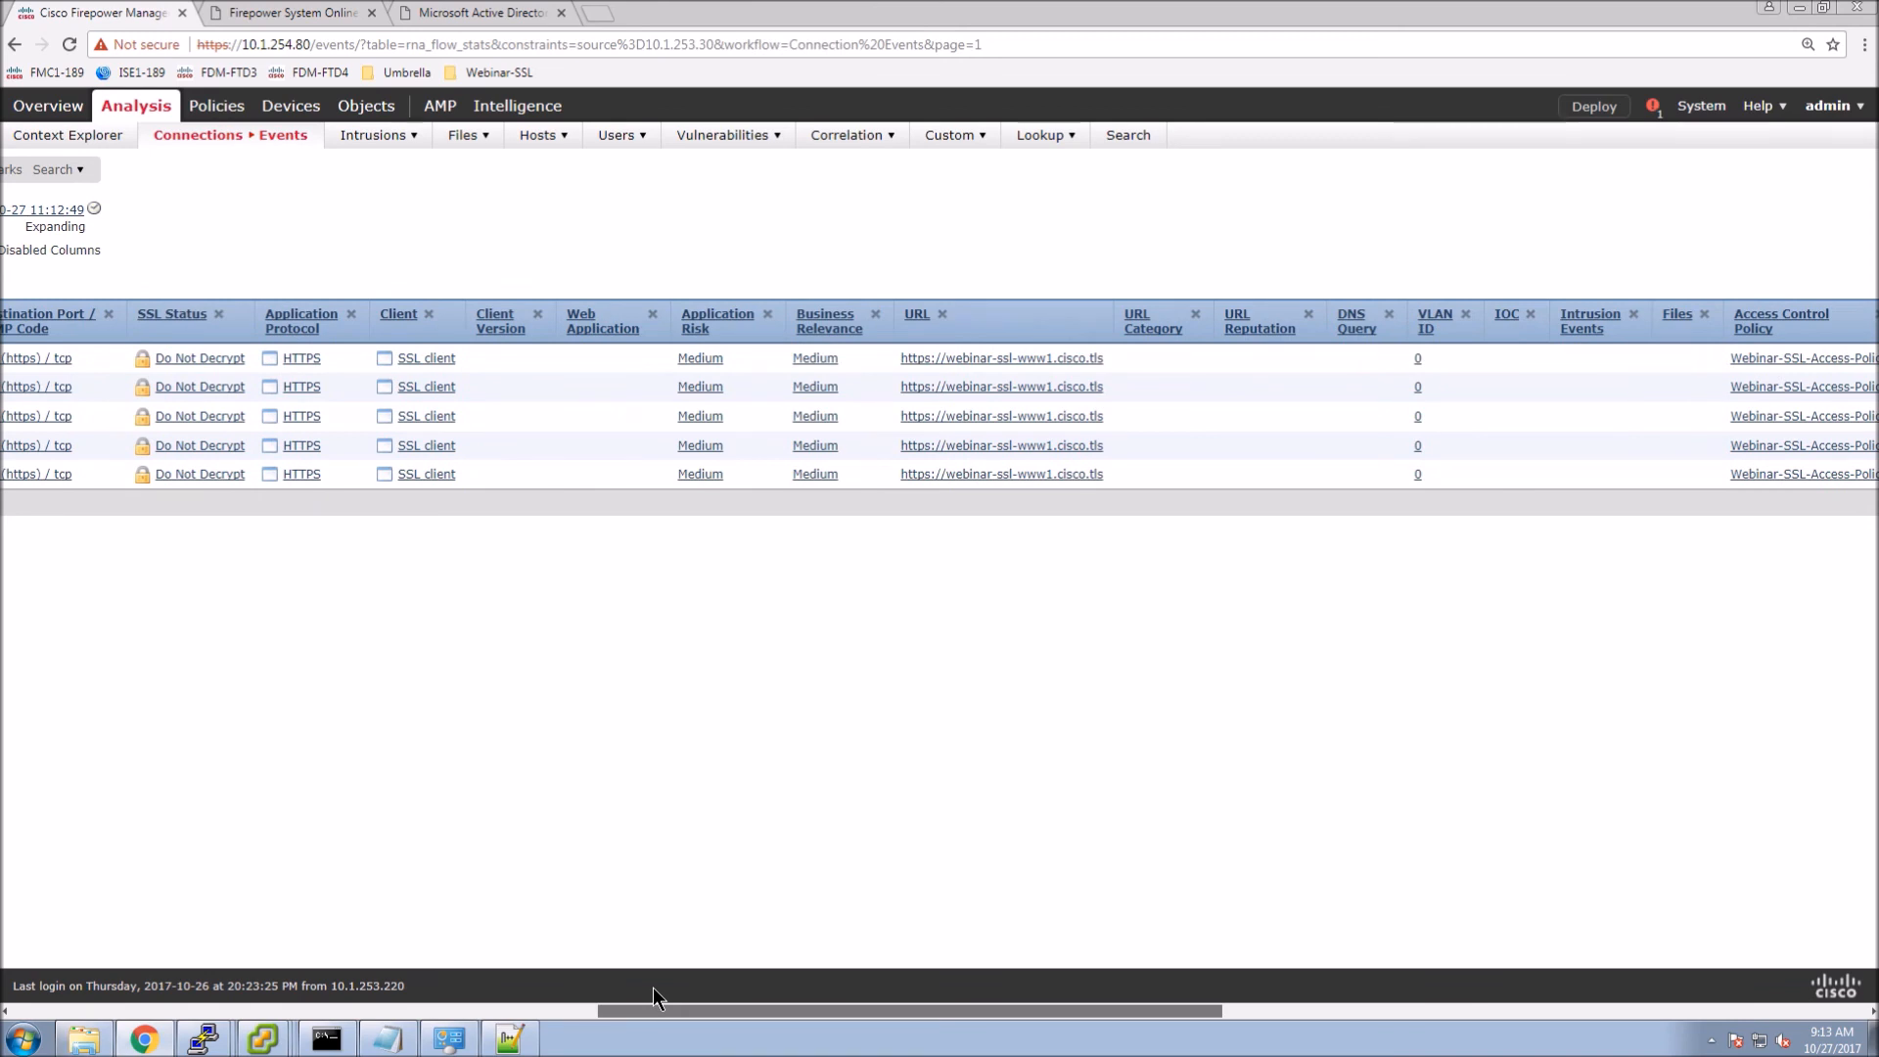
pyautogui.moveTo(654, 989); pyautogui.dragTo(2, 957)
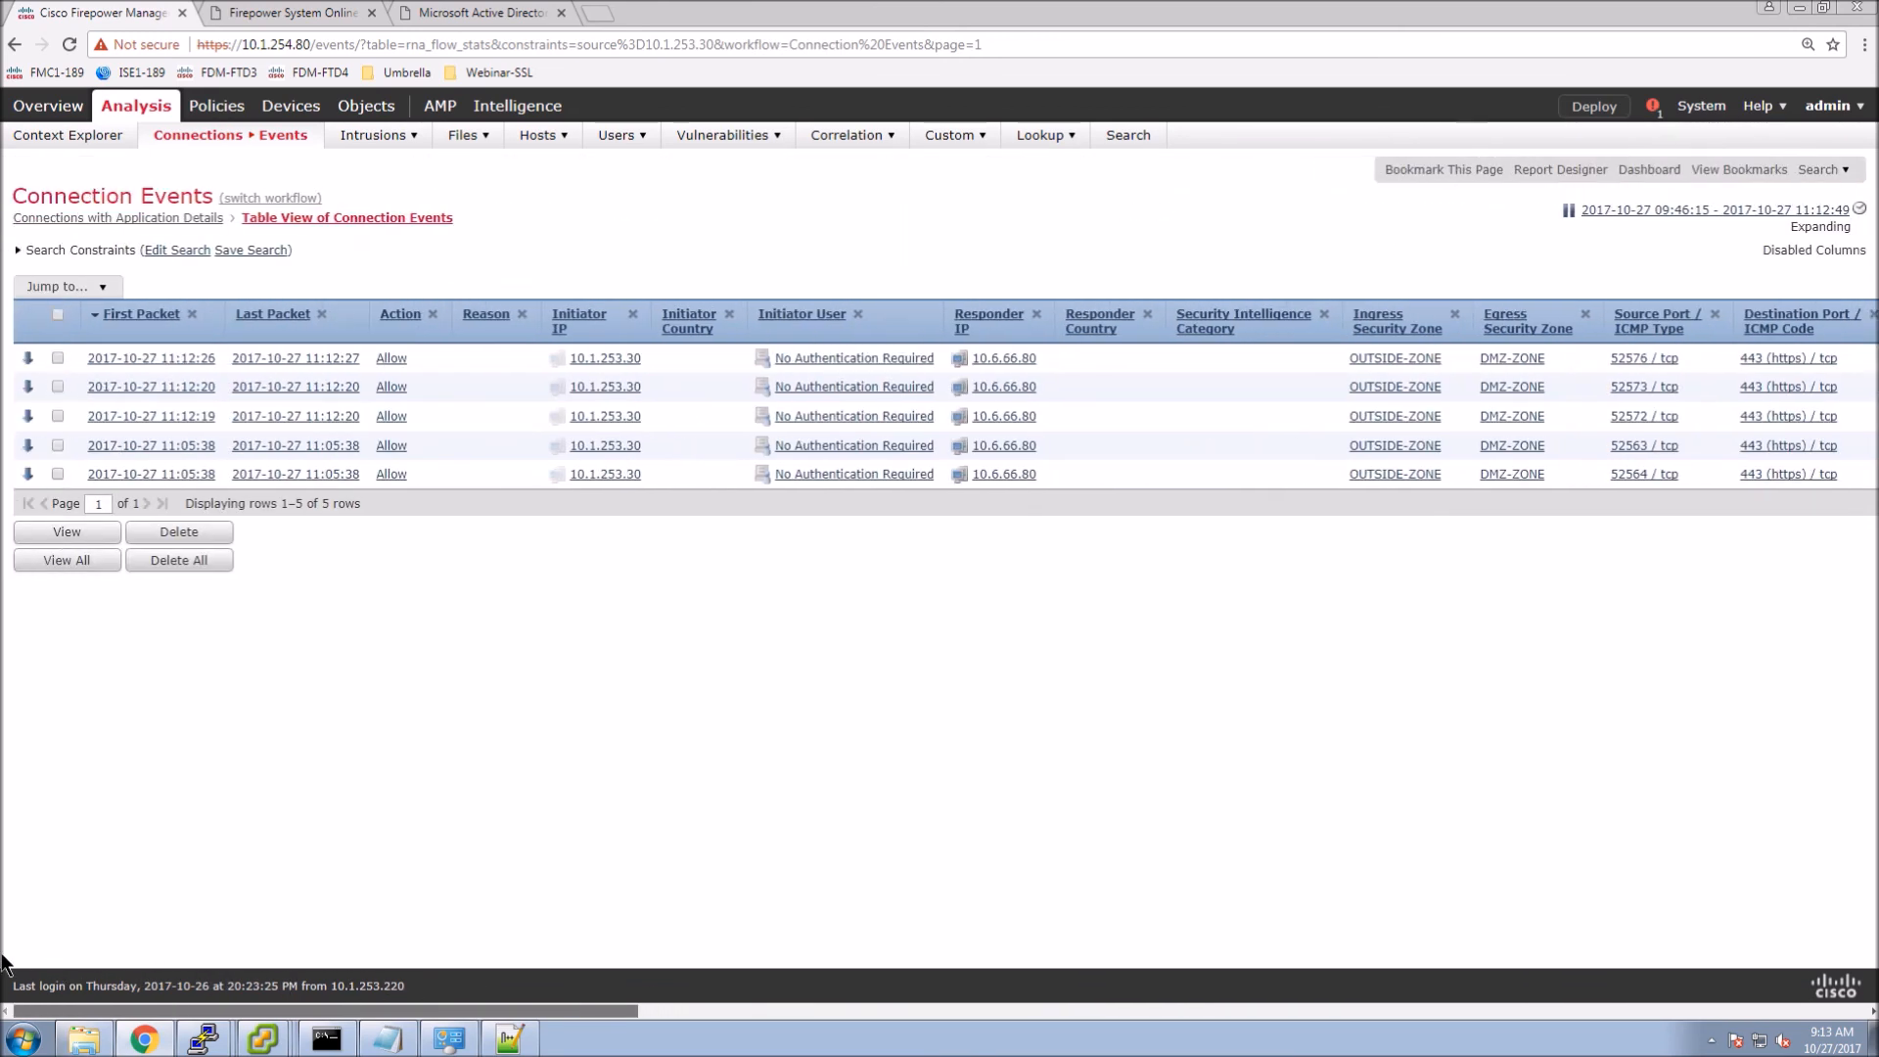
pyautogui.click(1456, 316)
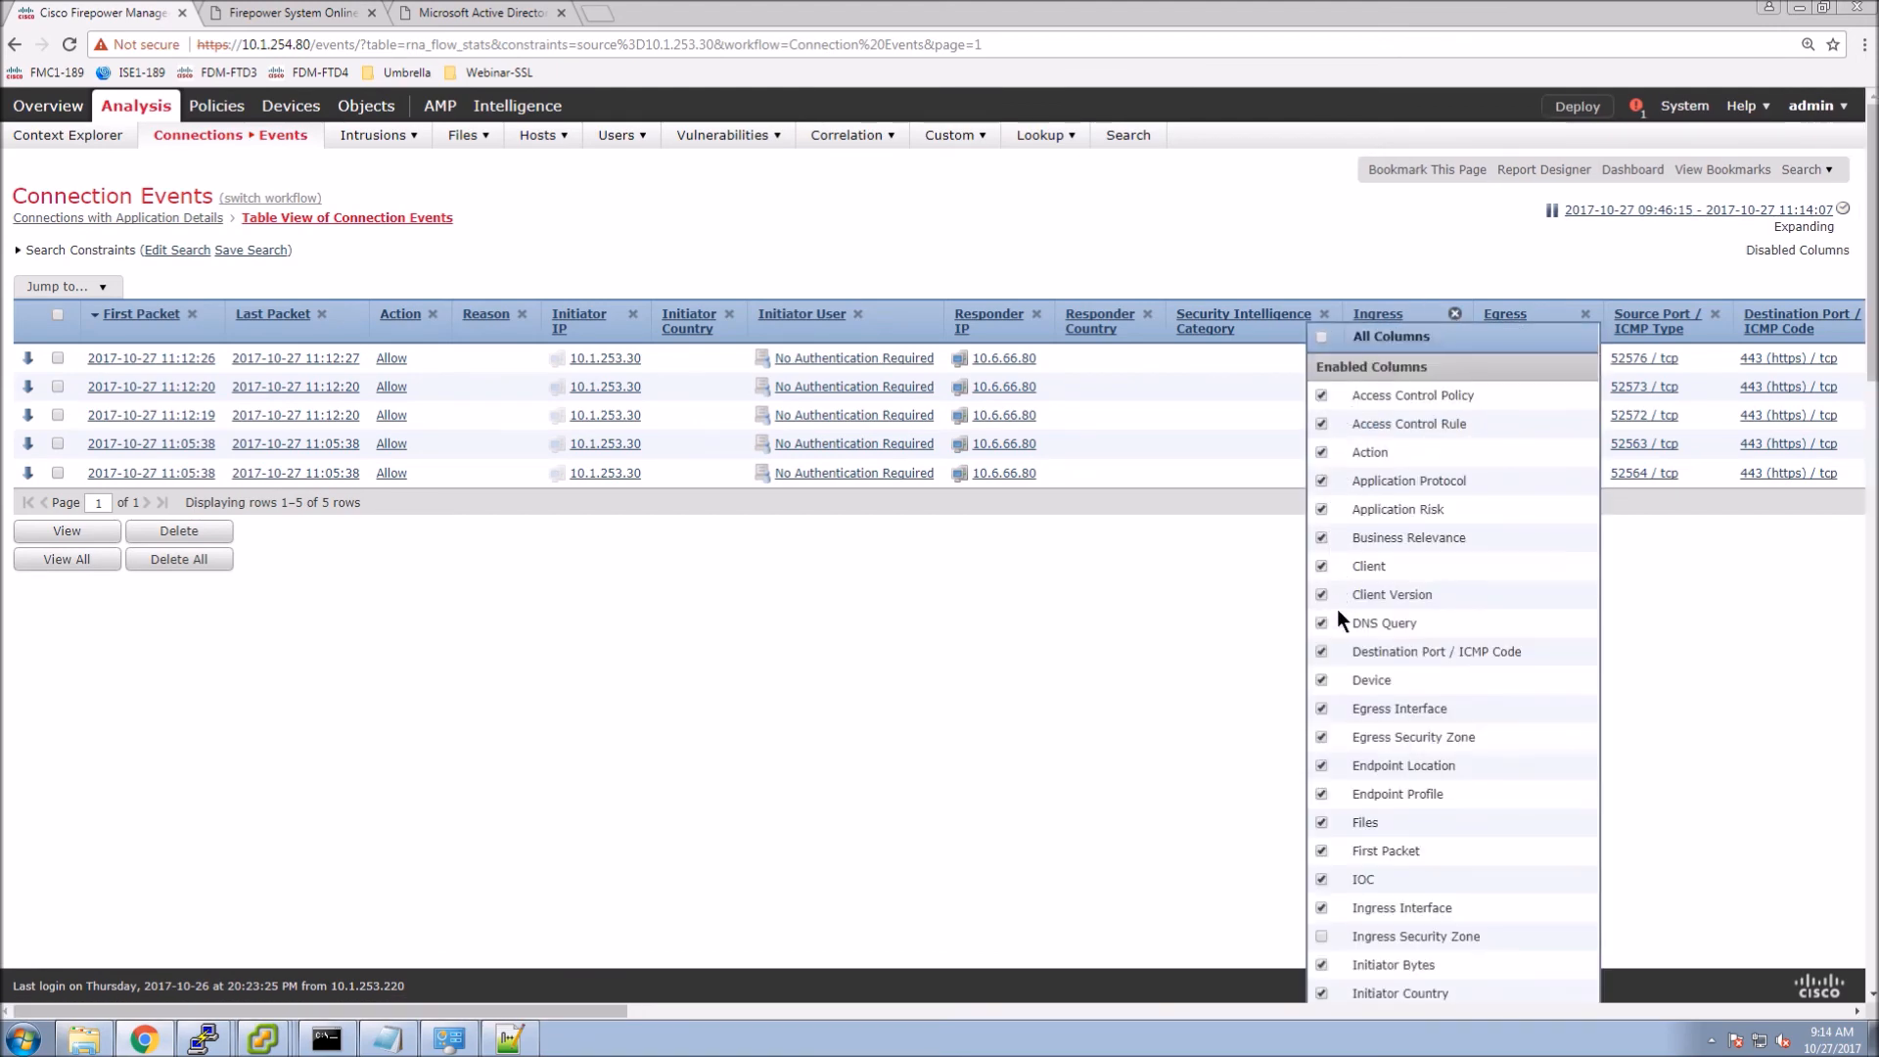
# Add the SSL Cipher Suite, SSL Actual Action and SSL Rule columns to the events table.
pyautogui.scroll(-3, 1337, 609)
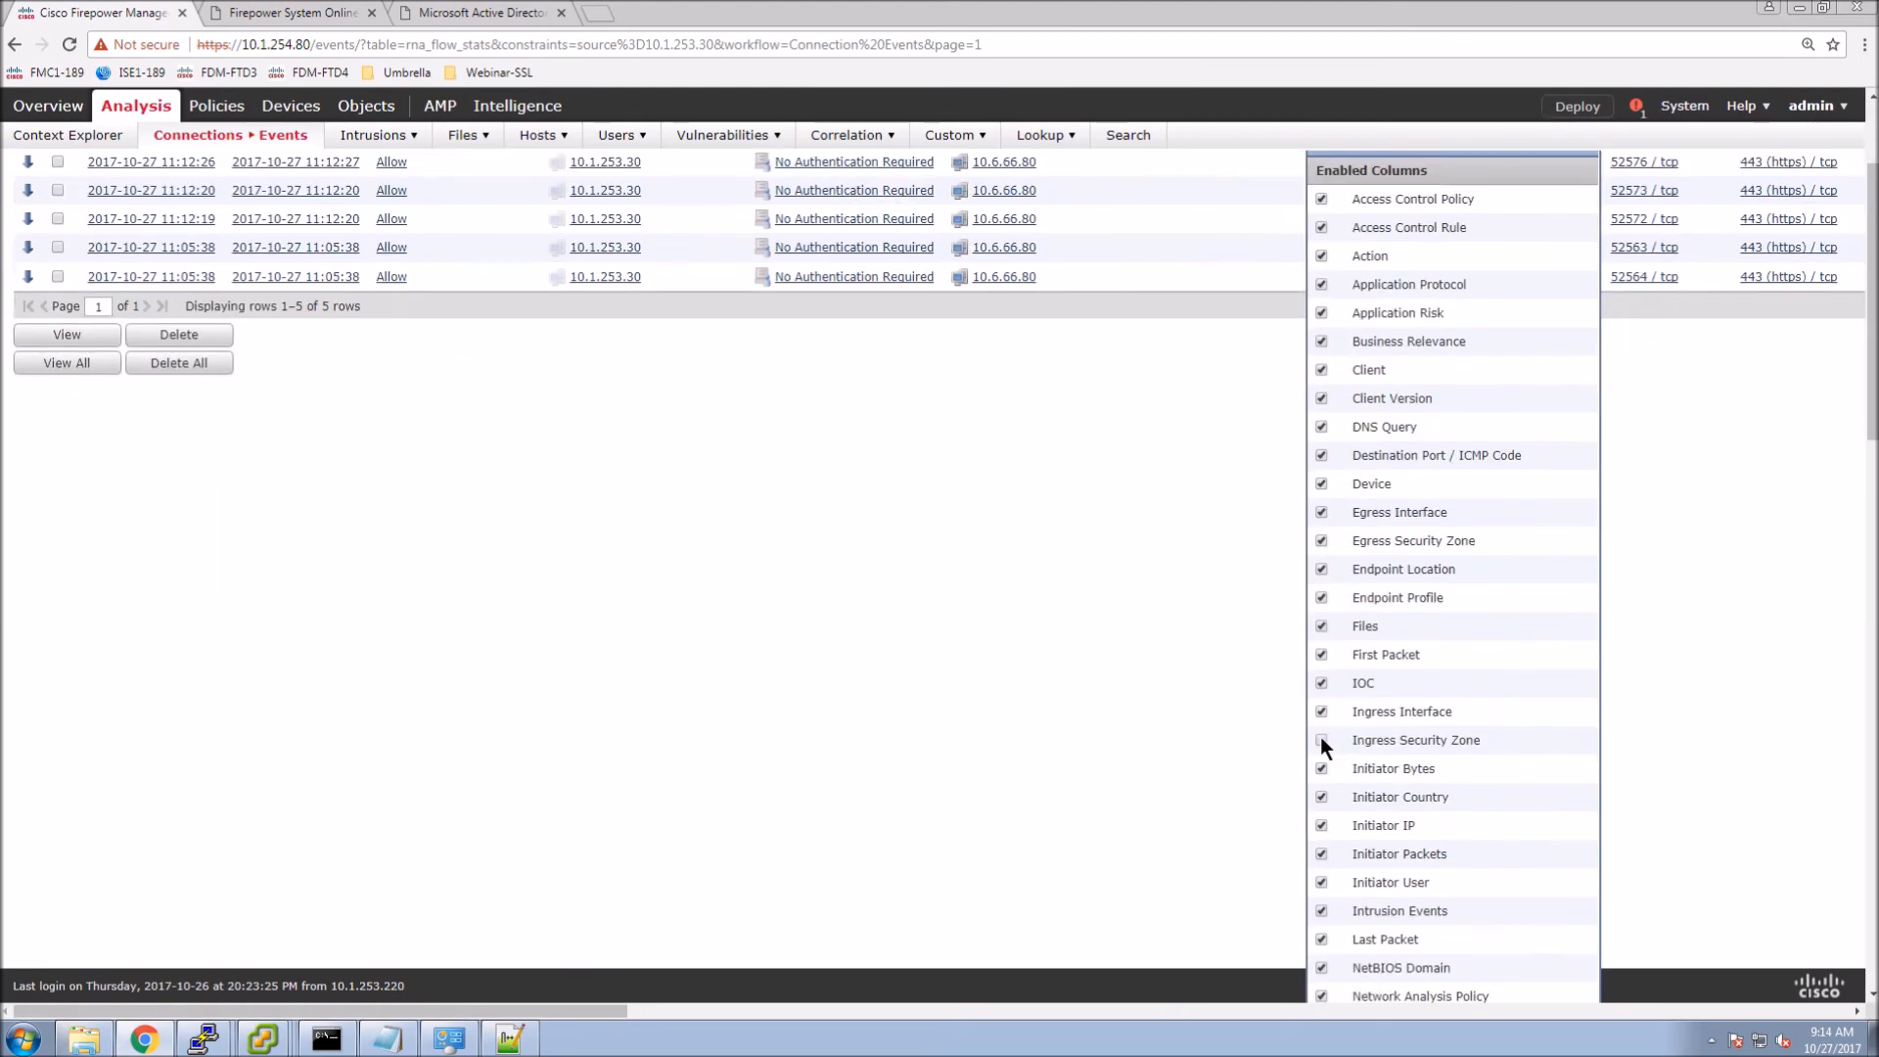
pyautogui.scroll(-15, 1371, 718)
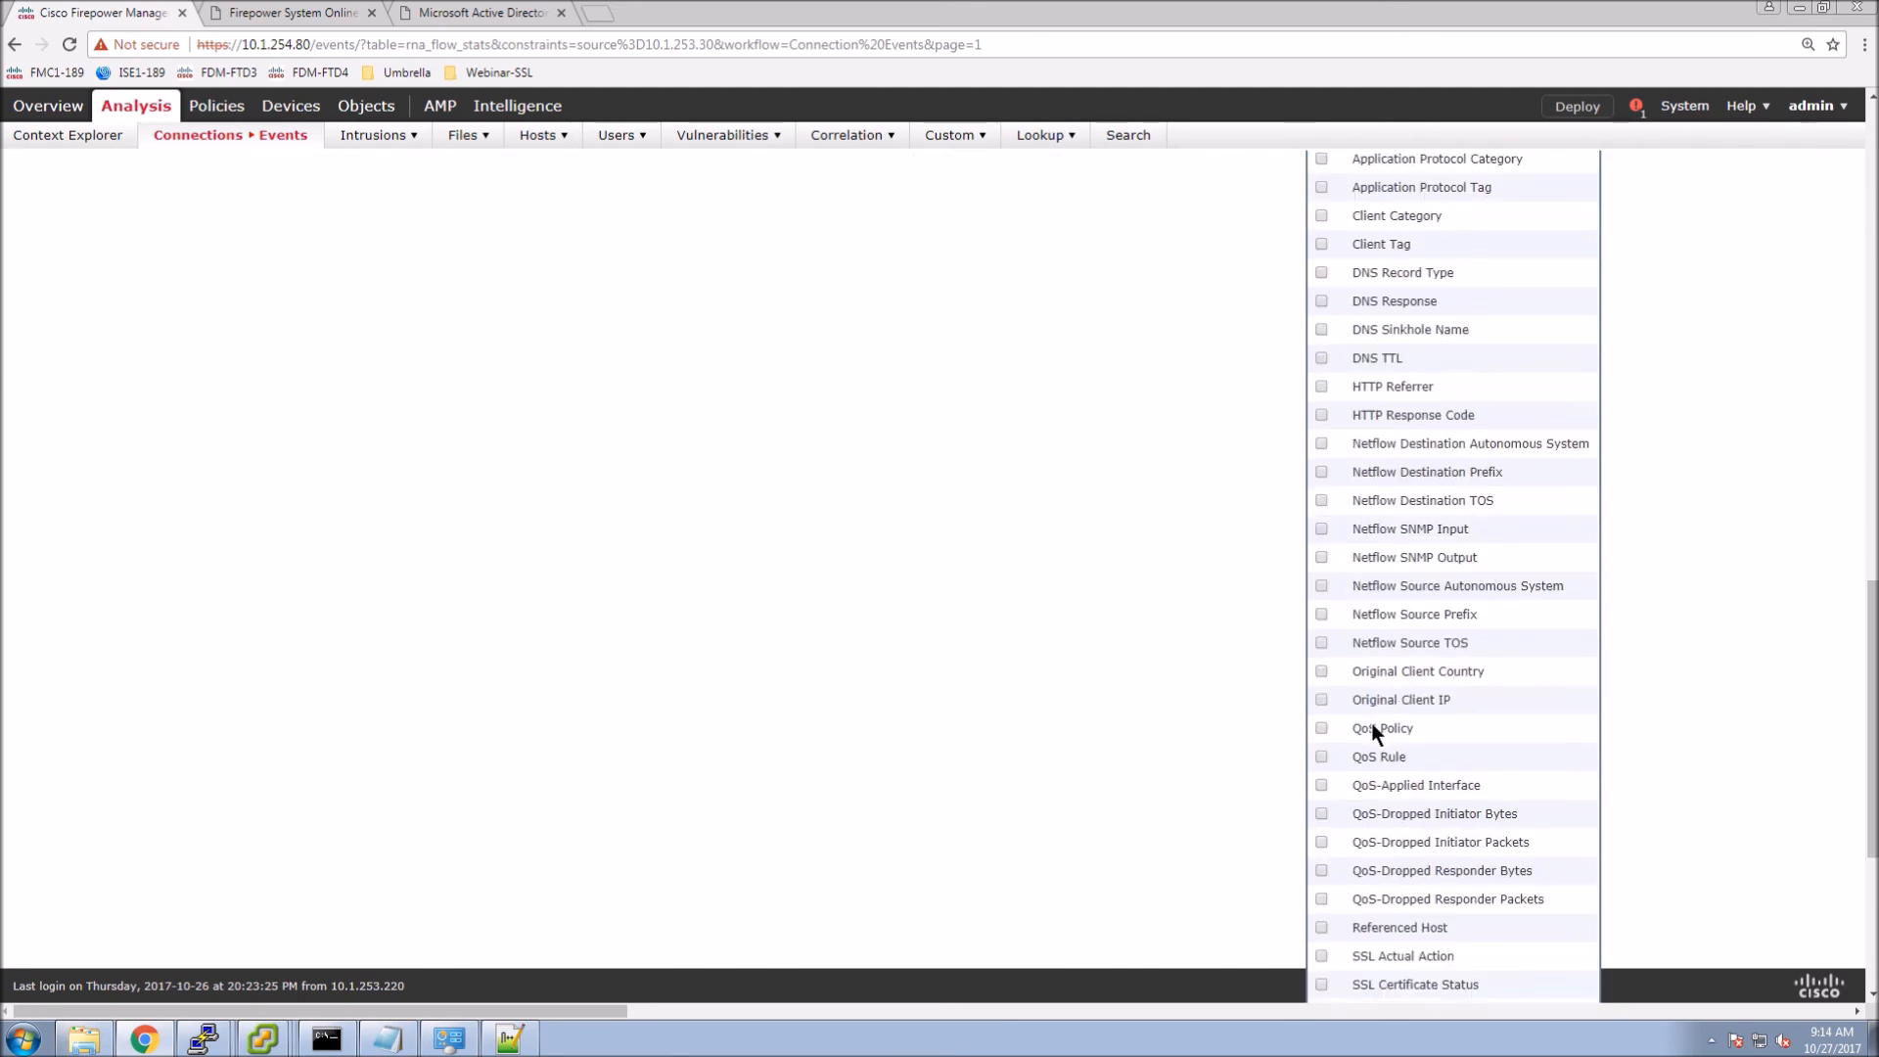
pyautogui.scroll(-4, 1372, 727)
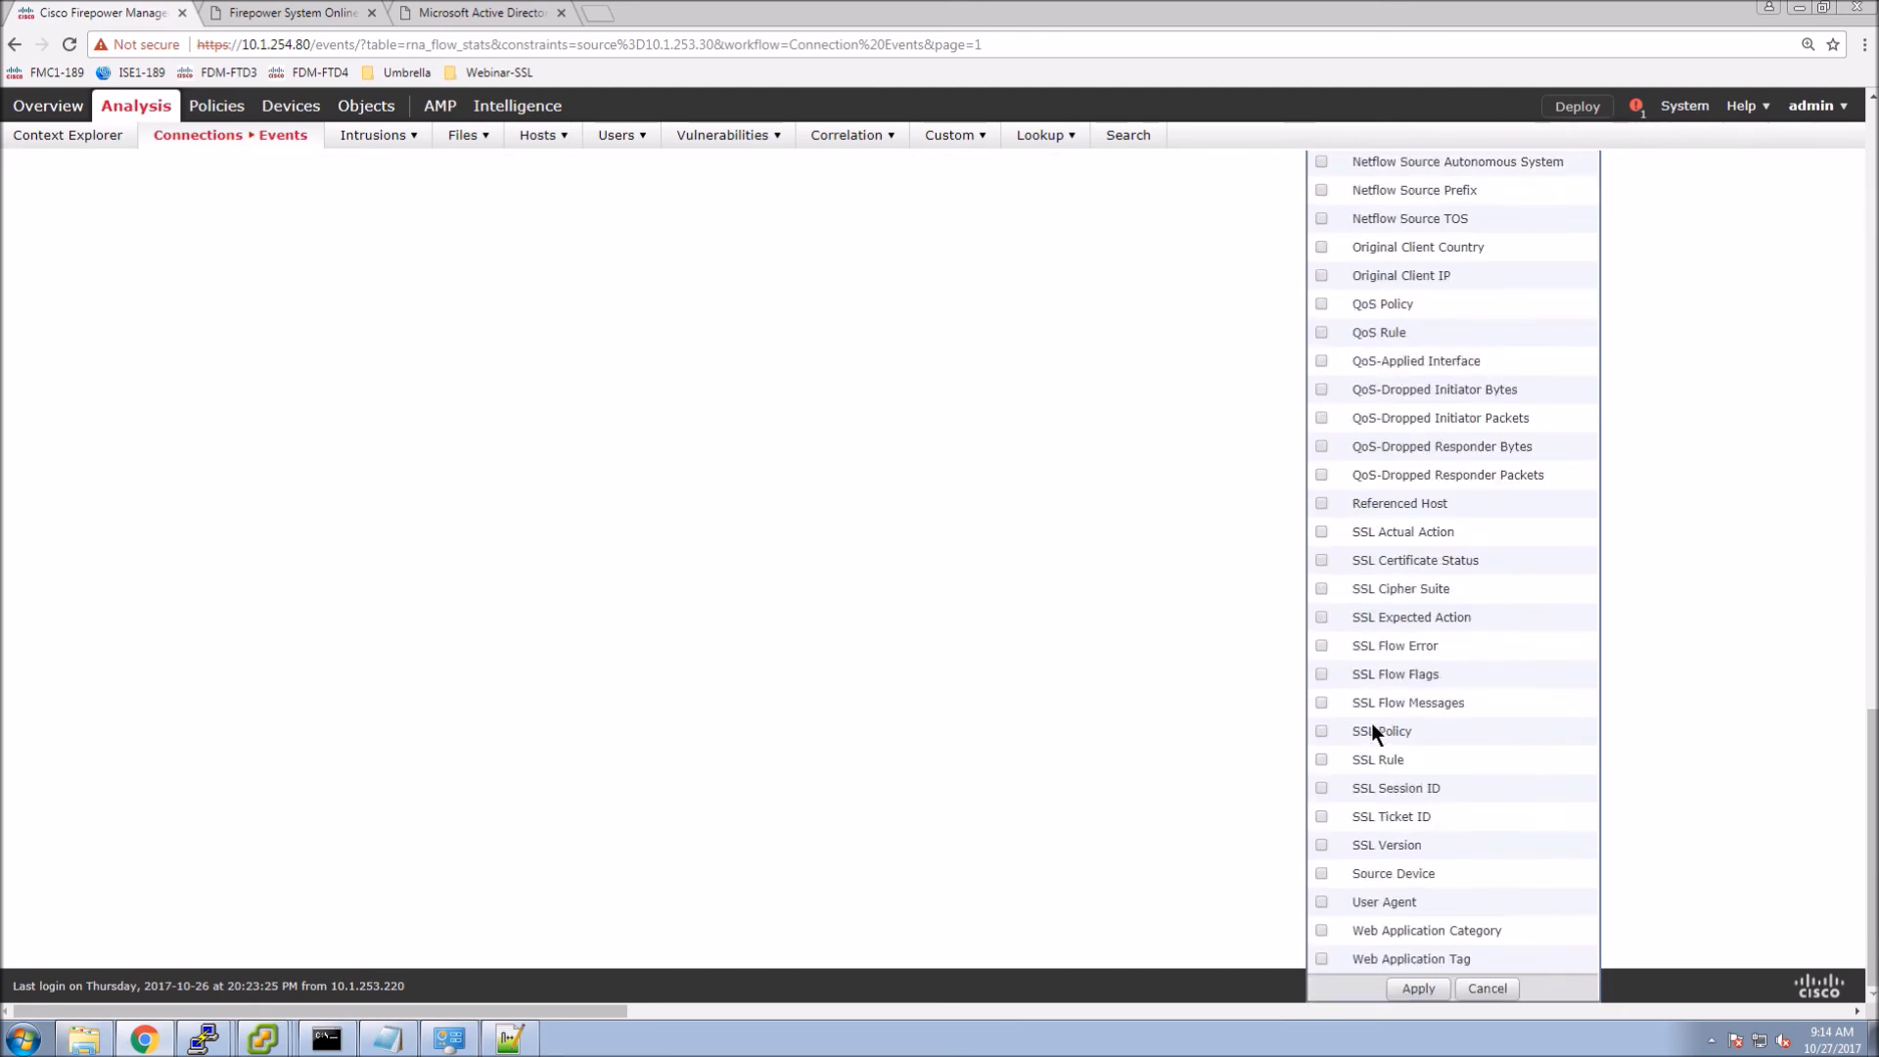
pyautogui.click(1320, 588)
pyautogui.click(1320, 532)
pyautogui.click(1321, 760)
pyautogui.click(1417, 989)
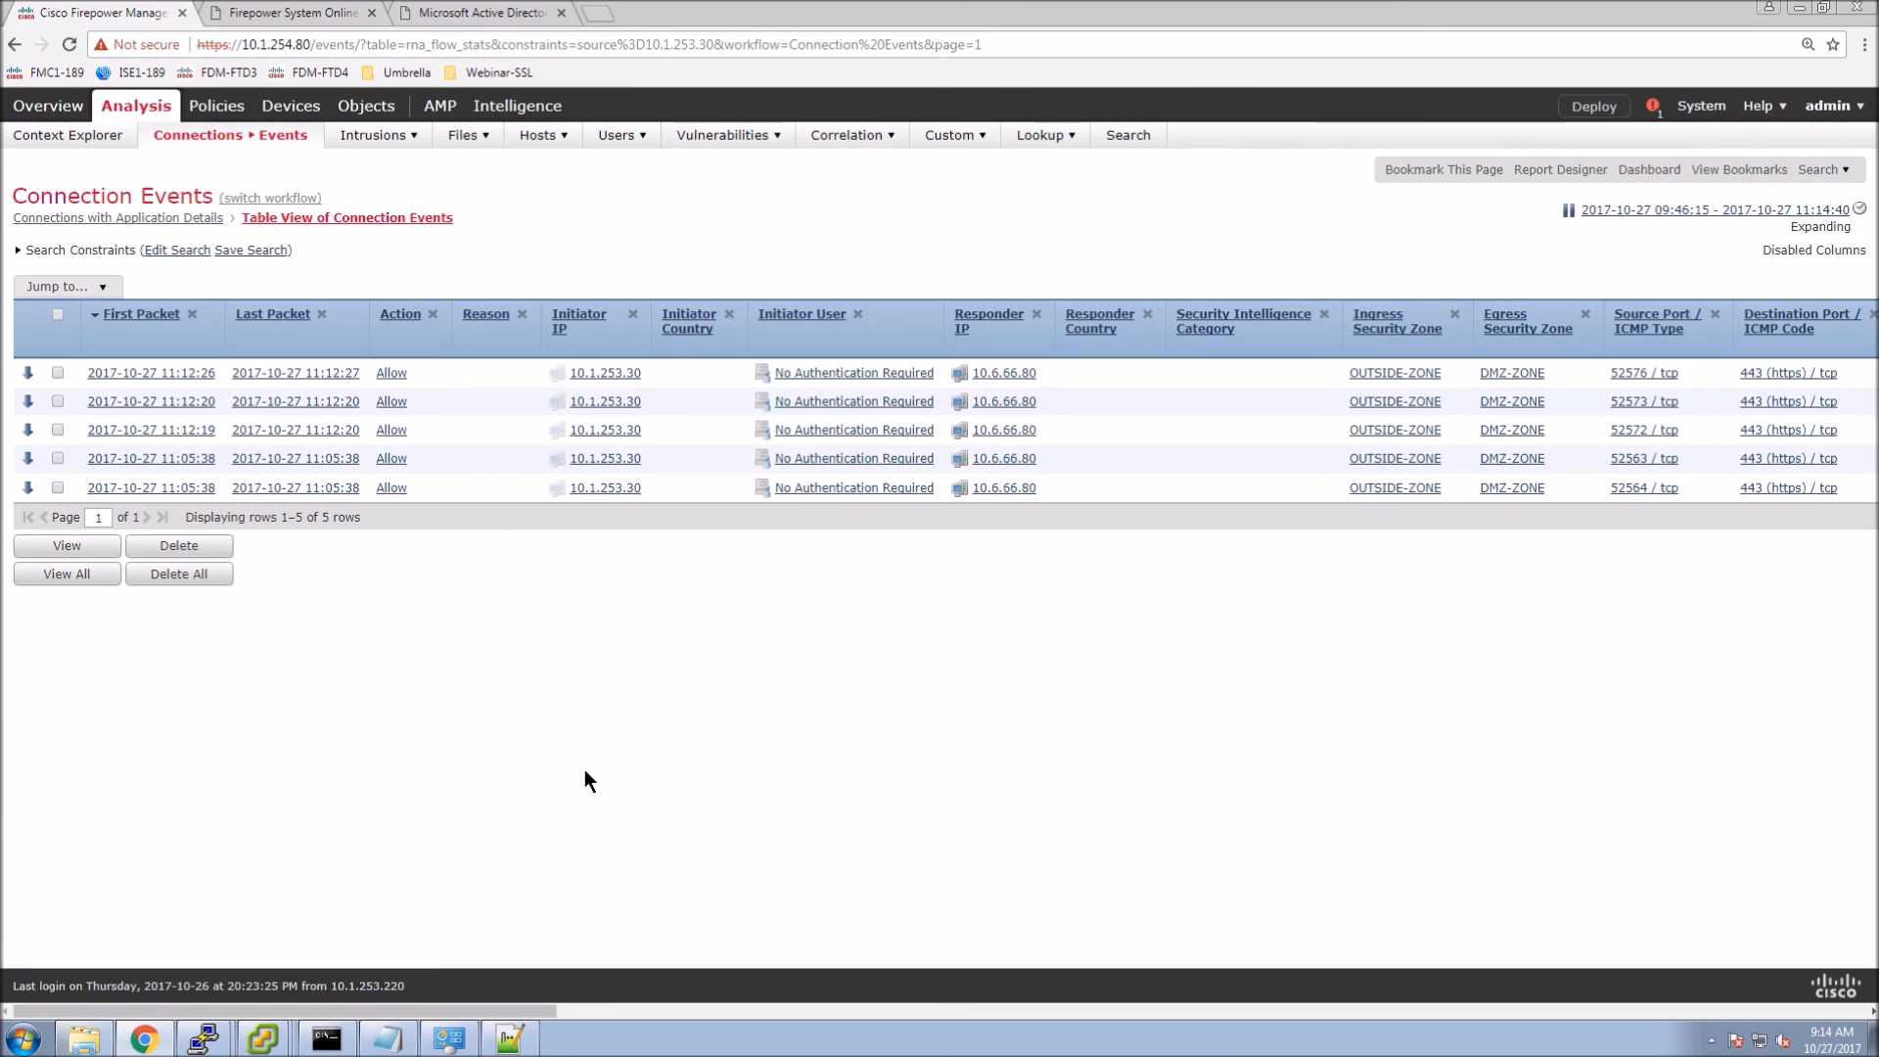
pyautogui.moveTo(470, 1011); pyautogui.dragTo(813, 1007)
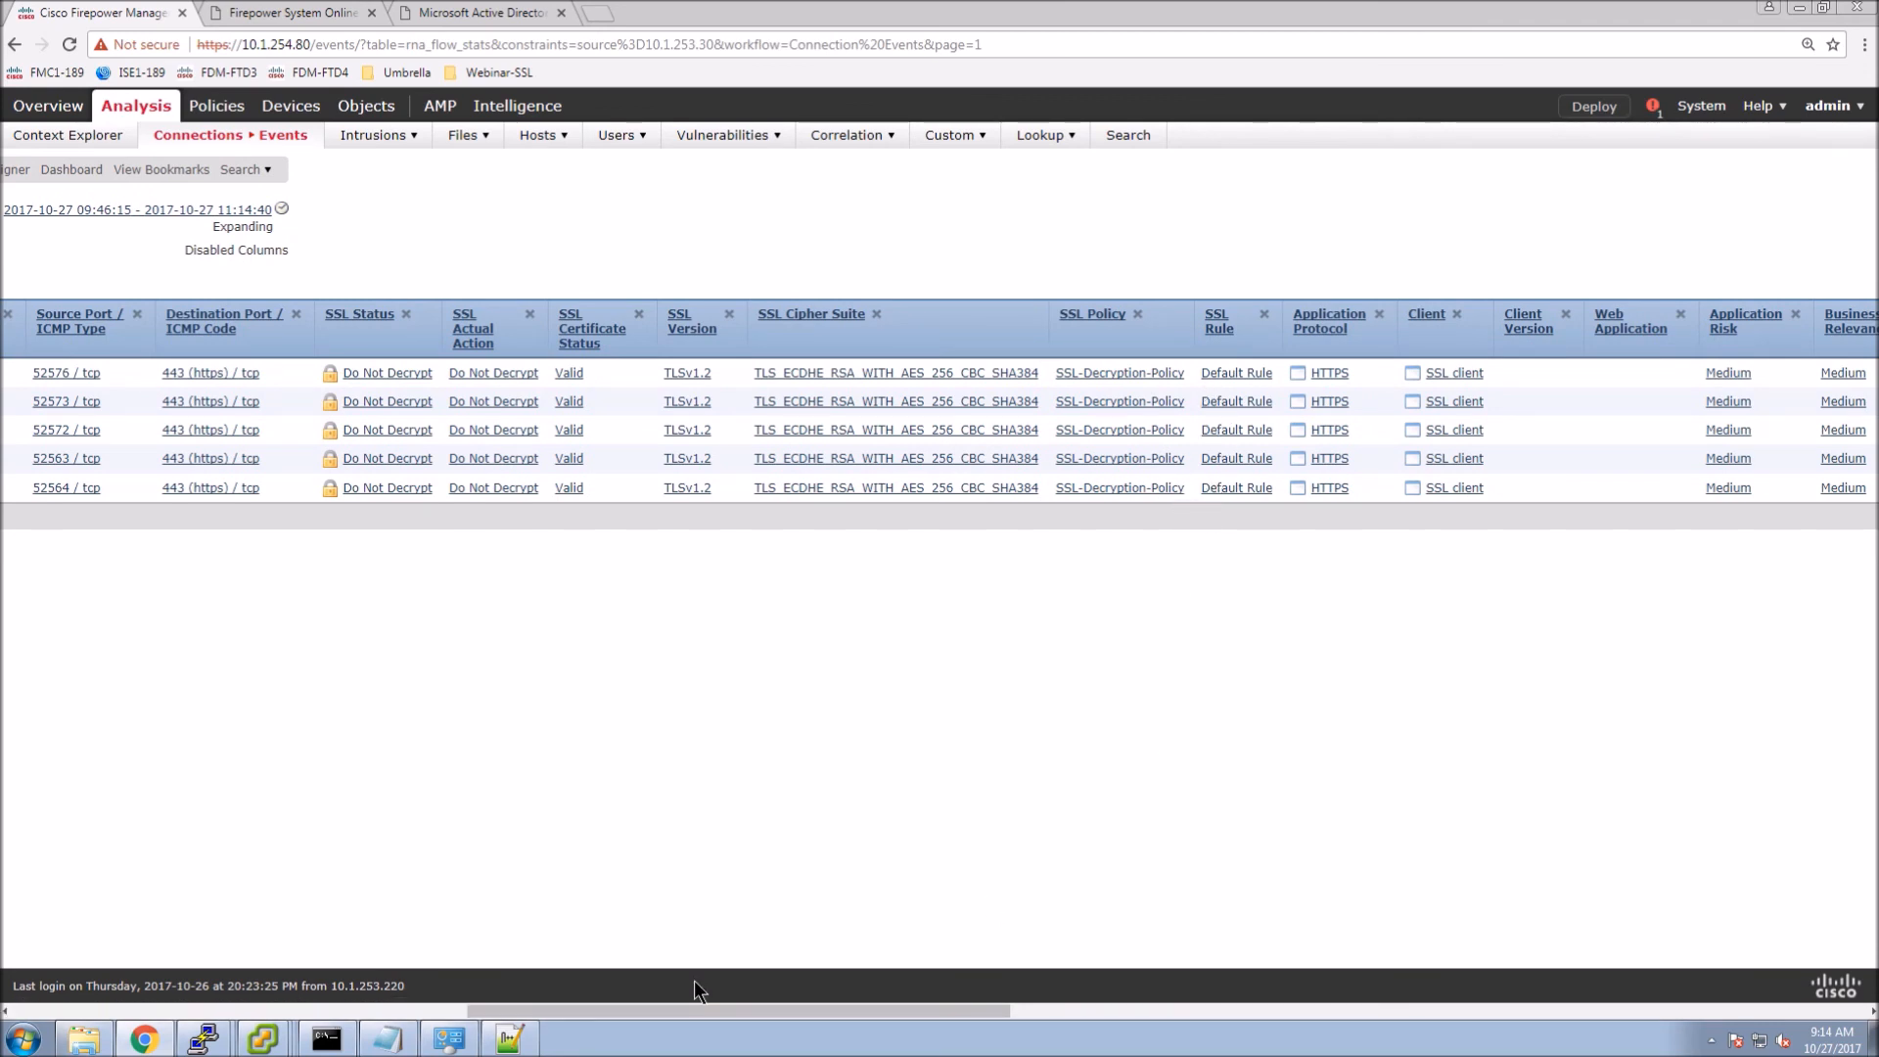
pyautogui.moveTo(689, 1008); pyautogui.dragTo(84, 1004)
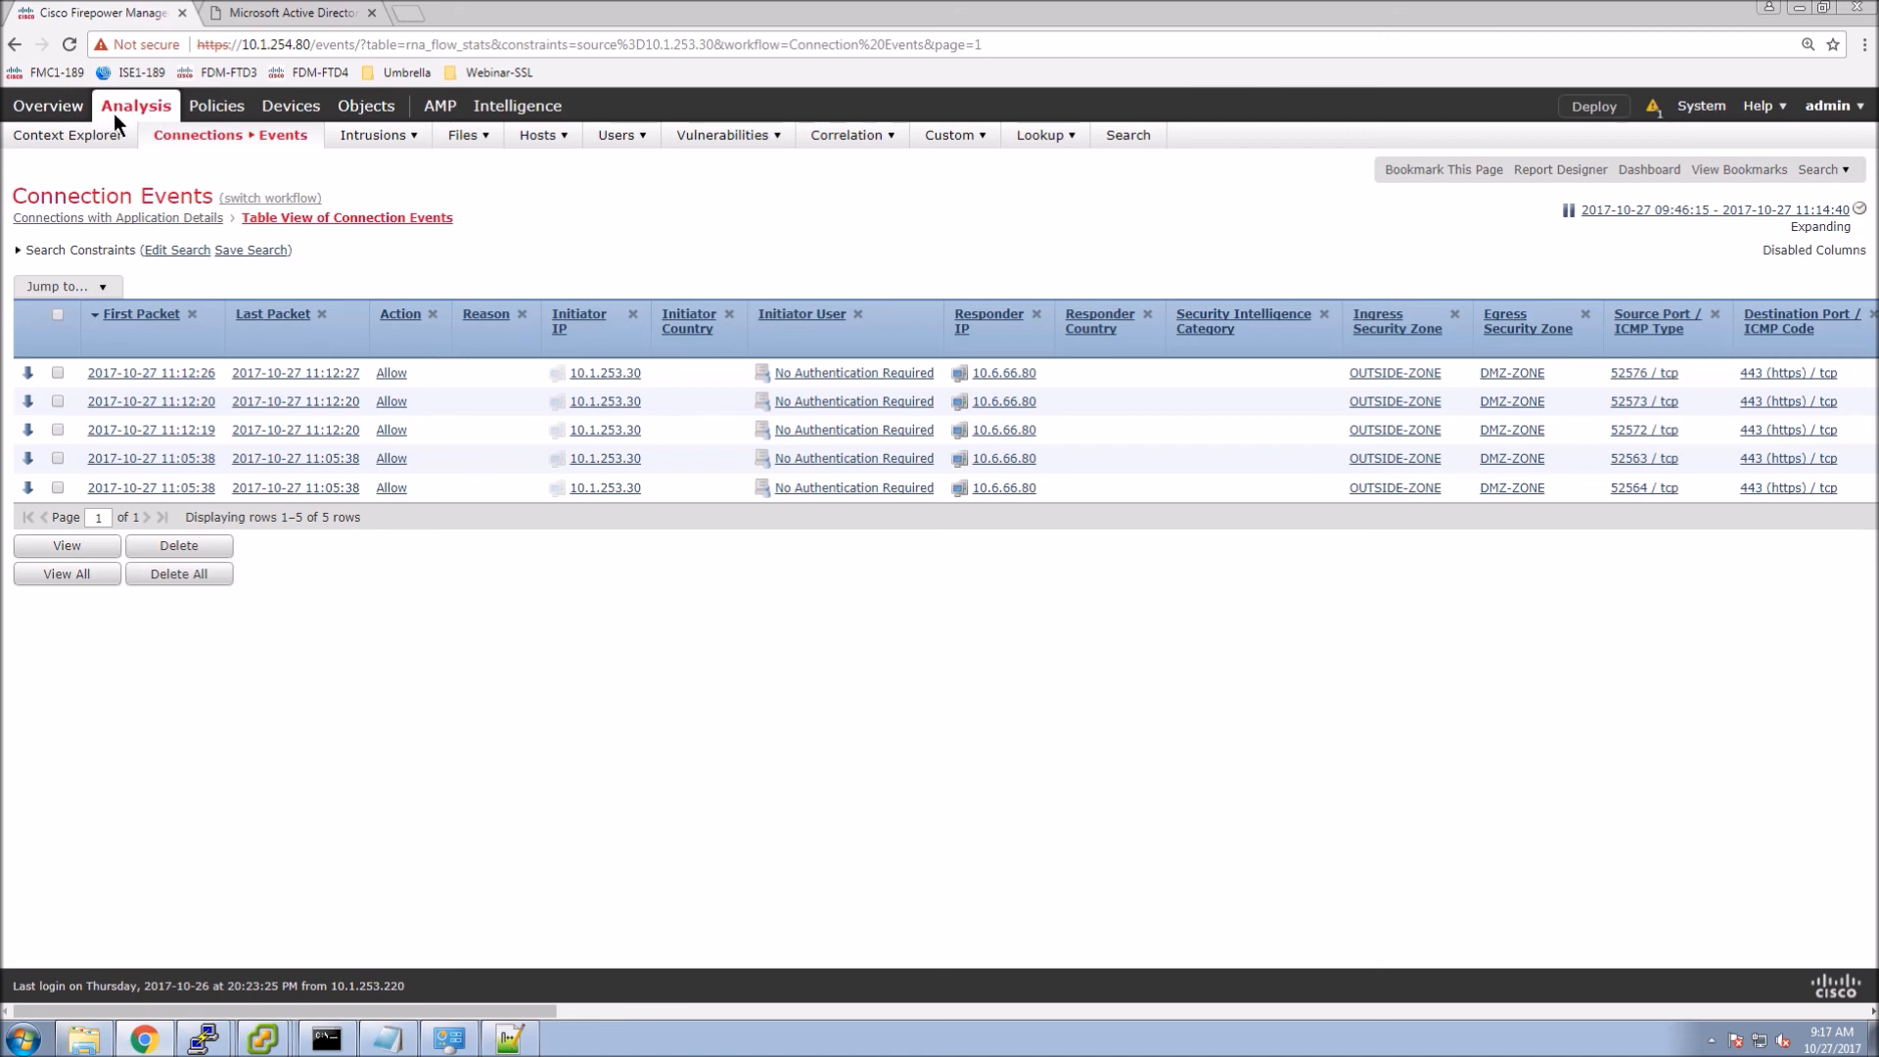
# Open SSL policies in a new tab and edit the All-WWW1-DecryptKnownKey rule.
pyautogui.moveTo(215, 112)
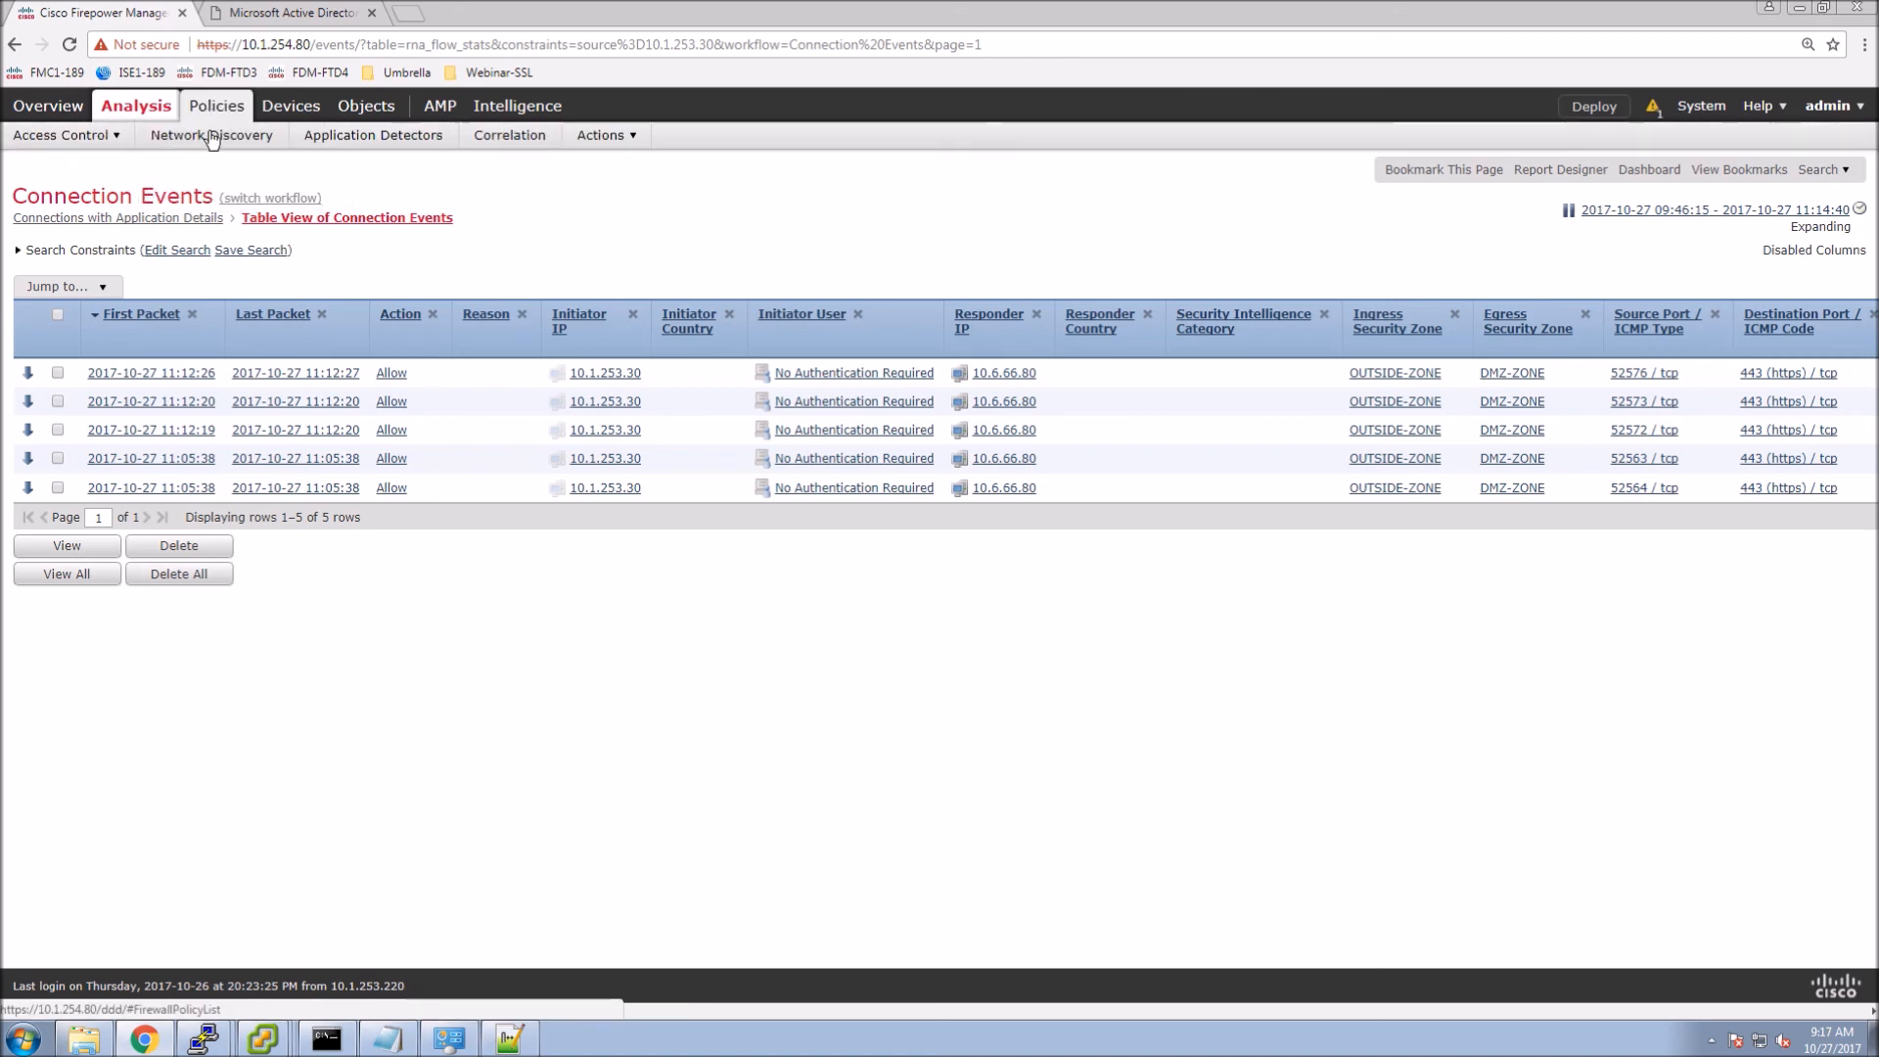
pyautogui.moveTo(103, 134)
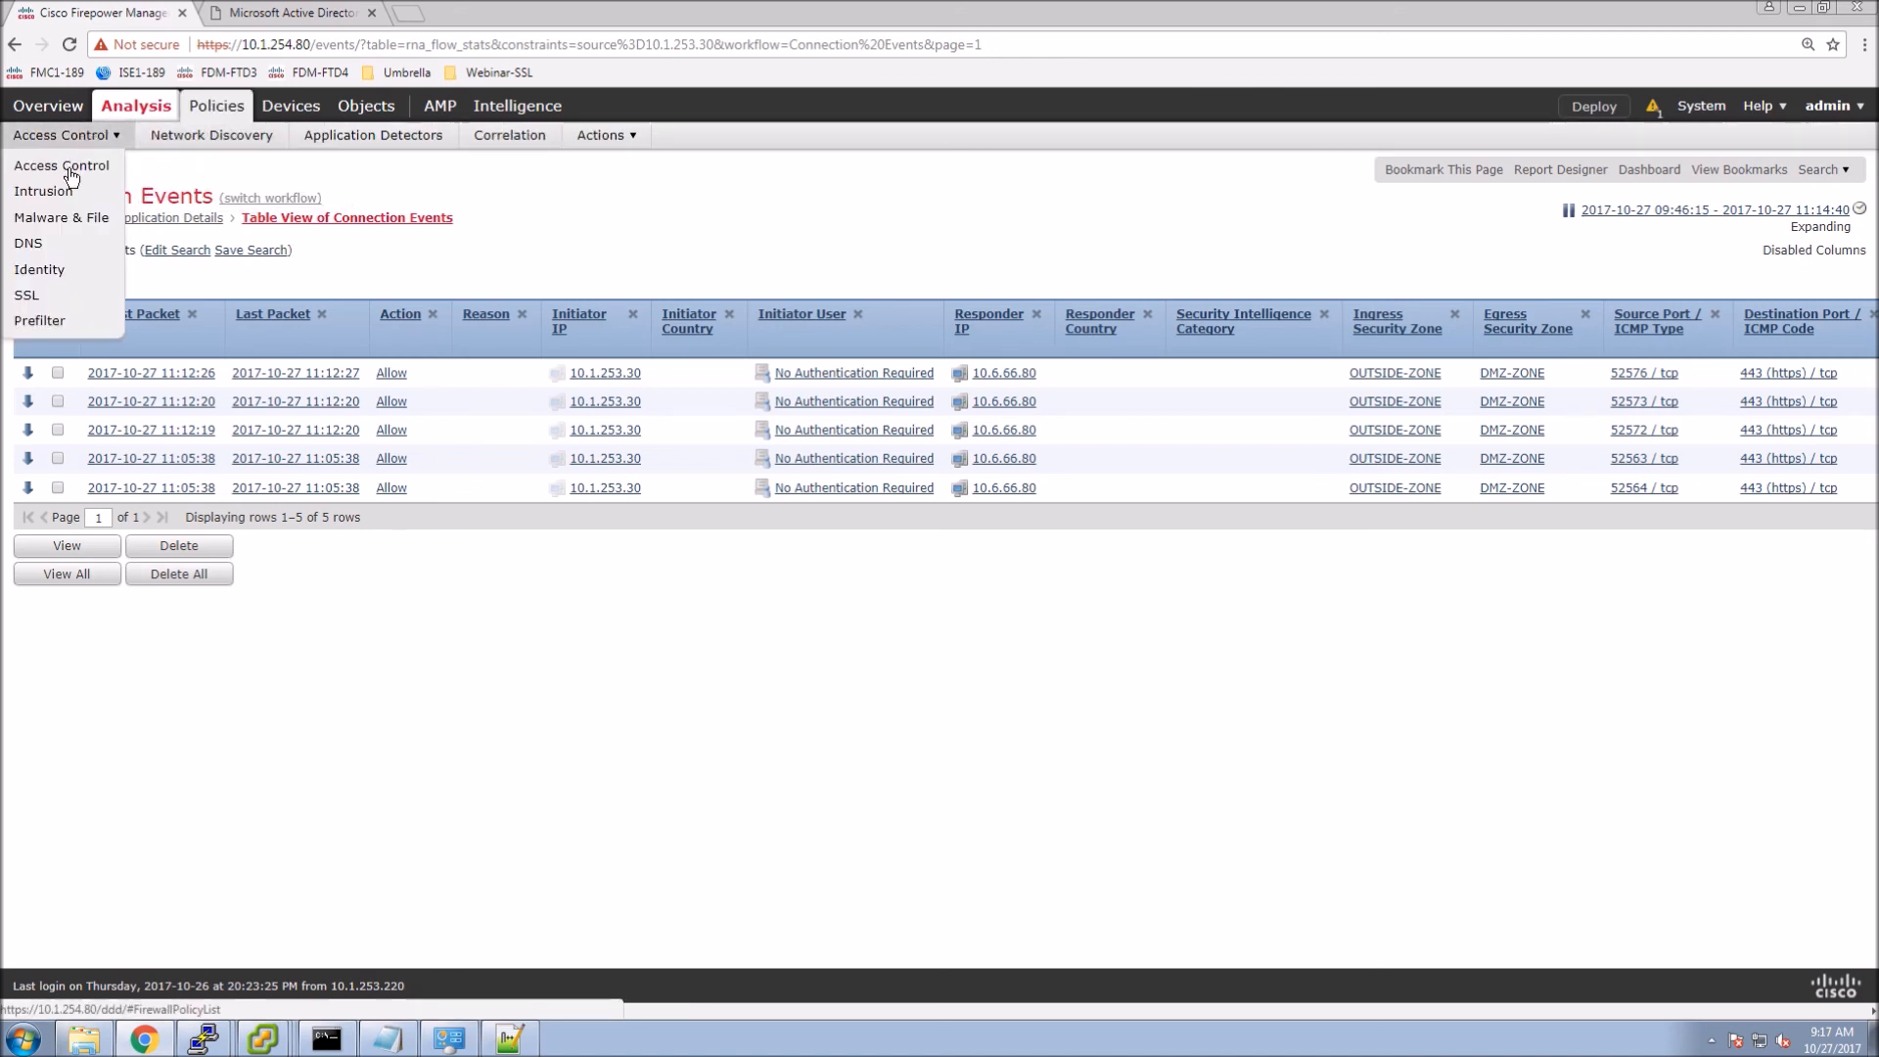
pyautogui.rightClick(25, 292)
pyautogui.click(80, 301)
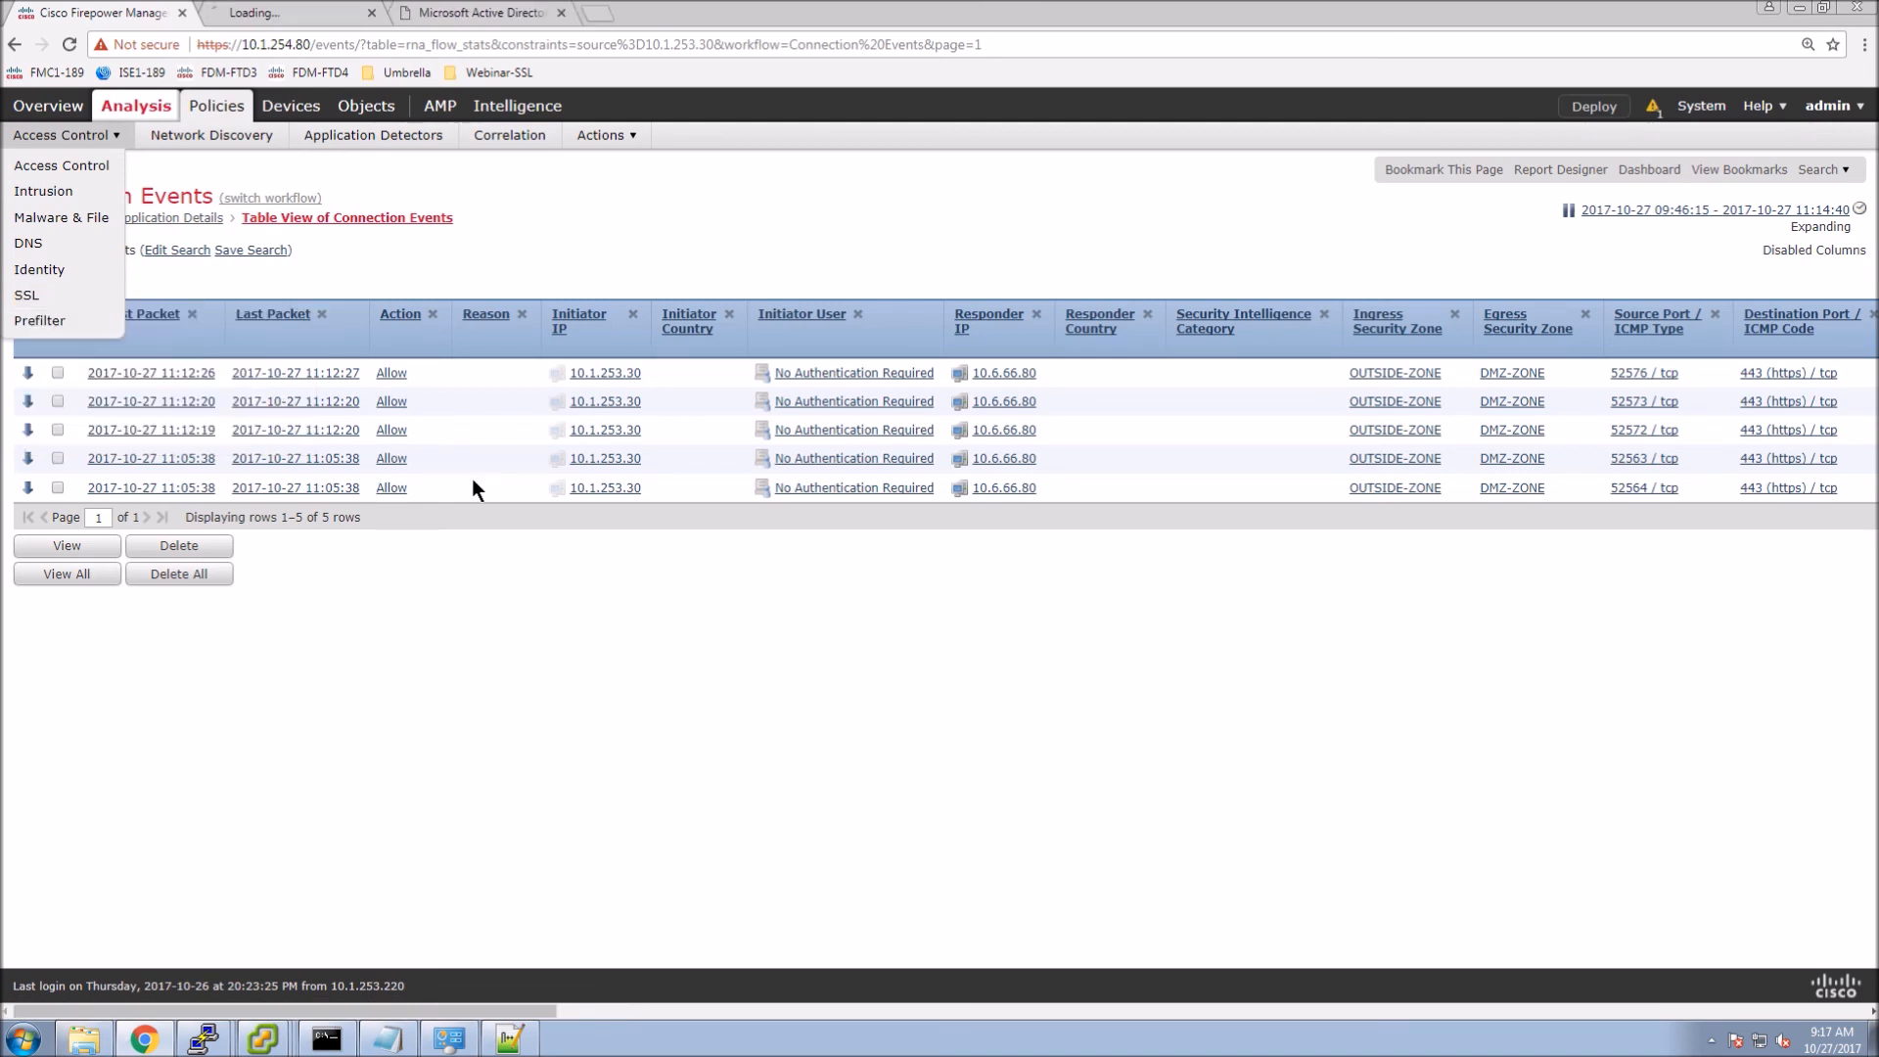
pyautogui.click(267, 14)
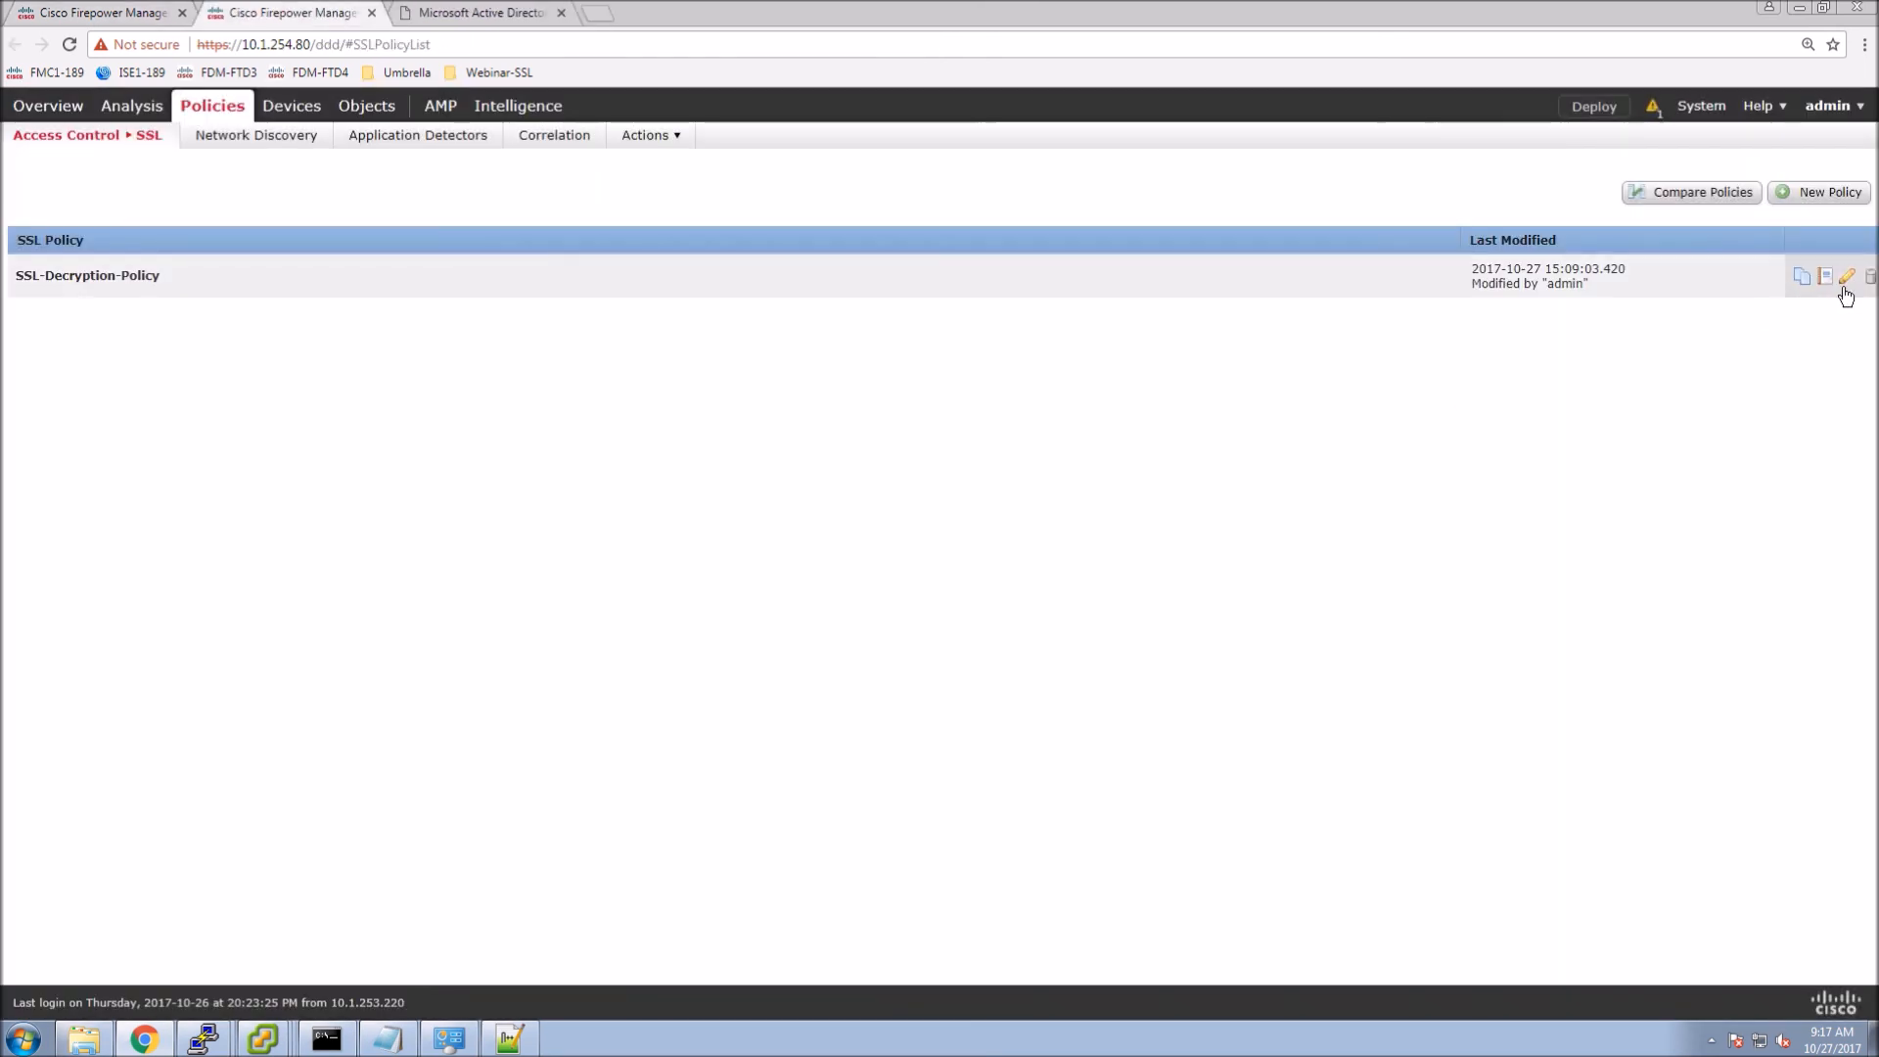
pyautogui.click(1846, 277)
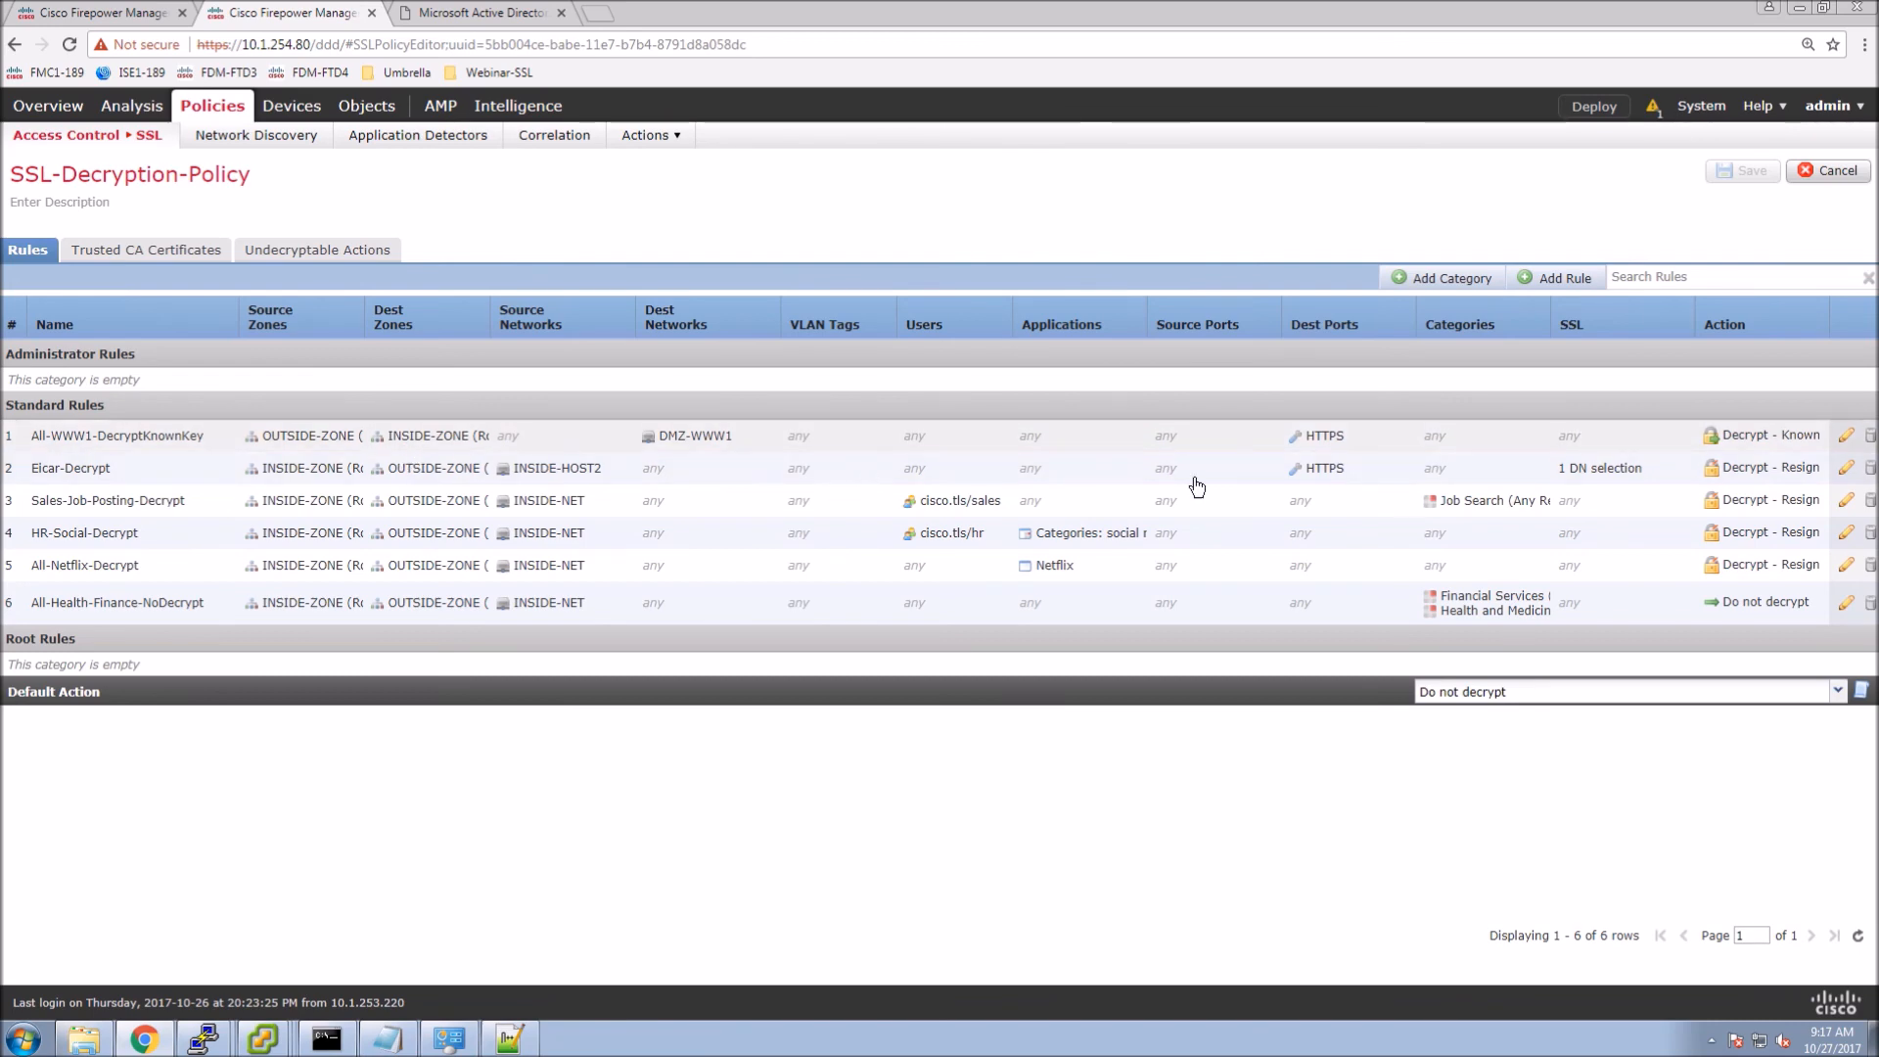
pyautogui.click(1847, 443)
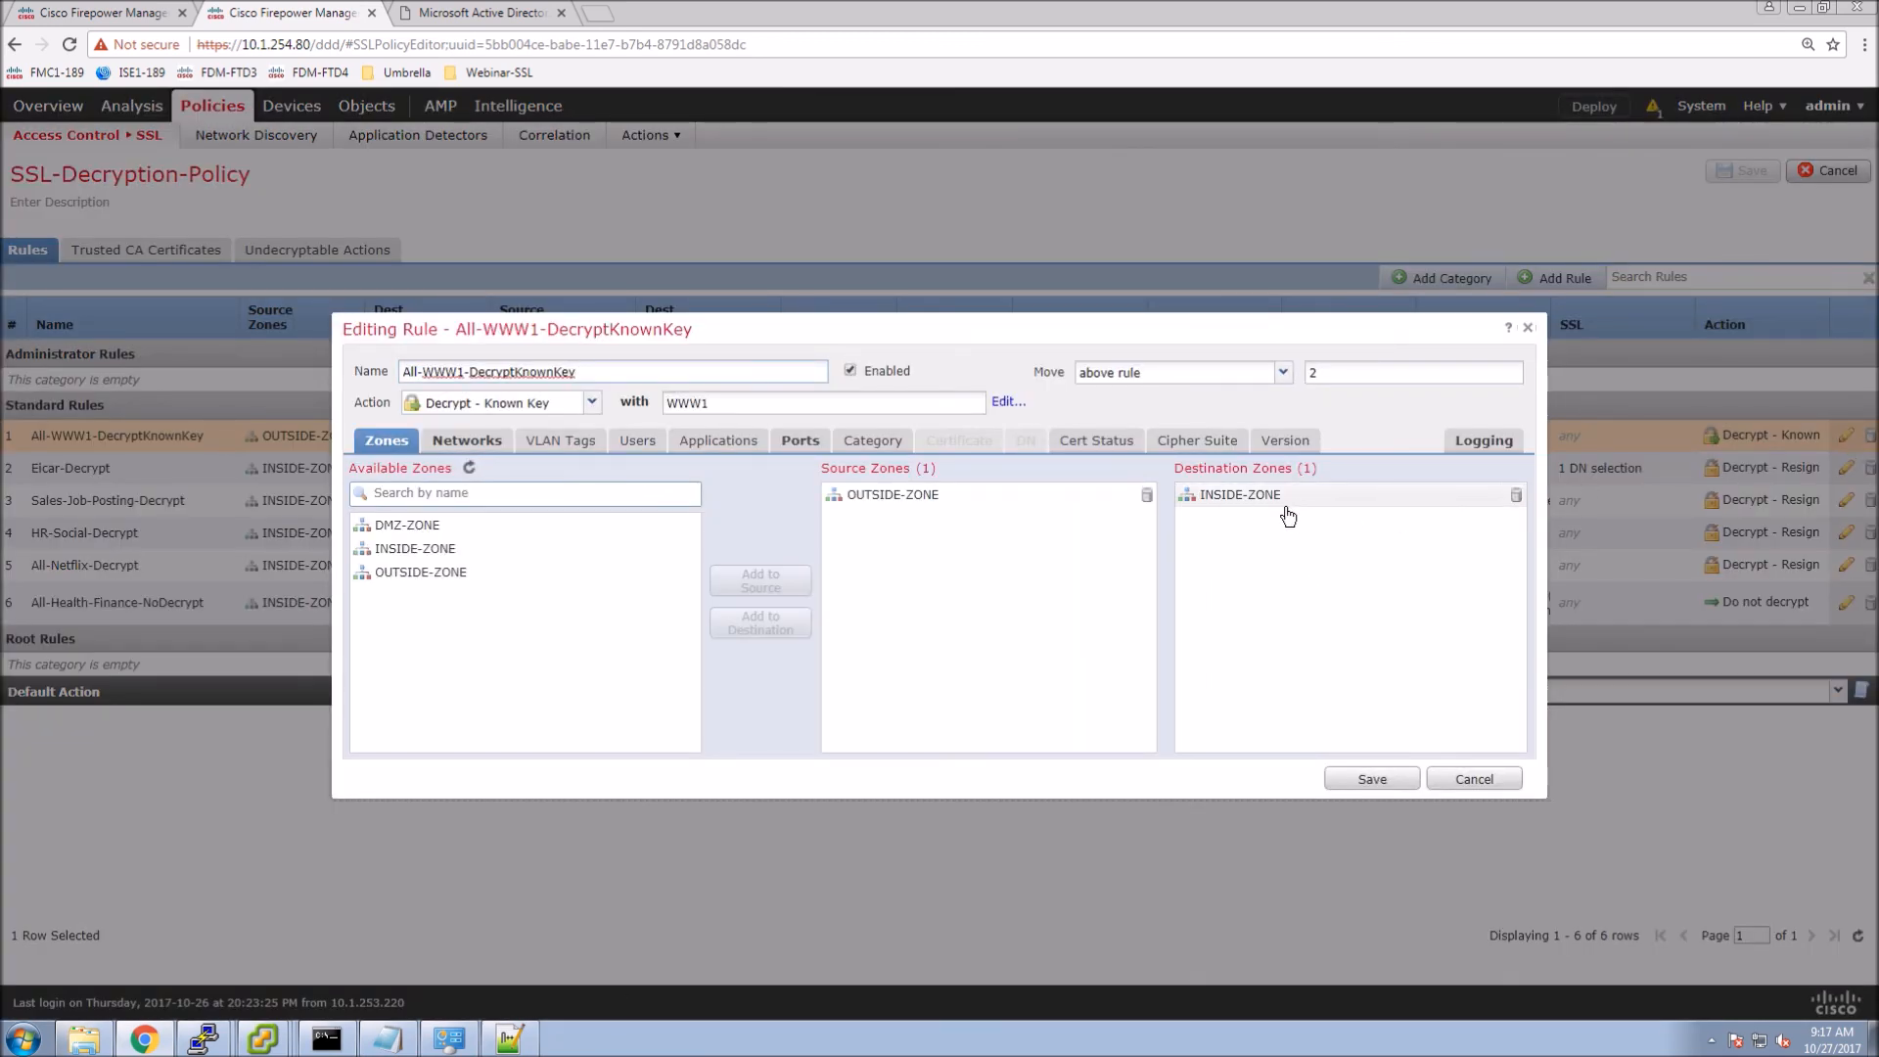
# Replace destination zone INSIDE-ZONE with DMZ-ZONE and save the rule and policy.
pyautogui.click(1516, 495)
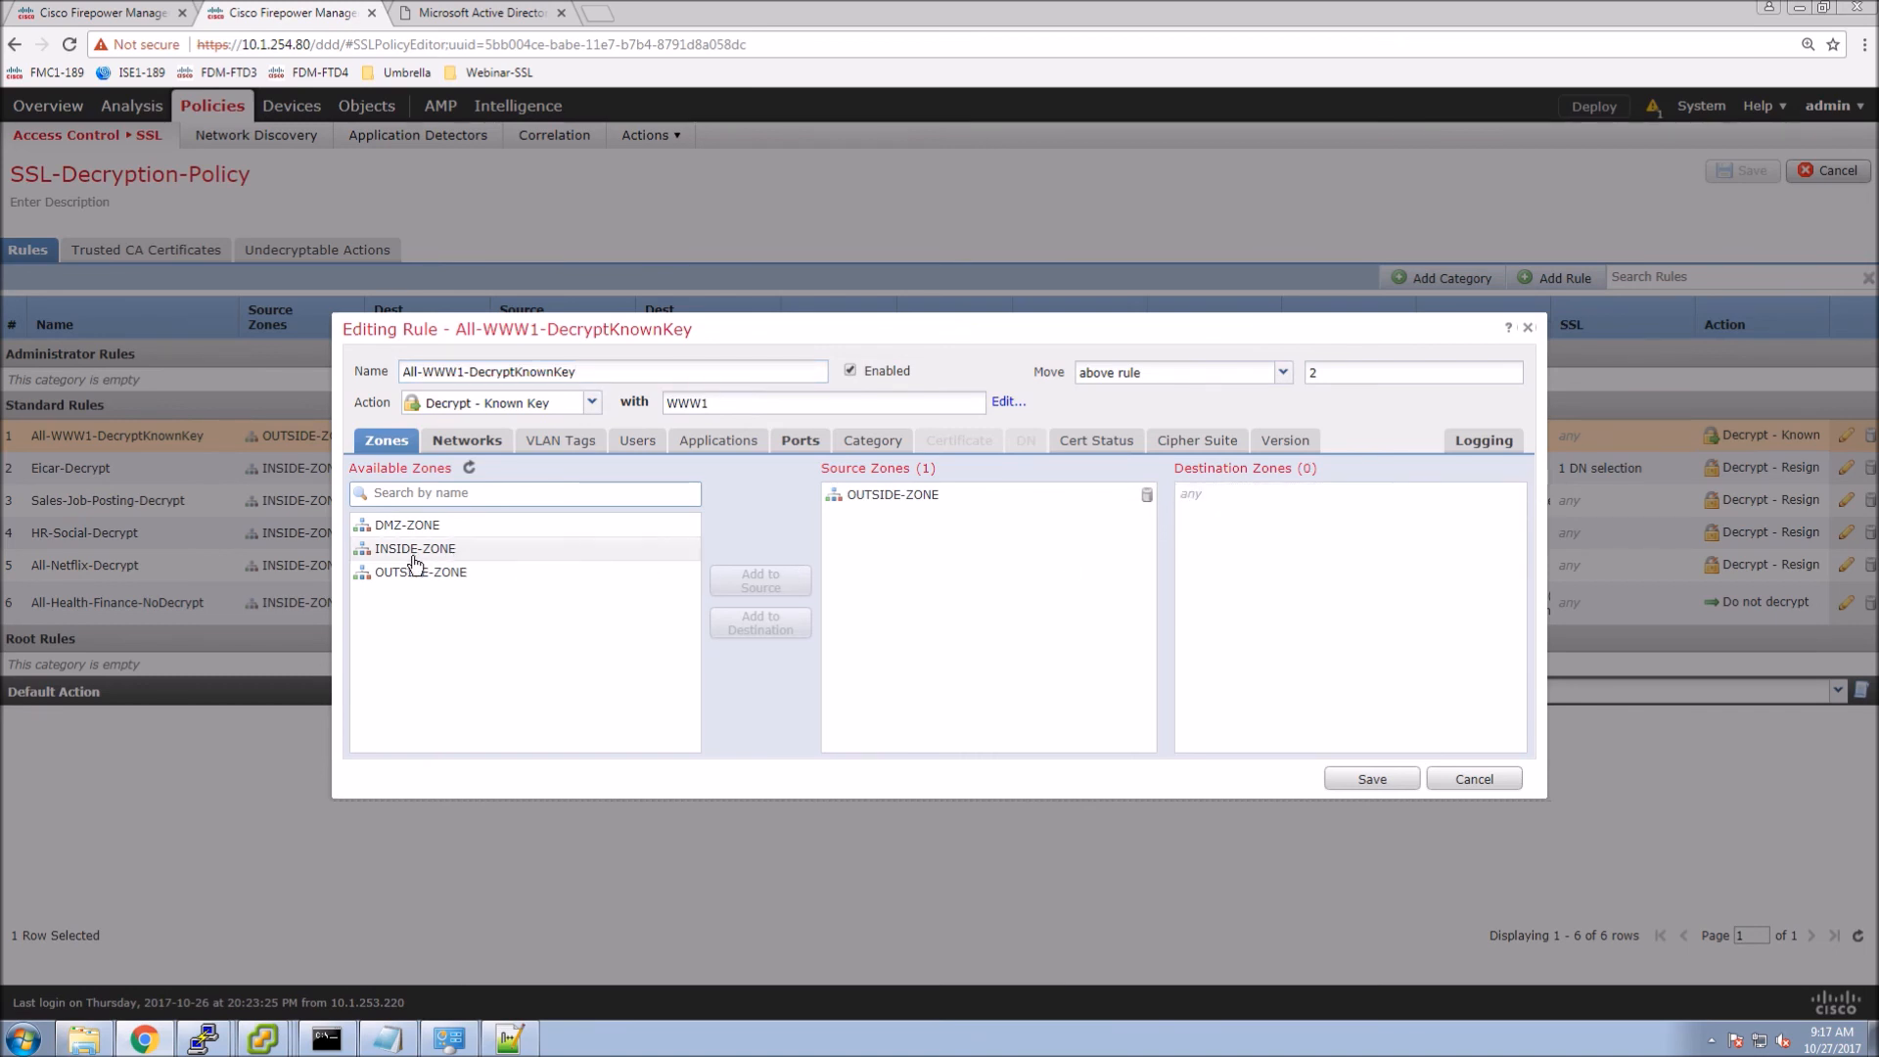
pyautogui.click(403, 526)
pyautogui.click(781, 631)
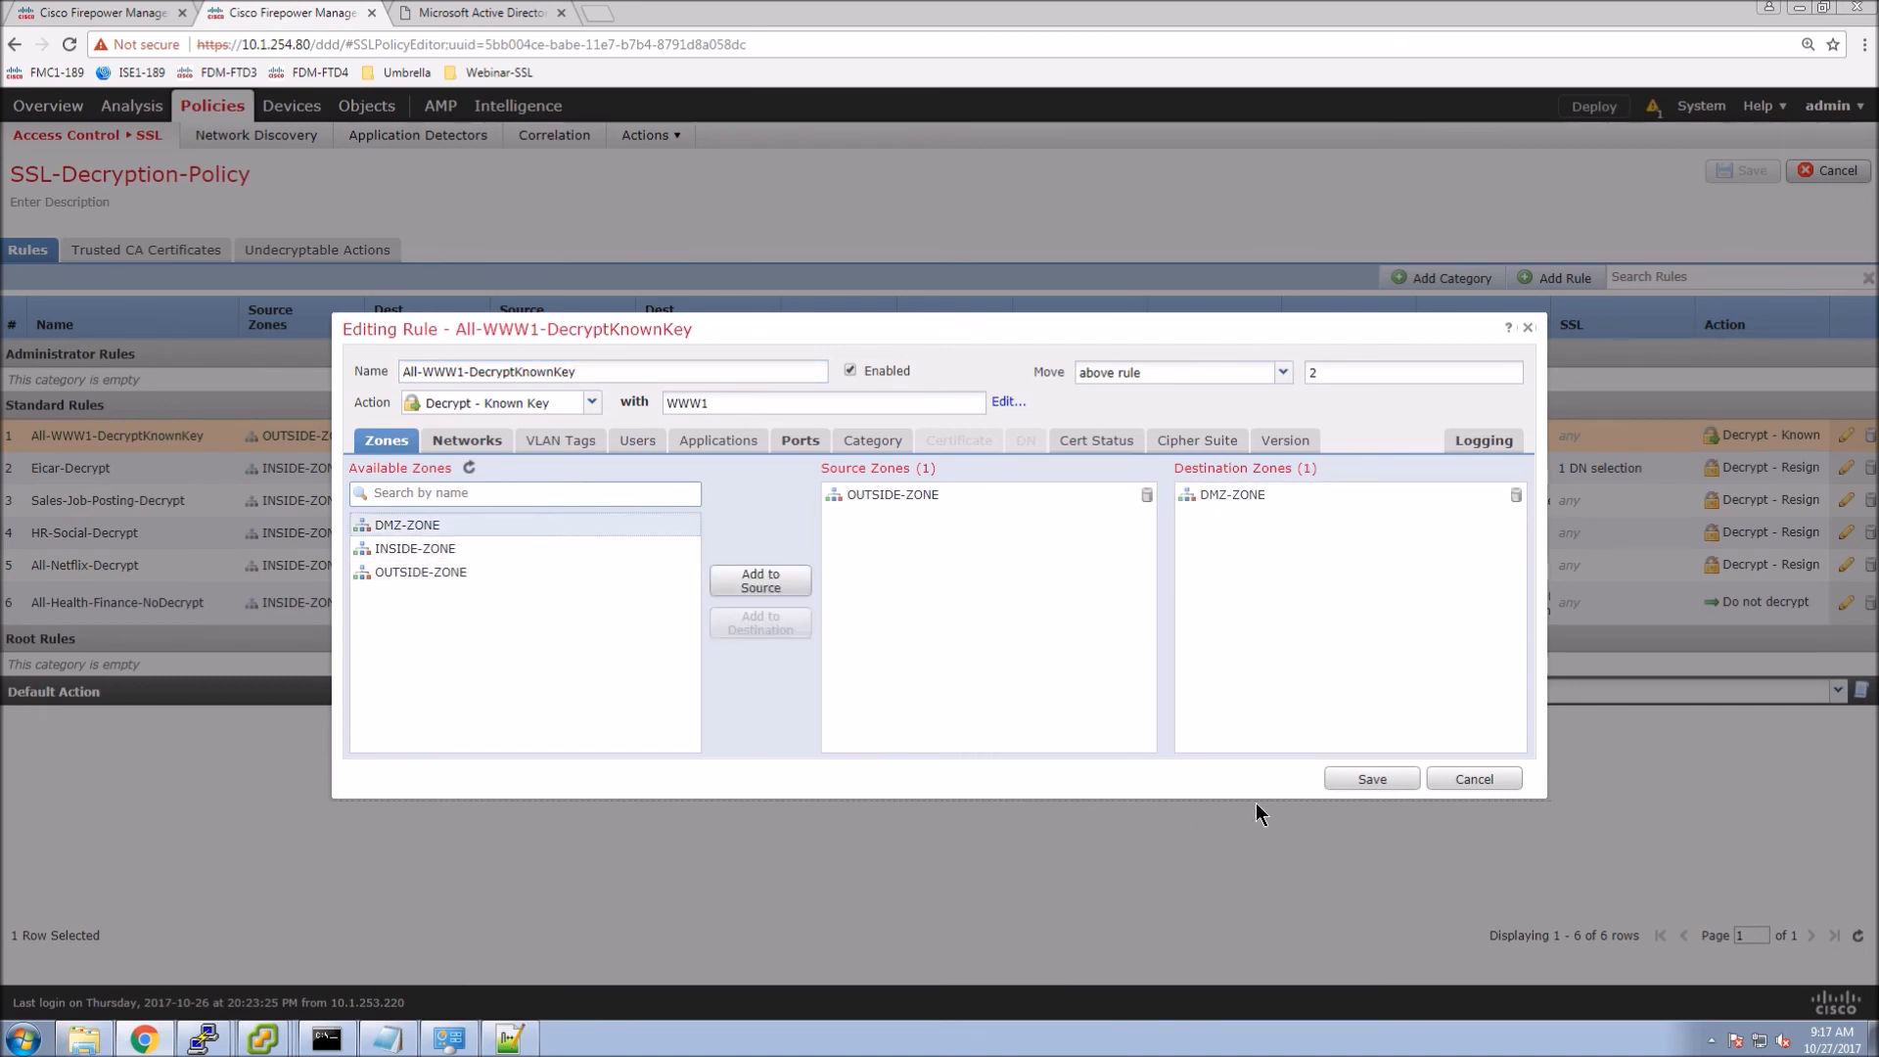
pyautogui.click(1372, 779)
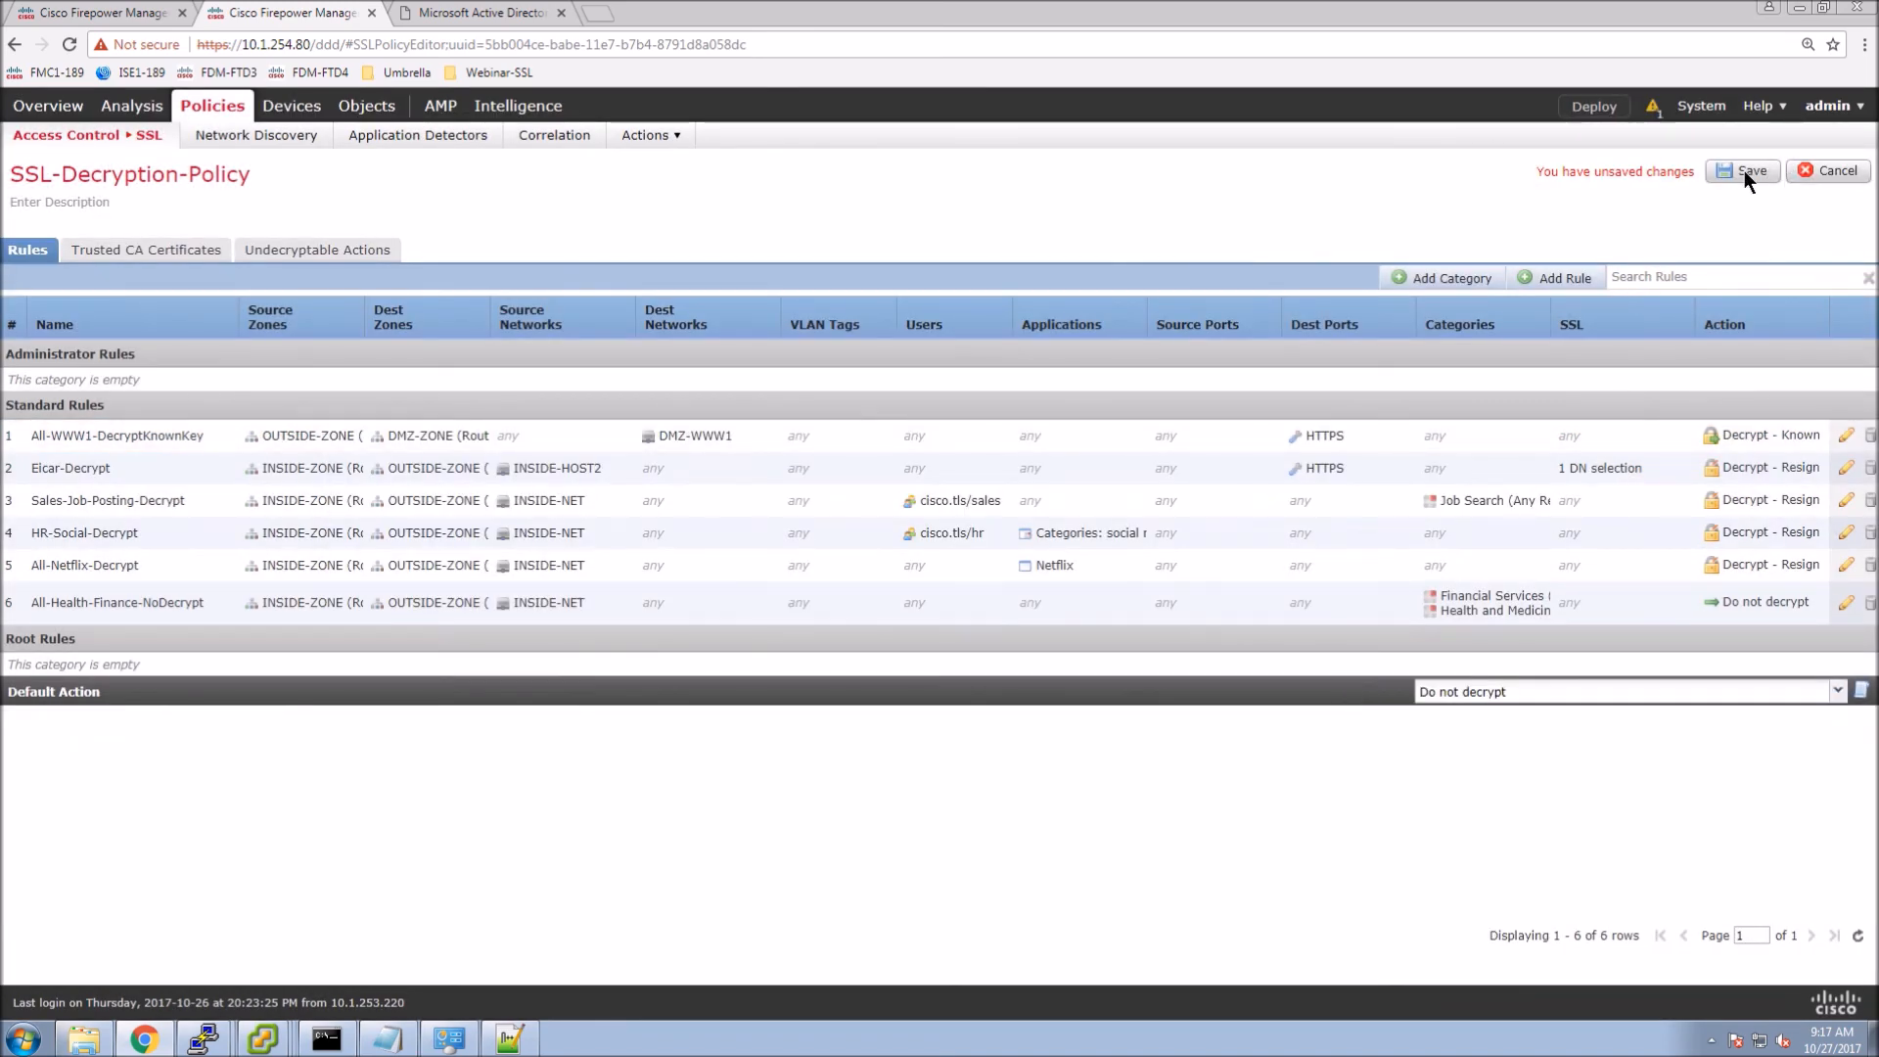
pyautogui.click(1747, 173)
# Deploy the updated SSL-Decryption-Policy to Webinar-SSL-FTD1 and close the SSL policy tab.
pyautogui.click(1590, 109)
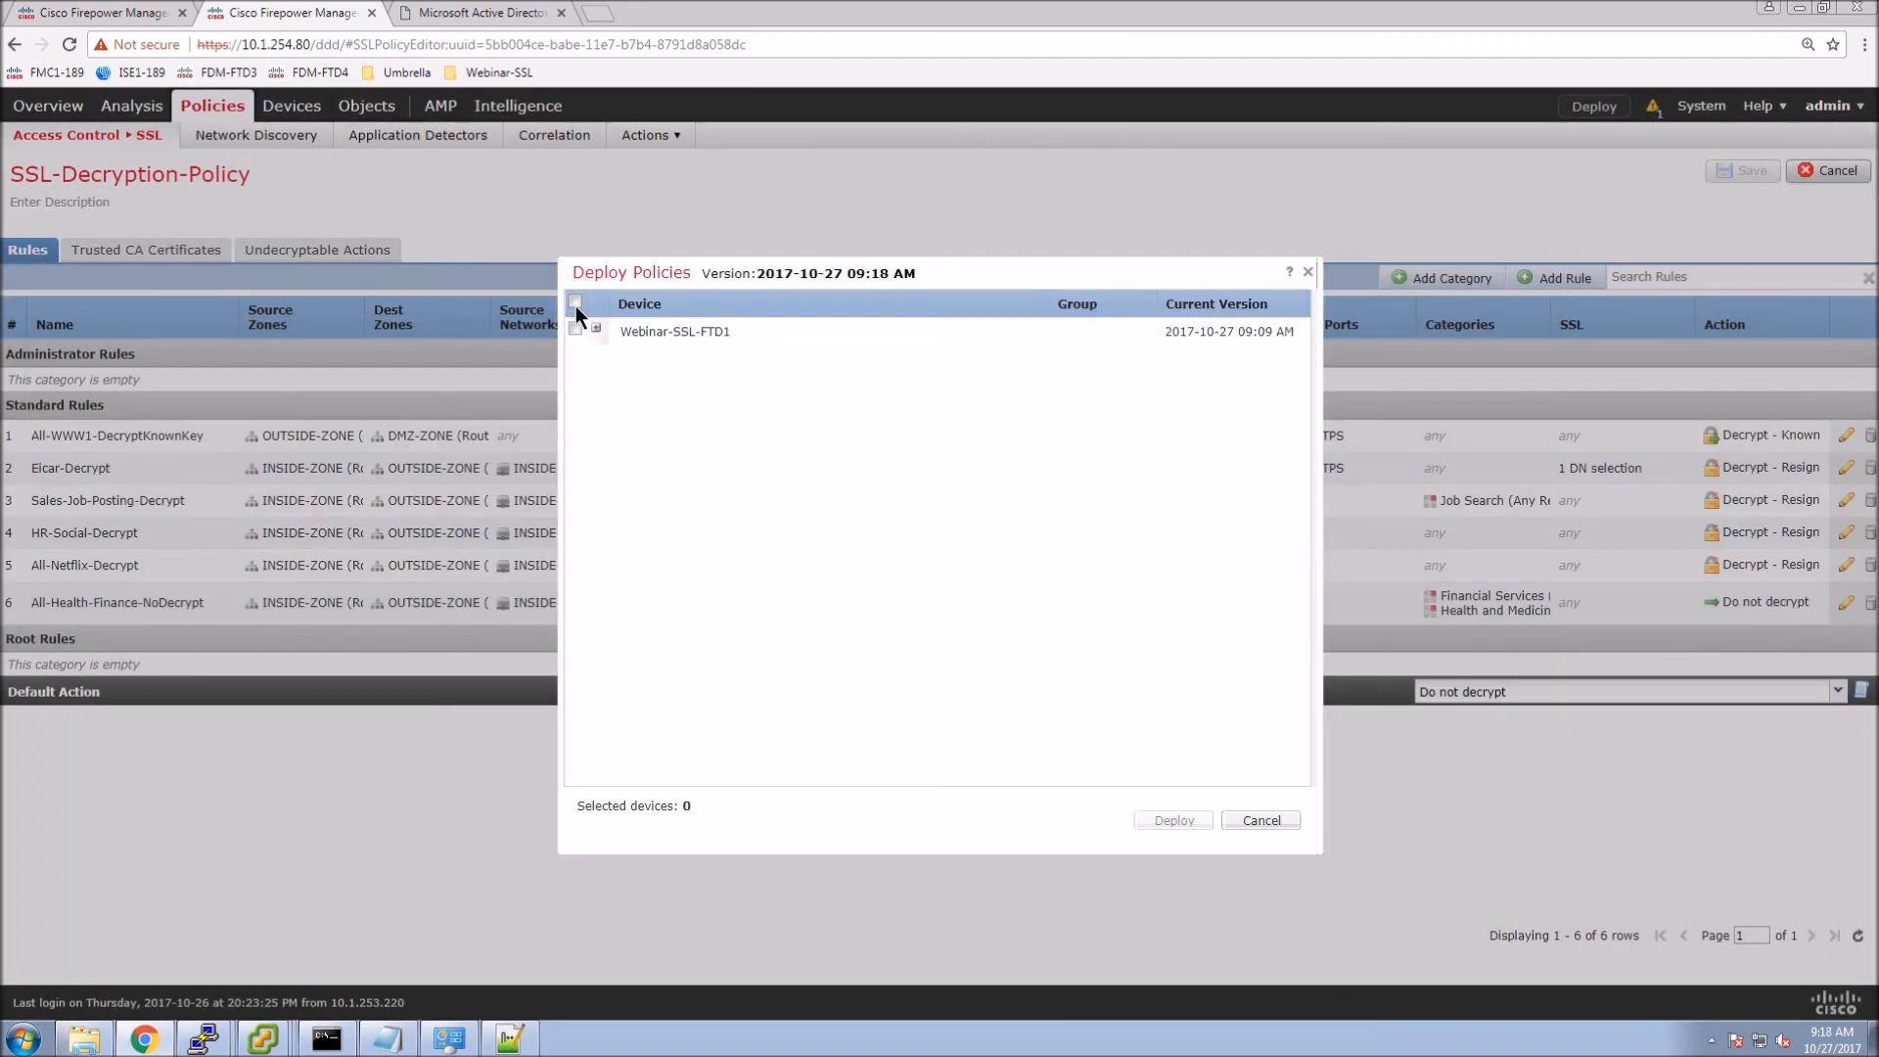
pyautogui.click(575, 303)
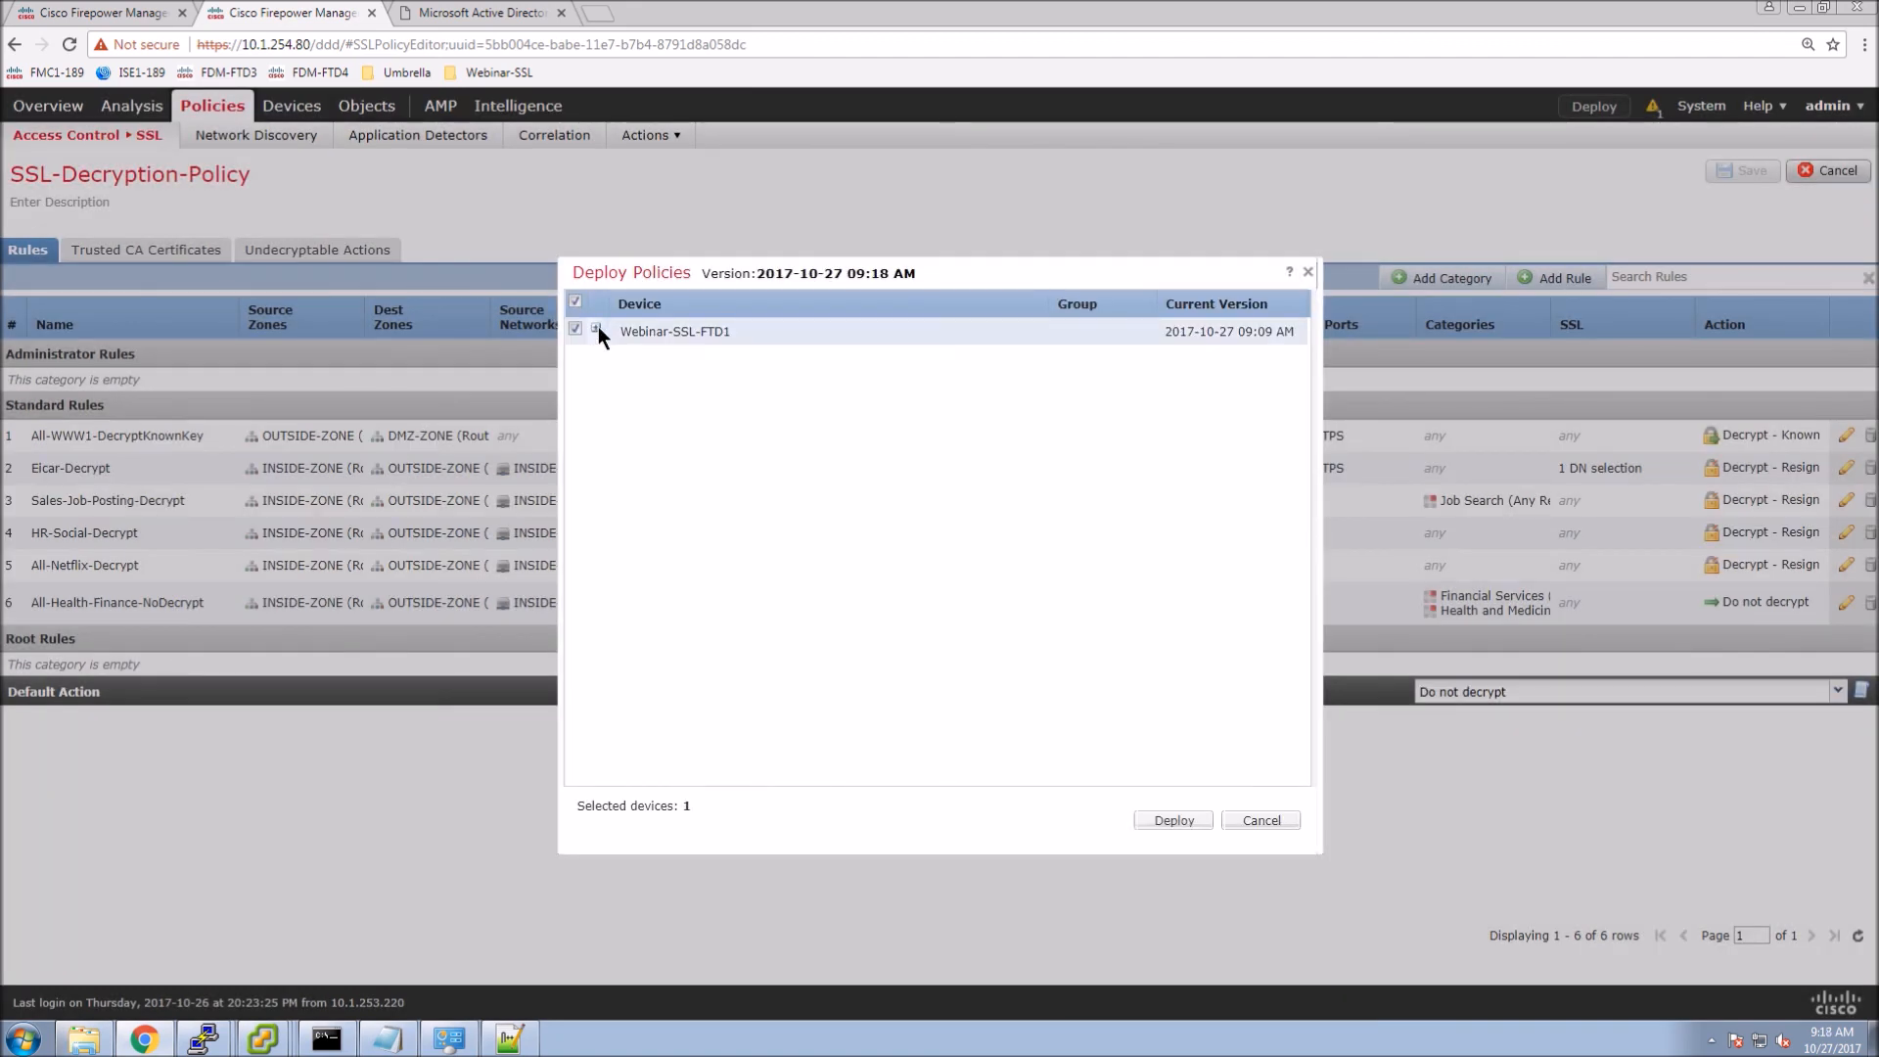
pyautogui.click(597, 328)
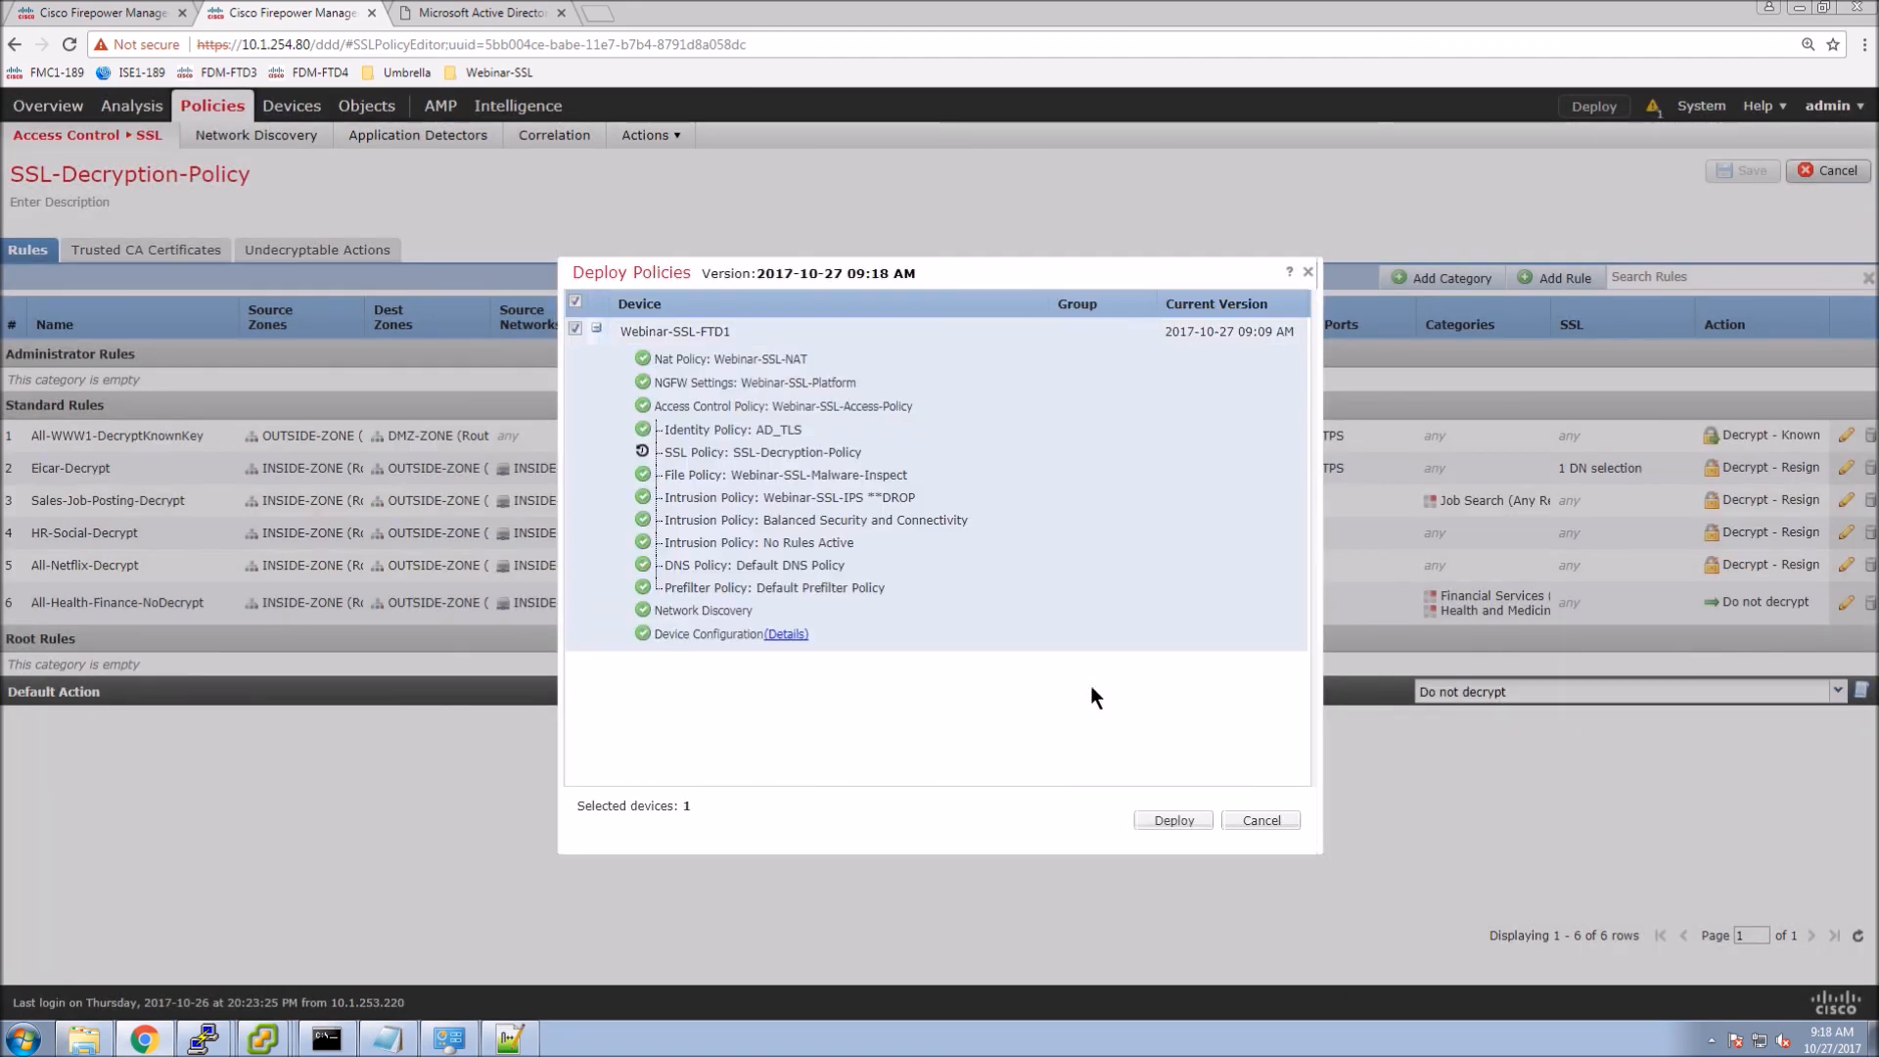
pyautogui.click(1165, 825)
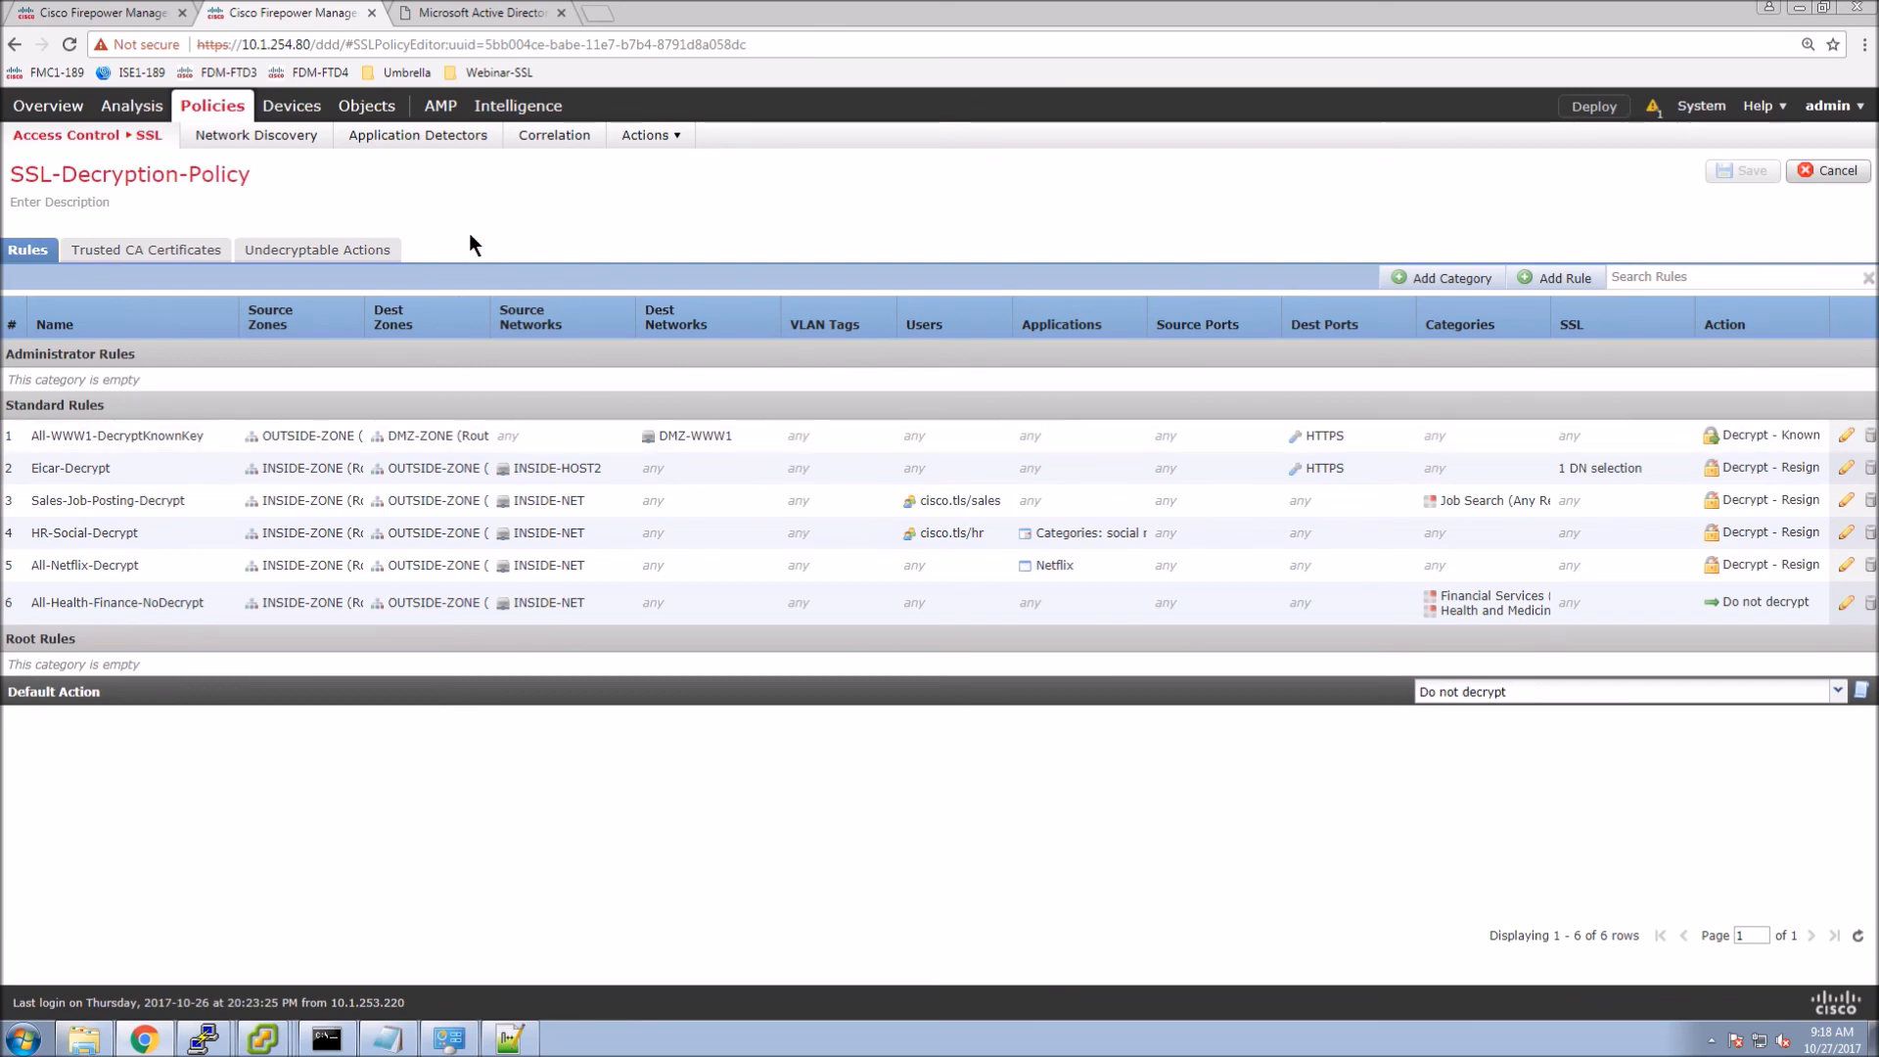
pyautogui.click(371, 13)
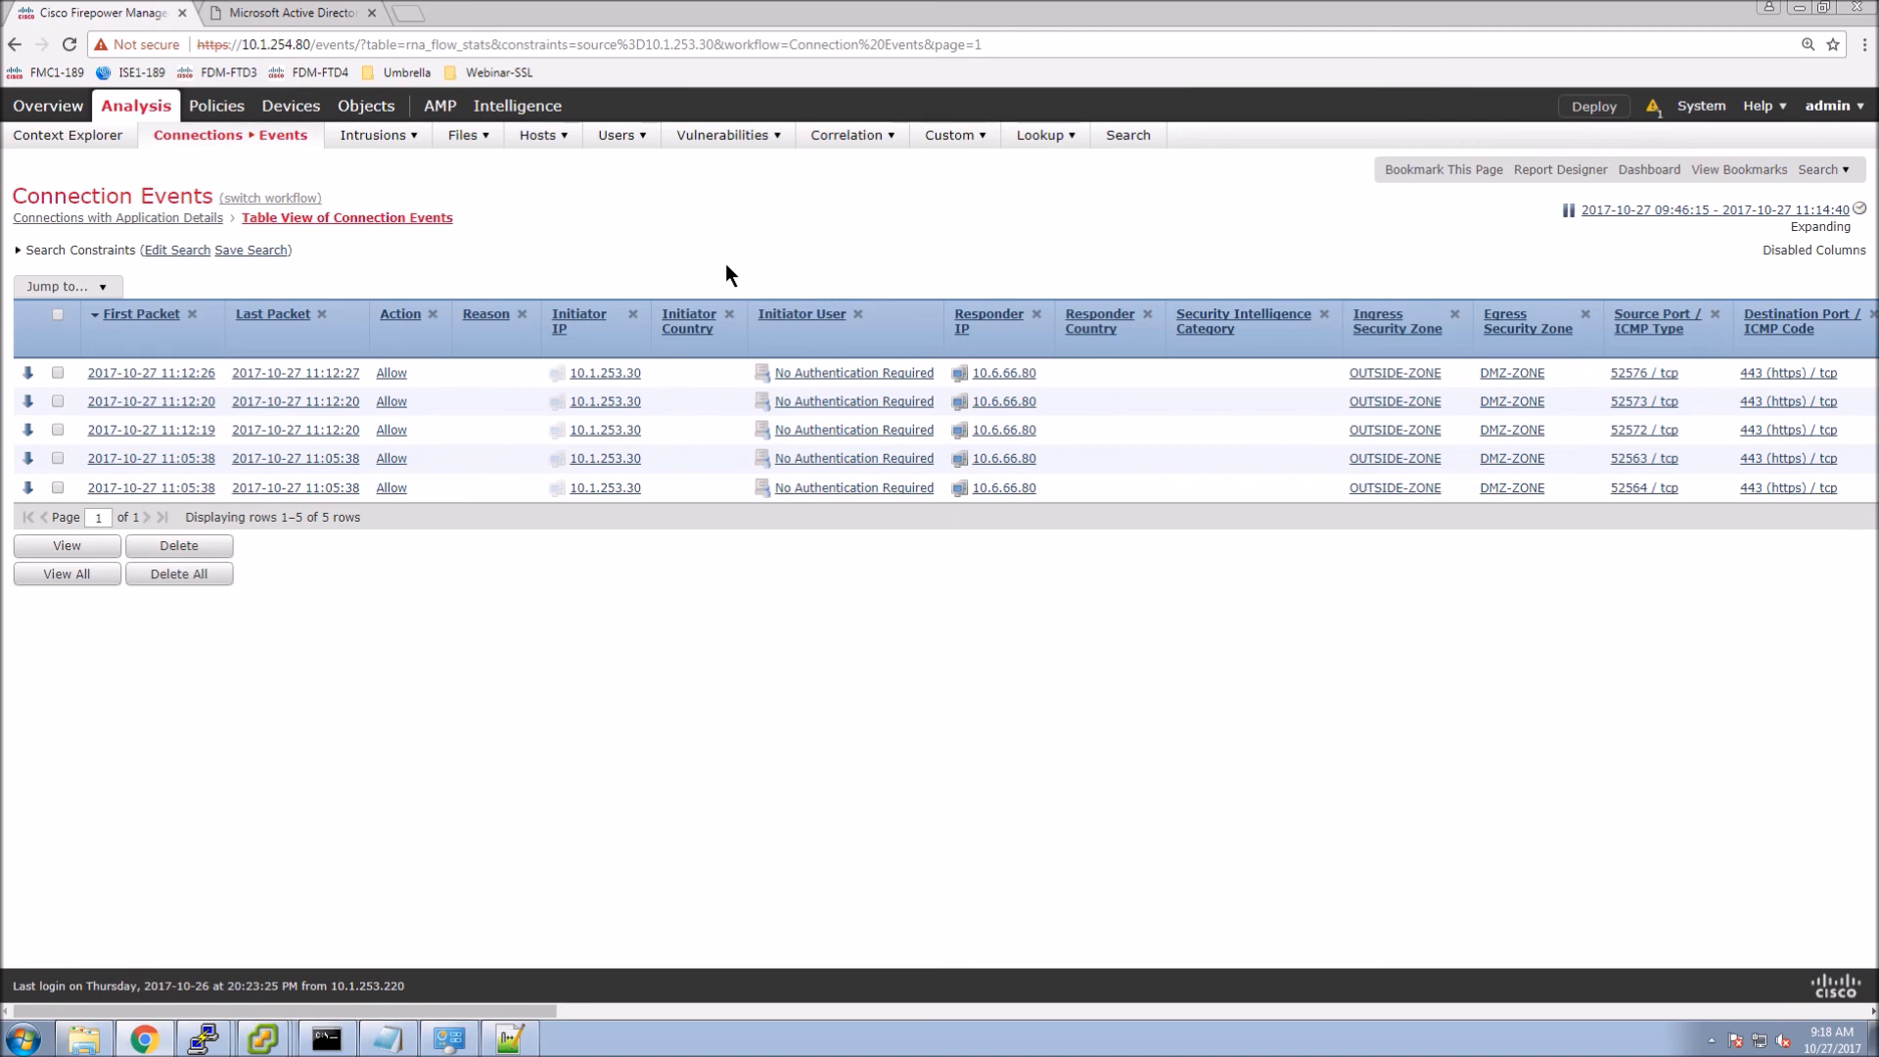
# On the Outside-Host1 VM console, load the HTTPS Apache2 Ubuntu test site.
pyautogui.click(262, 1037)
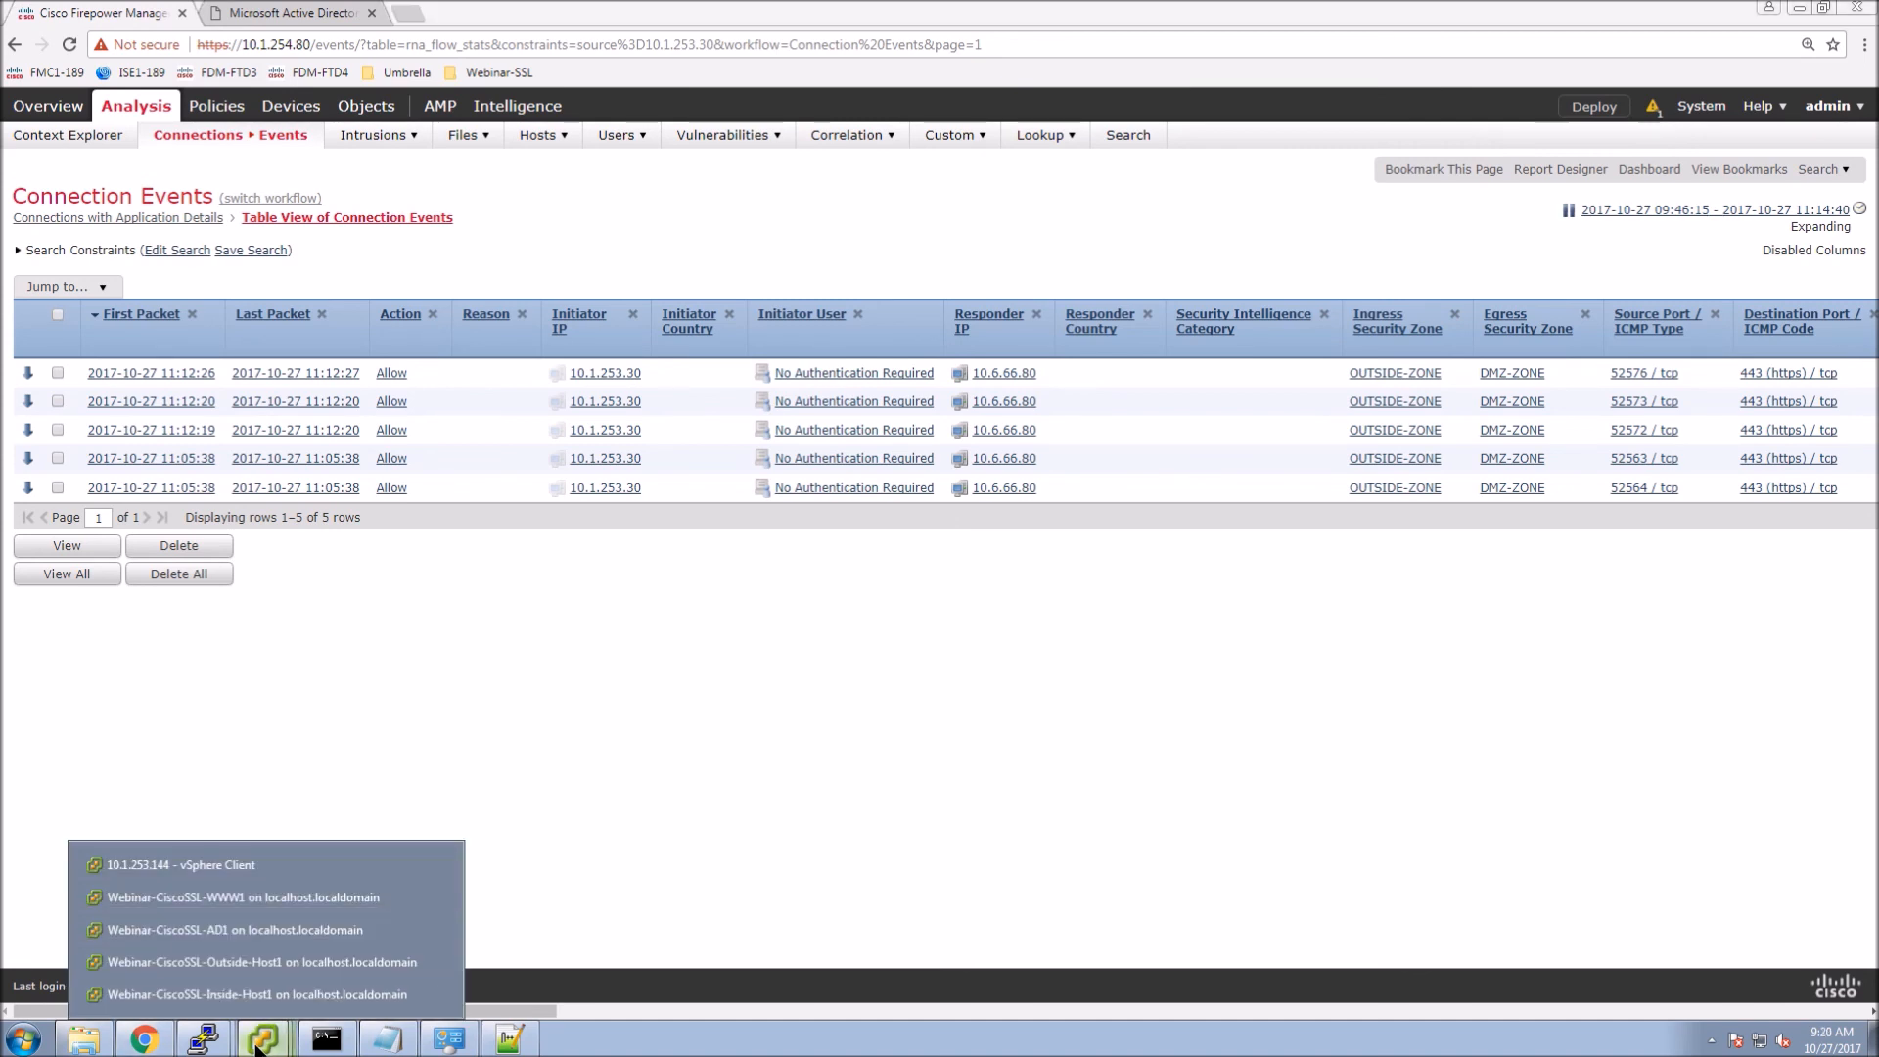
pyautogui.click(243, 965)
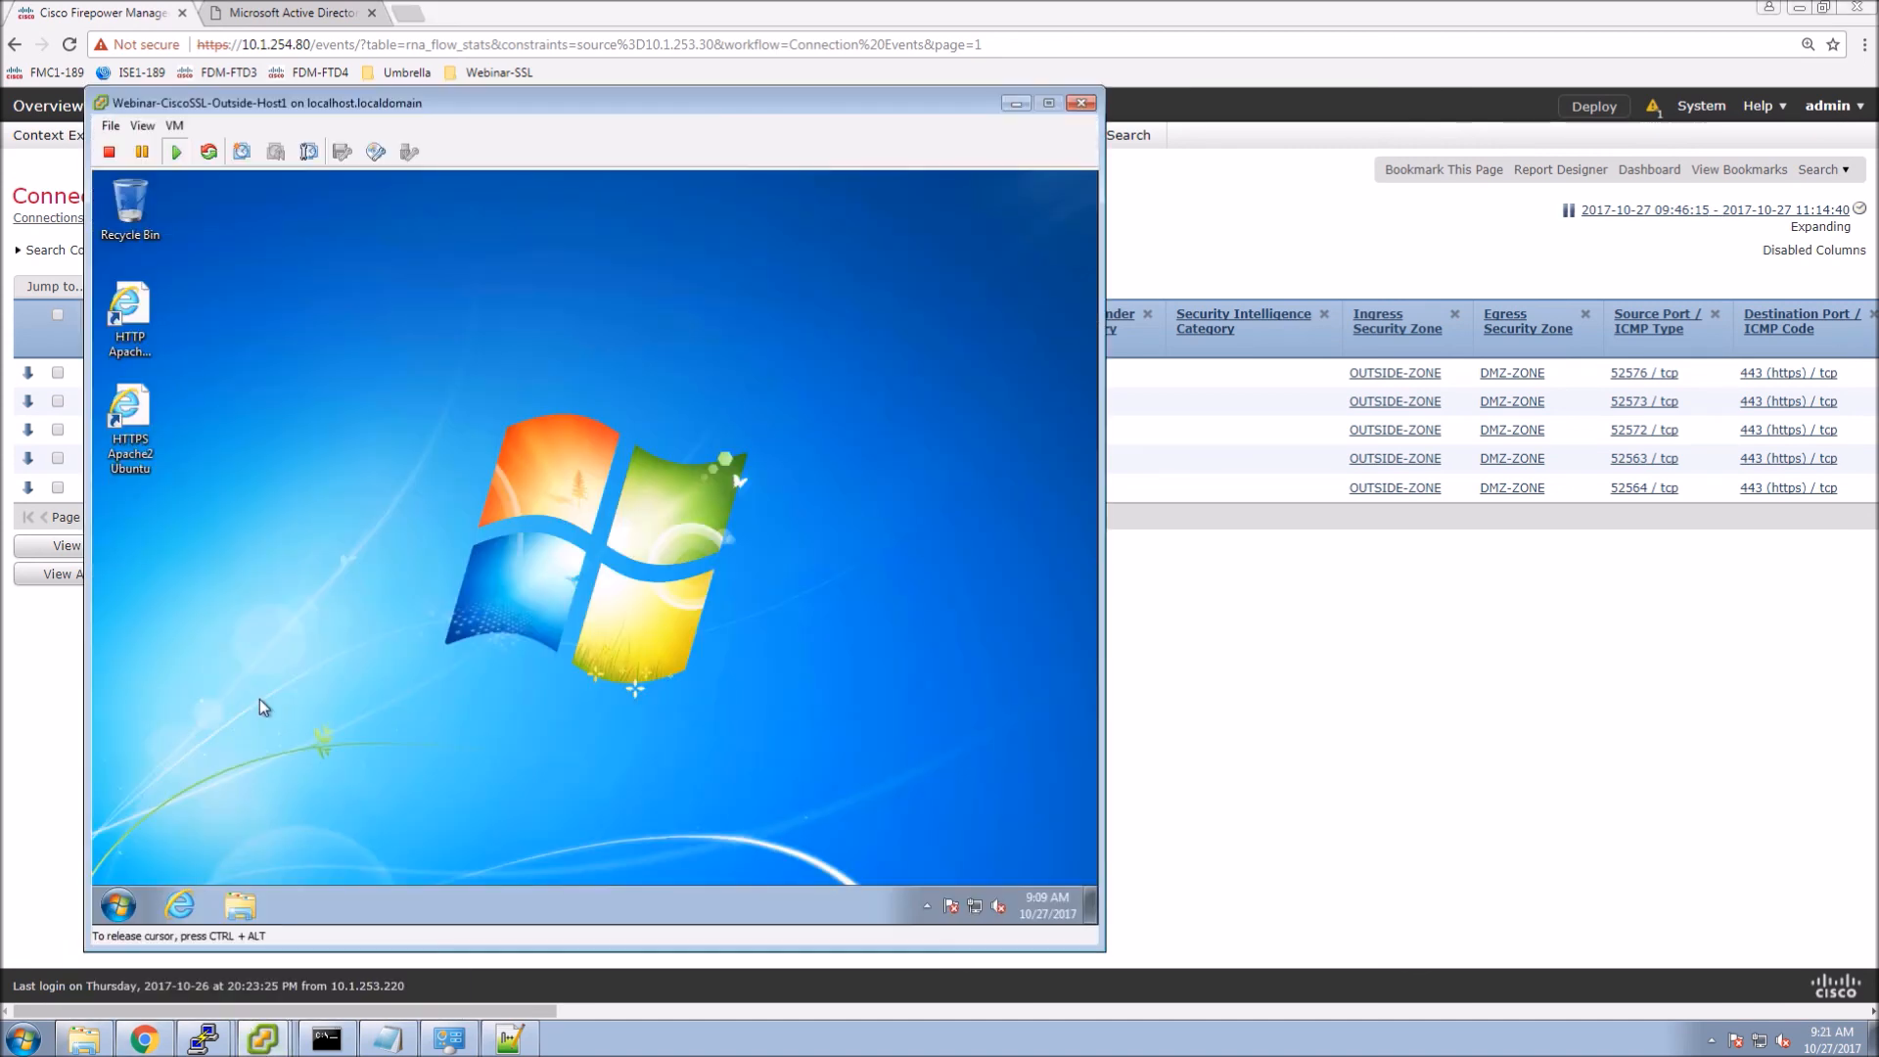
pyautogui.doubleClick(156, 426)
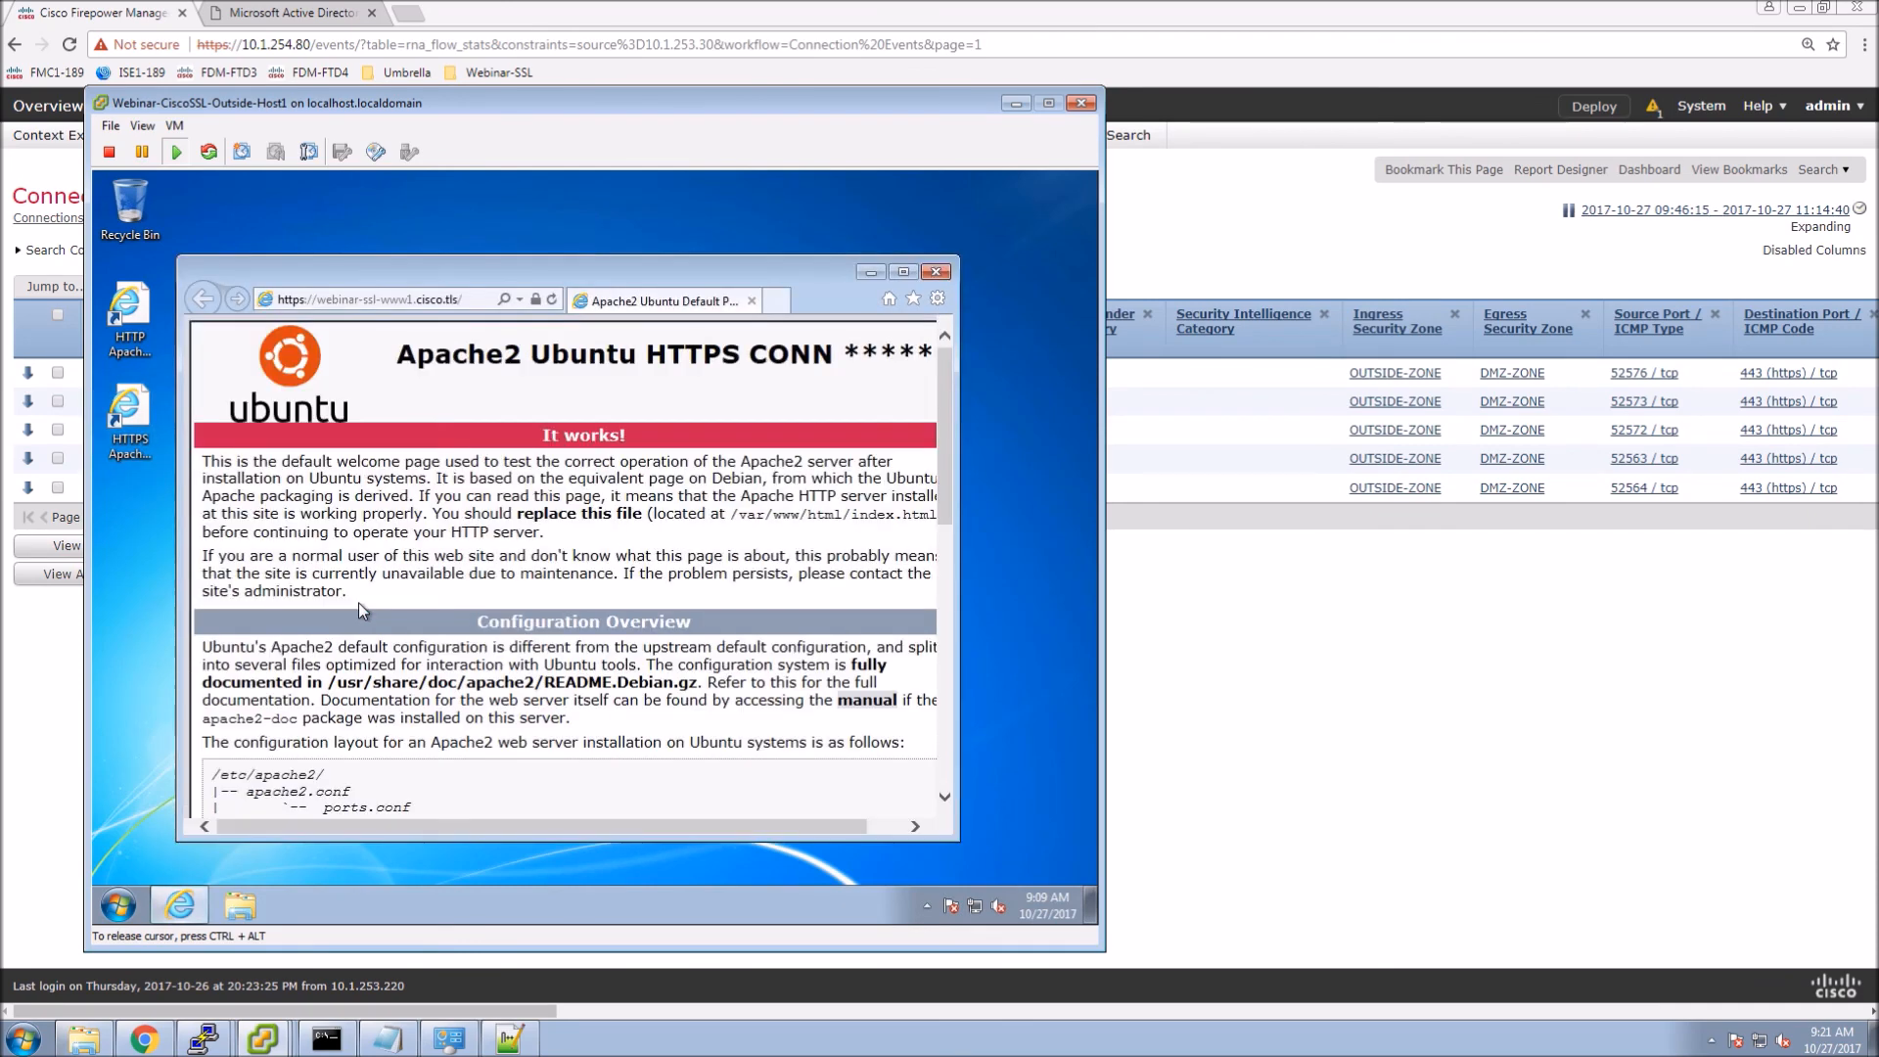
# Check that the webinar-ssl-www1.cisco.tls certificate path is OK, then return to the host browser.
pyautogui.click(535, 300)
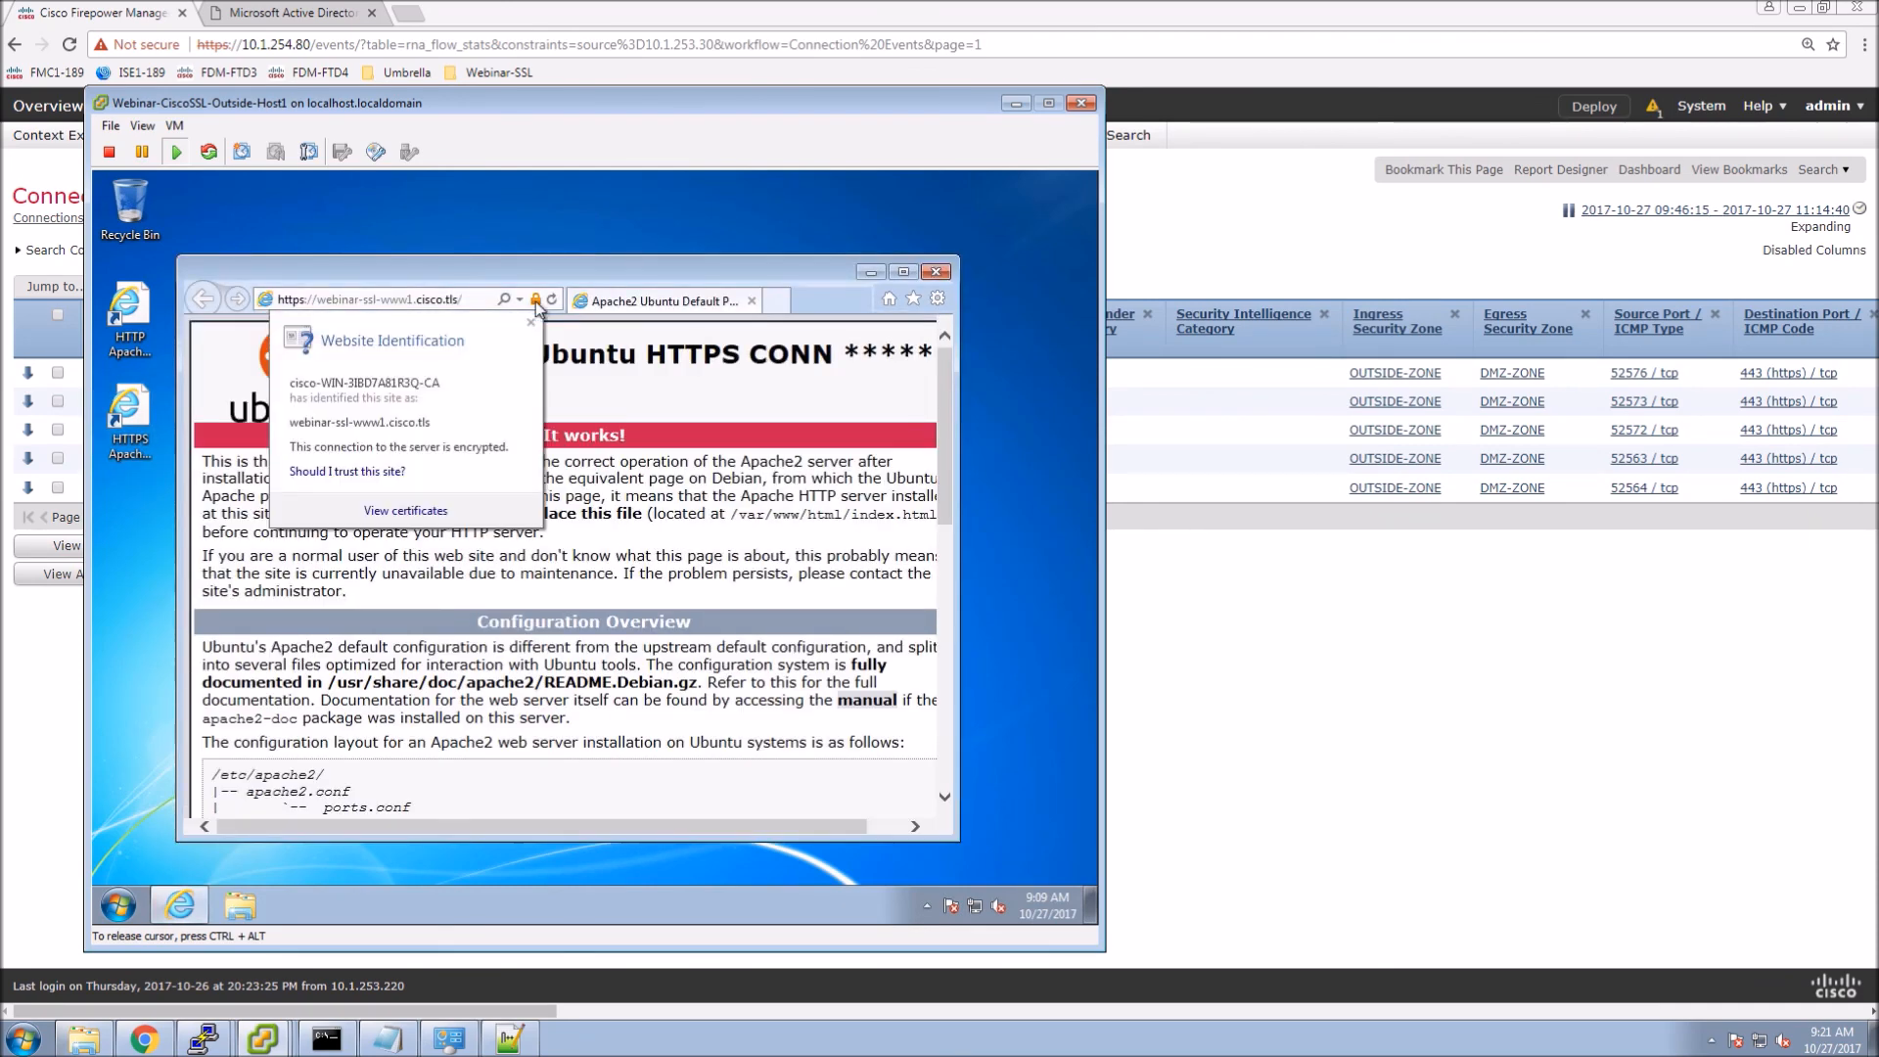
pyautogui.click(407, 511)
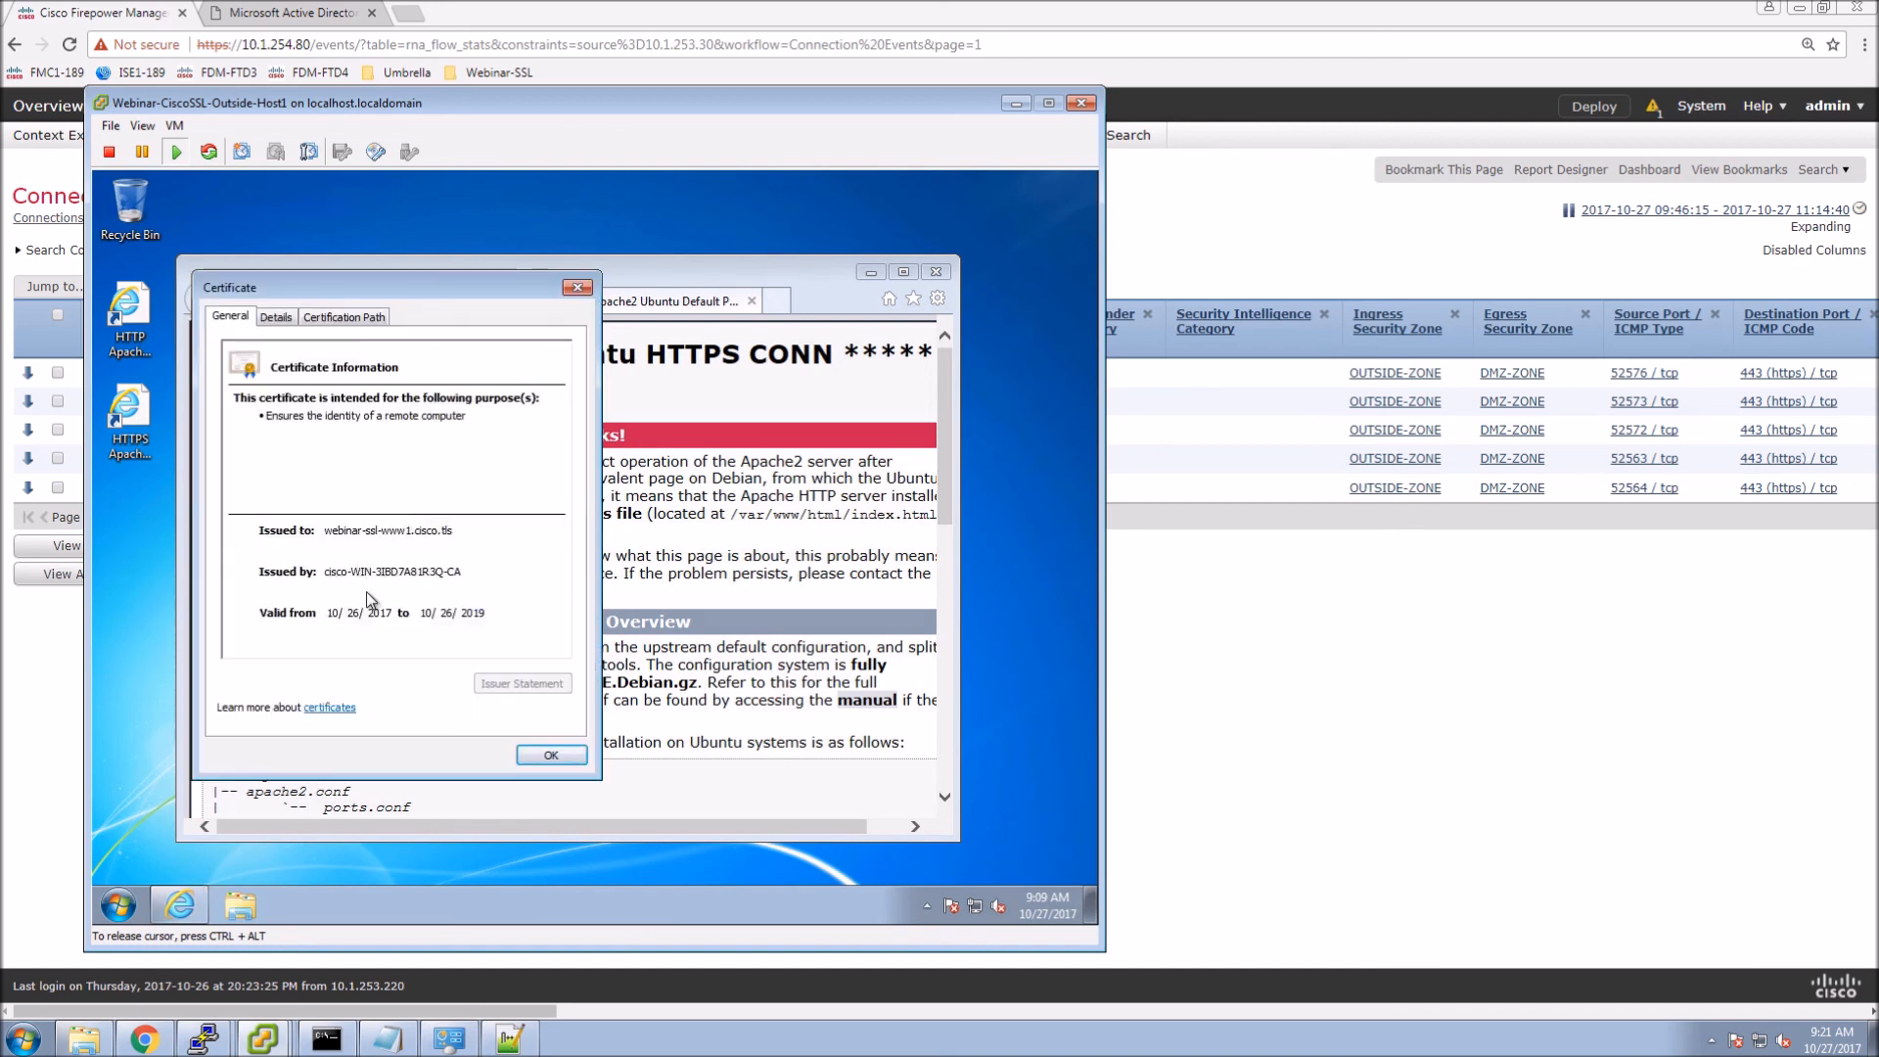
pyautogui.click(371, 315)
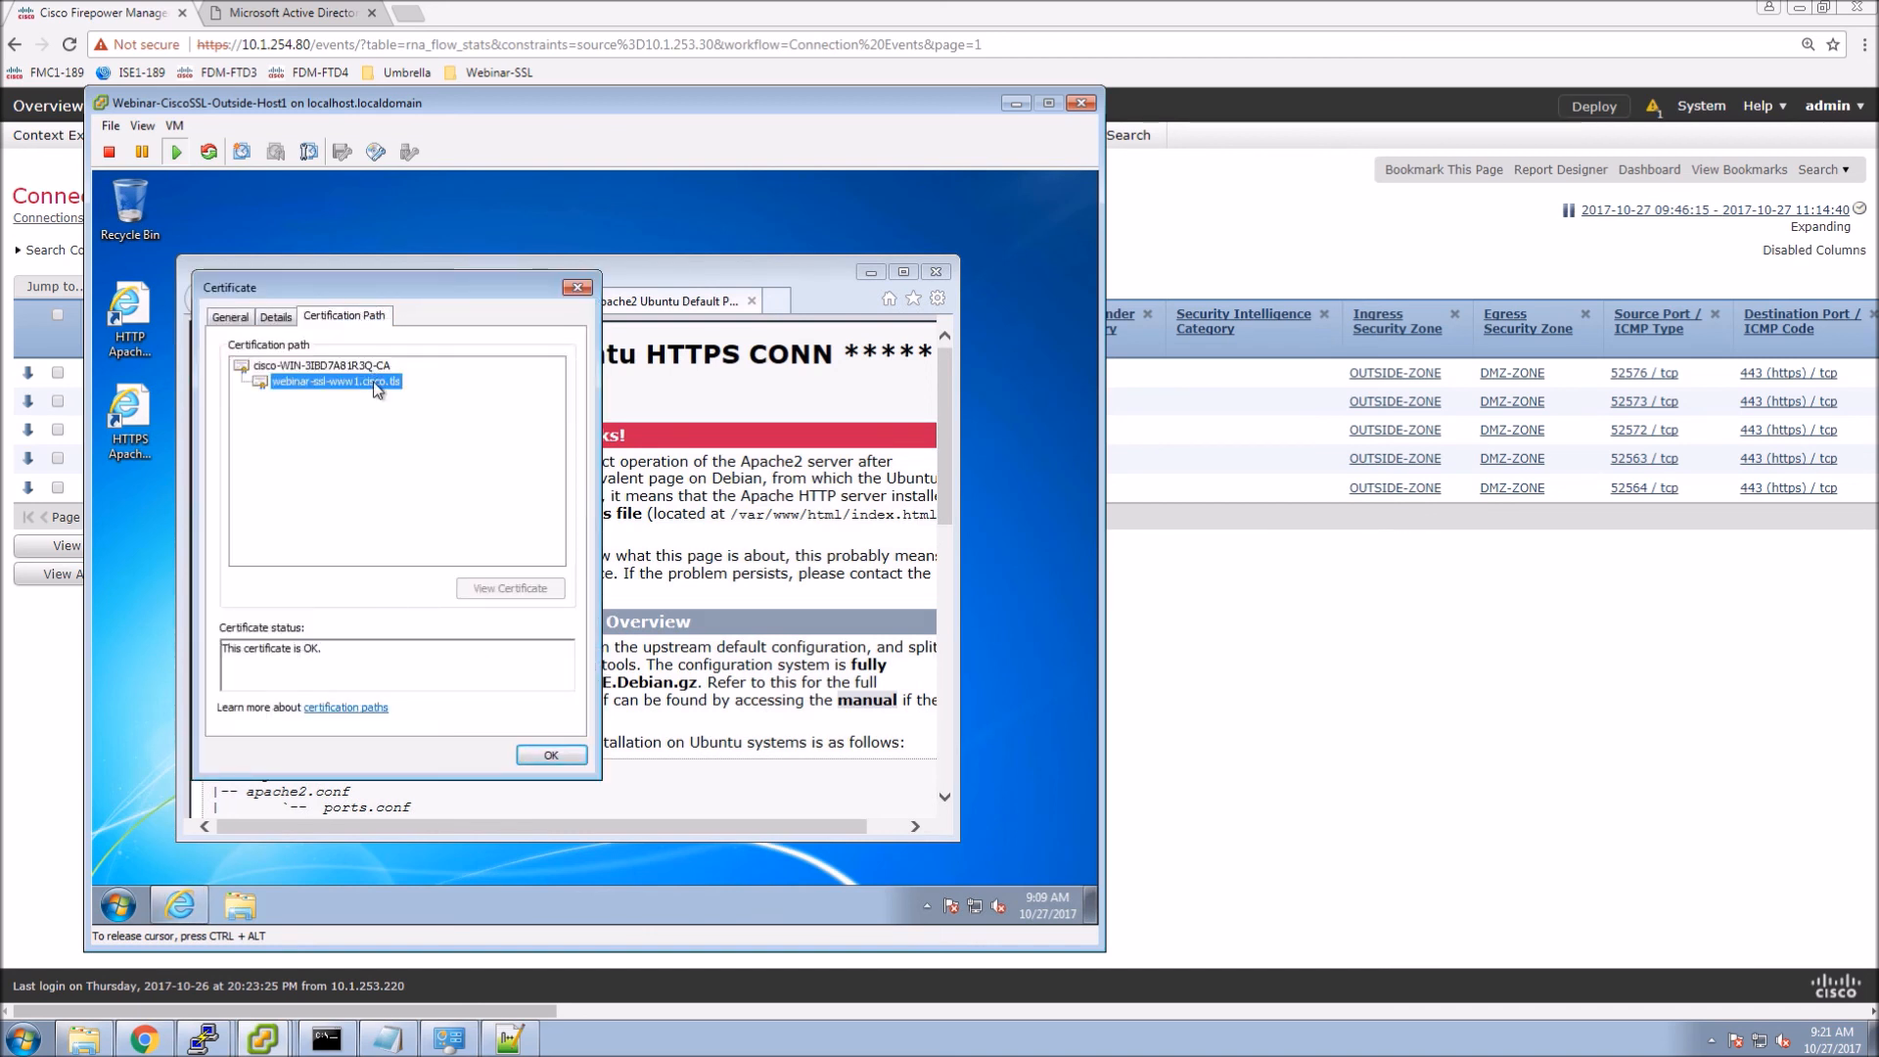
pyautogui.click(323, 365)
pyautogui.hotkey('ctrl', 'alt')
pyautogui.rightClick(1189, 693)
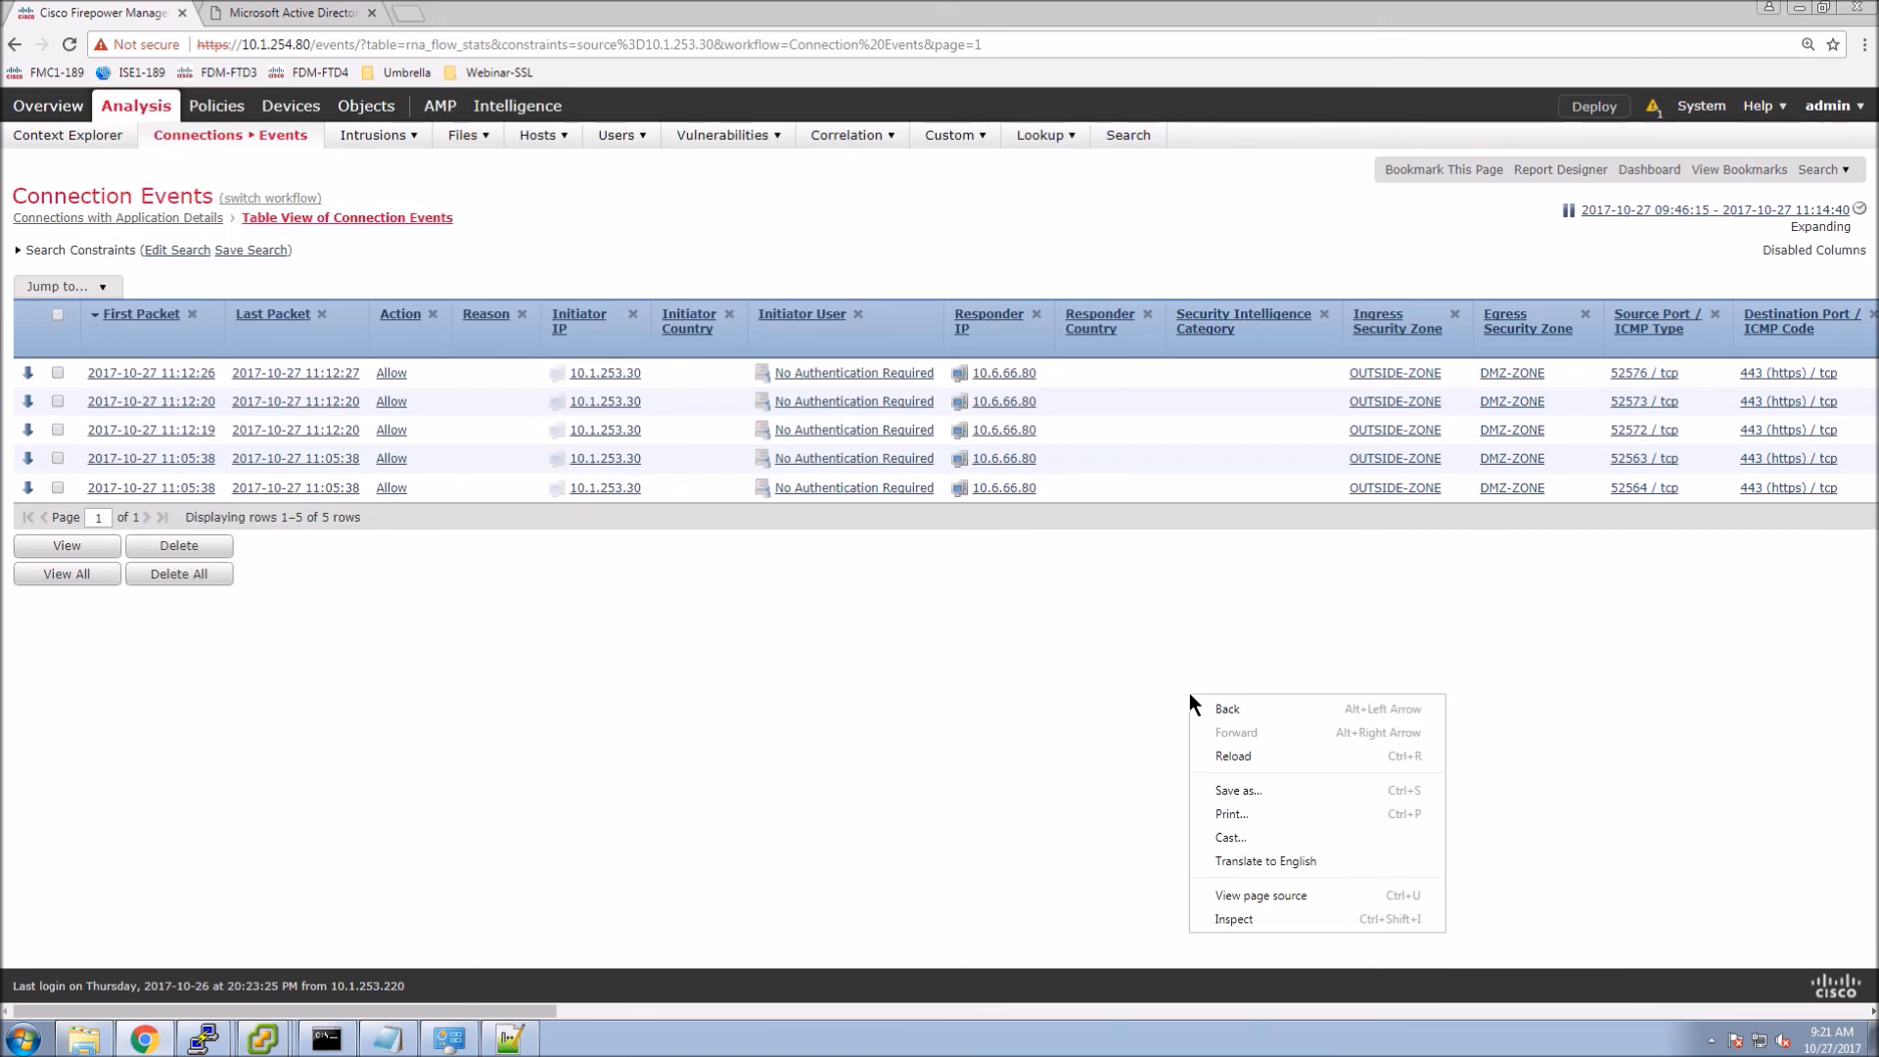
# Reload Connection Events and check SSL Status and SSL Rule columns of the six connections.
pyautogui.click(1236, 758)
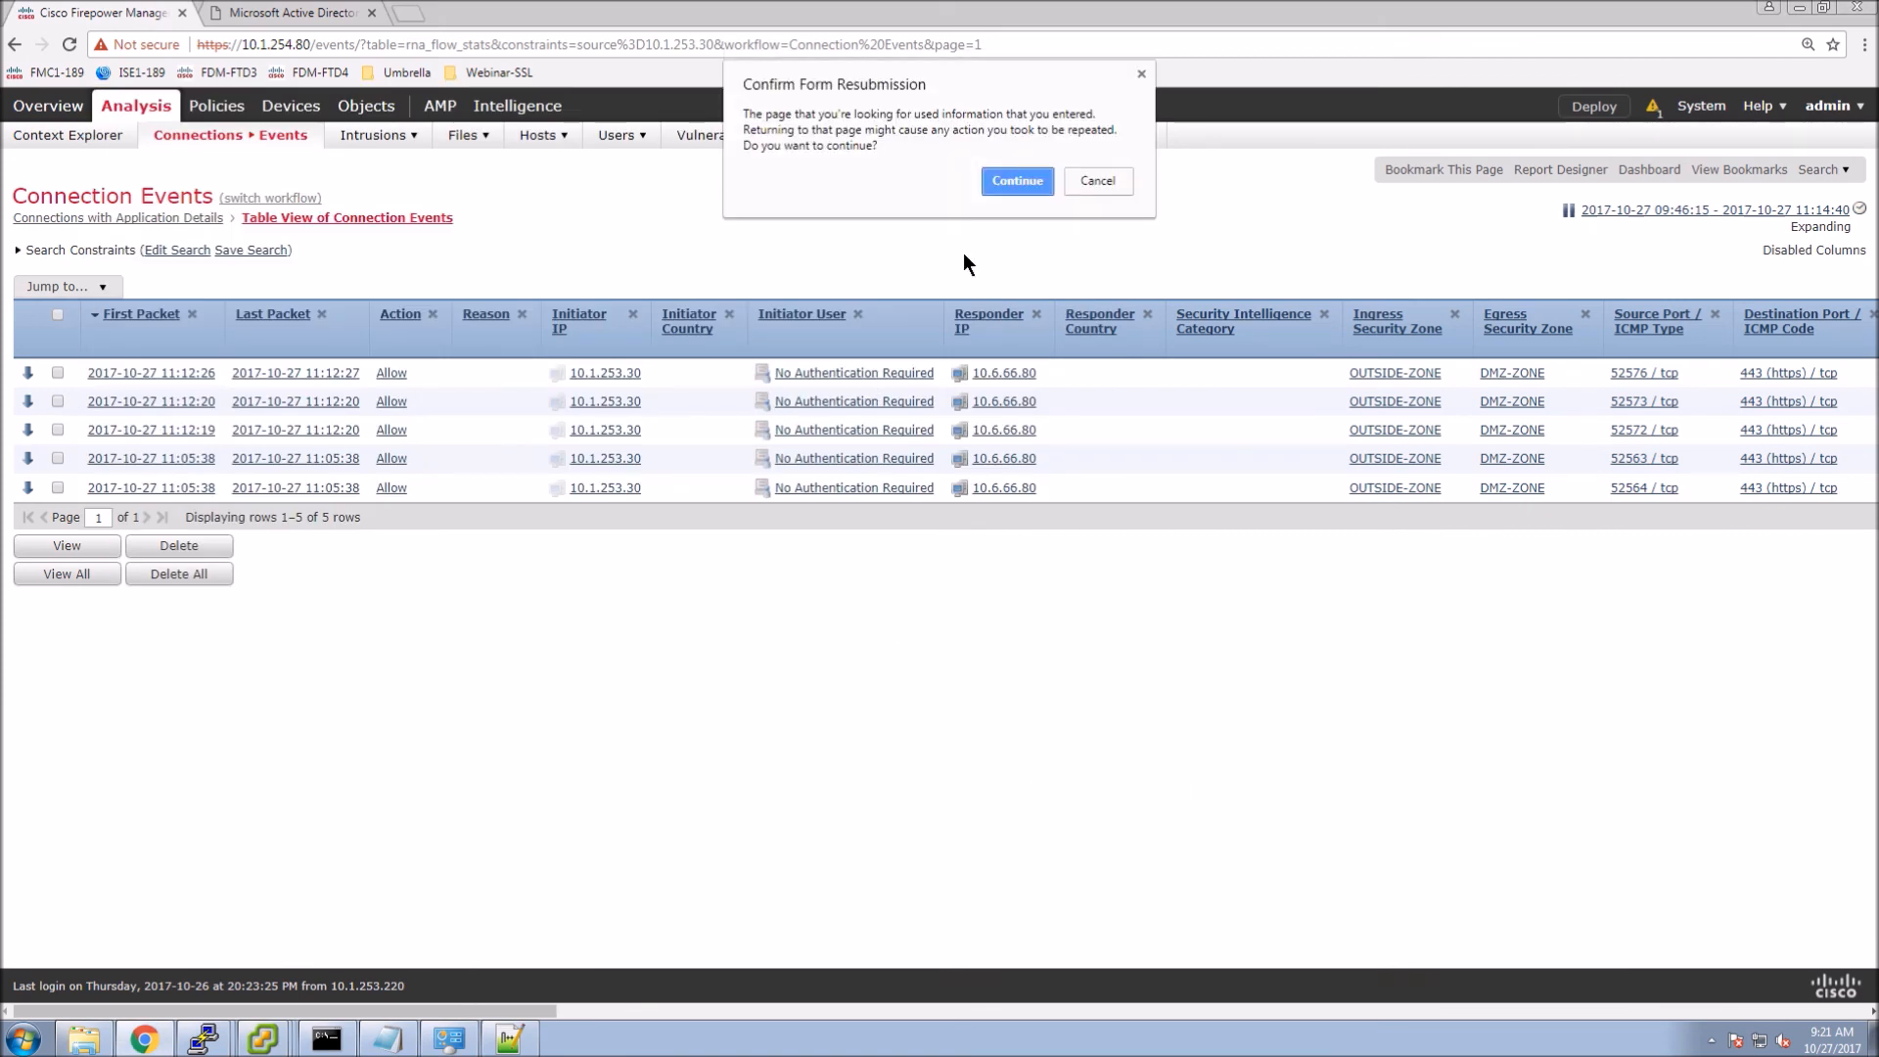
pyautogui.click(1014, 182)
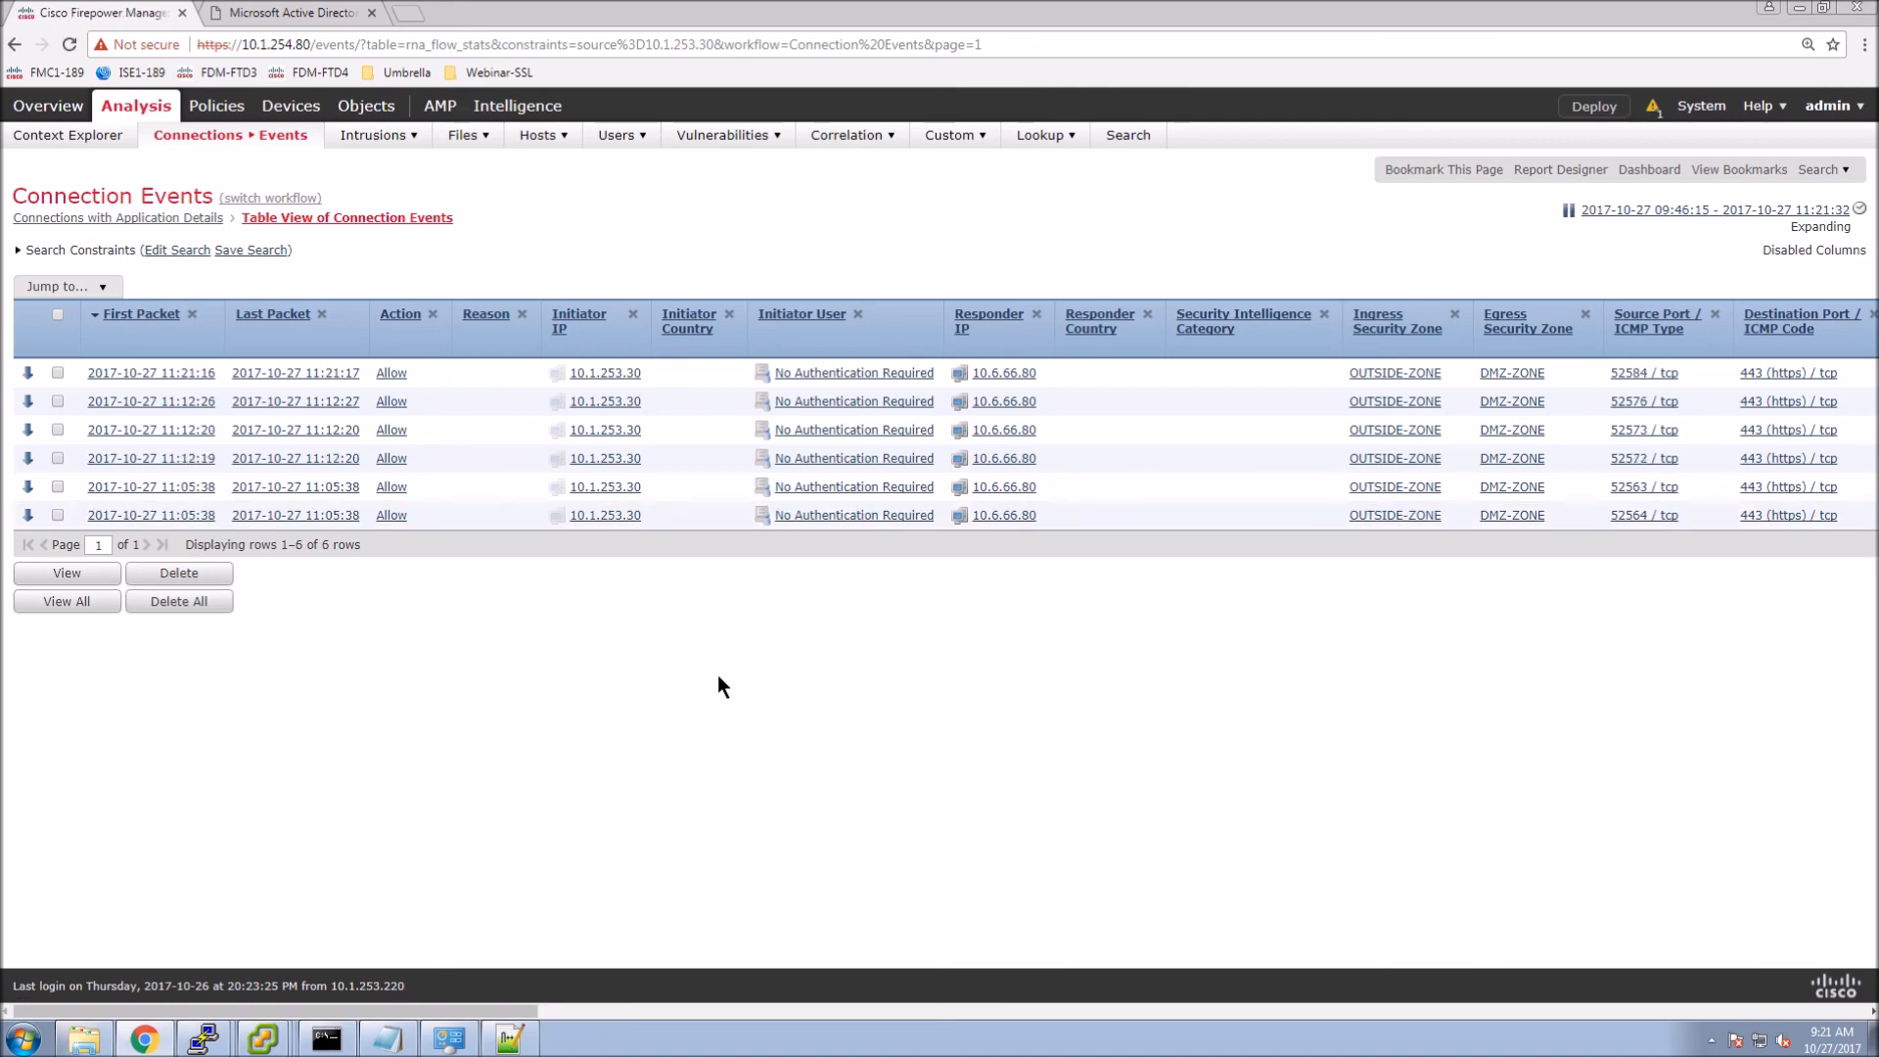
pyautogui.moveTo(450, 1011); pyautogui.dragTo(829, 1009)
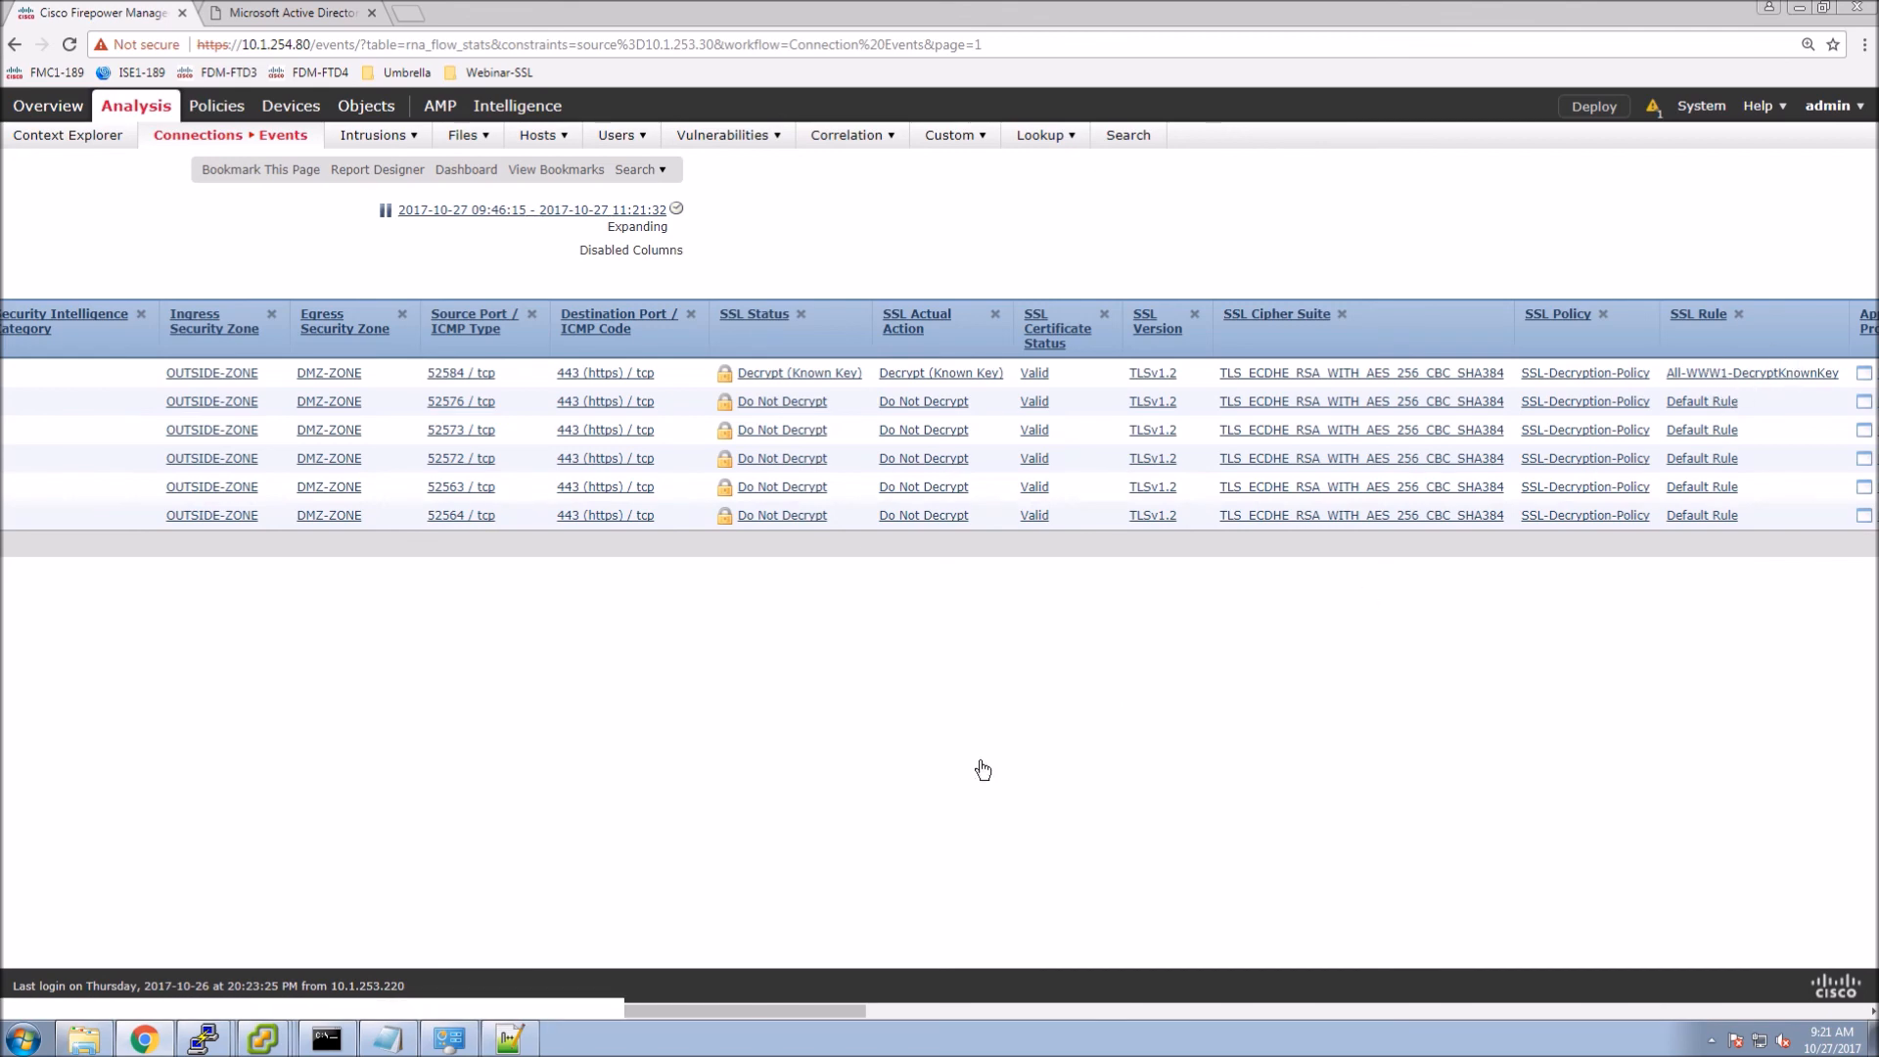
pyautogui.moveTo(865, 1008); pyautogui.dragTo(1111, 1013)
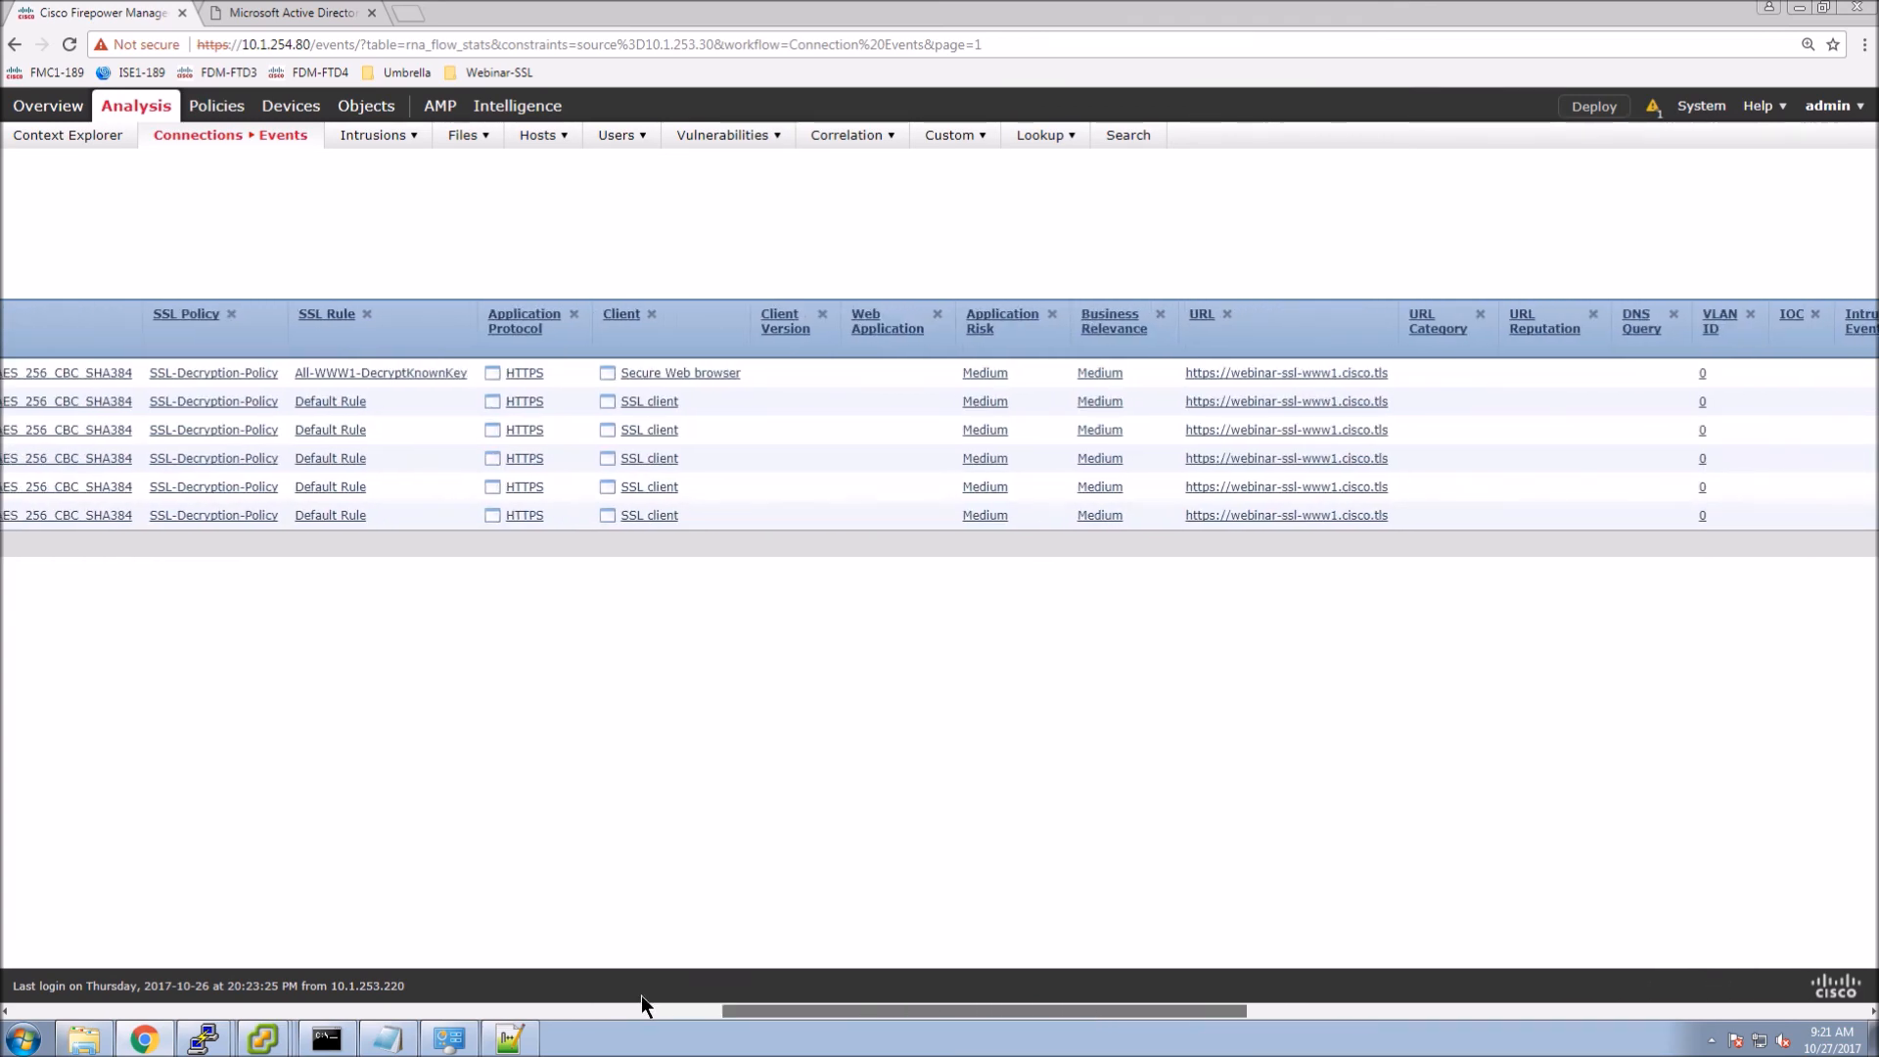
pyautogui.click(267, 1008)
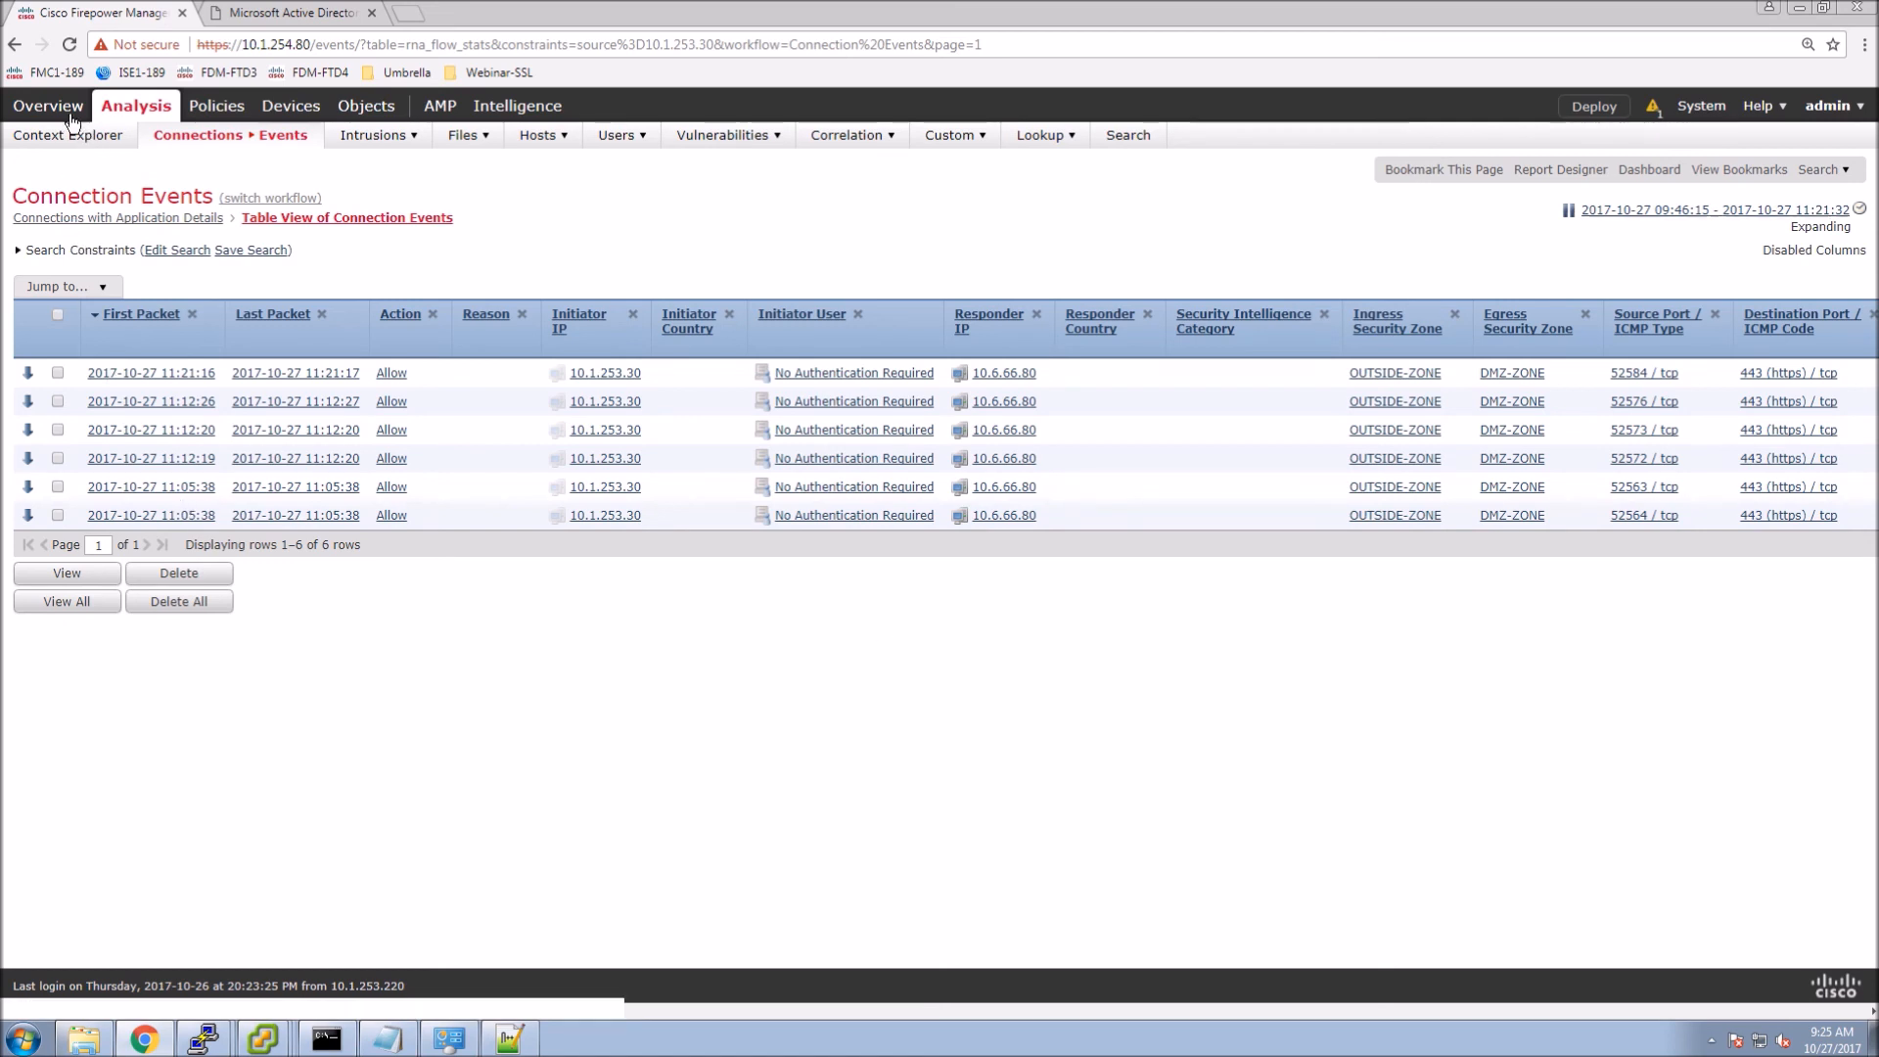
pyautogui.moveTo(69, 117)
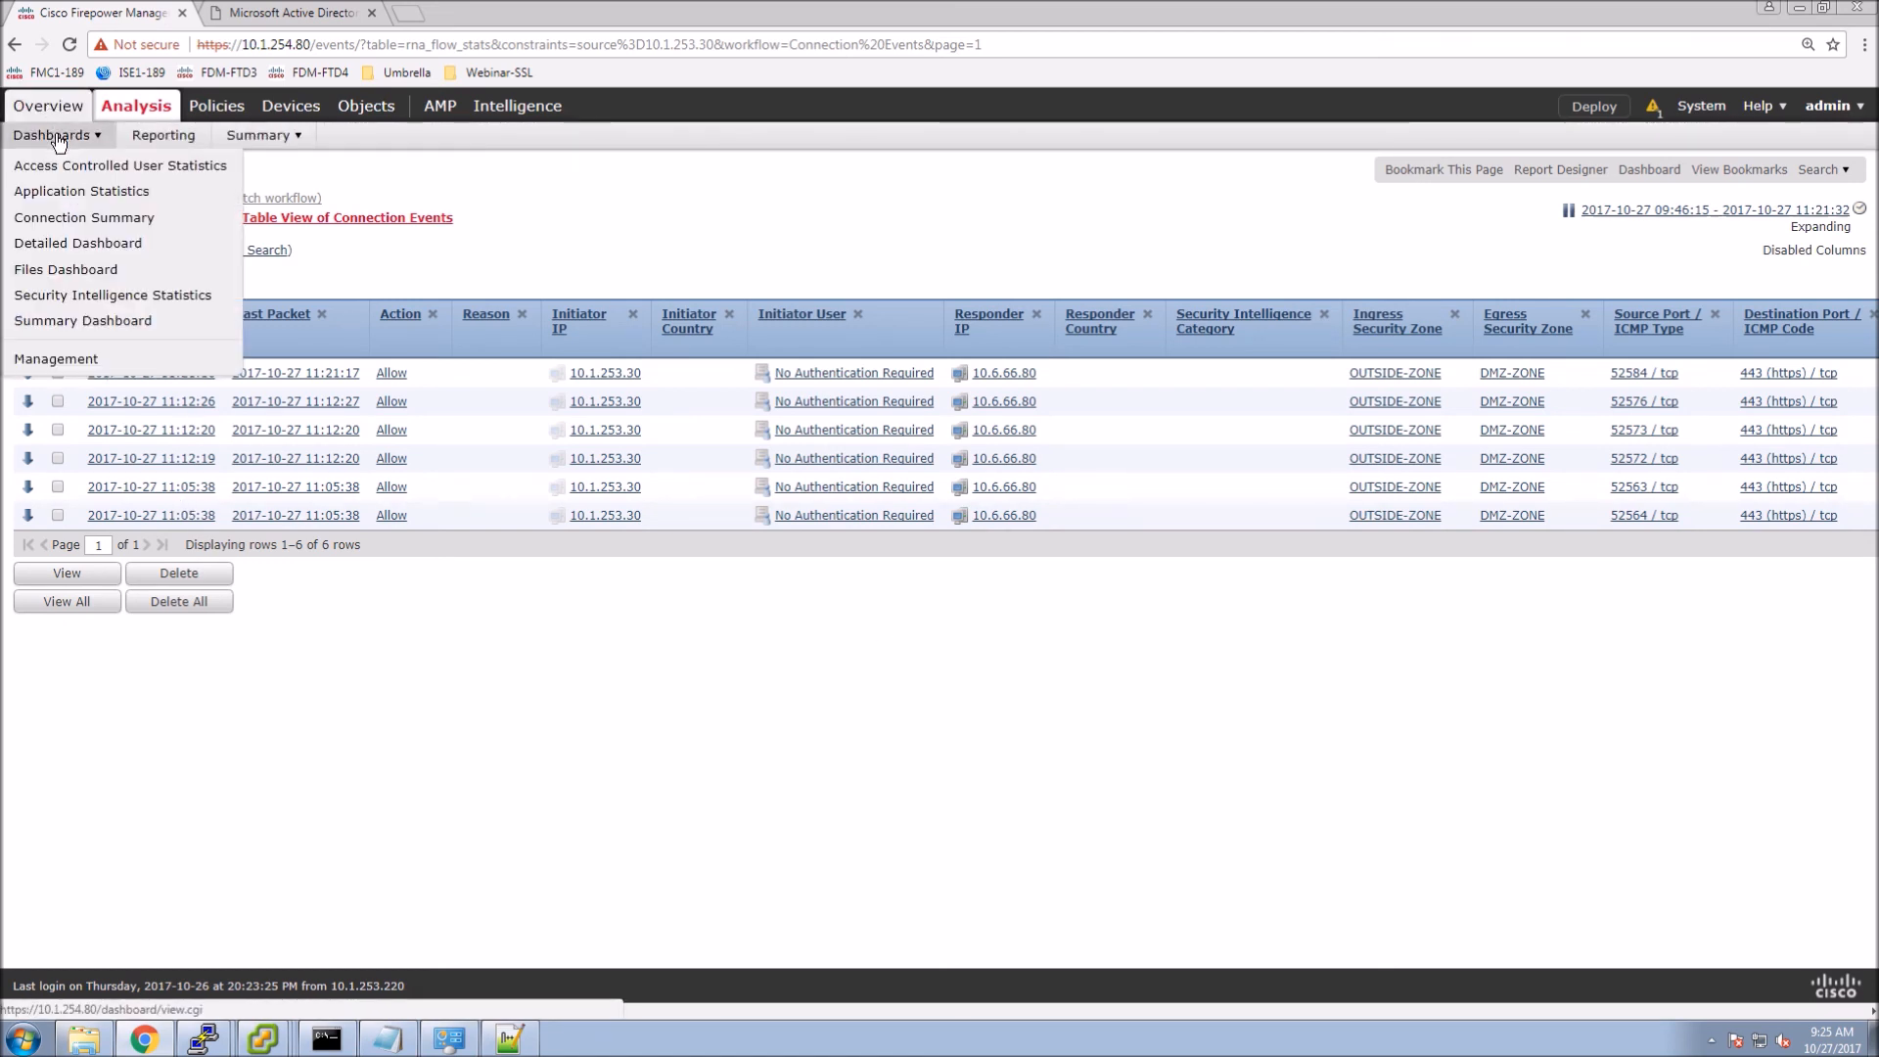
# Open the Connection Summary dashboard and view its SSL tab.
pyautogui.click(47, 221)
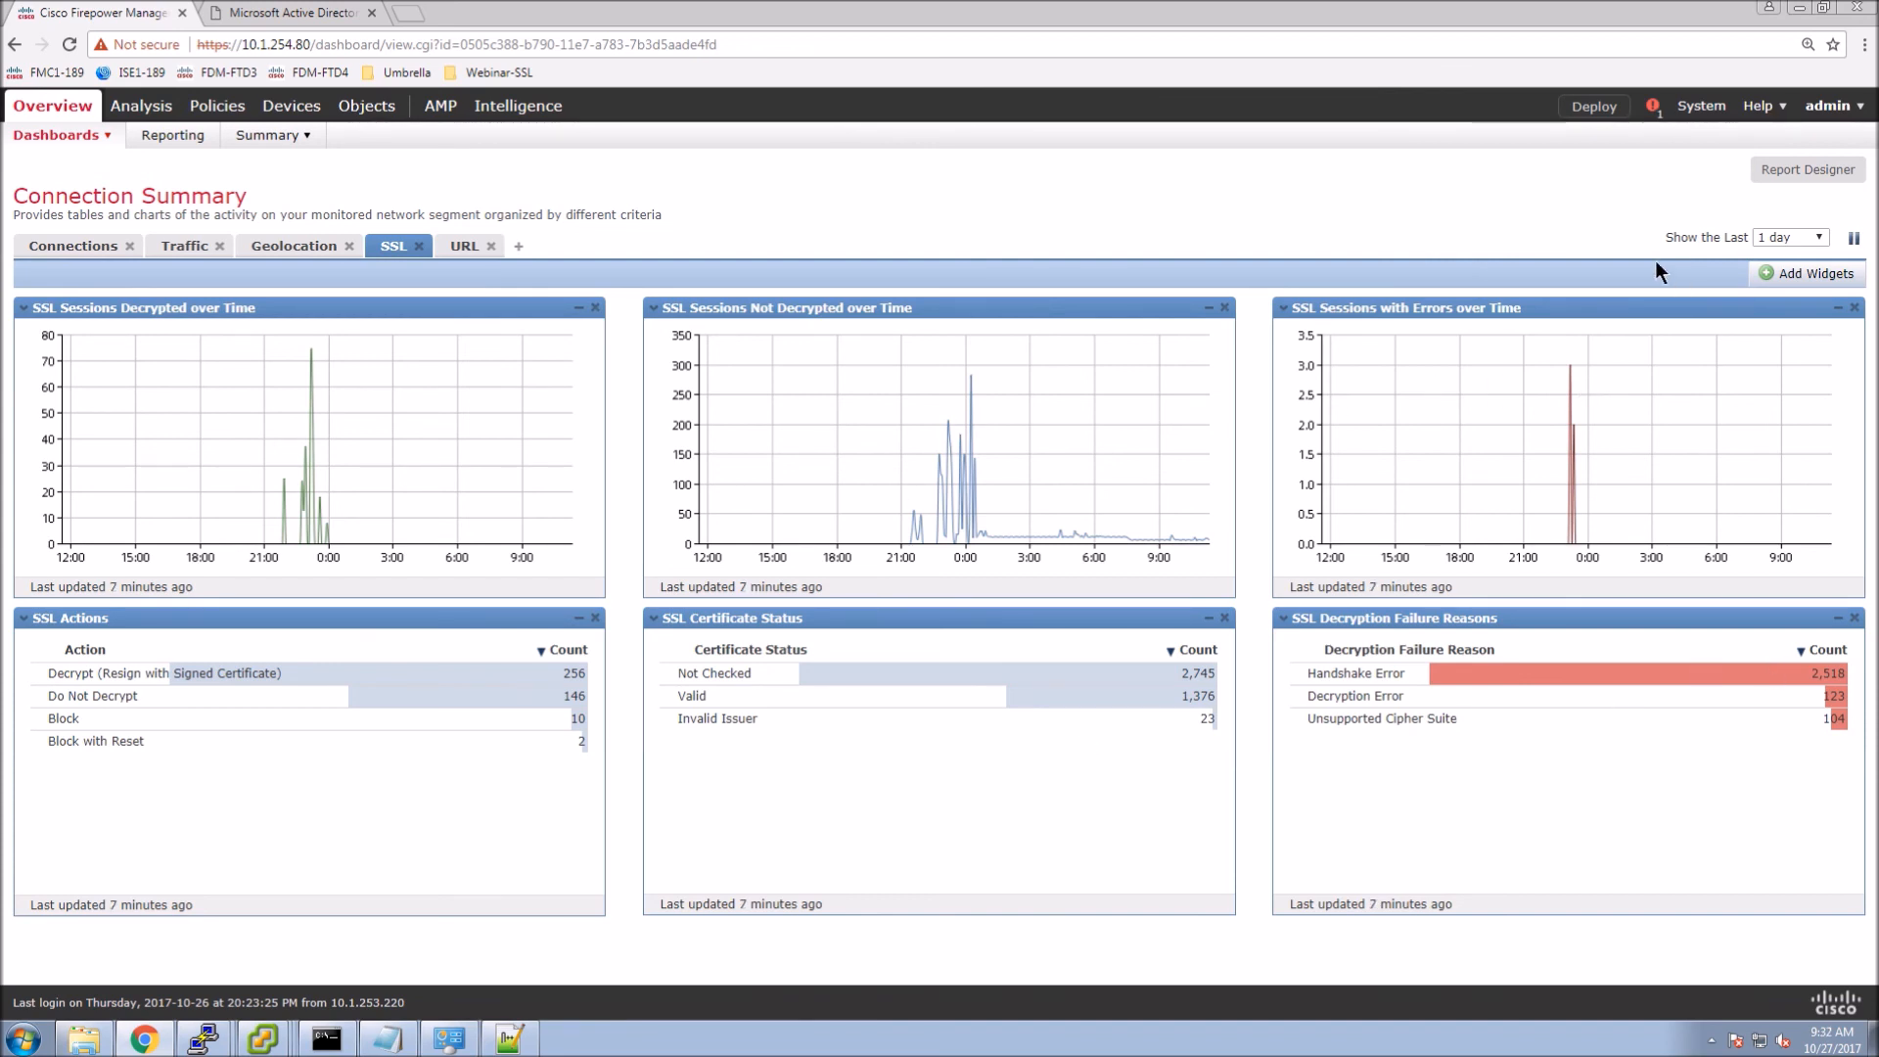
# Turn the dashboard into a report template titled 'SSL Connection Summary', removing non-SSL sections.
pyautogui.click(1805, 173)
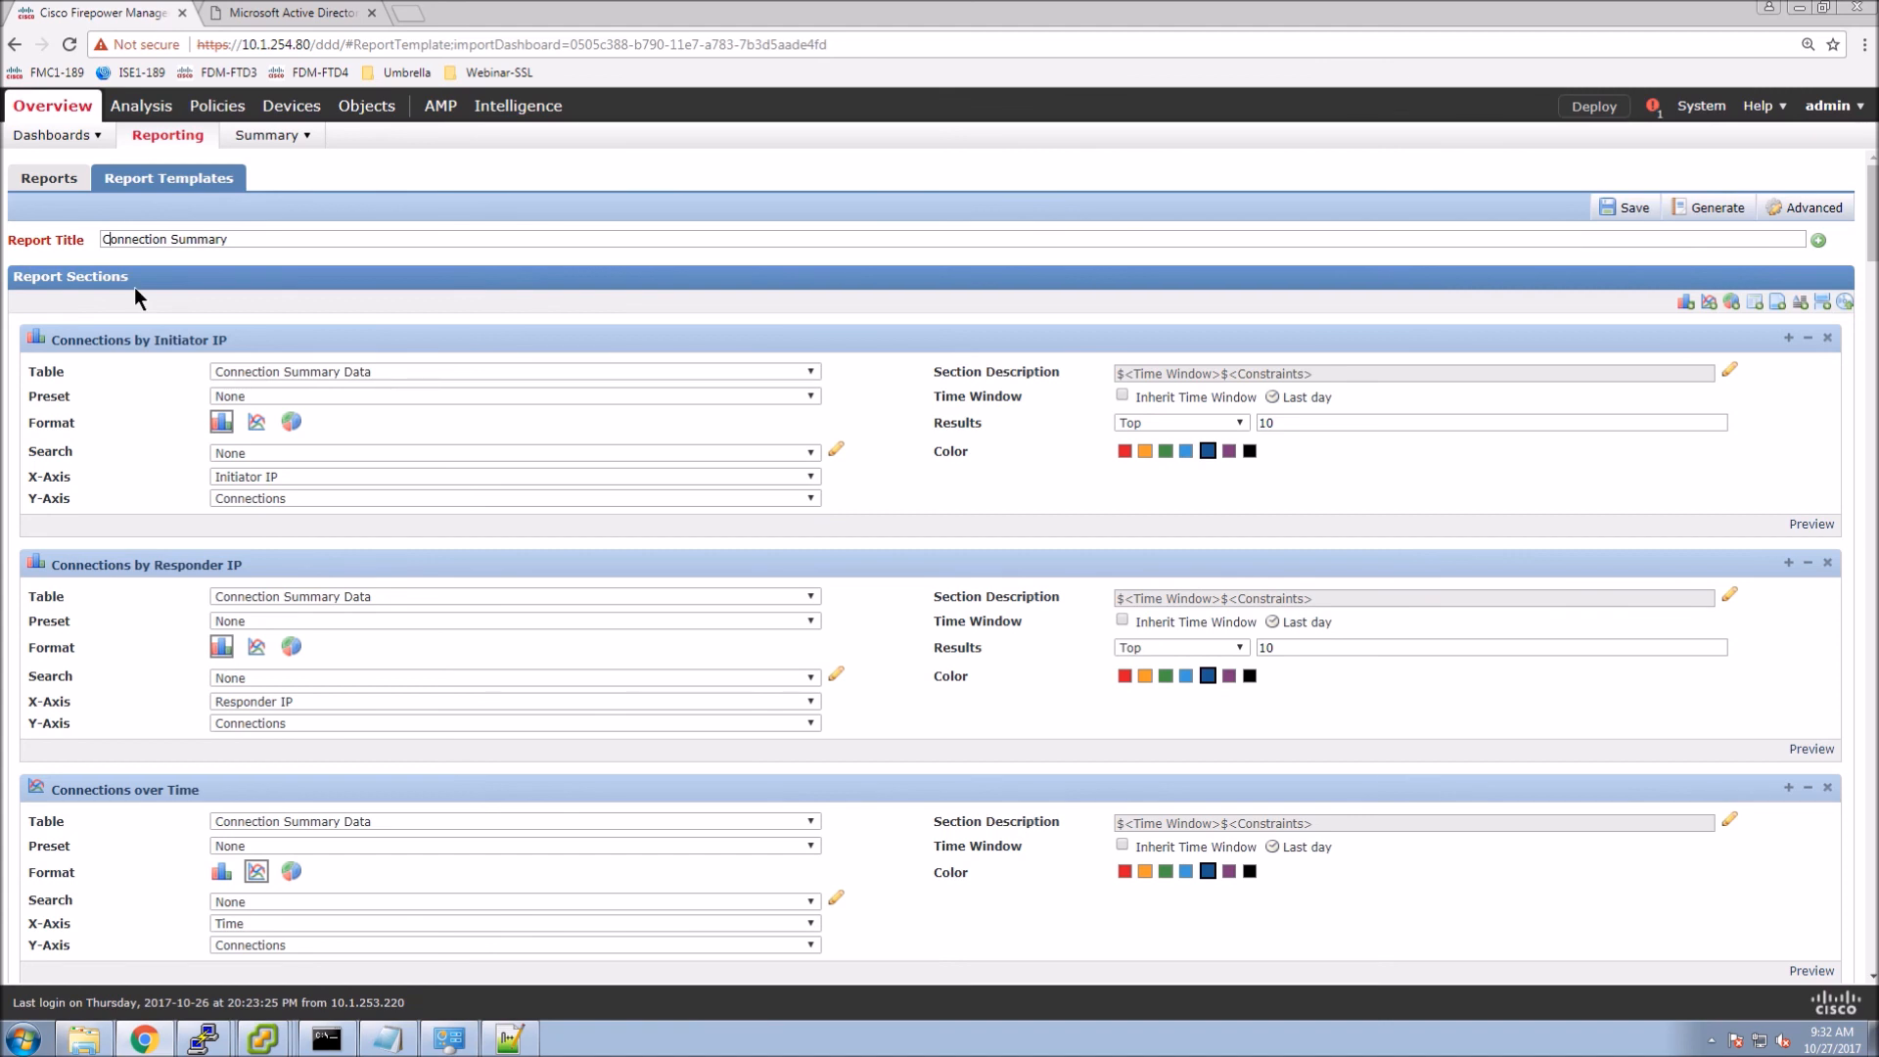
pyautogui.write('SSL')
pyautogui.click(1826, 339)
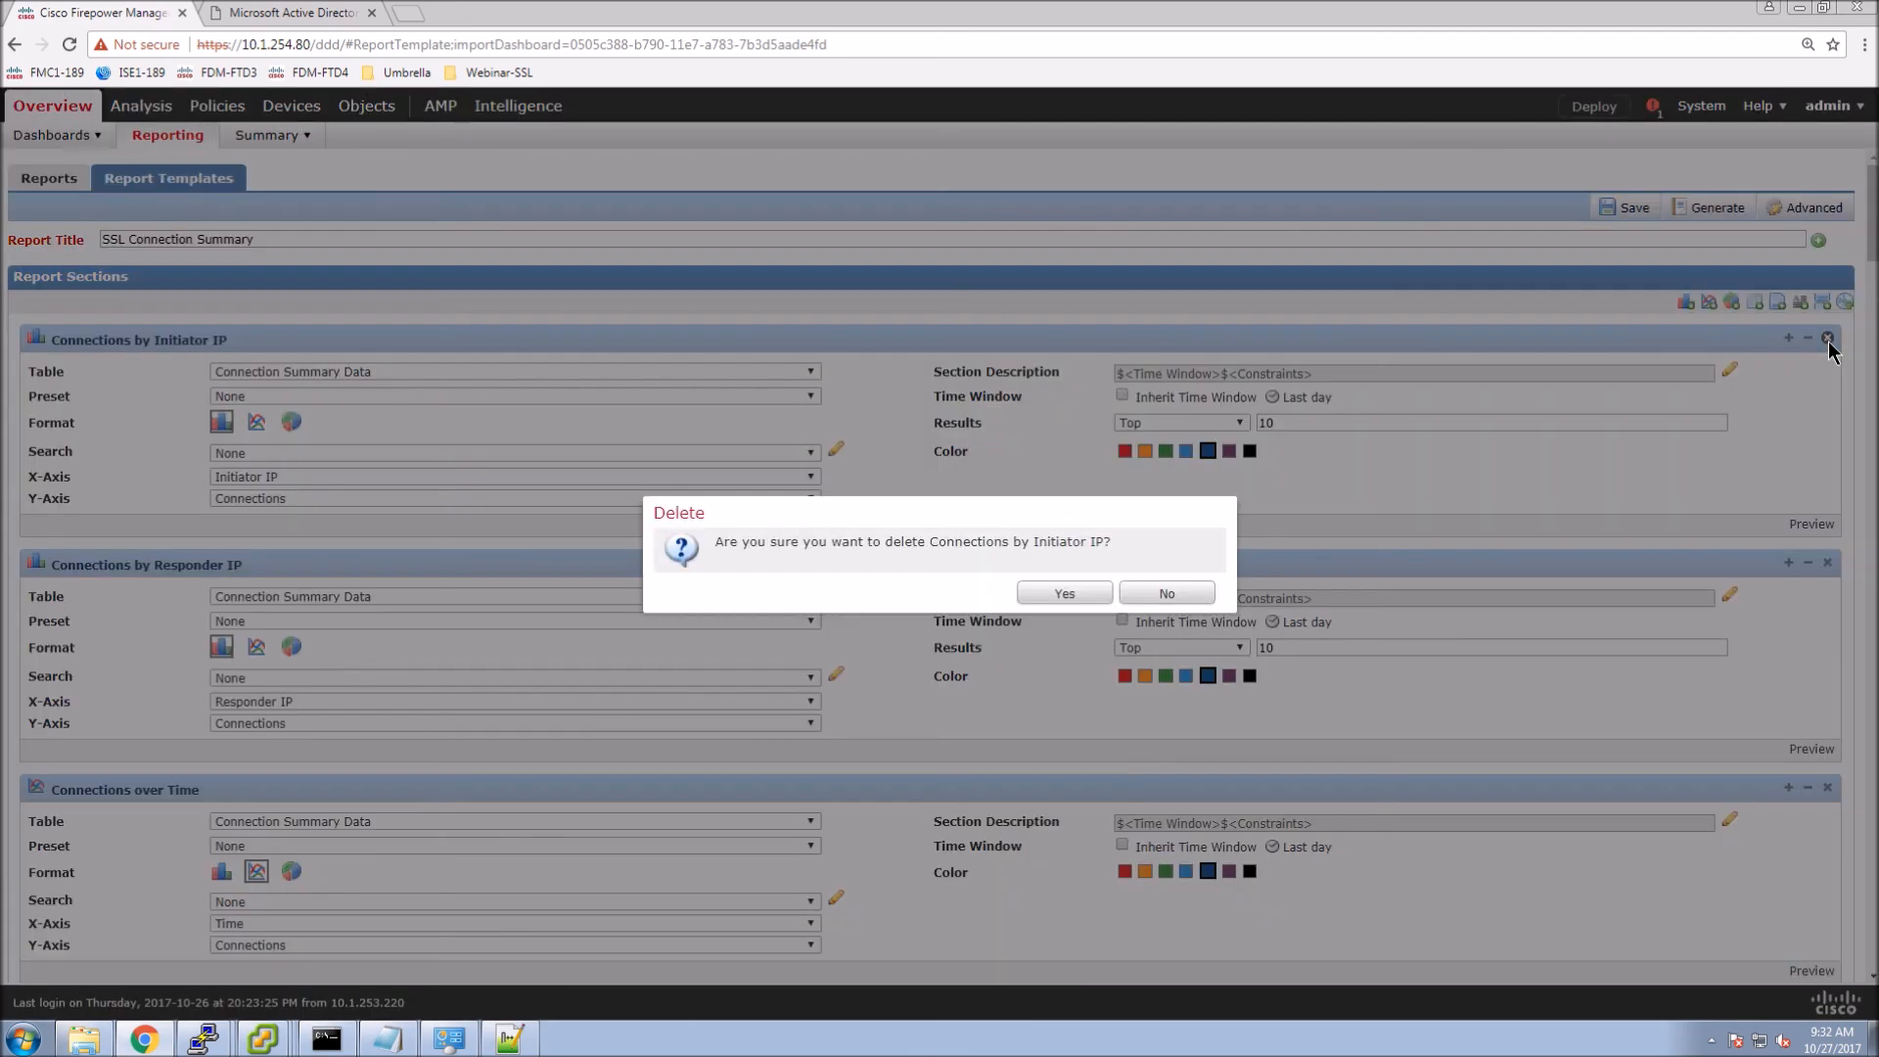
pyautogui.click(1064, 593)
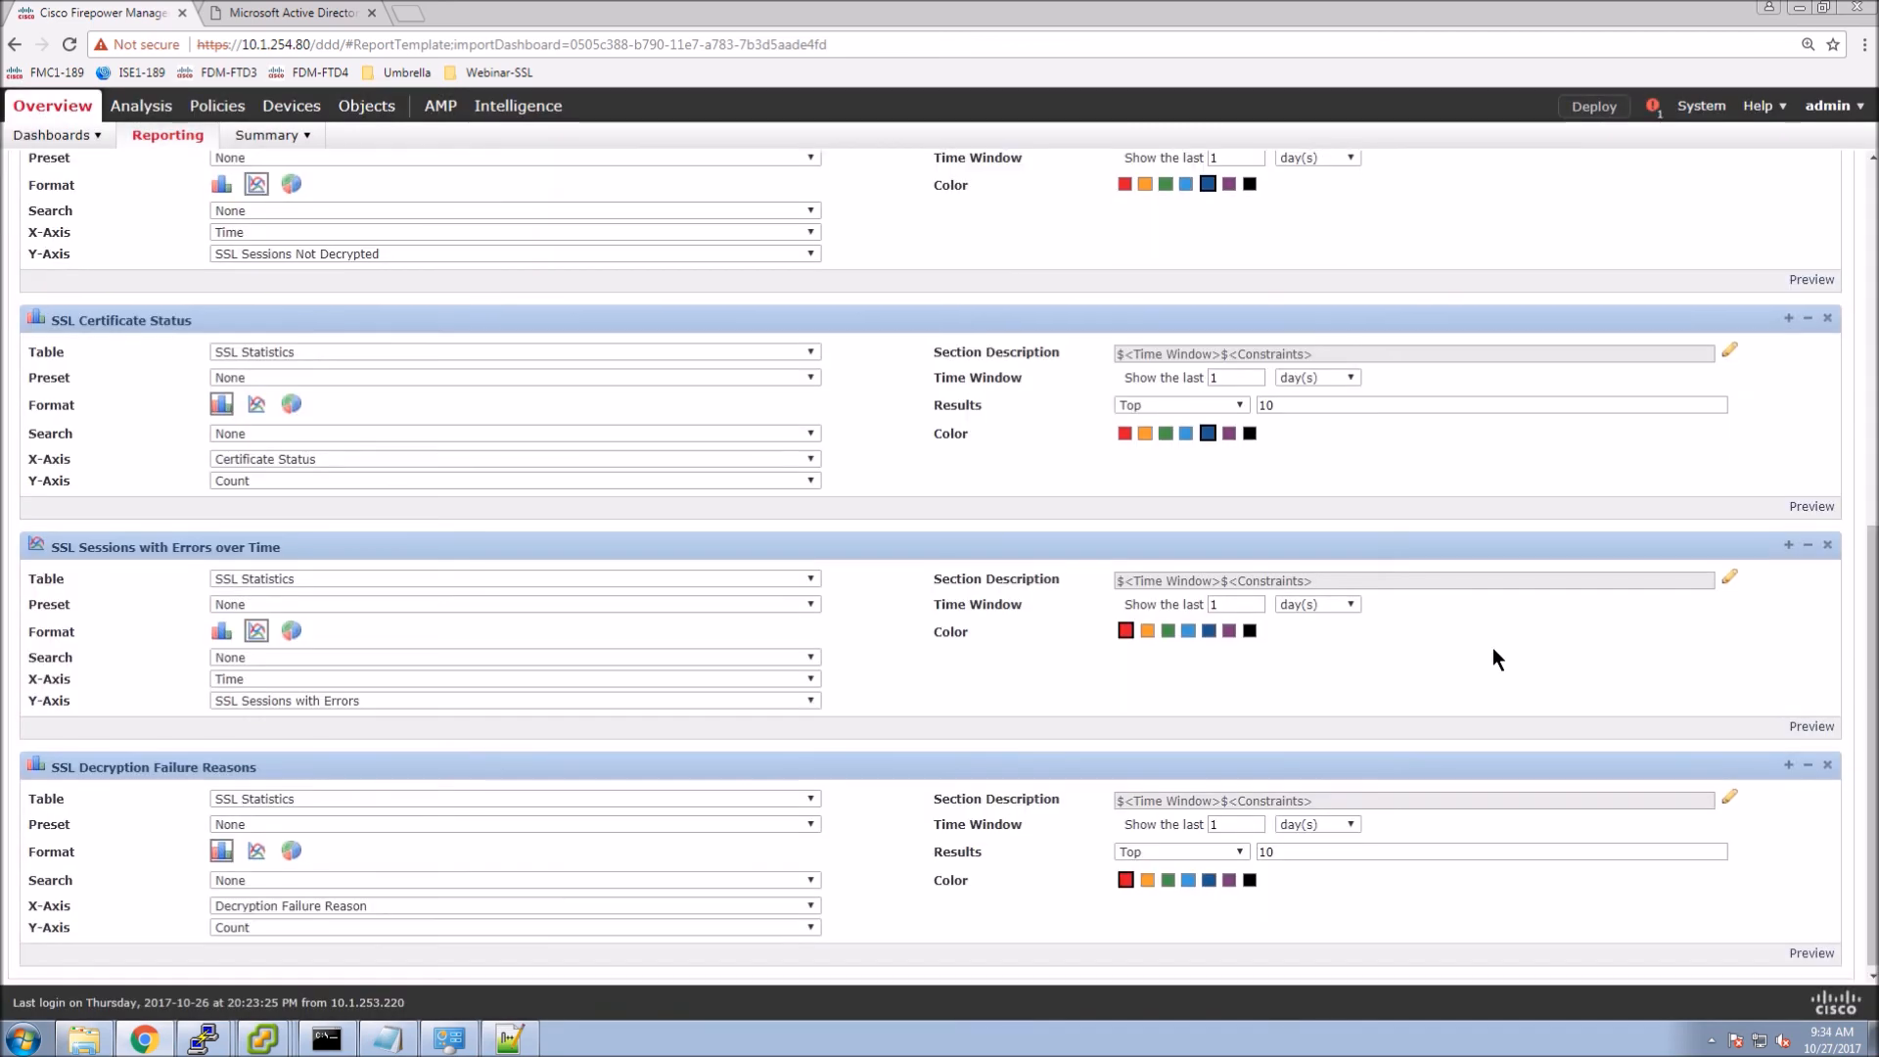
pyautogui.scroll(10, 1492, 646)
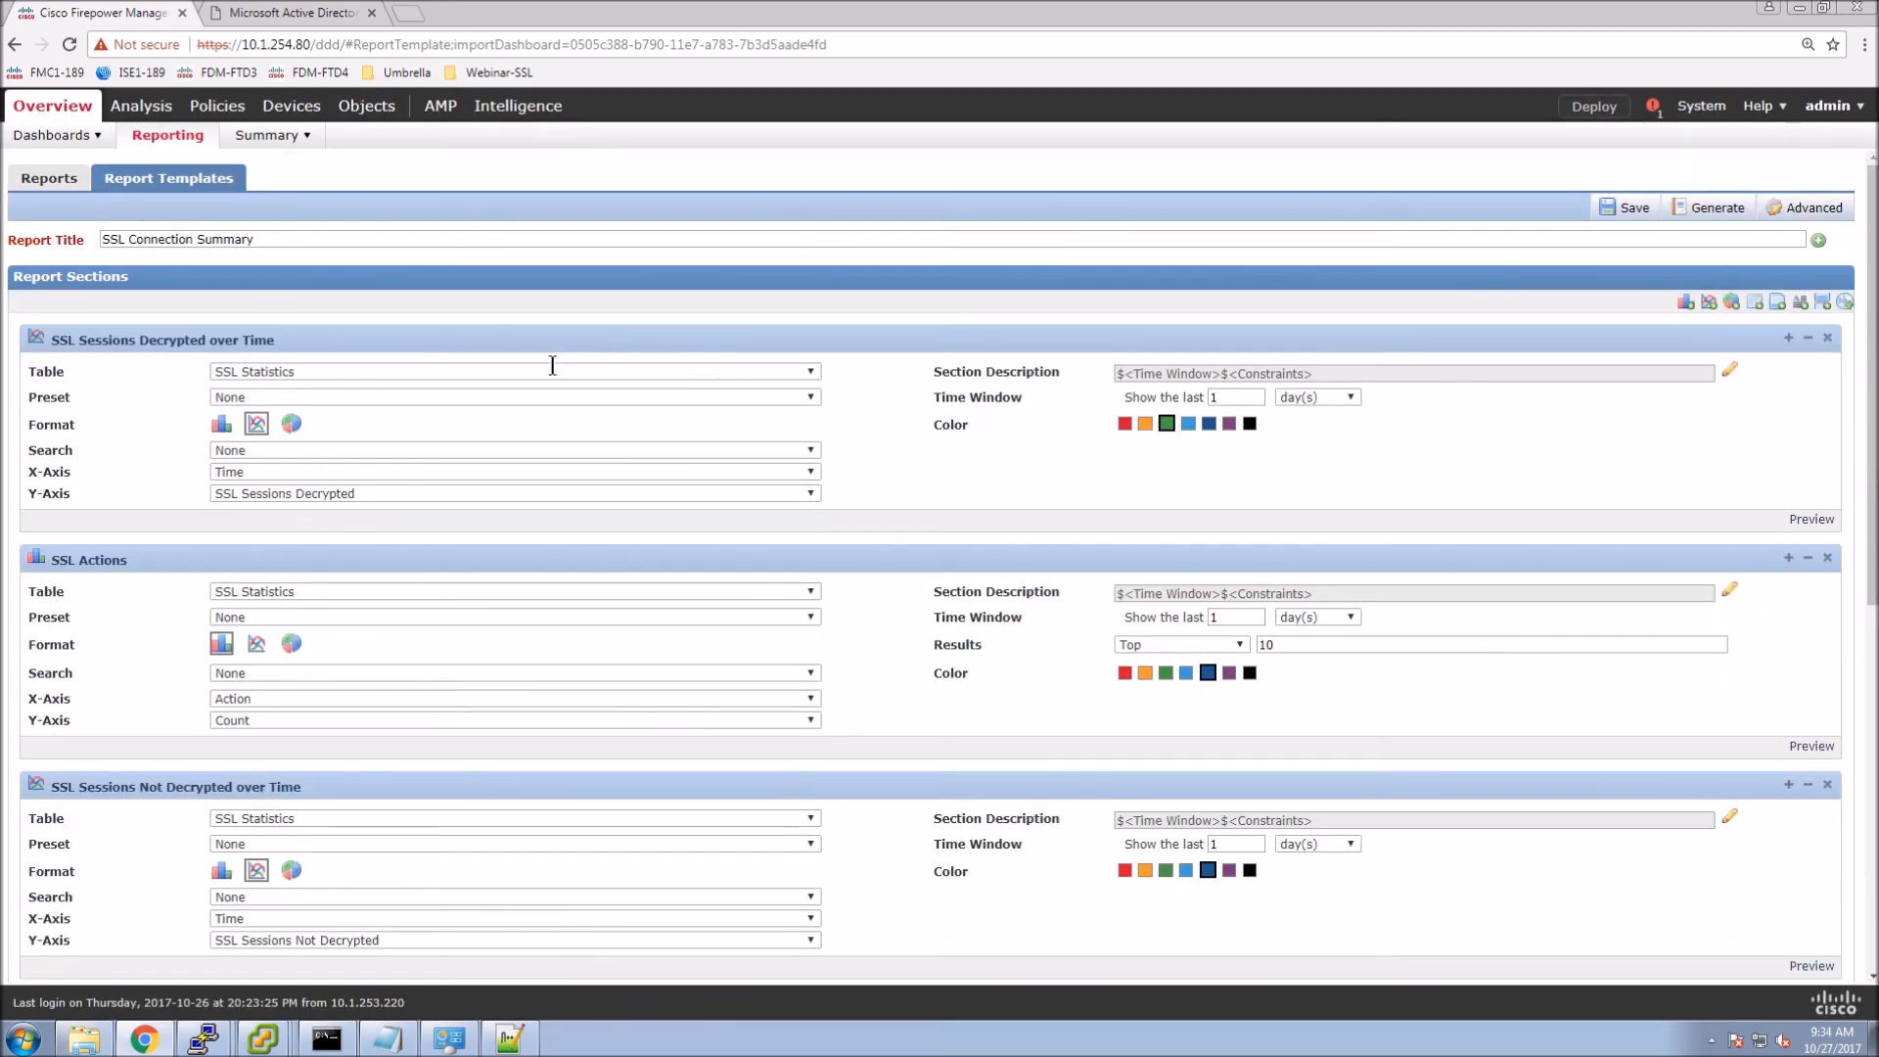
# Save the template, generate the report as PDF, and open the PDF.
pyautogui.click(1704, 217)
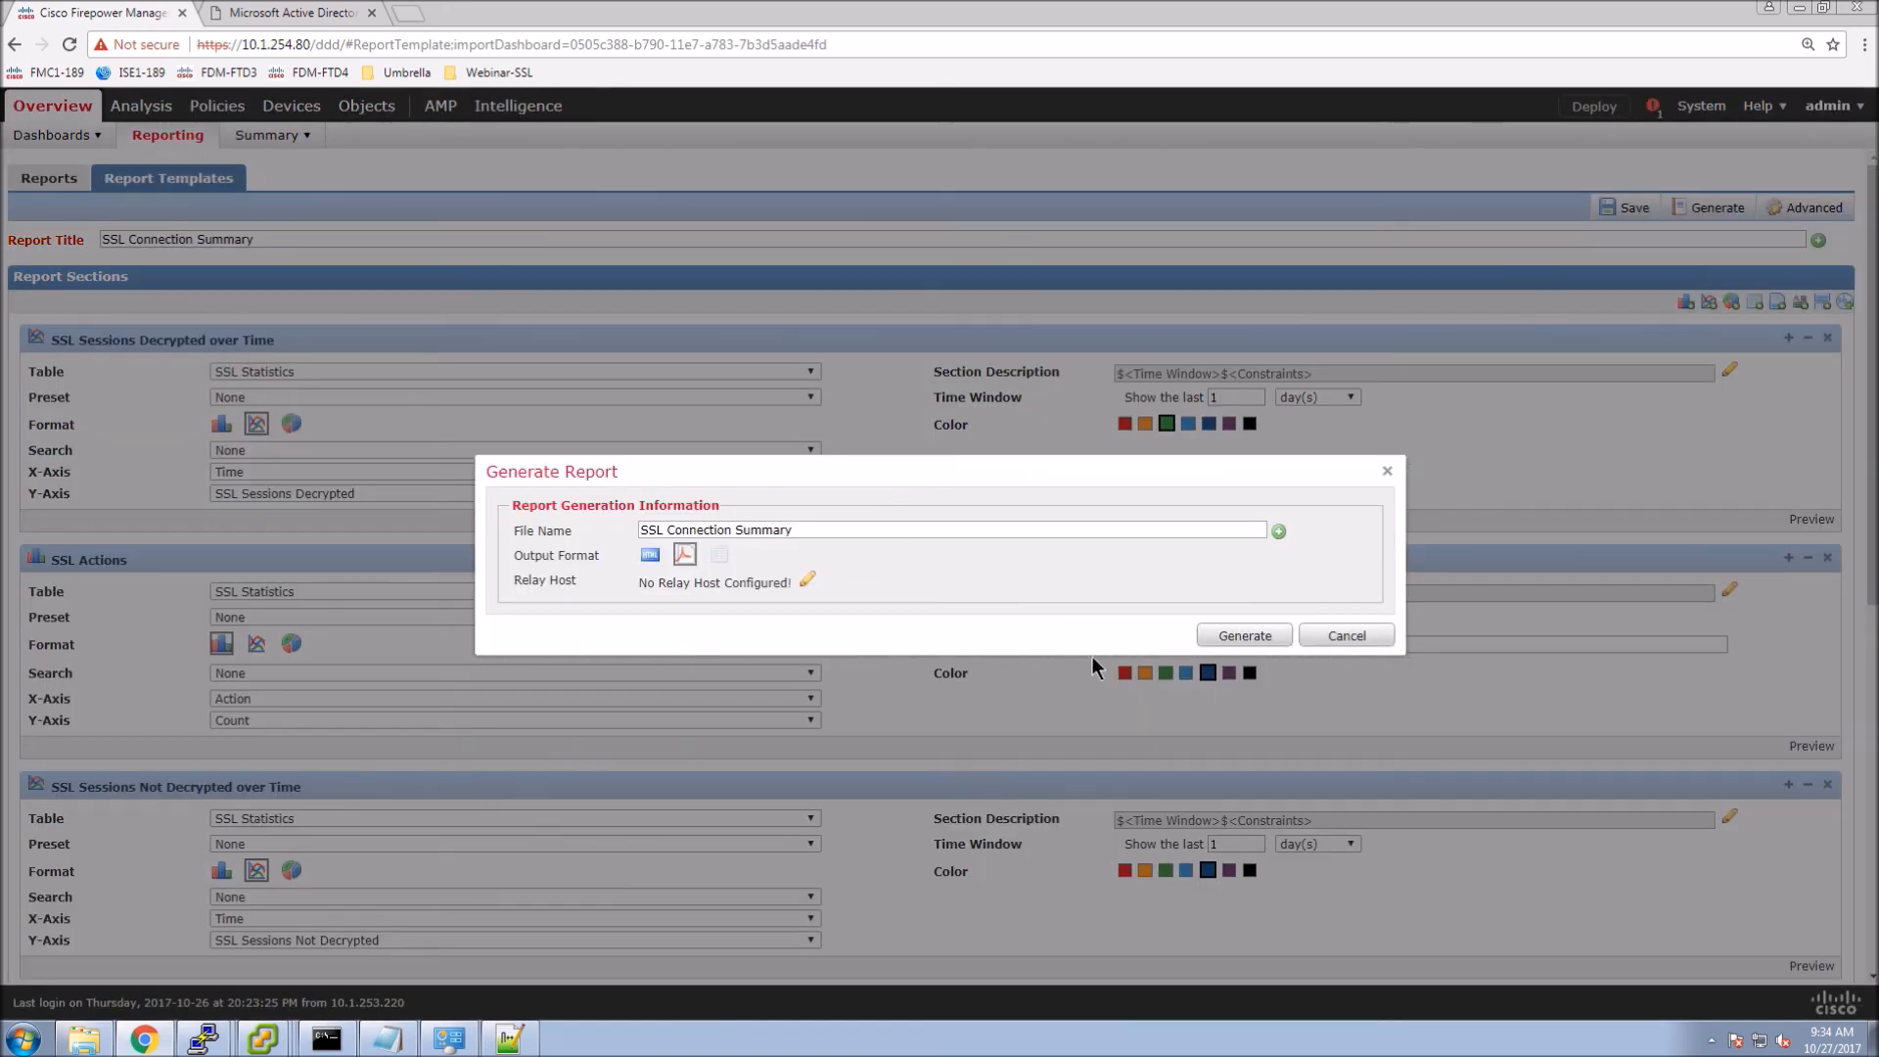
pyautogui.click(1245, 635)
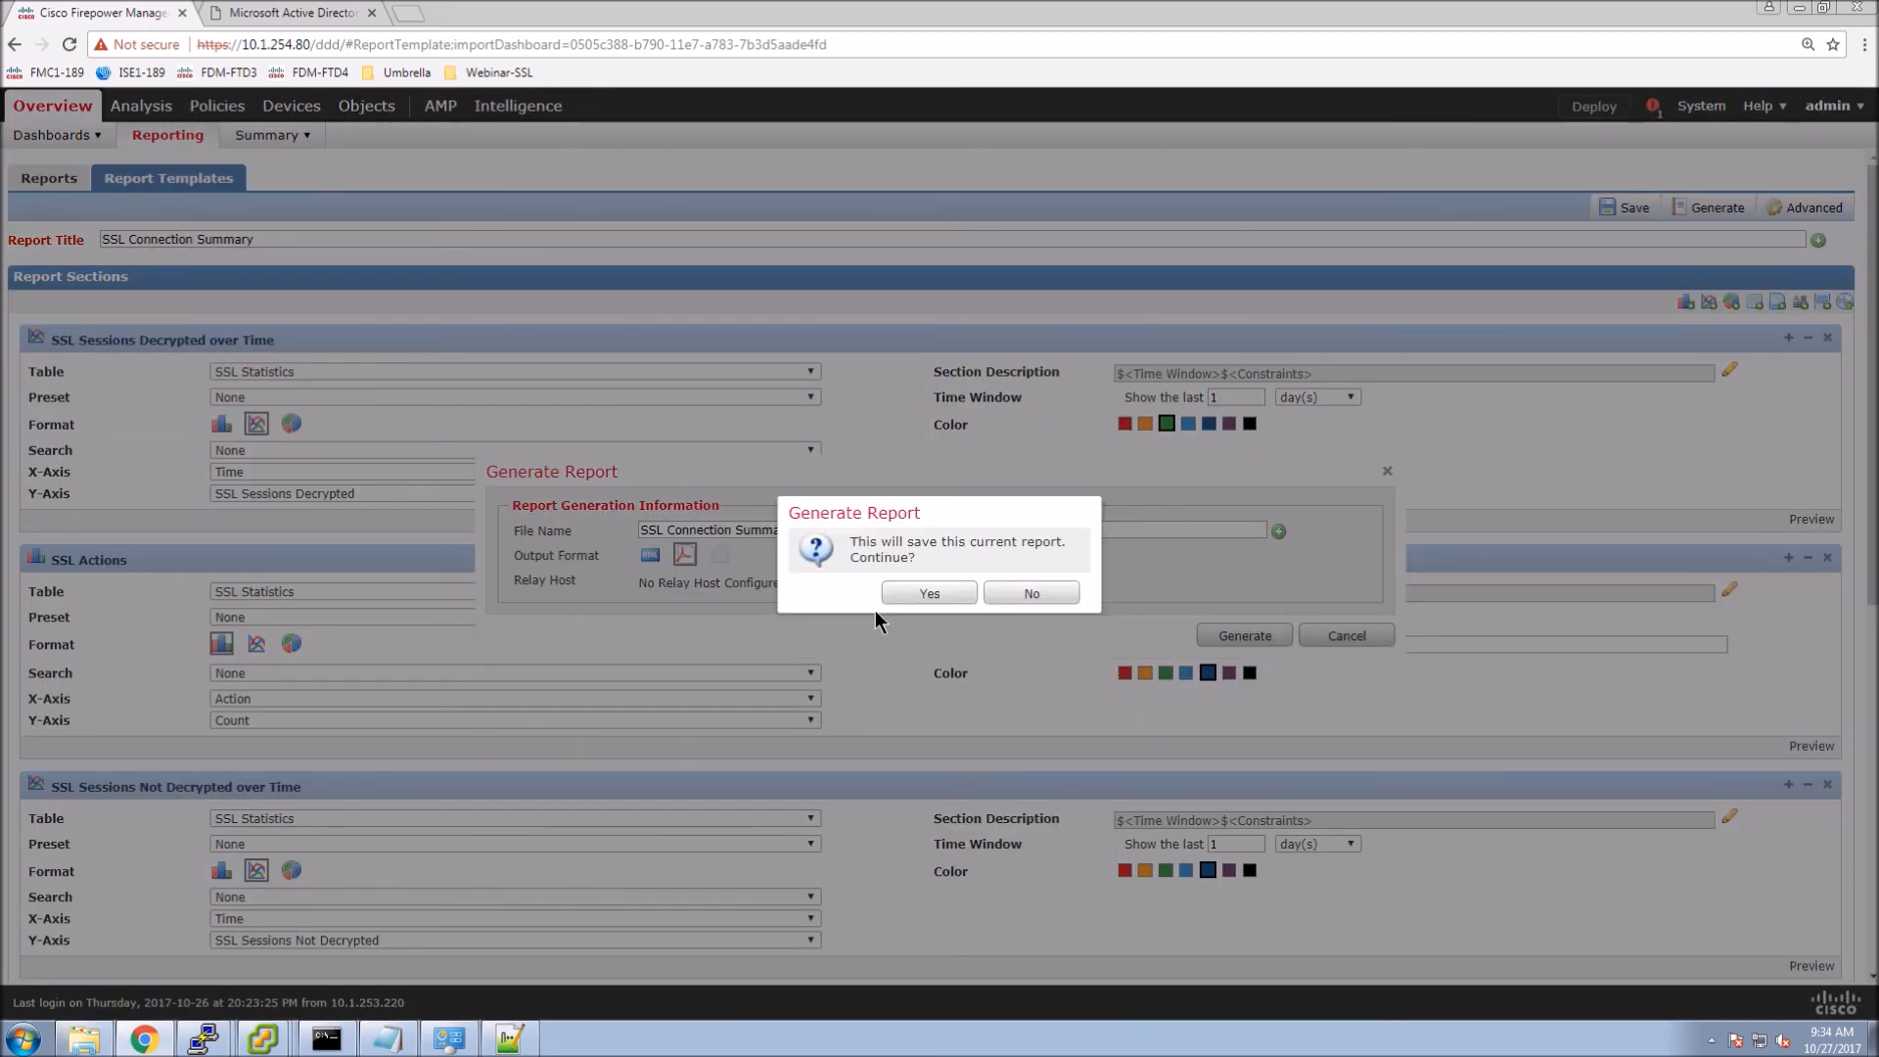
pyautogui.click(928, 593)
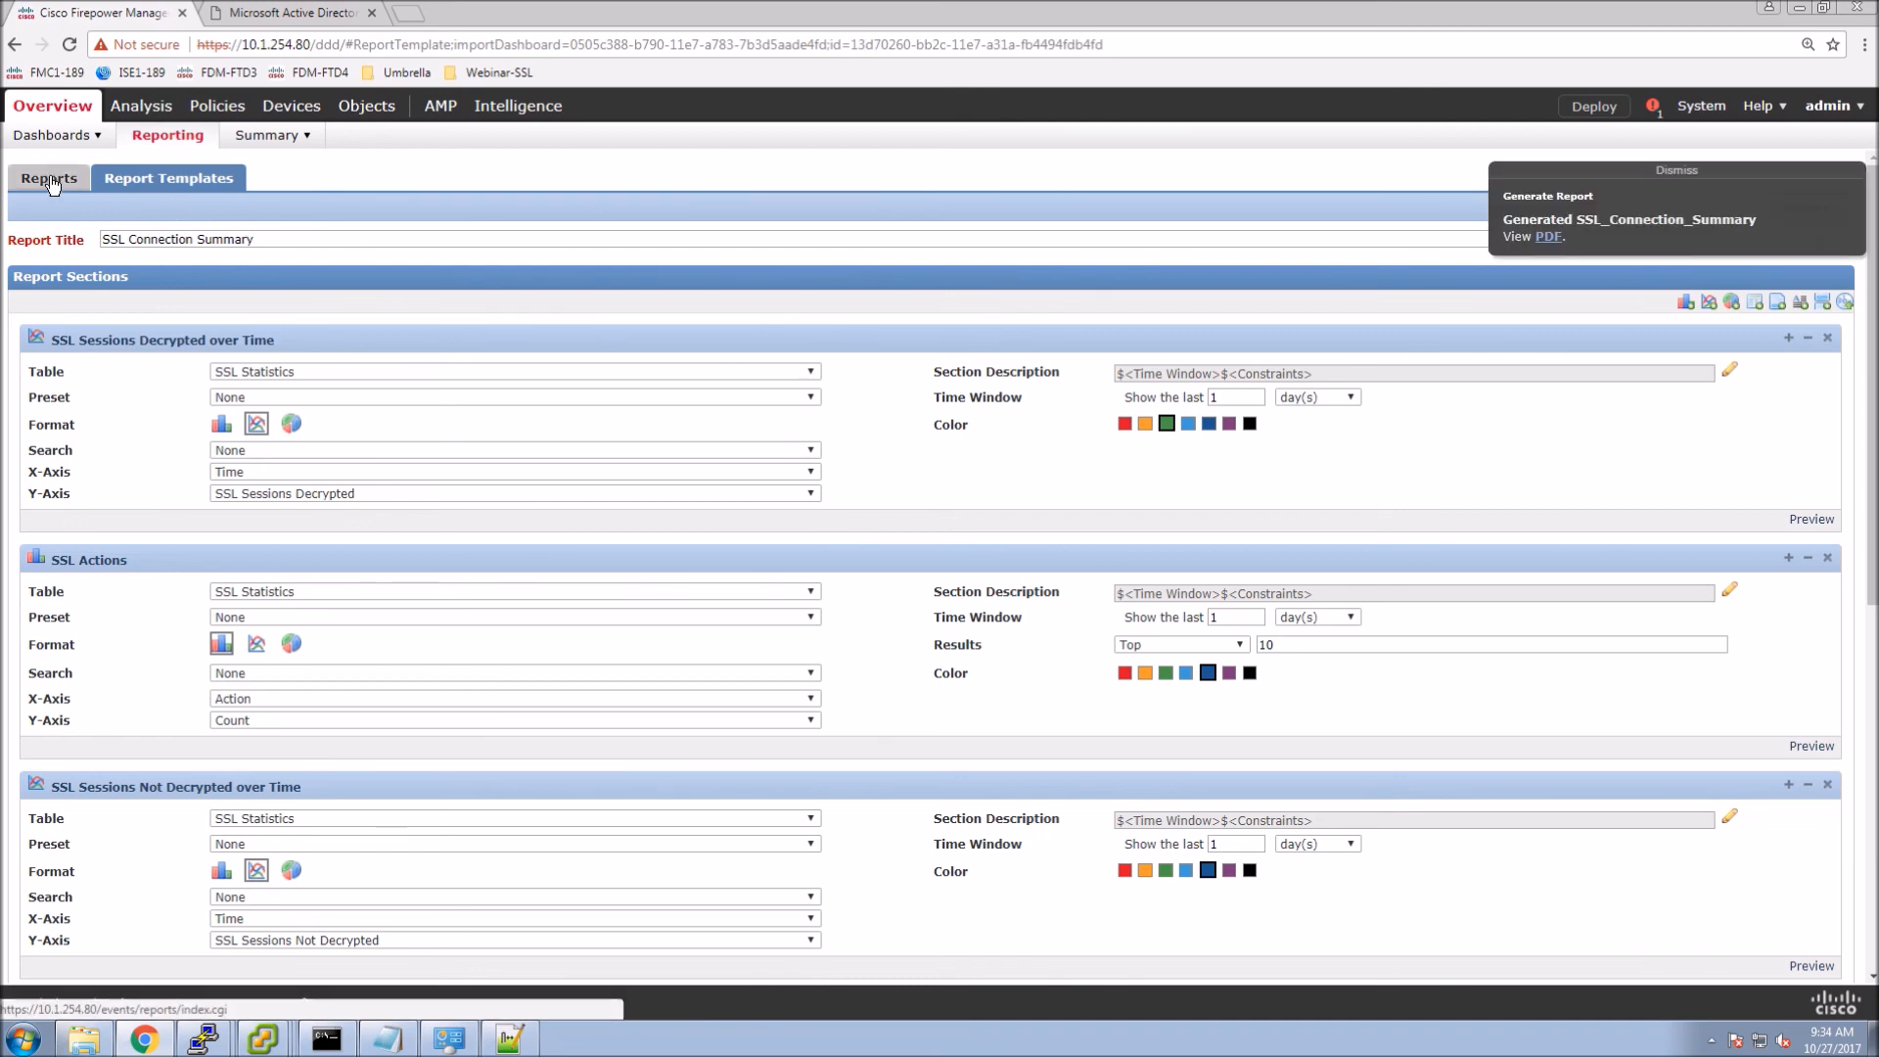
pyautogui.click(1548, 238)
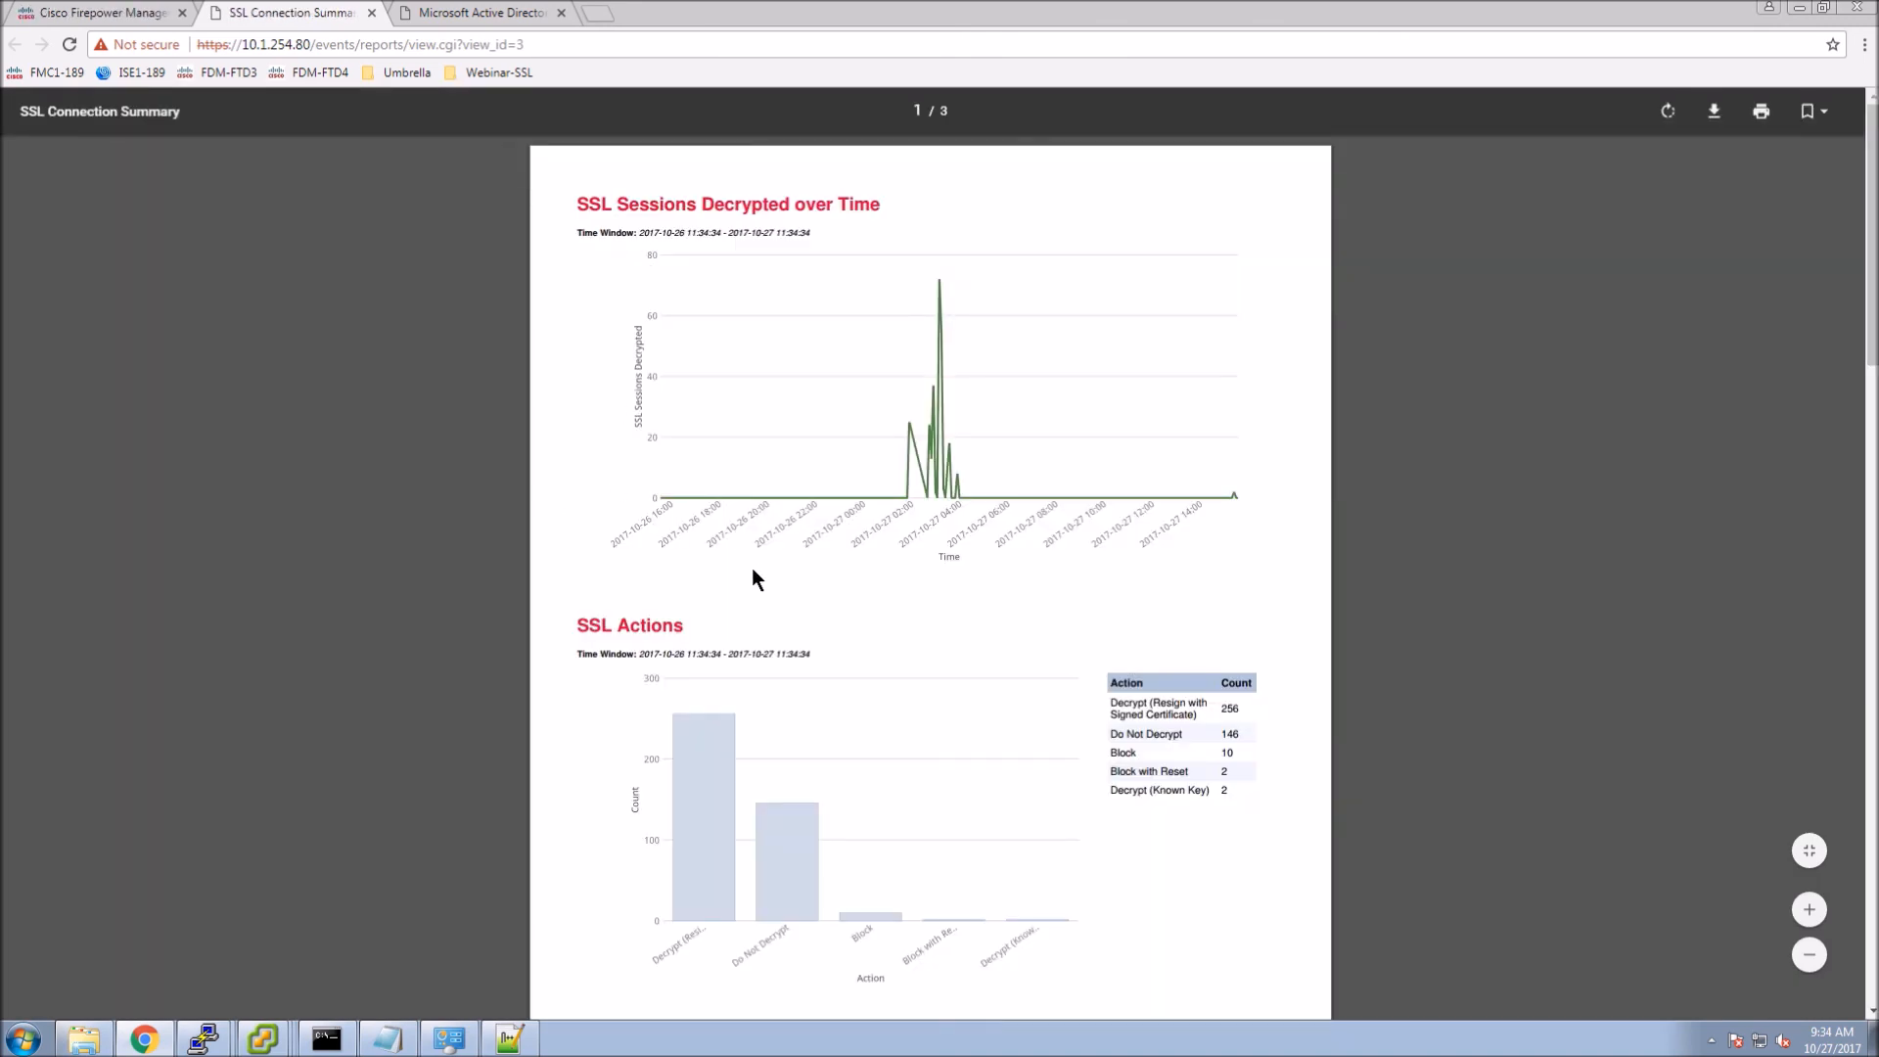
# Scroll through the 3-page SSL Connection Summary PDF.
pyautogui.scroll(-7, 757, 575)
pyautogui.scroll(-9, 772, 582)
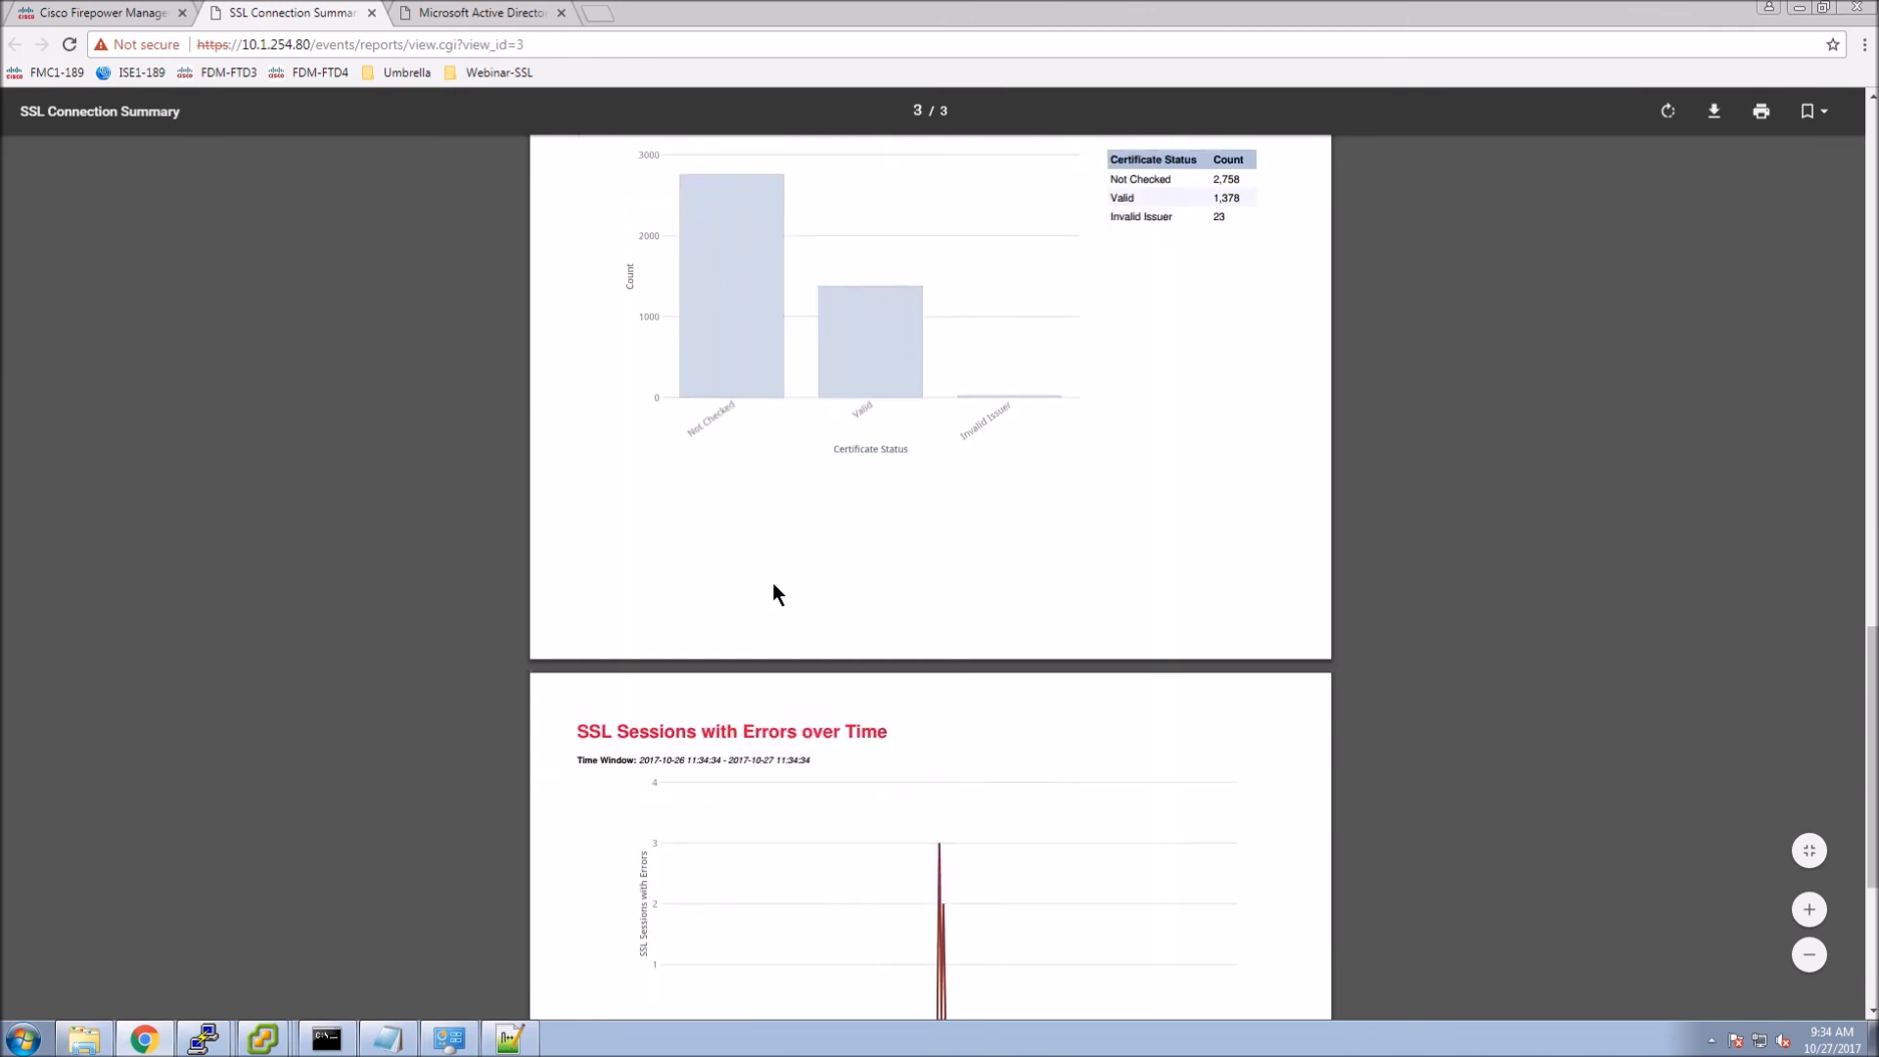
pyautogui.scroll(-7, 772, 584)
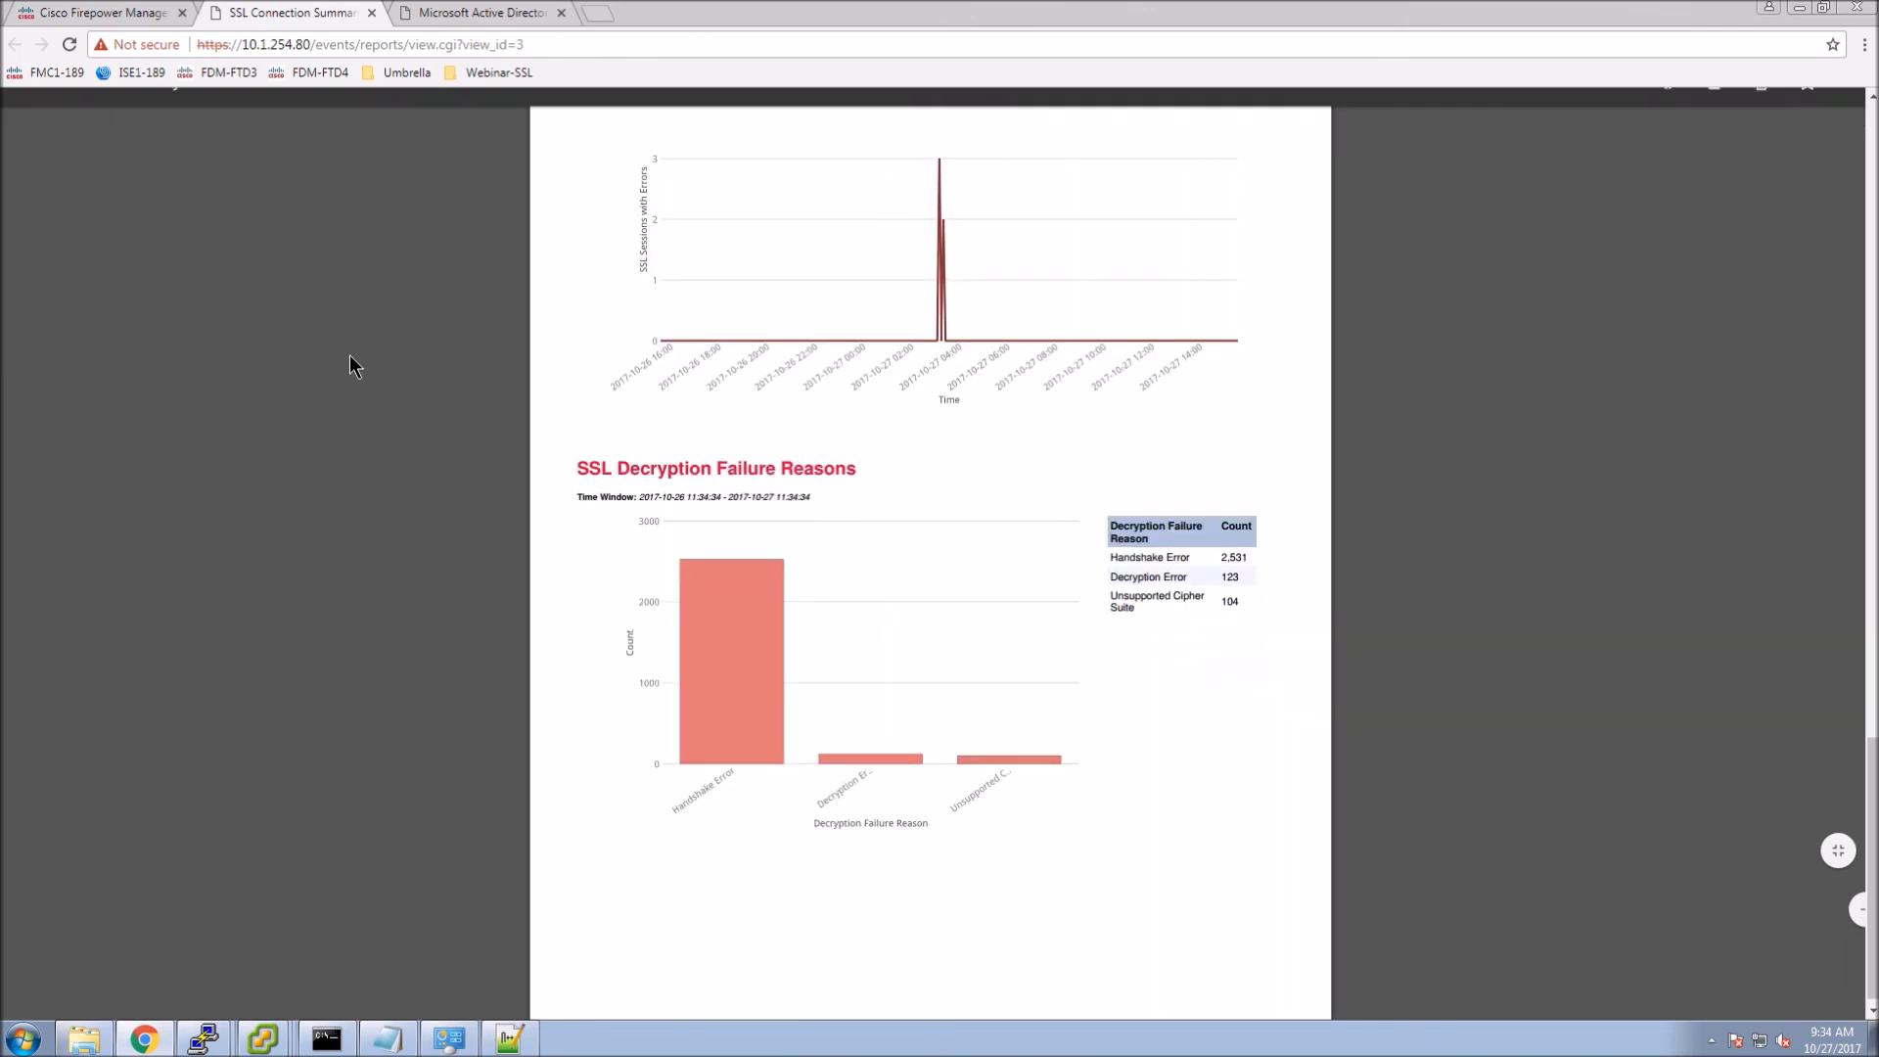
# Return to the Report Templates list, now including the SSL Connection Summary template.
pyautogui.click(86, 13)
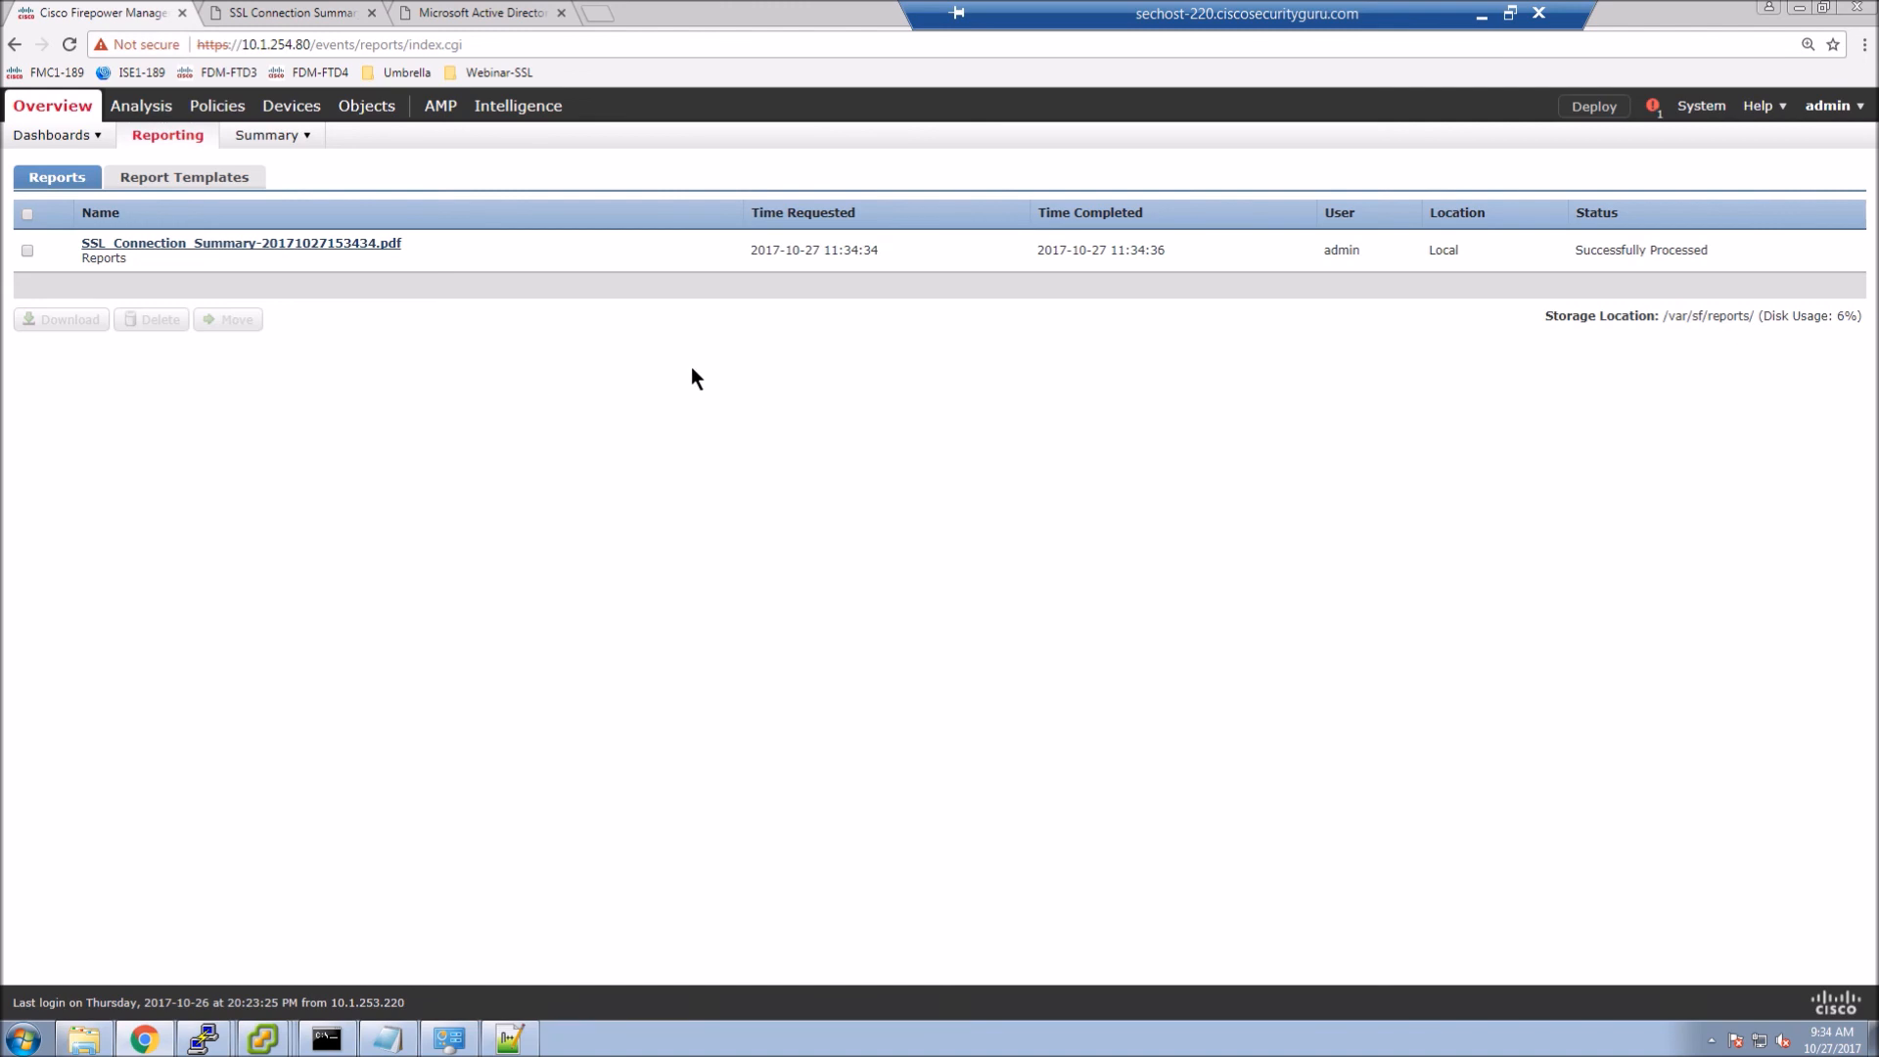
pyautogui.click(172, 179)
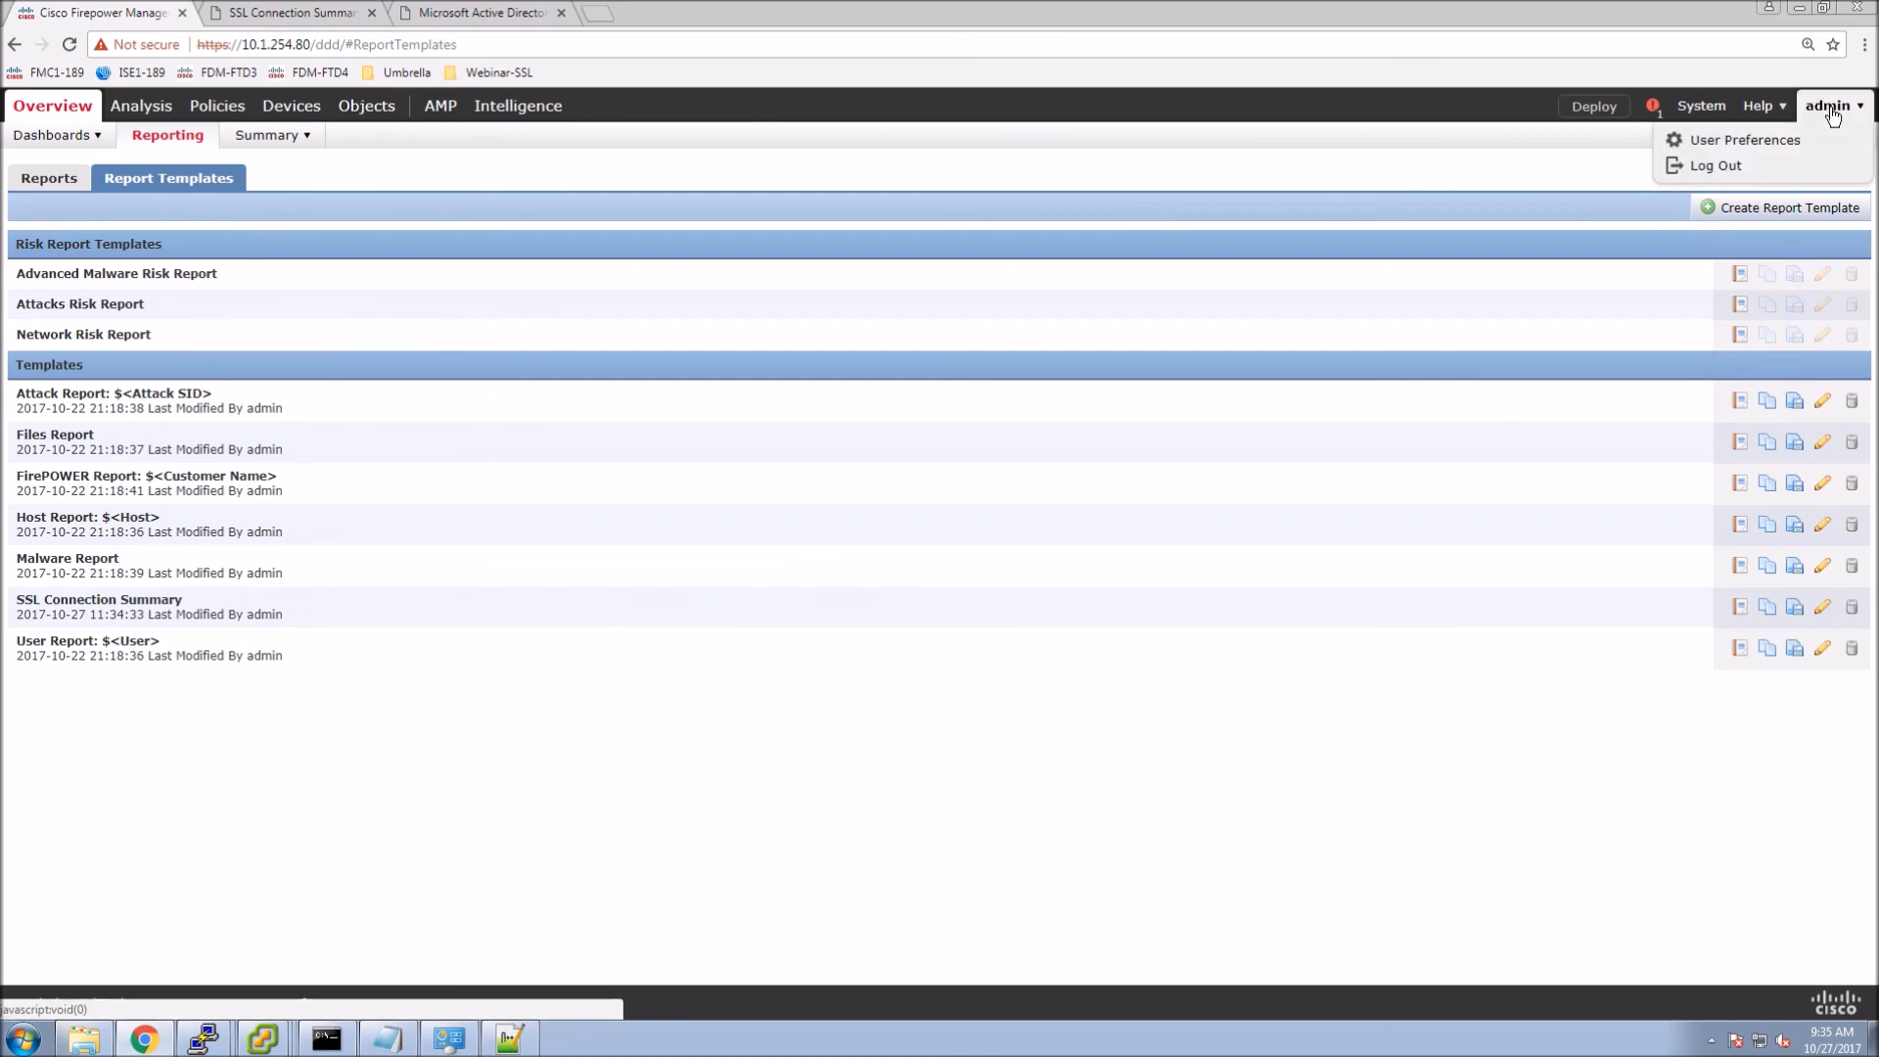
pyautogui.moveTo(1704, 114)
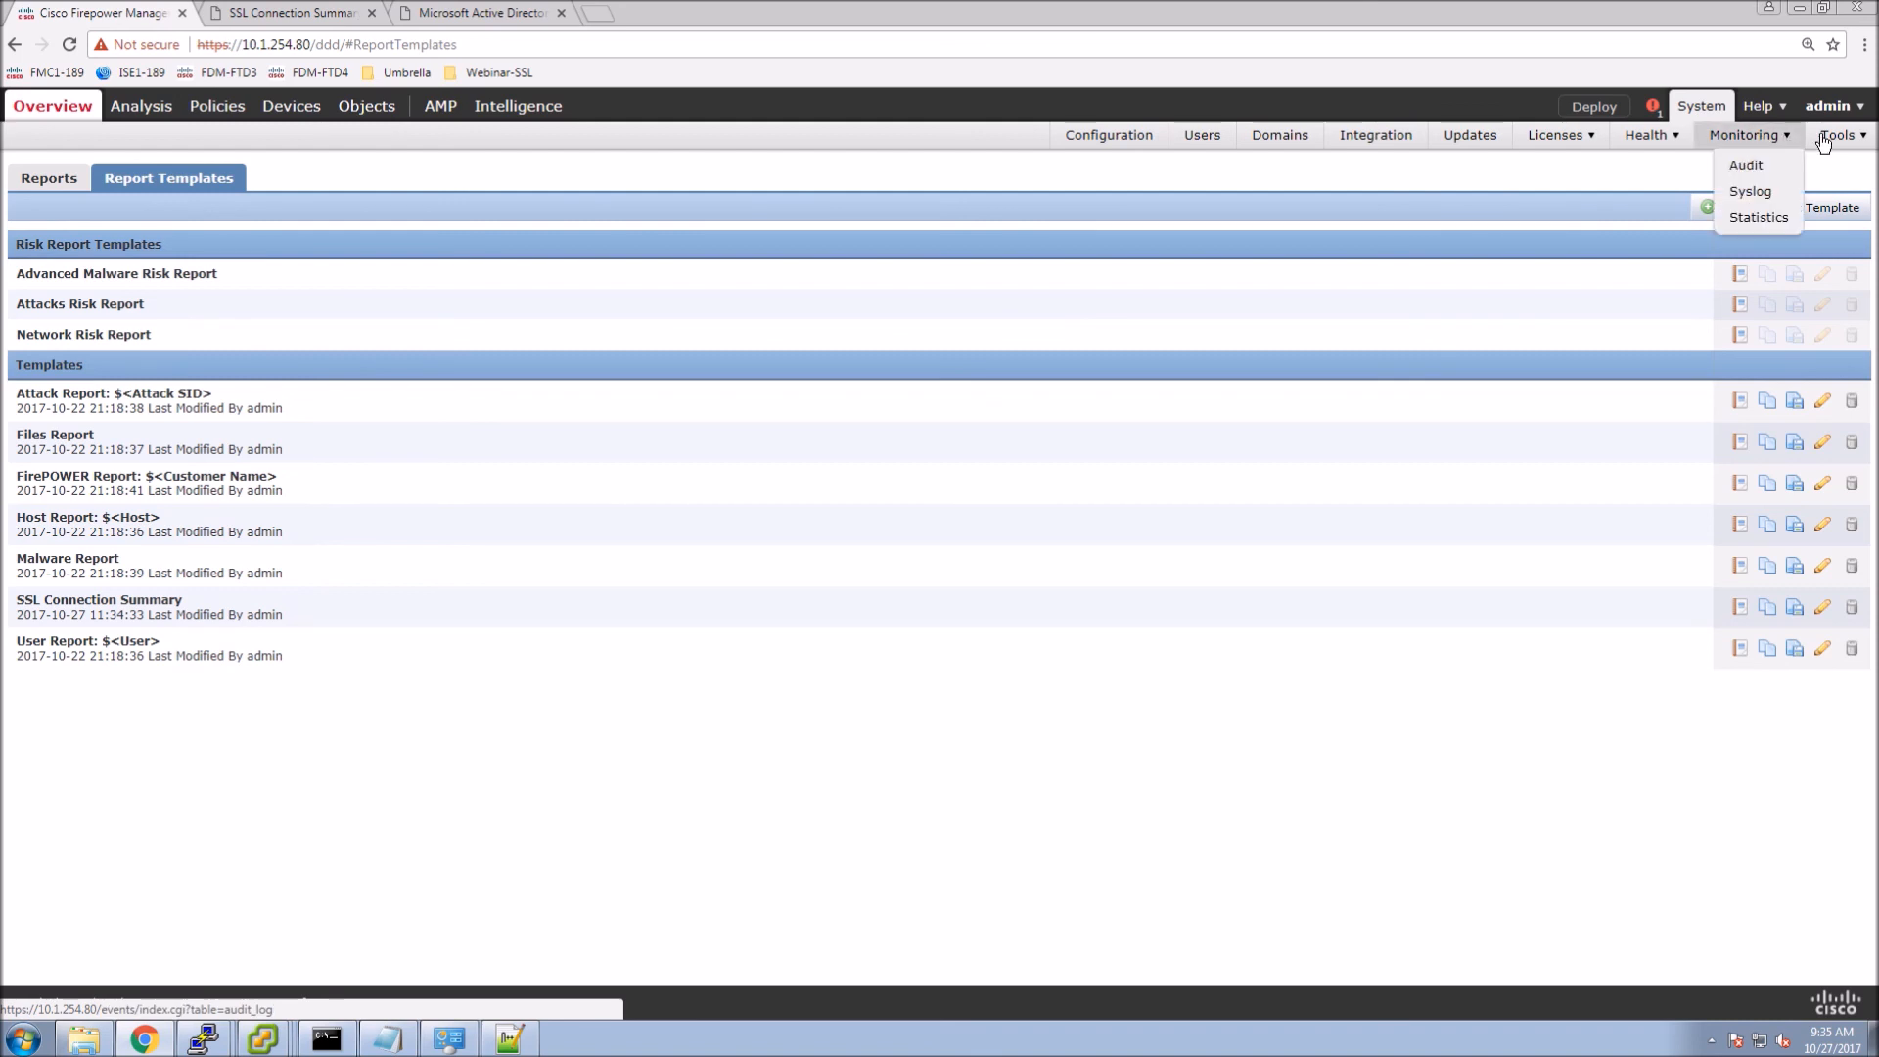
pyautogui.moveTo(1835, 142)
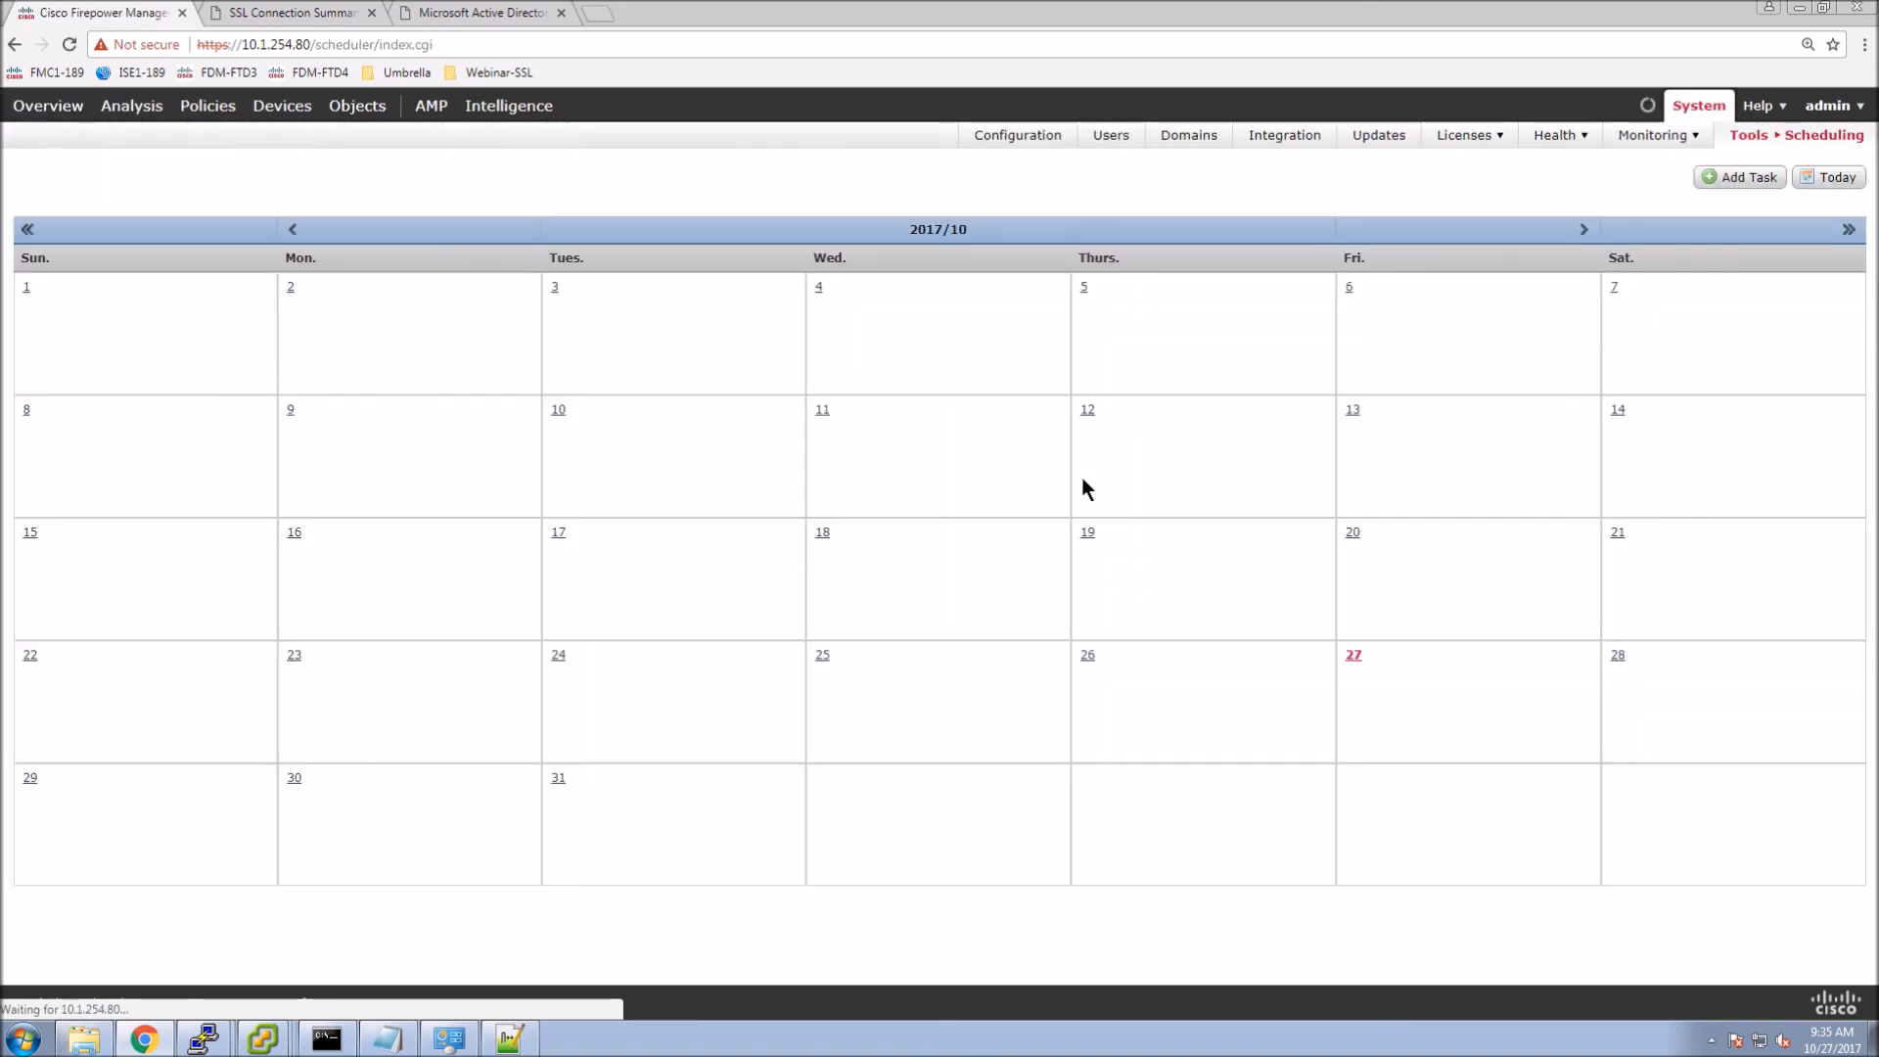
# Add a recurring weekly Report task running Fridays at 11:00 PM.
pyautogui.click(1618, 411)
pyautogui.click(1708, 182)
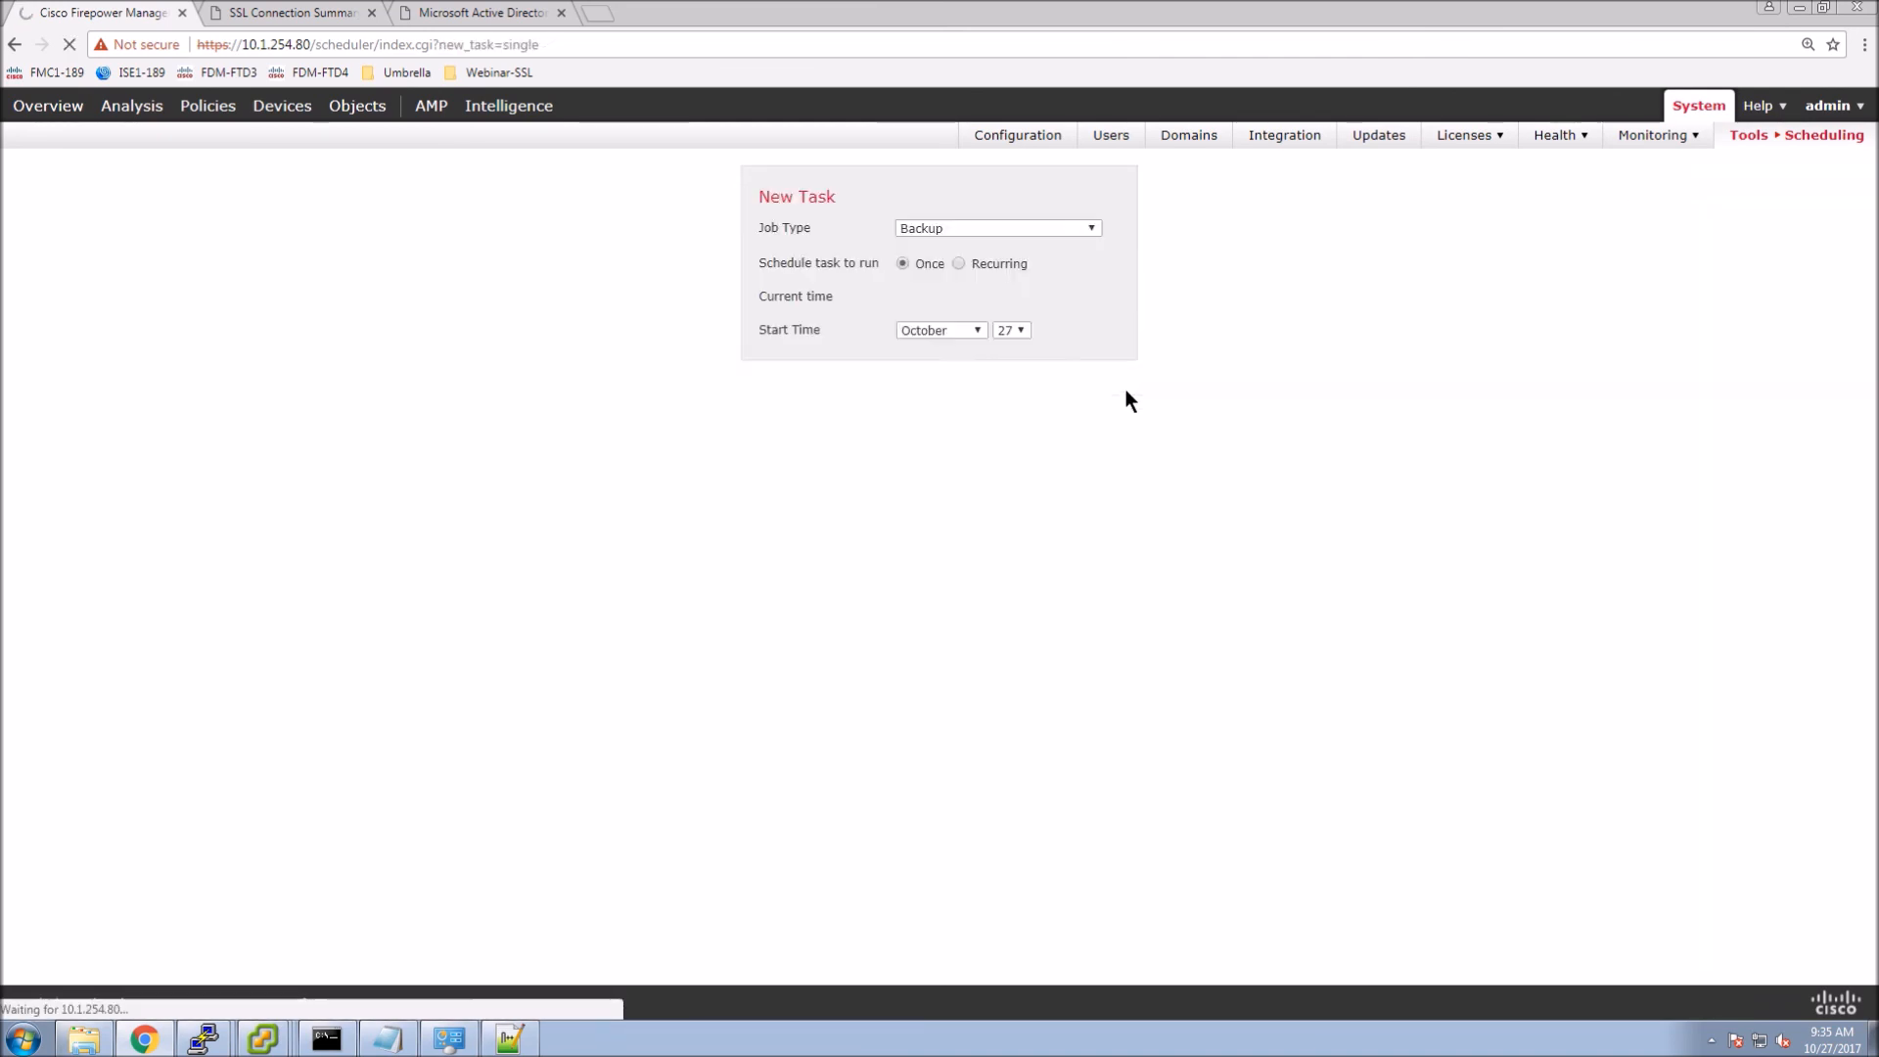
pyautogui.click(855, 229)
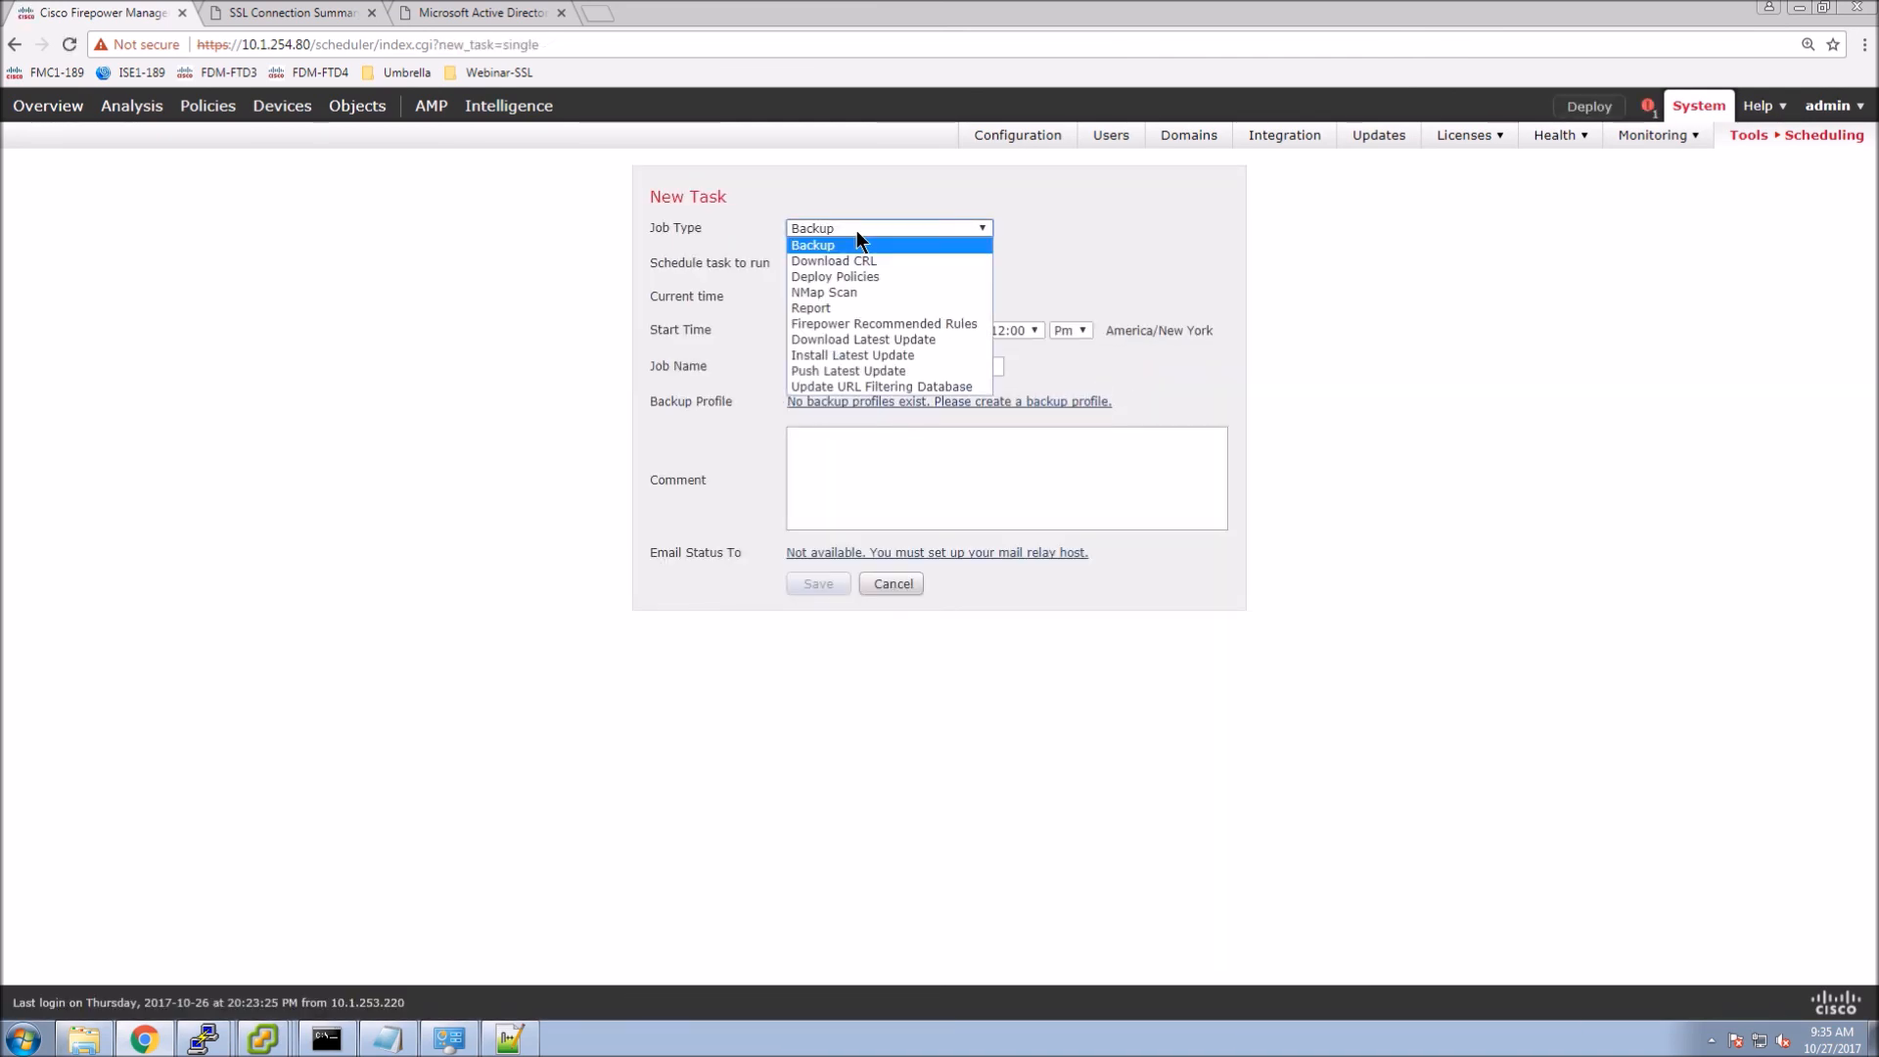
pyautogui.click(818, 304)
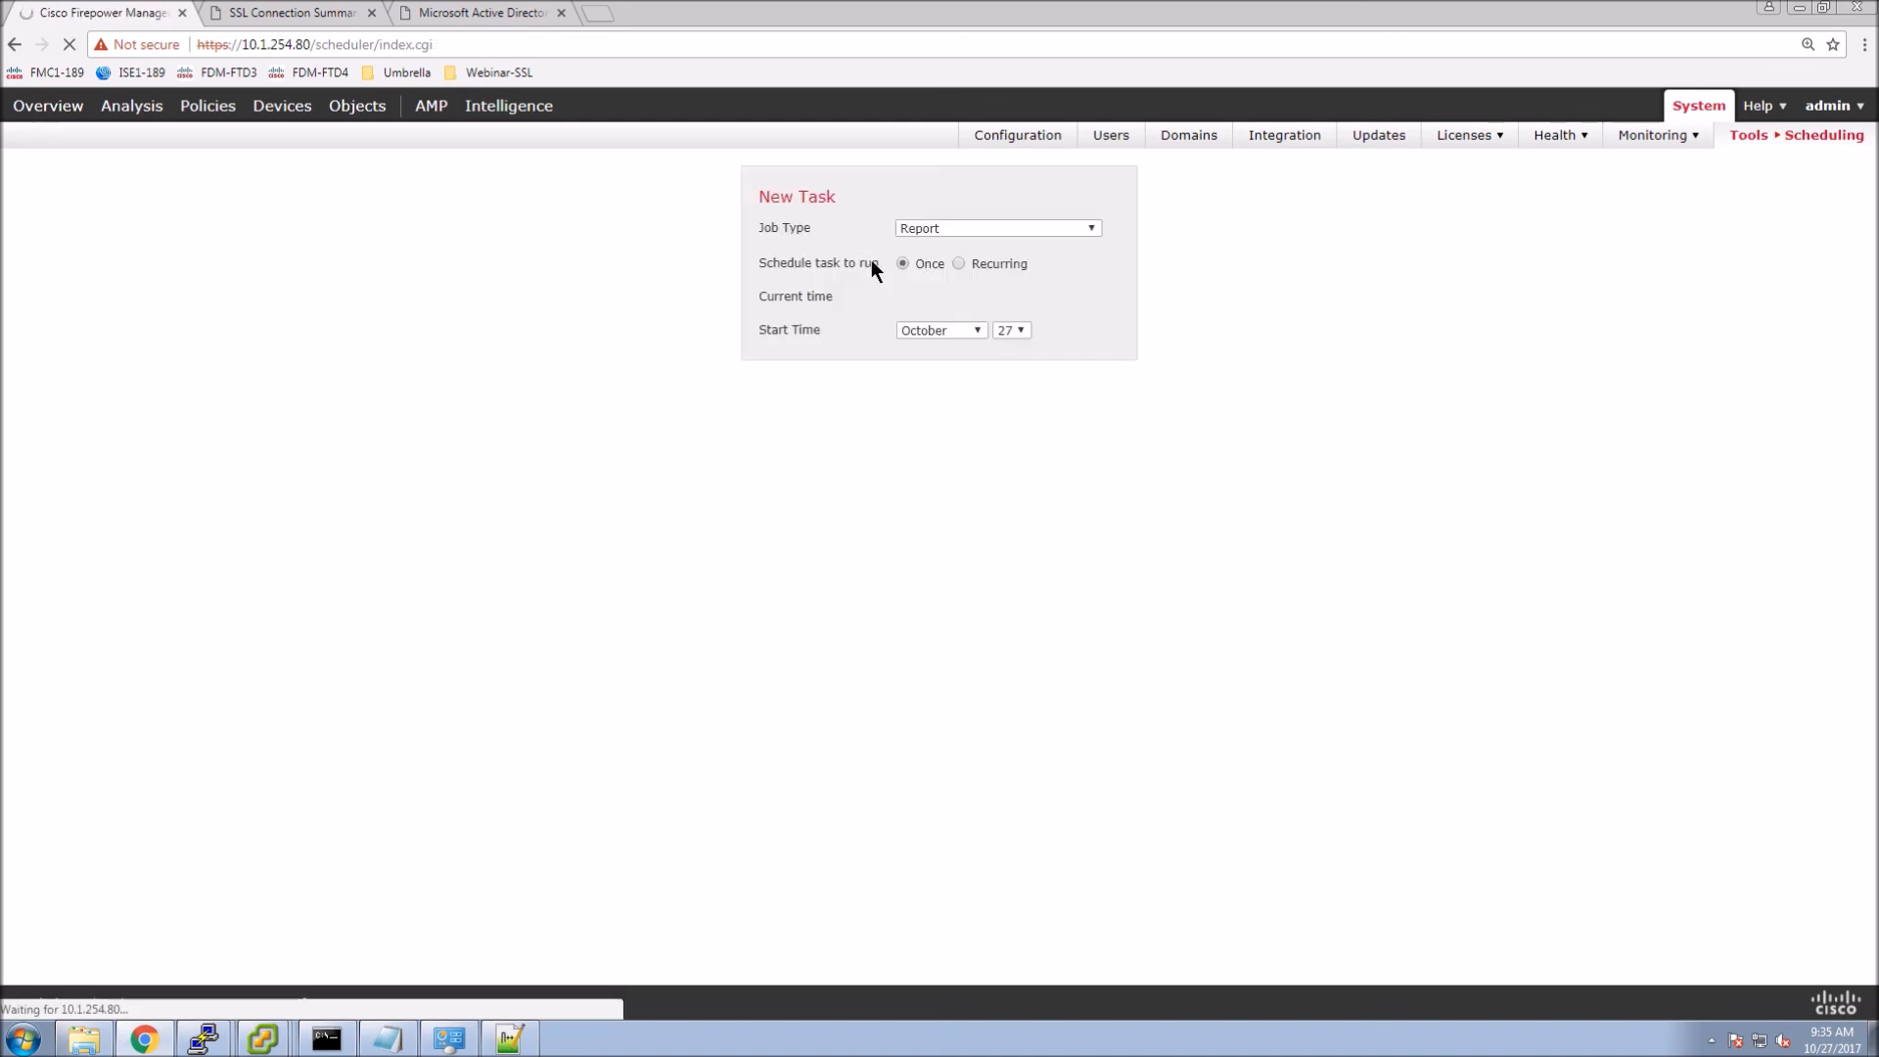
pyautogui.click(850, 263)
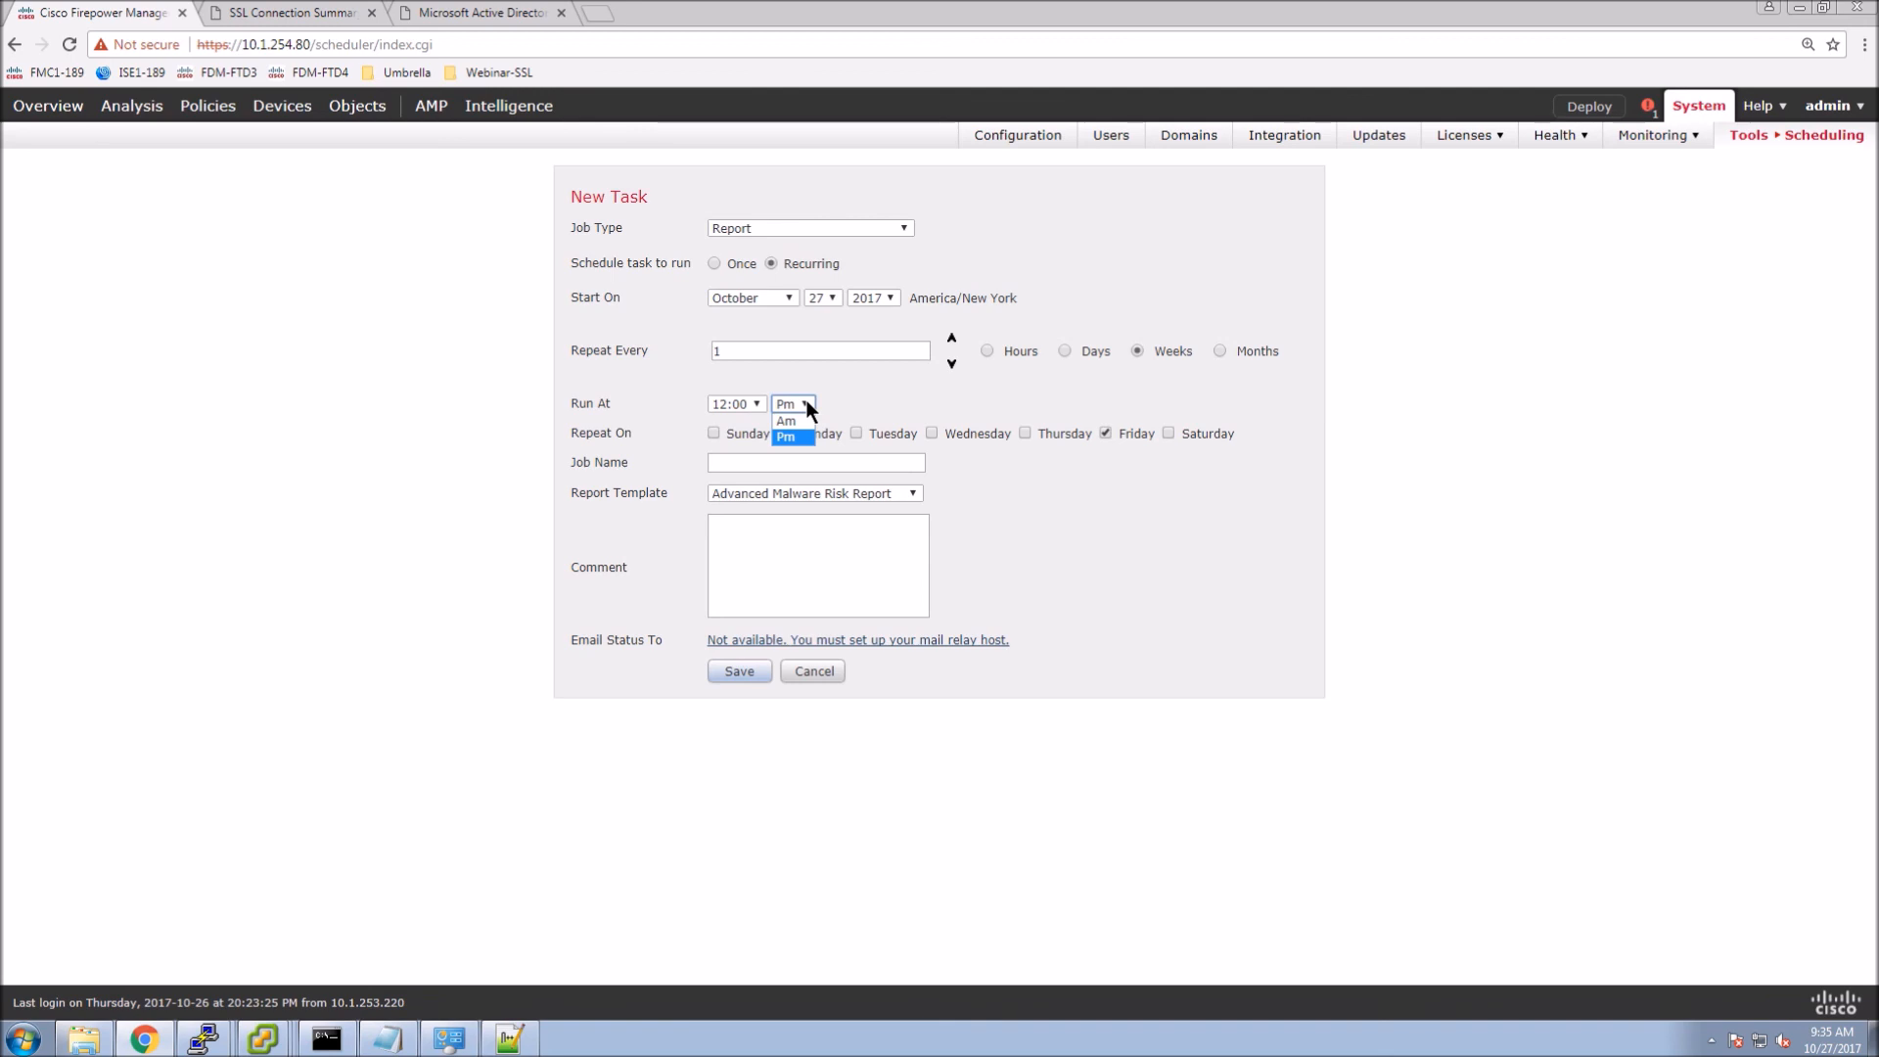
pyautogui.click(736, 403)
pyautogui.click(732, 405)
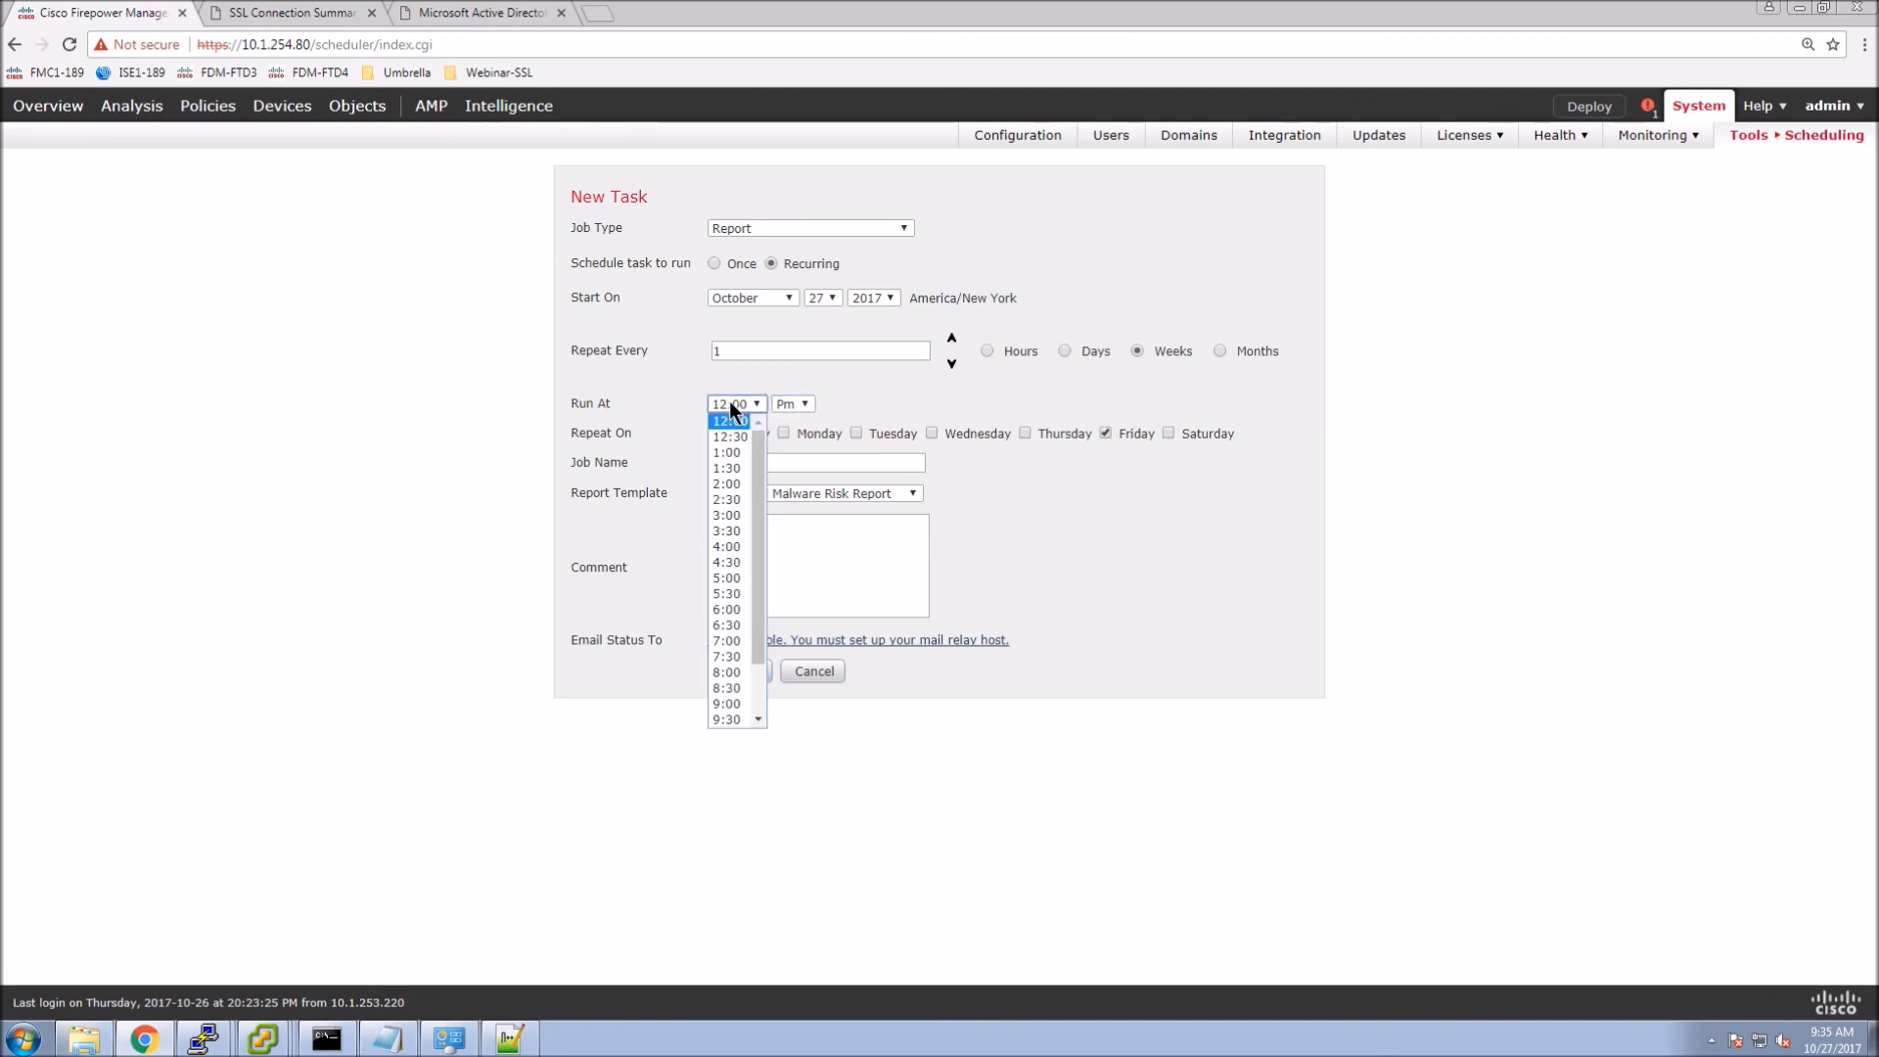
pyautogui.moveTo(755, 568); pyautogui.dragTo(761, 684)
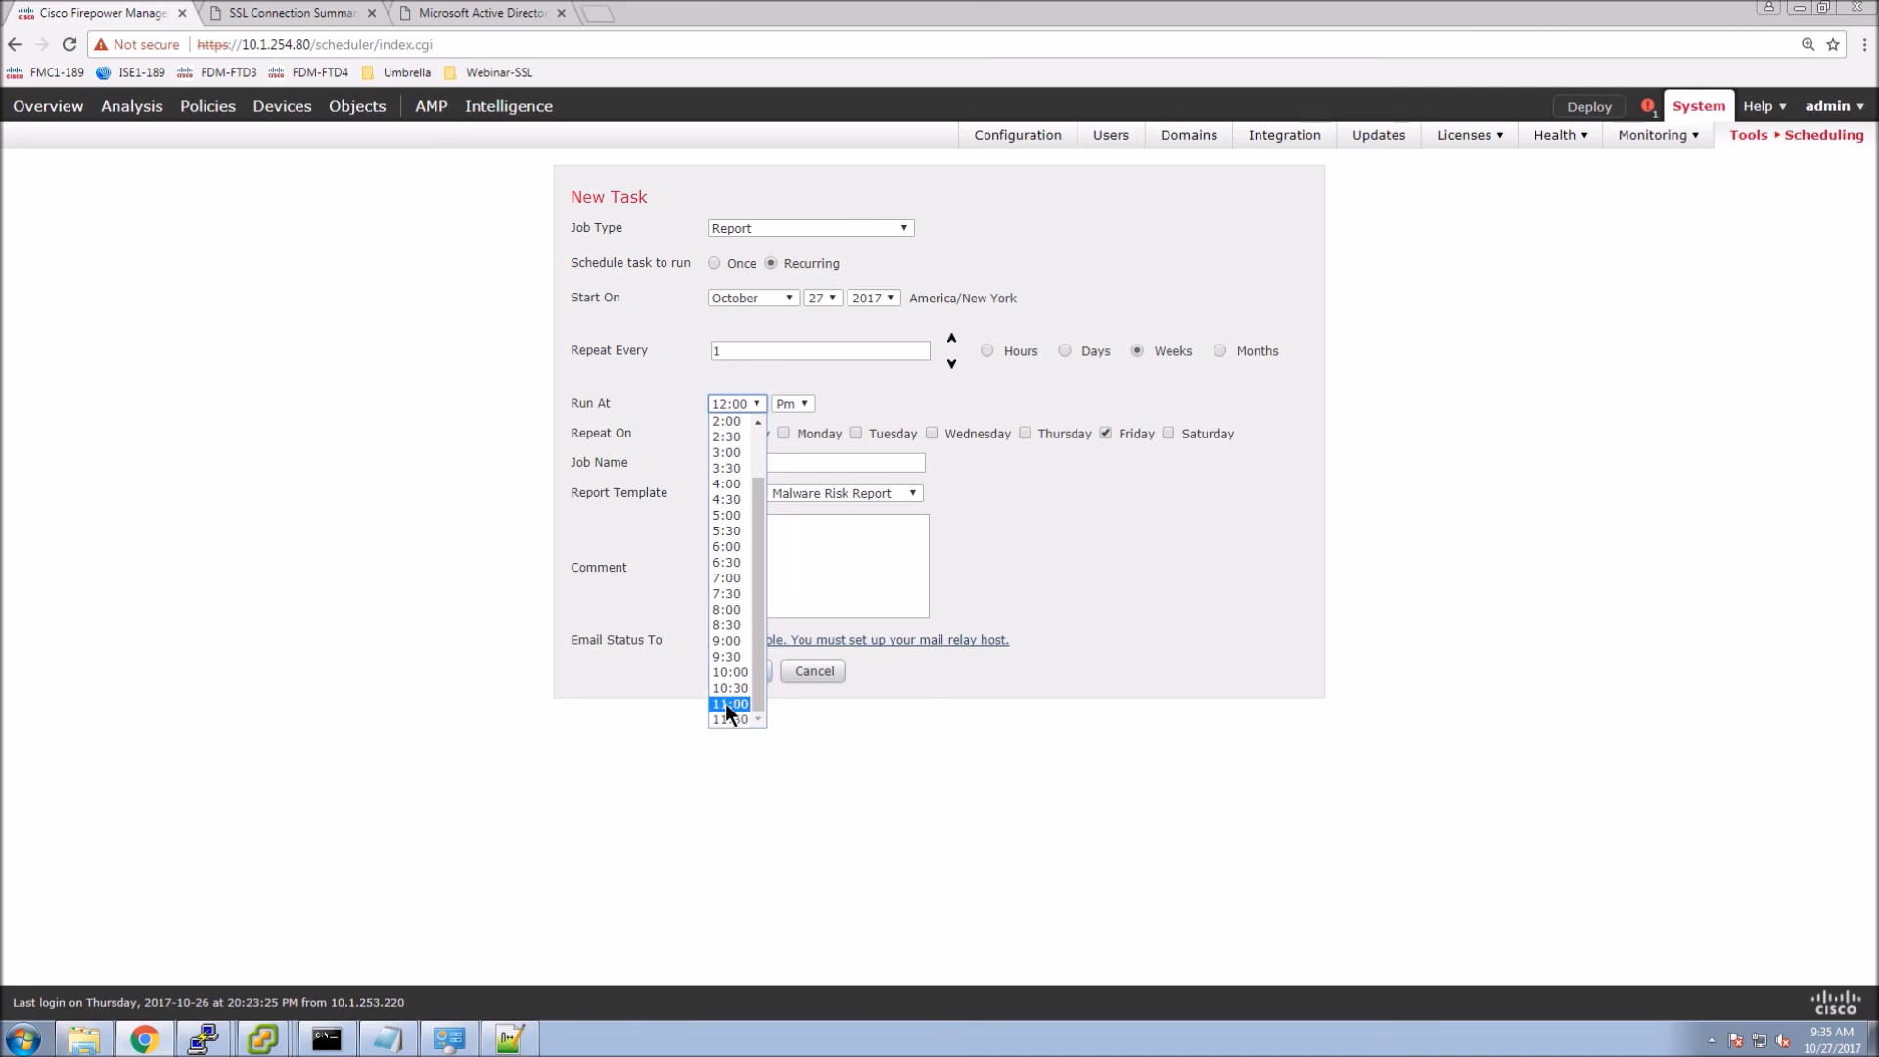
pyautogui.click(725, 702)
# Name the task SSL-Connections with the SSL Connection Summary template, save, and view November 2017.
pyautogui.click(746, 463)
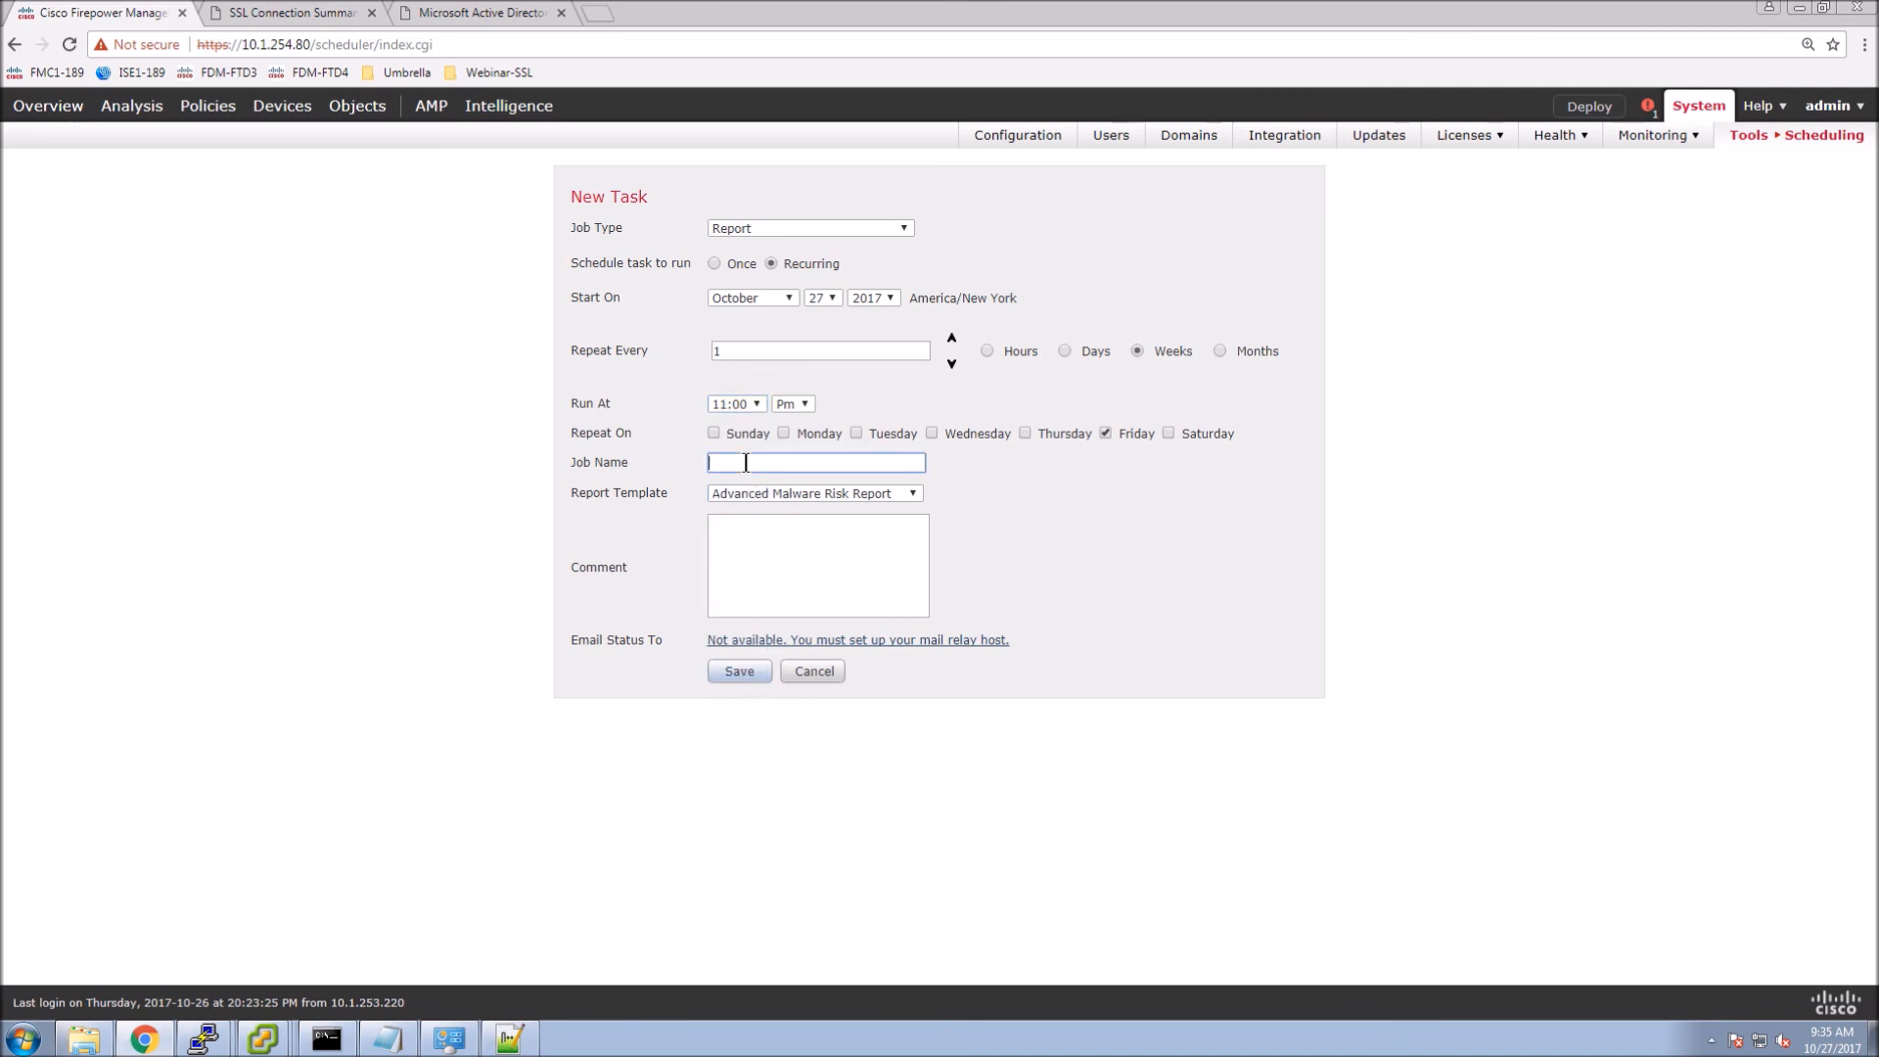
pyautogui.write('SSL-Connections')
pyautogui.click(901, 492)
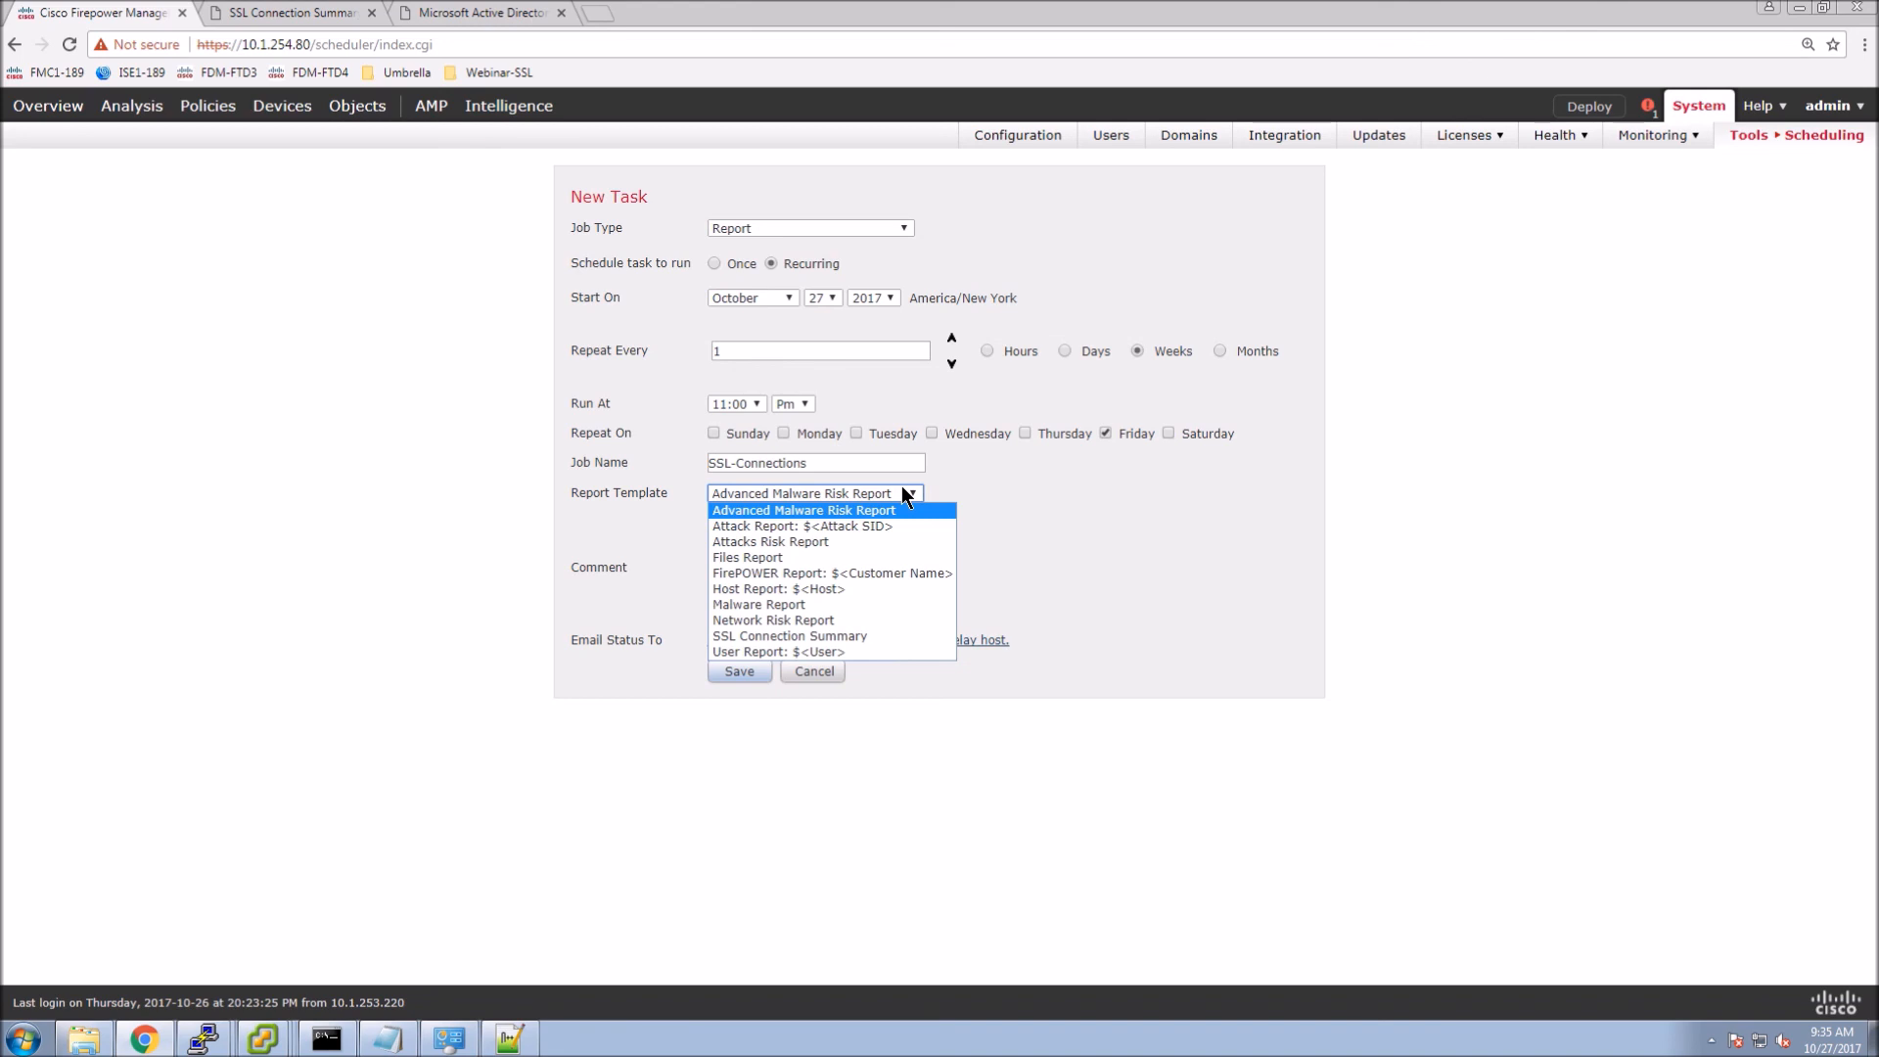
pyautogui.click(785, 635)
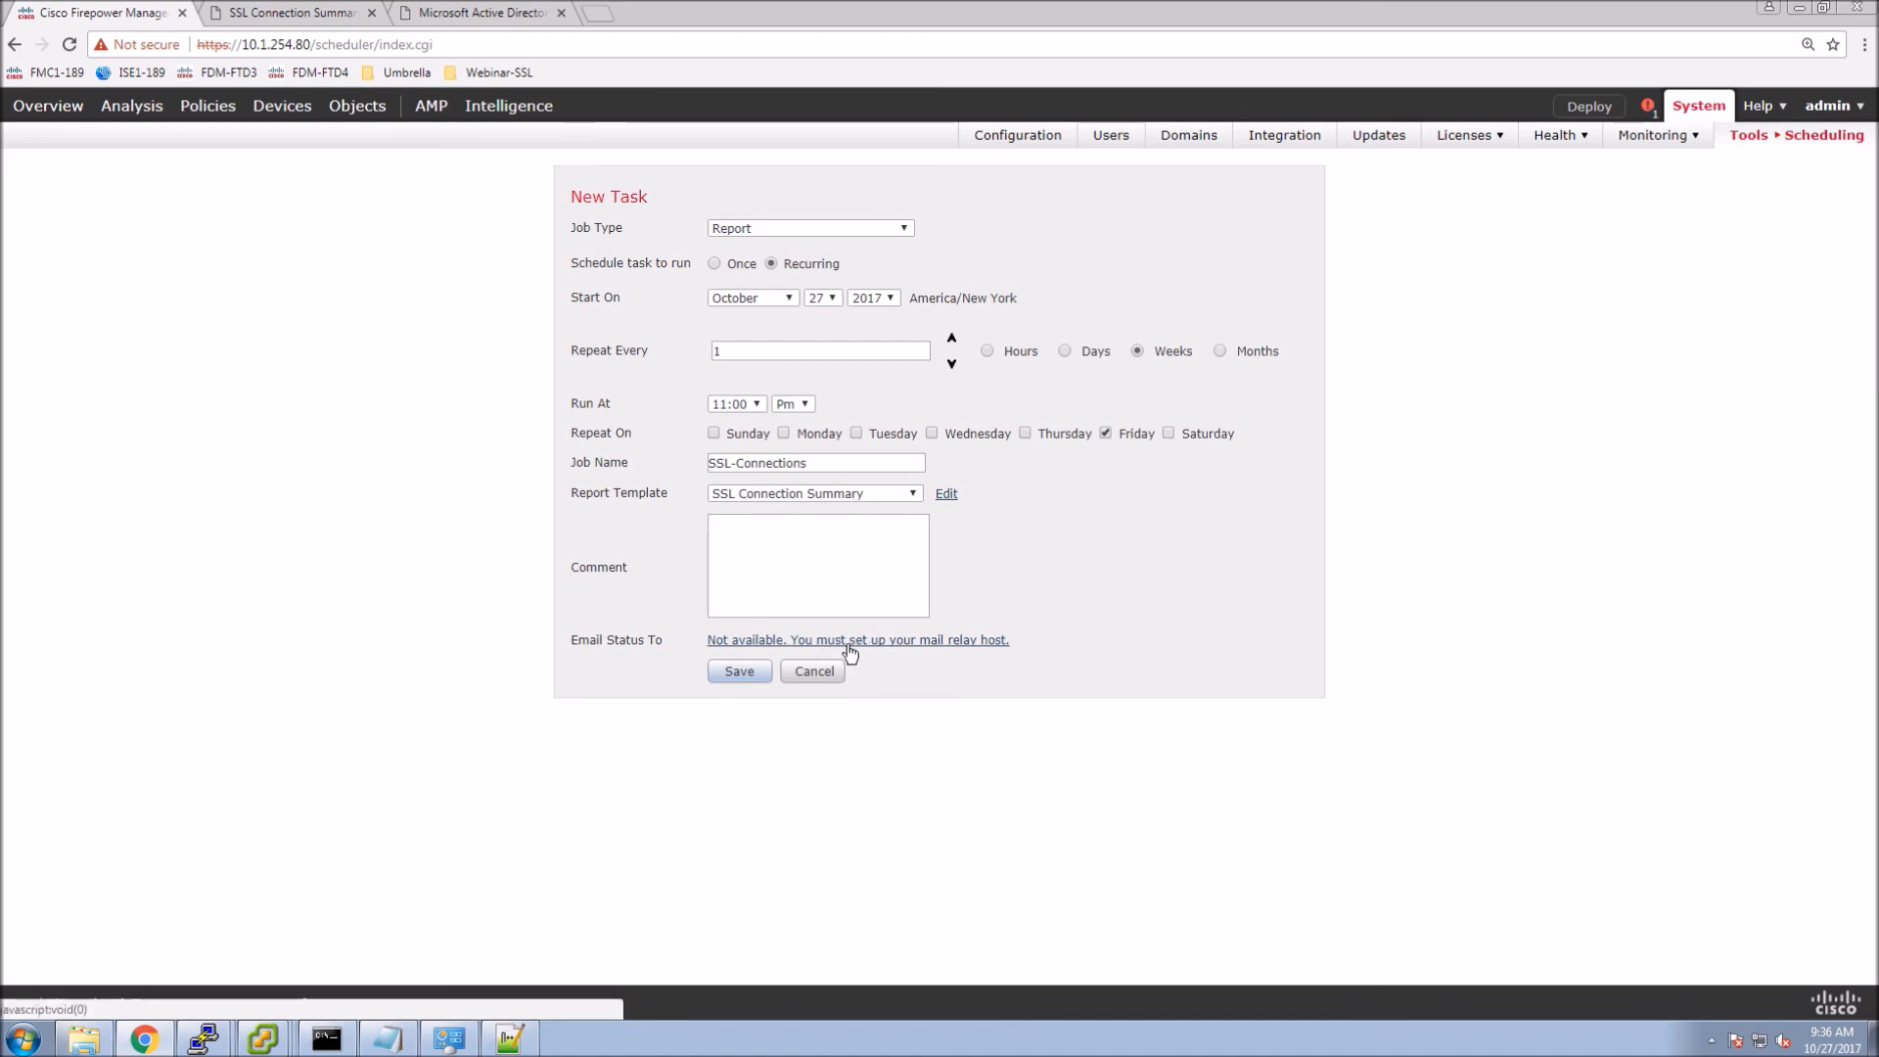
pyautogui.click(722, 673)
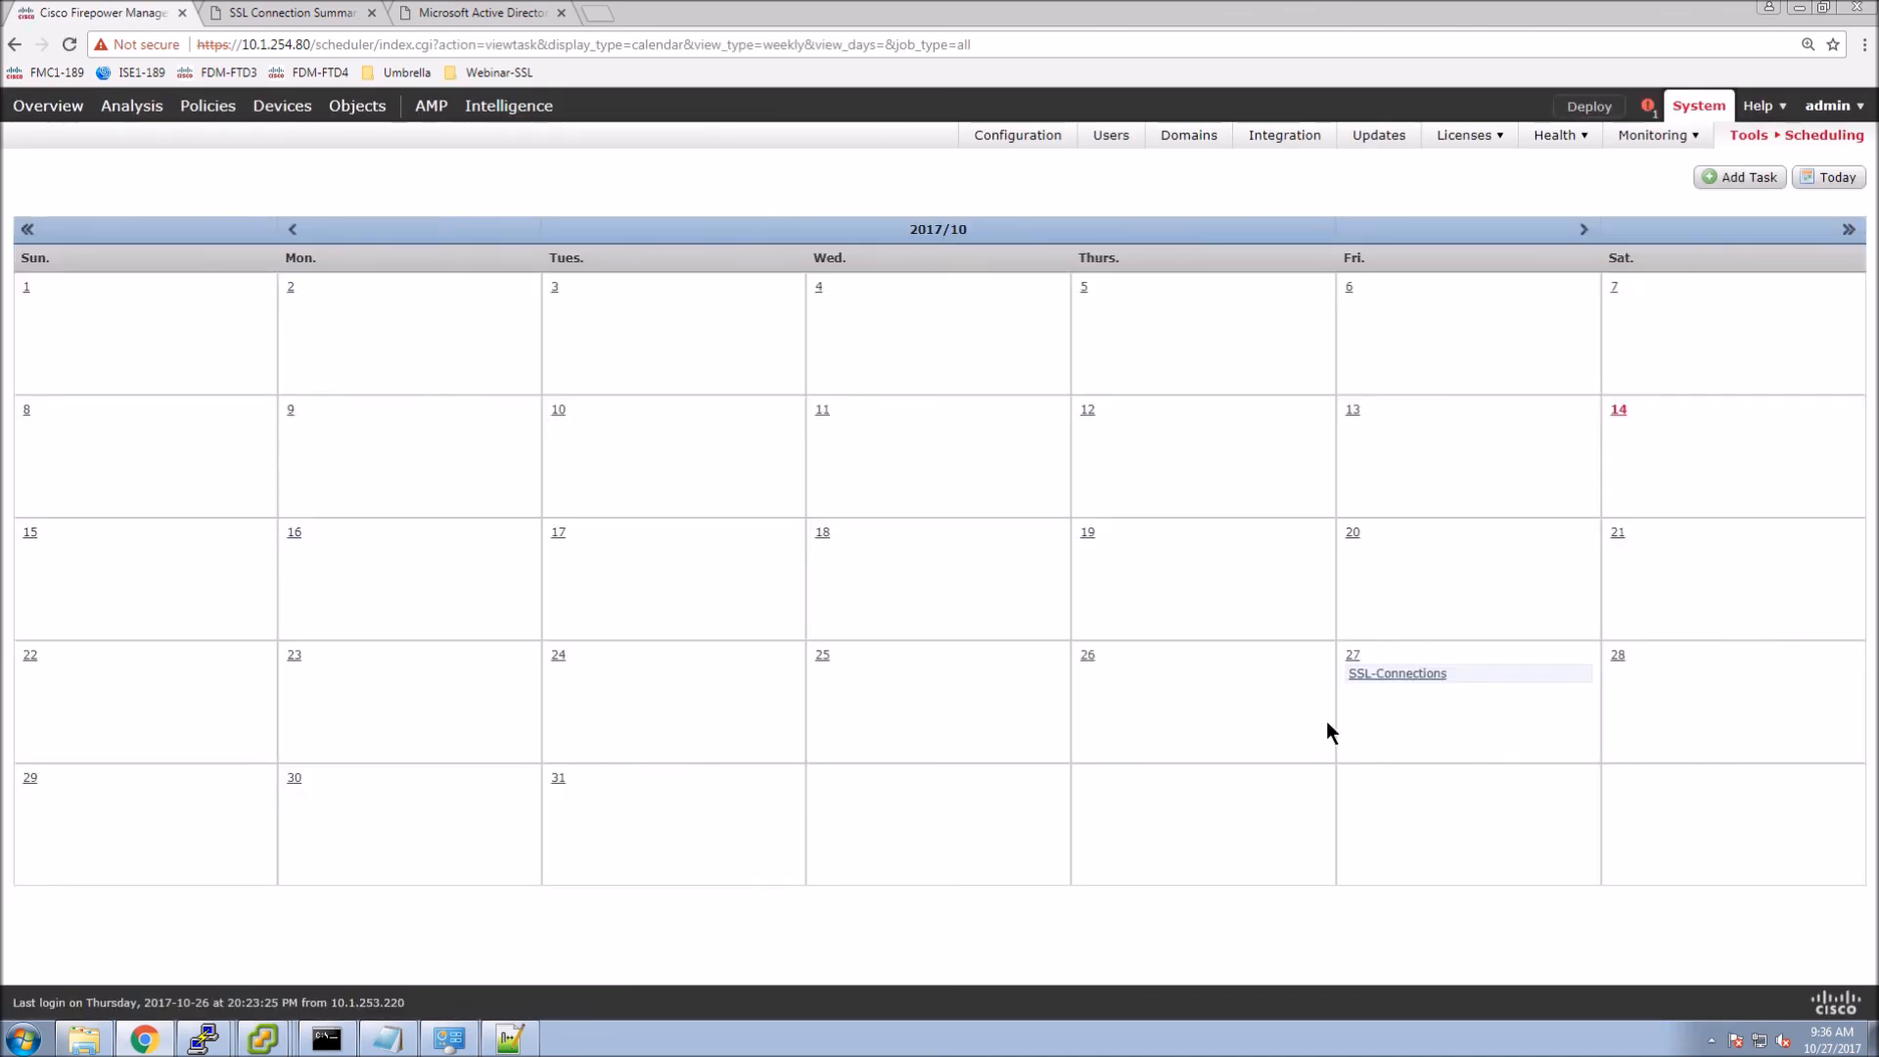
pyautogui.click(1587, 231)
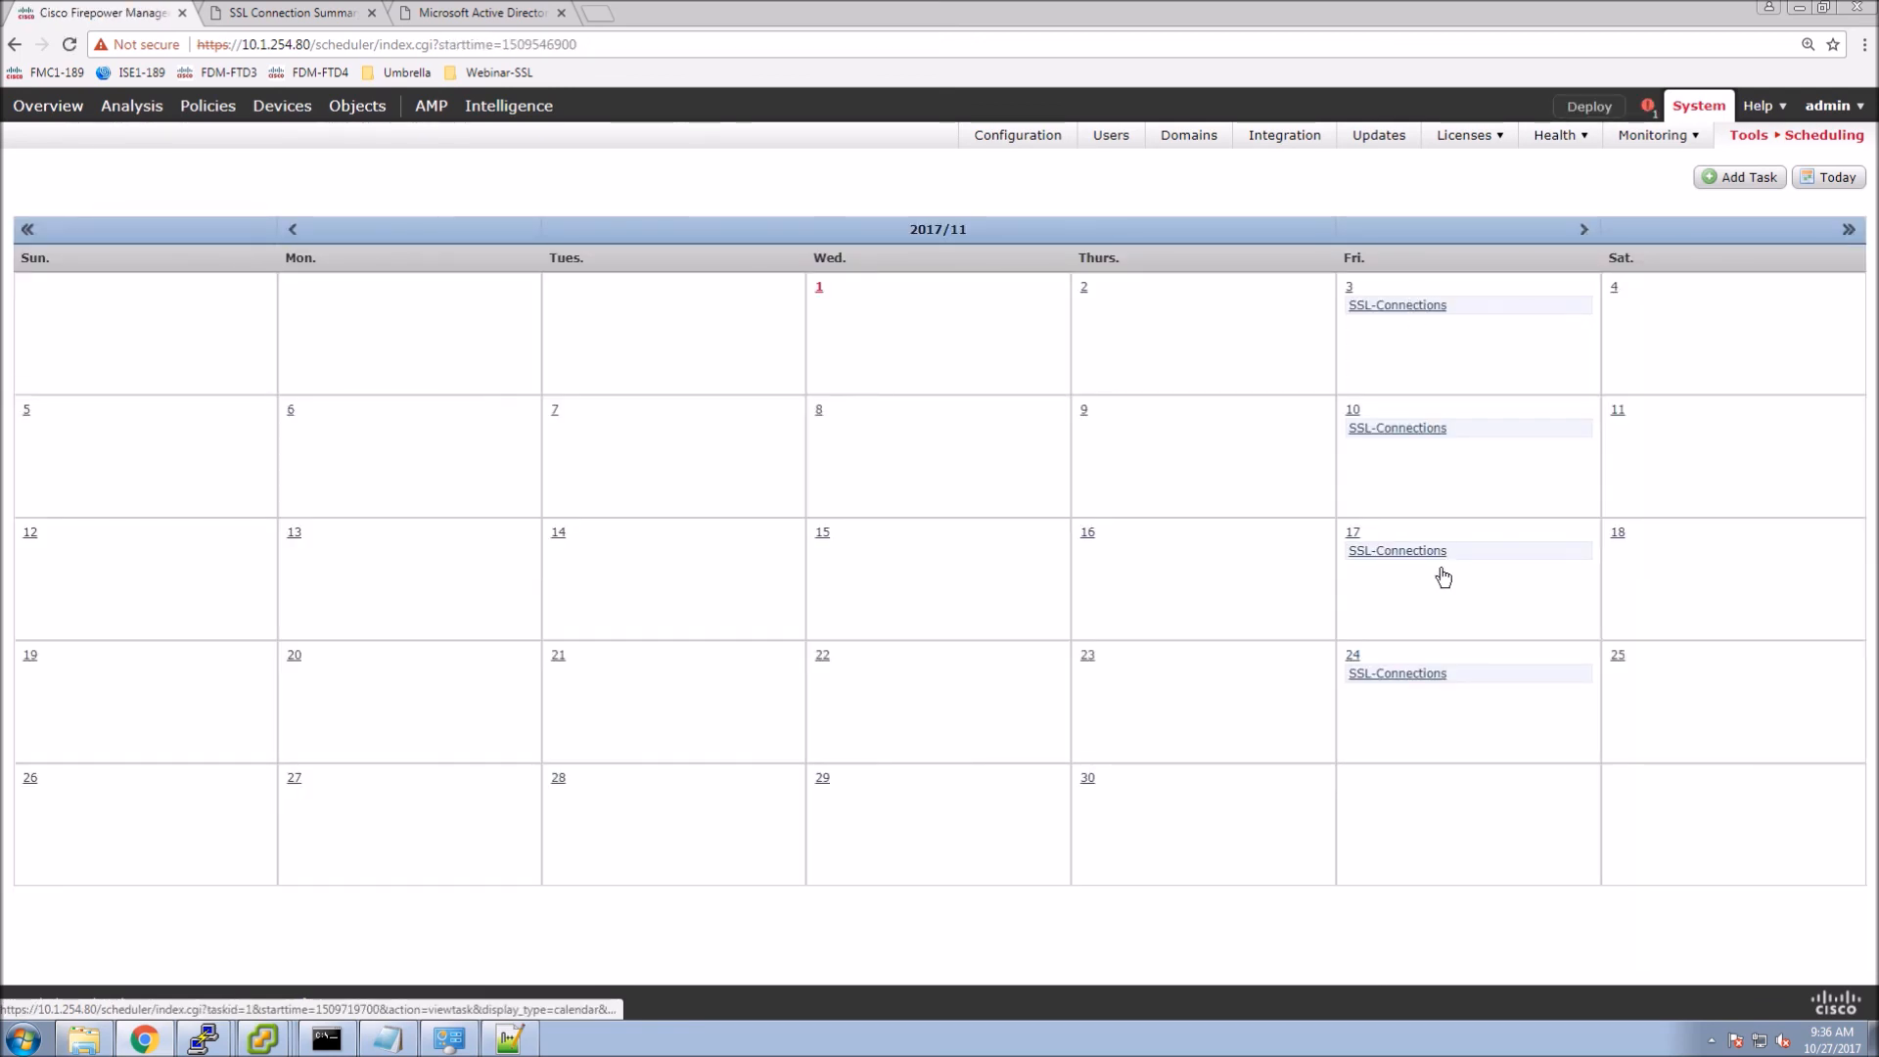